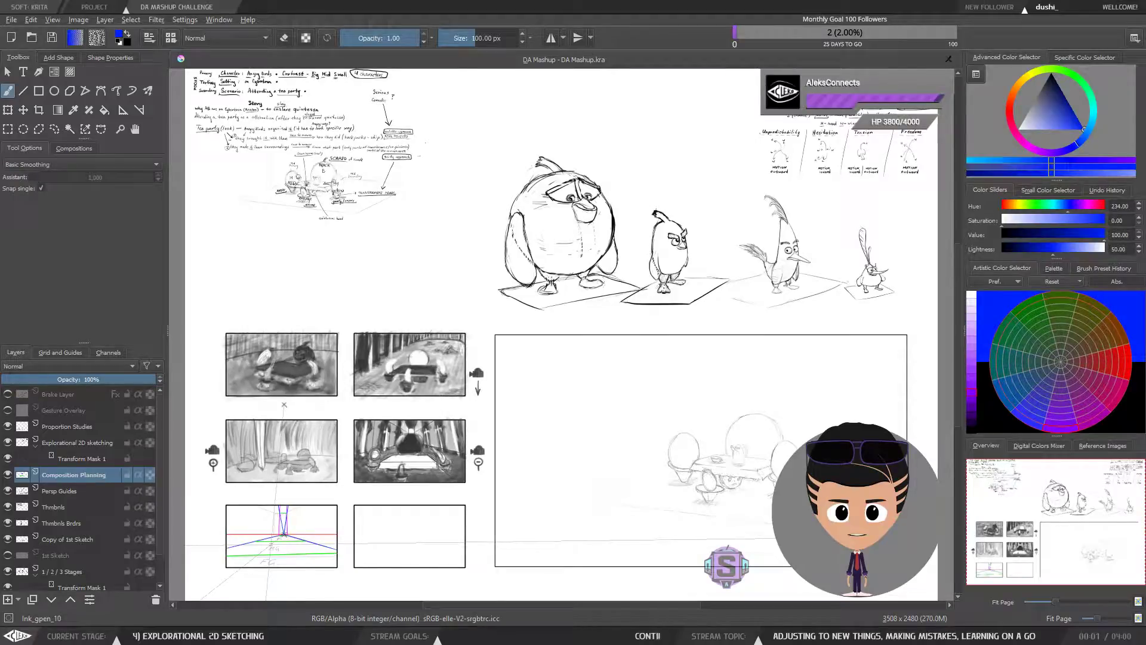
# Try blue 10 px guide lines near the vanishing point in the perspective thumbnail marked BG, MG and FG.
pyautogui.scroll(3, 271, 545)
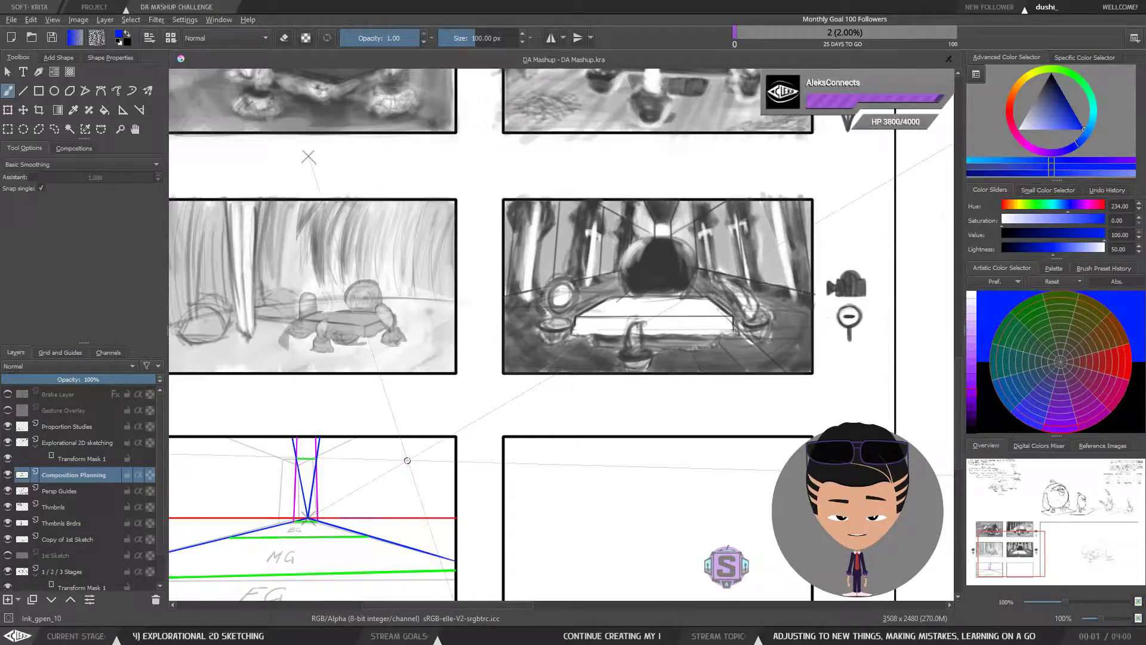
pyautogui.moveTo(409, 469)
pyautogui.mouseDown()
pyautogui.moveTo(502, 402)
pyautogui.moveTo(491, 422)
pyautogui.moveTo(473, 236)
pyautogui.moveTo(487, 311)
pyautogui.moveTo(450, 317)
pyautogui.moveTo(554, 315)
pyautogui.moveTo(530, 325)
pyautogui.mouseUp()
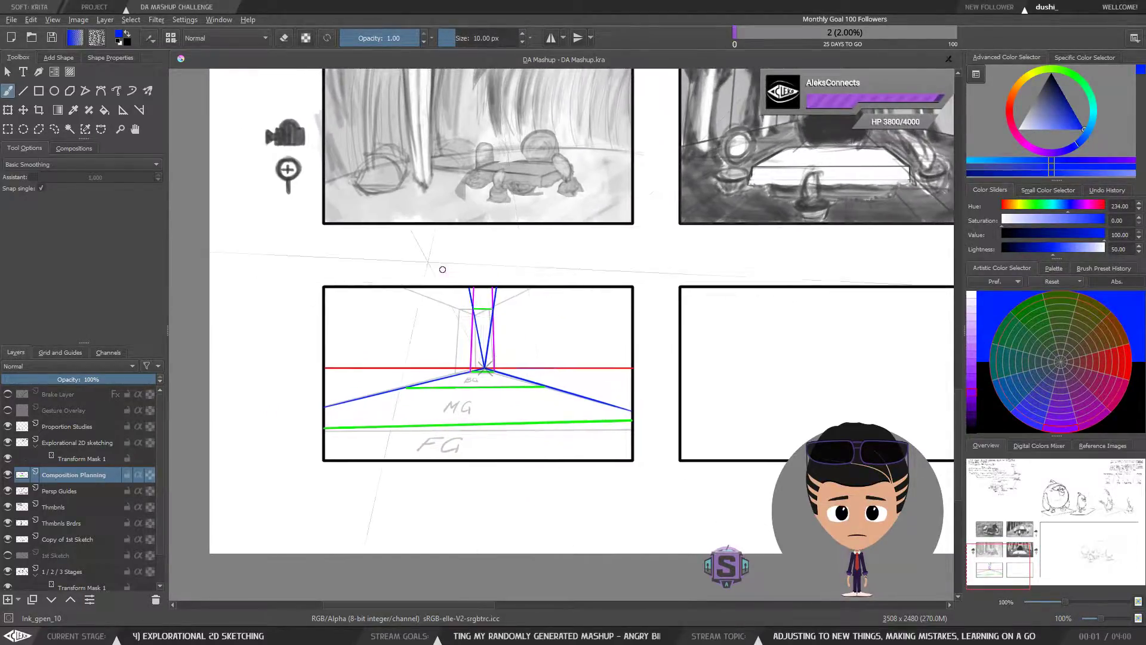
pyautogui.click(10, 91)
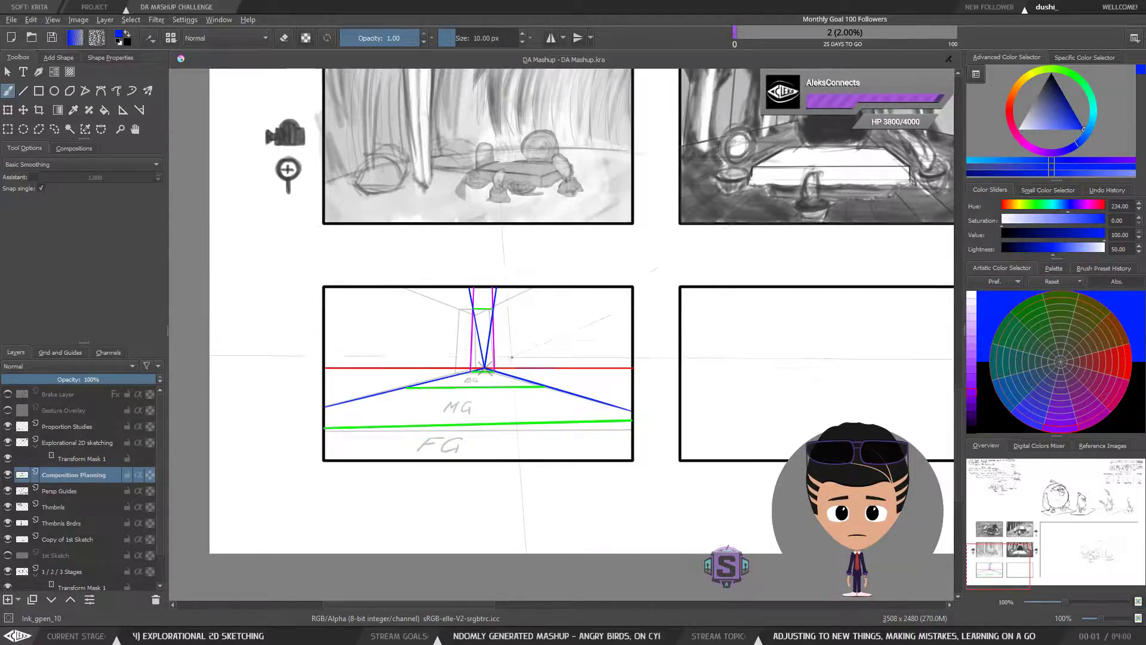
pyautogui.moveTo(512, 357); pyautogui.dragTo(625, 306)
pyautogui.hotkey('ctrl', 'z')
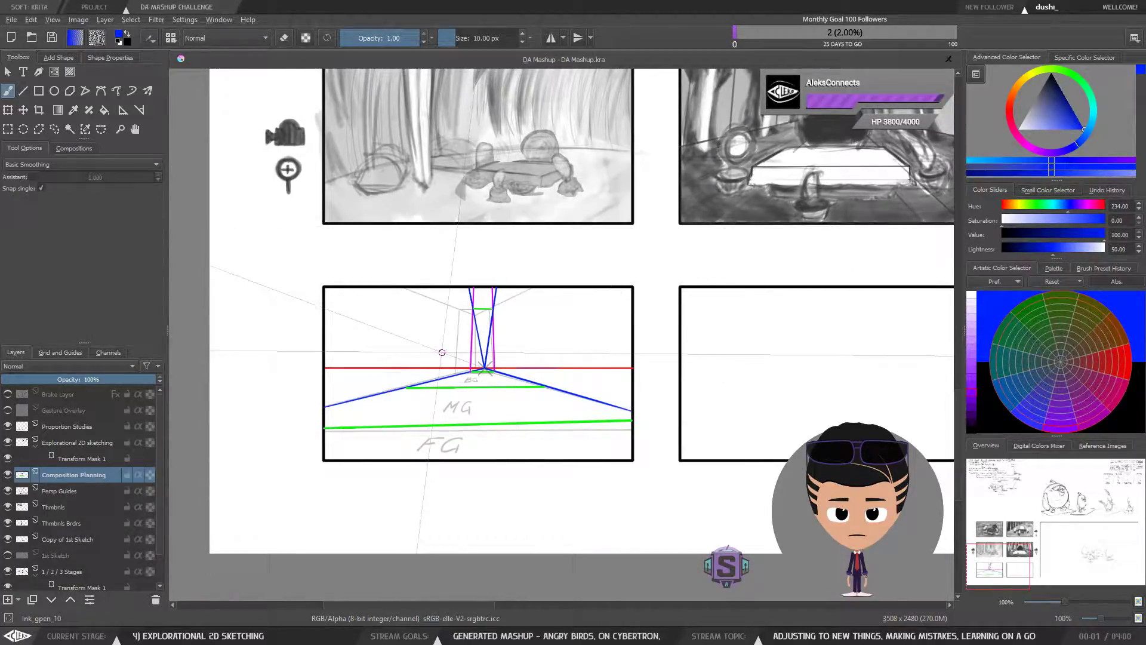
pyautogui.moveTo(438, 348); pyautogui.dragTo(331, 308)
pyautogui.hotkey('ctrl', 'z')
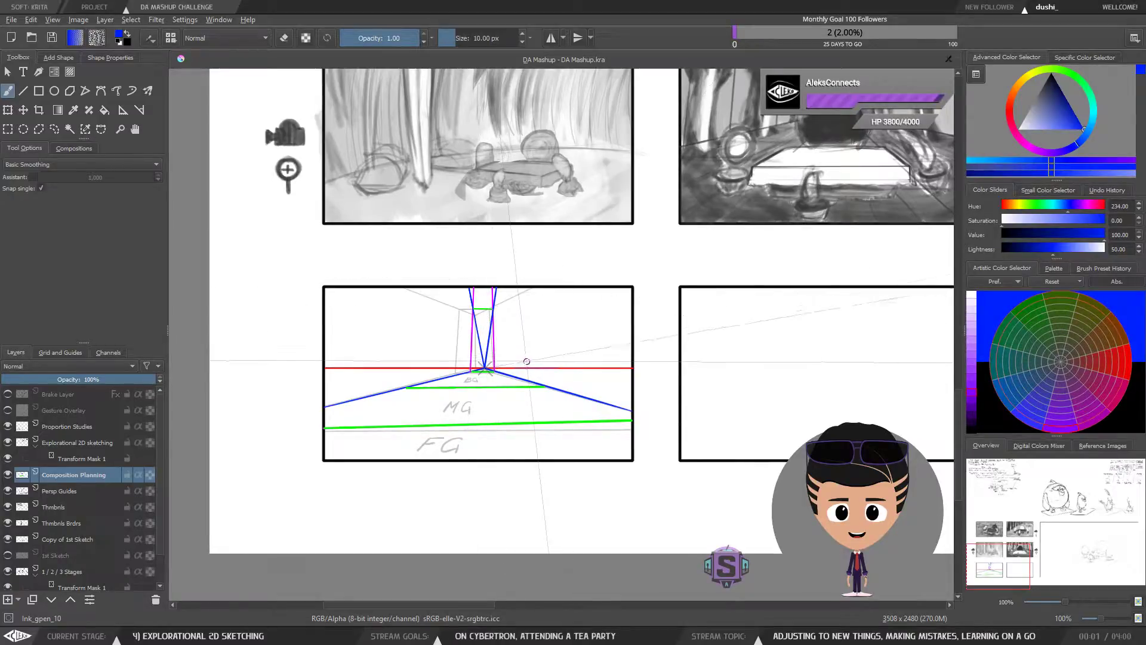
# Examine the bird character proportion sketches and the large composition frame beneath them.
pyautogui.hotkey('ctrl', '-')
pyautogui.hotkey('ctrl', '-')
pyautogui.moveTo(706, 296); pyautogui.dragTo(451, 448)
pyautogui.moveTo(708, 342)
pyautogui.mouseDown()
pyautogui.moveTo(542, 440)
pyautogui.moveTo(519, 437)
pyautogui.moveTo(566, 463)
pyautogui.moveTo(638, 446)
pyautogui.mouseUp()
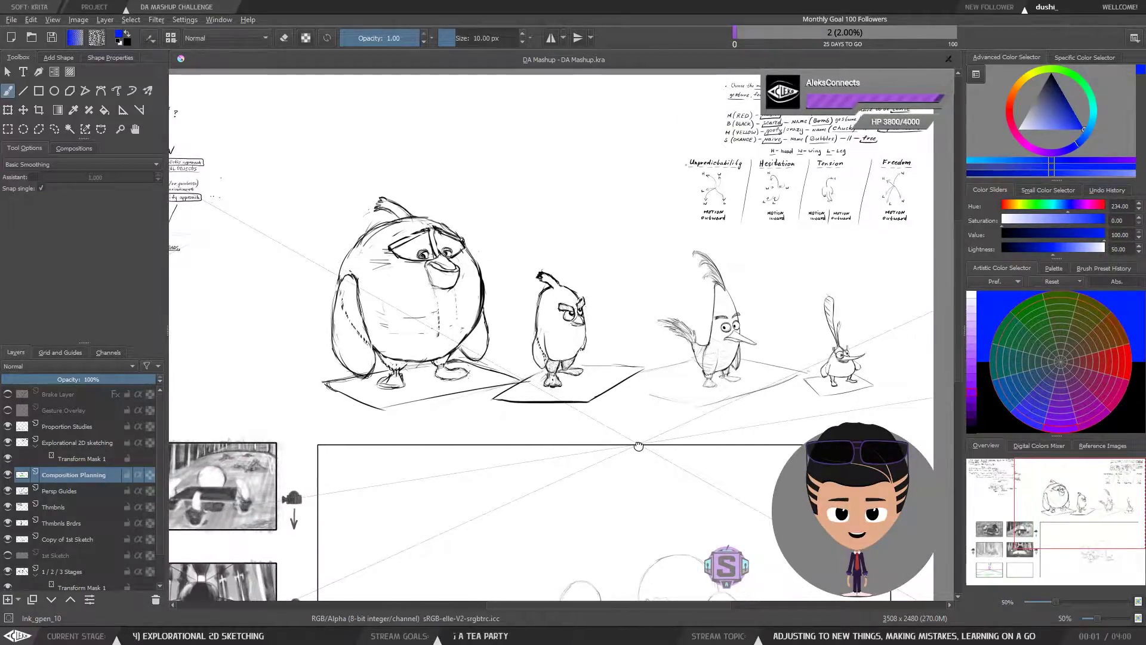
pyautogui.moveTo(428, 478); pyautogui.dragTo(534, 414)
pyautogui.moveTo(335, 543)
pyautogui.mouseDown()
pyautogui.moveTo(519, 425)
pyautogui.moveTo(553, 357)
pyautogui.mouseUp()
pyautogui.moveTo(812, 259); pyautogui.dragTo(721, 317)
pyautogui.moveTo(845, 227)
pyautogui.mouseDown()
pyautogui.moveTo(749, 305)
pyautogui.moveTo(869, 404)
pyautogui.moveTo(873, 467)
pyautogui.mouseUp()
pyautogui.moveTo(949, 361)
pyautogui.mouseDown()
pyautogui.moveTo(708, 365)
pyautogui.moveTo(614, 382)
pyautogui.mouseUp()
pyautogui.moveTo(503, 494); pyautogui.dragTo(555, 410)
pyautogui.moveTo(498, 388); pyautogui.dragTo(479, 446)
pyautogui.moveTo(534, 360)
pyautogui.mouseDown()
pyautogui.moveTo(551, 349)
pyautogui.moveTo(440, 428)
pyautogui.mouseUp()
pyautogui.moveTo(520, 366)
pyautogui.mouseDown()
pyautogui.moveTo(556, 330)
pyautogui.moveTo(663, 272)
pyautogui.moveTo(716, 209)
pyautogui.mouseUp()
pyautogui.moveTo(577, 355)
pyautogui.mouseDown()
pyautogui.moveTo(648, 340)
pyautogui.moveTo(629, 290)
pyautogui.moveTo(523, 313)
pyautogui.mouseUp()
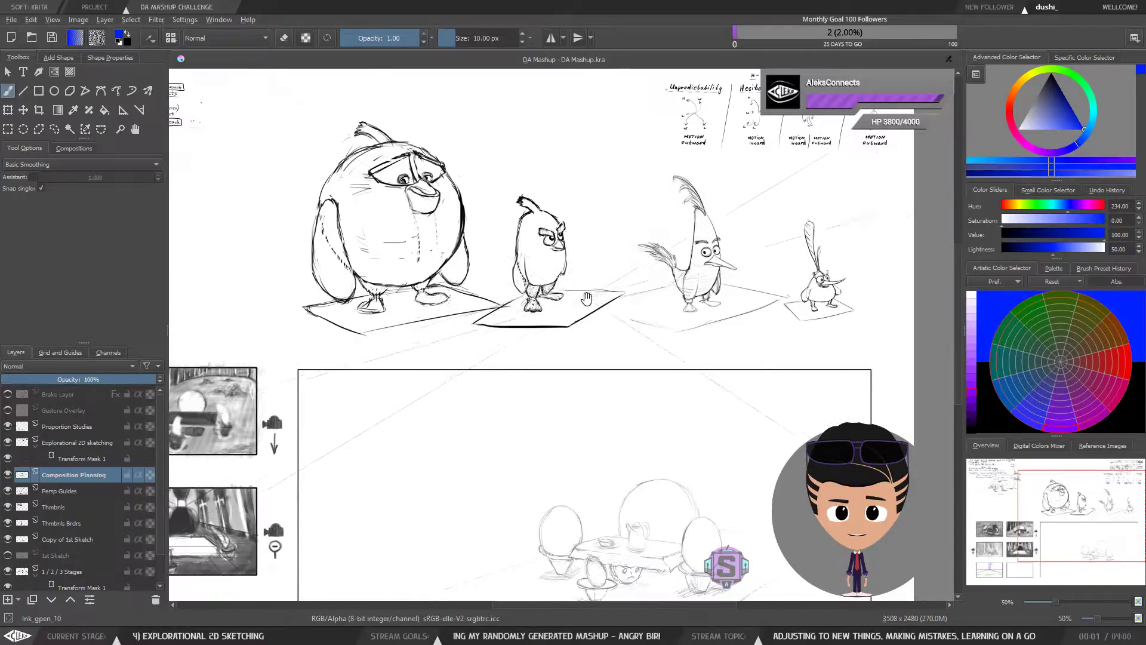
pyautogui.moveTo(609, 278); pyautogui.dragTo(545, 378)
pyautogui.moveTo(391, 448); pyautogui.dragTo(522, 367)
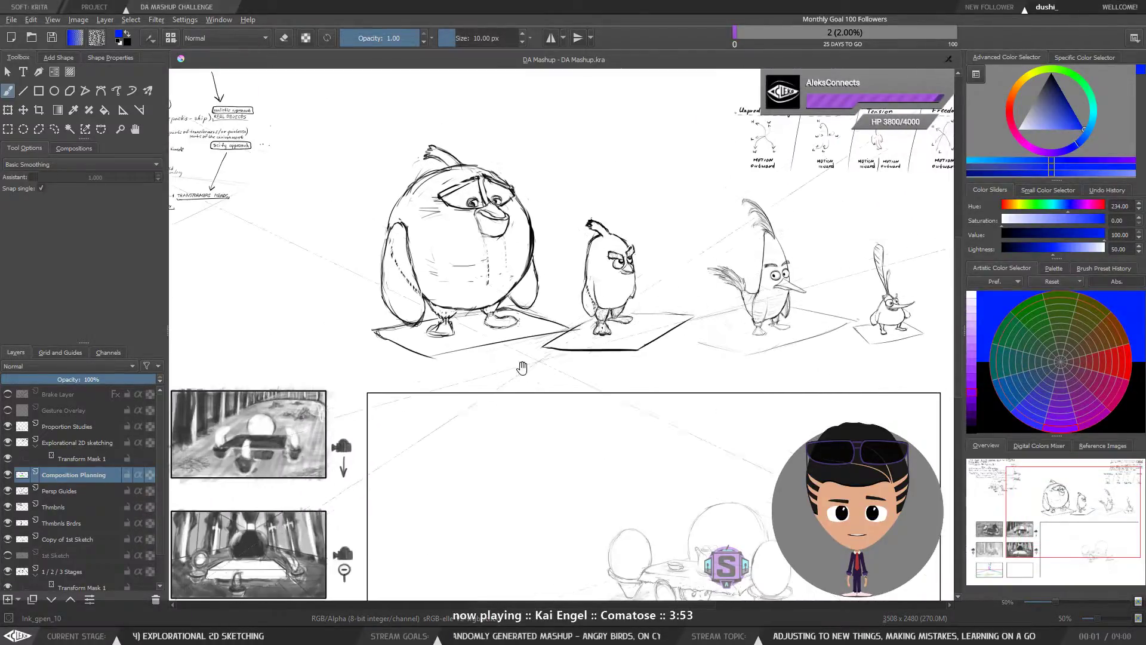
# Examine the grayscale composition thumbnails in comparison with the perspective guide thumbnail.
pyautogui.moveTo(301, 504); pyautogui.dragTo(634, 281)
pyautogui.scroll(2, 555, 341)
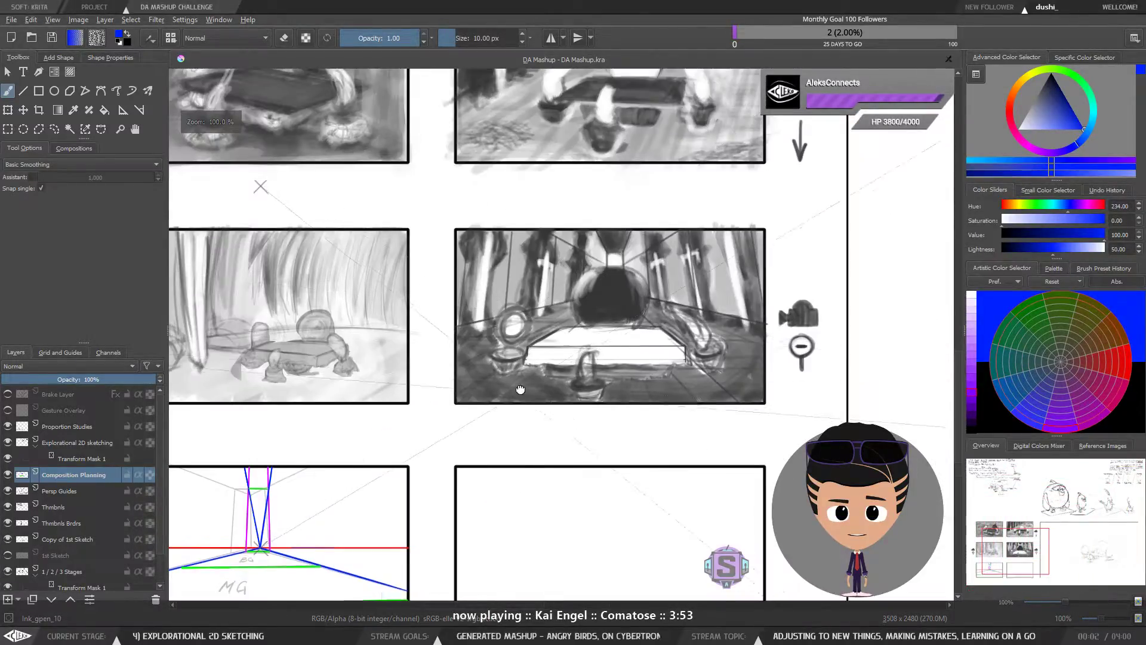
pyautogui.moveTo(521, 389); pyautogui.dragTo(647, 268)
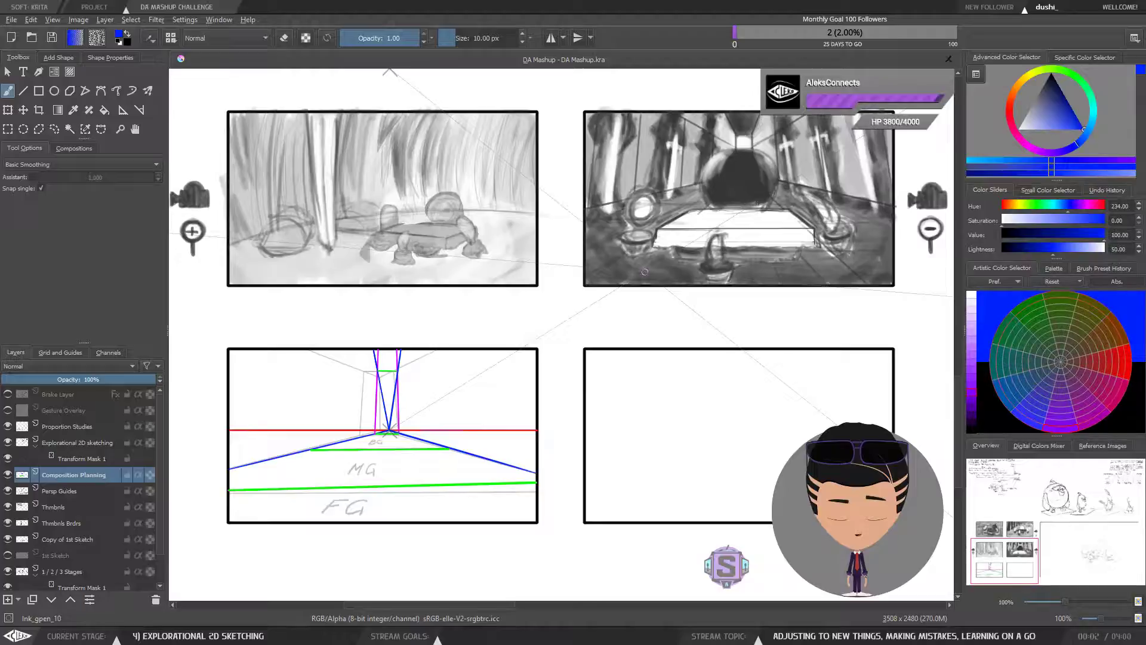
pyautogui.moveTo(645, 272)
pyautogui.mouseDown()
pyautogui.moveTo(609, 289)
pyautogui.moveTo(567, 284)
pyautogui.moveTo(562, 315)
pyautogui.moveTo(583, 323)
pyautogui.moveTo(585, 353)
pyautogui.moveTo(581, 271)
pyautogui.moveTo(578, 289)
pyautogui.mouseUp()
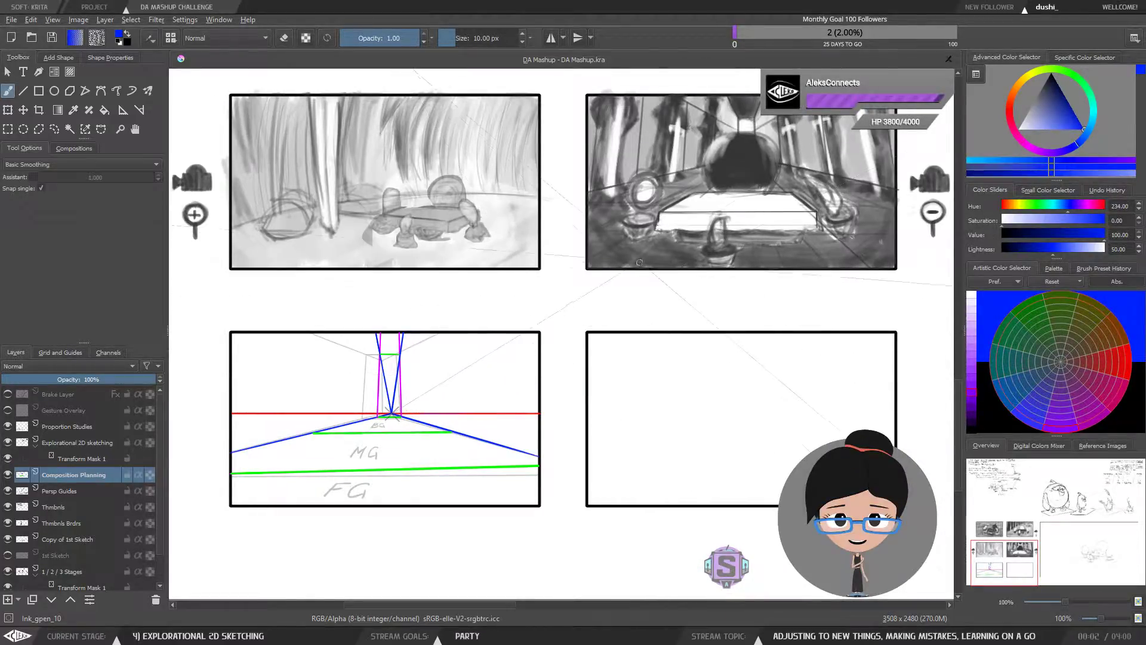
pyautogui.moveTo(617, 346); pyautogui.dragTo(617, 378)
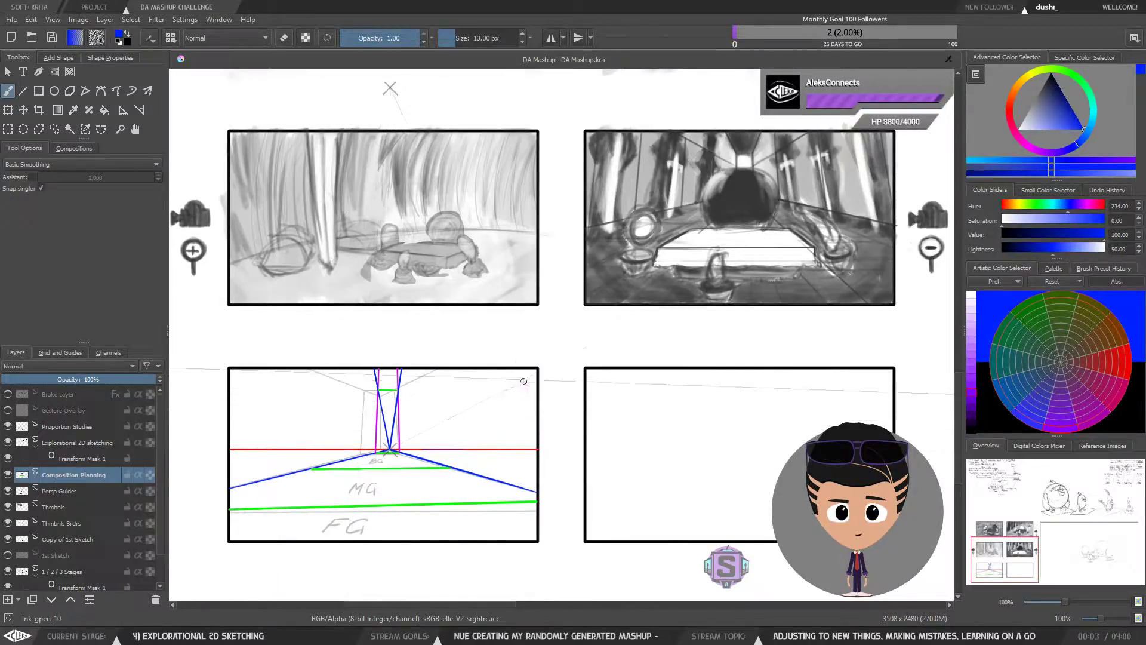
pyautogui.moveTo(606, 437); pyautogui.dragTo(577, 457)
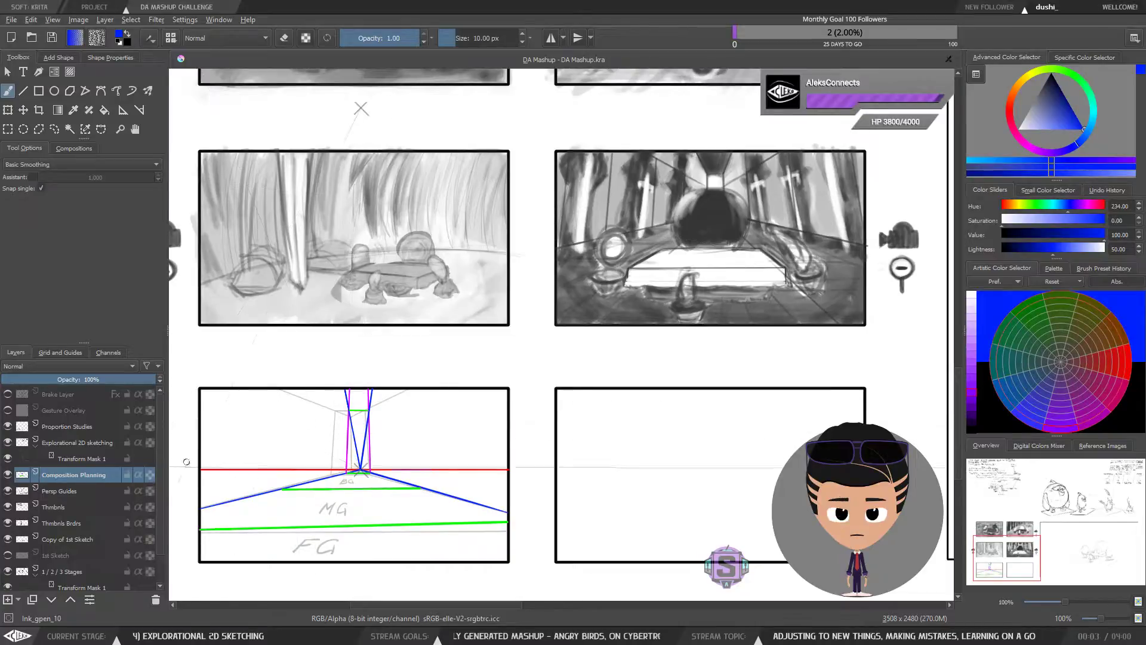
pyautogui.moveTo(704, 221); pyautogui.dragTo(702, 424)
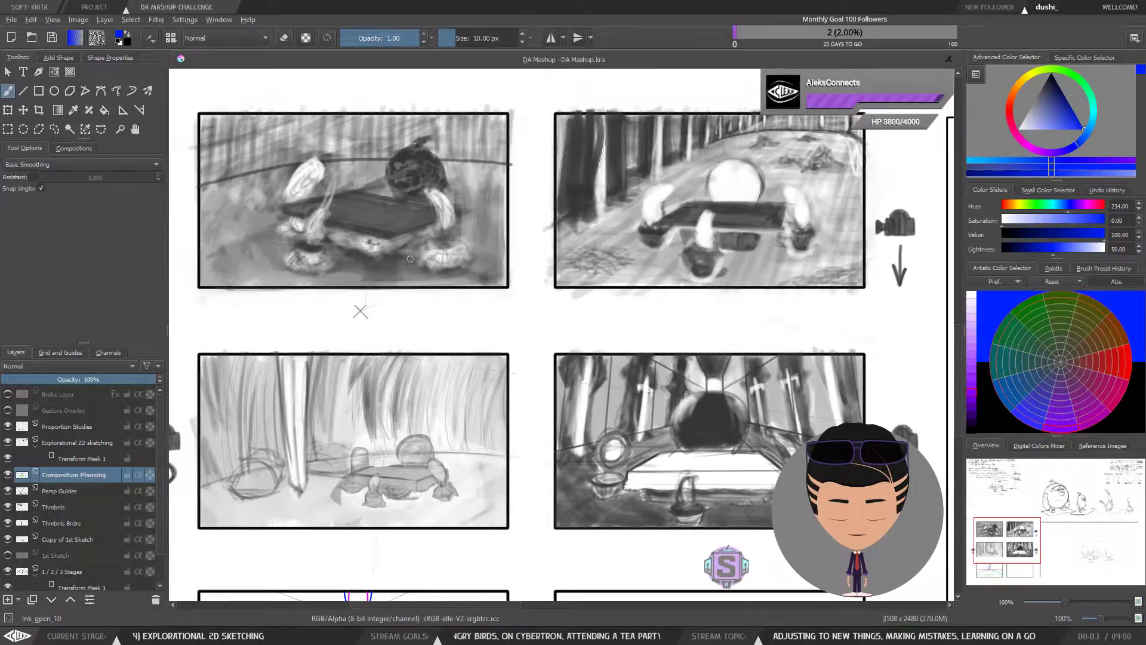
pyautogui.moveTo(661, 448); pyautogui.dragTo(689, 242)
pyautogui.moveTo(664, 439)
pyautogui.mouseDown()
pyautogui.moveTo(665, 417)
pyautogui.moveTo(696, 393)
pyautogui.mouseUp()
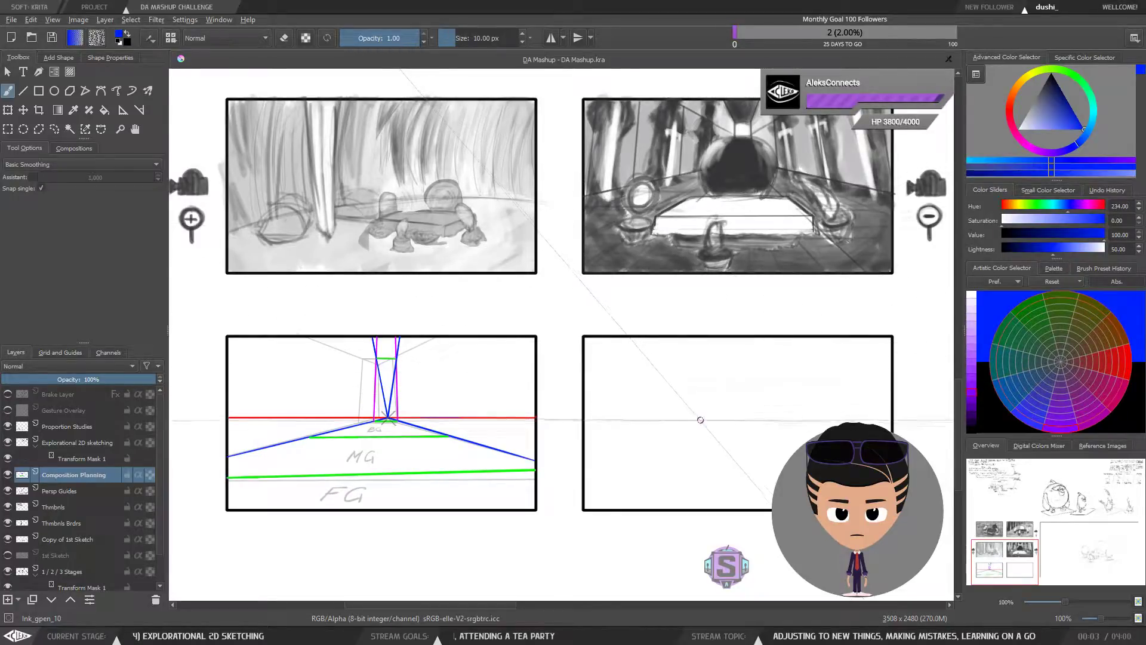
pyautogui.moveTo(775, 409); pyautogui.dragTo(787, 404)
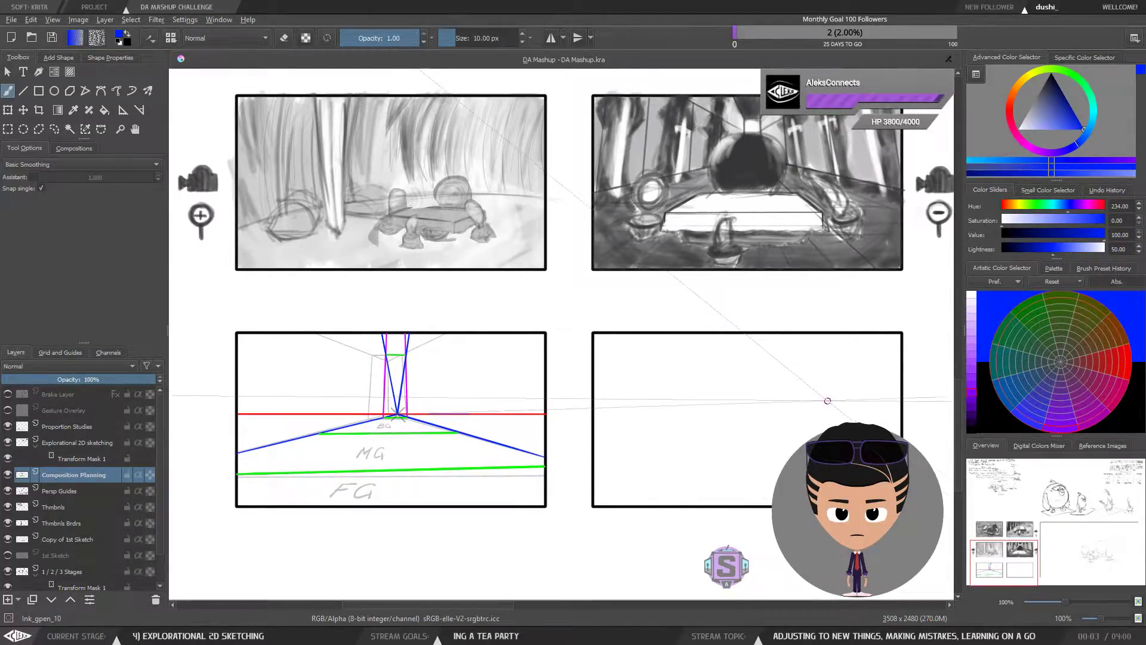
pyautogui.moveTo(880, 405); pyautogui.dragTo(842, 404)
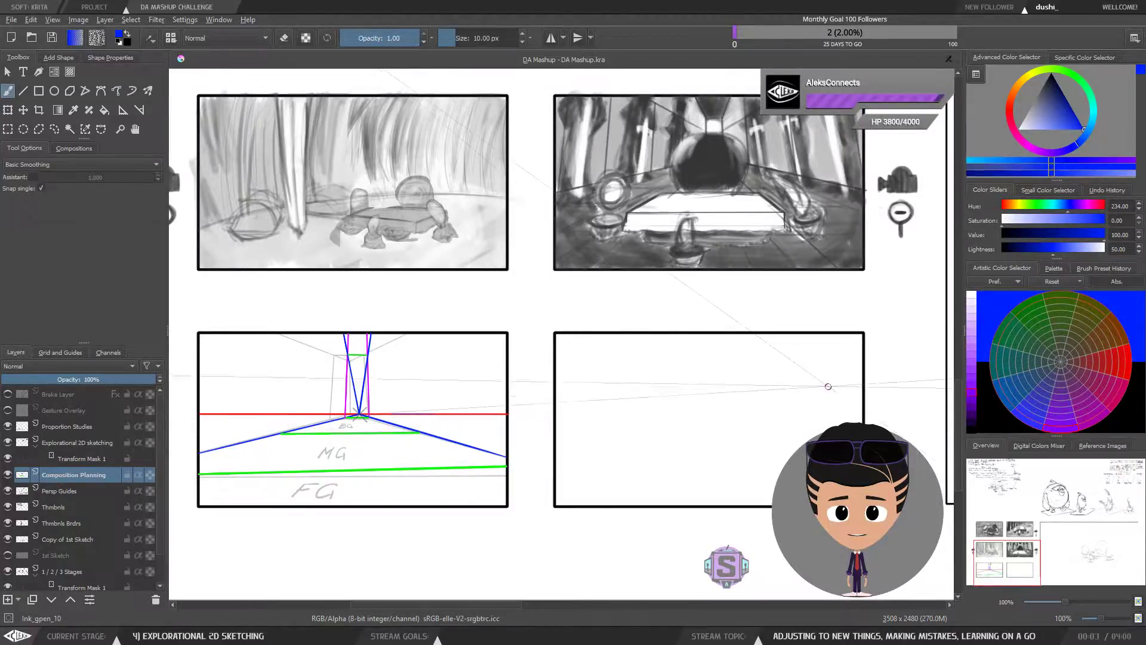
# Review the bird lineup and the gesture notes above it in relation to the thumbnails.
pyautogui.hotkey('ctrl', '-')
pyautogui.hotkey('ctrl', '-')
pyautogui.moveTo(827, 342); pyautogui.dragTo(724, 423)
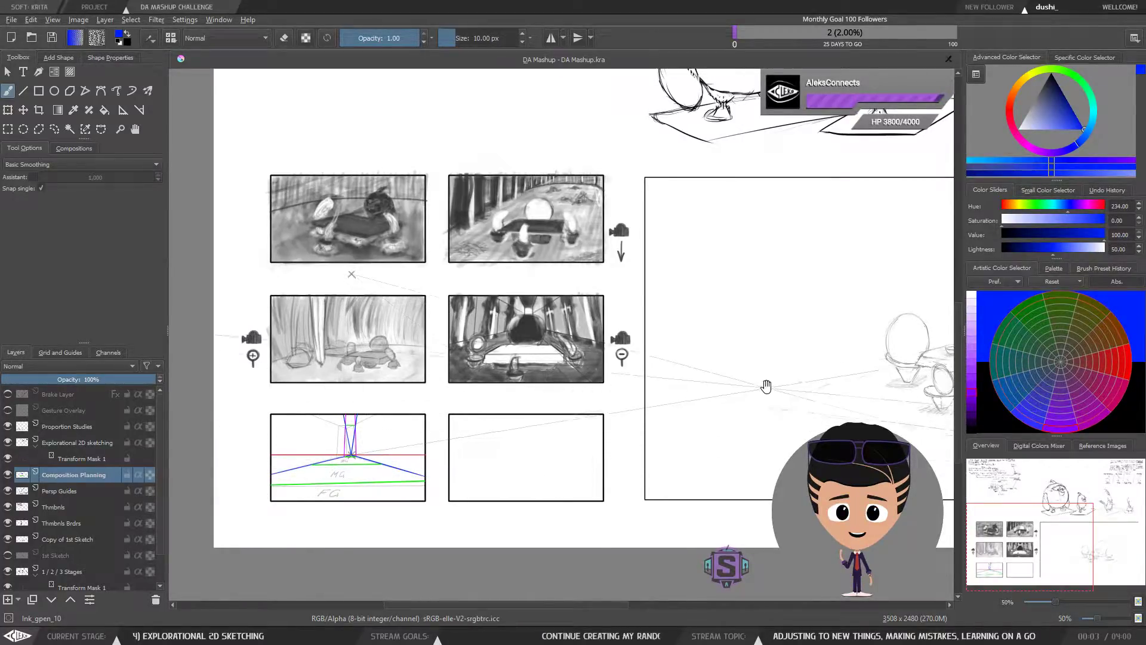
pyautogui.moveTo(766, 387)
pyautogui.mouseDown()
pyautogui.moveTo(688, 450)
pyautogui.moveTo(575, 463)
pyautogui.moveTo(693, 442)
pyautogui.moveTo(666, 468)
pyautogui.mouseUp()
pyautogui.moveTo(742, 356); pyautogui.dragTo(625, 494)
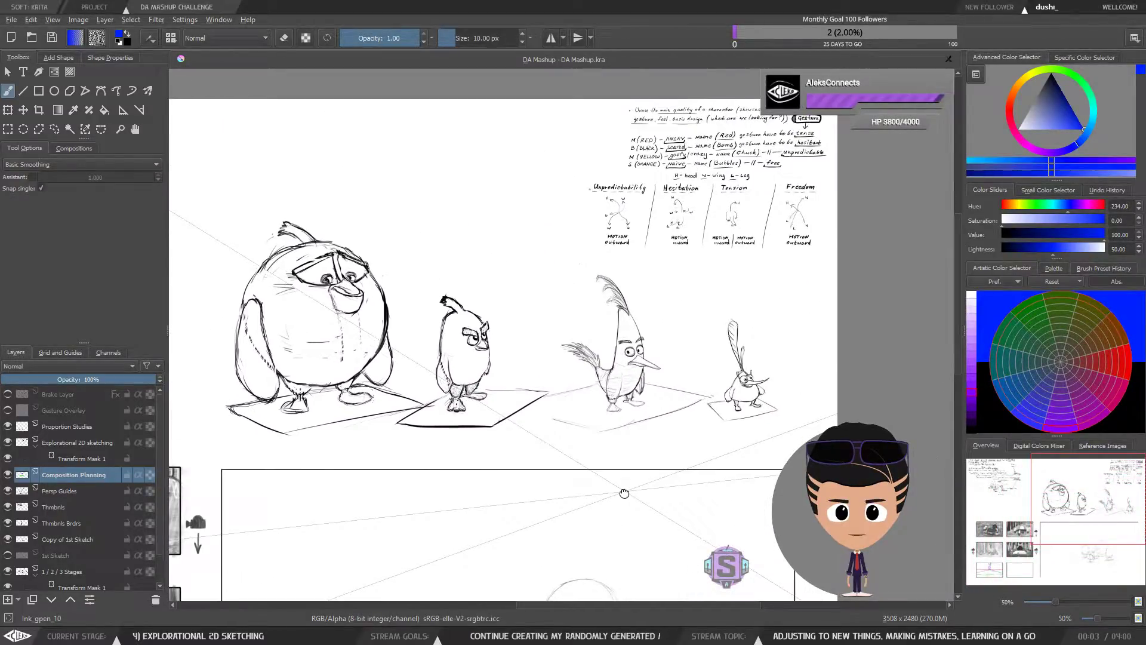
pyautogui.moveTo(537, 548); pyautogui.dragTo(656, 442)
pyautogui.moveTo(502, 515); pyautogui.dragTo(686, 424)
pyautogui.moveTo(430, 557); pyautogui.dragTo(772, 410)
# Reduce the brush size to 5 px and try a guide stroke above the horizon in the perspective thumbnail.
pyautogui.press('1')
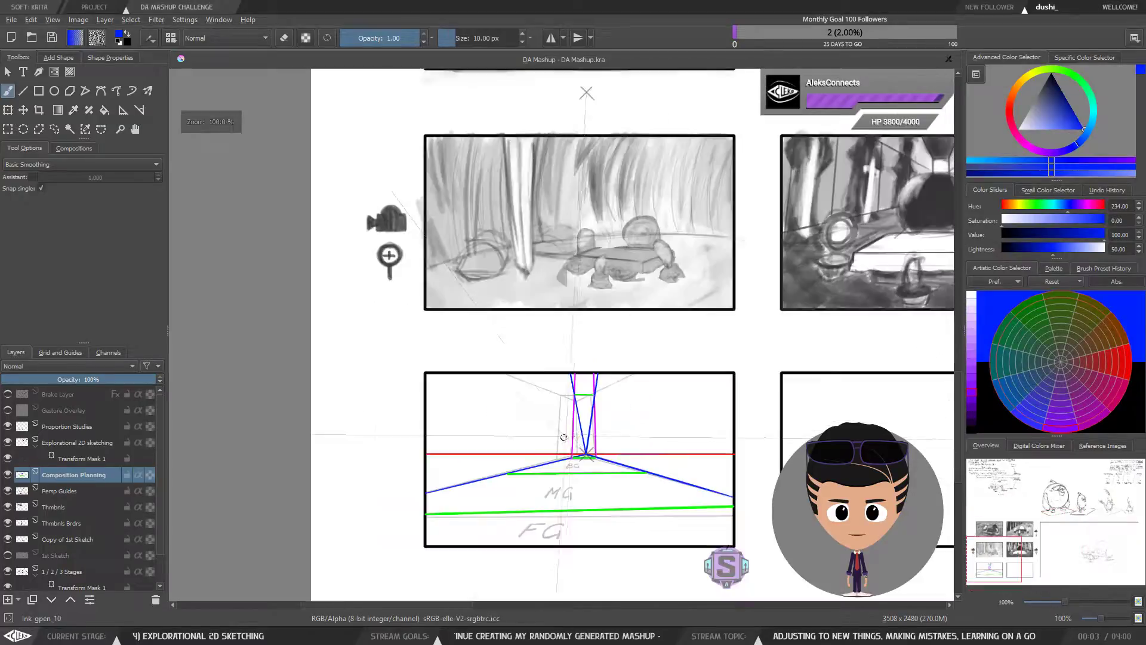
pyautogui.moveTo(582, 470); pyautogui.dragTo(499, 407)
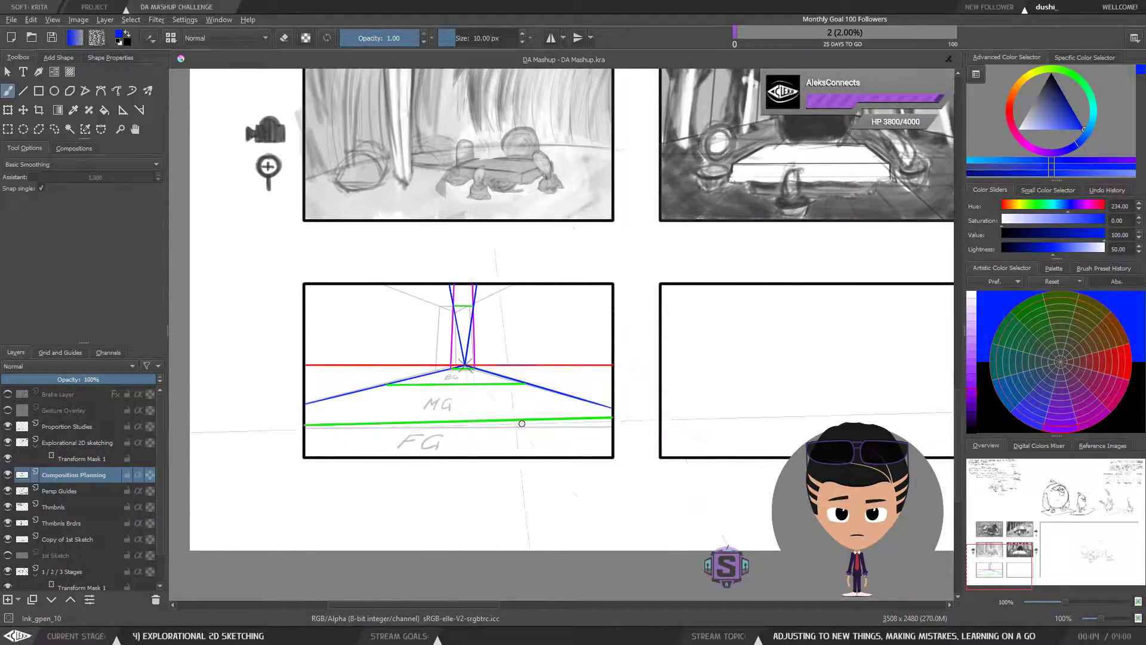
pyautogui.moveTo(449, 411)
pyautogui.mouseDown()
pyautogui.moveTo(439, 435)
pyautogui.moveTo(433, 411)
pyautogui.mouseUp()
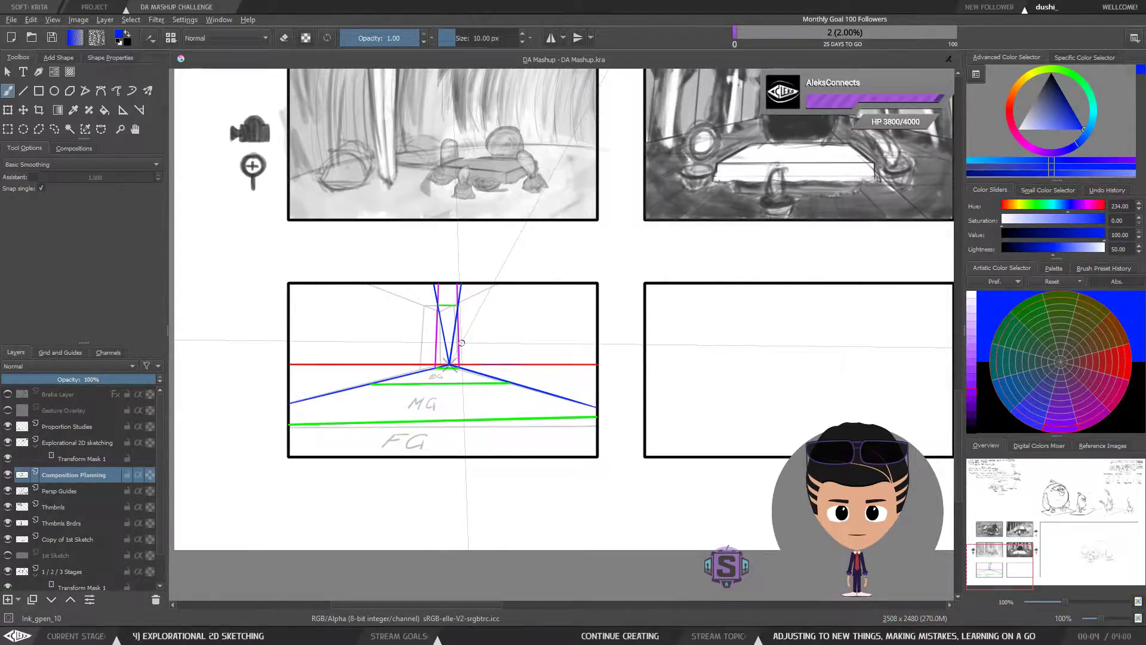
pyautogui.moveTo(445, 383); pyautogui.dragTo(452, 379)
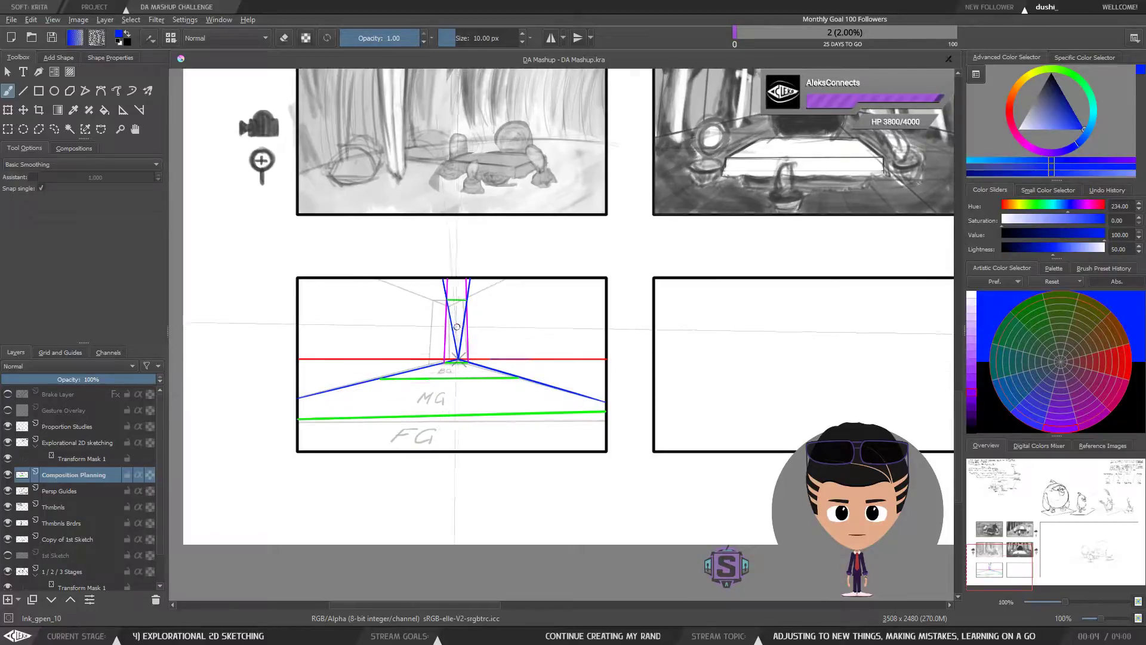
pyautogui.hotkey('ctrl', '+')
pyautogui.hotkey('ctrl', '+')
pyautogui.moveTo(435, 446)
pyautogui.mouseDown()
pyautogui.moveTo(591, 358)
pyautogui.moveTo(612, 324)
pyautogui.moveTo(613, 349)
pyautogui.moveTo(609, 323)
pyautogui.mouseUp()
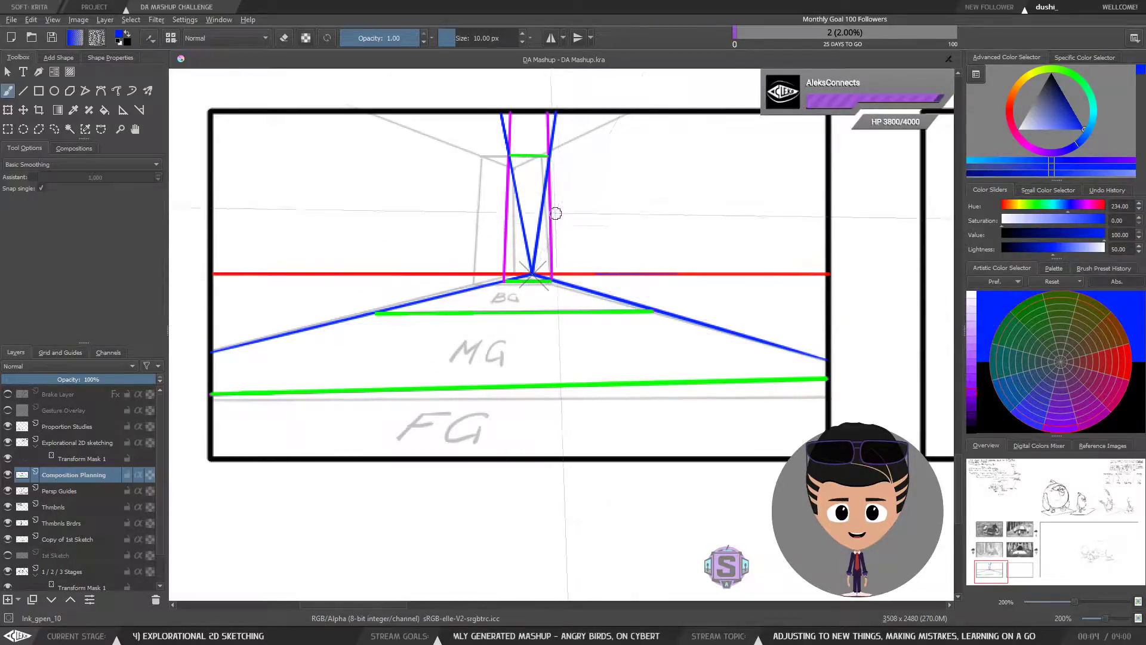
pyautogui.press('[')
pyautogui.moveTo(553, 236); pyautogui.dragTo(678, 140)
pyautogui.hotkey('ctrl', 'z')
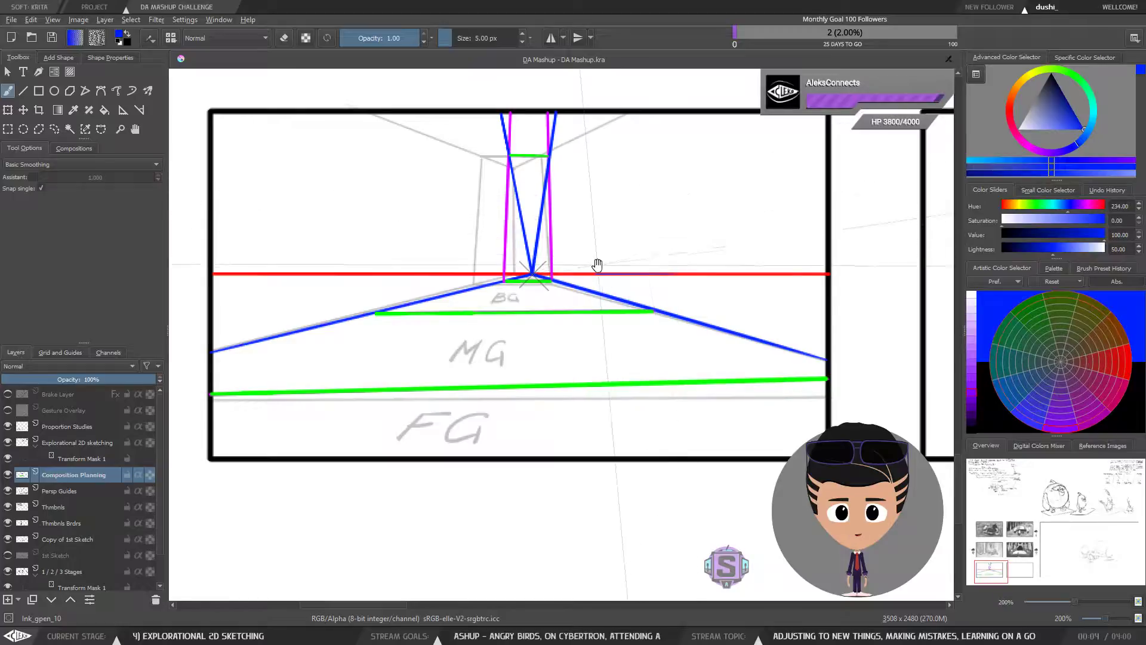
pyautogui.moveTo(597, 268)
pyautogui.mouseDown()
pyautogui.moveTo(586, 303)
pyautogui.moveTo(596, 266)
pyautogui.mouseUp()
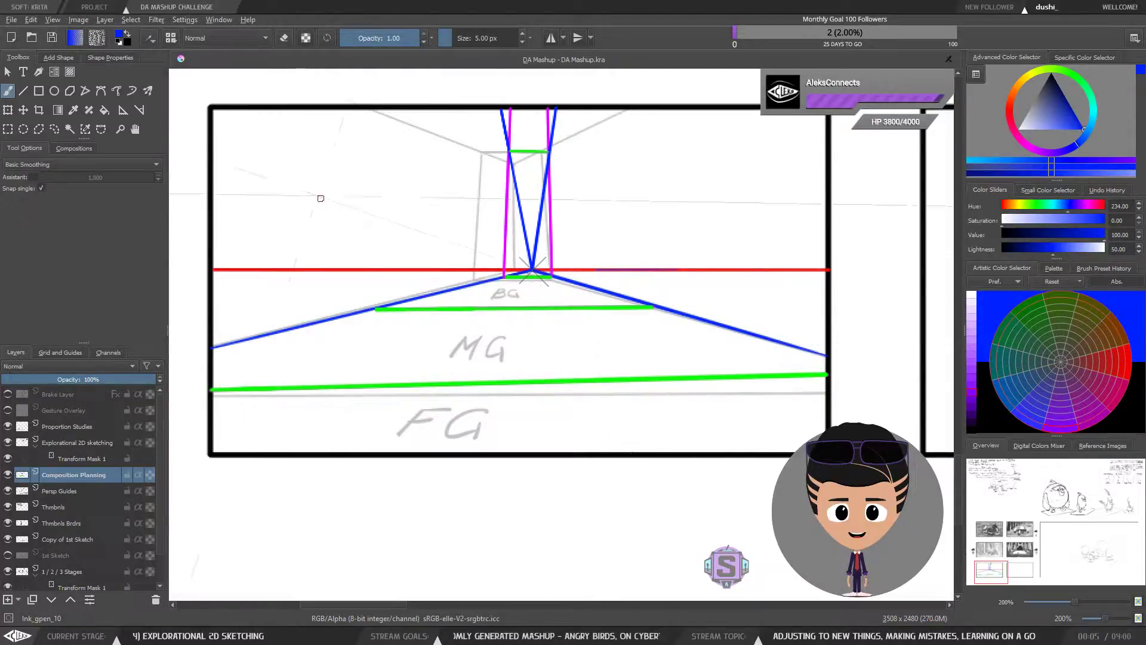
# Scribble a small blue mark above the horizon in the perspective thumbnail and erase it using a freehand selection.
pyautogui.moveTo(321, 191)
pyautogui.mouseDown()
pyautogui.moveTo(316, 207)
pyautogui.moveTo(356, 200)
pyautogui.mouseUp()
pyautogui.press('l')
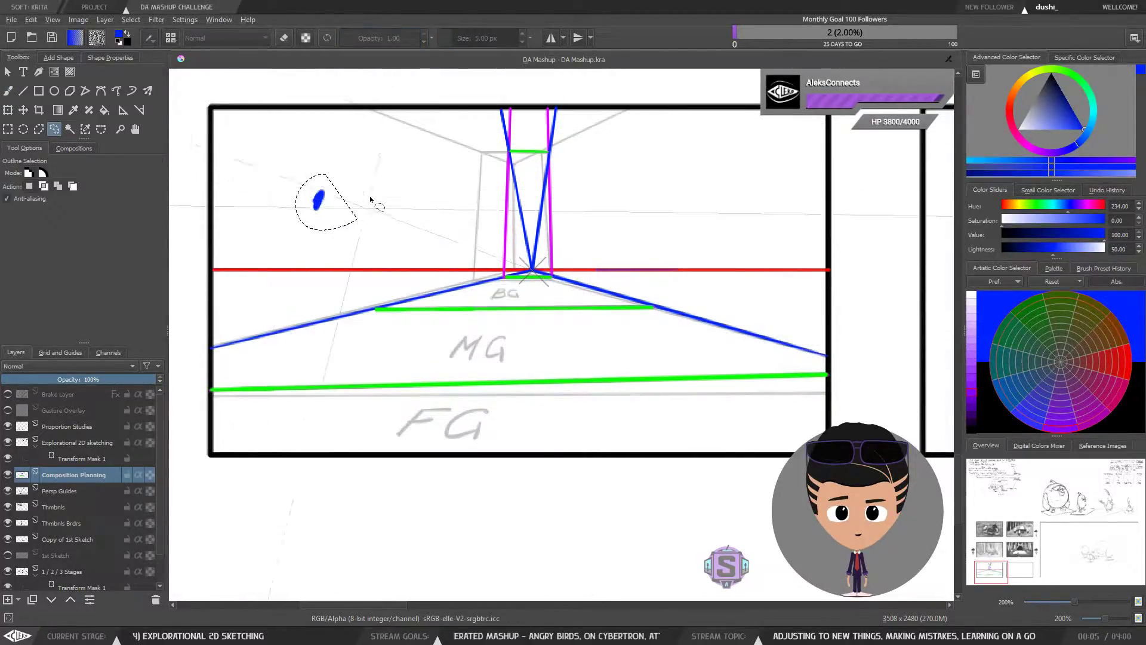
pyautogui.press('Delete')
pyautogui.hotkey('ctrl', 'shift', 'a')
pyautogui.scroll(-1, 401, 234)
pyautogui.scroll(1, 401, 235)
pyautogui.press('b')
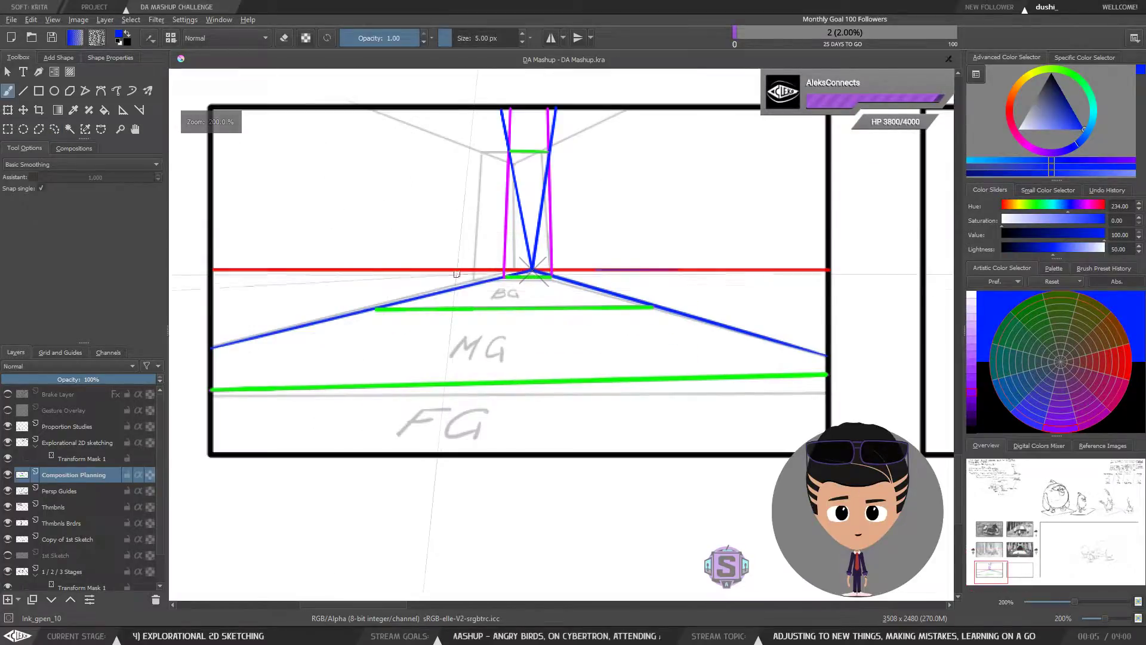
# Compare the perspective thumbnail with the composition thumbnails, the bird lineup and the large composition frame.
pyautogui.moveTo(578, 251); pyautogui.dragTo(558, 328)
pyautogui.press('1')
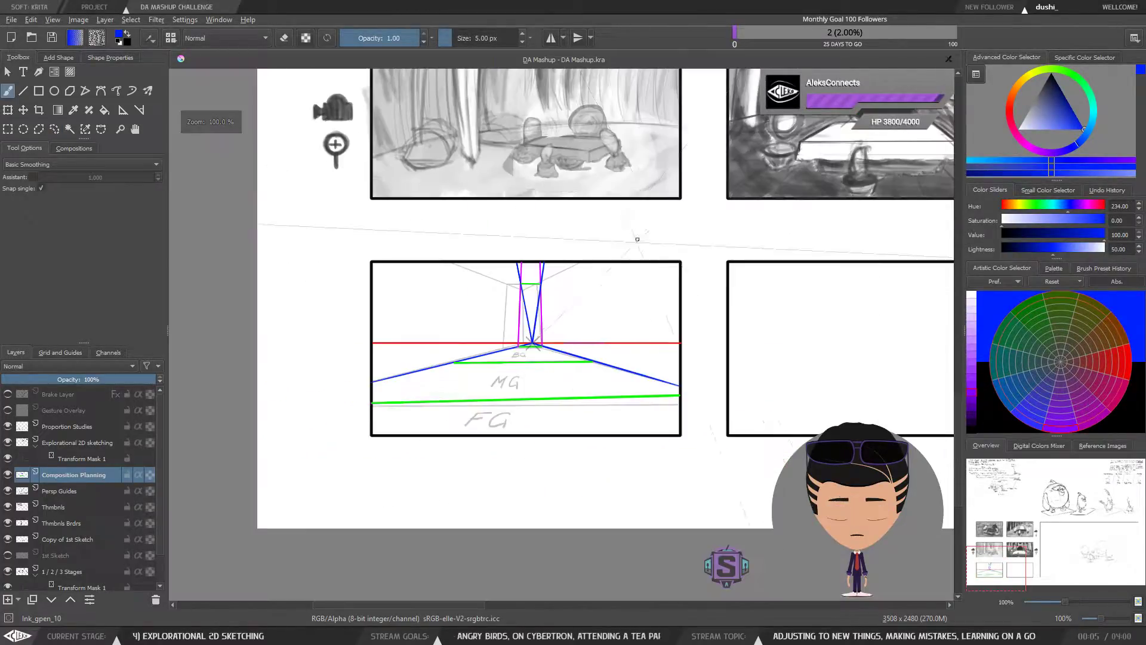
pyautogui.moveTo(688, 266); pyautogui.dragTo(646, 311)
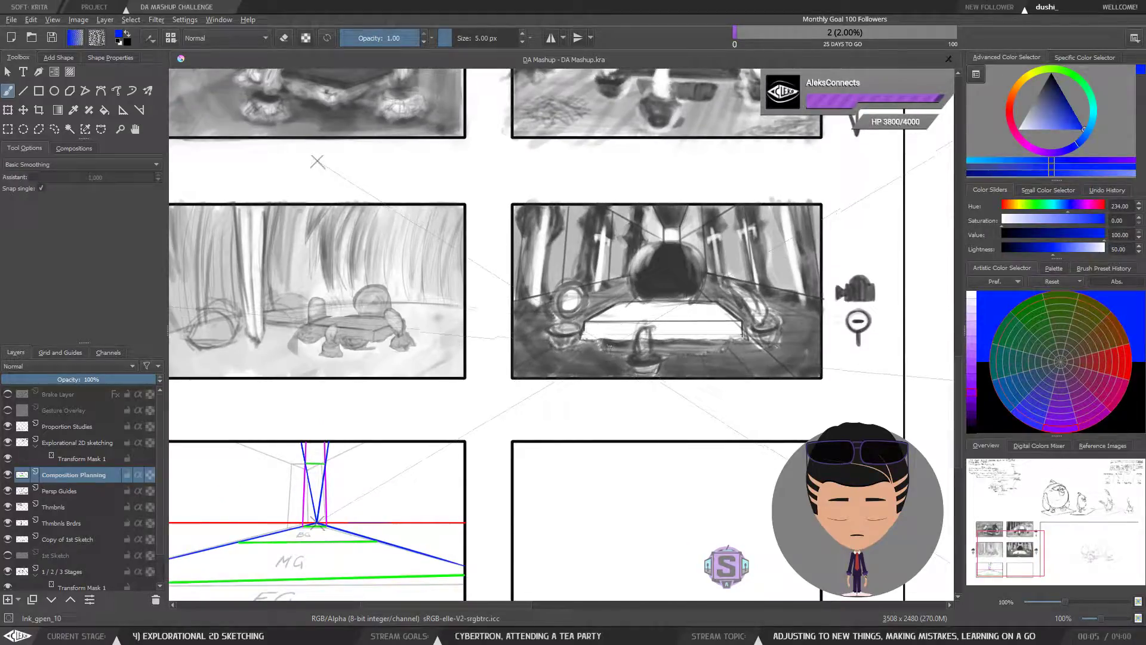
pyautogui.moveTo(554, 412); pyautogui.dragTo(573, 378)
pyautogui.press('-')
pyautogui.moveTo(561, 261); pyautogui.dragTo(439, 370)
pyautogui.moveTo(777, 222)
pyautogui.mouseDown()
pyautogui.moveTo(688, 350)
pyautogui.moveTo(553, 402)
pyautogui.moveTo(596, 374)
pyautogui.moveTo(596, 413)
pyautogui.moveTo(455, 334)
pyautogui.moveTo(459, 386)
pyautogui.moveTo(603, 399)
pyautogui.moveTo(509, 397)
pyautogui.mouseUp()
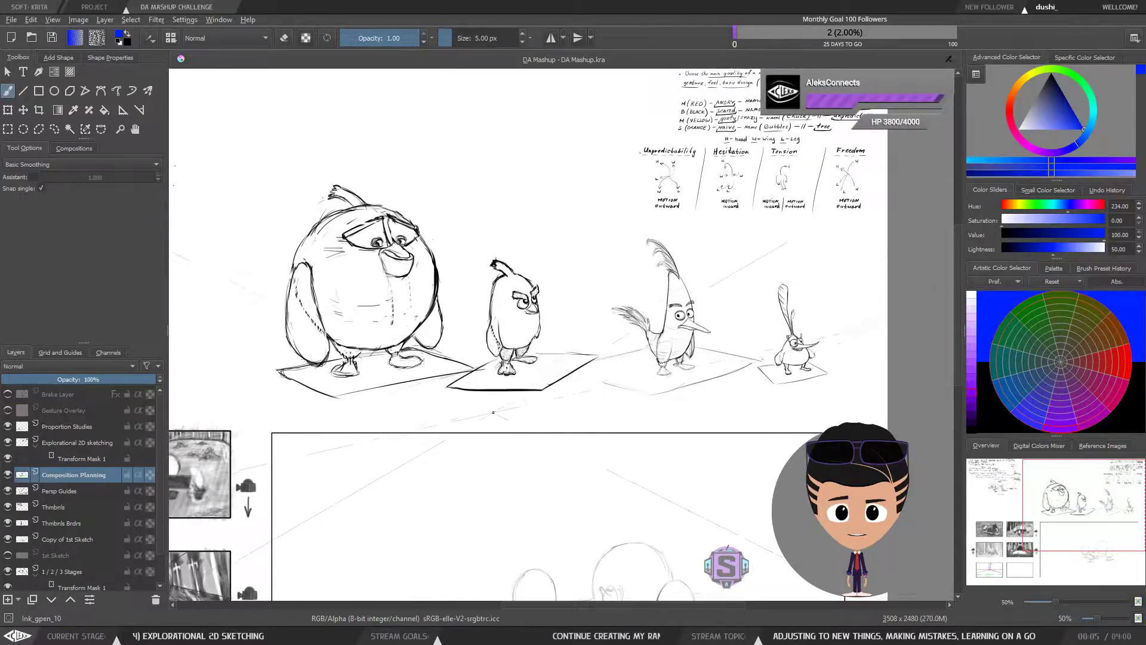
pyautogui.moveTo(454, 422); pyautogui.dragTo(534, 320)
pyautogui.moveTo(364, 458); pyautogui.dragTo(464, 389)
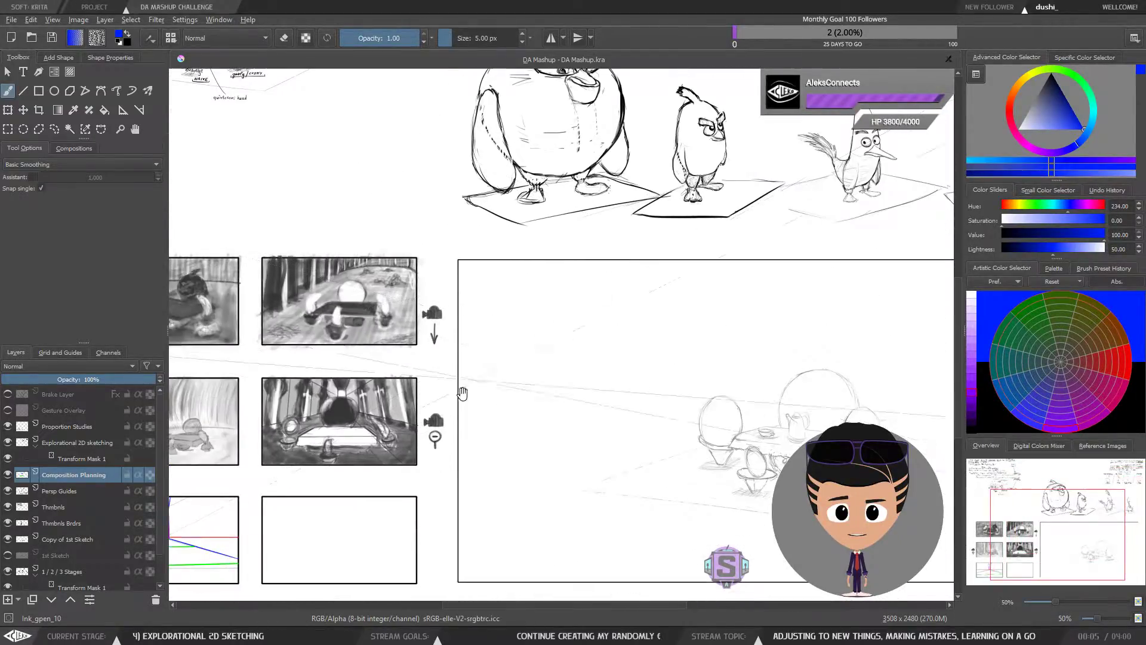
pyautogui.moveTo(318, 522); pyautogui.dragTo(628, 350)
# Try tracing the left edge of the grey box above the vanishing point in the perspective thumbnail.
pyautogui.press('1')
pyautogui.moveTo(443, 440); pyautogui.dragTo(542, 329)
pyautogui.hotkey('ctrl', '+')
pyautogui.moveTo(493, 280); pyautogui.dragTo(602, 300)
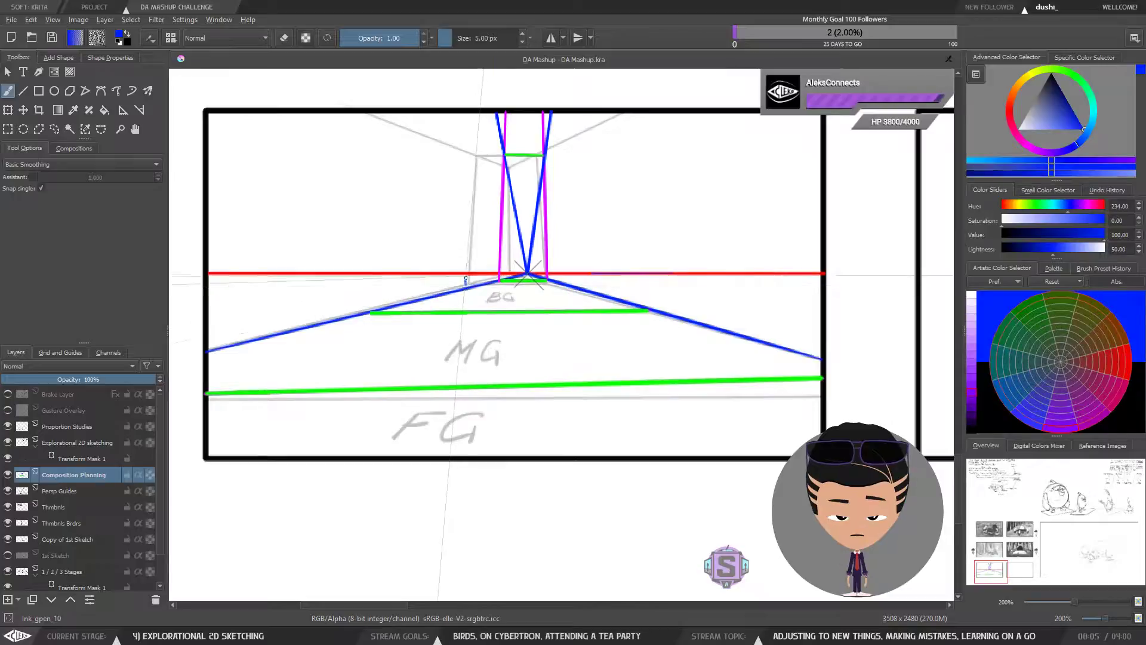
pyautogui.moveTo(466, 284); pyautogui.dragTo(476, 170)
pyautogui.hotkey('ctrl', 'z')
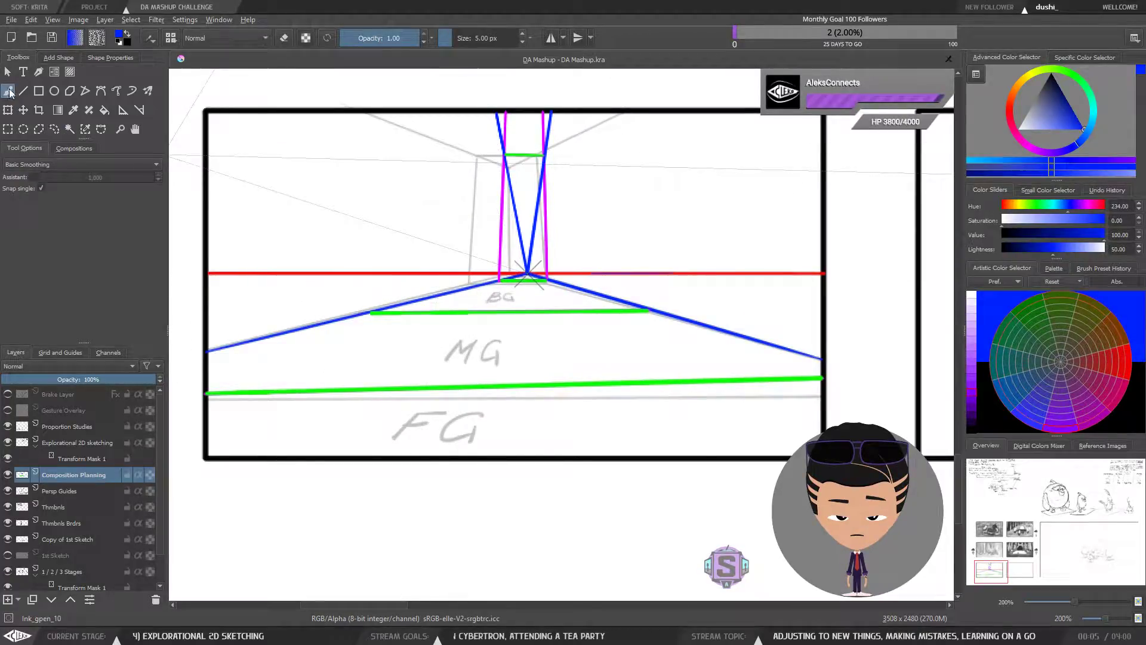
pyautogui.moveTo(584, 346); pyautogui.dragTo(587, 338)
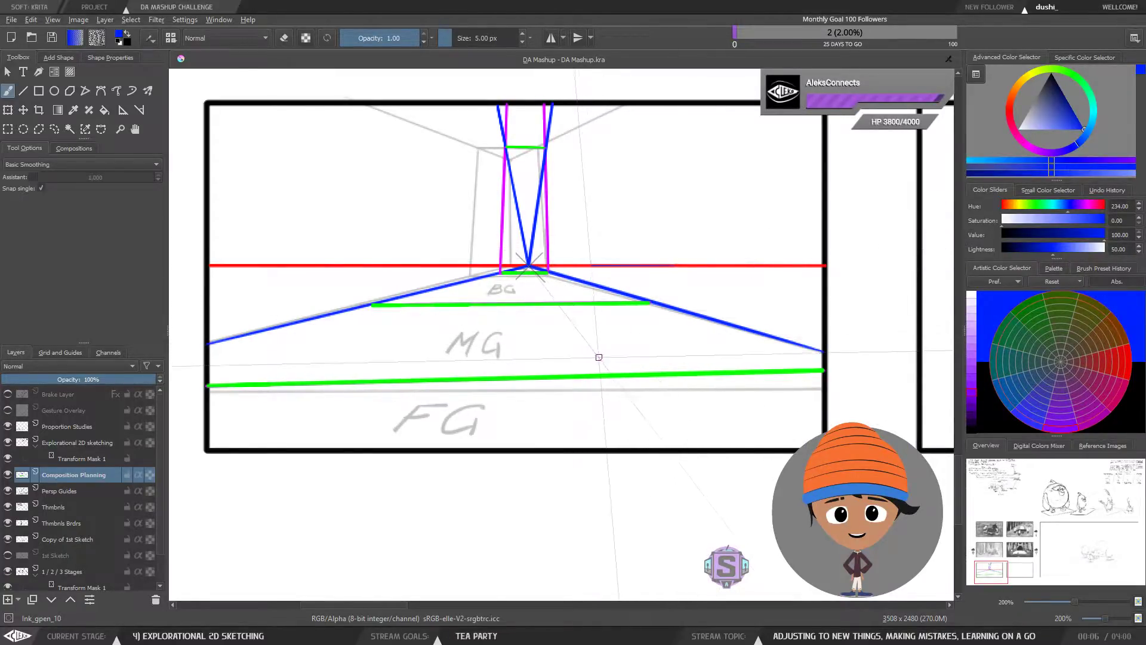
# Examine the tonal thumbnails and the four-bird lineup above the large composition frame.
pyautogui.press('1')
pyautogui.moveTo(818, 243); pyautogui.dragTo(676, 378)
pyautogui.moveTo(802, 271); pyautogui.dragTo(686, 352)
pyautogui.moveTo(839, 198); pyautogui.dragTo(722, 307)
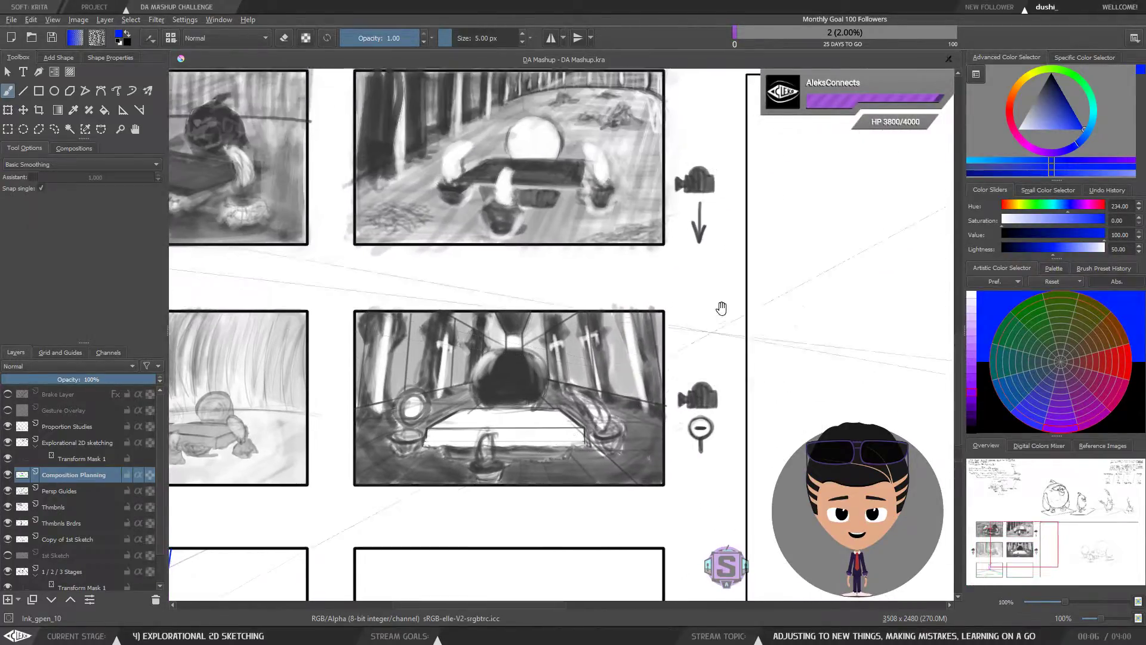
pyautogui.moveTo(621, 247)
pyautogui.mouseDown()
pyautogui.moveTo(731, 298)
pyautogui.moveTo(830, 323)
pyautogui.moveTo(546, 545)
pyautogui.mouseUp()
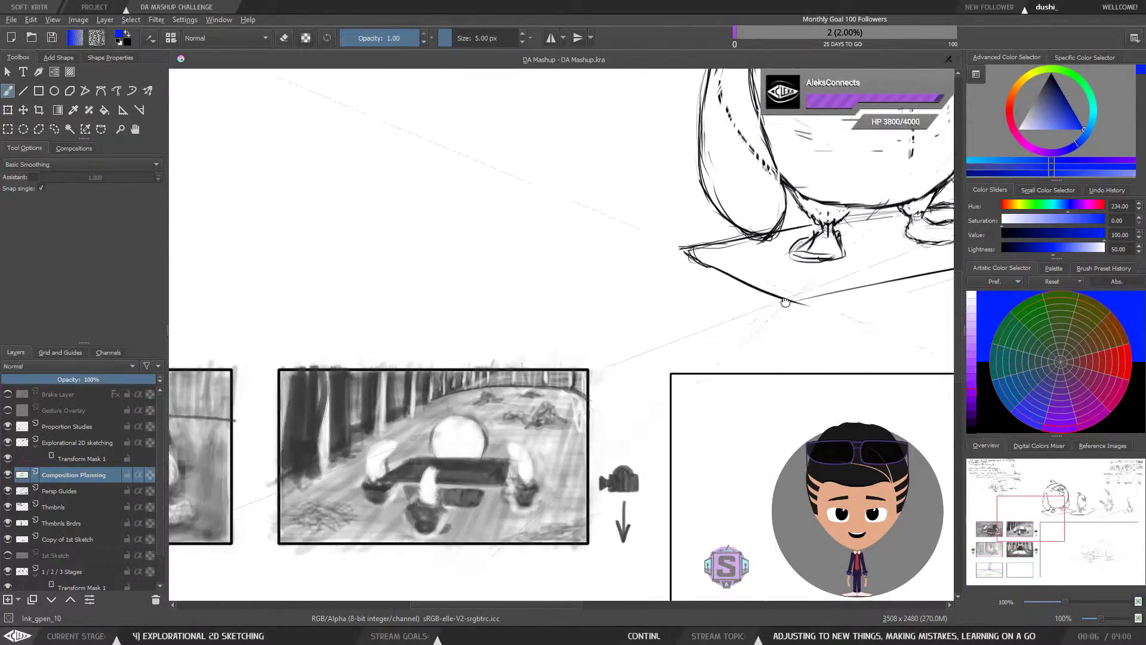
pyautogui.moveTo(949, 200); pyautogui.dragTo(557, 418)
pyautogui.hotkey('ctrl', '-')
pyautogui.hotkey('ctrl', '-')
pyautogui.moveTo(791, 345)
pyautogui.mouseDown()
pyautogui.moveTo(550, 400)
pyautogui.moveTo(638, 346)
pyautogui.moveTo(651, 298)
pyautogui.mouseUp()
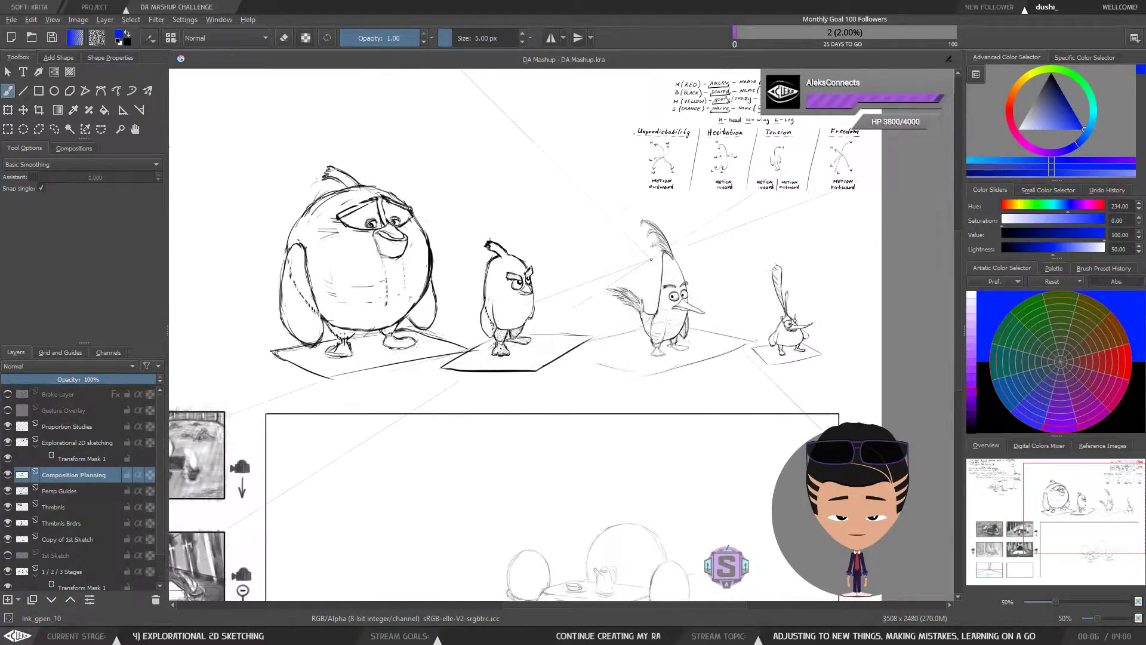
pyautogui.moveTo(615, 342); pyautogui.dragTo(622, 335)
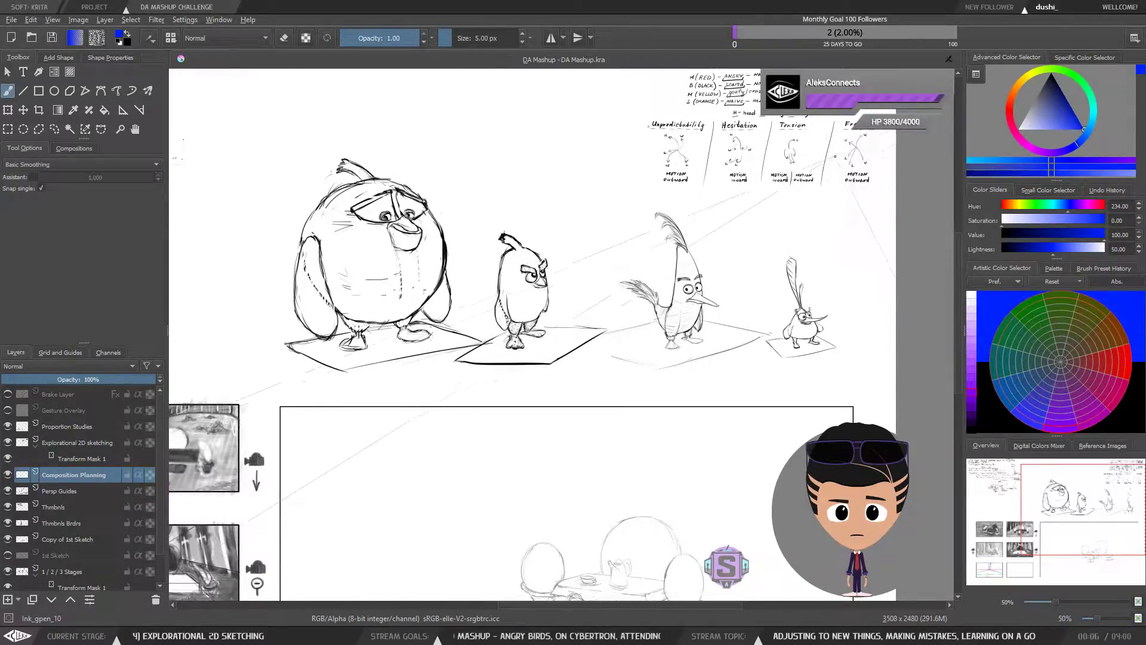
# Compare the perspective thumbnail with the tonal forest thumbnails, both up close and as a complete set.
pyautogui.moveTo(550, 396); pyautogui.dragTo(649, 251)
pyautogui.moveTo(314, 514); pyautogui.dragTo(635, 403)
pyautogui.press('1')
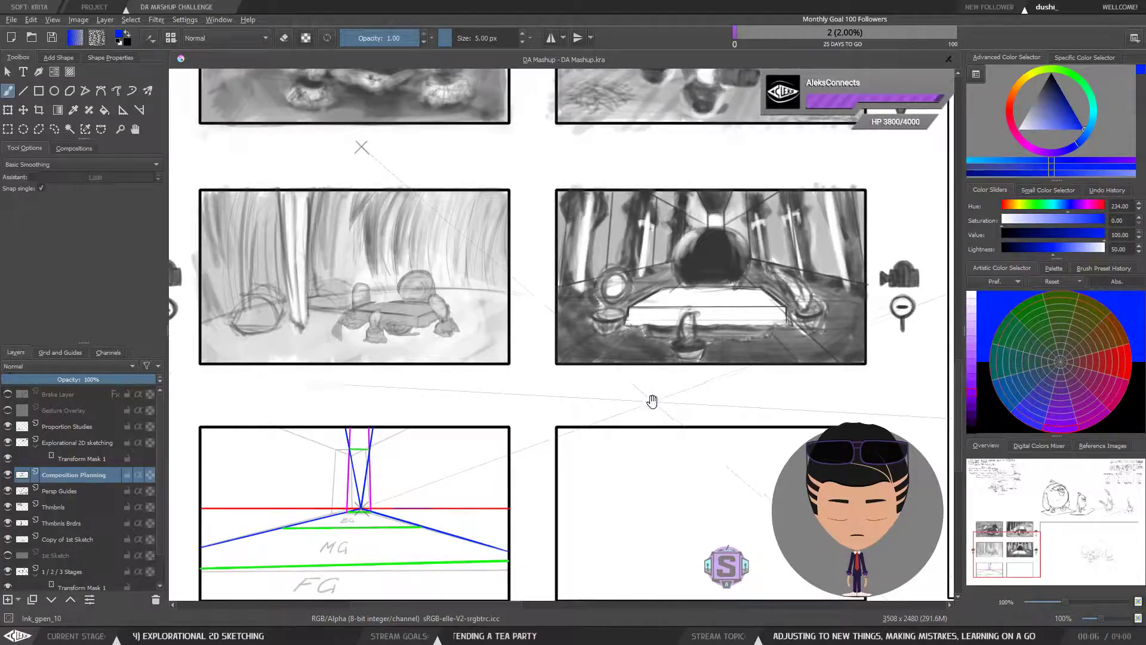
pyautogui.moveTo(652, 401); pyautogui.dragTo(692, 315)
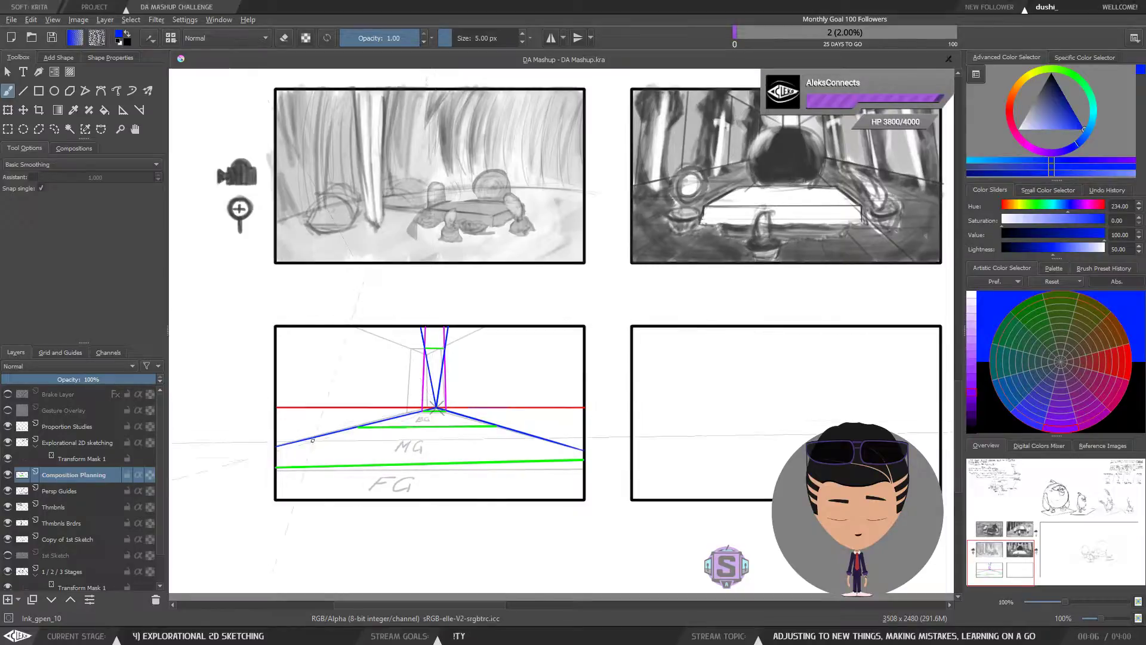
pyautogui.hotkey('ctrl', '-')
pyautogui.hotkey('ctrl', '-')
pyautogui.moveTo(749, 312); pyautogui.dragTo(611, 402)
pyautogui.moveTo(448, 440); pyautogui.dragTo(535, 388)
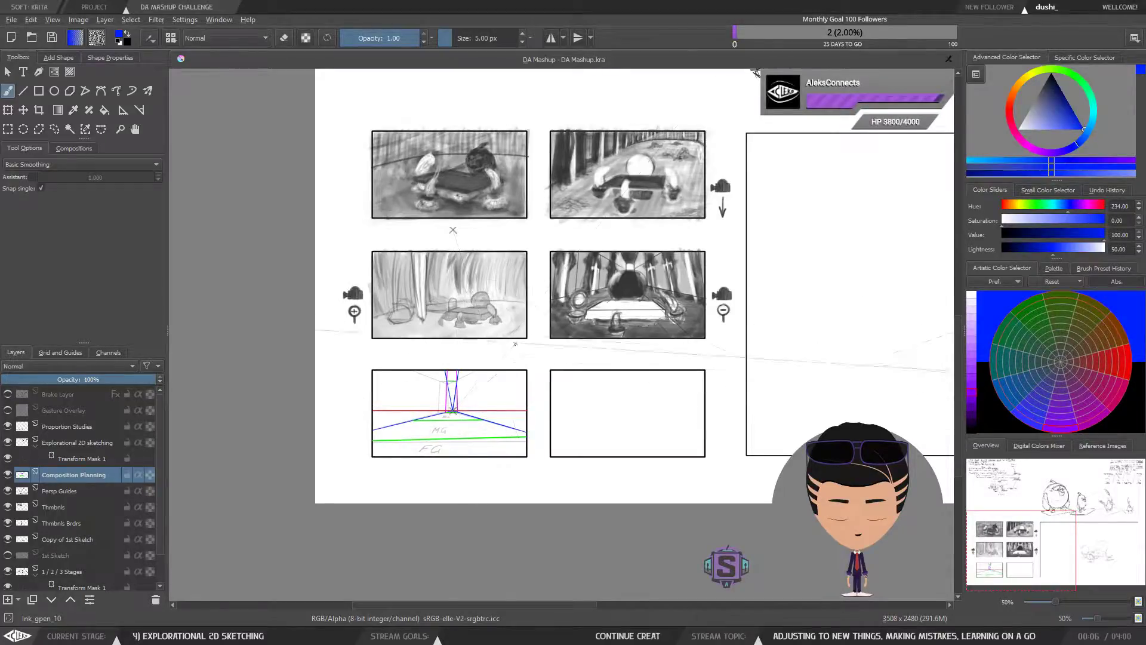
pyautogui.moveTo(512, 399); pyautogui.dragTo(579, 340)
pyautogui.hotkey('ctrl', '+')
pyautogui.hotkey('ctrl', '+')
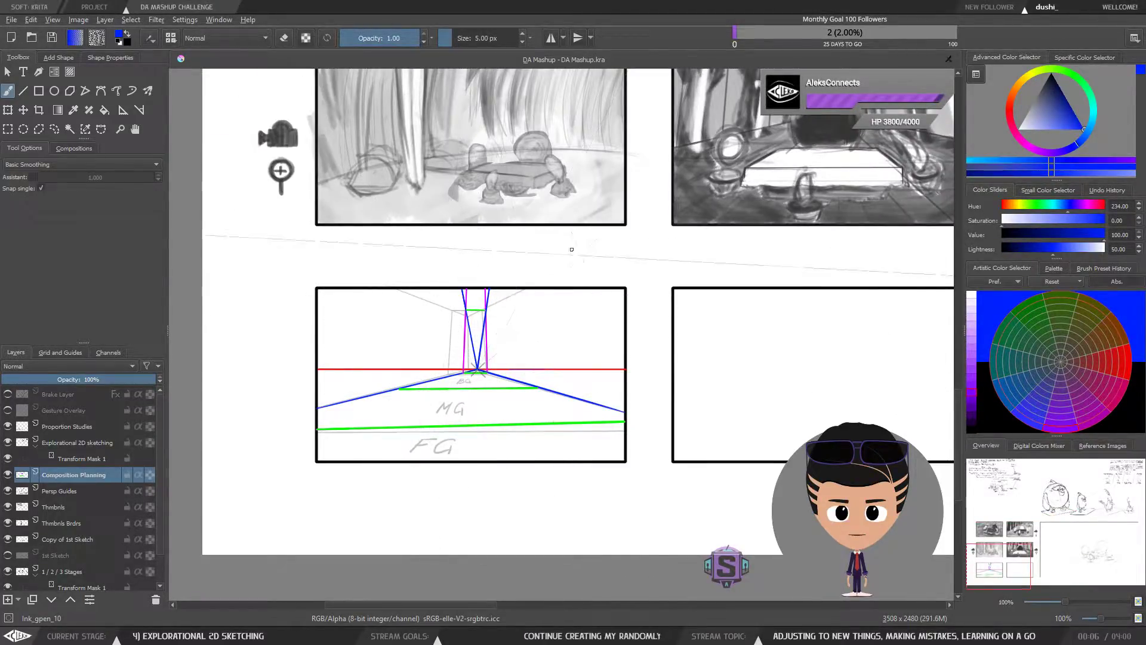
pyautogui.moveTo(665, 310); pyautogui.dragTo(709, 323)
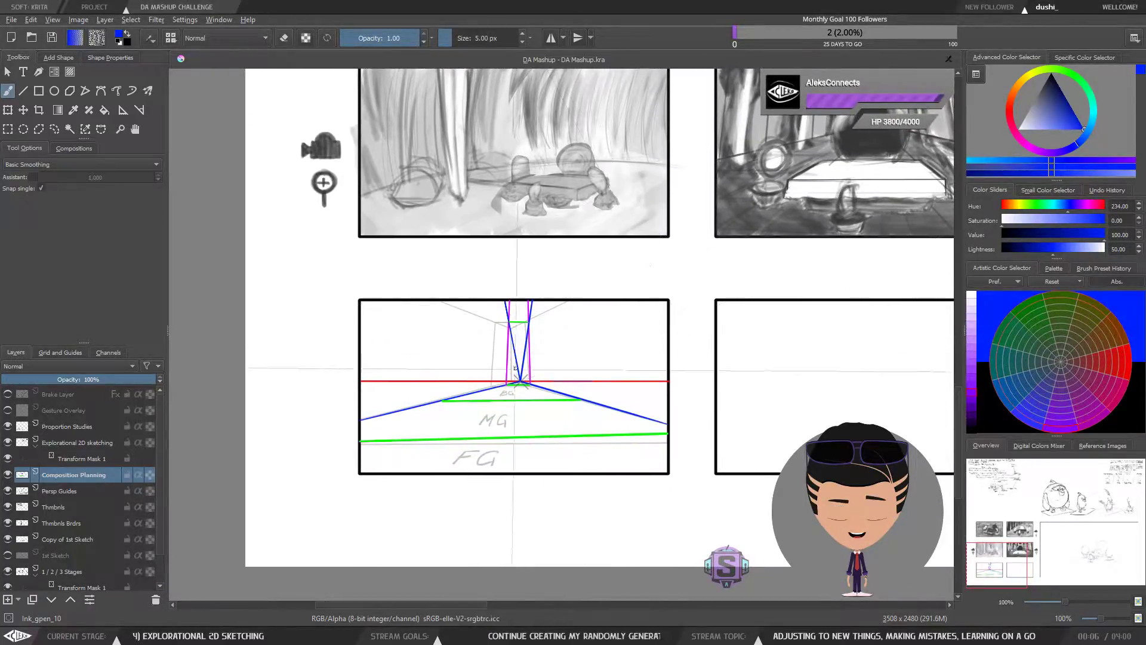
pyautogui.hotkey('ctrl', '+')
pyautogui.hotkey('ctrl', '+')
pyautogui.moveTo(538, 453); pyautogui.dragTo(586, 357)
pyautogui.hotkey('ctrl', '-')
pyautogui.hotkey('ctrl', '-')
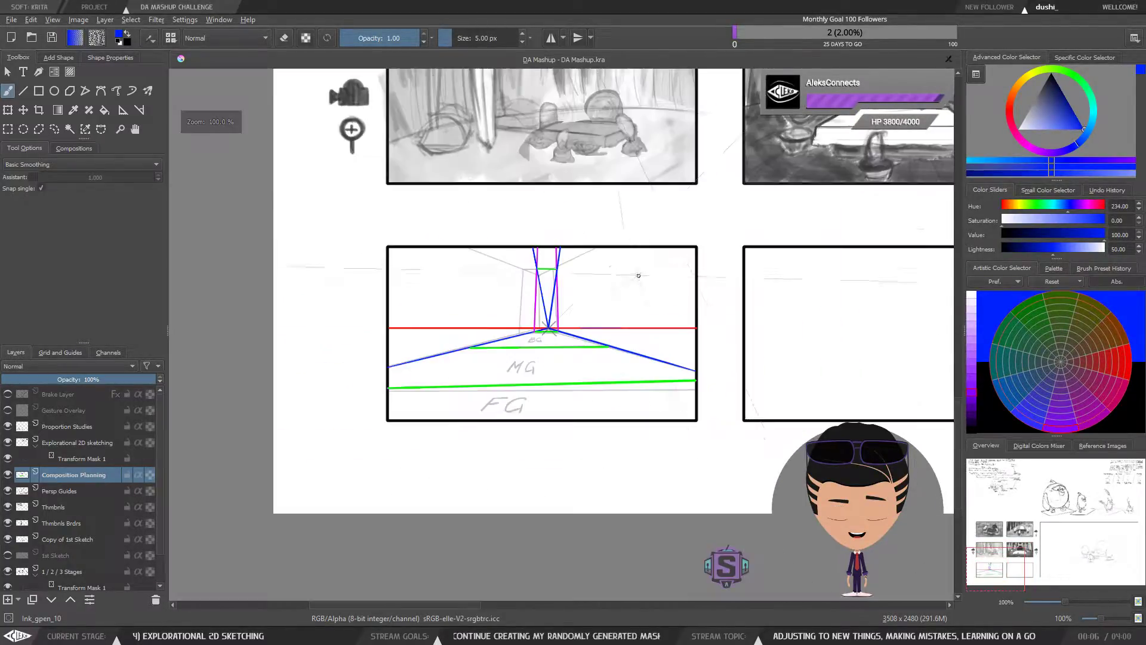
# Review the size contrast and poses in the bird lineup alongside the composition thumbnails.
pyautogui.moveTo(682, 252)
pyautogui.mouseDown()
pyautogui.moveTo(615, 373)
pyautogui.moveTo(615, 406)
pyautogui.mouseUp()
pyautogui.moveTo(656, 203)
pyautogui.mouseDown()
pyautogui.moveTo(655, 296)
pyautogui.moveTo(628, 331)
pyautogui.moveTo(530, 363)
pyautogui.moveTo(390, 382)
pyautogui.mouseUp()
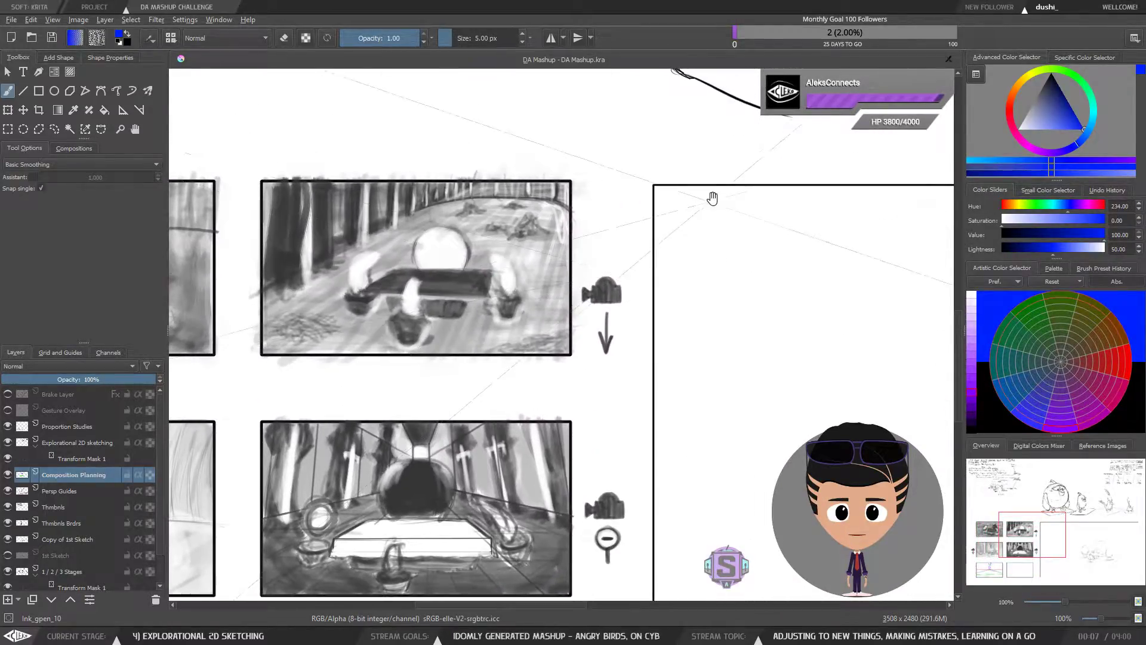
pyautogui.moveTo(721, 211)
pyautogui.mouseDown()
pyautogui.moveTo(707, 208)
pyautogui.moveTo(707, 223)
pyautogui.moveTo(502, 392)
pyautogui.moveTo(666, 369)
pyautogui.moveTo(659, 377)
pyautogui.mouseUp()
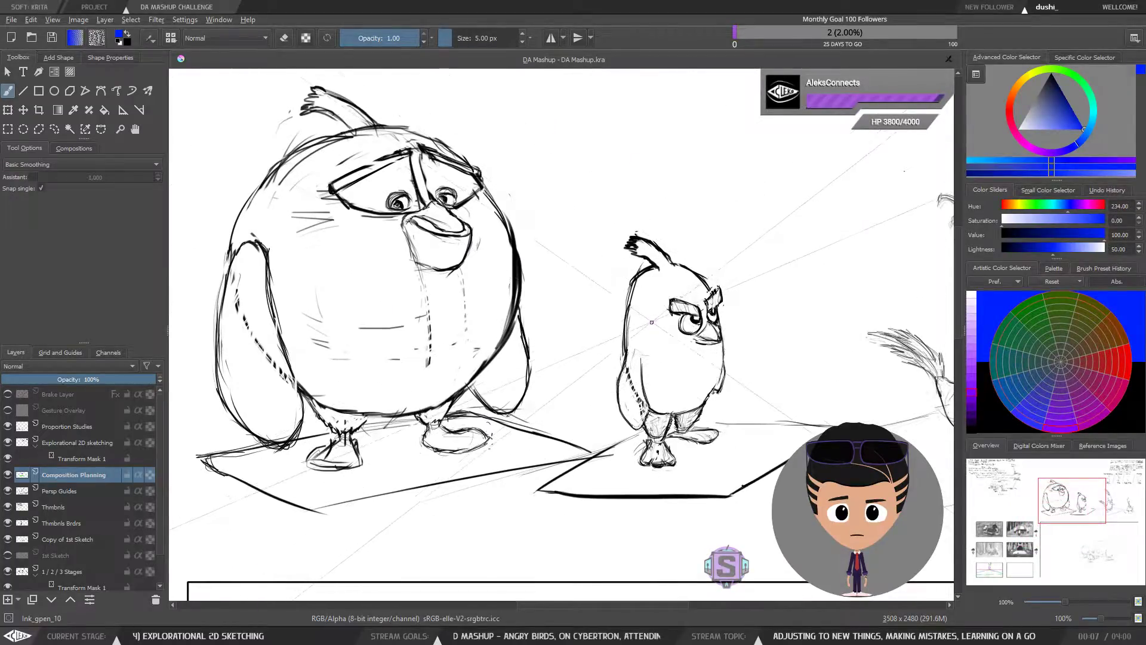
pyautogui.press('-')
pyautogui.press('-')
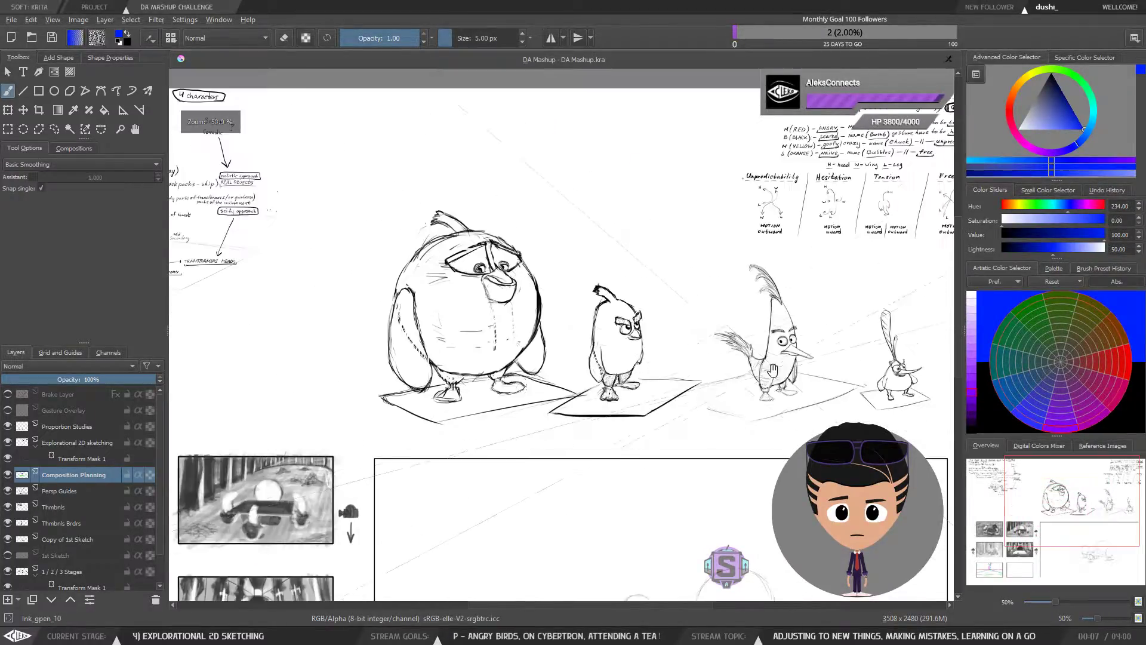
pyautogui.moveTo(776, 363); pyautogui.dragTo(692, 366)
pyautogui.moveTo(496, 455); pyautogui.dragTo(565, 401)
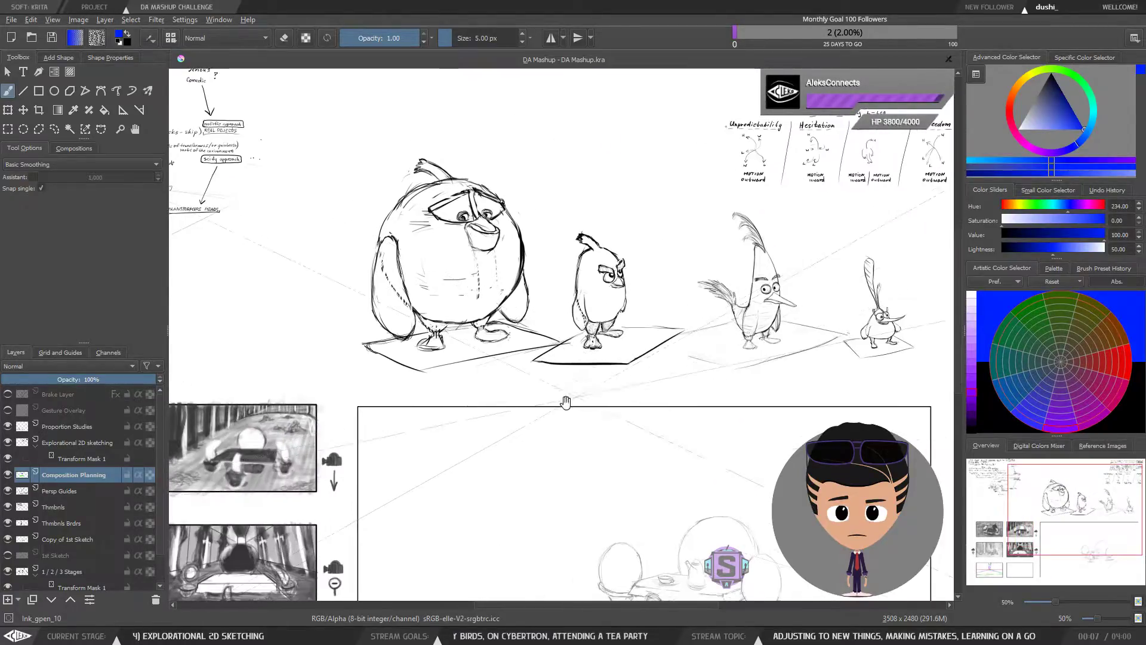
pyautogui.moveTo(439, 515); pyautogui.dragTo(573, 392)
pyautogui.moveTo(420, 496); pyautogui.dragTo(586, 392)
pyautogui.moveTo(465, 471); pyautogui.dragTo(584, 421)
# Inspect the horizon, vanishing point and BG, MG and FG divisions in the perspective thumbnail.
pyautogui.press('+')
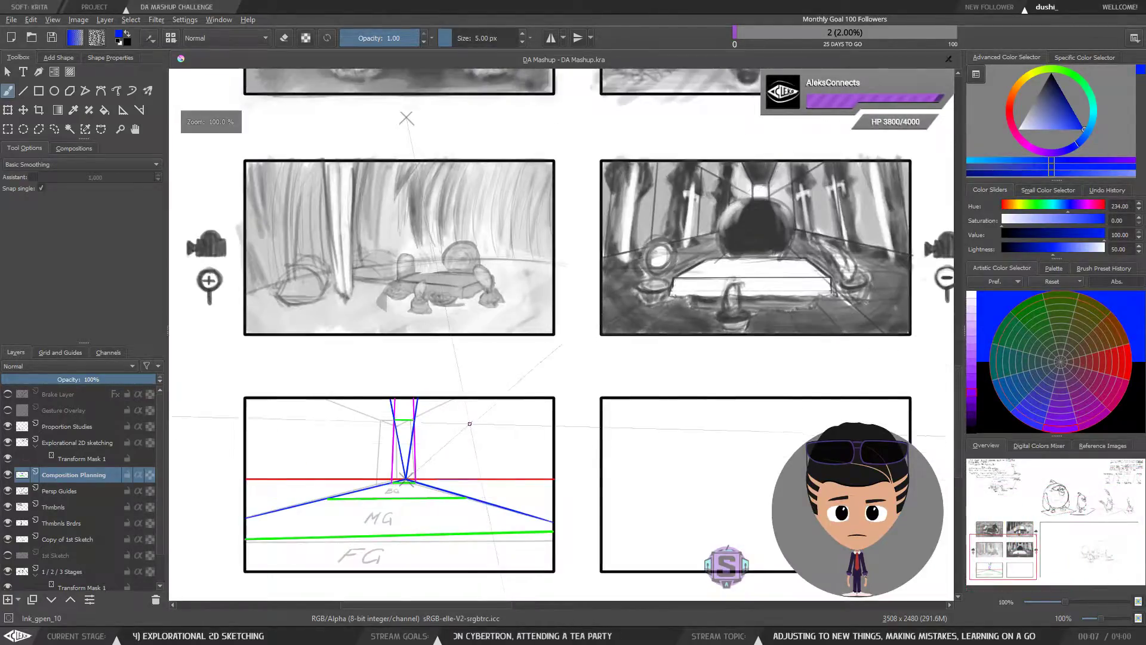
pyautogui.moveTo(450, 488); pyautogui.dragTo(543, 357)
pyautogui.moveTo(492, 371)
pyautogui.mouseDown()
pyautogui.moveTo(604, 315)
pyautogui.moveTo(582, 276)
pyautogui.mouseUp()
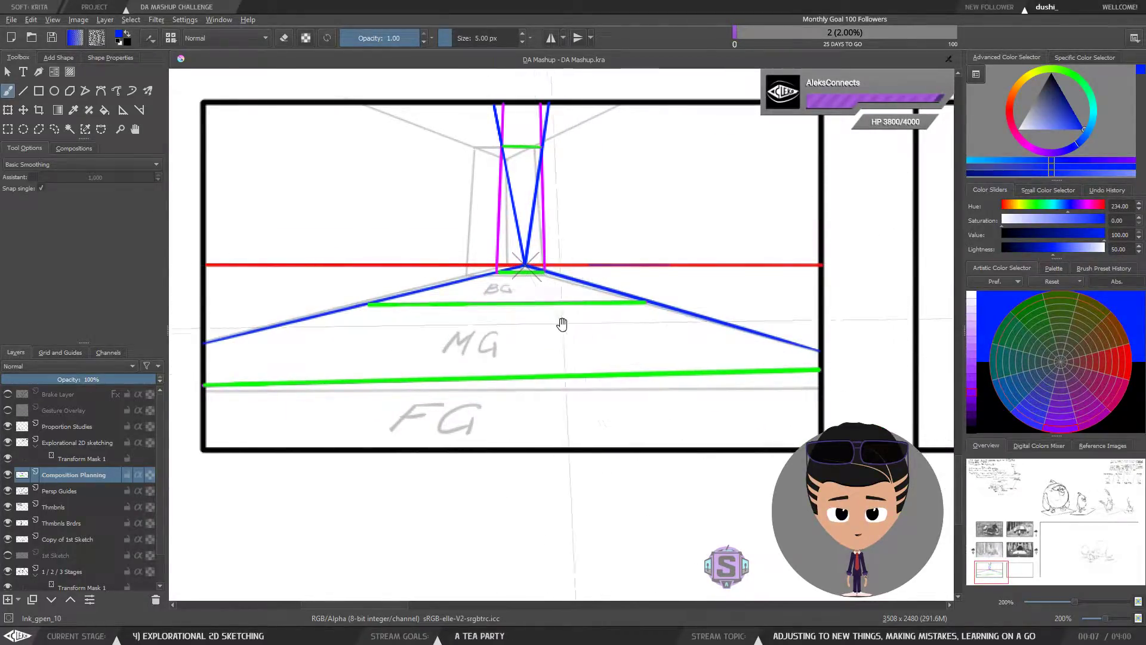
pyautogui.moveTo(563, 324)
pyautogui.mouseDown()
pyautogui.moveTo(563, 376)
pyautogui.moveTo(566, 335)
pyautogui.moveTo(551, 335)
pyautogui.mouseUp()
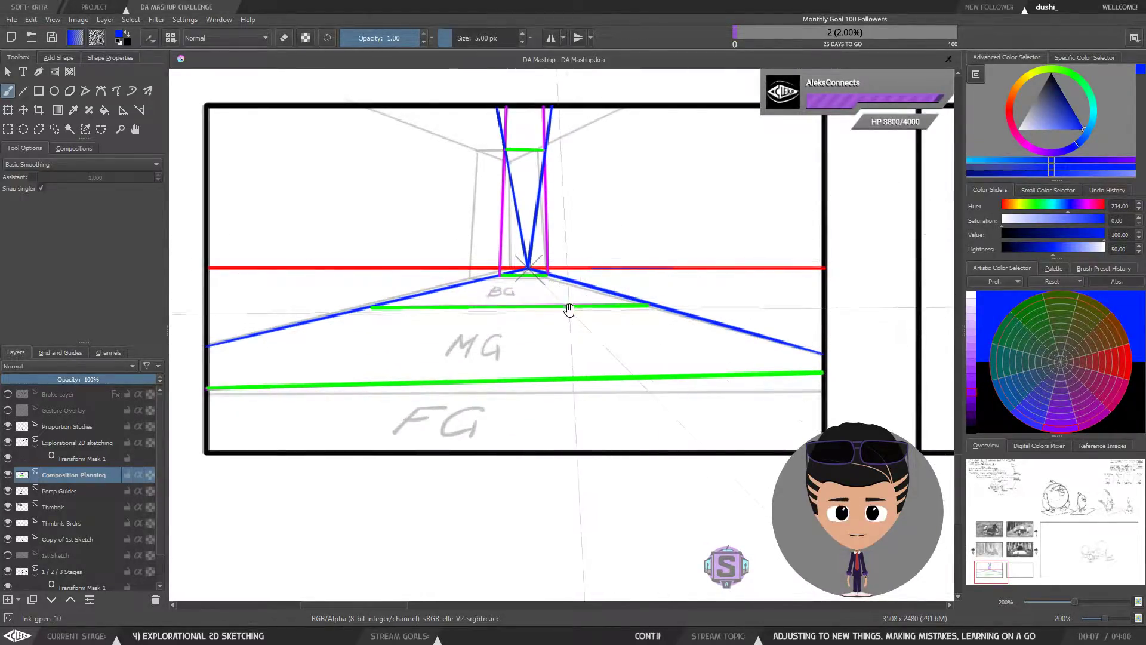
pyautogui.moveTo(569, 309)
pyautogui.mouseDown()
pyautogui.moveTo(583, 378)
pyautogui.moveTo(568, 325)
pyautogui.moveTo(588, 308)
pyautogui.moveTo(576, 310)
pyautogui.mouseUp()
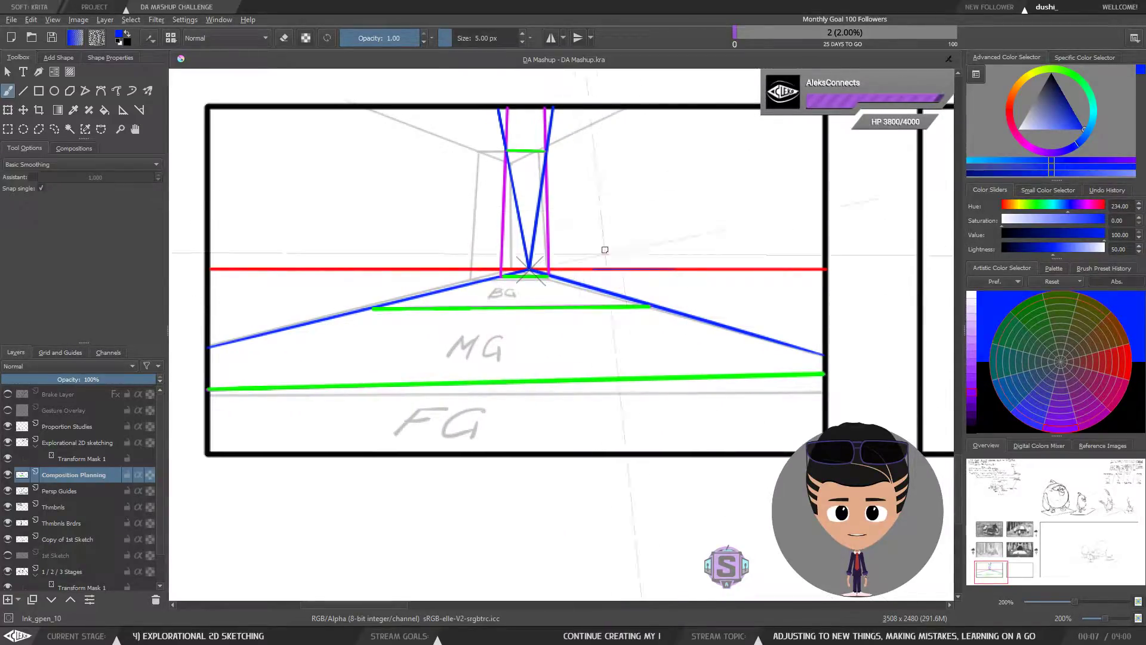
pyautogui.moveTo(563, 289); pyautogui.dragTo(572, 312)
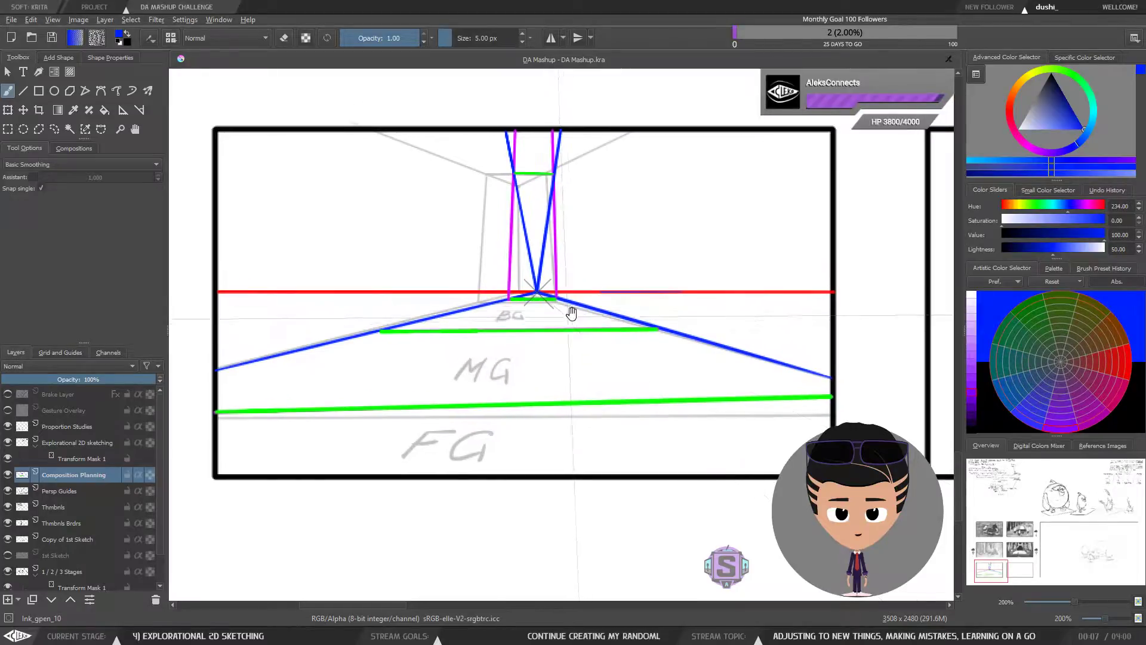
pyautogui.moveTo(552, 359); pyautogui.dragTo(539, 339)
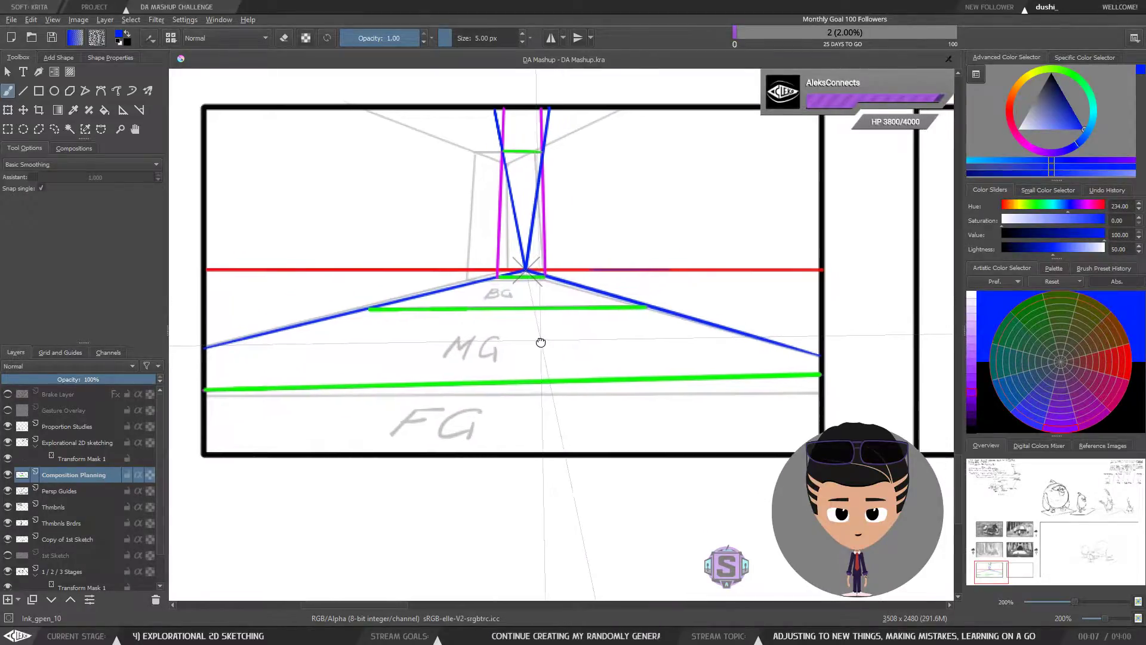
# Compare the full set of composition thumbnails with the bird sketches and the large composition frame.
pyautogui.hotkey('ctrl', '-')
pyautogui.moveTo(714, 230); pyautogui.dragTo(617, 353)
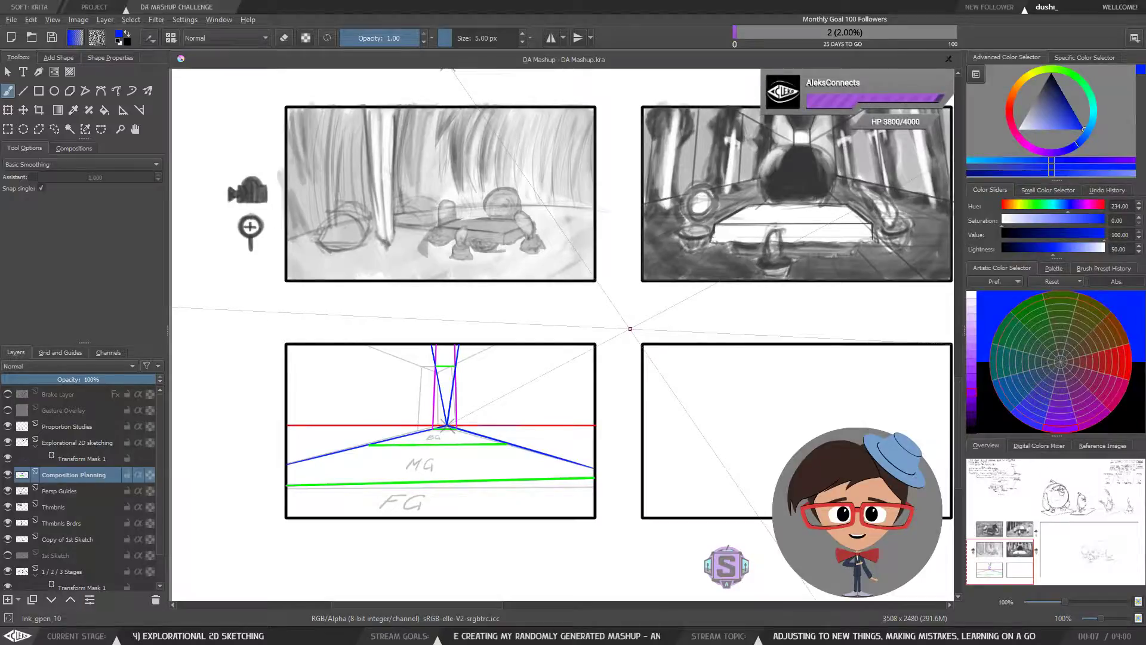
pyautogui.hotkey('ctrl', '-')
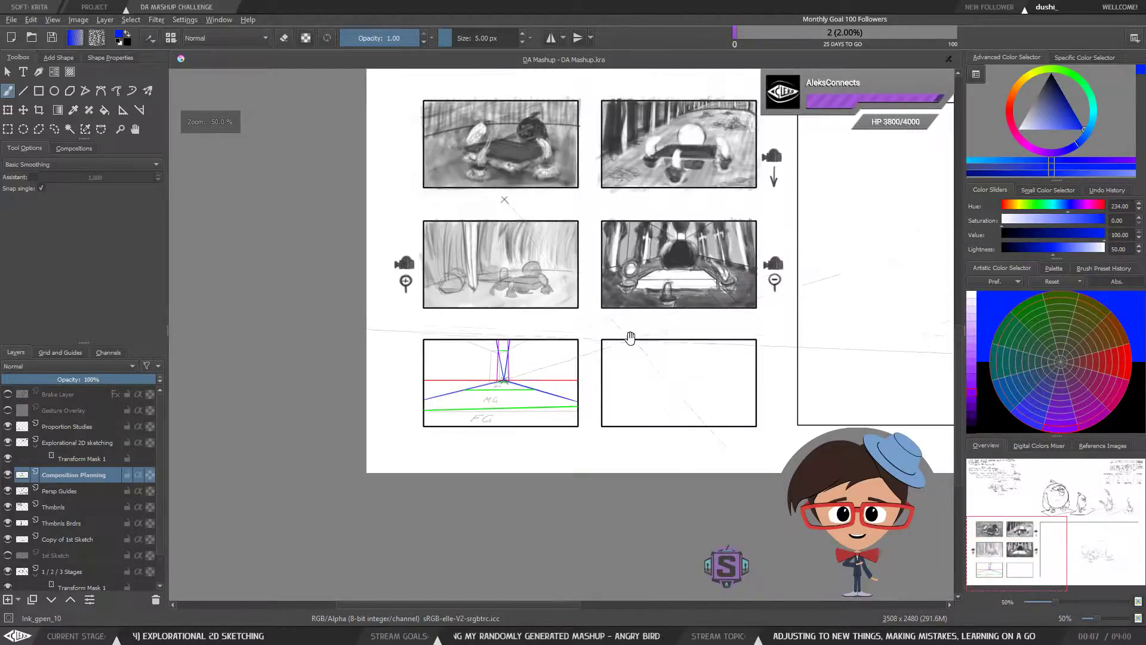
pyautogui.moveTo(631, 337); pyautogui.dragTo(508, 411)
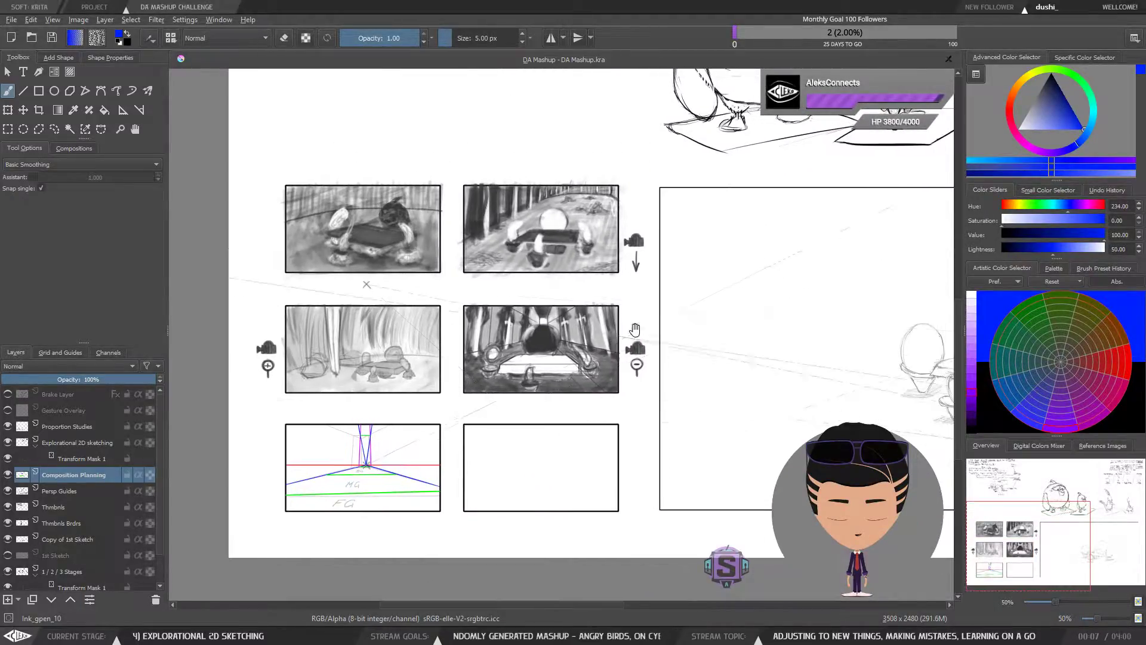
pyautogui.moveTo(678, 307)
pyautogui.mouseDown()
pyautogui.moveTo(581, 384)
pyautogui.moveTo(614, 364)
pyautogui.mouseUp()
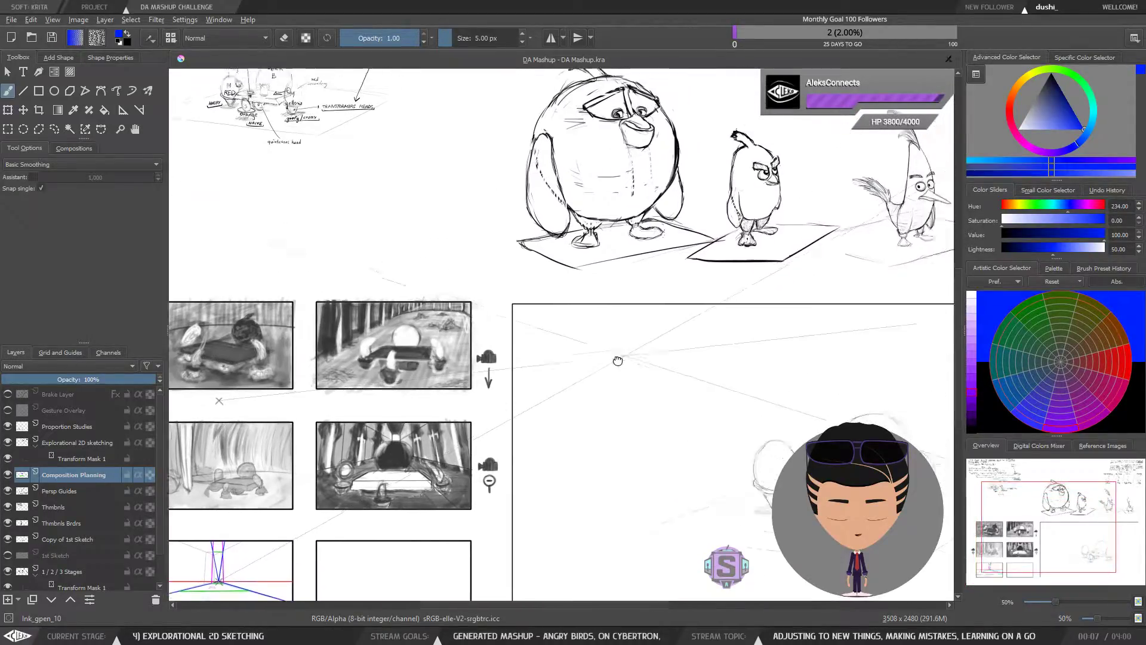
pyautogui.moveTo(802, 265)
pyautogui.mouseDown()
pyautogui.moveTo(558, 396)
pyautogui.moveTo(558, 409)
pyautogui.moveTo(435, 440)
pyautogui.moveTo(536, 399)
pyautogui.mouseUp()
pyautogui.moveTo(425, 453)
pyautogui.mouseDown()
pyautogui.moveTo(540, 384)
pyautogui.moveTo(467, 446)
pyautogui.moveTo(550, 348)
pyautogui.mouseUp()
pyautogui.moveTo(445, 471); pyautogui.dragTo(666, 371)
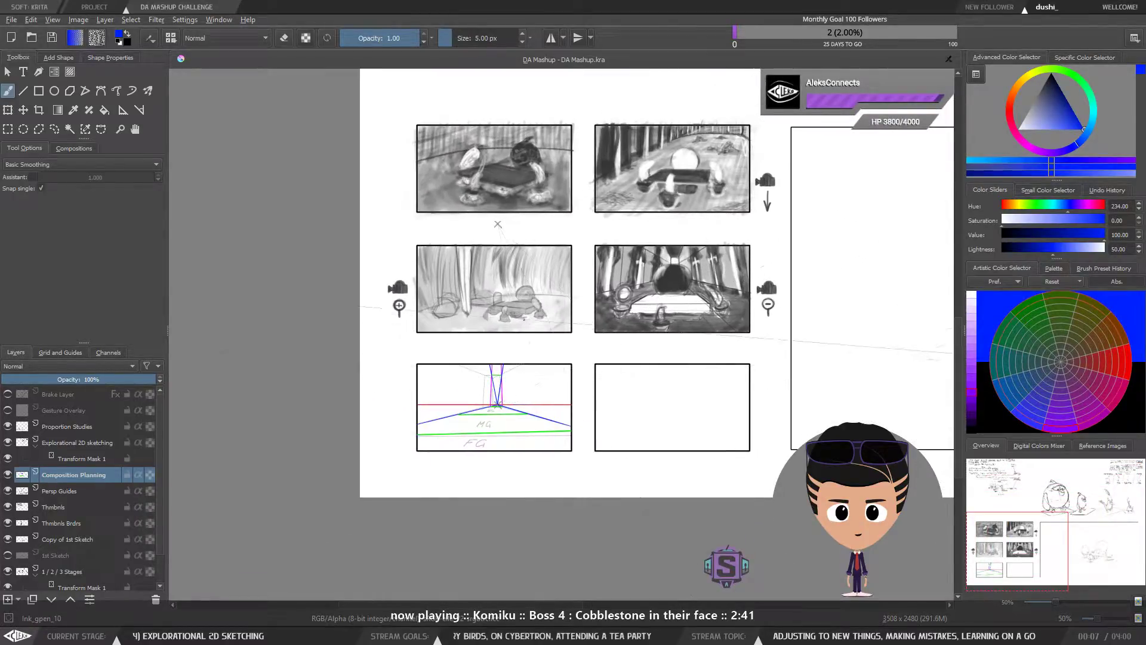
# Check the coloured guides in the perspective thumbnail by hiding and reshowing the Composition Planning layer.
pyautogui.press('1')
pyautogui.moveTo(480, 492); pyautogui.dragTo(443, 242)
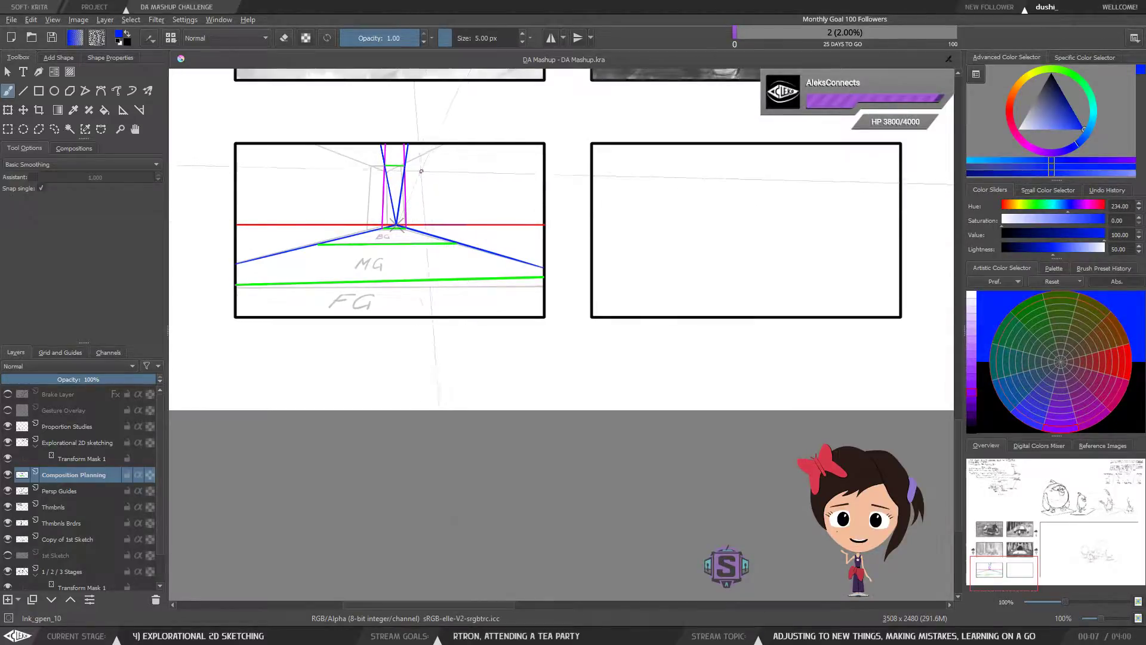
pyautogui.moveTo(409, 262); pyautogui.dragTo(557, 374)
pyautogui.hotkey('ctrl', '+')
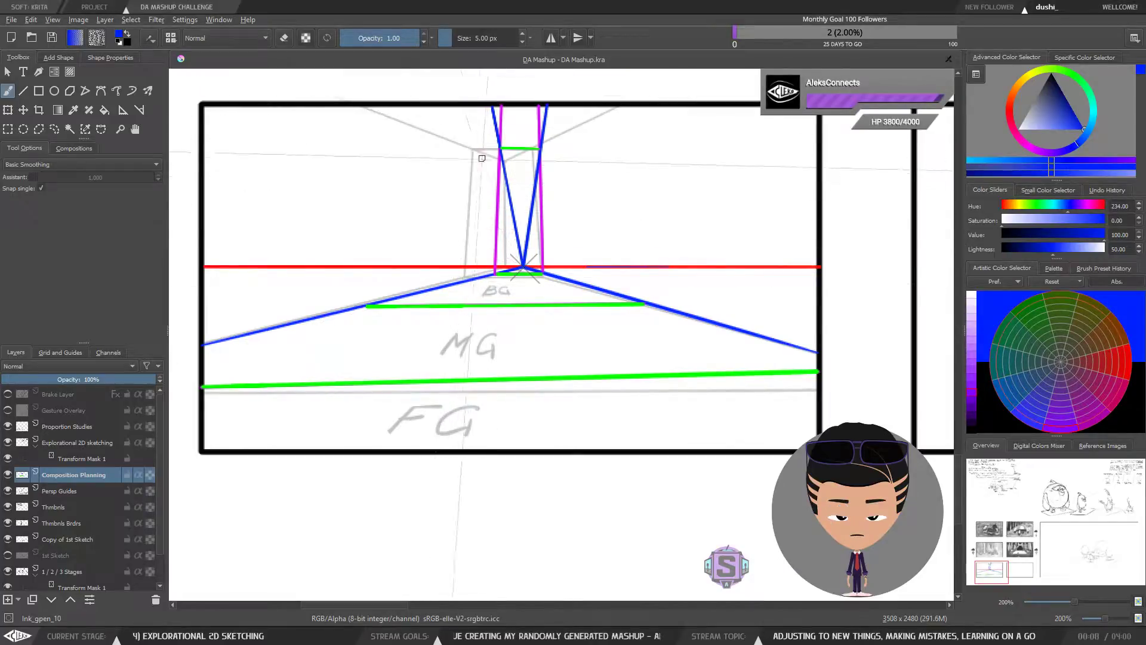
pyautogui.click(8, 476)
pyautogui.click(9, 476)
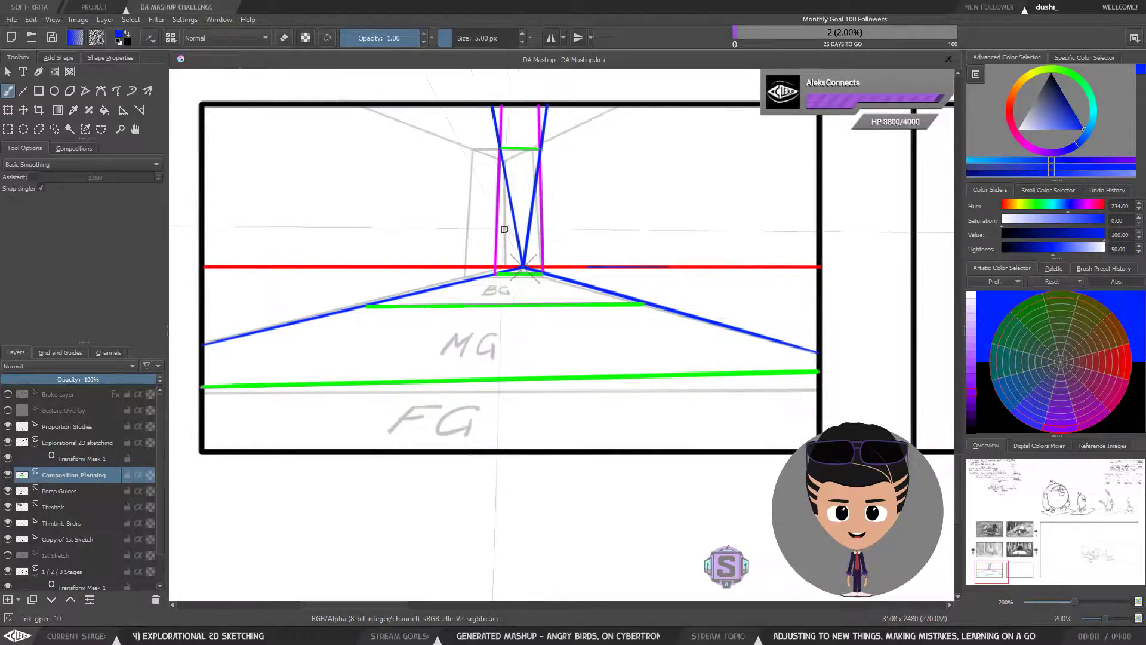
pyautogui.moveTo(520, 285); pyautogui.dragTo(520, 290)
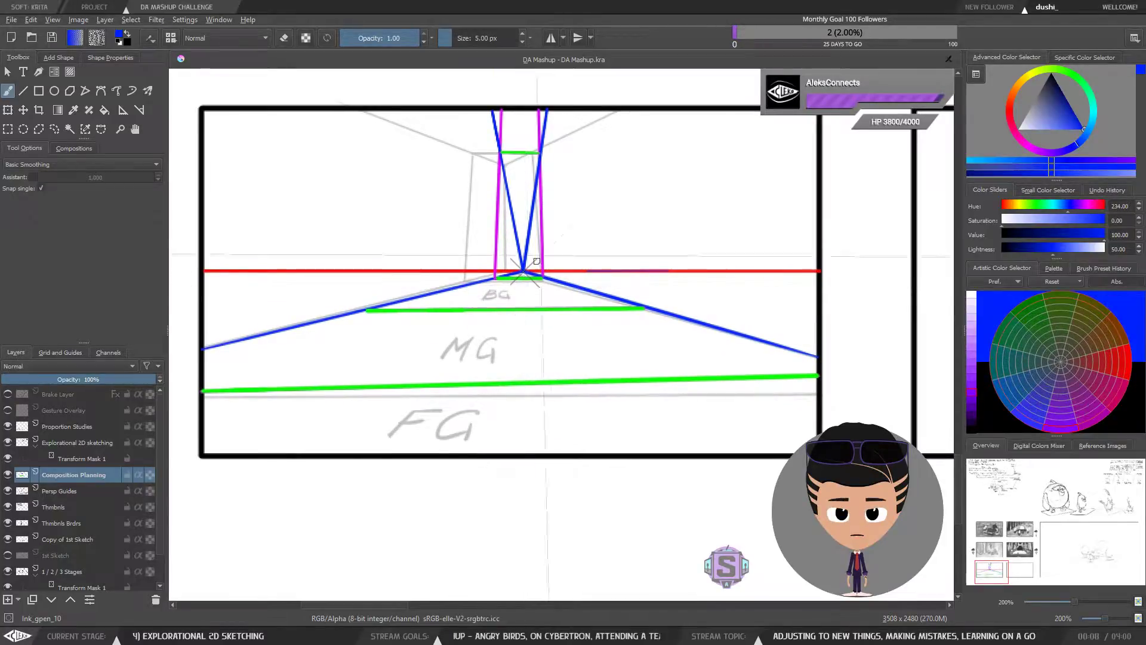
# Review the handwritten story, setting and character notes together with the annotated tea party sketch.
pyautogui.hotkey('ctrl', '-')
pyautogui.hotkey('ctrl', '-')
pyautogui.moveTo(603, 169); pyautogui.dragTo(586, 328)
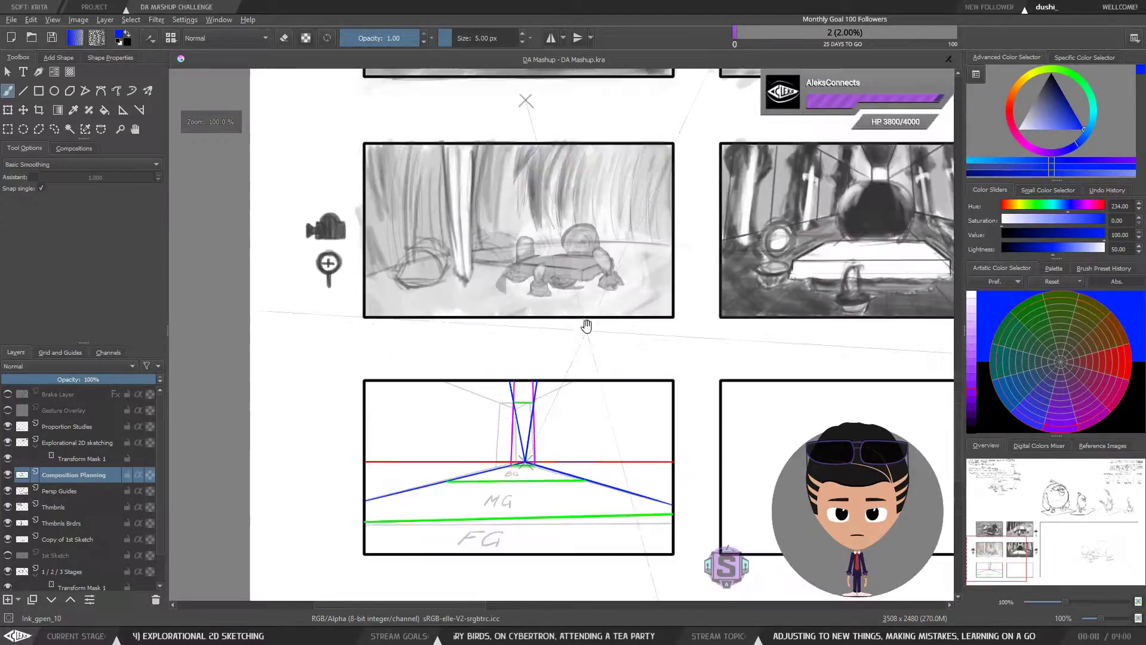
pyautogui.moveTo(601, 200); pyautogui.dragTo(581, 338)
pyautogui.moveTo(601, 222); pyautogui.dragTo(609, 379)
pyautogui.moveTo(597, 139); pyautogui.dragTo(605, 378)
pyautogui.moveTo(607, 243); pyautogui.dragTo(614, 394)
pyautogui.moveTo(619, 121)
pyautogui.mouseDown()
pyautogui.moveTo(626, 379)
pyautogui.moveTo(600, 391)
pyautogui.moveTo(554, 363)
pyautogui.mouseUp()
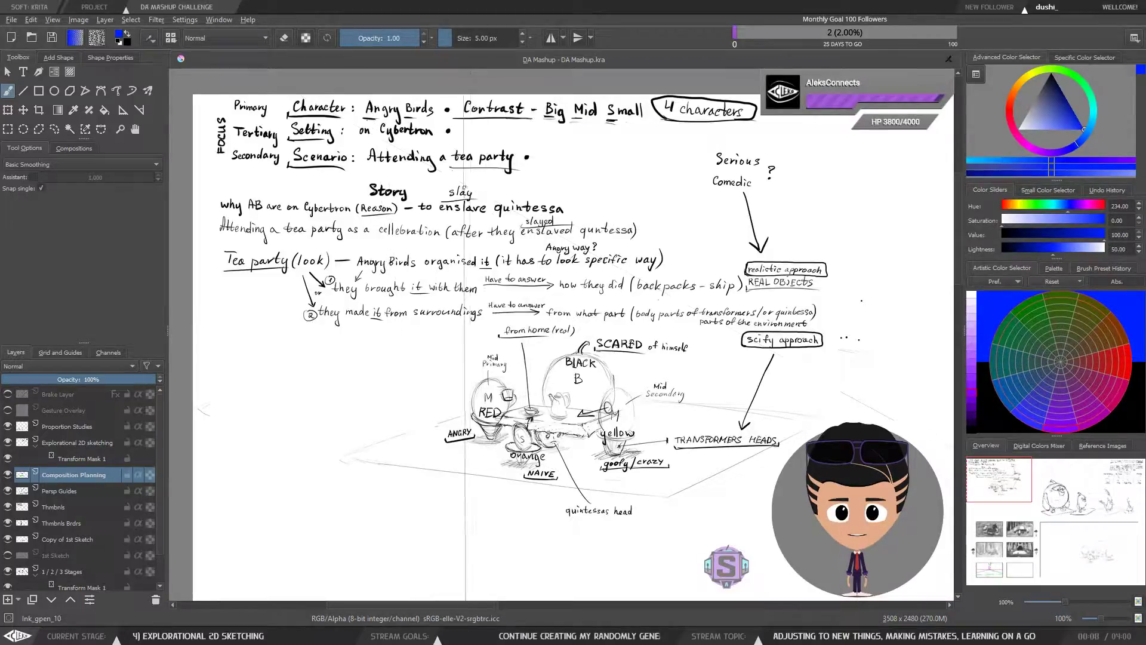
pyautogui.moveTo(418, 349); pyautogui.dragTo(417, 351)
pyautogui.moveTo(421, 416); pyautogui.dragTo(417, 294)
# Examine the four tonal thumbnails and the perspective thumbnail beside the empty frame.
pyautogui.scroll(-10, 412, 363)
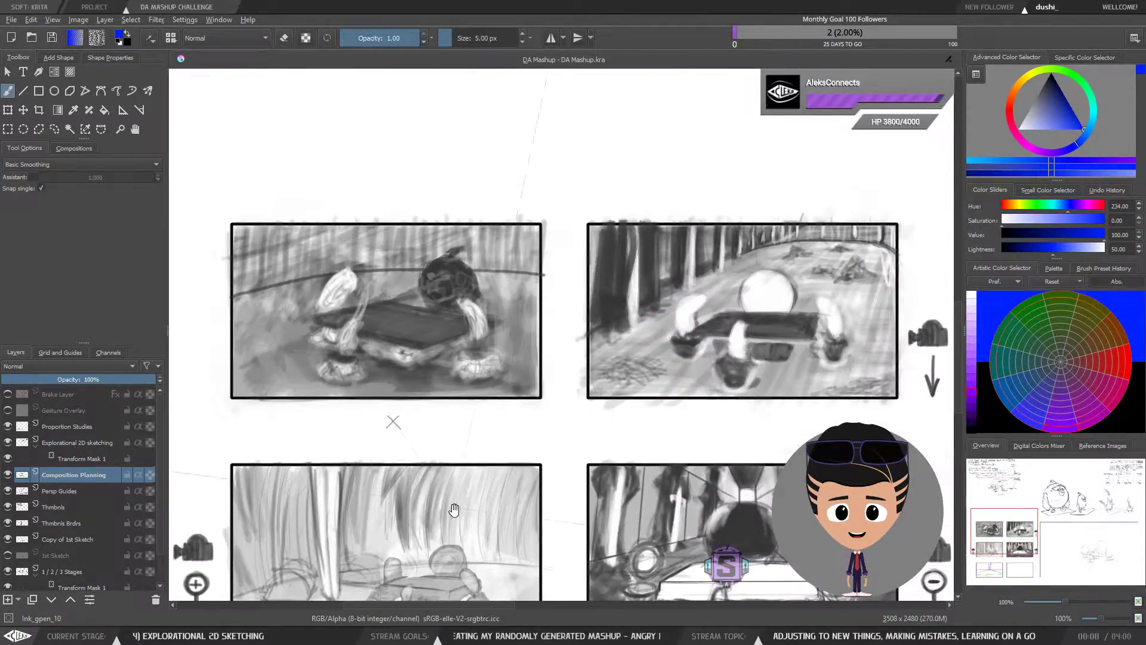
pyautogui.moveTo(454, 510); pyautogui.dragTo(440, 377)
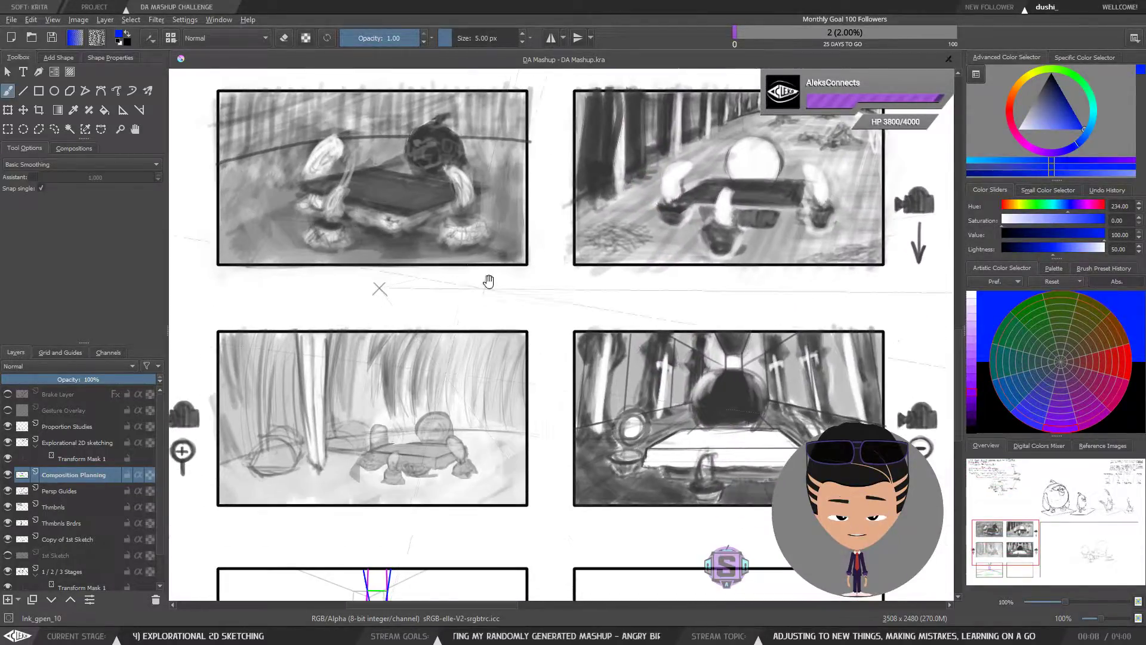
pyautogui.moveTo(495, 492); pyautogui.dragTo(559, 288)
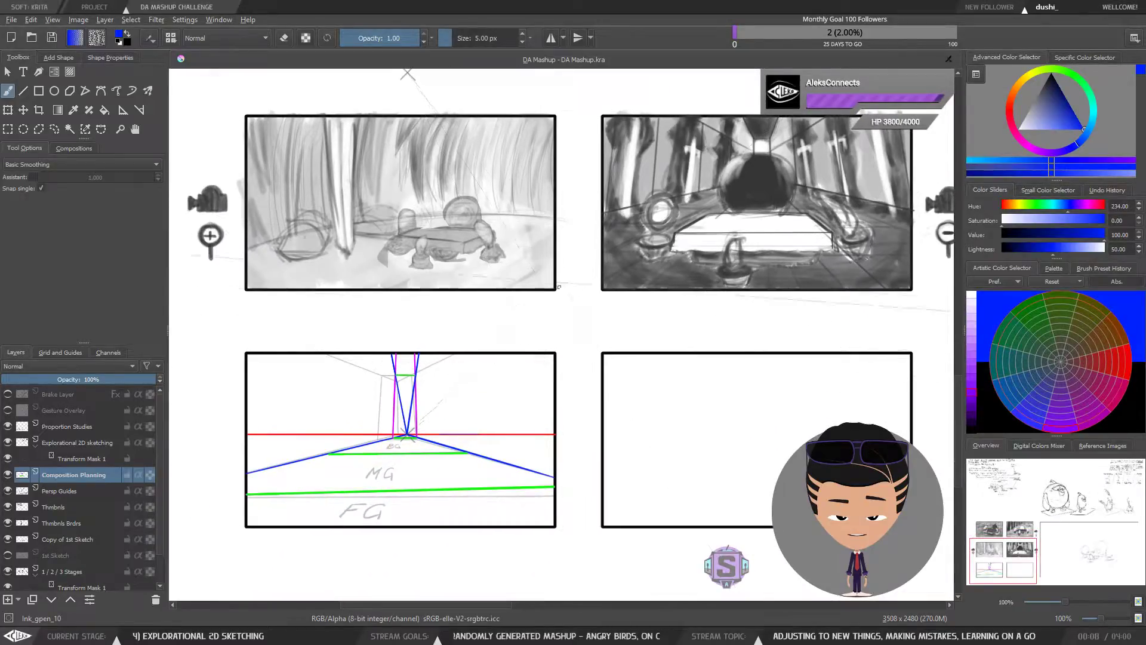
pyautogui.moveTo(518, 446)
pyautogui.mouseDown()
pyautogui.moveTo(507, 283)
pyautogui.moveTo(494, 446)
pyautogui.mouseUp()
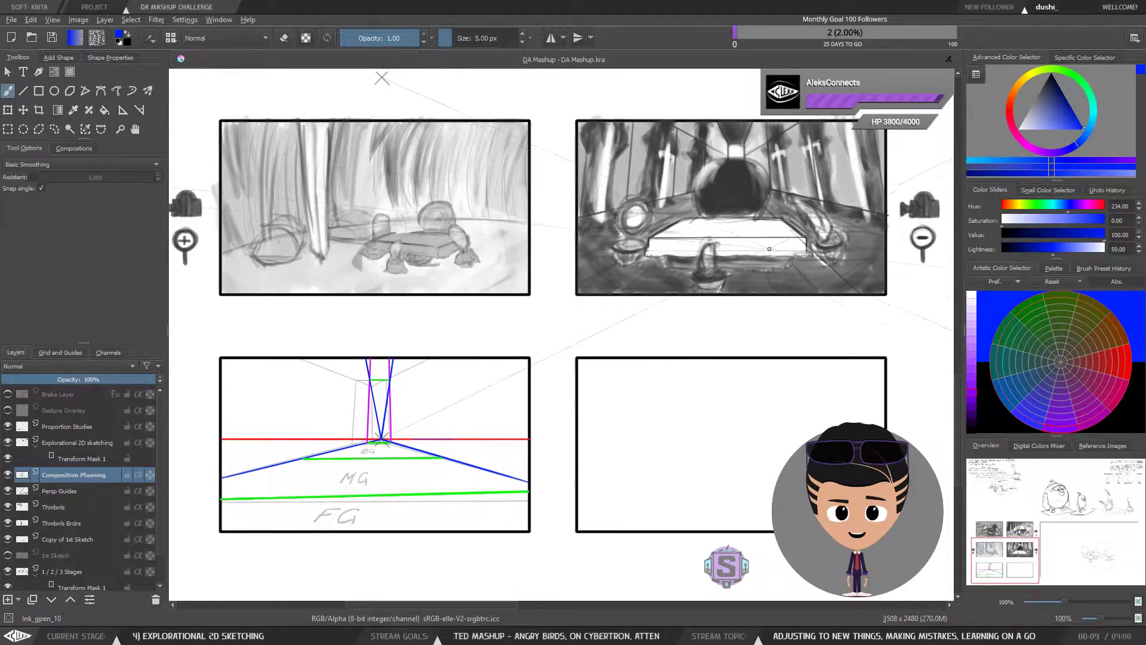
# Turn on assistant snapping for the freehand brush, ready for drawing in the coloured perspective thumbnail.
pyautogui.moveTo(706, 245); pyautogui.dragTo(685, 288)
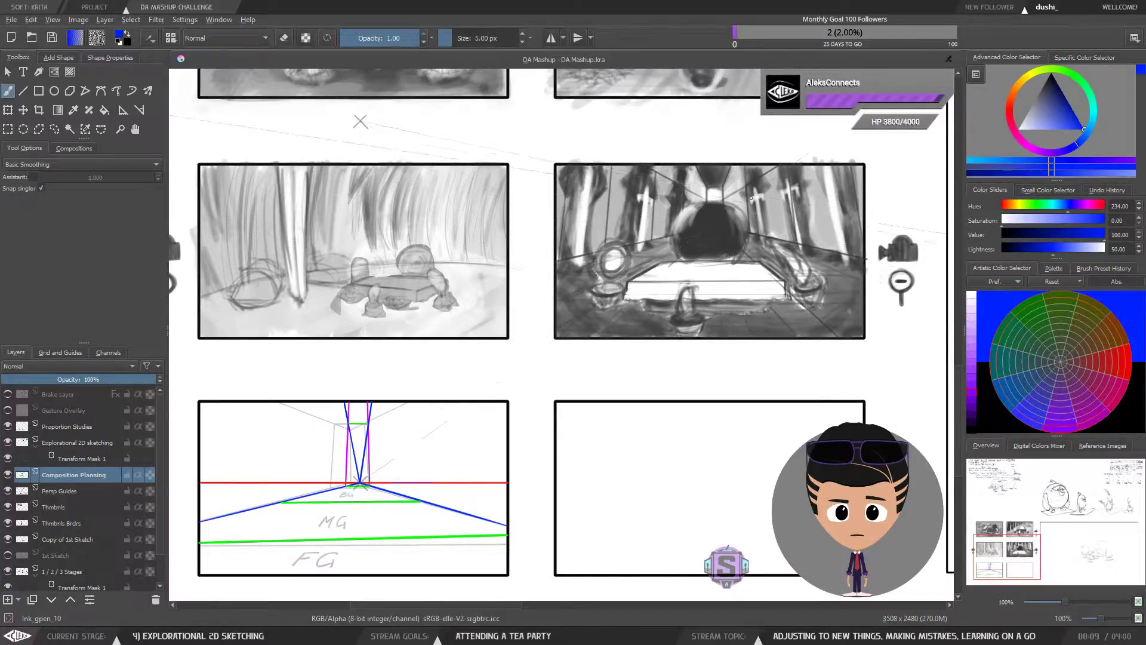
pyautogui.moveTo(388, 471); pyautogui.dragTo(488, 413)
pyautogui.hotkey('ctrl', '+')
pyautogui.hotkey('ctrl', '+')
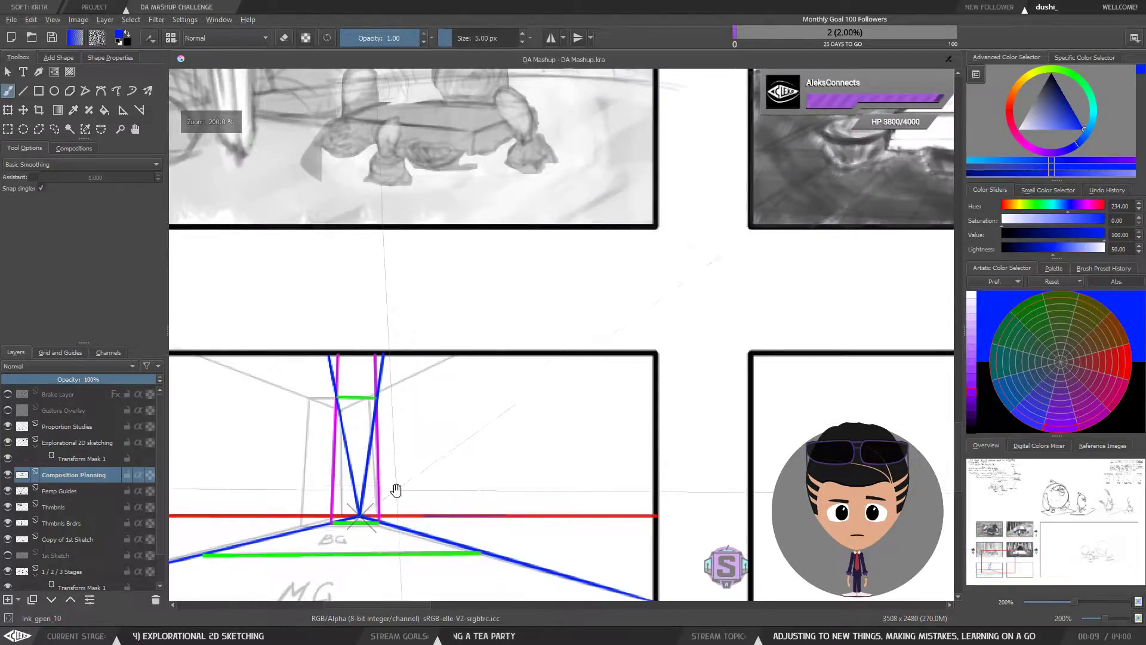
pyautogui.moveTo(397, 492); pyautogui.dragTo(477, 443)
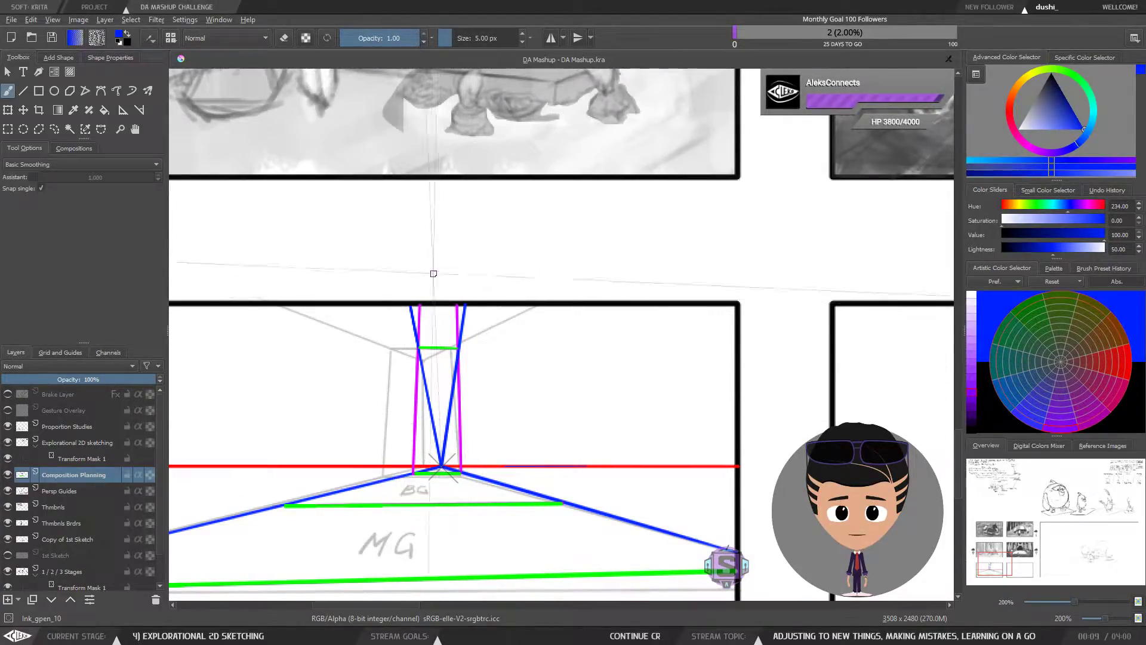
pyautogui.moveTo(409, 436); pyautogui.dragTo(460, 412)
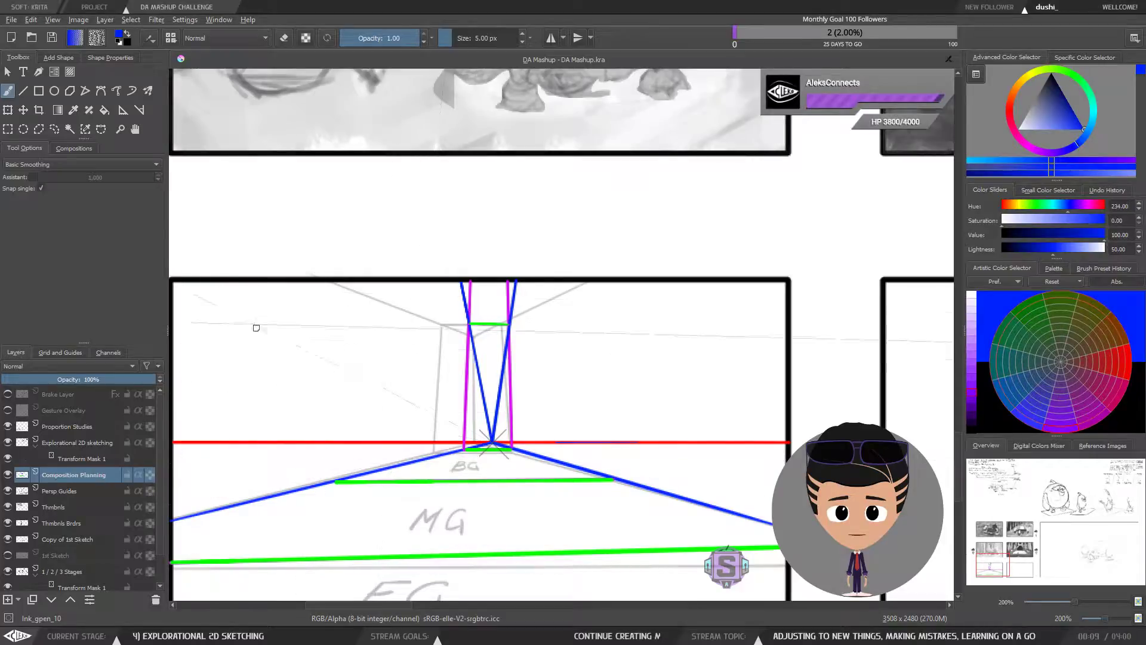
pyautogui.click(32, 177)
# Try slanted blue vertical guides along both floor edges of the perspective thumbnail and a diagonal through the vanishing point.
pyautogui.moveTo(403, 463); pyautogui.dragTo(423, 287)
pyautogui.moveTo(281, 493); pyautogui.dragTo(335, 294)
pyautogui.moveTo(642, 461); pyautogui.dragTo(604, 271)
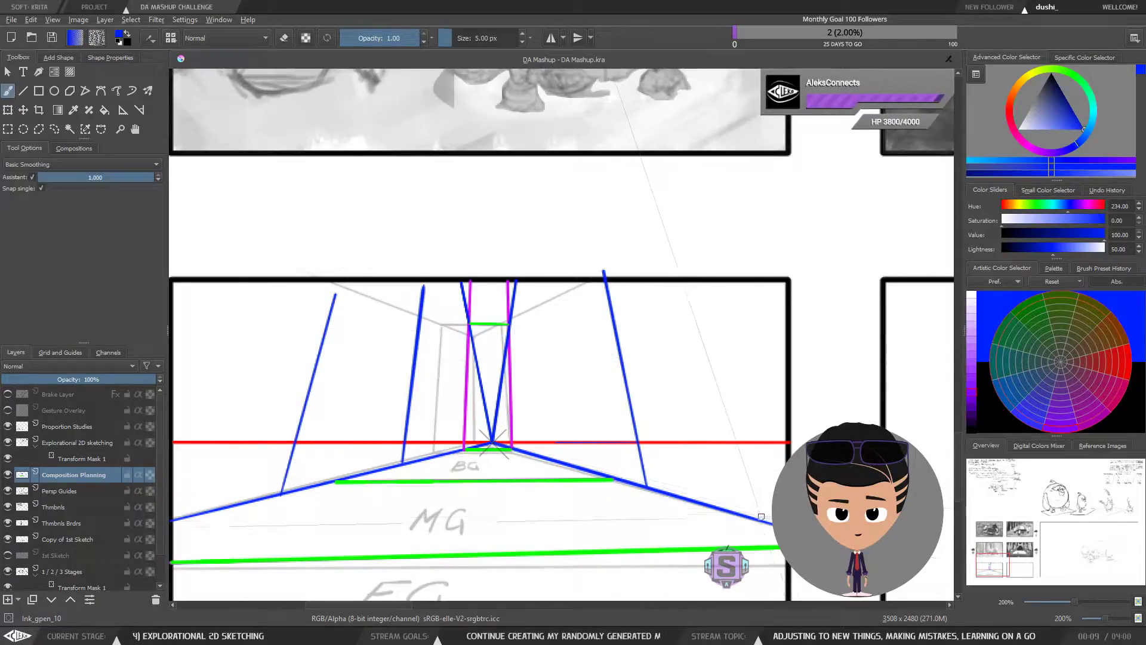
pyautogui.moveTo(775, 521); pyautogui.dragTo(694, 291)
pyautogui.moveTo(528, 435); pyautogui.dragTo(620, 410)
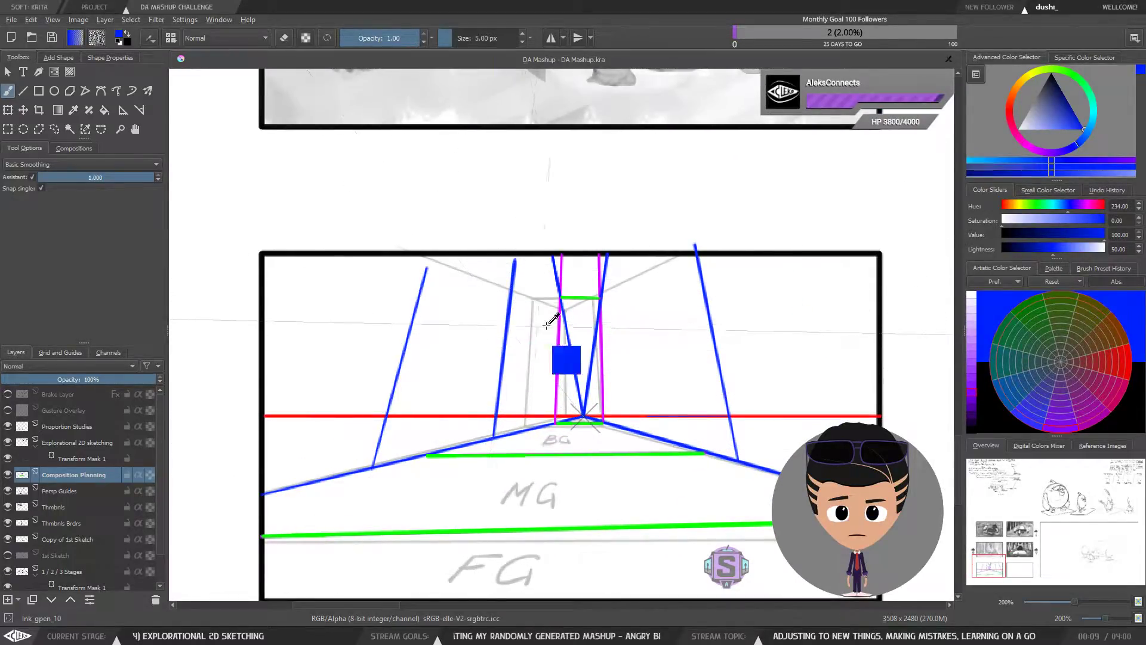
pyautogui.moveTo(682, 291); pyautogui.dragTo(560, 445)
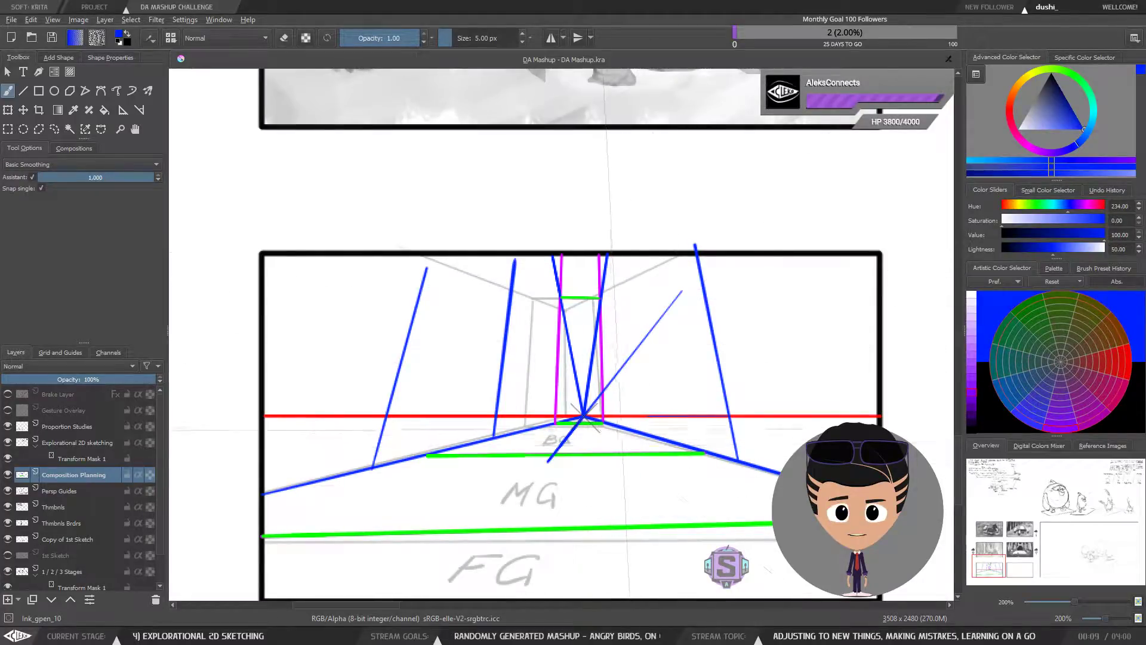
# Undo the slanted vertical guides and the diagonal just added to the perspective thumbnail.
pyautogui.hotkey('ctrl', 'z')
pyautogui.hotkey('ctrl', 'z')
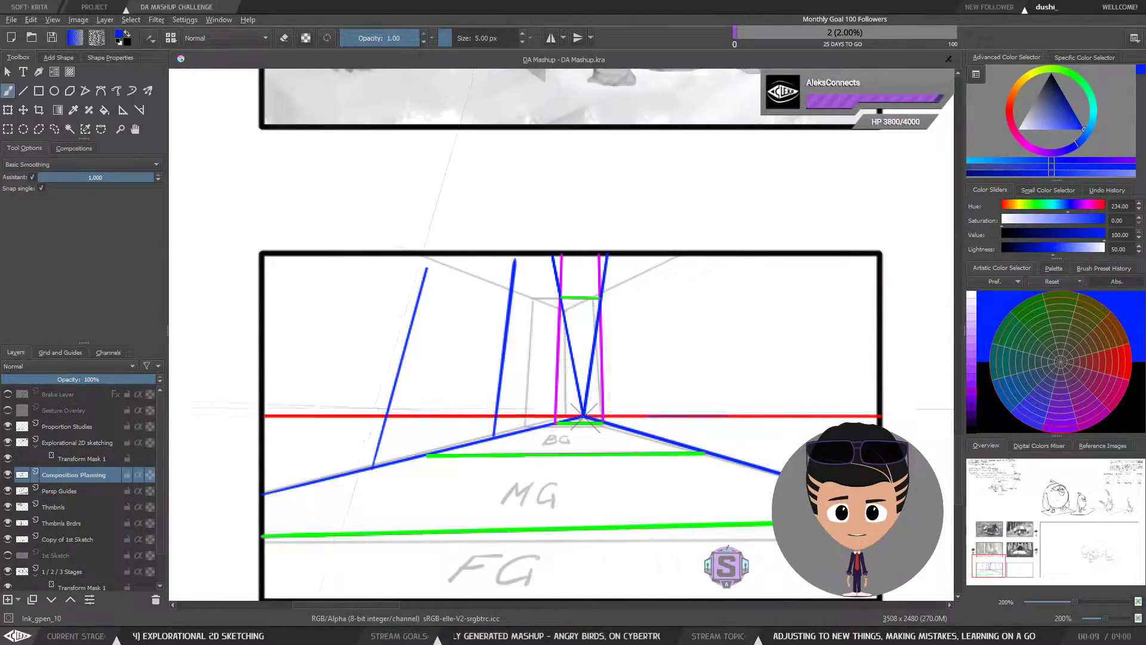
pyautogui.hotkey('ctrl', 'z')
pyautogui.hotkey('ctrl', 'z')
# Try a blue stroke along the foreground line, undo it, and outline a tabletop trapezoid in the middle ground (MG).
pyautogui.moveTo(558, 486); pyautogui.dragTo(531, 353)
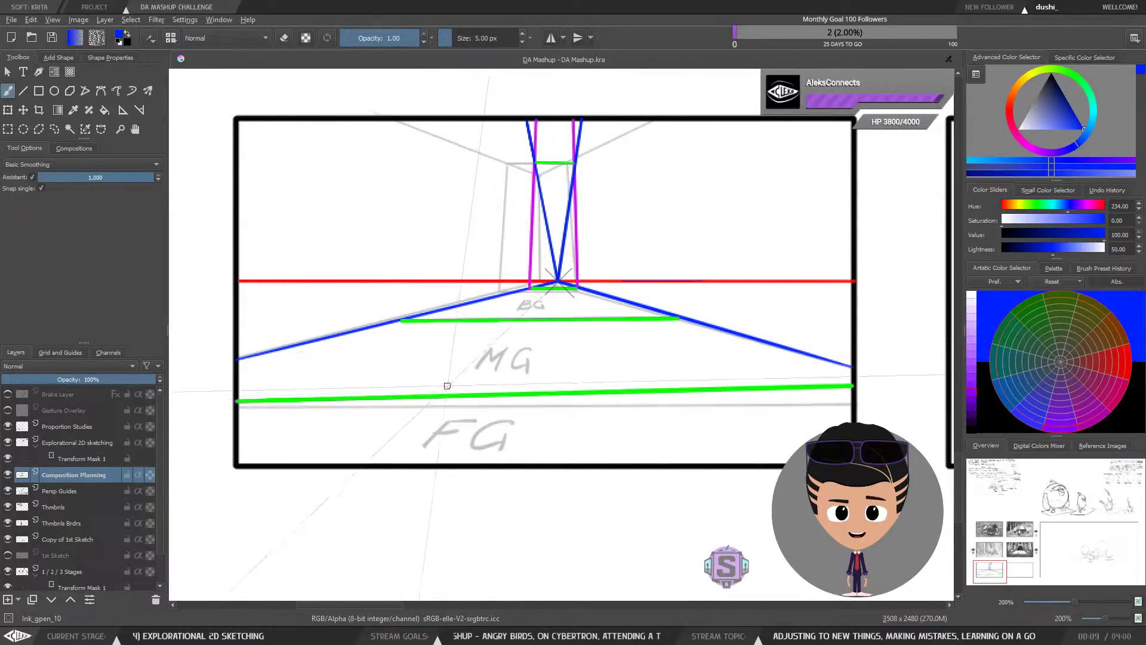
pyautogui.moveTo(419, 393); pyautogui.dragTo(702, 385)
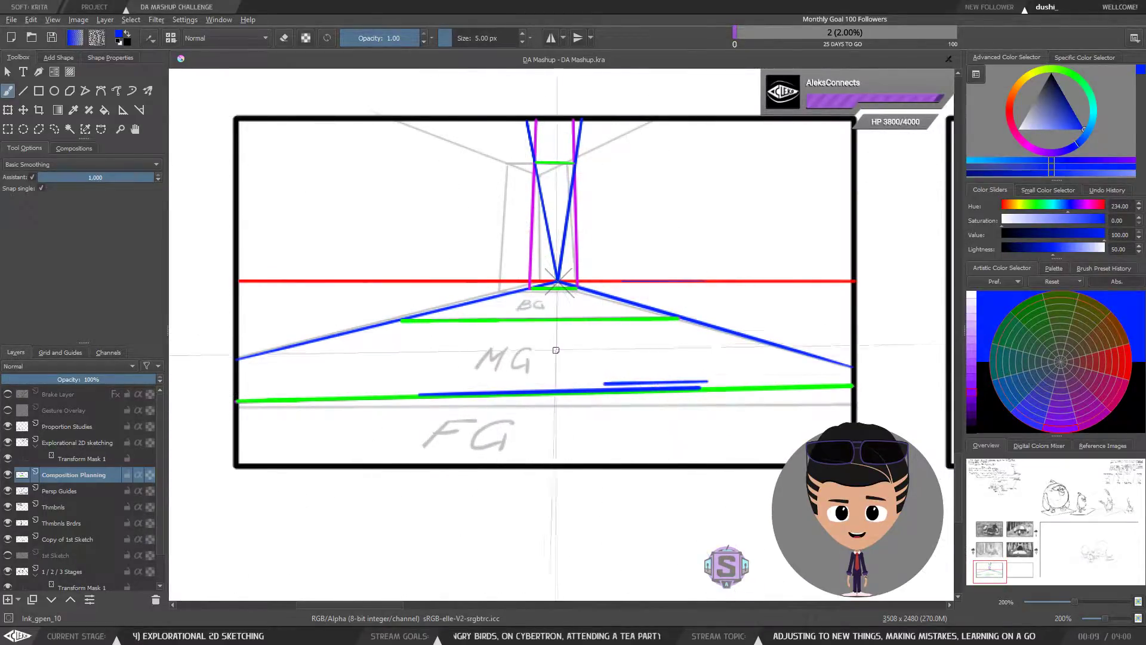
pyautogui.hotkey('ctrl', 'z')
pyautogui.moveTo(491, 326)
pyautogui.mouseDown()
pyautogui.moveTo(441, 362)
pyautogui.moveTo(657, 357)
pyautogui.moveTo(619, 328)
pyautogui.mouseUp()
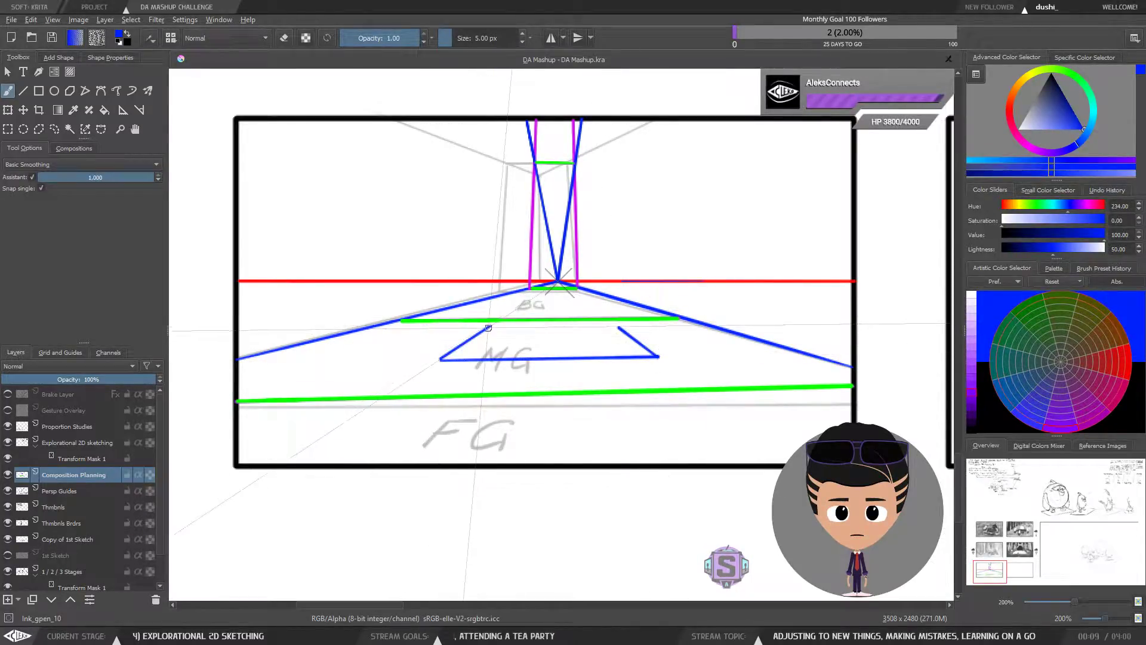
pyautogui.moveTo(489, 326); pyautogui.dragTo(619, 326)
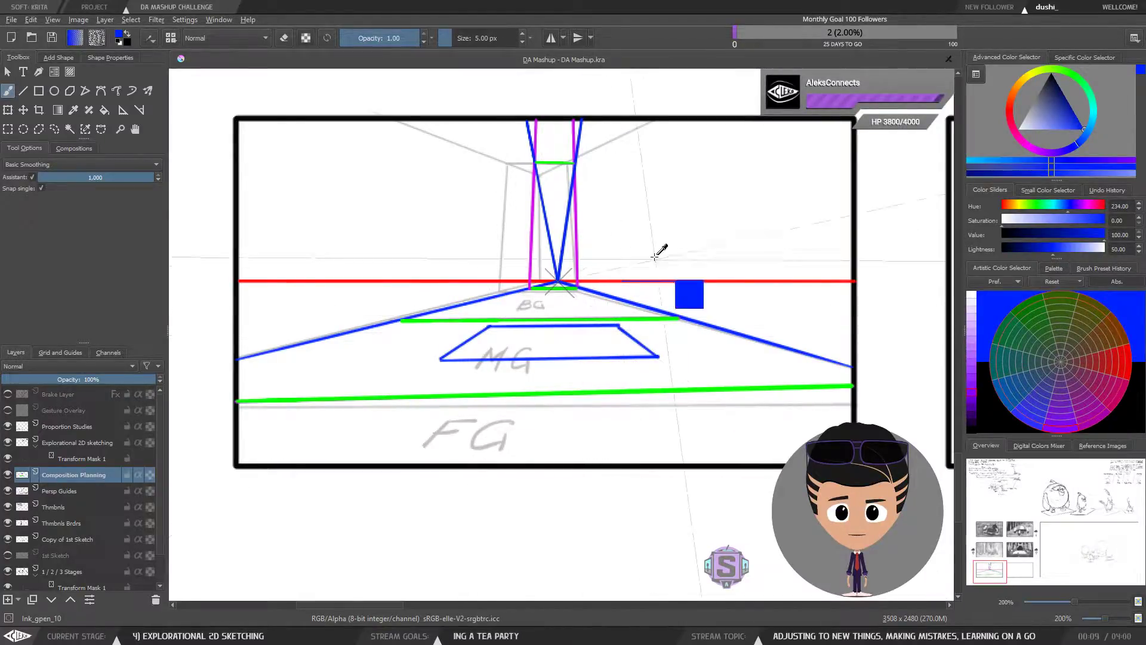
# Undo the blue tabletop trapezoid in the perspective thumbnail's middle ground.
pyautogui.hotkey('ctrl', 'z')
pyautogui.hotkey('ctrl', 'z')
pyautogui.hotkey('ctrl', 'z')
pyautogui.hotkey('ctrl', 'z')
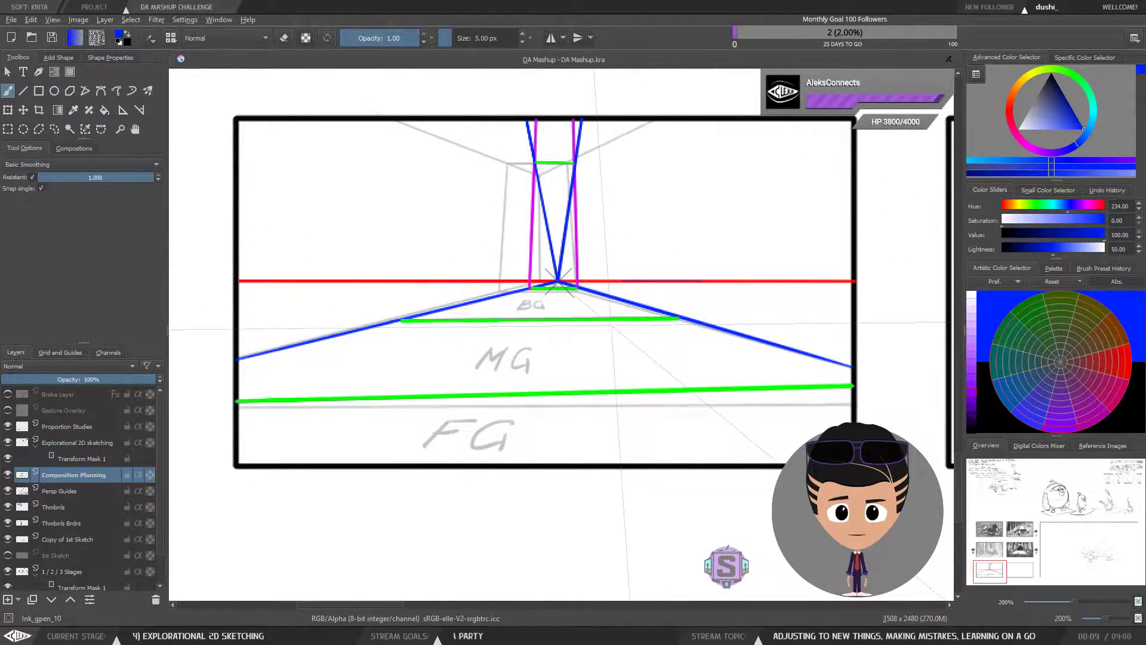
# Examine the dark symmetrical tea party thumbnail, including its table, seated characters, large central figure and converging wall lines.
pyautogui.moveTo(611, 270); pyautogui.dragTo(557, 384)
pyautogui.press('1')
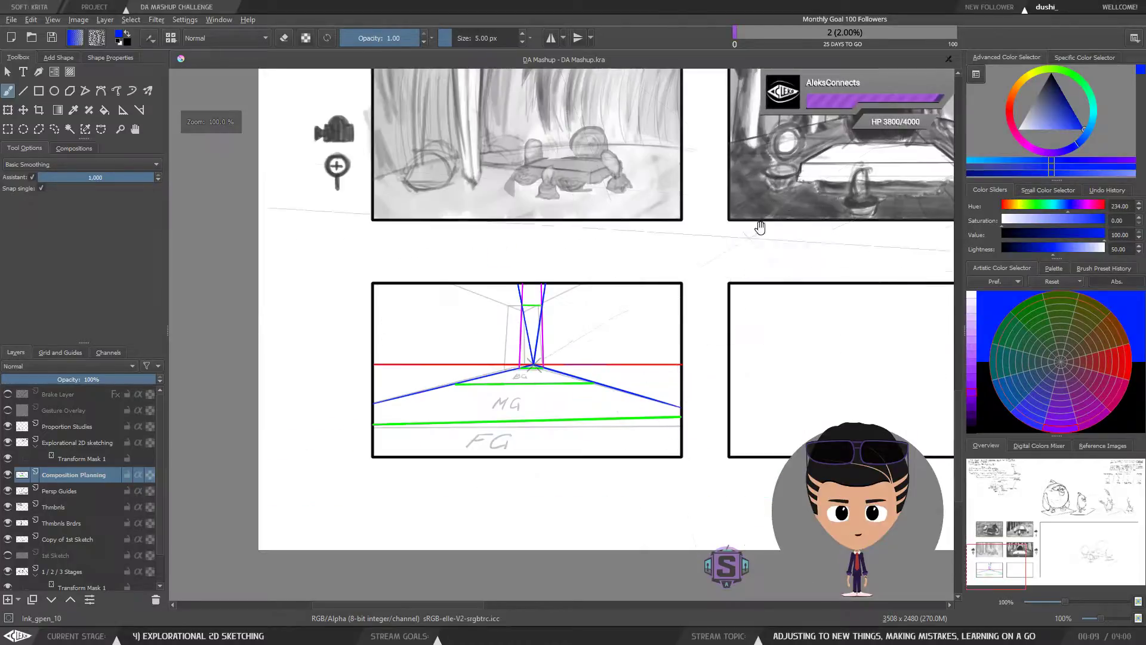
pyautogui.moveTo(759, 225); pyautogui.dragTo(506, 415)
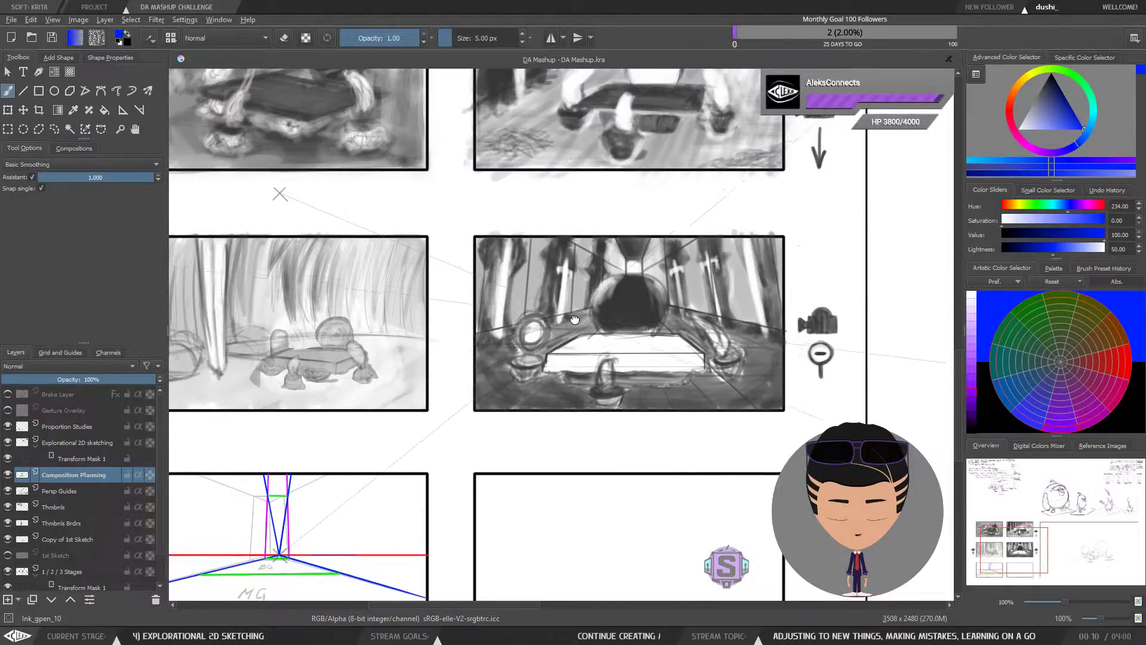
pyautogui.moveTo(603, 290); pyautogui.dragTo(557, 301)
pyautogui.scroll(2, 566, 344)
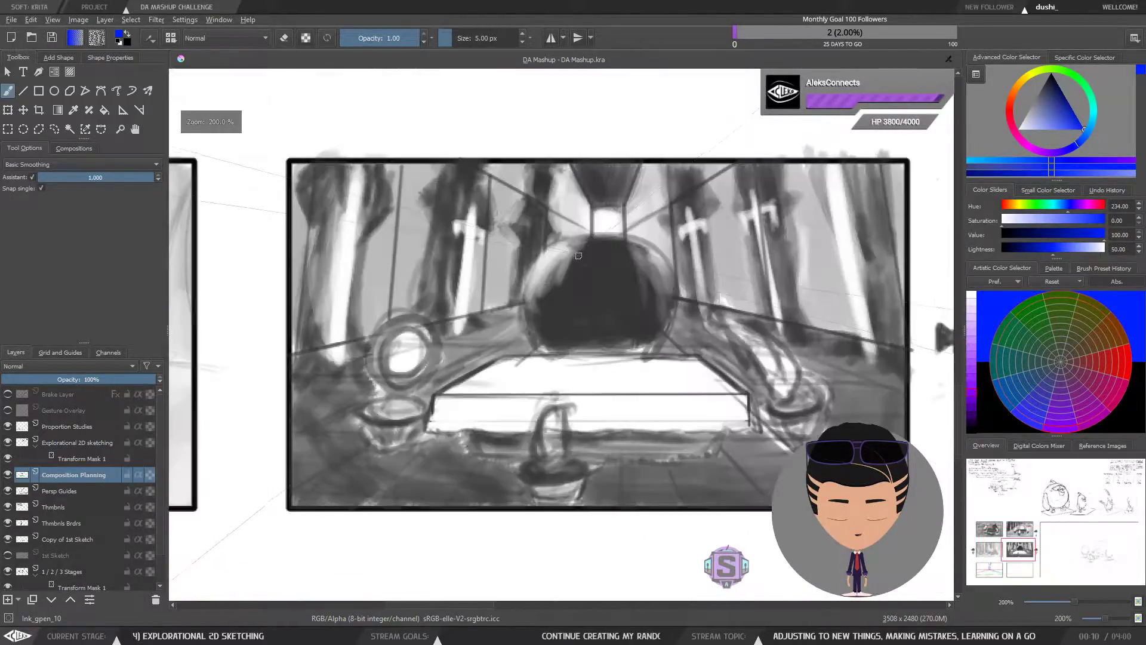
pyautogui.moveTo(574, 359); pyautogui.dragTo(524, 344)
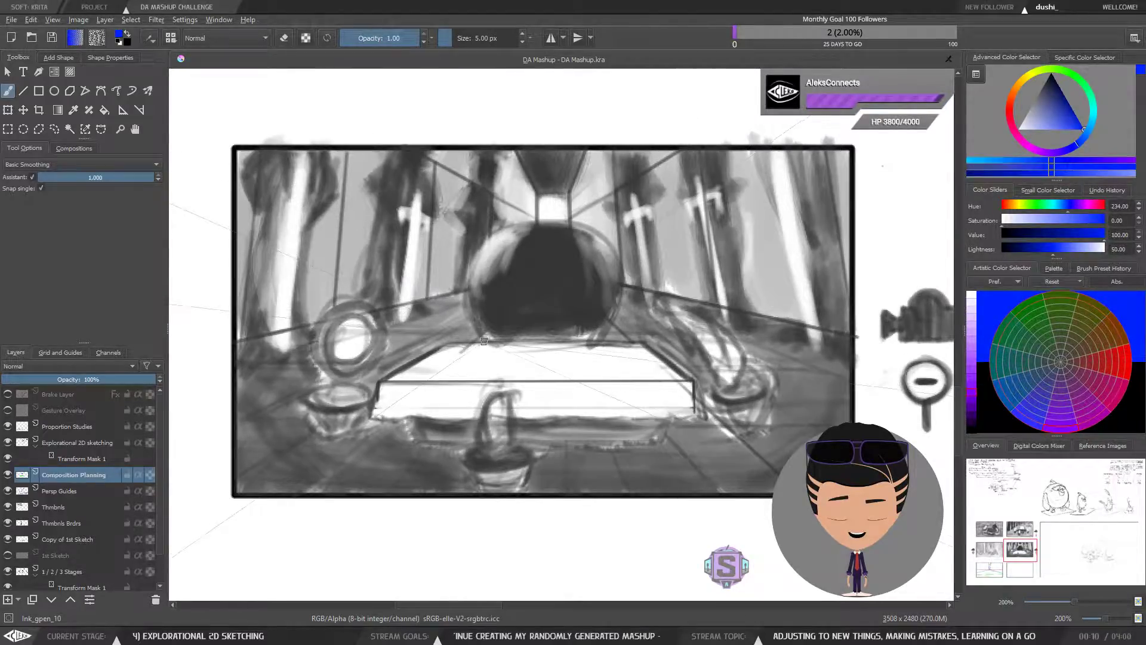
pyautogui.moveTo(485, 379)
pyautogui.mouseDown()
pyautogui.moveTo(460, 348)
pyautogui.moveTo(494, 363)
pyautogui.mouseUp()
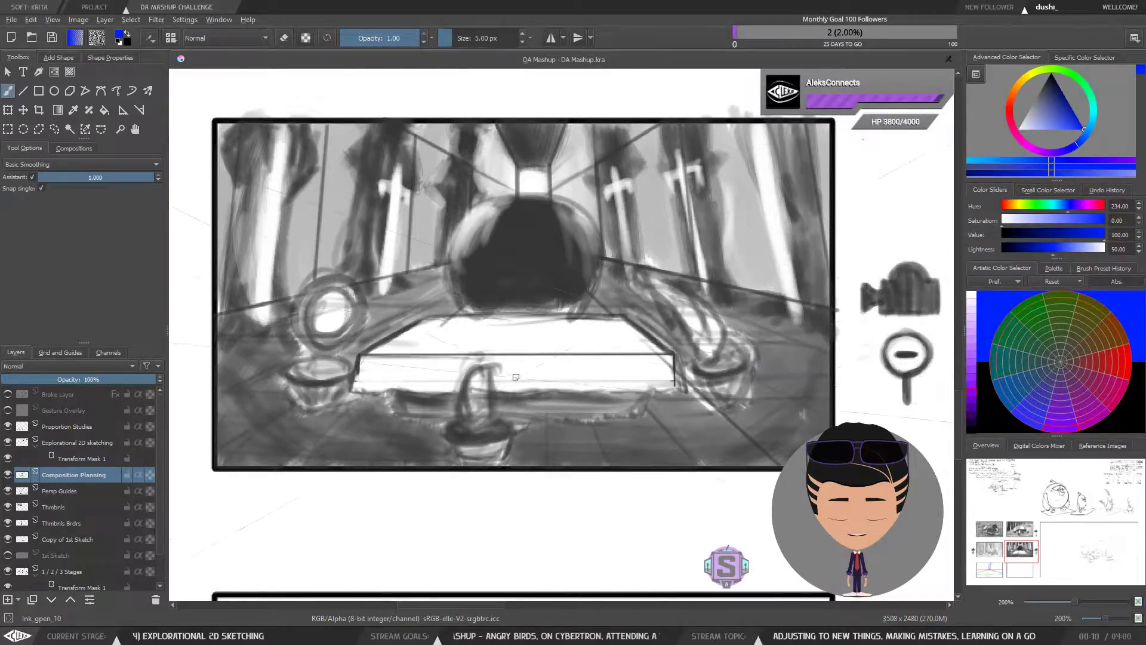
pyautogui.moveTo(516, 377); pyautogui.dragTo(548, 382)
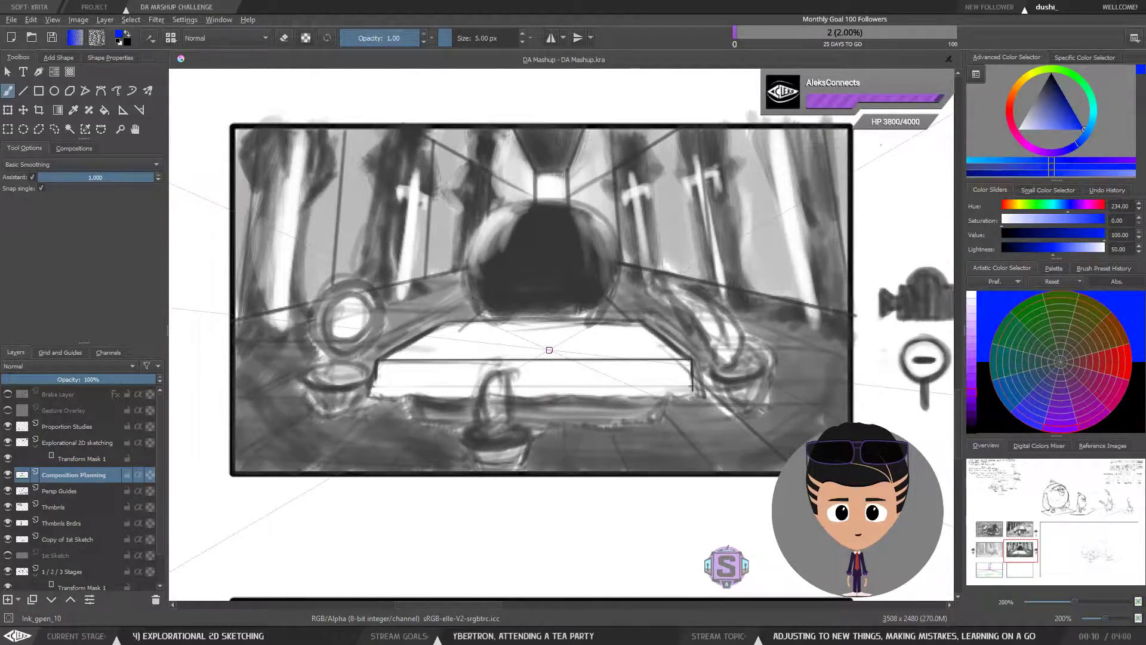
pyautogui.press('-')
pyautogui.press('-')
pyautogui.moveTo(540, 400); pyautogui.dragTo(477, 459)
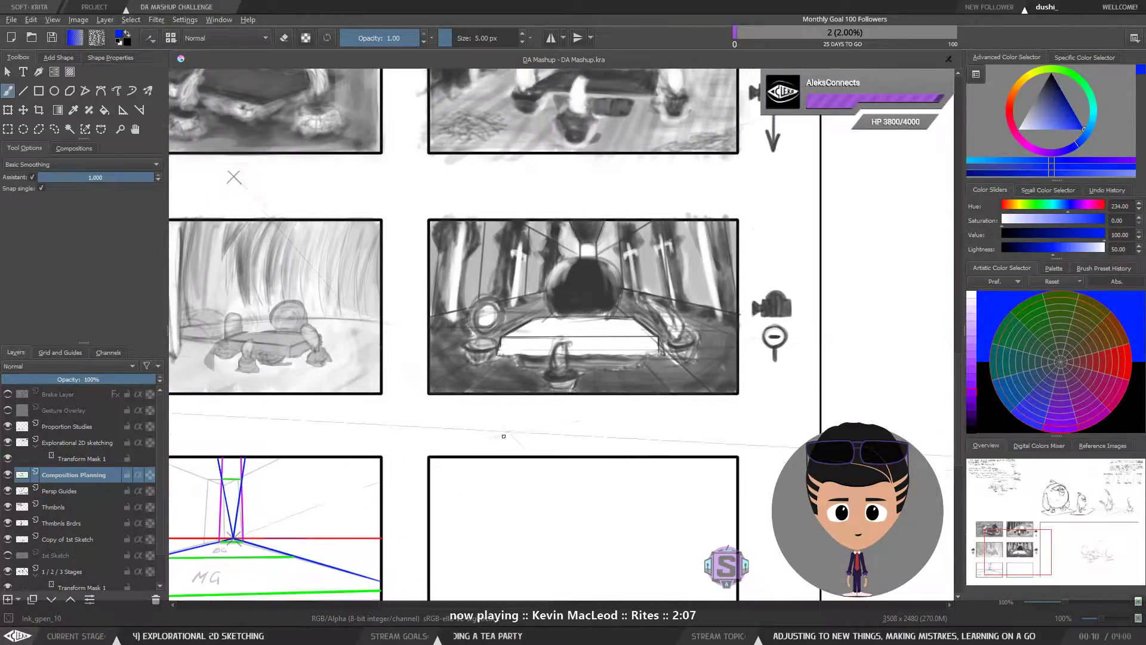
pyautogui.press('+')
pyautogui.press('+')
pyautogui.moveTo(581, 355); pyautogui.dragTo(496, 366)
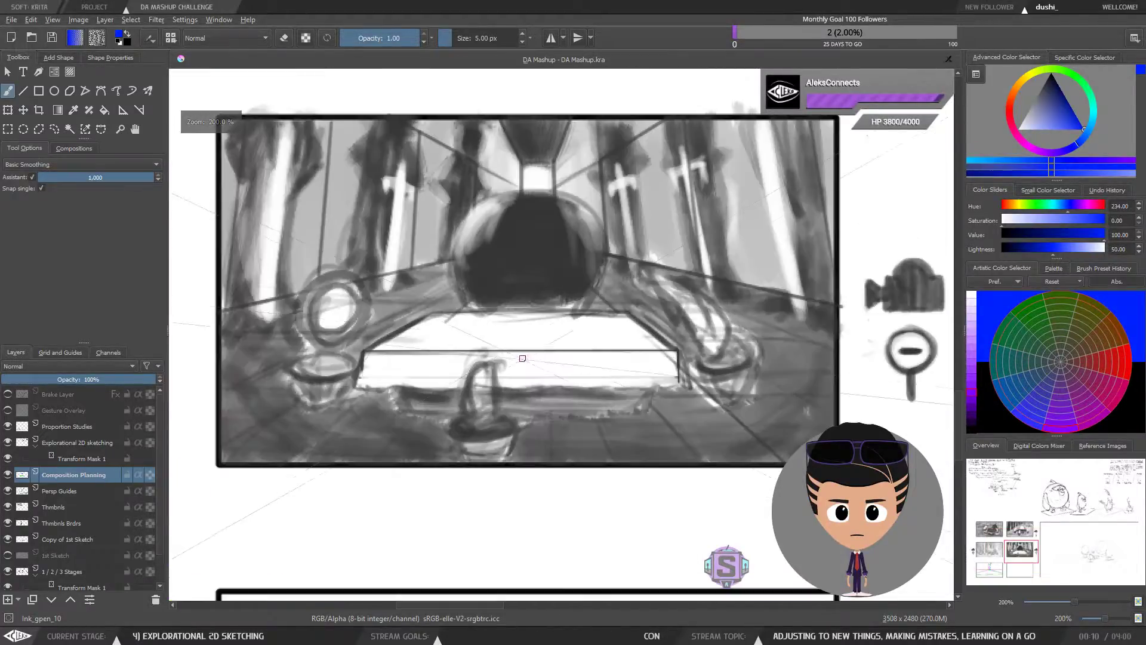
pyautogui.moveTo(524, 363); pyautogui.dragTo(537, 368)
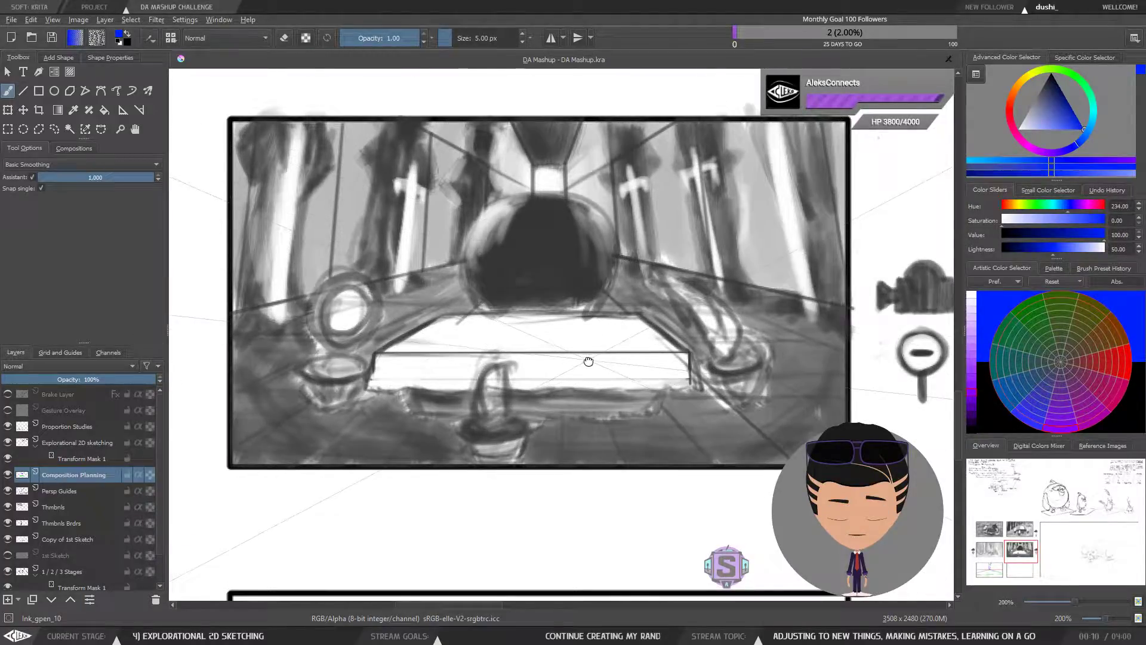
pyautogui.moveTo(589, 361)
pyautogui.mouseDown()
pyautogui.moveTo(596, 353)
pyautogui.moveTo(577, 353)
pyautogui.mouseUp()
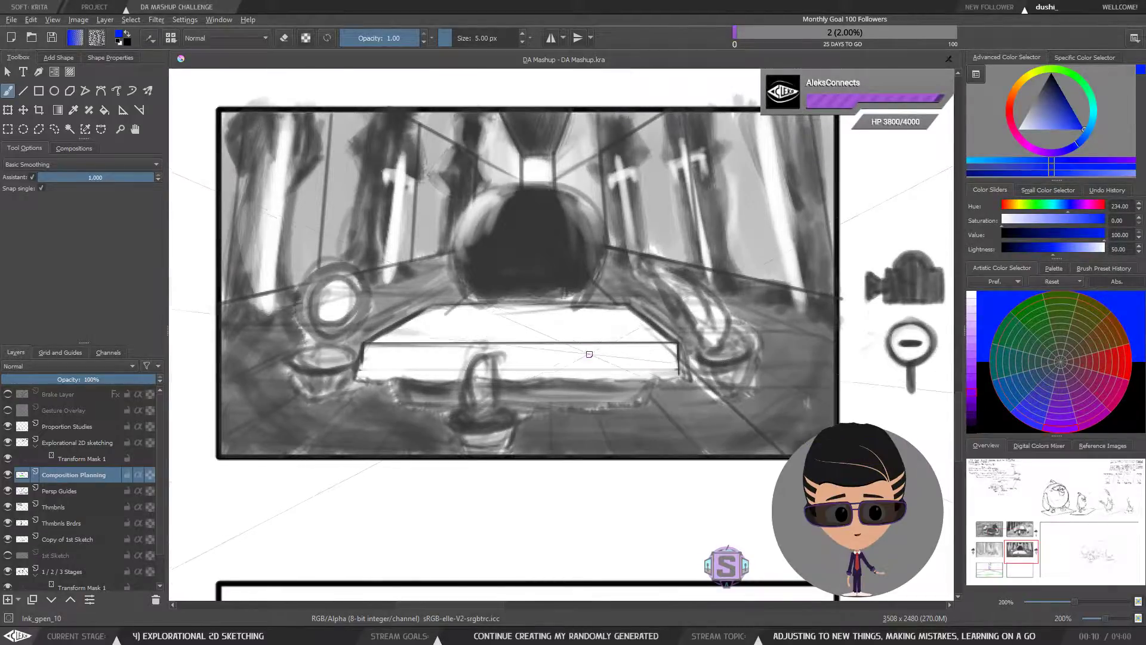
# Compare the perspective thumbnail's coloured guides with the table and room depth in the dark symmetrical thumbnail.
pyautogui.hotkey('ctrl', '-')
pyautogui.moveTo(521, 428); pyautogui.dragTo(548, 426)
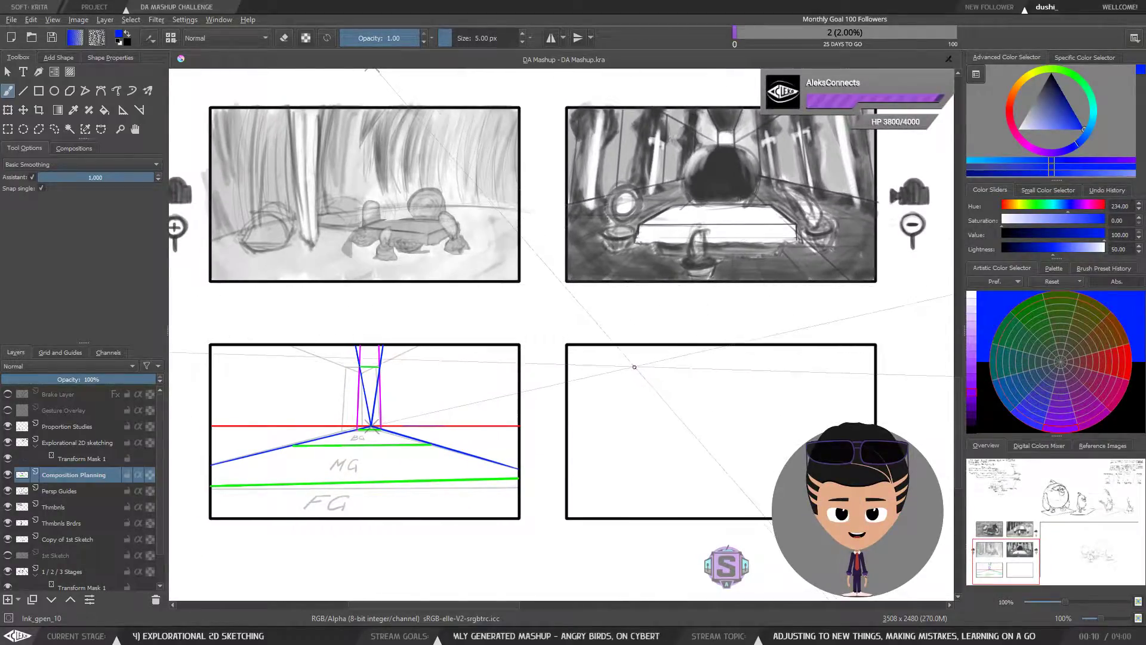
pyautogui.moveTo(665, 267); pyautogui.dragTo(528, 366)
pyautogui.hotkey('ctrl', '+')
pyautogui.hotkey('ctrl', '+')
pyautogui.moveTo(595, 321); pyautogui.dragTo(506, 331)
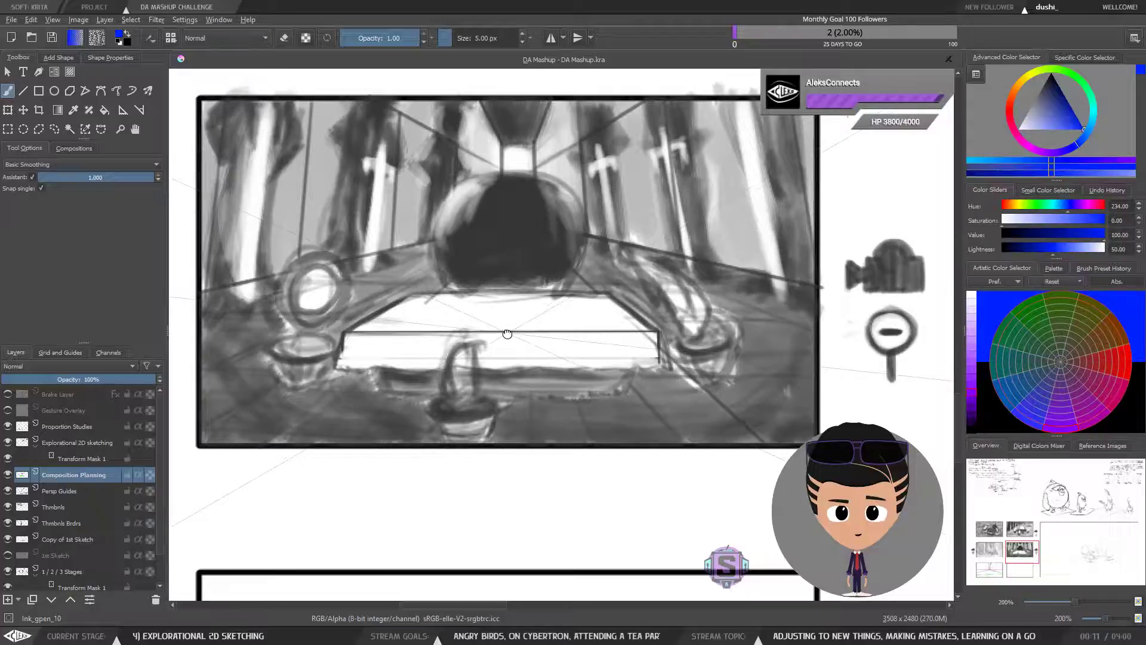
pyautogui.hotkey('ctrl', '-')
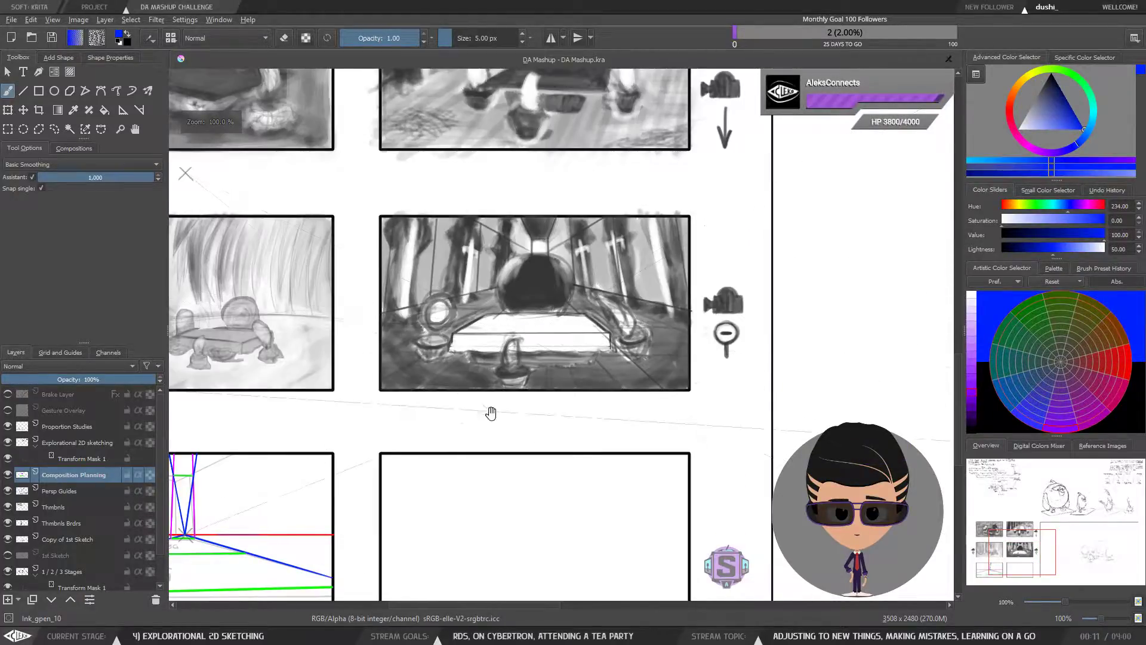
pyautogui.moveTo(365, 484)
pyautogui.mouseDown()
pyautogui.moveTo(471, 399)
pyautogui.moveTo(668, 358)
pyautogui.mouseUp()
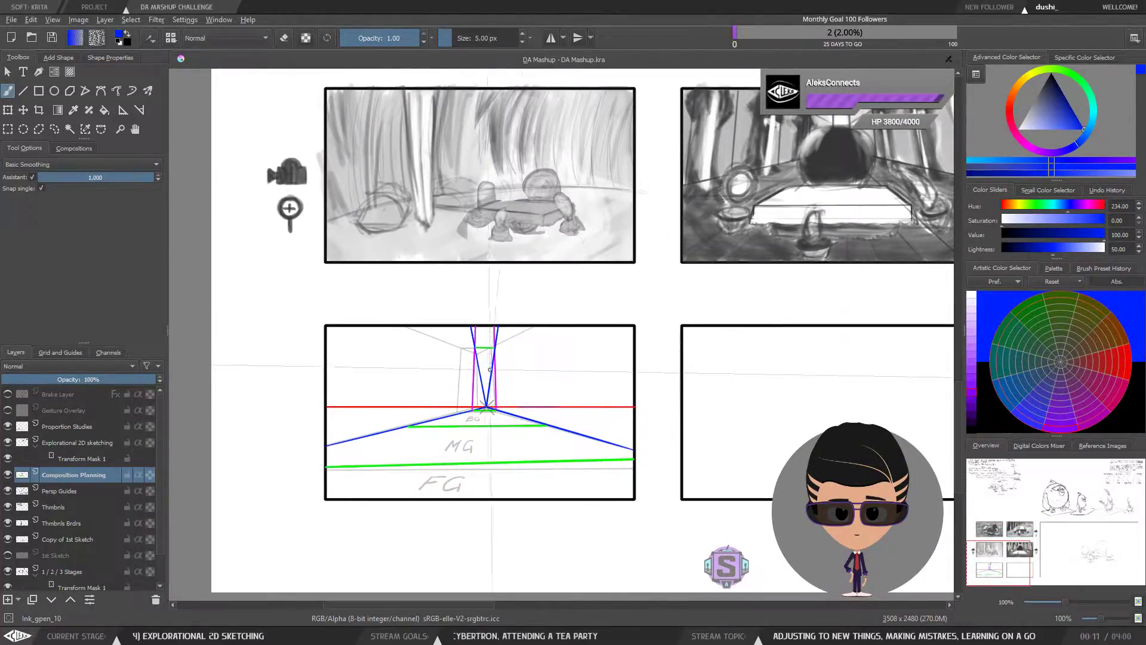
pyautogui.scroll(2, 490, 370)
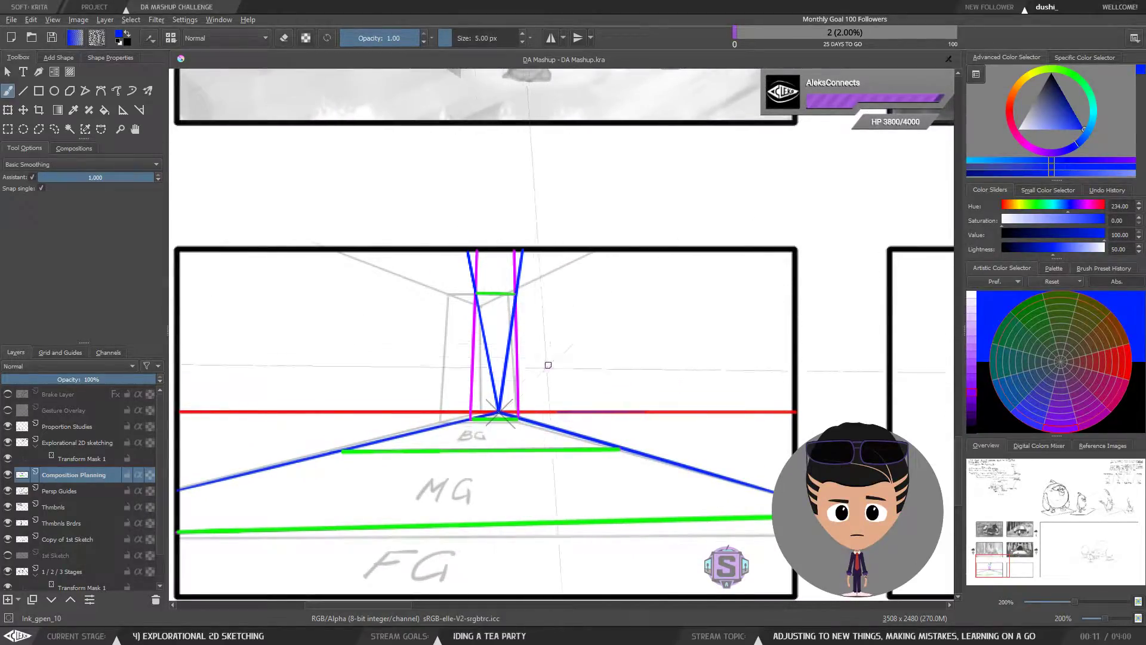
pyautogui.hotkey('ctrl', '-')
pyautogui.hotkey('ctrl', '-')
pyautogui.moveTo(681, 292); pyautogui.dragTo(391, 461)
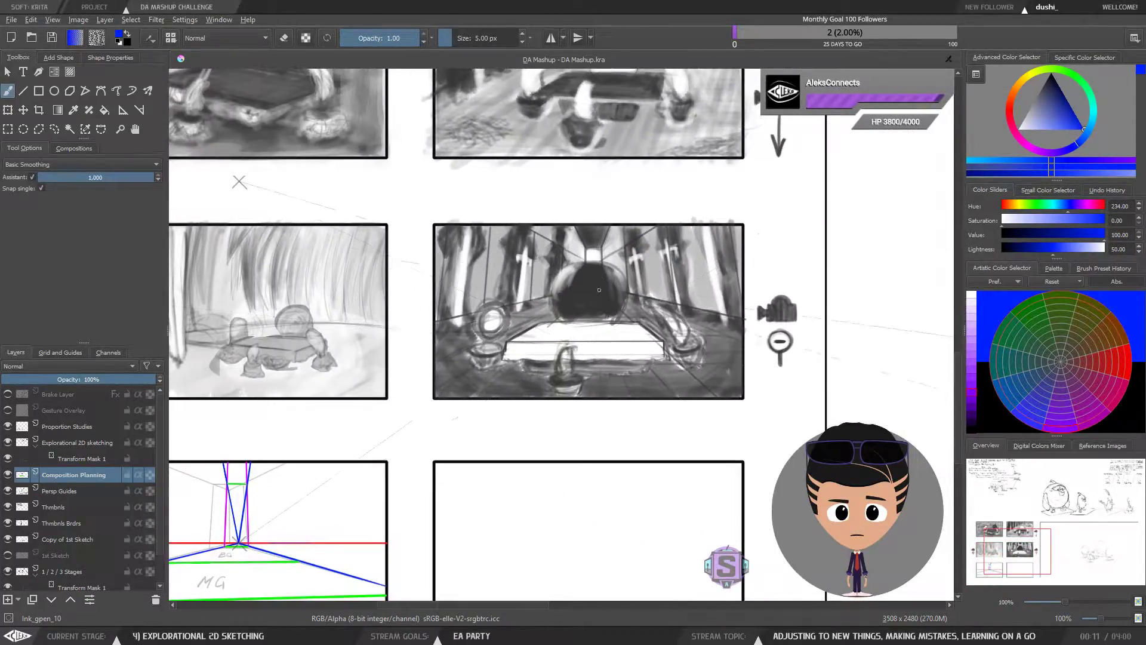
pyautogui.scroll(2, 598, 289)
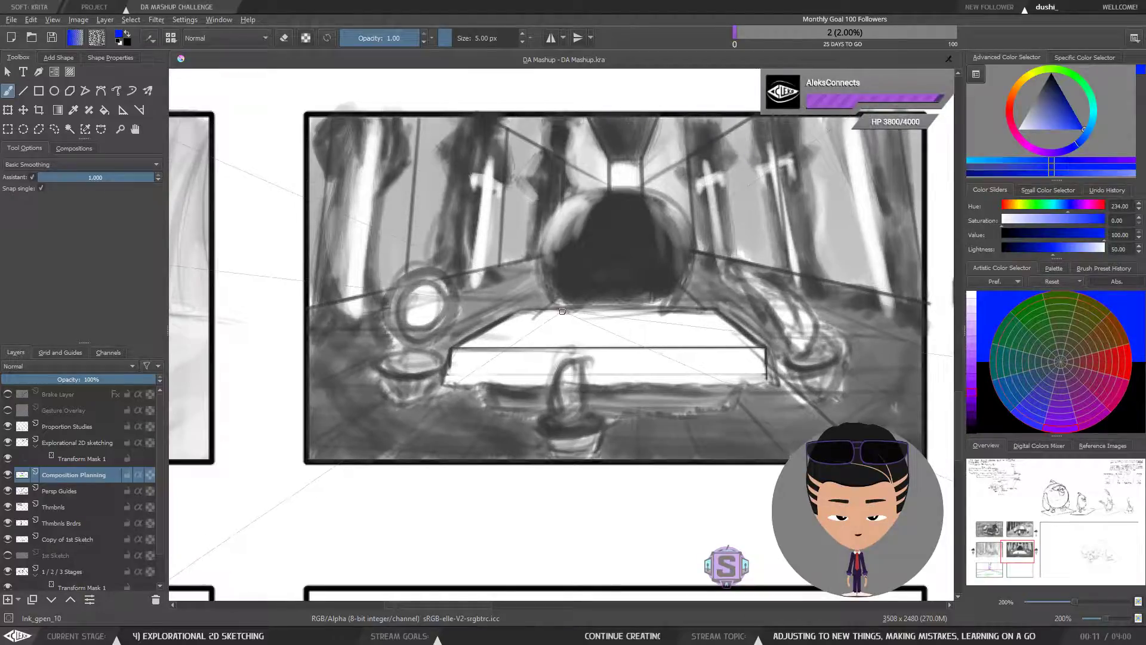
# Review all the composition thumbnails against the four bird character sketches and the large composition frame.
pyautogui.hotkey('ctrl', '-')
pyautogui.hotkey('ctrl', '-')
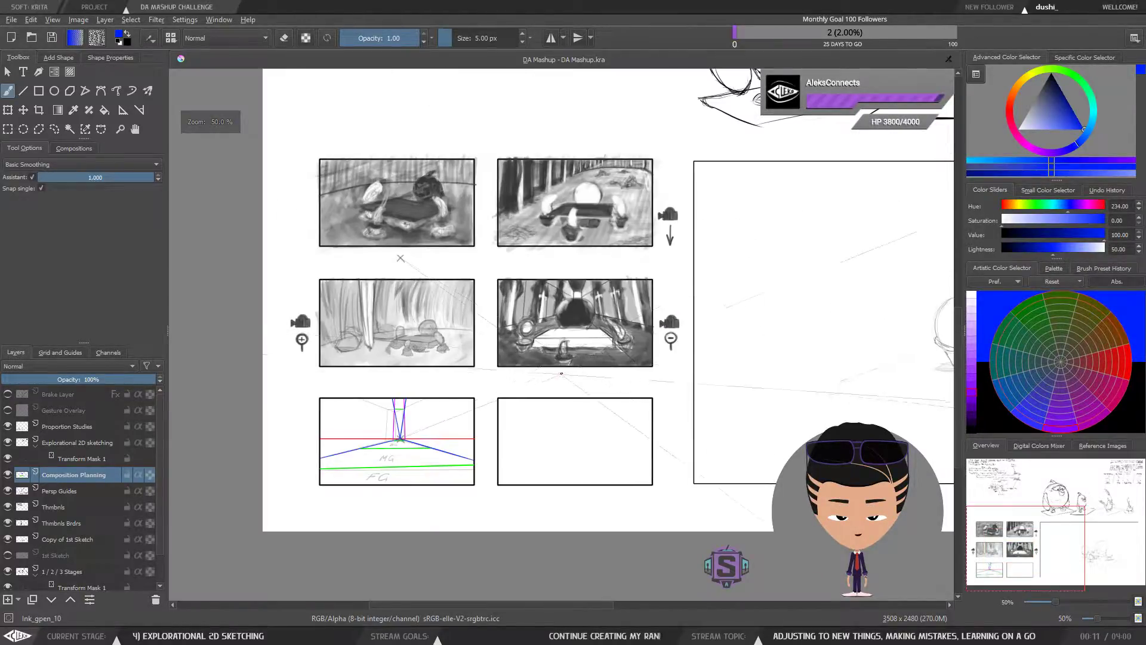
pyautogui.moveTo(559, 367); pyautogui.dragTo(543, 368)
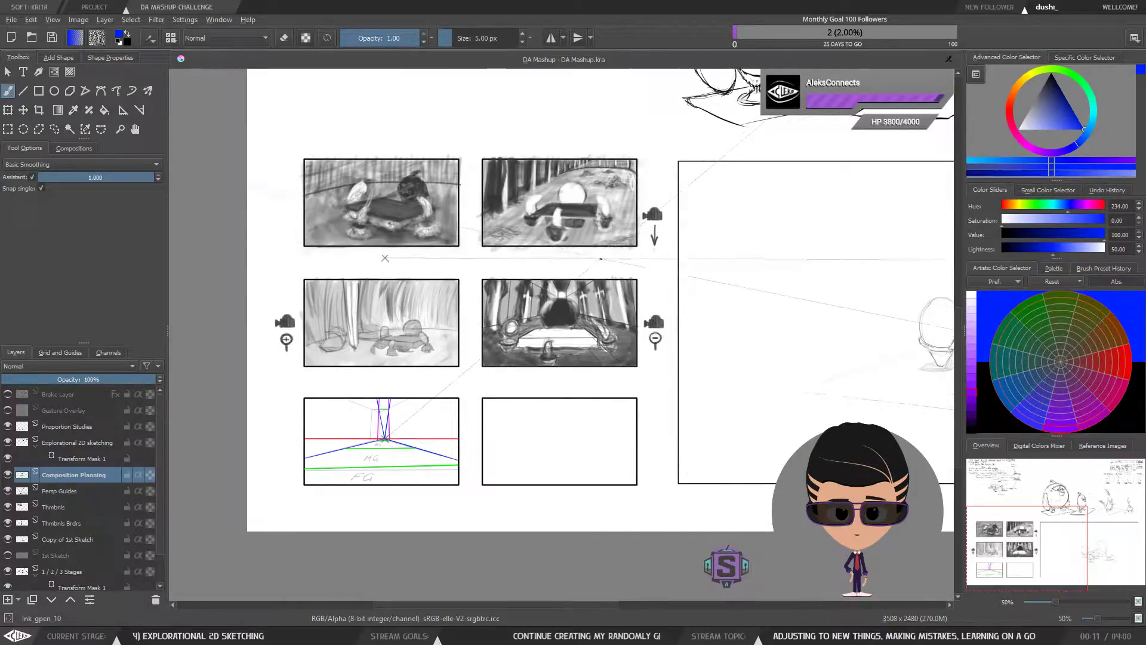
pyautogui.moveTo(666, 293); pyautogui.dragTo(592, 429)
pyautogui.moveTo(630, 309); pyautogui.dragTo(620, 430)
pyautogui.moveTo(758, 332); pyautogui.dragTo(475, 378)
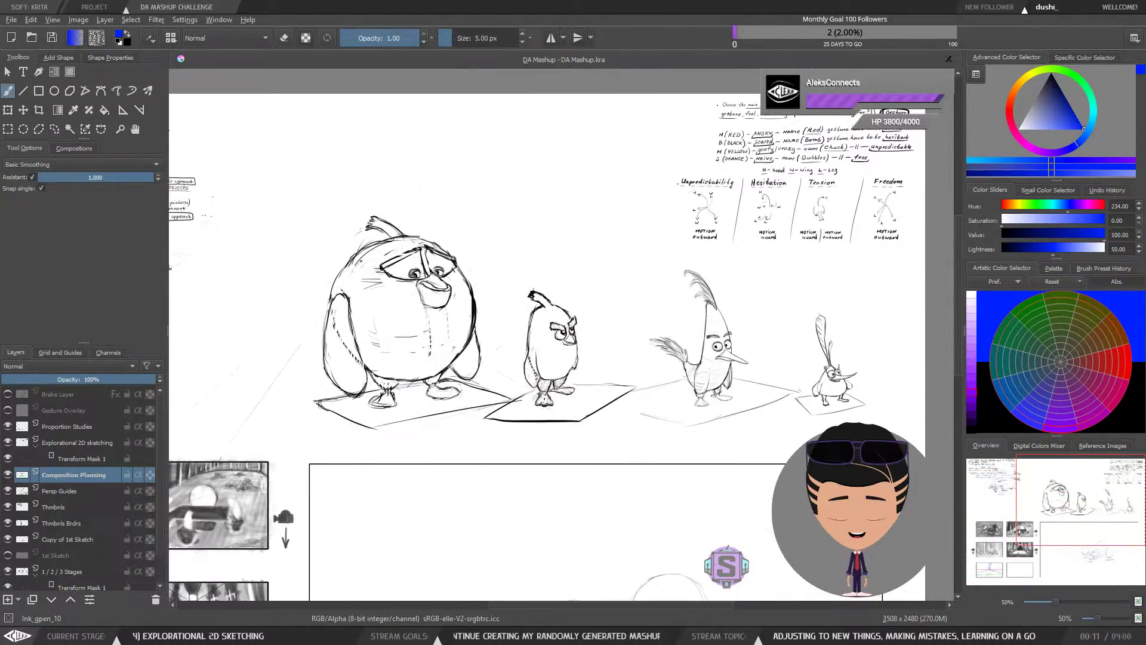
pyautogui.moveTo(309, 507)
pyautogui.mouseDown()
pyautogui.moveTo(550, 320)
pyautogui.moveTo(662, 200)
pyautogui.mouseUp()
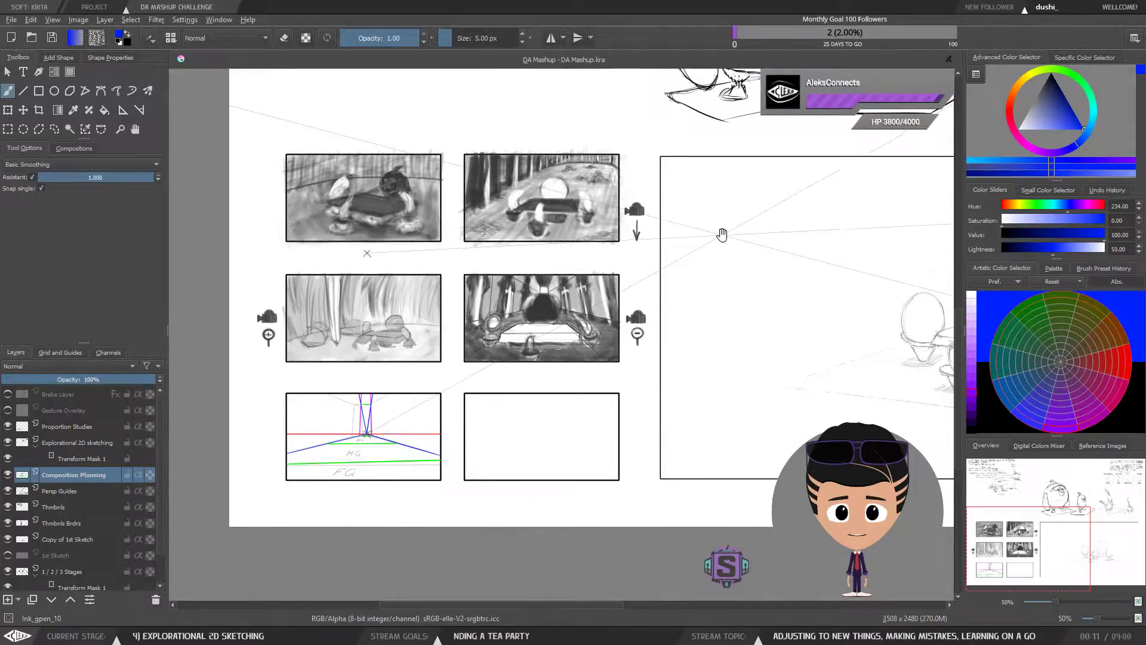
pyautogui.moveTo(722, 235)
pyautogui.mouseDown()
pyautogui.moveTo(657, 335)
pyautogui.moveTo(543, 405)
pyautogui.moveTo(606, 468)
pyautogui.moveTo(657, 468)
pyautogui.moveTo(683, 302)
pyautogui.mouseUp()
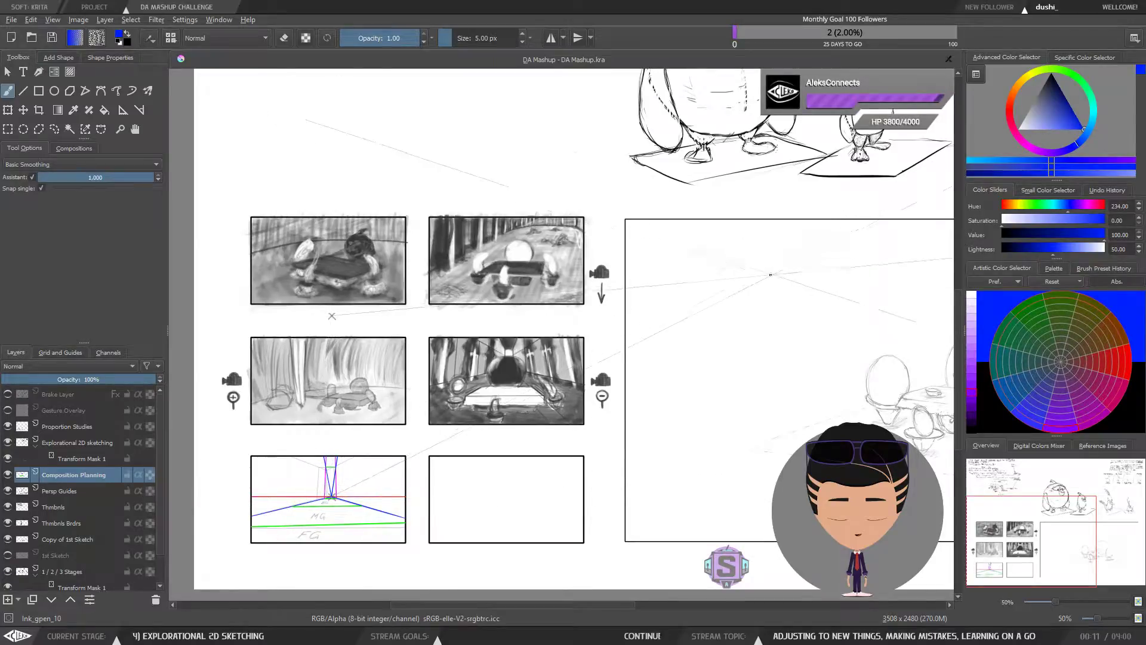
# Compare the four bird character sketches and their ground planes with the coloured guides in the perspective thumbnail.
pyautogui.moveTo(796, 272)
pyautogui.mouseDown()
pyautogui.moveTo(693, 353)
pyautogui.moveTo(585, 468)
pyautogui.mouseUp()
pyautogui.moveTo(792, 328)
pyautogui.mouseDown()
pyautogui.moveTo(695, 384)
pyautogui.moveTo(663, 384)
pyautogui.mouseUp()
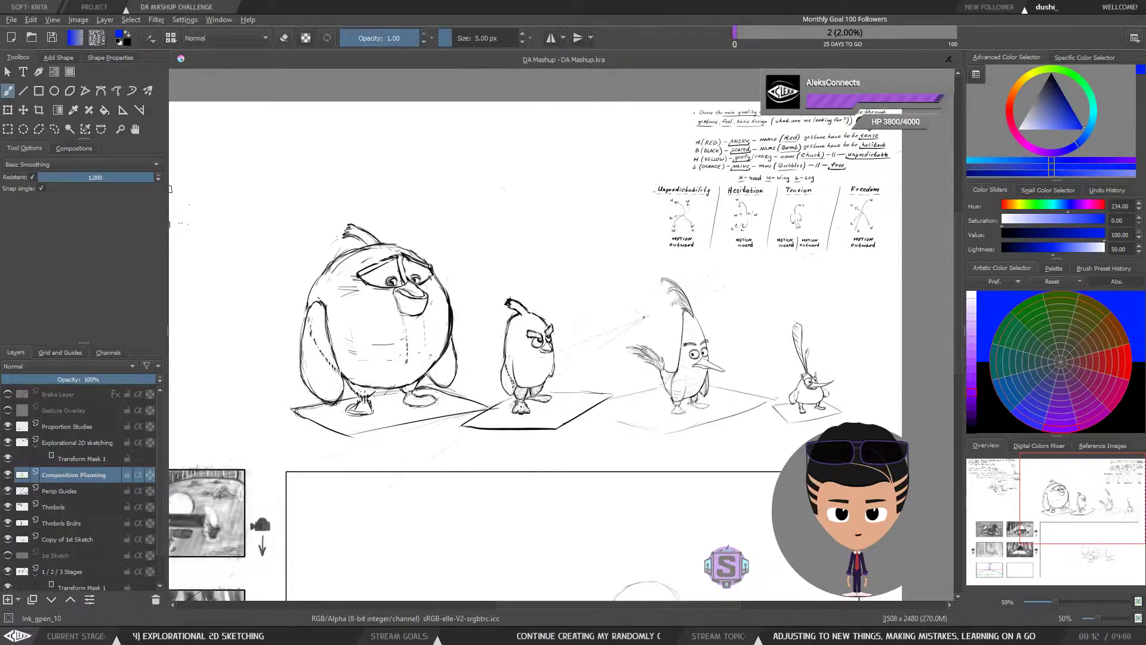
pyautogui.moveTo(621, 391); pyautogui.dragTo(639, 387)
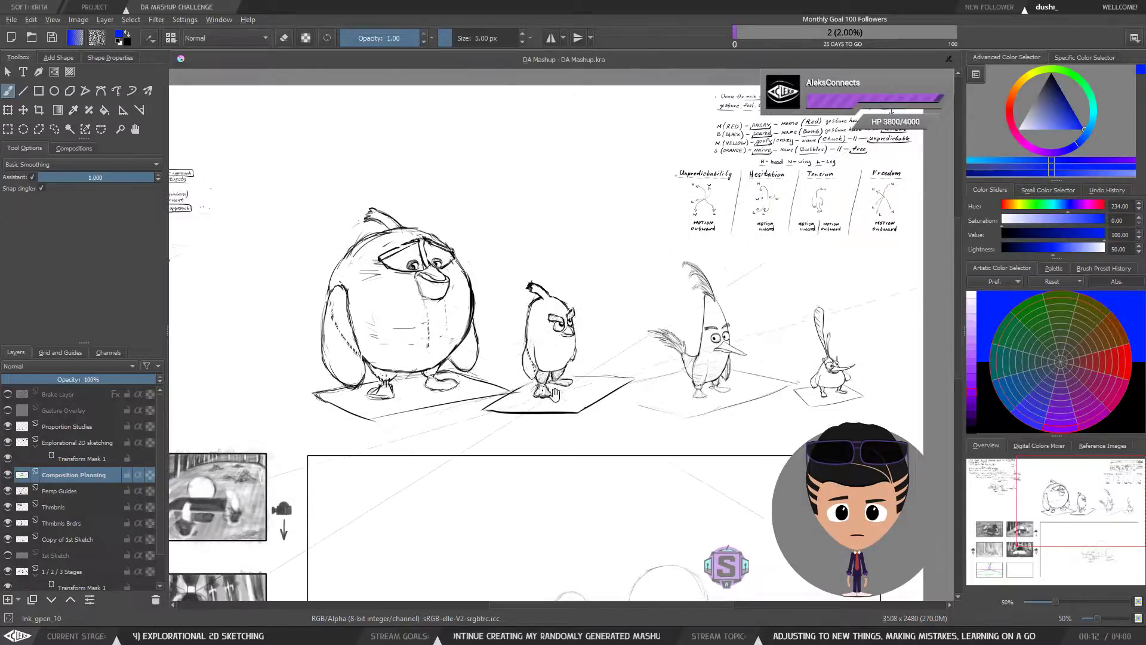
pyautogui.moveTo(555, 395); pyautogui.dragTo(588, 348)
pyautogui.moveTo(528, 410)
pyautogui.mouseDown()
pyautogui.moveTo(606, 343)
pyautogui.moveTo(499, 425)
pyautogui.moveTo(470, 425)
pyautogui.mouseUp()
pyautogui.moveTo(662, 325); pyautogui.dragTo(533, 391)
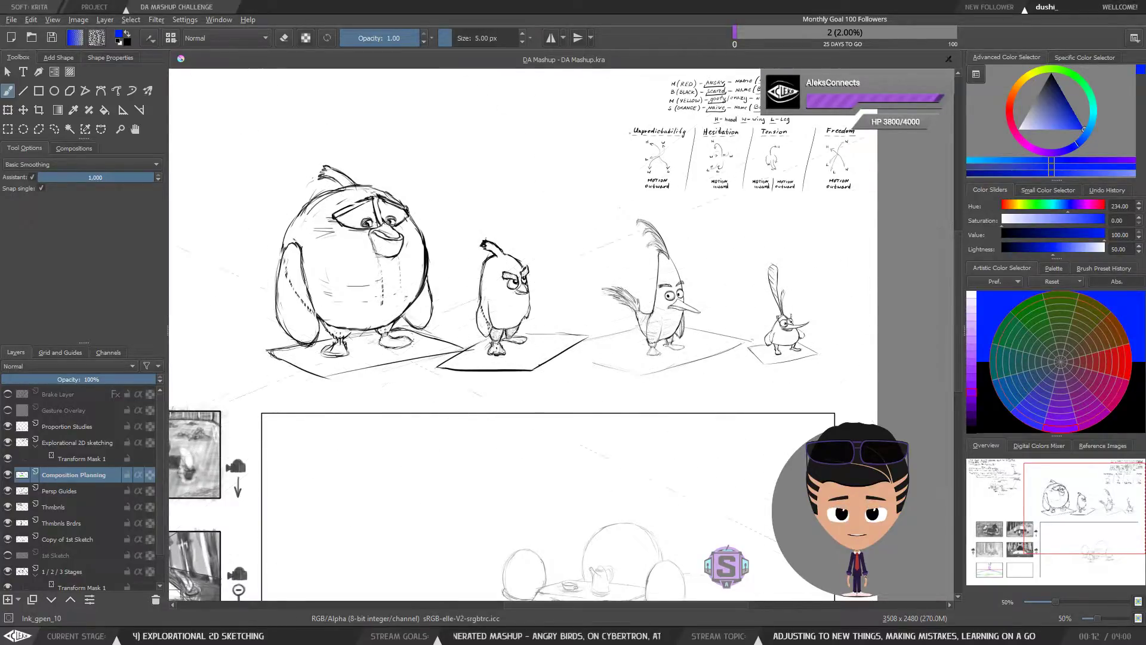
pyautogui.moveTo(433, 437); pyautogui.dragTo(711, 226)
pyautogui.moveTo(245, 300); pyautogui.dragTo(509, 153)
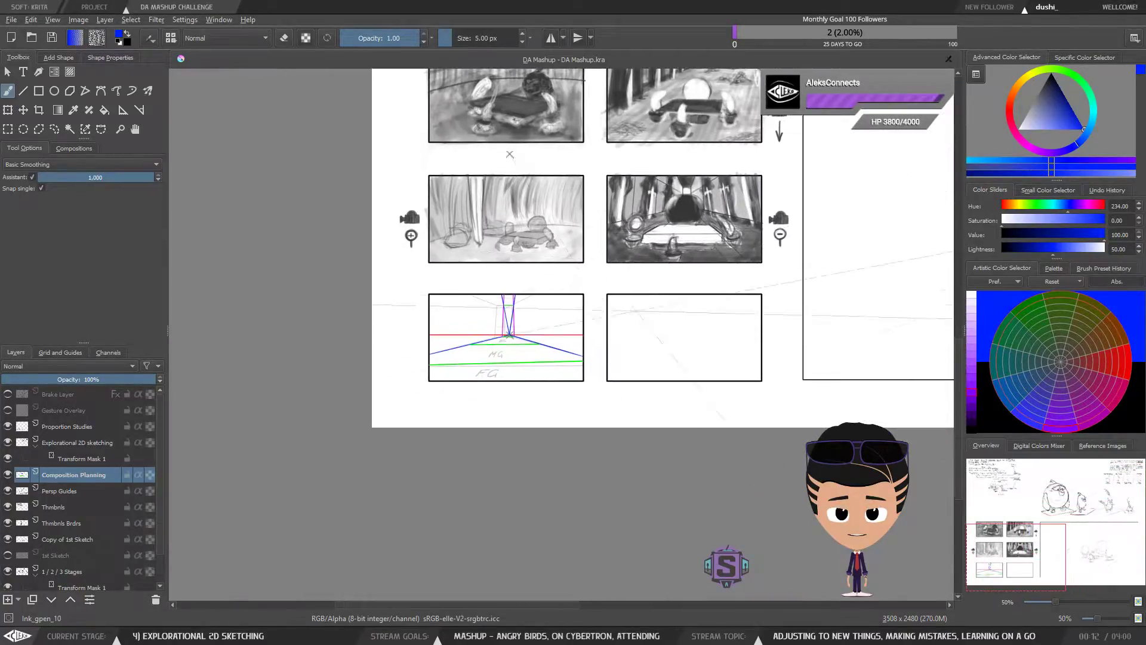
pyautogui.press('1')
pyautogui.scroll(-2, 486, 338)
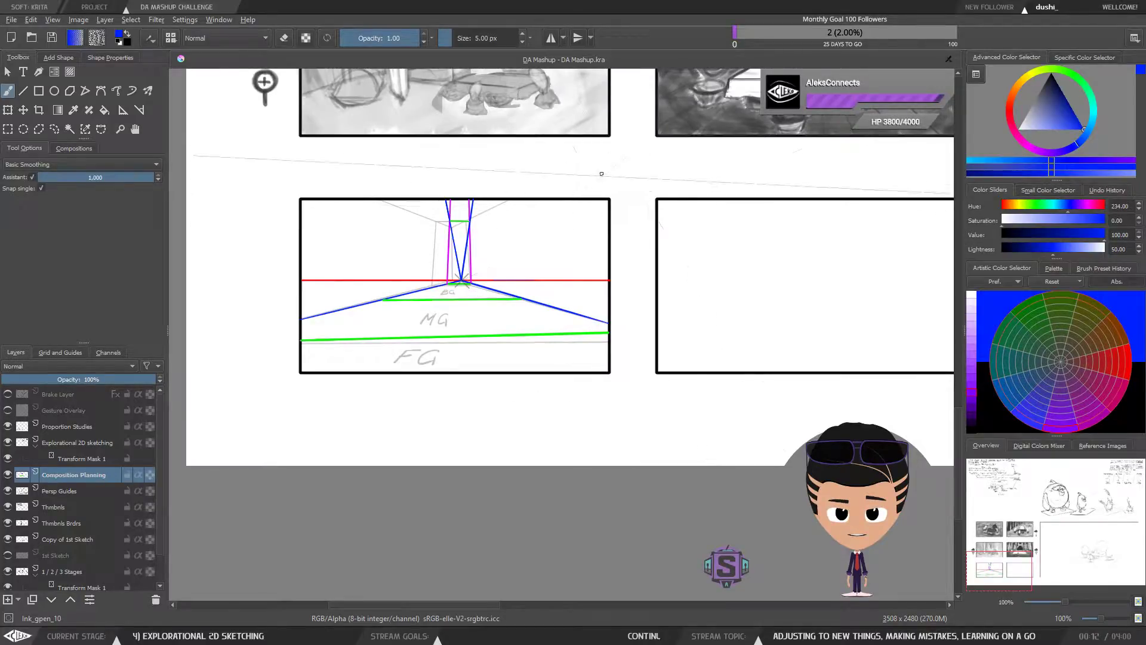
# Compare the tea table sketch in the large frame with the dark symmetrical thumbnail and the perspective thumbnail's depth zones.
pyautogui.press('-')
pyautogui.moveTo(842, 169)
pyautogui.mouseDown()
pyautogui.moveTo(501, 407)
pyautogui.moveTo(283, 521)
pyautogui.moveTo(282, 533)
pyautogui.mouseUp()
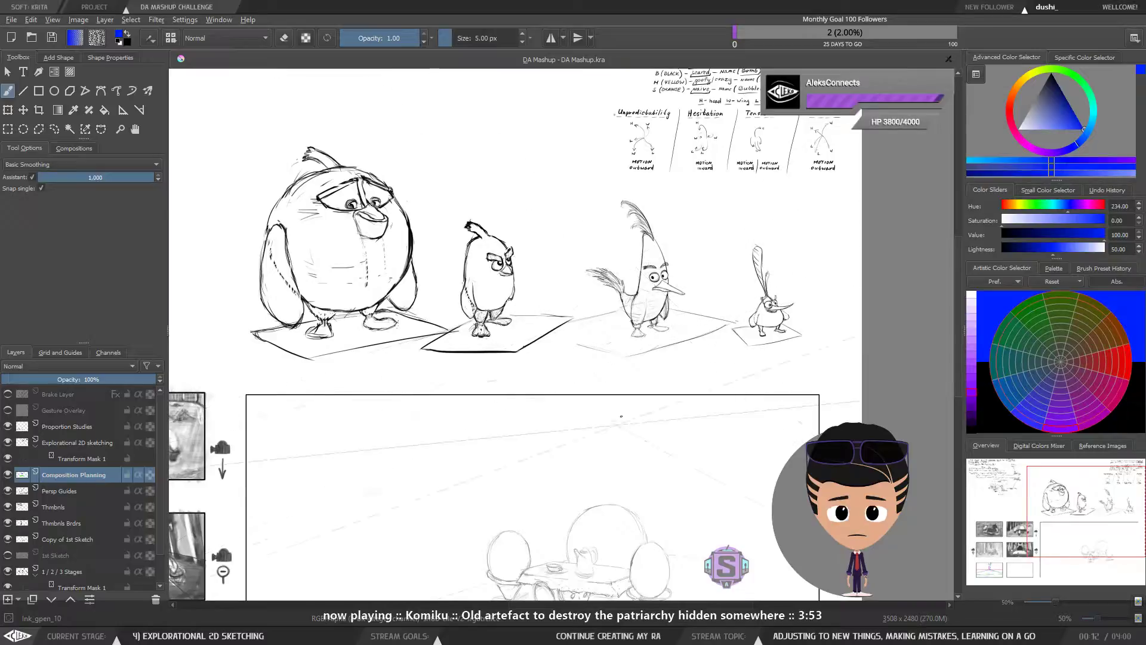
pyautogui.moveTo(589, 474); pyautogui.dragTo(612, 358)
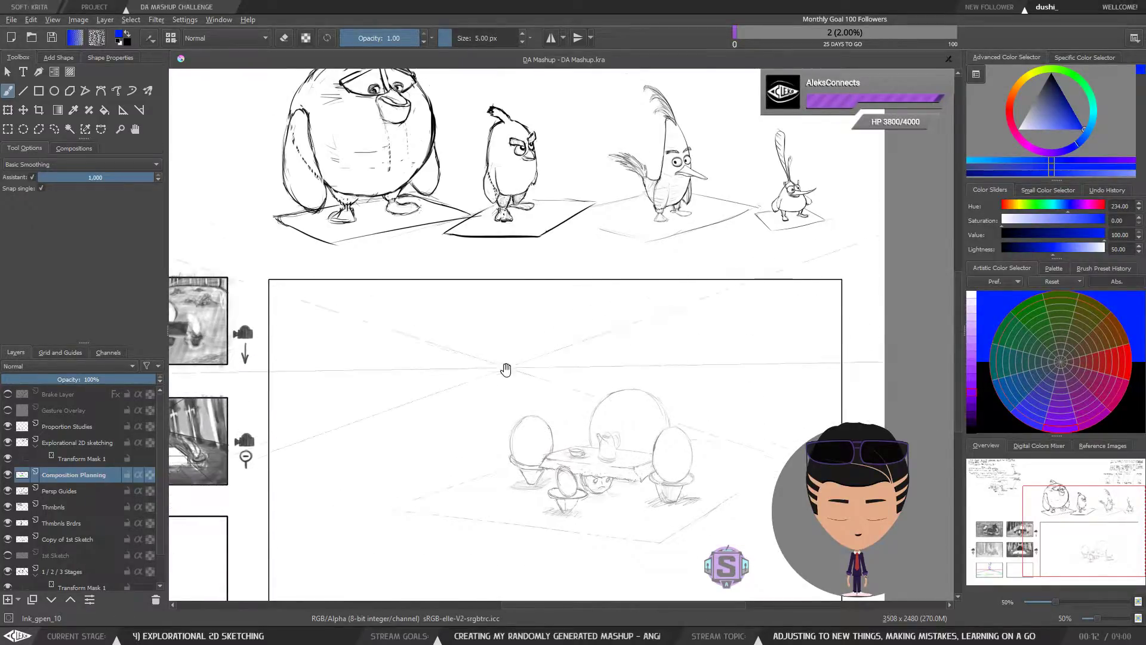
pyautogui.moveTo(505, 369); pyautogui.dragTo(510, 309)
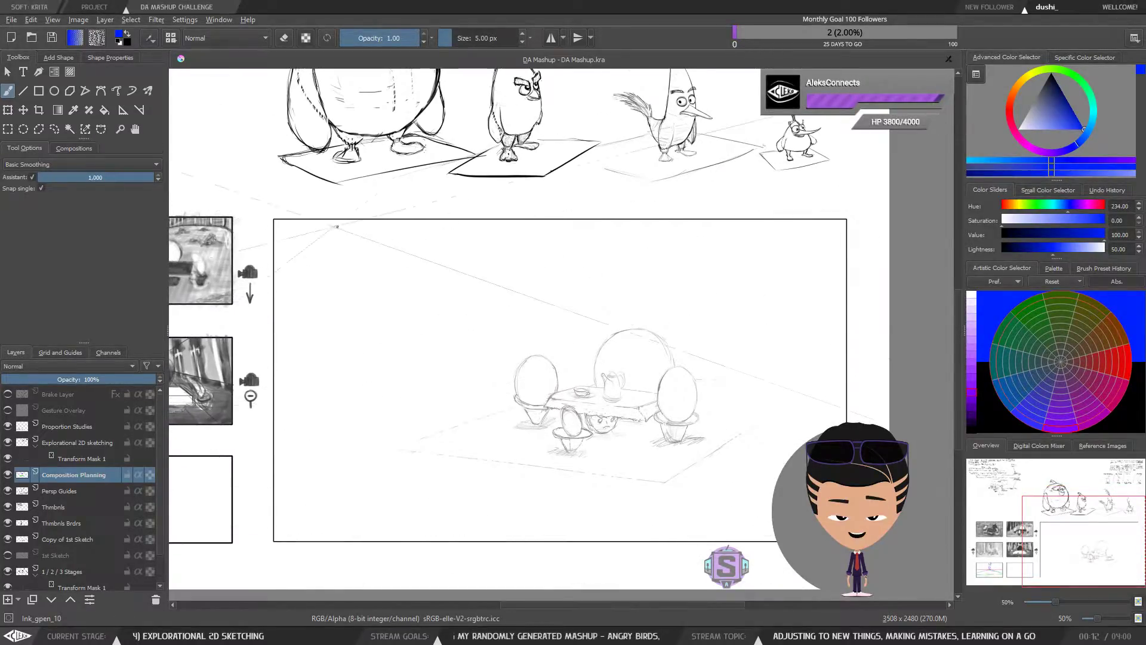
pyautogui.moveTo(358, 435); pyautogui.dragTo(710, 388)
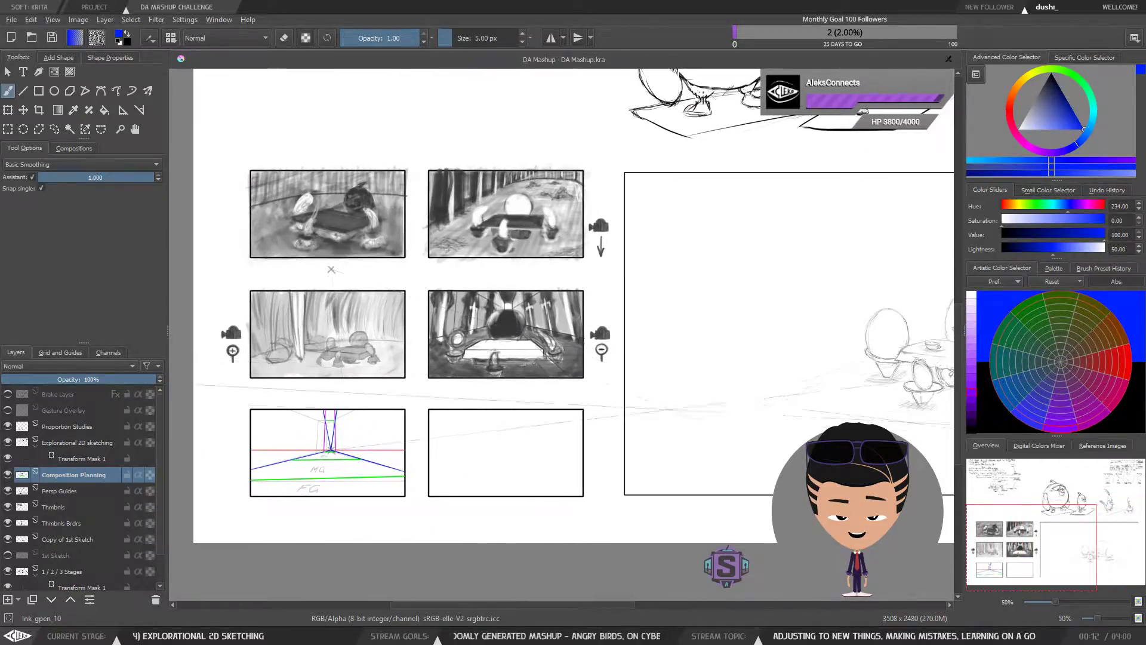
pyautogui.moveTo(395, 487); pyautogui.dragTo(545, 420)
pyautogui.press('1')
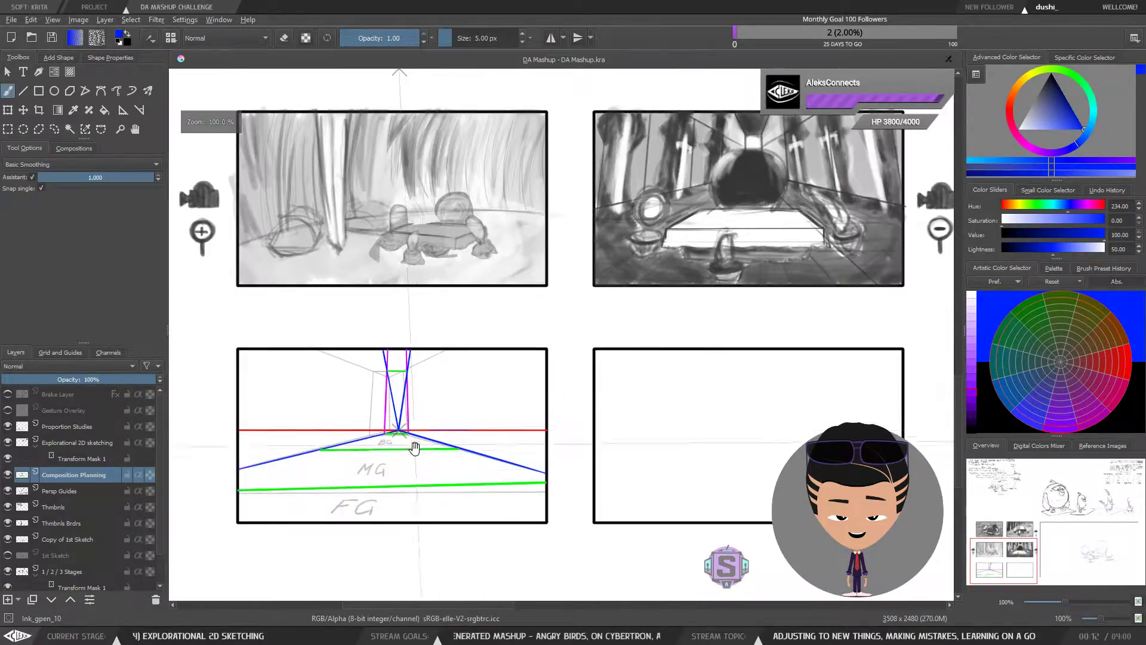
pyautogui.moveTo(409, 475); pyautogui.dragTo(386, 485)
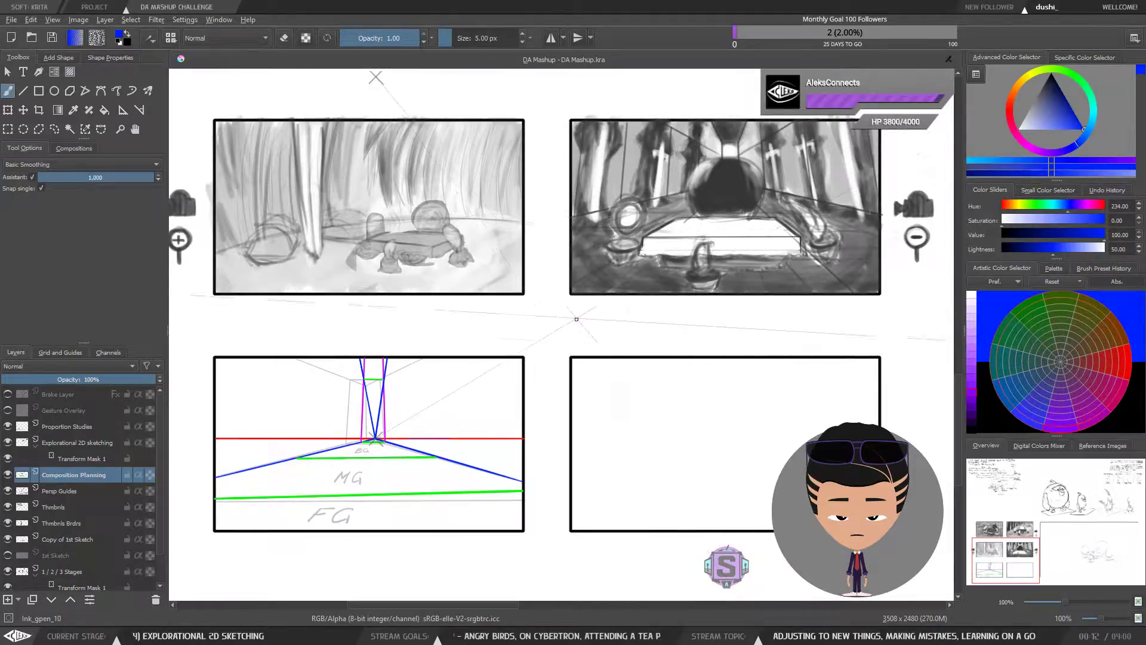
pyautogui.moveTo(701, 322); pyautogui.dragTo(663, 350)
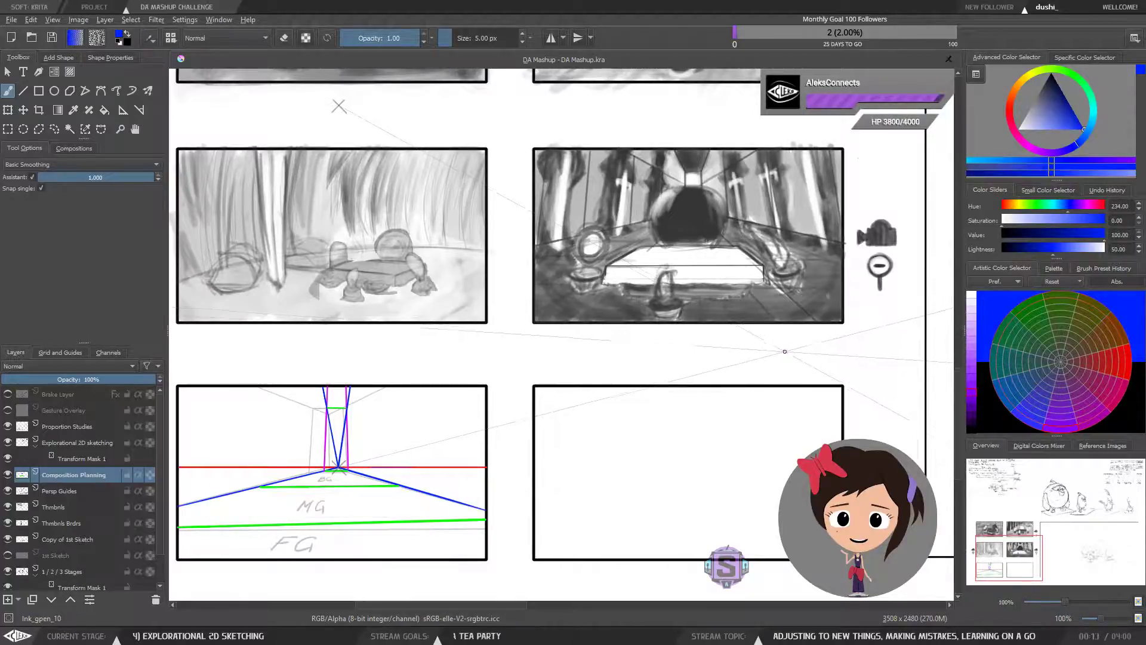
pyautogui.moveTo(799, 328); pyautogui.dragTo(561, 388)
pyautogui.moveTo(758, 305); pyautogui.dragTo(691, 366)
# Review the bird sketches' relative sizes against the composition thumbnails and the egg-shaped figures around the large frame's tea table.
pyautogui.press('-')
pyautogui.press('-')
pyautogui.moveTo(815, 253)
pyautogui.mouseDown()
pyautogui.moveTo(755, 281)
pyautogui.moveTo(512, 470)
pyautogui.mouseUp()
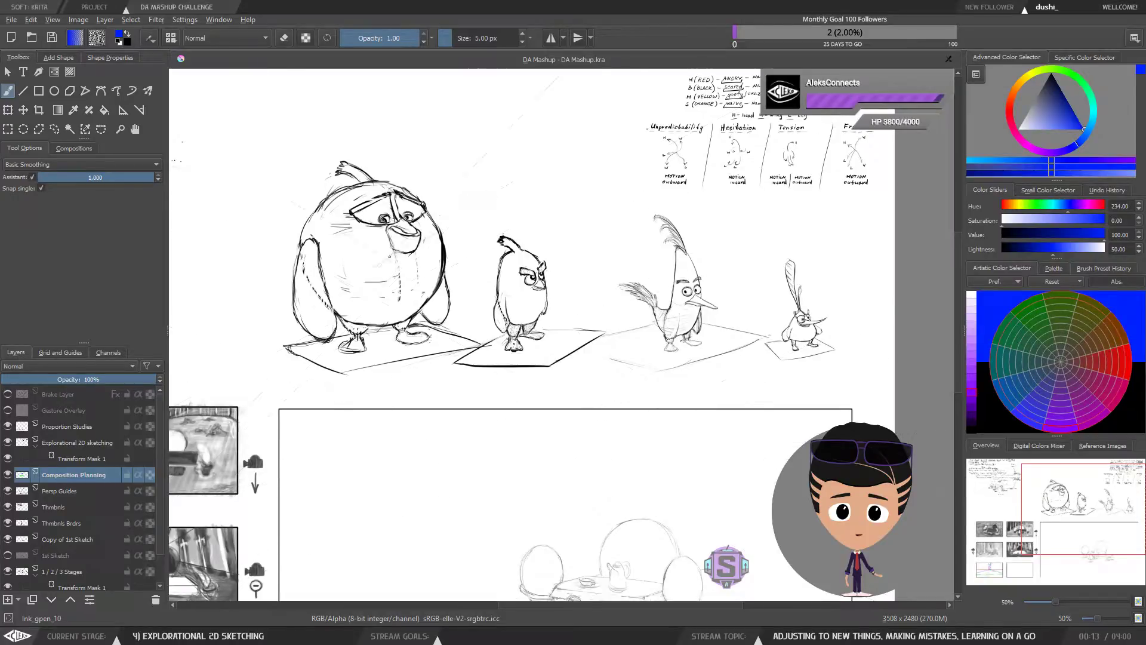
pyautogui.moveTo(452, 413); pyautogui.dragTo(621, 264)
pyautogui.moveTo(422, 445); pyautogui.dragTo(623, 335)
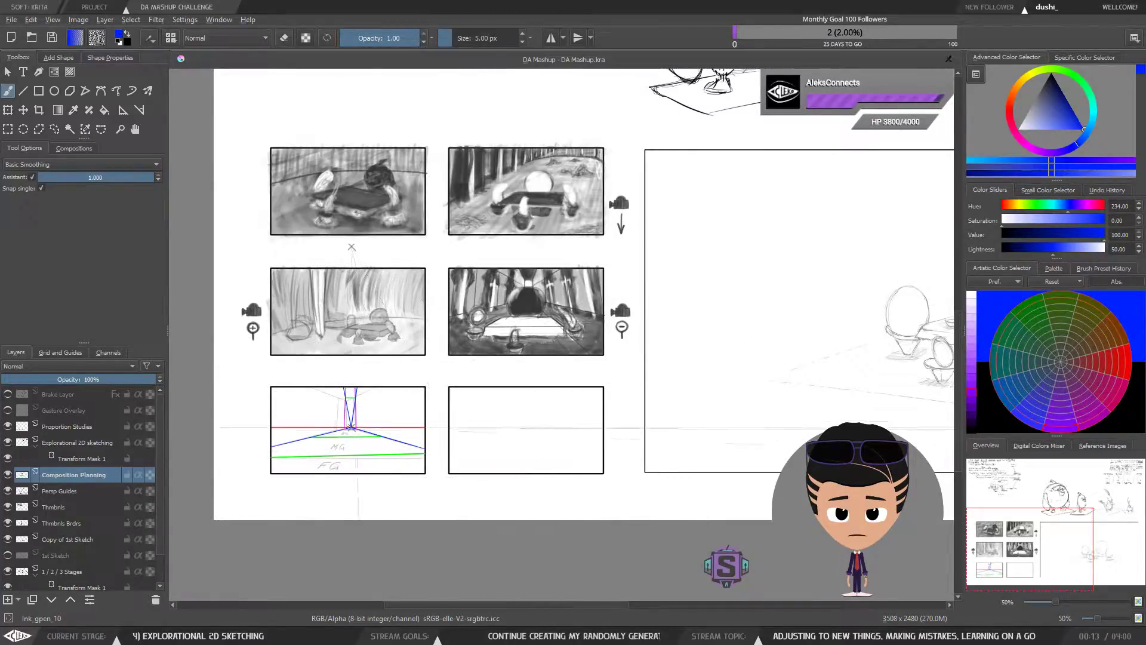
pyautogui.moveTo(767, 277)
pyautogui.mouseDown()
pyautogui.moveTo(553, 404)
pyautogui.moveTo(591, 420)
pyautogui.mouseUp()
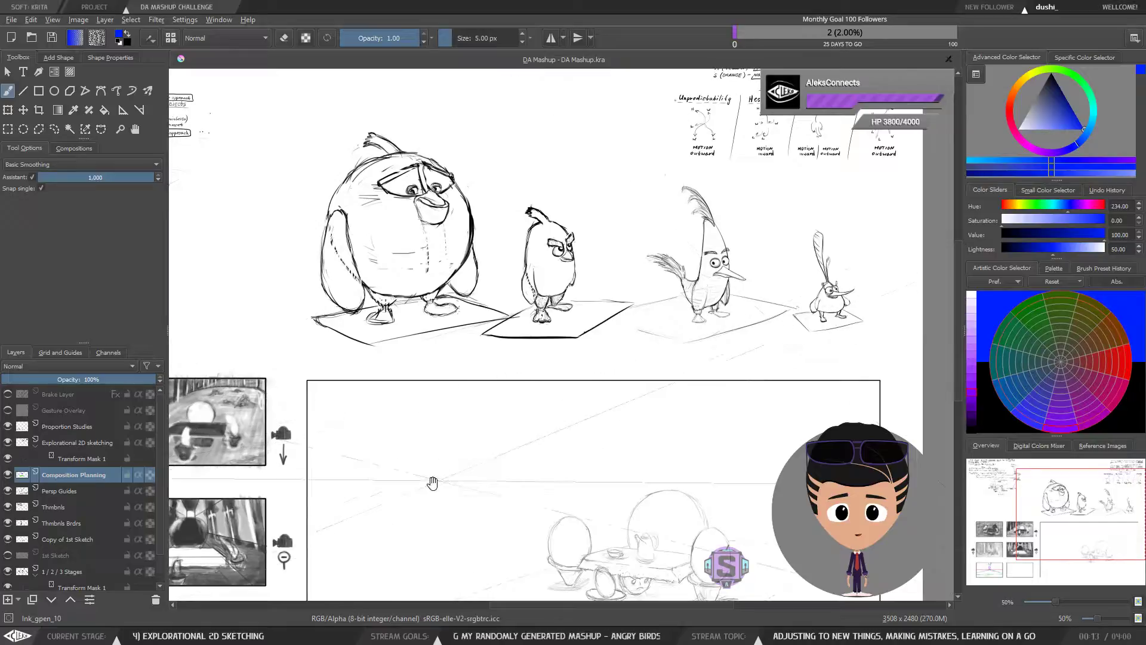
pyautogui.moveTo(432, 483); pyautogui.dragTo(765, 268)
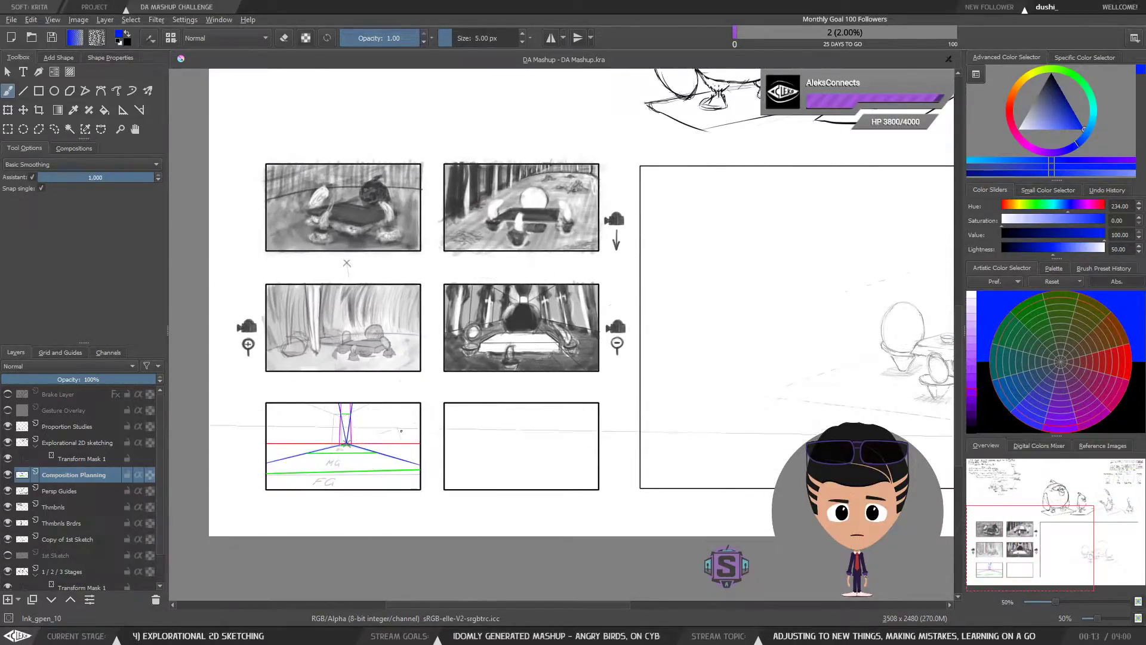
pyautogui.moveTo(877, 370)
pyautogui.mouseDown()
pyautogui.moveTo(601, 404)
pyautogui.moveTo(526, 379)
pyautogui.moveTo(478, 307)
pyautogui.moveTo(441, 300)
pyautogui.mouseUp()
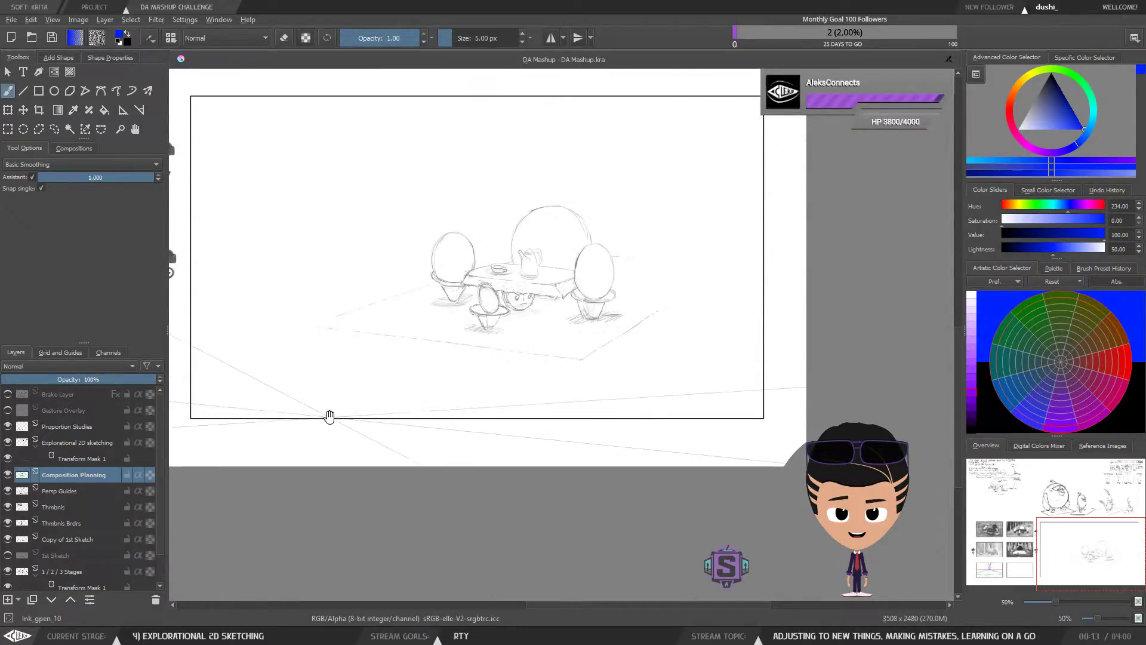
pyautogui.moveTo(329, 416)
pyautogui.mouseDown()
pyautogui.moveTo(363, 451)
pyautogui.moveTo(356, 501)
pyautogui.mouseUp()
pyautogui.moveTo(381, 394)
pyautogui.mouseDown()
pyautogui.moveTo(373, 491)
pyautogui.moveTo(386, 430)
pyautogui.moveTo(387, 472)
pyautogui.mouseUp()
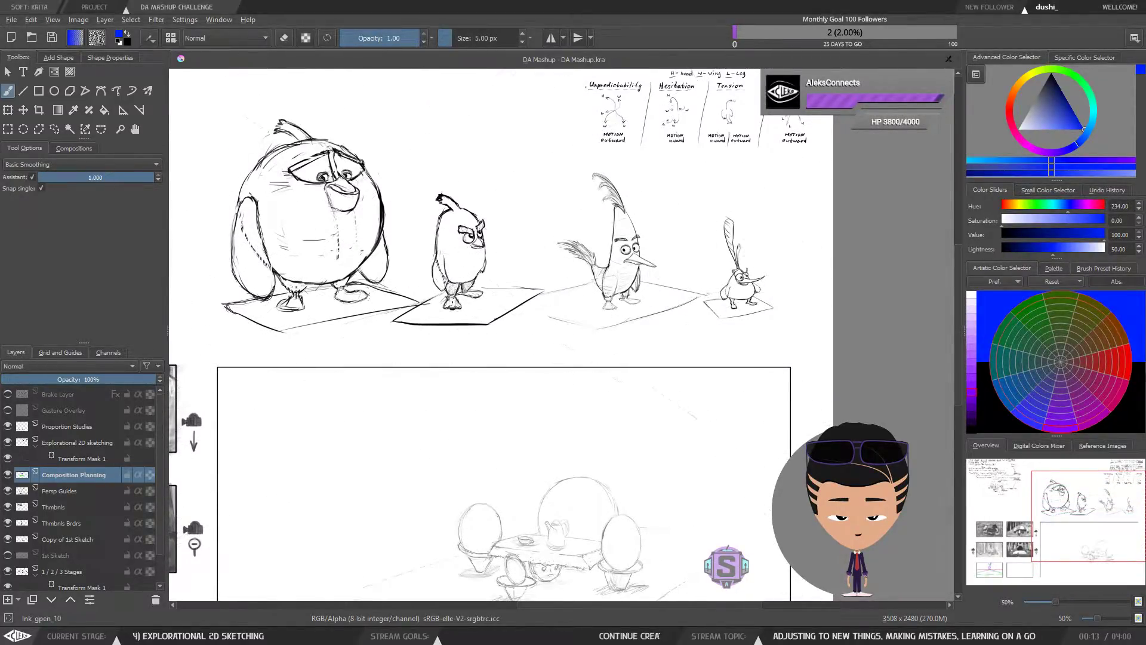
pyautogui.moveTo(416, 470); pyautogui.dragTo(506, 443)
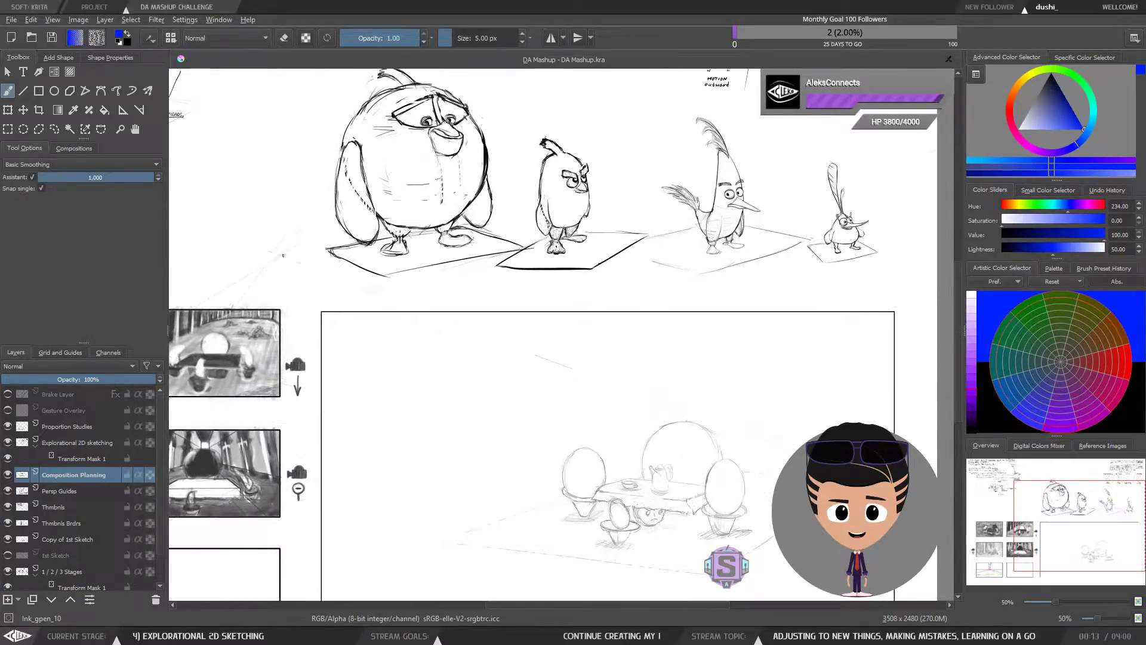
pyautogui.moveTo(472, 399)
pyautogui.mouseDown()
pyautogui.moveTo(511, 418)
pyautogui.moveTo(523, 458)
pyautogui.moveTo(518, 442)
pyautogui.mouseUp()
pyautogui.moveTo(504, 393)
pyautogui.mouseDown()
pyautogui.moveTo(474, 456)
pyautogui.moveTo(471, 320)
pyautogui.moveTo(420, 187)
pyautogui.moveTo(407, 193)
pyautogui.mouseUp()
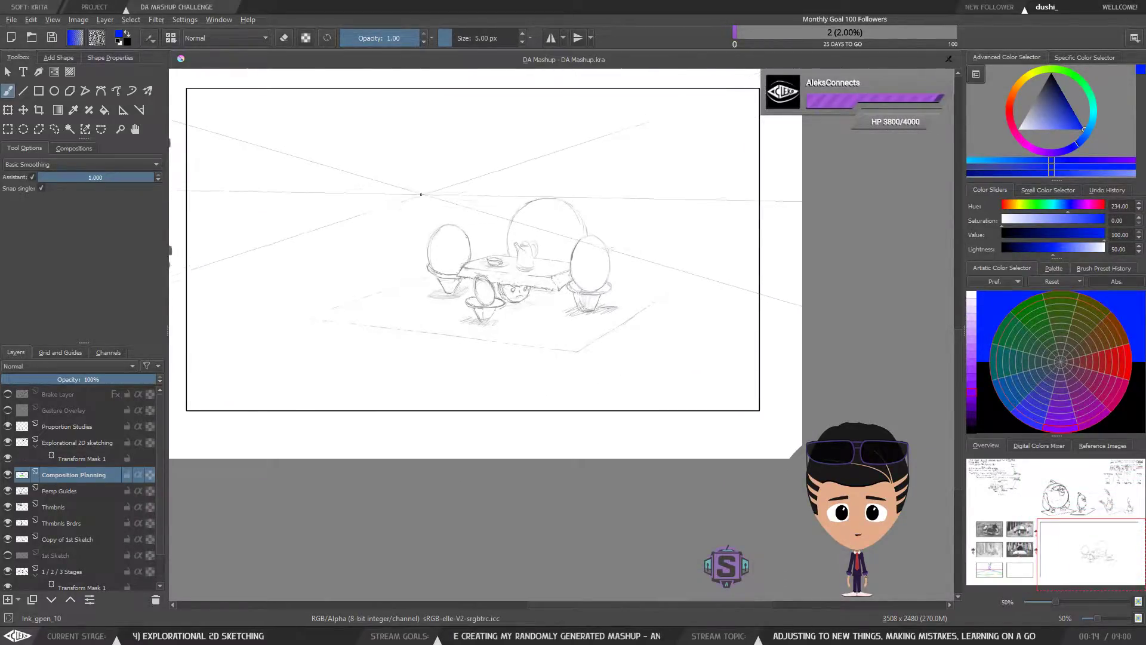
# Try a blue near-vertical guide along the left edge of the back wall in the perspective thumbnail.
pyautogui.moveTo(233, 390)
pyautogui.mouseDown()
pyautogui.moveTo(435, 350)
pyautogui.moveTo(501, 389)
pyautogui.mouseUp()
pyautogui.moveTo(442, 351)
pyautogui.mouseDown()
pyautogui.moveTo(589, 358)
pyautogui.moveTo(555, 453)
pyautogui.moveTo(387, 464)
pyautogui.moveTo(674, 279)
pyautogui.moveTo(702, 274)
pyautogui.mouseUp()
pyautogui.press('1')
pyautogui.moveTo(377, 505); pyautogui.dragTo(494, 298)
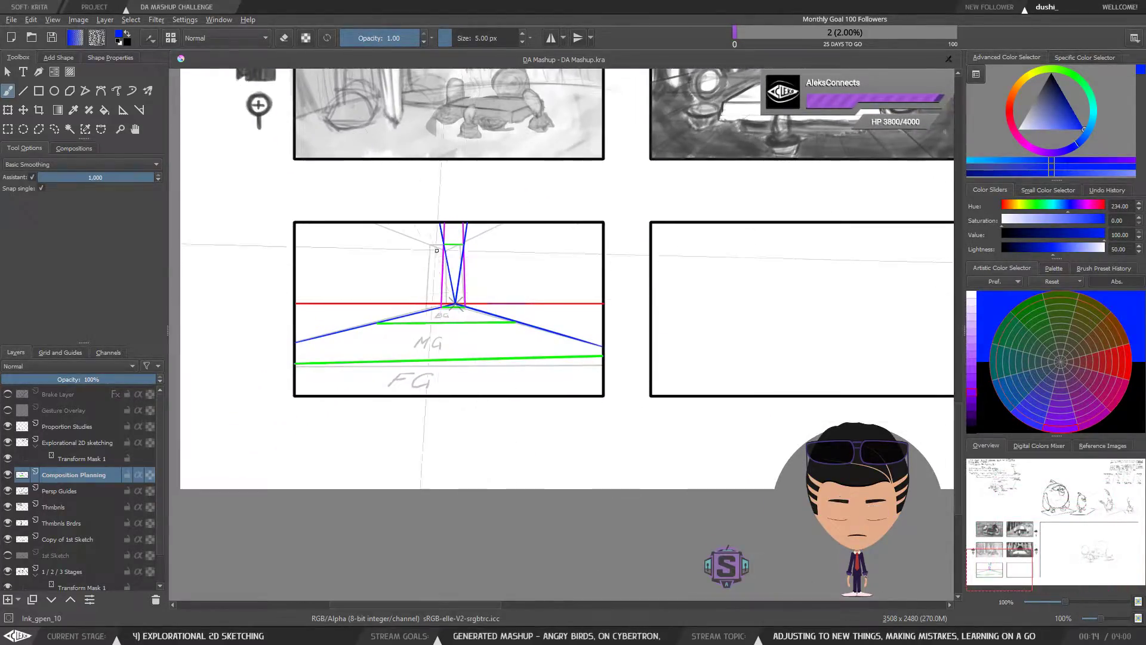
pyautogui.hotkey('ctrl', '+')
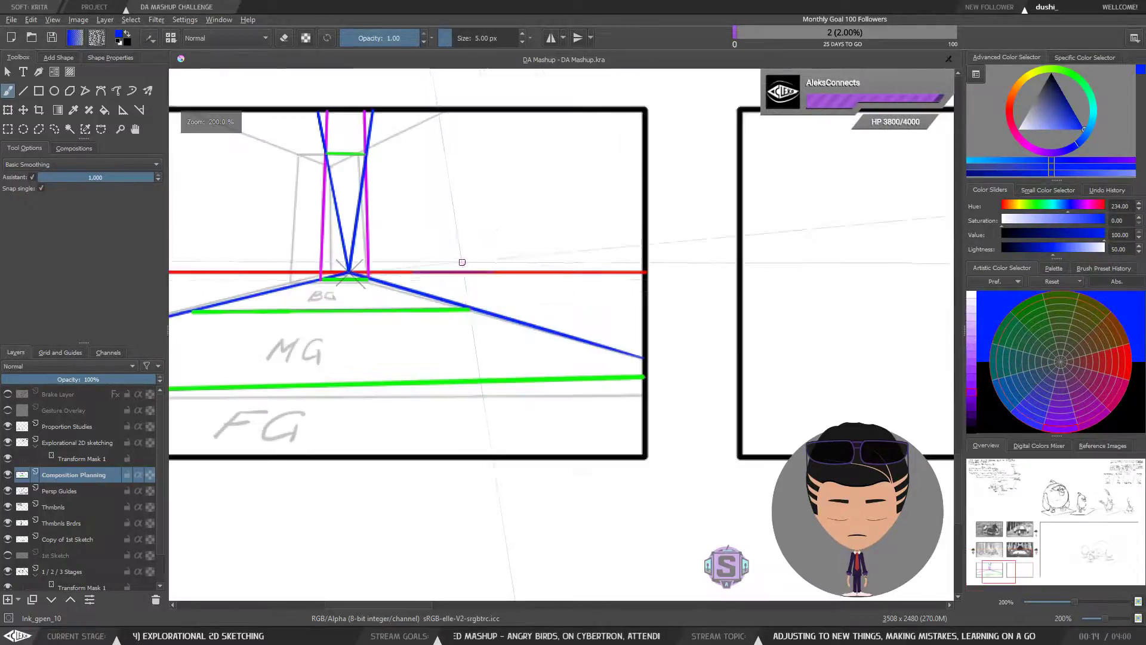
pyautogui.moveTo(464, 266)
pyautogui.mouseDown()
pyautogui.moveTo(606, 327)
pyautogui.moveTo(633, 293)
pyautogui.moveTo(629, 253)
pyautogui.mouseUp()
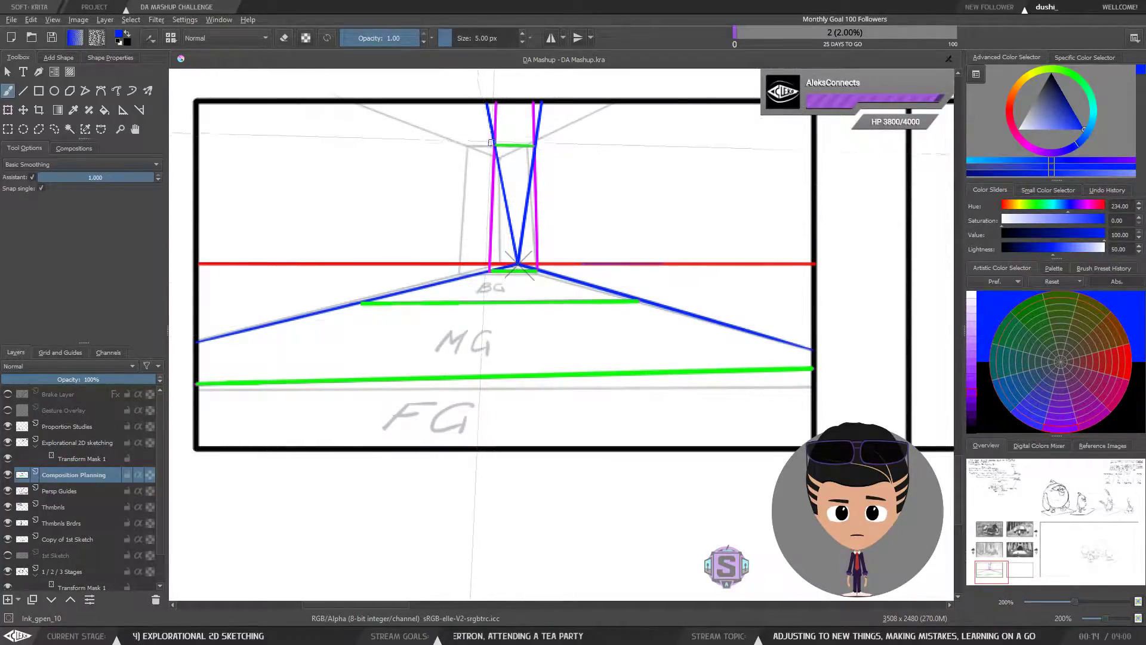
pyautogui.moveTo(490, 157); pyautogui.dragTo(483, 250)
pyautogui.hotkey('ctrl', 'z')
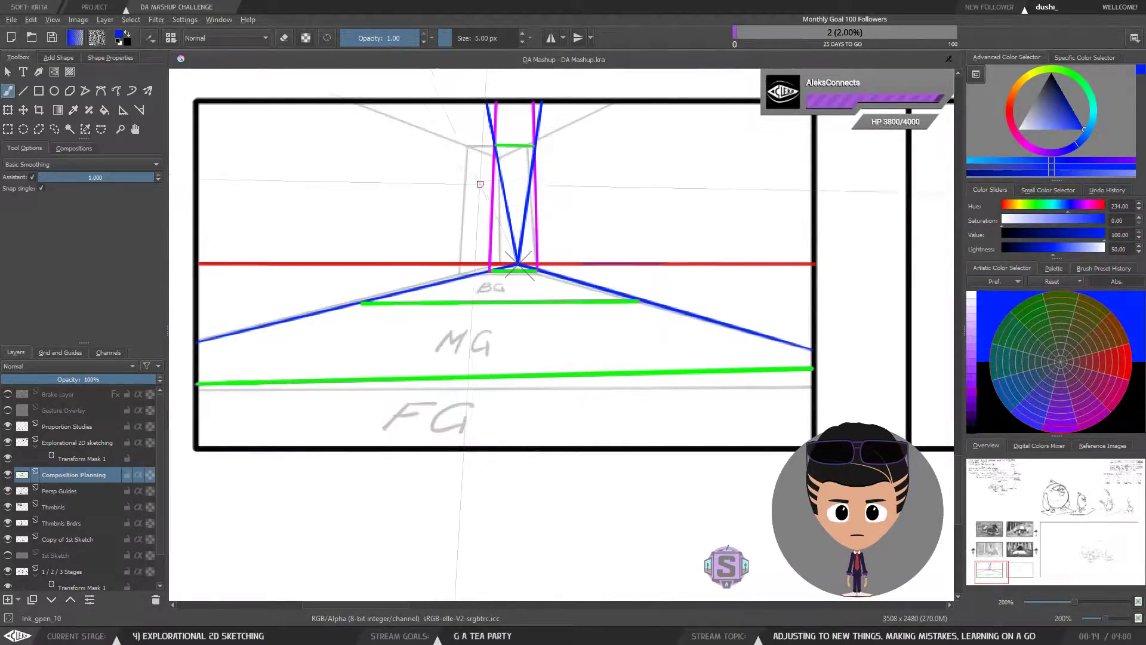
# Examine the angry bird sketch and its ground plane beside the neighbouring large and long-beaked birds.
pyautogui.moveTo(483, 211)
pyautogui.mouseDown()
pyautogui.moveTo(476, 259)
pyautogui.moveTo(493, 198)
pyautogui.mouseUp()
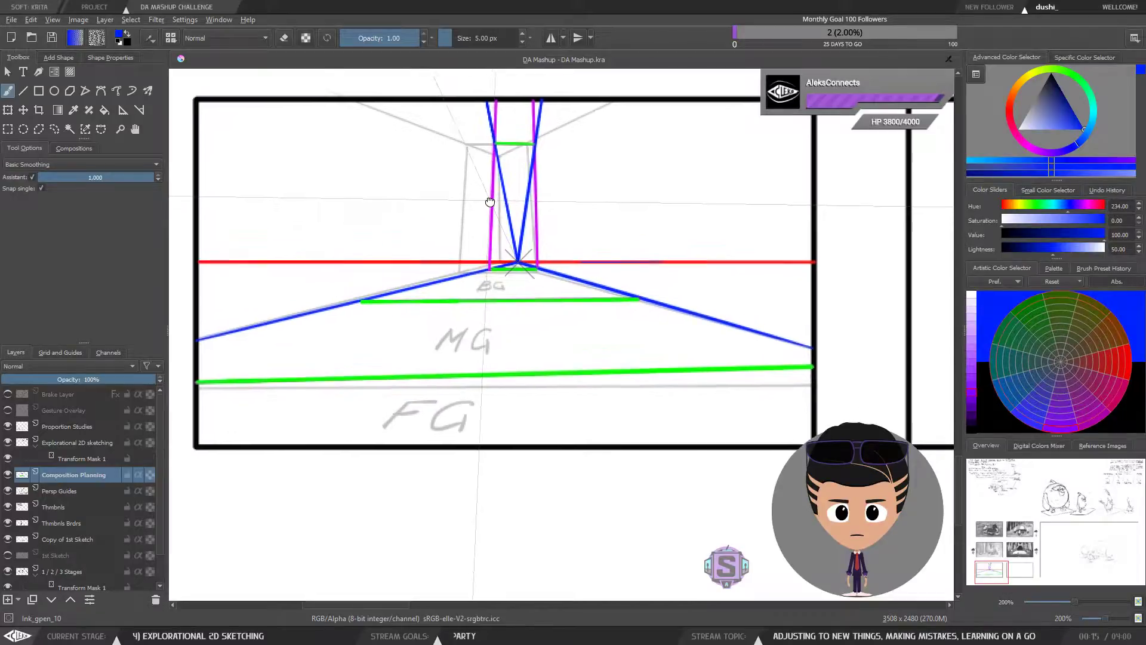
pyautogui.press('1')
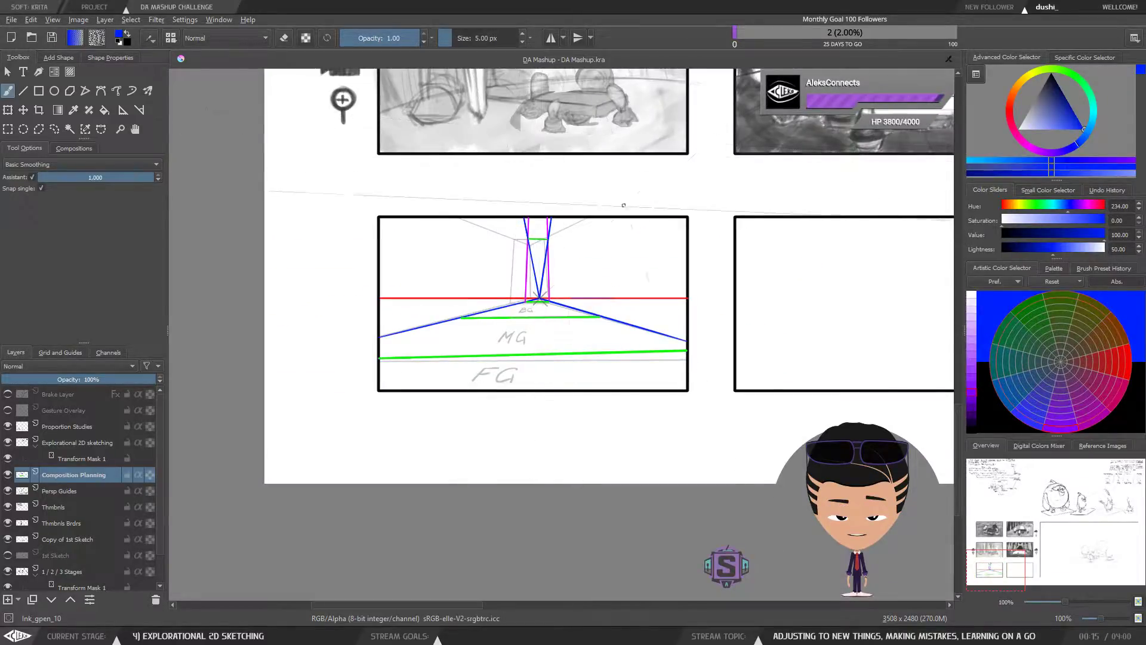
pyautogui.moveTo(668, 221); pyautogui.dragTo(580, 339)
pyautogui.moveTo(775, 239); pyautogui.dragTo(442, 470)
pyautogui.moveTo(840, 196); pyautogui.dragTo(582, 327)
pyautogui.moveTo(699, 251); pyautogui.dragTo(454, 412)
pyautogui.moveTo(659, 298)
pyautogui.mouseDown()
pyautogui.moveTo(532, 424)
pyautogui.moveTo(655, 484)
pyautogui.mouseUp()
pyautogui.moveTo(794, 376)
pyautogui.mouseDown()
pyautogui.moveTo(725, 390)
pyautogui.moveTo(442, 383)
pyautogui.mouseUp()
pyautogui.moveTo(698, 287)
pyautogui.mouseDown()
pyautogui.moveTo(637, 289)
pyautogui.moveTo(585, 402)
pyautogui.moveTo(585, 479)
pyautogui.moveTo(669, 358)
pyautogui.mouseUp()
pyautogui.moveTo(563, 408); pyautogui.dragTo(760, 408)
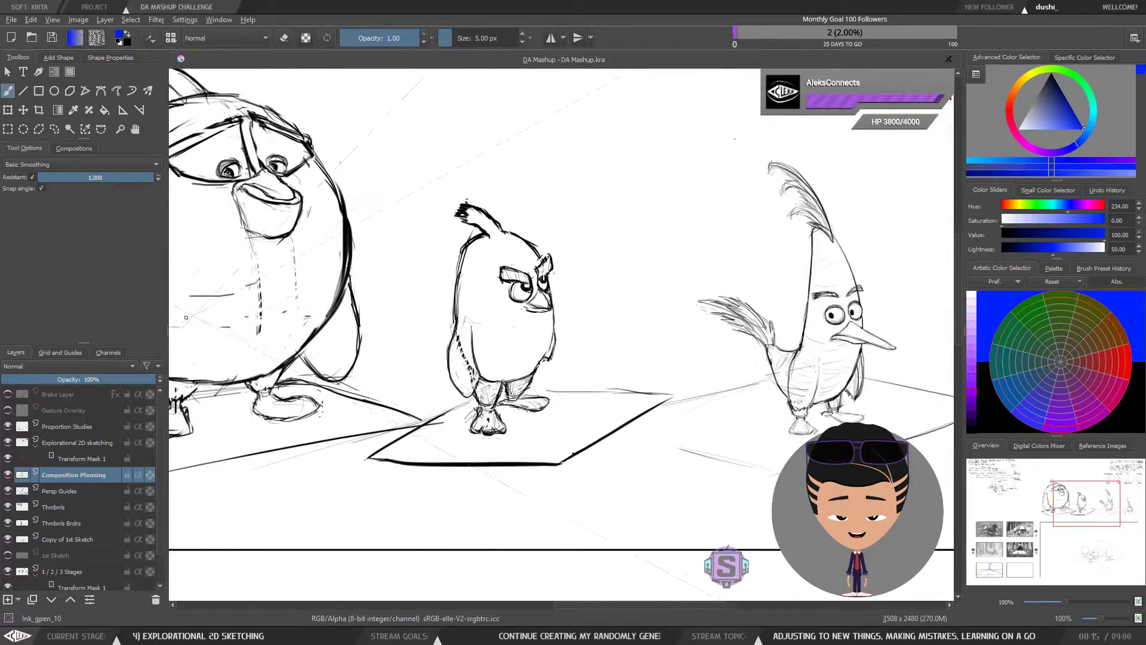
# Remove the stray blue dot from the perspective thumbnail's foreground with an outline selection, clear the selection and return to the brush.
pyautogui.hotkey('ctrl', '-')
pyautogui.hotkey('ctrl', '-')
pyautogui.moveTo(466, 436); pyautogui.dragTo(768, 279)
pyautogui.moveTo(417, 527); pyautogui.dragTo(497, 384)
pyautogui.hotkey('ctrl', '+')
pyautogui.hotkey('ctrl', '+')
pyautogui.moveTo(379, 424)
pyautogui.mouseDown()
pyautogui.moveTo(558, 357)
pyautogui.moveTo(543, 341)
pyautogui.mouseUp()
pyautogui.hotkey('ctrl', '+')
pyautogui.hotkey('ctrl', '+')
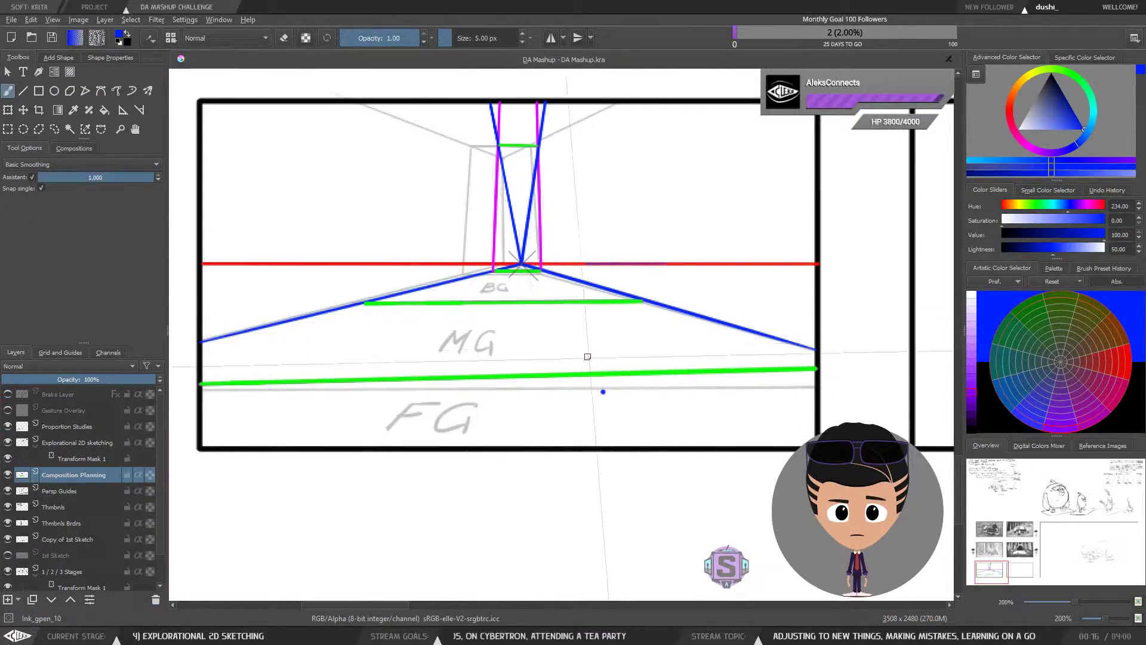
pyautogui.press('l')
pyautogui.moveTo(608, 399)
pyautogui.mouseDown()
pyautogui.moveTo(595, 389)
pyautogui.moveTo(609, 398)
pyautogui.mouseUp()
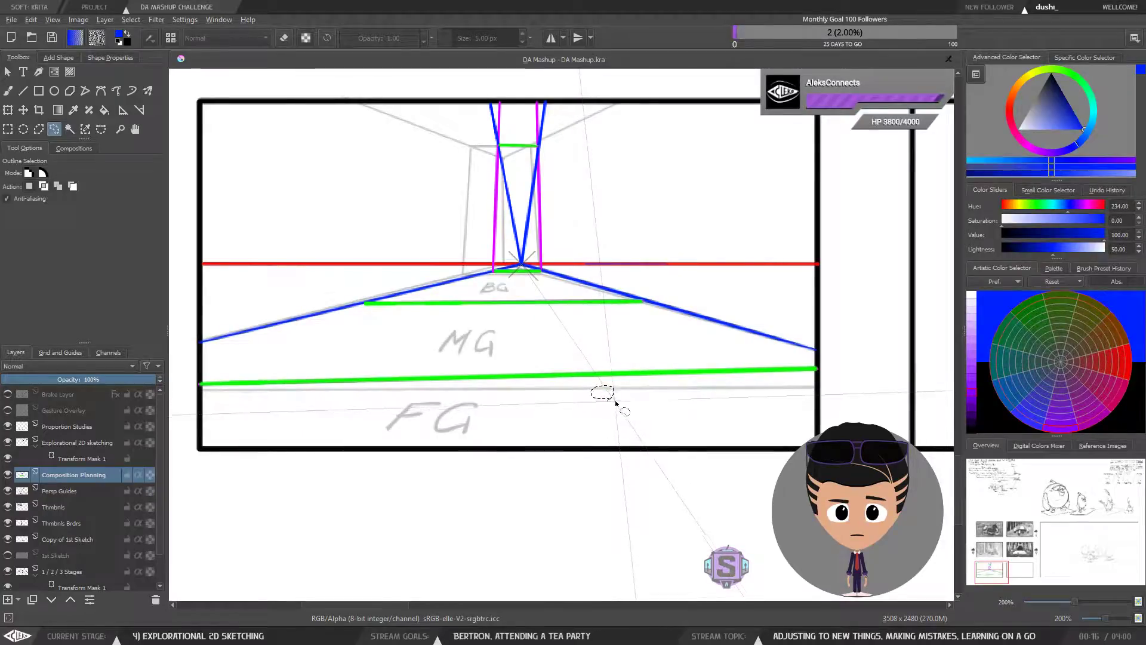
pyautogui.press('Delete')
pyautogui.hotkey('ctrl', 'shift', 'a')
pyautogui.press('b')
# Try a blue tabletop trapezoid in the perspective thumbnail's middle ground, with its far edge on the green dividing line.
pyautogui.moveTo(593, 359)
pyautogui.mouseDown()
pyautogui.moveTo(586, 391)
pyautogui.moveTo(596, 396)
pyautogui.moveTo(588, 381)
pyautogui.mouseUp()
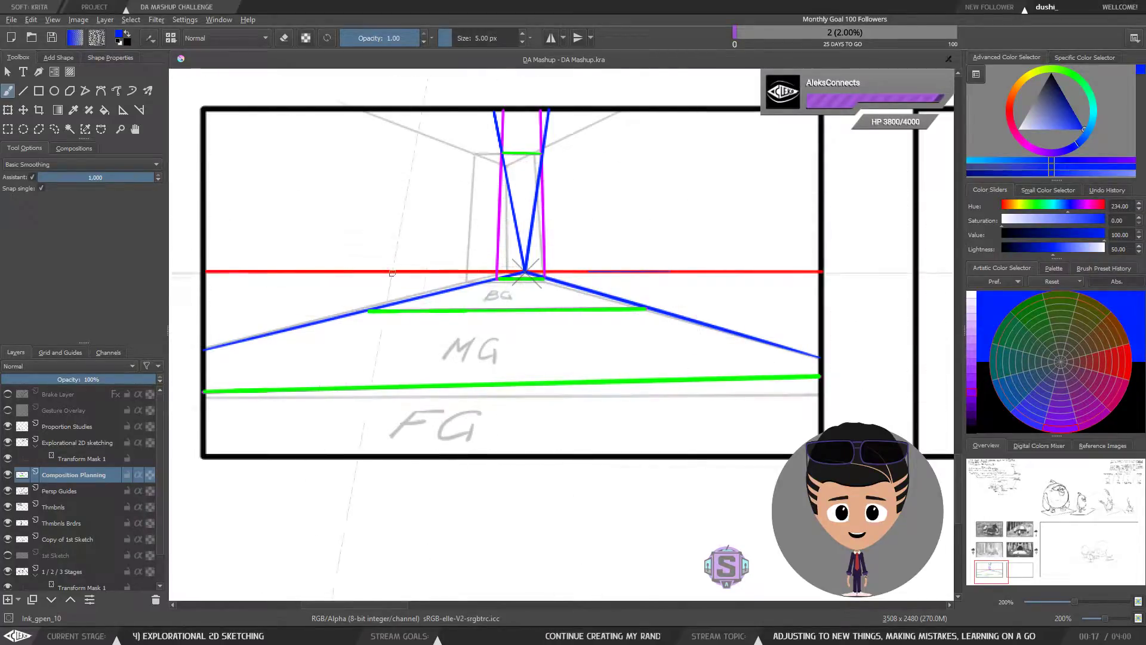
pyautogui.moveTo(422, 264); pyautogui.dragTo(431, 265)
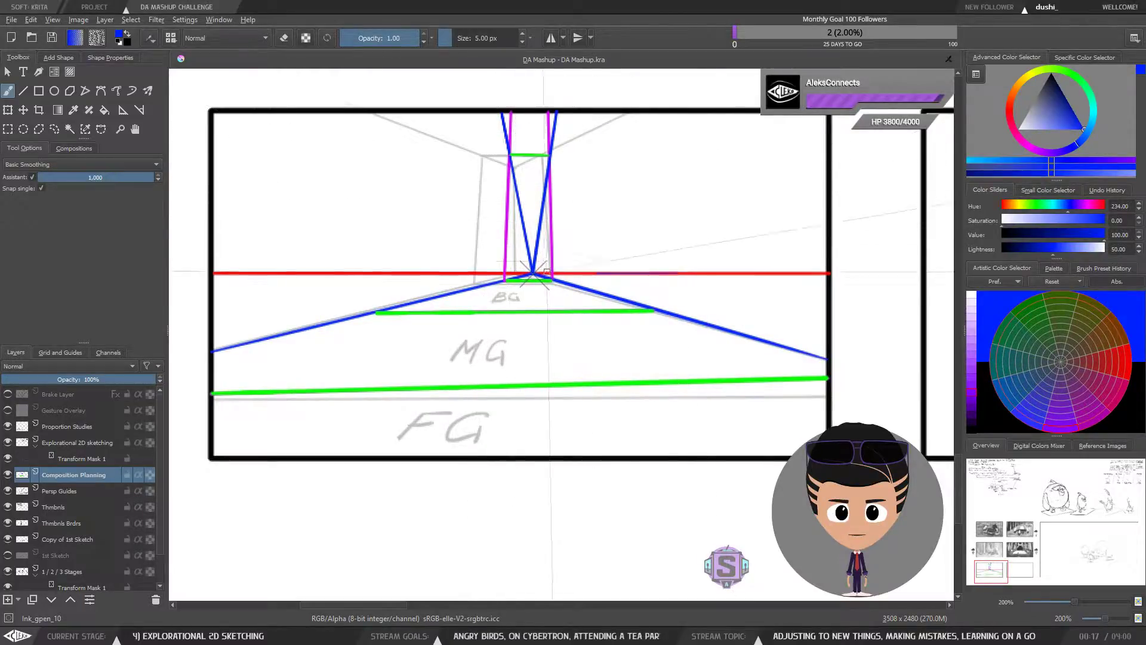
pyautogui.scroll(-2, 557, 237)
pyautogui.scroll(2, 556, 238)
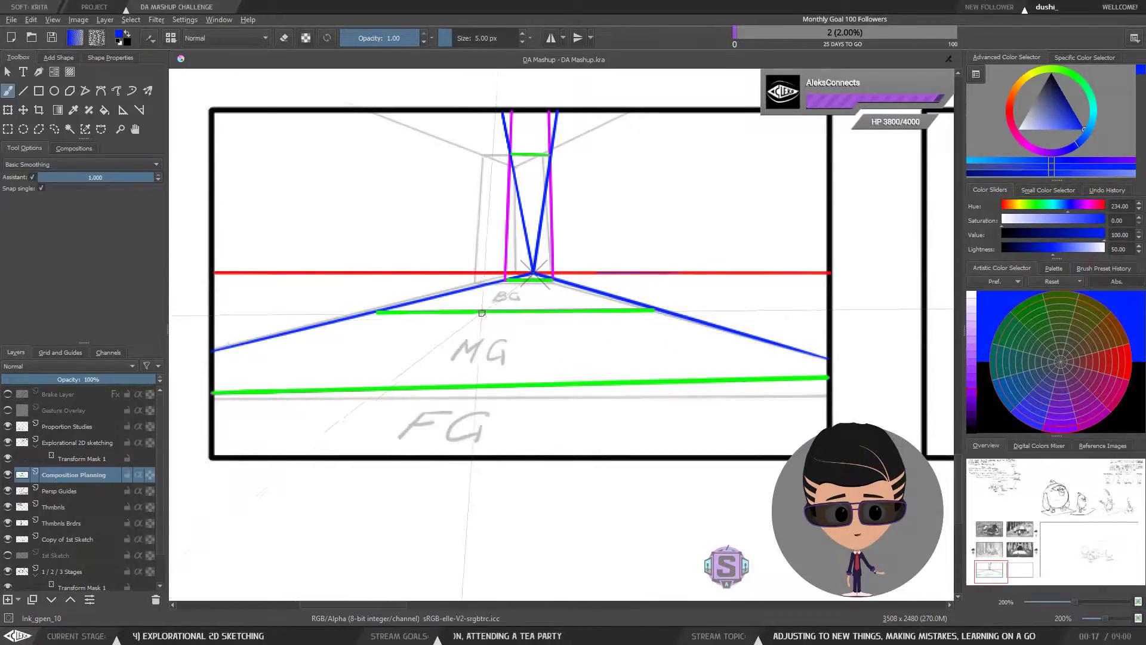
pyautogui.moveTo(489, 312)
pyautogui.mouseDown()
pyautogui.moveTo(455, 341)
pyautogui.moveTo(480, 350)
pyautogui.moveTo(659, 348)
pyautogui.moveTo(606, 311)
pyautogui.mouseUp()
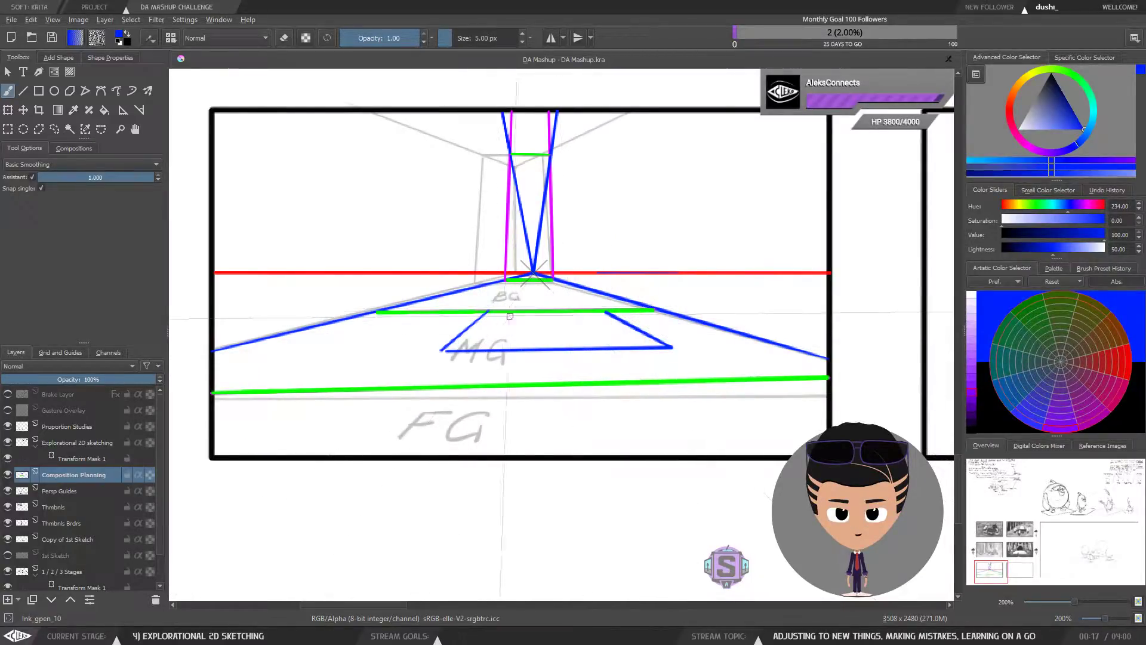
pyautogui.moveTo(487, 311); pyautogui.dragTo(581, 310)
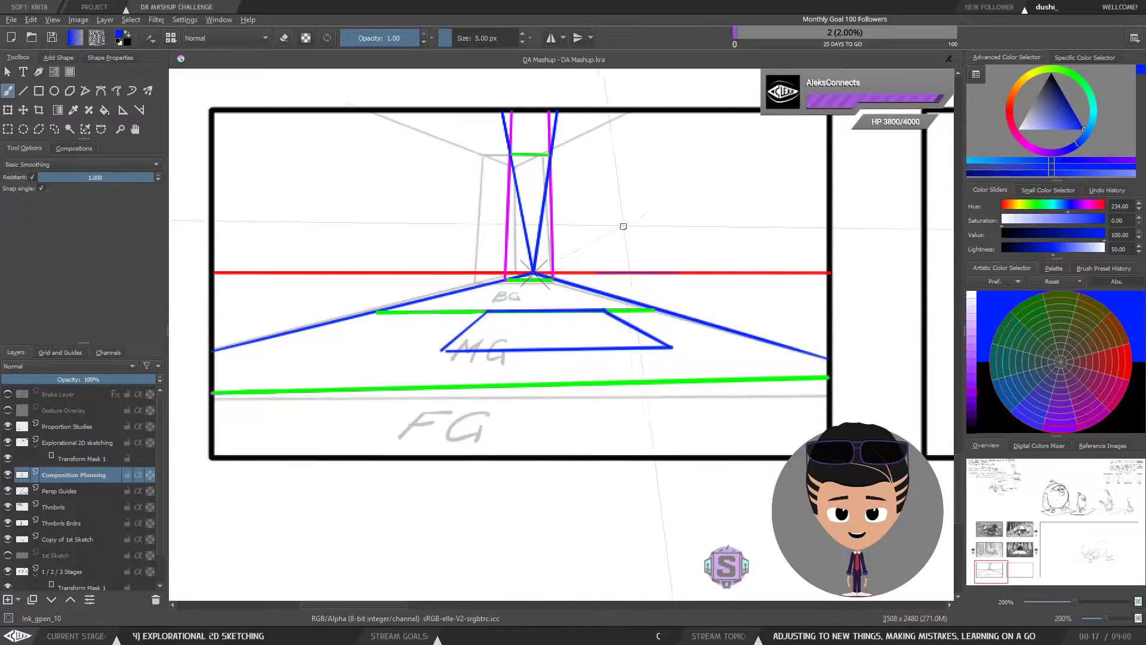
pyautogui.press('ctrl')
pyautogui.hotkey('ctrl', 'z')
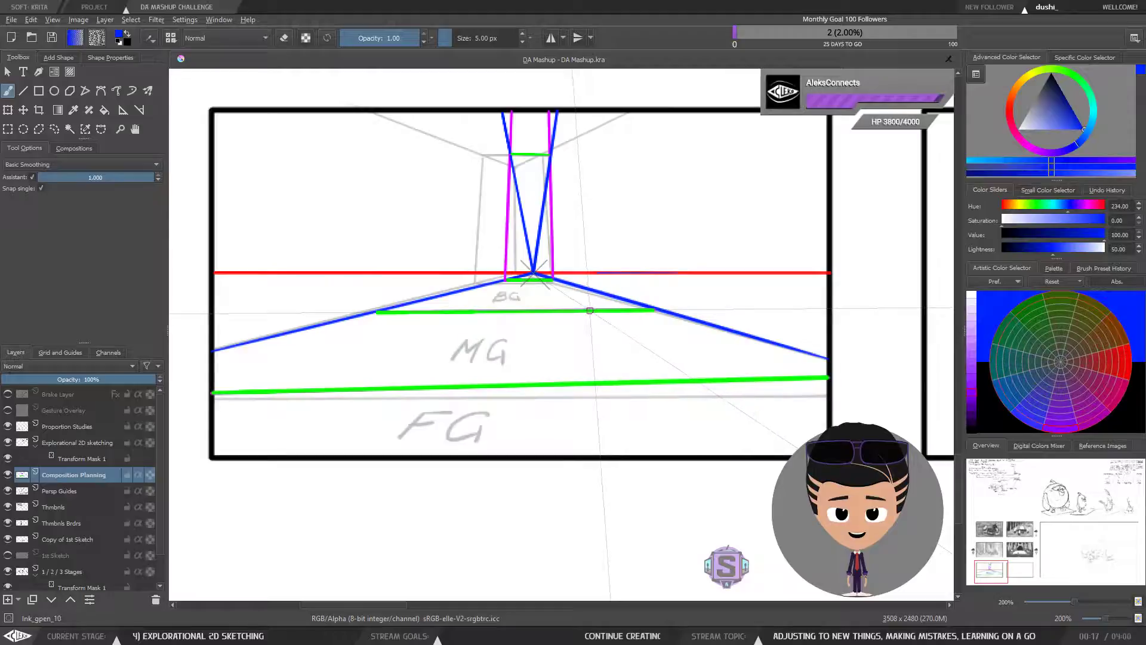
# Compare the perspective thumbnail's horizon, vanishing point and ground divisions with the tea party thumbnails above it.
pyautogui.hotkey('ctrl', '-')
pyautogui.hotkey('ctrl', '-')
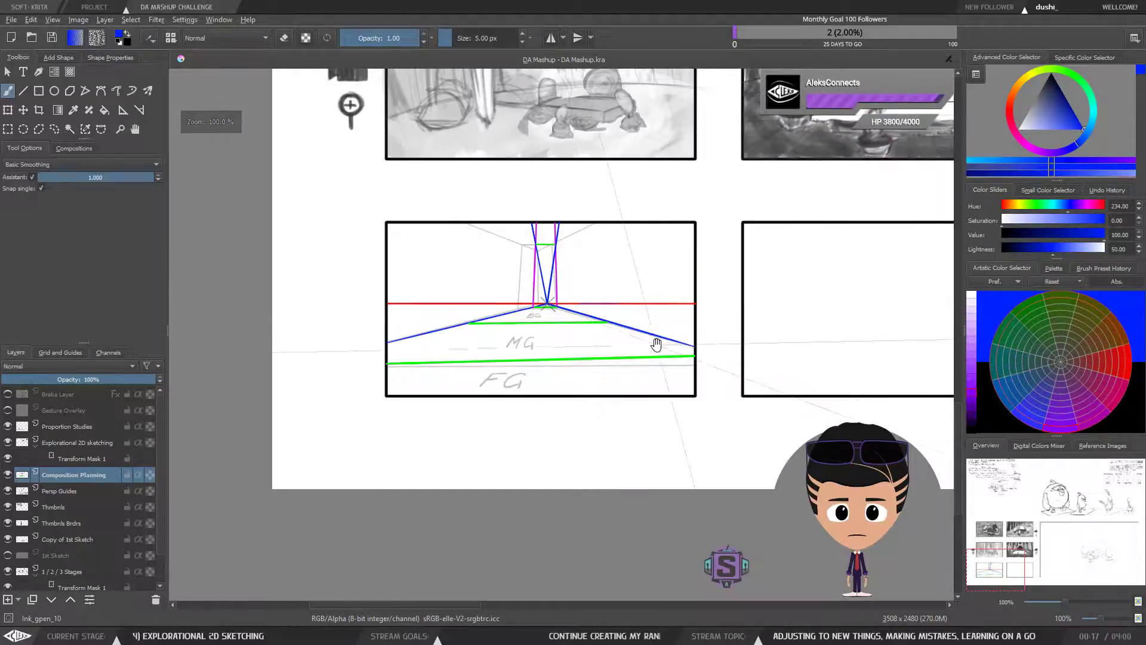
pyautogui.moveTo(651, 342); pyautogui.dragTo(610, 353)
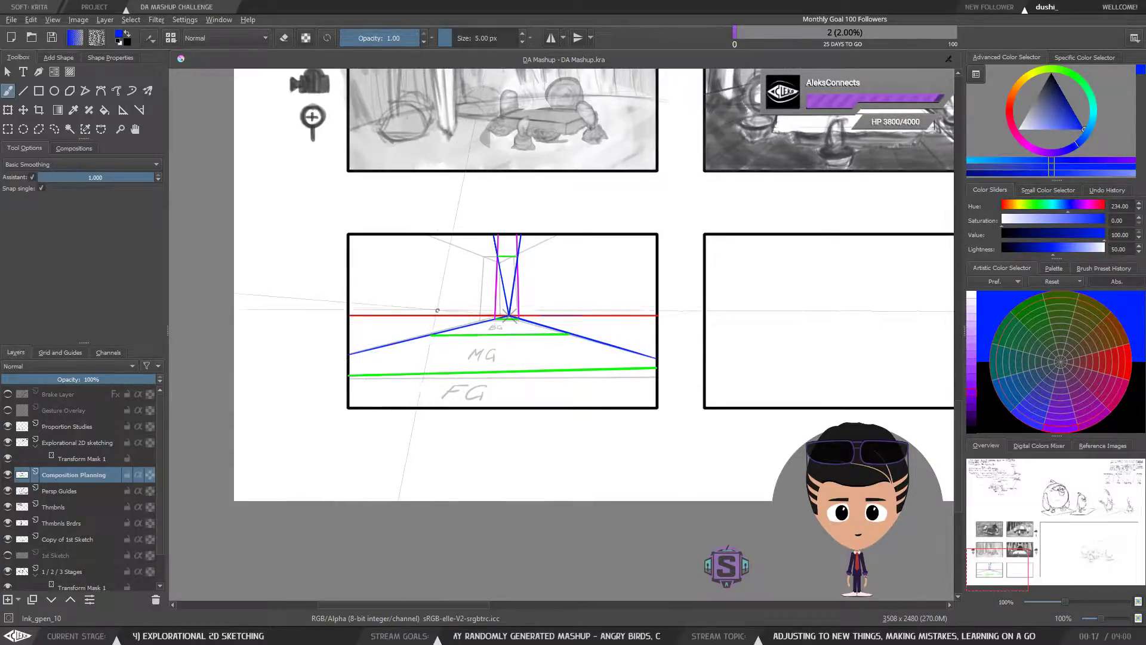
pyautogui.hotkey('ctrl', '-')
pyautogui.hotkey('ctrl', '-')
pyautogui.moveTo(764, 348); pyautogui.dragTo(684, 361)
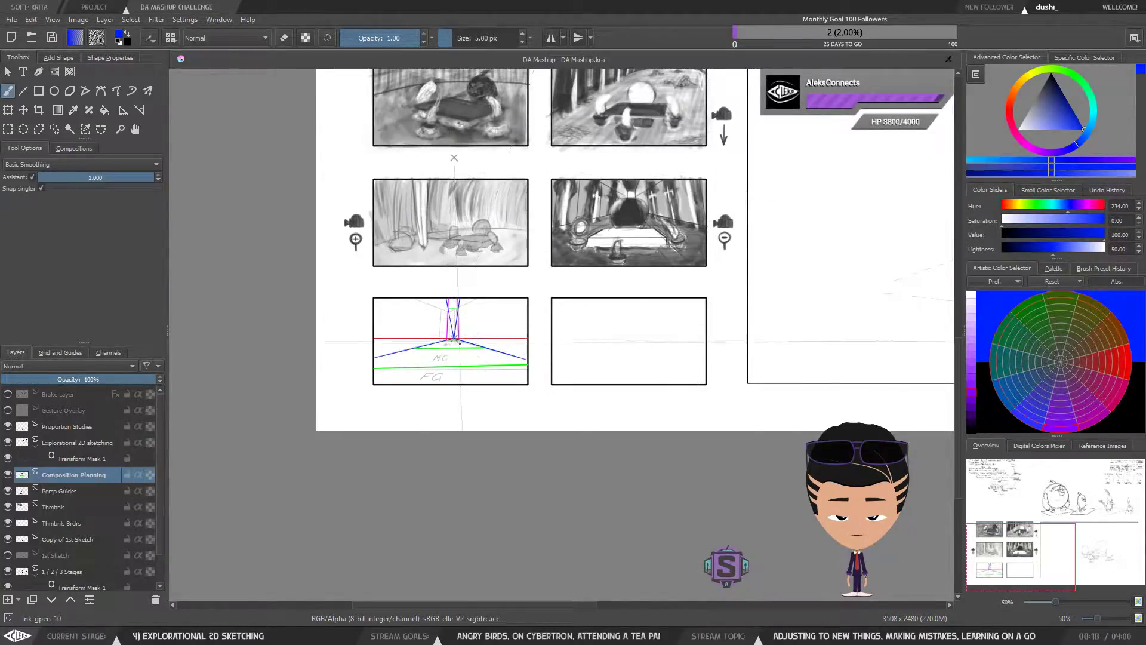
pyautogui.hotkey('ctrl', '+')
pyautogui.hotkey('ctrl', '+')
pyautogui.moveTo(448, 370)
pyautogui.mouseDown()
pyautogui.moveTo(555, 402)
pyautogui.moveTo(623, 487)
pyautogui.mouseUp()
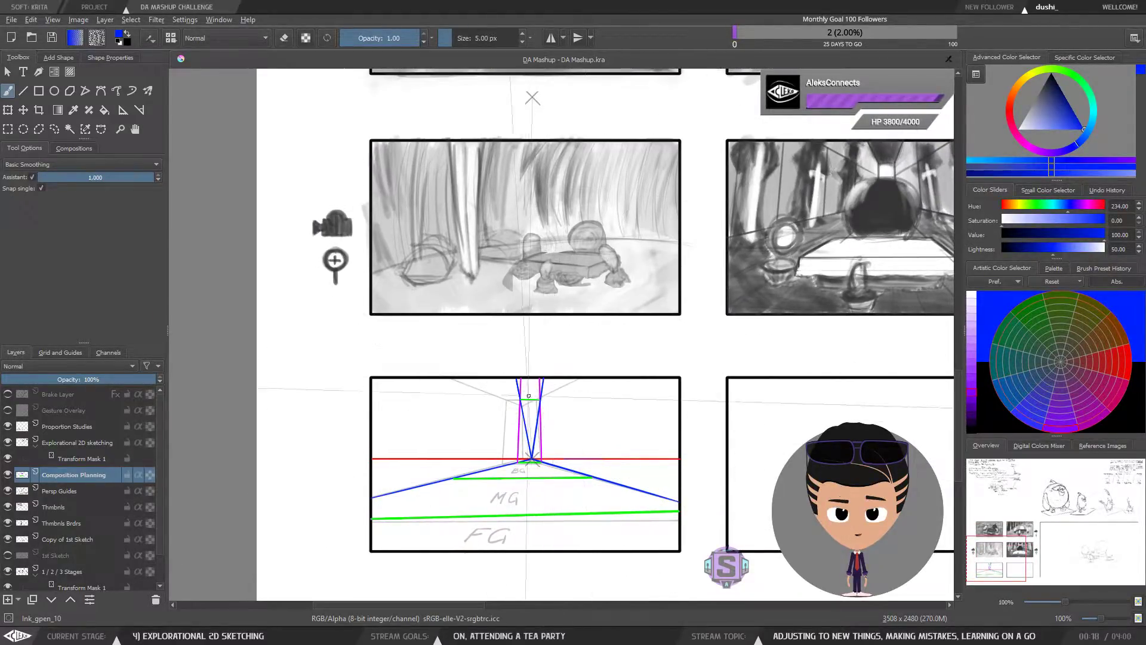
pyautogui.moveTo(549, 447); pyautogui.dragTo(503, 457)
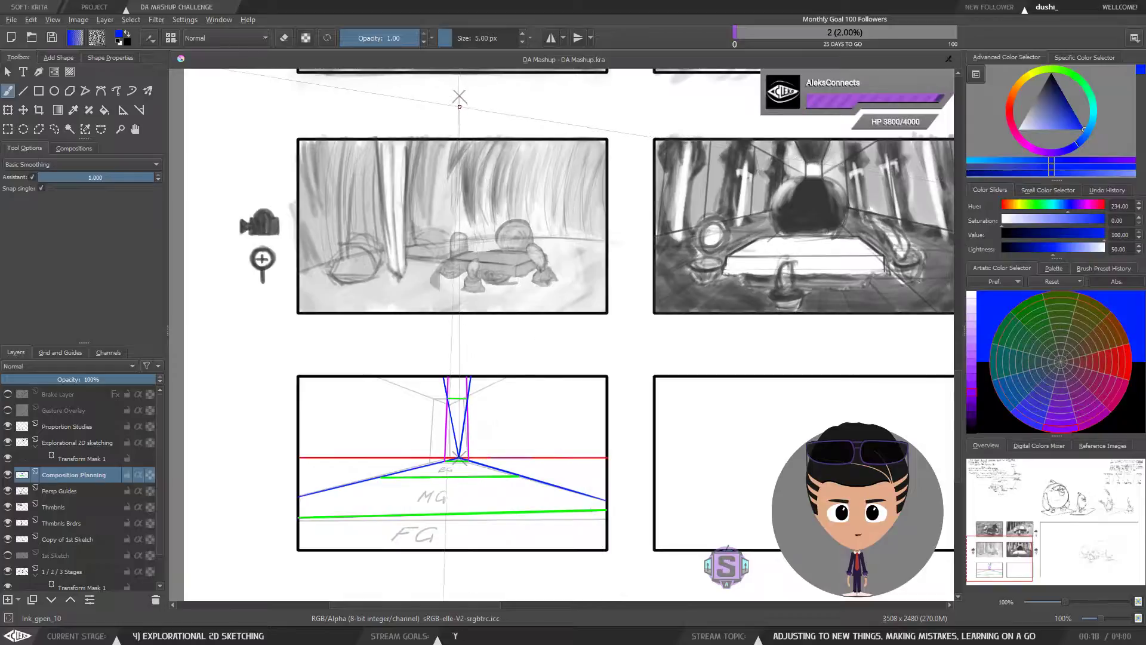
pyautogui.hotkey('ctrl', '+')
pyautogui.moveTo(450, 486); pyautogui.dragTo(609, 174)
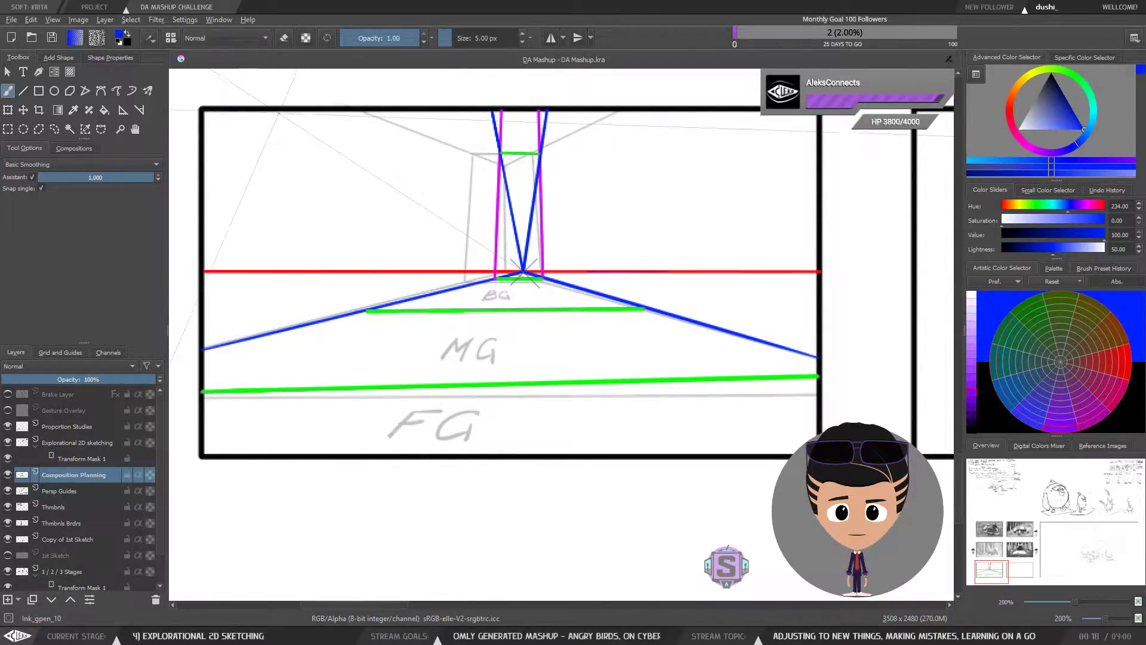
# Try a steep blue guide through the upper part of the perspective thumbnail's left wall area.
pyautogui.moveTo(281, 113); pyautogui.dragTo(195, 306)
pyautogui.hotkey('ctrl', 'z')
pyautogui.scroll(-2, 594, 300)
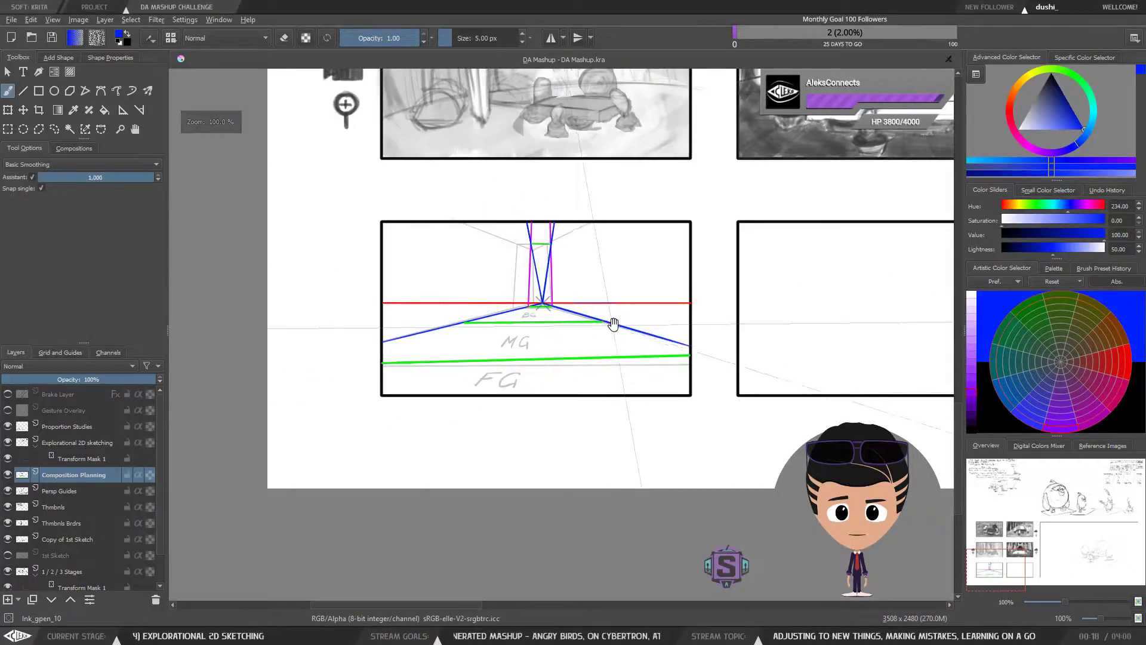
# Try four blue slanted guides in the perspective thumbnail, two per side, running between the blue floor lines and the top edge.
pyautogui.moveTo(611, 323)
pyautogui.mouseDown()
pyautogui.moveTo(417, 371)
pyautogui.moveTo(463, 464)
pyautogui.moveTo(460, 501)
pyautogui.mouseUp()
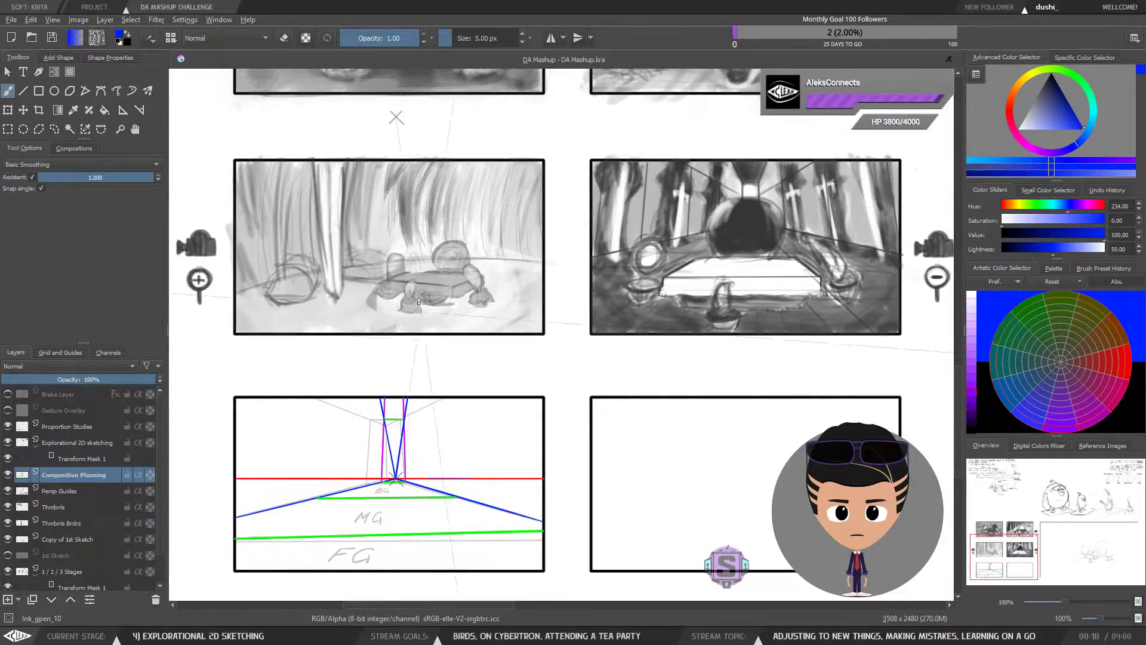
pyautogui.moveTo(456, 443)
pyautogui.mouseDown()
pyautogui.moveTo(471, 410)
pyautogui.moveTo(447, 422)
pyautogui.mouseUp()
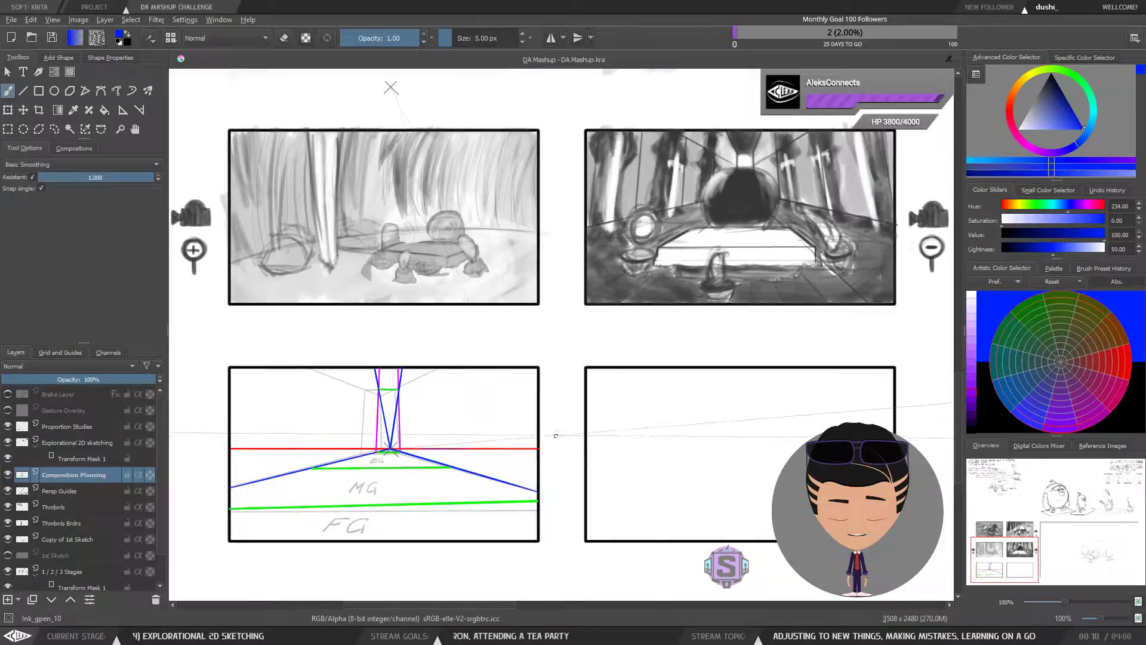
pyautogui.moveTo(440, 396); pyautogui.dragTo(474, 389)
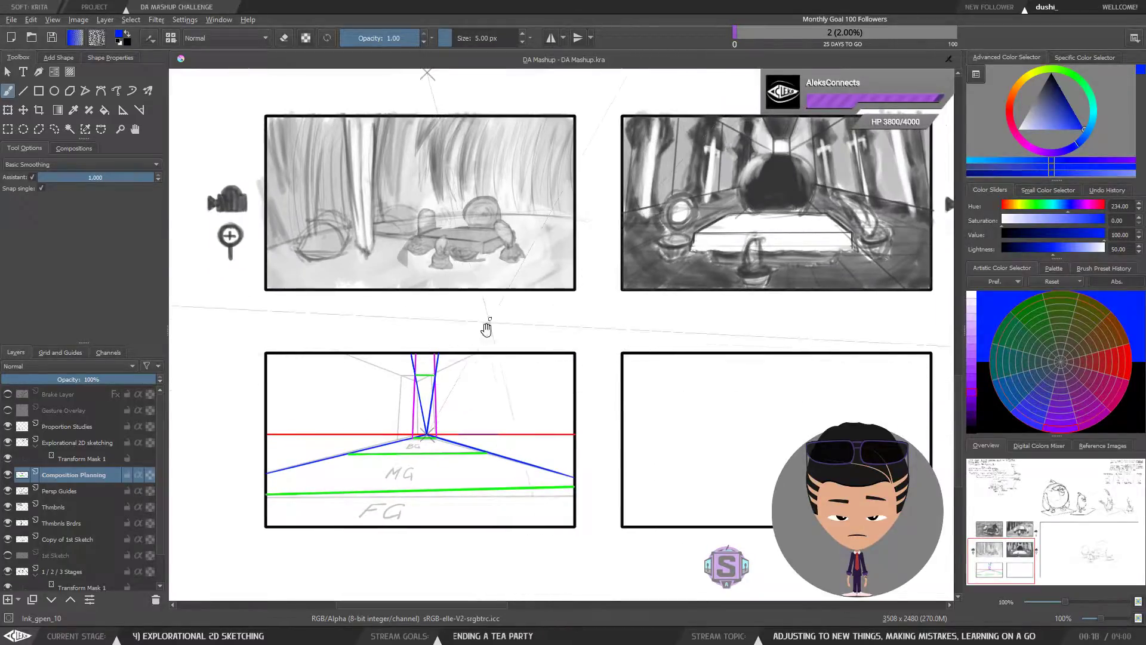
pyautogui.moveTo(487, 329); pyautogui.dragTo(472, 374)
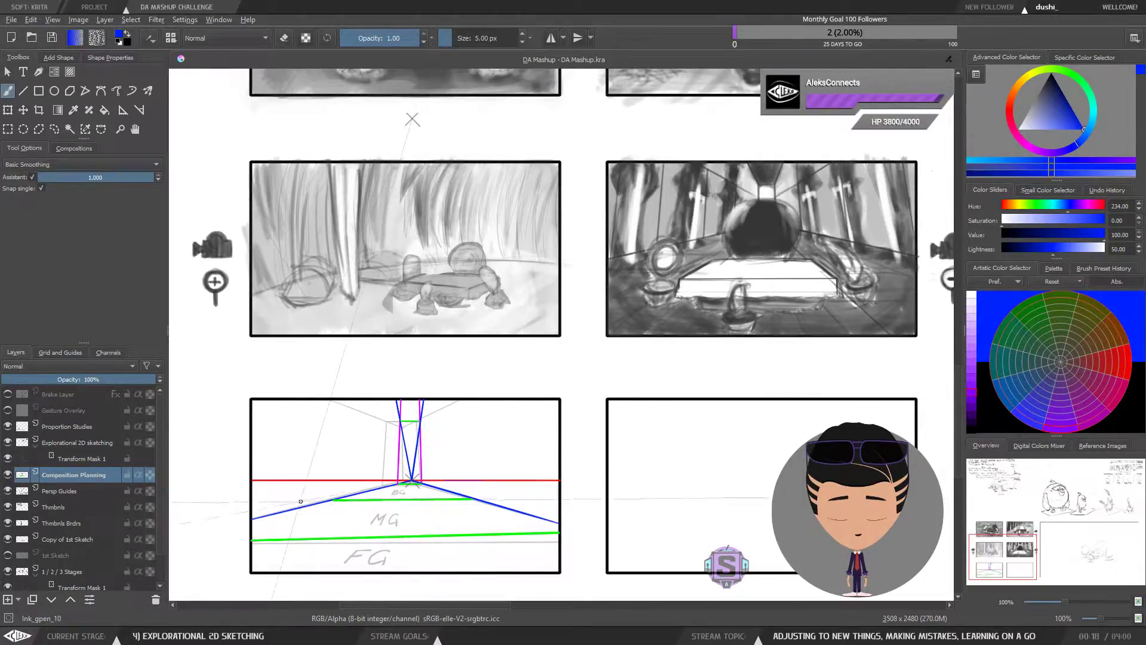
pyautogui.moveTo(296, 428); pyautogui.dragTo(306, 400)
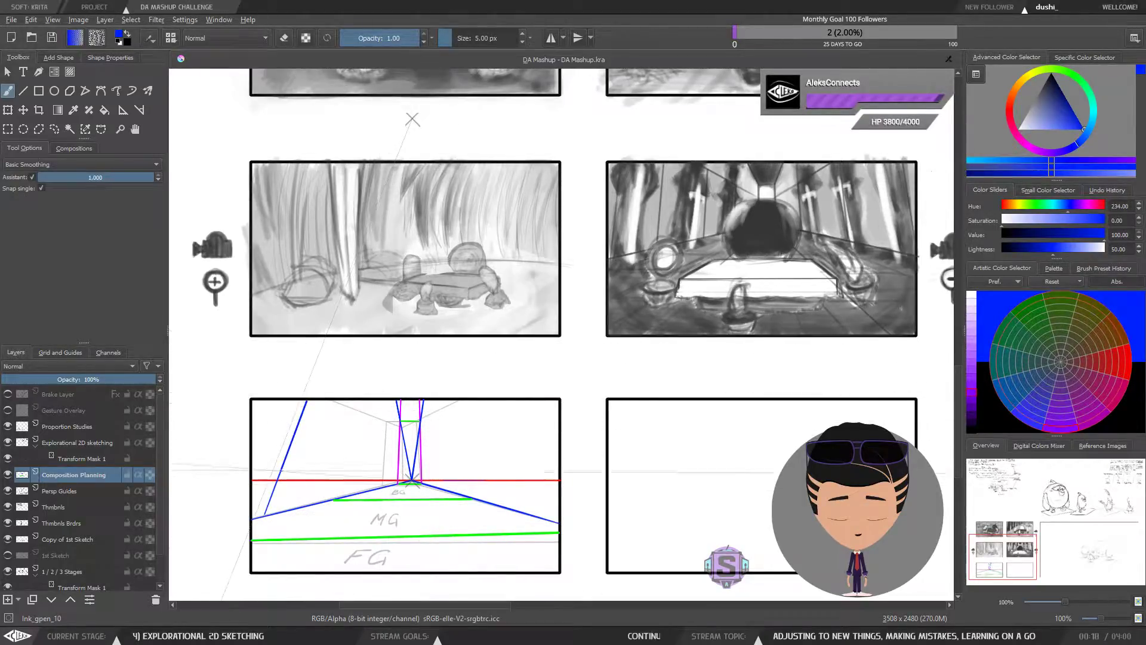
pyautogui.moveTo(517, 400); pyautogui.dragTo(560, 515)
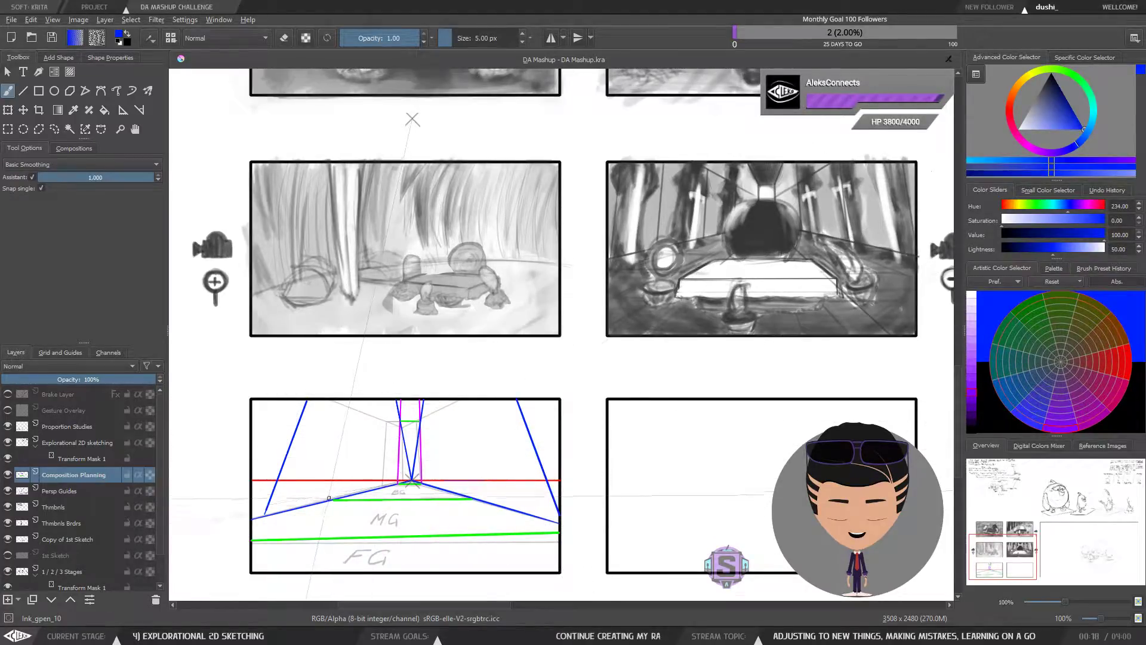
pyautogui.moveTo(336, 454); pyautogui.dragTo(348, 401)
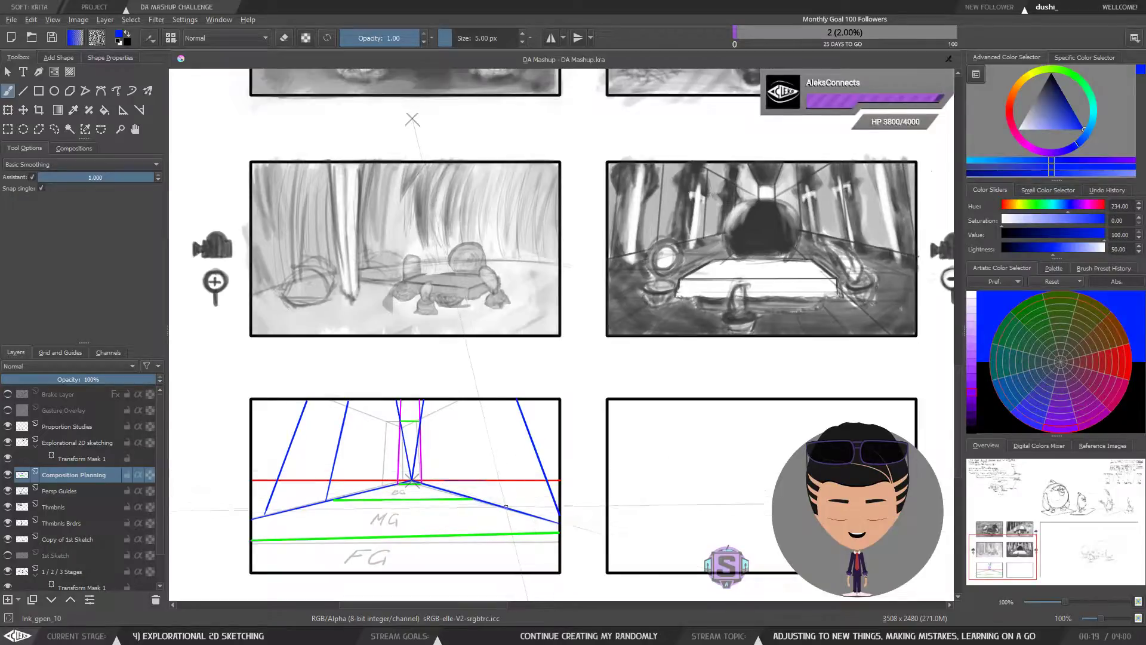
pyautogui.moveTo(505, 508); pyautogui.dragTo(481, 399)
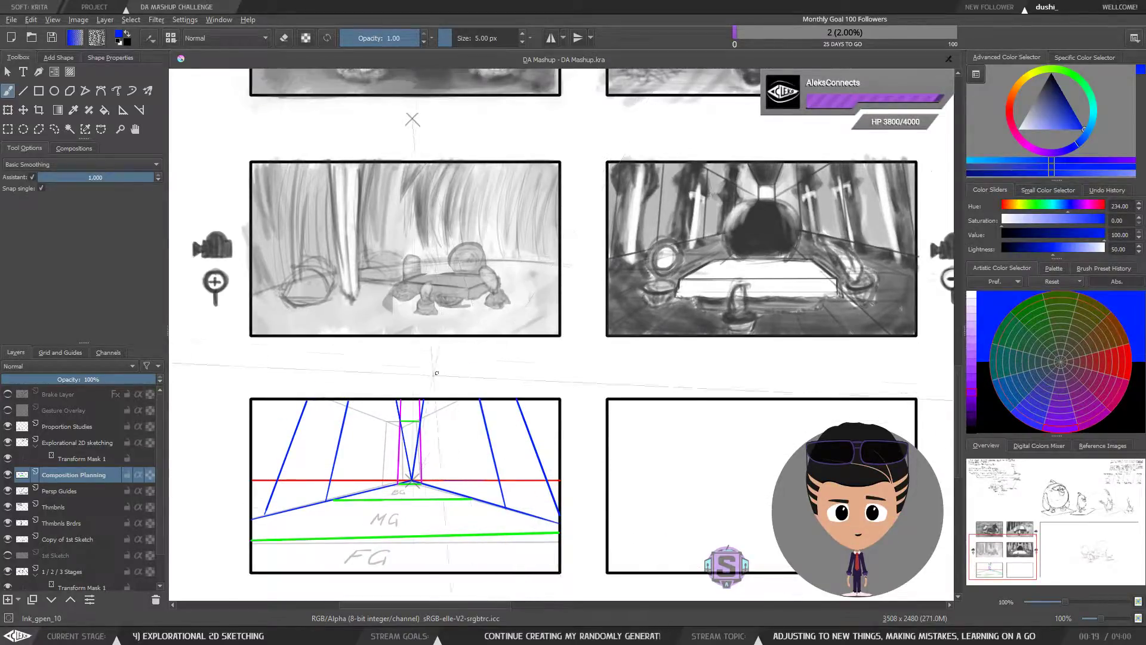
# Undo the four slanted side guides in the perspective thumbnail.
pyautogui.press('ctrl')
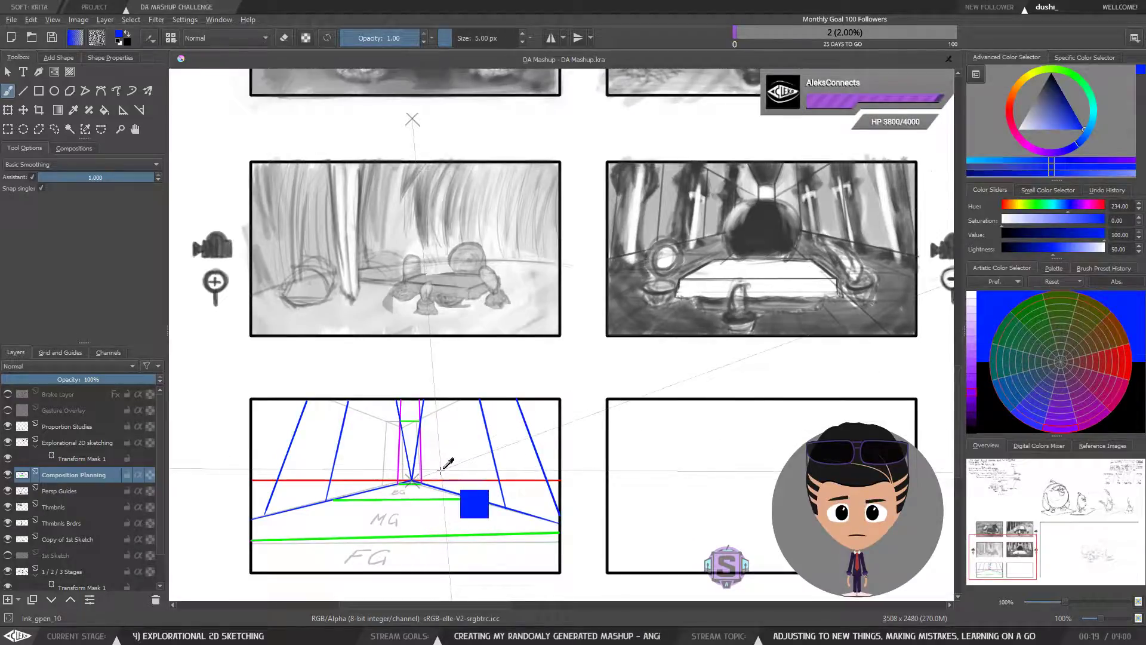
pyautogui.hotkey('ctrl', 'z')
pyautogui.hotkey('ctrl', 'z')
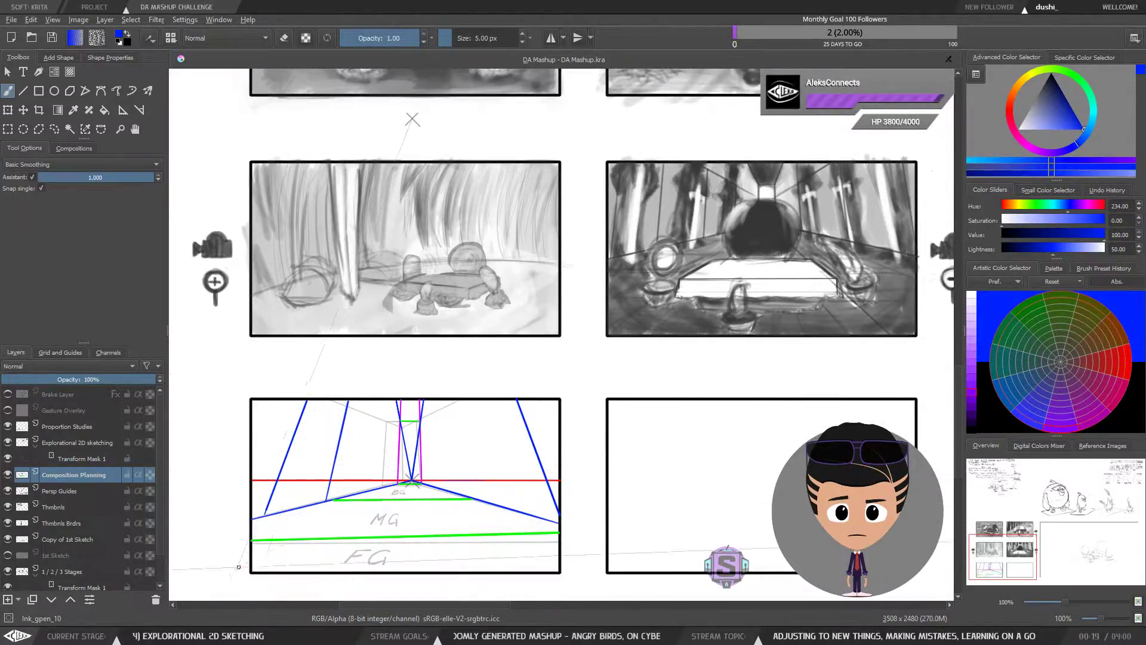
pyautogui.hotkey('ctrl', 'z')
pyautogui.hotkey('ctrl', 'z')
pyautogui.hotkey('ctrl', 'z')
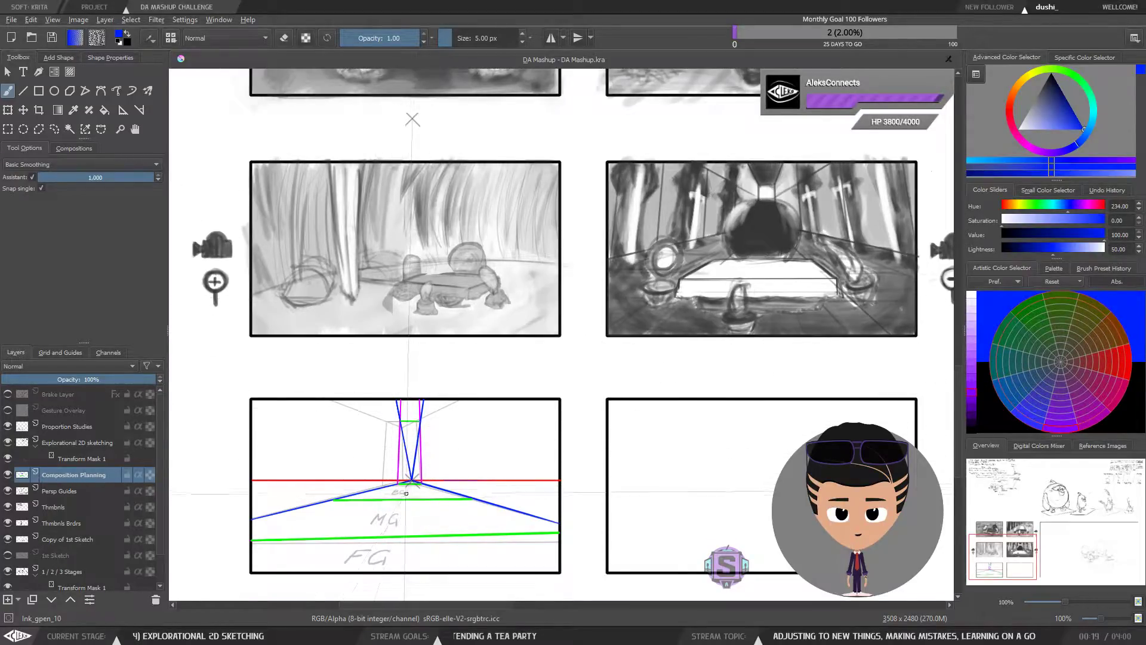
# Turn off assistant snapping for the brush and switch to the Line tool for the empty thumbnail beside the perspective one.
pyautogui.moveTo(490, 462); pyautogui.dragTo(453, 458)
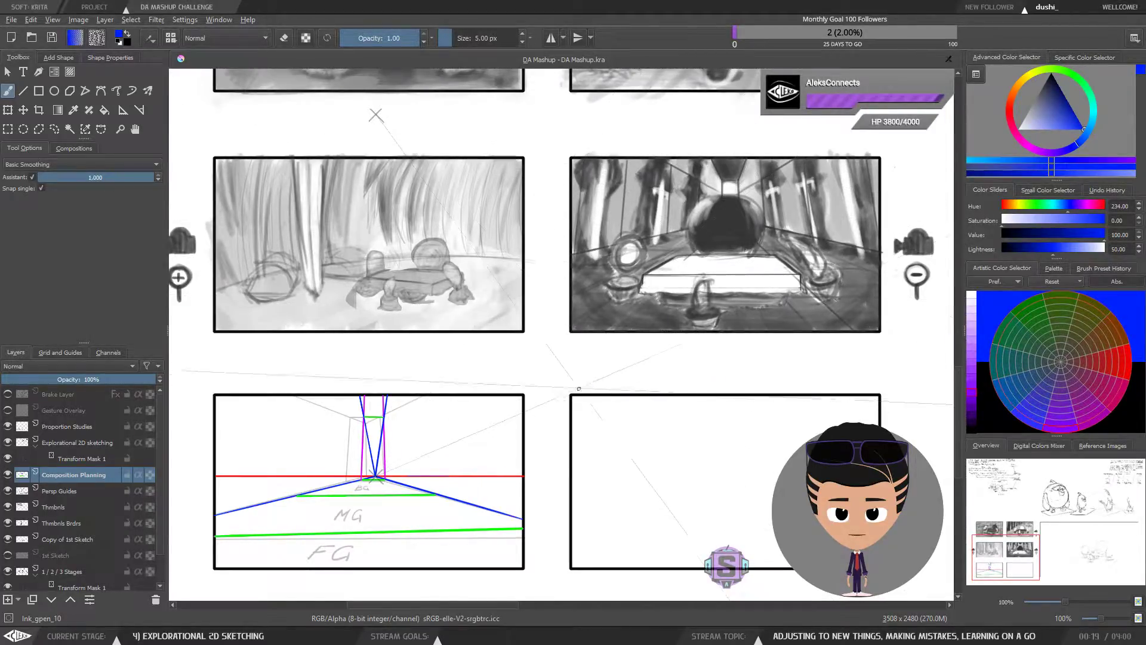
pyautogui.click(32, 177)
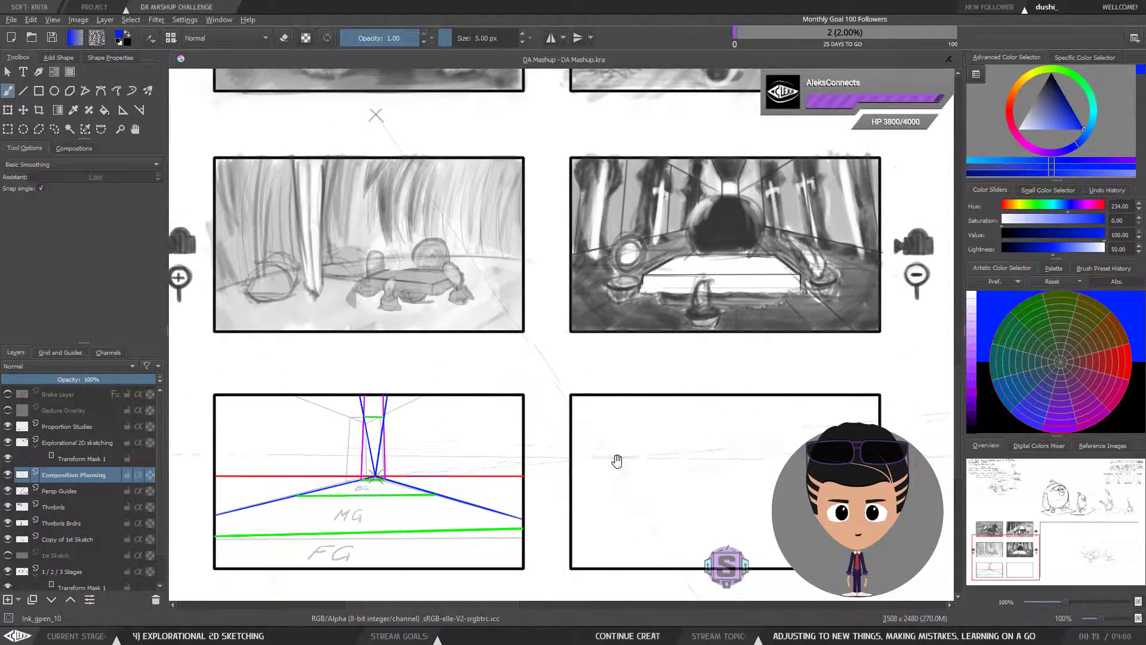
pyautogui.moveTo(614, 460); pyautogui.dragTo(514, 384)
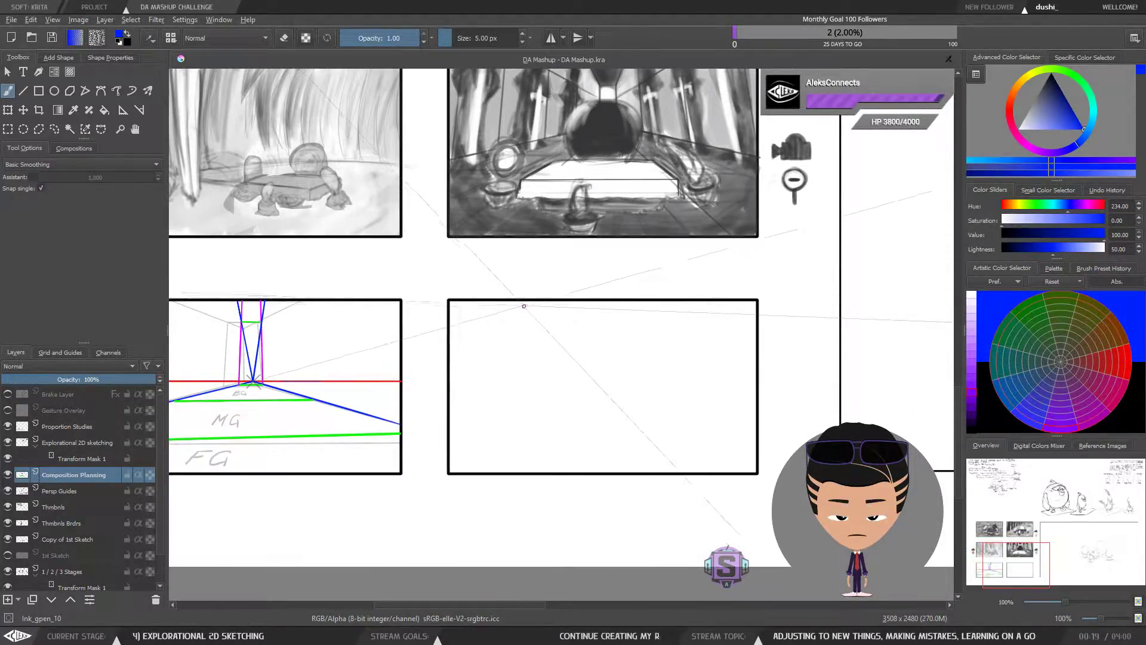
pyautogui.click(24, 93)
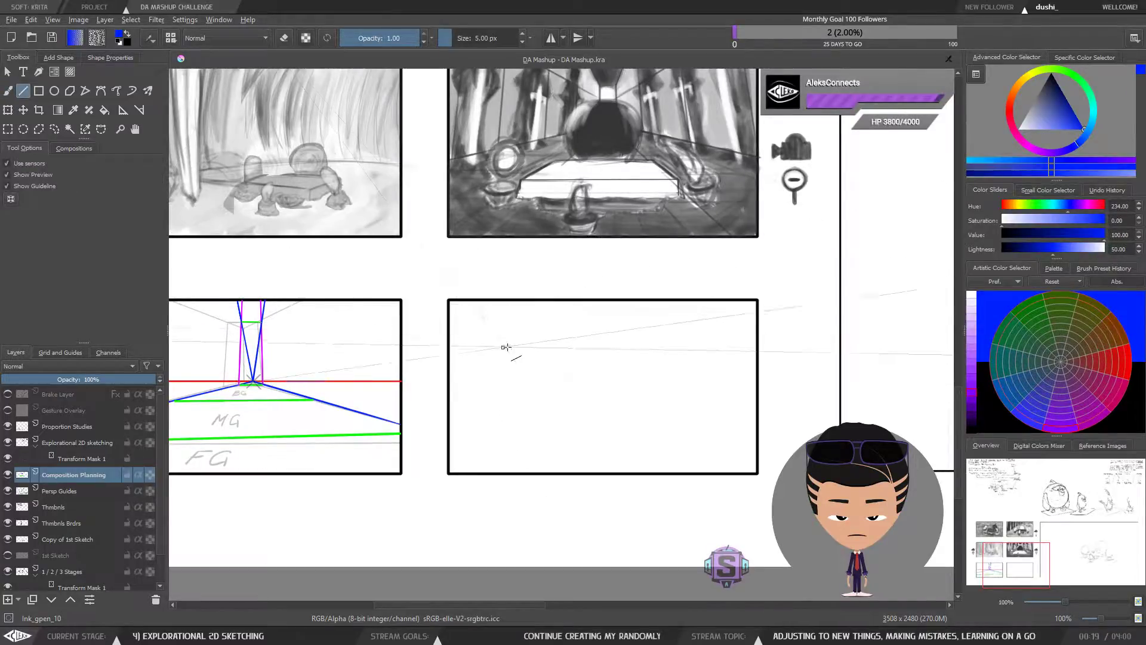
# Try four parallel vertical blue lines spread across the empty thumbnail.
pyautogui.moveTo(507, 302); pyautogui.dragTo(508, 446)
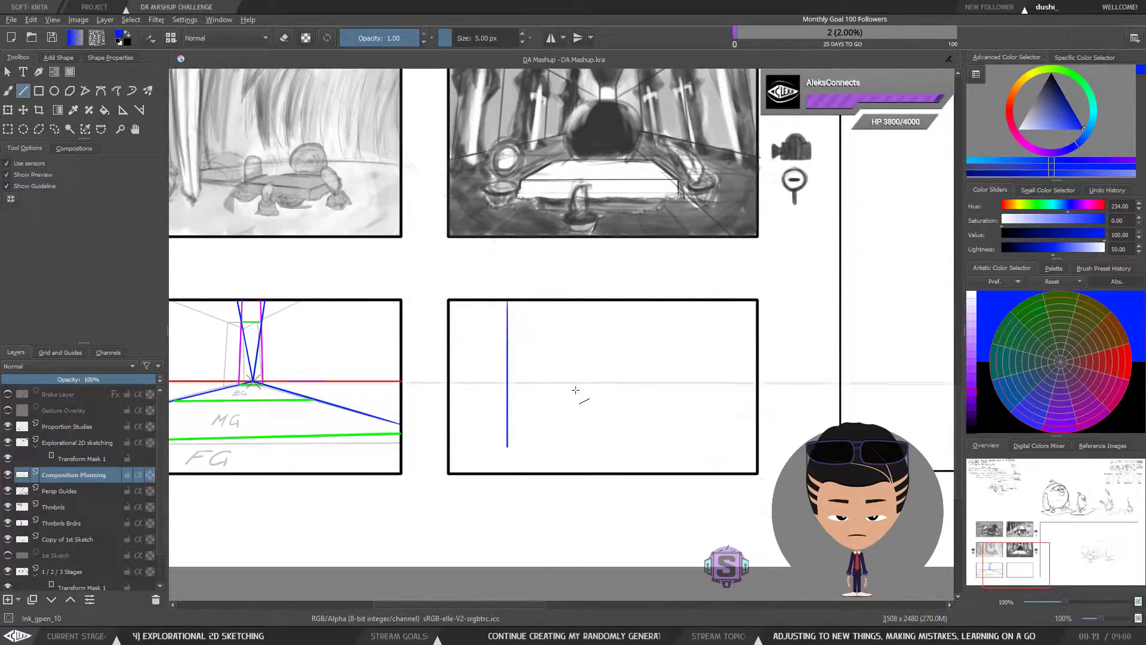
pyautogui.moveTo(581, 326); pyautogui.dragTo(581, 465)
pyautogui.moveTo(636, 324); pyautogui.dragTo(638, 451)
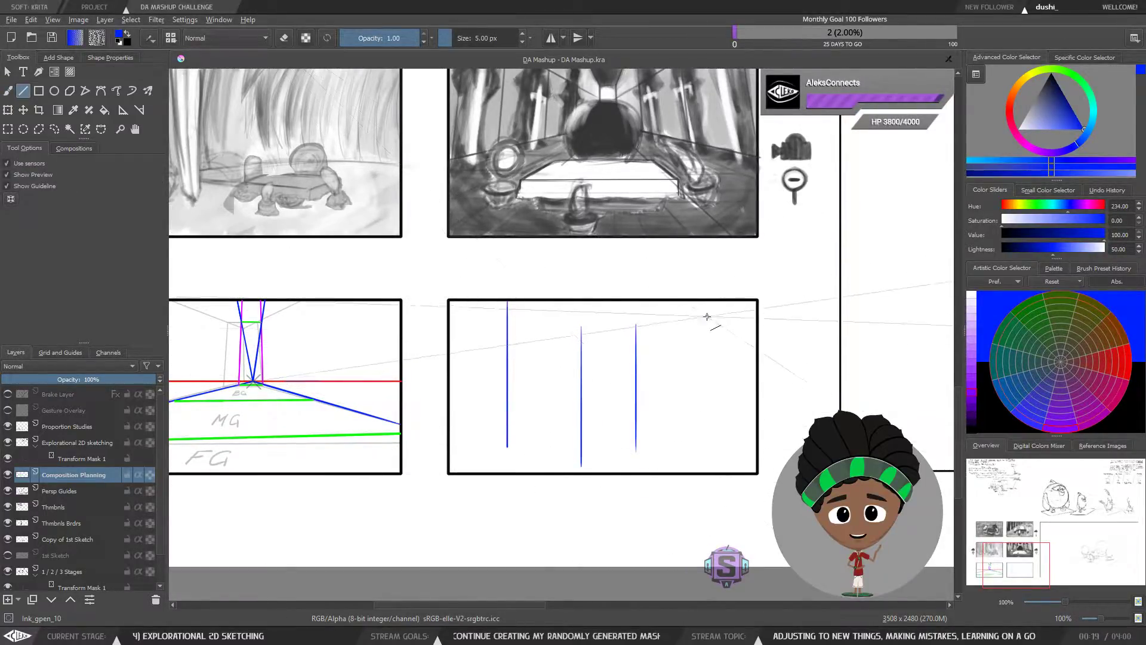
pyautogui.moveTo(708, 317); pyautogui.dragTo(707, 435)
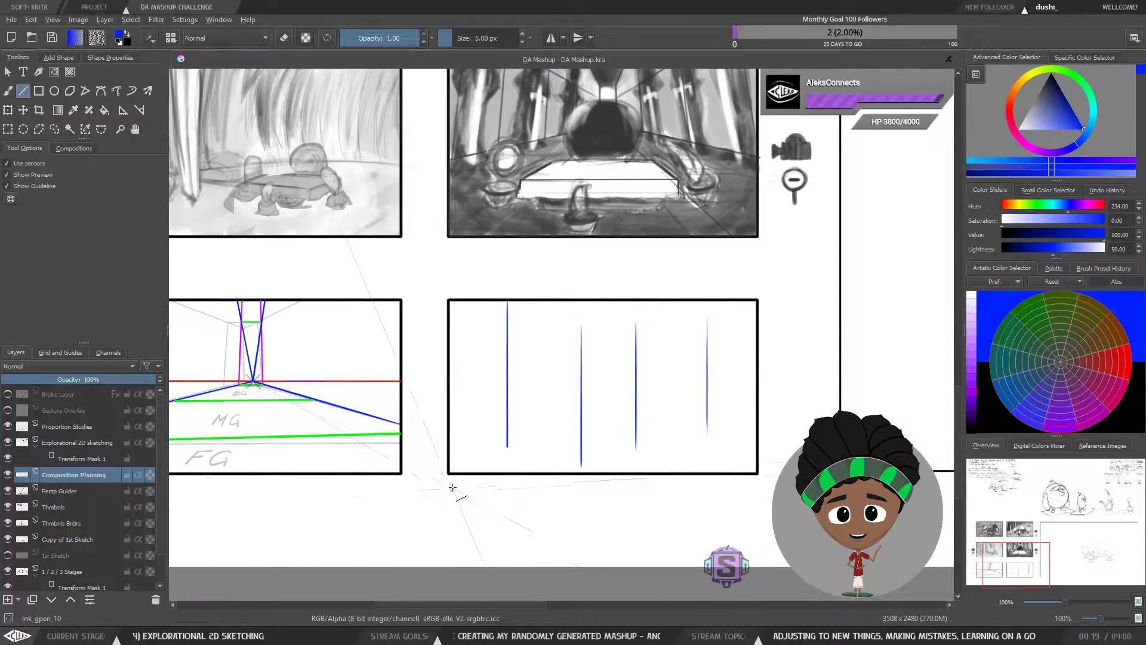
pyautogui.hotkey('ctrl', 'z')
pyautogui.hotkey('ctrl', 'z')
pyautogui.hotkey('ctrl', 'z')
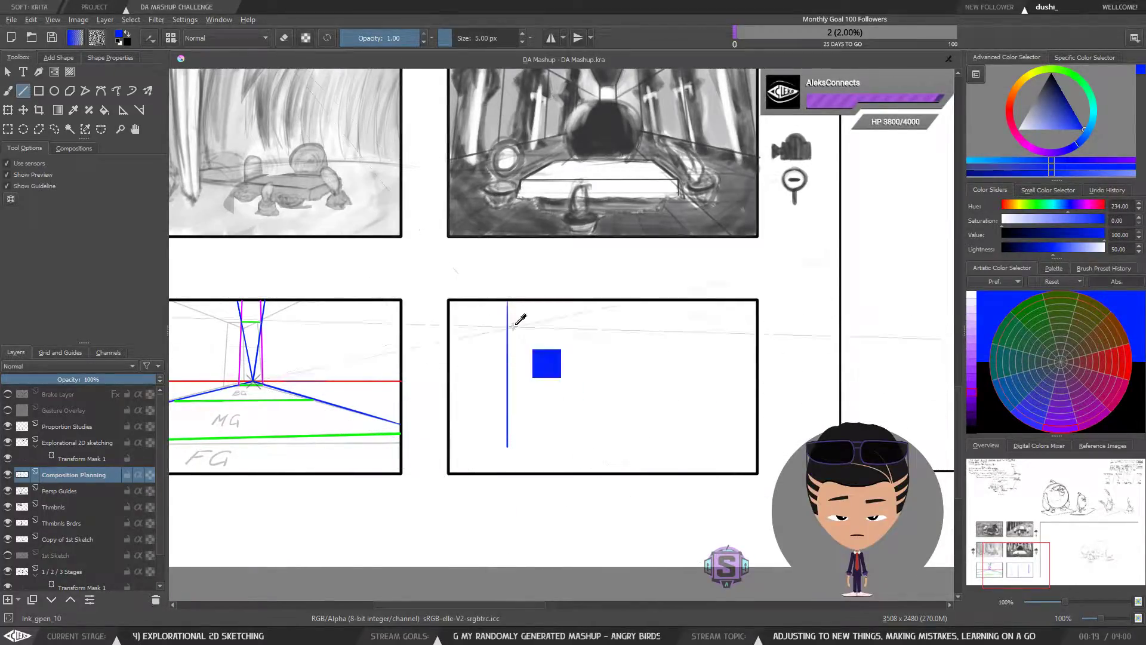
# Try blue lines in the middle of the empty thumbnail, starting with a slightly slanted one and replacing it with two near-vertical ones.
pyautogui.moveTo(550, 300); pyautogui.dragTo(537, 455)
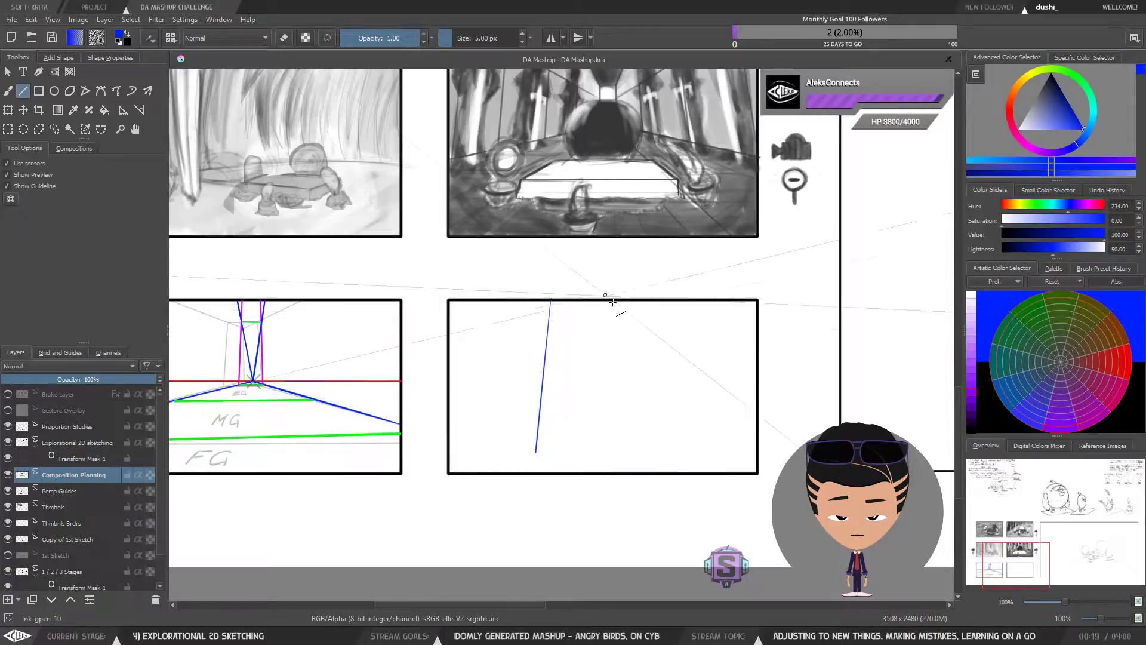
pyautogui.hotkey('ctrl', 'z')
pyautogui.moveTo(563, 300); pyautogui.dragTo(559, 436)
pyautogui.moveTo(593, 304); pyautogui.dragTo(592, 446)
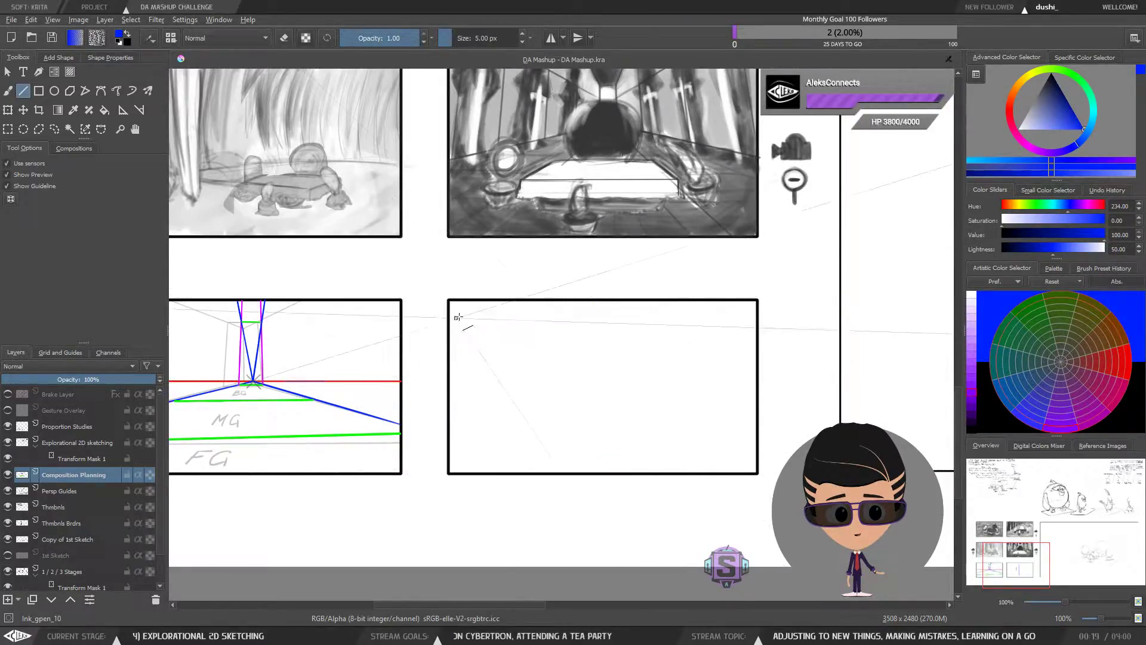
# Try a row of six vertical blue lines with uneven gaps across the empty thumbnail.
pyautogui.moveTo(470, 308)
pyautogui.mouseDown()
pyautogui.moveTo(471, 441)
pyautogui.moveTo(504, 446)
pyautogui.mouseUp()
pyautogui.moveTo(546, 319); pyautogui.dragTo(546, 443)
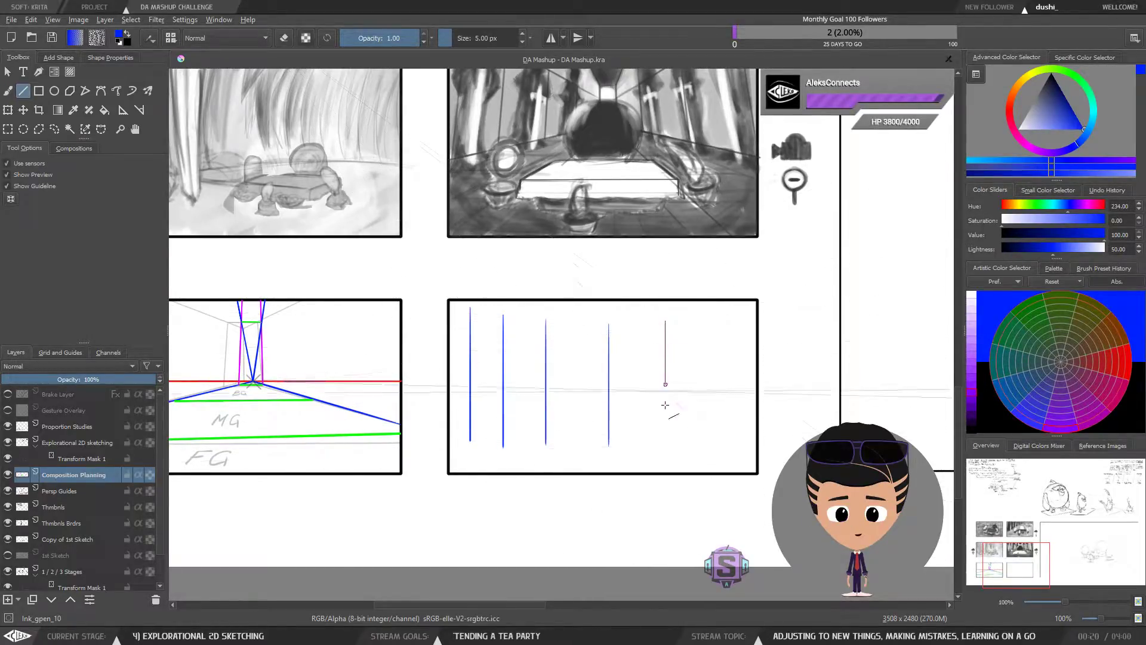
pyautogui.moveTo(665, 405); pyautogui.dragTo(665, 442)
pyautogui.moveTo(727, 318); pyautogui.dragTo(727, 438)
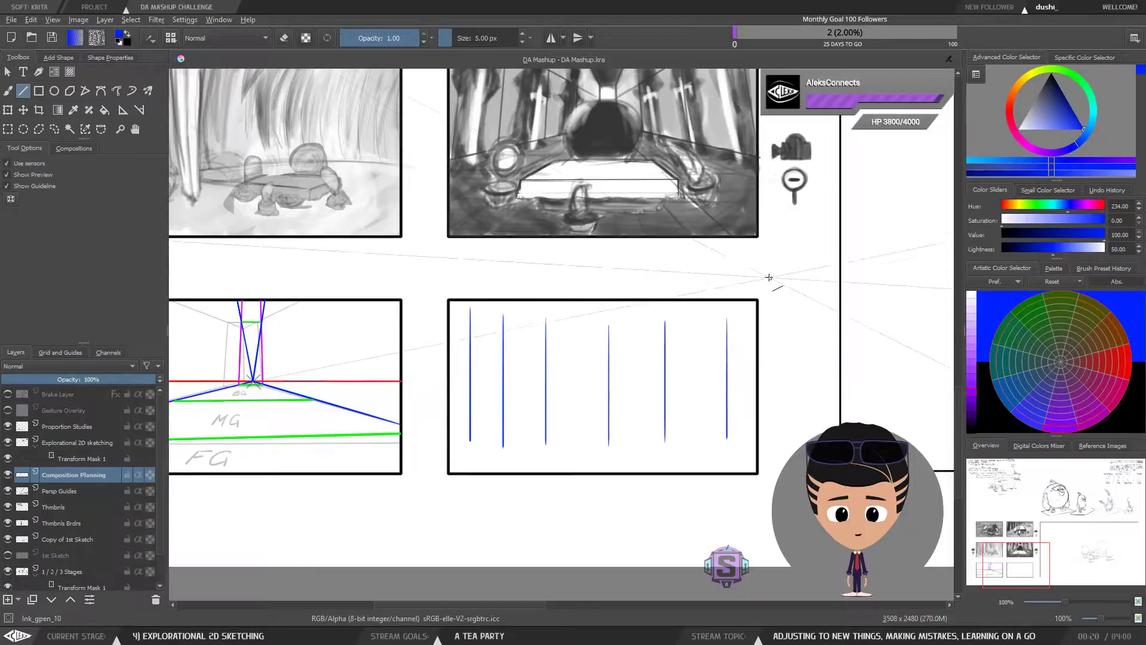
pyautogui.hotkey('ctrl', 'z')
pyautogui.hotkey('ctrl', 'z')
pyautogui.hotkey('ctrl', 'z')
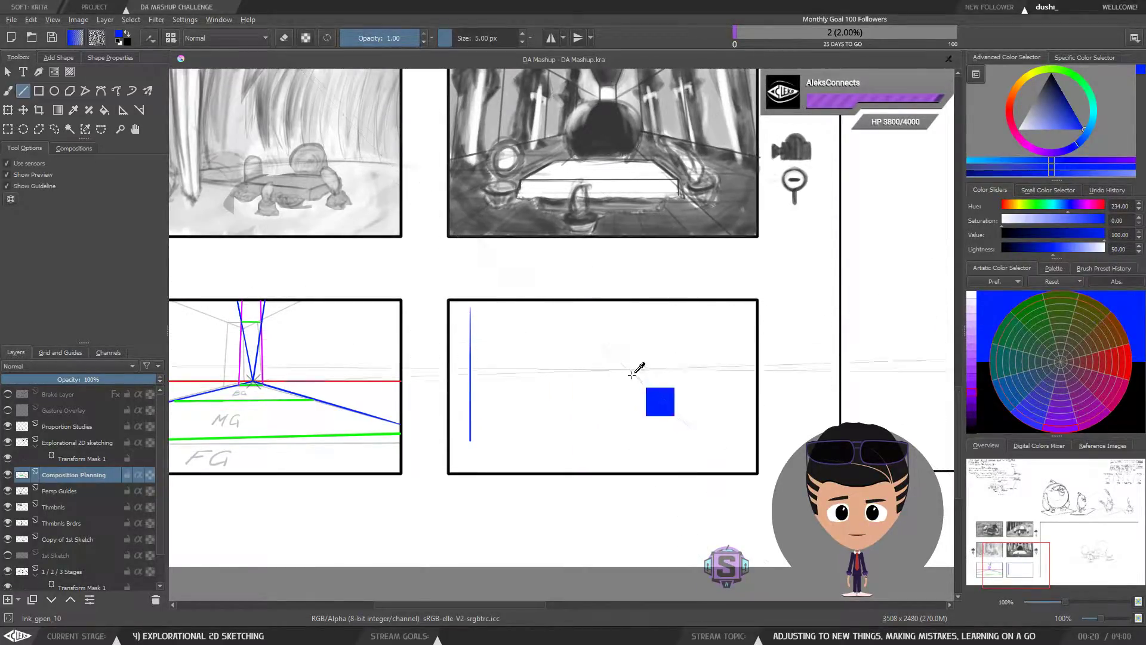
pyautogui.hotkey('ctrl', 'z')
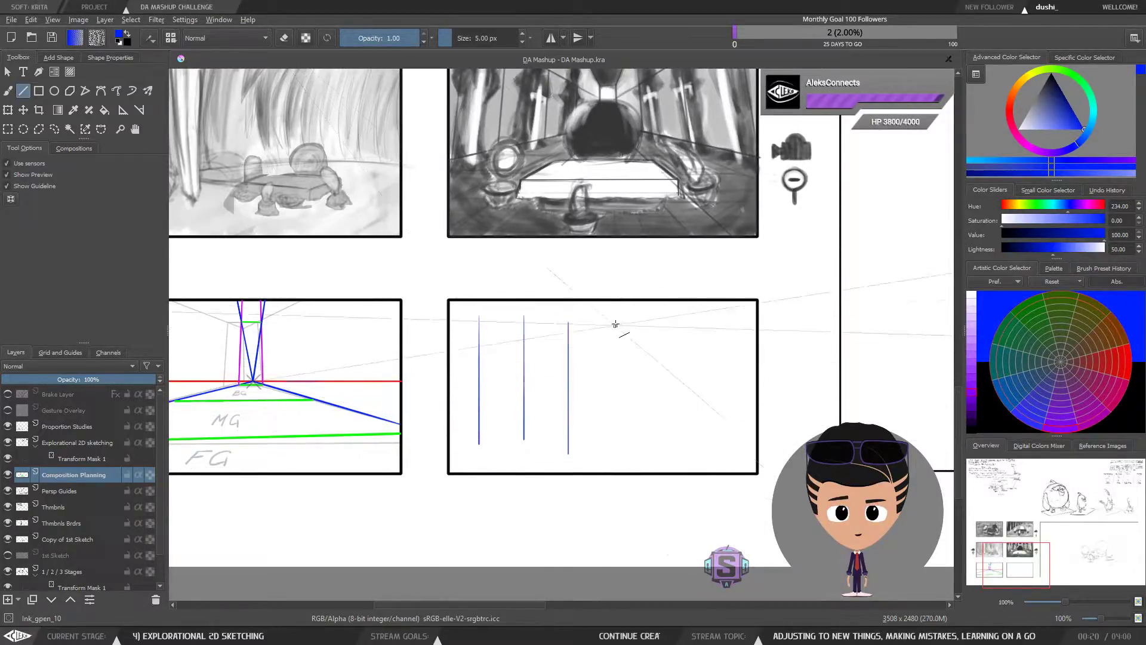
# Try adding further vertical blue lines to complete the row across the empty thumbnail, and undo the row.
pyautogui.moveTo(616, 325); pyautogui.dragTo(617, 458)
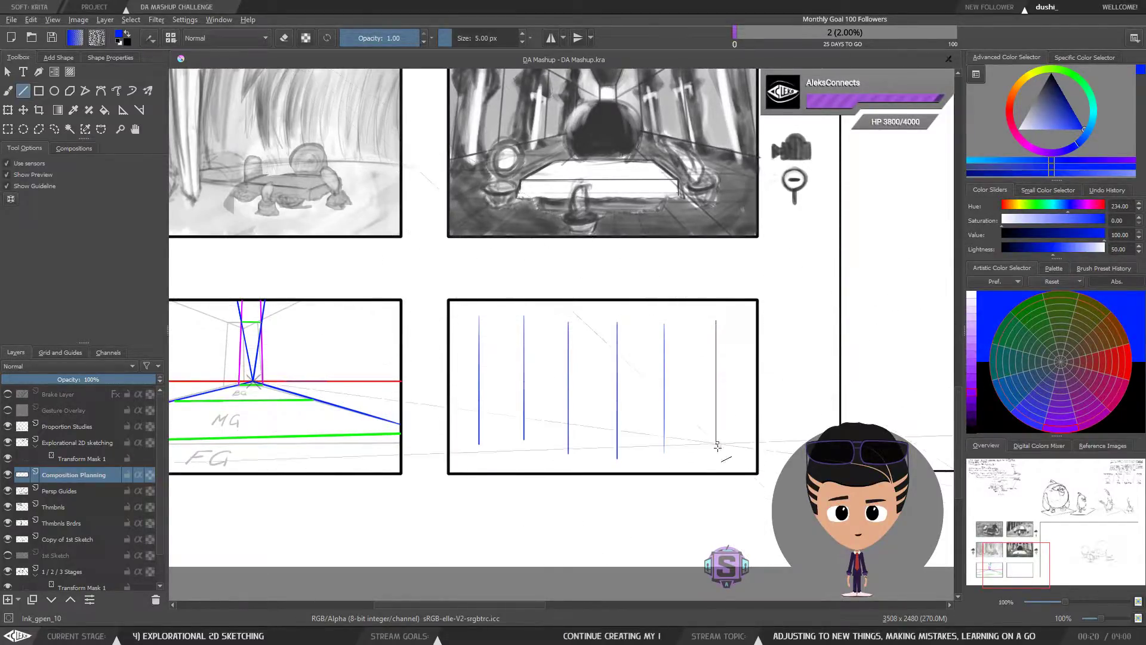
pyautogui.moveTo(717, 445); pyautogui.dragTo(717, 446)
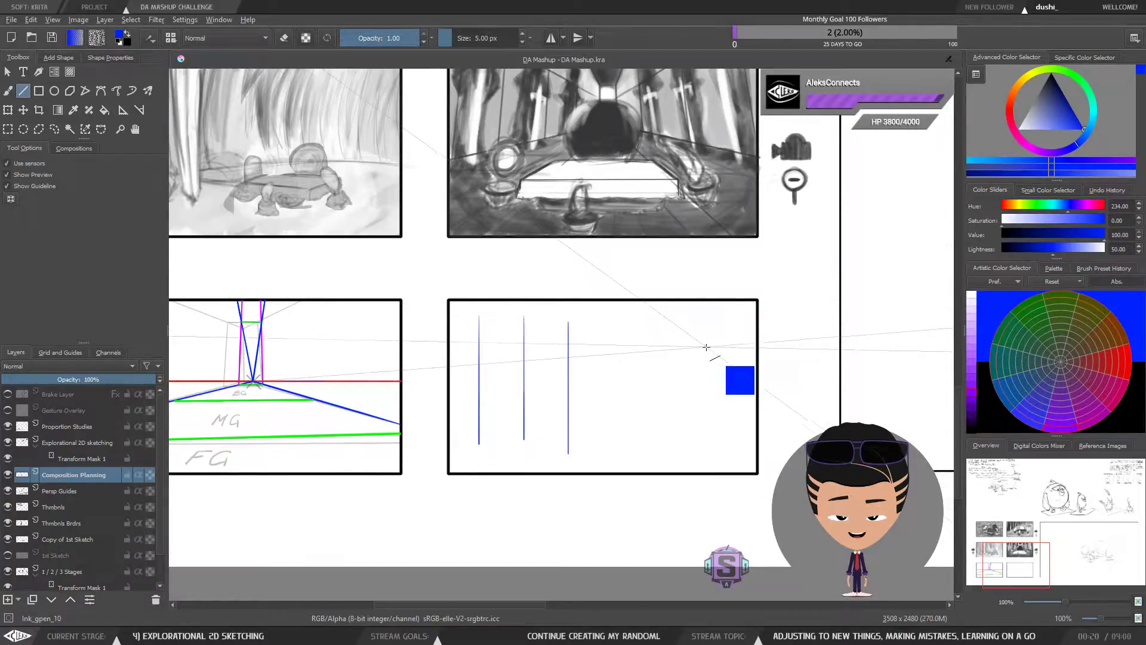
pyautogui.hotkey('ctrl', 'z')
pyautogui.hotkey('ctrl', 'z')
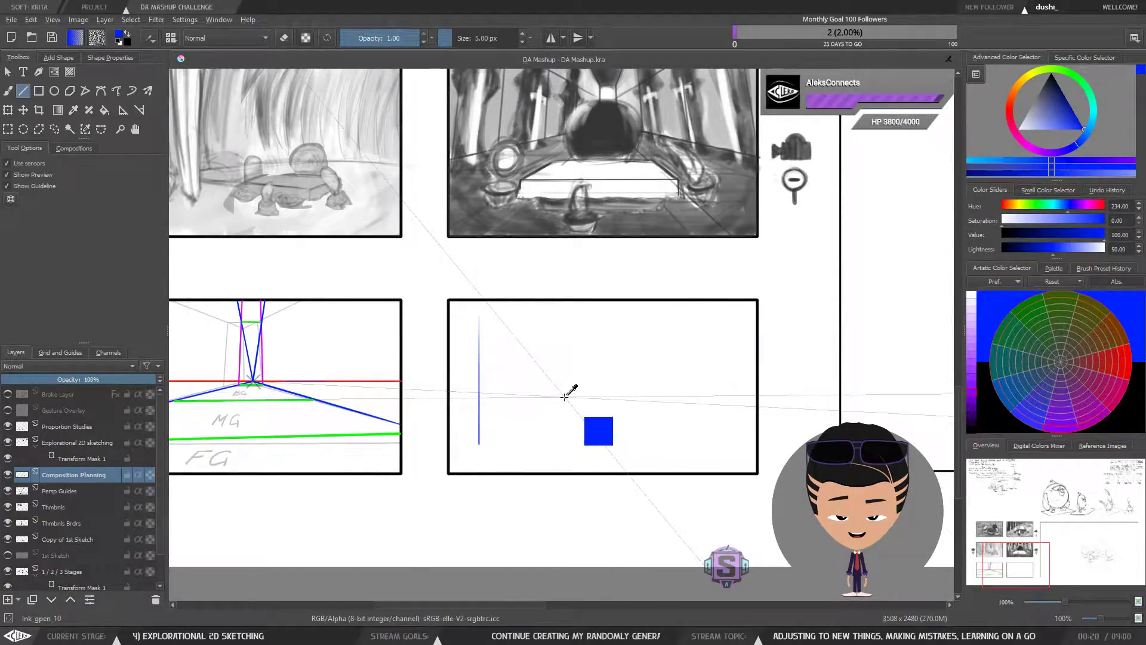
pyautogui.hotkey('ctrl', 'z')
pyautogui.hotkey('ctrl', 'z')
# Try a row of six parallel vertical blue lines at roughly even gaps across the empty thumbnail, and undo them.
pyautogui.moveTo(478, 327); pyautogui.dragTo(478, 453)
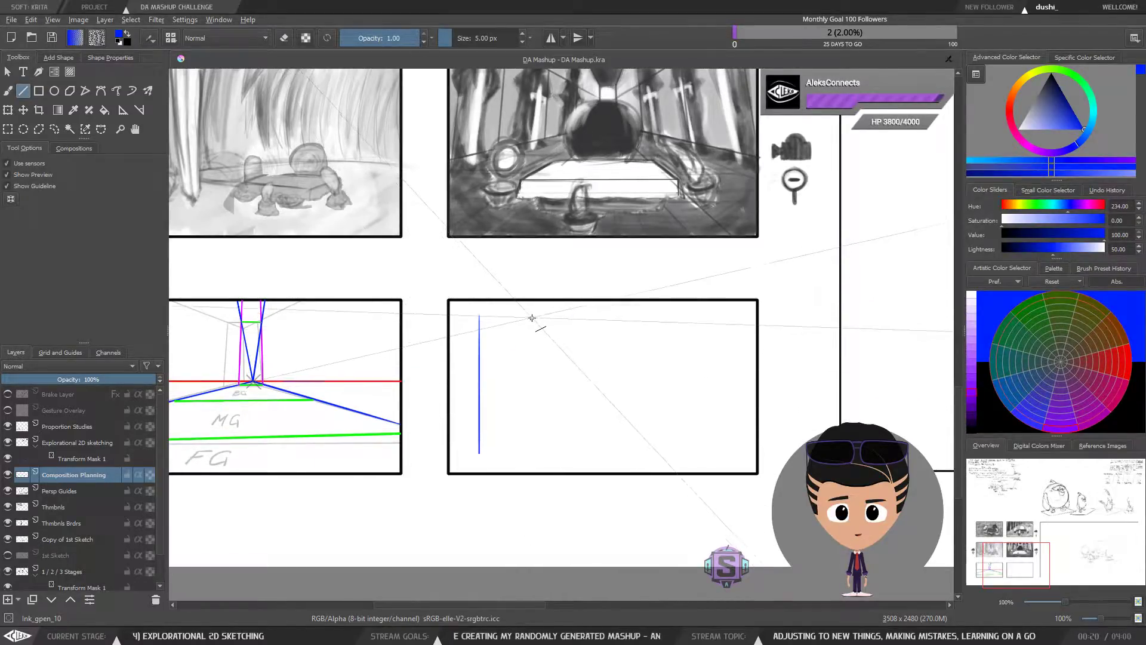
pyautogui.moveTo(535, 453); pyautogui.dragTo(533, 453)
pyautogui.moveTo(579, 316); pyautogui.dragTo(579, 435)
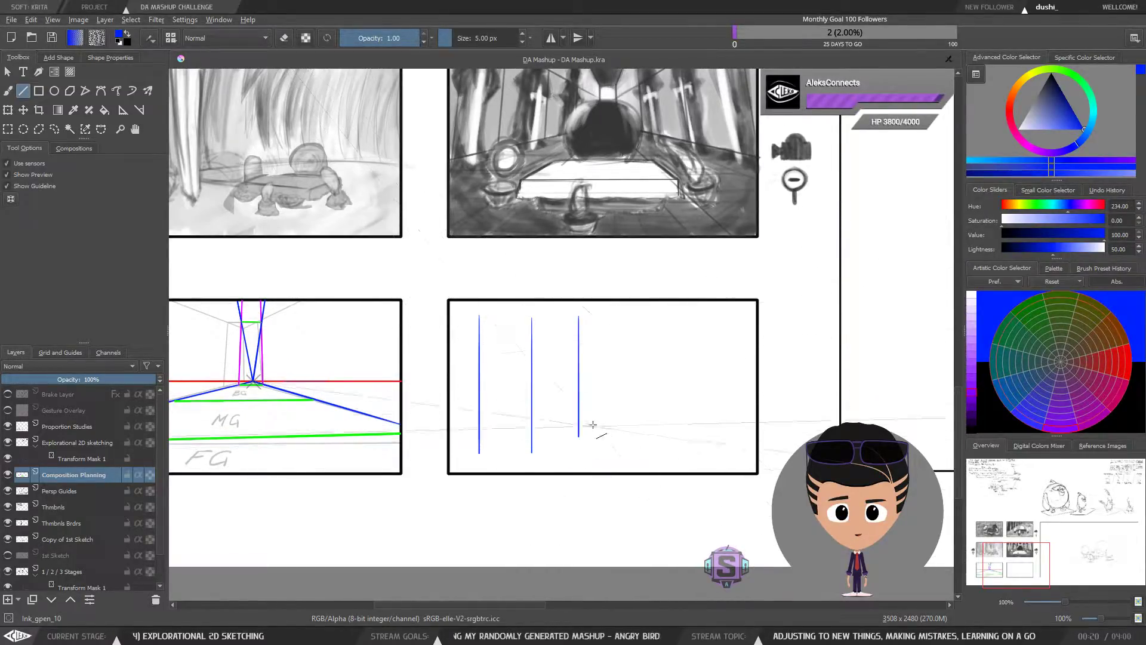
pyautogui.moveTo(622, 318); pyautogui.dragTo(623, 452)
pyautogui.moveTo(669, 321); pyautogui.dragTo(670, 442)
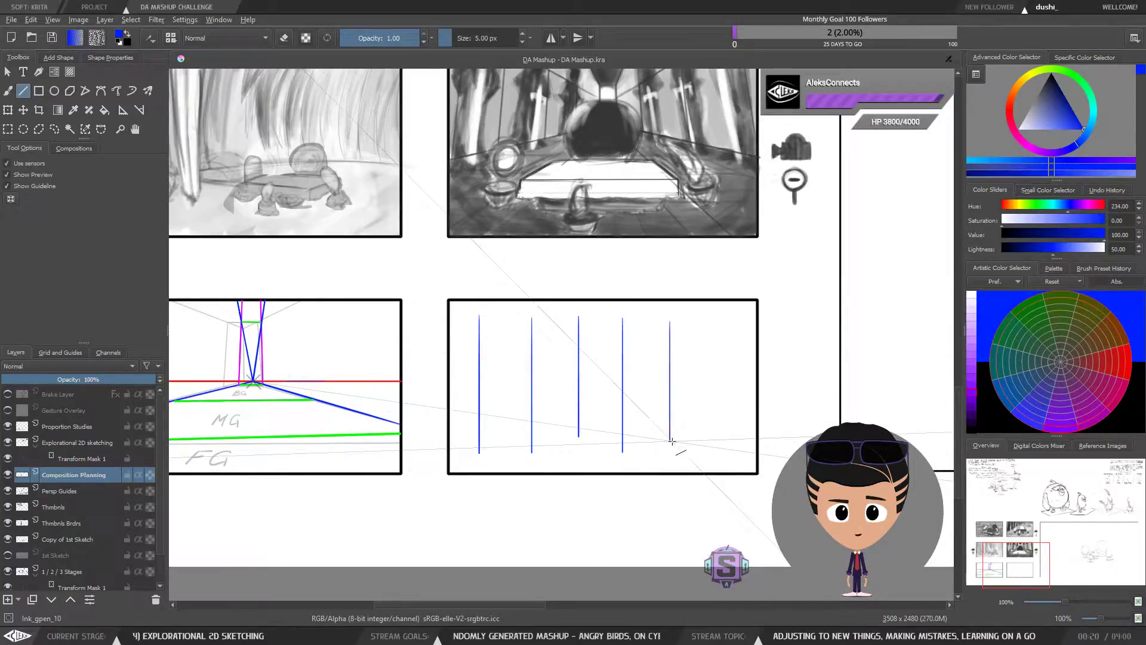
pyautogui.moveTo(717, 326); pyautogui.dragTo(717, 459)
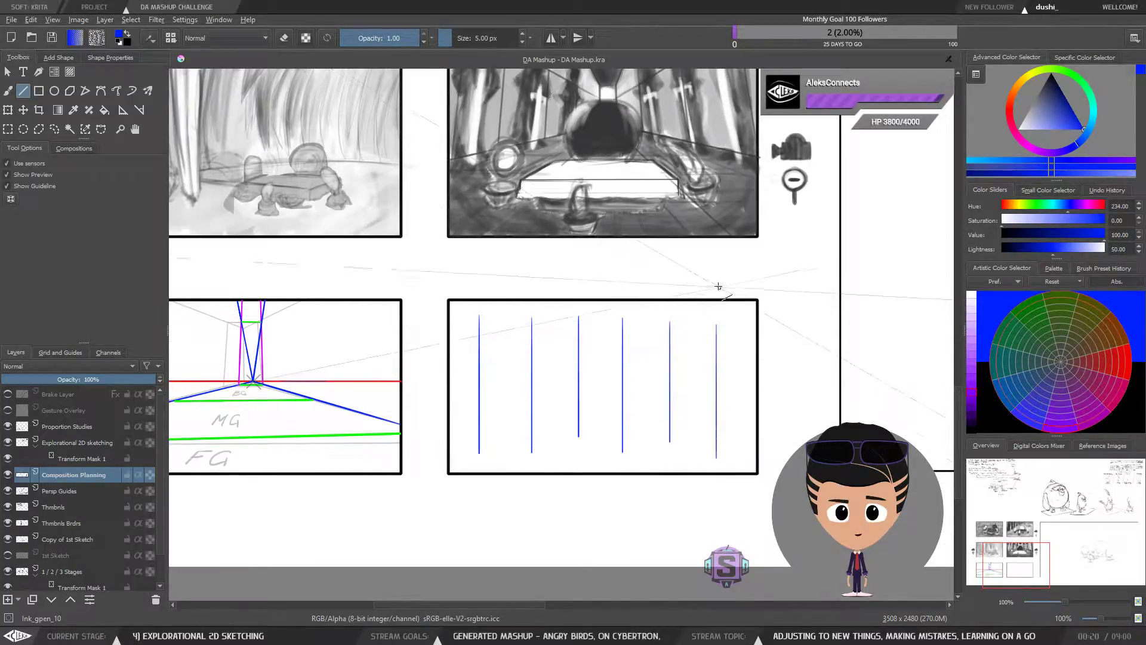
pyautogui.hotkey('ctrl', 'z')
pyautogui.hotkey('ctrl', 'z')
pyautogui.hotkey('ctrl', 'z')
pyautogui.hotkey('ctrl', 'z')
pyautogui.hotkey('ctrl', 'z')
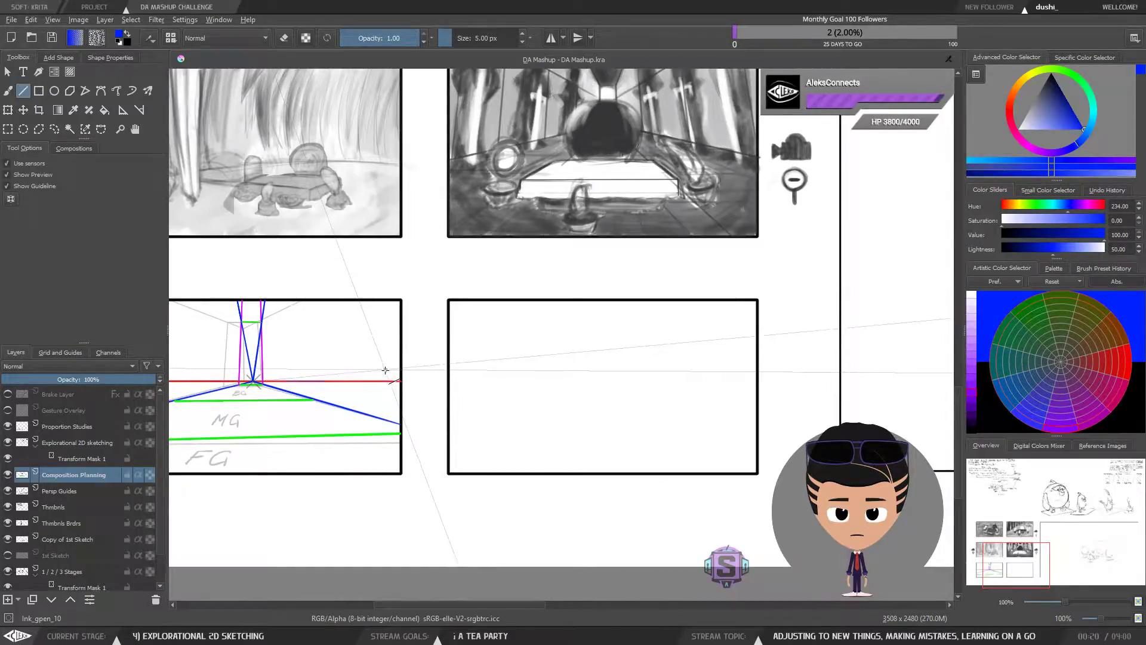
# Try two parallel vertical blue lines in the left half of the empty thumbnail.
pyautogui.moveTo(511, 326); pyautogui.dragTo(511, 433)
pyautogui.moveTo(562, 328); pyautogui.dragTo(563, 431)
pyautogui.hotkey('ctrl', 'z')
pyautogui.hotkey('ctrl', 'z')
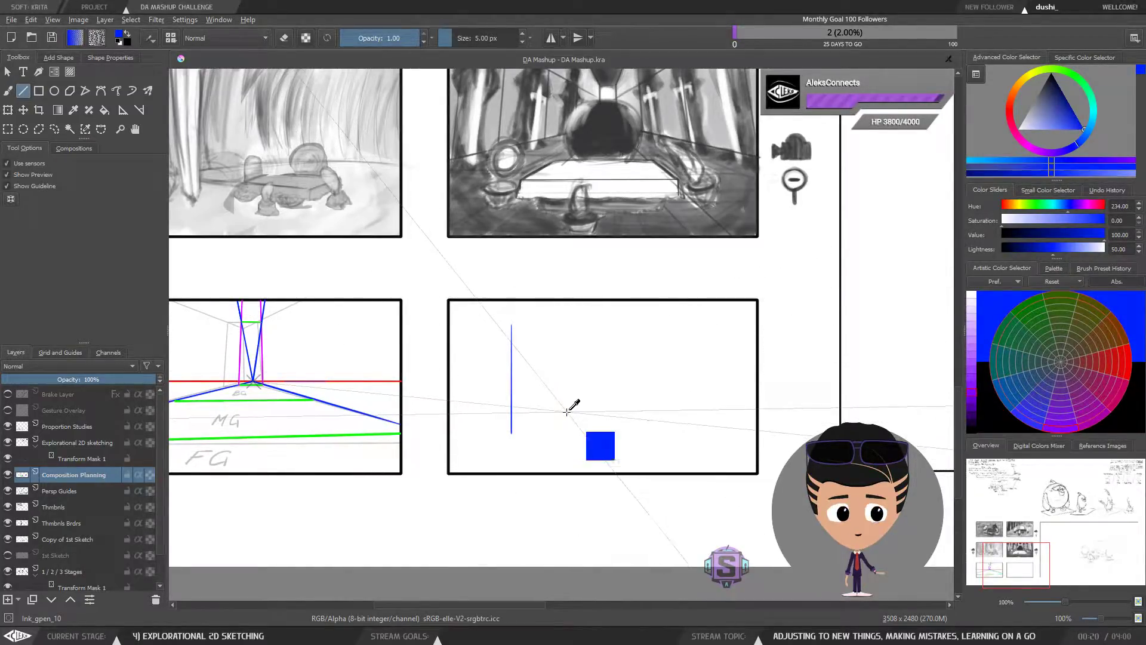
# Try two slanted blue lines converging downward in the empty thumbnail, redrawing the right one steeper, and undo both.
pyautogui.moveTo(530, 368)
pyautogui.mouseDown()
pyautogui.moveTo(645, 407)
pyautogui.moveTo(639, 436)
pyautogui.moveTo(650, 409)
pyautogui.mouseUp()
pyautogui.moveTo(657, 366); pyautogui.dragTo(554, 407)
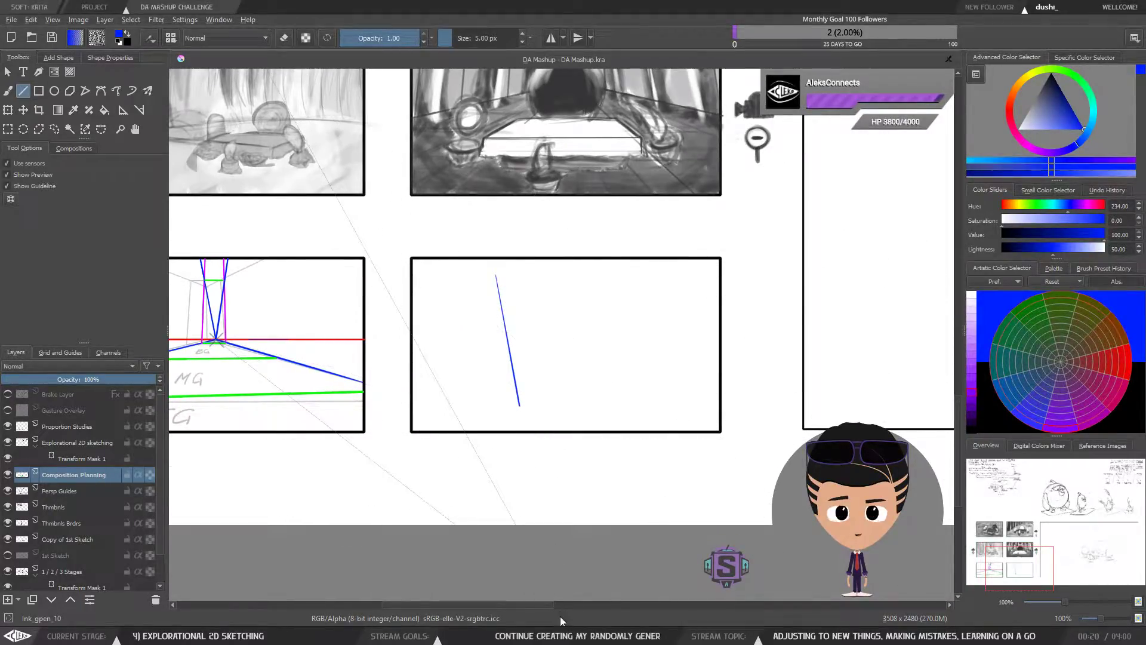
pyautogui.moveTo(609, 404); pyautogui.dragTo(652, 299)
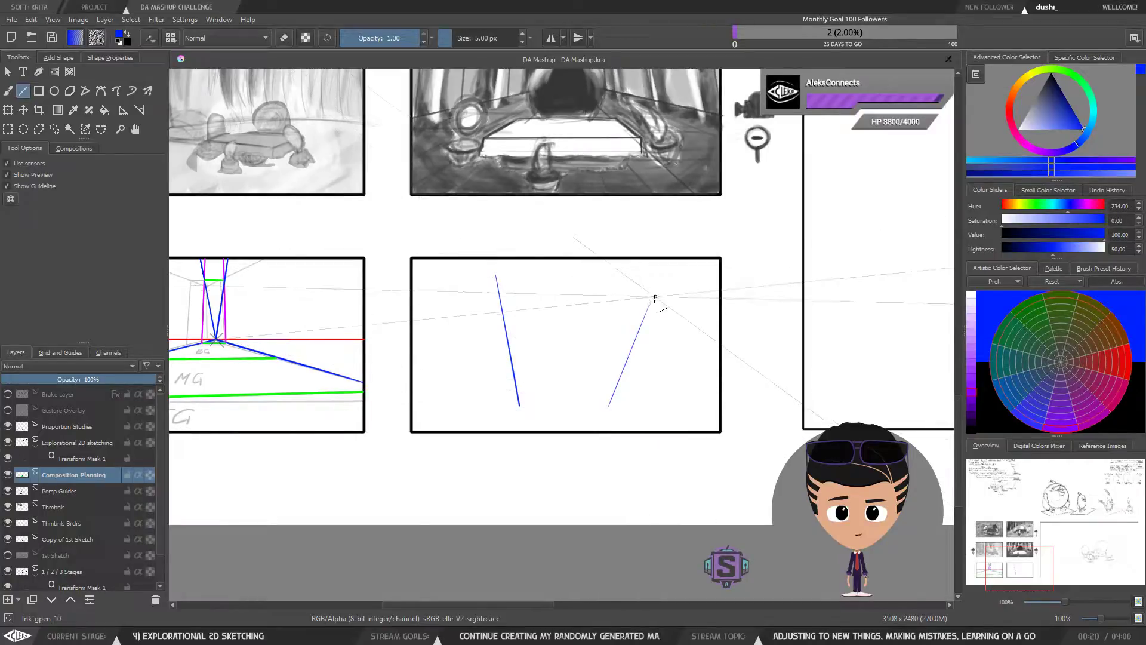
pyautogui.hotkey('ctrl', 'z')
pyautogui.moveTo(611, 408); pyautogui.dragTo(633, 279)
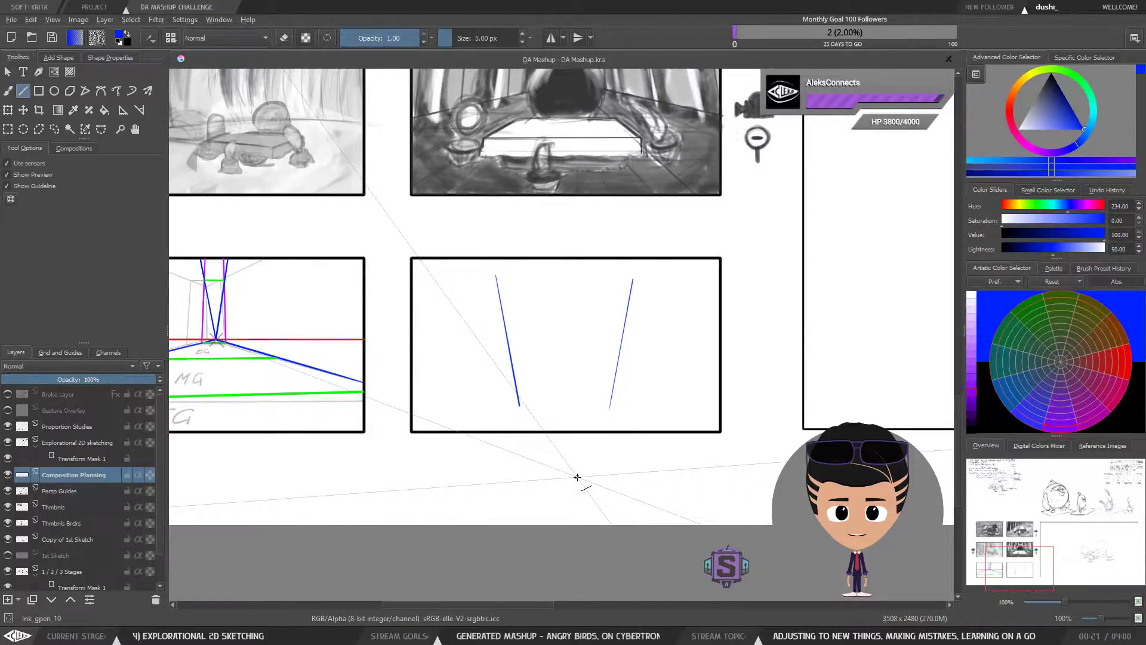
pyautogui.hotkey('ctrl', 'z')
pyautogui.hotkey('ctrl', 'z')
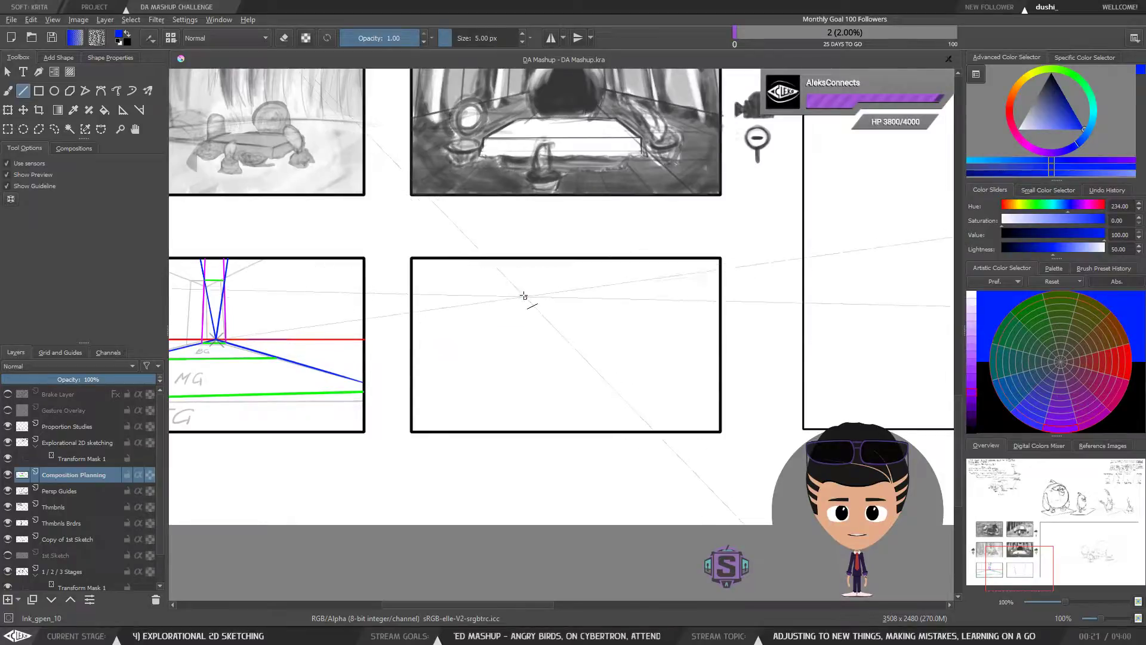
# Try two slanted blue lines converging upward in the empty thumbnail, and undo both.
pyautogui.moveTo(526, 277); pyautogui.dragTo(503, 409)
pyautogui.moveTo(590, 281); pyautogui.dragTo(612, 404)
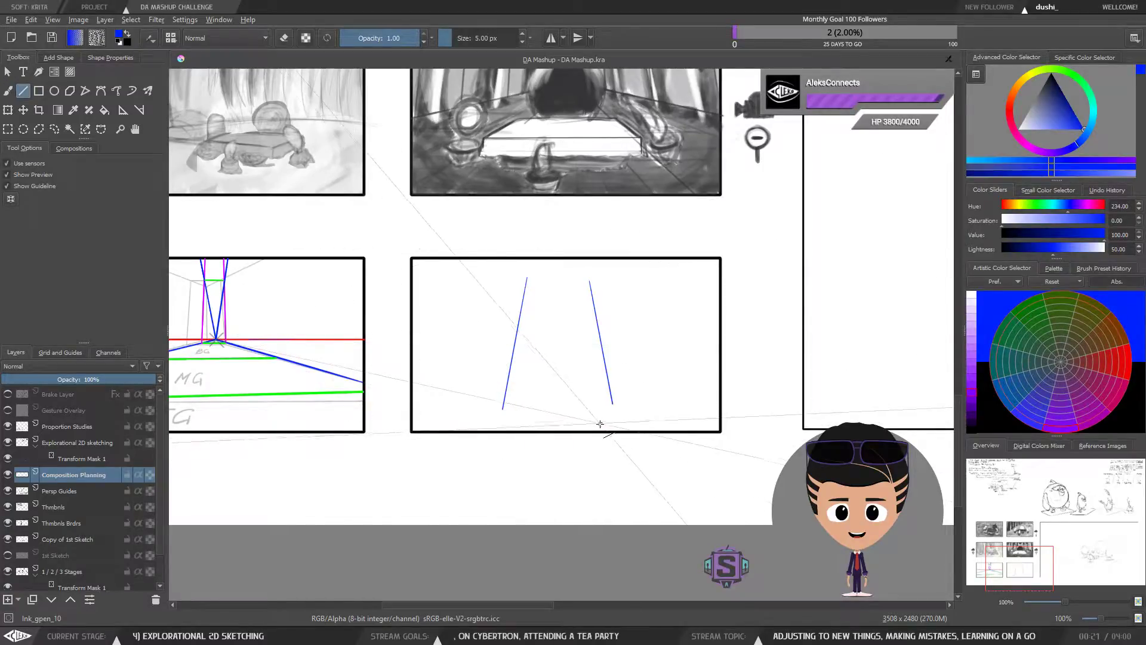
pyautogui.hotkey('ctrl', 'z')
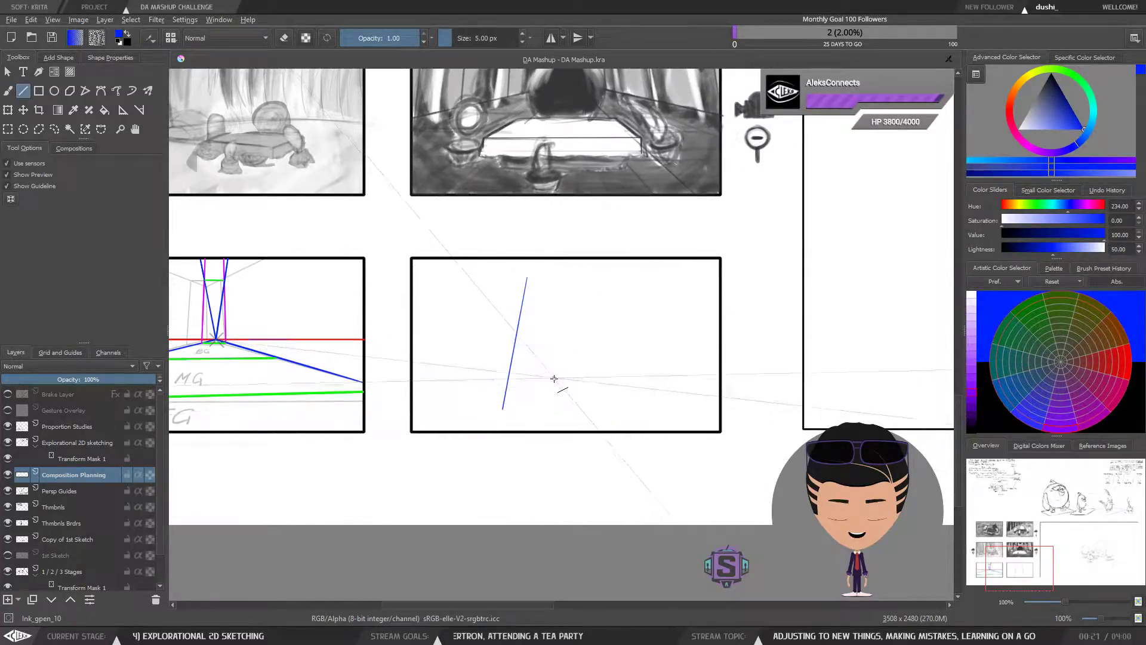
pyautogui.hotkey('ctrl', 'z')
# Try a slanted blue line left of the magenta verticals in the perspective thumbnail.
pyautogui.moveTo(384, 350); pyautogui.dragTo(656, 381)
pyautogui.hotkey('ctrl', '+')
pyautogui.moveTo(432, 488); pyautogui.dragTo(583, 443)
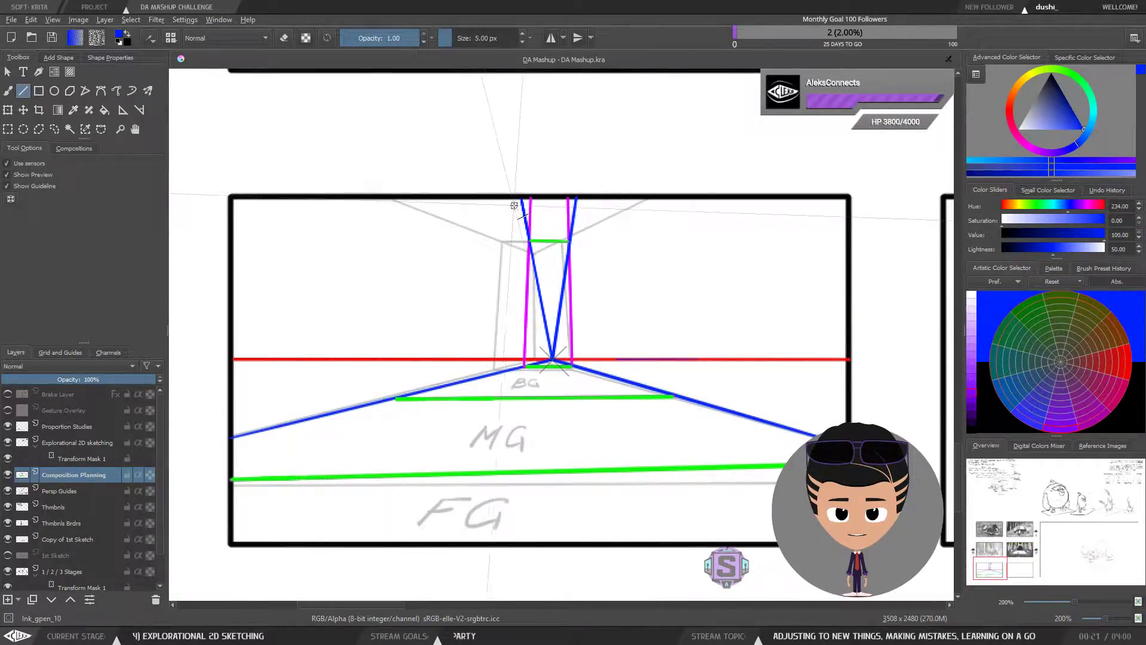
pyautogui.moveTo(503, 203)
pyautogui.mouseDown()
pyautogui.moveTo(462, 389)
pyautogui.moveTo(469, 367)
pyautogui.moveTo(472, 377)
pyautogui.mouseUp()
pyautogui.hotkey('ctrl', 'z')
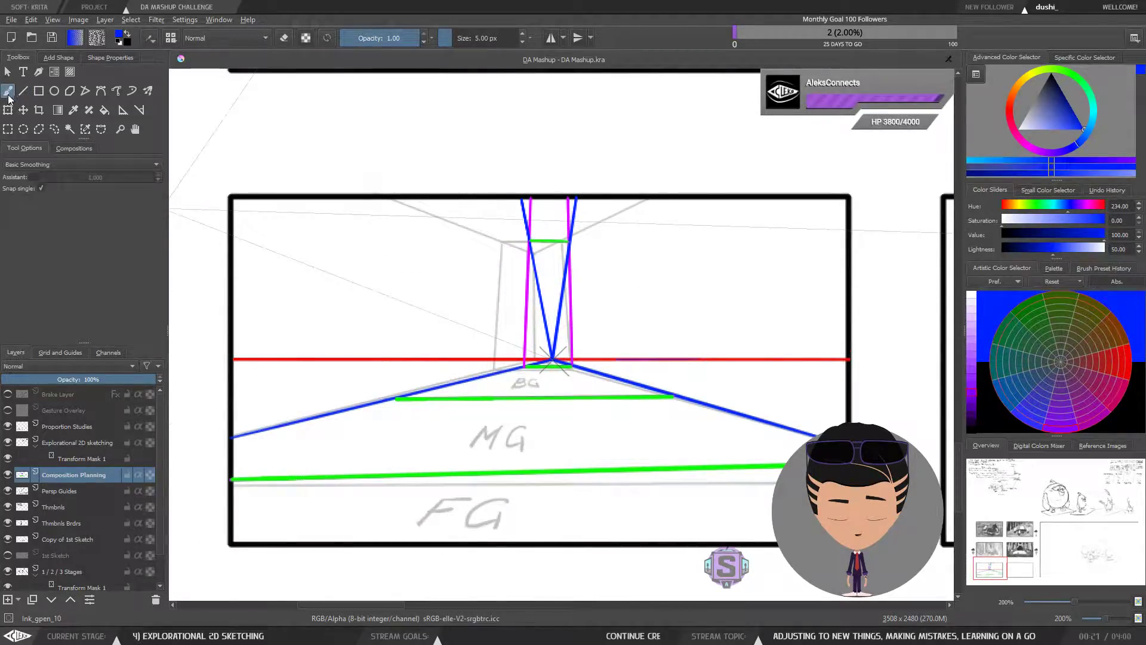
# Turn on assistant snapping for the freehand brush and try two slanted blue lines left of the magenta verticals.
pyautogui.moveTo(594, 376); pyautogui.dragTo(570, 293)
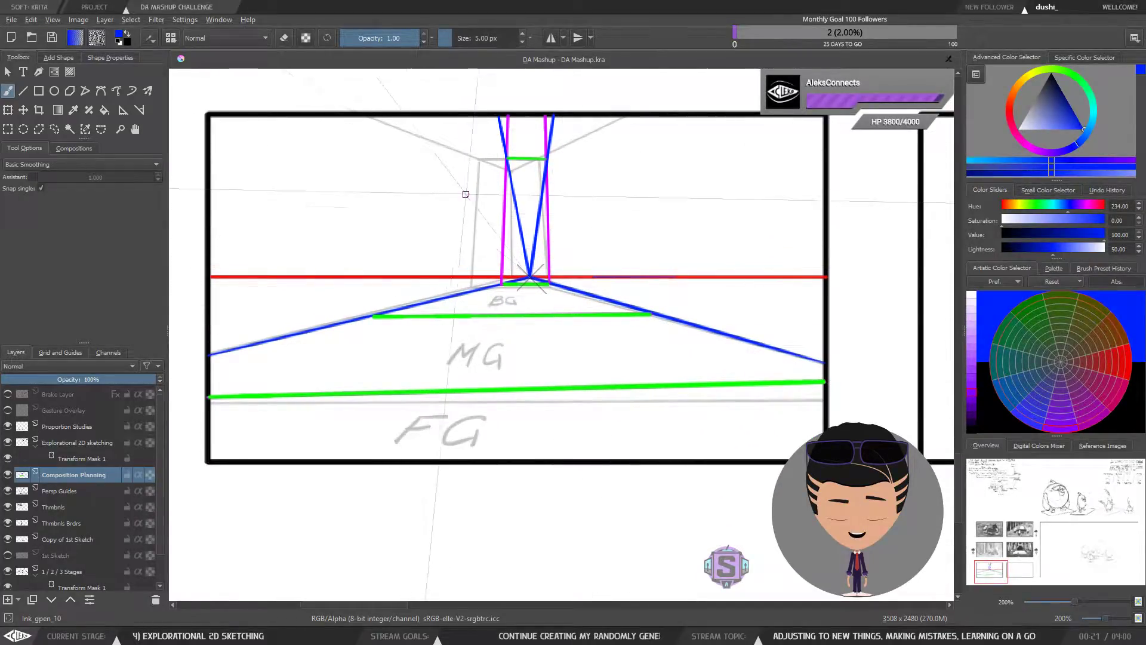
pyautogui.click(33, 177)
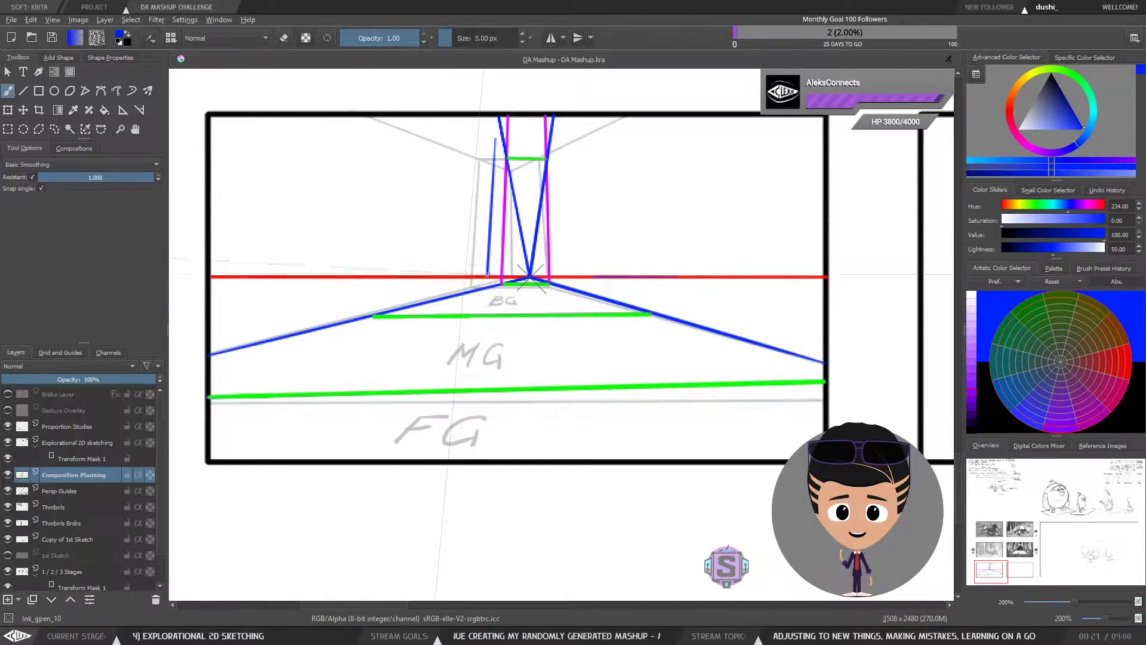
pyautogui.moveTo(454, 285); pyautogui.dragTo(475, 125)
pyautogui.moveTo(487, 284); pyautogui.dragTo(501, 138)
pyautogui.hotkey('ctrl', 'z')
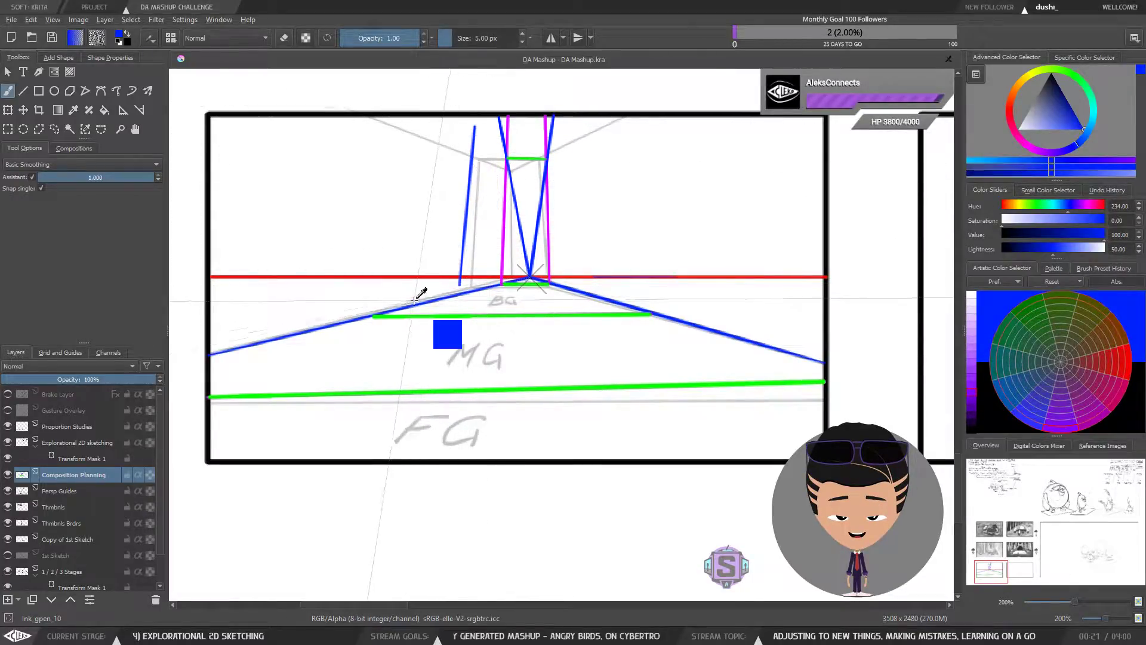
pyautogui.hotkey('ctrl', 'z')
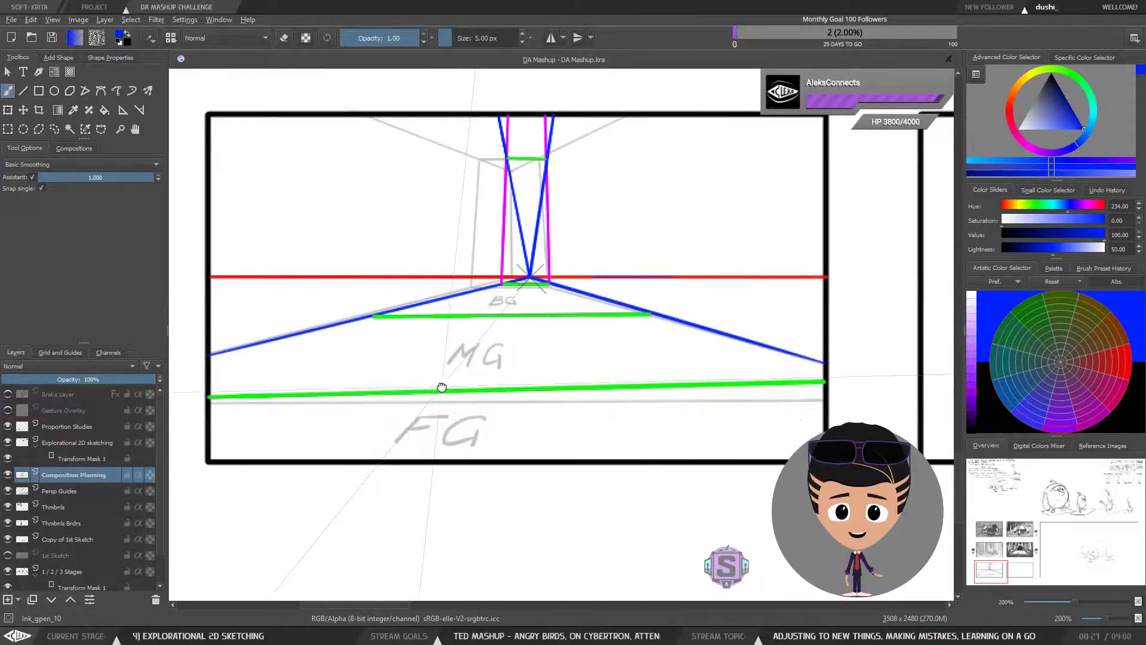
# Examine the perspective thumbnail against the sketched thumbnails above it.
pyautogui.moveTo(443, 386); pyautogui.dragTo(439, 391)
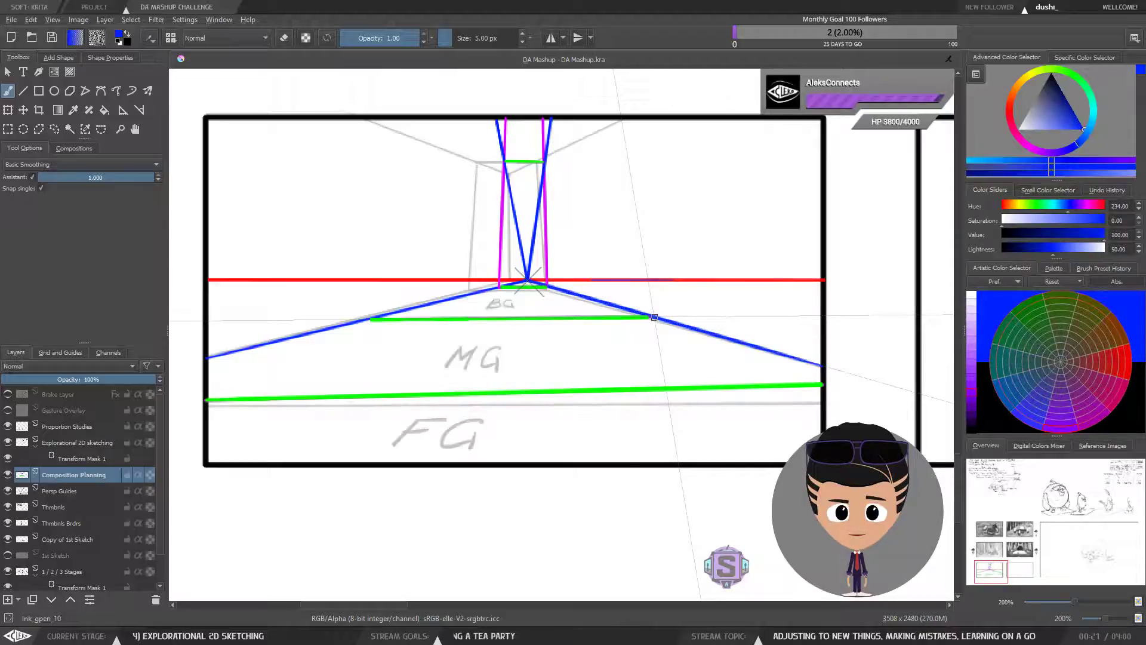
pyautogui.press('1')
pyautogui.moveTo(593, 201); pyautogui.dragTo(535, 392)
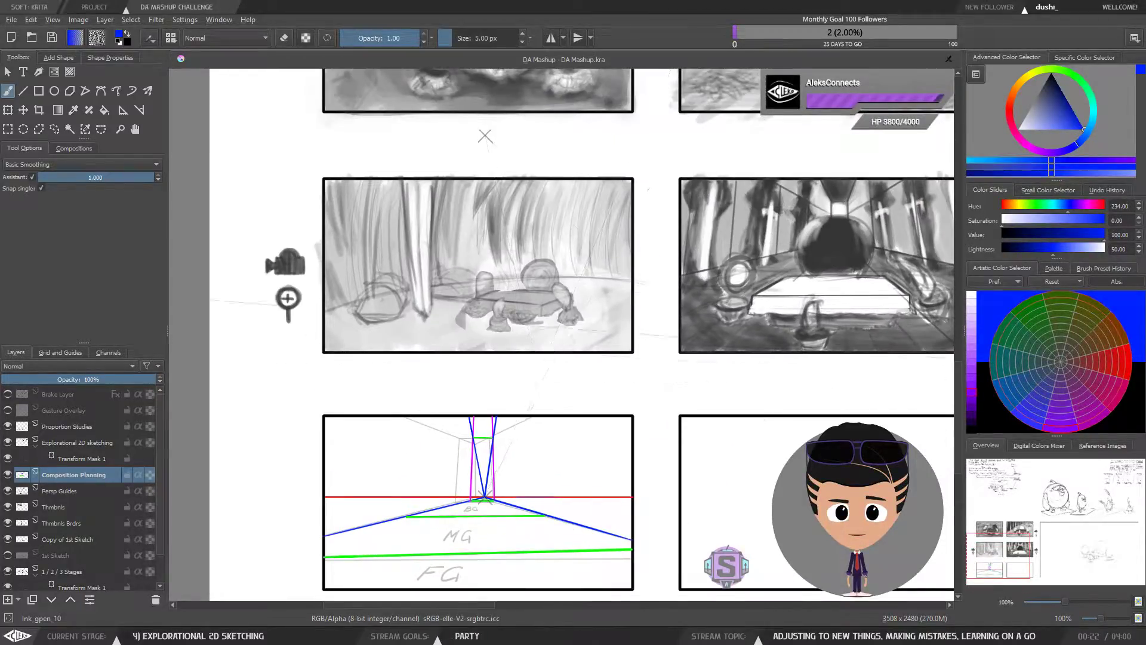
pyautogui.moveTo(628, 357); pyautogui.dragTo(532, 366)
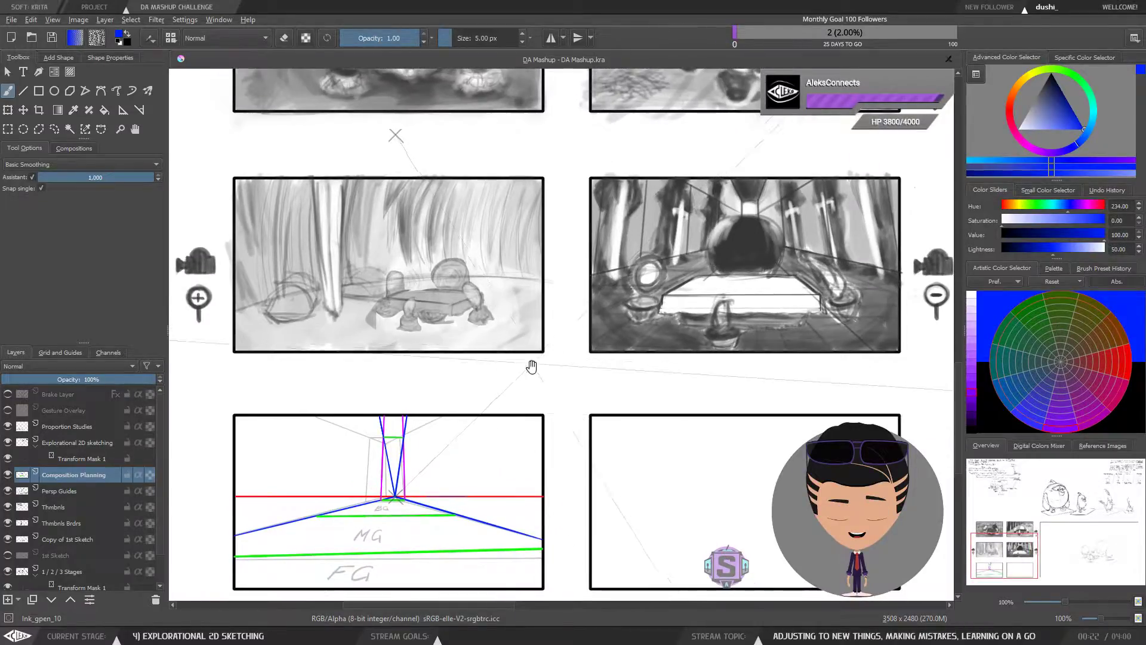
pyautogui.moveTo(508, 467); pyautogui.dragTo(608, 326)
pyautogui.moveTo(549, 385); pyautogui.dragTo(578, 345)
pyautogui.hotkey('ctrl', '+')
pyautogui.hotkey('ctrl', '+')
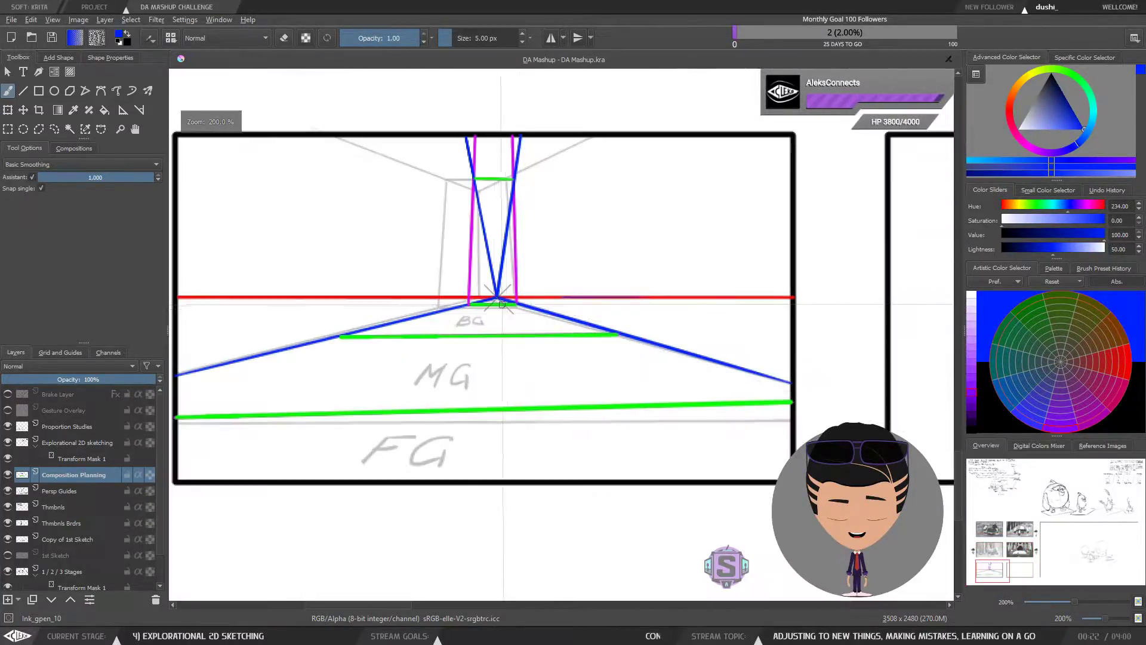
pyautogui.moveTo(518, 367)
pyautogui.mouseDown()
pyautogui.moveTo(568, 344)
pyautogui.moveTo(571, 384)
pyautogui.moveTo(557, 385)
pyautogui.mouseUp()
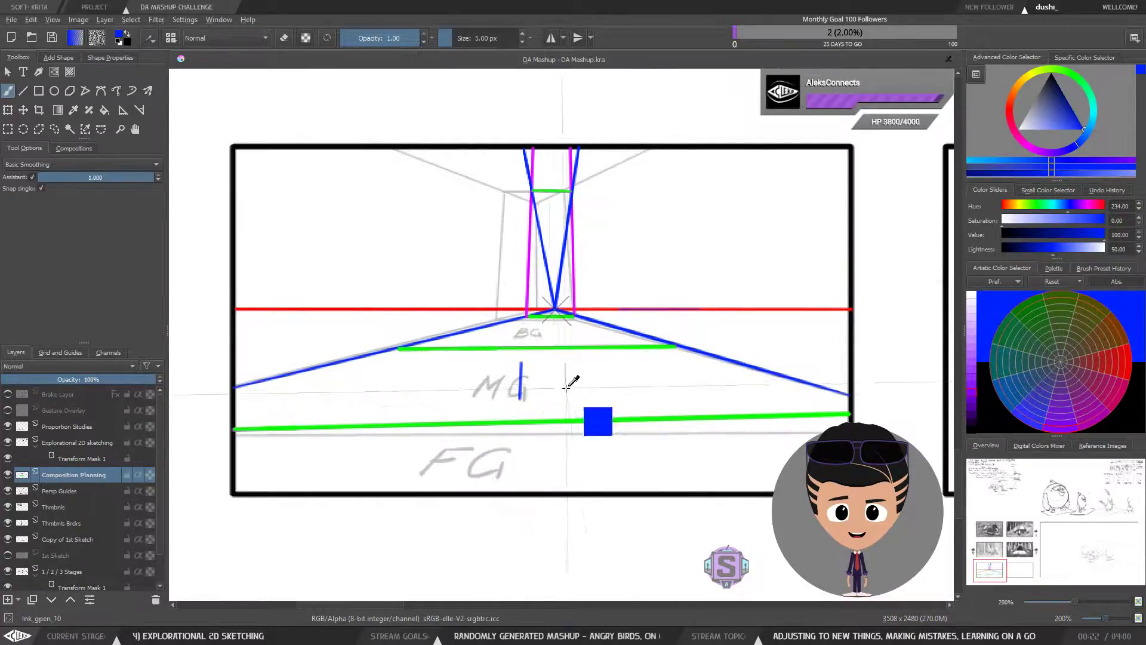
pyautogui.moveTo(545, 315); pyautogui.dragTo(542, 329)
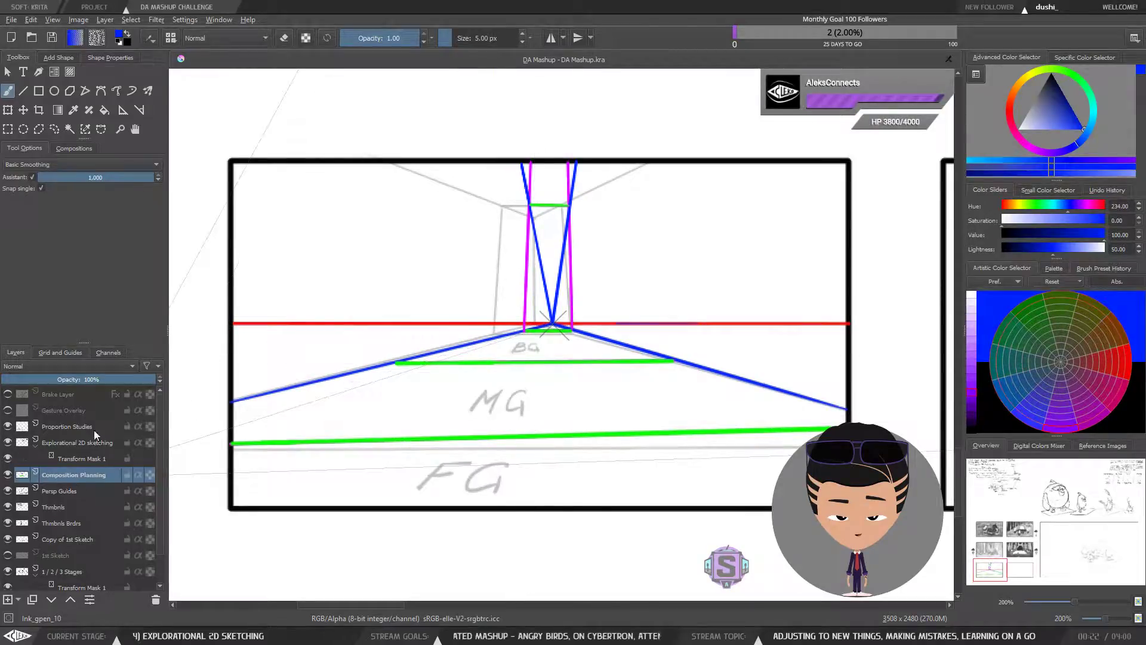
# Lower the opacity of the Composition Planning layer to 20%.
pyautogui.moveTo(74, 382); pyautogui.dragTo(41, 382)
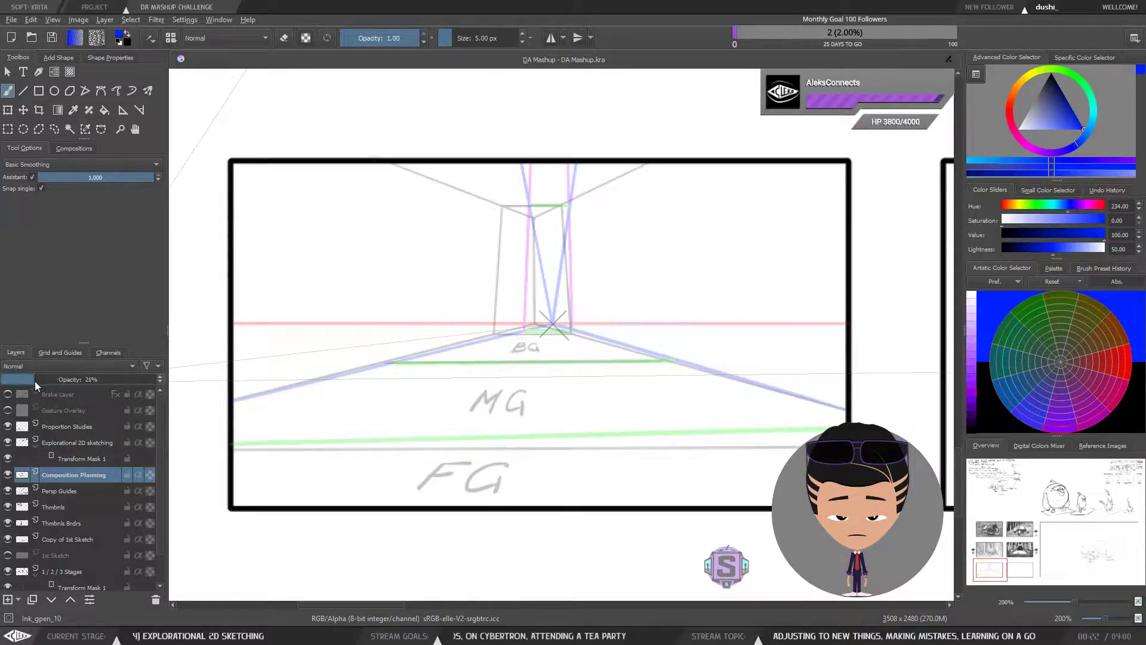
pyautogui.moveTo(35, 381); pyautogui.dragTo(33, 382)
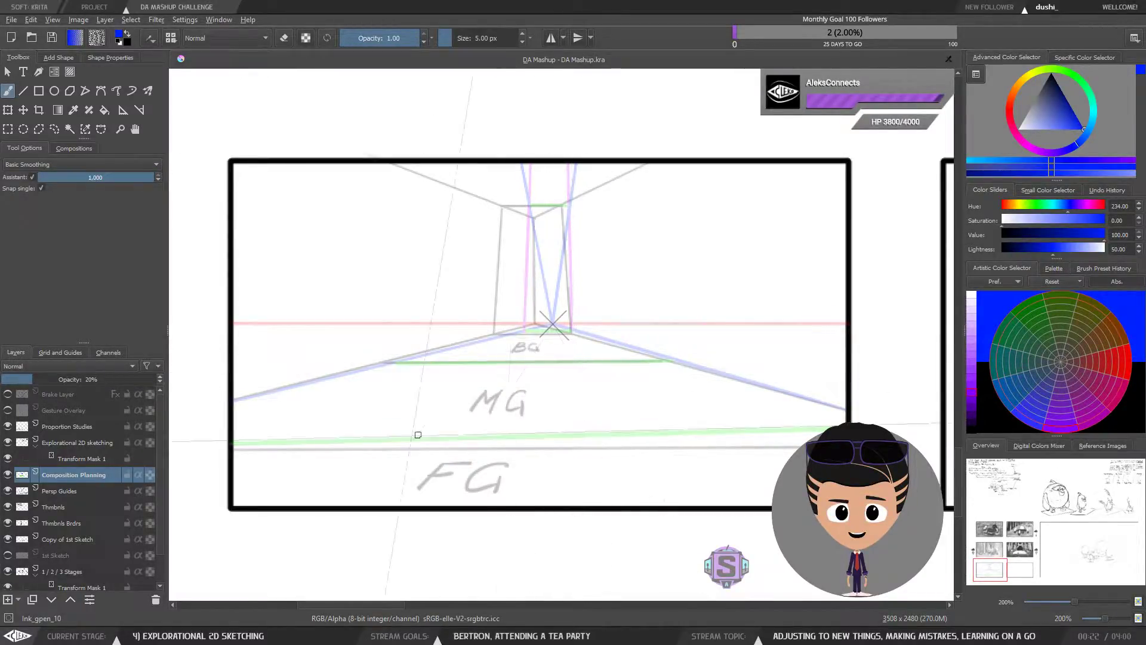
# Set the drawing colour to black and add a new paint layer above Composition Planning.
pyautogui.click(1043, 90)
pyautogui.moveTo(1045, 80); pyautogui.dragTo(1050, 72)
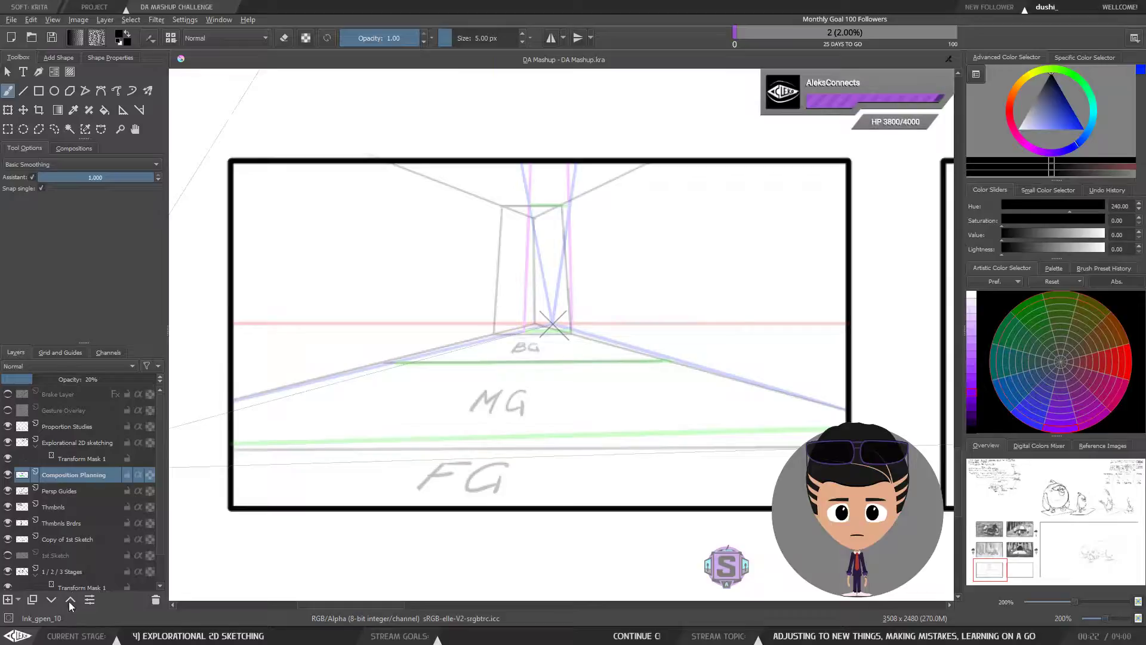
pyautogui.click(8, 602)
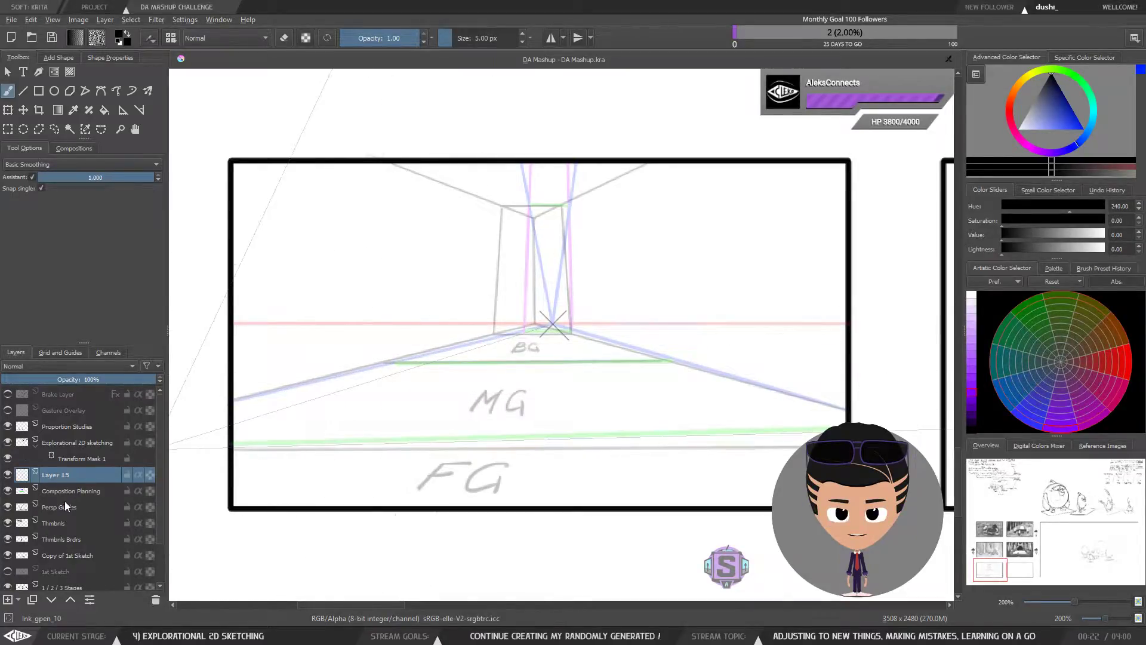
# Compare the perspective thumbnail with and without the Persp Guides layer, leaving that layer hidden.
pyautogui.click(7, 507)
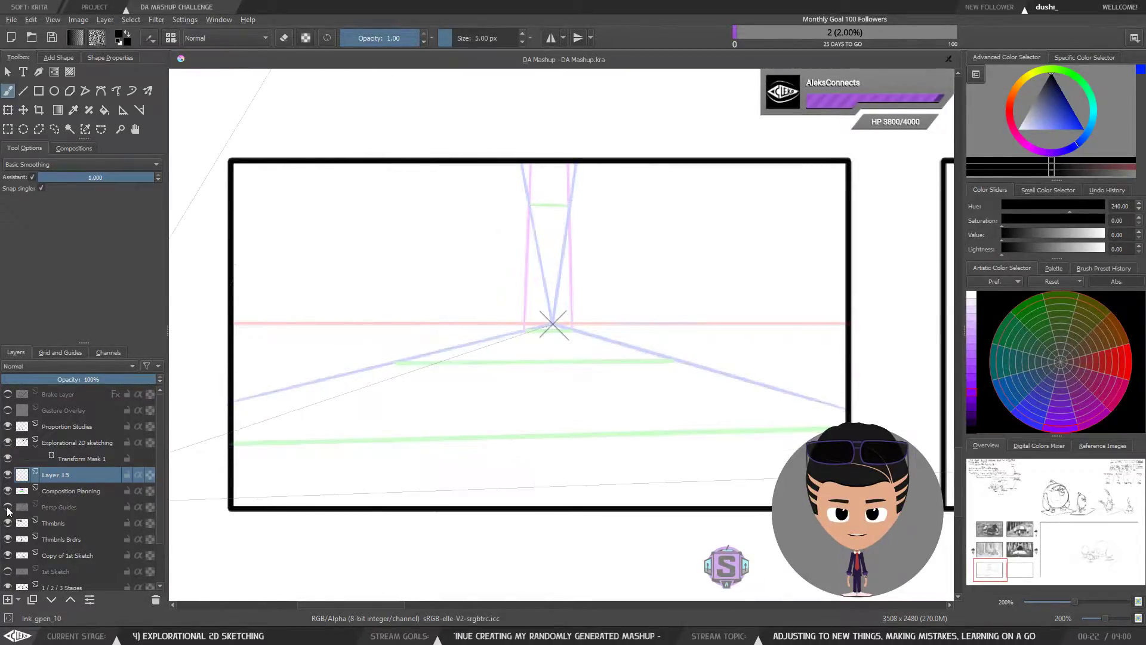
pyautogui.click(7, 507)
pyautogui.click(7, 507)
pyautogui.click(7, 507)
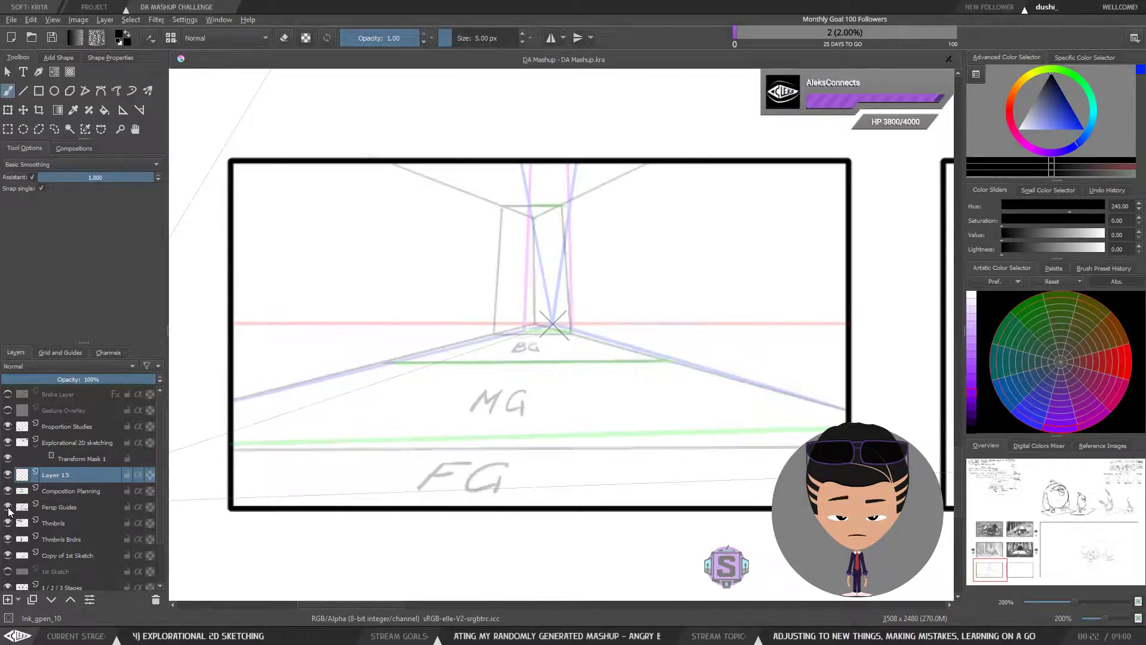
pyautogui.click(7, 507)
pyautogui.click(7, 507)
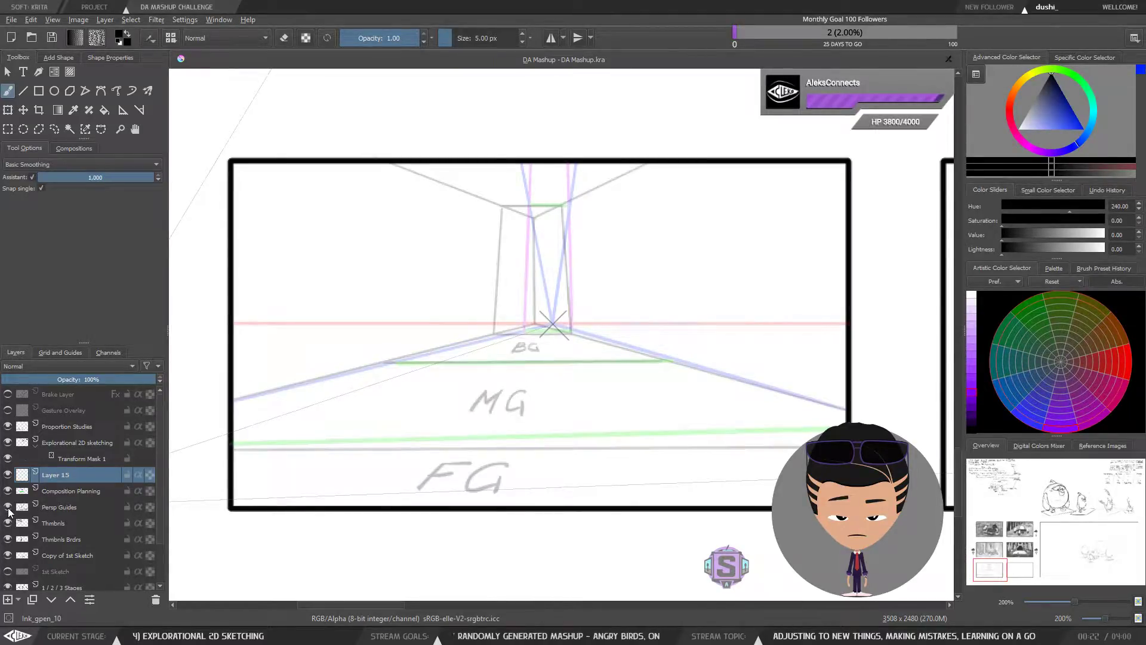
pyautogui.click(7, 507)
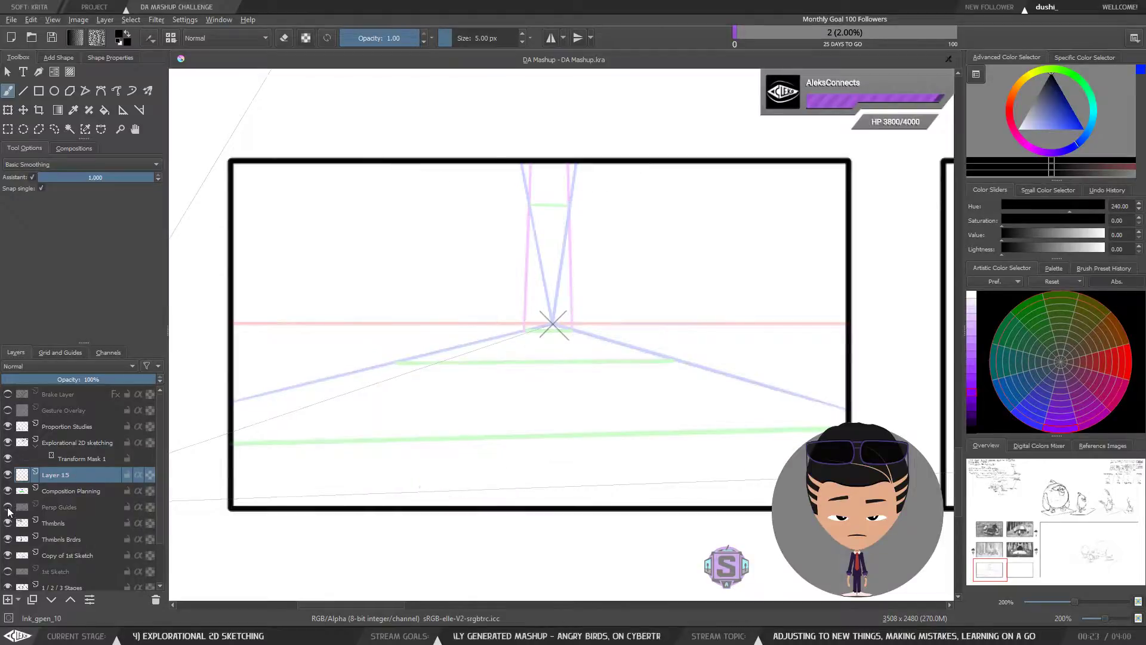
# Recheck the perspective thumbnail's spacing by showing and hiding the Persp Guides layer, leaving it hidden.
pyautogui.click(7, 507)
pyautogui.click(7, 507)
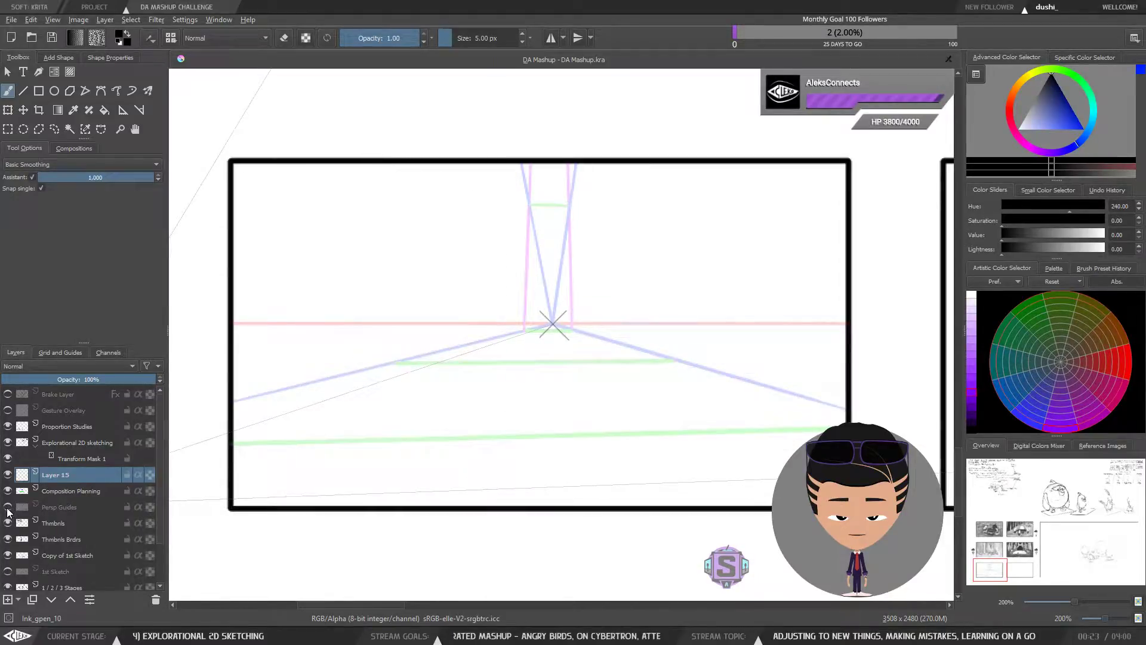
pyautogui.click(7, 507)
pyautogui.click(7, 507)
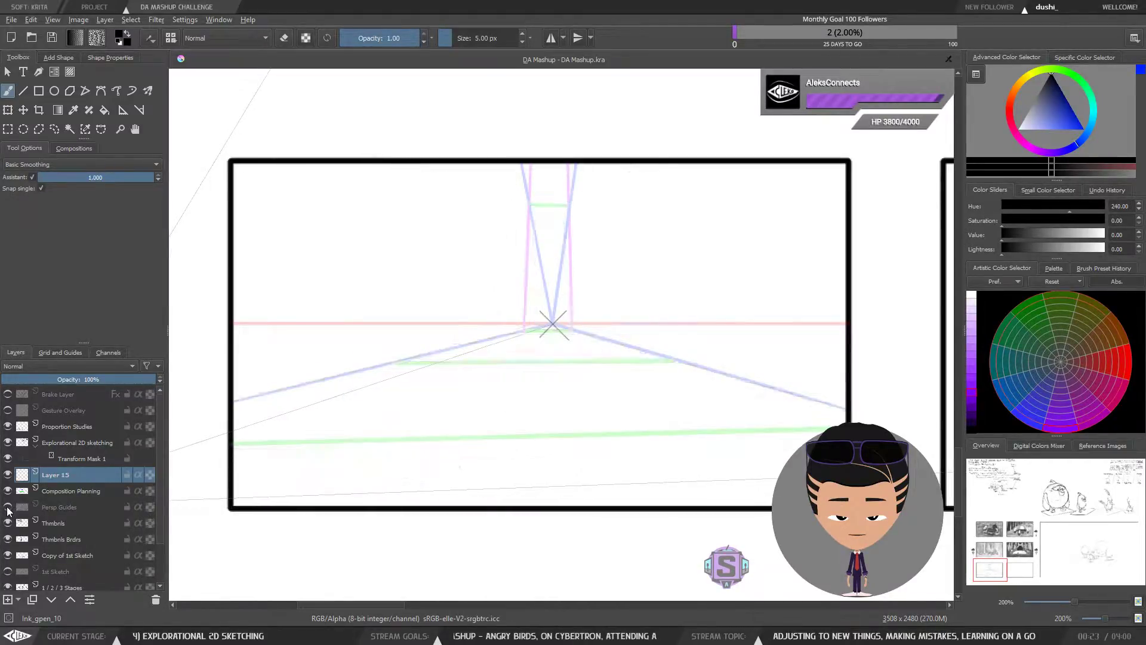
pyautogui.click(8, 507)
pyautogui.click(7, 507)
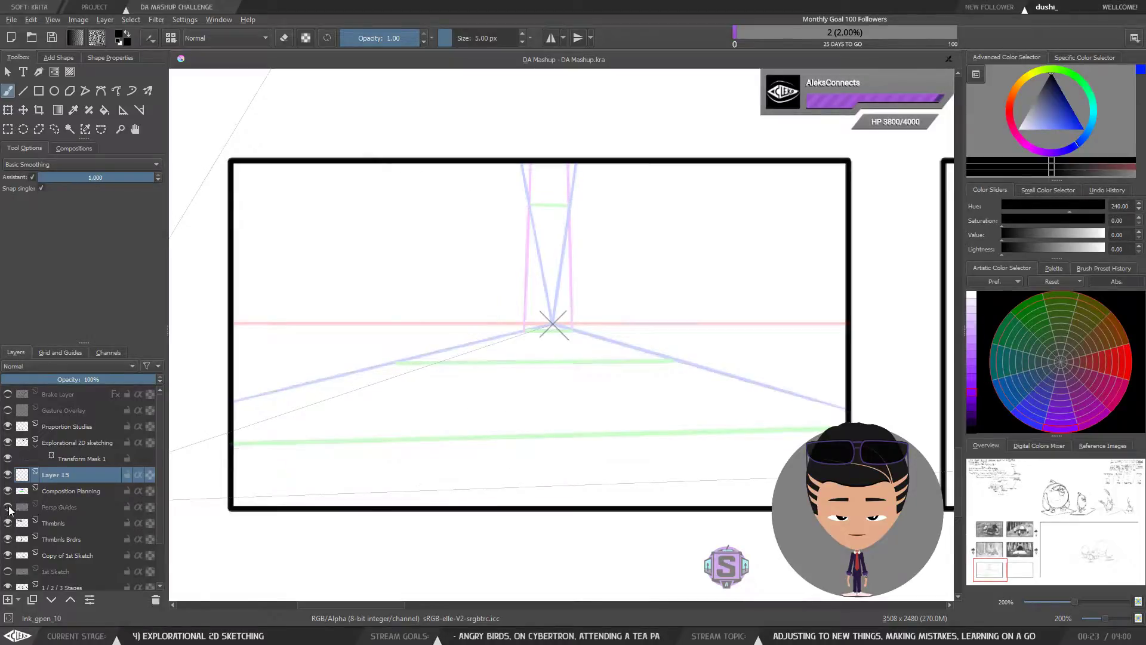
# Trace the left floor edge, the narrow back wall's outline and the left ceiling edge in black on Layer 15, following the faded guides.
pyautogui.click(66, 506)
pyautogui.click(67, 477)
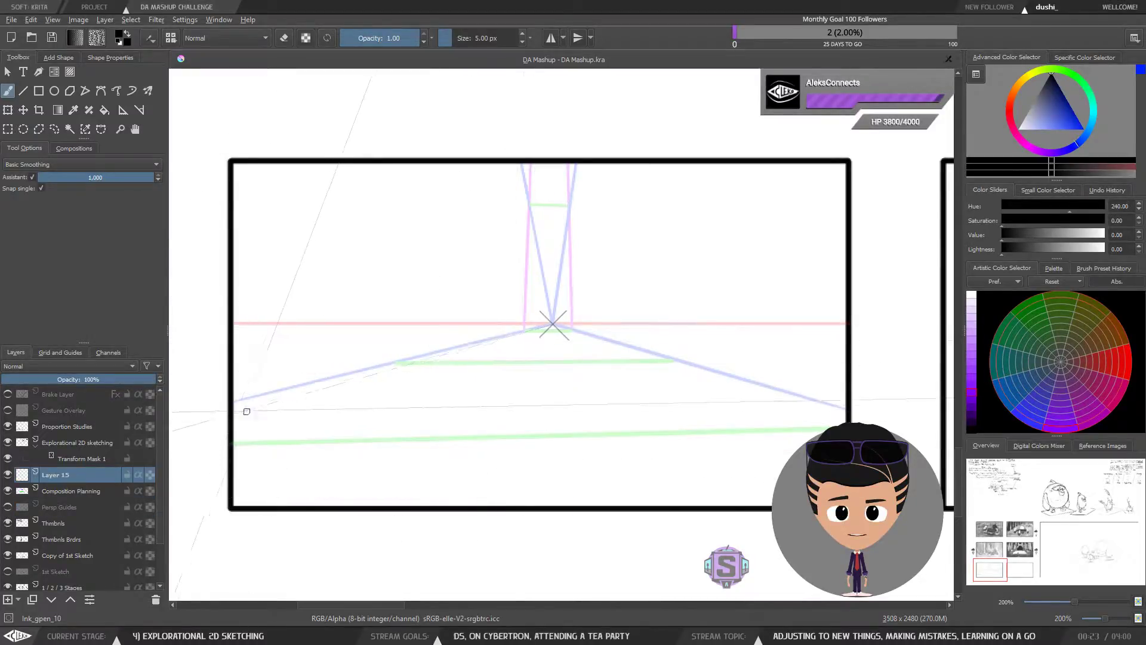
pyautogui.moveTo(236, 404); pyautogui.dragTo(501, 337)
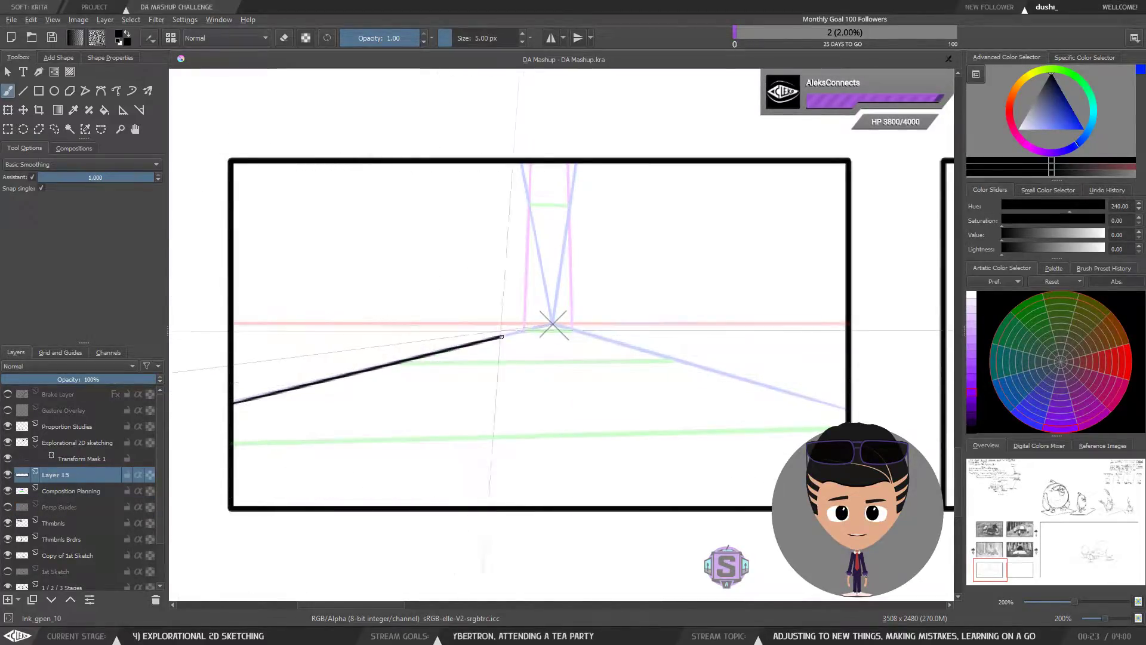
pyautogui.hotkey('ctrl', 'z')
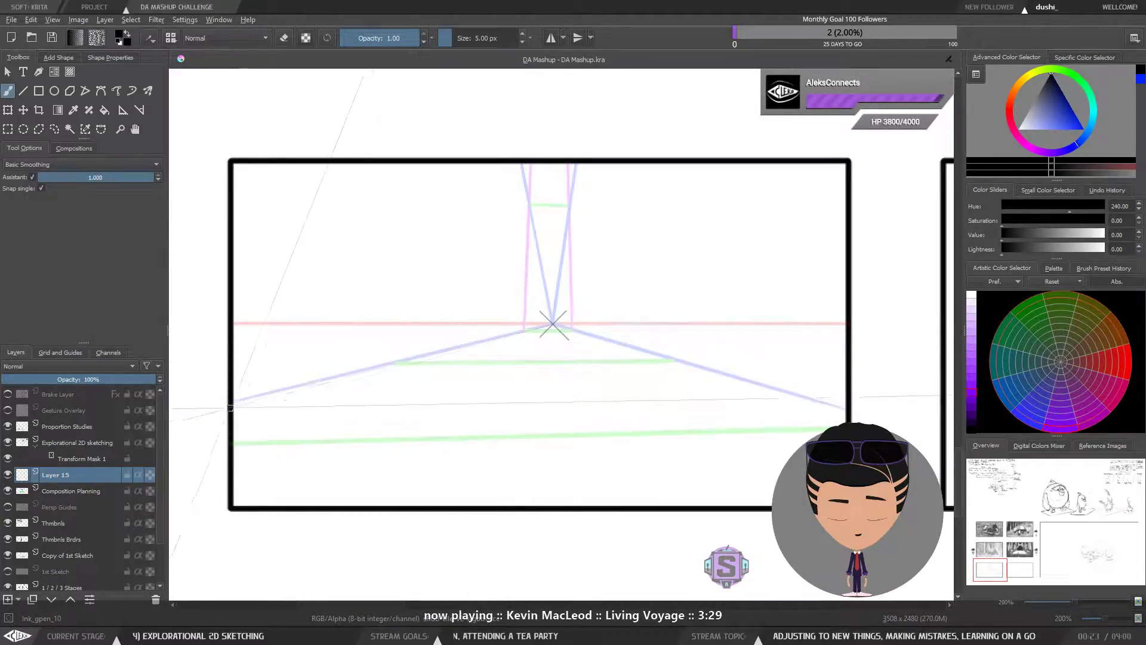
pyautogui.moveTo(351, 373); pyautogui.dragTo(524, 331)
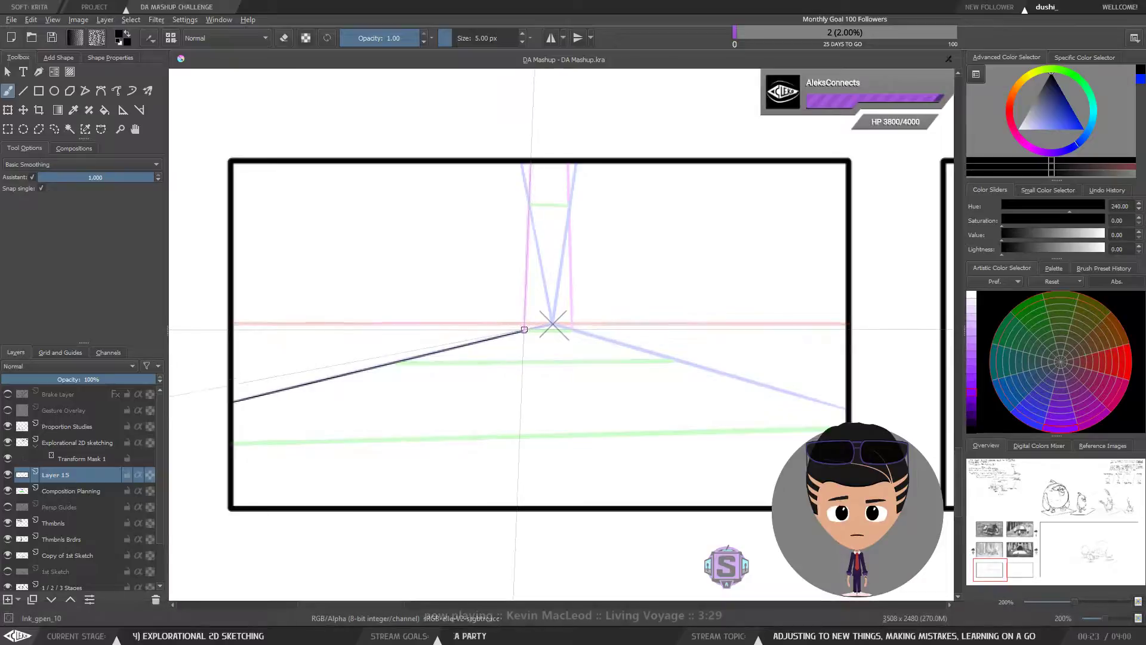
pyautogui.moveTo(525, 330); pyautogui.dragTo(521, 165)
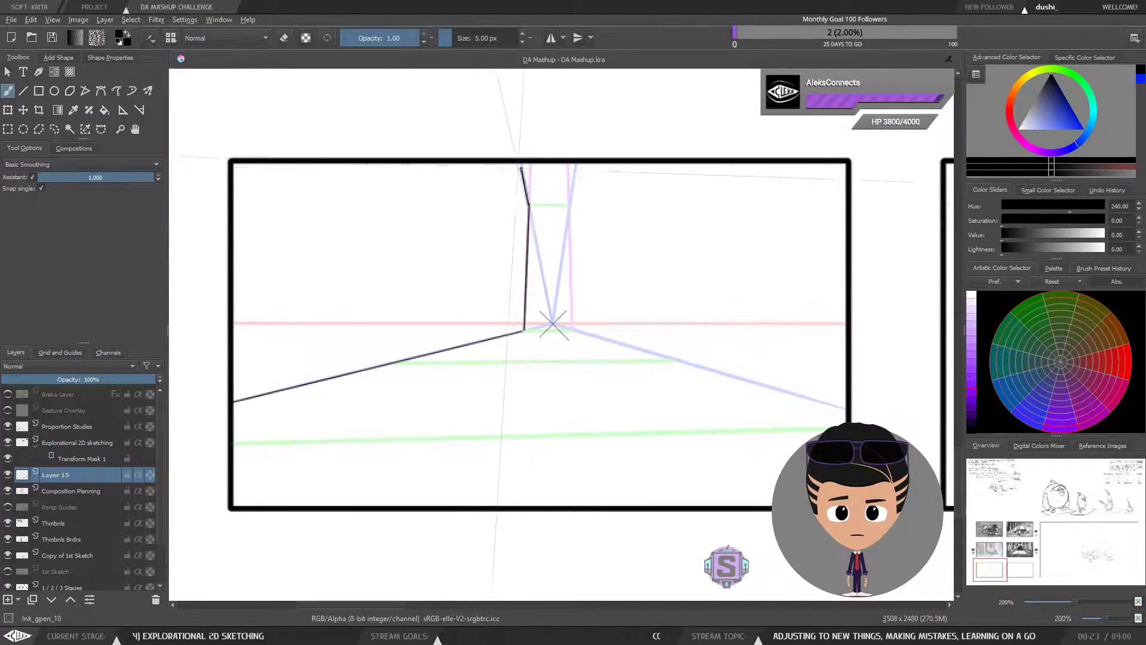
pyautogui.moveTo(530, 205)
pyautogui.mouseDown()
pyautogui.moveTo(577, 211)
pyautogui.moveTo(568, 205)
pyautogui.moveTo(572, 330)
pyautogui.mouseUp()
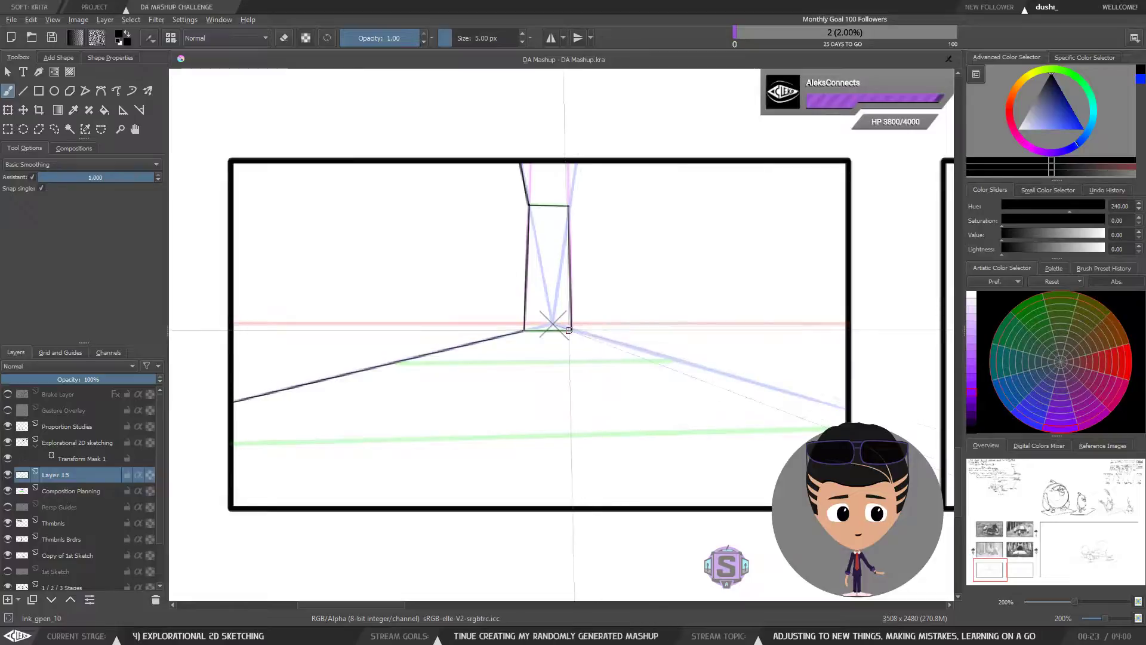
# Trace the right floor edge from the back wall's lower corner to the frame, plus the right ceiling edge, with a 3 px brush.
pyautogui.moveTo(571, 331); pyautogui.dragTo(813, 411)
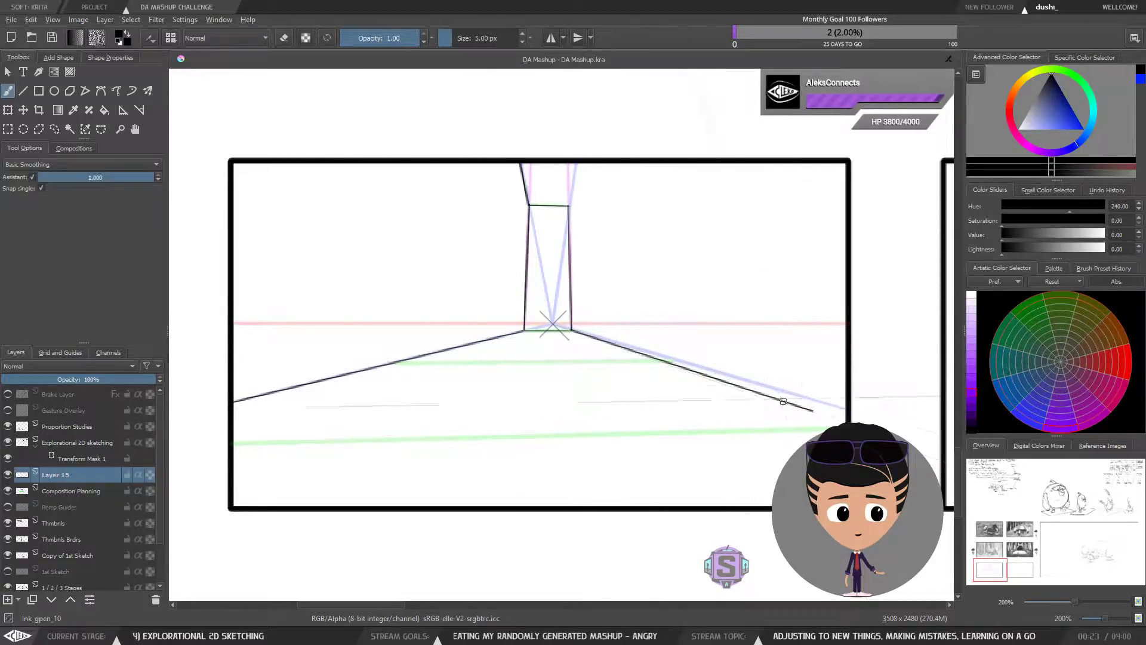
pyautogui.hotkey('ctrl', 'z')
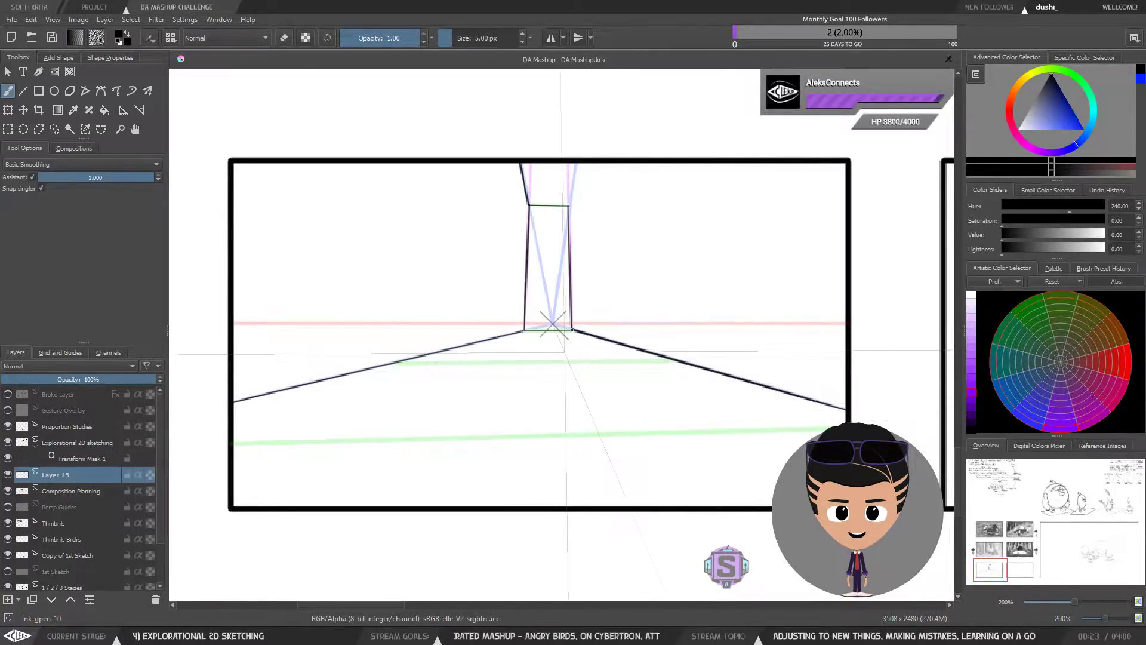
pyautogui.hotkey('ctrl', 'z')
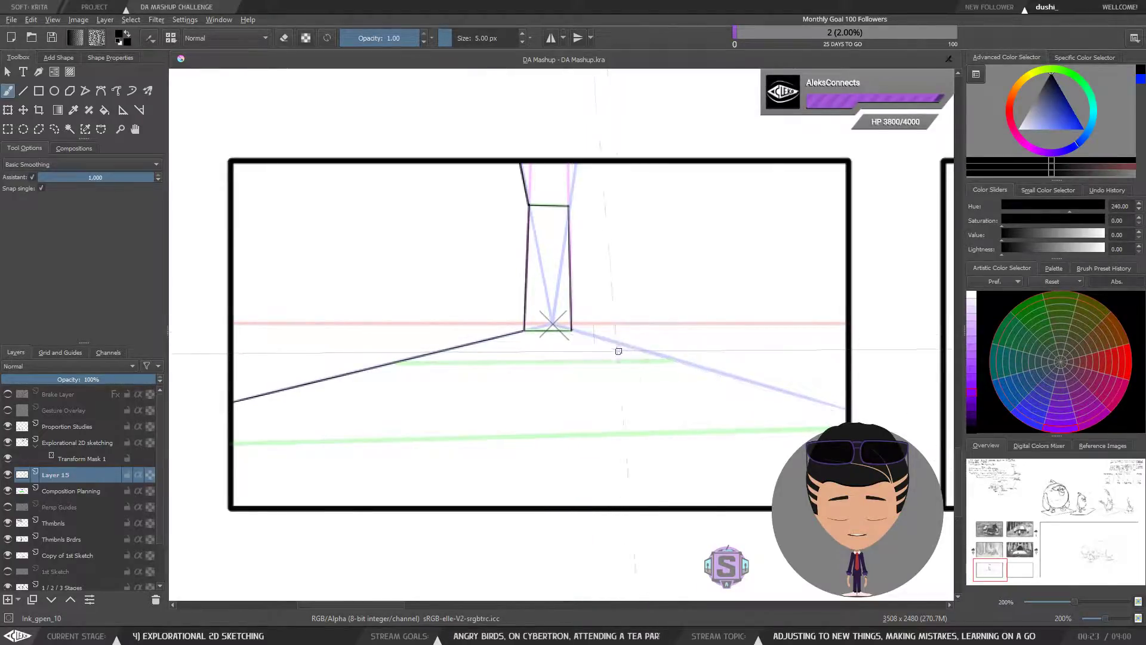
pyautogui.scroll(4, 618, 351)
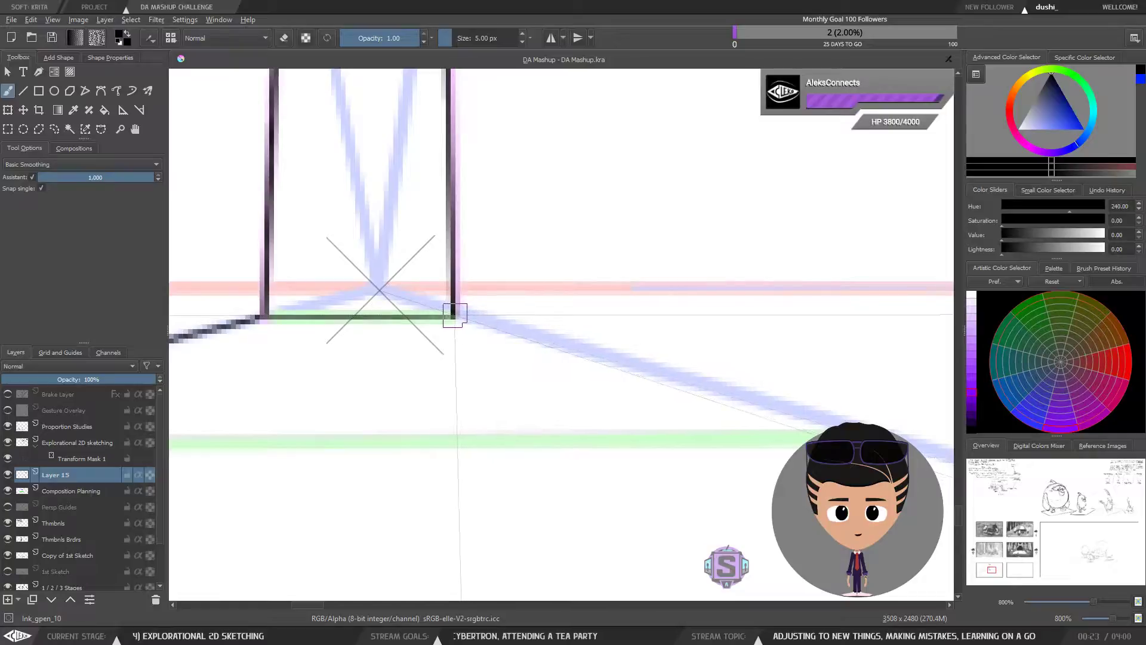
pyautogui.scroll(-4, 460, 318)
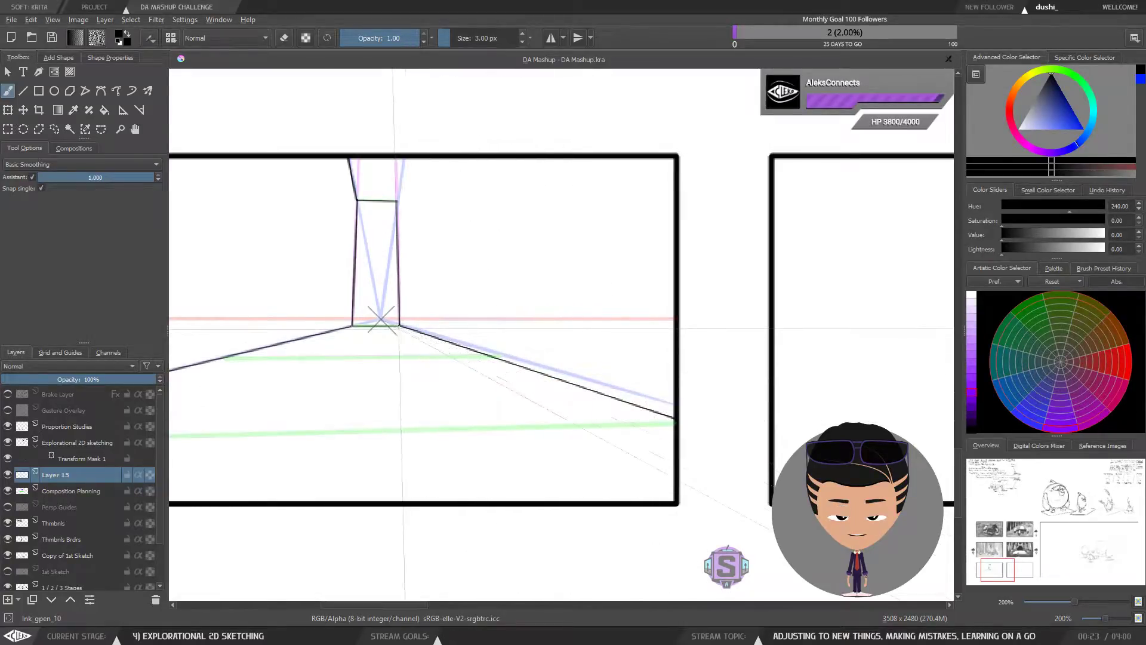
pyautogui.moveTo(541, 376)
pyautogui.mouseDown()
pyautogui.moveTo(644, 368)
pyautogui.moveTo(681, 388)
pyautogui.moveTo(629, 388)
pyautogui.moveTo(644, 385)
pyautogui.mouseUp()
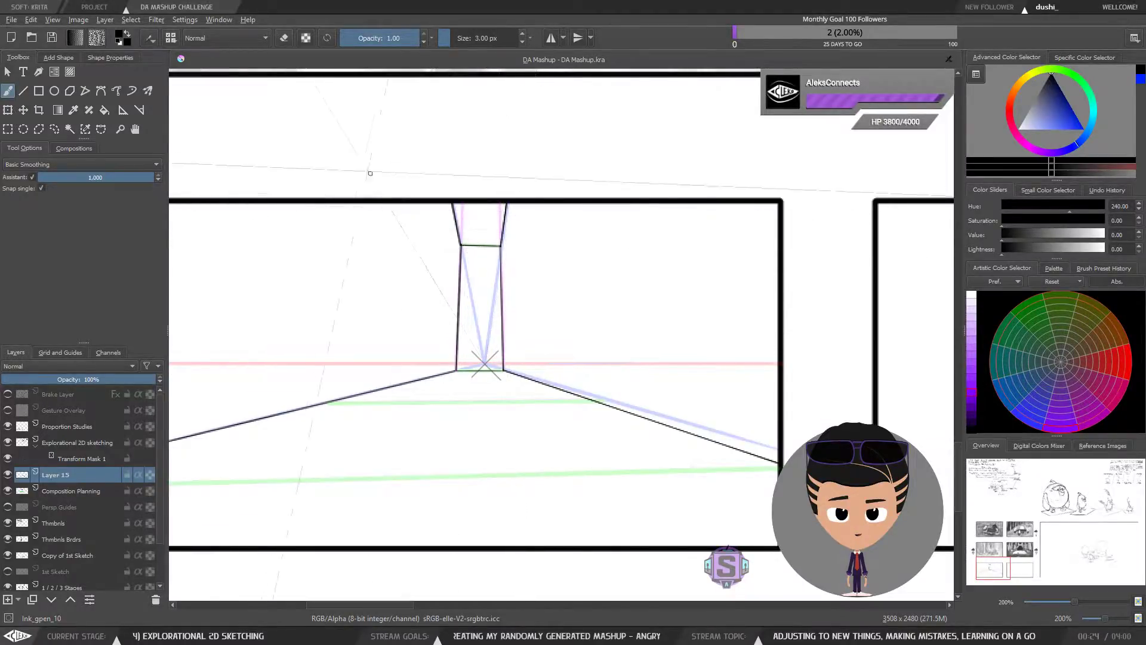
pyautogui.moveTo(480, 287); pyautogui.dragTo(536, 289)
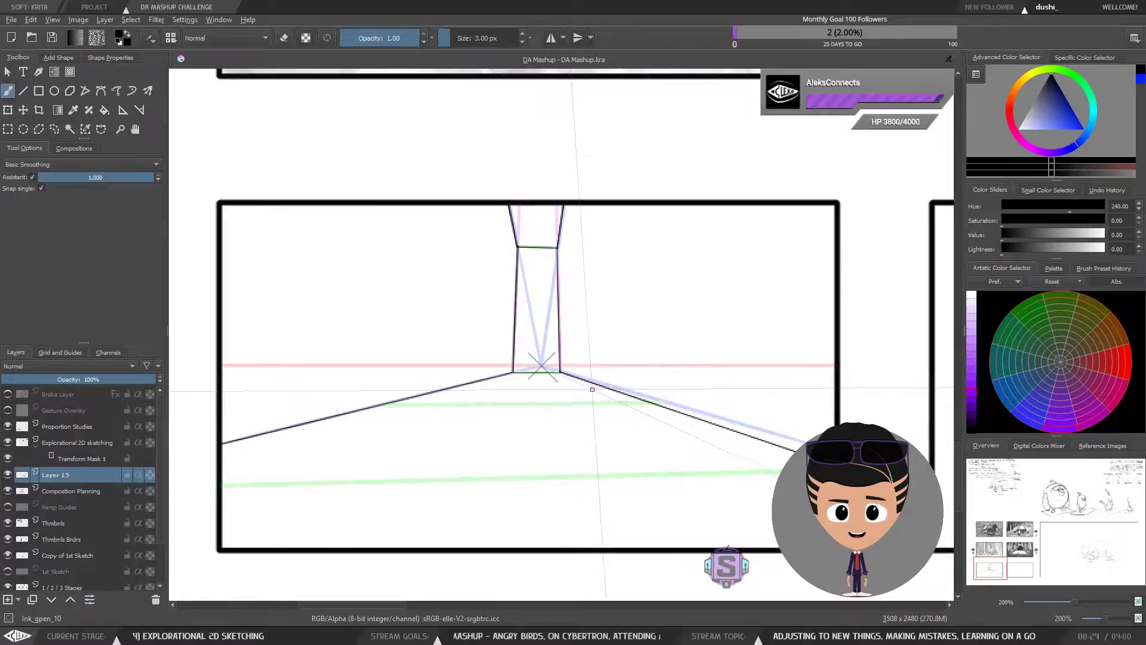
pyautogui.moveTo(590, 389); pyautogui.dragTo(556, 358)
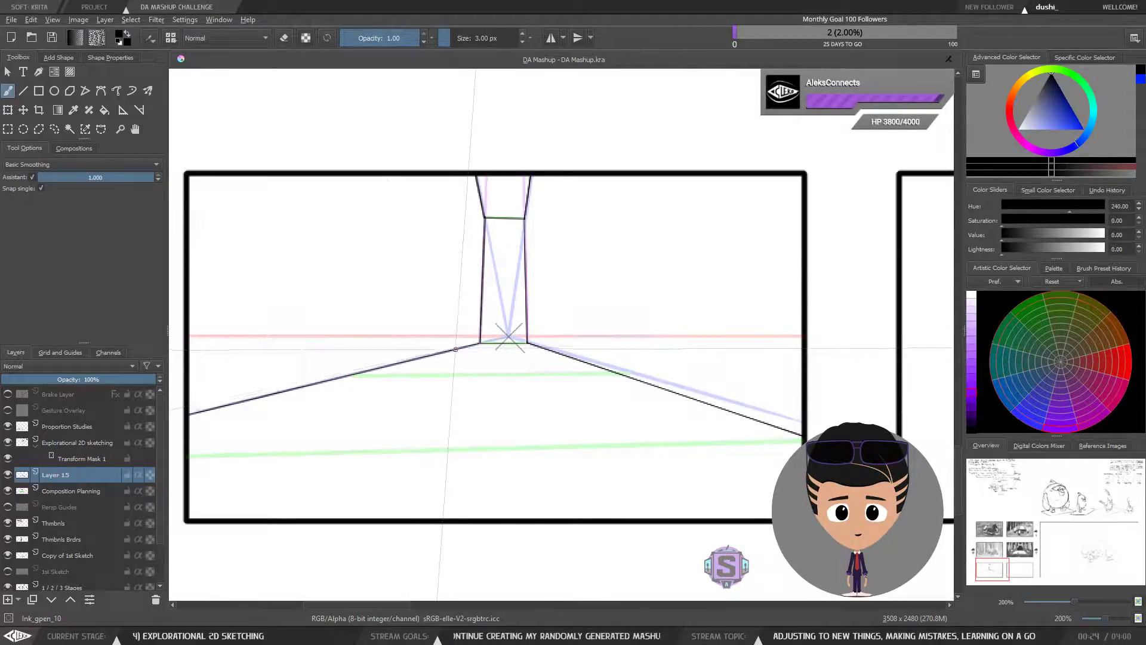
pyautogui.moveTo(460, 345); pyautogui.dragTo(480, 177)
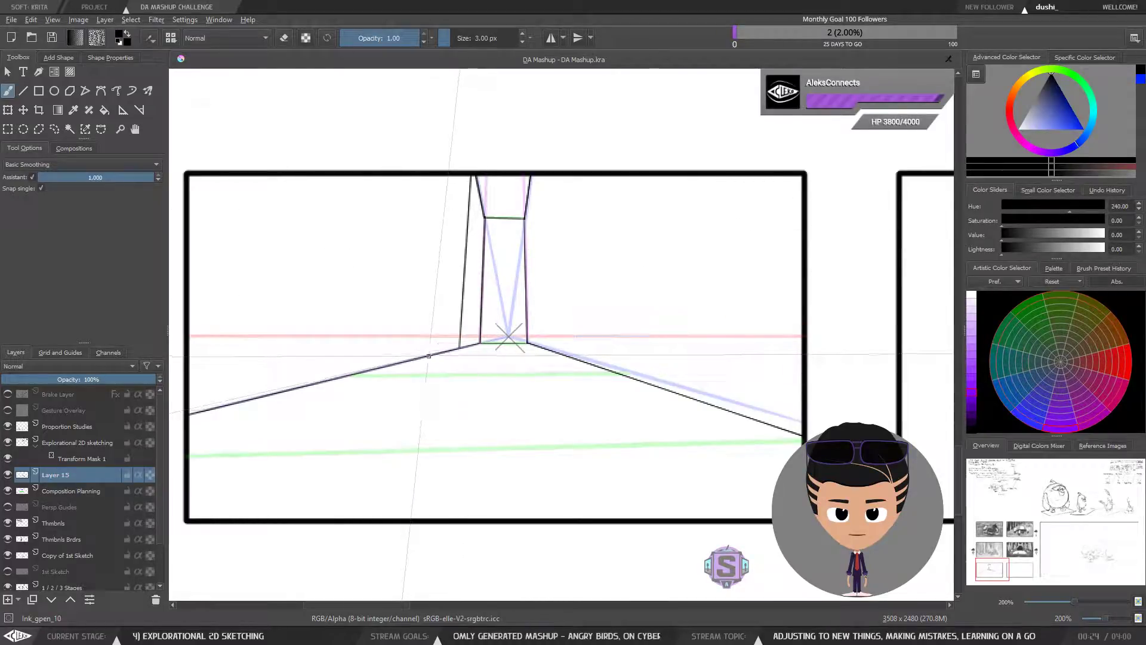
pyautogui.moveTo(429, 356); pyautogui.dragTo(445, 204)
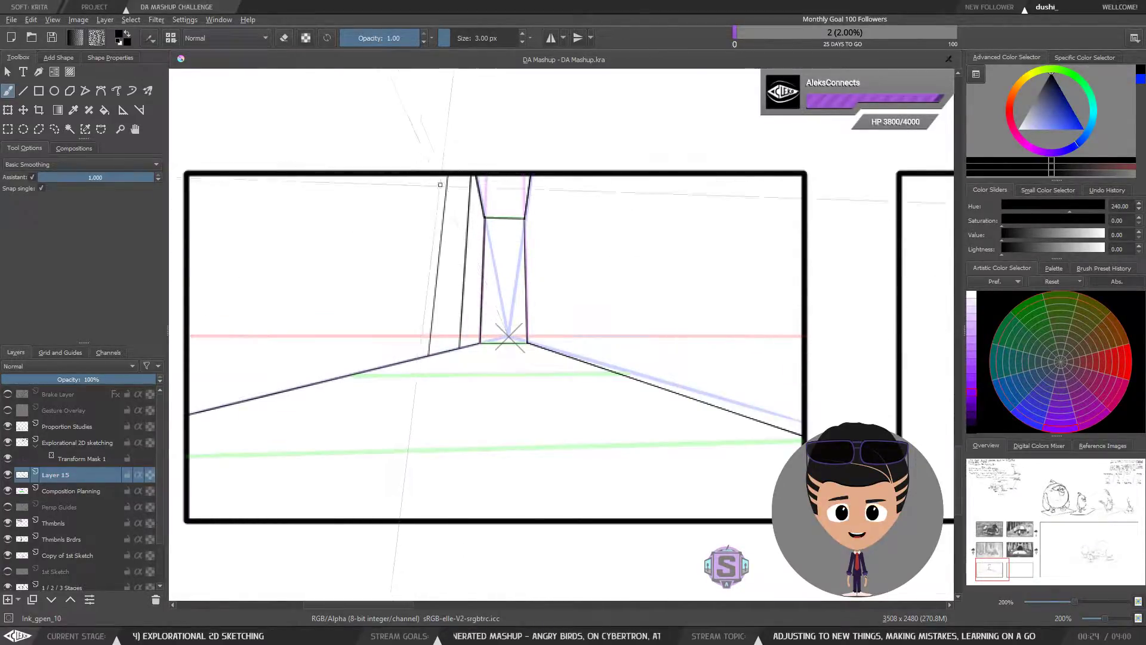
pyautogui.moveTo(391, 365); pyautogui.dragTo(419, 175)
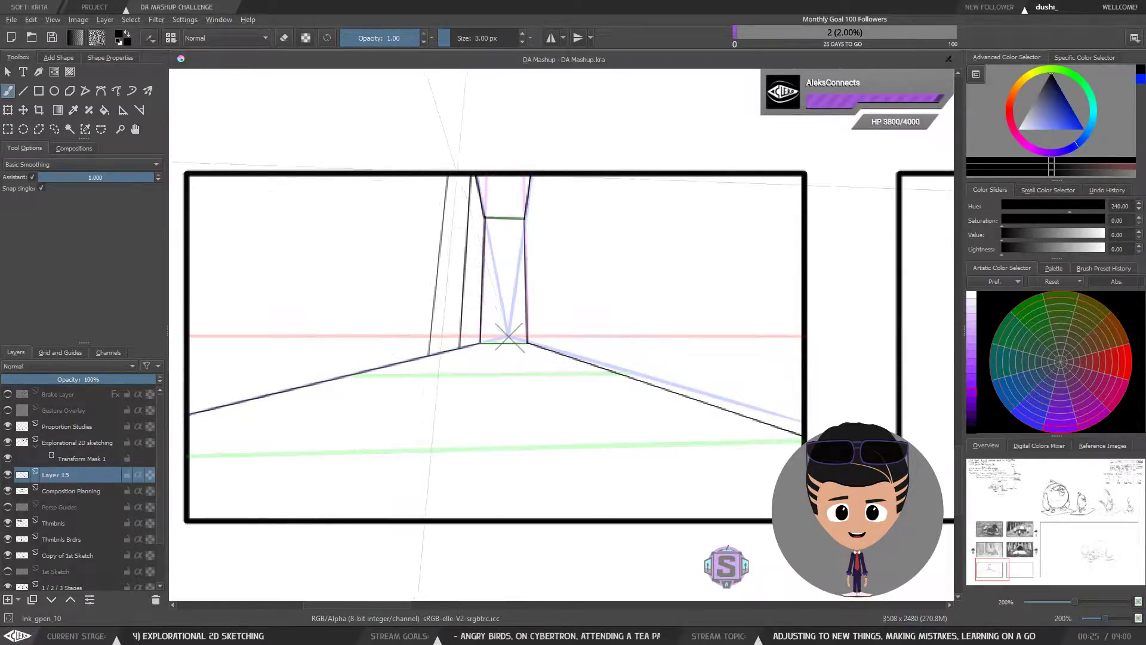
pyautogui.hotkey('ctrl', 'z')
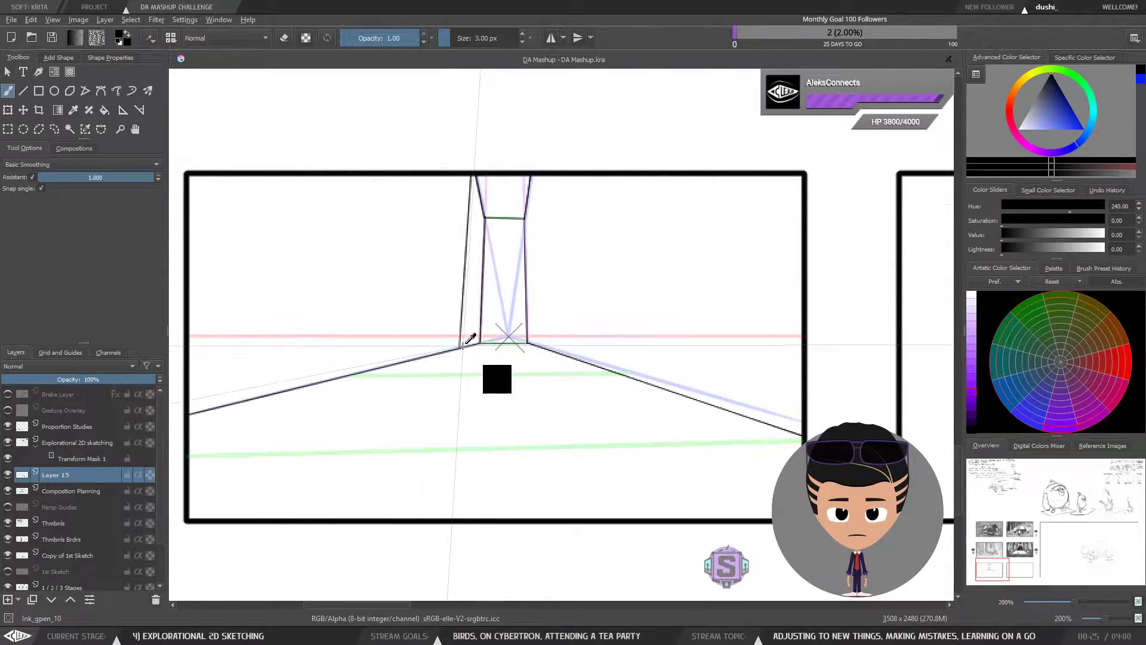
pyautogui.hotkey('ctrl', 'z')
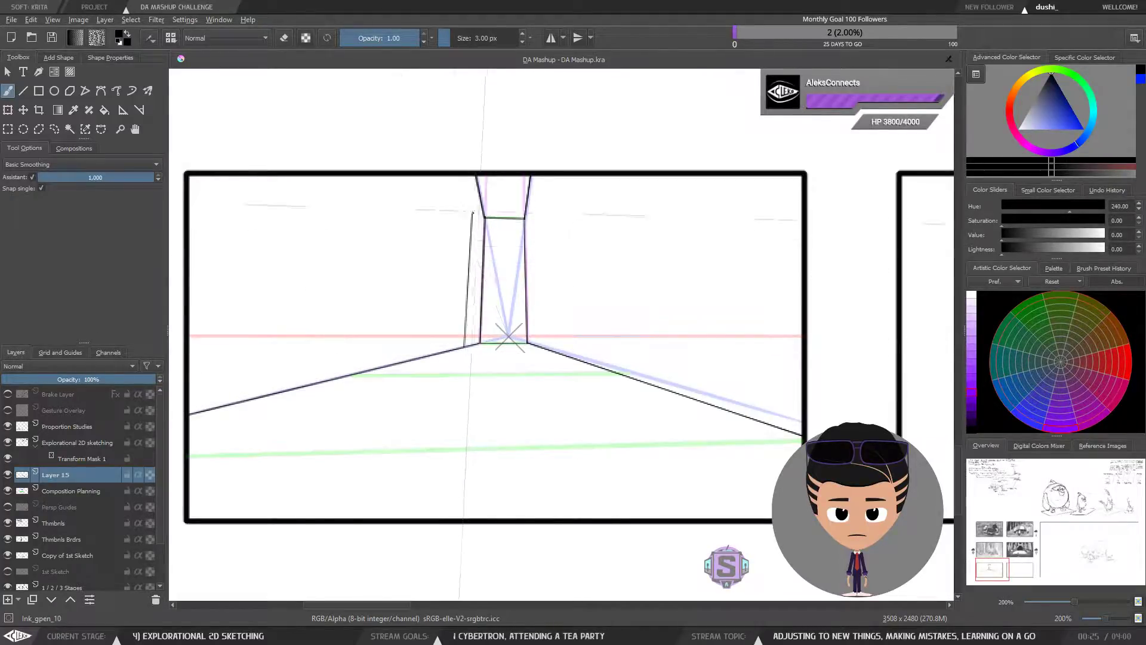
# Draw six leaning panel lines from the left floor edge up to the frame, spaced wider towards the viewer.
pyautogui.moveTo(473, 313); pyautogui.dragTo(477, 223)
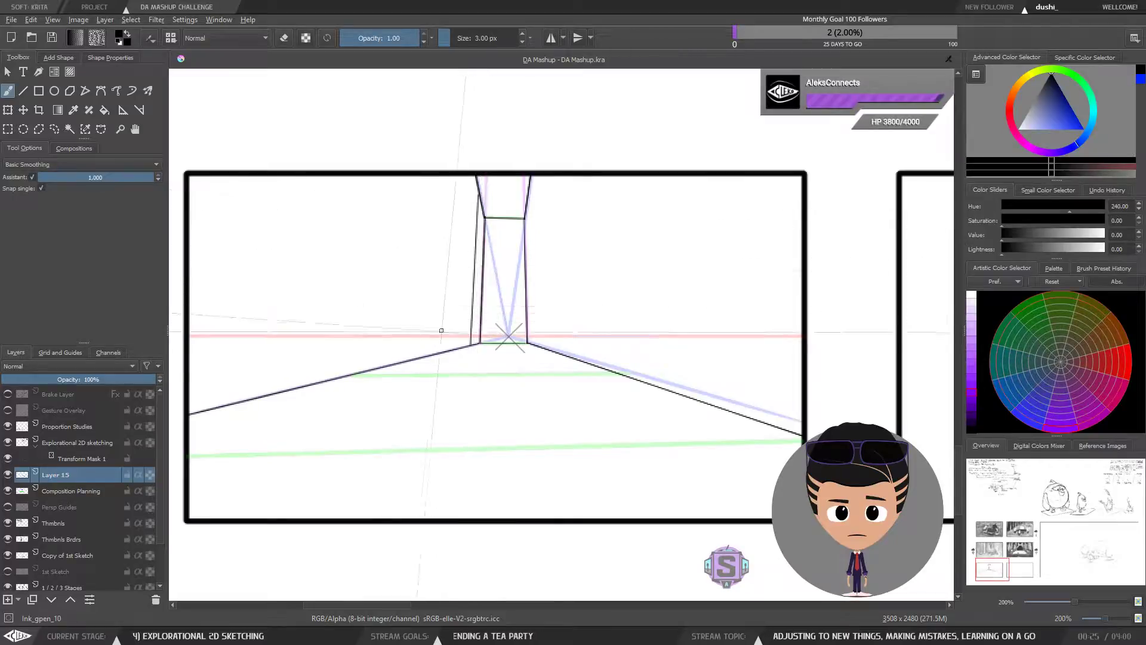
pyautogui.moveTo(459, 346); pyautogui.dragTo(470, 175)
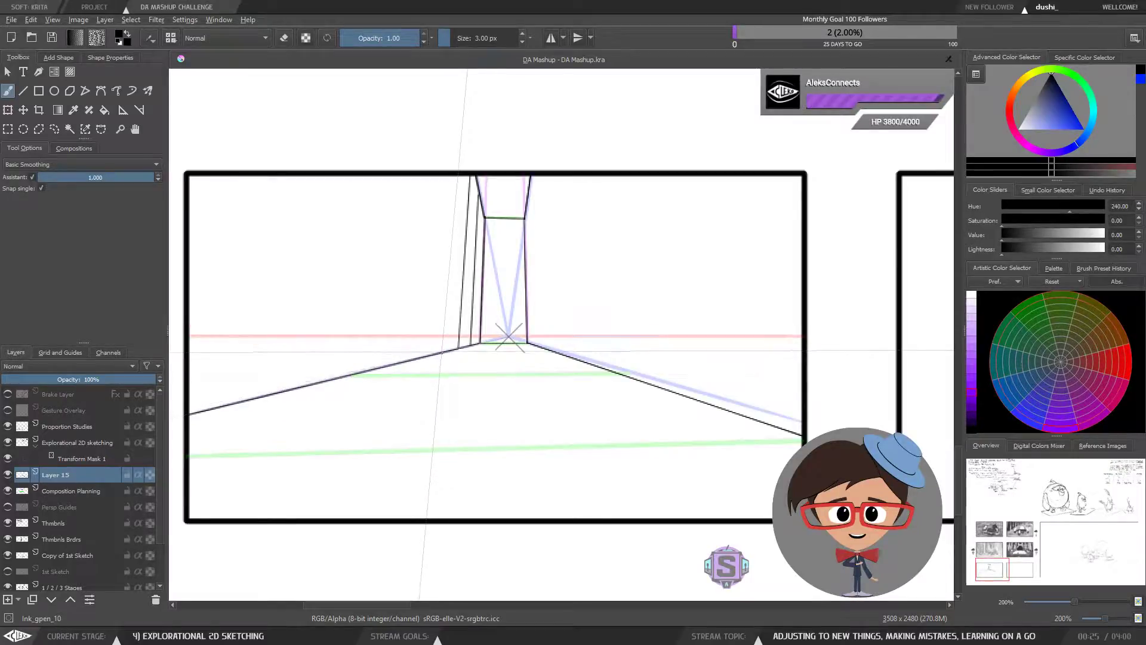
pyautogui.moveTo(442, 352); pyautogui.dragTo(458, 175)
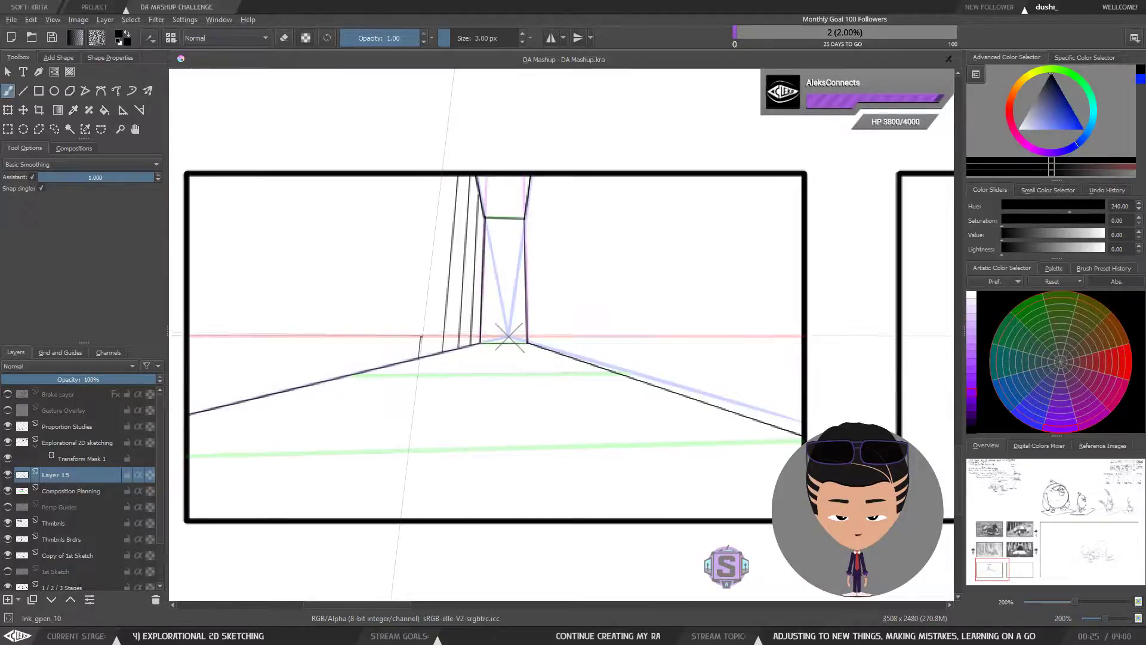
pyautogui.moveTo(419, 359); pyautogui.dragTo(435, 219)
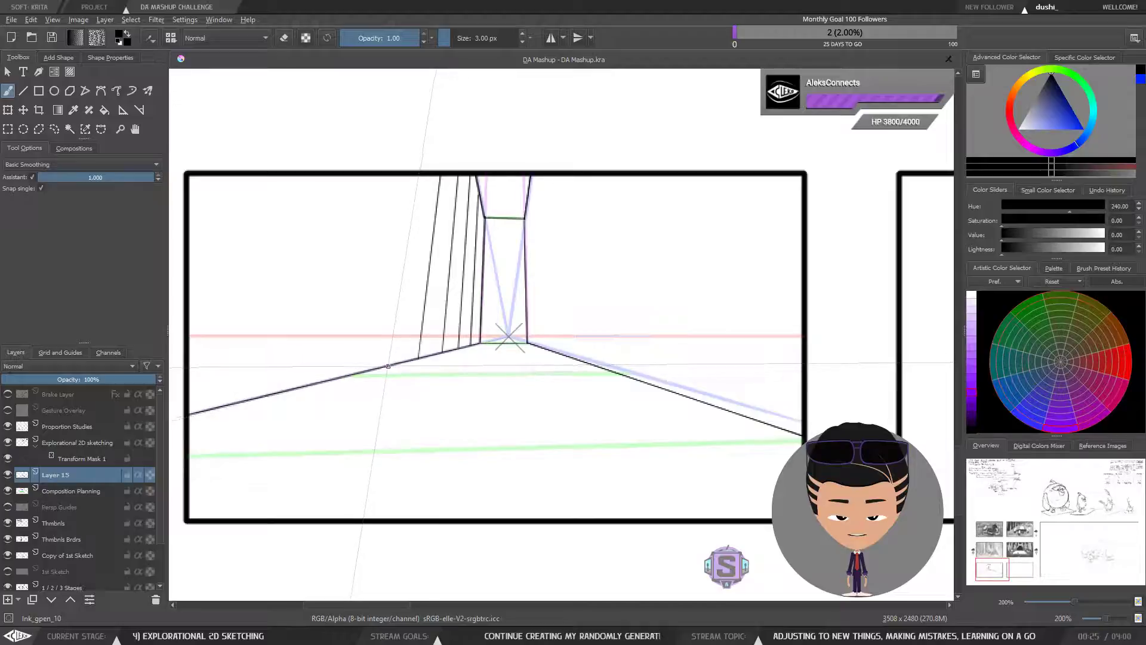
pyautogui.moveTo(388, 365); pyautogui.dragTo(418, 182)
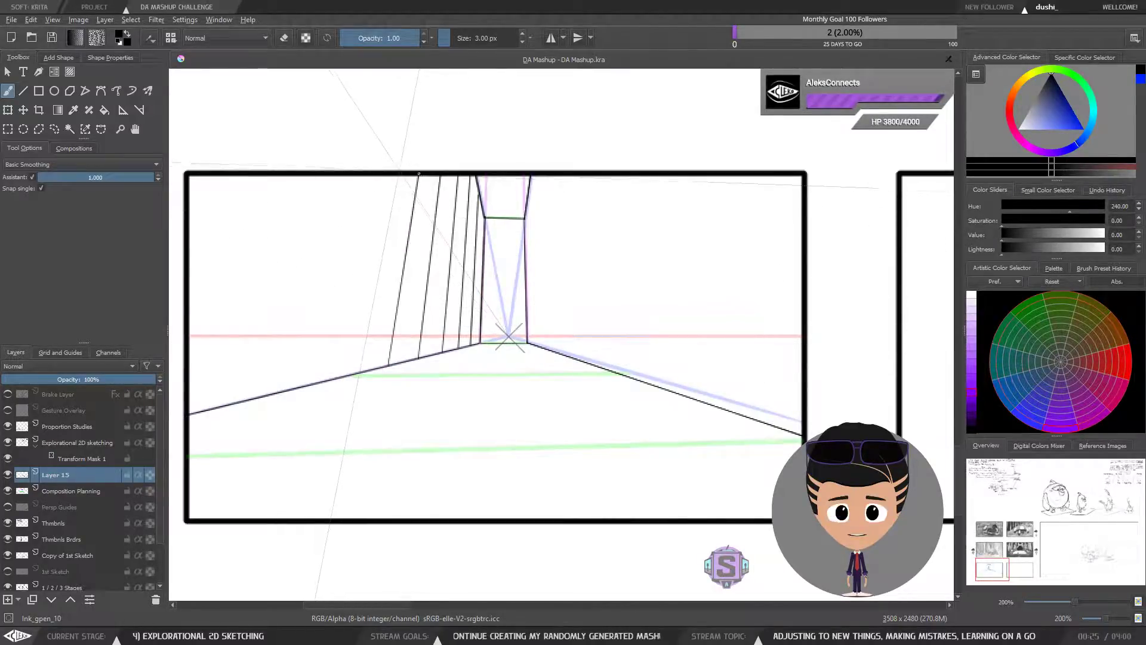
pyautogui.hotkey('ctrl', 'z')
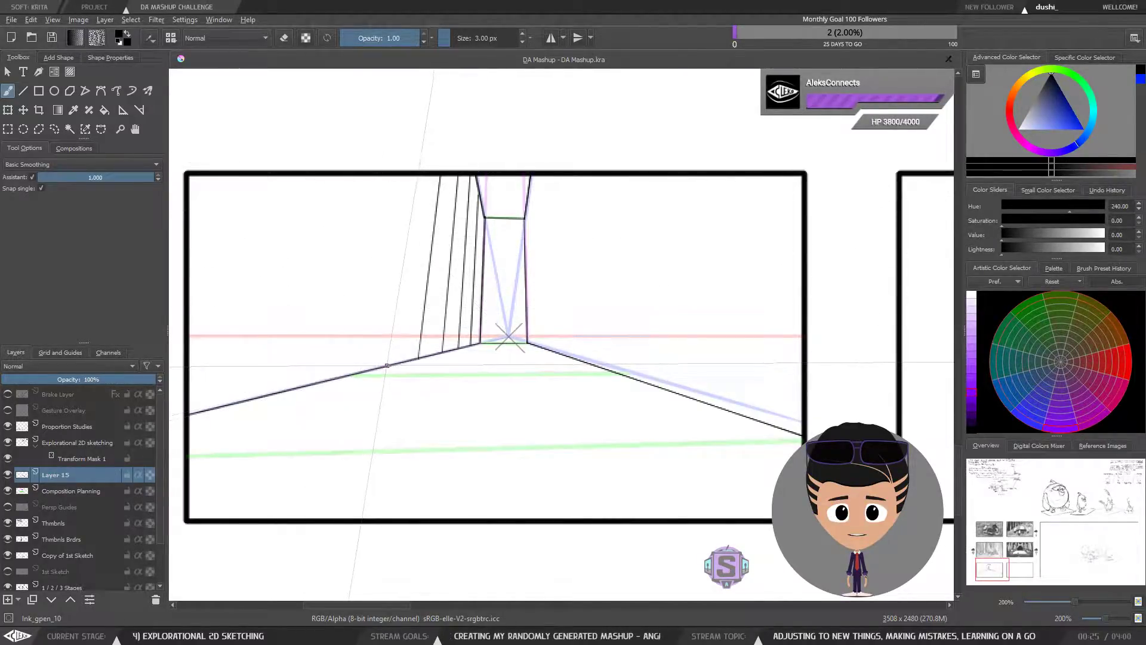
pyautogui.moveTo(386, 365); pyautogui.dragTo(416, 181)
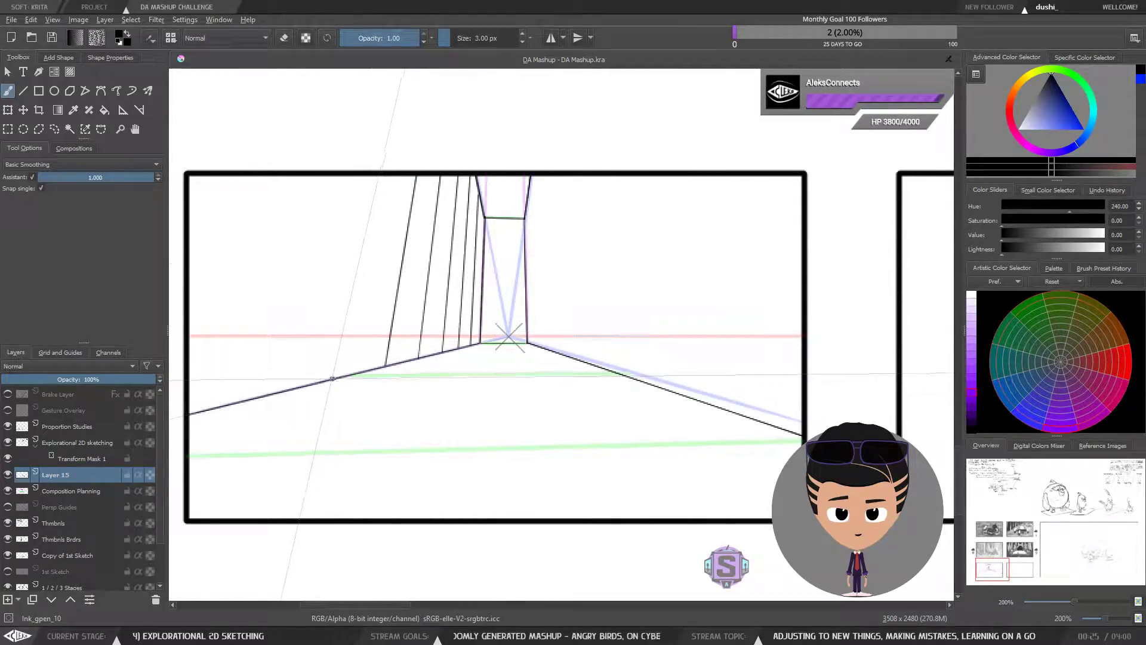
pyautogui.moveTo(335, 378); pyautogui.dragTo(380, 178)
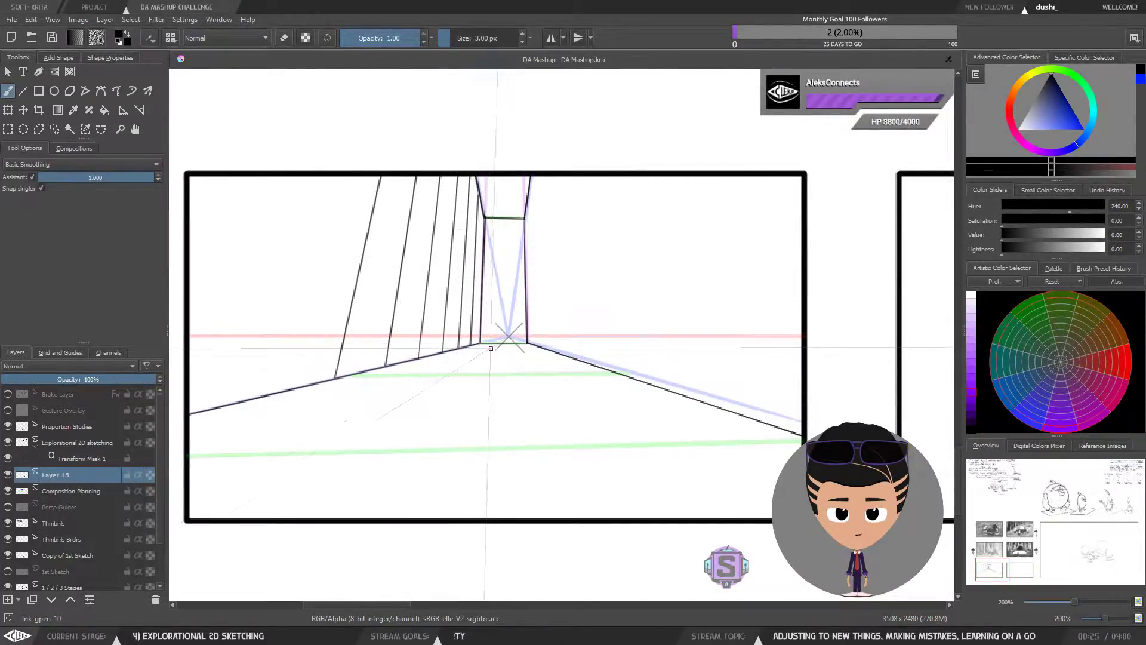
# With the Line tool, draw a diagonal across the narrow left-wall panel from the back wall's lower corner up to the frame.
pyautogui.click(24, 92)
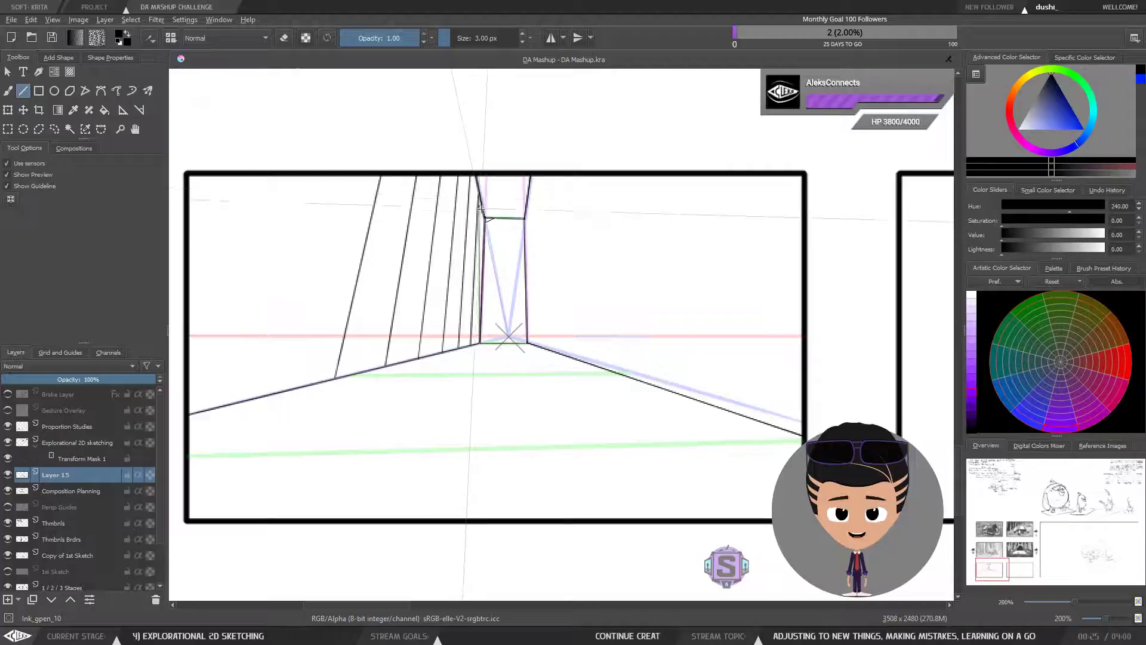
pyautogui.moveTo(484, 218); pyautogui.dragTo(471, 347)
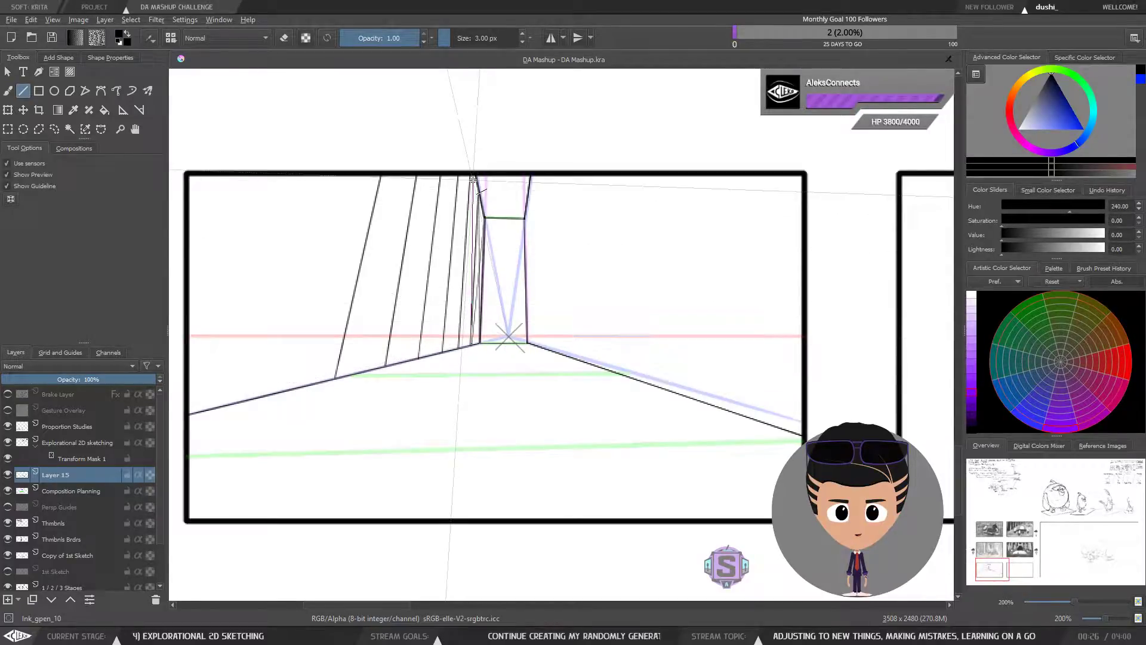
pyautogui.hotkey('ctrl', 'z')
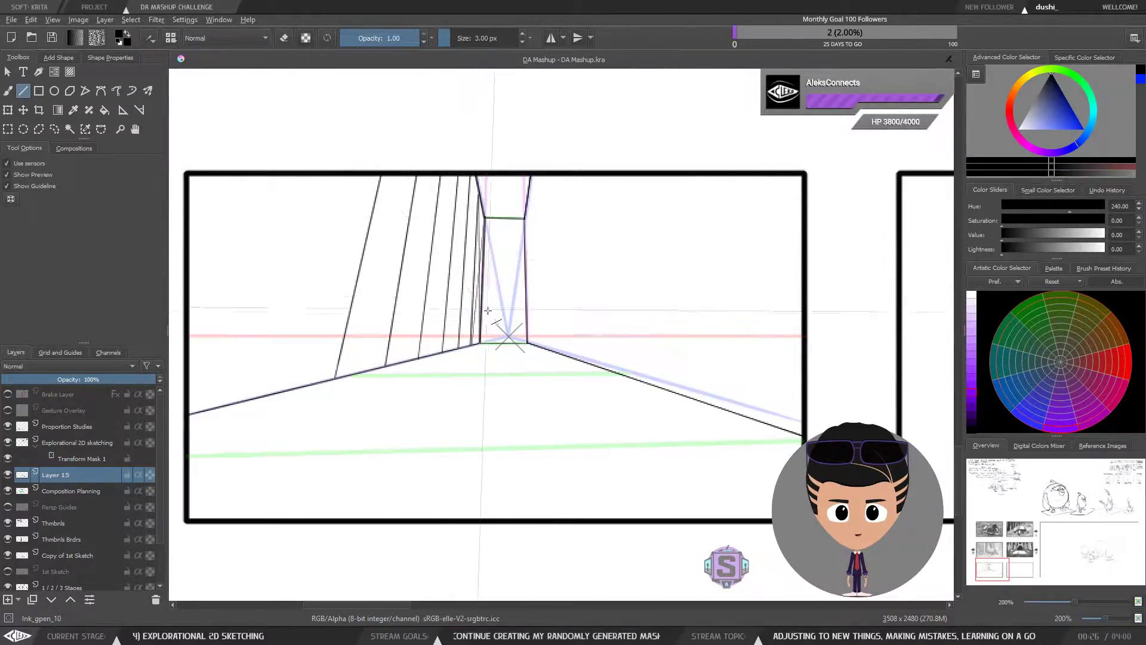
pyautogui.hotkey('ctrl', 'z')
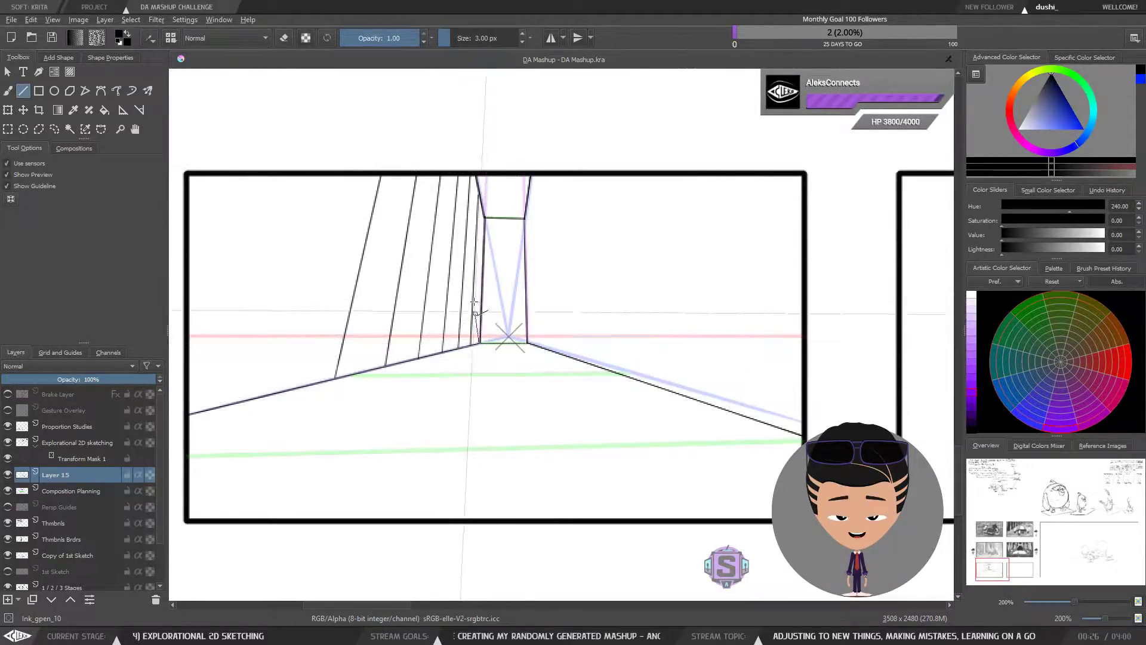
pyautogui.moveTo(478, 341); pyautogui.dragTo(472, 175)
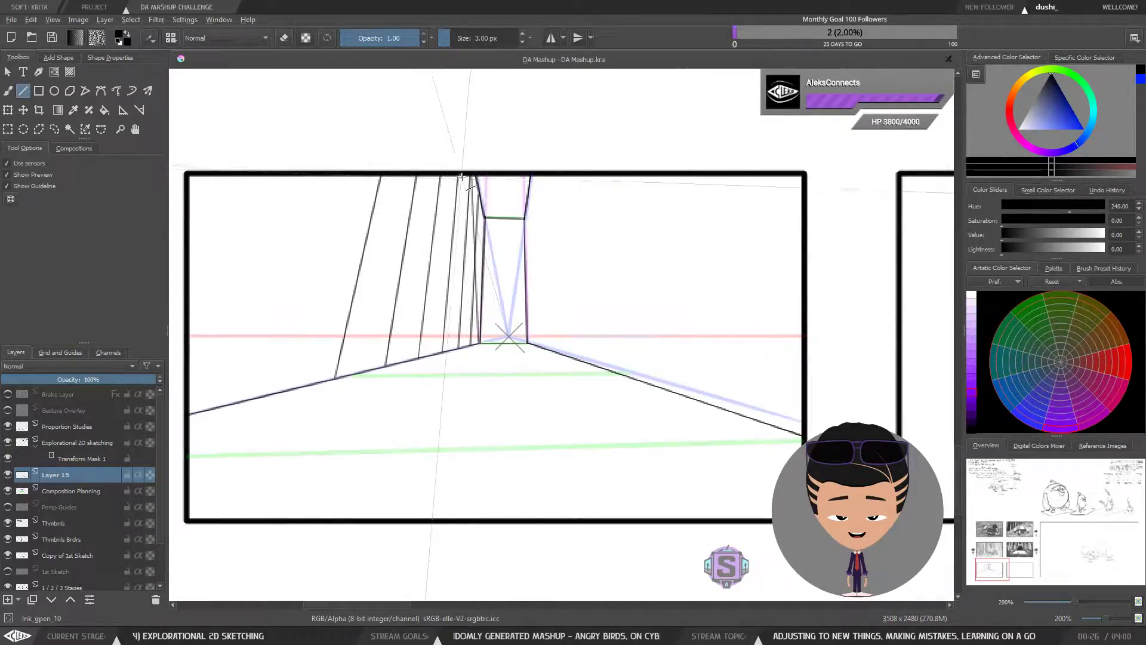
# Try construction diagonals across the left-wall panels to space them, using the Line tool, and undo them.
pyautogui.moveTo(470, 177)
pyautogui.mouseDown()
pyautogui.moveTo(426, 277)
pyautogui.moveTo(421, 357)
pyautogui.moveTo(365, 248)
pyautogui.moveTo(385, 176)
pyautogui.mouseUp()
pyautogui.moveTo(393, 117)
pyautogui.mouseDown()
pyautogui.moveTo(392, 127)
pyautogui.moveTo(399, 94)
pyautogui.mouseUp()
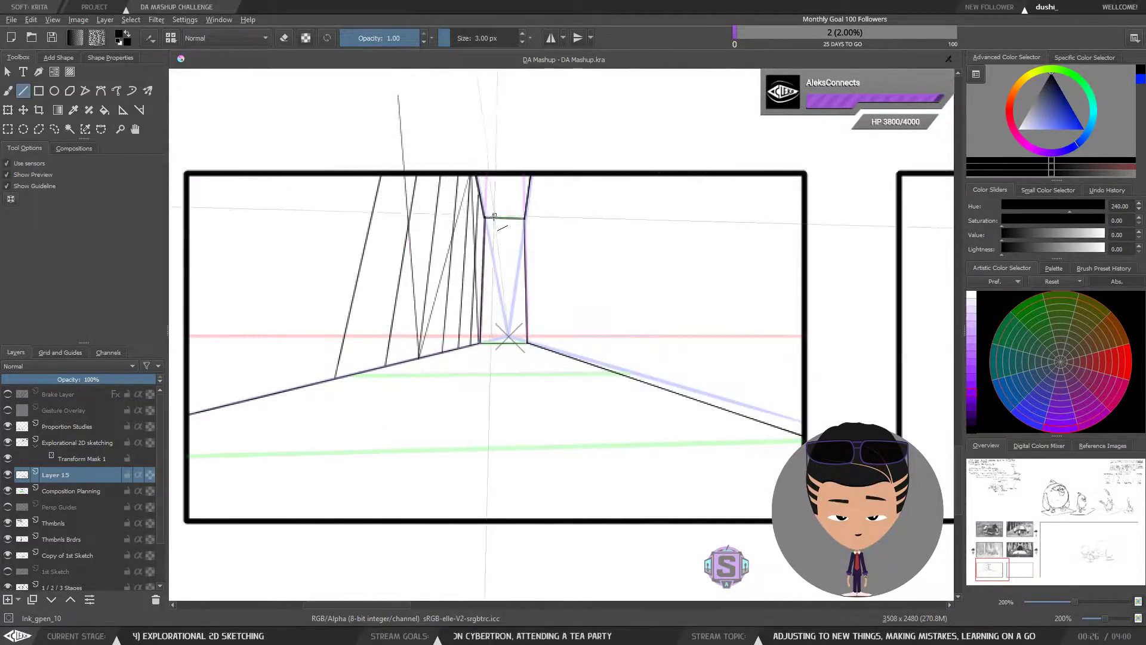
pyautogui.hotkey('ctrl', 'z')
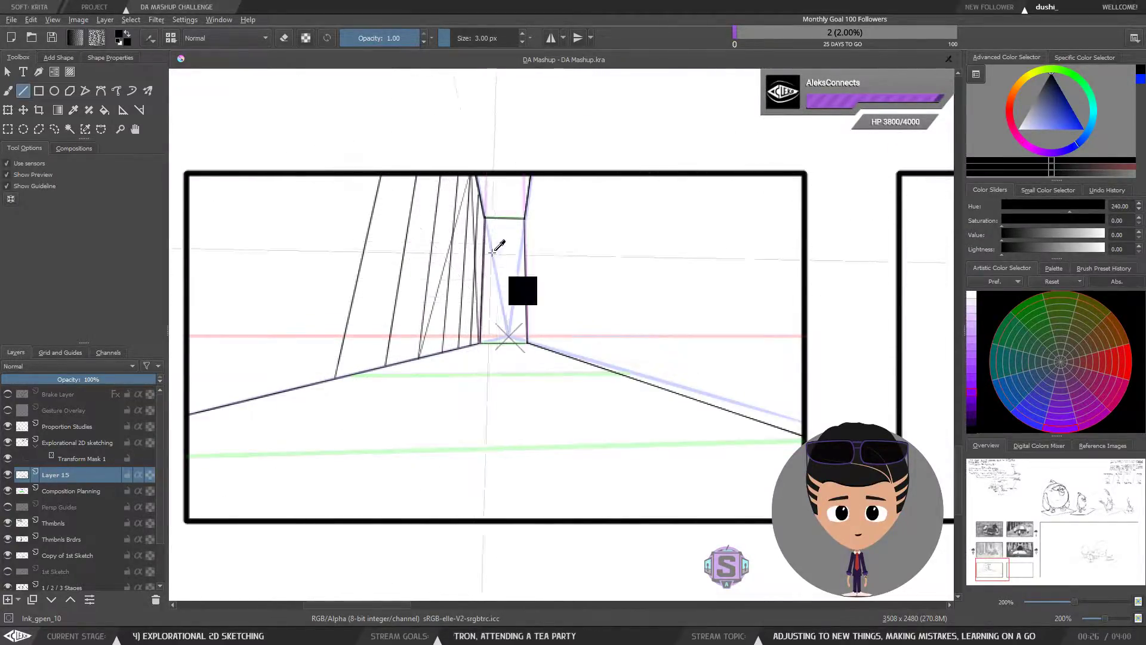
# With the Freehand Brush, draw two more leaning panel lines on the left wall, the outermost running from the frame's left side to its upper edge.
pyautogui.press('b')
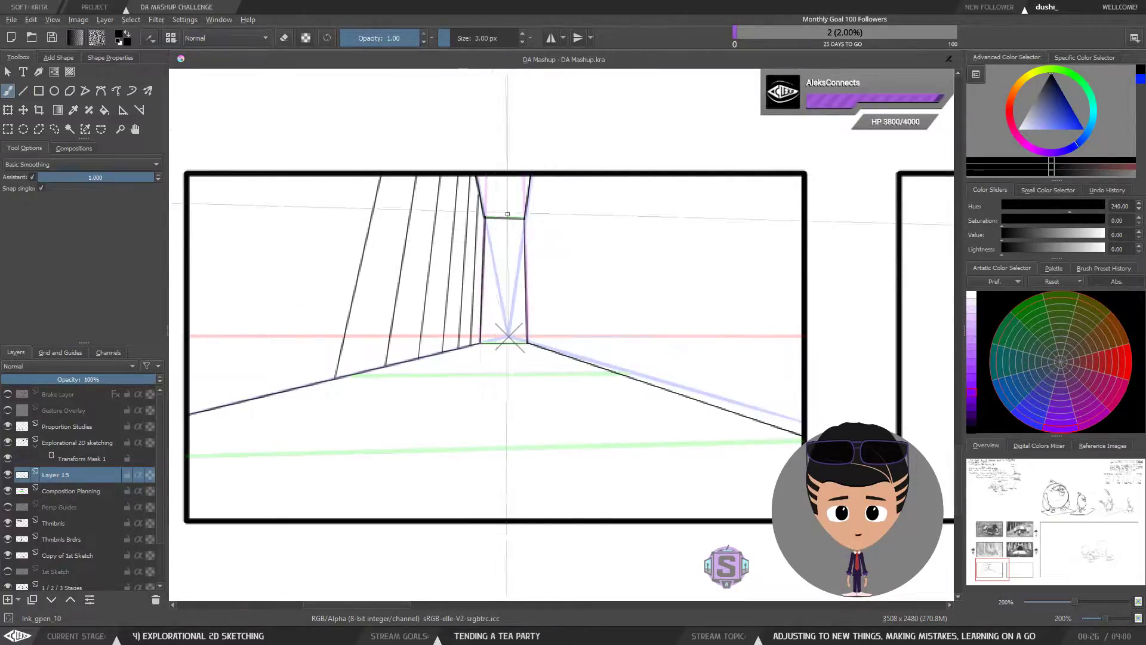
pyautogui.moveTo(488, 254)
pyautogui.mouseDown()
pyautogui.moveTo(482, 281)
pyautogui.moveTo(495, 284)
pyautogui.moveTo(496, 209)
pyautogui.mouseUp()
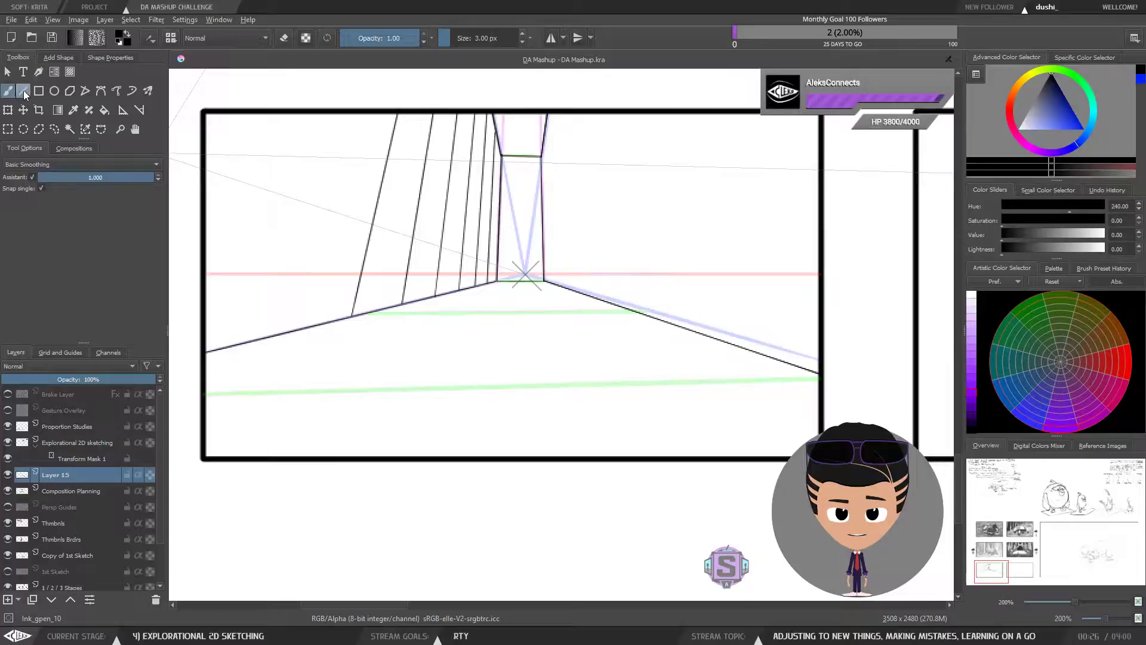
pyautogui.moveTo(443, 262); pyautogui.dragTo(469, 357)
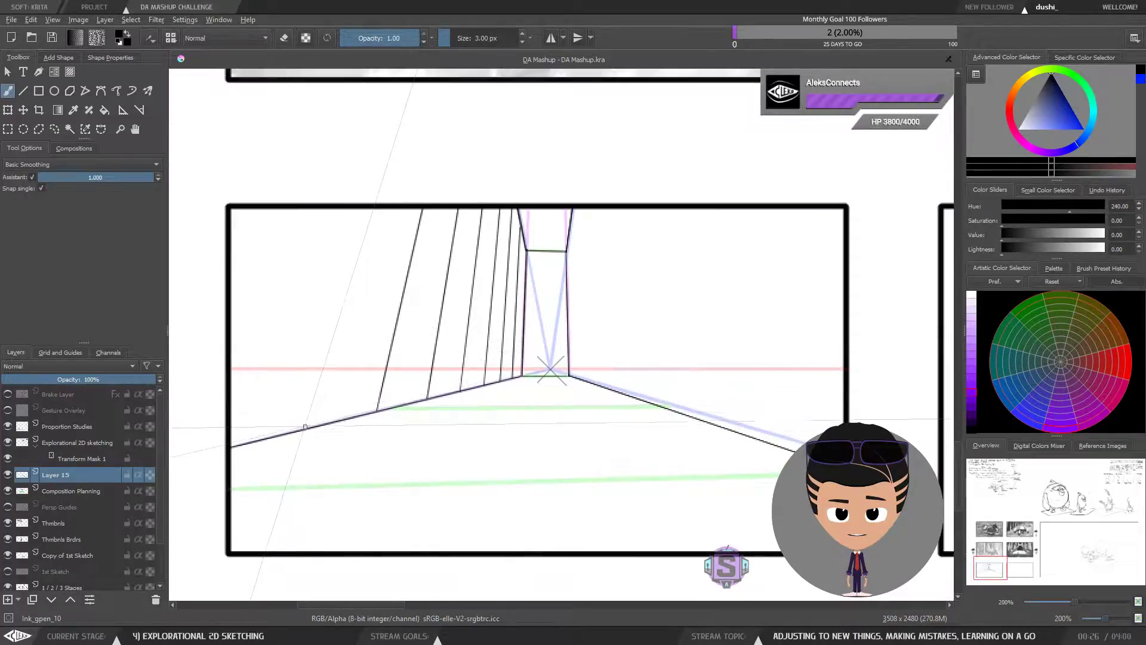
pyautogui.moveTo(297, 430); pyautogui.dragTo(360, 241)
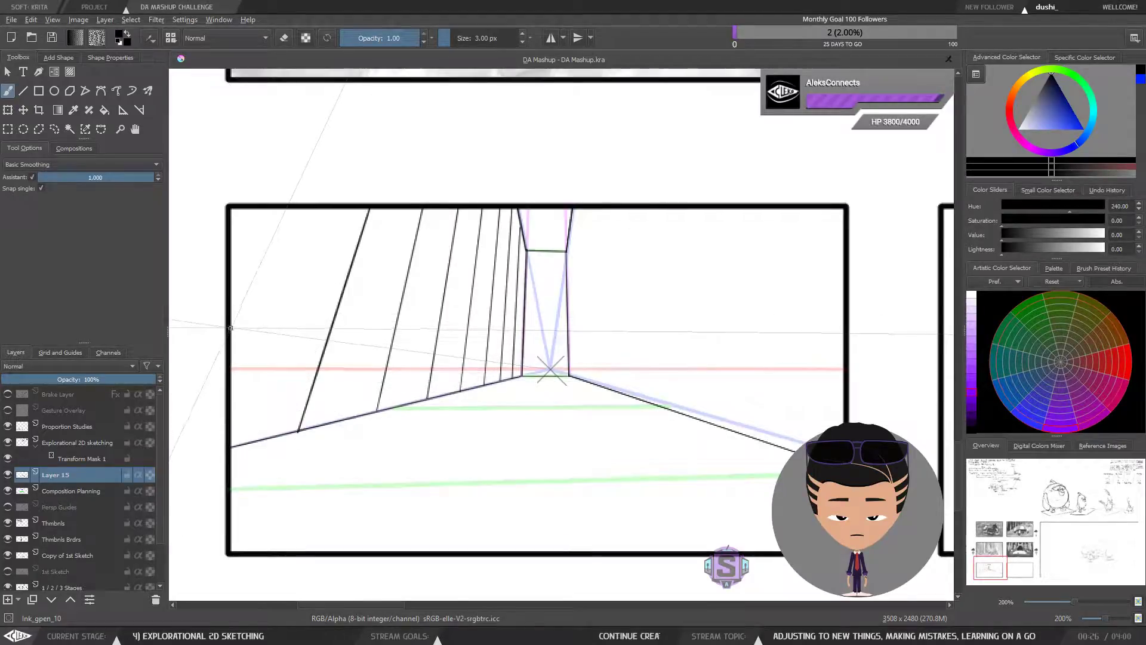
pyautogui.moveTo(231, 321); pyautogui.dragTo(247, 288)
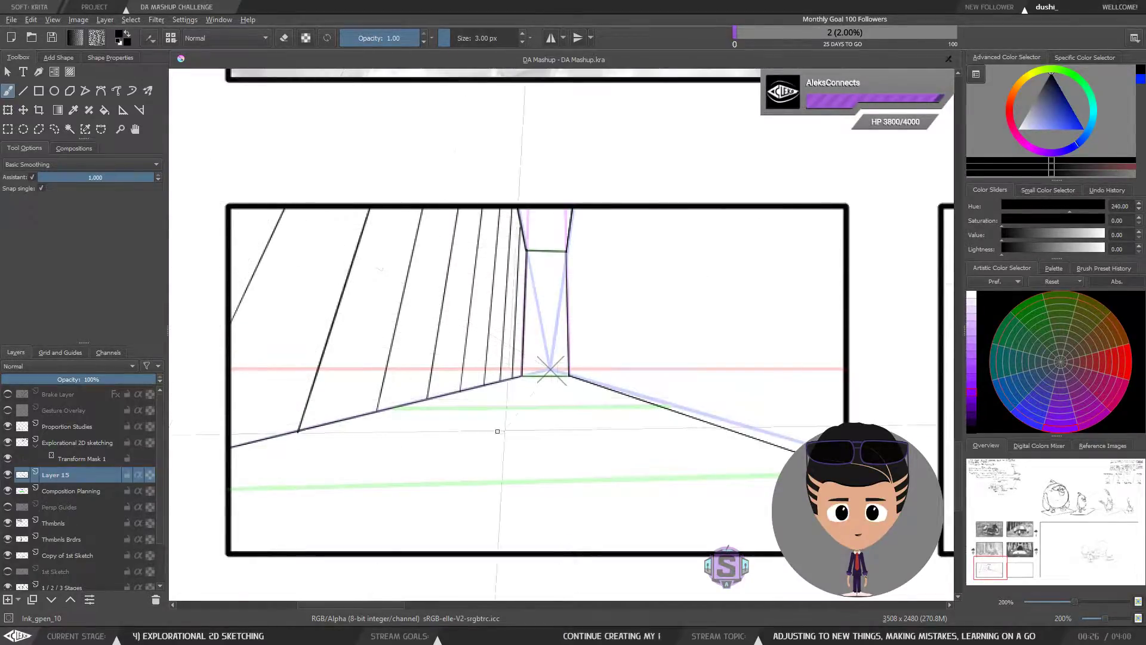
# Draw floor lines from each left panel's base across to the right floor edge, extending the left floor edge and outermost panel line beyond the frame.
pyautogui.moveTo(698, 385); pyautogui.dragTo(653, 418)
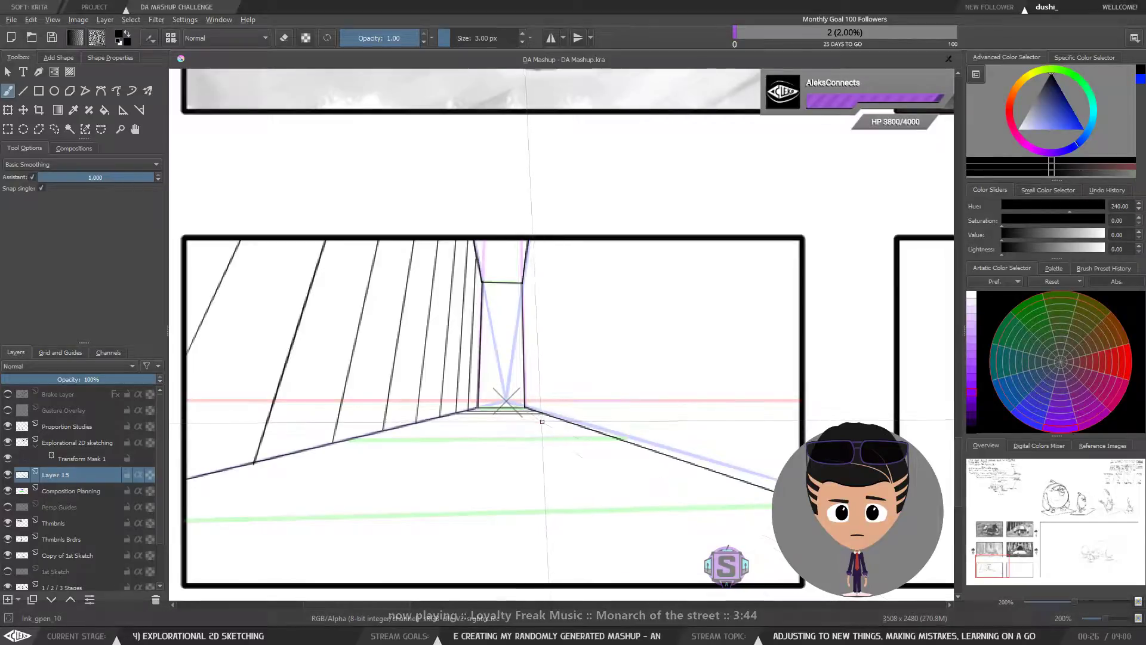
pyautogui.scroll(4, 471, 411)
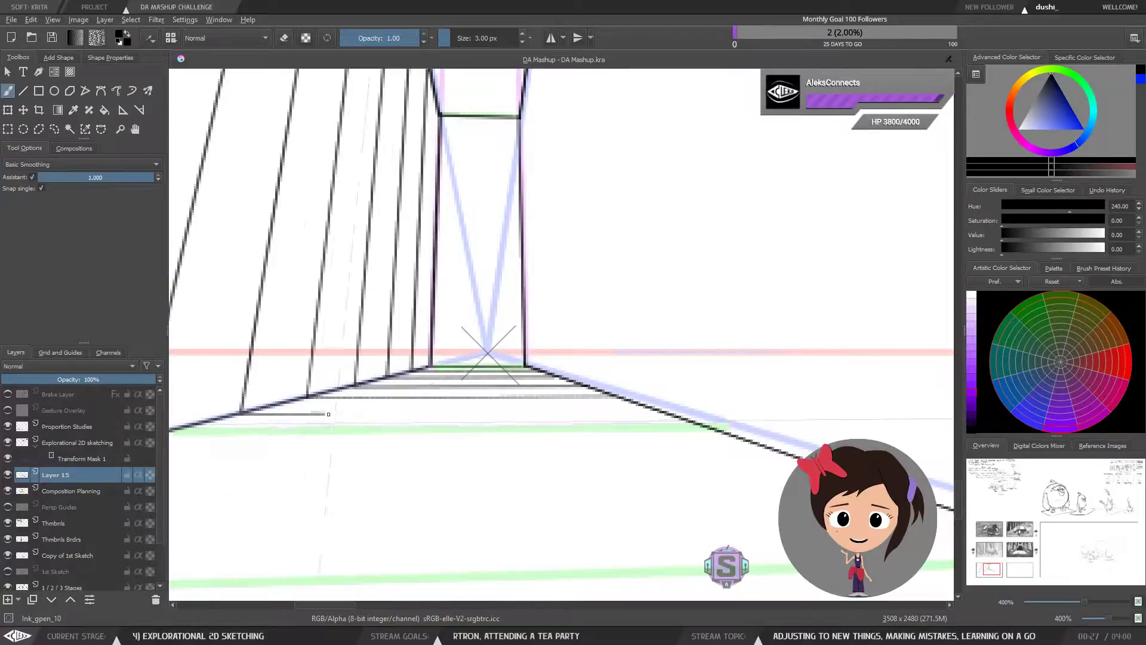
pyautogui.moveTo(328, 414); pyautogui.dragTo(667, 411)
pyautogui.hotkey('ctrl', '-')
pyautogui.hotkey('ctrl', '-')
pyautogui.moveTo(446, 475); pyautogui.dragTo(423, 477)
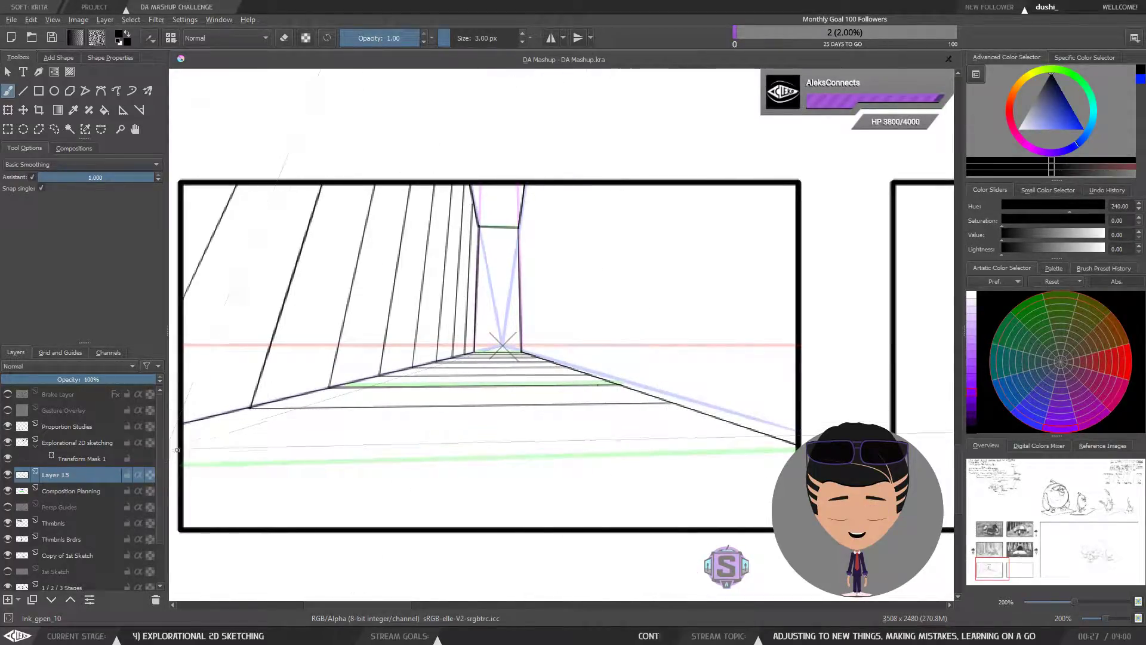
pyautogui.hotkey('ctrl', '-')
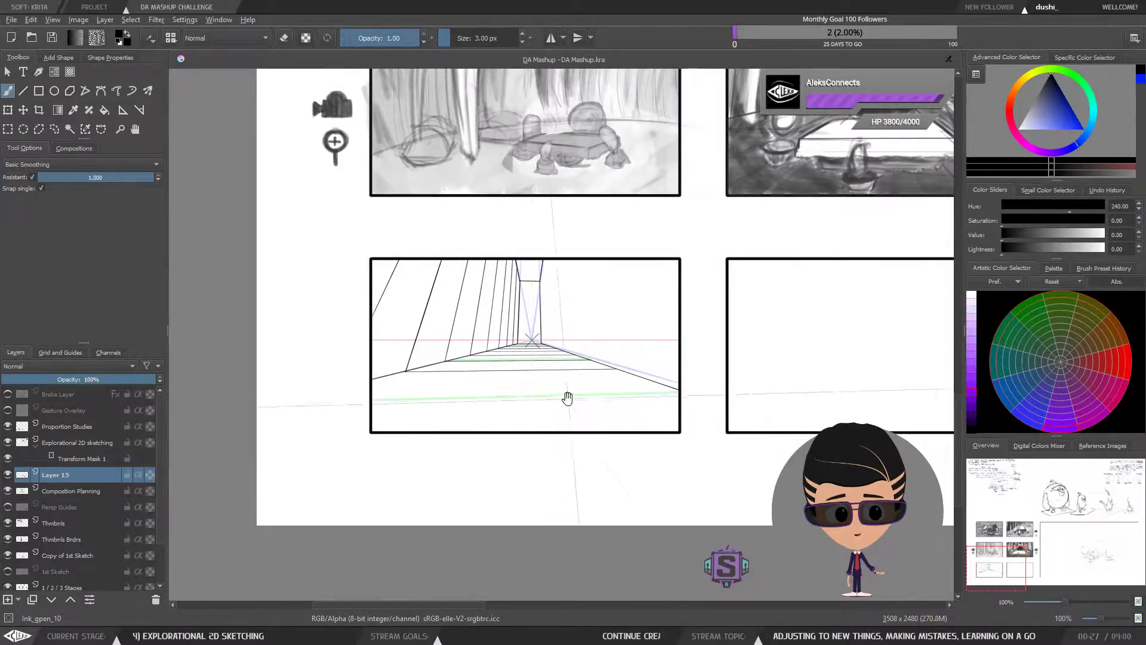
pyautogui.moveTo(567, 398); pyautogui.dragTo(538, 422)
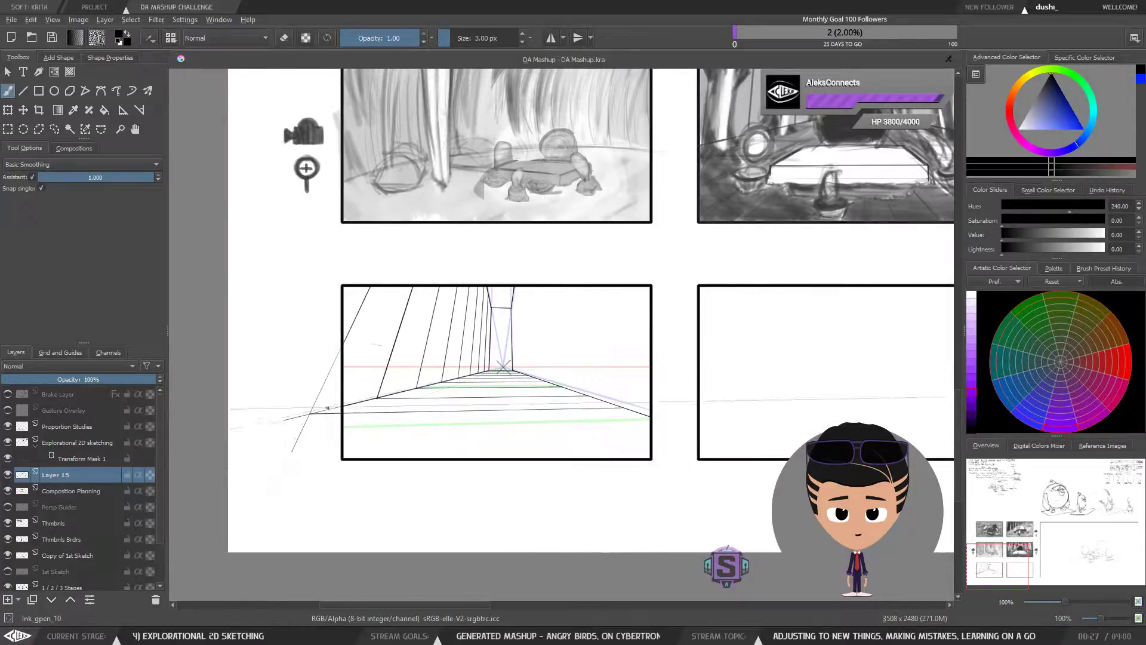
# Draw four narrow right-wall panel lines beside the back wall, from the ends of the floor lines up to the frame.
pyautogui.hotkey('ctrl', '+')
pyautogui.hotkey('ctrl', '+')
pyautogui.moveTo(558, 373); pyautogui.dragTo(557, 387)
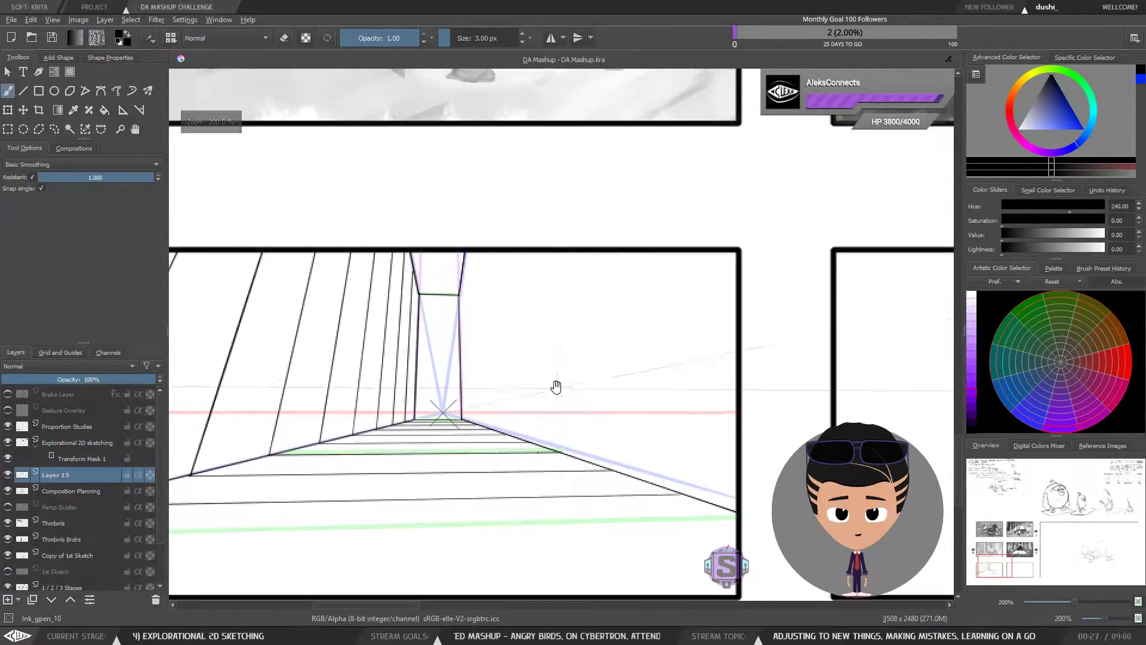
pyautogui.moveTo(473, 400); pyautogui.dragTo(542, 408)
pyautogui.hotkey('ctrl', '+')
pyautogui.hotkey('ctrl', '+')
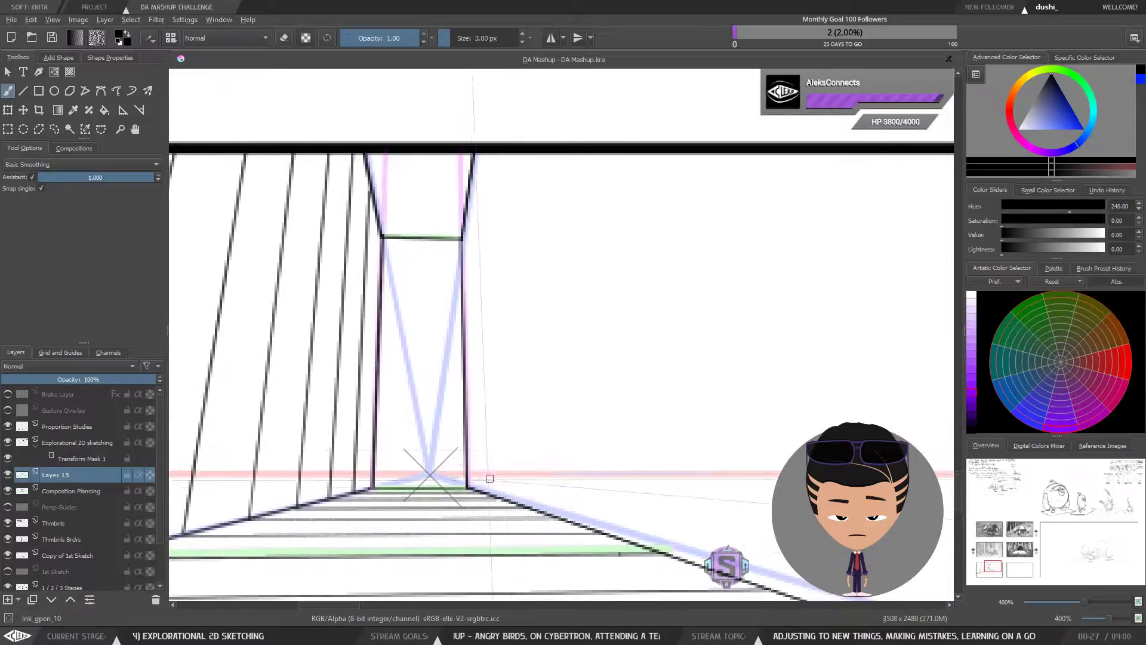
pyautogui.moveTo(479, 491); pyautogui.dragTo(470, 213)
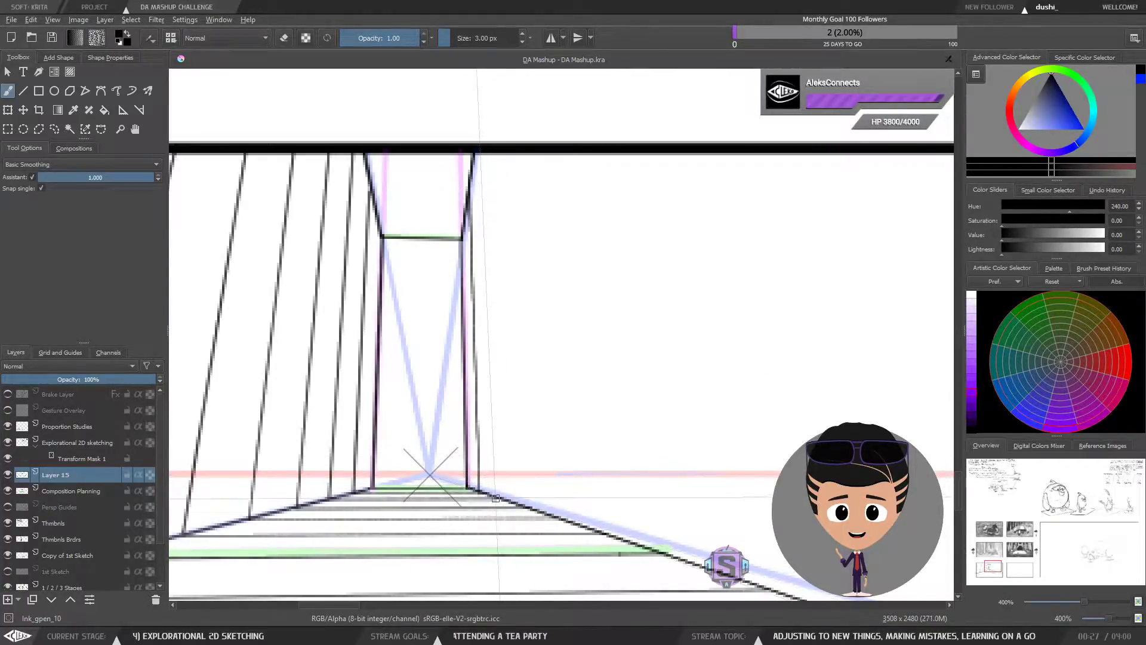
pyautogui.moveTo(495, 498); pyautogui.dragTo(480, 150)
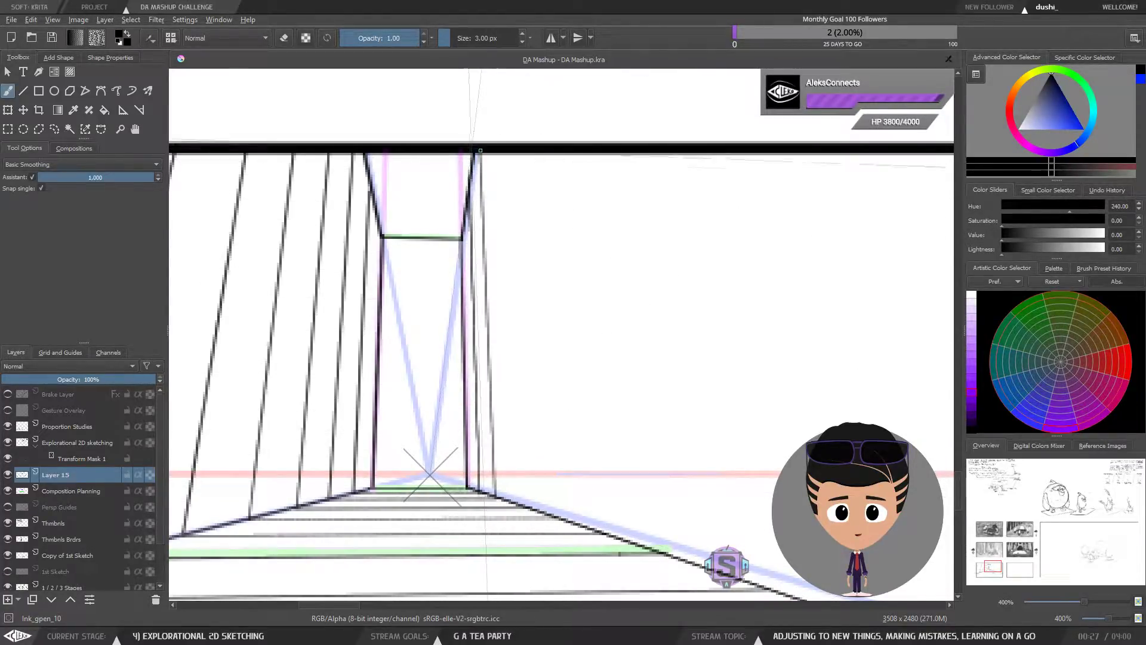
pyautogui.moveTo(519, 500); pyautogui.dragTo(504, 218)
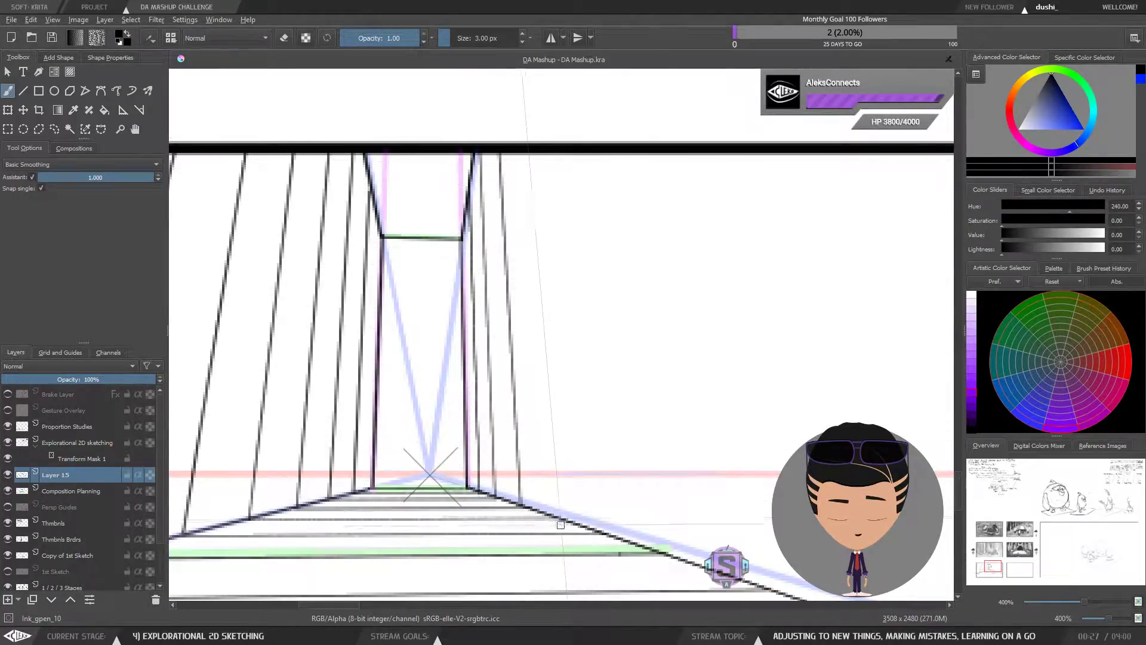
pyautogui.moveTo(561, 519); pyautogui.dragTo(529, 154)
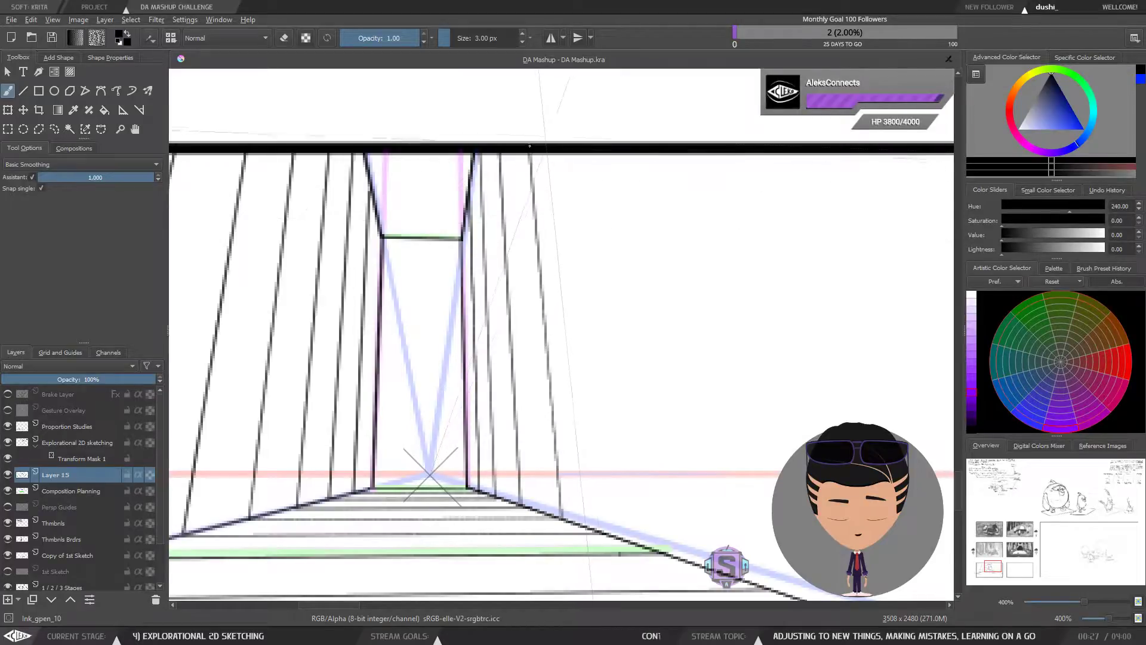
# Draw four wider-spaced leaning panel lines on the right wall, from the nearer floor-line ends up to the frame's upper edge.
pyautogui.hotkey('ctrl', '-')
pyautogui.hotkey('ctrl', '-')
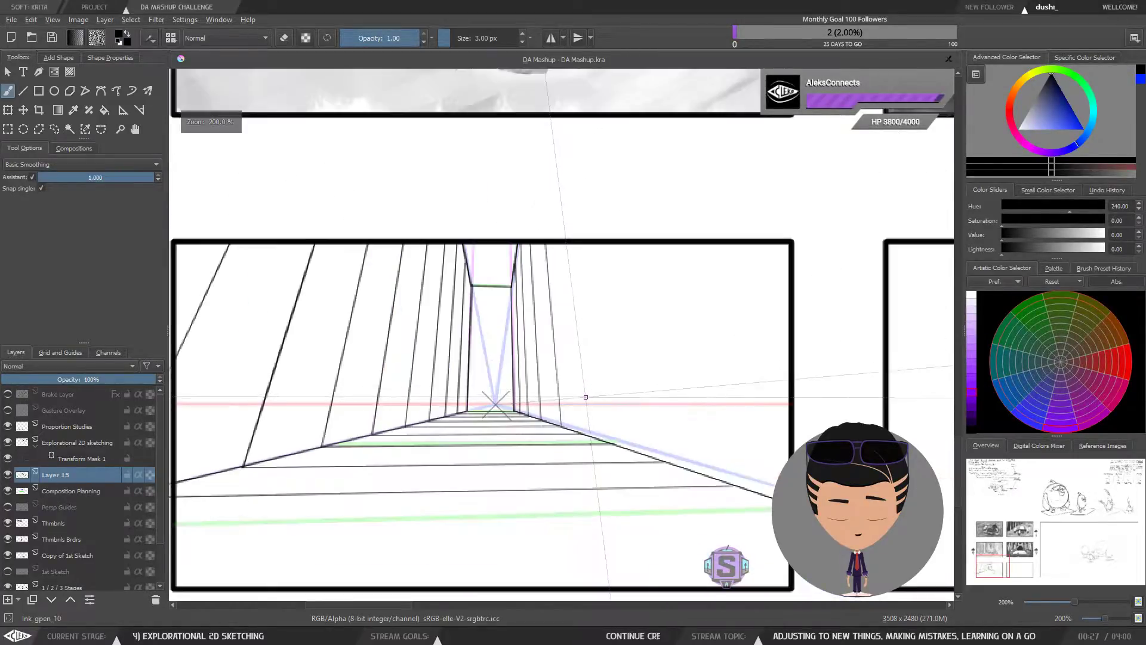
pyautogui.moveTo(588, 412); pyautogui.dragTo(596, 384)
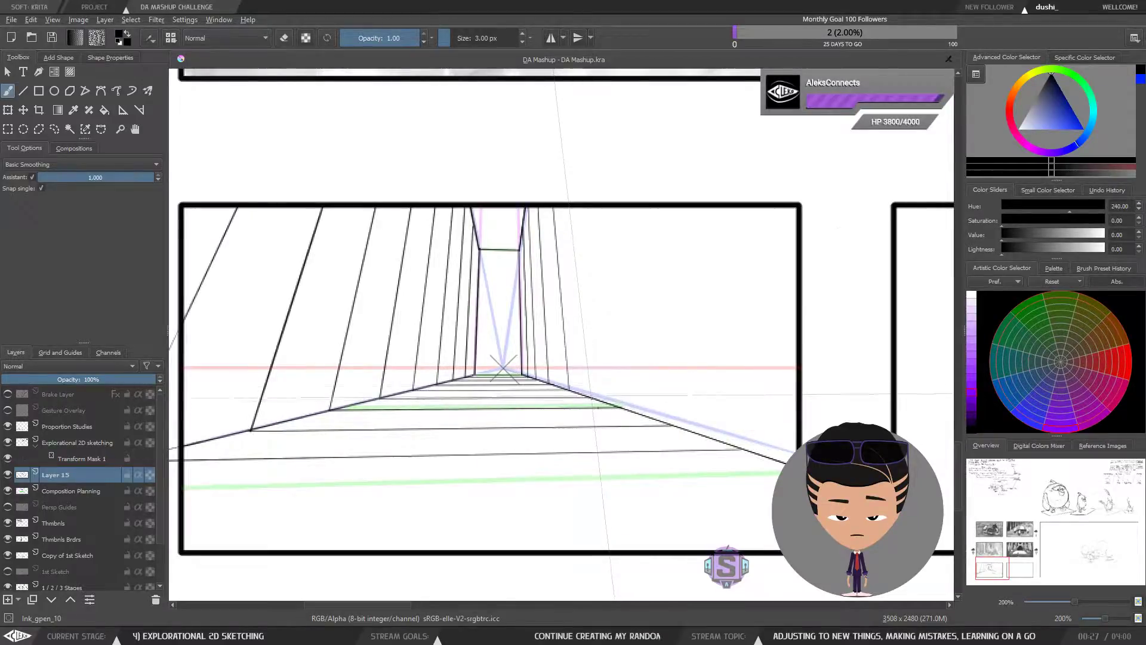
pyautogui.moveTo(591, 395); pyautogui.dragTo(571, 218)
pyautogui.hotkey('ctrl', 'z')
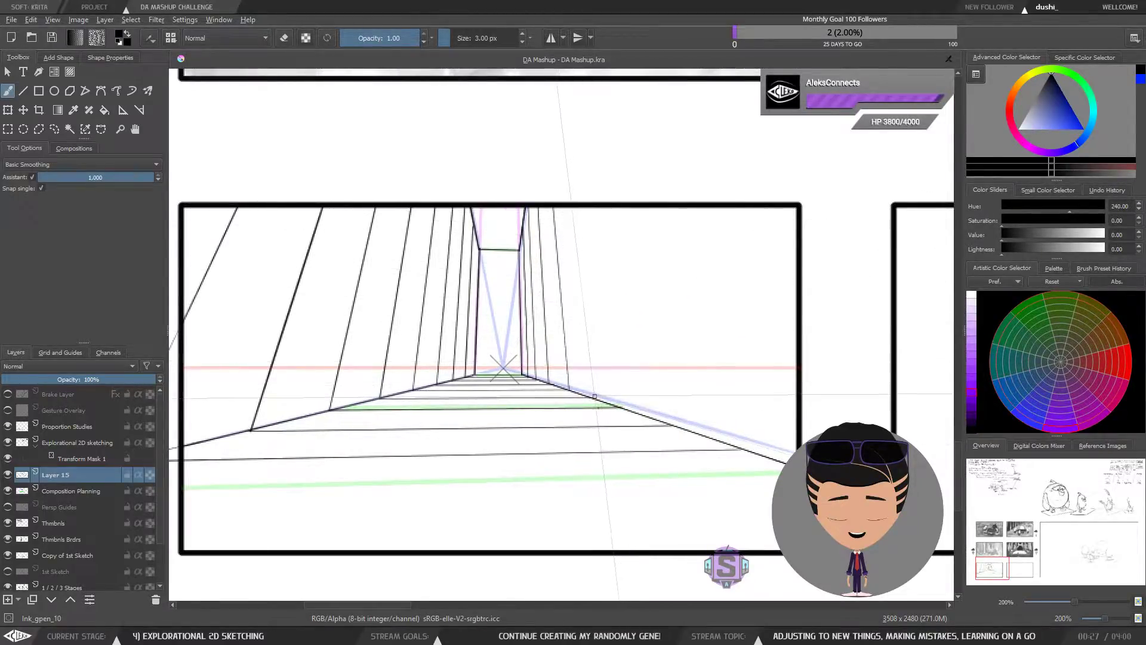
pyautogui.moveTo(591, 395); pyautogui.dragTo(569, 206)
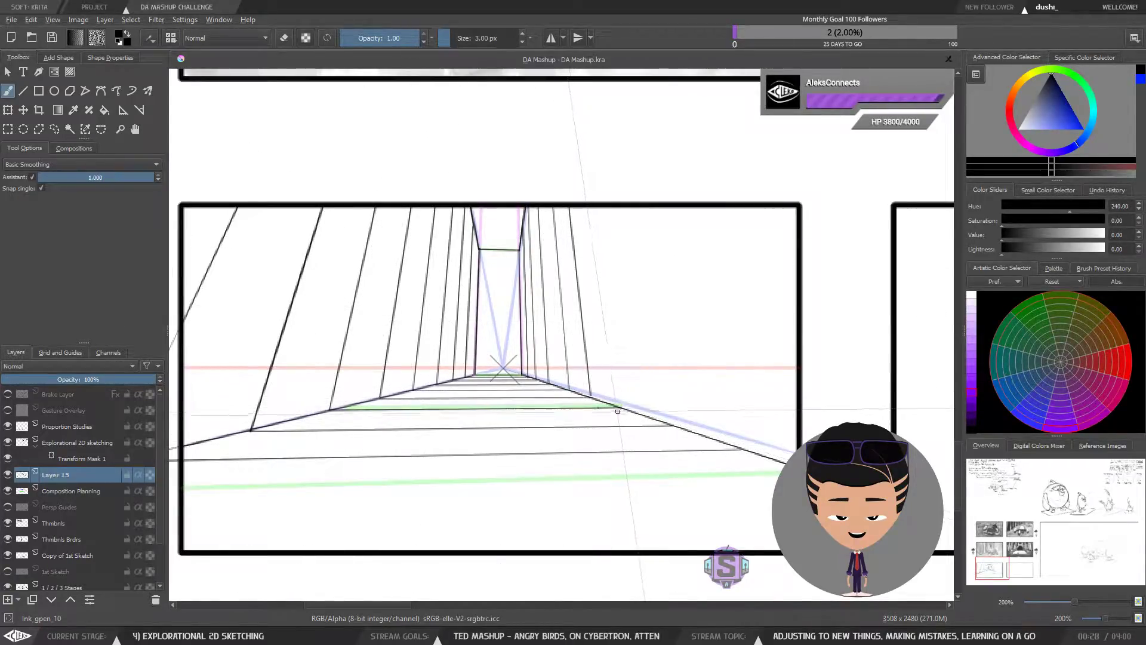
pyautogui.moveTo(624, 408); pyautogui.dragTo(606, 295)
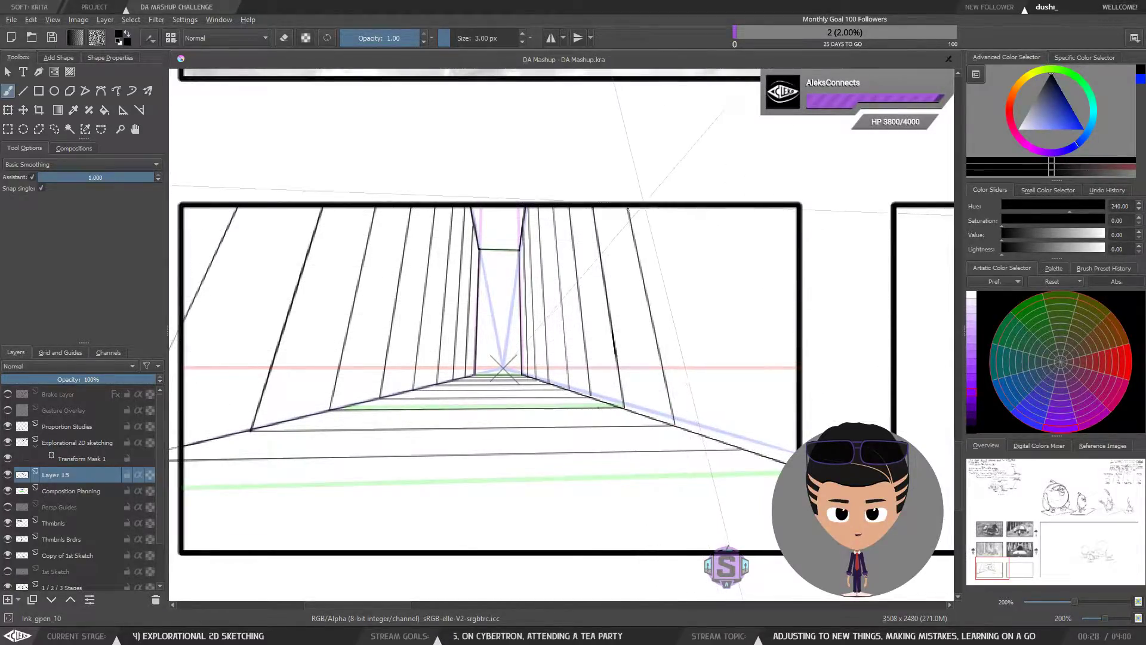
pyautogui.moveTo(674, 427); pyautogui.dragTo(626, 209)
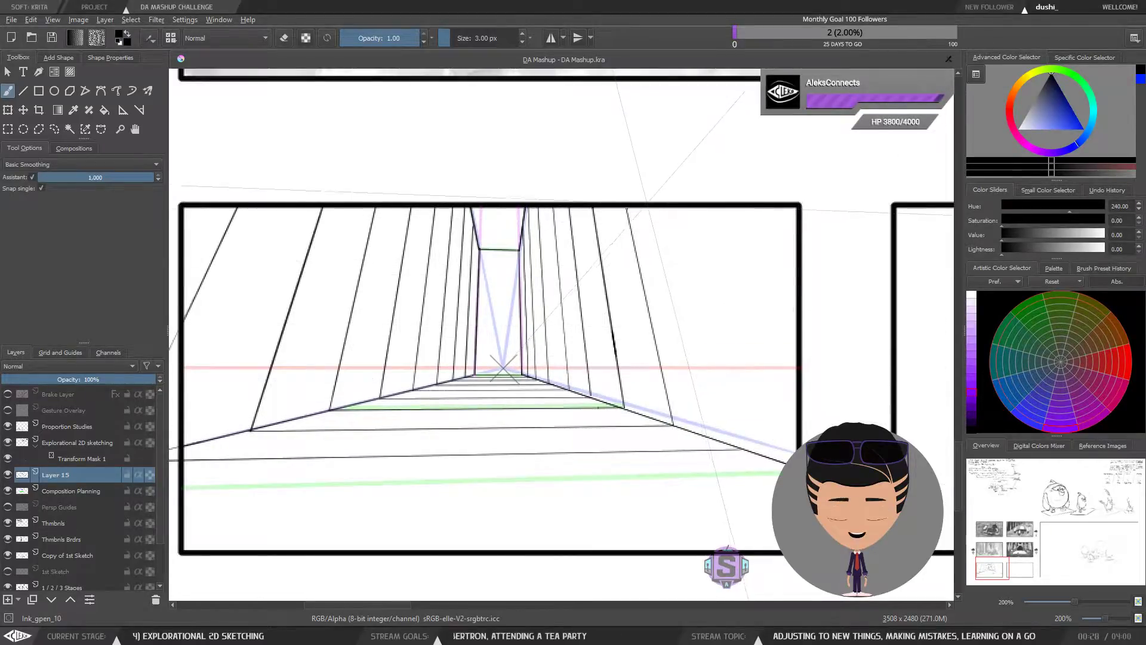
pyautogui.moveTo(742, 449); pyautogui.dragTo(673, 217)
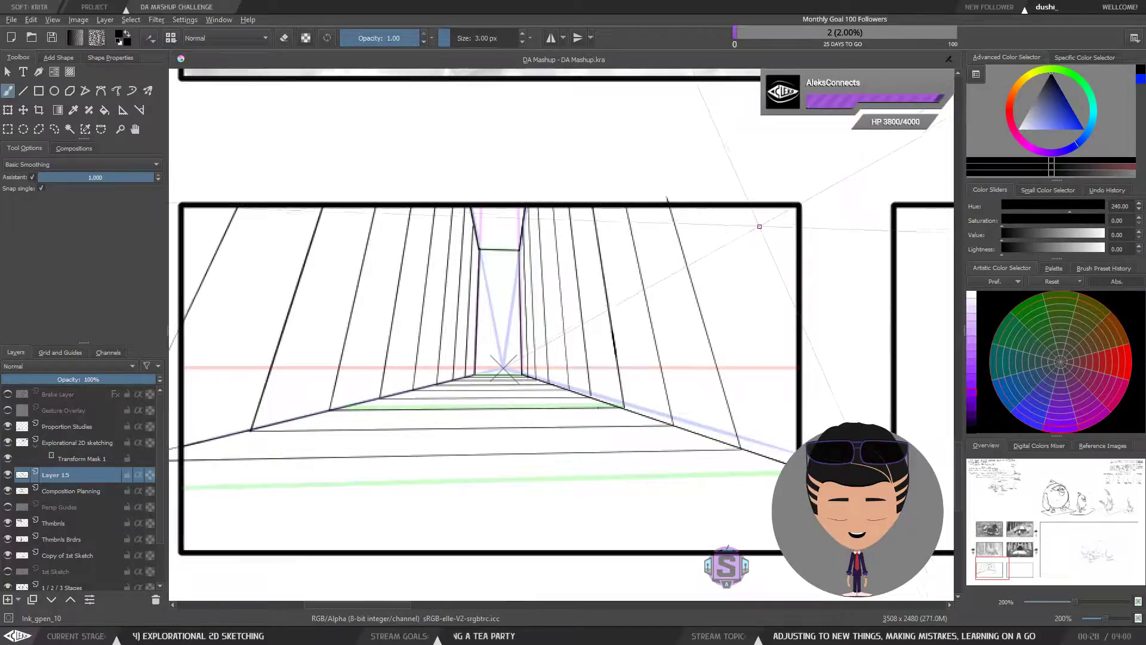
# Divide the floor into tiles with four lines fanning out from the vanishing point to the frame's left and lower edges.
pyautogui.press('1')
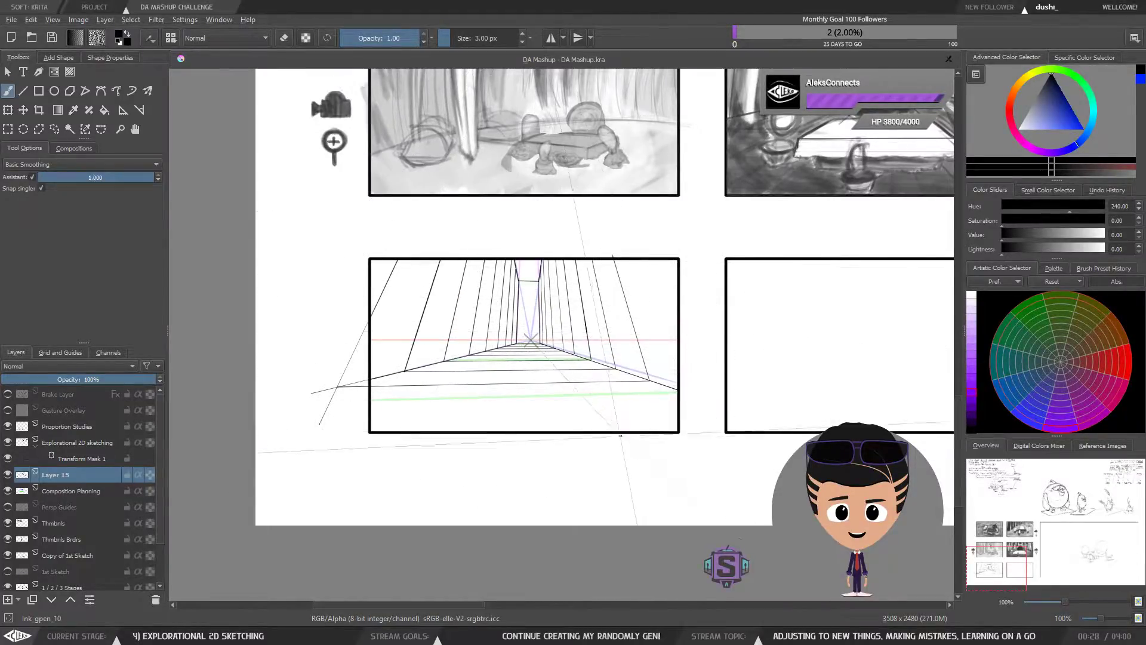
pyautogui.scroll(2, 620, 435)
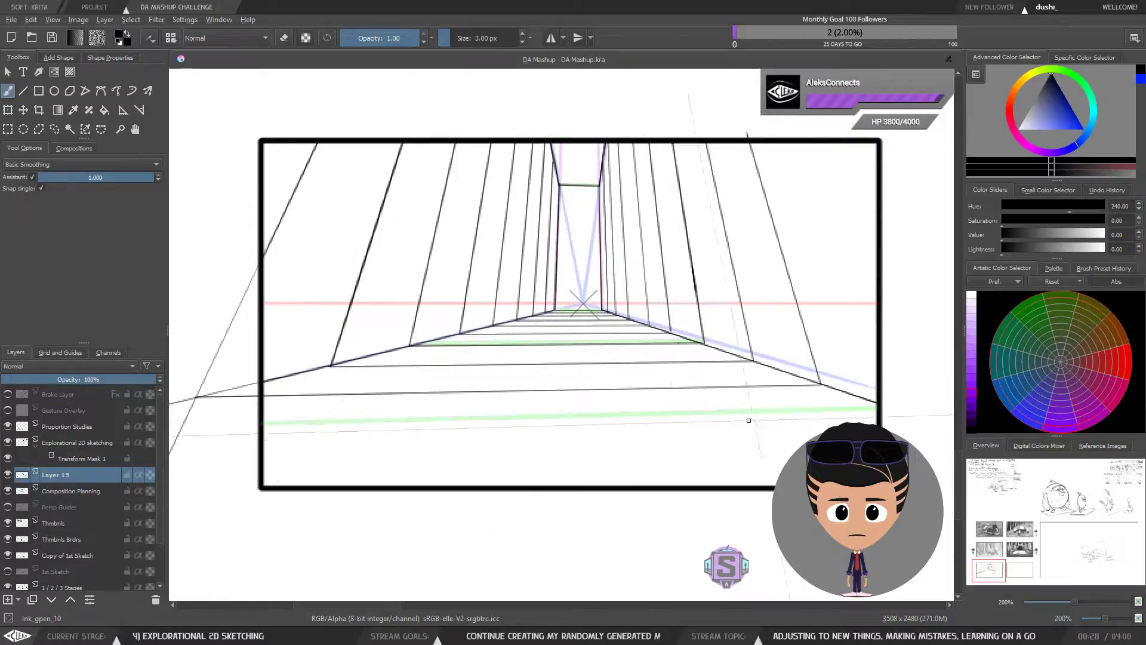
pyautogui.moveTo(760, 365); pyautogui.dragTo(738, 404)
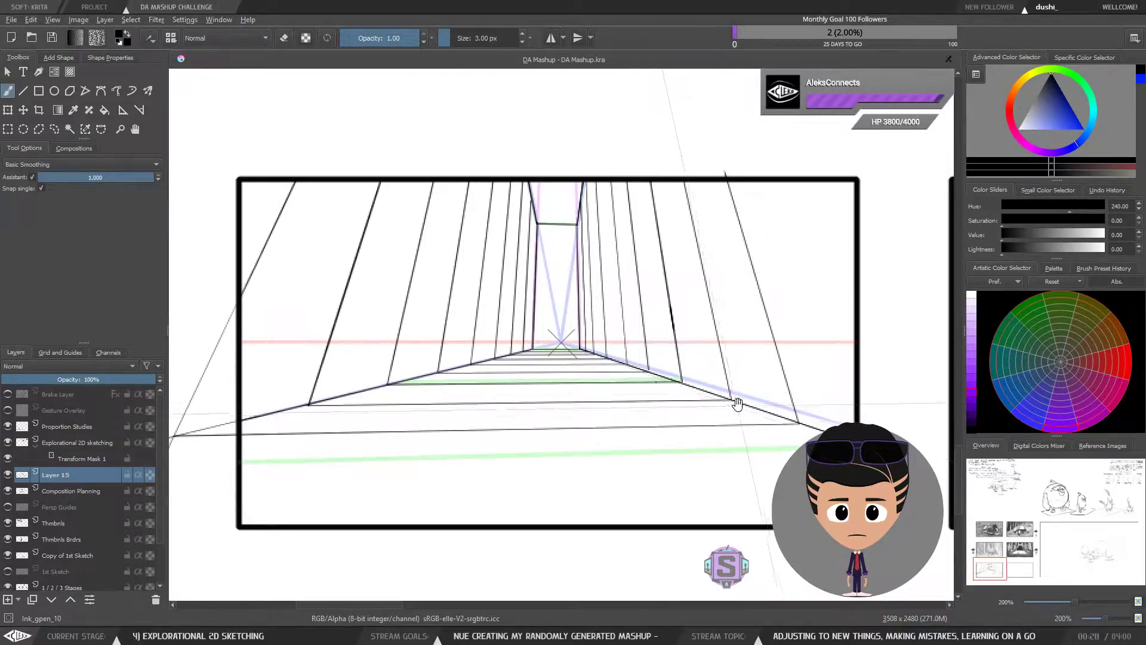
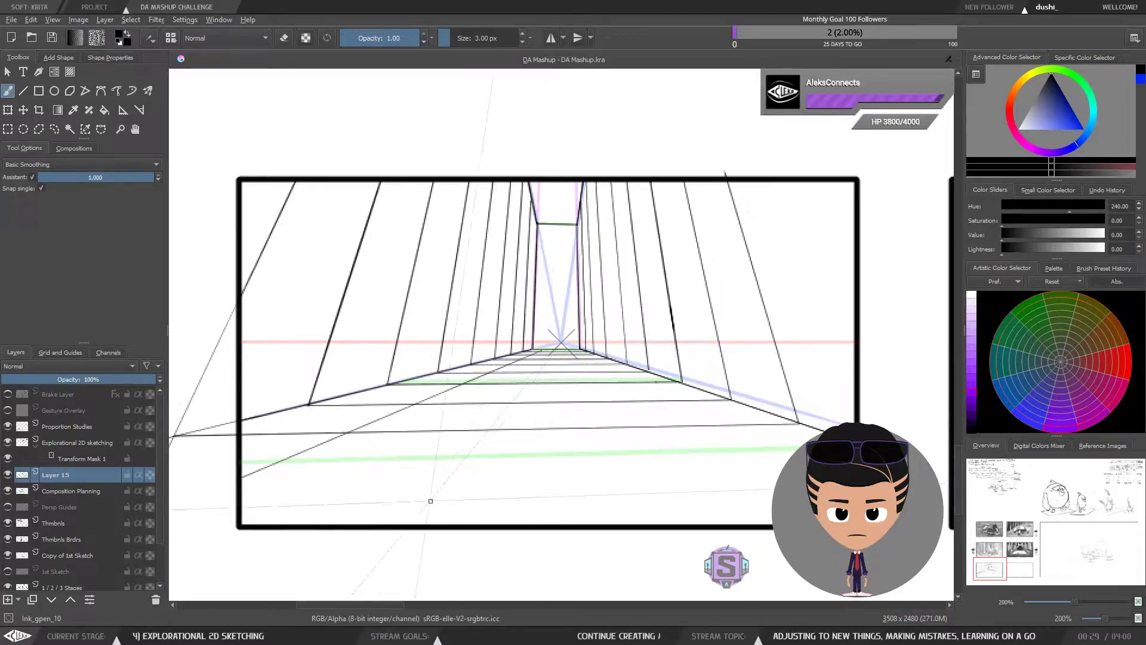
pyautogui.moveTo(389, 530); pyautogui.dragTo(546, 361)
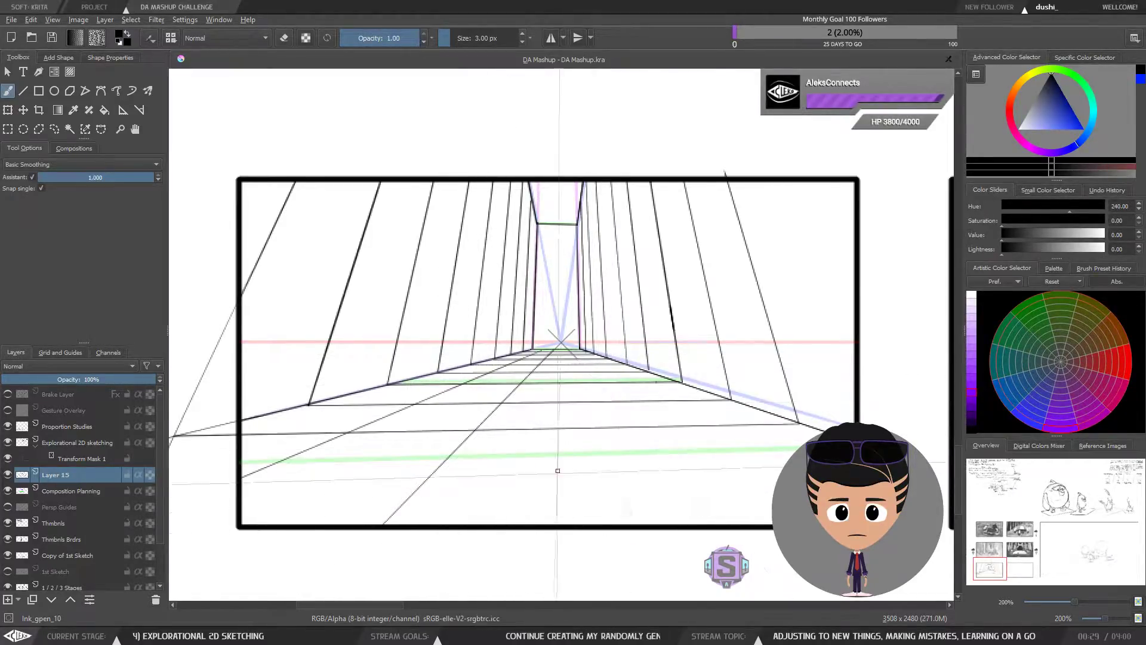
pyautogui.moveTo(554, 529); pyautogui.dragTo(560, 353)
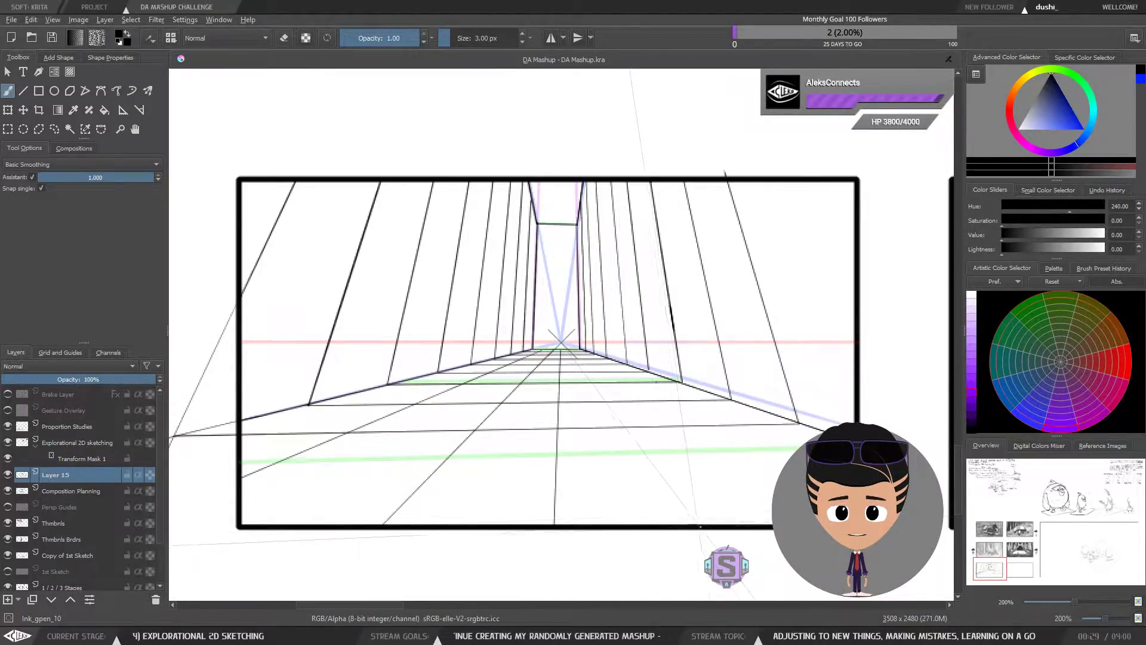
pyautogui.moveTo(700, 525); pyautogui.dragTo(572, 357)
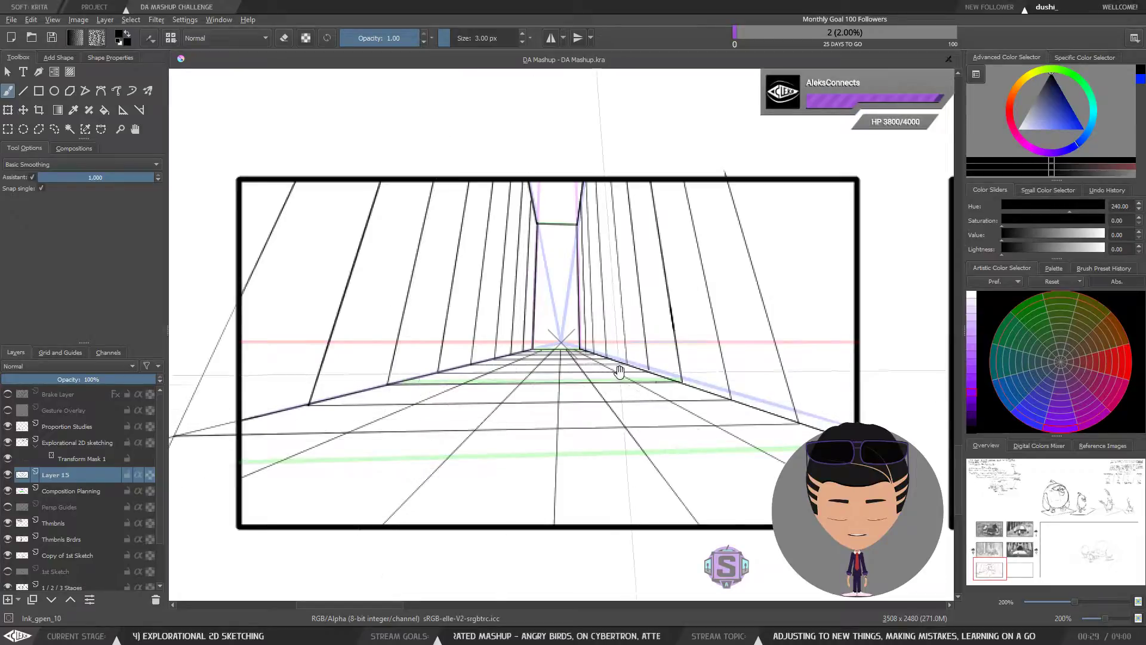
# Draw four spaced ceiling lines from the back wall's upper edge up to the frame's upper edge.
pyautogui.moveTo(613, 364); pyautogui.dragTo(588, 411)
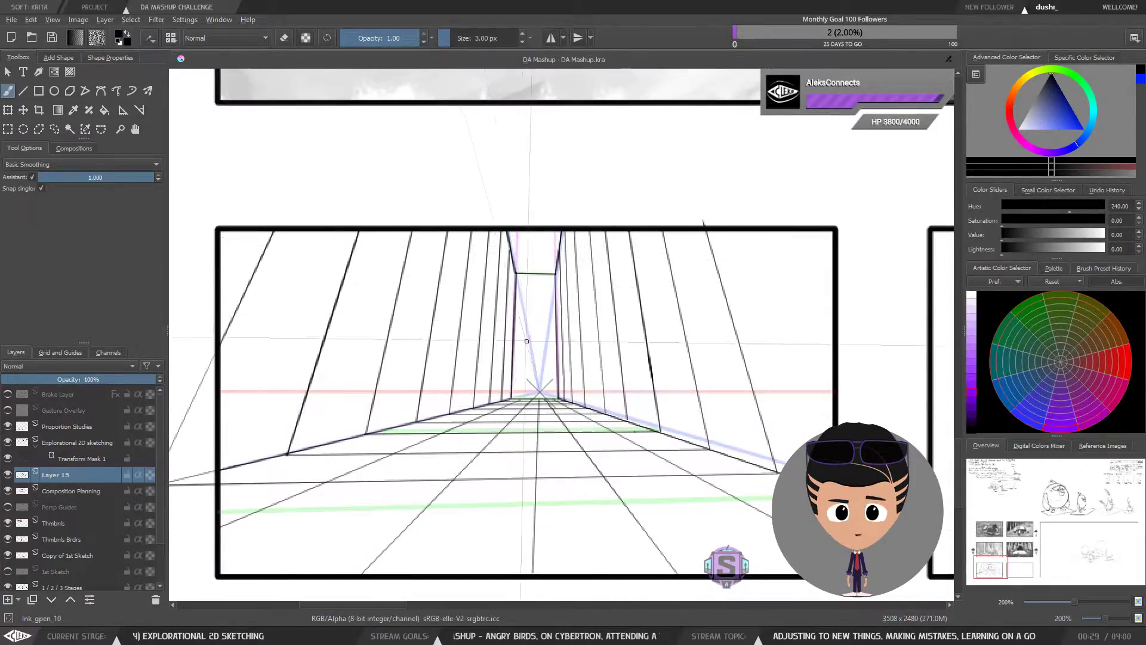
pyautogui.scroll(2, 525, 245)
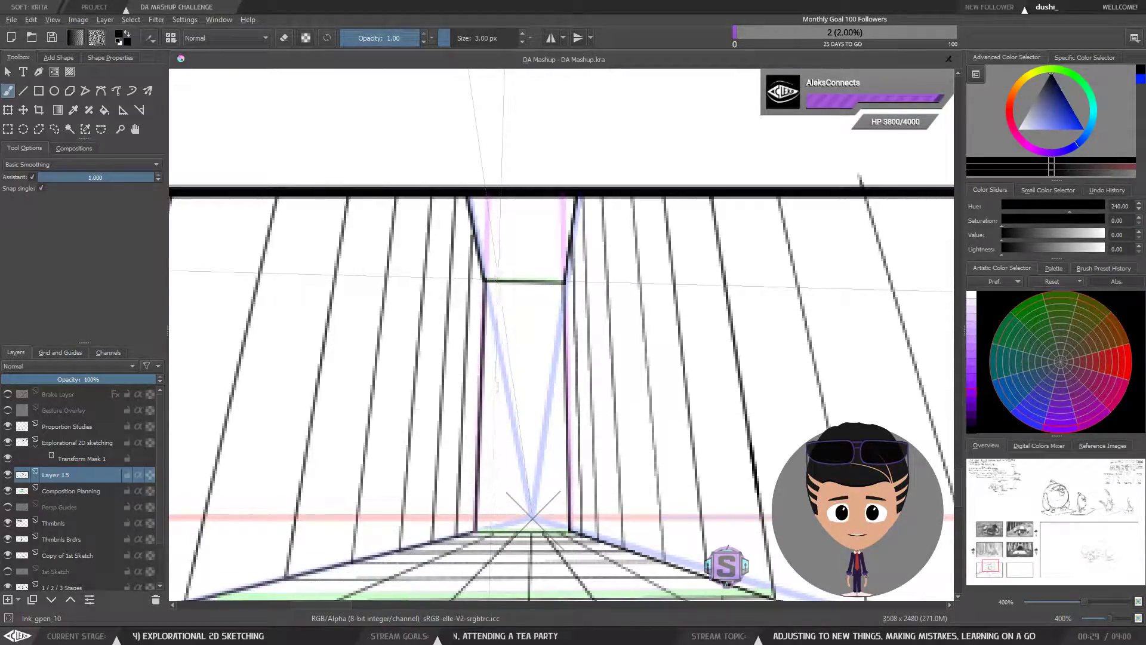
pyautogui.moveTo(499, 280); pyautogui.dragTo(494, 254)
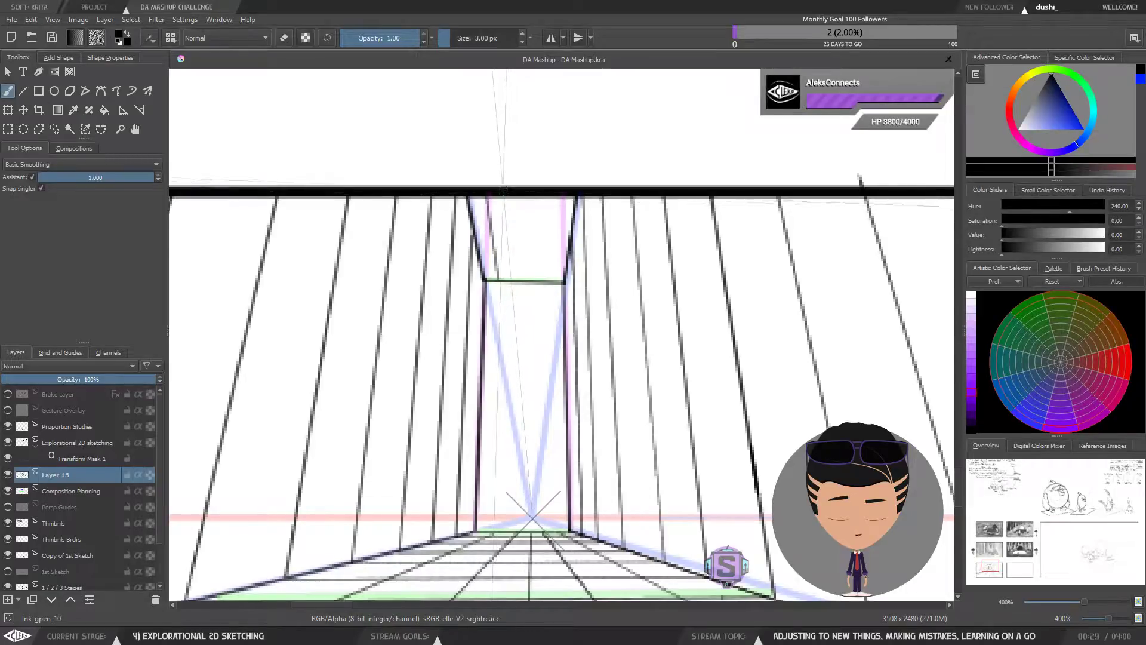
pyautogui.moveTo(539, 477); pyautogui.dragTo(545, 384)
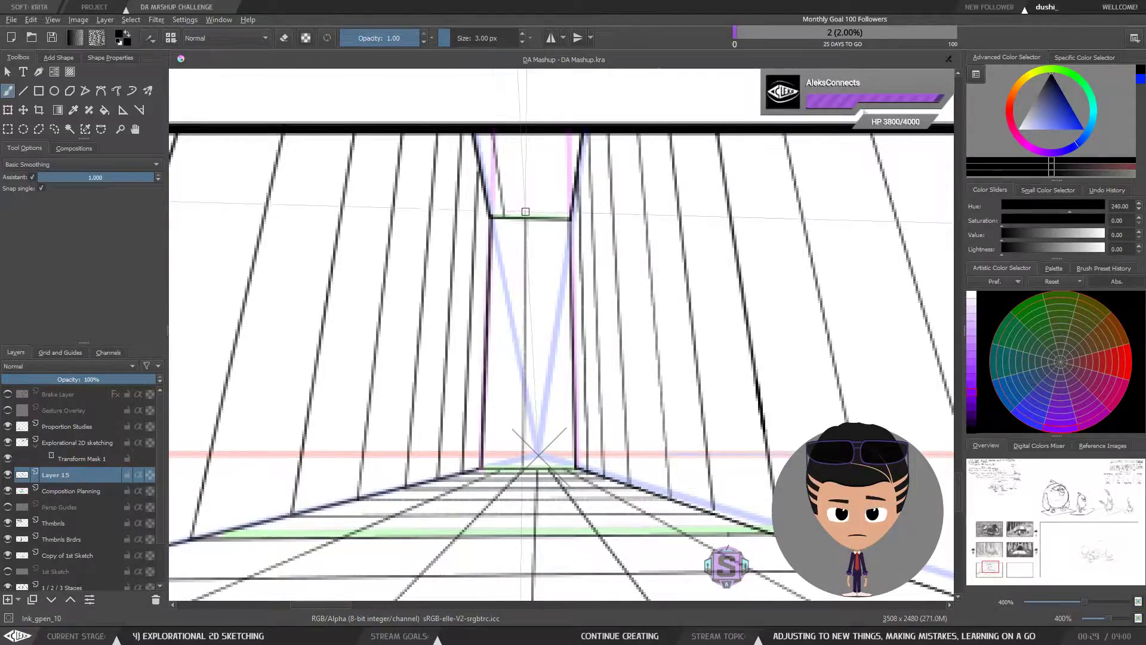
pyautogui.moveTo(523, 468); pyautogui.dragTo(525, 267)
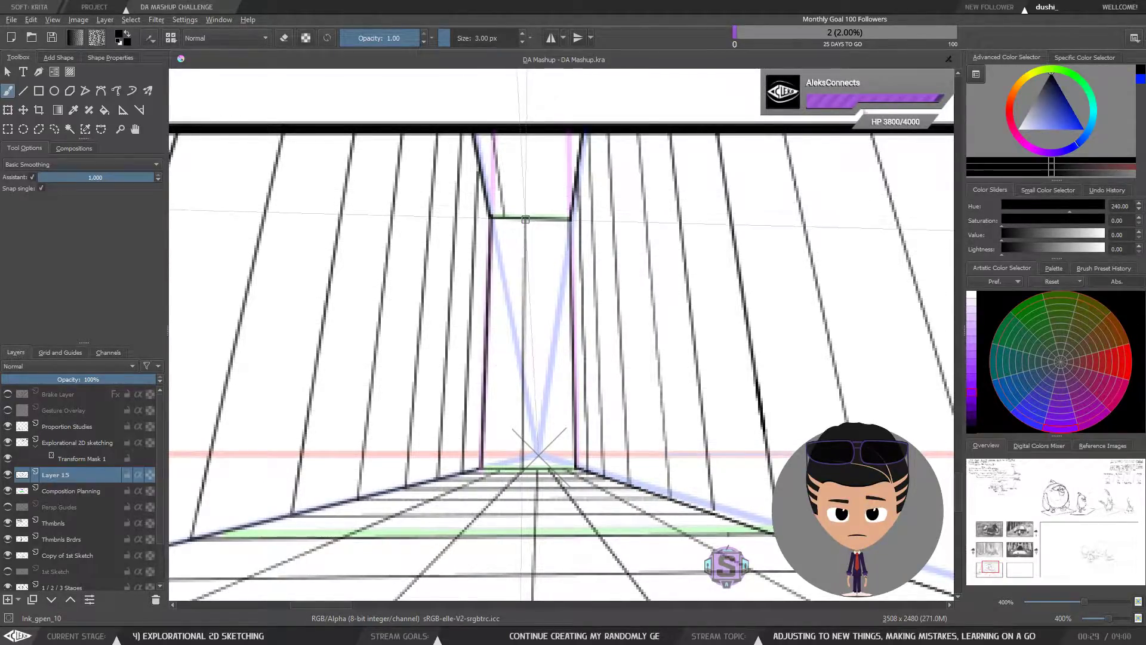
pyautogui.hotkey('ctrl', 'z')
pyautogui.moveTo(524, 218); pyautogui.dragTo(523, 167)
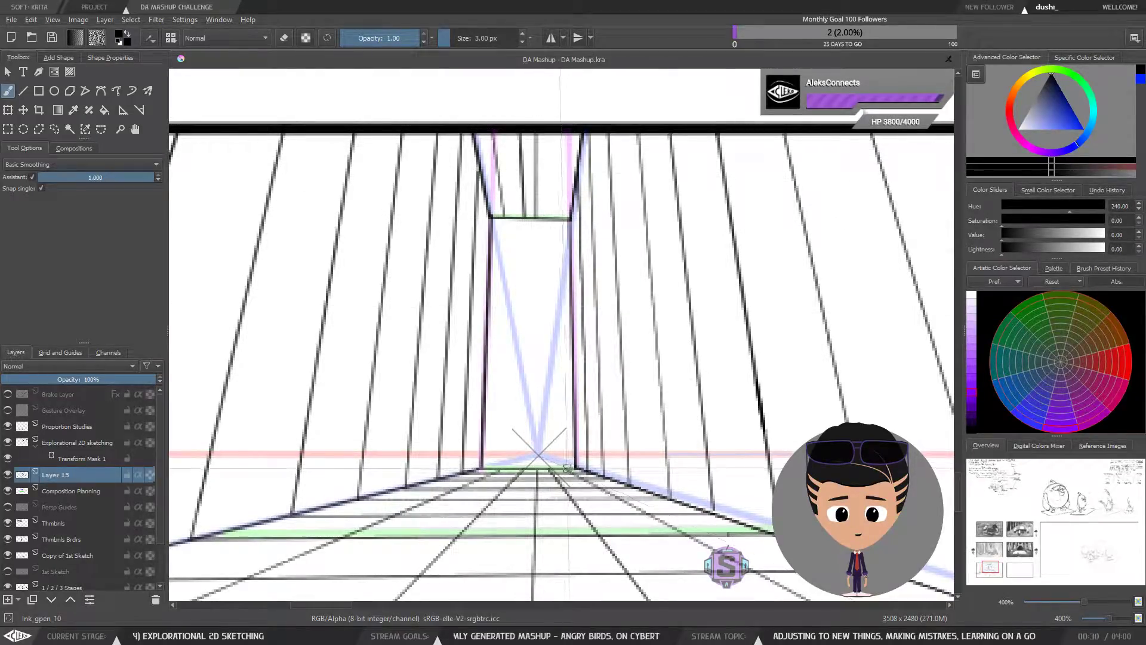
pyautogui.moveTo(551, 469); pyautogui.dragTo(548, 233)
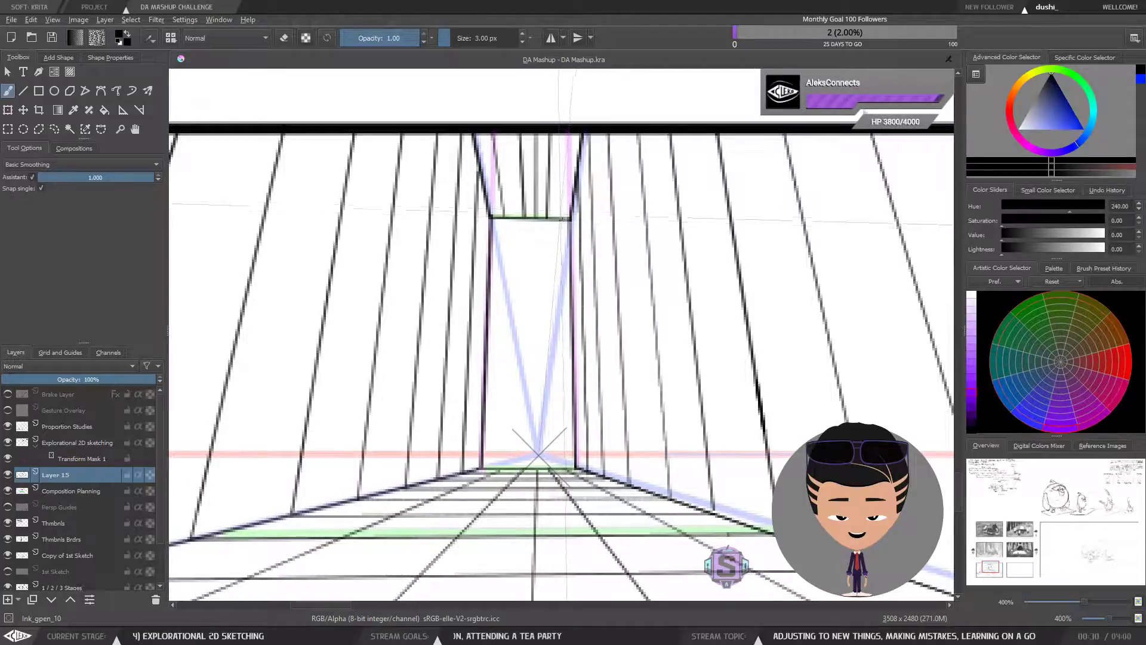
# Draw a horizontal line across the ceiling, about midway between the back wall and the frame's upper edge.
pyautogui.press('-')
pyautogui.press('-')
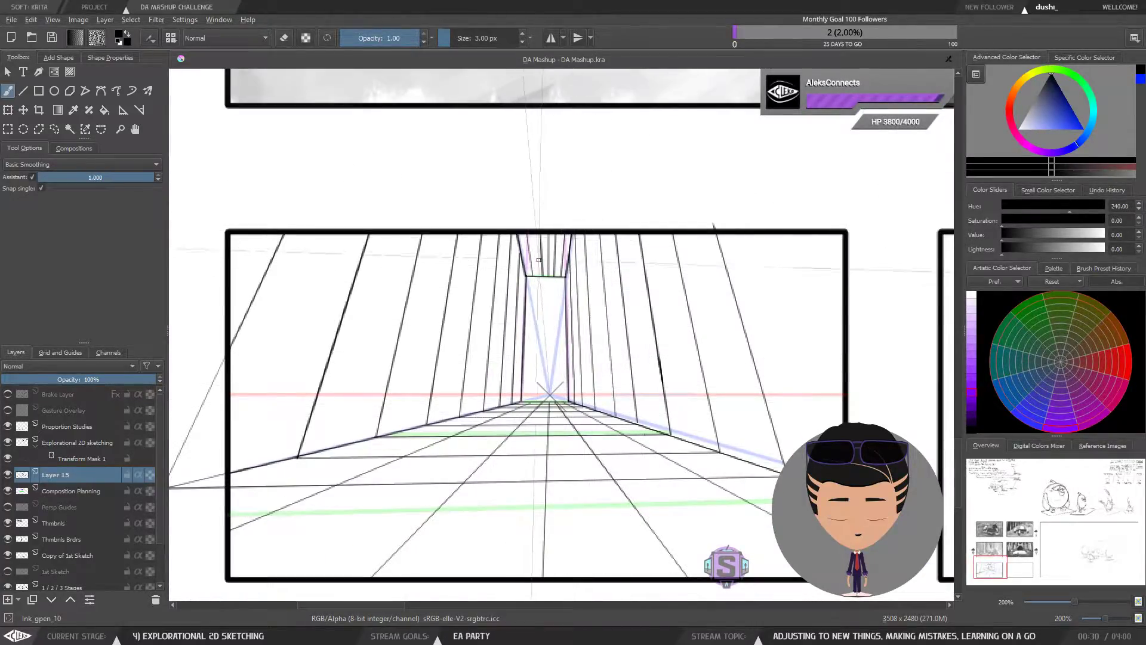
pyautogui.press('+')
pyautogui.press('+')
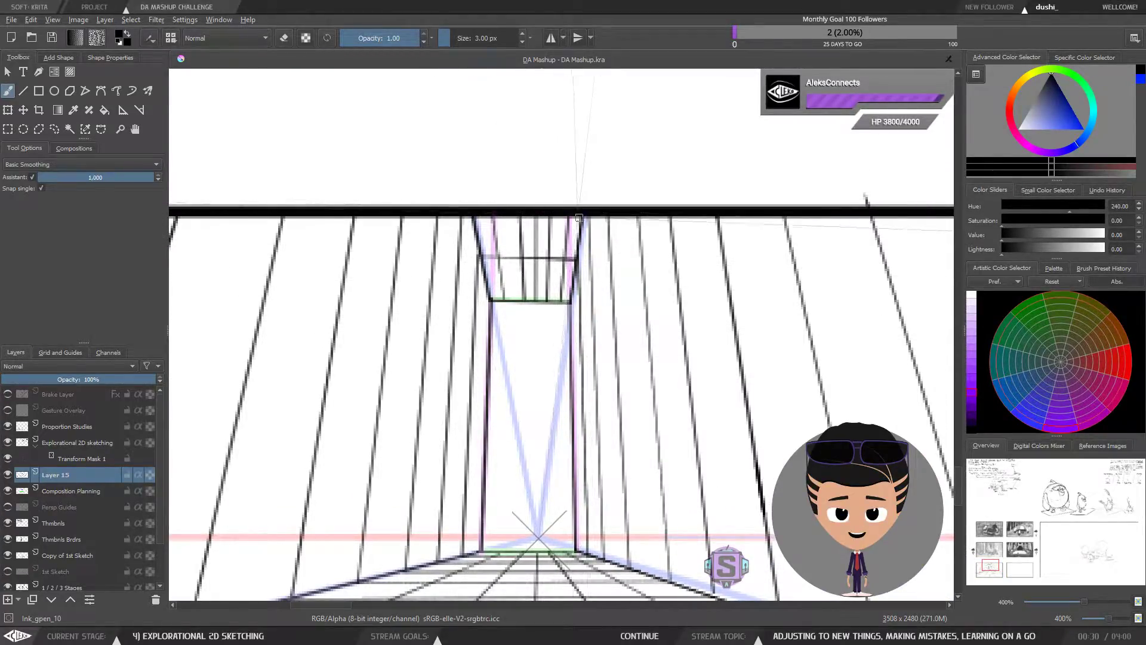
pyautogui.press('-')
pyautogui.press('-')
pyautogui.press('-')
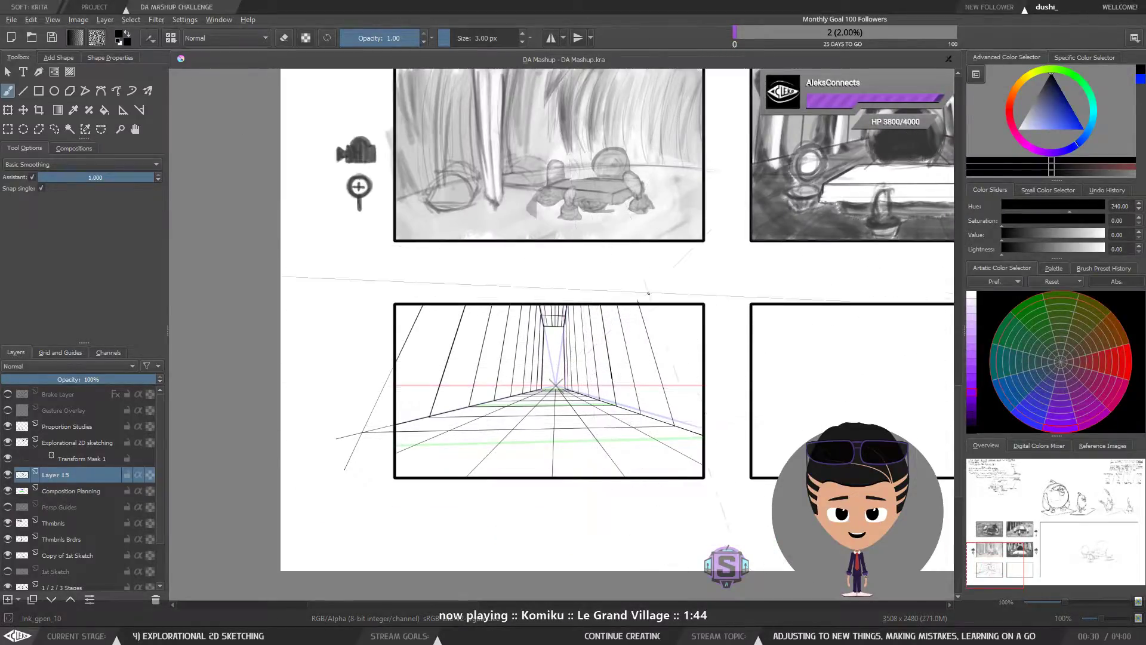
pyautogui.press('+')
pyautogui.press('+')
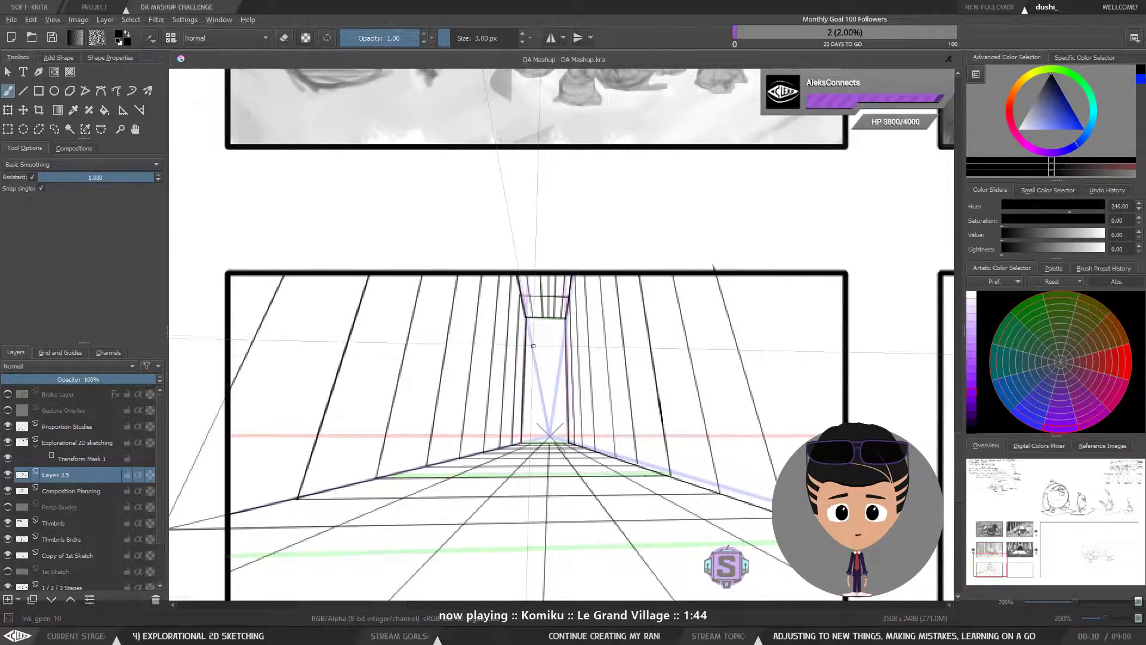
pyautogui.press('-')
pyautogui.press('-')
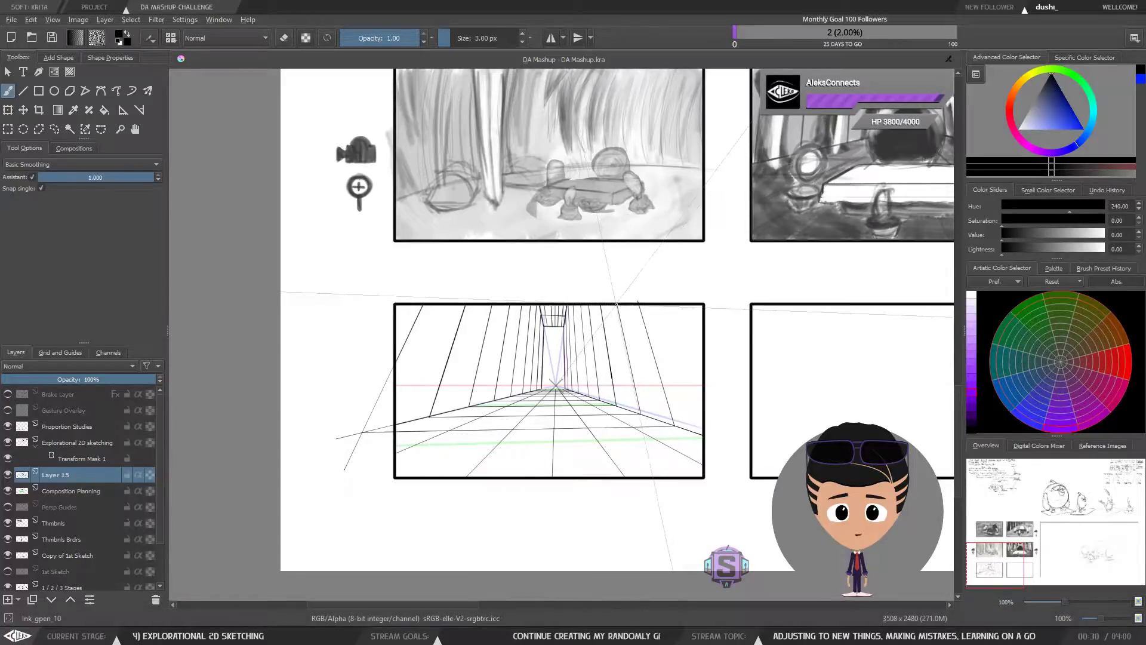
pyautogui.moveTo(634, 396); pyautogui.dragTo(607, 392)
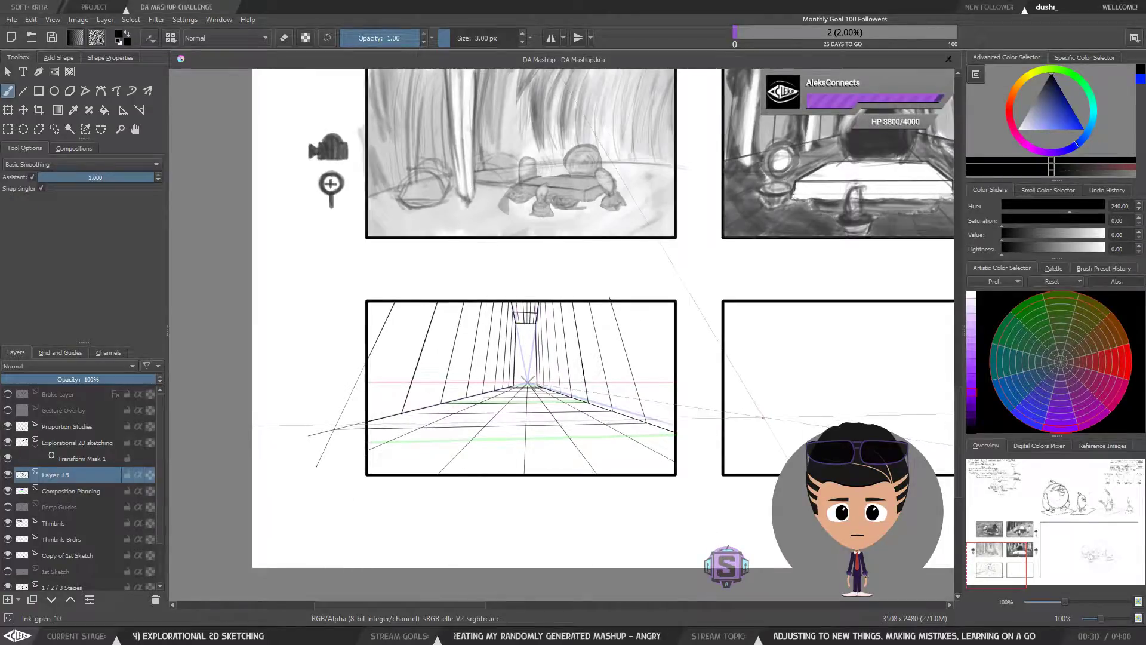
pyautogui.moveTo(819, 415); pyautogui.dragTo(652, 425)
pyautogui.moveTo(599, 424); pyautogui.dragTo(740, 415)
pyautogui.hotkey('ctrl', '+')
pyautogui.hotkey('ctrl', '+')
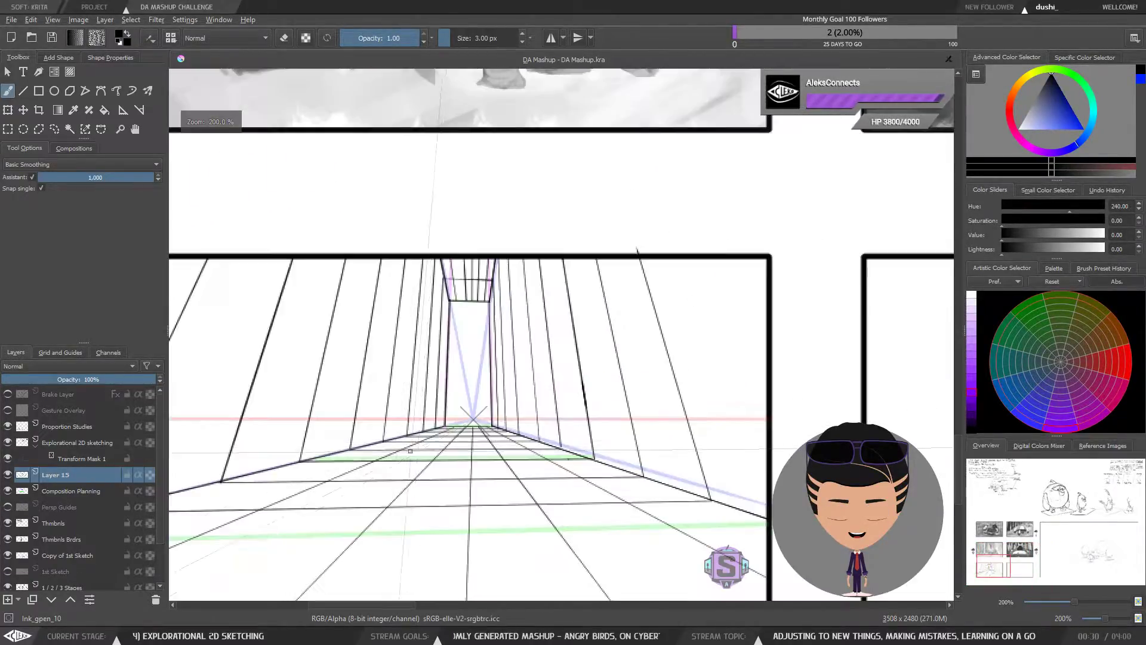
pyautogui.moveTo(461, 461); pyautogui.dragTo(494, 357)
pyautogui.moveTo(357, 445); pyautogui.dragTo(458, 441)
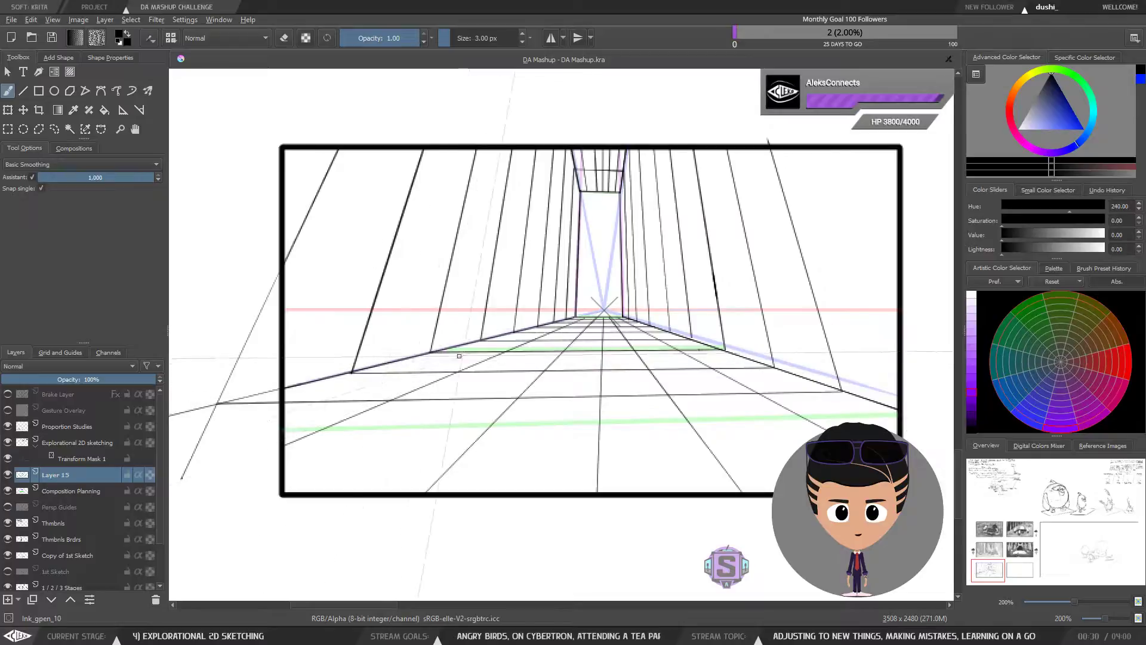
pyautogui.moveTo(788, 349); pyautogui.dragTo(741, 362)
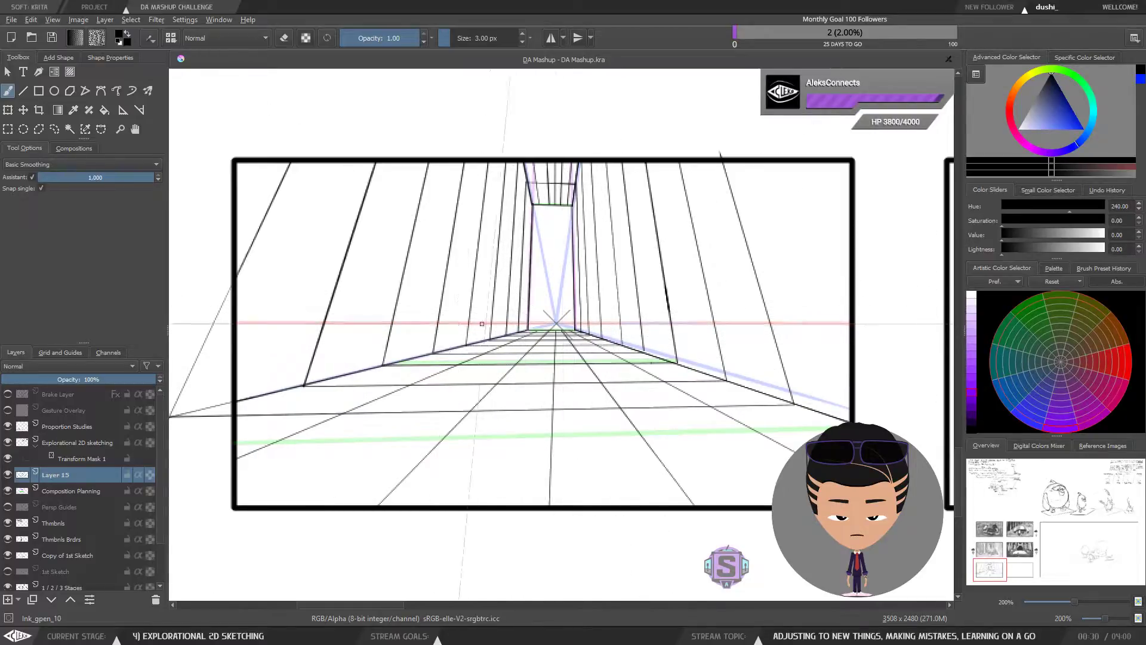
# Draw receding lines across the left wall's panels, fanning from the back wall's left edge out to the frame's left and upper edges.
pyautogui.moveTo(695, 358); pyautogui.dragTo(577, 377)
pyautogui.moveTo(483, 344); pyautogui.dragTo(690, 371)
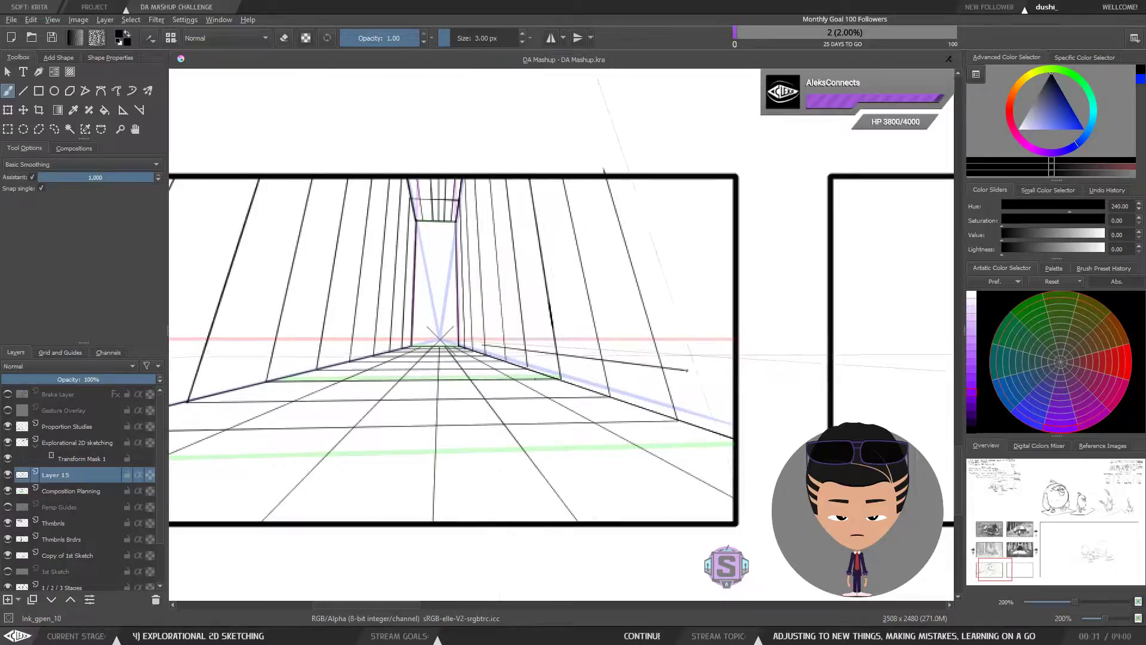
pyautogui.hotkey('ctrl', 'z')
pyautogui.moveTo(499, 356); pyautogui.dragTo(594, 371)
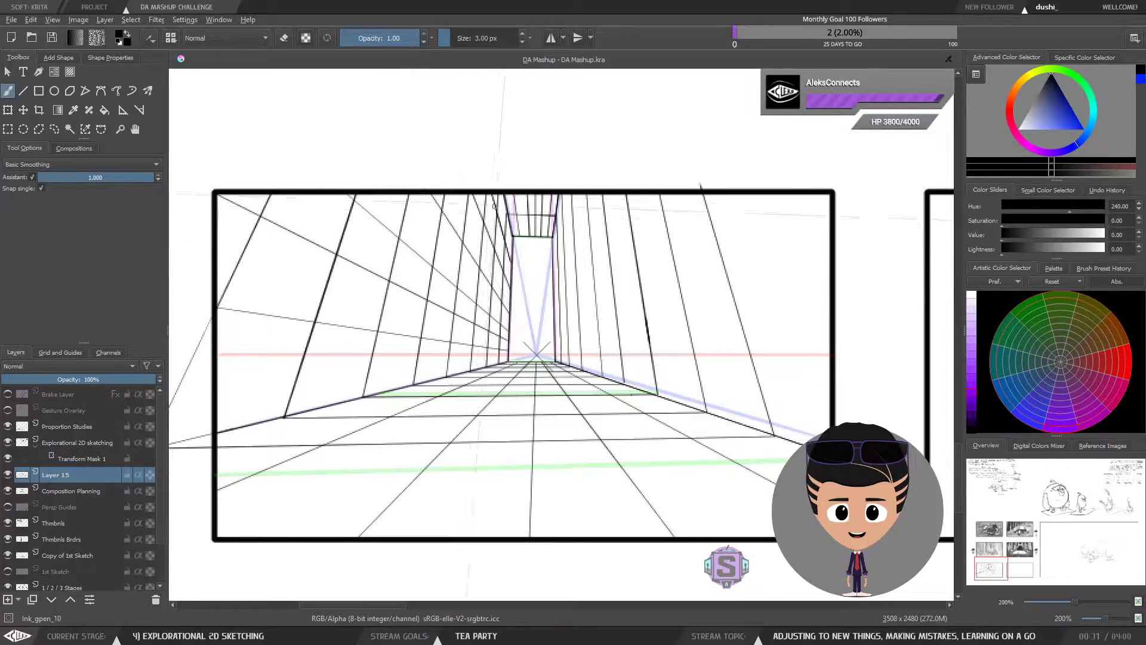
pyautogui.press('1')
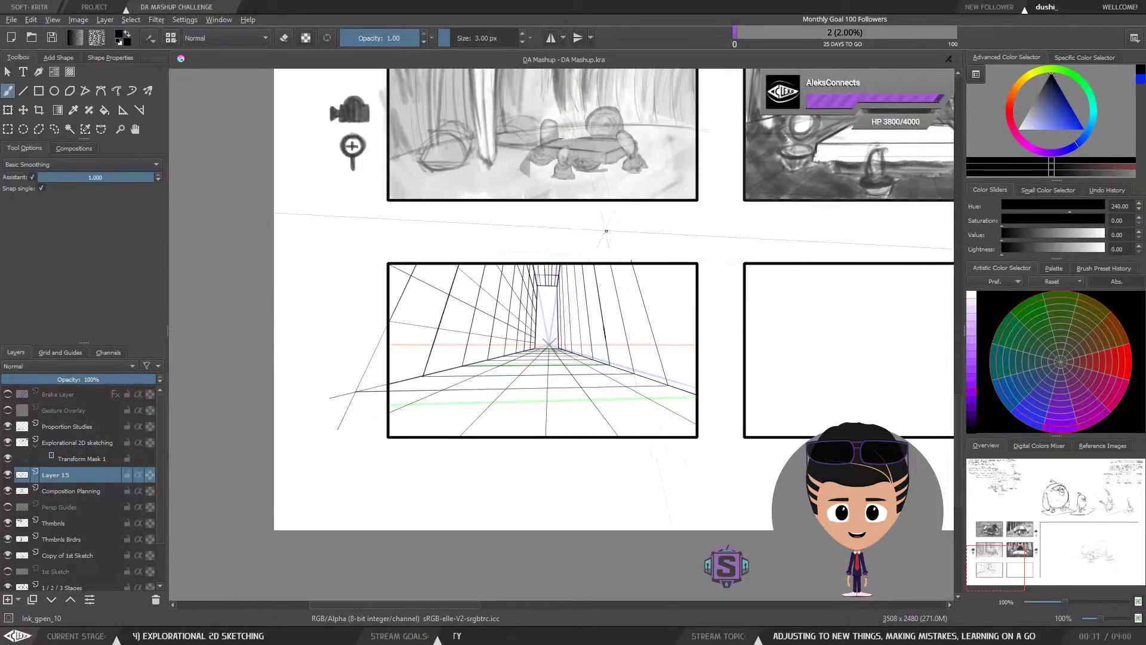
pyautogui.hotkey('ctrl', '+')
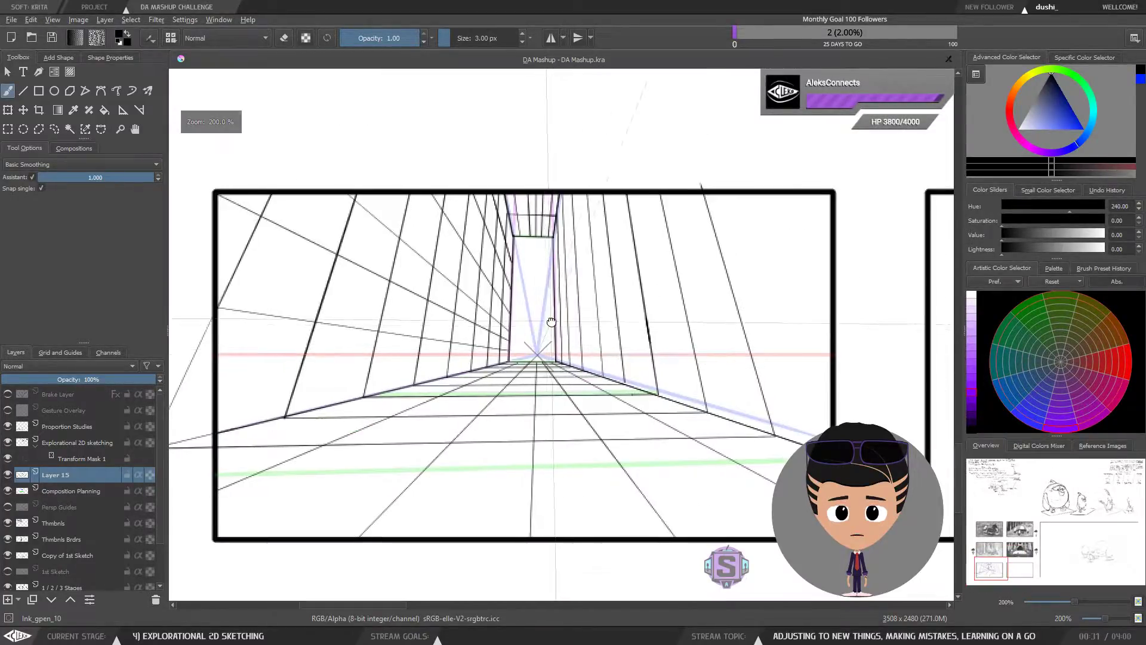
# Draw the two uppermost horizontal lines across the back wall from the left-wall line ends, and continue them up the right wall.
pyautogui.moveTo(553, 305); pyautogui.dragTo(570, 337)
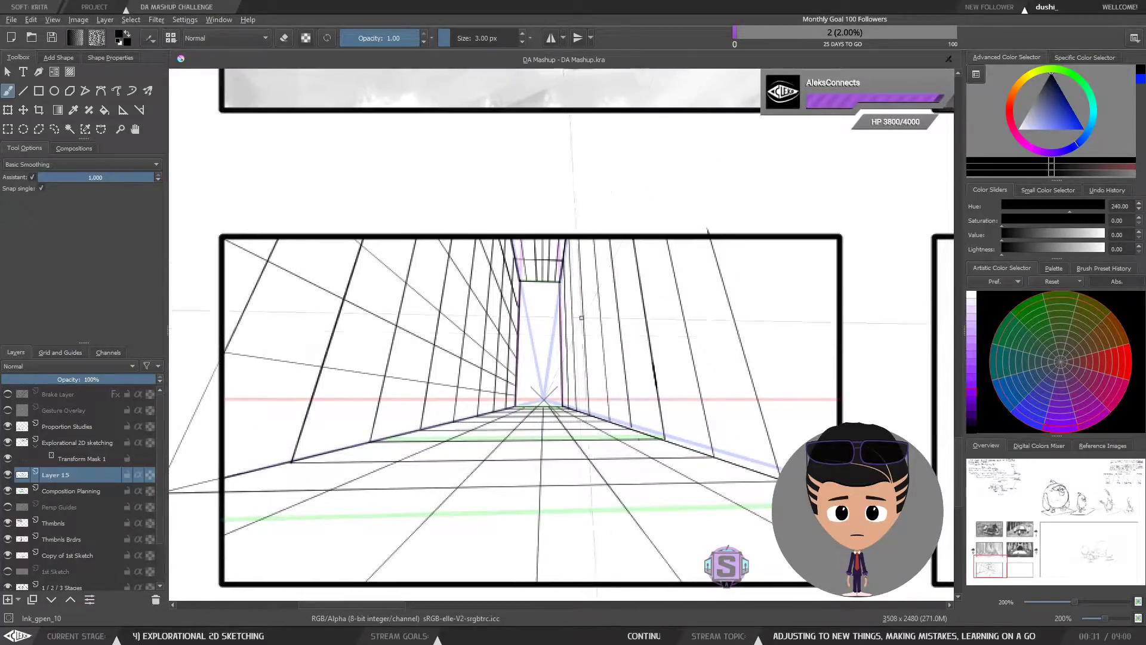
pyautogui.hotkey('ctrl', '+')
pyautogui.moveTo(556, 283); pyautogui.dragTo(549, 323)
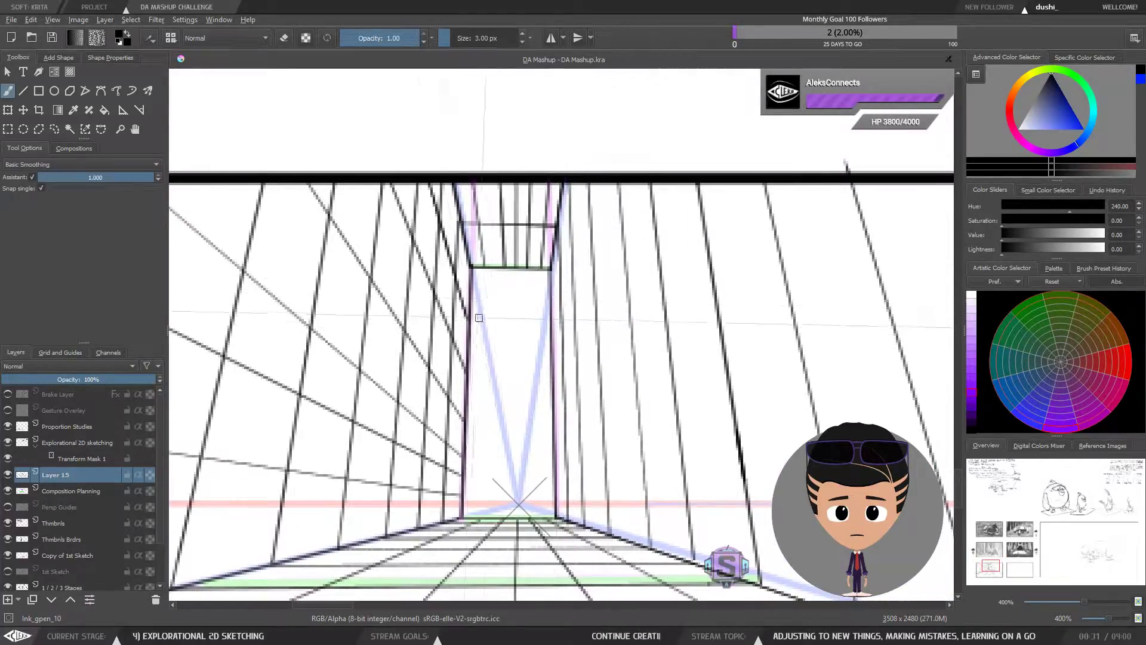
pyautogui.moveTo(470, 319); pyautogui.dragTo(536, 321)
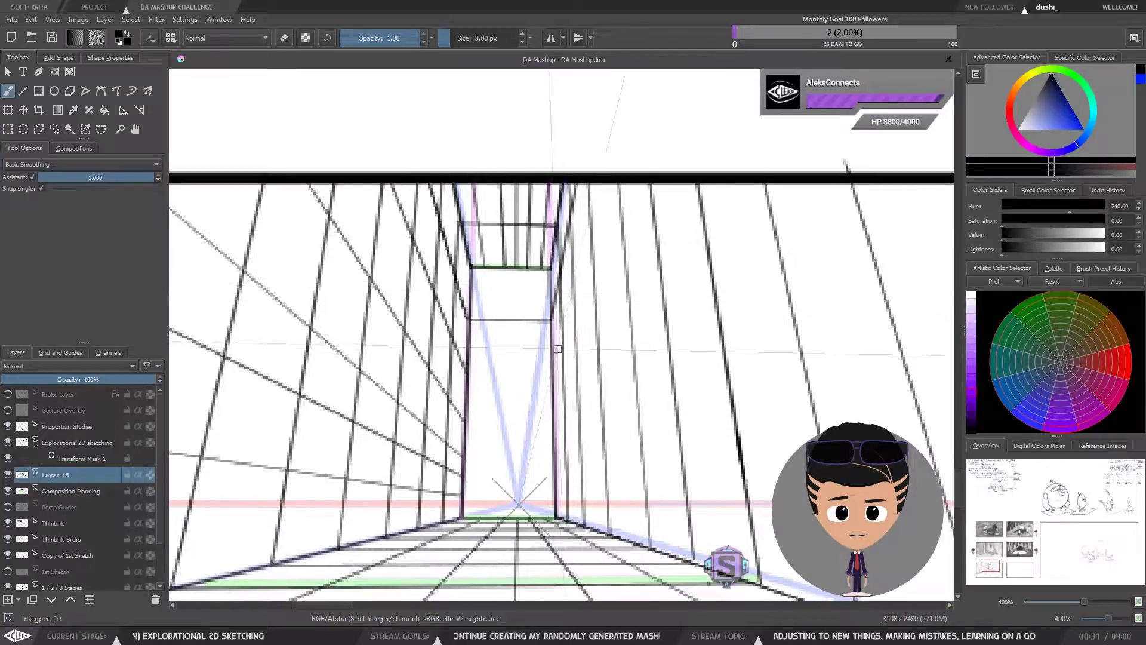
pyautogui.moveTo(465, 373); pyautogui.dragTo(527, 373)
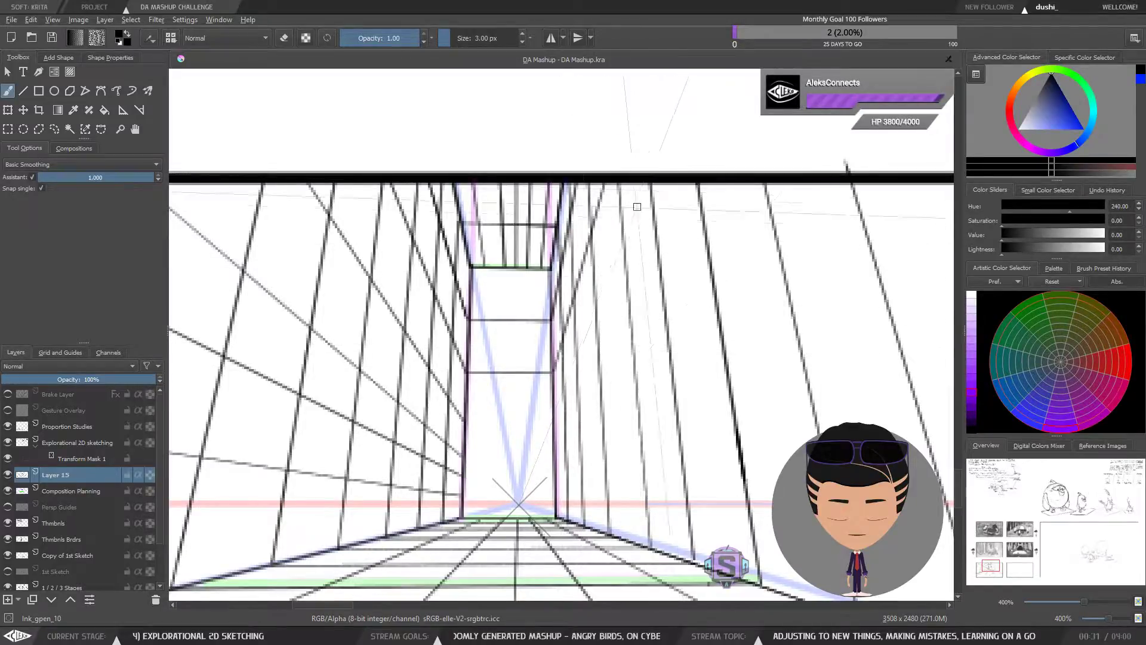
pyautogui.moveTo(512, 426)
pyautogui.mouseDown()
pyautogui.moveTo(455, 328)
pyautogui.moveTo(496, 323)
pyautogui.mouseUp()
# Add the third and fourth horizontal lines down the back wall and extend them across the right-wall panels.
pyautogui.hotkey('ctrl', '-')
pyautogui.hotkey('ctrl', '-')
pyautogui.moveTo(548, 361); pyautogui.dragTo(529, 378)
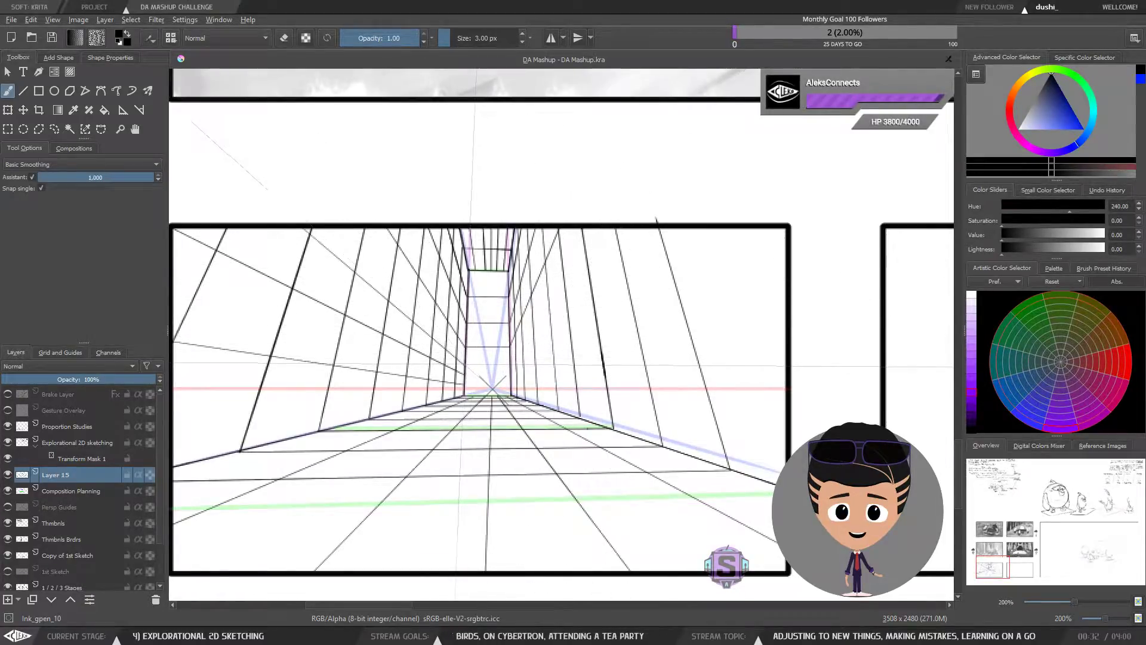
pyautogui.moveTo(468, 364); pyautogui.dragTo(499, 365)
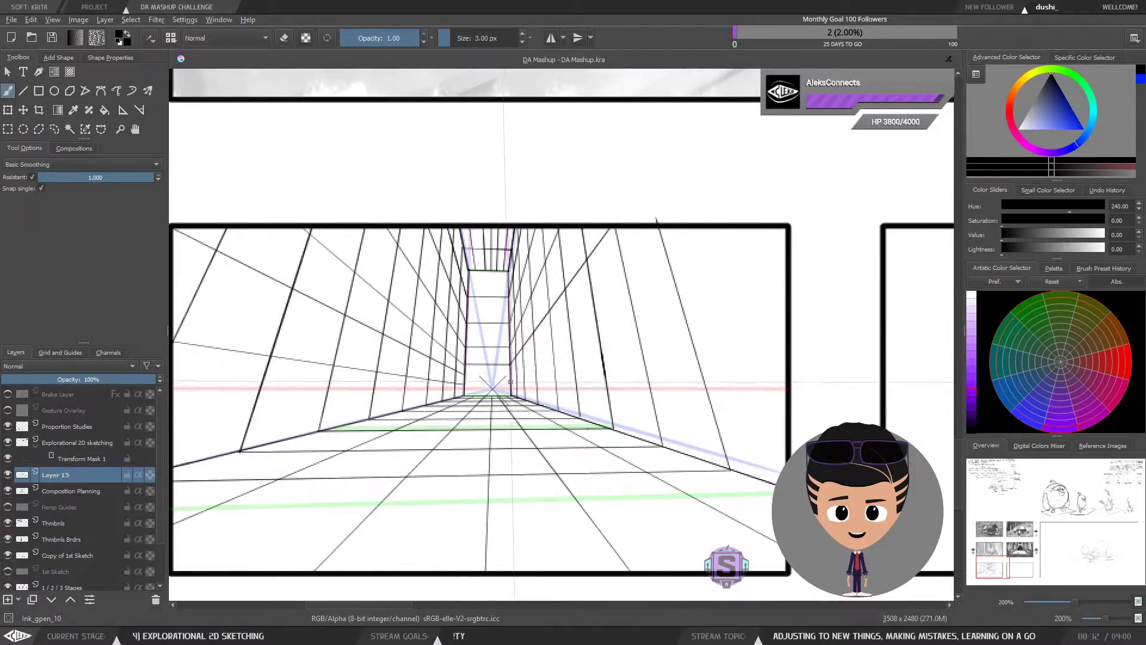
# Add the two lowest horizontal lines on the back wall and run them across the right wall to the frame.
pyautogui.scroll(2, 515, 377)
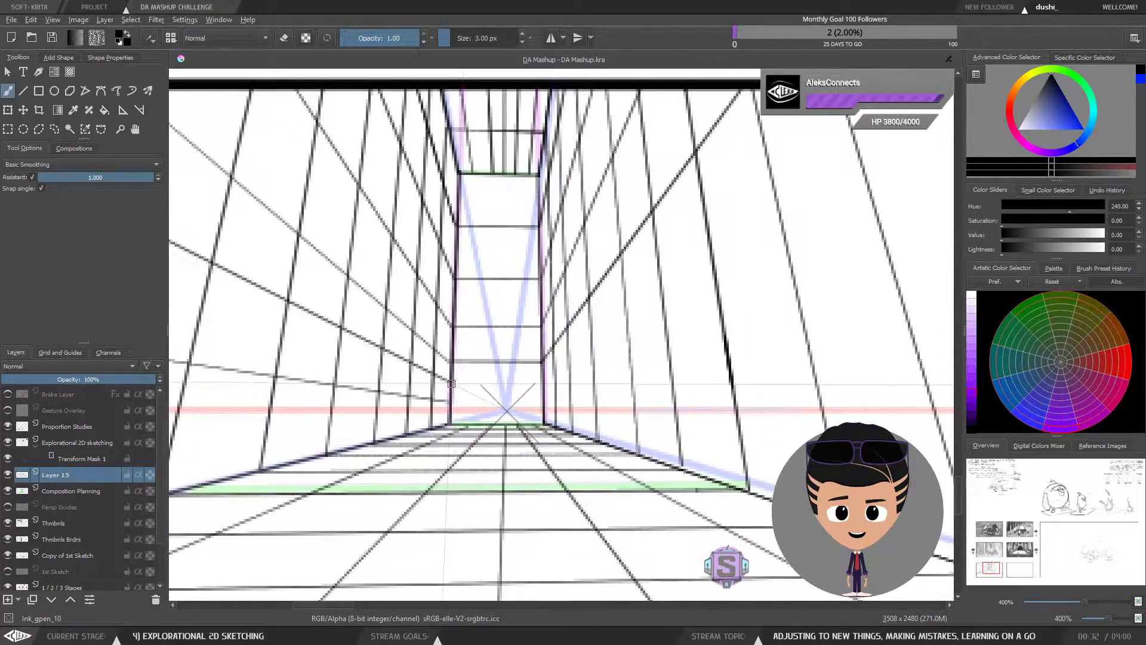
pyautogui.scroll(-2, 536, 383)
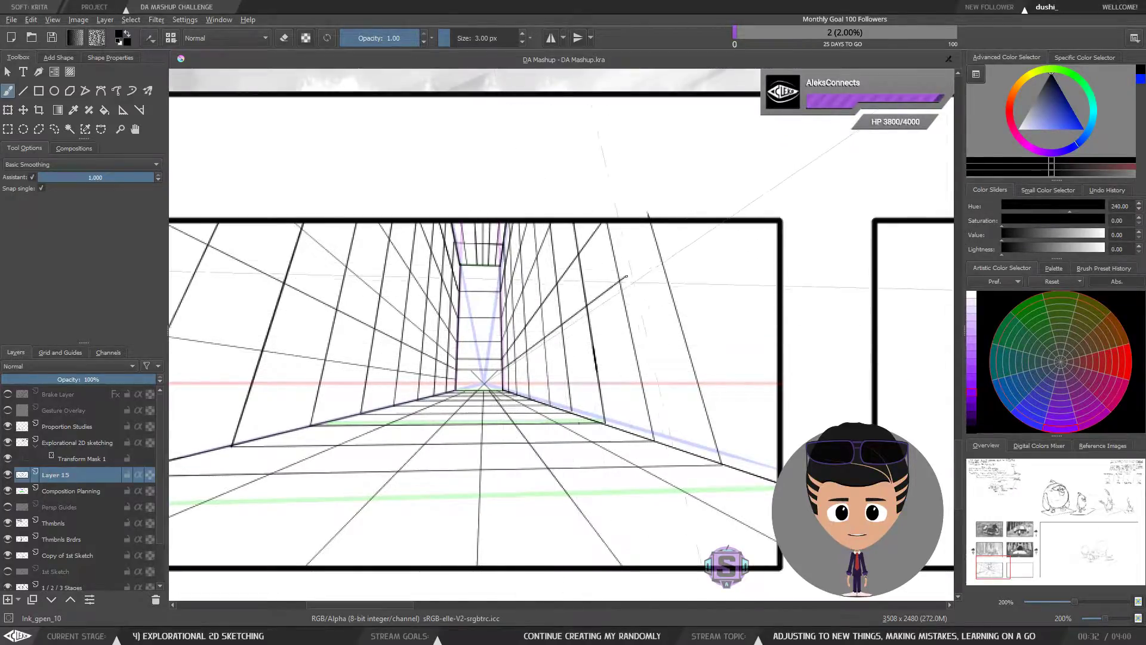
pyautogui.scroll(2, 439, 390)
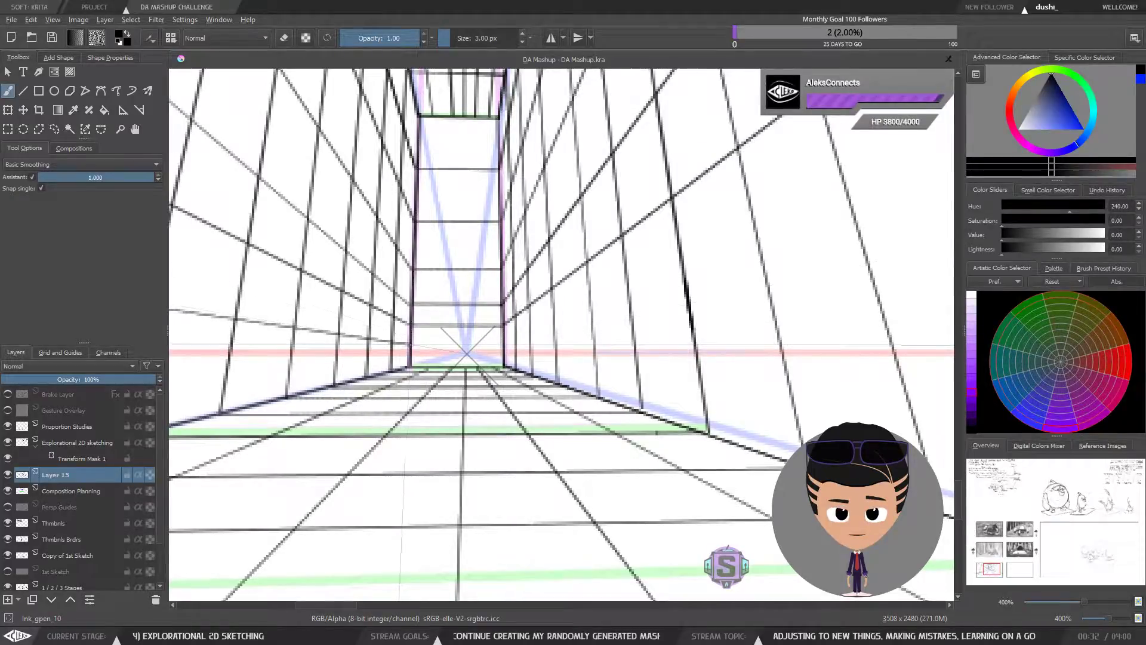
pyautogui.scroll(-2, 503, 345)
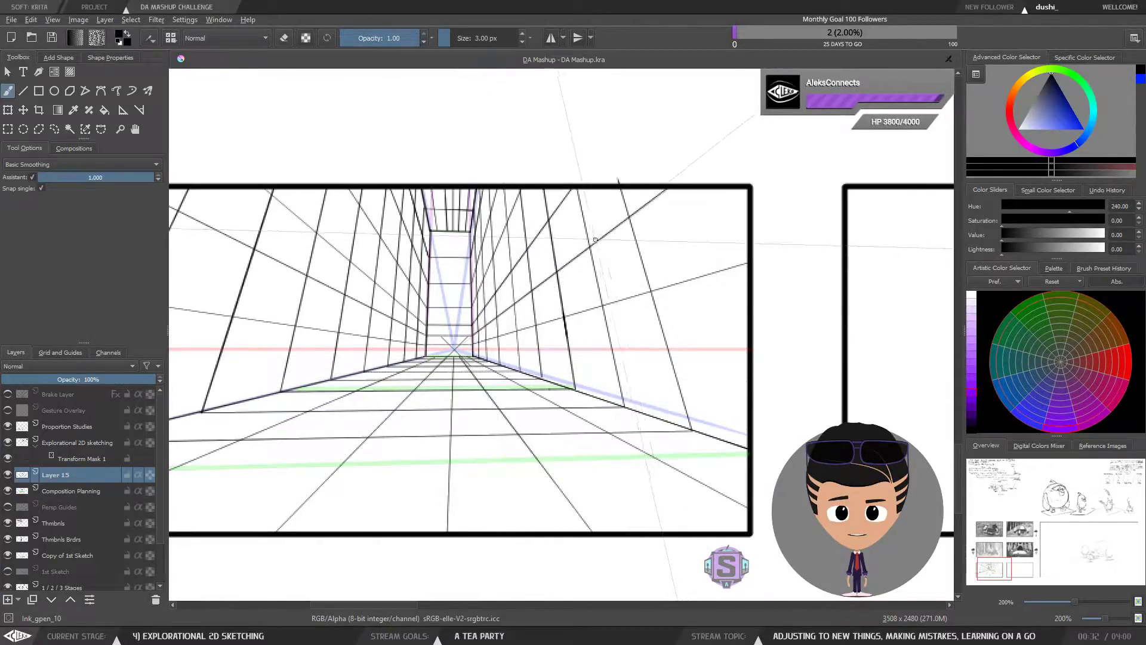
pyautogui.hotkey('ctrl', '-')
pyautogui.hotkey('ctrl', '-')
pyautogui.hotkey('ctrl', '+')
pyautogui.hotkey('ctrl', '+')
pyautogui.hotkey('ctrl', '+')
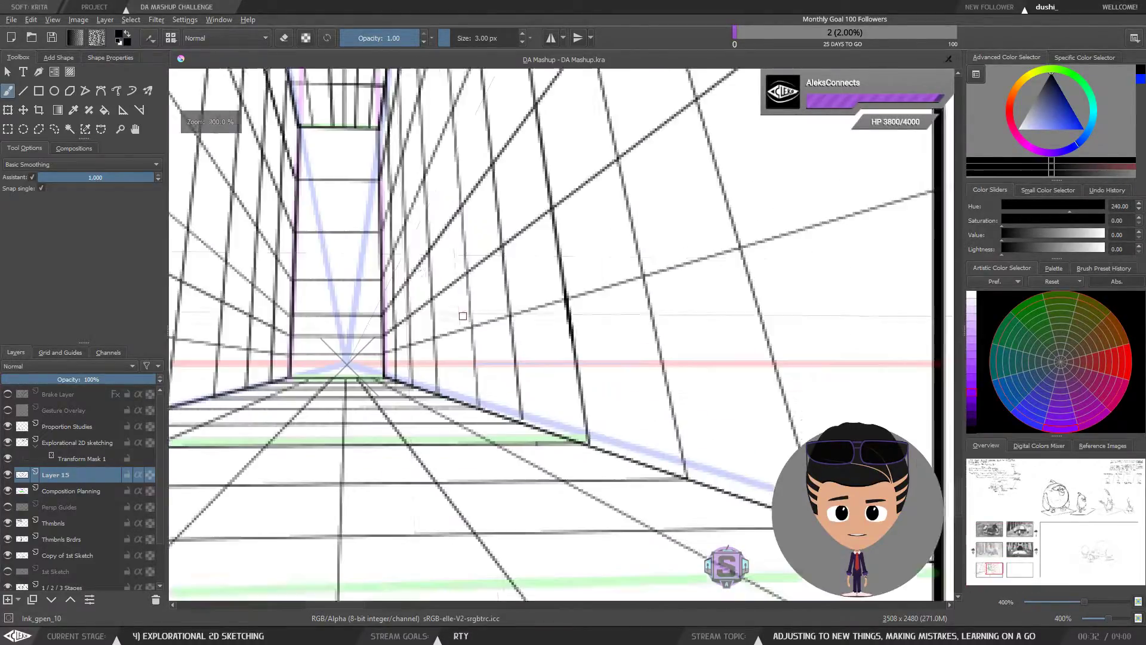
pyautogui.moveTo(408, 261); pyautogui.dragTo(650, 407)
# Enclose the back wall's interior with a polygonal selection and delete the horizontal lines inside it on Layer 15.
pyautogui.hotkey('ctrl', 'r')
pyautogui.hotkey('ctrl', '+')
pyautogui.hotkey('ctrl', '+')
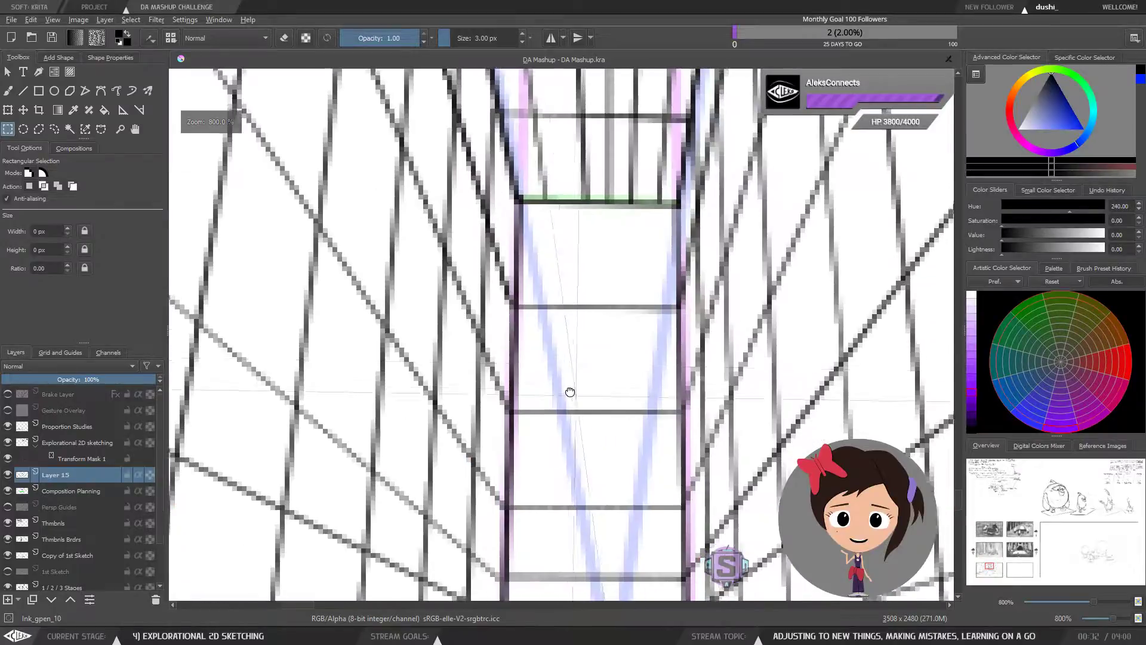
pyautogui.moveTo(570, 392); pyautogui.dragTo(463, 287)
pyautogui.hotkey('ctrl', '-')
pyautogui.hotkey('ctrl', '-')
pyautogui.moveTo(458, 241); pyautogui.dragTo(440, 251)
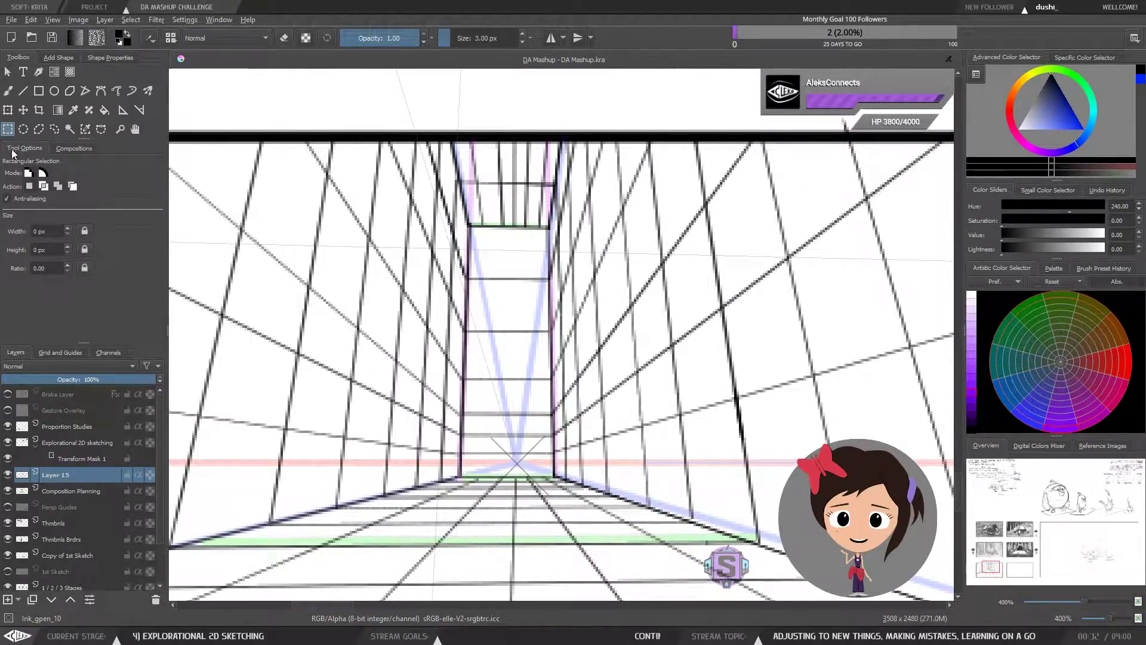
pyautogui.click(40, 129)
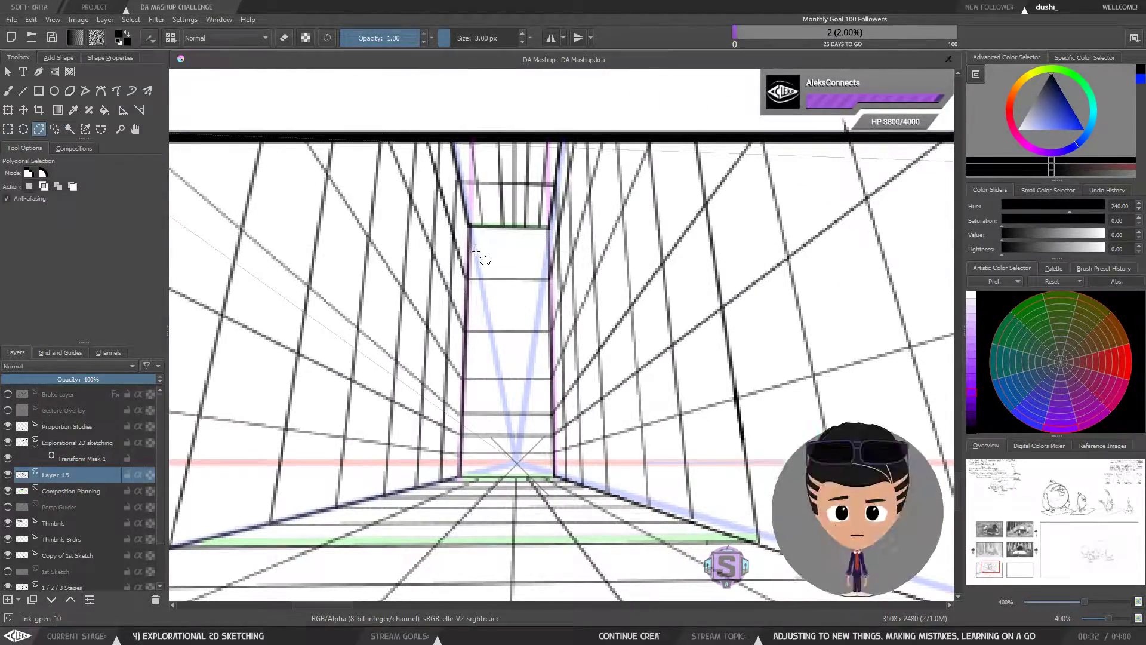
pyautogui.click(477, 249)
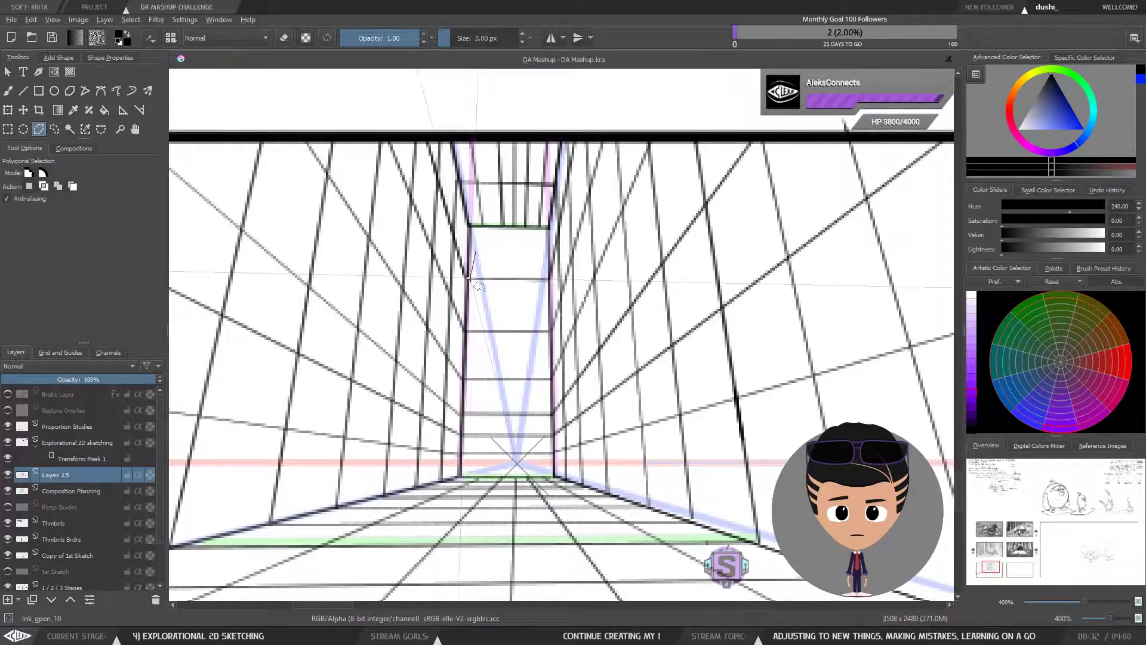
pyautogui.click(468, 275)
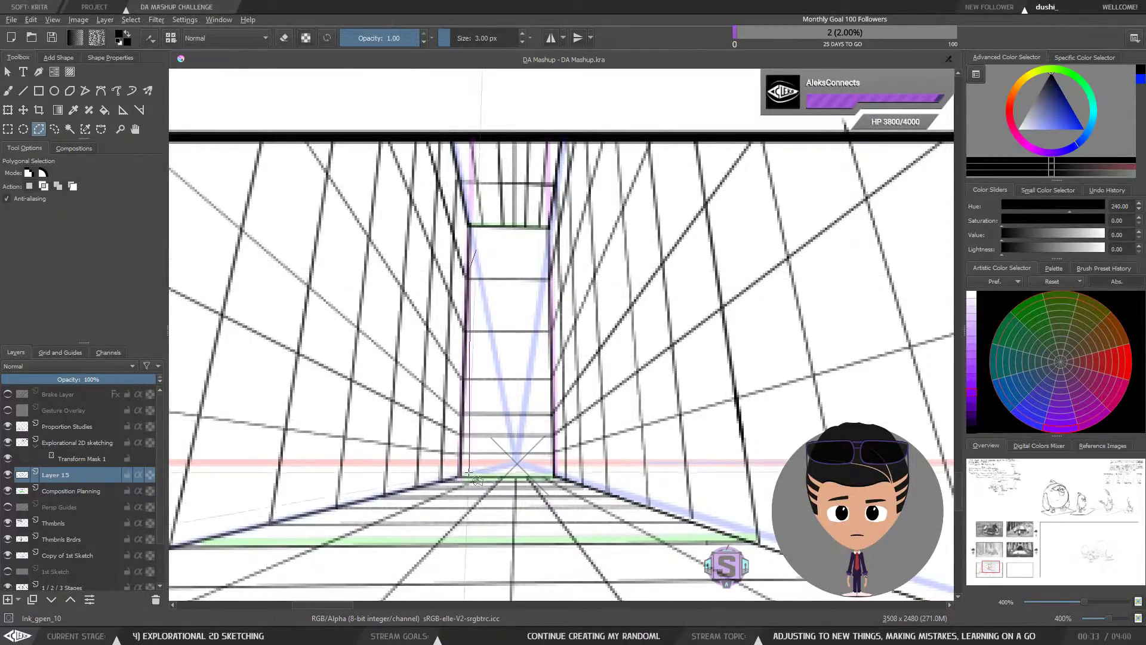
pyautogui.click(553, 465)
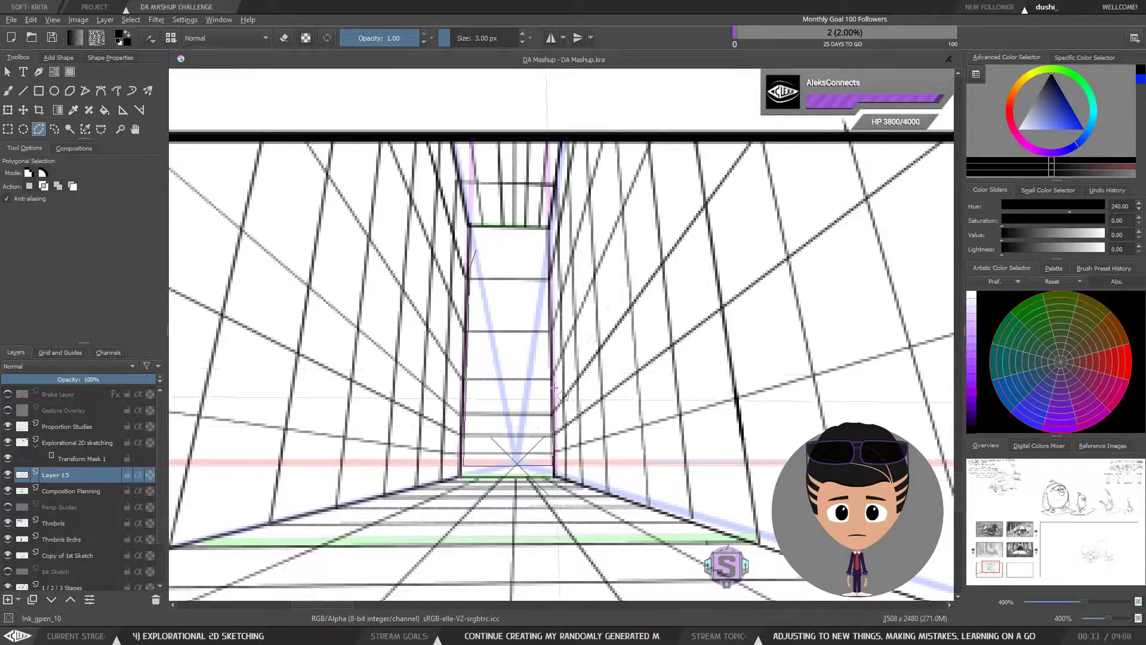
pyautogui.click(546, 238)
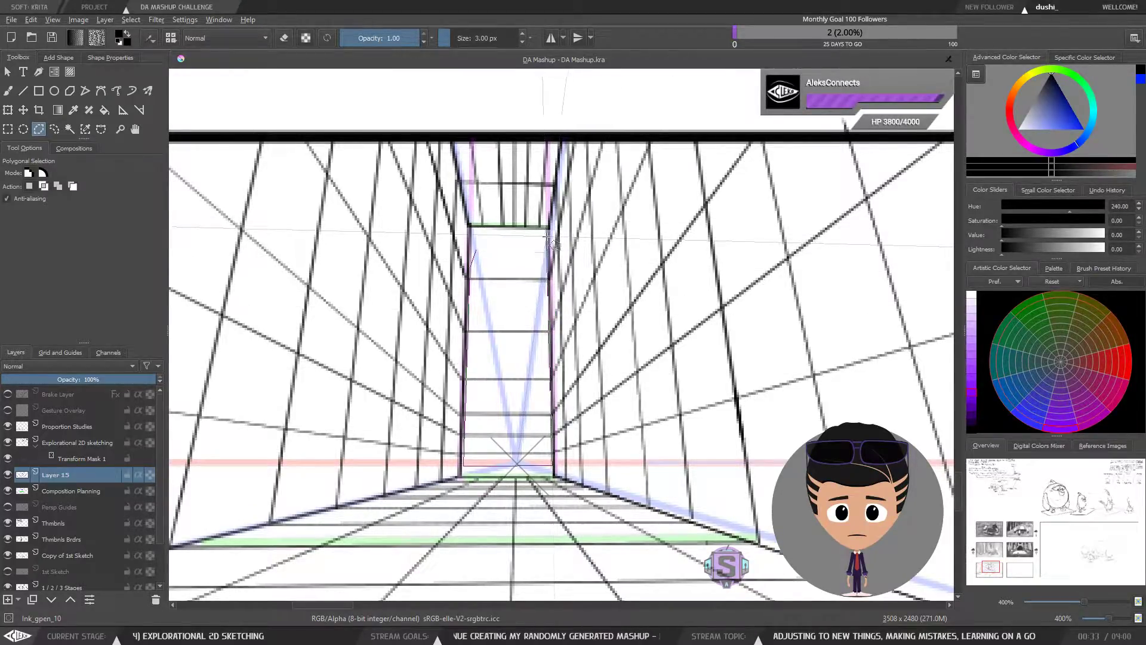
pyautogui.click(475, 250)
pyautogui.press('Delete')
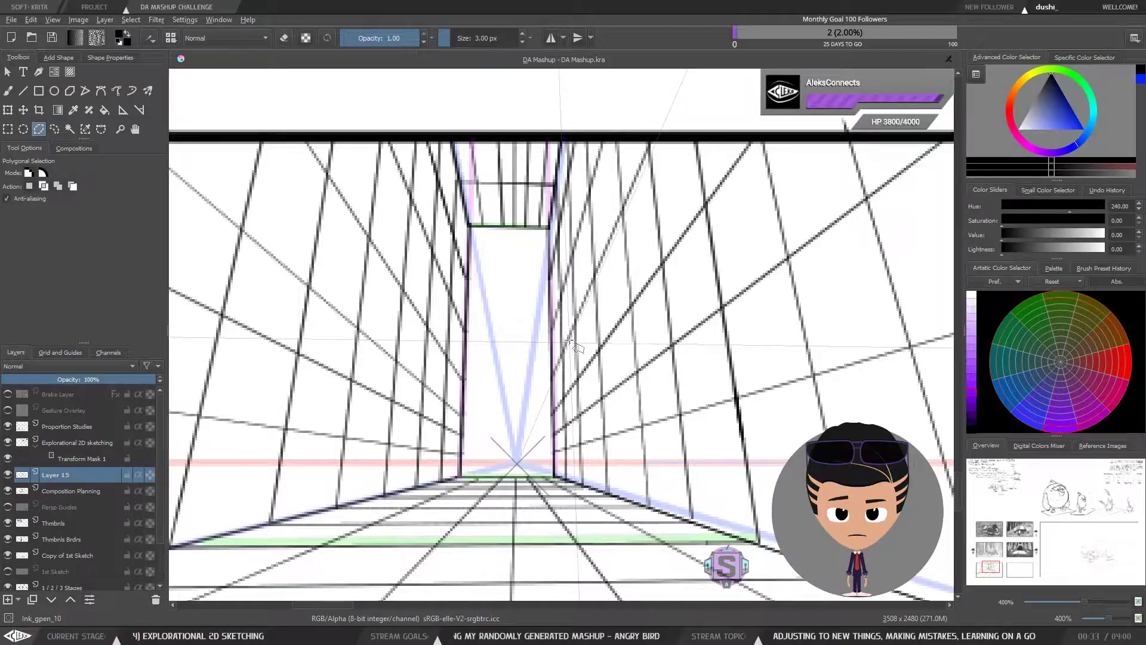
# Erase the leftover line ends inside the back wall's lower left edge with the eraser brush and save the document.
pyautogui.press('b')
pyautogui.scroll(3, 469, 401)
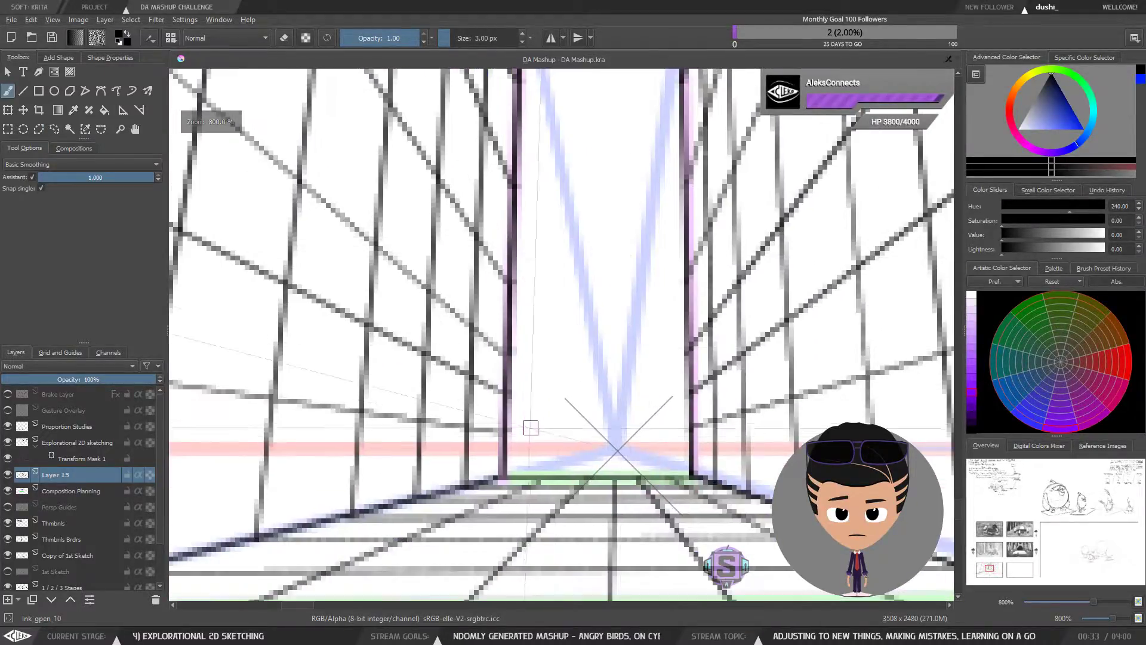
pyautogui.press('e')
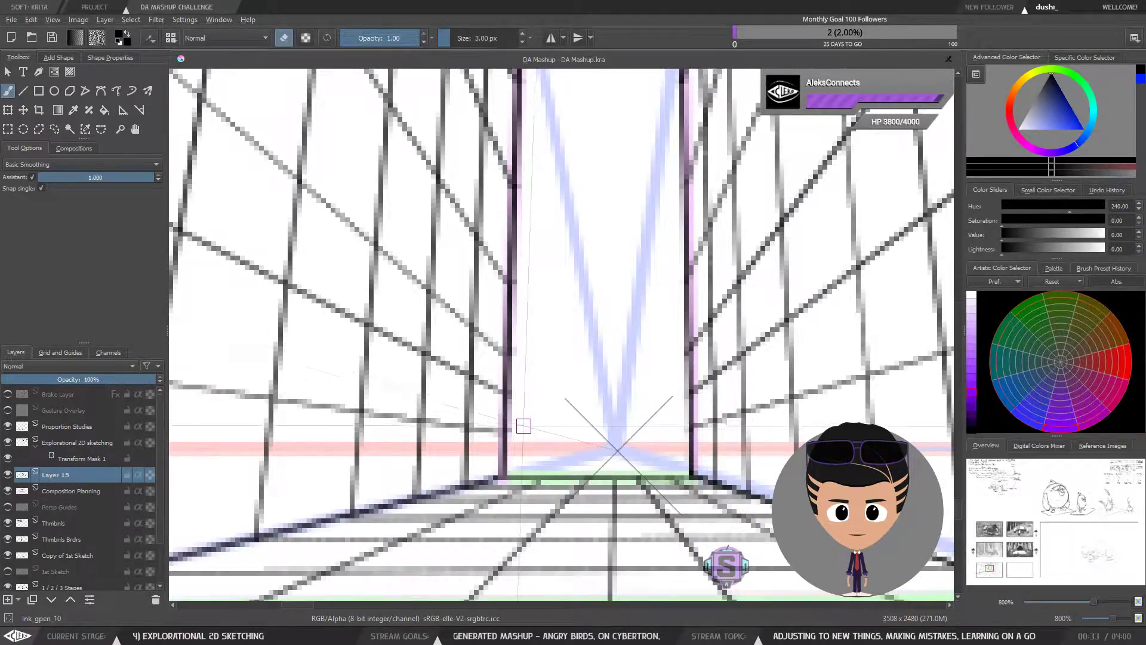
pyautogui.moveTo(523, 434); pyautogui.dragTo(519, 431)
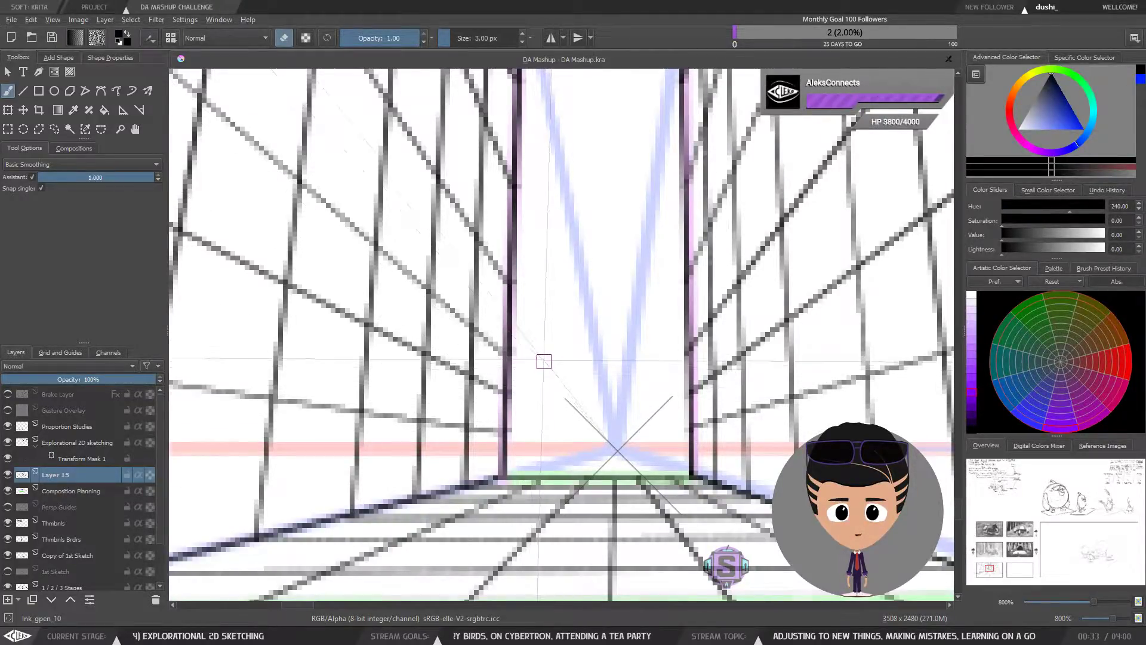
pyautogui.scroll(-6, 558, 334)
pyautogui.scroll(2, 573, 326)
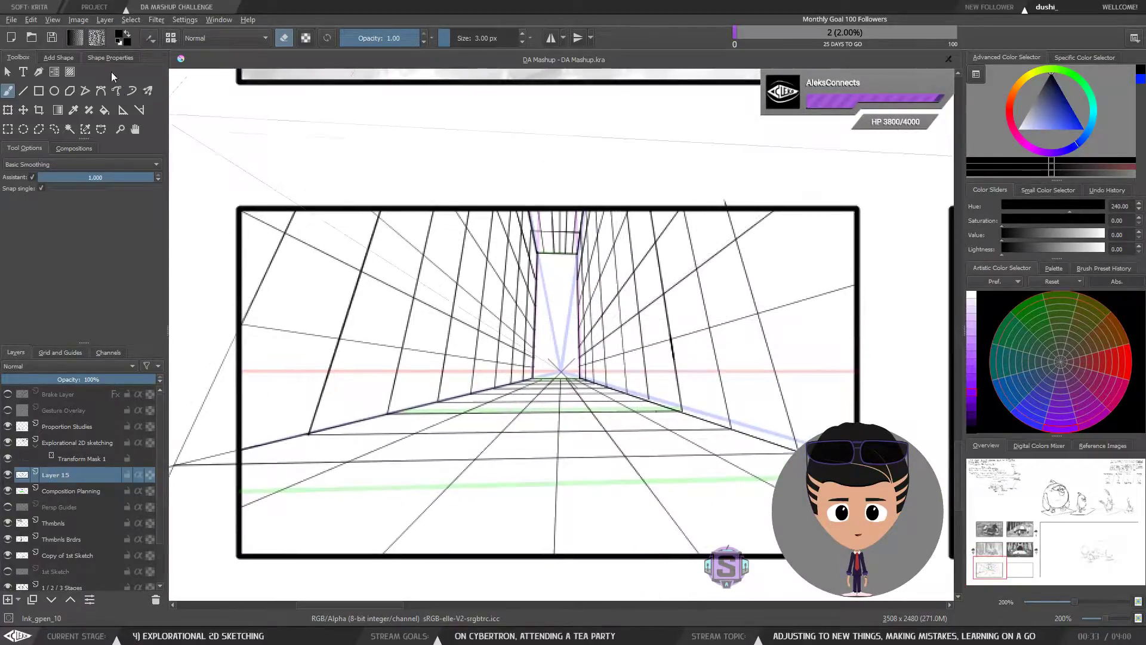
pyautogui.hotkey('ctrl', 's')
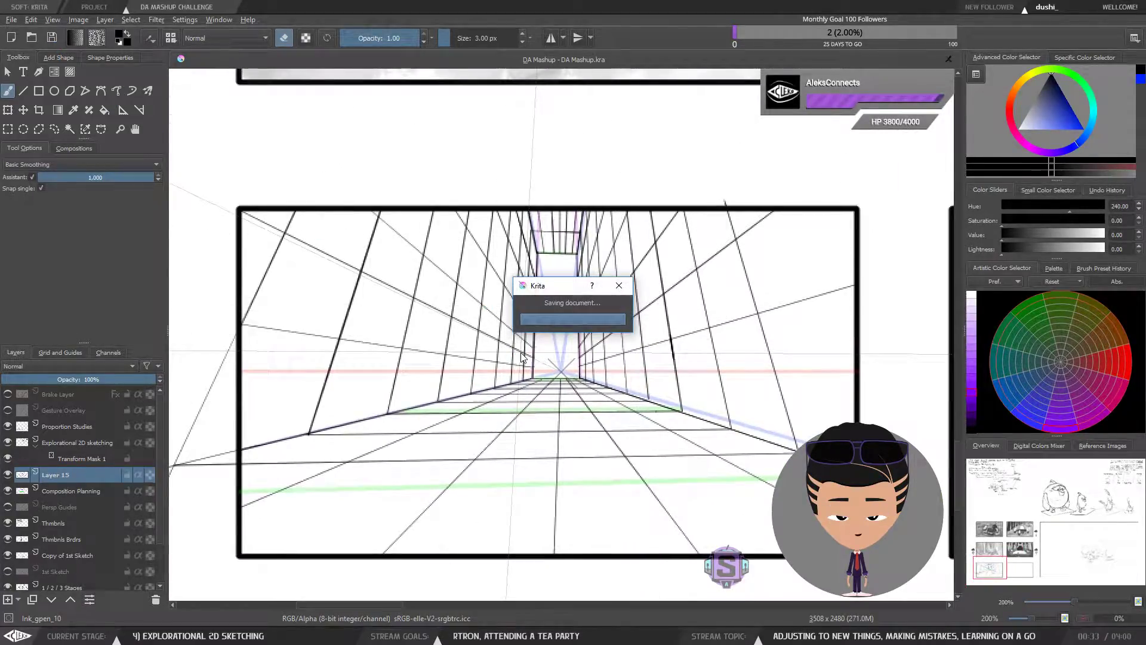
# Turn off assistant snapping and erase the line end overshooting the upper frame border above the right wall.
pyautogui.scroll(-3, 633, 340)
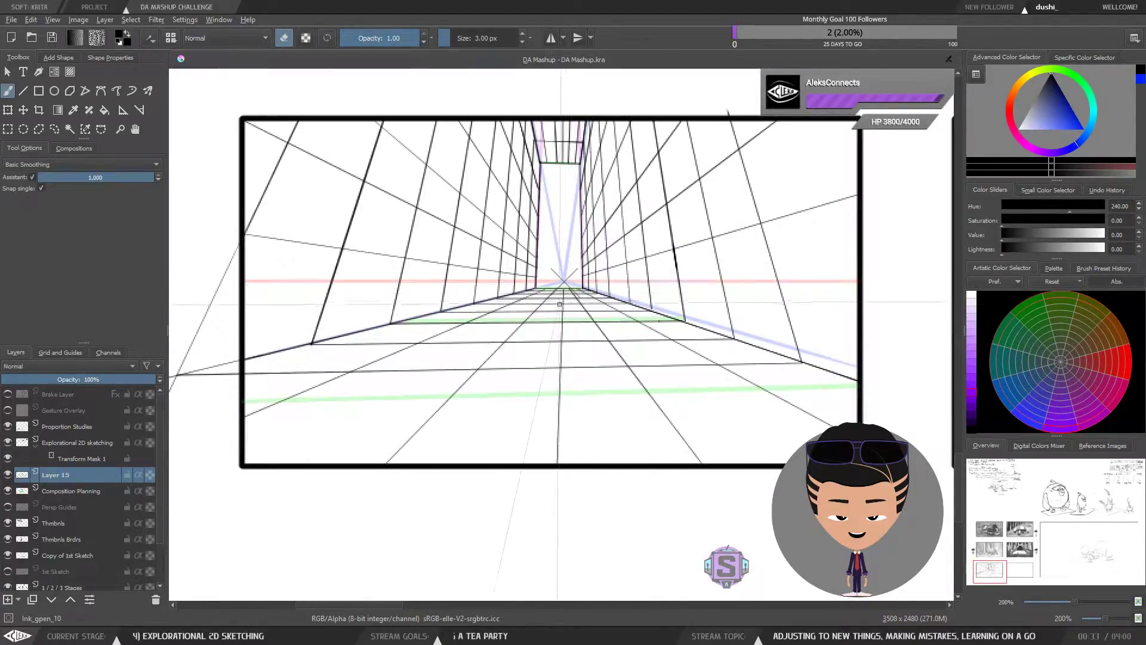
pyautogui.moveTo(553, 285); pyautogui.dragTo(483, 389)
pyautogui.hotkey('ctrl', '+')
pyautogui.hotkey('ctrl', '+')
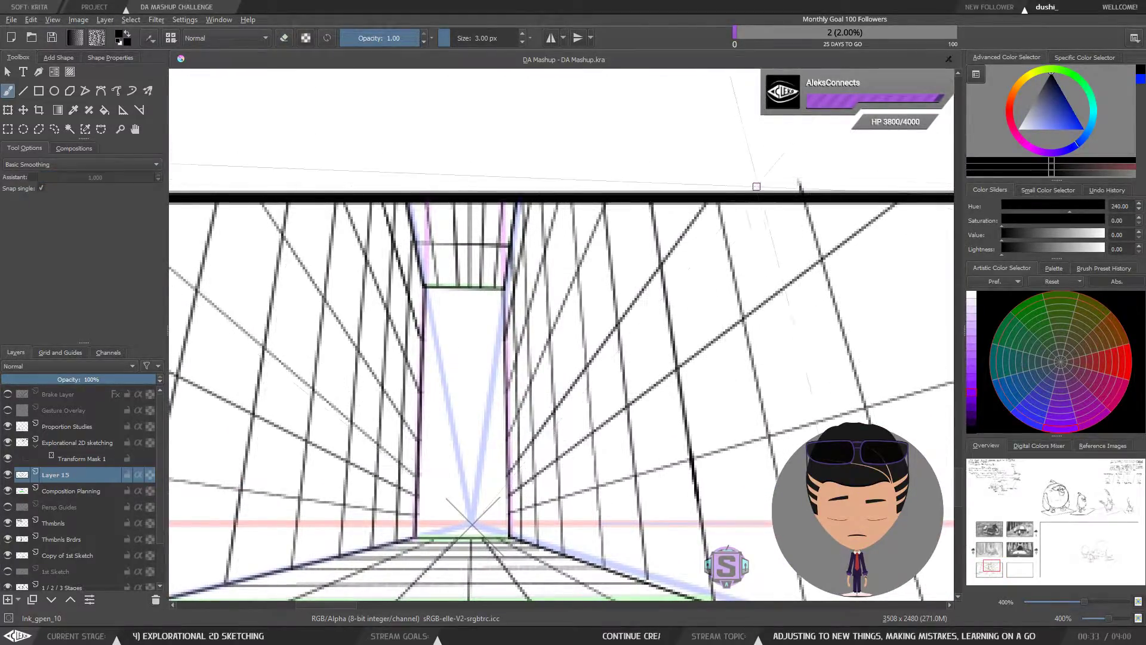
pyautogui.moveTo(789, 184); pyautogui.dragTo(813, 185)
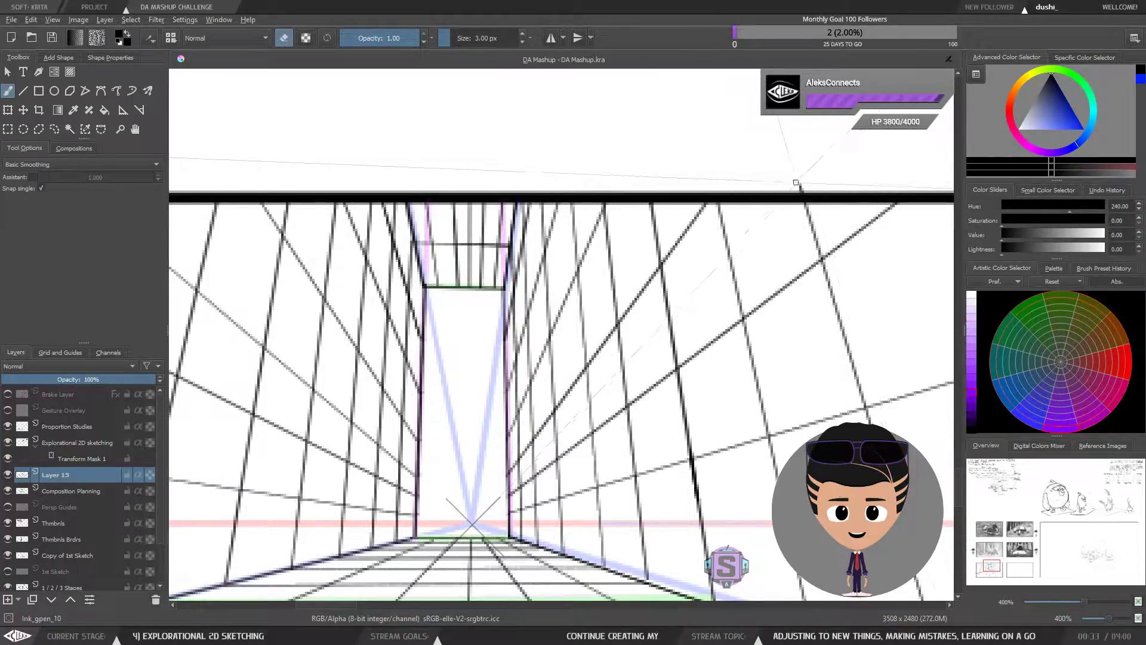
# Erase the remaining stray line ends along the inner left edge of the back wall, from floor to ceiling.
pyautogui.moveTo(524, 392); pyautogui.dragTo(552, 363)
pyautogui.scroll(2, 464, 434)
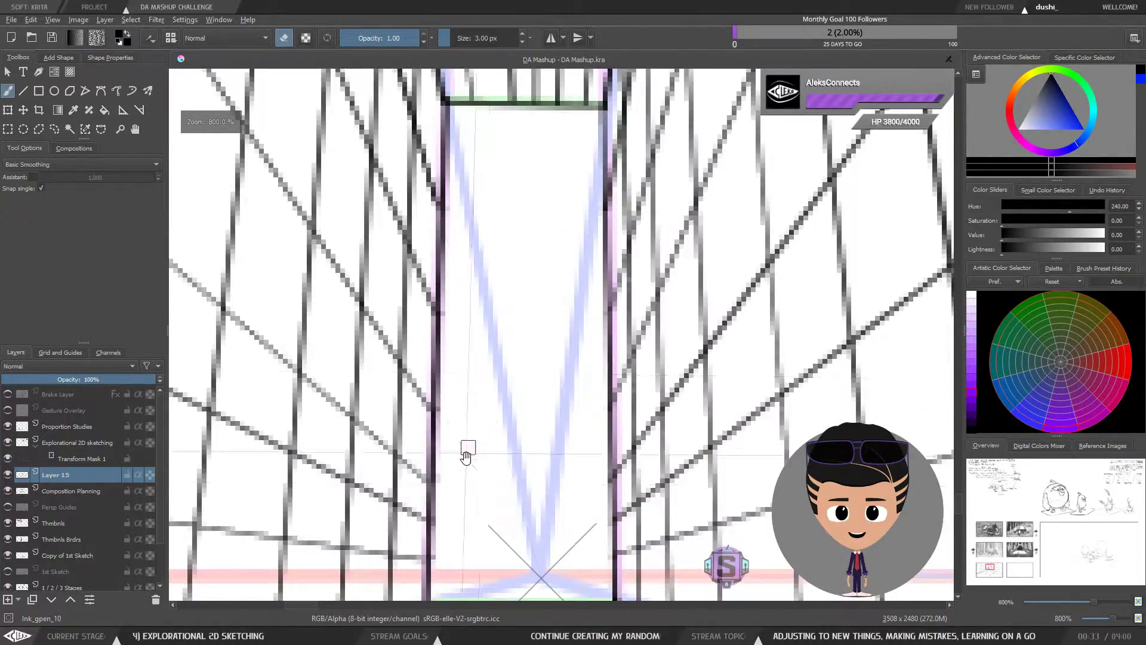
pyautogui.moveTo(466, 451); pyautogui.dragTo(507, 376)
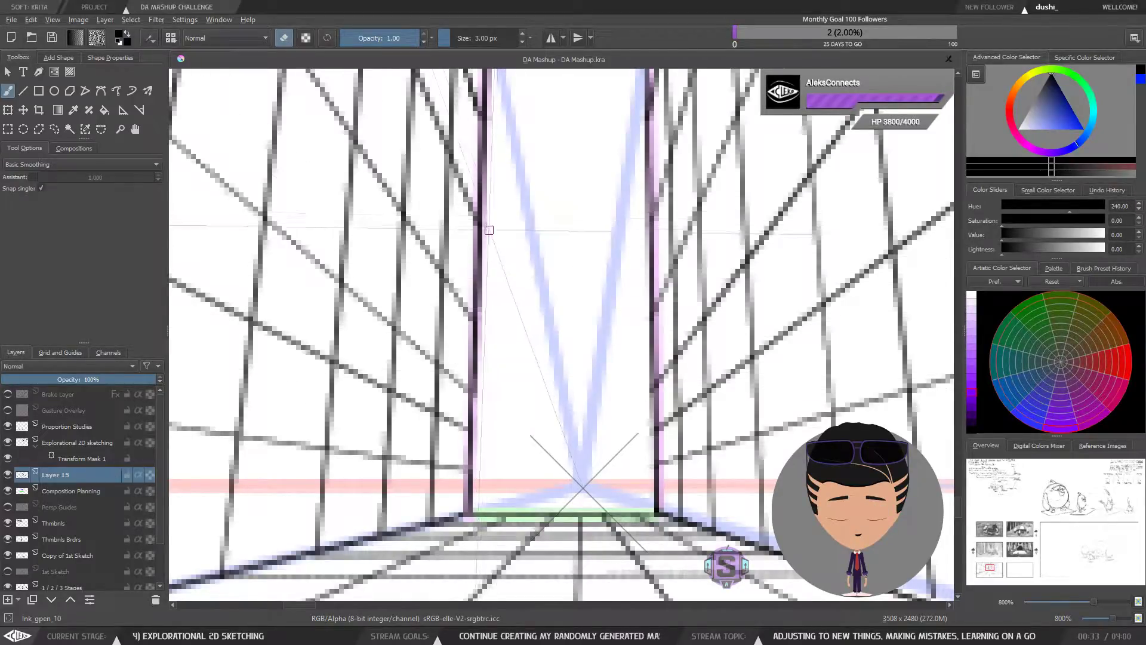
pyautogui.moveTo(514, 161); pyautogui.dragTo(511, 324)
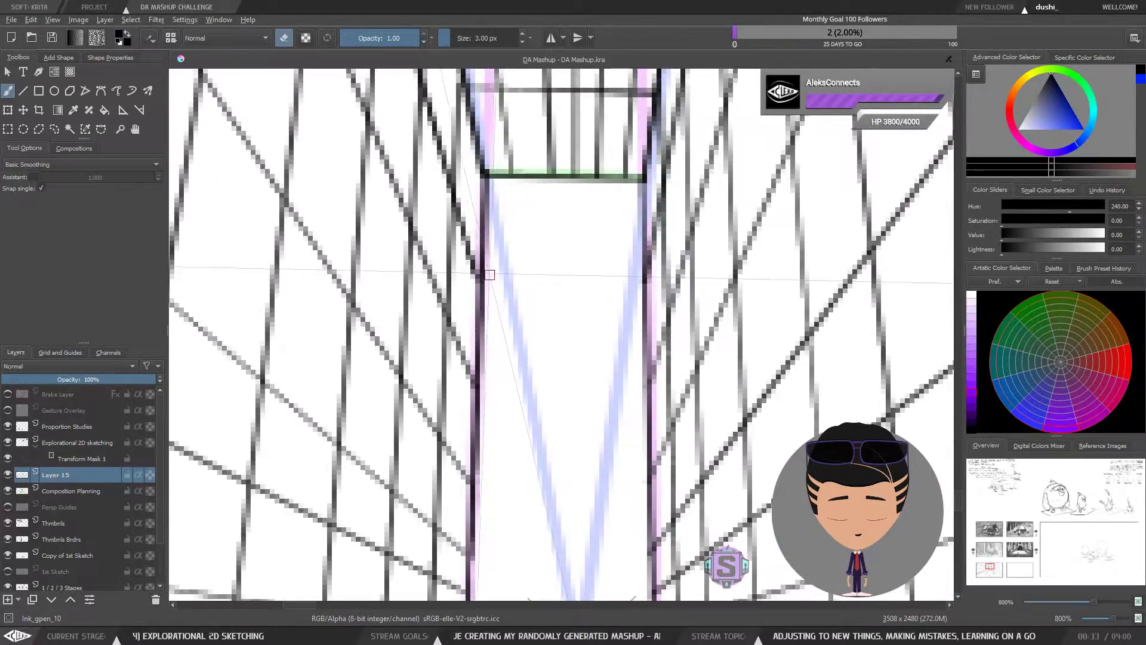
pyautogui.moveTo(510, 259); pyautogui.dragTo(509, 296)
pyautogui.scroll(-4, 510, 296)
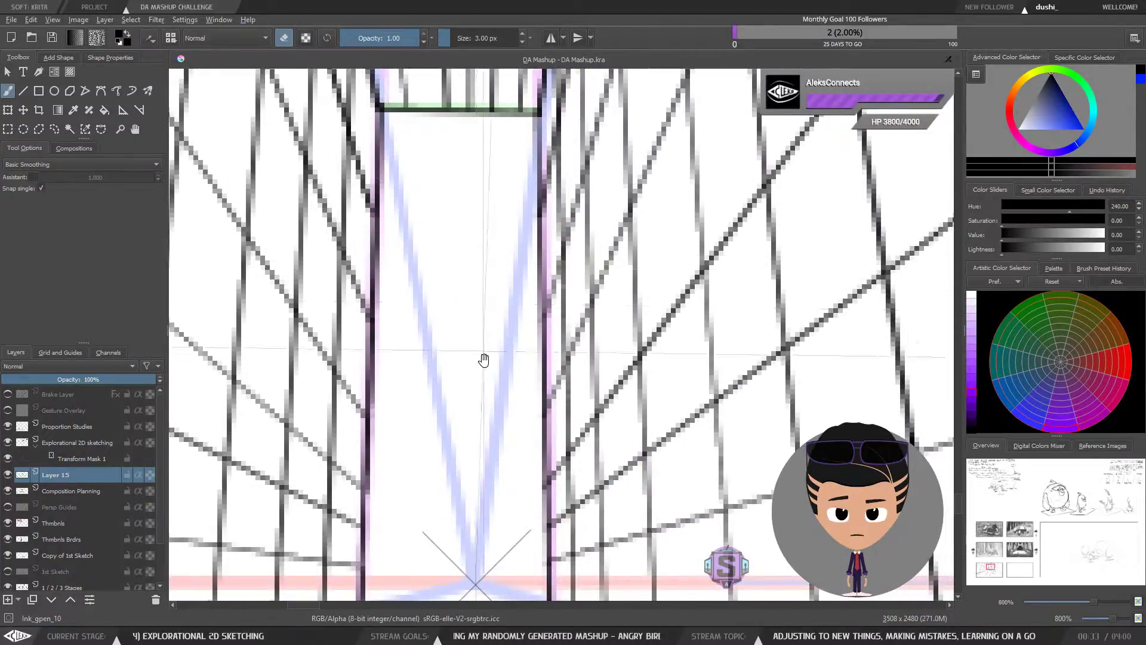
# Examine the cleaned perspective grid up close and in overview beside the neighbouring thumbnail sketches.
pyautogui.press('1')
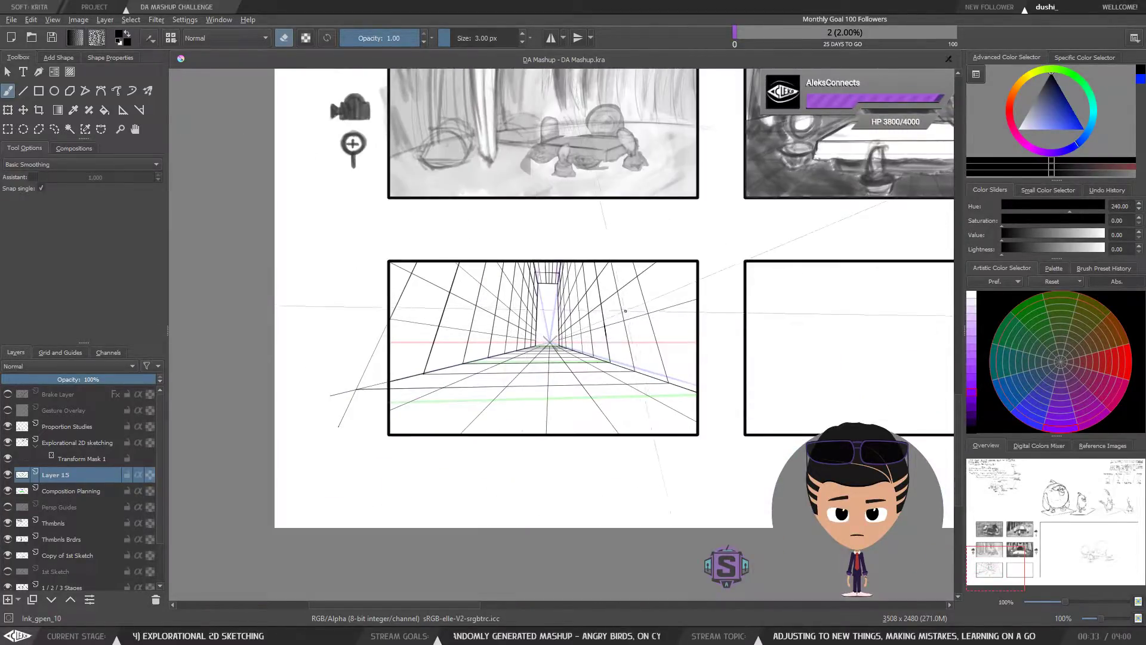
pyautogui.press('+')
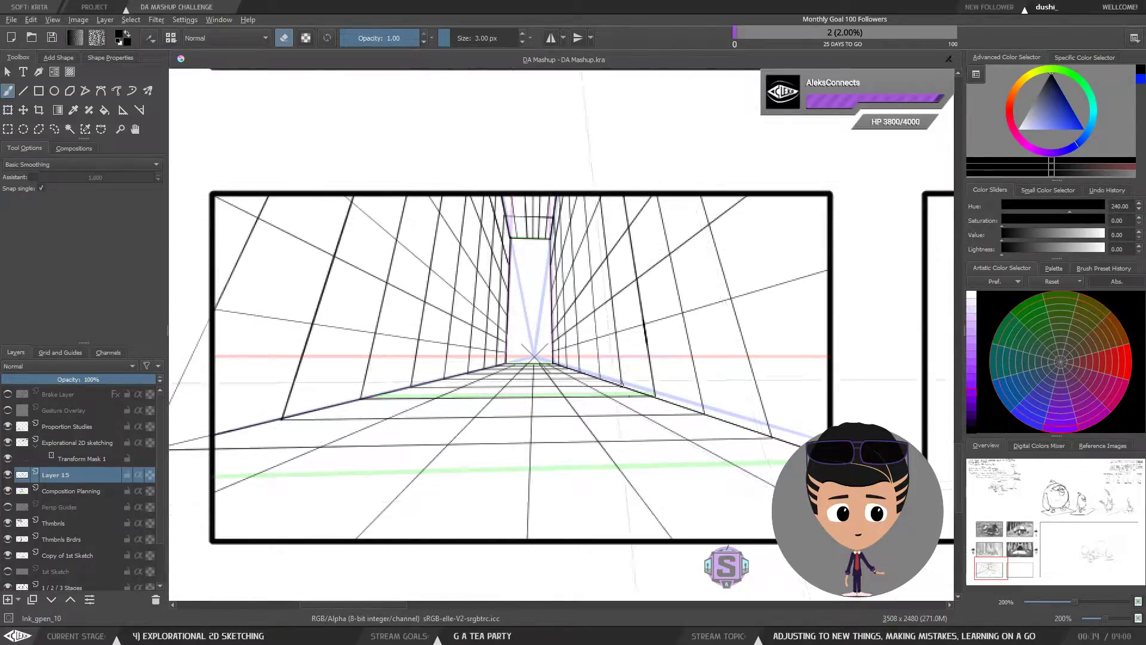
pyautogui.press('1')
pyautogui.moveTo(628, 413)
pyautogui.mouseDown()
pyautogui.moveTo(579, 462)
pyautogui.moveTo(575, 435)
pyautogui.mouseUp()
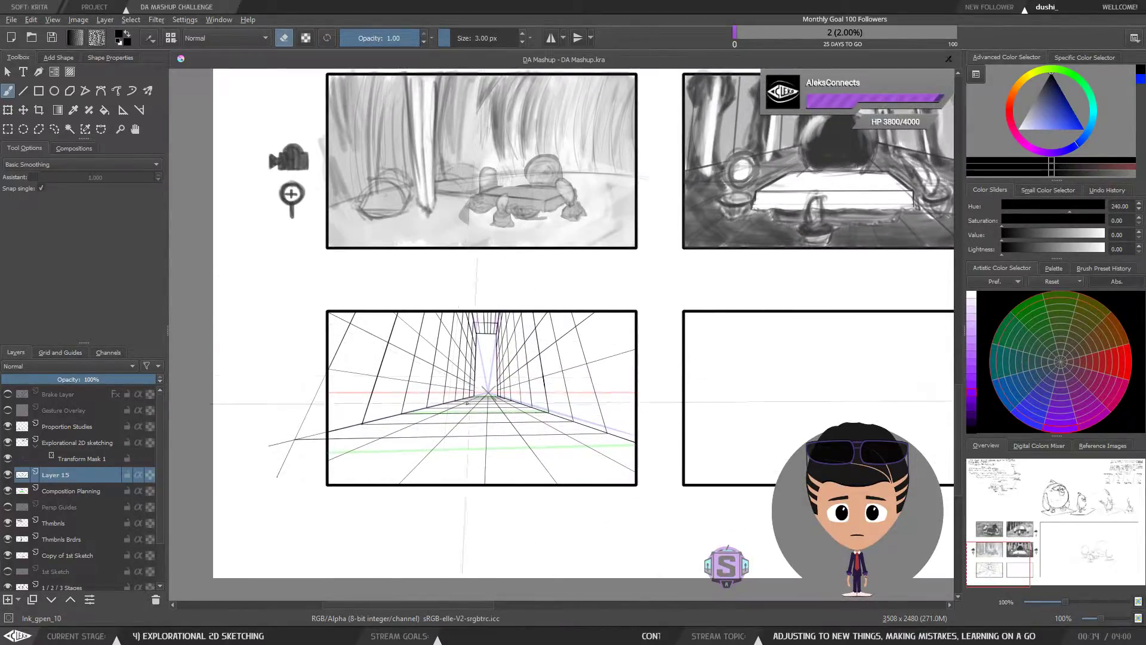
pyautogui.moveTo(607, 384); pyautogui.dragTo(573, 431)
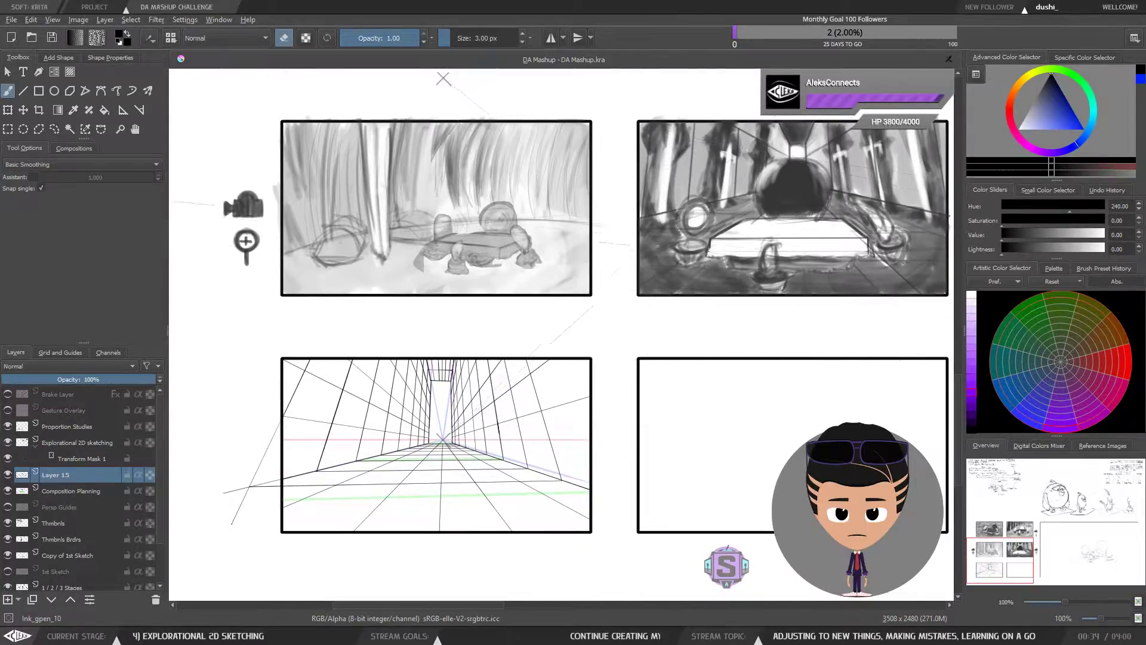
pyautogui.moveTo(715, 248)
pyautogui.mouseDown()
pyautogui.moveTo(695, 253)
pyautogui.moveTo(715, 230)
pyautogui.mouseUp()
pyautogui.scroll(2, 473, 421)
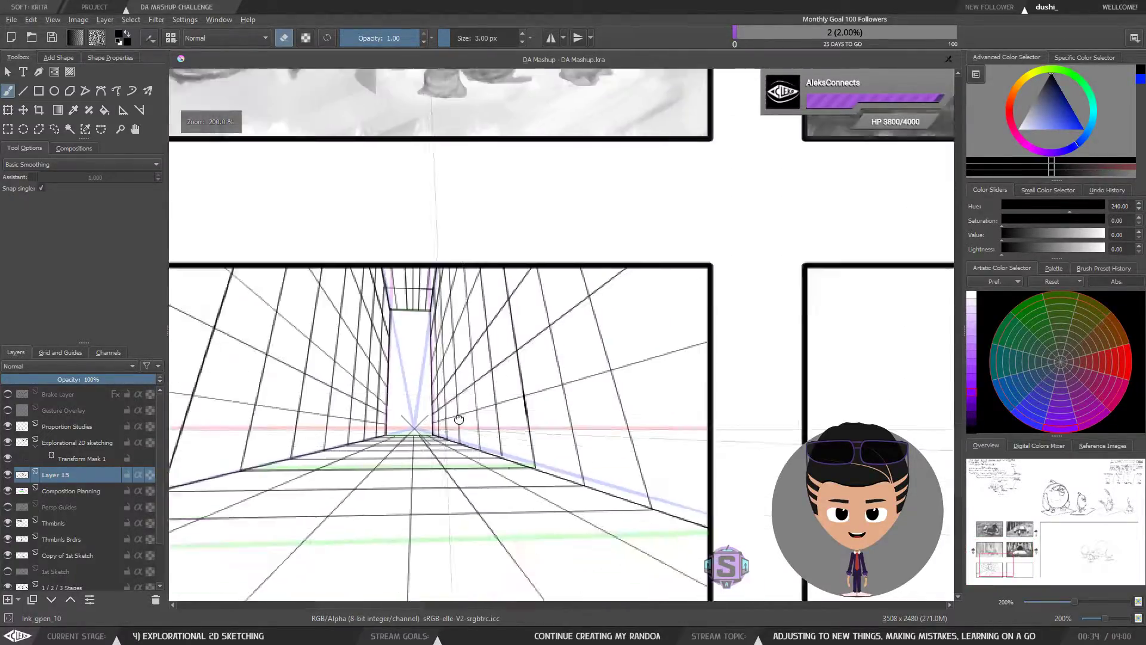
pyautogui.moveTo(473, 420); pyautogui.dragTo(604, 326)
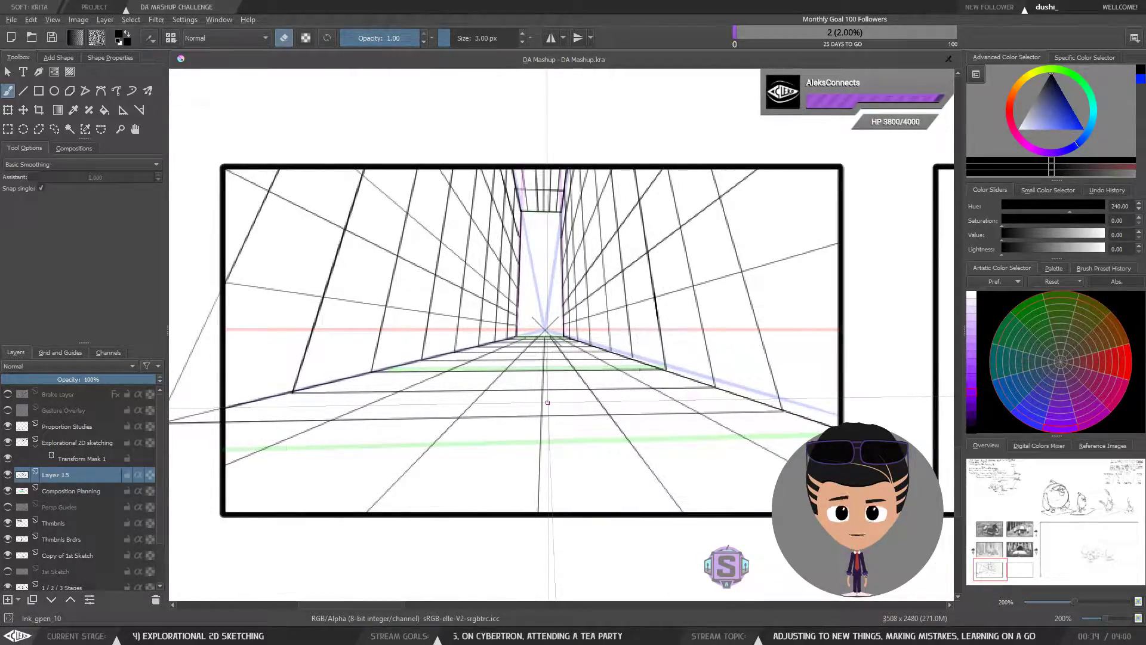
pyautogui.hotkey('ctrl', '-')
pyautogui.hotkey('ctrl', '+')
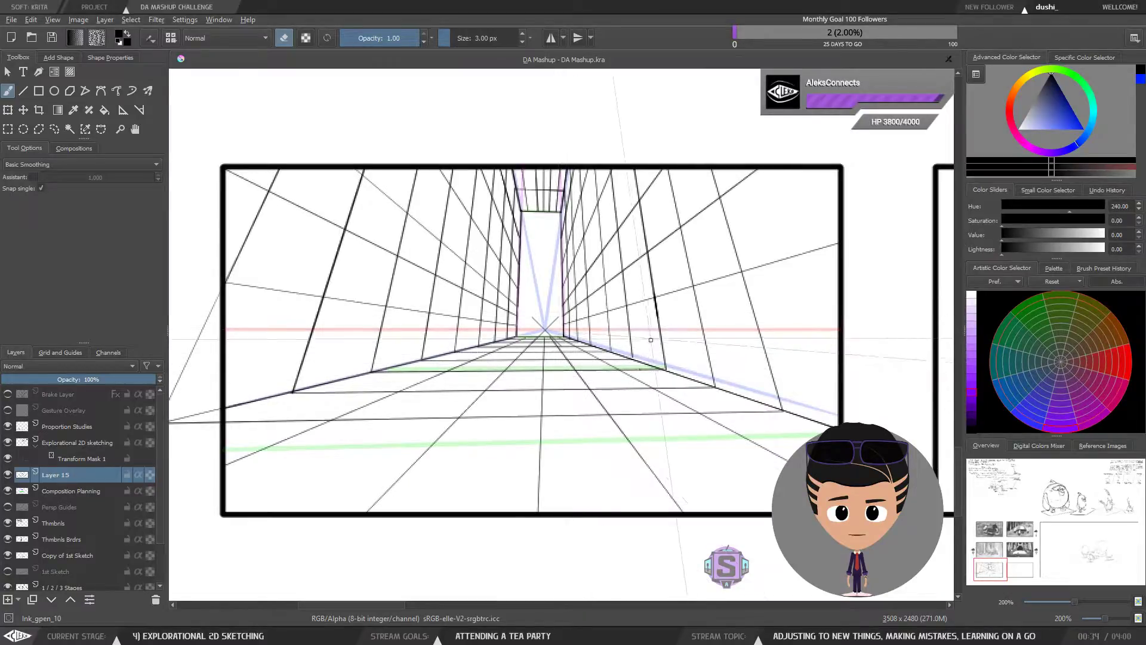
pyautogui.hotkey('ctrl', '-')
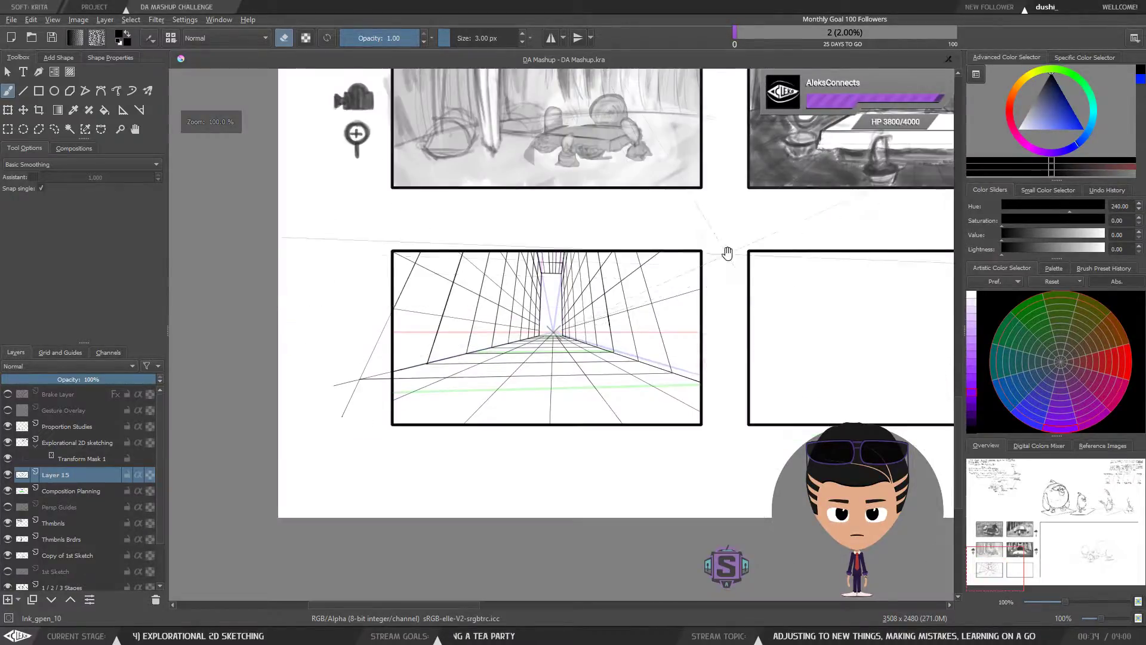
pyautogui.moveTo(724, 251); pyautogui.dragTo(507, 401)
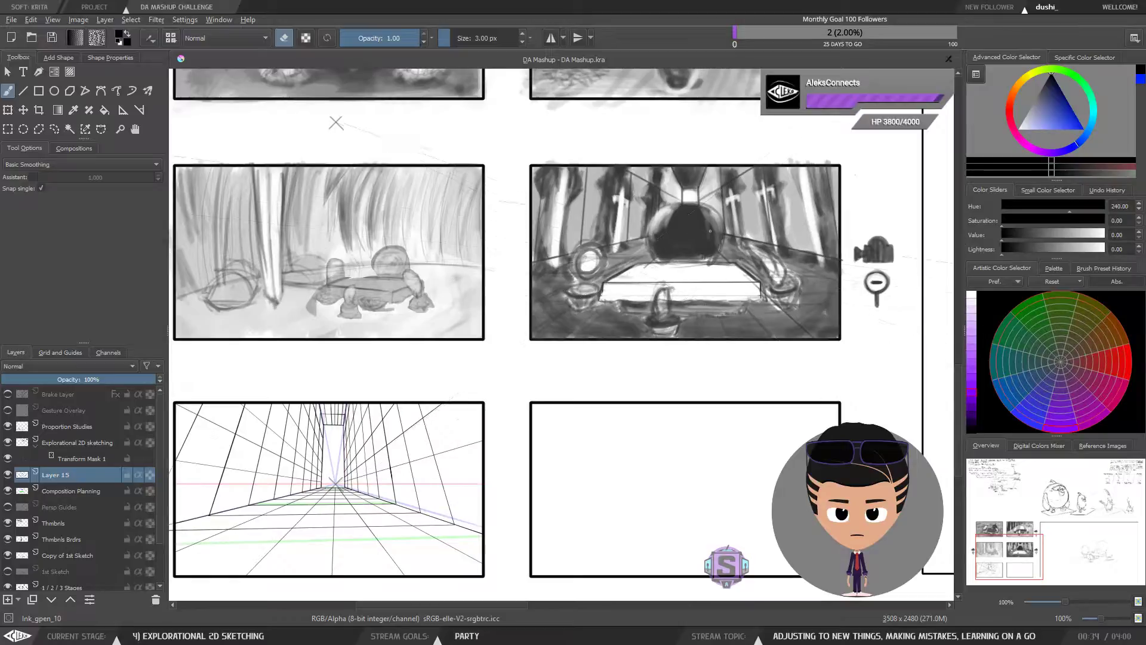
pyautogui.moveTo(561, 439); pyautogui.dragTo(665, 348)
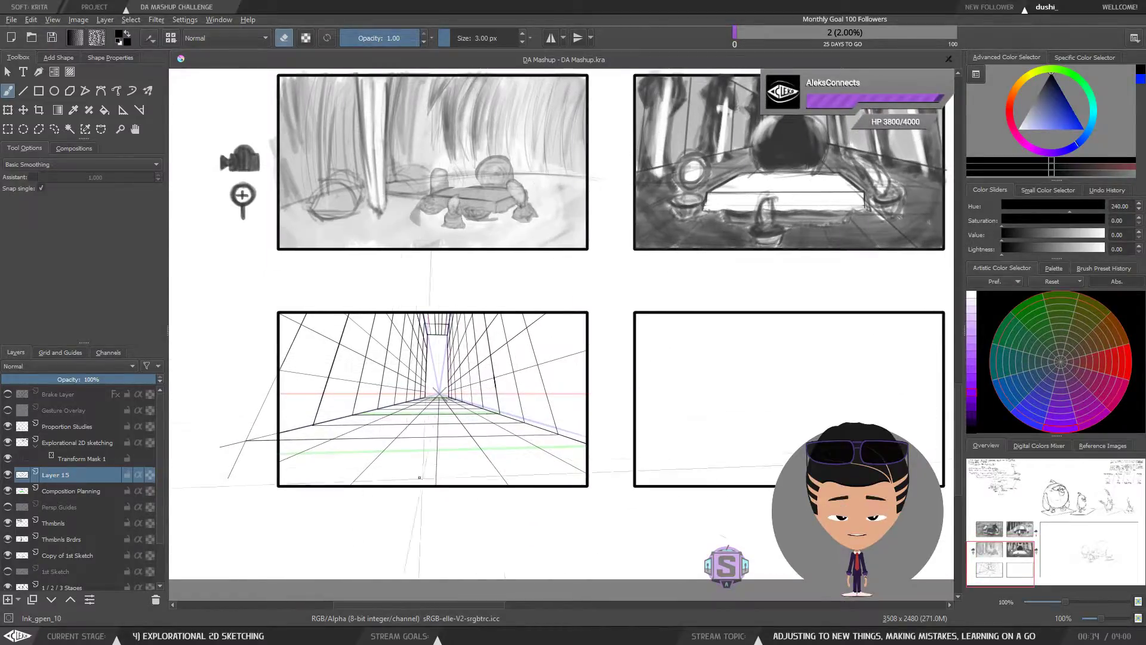
pyautogui.scroll(2, 394, 472)
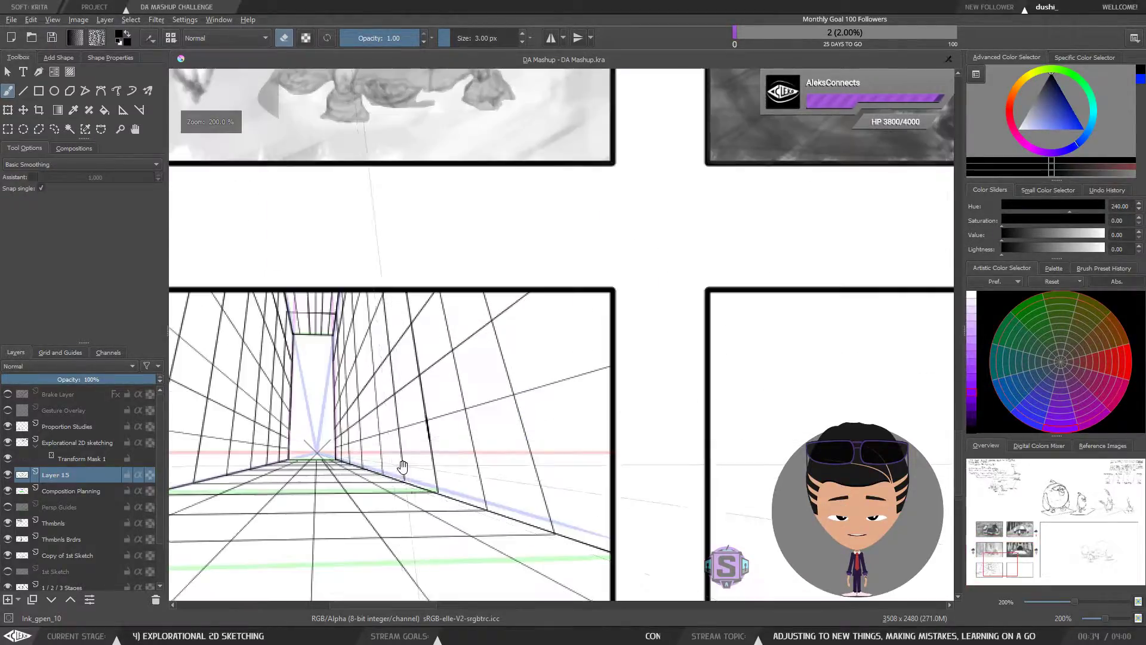
pyautogui.moveTo(571, 348); pyautogui.dragTo(584, 391)
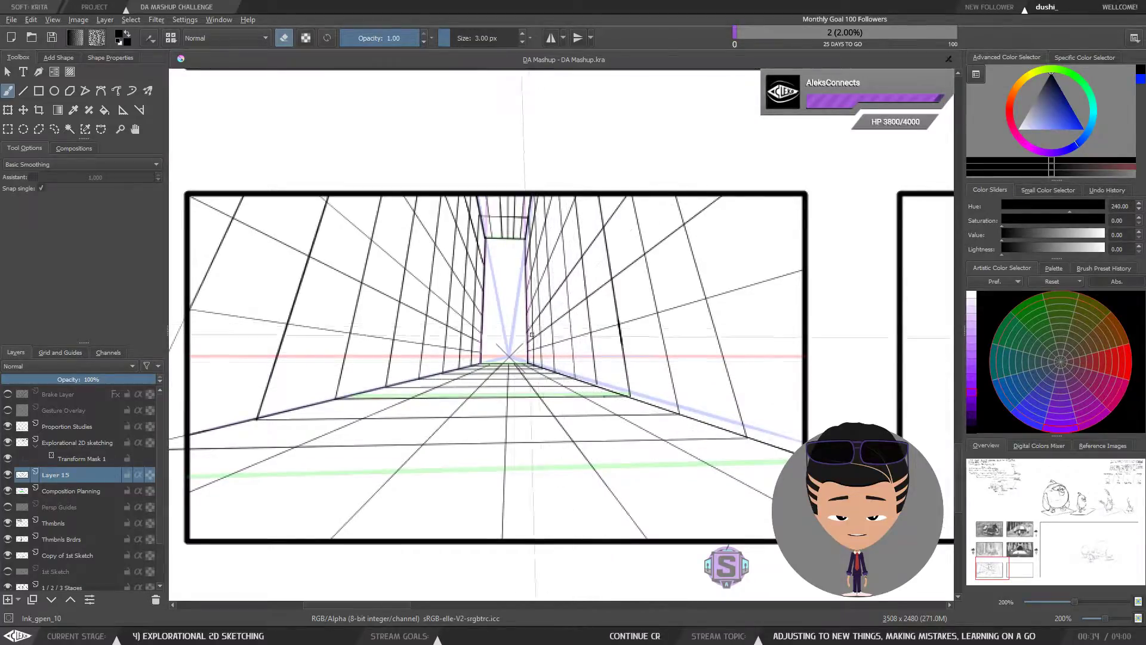
pyautogui.moveTo(516, 348); pyautogui.dragTo(520, 360)
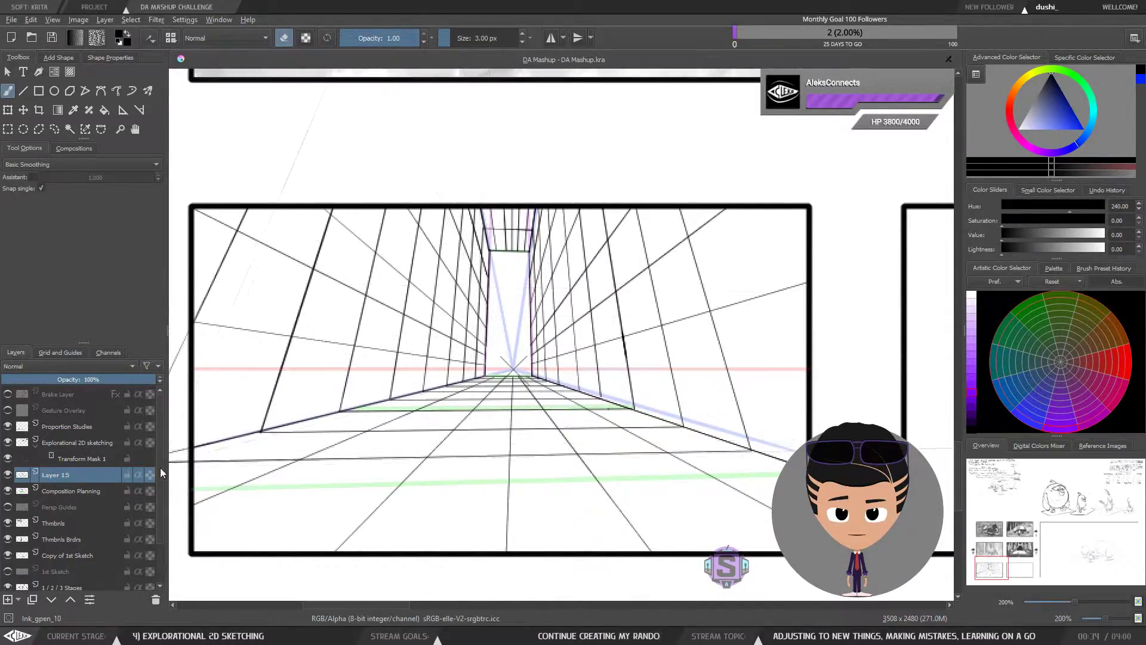
# Reduce Layer 15's opacity to 50% and the Composition Planning layer's opacity to 29%.
pyautogui.click(81, 379)
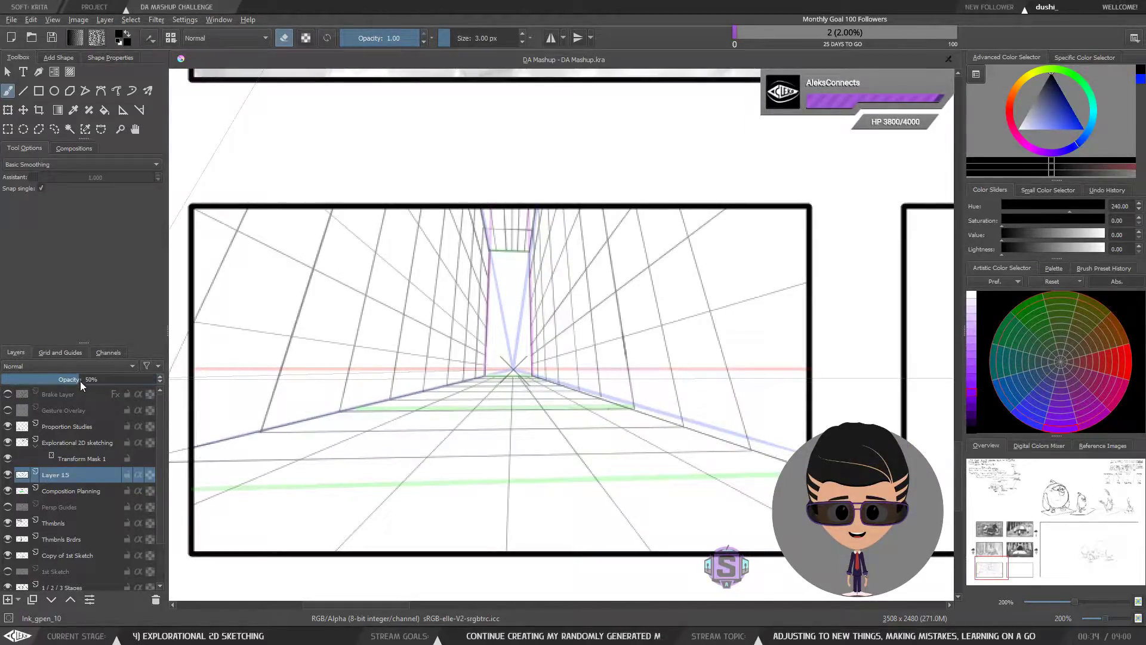
pyautogui.click(60, 493)
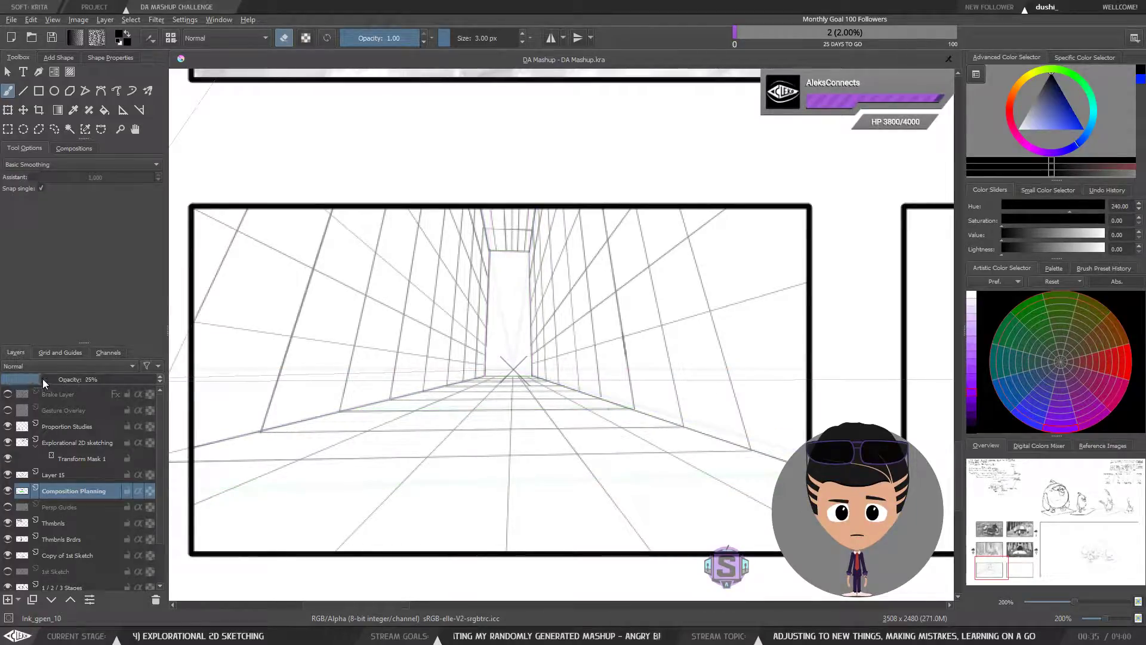
# Lower the Composition Planning layer's opacity to 10% and hide the layer.
pyautogui.moveTo(43, 381); pyautogui.dragTo(134, 378)
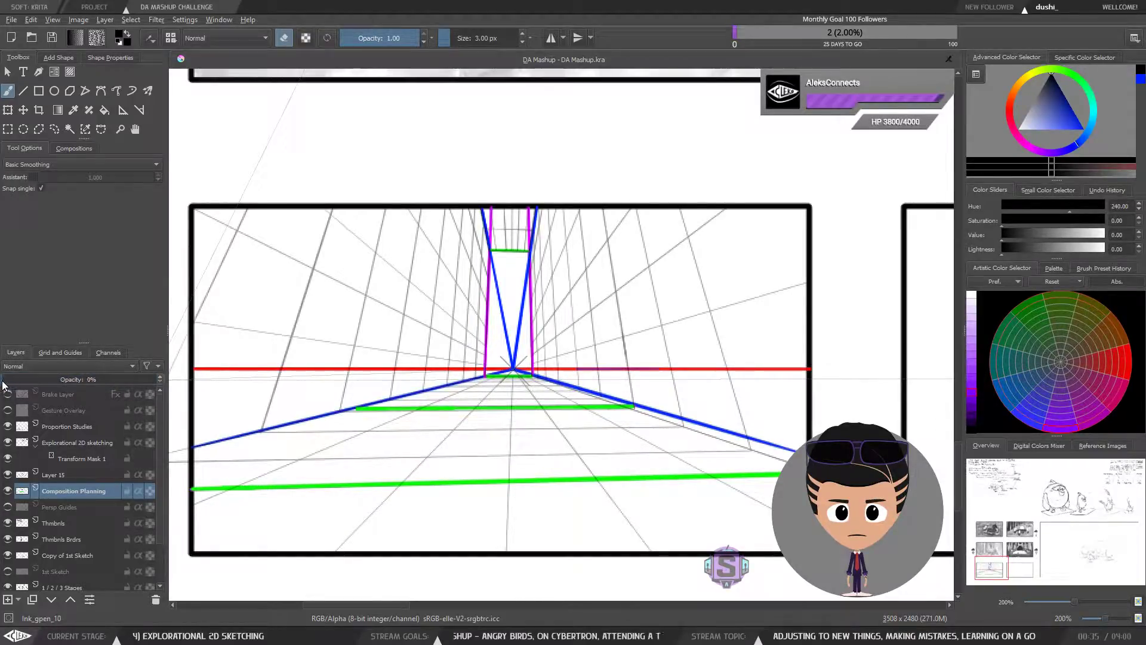
pyautogui.moveTo(3, 384); pyautogui.dragTo(20, 380)
pyautogui.click(8, 491)
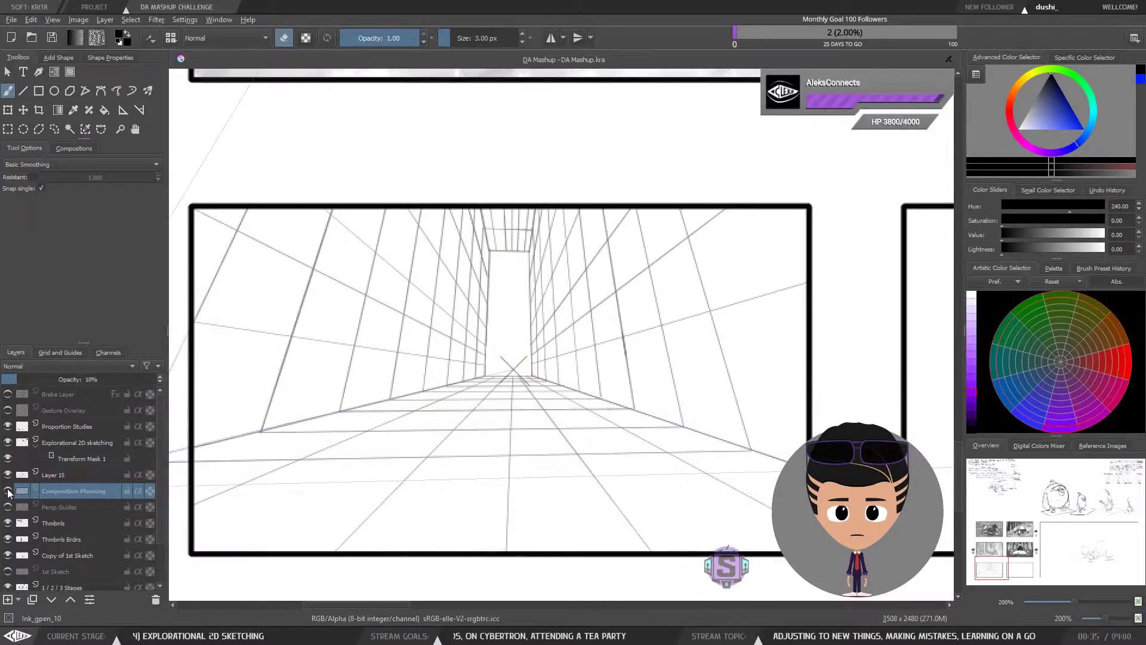
pyautogui.scroll(-2, 491, 307)
pyautogui.scroll(2, 503, 363)
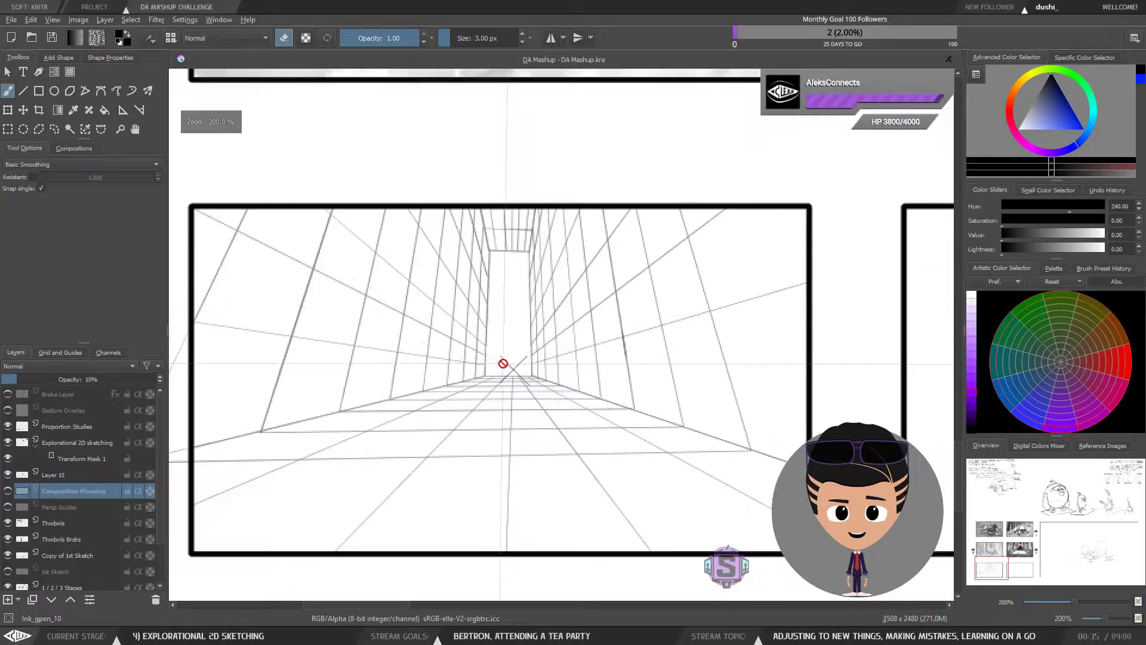
# Rename Layer 15 as Grid.
pyautogui.click(62, 474)
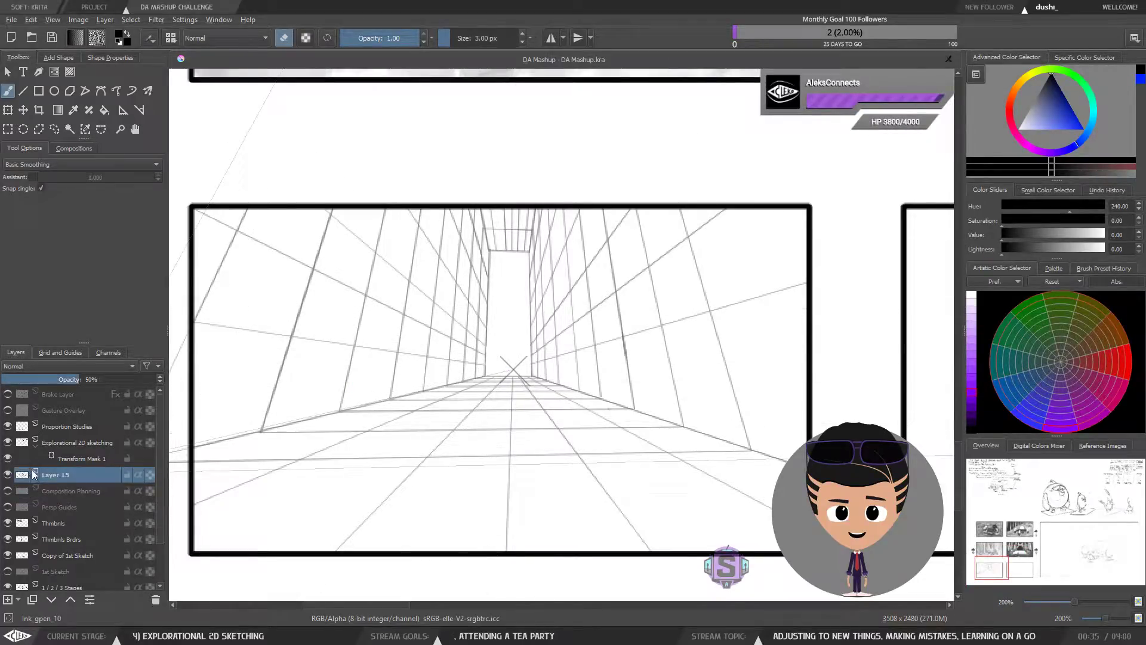
pyautogui.doubleClick(59, 475)
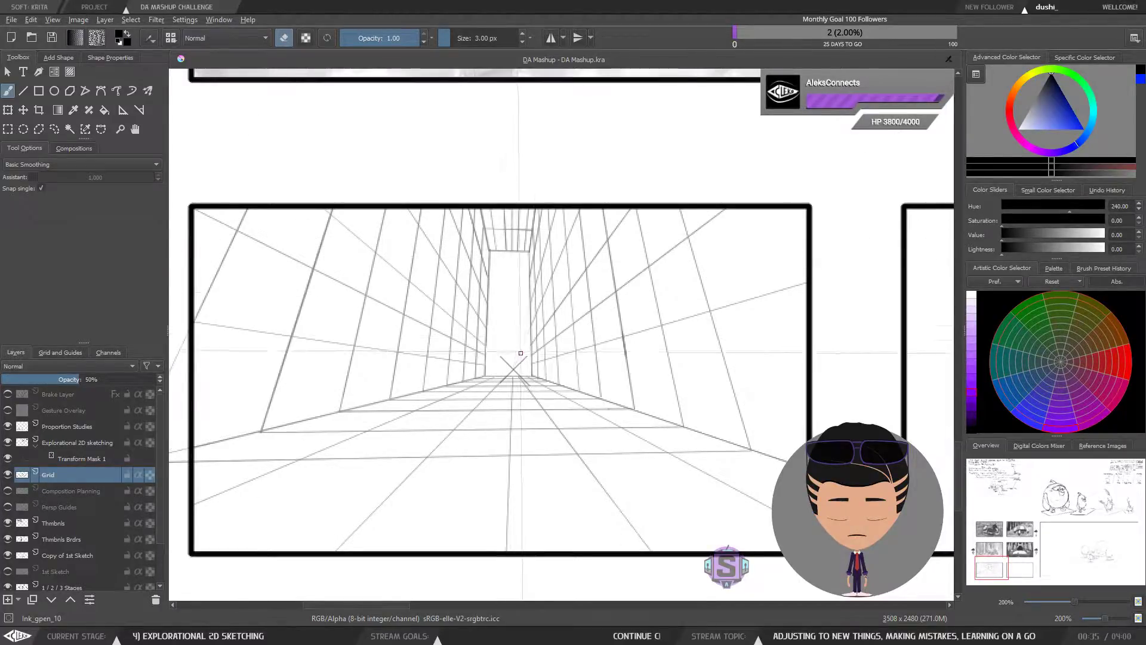
# Turn off eraser mode, add a new layer above Grid and set the brush size to 5 px.
pyautogui.moveTo(515, 349); pyautogui.dragTo(540, 325)
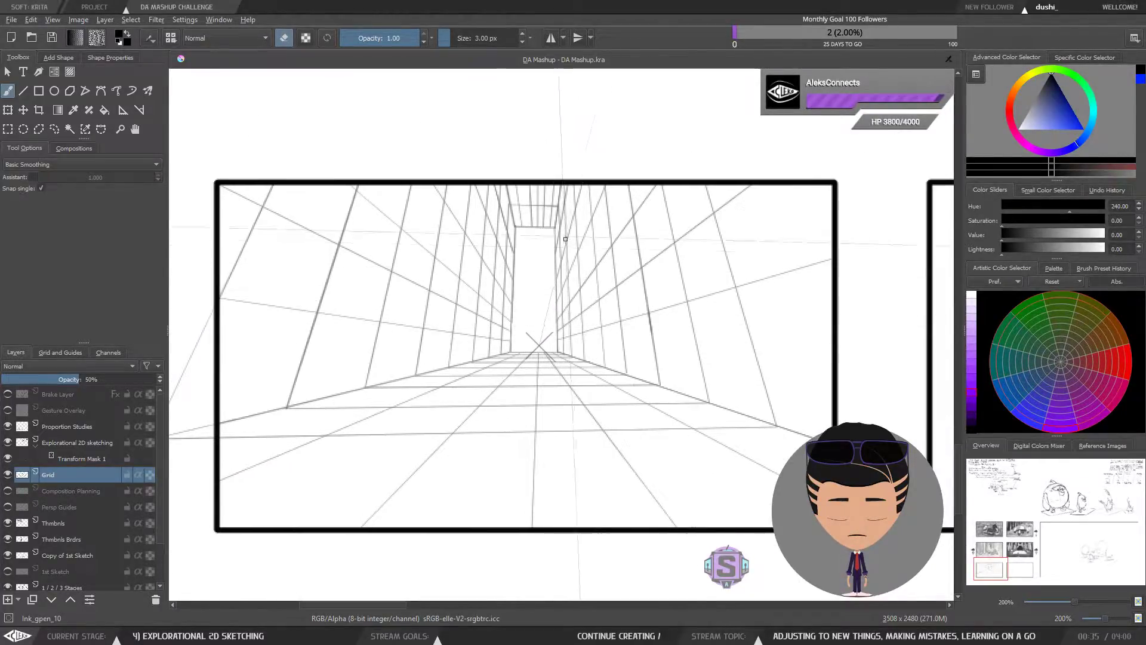
pyautogui.press('e')
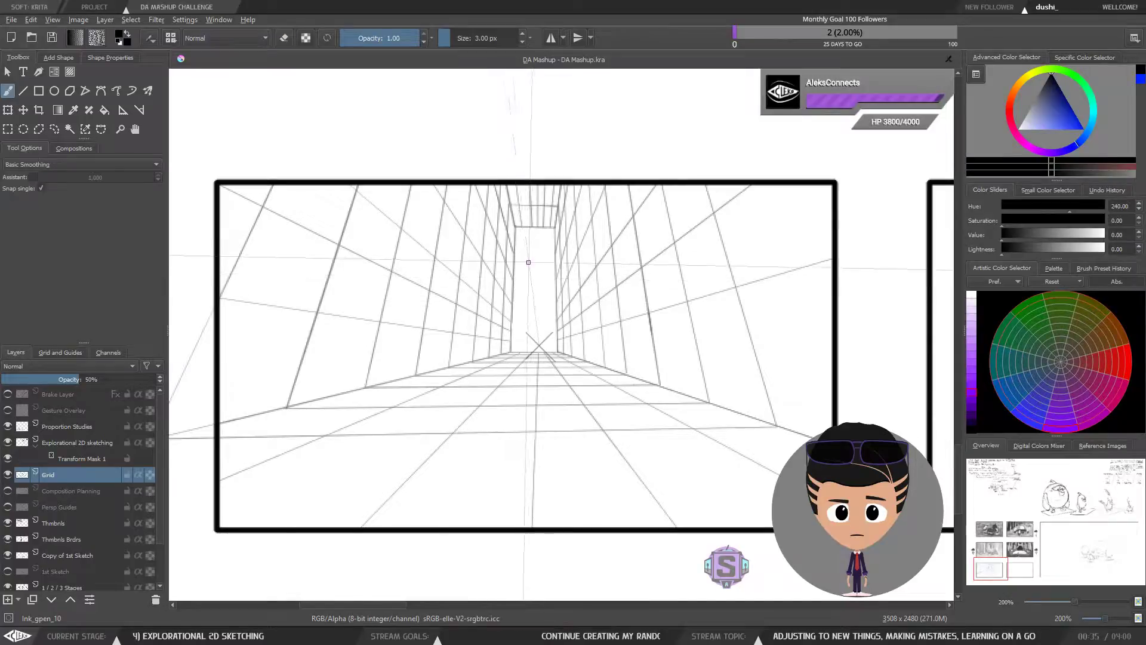
pyautogui.moveTo(535, 263)
pyautogui.mouseDown()
pyautogui.moveTo(506, 273)
pyautogui.moveTo(481, 353)
pyautogui.moveTo(512, 395)
pyautogui.mouseUp()
pyautogui.hotkey('ctrl', 'z')
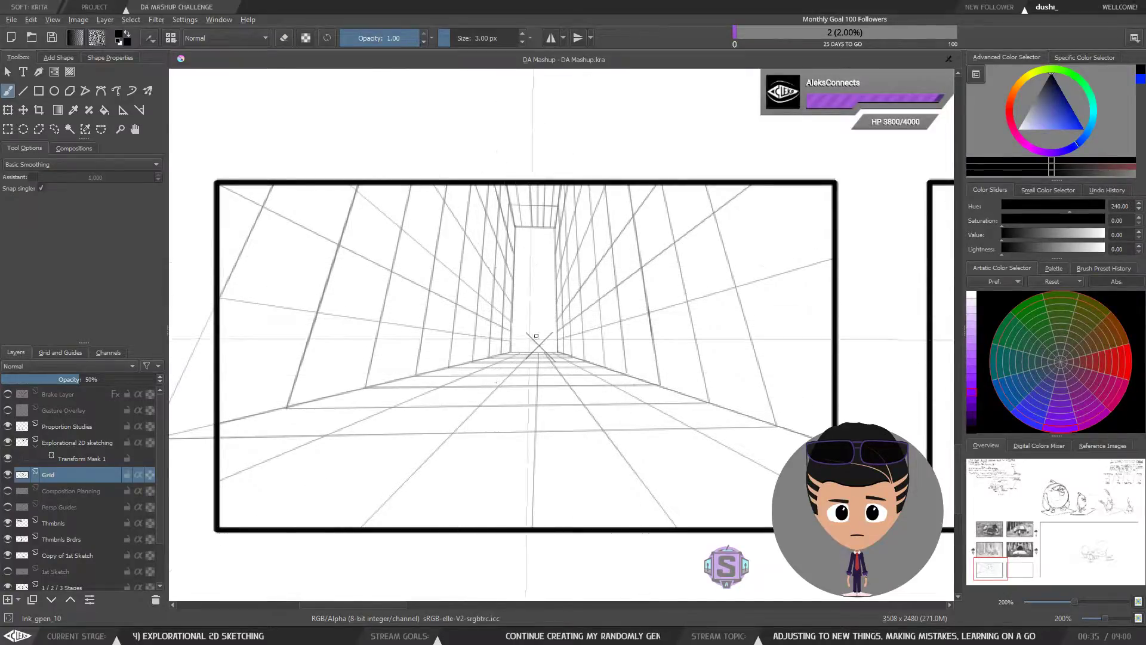
pyautogui.click(7, 600)
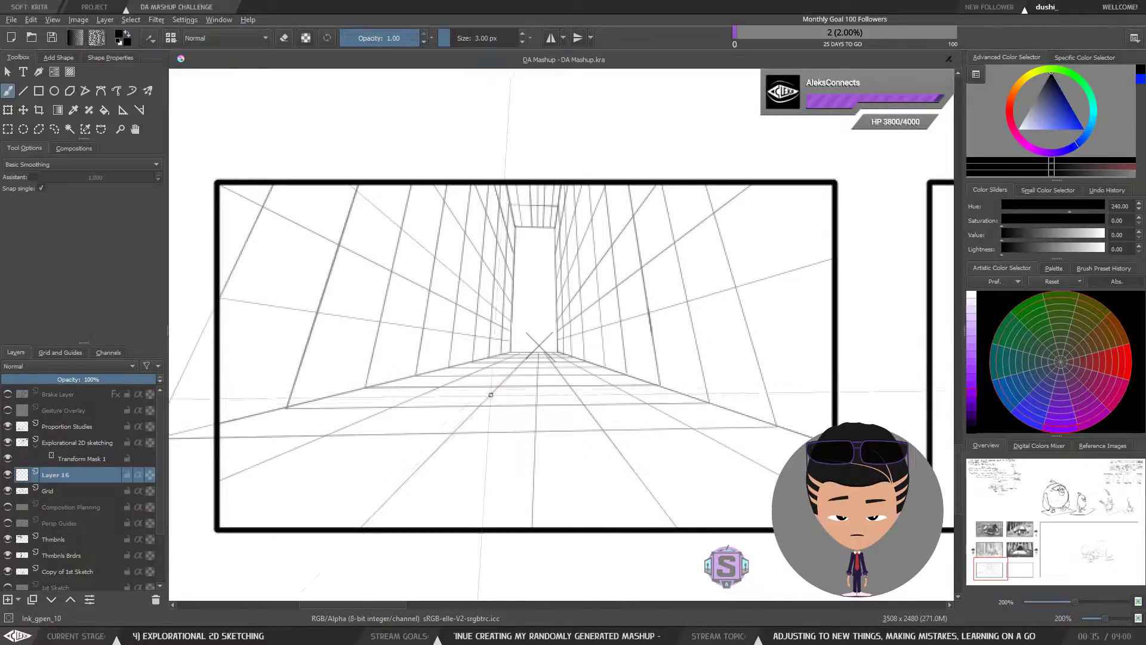
pyautogui.press(']')
pyautogui.press(']')
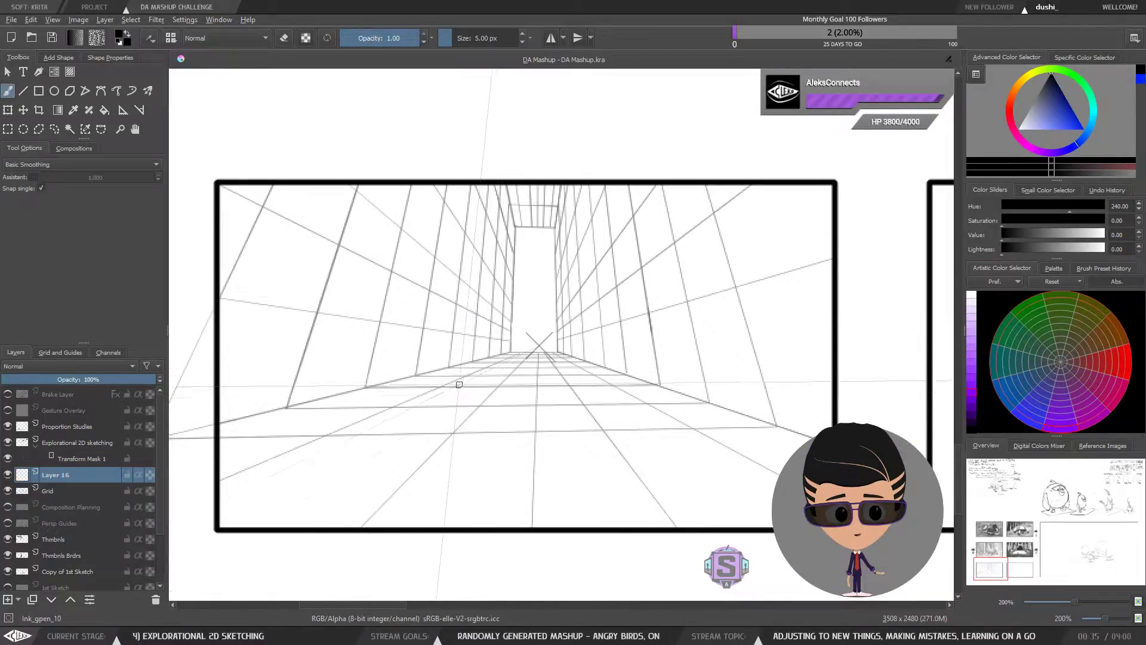
pyautogui.moveTo(459, 388); pyautogui.dragTo(491, 426)
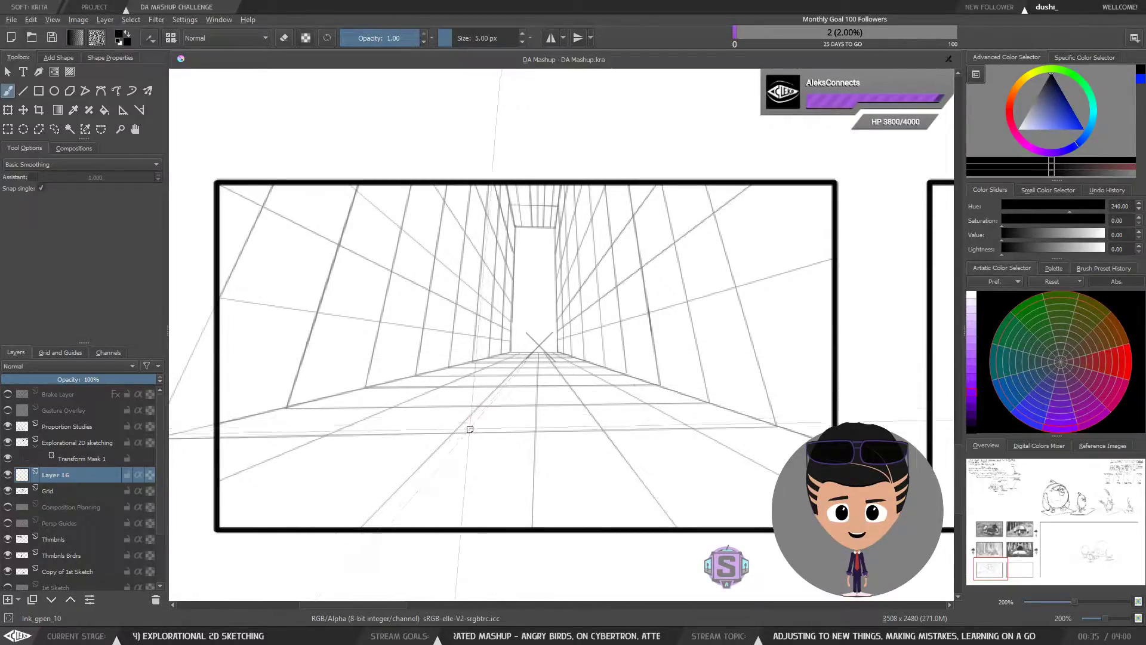
pyautogui.moveTo(472, 431)
pyautogui.mouseDown()
pyautogui.moveTo(474, 388)
pyautogui.moveTo(475, 429)
pyautogui.mouseUp()
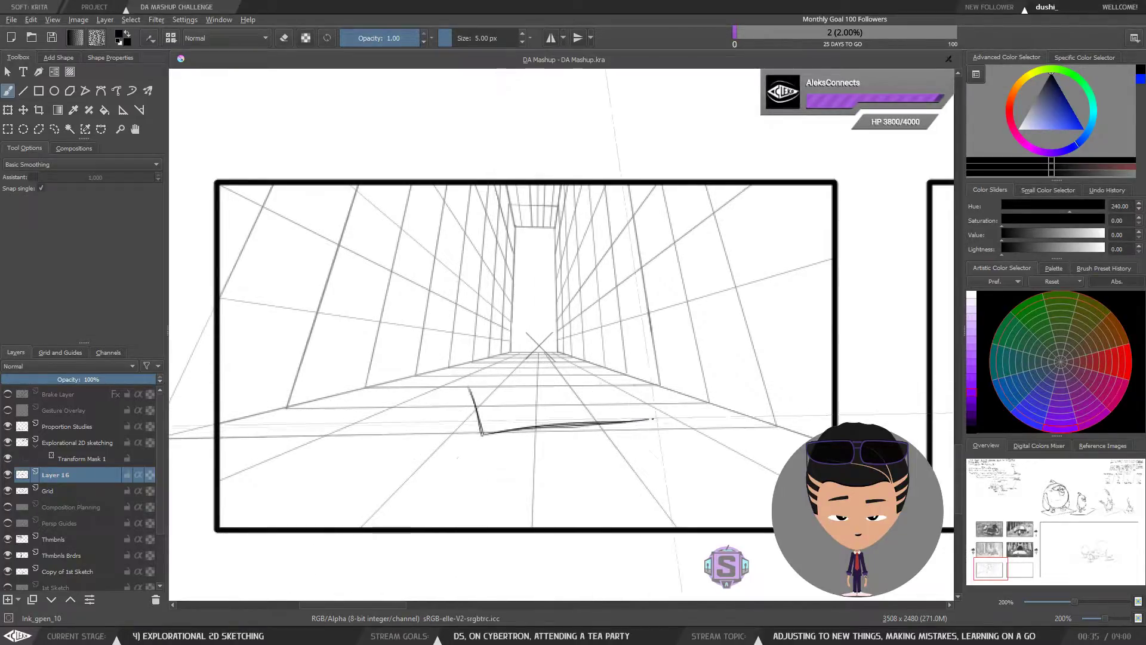
pyautogui.hotkey('ctrl', 'z')
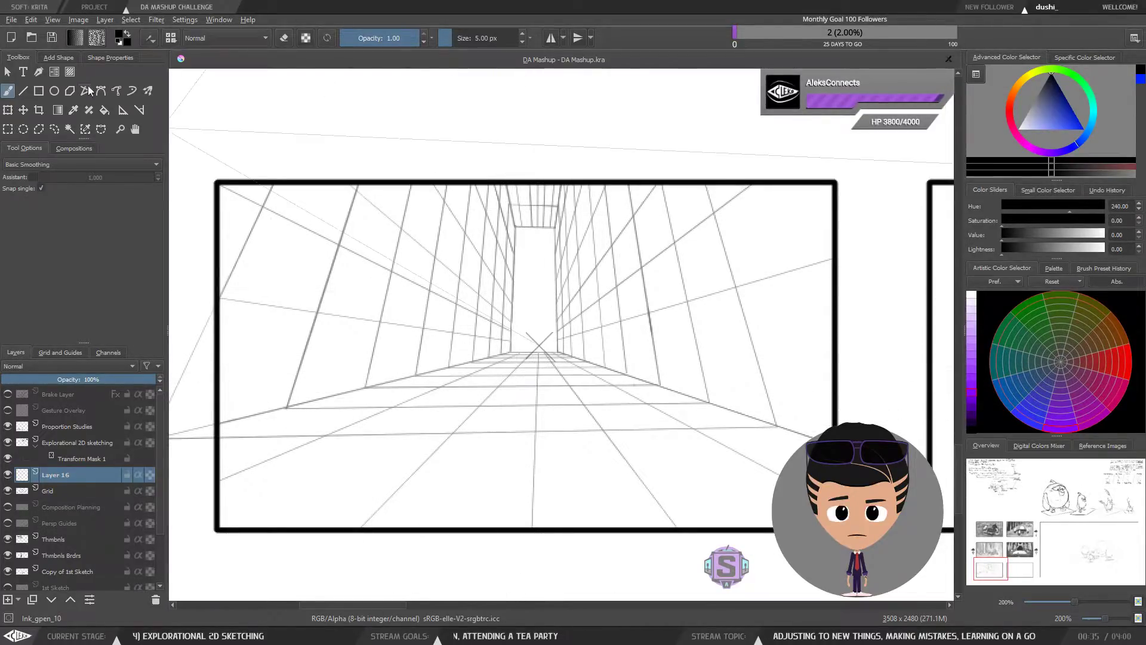
# Draw a closed four-sided outline in perspective with the Line tool, across the middle floor tiles just right of the room's centre.
pyautogui.click(23, 92)
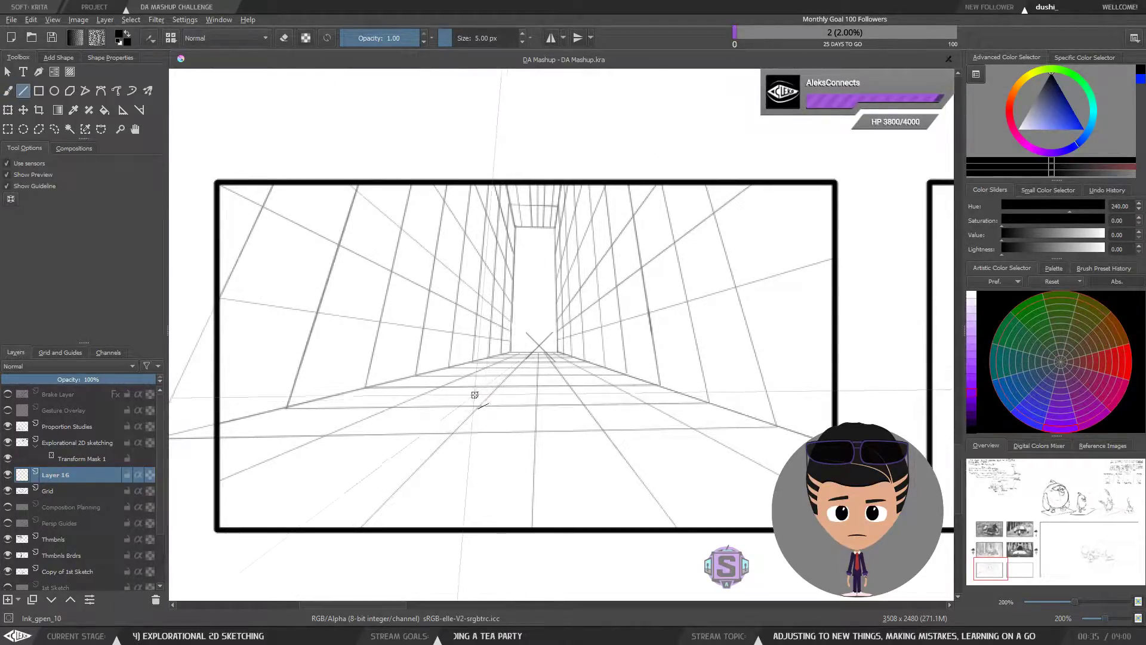
pyautogui.moveTo(469, 387); pyautogui.dragTo(521, 431)
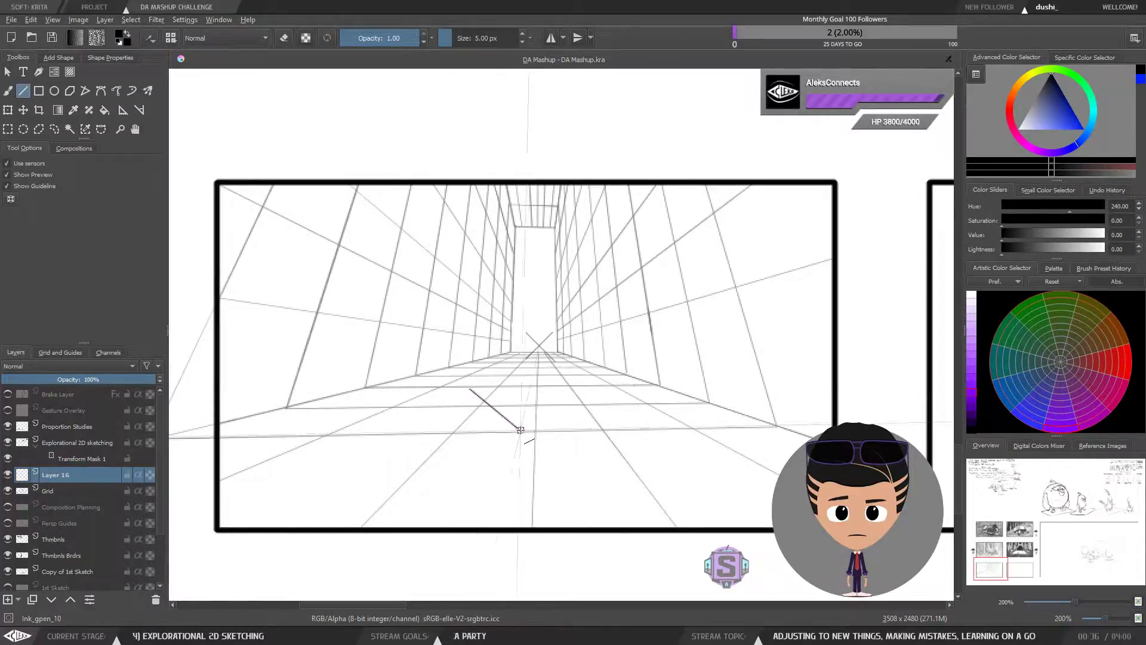
pyautogui.moveTo(703, 409); pyautogui.dragTo(612, 382)
pyautogui.moveTo(469, 390); pyautogui.dragTo(611, 383)
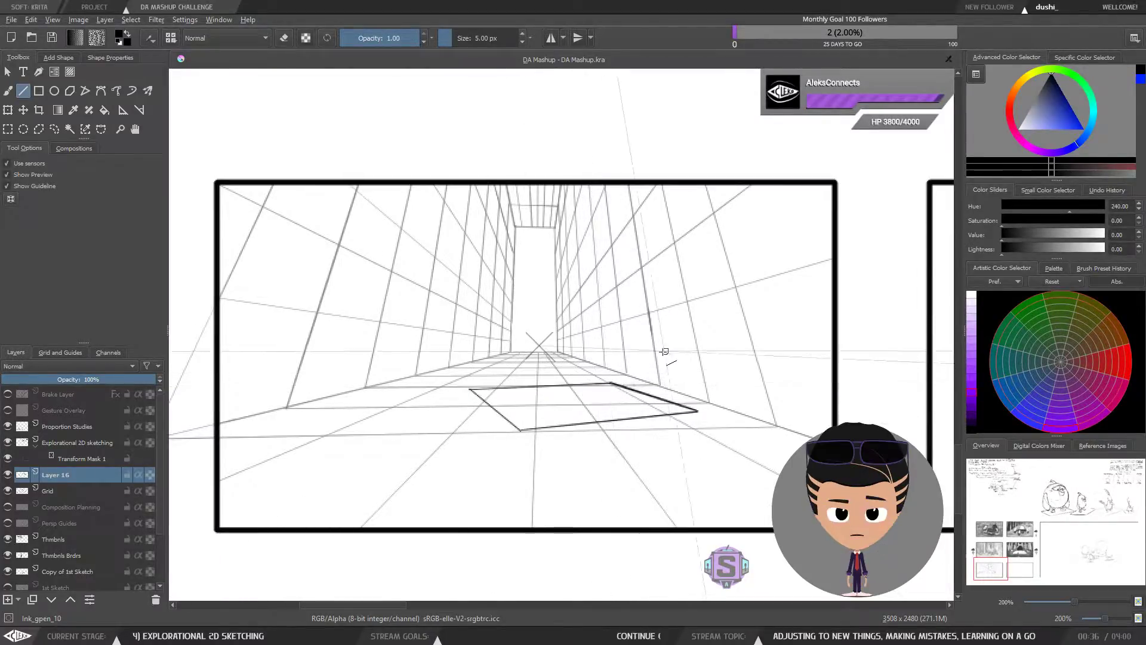
pyautogui.hotkey('ctrl', '-')
pyautogui.hotkey('ctrl', '-')
pyautogui.hotkey('ctrl', '+')
pyautogui.hotkey('ctrl', '+')
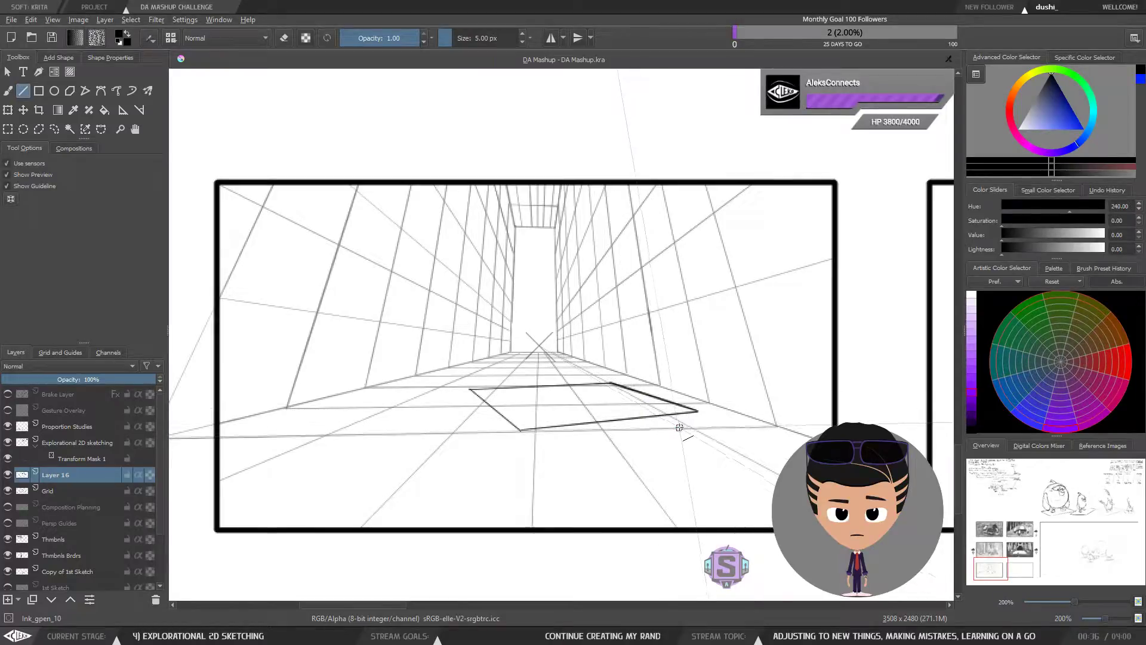
# Undo the four-sided outline on the corridor floor, and try a short straight line on the floor's left half before undoing it.
pyautogui.hotkey('ctrl', 'z')
pyautogui.hotkey('ctrl', 'z')
pyautogui.hotkey('ctrl', 'z')
pyautogui.hotkey('ctrl', 'z')
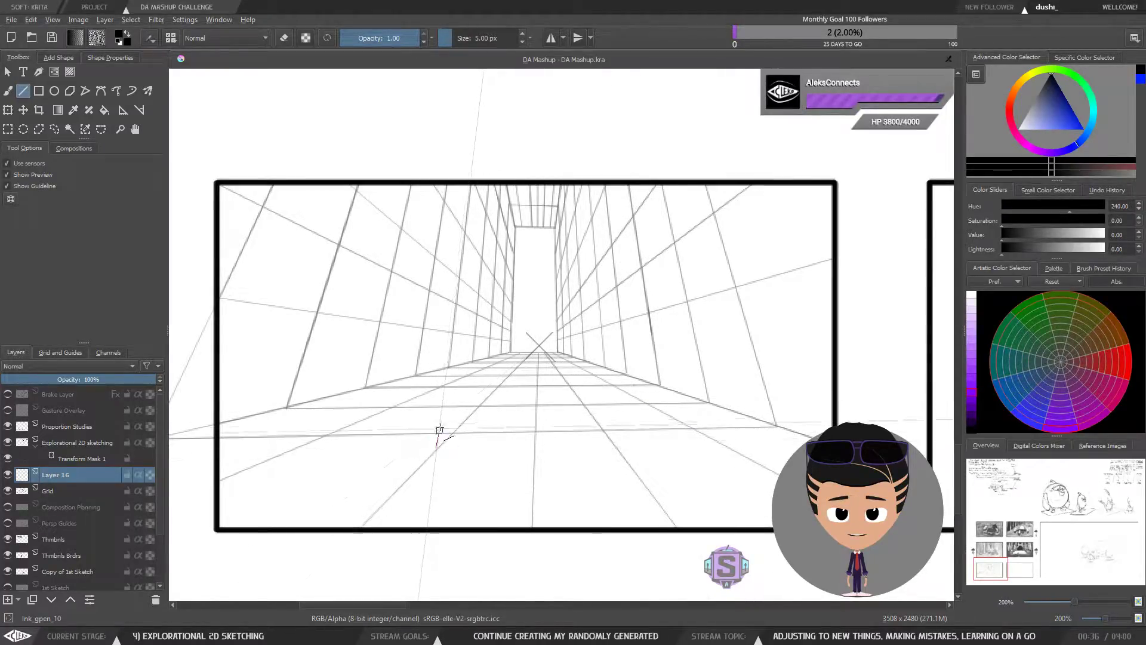
pyautogui.moveTo(439, 430); pyautogui.dragTo(428, 392)
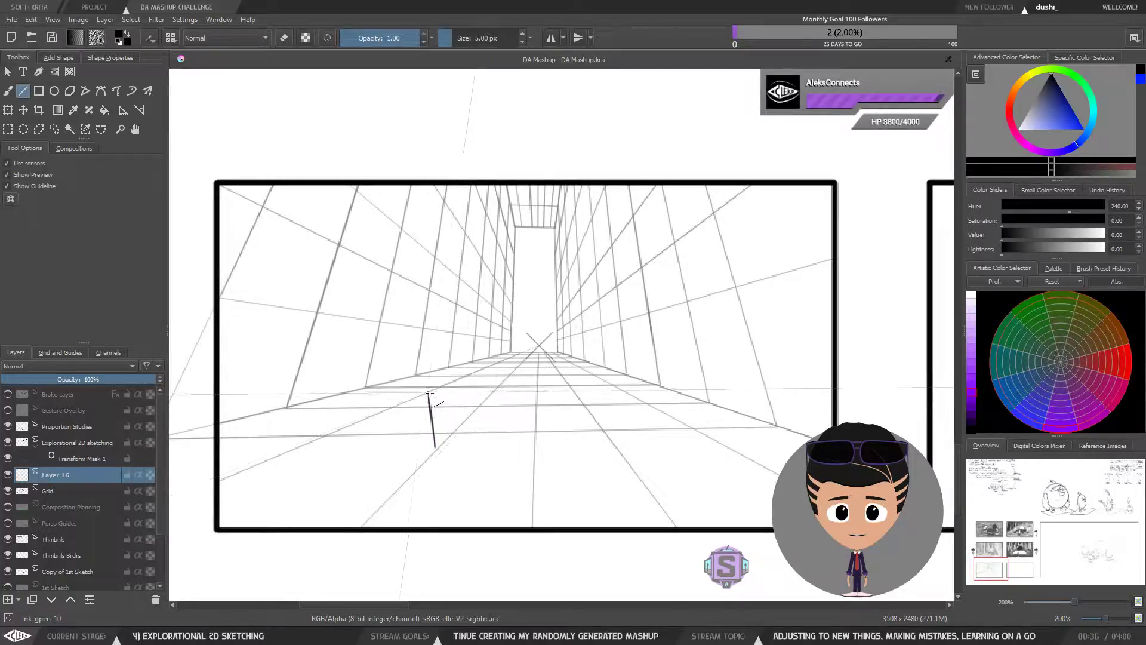
pyautogui.hotkey('ctrl', 'z')
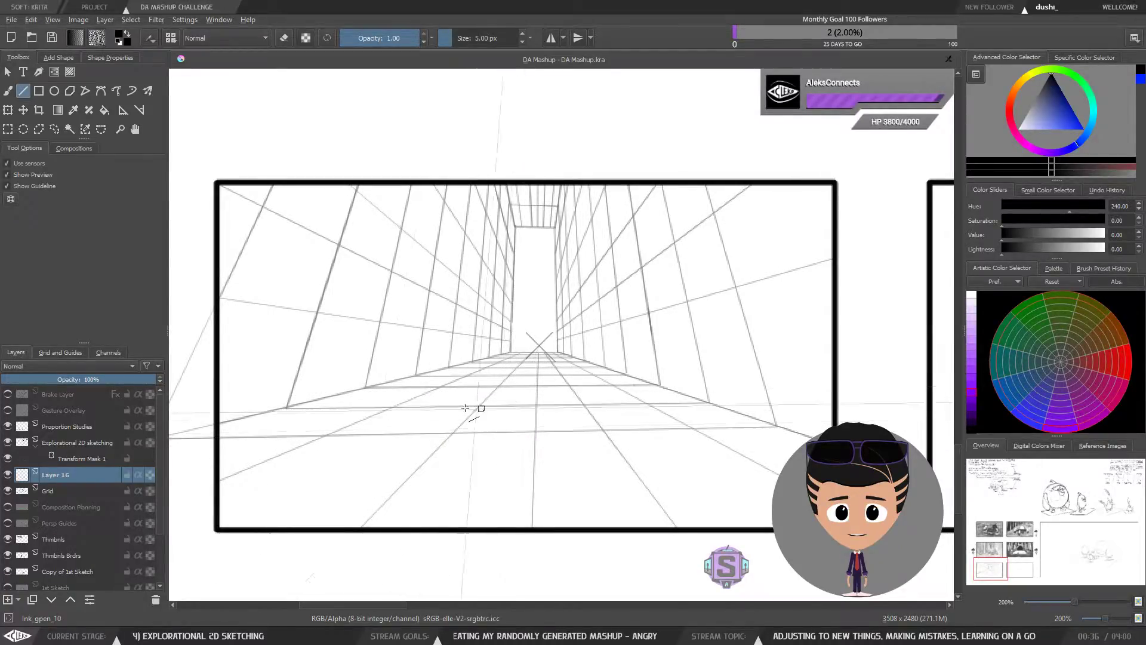
# Check the Composition Planning and Persp Guides layers against the corridor grid by toggling their visibility, leaving both hidden.
pyautogui.click(59, 491)
pyautogui.click(62, 539)
pyautogui.click(55, 523)
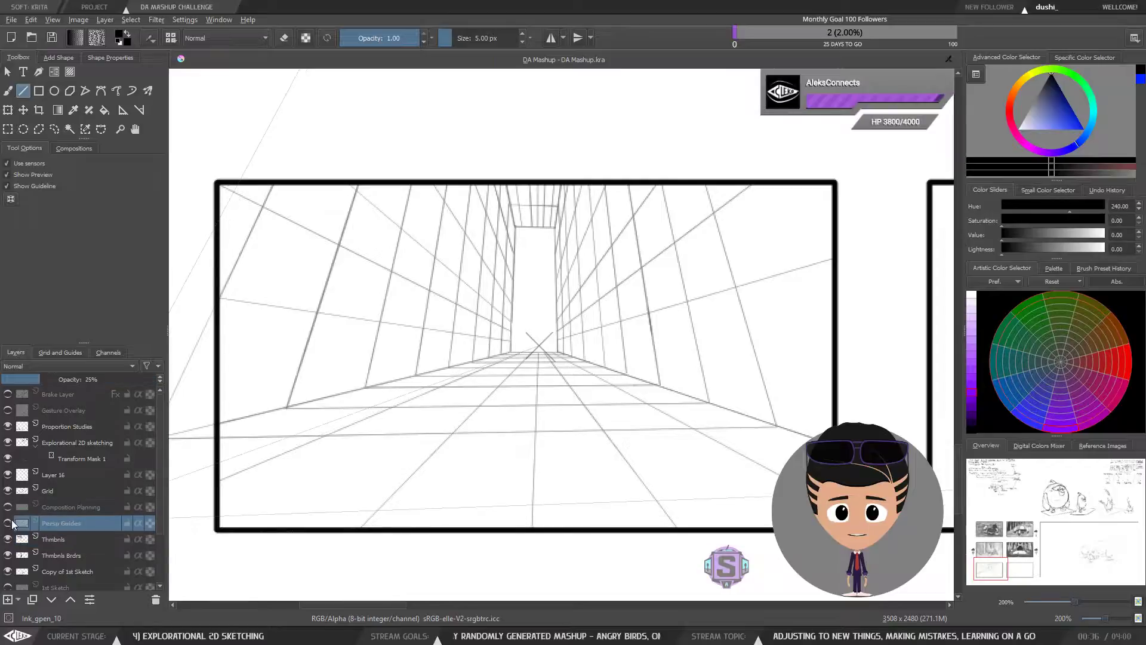
pyautogui.click(8, 507)
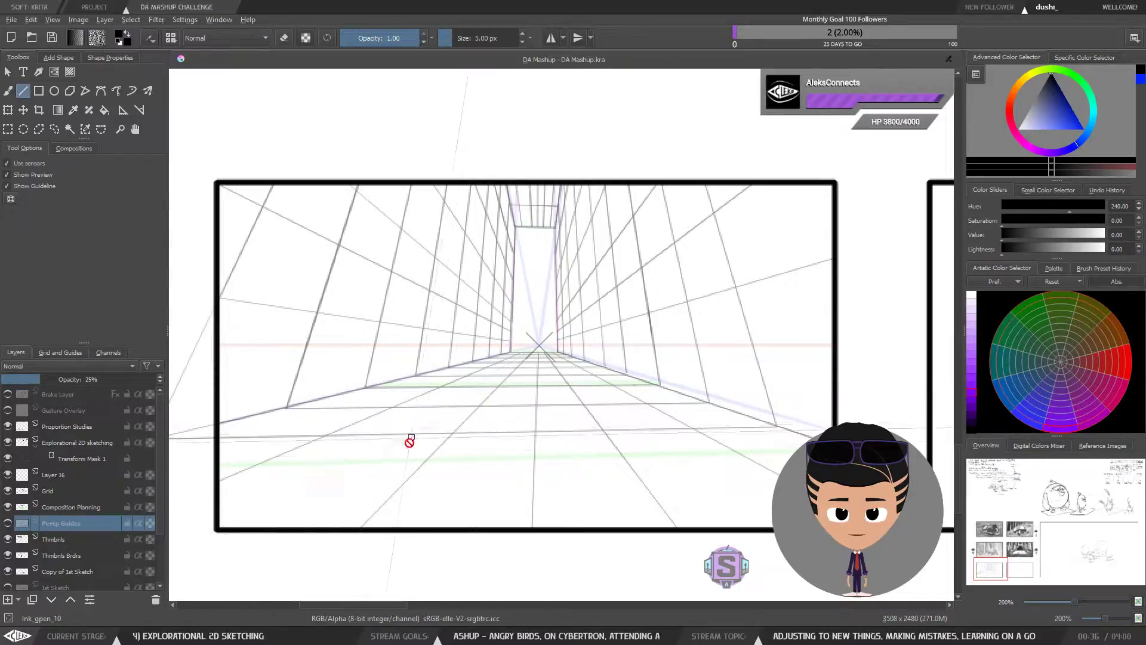
pyautogui.click(8, 524)
pyautogui.click(8, 523)
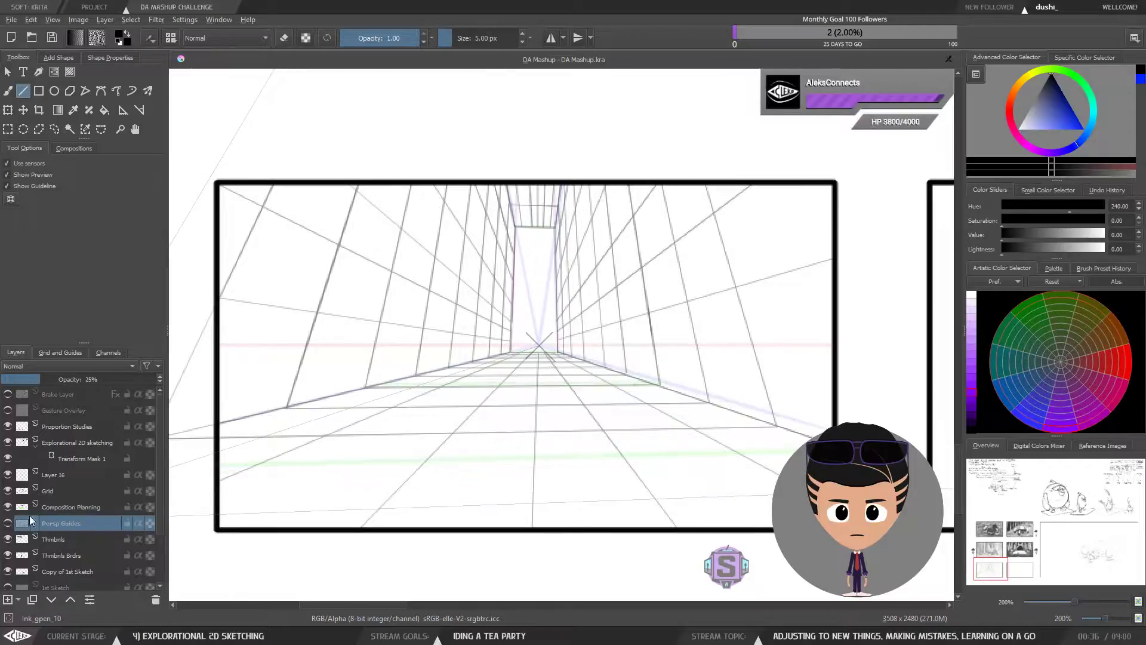
pyautogui.click(8, 507)
pyautogui.click(8, 507)
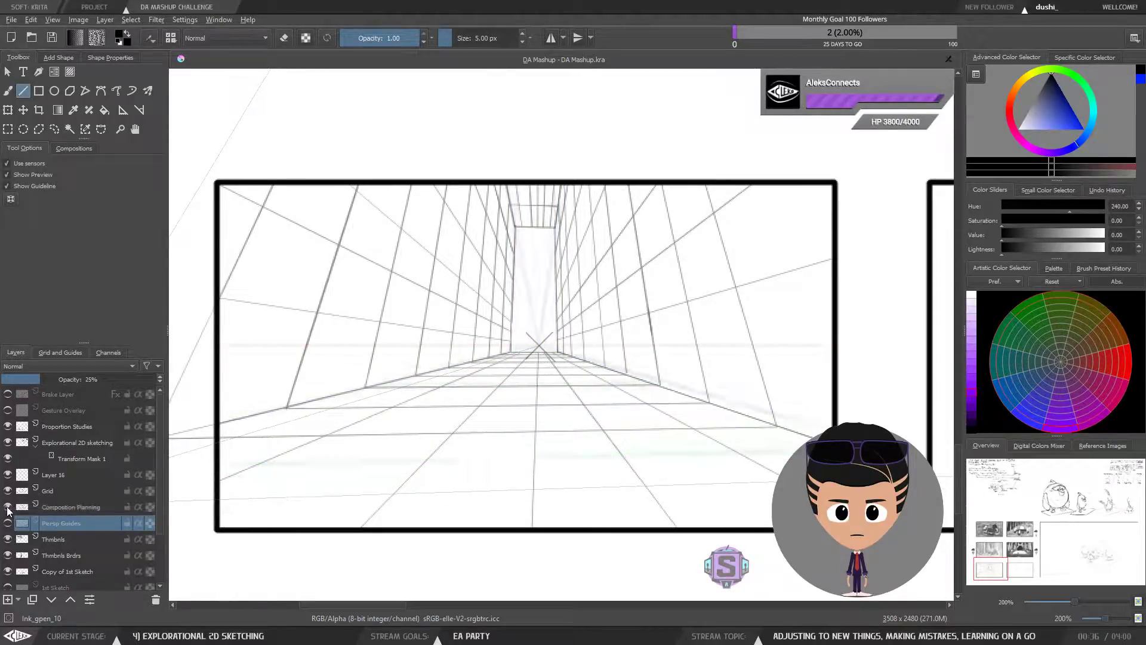
pyautogui.click(8, 508)
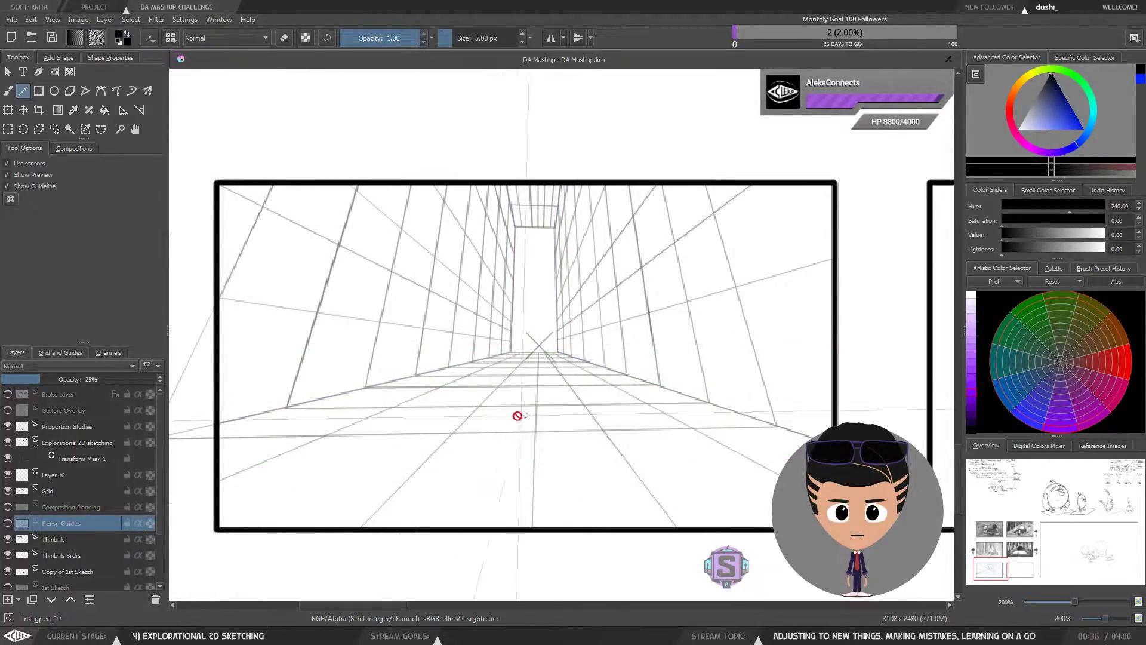
# Try straight lines for a box outline on the corridor floor on Layer 16, undoing the attempts.
pyautogui.click(53, 475)
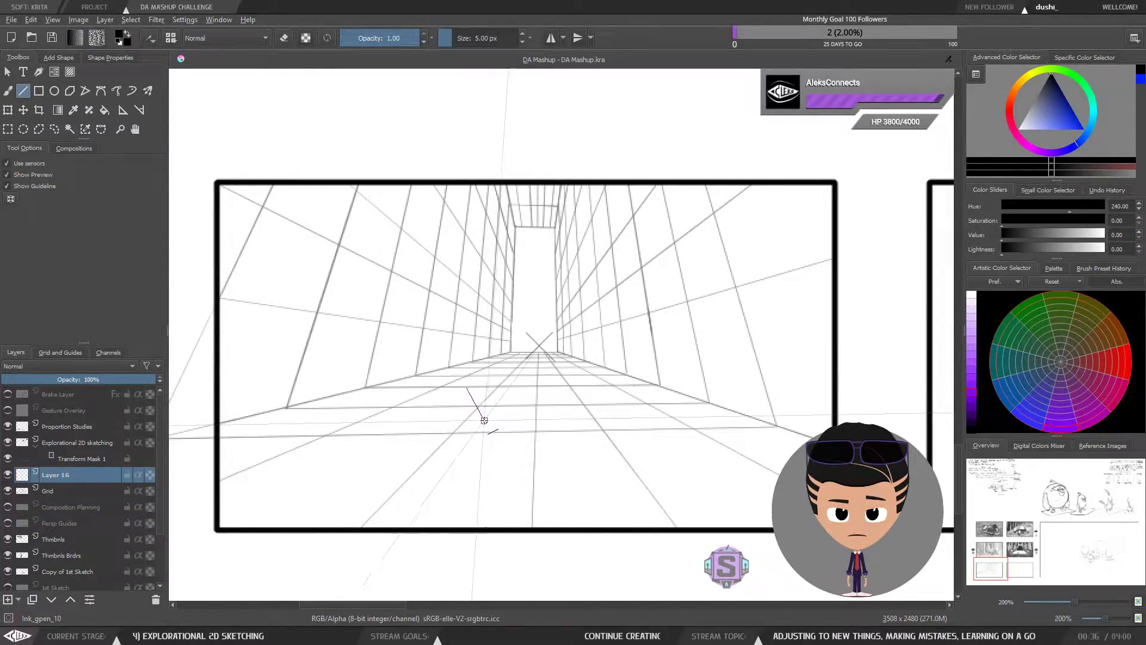
pyautogui.moveTo(467, 388)
pyautogui.mouseDown()
pyautogui.moveTo(481, 421)
pyautogui.moveTo(665, 412)
pyautogui.mouseUp()
pyautogui.hotkey('ctrl', 'z')
pyautogui.hotkey('ctrl', 'z')
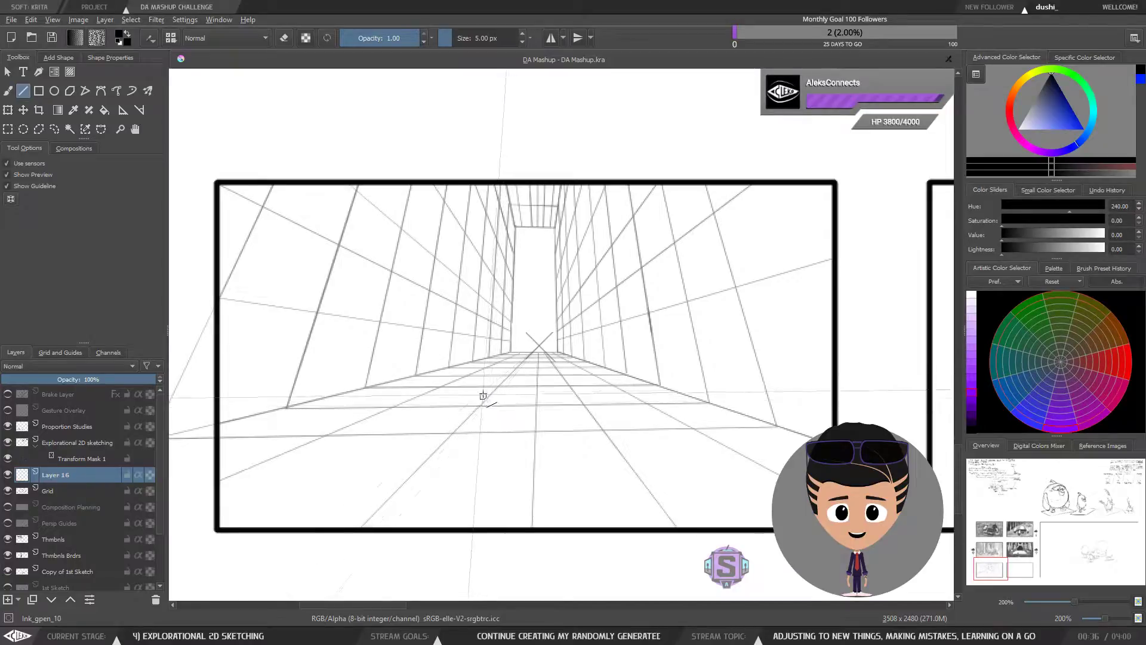
pyautogui.moveTo(483, 397); pyautogui.dragTo(469, 443)
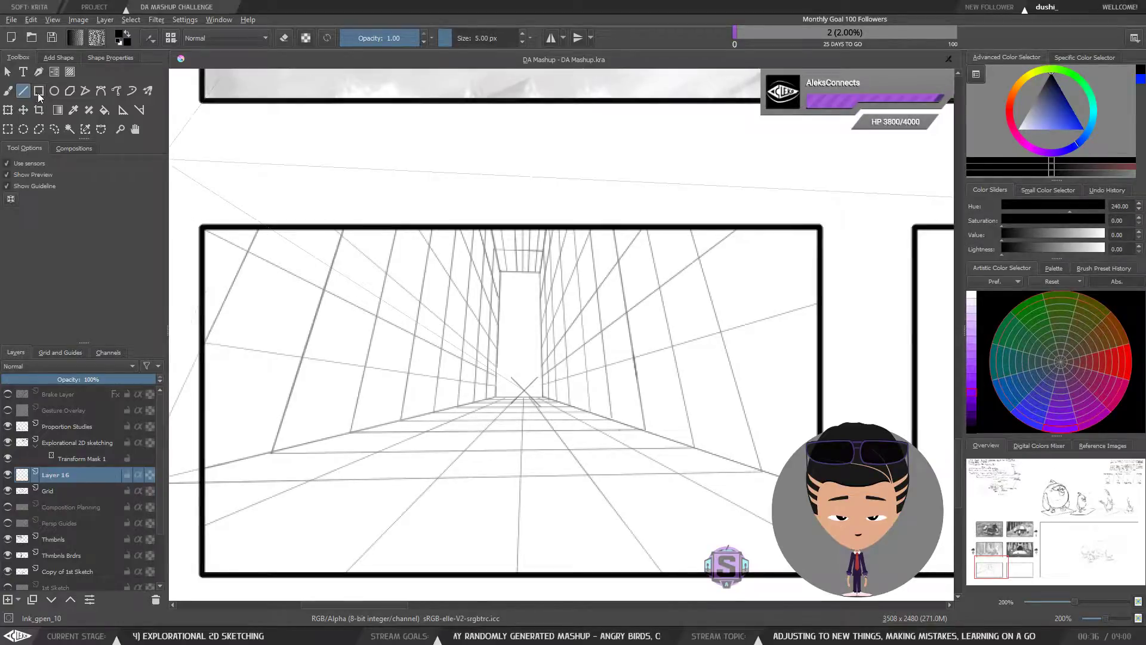
# Switch to the freehand brush and examine the table sketches in the neighbouring thumbnails against the corridor grid panel.
pyautogui.click(8, 90)
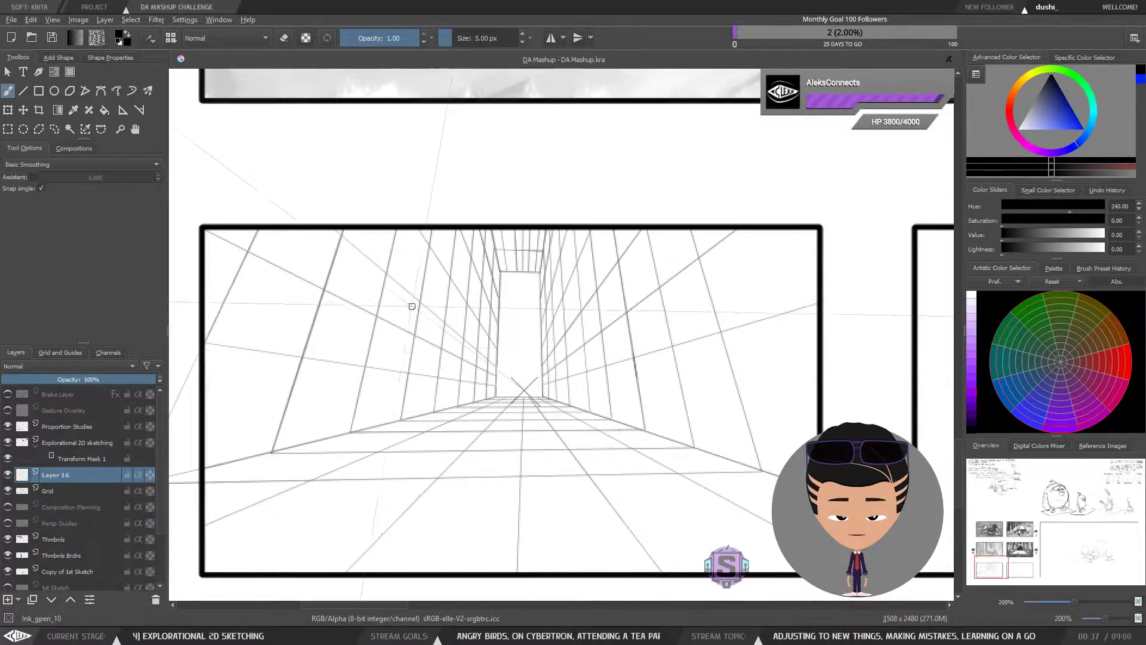
pyautogui.press('1')
pyautogui.moveTo(843, 177); pyautogui.dragTo(648, 297)
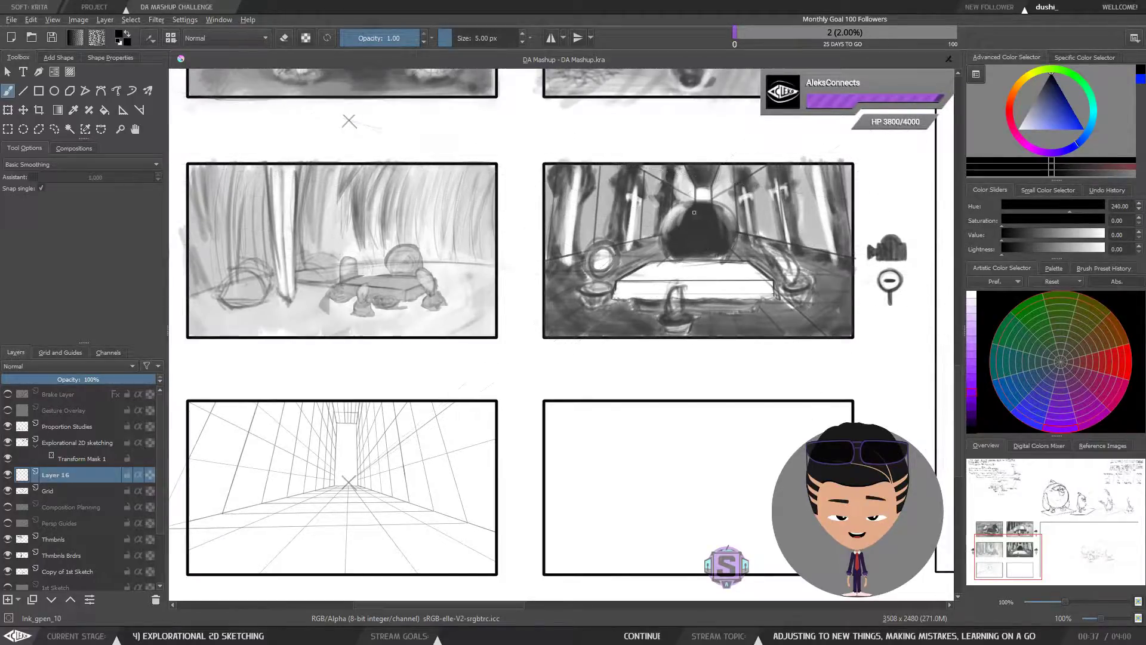
pyautogui.moveTo(743, 275); pyautogui.dragTo(721, 322)
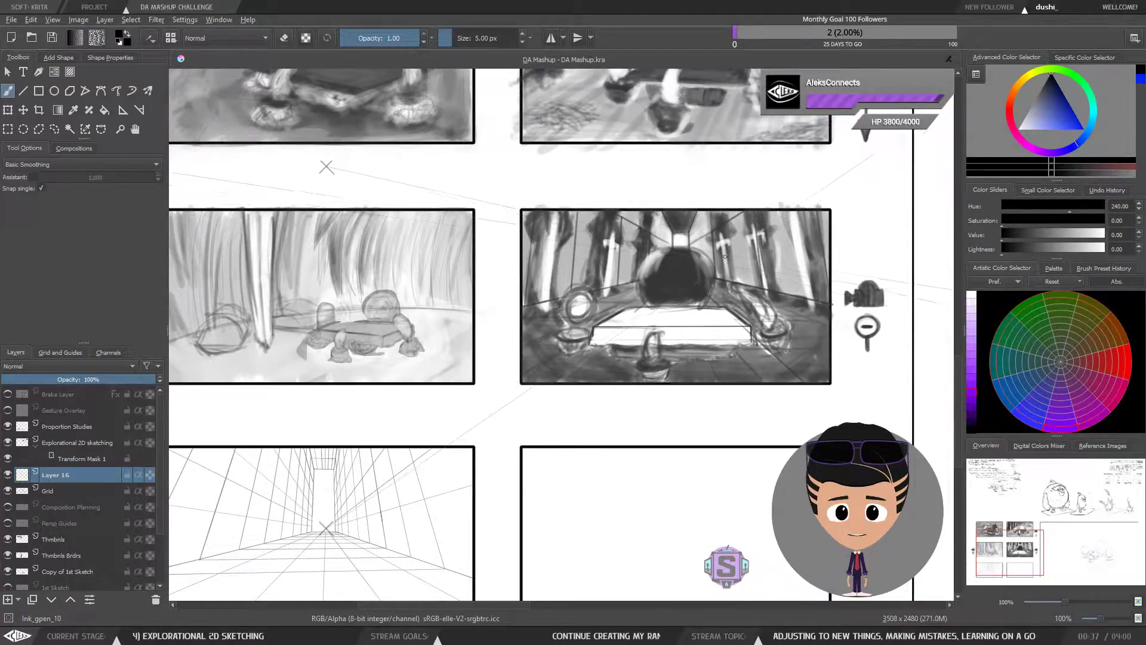
pyautogui.press('-')
pyautogui.press('-')
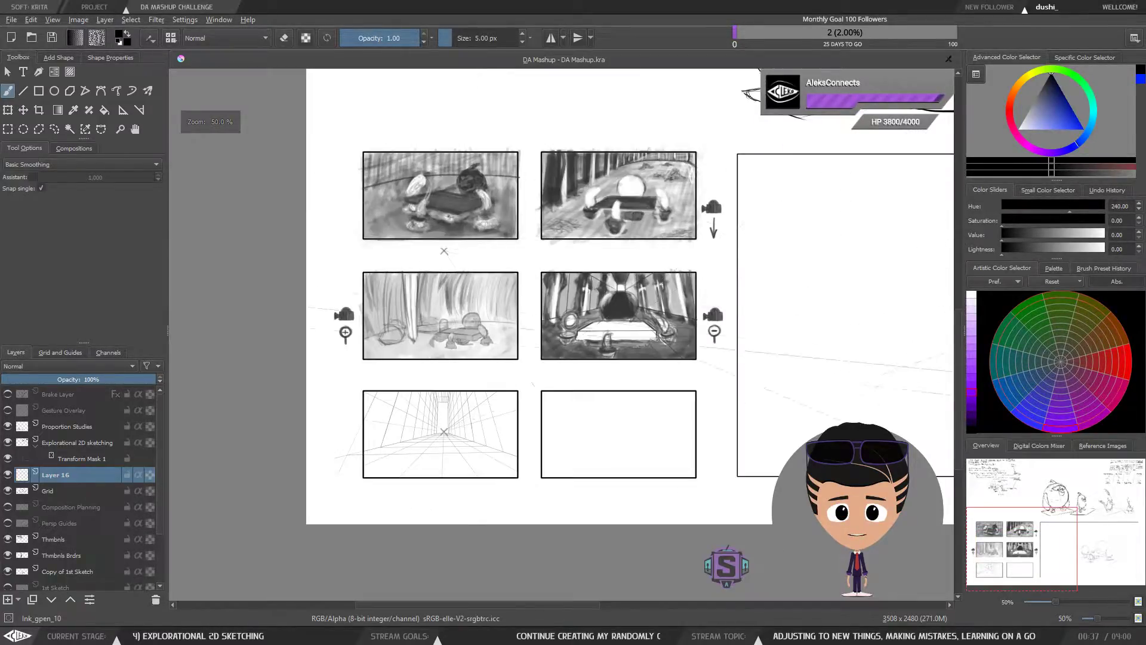
pyautogui.moveTo(435, 475); pyautogui.dragTo(509, 432)
pyautogui.press('+')
pyautogui.moveTo(473, 475); pyautogui.dragTo(495, 353)
pyautogui.press('+')
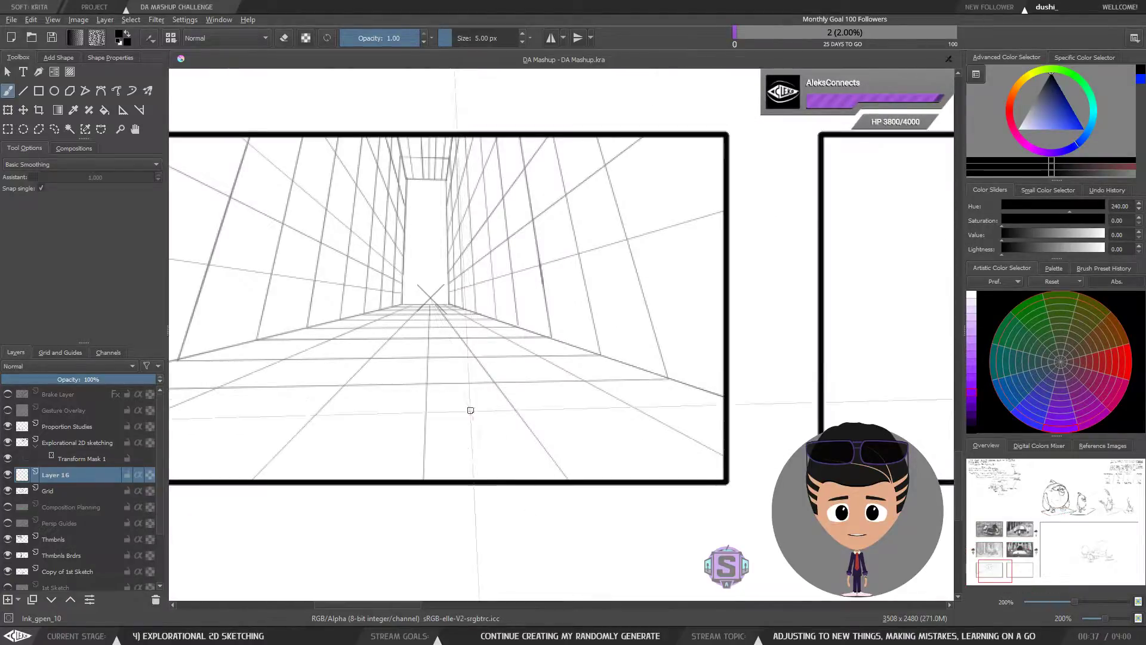
pyautogui.moveTo(469, 452); pyautogui.dragTo(587, 459)
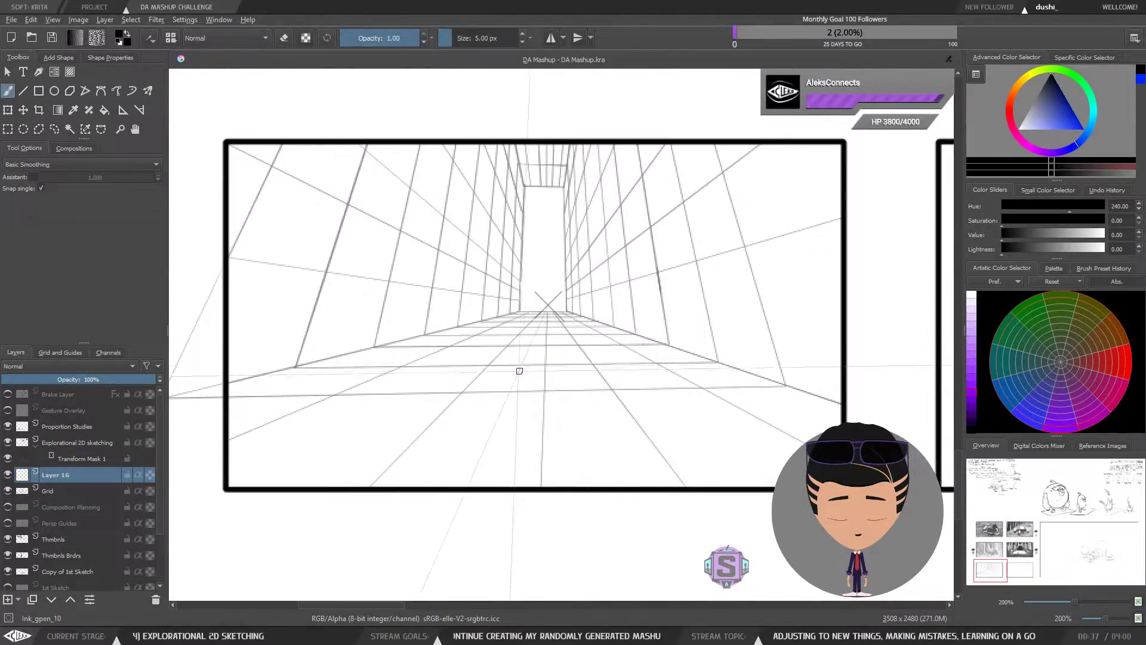
# Try freehand strokes for the near edges of a tabletop on the corridor floor, undoing each one.
pyautogui.moveTo(514, 348)
pyautogui.mouseDown()
pyautogui.moveTo(509, 374)
pyautogui.moveTo(621, 375)
pyautogui.mouseUp()
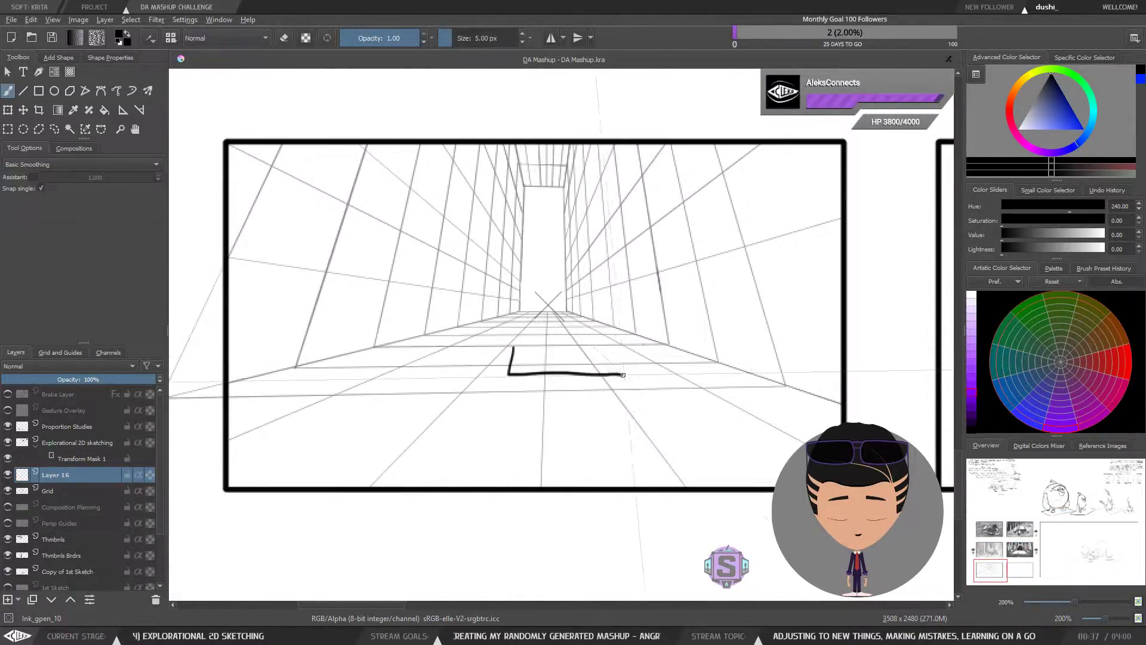
pyautogui.hotkey('ctrl', 'z')
pyautogui.moveTo(496, 350); pyautogui.dragTo(507, 382)
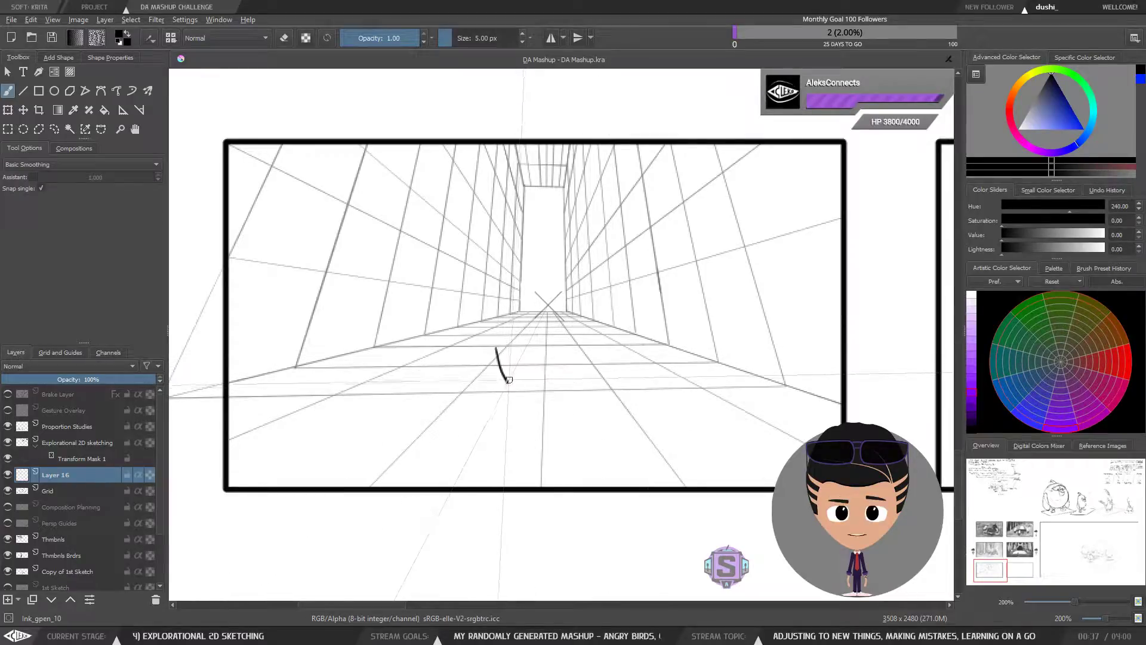
pyautogui.hotkey('ctrl', 'z')
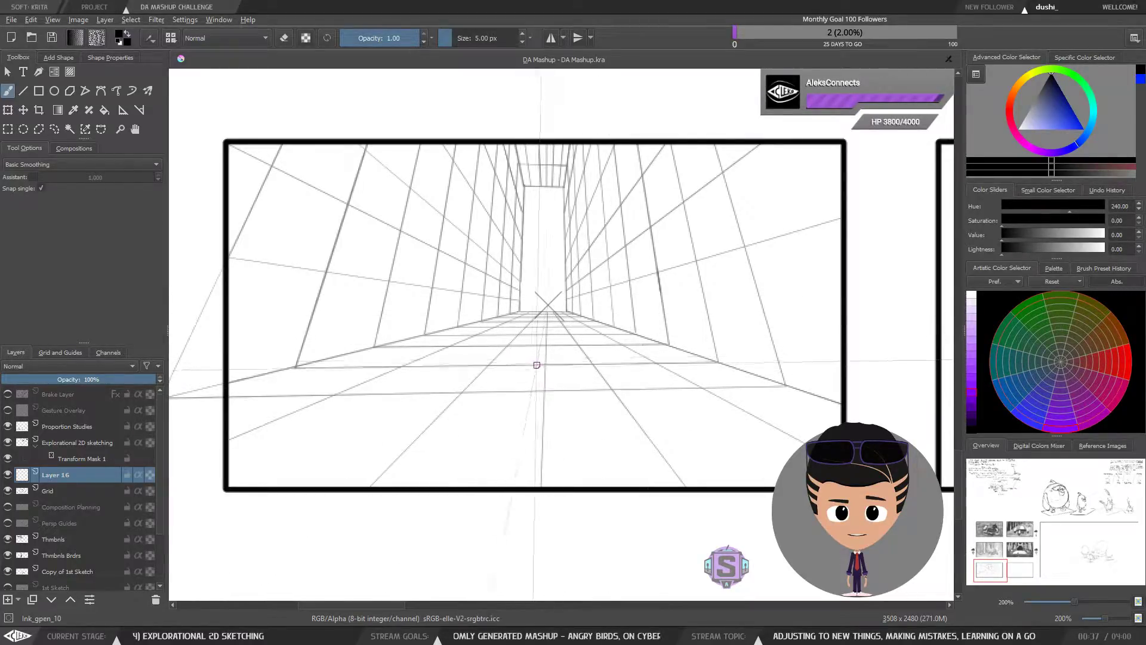
# Sketch a low box-shaped table freehand in perspective on the corridor floor, just right of the vanishing point.
pyautogui.moveTo(532, 357)
pyautogui.mouseDown()
pyautogui.moveTo(545, 374)
pyautogui.moveTo(624, 374)
pyautogui.mouseUp()
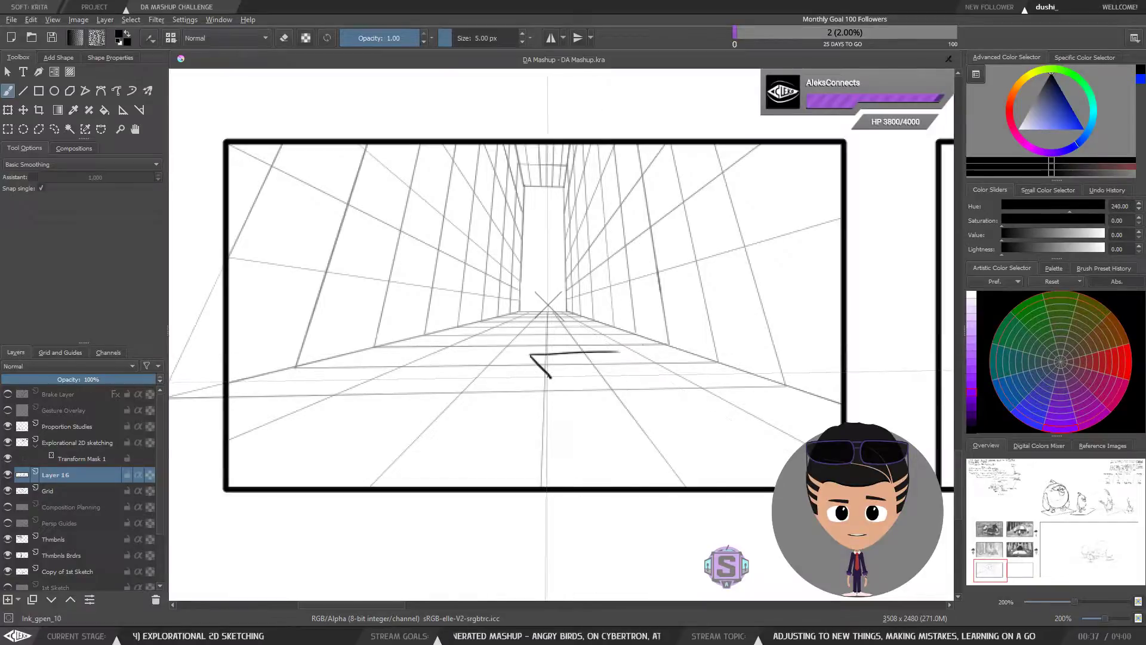
pyautogui.moveTo(530, 356)
pyautogui.mouseDown()
pyautogui.moveTo(621, 353)
pyautogui.moveTo(653, 376)
pyautogui.mouseUp()
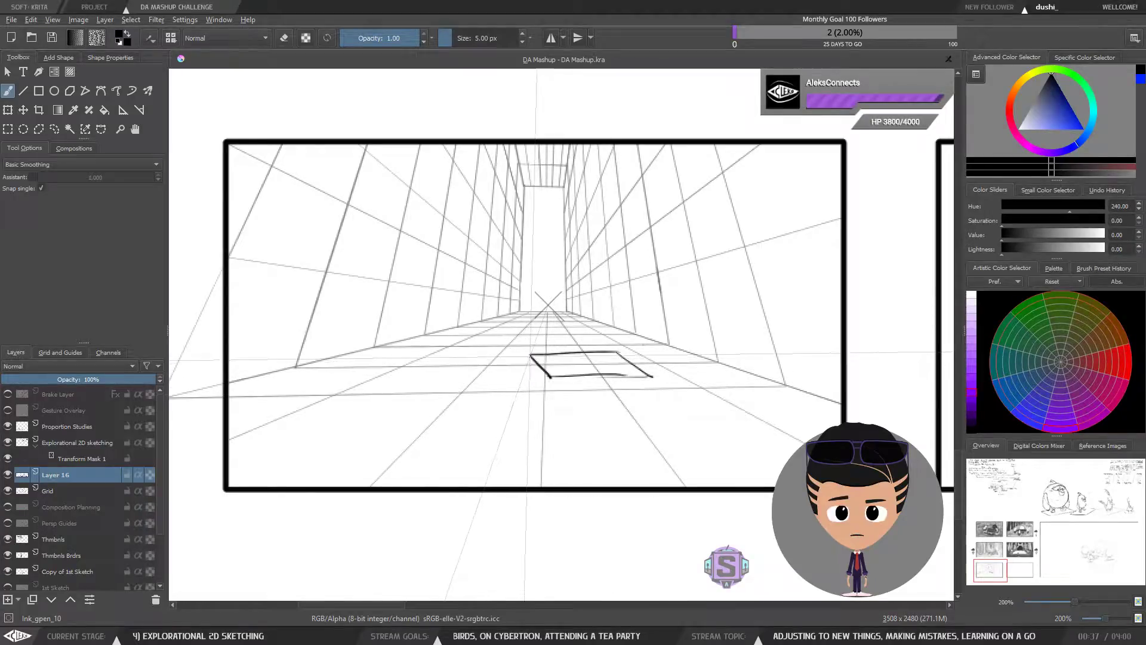
pyautogui.moveTo(530, 369); pyautogui.dragTo(553, 395)
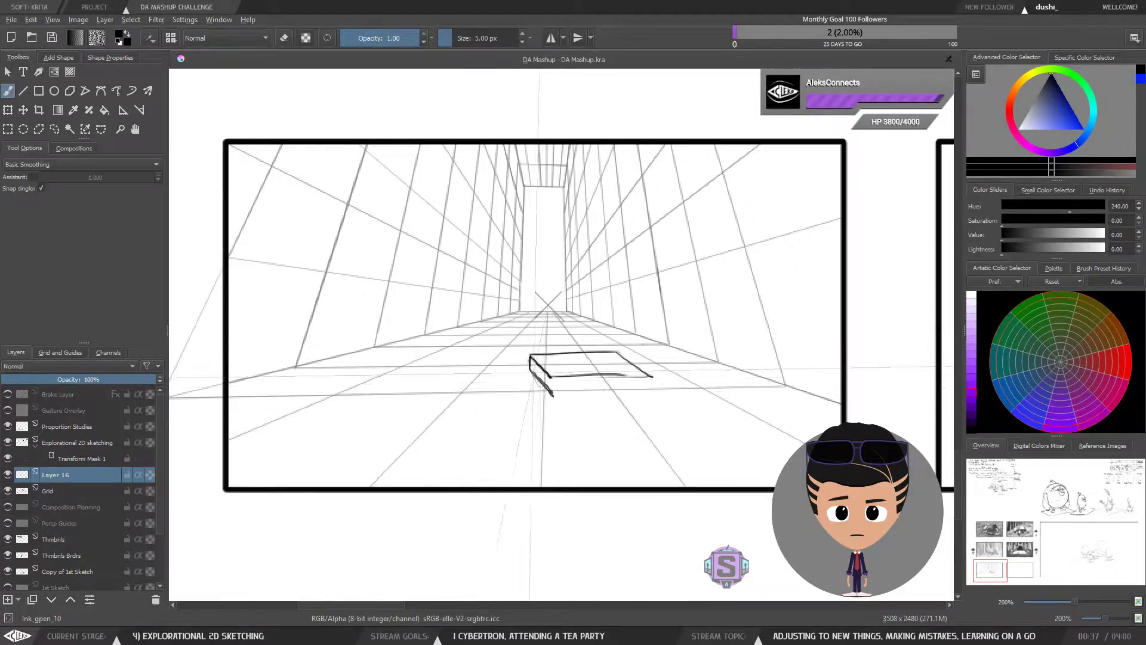
pyautogui.moveTo(649, 395)
pyautogui.mouseDown()
pyautogui.moveTo(654, 356)
pyautogui.moveTo(526, 346)
pyautogui.moveTo(507, 391)
pyautogui.moveTo(687, 412)
pyautogui.mouseUp()
# Select the sketched box with a freehand outline, delete it from Layer 16, clear the selection and return to the brush.
pyautogui.press('l')
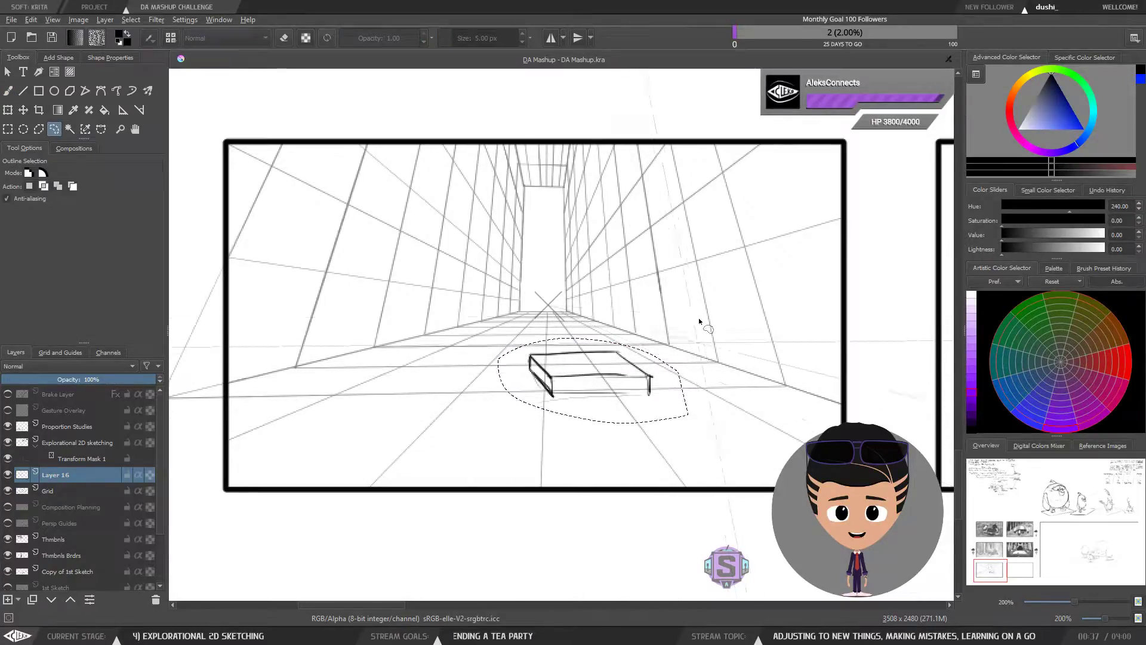
pyautogui.press('-')
pyautogui.press('-')
pyautogui.press('-')
pyautogui.press('-')
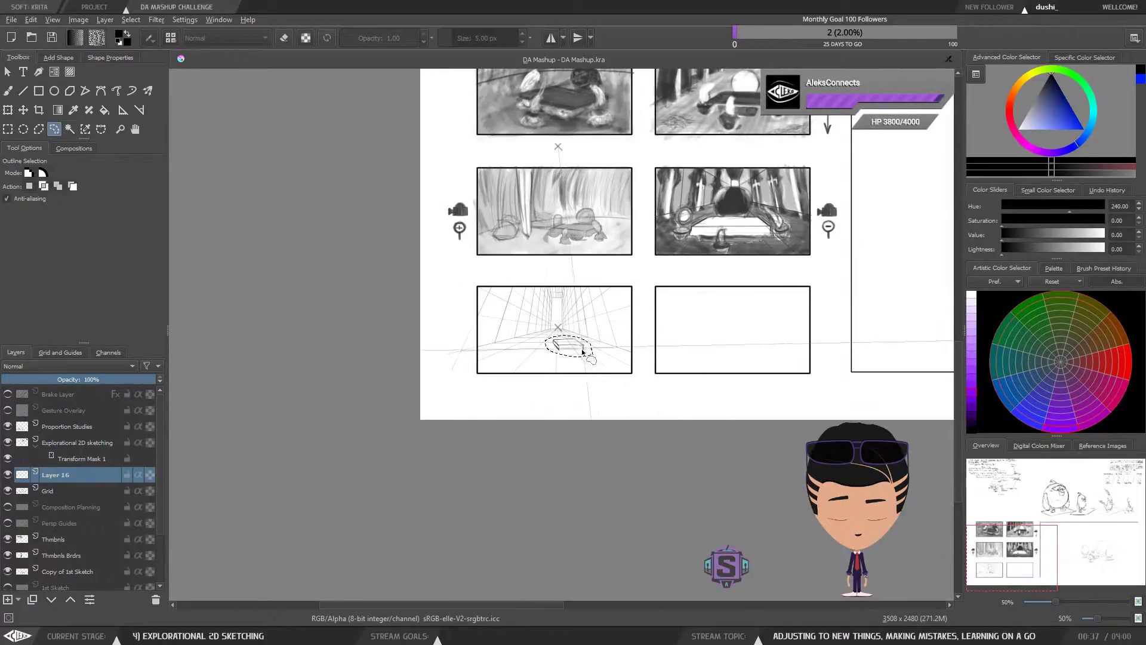
pyautogui.press('Delete')
pyautogui.hotkey('ctrl', 'shift', 'a')
pyautogui.press('b')
# Examine the corridor grid up close and compare its perspective with the two finished thumbnails above it.
pyautogui.hotkey('ctrl', '+')
pyautogui.hotkey('ctrl', '+')
pyautogui.hotkey('ctrl', '+')
pyautogui.hotkey('ctrl', '+')
pyautogui.moveTo(600, 375); pyautogui.dragTo(585, 337)
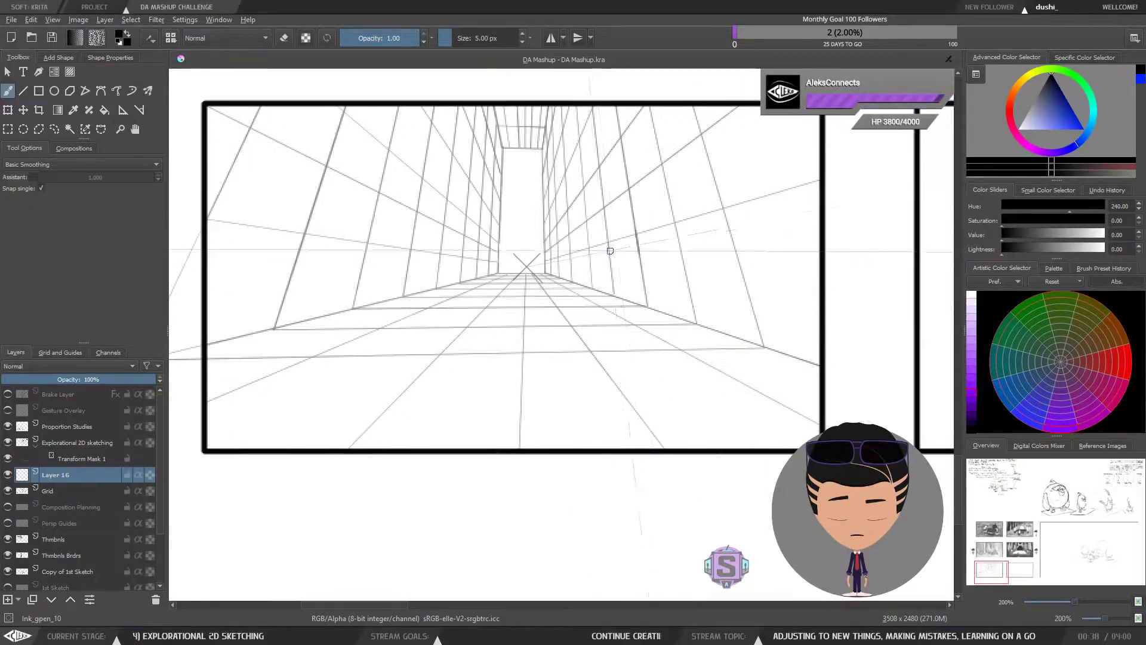
pyautogui.hotkey('ctrl', '-')
pyautogui.hotkey('ctrl', '-')
pyautogui.moveTo(724, 350); pyautogui.dragTo(665, 432)
pyautogui.moveTo(600, 455); pyautogui.dragTo(599, 465)
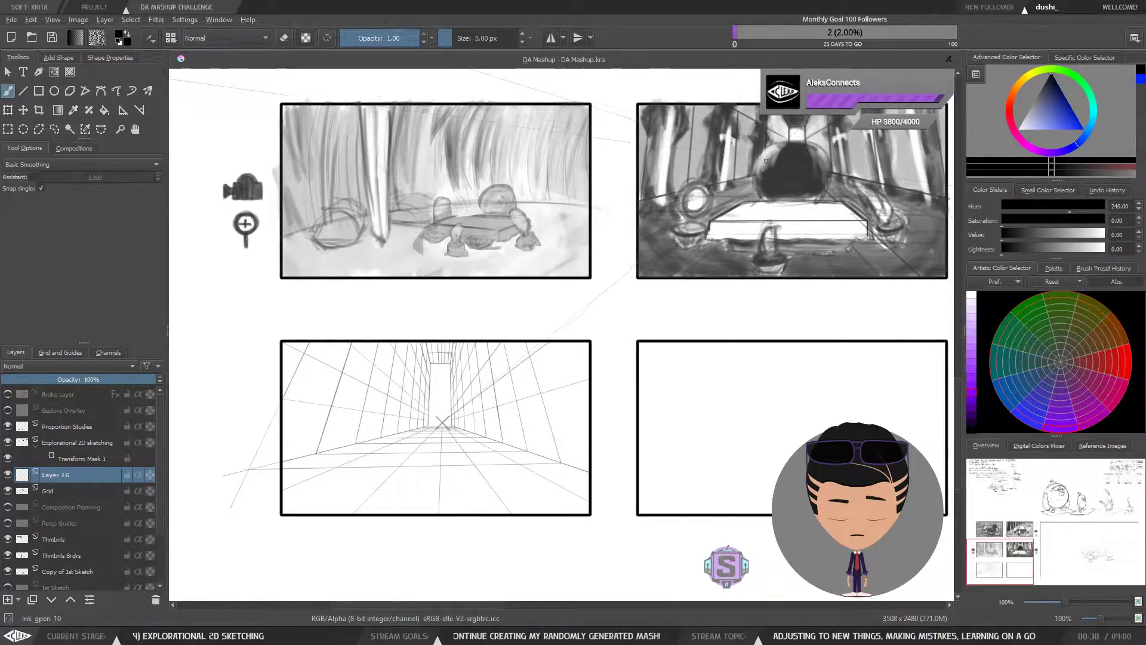
pyautogui.moveTo(764, 211); pyautogui.dragTo(737, 235)
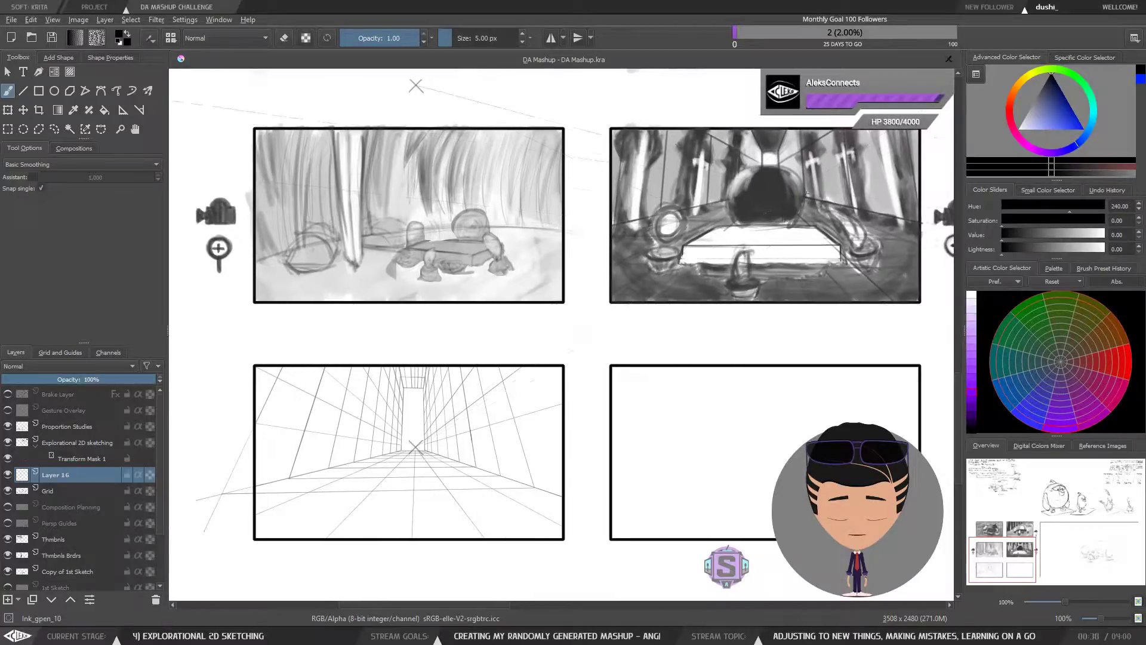
pyautogui.moveTo(834, 247); pyautogui.dragTo(834, 281)
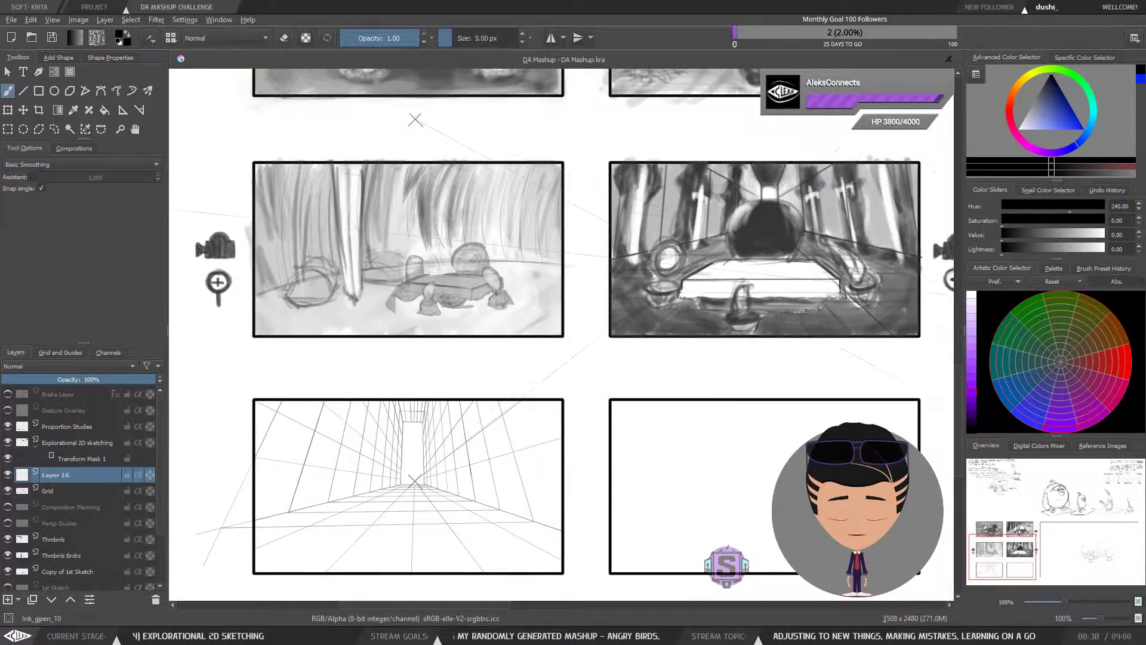
pyautogui.moveTo(824, 210); pyautogui.dragTo(631, 363)
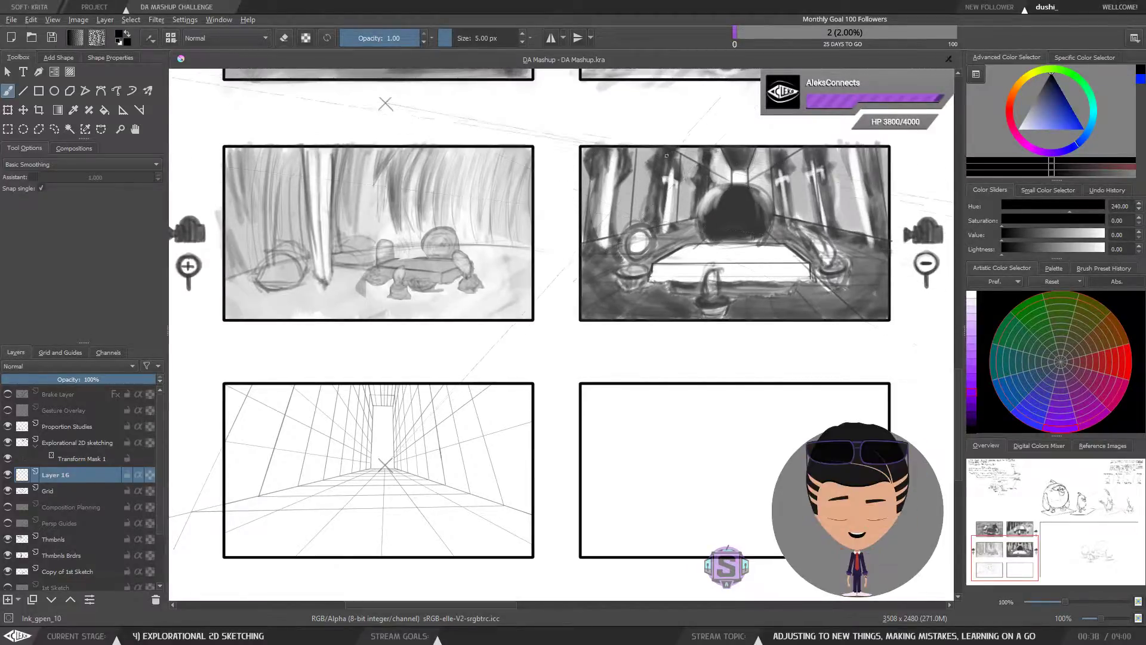
# Try two tall rounded outlines rising over the left-hand trees of the dark table thumbnail, and undo them.
pyautogui.moveTo(689, 153)
pyautogui.mouseDown()
pyautogui.moveTo(690, 103)
pyautogui.moveTo(669, 114)
pyautogui.moveTo(650, 185)
pyautogui.mouseUp()
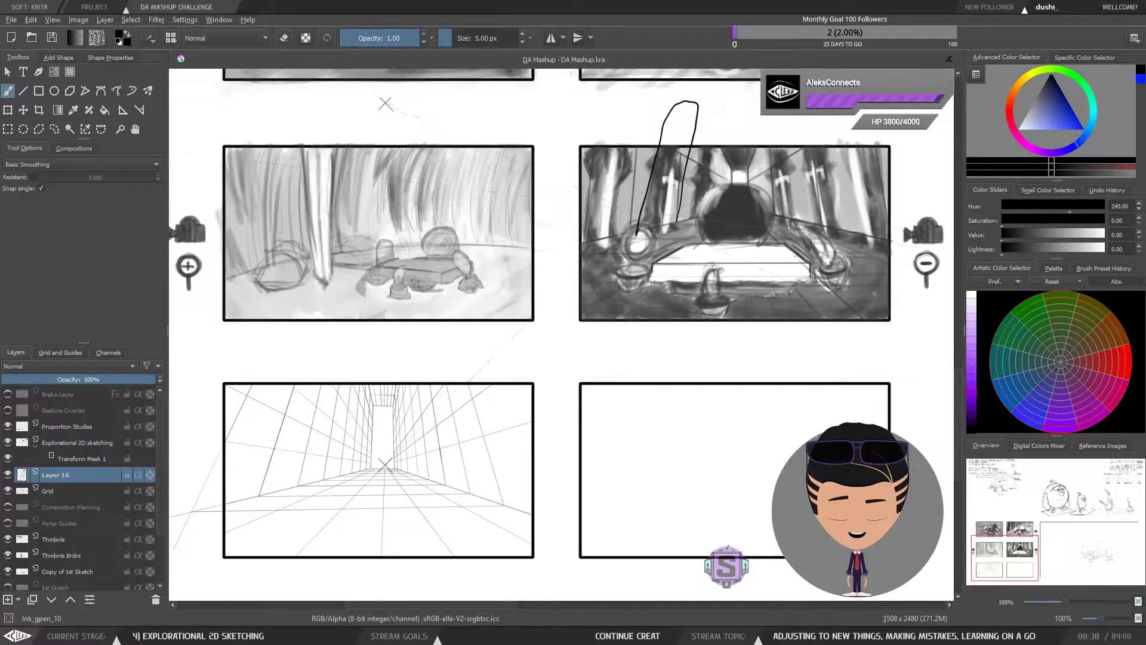
pyautogui.moveTo(652, 79); pyautogui.dragTo(591, 156)
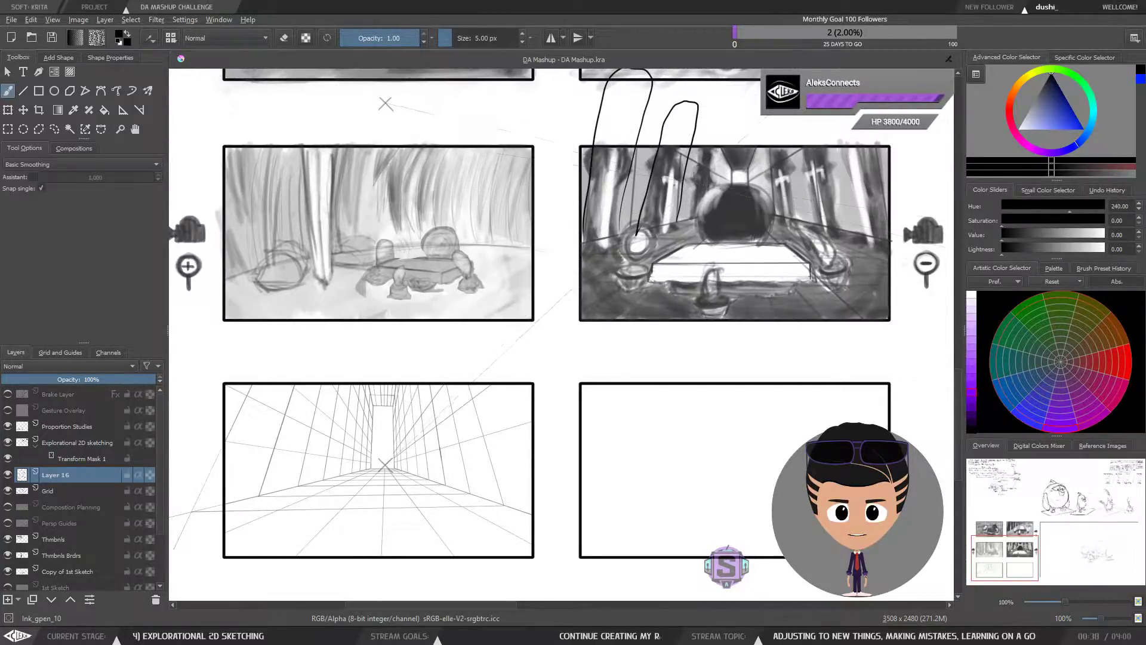
pyautogui.hotkey('ctrl', 'z')
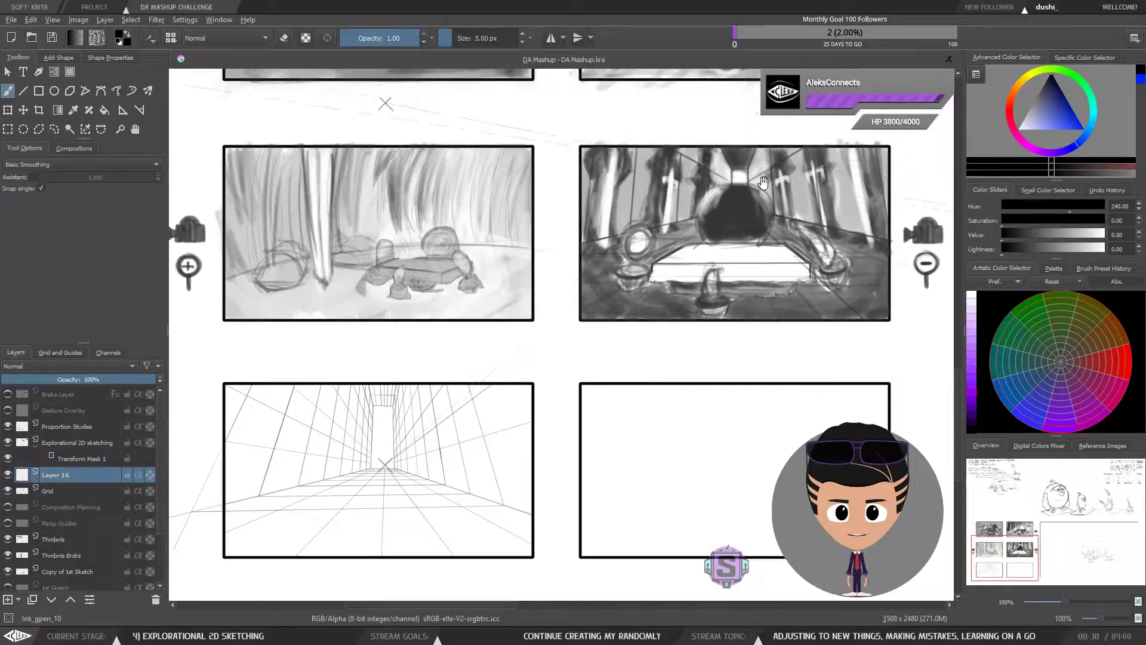
pyautogui.moveTo(764, 183)
pyautogui.mouseDown()
pyautogui.moveTo(772, 227)
pyautogui.moveTo(813, 185)
pyautogui.mouseUp()
pyautogui.moveTo(612, 335); pyautogui.dragTo(639, 285)
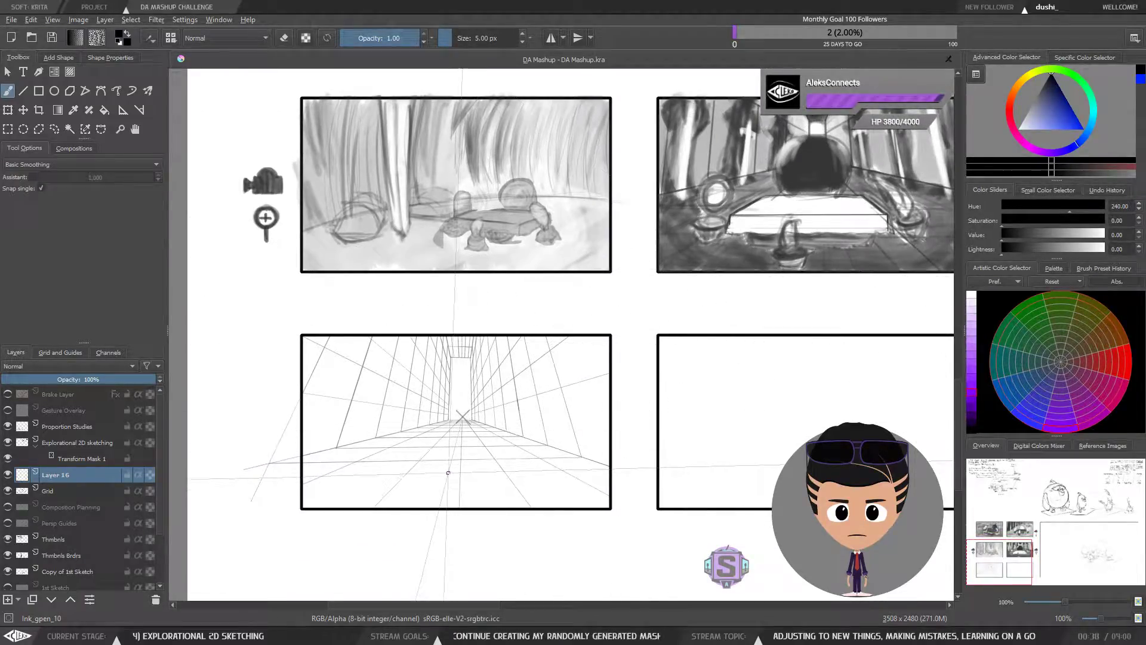
pyautogui.hotkey('ctrl', '+')
pyautogui.moveTo(460, 517); pyautogui.dragTo(487, 416)
pyautogui.hotkey('ctrl', '-')
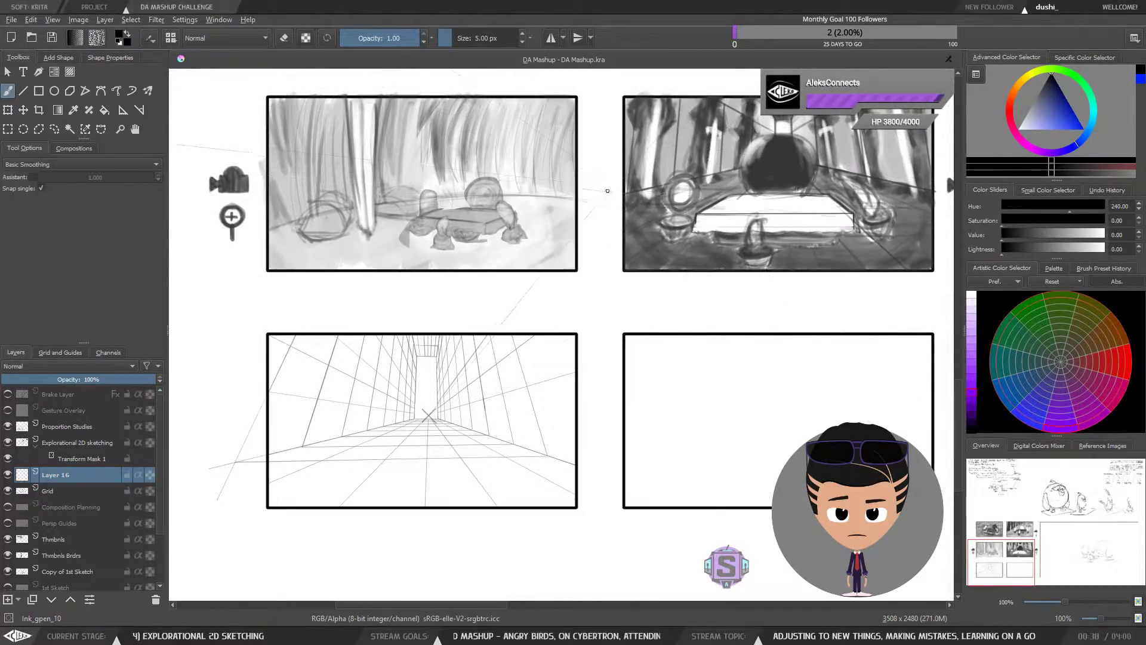
# Draw the table's left edge as a slanted floor line toward the vanishing point in the corridor thumbnail, undoing the wavy front edge.
pyautogui.moveTo(471, 375); pyautogui.dragTo(539, 314)
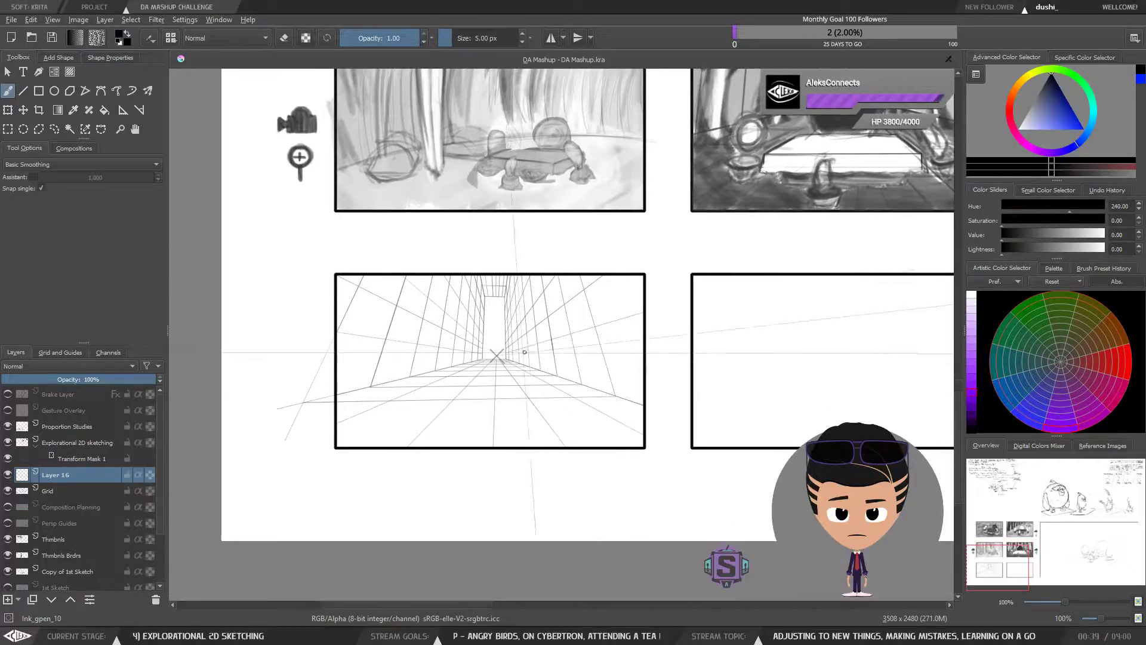
pyautogui.hotkey('ctrl', '+')
pyautogui.moveTo(401, 471); pyautogui.dragTo(507, 419)
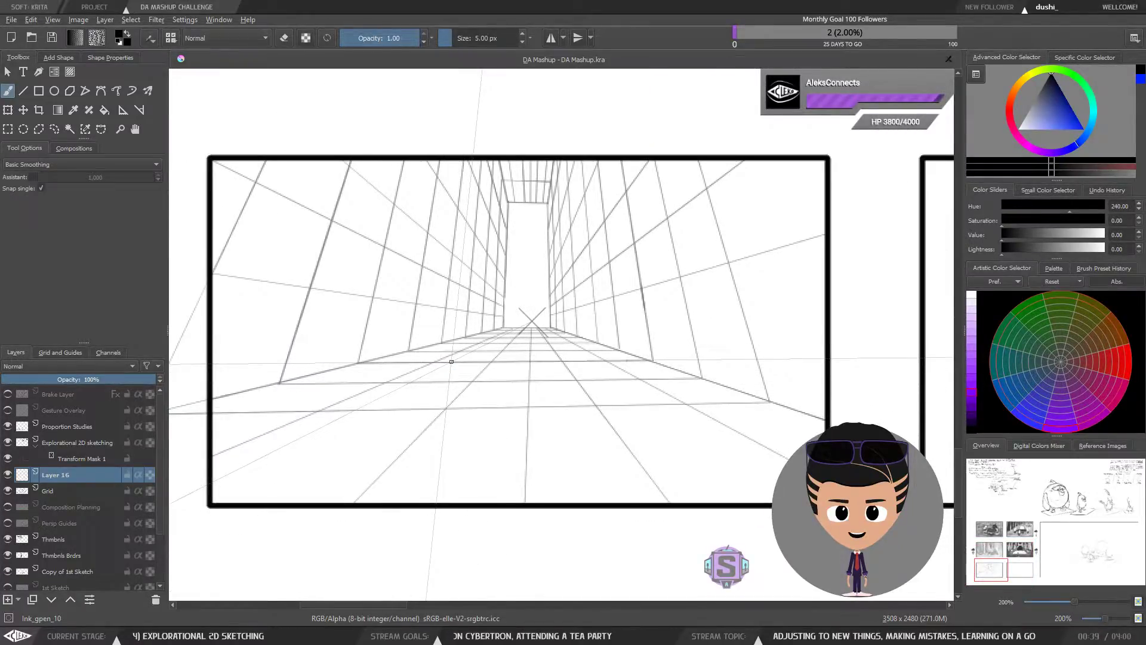
pyautogui.moveTo(450, 362)
pyautogui.mouseDown()
pyautogui.moveTo(377, 408)
pyautogui.moveTo(635, 416)
pyautogui.mouseUp()
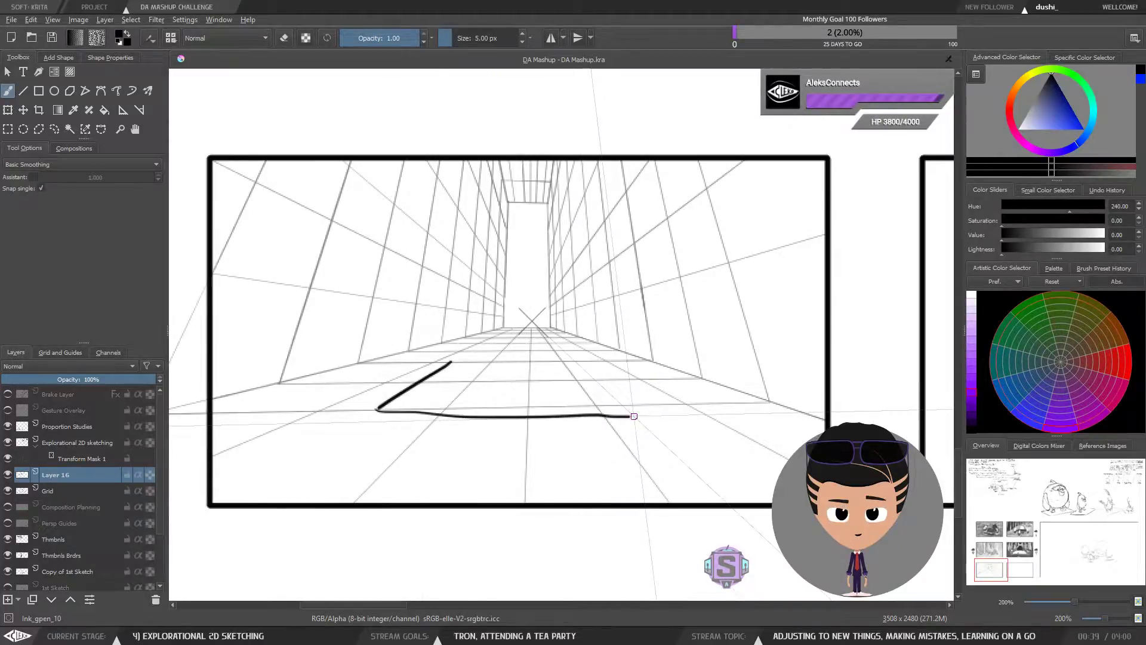
pyautogui.hotkey('ctrl', 'z')
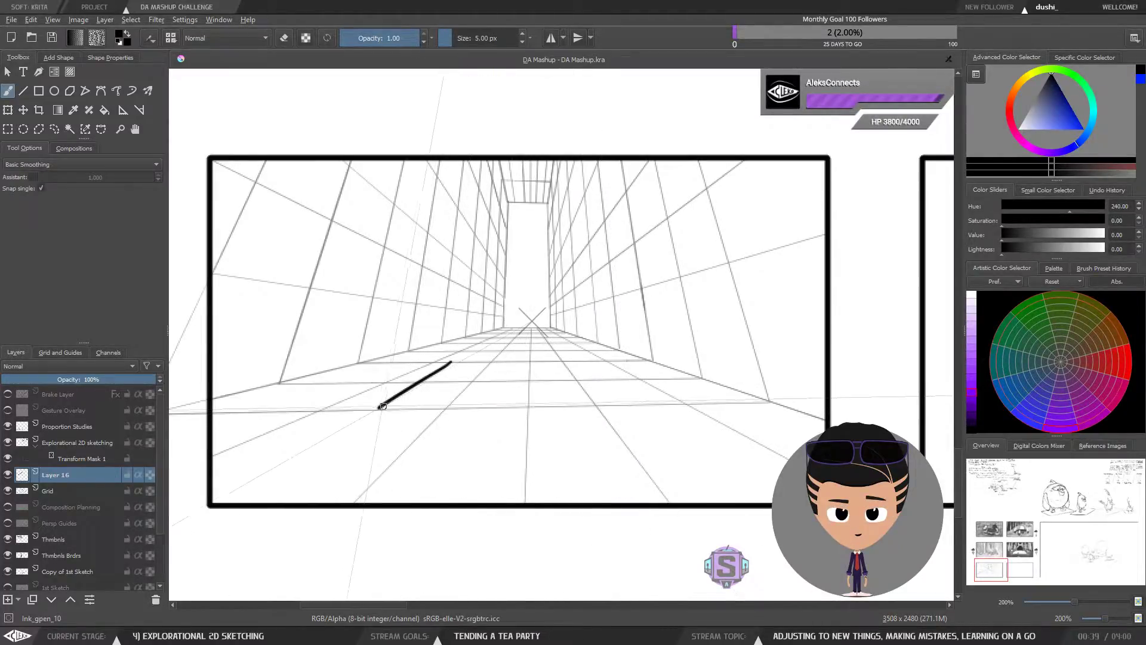
pyautogui.hotkey('ctrl', 'z')
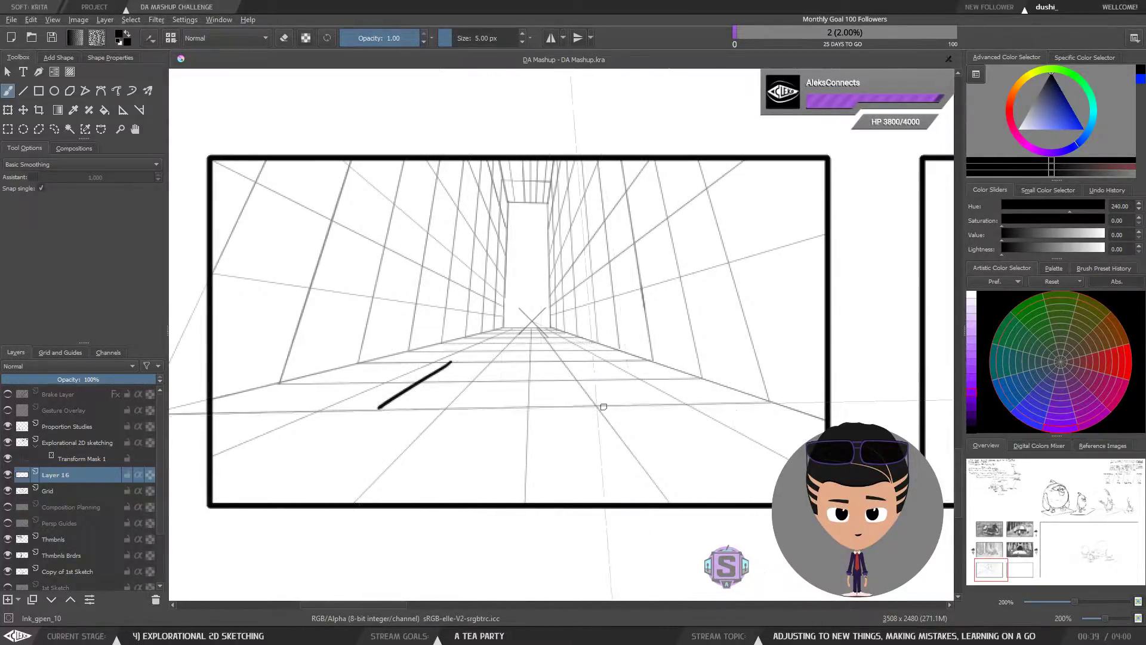
# Complete the table's four-sided outline on the corridor floor and raise its corners and upper edges into a low box.
pyautogui.moveTo(378, 410)
pyautogui.mouseDown()
pyautogui.moveTo(704, 415)
pyautogui.moveTo(650, 407)
pyautogui.moveTo(583, 361)
pyautogui.mouseUp()
pyautogui.moveTo(617, 388)
pyautogui.mouseDown()
pyautogui.moveTo(582, 360)
pyautogui.moveTo(534, 361)
pyautogui.moveTo(600, 359)
pyautogui.mouseUp()
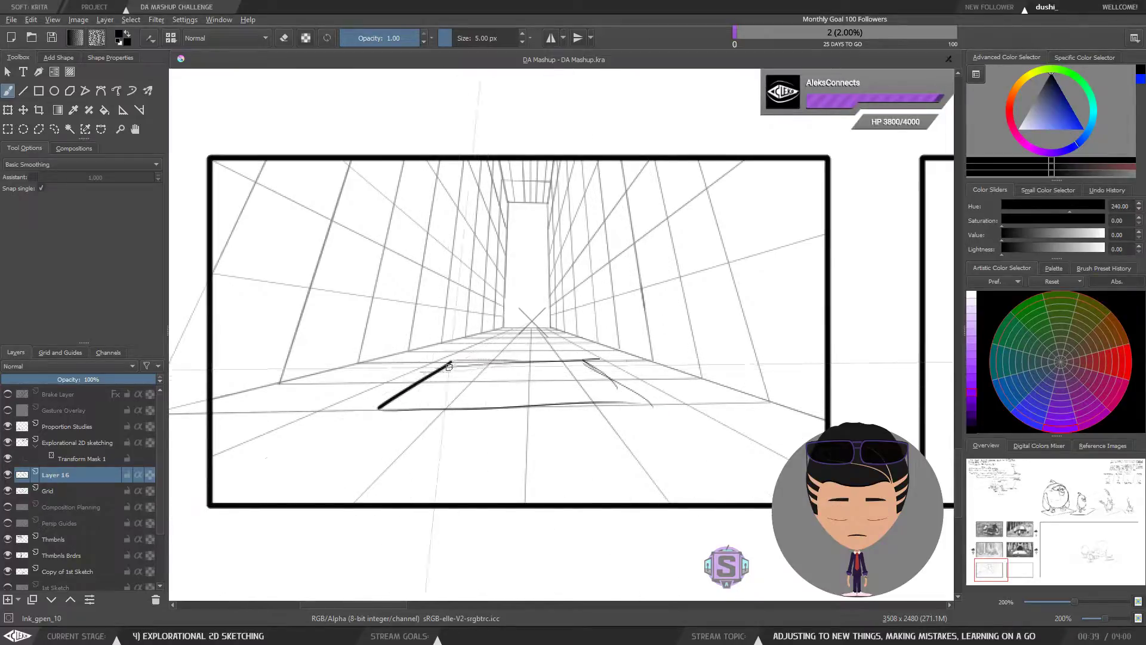
pyautogui.moveTo(439, 368); pyautogui.dragTo(591, 367)
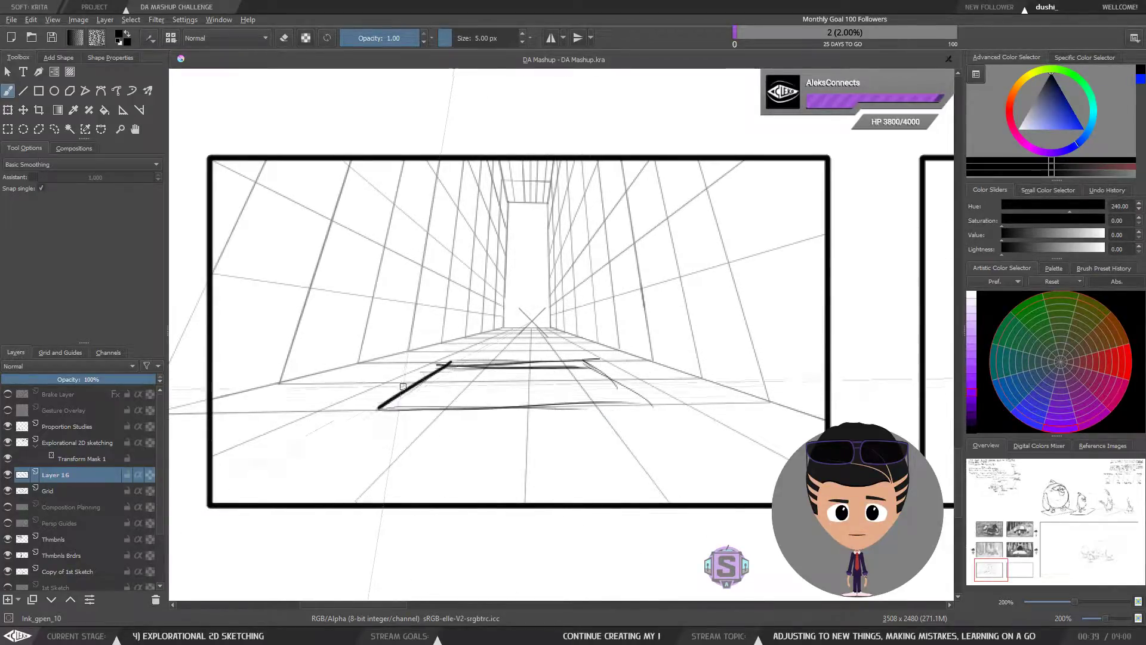
pyautogui.moveTo(377, 408)
pyautogui.mouseDown()
pyautogui.moveTo(375, 381)
pyautogui.moveTo(444, 357)
pyautogui.mouseUp()
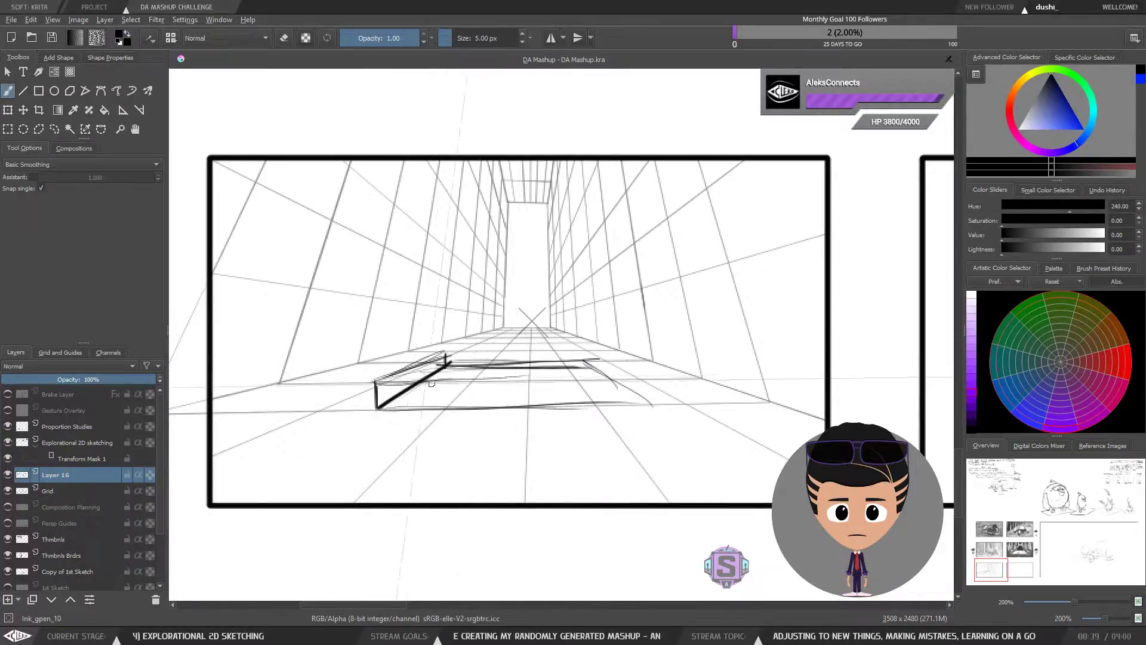
pyautogui.moveTo(639, 404); pyautogui.dragTo(640, 381)
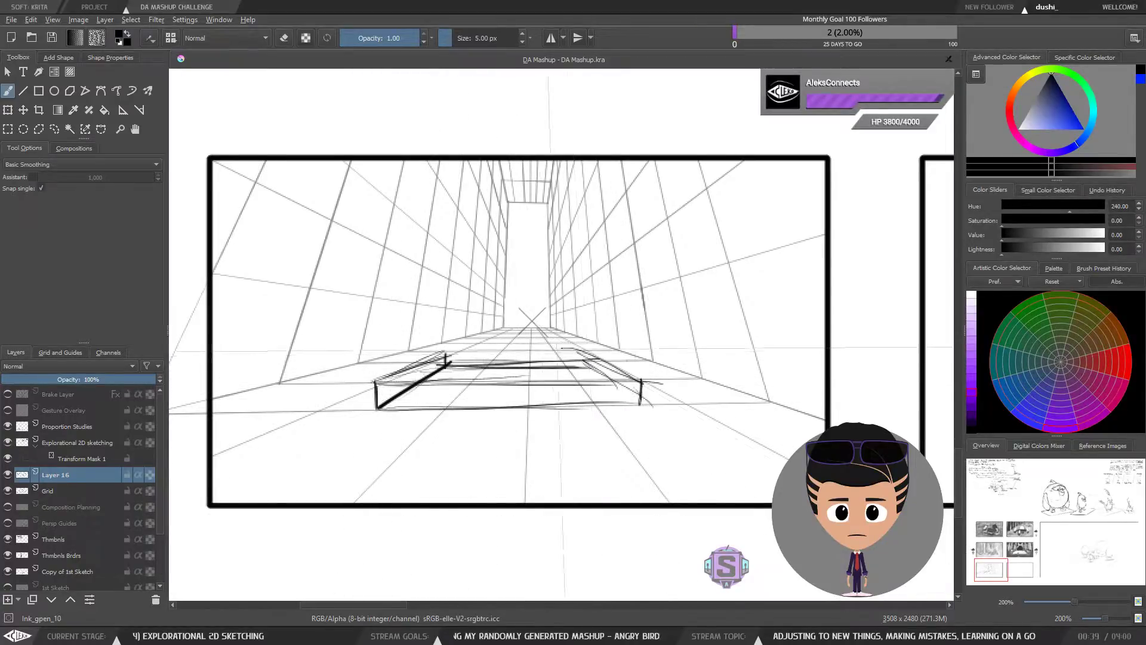
pyautogui.press('1')
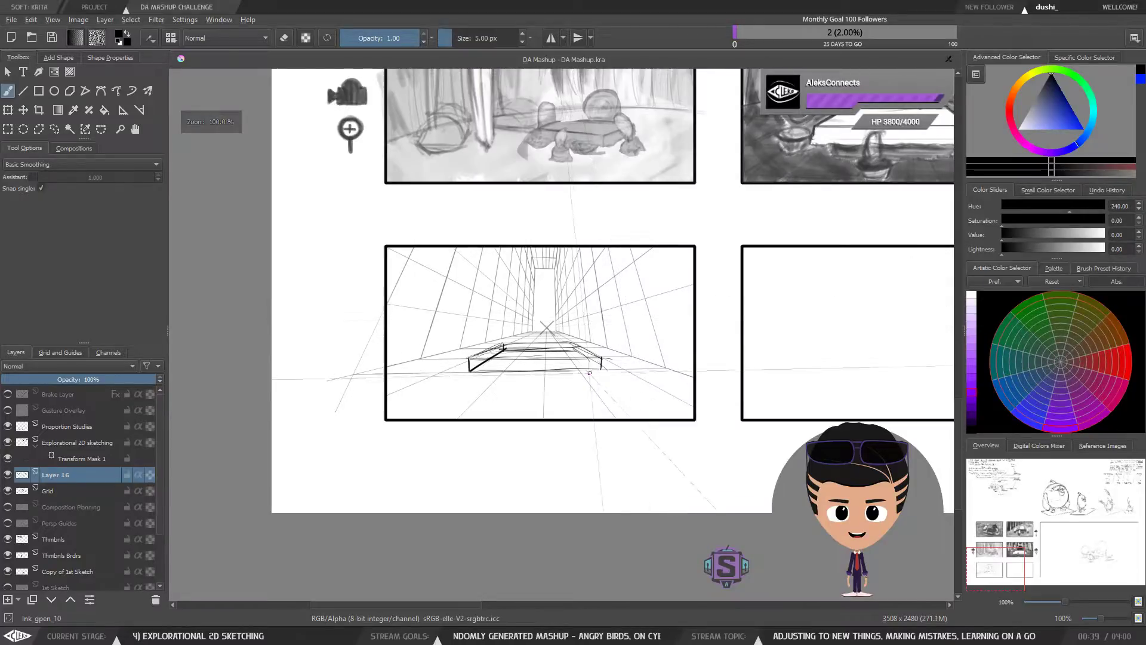
# Sketch and hatch a narrower, curved base directly below the table's front edge.
pyautogui.hotkey('ctrl', '+')
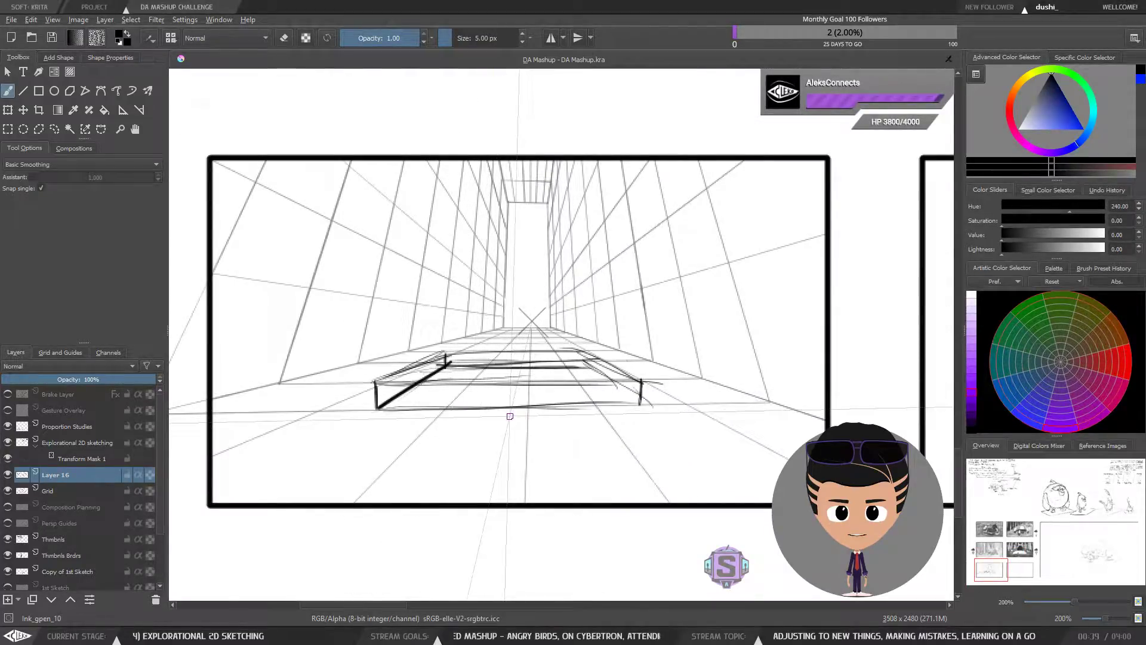
pyautogui.moveTo(493, 409)
pyautogui.mouseDown()
pyautogui.moveTo(504, 420)
pyautogui.moveTo(471, 428)
pyautogui.mouseUp()
pyautogui.moveTo(464, 411)
pyautogui.mouseDown()
pyautogui.moveTo(495, 431)
pyautogui.moveTo(532, 426)
pyautogui.mouseUp()
pyautogui.moveTo(580, 408); pyautogui.dragTo(570, 426)
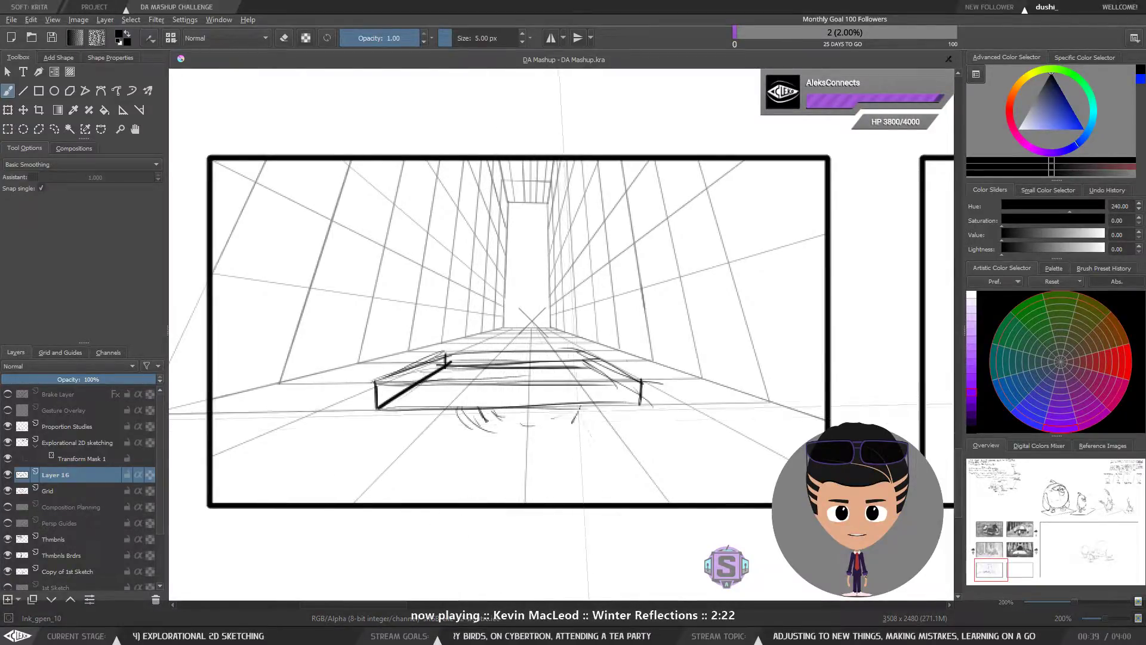
pyautogui.moveTo(444, 428); pyautogui.dragTo(576, 430)
pyautogui.moveTo(575, 431); pyautogui.dragTo(463, 436)
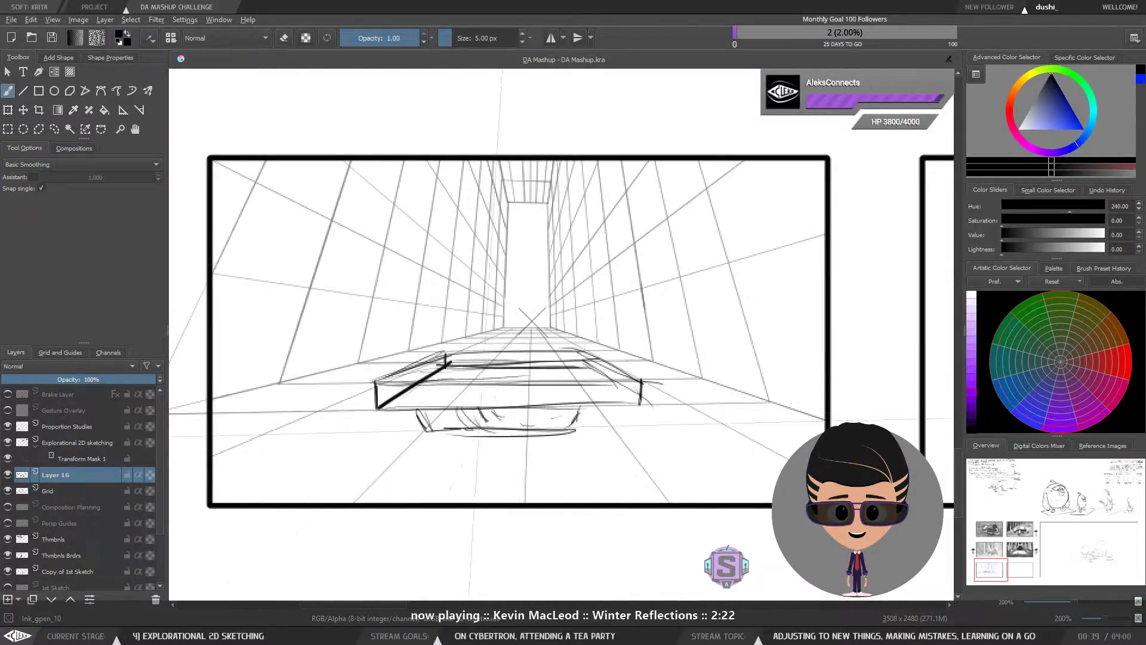
pyautogui.moveTo(606, 407); pyautogui.dragTo(601, 427)
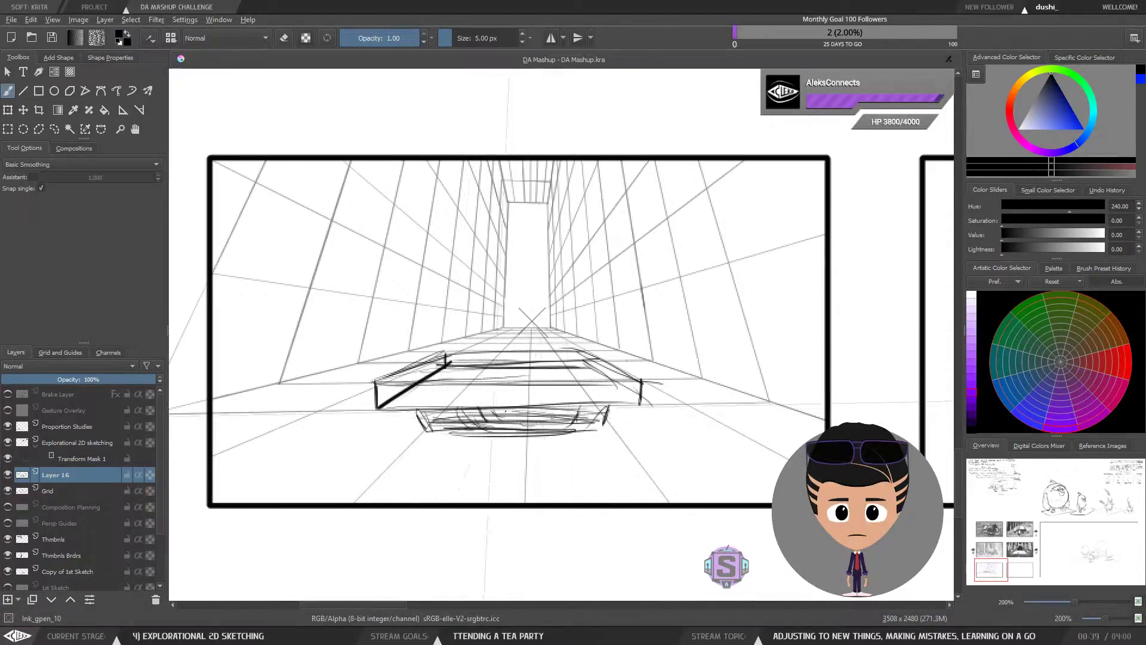
pyautogui.moveTo(597, 404); pyautogui.dragTo(584, 426)
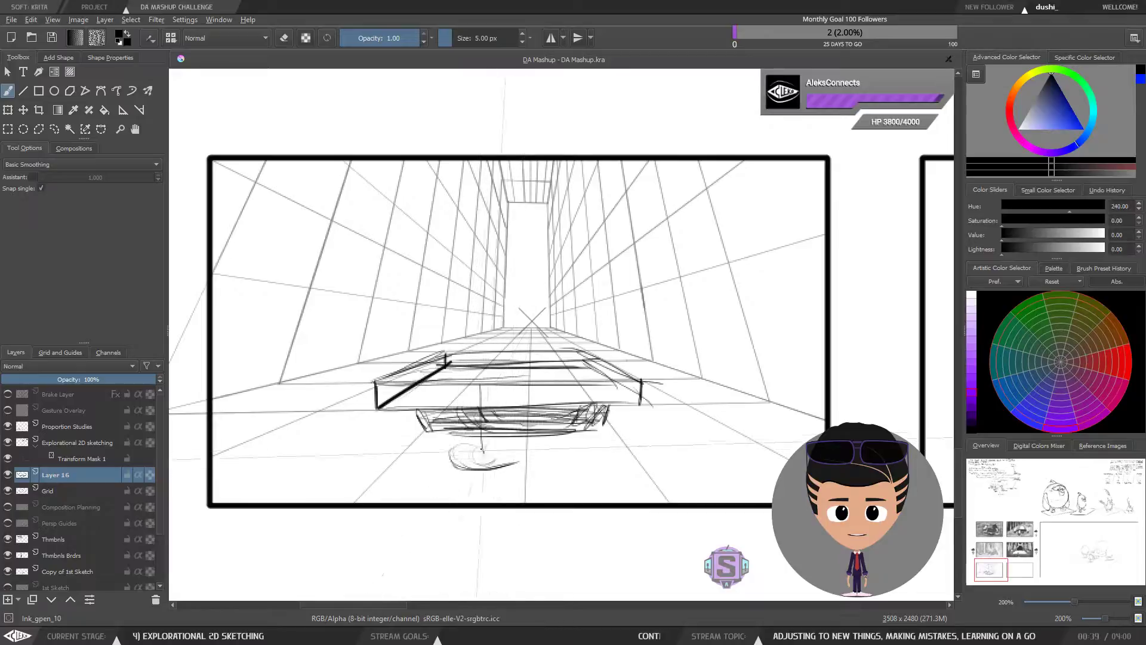
# Sketch a small teardrop figure on a round seat in front of the table and an oval figure on a seat at its left end.
pyautogui.moveTo(514, 442); pyautogui.dragTo(510, 465)
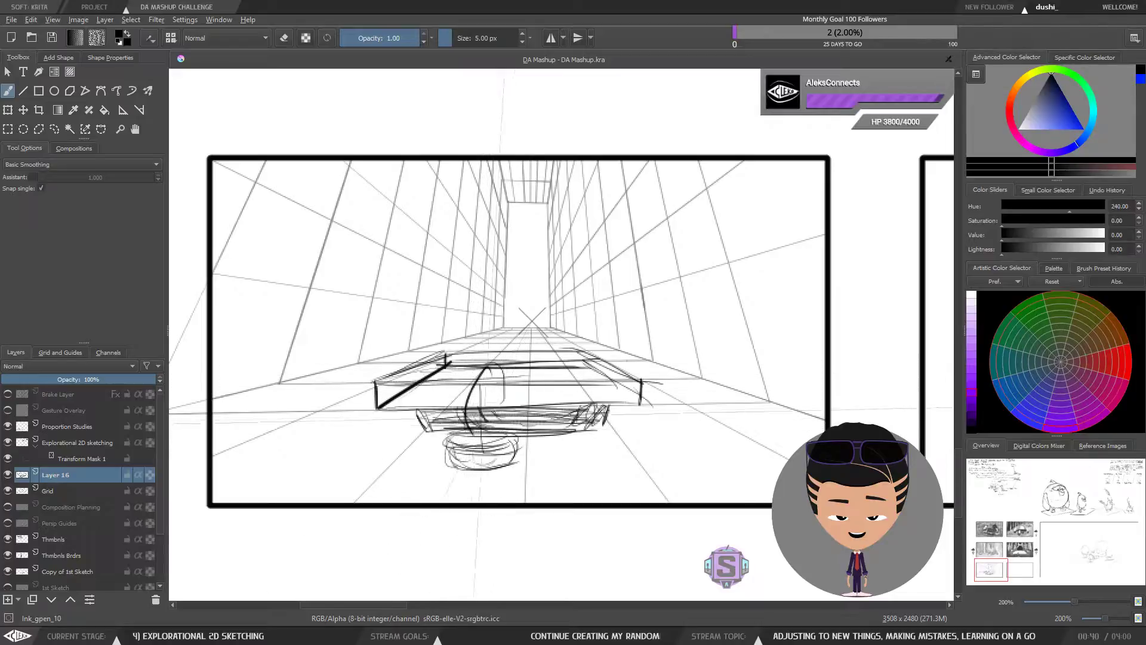
pyautogui.moveTo(490, 366); pyautogui.dragTo(485, 433)
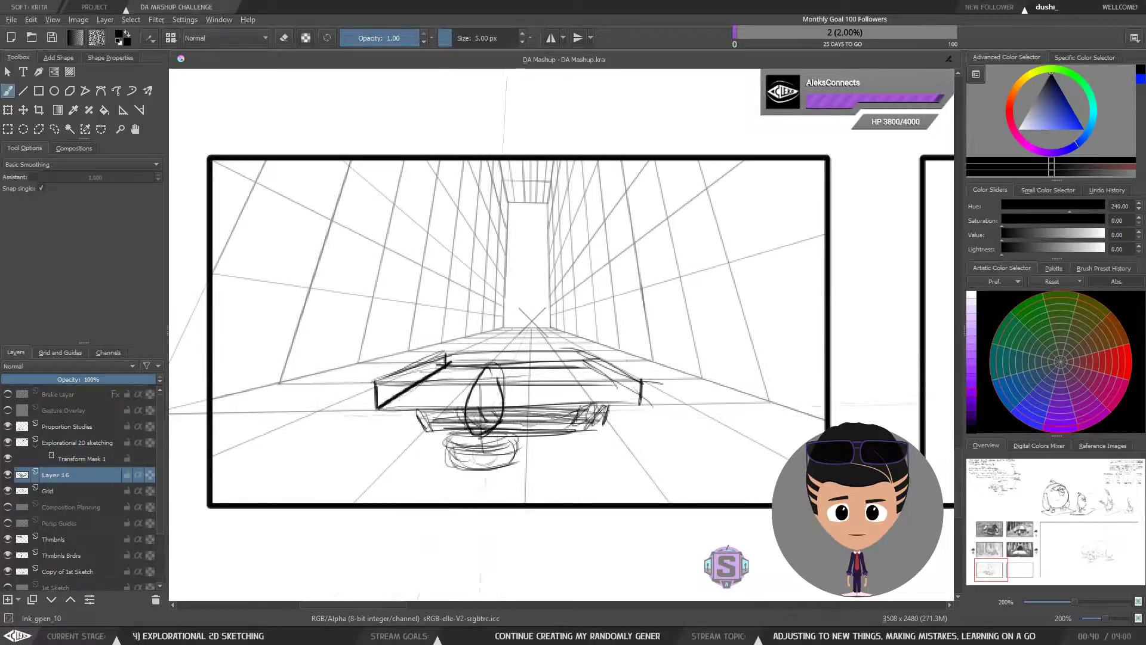
pyautogui.hotkey('ctrl', 'z')
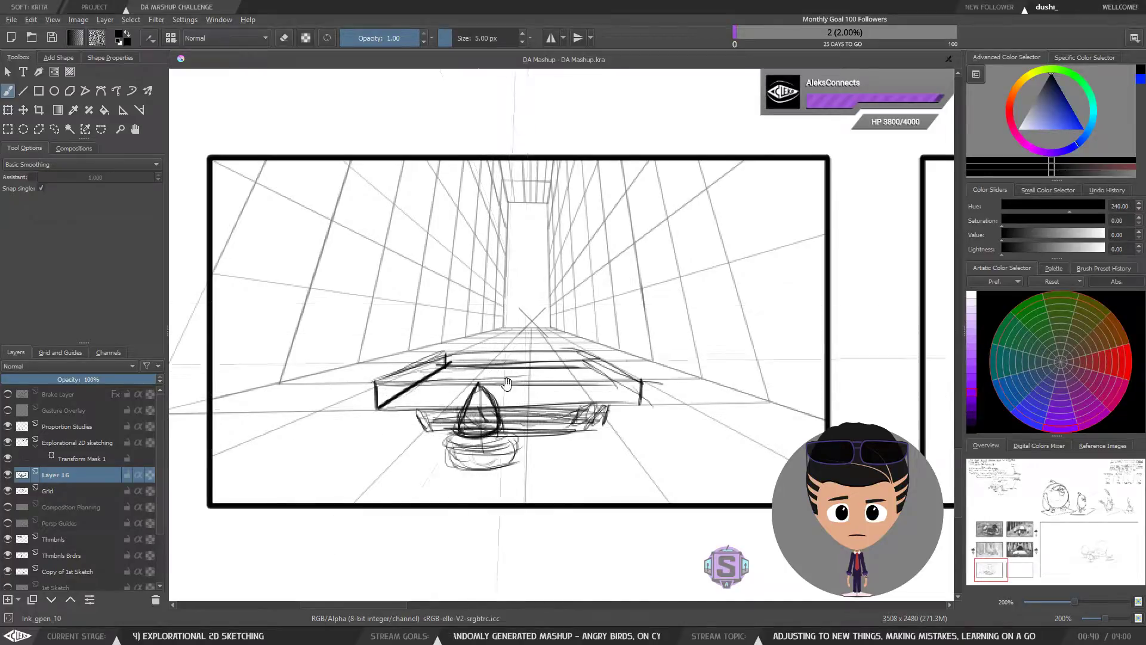
pyautogui.moveTo(507, 380); pyautogui.dragTo(526, 388)
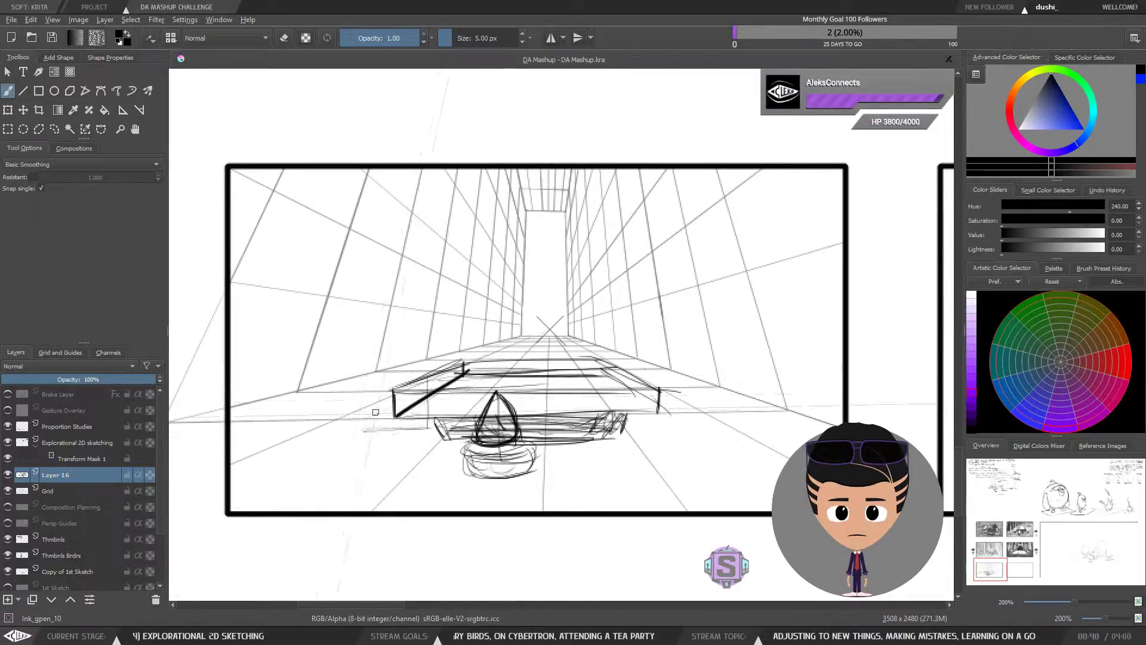
pyautogui.moveTo(345, 422)
pyautogui.mouseDown()
pyautogui.moveTo(376, 431)
pyautogui.moveTo(404, 421)
pyautogui.moveTo(352, 412)
pyautogui.moveTo(351, 401)
pyautogui.moveTo(391, 399)
pyautogui.moveTo(365, 395)
pyautogui.moveTo(421, 340)
pyautogui.moveTo(418, 327)
pyautogui.moveTo(406, 391)
pyautogui.mouseUp()
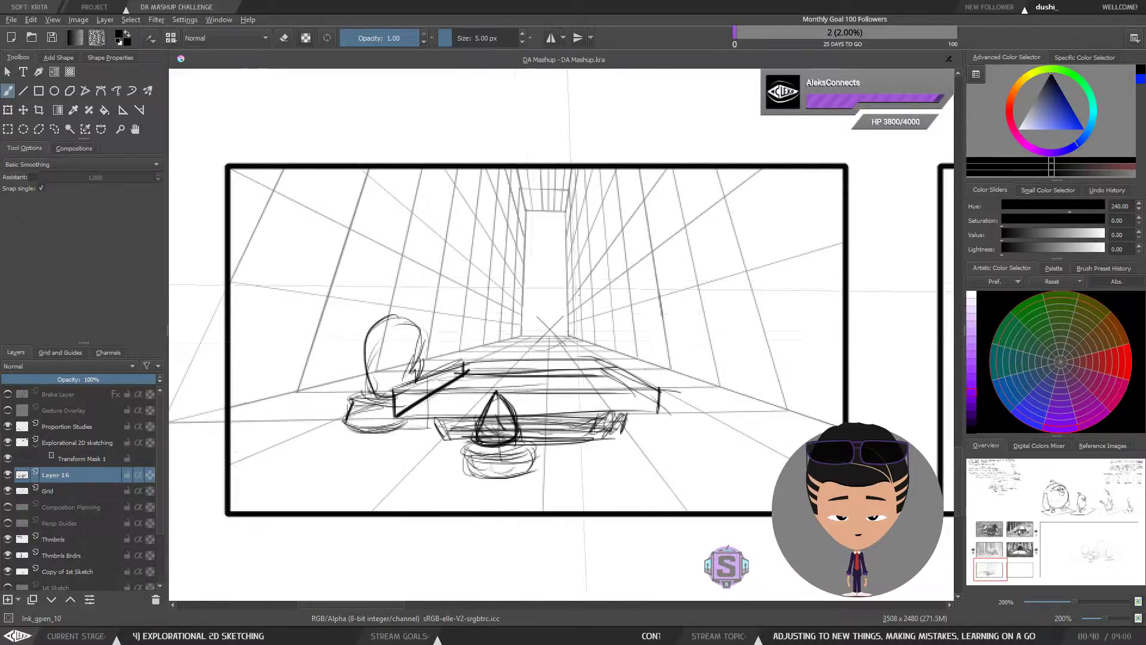
# Sketch a large round figure behind the table and a leaning figure on a round seat at its right end.
pyautogui.moveTo(511, 359)
pyautogui.mouseDown()
pyautogui.moveTo(488, 302)
pyautogui.moveTo(559, 276)
pyautogui.moveTo(508, 275)
pyautogui.moveTo(564, 273)
pyautogui.mouseUp()
pyautogui.moveTo(560, 358); pyautogui.dragTo(515, 270)
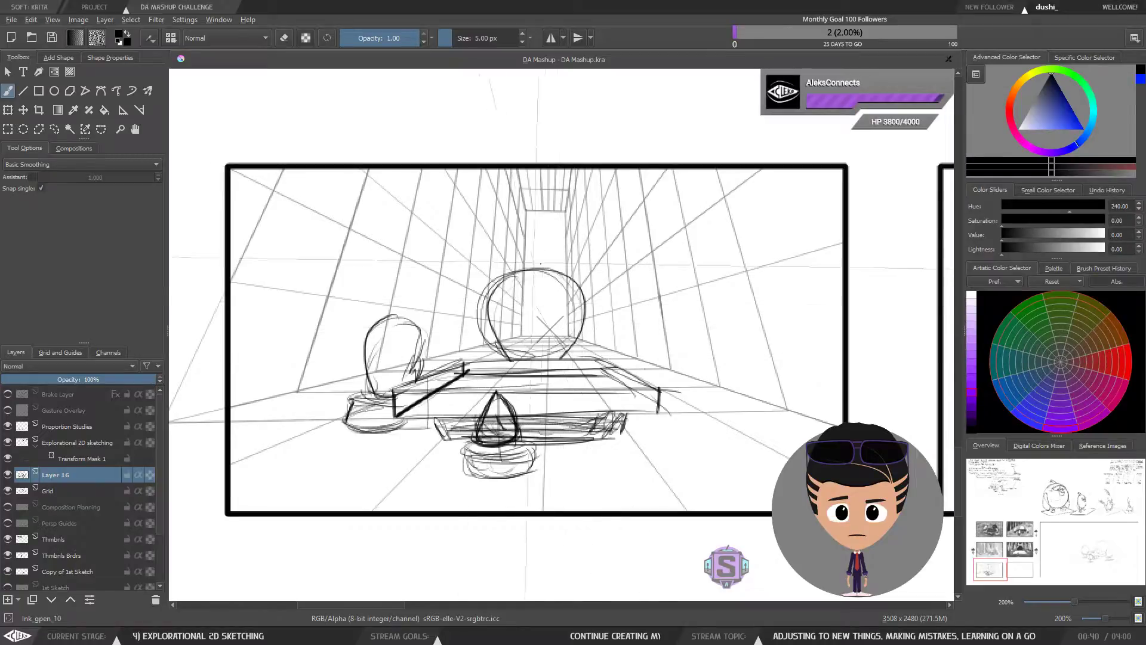
pyautogui.moveTo(505, 358); pyautogui.dragTo(521, 258)
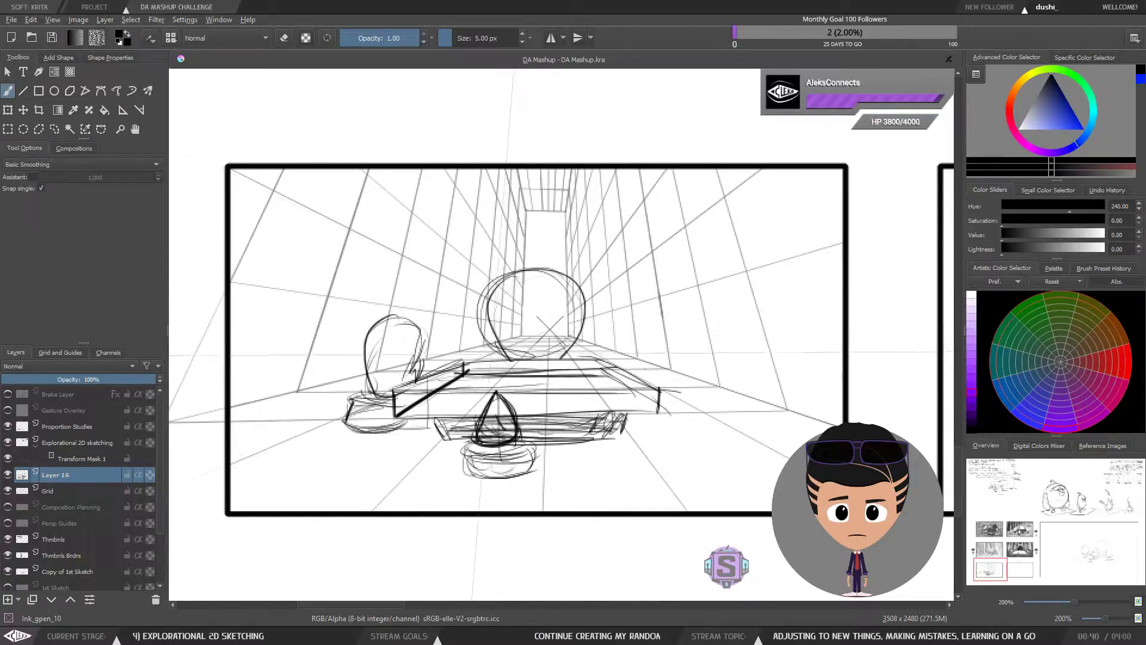
pyautogui.moveTo(493, 354)
pyautogui.mouseDown()
pyautogui.moveTo(491, 291)
pyautogui.moveTo(519, 268)
pyautogui.moveTo(588, 336)
pyautogui.moveTo(568, 273)
pyautogui.mouseUp()
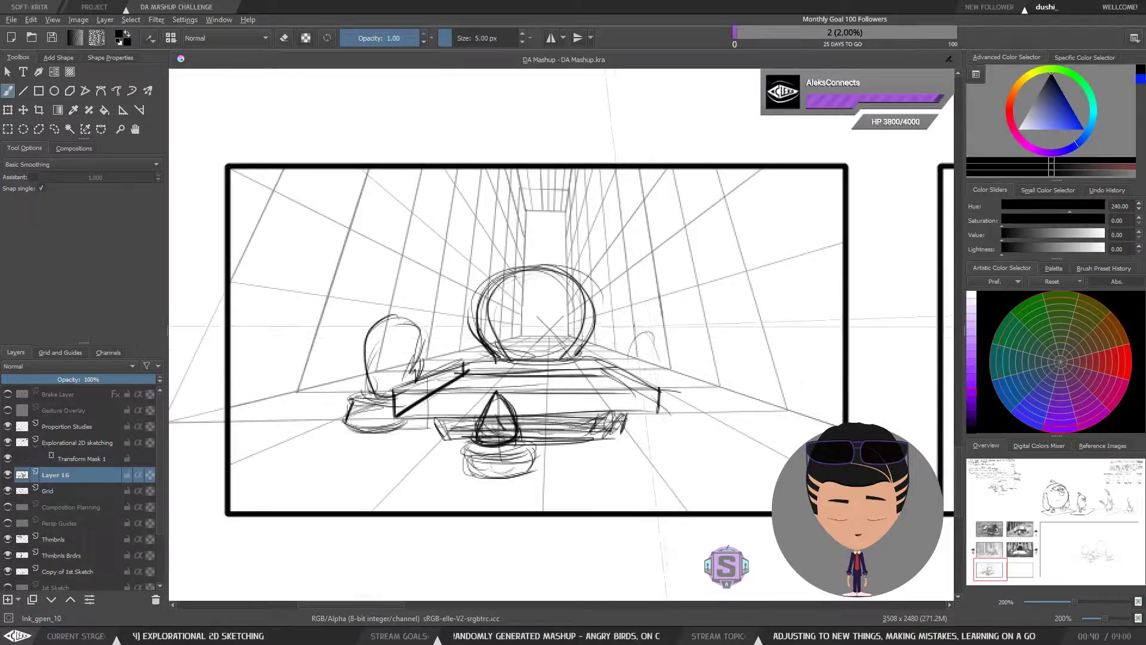
pyautogui.moveTo(629, 328)
pyautogui.mouseDown()
pyautogui.moveTo(640, 325)
pyautogui.moveTo(653, 373)
pyautogui.moveTo(625, 322)
pyautogui.moveTo(675, 349)
pyautogui.moveTo(635, 350)
pyautogui.moveTo(667, 388)
pyautogui.mouseUp()
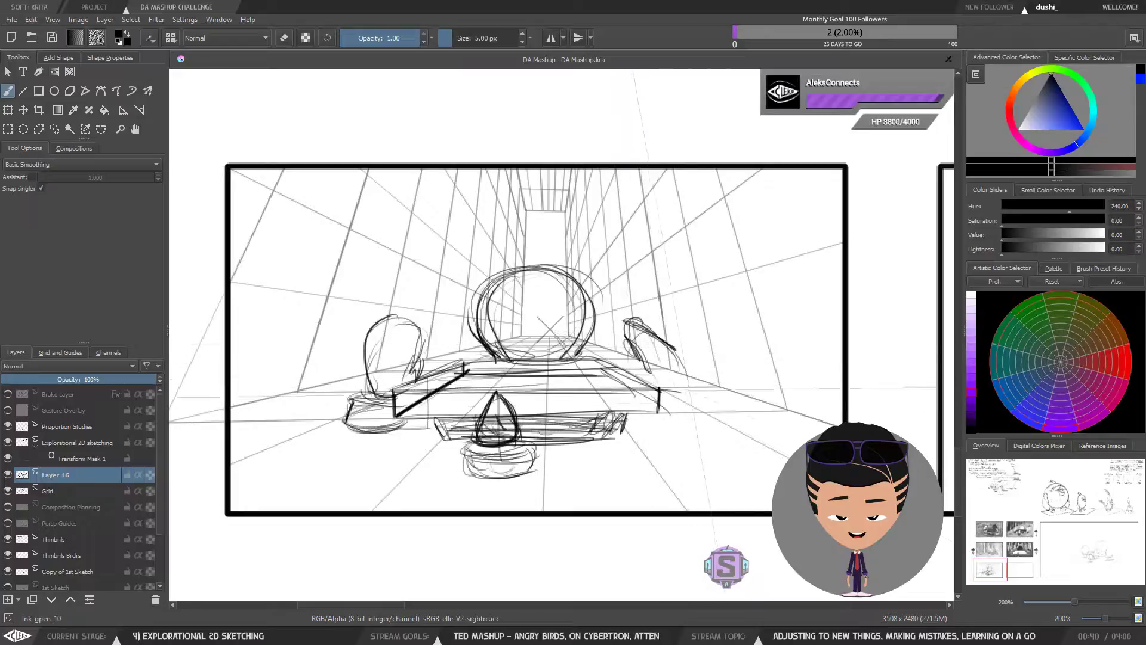
pyautogui.moveTo(661, 346)
pyautogui.mouseDown()
pyautogui.moveTo(689, 404)
pyautogui.moveTo(672, 413)
pyautogui.moveTo(689, 410)
pyautogui.moveTo(693, 436)
pyautogui.moveTo(648, 439)
pyautogui.mouseUp()
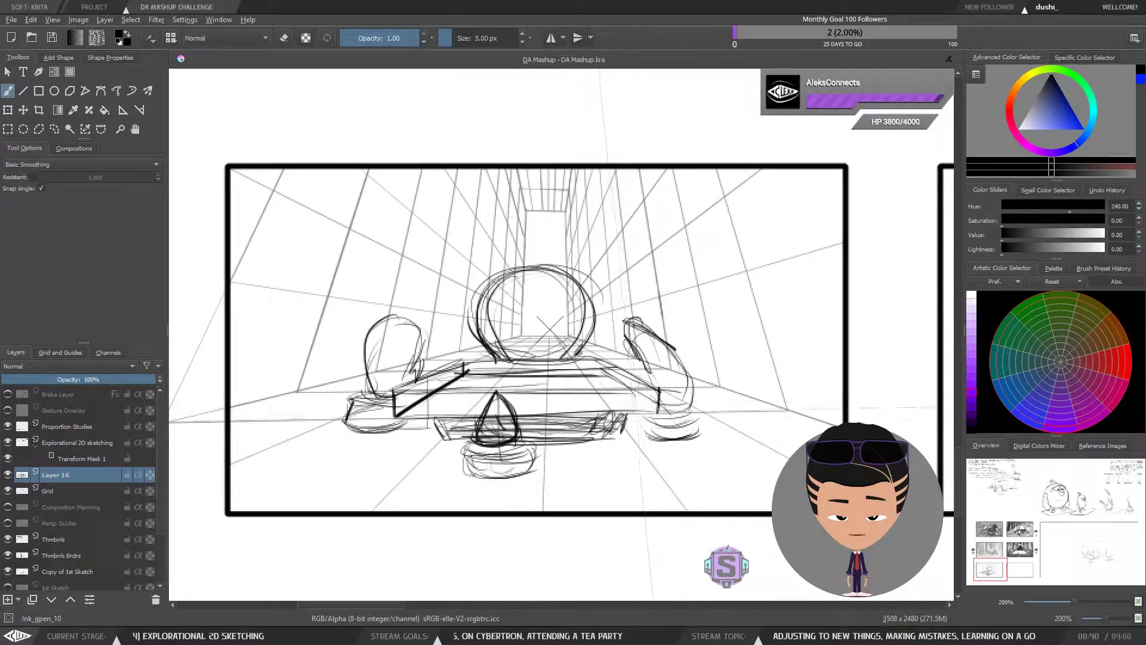
# Select the table and figures sketch with a freehand outline, move it into the empty thumbnail beside the corridor, and return to the brush.
pyautogui.press('1')
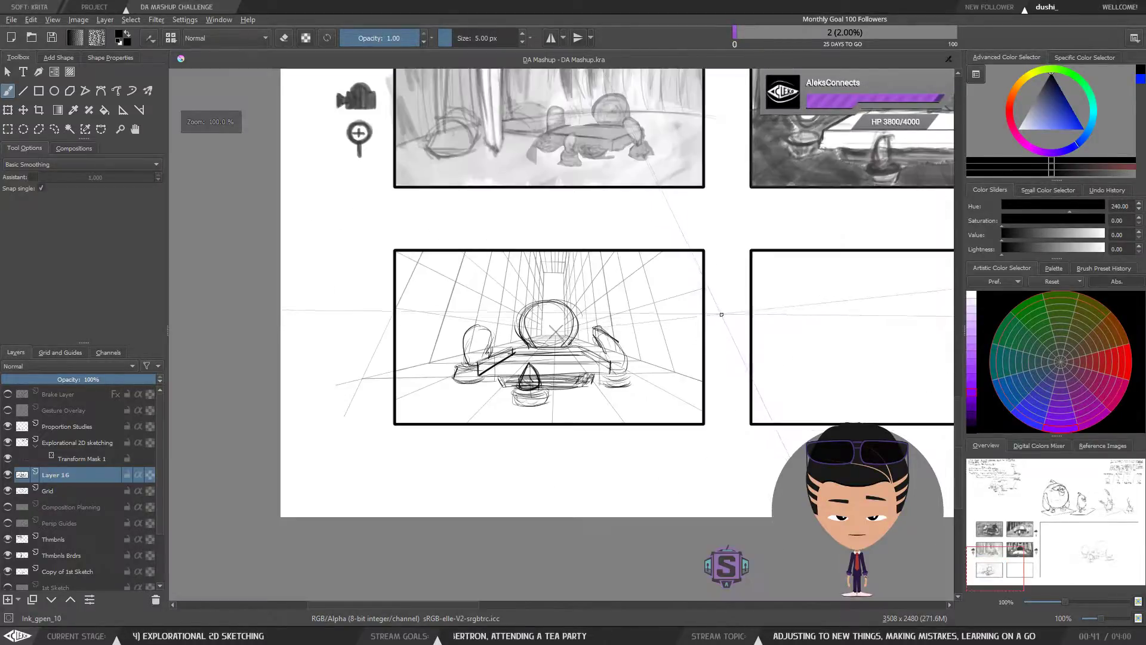
pyautogui.press('-')
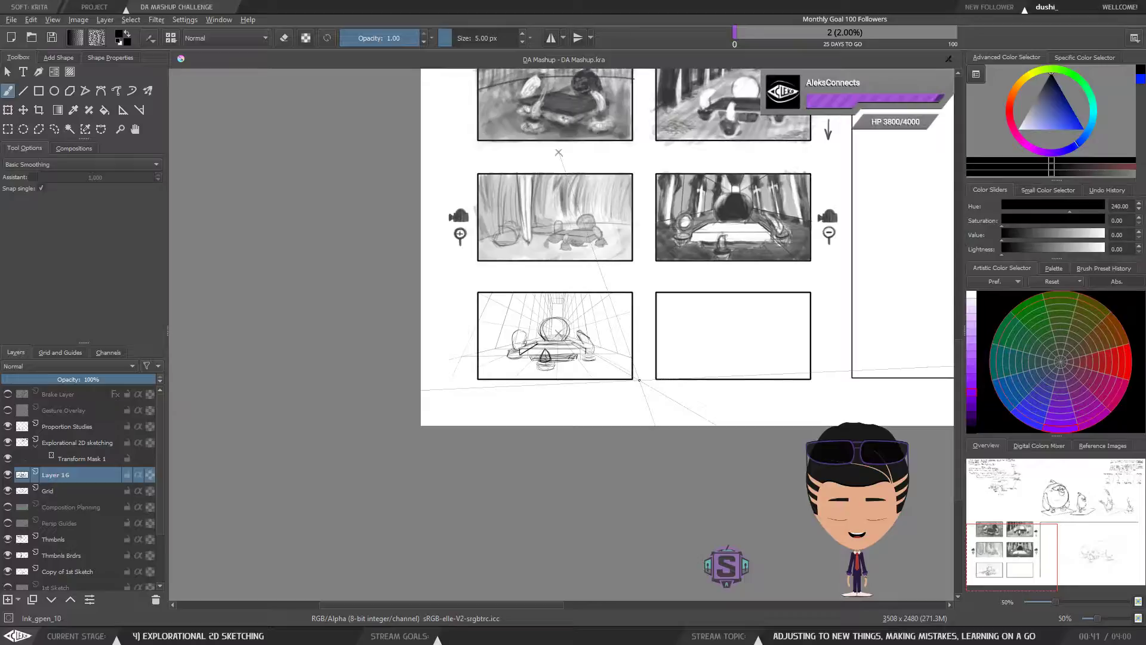
pyautogui.press('+')
pyautogui.moveTo(742, 318)
pyautogui.mouseDown()
pyautogui.moveTo(603, 469)
pyautogui.moveTo(519, 435)
pyautogui.moveTo(583, 435)
pyautogui.mouseUp()
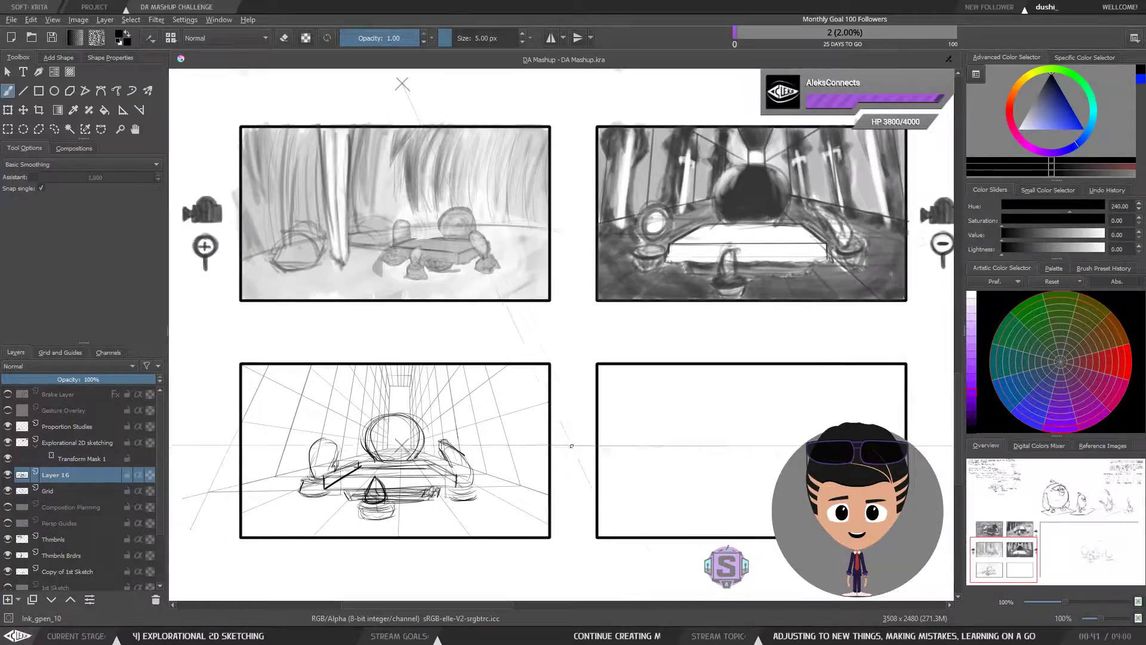
pyautogui.moveTo(707, 525); pyautogui.dragTo(768, 498)
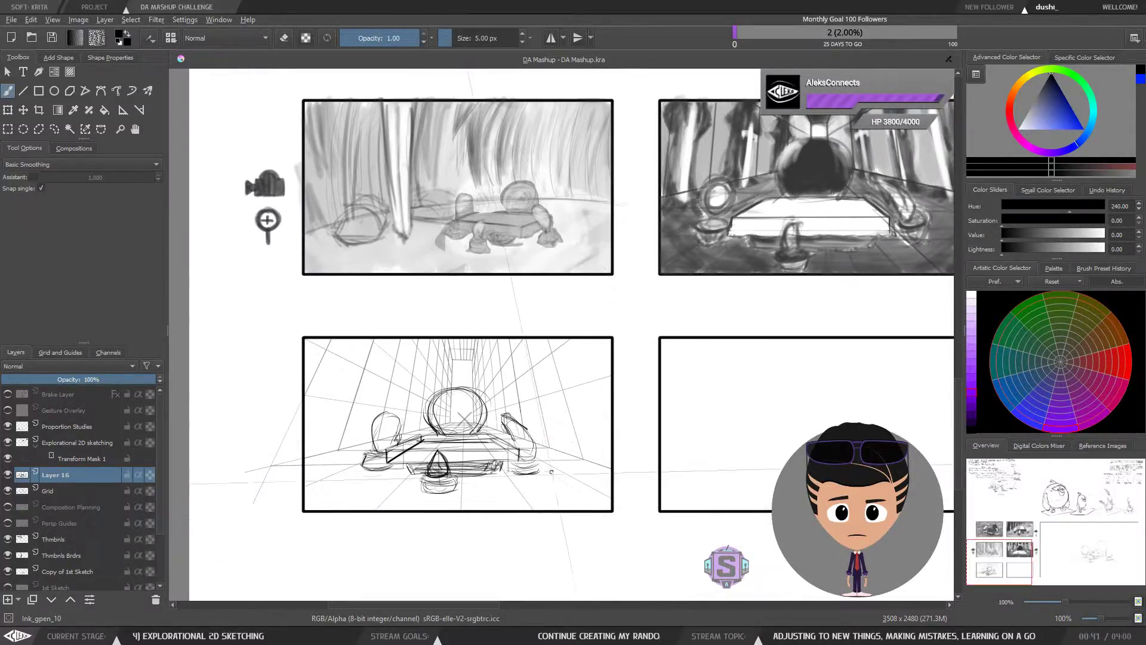
pyautogui.press('l')
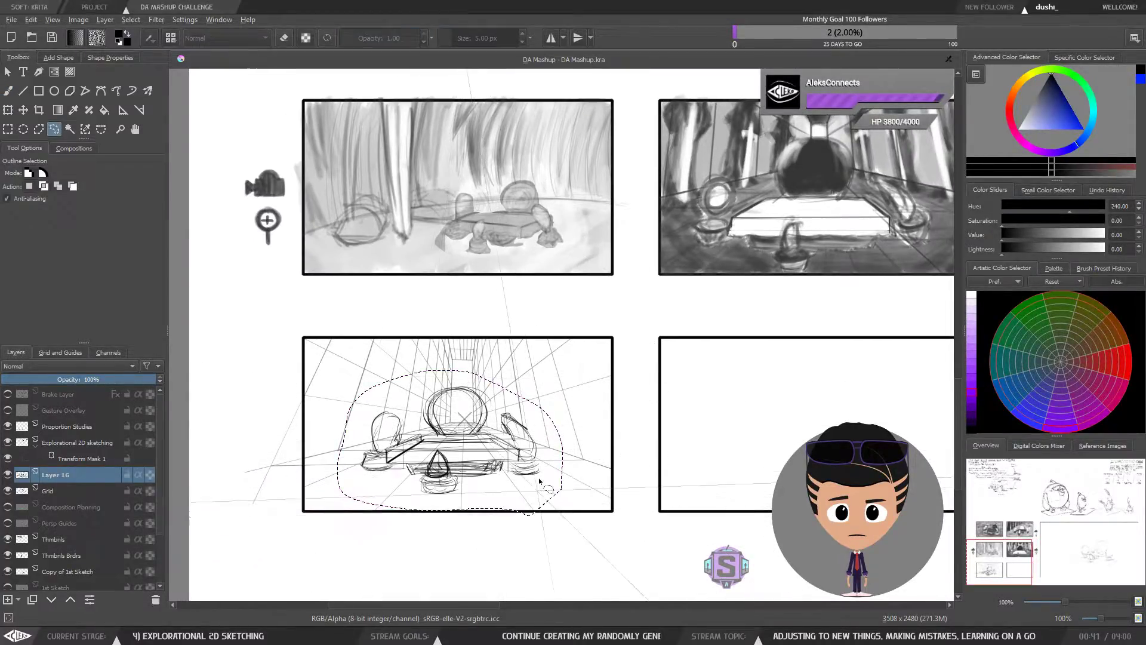
pyautogui.press('t')
pyautogui.moveTo(442, 462); pyautogui.dragTo(782, 455)
pyautogui.press('b')
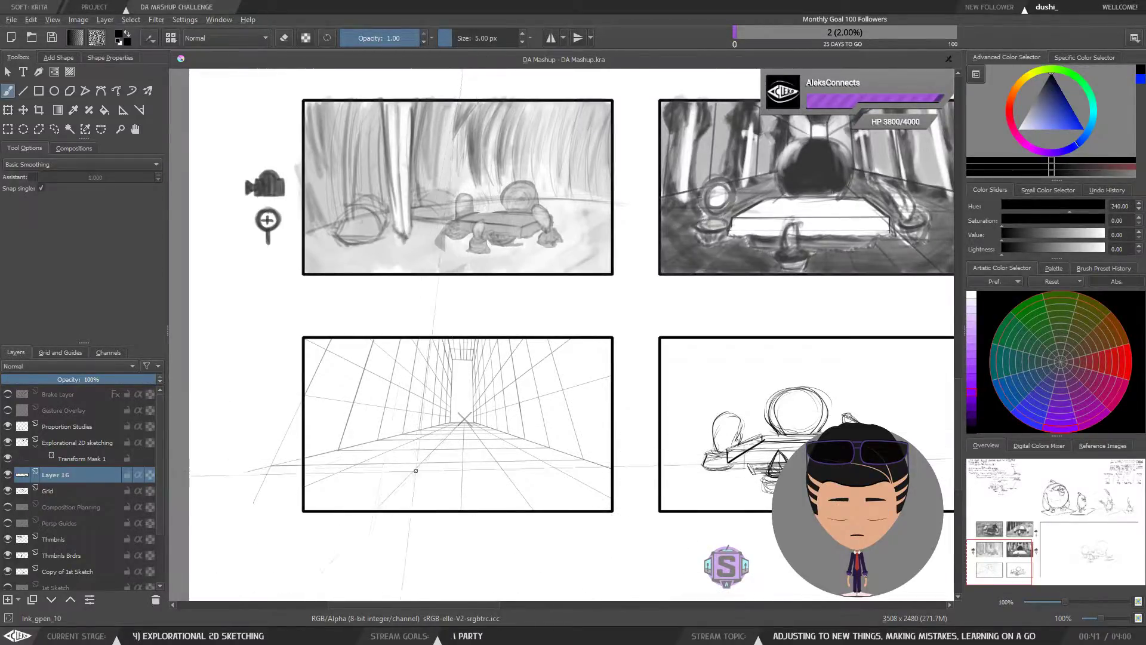
# Try outlining a four-sided tabletop with straight lines on the corridor floor, redrawing its back-right edge once.
pyautogui.moveTo(471, 460); pyautogui.dragTo(557, 438)
pyautogui.hotkey('ctrl', '+')
pyautogui.hotkey('ctrl', '+')
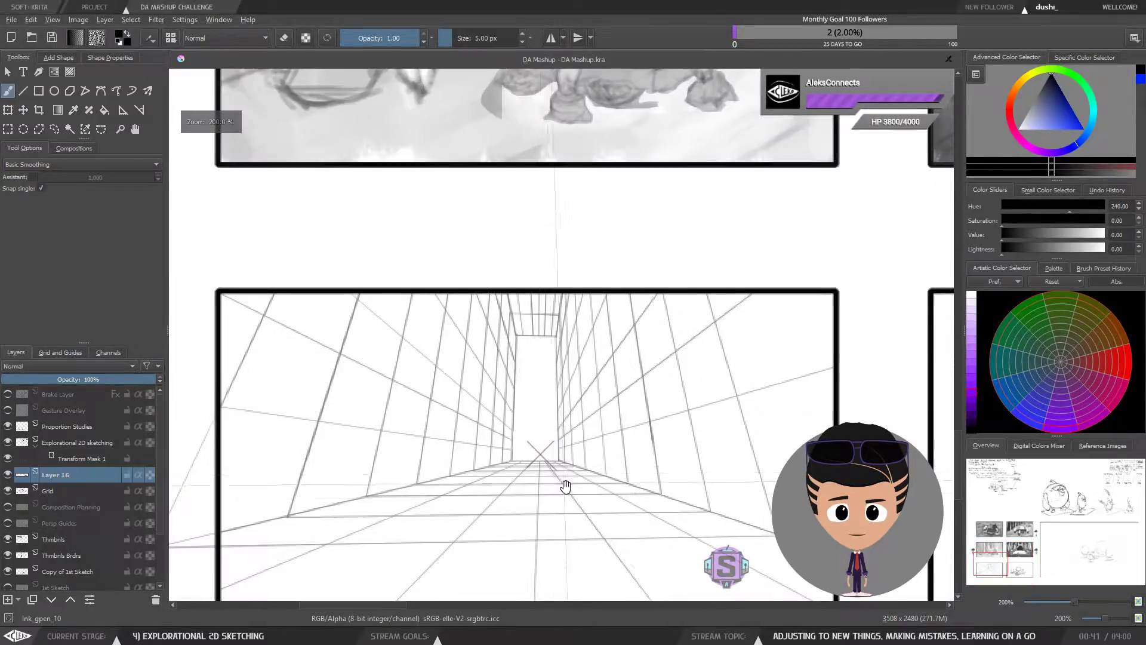
pyautogui.moveTo(565, 491); pyautogui.dragTo(537, 399)
pyautogui.click(21, 93)
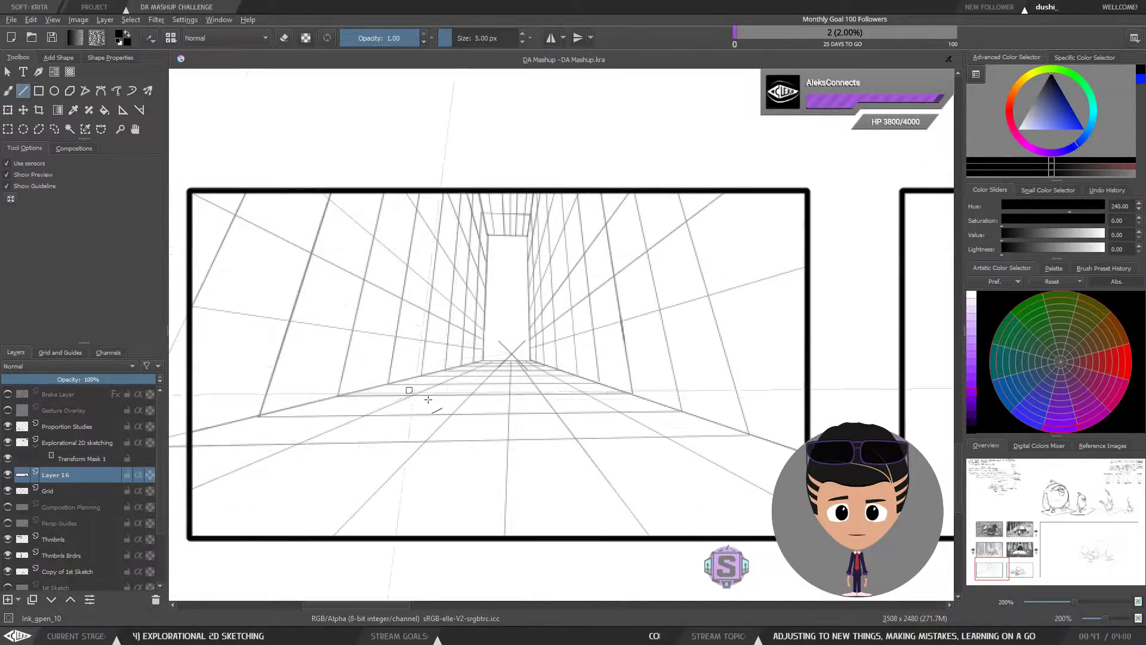
pyautogui.moveTo(412, 396); pyautogui.dragTo(423, 441)
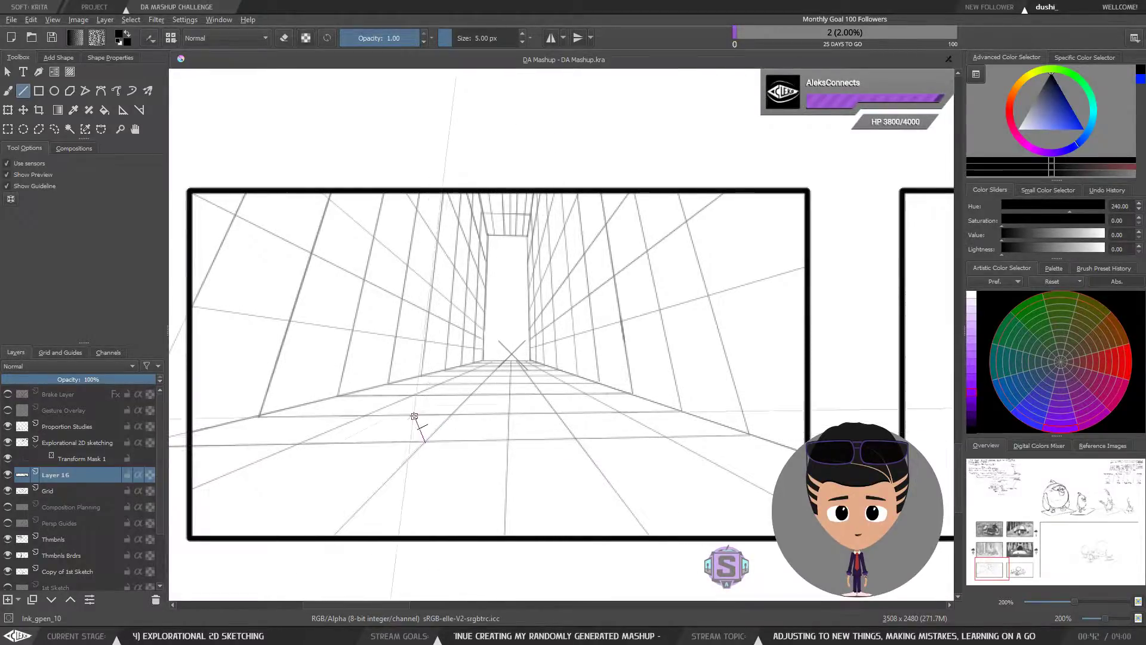
pyautogui.moveTo(414, 416)
pyautogui.mouseDown()
pyautogui.moveTo(410, 401)
pyautogui.moveTo(389, 404)
pyautogui.moveTo(541, 394)
pyautogui.mouseUp()
pyautogui.moveTo(424, 442); pyautogui.dragTo(647, 429)
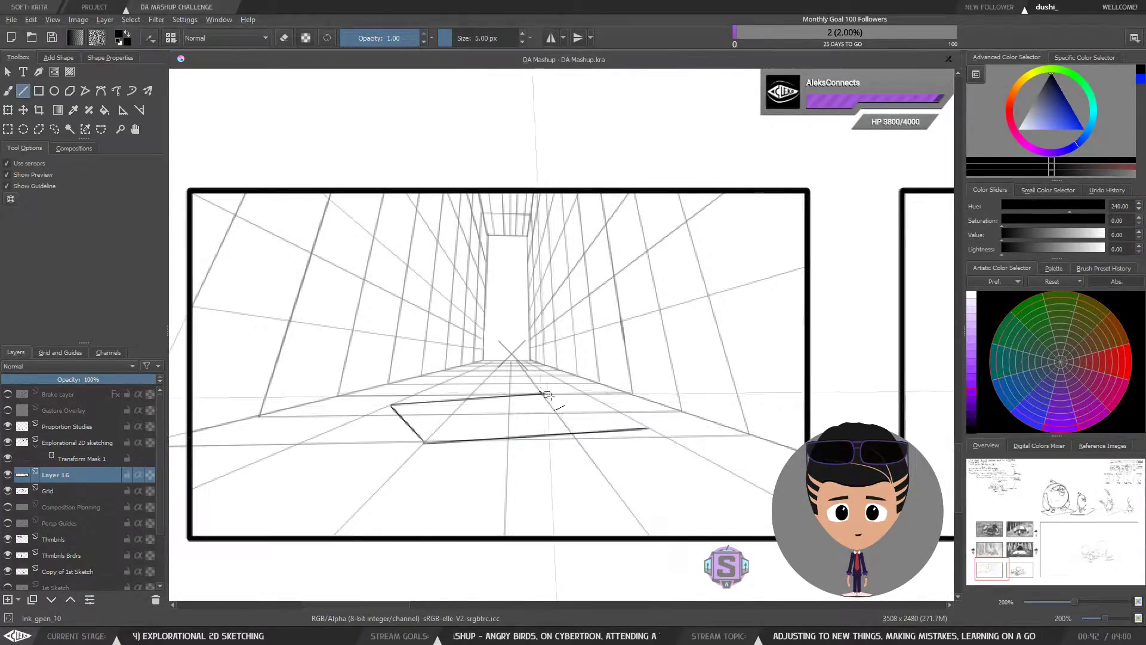
pyautogui.moveTo(541, 393); pyautogui.dragTo(647, 429)
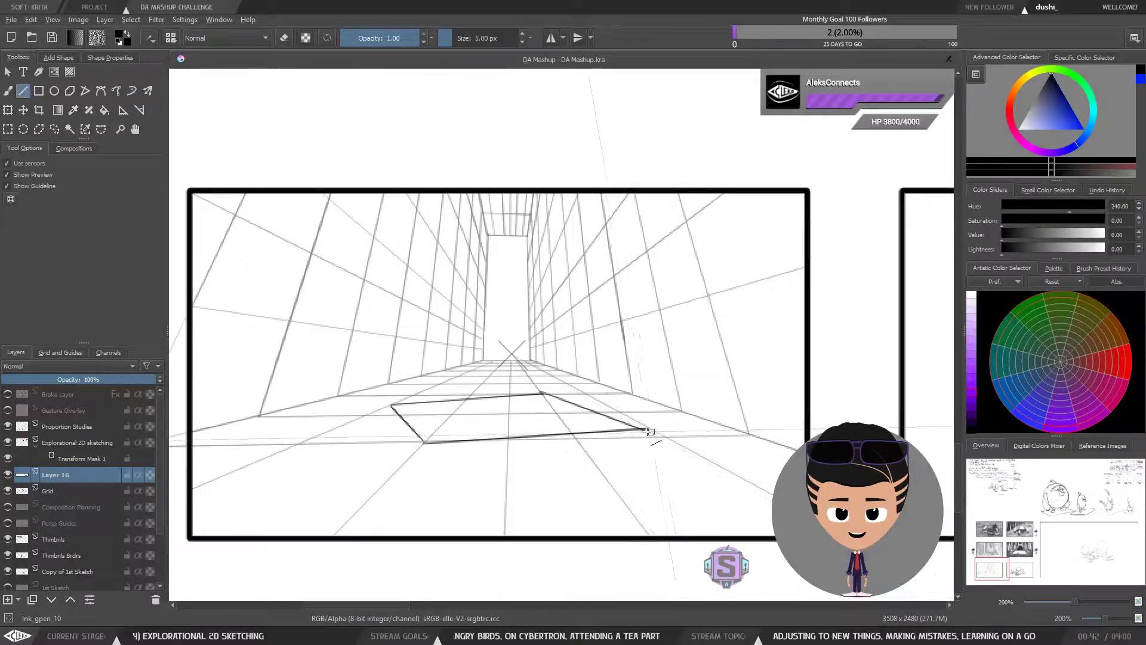
pyautogui.hotkey('ctrl', '-')
pyautogui.hotkey('ctrl', '+')
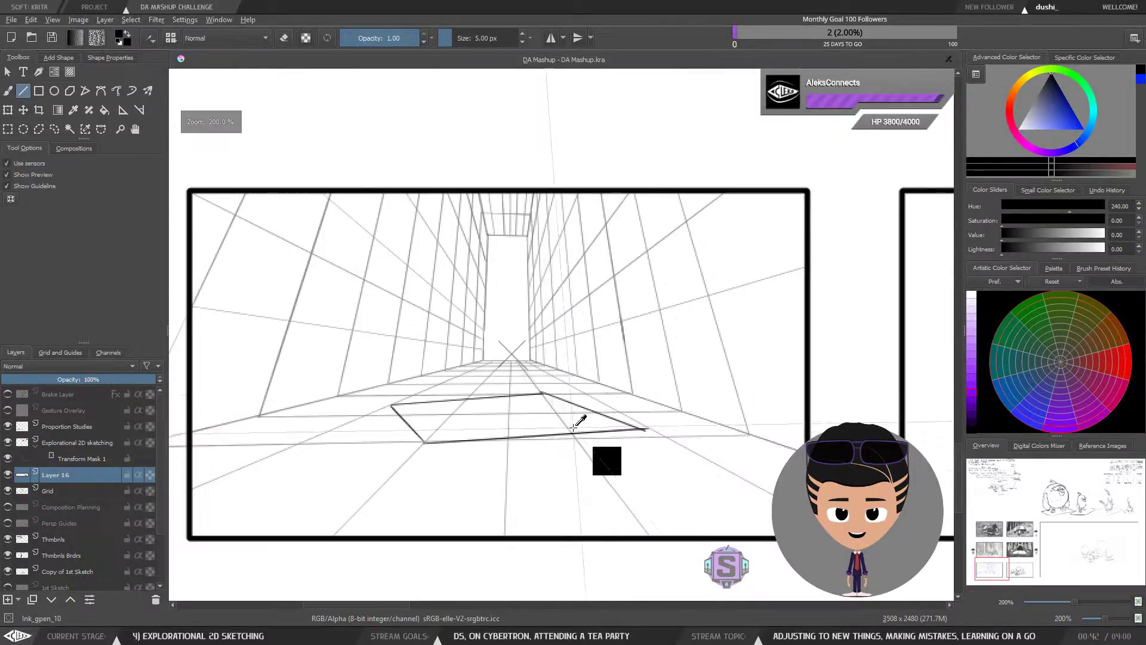
pyautogui.hotkey('ctrl', 'z')
pyautogui.moveTo(542, 394); pyautogui.dragTo(647, 429)
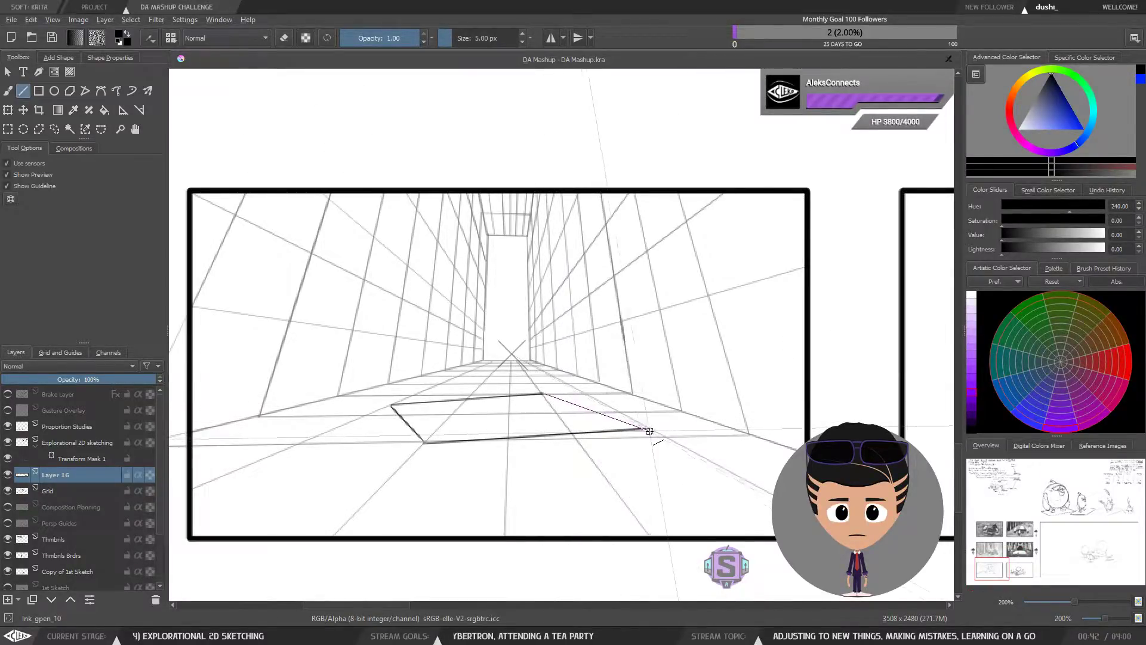
# Undo all the straight lines of the tabletop outline on the corridor floor.
pyautogui.hotkey('ctrl', 'z')
pyautogui.hotkey('ctrl', 'z')
pyautogui.hotkey('ctrl', 'z')
pyautogui.hotkey('ctrl', 'z')
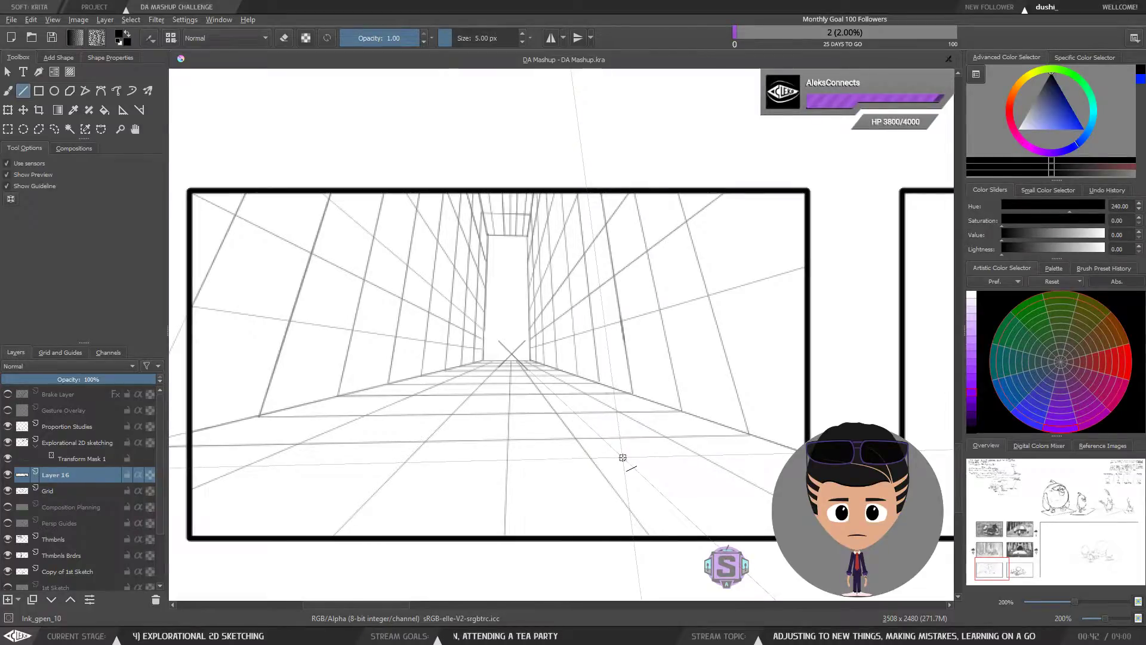
# Return to the brush and hide Layer 16 with the table and figures sketch.
pyautogui.hotkey('ctrl', '-')
pyautogui.moveTo(681, 384)
pyautogui.mouseDown()
pyautogui.moveTo(612, 437)
pyautogui.moveTo(545, 419)
pyautogui.mouseUp()
pyautogui.press('b')
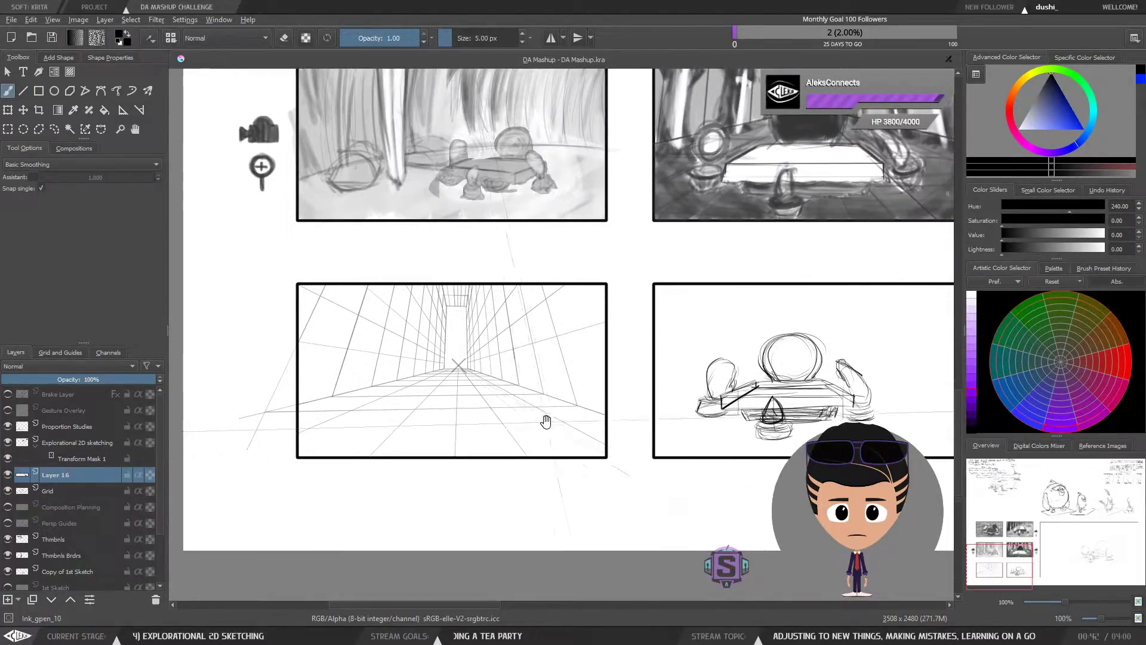
pyautogui.click(8, 475)
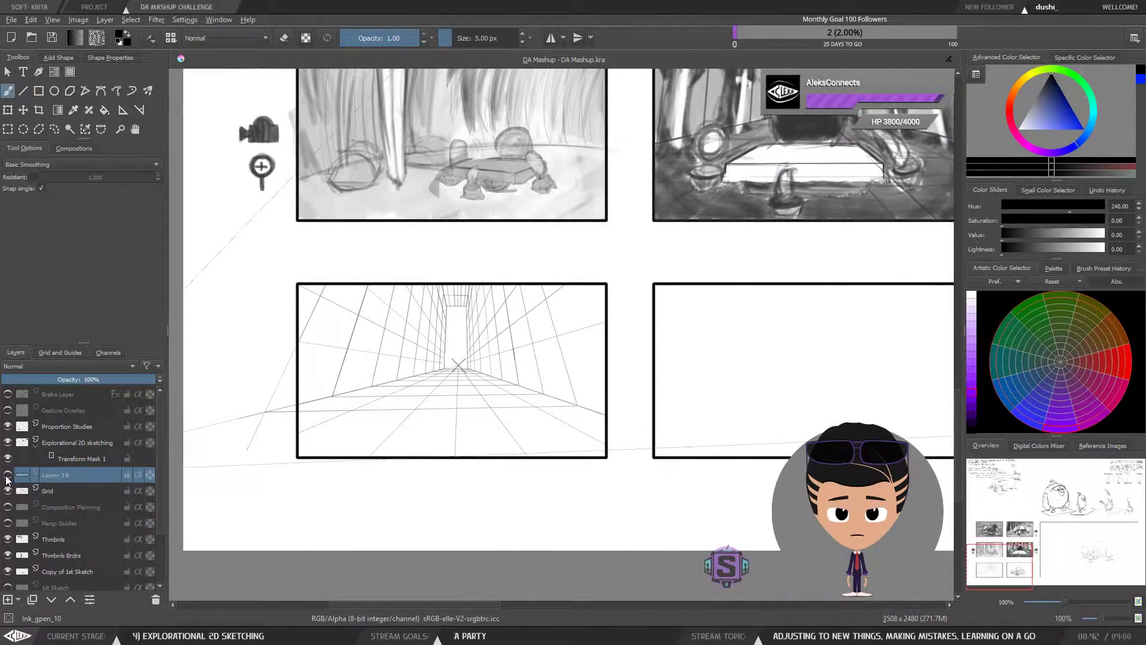
pyautogui.click(8, 476)
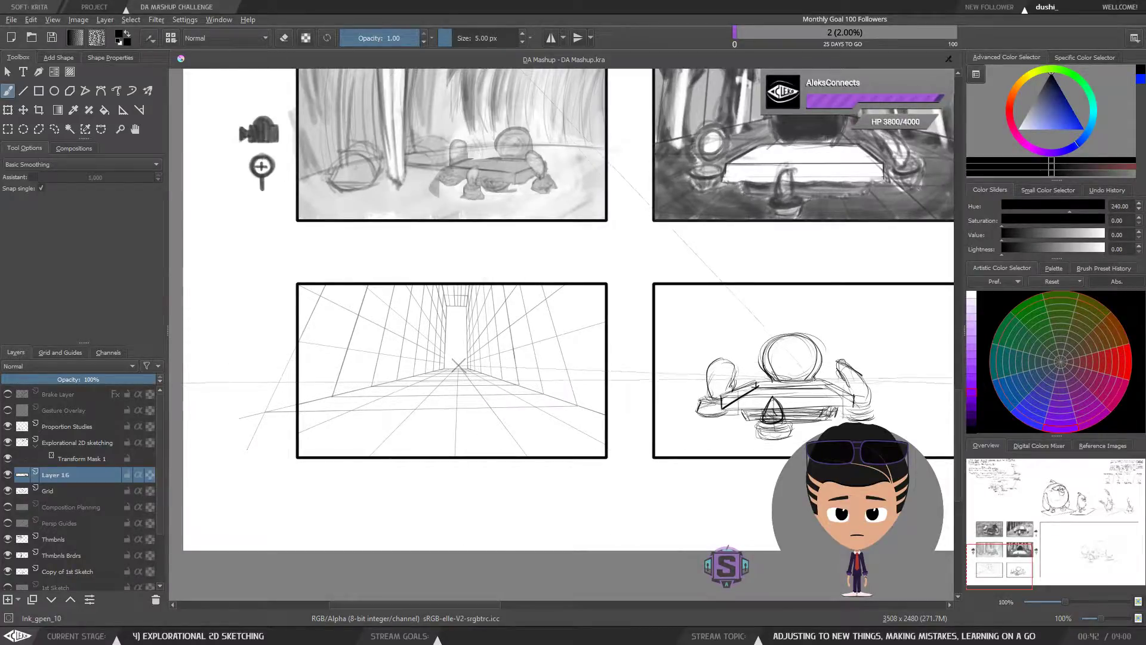
pyautogui.click(7, 476)
# Make Proportion Studies the active layer and check its visibility.
pyautogui.click(51, 488)
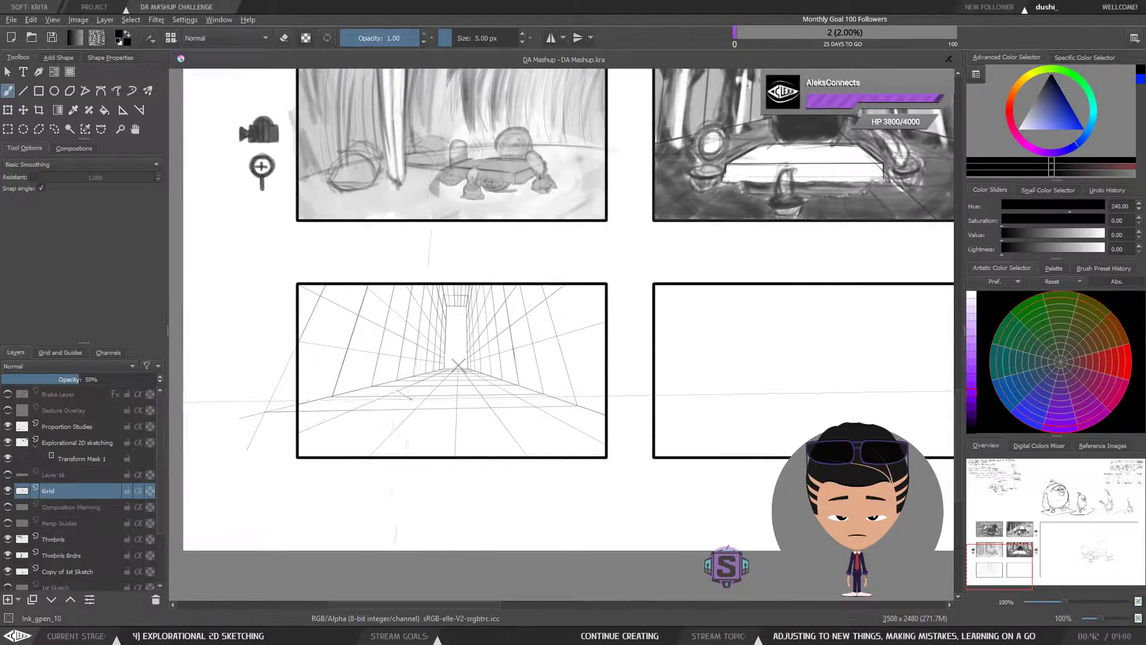
pyautogui.moveTo(434, 398); pyautogui.dragTo(475, 409)
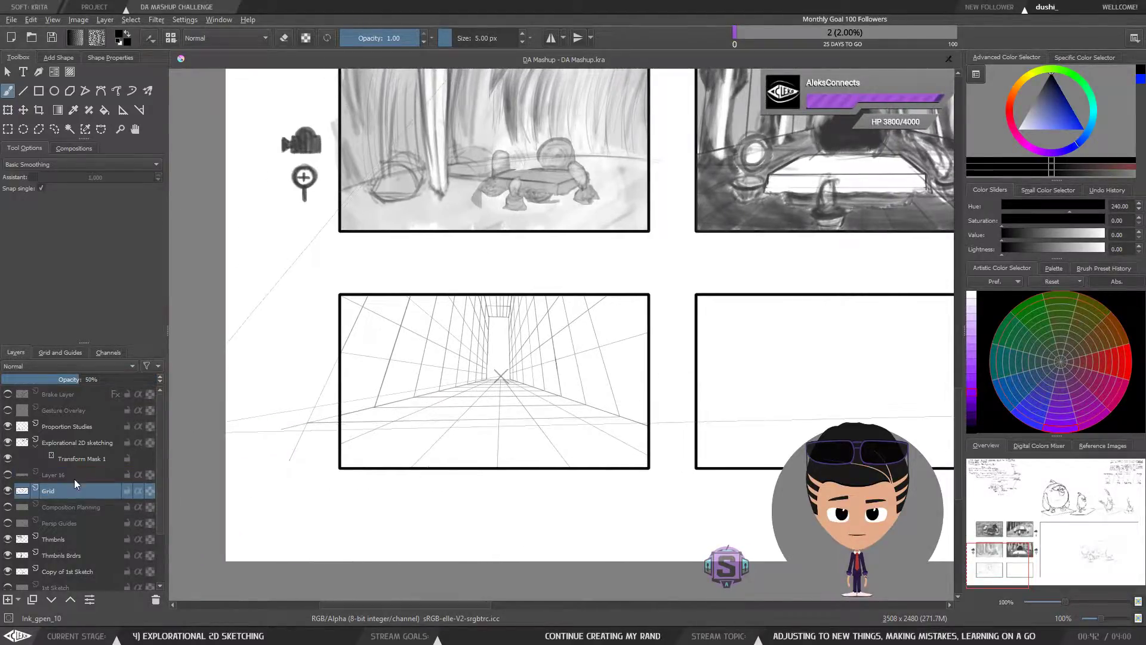
pyautogui.click(63, 437)
pyautogui.click(63, 425)
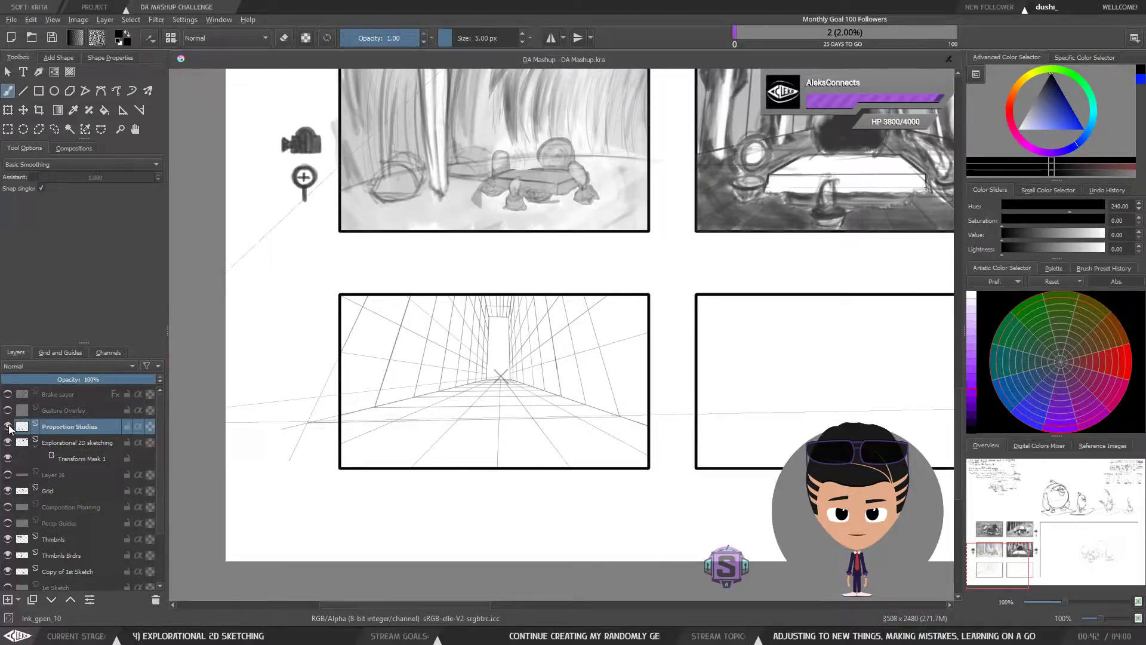
pyautogui.click(8, 426)
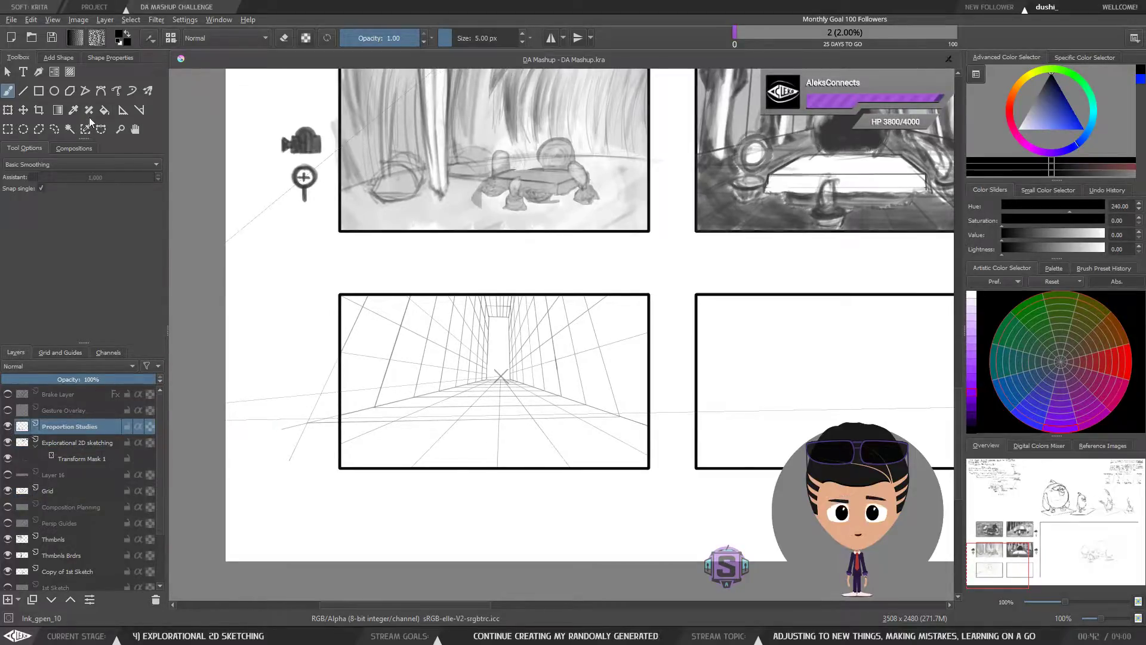
# Add a Vanishing Point assistant near the right border of the corridor thumbnail.
pyautogui.click(123, 110)
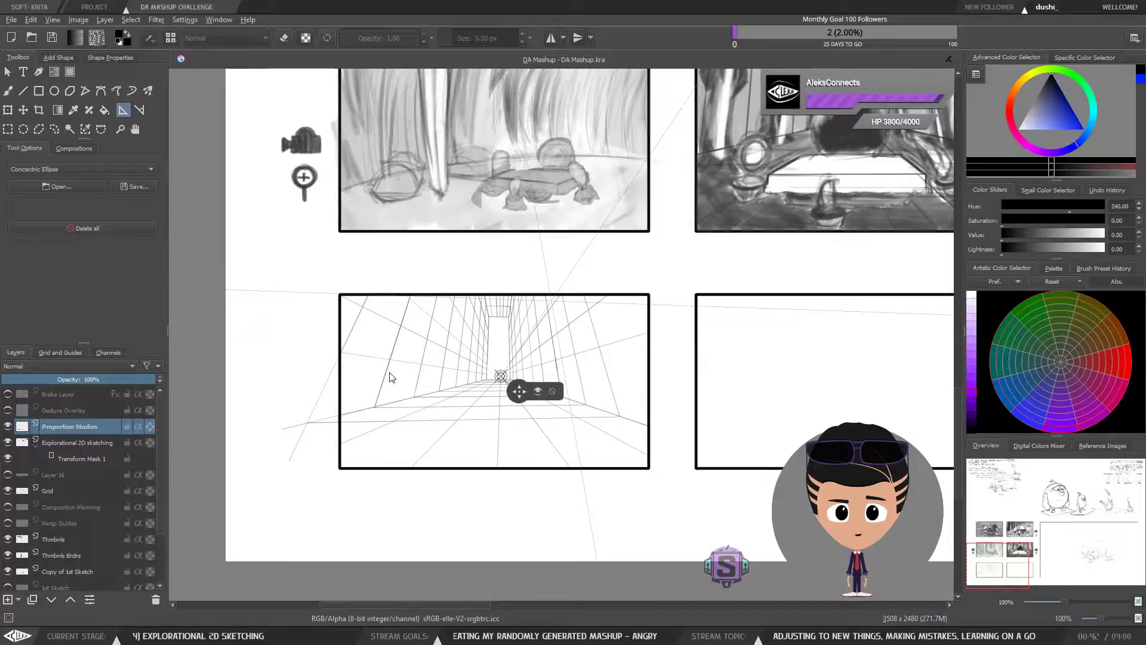
pyautogui.click(133, 172)
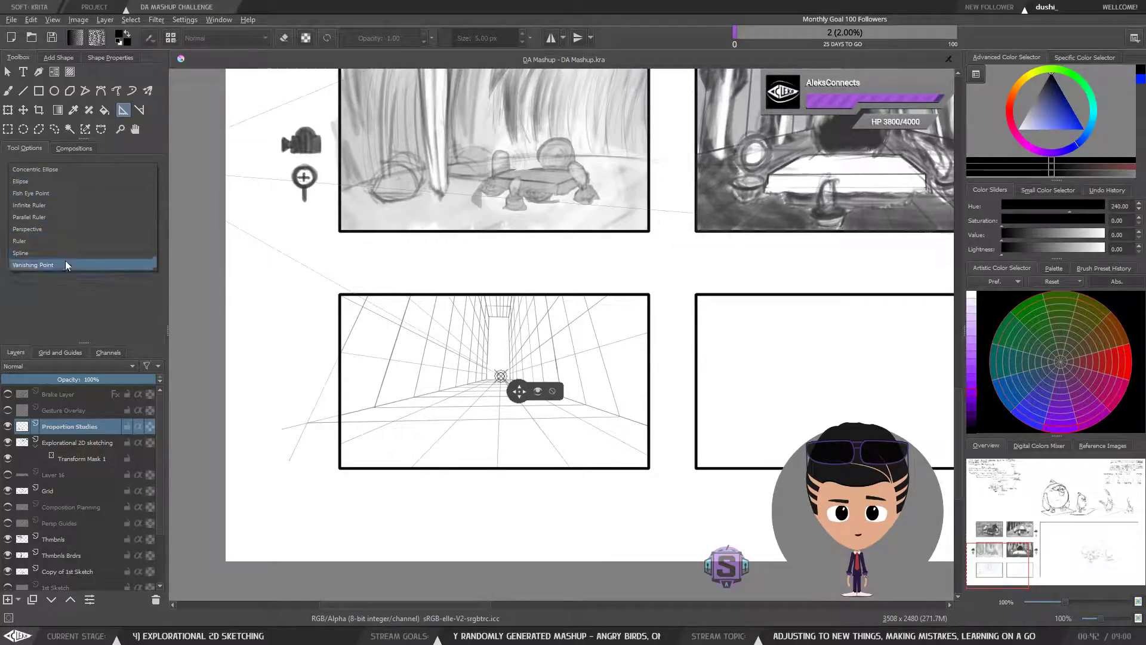
pyautogui.click(67, 263)
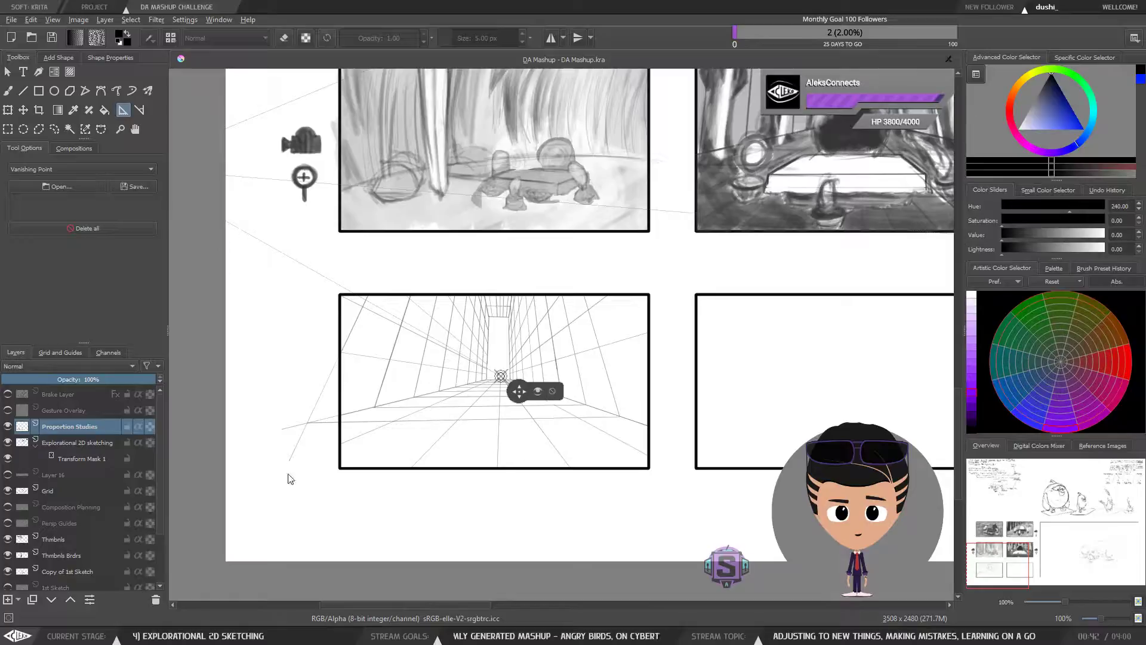
pyautogui.click(8, 426)
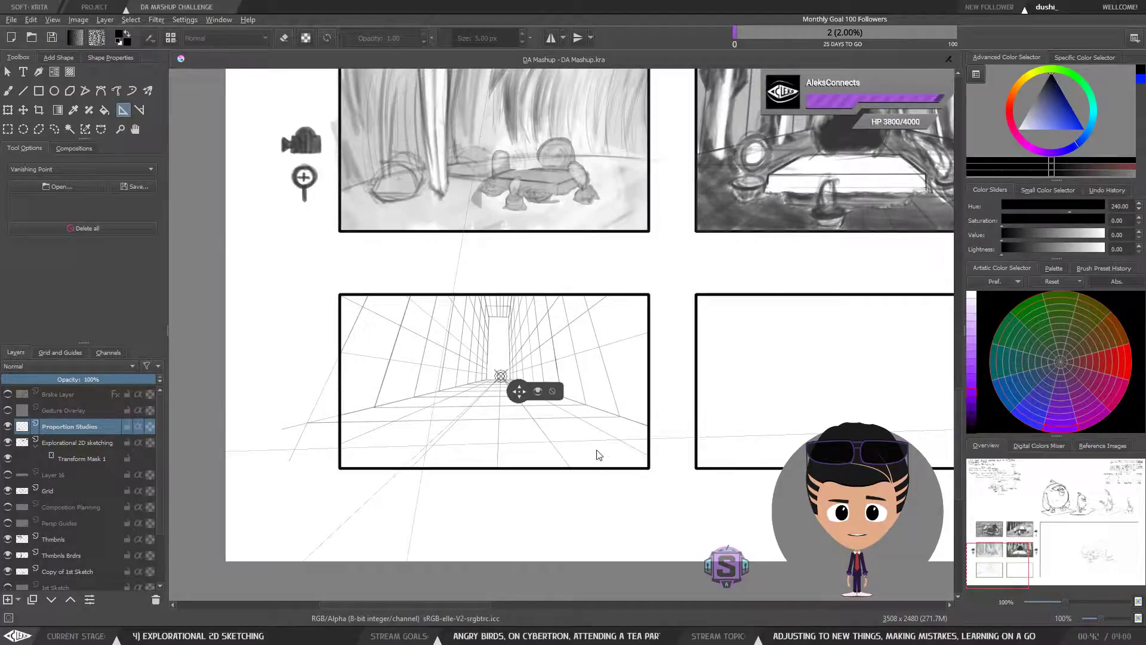
pyautogui.click(620, 403)
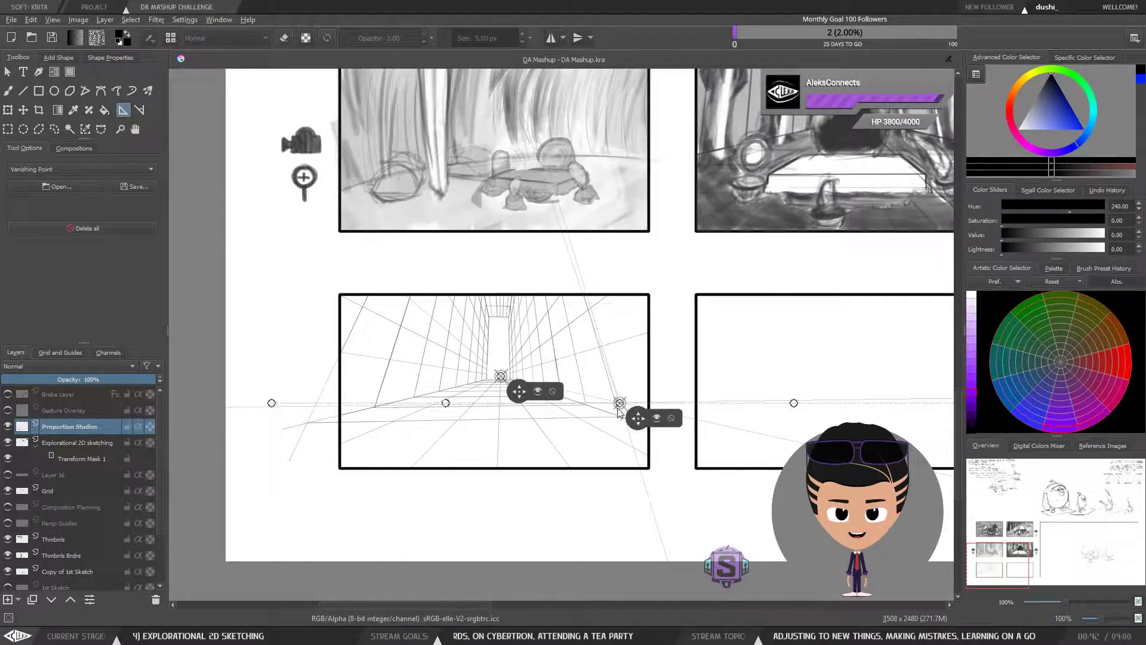
pyautogui.moveTo(620, 403)
pyautogui.mouseDown()
pyautogui.moveTo(639, 374)
pyautogui.moveTo(628, 406)
pyautogui.mouseUp()
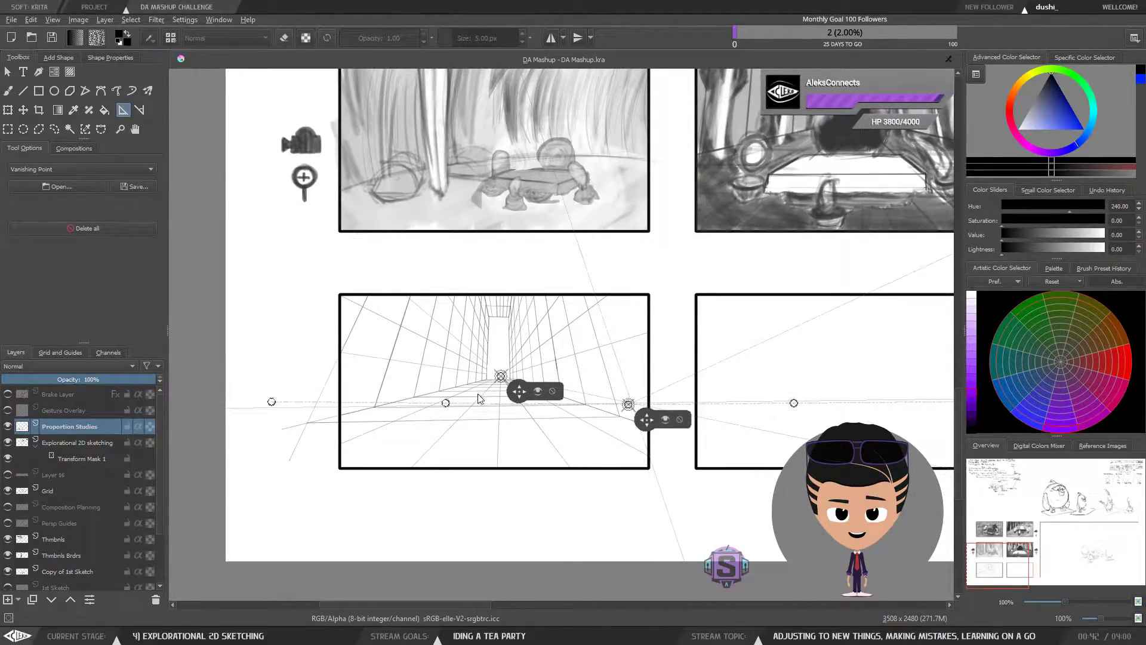
# Move the new vanishing point level with the corridor's centre point, just outside the thumbnail, and align its left guide handle on the horizon.
pyautogui.hotkey('ctrl', '-')
pyautogui.hotkey('ctrl', '-')
pyautogui.moveTo(759, 384)
pyautogui.mouseDown()
pyautogui.moveTo(605, 414)
pyautogui.moveTo(379, 400)
pyautogui.moveTo(741, 380)
pyautogui.mouseUp()
pyautogui.hotkey('ctrl', '+')
pyautogui.hotkey('ctrl', '+')
pyautogui.hotkey('ctrl', '+')
pyautogui.hotkey('ctrl', '+')
pyautogui.moveTo(519, 425); pyautogui.dragTo(587, 367)
pyautogui.moveTo(670, 389); pyautogui.dragTo(732, 330)
pyautogui.scroll(-3, 603, 360)
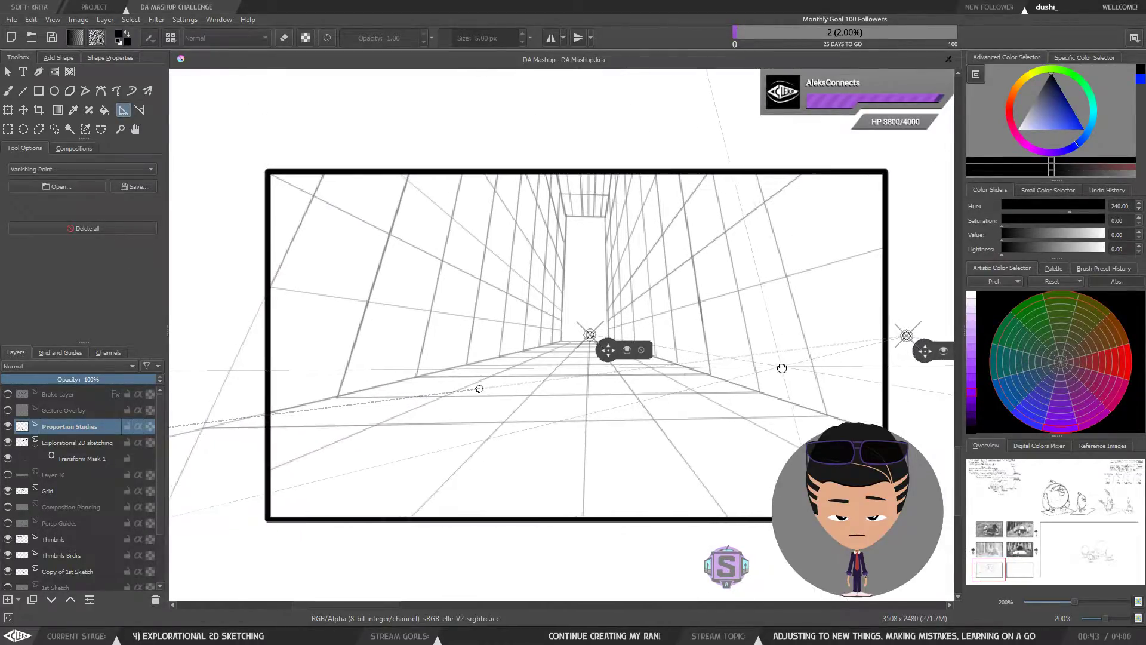
pyautogui.moveTo(508, 397); pyautogui.dragTo(448, 365)
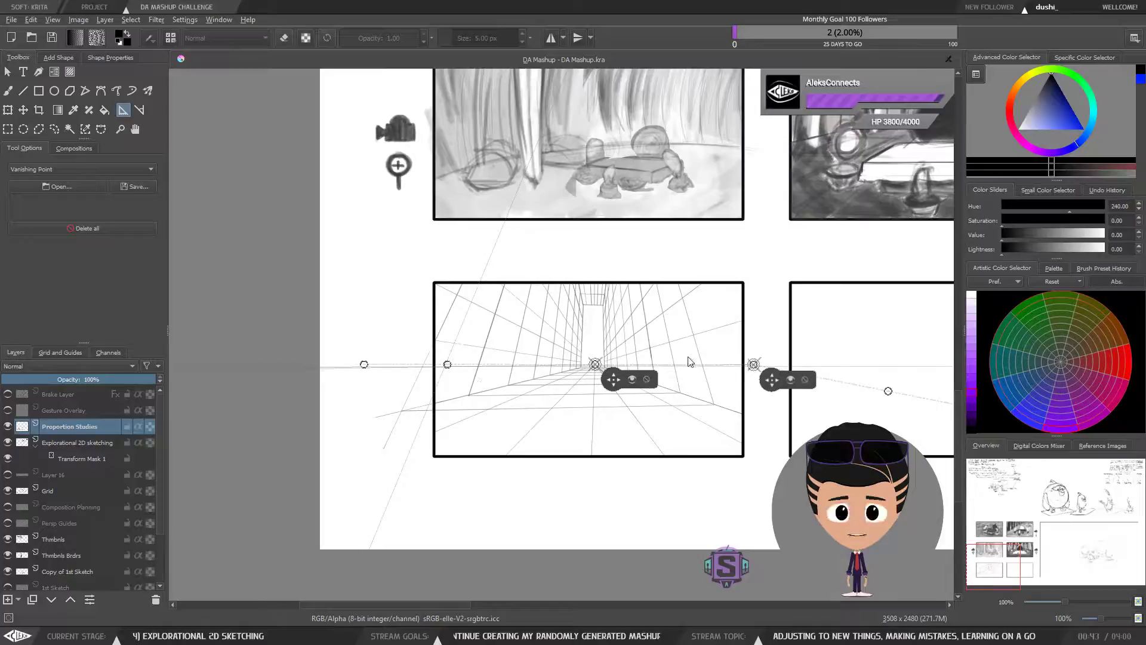
# Slide the new vanishing point's inner left guide handle outward along the horizon, past the thumbnail's left border.
pyautogui.moveTo(720, 387); pyautogui.dragTo(641, 437)
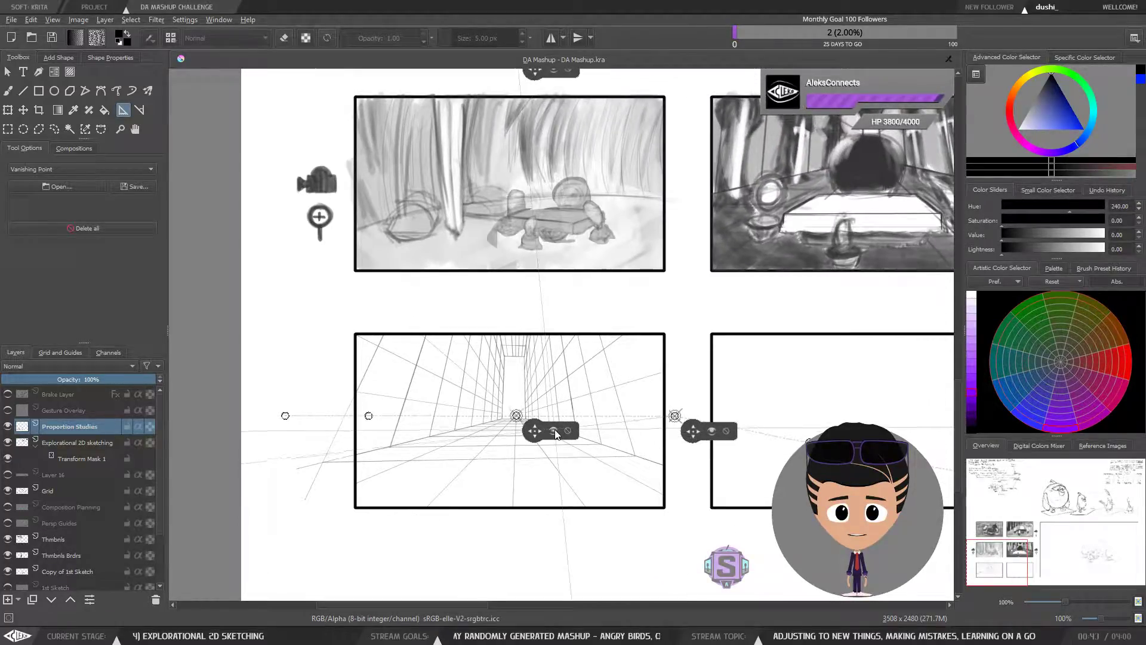
pyautogui.click(553, 431)
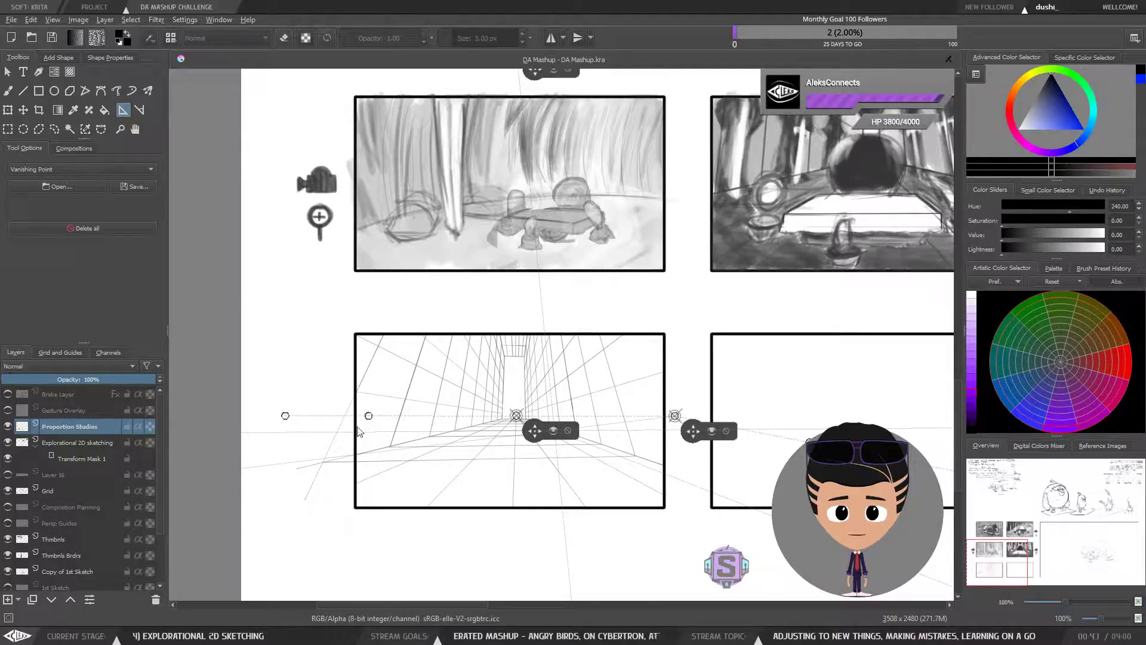
pyautogui.moveTo(544, 424); pyautogui.dragTo(550, 378)
pyautogui.click(549, 383)
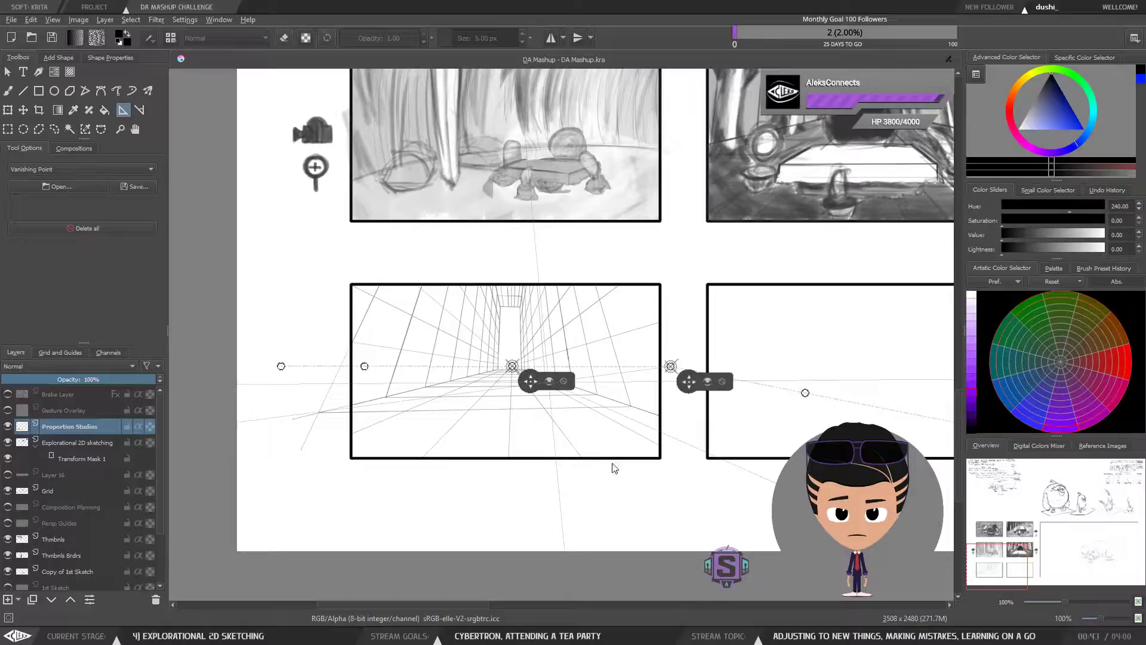
pyautogui.moveTo(566, 288); pyautogui.dragTo(576, 359)
pyautogui.moveTo(539, 439); pyautogui.dragTo(647, 399)
pyautogui.scroll(2, 570, 340)
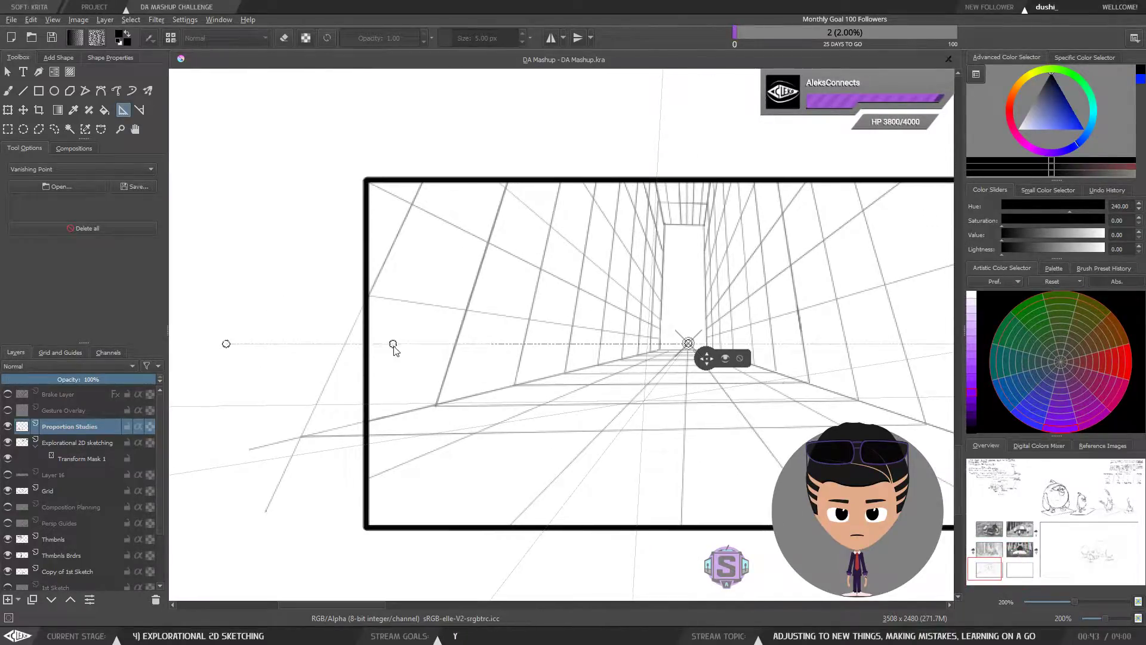
pyautogui.moveTo(393, 345); pyautogui.dragTo(303, 343)
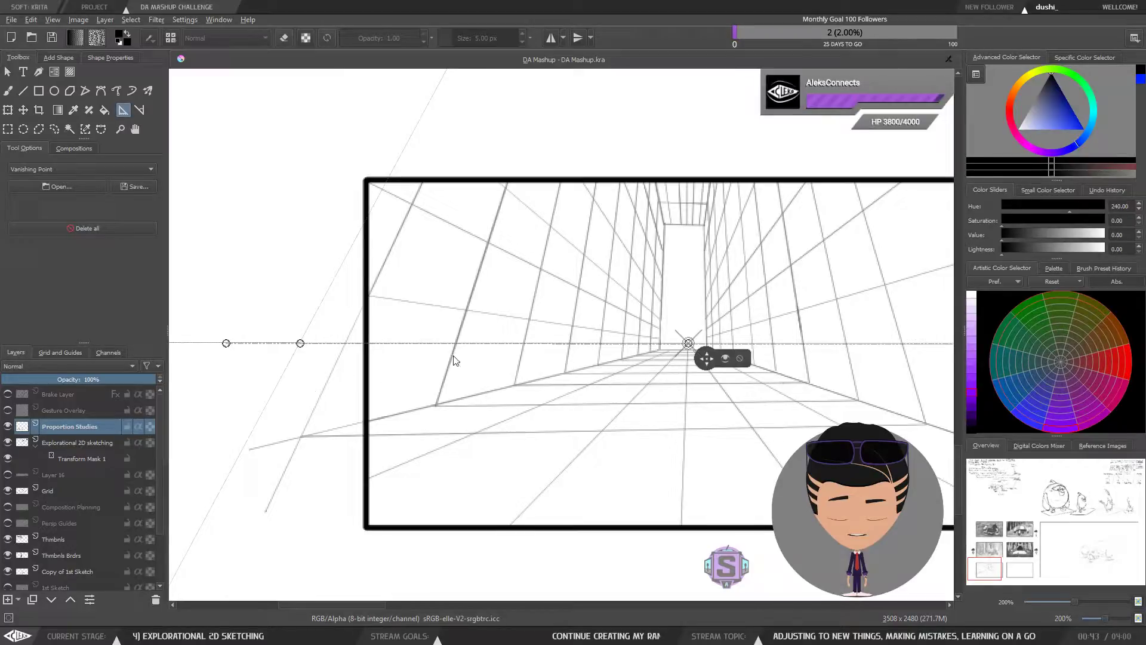
pyautogui.scroll(-4, 454, 360)
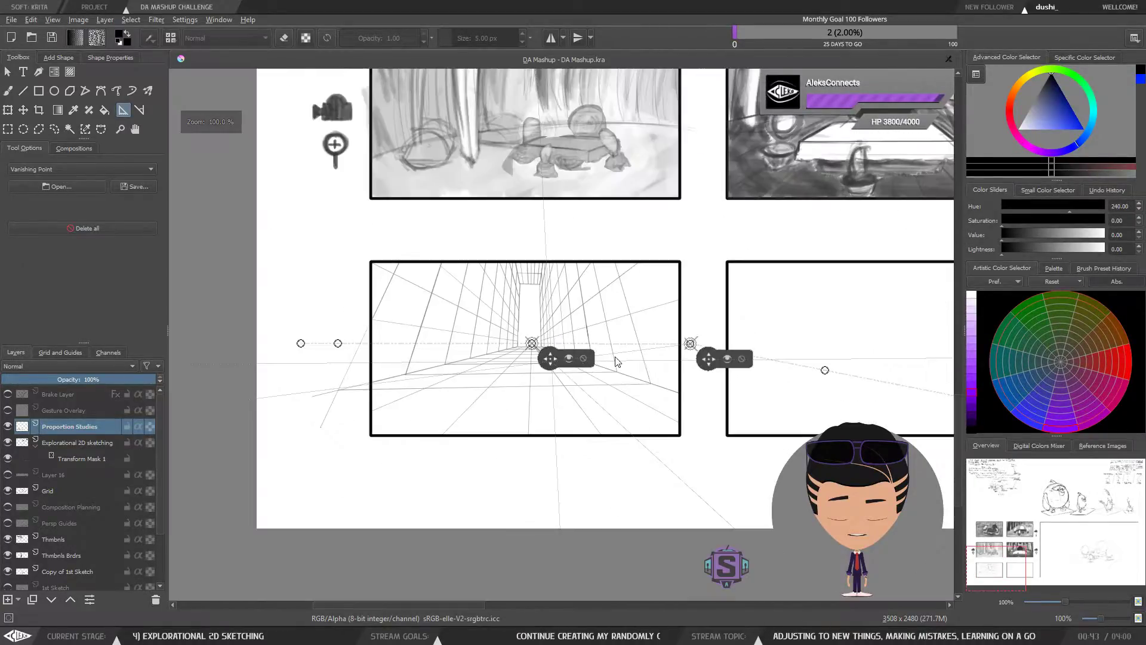
# Move the new vanishing point along the horizon into the neighbouring empty thumbnail.
pyautogui.moveTo(697, 365); pyautogui.dragTo(365, 390)
pyautogui.moveTo(572, 355); pyautogui.dragTo(420, 373)
pyautogui.hotkey('ctrl', '-')
pyautogui.hotkey('ctrl', '-')
pyautogui.moveTo(724, 374); pyautogui.dragTo(462, 416)
pyautogui.hotkey('ctrl', '-')
pyautogui.hotkey('ctrl', '-')
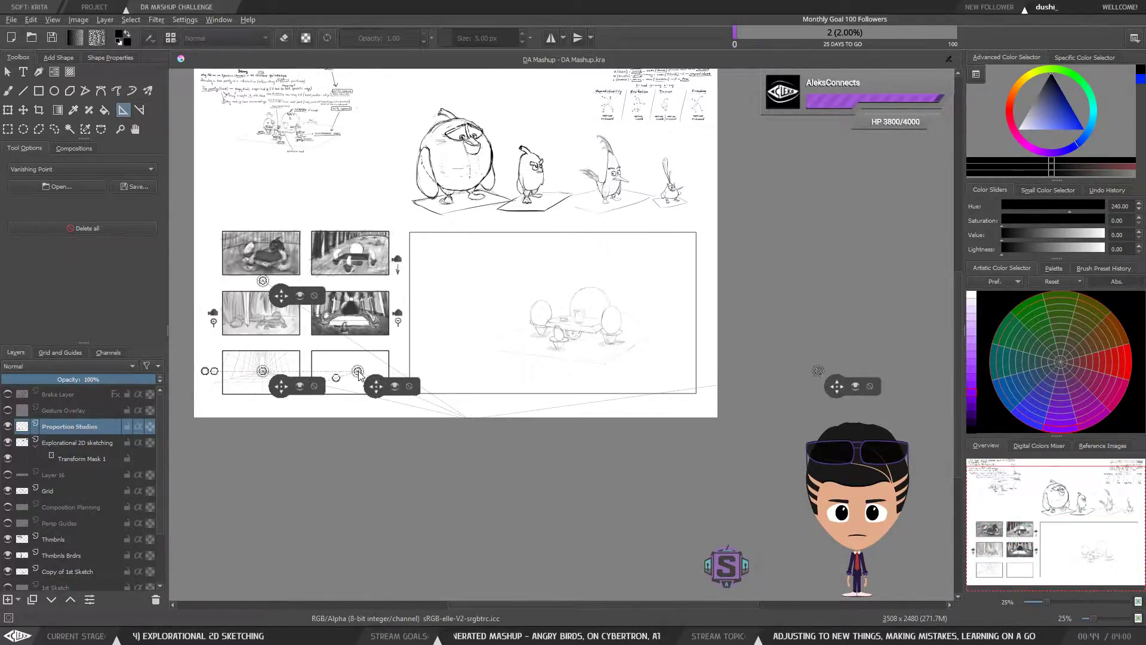
# Try moving the new vanishing point along the horizon far beyond the page's right border, beside the existing vanishing point there.
pyautogui.moveTo(358, 373); pyautogui.dragTo(481, 328)
pyautogui.hotkey('ctrl', '+')
pyautogui.hotkey('ctrl', '+')
pyautogui.hotkey('ctrl', '+')
pyautogui.hotkey('ctrl', '+')
pyautogui.hotkey('ctrl', '+')
pyautogui.hotkey('ctrl', '+')
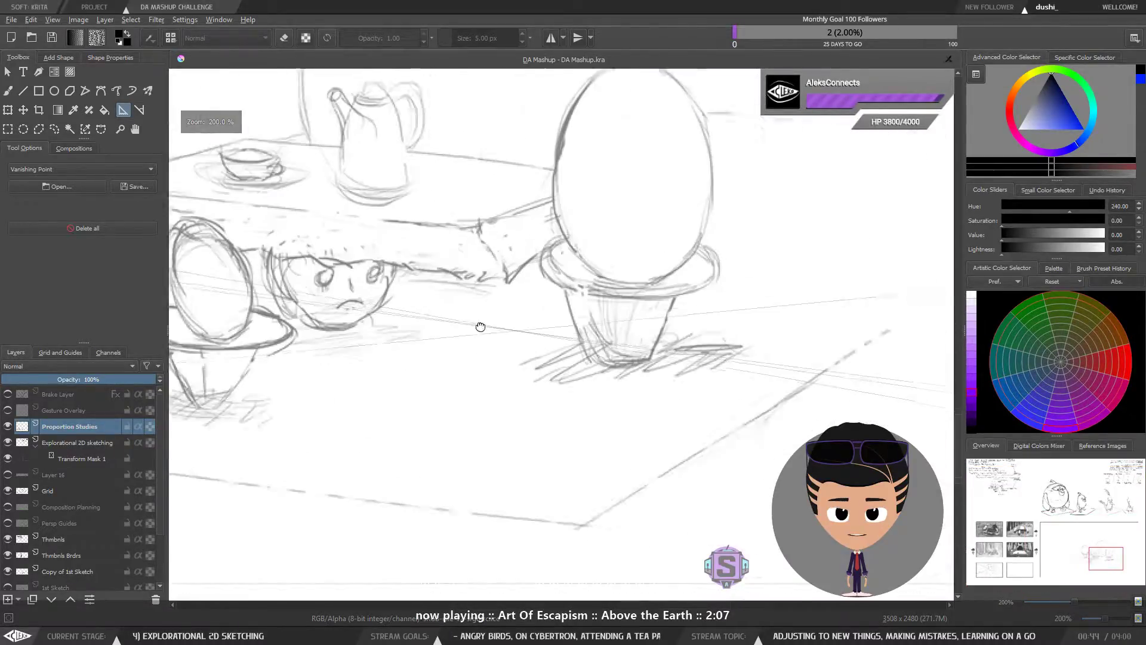
pyautogui.moveTo(777, 381); pyautogui.dragTo(406, 364)
pyautogui.hotkey('ctrl', '-')
pyautogui.hotkey('ctrl', '-')
pyautogui.hotkey('ctrl', '-')
pyautogui.hotkey('ctrl', '-')
pyautogui.moveTo(755, 373); pyautogui.dragTo(462, 382)
pyautogui.hotkey('ctrl', '+')
pyautogui.hotkey('ctrl', '+')
pyautogui.hotkey('ctrl', '+')
pyautogui.hotkey('ctrl', '+')
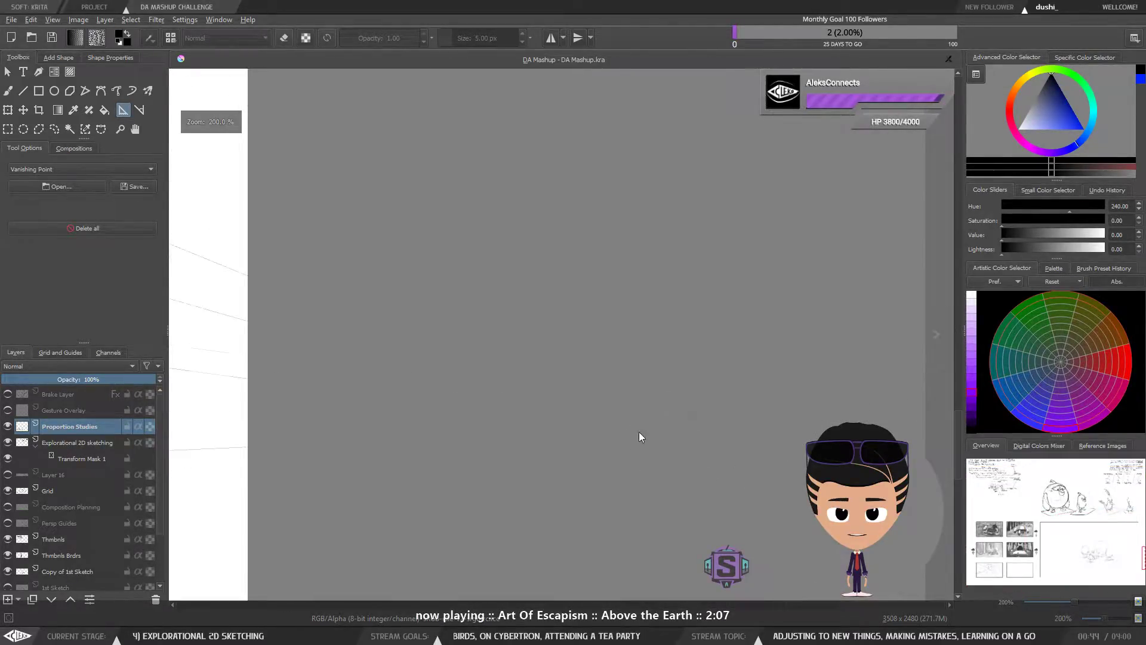
pyautogui.moveTo(698, 450); pyautogui.dragTo(493, 335)
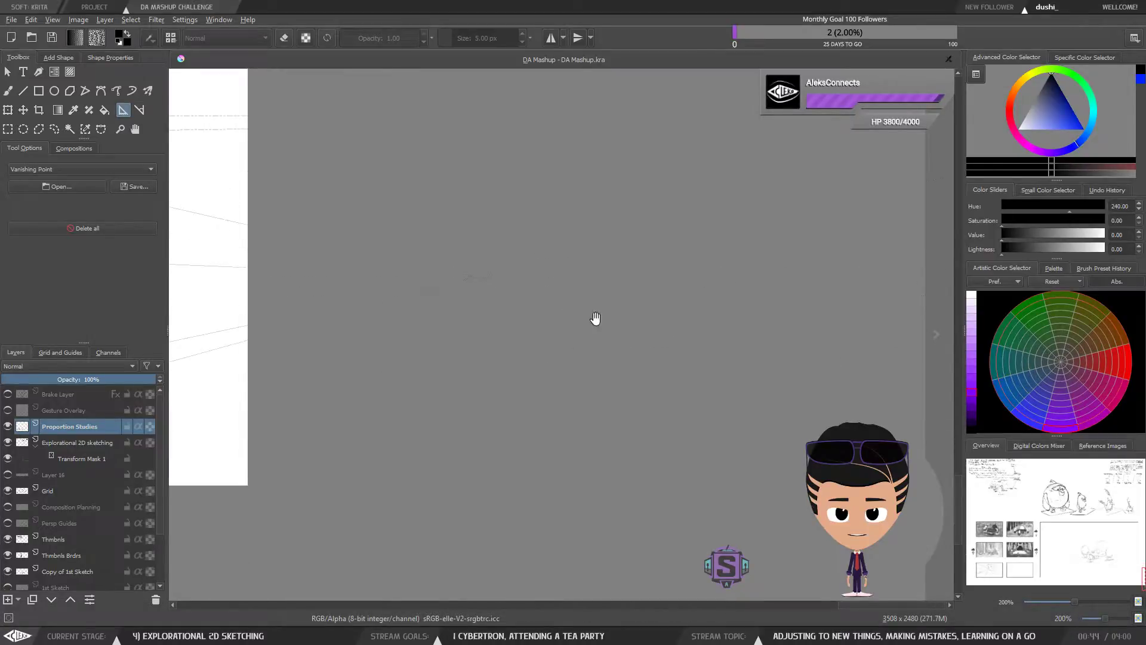
pyautogui.moveTo(794, 227); pyautogui.dragTo(498, 374)
pyautogui.moveTo(599, 381); pyautogui.dragTo(358, 348)
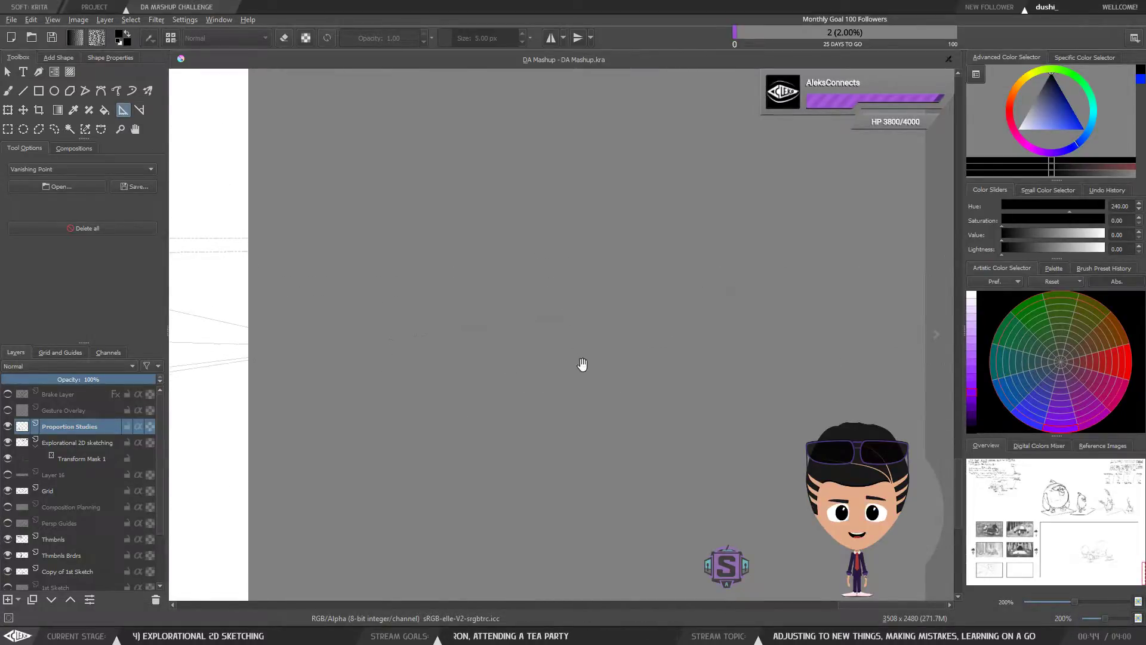
pyautogui.hotkey('ctrl', '-')
pyautogui.hotkey('ctrl', '-')
pyautogui.moveTo(627, 364); pyautogui.dragTo(446, 404)
pyautogui.hotkey('ctrl', '+')
pyautogui.hotkey('ctrl', '+')
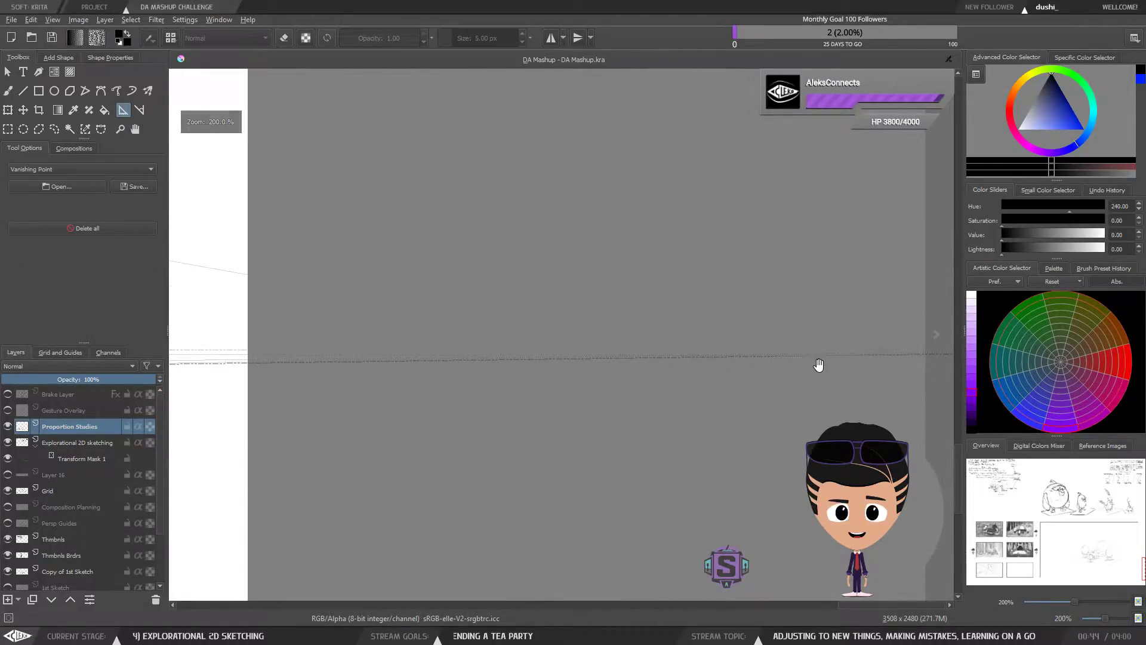
pyautogui.hotkey('ctrl', '-')
pyautogui.hotkey('ctrl', '-')
pyautogui.moveTo(772, 366); pyautogui.dragTo(637, 368)
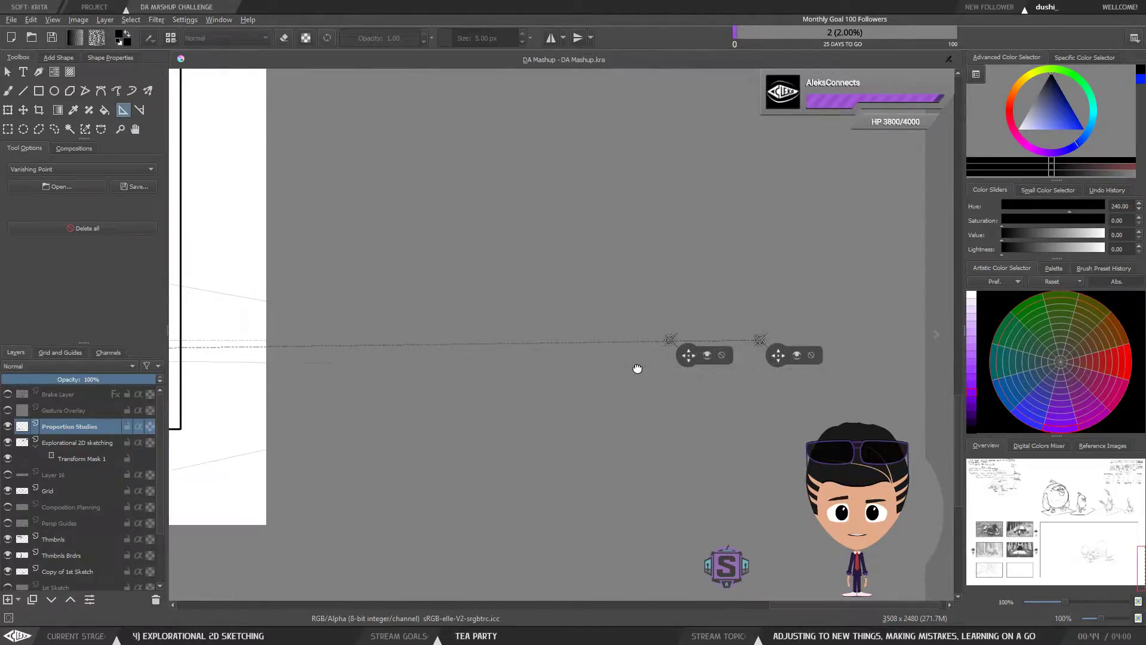
# Bring the new vanishing point back along the horizon to just outside the neighbouring empty thumbnail's right border.
pyautogui.moveTo(762, 343); pyautogui.dragTo(407, 366)
pyautogui.hotkey('ctrl', '-')
pyautogui.hotkey('ctrl', '-')
pyautogui.moveTo(533, 378); pyautogui.dragTo(625, 441)
pyautogui.moveTo(468, 422); pyautogui.dragTo(594, 422)
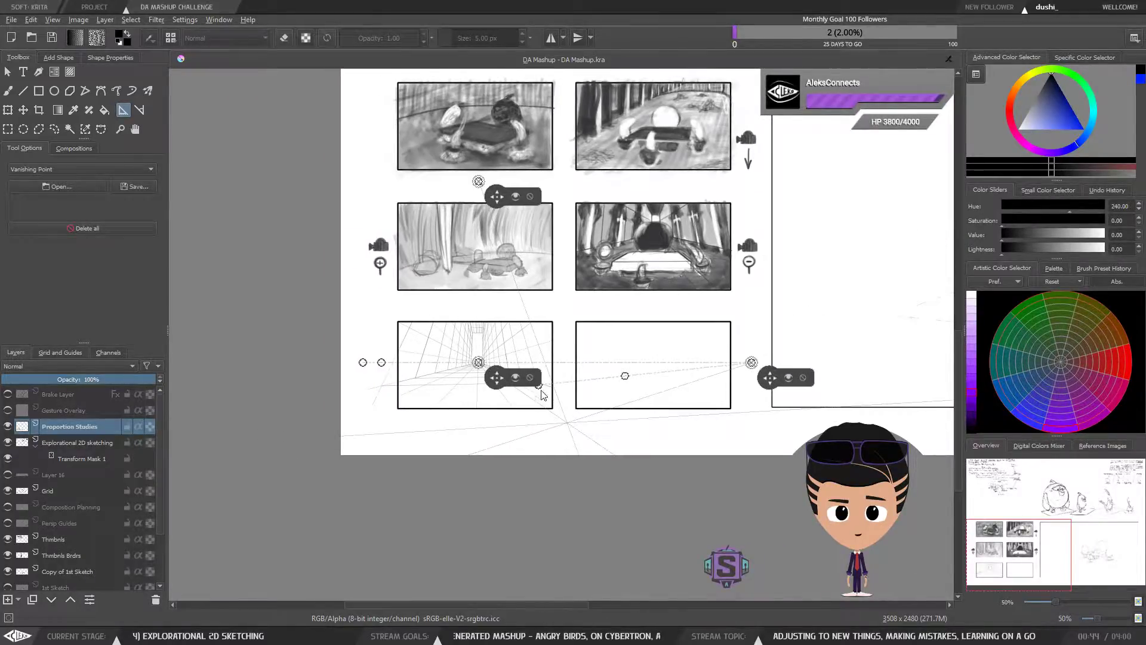
# Move the vanishing point's two lower guide handles outward, below the corridor thumbnail and toward the page's left border.
pyautogui.moveTo(541, 388); pyautogui.dragTo(544, 387)
pyautogui.moveTo(626, 379); pyautogui.dragTo(596, 397)
pyautogui.press('1')
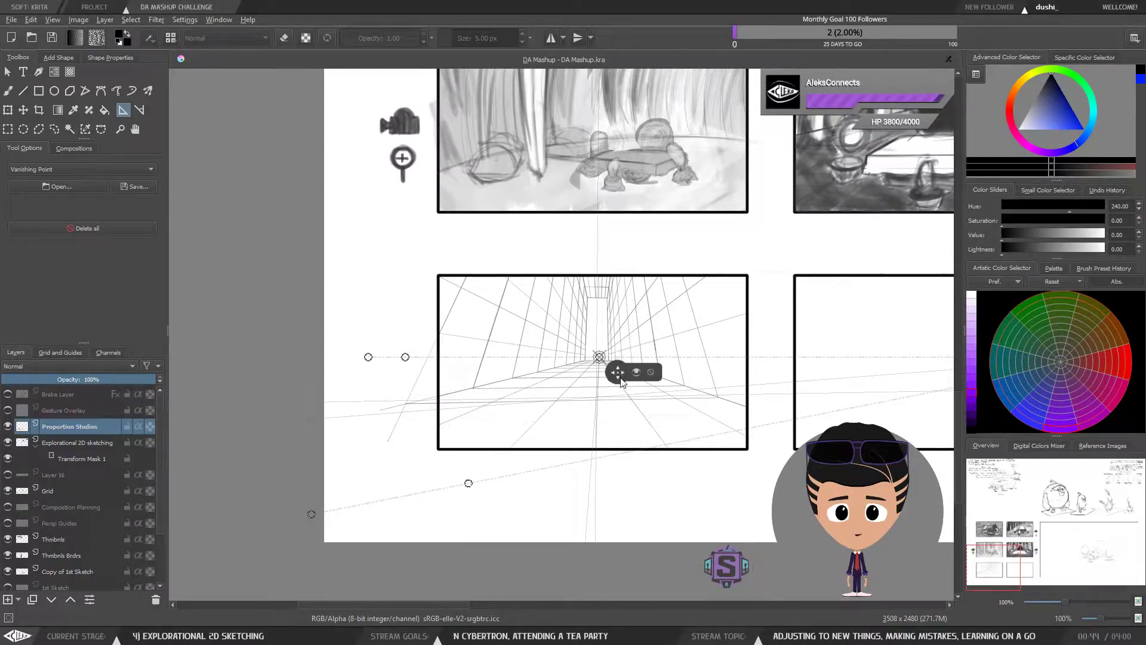
# Slide the inner horizon guide handle out past the page's left border and level it with the horizon.
pyautogui.moveTo(405, 358); pyautogui.dragTo(311, 363)
pyautogui.press('2')
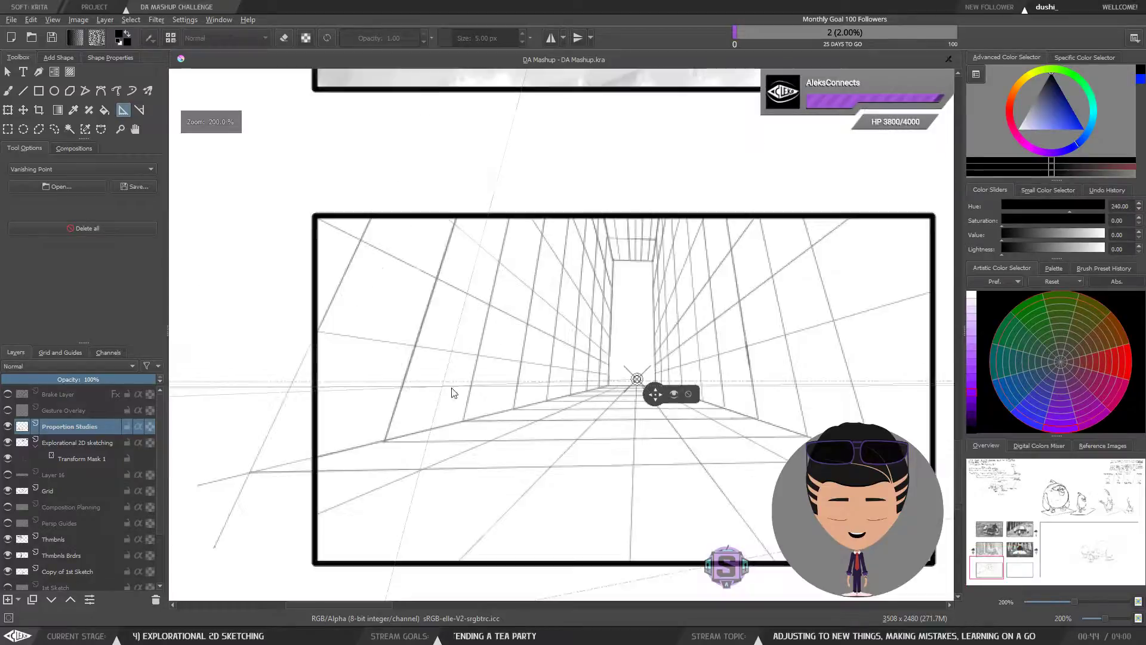
pyautogui.moveTo(553, 405); pyautogui.dragTo(733, 390)
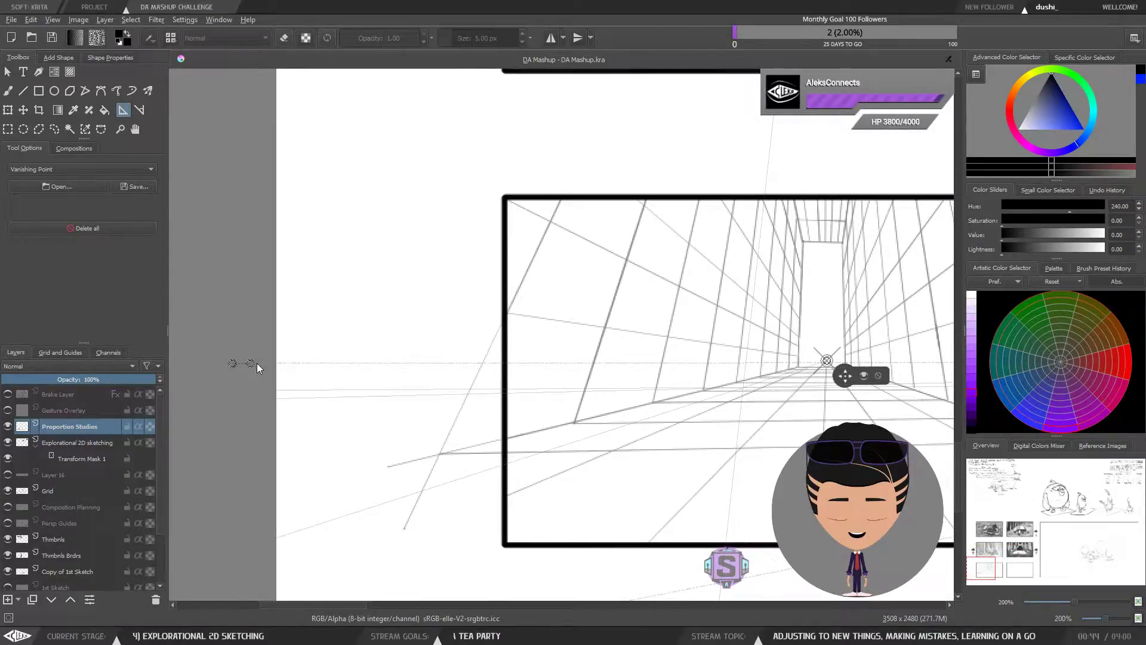
pyautogui.moveTo(250, 363); pyautogui.dragTo(251, 362)
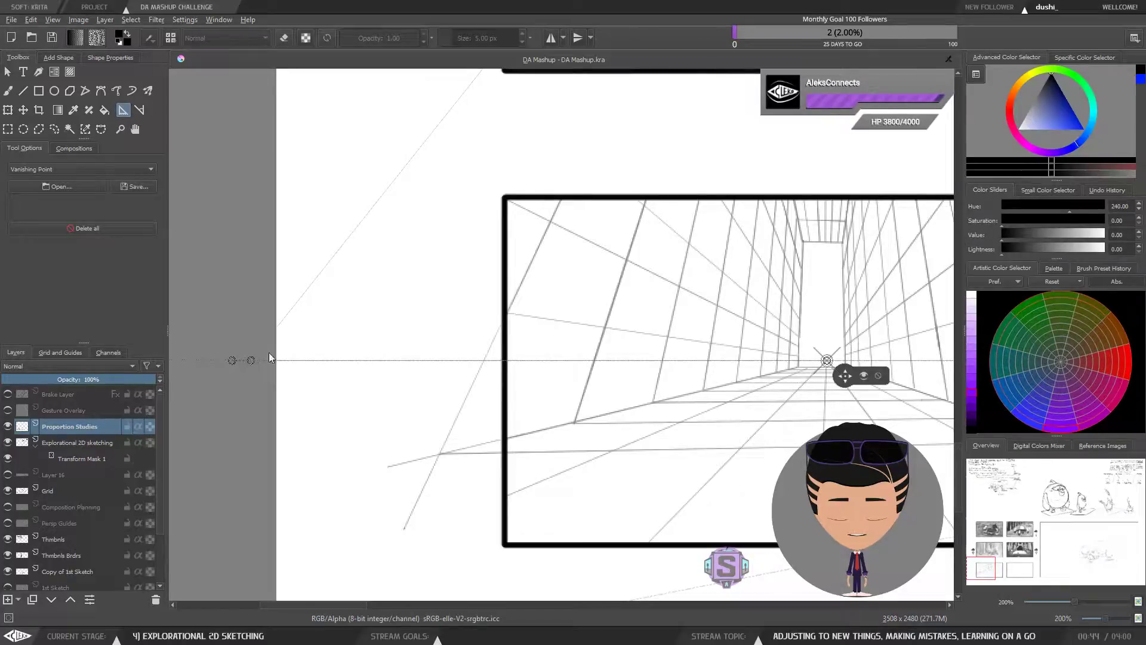
# Pull the outer horizon guide handle farther away from the page's left border, keeping it on the horizon.
pyautogui.hotkey('ctrl', '-')
pyautogui.hotkey('ctrl', '-')
pyautogui.moveTo(697, 377); pyautogui.dragTo(652, 381)
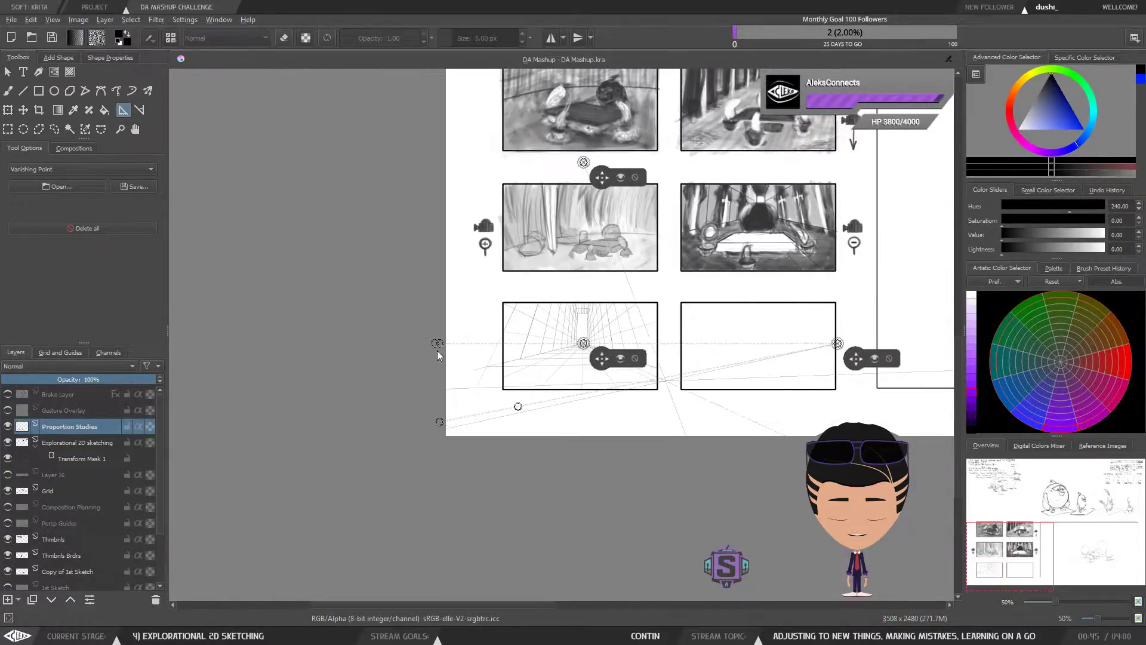
pyautogui.moveTo(434, 345); pyautogui.dragTo(476, 371)
pyautogui.press('1')
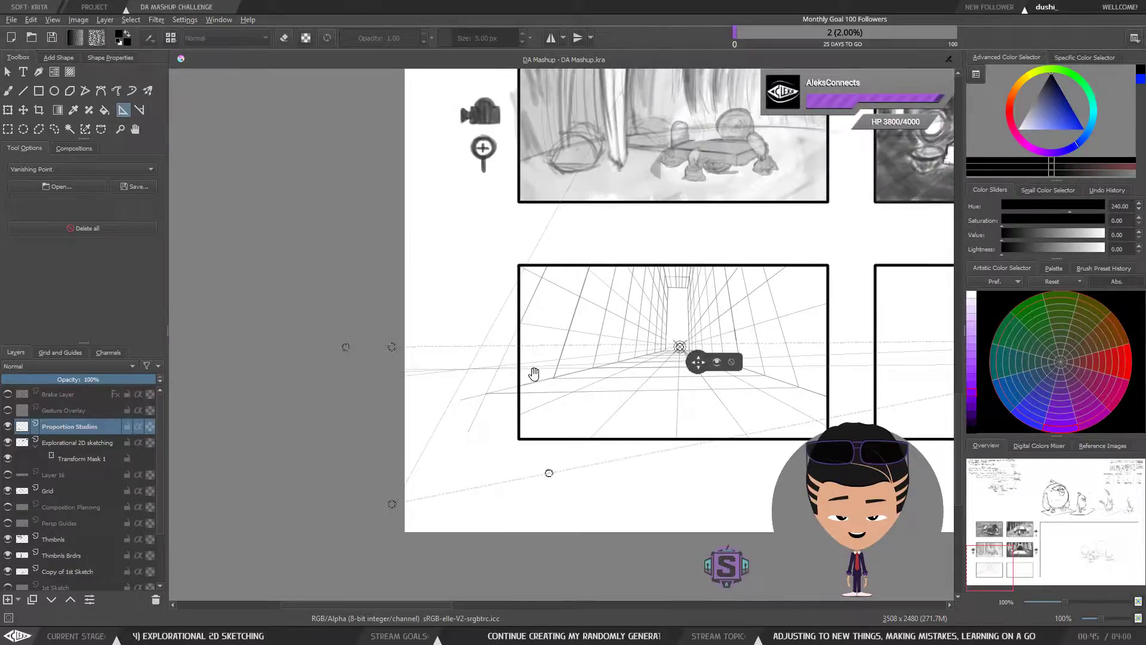
# Nudge the vanishing point beside the empty thumbnail so that it sits level with the corridor's centre point.
pyautogui.moveTo(860, 375); pyautogui.dragTo(400, 357)
pyautogui.moveTo(690, 378); pyautogui.dragTo(853, 370)
pyautogui.moveTo(885, 325); pyautogui.dragTo(889, 331)
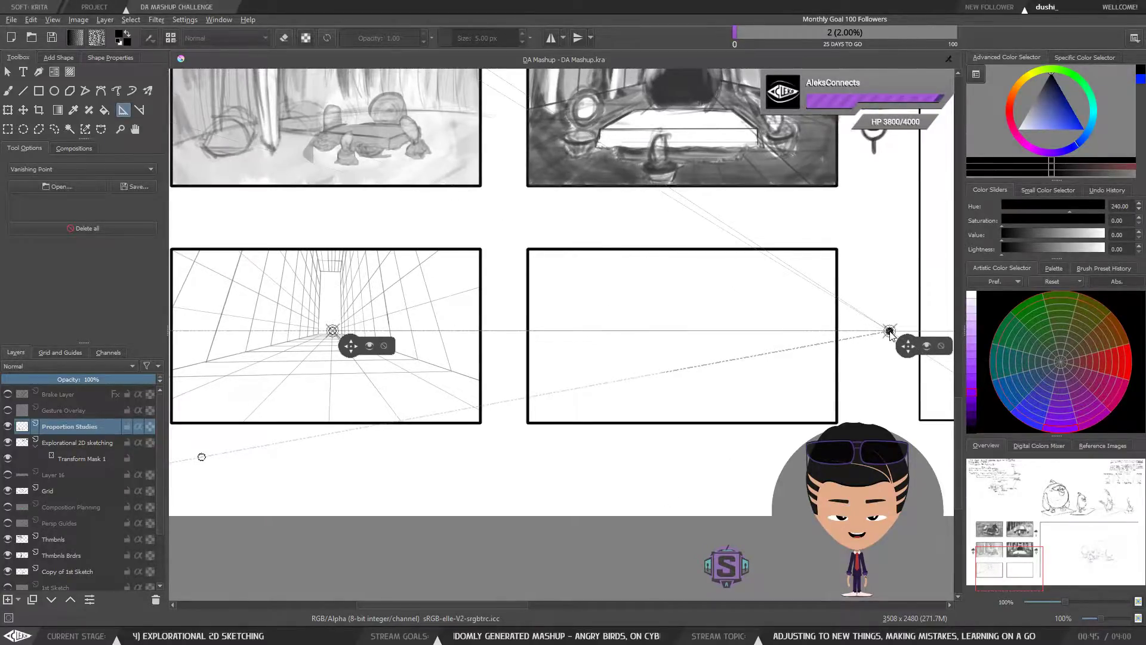
# Check how the horizon guide lines up with the corridor's centre point and the surrounding thumbnails.
pyautogui.moveTo(419, 359); pyautogui.dragTo(605, 379)
pyautogui.hotkey('ctrl', '+')
pyautogui.hotkey('ctrl', '+')
pyautogui.hotkey('ctrl', '+')
pyautogui.hotkey('ctrl', '+')
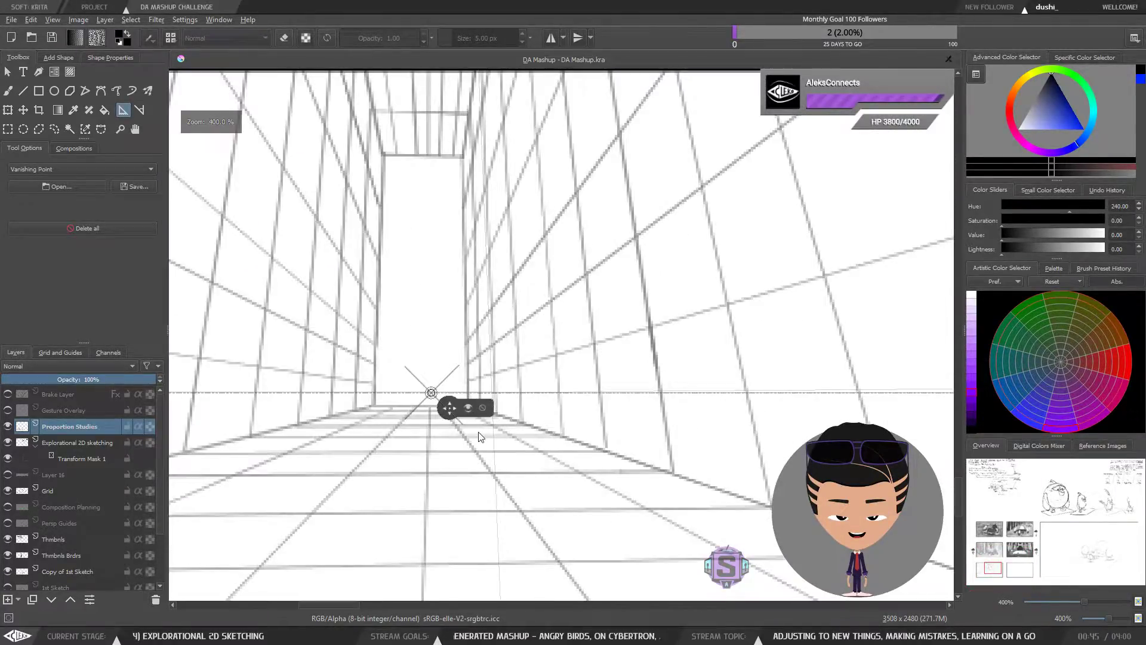
pyautogui.hotkey('ctrl', '-')
pyautogui.hotkey('ctrl', '-')
pyautogui.hotkey('ctrl', '-')
pyautogui.hotkey('ctrl', '-')
pyautogui.hotkey('ctrl', '-')
pyautogui.hotkey('ctrl', '-')
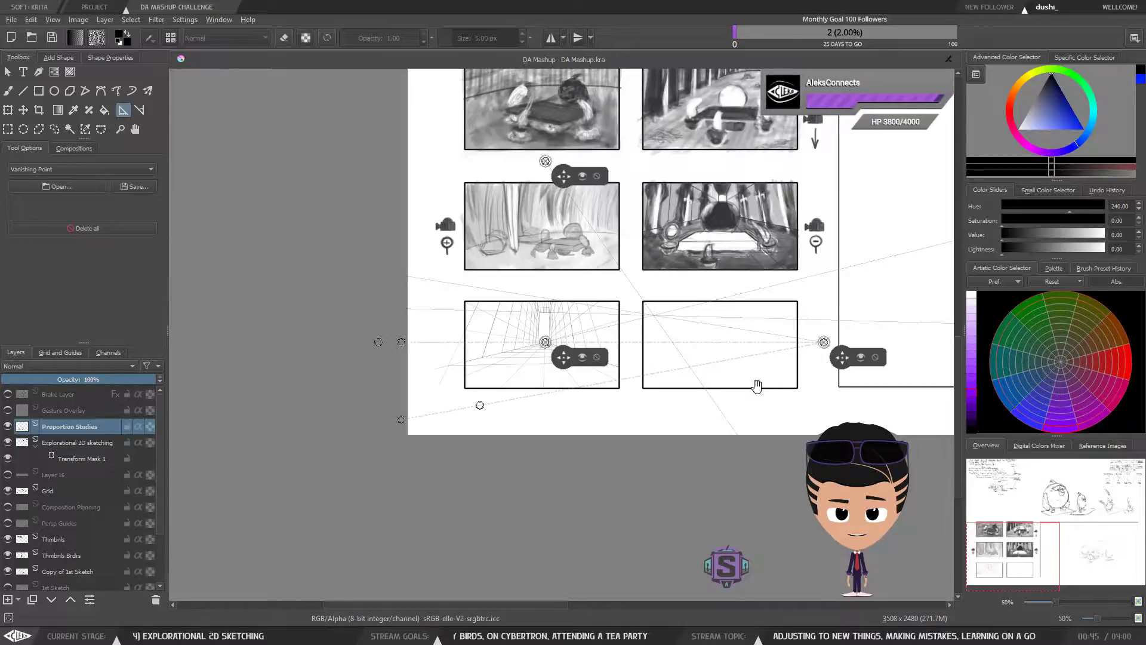
# Add a second Vanishing Point assistant on the horizon beyond the page's left border and shift it slightly farther out.
pyautogui.moveTo(757, 386); pyautogui.dragTo(724, 386)
pyautogui.moveTo(391, 383); pyautogui.dragTo(424, 393)
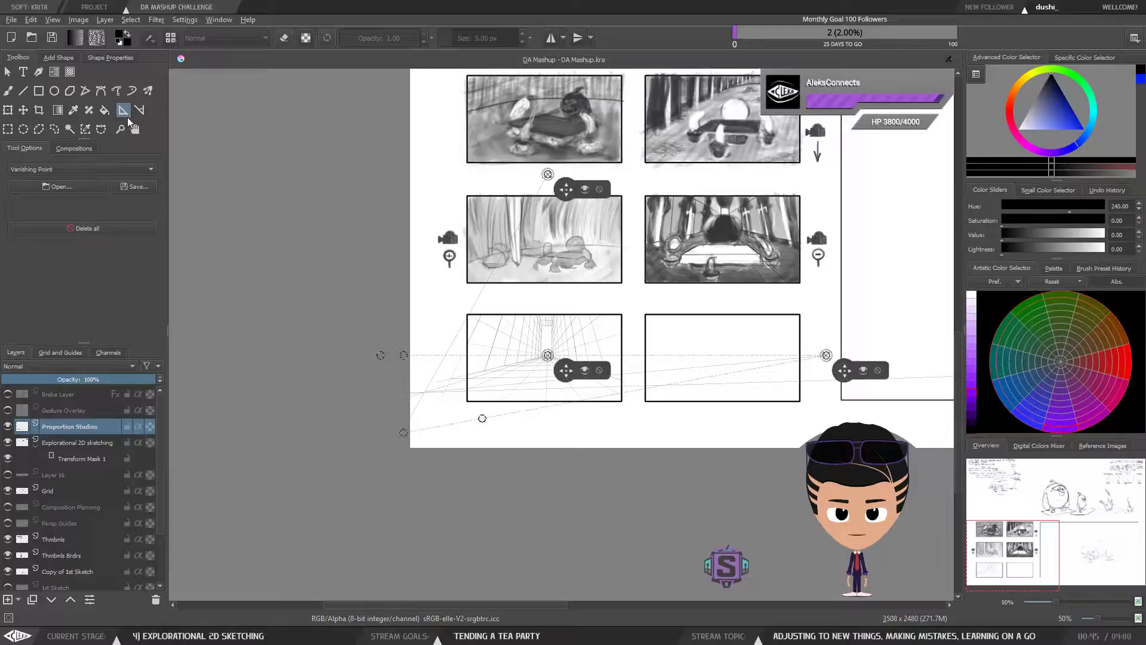
pyautogui.click(345, 356)
pyautogui.moveTo(346, 360); pyautogui.dragTo(486, 358)
pyautogui.press('1')
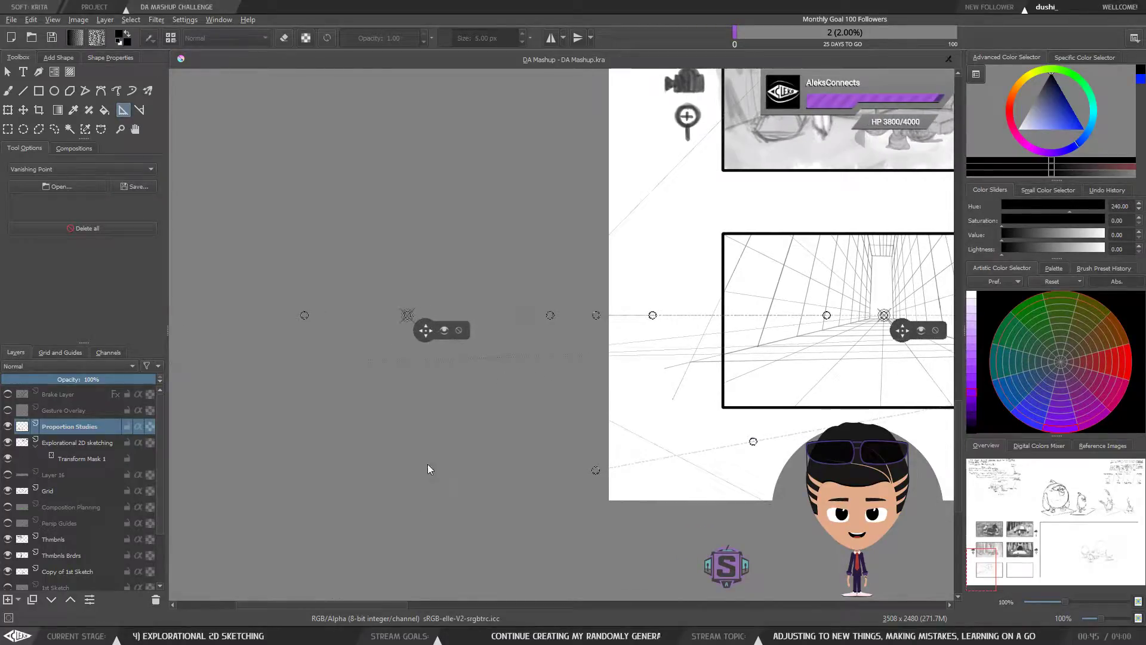
pyautogui.moveTo(411, 319); pyautogui.dragTo(386, 321)
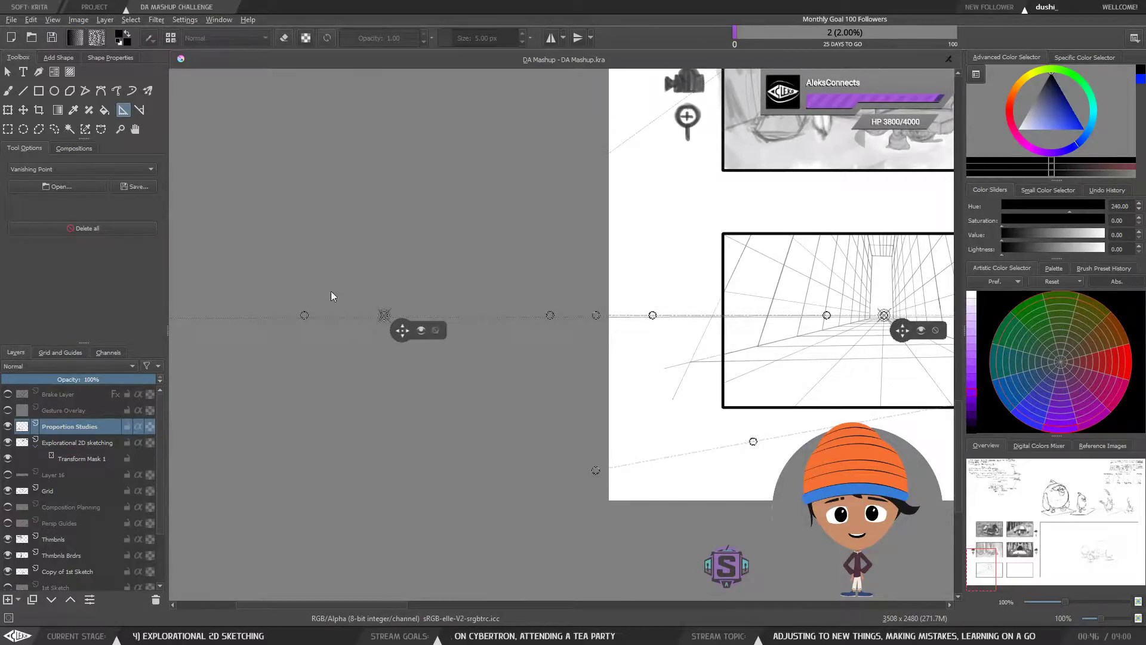
# Move two guide handles of the left vanishing point to below the corridor thumbnail, angled down toward the empty thumbnail.
pyautogui.press('-')
pyautogui.press('-')
pyautogui.moveTo(406, 371); pyautogui.dragTo(397, 324)
pyautogui.moveTo(424, 278); pyautogui.dragTo(576, 358)
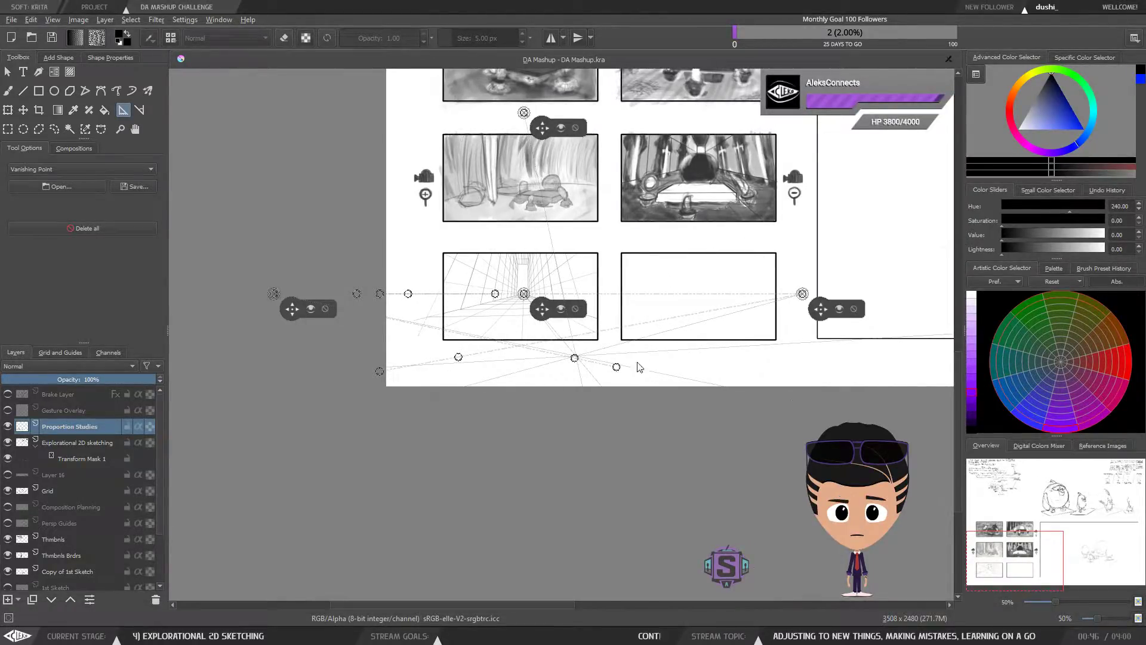
pyautogui.press('1')
pyautogui.moveTo(648, 363); pyautogui.dragTo(660, 402)
pyautogui.moveTo(456, 334); pyautogui.dragTo(461, 376)
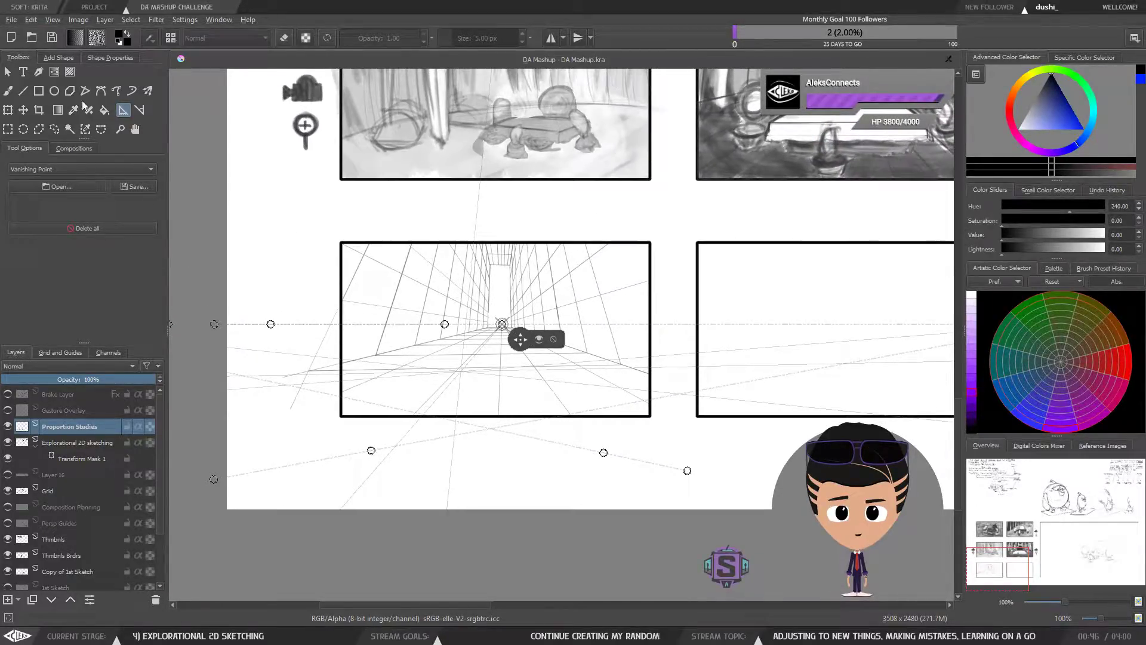
# Save the document and turn on assistant snapping for the Freehand Brush.
pyautogui.click(9, 92)
pyautogui.click(52, 41)
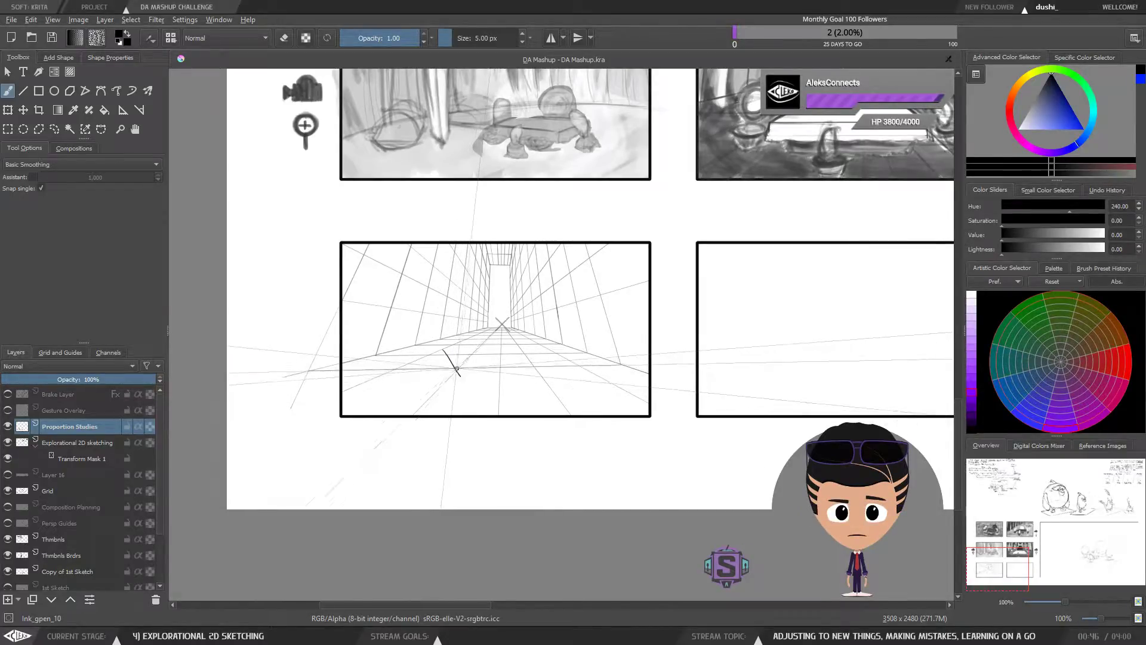
pyautogui.click(33, 177)
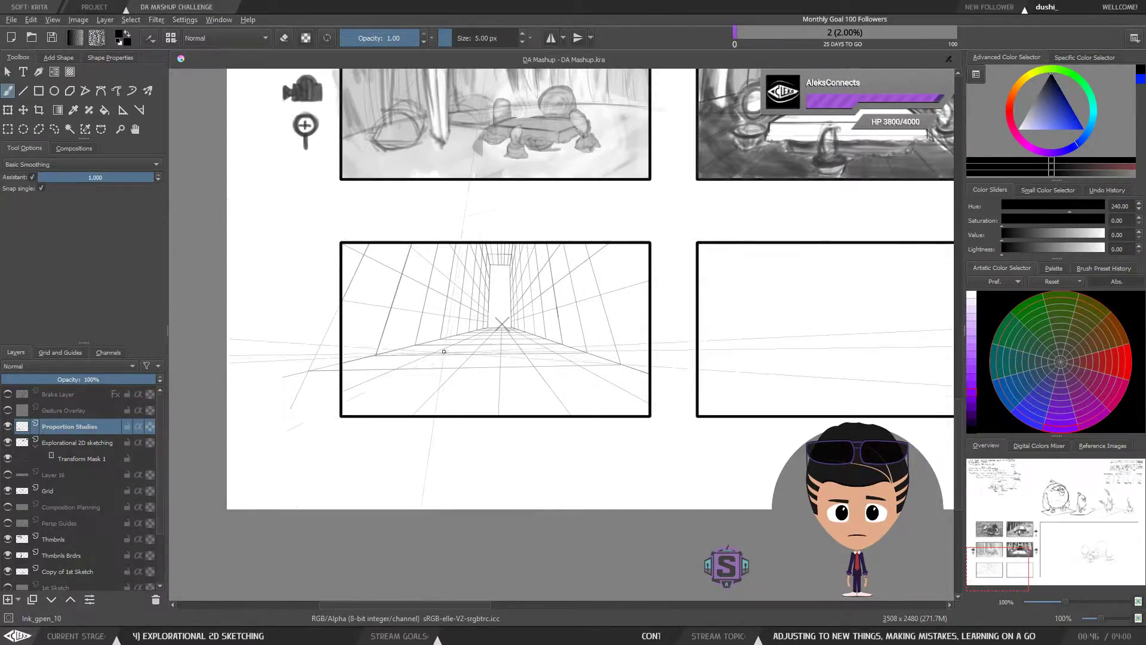
# Try a long front table edge across the corridor floor snapped to the right vanishing point, undoing the extra strokes at its left end.
pyautogui.moveTo(460, 362); pyautogui.dragTo(494, 365)
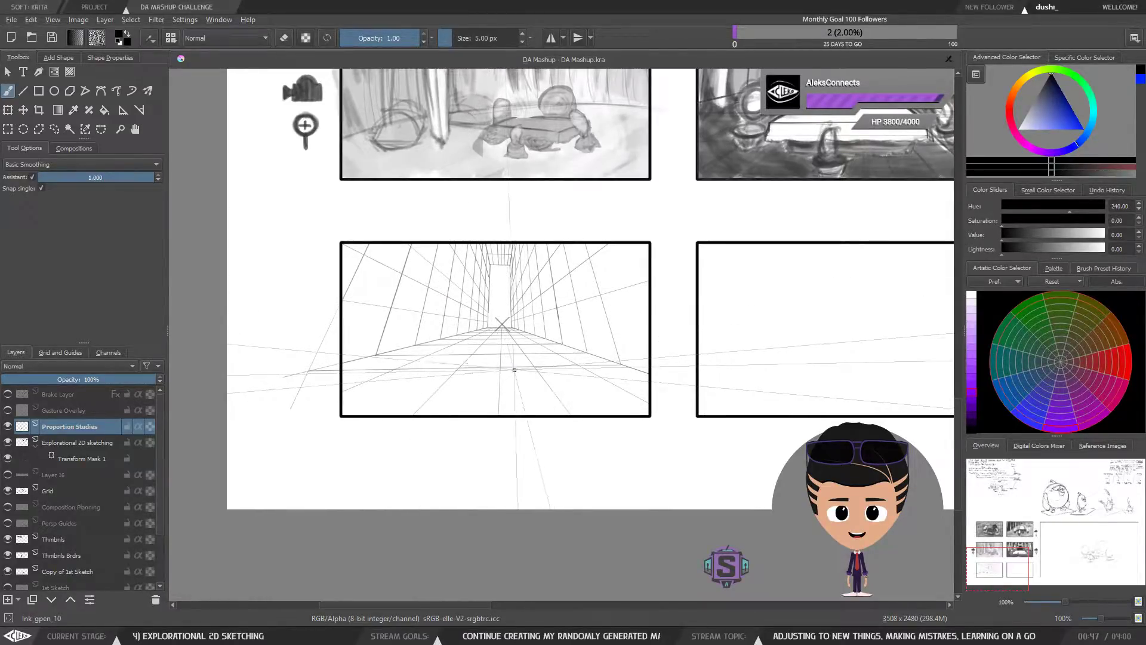
pyautogui.moveTo(536, 367); pyautogui.dragTo(564, 364)
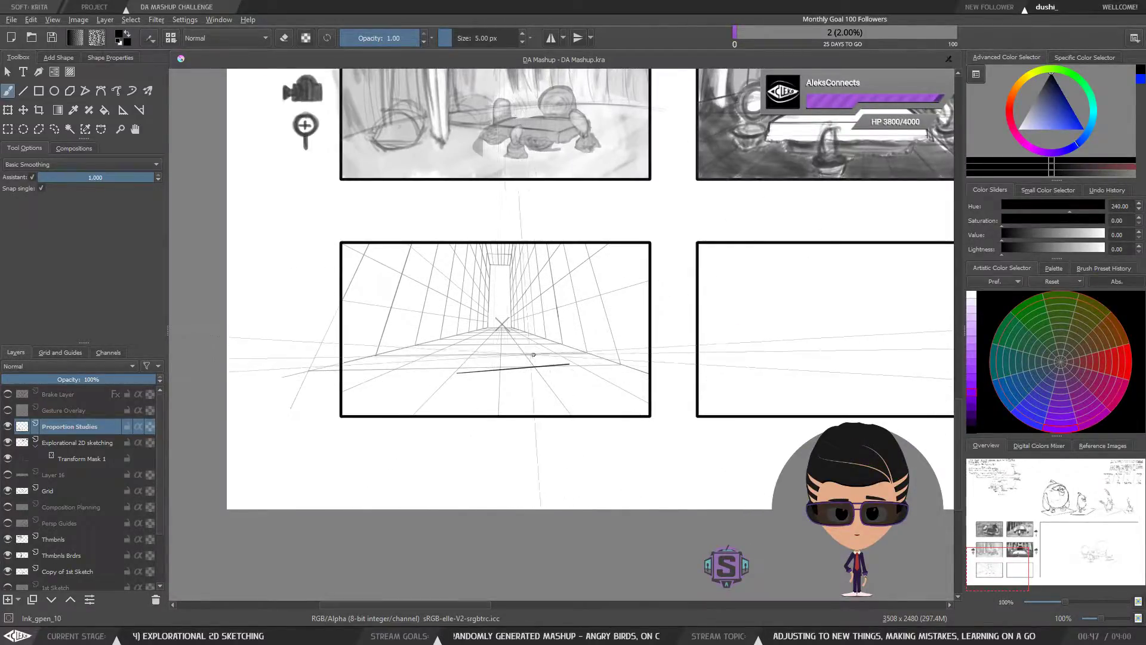
pyautogui.scroll(2, 487, 370)
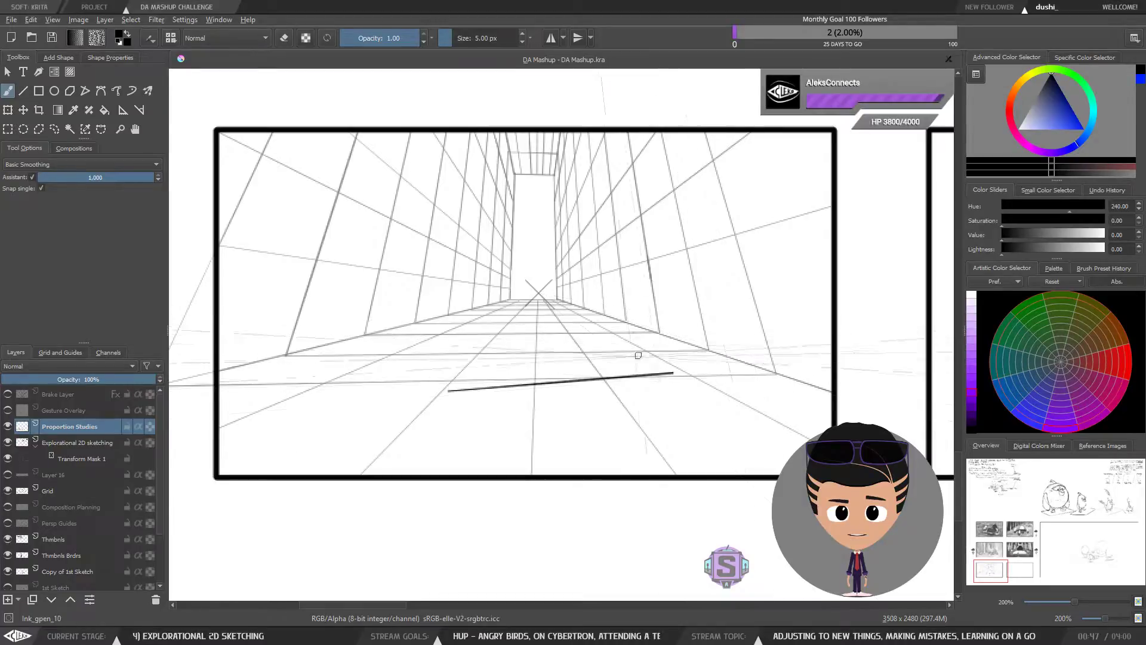
pyautogui.moveTo(640, 358); pyautogui.dragTo(537, 375)
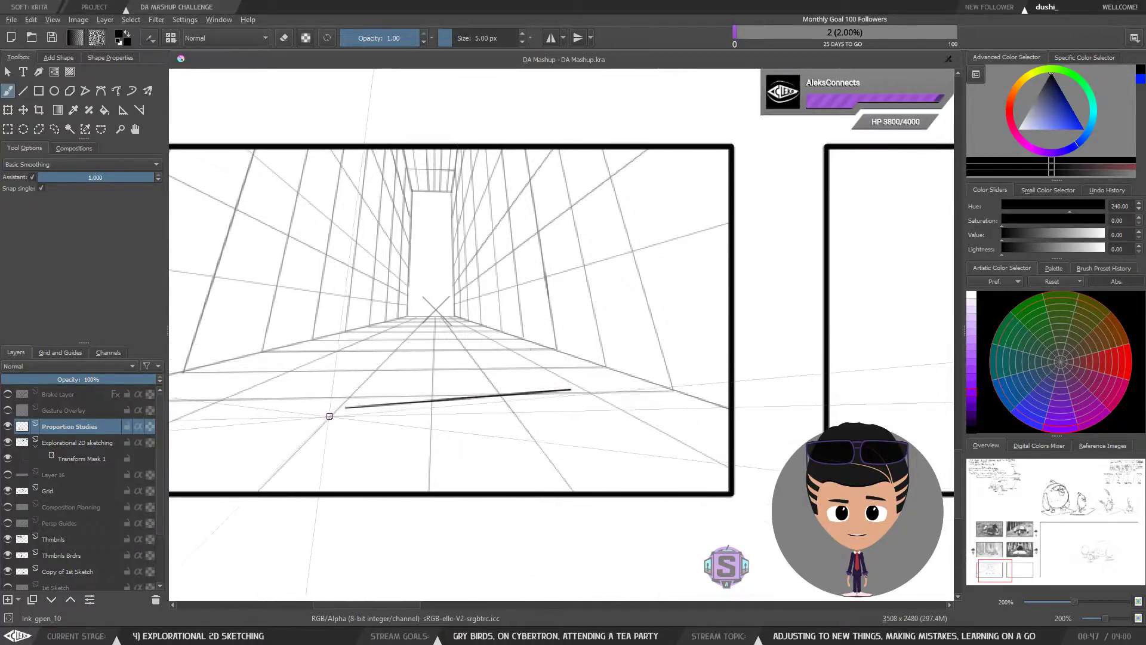
pyautogui.moveTo(347, 407); pyautogui.dragTo(312, 404)
pyautogui.hotkey('ctrl', 'z')
pyautogui.hotkey('ctrl', 'z')
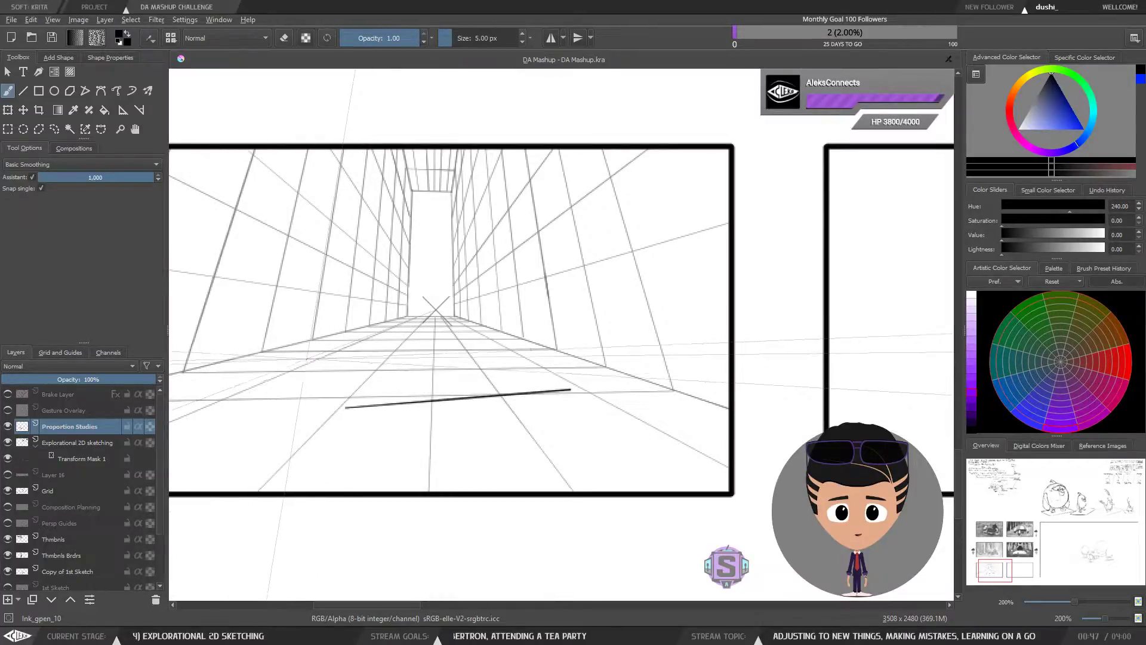
# Try outlining the tabletop's left and back edges snapped to both vanishing points, and undo the back-left edge.
pyautogui.moveTo(306, 359)
pyautogui.mouseDown()
pyautogui.moveTo(340, 361)
pyautogui.moveTo(371, 406)
pyautogui.moveTo(356, 413)
pyautogui.mouseUp()
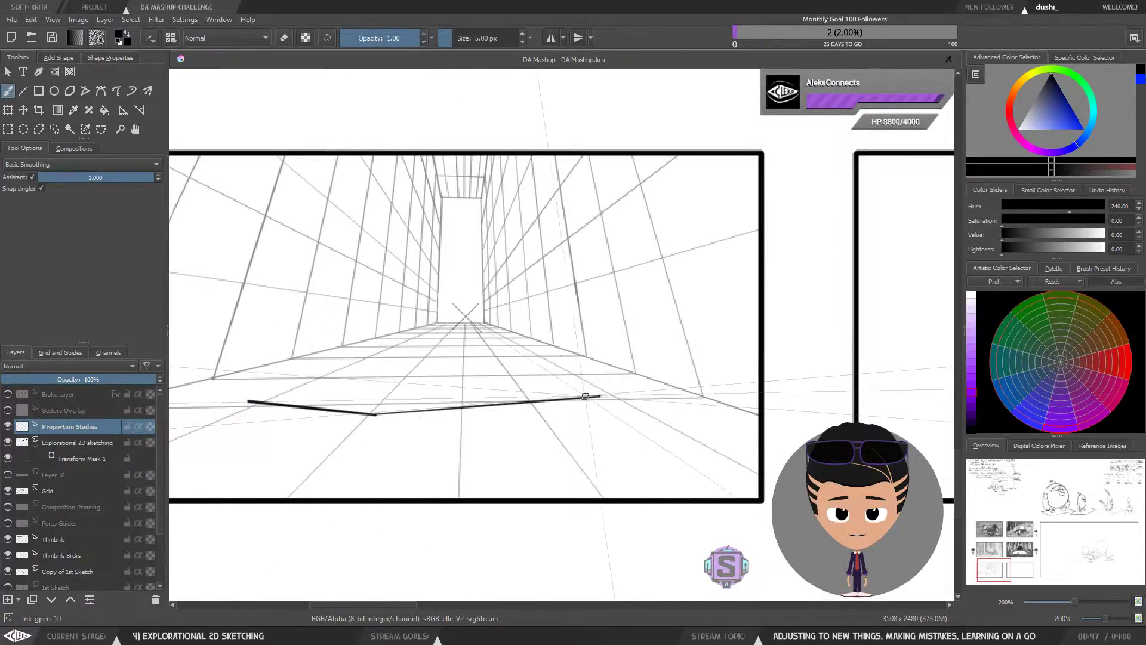
pyautogui.moveTo(600, 396); pyautogui.dragTo(420, 383)
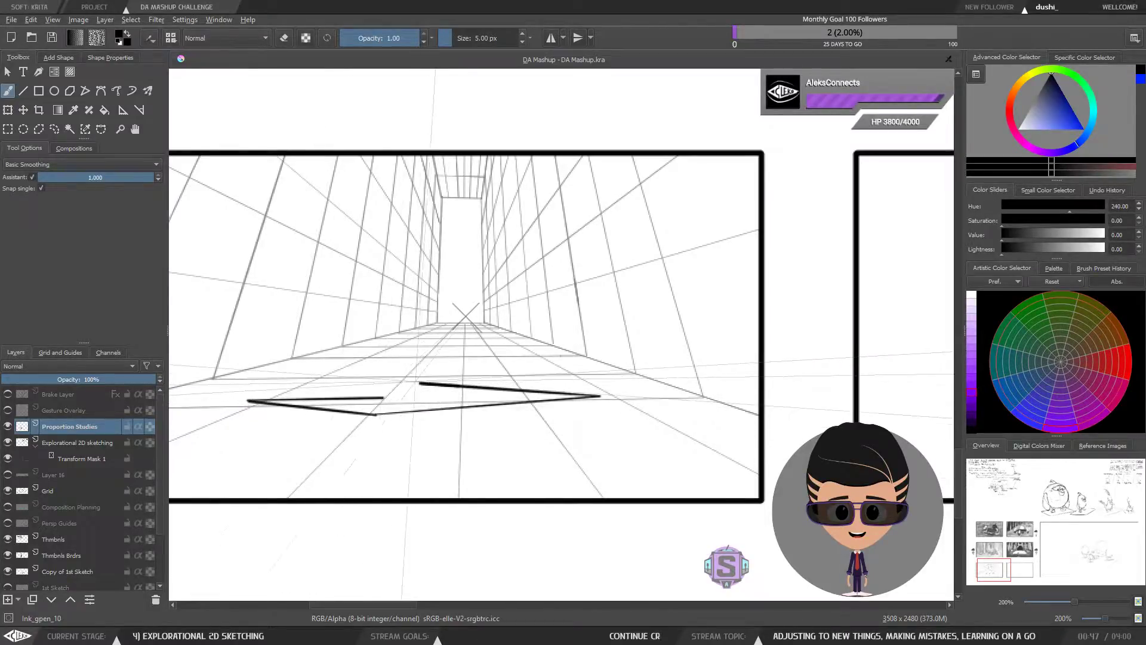
pyautogui.hotkey('ctrl', 'z')
pyautogui.moveTo(421, 383); pyautogui.dragTo(221, 396)
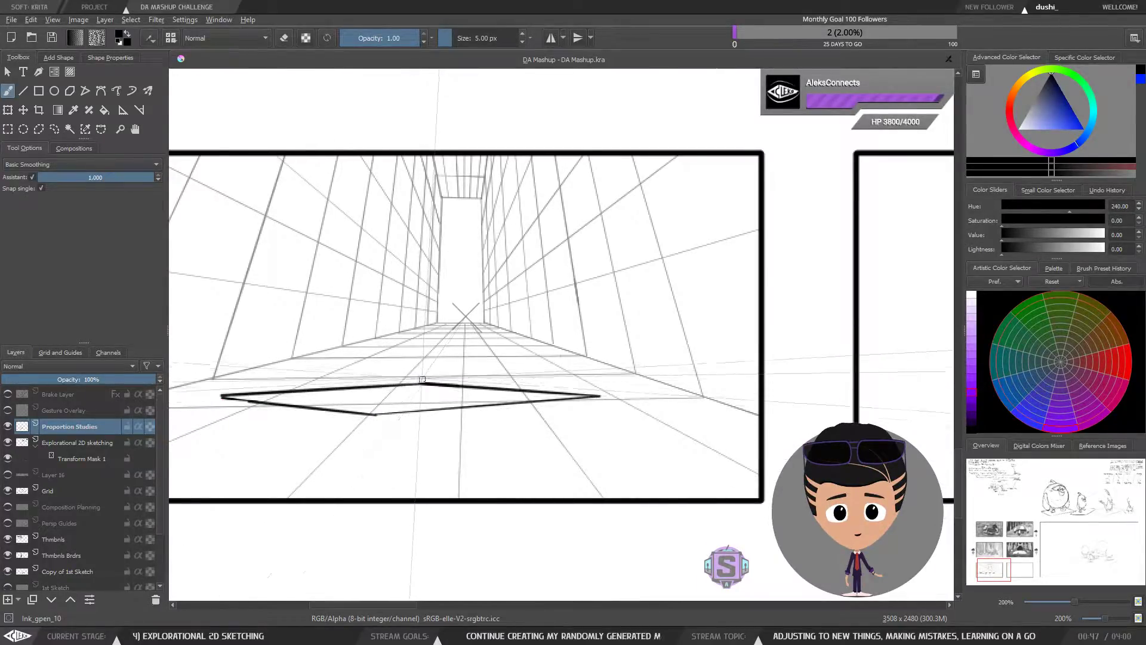
pyautogui.press('1')
pyautogui.hotkey('ctrl', 'z')
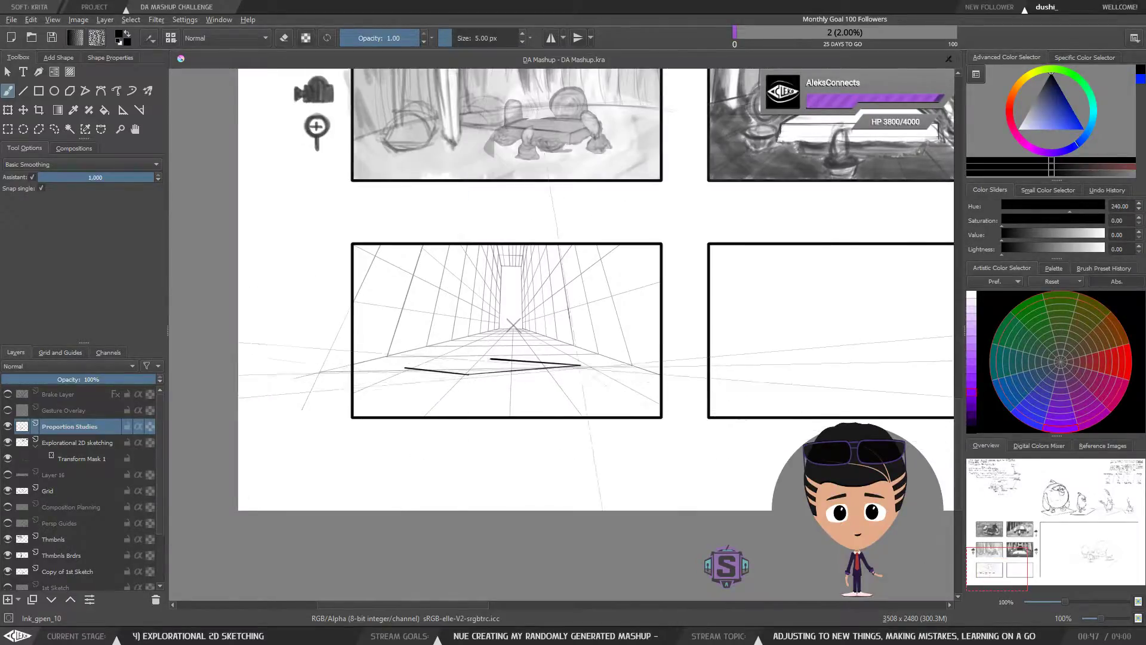
# Try outlining a thin table slab across the corridor floor snapped to the vanishing points, and undo all its strokes.
pyautogui.hotkey('ctrl', '+')
pyautogui.hotkey('ctrl', '+')
pyautogui.moveTo(572, 415); pyautogui.dragTo(692, 392)
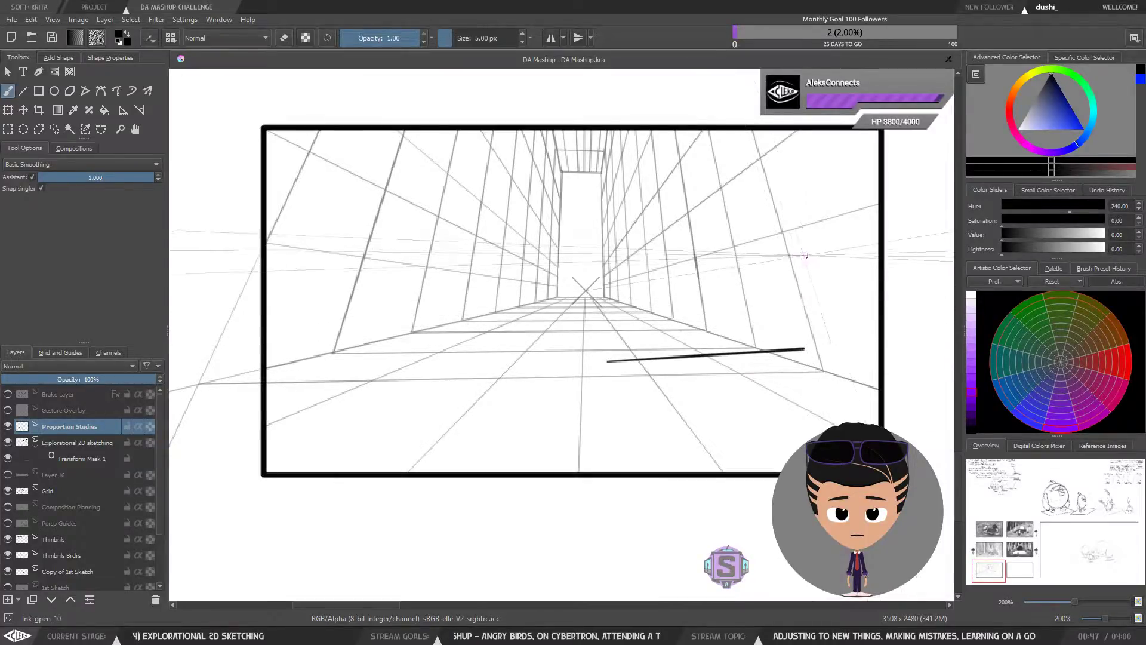
pyautogui.moveTo(660, 353); pyautogui.dragTo(603, 378)
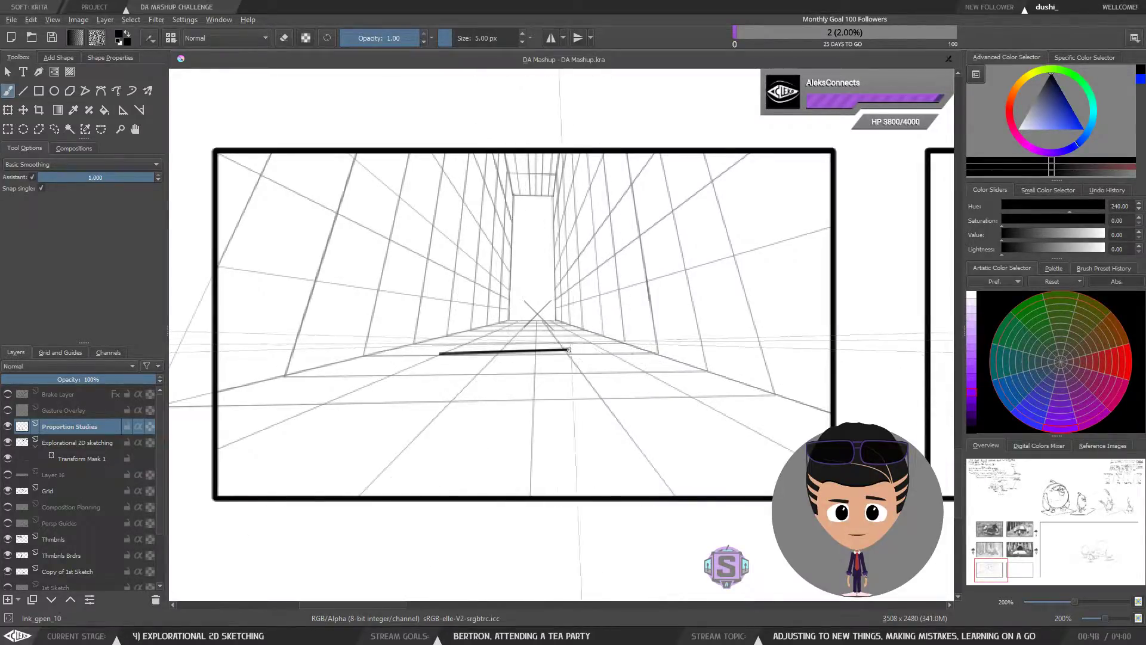
pyautogui.moveTo(569, 350); pyautogui.dragTo(612, 345)
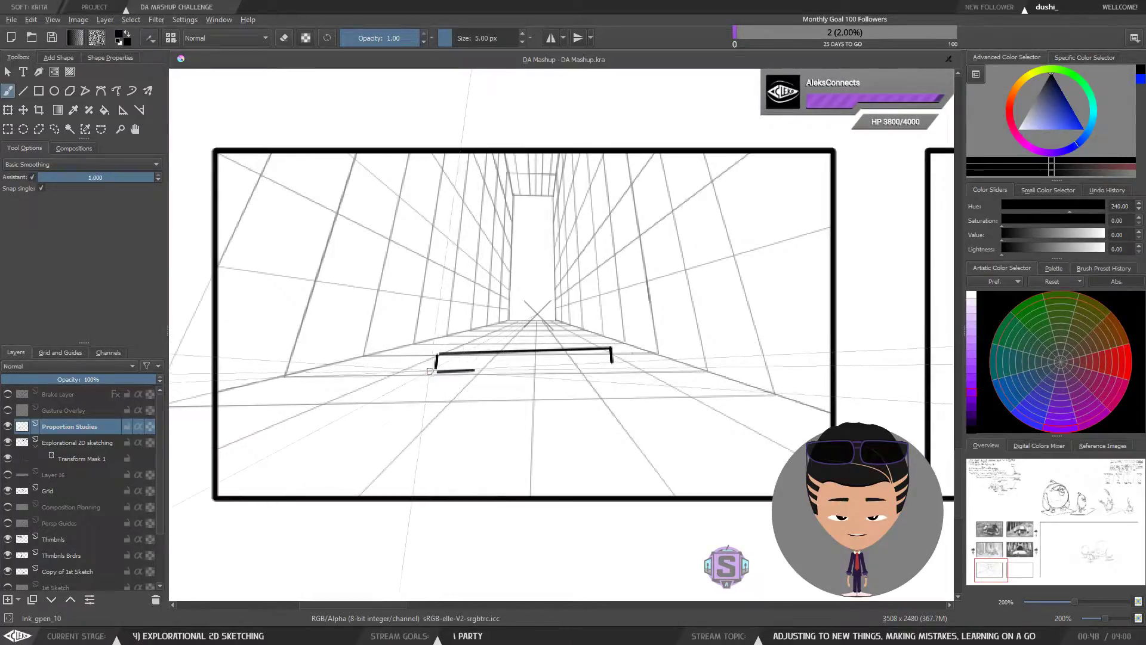
pyautogui.moveTo(435, 370); pyautogui.dragTo(610, 368)
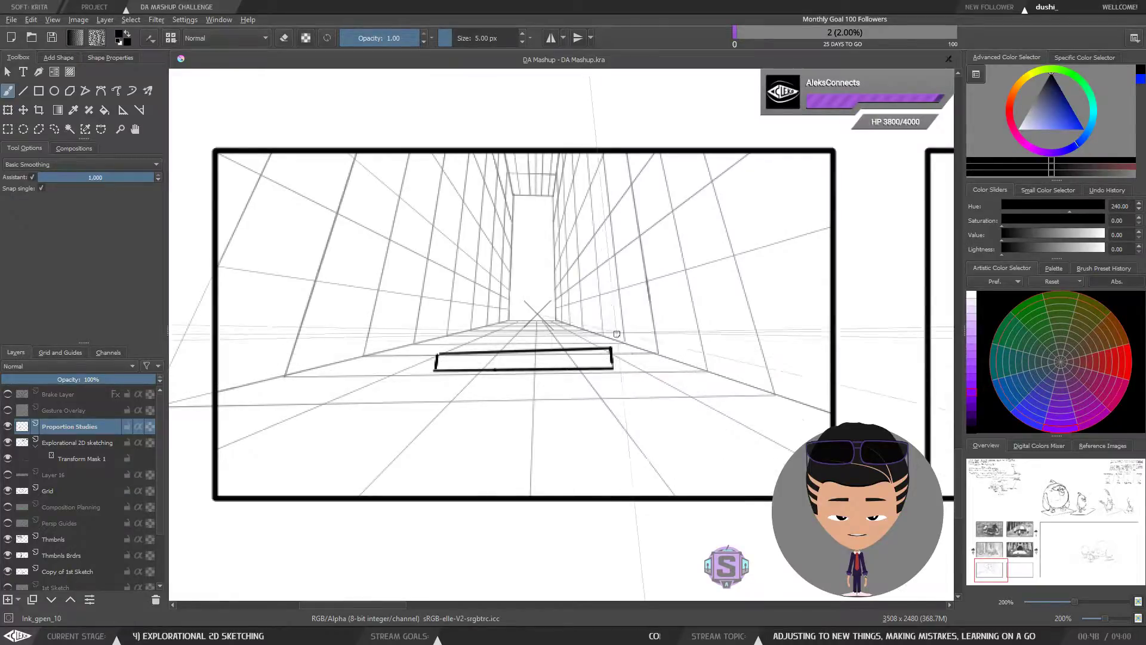
pyautogui.hotkey('ctrl', 'z')
pyautogui.hotkey('ctrl', 'z')
pyautogui.hotkey('ctrl', 'z')
pyautogui.hotkey('ctrl', 'z')
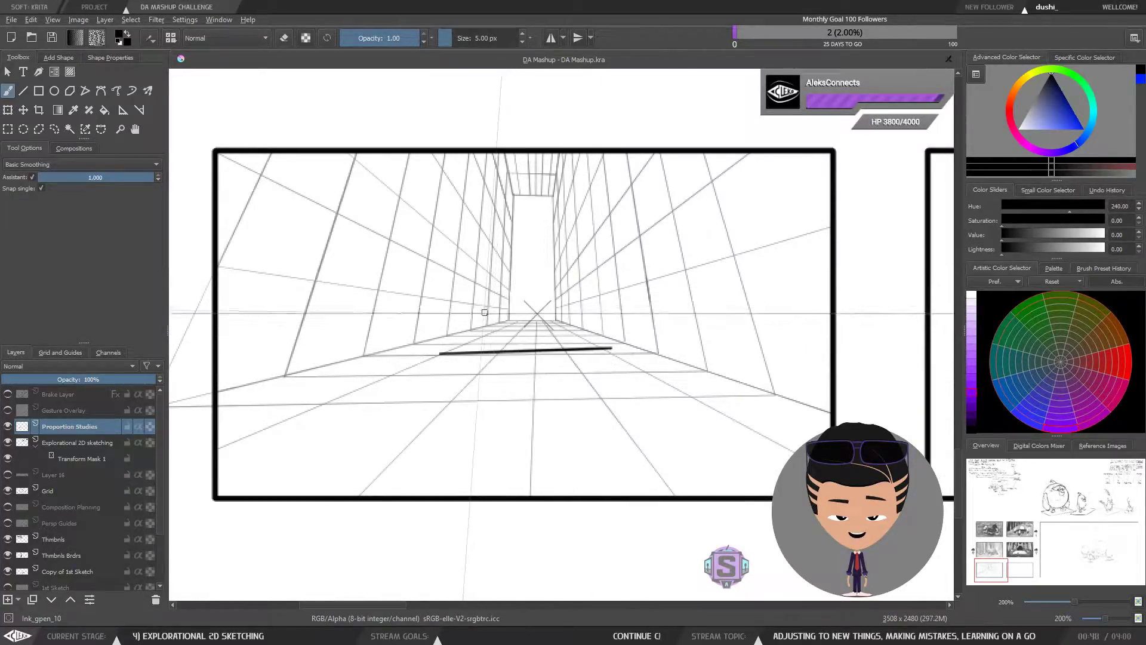
pyautogui.hotkey('ctrl', 'z')
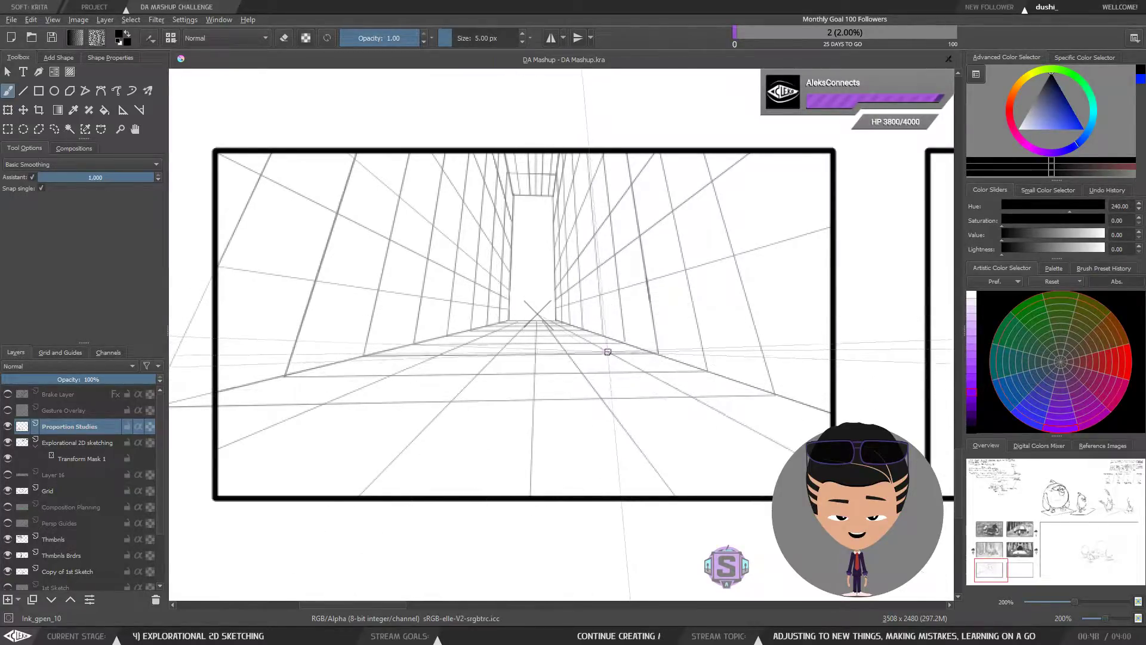
# Try outlining a flat four-sided tabletop across the corridor floor, snapping its edges to the left and right vanishing points.
pyautogui.moveTo(609, 348); pyautogui.dragTo(452, 354)
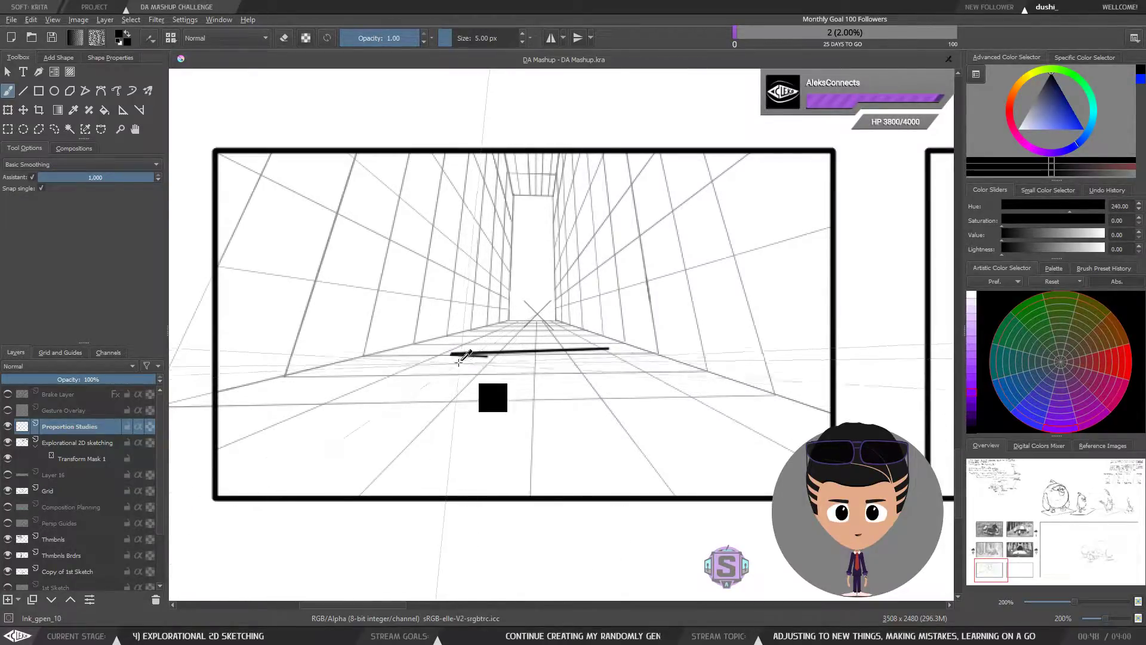
pyautogui.moveTo(453, 355); pyautogui.dragTo(449, 380)
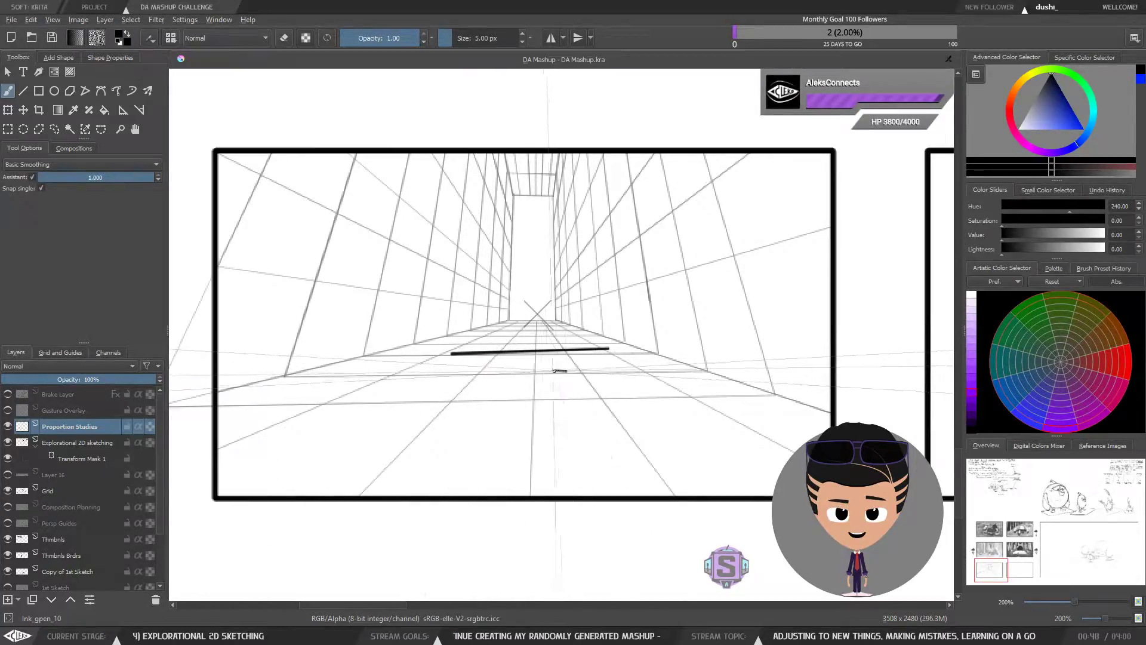
pyautogui.hotkey('ctrl', 'z')
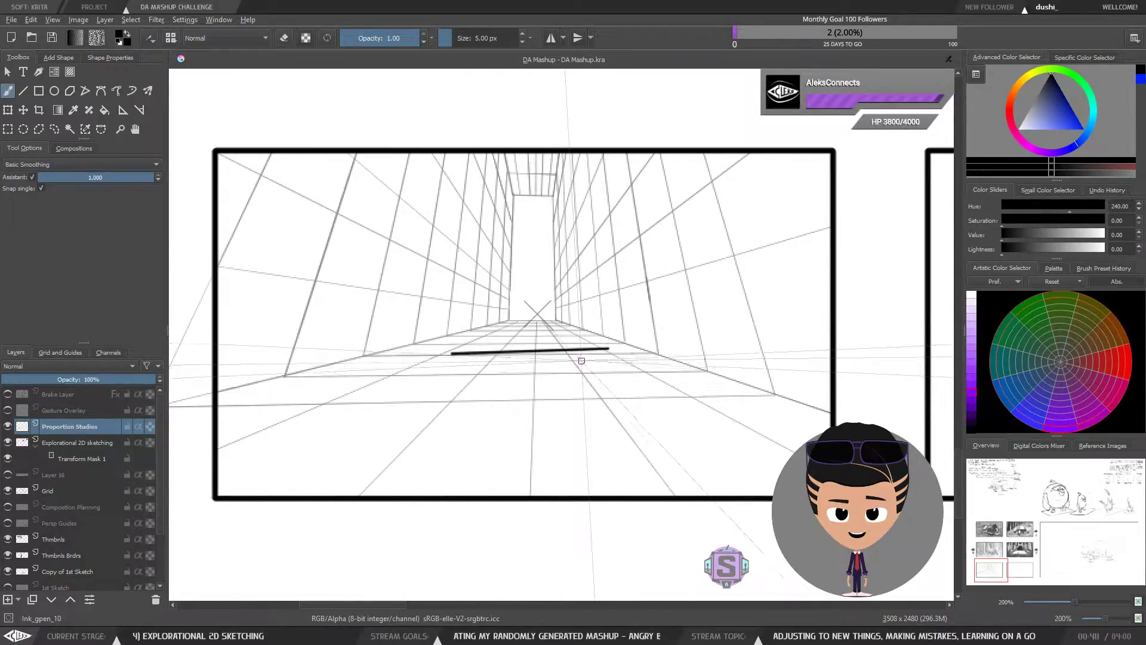
pyautogui.moveTo(562, 360); pyautogui.dragTo(453, 355)
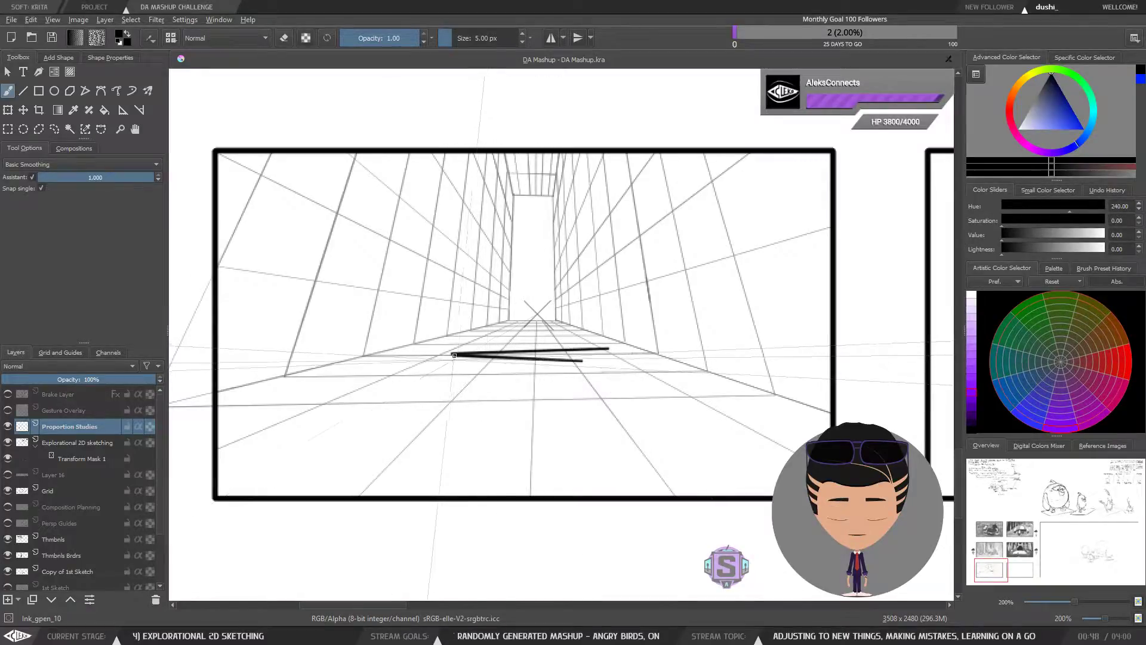
pyautogui.moveTo(604, 359)
pyautogui.mouseDown()
pyautogui.moveTo(581, 361)
pyautogui.moveTo(735, 354)
pyautogui.moveTo(620, 349)
pyautogui.mouseUp()
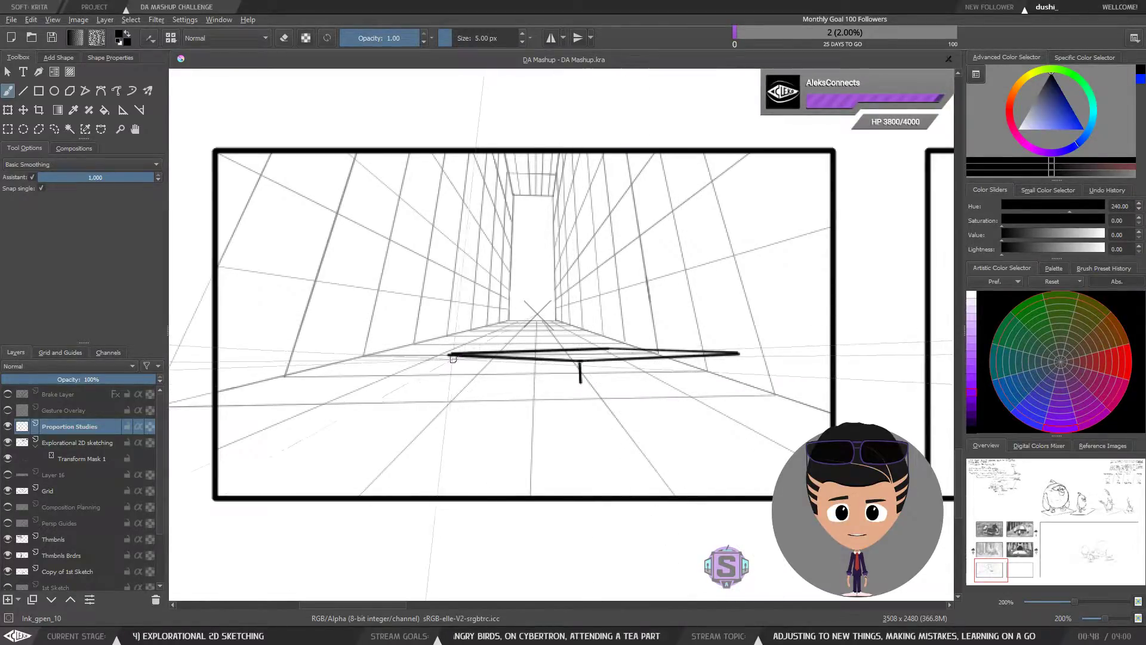
# Try giving the tabletop thickness with short verticals at its left and right corners and a lower right edge.
pyautogui.moveTo(448, 355); pyautogui.dragTo(448, 365)
pyautogui.moveTo(580, 382); pyautogui.dragTo(618, 381)
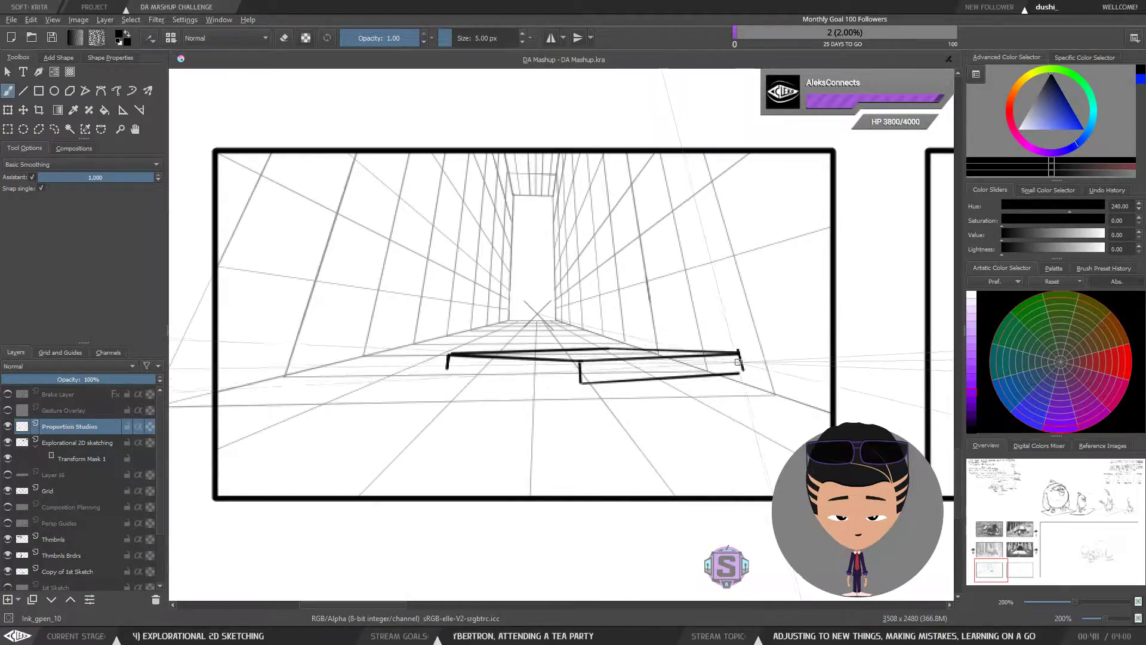
pyautogui.moveTo(738, 357); pyautogui.dragTo(740, 374)
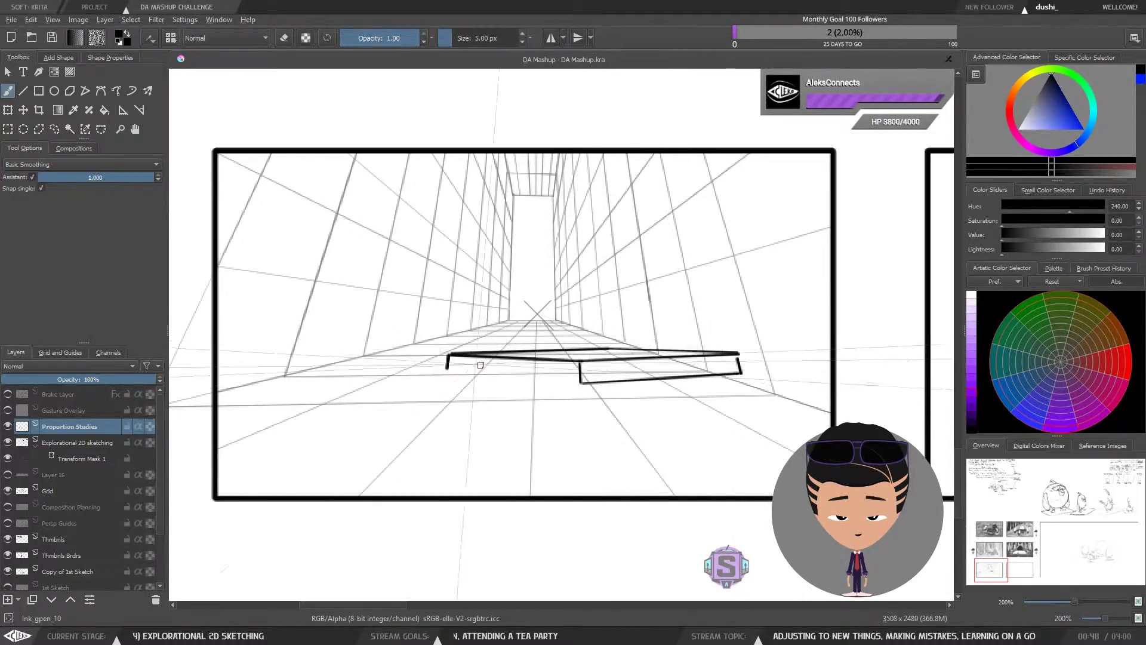
pyautogui.moveTo(580, 382)
pyautogui.mouseDown()
pyautogui.moveTo(469, 383)
pyautogui.moveTo(448, 368)
pyautogui.moveTo(580, 379)
pyautogui.mouseUp()
pyautogui.hotkey('ctrl', 'z')
# Try closing the slab's lower left edge from the front corner to the left corner, undoing the first misaligned stroke.
pyautogui.press('1')
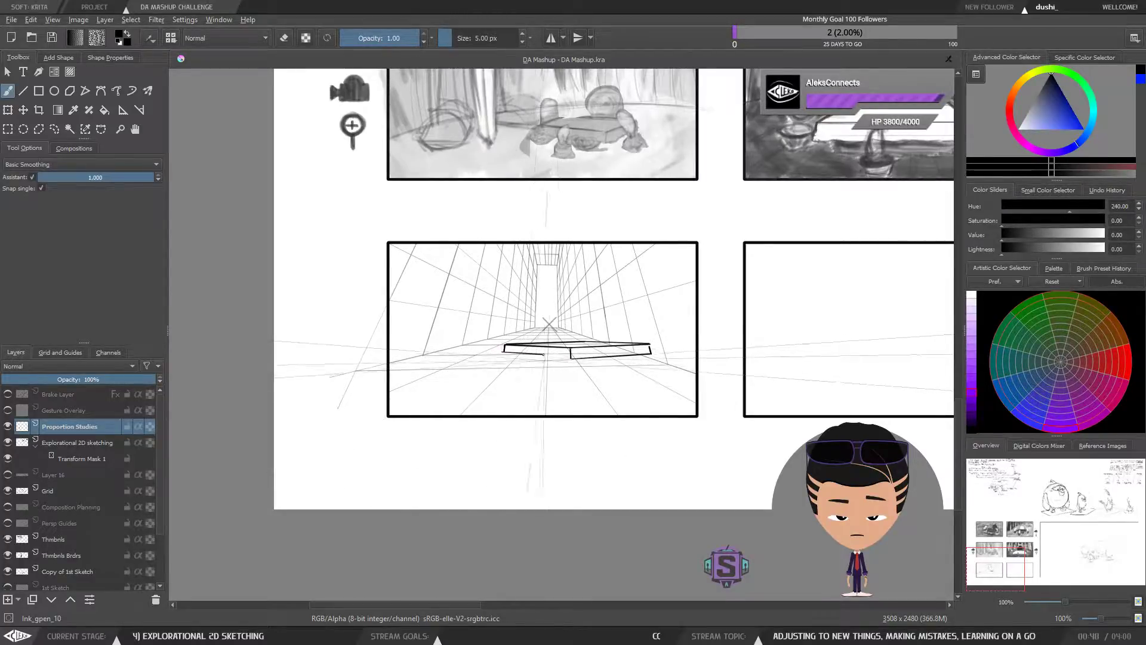
pyautogui.press('+')
pyautogui.press('+')
pyautogui.press('+')
pyautogui.press('+')
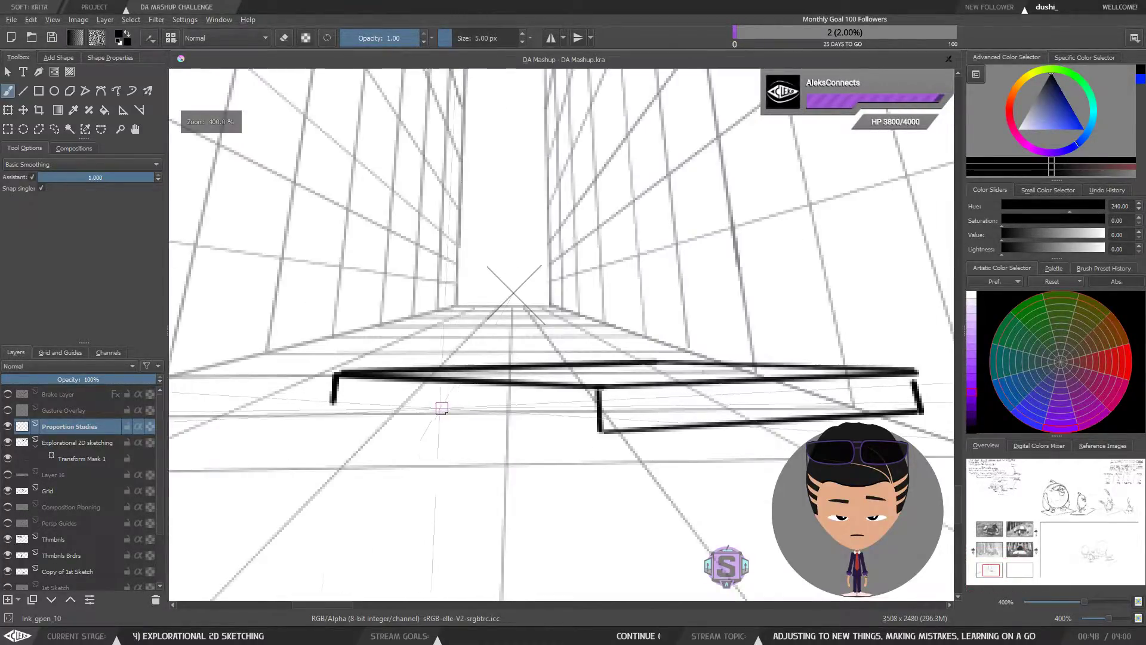
pyautogui.moveTo(333, 406); pyautogui.dragTo(598, 421)
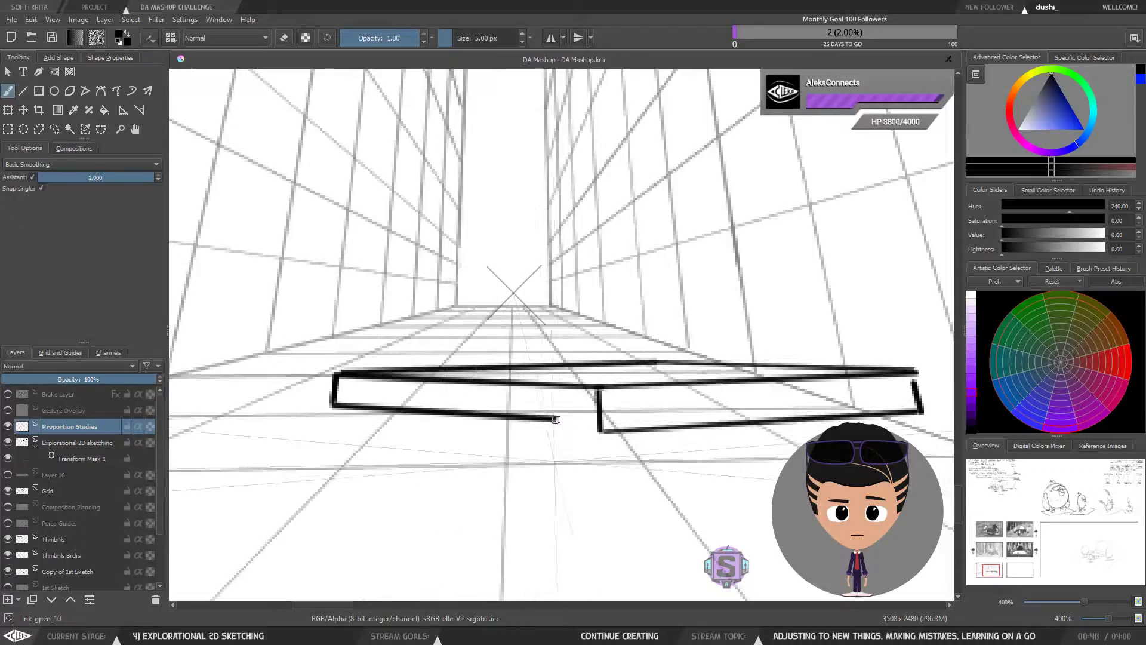
pyautogui.hotkey('ctrl', 'z')
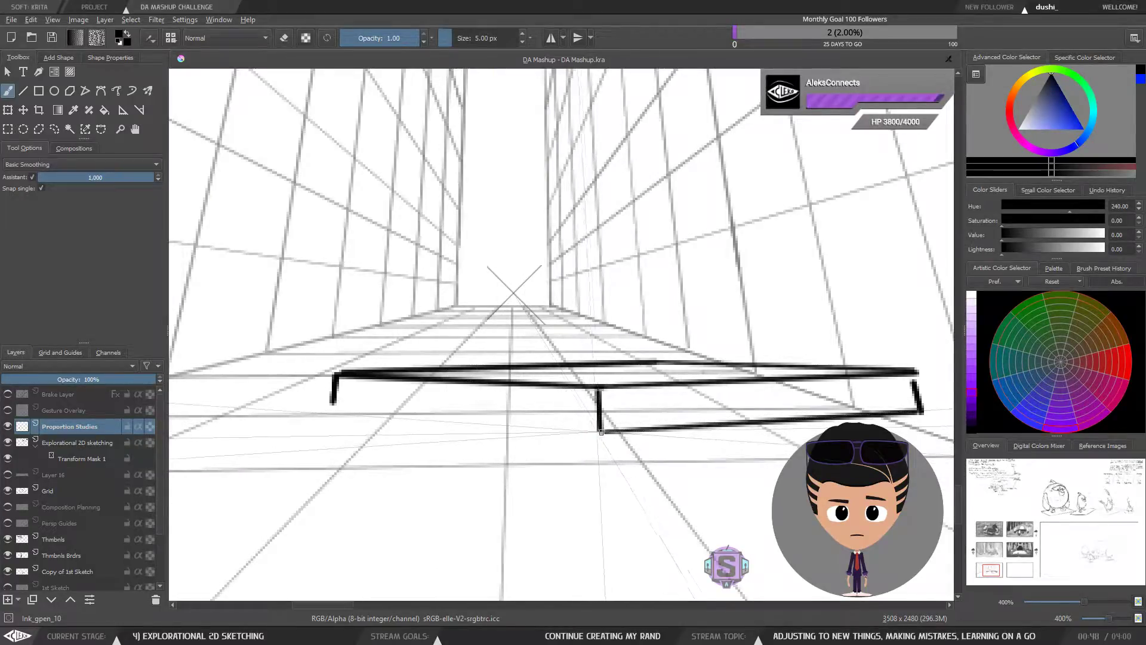
pyautogui.moveTo(600, 431); pyautogui.dragTo(330, 413)
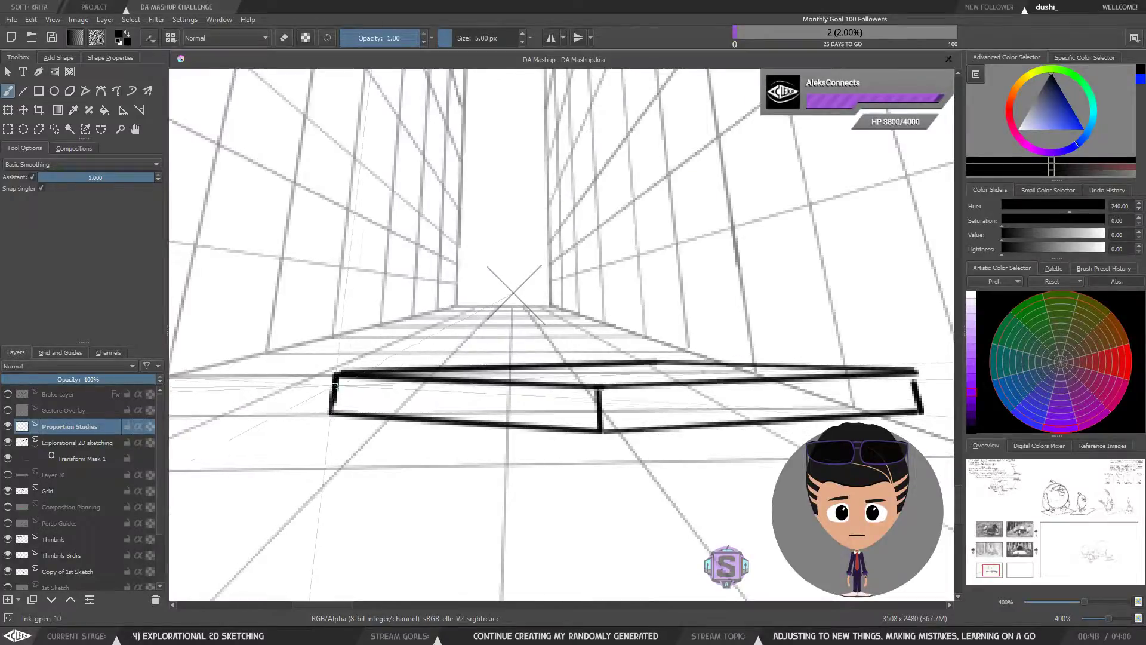
# Undo all strokes of the slab table in the corridor thumbnail.
pyautogui.hotkey('ctrl', '-')
pyautogui.hotkey('ctrl', '-')
pyautogui.hotkey('ctrl', '-')
pyautogui.hotkey('ctrl', '-')
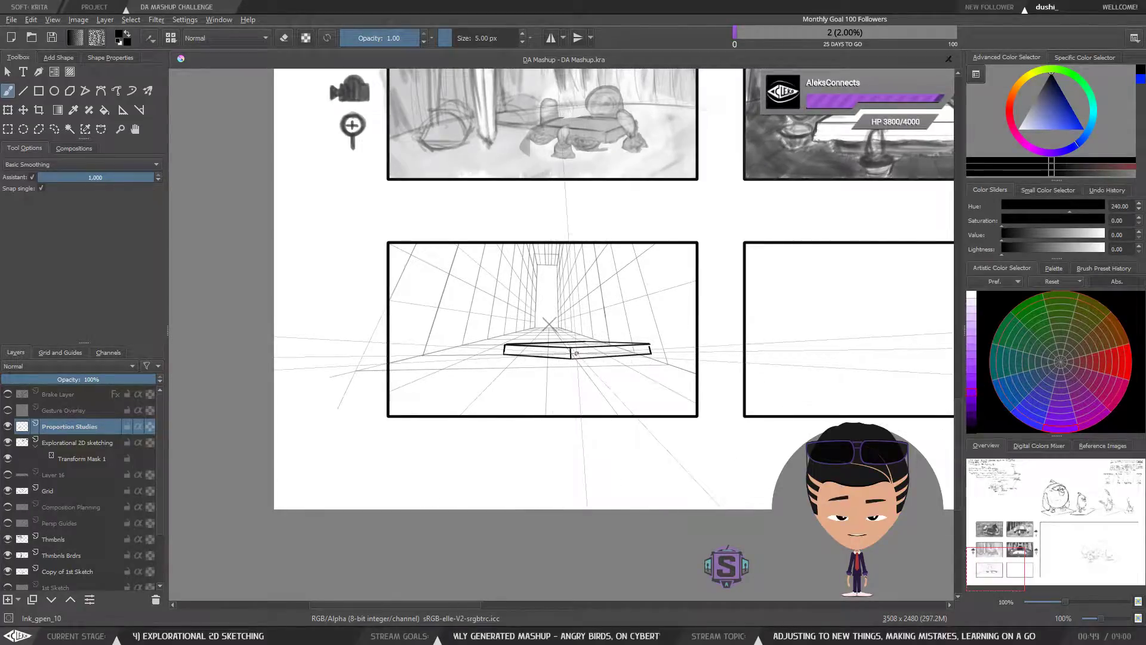
pyautogui.hotkey('ctrl', 'z')
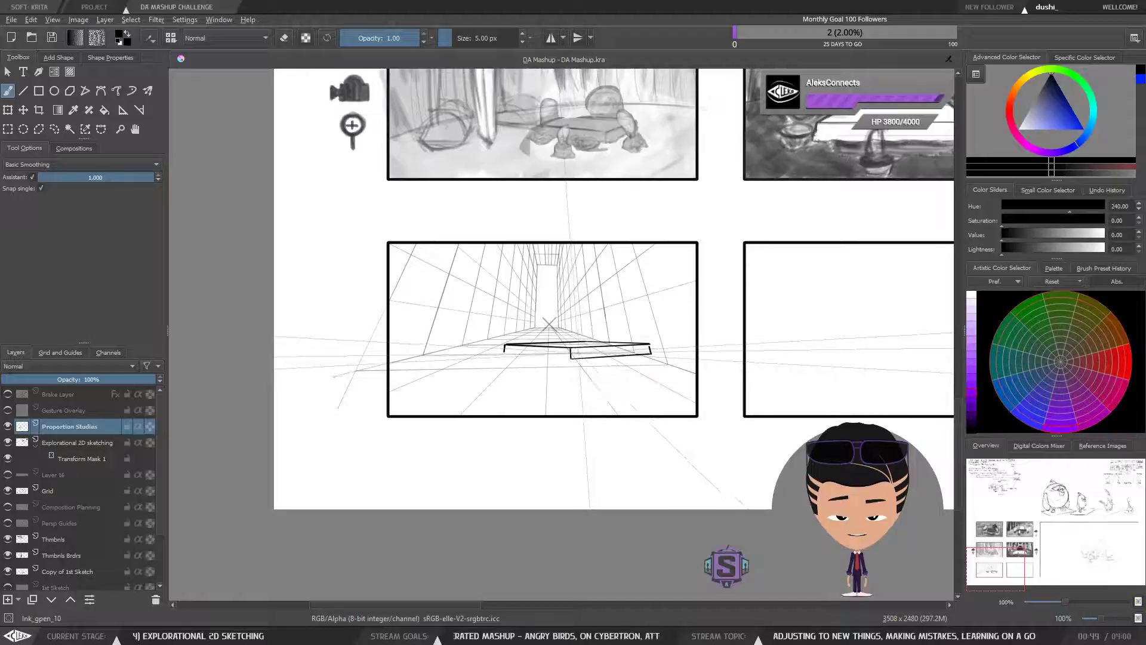
pyautogui.hotkey('ctrl', 'z')
pyautogui.hotkey('ctrl', 'z')
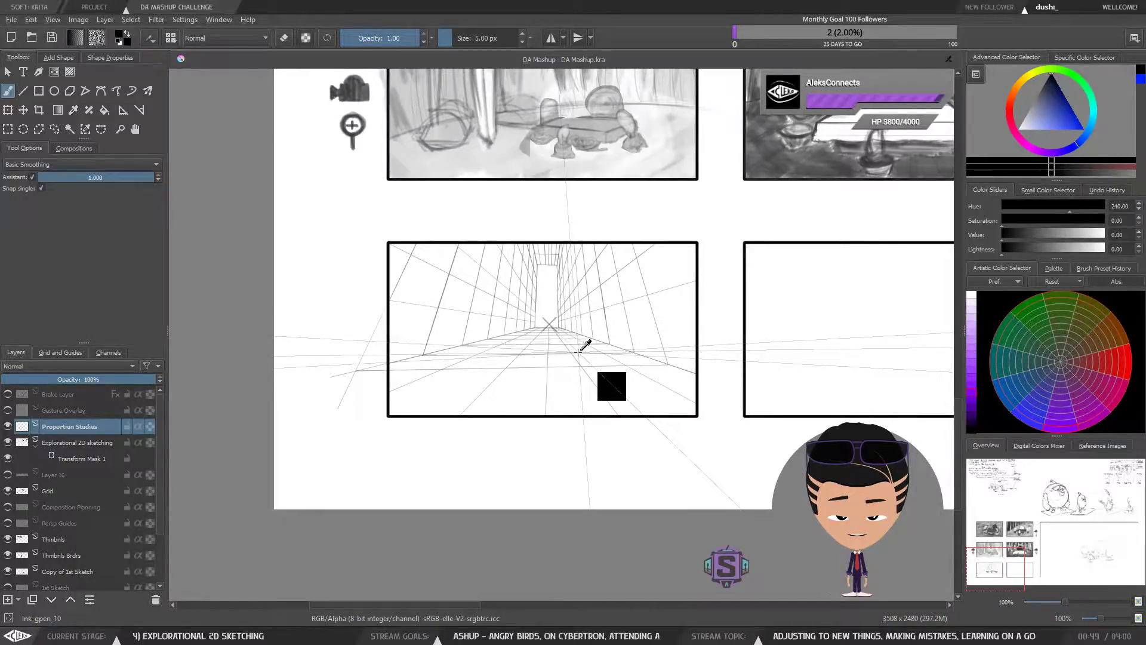
# Examine the vanishing points, the shaded thumbnails and the tea-party notes for how the table is placed in the scene.
pyautogui.press('-')
pyautogui.press('-')
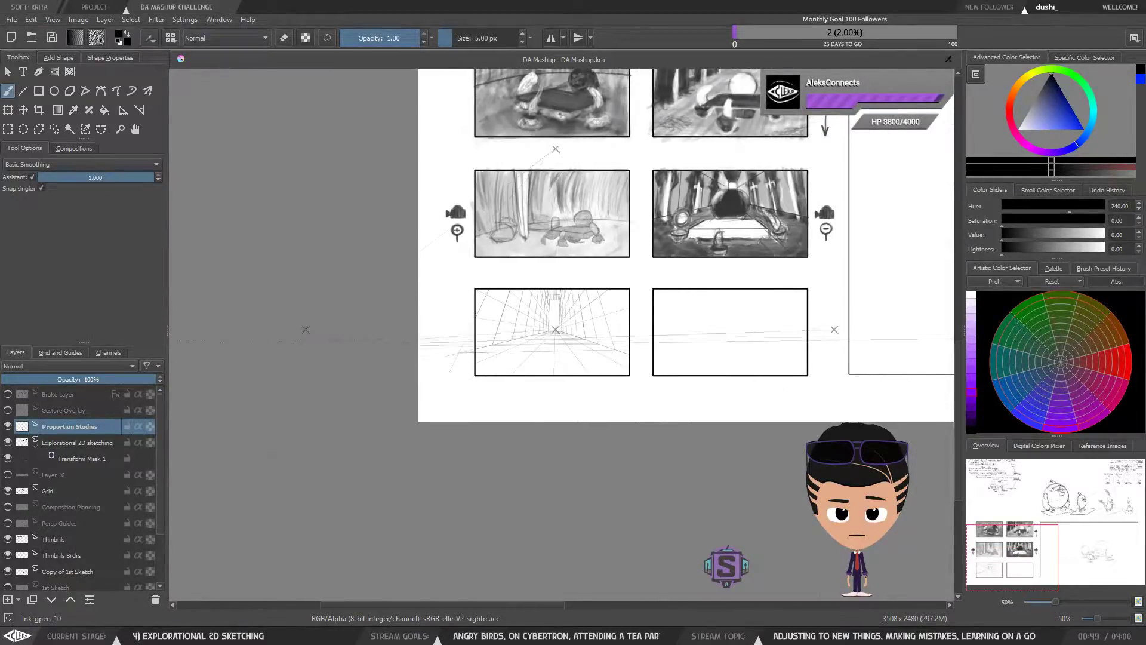
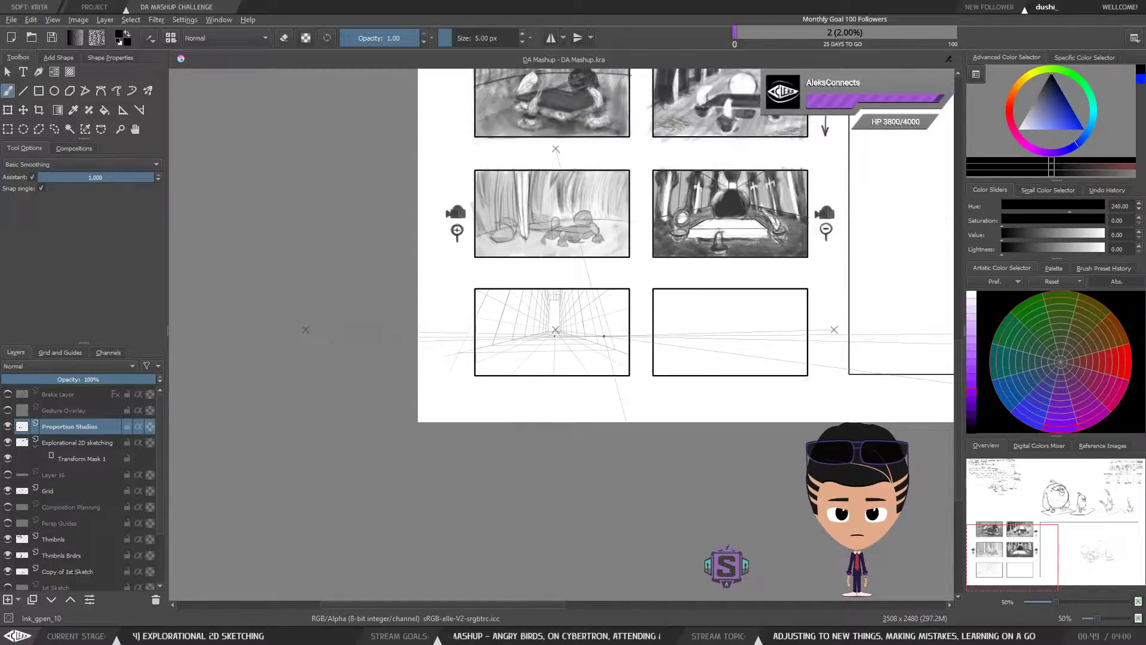
pyautogui.hotkey('ctrl', '+')
pyautogui.hotkey('ctrl', '+')
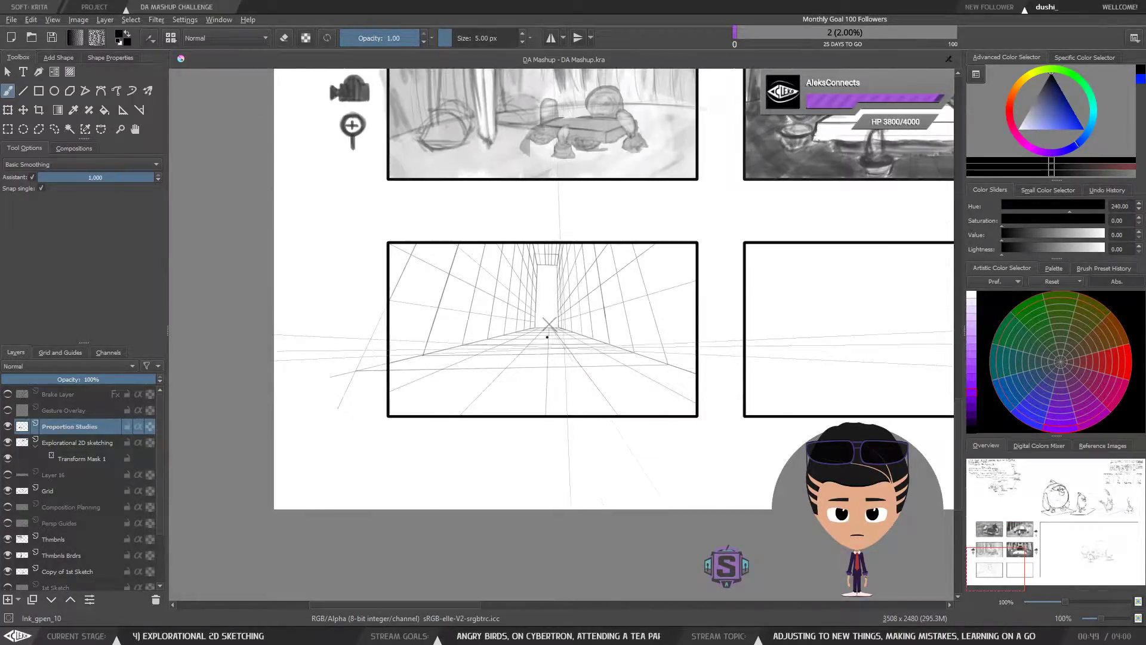
pyautogui.hotkey('ctrl', '-')
pyautogui.hotkey('ctrl', '-')
pyautogui.moveTo(578, 363); pyautogui.dragTo(532, 368)
pyautogui.hotkey('ctrl', '+')
pyautogui.hotkey('ctrl', '+')
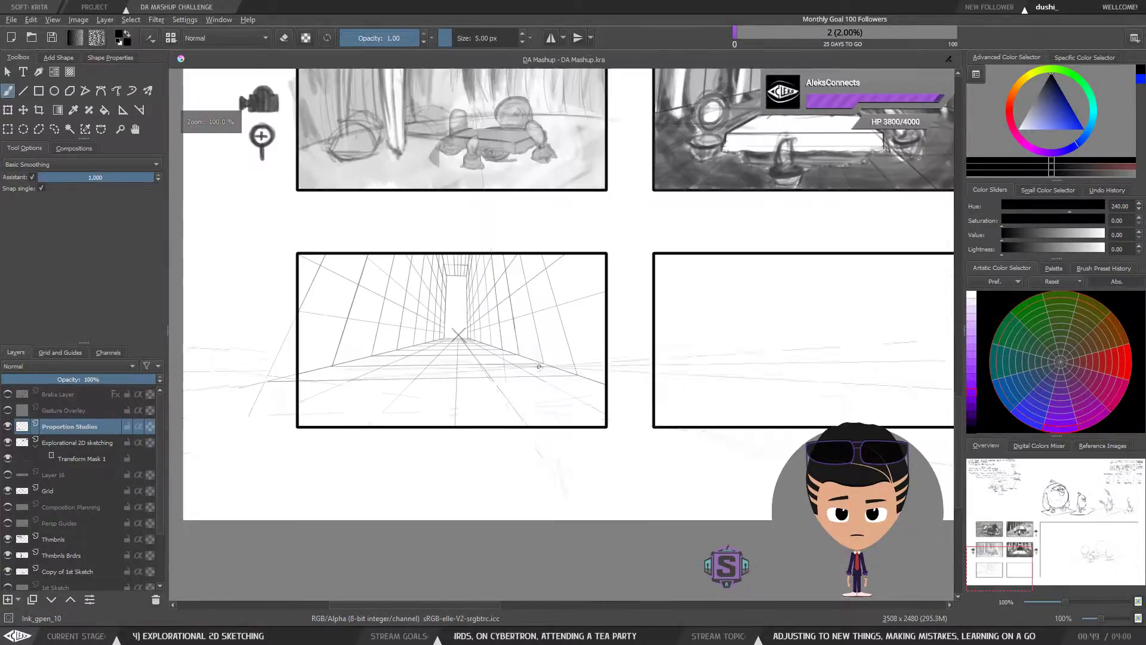
pyautogui.moveTo(498, 424); pyautogui.dragTo(539, 420)
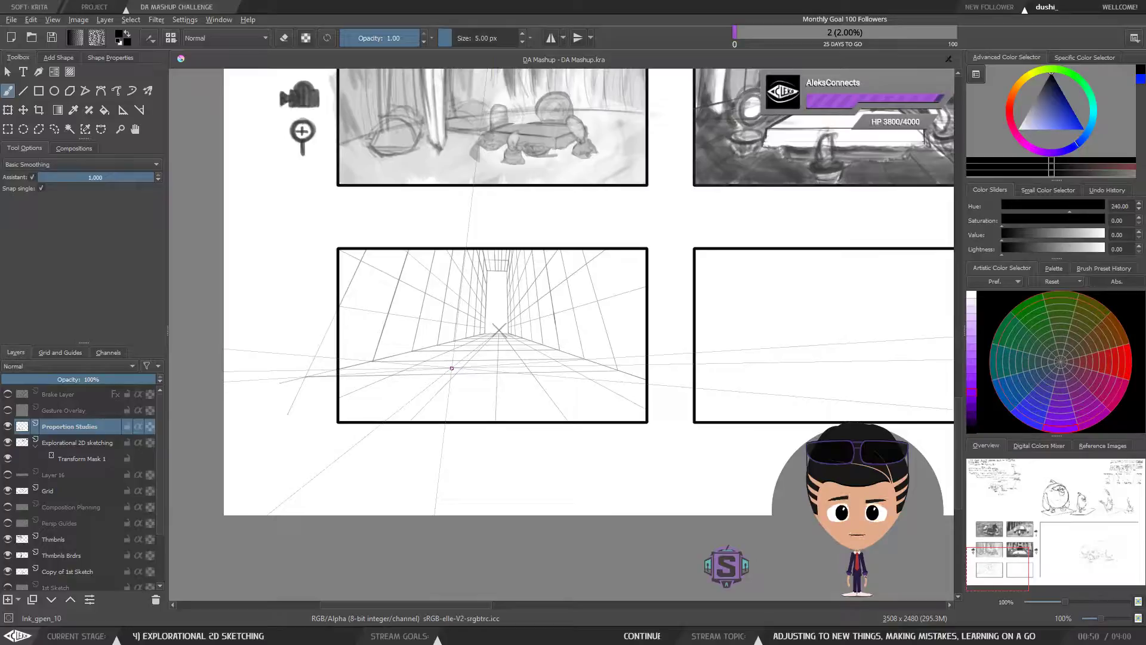
pyautogui.moveTo(568, 73); pyautogui.dragTo(548, 320)
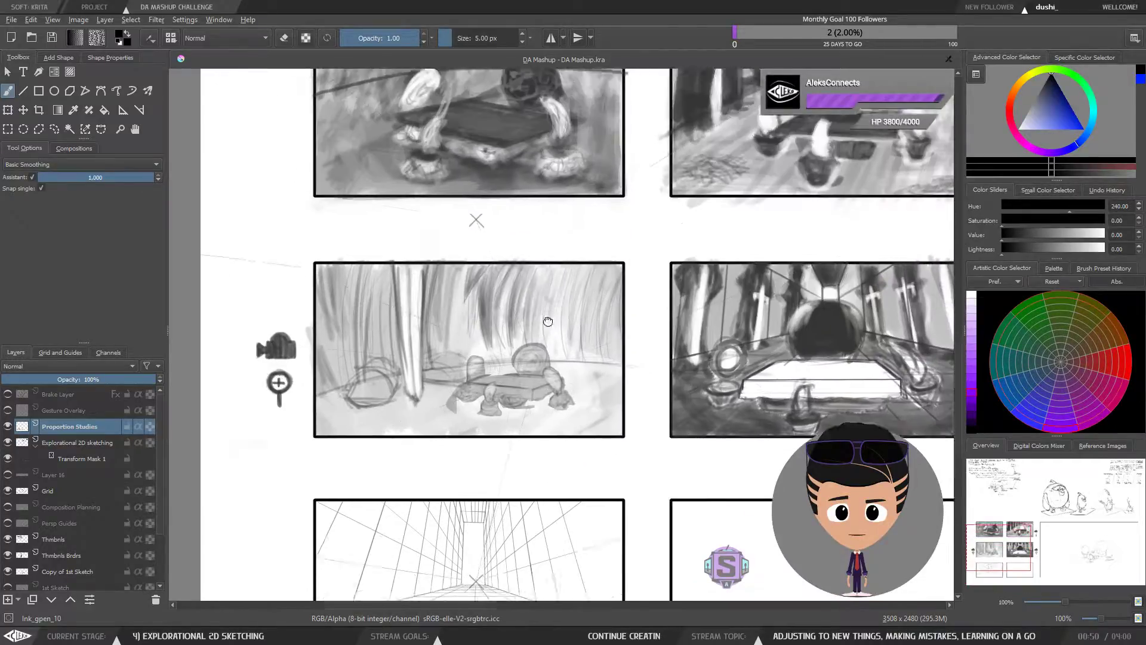
pyautogui.moveTo(533, 125); pyautogui.dragTo(546, 353)
pyautogui.scroll(10, 546, 352)
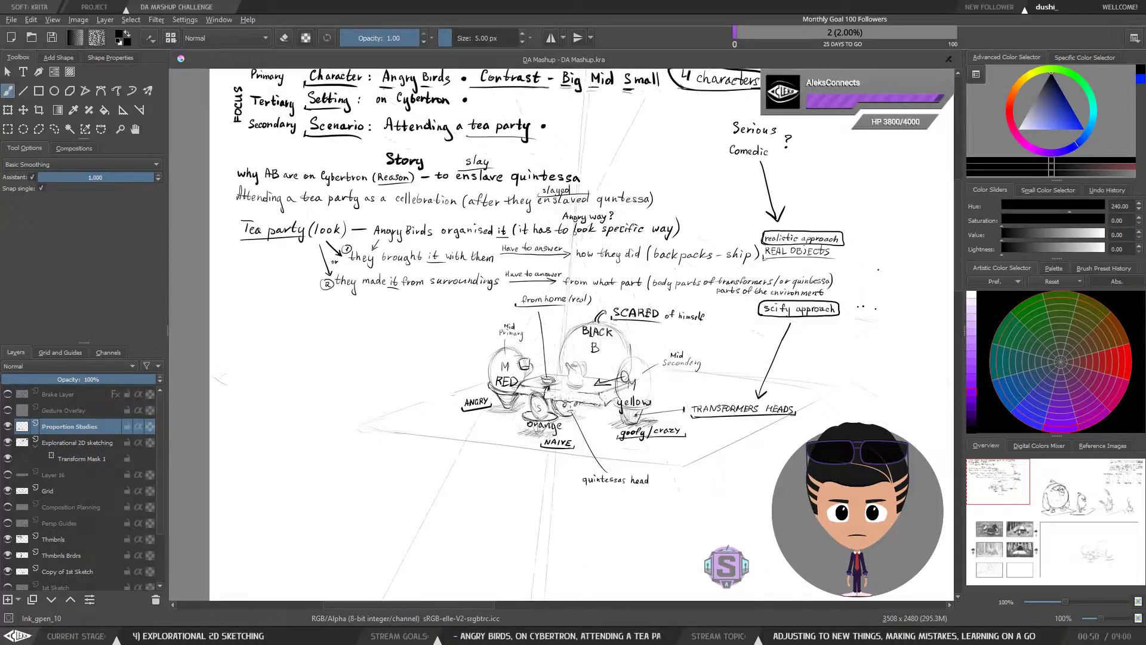
pyautogui.scroll(-10, 529, 376)
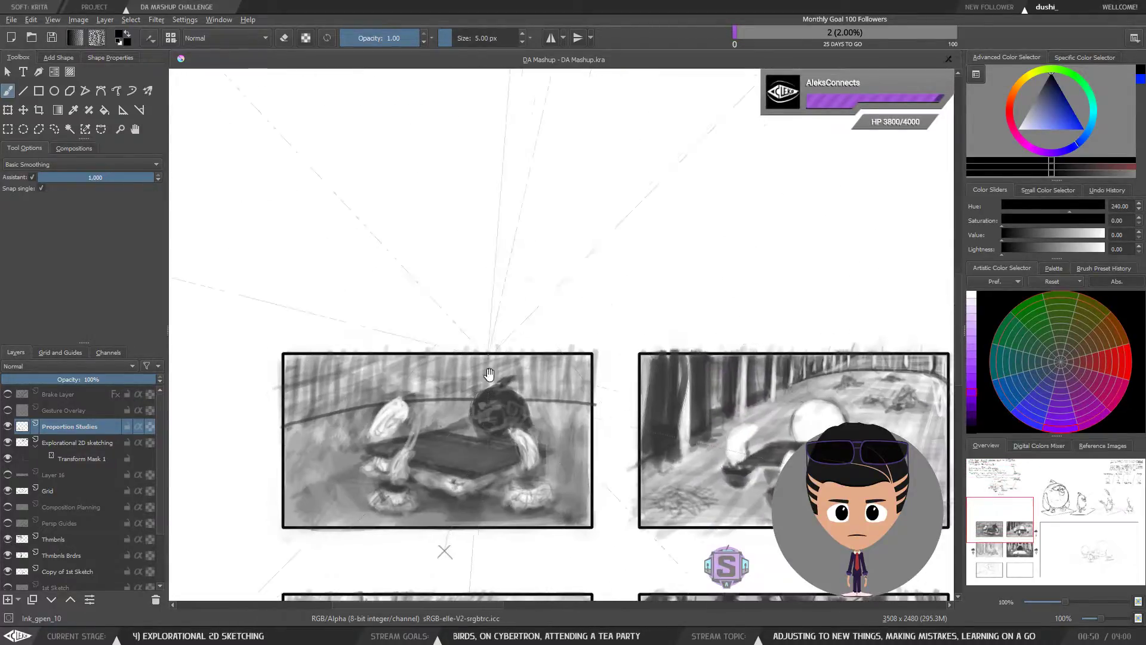
pyautogui.moveTo(491, 404); pyautogui.dragTo(491, 225)
pyautogui.moveTo(491, 463); pyautogui.dragTo(532, 369)
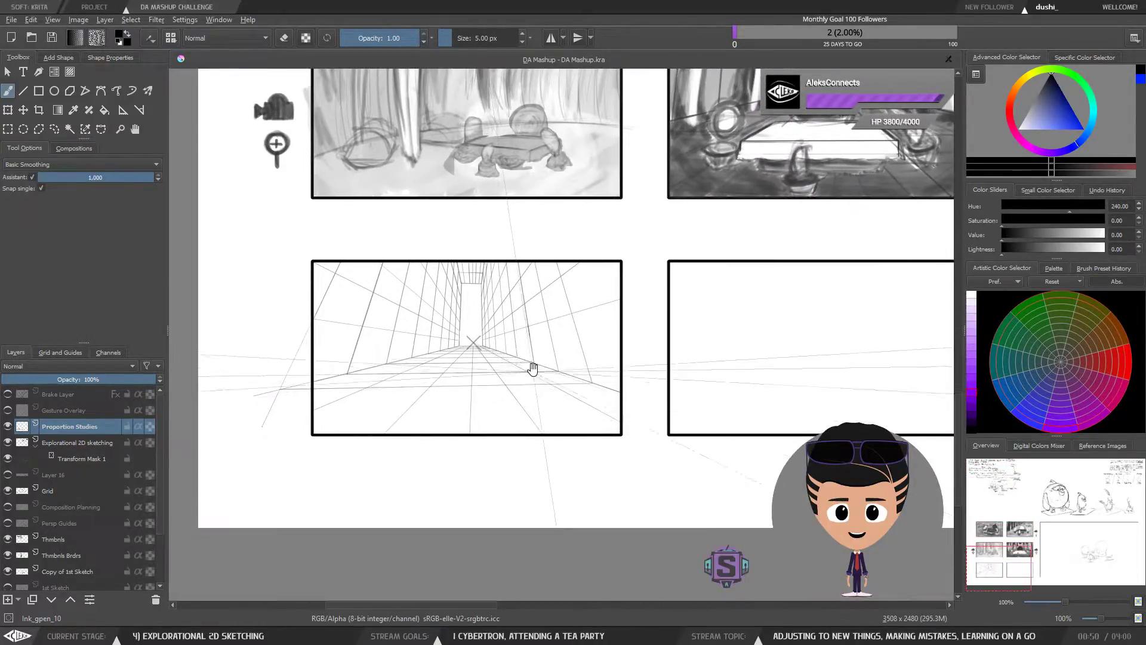
# Try drawing a wide tabletop's left, back and right edges on the corridor floor, with the sides converging on the central vanishing point.
pyautogui.hotkey('ctrl', '+')
pyautogui.hotkey('ctrl', '+')
pyautogui.moveTo(438, 458); pyautogui.dragTo(549, 439)
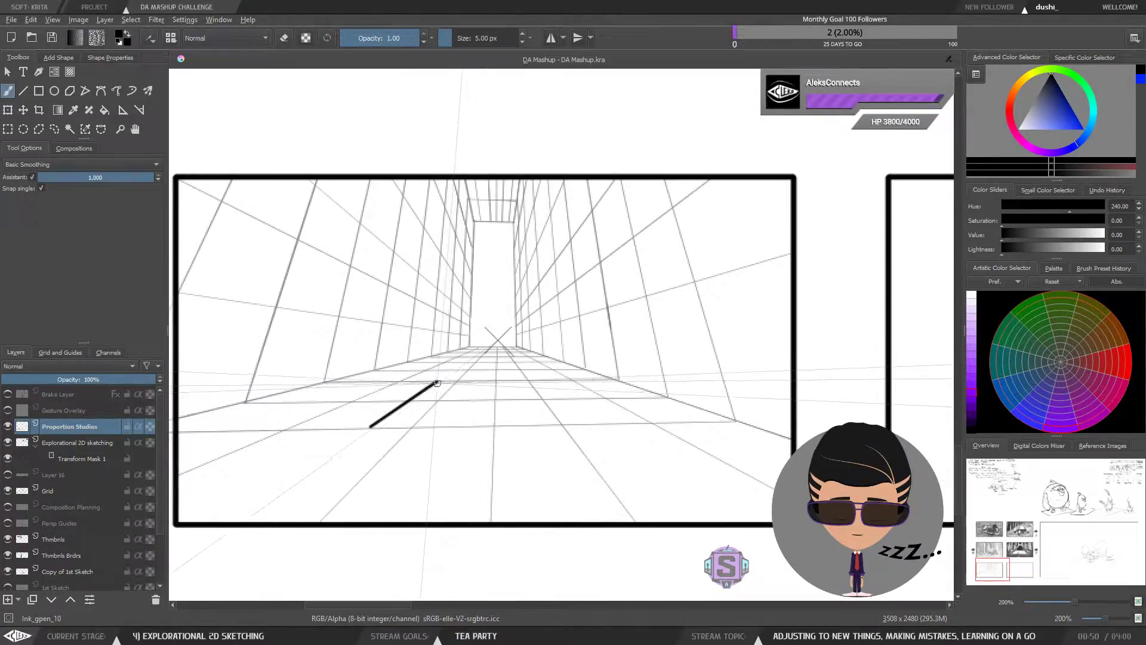
pyautogui.moveTo(438, 382); pyautogui.dragTo(553, 383)
pyautogui.hotkey('ctrl', 'z')
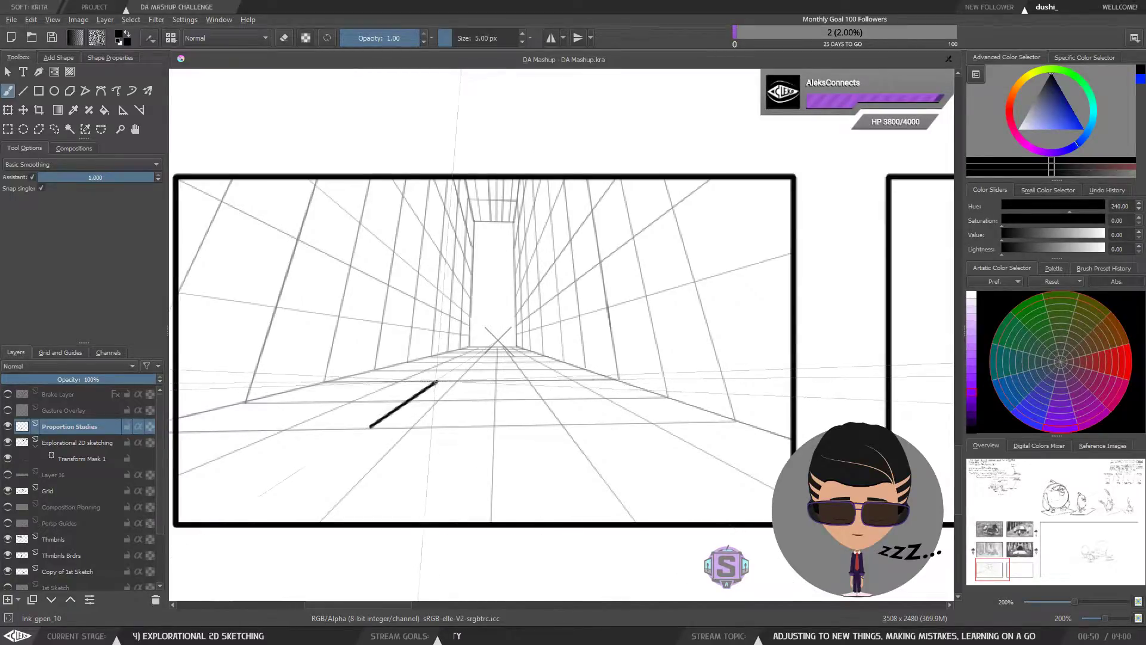
pyautogui.moveTo(437, 381)
pyautogui.mouseDown()
pyautogui.moveTo(575, 374)
pyautogui.moveTo(580, 438)
pyautogui.mouseUp()
pyautogui.hotkey('ctrl', 'z')
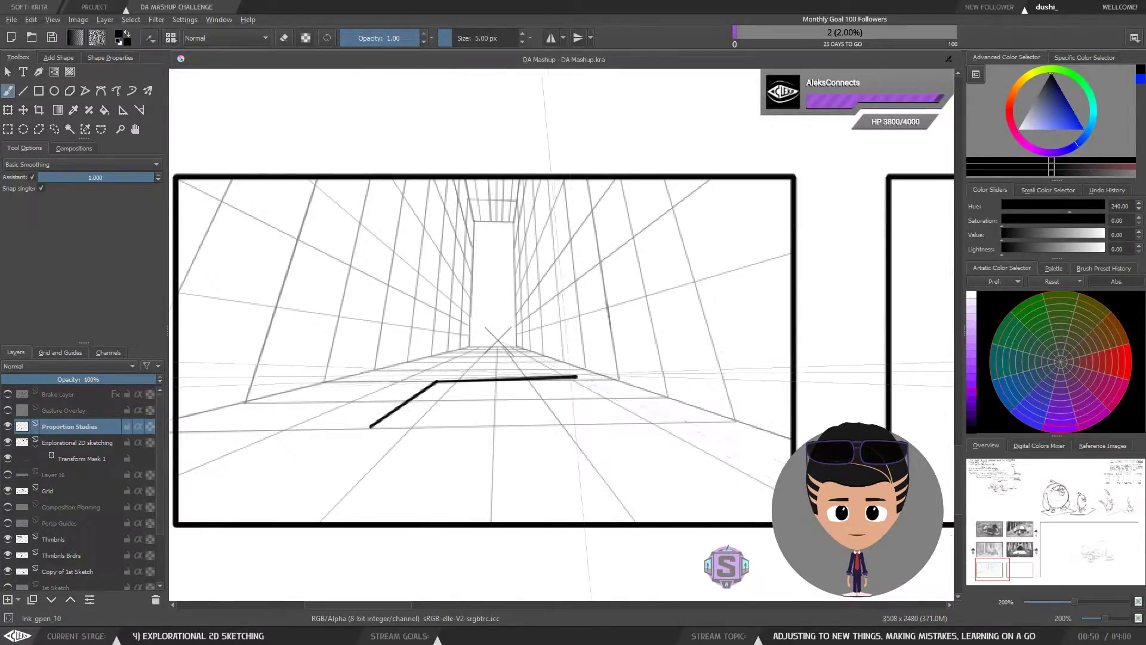
pyautogui.moveTo(574, 377); pyautogui.dragTo(658, 422)
# Try closing the tabletop's front edge from either front corner, and undo the whole tabletop outline.
pyautogui.moveTo(371, 427); pyautogui.dragTo(574, 447)
pyautogui.hotkey('ctrl', 'z')
pyautogui.moveTo(658, 422)
pyautogui.mouseDown()
pyautogui.moveTo(365, 447)
pyautogui.moveTo(398, 431)
pyautogui.moveTo(498, 430)
pyautogui.mouseUp()
pyautogui.hotkey('ctrl', 'z')
pyautogui.hotkey('ctrl', 'z')
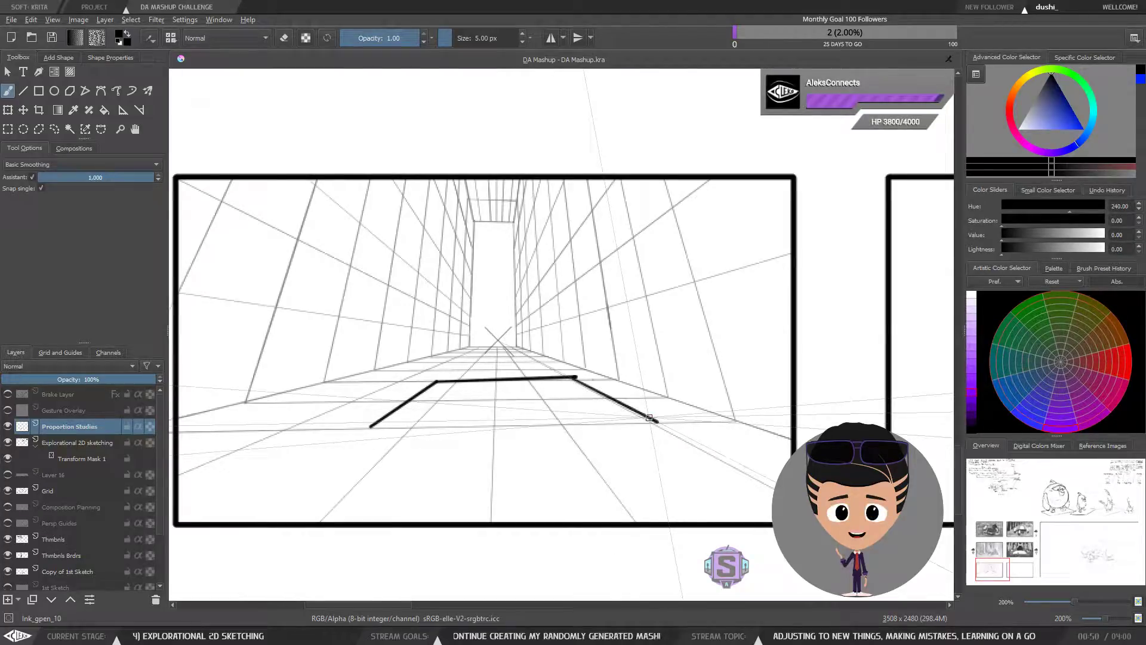
pyautogui.keyDown('ctrl'); pyautogui.click(649, 417); pyautogui.keyUp('ctrl')
pyautogui.hotkey('ctrl', 'z')
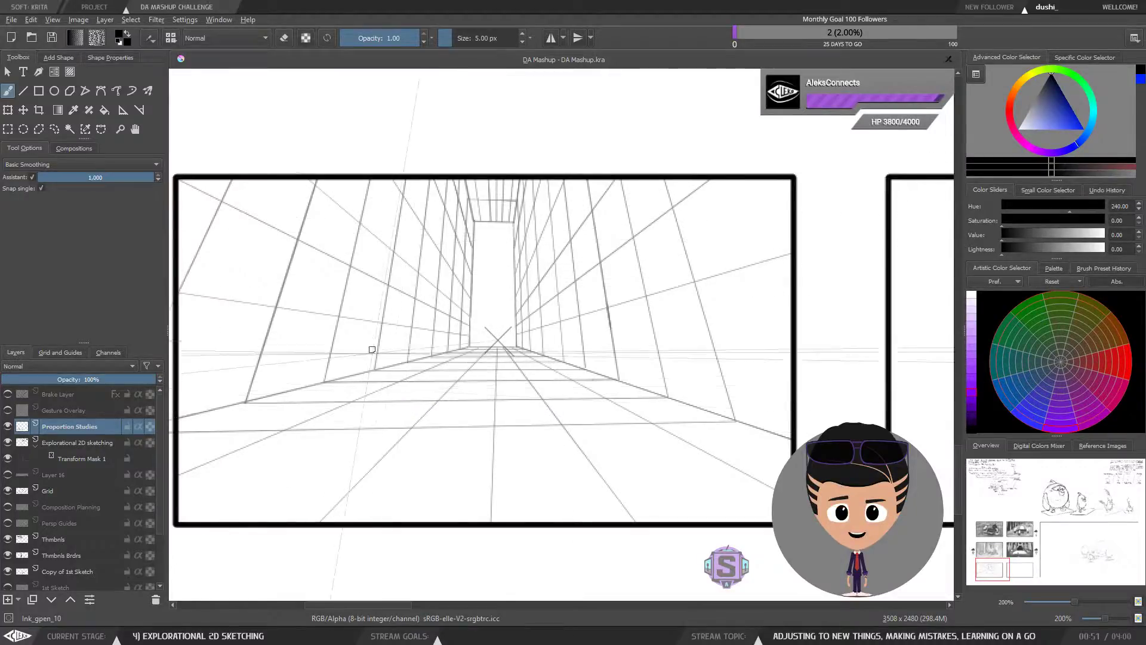
# Try drawing three lines on the corridor floor's left half that converge on the central vanishing point, and undo them.
pyautogui.moveTo(361, 426); pyautogui.dragTo(432, 382)
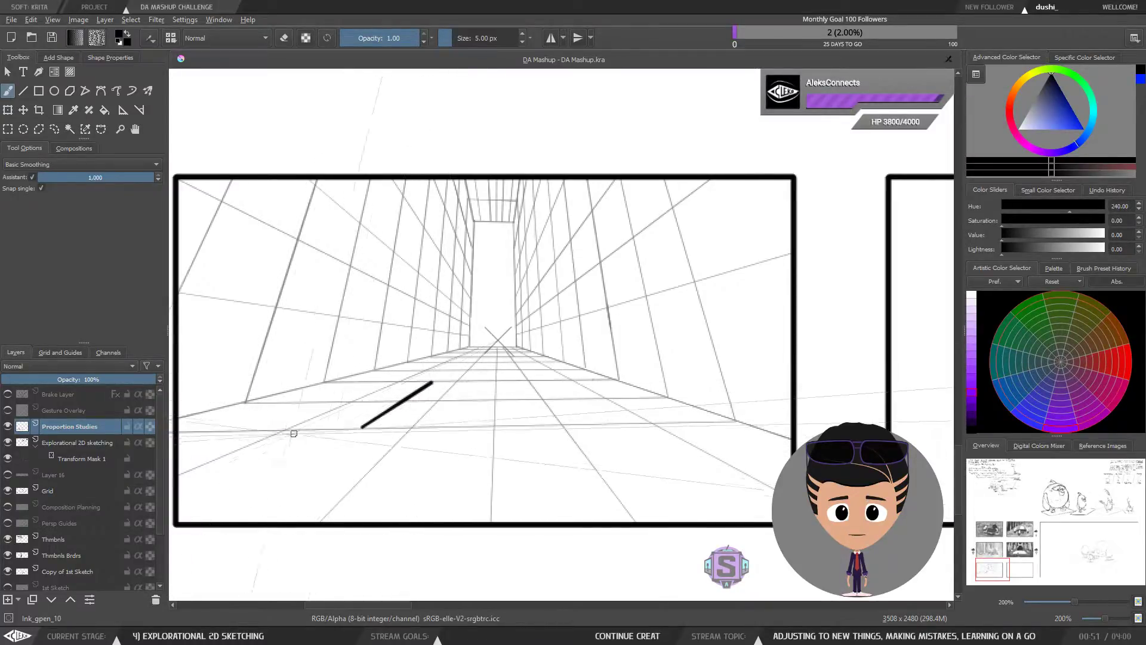
pyautogui.moveTo(253, 430); pyautogui.dragTo(272, 423)
pyautogui.moveTo(358, 391); pyautogui.dragTo(384, 391)
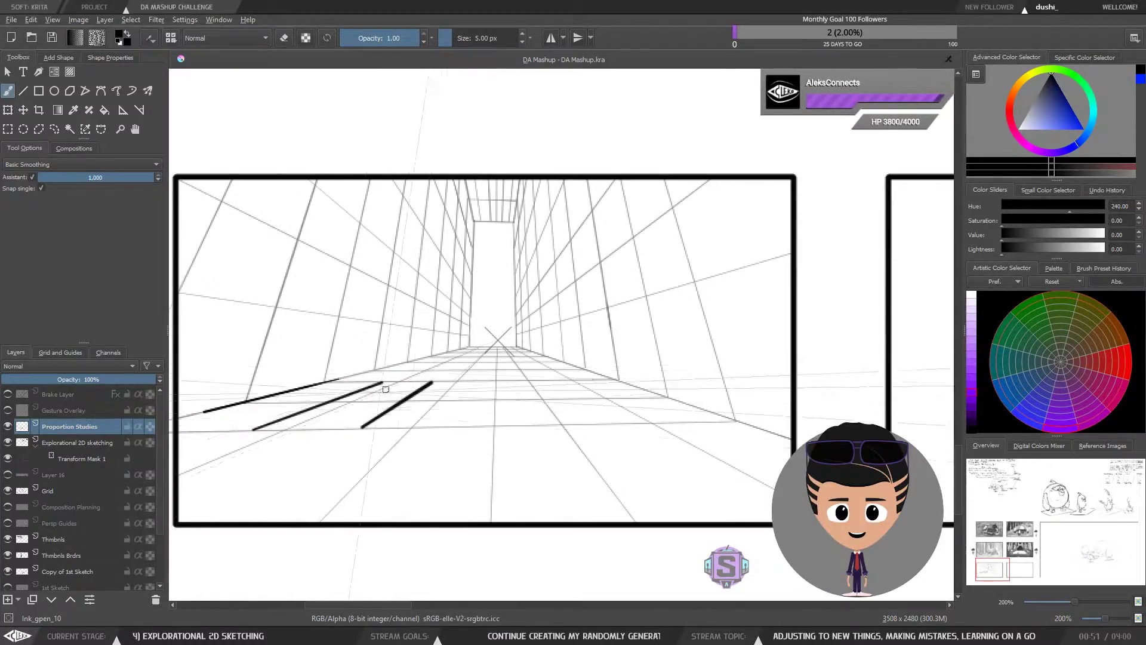
pyautogui.hotkey('ctrl', 'z')
pyautogui.hotkey('ctrl', 'z')
pyautogui.hotkey('ctrl', 'z')
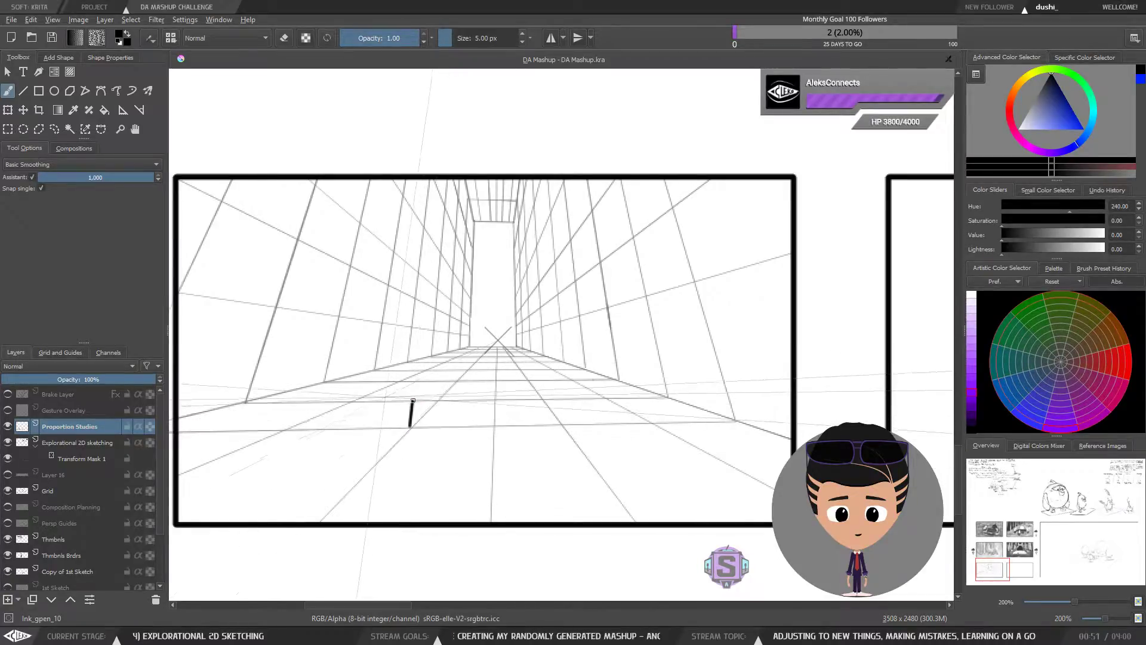
# Undo the short upright line, and try starting an angled table from a front-left edge on the corridor floor.
pyautogui.hotkey('ctrl', 'z')
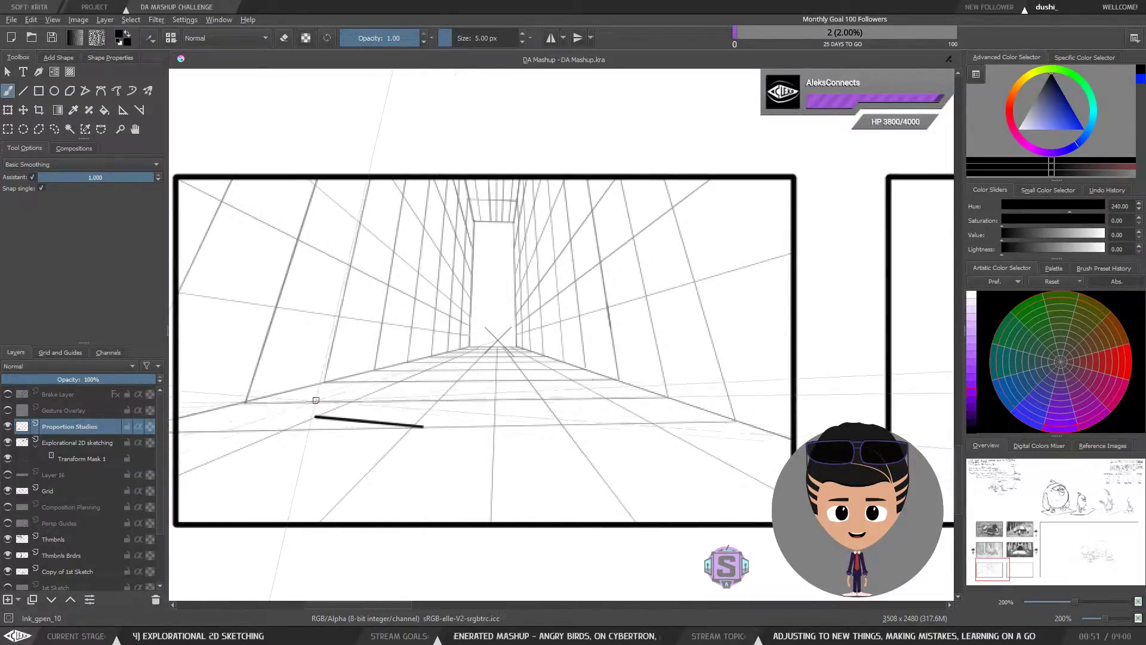
pyautogui.moveTo(315, 416); pyautogui.dragTo(443, 362)
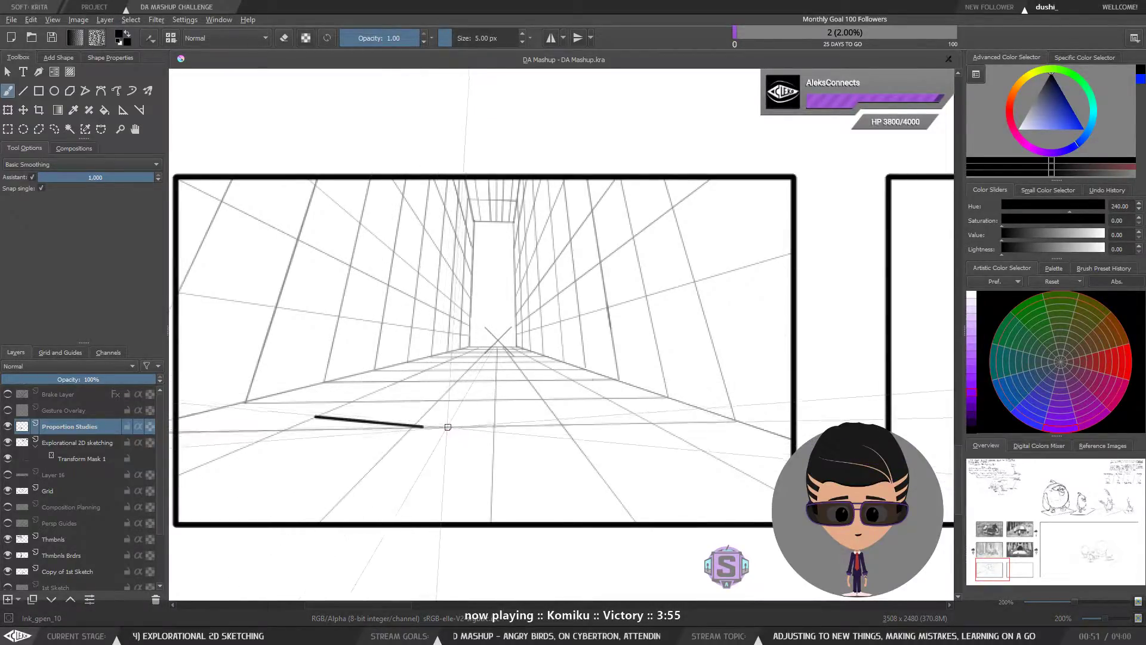
pyautogui.hotkey('ctrl', 'z')
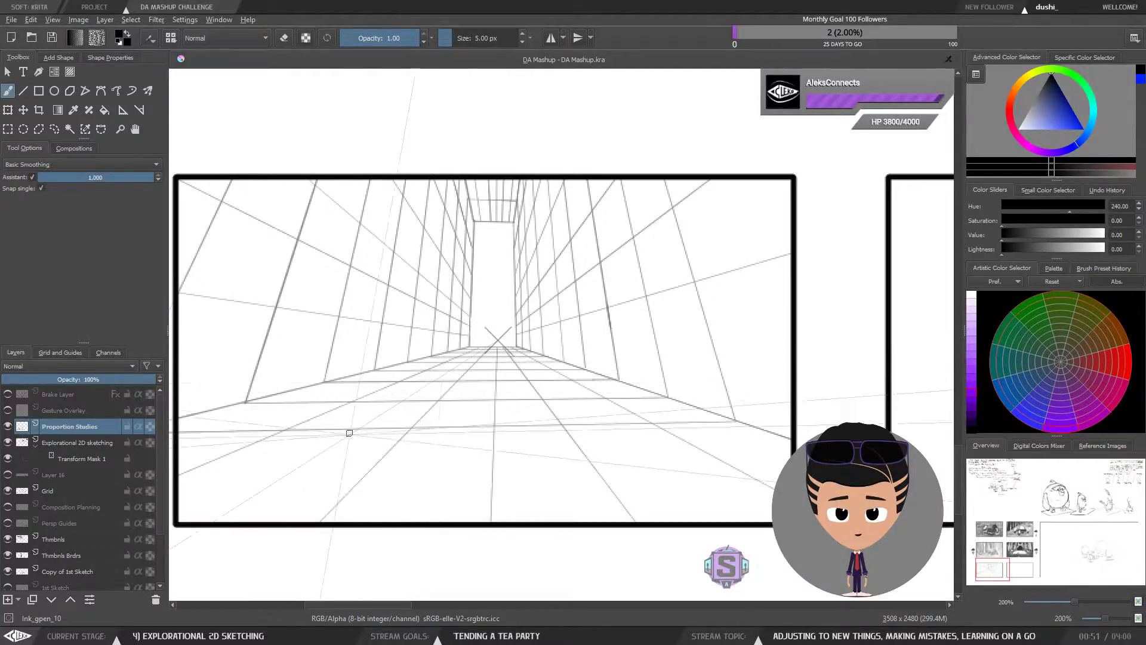
# Try drawing a tabletop's left, front and right edges around the middle of the corridor floor, and undo all three.
pyautogui.moveTo(401, 400); pyautogui.dragTo(428, 383)
pyautogui.moveTo(337, 436); pyautogui.dragTo(403, 435)
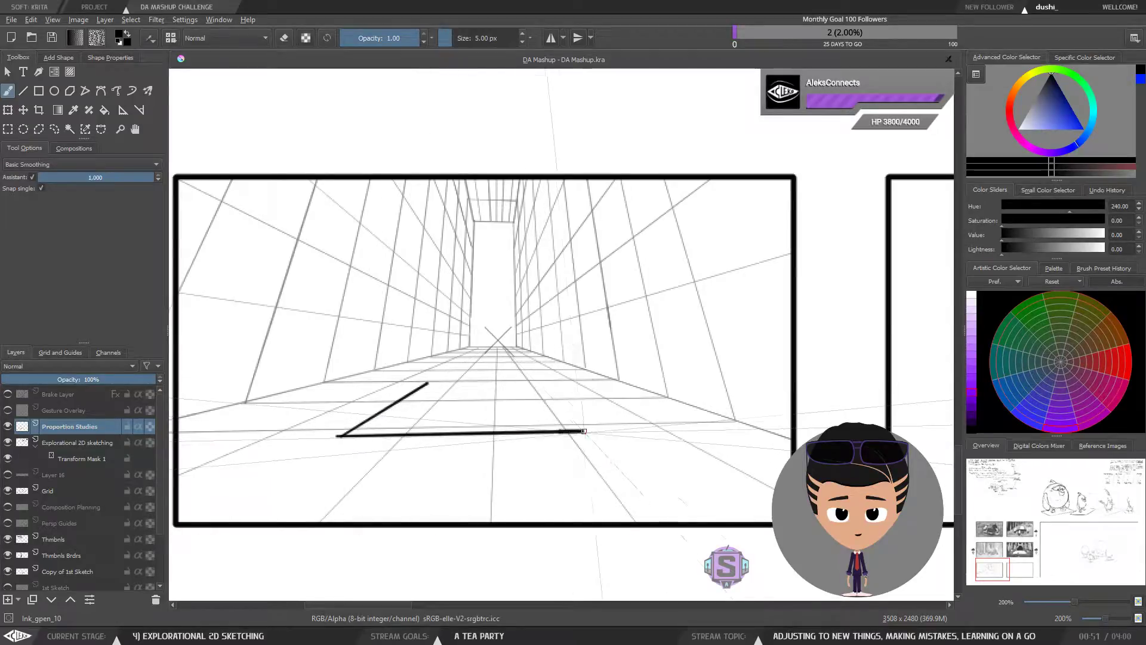
pyautogui.moveTo(606, 432); pyautogui.dragTo(543, 379)
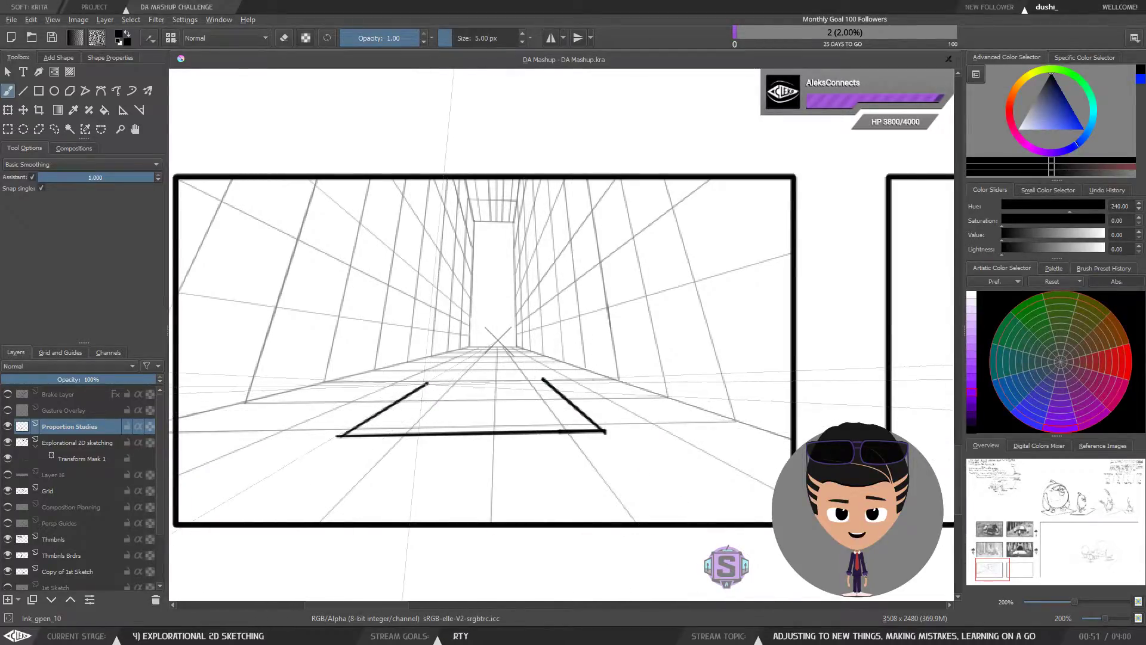
pyautogui.hotkey('ctrl', 'z')
pyautogui.hotkey('ctrl', 'z')
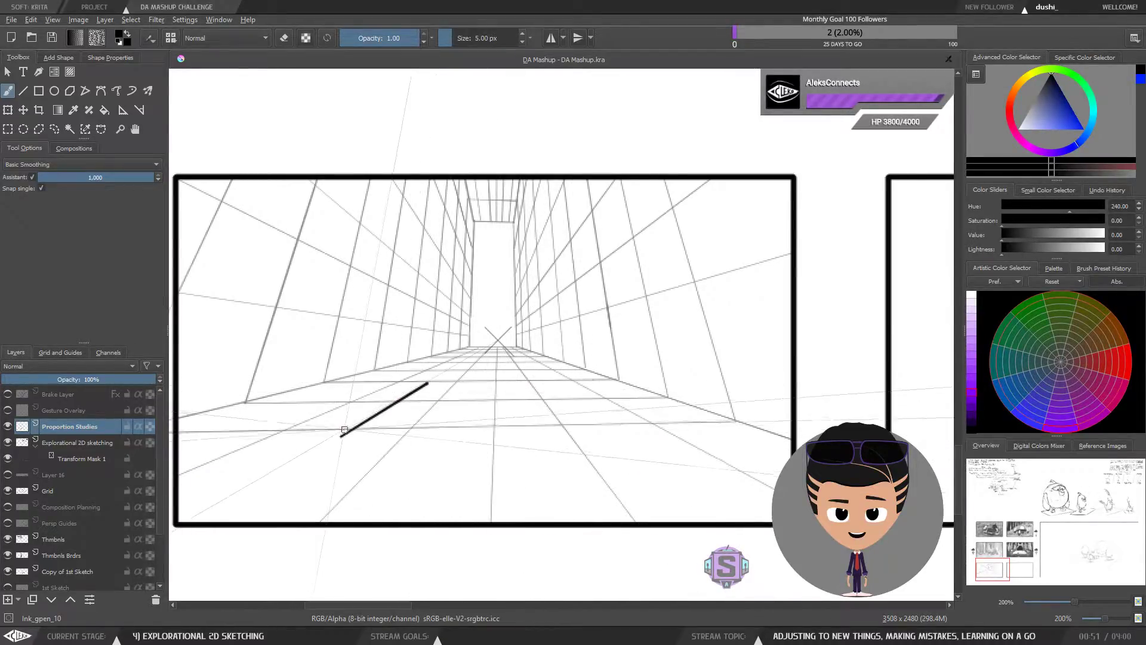
pyautogui.hotkey('ctrl', 'z')
# Outline a slightly smaller tabletop centred on the corridor floor, with its side edges converging on the central vanishing point.
pyautogui.moveTo(418, 389)
pyautogui.mouseDown()
pyautogui.moveTo(351, 429)
pyautogui.moveTo(450, 424)
pyautogui.mouseUp()
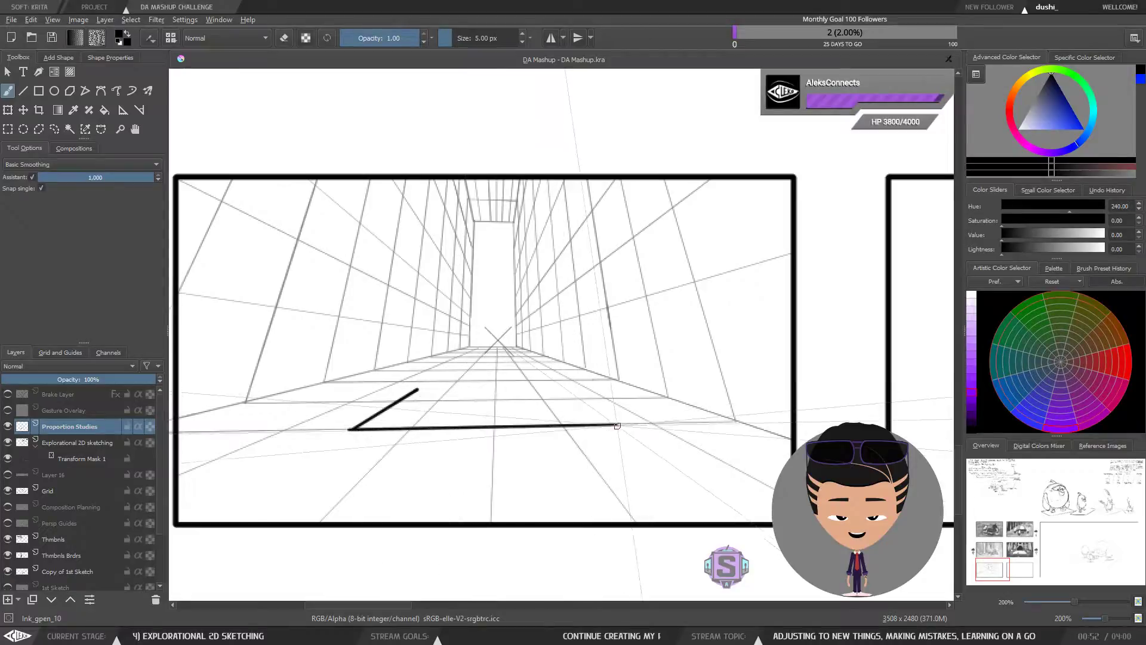
pyautogui.moveTo(418, 392); pyautogui.dragTo(461, 391)
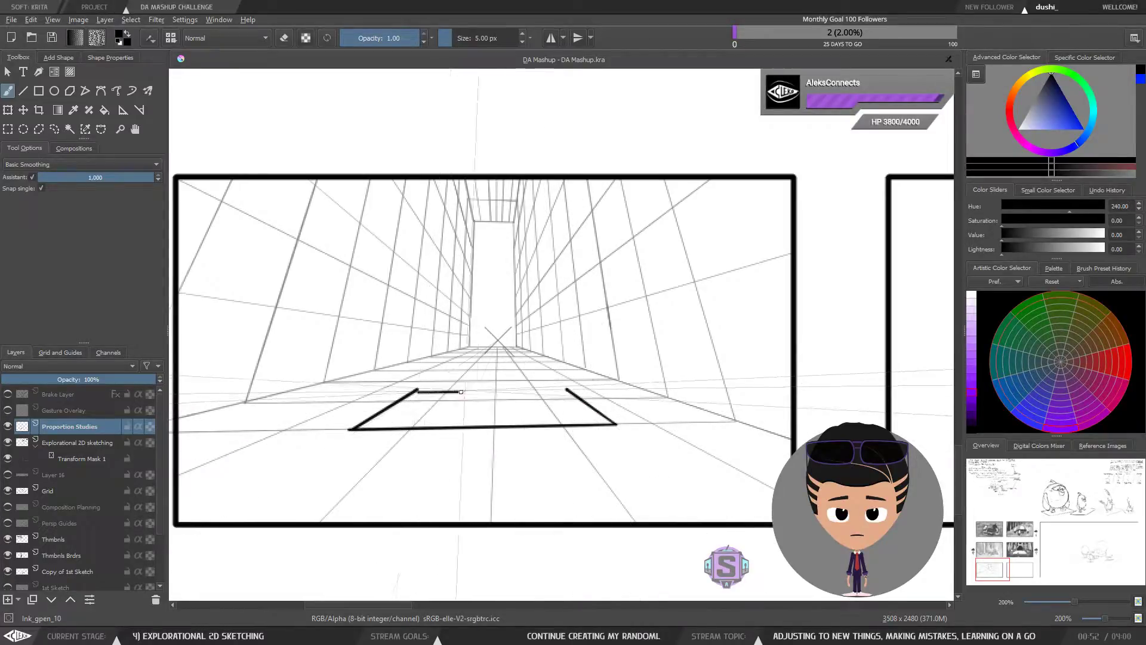
pyautogui.moveTo(565, 388); pyautogui.dragTo(403, 397)
# Redraw the tabletop's back edge so that it joins both rear corners and closes the outline.
pyautogui.hotkey('ctrl', '-')
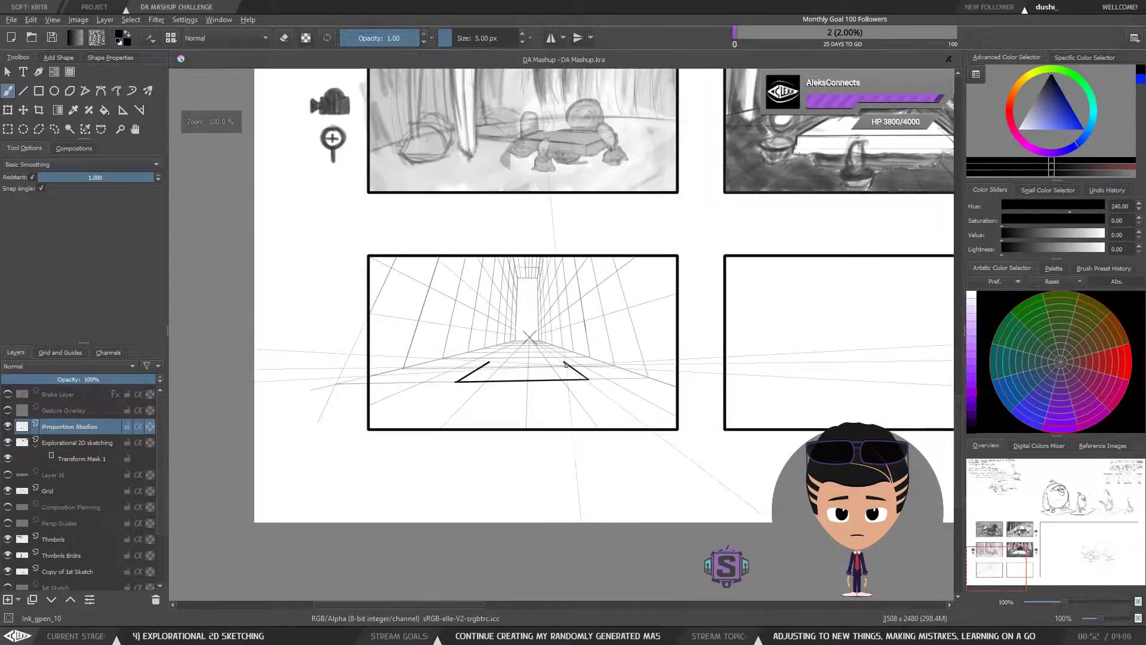
pyautogui.hotkey('ctrl', '+')
pyautogui.hotkey('ctrl', '+')
pyautogui.hotkey('ctrl', '+')
pyautogui.hotkey('ctrl', '+')
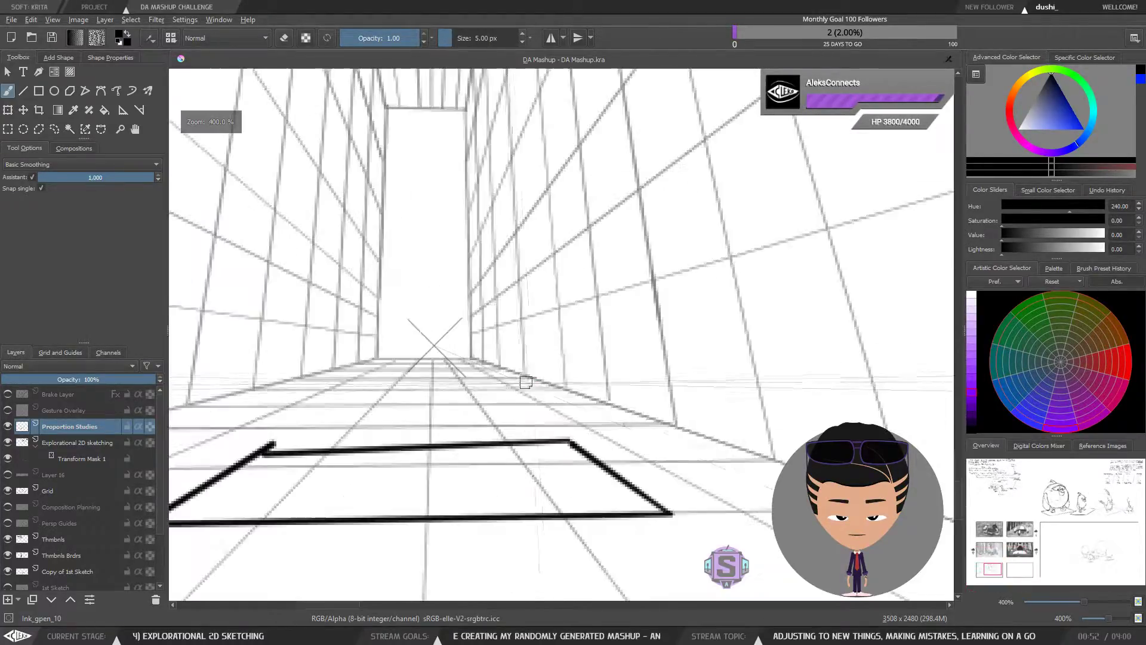
pyautogui.moveTo(597, 430); pyautogui.dragTo(681, 376)
pyautogui.hotkey('ctrl', 'z')
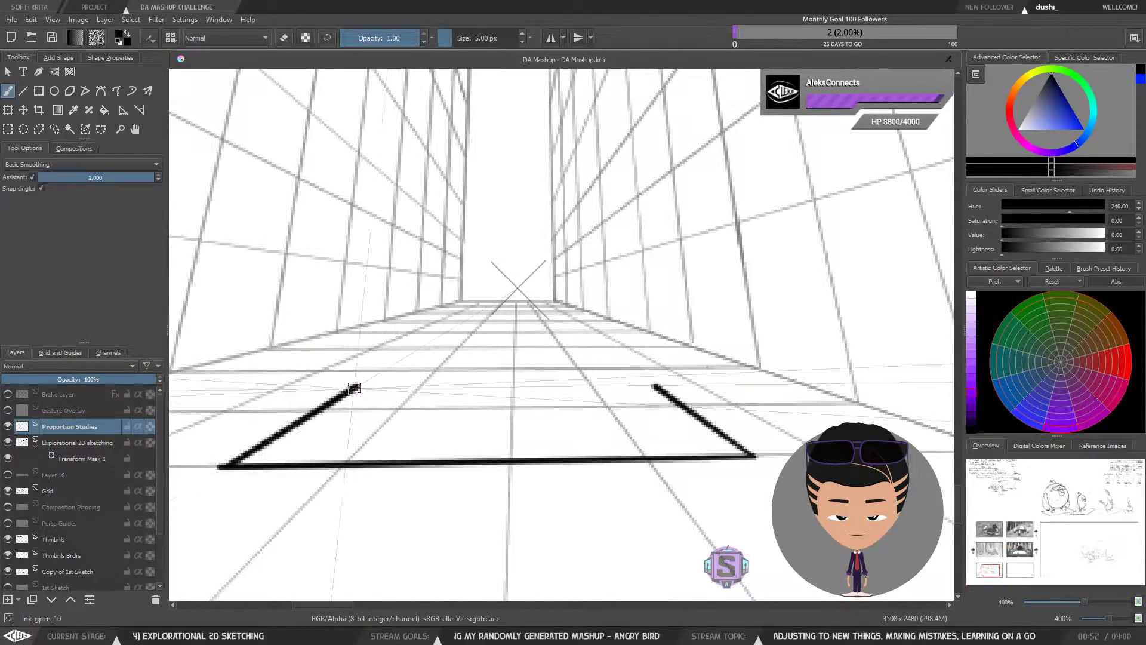
pyautogui.moveTo(431, 387); pyautogui.dragTo(593, 385)
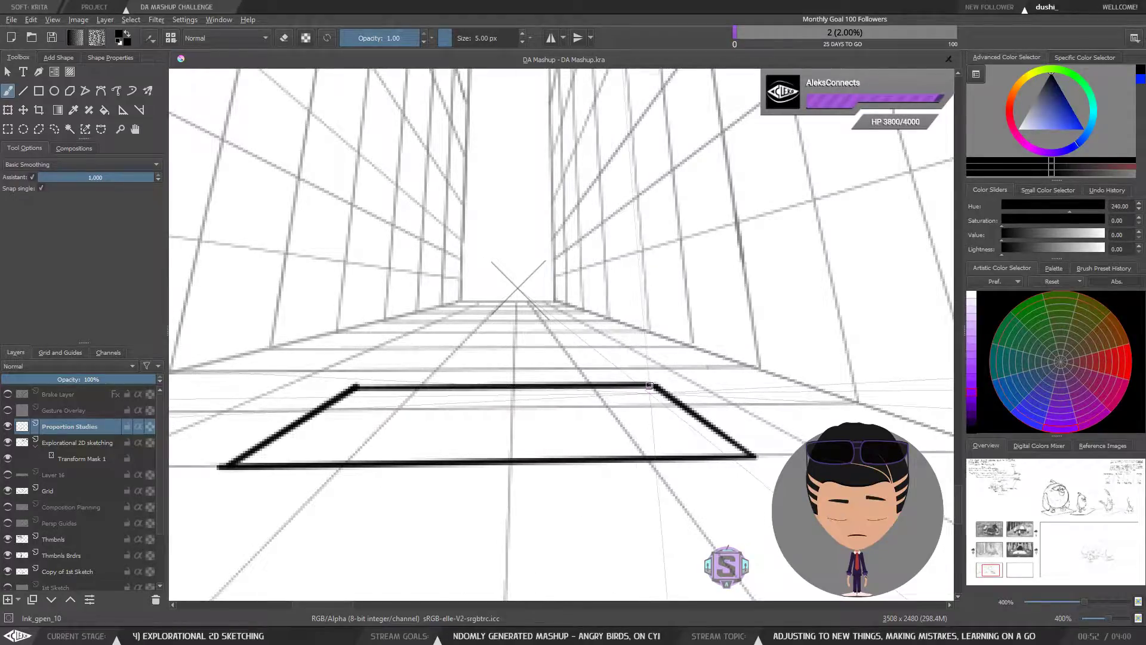
pyautogui.hotkey('ctrl', '-')
pyautogui.hotkey('ctrl', '-')
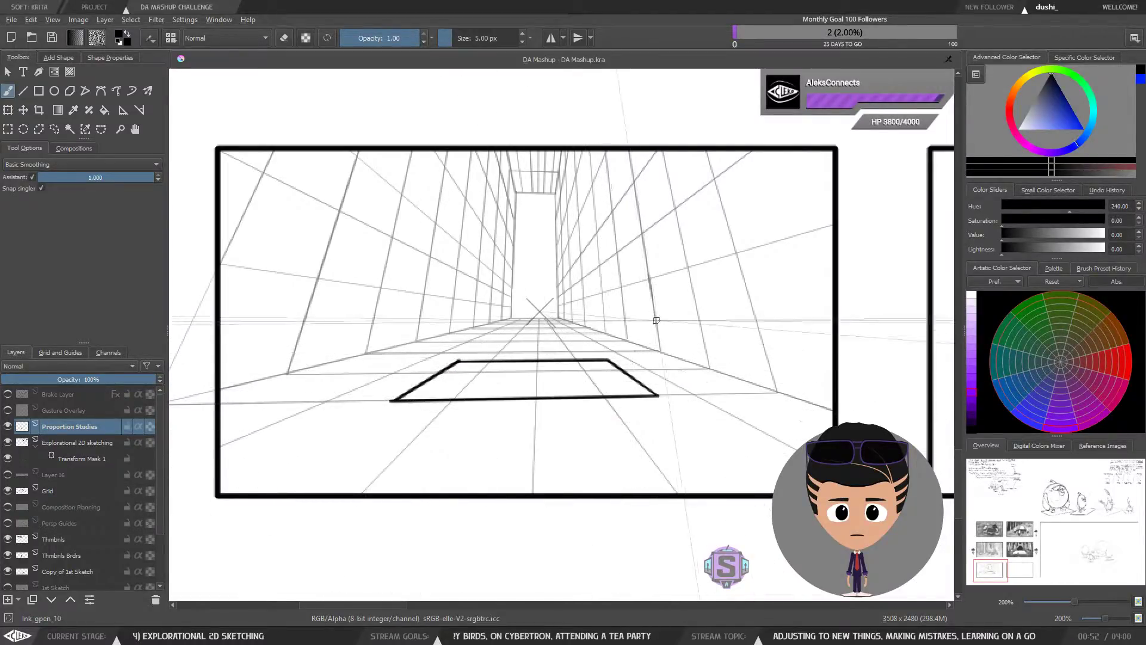
# Enclose the centred tabletop outline in a freehand selection, delete it and clear the selection.
pyautogui.moveTo(596, 399); pyautogui.dragTo(576, 427)
pyautogui.press('1')
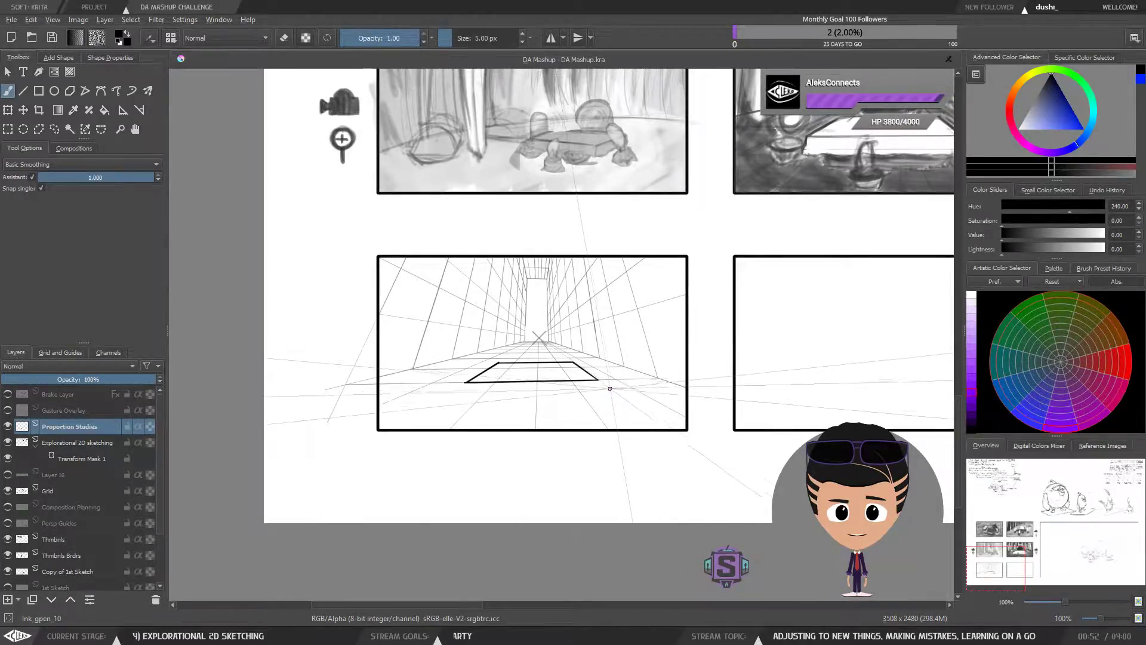
pyautogui.press('l')
pyautogui.moveTo(618, 383)
pyautogui.mouseDown()
pyautogui.moveTo(522, 359)
pyautogui.moveTo(451, 389)
pyautogui.moveTo(571, 399)
pyautogui.moveTo(618, 378)
pyautogui.mouseUp()
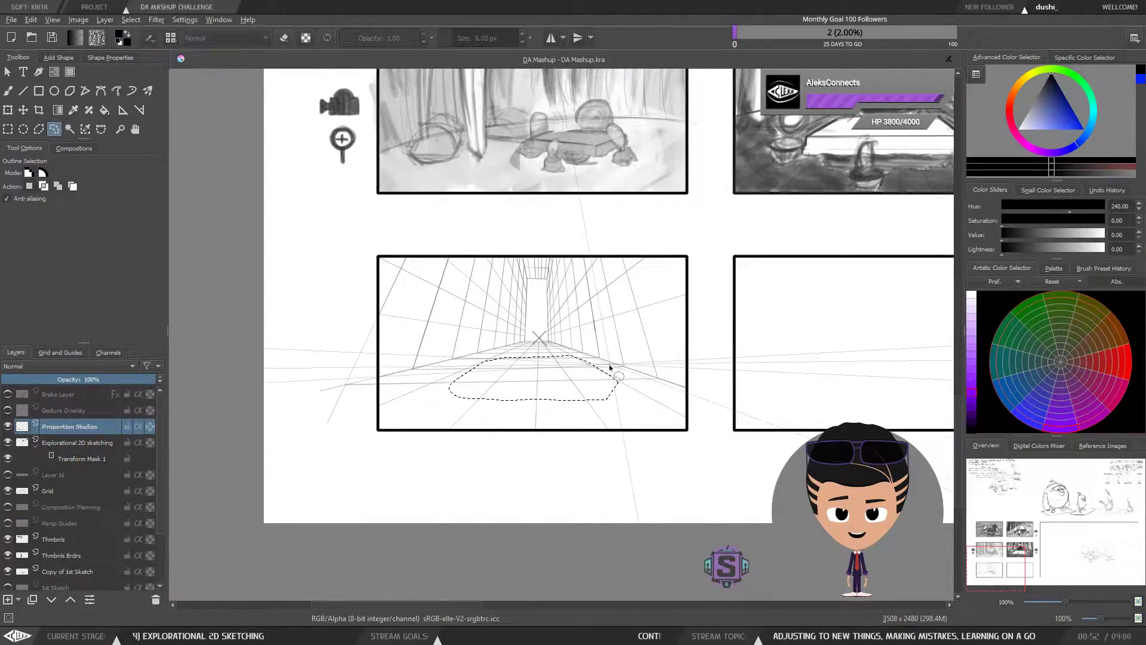
pyautogui.press('b')
pyautogui.hotkey('ctrl', 'shift', 'a')
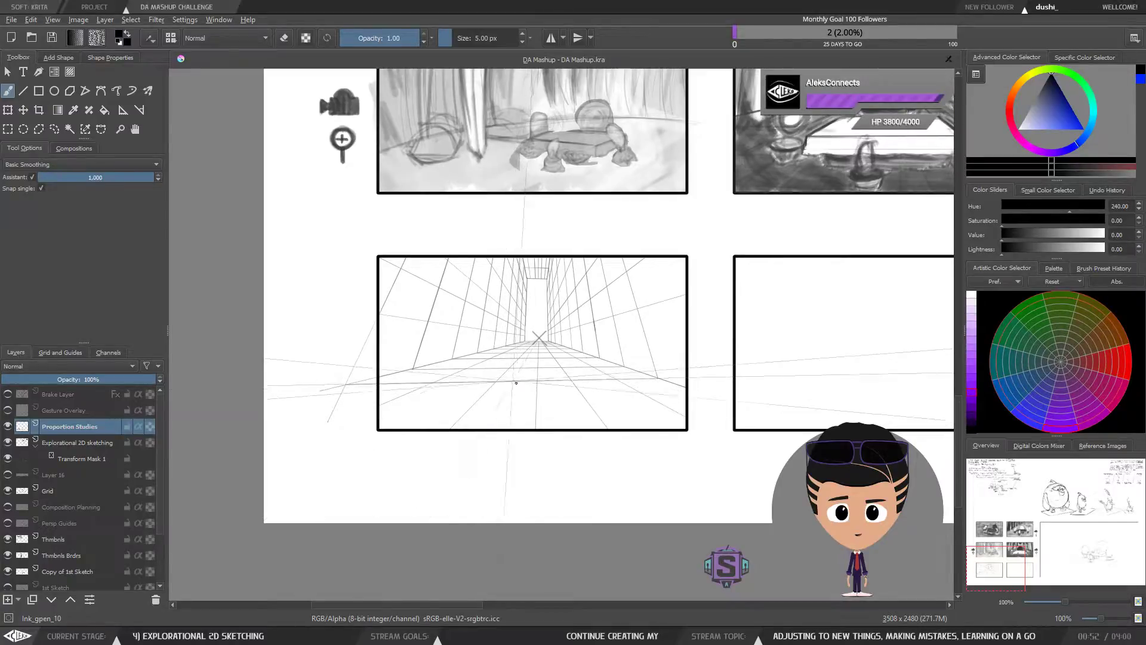
# Try a few strokes for a new table on the corridor floor, including a short upright edge, and undo them.
pyautogui.moveTo(517, 382); pyautogui.dragTo(479, 381)
pyautogui.hotkey('ctrl', 'z')
pyautogui.hotkey('ctrl', 'z')
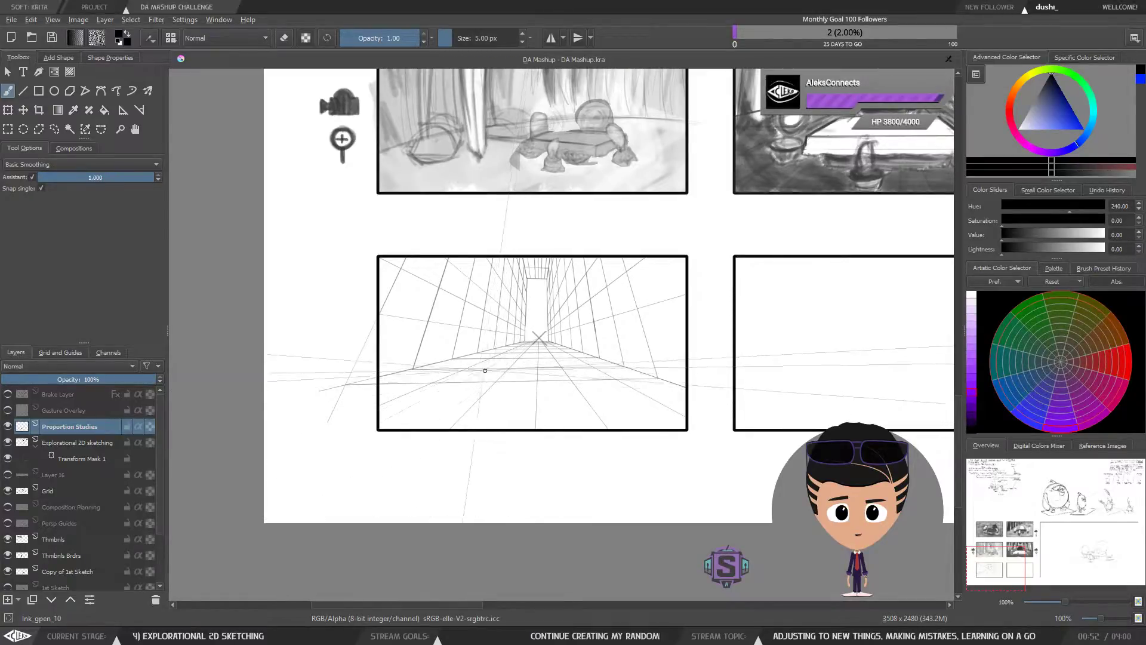
pyautogui.scroll(3, 485, 371)
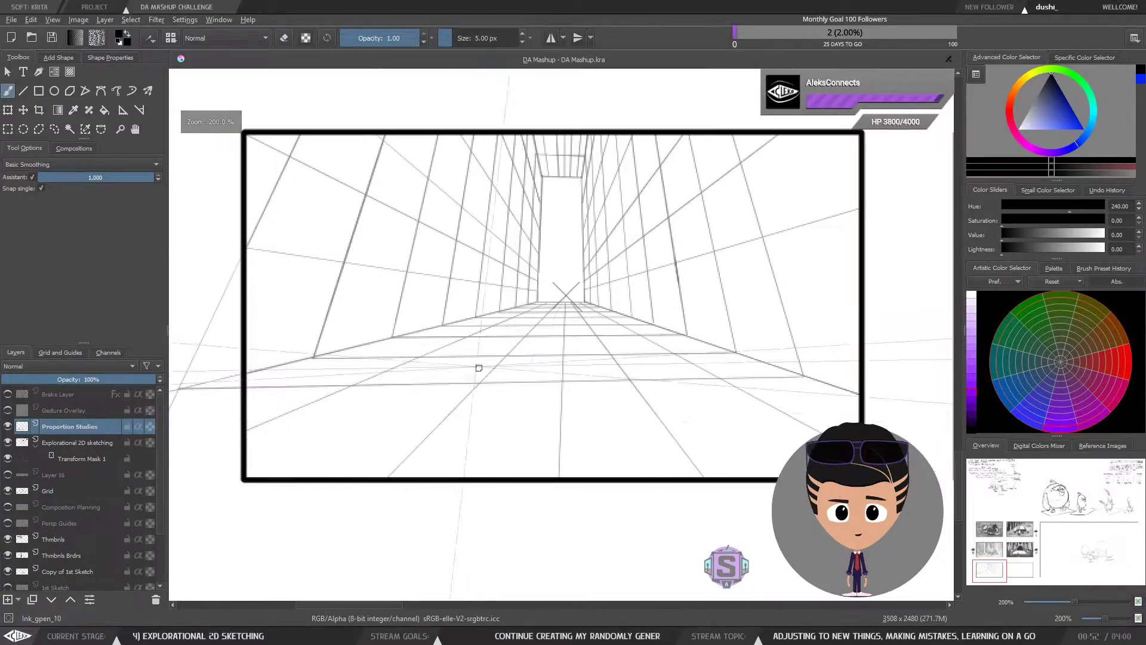
pyautogui.moveTo(453, 341); pyautogui.dragTo(447, 388)
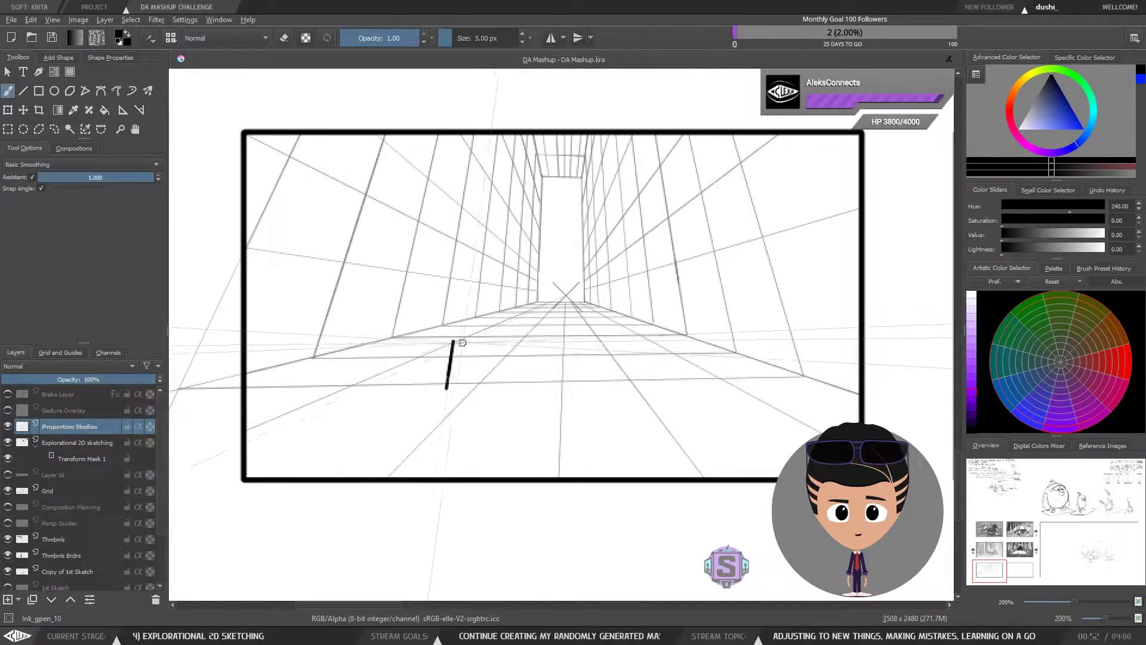
pyautogui.hotkey('ctrl', 'z')
# Outline a flat diamond-shaped tabletop in two-point perspective on the corridor floor, with one corner facing the viewer.
pyautogui.moveTo(454, 344)
pyautogui.mouseDown()
pyautogui.moveTo(486, 368)
pyautogui.moveTo(506, 353)
pyautogui.moveTo(606, 352)
pyautogui.mouseUp()
pyautogui.hotkey('ctrl', 'z')
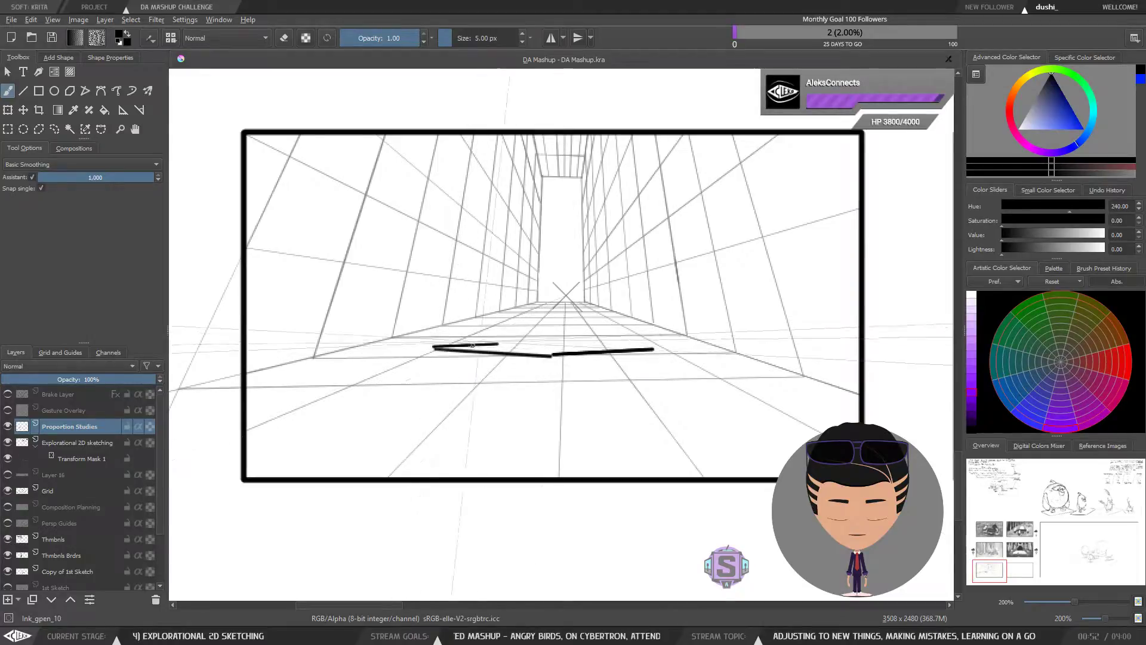
pyautogui.moveTo(472, 345); pyautogui.dragTo(595, 340)
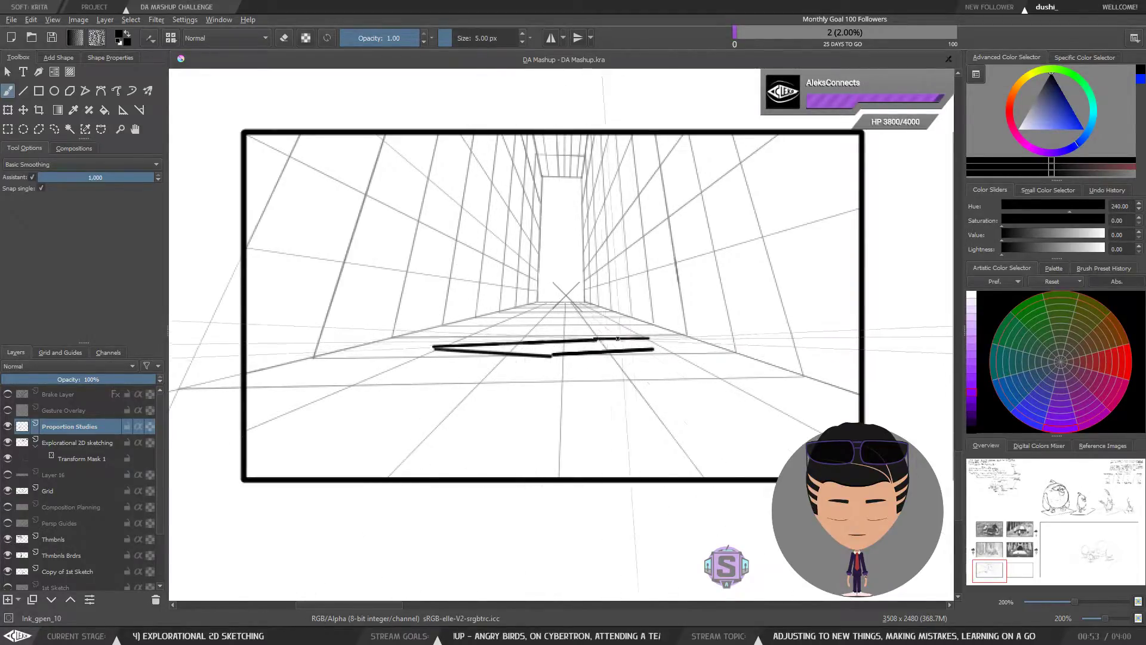
pyautogui.hotkey('ctrl', 'z')
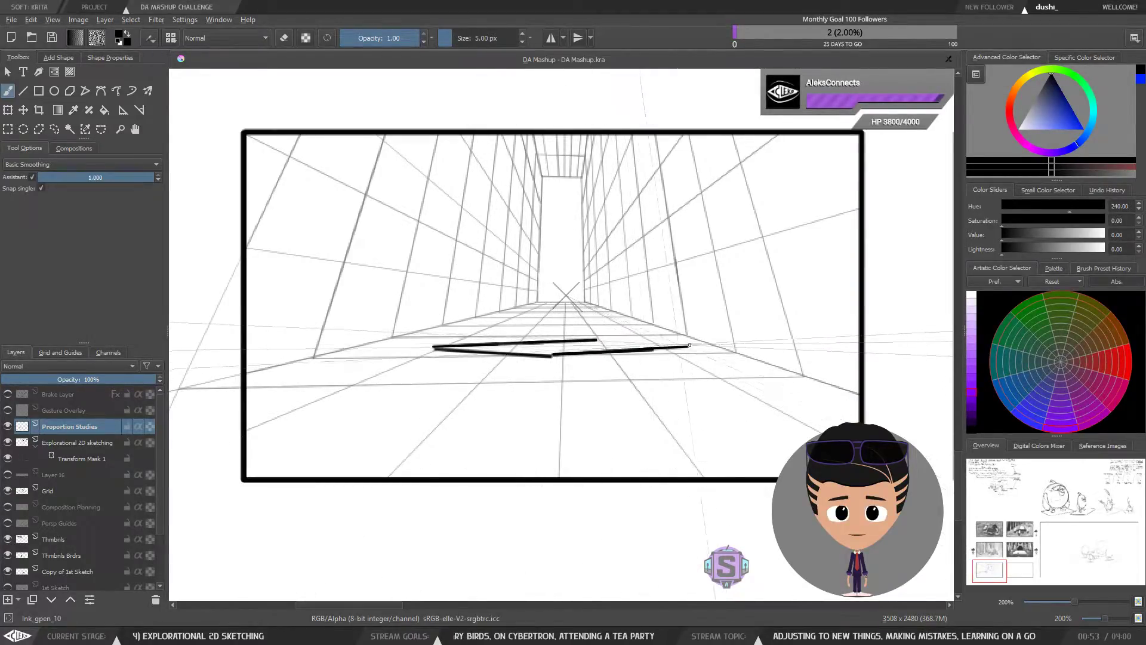
# Give the diamond-shaped tabletop thickness with upright corners and lower edges, and draw a smaller base block beneath it.
pyautogui.moveTo(550, 356); pyautogui.dragTo(549, 376)
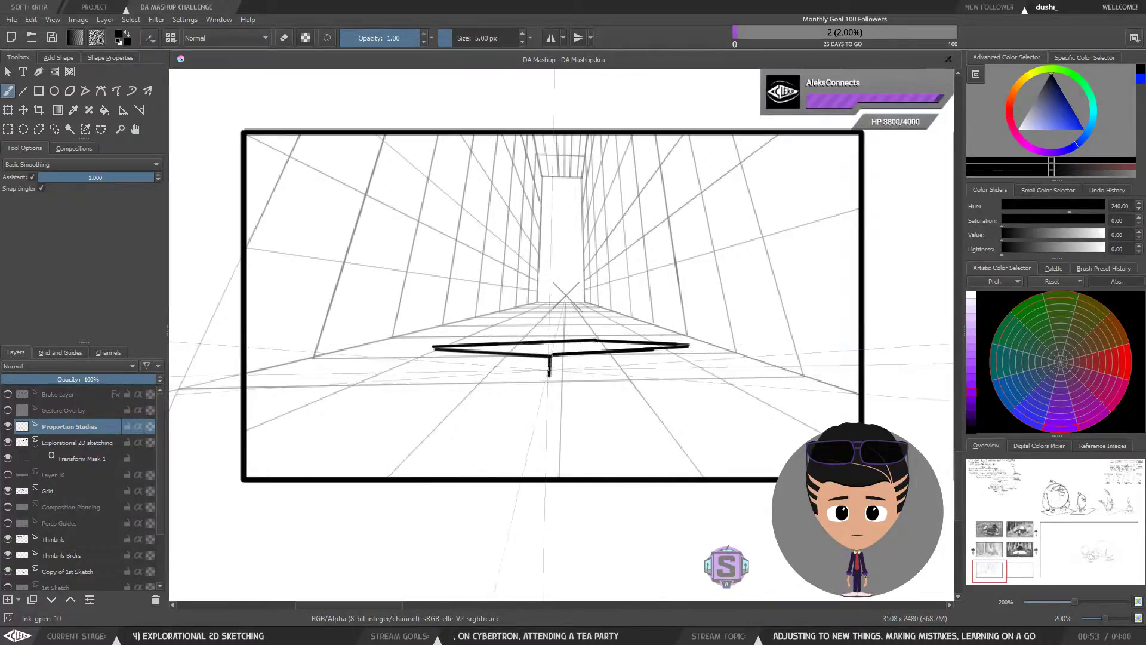
pyautogui.hotkey('ctrl', 'z')
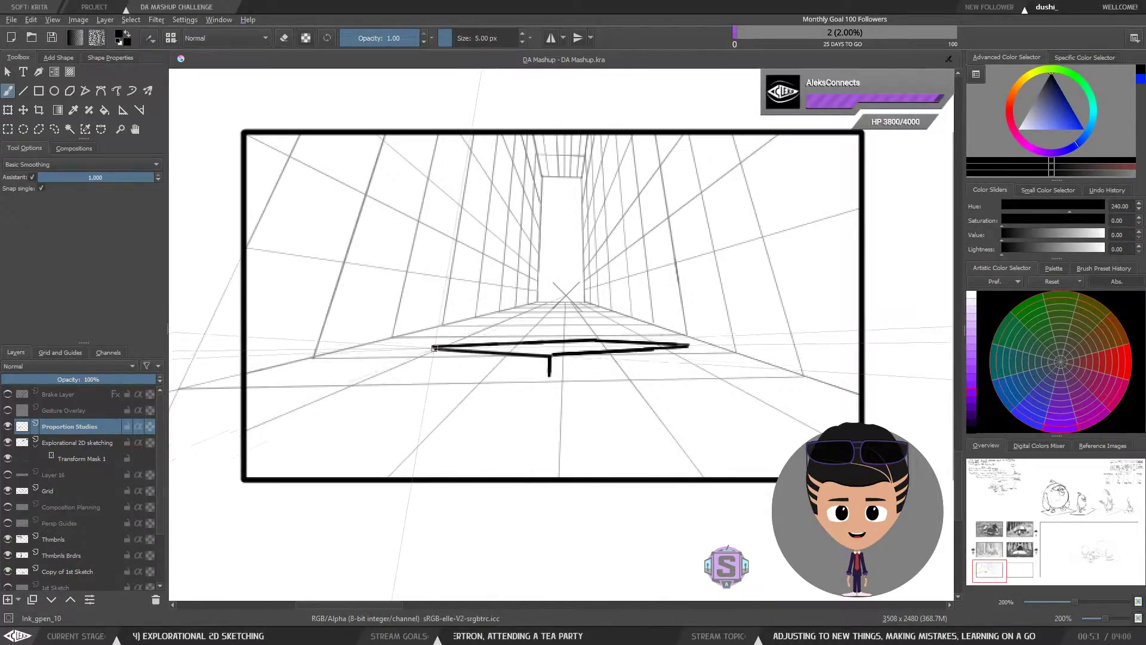
pyautogui.moveTo(430, 367)
pyautogui.mouseDown()
pyautogui.moveTo(553, 379)
pyautogui.moveTo(657, 370)
pyautogui.mouseUp()
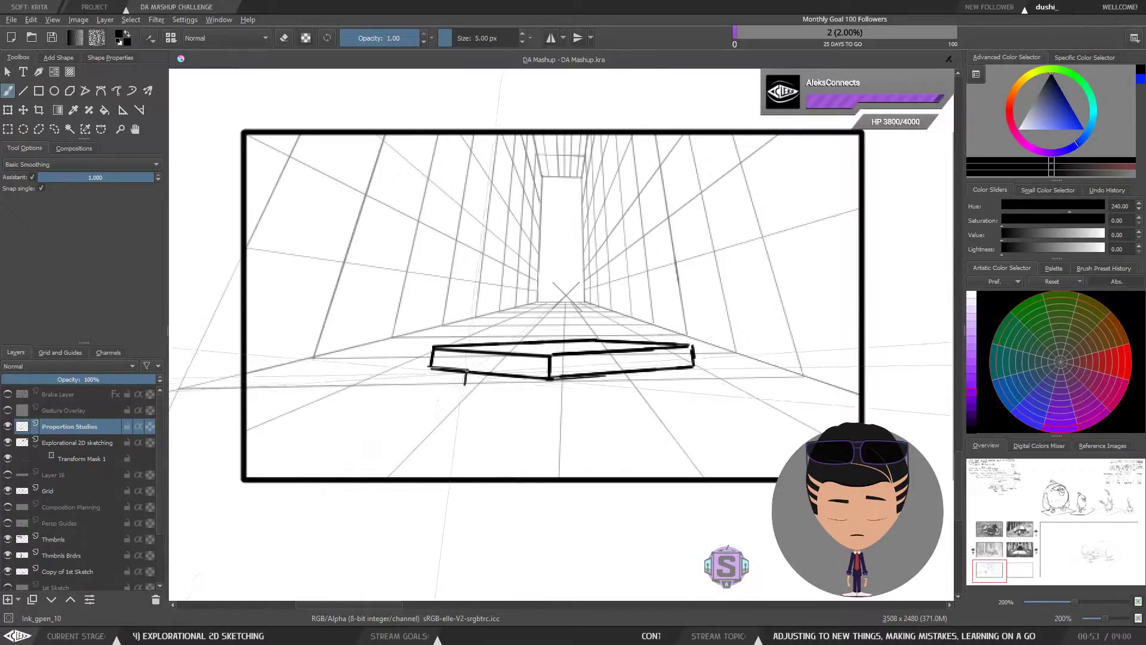
pyautogui.moveTo(467, 371)
pyautogui.mouseDown()
pyautogui.moveTo(542, 403)
pyautogui.moveTo(556, 416)
pyautogui.moveTo(541, 381)
pyautogui.moveTo(541, 402)
pyautogui.moveTo(549, 399)
pyautogui.moveTo(534, 406)
pyautogui.moveTo(605, 398)
pyautogui.moveTo(529, 407)
pyautogui.moveTo(618, 391)
pyautogui.moveTo(587, 405)
pyautogui.moveTo(672, 396)
pyautogui.mouseUp()
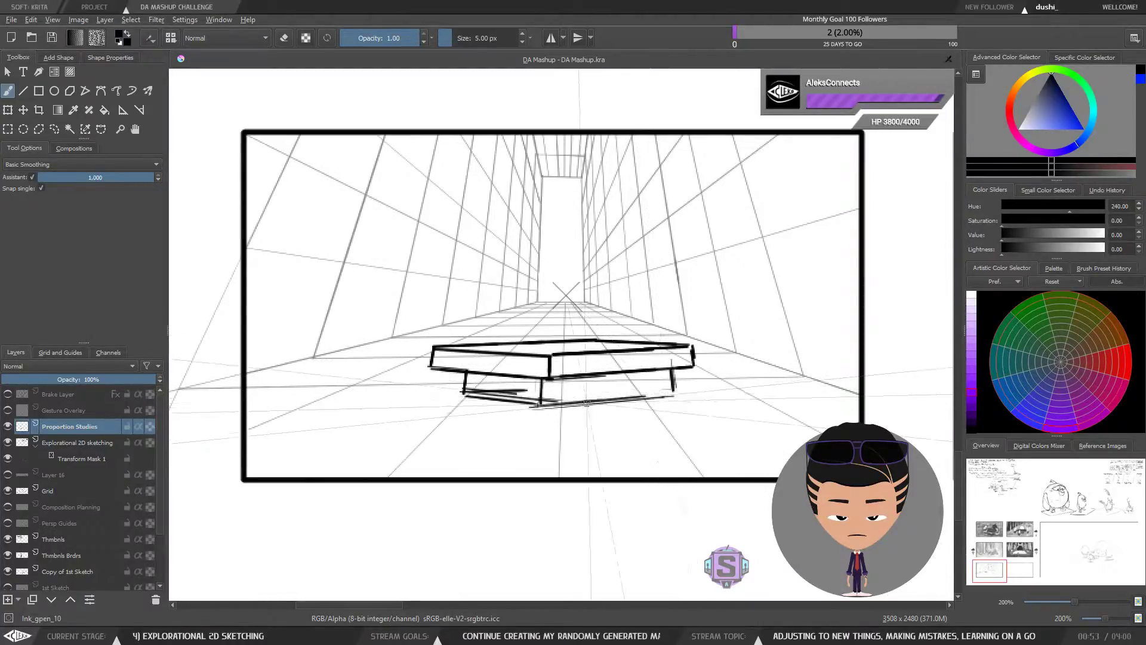
# Compare the angled table with the shaded thumbnails, and delete the whole table from the corridor using a freehand selection.
pyautogui.press('1')
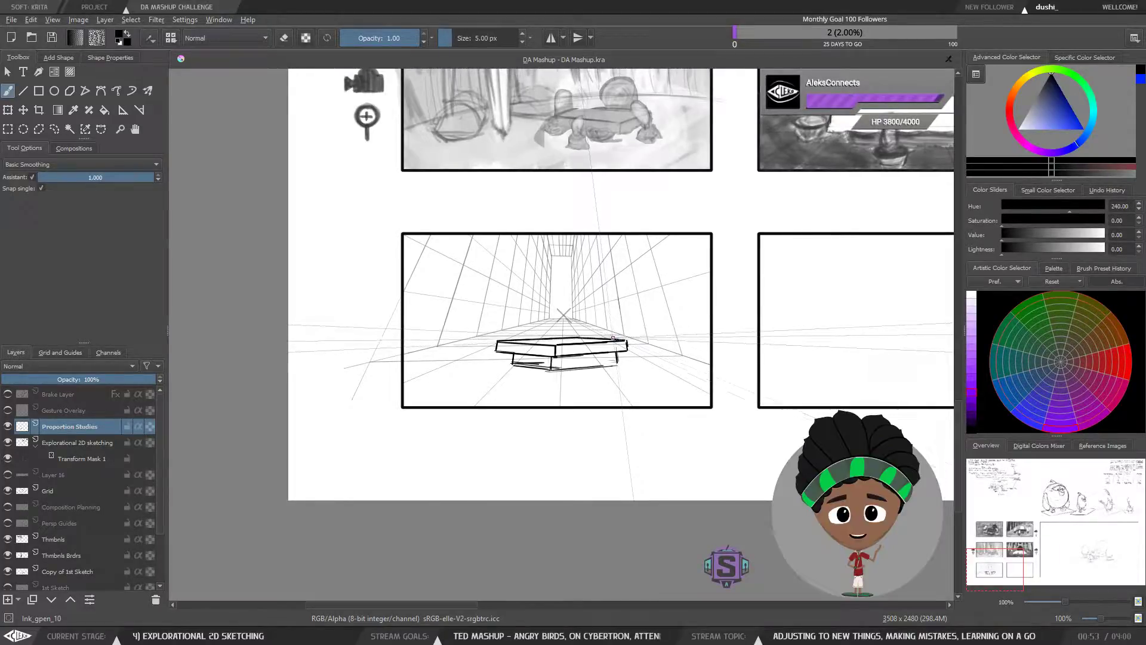
pyautogui.moveTo(640, 331); pyautogui.dragTo(525, 432)
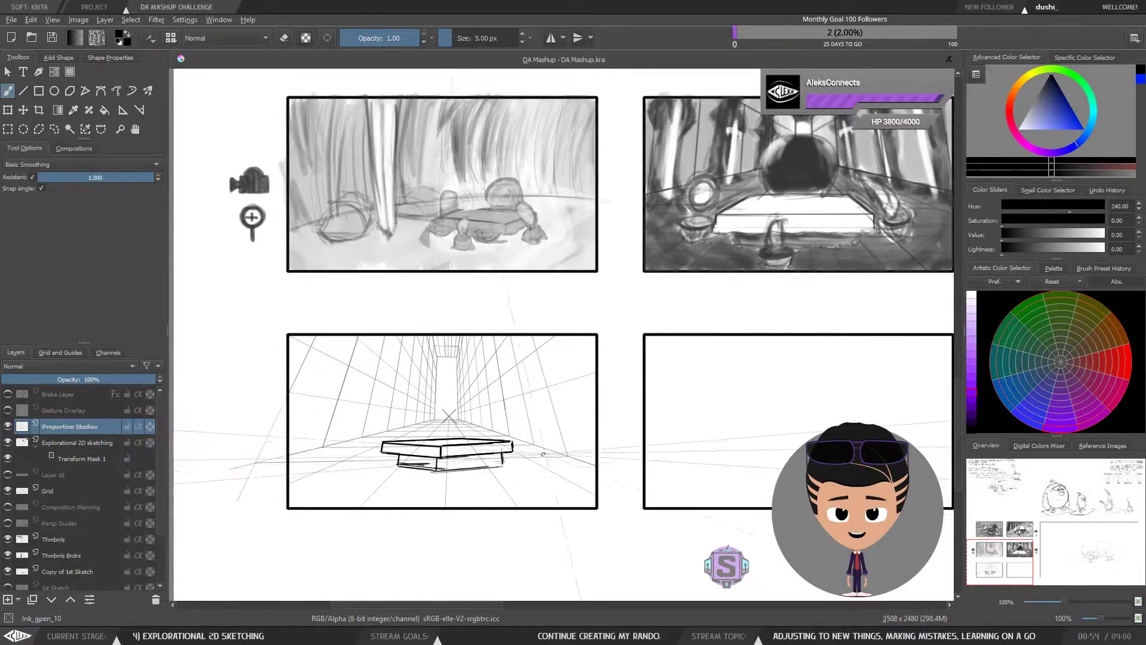
pyautogui.hotkey('ctrl', '+')
pyautogui.moveTo(414, 532); pyautogui.dragTo(589, 393)
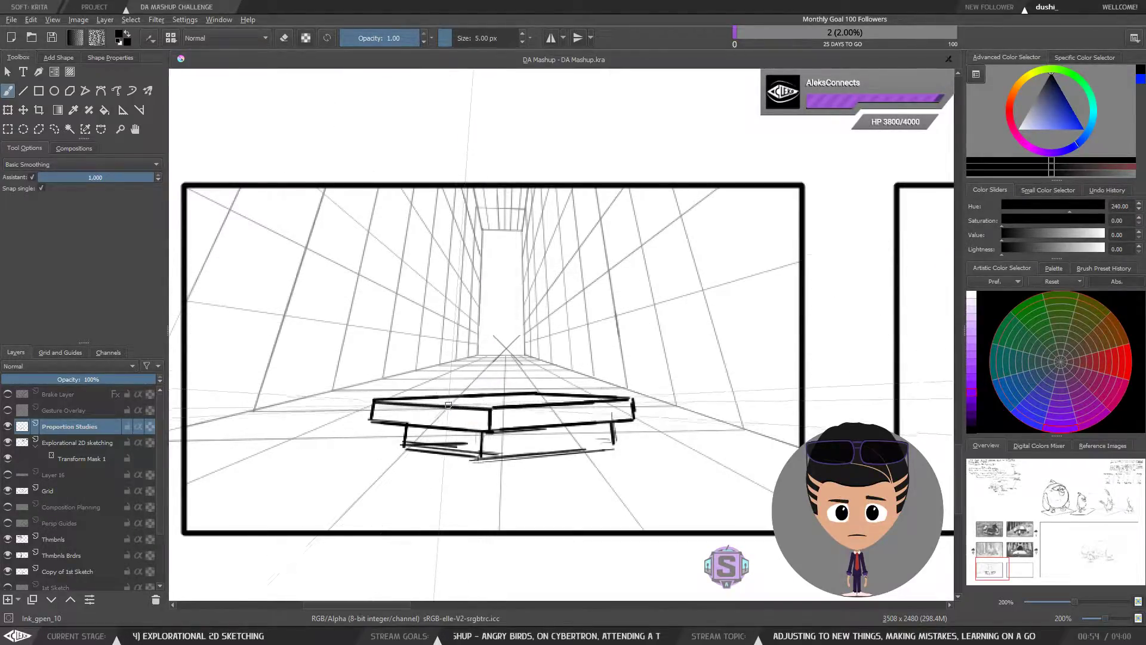
pyautogui.press('ctrl')
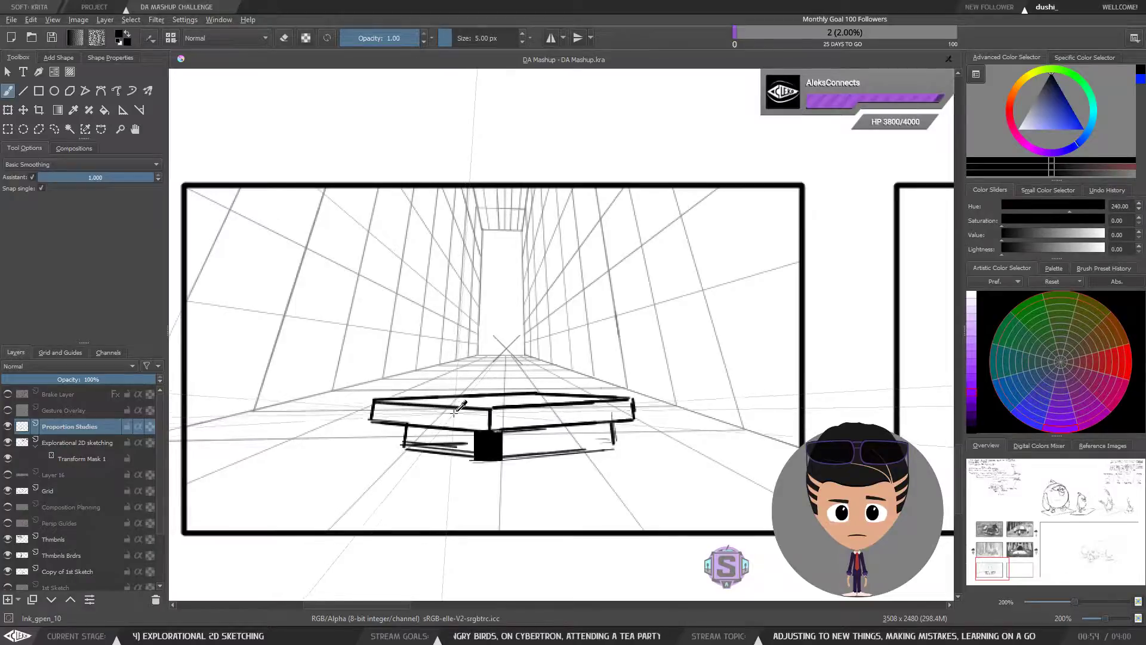
pyautogui.hotkey('ctrl', 'z')
pyautogui.press('l')
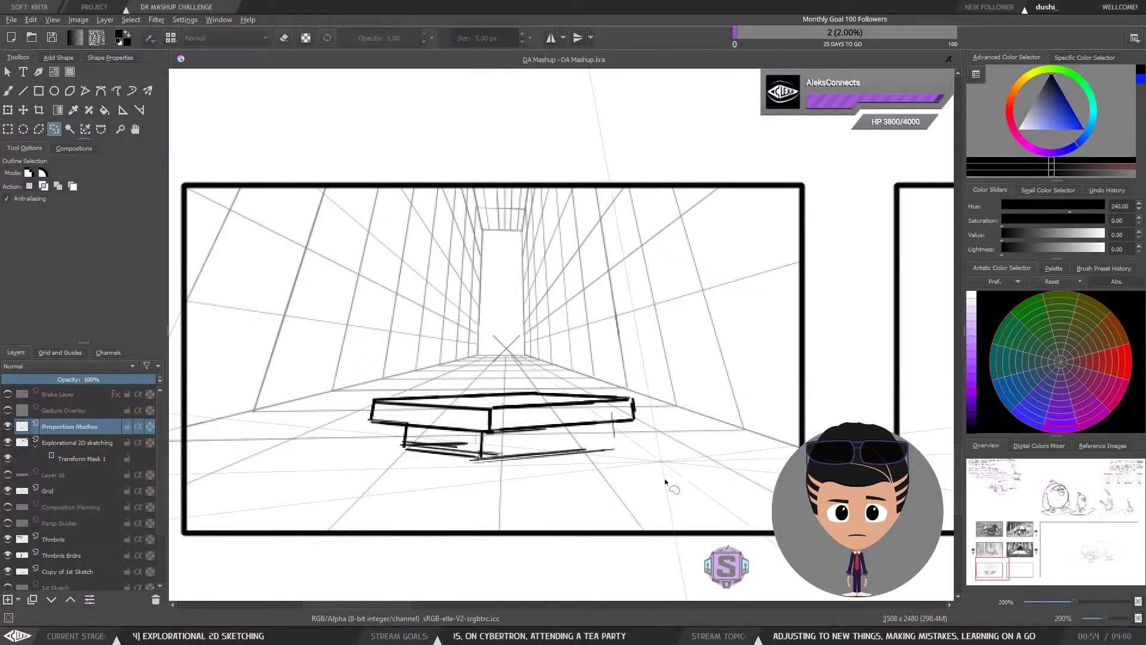
pyautogui.moveTo(661, 480)
pyautogui.mouseDown()
pyautogui.moveTo(649, 404)
pyautogui.moveTo(632, 392)
pyautogui.moveTo(474, 375)
pyautogui.moveTo(361, 400)
pyautogui.moveTo(390, 465)
pyautogui.moveTo(486, 482)
pyautogui.moveTo(662, 480)
pyautogui.mouseUp()
pyautogui.press('Delete')
pyautogui.hotkey('ctrl', 'shift', 'a')
pyautogui.press('b')
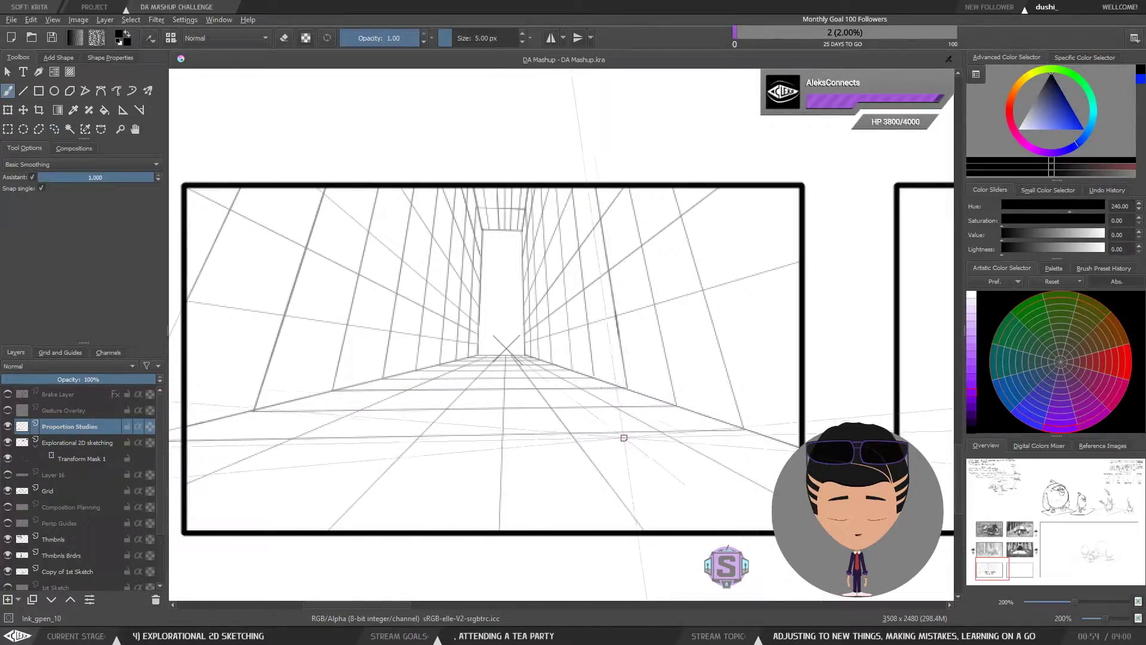
# Move the left vanishing point assistant along the horizon closer to the corridor thumbnail, just outside the page edge.
pyautogui.moveTo(615, 427)
pyautogui.mouseDown()
pyautogui.moveTo(619, 446)
pyautogui.moveTo(646, 418)
pyautogui.moveTo(648, 391)
pyautogui.moveTo(615, 435)
pyautogui.mouseUp()
pyautogui.hotkey('ctrl', '-')
pyautogui.hotkey('ctrl', '-')
pyautogui.hotkey('ctrl', '-')
pyautogui.hotkey('ctrl', '-')
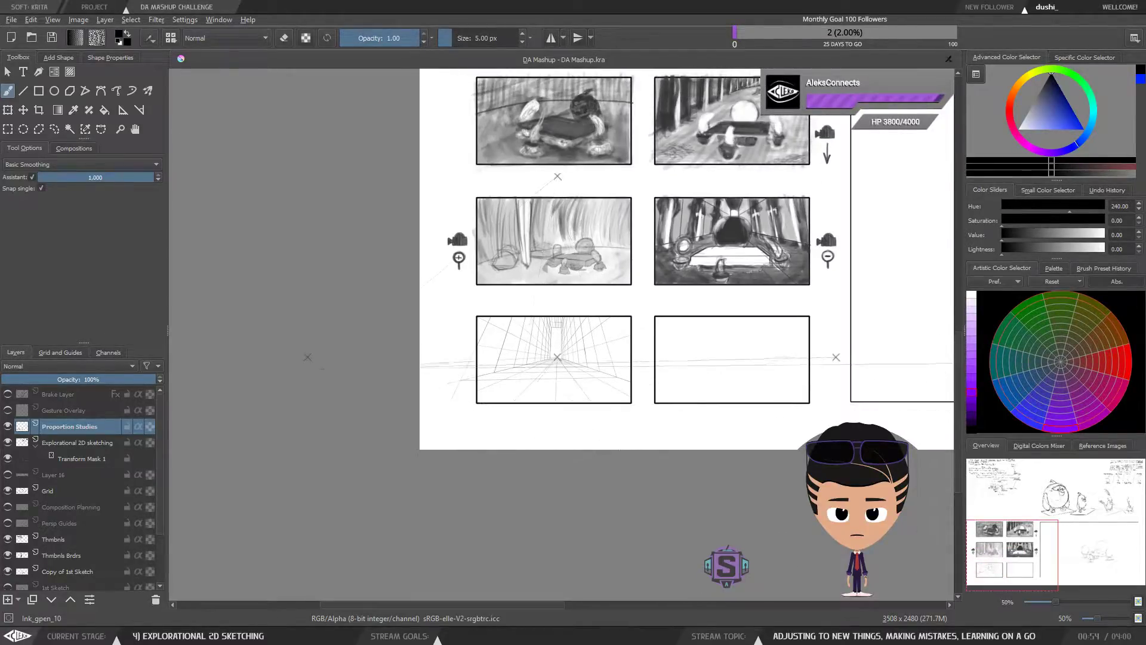
pyautogui.click(120, 111)
pyautogui.hotkey('ctrl', '+')
pyautogui.hotkey('ctrl', '+')
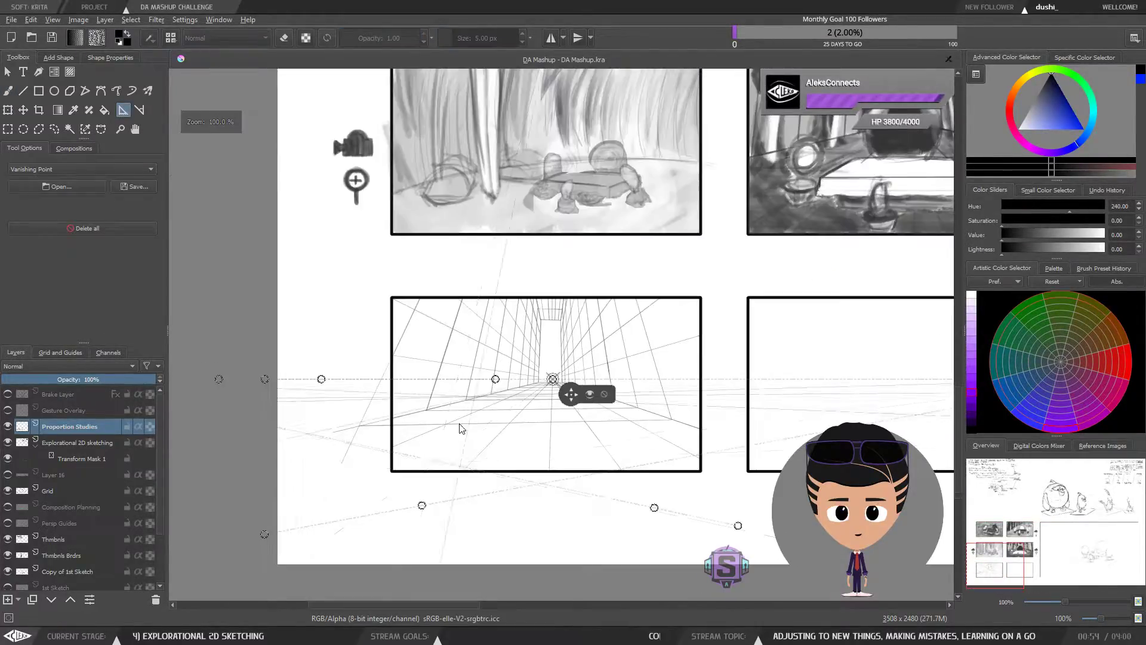
pyautogui.moveTo(570, 488); pyautogui.dragTo(691, 390)
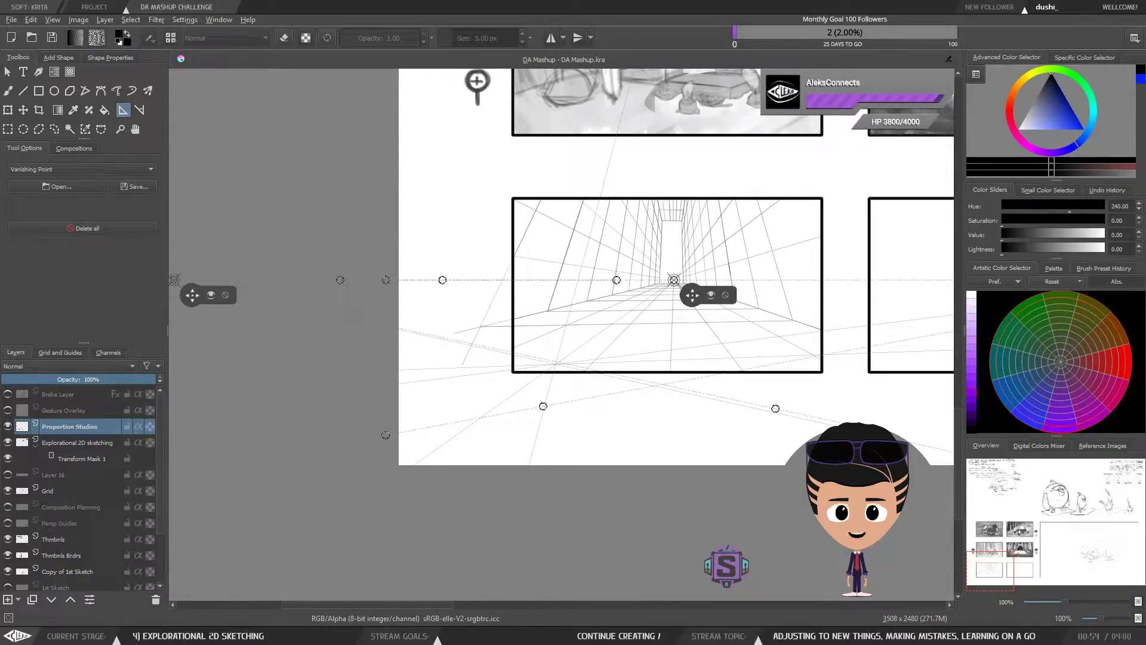
pyautogui.moveTo(175, 280); pyautogui.dragTo(364, 280)
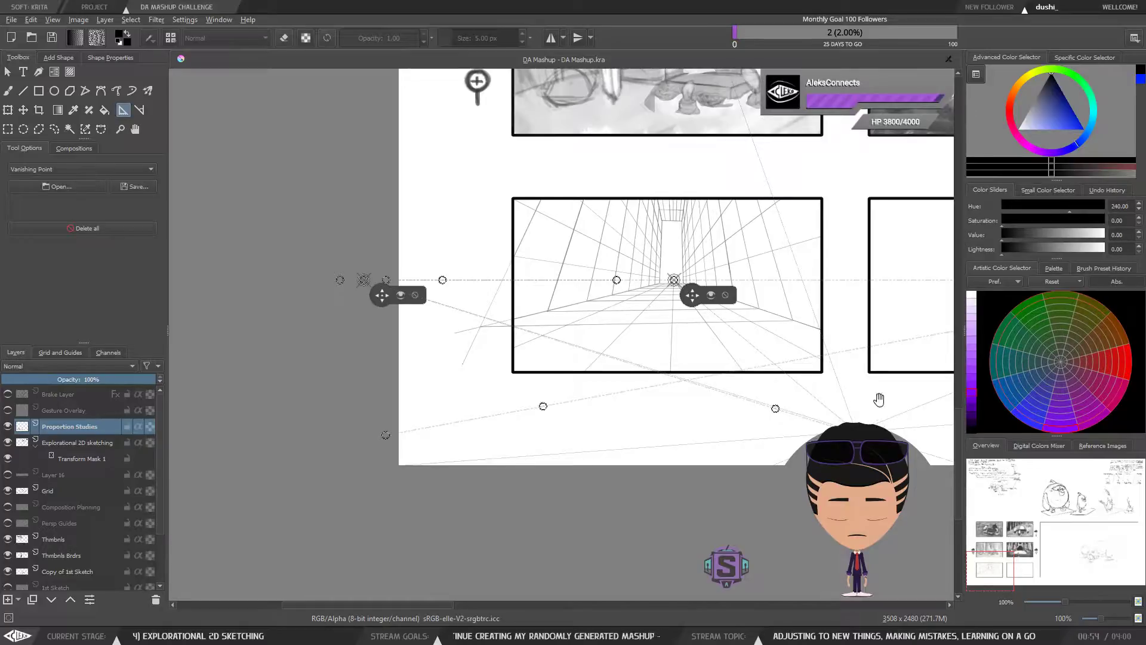
# Bring the right vanishing point closer to the corridor by adjusting its line handle near the lower page corner, keeping it on the horizon.
pyautogui.moveTo(879, 399); pyautogui.dragTo(531, 458)
pyautogui.press('-')
pyautogui.press('-')
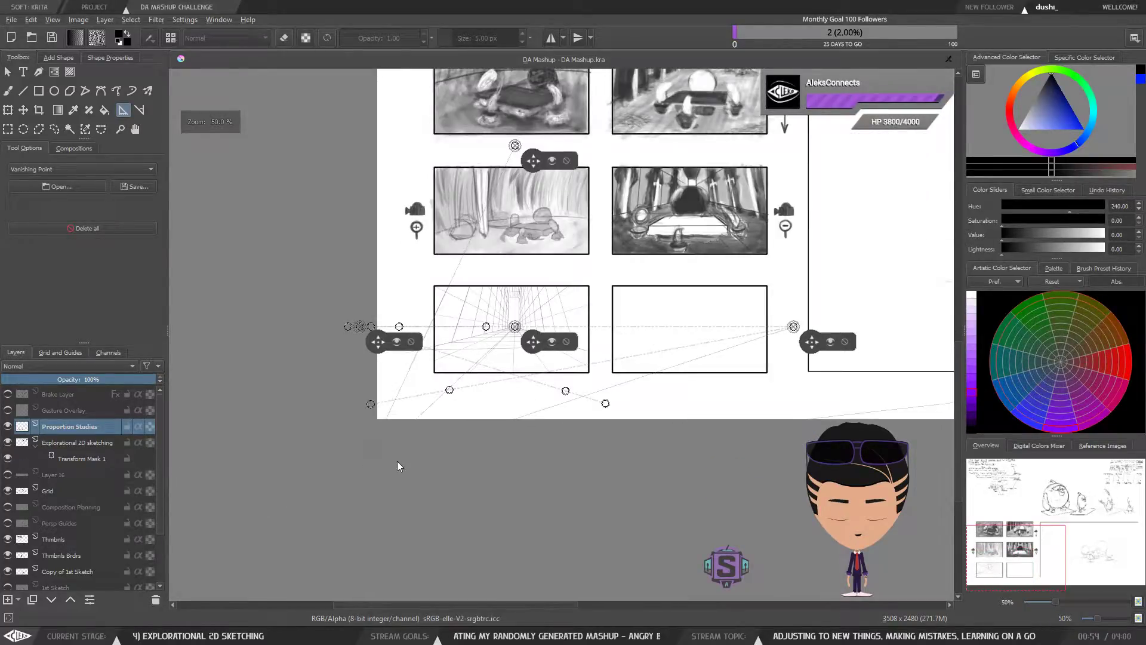
pyautogui.moveTo(370, 404); pyautogui.dragTo(375, 412)
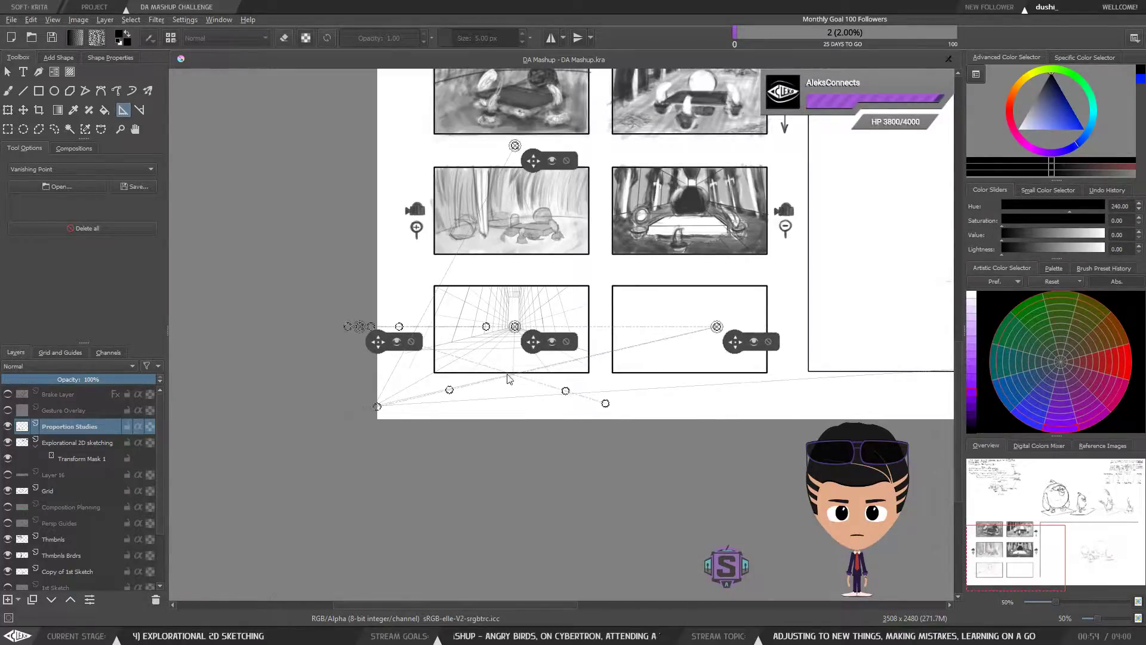
pyautogui.scroll(5, 510, 391)
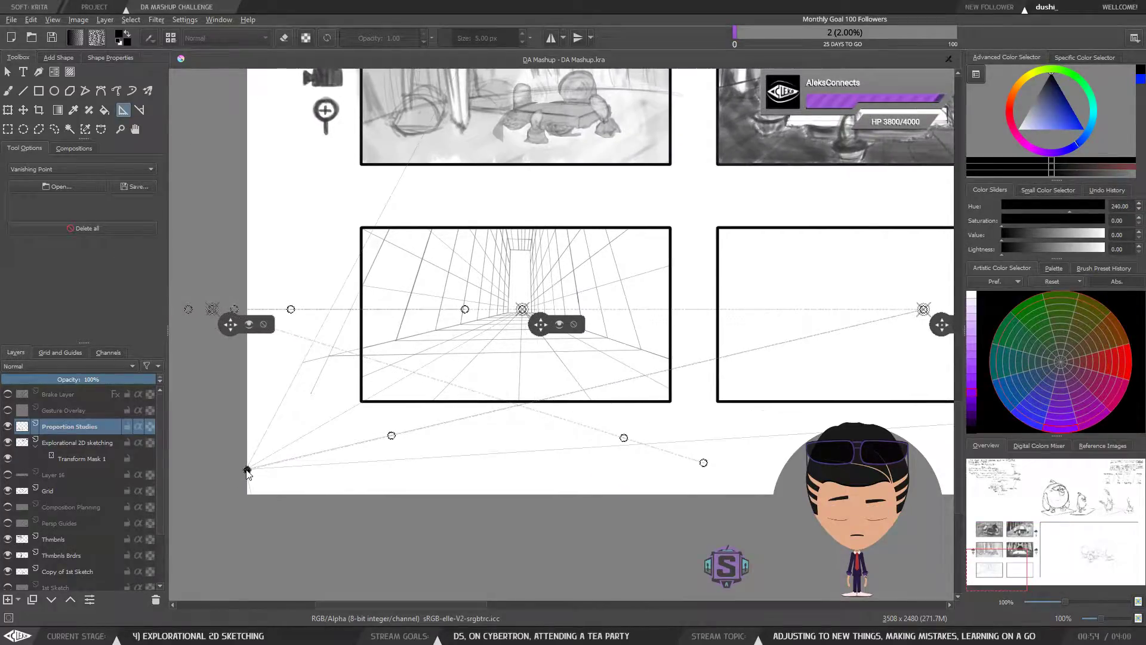
pyautogui.moveTo(248, 470); pyautogui.dragTo(248, 471)
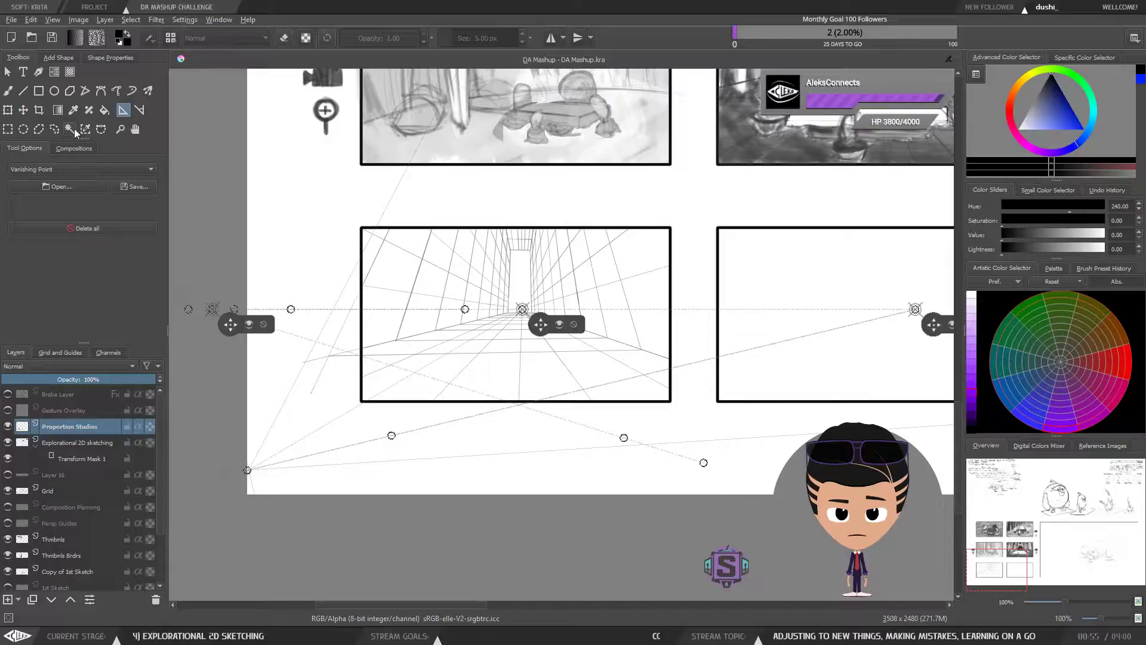
# Draw a wide angled table on the corridor floor in two-point perspective, with a thick diamond-shaped top and a smaller base block beneath.
pyautogui.click(9, 92)
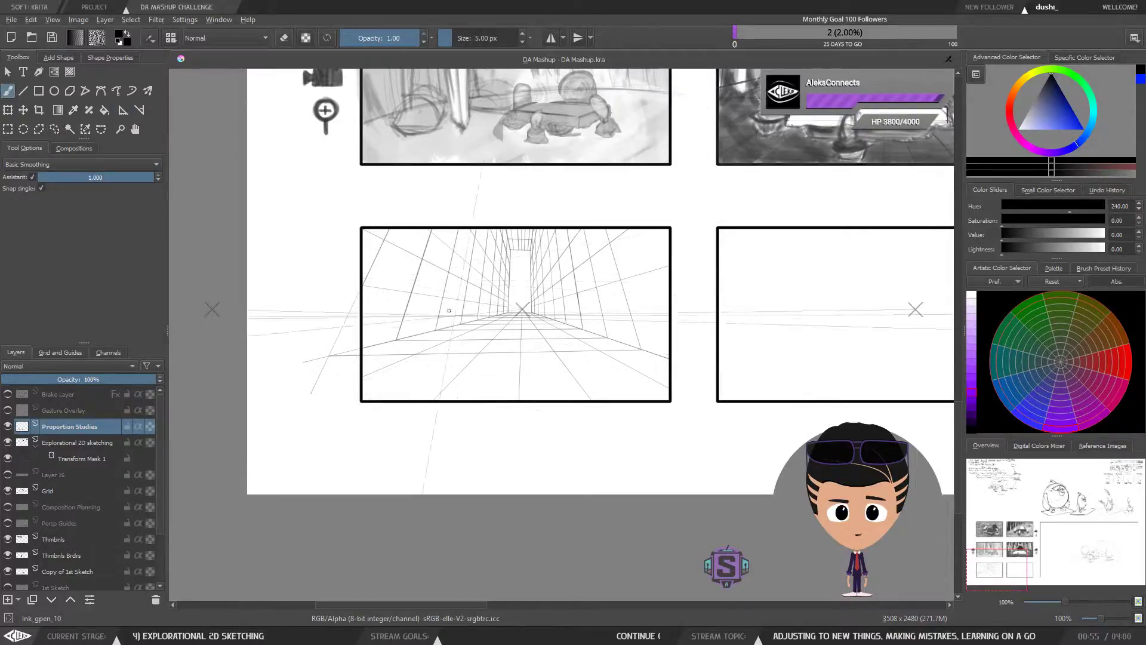
pyautogui.scroll(2, 483, 338)
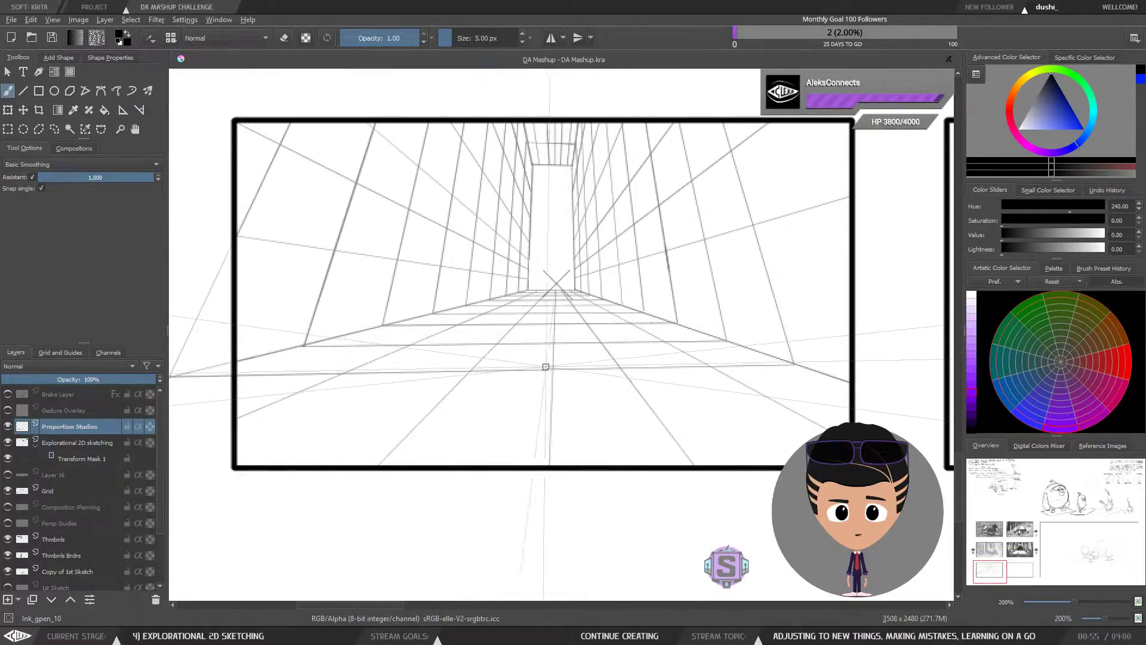
pyautogui.moveTo(553, 369); pyautogui.dragTo(448, 354)
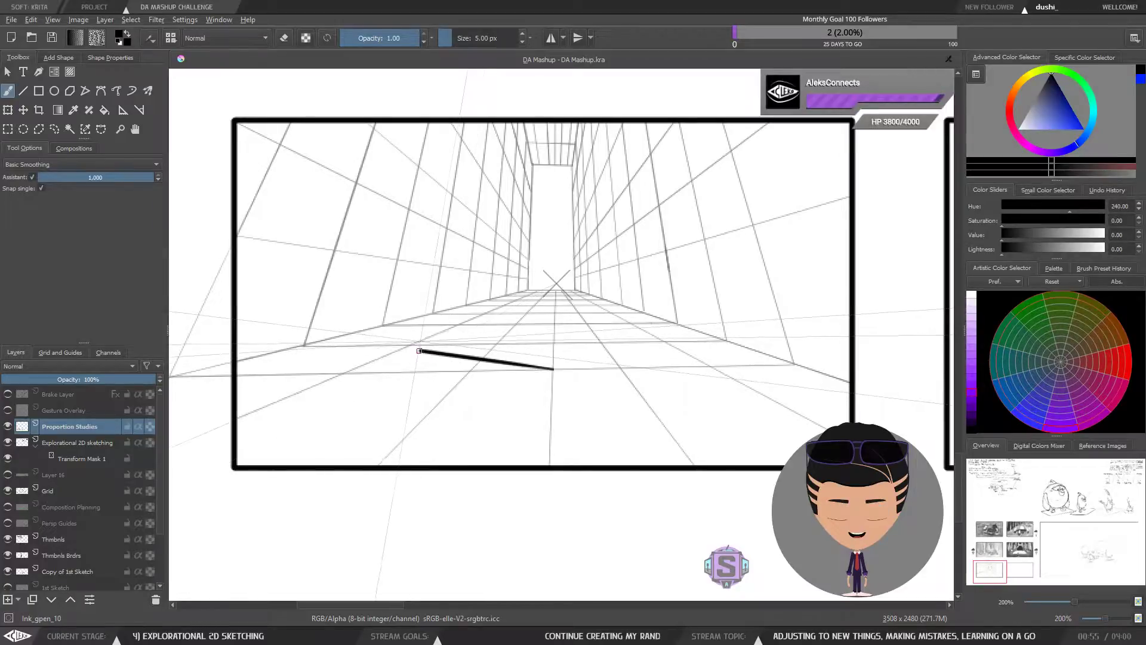
pyautogui.hotkey('ctrl', 'z')
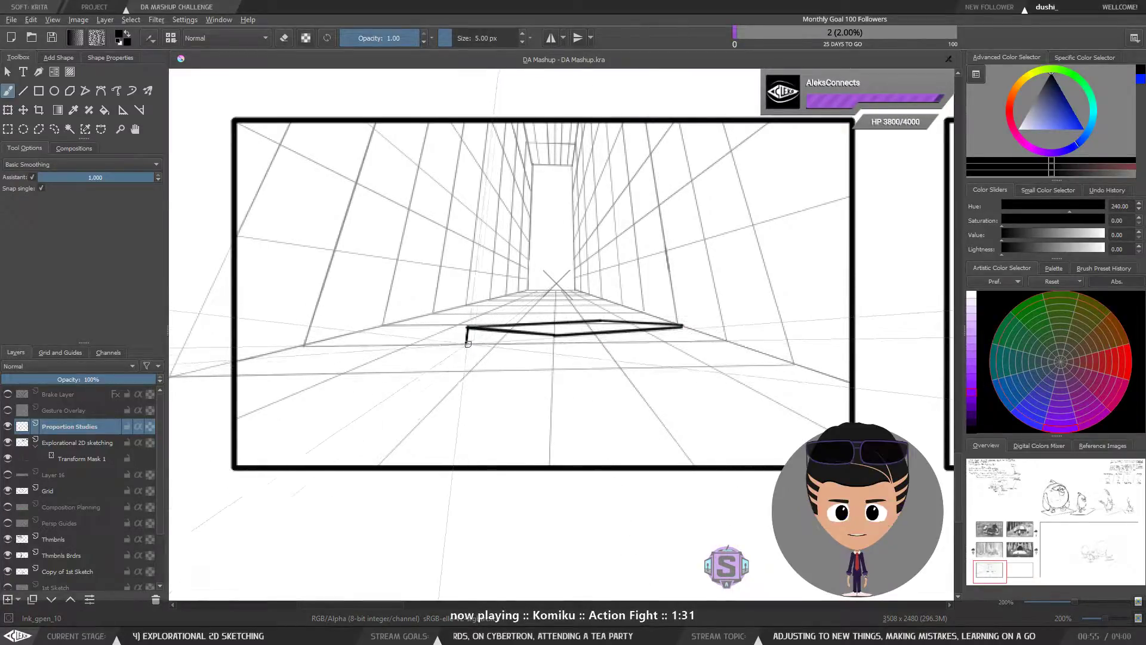
pyautogui.moveTo(554, 354); pyautogui.dragTo(653, 345)
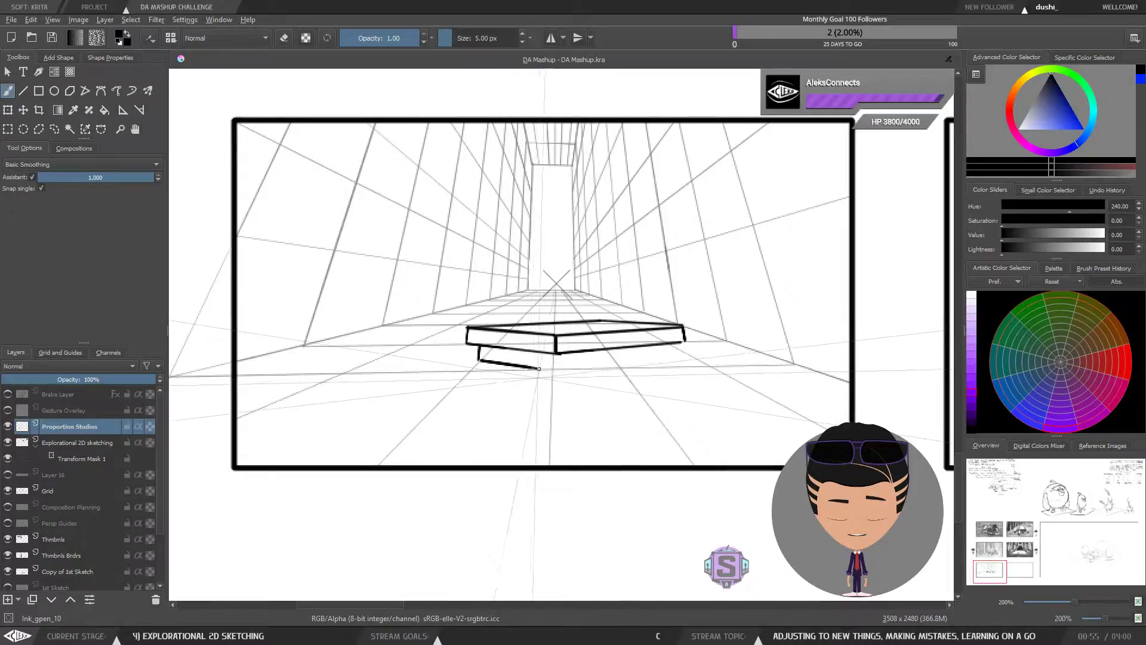
pyautogui.moveTo(548, 358)
pyautogui.mouseDown()
pyautogui.moveTo(550, 374)
pyautogui.moveTo(580, 368)
pyautogui.mouseUp()
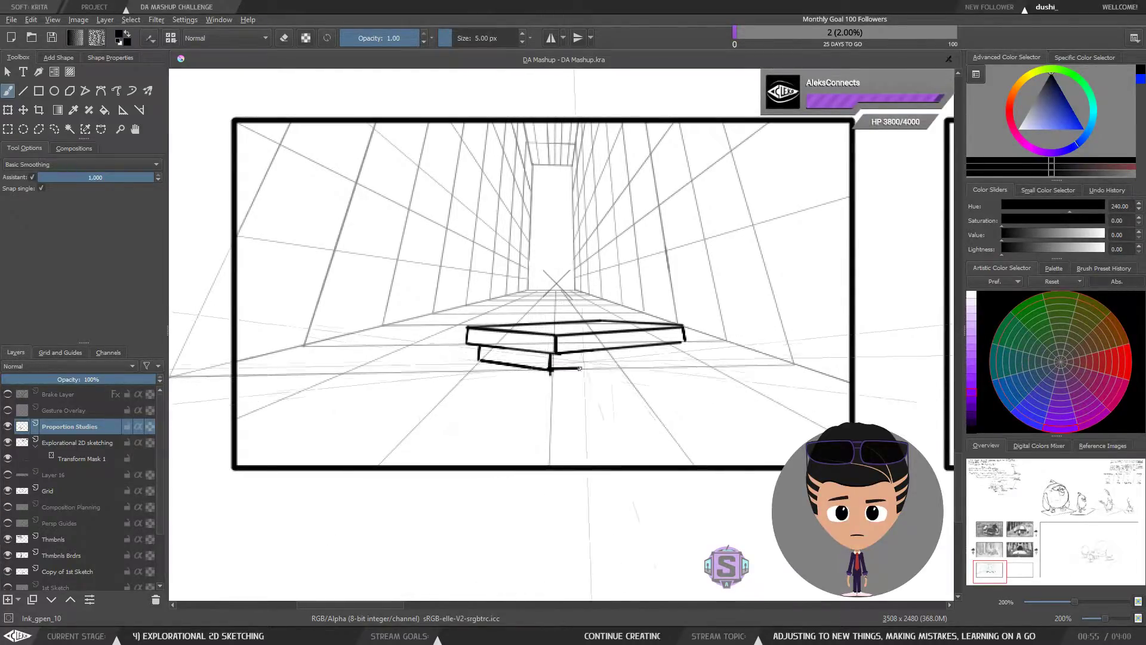
pyautogui.hotkey('ctrl', 'z')
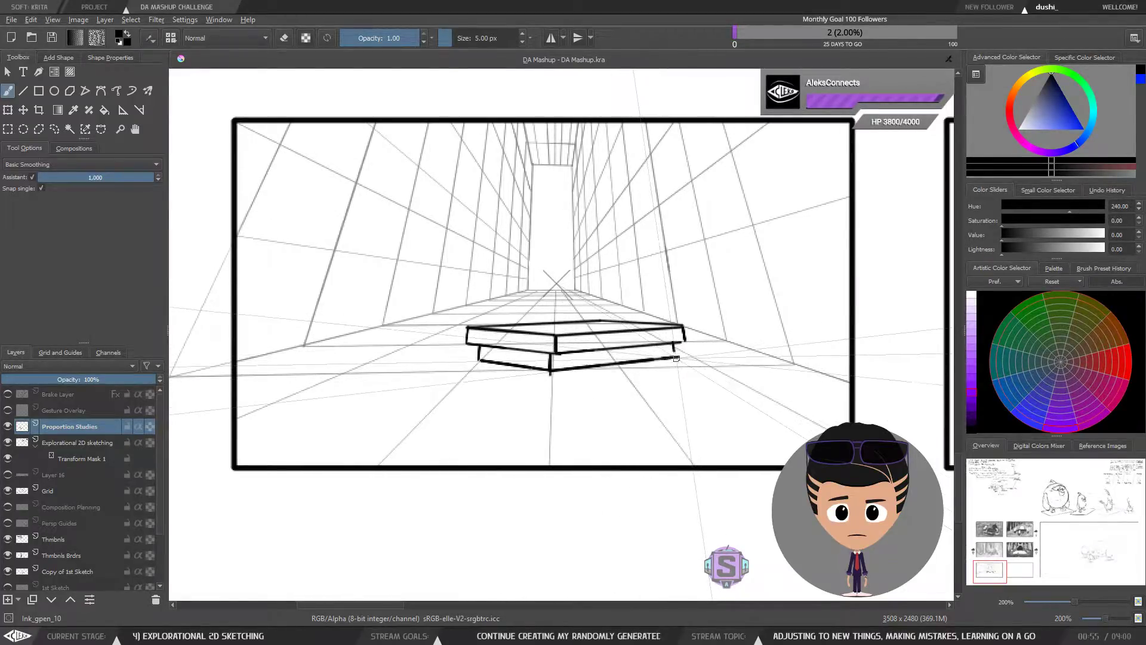
# Check the angled table's perspective and proportions by comparing the normal and horizontally mirrored views.
pyautogui.press('-')
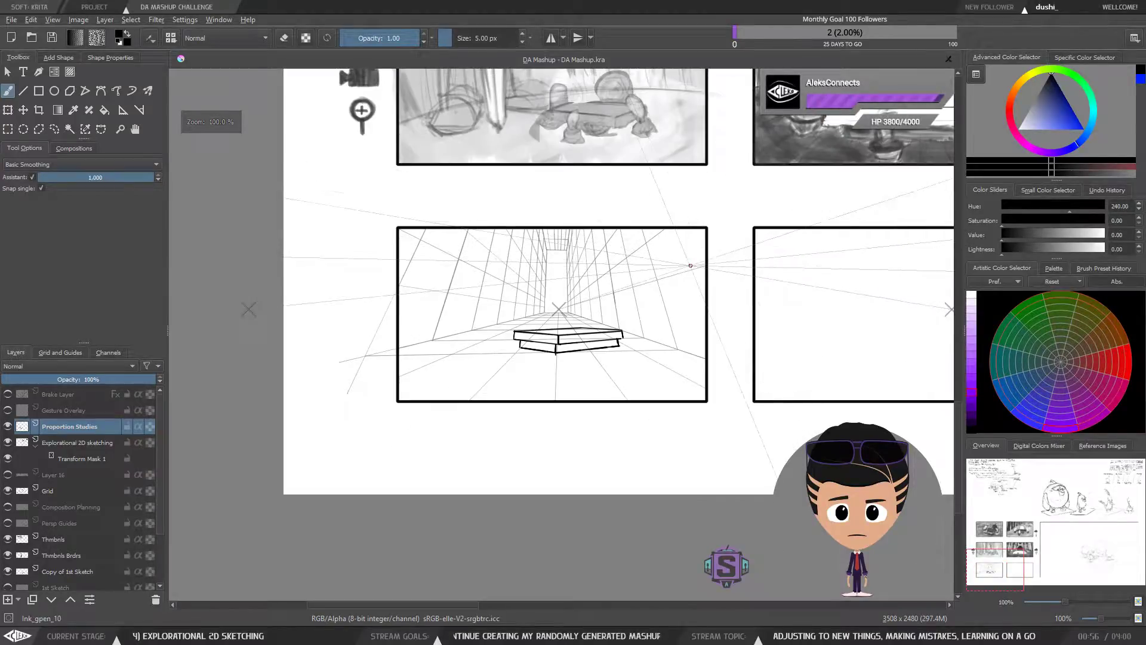
pyautogui.press('m')
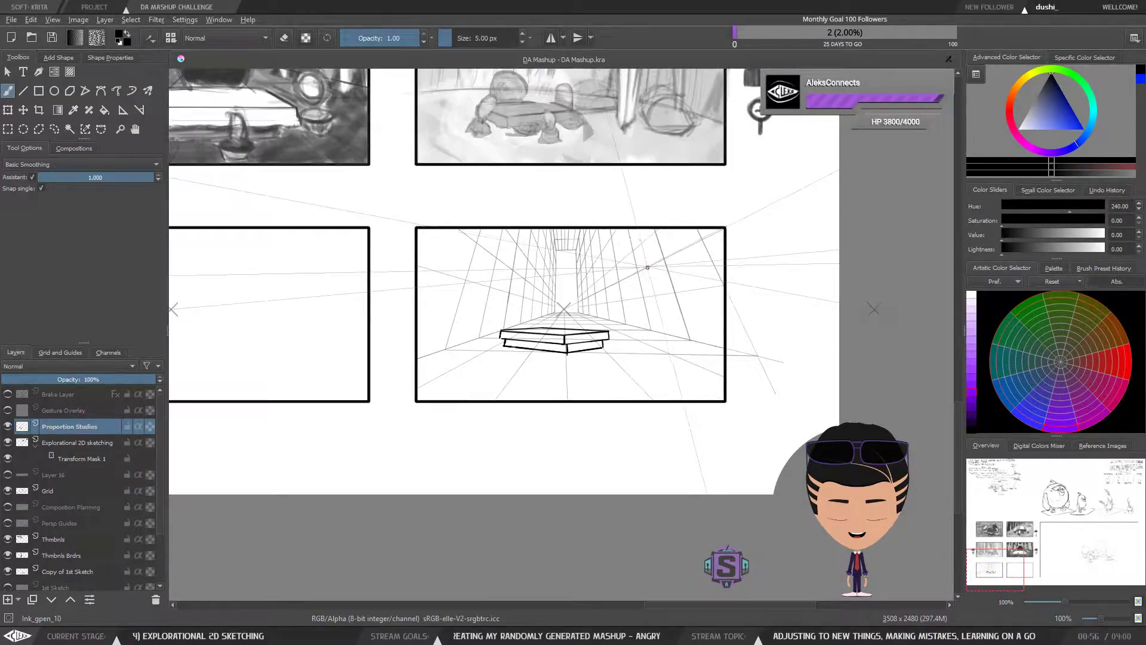
pyautogui.press('m')
pyautogui.press('m')
pyautogui.press('m')
pyautogui.press('m')
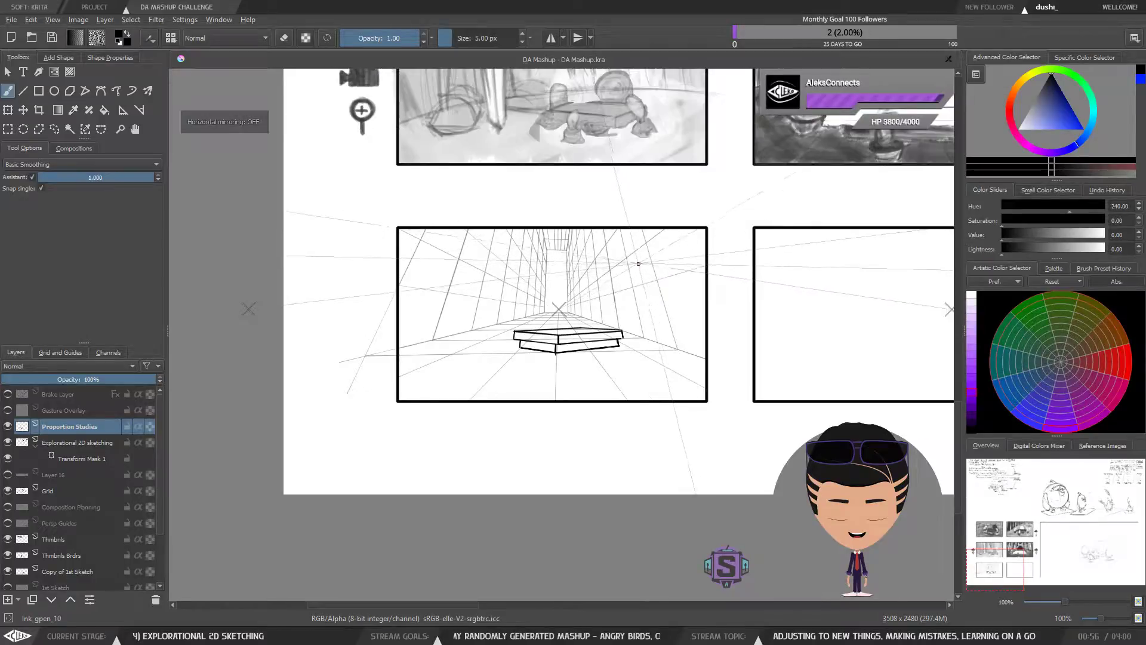
pyautogui.press('m')
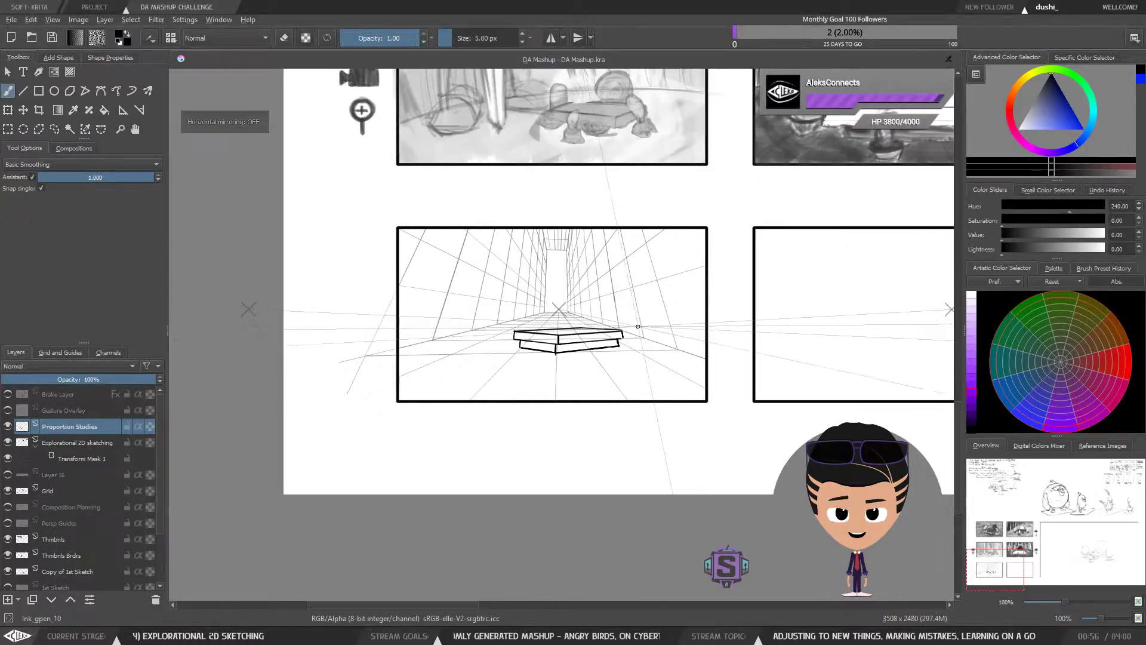
pyautogui.press('m')
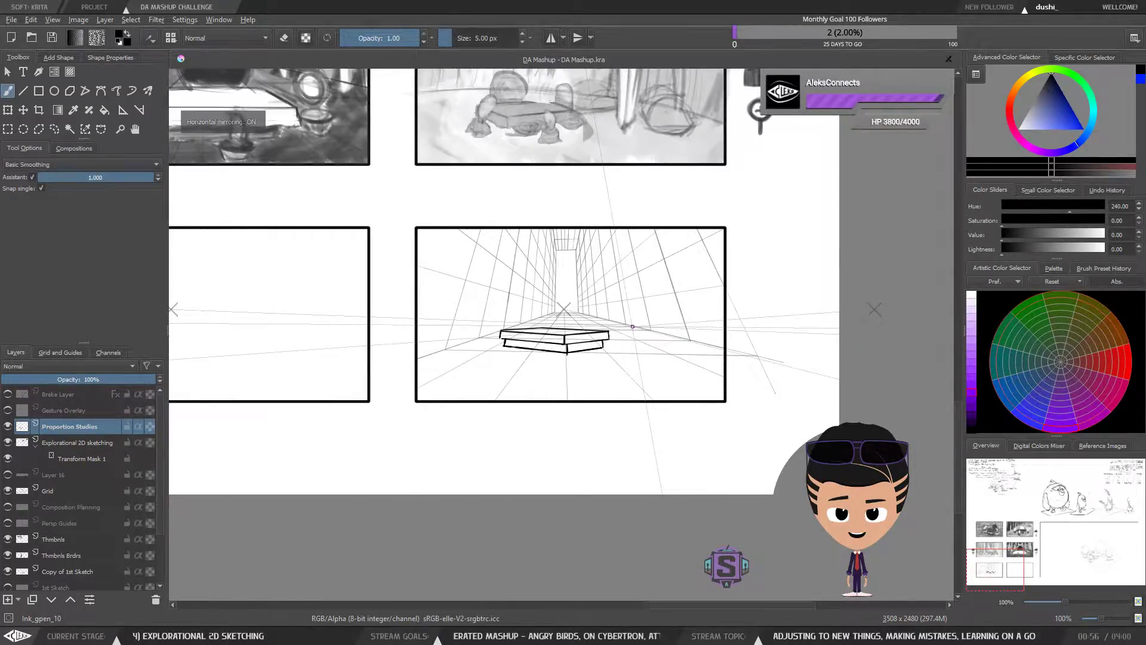
pyautogui.press('m')
# Remove the stray dot on the corridor floor beside the table using a freehand selection.
pyautogui.hotkey('ctrl', '+')
pyautogui.hotkey('ctrl', '+')
pyautogui.moveTo(606, 388); pyautogui.dragTo(621, 349)
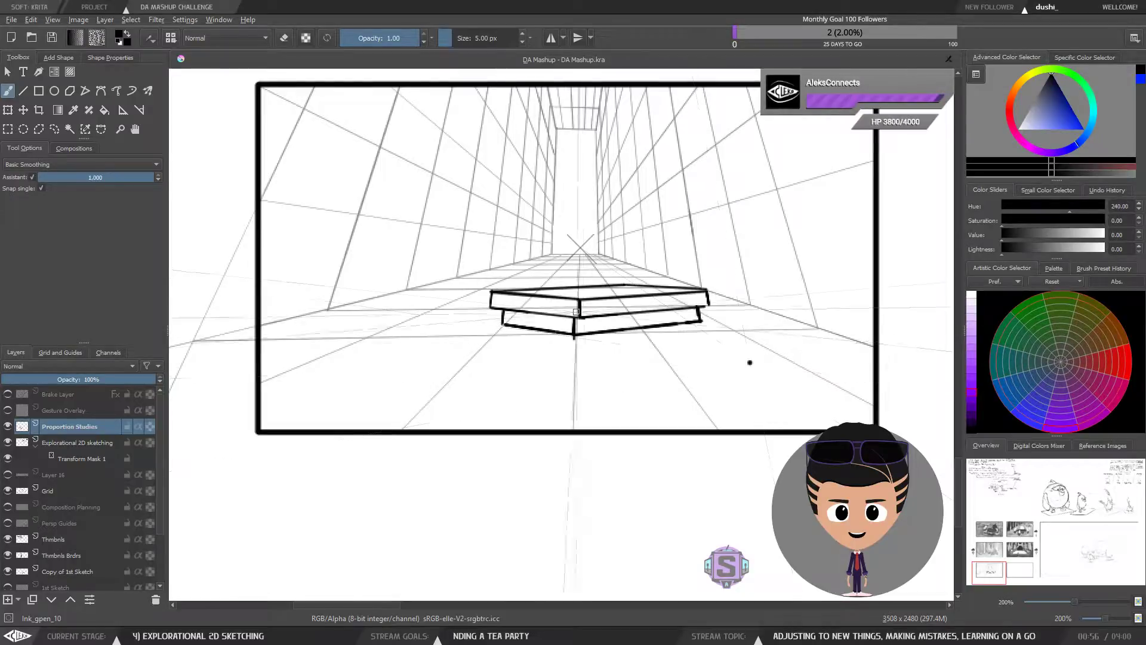
pyautogui.press('l')
pyautogui.moveTo(755, 370)
pyautogui.mouseDown()
pyautogui.moveTo(743, 358)
pyautogui.moveTo(753, 356)
pyautogui.mouseUp()
pyautogui.hotkey('ctrl', 'shift', 'a')
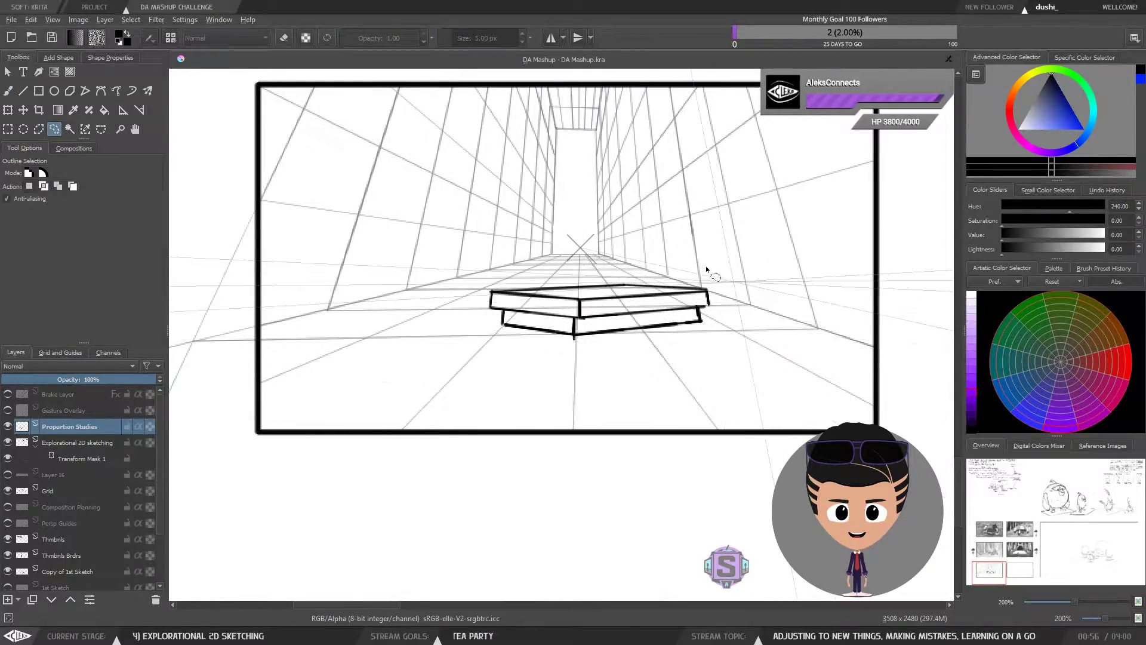
# Erase the overshooting line end below the front corner of the table's base.
pyautogui.press('b')
pyautogui.moveTo(656, 332)
pyautogui.mouseDown()
pyautogui.moveTo(633, 358)
pyautogui.moveTo(608, 349)
pyautogui.mouseUp()
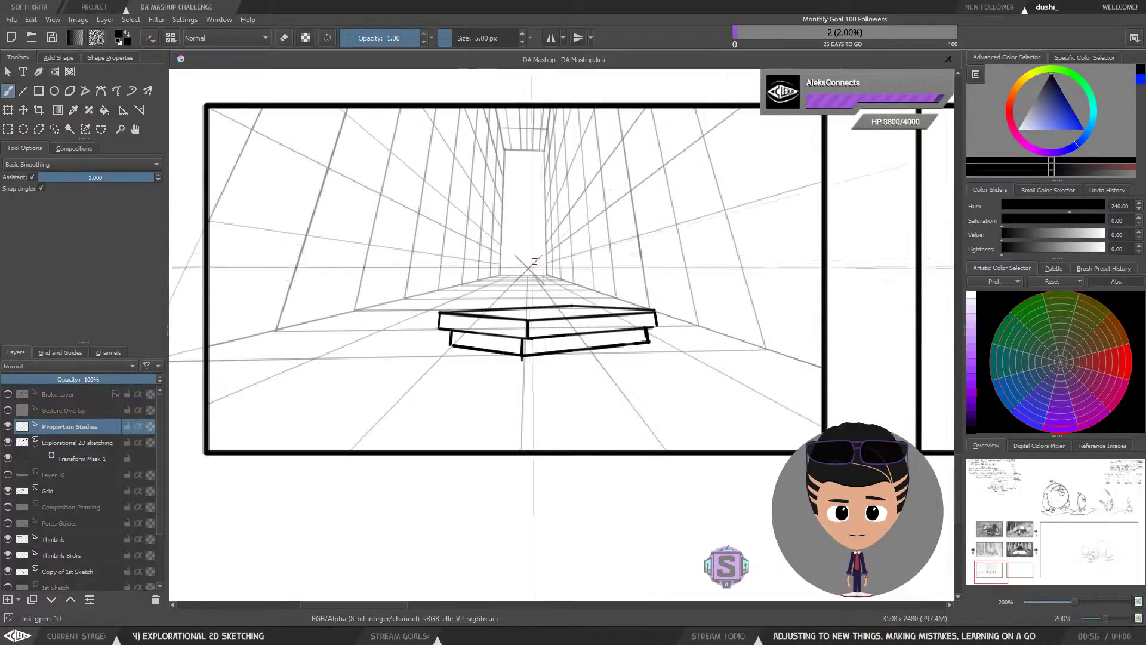
pyautogui.moveTo(531, 351); pyautogui.dragTo(544, 348)
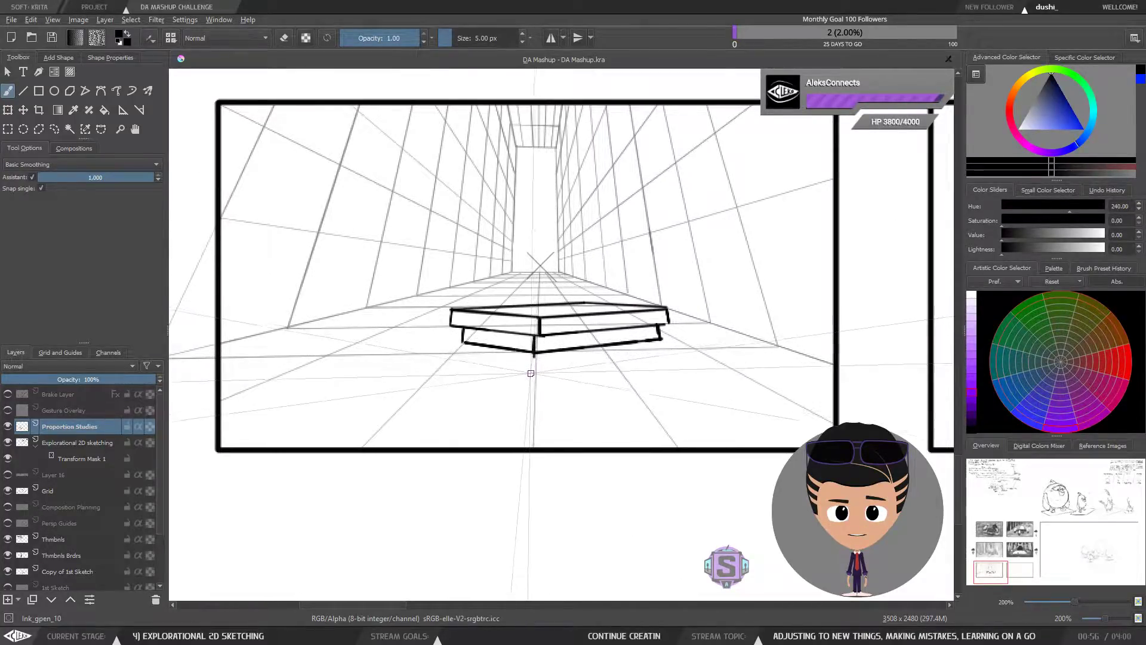
pyautogui.press('e')
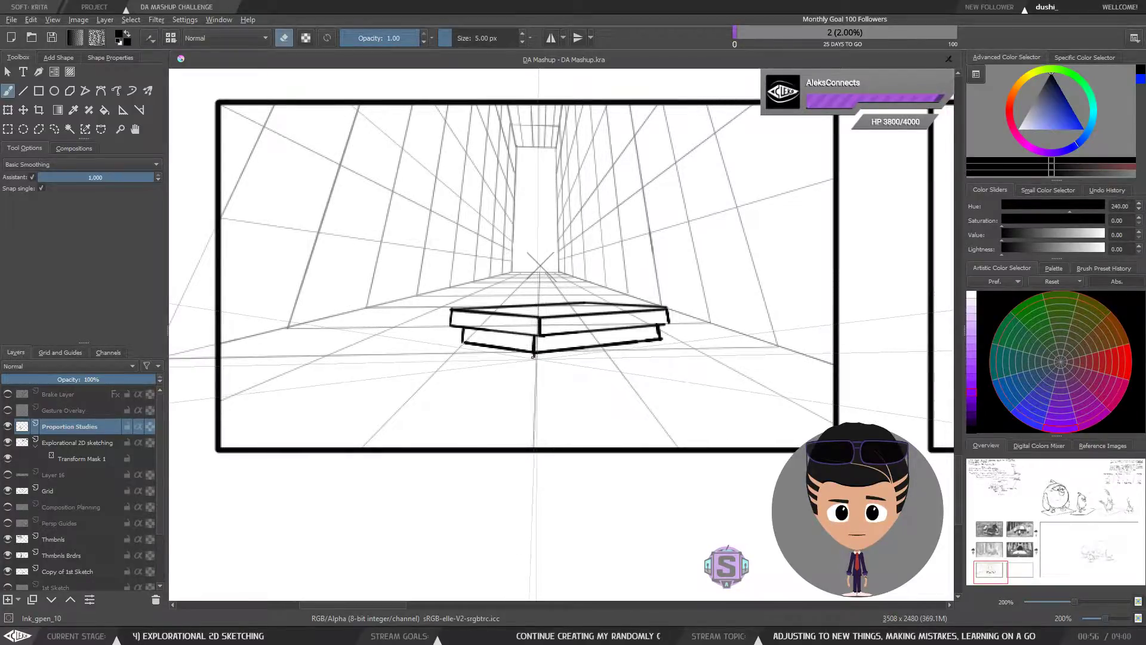
pyautogui.moveTo(540, 358); pyautogui.dragTo(534, 356)
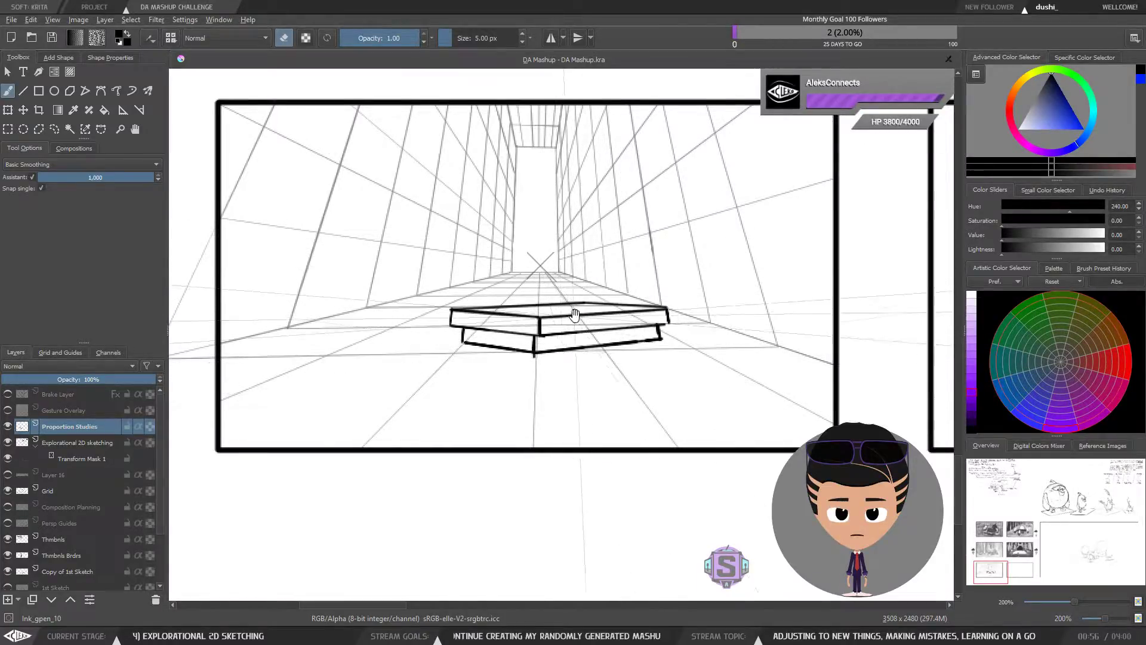
pyautogui.moveTo(575, 313); pyautogui.dragTo(562, 355)
pyautogui.hotkey('ctrl', '+')
pyautogui.moveTo(527, 431)
pyautogui.mouseDown()
pyautogui.moveTo(525, 407)
pyautogui.moveTo(549, 402)
pyautogui.moveTo(541, 420)
pyautogui.mouseUp()
pyautogui.hotkey('ctrl', '-')
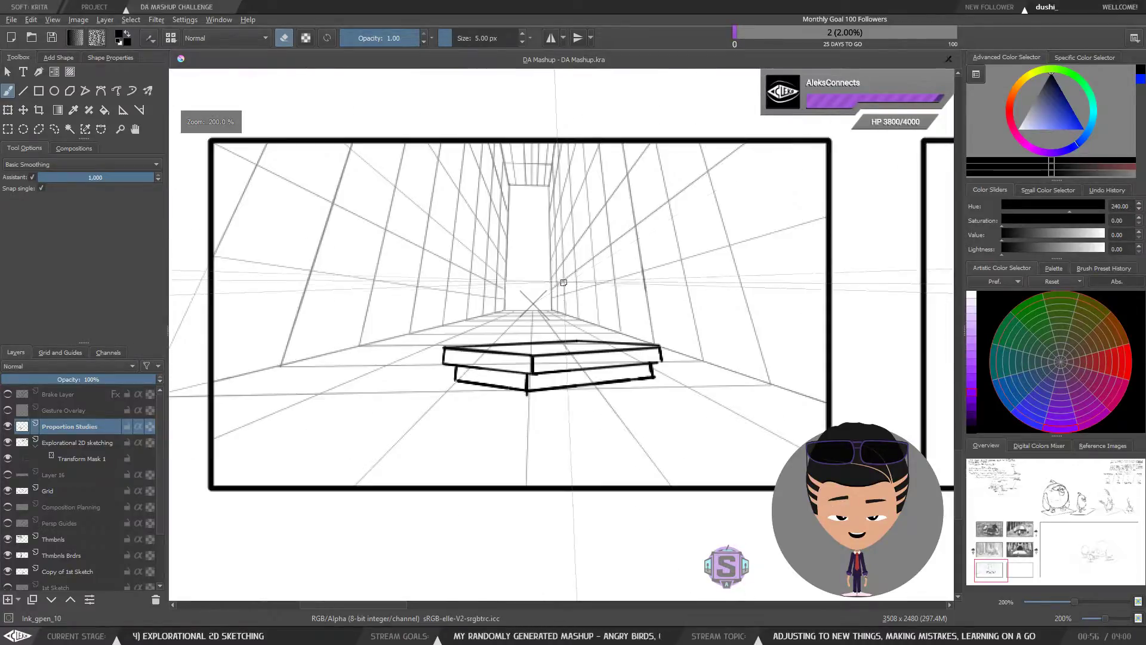
# Check the table mirrored, select it with a freehand outline, and move it slightly farther back and to the right in the corridor.
pyautogui.press('m')
pyautogui.press('m')
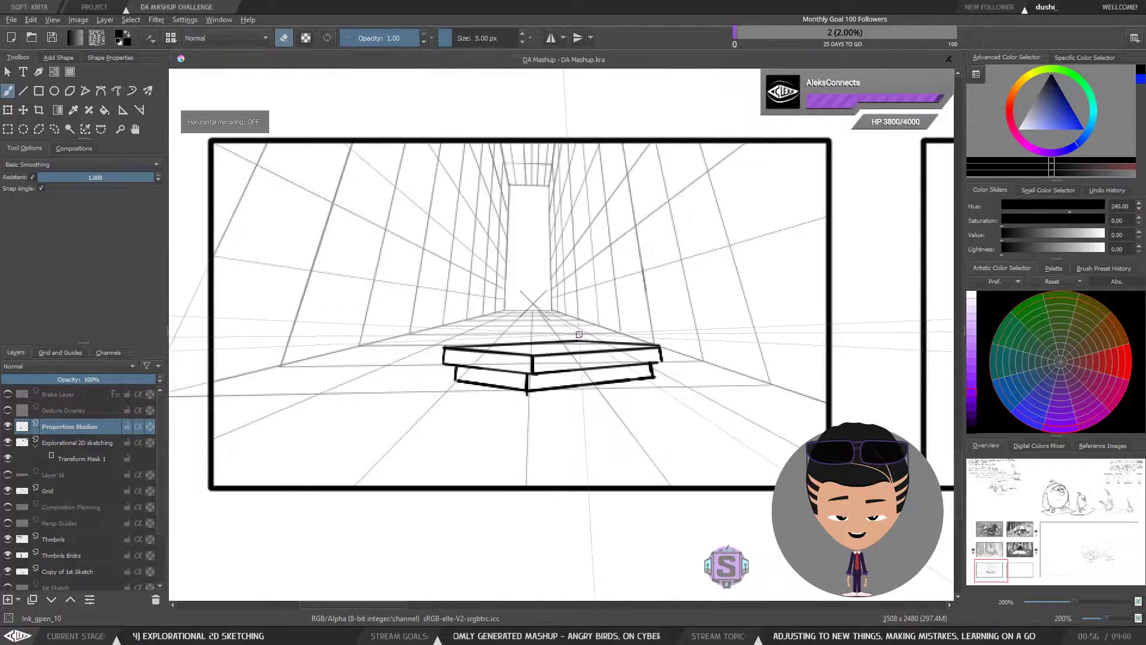
pyautogui.press('l')
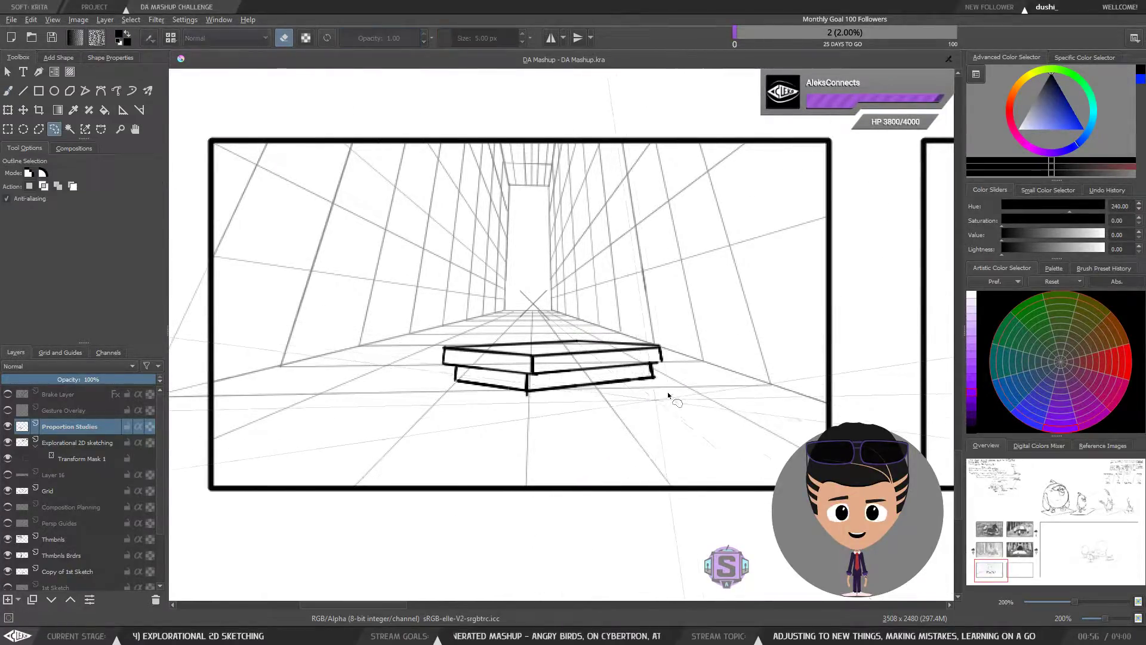
pyautogui.moveTo(550, 324)
pyautogui.mouseDown()
pyautogui.moveTo(428, 361)
pyautogui.moveTo(666, 393)
pyautogui.mouseUp()
pyautogui.press('t')
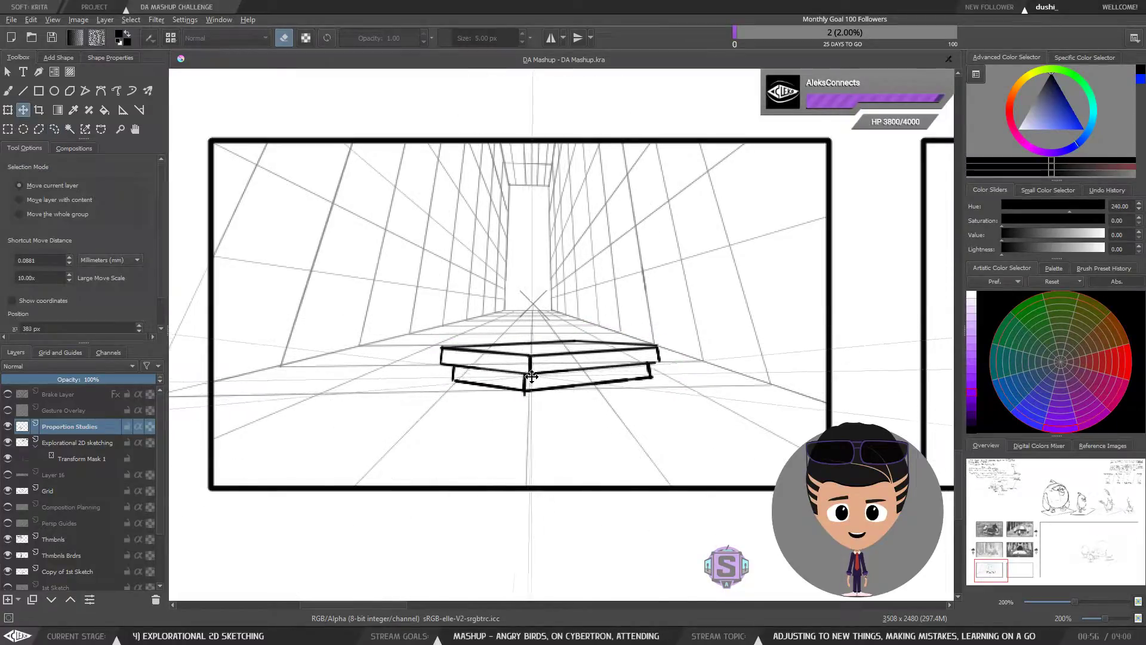
pyautogui.moveTo(533, 377)
pyautogui.mouseDown()
pyautogui.moveTo(453, 380)
pyautogui.moveTo(579, 374)
pyautogui.moveTo(487, 379)
pyautogui.moveTo(565, 367)
pyautogui.moveTo(546, 363)
pyautogui.moveTo(568, 355)
pyautogui.moveTo(547, 374)
pyautogui.mouseUp()
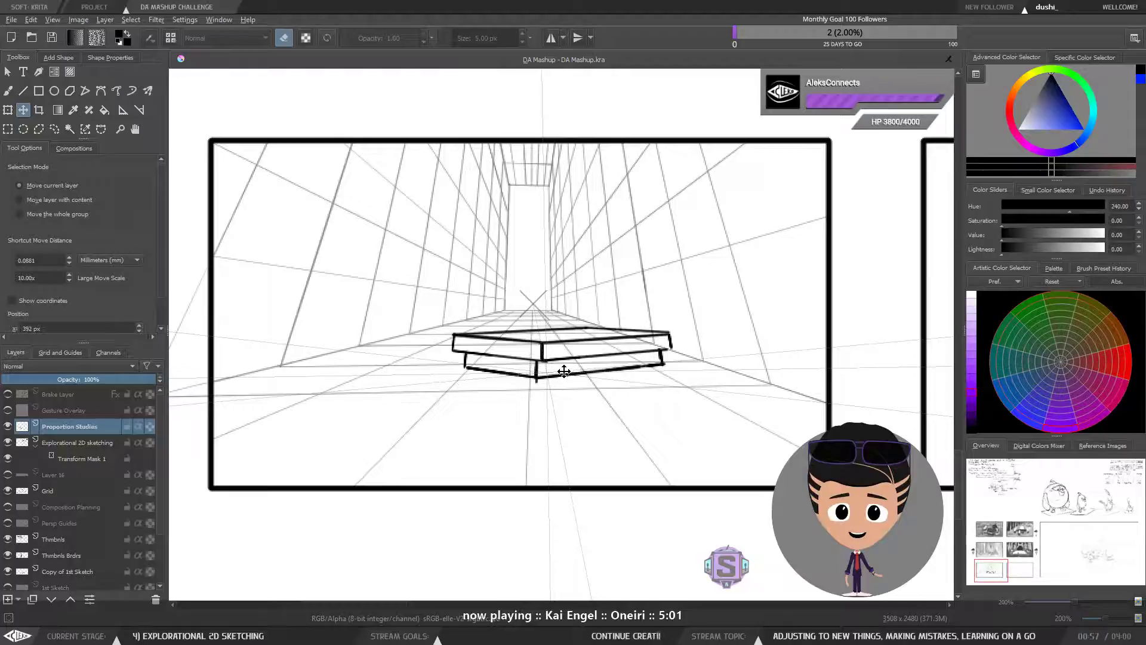
# Review the repositioned table in mirrored view and compare it with the tables in the shaded thumbnails.
pyautogui.press('1')
pyautogui.press('m')
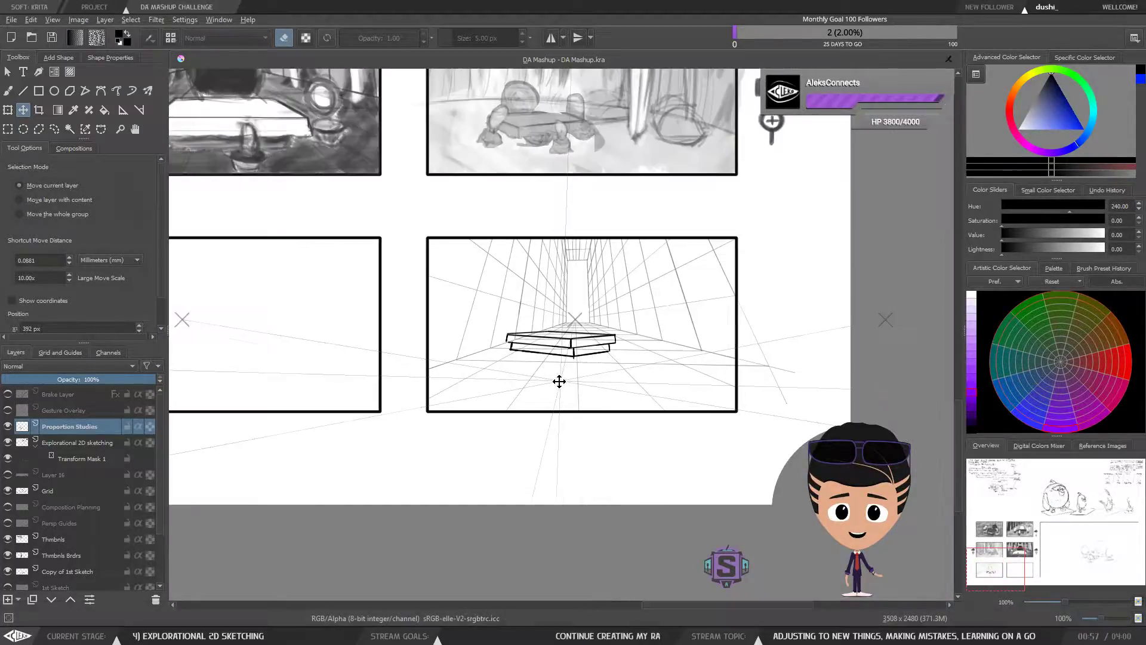
pyautogui.press('m')
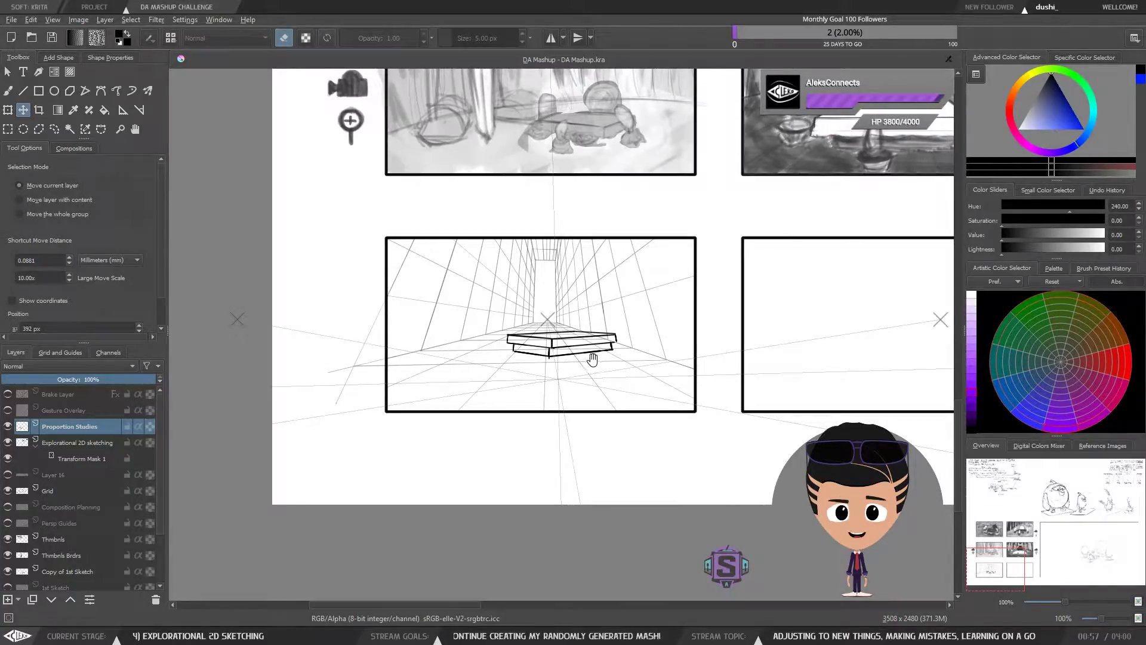
pyautogui.moveTo(591, 358); pyautogui.dragTo(464, 397)
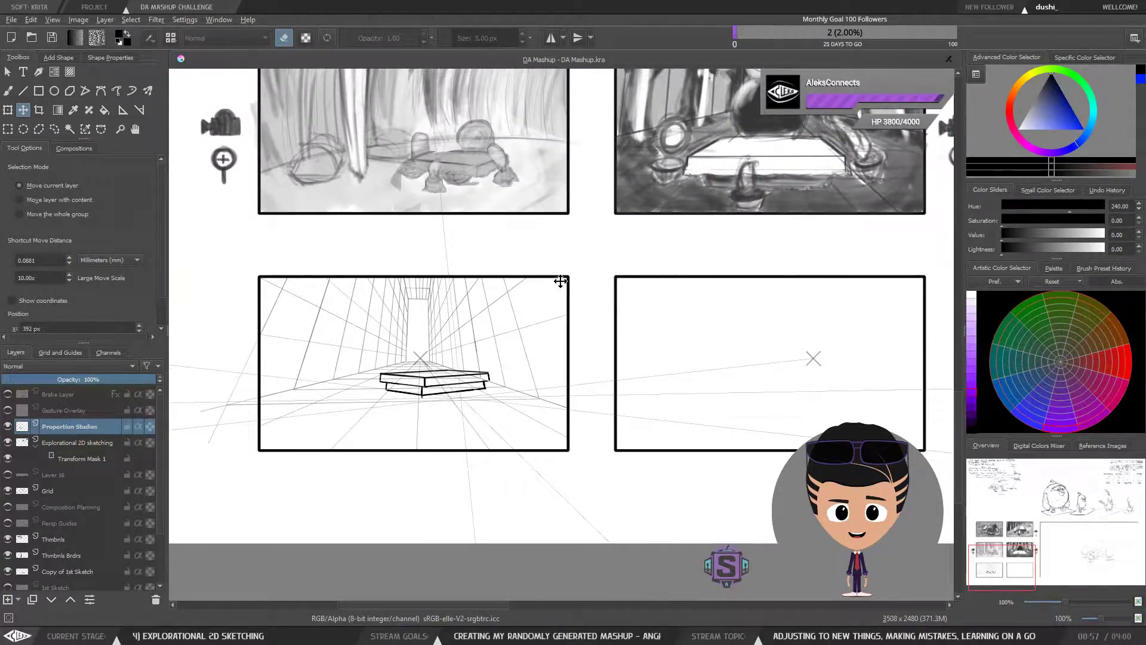
pyautogui.moveTo(561, 281); pyautogui.dragTo(498, 455)
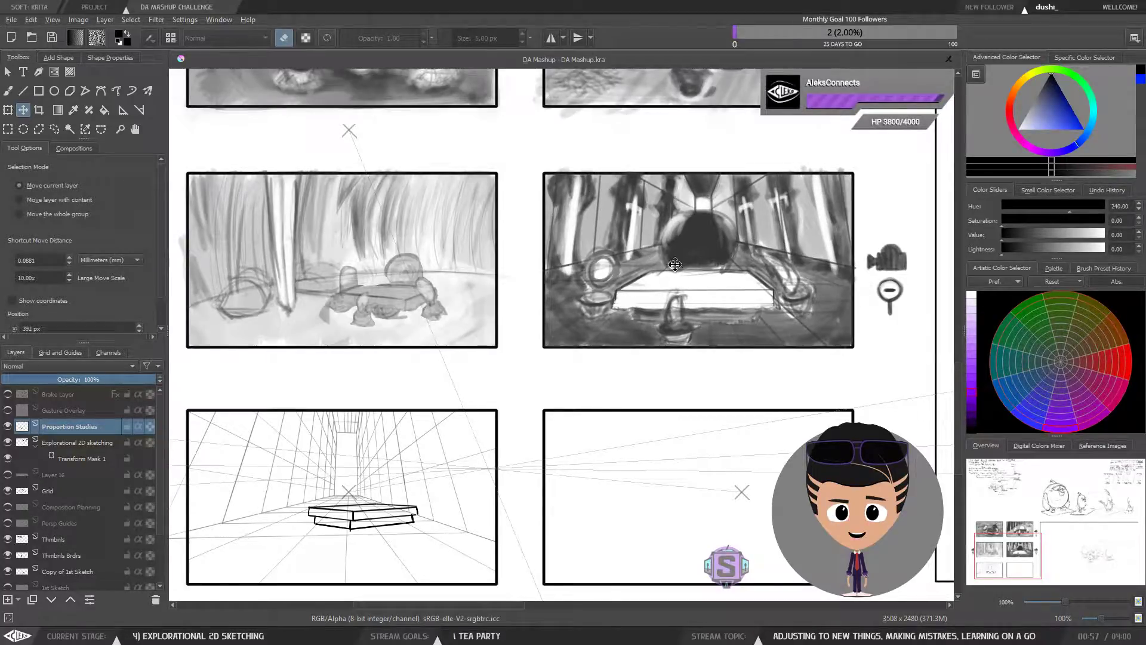
# Review the shaded thumbnails, the empty frame and the handwritten story notes at the start of the canvas.
pyautogui.moveTo(609, 376); pyautogui.dragTo(604, 302)
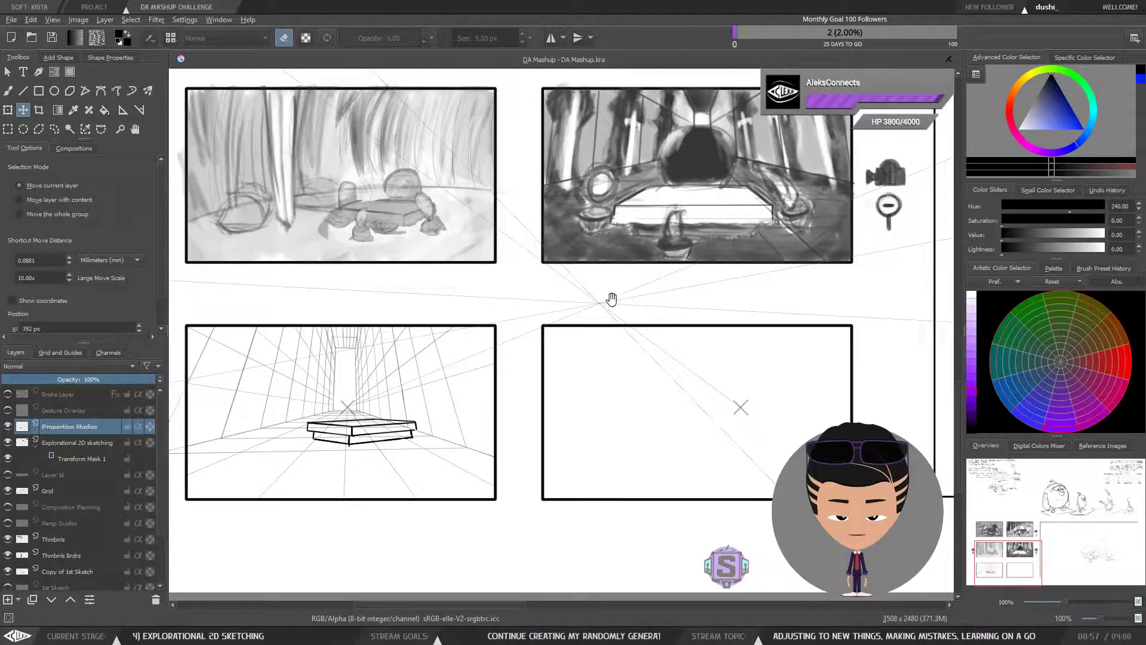
pyautogui.moveTo(615, 287); pyautogui.dragTo(608, 438)
pyautogui.moveTo(636, 239)
pyautogui.mouseDown()
pyautogui.moveTo(635, 329)
pyautogui.moveTo(661, 334)
pyautogui.moveTo(651, 332)
pyautogui.mouseUp()
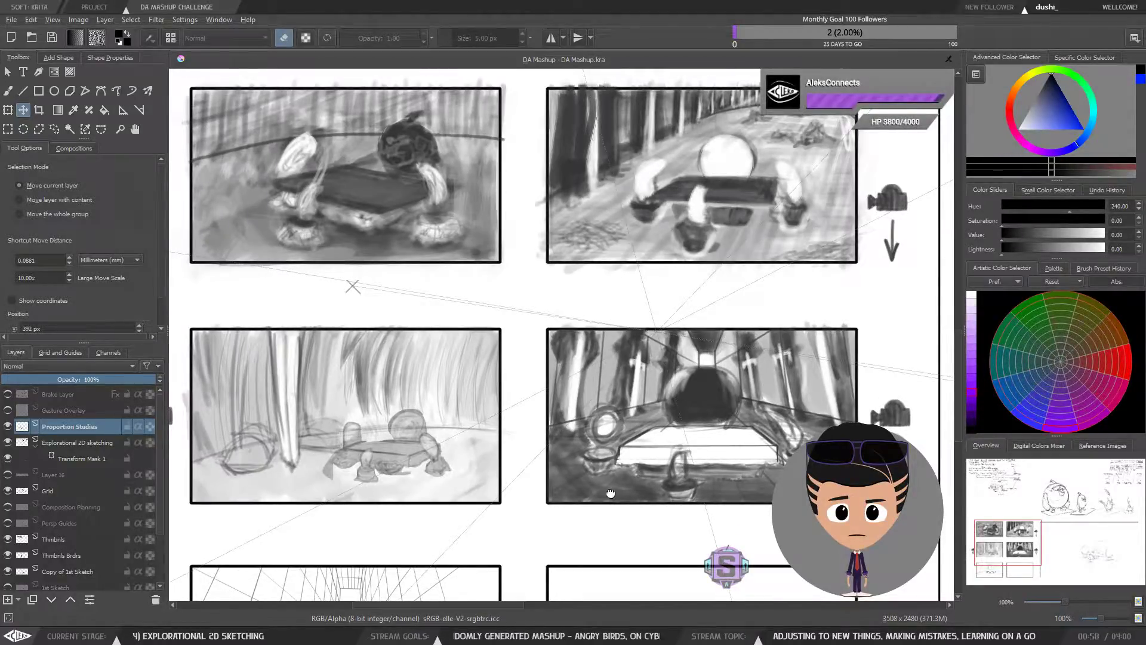
pyautogui.moveTo(610, 493); pyautogui.dragTo(662, 256)
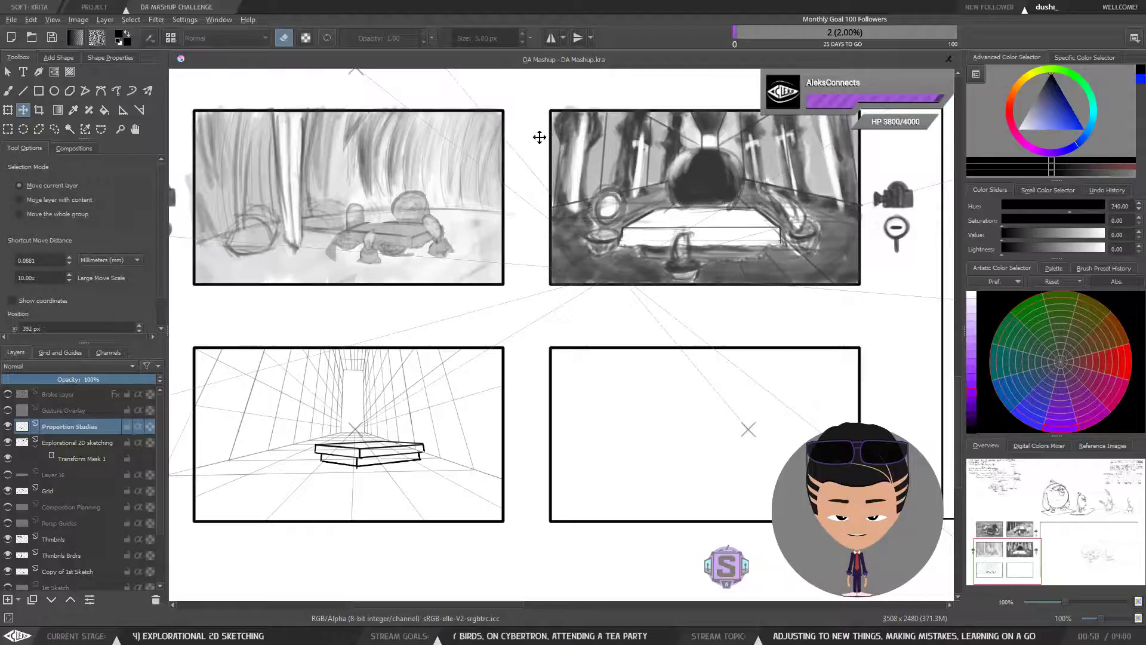
pyautogui.hotkey('ctrl', '-')
pyautogui.moveTo(559, 151); pyautogui.dragTo(510, 269)
pyautogui.moveTo(547, 125)
pyautogui.mouseDown()
pyautogui.moveTo(502, 287)
pyautogui.moveTo(548, 425)
pyautogui.mouseUp()
pyautogui.hotkey('ctrl', '+')
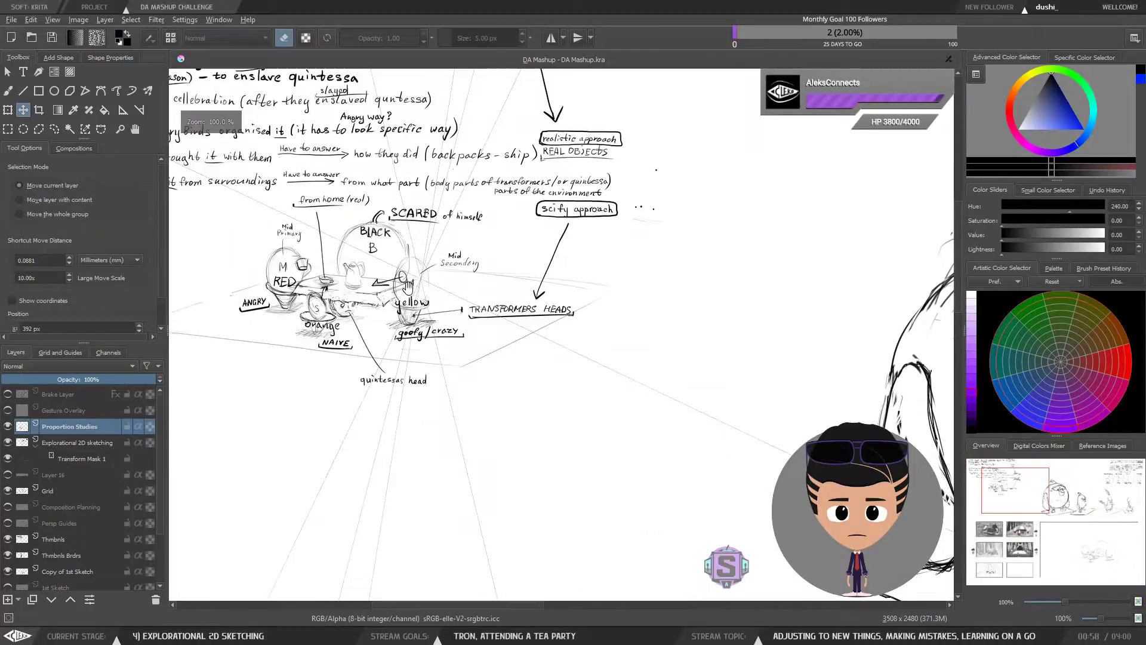
pyautogui.moveTo(410, 287); pyautogui.dragTo(601, 428)
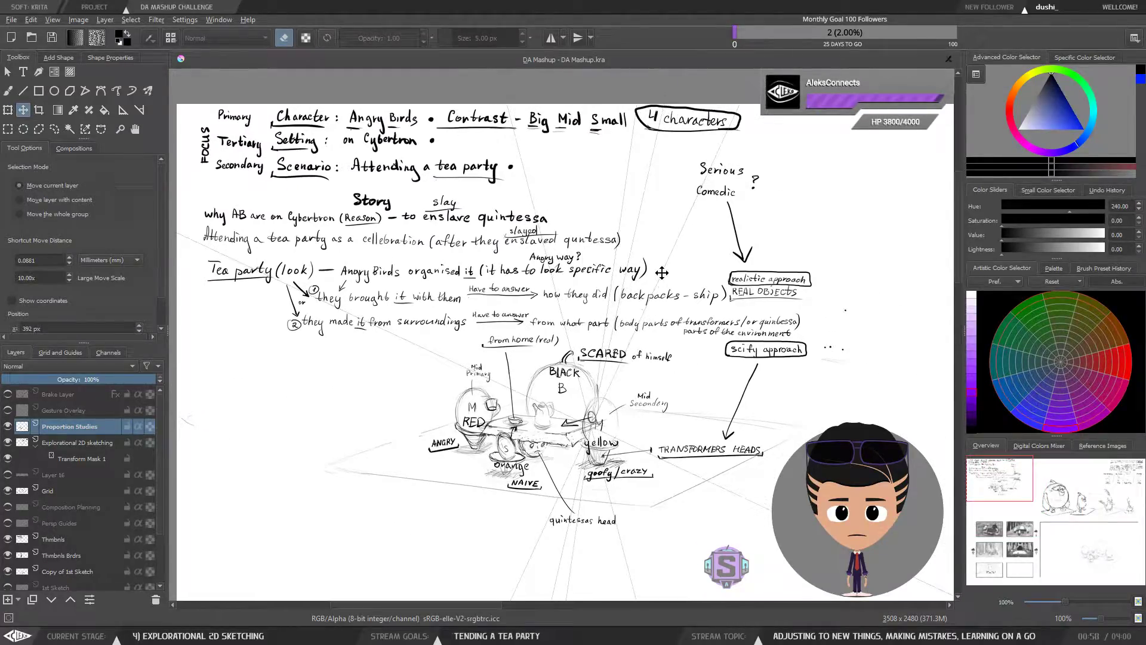
pyautogui.hotkey('ctrl', '-')
# Turn off assistant snapping for the freehand brush and clear the selection around the corridor table.
pyautogui.press('b')
pyautogui.moveTo(724, 468); pyautogui.dragTo(554, 250)
pyautogui.moveTo(683, 407)
pyautogui.mouseDown()
pyautogui.moveTo(545, 353)
pyautogui.moveTo(612, 348)
pyautogui.mouseUp()
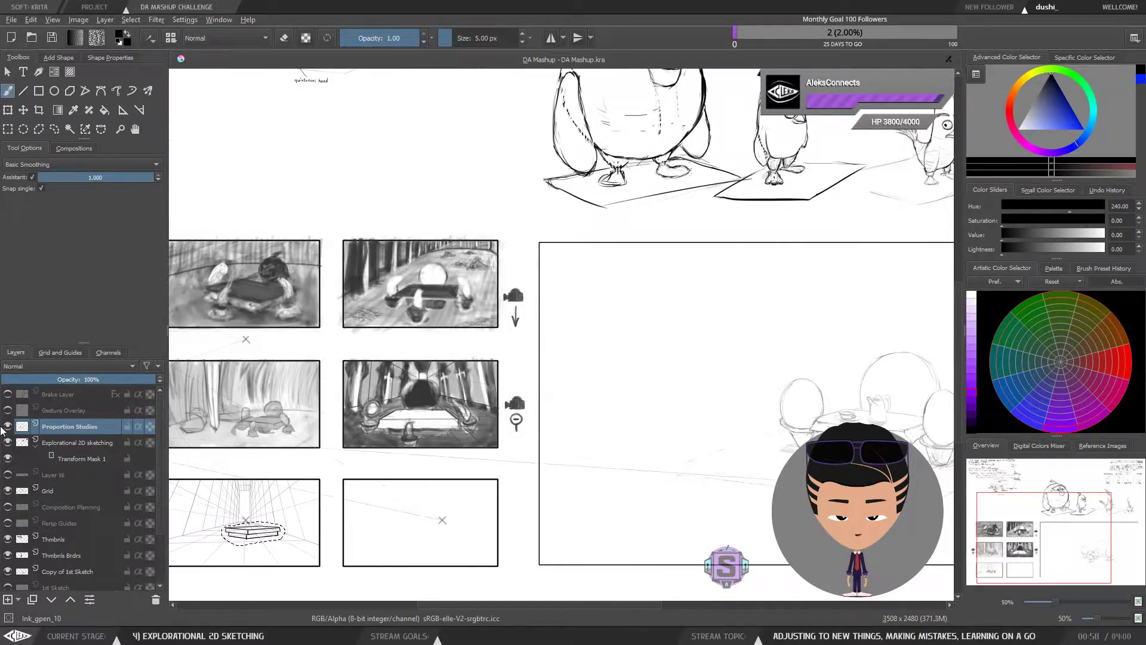
pyautogui.click(32, 177)
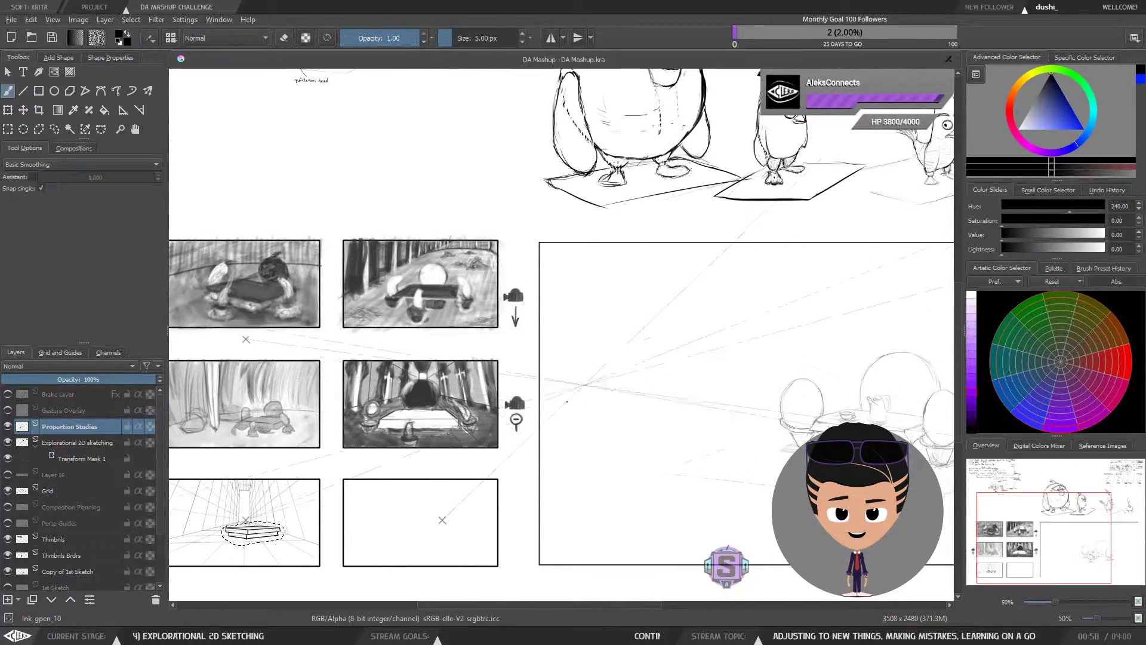
pyautogui.scroll(2, 529, 460)
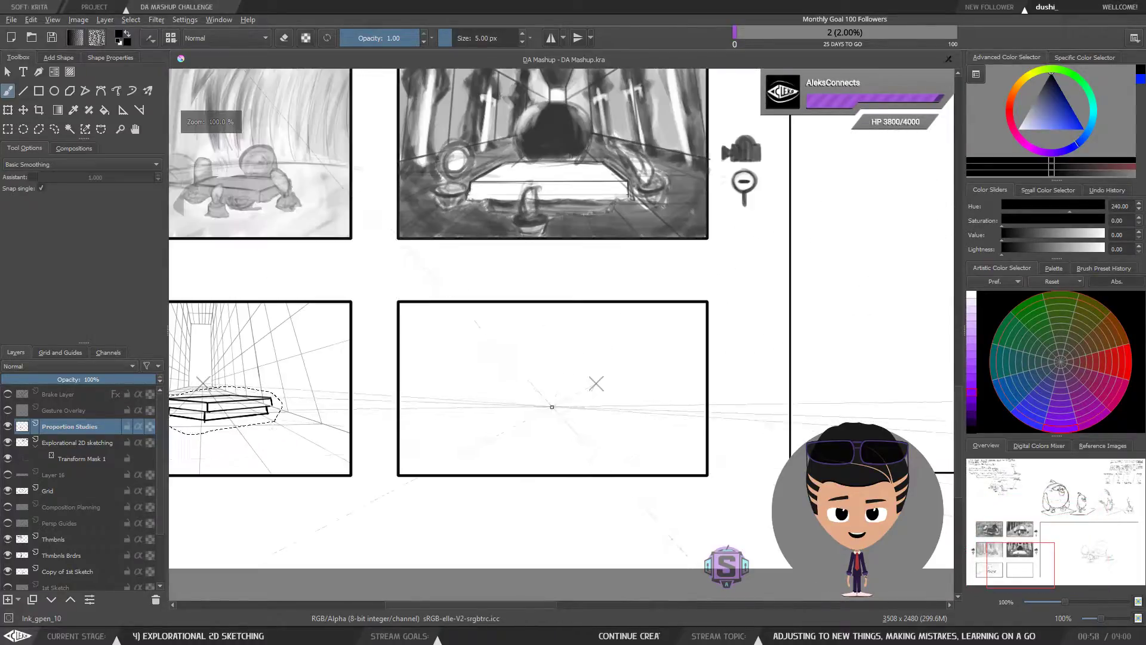
pyautogui.hotkey('ctrl', 'shift', 'a')
pyautogui.moveTo(654, 361); pyautogui.dragTo(646, 366)
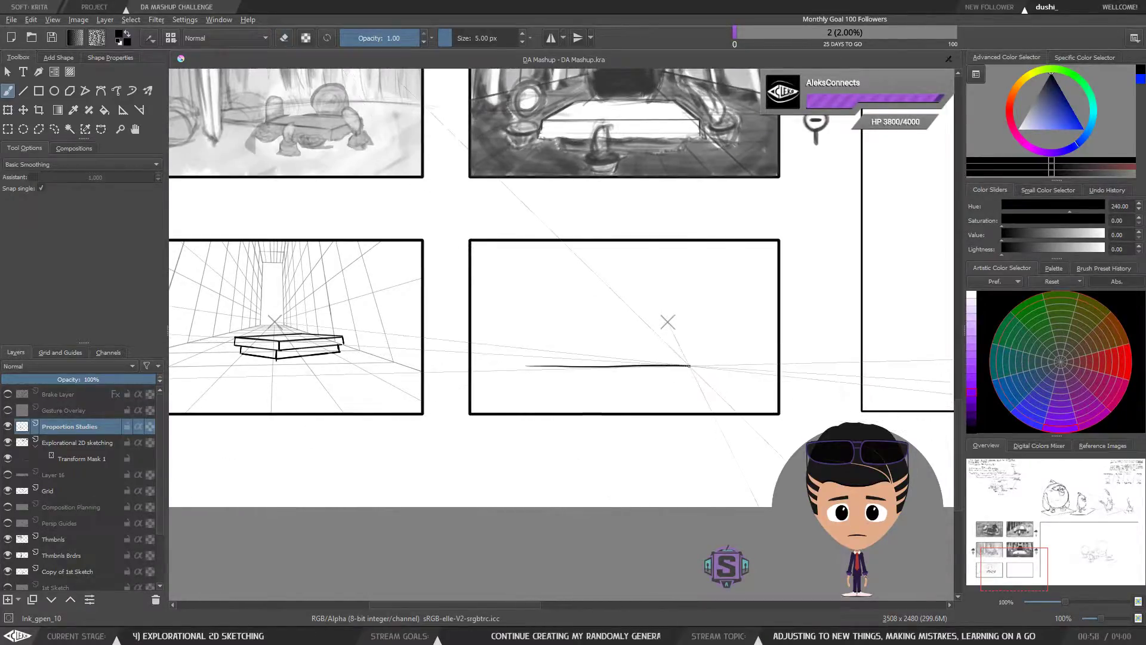
pyautogui.hotkey('ctrl', 'z')
pyautogui.moveTo(632, 364)
pyautogui.mouseDown()
pyautogui.moveTo(596, 361)
pyautogui.moveTo(586, 374)
pyautogui.mouseUp()
pyautogui.hotkey('ctrl', '+')
pyautogui.hotkey('ctrl', '+')
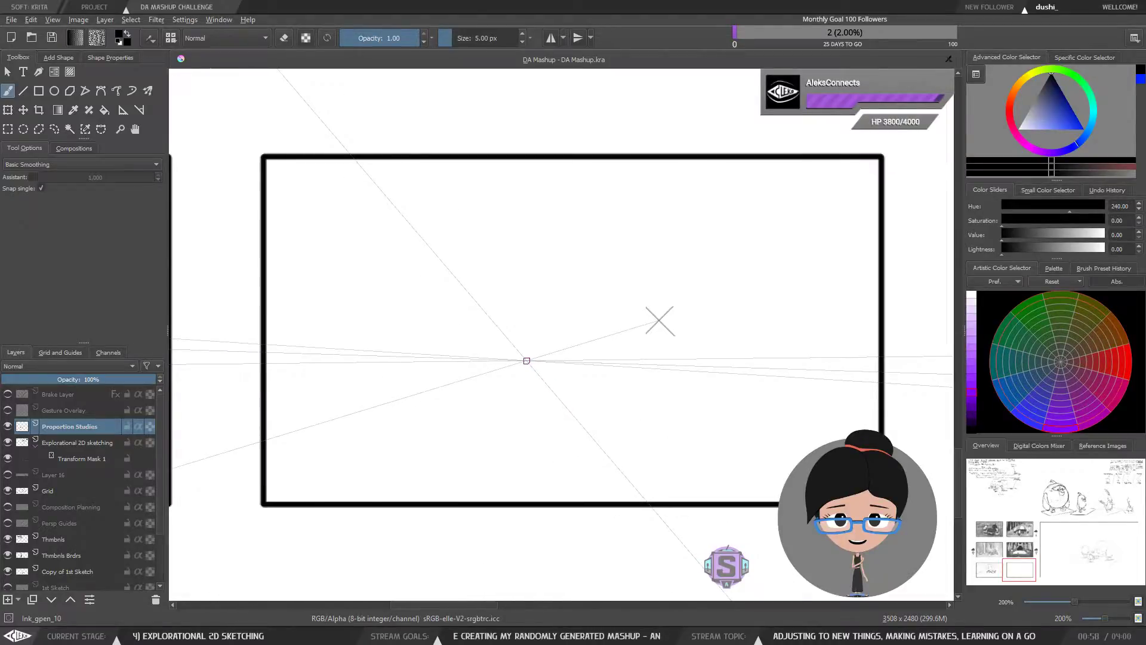
pyautogui.moveTo(522, 345)
pyautogui.mouseDown()
pyautogui.moveTo(522, 388)
pyautogui.moveTo(649, 394)
pyautogui.mouseUp()
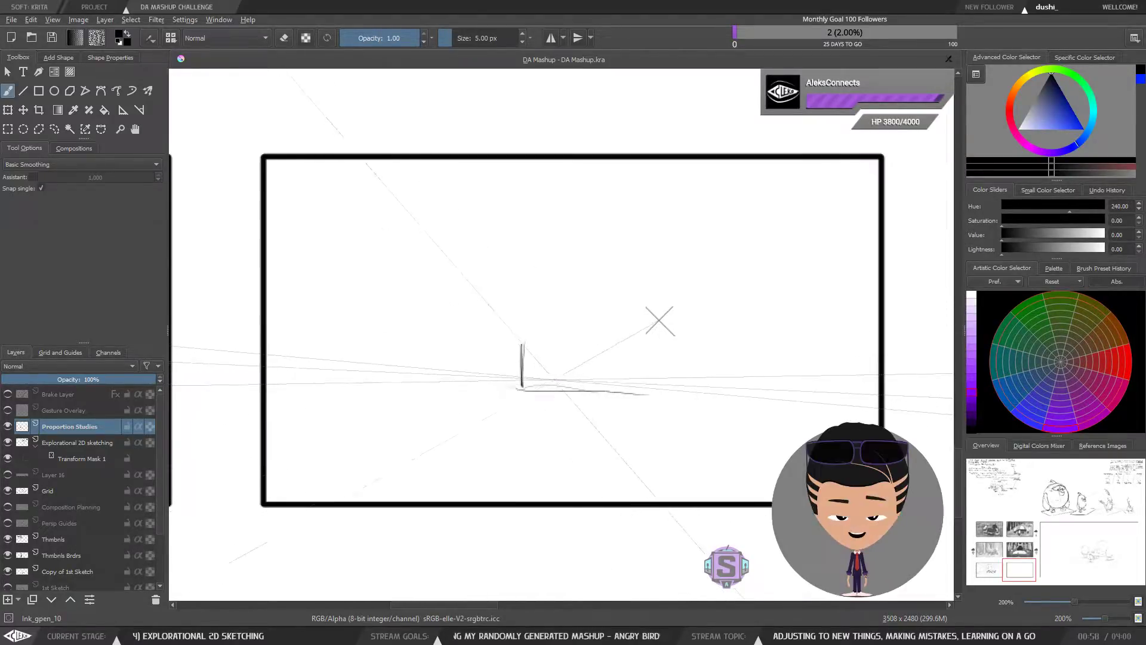
pyautogui.hotkey('ctrl', 'z')
pyautogui.hotkey('ctrl', 'z')
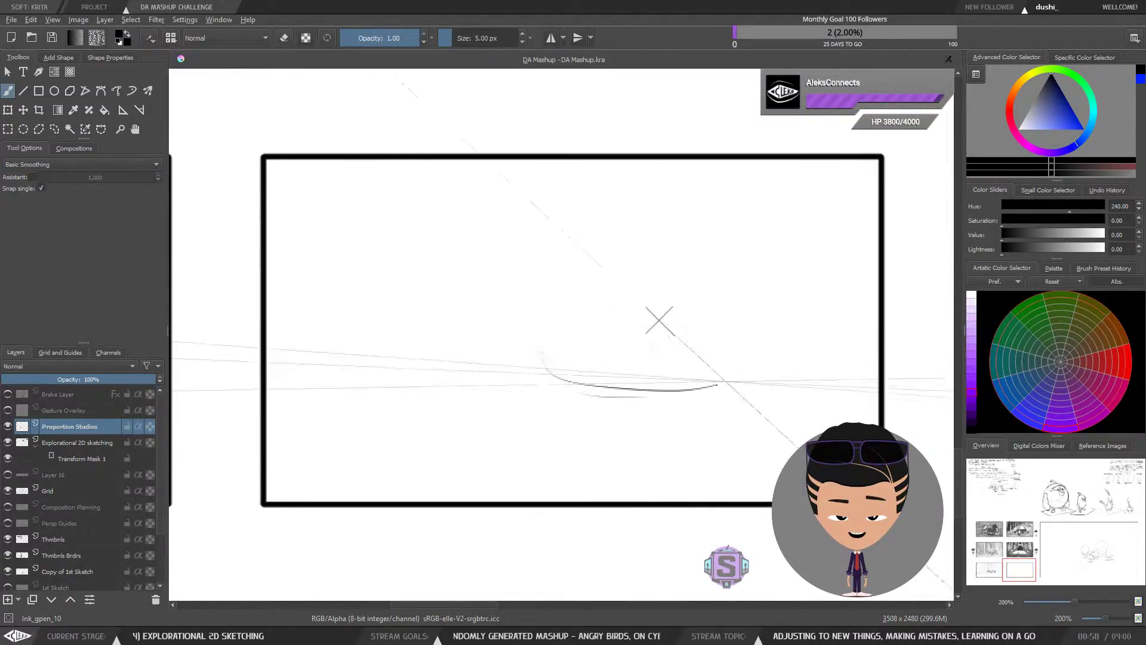
# Sketch a flat elliptical tabletop freehand with overlapping strokes in the right half of the empty thumbnail.
pyautogui.moveTo(719, 339)
pyautogui.mouseDown()
pyautogui.moveTo(650, 384)
pyautogui.moveTo(753, 365)
pyautogui.moveTo(662, 319)
pyautogui.mouseUp()
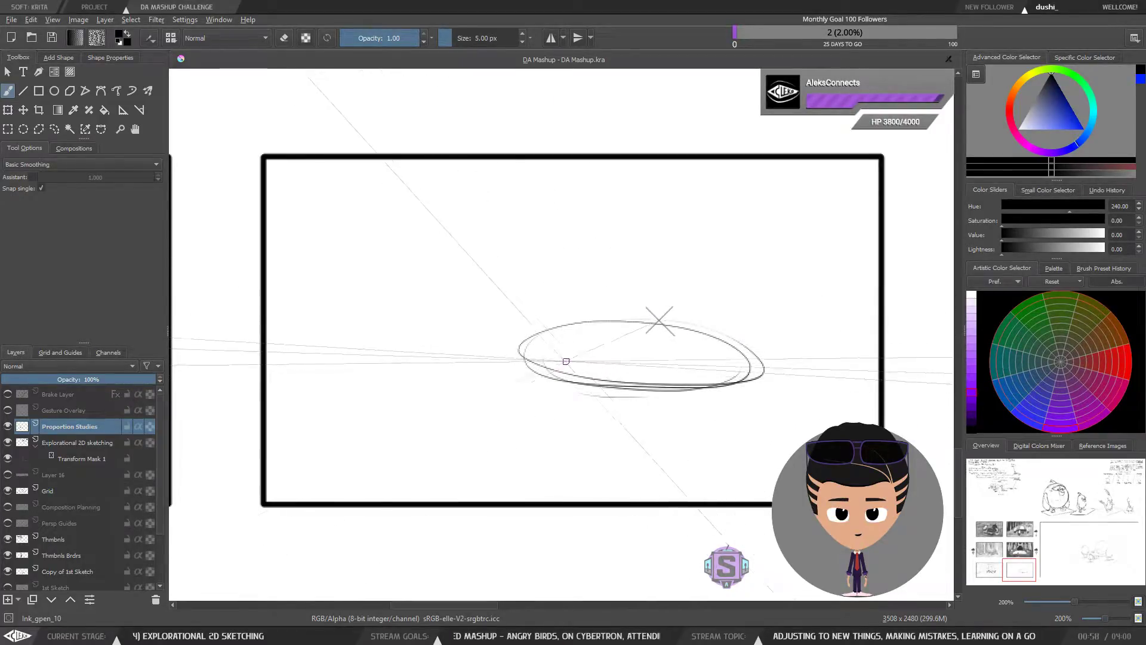
pyautogui.moveTo(528, 353); pyautogui.dragTo(616, 363)
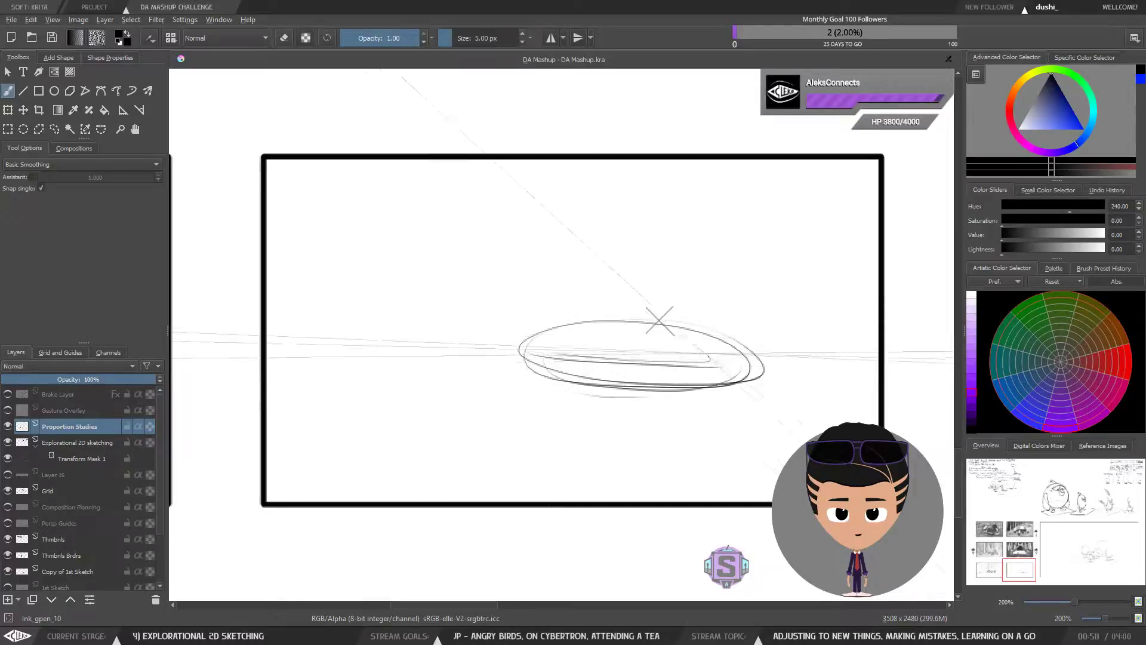
pyautogui.moveTo(514, 340); pyautogui.dragTo(611, 352)
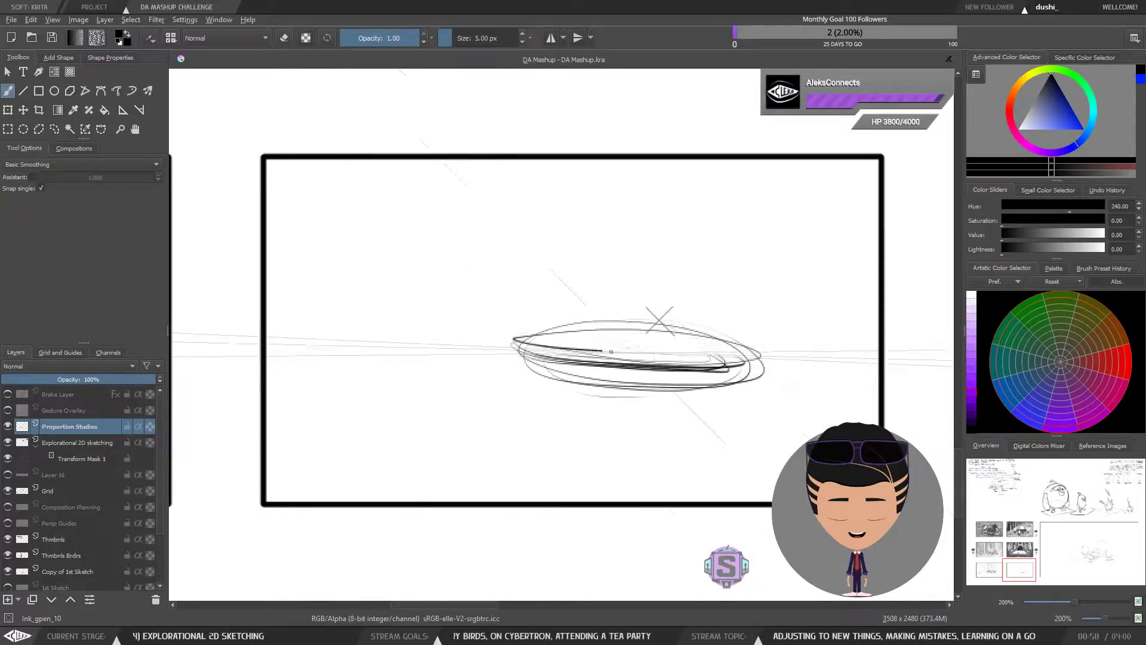
# Sketch rounded character shapes around the oval table: three small ones at its sides and front, and a large one behind.
pyautogui.moveTo(514, 339); pyautogui.dragTo(483, 357)
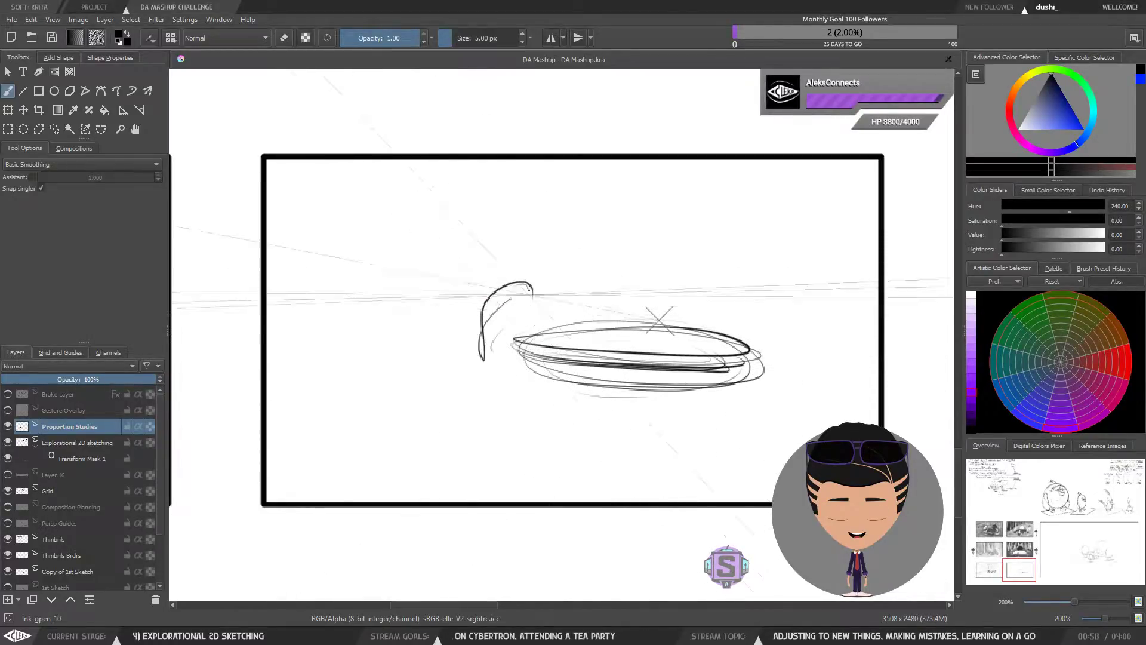
pyautogui.moveTo(577, 341)
pyautogui.mouseDown()
pyautogui.moveTo(600, 388)
pyautogui.moveTo(602, 334)
pyautogui.mouseUp()
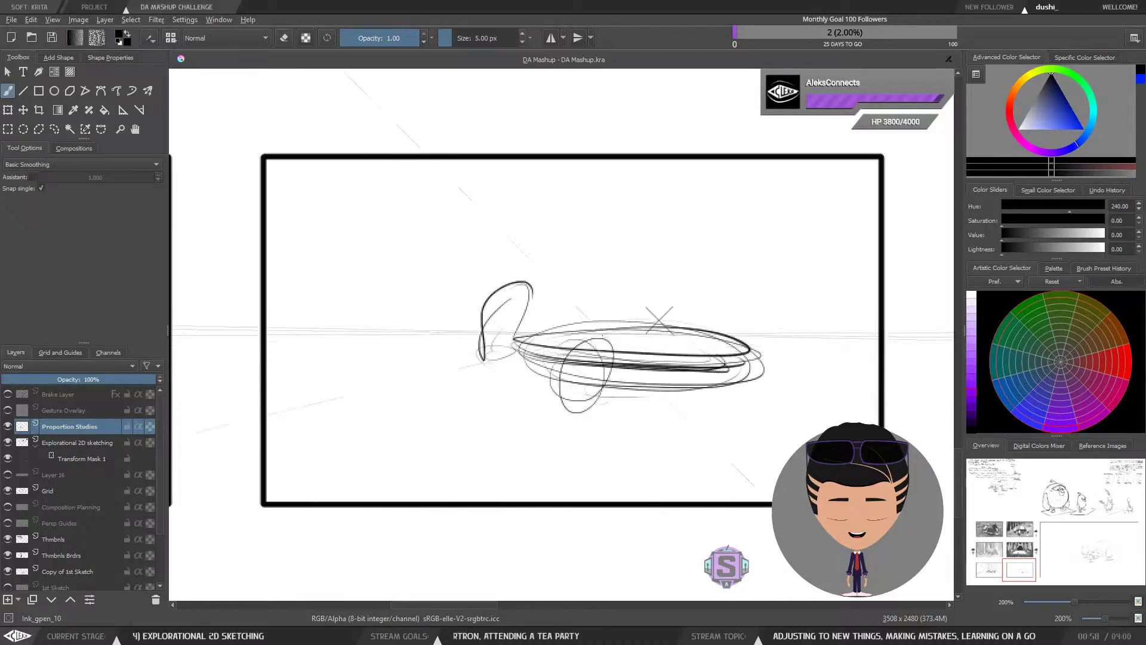
pyautogui.moveTo(727, 352)
pyautogui.mouseDown()
pyautogui.moveTo(730, 381)
pyautogui.moveTo(746, 329)
pyautogui.mouseUp()
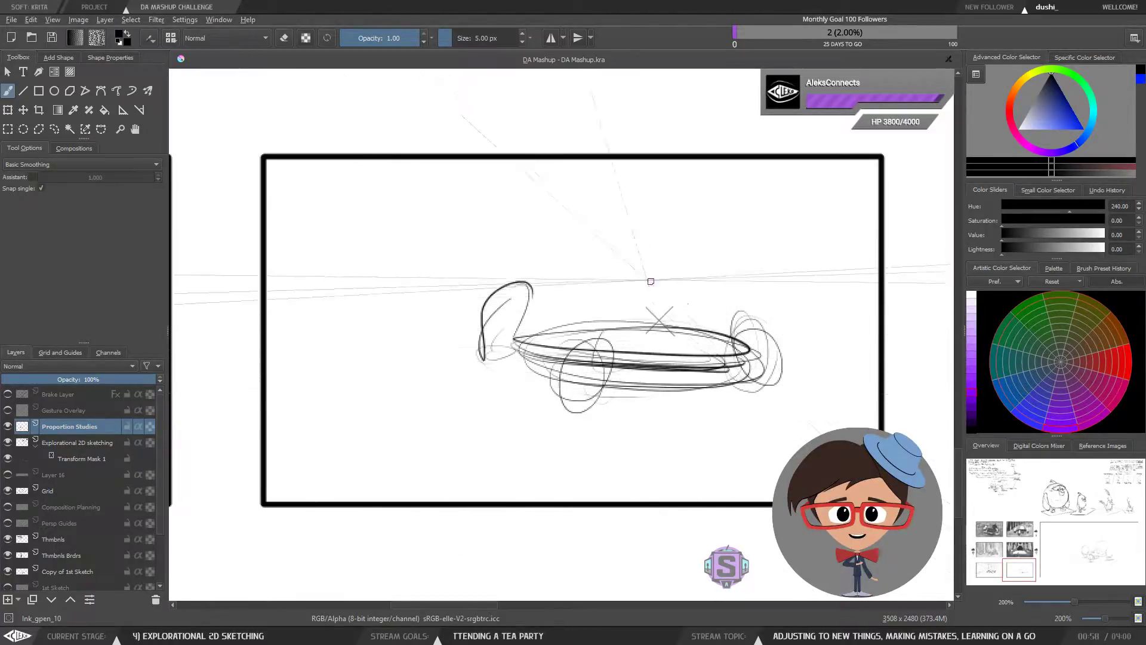
pyautogui.moveTo(718, 232)
pyautogui.mouseDown()
pyautogui.moveTo(641, 348)
pyautogui.moveTo(729, 299)
pyautogui.moveTo(714, 323)
pyautogui.moveTo(618, 241)
pyautogui.mouseUp()
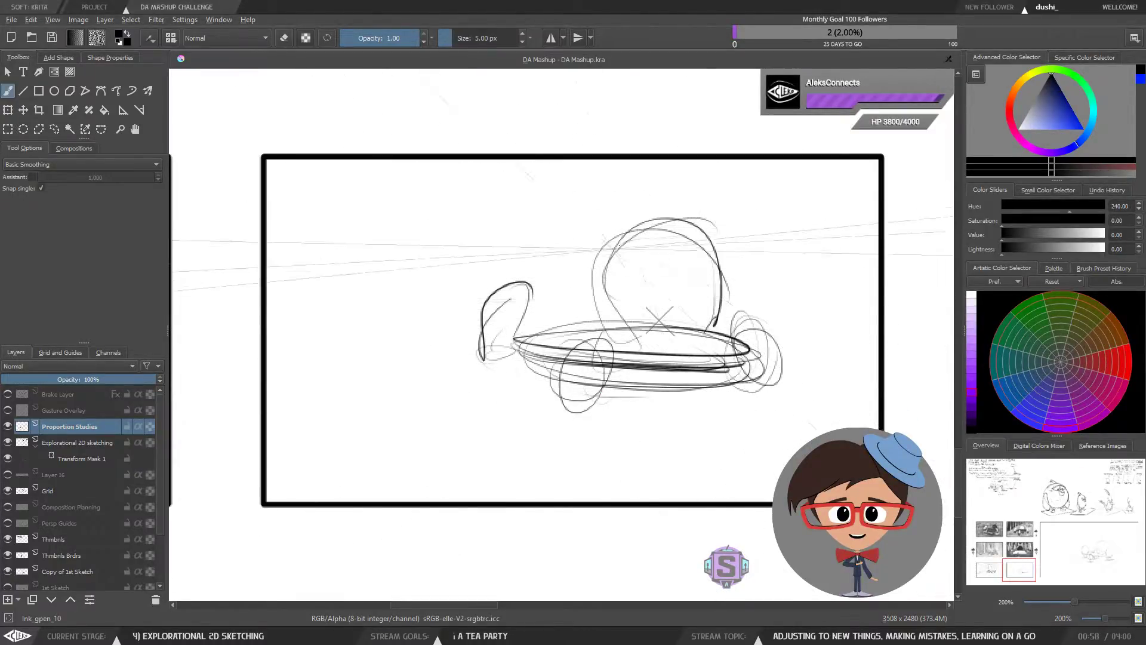
# Select the table and character sketch with a freehand outline, scale it down and place it slightly lower right in the thumbnail.
pyautogui.press('1')
pyautogui.moveTo(487, 301); pyautogui.dragTo(423, 338)
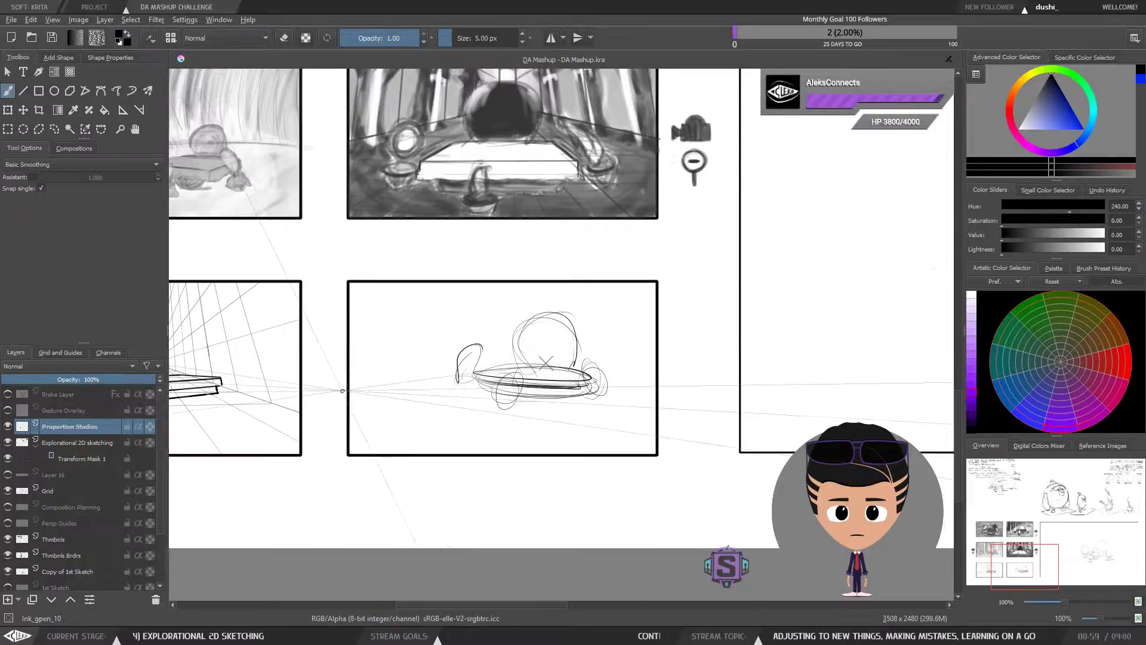
pyautogui.press('l')
pyautogui.moveTo(614, 323)
pyautogui.mouseDown()
pyautogui.moveTo(485, 306)
pyautogui.moveTo(434, 394)
pyautogui.moveTo(564, 420)
pyautogui.moveTo(651, 376)
pyautogui.moveTo(578, 362)
pyautogui.moveTo(616, 353)
pyautogui.mouseUp()
pyautogui.hotkey('ctrl', 't')
pyautogui.moveTo(549, 399); pyautogui.dragTo(559, 404)
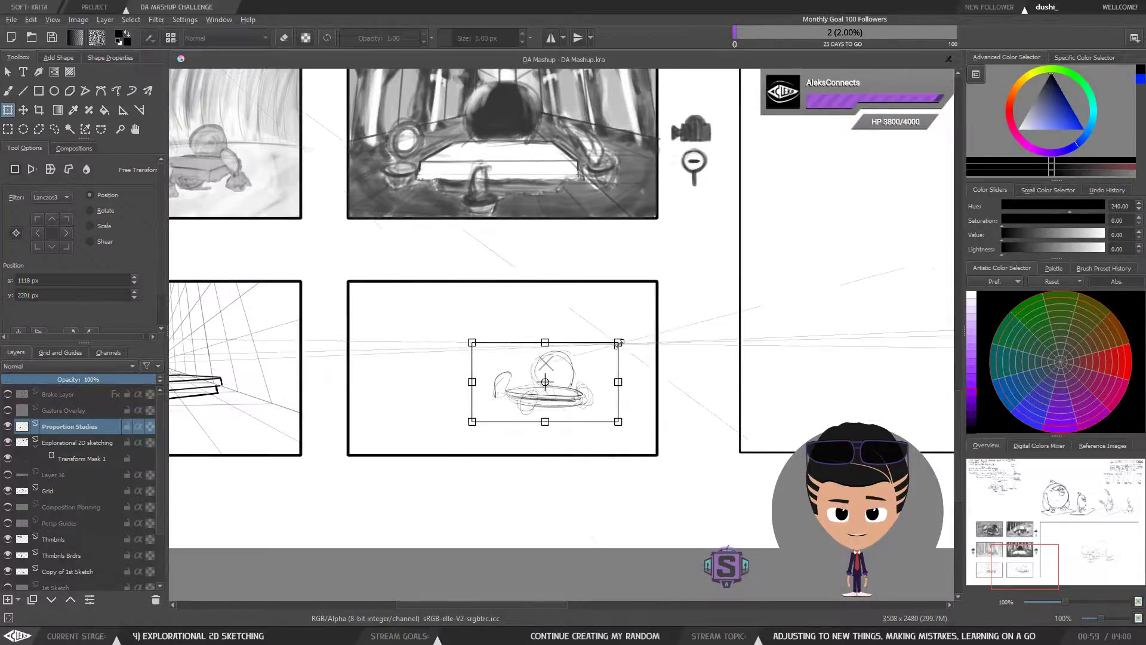
pyautogui.press('t')
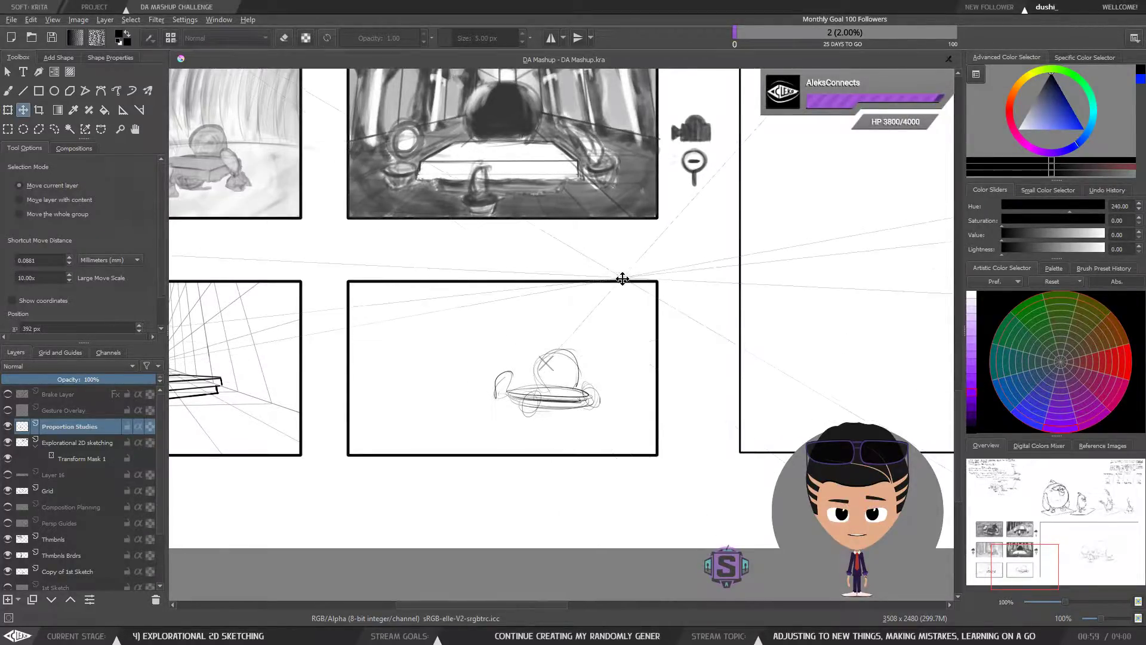
# Sketch a slightly rising ground line behind the group and a curved vertical edge coming down to meet it.
pyautogui.press('b')
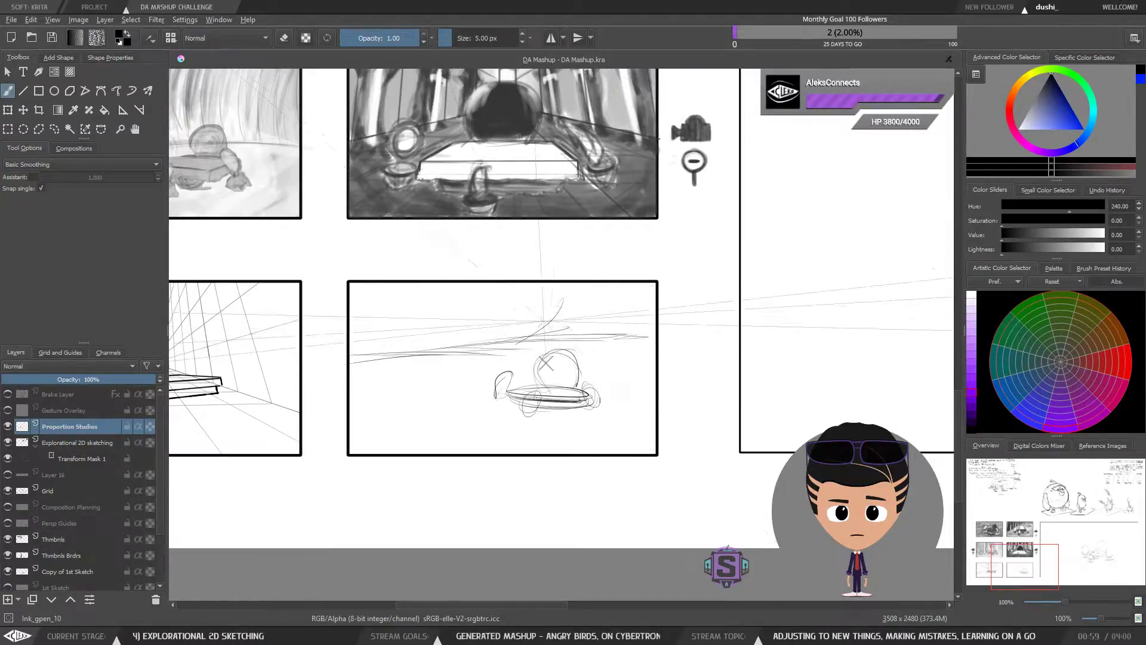
pyautogui.moveTo(542, 323); pyautogui.dragTo(531, 337)
pyautogui.moveTo(537, 284); pyautogui.dragTo(529, 337)
# Delete the stray ground strokes to the right of the curved vertical edge using a freehand selection.
pyautogui.press('l')
pyautogui.moveTo(645, 358)
pyautogui.mouseDown()
pyautogui.moveTo(588, 288)
pyautogui.moveTo(559, 297)
pyautogui.moveTo(507, 356)
pyautogui.mouseUp()
pyautogui.press('Delete')
pyautogui.hotkey('ctrl', 'shift', 'a')
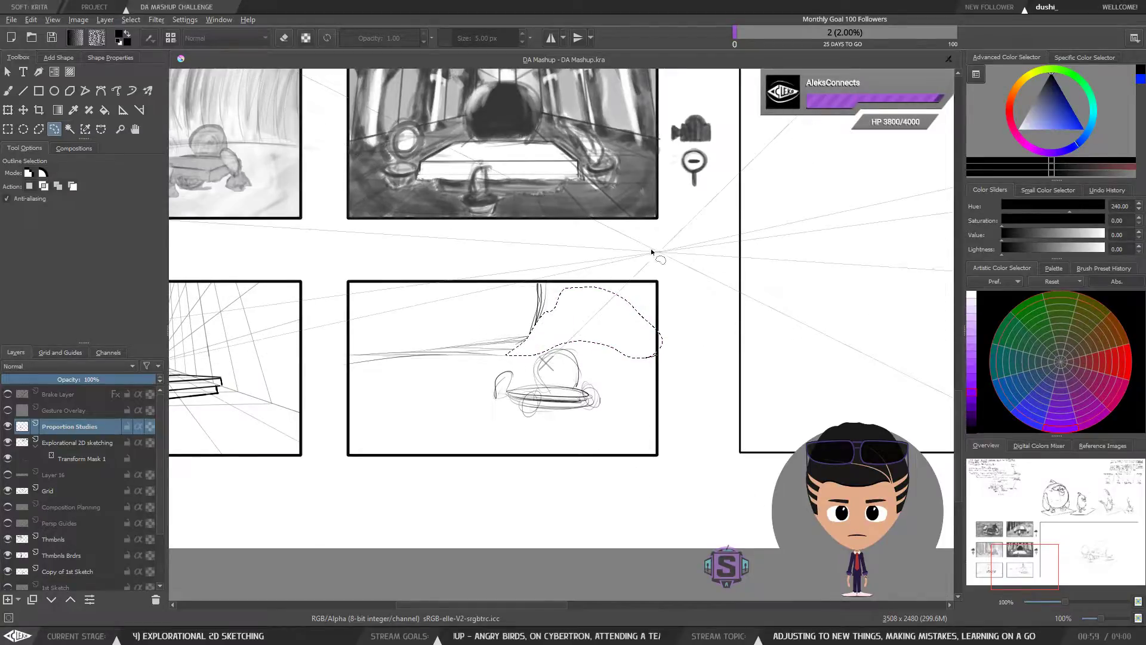
# Sketch a row of vertical trunk-like lines from the thumbnail's upper edge down to the ground line behind the group.
pyautogui.press('b')
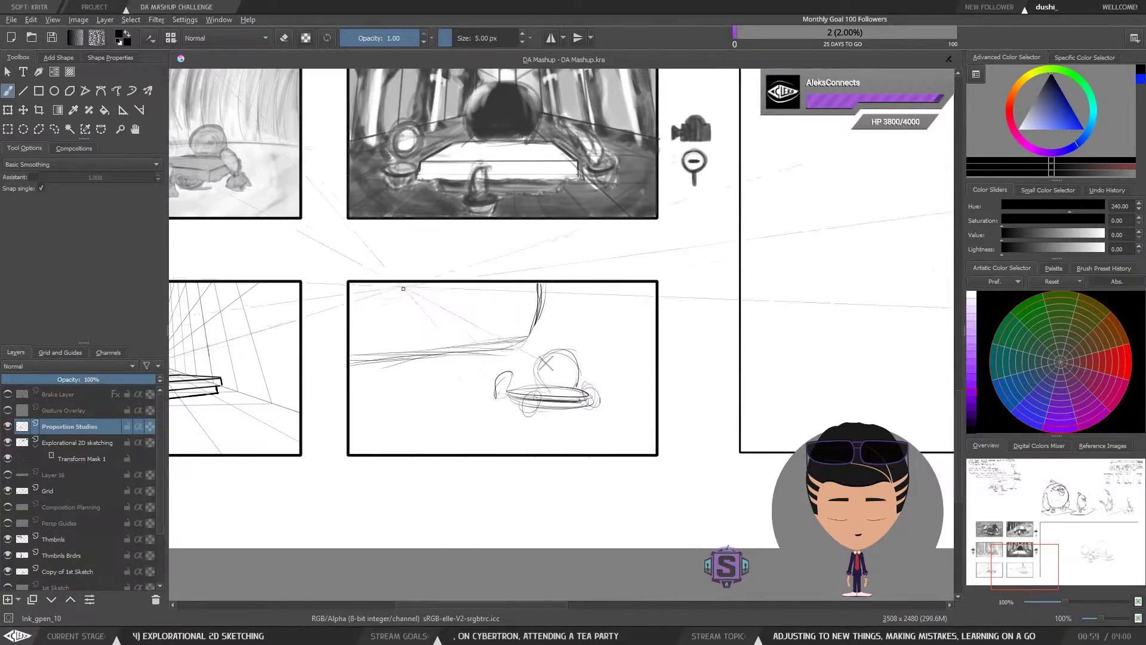
pyautogui.moveTo(394, 284); pyautogui.dragTo(393, 372)
pyautogui.moveTo(395, 307); pyautogui.dragTo(387, 359)
pyautogui.moveTo(362, 282); pyautogui.dragTo(364, 374)
pyautogui.moveTo(361, 284); pyautogui.dragTo(358, 376)
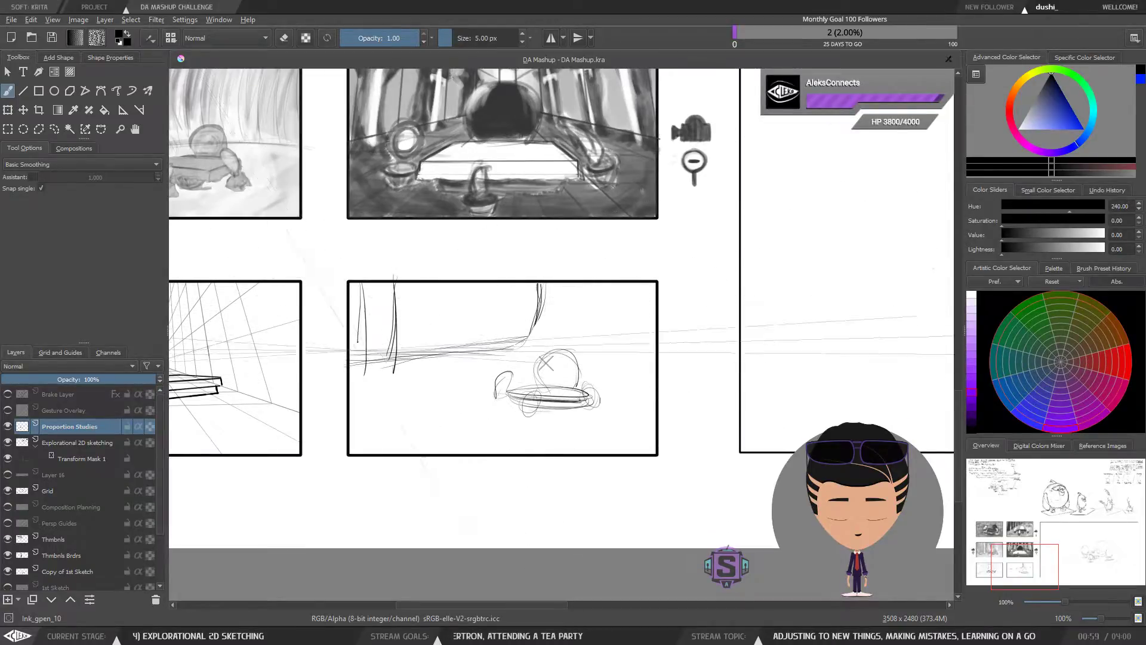
pyautogui.moveTo(406, 269); pyautogui.dragTo(402, 342)
pyautogui.moveTo(457, 276)
pyautogui.mouseDown()
pyautogui.moveTo(467, 307)
pyautogui.moveTo(485, 348)
pyautogui.mouseUp()
pyautogui.moveTo(529, 274); pyautogui.dragTo(525, 337)
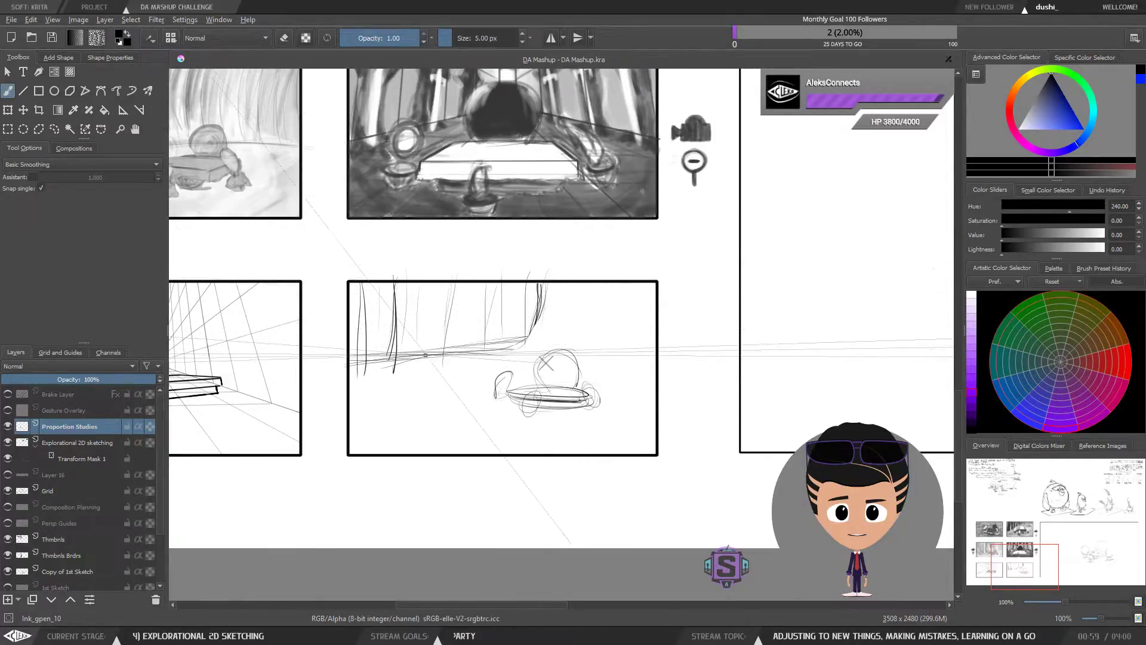
# Check the sketch beside the other thumbnails, then delete the whole sketch from its frame with a freehand selection.
pyautogui.hotkey('ctrl', '-')
pyautogui.hotkey('ctrl', '-')
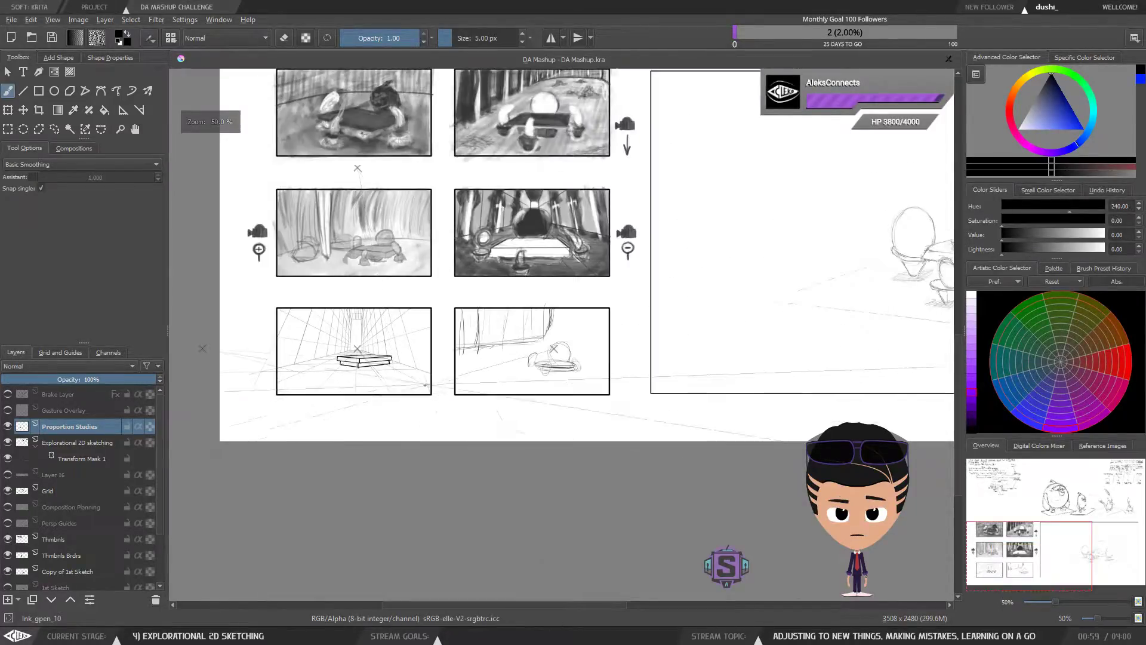
pyautogui.moveTo(531, 376); pyautogui.dragTo(542, 376)
pyautogui.hotkey('ctrl', '+')
pyautogui.hotkey('ctrl', '+')
pyautogui.moveTo(618, 440); pyautogui.dragTo(621, 429)
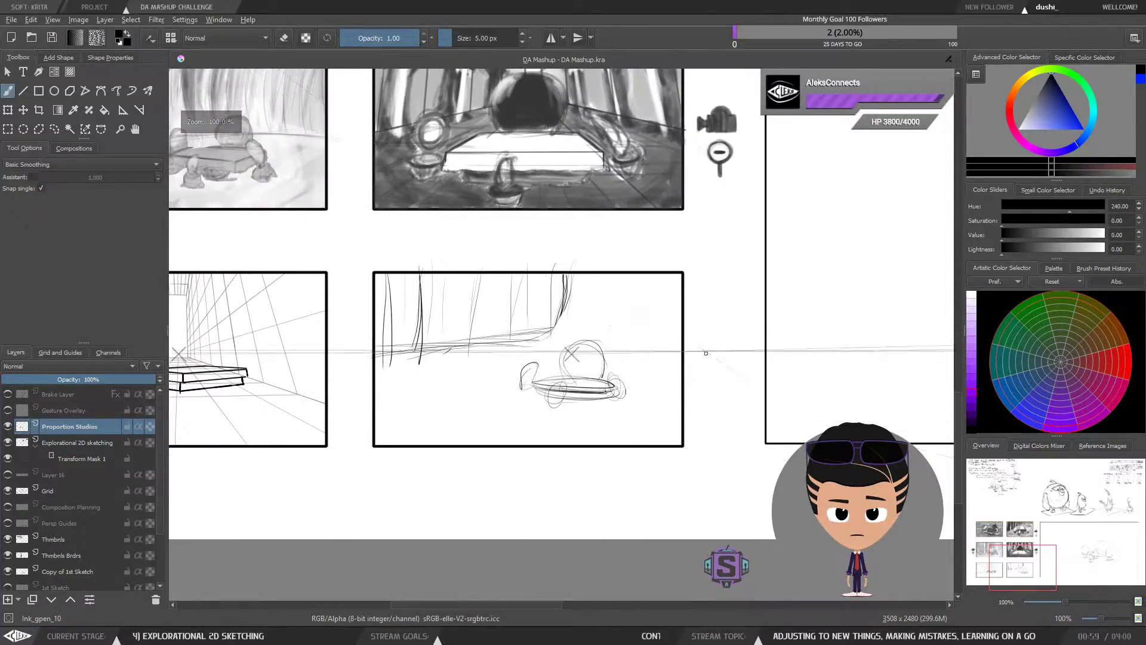
pyautogui.press('l')
pyautogui.moveTo(705, 272)
pyautogui.mouseDown()
pyautogui.moveTo(385, 239)
pyautogui.moveTo(361, 270)
pyautogui.moveTo(347, 439)
pyautogui.moveTo(407, 478)
pyautogui.moveTo(728, 481)
pyautogui.moveTo(709, 274)
pyautogui.moveTo(728, 261)
pyautogui.moveTo(676, 227)
pyautogui.moveTo(679, 211)
pyautogui.moveTo(666, 264)
pyautogui.moveTo(684, 271)
pyautogui.moveTo(608, 422)
pyautogui.mouseUp()
pyautogui.press('Delete')
pyautogui.hotkey('ctrl', 'shift', 'a')
pyautogui.press('b')
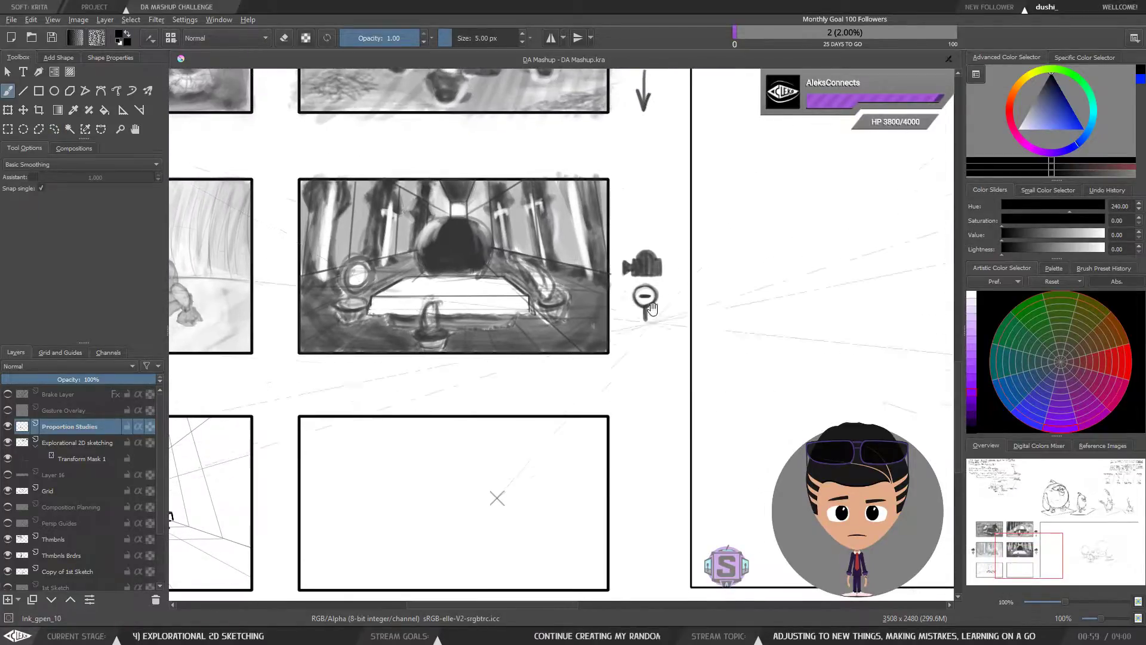
# Review the shaded thumbnails, the bird character line-up and the overall layout of the full canvas.
pyautogui.moveTo(646, 269); pyautogui.dragTo(616, 427)
pyautogui.moveTo(680, 308); pyautogui.dragTo(605, 384)
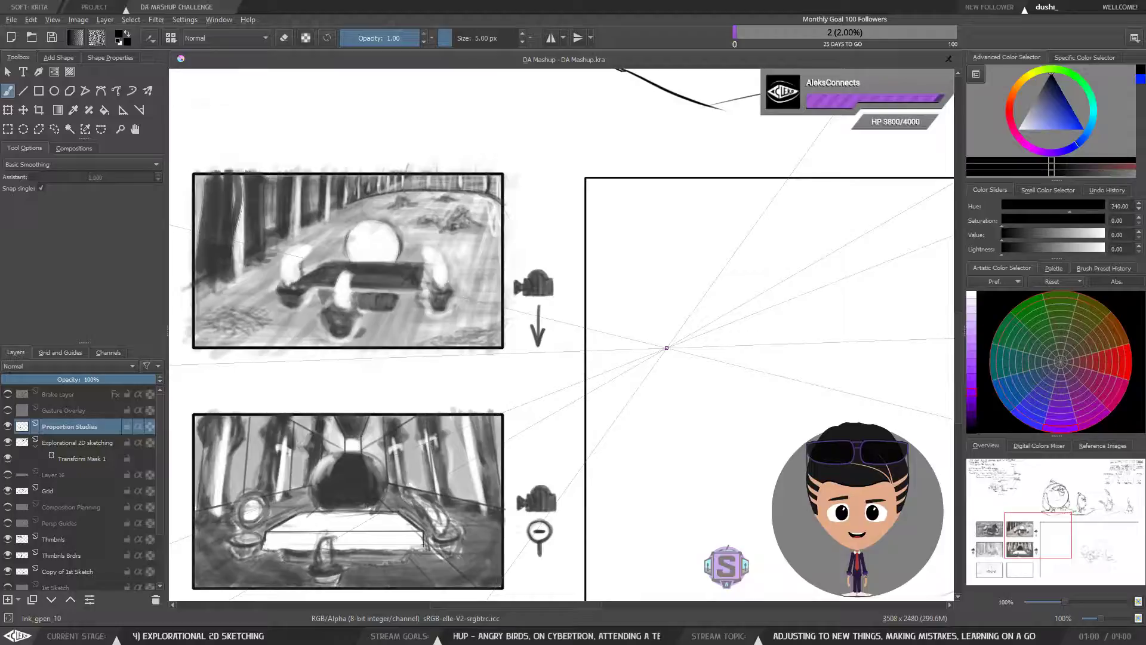
pyautogui.hotkey('ctrl', '-')
pyautogui.hotkey('ctrl', '-')
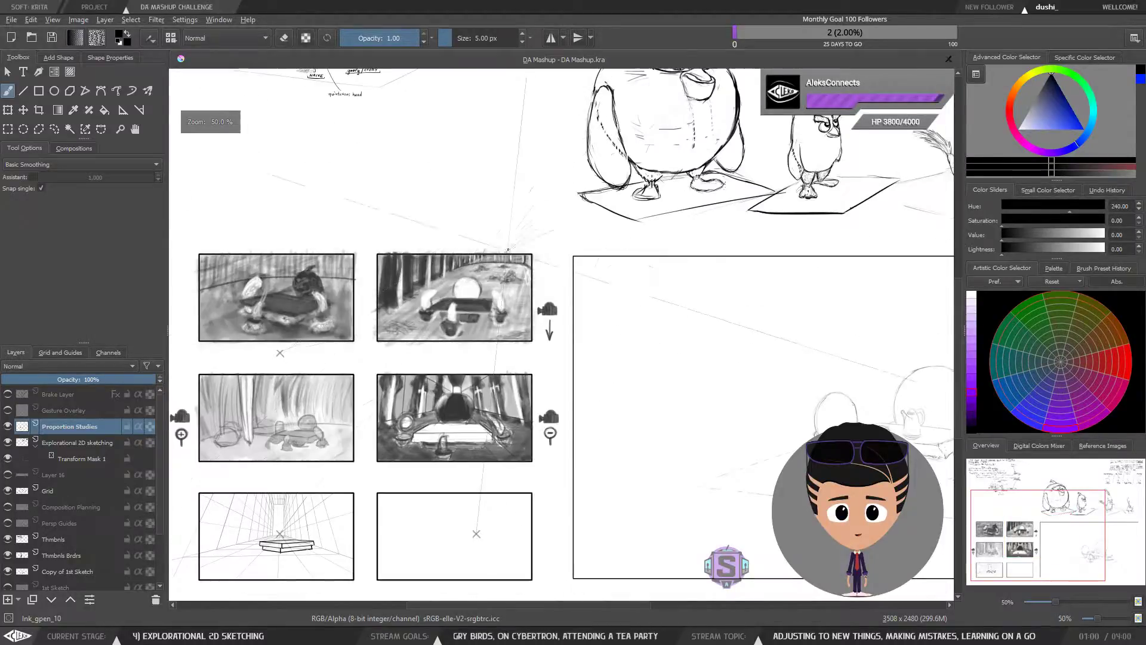
pyautogui.moveTo(604, 317)
pyautogui.mouseDown()
pyautogui.moveTo(593, 245)
pyautogui.moveTo(594, 334)
pyautogui.mouseUp()
pyautogui.moveTo(638, 272); pyautogui.dragTo(568, 353)
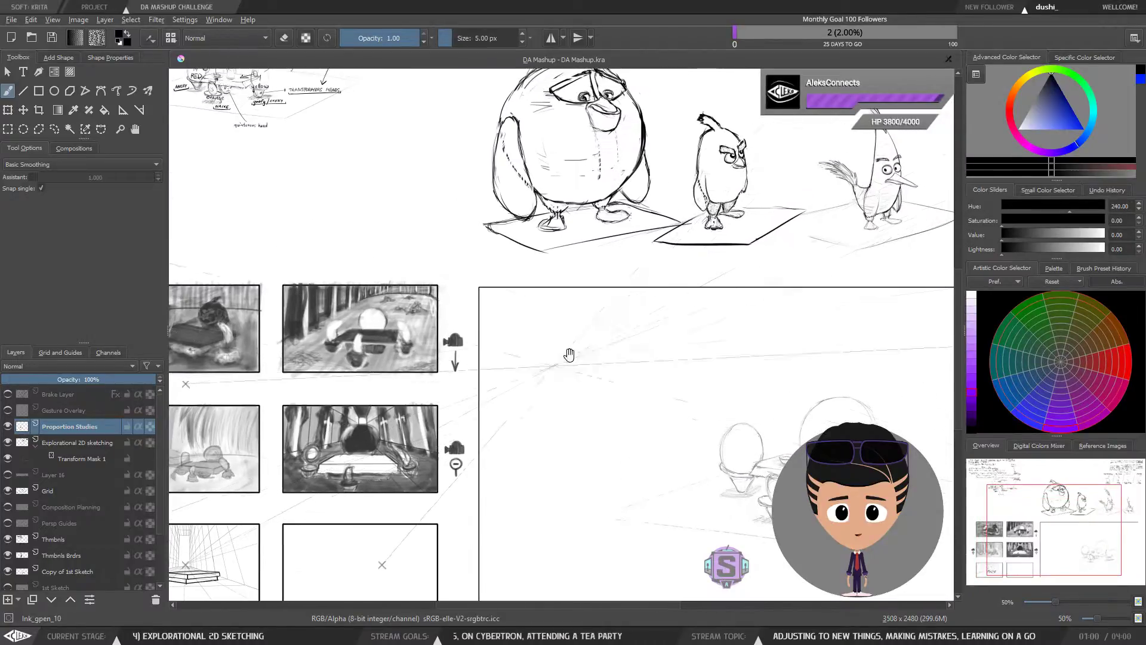
pyautogui.moveTo(635, 330)
pyautogui.mouseDown()
pyautogui.moveTo(599, 348)
pyautogui.moveTo(532, 440)
pyautogui.mouseUp()
pyautogui.moveTo(736, 328)
pyautogui.mouseDown()
pyautogui.moveTo(596, 399)
pyautogui.moveTo(616, 399)
pyautogui.moveTo(671, 333)
pyautogui.moveTo(635, 310)
pyautogui.moveTo(619, 315)
pyautogui.mouseUp()
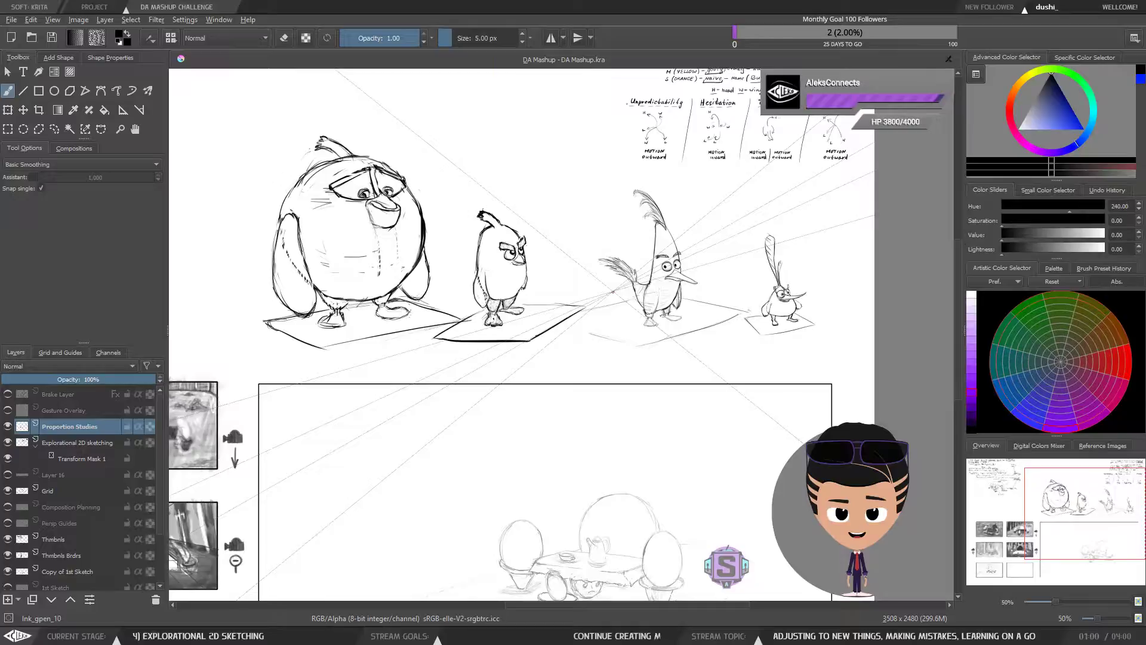
pyautogui.press('-')
pyautogui.press('-')
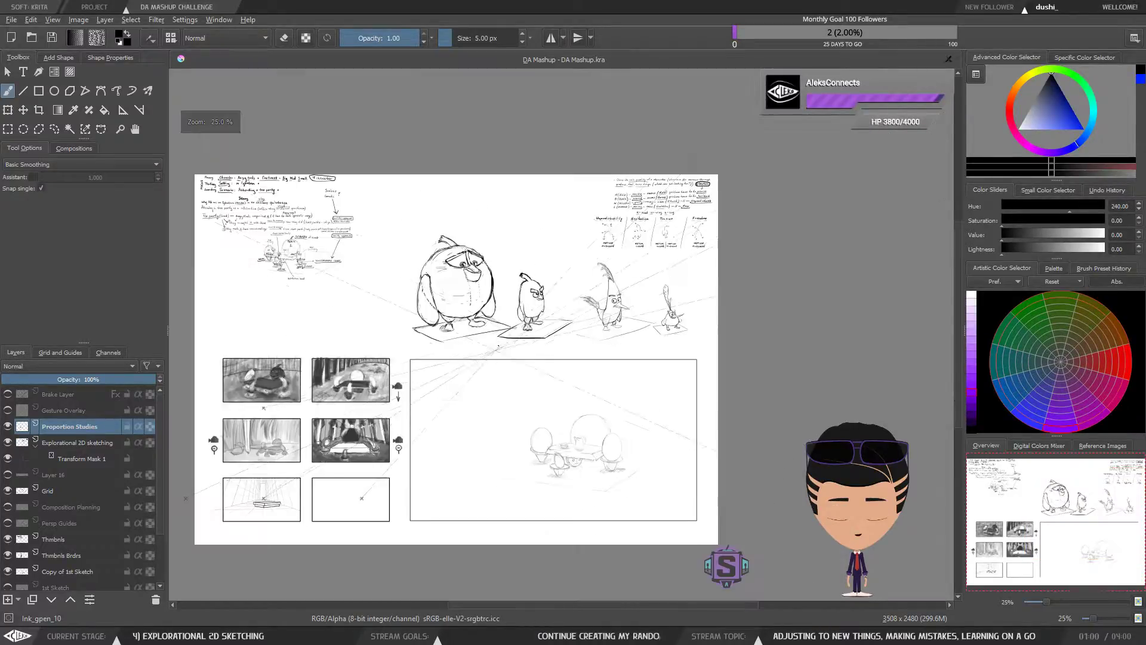
# Compare the perspective-grid table thumbnail and the empty frame beside it with the shaded forest thumbnails above.
pyautogui.moveTo(413, 478); pyautogui.dragTo(624, 392)
pyautogui.press('+')
pyautogui.press('+')
pyautogui.moveTo(478, 486); pyautogui.dragTo(540, 370)
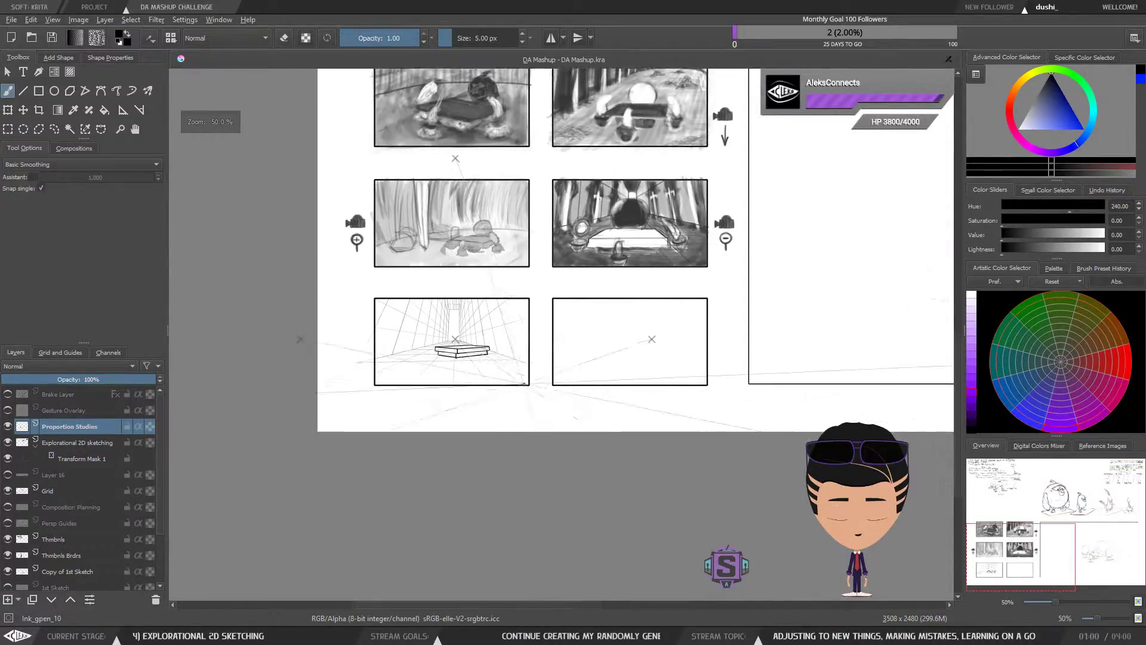
pyautogui.press('+')
pyautogui.press('+')
pyautogui.moveTo(708, 366); pyautogui.dragTo(729, 371)
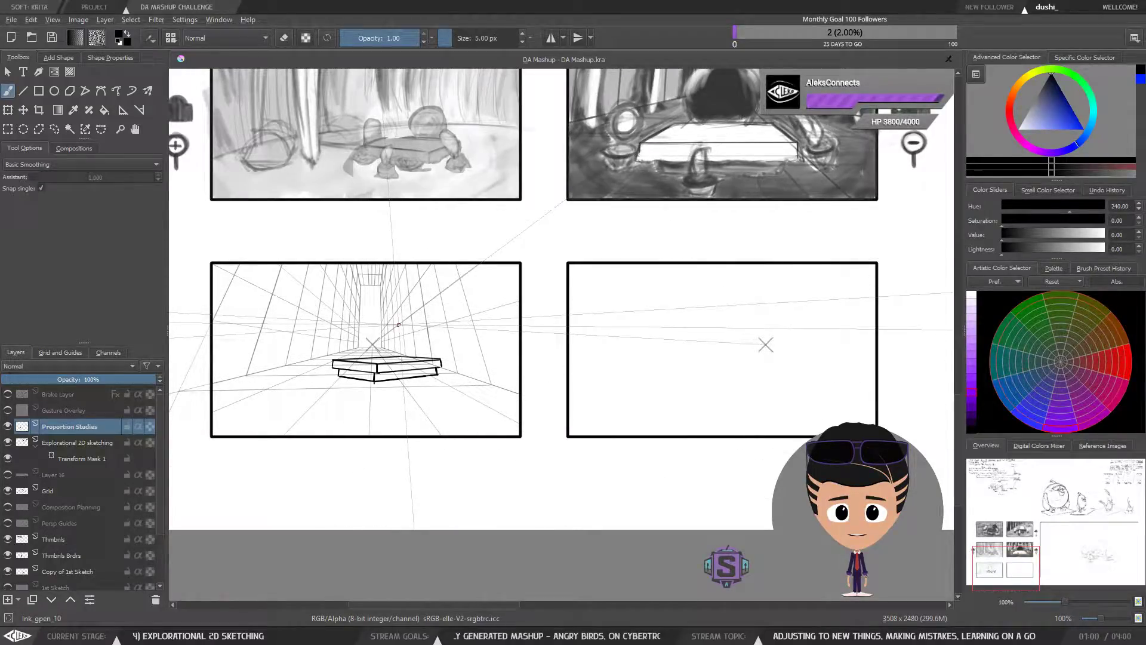
pyautogui.moveTo(398, 324)
pyautogui.mouseDown()
pyautogui.moveTo(561, 299)
pyautogui.moveTo(607, 304)
pyautogui.moveTo(630, 360)
pyautogui.moveTo(597, 455)
pyautogui.moveTo(627, 465)
pyautogui.moveTo(621, 430)
pyautogui.moveTo(607, 423)
pyautogui.mouseUp()
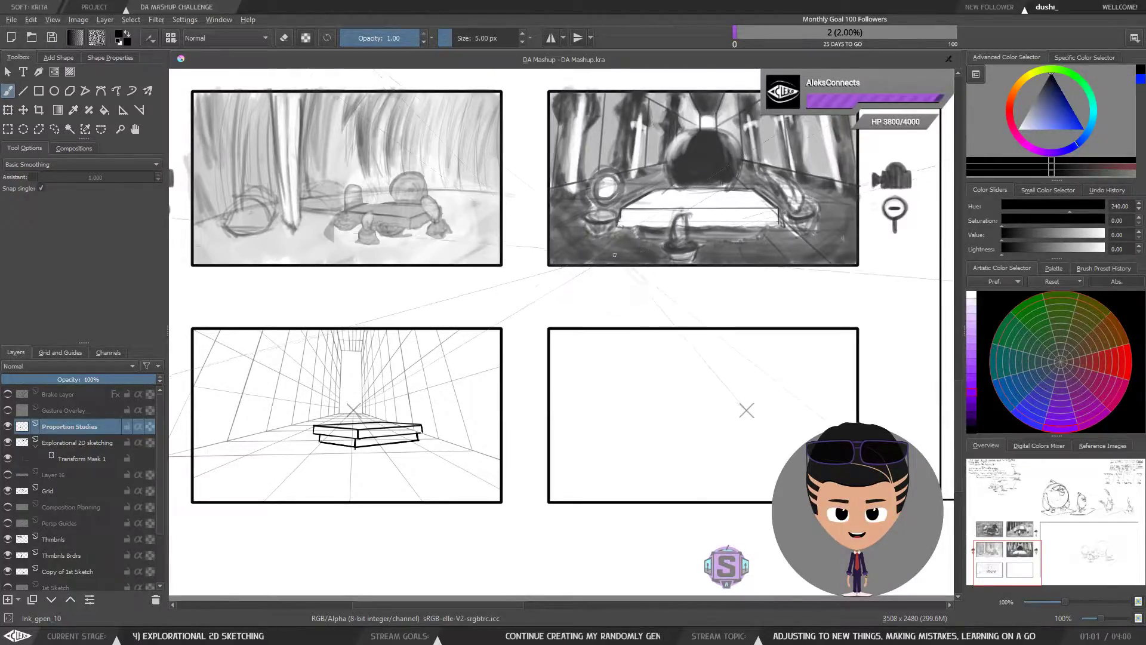
pyautogui.moveTo(593, 333); pyautogui.dragTo(546, 479)
pyautogui.moveTo(577, 378); pyautogui.dragTo(665, 445)
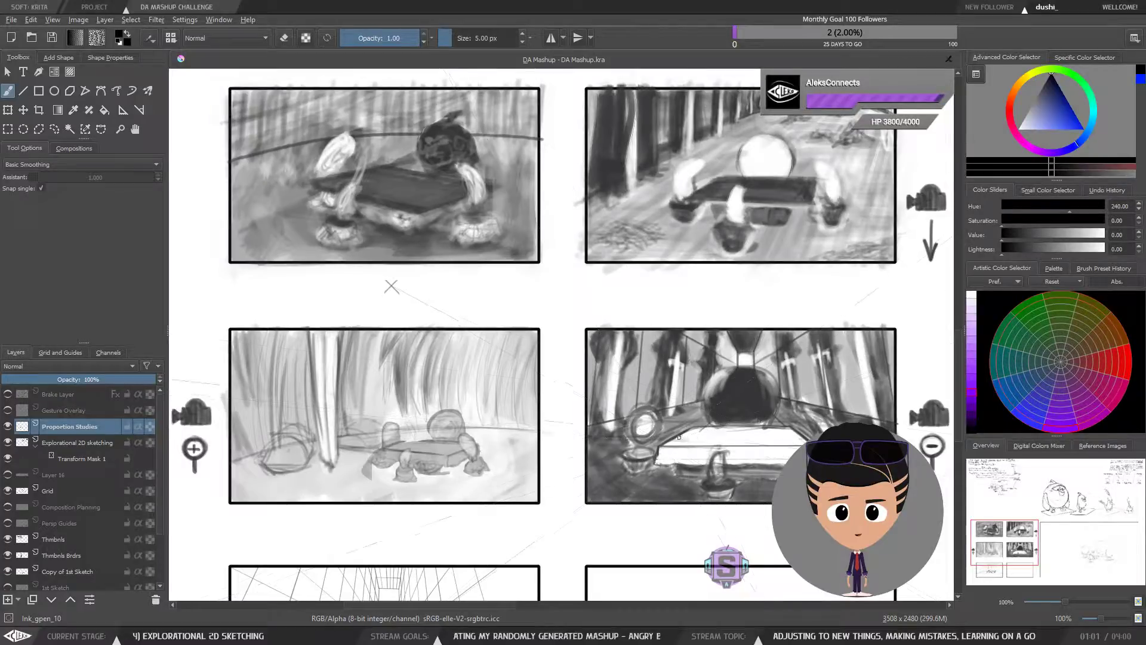
# Review the full thumbnail set and the bird character line-up, then return to the perspective table thumbnail.
pyautogui.moveTo(663, 495); pyautogui.dragTo(658, 465)
pyautogui.press('-')
pyautogui.press('-')
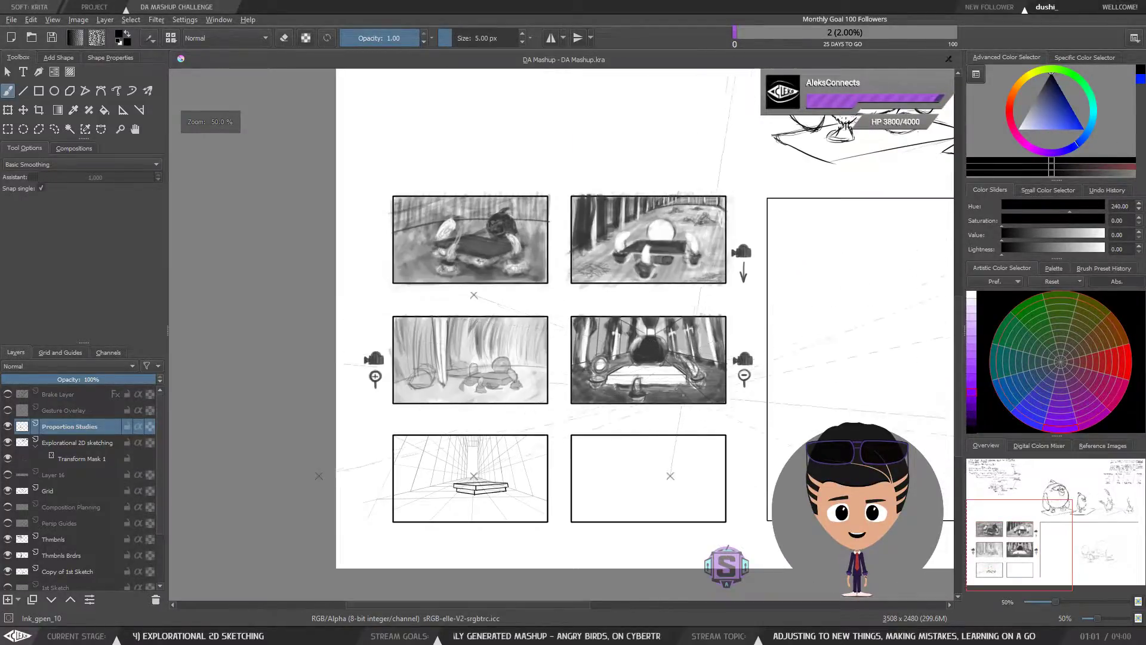
pyautogui.moveTo(691, 302); pyautogui.dragTo(594, 443)
pyautogui.moveTo(690, 274); pyautogui.dragTo(629, 429)
pyautogui.moveTo(743, 490); pyautogui.dragTo(736, 442)
pyautogui.moveTo(882, 432); pyautogui.dragTo(570, 430)
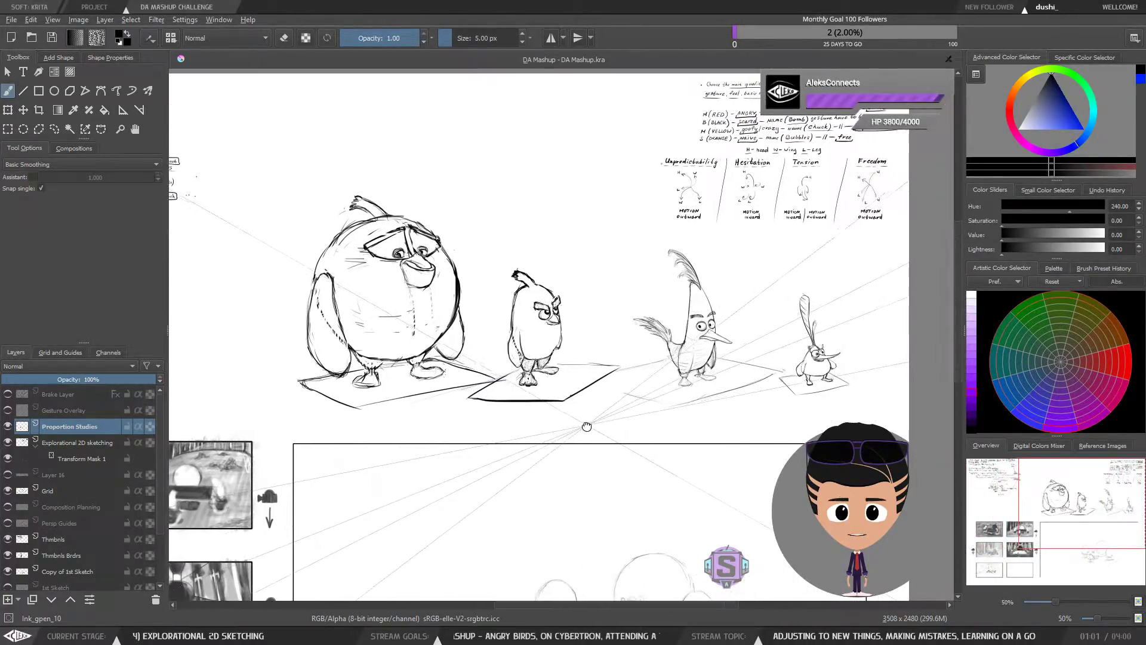
pyautogui.moveTo(420, 545); pyautogui.dragTo(677, 349)
pyautogui.press('1')
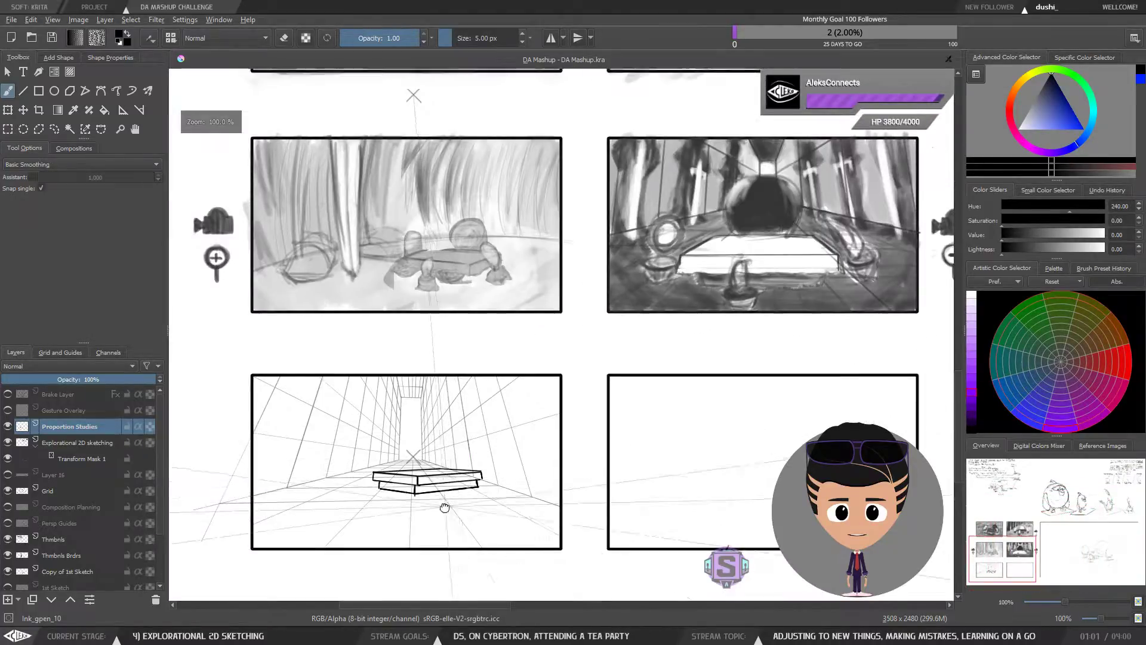
pyautogui.moveTo(445, 507); pyautogui.dragTo(527, 378)
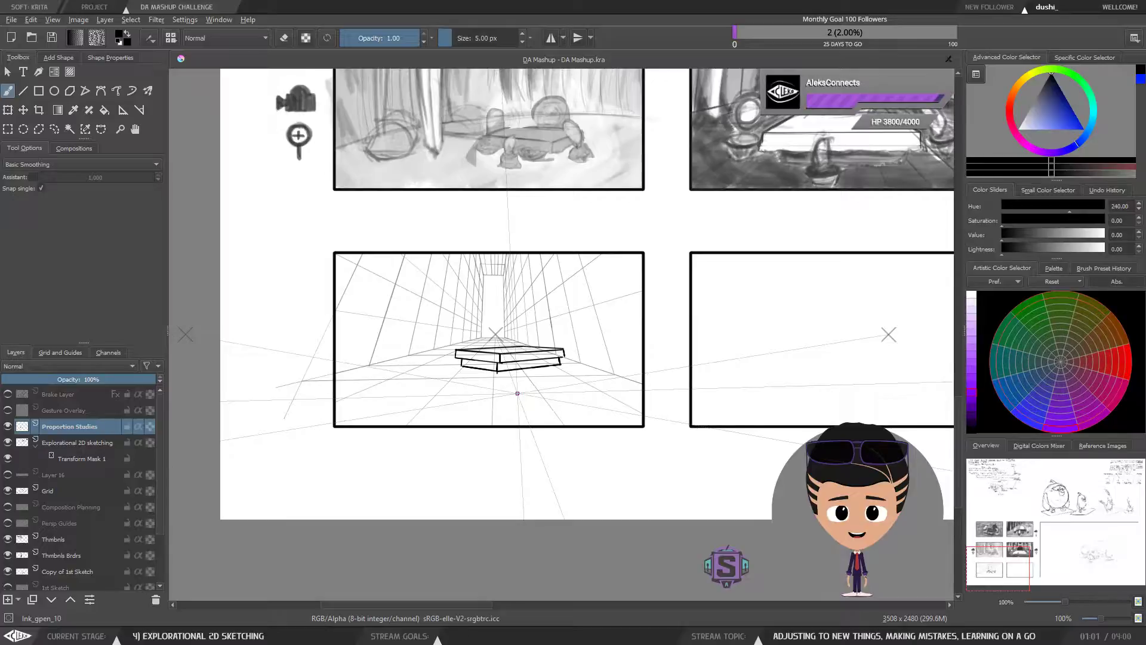
# Examine the two-tier table in its perspective-grid thumbnail at close range and at thumbnail size.
pyautogui.moveTo(493, 377); pyautogui.dragTo(560, 426)
pyautogui.hotkey('ctrl', '+')
pyautogui.hotkey('ctrl', '+')
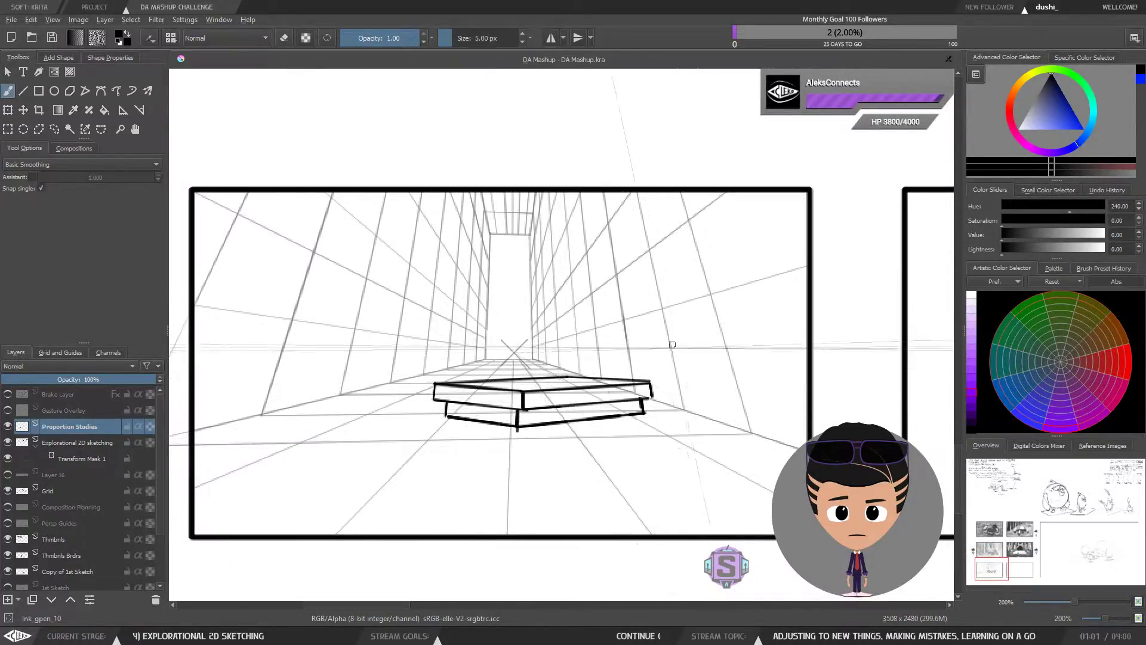
pyautogui.press('l')
pyautogui.moveTo(667, 437)
pyautogui.mouseDown()
pyautogui.moveTo(666, 347)
pyautogui.moveTo(458, 345)
pyautogui.moveTo(417, 374)
pyautogui.moveTo(437, 443)
pyautogui.moveTo(702, 370)
pyautogui.mouseUp()
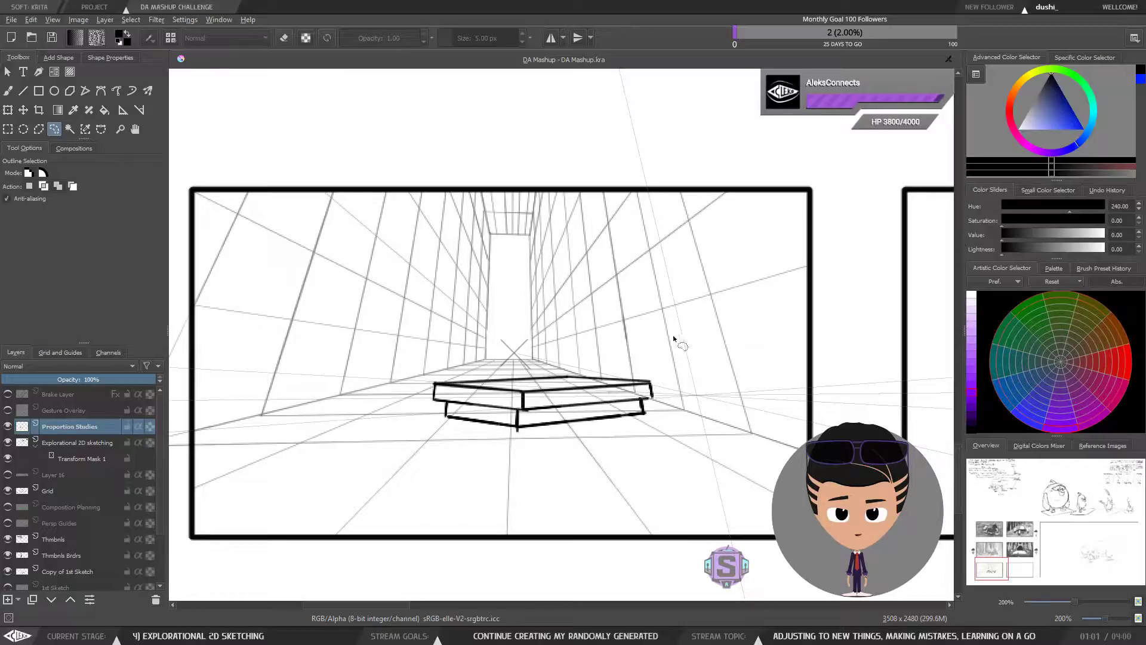
pyautogui.moveTo(645, 388)
pyautogui.mouseDown()
pyautogui.moveTo(681, 256)
pyautogui.moveTo(653, 310)
pyautogui.mouseUp()
pyautogui.press('b')
pyautogui.hotkey('ctrl', '-')
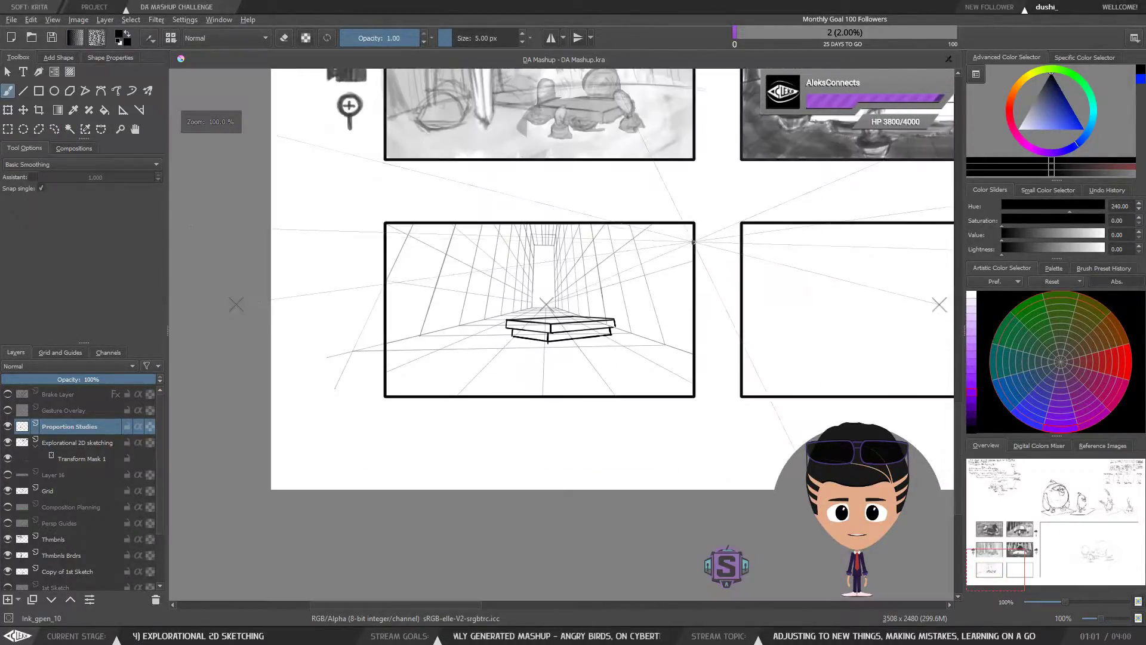
pyautogui.hotkey('ctrl', '+')
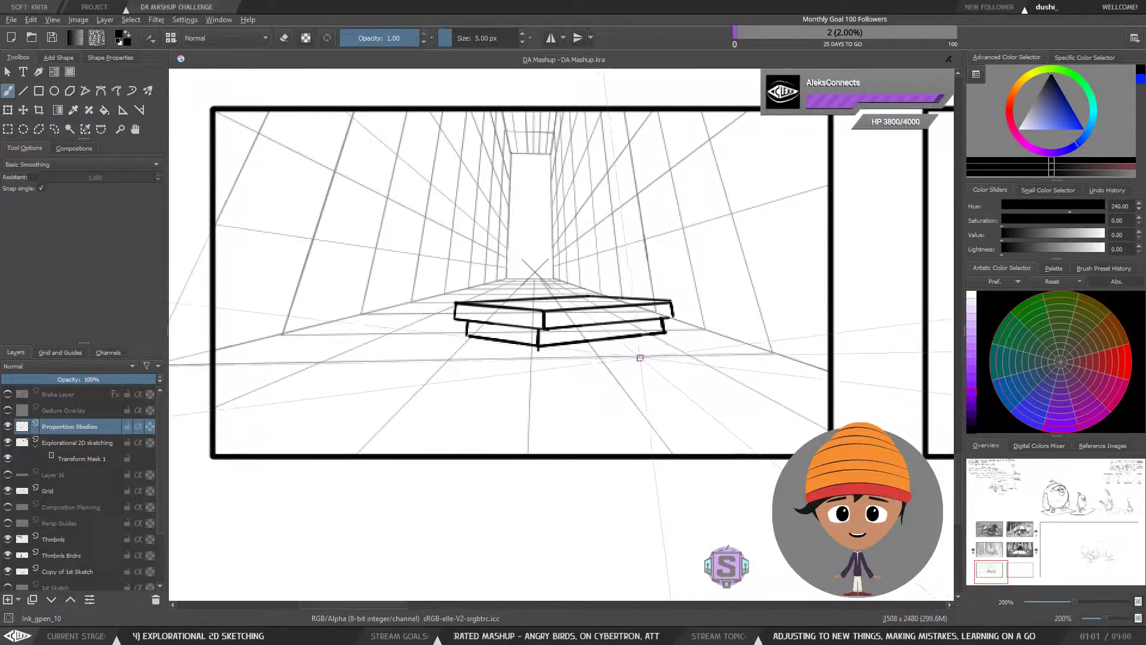
pyautogui.hotkey('ctrl', '-')
pyautogui.hotkey('ctrl', '+')
pyautogui.moveTo(644, 328); pyautogui.dragTo(666, 374)
pyautogui.hotkey('ctrl', '-')
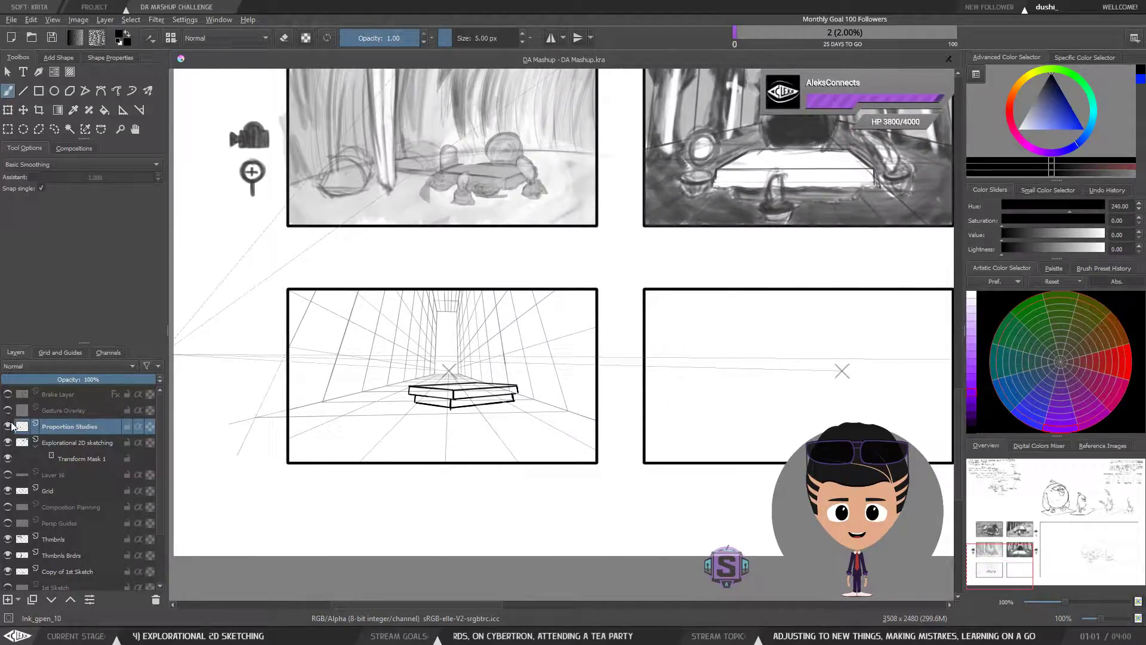
# Show the Brake Layer with the "Will be back in a minute" notice and save the document.
pyautogui.click(56, 394)
pyautogui.click(7, 394)
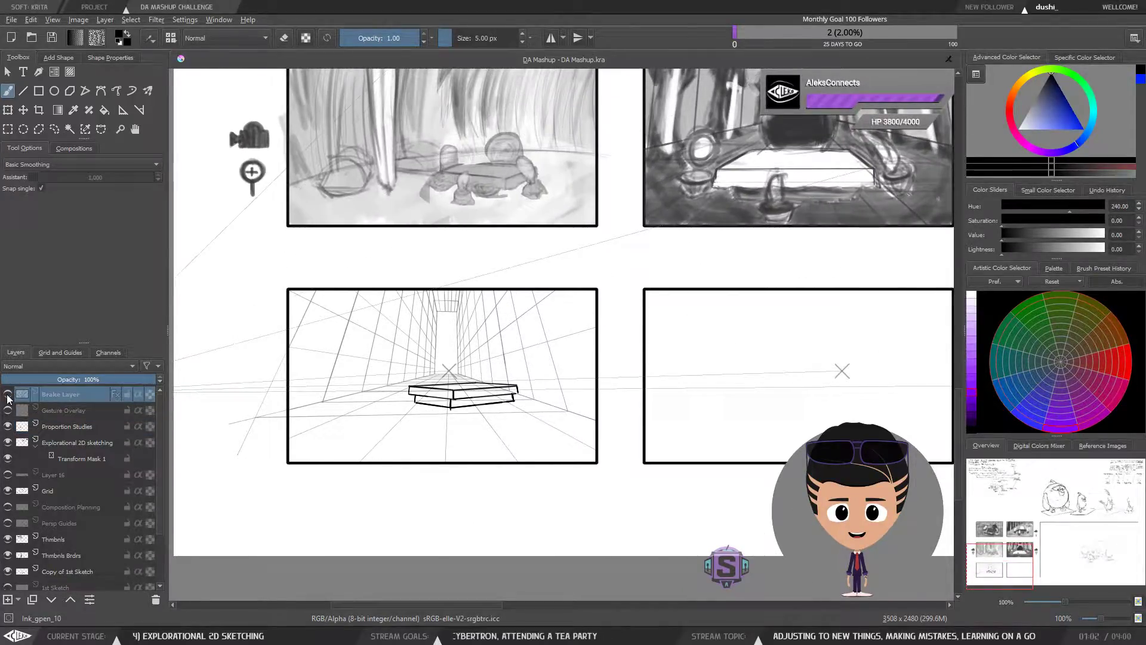
pyautogui.hotkey('ctrl', '-')
pyautogui.moveTo(751, 295); pyautogui.dragTo(541, 418)
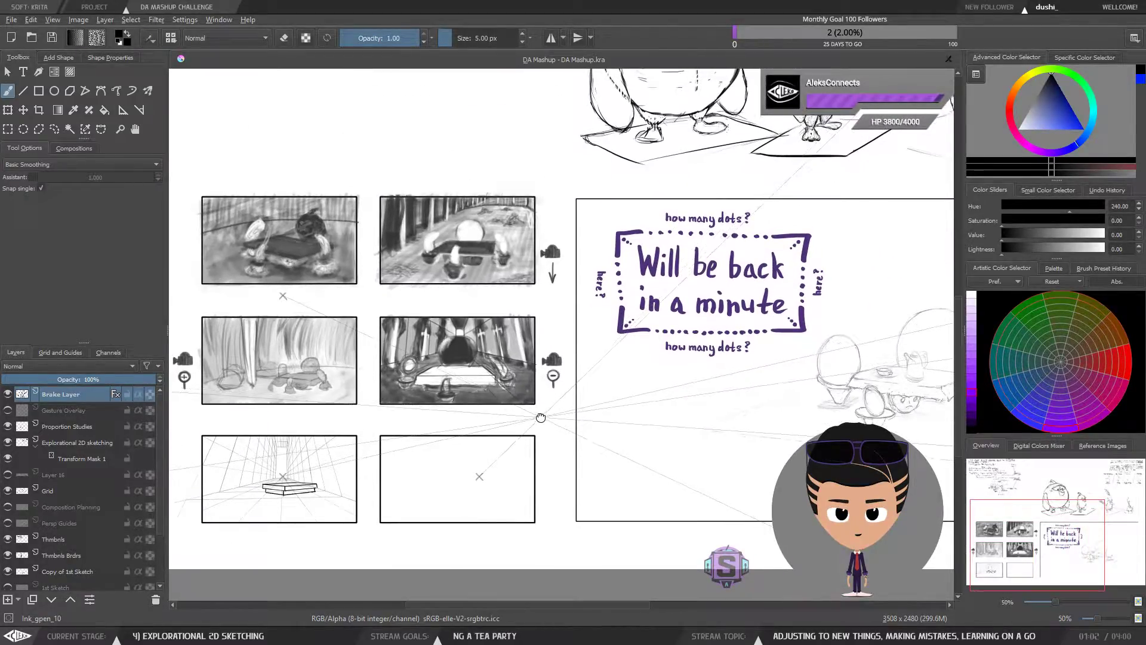
pyautogui.click(51, 39)
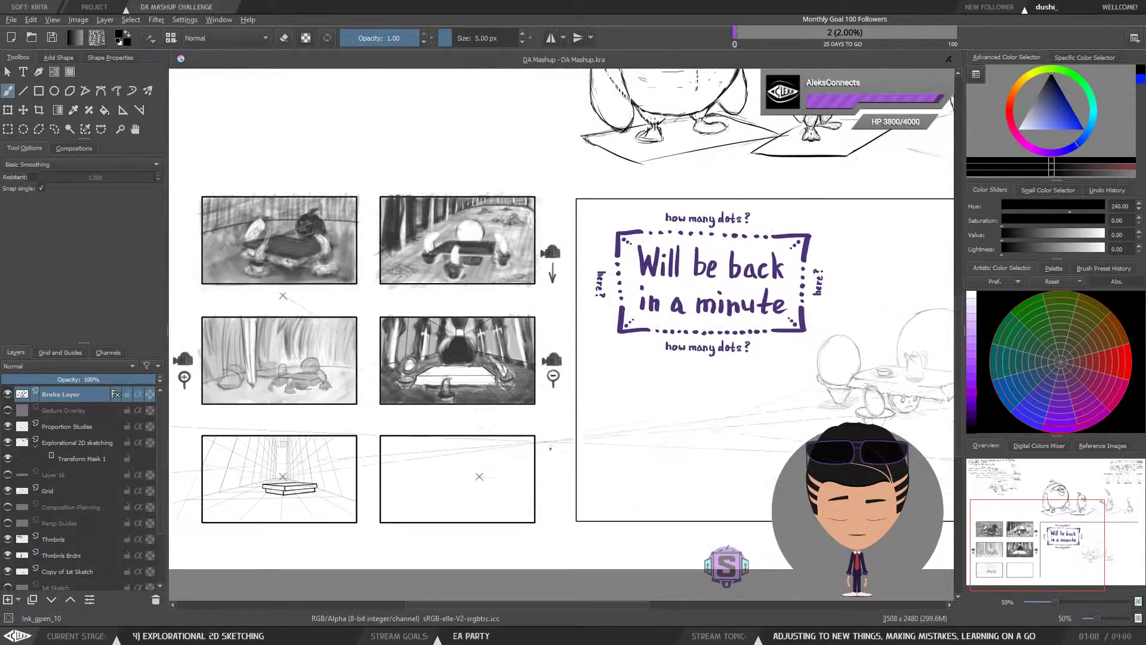
# Hide the Brake Layer that holds the "Will be back in a minute" notice.
pyautogui.press('1')
pyautogui.moveTo(480, 495); pyautogui.dragTo(717, 327)
pyautogui.moveTo(556, 441); pyautogui.dragTo(726, 369)
pyautogui.moveTo(606, 425)
pyautogui.mouseDown()
pyautogui.moveTo(651, 426)
pyautogui.moveTo(657, 501)
pyautogui.moveTo(643, 453)
pyautogui.moveTo(606, 450)
pyautogui.moveTo(593, 424)
pyautogui.mouseUp()
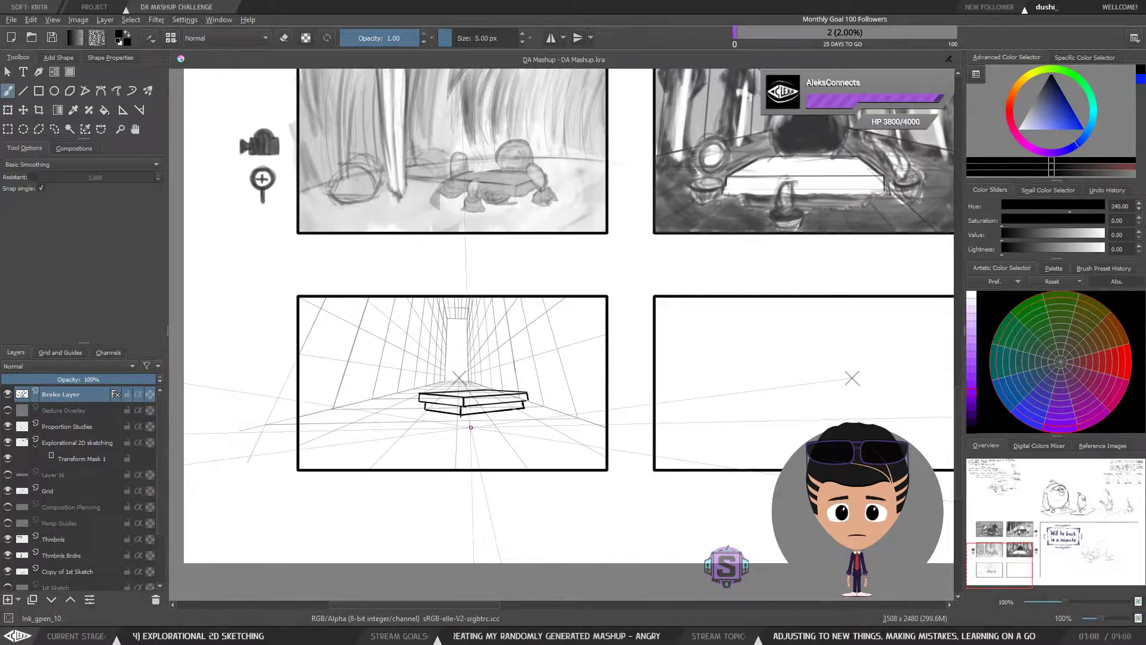
pyautogui.moveTo(509, 422); pyautogui.dragTo(501, 440)
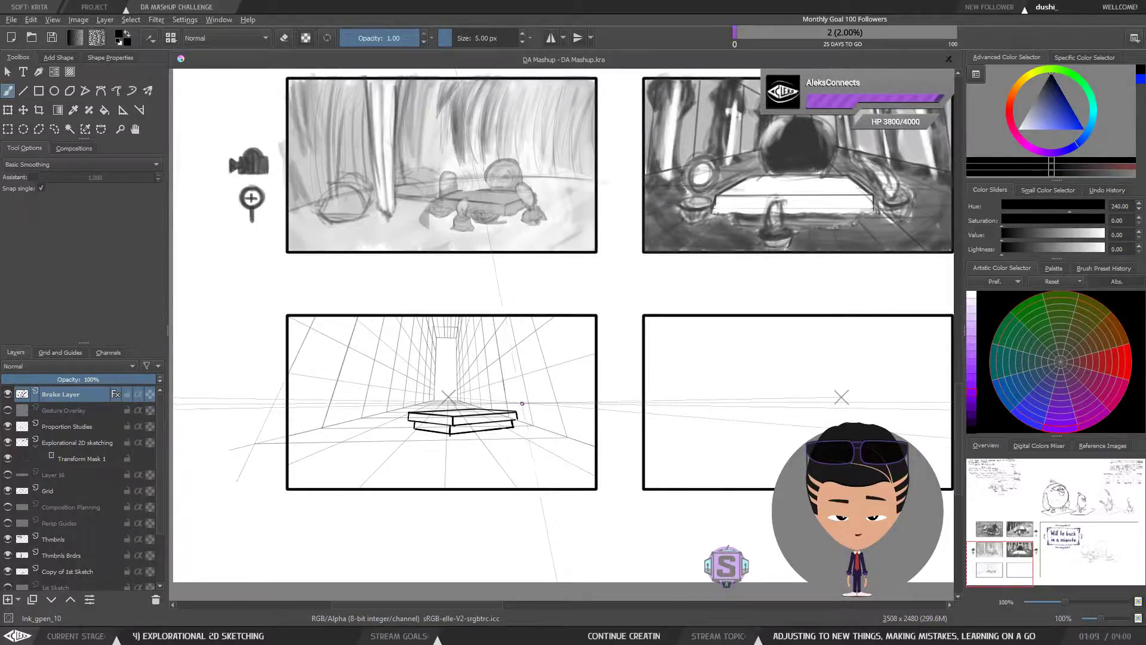
pyautogui.hotkey('ctrl', '+')
pyautogui.hotkey('ctrl', '+')
pyautogui.moveTo(489, 439); pyautogui.dragTo(540, 375)
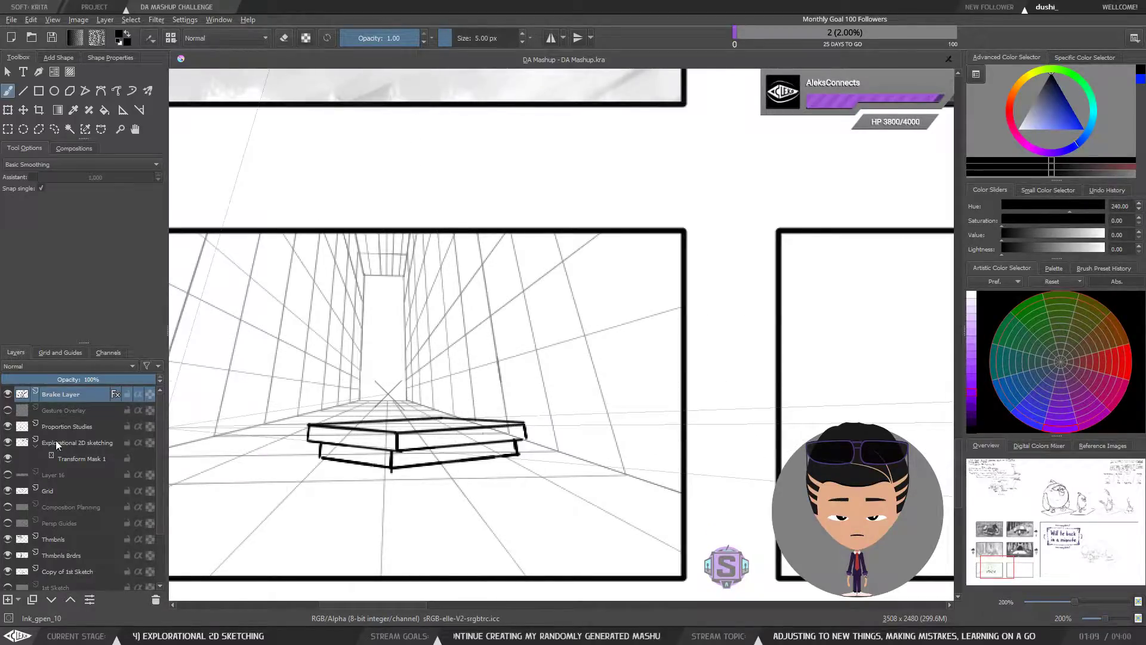
pyautogui.click(8, 393)
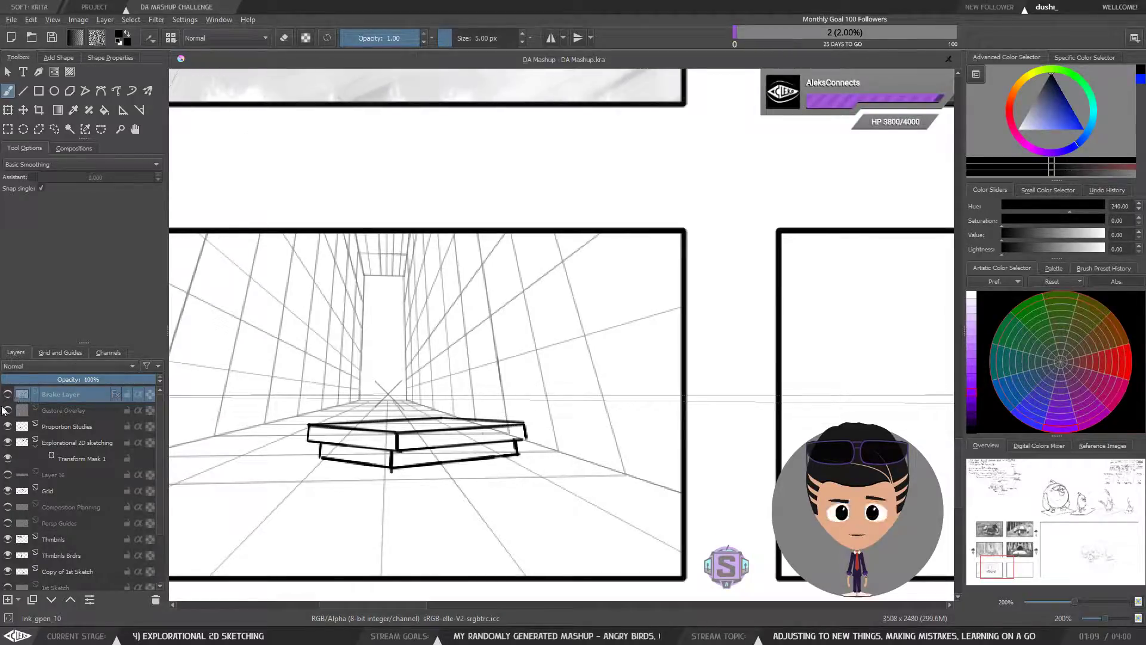
# Survey the thumbnail sheet and the large group sketch, then examine the table in the perspective-grid thumbnail.
pyautogui.press('1')
pyautogui.moveTo(783, 279); pyautogui.dragTo(465, 397)
pyautogui.hotkey('ctrl', '-')
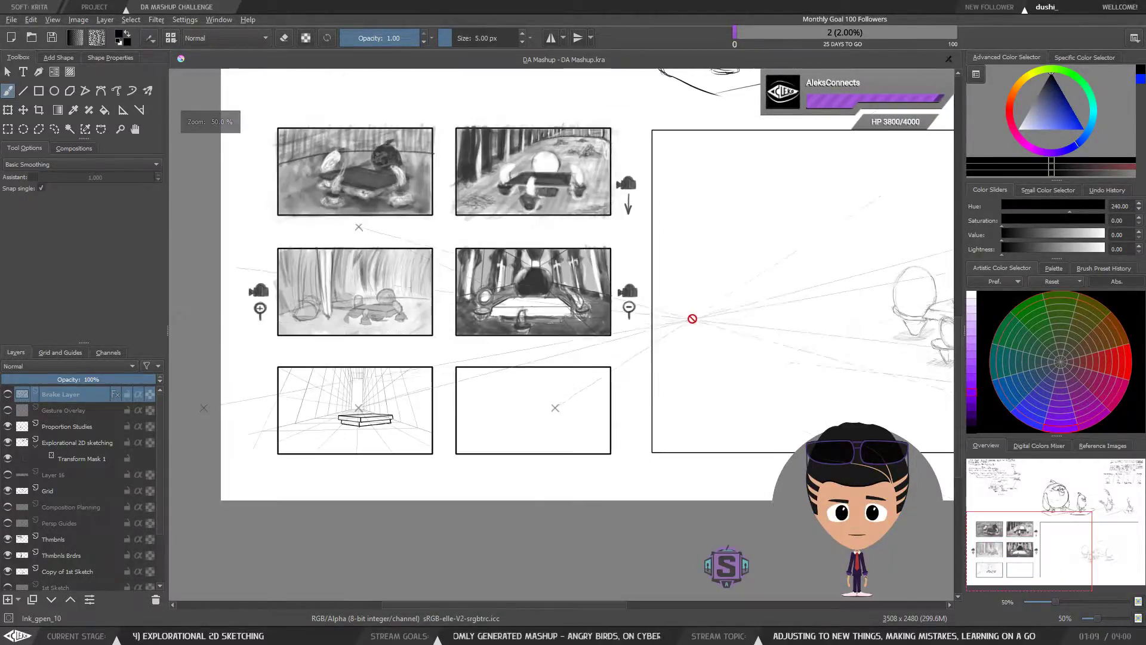
pyautogui.moveTo(724, 307); pyautogui.dragTo(451, 505)
pyautogui.moveTo(629, 396); pyautogui.dragTo(530, 450)
pyautogui.moveTo(322, 548); pyautogui.dragTo(804, 321)
pyautogui.hotkey('ctrl', '+')
pyautogui.moveTo(462, 510); pyautogui.dragTo(565, 315)
pyautogui.hotkey('ctrl', '+')
pyautogui.moveTo(508, 376); pyautogui.dragTo(633, 336)
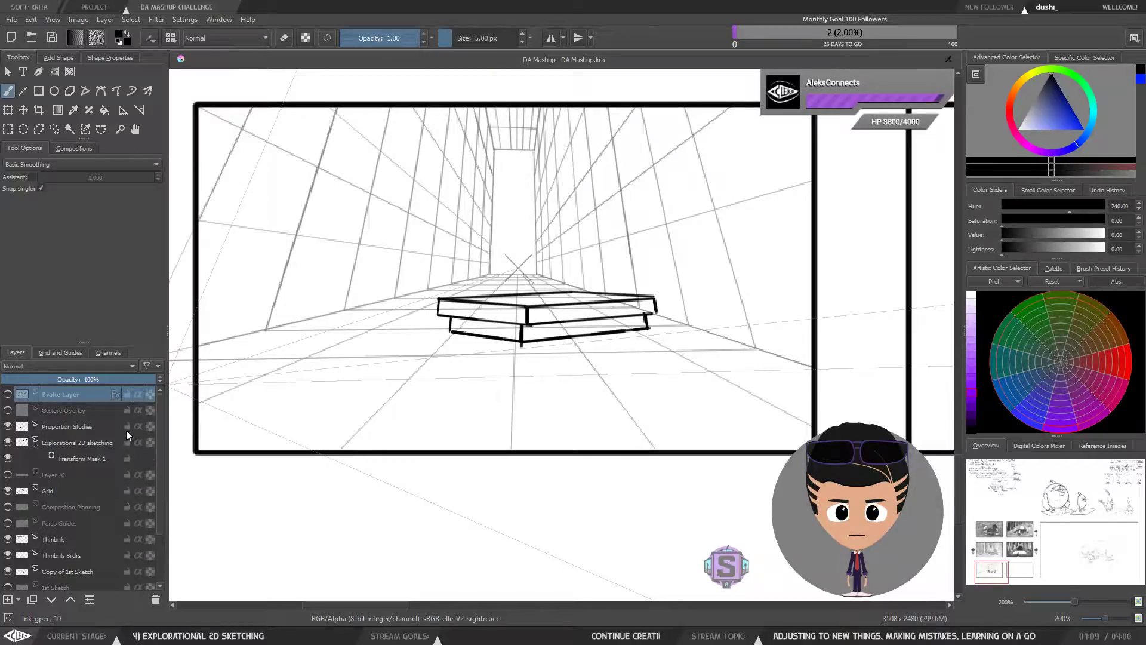
# Toggle the visibility of Layer 16 and the Grid layer to compare the table thumbnail with and without them.
pyautogui.click(70, 441)
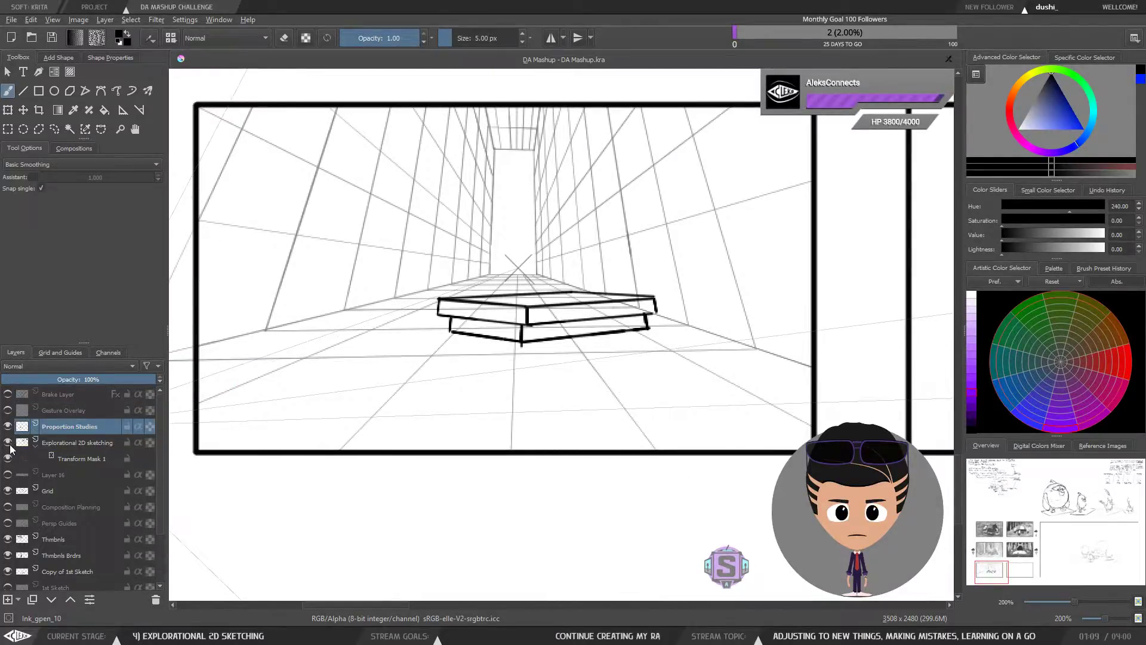
pyautogui.click(61, 476)
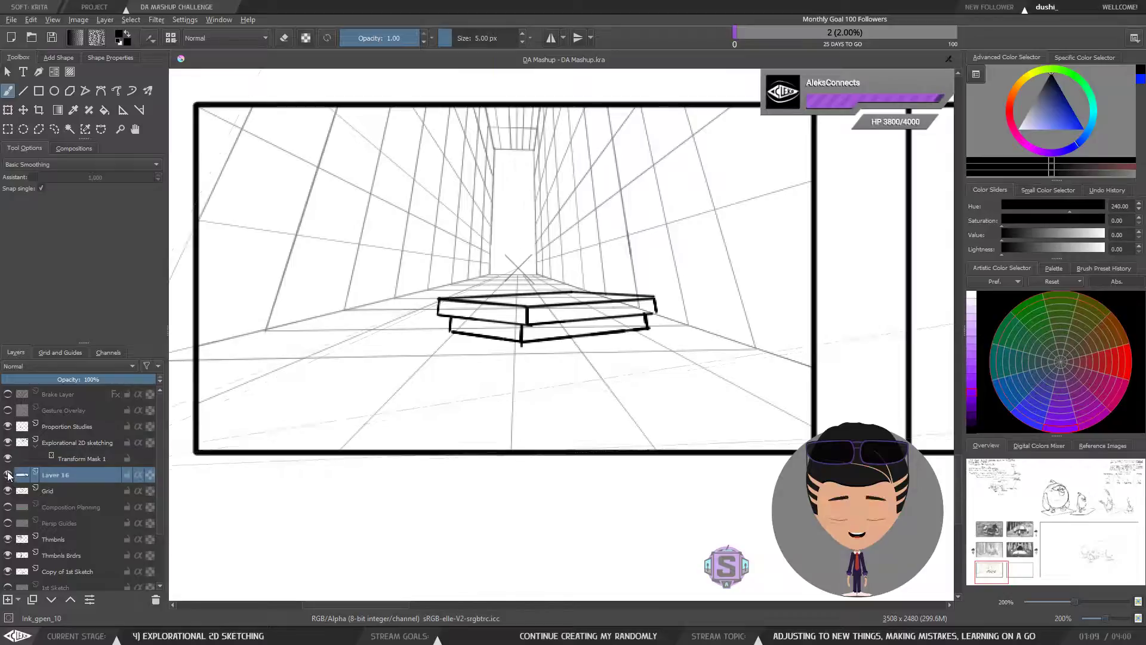
pyautogui.click(9, 475)
pyautogui.click(7, 491)
pyautogui.click(8, 491)
pyautogui.click(7, 491)
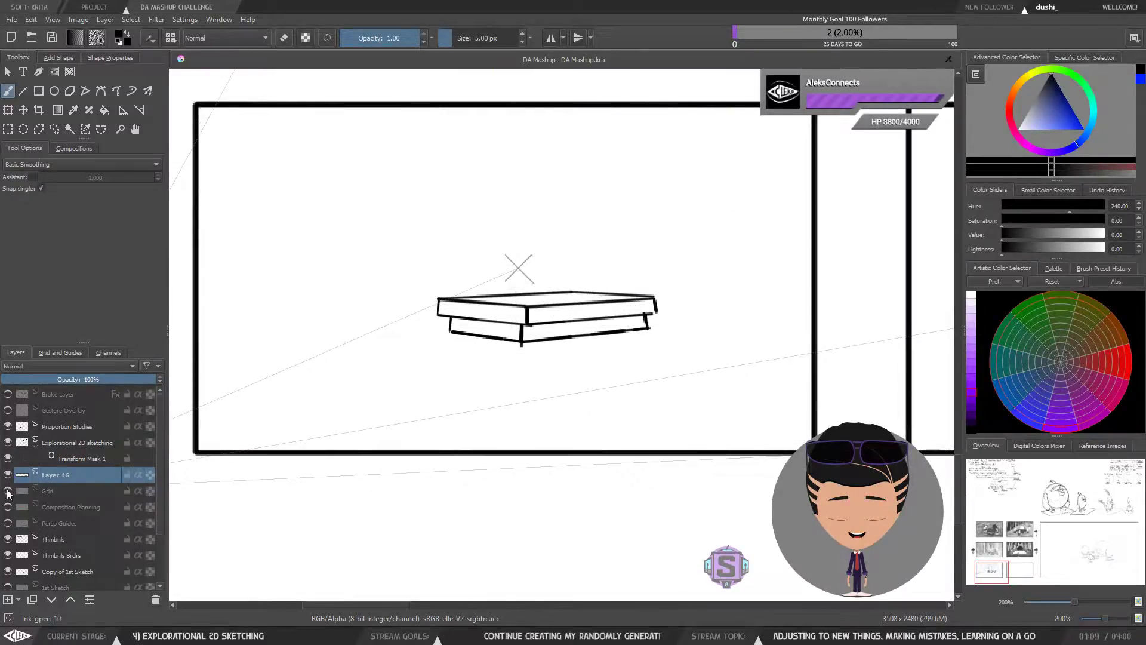
pyautogui.click(7, 490)
pyautogui.click(7, 476)
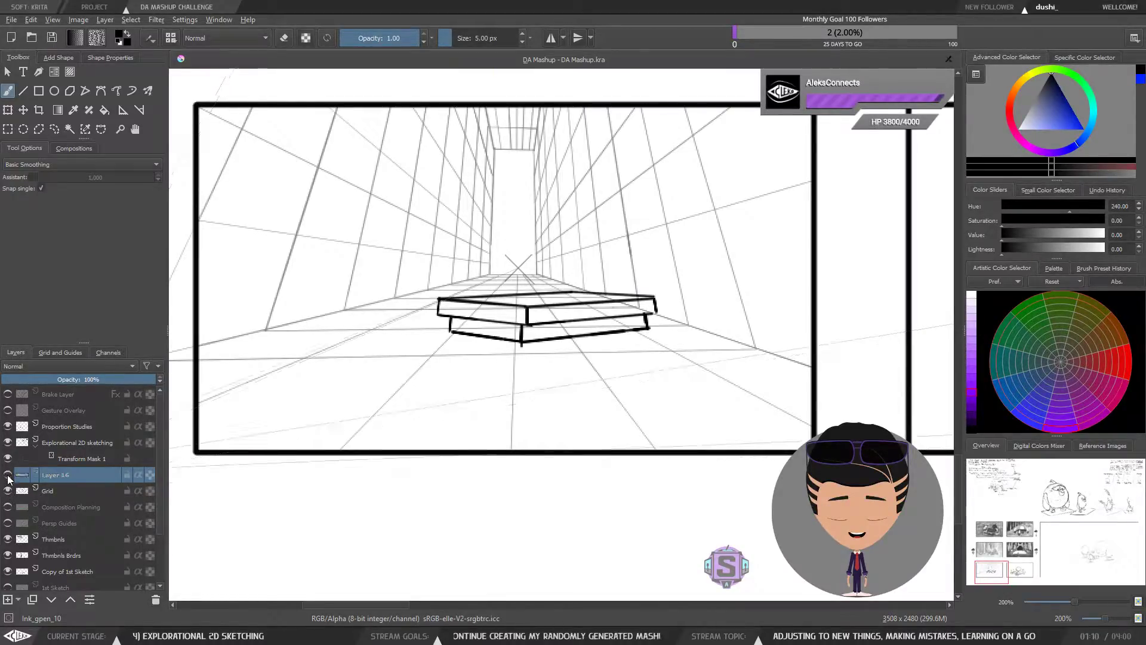
pyautogui.click(6, 476)
pyautogui.click(7, 477)
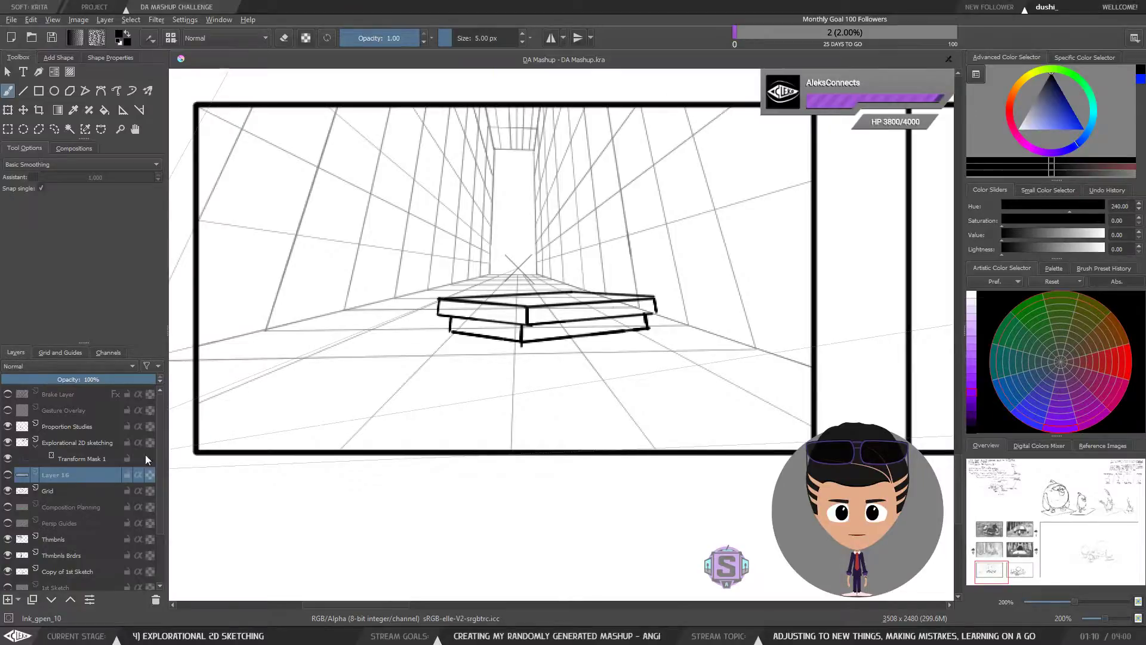
pyautogui.hotkey('ctrl', '-')
pyautogui.hotkey('ctrl', '+')
pyautogui.moveTo(559, 294); pyautogui.dragTo(539, 328)
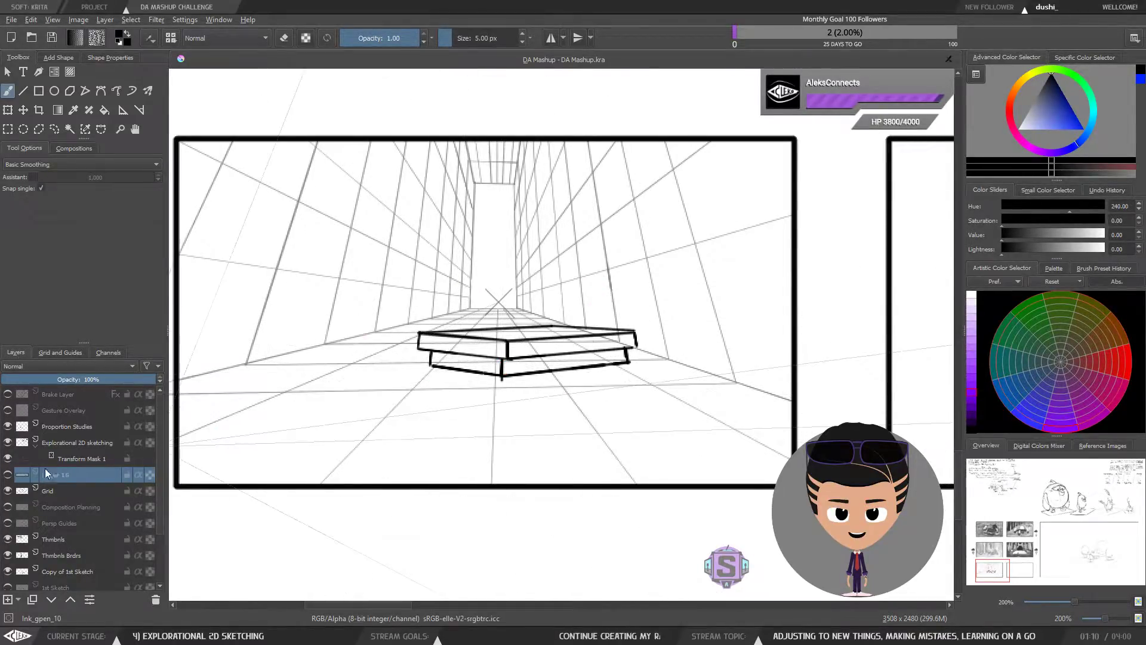
# Go through the Proportion Studies, Layer 16, Thmbnls and Grid layers, switching the Grid's visibility off and on.
pyautogui.click(67, 425)
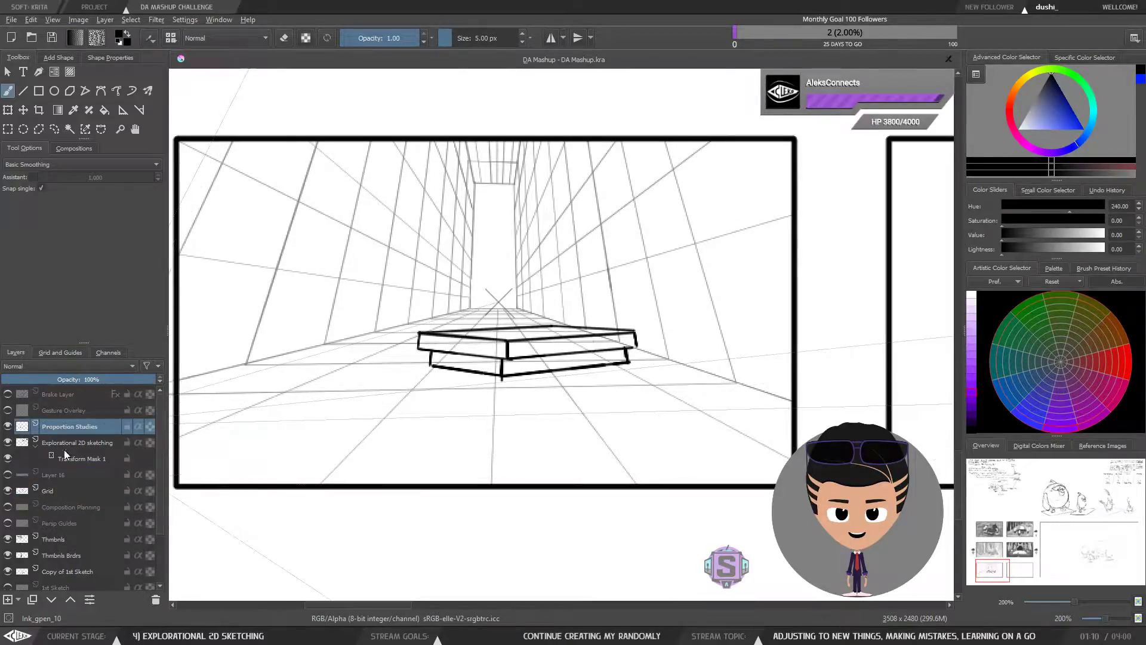
pyautogui.click(63, 475)
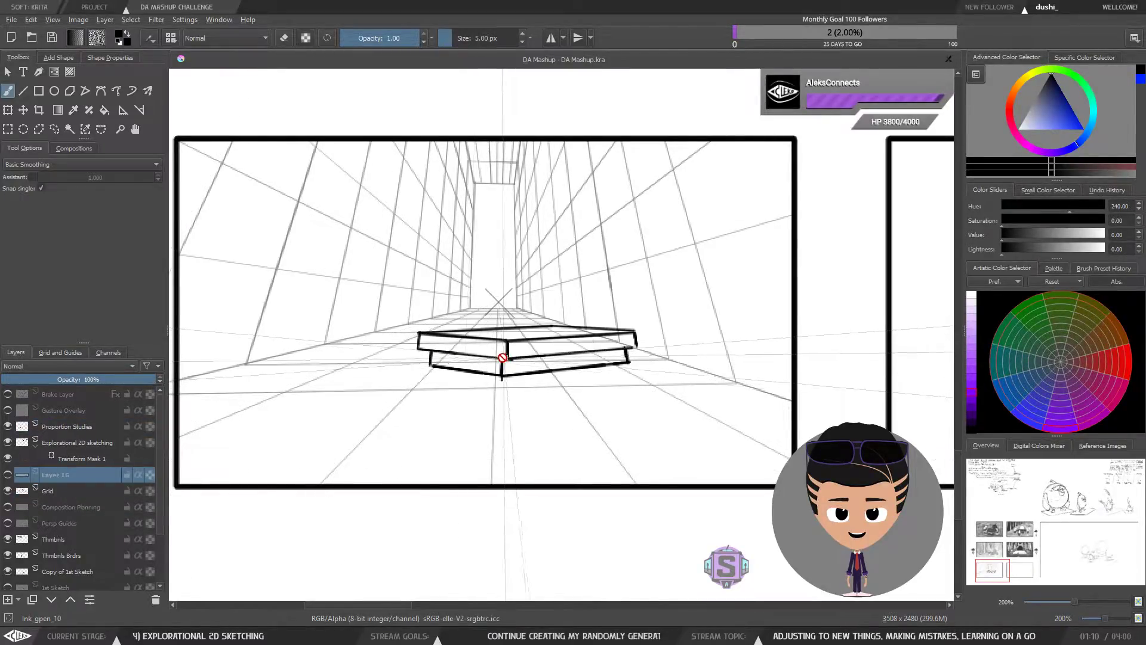
pyautogui.click(73, 506)
pyautogui.click(63, 490)
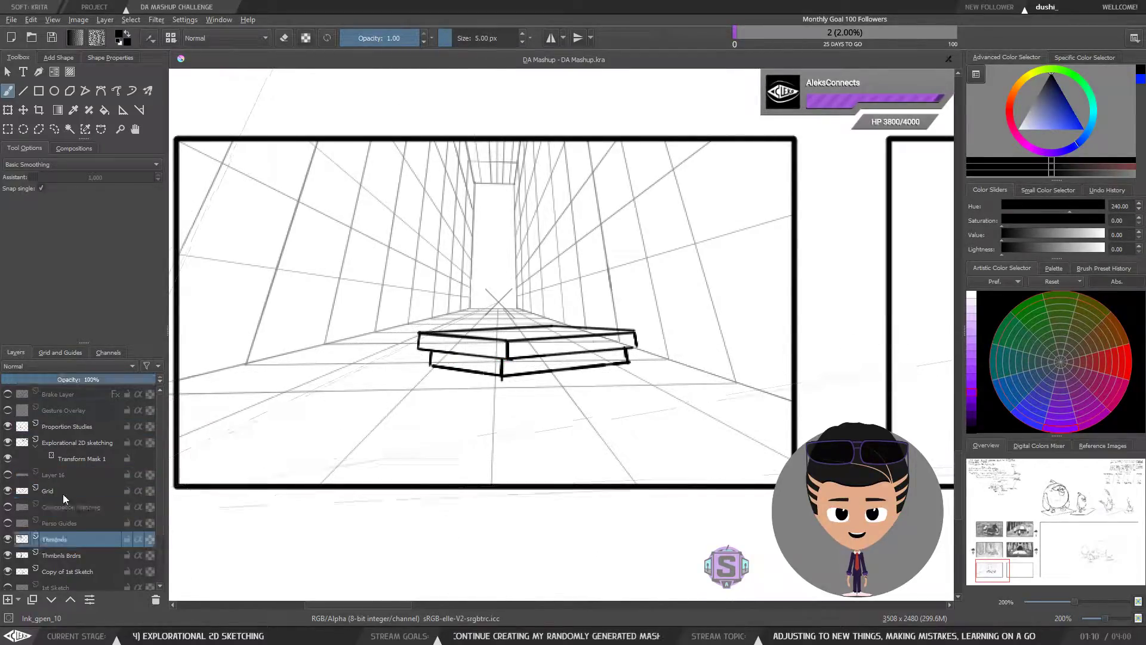
pyautogui.click(8, 491)
pyautogui.click(9, 491)
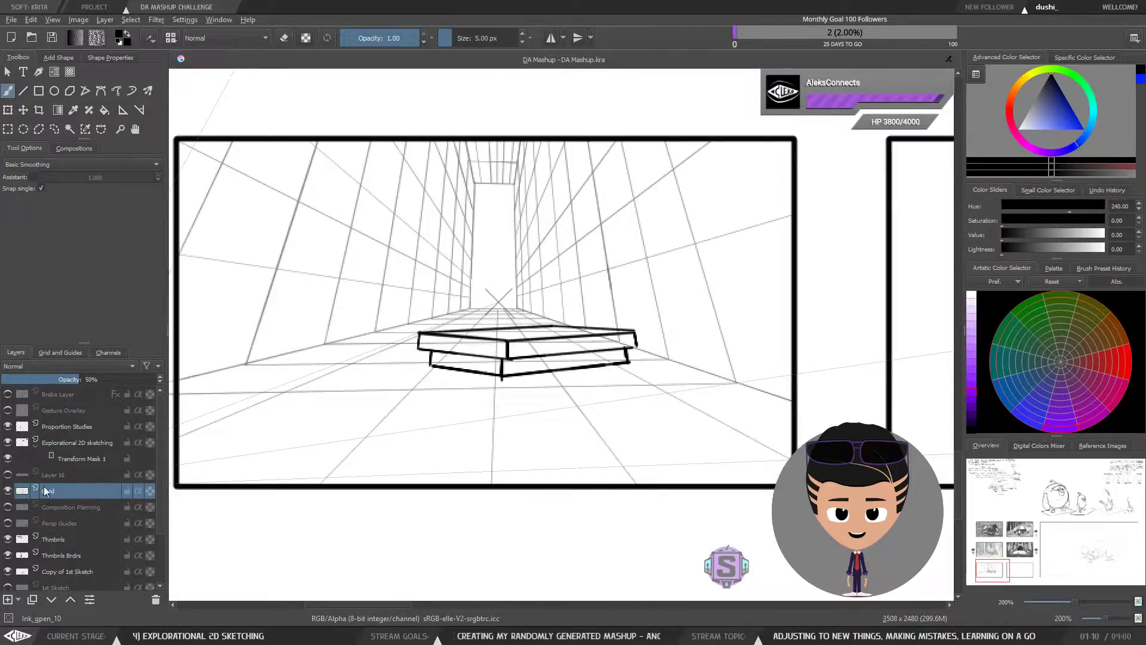
# Switch the Explorational 2D sketching and Proportion Studies layers off and on to check their content, and activate Proportion Studies.
pyautogui.click(37, 473)
pyautogui.click(7, 443)
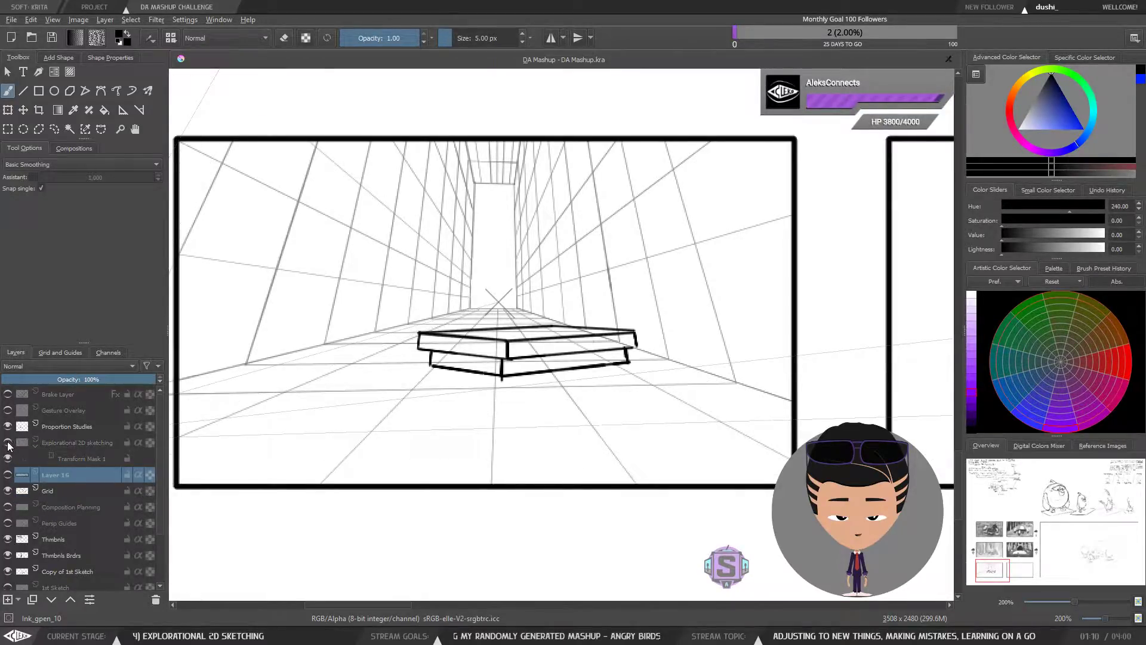
pyautogui.click(8, 442)
pyautogui.click(8, 426)
pyautogui.click(8, 426)
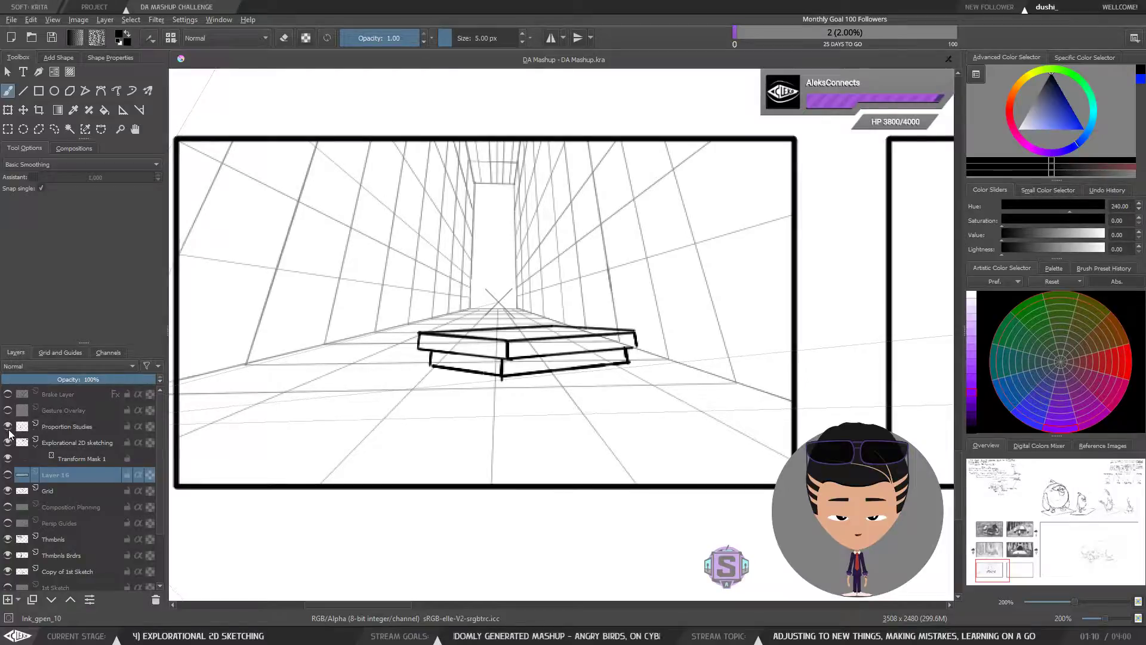
pyautogui.click(71, 427)
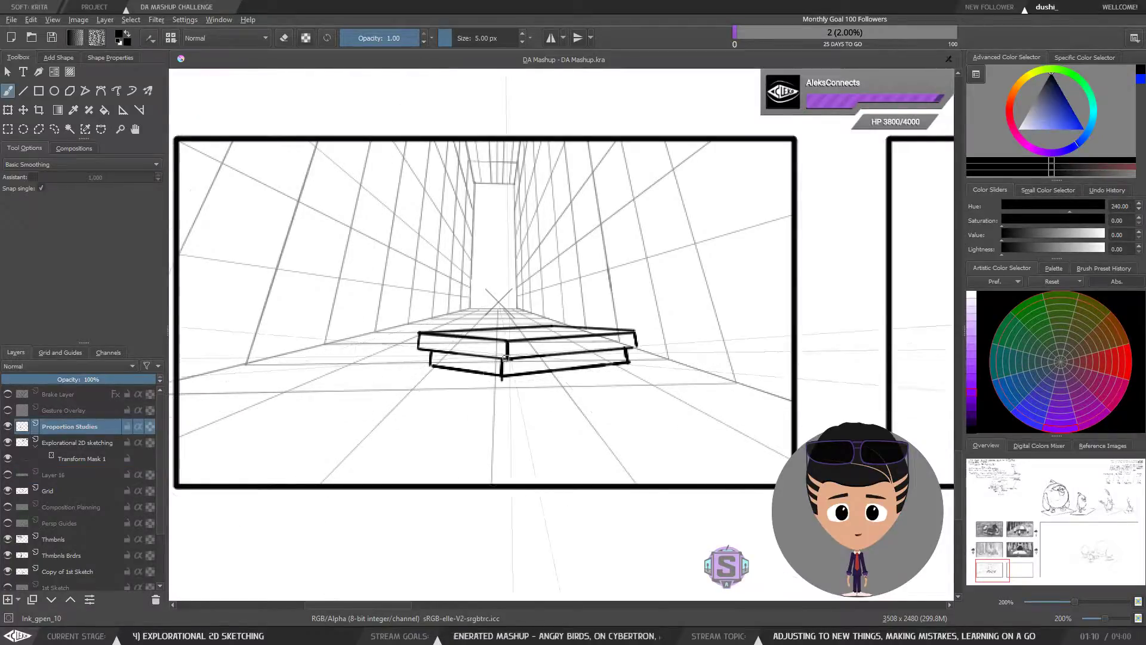
# Toggle the Proportion Studies layer off and on while viewing the whole thumbnail sheet to check what it contains.
pyautogui.press('-')
pyautogui.press('-')
pyautogui.press('-')
pyautogui.press('-')
pyautogui.press('-')
pyautogui.moveTo(606, 344); pyautogui.dragTo(398, 429)
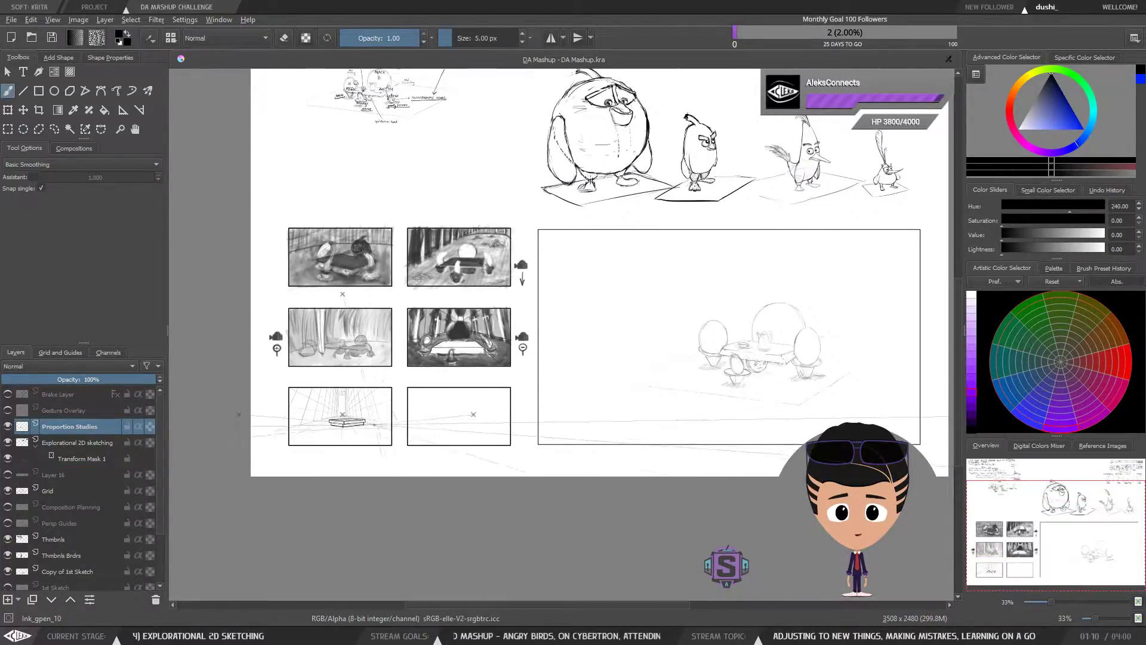
pyautogui.click(8, 426)
pyautogui.click(8, 426)
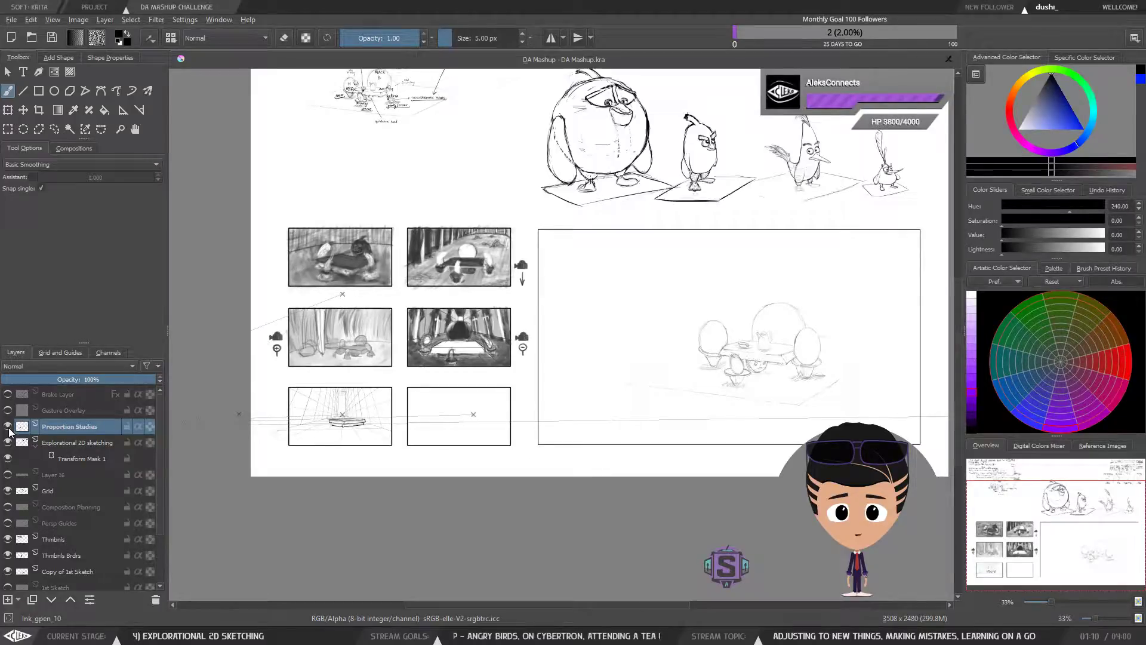
# Select the table sketch in the perspective-grid thumbnail with a freehand outline and move it from Proportion Studies onto a new pasted layer.
pyautogui.press('l')
pyautogui.moveTo(389, 443)
pyautogui.mouseDown()
pyautogui.moveTo(346, 404)
pyautogui.moveTo(314, 424)
pyautogui.moveTo(390, 444)
pyautogui.mouseUp()
pyautogui.hotkey('ctrl', 'c')
pyautogui.hotkey('ctrl', 'v')
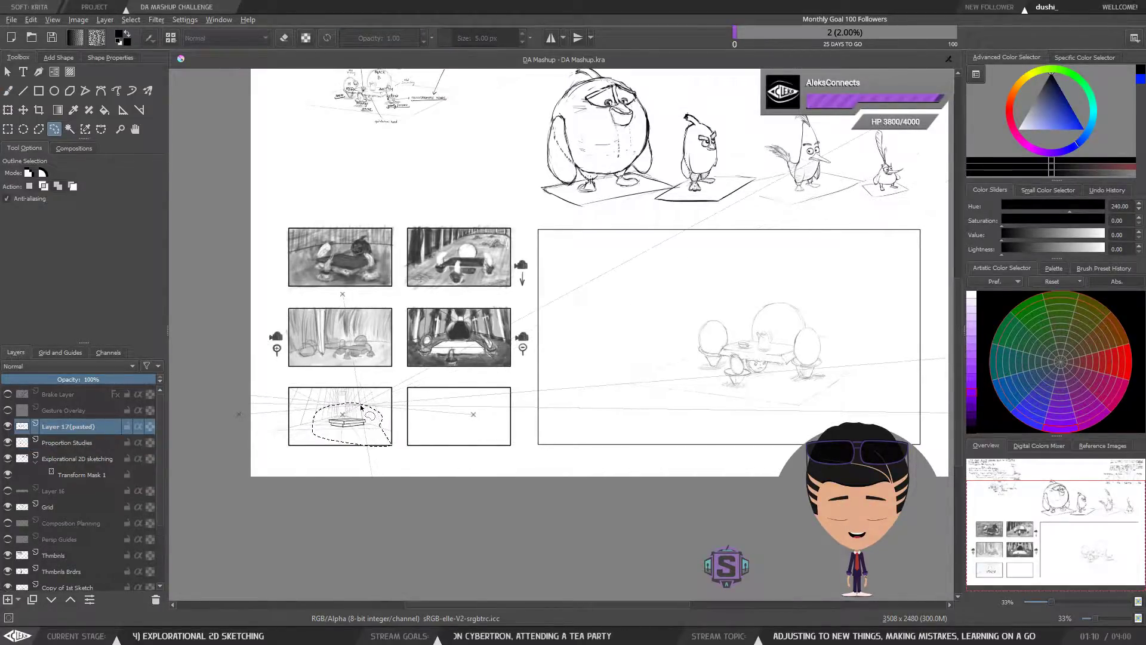
# Enlarge the pasted table with a free transform and shift it lower toward the foreground of the perspective grid, at about x 468, y 2238 px.
pyautogui.press('b')
pyautogui.hotkey('ctrl', '+')
pyautogui.hotkey('ctrl', '+')
pyautogui.moveTo(295, 483); pyautogui.dragTo(578, 366)
pyautogui.hotkey('ctrl', 't')
pyautogui.hotkey('ctrl', '+')
pyautogui.hotkey('ctrl', '+')
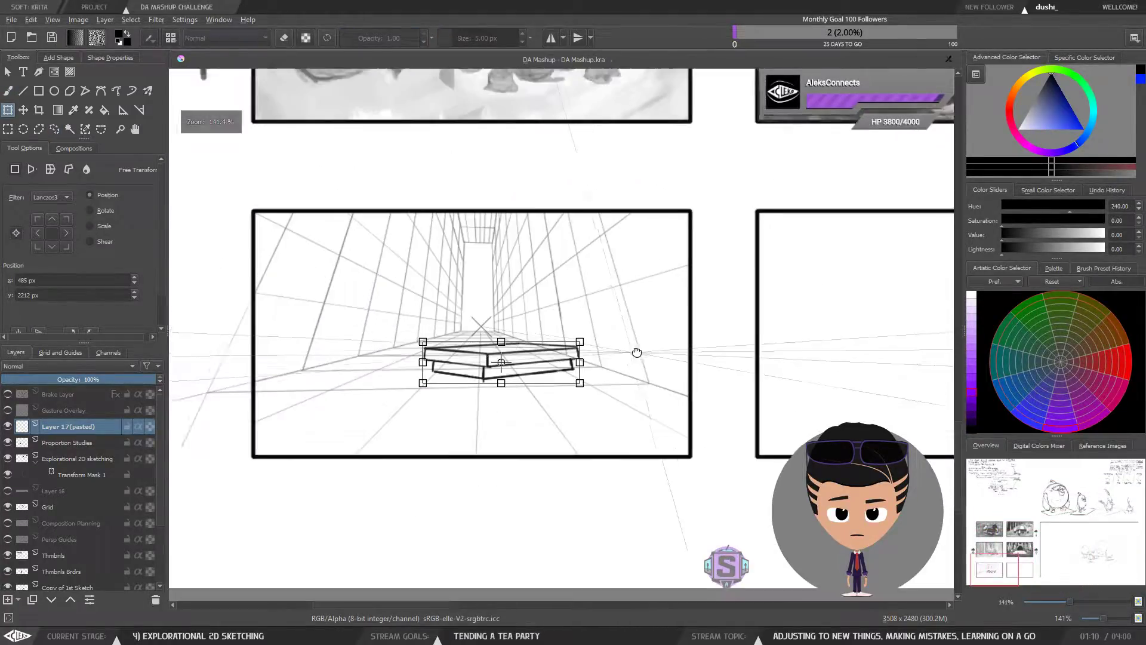
pyautogui.moveTo(436, 381)
pyautogui.mouseDown()
pyautogui.moveTo(403, 409)
pyautogui.moveTo(407, 422)
pyautogui.mouseUp()
pyautogui.moveTo(551, 381); pyautogui.dragTo(537, 403)
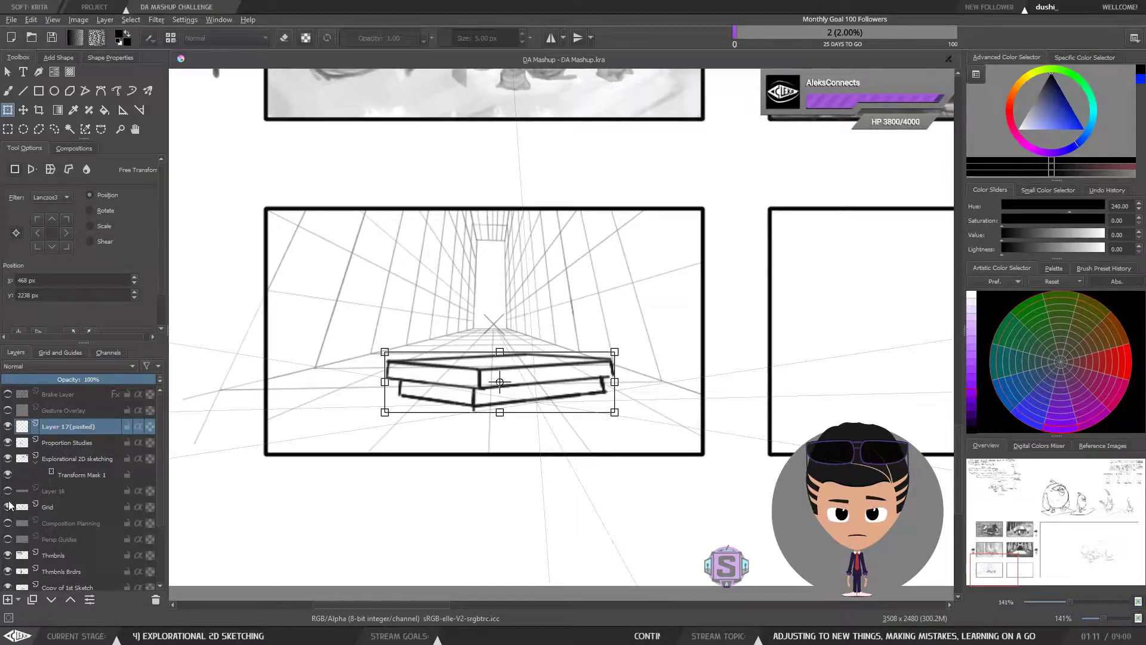
# Show the Persp Guides layer to compare the enlarged table with the FG and MG zones, and hide the guides again.
pyautogui.click(8, 540)
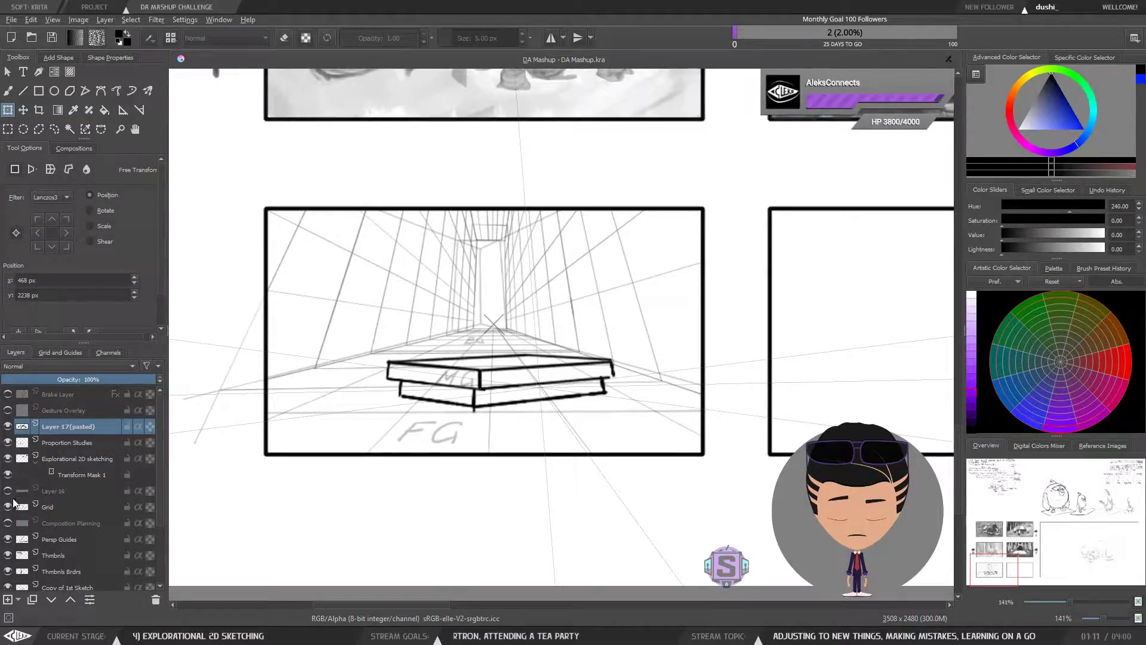
pyautogui.click(7, 540)
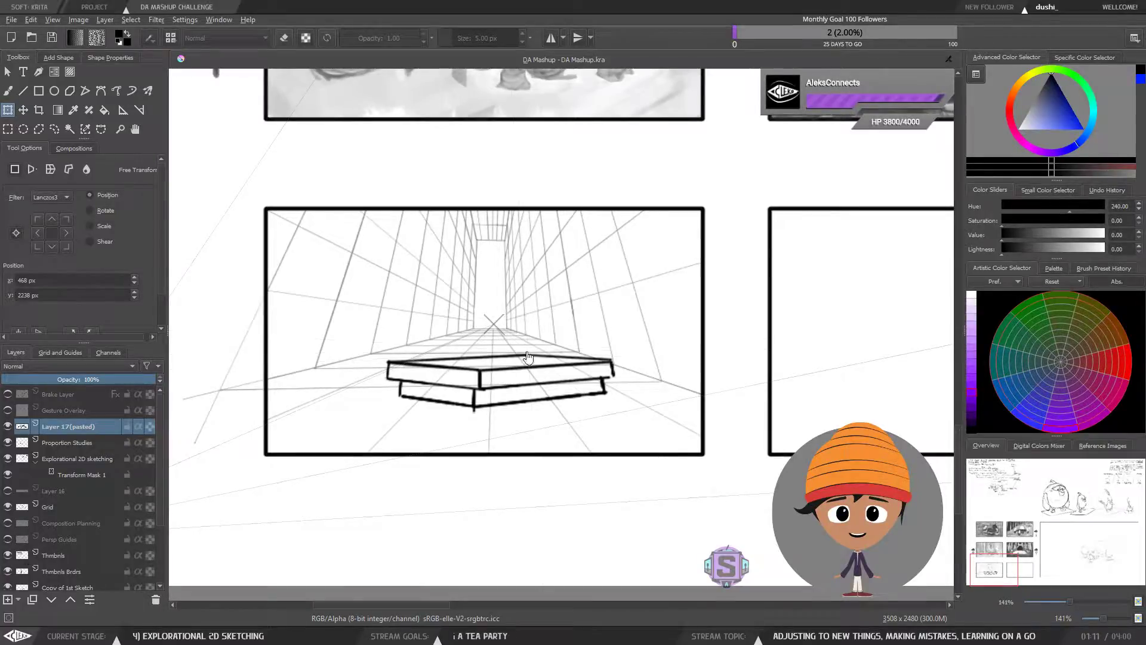
pyautogui.press('b')
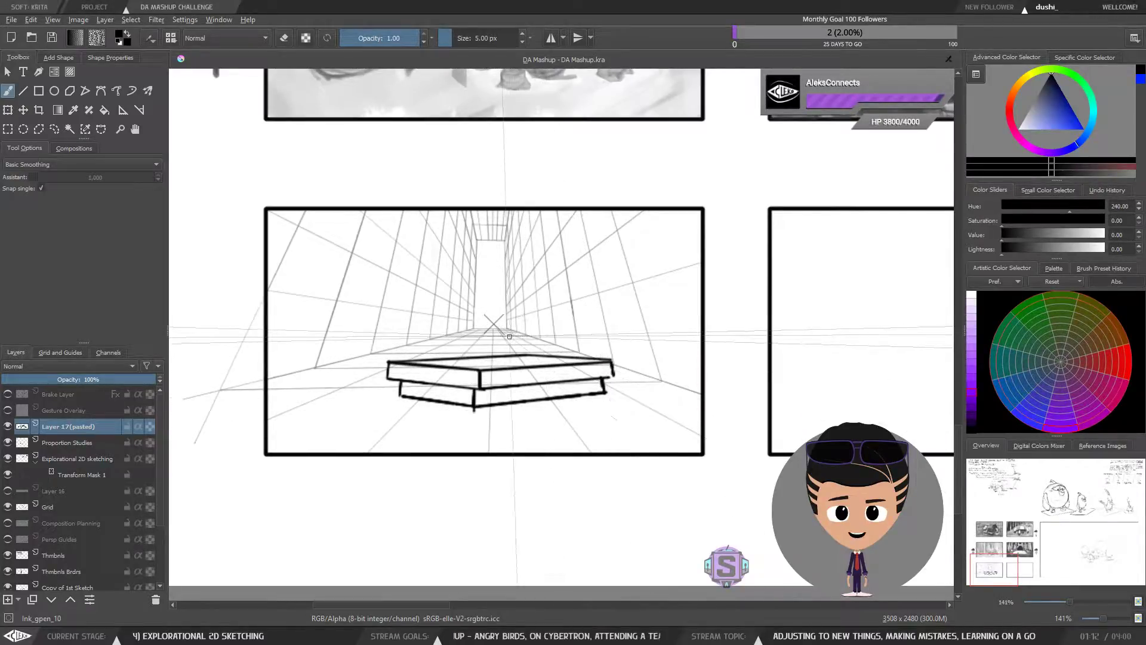
# Delete the stray dot above the perspective-grid thumbnail using a freehand selection, clear the selection and return to the brush.
pyautogui.moveTo(735, 371)
pyautogui.mouseDown()
pyautogui.moveTo(654, 331)
pyautogui.moveTo(672, 334)
pyautogui.mouseUp()
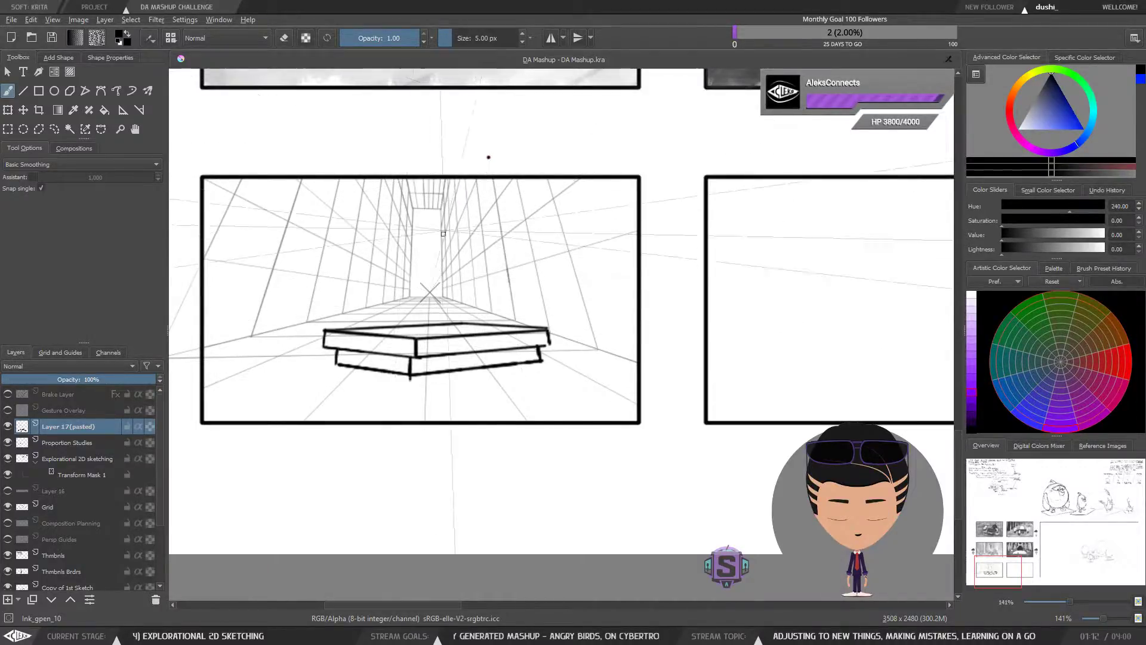
pyautogui.press('l')
pyautogui.moveTo(503, 146)
pyautogui.mouseDown()
pyautogui.moveTo(474, 152)
pyautogui.moveTo(501, 145)
pyautogui.mouseUp()
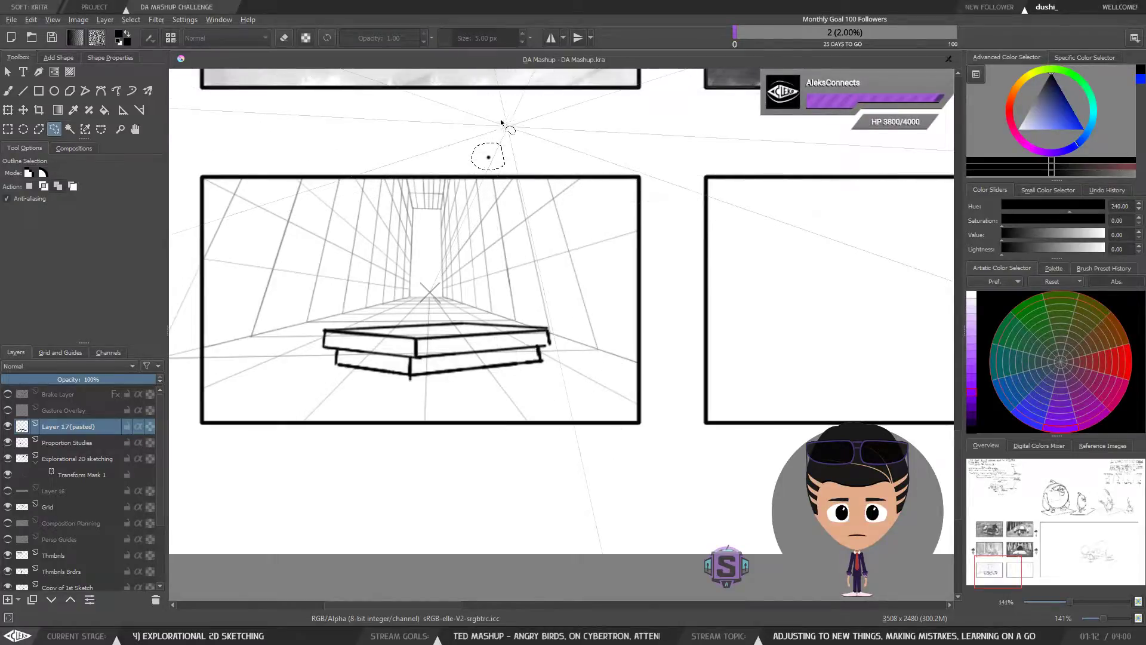
pyautogui.press('Delete')
pyautogui.click(493, 189)
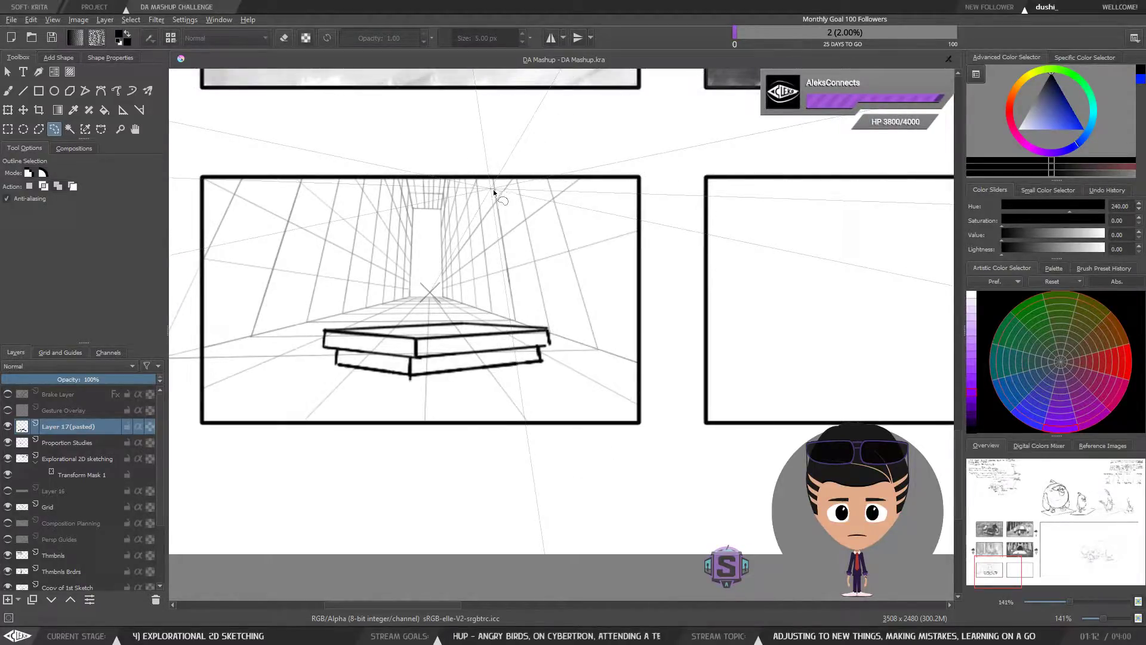
pyautogui.press('b')
pyautogui.moveTo(452, 298); pyautogui.dragTo(474, 266)
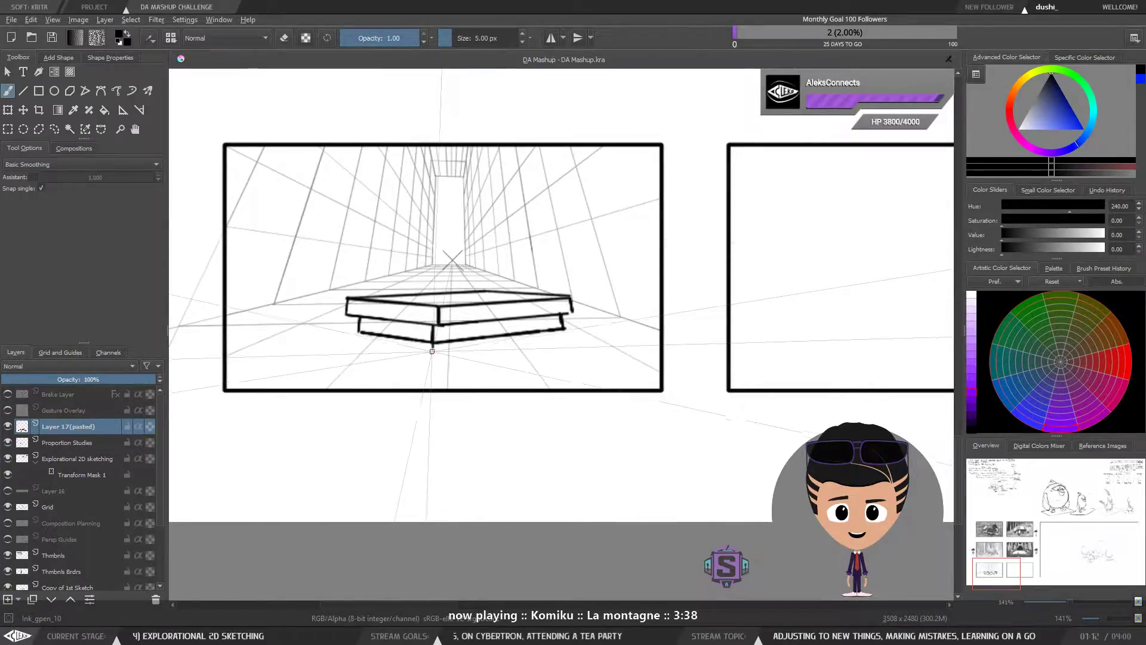
pyautogui.scroll(2, 435, 350)
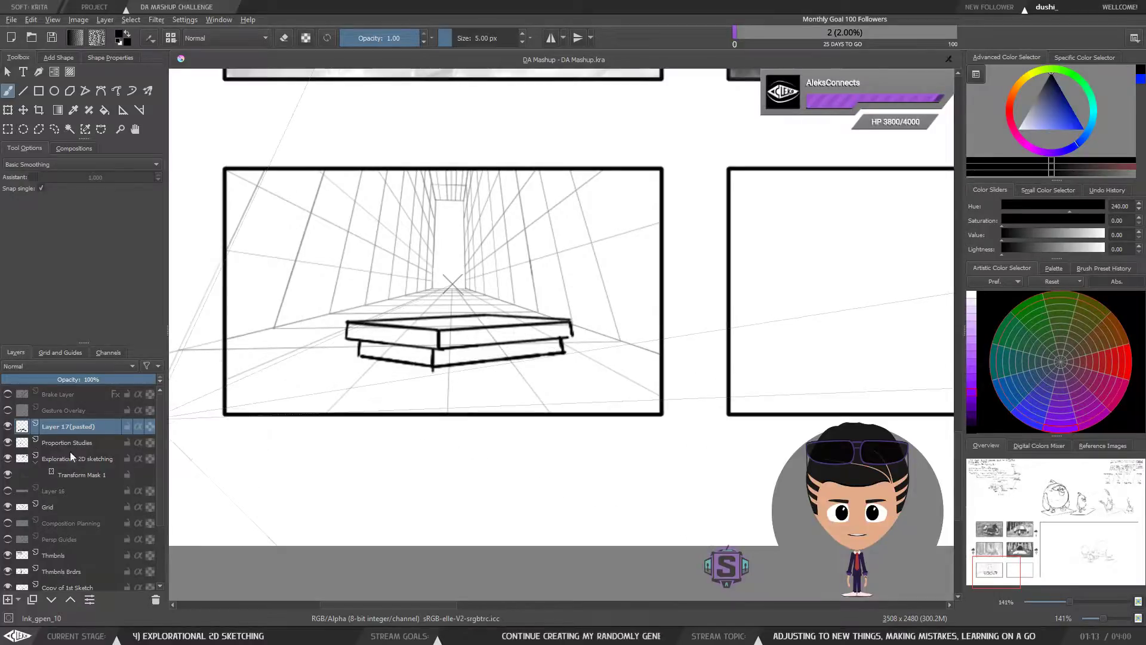
# Hide the pasted table layer, activate the Grid layer and switch its visibility off and on to check its lines.
pyautogui.click(9, 425)
pyautogui.click(55, 446)
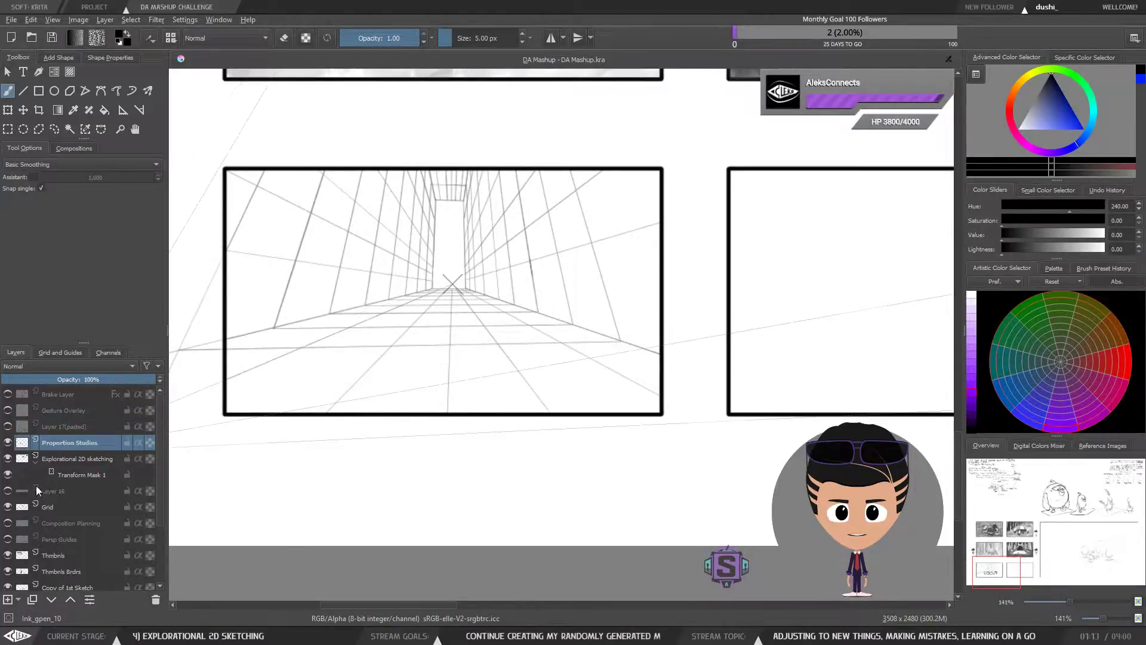
pyautogui.click(35, 508)
pyautogui.click(8, 507)
pyautogui.click(8, 507)
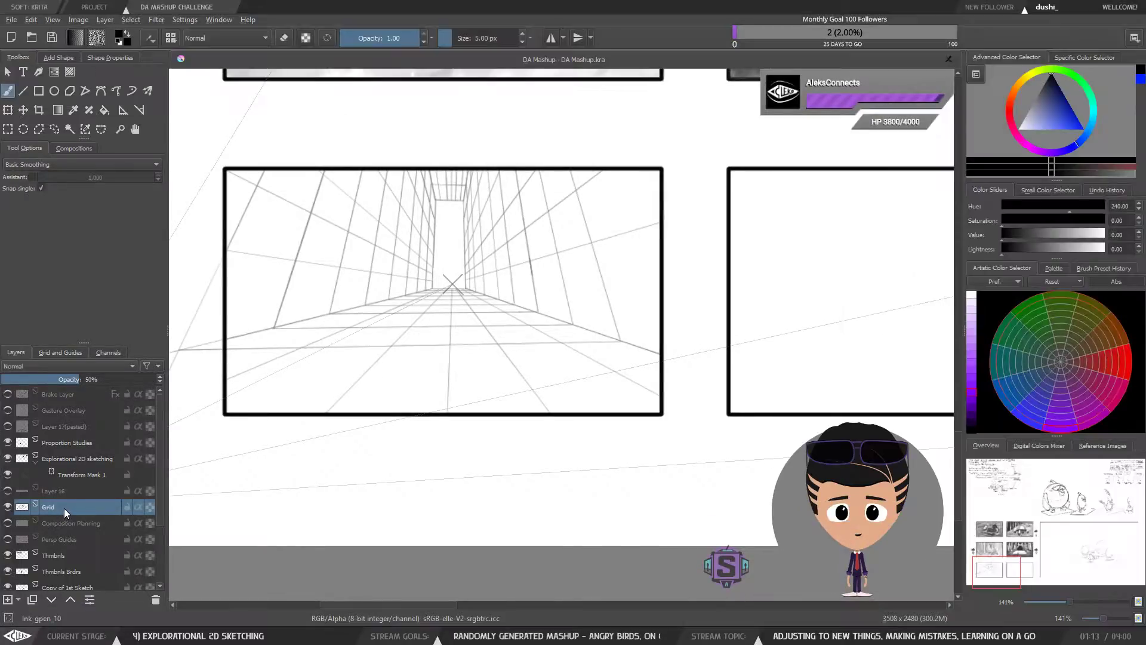
# Duplicate the Grid layer, hide the original and make the copy the active layer.
pyautogui.rightClick(63, 507)
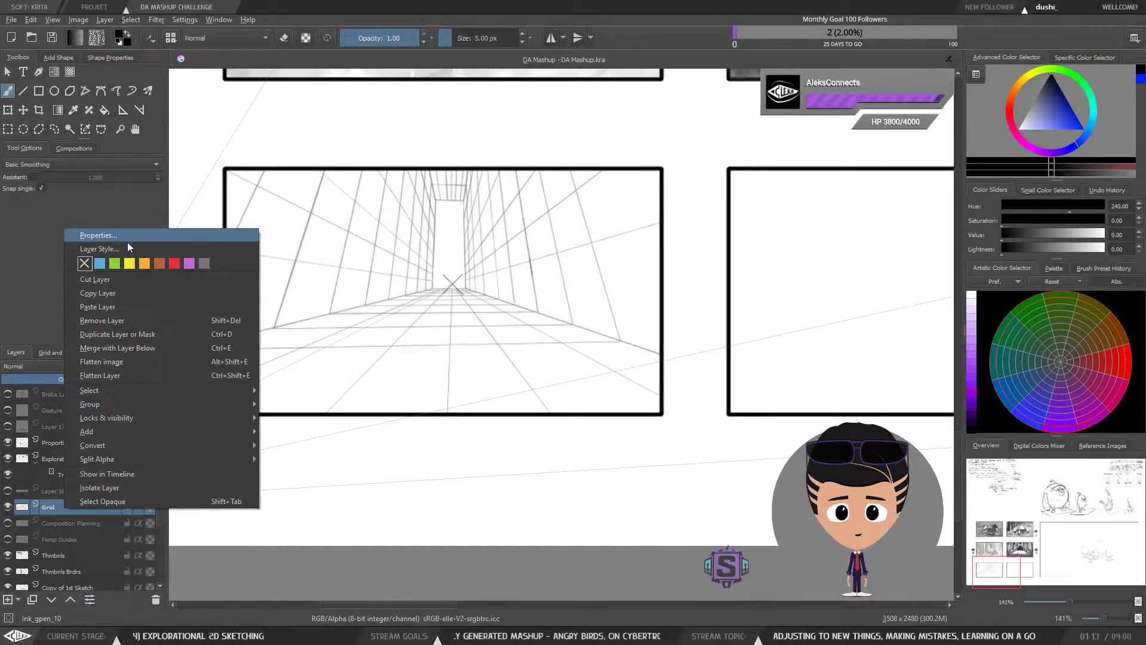
pyautogui.click(130, 335)
pyautogui.click(52, 522)
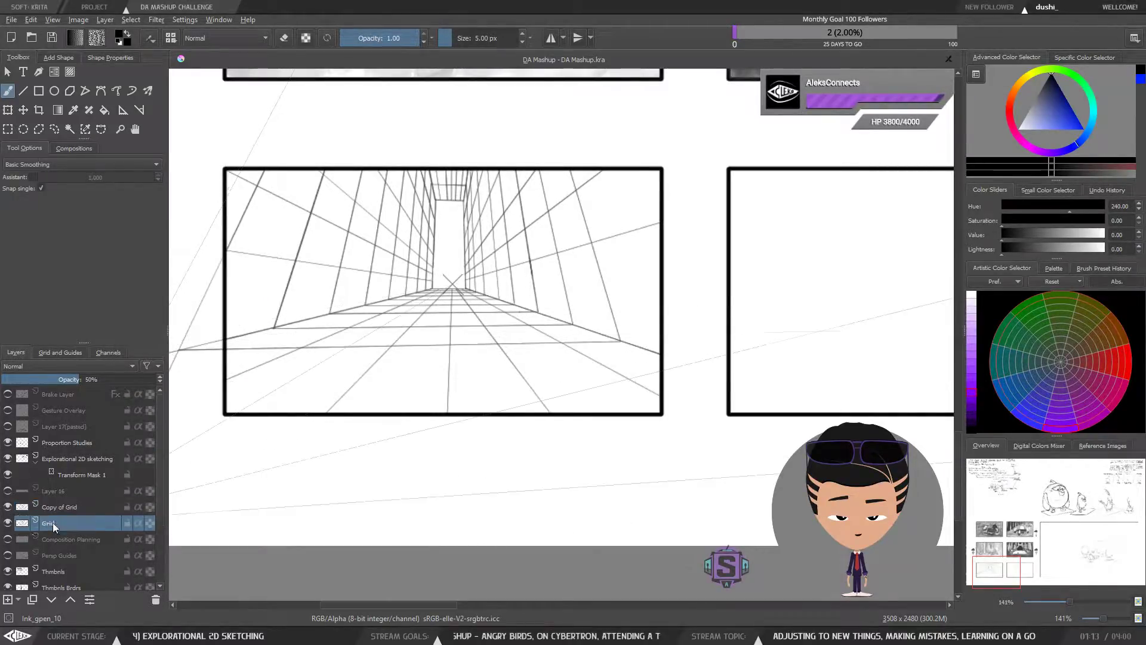
pyautogui.click(8, 523)
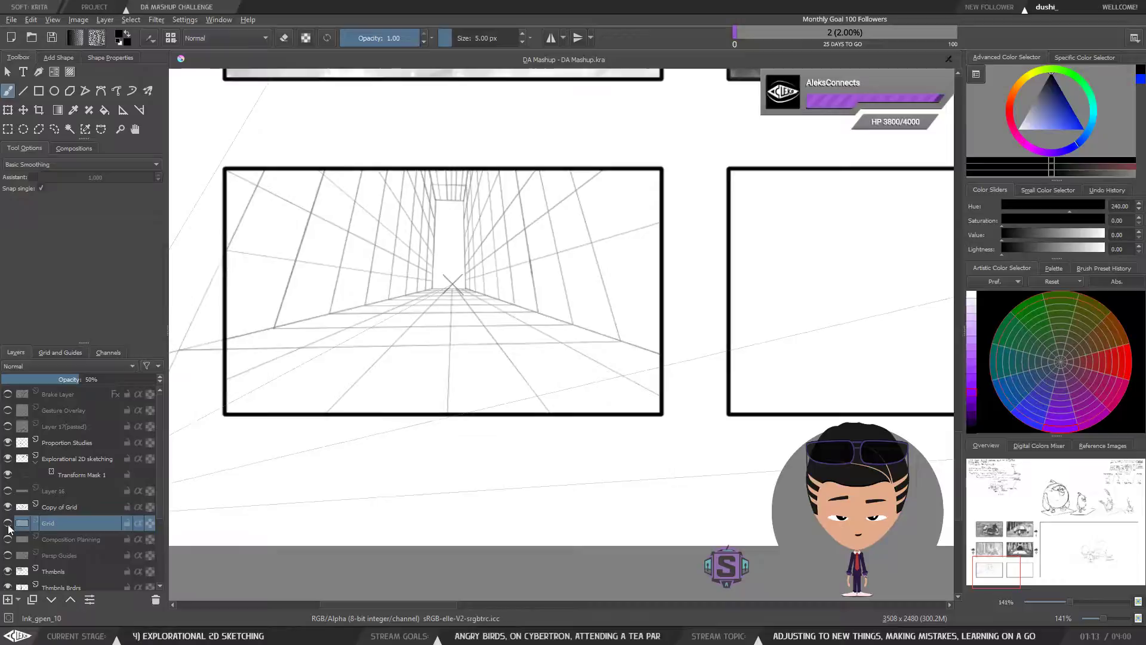
pyautogui.click(62, 509)
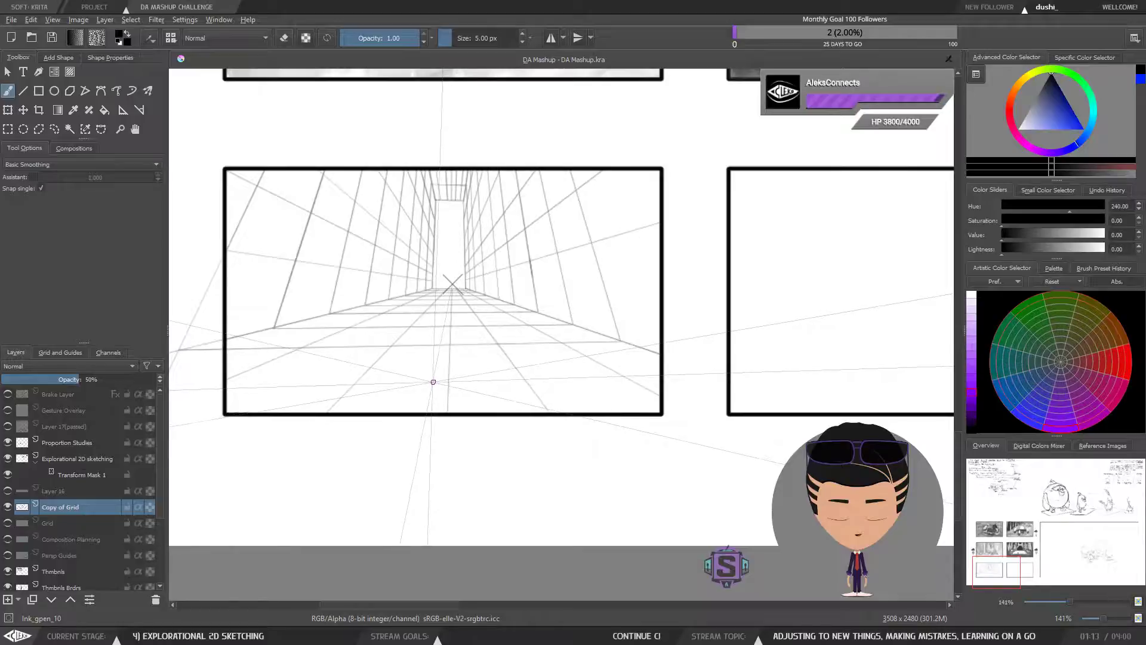
# Examine the dark forest thumbnail with the frontal table and compare it with the empty grid thumbnail.
pyautogui.press('-')
pyautogui.press('-')
pyautogui.moveTo(609, 313); pyautogui.dragTo(526, 432)
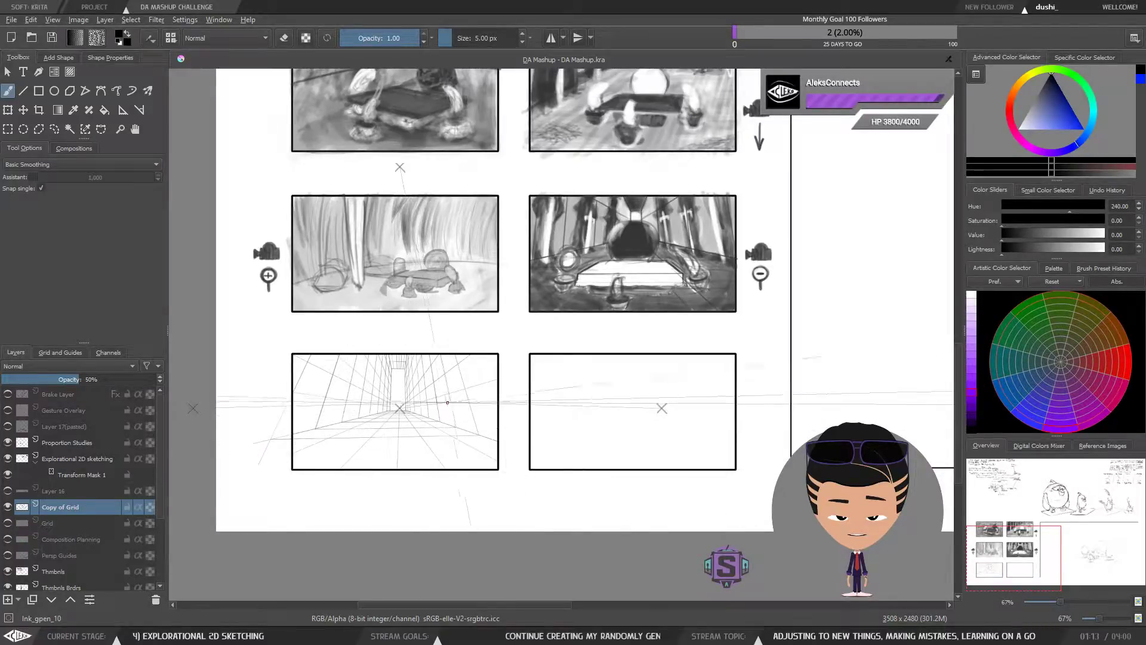
pyautogui.press('+')
pyautogui.press('+')
pyautogui.moveTo(794, 290); pyautogui.dragTo(545, 413)
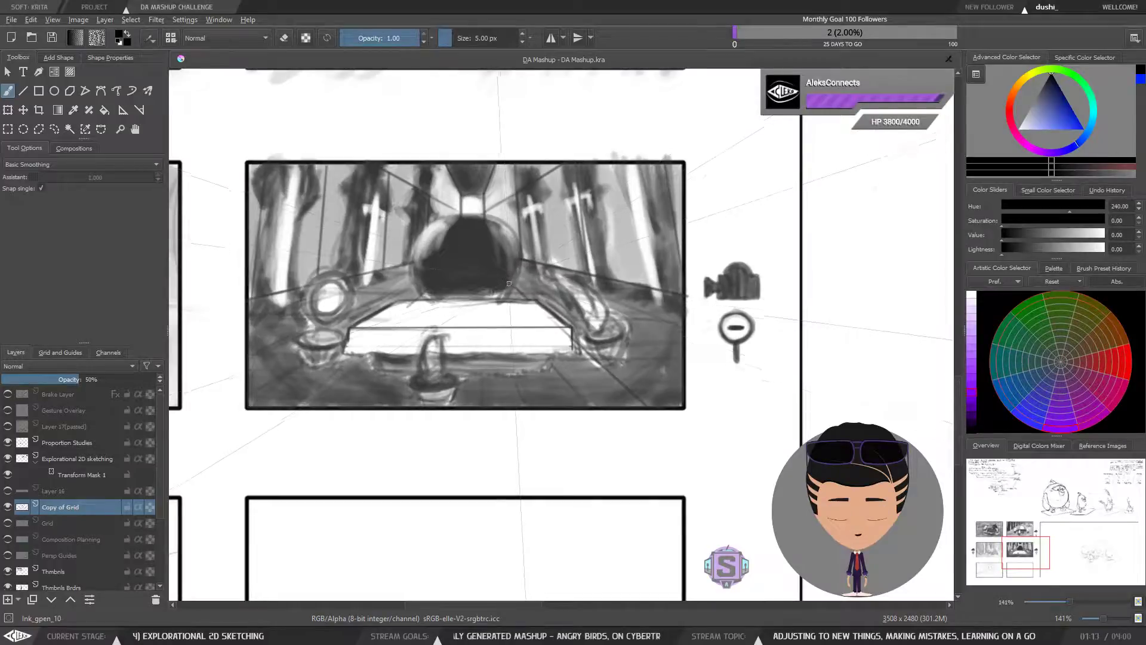
pyautogui.hotkey('ctrl', '-')
pyautogui.hotkey('ctrl', '-')
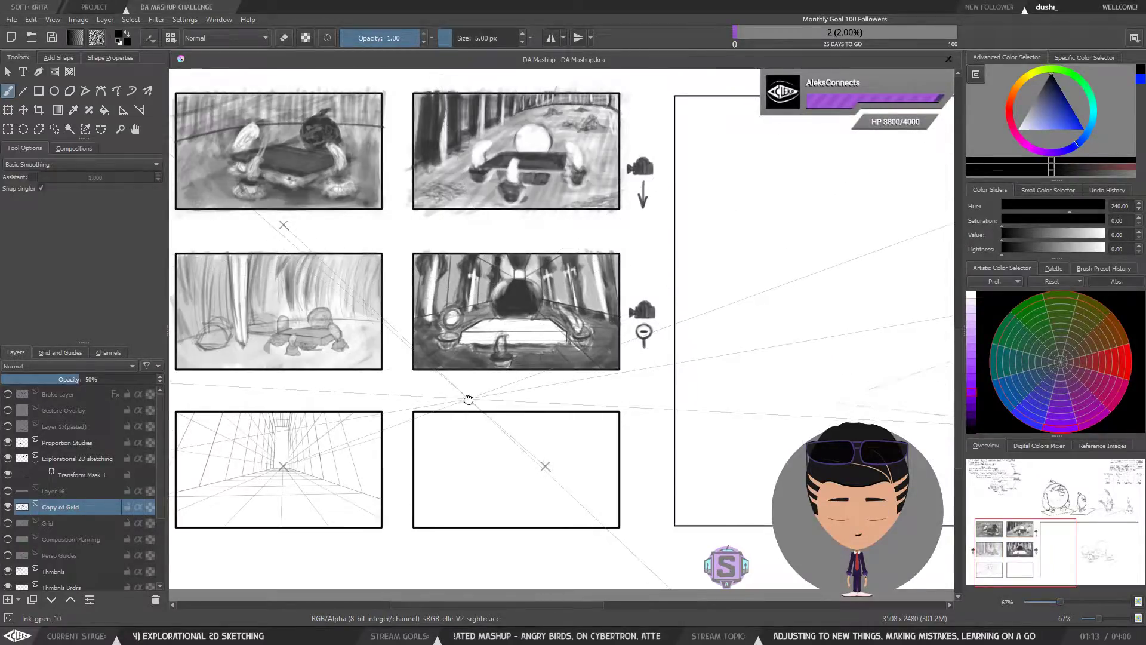
pyautogui.moveTo(467, 396); pyautogui.dragTo(521, 362)
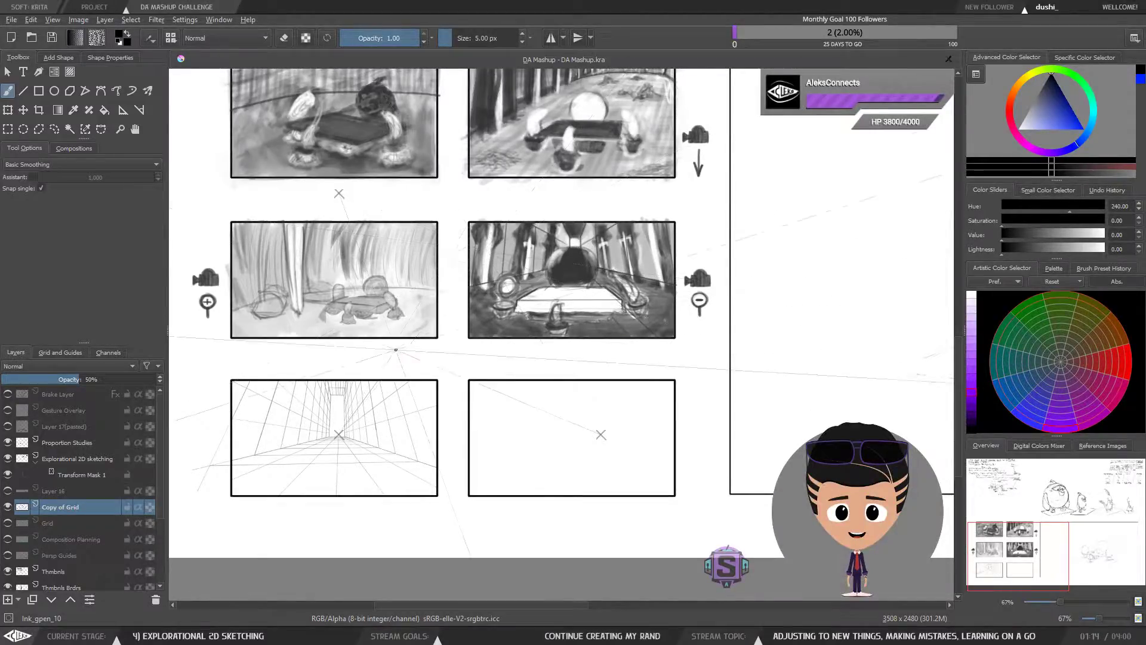
# Inspect the corridor grid's converging lines up close and toggle the Copy of Grid layer to see which lines it holds.
pyautogui.hotkey('ctrl', '+')
pyautogui.hotkey('ctrl', '+')
pyautogui.moveTo(389, 440); pyautogui.dragTo(651, 281)
pyautogui.moveTo(541, 381); pyautogui.dragTo(692, 310)
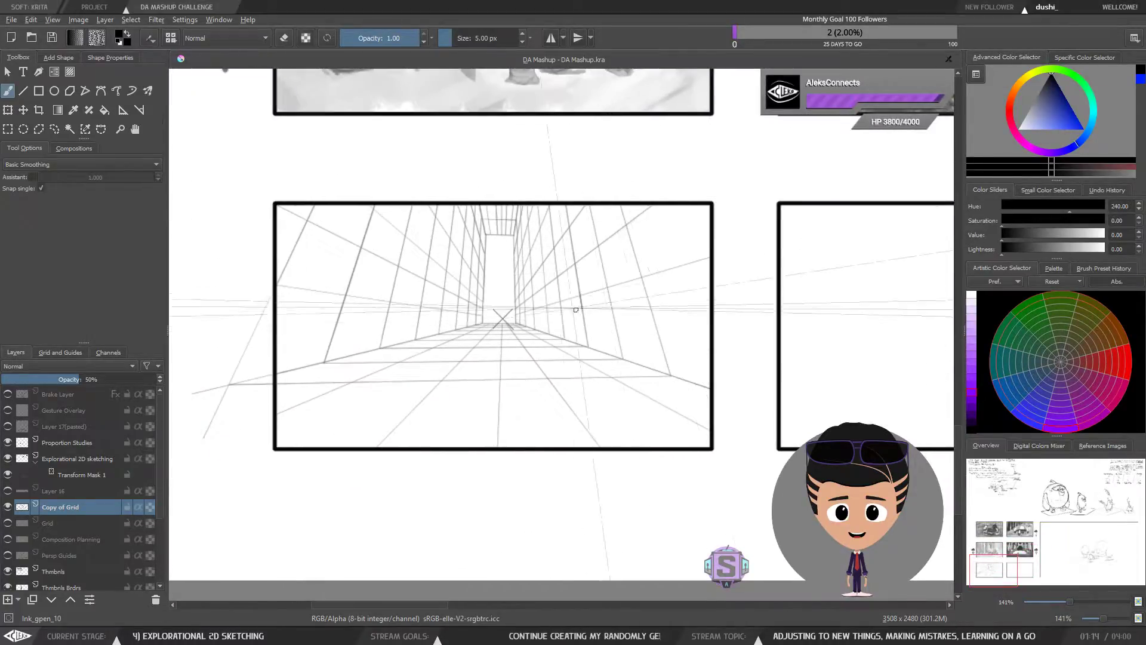
pyautogui.hotkey('ctrl', '+')
pyautogui.hotkey('ctrl', '+')
pyautogui.moveTo(547, 393); pyautogui.dragTo(529, 465)
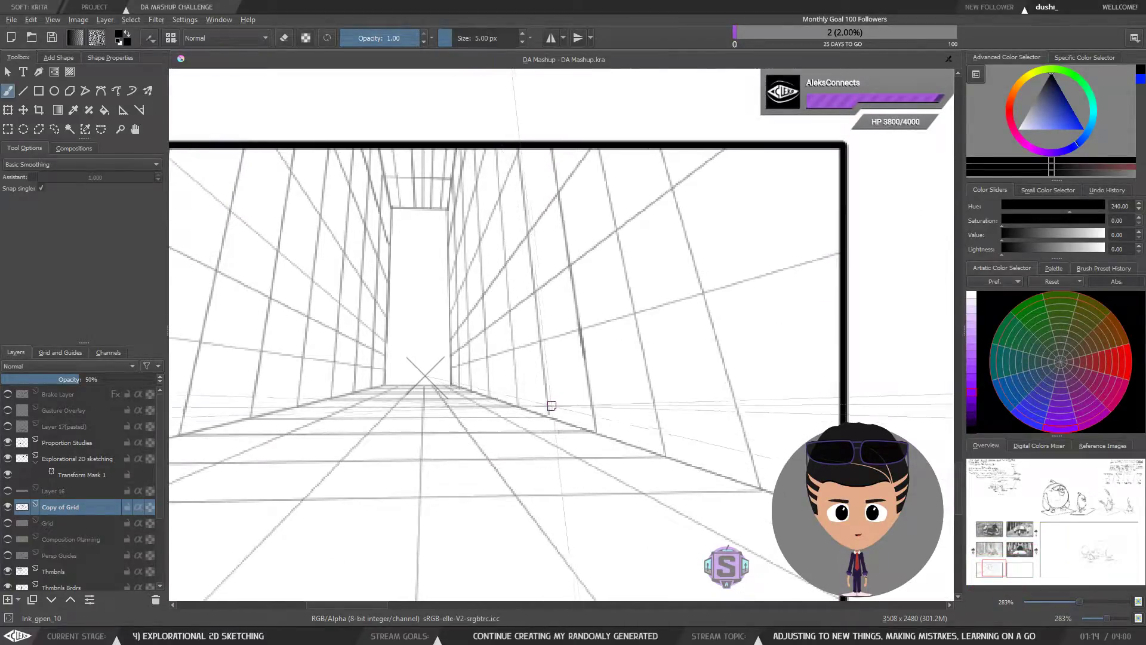
pyautogui.hotkey('ctrl', '-')
pyautogui.hotkey('ctrl', '-')
pyautogui.moveTo(588, 440); pyautogui.dragTo(547, 428)
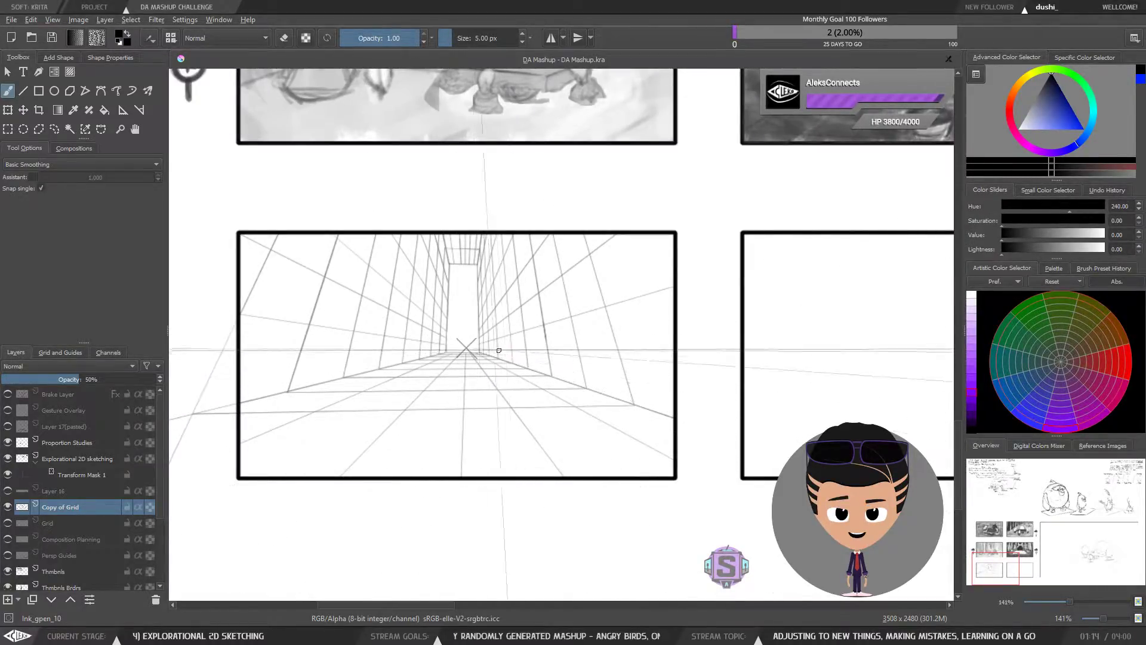
pyautogui.click(8, 507)
pyautogui.click(7, 507)
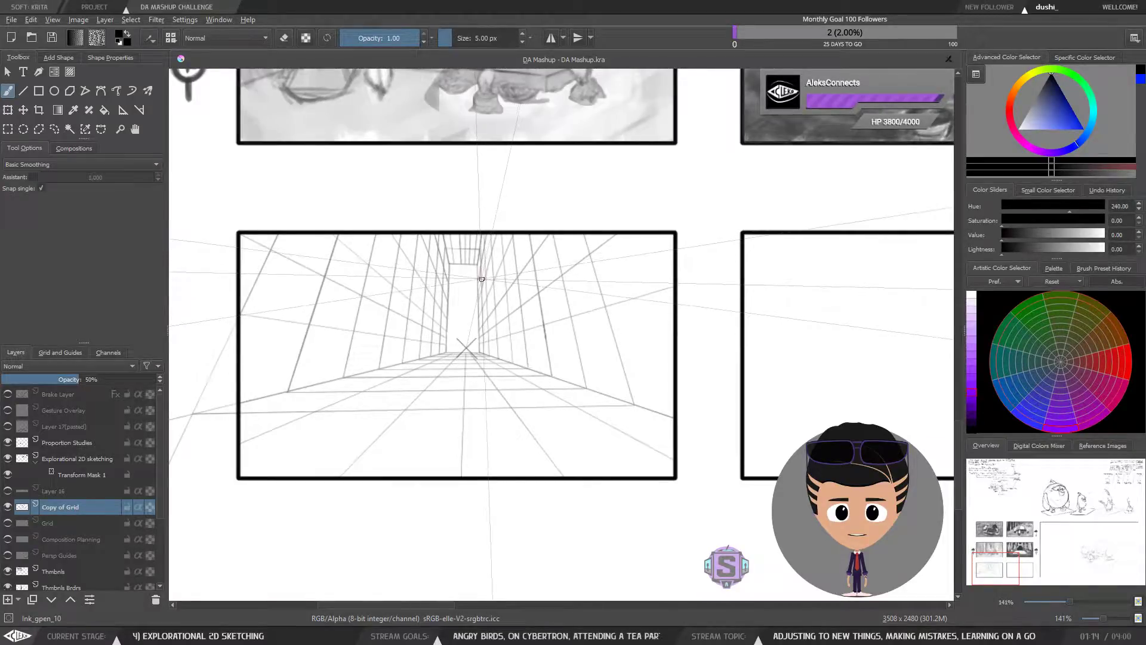
# Switch the brush to erasing, enable snapping to the assistants and reduce the size to 7 px for reworking the copied grid's right wall.
pyautogui.press('e')
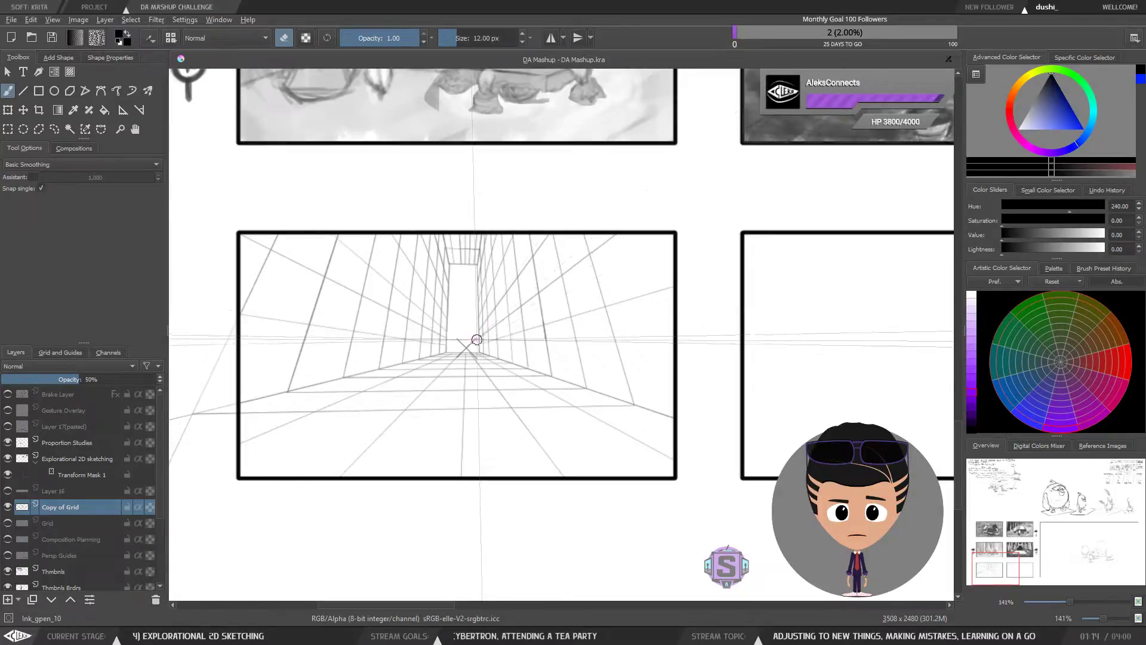
pyautogui.scroll(2, 477, 339)
pyautogui.moveTo(478, 317); pyautogui.dragTo(504, 317)
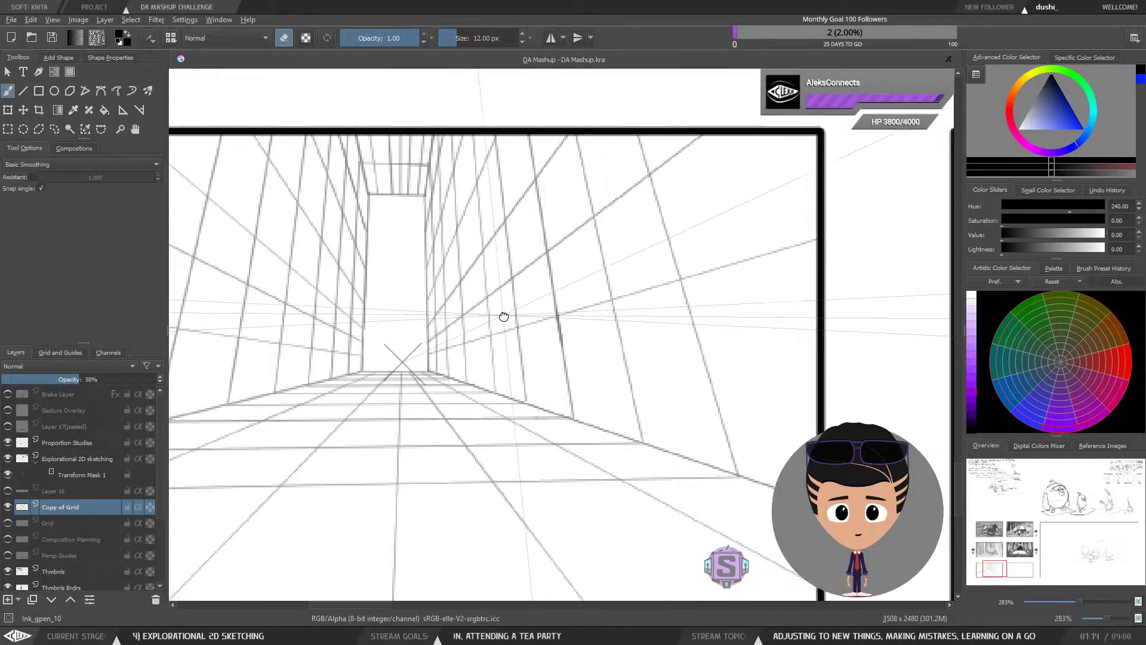
pyautogui.press('-')
pyautogui.press('-')
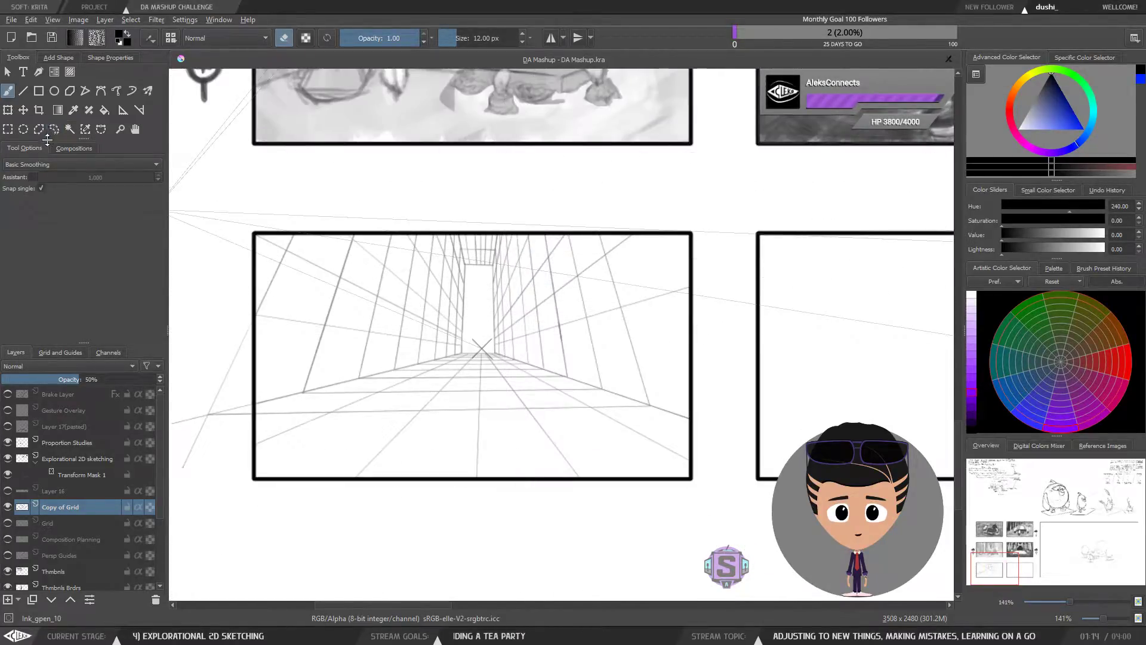
pyautogui.click(32, 176)
pyautogui.press('[')
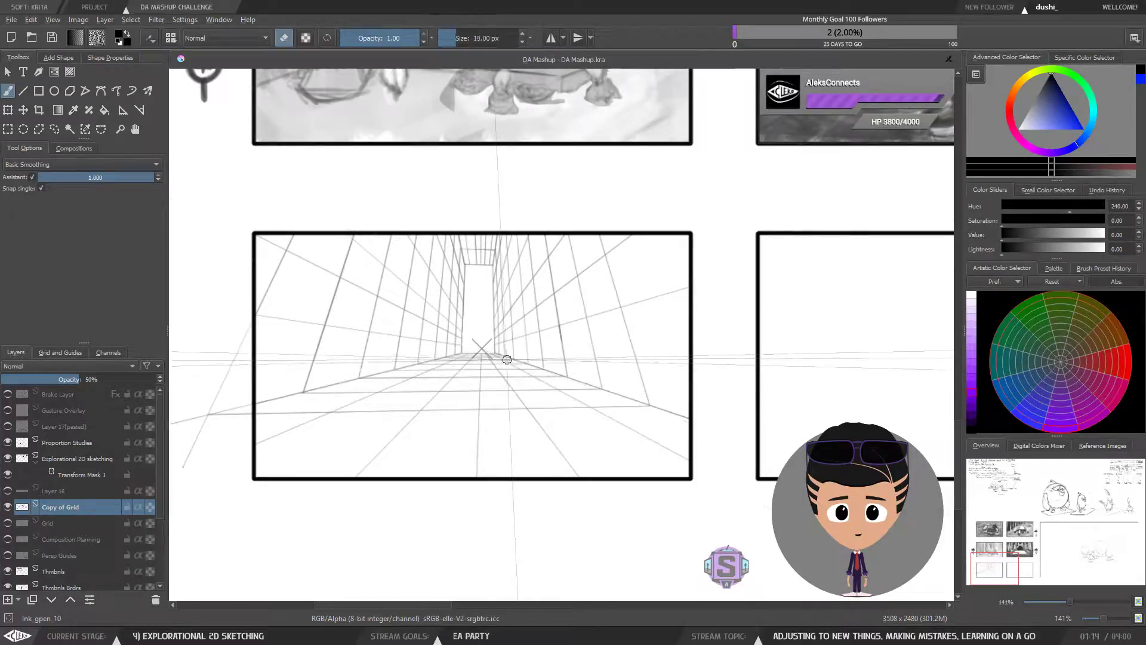
pyautogui.scroll(2, 525, 358)
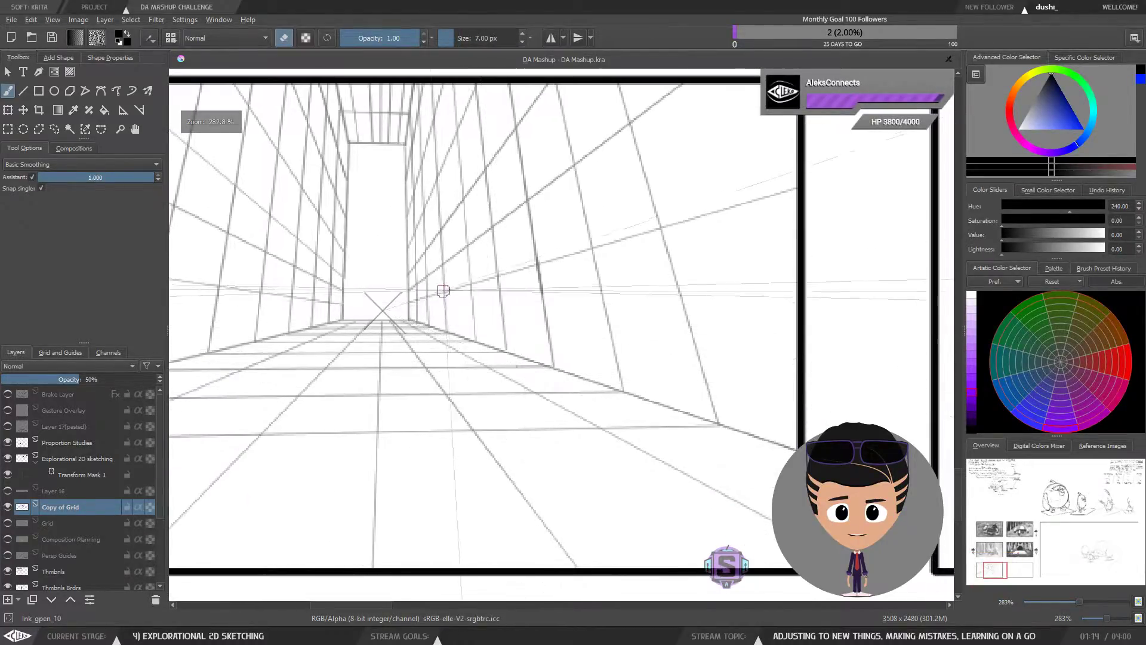
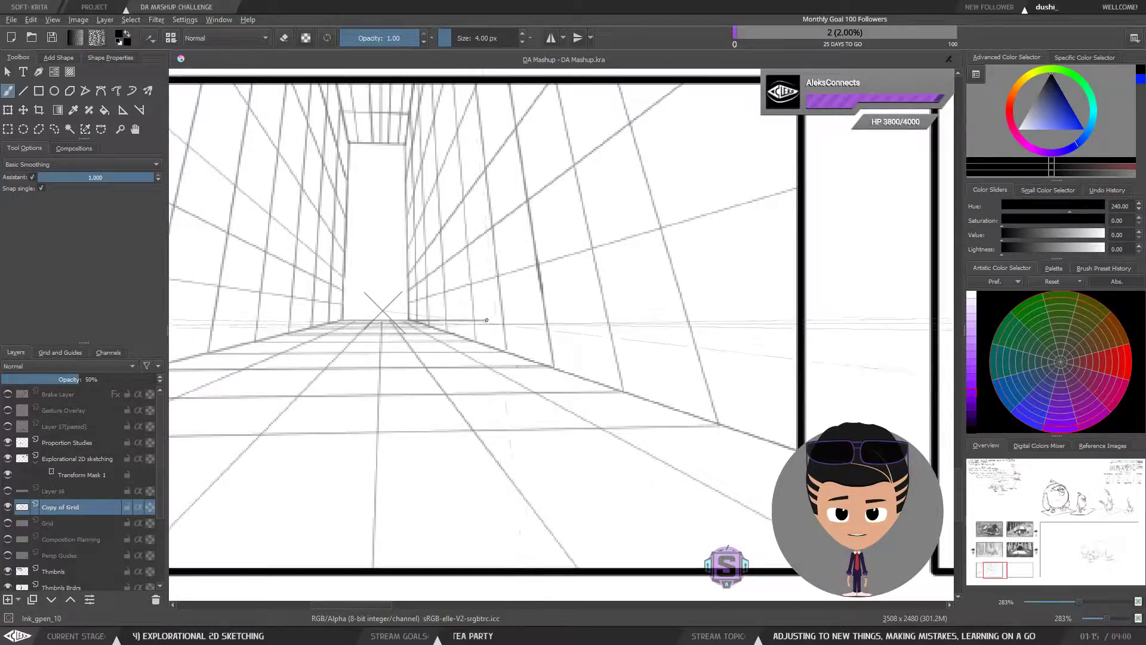
# Redraw the corridor's right wall farther out with a 4 px brush, adding a new base line, back corner vertical and extended end-wall top edges.
pyautogui.moveTo(487, 320); pyautogui.dragTo(795, 358)
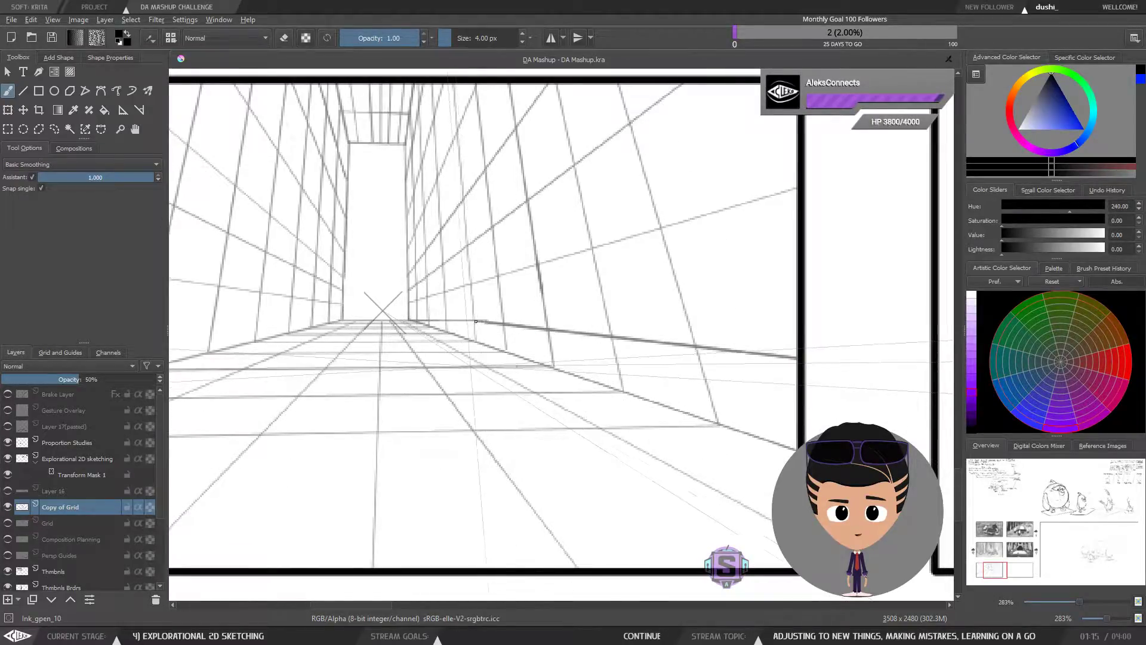
pyautogui.press('e')
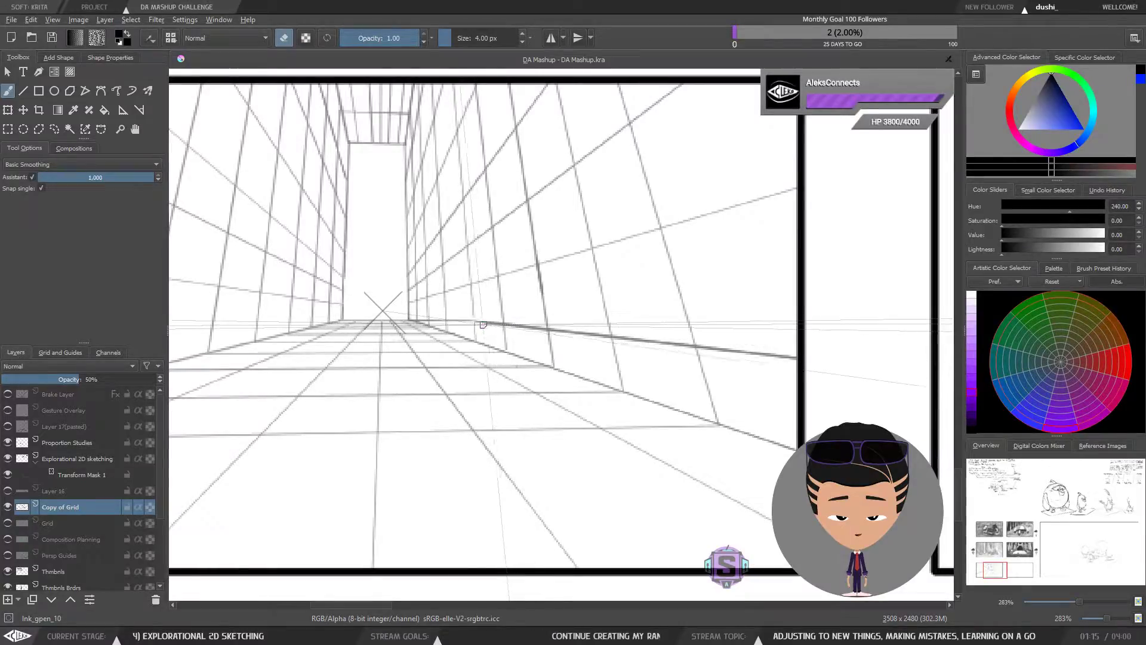
pyautogui.press('e')
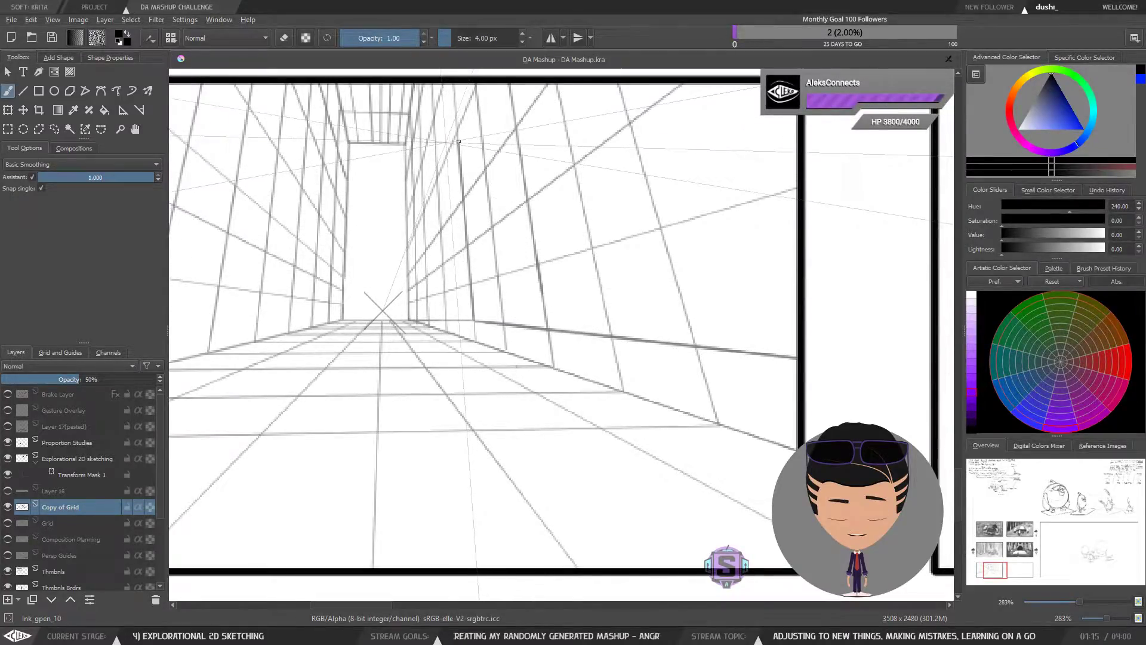
pyautogui.moveTo(382, 143); pyautogui.dragTo(443, 145)
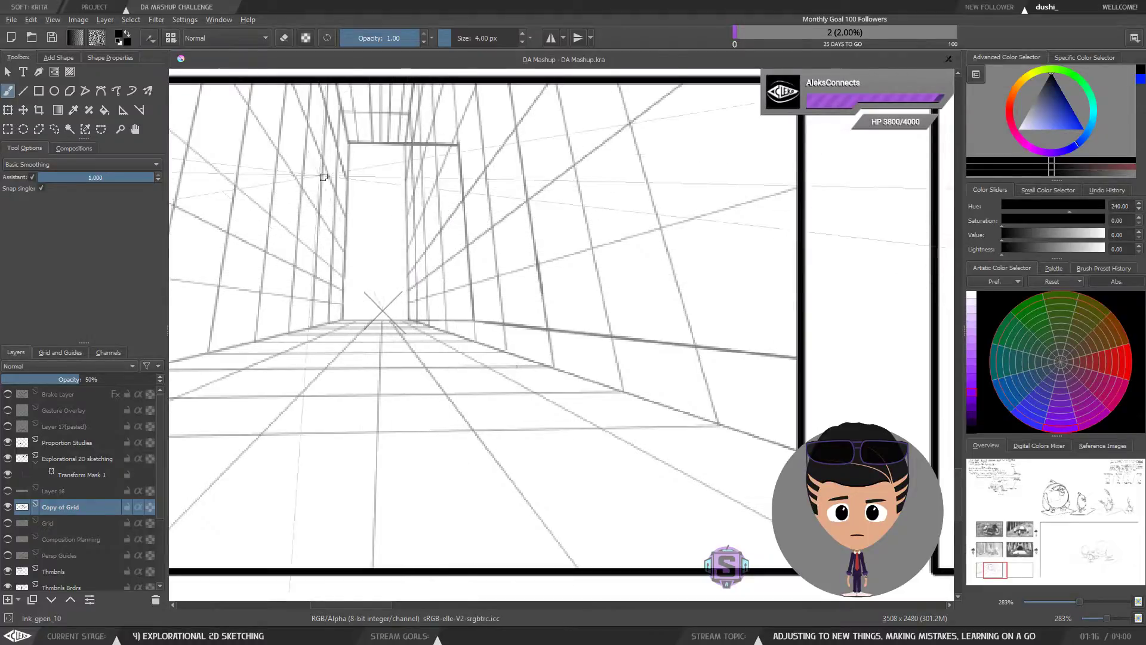
pyautogui.moveTo(419, 195); pyautogui.dragTo(398, 277)
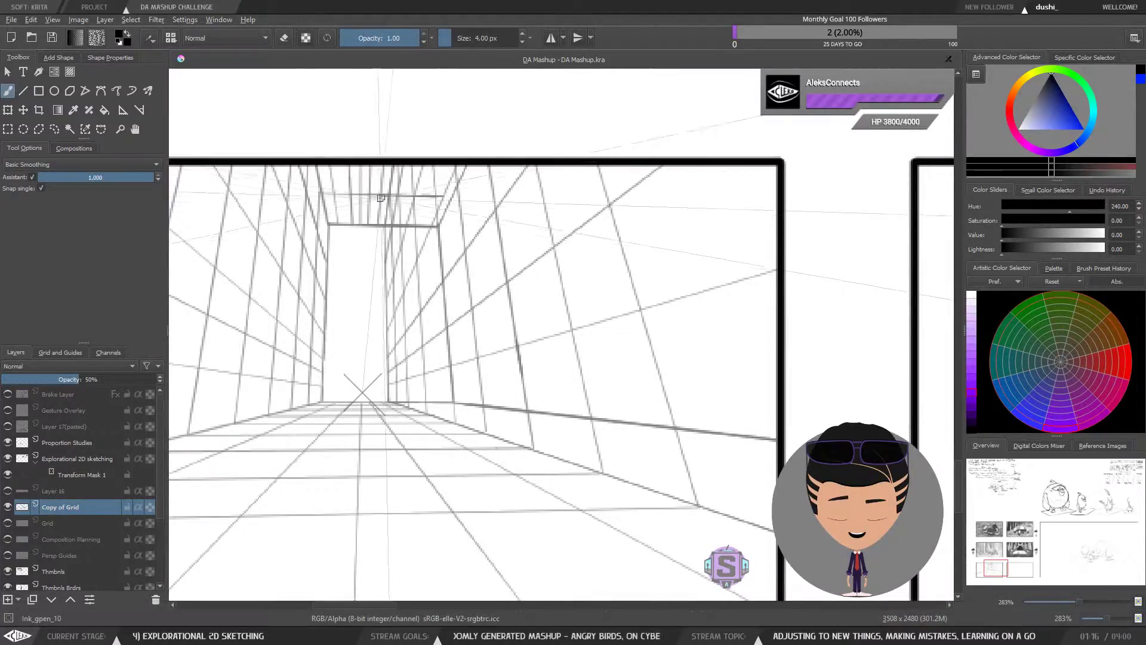
# Turn off assistant snapping and erase the old right-wall lines inside the widened end wall with the eraser enlarged to 14 px.
pyautogui.click(32, 176)
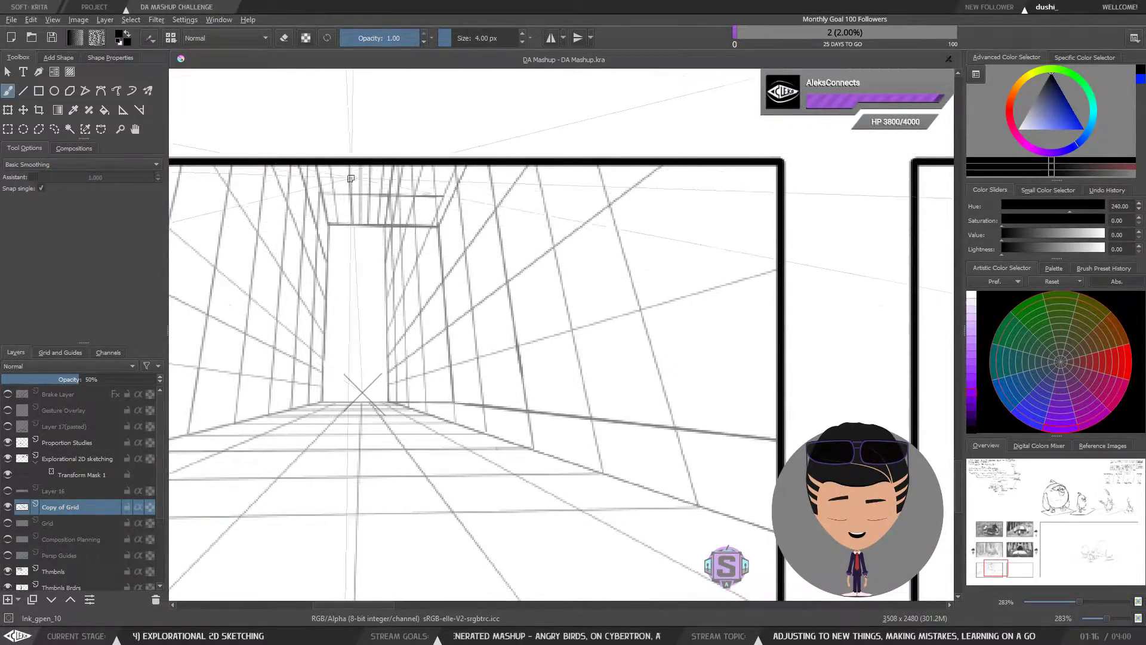
pyautogui.press(']')
pyautogui.press(']')
pyautogui.press(']')
pyautogui.press(']')
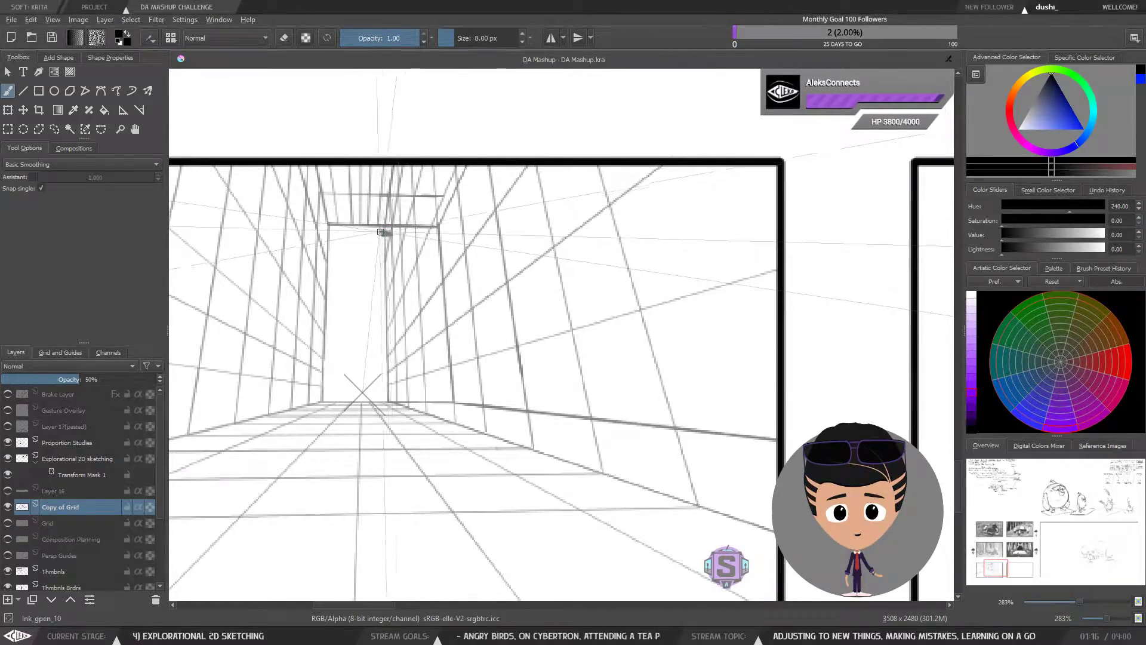
pyautogui.press('e')
pyautogui.press(']')
pyautogui.press(']')
pyautogui.press(']')
pyautogui.press(']')
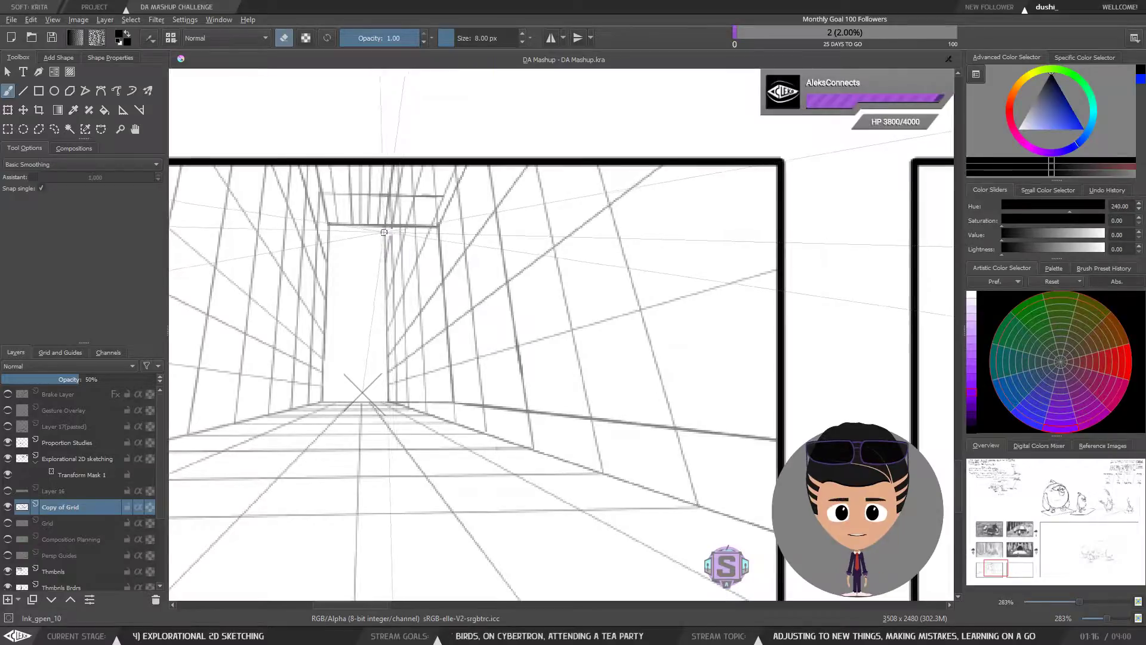
pyautogui.moveTo(385, 248)
pyautogui.mouseDown()
pyautogui.moveTo(388, 389)
pyautogui.moveTo(398, 391)
pyautogui.moveTo(384, 394)
pyautogui.moveTo(425, 392)
pyautogui.moveTo(416, 353)
pyautogui.moveTo(401, 356)
pyautogui.moveTo(399, 381)
pyautogui.moveTo(403, 322)
pyautogui.mouseUp()
pyautogui.moveTo(415, 243)
pyautogui.mouseDown()
pyautogui.moveTo(422, 327)
pyautogui.moveTo(433, 358)
pyautogui.moveTo(437, 333)
pyautogui.moveTo(441, 360)
pyautogui.moveTo(422, 248)
pyautogui.moveTo(389, 237)
pyautogui.moveTo(423, 233)
pyautogui.moveTo(384, 230)
pyautogui.moveTo(428, 234)
pyautogui.moveTo(392, 249)
pyautogui.moveTo(392, 261)
pyautogui.mouseUp()
pyautogui.hotkey('ctrl', '-')
pyautogui.hotkey('ctrl', '-')
pyautogui.hotkey('ctrl', '=')
pyautogui.hotkey('ctrl', '=')
pyautogui.hotkey('ctrl', '=')
pyautogui.hotkey('ctrl', '=')
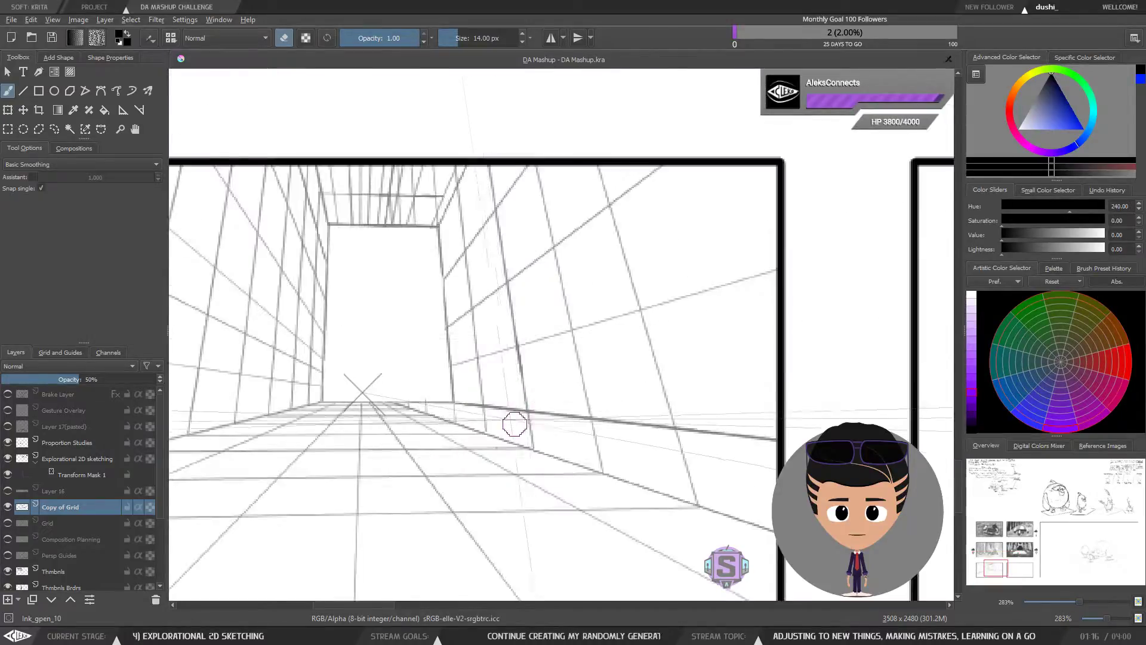
# Erase the wall verticals below the new right base line, reducing the eraser to 8 px for the small leftovers near the back corner.
pyautogui.moveTo(427, 420); pyautogui.dragTo(507, 350)
pyautogui.hotkey('ctrl', '-')
pyautogui.hotkey('ctrl', '-')
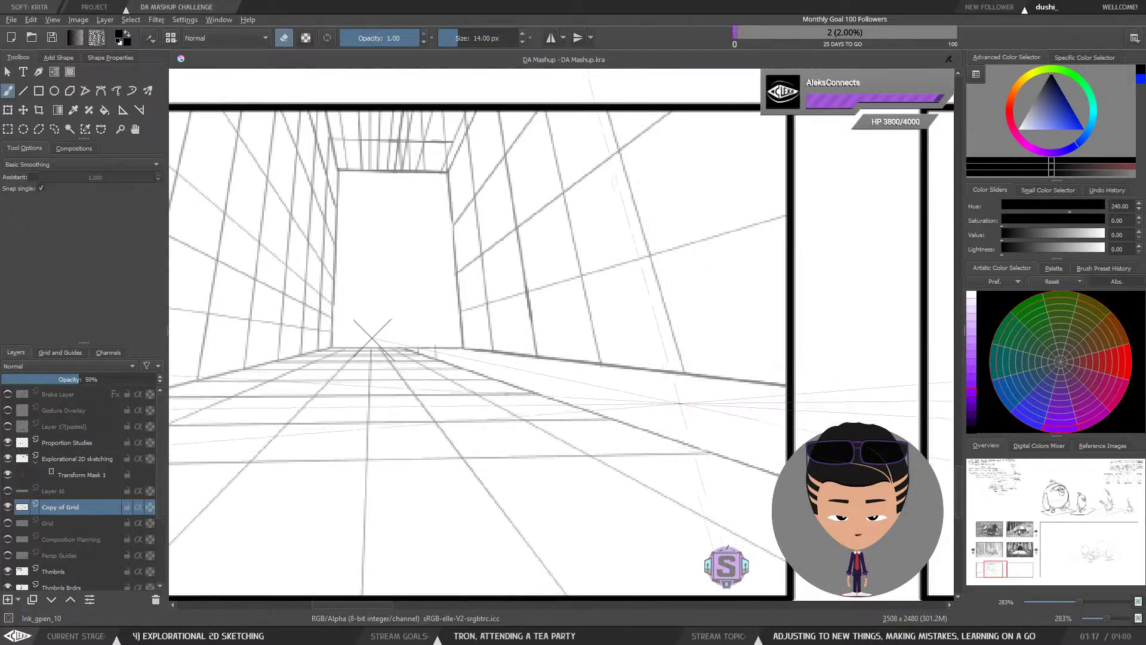
pyautogui.press('[')
pyautogui.press('[')
pyautogui.press('[')
pyautogui.press('[')
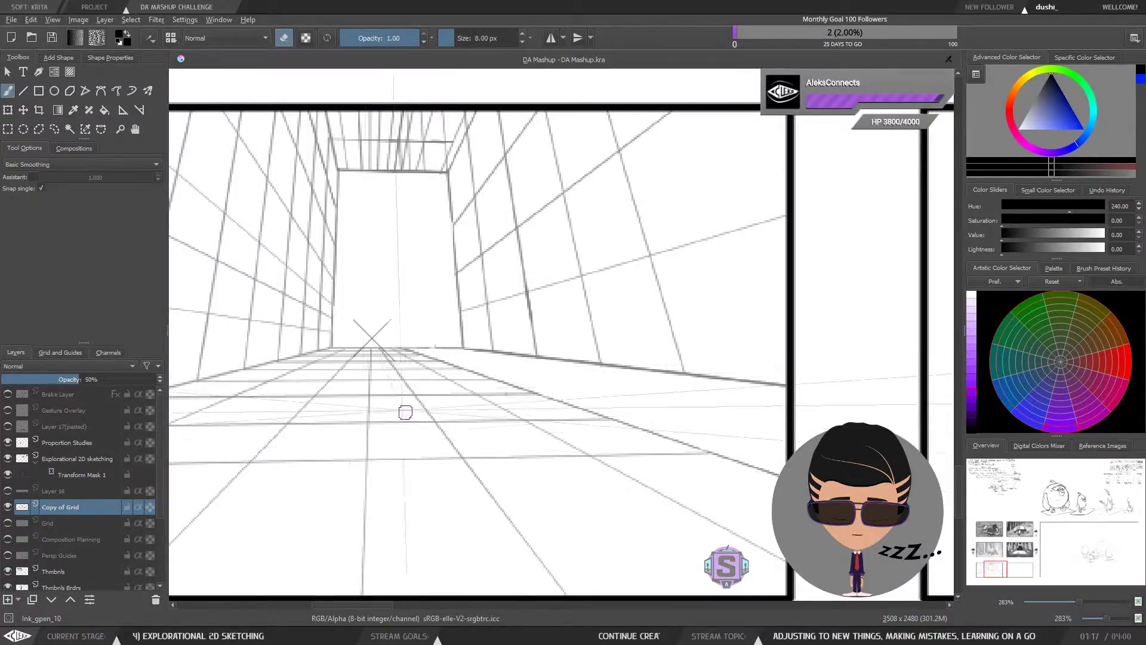
# Restore the 4 px drawing brush and assistant snapping, and extend the farther crosswise floor line to the thumbnail's right border.
pyautogui.scroll(-2, 363, 365)
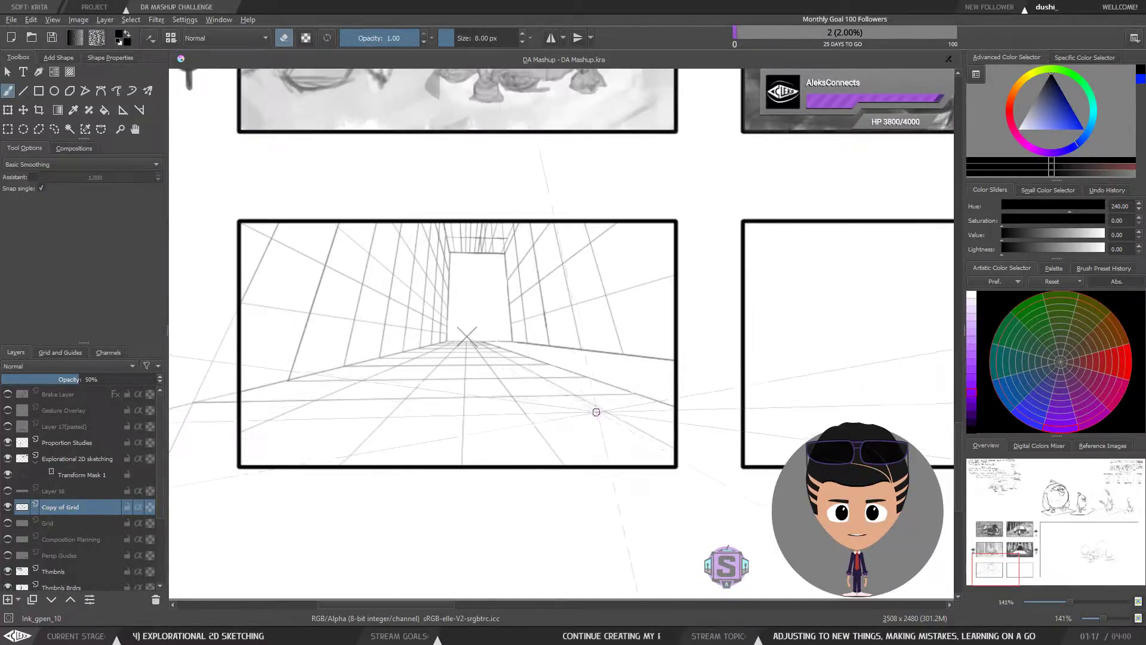
pyautogui.scroll(-2, 575, 400)
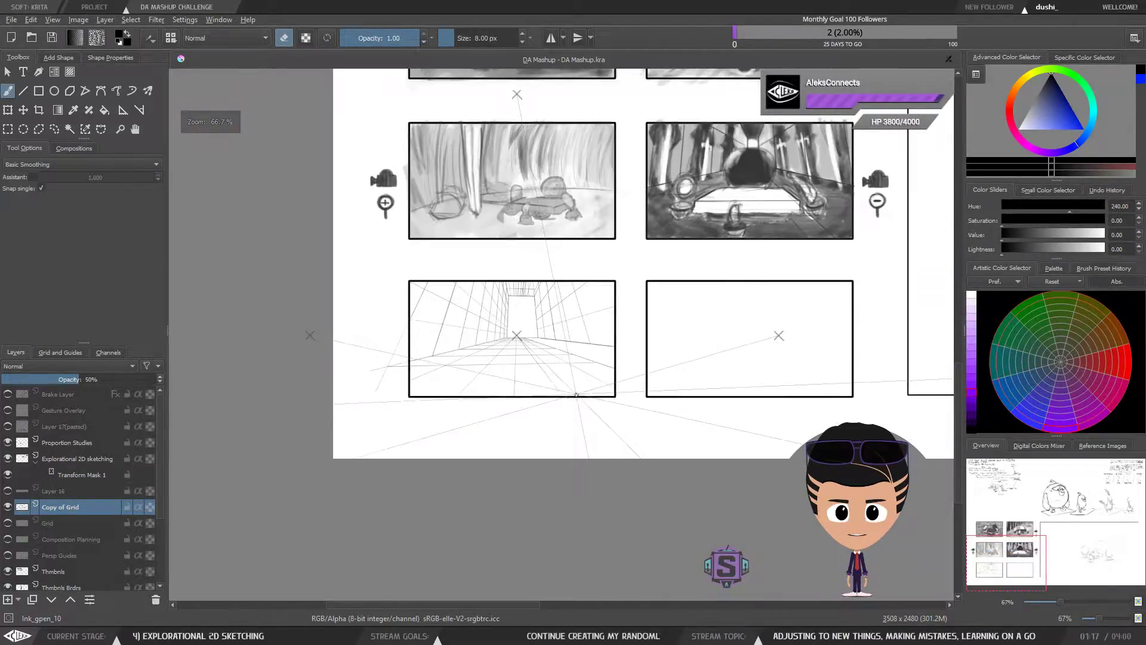
pyautogui.scroll(2, 576, 395)
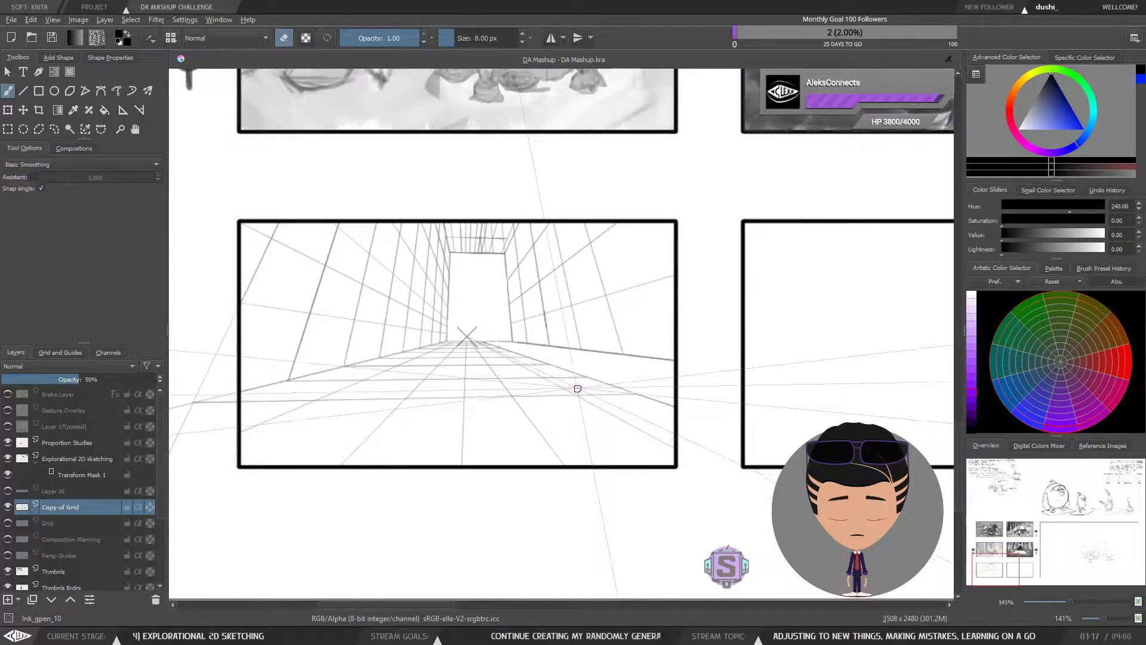
pyautogui.moveTo(573, 382); pyautogui.dragTo(565, 407)
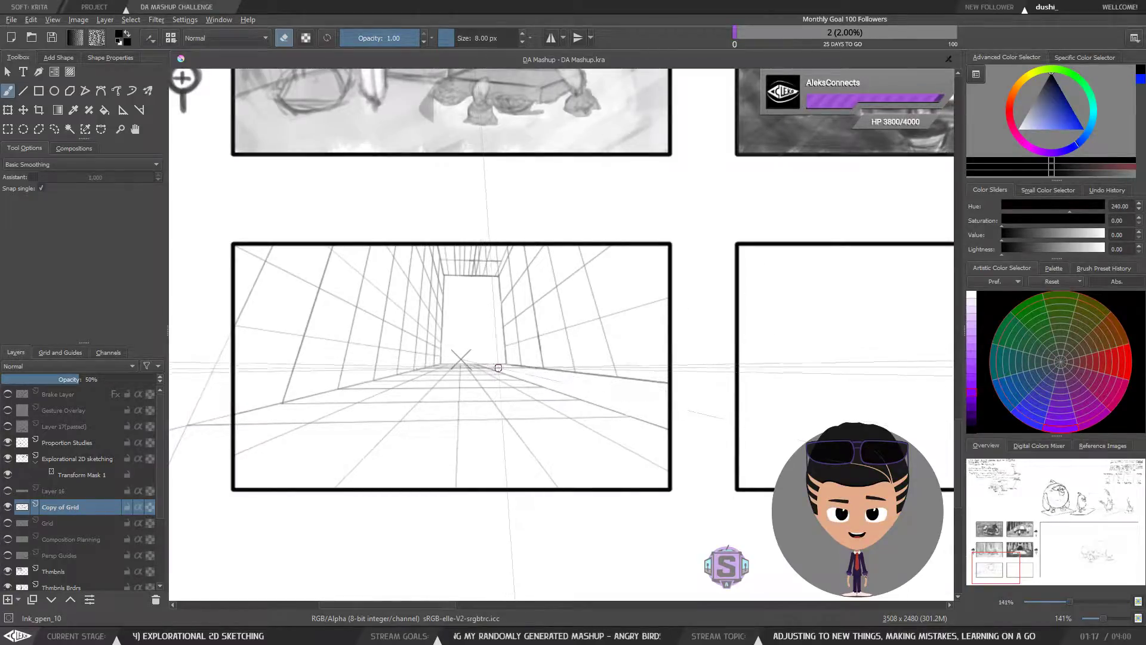
pyautogui.scroll(2, 587, 415)
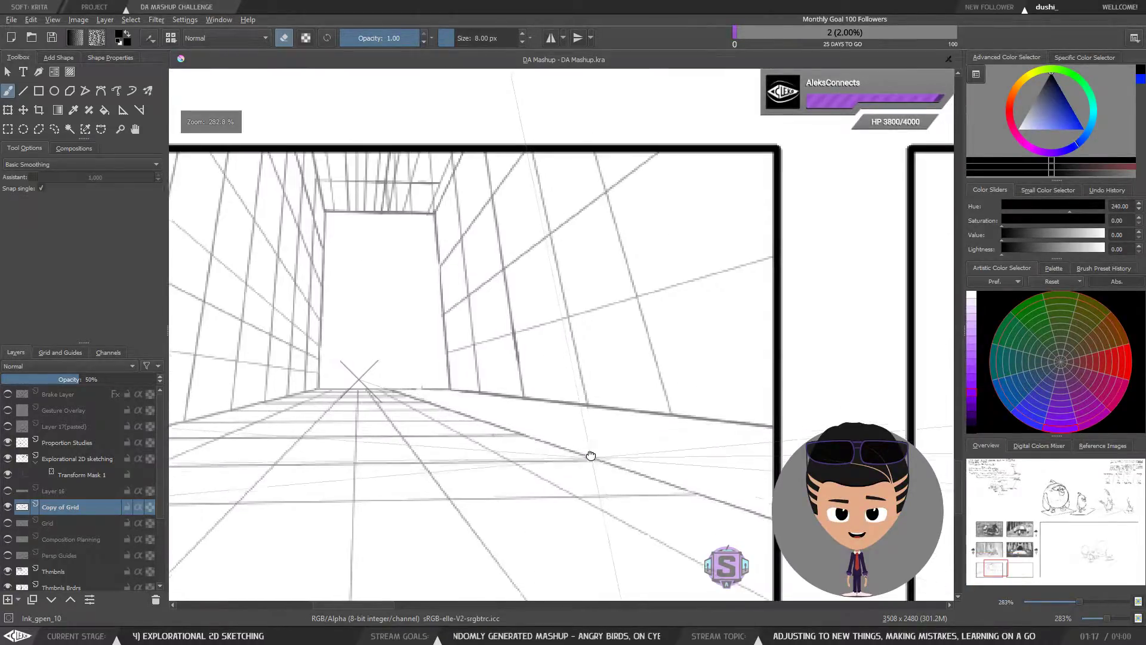
pyautogui.press('[')
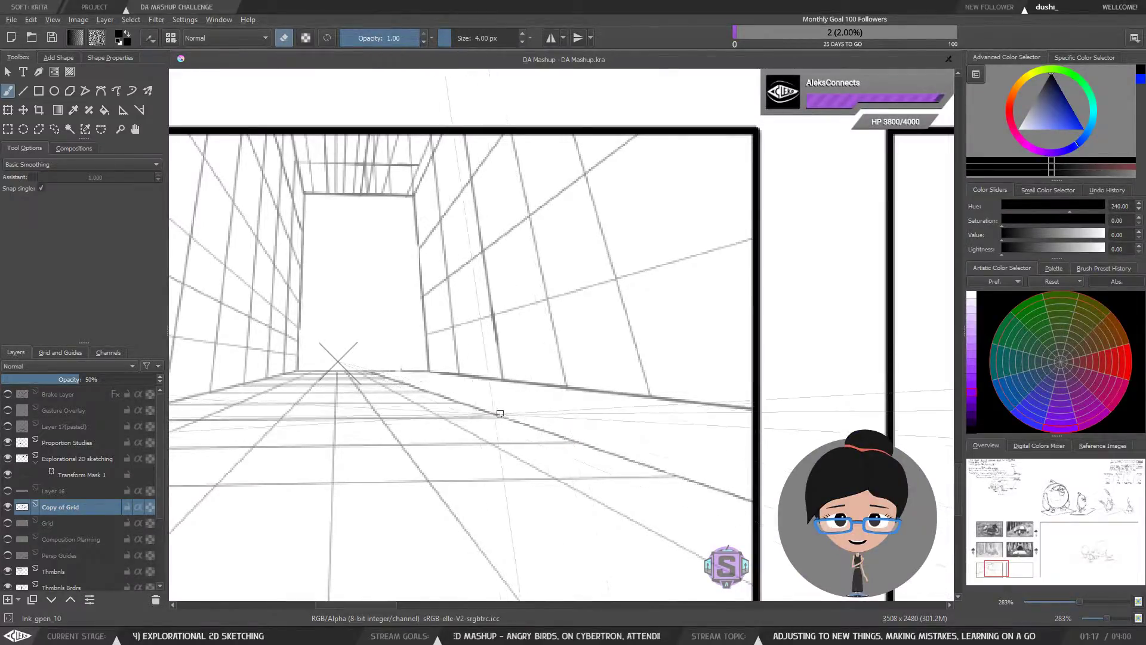
pyautogui.press('e')
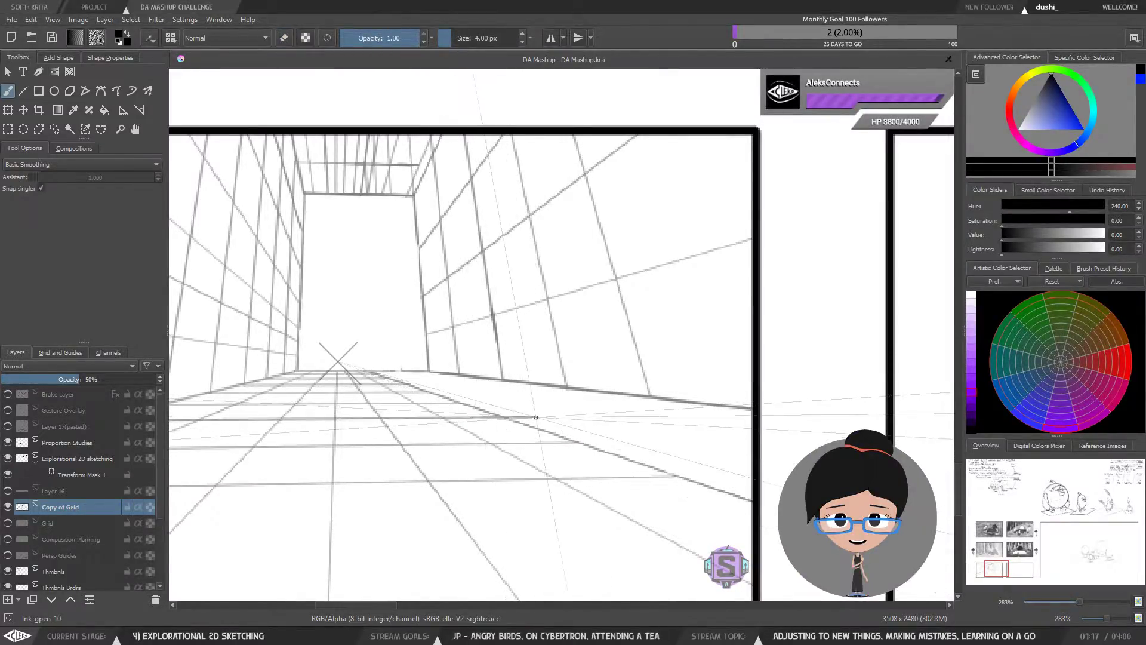
pyautogui.hotkey('ctrl', 'shift', 'l')
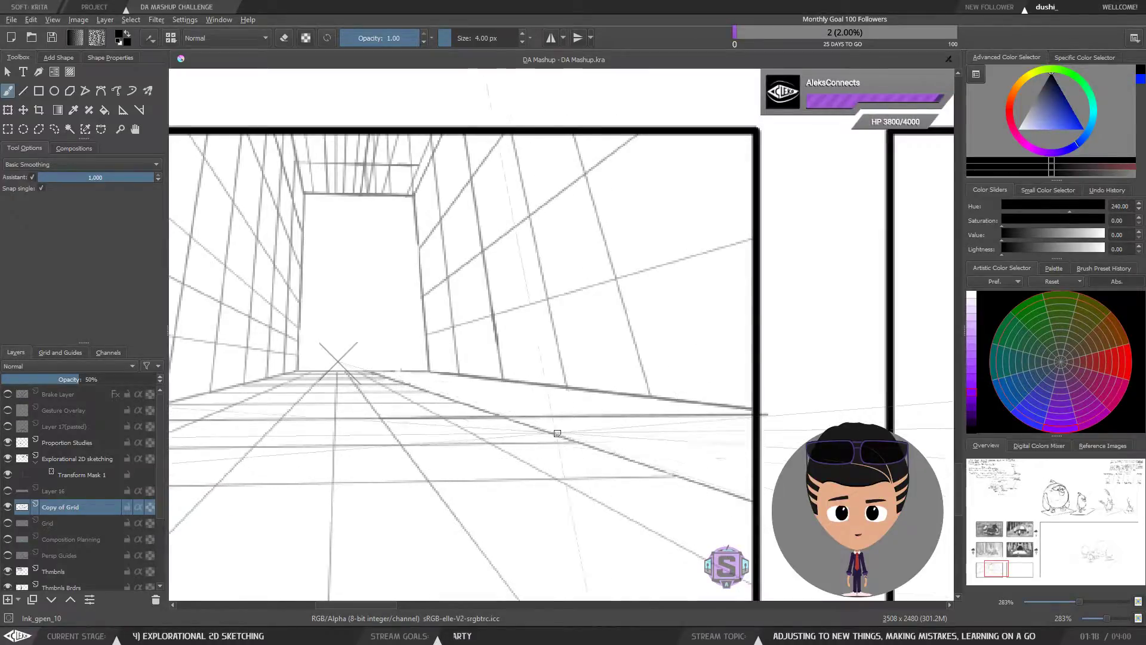
# Extend the nearer crosswise floor lines across the widened corridor to the thumbnail's right border.
pyautogui.scroll(-3, 521, 395)
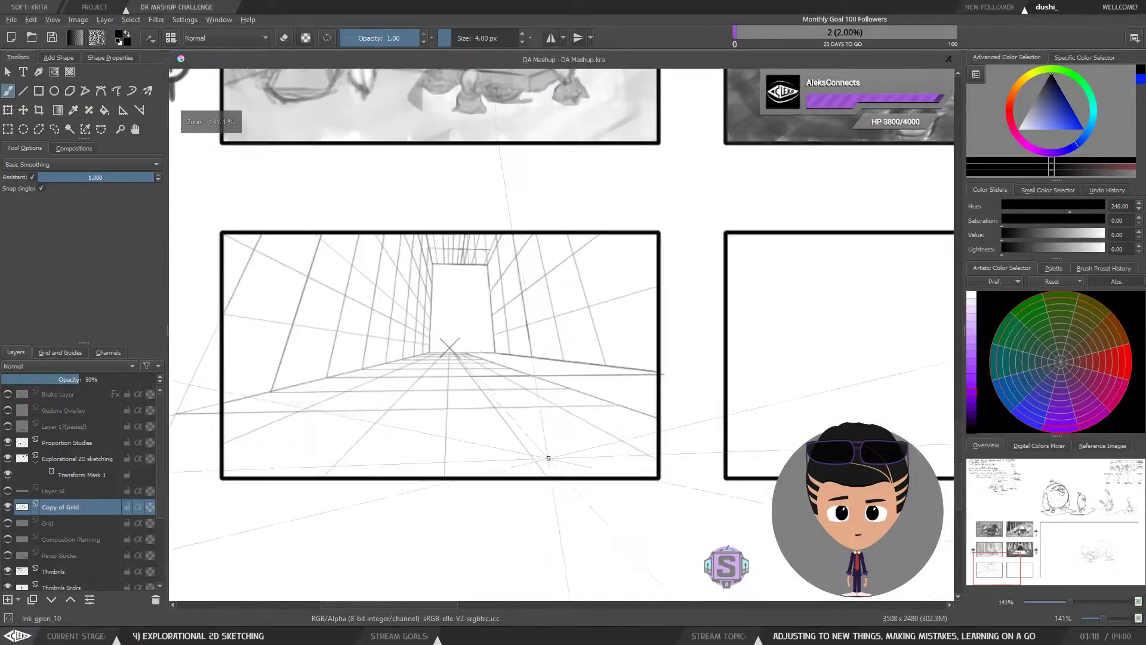
pyautogui.scroll(3, 520, 394)
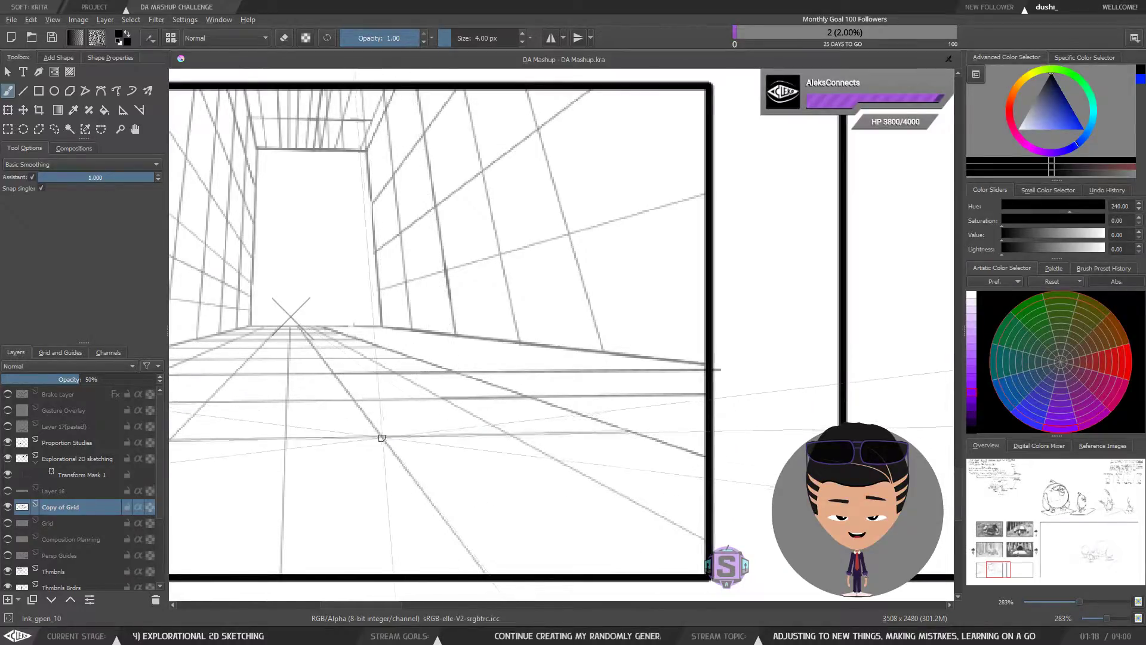
pyautogui.moveTo(382, 437); pyautogui.dragTo(706, 430)
pyautogui.moveTo(398, 376); pyautogui.dragTo(472, 395)
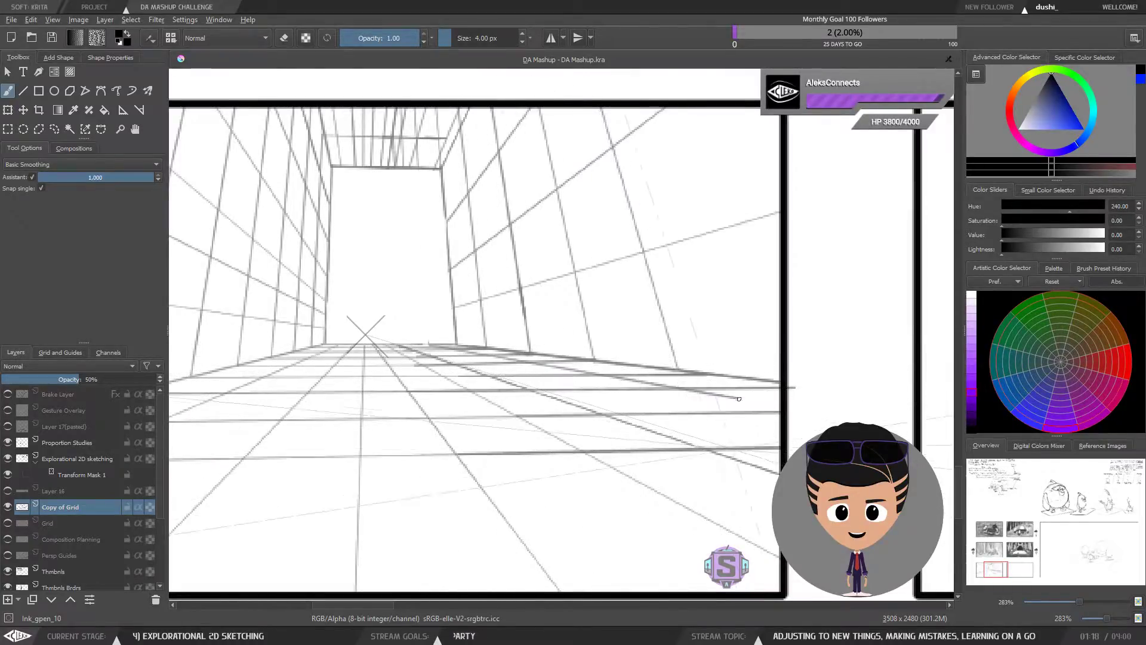
# Draw another receding upright line on the corridor grid's right wall with a 4 px brush snapped to the perspective assistant.
pyautogui.press('-')
pyautogui.press('-')
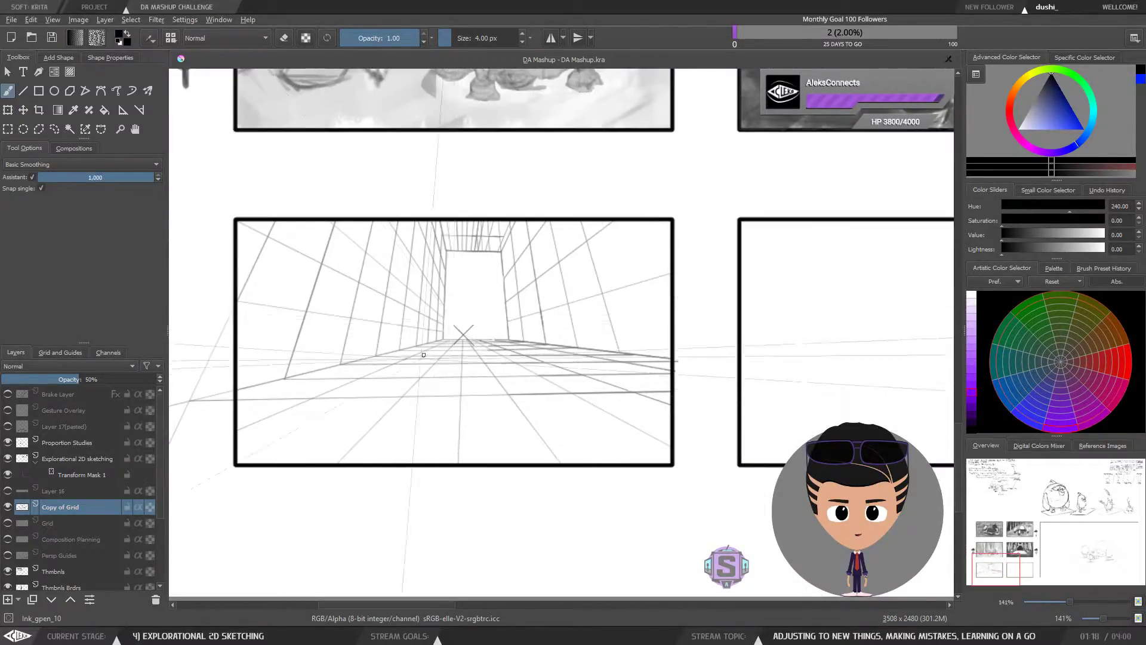
pyautogui.press('+')
pyautogui.press('+')
pyautogui.moveTo(475, 412); pyautogui.dragTo(398, 500)
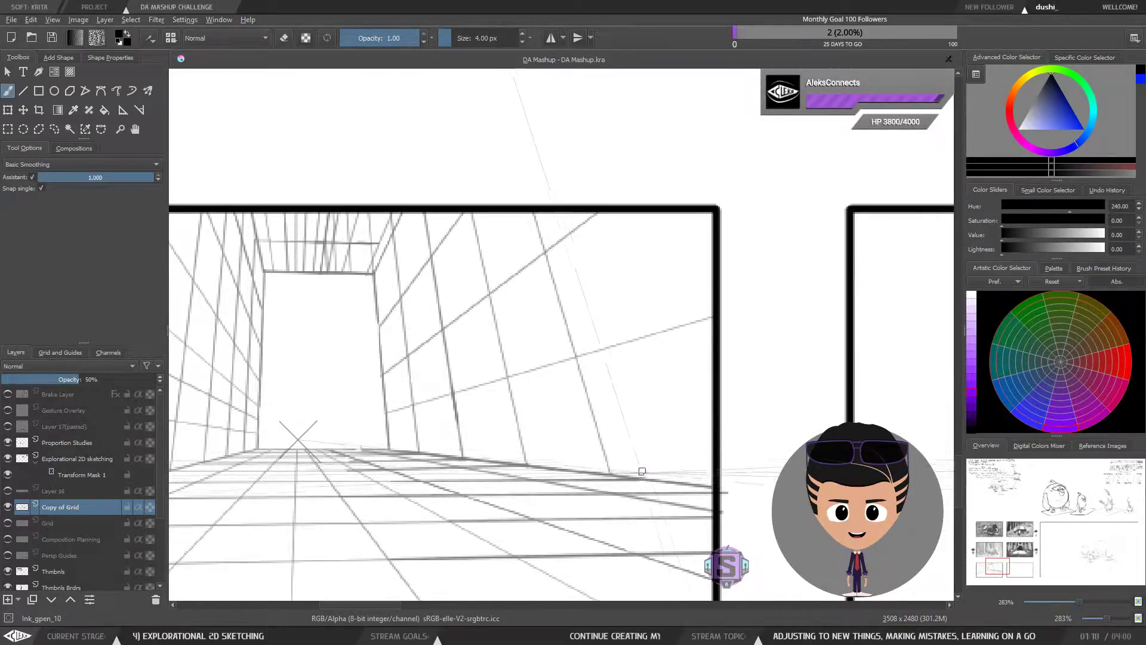
pyautogui.moveTo(639, 476); pyautogui.dragTo(558, 216)
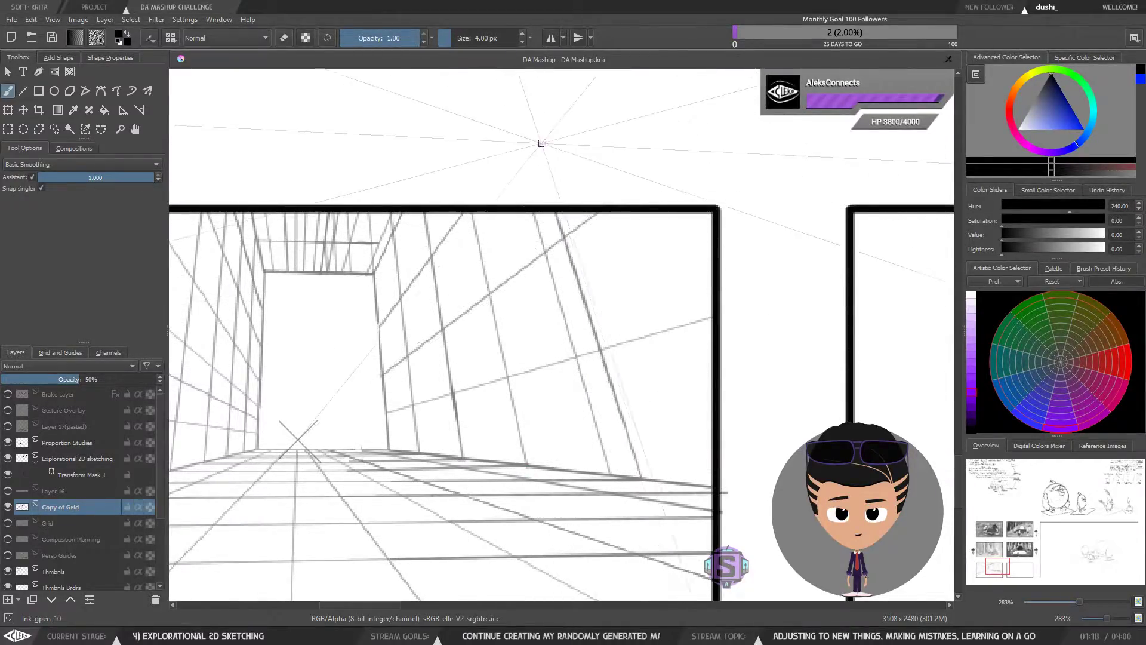
# Turn off assistant snapping and erase the misaligned lines in the right part of the ceiling grid with a 6 px eraser.
pyautogui.press('-')
pyautogui.press('-')
pyautogui.moveTo(577, 346); pyautogui.dragTo(619, 338)
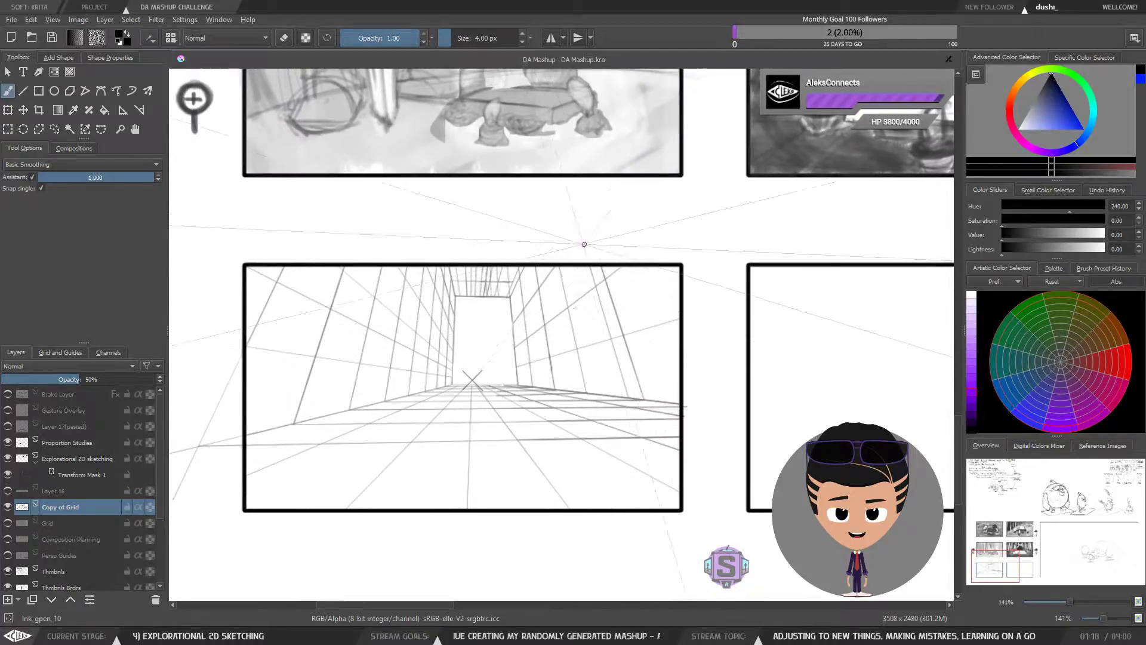
pyautogui.press('+')
pyautogui.press('+')
pyautogui.moveTo(477, 428); pyautogui.dragTo(512, 426)
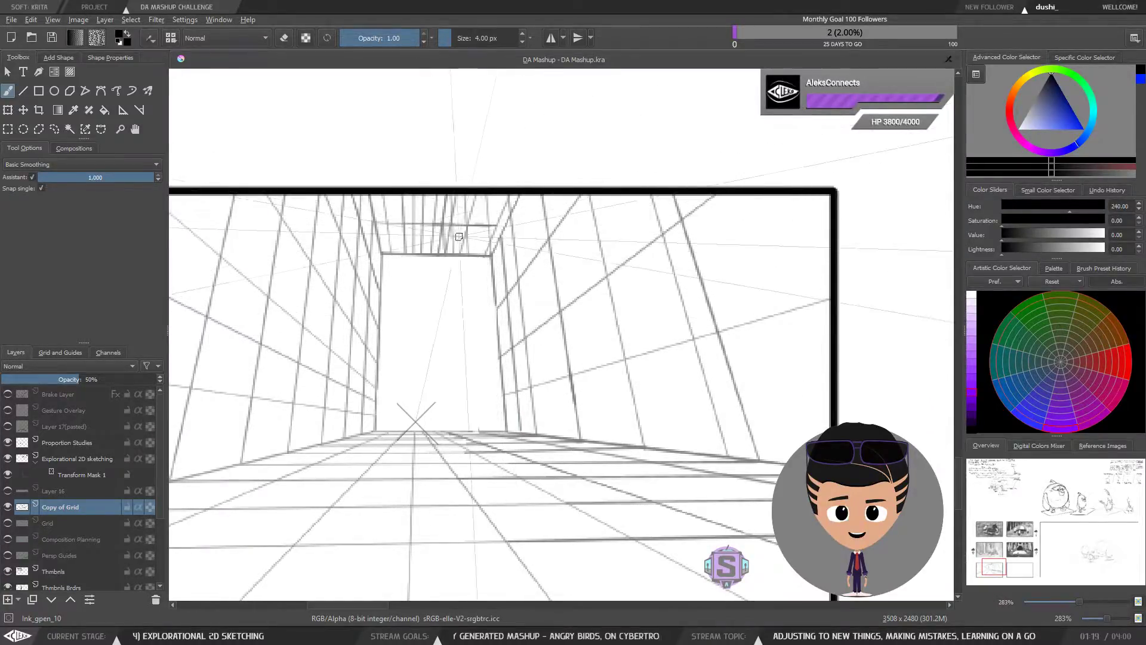
pyautogui.click(30, 178)
pyautogui.press('e')
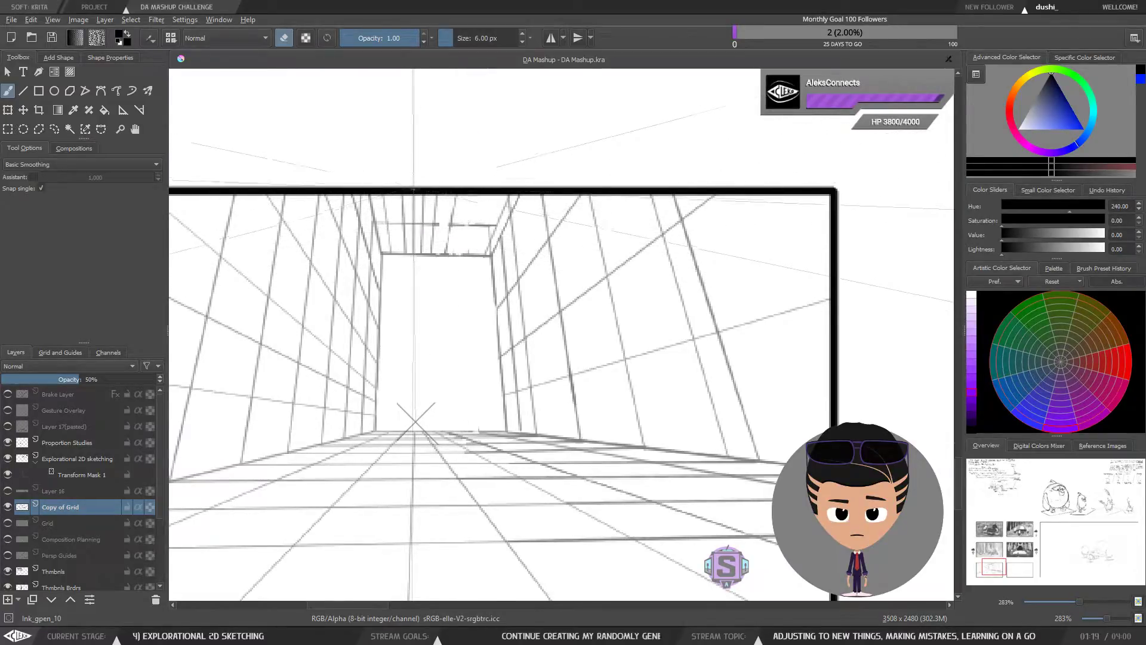
# Redraw the ceiling grid's right-hand lines with a 2 px brush and assistant snapping turned on.
pyautogui.press('e')
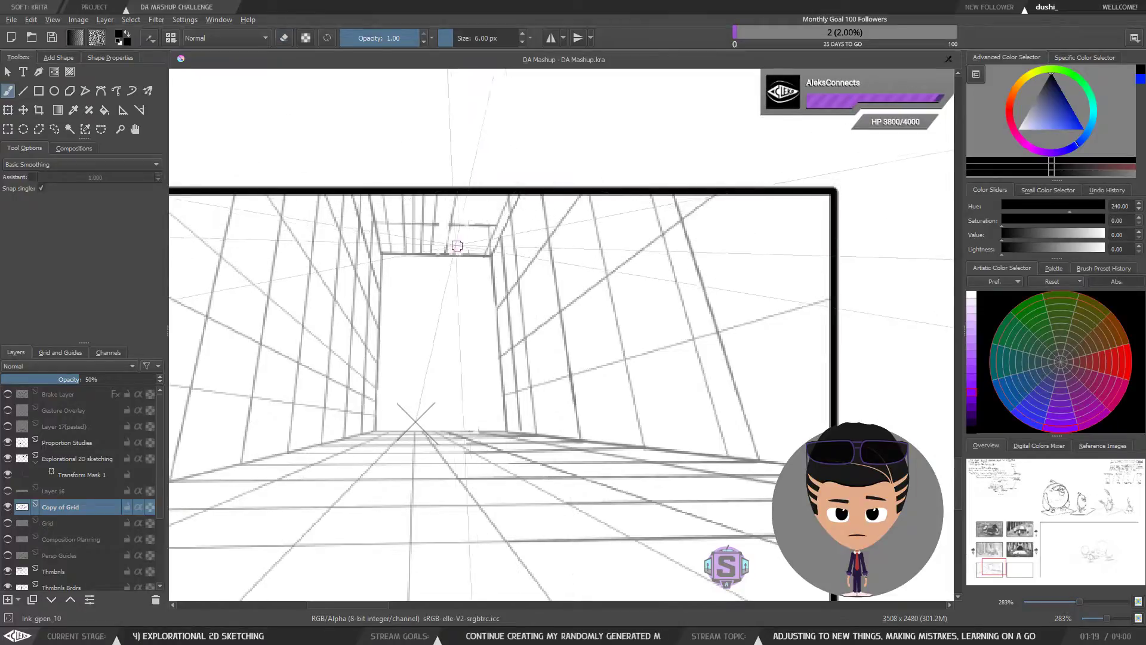
pyautogui.press('[')
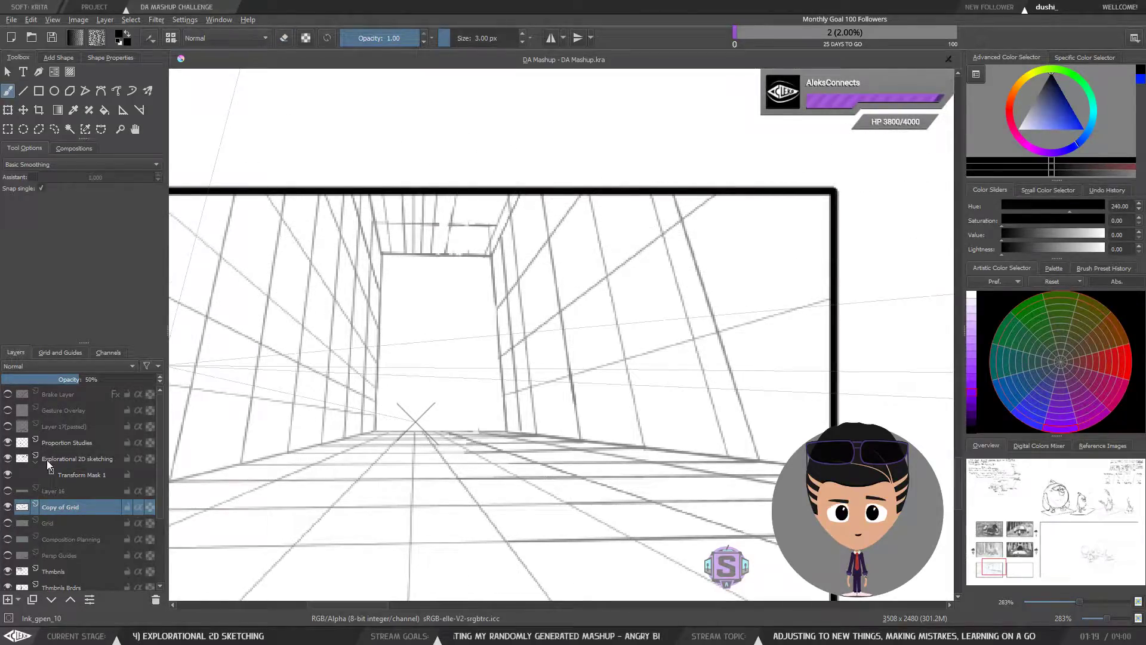
pyautogui.click(33, 177)
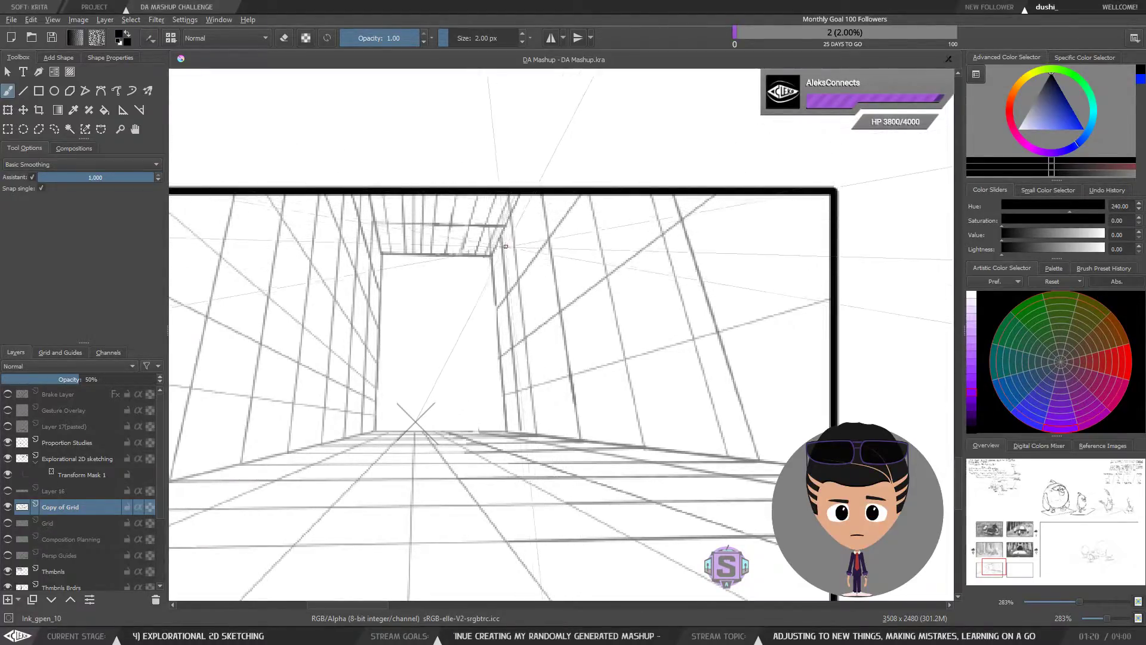
# Outline the stray line at the ceiling's right corner with a freehand selection, delete it, deselect and return to the brush.
pyautogui.press('e')
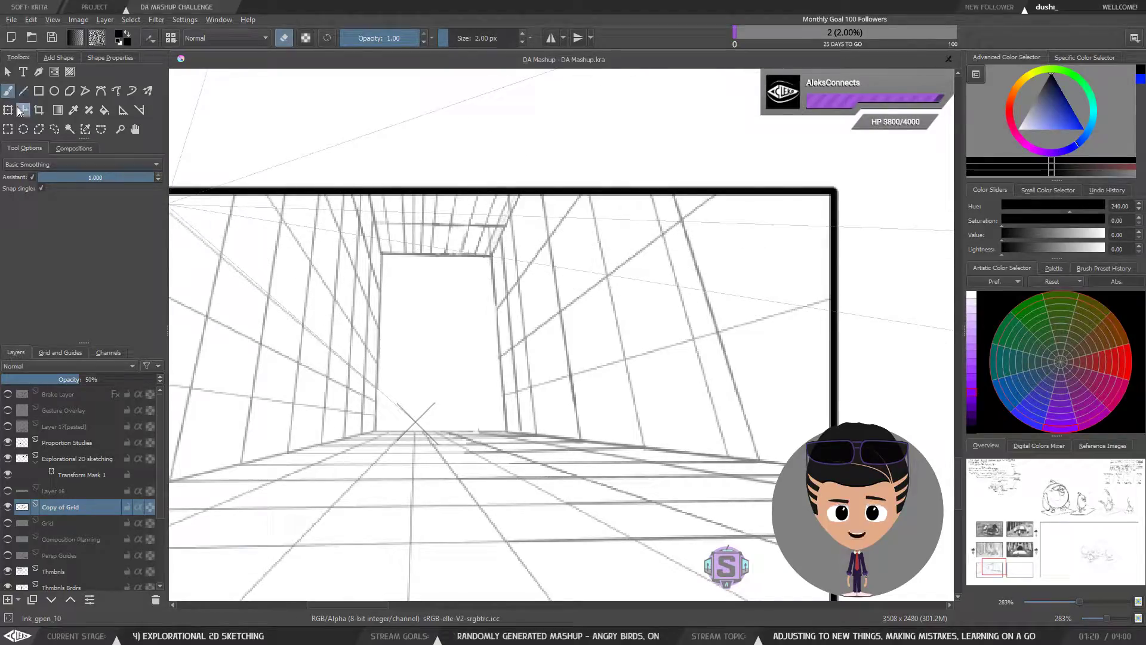
pyautogui.press('l')
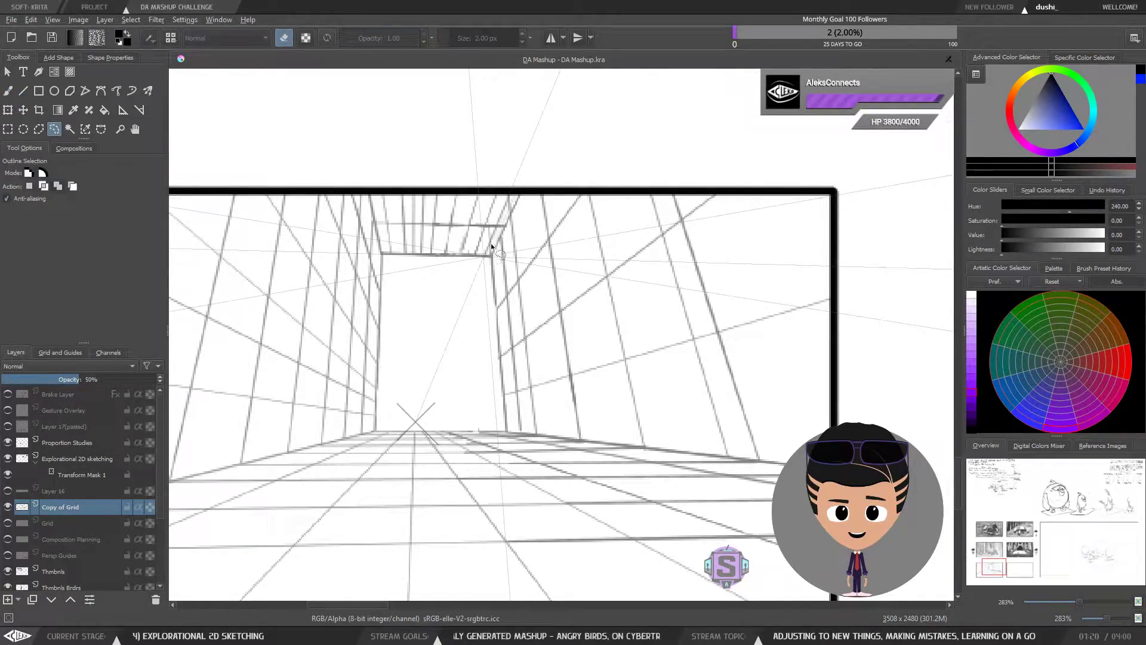
pyautogui.moveTo(495, 238)
pyautogui.mouseDown()
pyautogui.moveTo(486, 253)
pyautogui.moveTo(512, 205)
pyautogui.mouseUp()
pyautogui.hotkey('ctrl', 'shift', 'a')
pyautogui.press('Delete')
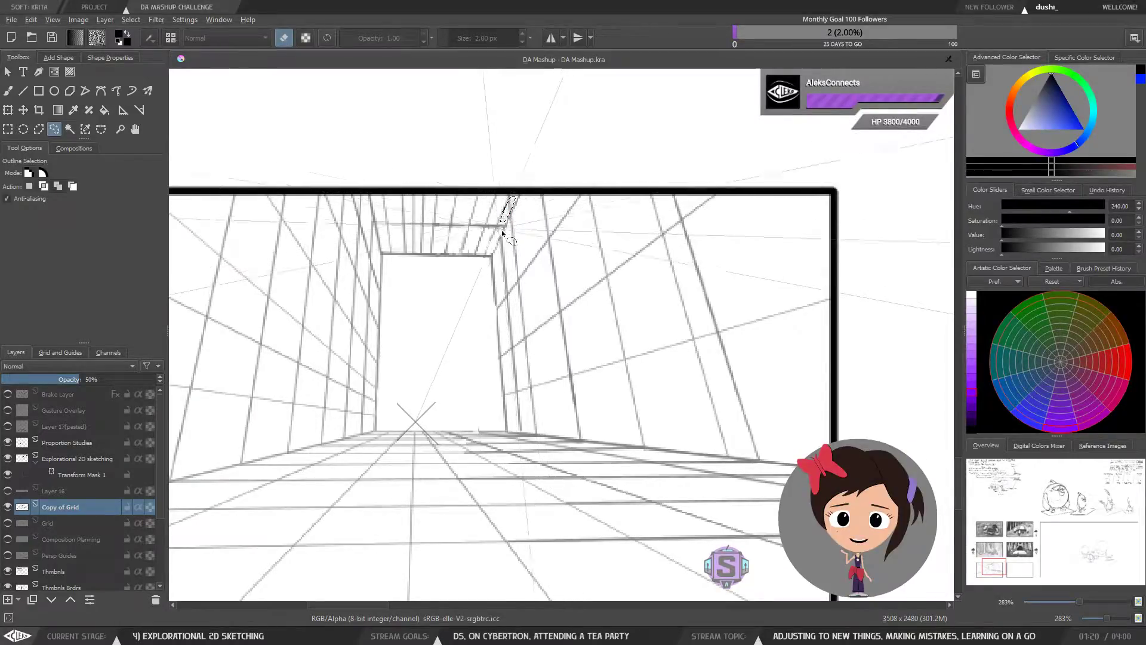
pyautogui.hotkey('ctrl', 'shift', 'a')
pyautogui.press('b')
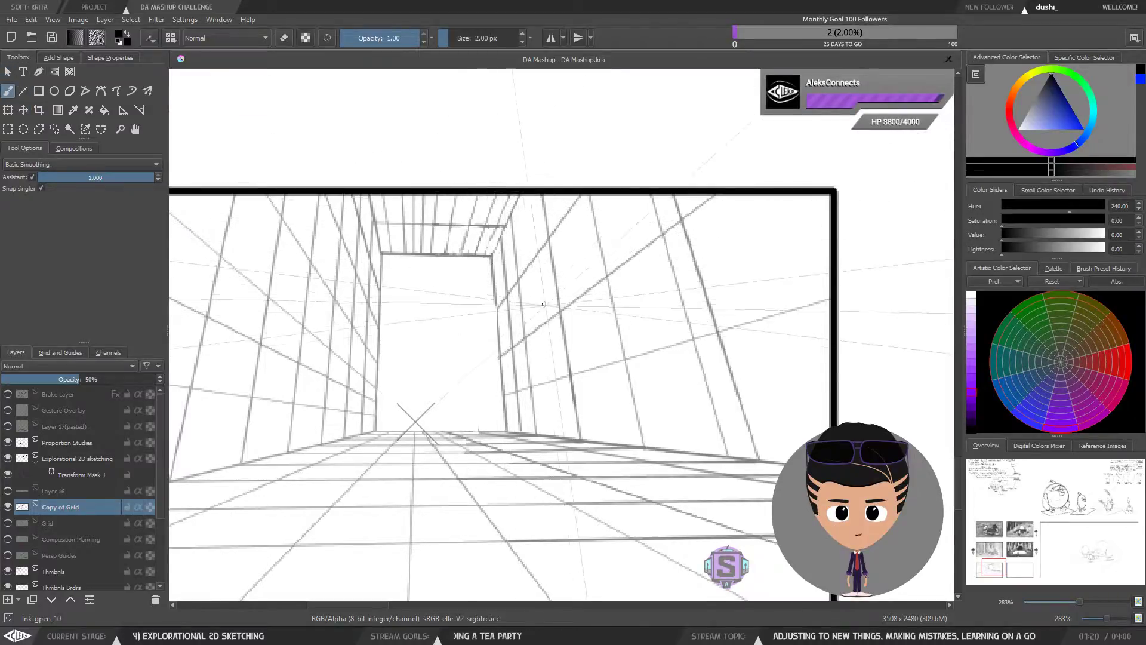
# Examine the corridor grid's right wall and floor for misaligned or stray lines.
pyautogui.press('-')
pyautogui.press('-')
pyautogui.moveTo(537, 419); pyautogui.dragTo(543, 378)
pyautogui.moveTo(519, 334); pyautogui.dragTo(520, 458)
pyautogui.hotkey('ctrl', '+')
pyautogui.hotkey('ctrl', '+')
pyautogui.moveTo(481, 403); pyautogui.dragTo(548, 310)
pyautogui.hotkey('ctrl', '-')
pyautogui.hotkey('ctrl', '-')
pyautogui.moveTo(566, 364); pyautogui.dragTo(545, 366)
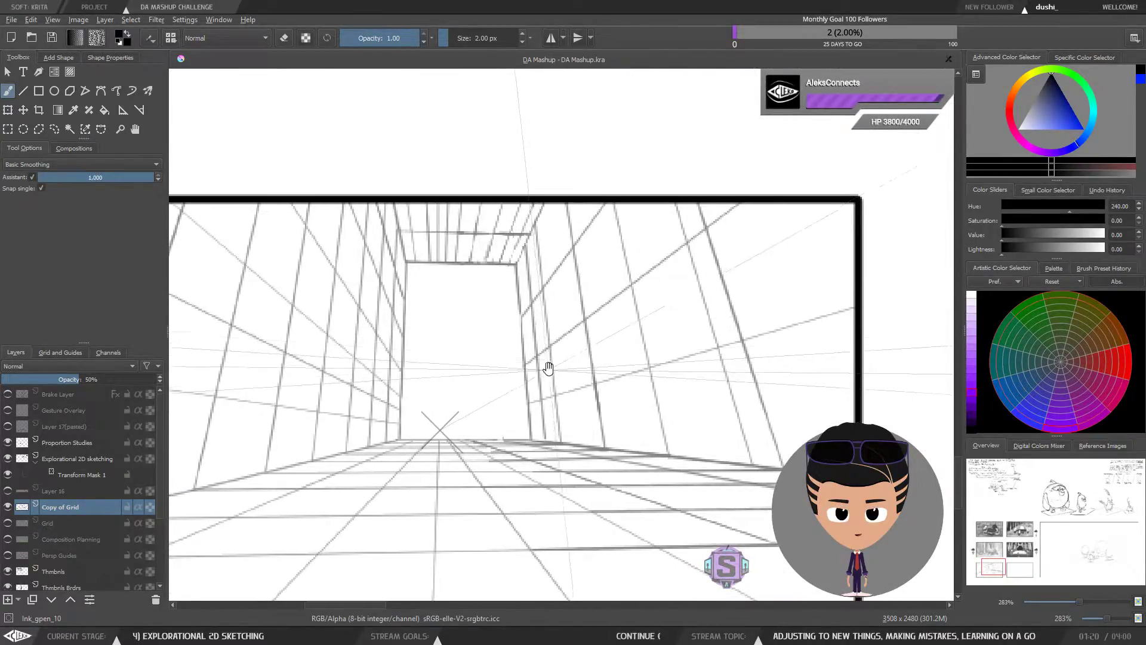
# Select a small rectangle just above the floor's back edge and clear the stray mark inside it.
pyautogui.hotkey('ctrl', '+')
pyautogui.hotkey('ctrl', '+')
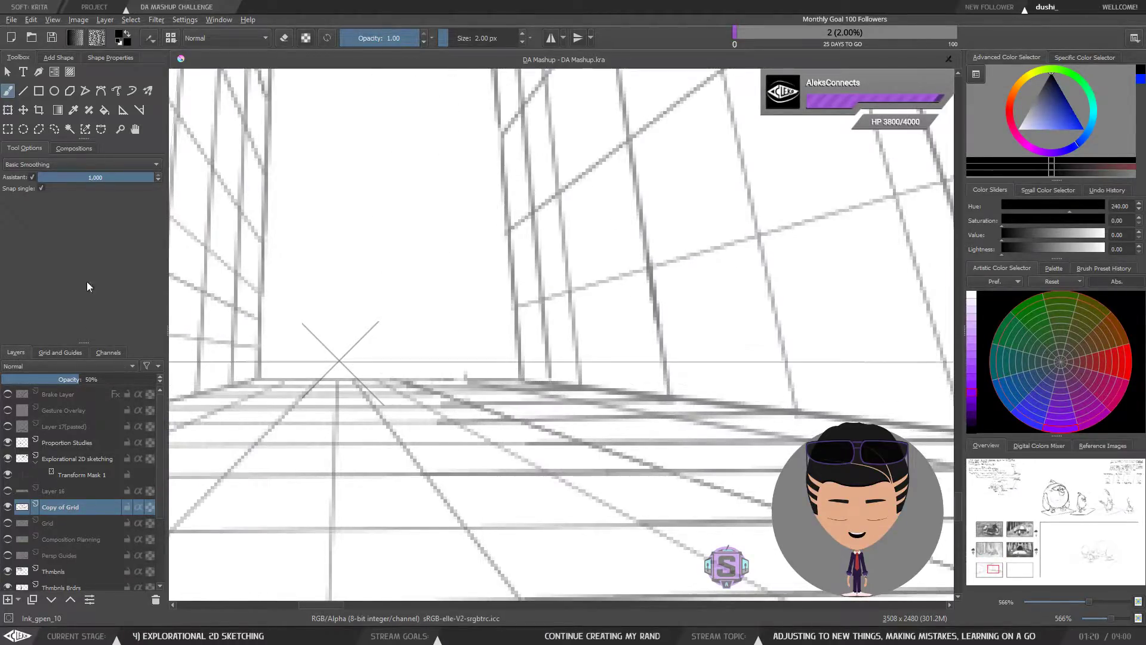
pyautogui.click(39, 91)
pyautogui.click(9, 91)
pyautogui.click(7, 130)
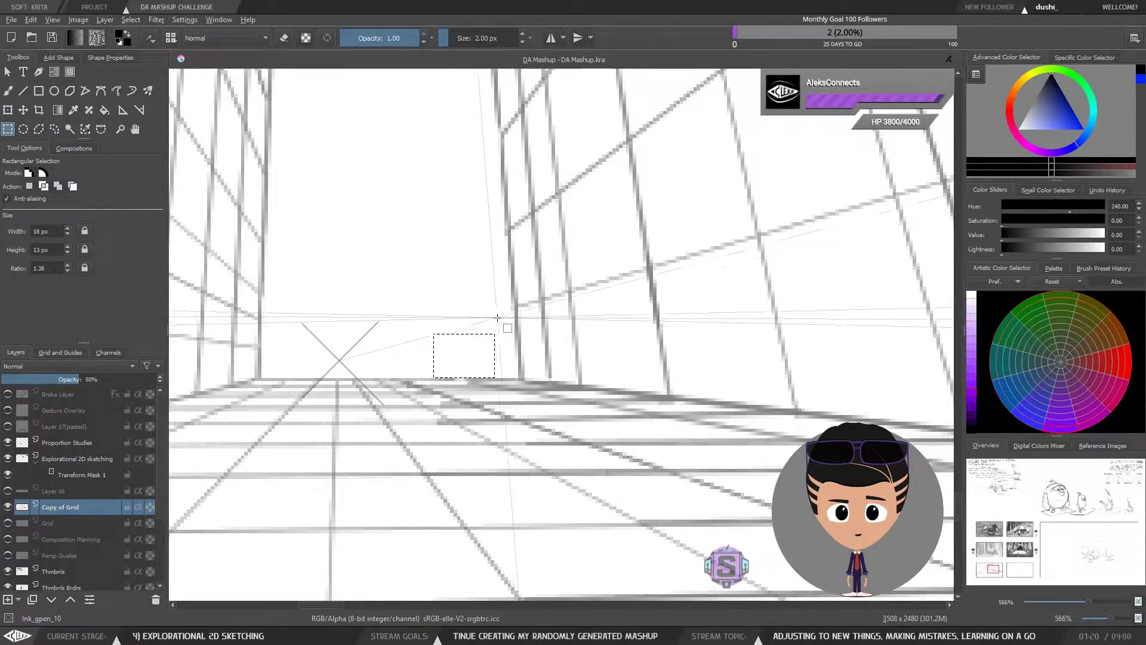
pyautogui.press('b')
# Close the gap in the floor's back edge near the right wall with a 1 px straight line.
pyautogui.scroll(-2, 491, 396)
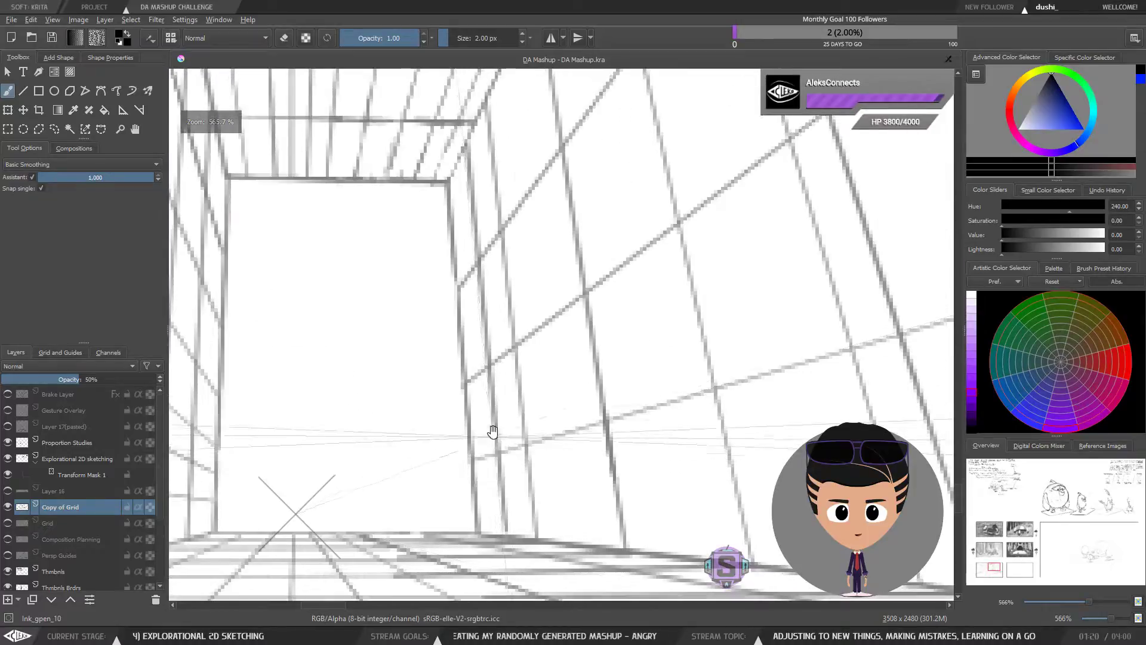
pyautogui.moveTo(477, 403); pyautogui.dragTo(491, 299)
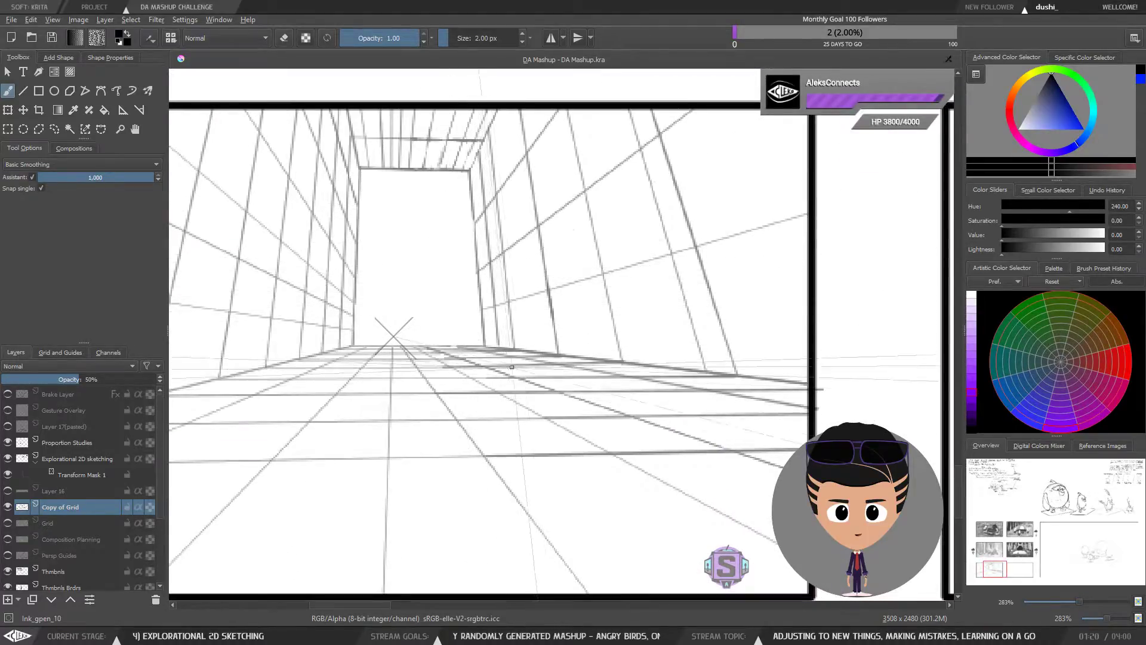
pyautogui.hotkey('ctrl', '+')
pyautogui.hotkey('ctrl', '+')
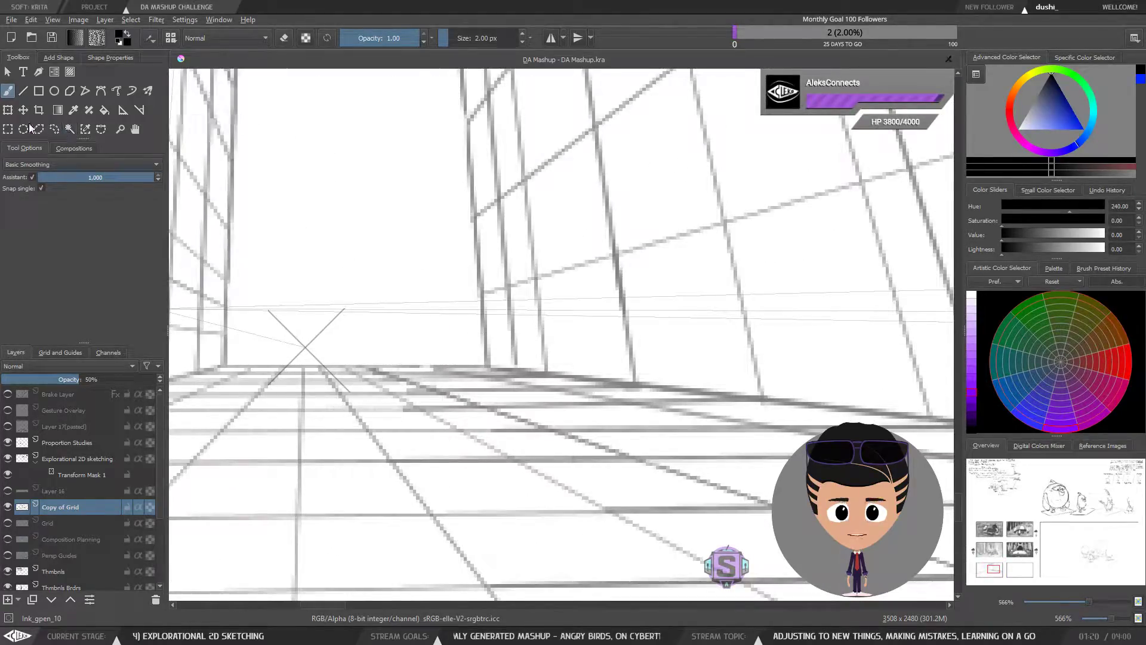
pyautogui.click(22, 90)
pyautogui.scroll(2, 465, 341)
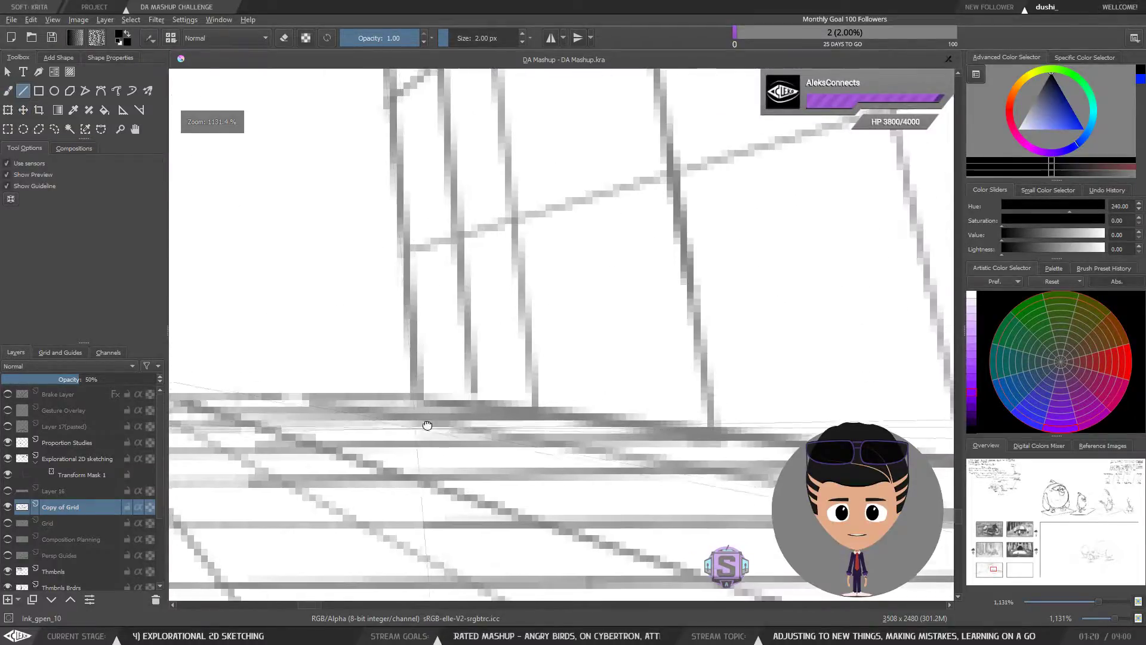
pyautogui.press('[')
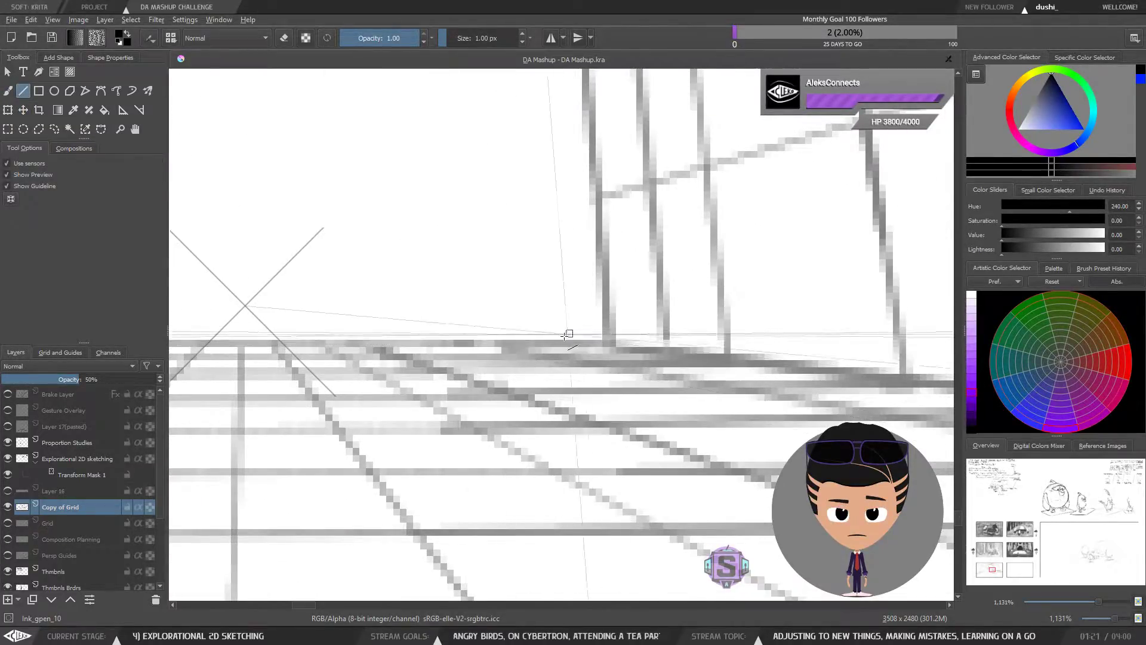
# Draw the ceiling's right edge with the 1 px Line tool, from the back wall's upper-right corner toward the thumbnail frame.
pyautogui.scroll(-2, 569, 310)
pyautogui.hotkey('ctrl', '-')
pyautogui.hotkey('ctrl', '-')
pyautogui.moveTo(596, 299); pyautogui.dragTo(507, 339)
pyautogui.hotkey('ctrl', '+')
pyautogui.hotkey('ctrl', '+')
pyautogui.moveTo(386, 208); pyautogui.dragTo(583, 459)
pyautogui.moveTo(512, 301); pyautogui.dragTo(547, 182)
pyautogui.hotkey('ctrl', '-')
pyautogui.hotkey('ctrl', '-')
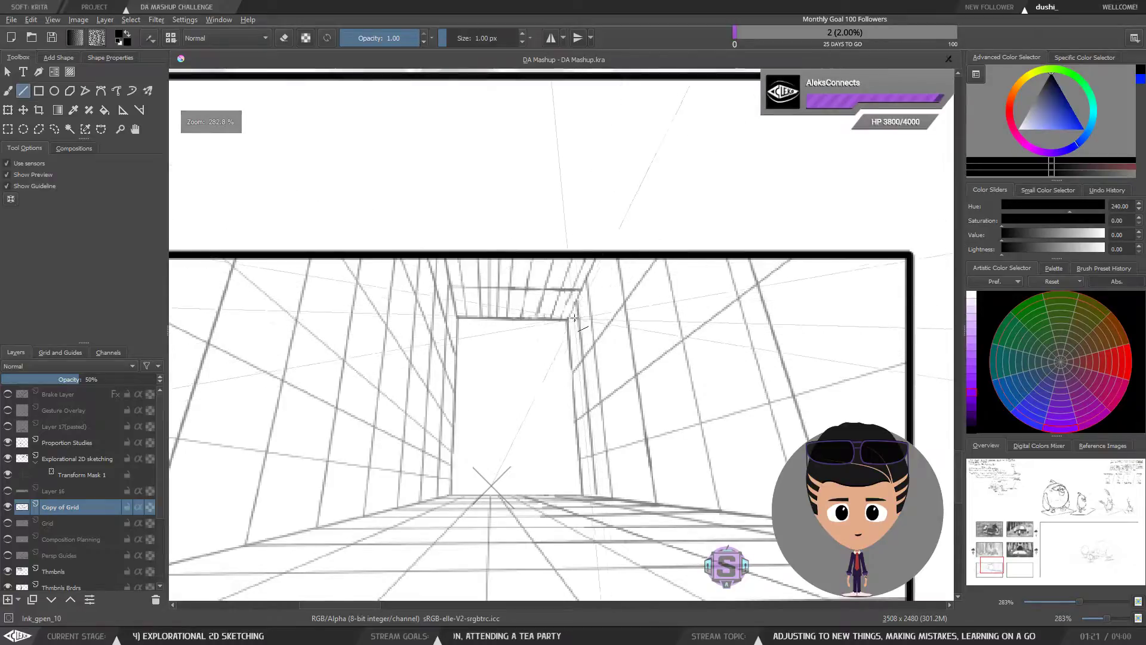
pyautogui.hotkey('ctrl', '+')
pyautogui.hotkey('ctrl', '+')
pyautogui.moveTo(559, 301); pyautogui.dragTo(610, 181)
pyautogui.hotkey('ctrl', '-')
pyautogui.hotkey('ctrl', '-')
pyautogui.hotkey('ctrl', '-')
pyautogui.hotkey('ctrl', '-')
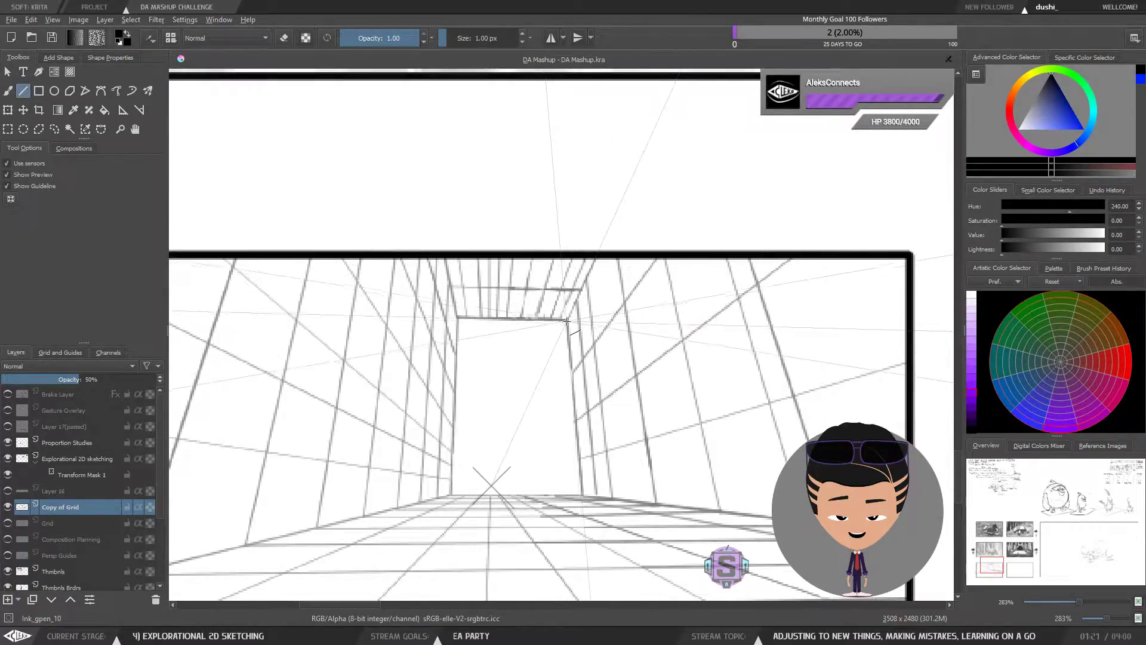
# Switch back to the freehand brush and examine the corridor grid alongside the other thumbnails.
pyautogui.press('b')
pyautogui.moveTo(611, 411)
pyautogui.mouseDown()
pyautogui.moveTo(560, 353)
pyautogui.moveTo(624, 366)
pyautogui.moveTo(653, 389)
pyautogui.moveTo(576, 400)
pyautogui.mouseUp()
pyautogui.hotkey('ctrl', '-')
pyautogui.hotkey('ctrl', '-')
pyautogui.hotkey('ctrl', '+')
pyautogui.hotkey('ctrl', '+')
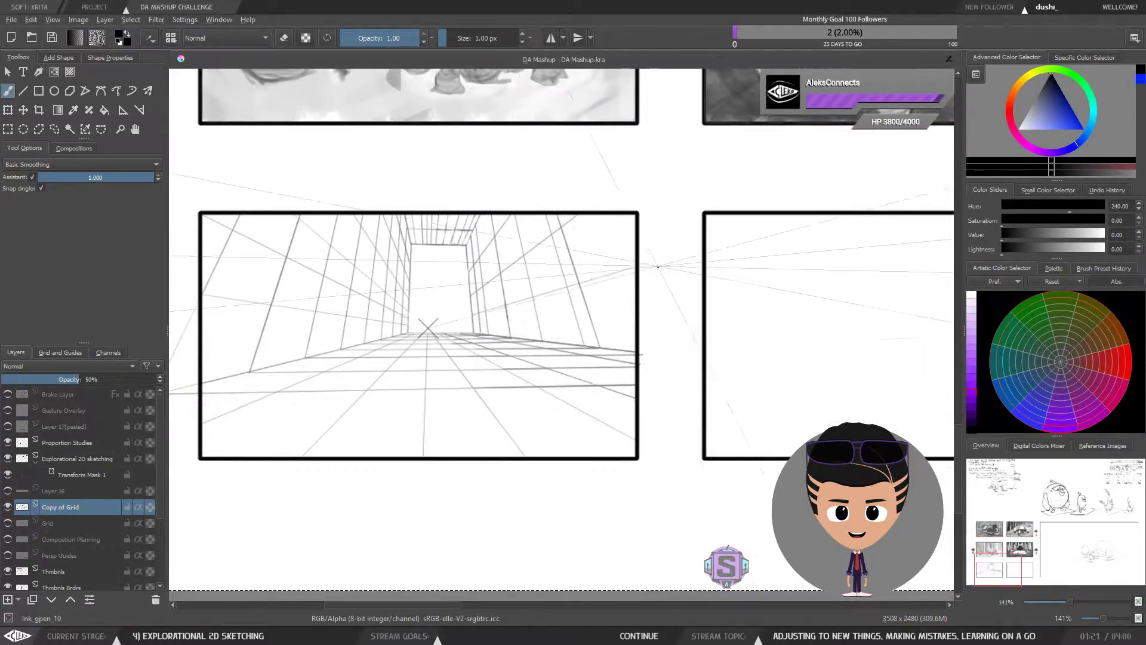
pyautogui.hotkey('ctrl', '-')
pyautogui.hotkey('ctrl', '-')
pyautogui.moveTo(672, 357); pyautogui.dragTo(644, 360)
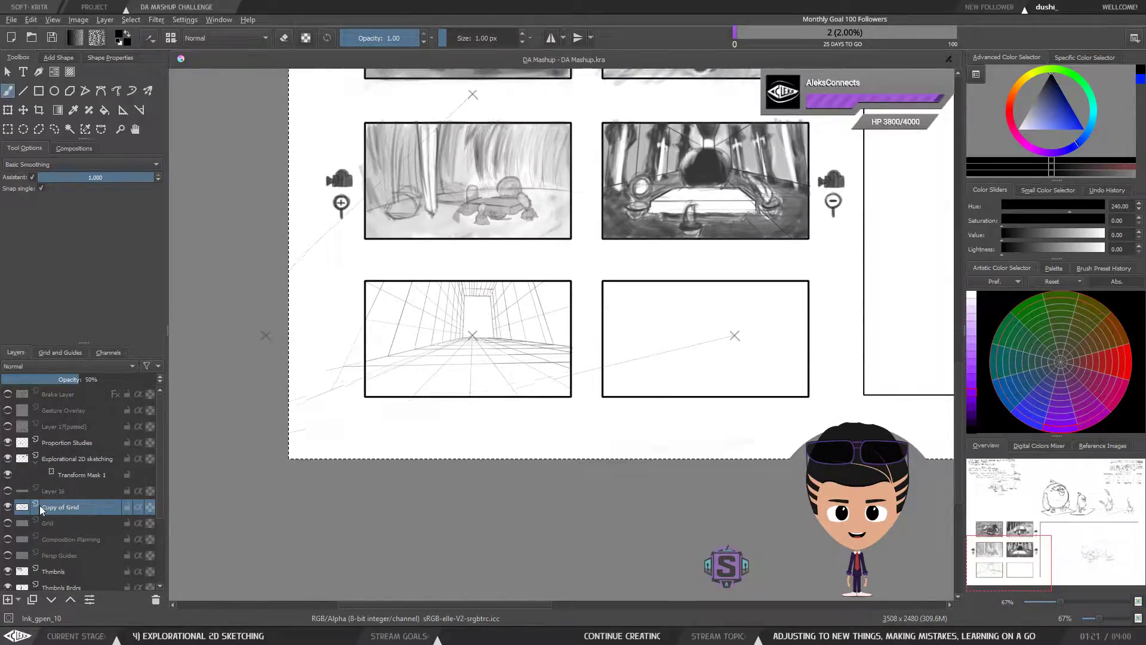
# Compare the two corridor versions by showing the Grid layer in place of Copy of Grid, and restore Copy of Grid.
pyautogui.click(8, 507)
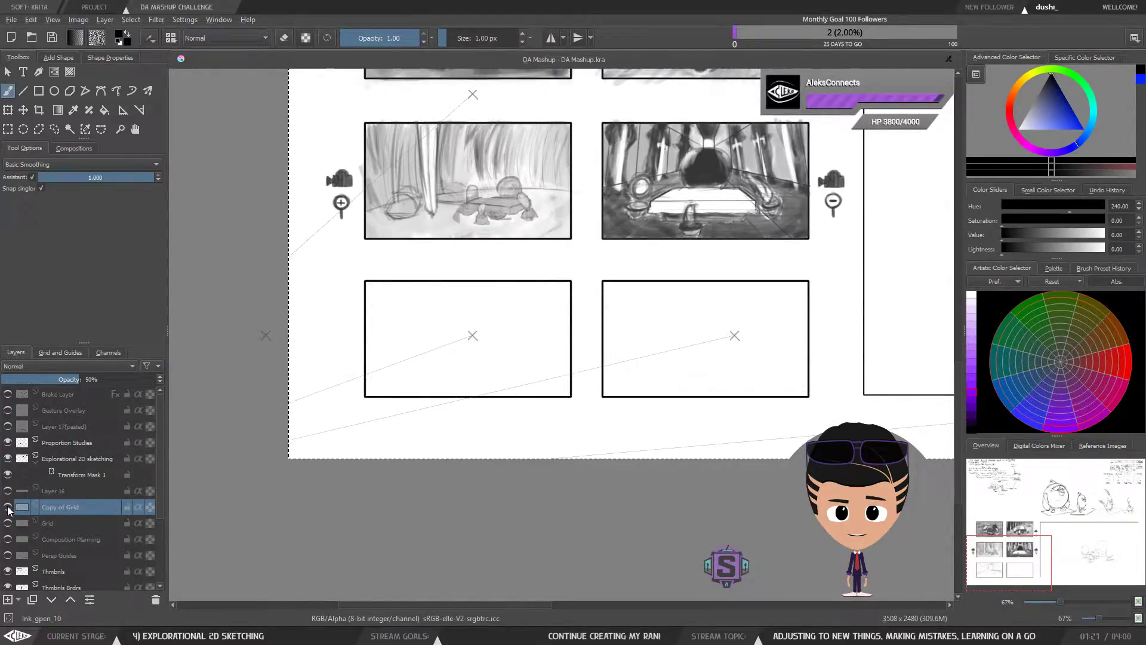
pyautogui.click(8, 523)
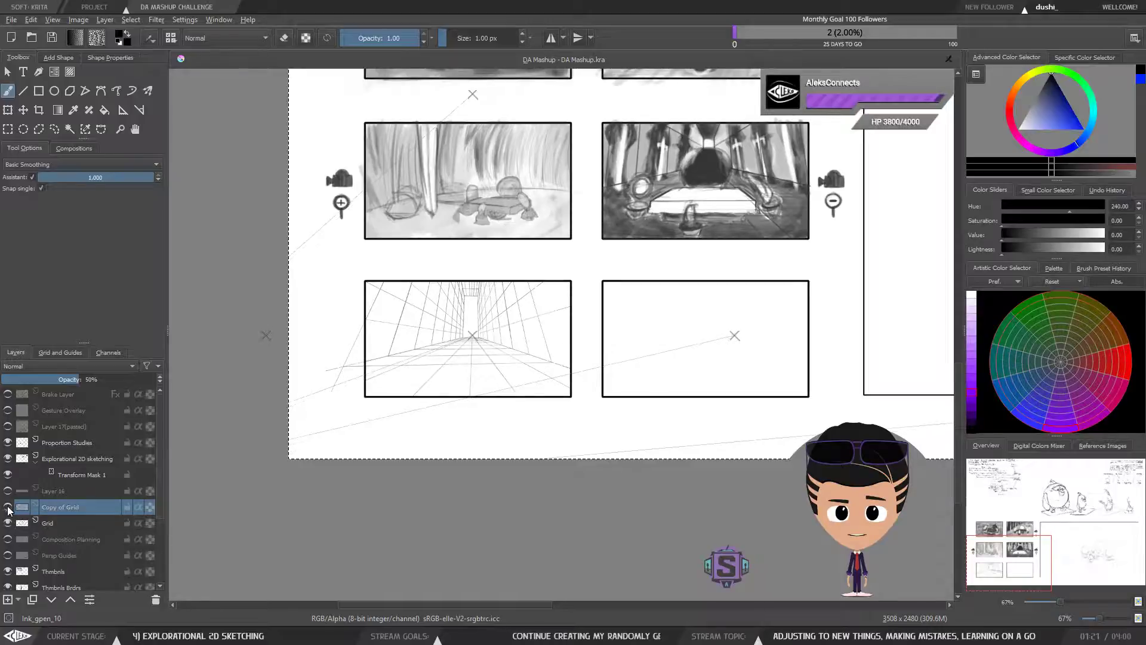
pyautogui.scroll(1, 473, 345)
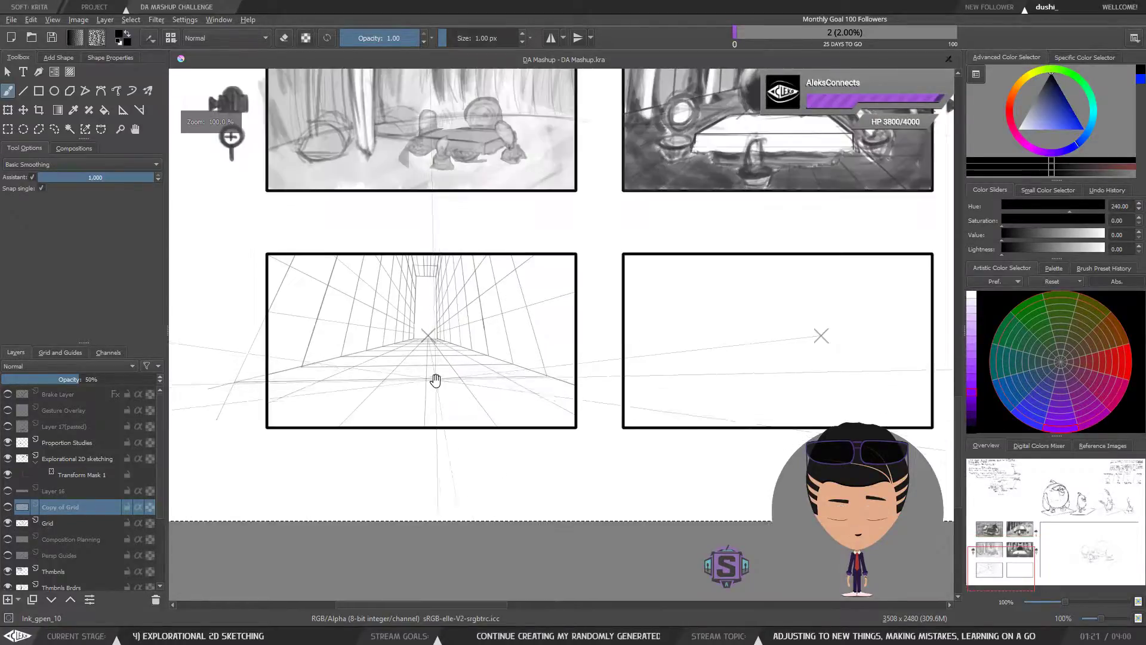
pyautogui.moveTo(434, 379); pyautogui.dragTo(486, 388)
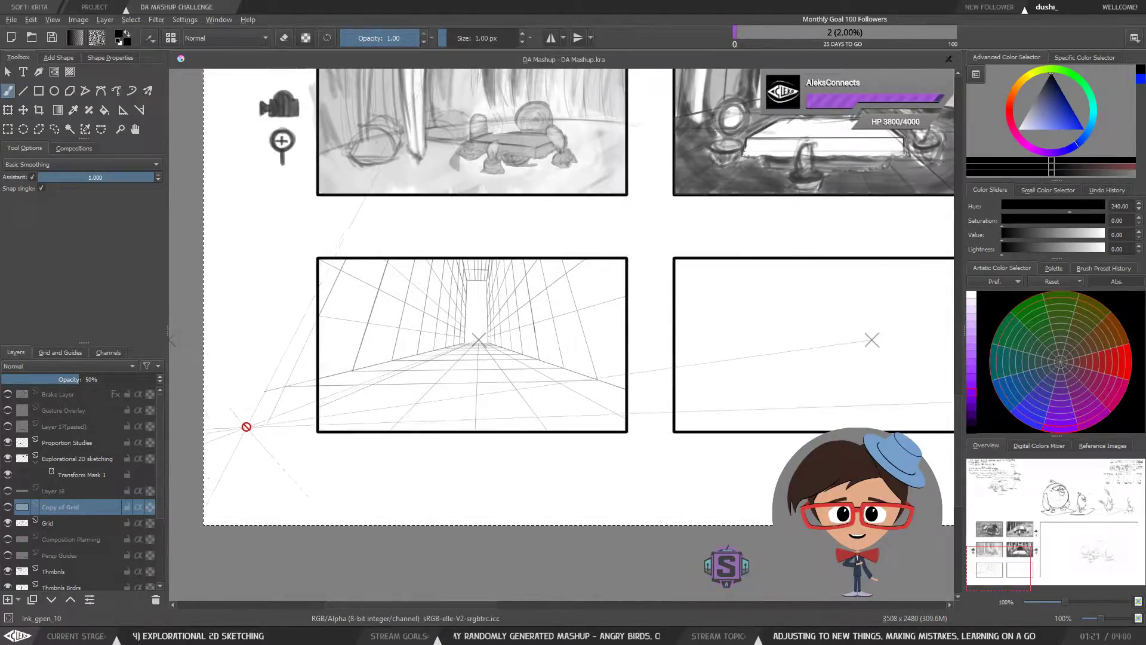
pyautogui.click(7, 523)
pyautogui.click(7, 506)
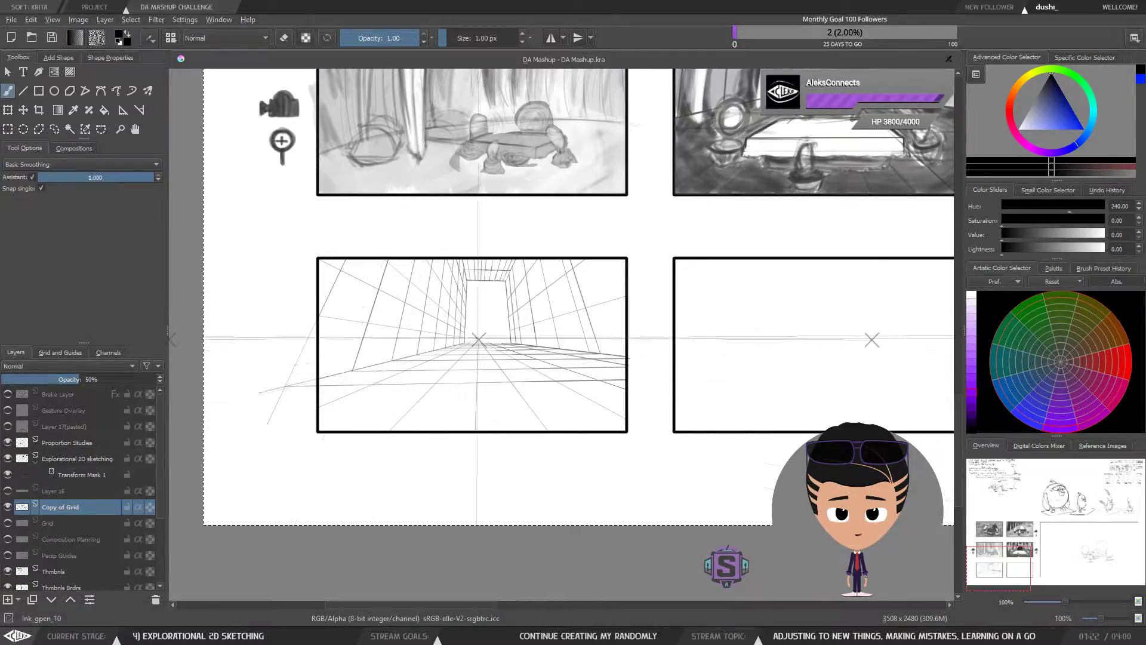
# Turn off assistant snapping and add a new paint layer above Copy of Grid.
pyautogui.click(32, 177)
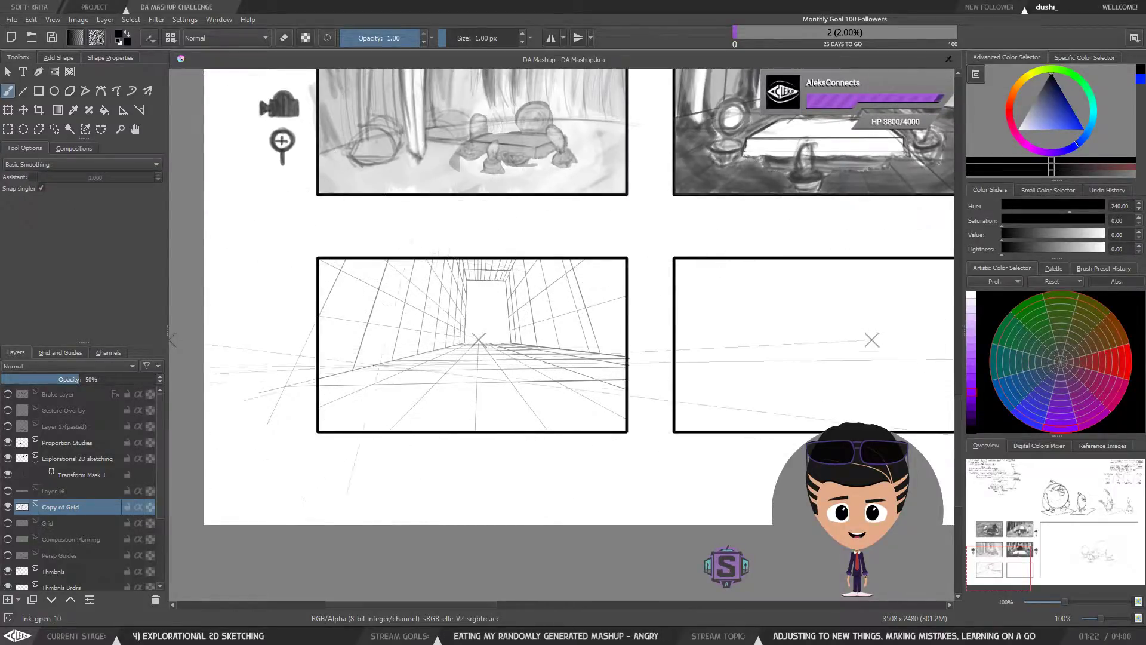
pyautogui.click(8, 507)
pyautogui.click(8, 507)
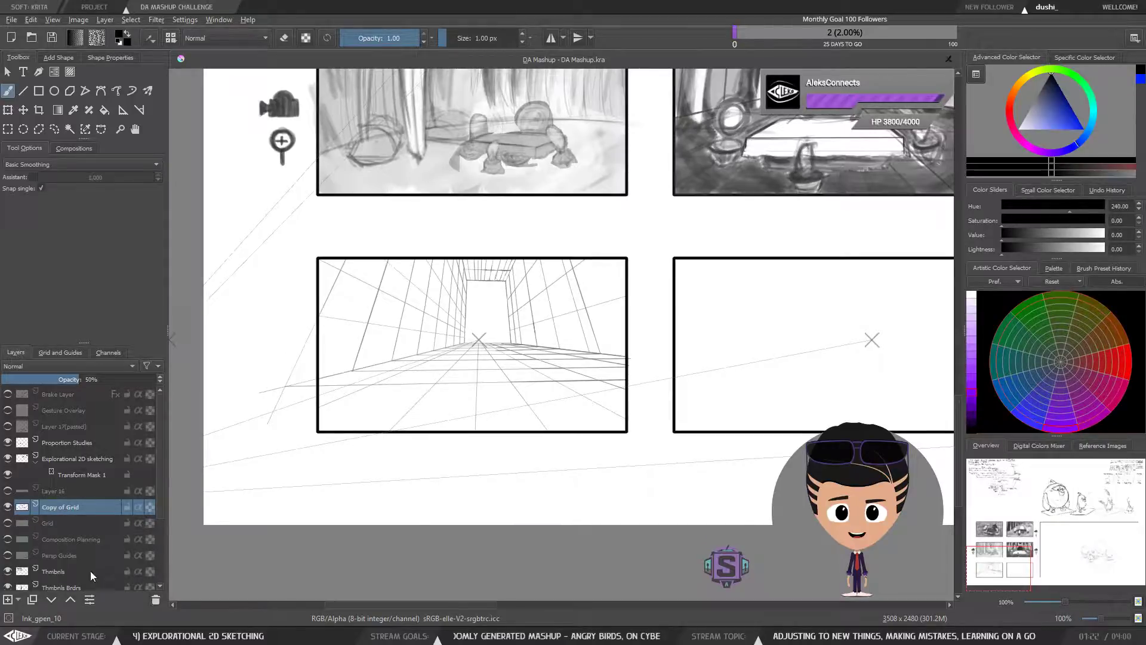
pyautogui.click(9, 598)
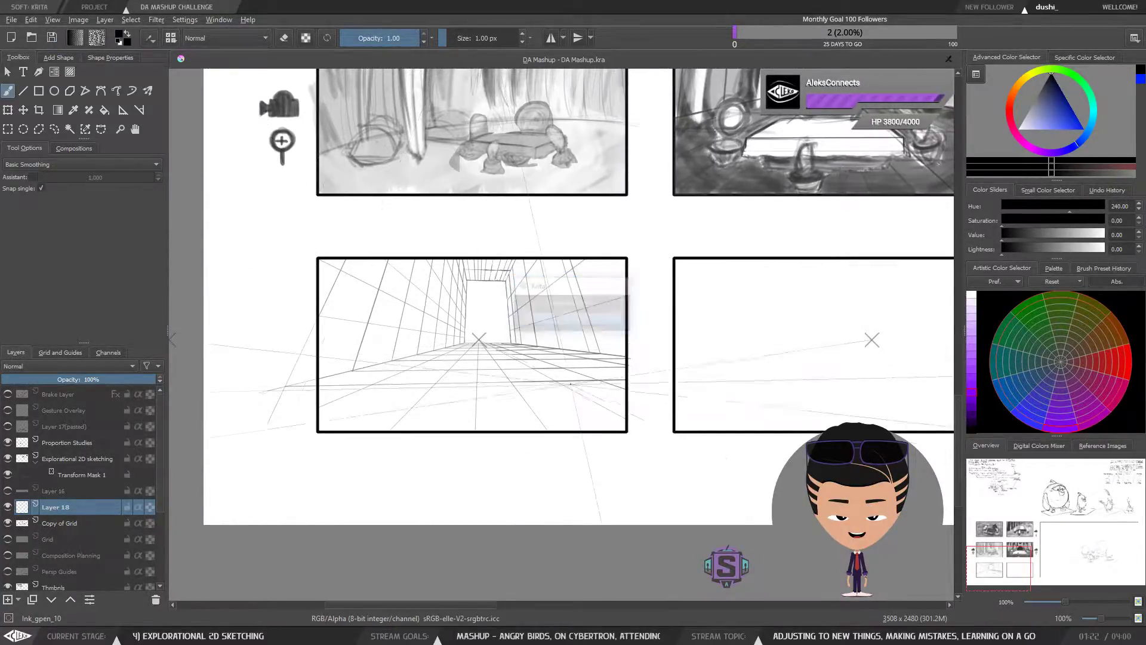
# Sketch a tabletop slab in perspective on the corridor floor of the lower-left thumbnail with a 2 px brush, undoing the misplaced trial strokes.
pyautogui.press(']')
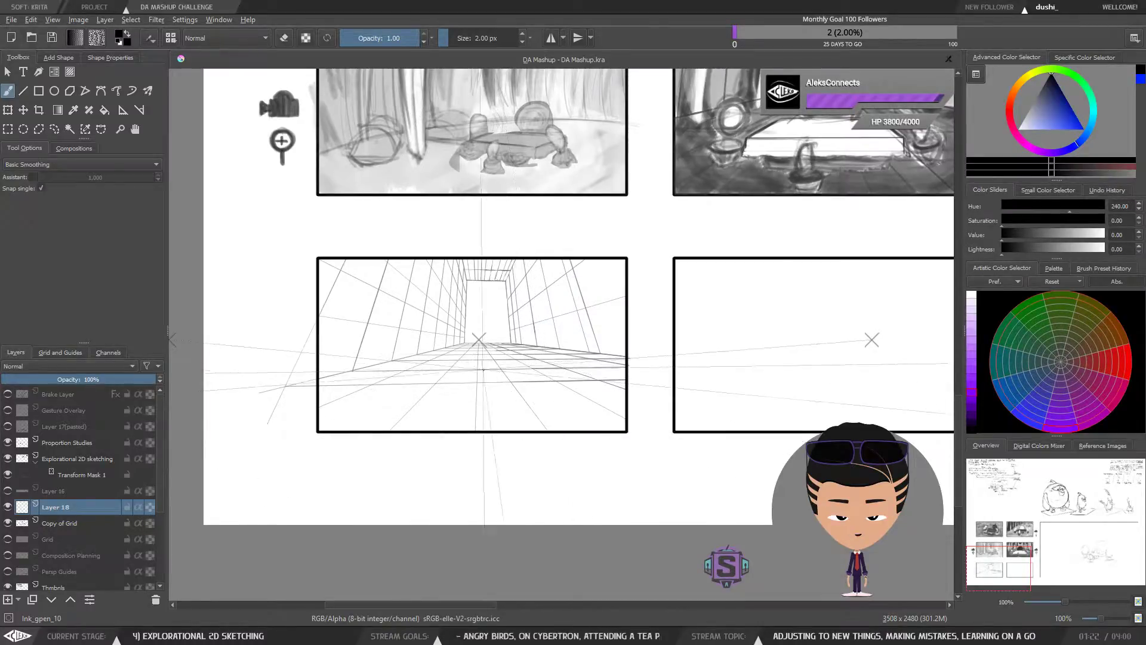
pyautogui.moveTo(466, 361)
pyautogui.mouseDown()
pyautogui.moveTo(494, 390)
pyautogui.moveTo(562, 377)
pyautogui.moveTo(467, 385)
pyautogui.mouseUp()
pyautogui.hotkey('ctrl', 'z')
pyautogui.hotkey('ctrl', 'z')
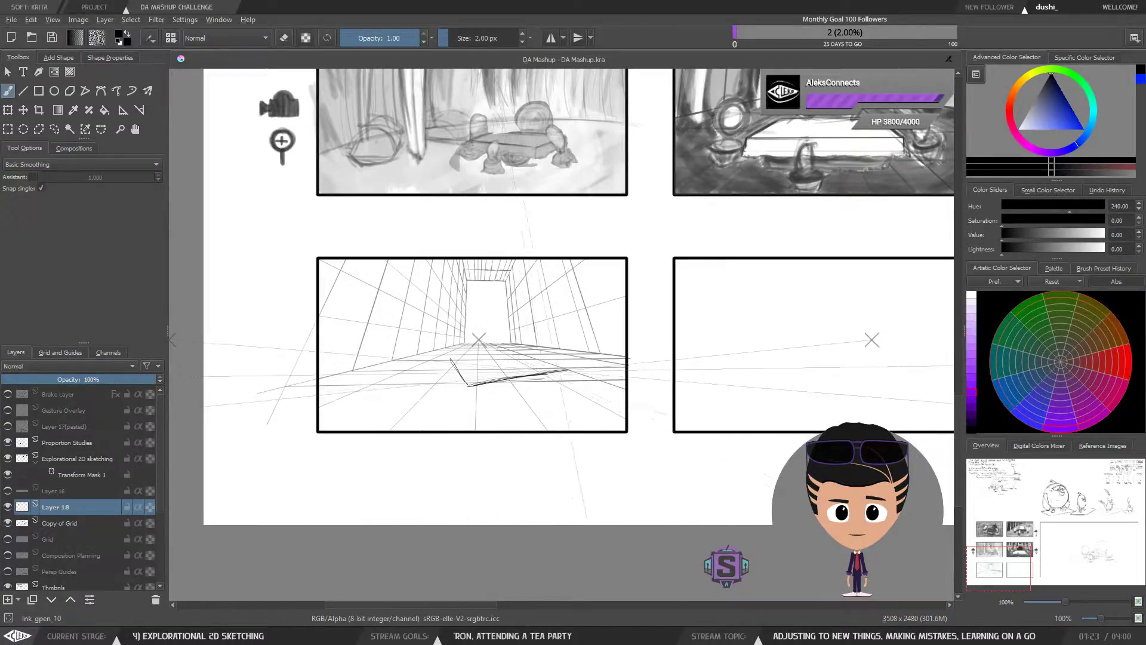
pyautogui.moveTo(440, 367); pyautogui.dragTo(469, 387)
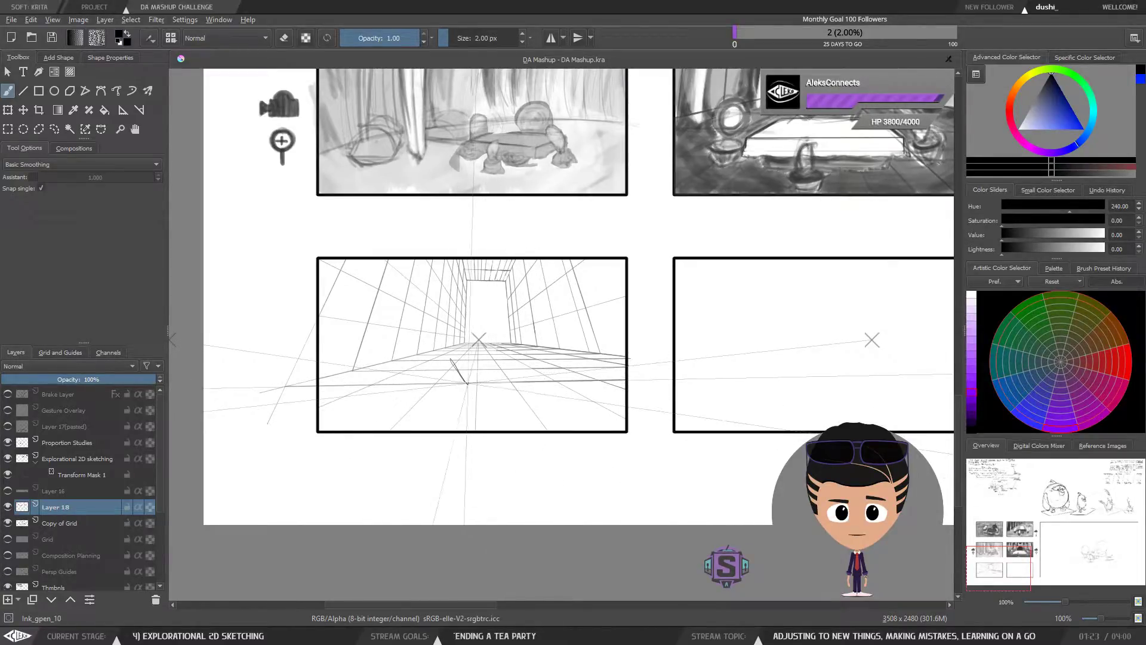
pyautogui.hotkey('ctrl', 'z')
pyautogui.hotkey('ctrl', 'z')
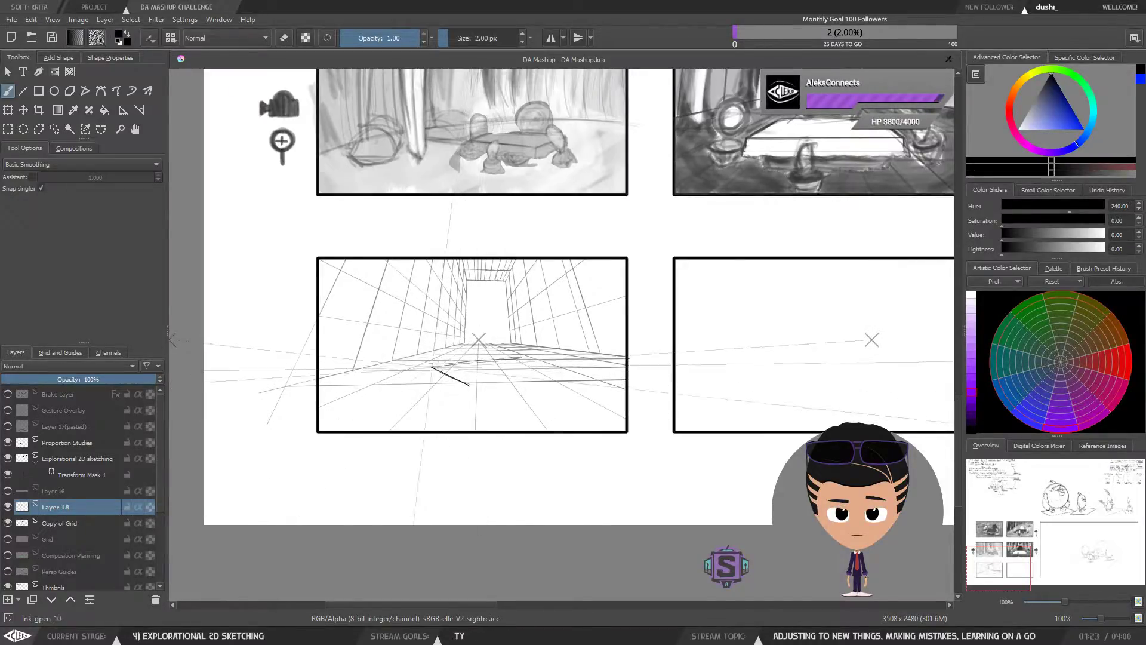
pyautogui.moveTo(470, 385); pyautogui.dragTo(579, 377)
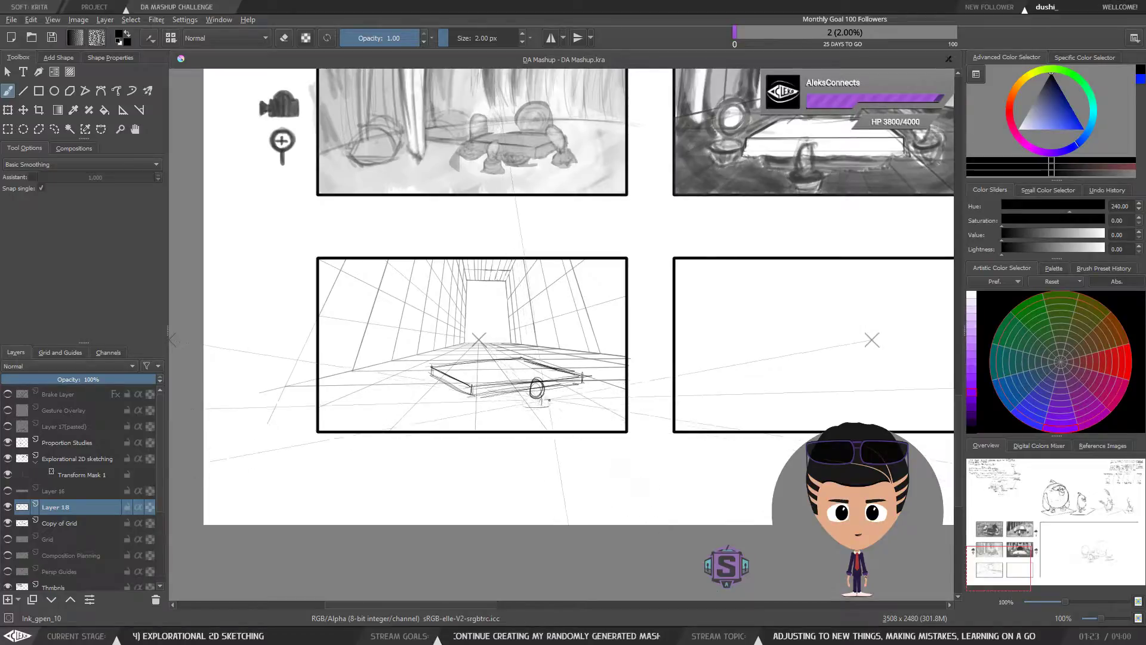
# Sketch figures around the table: small seated ones at the near edge and near-left corner, a large dome at the head, and an arch on the far side.
pyautogui.moveTo(549, 400); pyautogui.dragTo(540, 401)
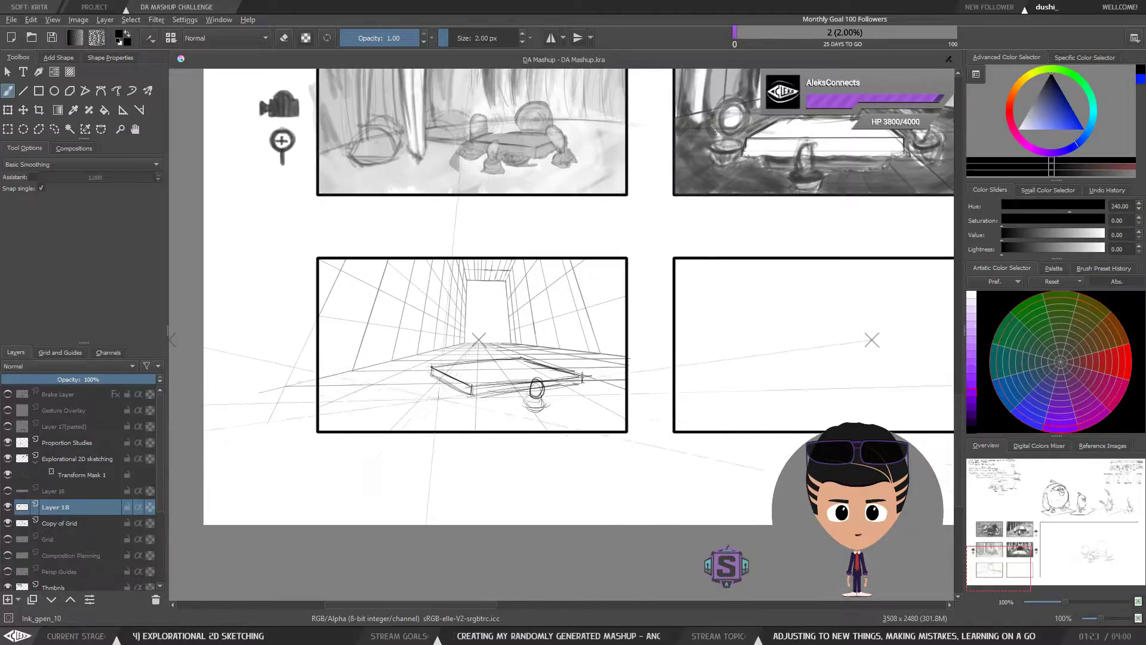
pyautogui.moveTo(425, 399); pyautogui.dragTo(449, 395)
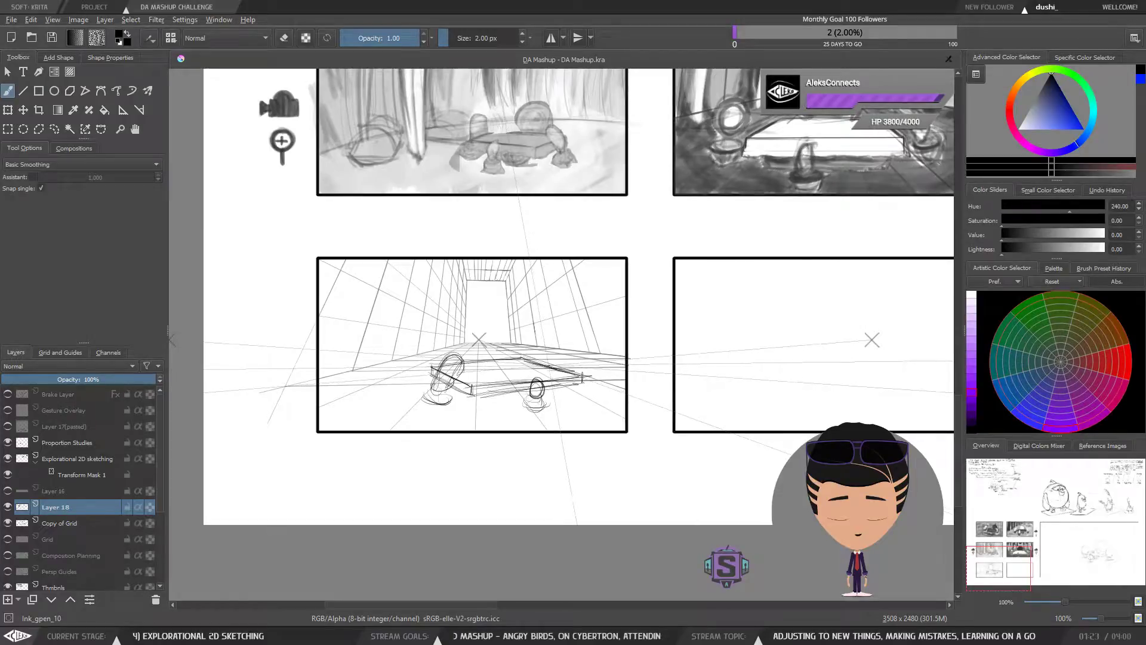
pyautogui.hotkey('ctrl', 'z')
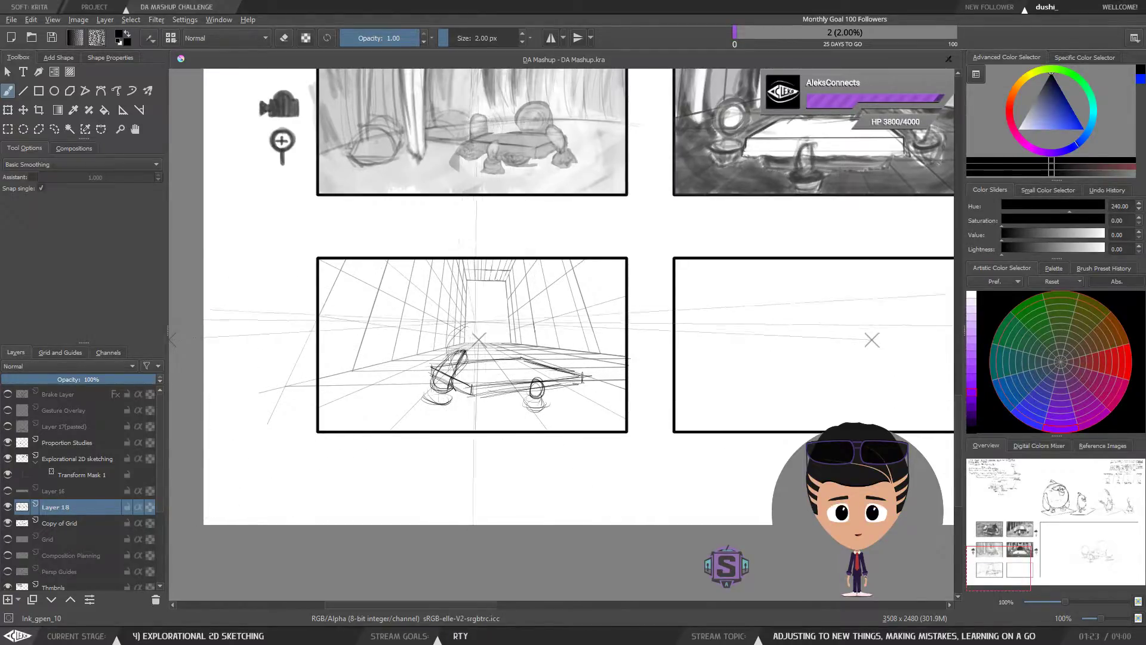
pyautogui.moveTo(458, 326)
pyautogui.mouseDown()
pyautogui.moveTo(481, 321)
pyautogui.moveTo(498, 342)
pyautogui.mouseUp()
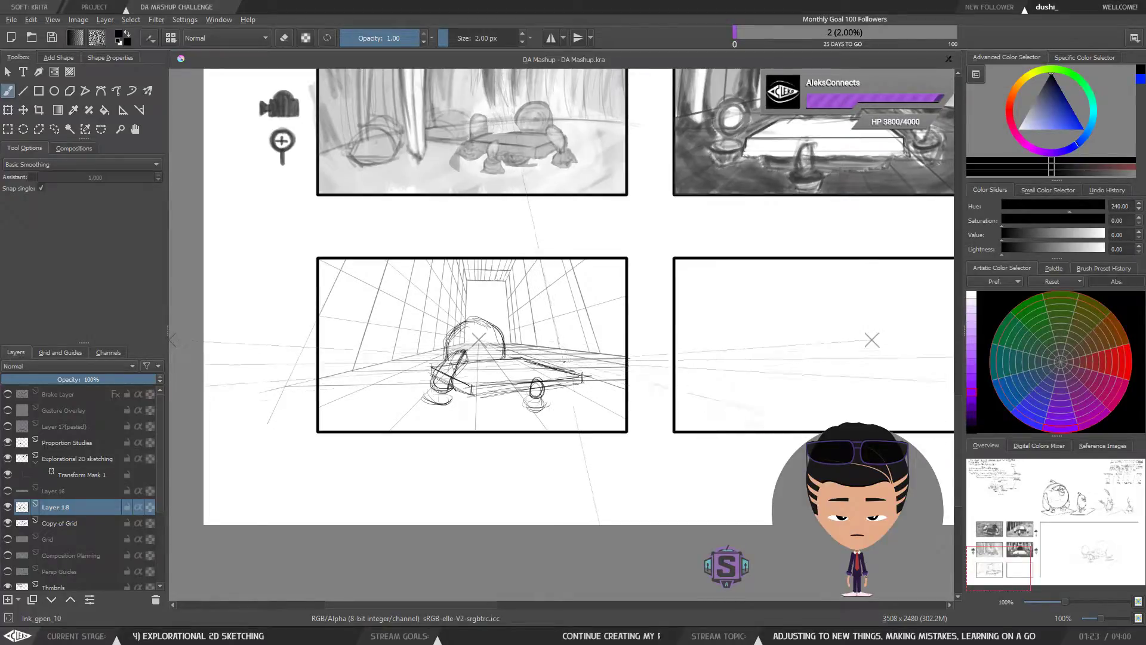
pyautogui.moveTo(553, 345); pyautogui.dragTo(569, 358)
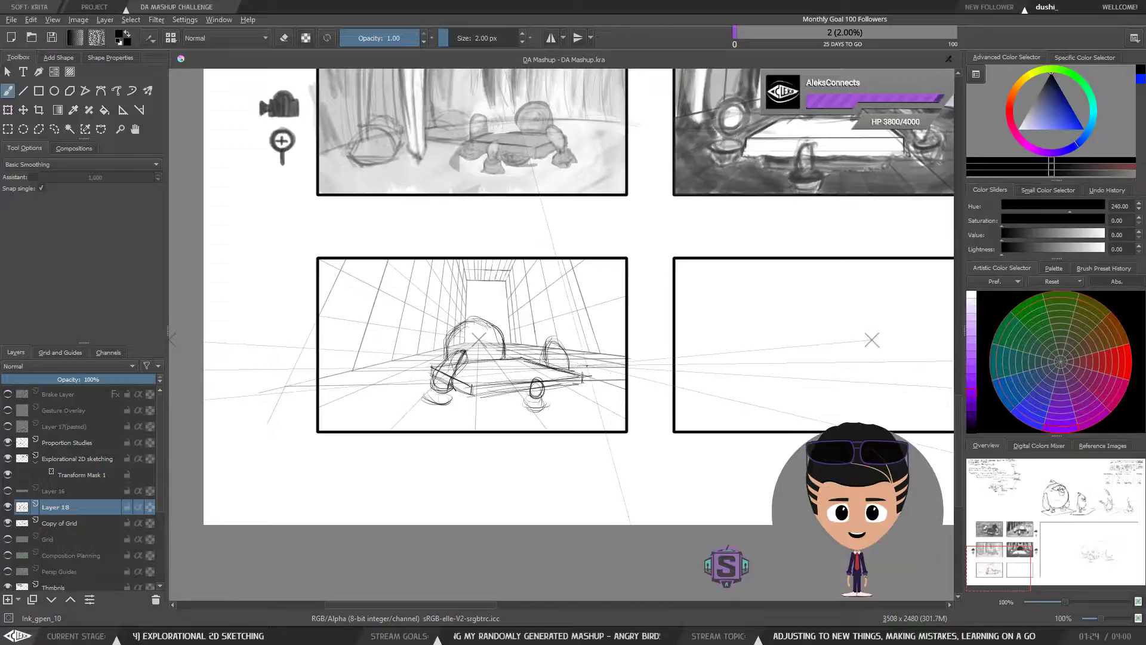
# Examine the corridor table sketch alongside the other thumbnails to compare their compositions.
pyautogui.moveTo(619, 339); pyautogui.dragTo(573, 402)
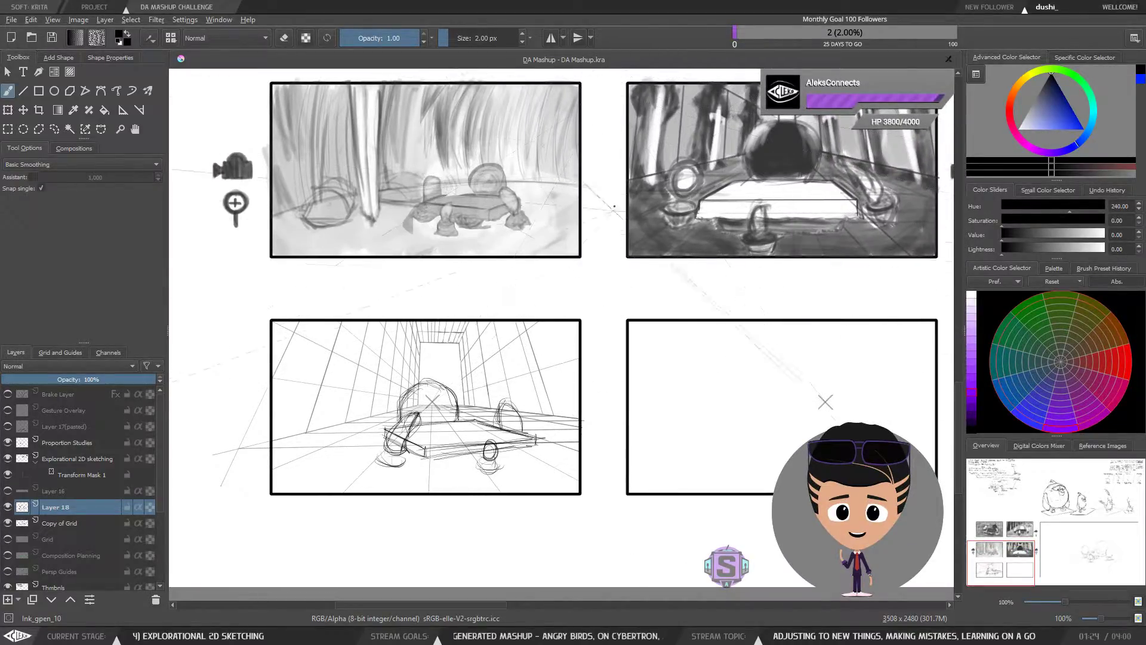
pyautogui.hotkey('ctrl', '-')
pyautogui.moveTo(679, 218); pyautogui.dragTo(623, 270)
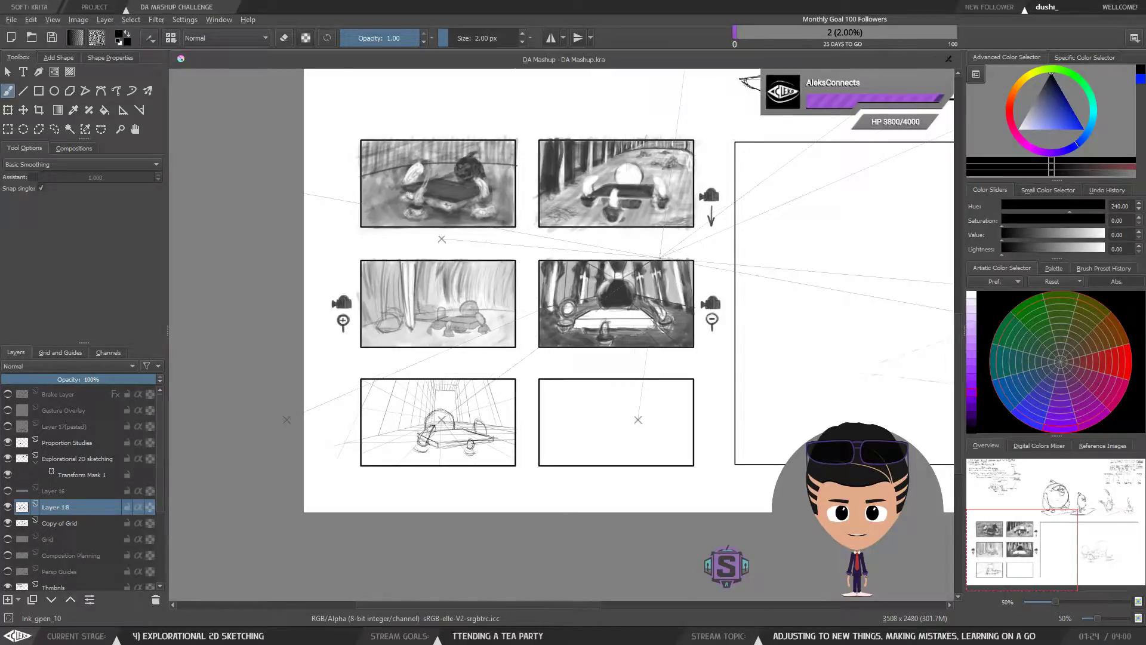
pyautogui.press('1')
pyautogui.moveTo(527, 463); pyautogui.dragTo(591, 333)
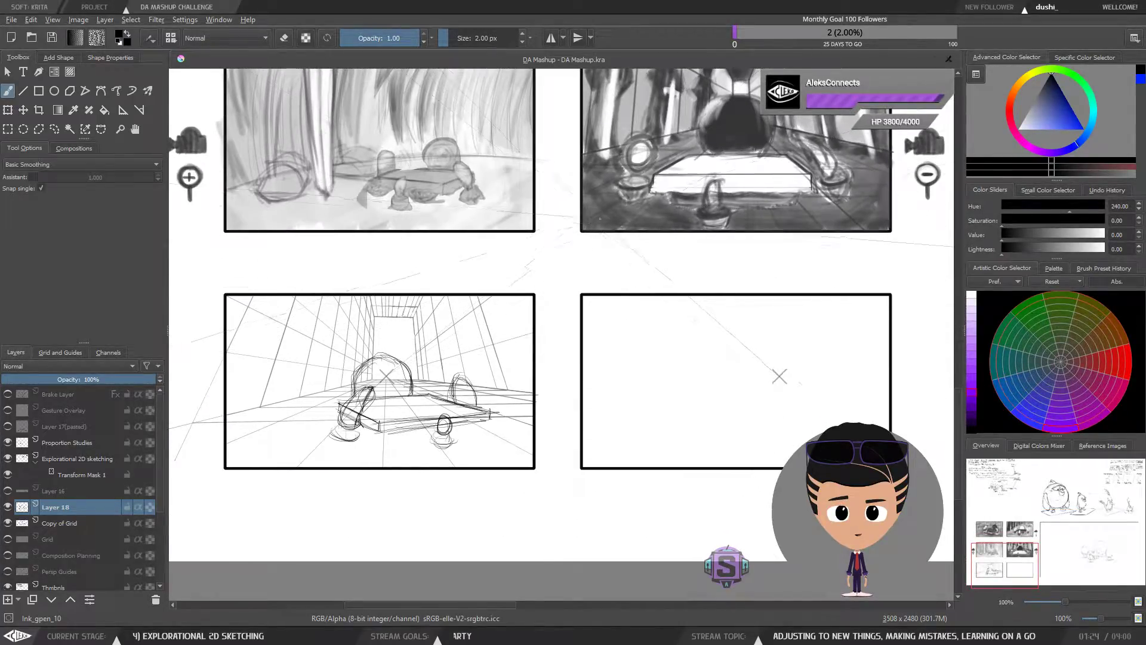
pyautogui.moveTo(675, 212); pyautogui.dragTo(660, 302)
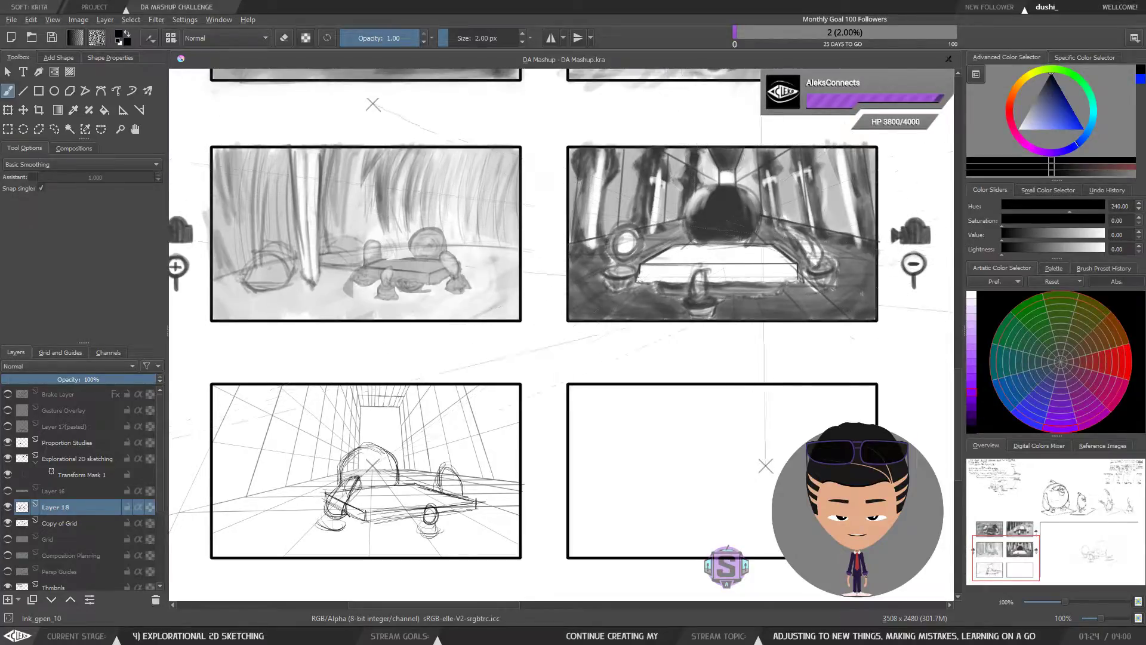
pyautogui.moveTo(596, 396); pyautogui.dragTo(615, 366)
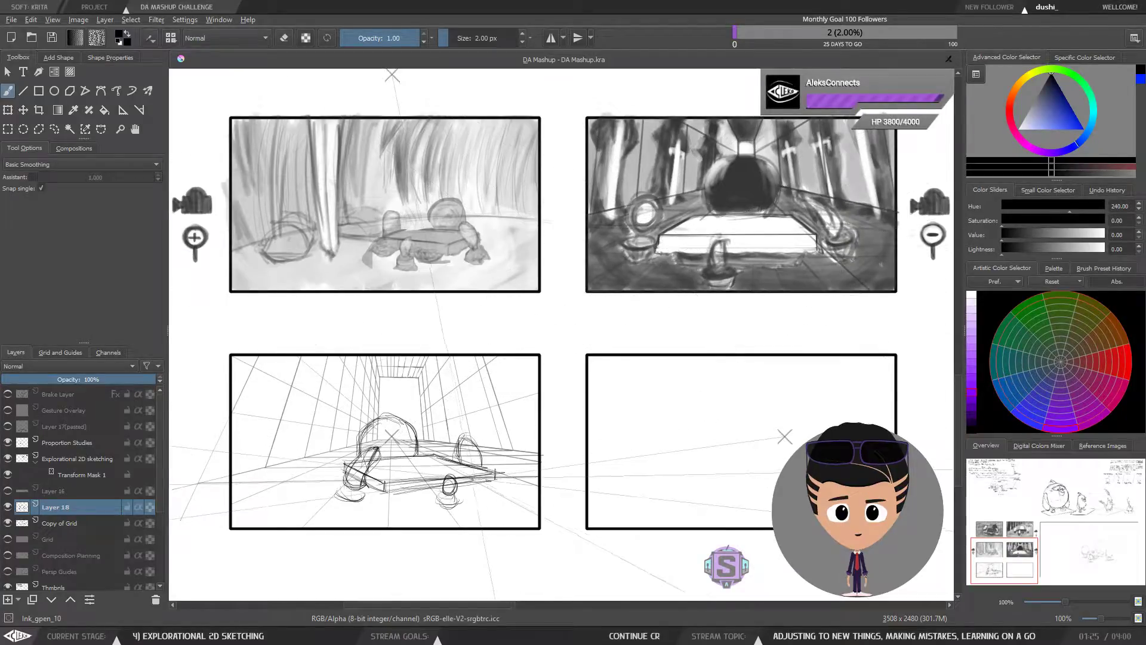
pyautogui.moveTo(466, 486); pyautogui.dragTo(464, 458)
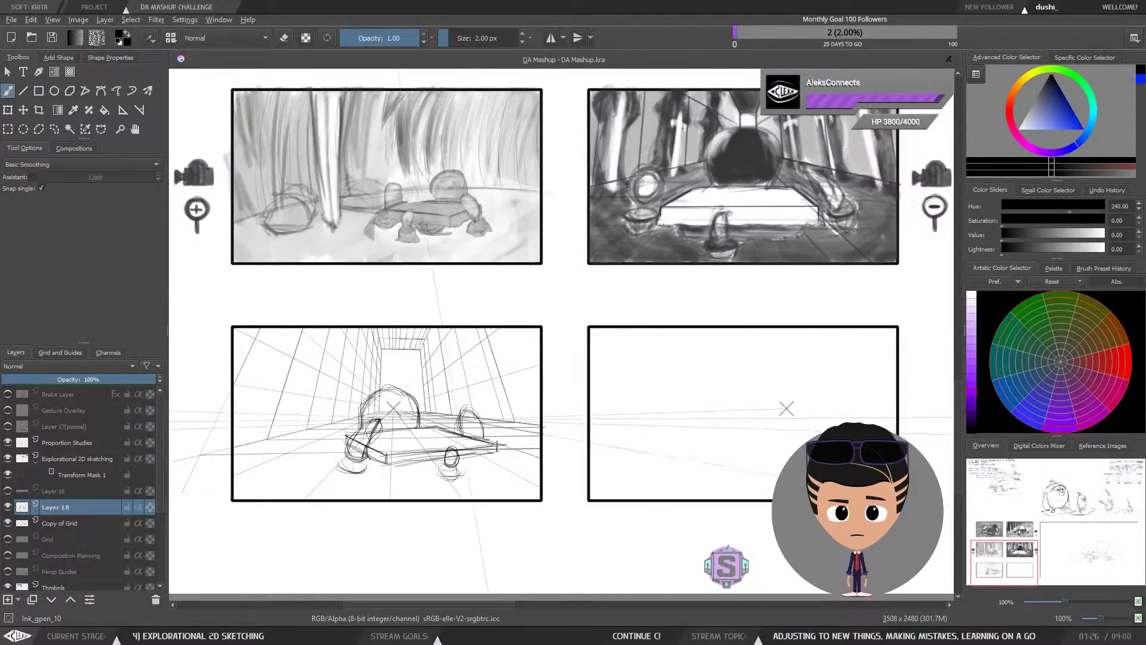
pyautogui.press('l')
pyautogui.moveTo(509, 485)
pyautogui.mouseDown()
pyautogui.moveTo(516, 476)
pyautogui.moveTo(446, 376)
pyautogui.moveTo(324, 403)
pyautogui.moveTo(316, 481)
pyautogui.moveTo(445, 503)
pyautogui.moveTo(511, 487)
pyautogui.mouseUp()
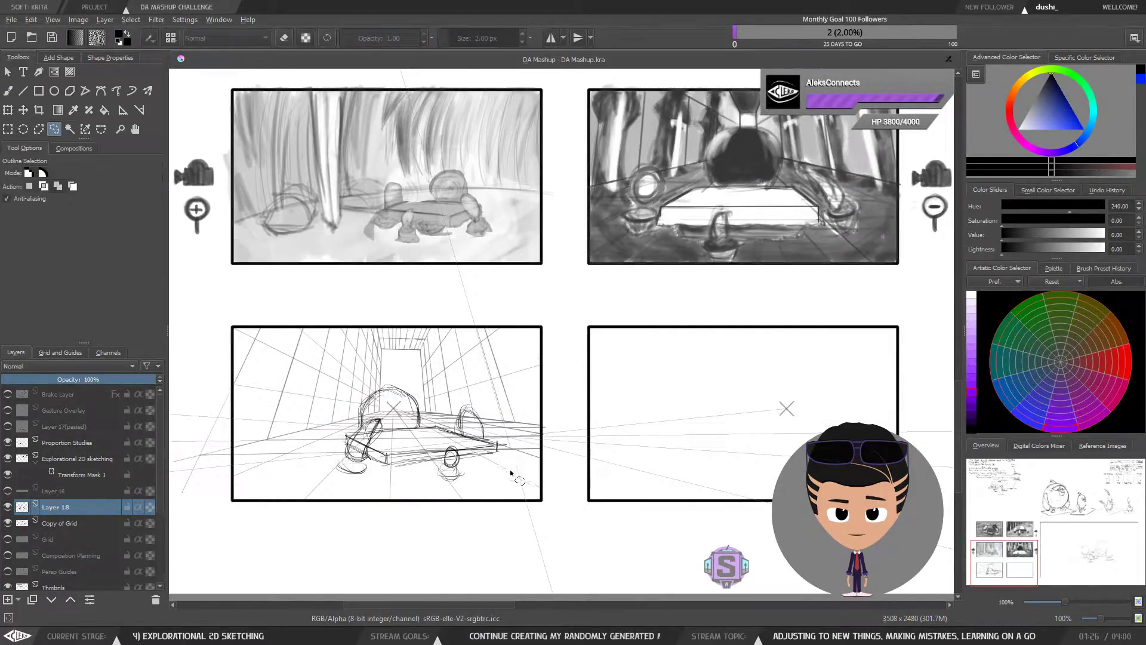
pyautogui.moveTo(513, 465)
pyautogui.mouseDown()
pyautogui.moveTo(400, 356)
pyautogui.moveTo(297, 473)
pyautogui.moveTo(418, 492)
pyautogui.moveTo(515, 461)
pyautogui.mouseUp()
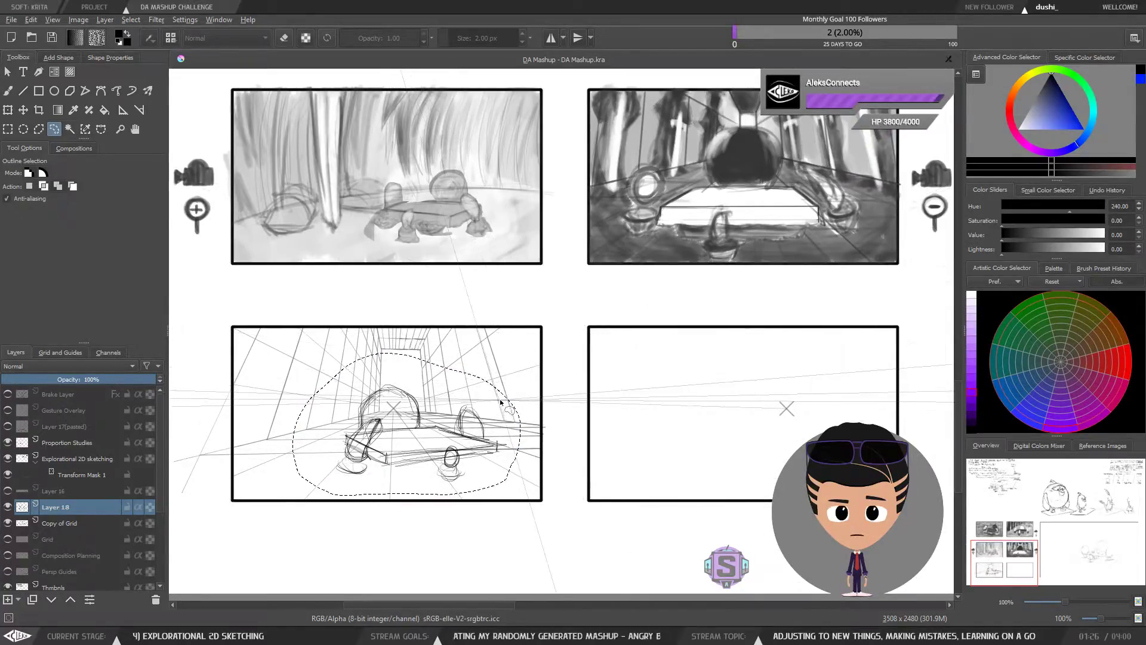
pyautogui.press('b')
pyautogui.scroll(2, 518, 371)
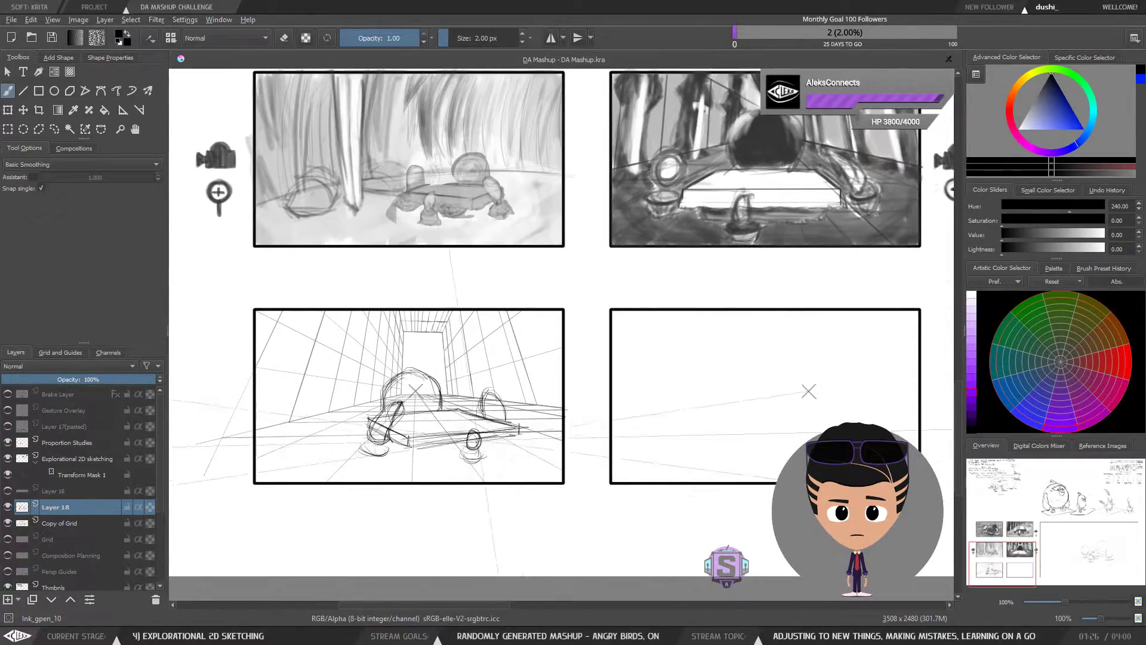
pyautogui.moveTo(430, 515)
pyautogui.mouseDown()
pyautogui.moveTo(657, 335)
pyautogui.moveTo(677, 345)
pyautogui.moveTo(683, 334)
pyautogui.mouseUp()
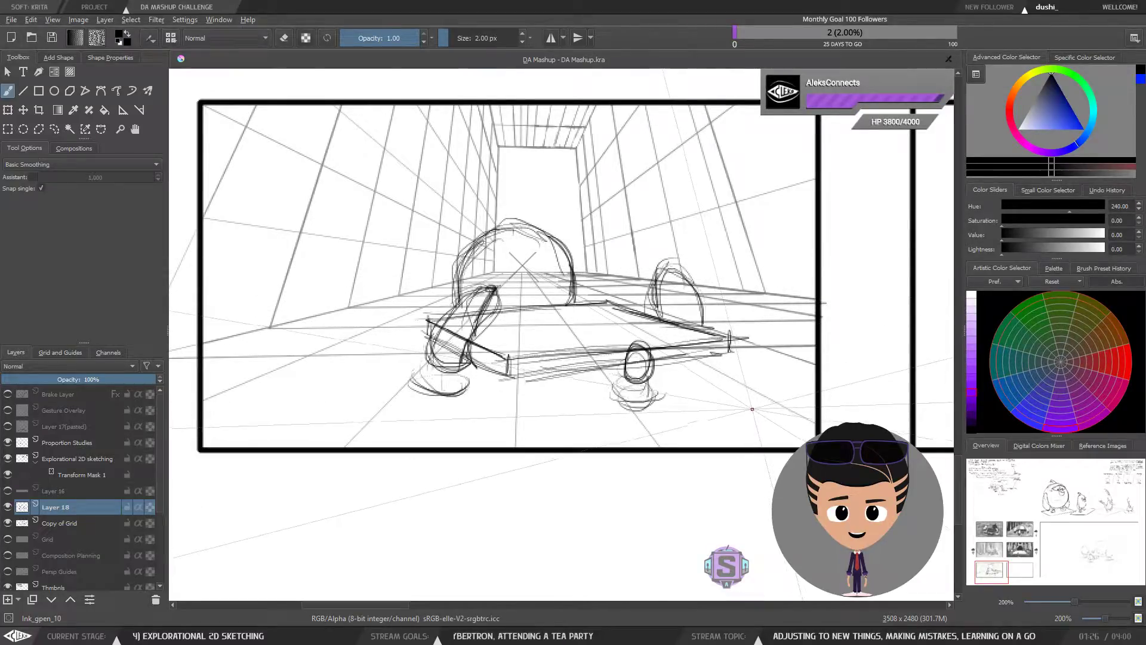
pyautogui.press('l')
pyautogui.moveTo(754, 403)
pyautogui.mouseDown()
pyautogui.moveTo(744, 271)
pyautogui.moveTo(580, 190)
pyautogui.moveTo(395, 238)
pyautogui.moveTo(333, 375)
pyautogui.moveTo(406, 427)
pyautogui.moveTo(718, 428)
pyautogui.mouseUp()
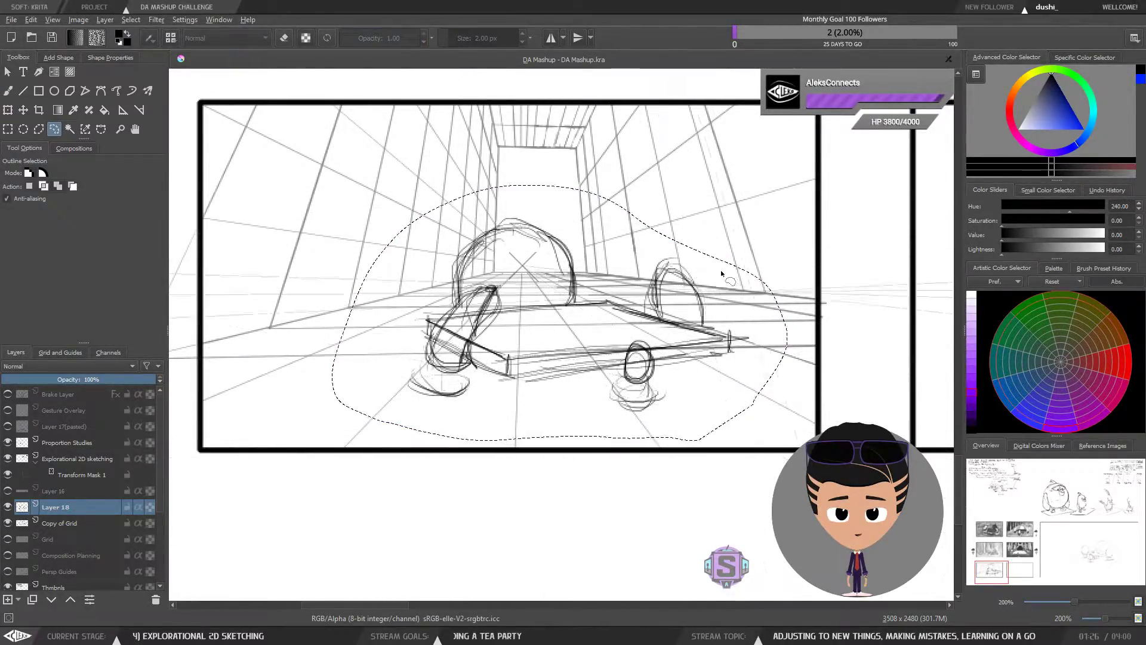
pyautogui.hotkey('ctrl', 'shift', 'a')
pyautogui.press('b')
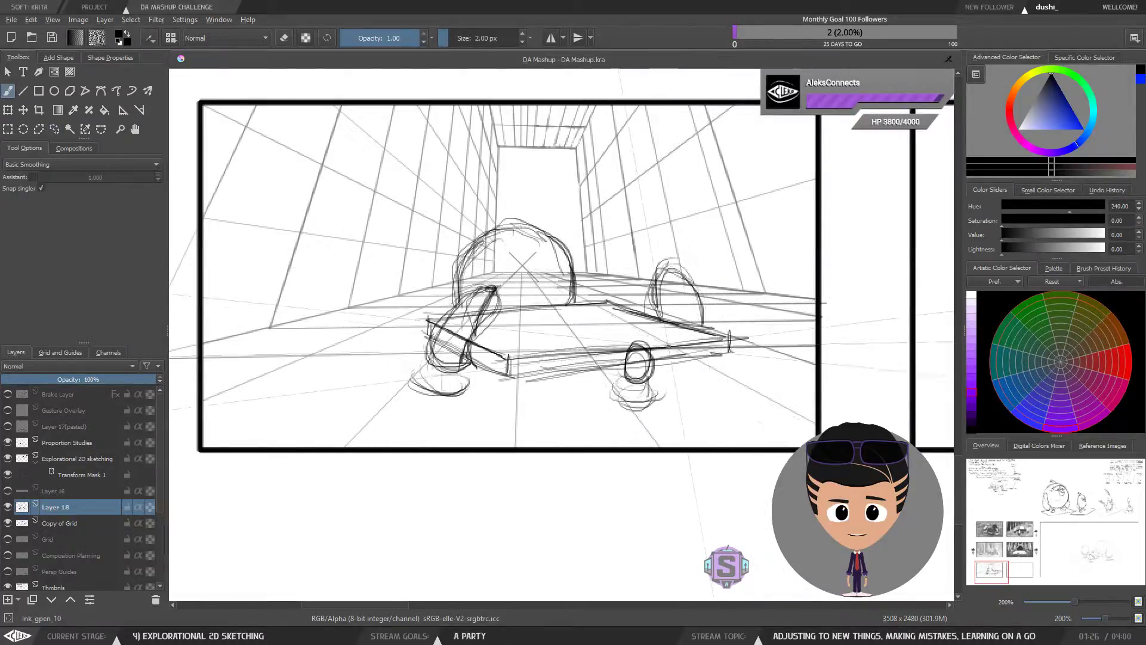
# Reinforce the tabletop's near long edge with the 2 px brush in the corridor thumbnail.
pyautogui.moveTo(656, 335)
pyautogui.mouseDown()
pyautogui.moveTo(613, 421)
pyautogui.moveTo(661, 394)
pyautogui.moveTo(654, 327)
pyautogui.moveTo(719, 327)
pyautogui.moveTo(719, 338)
pyautogui.mouseUp()
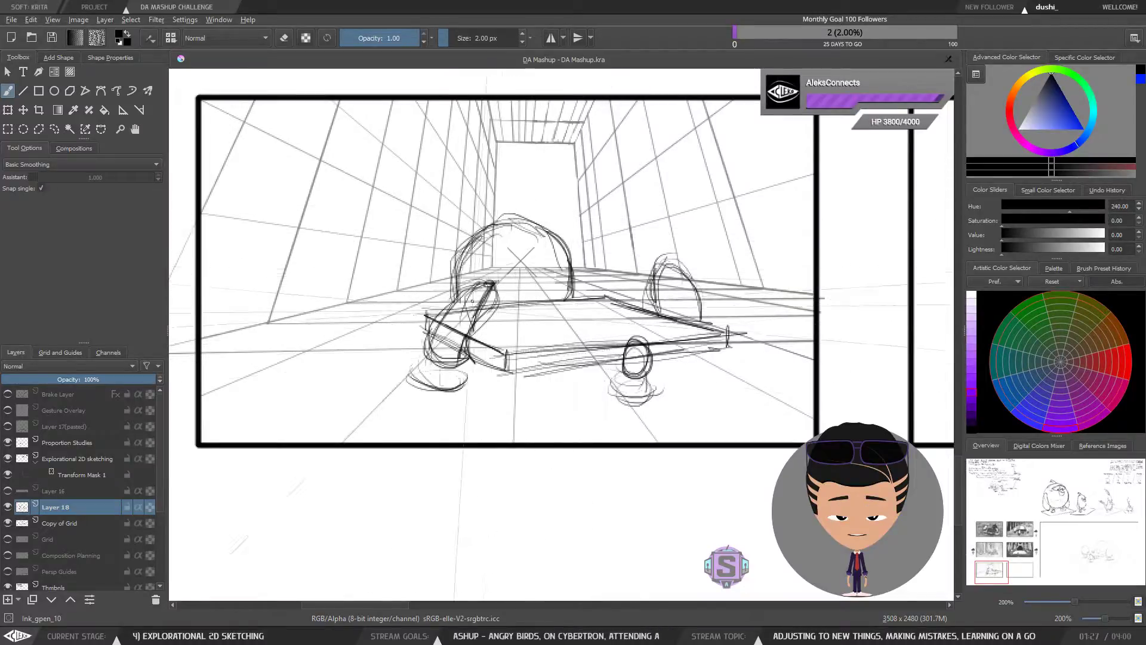
# Try erasing the table and figures inside a freehand selection, undo the deletion, and clear the selection.
pyautogui.press('l')
pyautogui.moveTo(722, 411)
pyautogui.mouseDown()
pyautogui.moveTo(763, 350)
pyautogui.moveTo(727, 271)
pyautogui.moveTo(478, 192)
pyautogui.moveTo(373, 283)
pyautogui.moveTo(381, 429)
pyautogui.moveTo(739, 409)
pyautogui.mouseUp()
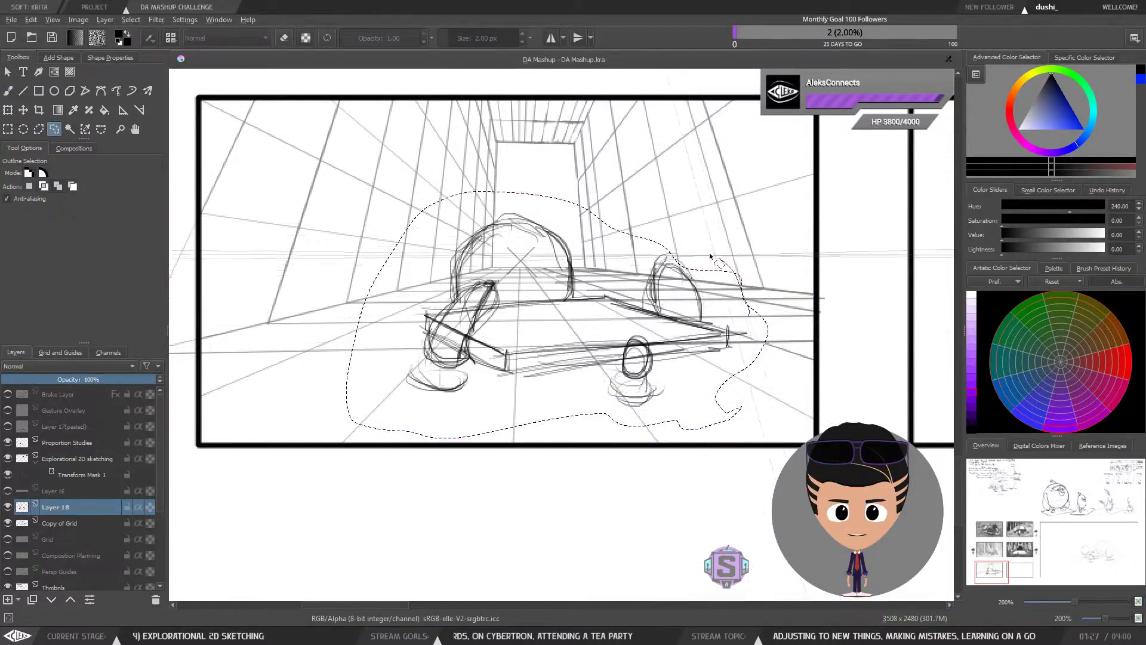
pyautogui.press('Delete')
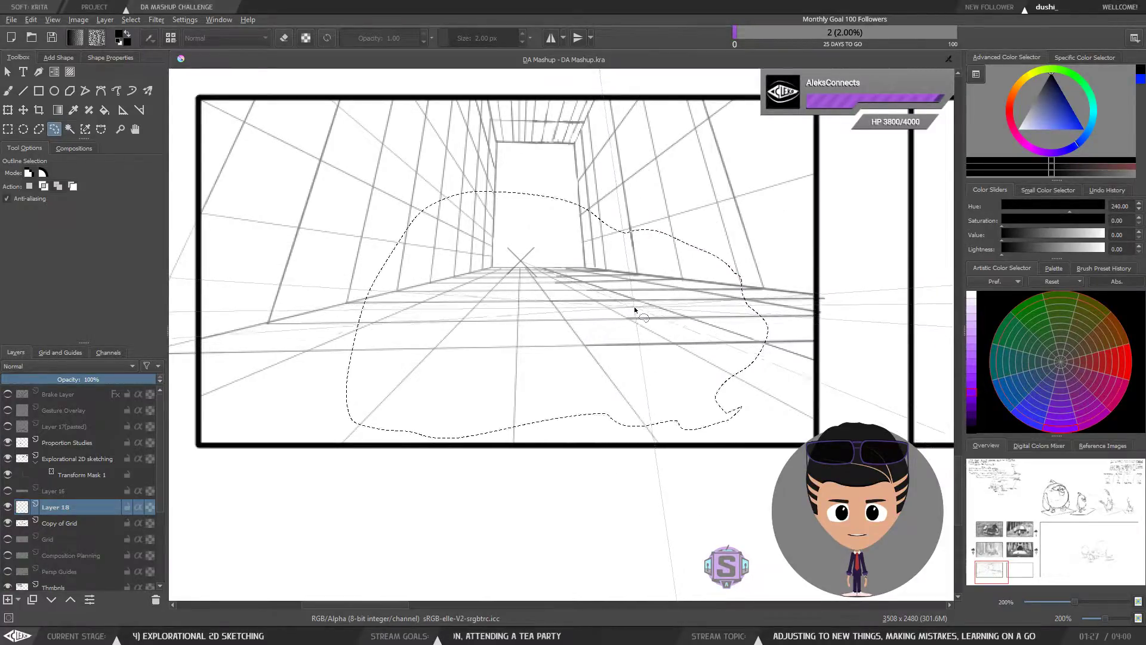
pyautogui.hotkey('ctrl', 'shift', 'a')
pyautogui.press('b')
pyautogui.hotkey('ctrl', 'z')
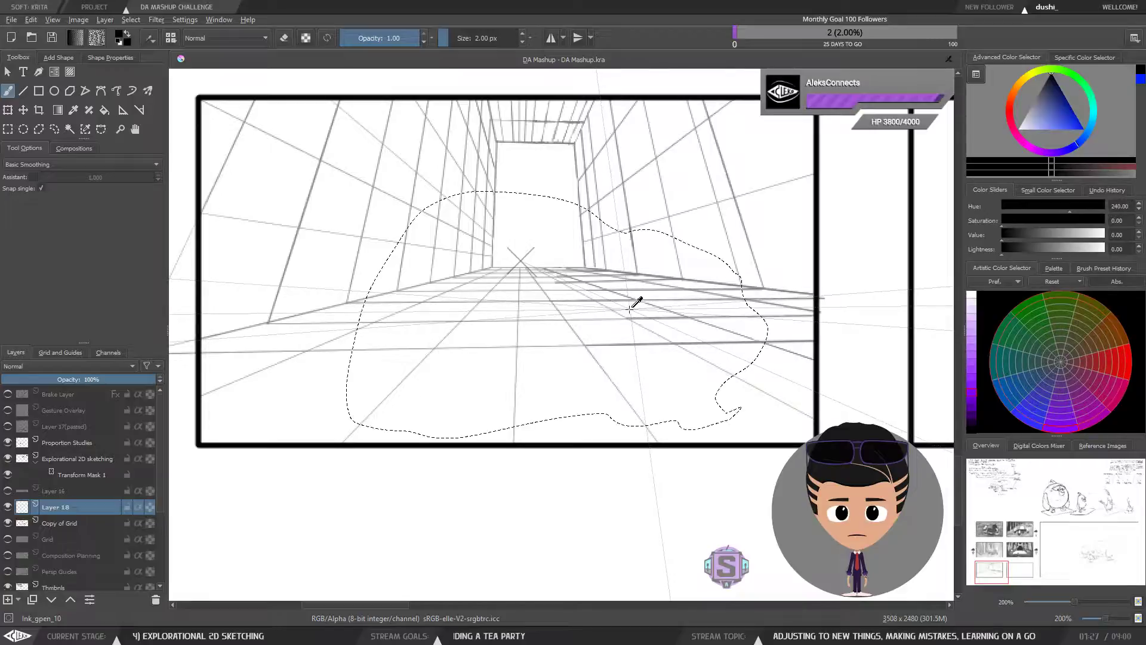
pyautogui.hotkey('ctrl', 'z')
pyautogui.hotkey('ctrl', 'shift', 'a')
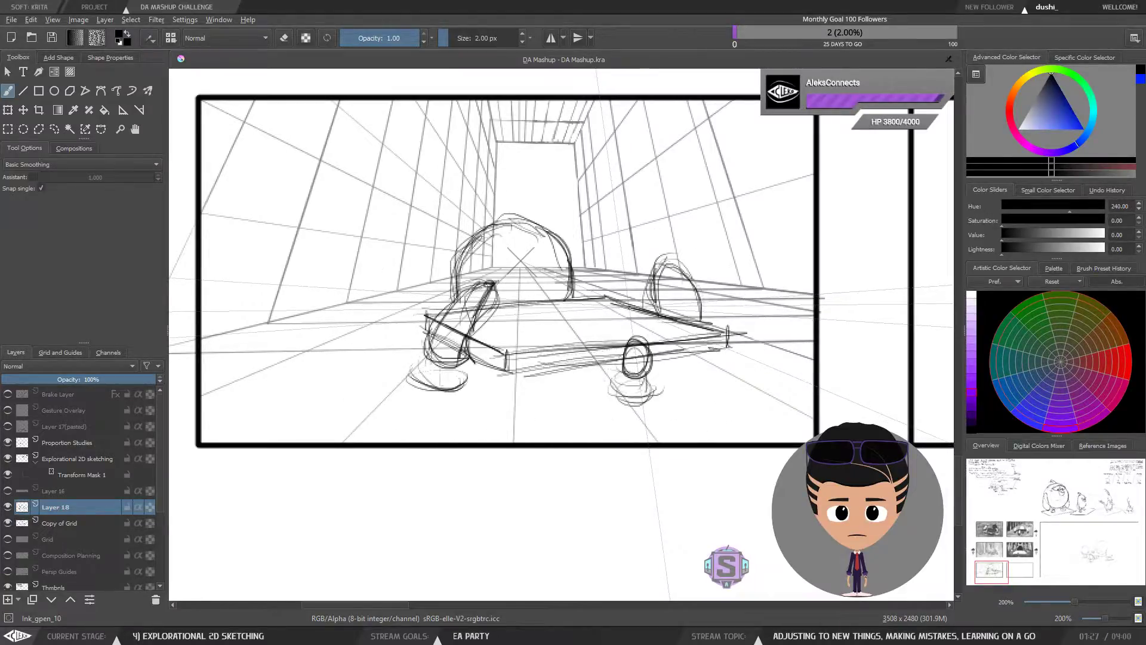
pyautogui.moveTo(696, 244); pyautogui.dragTo(660, 308)
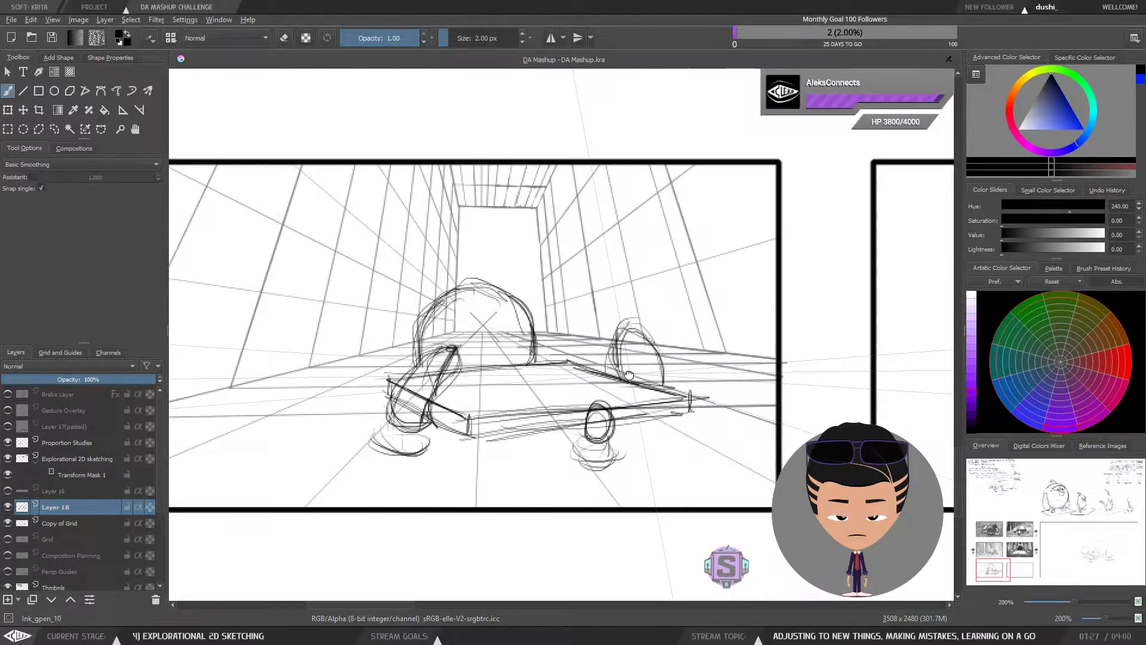
pyautogui.press('l')
pyautogui.moveTo(732, 453)
pyautogui.mouseDown()
pyautogui.moveTo(561, 259)
pyautogui.moveTo(310, 451)
pyautogui.moveTo(692, 481)
pyautogui.mouseUp()
pyautogui.hotkey('ctrl', 'shift', 'a')
pyautogui.press('b')
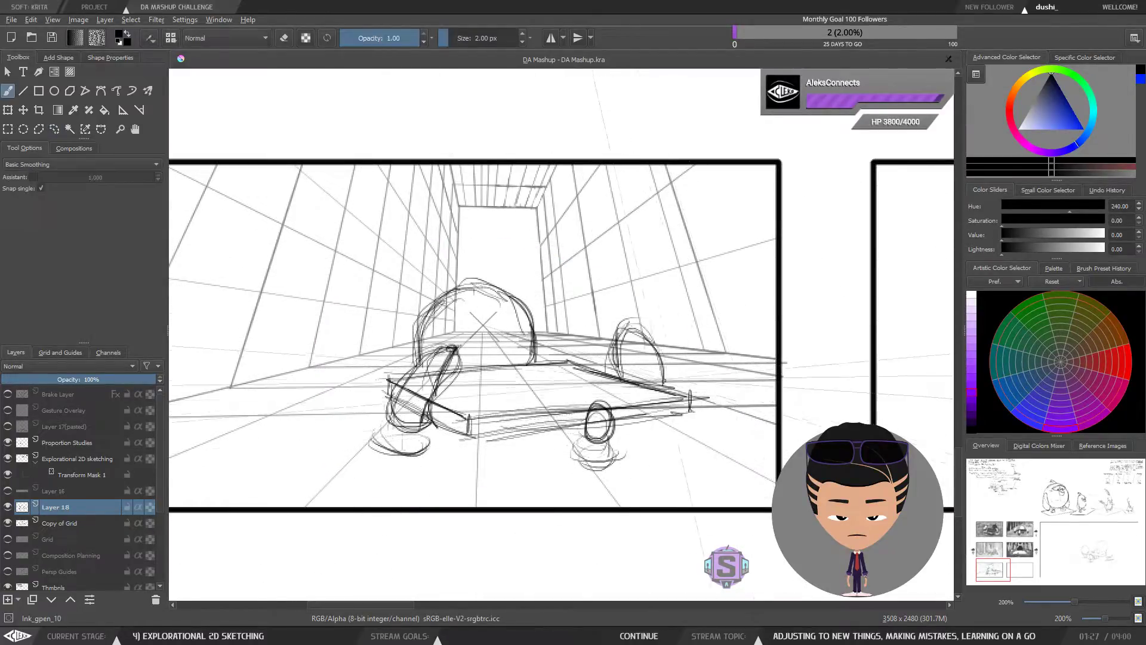
pyautogui.moveTo(644, 429)
pyautogui.mouseDown()
pyautogui.moveTo(705, 410)
pyautogui.moveTo(680, 364)
pyautogui.moveTo(663, 361)
pyautogui.mouseUp()
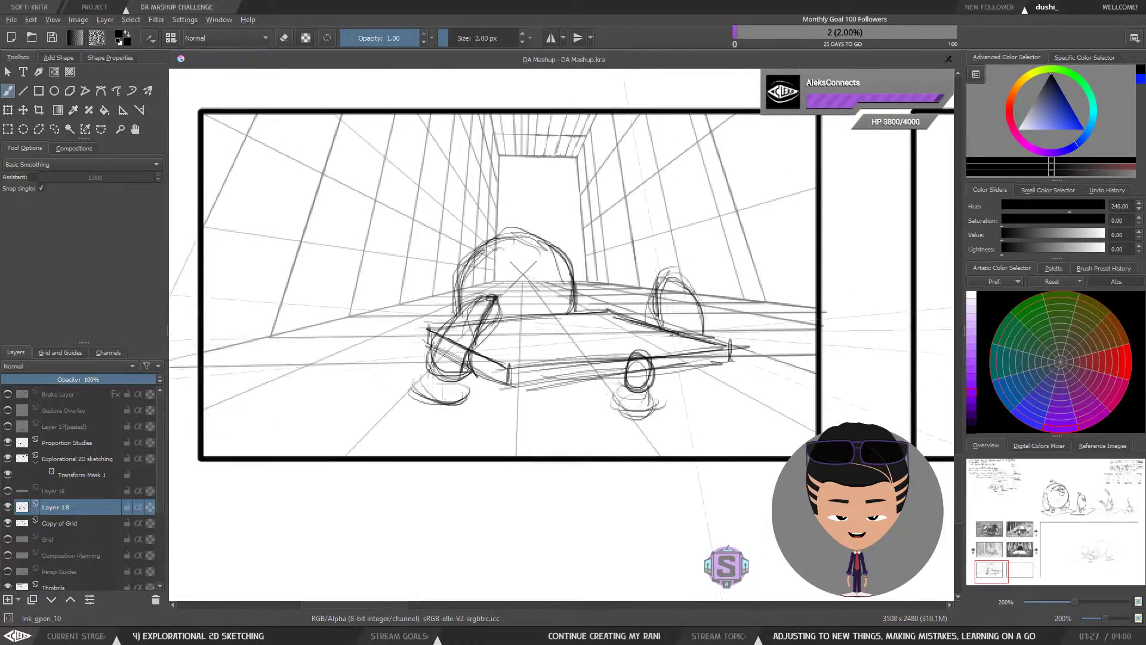
pyautogui.press('l')
pyautogui.moveTo(692, 425)
pyautogui.mouseDown()
pyautogui.moveTo(771, 357)
pyautogui.moveTo(591, 212)
pyautogui.moveTo(376, 387)
pyautogui.moveTo(712, 421)
pyautogui.mouseUp()
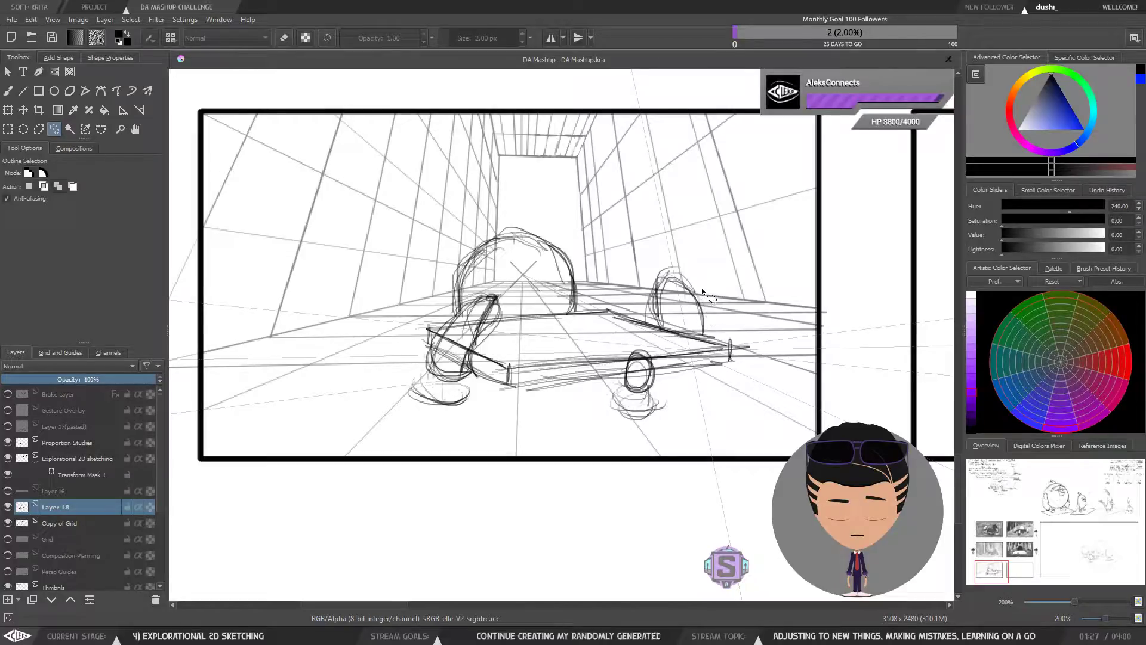
pyautogui.press('b')
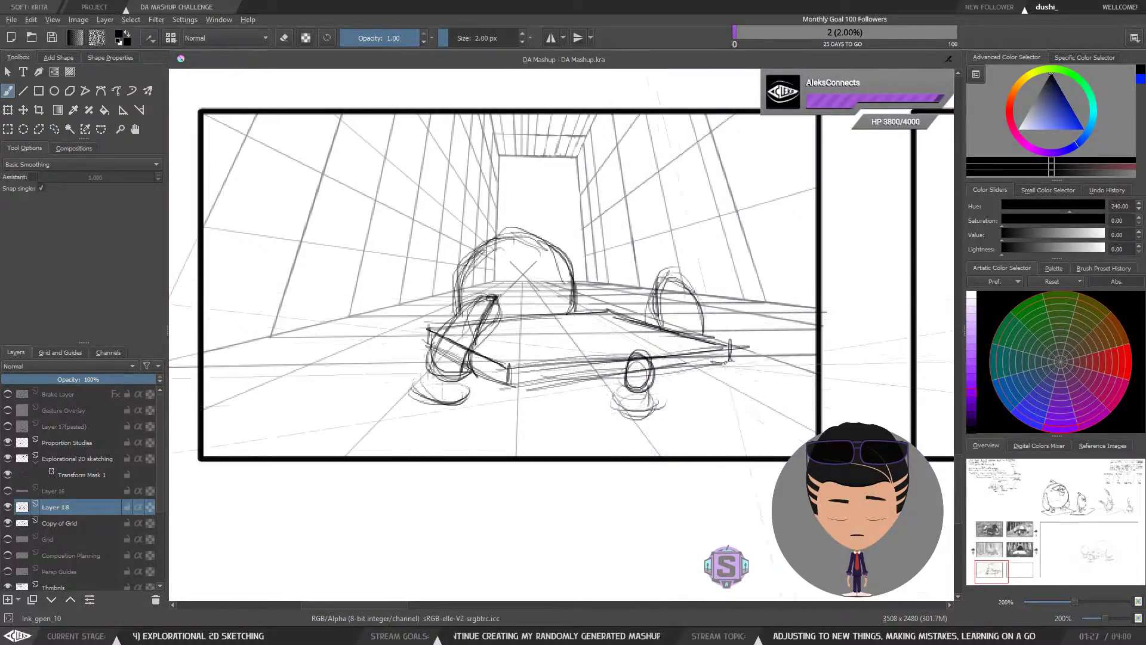
# Sketch a hatched foreground slope across the corridor thumbnail's lower-right corner with a 6 px brush, undoing the trial outlines.
pyautogui.press(']')
pyautogui.press(']')
pyautogui.press(']')
pyautogui.press(']')
pyautogui.moveTo(663, 460)
pyautogui.mouseDown()
pyautogui.moveTo(693, 406)
pyautogui.moveTo(788, 328)
pyautogui.mouseUp()
pyautogui.hotkey('ctrl', 'z')
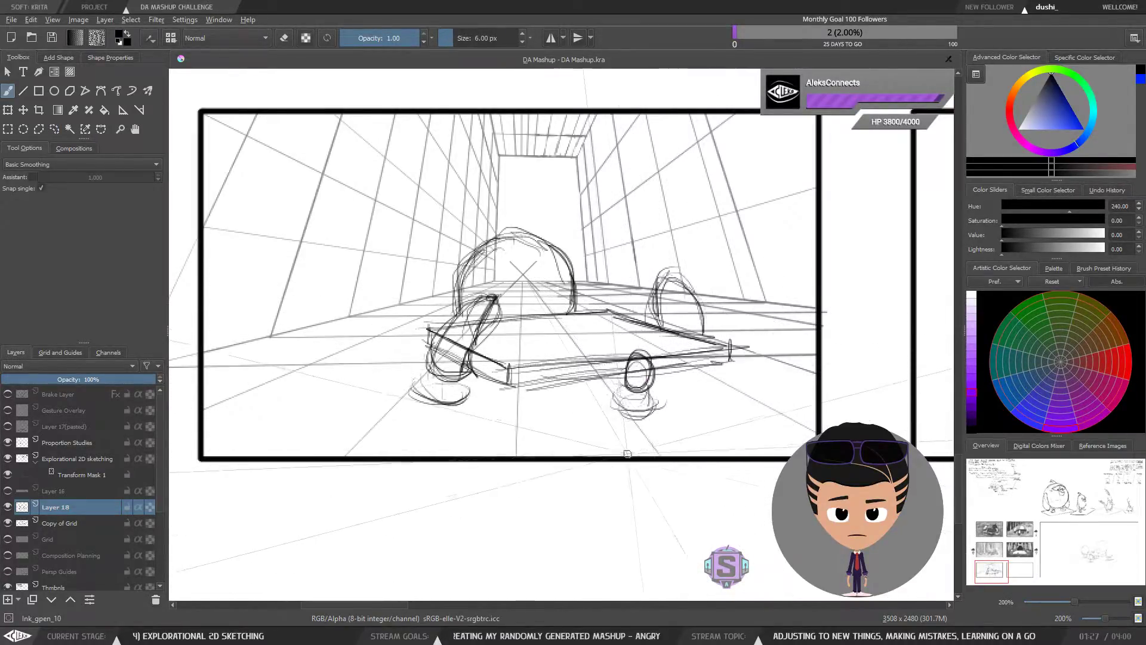
pyautogui.moveTo(643, 456)
pyautogui.mouseDown()
pyautogui.moveTo(743, 382)
pyautogui.moveTo(788, 317)
pyautogui.moveTo(819, 306)
pyautogui.mouseUp()
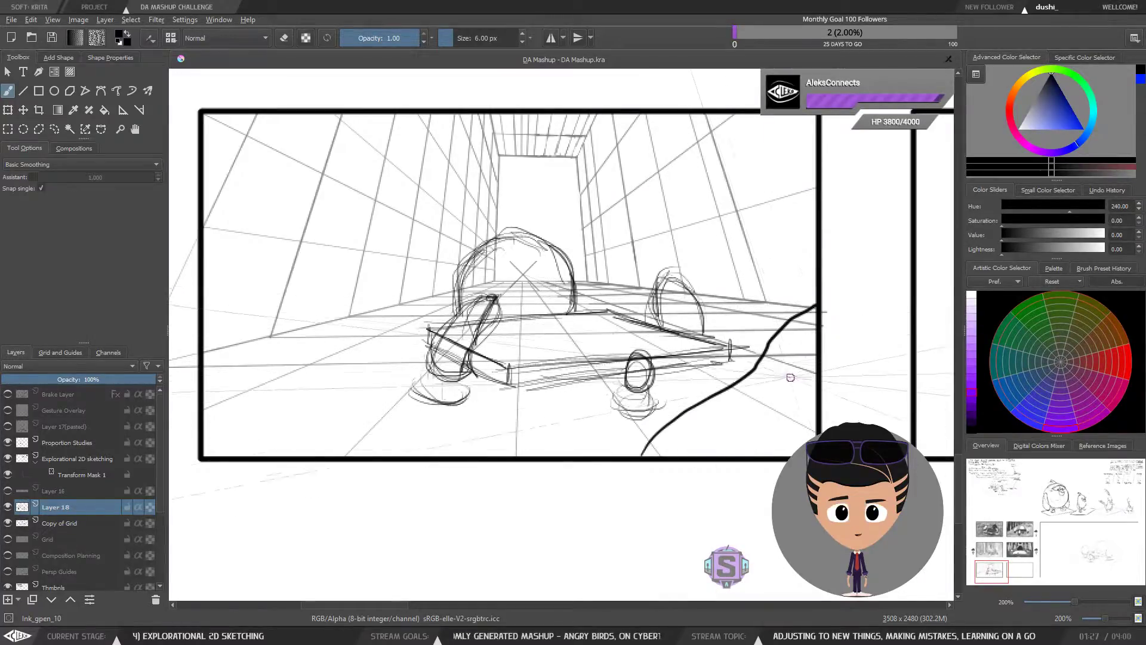
pyautogui.hotkey('ctrl', 'z')
pyautogui.moveTo(683, 454)
pyautogui.mouseDown()
pyautogui.moveTo(734, 415)
pyautogui.moveTo(825, 282)
pyautogui.mouseUp()
pyautogui.moveTo(713, 418)
pyautogui.mouseDown()
pyautogui.moveTo(681, 455)
pyautogui.moveTo(764, 383)
pyautogui.moveTo(742, 469)
pyautogui.moveTo(753, 406)
pyautogui.mouseUp()
pyautogui.moveTo(775, 336); pyautogui.dragTo(806, 298)
pyautogui.press('1')
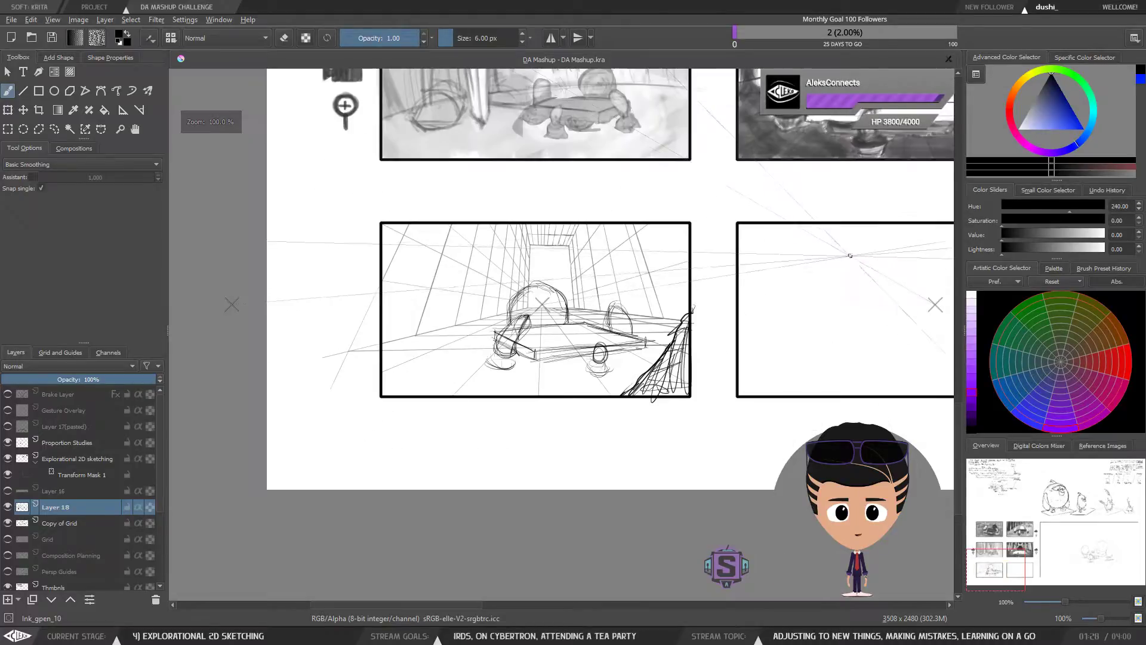
# Examine the corridor thumbnail's composition among the other thumbnails in both mirrored and unmirrored views.
pyautogui.moveTo(777, 350); pyautogui.dragTo(801, 378)
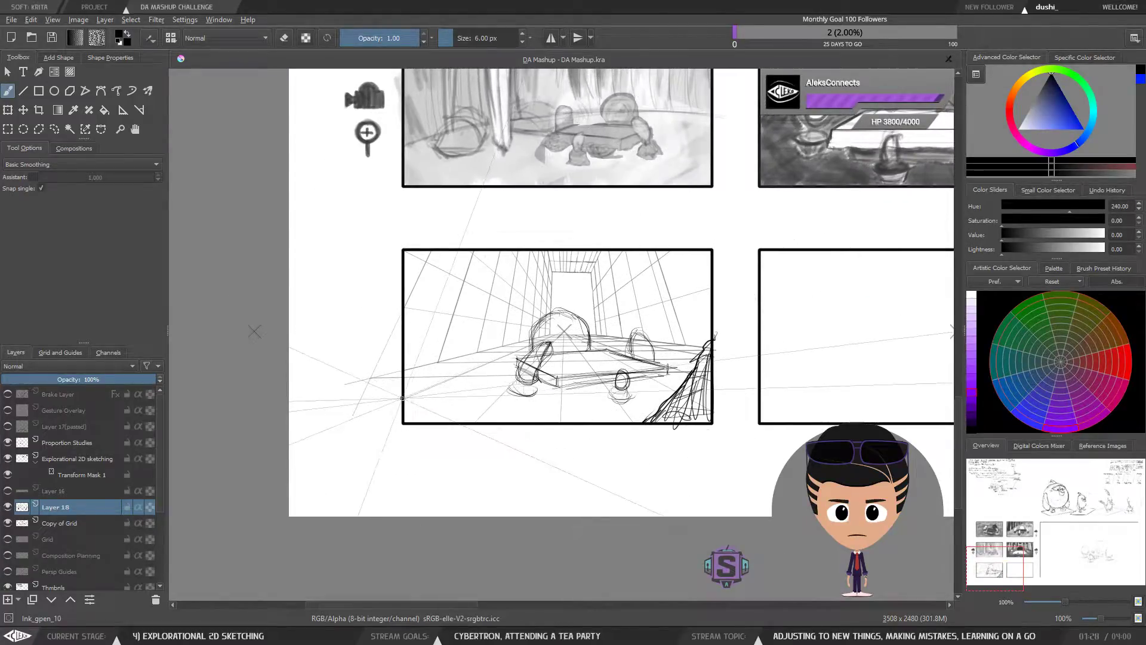
pyautogui.press('-')
pyautogui.press('-')
pyautogui.press('m')
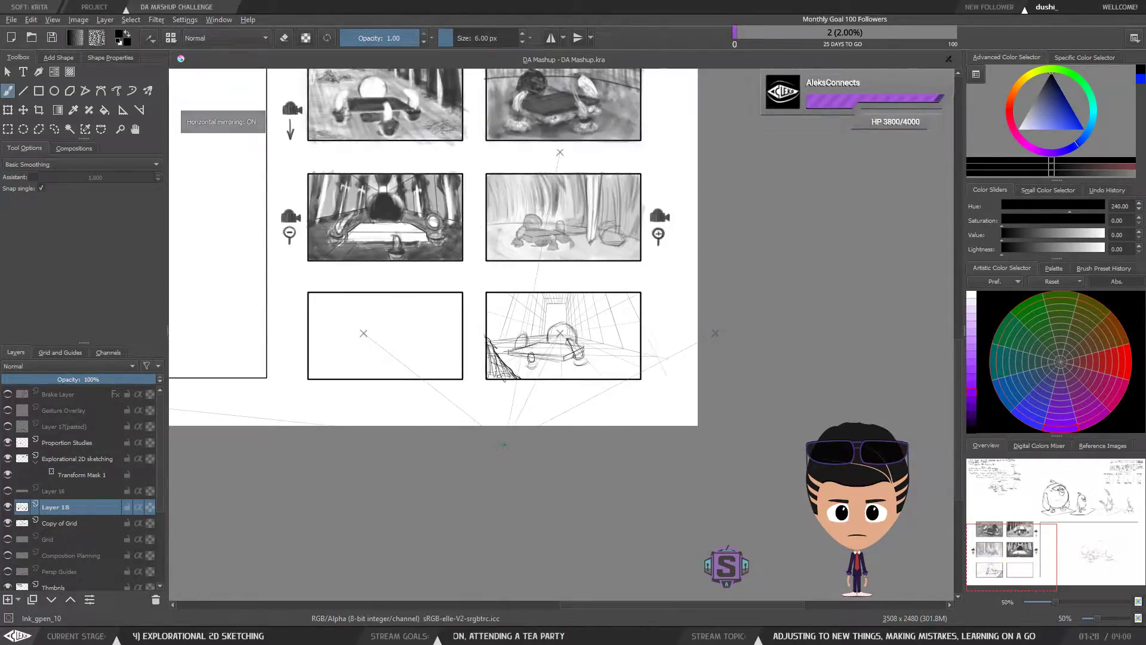
pyautogui.press('m')
pyautogui.press('m')
pyautogui.press('m')
pyautogui.press('m')
pyautogui.press('m')
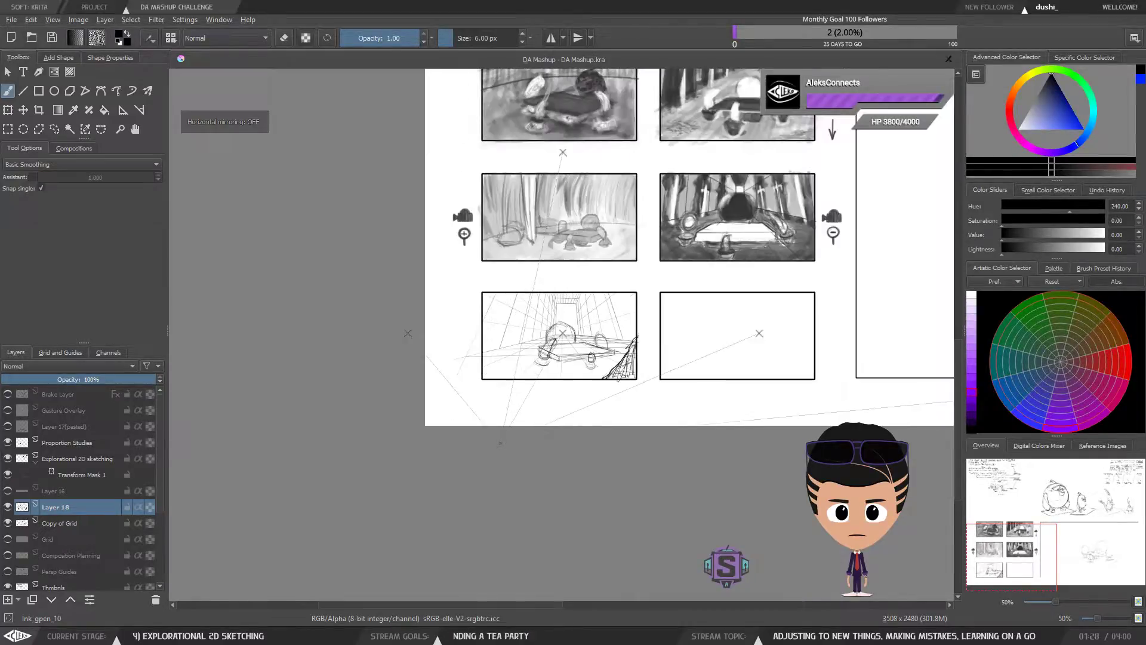
pyautogui.press('m')
pyautogui.press('m')
pyautogui.press('m')
pyautogui.press('m')
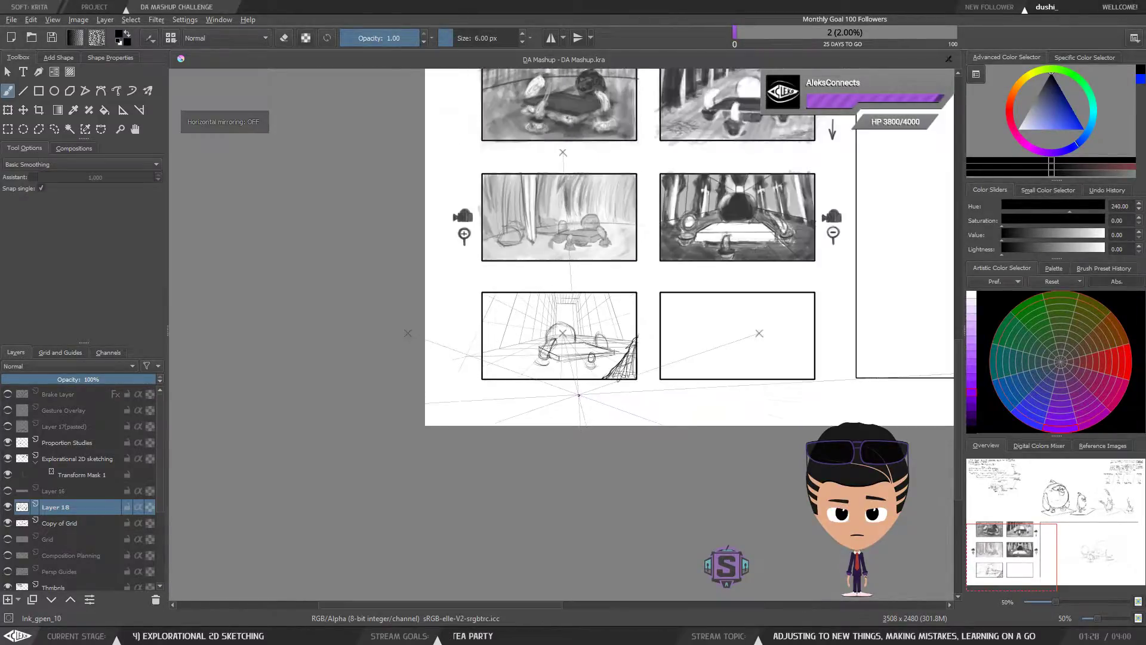
pyautogui.press('m')
pyautogui.press('m')
pyautogui.press('+')
pyautogui.press('+')
# Erase the table, figures and foreground slope inside a freehand selection and sketch a new box-shaped table over the floor grid with the 6 px brush.
pyautogui.press('l')
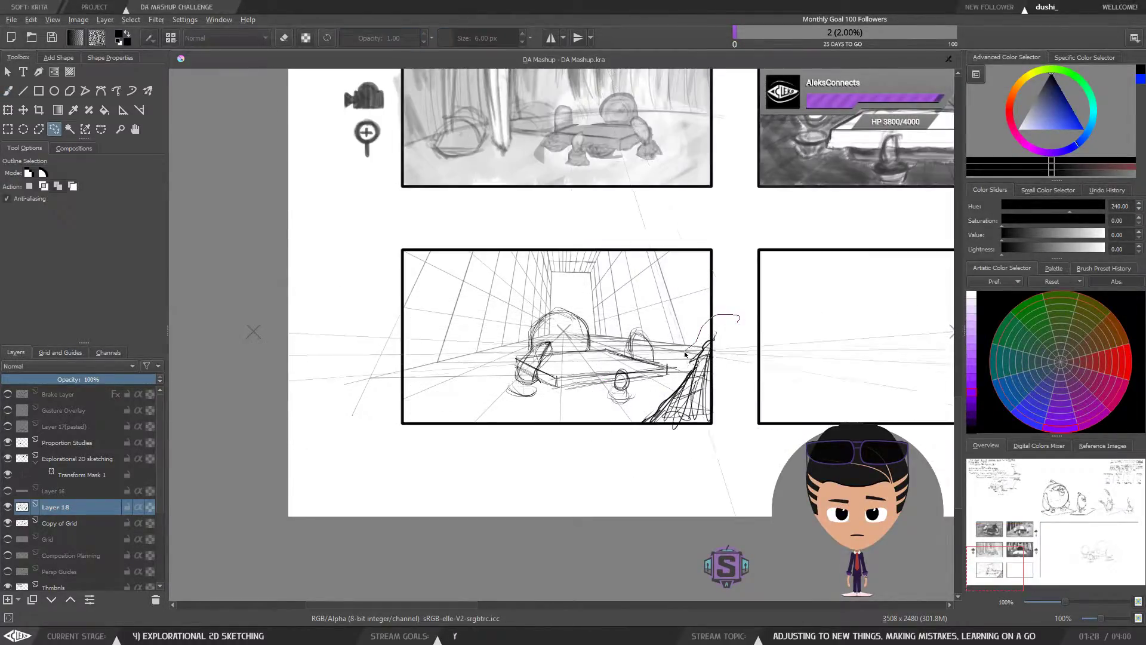
pyautogui.moveTo(634, 411); pyautogui.dragTo(654, 454)
pyautogui.moveTo(746, 322)
pyautogui.mouseDown()
pyautogui.moveTo(502, 452)
pyautogui.moveTo(737, 359)
pyautogui.mouseUp()
pyautogui.press('b')
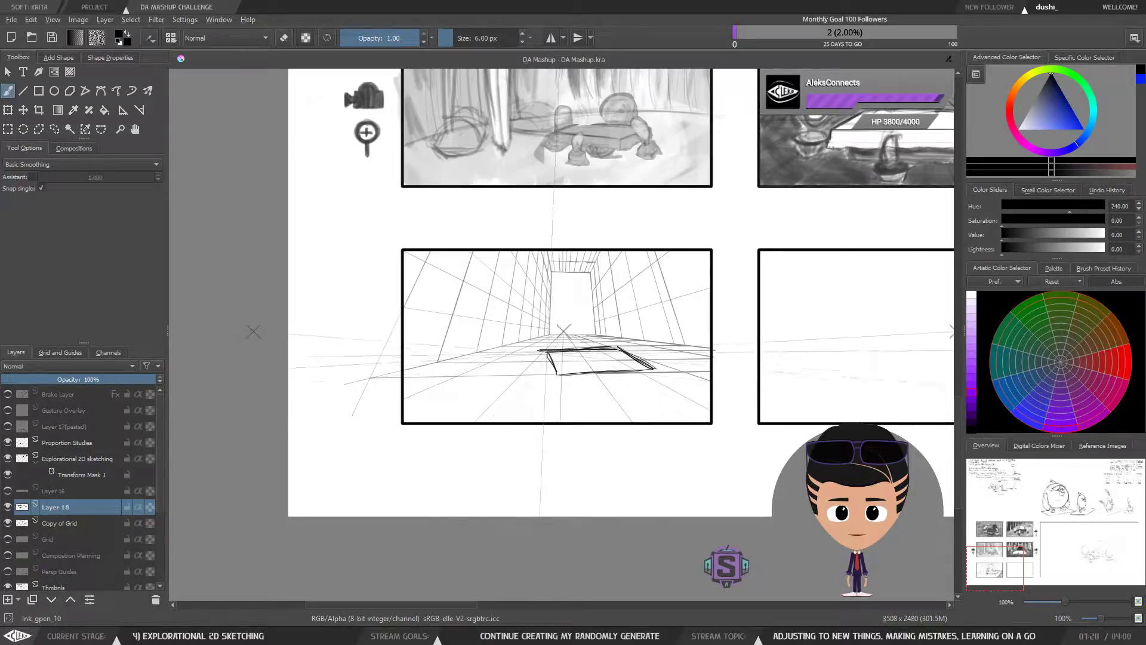
pyautogui.moveTo(548, 349)
pyautogui.mouseDown()
pyautogui.moveTo(615, 339)
pyautogui.moveTo(561, 374)
pyautogui.moveTo(630, 357)
pyautogui.moveTo(653, 355)
pyautogui.moveTo(651, 368)
pyautogui.moveTo(636, 354)
pyautogui.mouseUp()
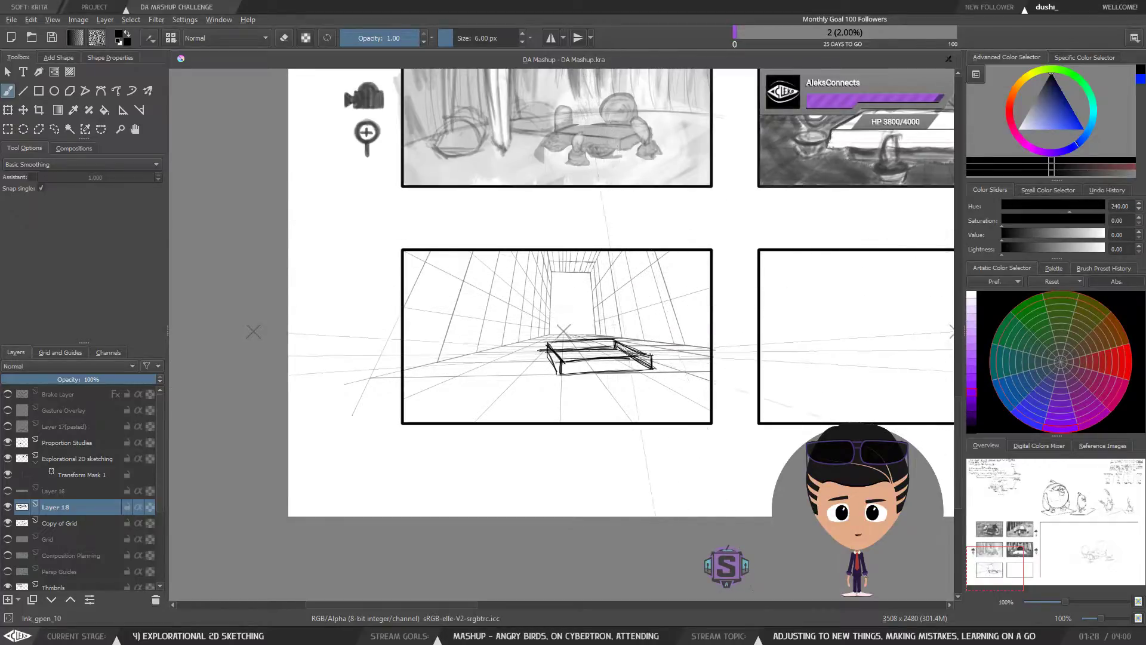
# Select the new table freehand and apply a perspective transform that pulls its far corners inward and shifts it slightly down and left.
pyautogui.press('l')
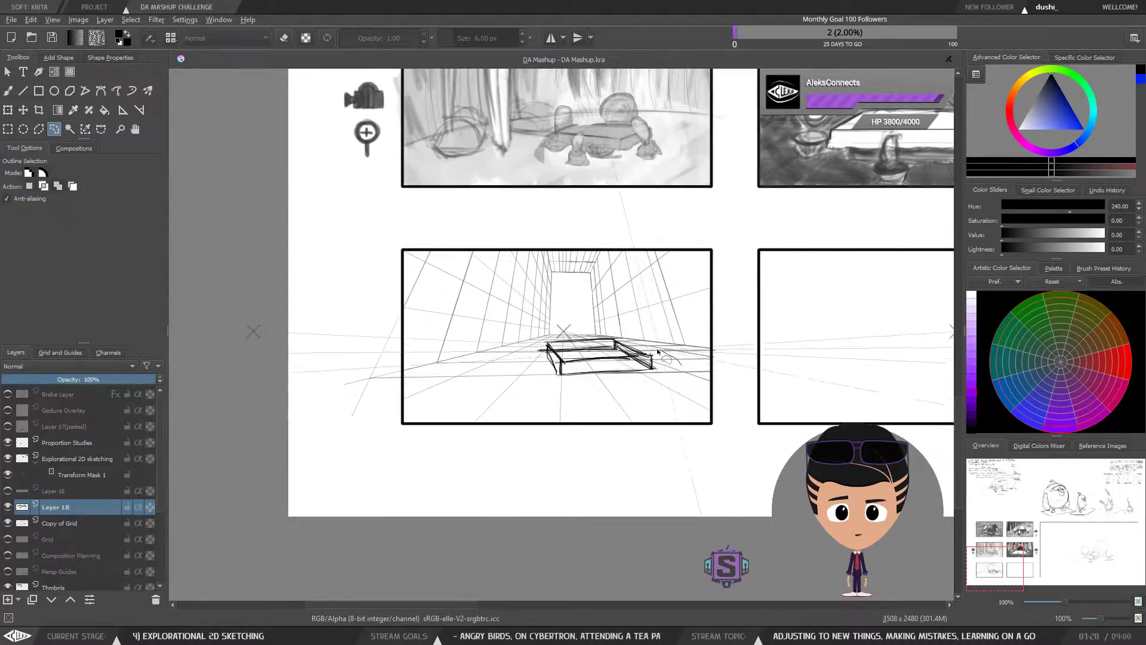
pyautogui.moveTo(681, 364)
pyautogui.mouseDown()
pyautogui.moveTo(629, 332)
pyautogui.moveTo(673, 366)
pyautogui.moveTo(591, 328)
pyautogui.moveTo(532, 371)
pyautogui.moveTo(683, 369)
pyautogui.mouseUp()
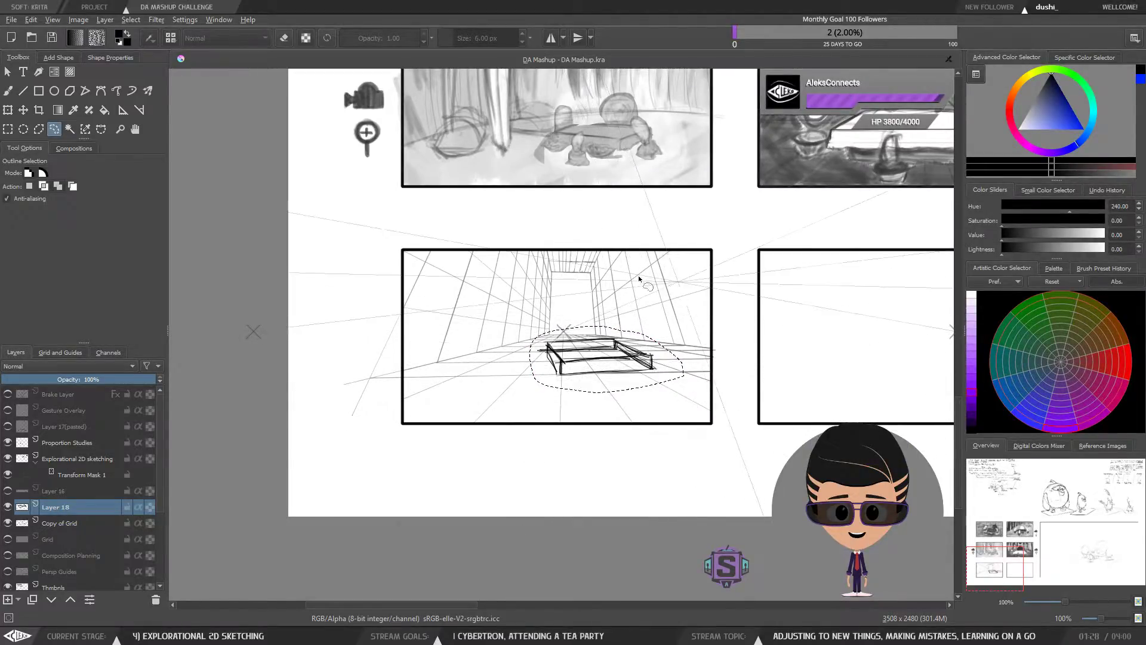
pyautogui.hotkey('ctrl', 't')
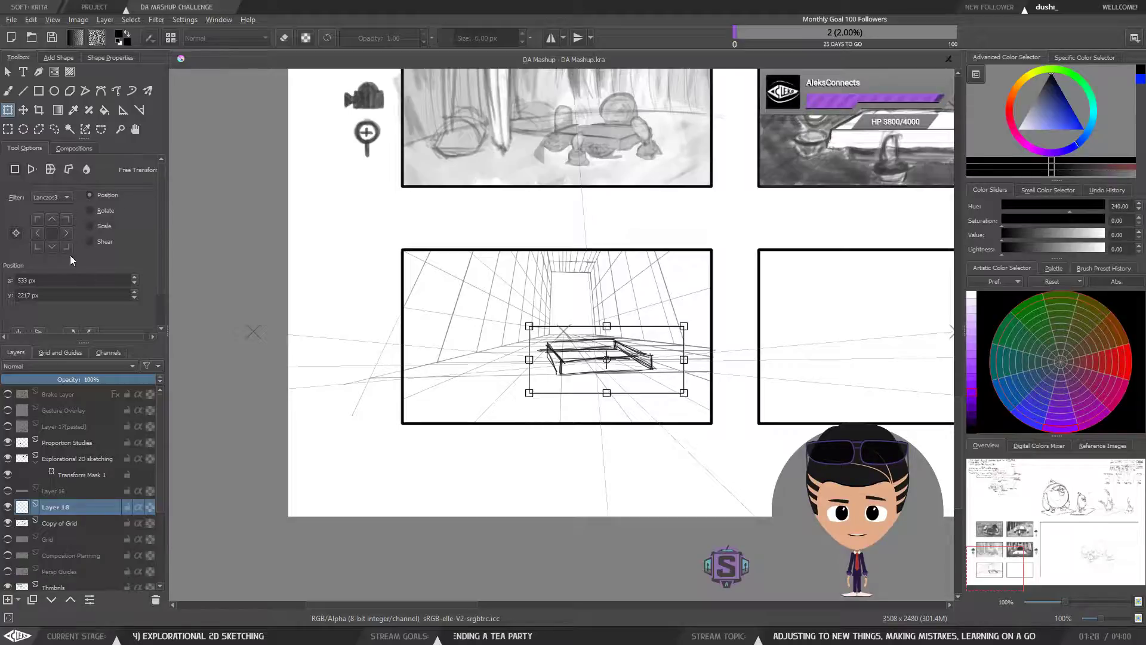
pyautogui.click(90, 241)
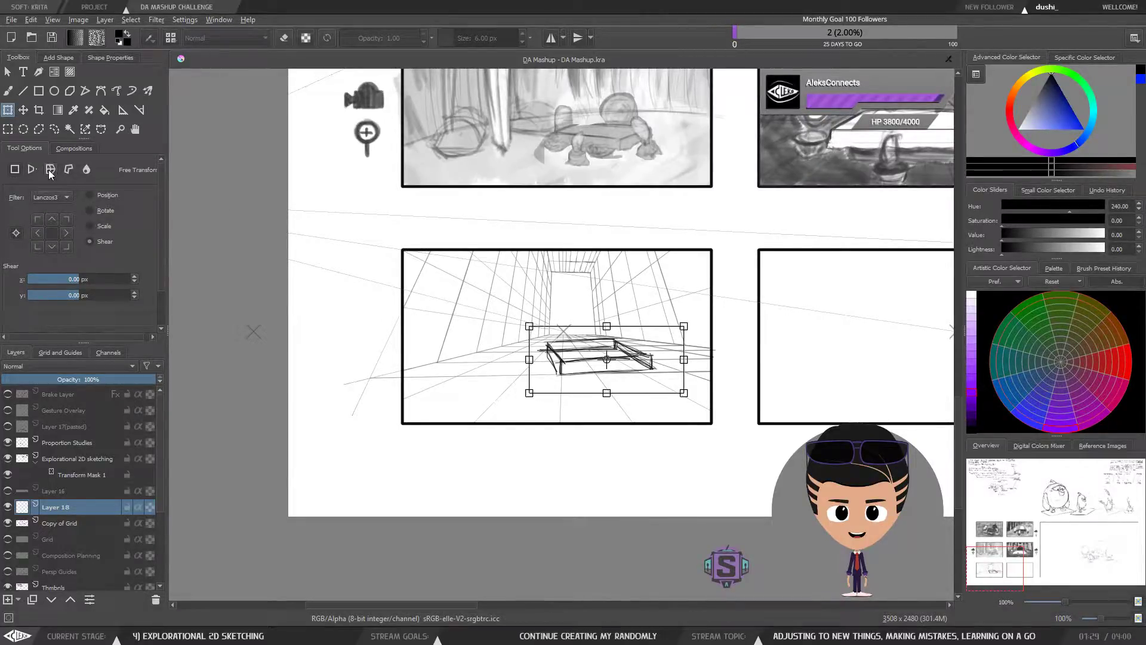
pyautogui.click(31, 171)
pyautogui.moveTo(535, 327); pyautogui.dragTo(544, 333)
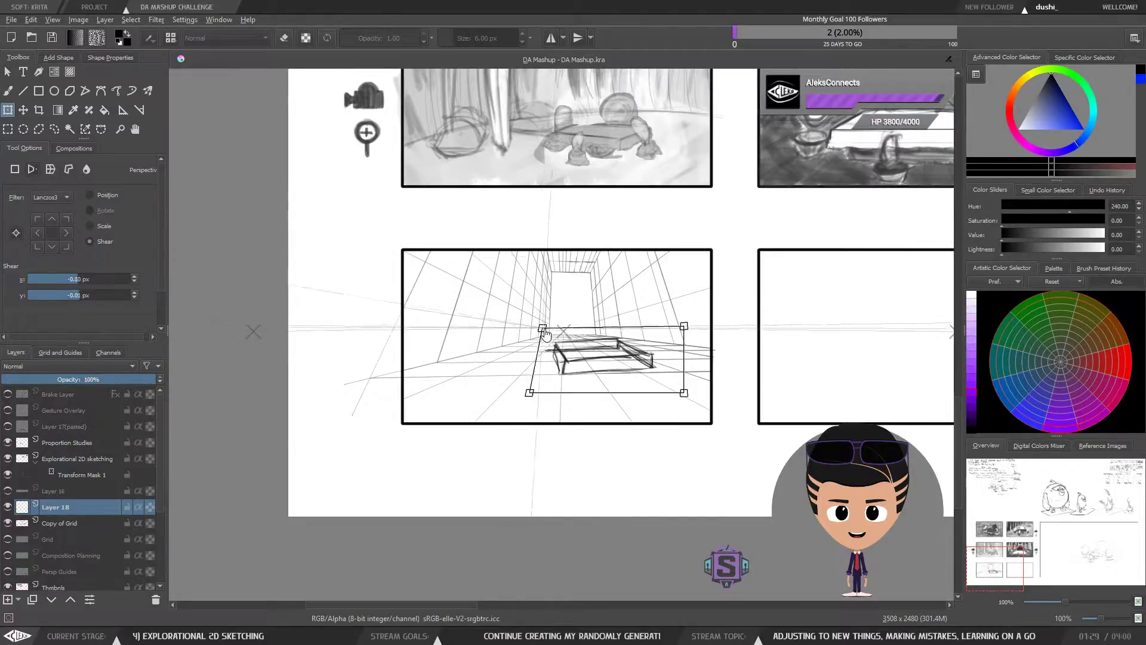
pyautogui.moveTo(675, 327); pyautogui.dragTo(663, 340)
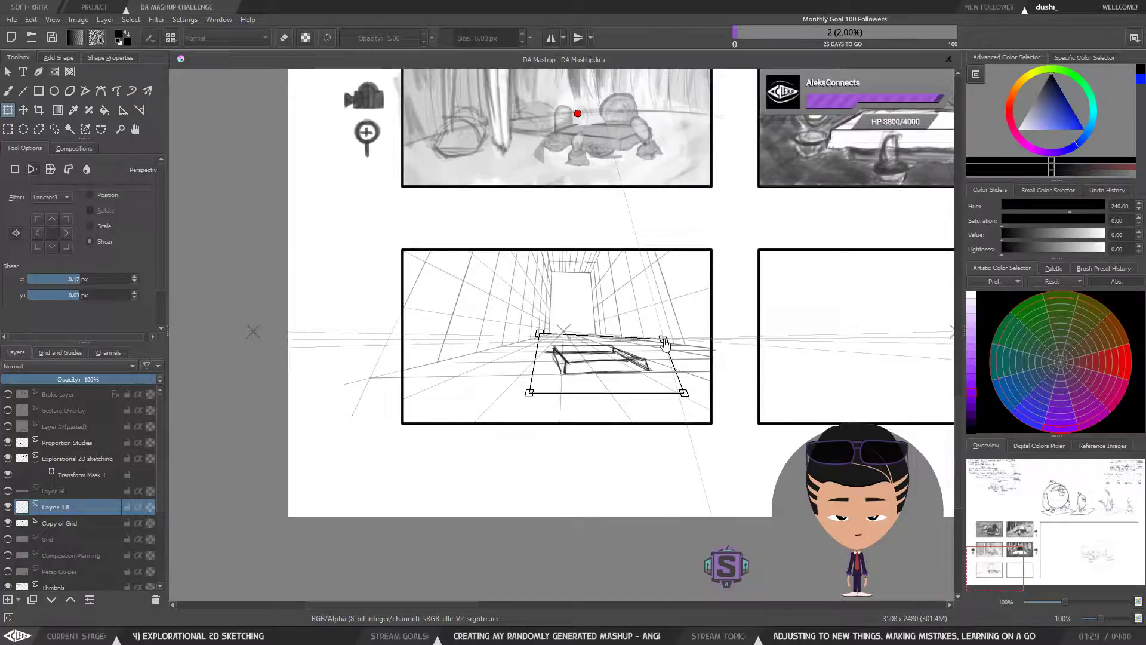
pyautogui.moveTo(615, 371); pyautogui.dragTo(603, 376)
pyautogui.moveTo(651, 346); pyautogui.dragTo(654, 343)
pyautogui.press('Return')
pyautogui.press('t')
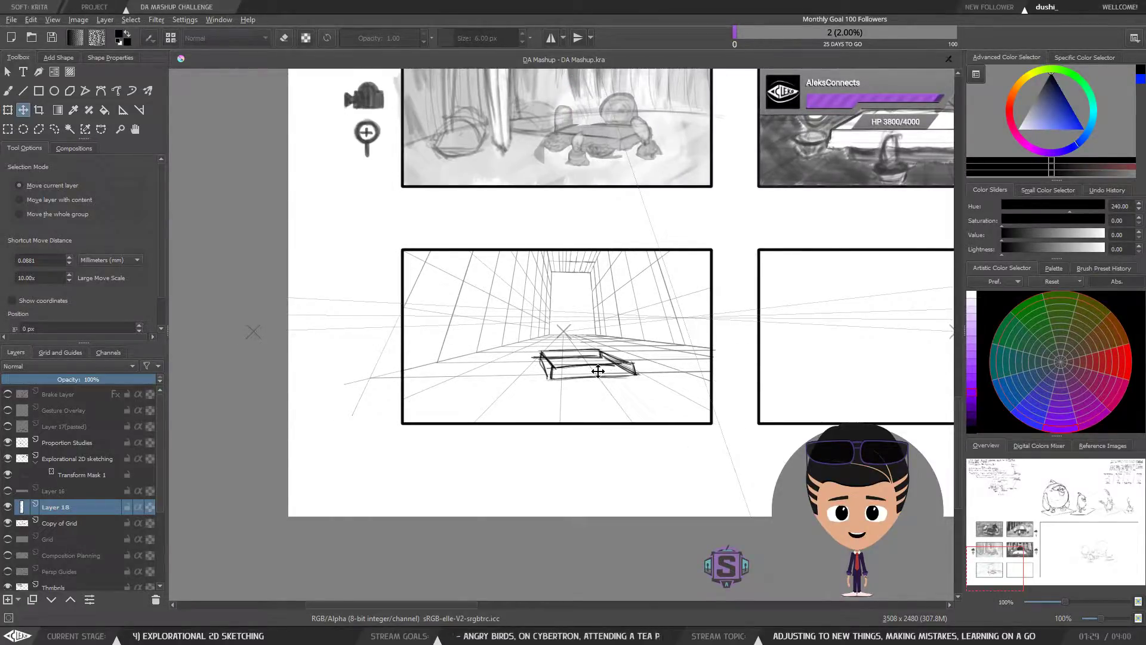
# Enlarge the table with the Transform tool and shift it slightly right over the corridor floor grid.
pyautogui.hotkey('ctrl', 't')
pyautogui.moveTo(529, 383); pyautogui.dragTo(519, 404)
pyautogui.moveTo(598, 372); pyautogui.dragTo(607, 373)
pyautogui.press('t')
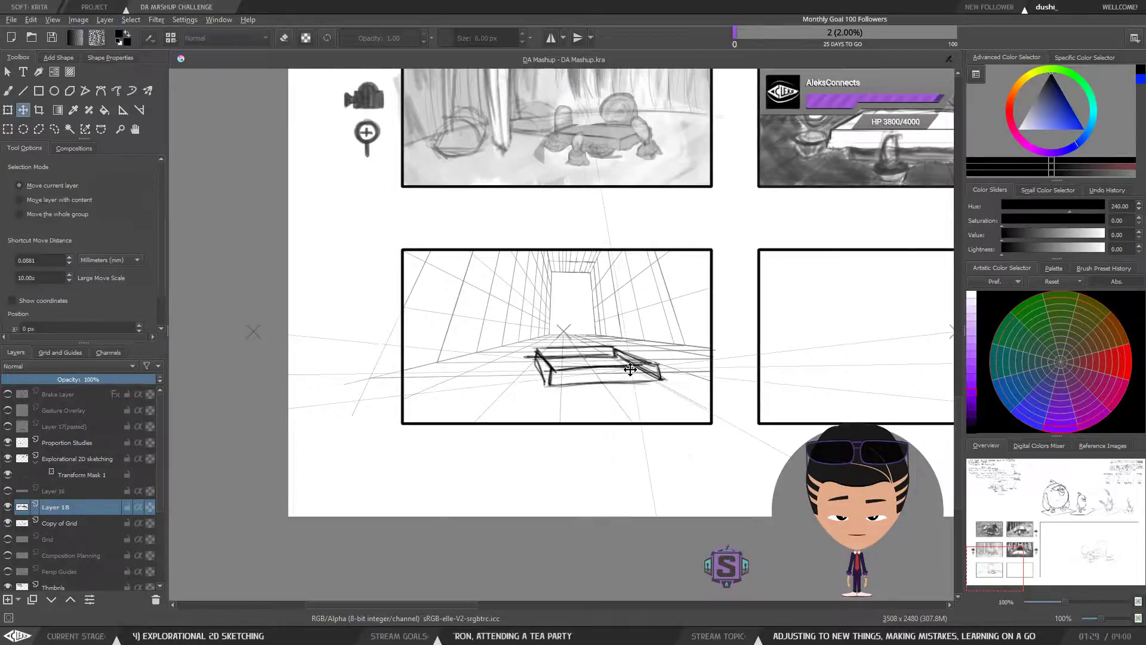
# Examine the enlarged table's placement against the other thumbnails in mirrored and unmirrored views.
pyautogui.hotkey('ctrl', '-')
pyautogui.hotkey('ctrl', '-')
pyautogui.press('m')
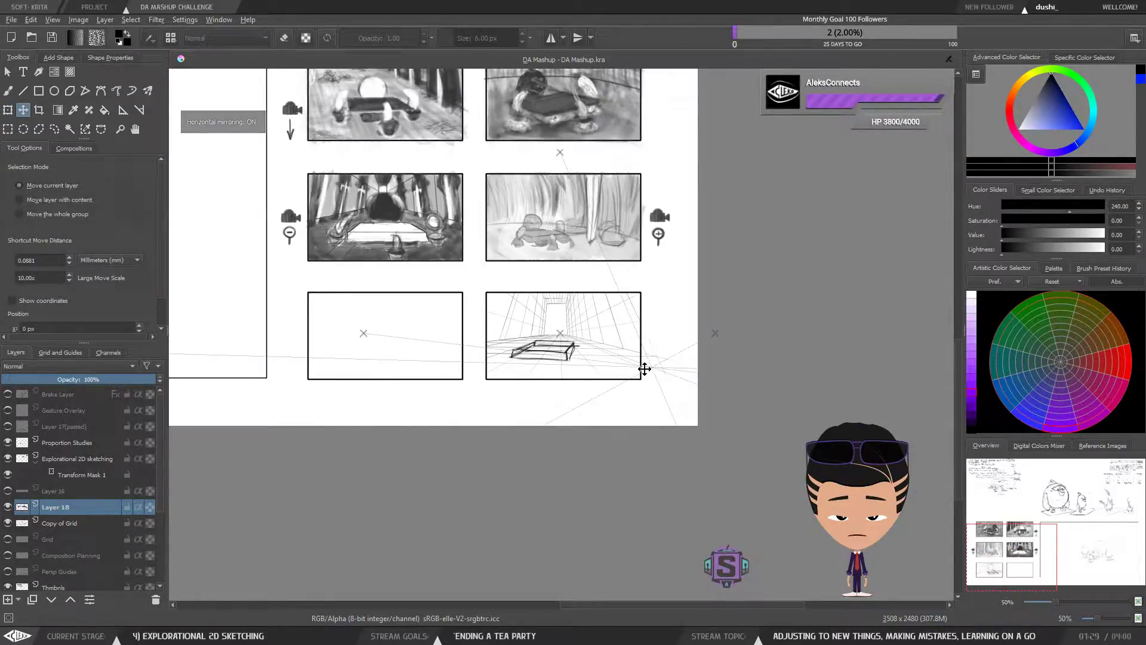
pyautogui.press('m')
pyautogui.press('m')
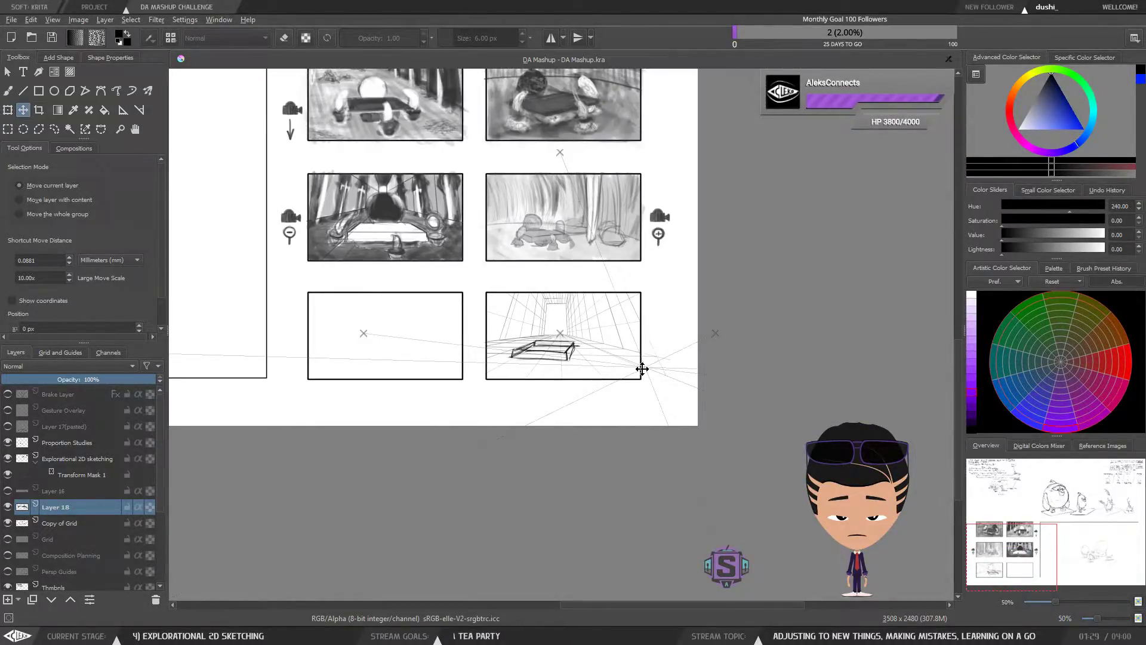
pyautogui.press('m')
pyautogui.press('m')
pyautogui.hotkey('ctrl', '+')
pyautogui.hotkey('ctrl', '+')
# Select the table freehand, flip it horizontally with the Transform tool, and check the result in a mirrored view.
pyautogui.press('l')
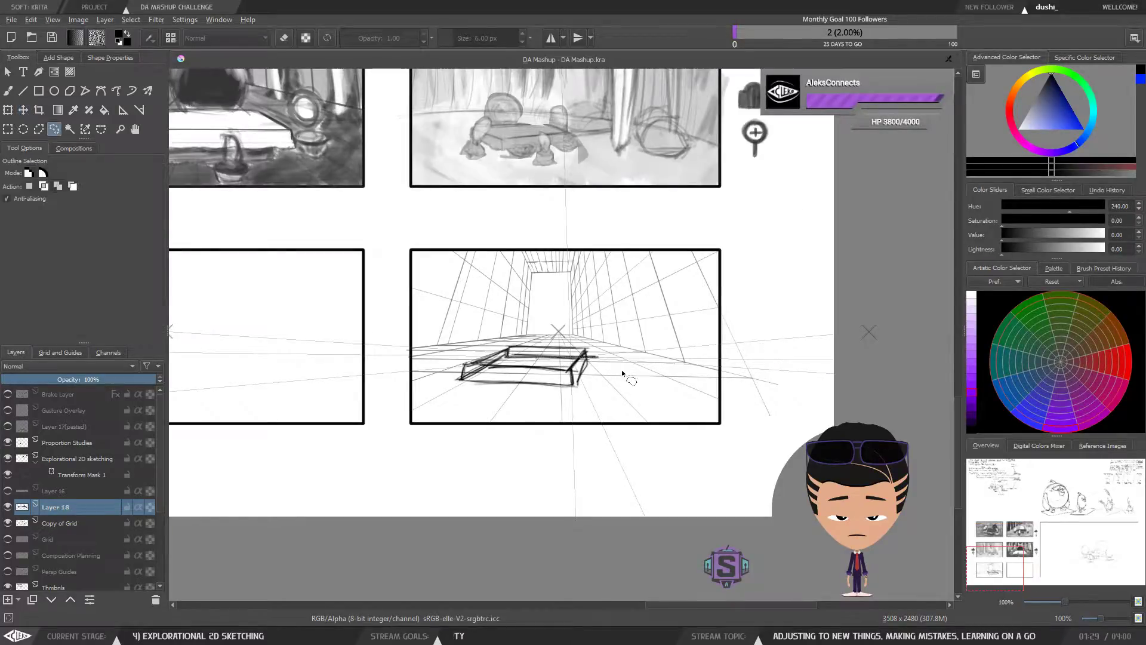
pyautogui.moveTo(622, 370)
pyautogui.mouseDown()
pyautogui.moveTo(537, 330)
pyautogui.moveTo(450, 363)
pyautogui.moveTo(600, 399)
pyautogui.moveTo(622, 365)
pyautogui.mouseUp()
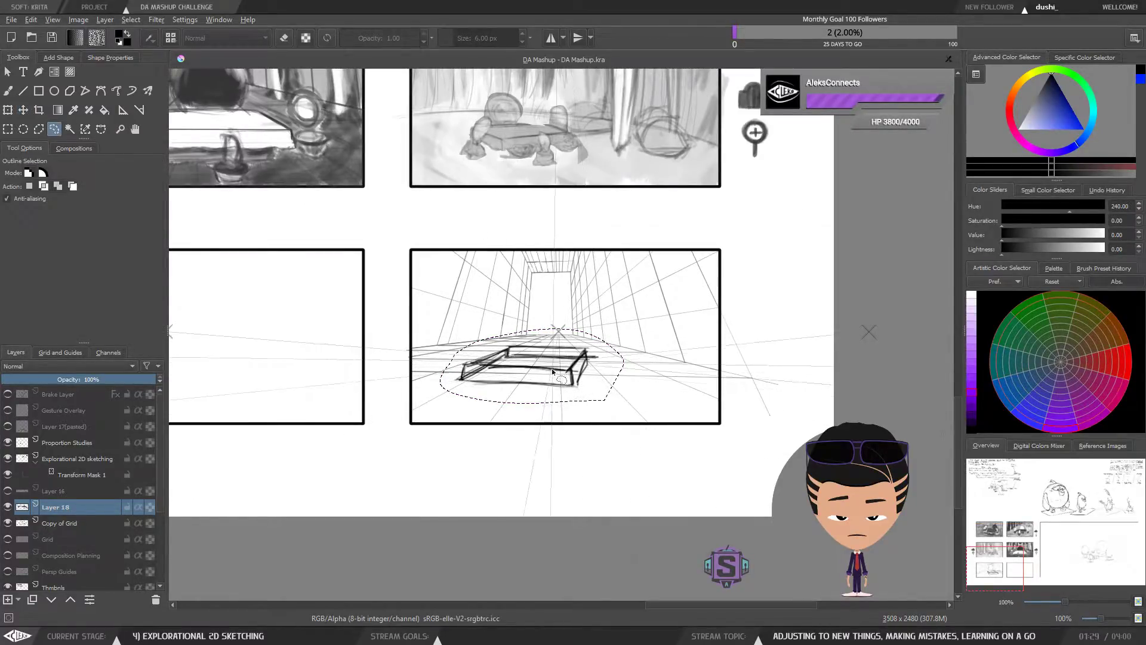
pyautogui.press('m')
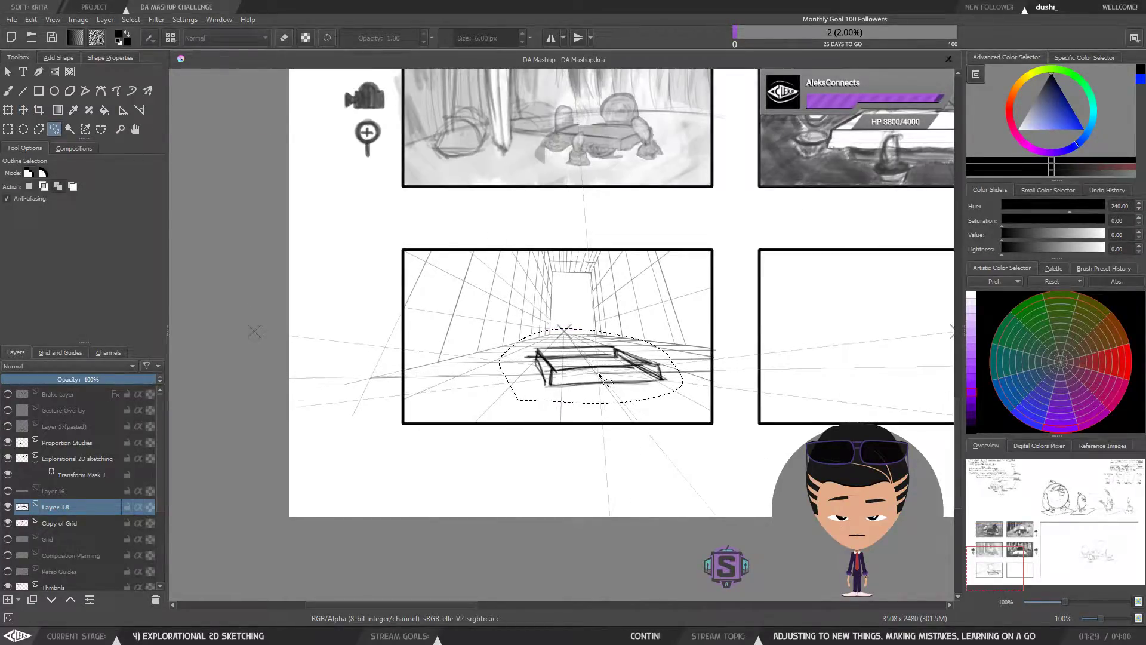
pyautogui.hotkey('ctrl', 't')
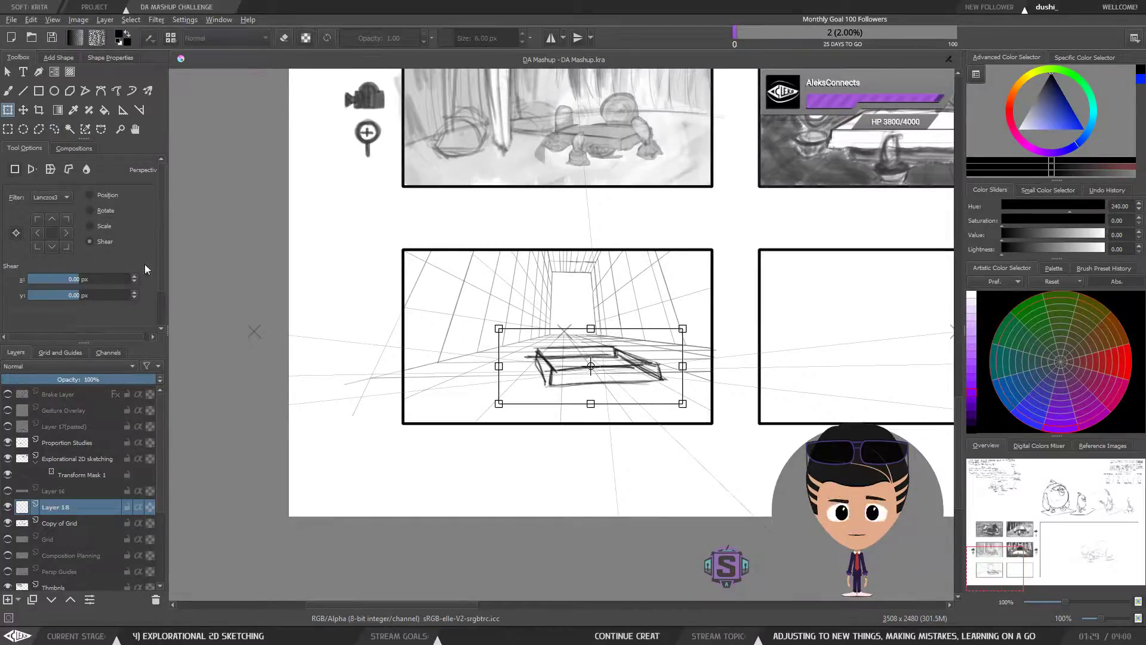
pyautogui.moveTo(161, 260); pyautogui.dragTo(163, 318)
pyautogui.click(17, 294)
pyautogui.press('b')
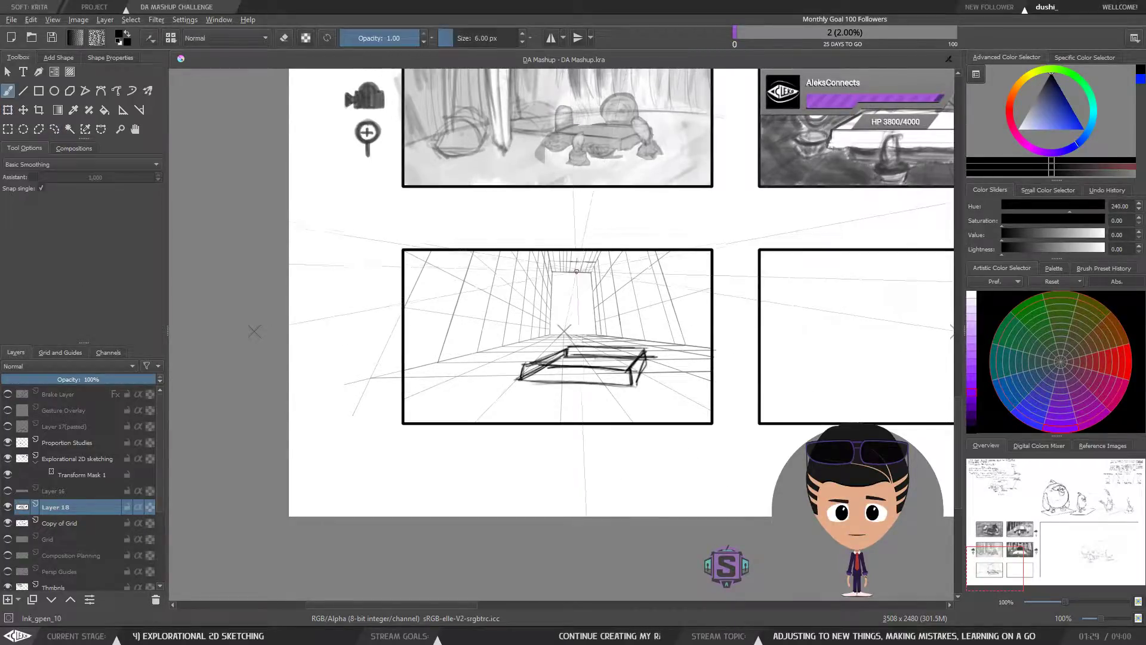
pyautogui.press('m')
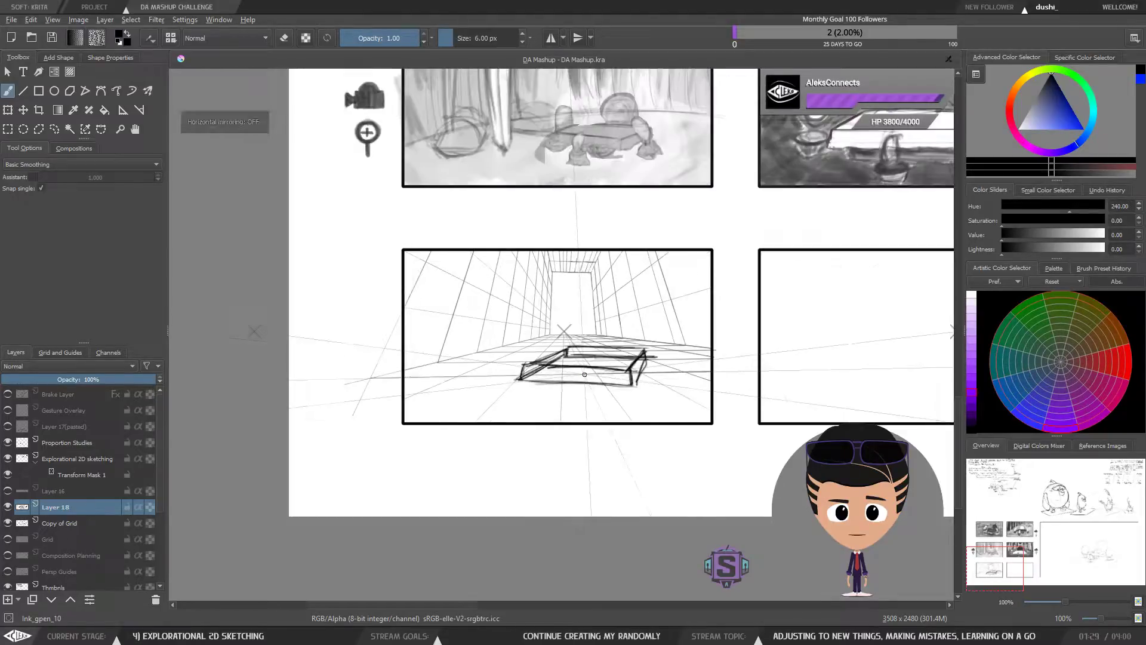
pyautogui.press('m')
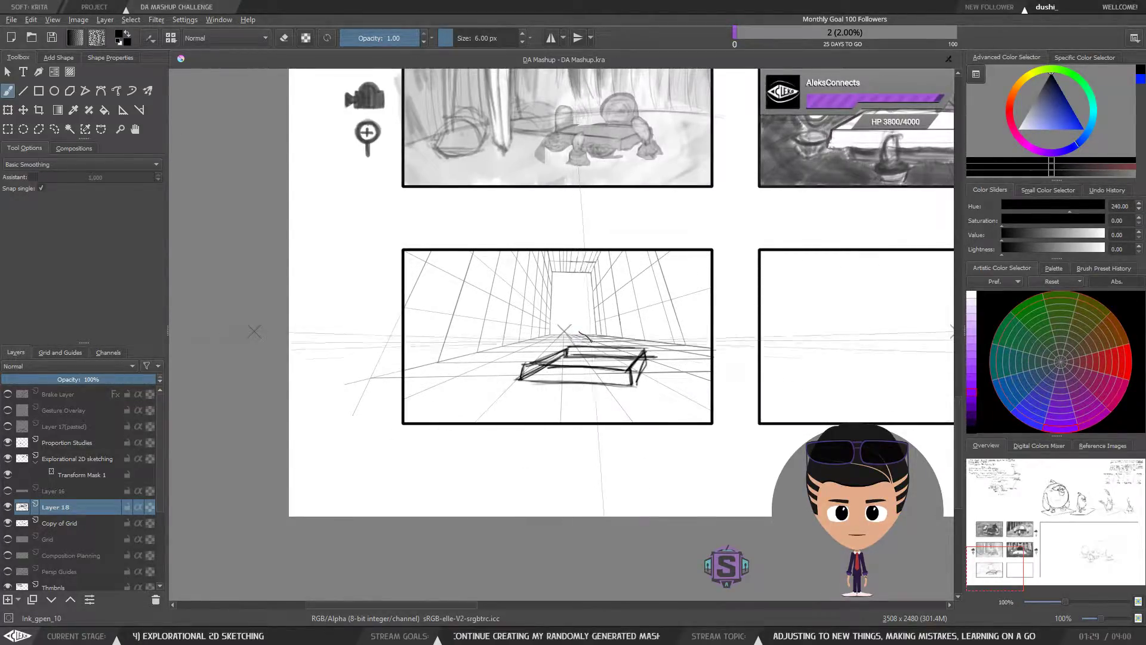
# Sketch trial flow arrows curving from the table around the left half of the corridor thumbnail, and undo them.
pyautogui.moveTo(580, 333)
pyautogui.mouseDown()
pyautogui.moveTo(590, 373)
pyautogui.moveTo(536, 417)
pyautogui.moveTo(561, 413)
pyautogui.mouseUp()
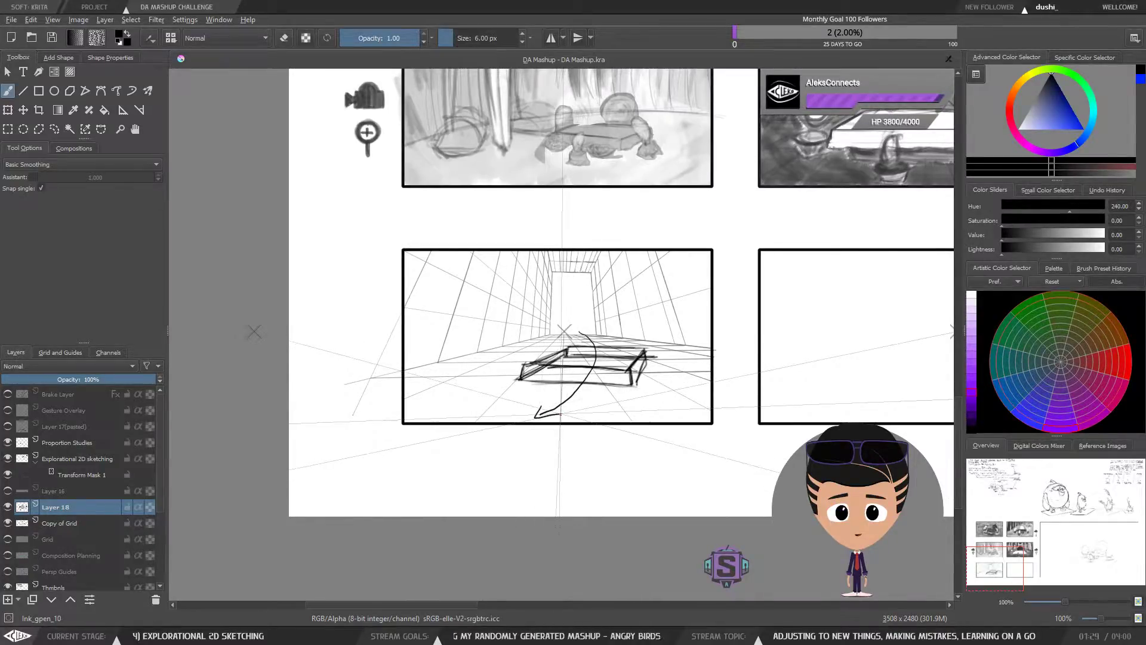
pyautogui.moveTo(405, 376)
pyautogui.mouseDown()
pyautogui.moveTo(553, 426)
pyautogui.moveTo(465, 398)
pyautogui.moveTo(421, 353)
pyautogui.moveTo(434, 361)
pyautogui.moveTo(429, 315)
pyautogui.moveTo(455, 278)
pyautogui.moveTo(496, 264)
pyautogui.moveTo(549, 287)
pyautogui.mouseUp()
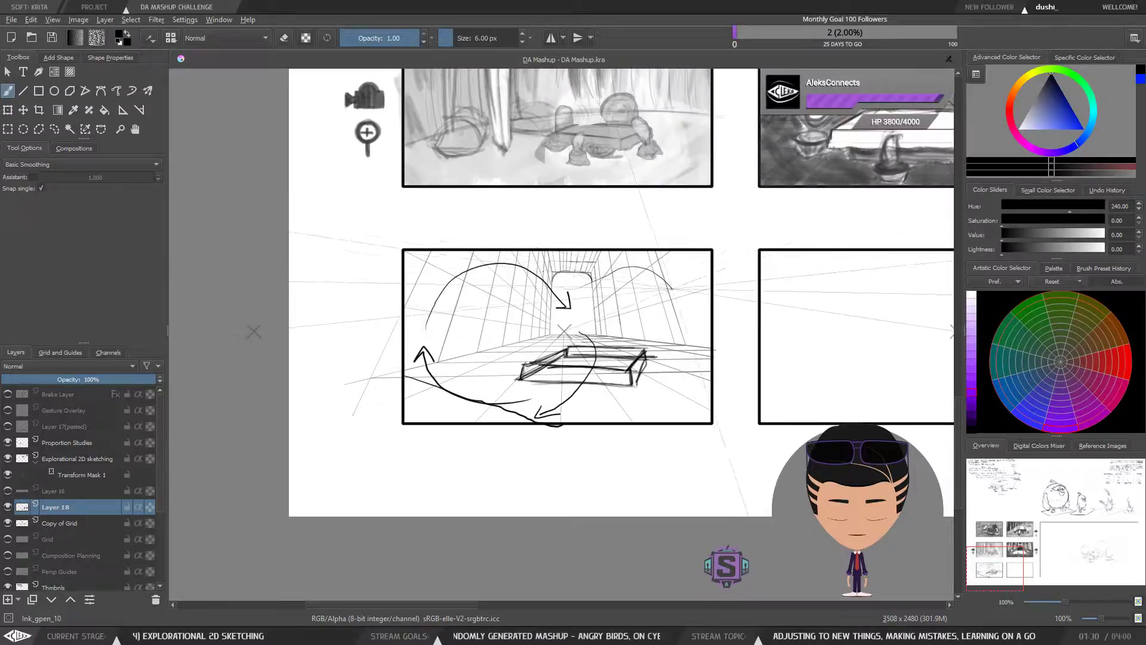
pyautogui.moveTo(683, 339)
pyautogui.mouseDown()
pyautogui.moveTo(652, 382)
pyautogui.moveTo(589, 400)
pyautogui.moveTo(512, 383)
pyautogui.moveTo(491, 337)
pyautogui.mouseUp()
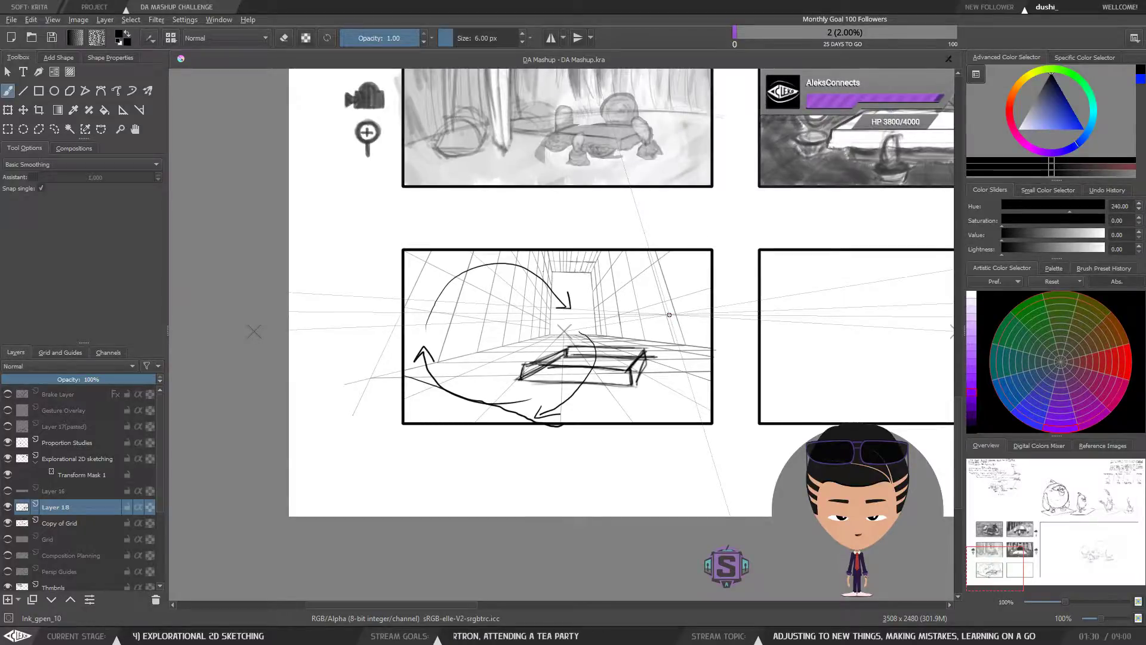
pyautogui.hotkey('ctrl', 'z')
pyautogui.hotkey('ctrl', 'z')
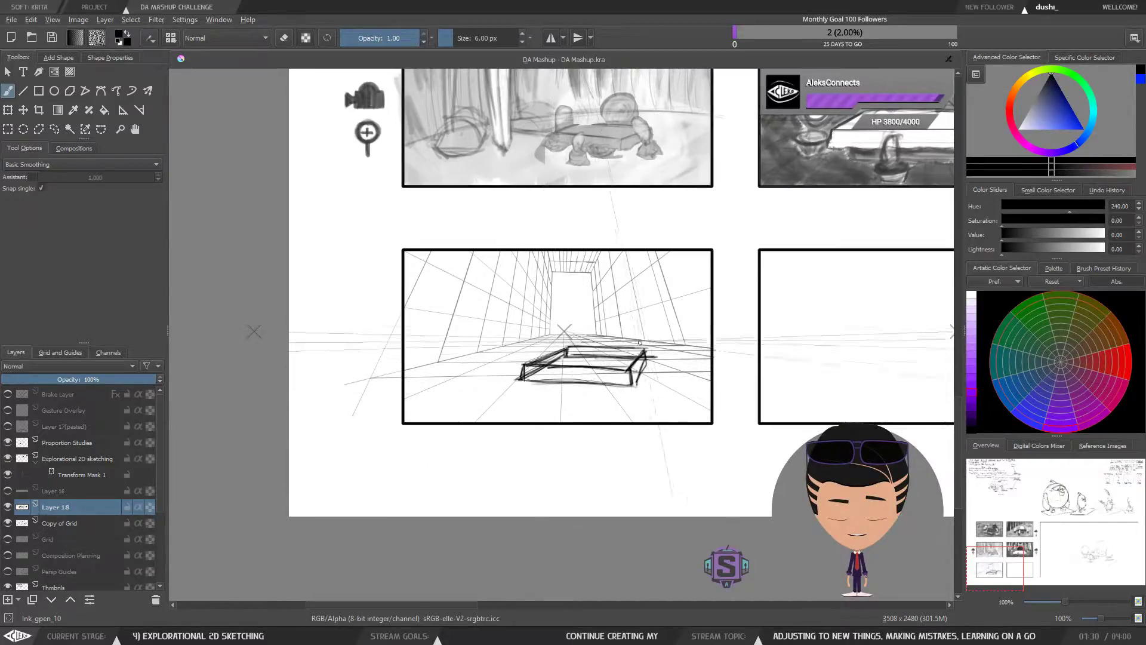
# Move the flipped table slightly left within the corridor thumbnail.
pyautogui.press('t')
pyautogui.moveTo(616, 369)
pyautogui.mouseDown()
pyautogui.moveTo(658, 371)
pyautogui.moveTo(548, 377)
pyautogui.mouseUp()
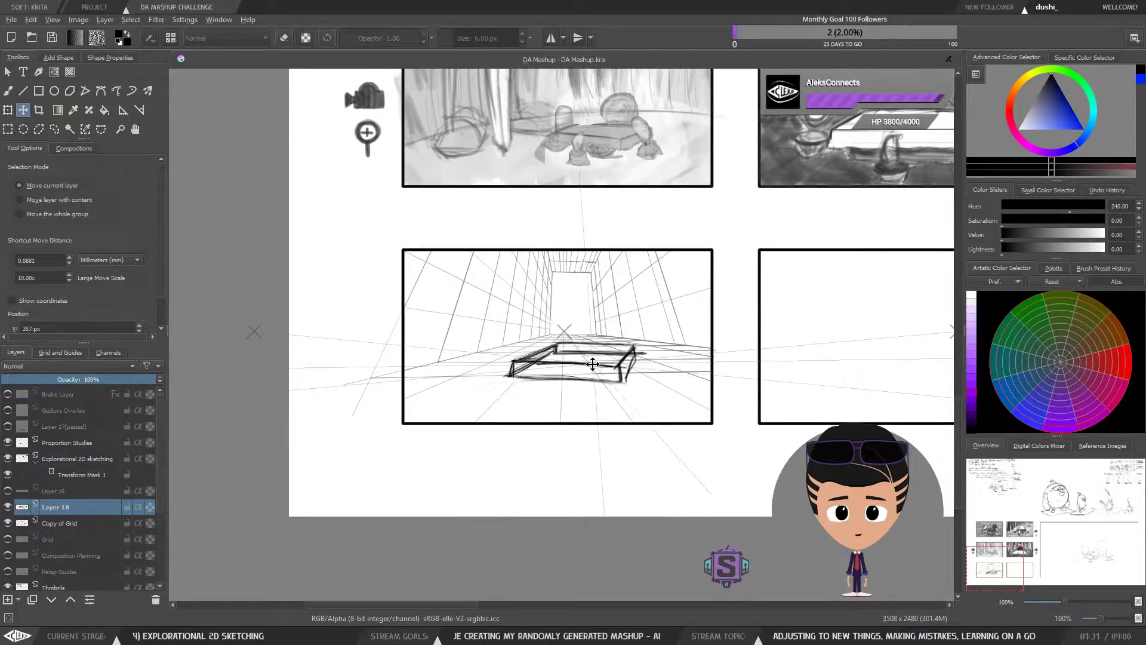
pyautogui.moveTo(593, 364); pyautogui.dragTo(589, 366)
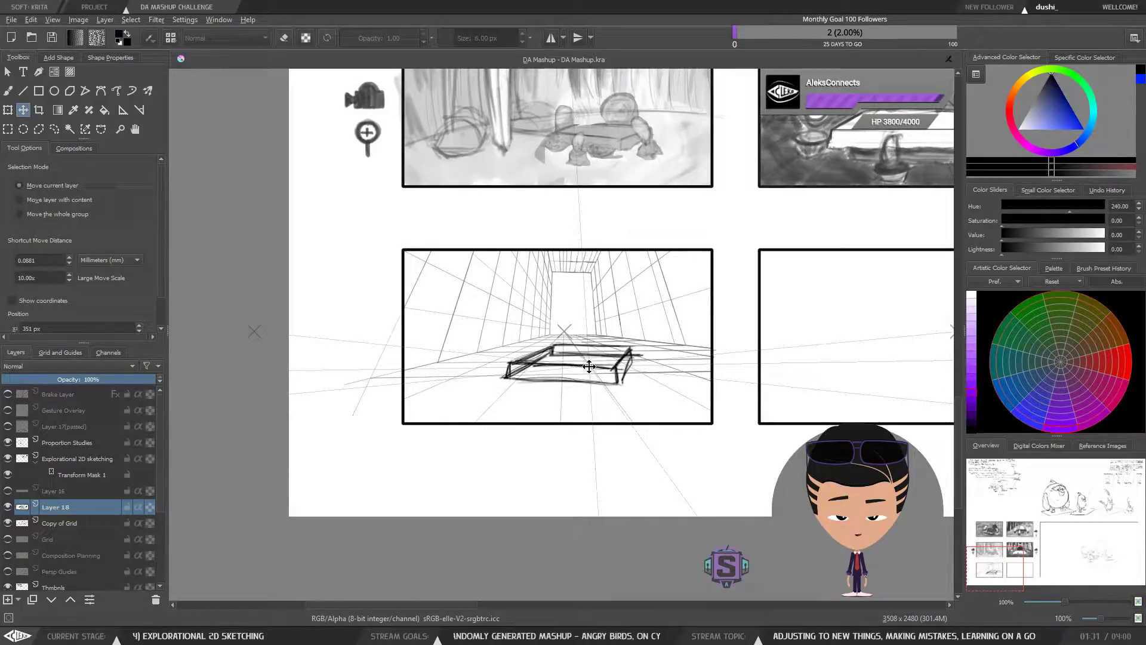
# Examine the repositioned table in mirrored and unmirrored views, both among the other thumbnails and close up.
pyautogui.scroll(-5, 588, 369)
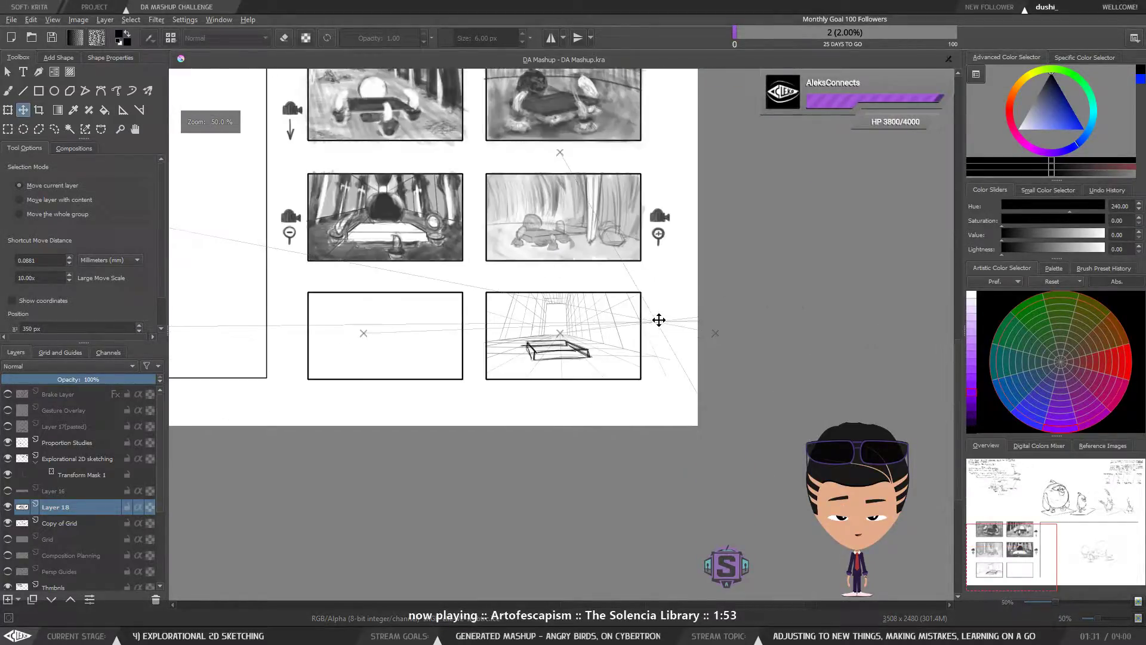
pyautogui.scroll(2, 618, 330)
pyautogui.press('m')
pyautogui.press('m')
pyautogui.press('m')
pyautogui.press('m')
pyautogui.press('m')
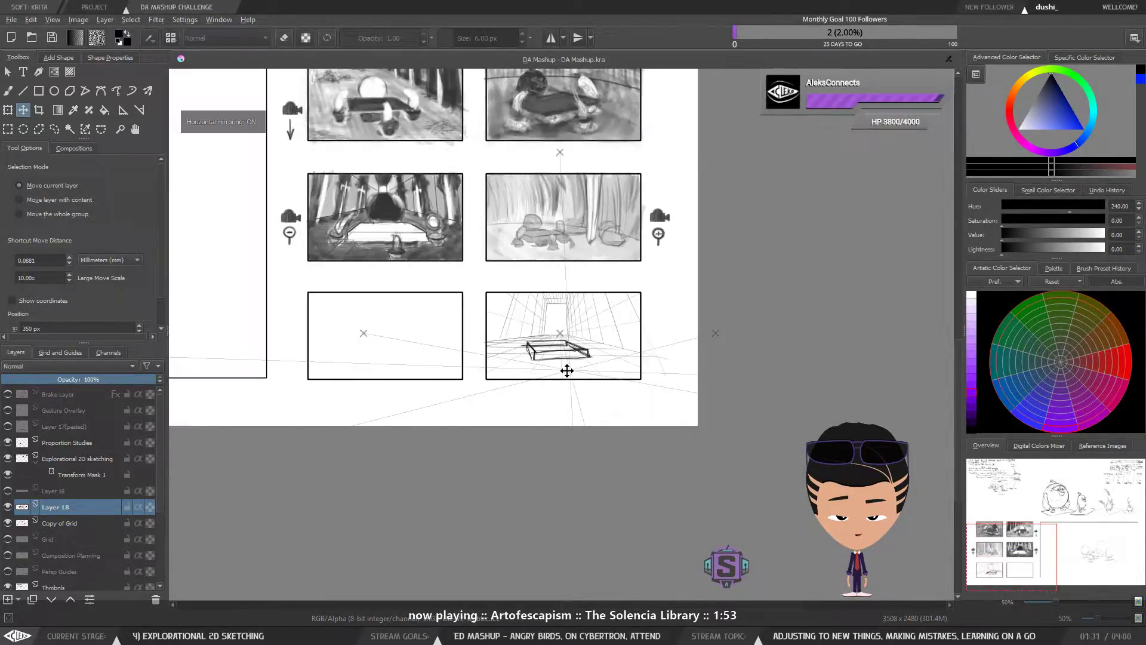
pyautogui.scroll(2, 611, 352)
pyautogui.scroll(-1, 611, 352)
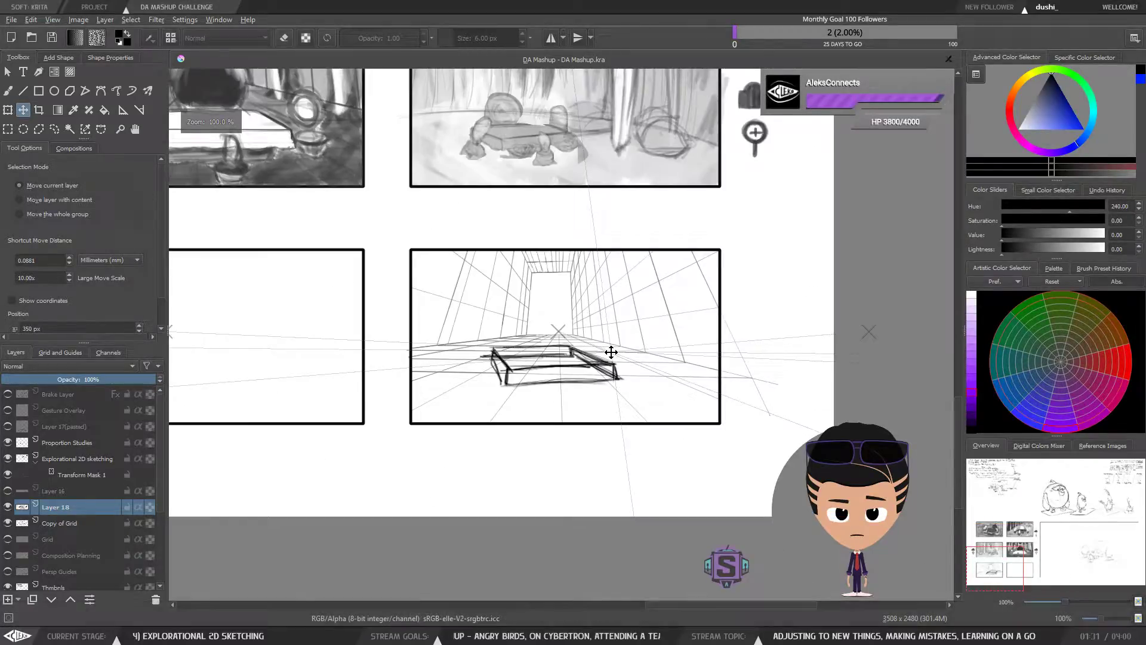
pyautogui.press('m')
pyautogui.press('m')
pyautogui.press('m')
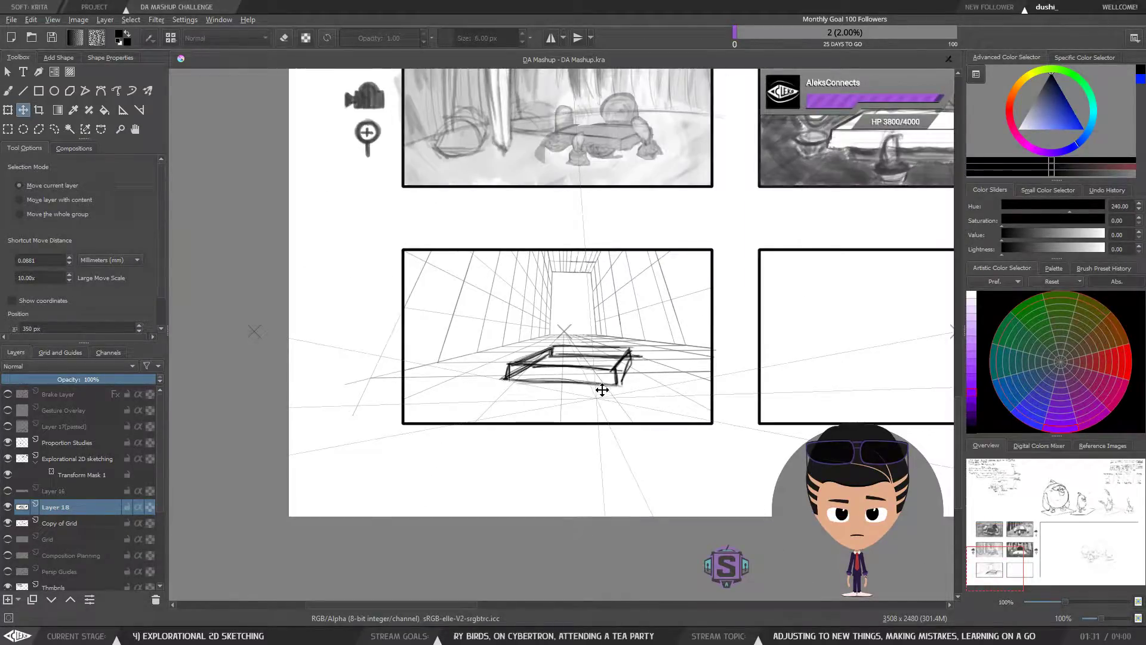
# Sketch trial flow arrows and corner hatching around the left half of the corridor thumbnail with the brush, and undo them.
pyautogui.press('b')
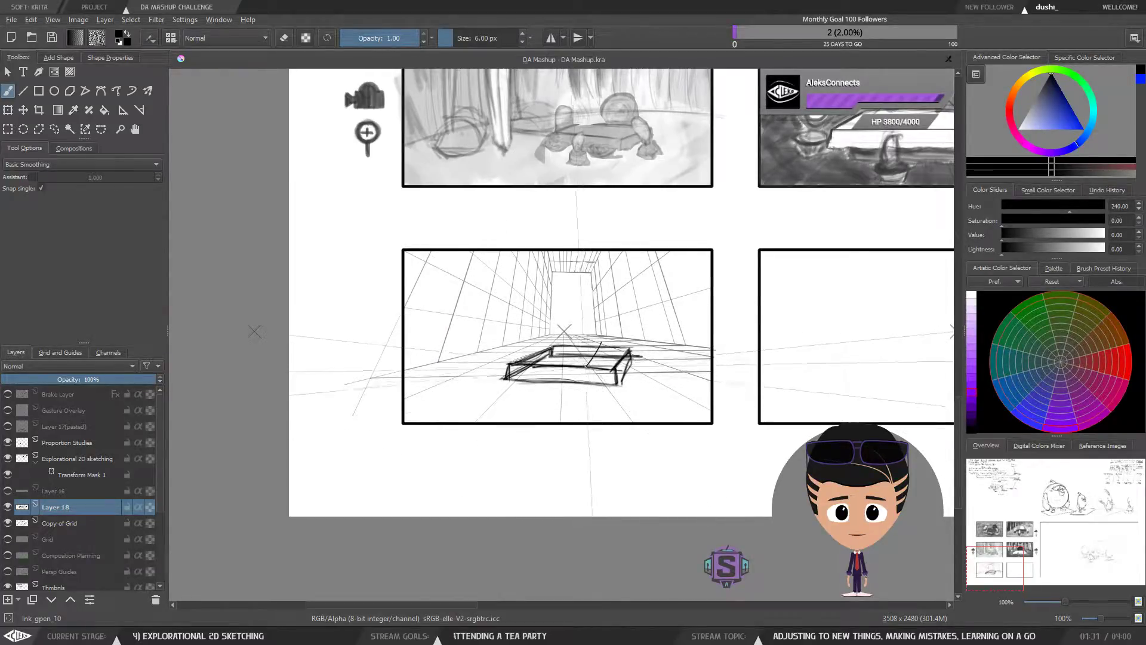
pyautogui.moveTo(586, 365)
pyautogui.mouseDown()
pyautogui.moveTo(540, 386)
pyautogui.moveTo(465, 392)
pyautogui.mouseUp()
pyautogui.hotkey('ctrl', 'z')
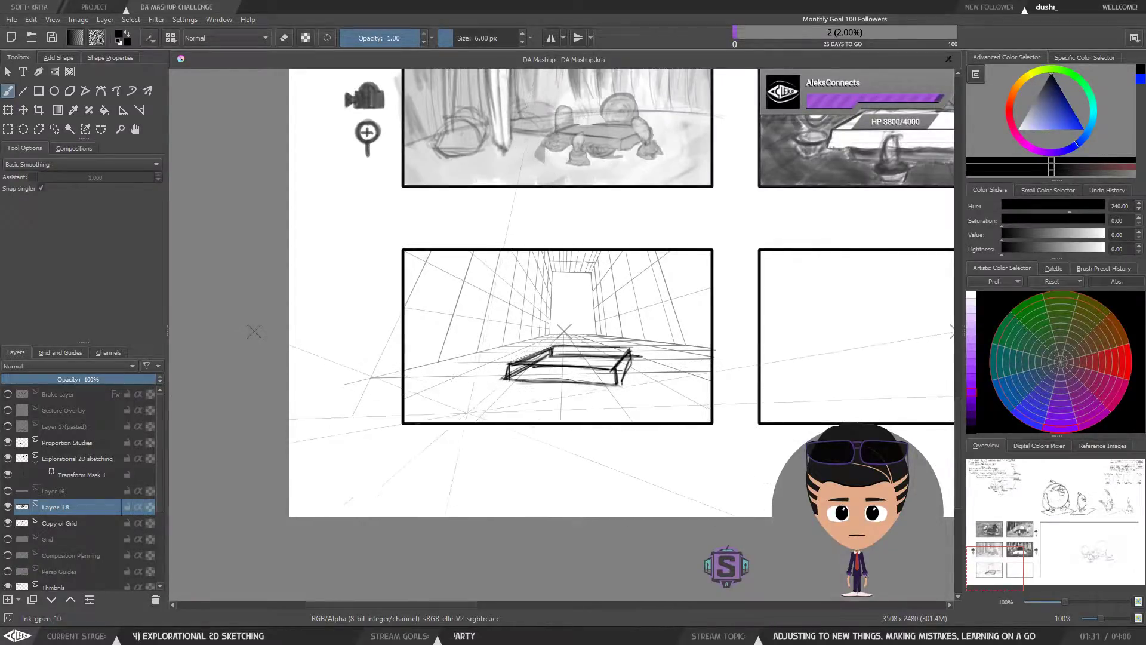
pyautogui.moveTo(408, 386)
pyautogui.mouseDown()
pyautogui.moveTo(441, 419)
pyautogui.moveTo(490, 421)
pyautogui.mouseUp()
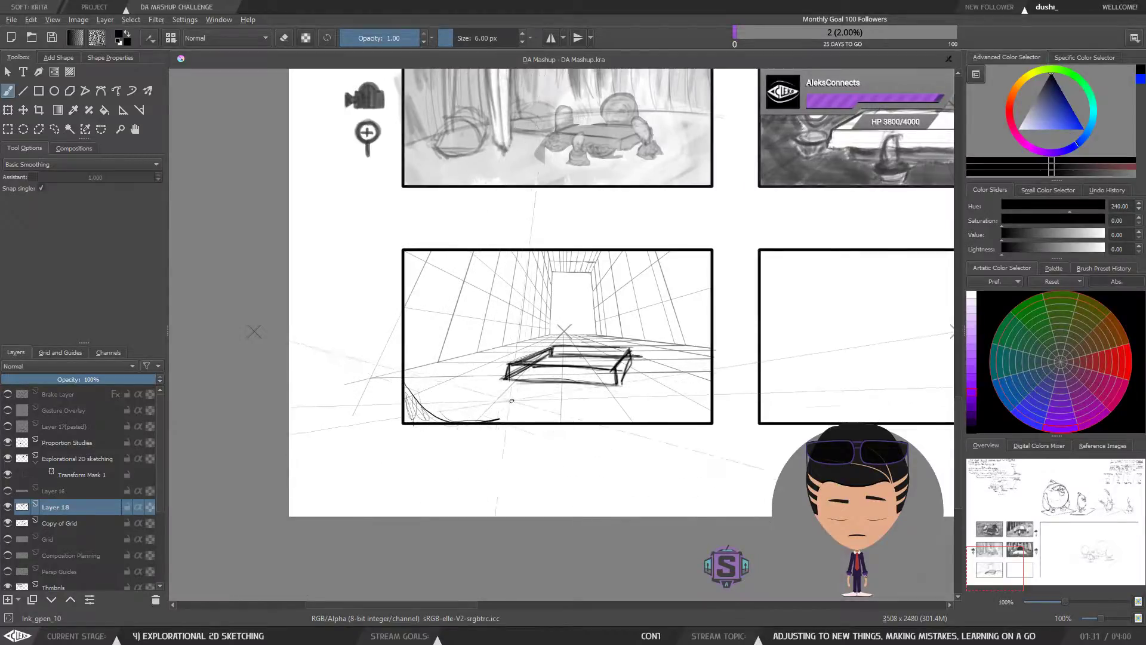
pyautogui.moveTo(467, 392)
pyautogui.mouseDown()
pyautogui.moveTo(520, 394)
pyautogui.moveTo(462, 395)
pyautogui.moveTo(440, 327)
pyautogui.moveTo(459, 301)
pyautogui.moveTo(458, 321)
pyautogui.mouseUp()
pyautogui.hotkey('ctrl', 'z')
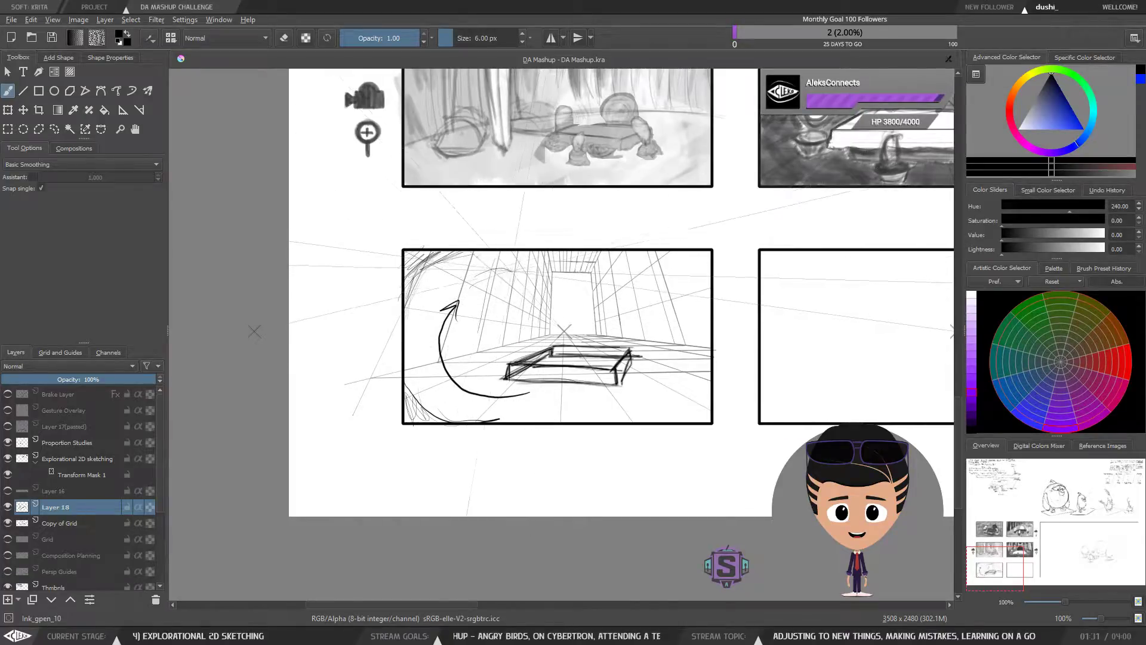
pyautogui.moveTo(474, 278)
pyautogui.mouseDown()
pyautogui.moveTo(528, 282)
pyautogui.moveTo(548, 302)
pyautogui.mouseUp()
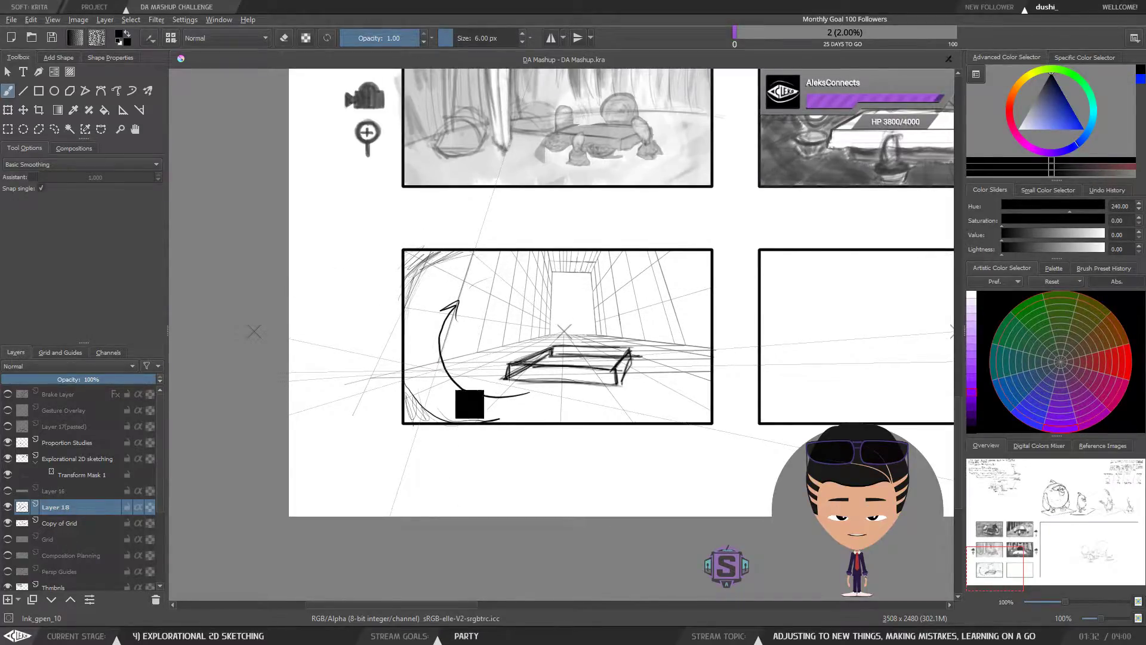
pyautogui.hotkey('ctrl', 'z')
pyautogui.hotkey('ctrl', 'z')
pyautogui.hotkey('ctrl', 'z')
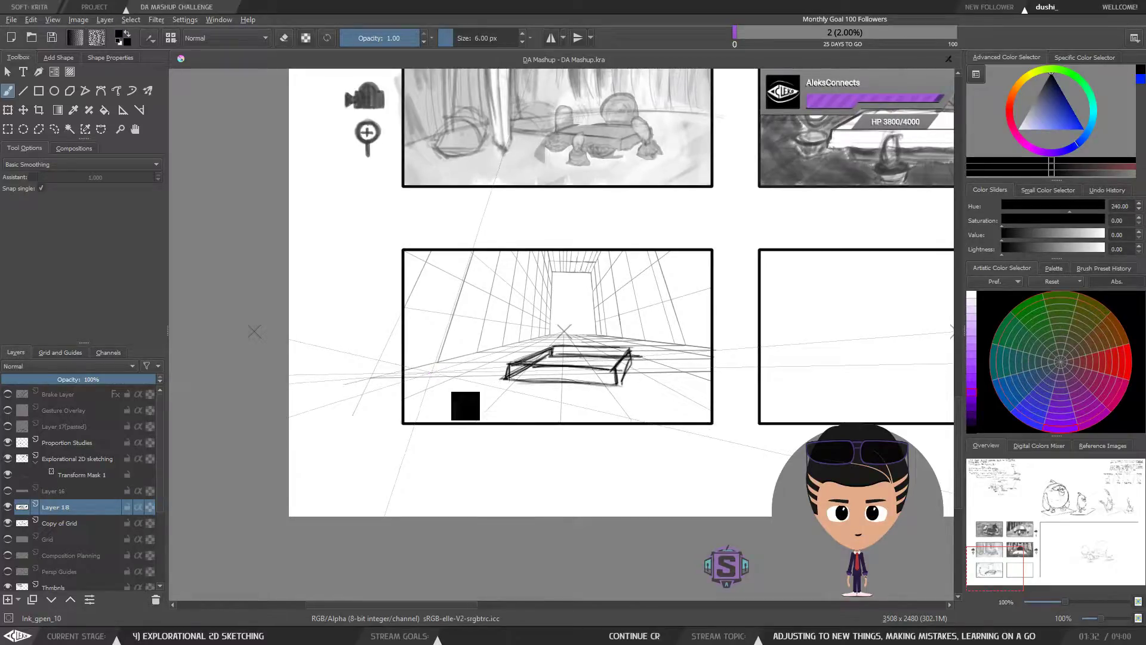
# Compare the table's previous and shifted positions in the corridor thumbnail, including in a mirrored view.
pyautogui.hotkey('ctrl', 'z')
pyautogui.hotkey('ctrl', 'shift', 'z')
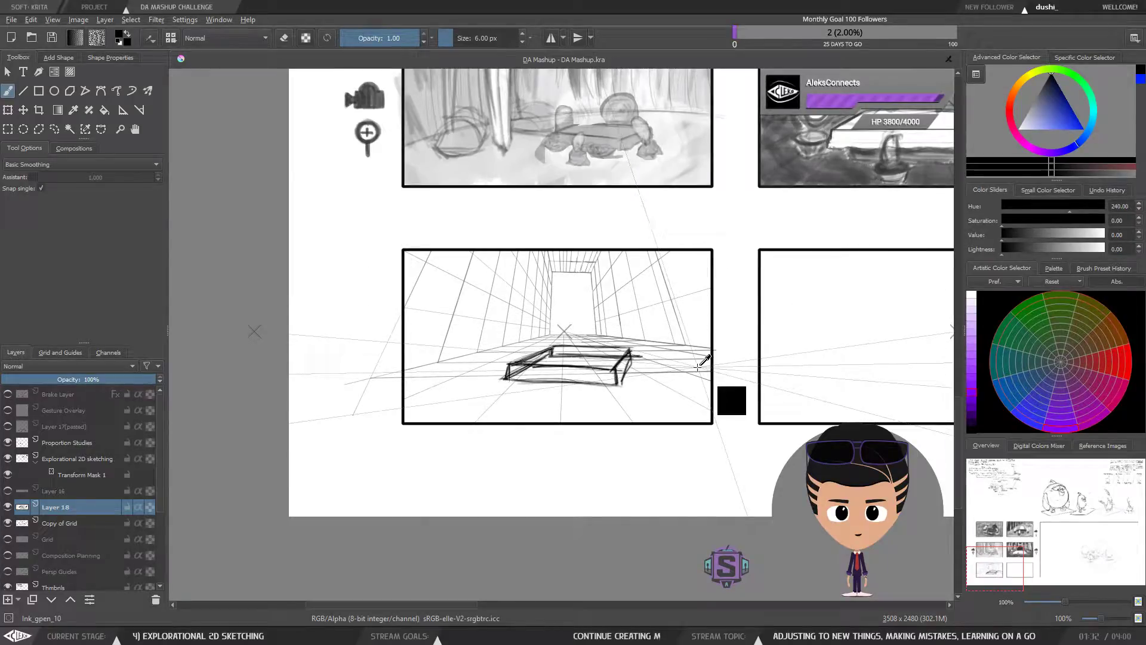
pyautogui.hotkey('ctrl', 'z')
pyautogui.hotkey('ctrl', 'shift', 'z')
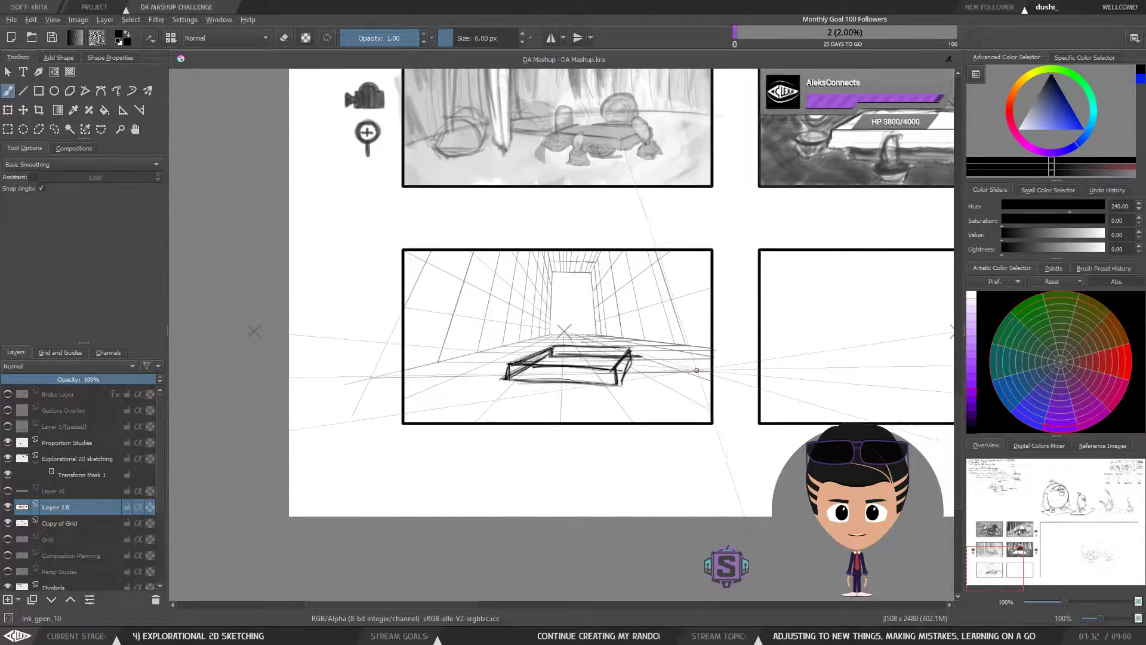
pyautogui.hotkey('ctrl', 'z')
pyautogui.hotkey('ctrl', 'shift', 'z')
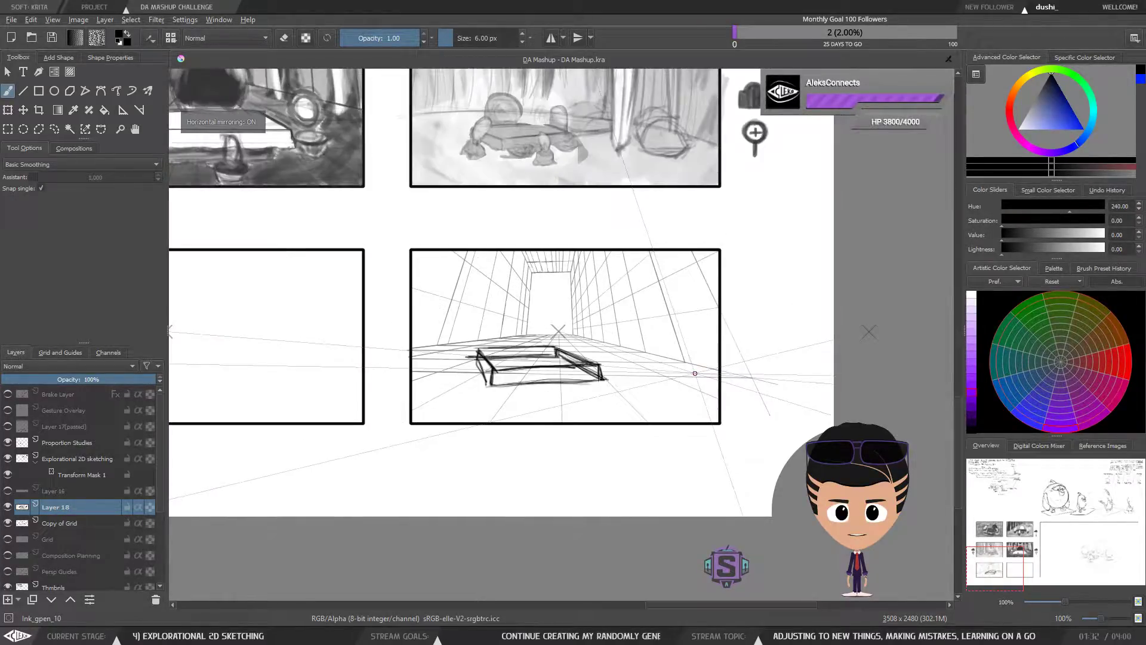
pyautogui.hotkey('ctrl', 'z')
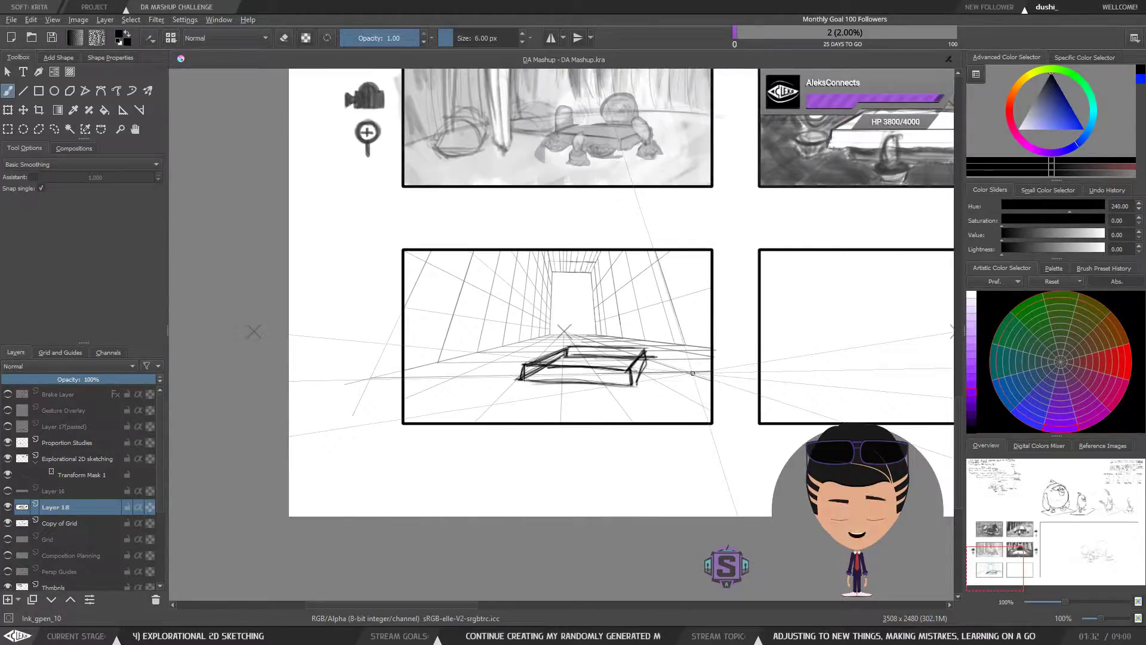
pyautogui.hotkey('ctrl', 'shift', 'z')
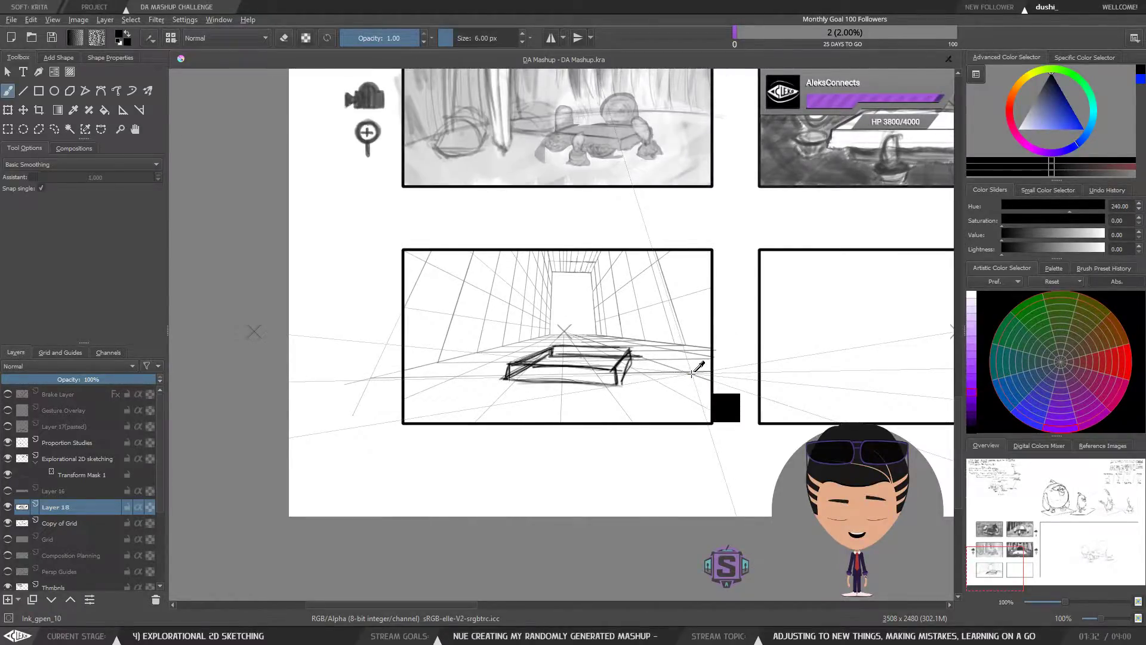
# Undo the table's leftward move, judging its placement with the corridor thumbnail seen among the other thumbnails.
pyautogui.scroll(-5, 692, 374)
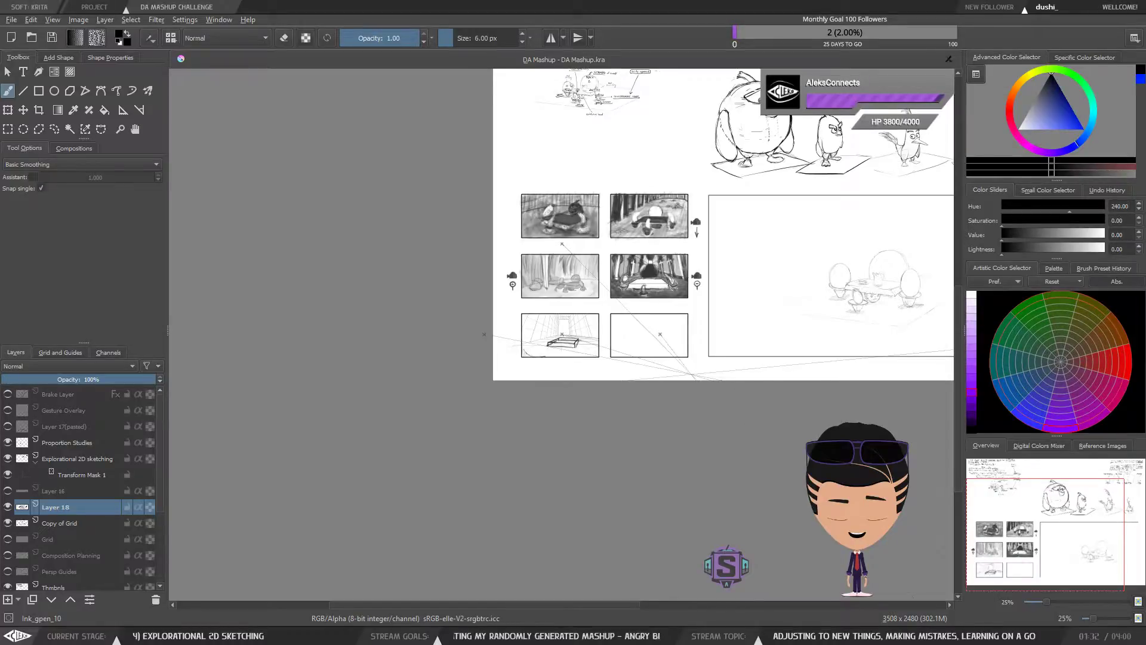
pyautogui.hotkey('ctrl', 'z')
pyautogui.hotkey('ctrl', 'z')
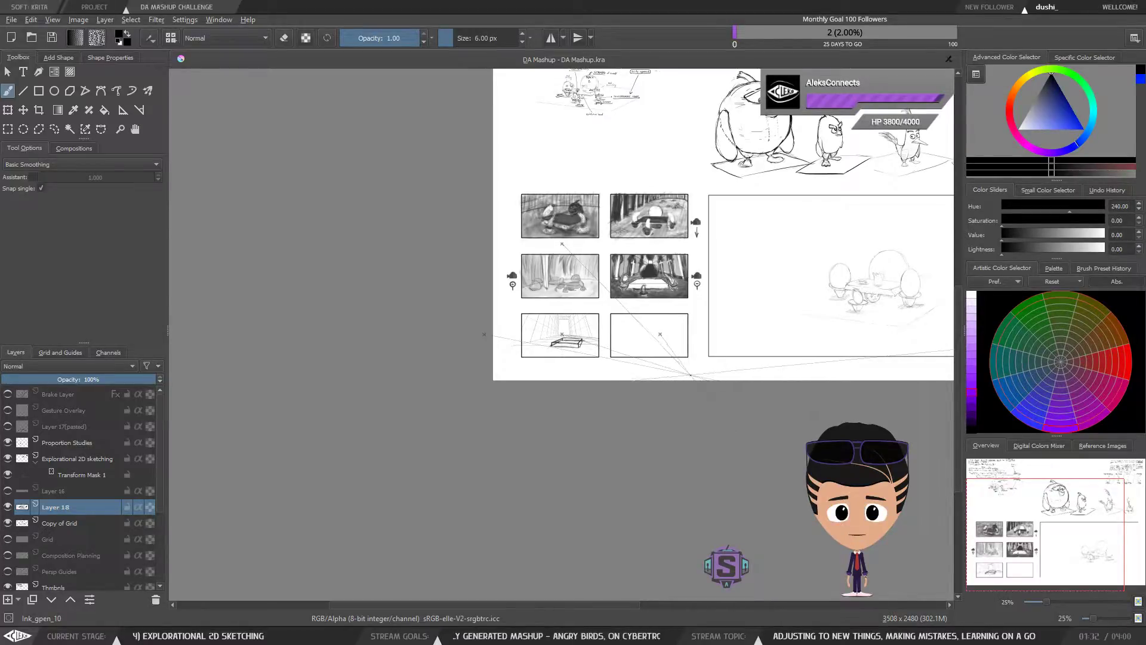
pyautogui.scroll(5, 562, 333)
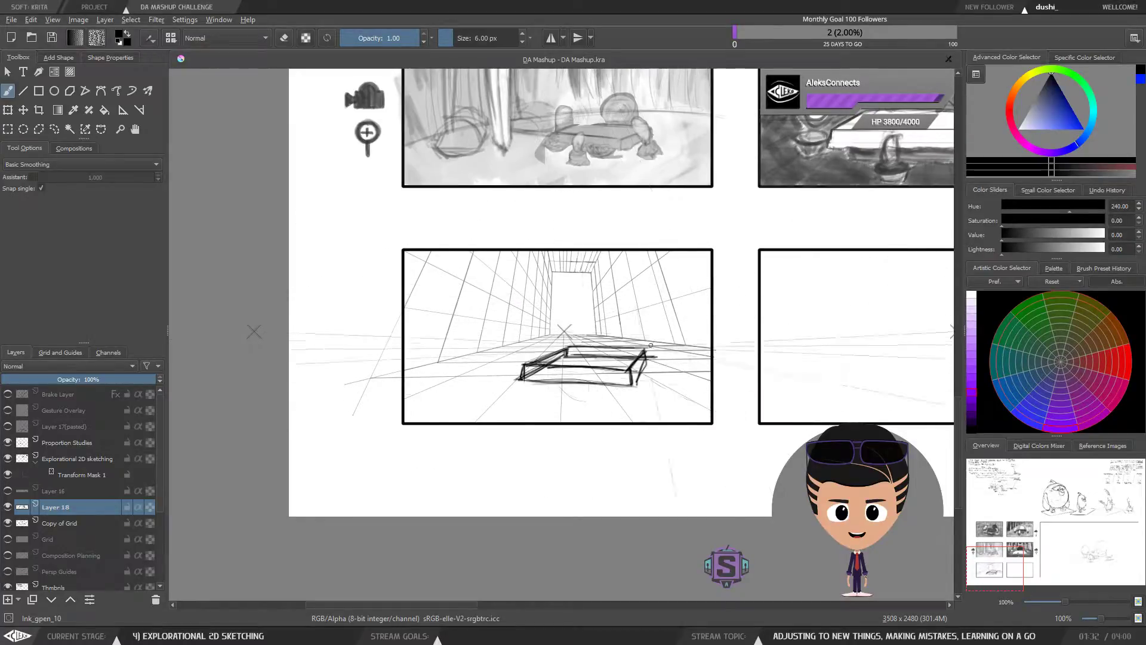
# Sketch loose curved flow lines sweeping from beneath the table to the right edge of the corridor thumbnail.
pyautogui.moveTo(554, 384); pyautogui.dragTo(572, 395)
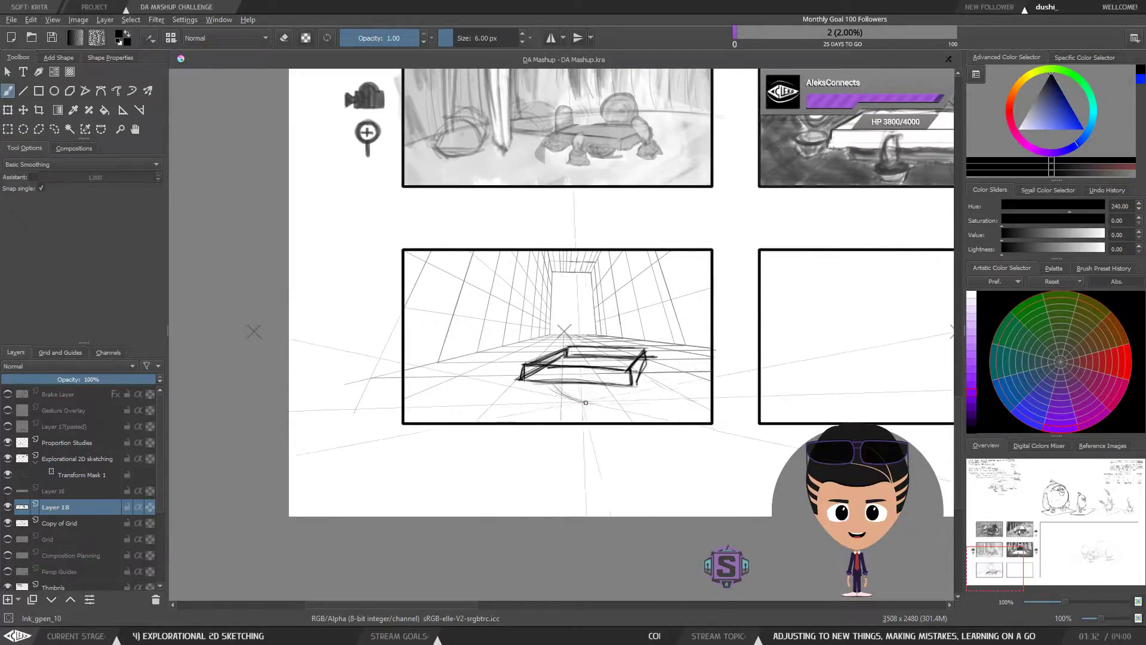
pyautogui.moveTo(653, 413)
pyautogui.mouseDown()
pyautogui.moveTo(677, 417)
pyautogui.moveTo(621, 419)
pyautogui.moveTo(714, 413)
pyautogui.mouseUp()
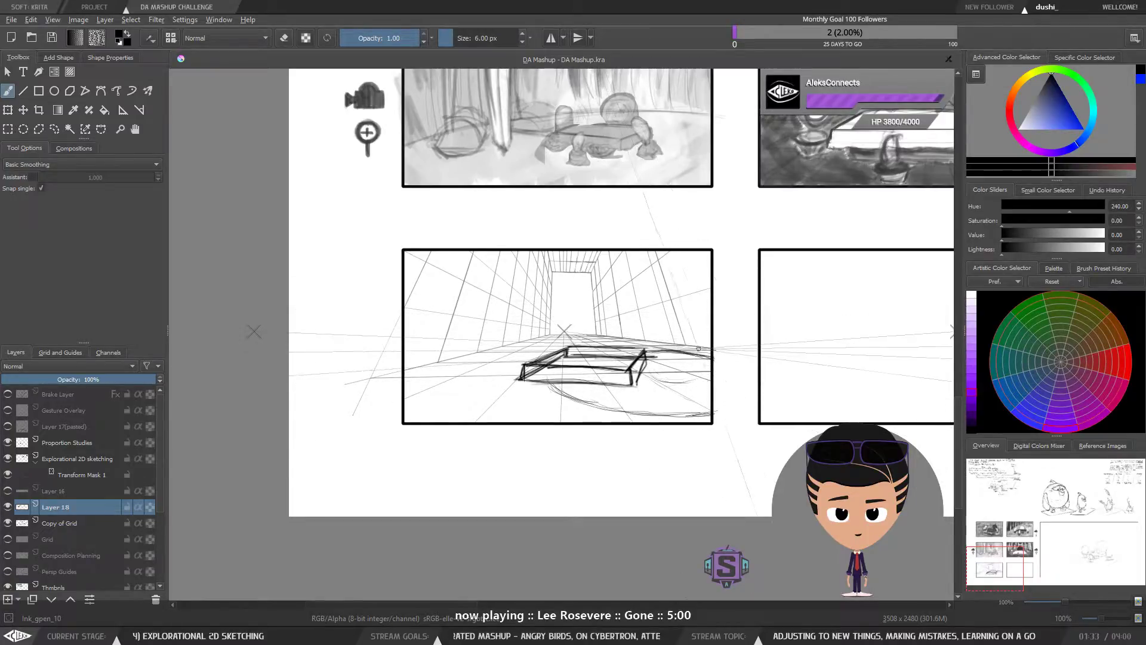
pyautogui.press('-')
pyautogui.press('1')
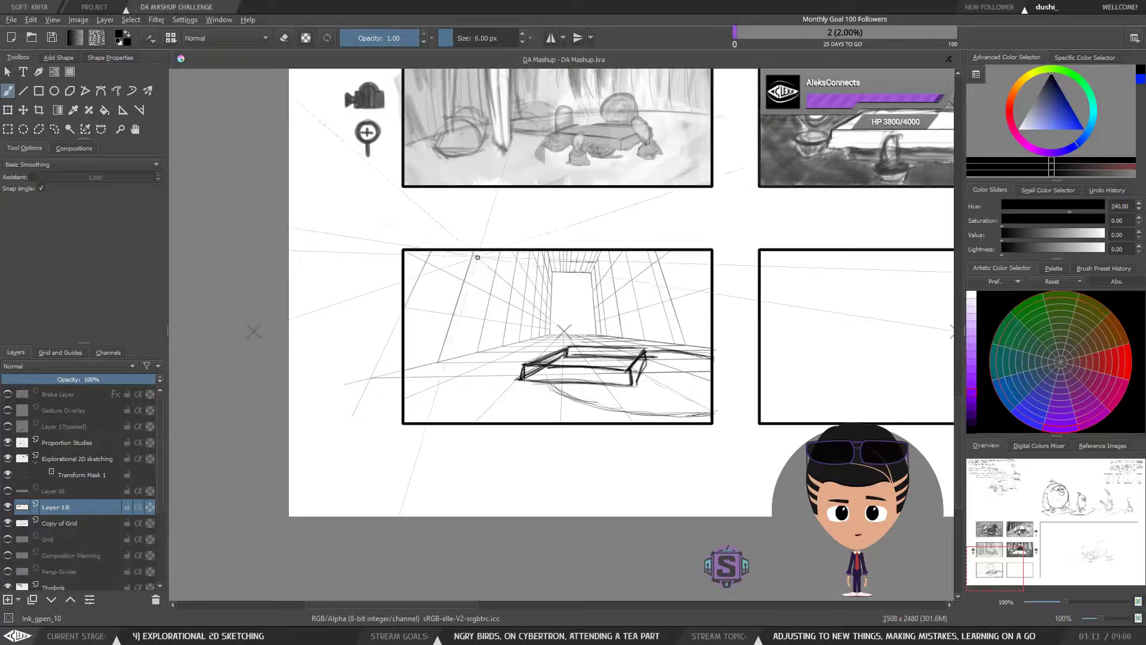
# Sketch slanted lines along the corridor's left wall and scribble dark columns along the right wall with a 12 px brush.
pyautogui.moveTo(475, 252); pyautogui.dragTo(438, 355)
pyautogui.moveTo(506, 258); pyautogui.dragTo(477, 345)
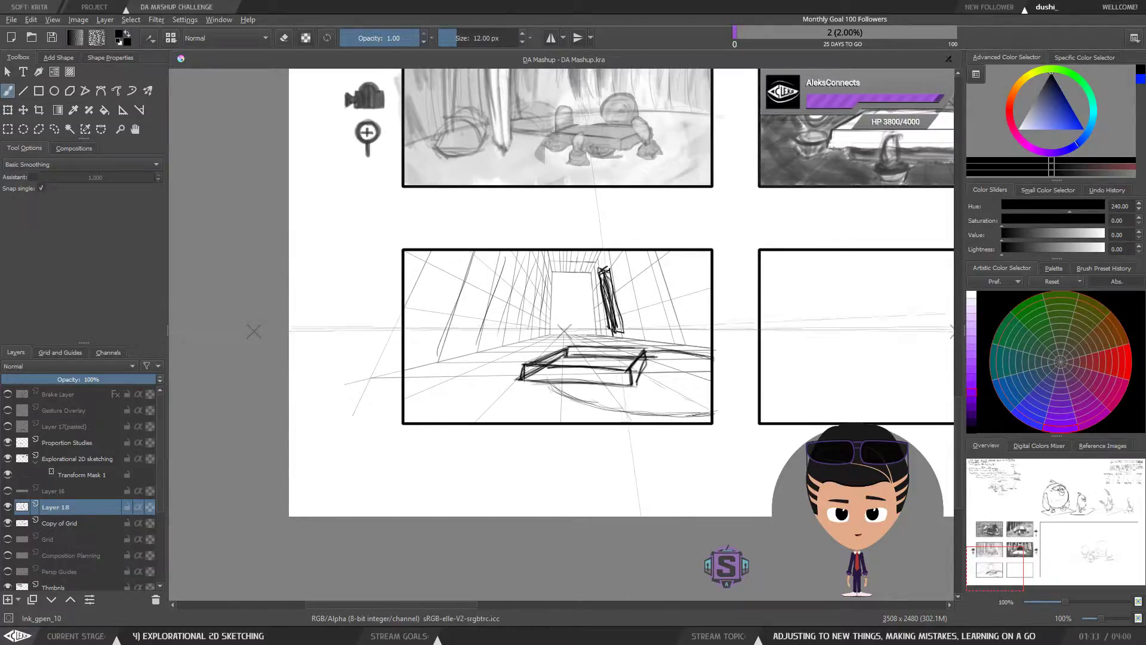
pyautogui.moveTo(649, 332); pyautogui.dragTo(623, 251)
pyautogui.moveTo(668, 333)
pyautogui.mouseDown()
pyautogui.moveTo(650, 293)
pyautogui.moveTo(654, 335)
pyautogui.mouseUp()
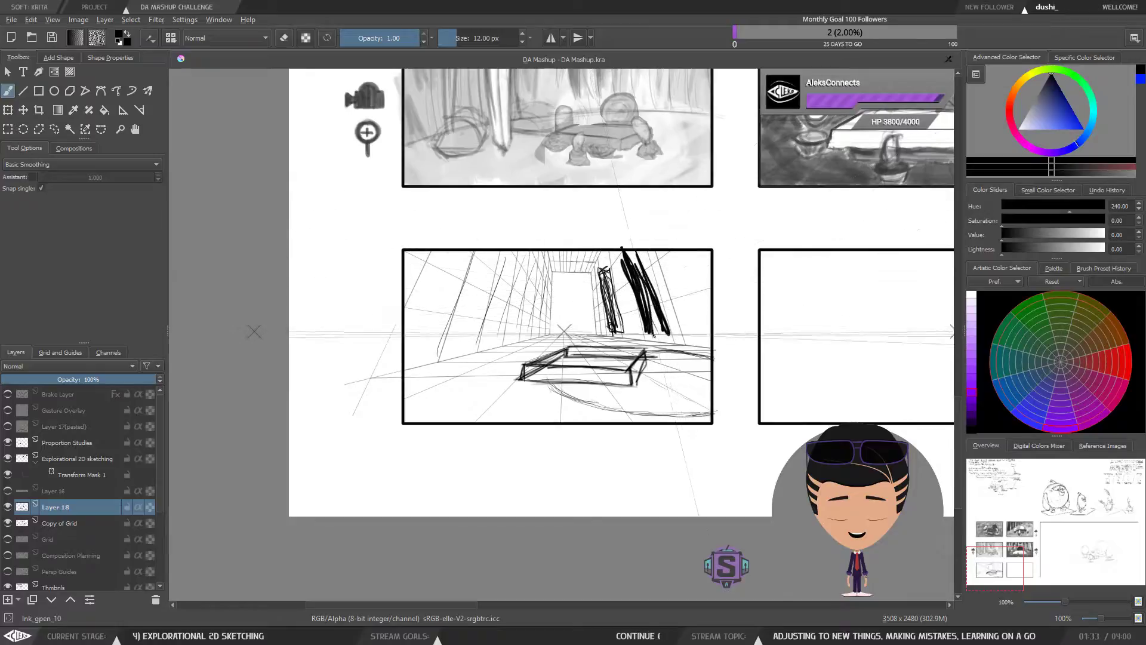
pyautogui.moveTo(686, 276)
pyautogui.mouseDown()
pyautogui.moveTo(711, 297)
pyautogui.moveTo(688, 261)
pyautogui.mouseUp()
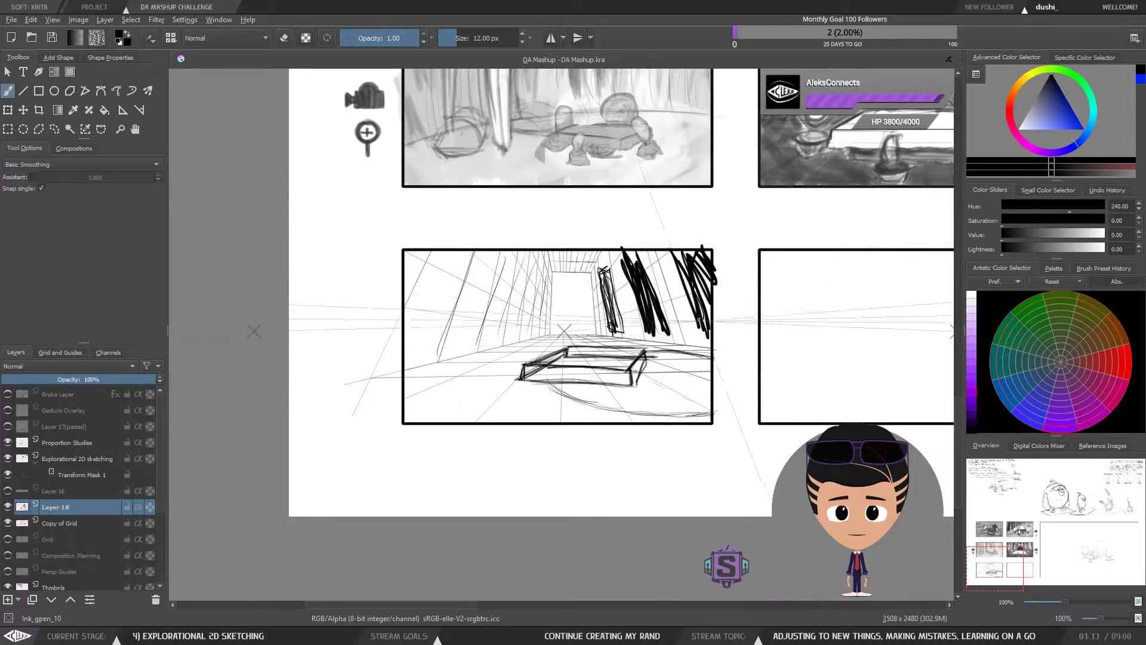
pyautogui.press(']')
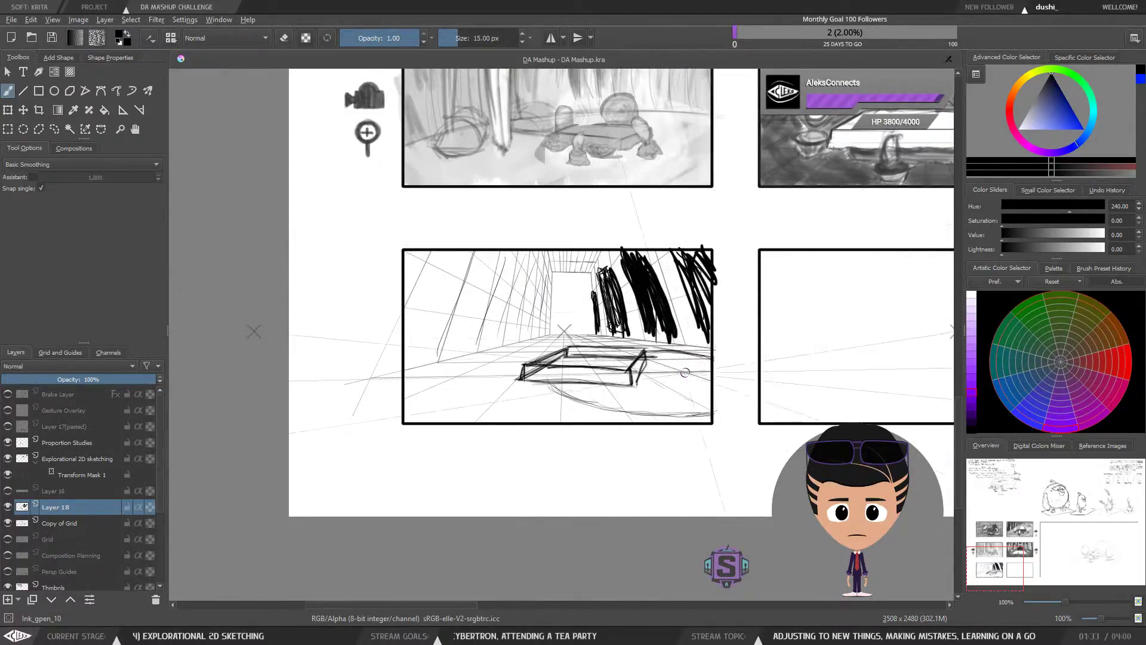
# Scribble the two farthest dark columns on the corridor's left wall, enlarging the brush from 15 to 20 px.
pyautogui.hotkey('ctrl', '+')
pyautogui.hotkey('ctrl', '+')
pyautogui.moveTo(556, 258)
pyautogui.mouseDown()
pyautogui.moveTo(531, 371)
pyautogui.moveTo(539, 298)
pyautogui.moveTo(533, 337)
pyautogui.mouseUp()
pyautogui.moveTo(530, 370)
pyautogui.mouseDown()
pyautogui.moveTo(531, 346)
pyautogui.moveTo(527, 375)
pyautogui.mouseUp()
pyautogui.moveTo(514, 303); pyautogui.dragTo(506, 379)
pyautogui.moveTo(515, 246)
pyautogui.mouseDown()
pyautogui.moveTo(506, 379)
pyautogui.moveTo(520, 255)
pyautogui.moveTo(499, 382)
pyautogui.moveTo(496, 321)
pyautogui.moveTo(493, 380)
pyautogui.mouseUp()
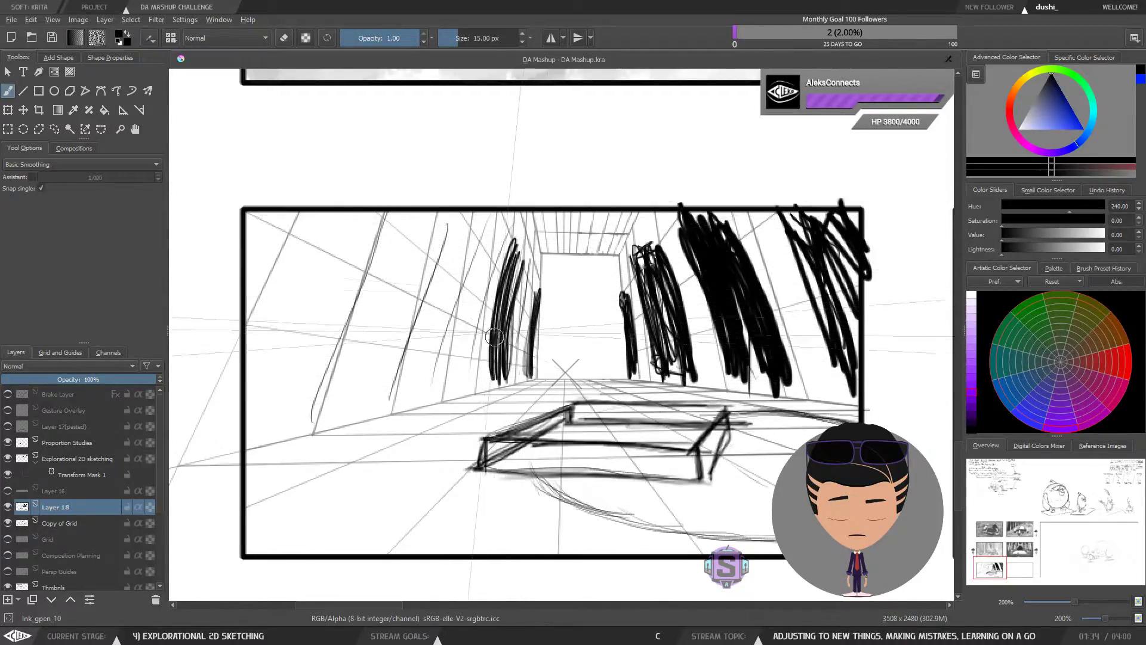
pyautogui.press(']')
pyautogui.moveTo(528, 261)
pyautogui.mouseDown()
pyautogui.moveTo(486, 346)
pyautogui.moveTo(517, 239)
pyautogui.moveTo(527, 272)
pyautogui.moveTo(498, 352)
pyautogui.moveTo(512, 270)
pyautogui.moveTo(544, 244)
pyautogui.moveTo(502, 330)
pyautogui.moveTo(512, 227)
pyautogui.mouseUp()
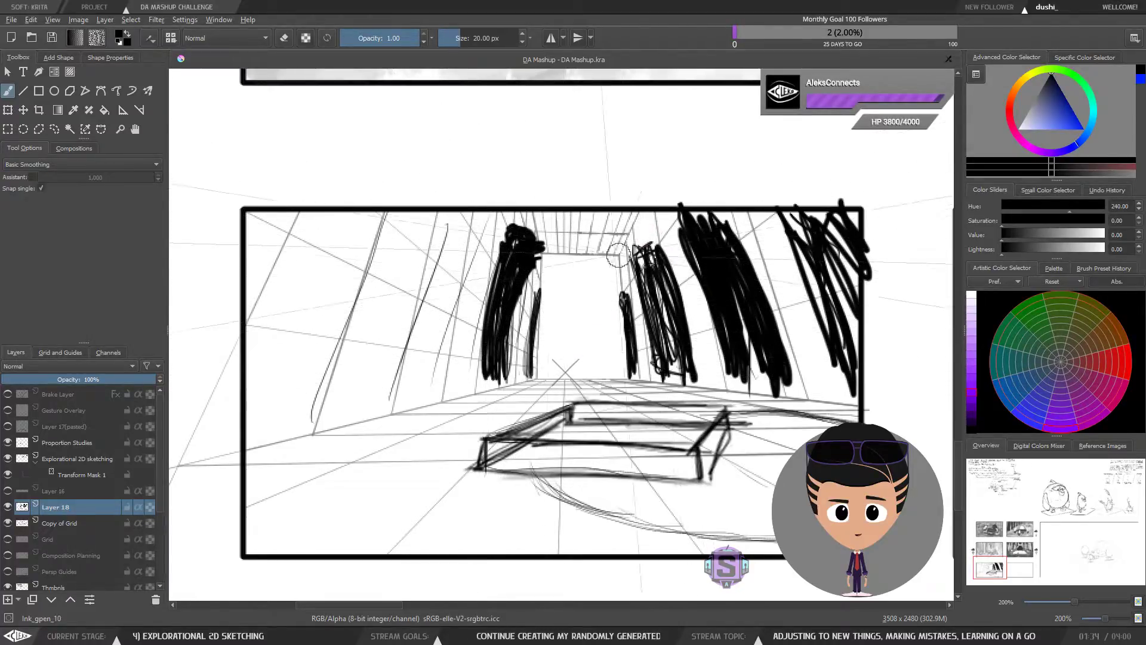
pyautogui.moveTo(495, 381)
pyautogui.mouseDown()
pyautogui.moveTo(517, 386)
pyautogui.moveTo(495, 381)
pyautogui.mouseUp()
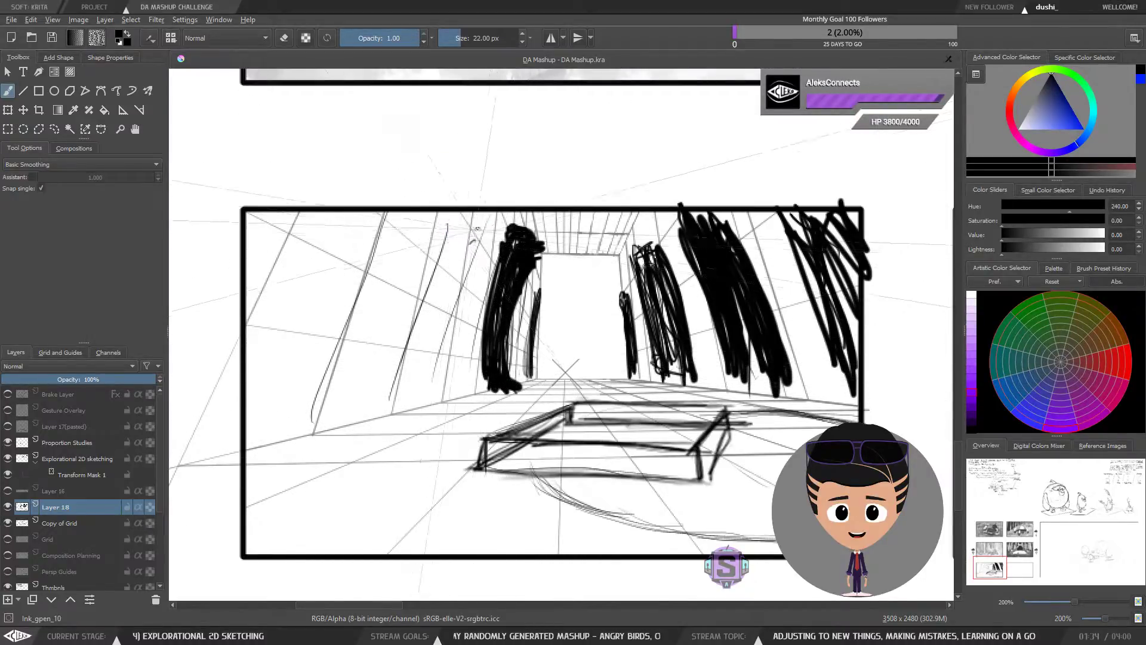
# Paint a larger dark column nearer the viewer on the left wall, enlarging the brush to 30 px.
pyautogui.press(']')
pyautogui.moveTo(478, 228)
pyautogui.mouseDown()
pyautogui.moveTo(447, 303)
pyautogui.moveTo(446, 267)
pyautogui.moveTo(433, 348)
pyautogui.moveTo(458, 252)
pyautogui.moveTo(433, 344)
pyautogui.moveTo(413, 359)
pyautogui.moveTo(453, 211)
pyautogui.moveTo(426, 345)
pyautogui.moveTo(439, 363)
pyautogui.moveTo(475, 223)
pyautogui.moveTo(445, 359)
pyautogui.moveTo(468, 237)
pyautogui.moveTo(432, 370)
pyautogui.moveTo(402, 401)
pyautogui.moveTo(429, 416)
pyautogui.moveTo(437, 376)
pyautogui.moveTo(445, 415)
pyautogui.moveTo(408, 406)
pyautogui.moveTo(447, 412)
pyautogui.moveTo(439, 369)
pyautogui.moveTo(437, 412)
pyautogui.moveTo(420, 406)
pyautogui.moveTo(439, 280)
pyautogui.moveTo(430, 287)
pyautogui.moveTo(484, 201)
pyautogui.mouseUp()
pyautogui.press(']')
pyautogui.press(']')
pyautogui.press(']')
pyautogui.press(']')
pyautogui.hotkey('ctrl', '-')
pyautogui.hotkey('ctrl', '-')
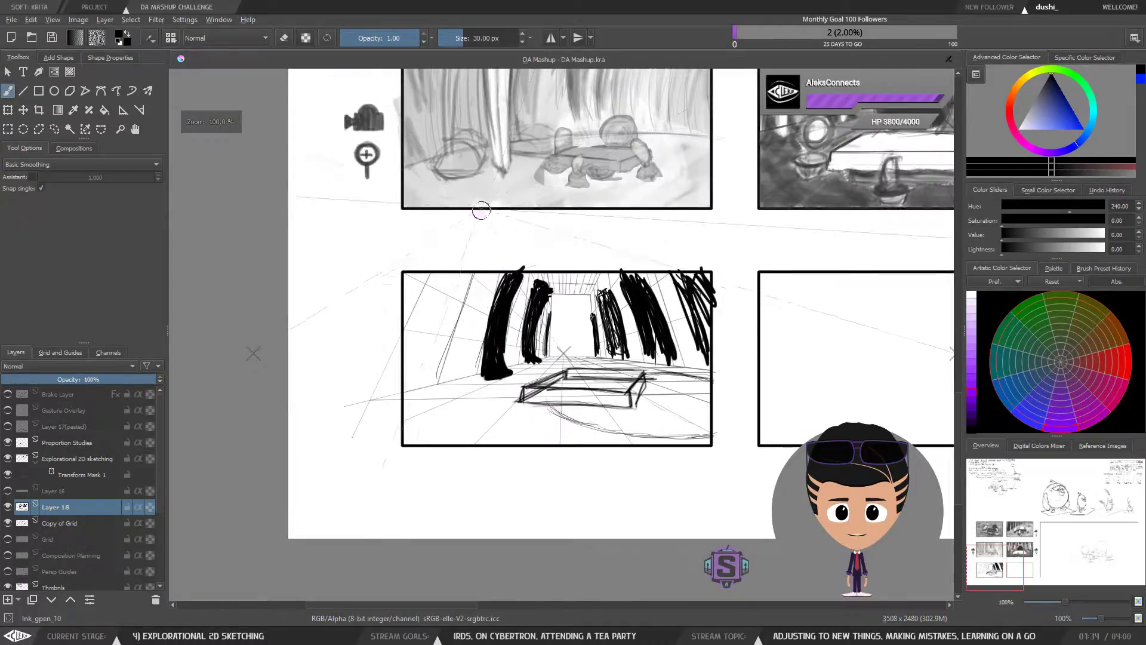
# Widen the large left column with a 44 px brush and add another dark column along the thumbnail's left border.
pyautogui.press(']')
pyautogui.press(']')
pyautogui.press(']')
pyautogui.press(']')
pyautogui.press(']')
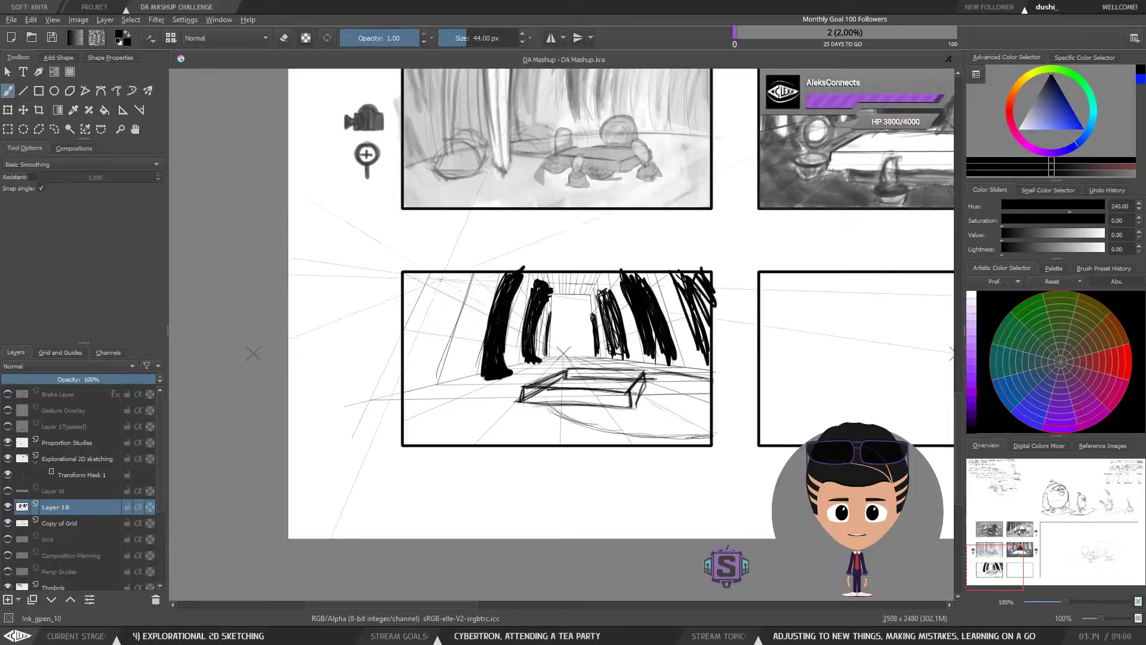
pyautogui.moveTo(493, 376)
pyautogui.mouseDown()
pyautogui.moveTo(473, 382)
pyautogui.moveTo(480, 358)
pyautogui.mouseUp()
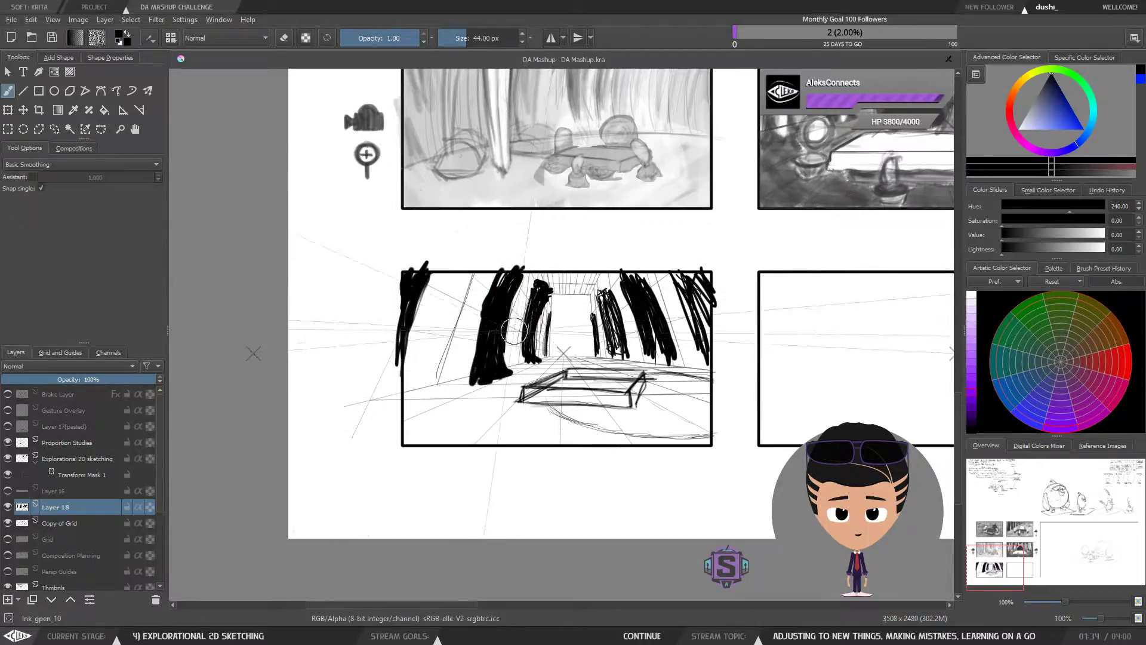
# Examine the dark columns and table in mirrored and unmirrored views, both zoomed out and close up.
pyautogui.hotkey('ctrl', '-')
pyautogui.hotkey('ctrl', '-')
pyautogui.hotkey('ctrl', '+')
pyautogui.hotkey('ctrl', '+')
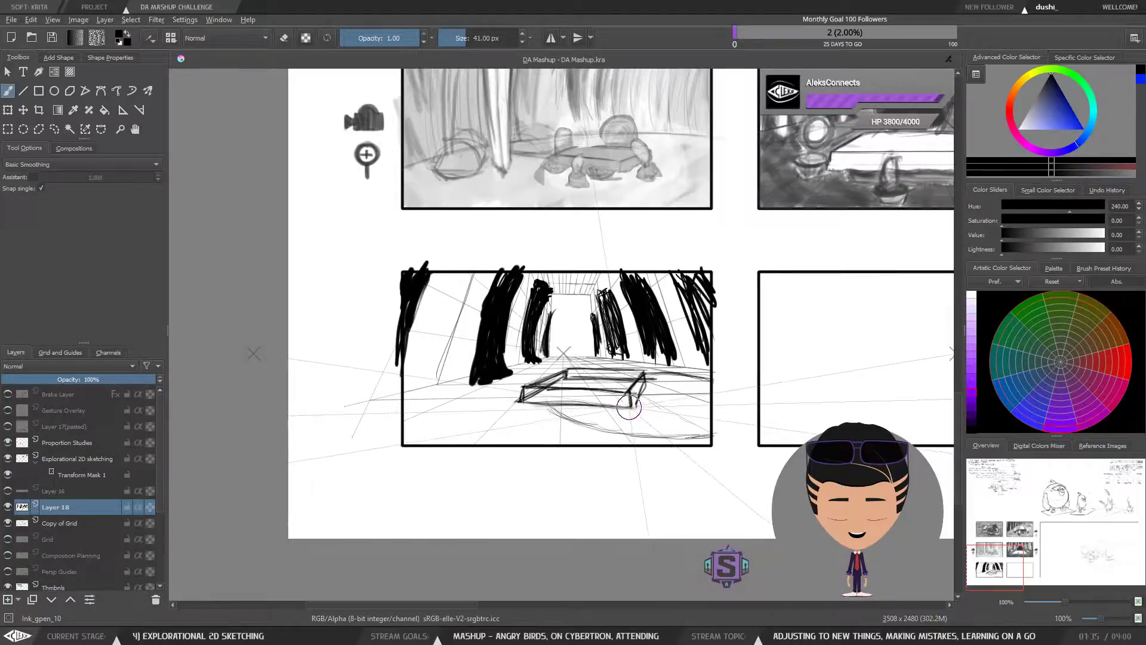
pyautogui.press('-')
pyautogui.press('m')
pyautogui.press('m')
pyautogui.press('+')
pyautogui.press('+')
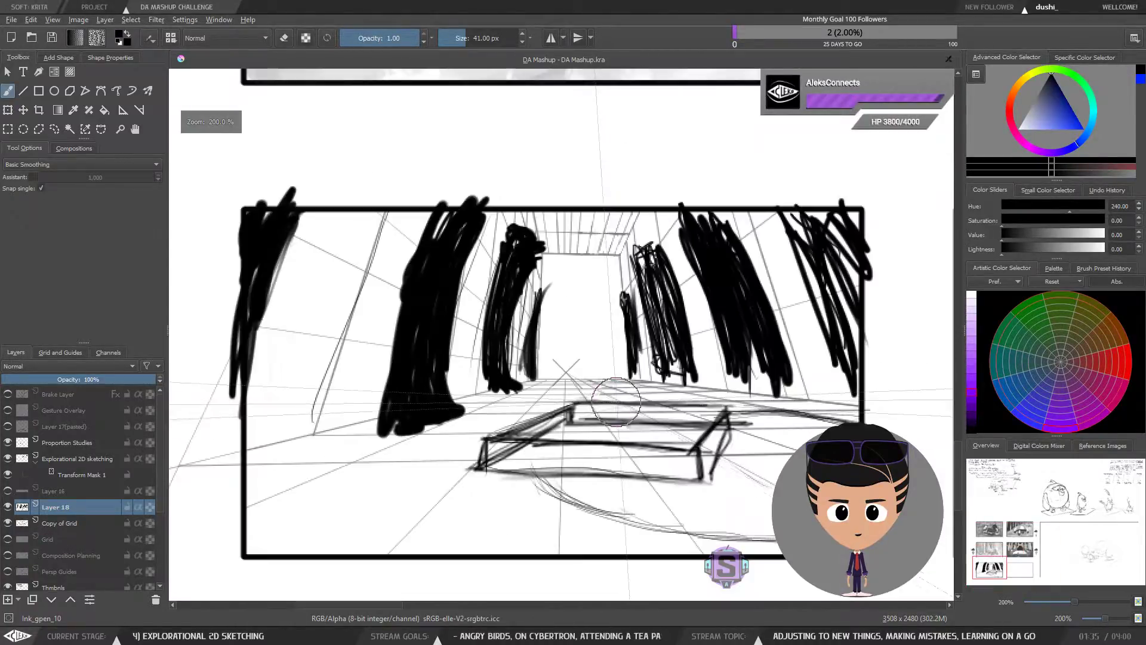
pyautogui.press('m')
pyautogui.press('m')
pyautogui.press('m')
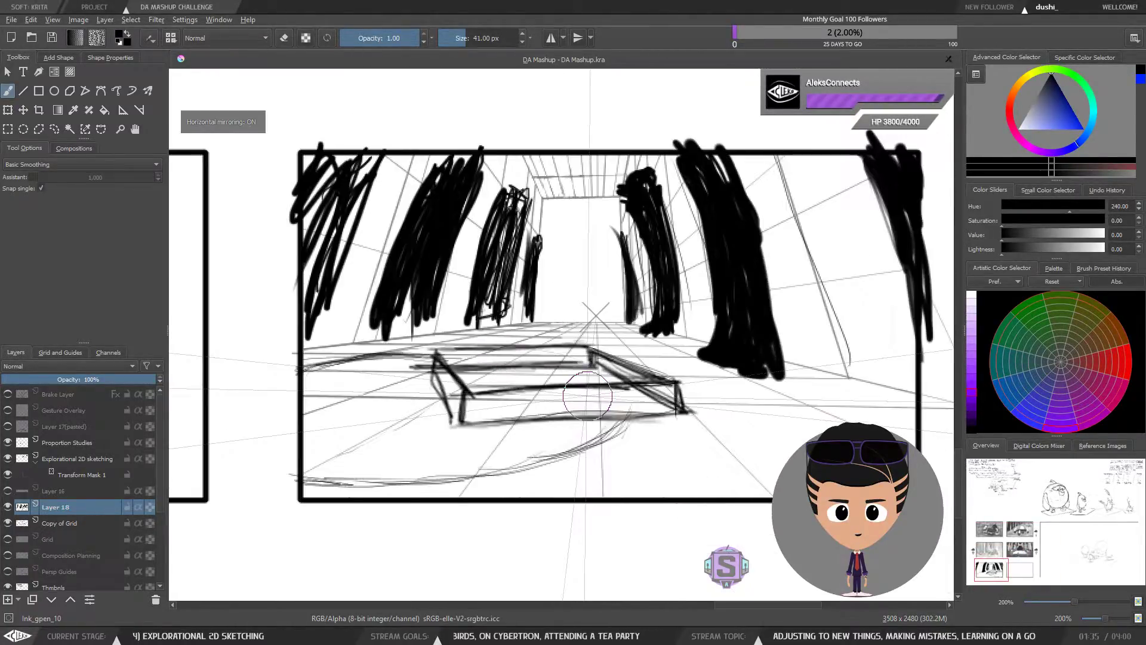
pyautogui.press('m')
pyautogui.press('m')
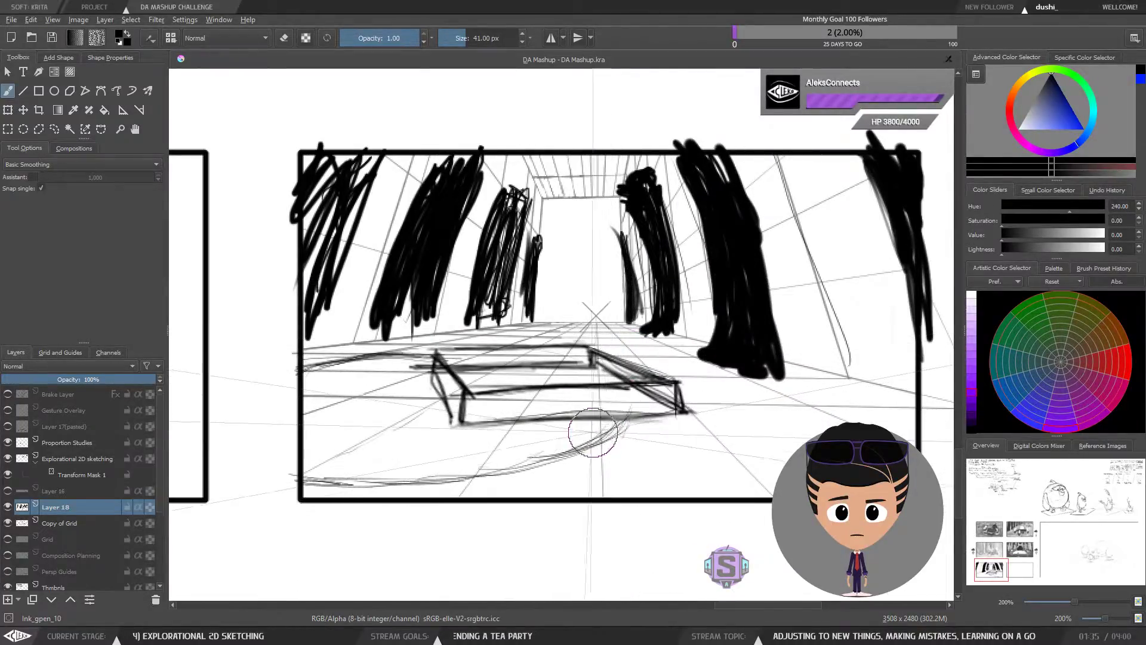
pyautogui.press('m')
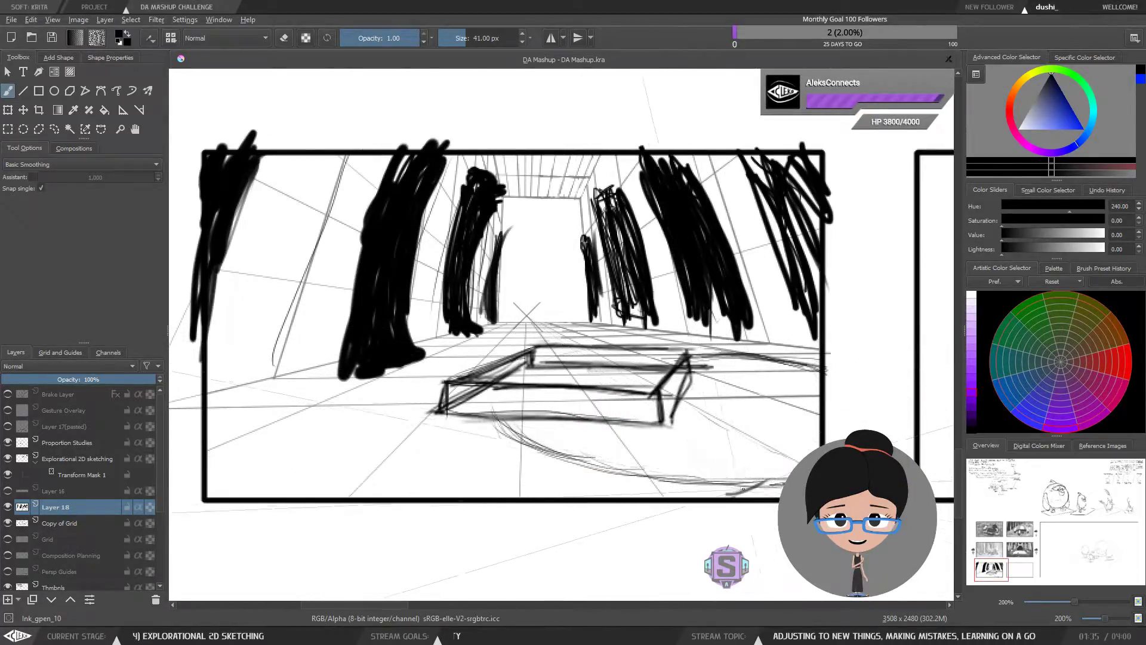
# Scribble dark foreground foliage in the lower right corner of the corridor thumbnail with a 41 px brush.
pyautogui.moveTo(727, 495)
pyautogui.mouseDown()
pyautogui.moveTo(813, 422)
pyautogui.moveTo(741, 478)
pyautogui.mouseUp()
pyautogui.moveTo(753, 483)
pyautogui.mouseDown()
pyautogui.moveTo(727, 494)
pyautogui.moveTo(811, 429)
pyautogui.moveTo(774, 460)
pyautogui.moveTo(691, 487)
pyautogui.moveTo(754, 467)
pyautogui.moveTo(813, 408)
pyautogui.mouseUp()
pyautogui.moveTo(756, 485); pyautogui.dragTo(760, 495)
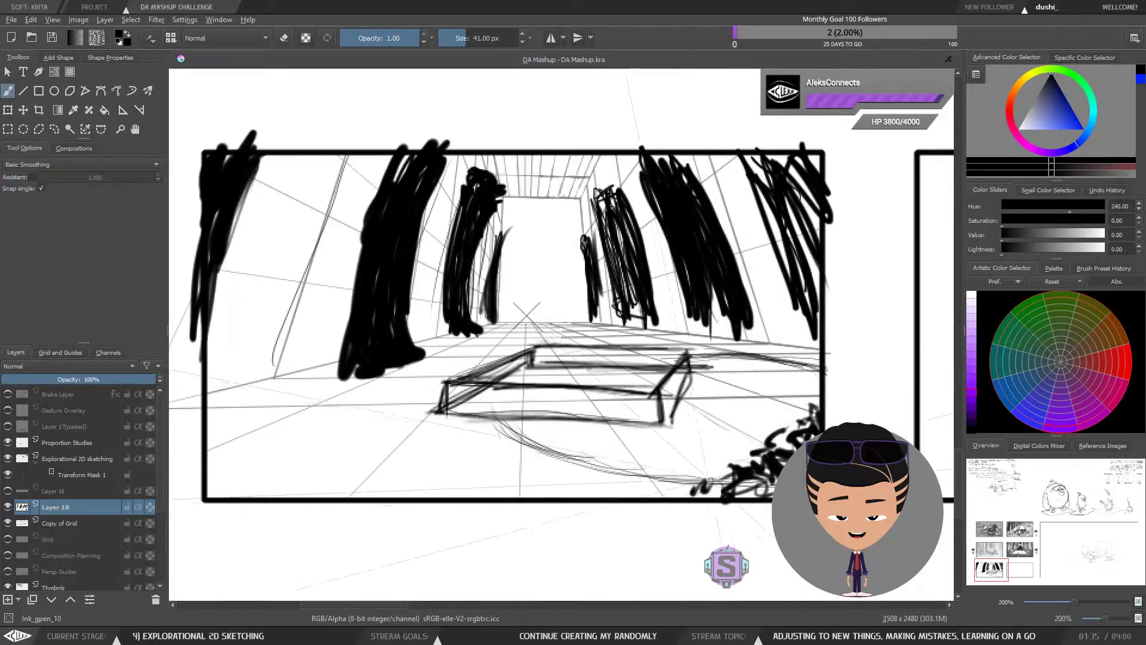
# Reduce the brush size and scribble small distant foliage across the far end of the corridor floor.
pyautogui.press('[')
pyautogui.press('[')
pyautogui.press('[')
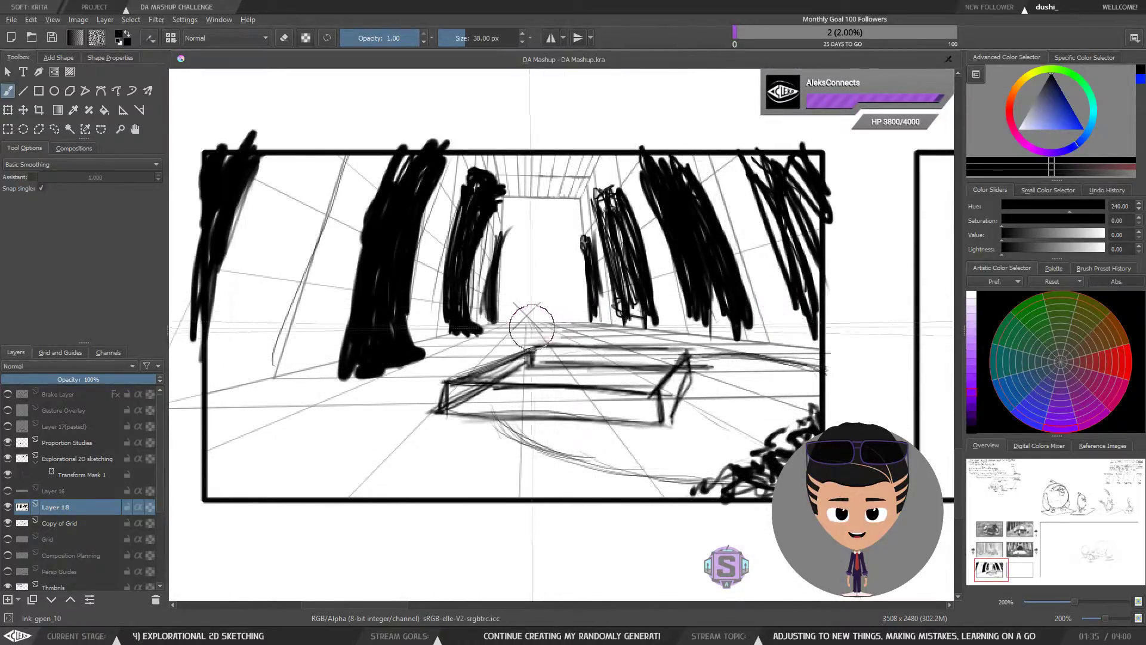
pyautogui.moveTo(514, 330)
pyautogui.mouseDown()
pyautogui.moveTo(531, 332)
pyautogui.moveTo(517, 329)
pyautogui.mouseUp()
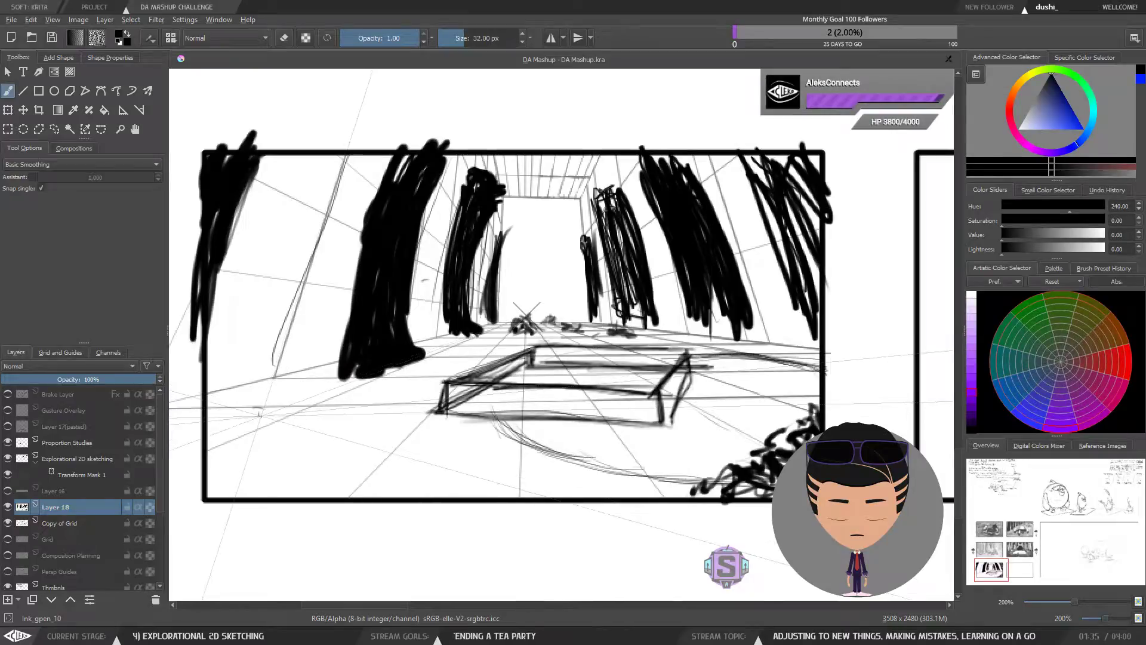
# Scribble foreground foliage in the lower left corner of the corridor thumbnail and check the composition in mirrored view.
pyautogui.moveTo(213, 412)
pyautogui.mouseDown()
pyautogui.moveTo(341, 461)
pyautogui.moveTo(343, 482)
pyautogui.moveTo(376, 492)
pyautogui.moveTo(202, 408)
pyautogui.moveTo(236, 453)
pyautogui.moveTo(221, 471)
pyautogui.moveTo(242, 512)
pyautogui.moveTo(274, 483)
pyautogui.moveTo(316, 494)
pyautogui.moveTo(236, 491)
pyautogui.moveTo(265, 450)
pyautogui.moveTo(288, 474)
pyautogui.moveTo(379, 491)
pyautogui.moveTo(254, 437)
pyautogui.moveTo(262, 493)
pyautogui.moveTo(264, 447)
pyautogui.moveTo(256, 476)
pyautogui.moveTo(245, 456)
pyautogui.moveTo(209, 495)
pyautogui.mouseUp()
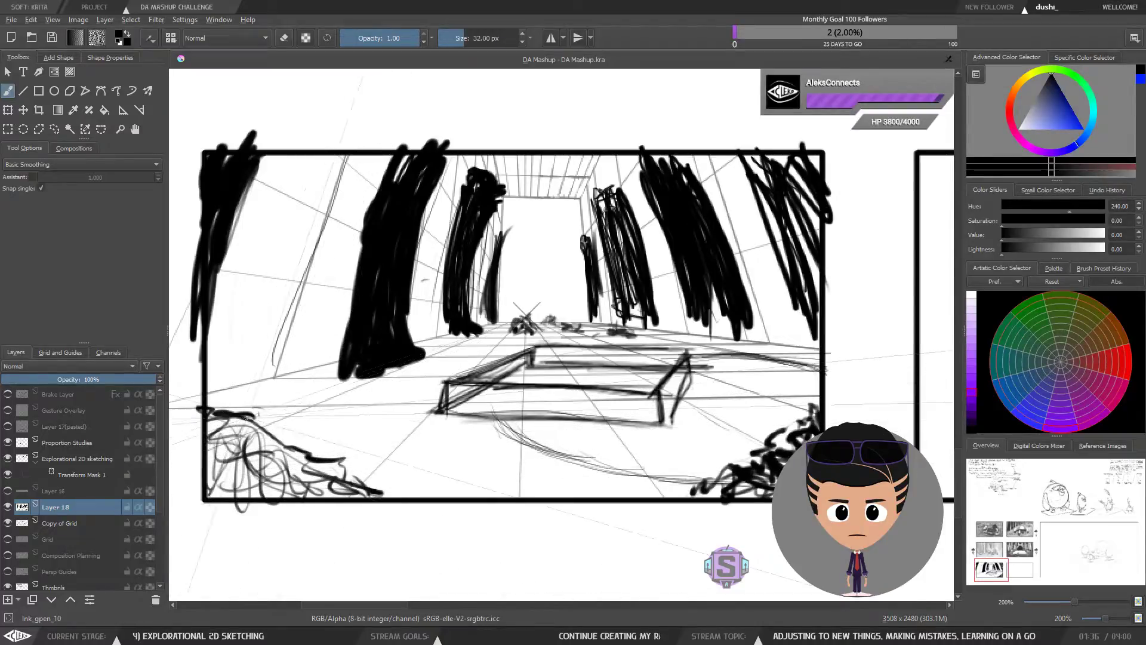
pyautogui.press('1')
pyautogui.press('m')
pyautogui.press('m')
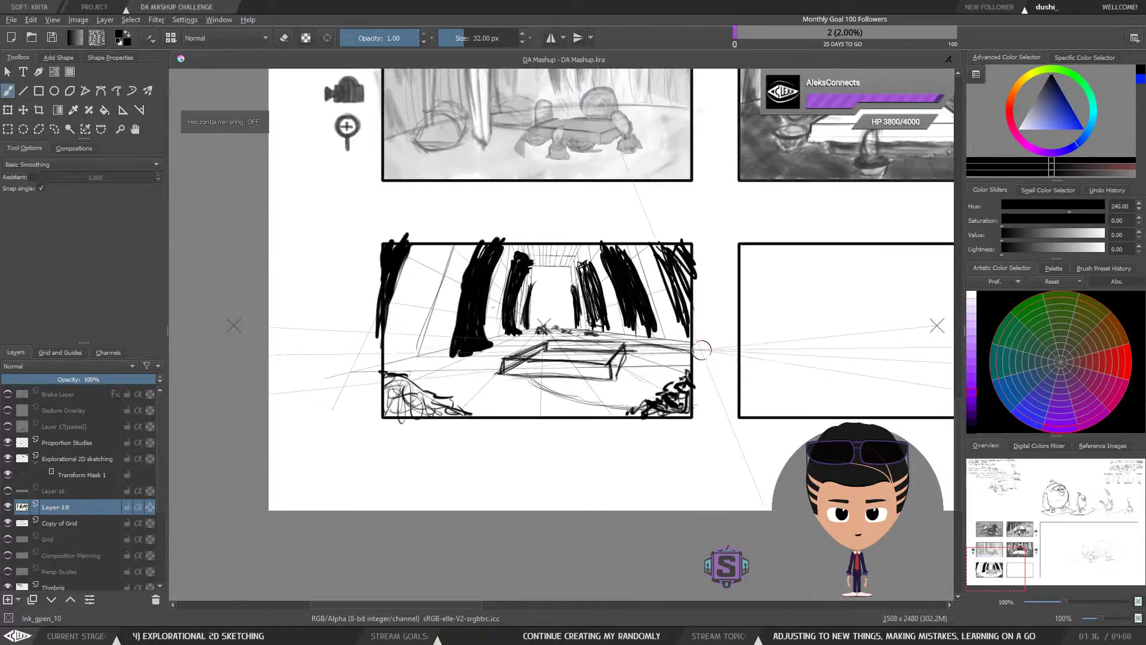
pyautogui.press('m')
pyautogui.press('m')
pyautogui.press('m')
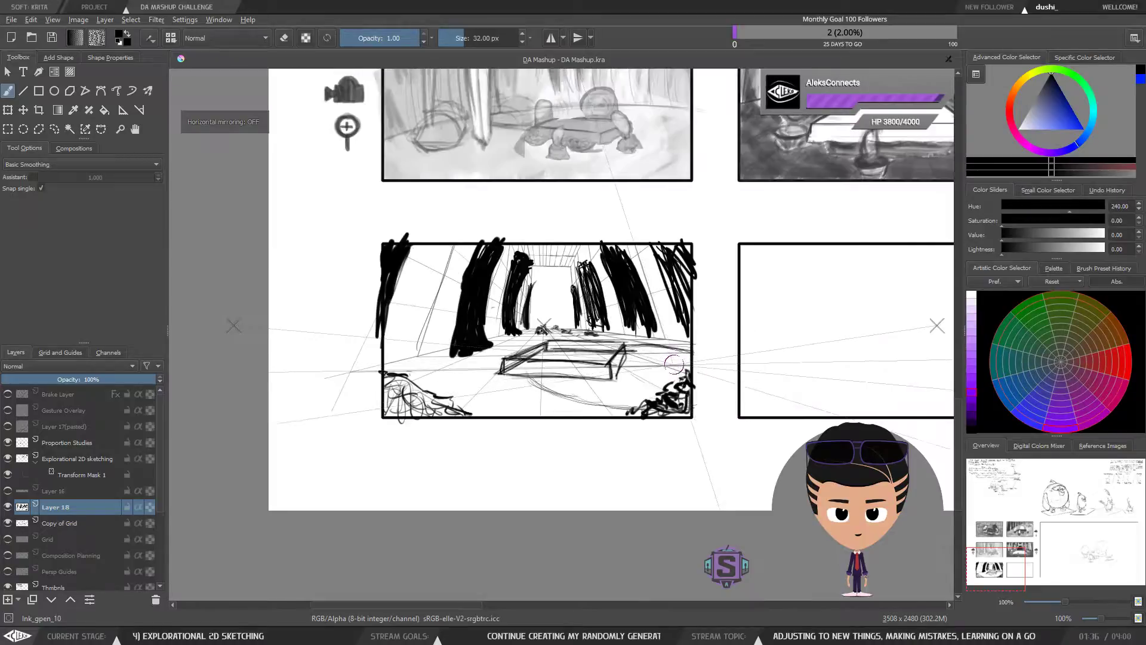
# Draw the outline of a solid base beneath the tabletop, reaching down toward the foreground.
pyautogui.hotkey('ctrl', '+')
pyautogui.hotkey('ctrl', '+')
pyautogui.moveTo(596, 401); pyautogui.dragTo(588, 401)
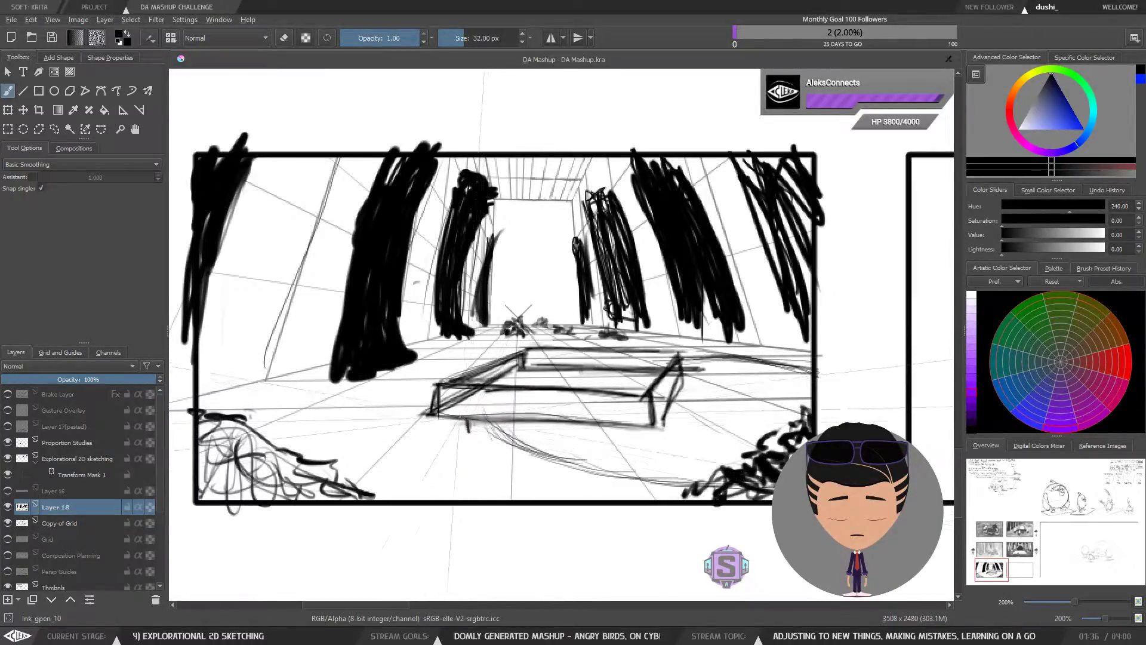
pyautogui.moveTo(458, 436); pyautogui.dragTo(544, 445)
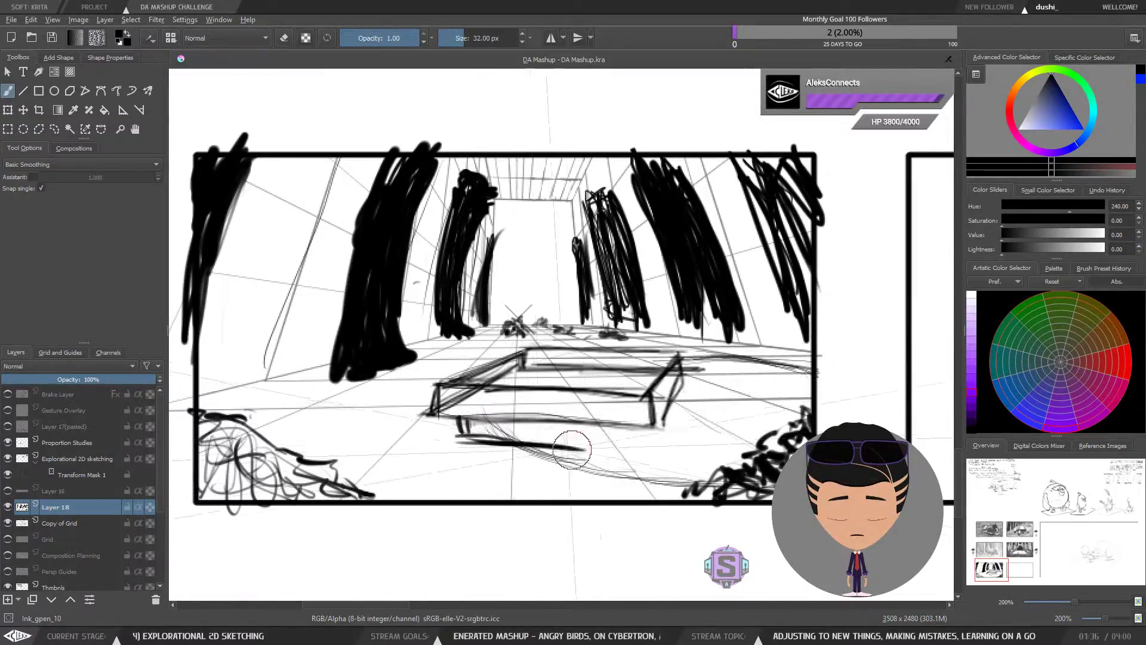
pyautogui.moveTo(628, 451); pyautogui.dragTo(630, 437)
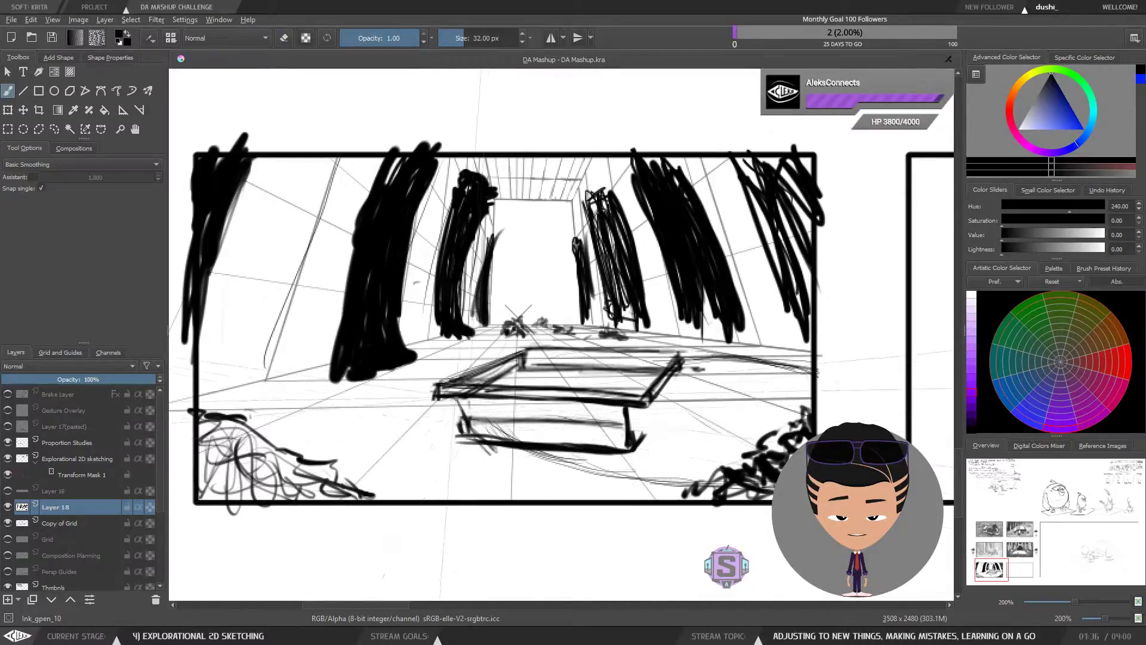
# Hatch the front face of the table's base and clean up its near left corner and the tabletop edges.
pyautogui.moveTo(460, 401); pyautogui.dragTo(468, 431)
pyautogui.moveTo(479, 399)
pyautogui.mouseDown()
pyautogui.moveTo(490, 436)
pyautogui.moveTo(510, 439)
pyautogui.mouseUp()
pyautogui.moveTo(518, 403); pyautogui.dragTo(529, 440)
pyautogui.moveTo(533, 405); pyautogui.dragTo(544, 443)
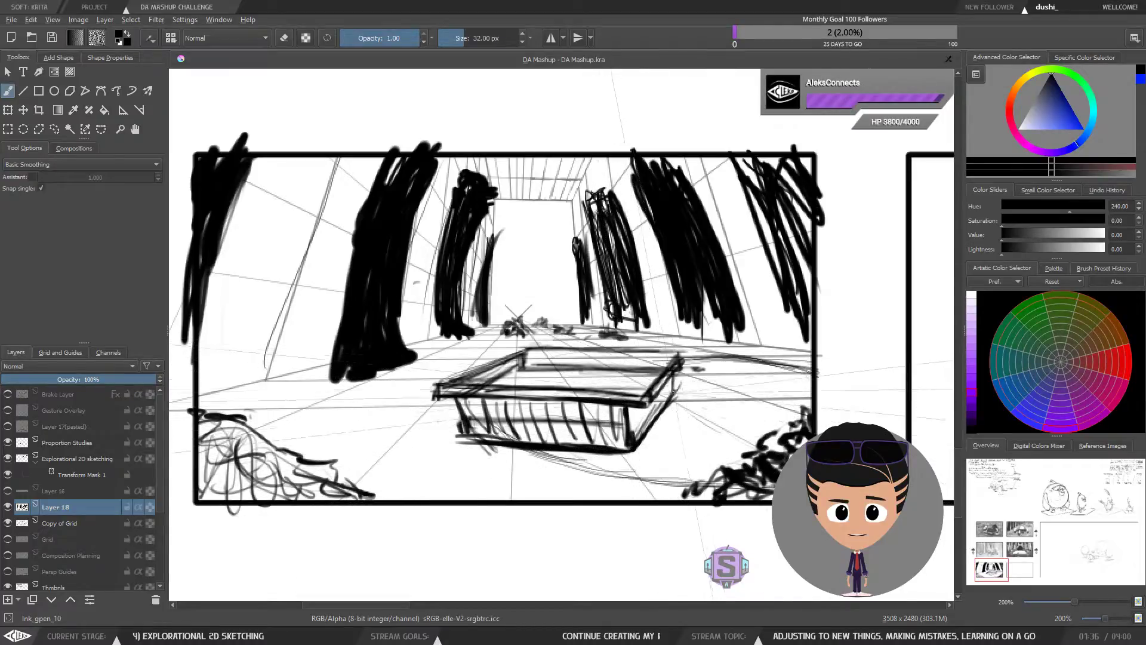
pyautogui.press('1')
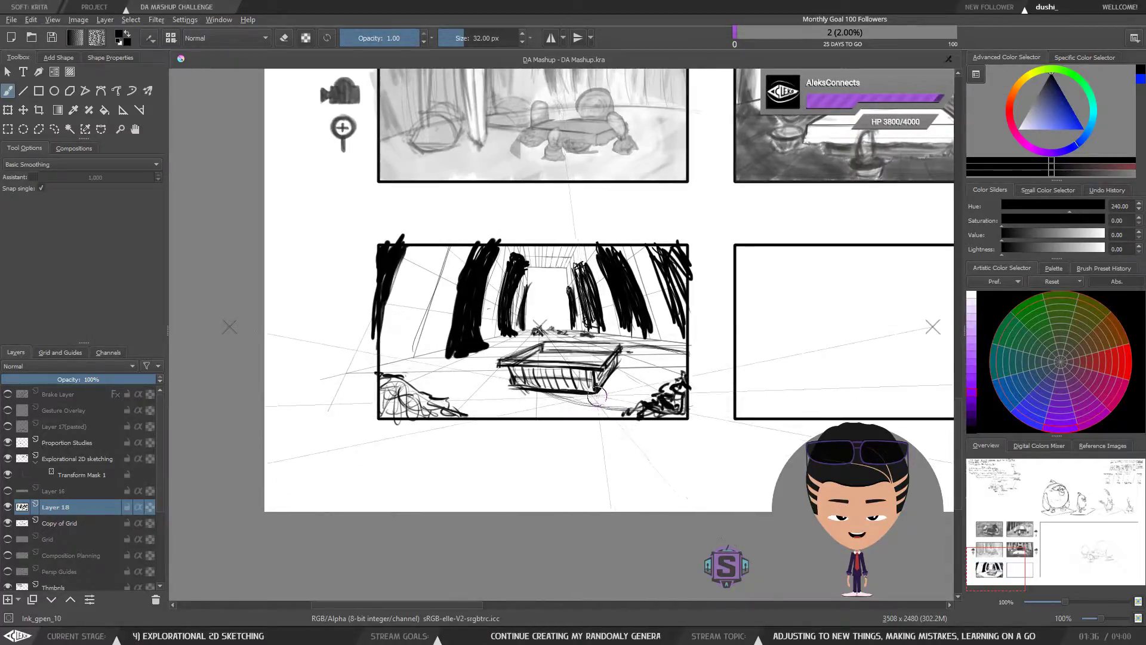
pyautogui.press('+')
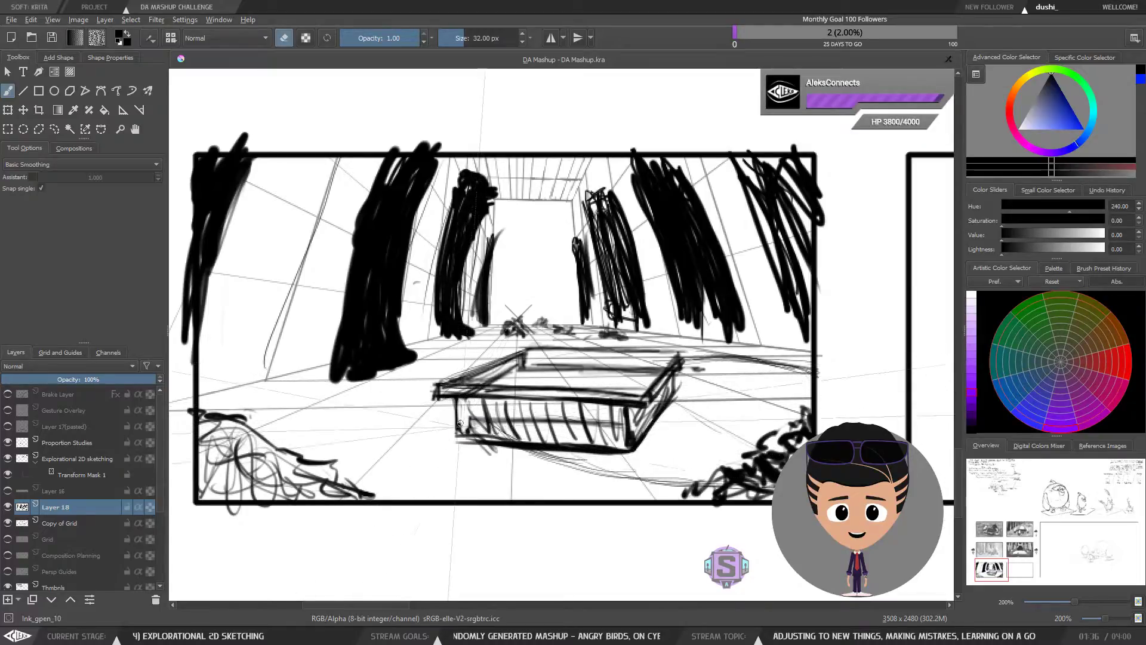
pyautogui.press('e')
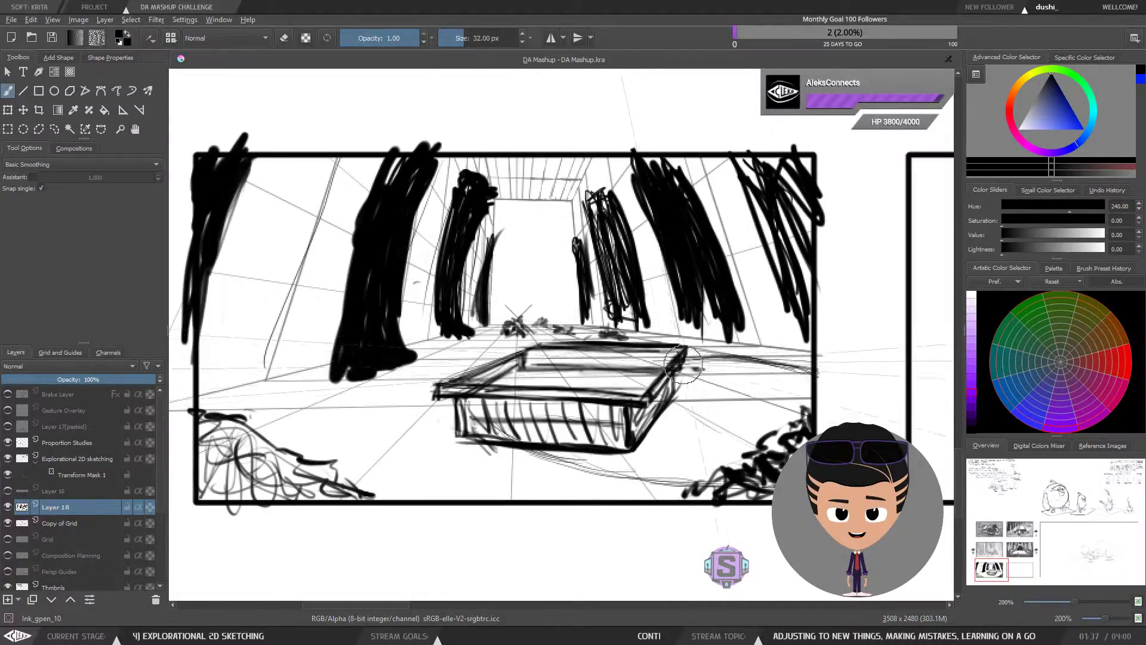
# Reduce the brush to 28 px and draw the curved bottom of a stool in front of the table.
pyautogui.press('1')
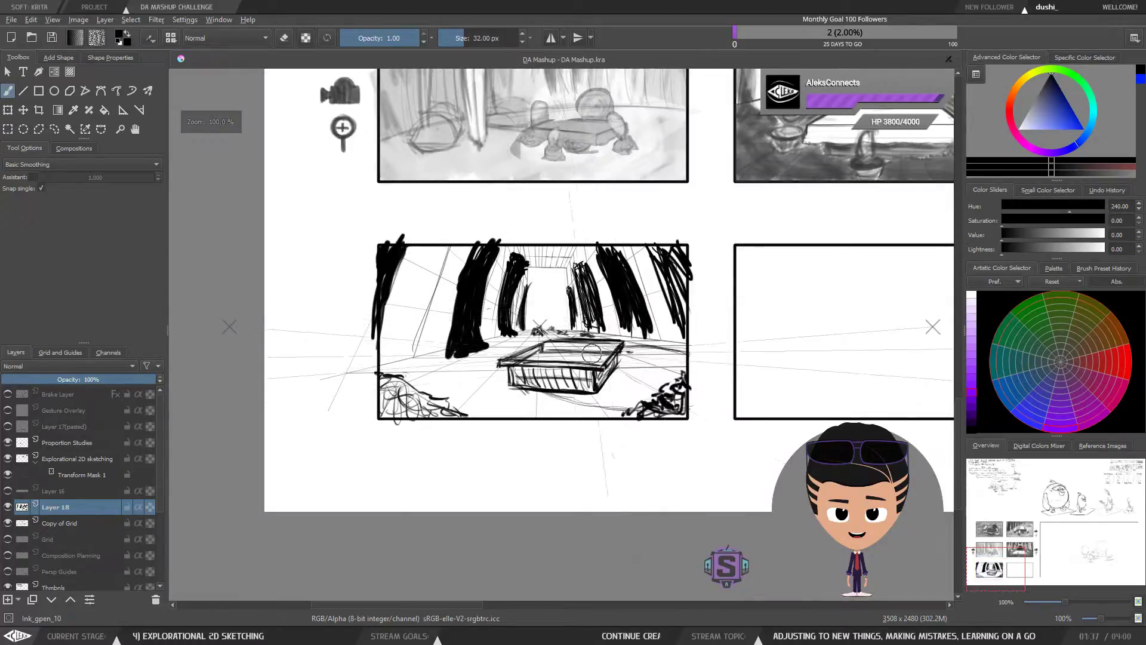
pyautogui.hotkey('ctrl', '+')
pyautogui.hotkey('ctrl', '+')
pyautogui.moveTo(612, 394); pyautogui.dragTo(589, 399)
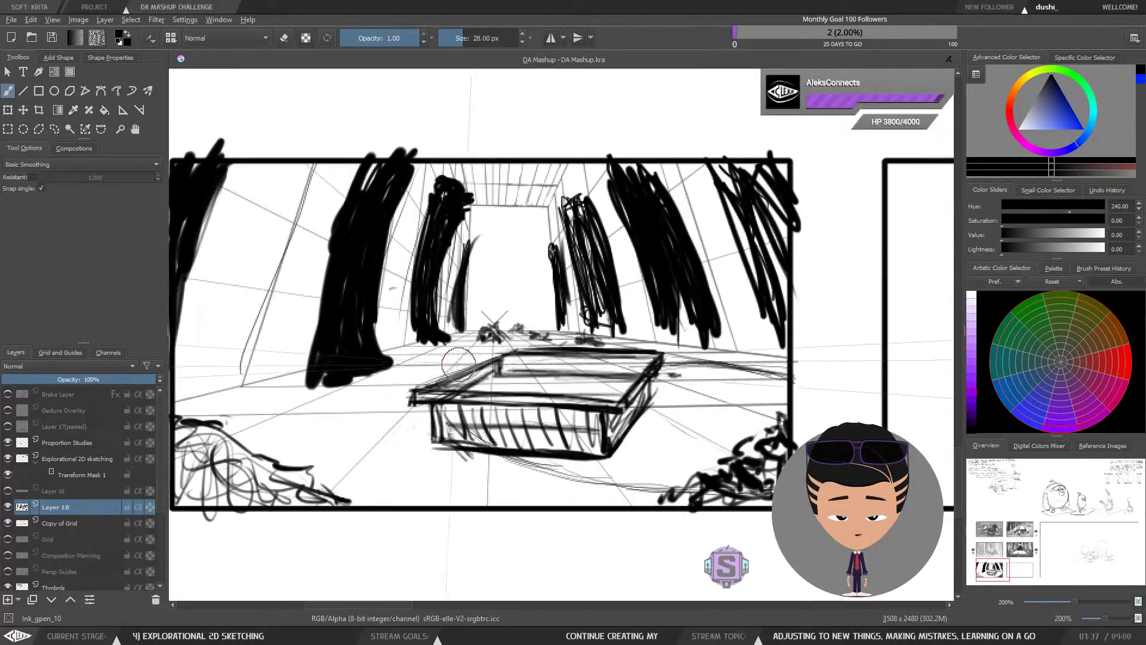
pyautogui.press('[')
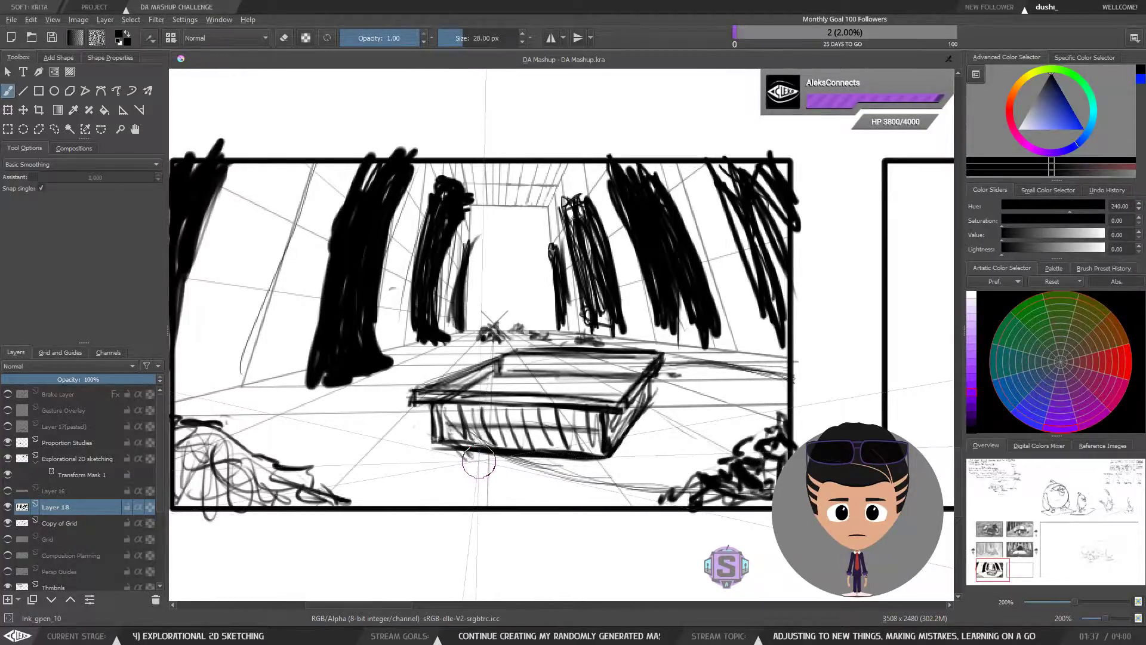
pyautogui.moveTo(479, 469); pyautogui.dragTo(527, 470)
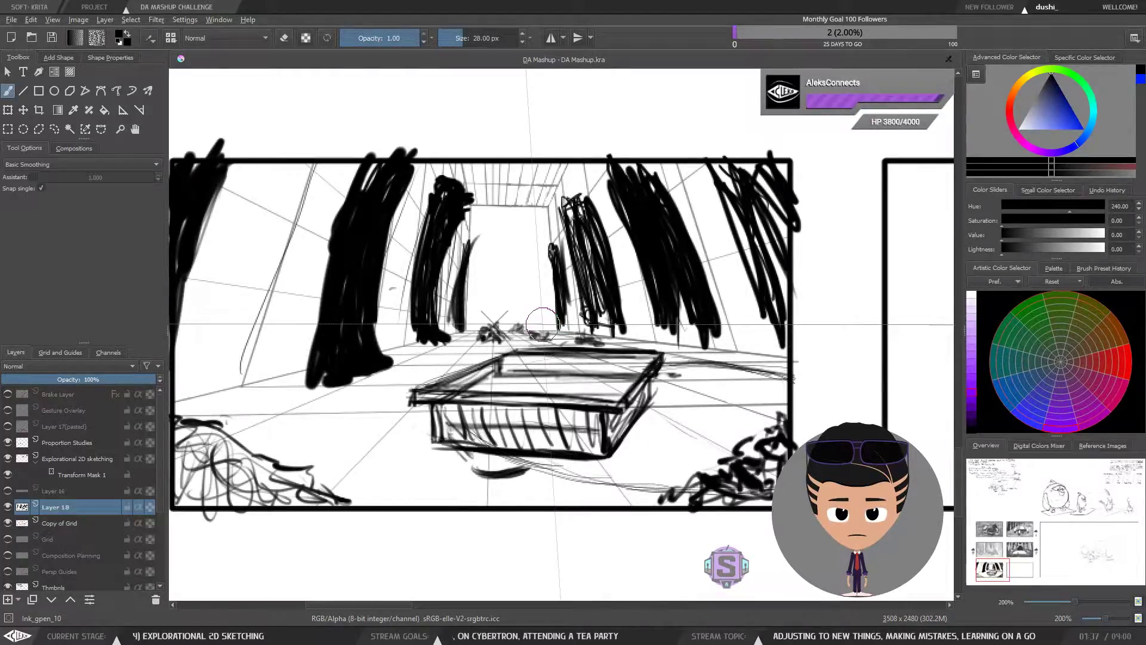
# Examine the bird character sketches and the other thumbnails, returning to the corridor thumbnail.
pyautogui.scroll(-4, 542, 324)
pyautogui.moveTo(870, 340); pyautogui.dragTo(665, 471)
pyautogui.moveTo(832, 381); pyautogui.dragTo(634, 545)
pyautogui.moveTo(778, 420); pyautogui.dragTo(630, 488)
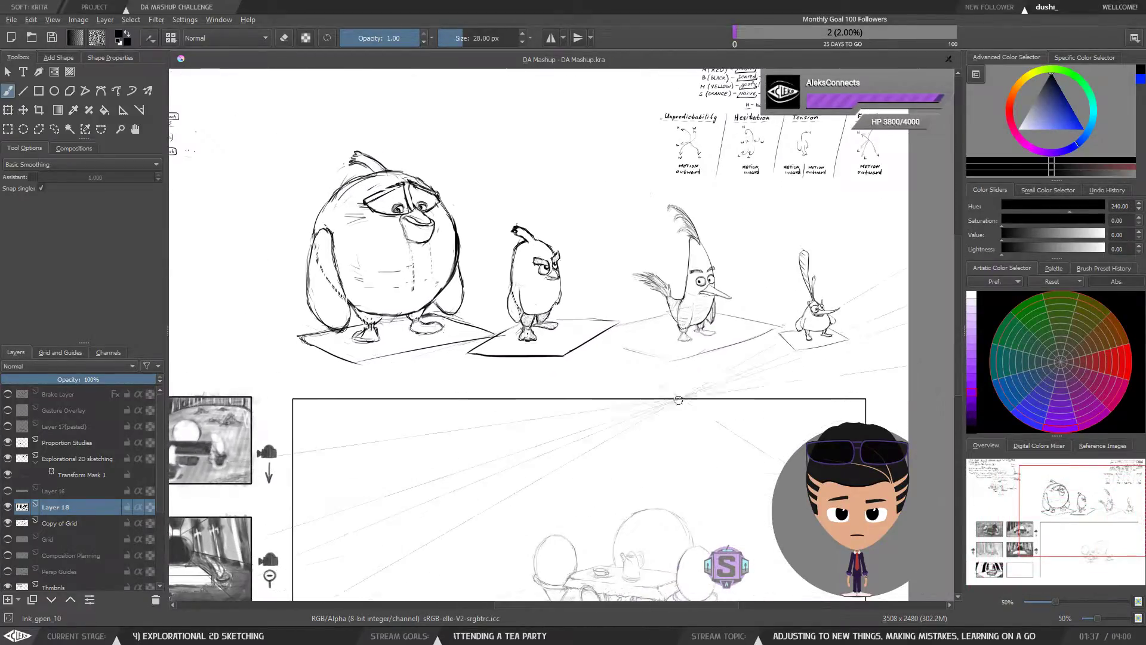
pyautogui.moveTo(474, 504)
pyautogui.mouseDown()
pyautogui.moveTo(647, 375)
pyautogui.moveTo(747, 343)
pyautogui.mouseUp()
pyautogui.moveTo(617, 422); pyautogui.dragTo(719, 383)
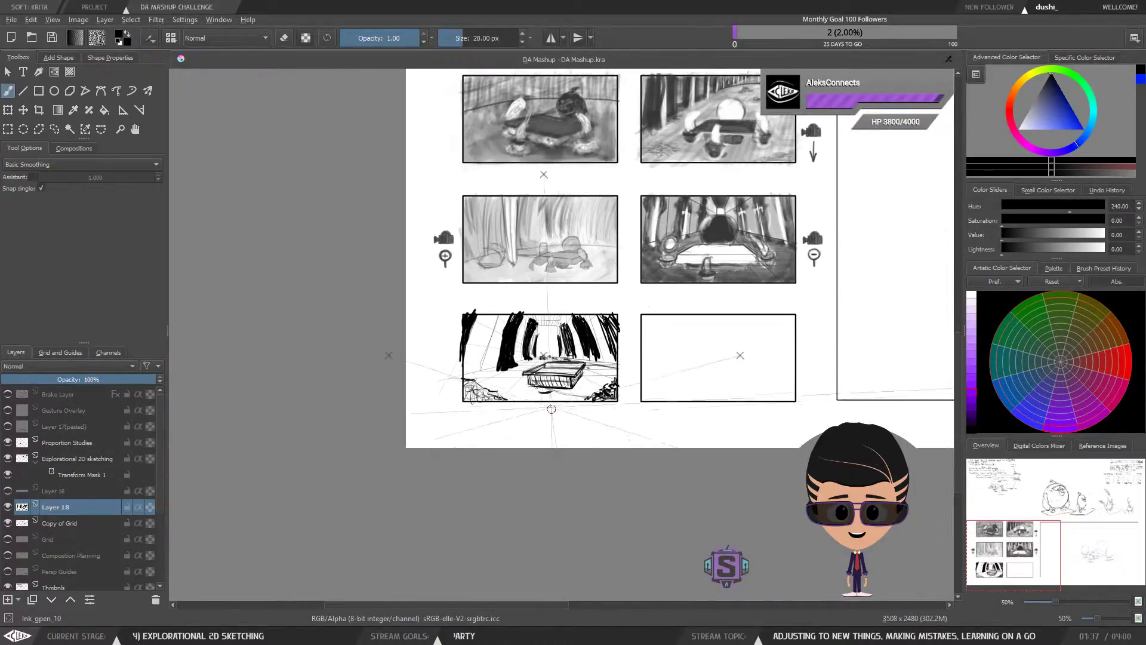
pyautogui.hotkey('ctrl', '+')
pyautogui.hotkey('ctrl', '+')
pyautogui.hotkey('ctrl', '+')
pyautogui.hotkey('ctrl', '-')
pyautogui.moveTo(553, 474)
pyautogui.mouseDown()
pyautogui.moveTo(554, 445)
pyautogui.moveTo(658, 405)
pyautogui.moveTo(627, 413)
pyautogui.mouseUp()
pyautogui.hotkey('ctrl', '+')
# Erase the dark column strokes that spill over the upper left border of the corridor thumbnail.
pyautogui.press('e')
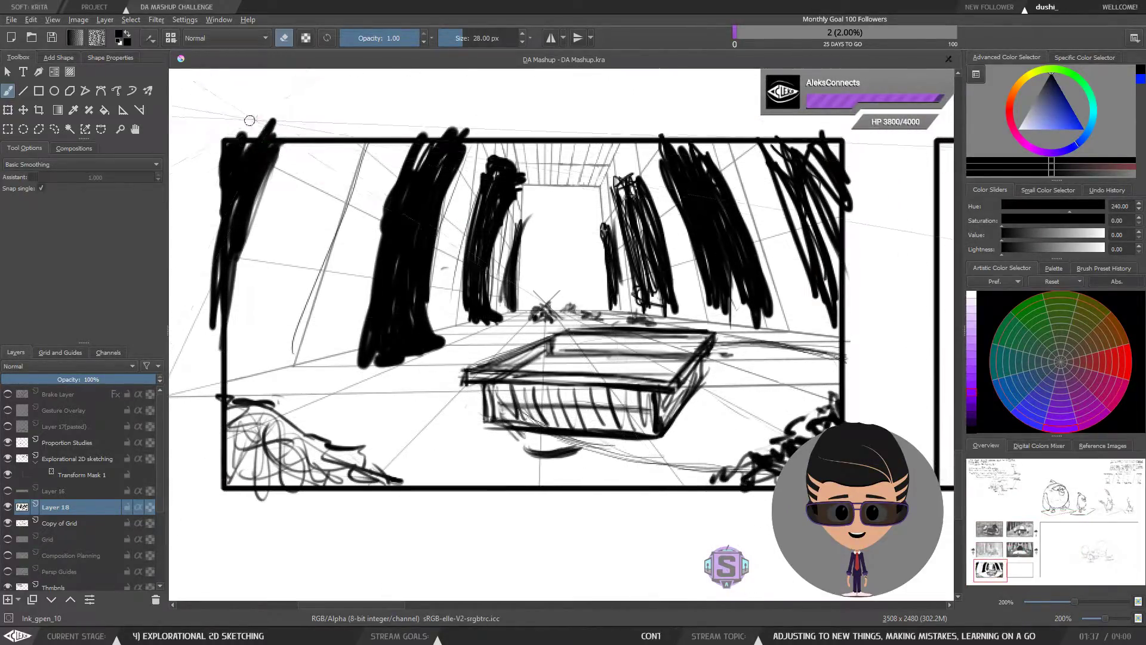
pyautogui.moveTo(249, 121); pyautogui.dragTo(222, 135)
pyautogui.moveTo(200, 222)
pyautogui.mouseDown()
pyautogui.moveTo(212, 215)
pyautogui.moveTo(209, 326)
pyautogui.mouseUp()
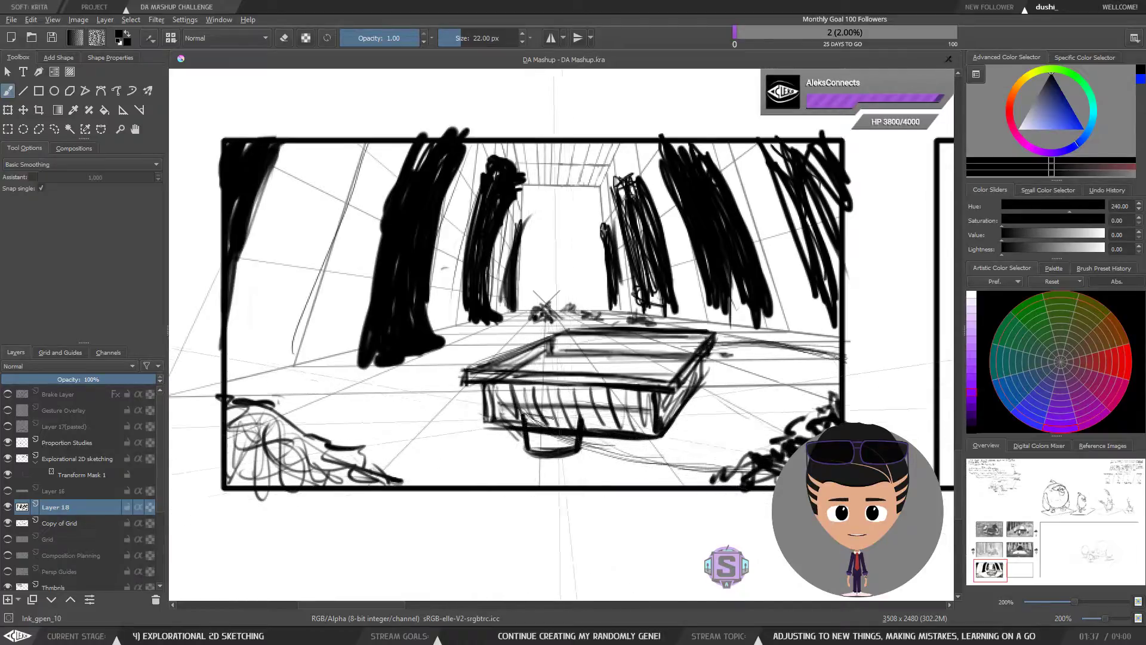
# Draw round stools in front of the table and at both of its sides with a 22 px brush.
pyautogui.moveTo(532, 416)
pyautogui.mouseDown()
pyautogui.moveTo(570, 415)
pyautogui.moveTo(557, 419)
pyautogui.mouseUp()
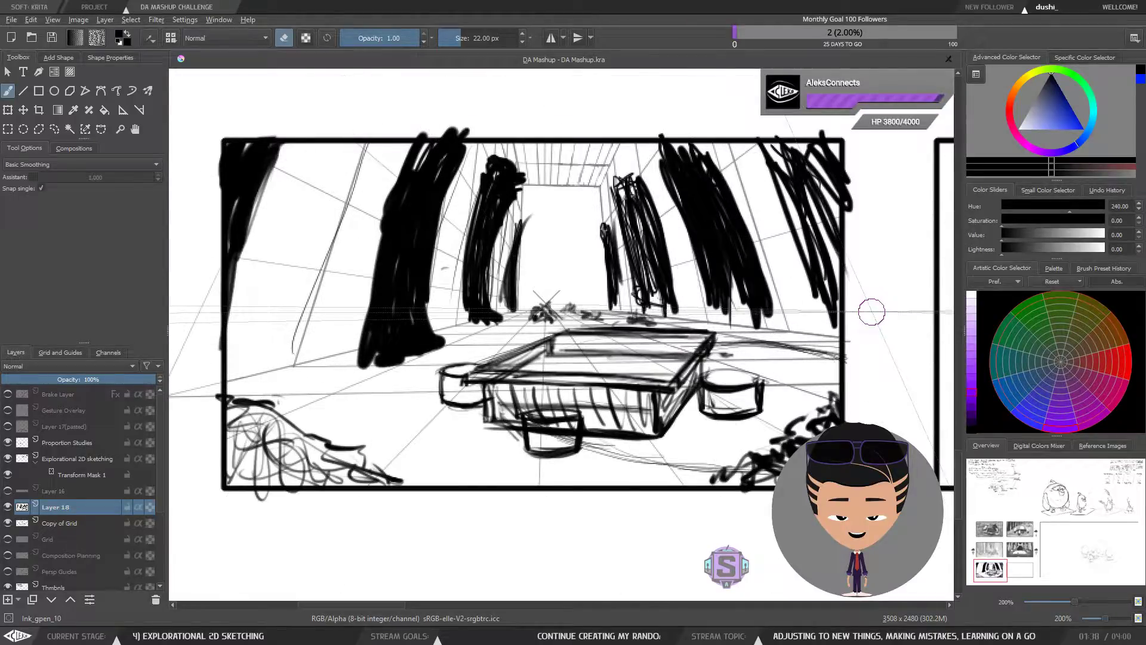
pyautogui.hotkey('ctrl', '-')
pyautogui.hotkey('ctrl', '-')
pyautogui.hotkey('ctrl', '+')
pyautogui.hotkey('ctrl', '+')
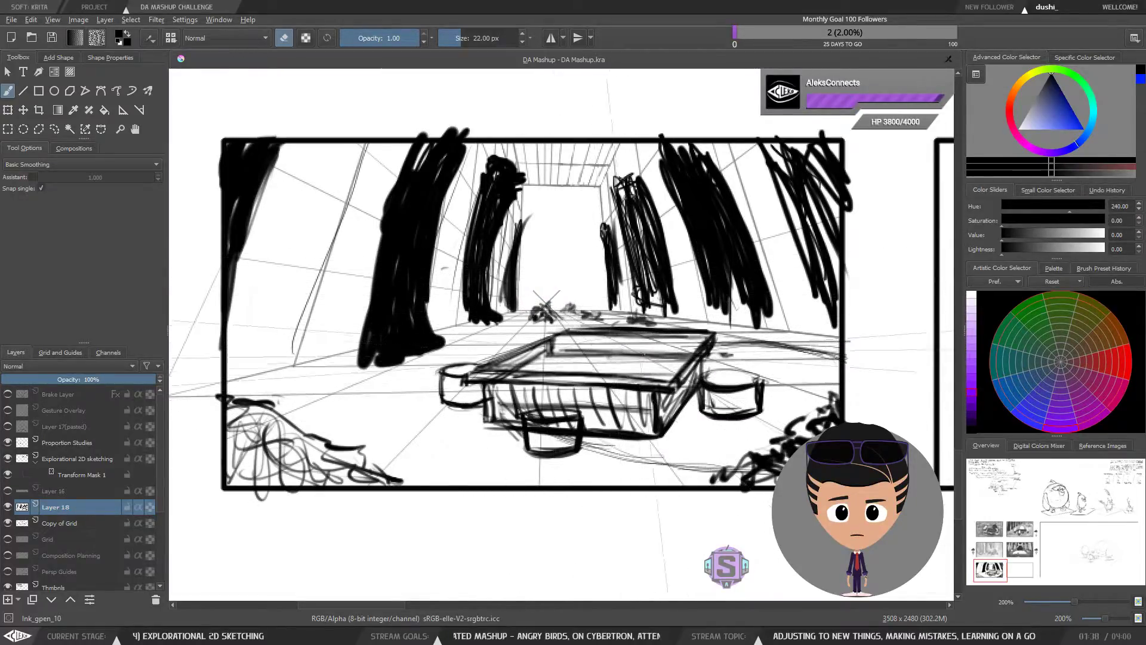
# Sketch a rough walking figure with head, arms and legs in the empty thumbnail beside the corridor one.
pyautogui.press('e')
pyautogui.press('-')
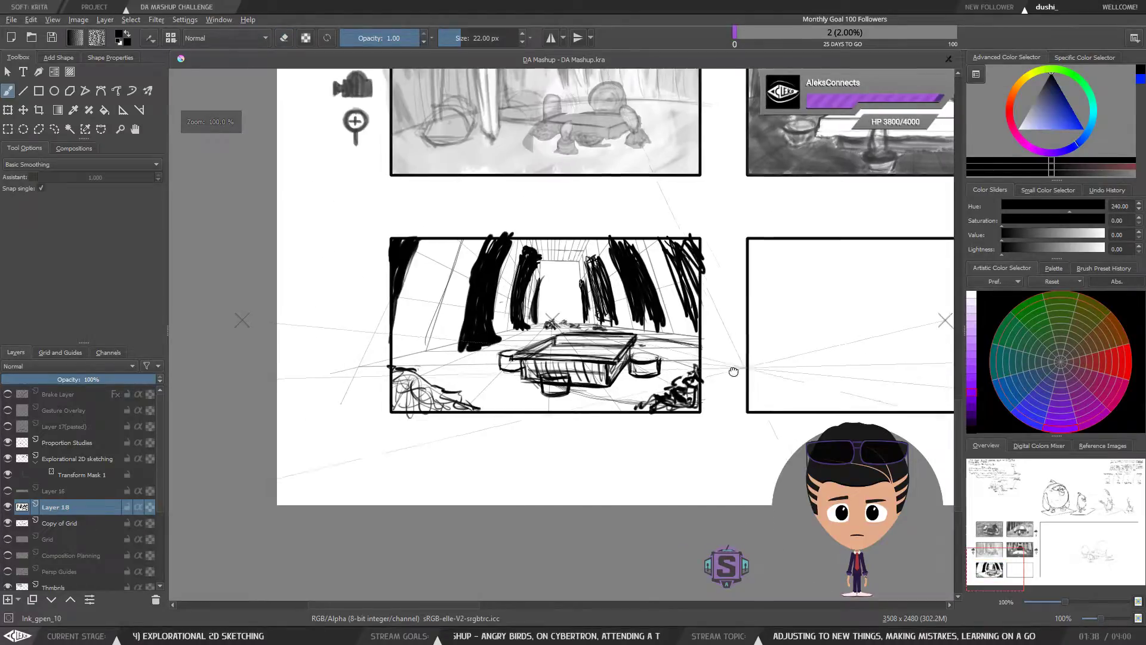
pyautogui.moveTo(734, 371)
pyautogui.mouseDown()
pyautogui.moveTo(655, 387)
pyautogui.moveTo(715, 356)
pyautogui.moveTo(687, 385)
pyautogui.moveTo(711, 350)
pyautogui.moveTo(701, 388)
pyautogui.moveTo(708, 305)
pyautogui.mouseUp()
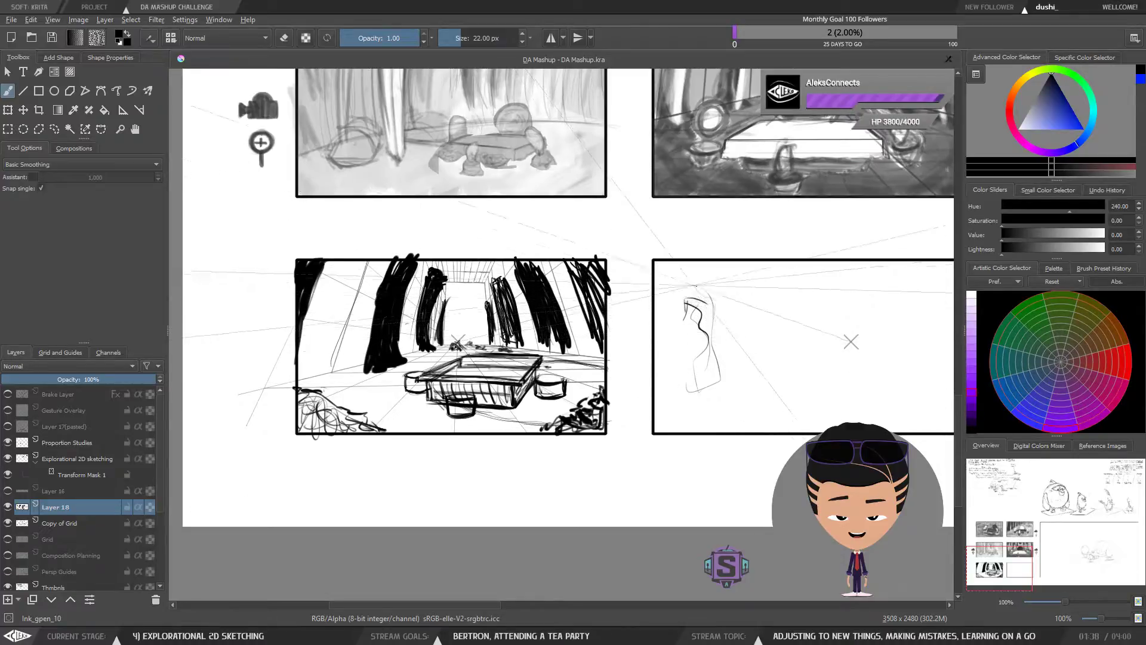
pyautogui.moveTo(673, 299); pyautogui.dragTo(710, 295)
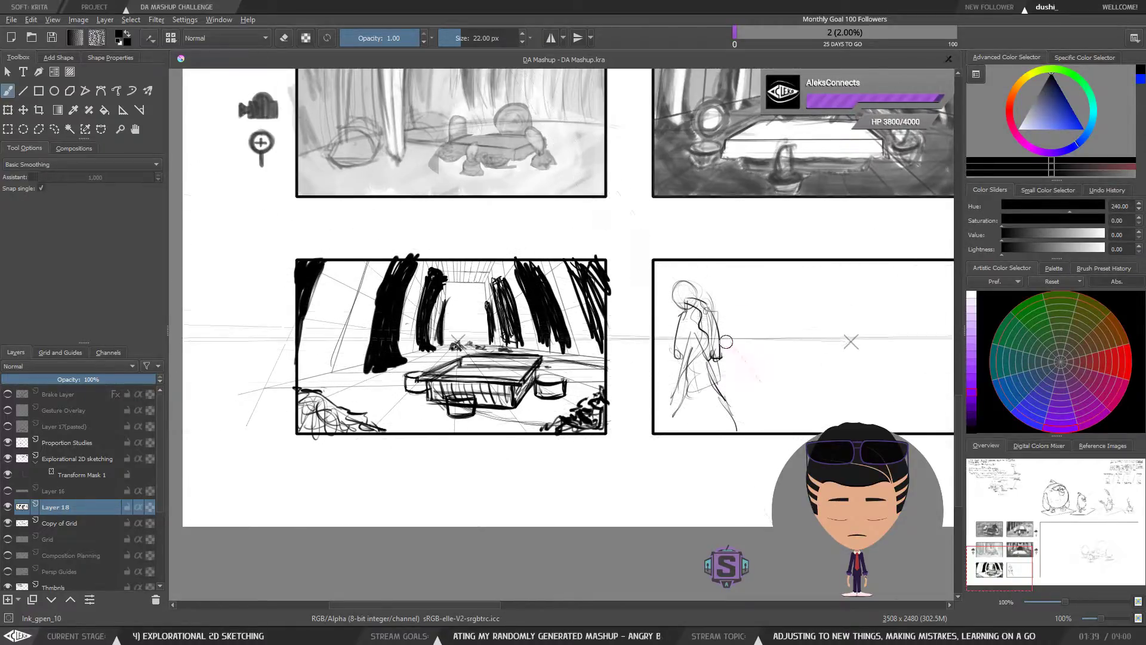
# Examine the bird character sketches and the motion notes above them, returning to the walking figure.
pyautogui.hotkey('ctrl', '-')
pyautogui.moveTo(788, 272); pyautogui.dragTo(553, 463)
pyautogui.moveTo(668, 335); pyautogui.dragTo(535, 446)
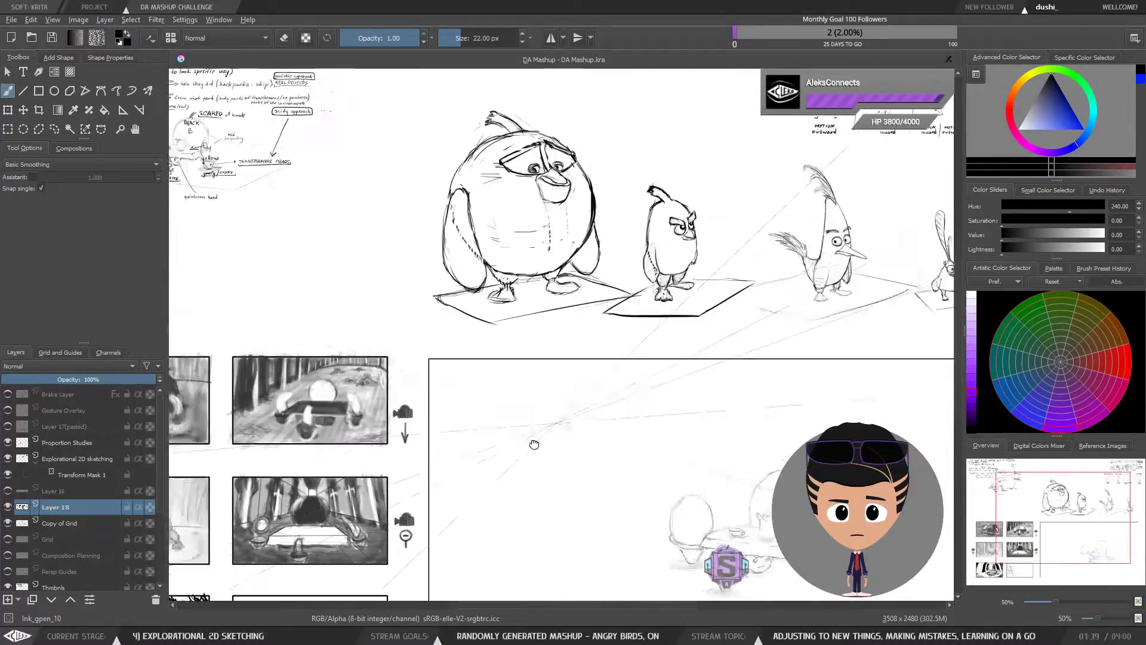
pyautogui.moveTo(710, 269); pyautogui.dragTo(445, 462)
pyautogui.hotkey('ctrl', '+')
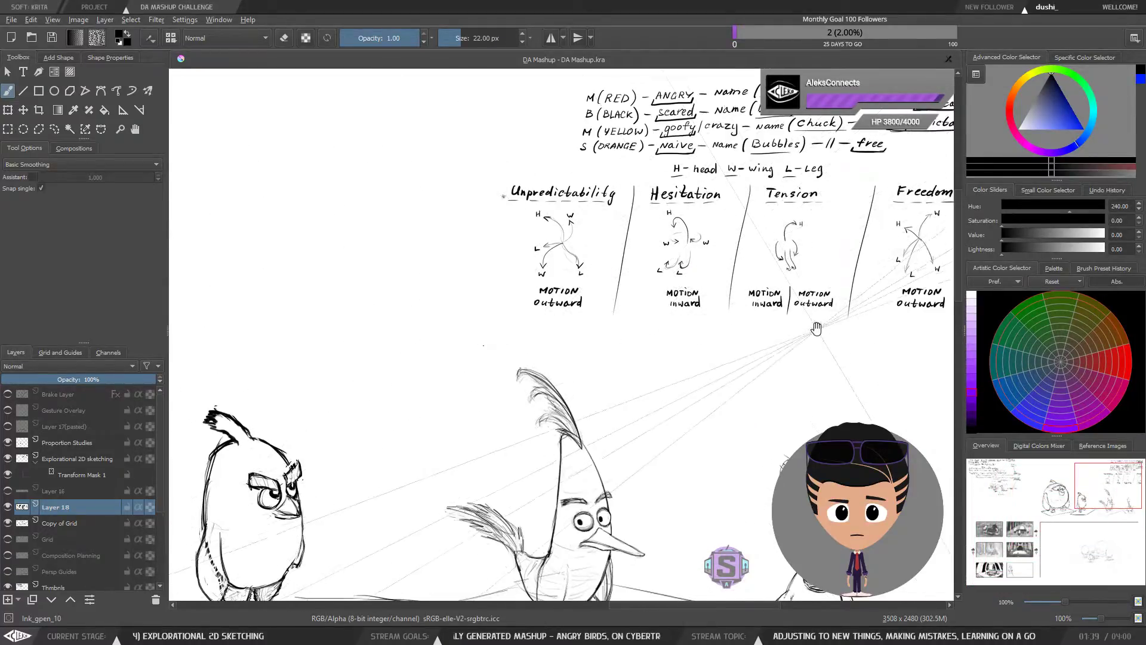
pyautogui.moveTo(816, 328); pyautogui.dragTo(750, 326)
pyautogui.moveTo(533, 539); pyautogui.dragTo(554, 454)
pyautogui.hotkey('ctrl', '-')
pyautogui.moveTo(478, 494)
pyautogui.mouseDown()
pyautogui.moveTo(649, 323)
pyautogui.moveTo(714, 297)
pyautogui.mouseUp()
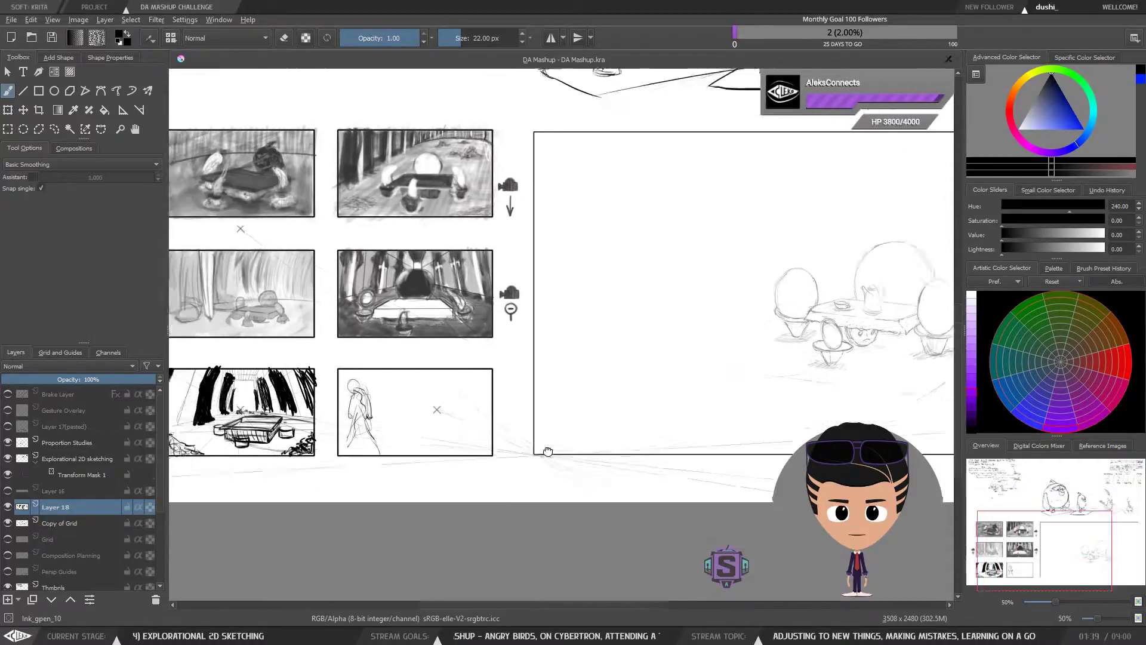
pyautogui.moveTo(545, 451)
pyautogui.mouseDown()
pyautogui.moveTo(509, 483)
pyautogui.moveTo(524, 488)
pyautogui.moveTo(504, 487)
pyautogui.moveTo(564, 363)
pyautogui.mouseUp()
# Outline the walking figure with a freehand selection and move it away from the thumbnail's left border.
pyautogui.press('l')
pyautogui.press('t')
pyautogui.press('b')
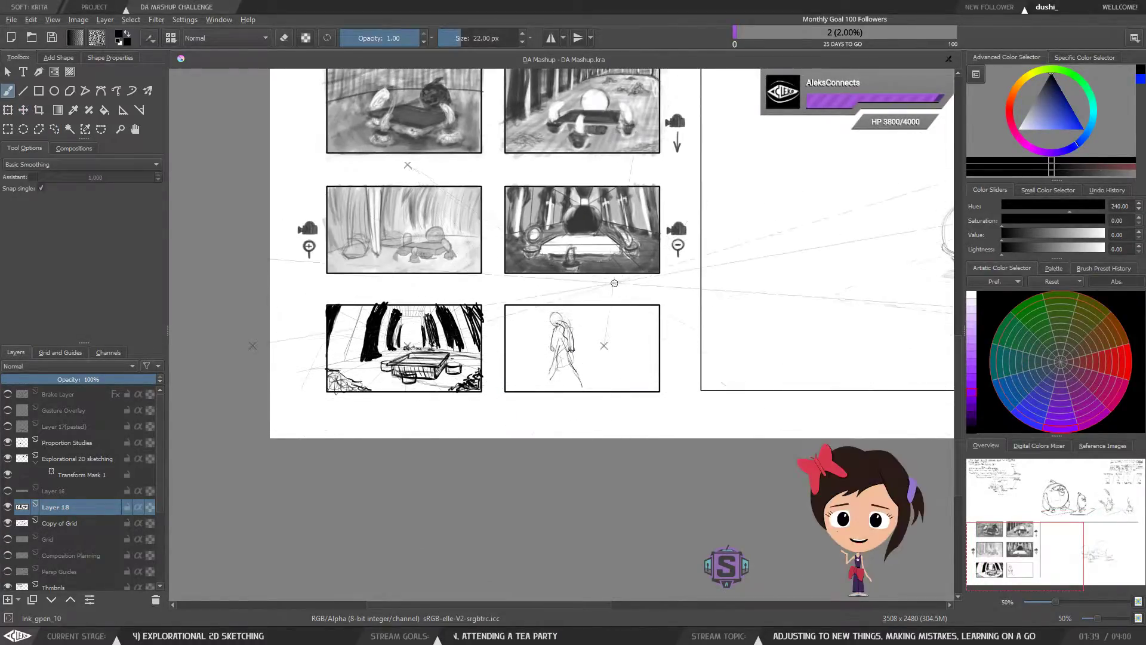
# Move the walking figure to the middle of its thumbnail and scale it down to leave space around it.
pyautogui.press('1')
pyautogui.press('l')
pyautogui.moveTo(627, 299)
pyautogui.mouseDown()
pyautogui.moveTo(503, 412)
pyautogui.moveTo(675, 468)
pyautogui.mouseUp()
pyautogui.press('t')
pyautogui.moveTo(566, 370); pyautogui.dragTo(622, 374)
pyautogui.hotkey('ctrl', 't')
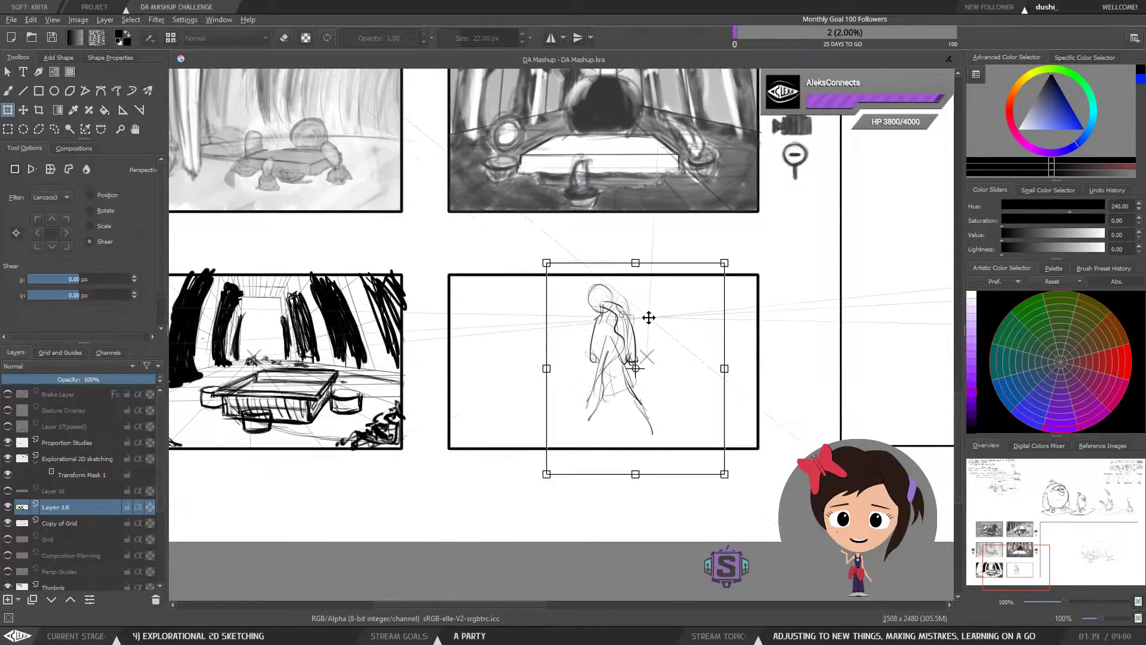
pyautogui.moveTo(718, 266); pyautogui.dragTo(691, 293)
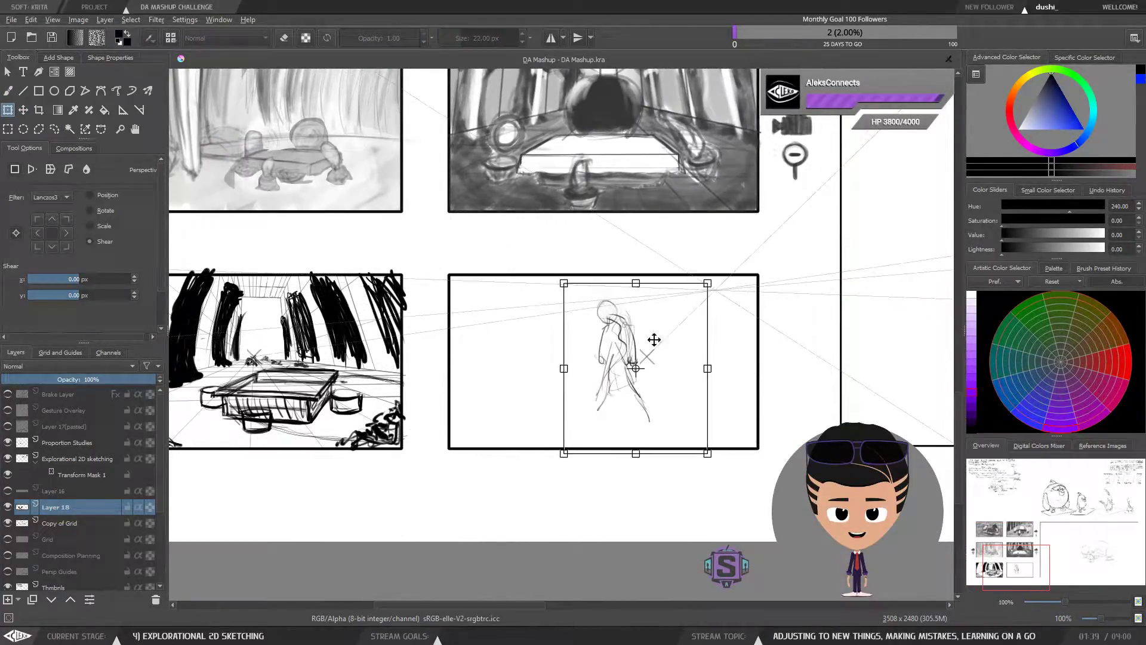
pyautogui.press('m')
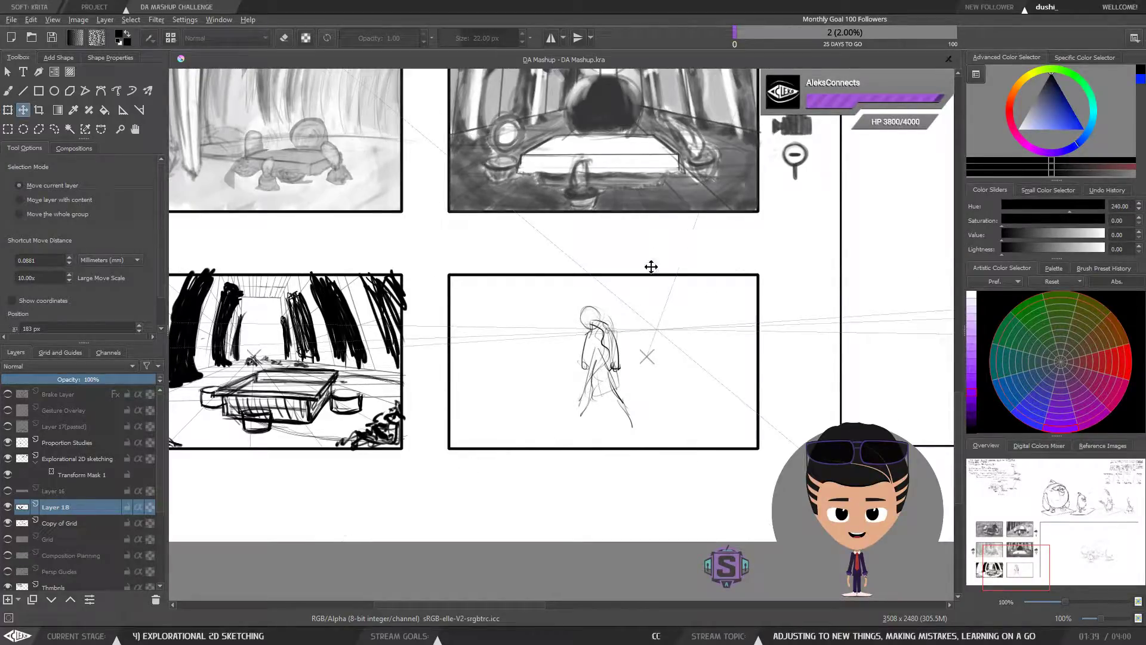
# Add strokes around the figure's lower legs and redraw its head with looping lines, checking the pose in mirrored view.
pyautogui.press('b')
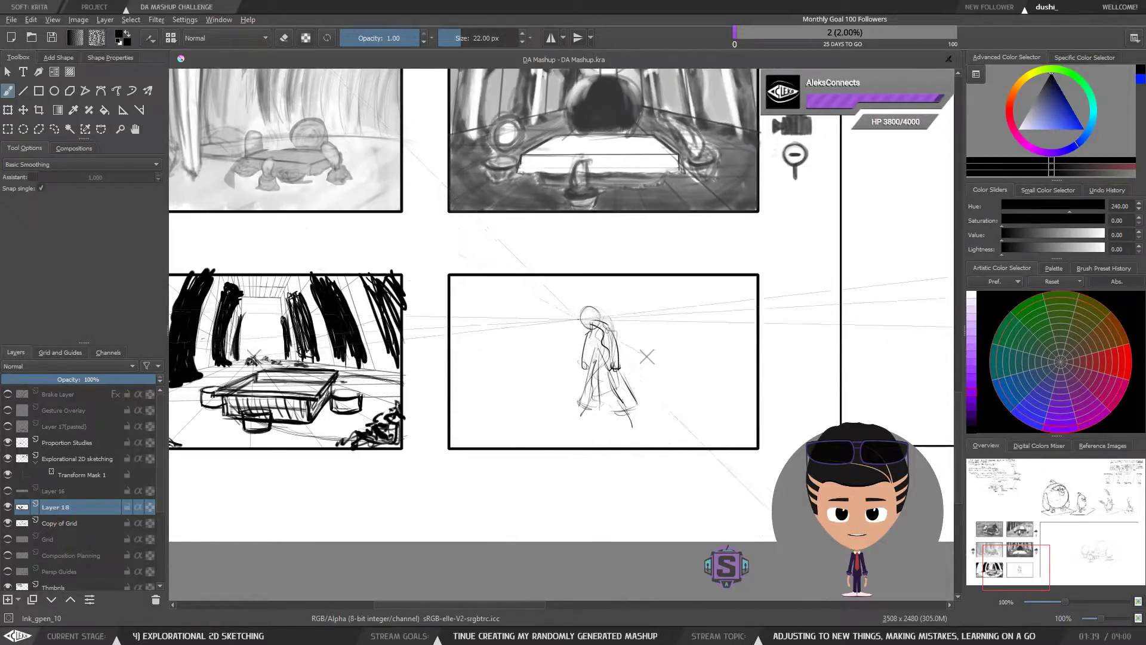
pyautogui.moveTo(590, 298)
pyautogui.mouseDown()
pyautogui.moveTo(574, 316)
pyautogui.moveTo(588, 317)
pyautogui.moveTo(596, 304)
pyautogui.moveTo(580, 304)
pyautogui.mouseUp()
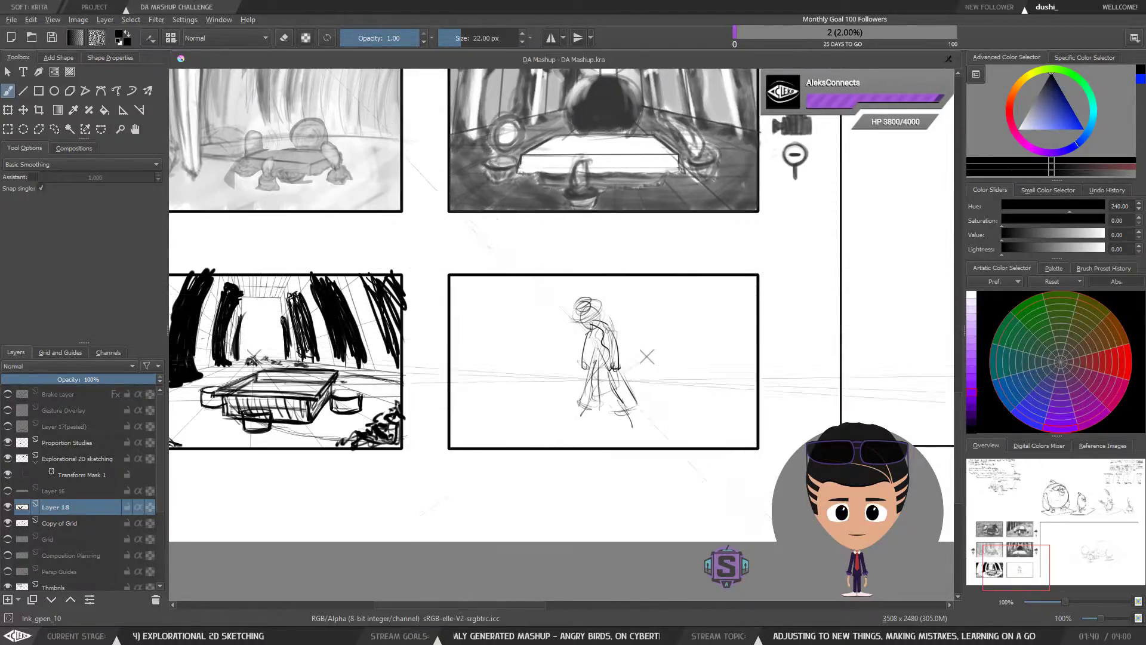
pyautogui.press('m')
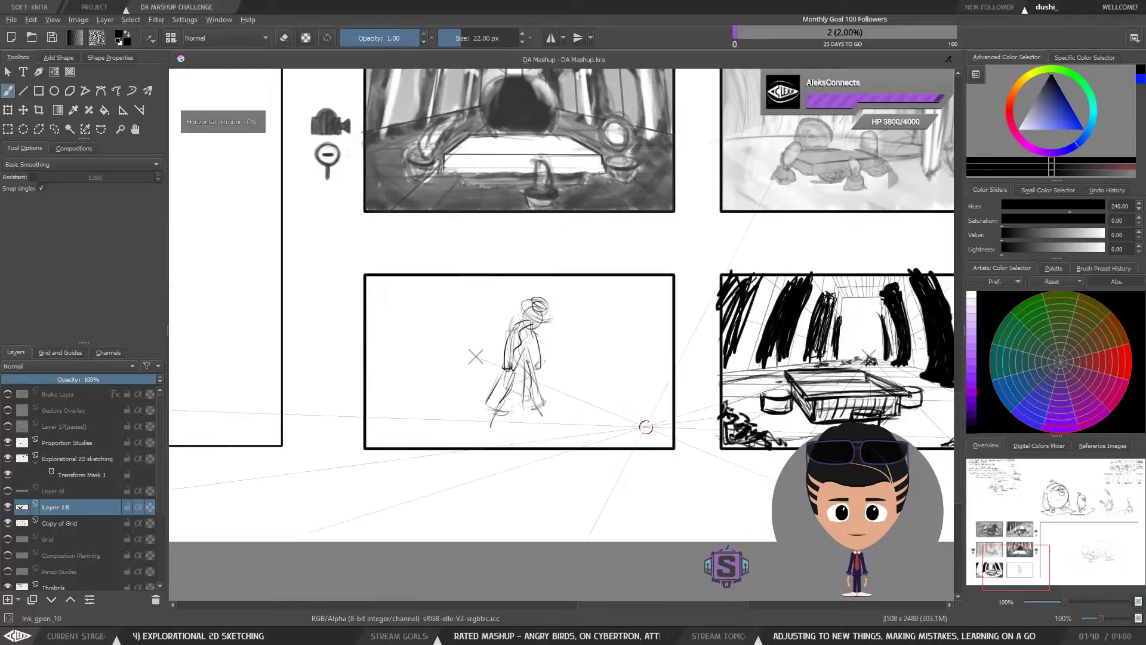
pyautogui.press('m')
pyautogui.press('l')
pyautogui.moveTo(699, 327)
pyautogui.mouseDown()
pyautogui.moveTo(565, 283)
pyautogui.moveTo(517, 364)
pyautogui.moveTo(575, 431)
pyautogui.moveTo(680, 431)
pyautogui.mouseUp()
pyautogui.hotkey('ctrl', 'shift', 'a')
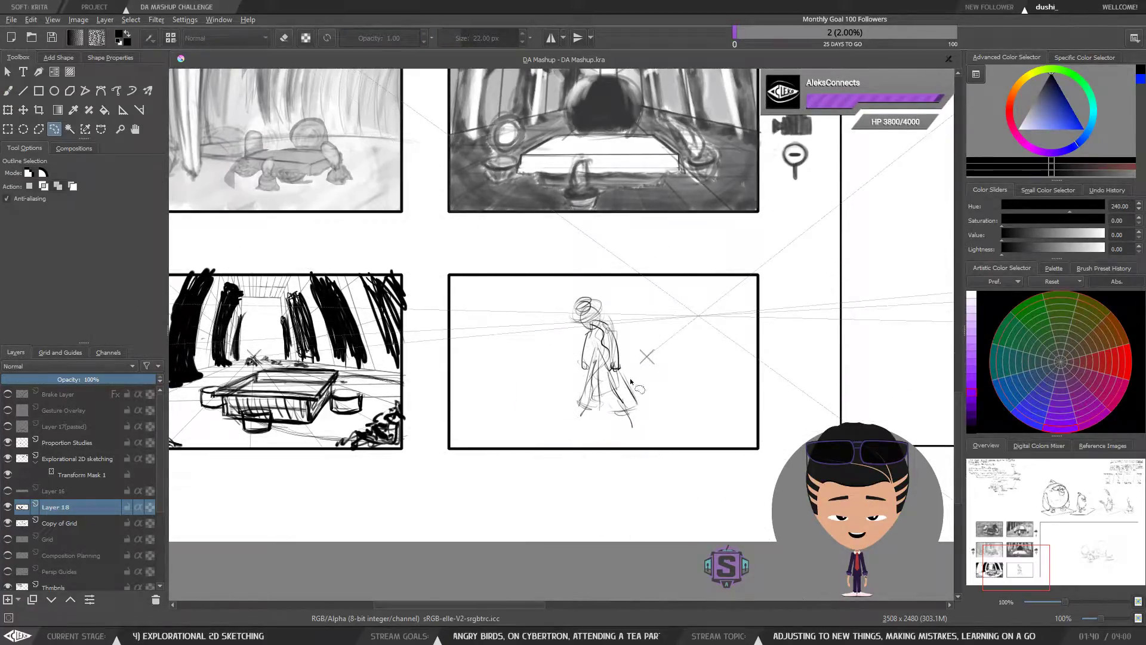
pyautogui.moveTo(604, 402); pyautogui.dragTo(666, 401)
pyautogui.press('b')
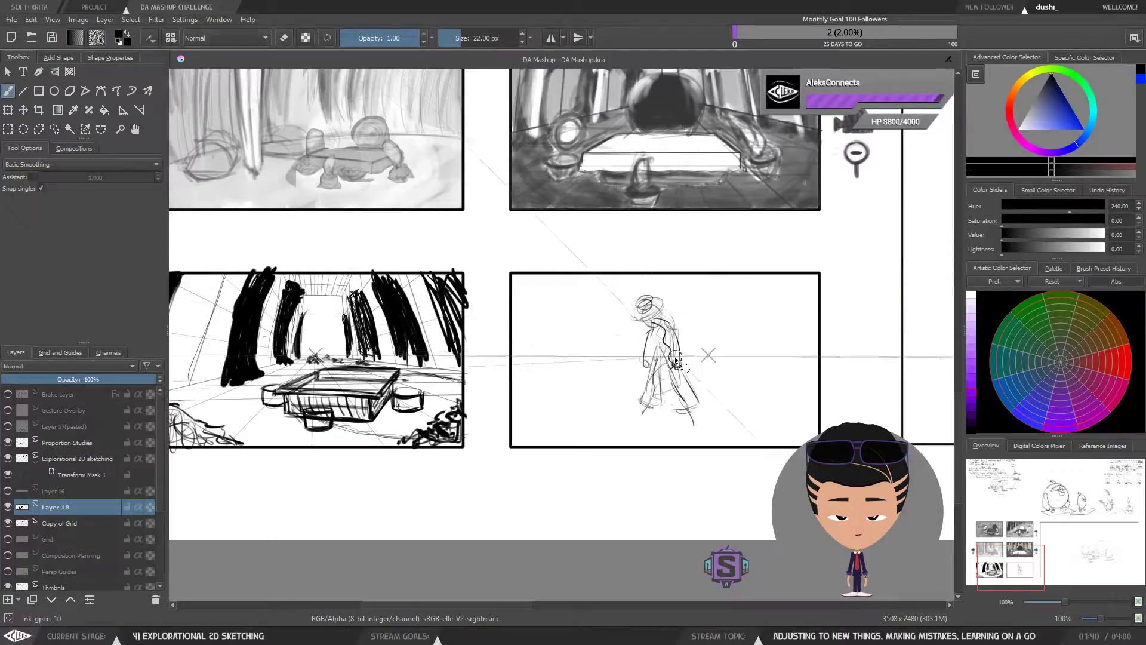
# Set the brush to 14 px and draw direction arrows along the walking figure's arms and legs.
pyautogui.press('l')
pyautogui.press('b')
pyautogui.press('[')
pyautogui.press('[')
pyautogui.press('[')
pyautogui.press('[')
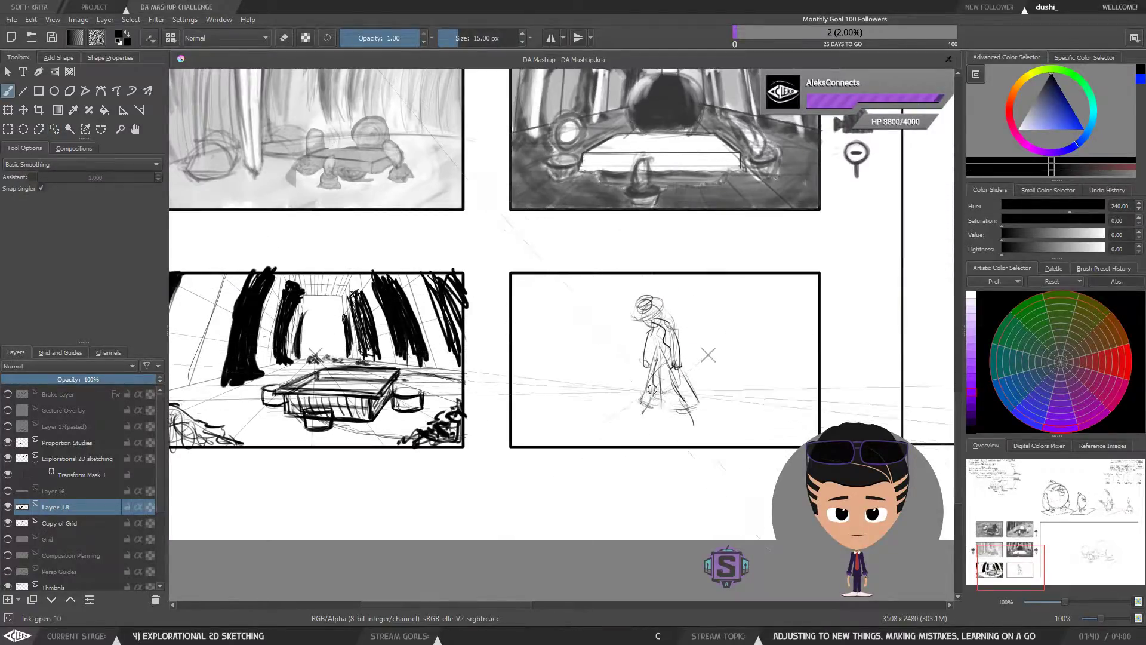
pyautogui.press('[')
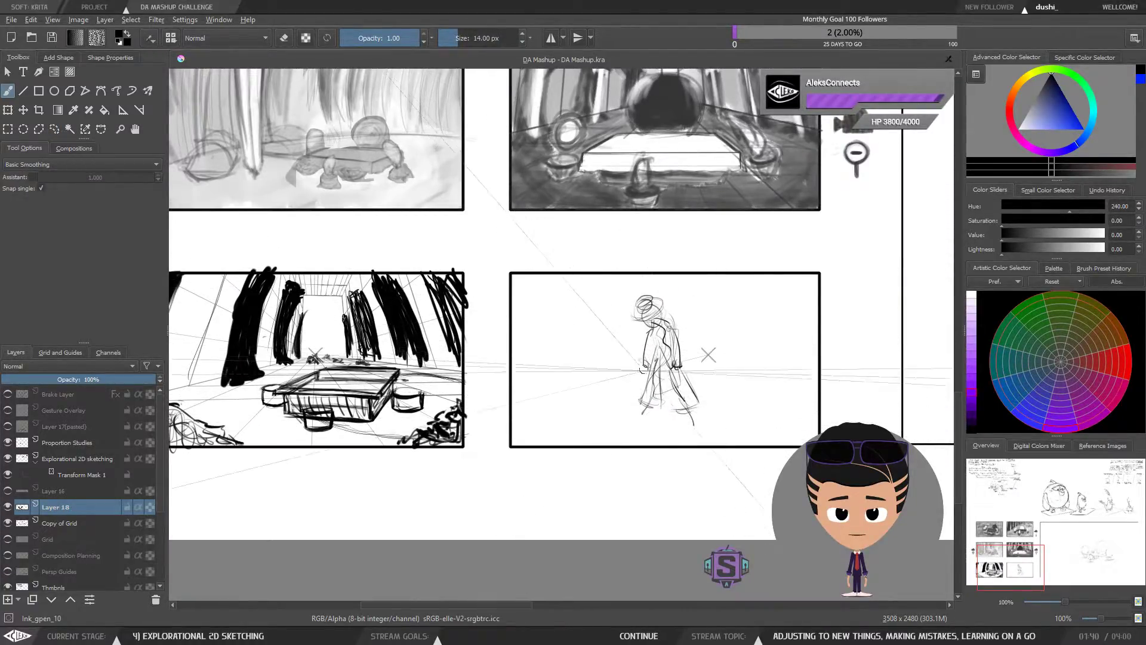
pyautogui.moveTo(639, 362)
pyautogui.mouseDown()
pyautogui.moveTo(649, 381)
pyautogui.moveTo(673, 379)
pyautogui.mouseUp()
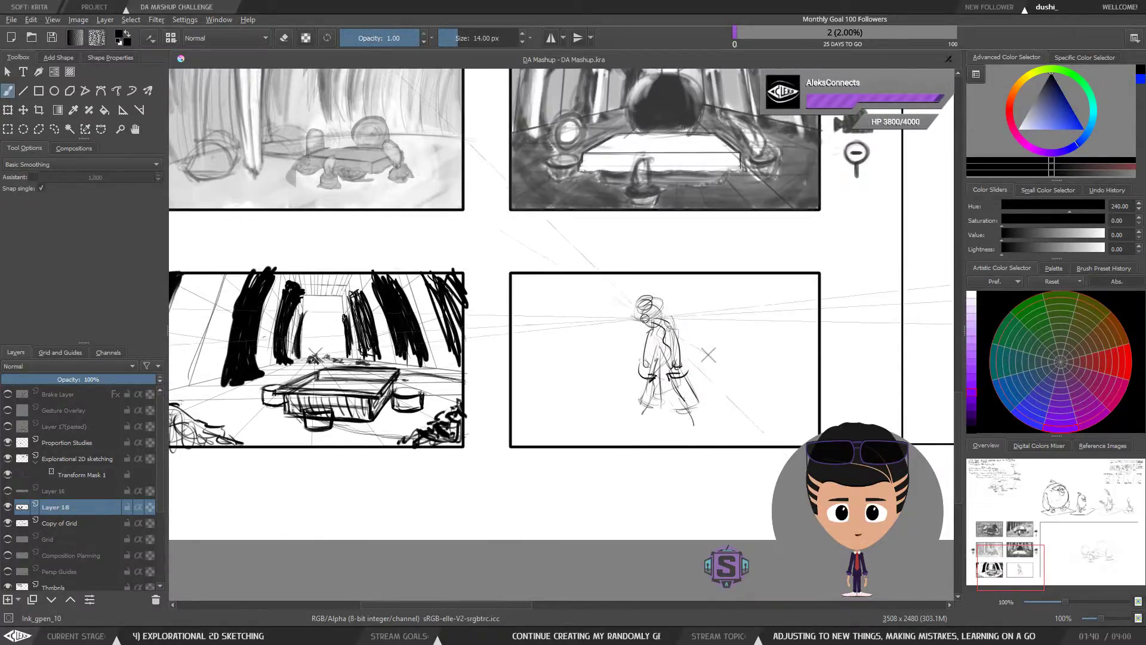
pyautogui.moveTo(643, 328); pyautogui.dragTo(629, 357)
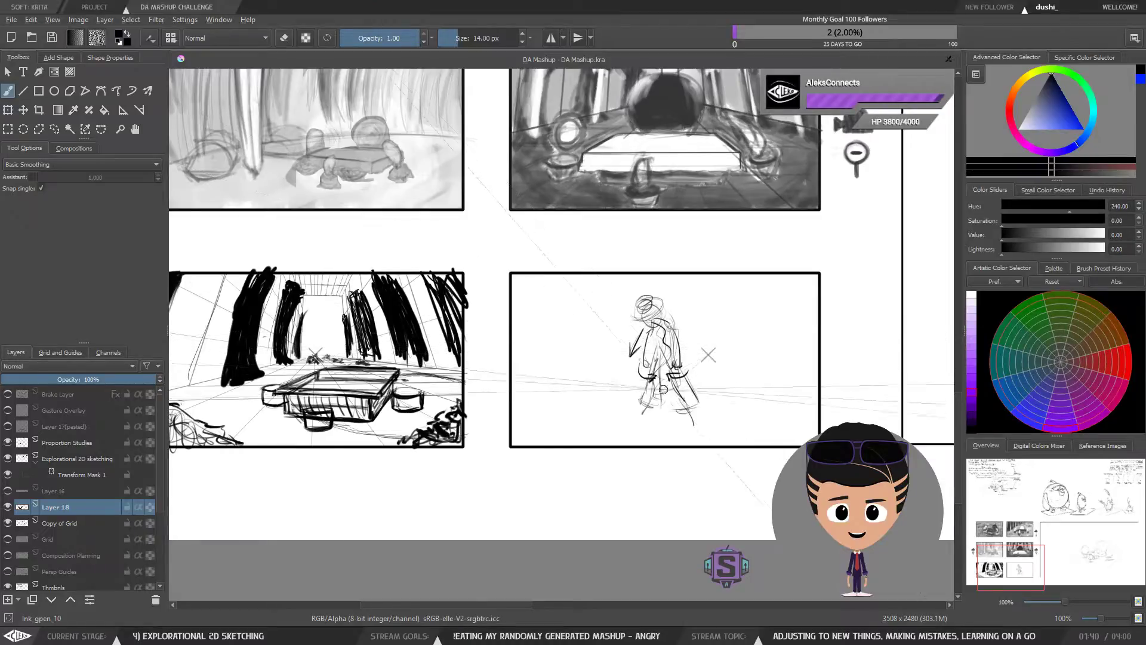
pyautogui.moveTo(676, 324)
pyautogui.mouseDown()
pyautogui.moveTo(688, 354)
pyautogui.moveTo(695, 338)
pyautogui.mouseUp()
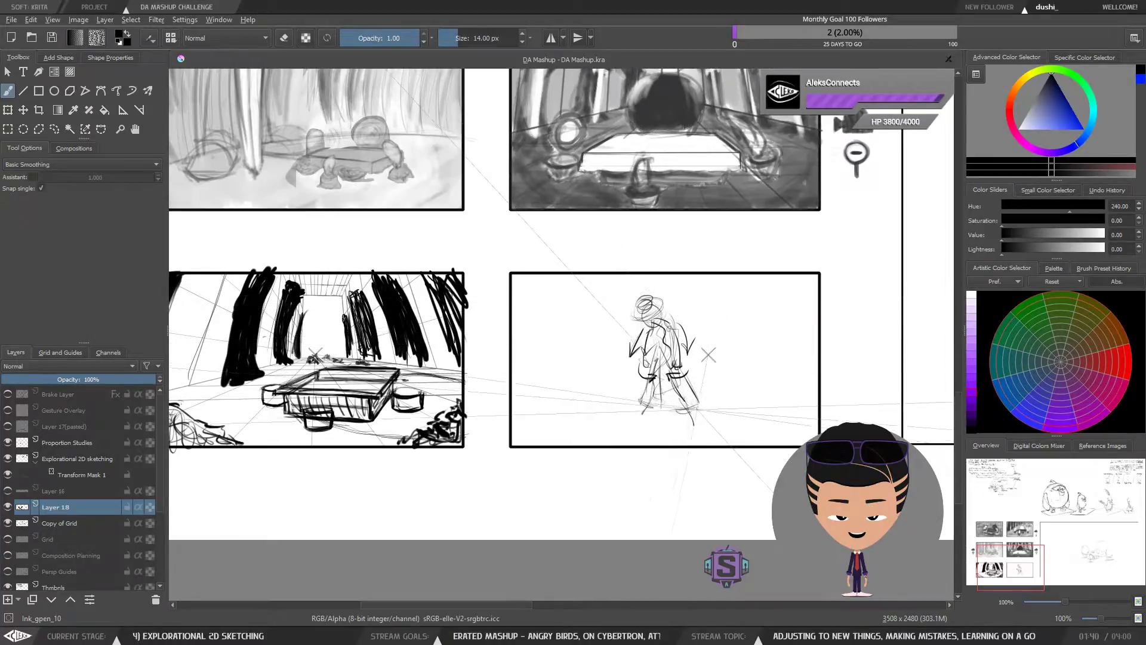
pyautogui.moveTo(681, 387); pyautogui.dragTo(709, 423)
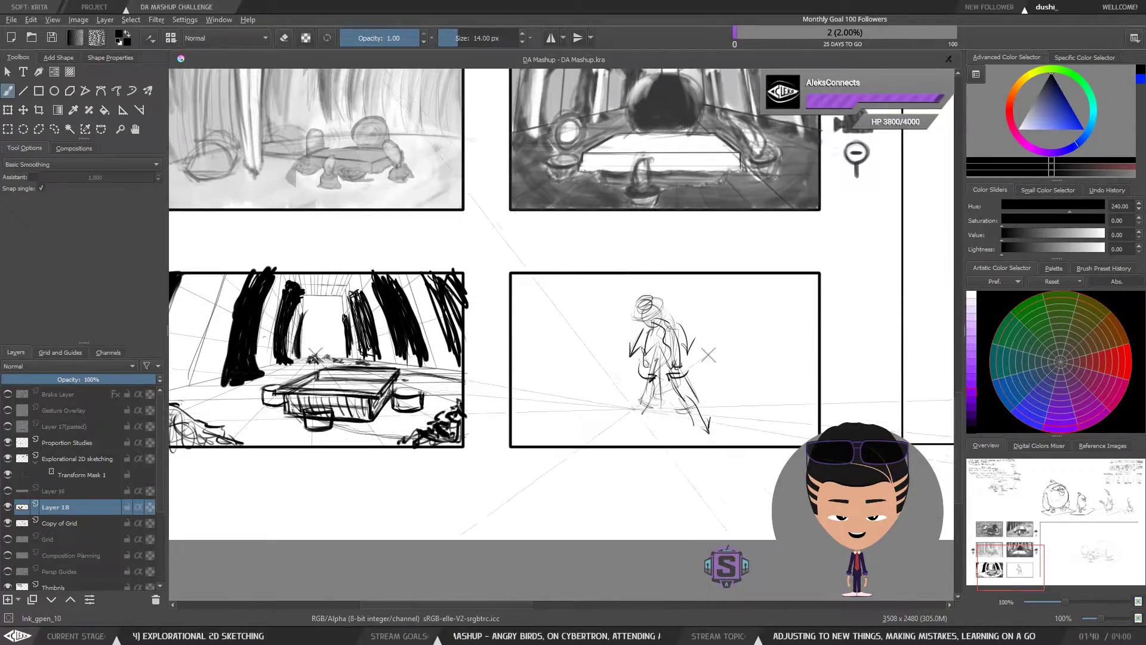
pyautogui.moveTo(642, 387); pyautogui.dragTo(625, 407)
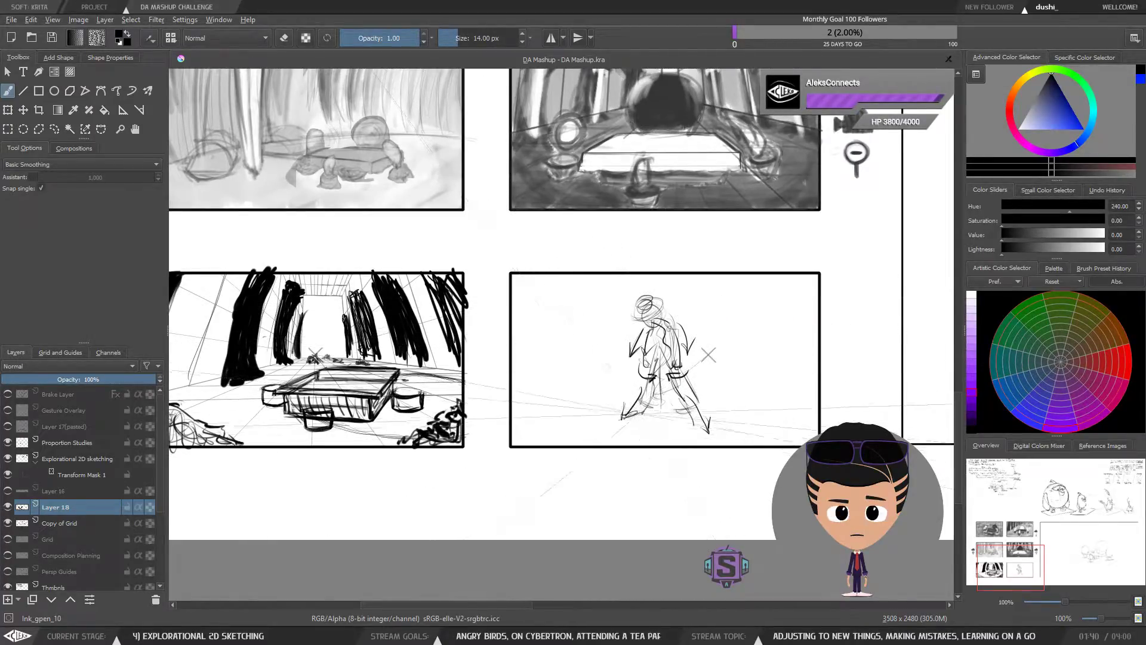
# Outline the walking figure with a freehand selection, delete it from its thumbnail and clear the selection.
pyautogui.press('l')
pyautogui.moveTo(757, 324)
pyautogui.mouseDown()
pyautogui.moveTo(701, 278)
pyautogui.moveTo(576, 407)
pyautogui.moveTo(764, 453)
pyautogui.moveTo(755, 322)
pyautogui.mouseUp()
pyautogui.press('Delete')
pyautogui.hotkey('ctrl', 'shift', 'a')
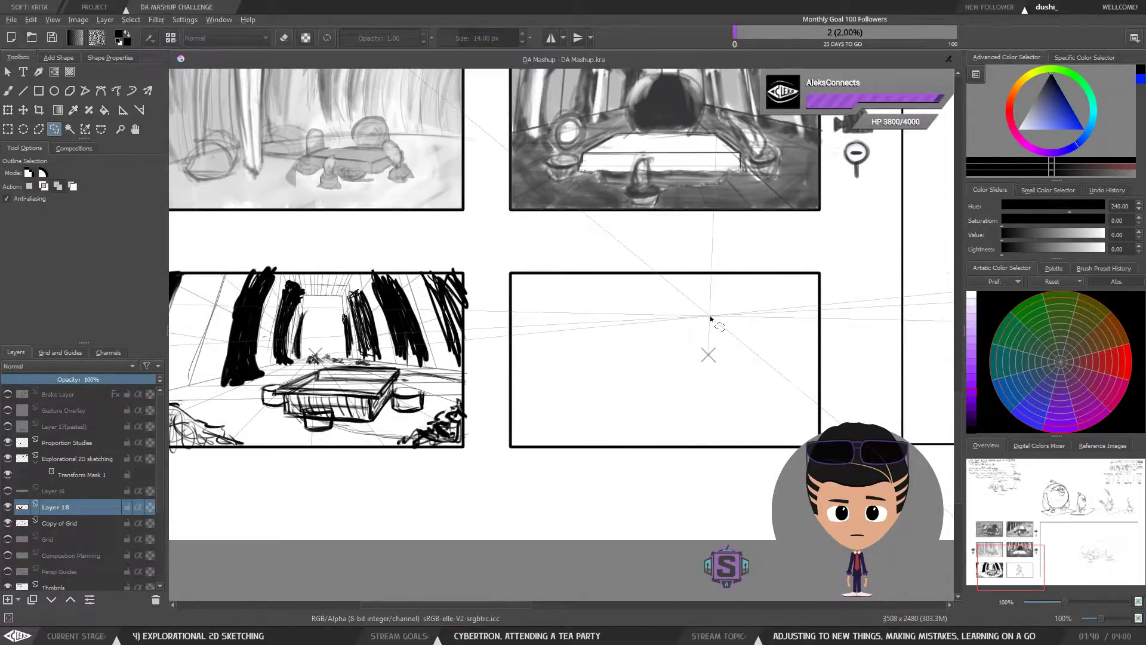
# Erase the dark pillar strokes that overshoot the upper border of the corridor thumbnail.
pyautogui.press('b')
pyautogui.moveTo(602, 368); pyautogui.dragTo(787, 365)
pyautogui.hotkey('ctrl', '+')
pyautogui.hotkey('ctrl', '+')
pyautogui.moveTo(561, 453)
pyautogui.mouseDown()
pyautogui.moveTo(627, 449)
pyautogui.moveTo(649, 386)
pyautogui.mouseUp()
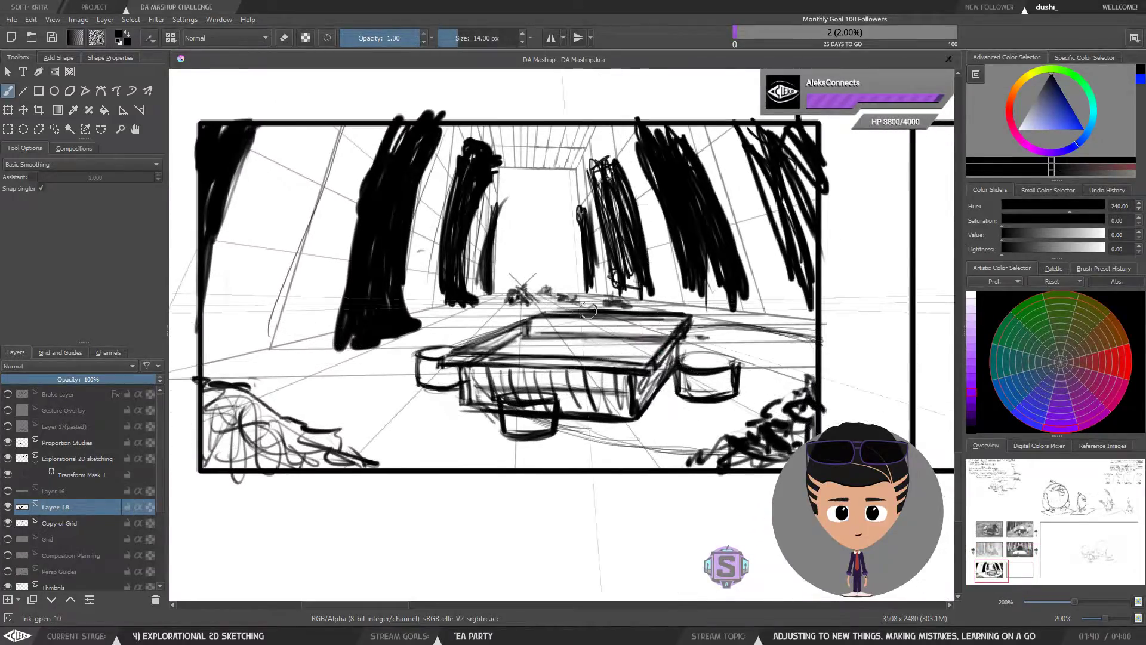
pyautogui.press('e')
pyautogui.press('e')
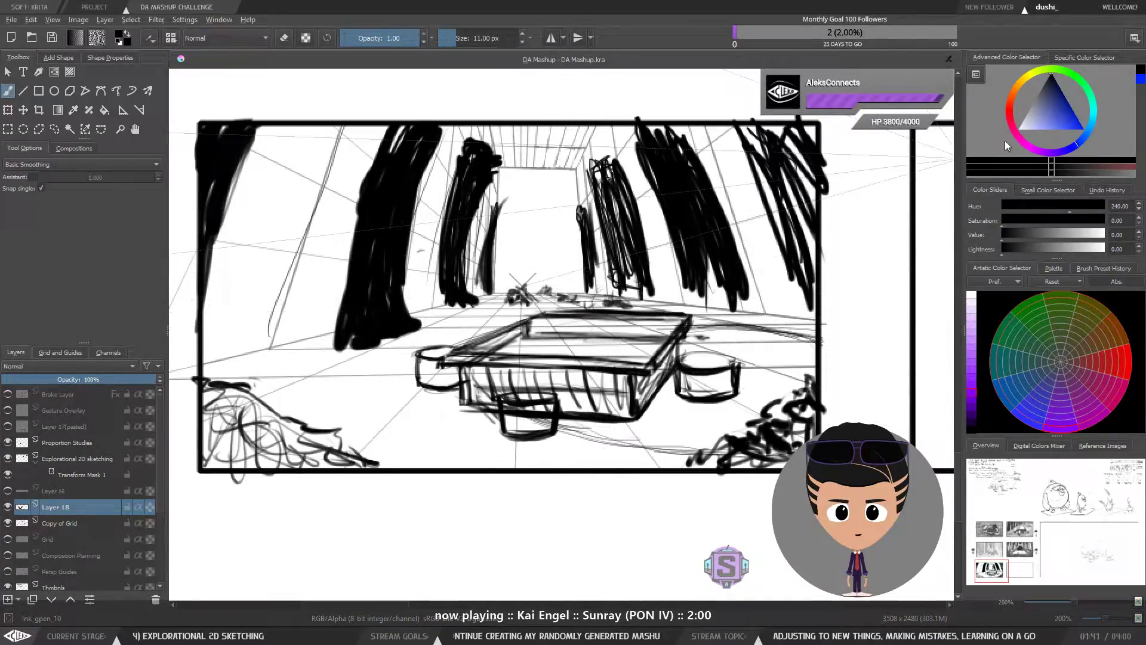
# Choose a saturated blue and paint a solid dome-shaped figure behind the far side of the corridor's table.
pyautogui.click(1084, 129)
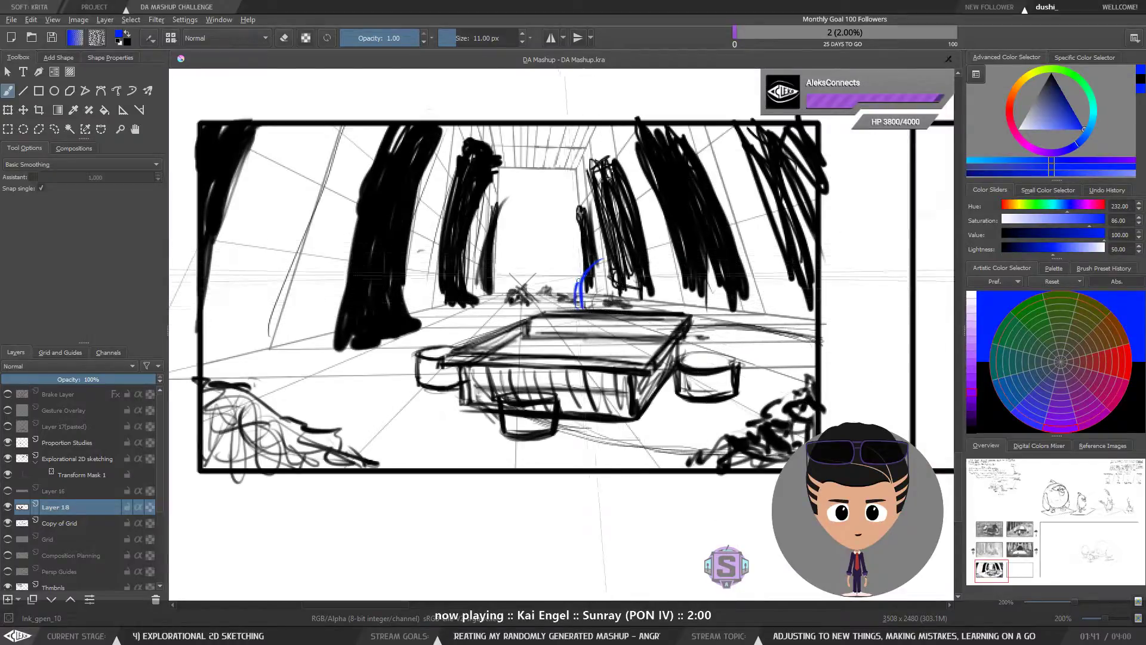
pyautogui.press(']')
pyautogui.moveTo(576, 304)
pyautogui.mouseDown()
pyautogui.moveTo(614, 254)
pyautogui.moveTo(656, 308)
pyautogui.mouseUp()
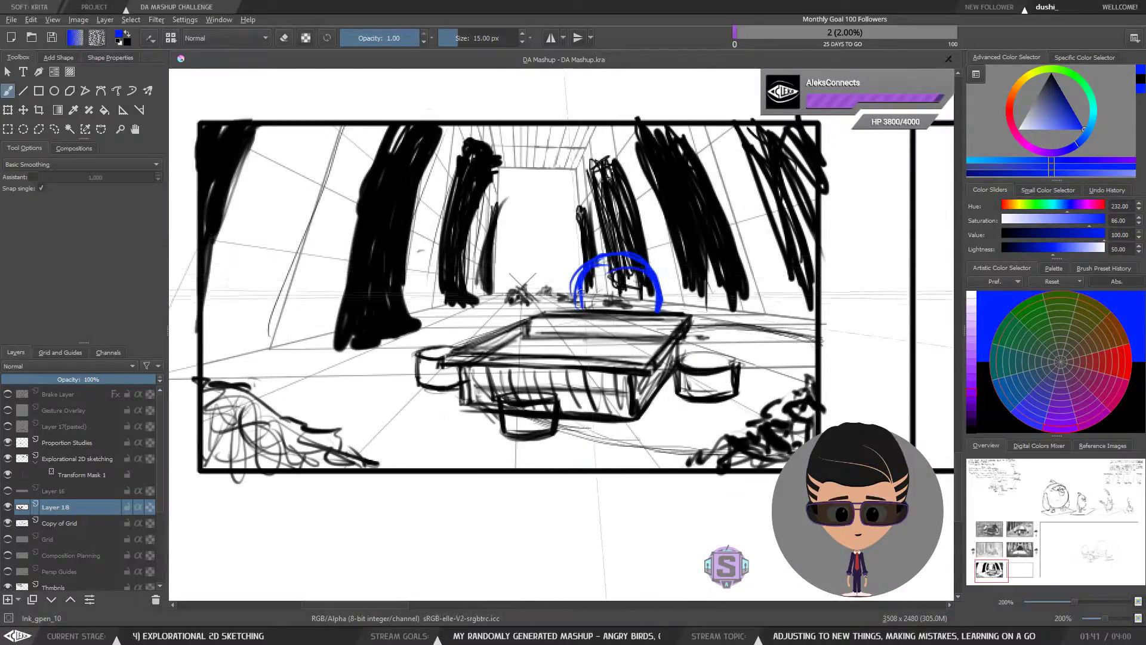
pyautogui.moveTo(581, 292)
pyautogui.mouseDown()
pyautogui.moveTo(622, 265)
pyautogui.moveTo(588, 258)
pyautogui.moveTo(575, 278)
pyautogui.mouseUp()
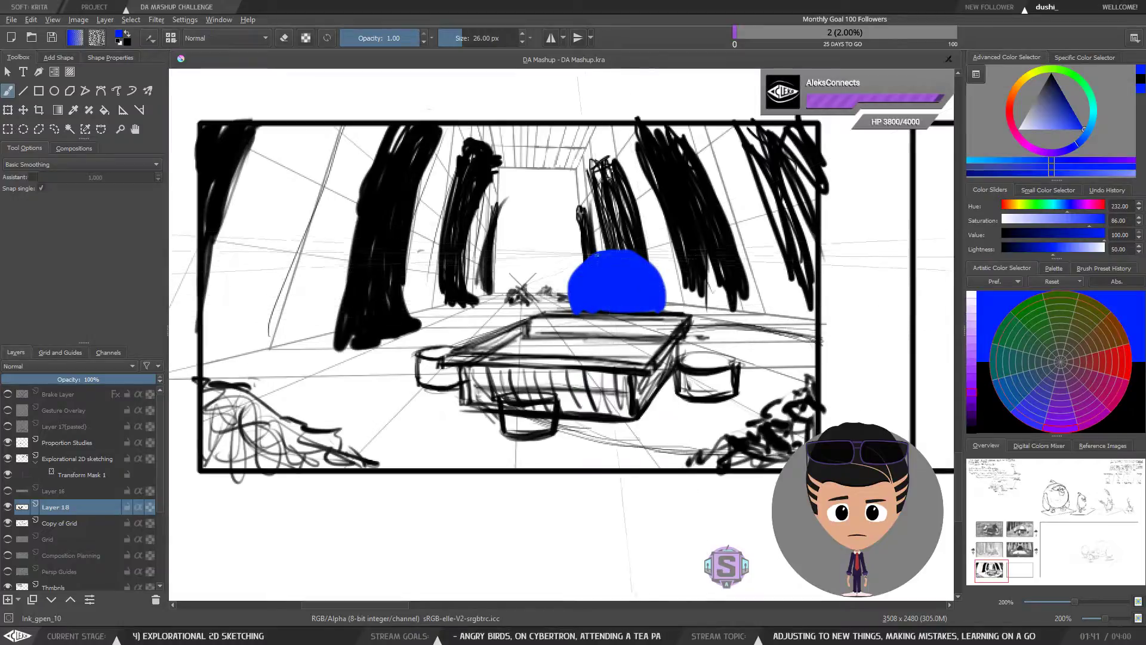
# Reduce the brush to 22 px and block in smaller blue seated figures on the three stools around the table.
pyautogui.press('[')
pyautogui.press('[')
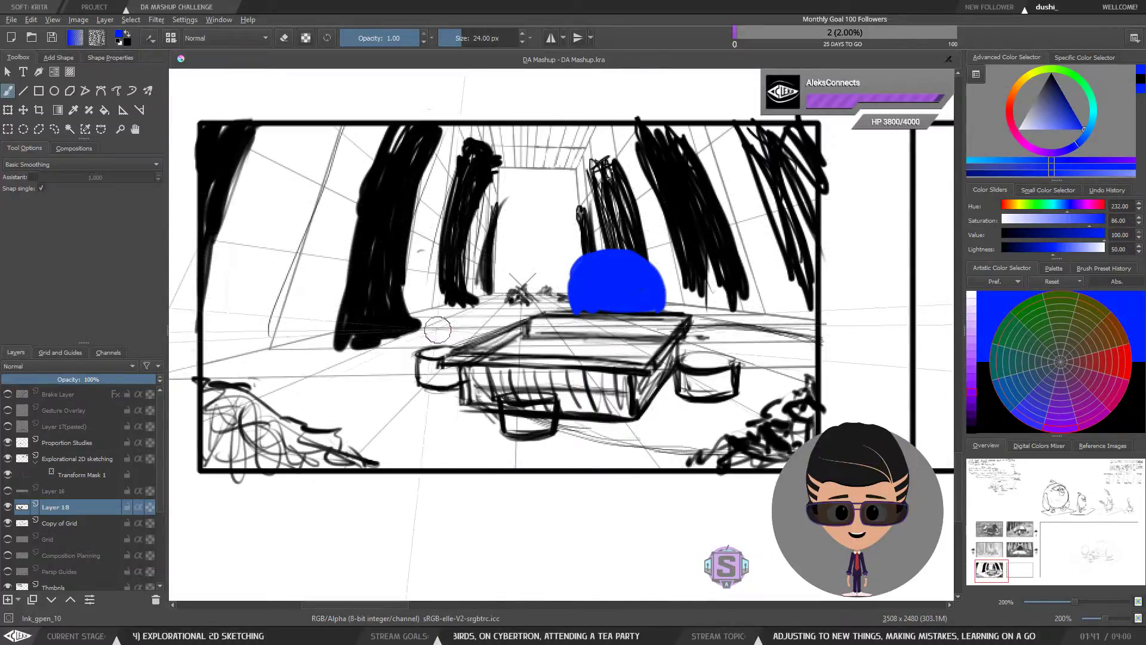
pyautogui.moveTo(442, 309); pyautogui.dragTo(428, 332)
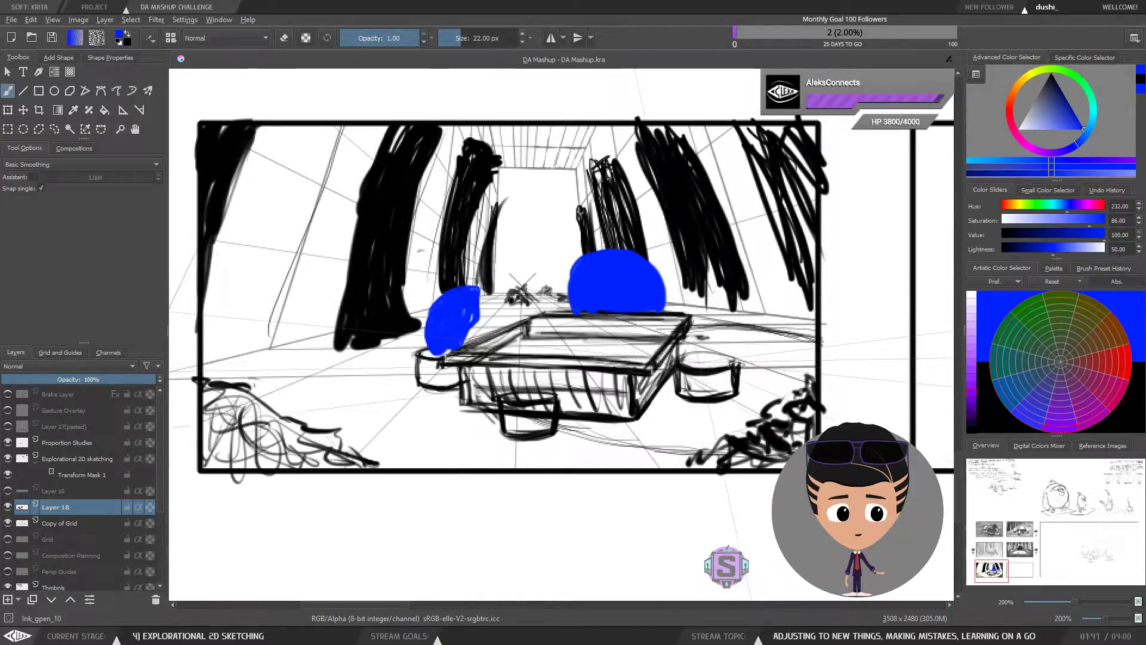
pyautogui.moveTo(680, 291)
pyautogui.mouseDown()
pyautogui.moveTo(704, 316)
pyautogui.moveTo(686, 294)
pyautogui.moveTo(720, 356)
pyautogui.mouseUp()
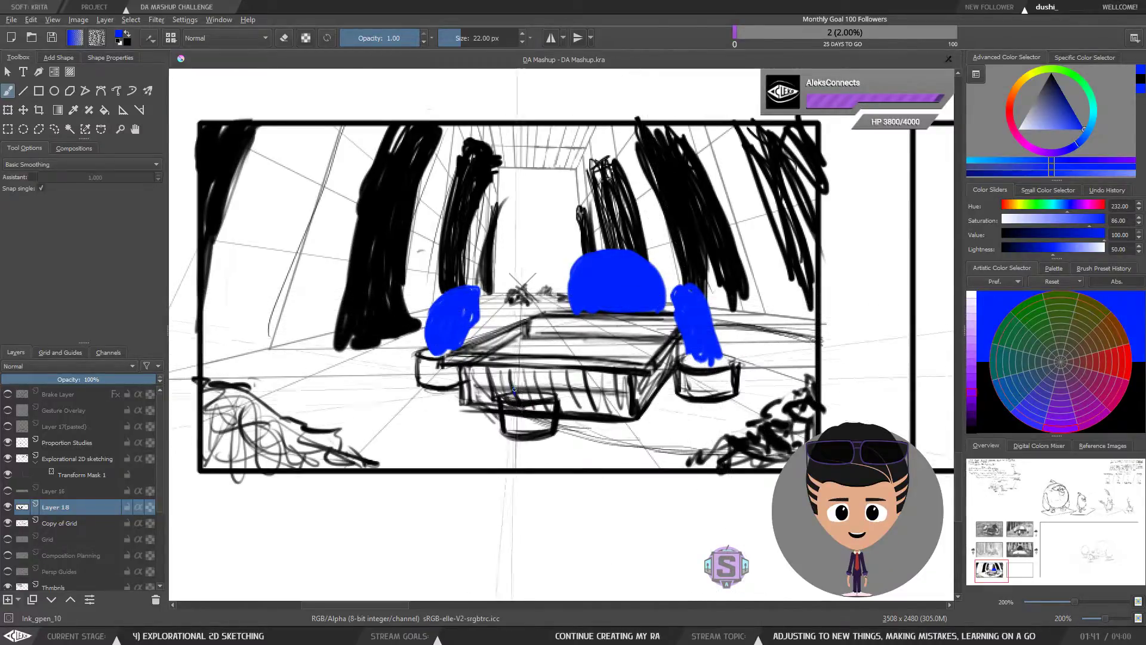
pyautogui.moveTo(521, 360)
pyautogui.mouseDown()
pyautogui.moveTo(514, 390)
pyautogui.moveTo(539, 371)
pyautogui.moveTo(517, 366)
pyautogui.moveTo(522, 376)
pyautogui.mouseUp()
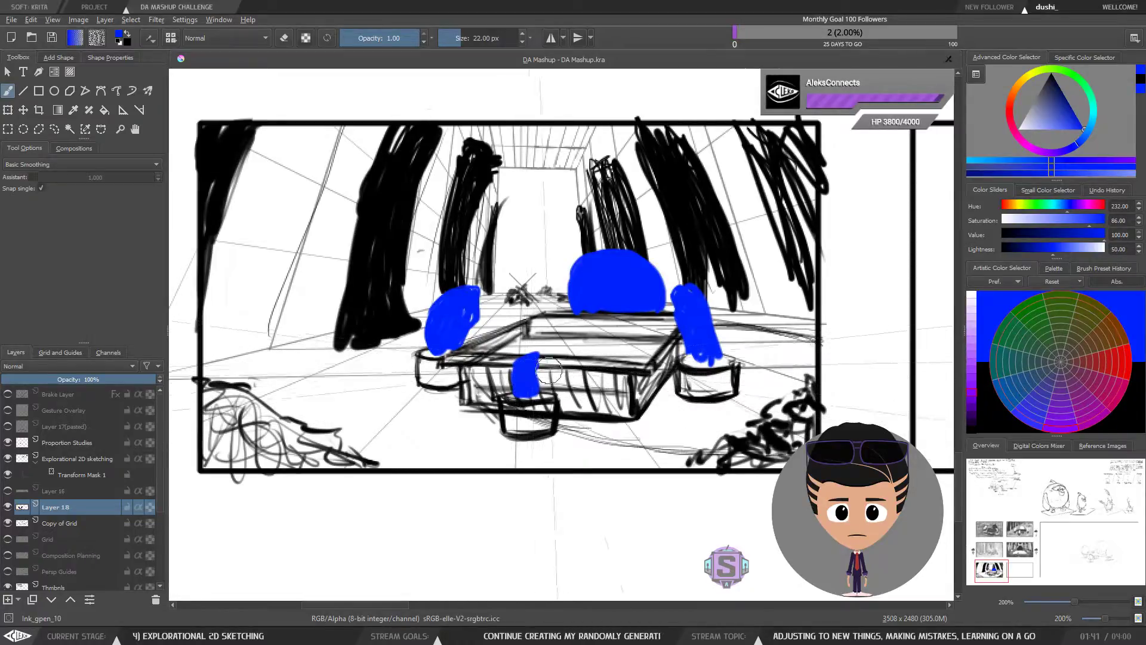
# Select the table, stools and blue figures freehand and apply a perspective transform that narrows the far side of the group.
pyautogui.press('1')
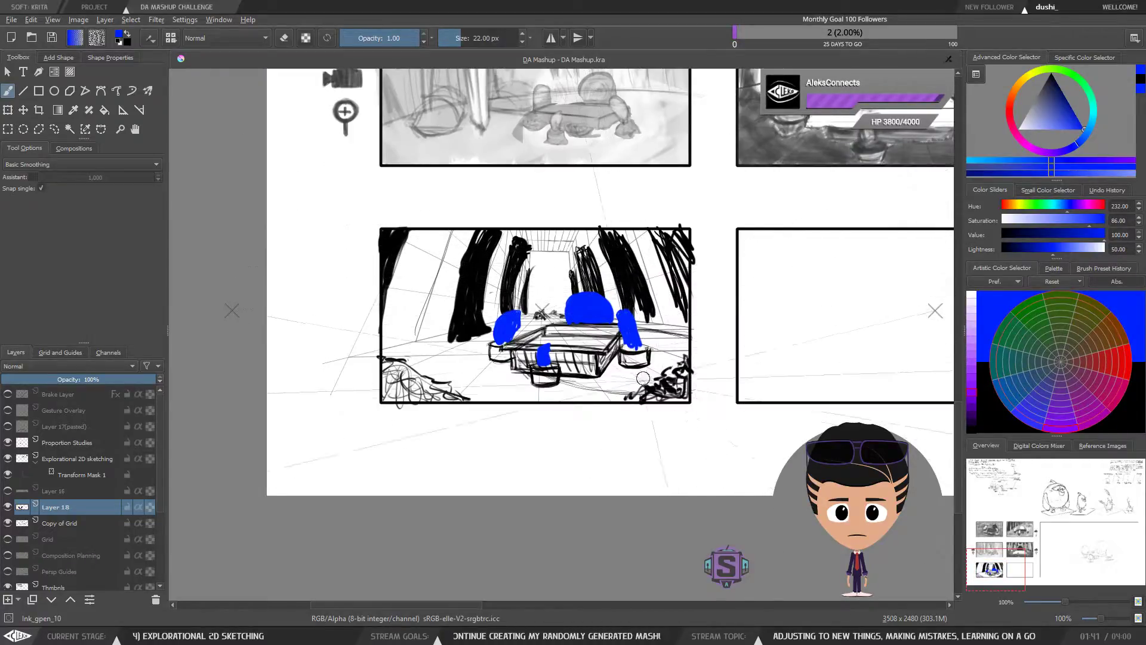
pyautogui.press('l')
pyautogui.moveTo(615, 397)
pyautogui.mouseDown()
pyautogui.moveTo(660, 358)
pyautogui.moveTo(635, 312)
pyautogui.moveTo(600, 293)
pyautogui.moveTo(575, 293)
pyautogui.moveTo(566, 320)
pyautogui.moveTo(546, 325)
pyautogui.moveTo(512, 311)
pyautogui.moveTo(481, 350)
pyautogui.moveTo(511, 390)
pyautogui.moveTo(621, 394)
pyautogui.mouseUp()
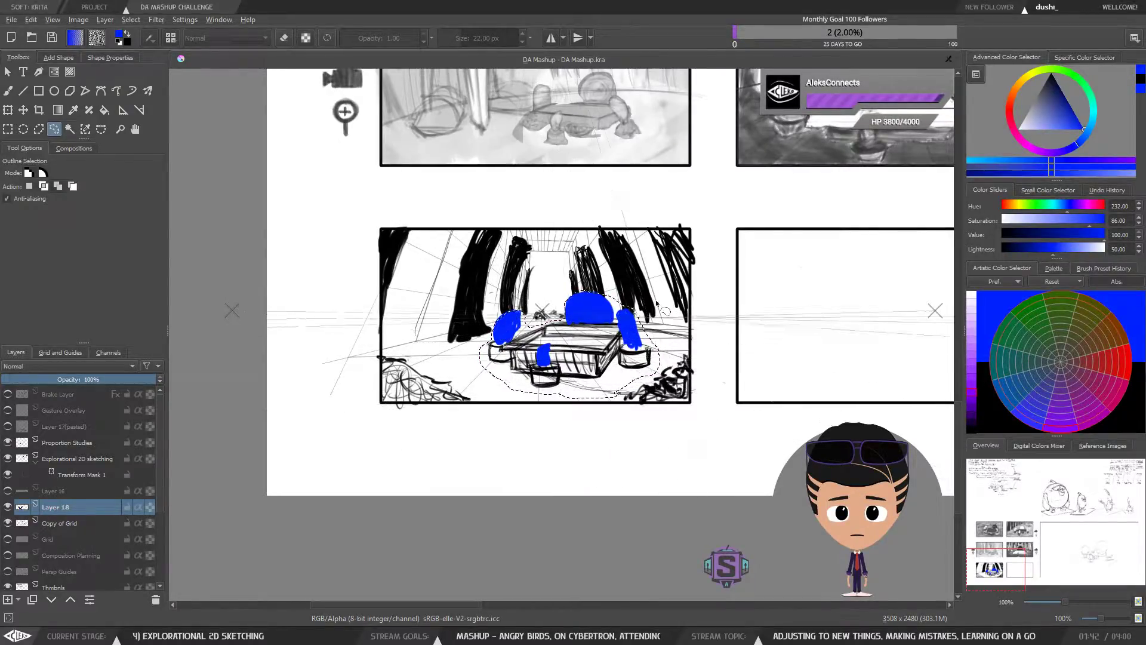
pyautogui.hotkey('ctrl', 't')
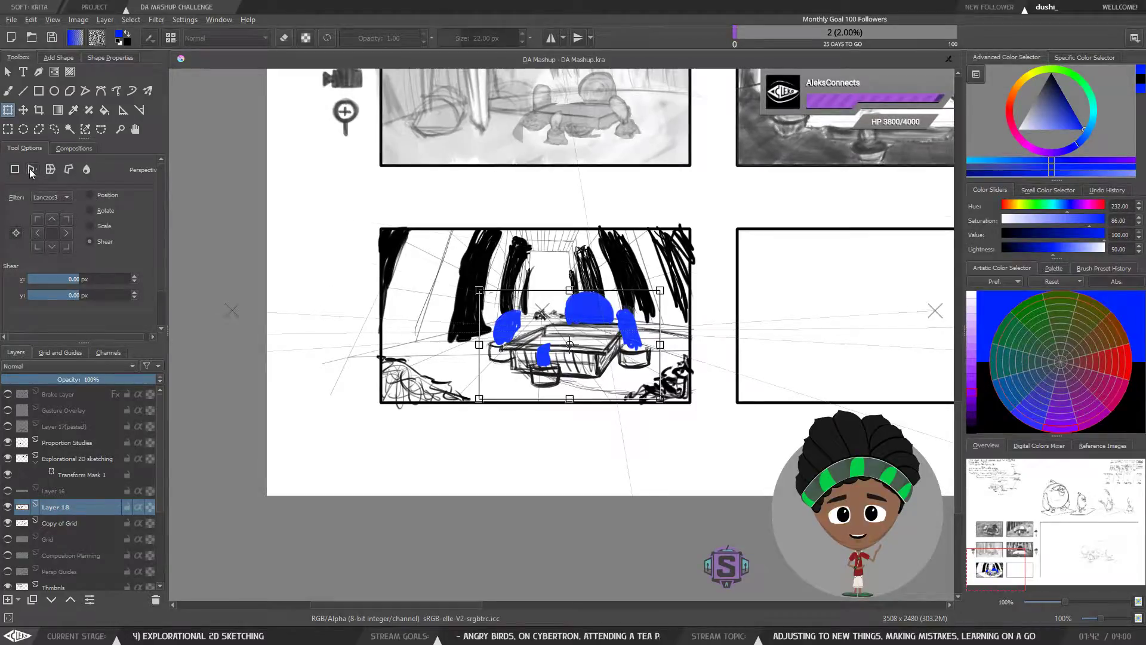
pyautogui.click(31, 169)
pyautogui.moveTo(655, 287); pyautogui.dragTo(667, 299)
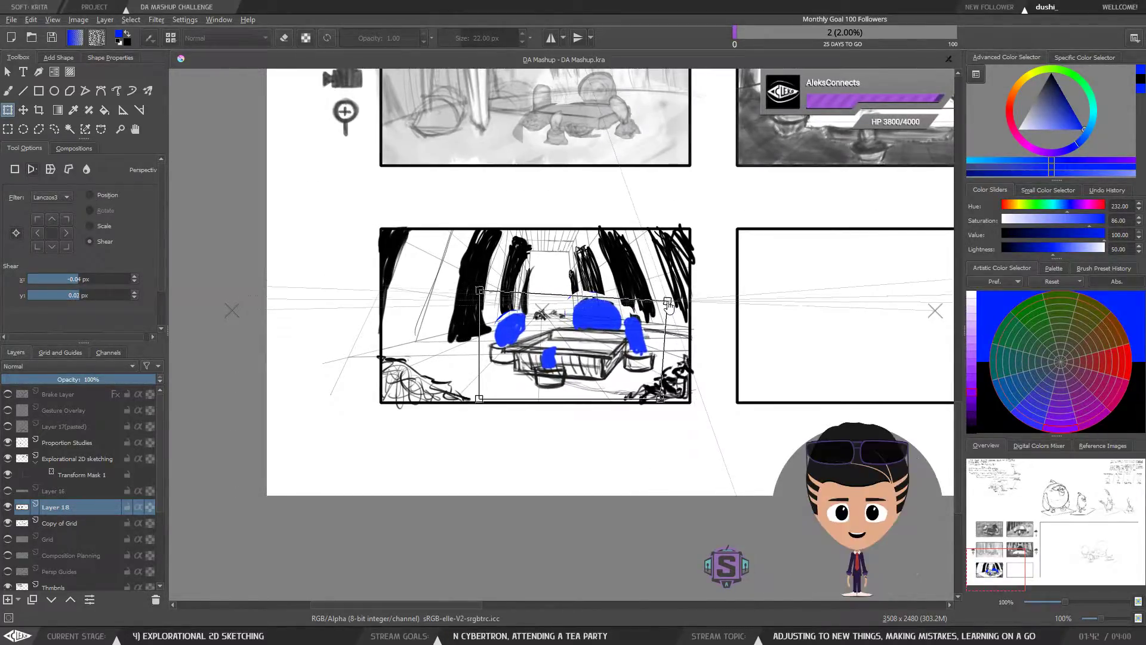
pyautogui.moveTo(481, 293); pyautogui.dragTo(497, 297)
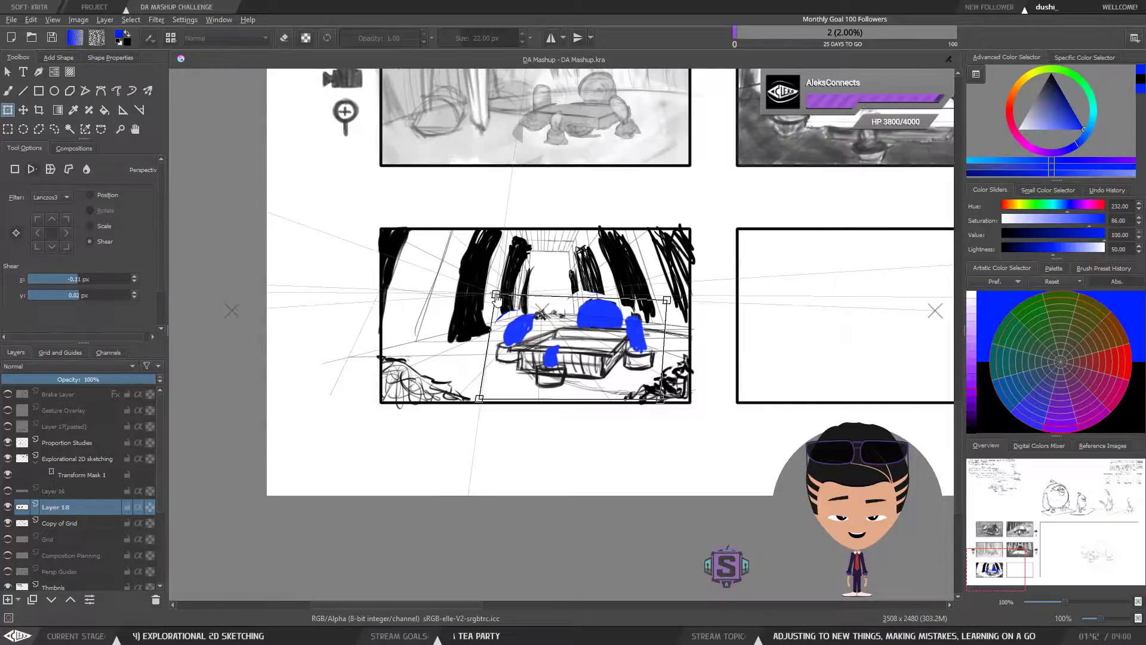
pyautogui.moveTo(584, 361); pyautogui.dragTo(576, 361)
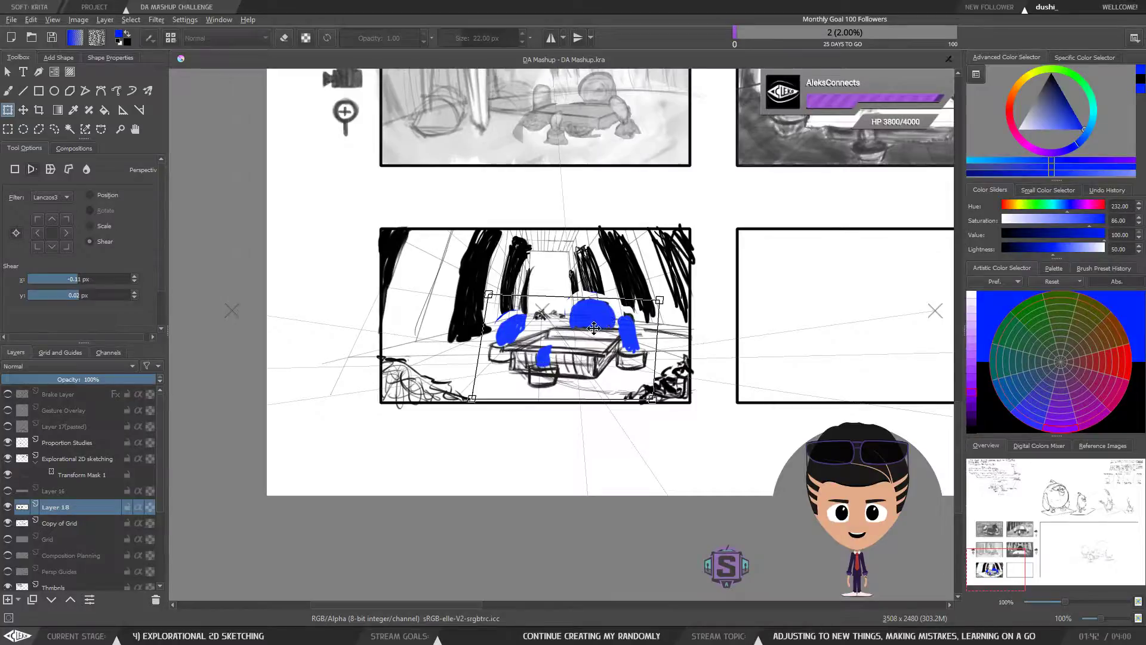
pyautogui.moveTo(492, 298); pyautogui.dragTo(505, 302)
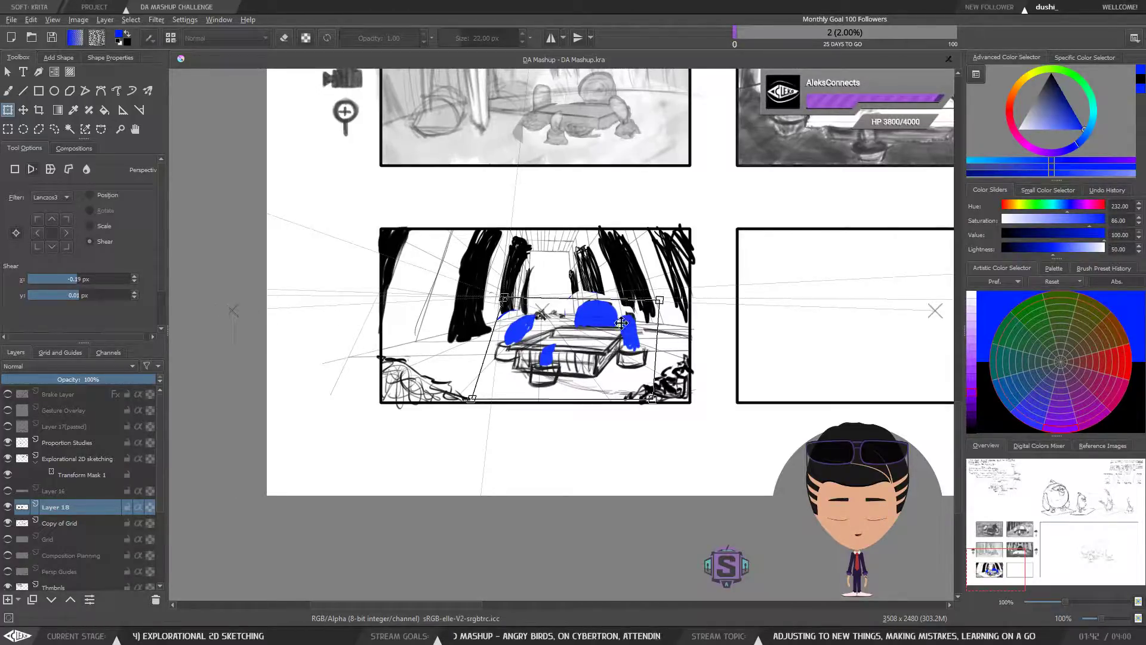
pyautogui.press('b')
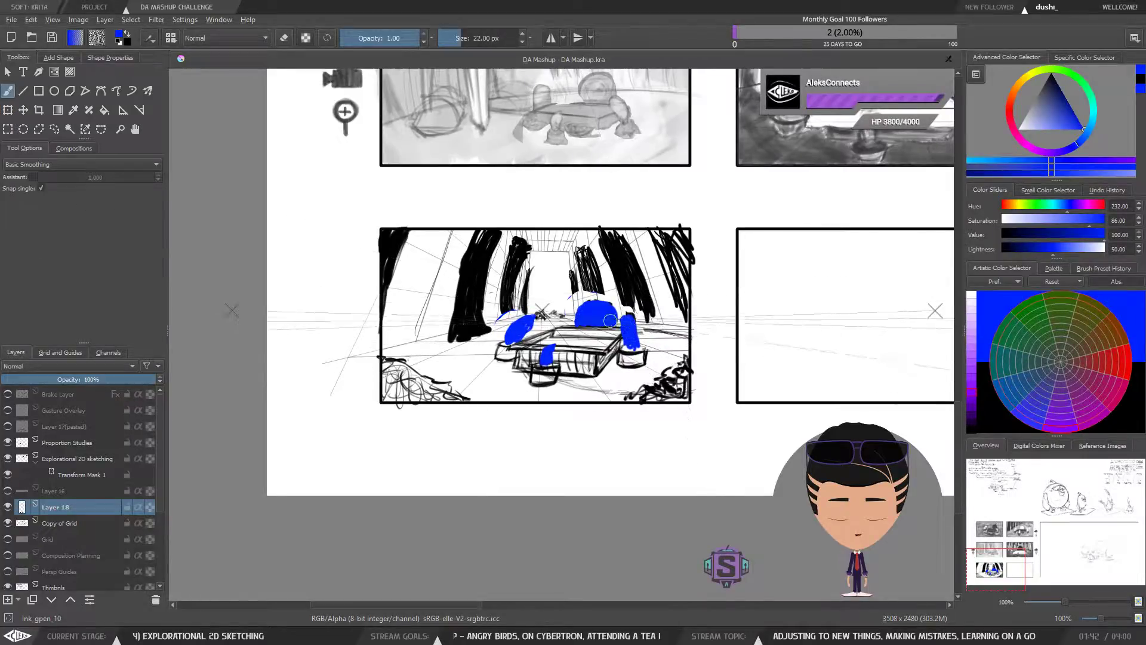
# Erase the leftover arc beside the blue figure on the left stool and reshape that figure to sit more upright.
pyautogui.hotkey('ctrl', '+')
pyautogui.hotkey('ctrl', '+')
pyautogui.press('e')
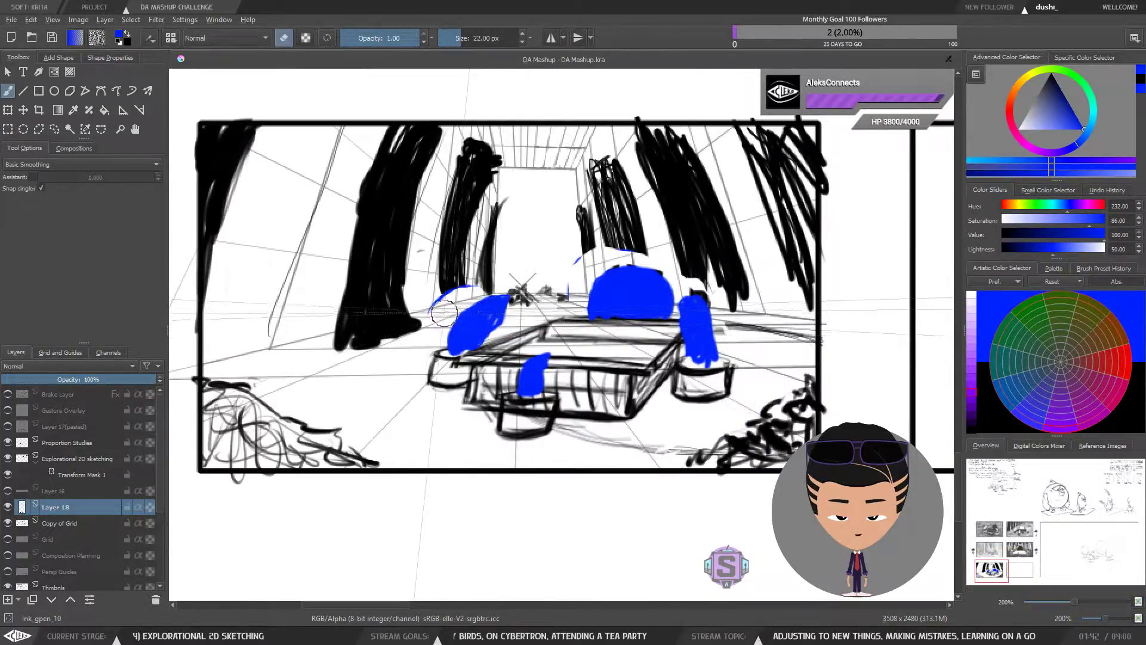
pyautogui.moveTo(431, 318)
pyautogui.mouseDown()
pyautogui.moveTo(468, 279)
pyautogui.moveTo(449, 306)
pyautogui.mouseUp()
pyautogui.press('e')
pyautogui.hotkey('ctrl', 'z')
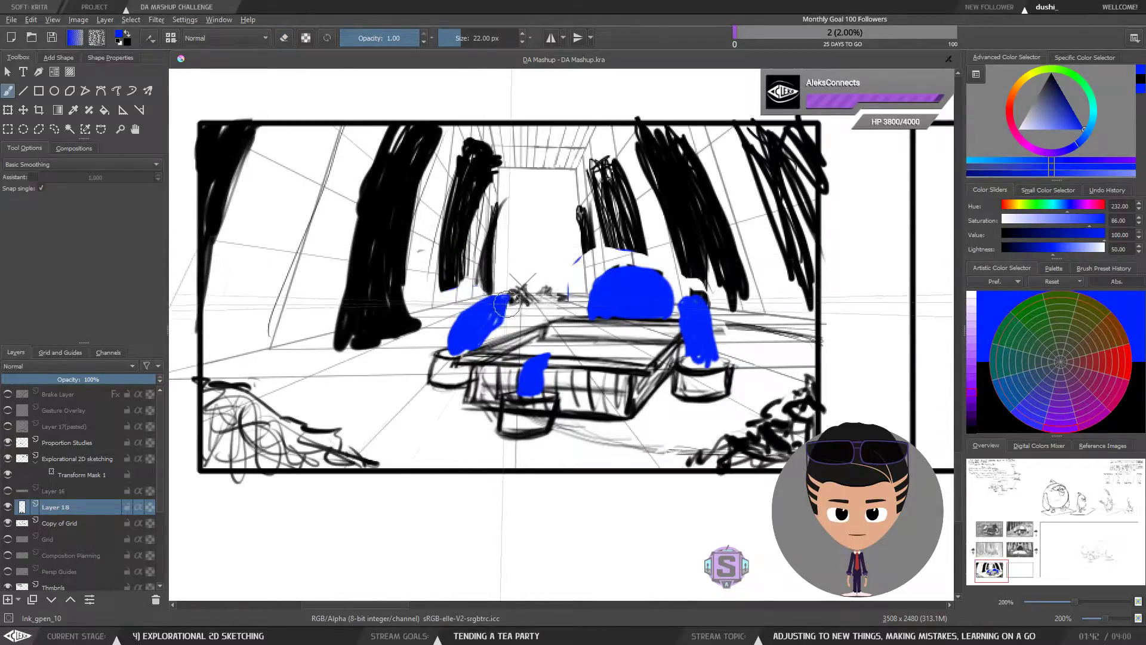
pyautogui.press('e')
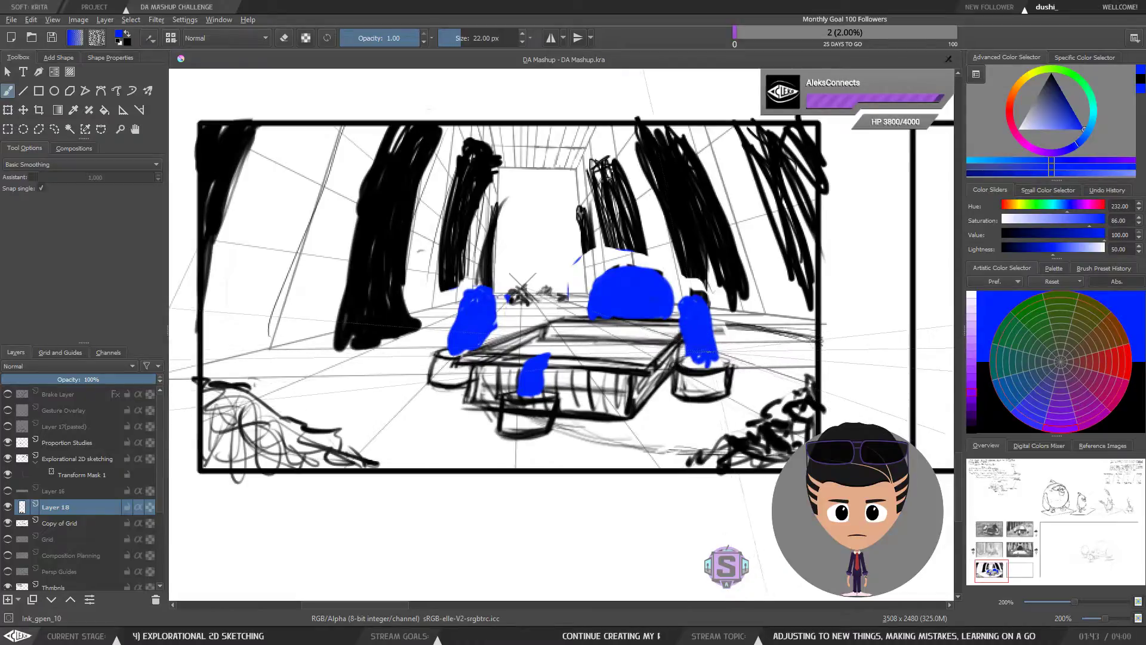
pyautogui.press('e')
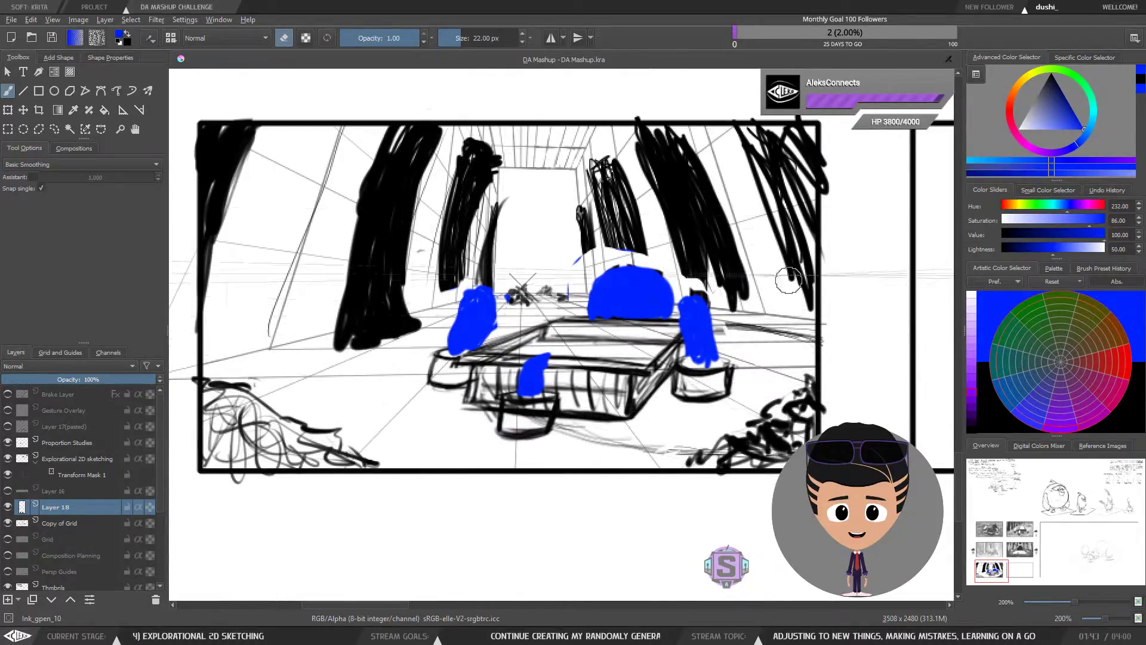
# Restore black as the brush colour and redraw the sides of the front and left stools at 20 px.
pyautogui.press('d')
pyautogui.press('e')
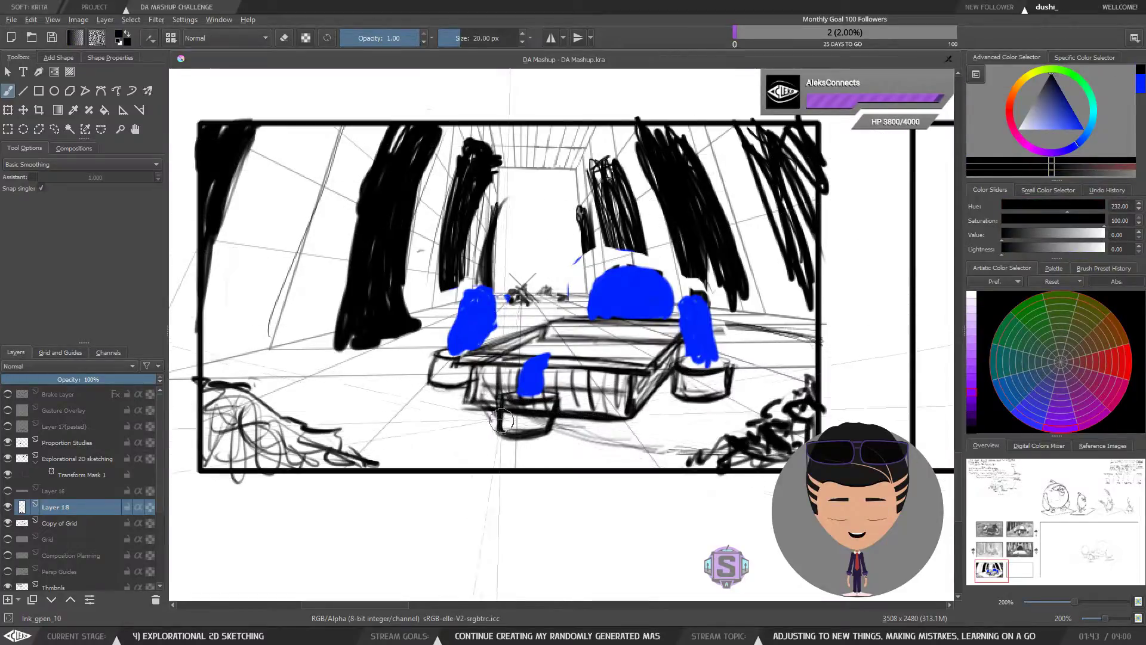
pyautogui.moveTo(503, 428); pyautogui.dragTo(501, 437)
pyautogui.moveTo(556, 406); pyautogui.dragTo(541, 441)
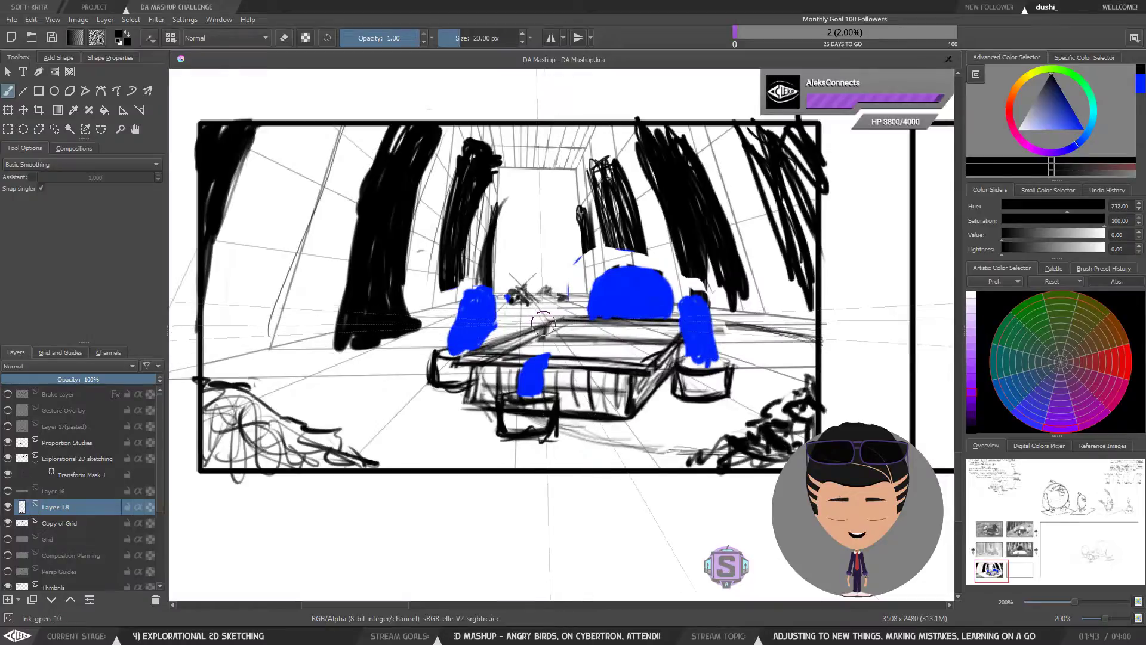
# Sketch plates, teacups and a tall tiered serving piece on the tabletop, checking the thumbnail at 100% zoom.
pyautogui.moveTo(573, 350); pyautogui.dragTo(600, 349)
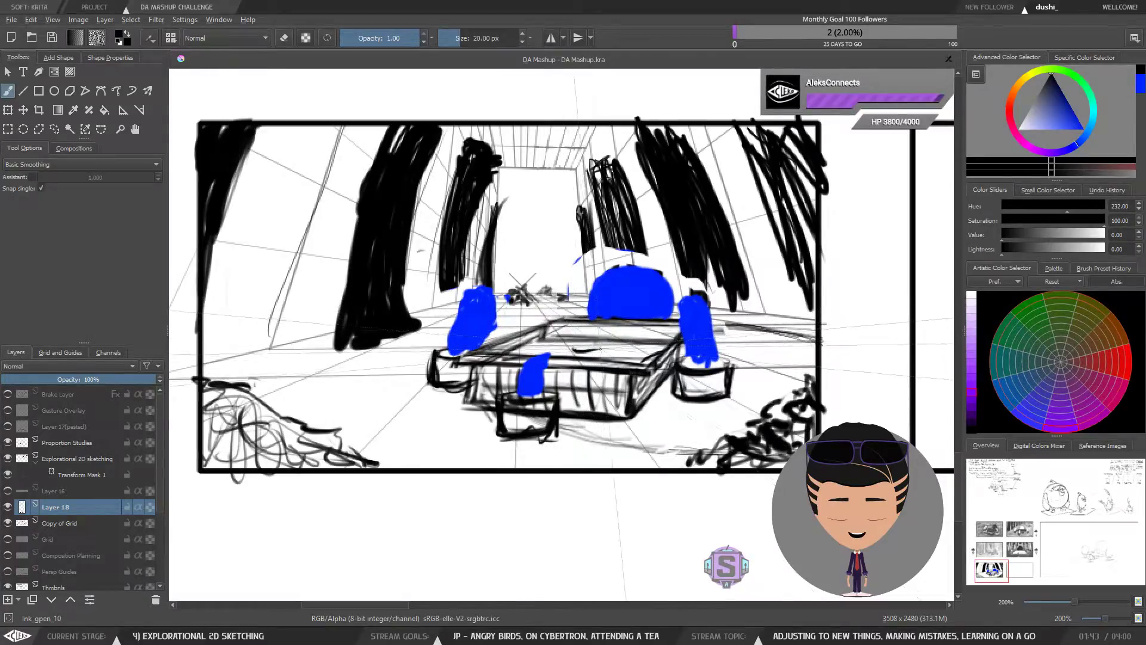
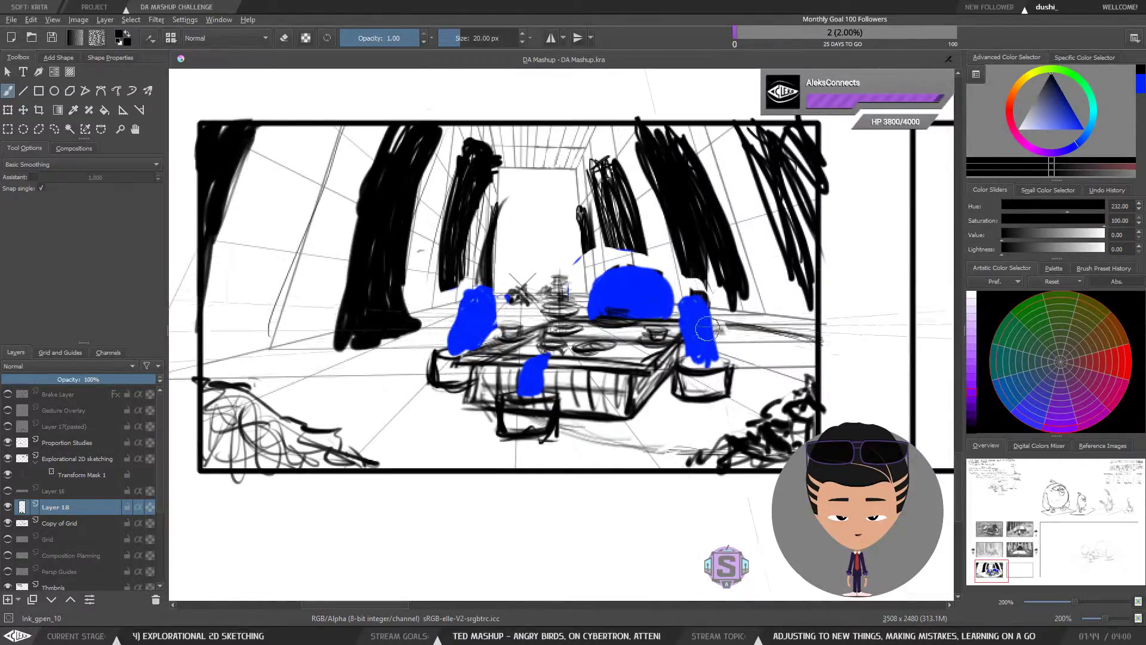
pyautogui.press('1')
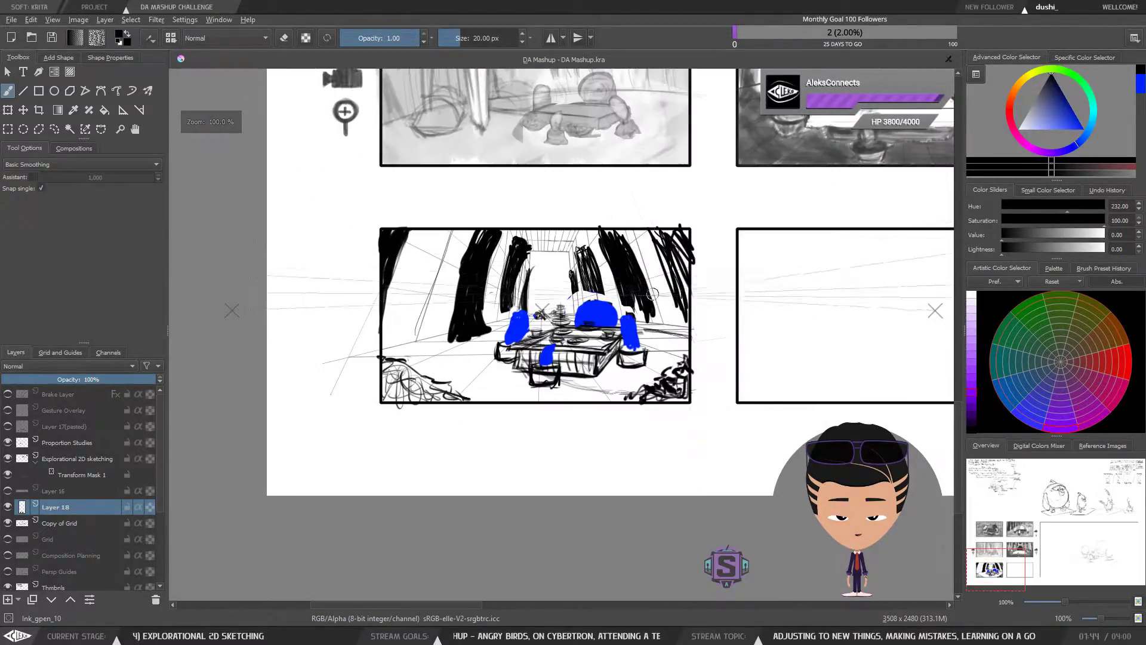
pyautogui.hotkey('ctrl', '+')
pyautogui.hotkey('ctrl', '+')
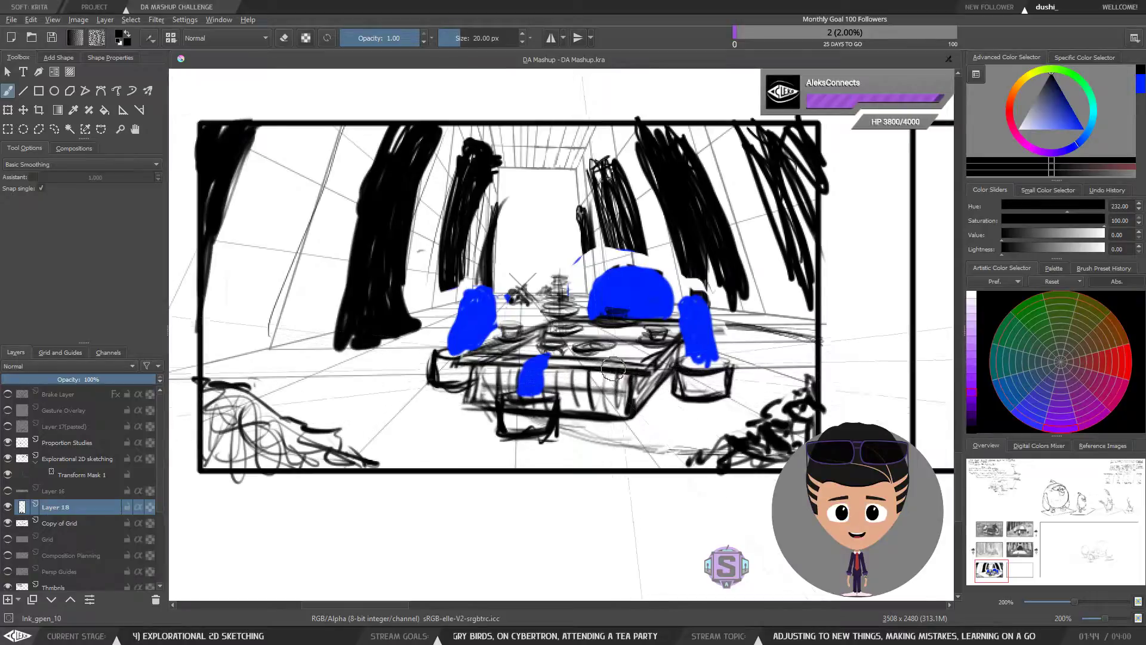
# Compare the corridor tea-party thumbnail with its horizontally mirrored view at 100% zoom.
pyautogui.hotkey('ctrl', '-')
pyautogui.hotkey('ctrl', '-')
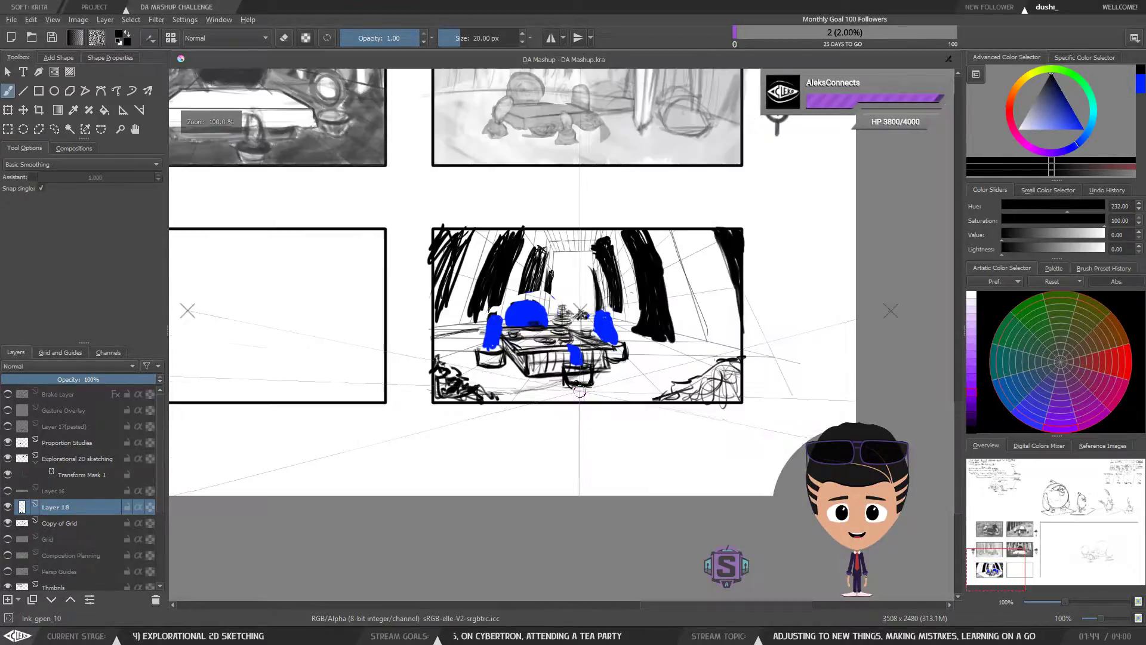
pyautogui.press('m')
pyautogui.press('m')
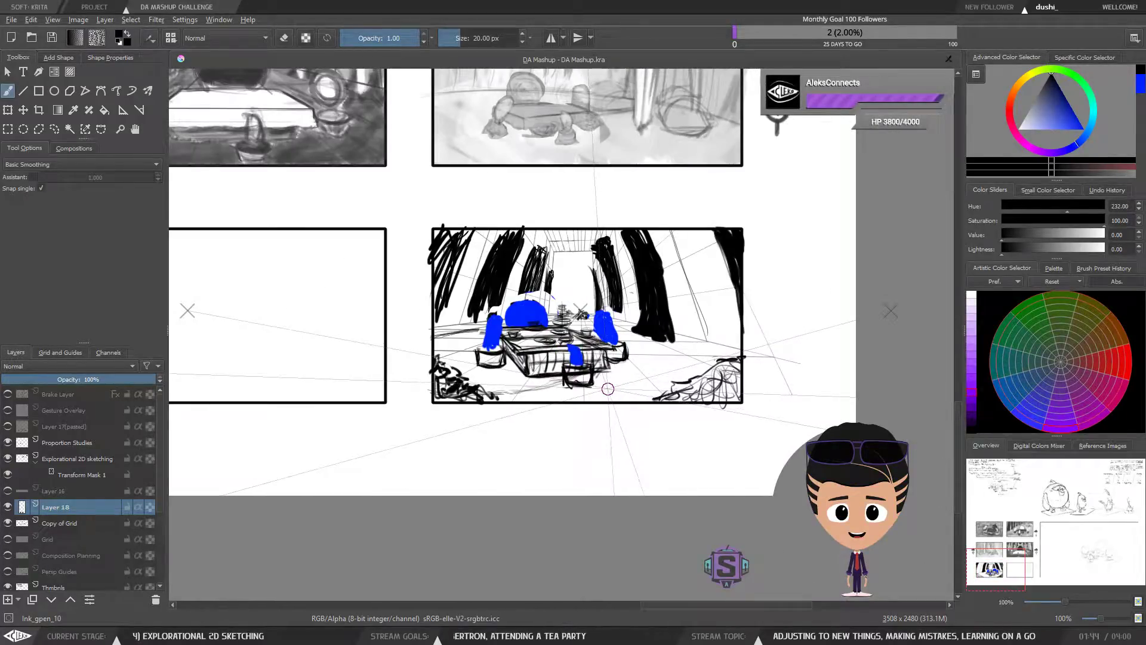
pyautogui.press('m')
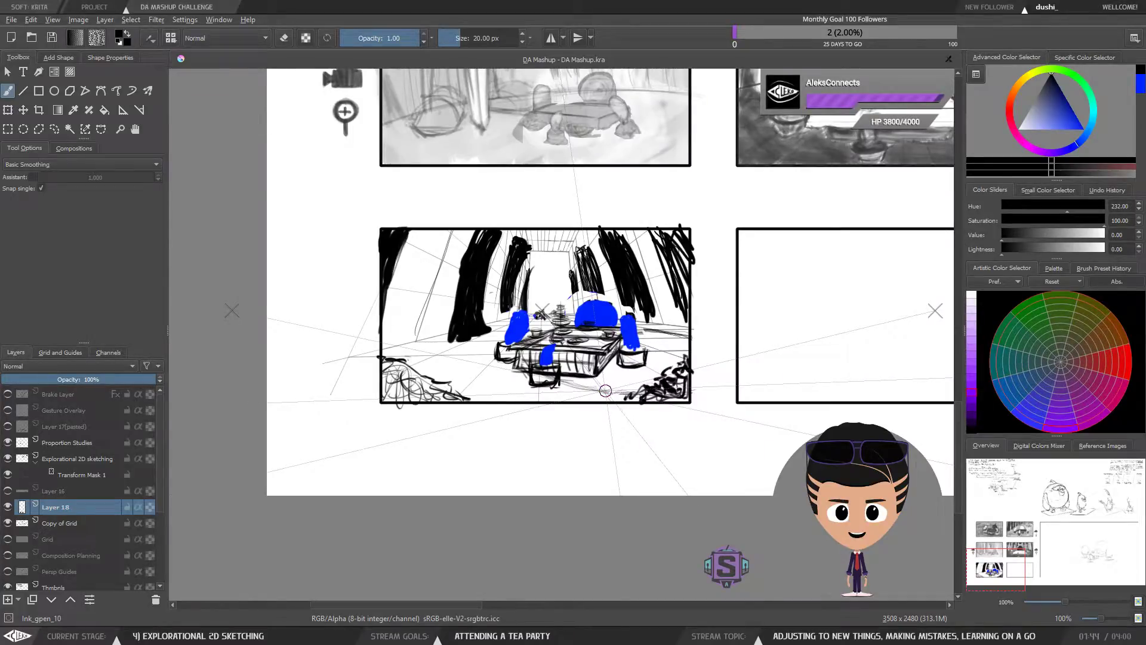
pyautogui.press('m')
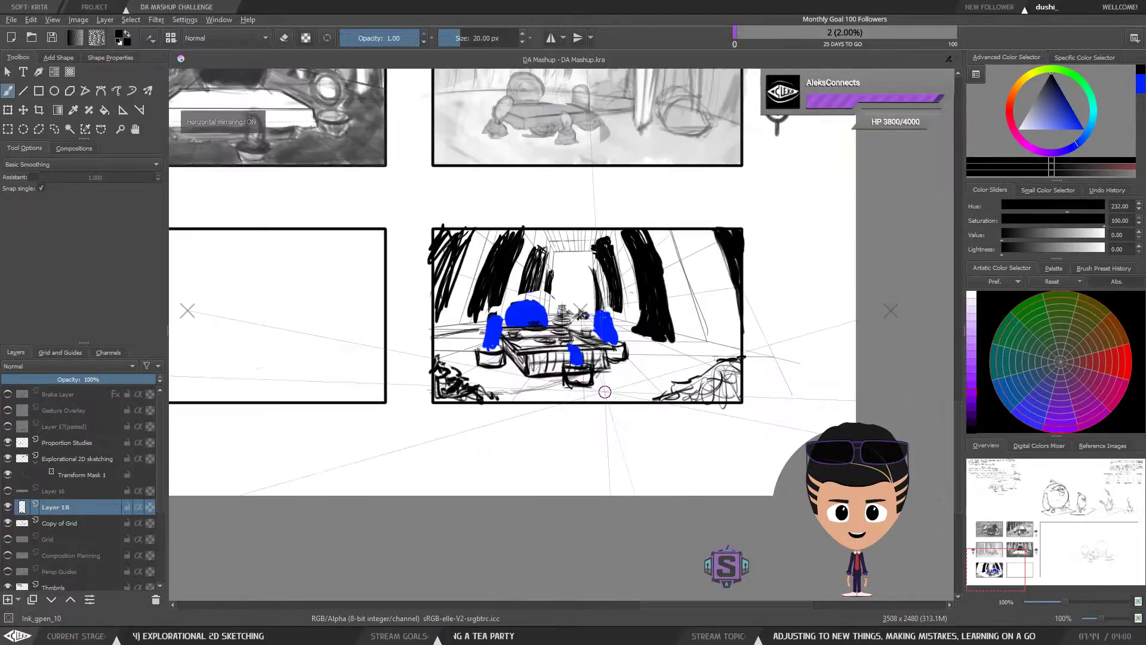
pyautogui.press('m')
pyautogui.press('m')
pyautogui.press('m')
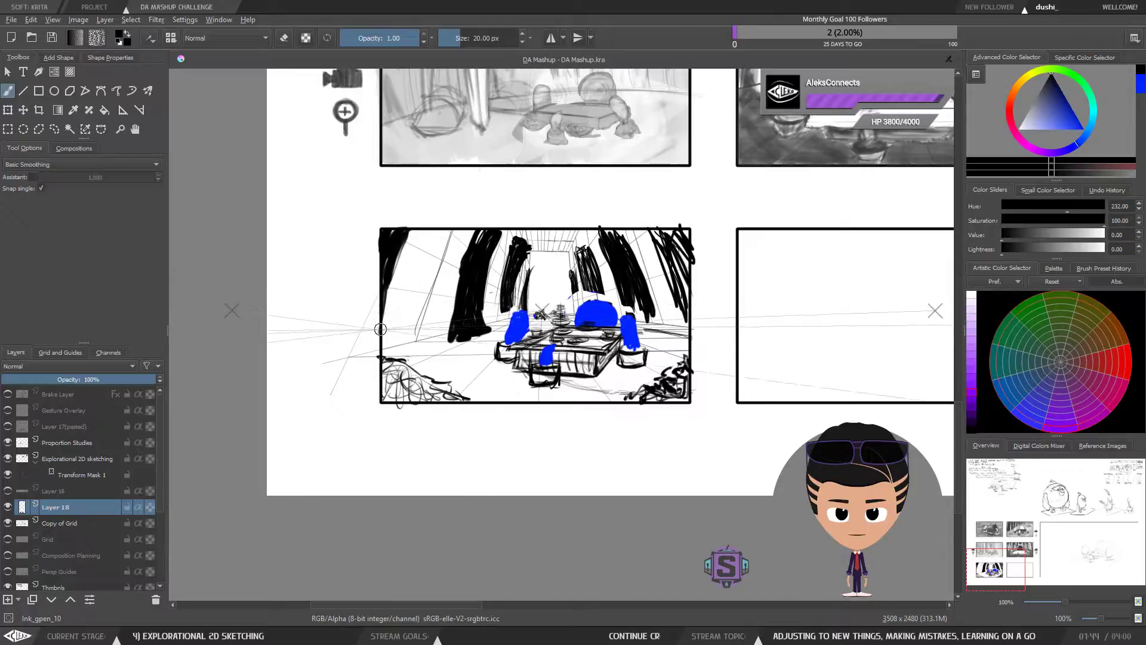
# Draw converging floorboard lines across the corridor floor with a 15 px brush and check the thumbnail in mirrored view.
pyautogui.press('[')
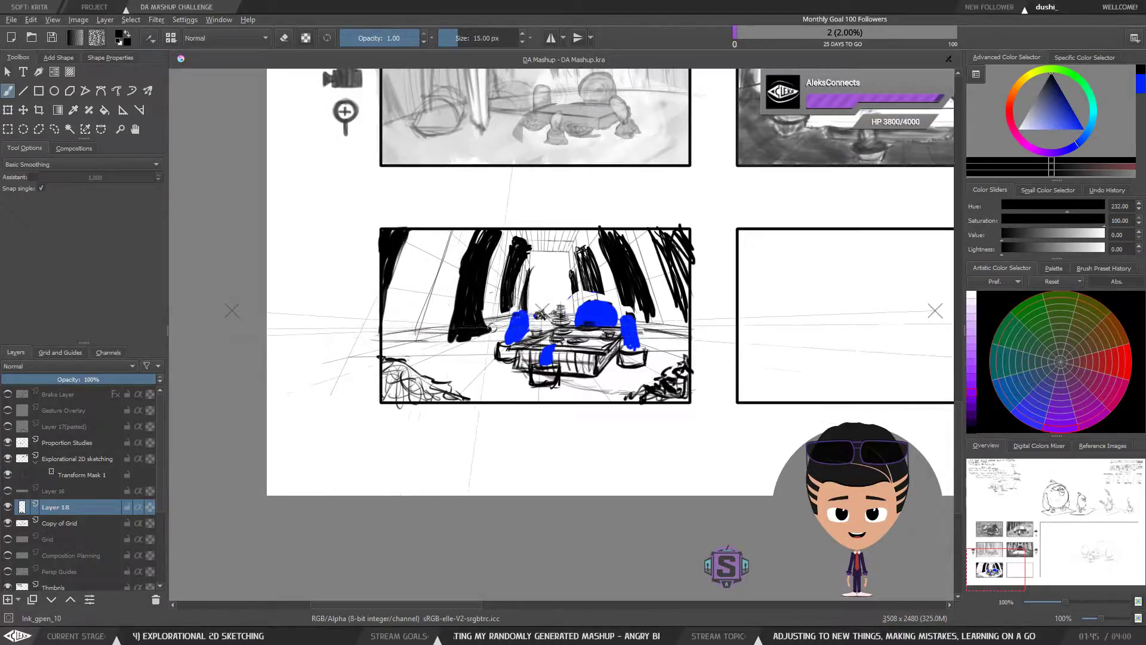
pyautogui.press('e')
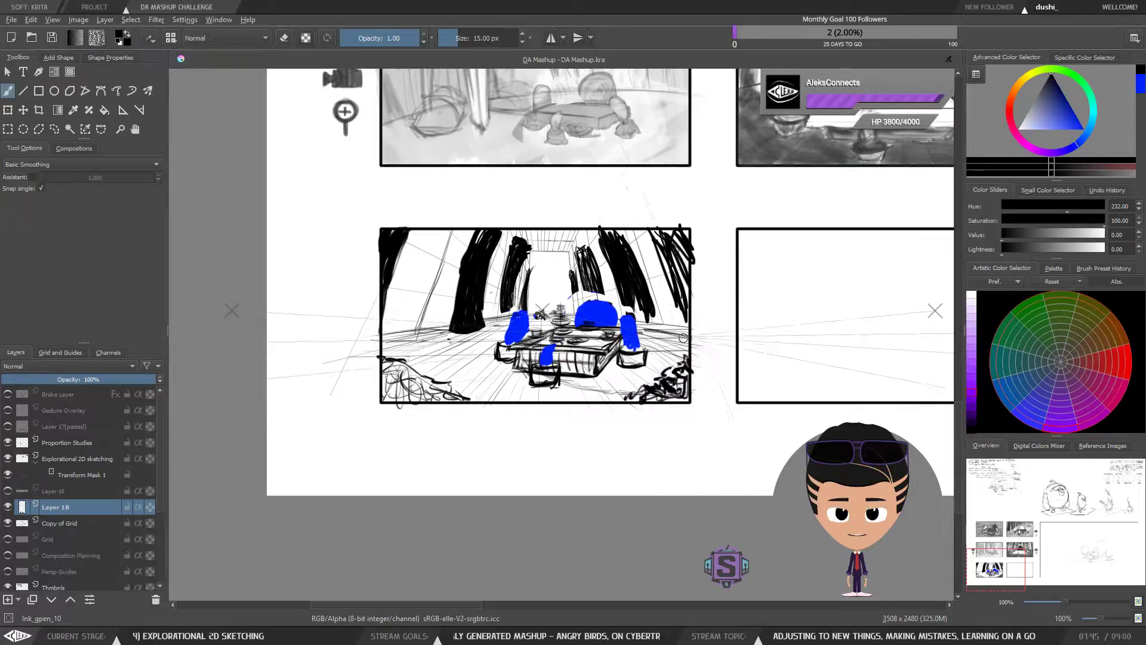
pyautogui.scroll(2, 664, 307)
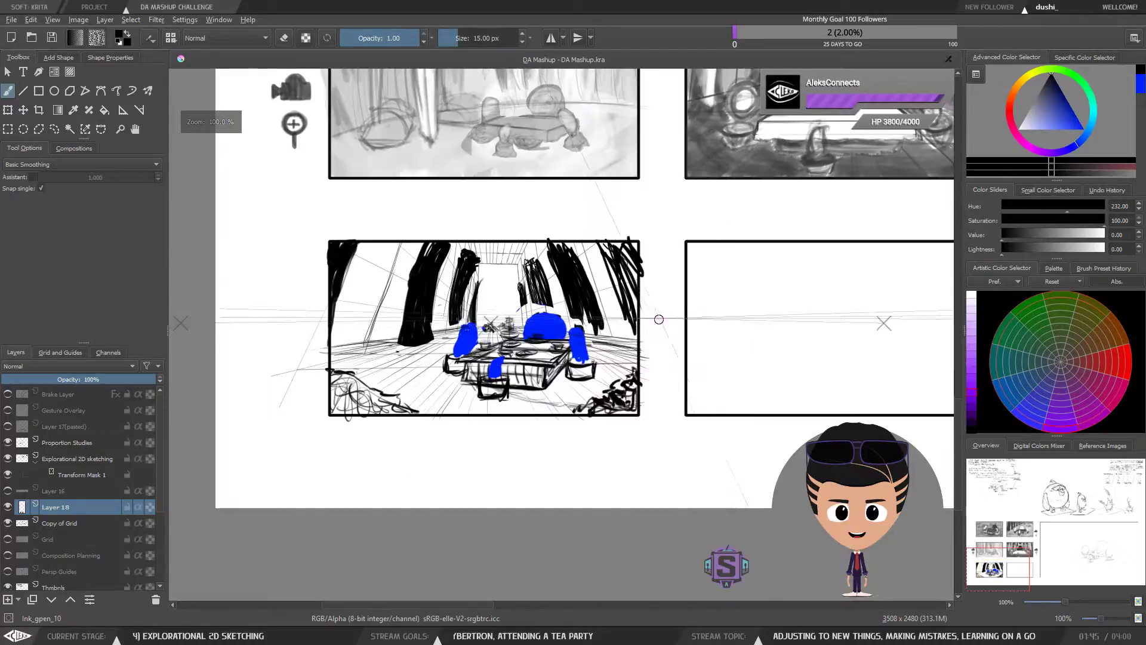
pyautogui.press('-')
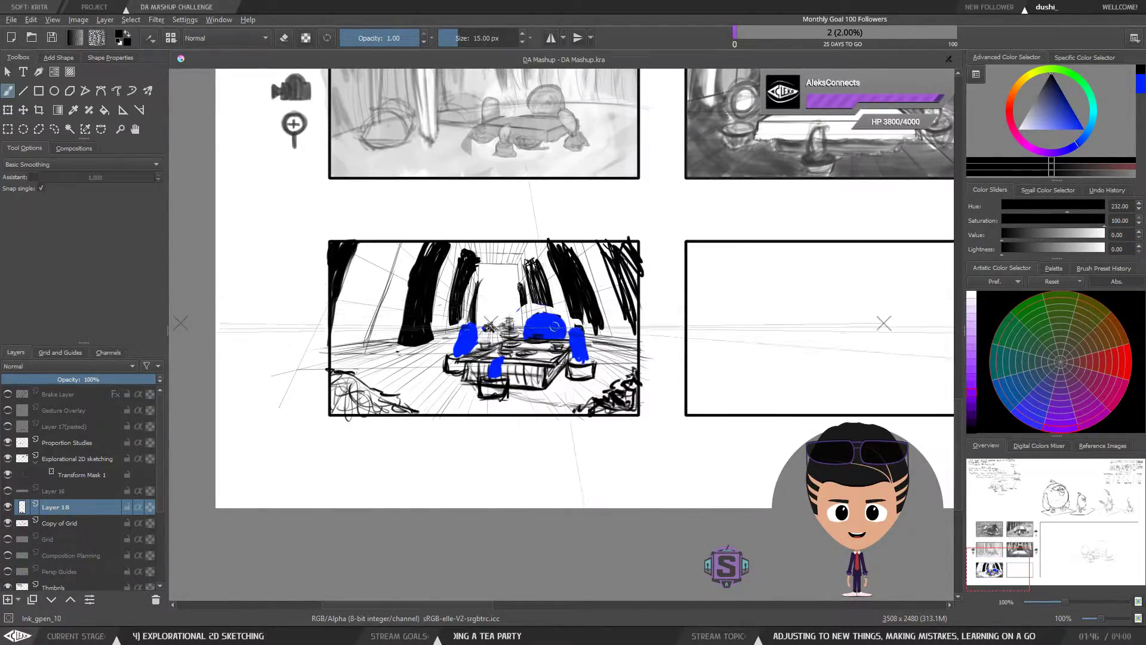
pyautogui.press('m')
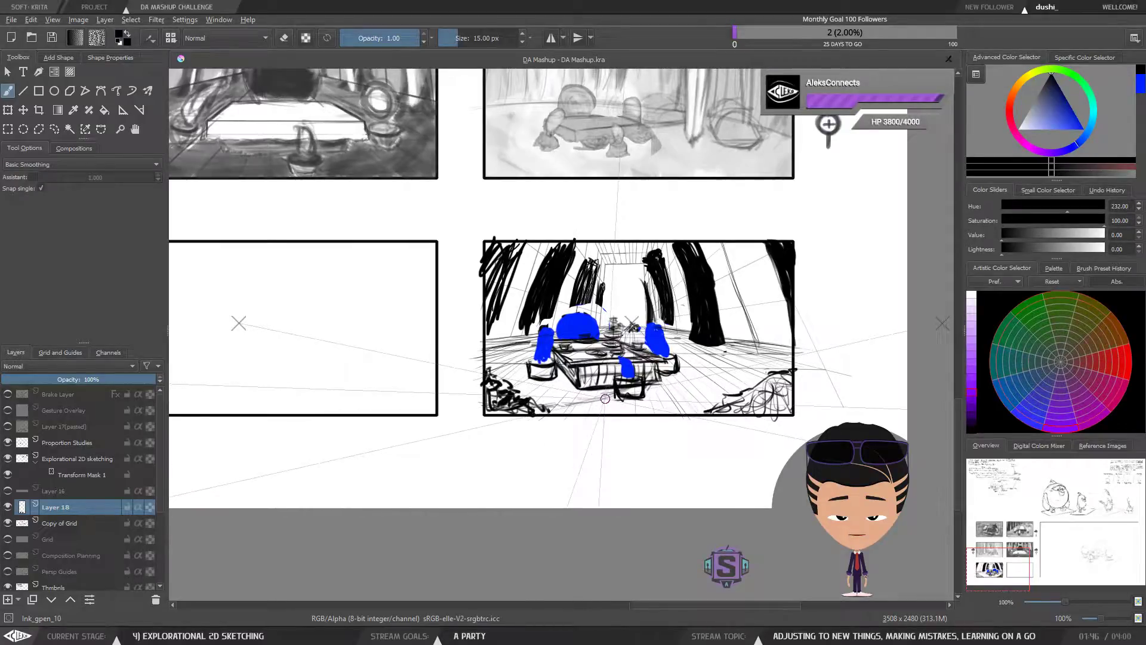
pyautogui.press('m')
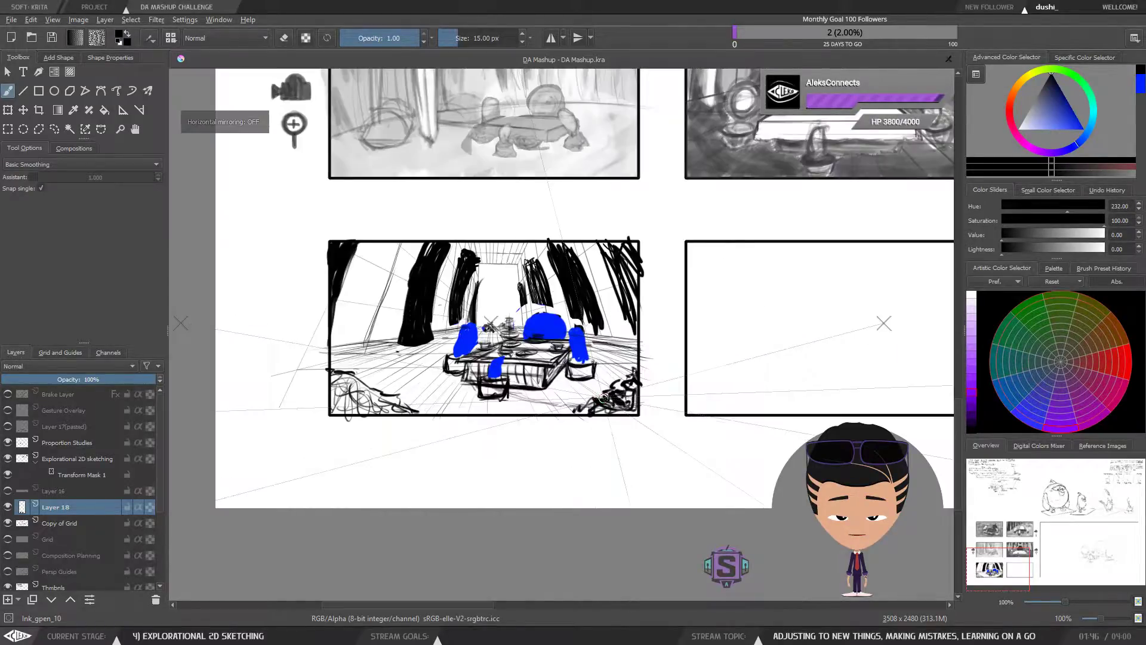
pyautogui.press('m')
pyautogui.press('m')
pyautogui.press('m')
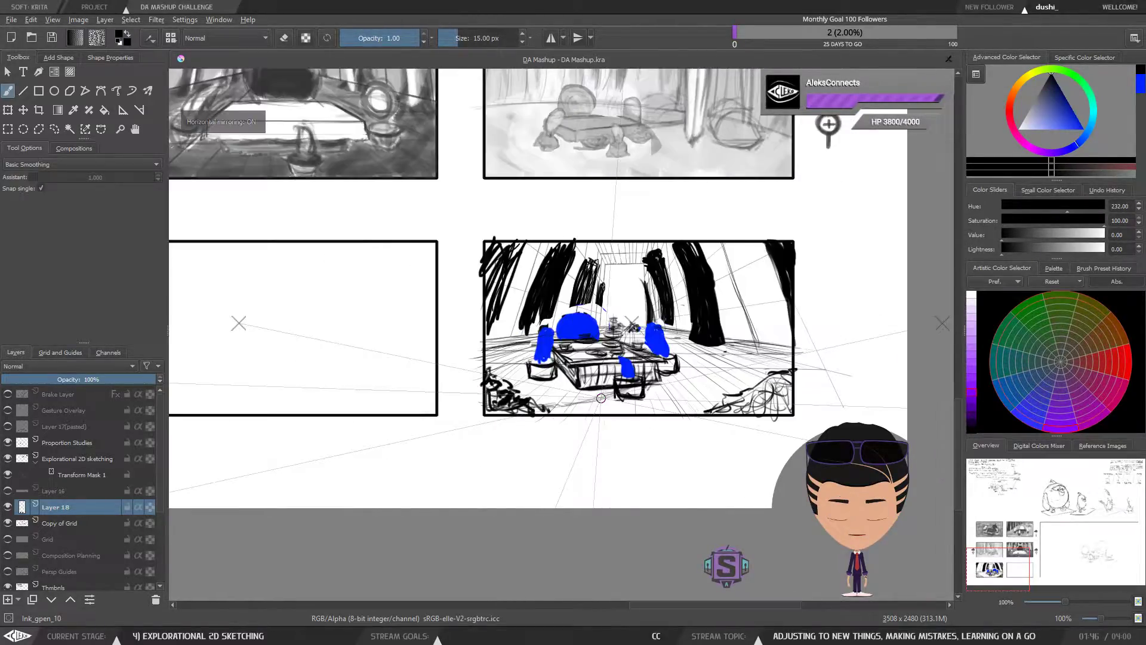
# Select the table, stools and blue figures freehand and shift the group slightly left in the unmirrored thumbnail.
pyautogui.moveTo(700, 411)
pyautogui.mouseDown()
pyautogui.moveTo(599, 447)
pyautogui.moveTo(622, 427)
pyautogui.moveTo(600, 399)
pyautogui.moveTo(606, 367)
pyautogui.moveTo(547, 326)
pyautogui.moveTo(529, 339)
pyautogui.moveTo(484, 330)
pyautogui.moveTo(448, 368)
pyautogui.moveTo(446, 394)
pyautogui.moveTo(555, 425)
pyautogui.moveTo(606, 385)
pyautogui.mouseUp()
pyautogui.press('l')
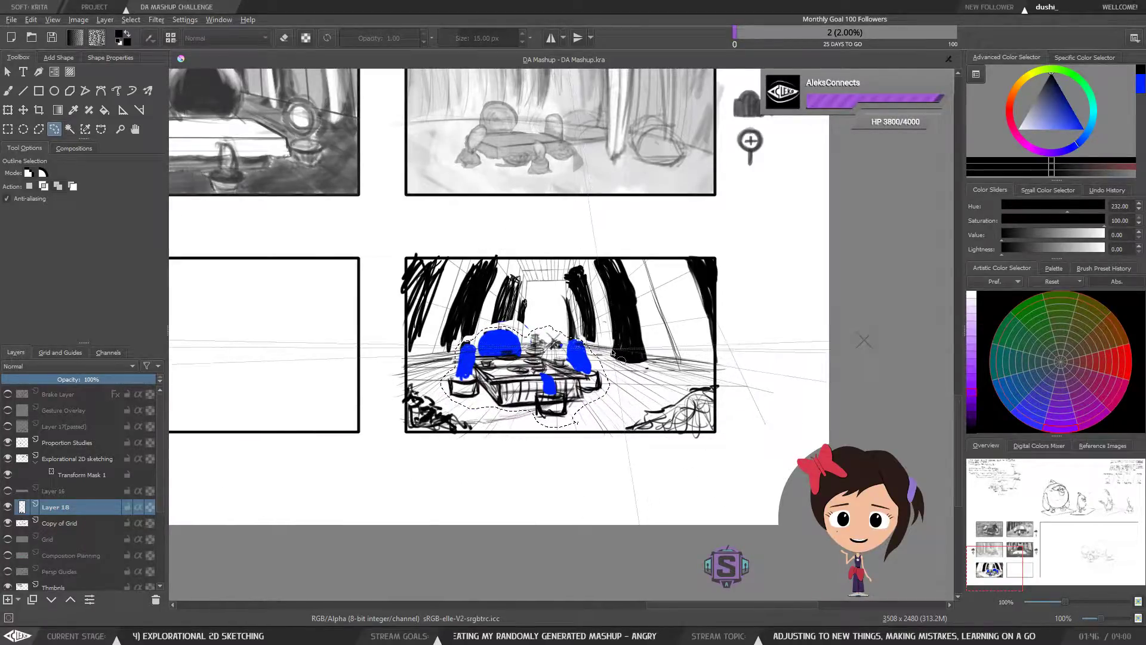
pyautogui.press('m')
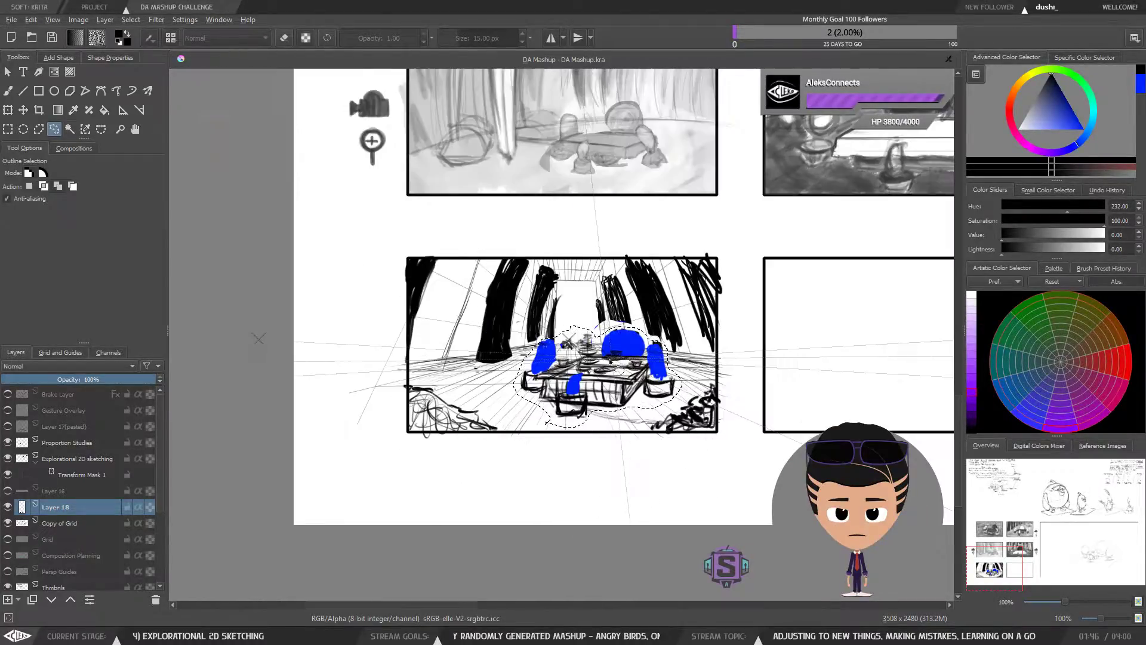
pyautogui.hotkey('ctrl', 't')
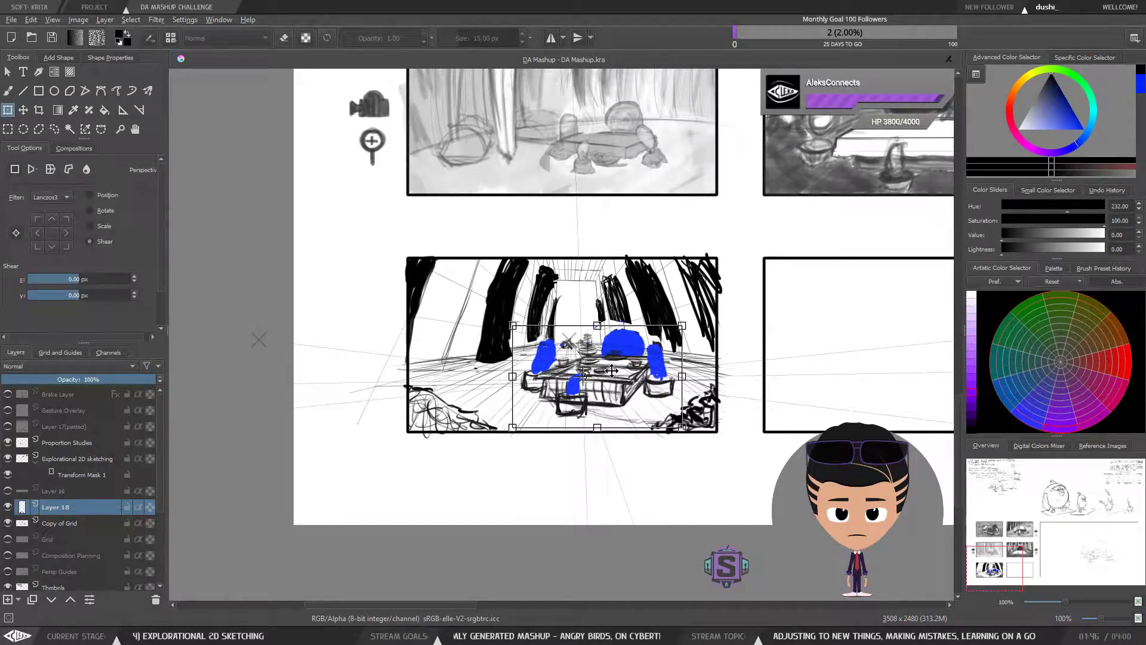
pyautogui.moveTo(614, 393)
pyautogui.mouseDown()
pyautogui.moveTo(603, 393)
pyautogui.moveTo(623, 389)
pyautogui.moveTo(613, 387)
pyautogui.mouseUp()
pyautogui.hotkey('ctrl', 'z')
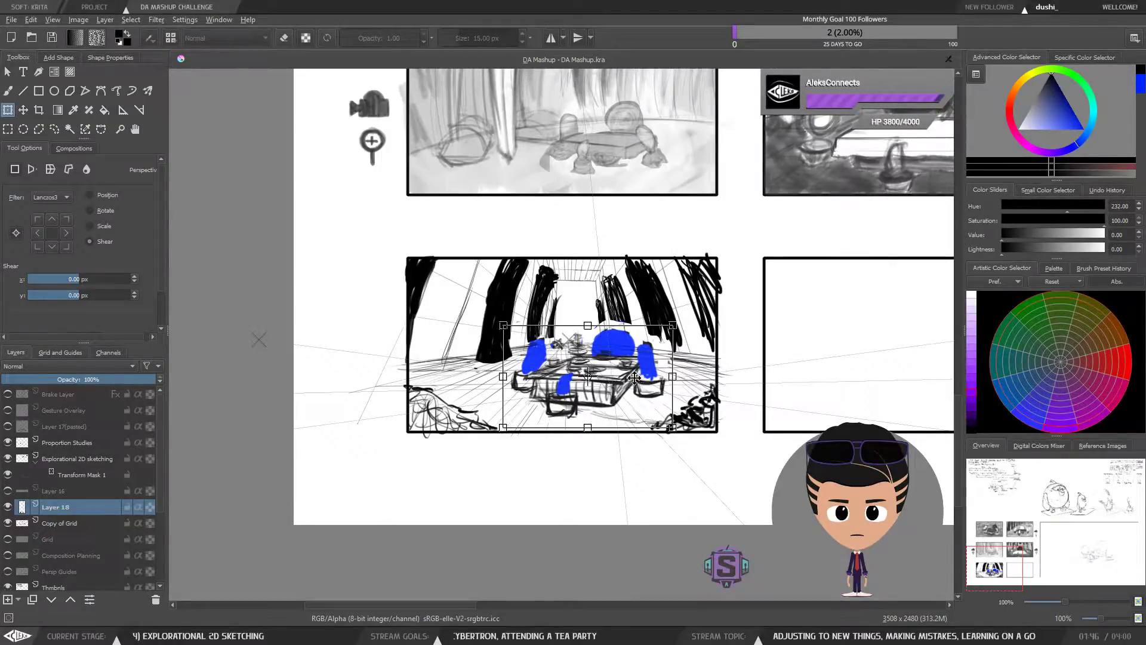
pyautogui.press('t')
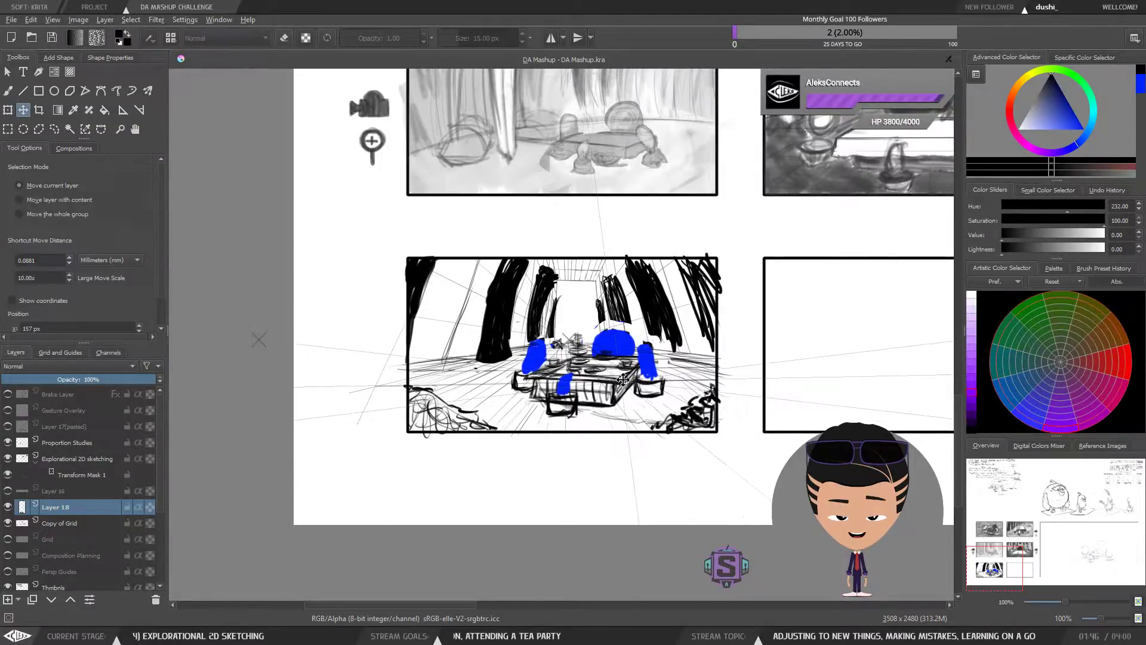
pyautogui.press('m')
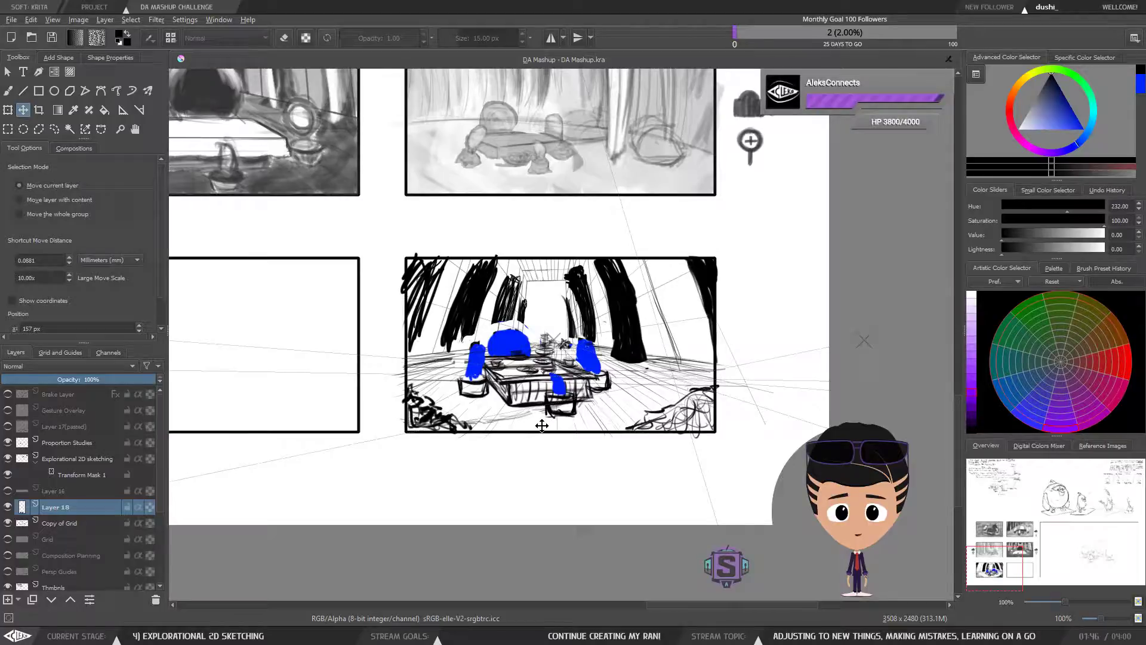
# Extend the black pillars behind the seated figures down to the floor with the 15 px brush.
pyautogui.press('b')
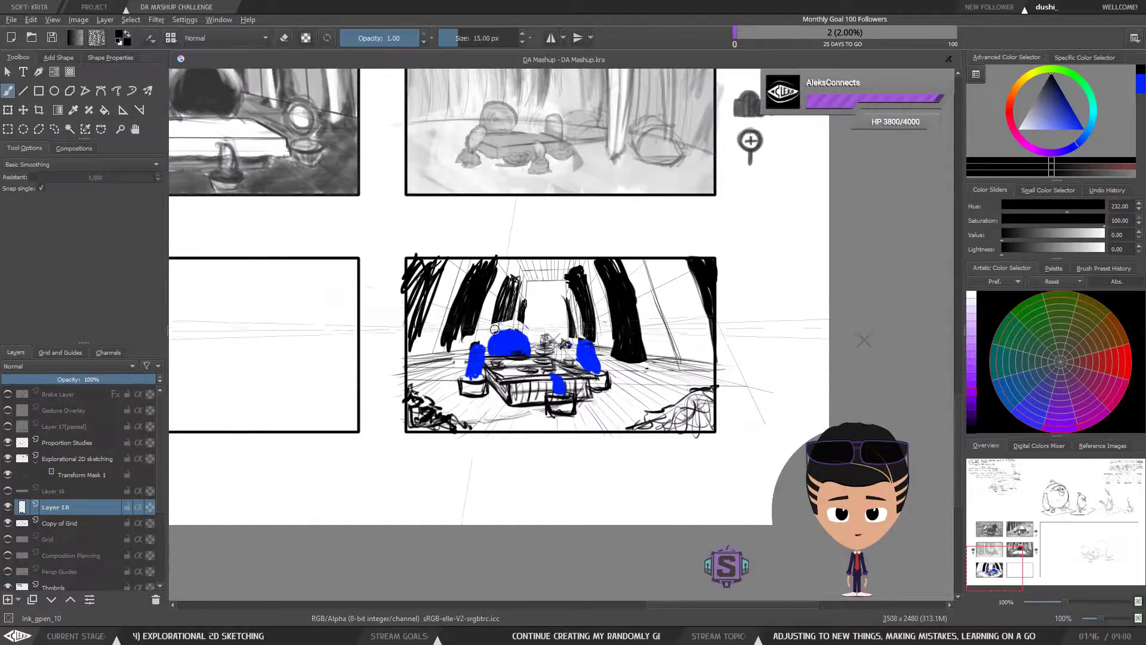
pyautogui.scroll(2, 511, 309)
pyautogui.moveTo(481, 328)
pyautogui.mouseDown()
pyautogui.moveTo(525, 302)
pyautogui.moveTo(507, 315)
pyautogui.moveTo(534, 304)
pyautogui.moveTo(533, 316)
pyautogui.moveTo(536, 301)
pyautogui.moveTo(541, 324)
pyautogui.mouseUp()
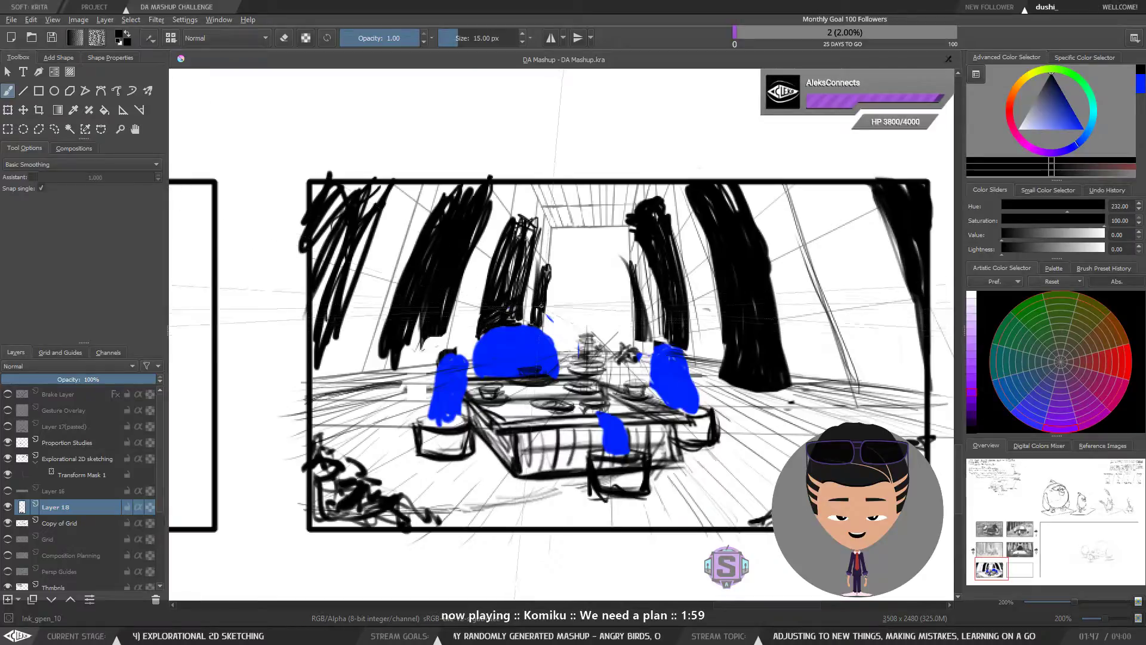
pyautogui.moveTo(428, 334)
pyautogui.mouseDown()
pyautogui.moveTo(388, 358)
pyautogui.moveTo(393, 345)
pyautogui.moveTo(376, 370)
pyautogui.moveTo(421, 376)
pyautogui.moveTo(389, 378)
pyautogui.moveTo(433, 364)
pyautogui.moveTo(437, 344)
pyautogui.moveTo(412, 358)
pyautogui.moveTo(424, 331)
pyautogui.mouseUp()
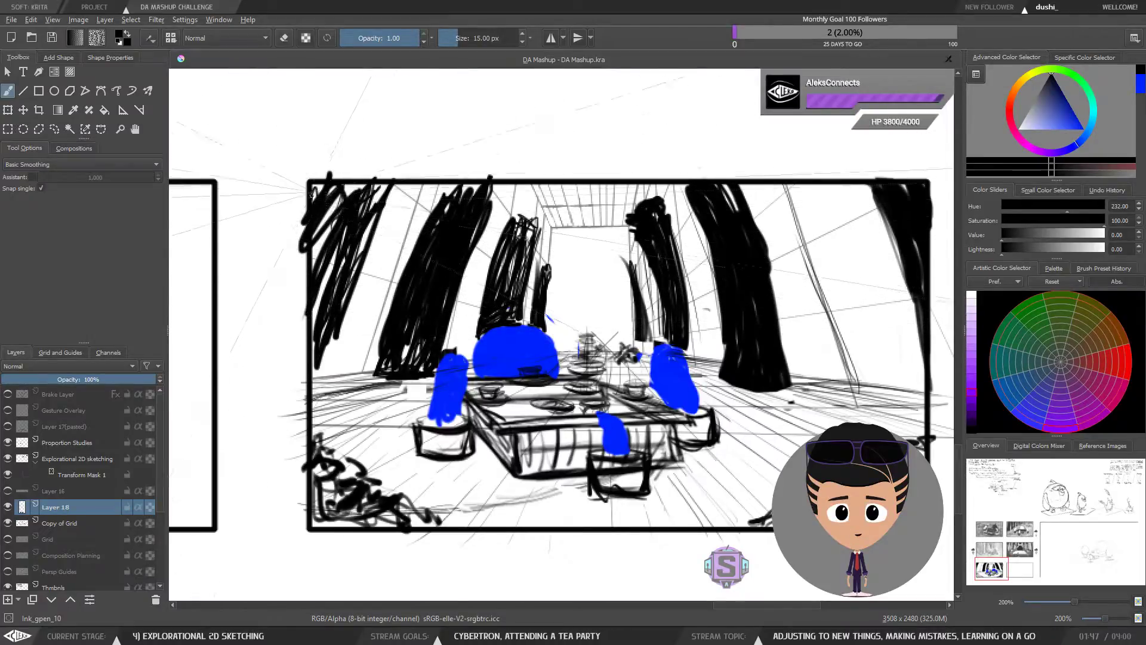
pyautogui.moveTo(741, 245); pyautogui.dragTo(655, 247)
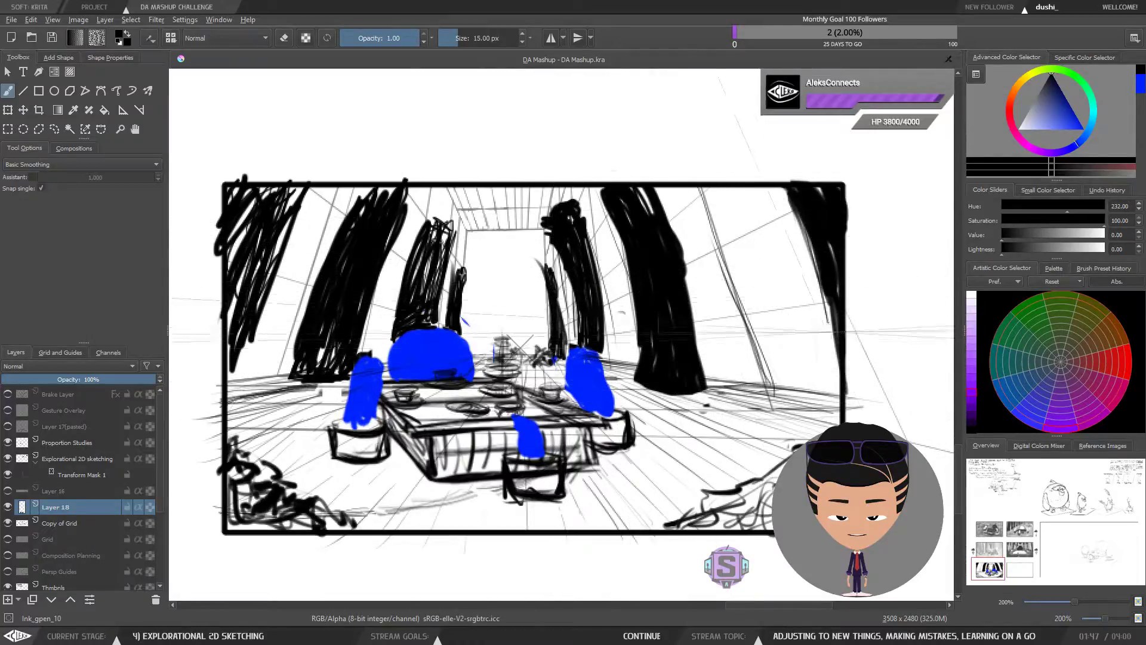
# Examine the corridor composition's balance in normal and mirrored view, both close up and at 100% zoom.
pyautogui.press('m')
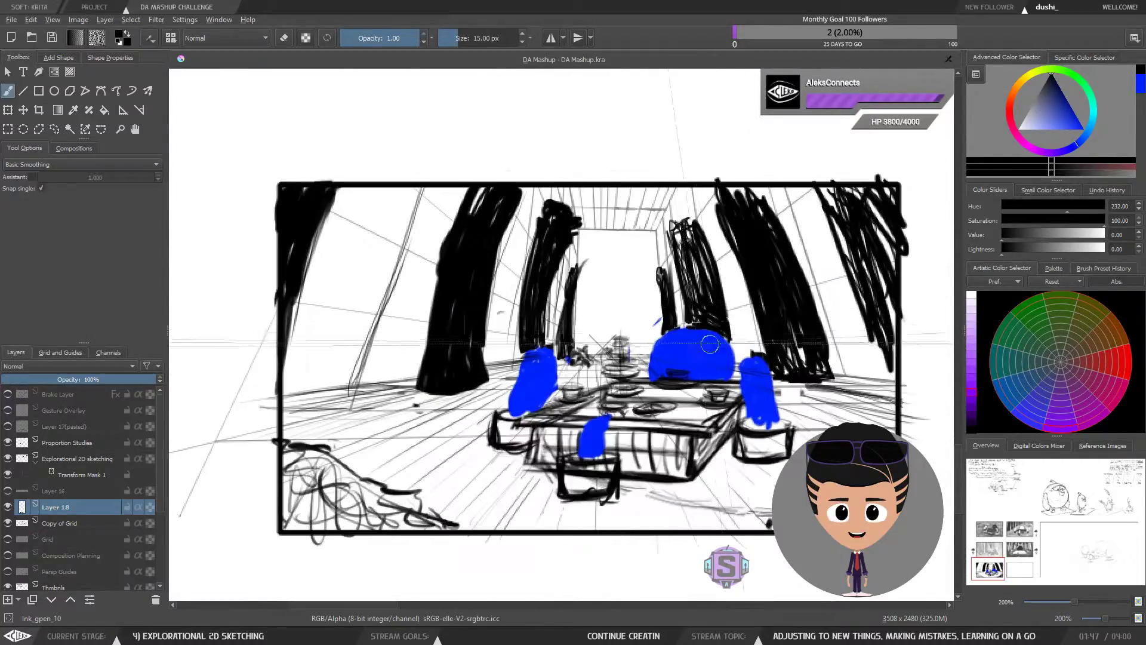
pyautogui.moveTo(669, 395); pyautogui.dragTo(642, 392)
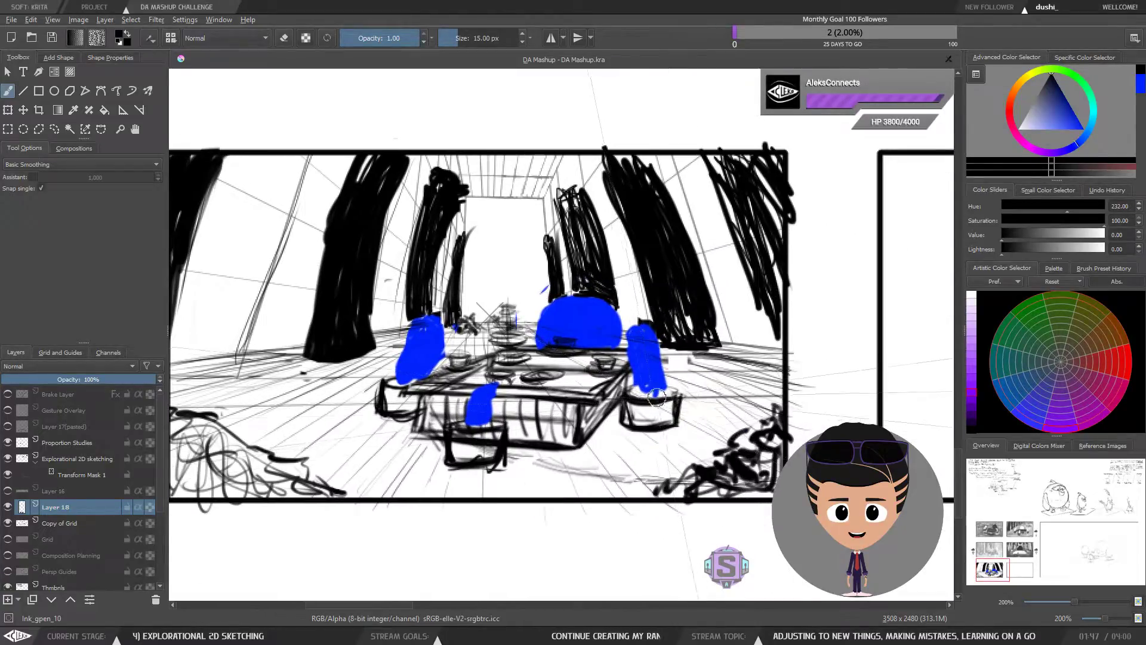
pyautogui.hotkey('ctrl', '-')
pyautogui.hotkey('ctrl', '+')
pyautogui.press('m')
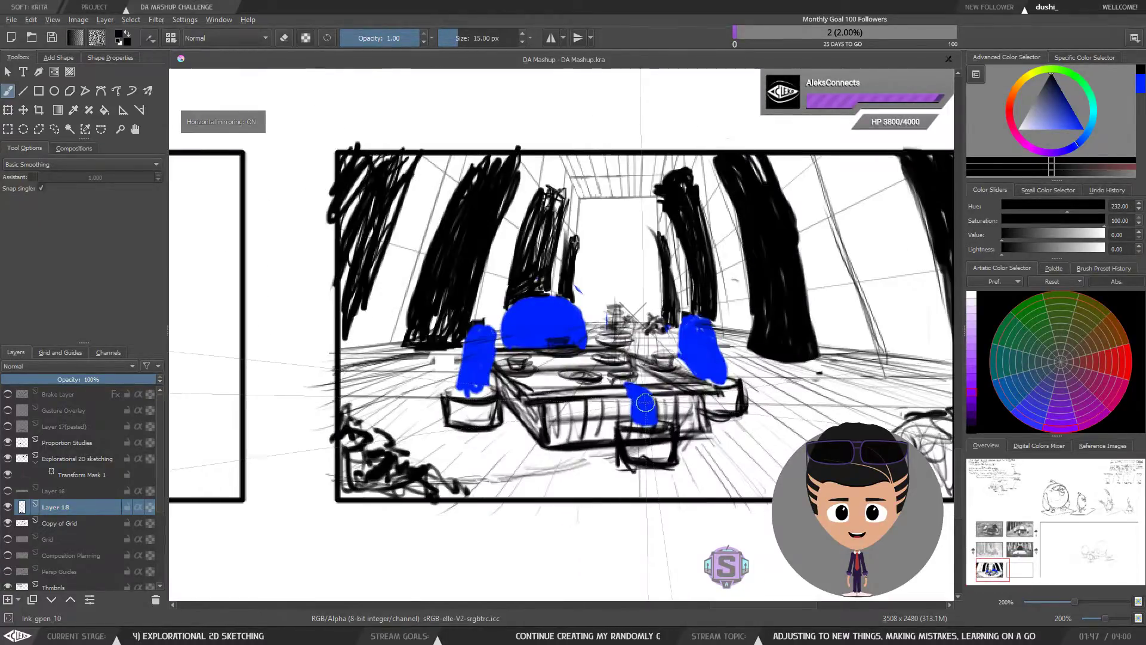
pyautogui.hotkey('ctrl', '-')
pyautogui.moveTo(693, 393); pyautogui.dragTo(644, 399)
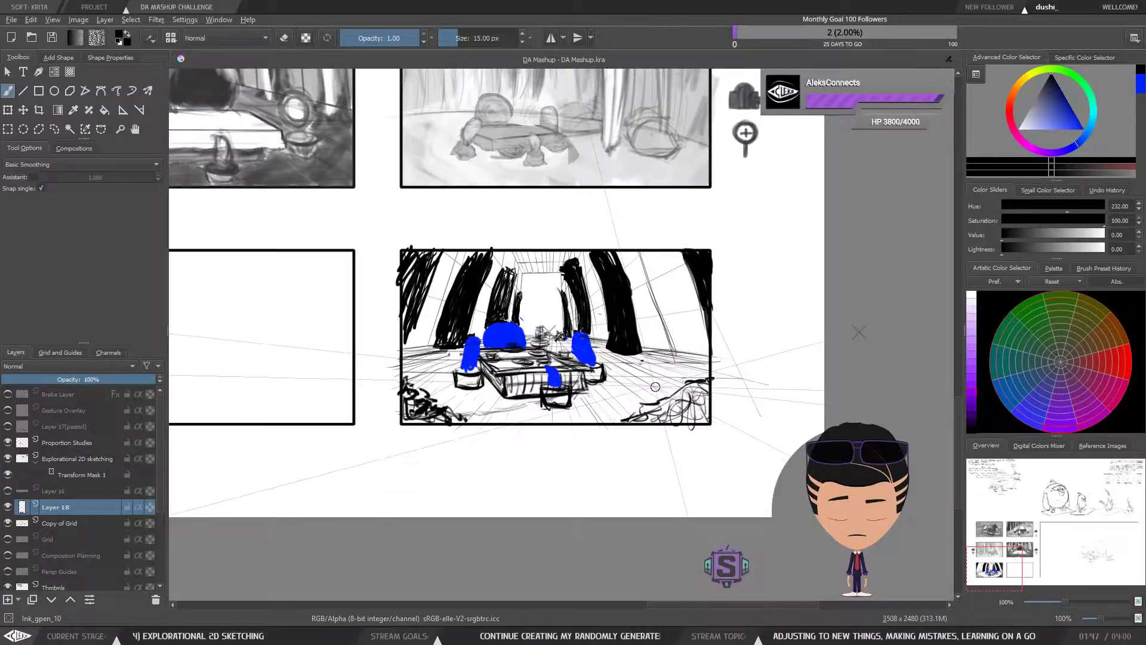
pyautogui.press('m')
pyautogui.press('m')
pyautogui.press('m')
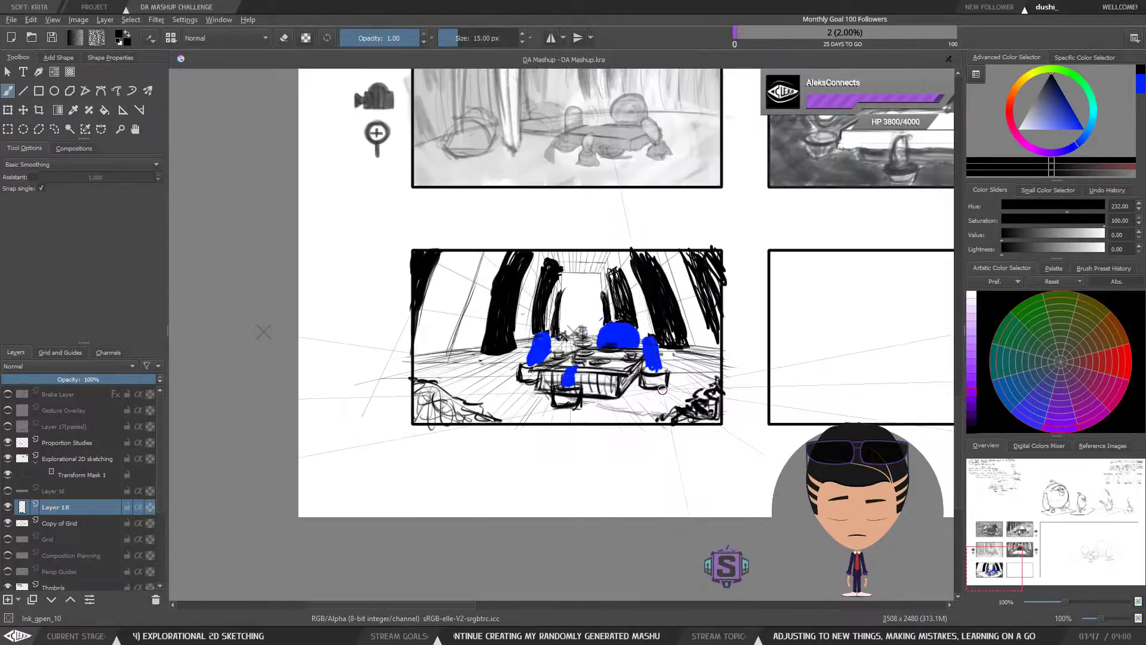
pyautogui.press('m')
pyautogui.press('m')
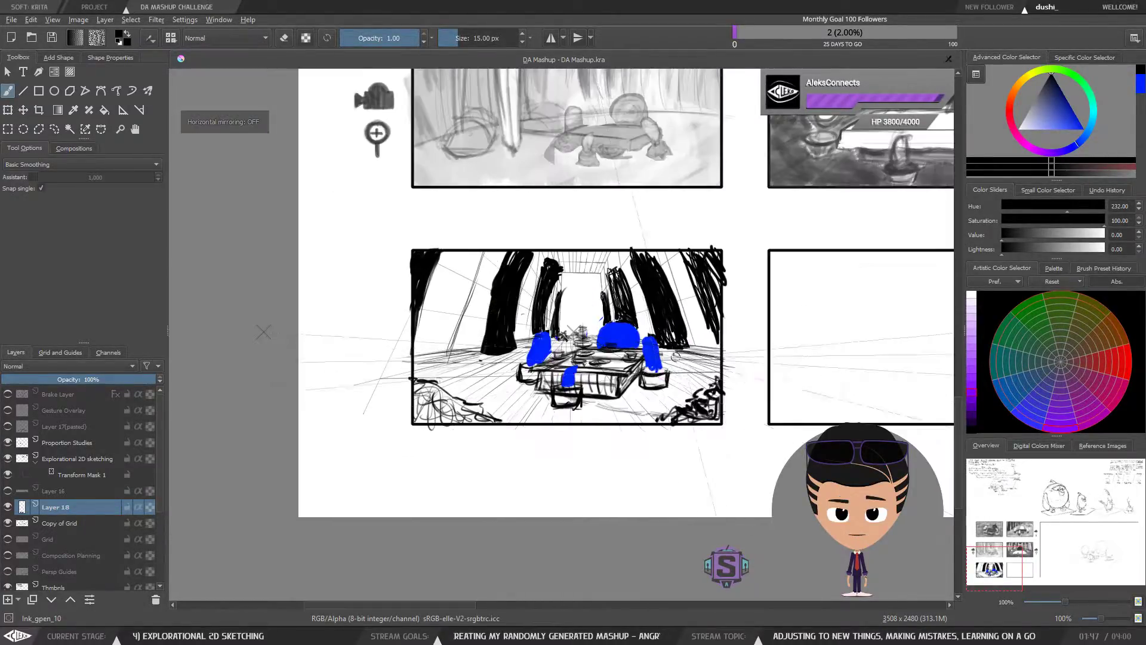
pyautogui.hotkey('ctrl', '-')
pyautogui.hotkey('ctrl', '+')
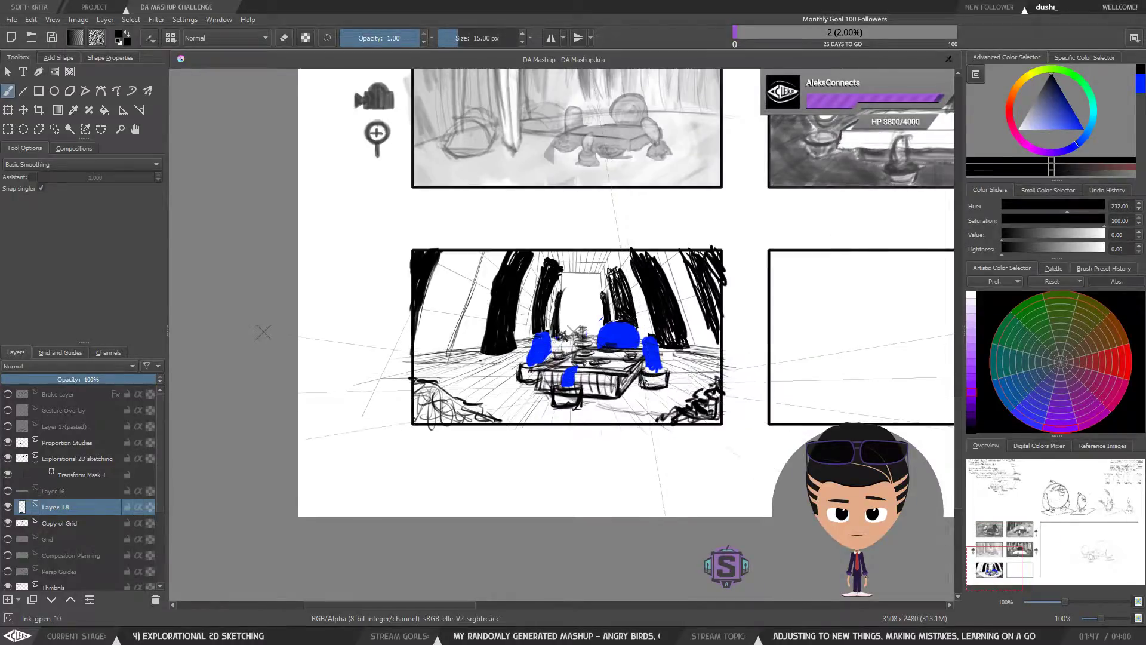
# Paint over the four blue figures around the table in bright red, hue 351, with a 24 px brush.
pyautogui.hotkey('ctrl', '+')
pyautogui.hotkey('ctrl', '+')
pyautogui.moveTo(842, 249); pyautogui.dragTo(781, 270)
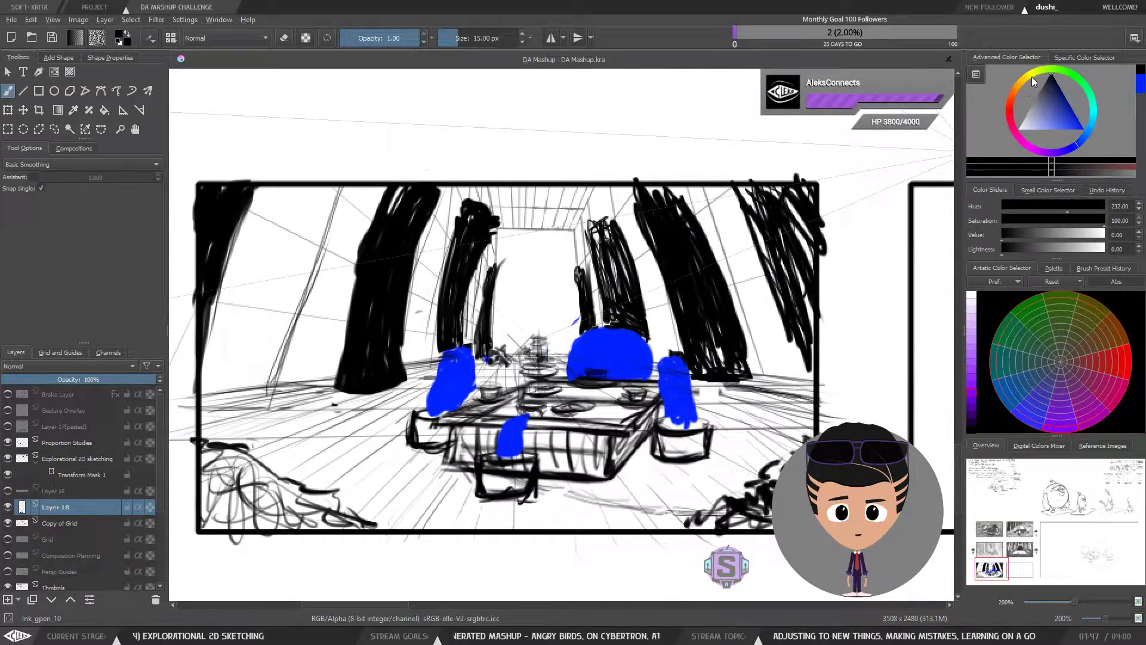
pyautogui.click(1009, 112)
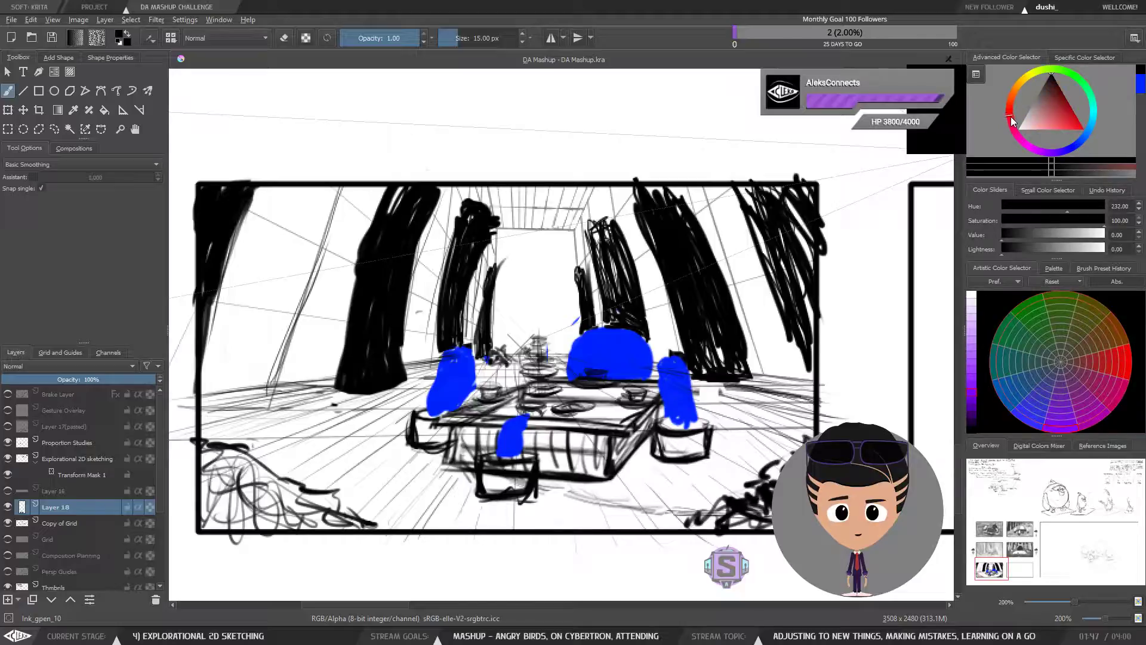
pyautogui.click(1083, 128)
pyautogui.press(']')
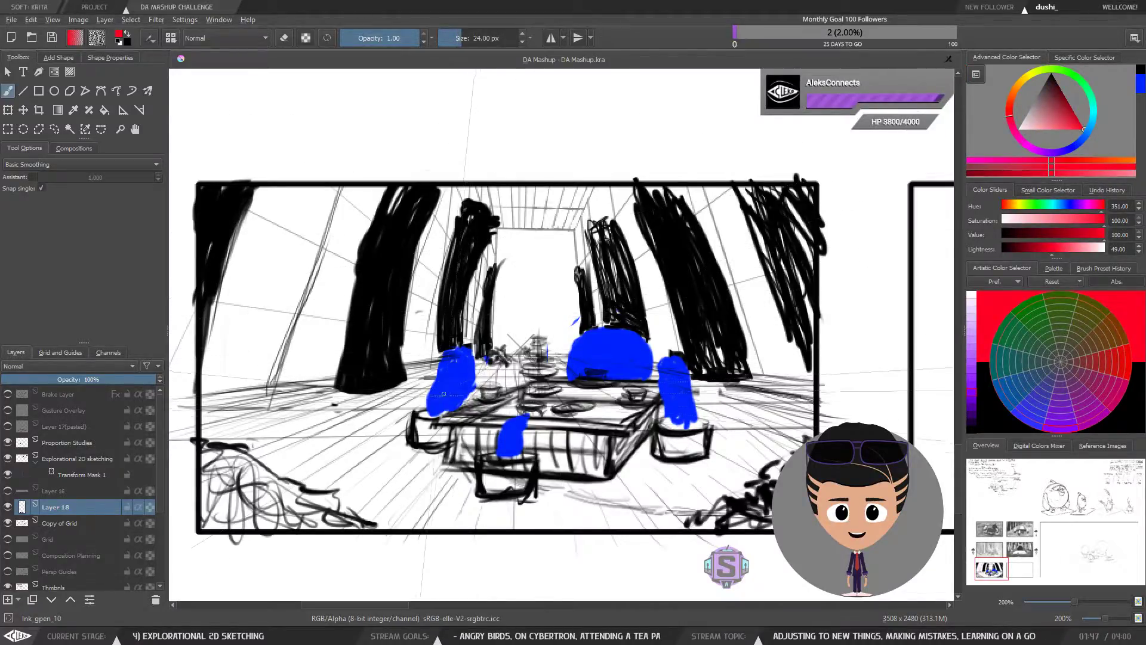
pyautogui.press(']')
pyautogui.moveTo(435, 407)
pyautogui.mouseDown()
pyautogui.moveTo(458, 351)
pyautogui.moveTo(466, 367)
pyautogui.moveTo(452, 366)
pyautogui.moveTo(432, 408)
pyautogui.moveTo(459, 389)
pyautogui.mouseUp()
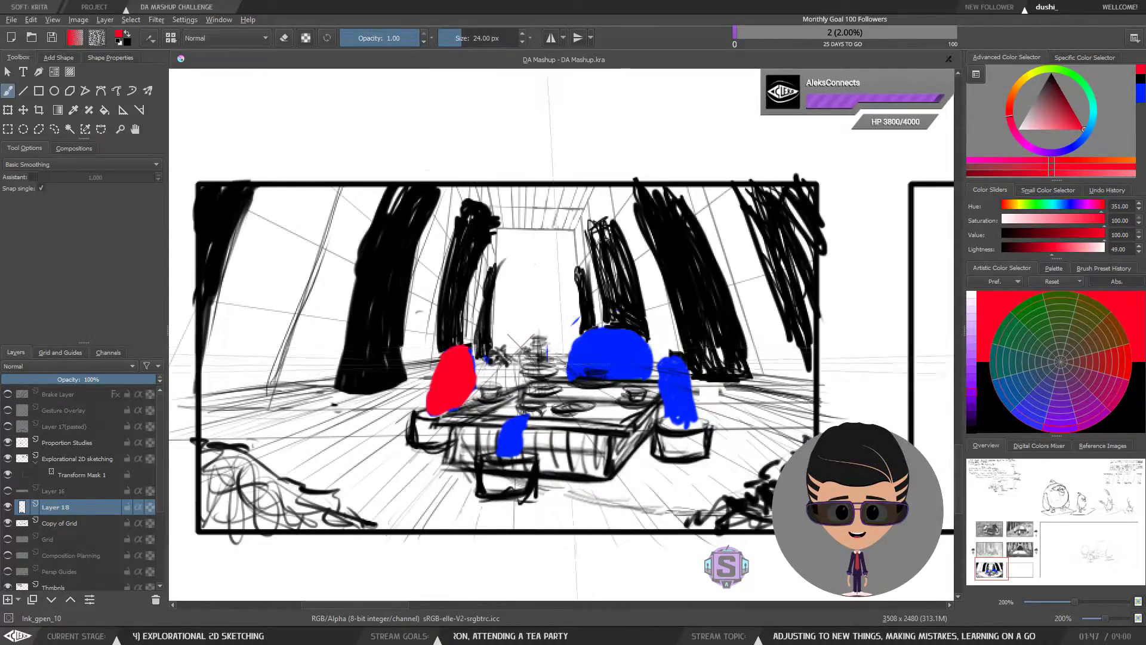
pyautogui.moveTo(574, 351)
pyautogui.mouseDown()
pyautogui.moveTo(598, 335)
pyautogui.moveTo(614, 333)
pyautogui.moveTo(585, 352)
pyautogui.moveTo(597, 342)
pyautogui.moveTo(615, 353)
pyautogui.moveTo(595, 358)
pyautogui.moveTo(638, 349)
pyautogui.mouseUp()
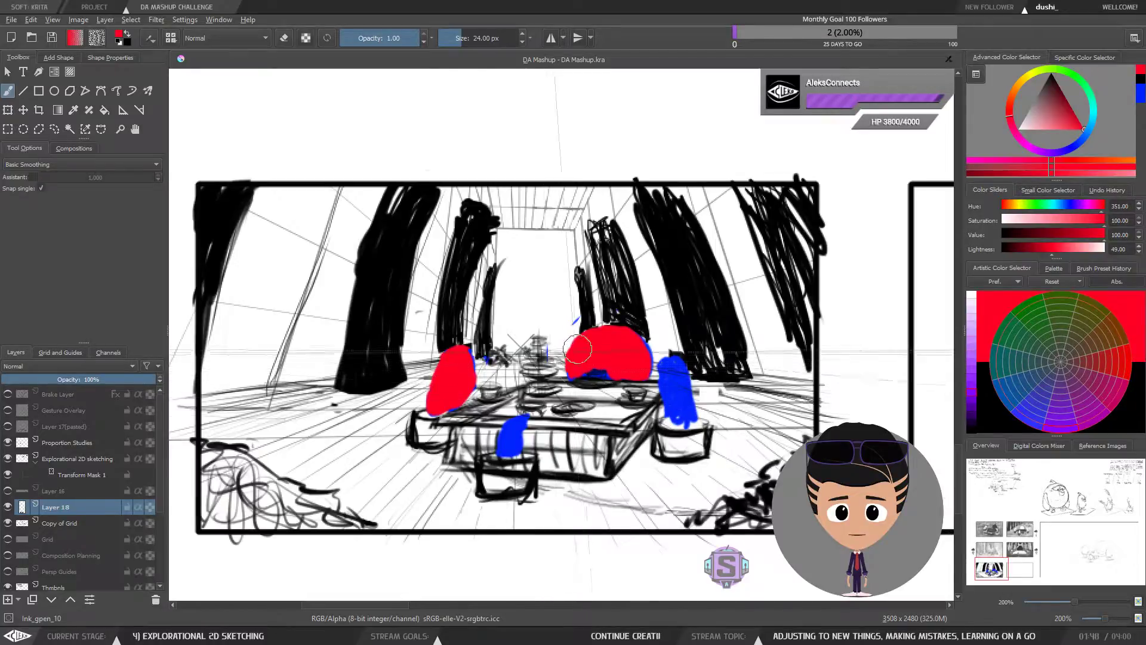
pyautogui.moveTo(506, 442)
pyautogui.mouseDown()
pyautogui.moveTo(510, 453)
pyautogui.moveTo(524, 418)
pyautogui.mouseUp()
pyautogui.moveTo(681, 405)
pyautogui.mouseDown()
pyautogui.moveTo(677, 365)
pyautogui.moveTo(665, 374)
pyautogui.moveTo(676, 408)
pyautogui.moveTo(671, 371)
pyautogui.moveTo(681, 373)
pyautogui.moveTo(668, 361)
pyautogui.moveTo(708, 425)
pyautogui.mouseUp()
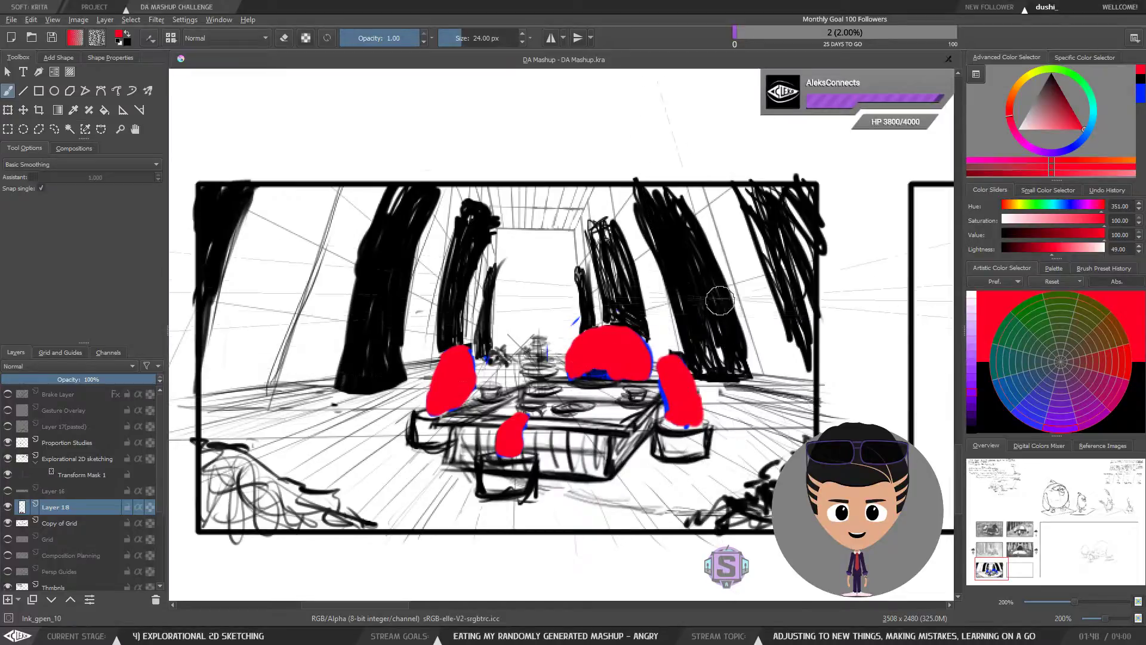
# Paint over the teapot, cups and plates on the table in blue, hue 232, with a 20 px brush.
pyautogui.click(1138, 99)
pyautogui.press('[')
pyautogui.moveTo(561, 406)
pyautogui.mouseDown()
pyautogui.moveTo(590, 407)
pyautogui.moveTo(541, 413)
pyautogui.moveTo(482, 393)
pyautogui.moveTo(527, 389)
pyautogui.moveTo(548, 371)
pyautogui.moveTo(529, 367)
pyautogui.moveTo(533, 340)
pyautogui.mouseUp()
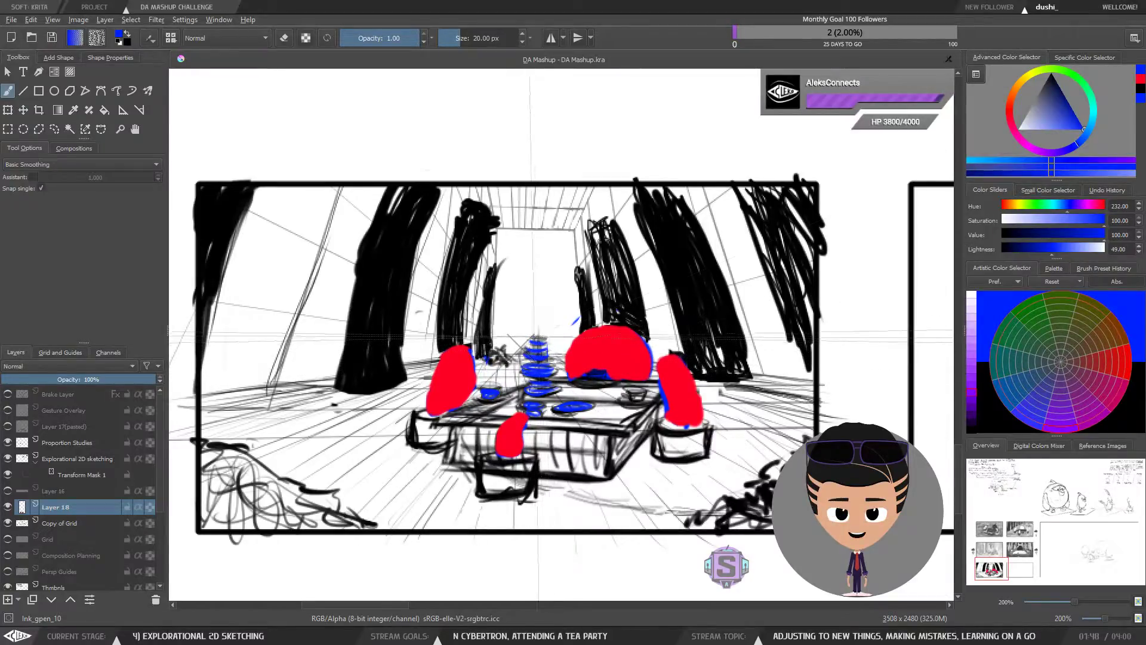
pyautogui.moveTo(626, 389)
pyautogui.mouseDown()
pyautogui.moveTo(645, 397)
pyautogui.moveTo(628, 399)
pyautogui.mouseUp()
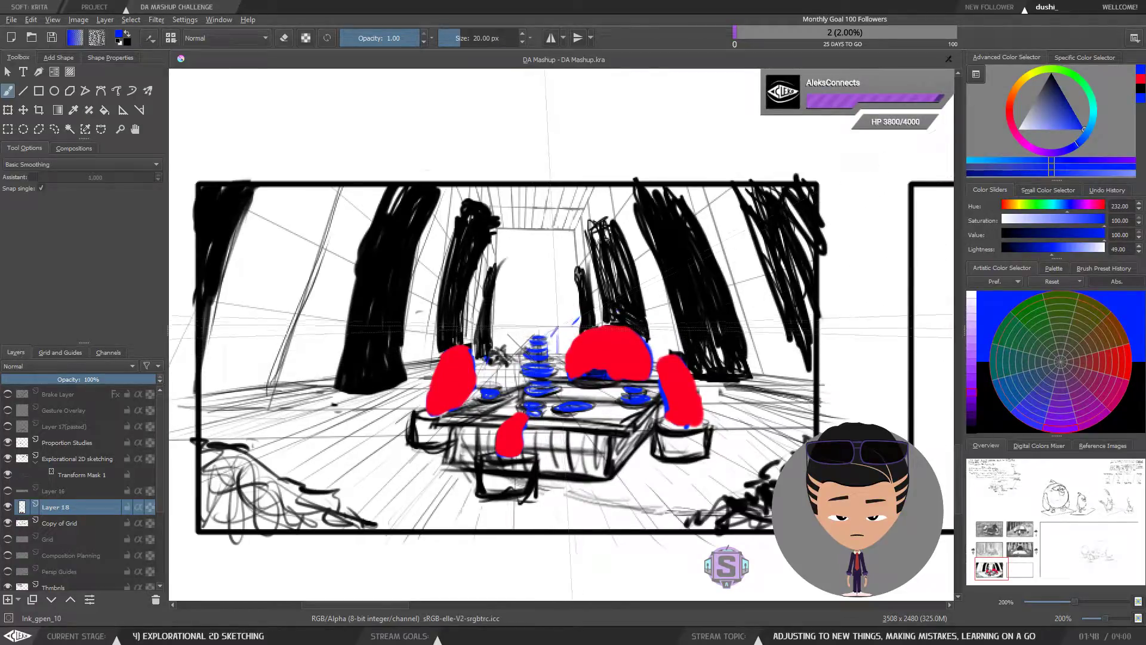
pyautogui.moveTo(558, 326); pyautogui.dragTo(565, 338)
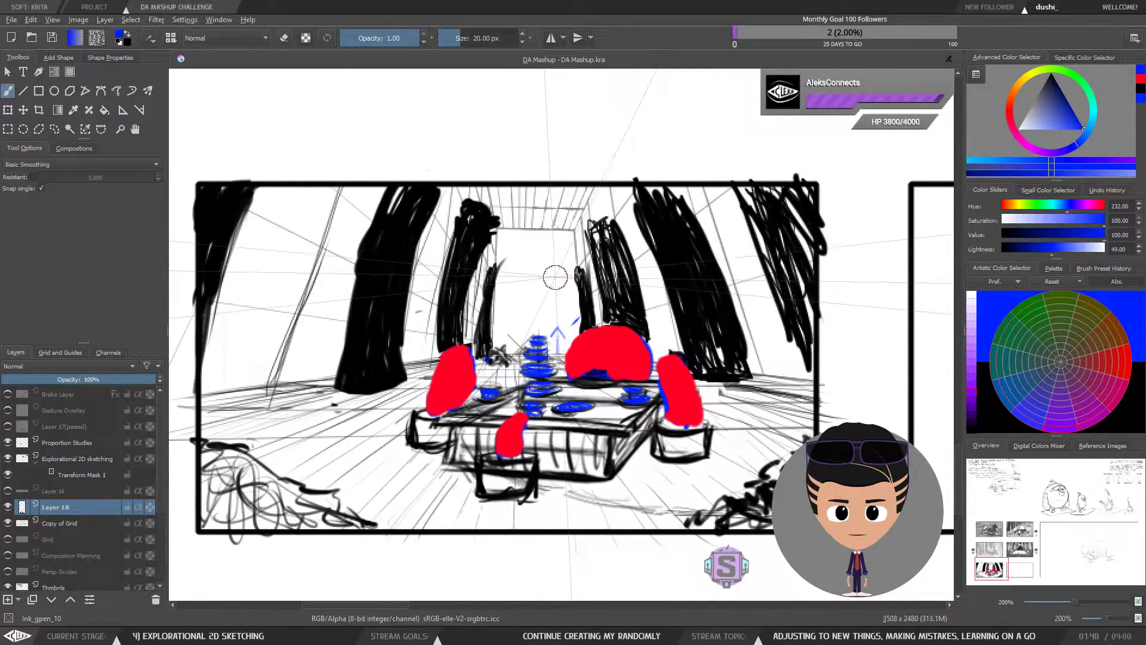
# Sketch loose scribbled debris piles in black on the floor at both sides of the table with a 22 px brush.
pyautogui.press('1')
pyautogui.press('m')
pyautogui.press('m')
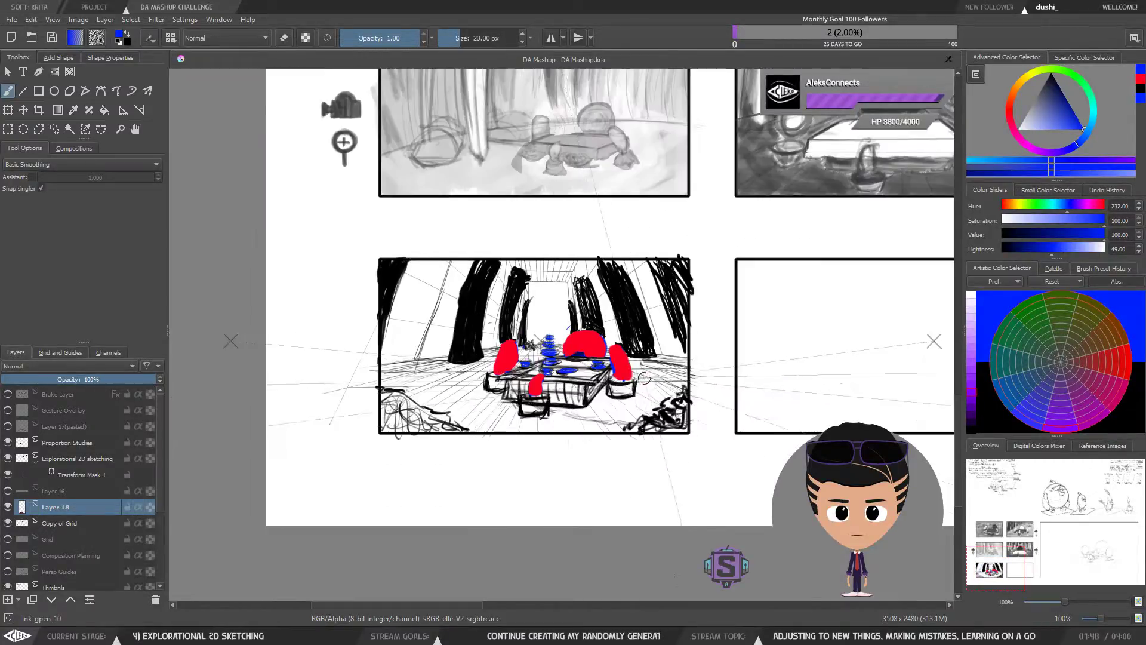
pyautogui.hotkey('ctrl', '+')
pyautogui.hotkey('ctrl', '+')
pyautogui.moveTo(564, 449); pyautogui.dragTo(563, 431)
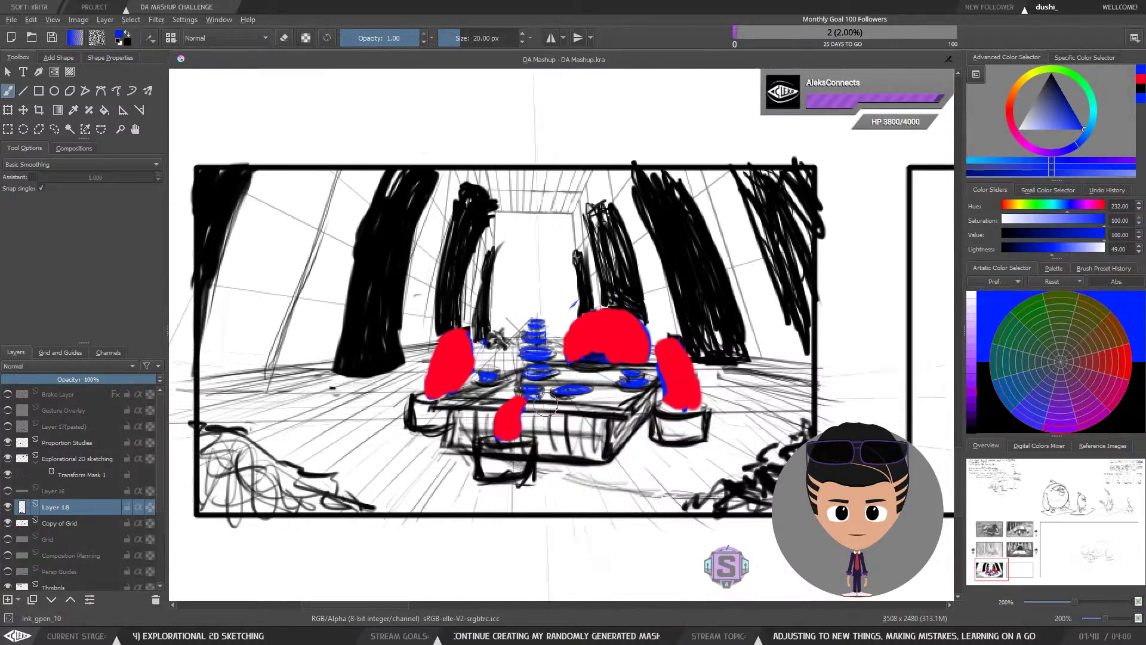
pyautogui.press(']')
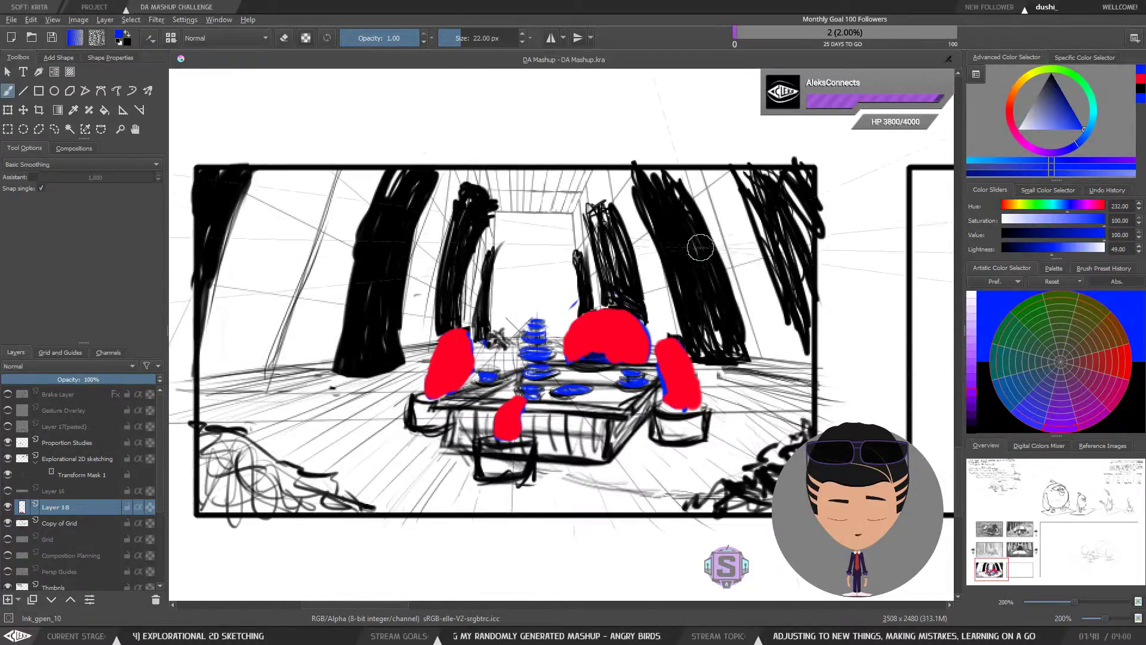
pyautogui.press('d')
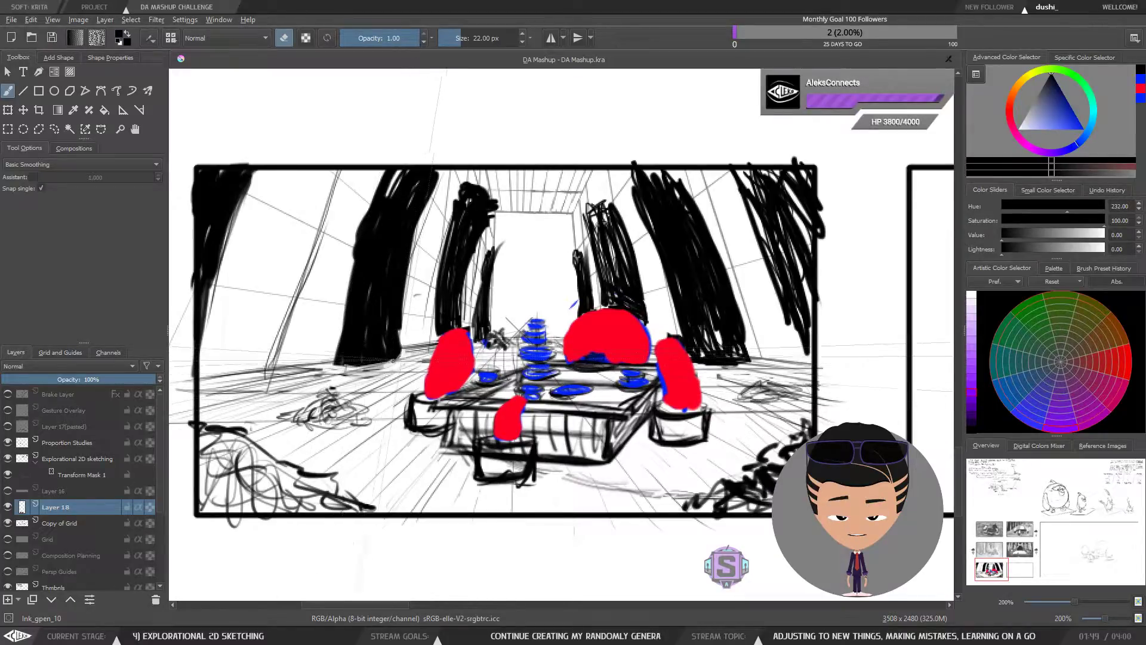
pyautogui.press('e')
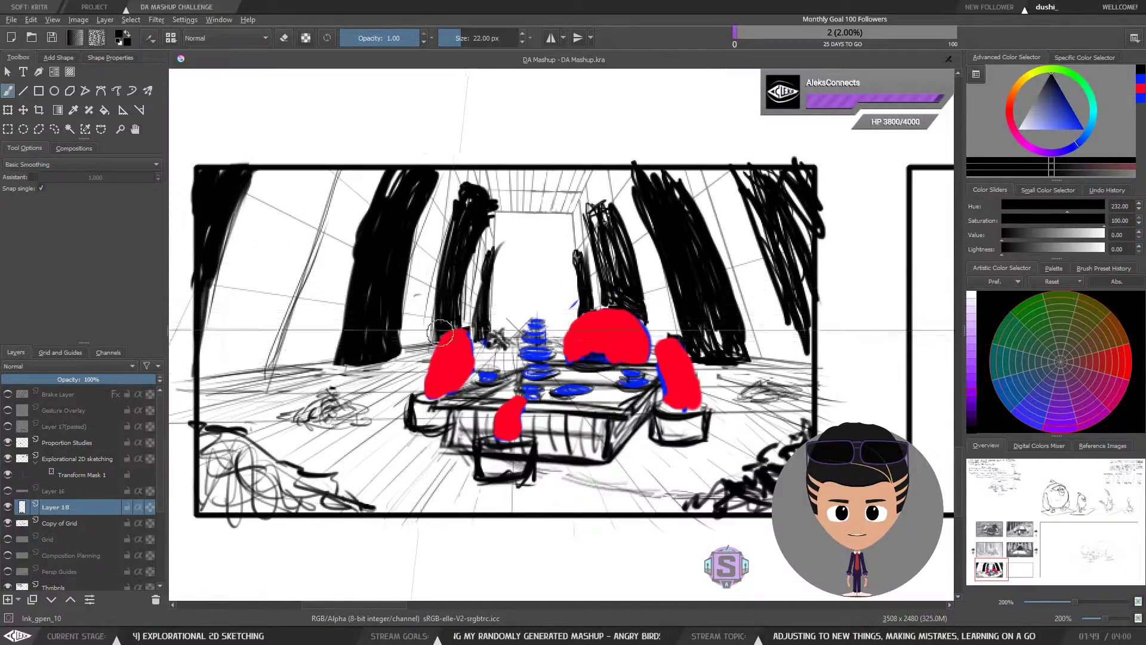
# Erase thin light streaks out of the black pillars with the 22 px brush in eraser mode.
pyautogui.press('1')
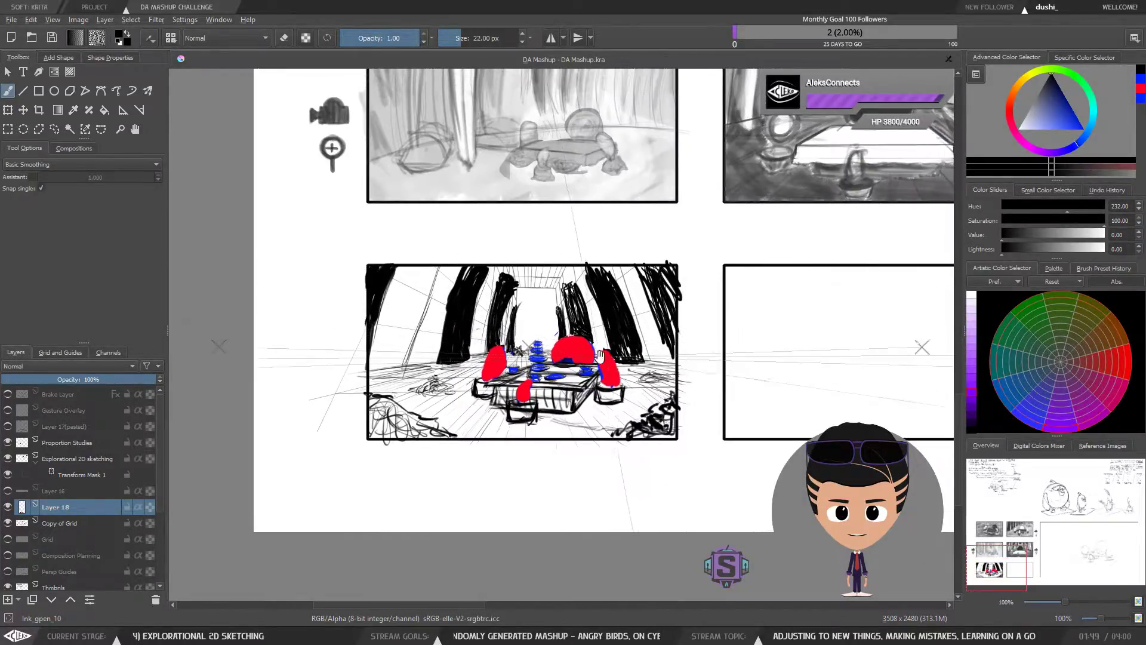
pyautogui.press('e')
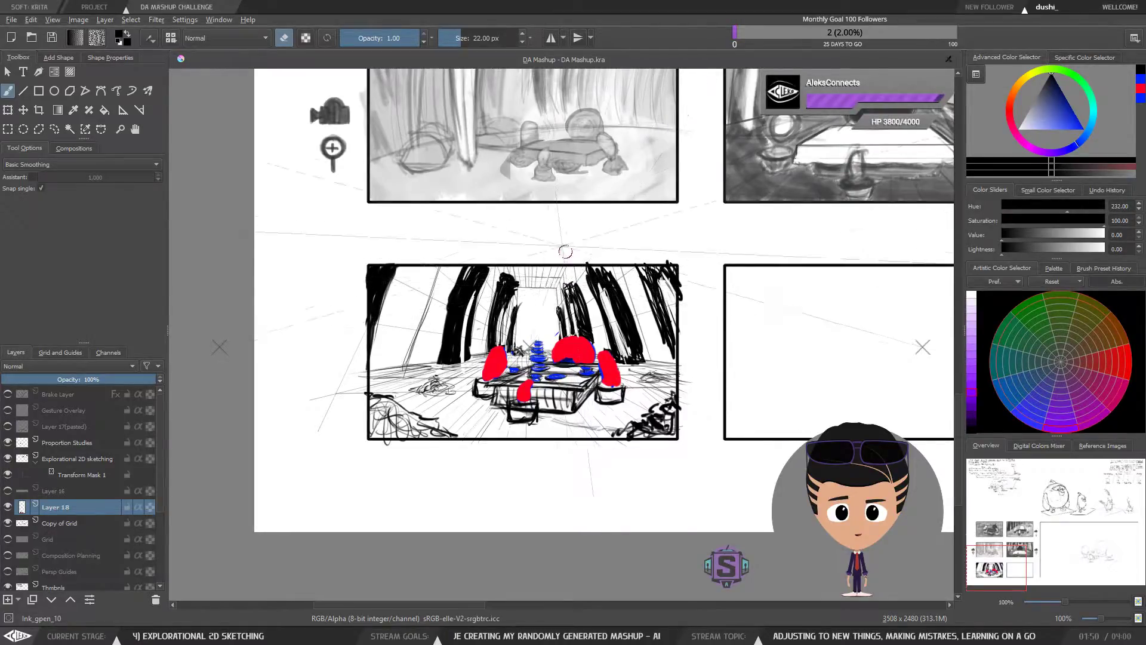
pyautogui.press('e')
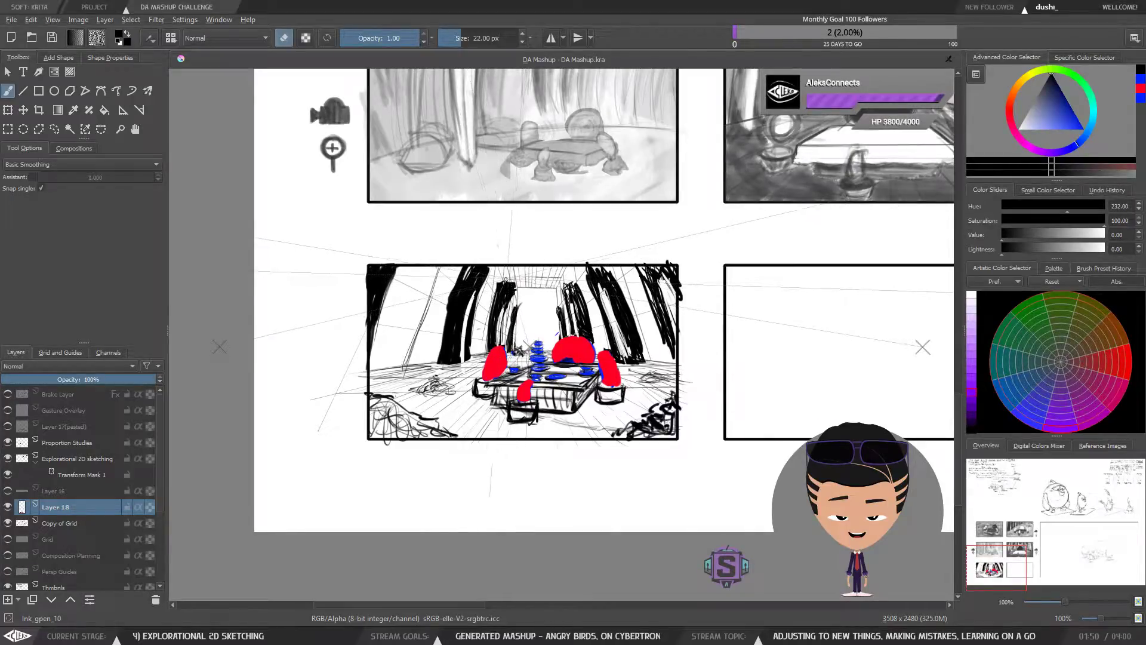
pyautogui.press('e')
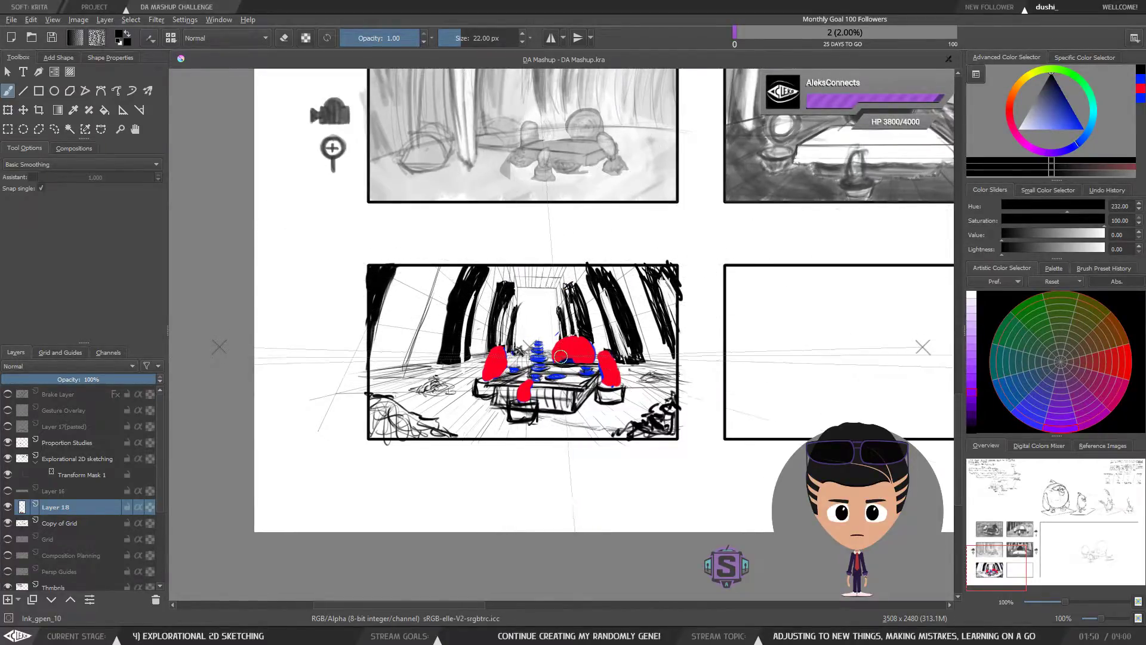
# Sketch a faint scribbled bush against the left wall of the corridor with an 18 px brush.
pyautogui.moveTo(631, 373); pyautogui.dragTo(619, 366)
pyautogui.scroll(2, 620, 366)
pyautogui.moveTo(523, 340); pyautogui.dragTo(632, 320)
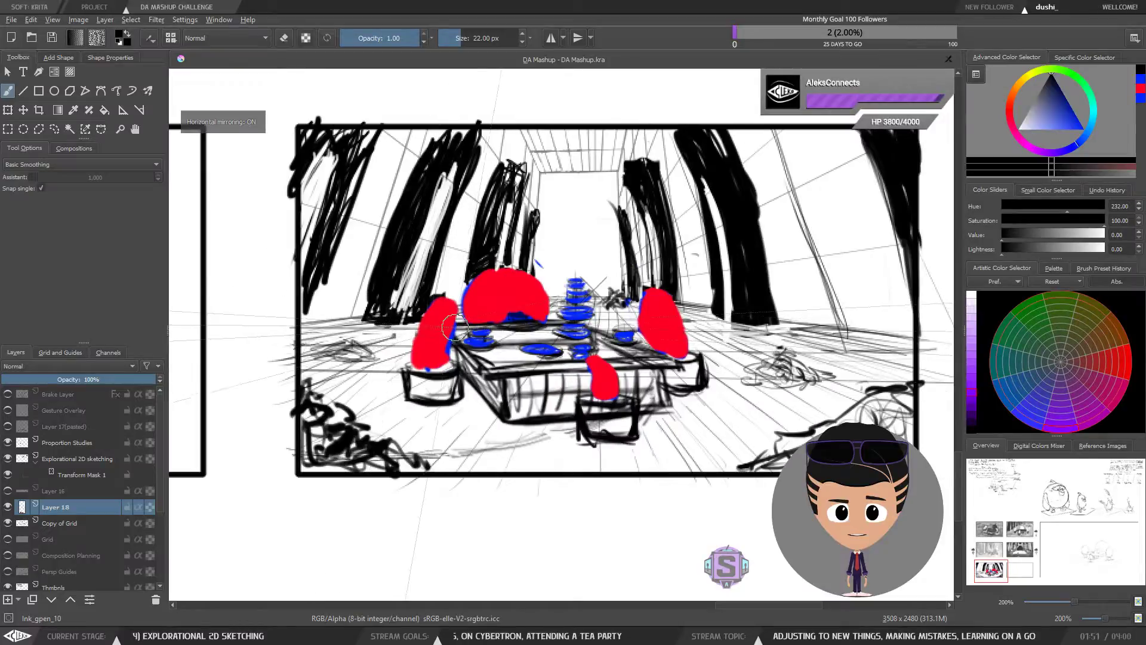
pyautogui.press('1')
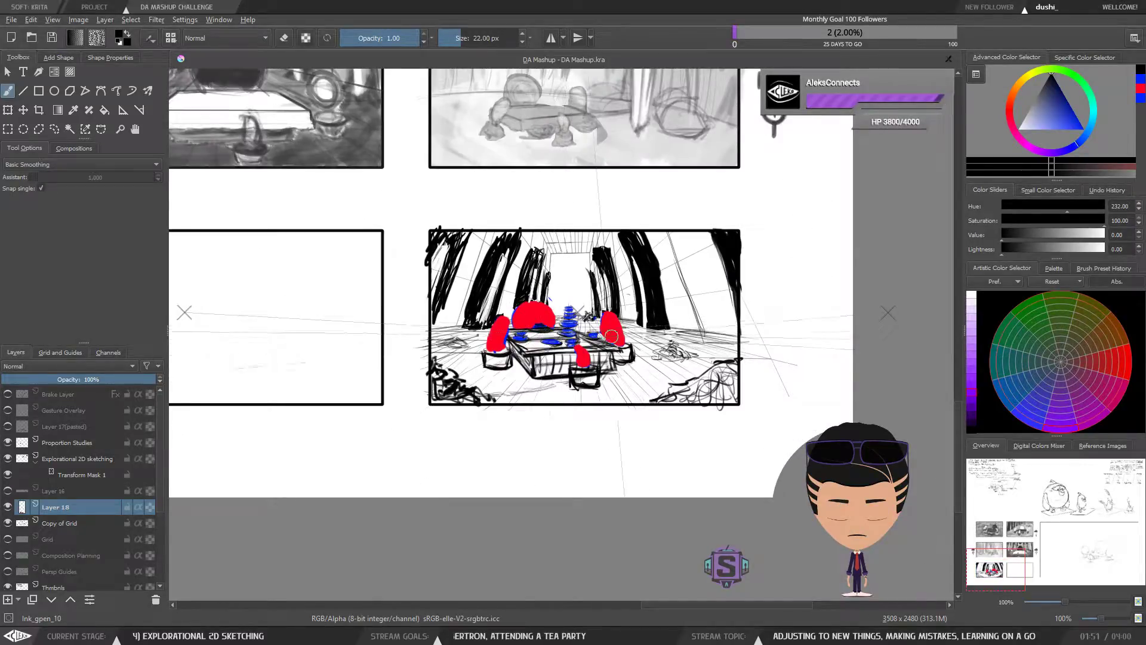
pyautogui.press('m')
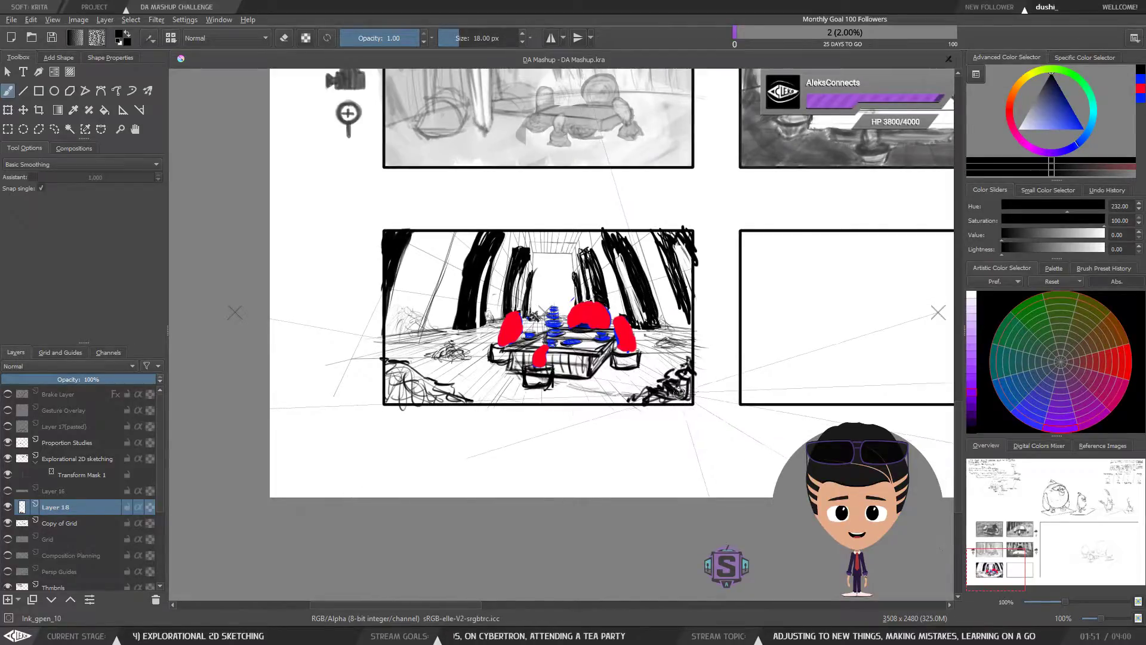
# Examine the corridor thumbnail's balance in mirrored and normal view at 50% and 100% zoom.
pyautogui.moveTo(649, 412); pyautogui.dragTo(562, 451)
pyautogui.hotkey('ctrl', '-')
pyautogui.hotkey('ctrl', '-')
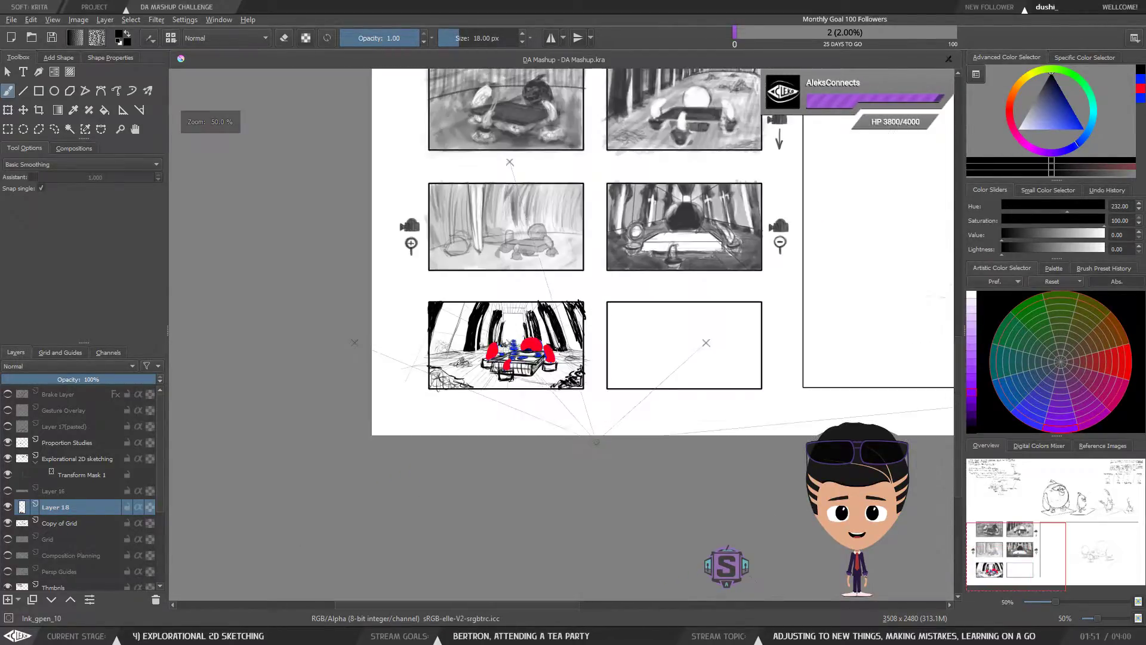
pyautogui.press('m')
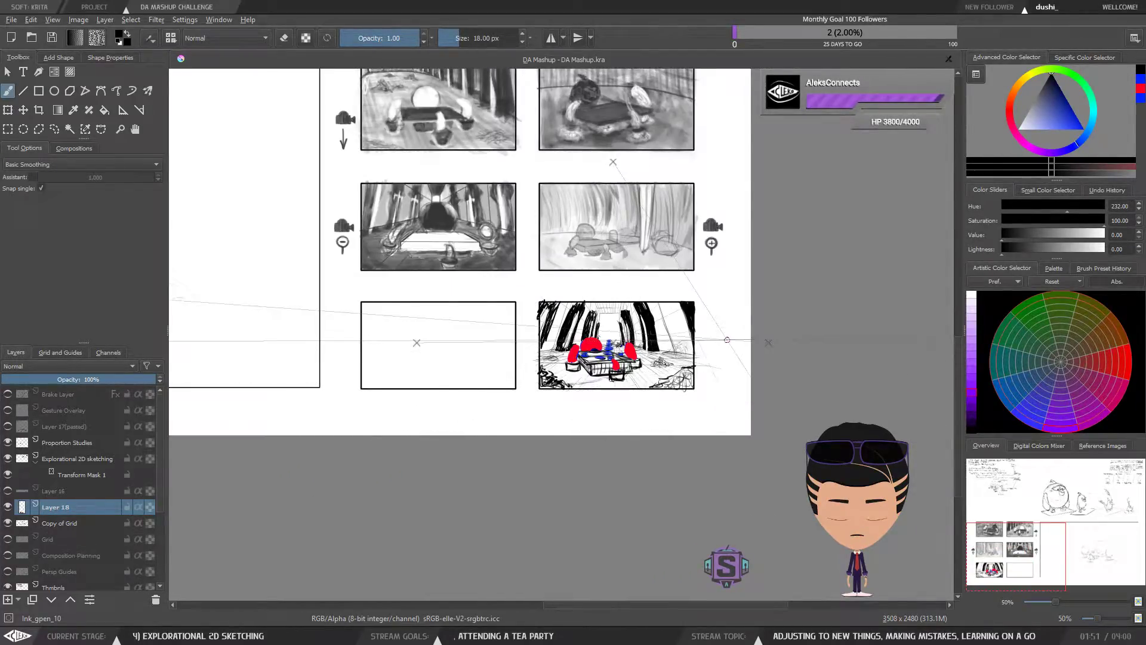
pyautogui.press('m')
pyautogui.press('m')
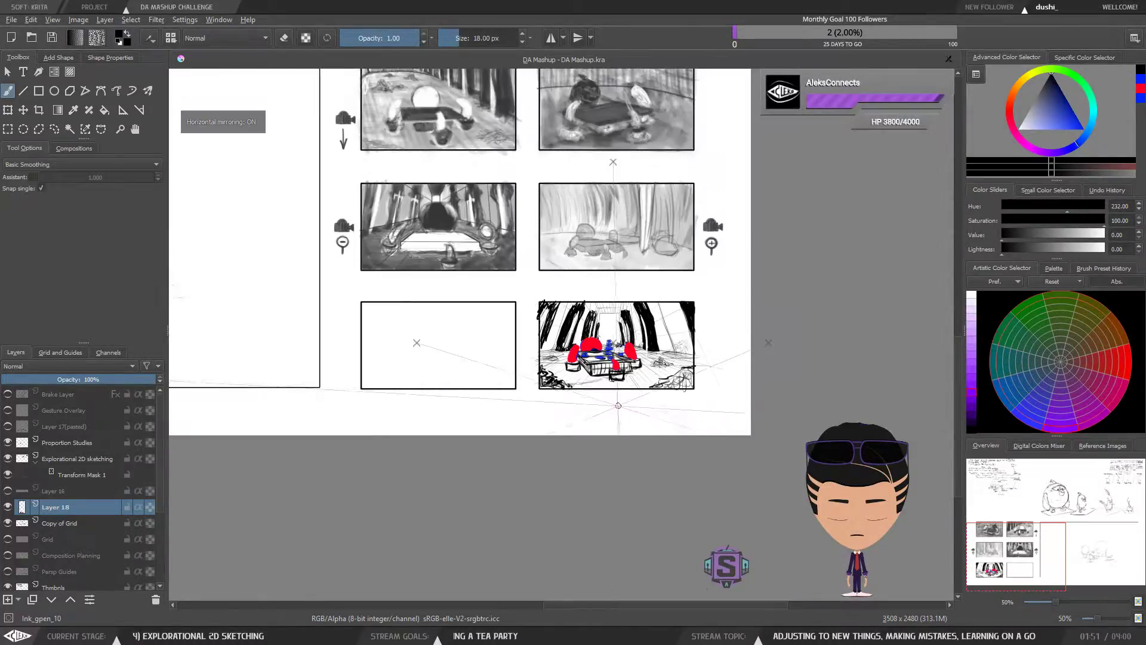
pyautogui.press('m')
pyautogui.press('1')
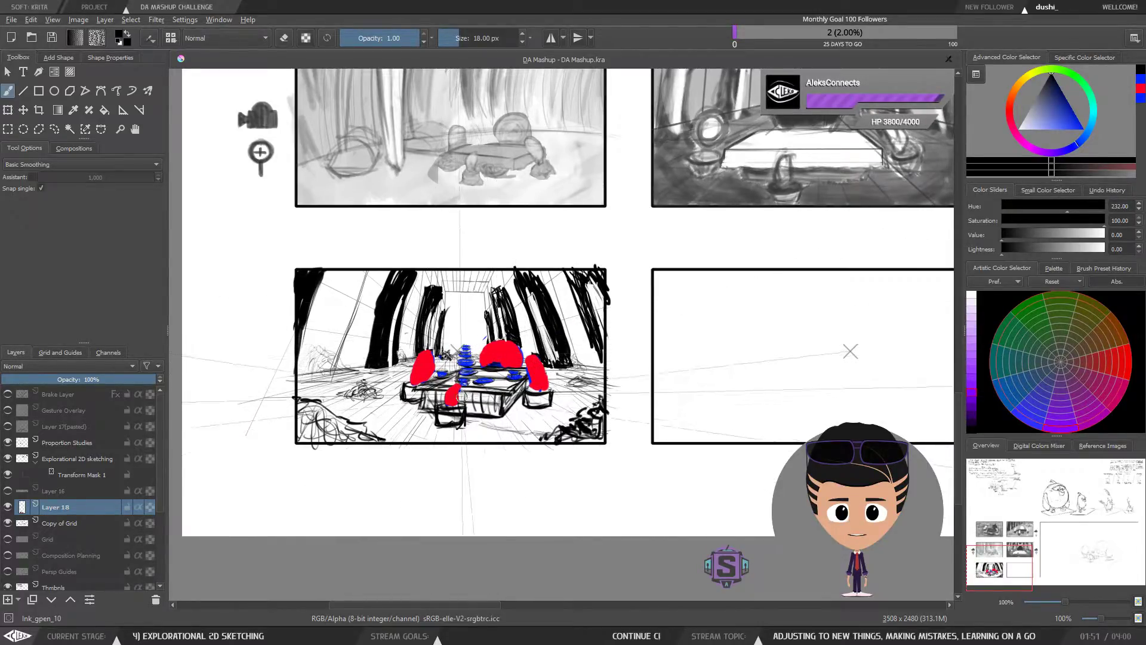
pyautogui.press('m')
pyautogui.press('m')
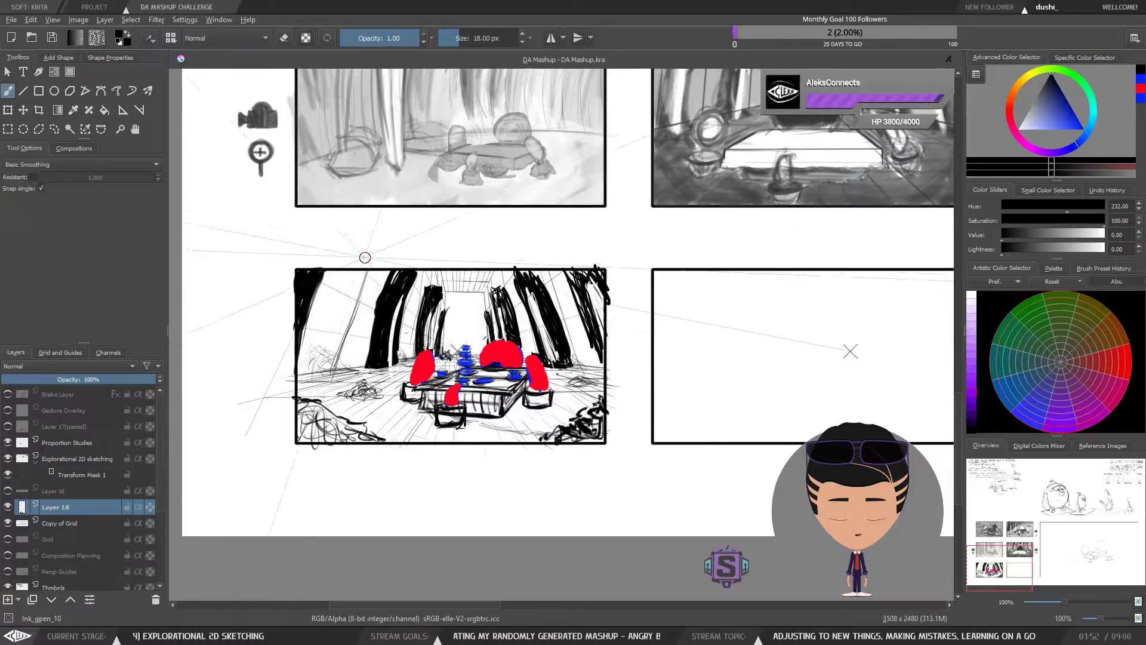
pyautogui.press('m')
pyautogui.press('m')
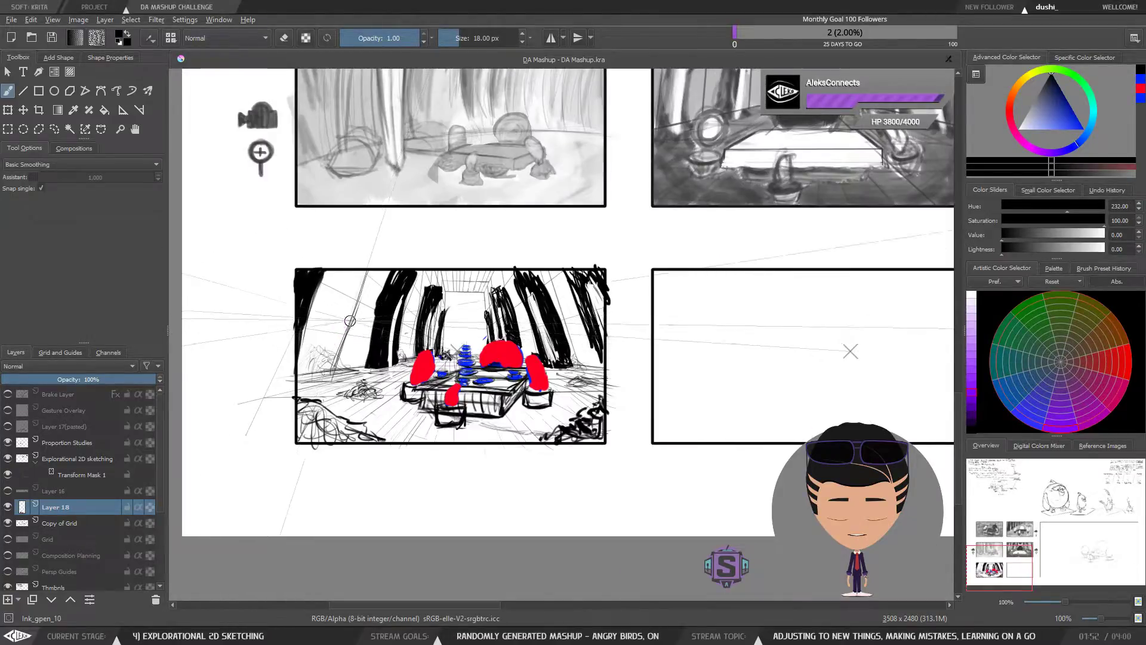
# Compare the corridor thumbnail with the other thumbnails on the sheet at 100% and 50% zoom.
pyautogui.moveTo(618, 344); pyautogui.dragTo(608, 391)
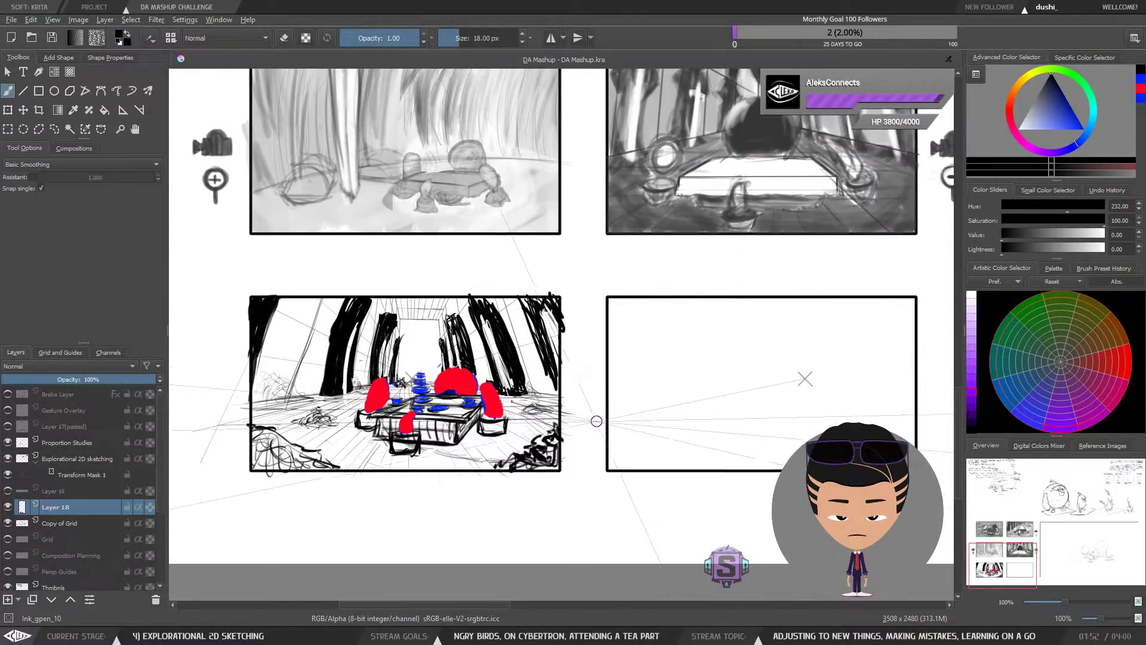
pyautogui.moveTo(591, 410); pyautogui.dragTo(594, 403)
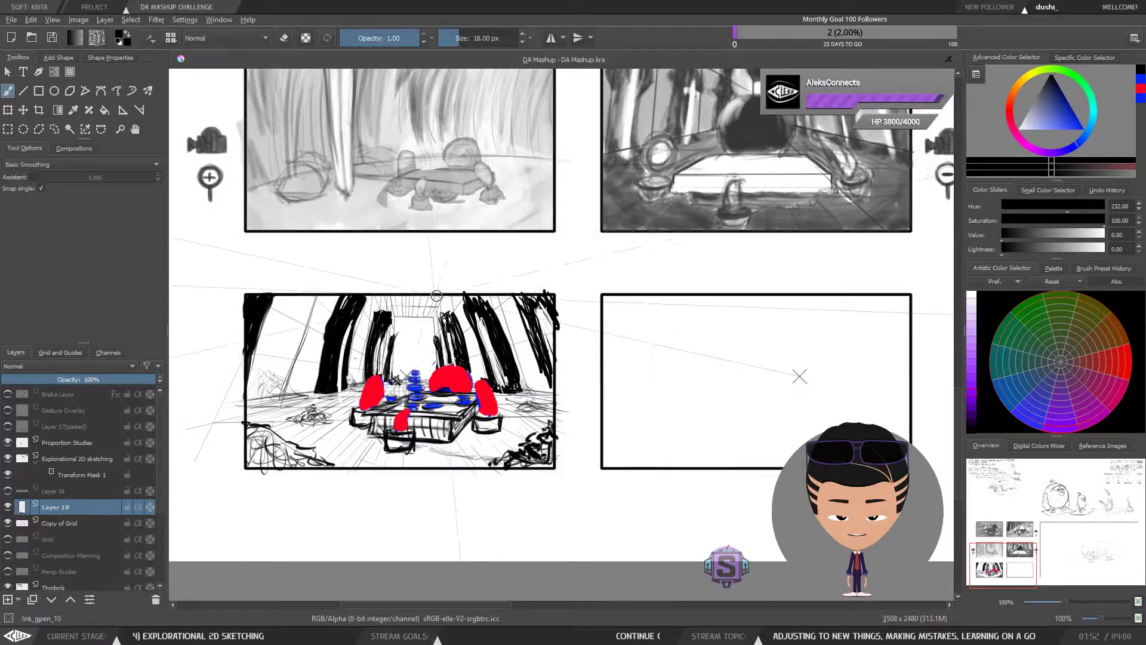
pyautogui.moveTo(414, 263); pyautogui.dragTo(423, 357)
pyautogui.press('-')
pyautogui.press('-')
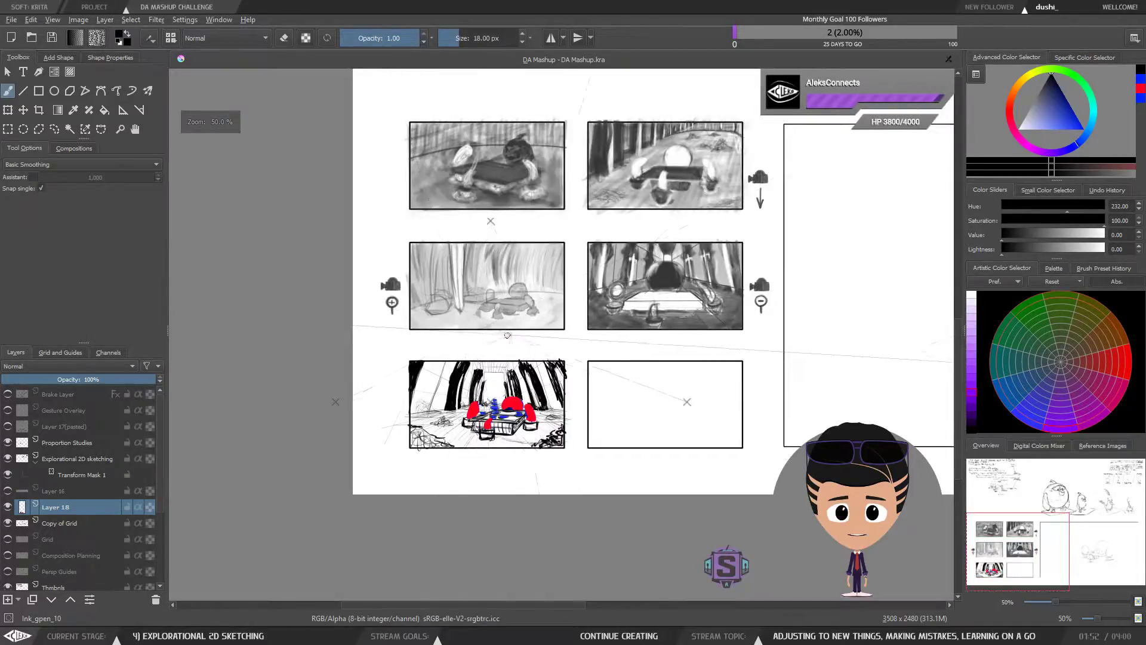
pyautogui.moveTo(614, 339); pyautogui.dragTo(473, 402)
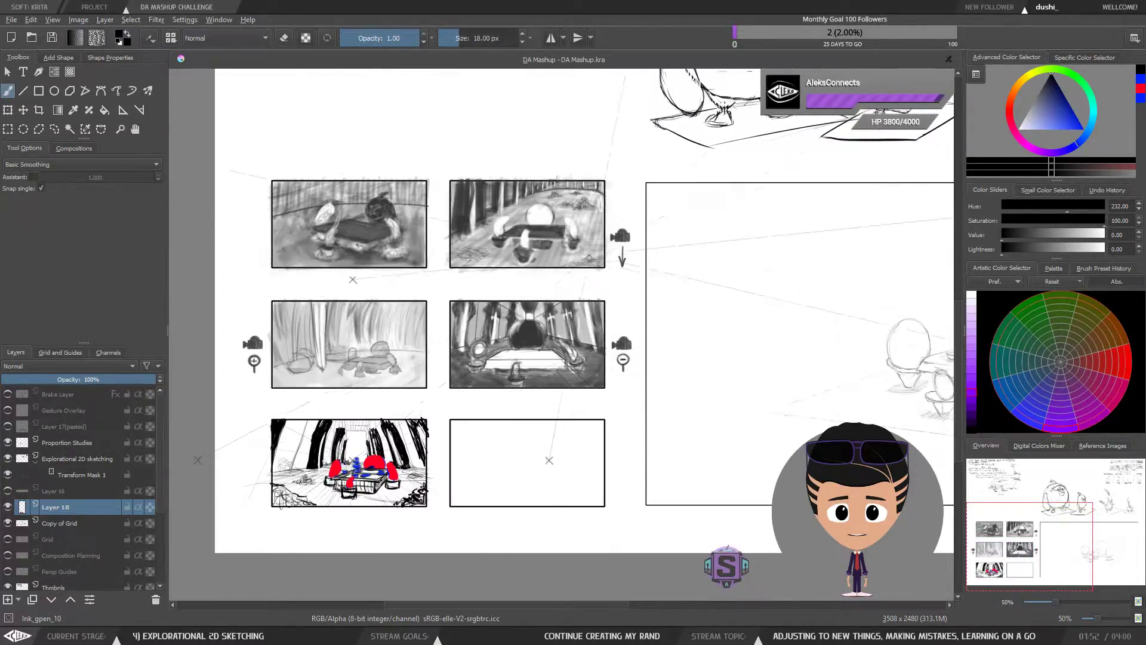
pyautogui.moveTo(654, 274)
pyautogui.mouseDown()
pyautogui.moveTo(438, 448)
pyautogui.moveTo(629, 356)
pyautogui.mouseUp()
# Add a small scribbled bush at the floor between the left-hand pillars with the 18 px brush.
pyautogui.hotkey('ctrl', '+')
pyautogui.hotkey('ctrl', '+')
pyautogui.moveTo(462, 439); pyautogui.dragTo(526, 401)
pyautogui.hotkey('ctrl', '+')
pyautogui.hotkey('ctrl', '+')
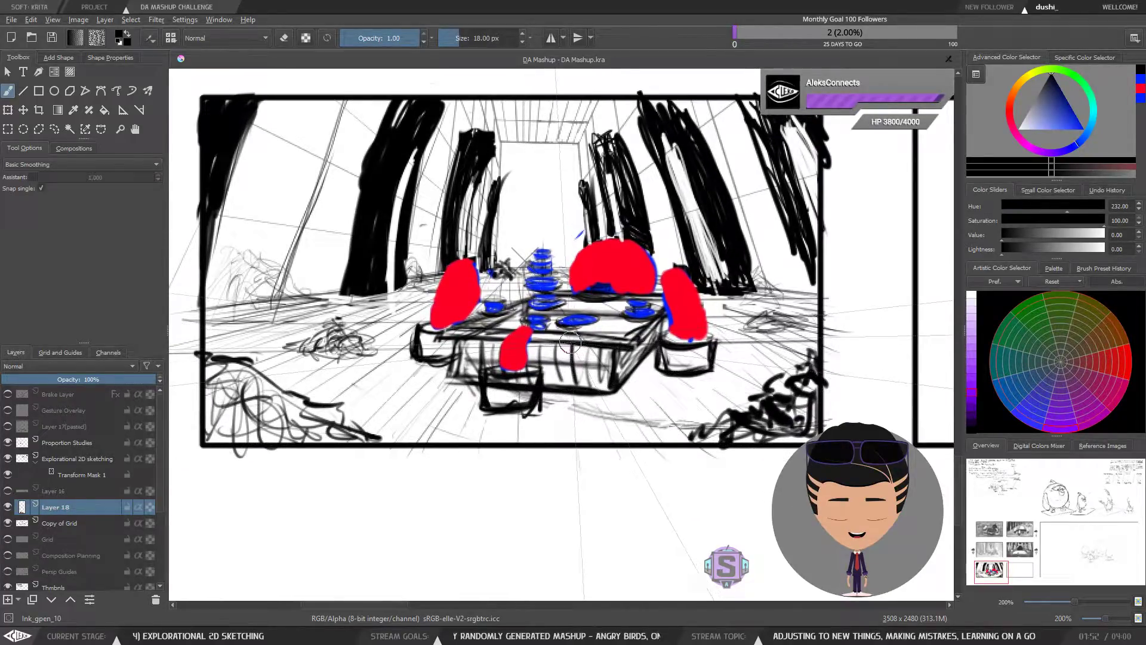
pyautogui.moveTo(570, 342)
pyautogui.mouseDown()
pyautogui.moveTo(579, 362)
pyautogui.moveTo(567, 358)
pyautogui.mouseUp()
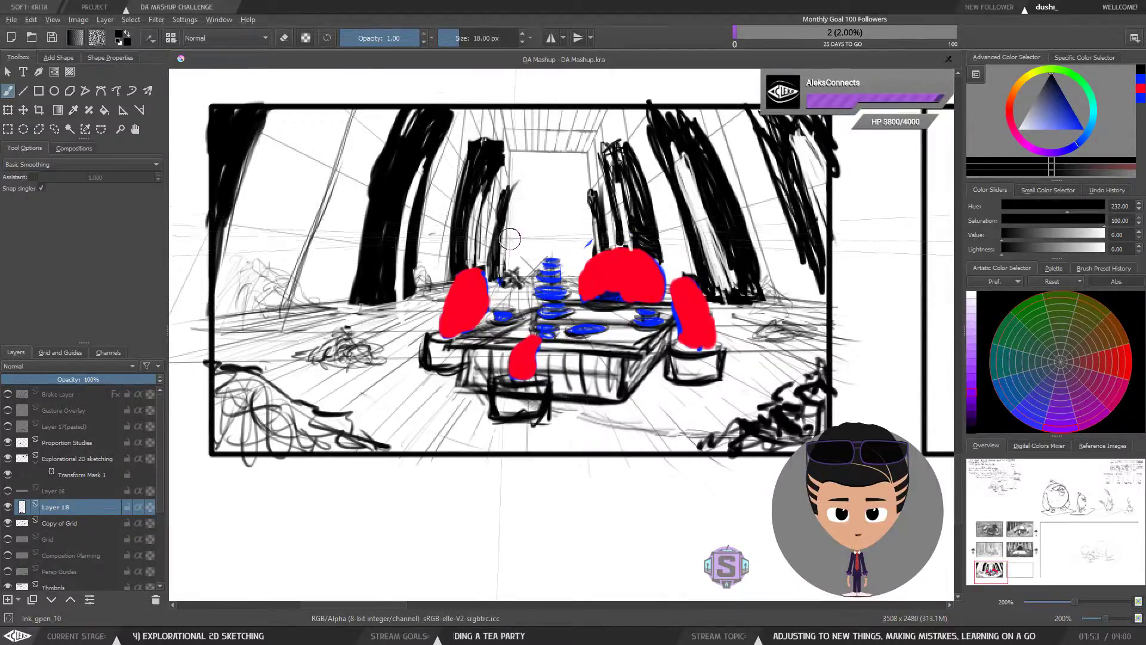
# Examine the pillars, bushes and table group up close, flipping between normal and mirrored view and between 200% and 100% zoom.
pyautogui.moveTo(502, 260); pyautogui.dragTo(502, 264)
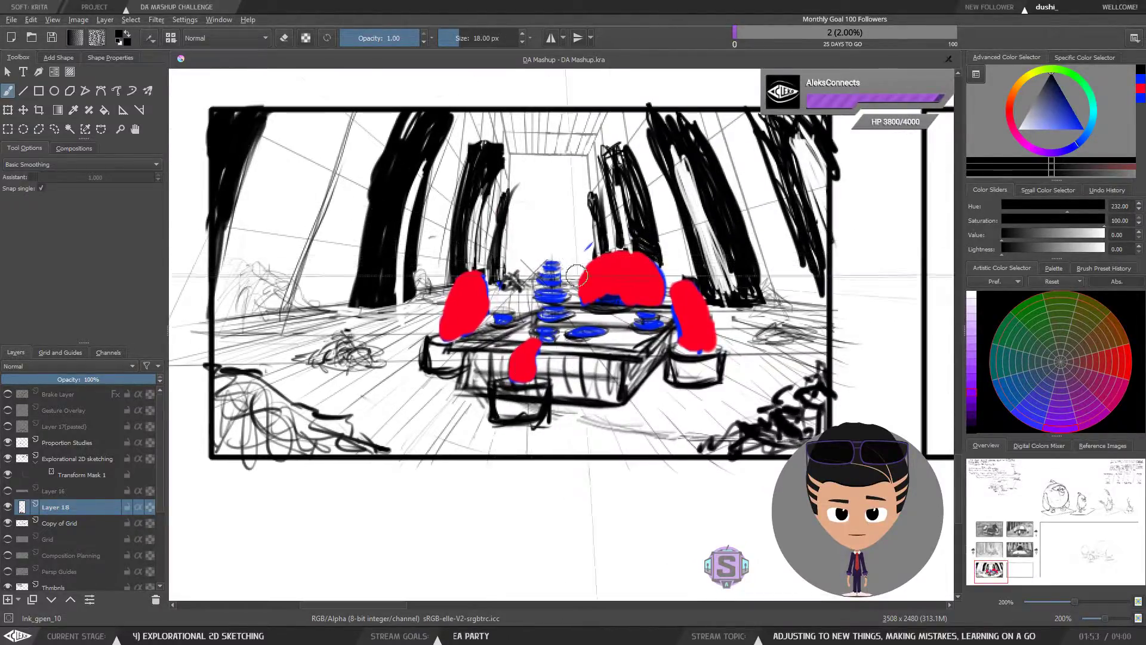
pyautogui.moveTo(588, 243)
pyautogui.mouseDown()
pyautogui.moveTo(590, 256)
pyautogui.moveTo(591, 242)
pyautogui.mouseUp()
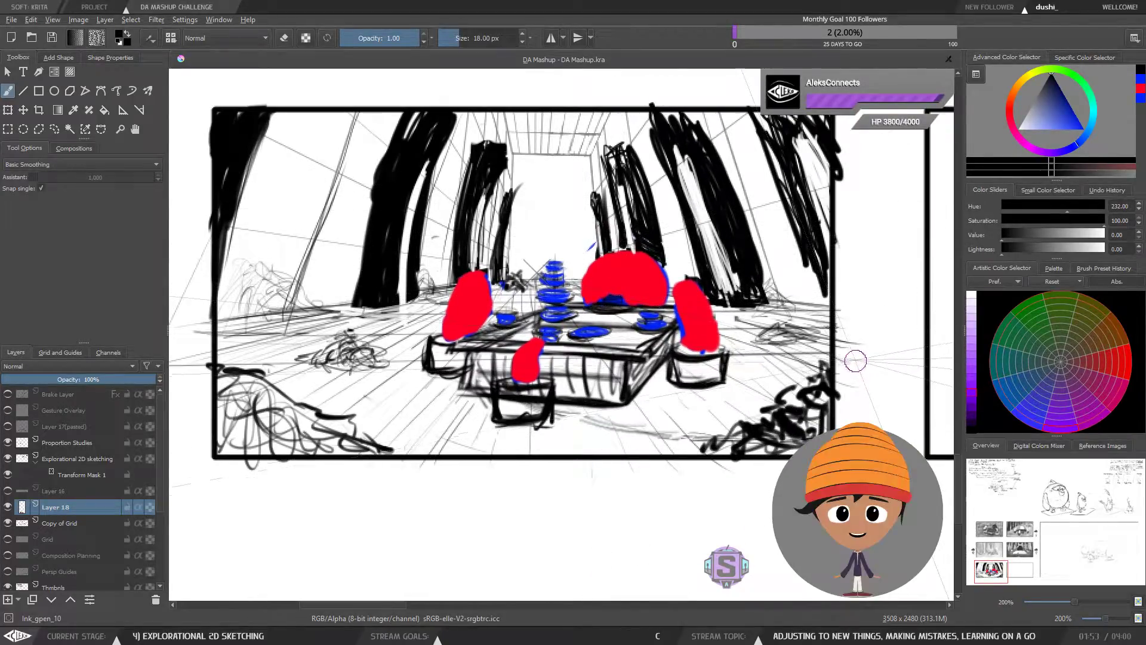
pyautogui.moveTo(766, 362); pyautogui.dragTo(757, 366)
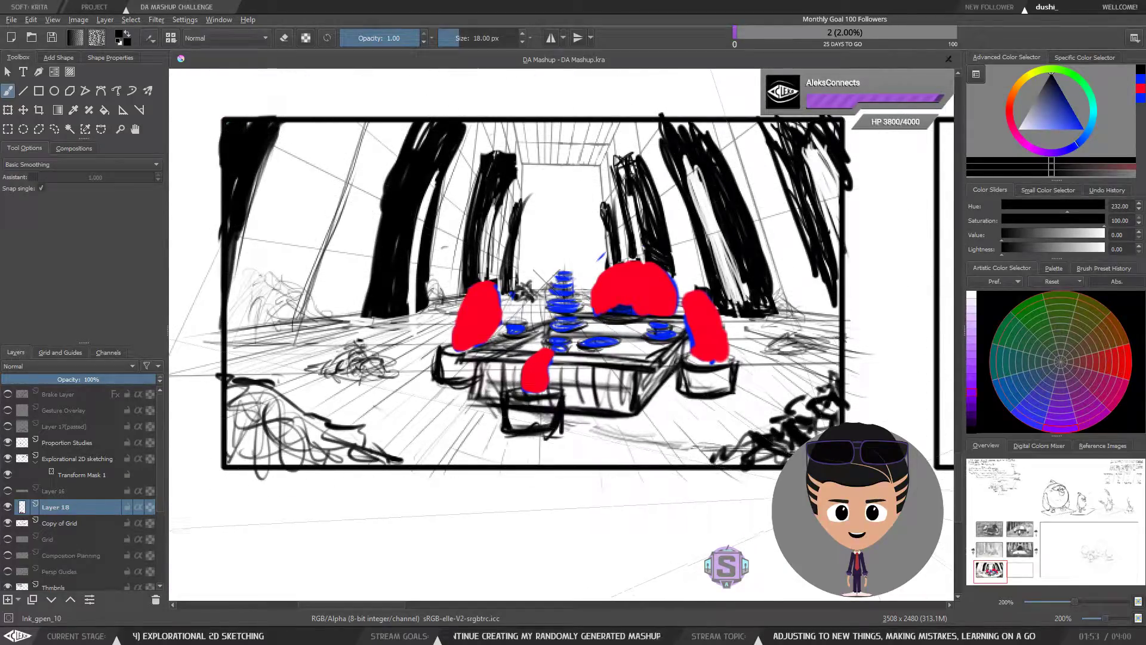
pyautogui.moveTo(840, 480); pyautogui.dragTo(841, 480)
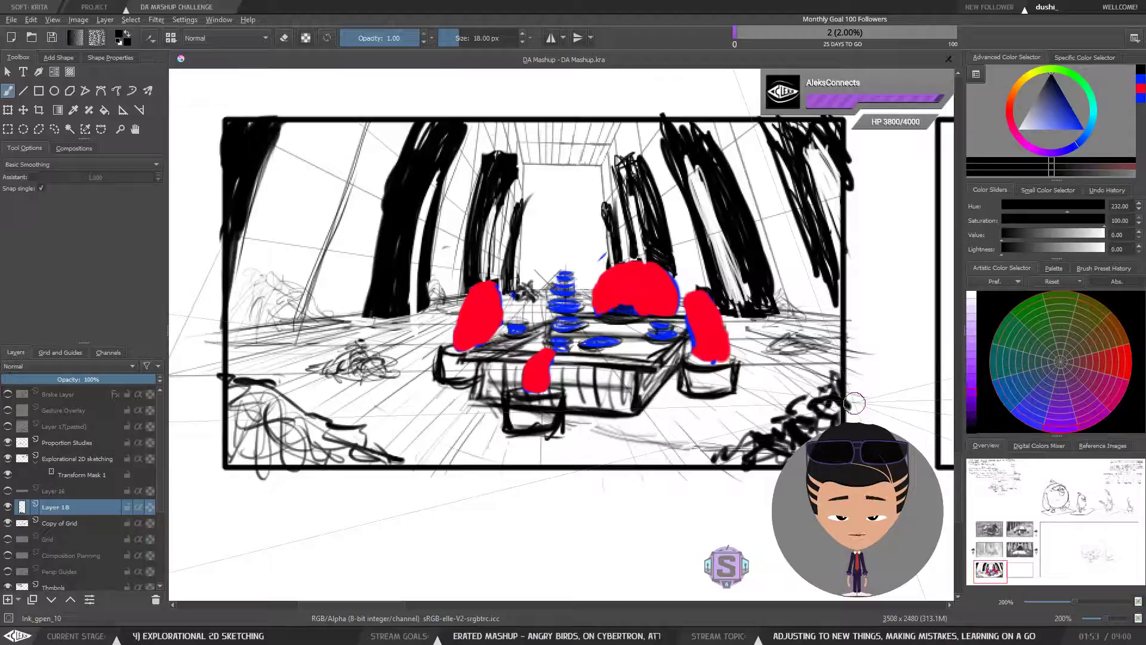
pyautogui.moveTo(594, 433); pyautogui.dragTo(648, 439)
pyautogui.press('m')
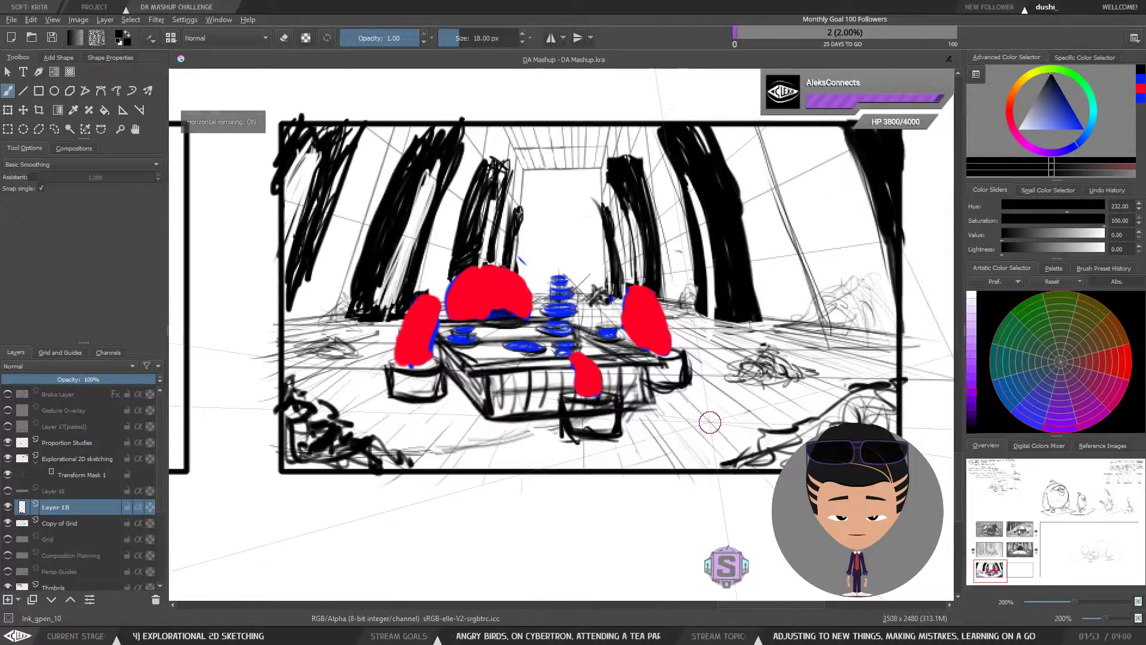
pyautogui.hotkey('ctrl', '-')
pyautogui.hotkey('ctrl', '+')
pyautogui.moveTo(702, 417); pyautogui.dragTo(621, 402)
pyautogui.press('m')
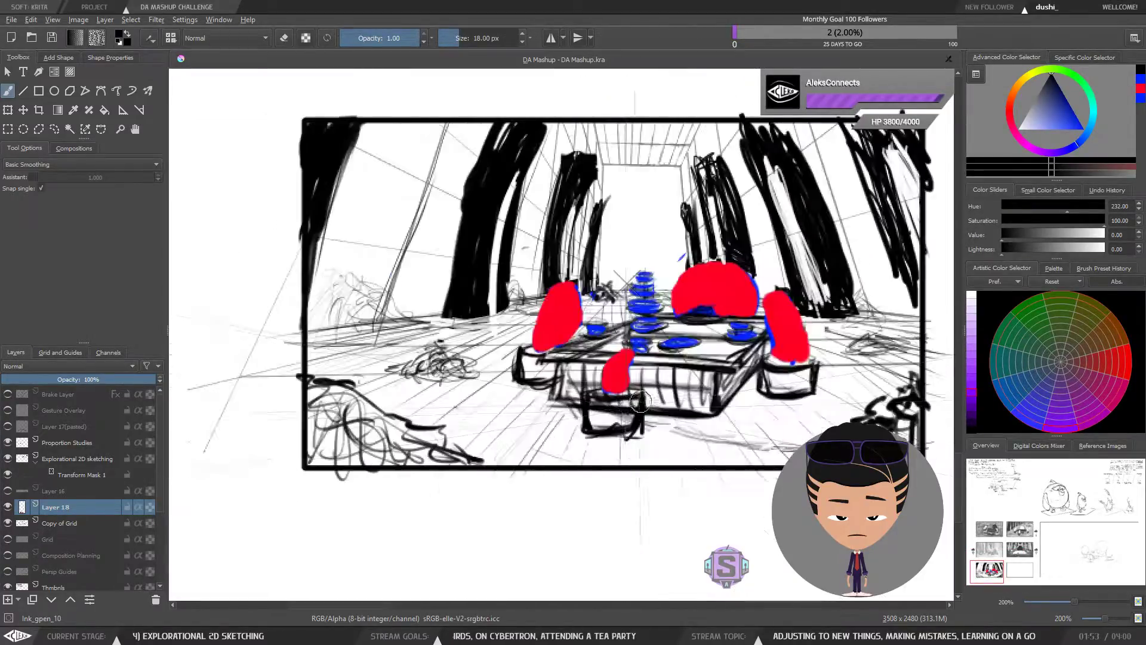
pyautogui.hotkey('ctrl', '-')
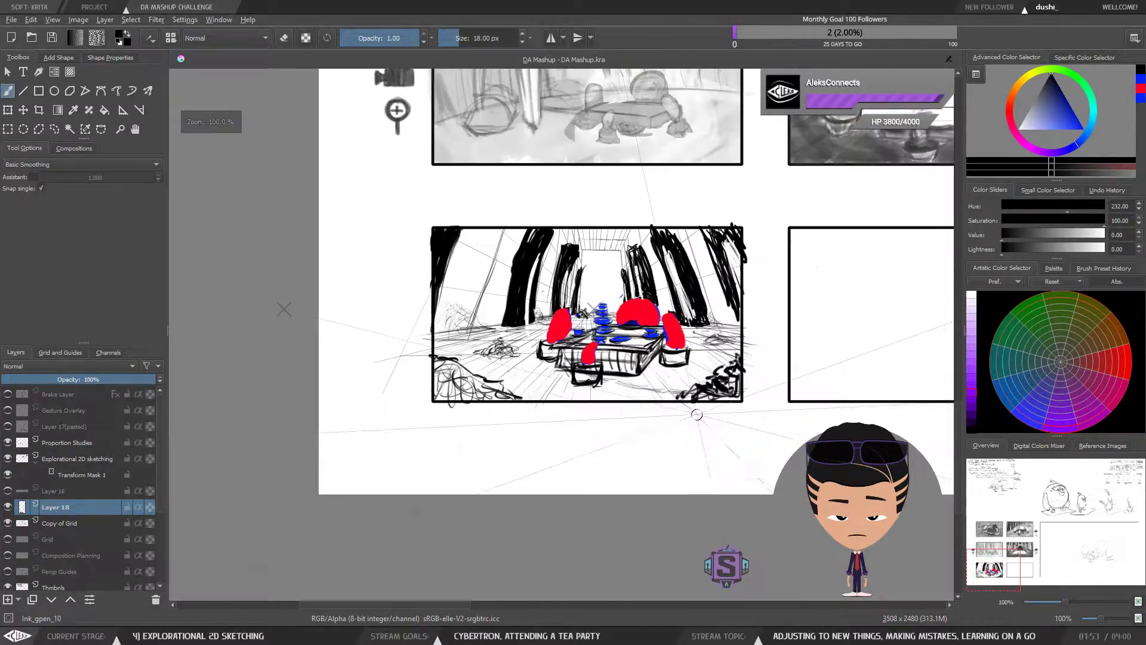
pyautogui.moveTo(696, 410); pyautogui.dragTo(632, 419)
pyautogui.hotkey('ctrl', '+')
pyautogui.moveTo(646, 362); pyautogui.dragTo(660, 362)
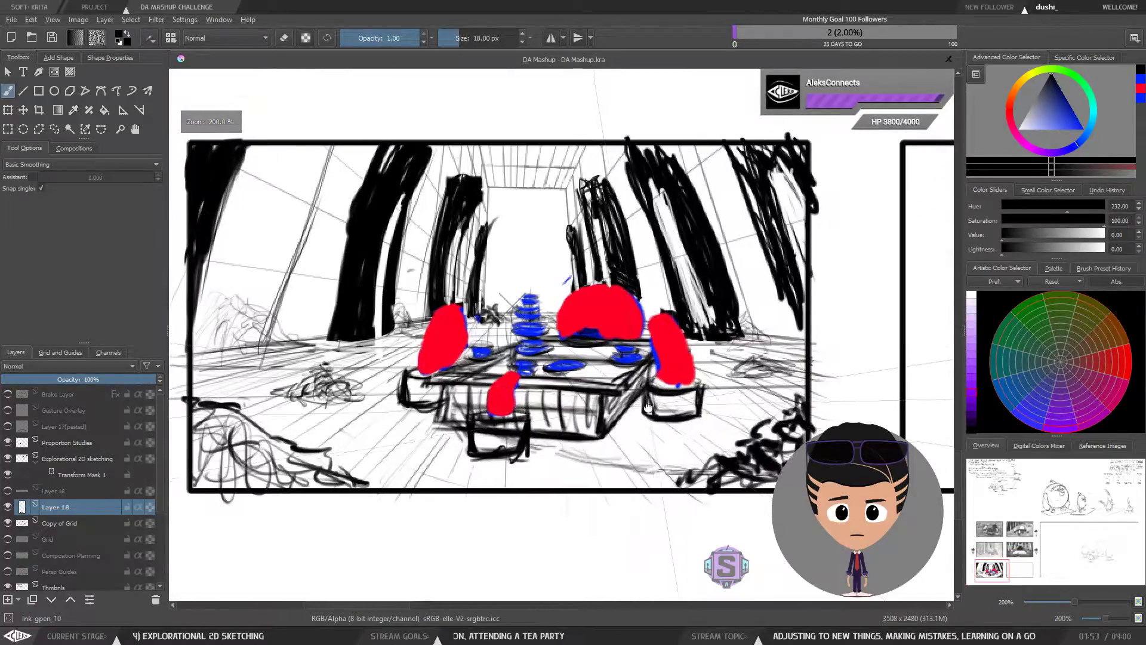
# Save the document.
pyautogui.click(53, 39)
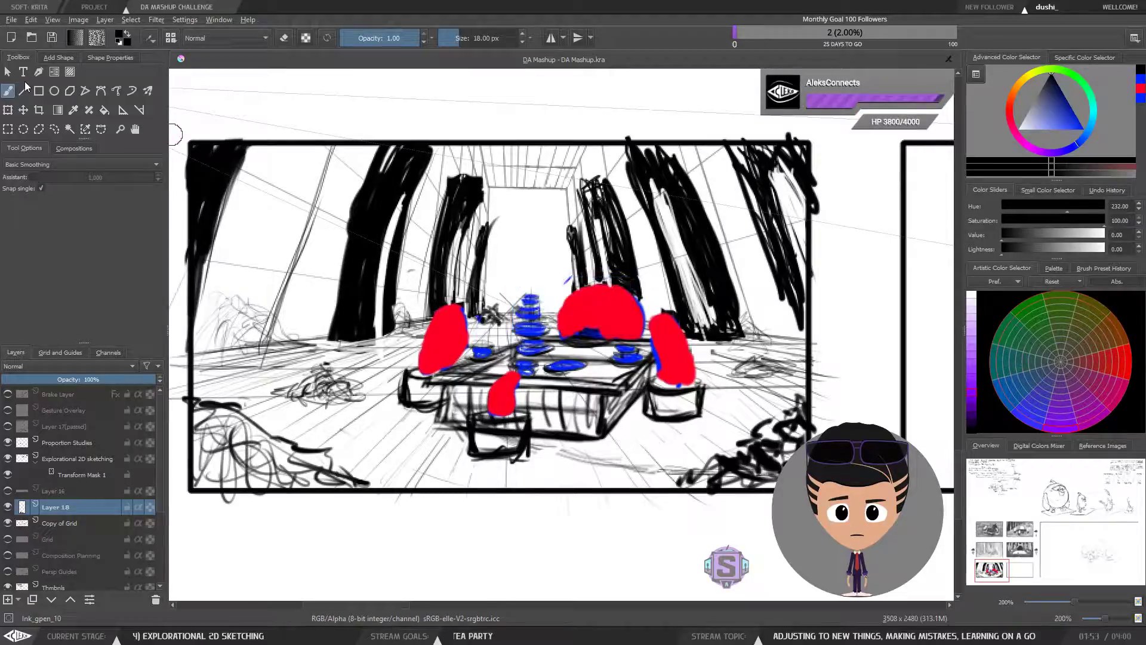
# Examine the bird character lineup at 50% zoom and compare it with the corridor thumbnail at 200%.
pyautogui.press('-')
pyautogui.press('-')
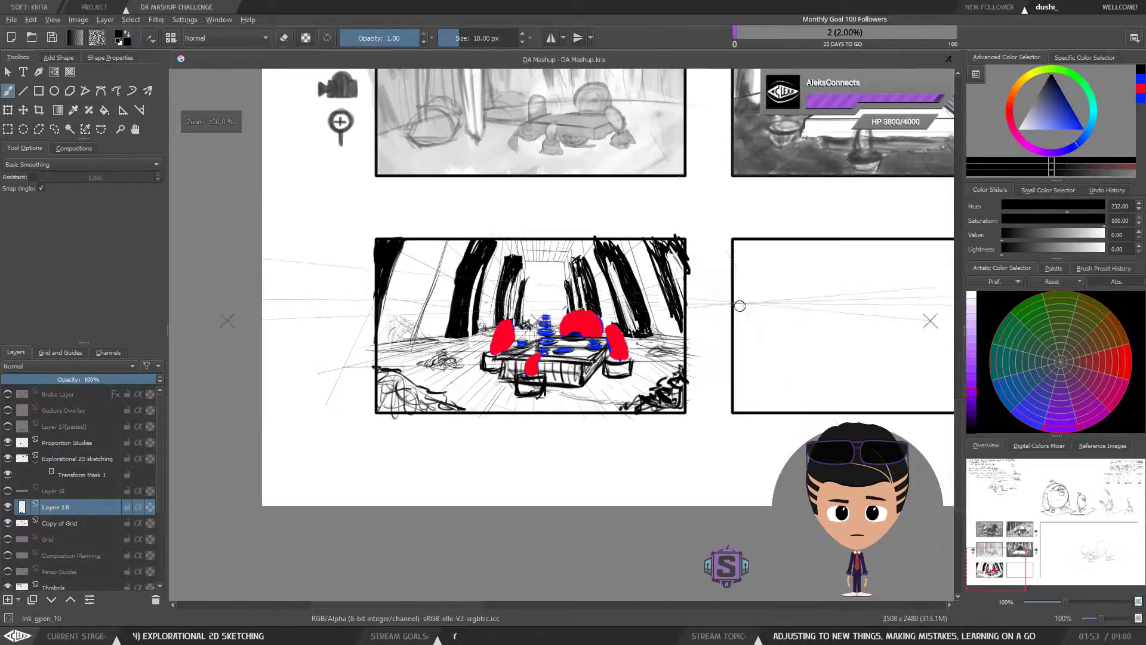
pyautogui.moveTo(798, 284); pyautogui.dragTo(541, 432)
pyautogui.press('-')
pyautogui.moveTo(832, 305)
pyautogui.mouseDown()
pyautogui.moveTo(609, 458)
pyautogui.moveTo(545, 517)
pyautogui.mouseUp()
pyautogui.moveTo(768, 366); pyautogui.dragTo(581, 448)
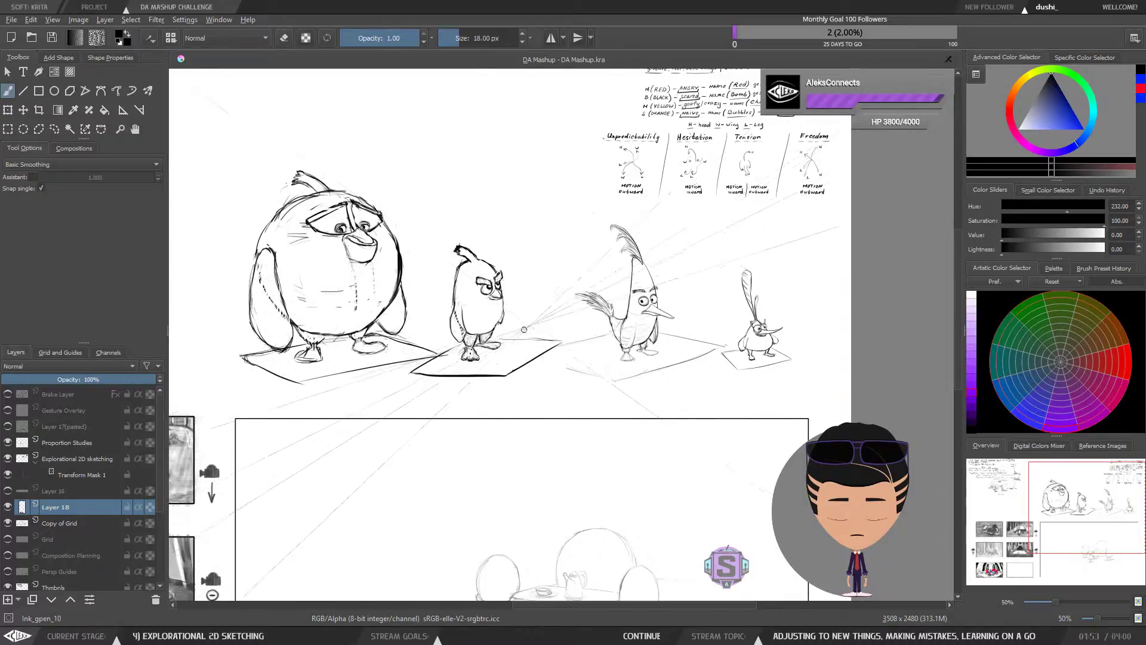
pyautogui.moveTo(480, 449); pyautogui.dragTo(496, 476)
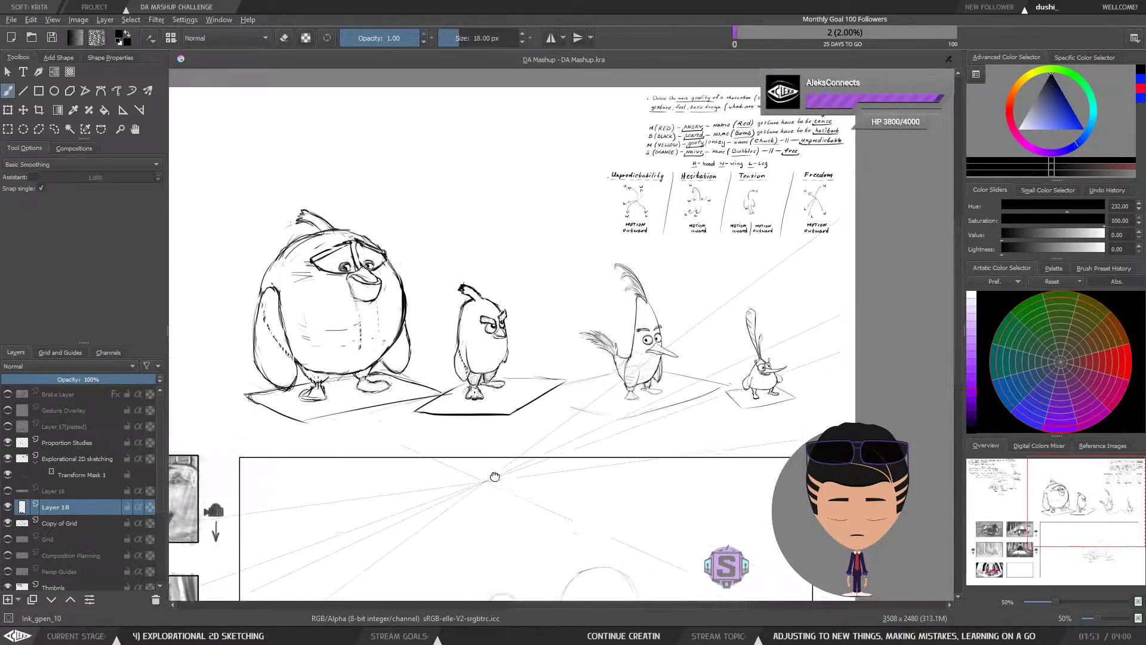
pyautogui.moveTo(290, 550); pyautogui.dragTo(535, 404)
pyautogui.moveTo(335, 531); pyautogui.dragTo(711, 275)
pyautogui.press('+')
pyautogui.press('+')
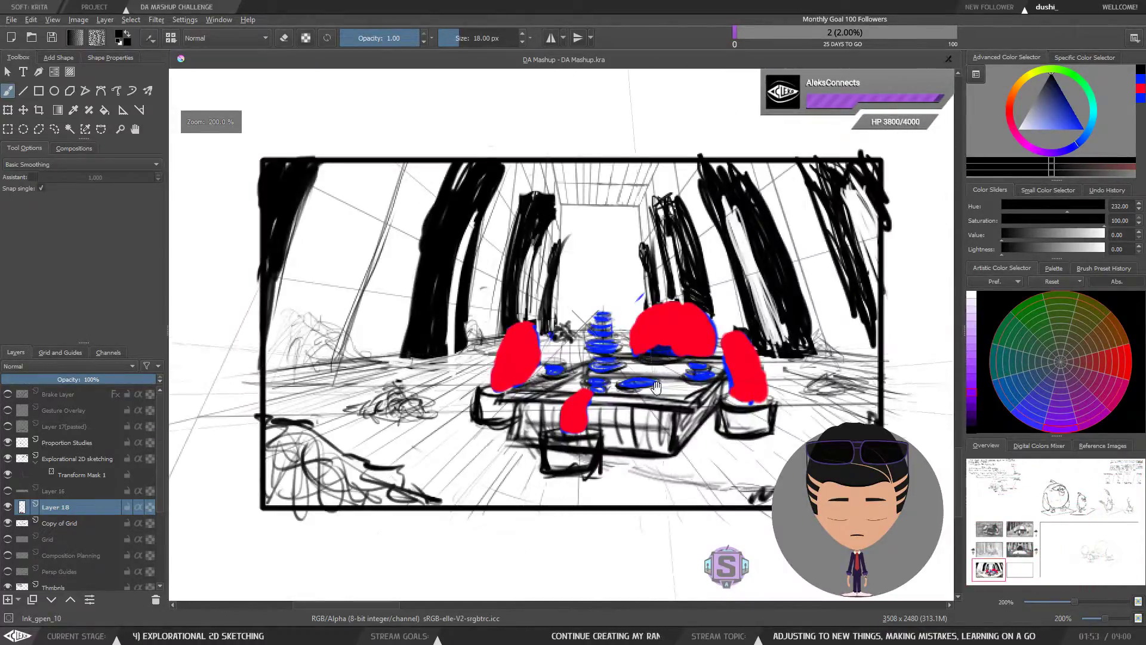
pyautogui.moveTo(668, 383); pyautogui.dragTo(591, 387)
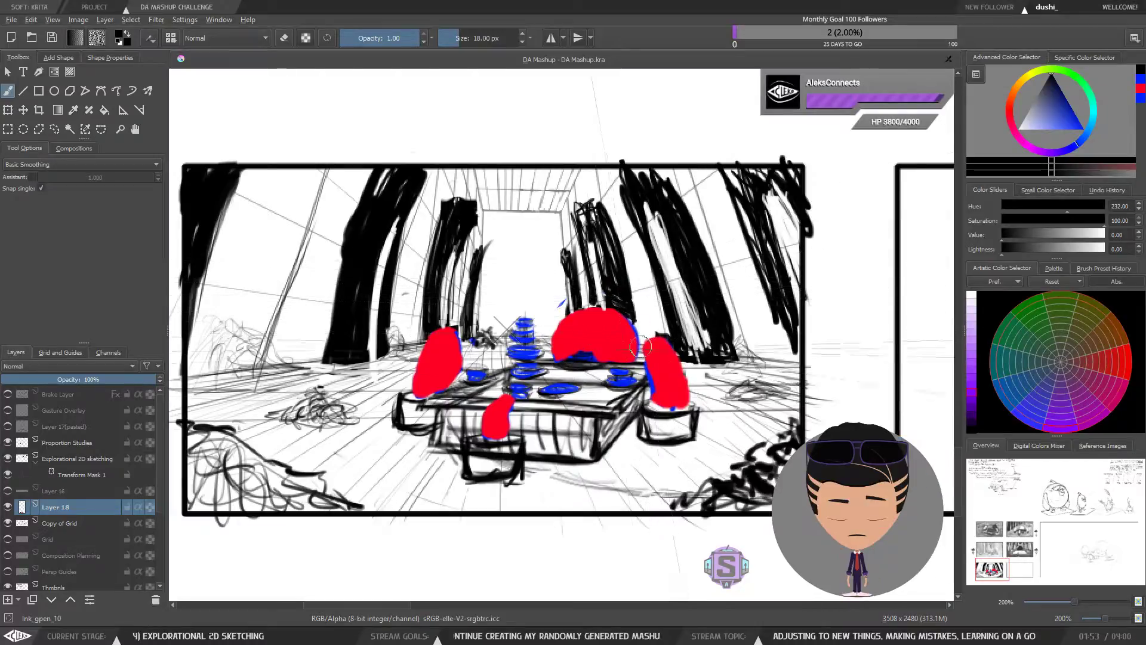
pyautogui.moveTo(317, 408); pyautogui.dragTo(329, 391)
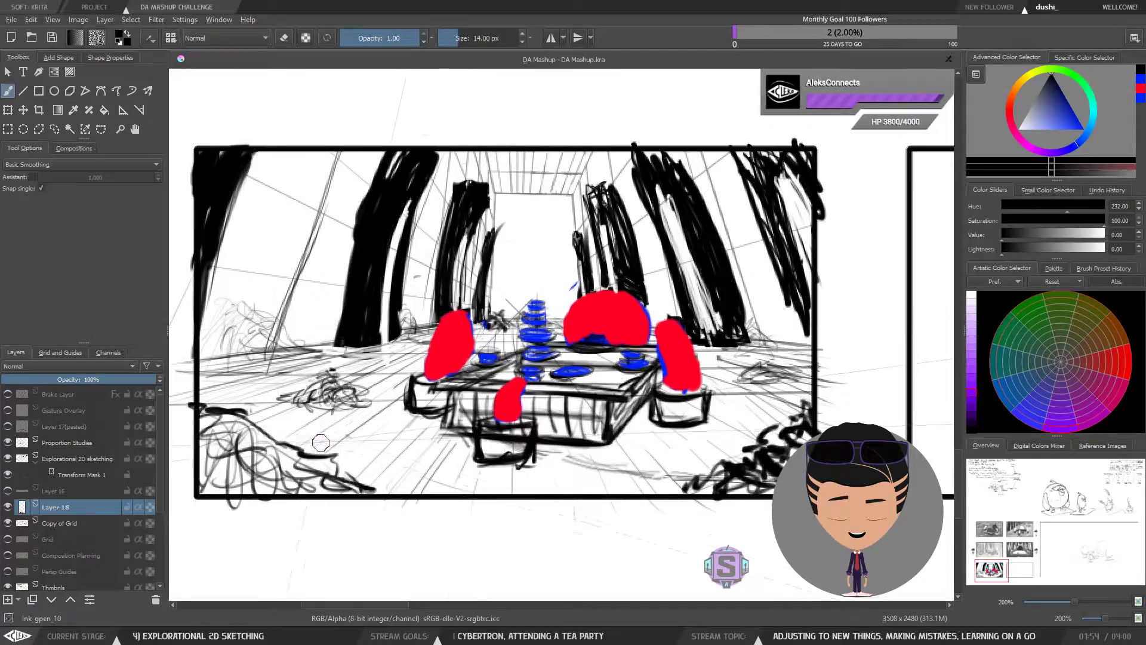
# Try tracing the composition's sweep with 13 px black curves around the table and bird figures.
pyautogui.press('[')
pyautogui.moveTo(504, 408)
pyautogui.mouseDown()
pyautogui.moveTo(443, 420)
pyautogui.moveTo(343, 423)
pyautogui.moveTo(282, 356)
pyautogui.moveTo(289, 316)
pyautogui.mouseUp()
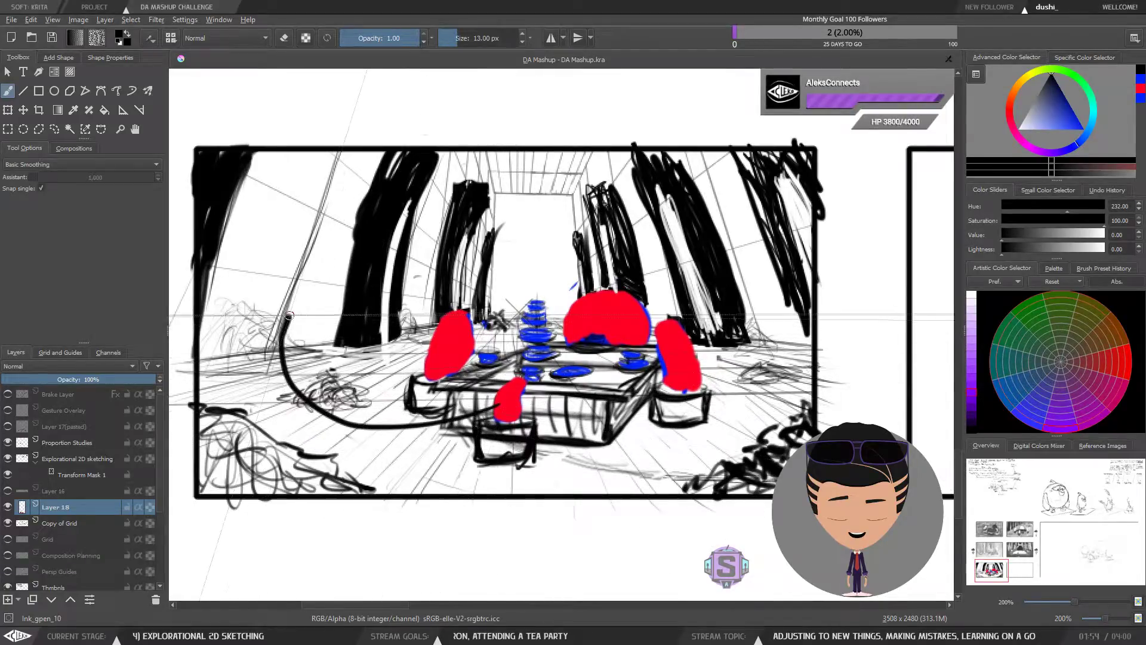
pyautogui.hotkey('ctrl', 'z')
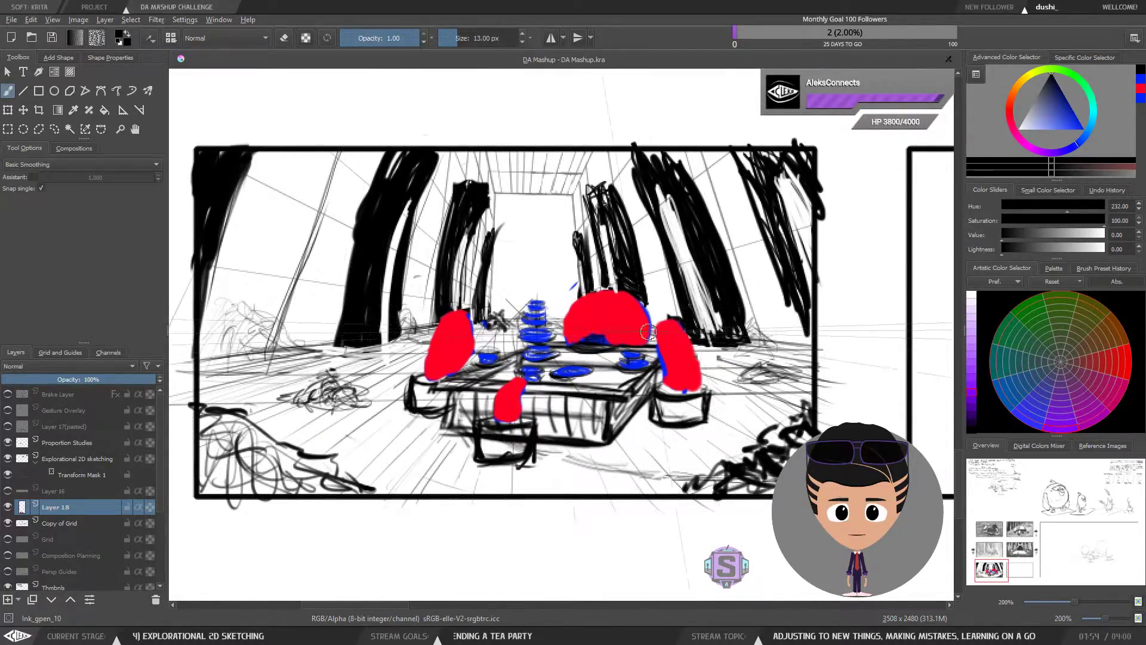
pyautogui.moveTo(510, 385)
pyautogui.mouseDown()
pyautogui.moveTo(465, 360)
pyautogui.moveTo(477, 341)
pyautogui.mouseUp()
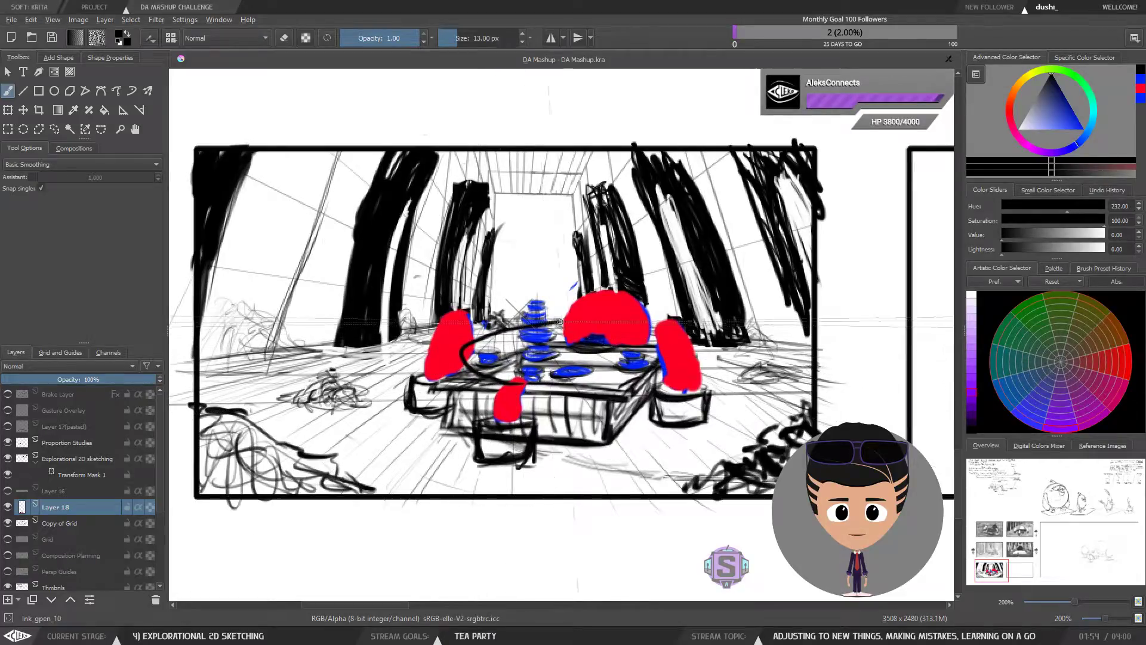
pyautogui.moveTo(648, 333)
pyautogui.mouseDown()
pyautogui.moveTo(633, 356)
pyautogui.moveTo(511, 376)
pyautogui.mouseUp()
pyautogui.hotkey('ctrl', 'z')
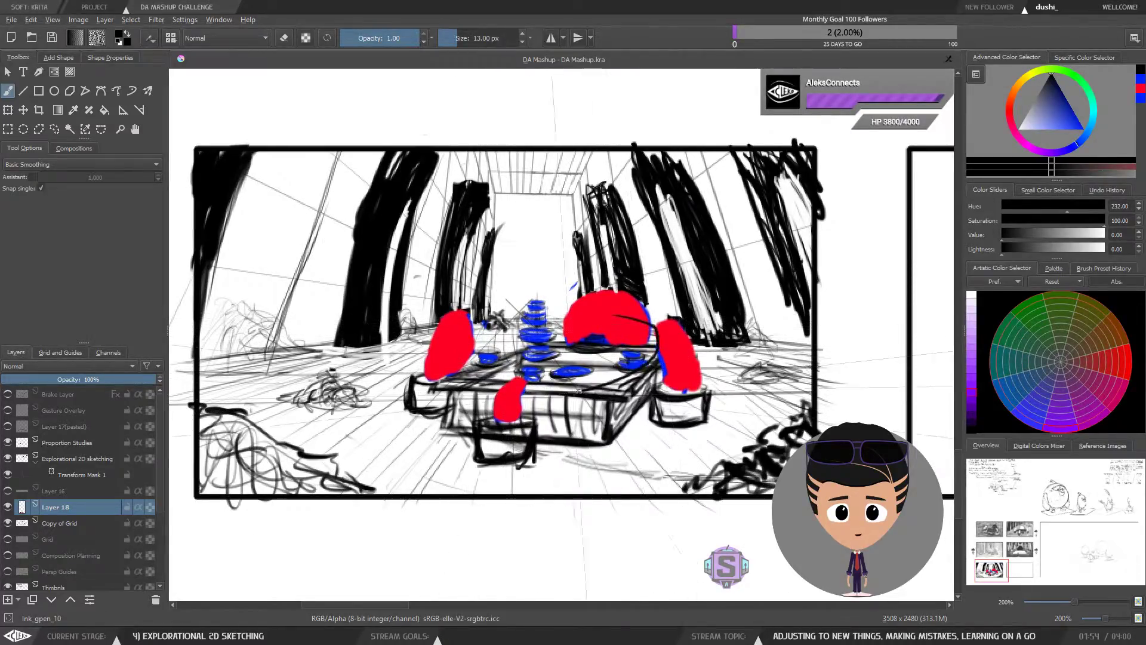
# Try marking nested ovals around the tabletop, the seated group and the pillar bases.
pyautogui.moveTo(466, 343); pyautogui.dragTo(607, 310)
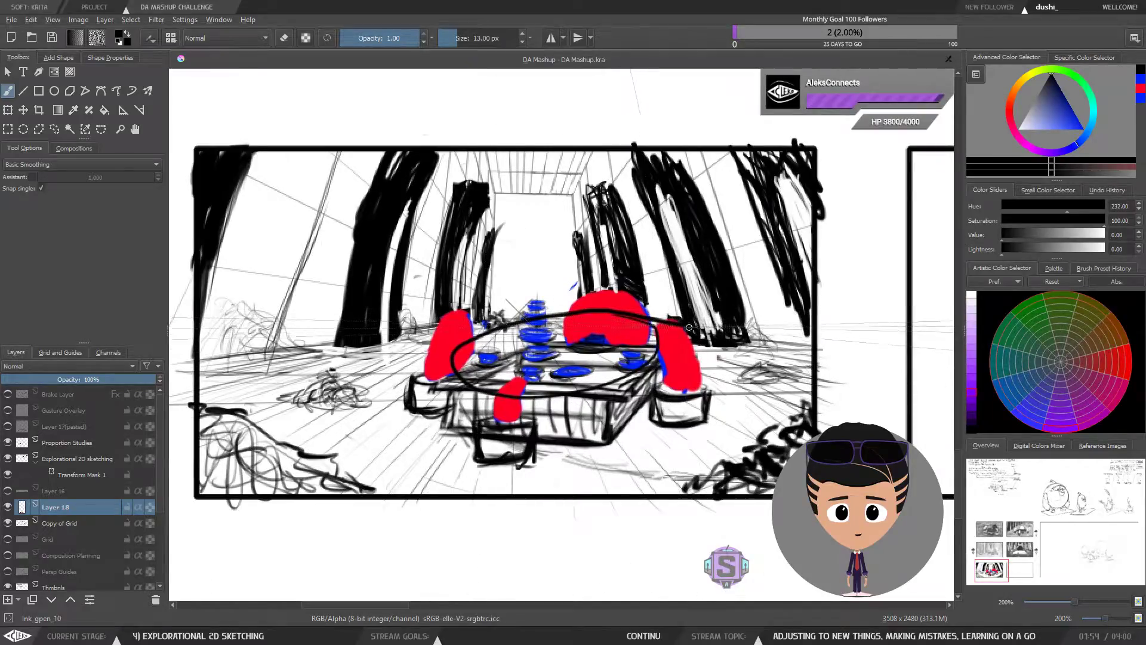
pyautogui.moveTo(748, 420)
pyautogui.mouseDown()
pyautogui.moveTo(680, 463)
pyautogui.moveTo(600, 479)
pyautogui.moveTo(512, 481)
pyautogui.moveTo(382, 438)
pyautogui.mouseUp()
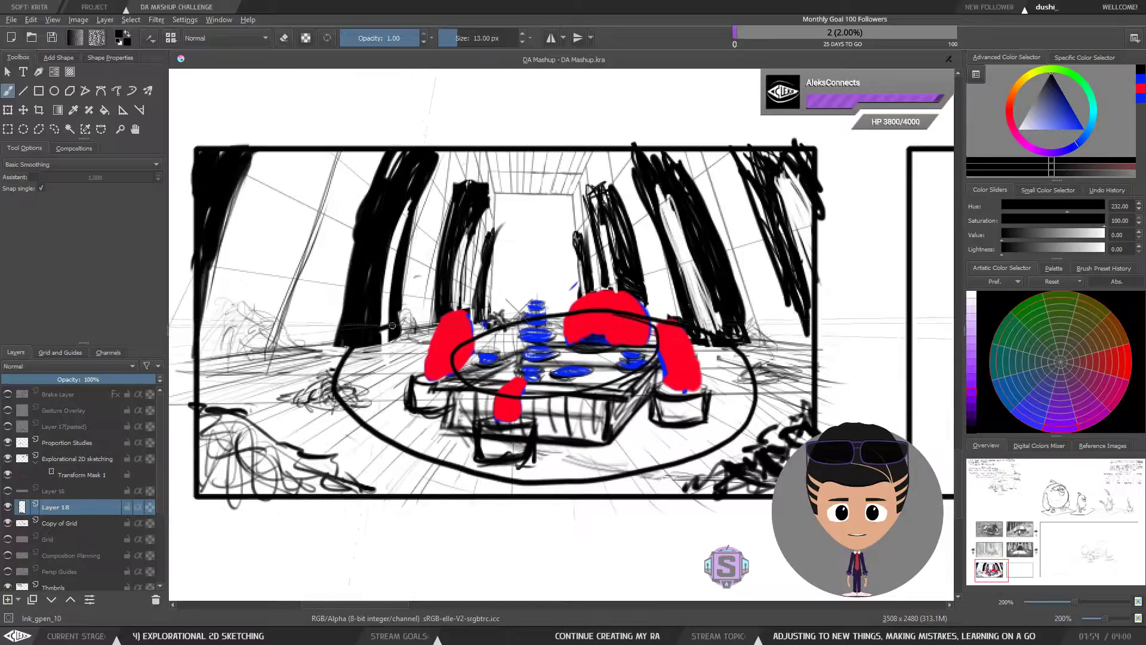
pyautogui.moveTo(448, 311)
pyautogui.mouseDown()
pyautogui.moveTo(609, 289)
pyautogui.moveTo(737, 303)
pyautogui.mouseUp()
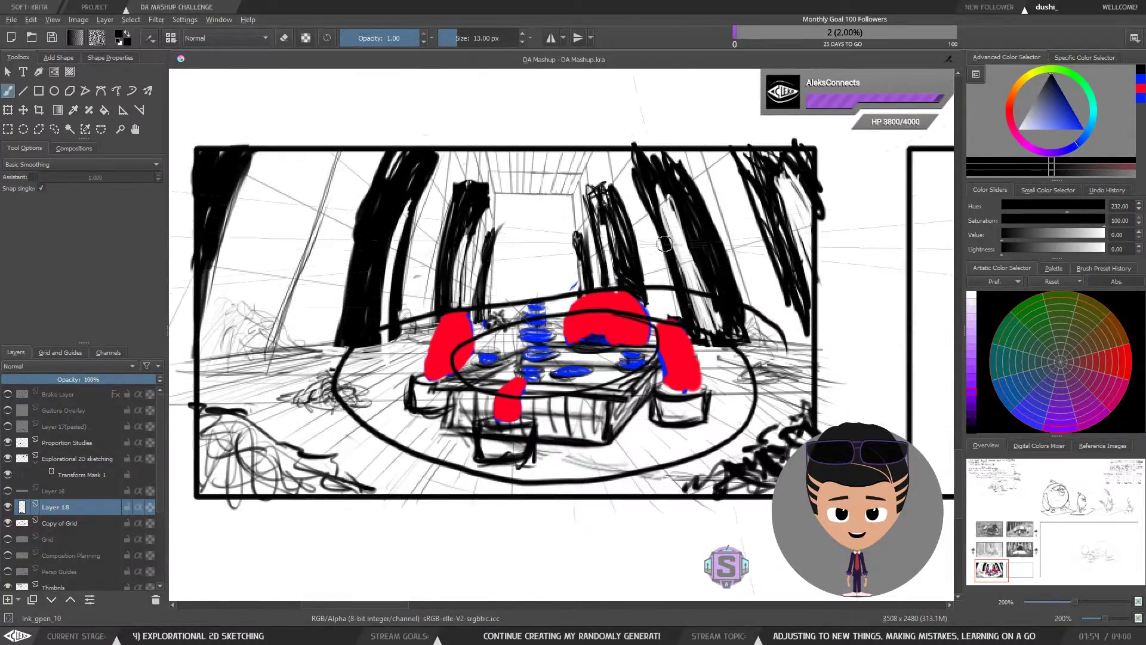
pyautogui.press('ctrl')
pyautogui.hotkey('ctrl', 'z')
pyautogui.hotkey('ctrl', 'z')
pyautogui.hotkey('ctrl', 'z')
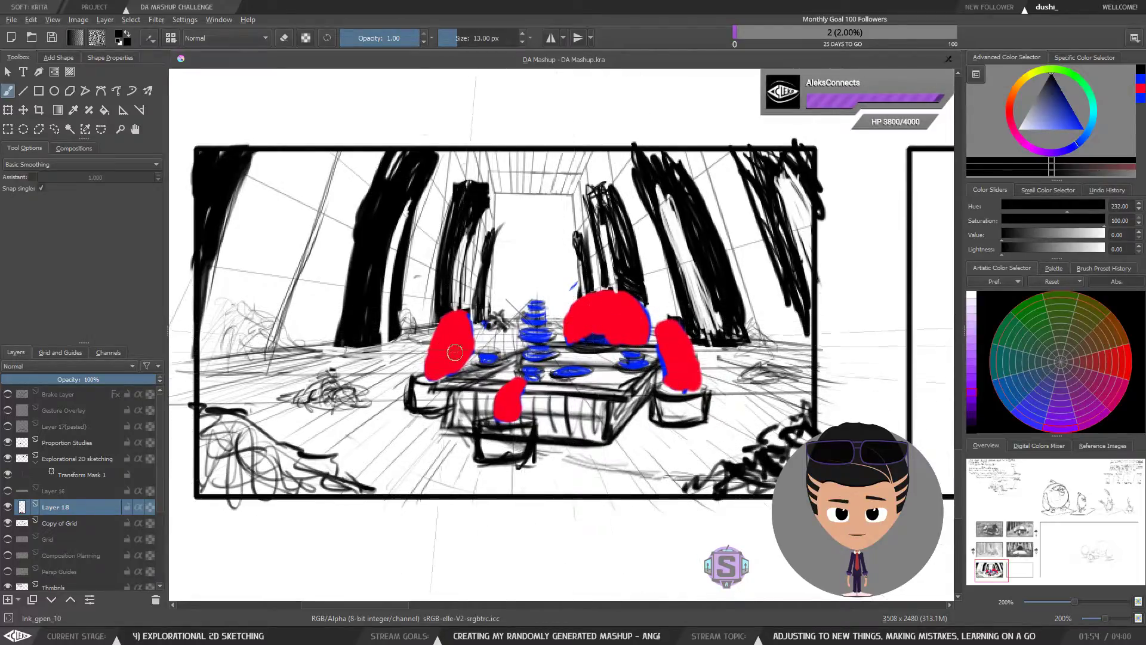
# Try short curves linking the red figures across the table, and toggle Layer 18's visibility off and on.
pyautogui.moveTo(460, 336)
pyautogui.mouseDown()
pyautogui.moveTo(540, 323)
pyautogui.moveTo(656, 335)
pyautogui.moveTo(589, 384)
pyautogui.mouseUp()
pyautogui.hotkey('ctrl', 'z')
pyautogui.moveTo(466, 333)
pyautogui.mouseDown()
pyautogui.moveTo(640, 328)
pyautogui.moveTo(558, 390)
pyautogui.mouseUp()
pyautogui.hotkey('ctrl', 'z')
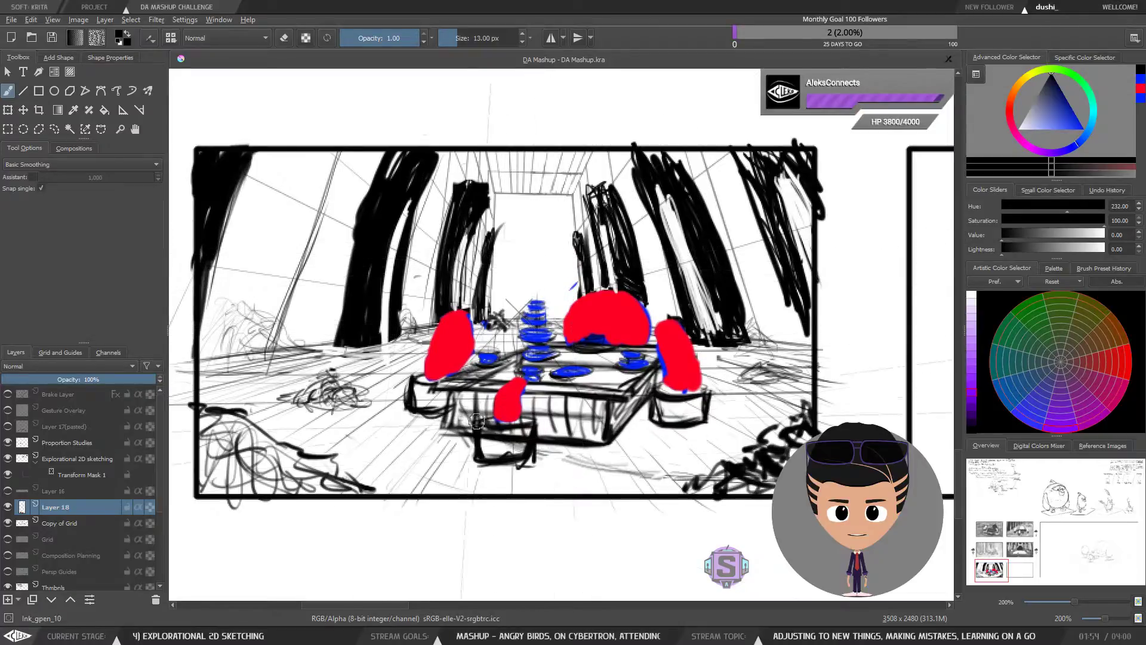
pyautogui.click(7, 507)
pyautogui.click(8, 507)
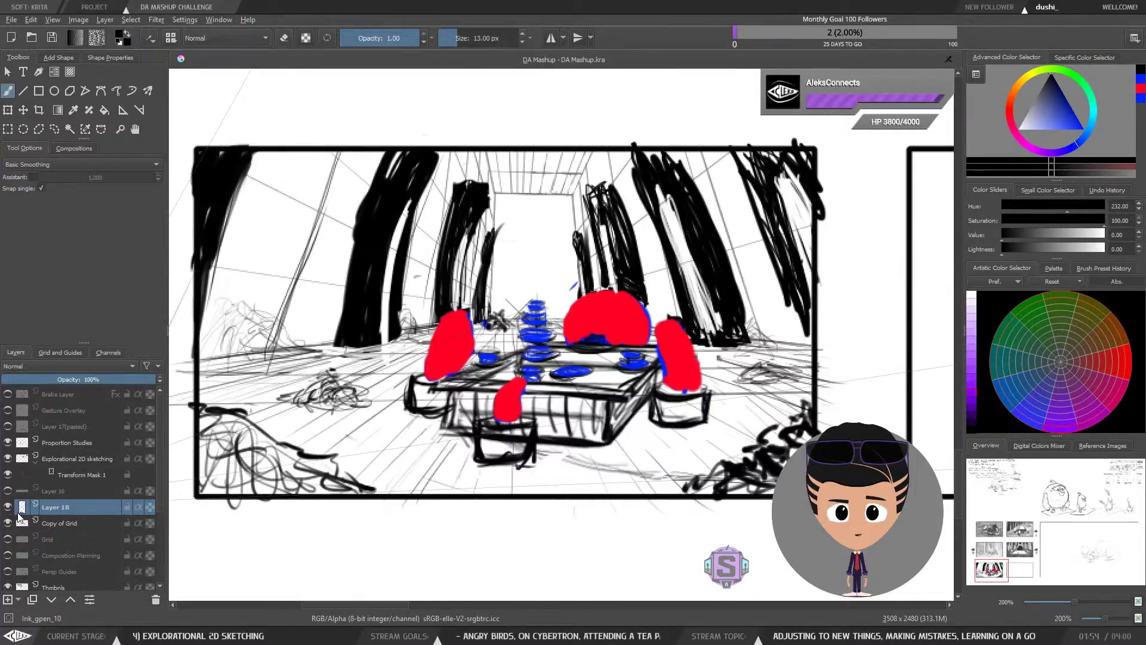
# Hand-letter the word "compositional" above the corridor thumbnail with an 11 px black brush.
pyautogui.moveTo(371, 292); pyautogui.dragTo(394, 331)
pyautogui.press('[')
pyautogui.press('[')
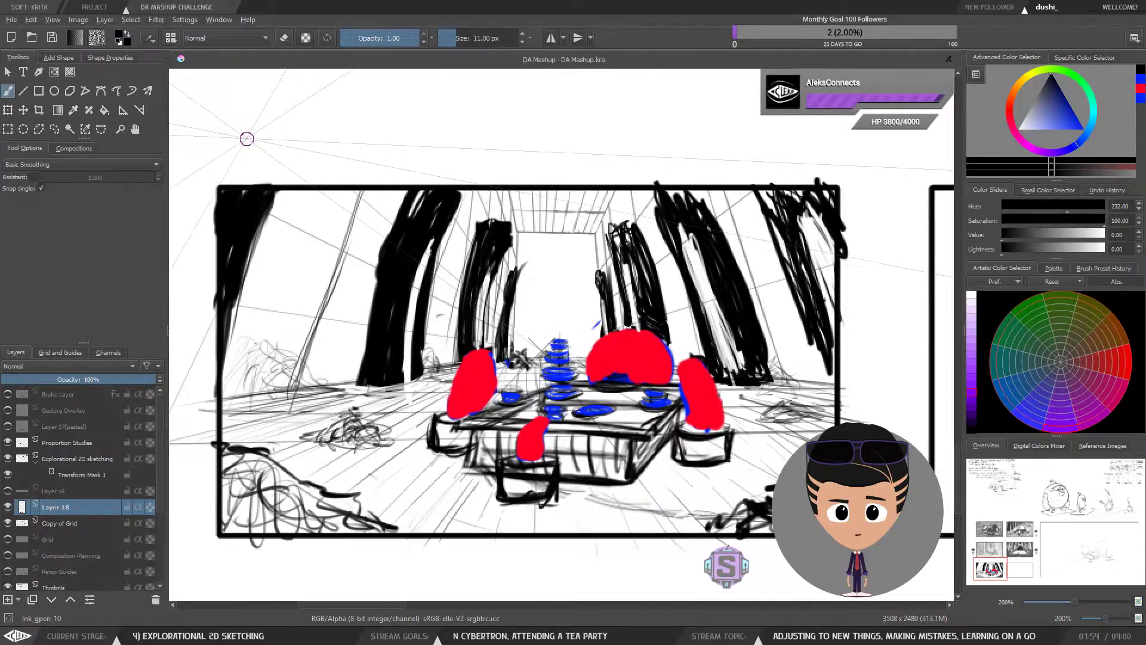
pyautogui.moveTo(249, 137)
pyautogui.mouseDown()
pyautogui.moveTo(247, 157)
pyautogui.moveTo(292, 140)
pyautogui.moveTo(292, 160)
pyautogui.moveTo(325, 160)
pyautogui.moveTo(329, 175)
pyautogui.moveTo(332, 156)
pyautogui.moveTo(381, 144)
pyautogui.moveTo(436, 157)
pyautogui.mouseUp()
pyautogui.moveTo(462, 113); pyautogui.dragTo(462, 156)
pyautogui.moveTo(449, 127)
pyautogui.mouseDown()
pyautogui.moveTo(478, 125)
pyautogui.moveTo(491, 156)
pyautogui.moveTo(515, 142)
pyautogui.moveTo(549, 156)
pyautogui.mouseUp()
pyautogui.moveTo(491, 112); pyautogui.dragTo(491, 114)
pyautogui.moveTo(578, 136); pyautogui.dragTo(581, 157)
pyautogui.moveTo(611, 97); pyautogui.dragTo(591, 156)
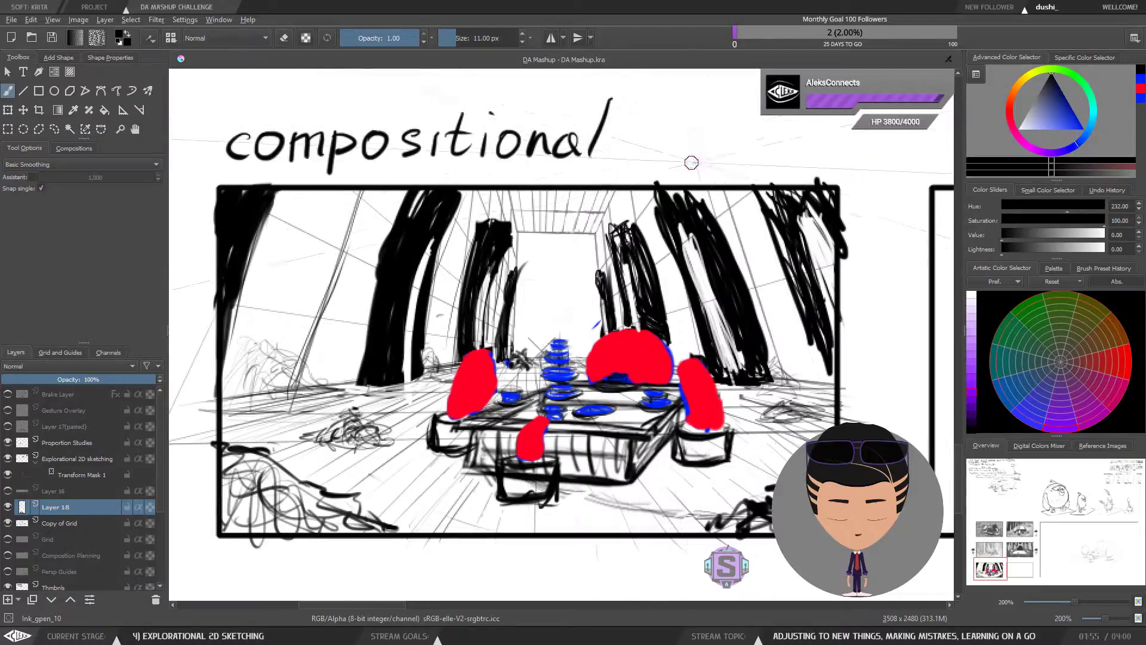
# Letter the word "flow" after "compositional" and add three trailing dots.
pyautogui.moveTo(690, 163); pyautogui.dragTo(609, 198)
pyautogui.moveTo(594, 139)
pyautogui.mouseDown()
pyautogui.moveTo(564, 192)
pyautogui.moveTo(589, 168)
pyautogui.mouseUp()
pyautogui.moveTo(612, 139)
pyautogui.mouseDown()
pyautogui.moveTo(604, 191)
pyautogui.moveTo(632, 169)
pyautogui.moveTo(670, 174)
pyautogui.moveTo(690, 161)
pyautogui.mouseUp()
pyautogui.press('1')
pyautogui.moveTo(637, 264); pyautogui.dragTo(640, 261)
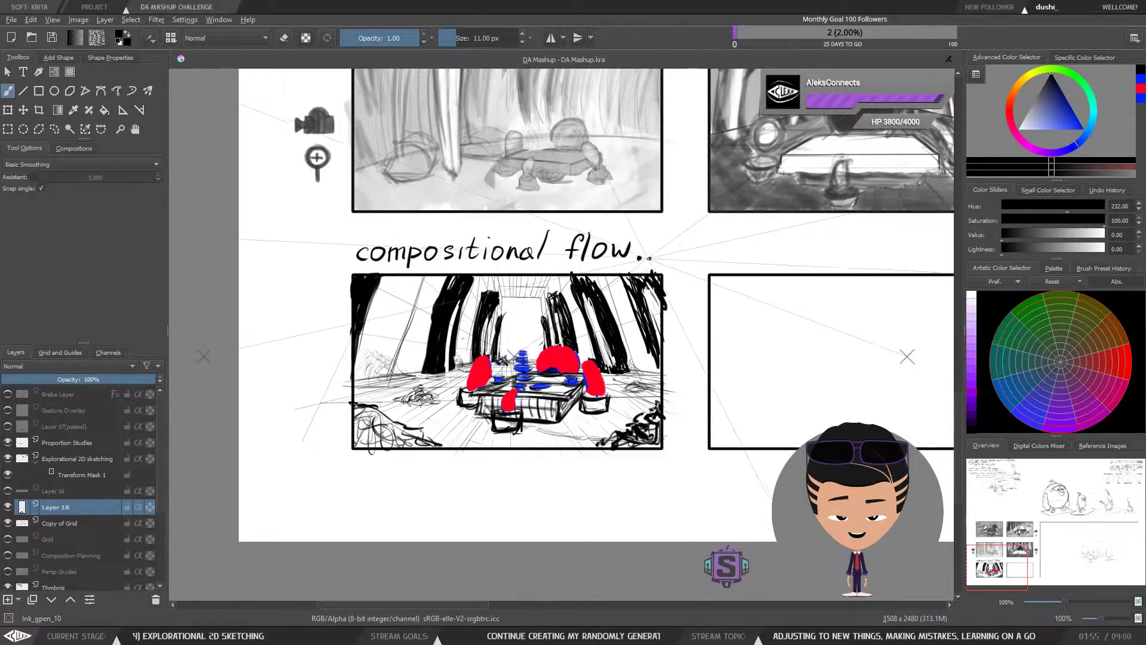
pyautogui.click(661, 258)
# Erase the dots after "flow" using a freehand selection.
pyautogui.press('l')
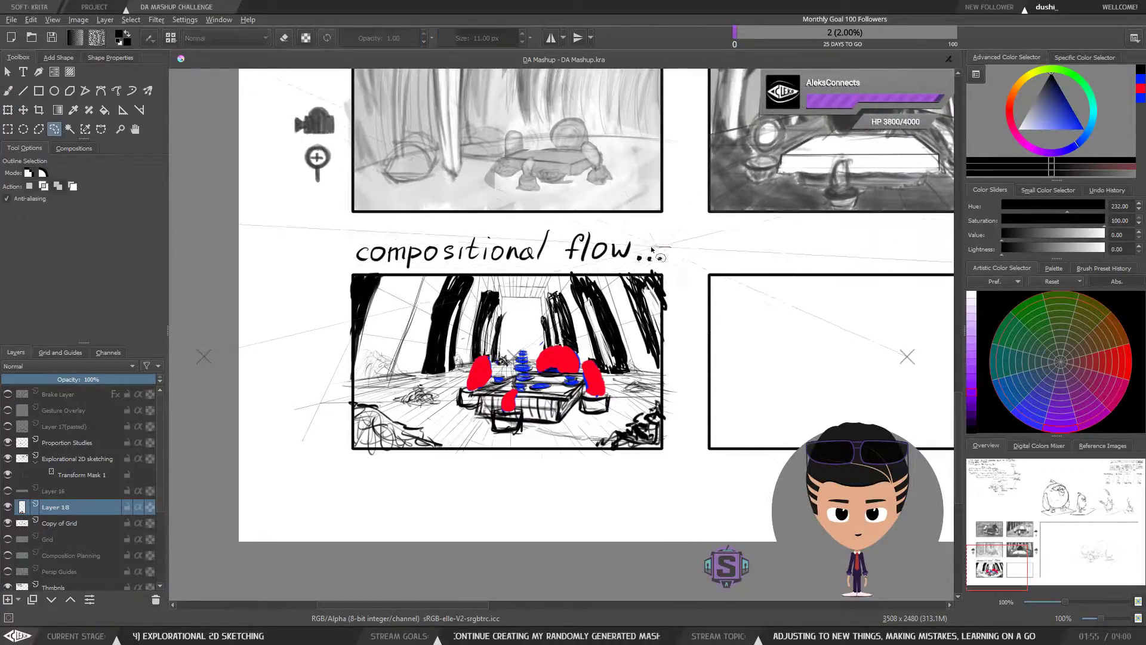
pyautogui.press('Delete')
pyautogui.hotkey('ctrl', 'shift', 'a')
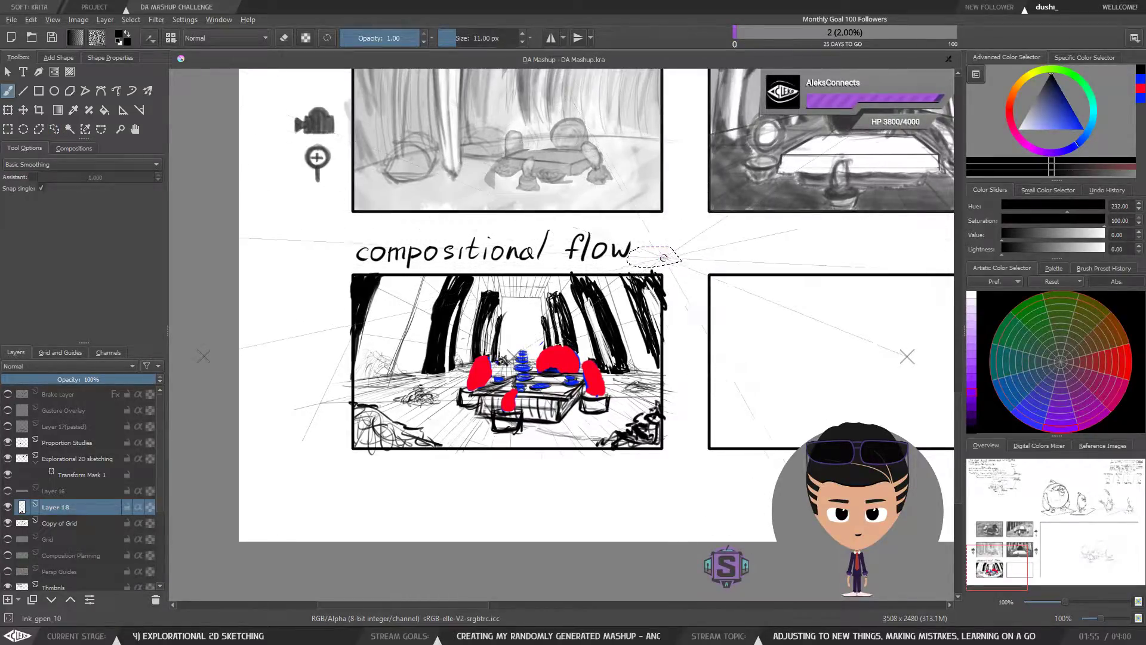
# Select the "compositional flow" lettering and shift it slightly right to centre it over the corridor thumbnail.
pyautogui.moveTo(656, 239)
pyautogui.mouseDown()
pyautogui.moveTo(382, 225)
pyautogui.moveTo(332, 265)
pyautogui.moveTo(597, 270)
pyautogui.moveTo(657, 238)
pyautogui.mouseUp()
pyautogui.press('t')
pyautogui.moveTo(592, 256); pyautogui.dragTo(607, 255)
pyautogui.press('b')
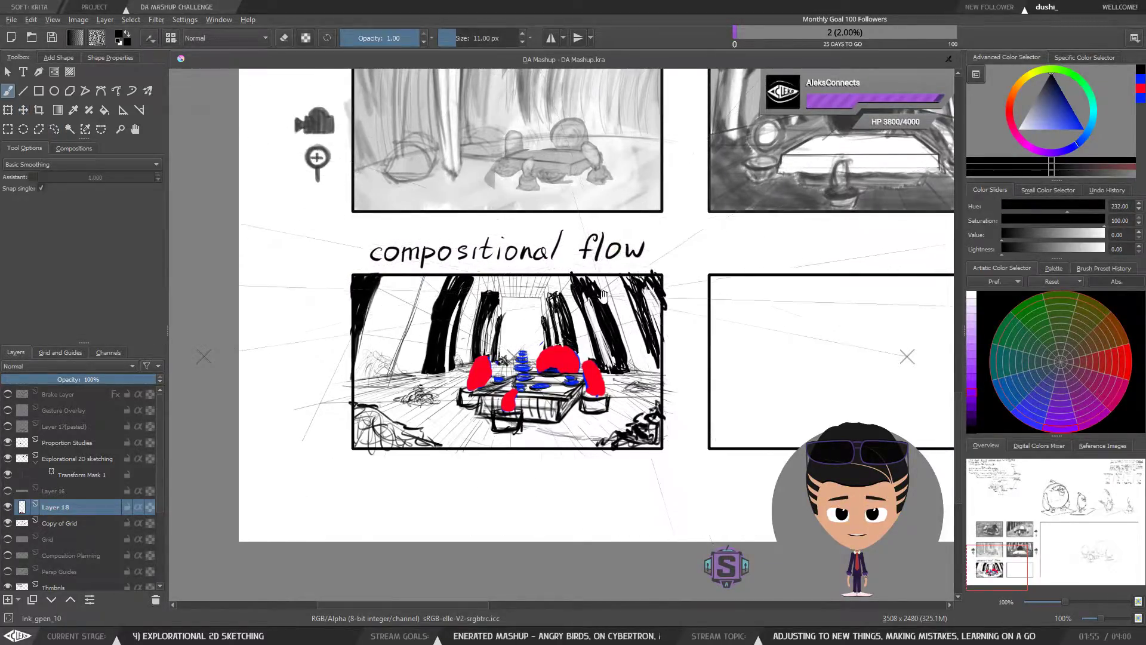
# Select and delete the stray dot to the right of the lettering.
pyautogui.moveTo(605, 304); pyautogui.dragTo(580, 331)
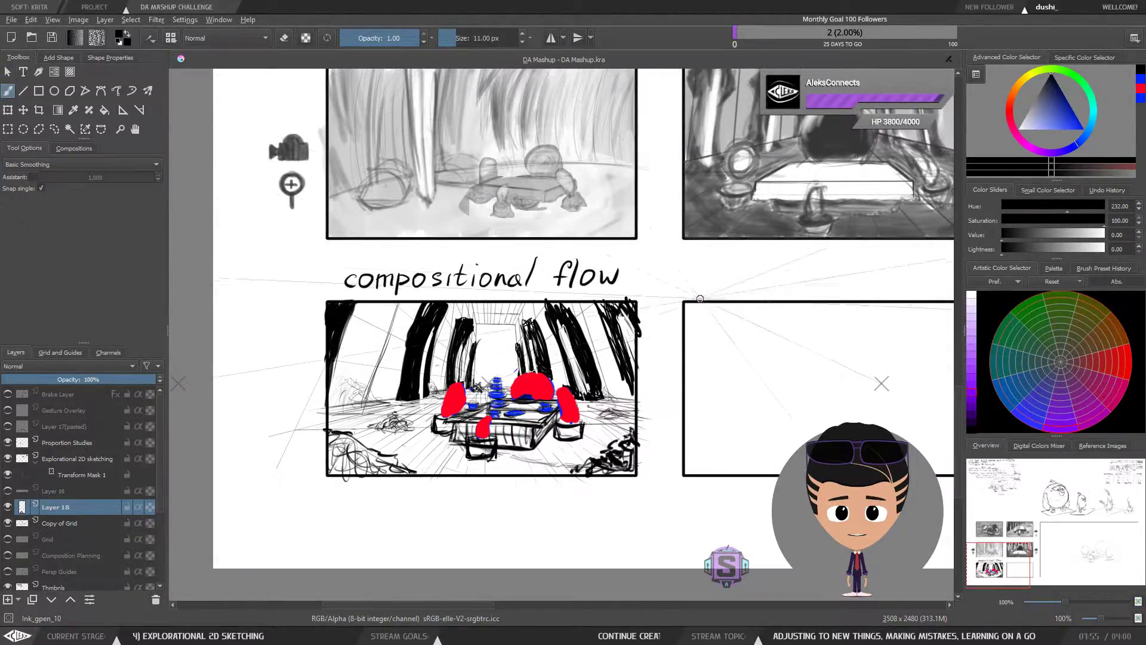
pyautogui.press('l')
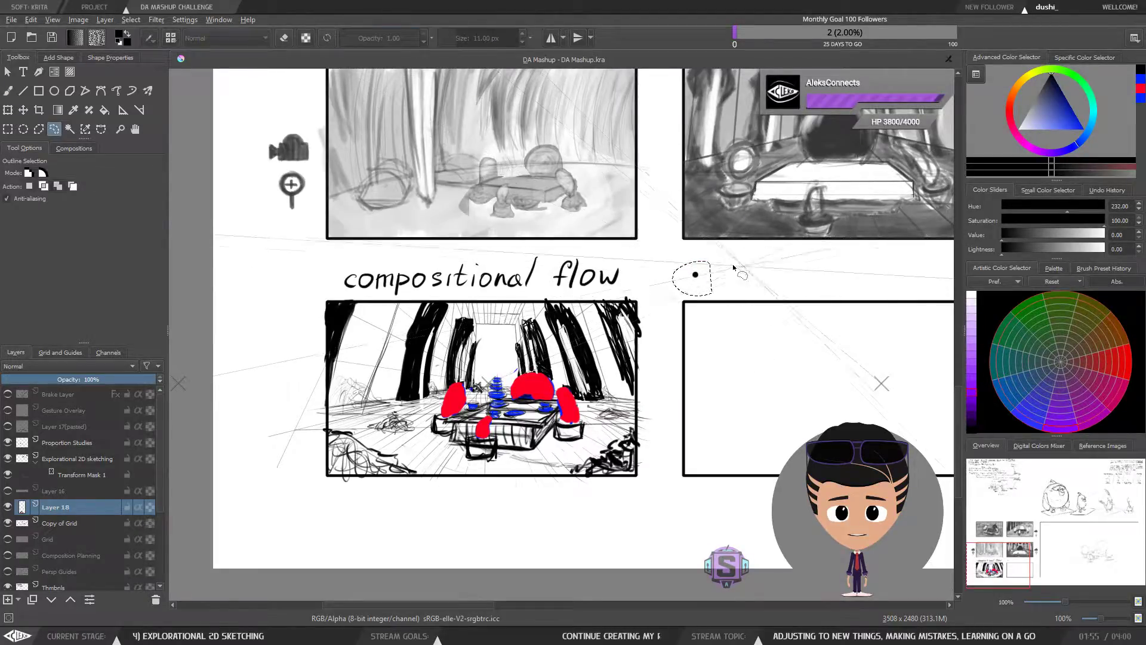
pyautogui.press('b')
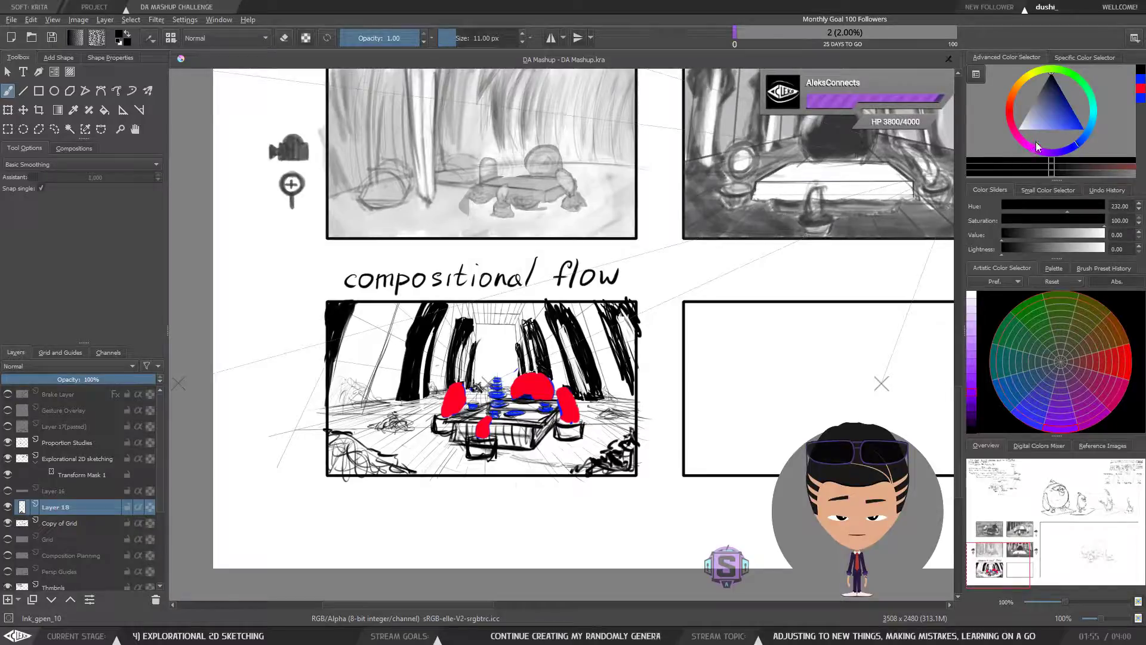
# Try flow arcs through the table group in green, magenta, muted purple and muted blue.
pyautogui.moveTo(1034, 82); pyautogui.dragTo(1094, 147)
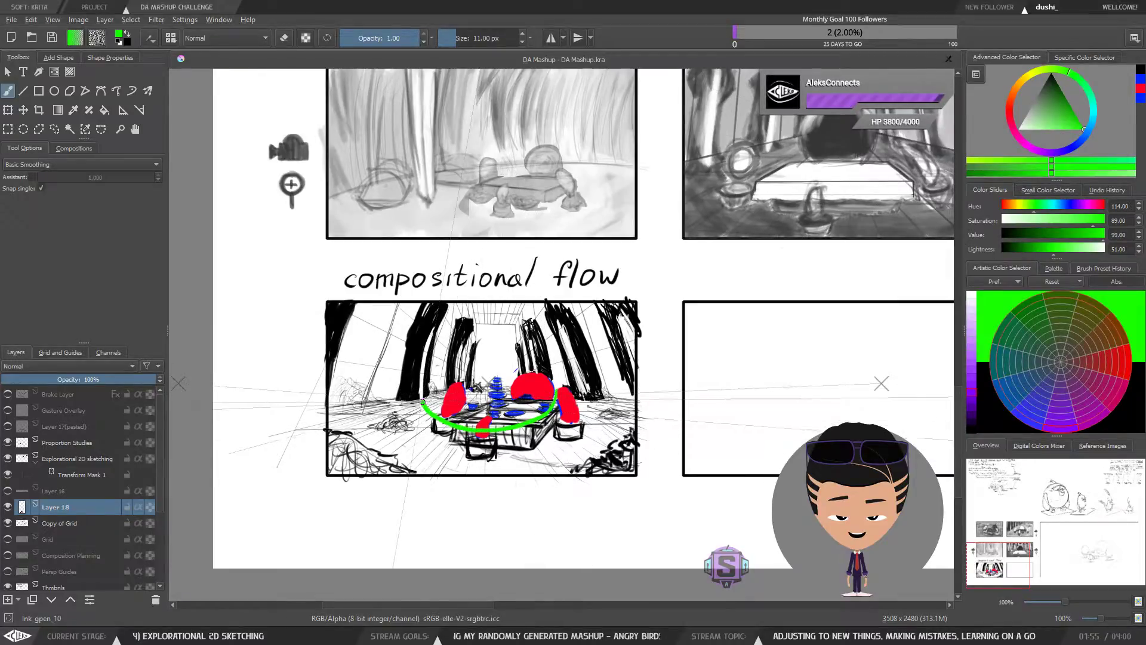
pyautogui.click(1035, 151)
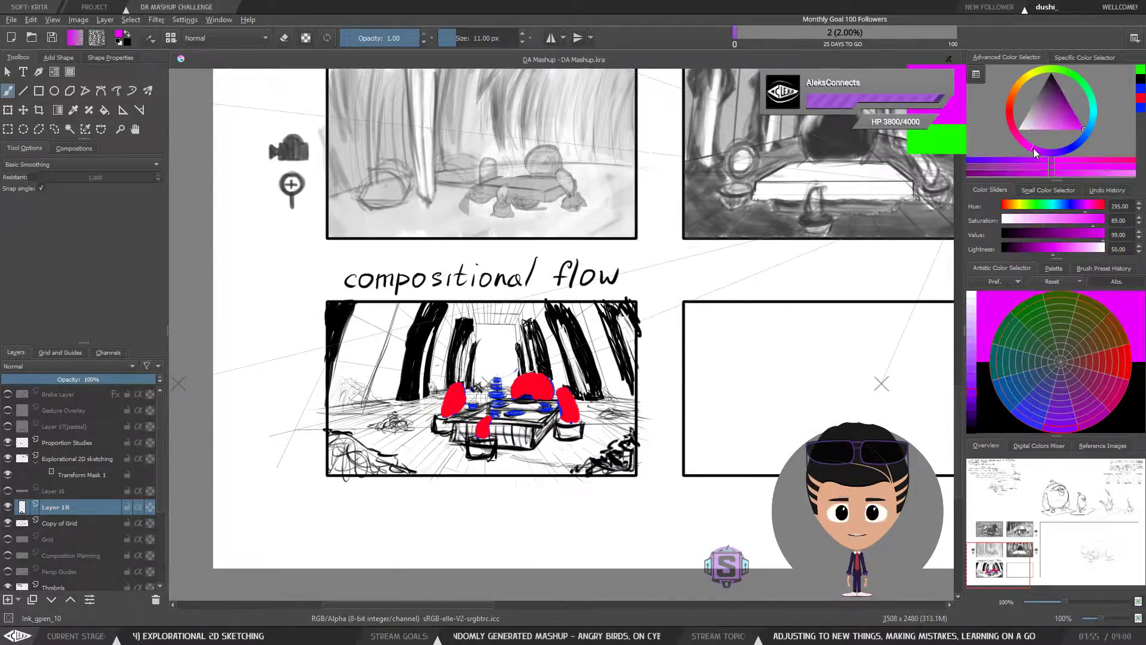
pyautogui.moveTo(1028, 152); pyautogui.dragTo(1028, 151)
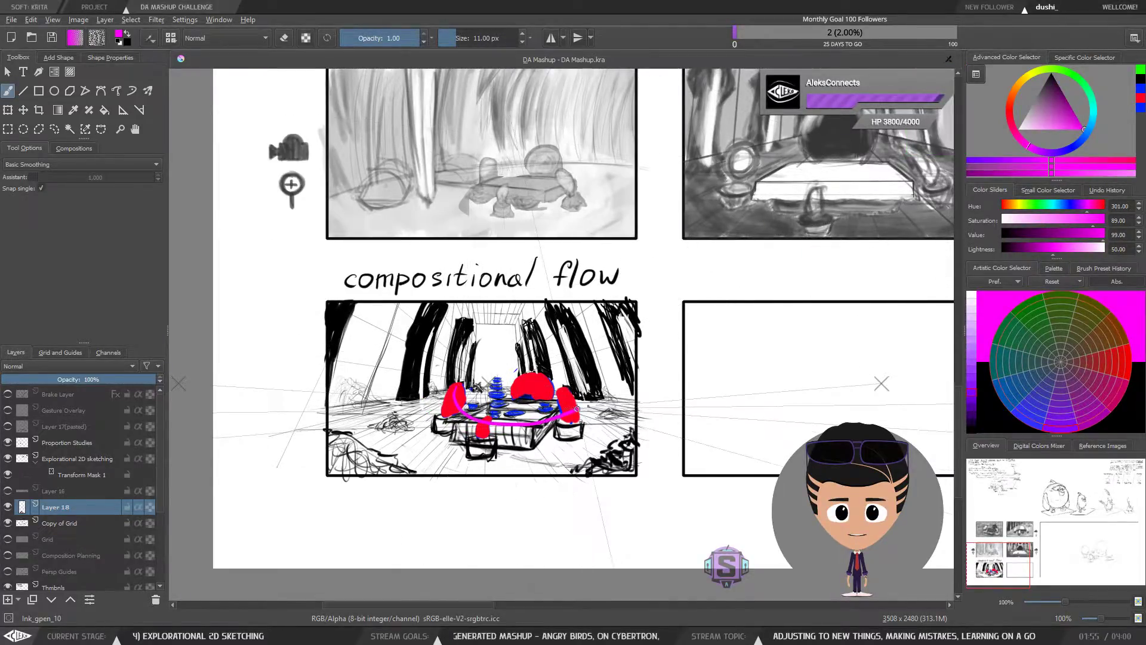
pyautogui.click(1054, 104)
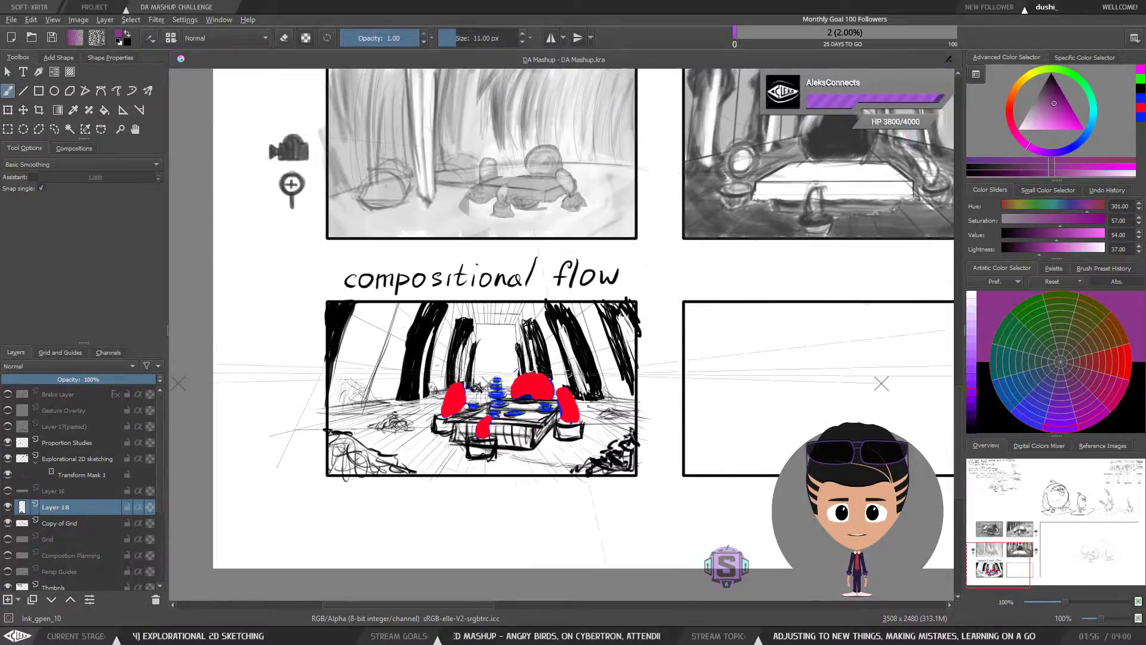
pyautogui.moveTo(409, 430); pyautogui.dragTo(558, 411)
pyautogui.hotkey('ctrl', 'z')
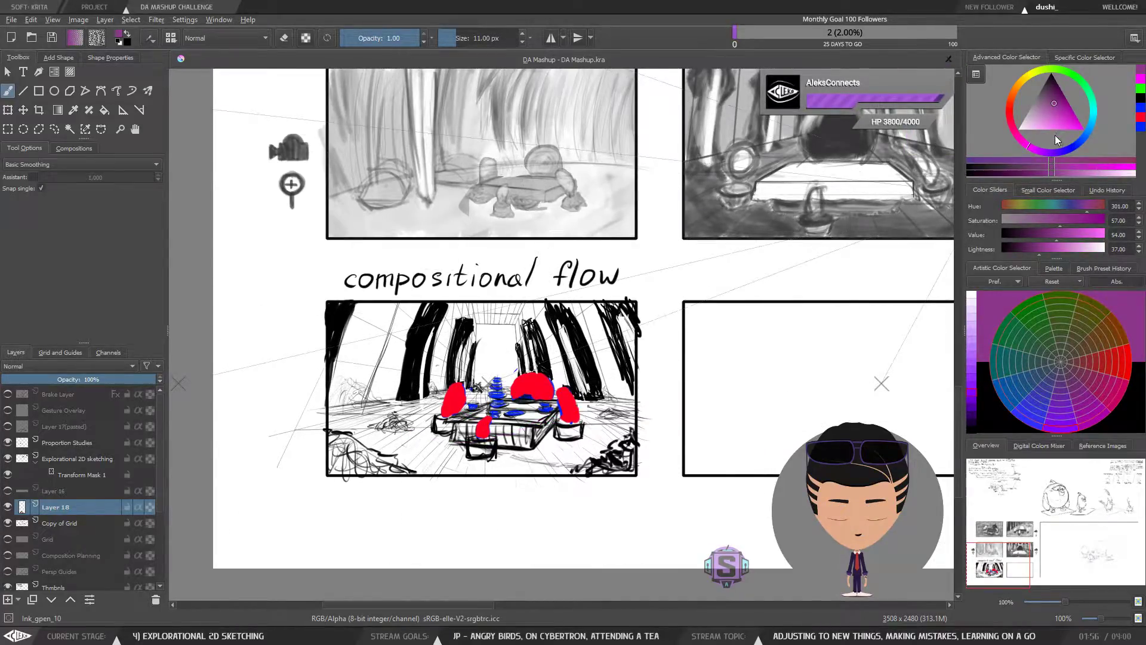
pyautogui.click(1073, 147)
pyautogui.moveTo(527, 375); pyautogui.dragTo(482, 422)
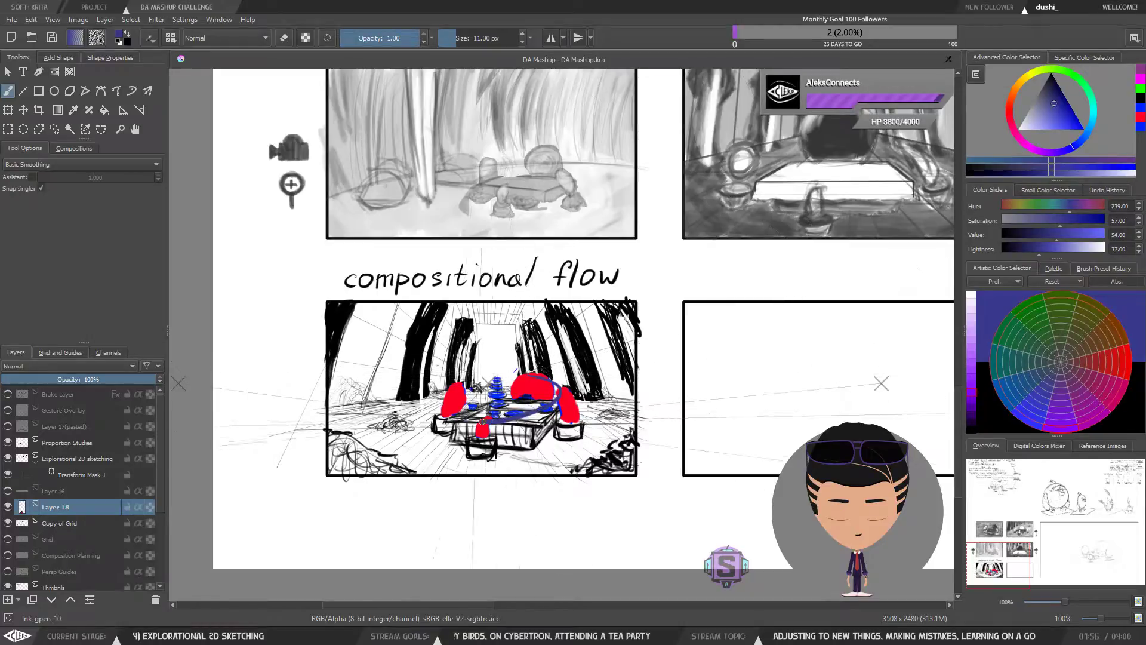
pyautogui.hotkey('ctrl', 'z')
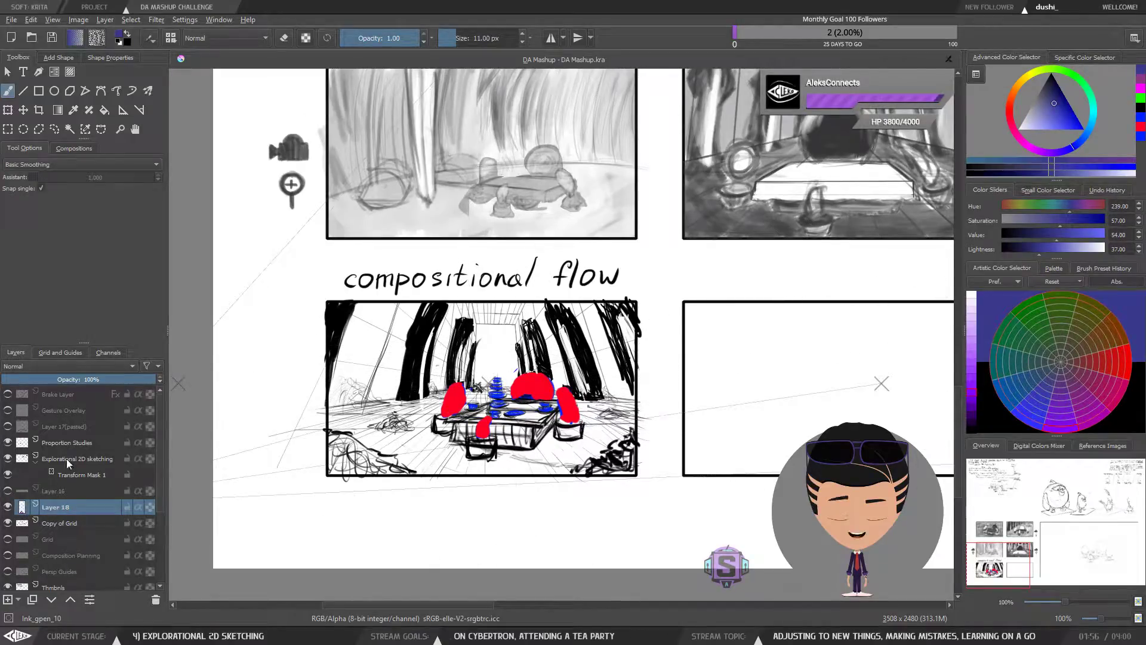
# Set the opacity of the corridor sketch layer to 50%.
pyautogui.moveTo(85, 374); pyautogui.dragTo(78, 381)
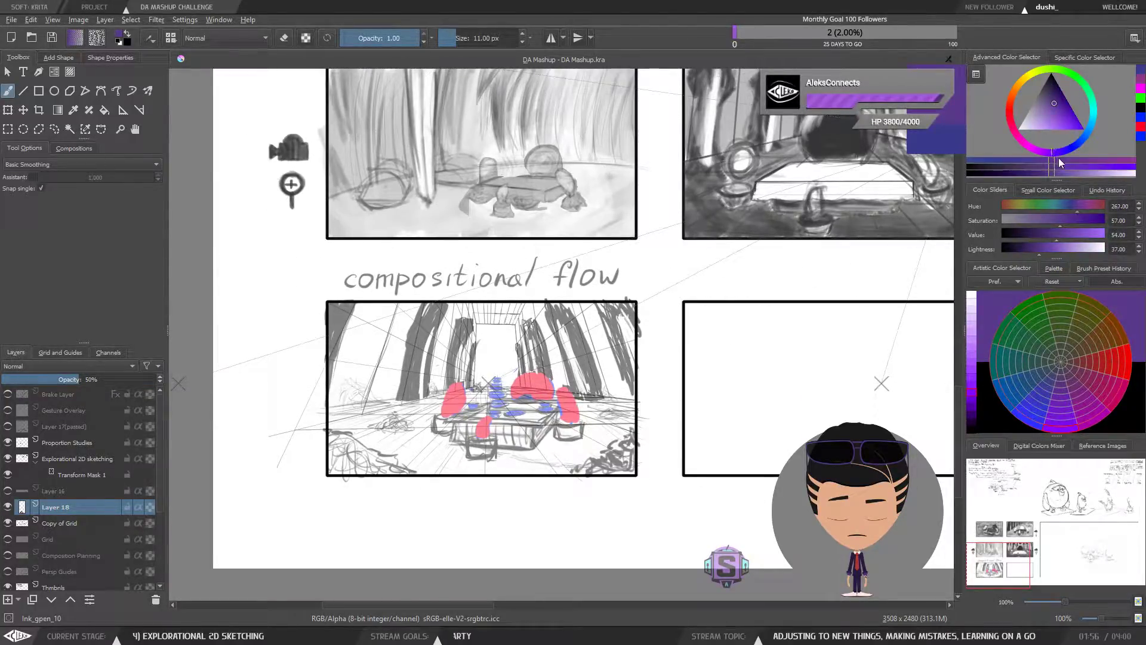
# Try flow arcs through the table group over the faded sketch in bright magenta, blue and green.
pyautogui.click(1020, 85)
pyautogui.moveTo(1020, 85); pyautogui.dragTo(1081, 139)
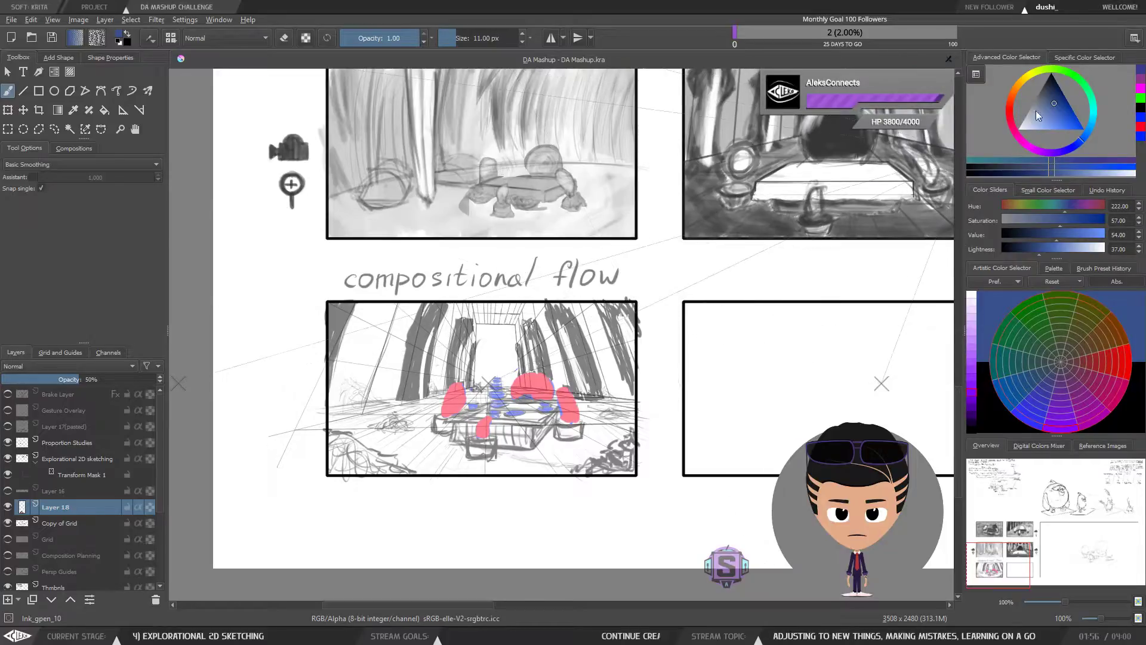
pyautogui.click(1009, 109)
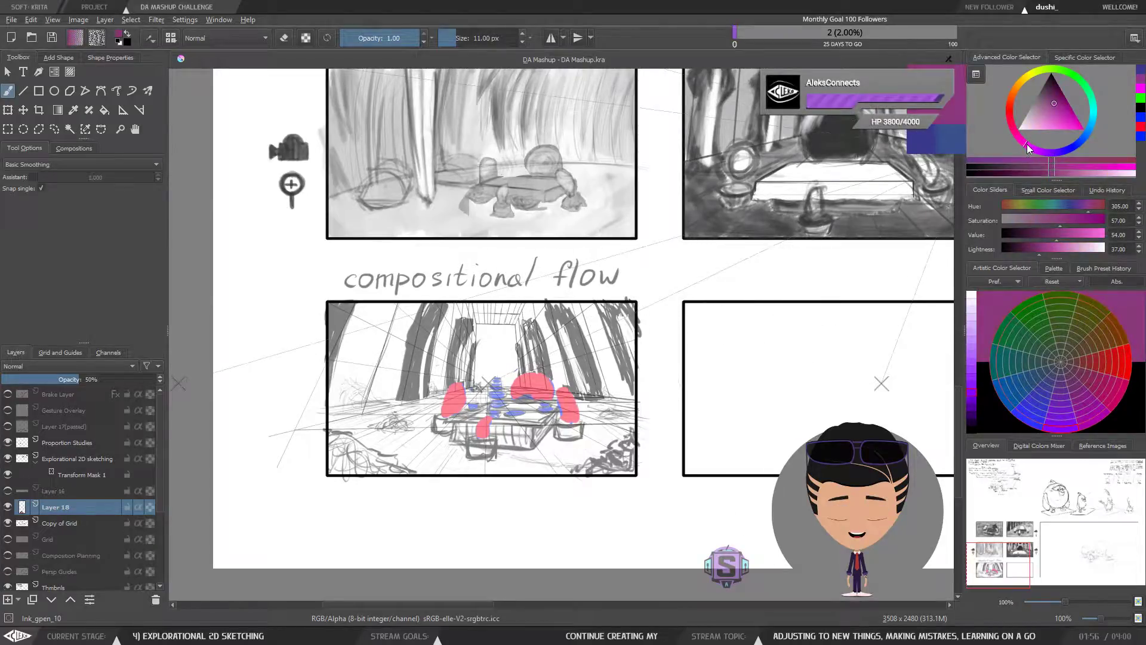
pyautogui.moveTo(1056, 121)
pyautogui.mouseDown()
pyautogui.moveTo(1065, 113)
pyautogui.moveTo(1084, 135)
pyautogui.mouseUp()
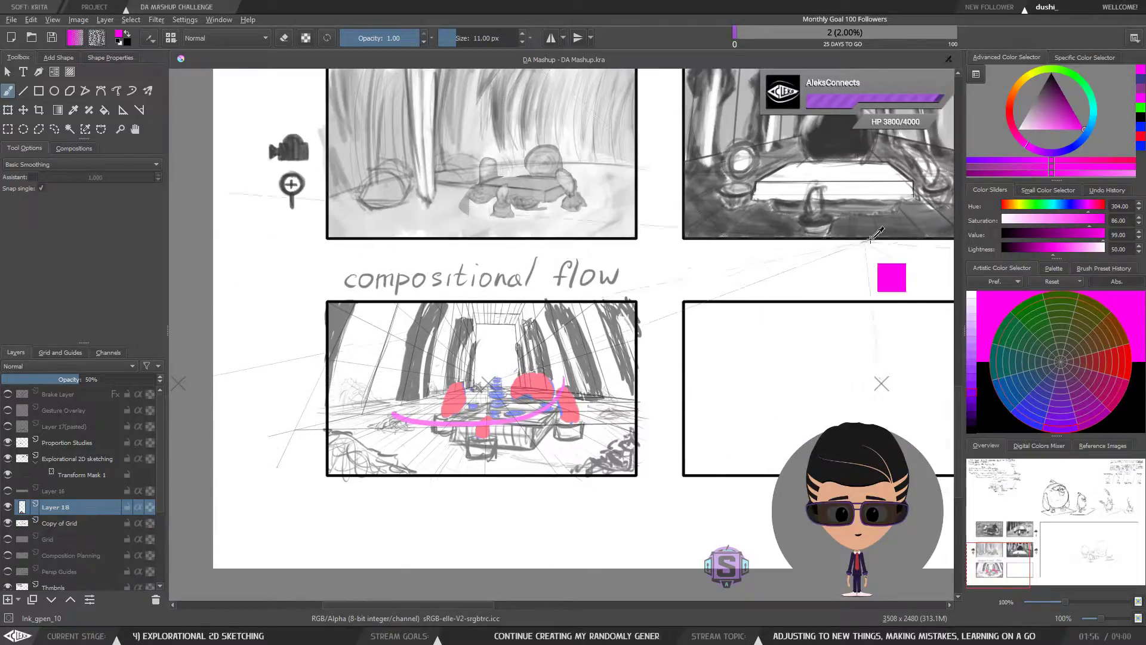
pyautogui.click(1093, 127)
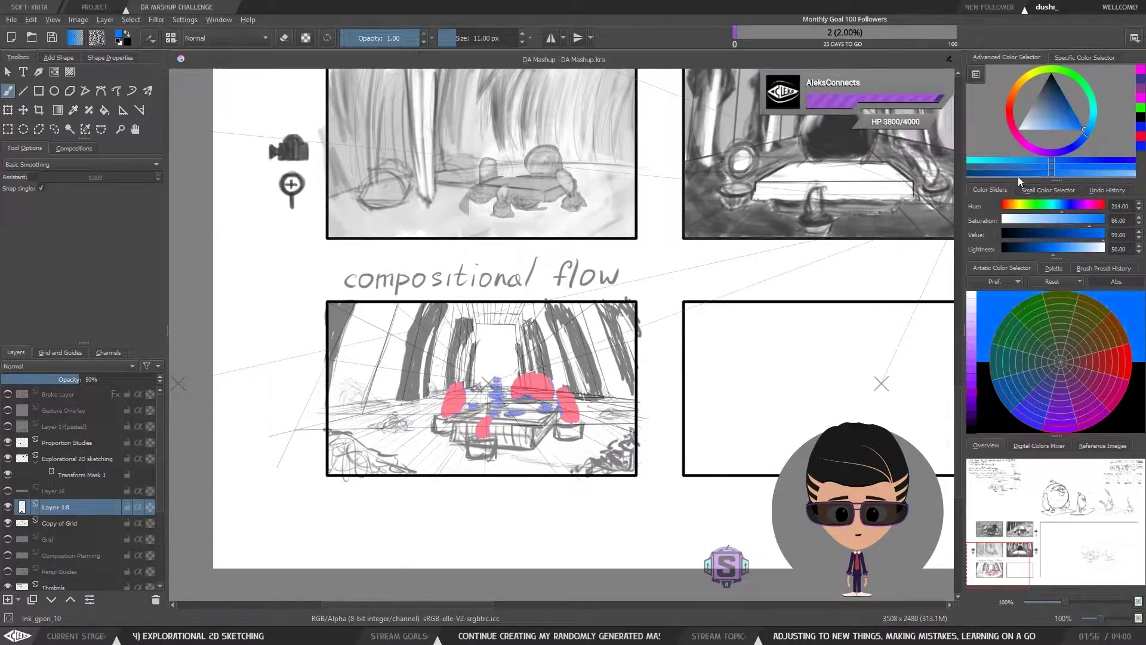
pyautogui.moveTo(598, 371); pyautogui.dragTo(407, 422)
pyautogui.hotkey('ctrl', 'z')
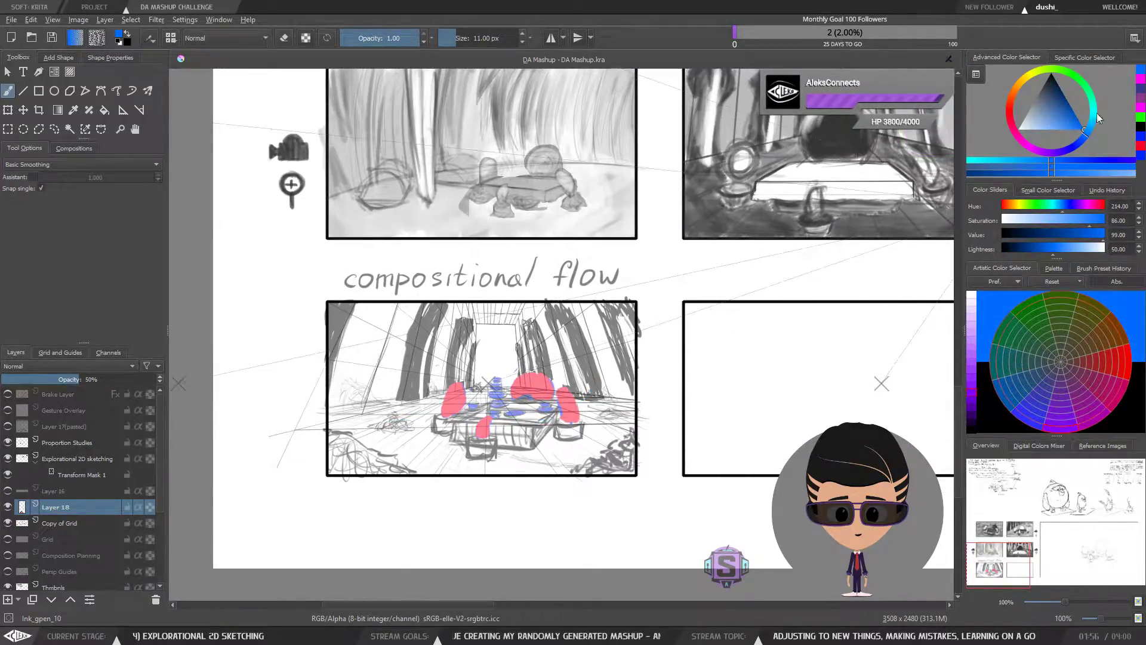
pyautogui.click(1085, 86)
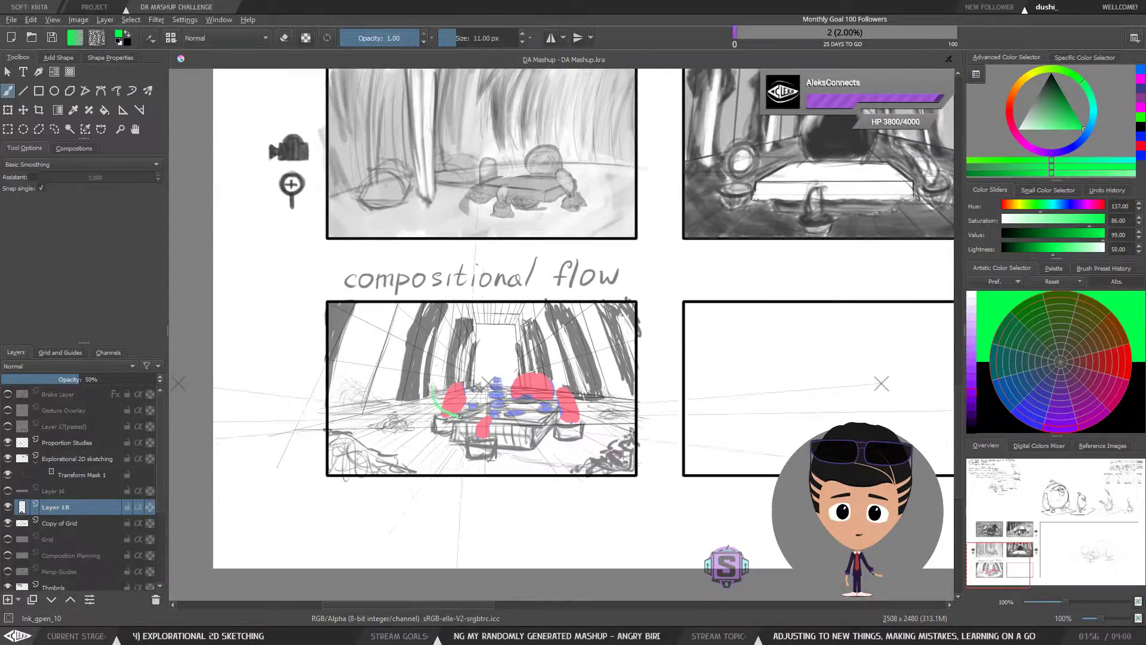
pyautogui.scroll(2, 553, 353)
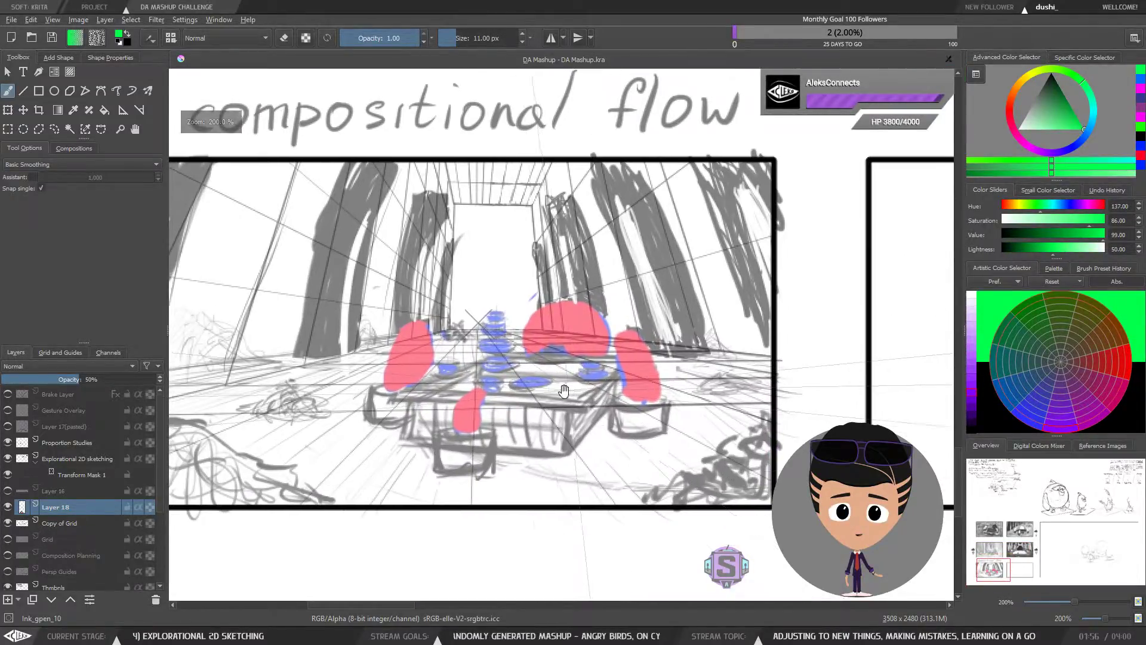
# Add a new paint layer above the corridor sketch and try a more saturated green flow arc across the table.
pyautogui.click(8, 600)
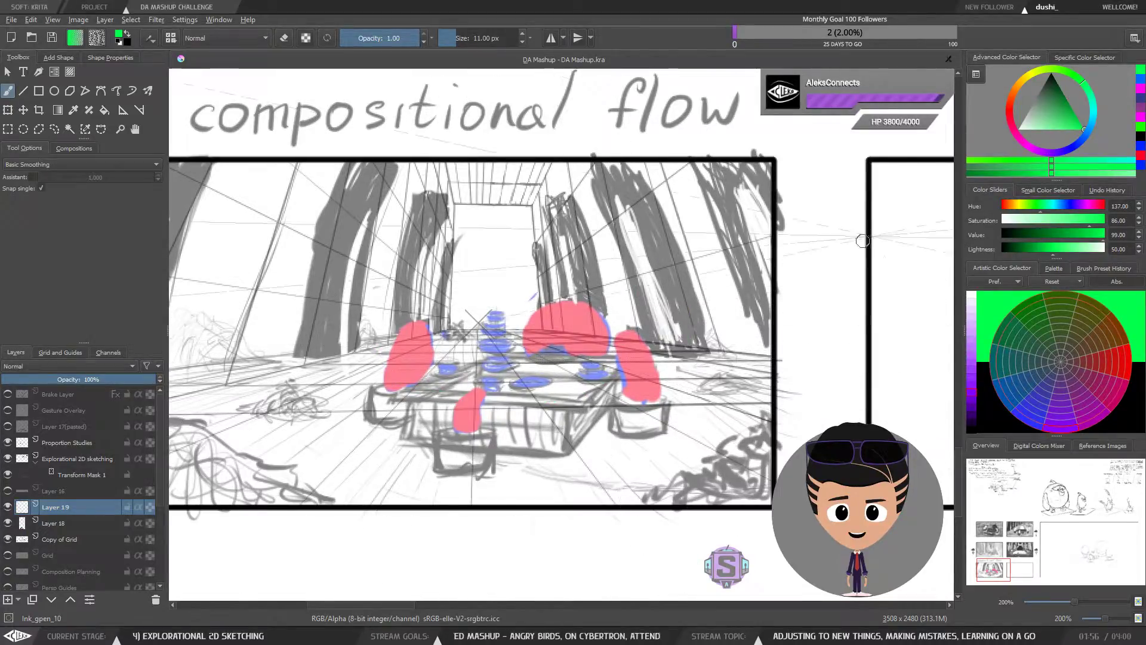
pyautogui.click(1056, 107)
pyautogui.moveTo(1056, 108); pyautogui.dragTo(1084, 129)
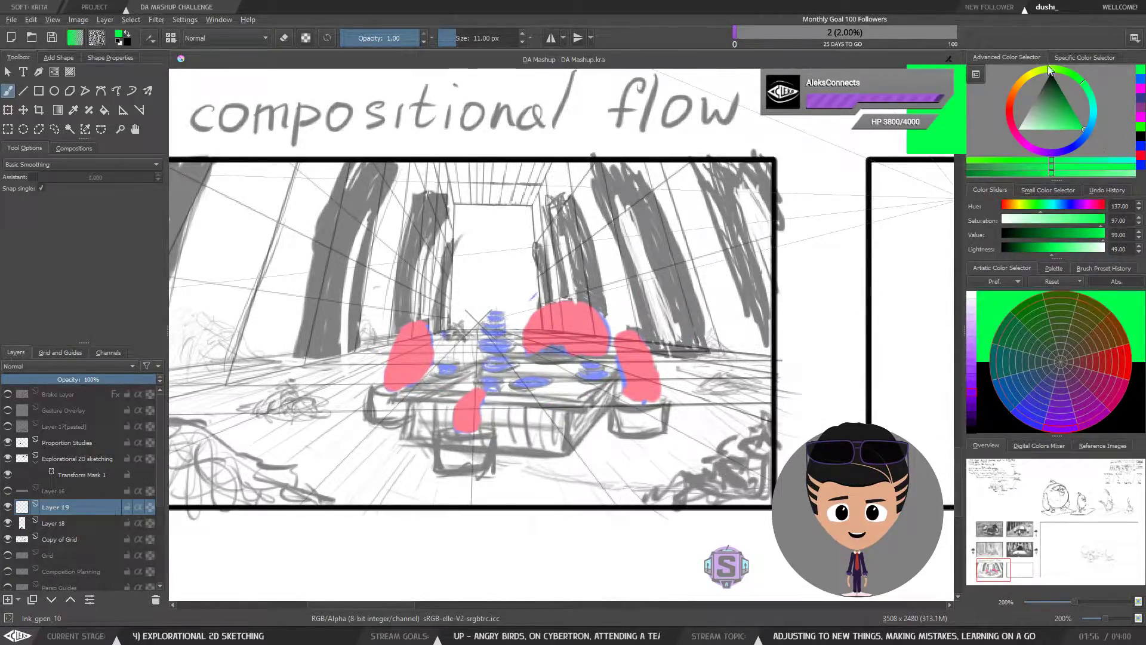
pyautogui.moveTo(636, 336)
pyautogui.mouseDown()
pyautogui.moveTo(449, 396)
pyautogui.moveTo(388, 358)
pyautogui.mouseUp()
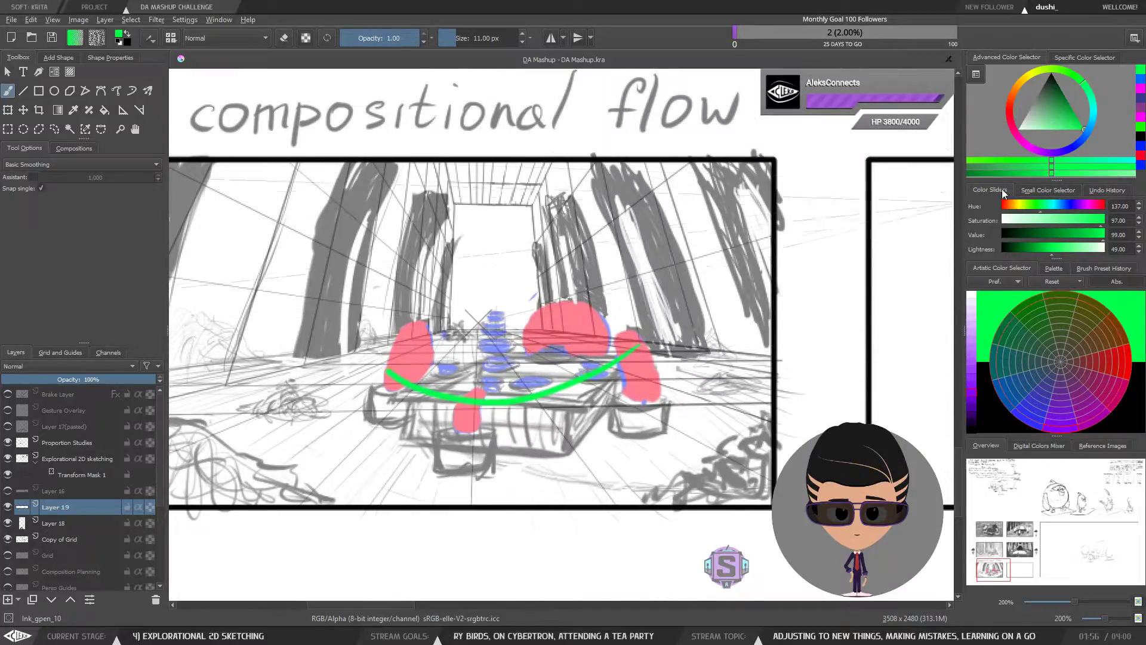
pyautogui.hotkey('ctrl', 'z')
# Try yellow flow arcs sweeping from the character at the table's right end to its left side.
pyautogui.click(1031, 75)
pyautogui.moveTo(660, 353)
pyautogui.mouseDown()
pyautogui.moveTo(451, 415)
pyautogui.moveTo(330, 397)
pyautogui.mouseUp()
pyautogui.press('1')
pyautogui.hotkey('ctrl', 'z')
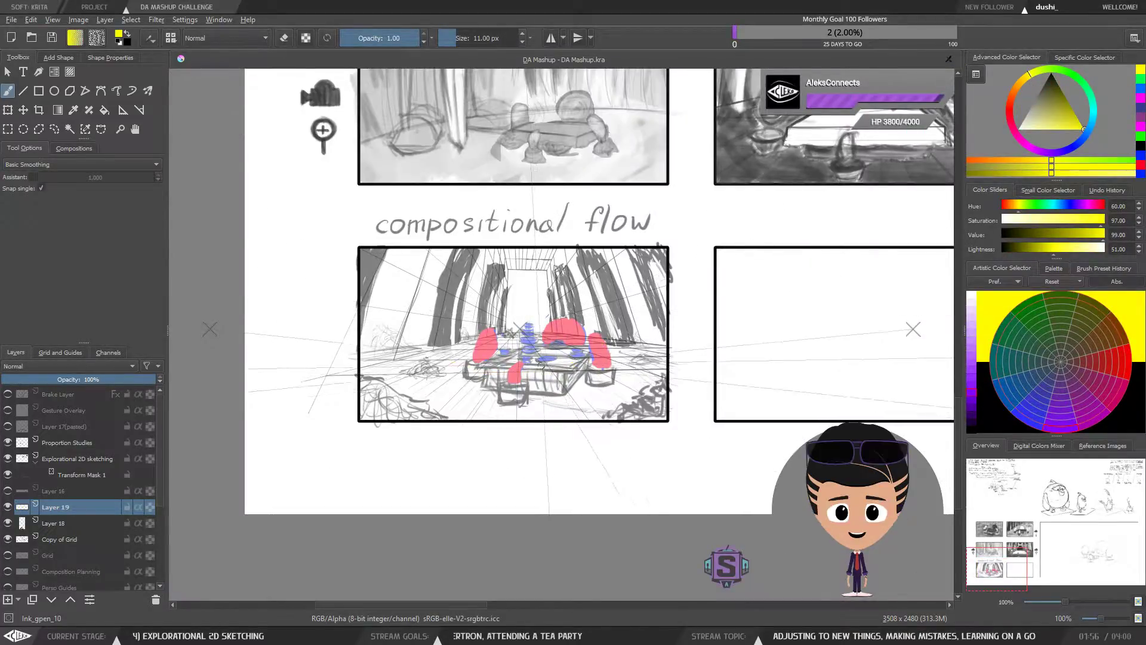
pyautogui.hotkey('ctrl', '+')
pyautogui.moveTo(641, 353); pyautogui.dragTo(373, 380)
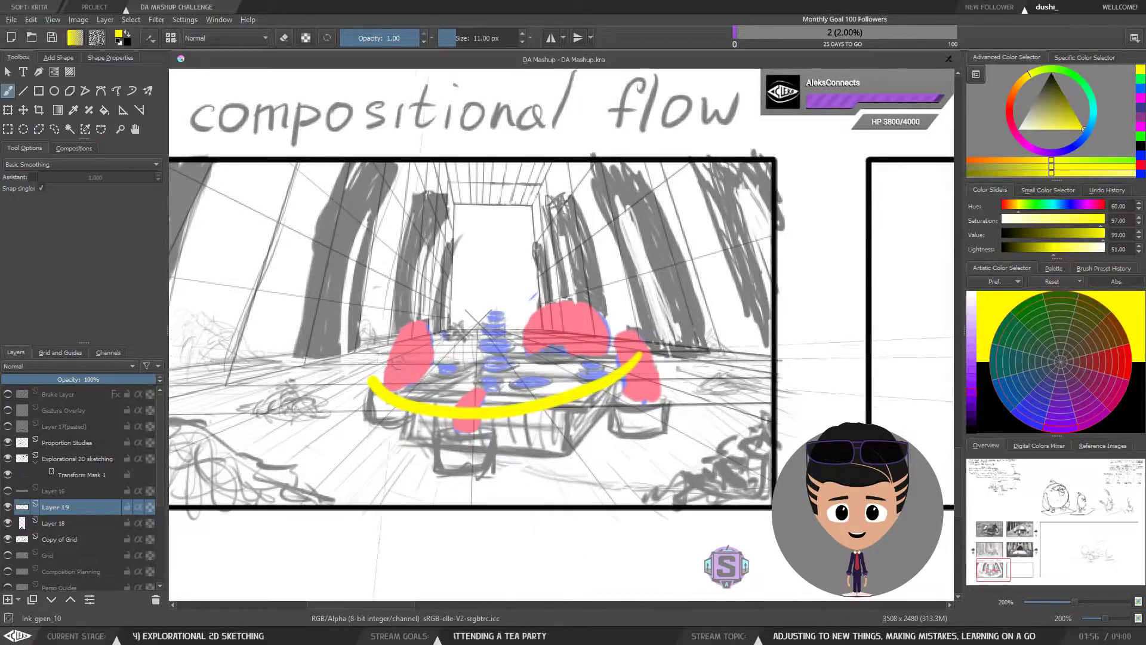
pyautogui.hotkey('ctrl', 'z')
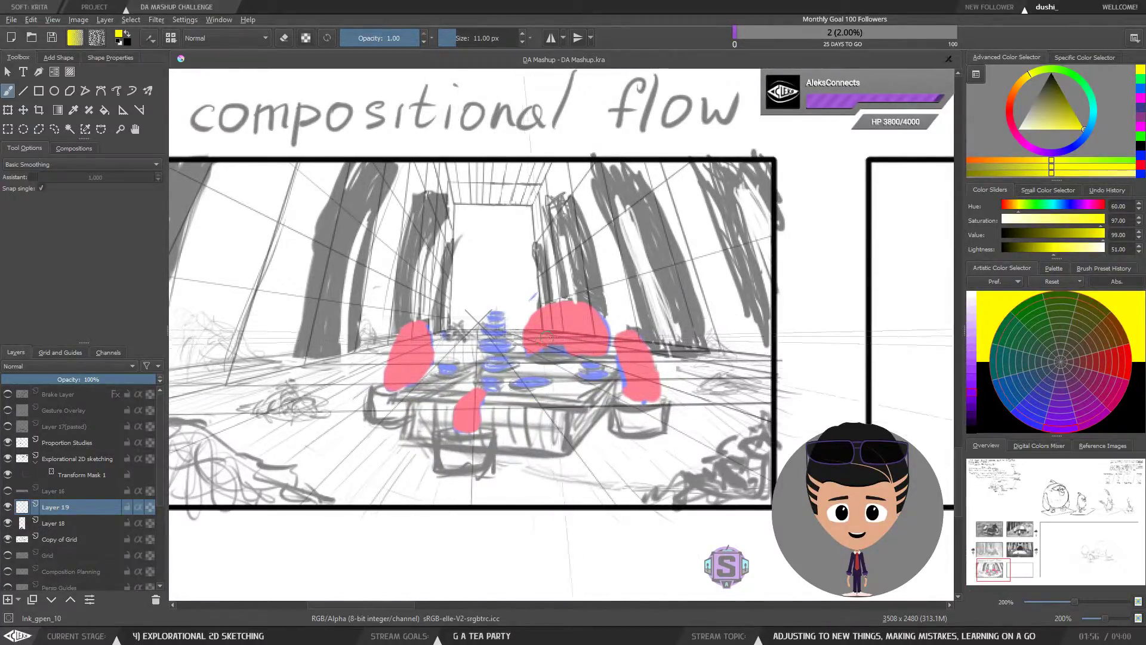
# Shift the brush colour to yellow-green and try a wider flow arc reaching past the table's left side.
pyautogui.click(1030, 74)
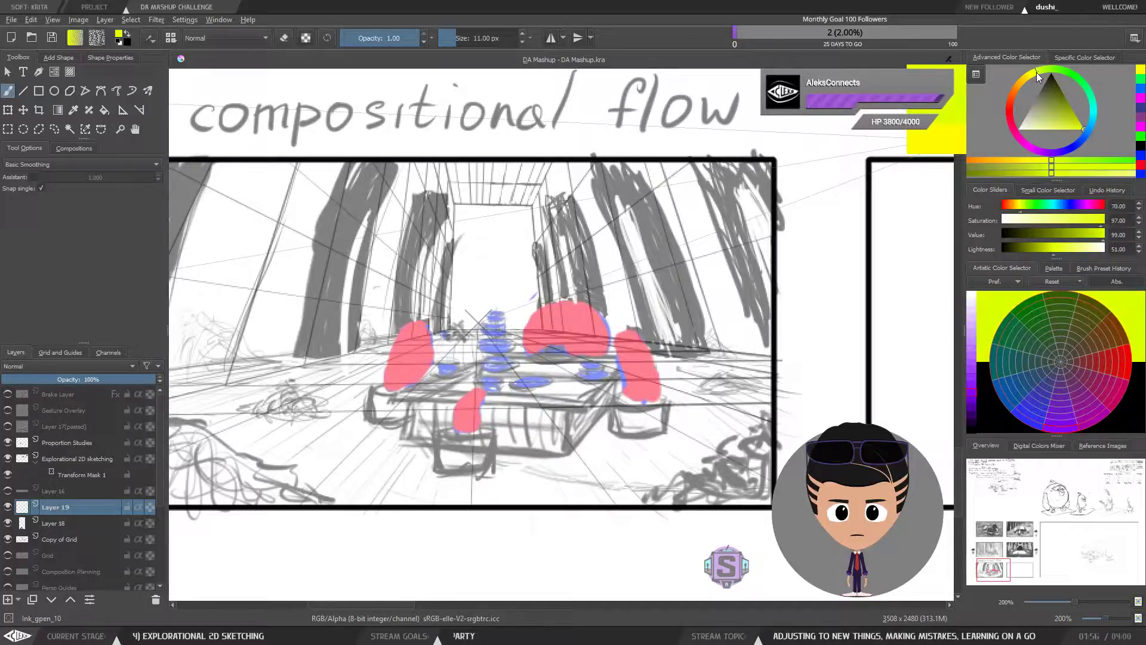
pyautogui.moveTo(1037, 73); pyautogui.dragTo(1028, 81)
pyautogui.moveTo(649, 343)
pyautogui.mouseDown()
pyautogui.moveTo(434, 417)
pyautogui.moveTo(310, 388)
pyautogui.mouseUp()
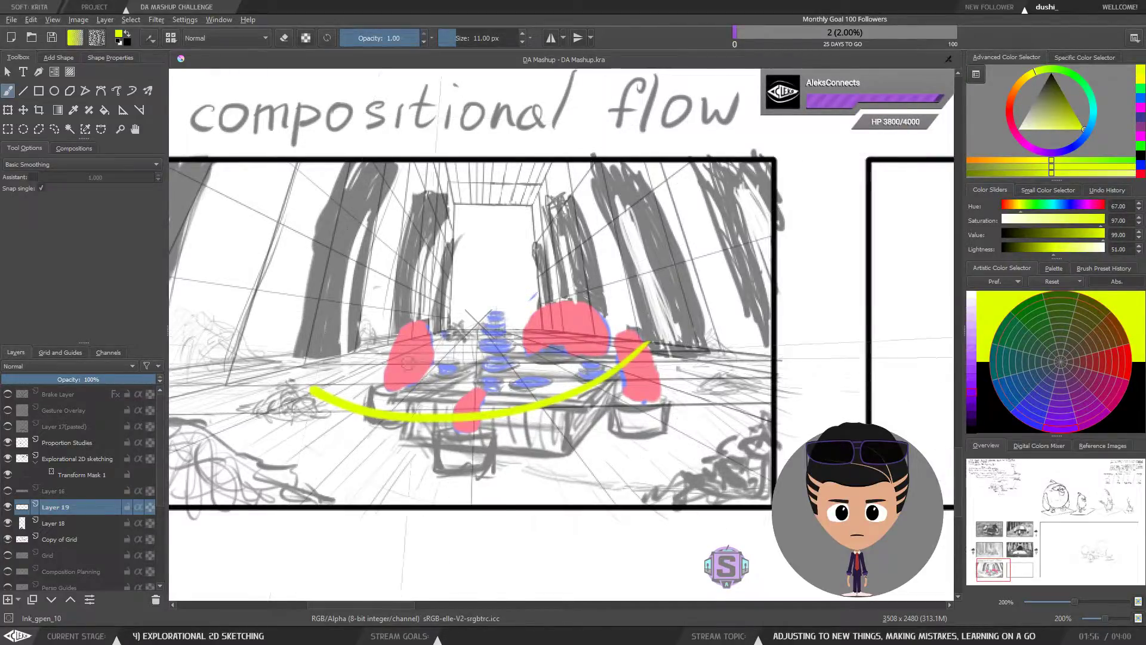
pyautogui.press('ctrl')
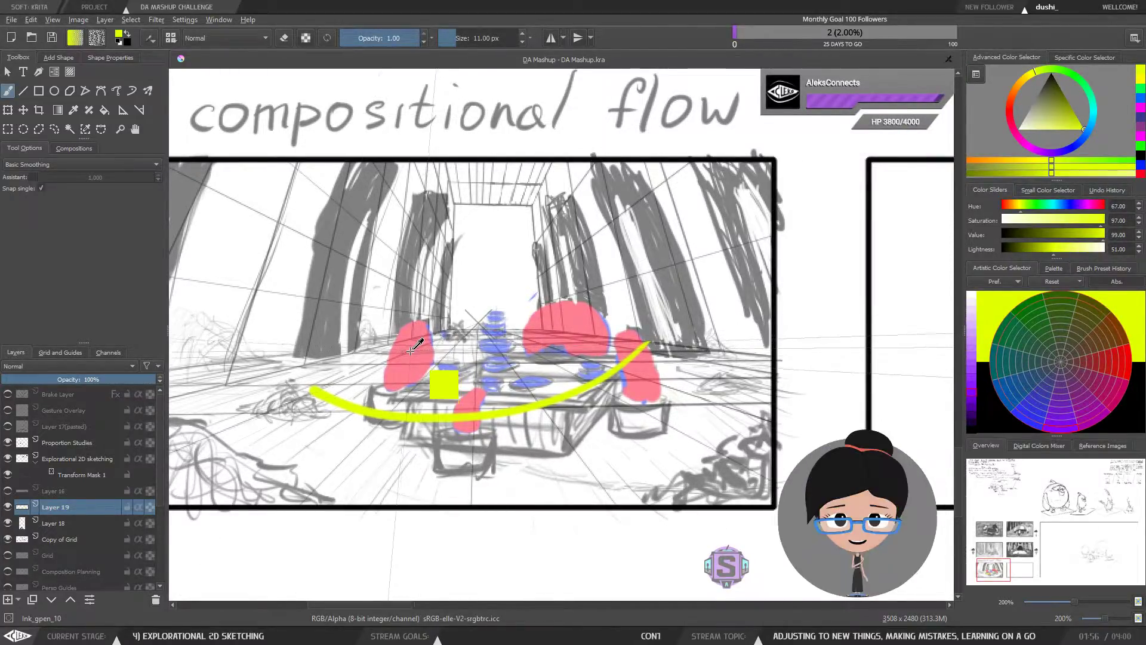
pyautogui.hotkey('ctrl', 'z')
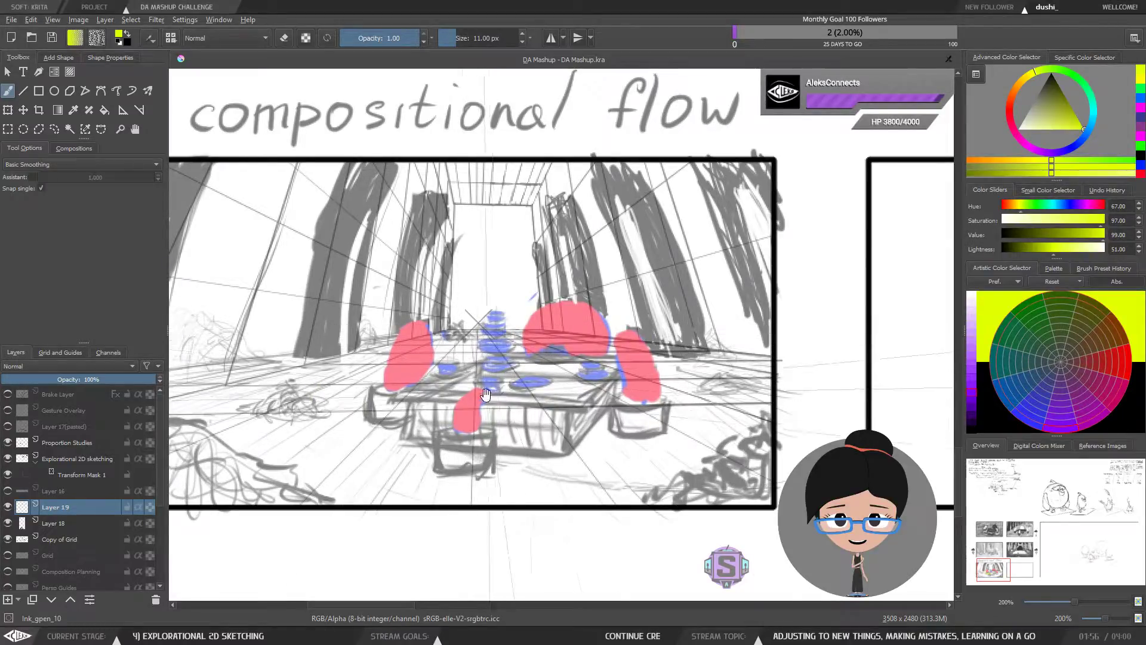
# Delete the stray yellow-green mark outside the thumbnail's upper right corner using a freehand selection, and return to the brush.
pyautogui.moveTo(485, 394); pyautogui.dragTo(552, 357)
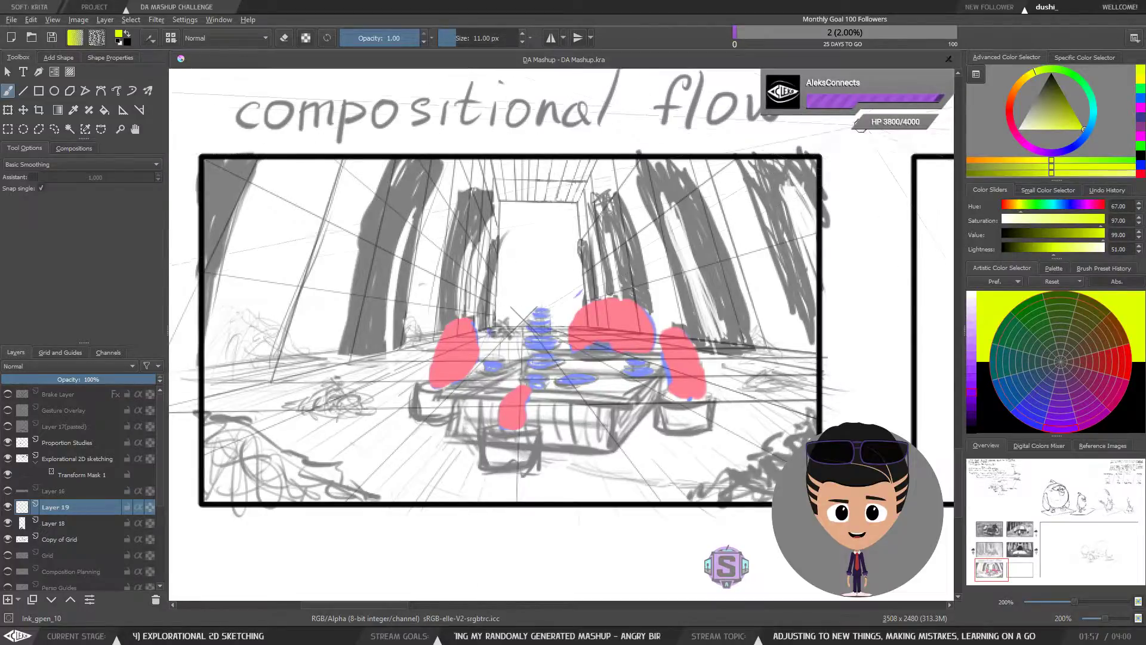
pyautogui.press('l')
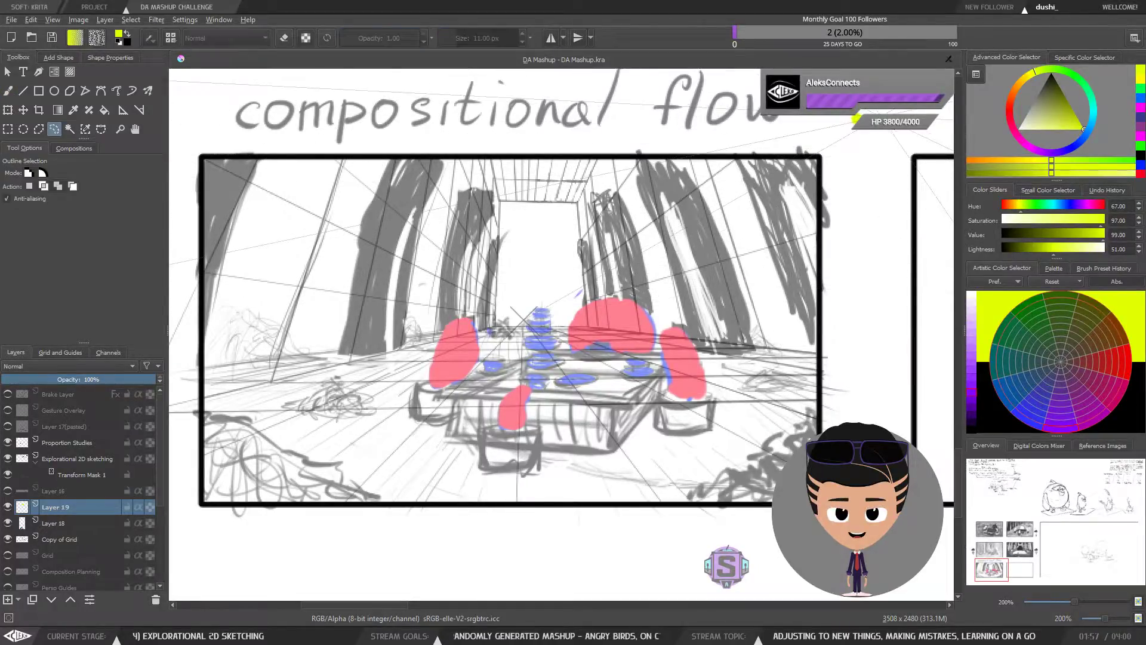
pyautogui.moveTo(836, 119)
pyautogui.mouseDown()
pyautogui.moveTo(868, 137)
pyautogui.moveTo(883, 111)
pyautogui.mouseUp()
pyautogui.press('Delete')
pyautogui.hotkey('ctrl', 'shift', 'a')
pyautogui.press('b')
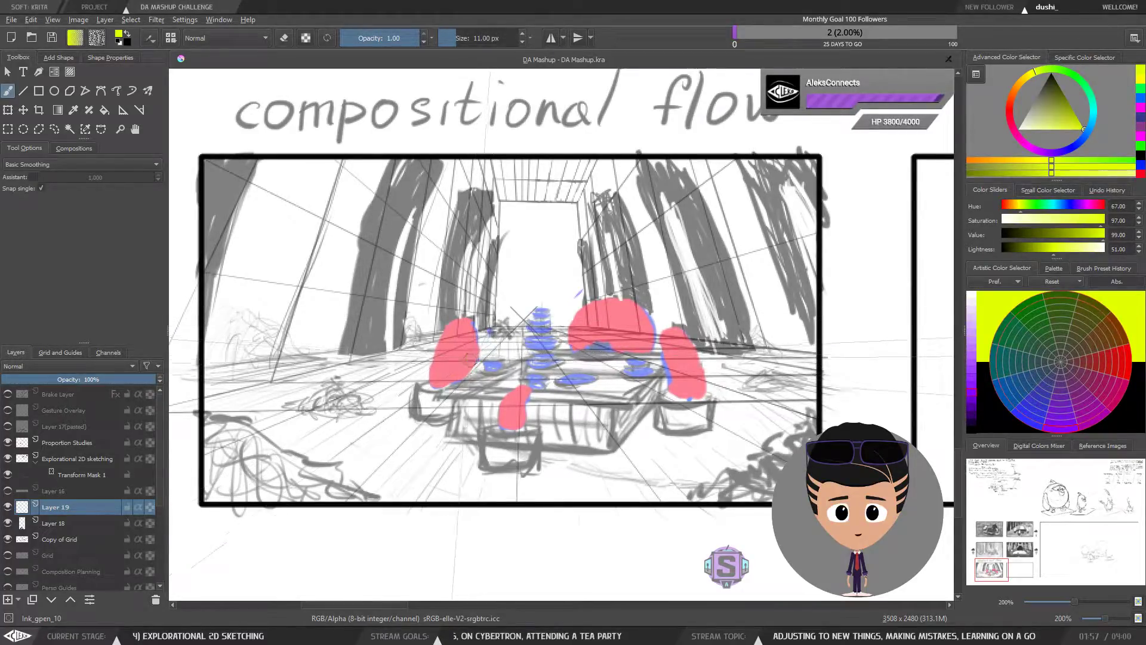
# Reduce the brush size to 7 px and try yellow-green lines linking the four red characters around the table.
pyautogui.press('[')
pyautogui.press('[')
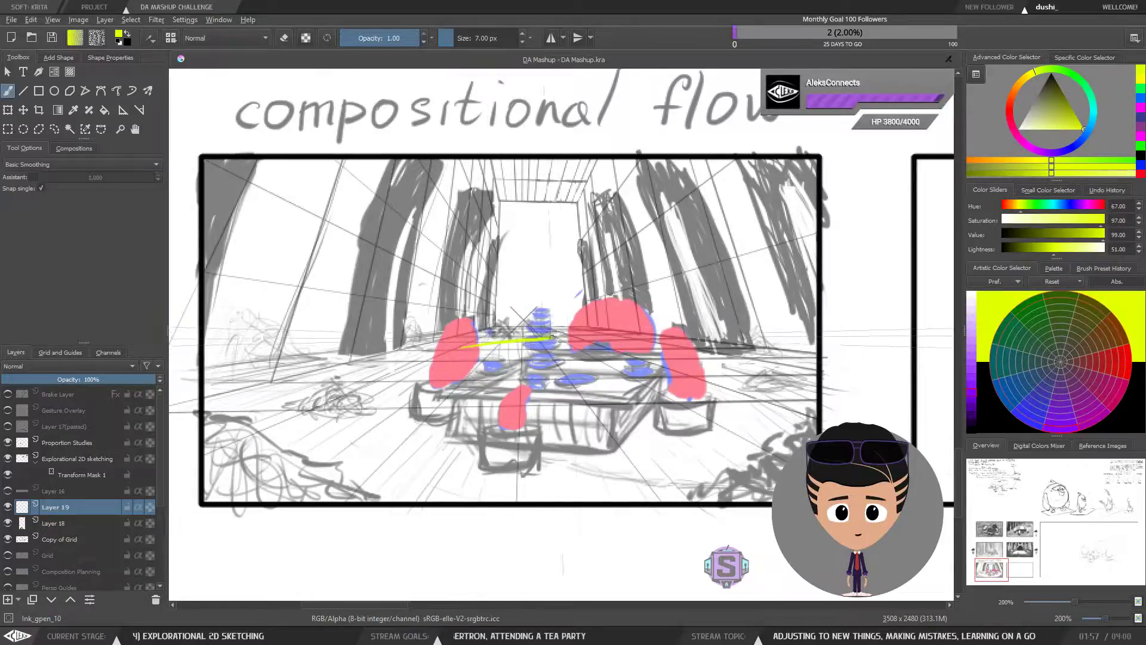
pyautogui.moveTo(600, 338)
pyautogui.mouseDown()
pyautogui.moveTo(672, 359)
pyautogui.moveTo(502, 406)
pyautogui.mouseUp()
pyautogui.moveTo(457, 362); pyautogui.dragTo(499, 408)
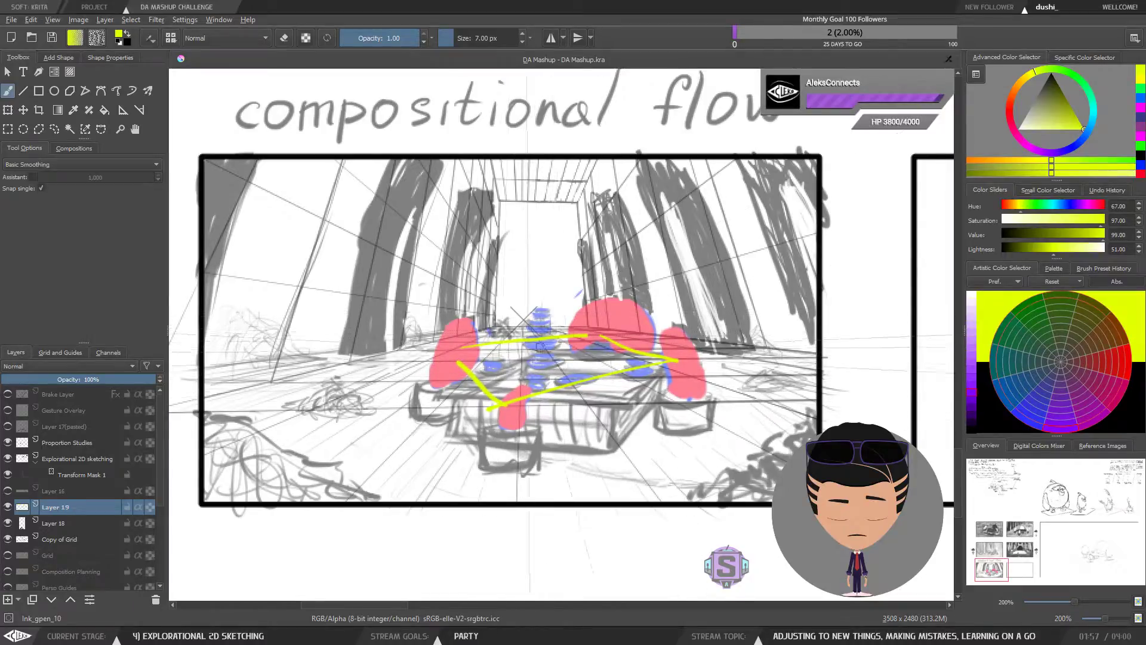
pyautogui.press('ctrl')
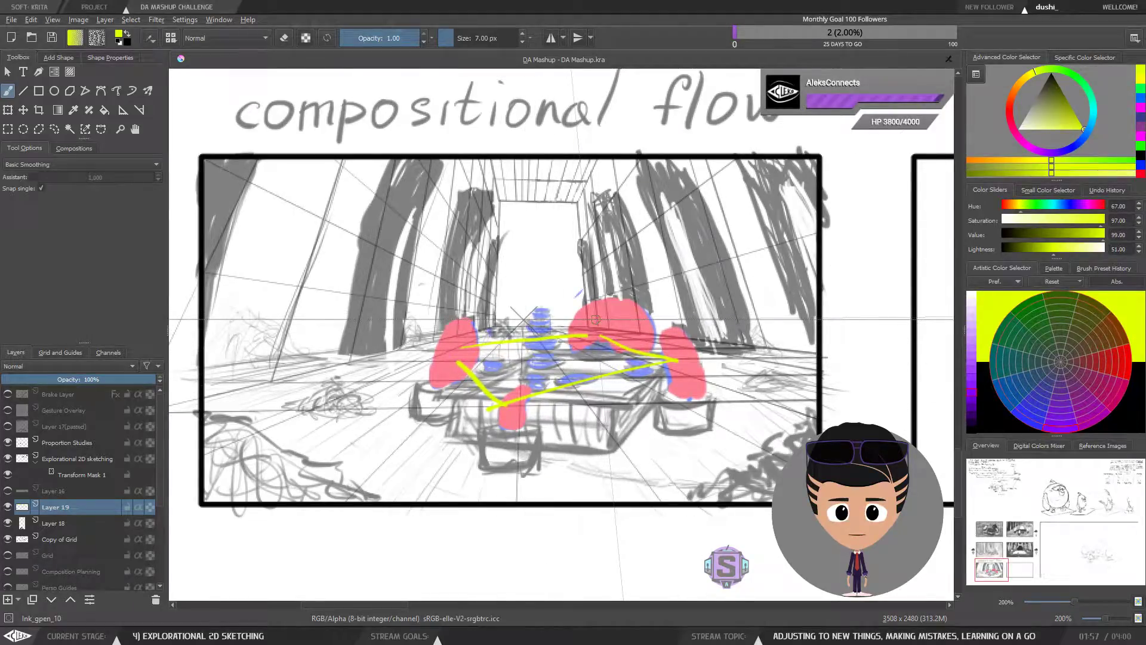
pyautogui.hotkey('ctrl', 'z')
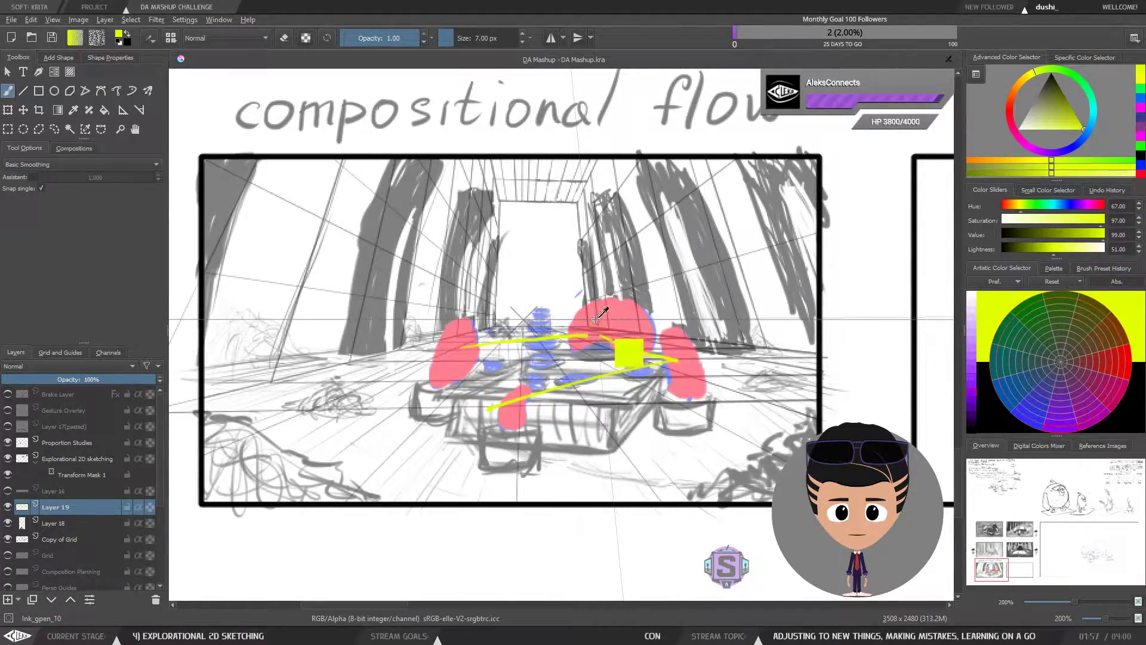
pyautogui.hotkey('ctrl', 'z')
pyautogui.hotkey('ctrl', 'z')
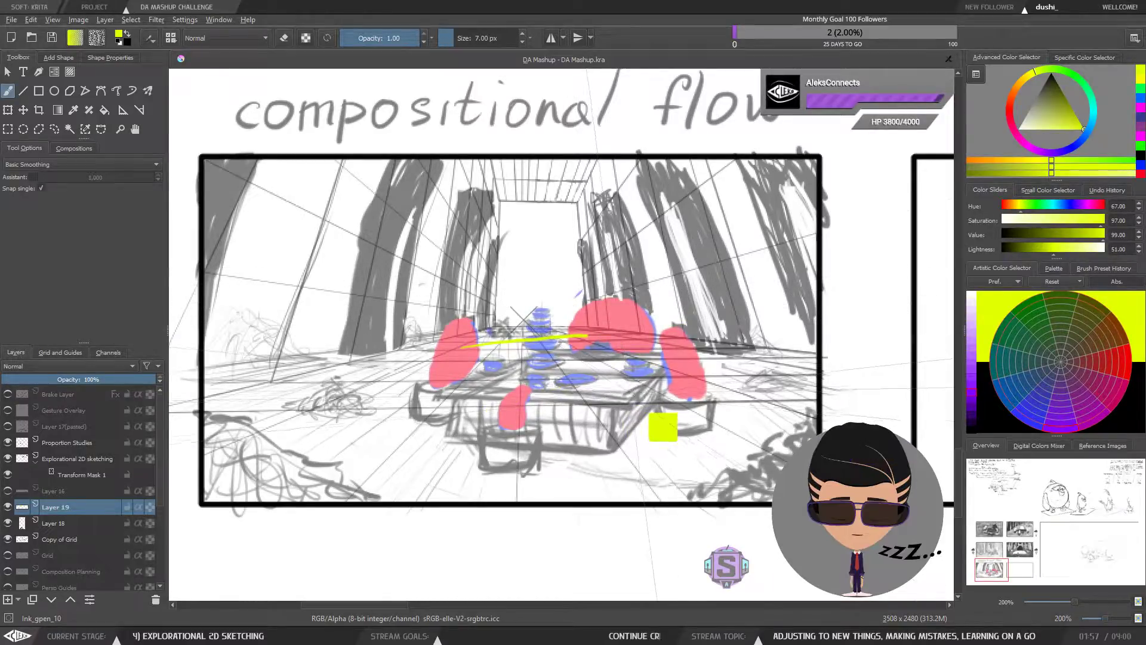
pyautogui.hotkey('ctrl', 'z')
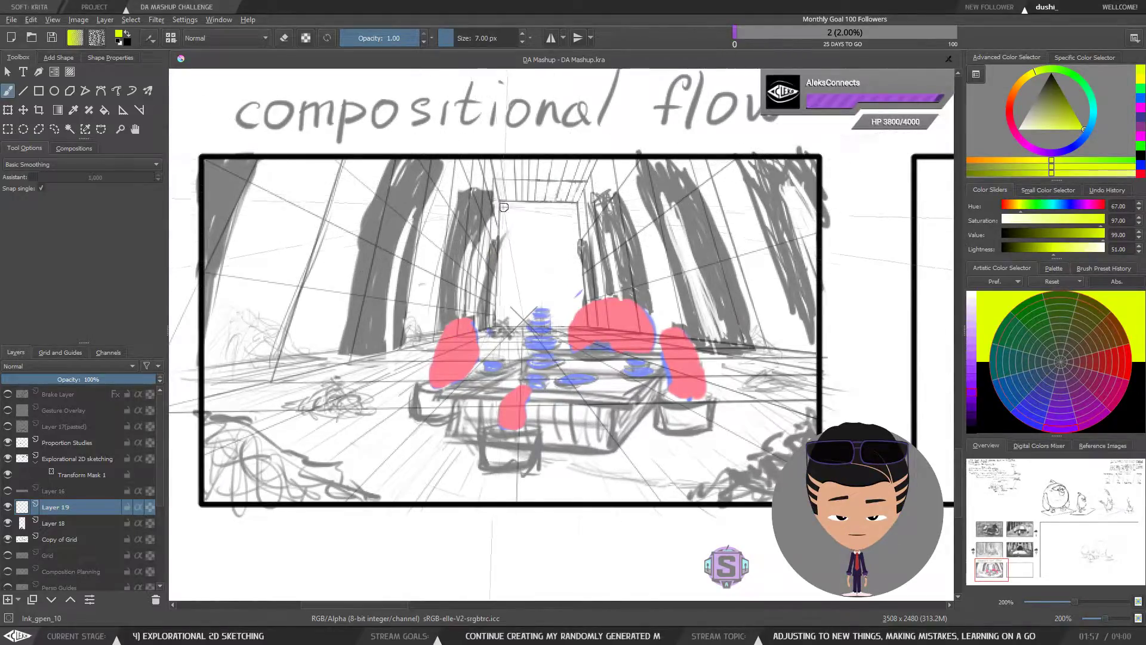
# Outline the bright opening at the end of the corridor in yellow-green and fill it with diagonal hatching.
pyautogui.moveTo(499, 222)
pyautogui.mouseDown()
pyautogui.moveTo(508, 203)
pyautogui.moveTo(571, 203)
pyautogui.moveTo(579, 222)
pyautogui.mouseUp()
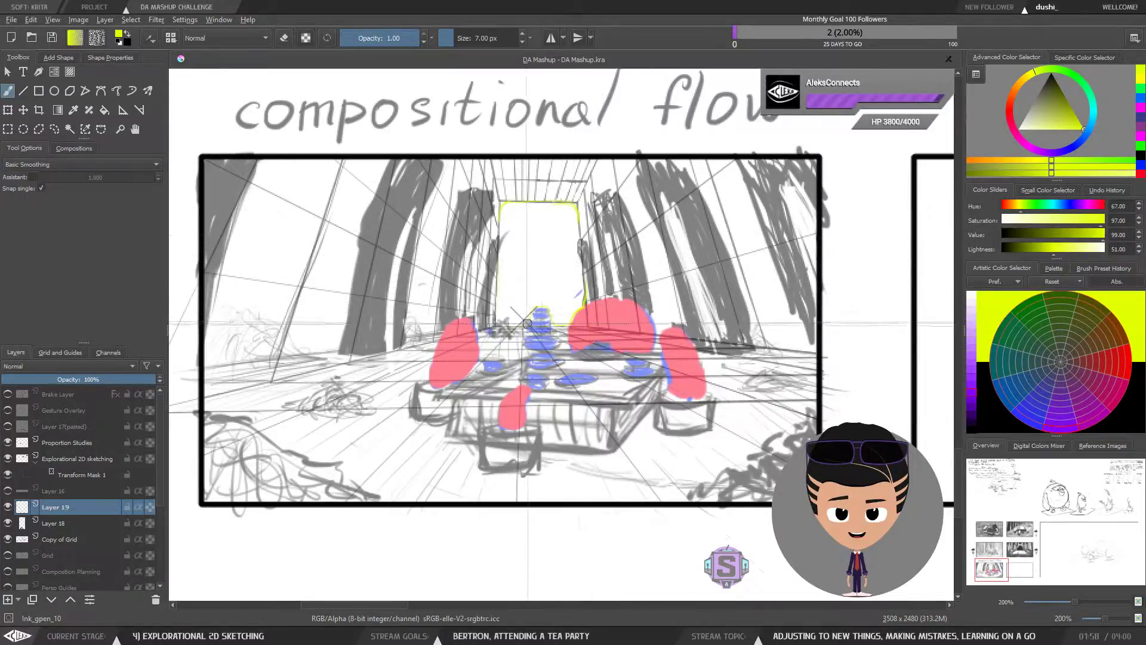
pyautogui.moveTo(584, 284); pyautogui.dragTo(579, 222)
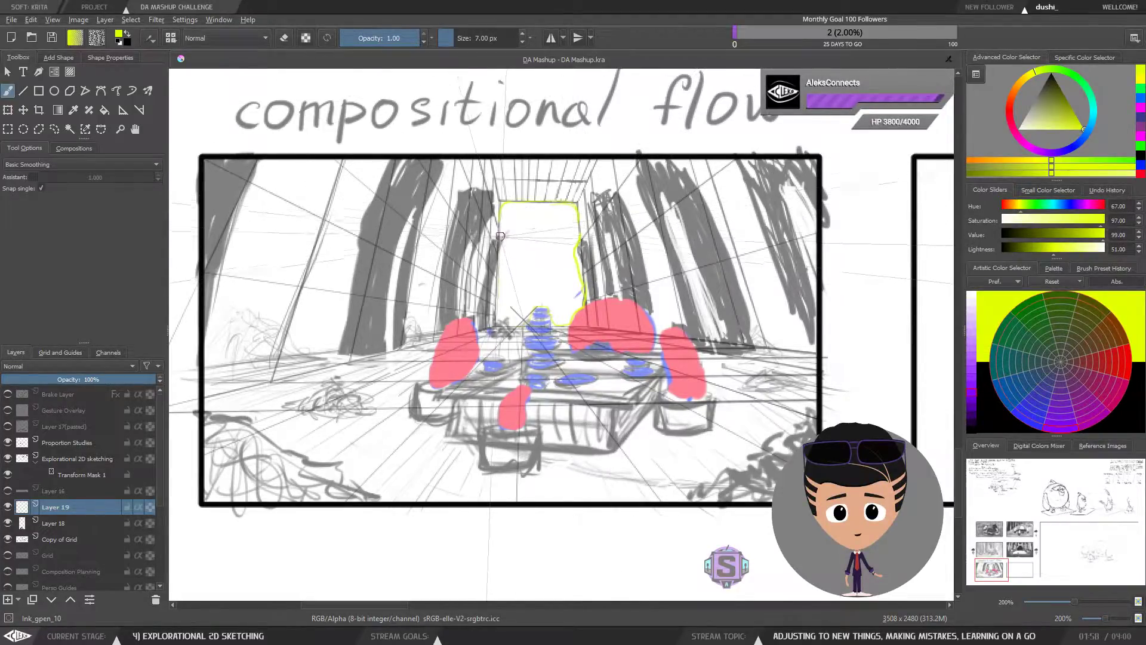
pyautogui.moveTo(505, 243); pyautogui.dragTo(503, 310)
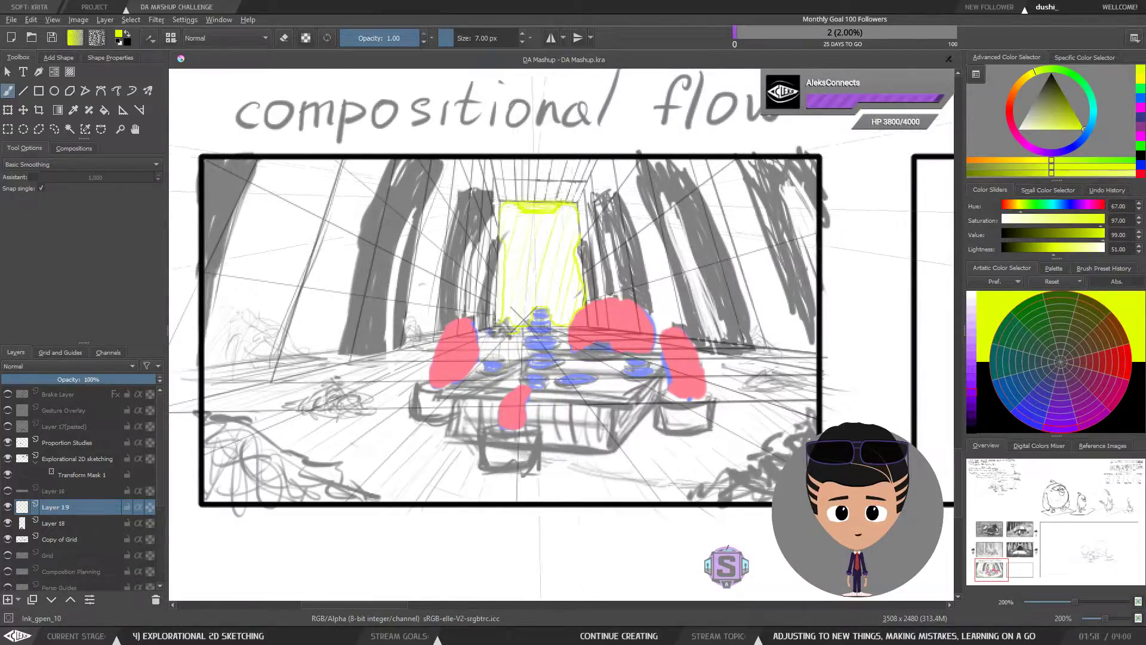
pyautogui.scroll(-3, 602, 209)
pyautogui.scroll(3, 582, 272)
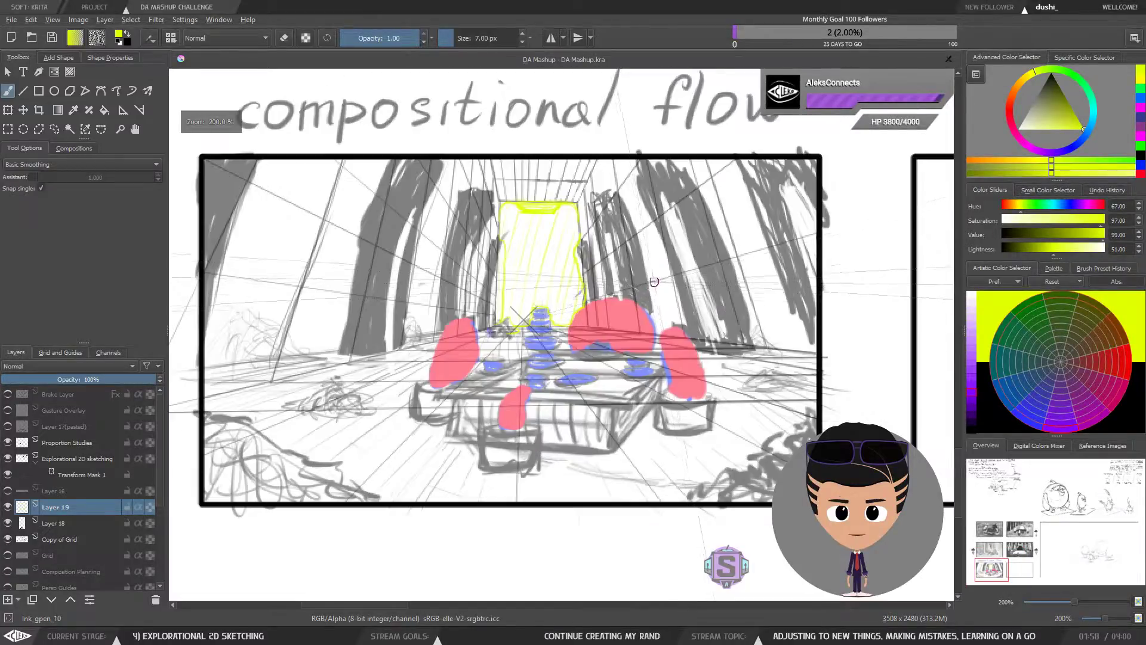
pyautogui.moveTo(601, 377)
pyautogui.mouseDown()
pyautogui.moveTo(605, 389)
pyautogui.moveTo(607, 376)
pyautogui.mouseUp()
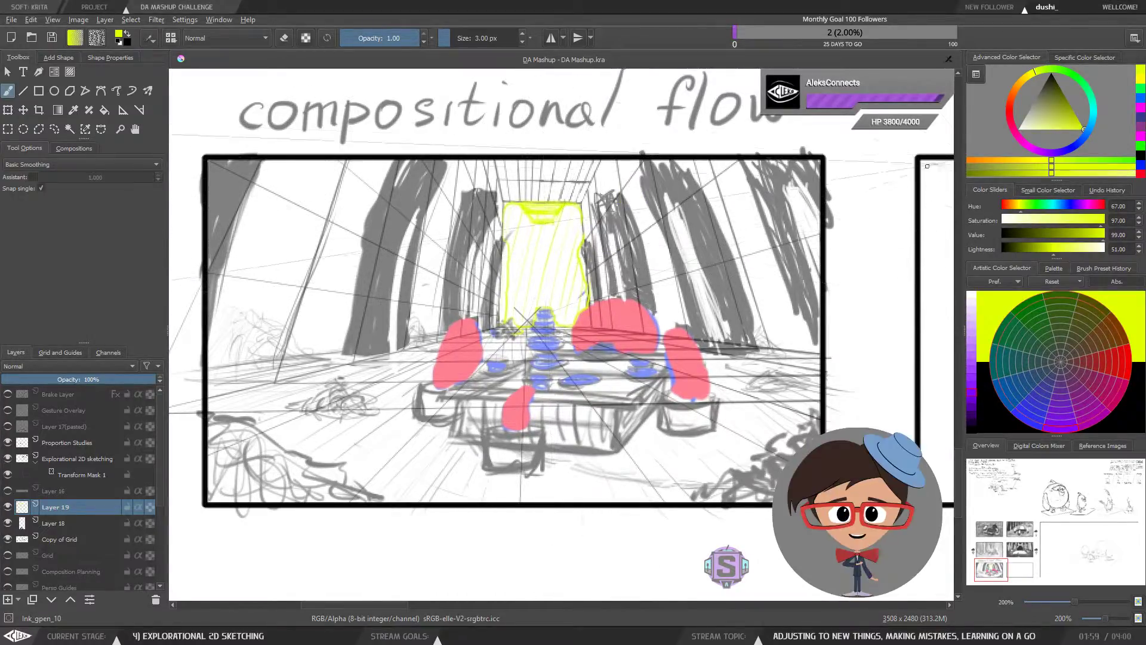
# Switch the brush colour to magenta and draw two crossing 7 px flow arrows from the top of the bright opening toward the table.
pyautogui.click(1031, 150)
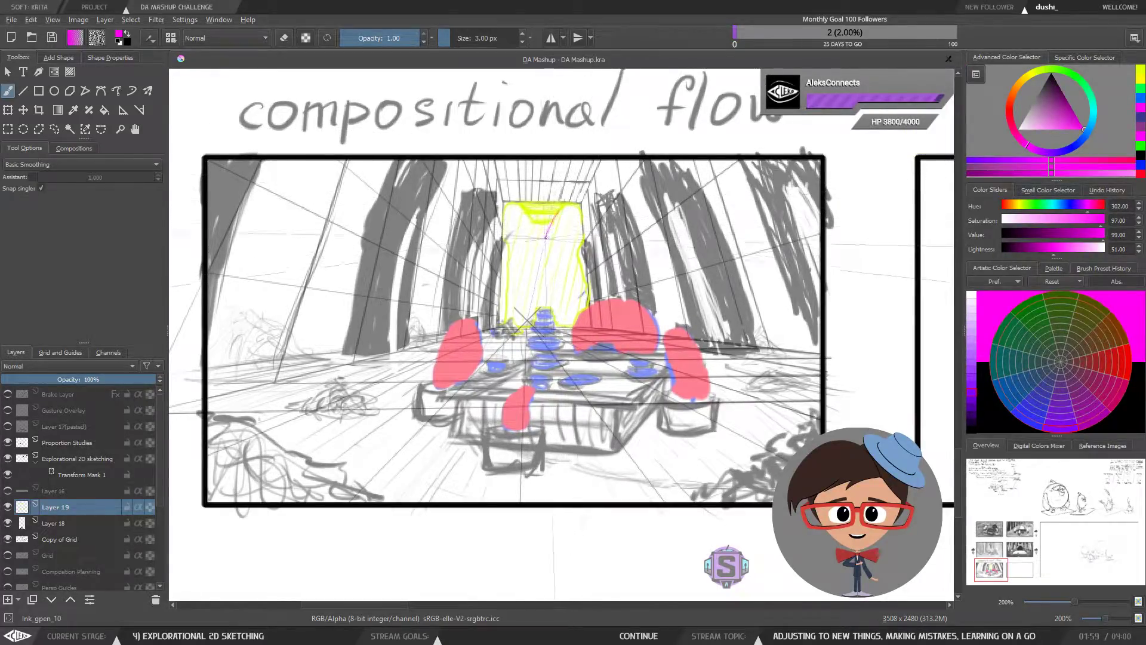
pyautogui.hotkey('ctrl', 'z')
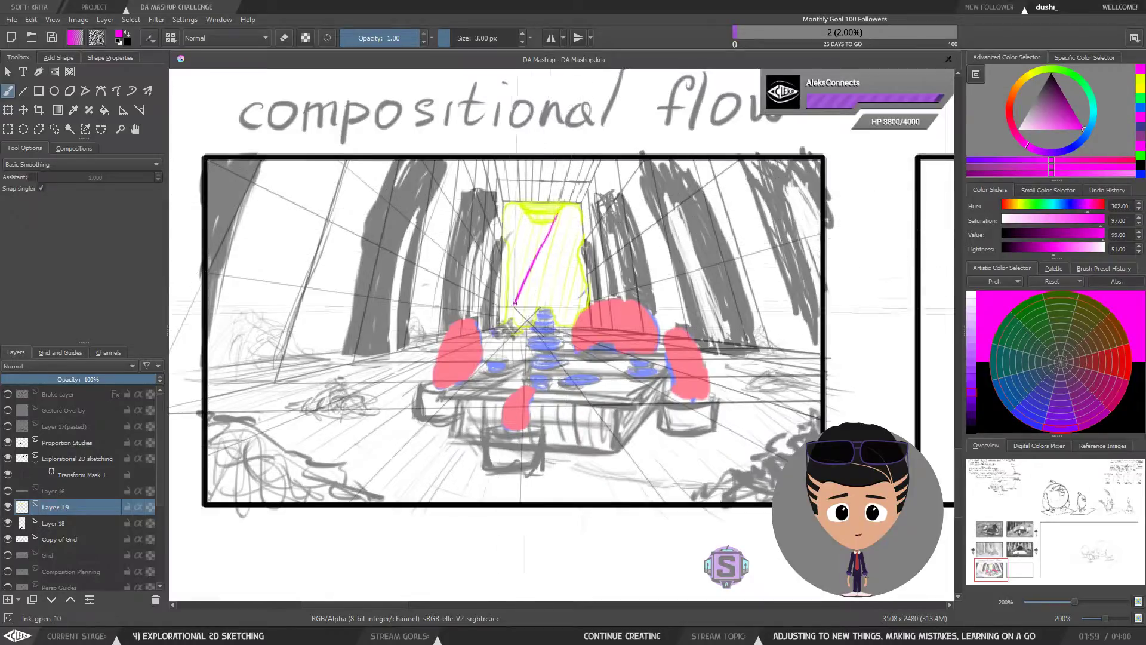
pyautogui.moveTo(515, 303); pyautogui.dragTo(489, 364)
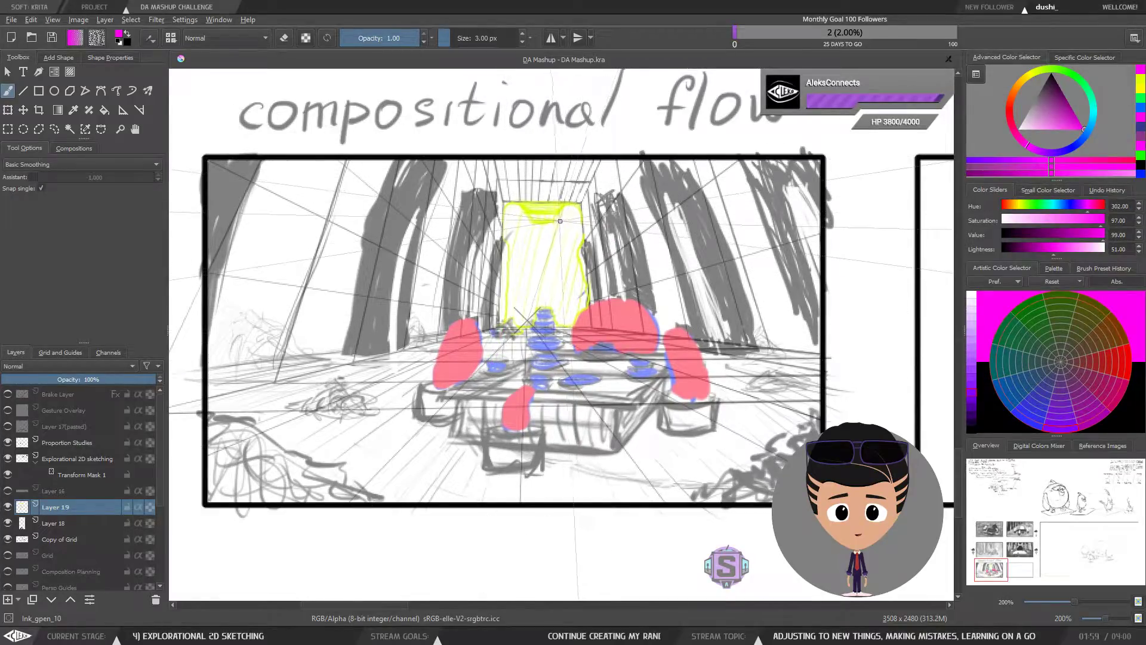
pyautogui.hotkey('ctrl', 'z')
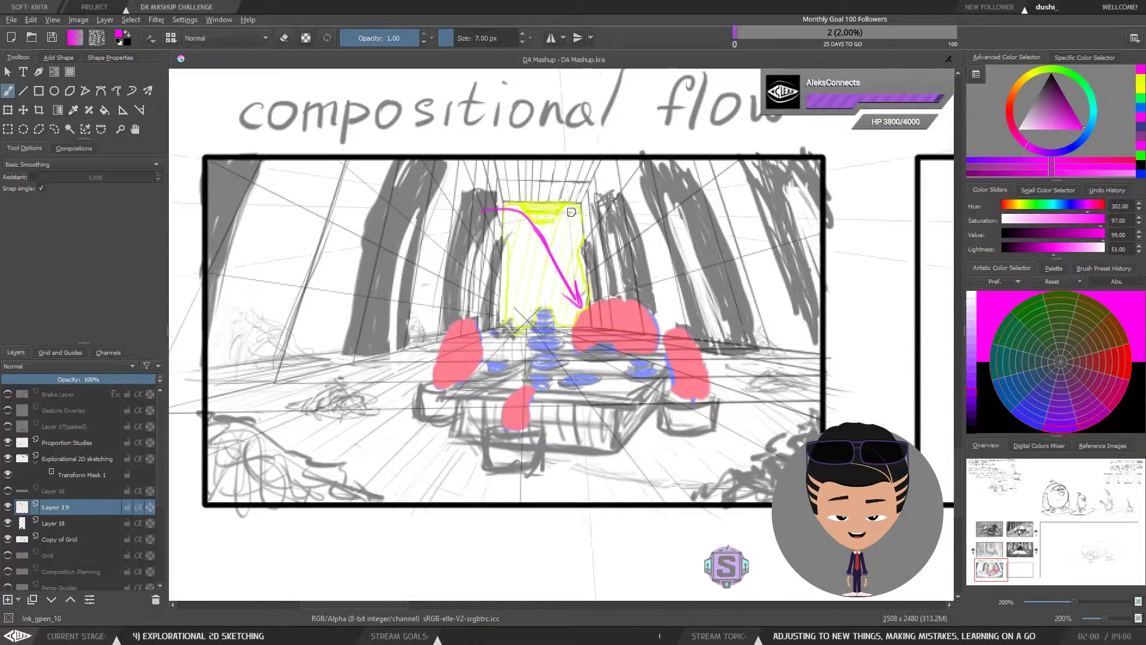
pyautogui.moveTo(561, 210); pyautogui.dragTo(524, 326)
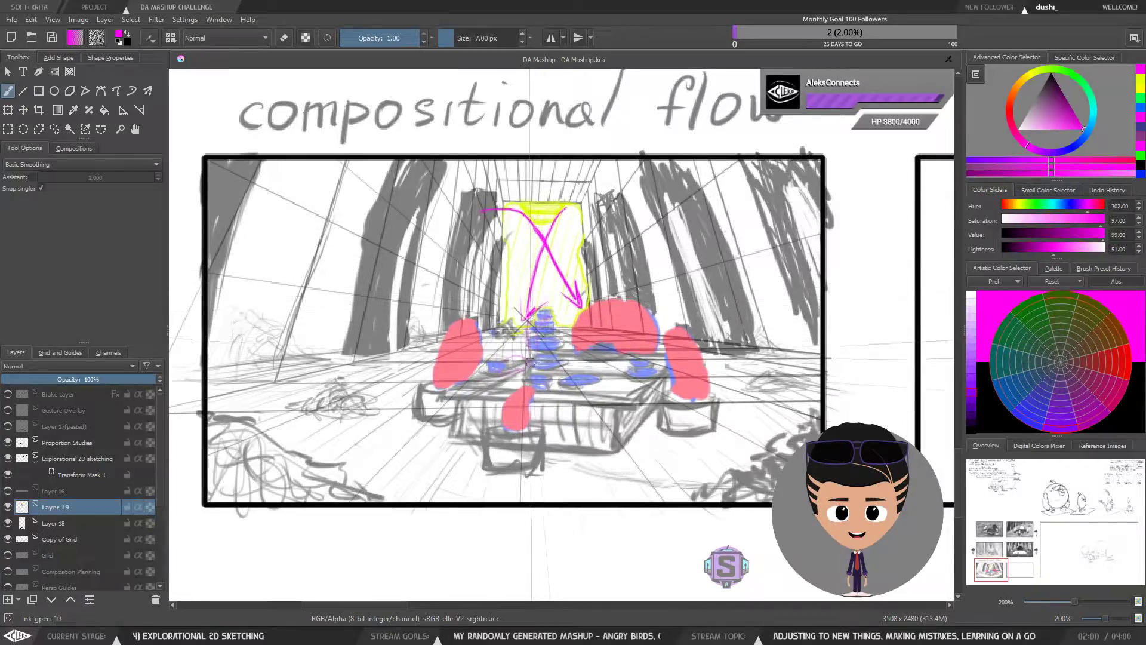
pyautogui.moveTo(528, 322); pyautogui.dragTo(541, 384)
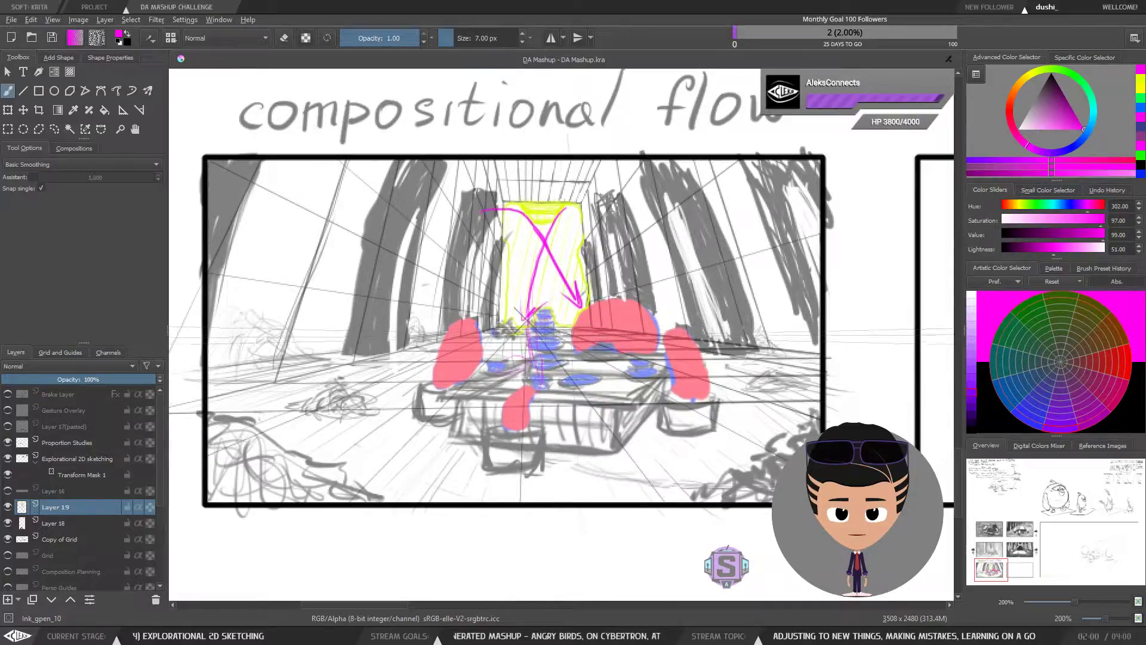
# Try a magenta ellipse enclosing the table and its four red characters.
pyautogui.moveTo(782, 291)
pyautogui.mouseDown()
pyautogui.moveTo(704, 276)
pyautogui.moveTo(376, 382)
pyautogui.moveTo(776, 352)
pyautogui.moveTo(633, 278)
pyautogui.mouseUp()
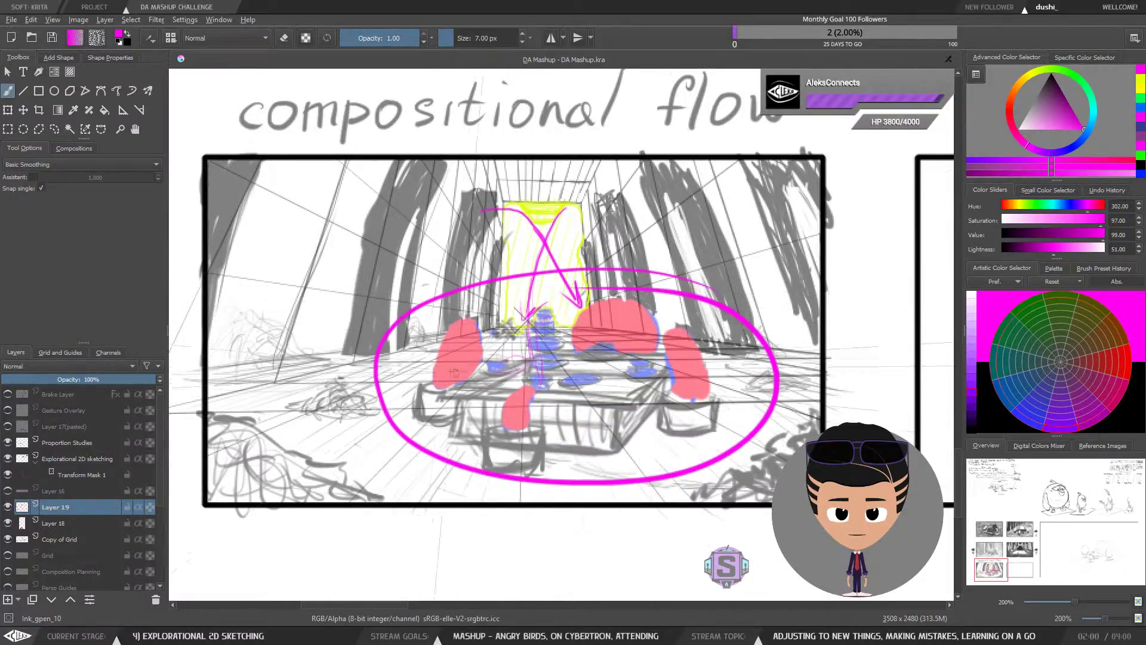
pyautogui.hotkey('ctrl', 'z')
pyautogui.scroll(3, 538, 338)
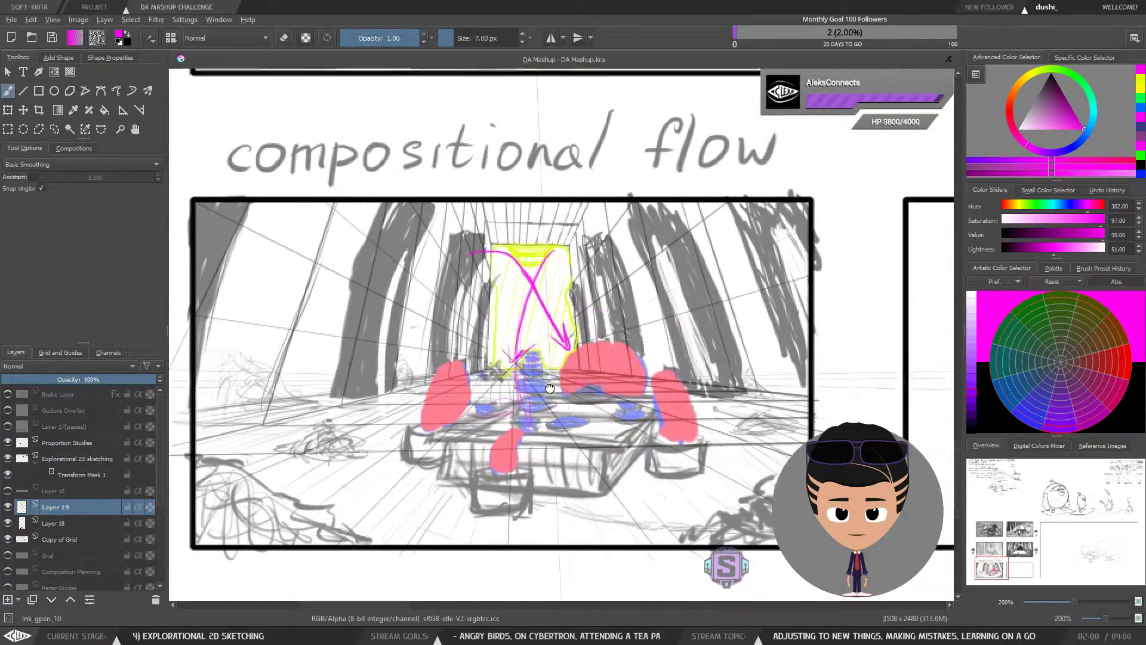
pyautogui.moveTo(578, 333); pyautogui.dragTo(608, 331)
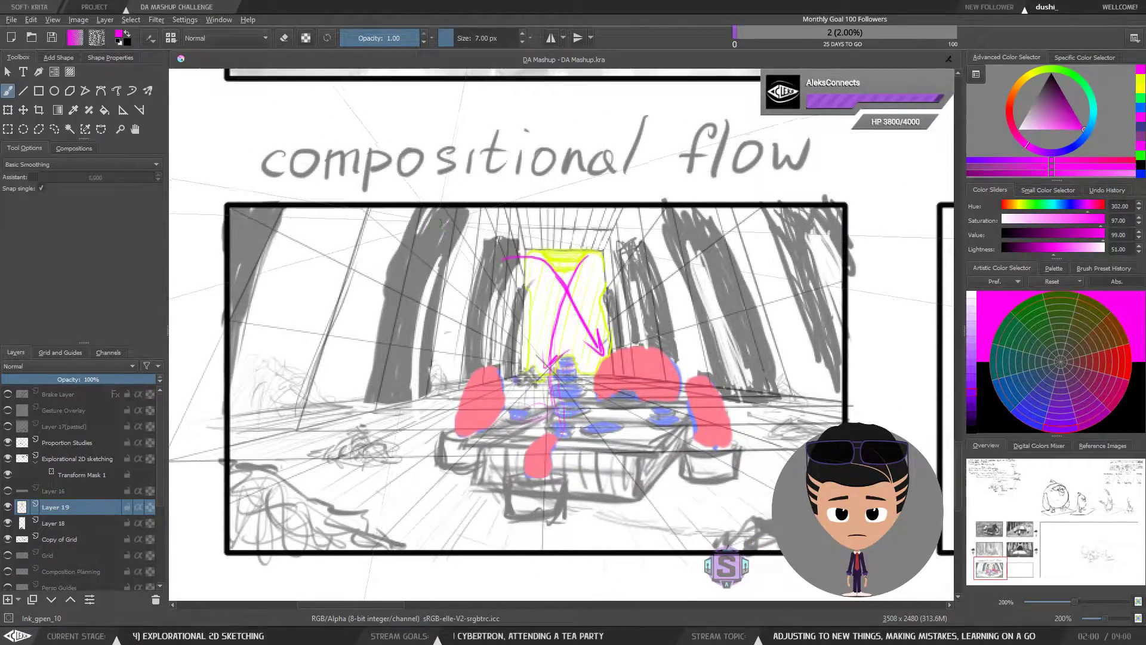
pyautogui.hotkey('ctrl', 'z')
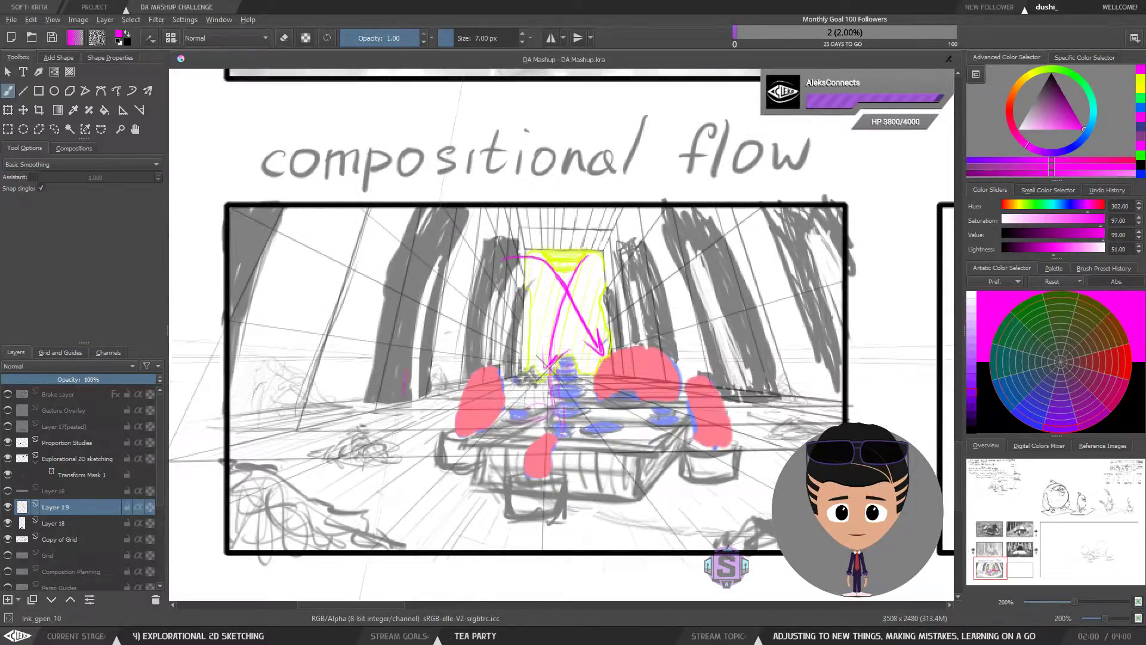
# Draw a magenta arc rising along the dark pillar left of the table toward the opening, and try a wider arc from the thumbnail's left edge.
pyautogui.moveTo(403, 394)
pyautogui.mouseDown()
pyautogui.moveTo(423, 300)
pyautogui.moveTo(454, 262)
pyautogui.moveTo(486, 250)
pyautogui.mouseUp()
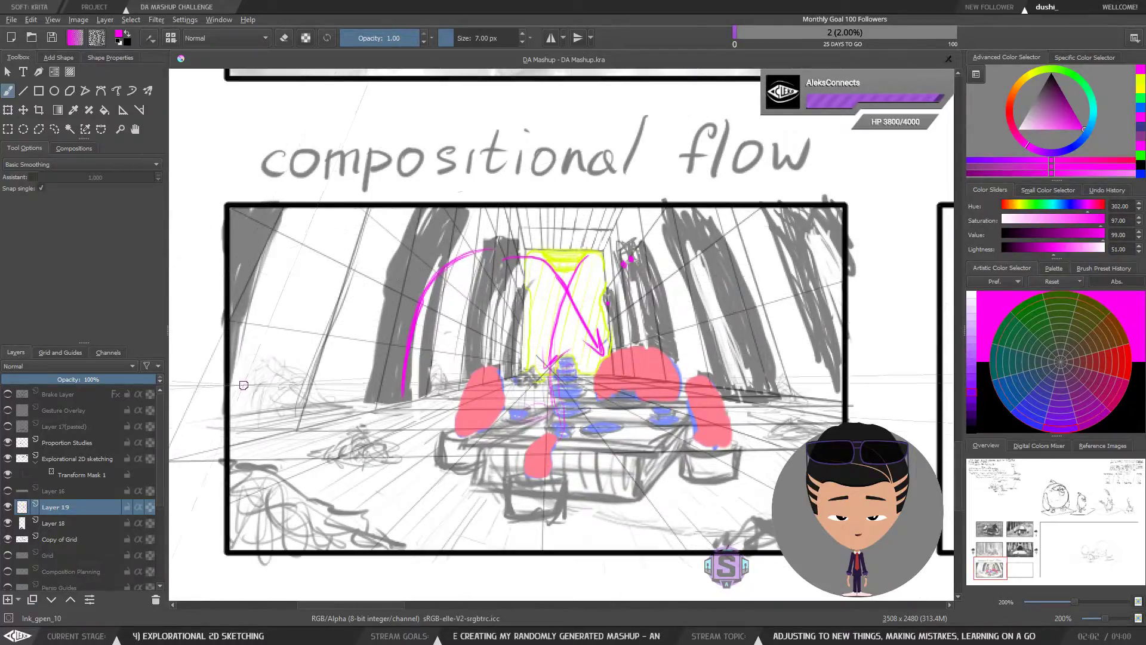
pyautogui.moveTo(230, 415)
pyautogui.mouseDown()
pyautogui.moveTo(258, 319)
pyautogui.moveTo(291, 260)
pyautogui.moveTo(344, 218)
pyautogui.moveTo(406, 204)
pyautogui.mouseUp()
pyautogui.hotkey('ctrl', 'z')
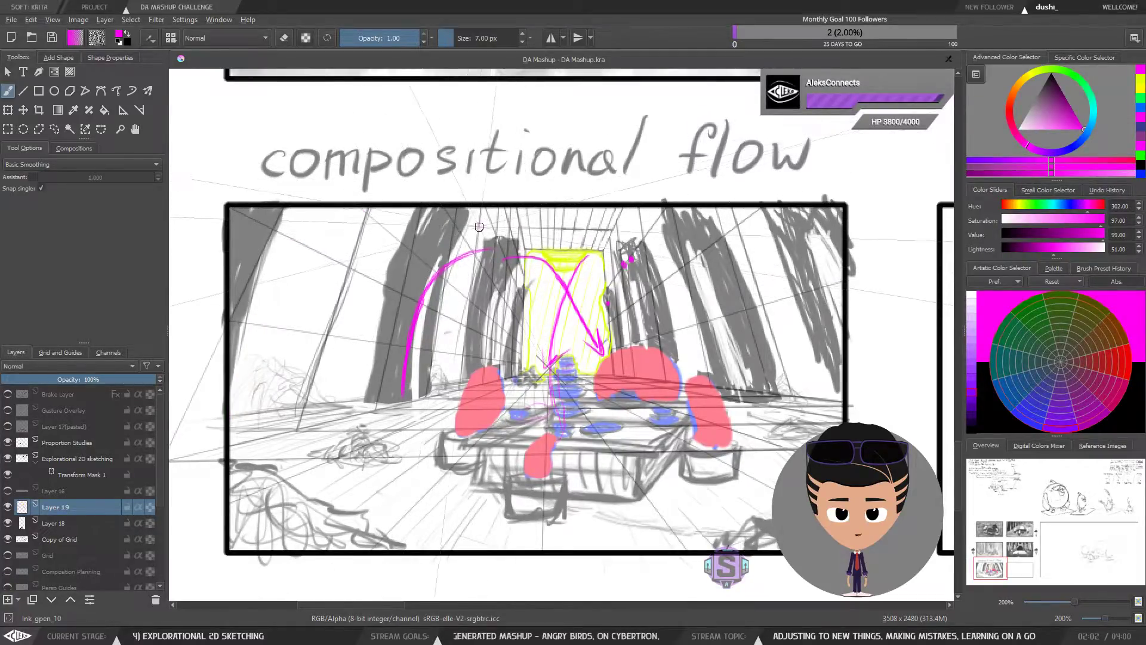
# Draw a large magenta oval around the table and opening, with two outward arrows on its left side and a cross in the thumbnail's lower-left corner.
pyautogui.moveTo(495, 216)
pyautogui.mouseDown()
pyautogui.moveTo(386, 265)
pyautogui.moveTo(324, 354)
pyautogui.moveTo(312, 447)
pyautogui.moveTo(364, 518)
pyautogui.moveTo(533, 549)
pyautogui.moveTo(699, 526)
pyautogui.moveTo(772, 488)
pyautogui.moveTo(802, 436)
pyautogui.moveTo(801, 380)
pyautogui.moveTo(753, 285)
pyautogui.moveTo(672, 236)
pyautogui.moveTo(510, 222)
pyautogui.moveTo(432, 241)
pyautogui.moveTo(386, 266)
pyautogui.moveTo(318, 360)
pyautogui.moveTo(313, 445)
pyautogui.moveTo(334, 488)
pyautogui.moveTo(363, 518)
pyautogui.moveTo(431, 538)
pyautogui.moveTo(567, 543)
pyautogui.mouseUp()
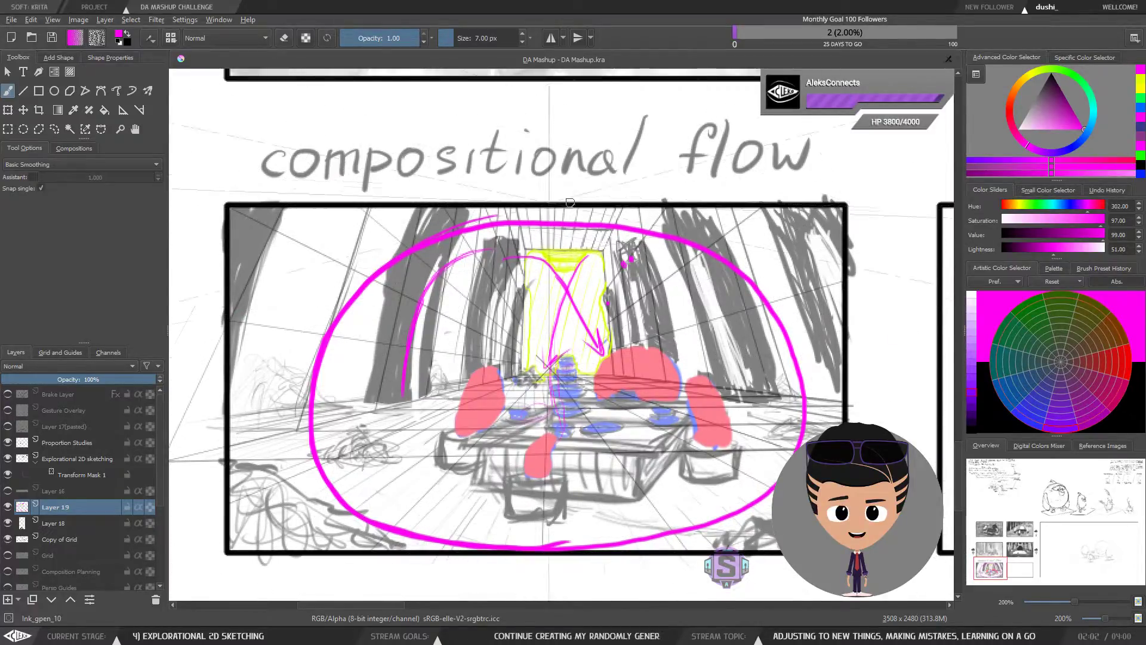
pyautogui.moveTo(350, 299); pyautogui.dragTo(308, 277)
pyautogui.moveTo(310, 304)
pyautogui.mouseDown()
pyautogui.moveTo(307, 274)
pyautogui.moveTo(344, 279)
pyautogui.mouseUp()
pyautogui.moveTo(335, 506); pyautogui.dragTo(309, 498)
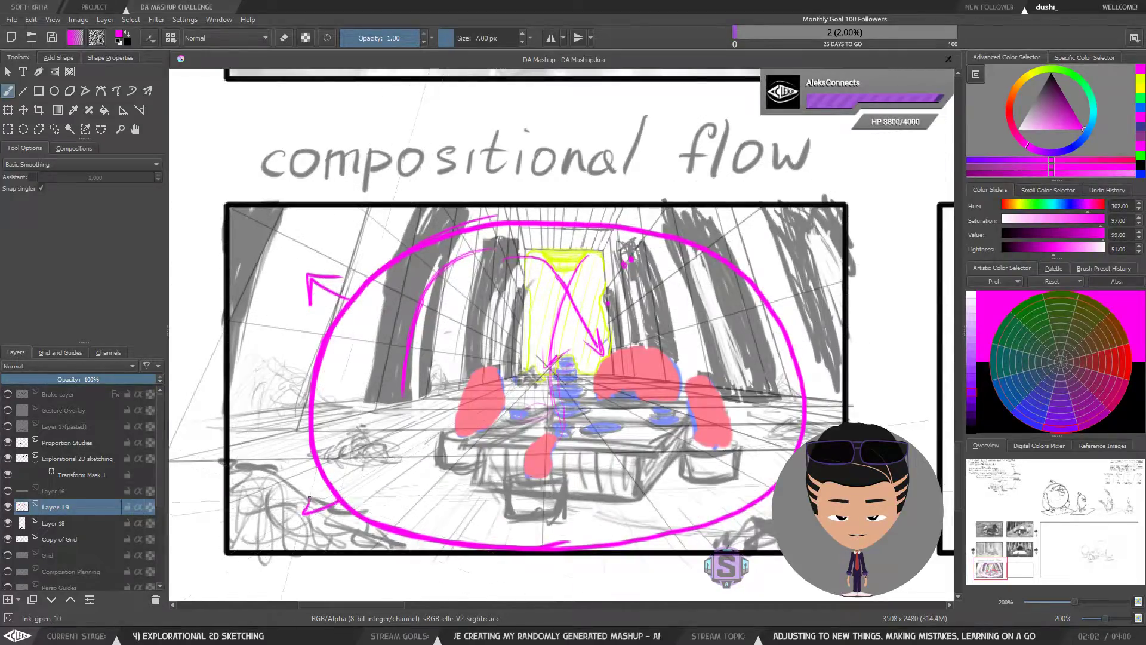
pyautogui.moveTo(263, 528); pyautogui.dragTo(250, 543)
pyautogui.moveTo(253, 512); pyautogui.dragTo(283, 546)
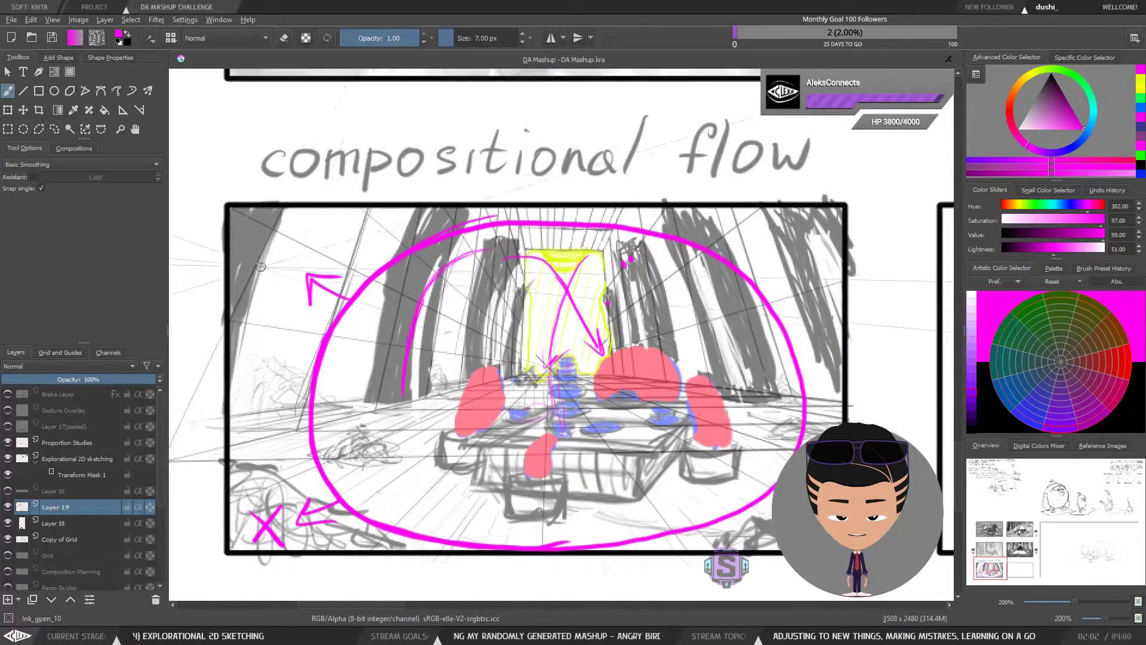
# Draw magenta X marks in the compositional flow thumbnail's three unmarked corners, with arrows from the large oval toward both right-hand corners.
pyautogui.moveTo(282, 246)
pyautogui.mouseDown()
pyautogui.moveTo(250, 285)
pyautogui.moveTo(286, 296)
pyautogui.mouseUp()
pyautogui.moveTo(750, 281); pyautogui.dragTo(831, 246)
pyautogui.moveTo(835, 227)
pyautogui.mouseDown()
pyautogui.moveTo(794, 250)
pyautogui.moveTo(778, 168)
pyautogui.mouseUp()
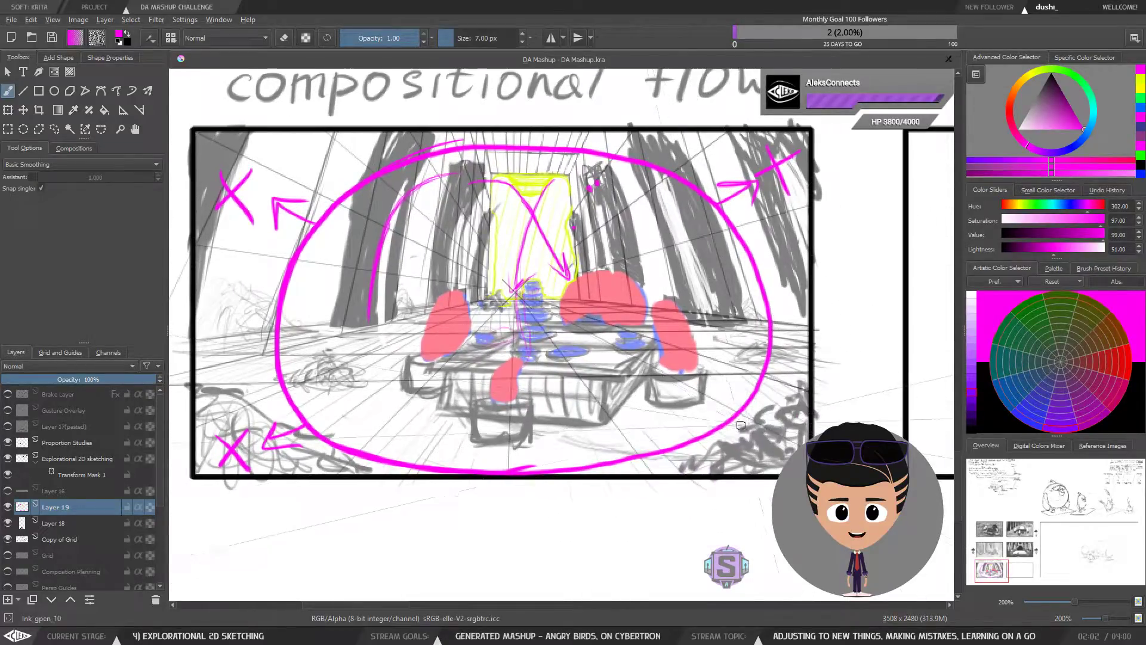
pyautogui.moveTo(754, 432)
pyautogui.mouseDown()
pyautogui.moveTo(767, 436)
pyautogui.moveTo(767, 467)
pyautogui.mouseUp()
pyautogui.moveTo(773, 441); pyautogui.dragTo(788, 461)
pyautogui.hotkey('ctrl', '-')
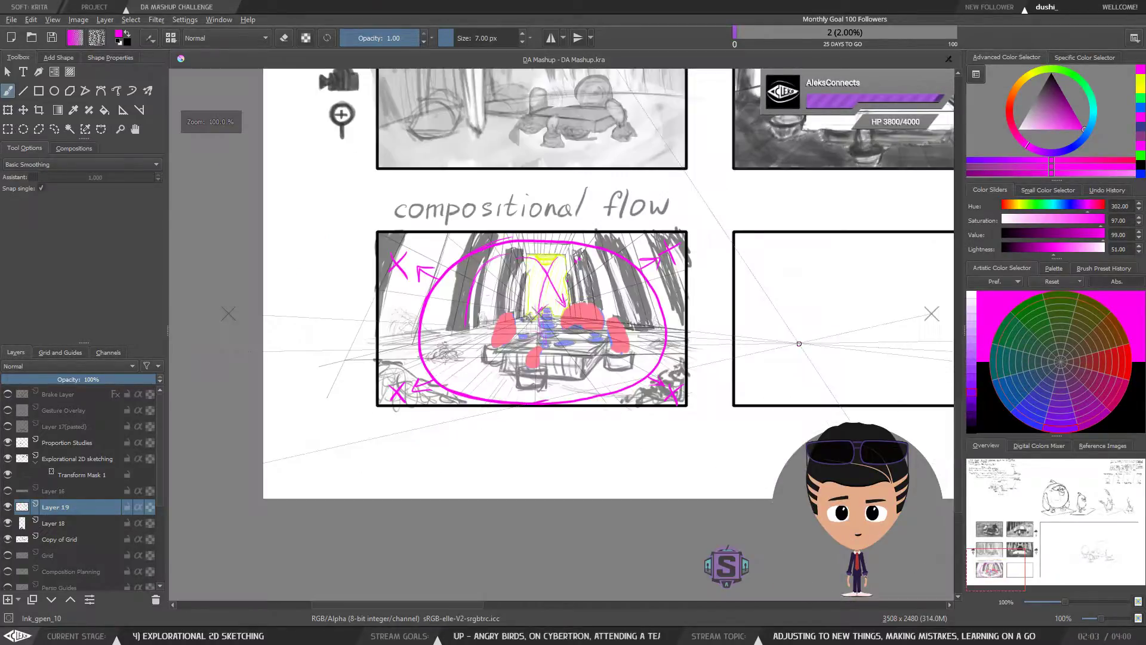
pyautogui.hotkey('ctrl', '+')
pyautogui.moveTo(635, 367); pyautogui.dragTo(632, 405)
pyautogui.hotkey('ctrl', '-')
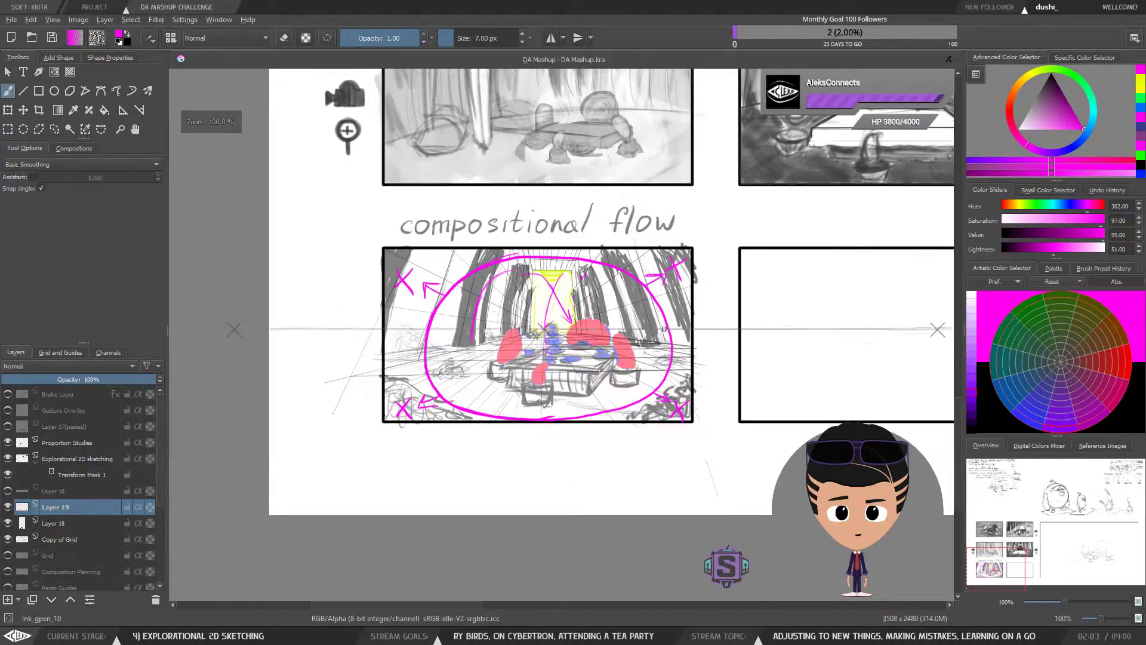
pyautogui.hotkey('ctrl', '+')
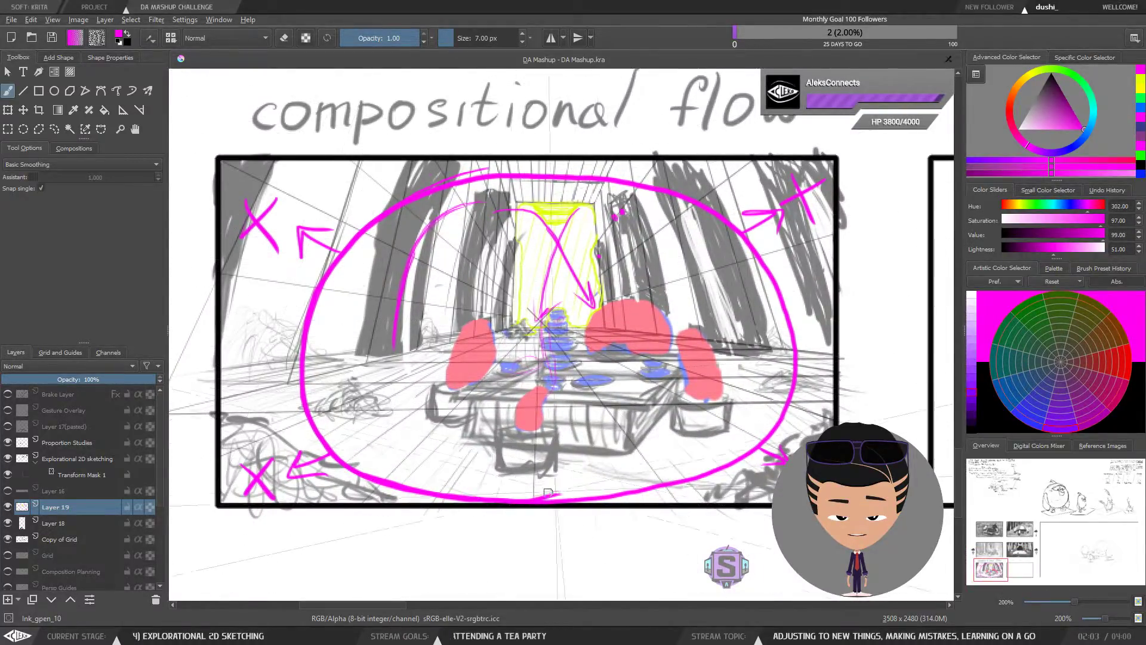
pyautogui.moveTo(721, 438); pyautogui.dragTo(723, 429)
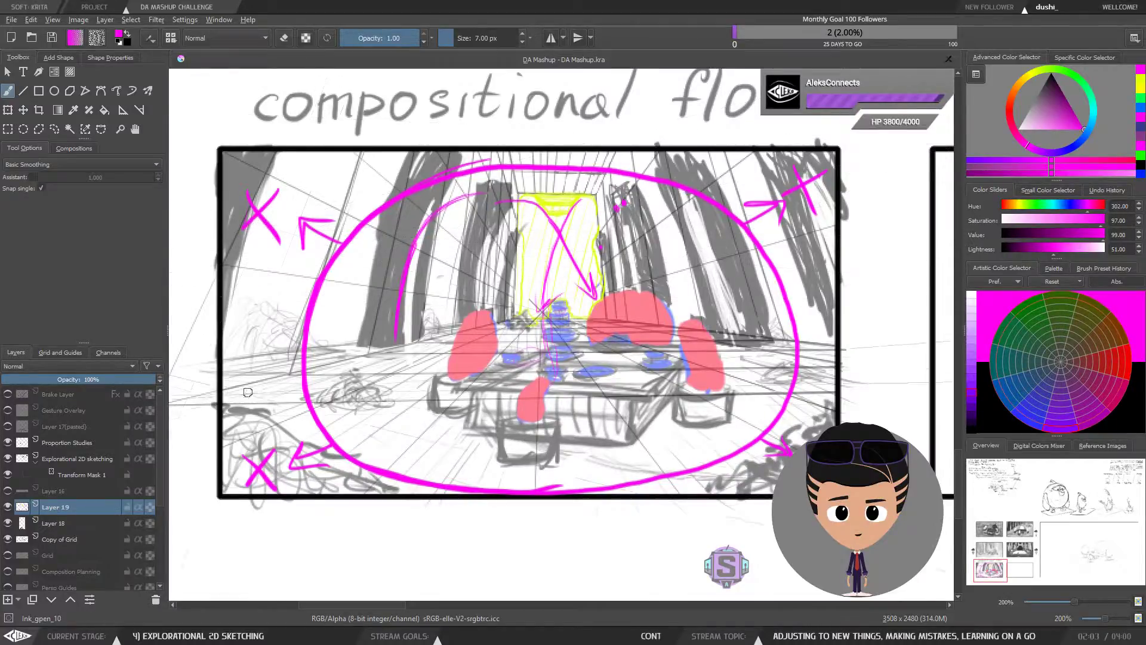
# Reduce the opacity of Layer 18 to 25%.
pyautogui.click(62, 519)
pyautogui.click(41, 378)
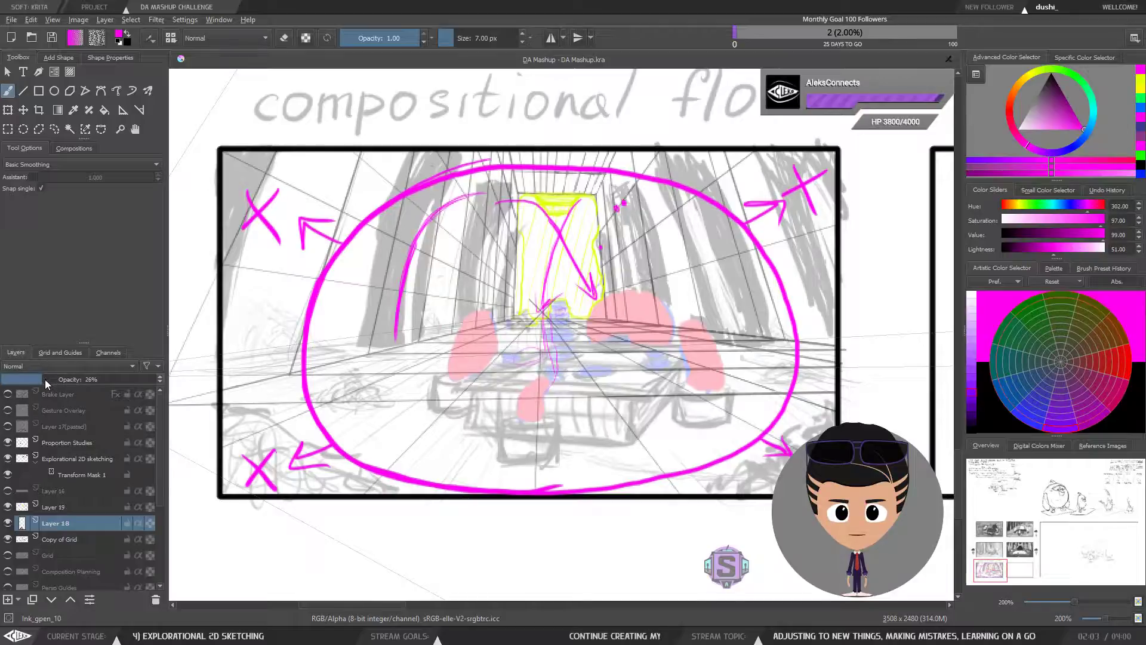
pyautogui.moveTo(45, 380); pyautogui.dragTo(42, 379)
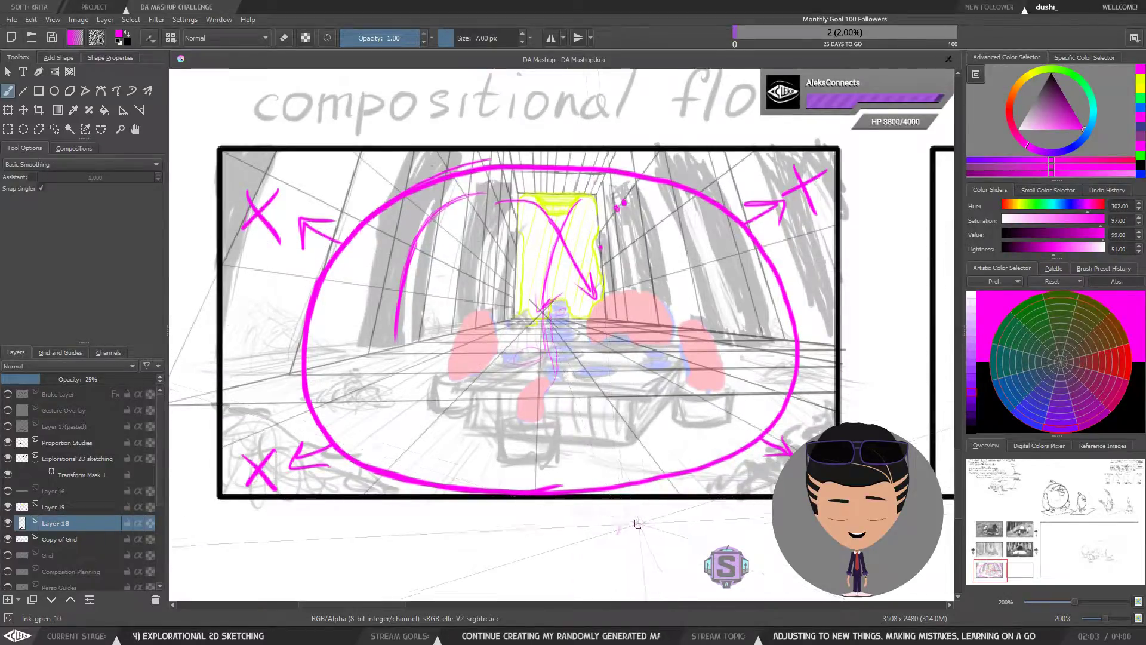
# Select and clear the stray mark below the compositional flow thumbnail's frame, and return to the brush.
pyautogui.press('l')
pyautogui.moveTo(652, 514)
pyautogui.mouseDown()
pyautogui.moveTo(610, 515)
pyautogui.moveTo(656, 546)
pyautogui.mouseUp()
pyautogui.hotkey('ctrl', 'shift', 'a')
pyautogui.press('b')
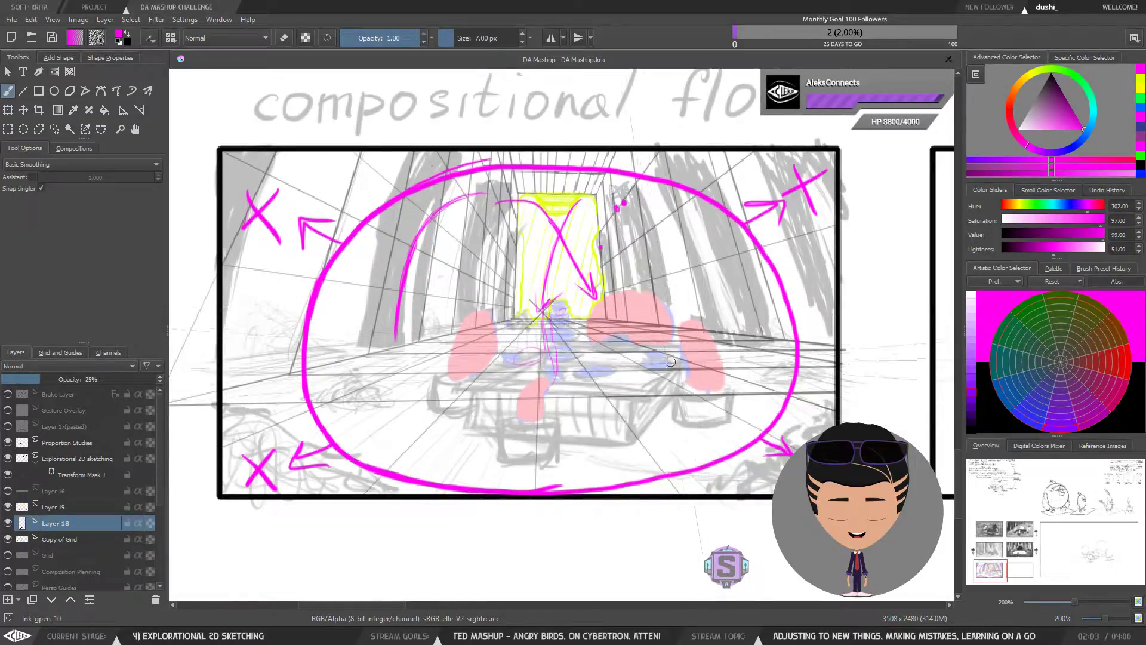
pyautogui.moveTo(661, 408); pyautogui.dragTo(662, 419)
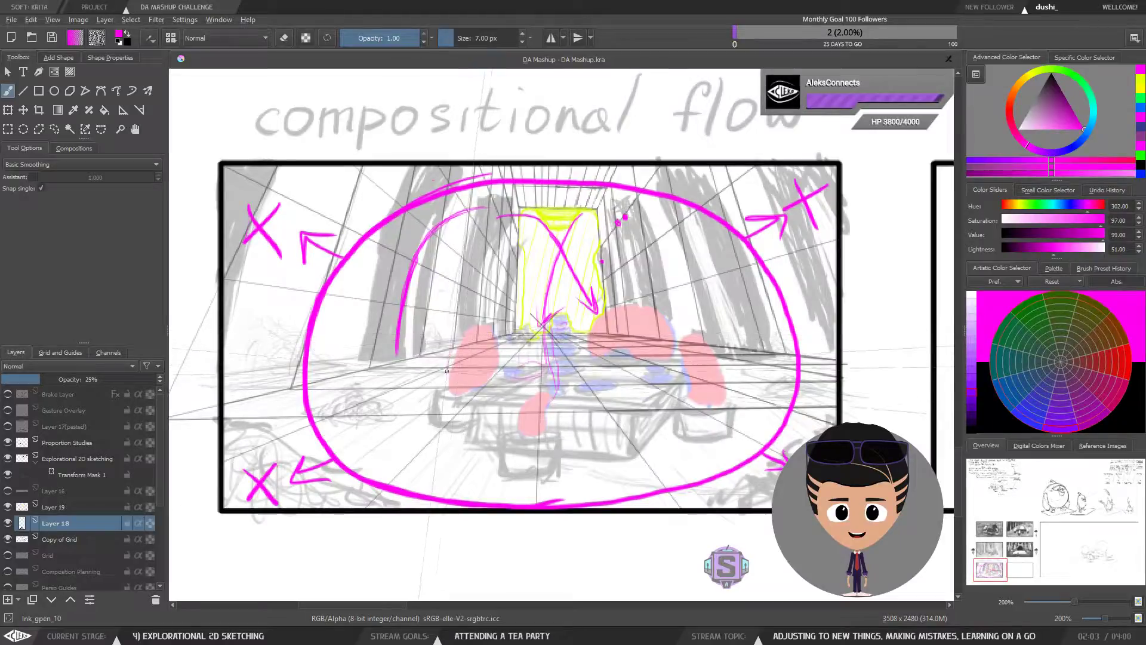
# Draw a magenta oval on Layer 19 around the table and the red seated figures, redoing the first stroke.
pyautogui.press('e')
pyautogui.press('e')
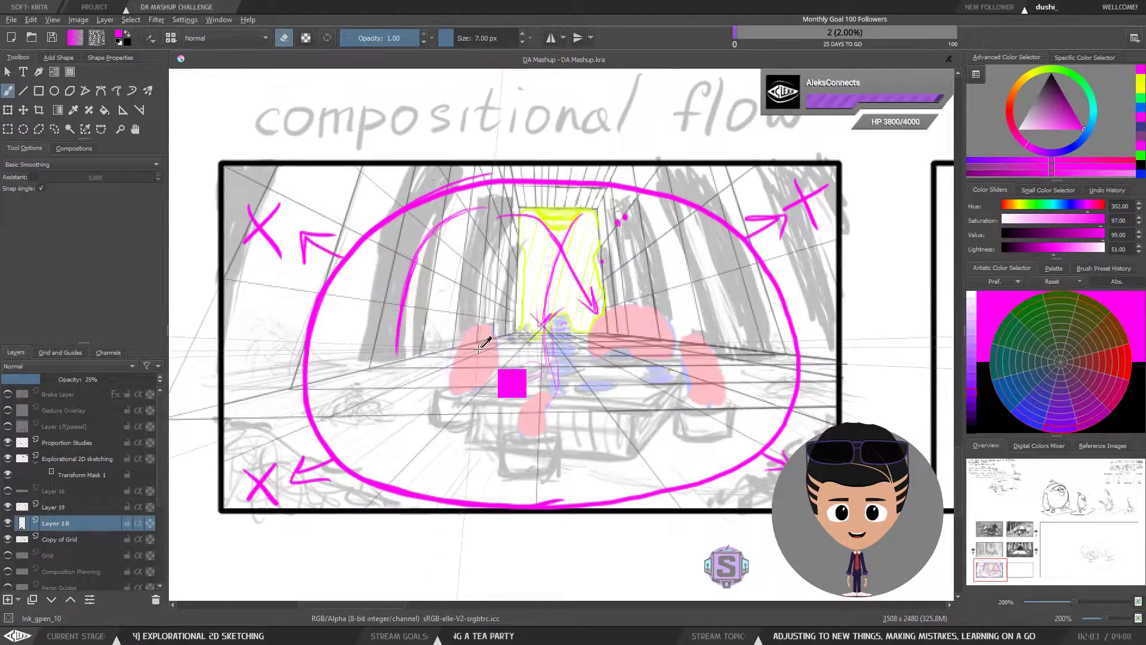
pyautogui.click(84, 507)
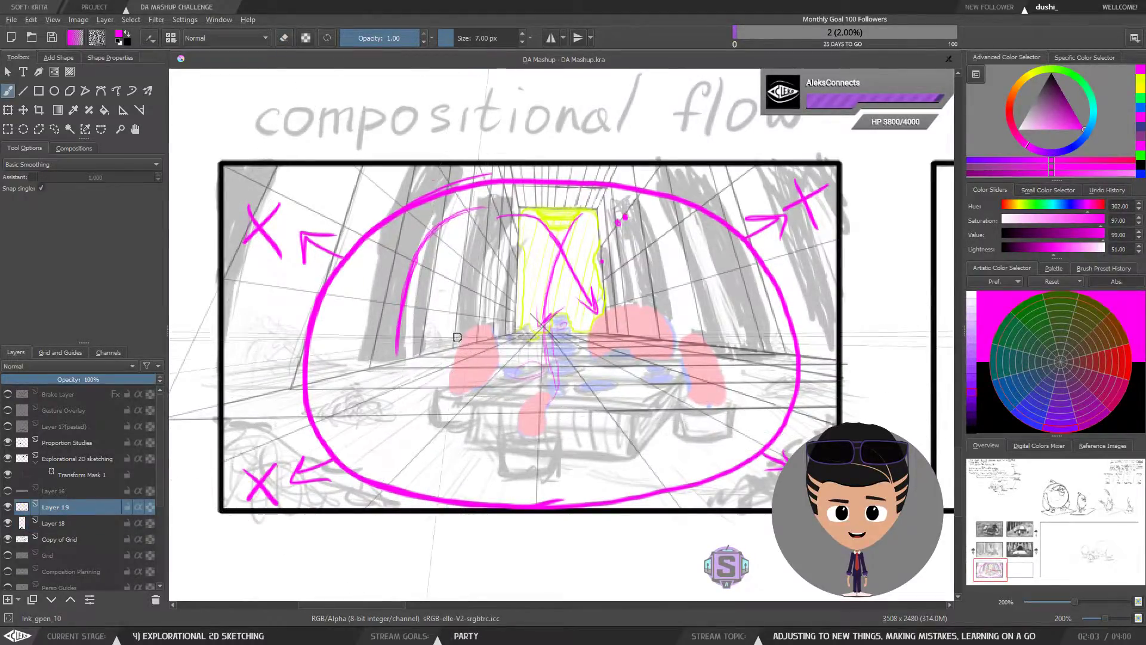
pyautogui.moveTo(478, 322)
pyautogui.mouseDown()
pyautogui.moveTo(443, 381)
pyautogui.moveTo(479, 439)
pyautogui.mouseUp()
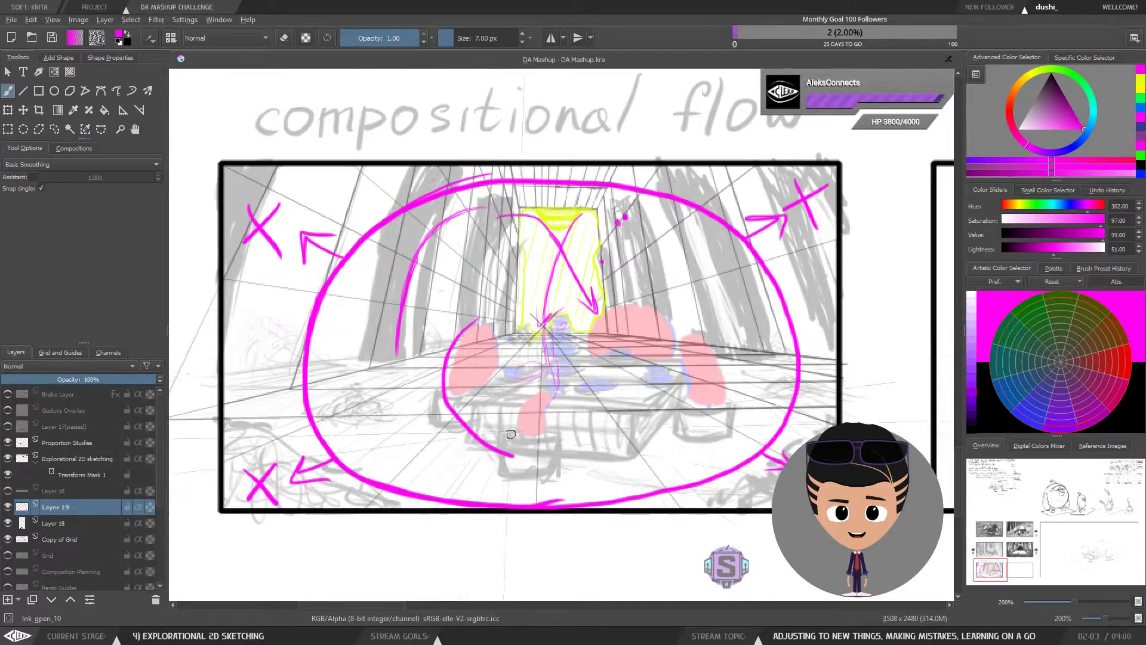
pyautogui.hotkey('ctrl', 'z')
pyautogui.moveTo(481, 318); pyautogui.dragTo(453, 348)
pyautogui.moveTo(466, 400)
pyautogui.mouseDown()
pyautogui.moveTo(542, 441)
pyautogui.moveTo(641, 442)
pyautogui.mouseUp()
pyautogui.moveTo(726, 363)
pyautogui.mouseDown()
pyautogui.moveTo(714, 325)
pyautogui.moveTo(621, 306)
pyautogui.moveTo(460, 320)
pyautogui.mouseUp()
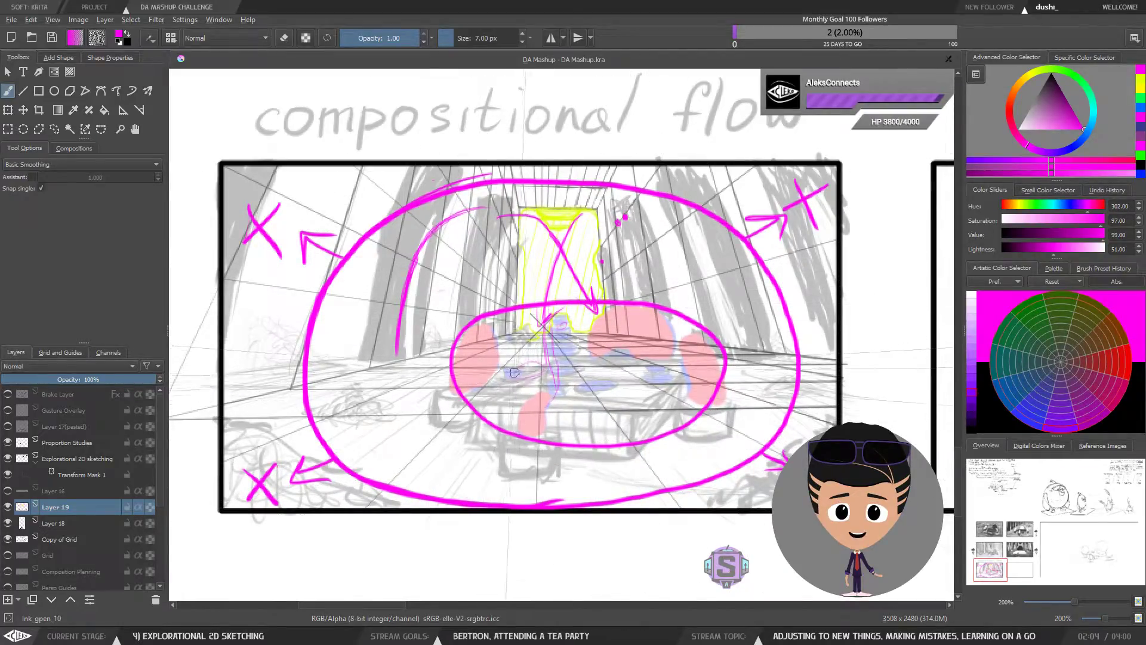
# Outline the blue objects on the tabletop together with one irregular magenta contour.
pyautogui.moveTo(517, 380)
pyautogui.mouseDown()
pyautogui.moveTo(553, 397)
pyautogui.moveTo(653, 388)
pyautogui.mouseUp()
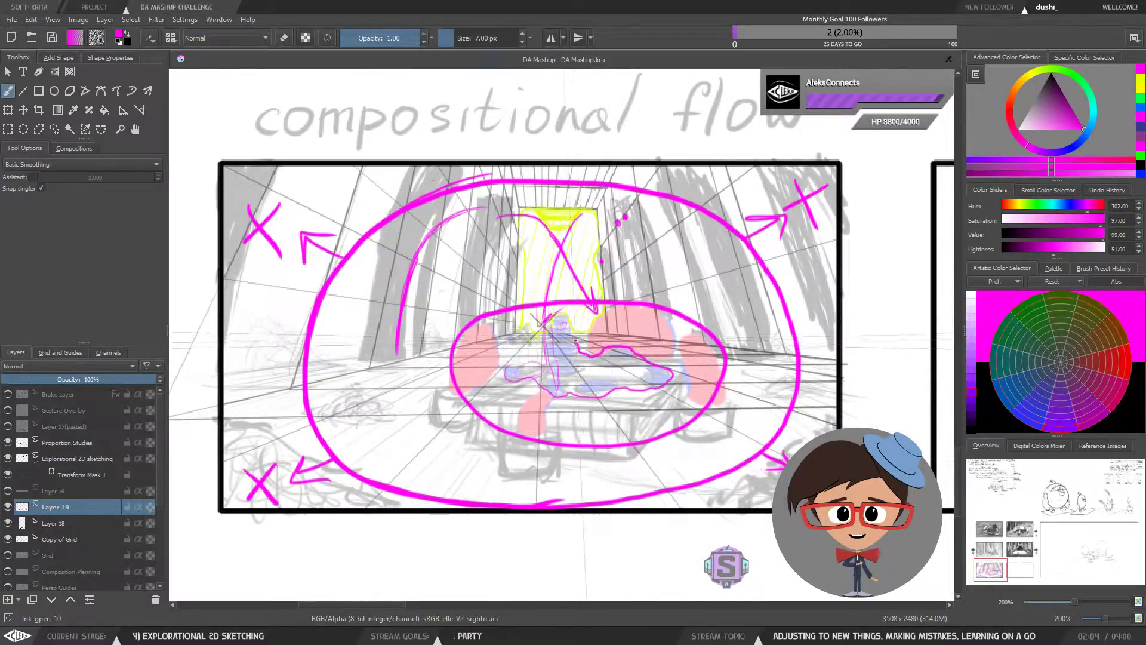
pyautogui.moveTo(575, 341)
pyautogui.mouseDown()
pyautogui.moveTo(561, 313)
pyautogui.moveTo(539, 355)
pyautogui.moveTo(512, 362)
pyautogui.mouseUp()
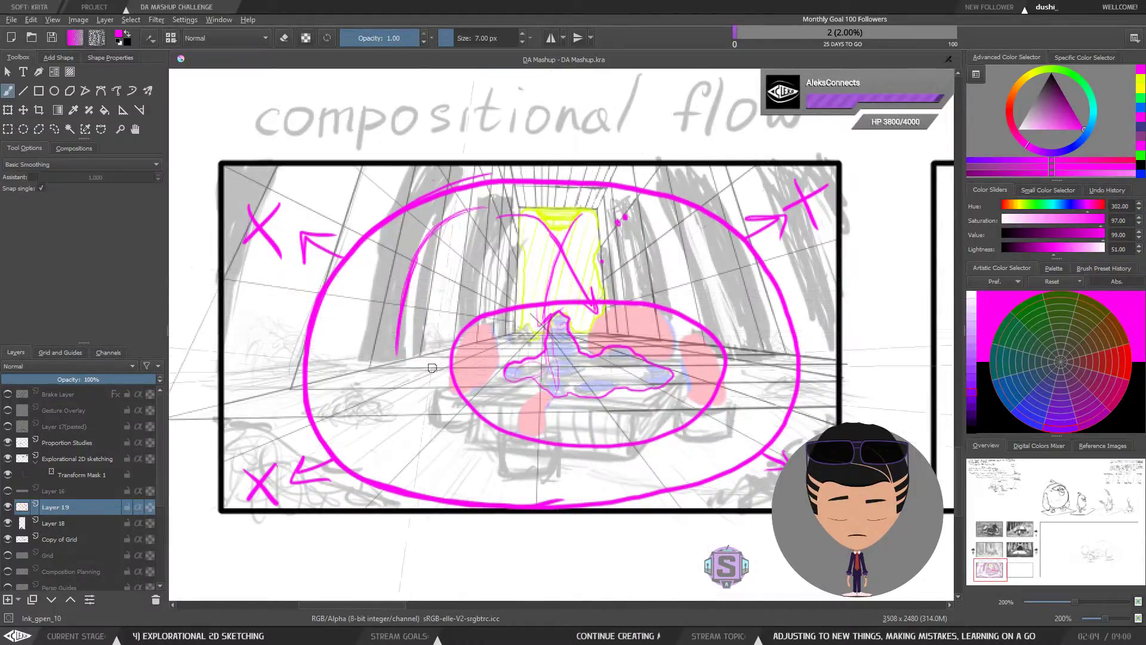
pyautogui.moveTo(650, 266); pyautogui.dragTo(623, 277)
pyautogui.moveTo(470, 379); pyautogui.dragTo(474, 370)
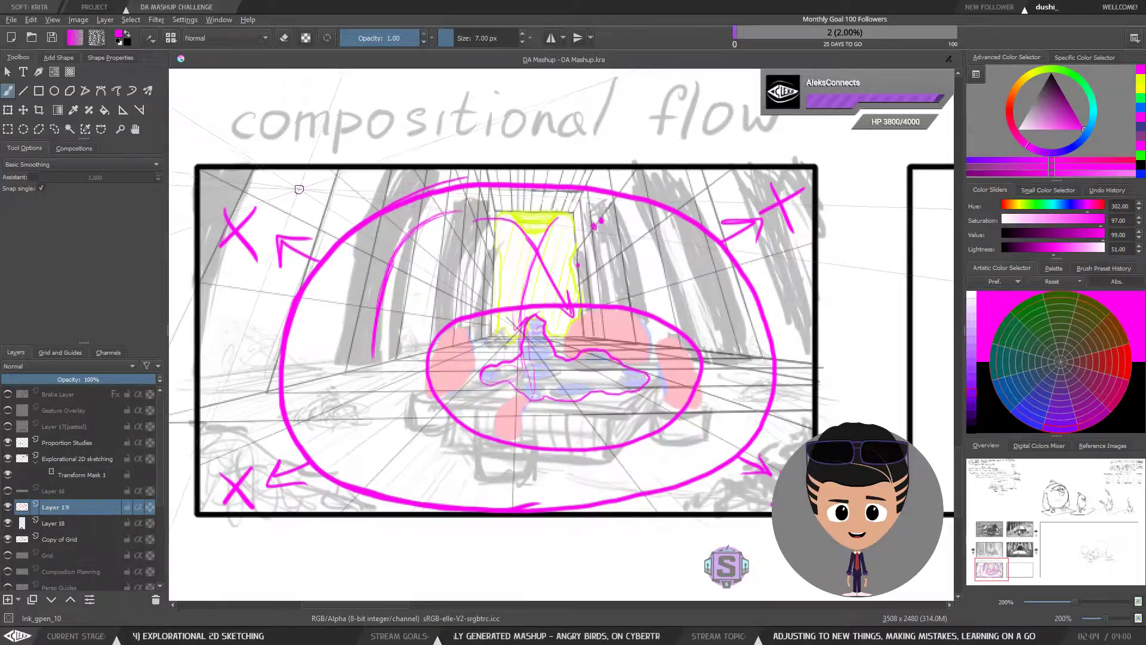
pyautogui.moveTo(328, 216)
pyautogui.mouseDown()
pyautogui.moveTo(435, 323)
pyautogui.moveTo(306, 204)
pyautogui.mouseUp()
pyautogui.hotkey('ctrl', 'z')
pyautogui.hotkey('ctrl', 'z')
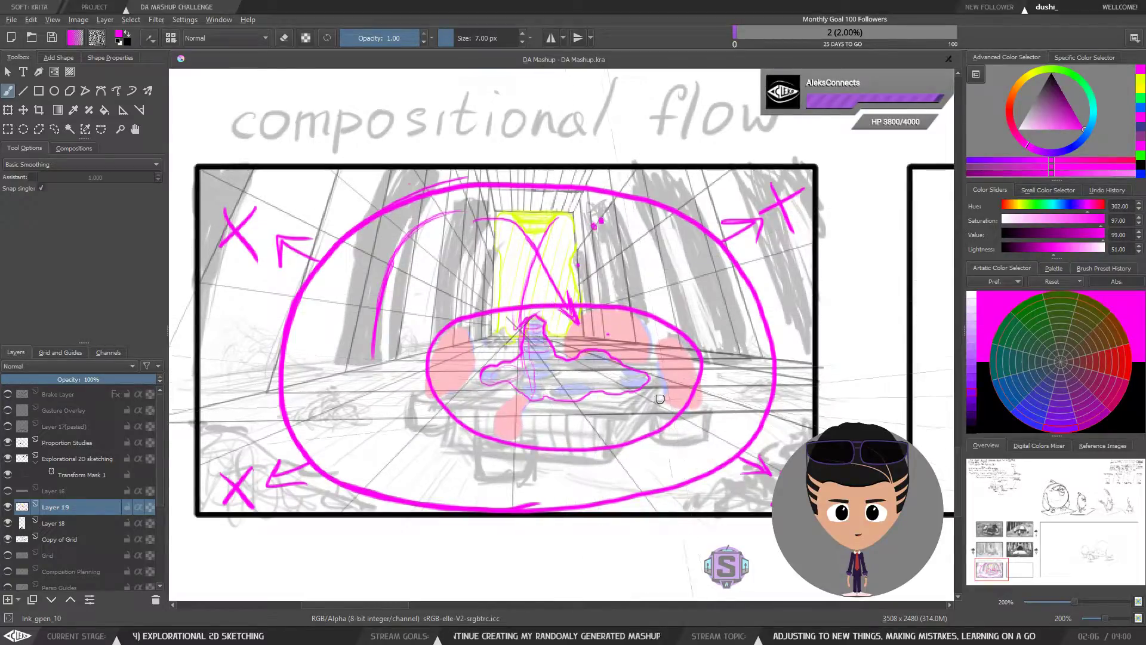
# Mark the three seats around the table with magenta dots and rough outlines.
pyautogui.moveTo(656, 394); pyautogui.dragTo(665, 396)
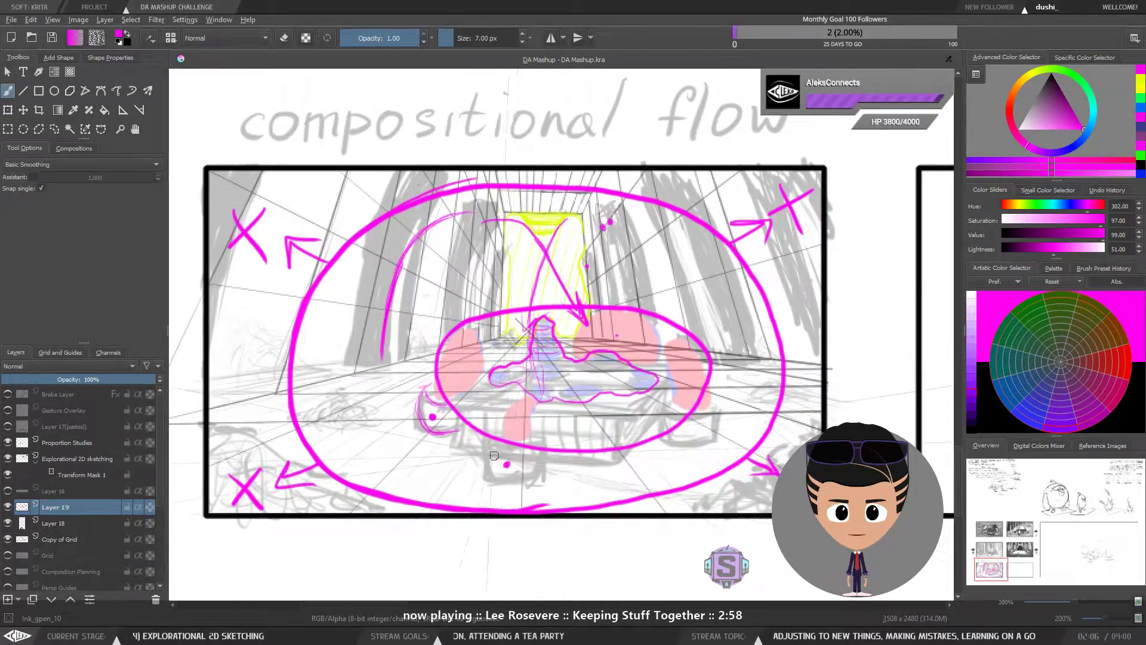
pyautogui.moveTo(486, 441)
pyautogui.mouseDown()
pyautogui.moveTo(500, 485)
pyautogui.moveTo(537, 471)
pyautogui.mouseUp()
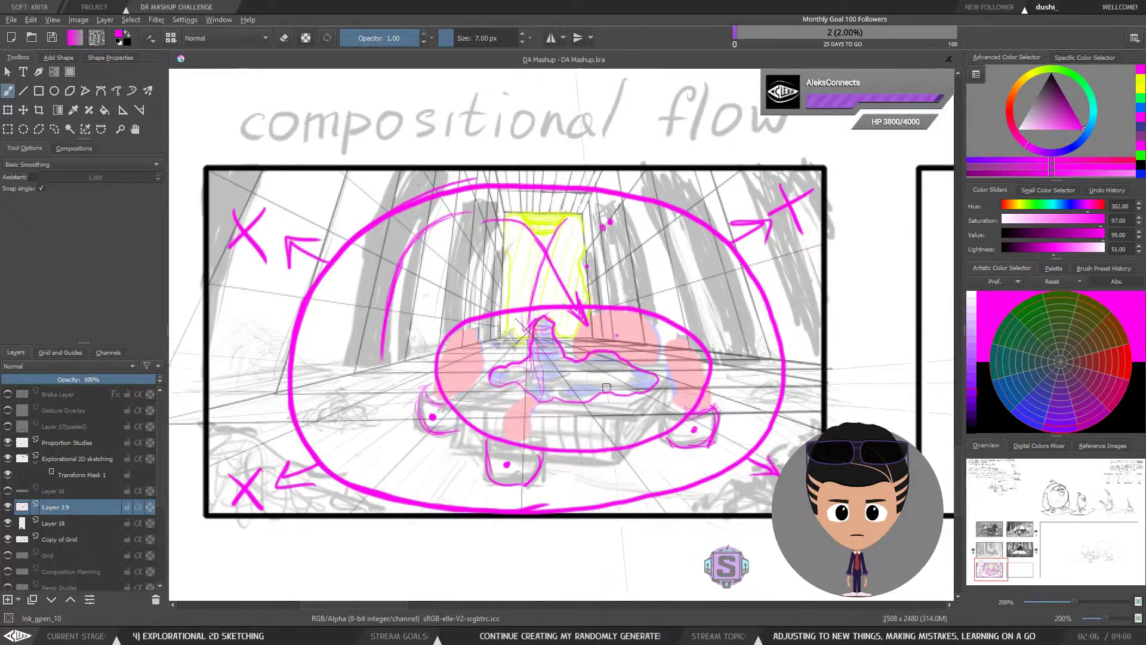
pyautogui.moveTo(627, 394); pyautogui.dragTo(629, 420)
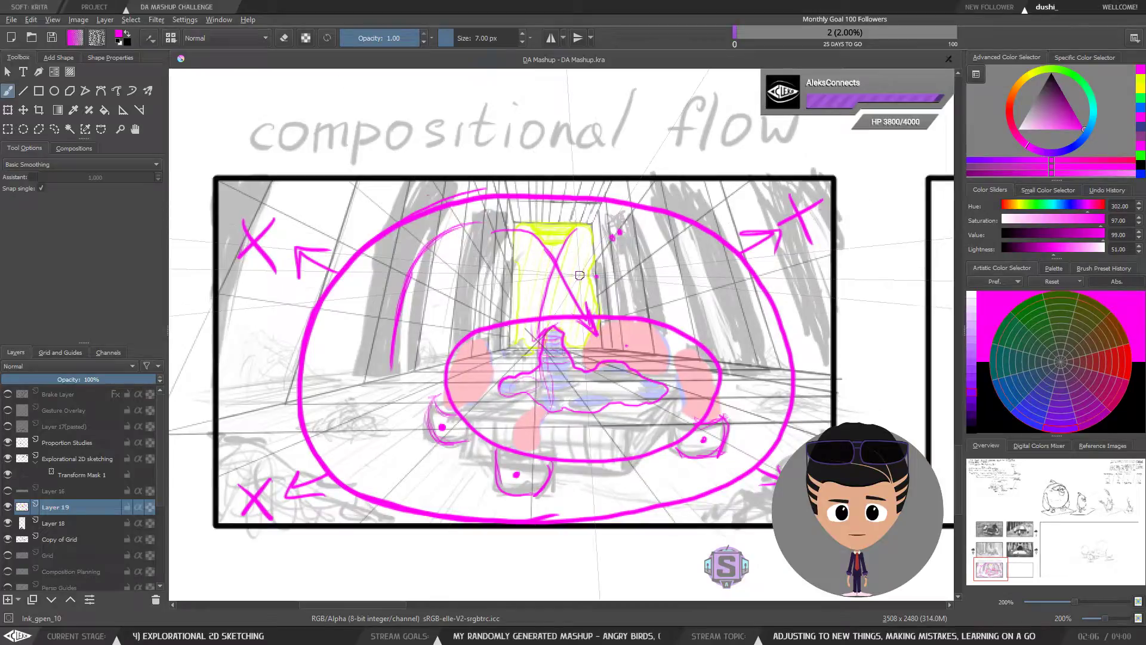
pyautogui.moveTo(590, 414)
pyautogui.mouseDown()
pyautogui.moveTo(591, 403)
pyautogui.moveTo(597, 417)
pyautogui.mouseUp()
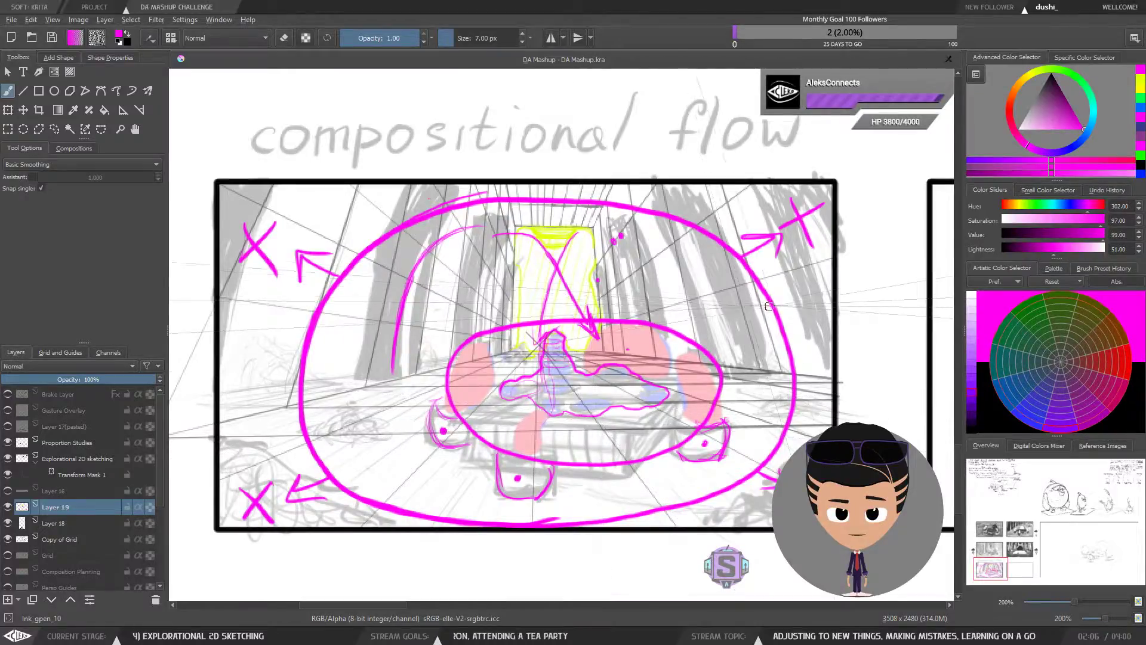
# Save the document with the updated compositional flow sketch.
pyautogui.hotkey('ctrl', '-')
pyautogui.press('l')
pyautogui.moveTo(718, 316)
pyautogui.mouseDown()
pyautogui.moveTo(627, 216)
pyautogui.moveTo(366, 227)
pyautogui.moveTo(358, 453)
pyautogui.moveTo(677, 479)
pyautogui.moveTo(717, 466)
pyautogui.moveTo(719, 306)
pyautogui.moveTo(717, 319)
pyautogui.mouseUp()
pyautogui.press('b')
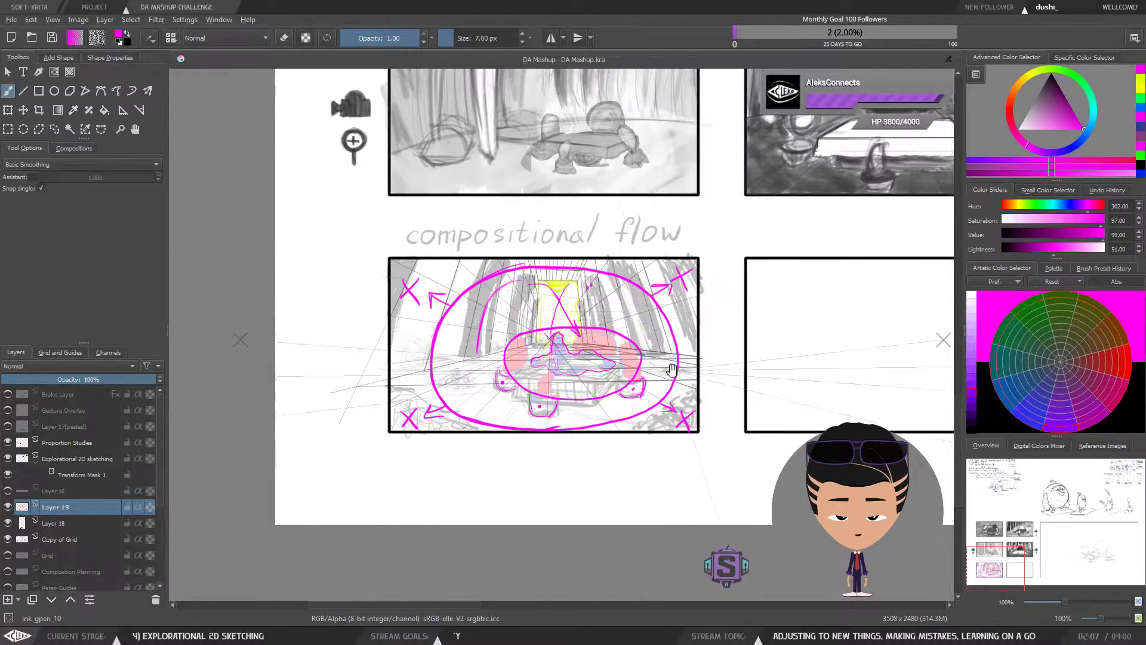
pyautogui.moveTo(698, 378)
pyautogui.mouseDown()
pyautogui.moveTo(686, 373)
pyautogui.moveTo(686, 387)
pyautogui.moveTo(699, 359)
pyautogui.mouseUp()
pyautogui.hotkey('ctrl', '+')
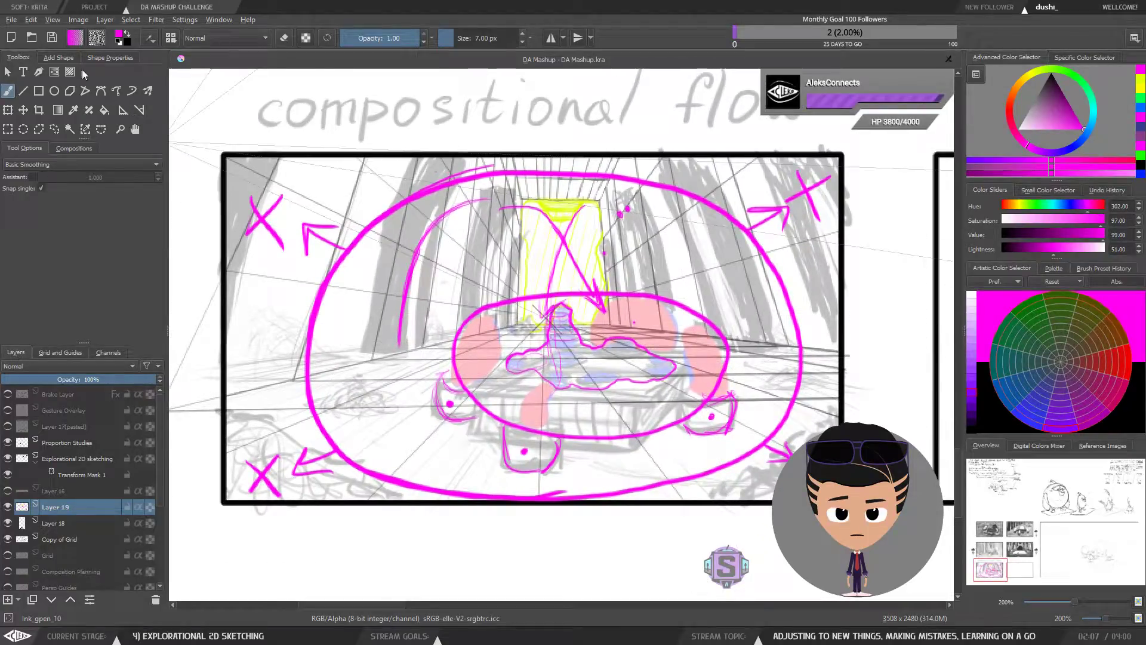
pyautogui.click(52, 38)
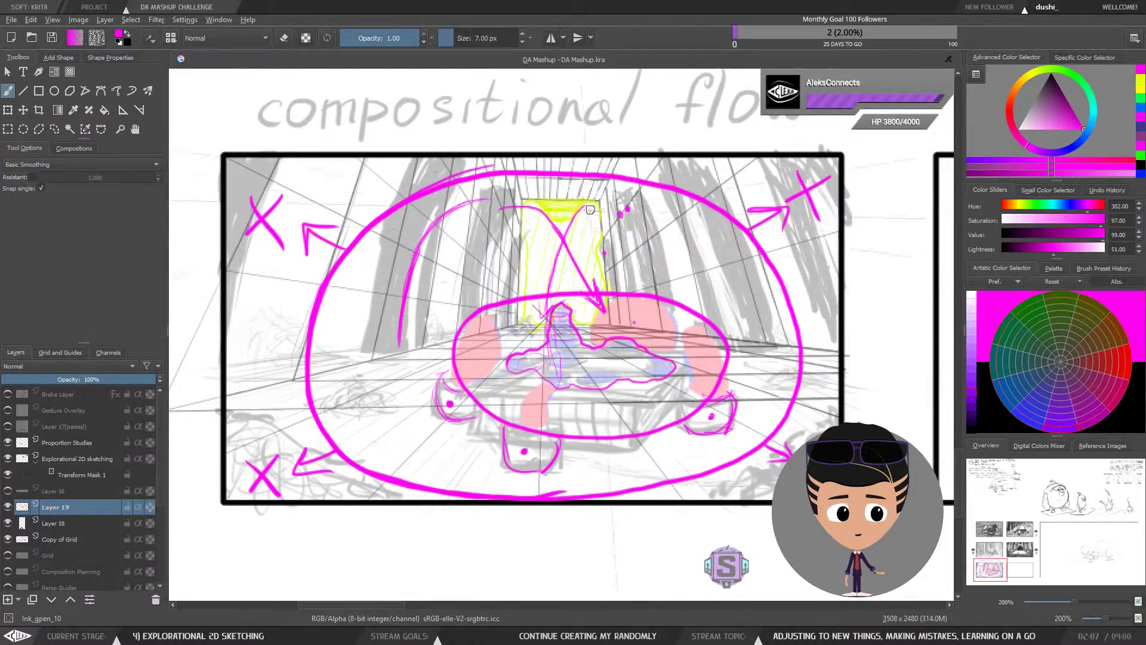
pyautogui.moveTo(559, 301); pyautogui.dragTo(564, 321)
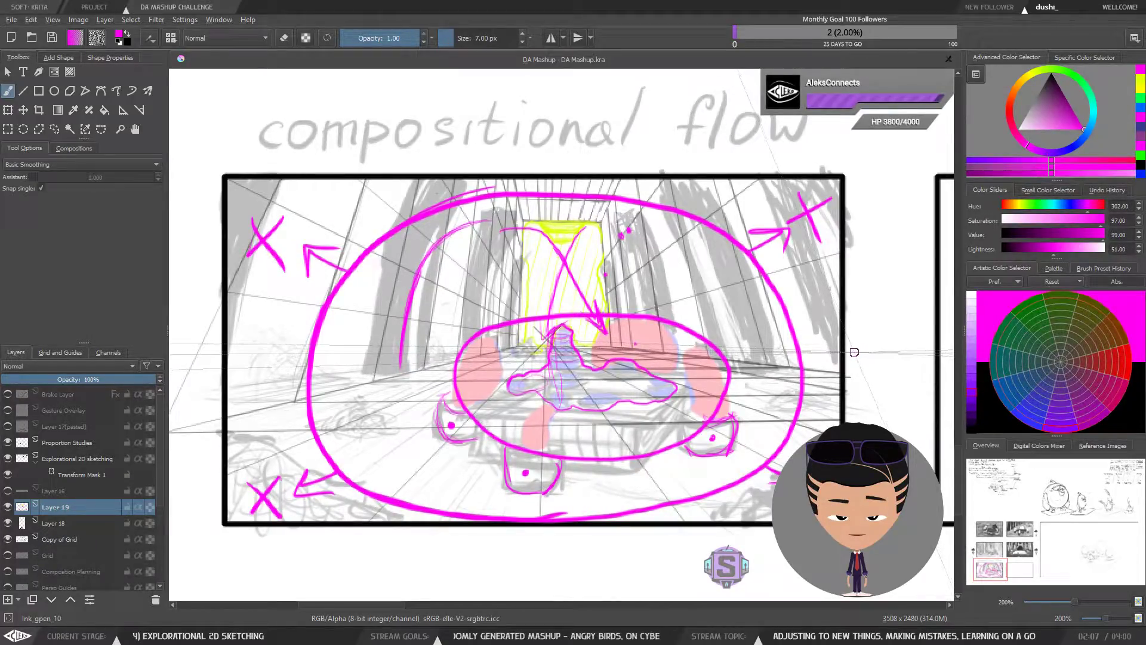
pyautogui.moveTo(856, 352); pyautogui.dragTo(858, 355)
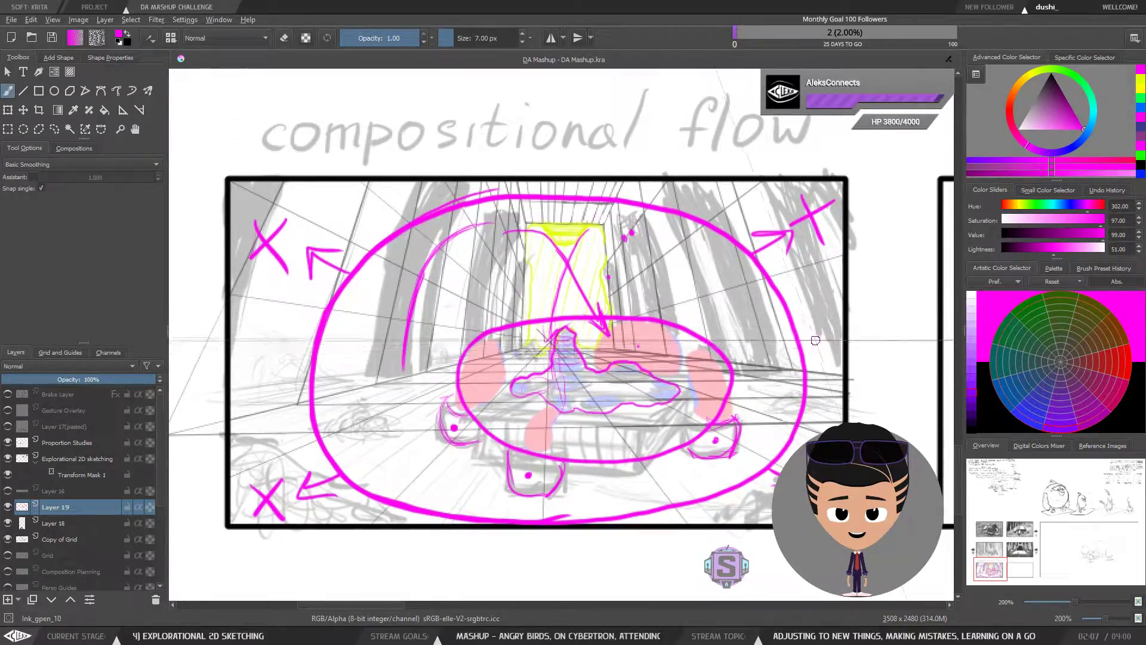
pyautogui.moveTo(821, 350); pyautogui.dragTo(823, 361)
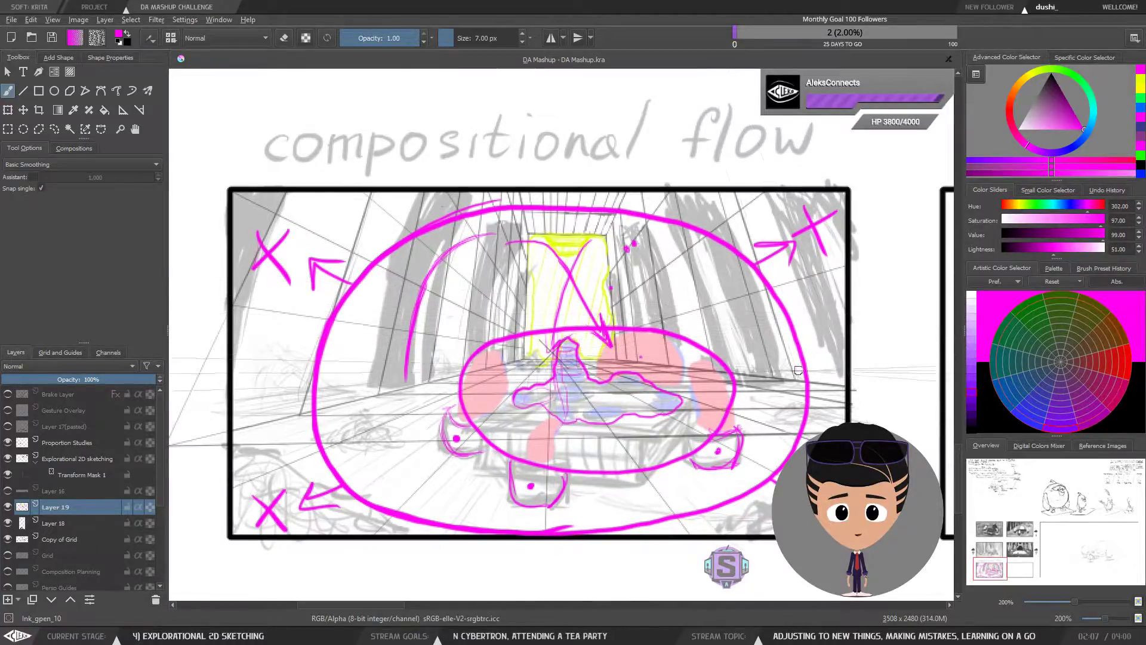
pyautogui.press('1')
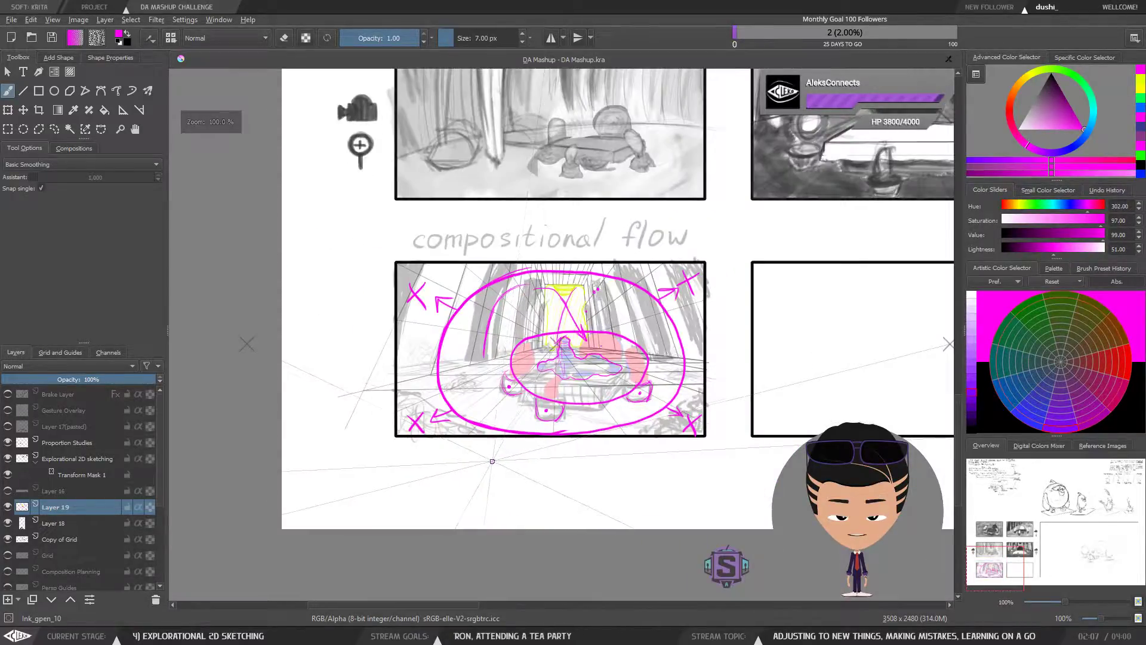
pyautogui.moveTo(671, 385); pyautogui.dragTo(567, 439)
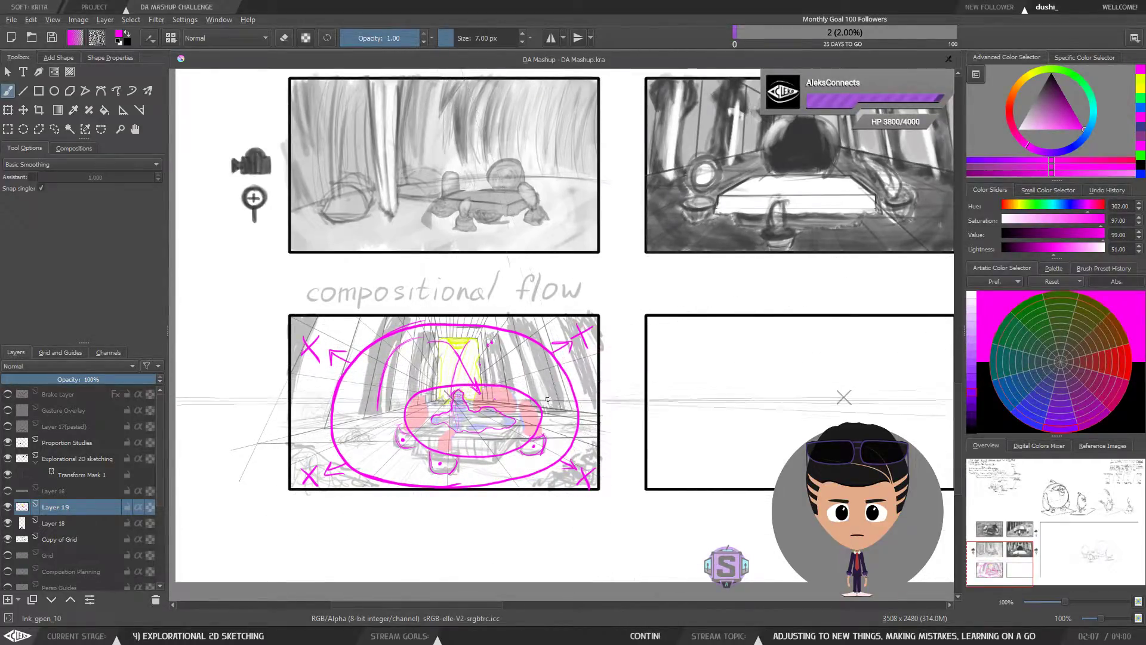
pyautogui.moveTo(598, 467); pyautogui.dragTo(593, 465)
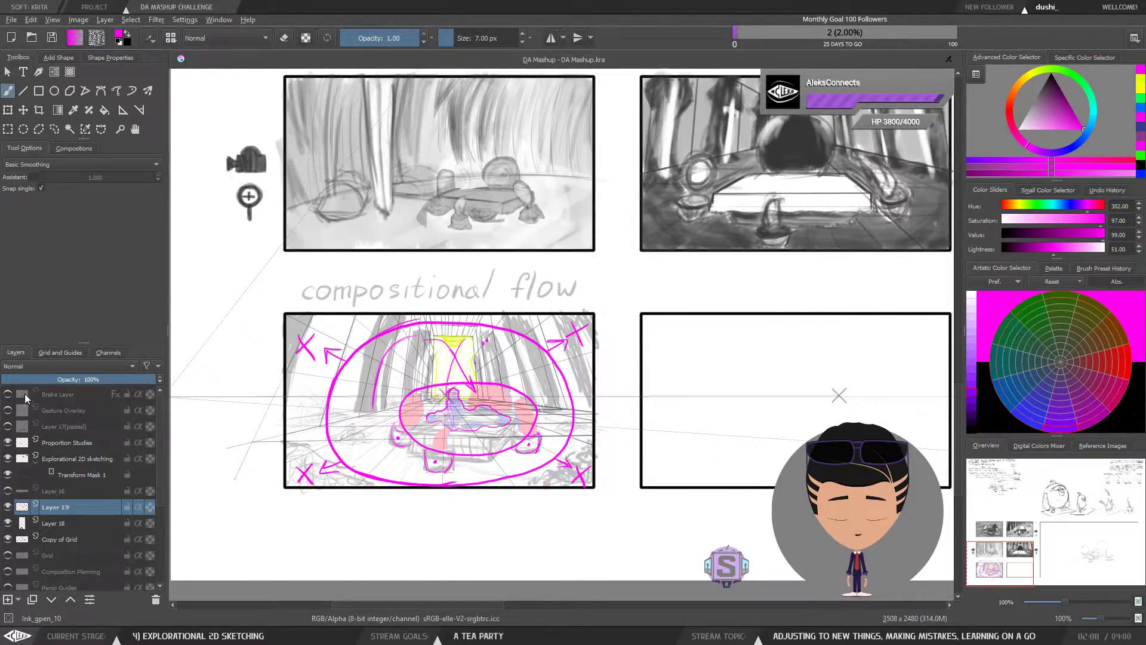
# Show the Brake Layer and bring its "Will be back in a minute" sign into view beside the thumbnails at 50% zoom.
pyautogui.click(7, 394)
pyautogui.hotkey('ctrl', '-')
pyautogui.hotkey('ctrl', '-')
pyautogui.moveTo(652, 352); pyautogui.dragTo(490, 454)
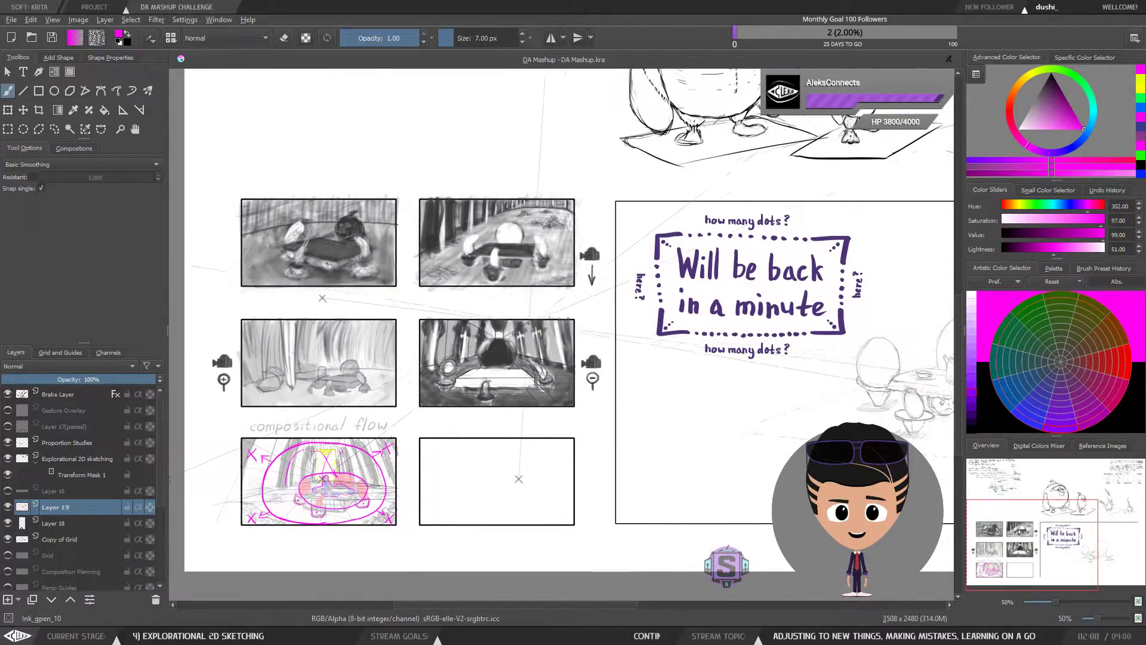
pyautogui.moveTo(539, 421); pyautogui.dragTo(531, 431)
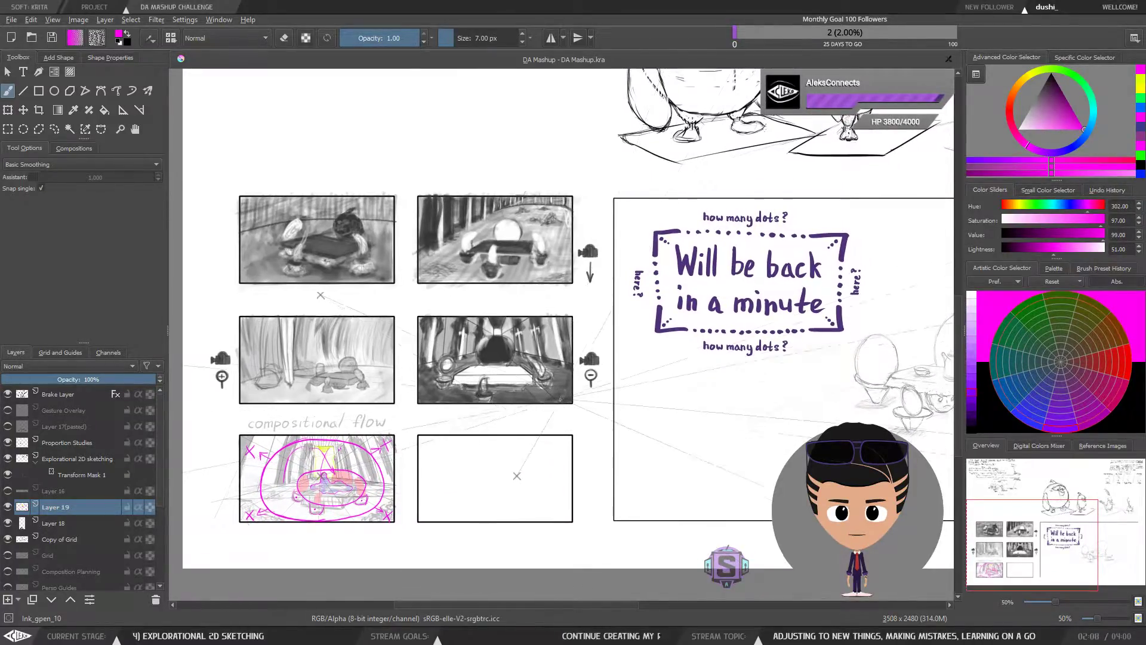
pyautogui.moveTo(585, 397); pyautogui.dragTo(550, 453)
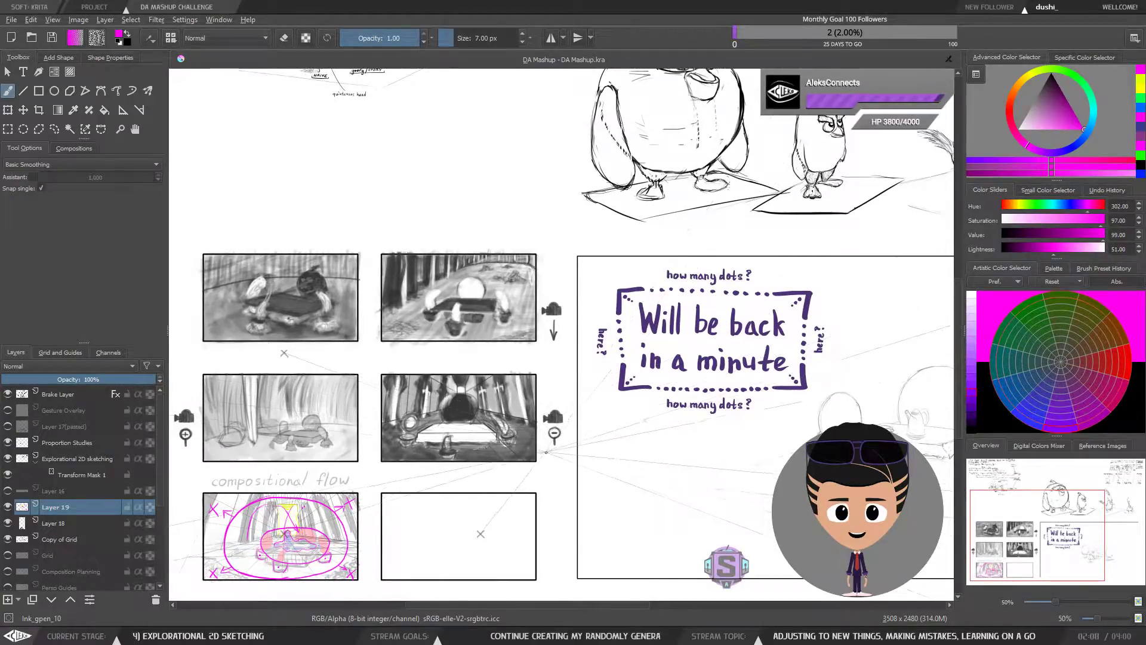
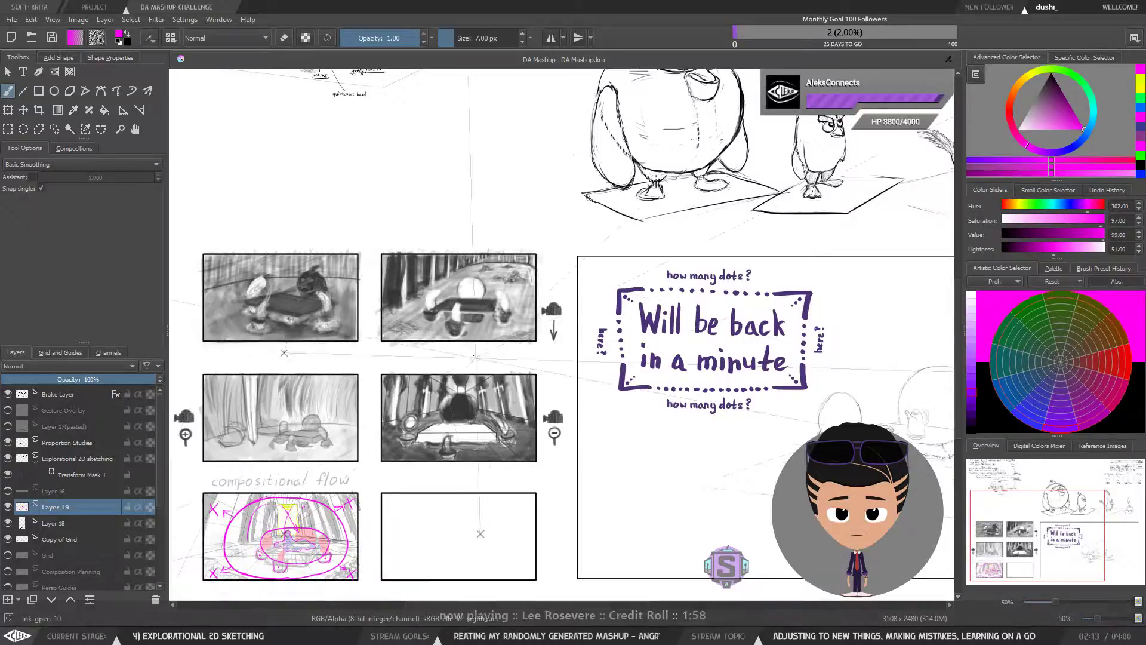
pyautogui.moveTo(588, 488)
pyautogui.mouseDown()
pyautogui.moveTo(664, 485)
pyautogui.moveTo(574, 485)
pyautogui.moveTo(704, 503)
pyautogui.mouseUp()
pyautogui.press('l')
pyautogui.press('Delete')
pyautogui.hotkey('ctrl', 'shift', 'a')
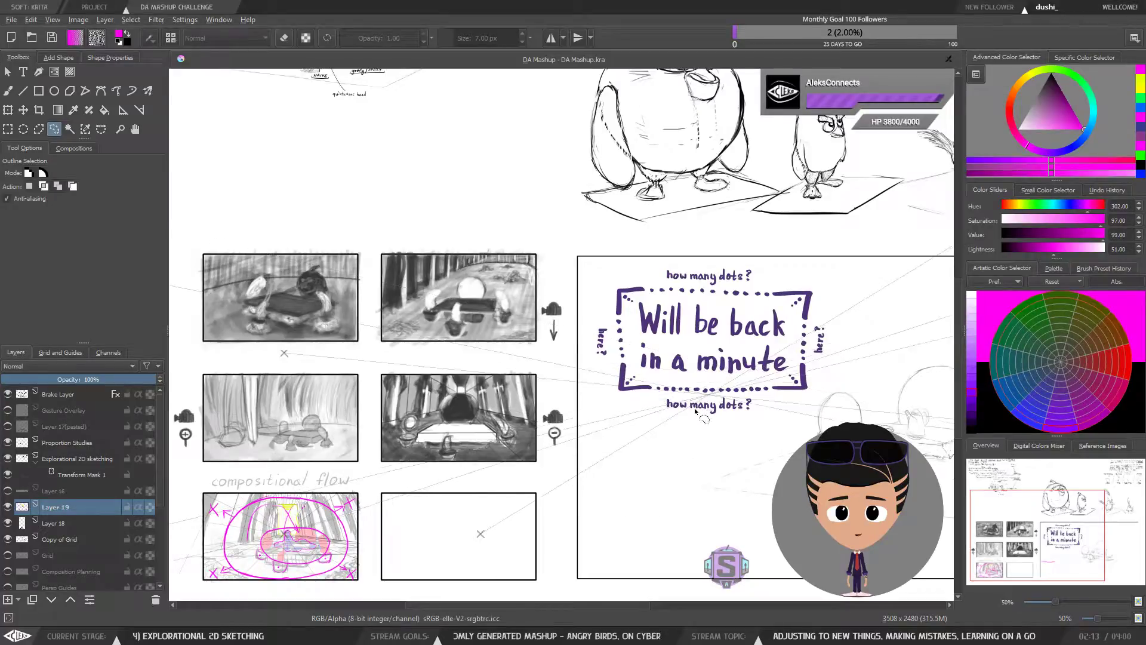
# Select the freehand brush and frame the compositional flow thumbnail at 200% zoom.
pyautogui.press('b')
pyautogui.moveTo(397, 510); pyautogui.dragTo(563, 376)
pyautogui.press('1')
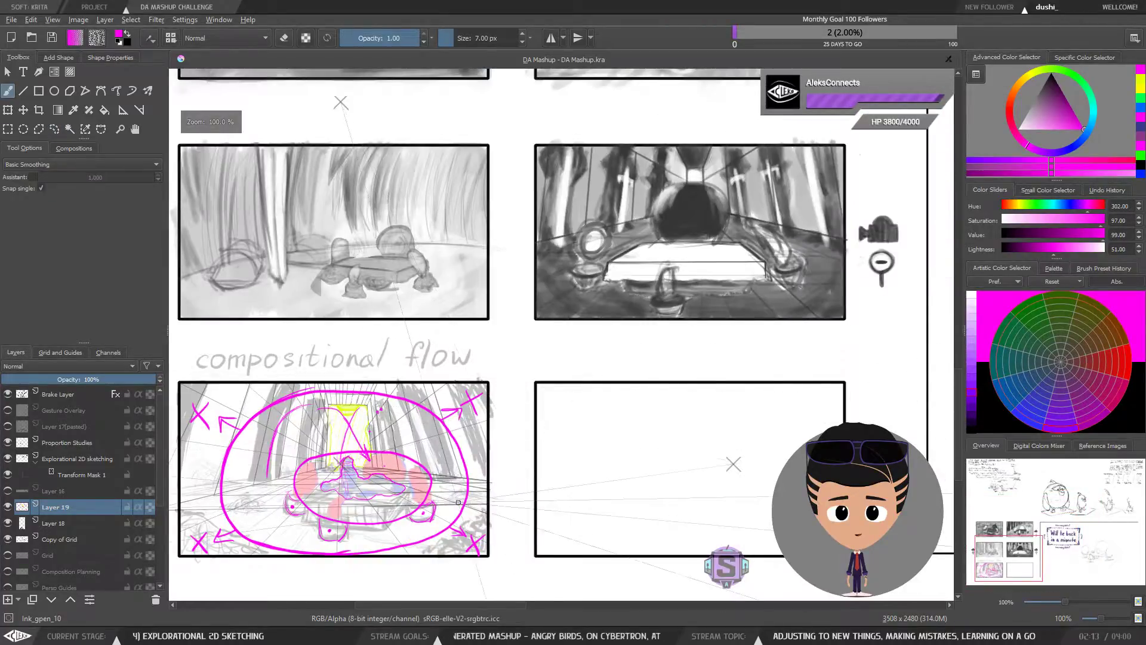
pyautogui.moveTo(455, 488); pyautogui.dragTo(529, 399)
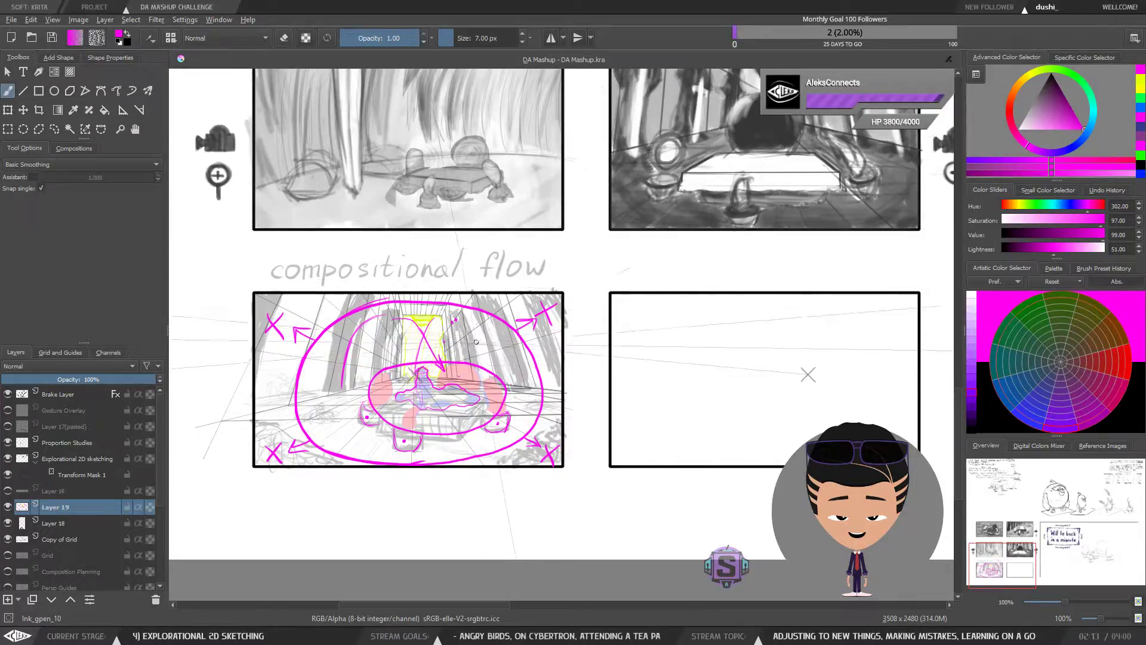
pyautogui.moveTo(460, 365); pyautogui.dragTo(474, 357)
pyautogui.hotkey('ctrl', '+')
pyautogui.hotkey('ctrl', '+')
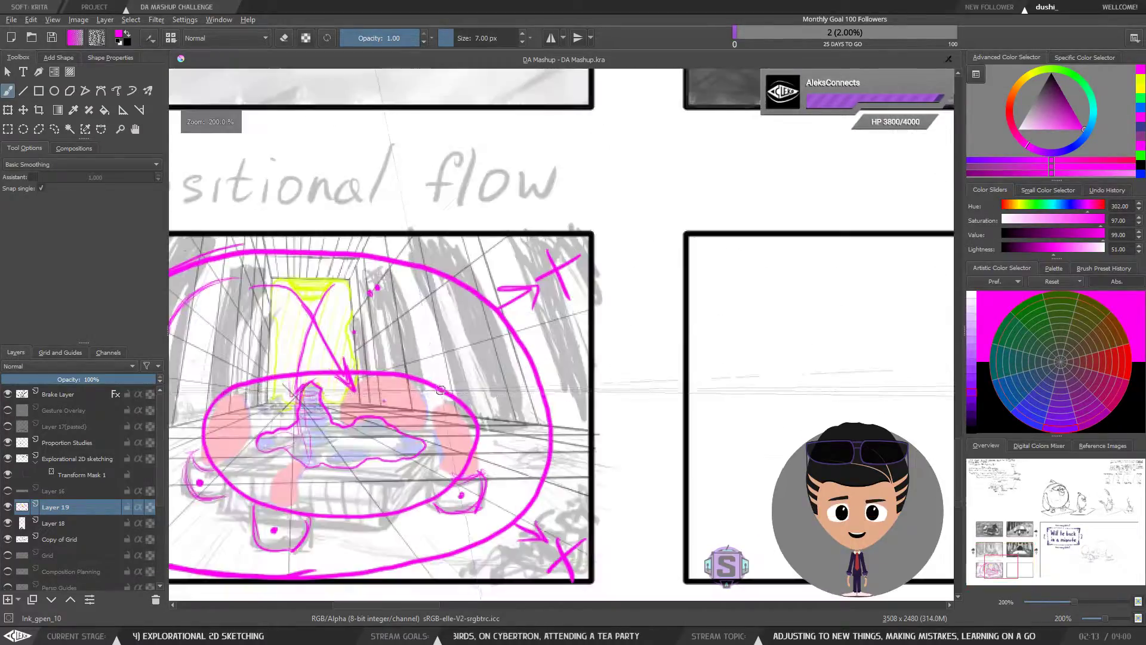
pyautogui.moveTo(428, 428); pyautogui.dragTo(651, 351)
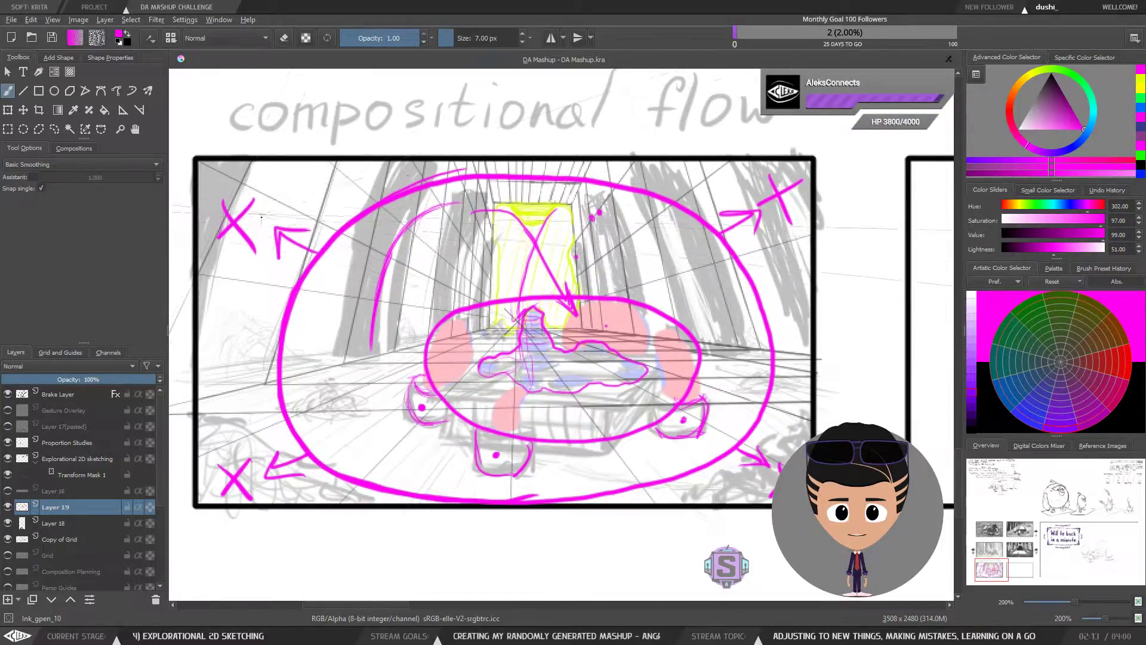
# Examine the ovals, corner marks and central focus area of the compositional flow thumbnail.
pyautogui.moveTo(260, 213); pyautogui.dragTo(248, 198)
pyautogui.hotkey('ctrl', 'z')
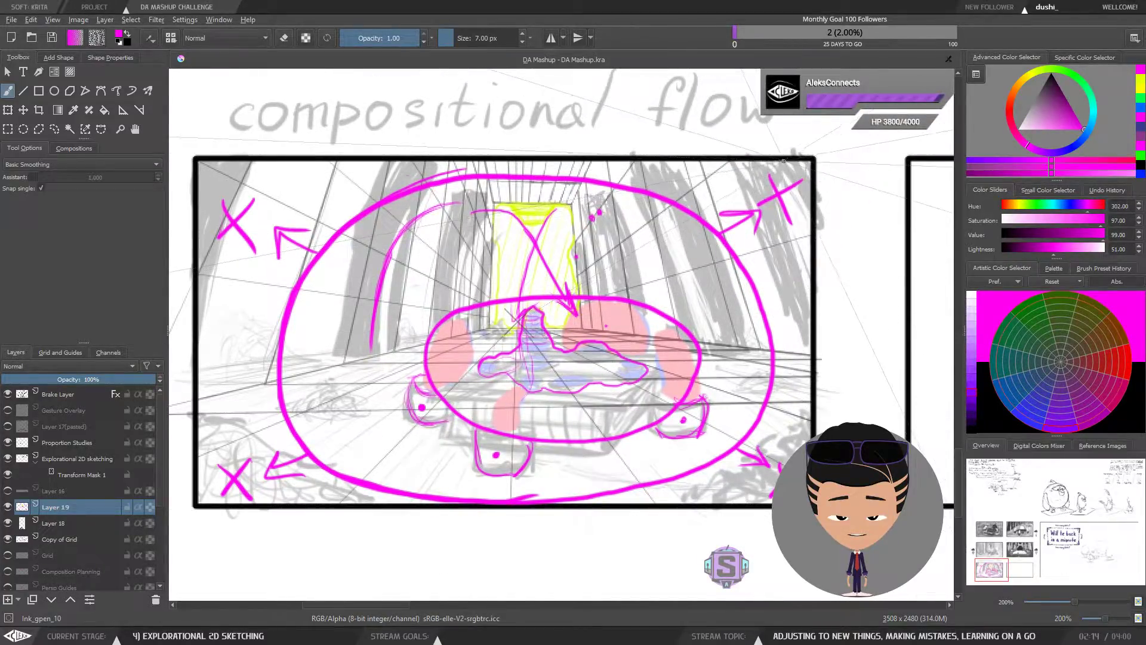
pyautogui.moveTo(787, 165); pyautogui.dragTo(815, 202)
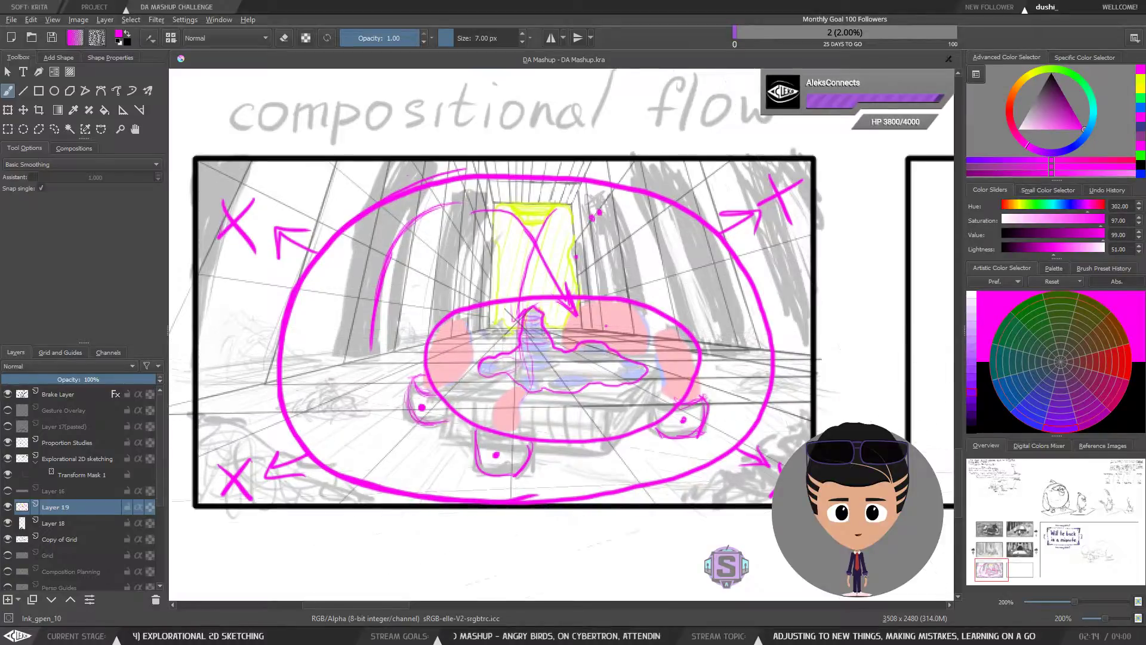
pyautogui.moveTo(358, 209); pyautogui.dragTo(368, 223)
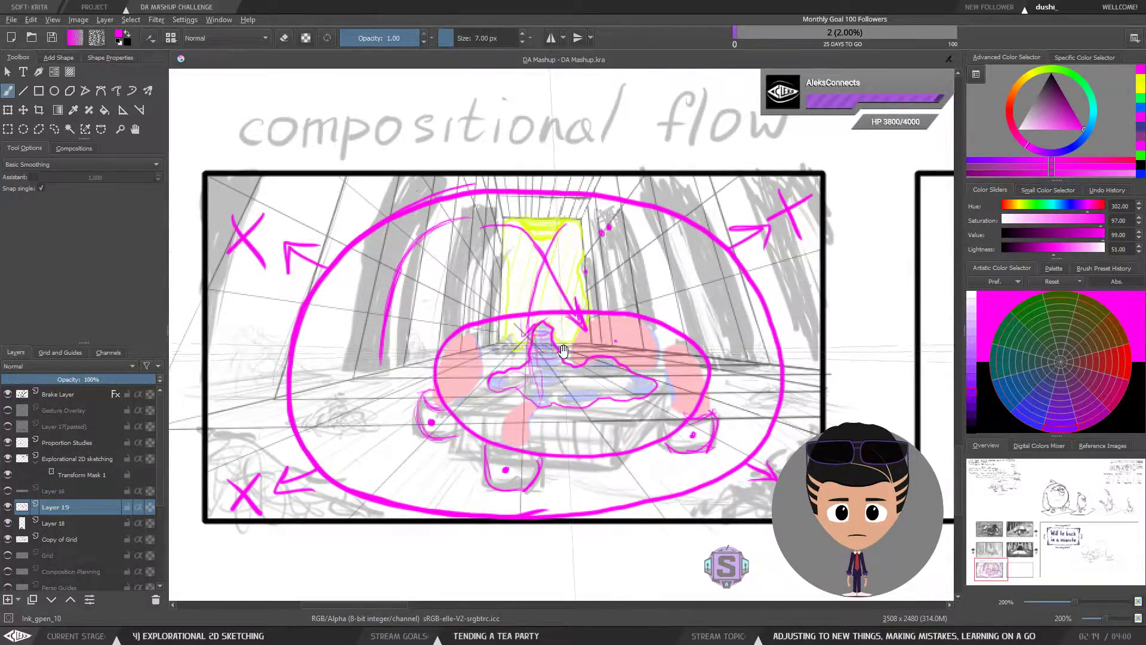
pyautogui.scroll(2, 595, 322)
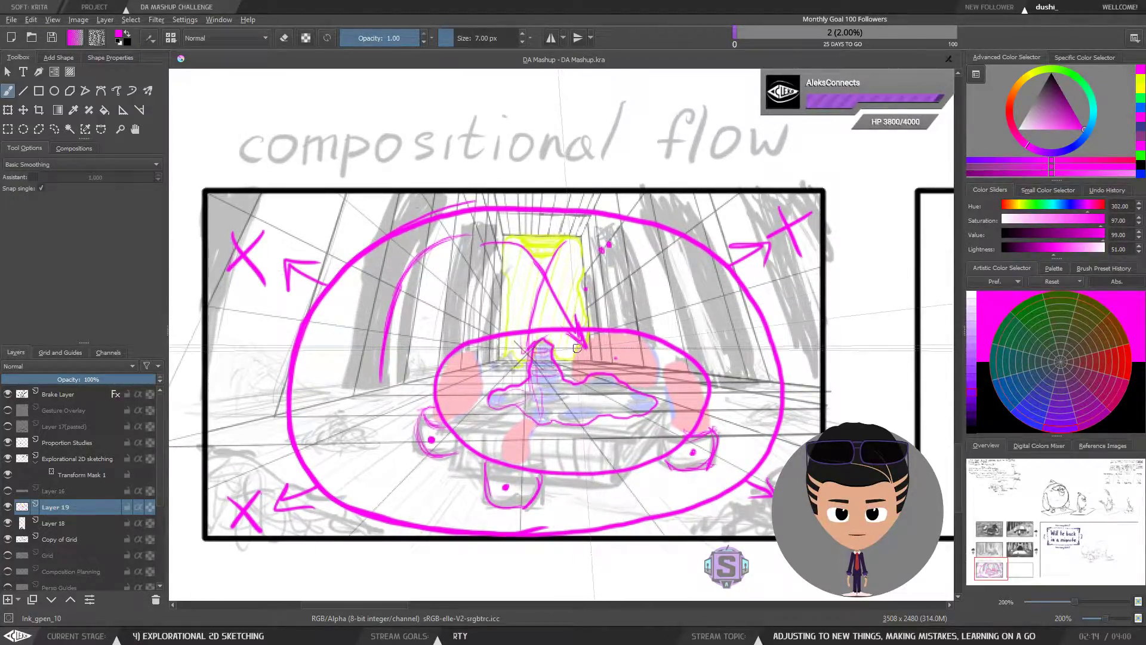
pyautogui.moveTo(567, 375)
pyautogui.mouseDown()
pyautogui.moveTo(587, 375)
pyautogui.moveTo(577, 377)
pyautogui.mouseUp()
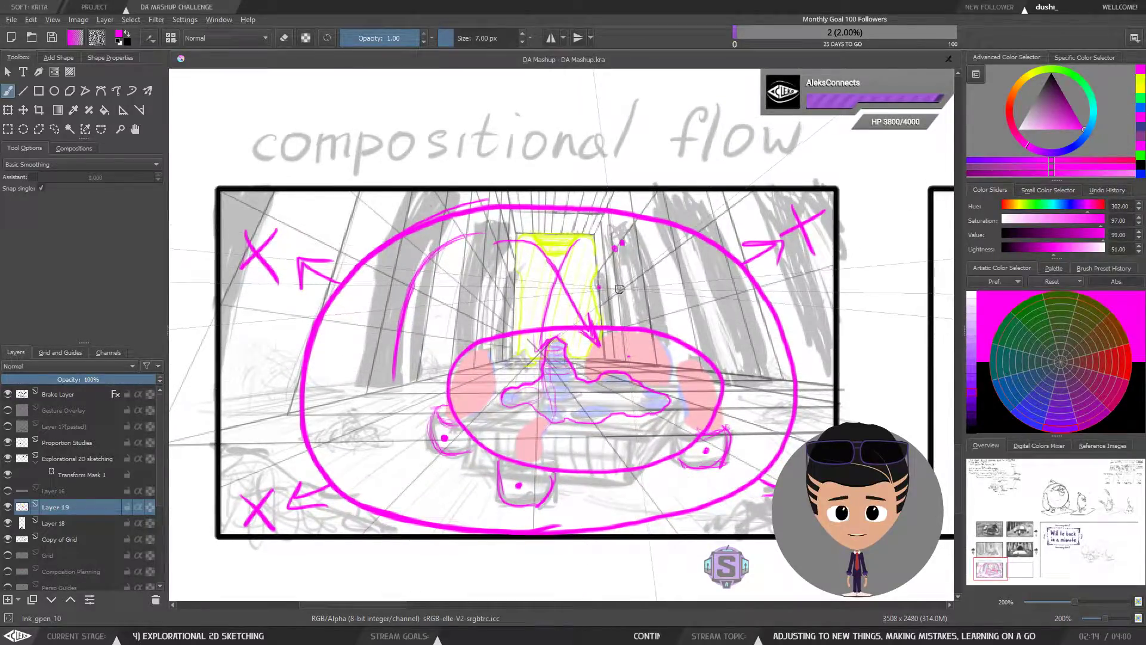
pyautogui.hotkey('ctrl', '-')
pyautogui.hotkey('ctrl', '-')
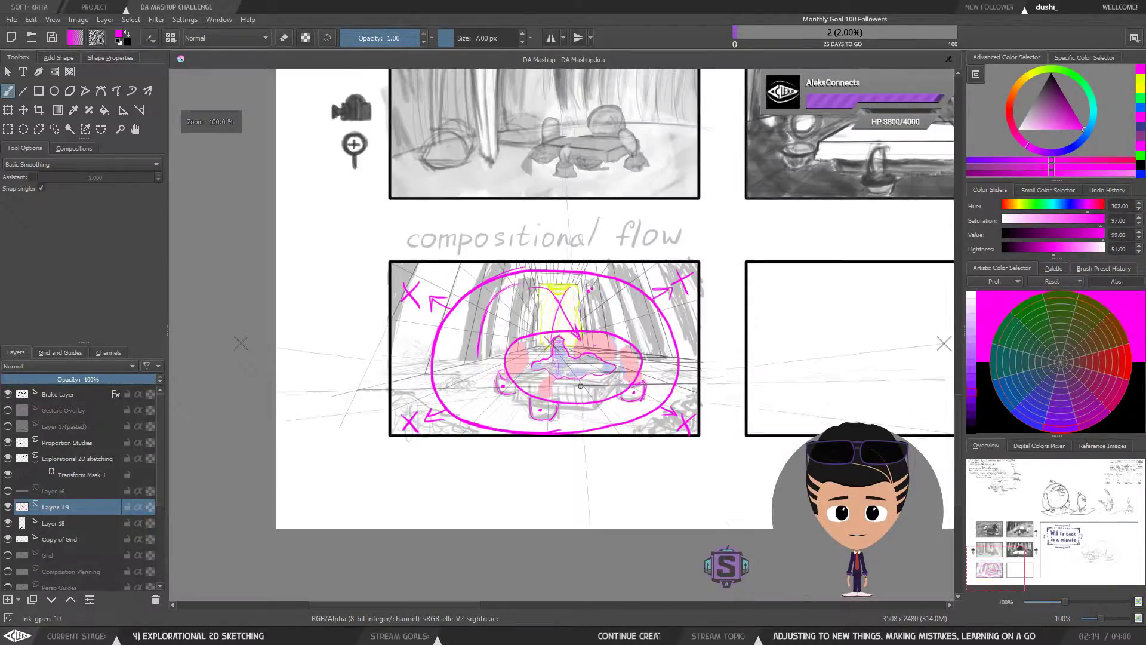
pyautogui.hotkey('ctrl', '+')
pyautogui.hotkey('ctrl', '+')
pyautogui.moveTo(562, 443); pyautogui.dragTo(566, 456)
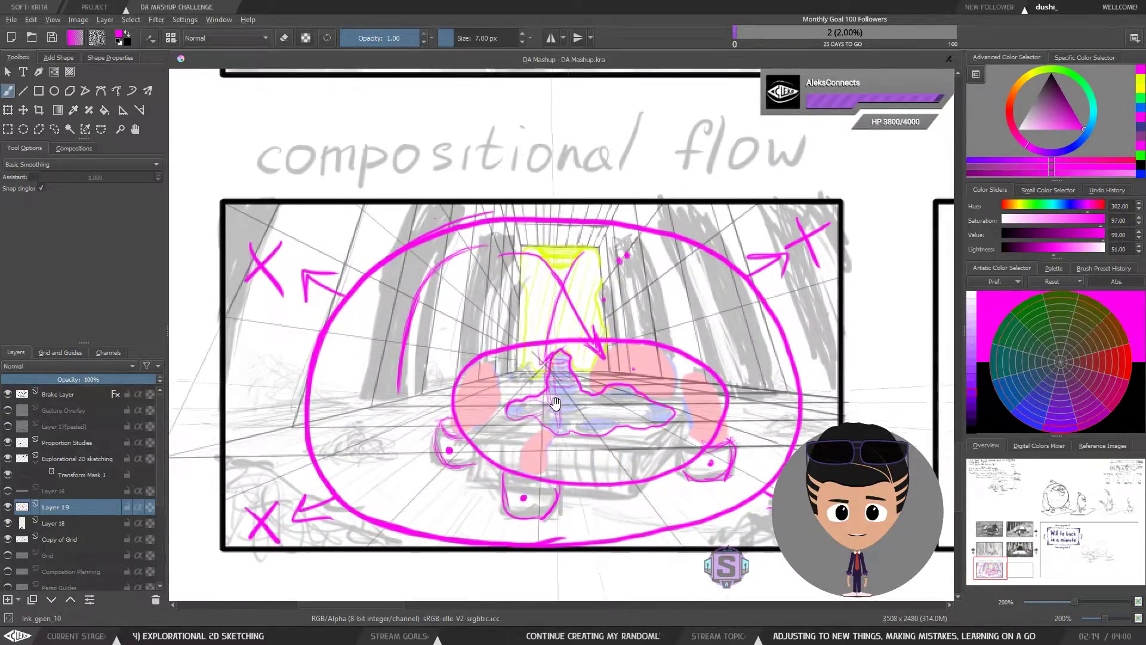
pyautogui.moveTo(555, 399); pyautogui.dragTo(562, 381)
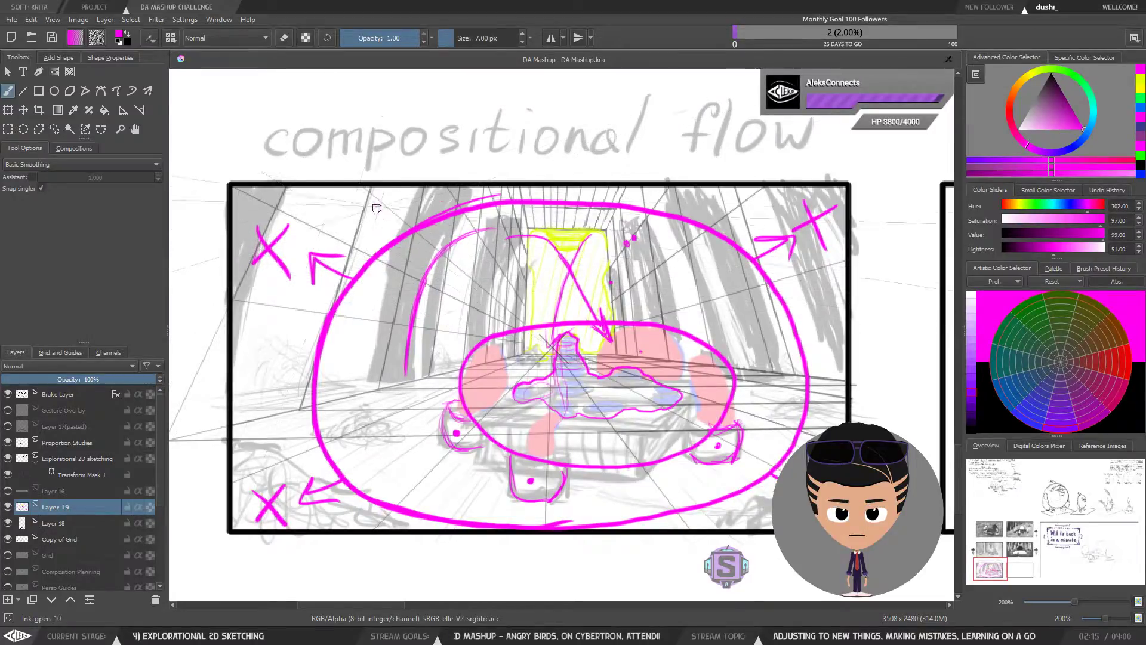
# Try to sketch a large magenta oval in the empty frame beside the compositional flow thumbnail.
pyautogui.moveTo(380, 184)
pyautogui.mouseDown()
pyautogui.moveTo(256, 179)
pyautogui.moveTo(251, 322)
pyautogui.moveTo(770, 522)
pyautogui.moveTo(241, 351)
pyautogui.mouseUp()
pyautogui.hotkey('ctrl', 'z')
pyautogui.moveTo(668, 473); pyautogui.dragTo(518, 414)
pyautogui.scroll(-2, 660, 460)
pyautogui.moveTo(838, 251)
pyautogui.mouseDown()
pyautogui.moveTo(801, 364)
pyautogui.moveTo(657, 251)
pyautogui.mouseUp()
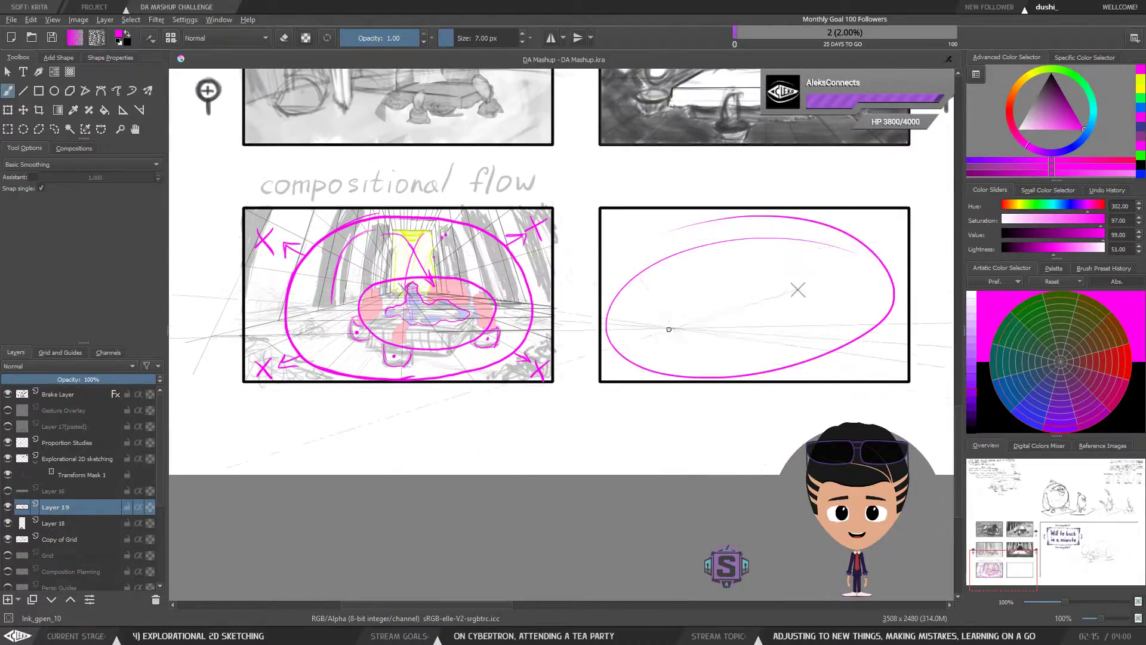
pyautogui.hotkey('ctrl', 'z')
pyautogui.moveTo(841, 222)
pyautogui.mouseDown()
pyautogui.moveTo(657, 228)
pyautogui.moveTo(614, 253)
pyautogui.mouseUp()
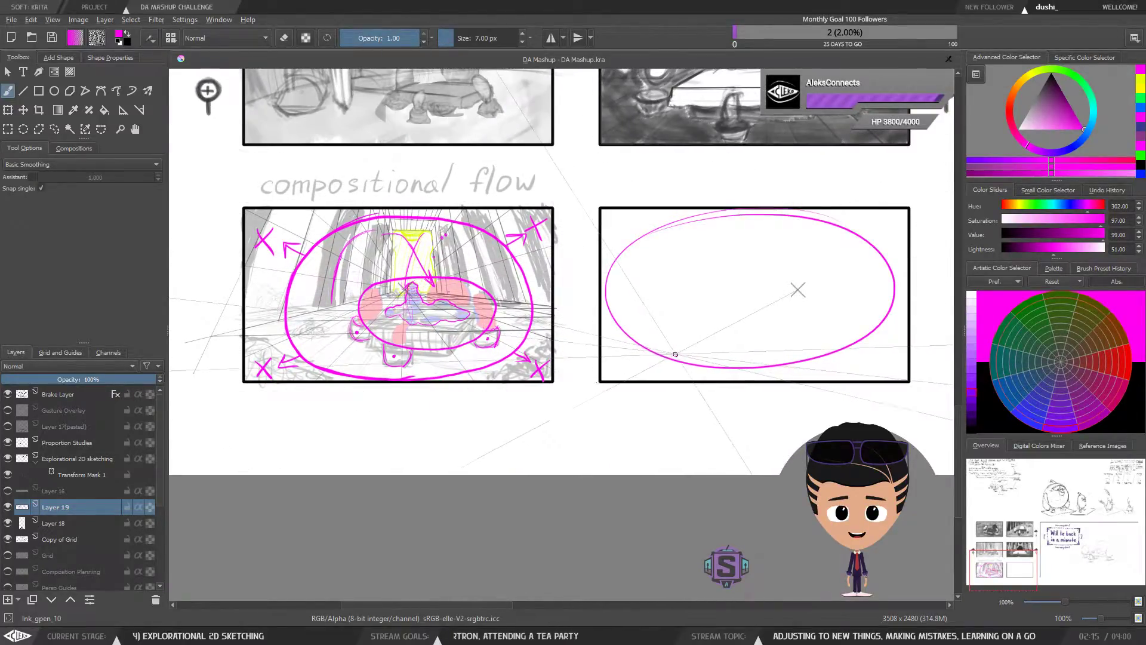
pyautogui.hotkey('ctrl', 'z')
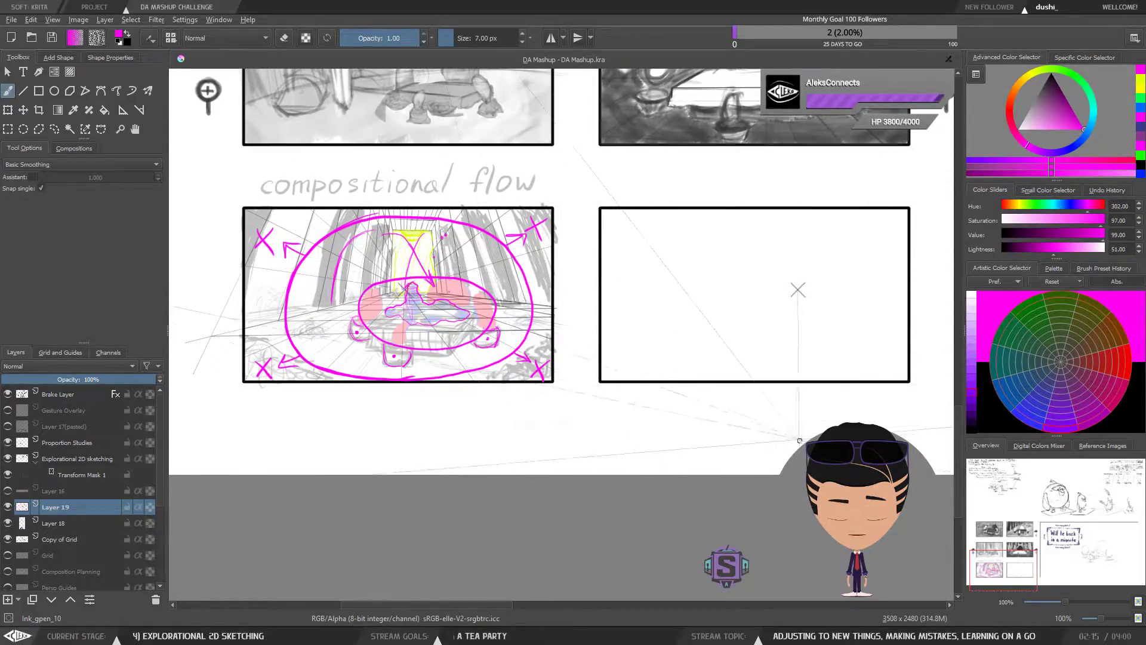
pyautogui.moveTo(428, 394); pyautogui.dragTo(466, 405)
pyautogui.scroll(2, 383, 294)
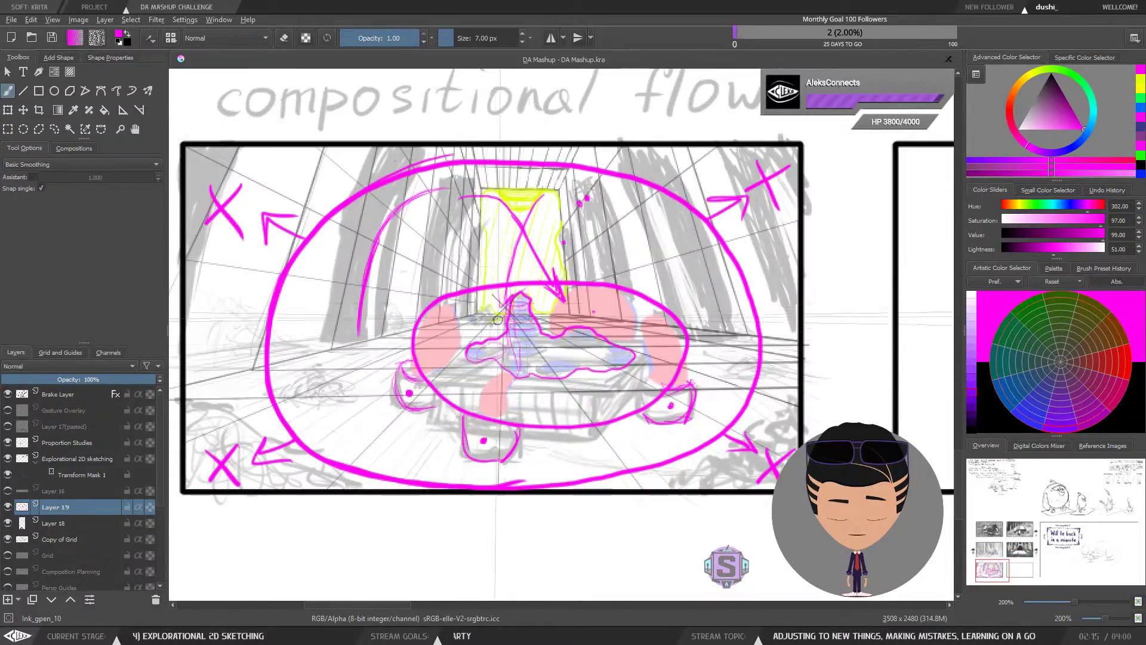
pyautogui.moveTo(508, 343); pyautogui.dragTo(530, 359)
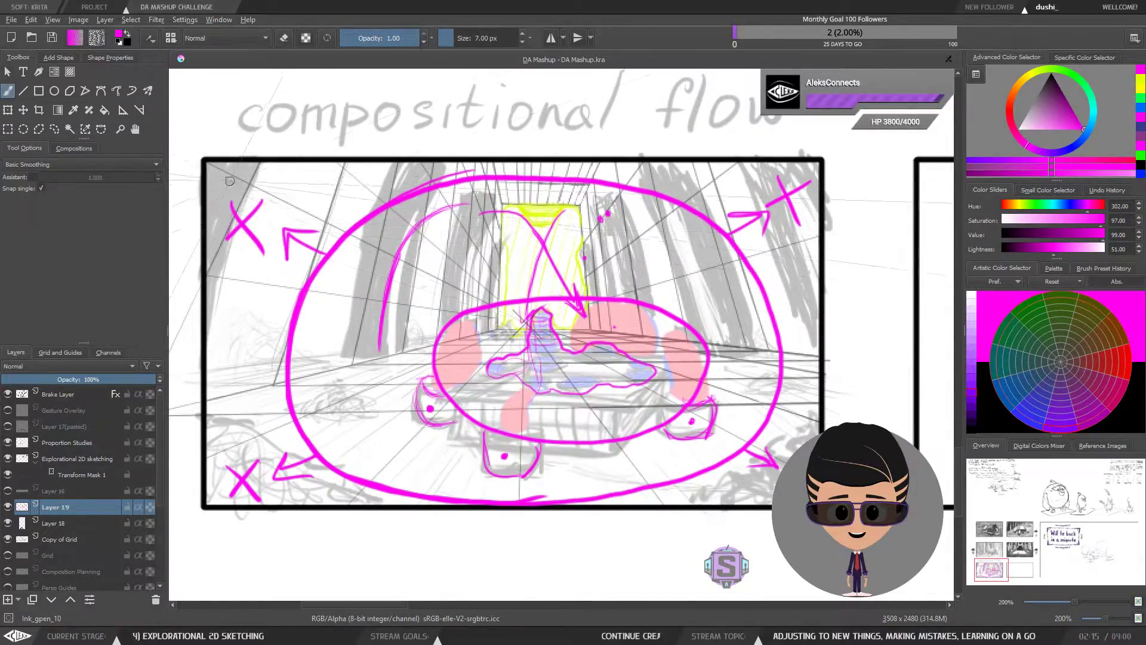
pyautogui.moveTo(203, 214); pyautogui.dragTo(263, 160)
pyautogui.hotkey('ctrl', 'z')
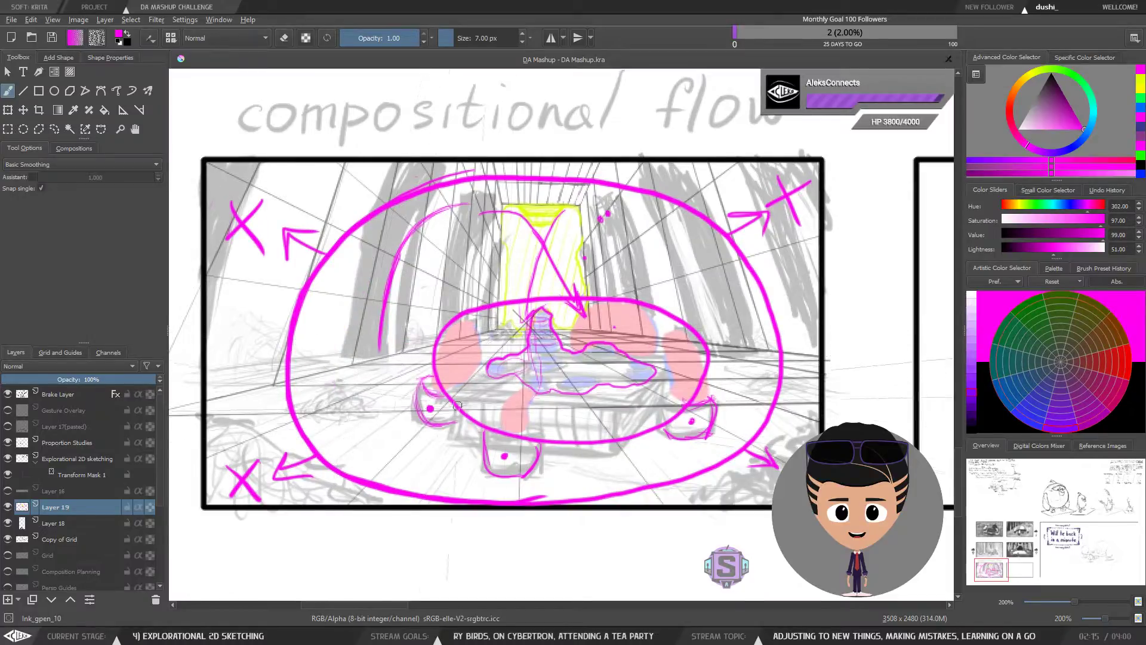
pyautogui.moveTo(647, 392); pyautogui.dragTo(641, 394)
pyautogui.moveTo(686, 353); pyautogui.dragTo(675, 354)
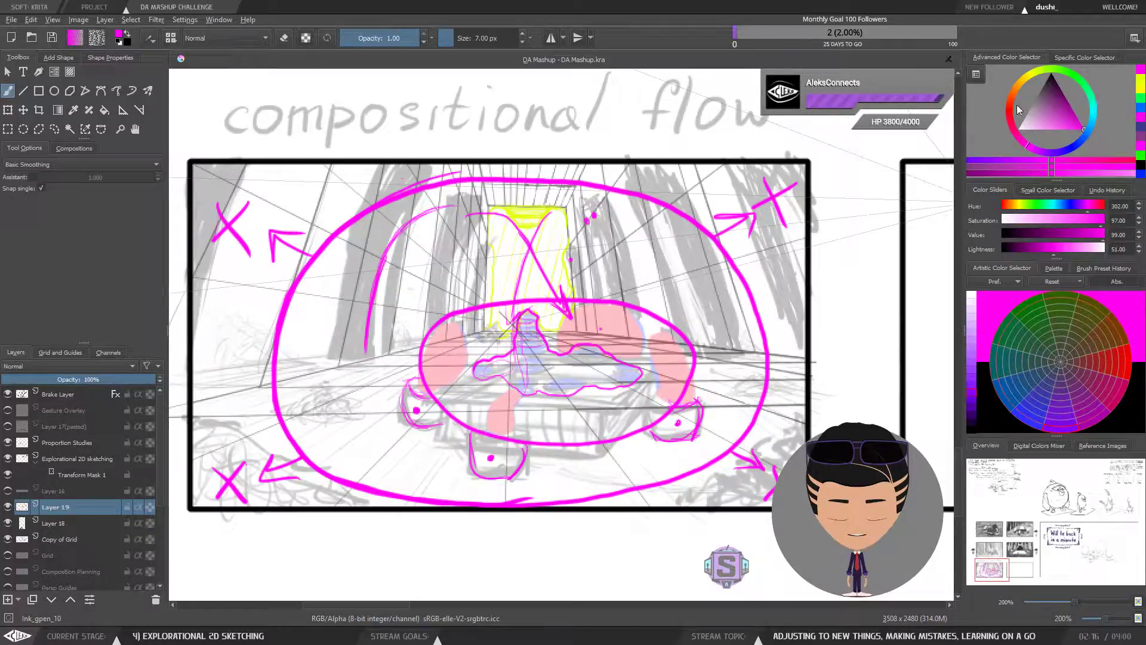
# Set the brush colour to red and its size to 12 px.
pyautogui.moveTo(1017, 105); pyautogui.dragTo(1009, 113)
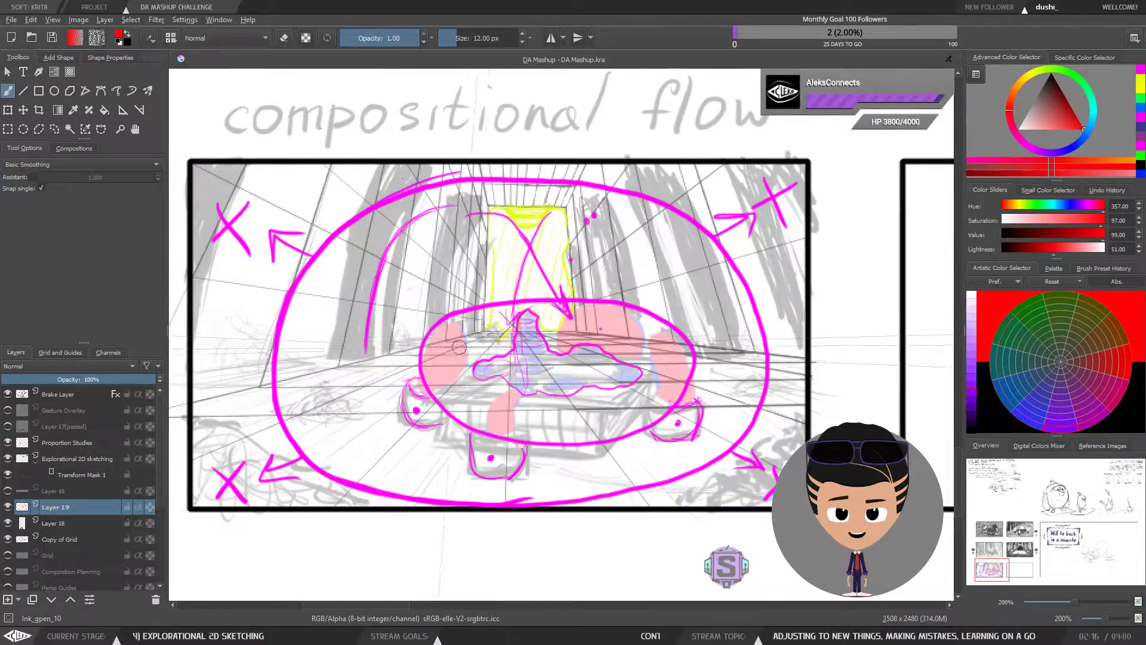
pyautogui.press(']')
pyautogui.press(']')
pyautogui.press(']')
pyautogui.press(']')
pyautogui.press(']')
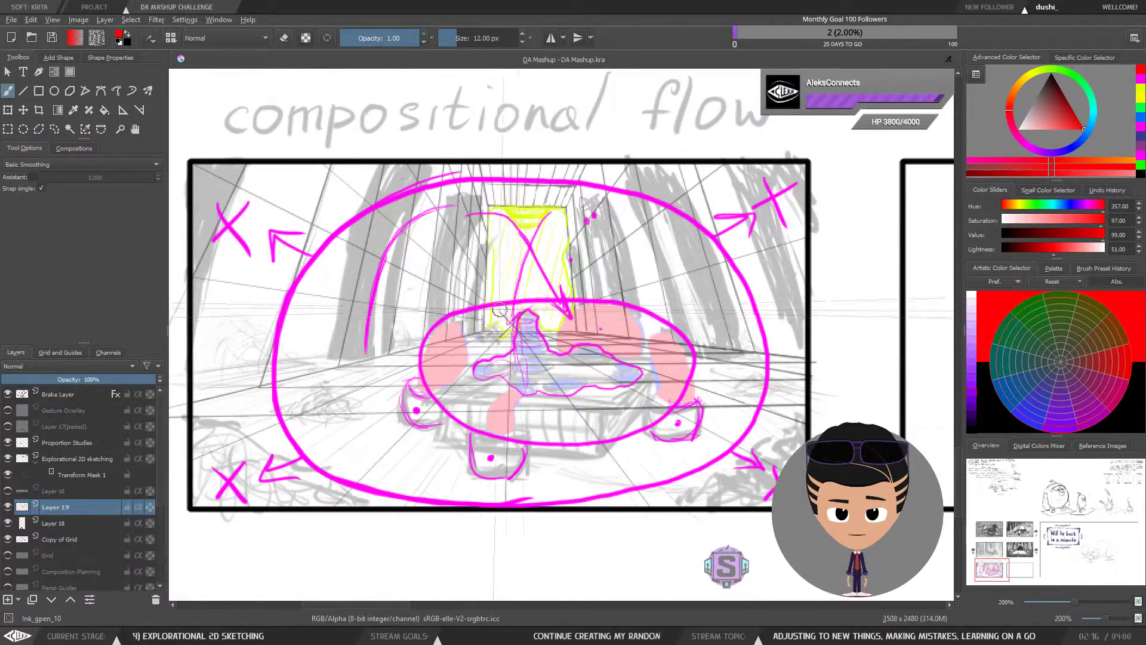
# Try to hatch the upper-left area of the inner oval with diagonal red strokes.
pyautogui.moveTo(500, 310)
pyautogui.mouseDown()
pyautogui.moveTo(514, 325)
pyautogui.moveTo(498, 358)
pyautogui.mouseUp()
pyautogui.moveTo(447, 325); pyautogui.dragTo(472, 359)
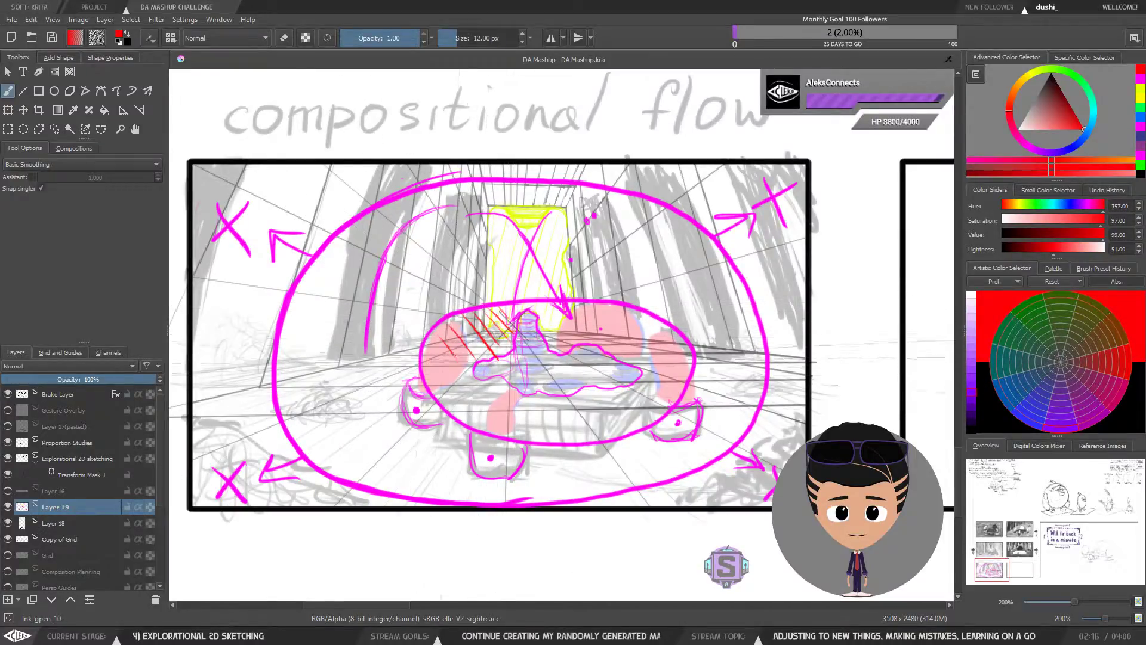
pyautogui.hotkey('ctrl', 'z')
pyautogui.hotkey('ctrl', 'z')
pyautogui.hotkey('ctrl', 'z')
pyautogui.hotkey('ctrl', 'z')
pyautogui.hotkey('ctrl', 'z')
pyautogui.hotkey('ctrl', 'z')
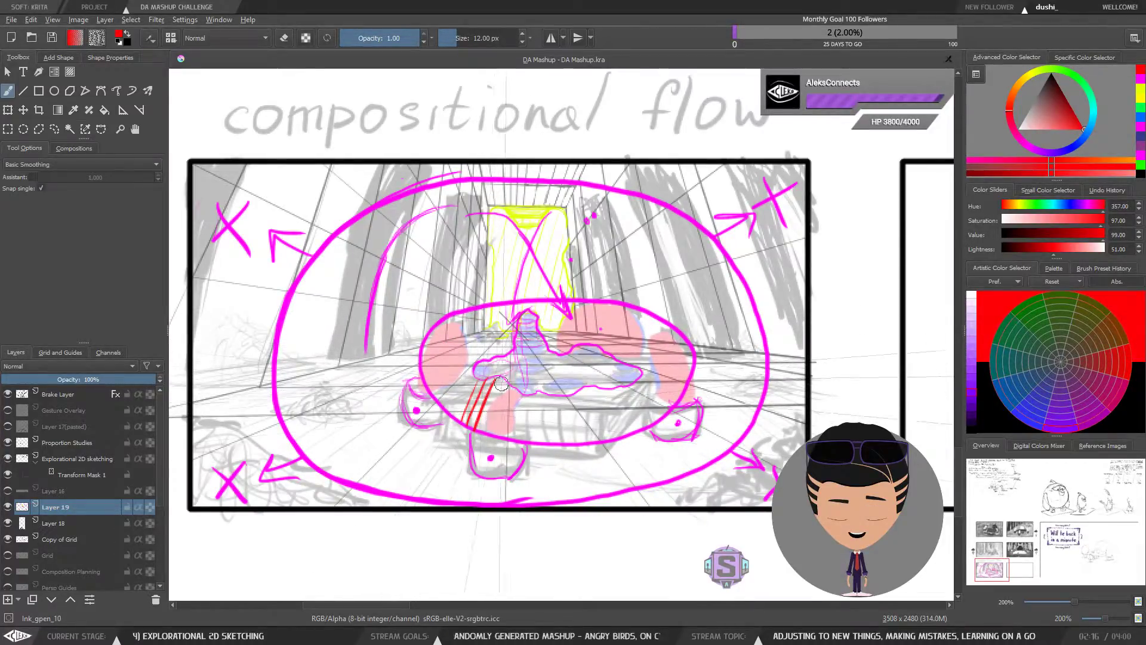
# Fill the ring between the inner magenta oval and the irregular tabletop contour with near-vertical red hatching.
pyautogui.moveTo(514, 391)
pyautogui.mouseDown()
pyautogui.moveTo(504, 442)
pyautogui.moveTo(524, 441)
pyautogui.mouseUp()
pyautogui.moveTo(554, 397); pyautogui.dragTo(556, 420)
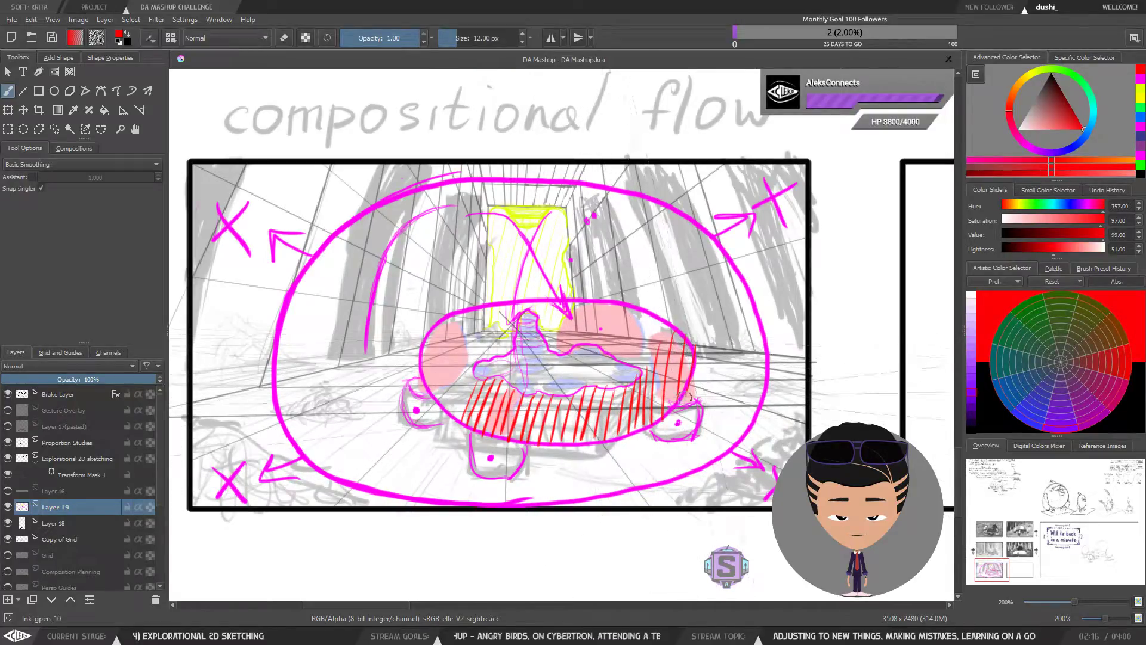
pyautogui.moveTo(656, 327); pyautogui.dragTo(647, 376)
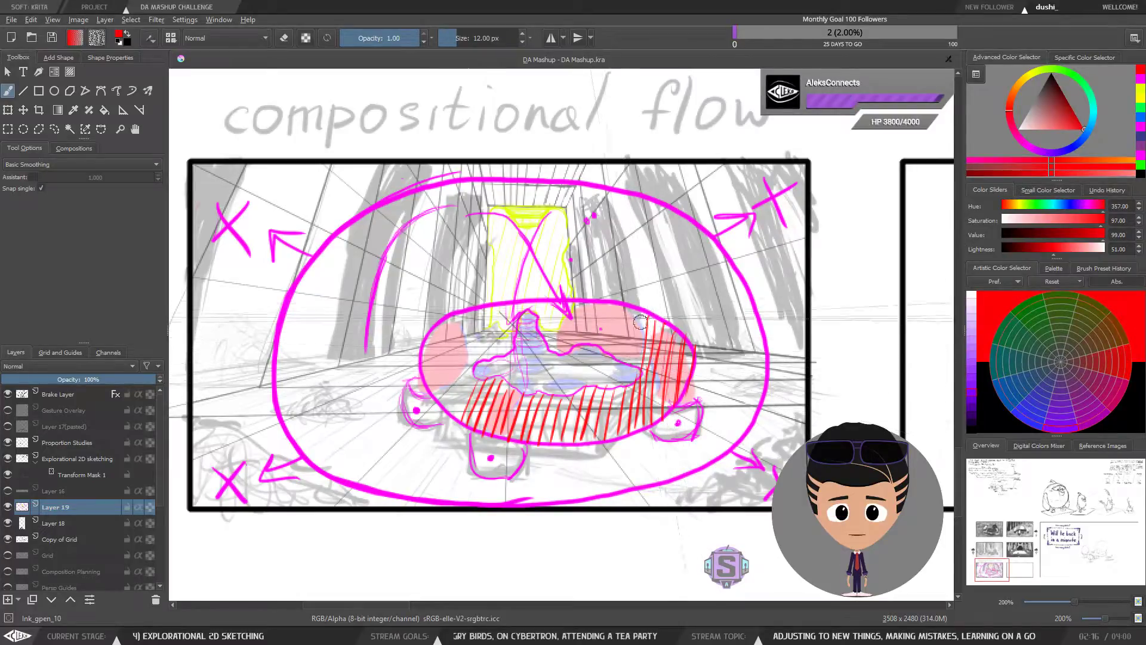
pyautogui.moveTo(616, 301); pyautogui.dragTo(601, 356)
pyautogui.moveTo(606, 300); pyautogui.dragTo(584, 352)
pyautogui.moveTo(588, 300); pyautogui.dragTo(570, 349)
pyautogui.moveTo(576, 302); pyautogui.dragTo(566, 345)
pyautogui.moveTo(551, 303)
pyautogui.mouseDown()
pyautogui.moveTo(541, 339)
pyautogui.moveTo(519, 327)
pyautogui.moveTo(505, 336)
pyautogui.mouseUp()
pyautogui.moveTo(509, 303)
pyautogui.mouseDown()
pyautogui.moveTo(497, 349)
pyautogui.moveTo(473, 360)
pyautogui.mouseUp()
pyautogui.moveTo(474, 312); pyautogui.dragTo(460, 382)
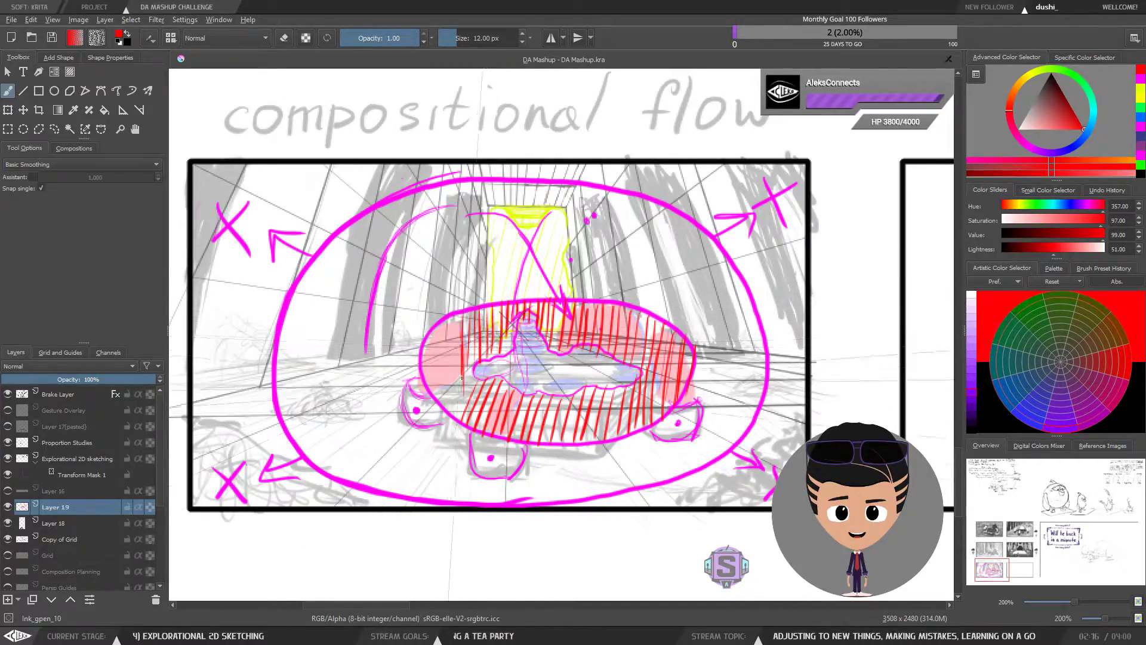
pyautogui.moveTo(459, 315); pyautogui.dragTo(455, 401)
pyautogui.moveTo(452, 316); pyautogui.dragTo(443, 409)
pyautogui.moveTo(441, 320); pyautogui.dragTo(433, 407)
pyautogui.moveTo(431, 327); pyautogui.dragTo(429, 401)
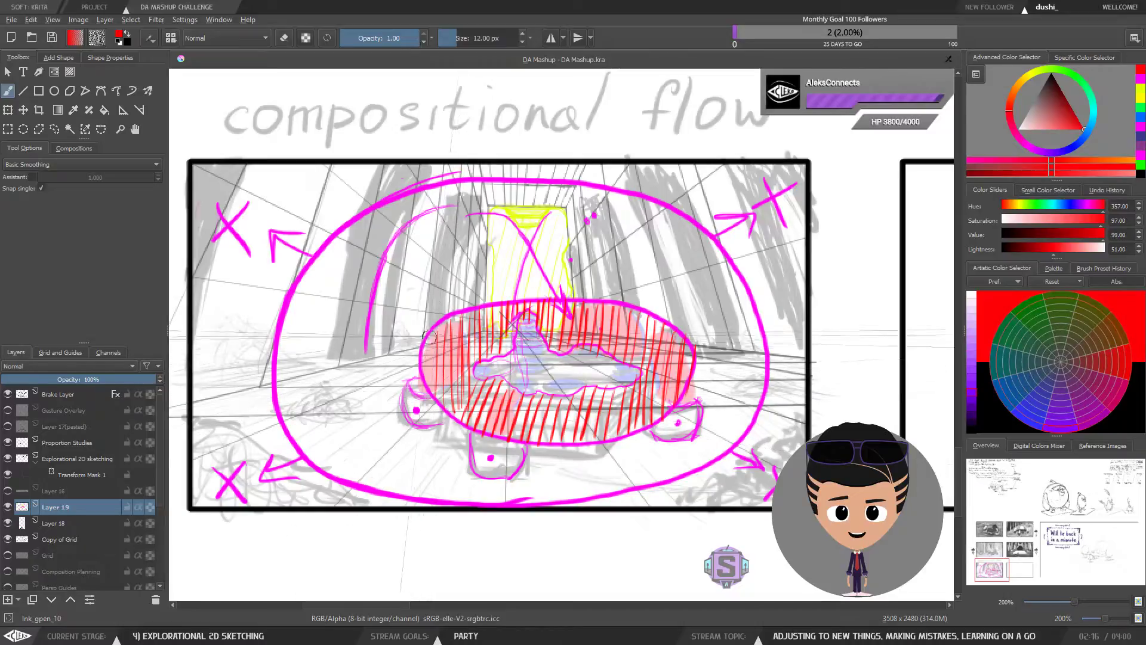
pyautogui.moveTo(437, 332); pyautogui.dragTo(434, 397)
pyautogui.moveTo(446, 327)
pyautogui.mouseDown()
pyautogui.moveTo(441, 418)
pyautogui.moveTo(460, 394)
pyautogui.mouseUp()
pyautogui.moveTo(473, 392); pyautogui.dragTo(468, 425)
pyautogui.moveTo(481, 394); pyautogui.dragTo(476, 429)
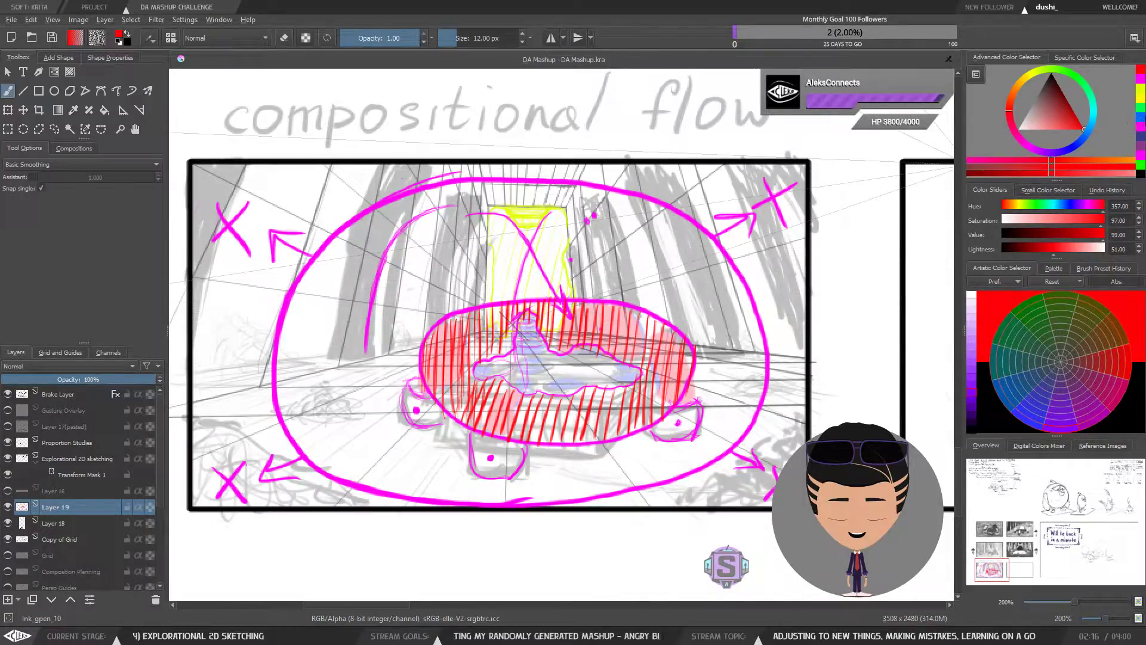
# Change the brush colour to blue and hatch the inside of the irregular tabletop contour.
pyautogui.click(1141, 119)
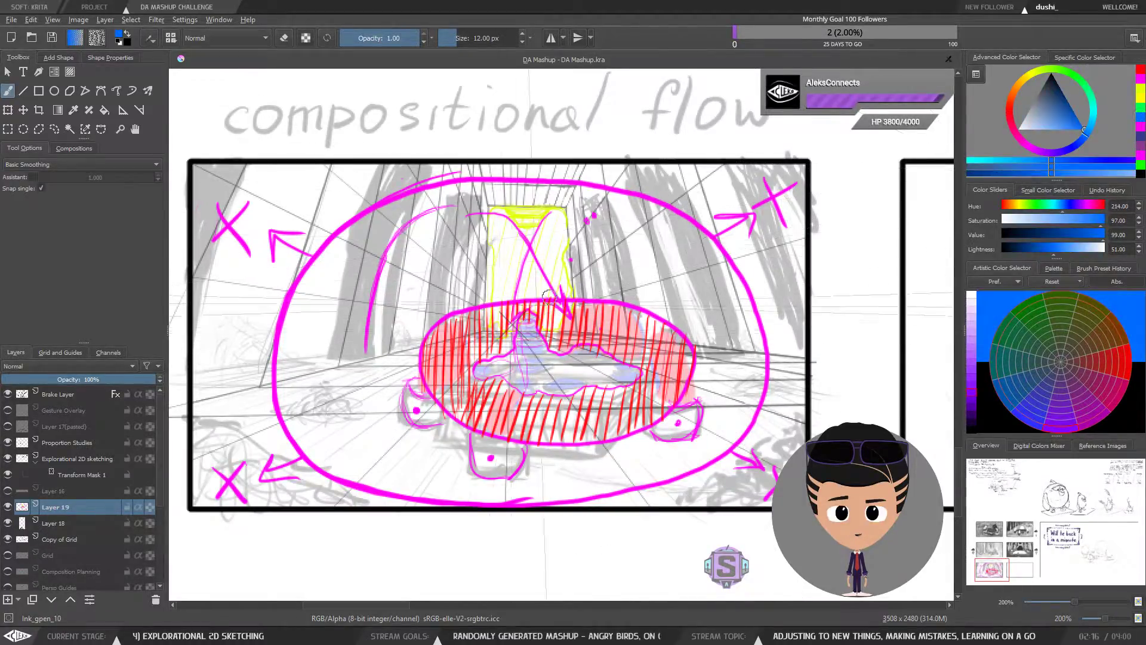
pyautogui.moveTo(472, 373)
pyautogui.mouseDown()
pyautogui.moveTo(500, 365)
pyautogui.moveTo(507, 382)
pyautogui.mouseUp()
pyautogui.moveTo(524, 322); pyautogui.dragTo(517, 396)
pyautogui.moveTo(554, 346)
pyautogui.mouseDown()
pyautogui.moveTo(524, 398)
pyautogui.moveTo(560, 399)
pyautogui.mouseUp()
pyautogui.moveTo(591, 347)
pyautogui.mouseDown()
pyautogui.moveTo(574, 391)
pyautogui.moveTo(621, 387)
pyautogui.mouseUp()
pyautogui.moveTo(636, 369); pyautogui.dragTo(629, 385)
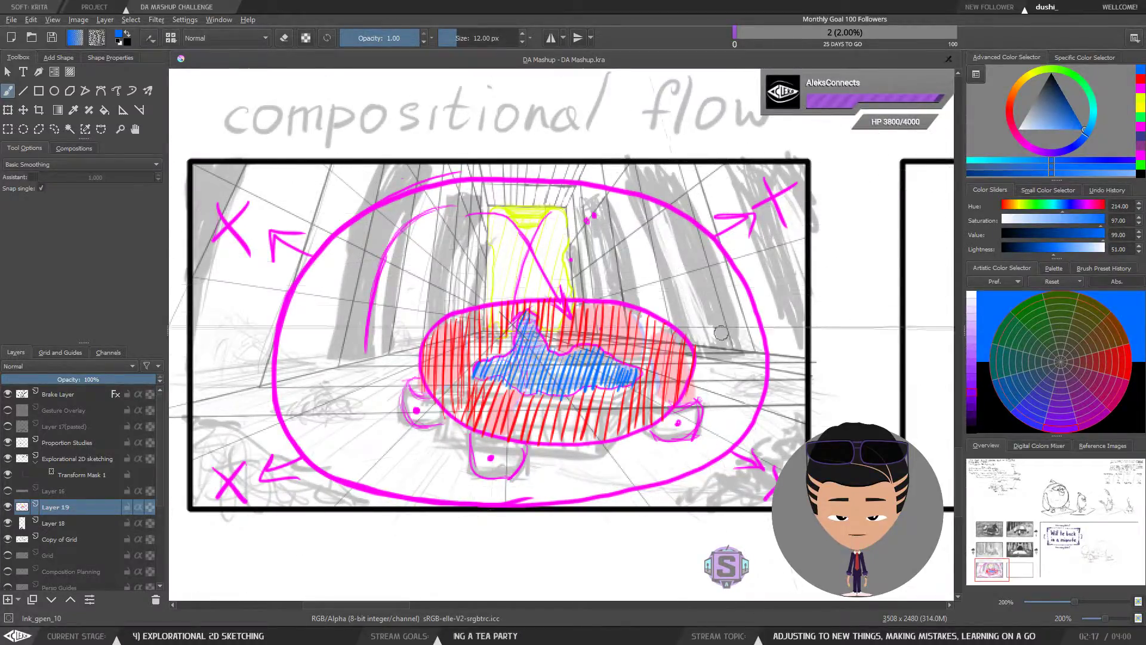
# Change the brush colour to yellow and hatch the area below the inner oval down to the outer oval.
pyautogui.click(1141, 109)
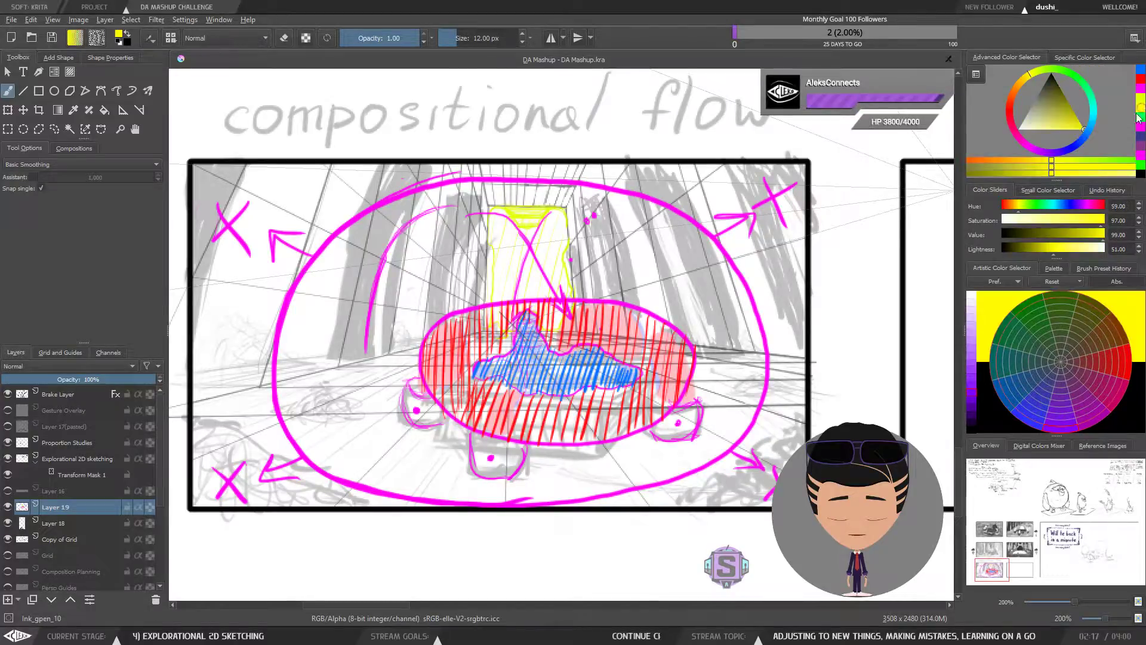
pyautogui.moveTo(477, 437)
pyautogui.mouseDown()
pyautogui.moveTo(467, 477)
pyautogui.moveTo(498, 506)
pyautogui.mouseUp()
pyautogui.moveTo(517, 445); pyautogui.dragTo(513, 498)
pyautogui.moveTo(528, 444)
pyautogui.mouseDown()
pyautogui.moveTo(524, 497)
pyautogui.moveTo(534, 495)
pyautogui.mouseUp()
pyautogui.moveTo(548, 443)
pyautogui.mouseDown()
pyautogui.moveTo(545, 495)
pyautogui.moveTo(560, 503)
pyautogui.mouseUp()
pyautogui.moveTo(572, 442); pyautogui.dragTo(572, 480)
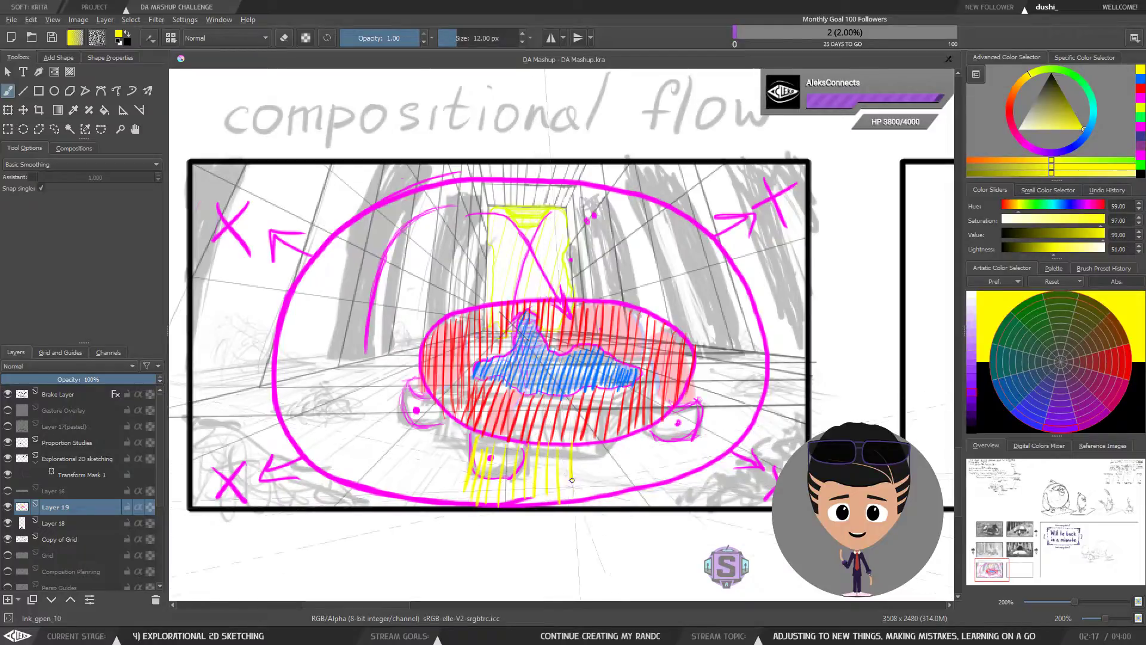
# Try to extend the yellow hatching around the lower-right and right side of the inner oval.
pyautogui.moveTo(643, 433)
pyautogui.mouseDown()
pyautogui.moveTo(655, 474)
pyautogui.moveTo(691, 466)
pyautogui.mouseUp()
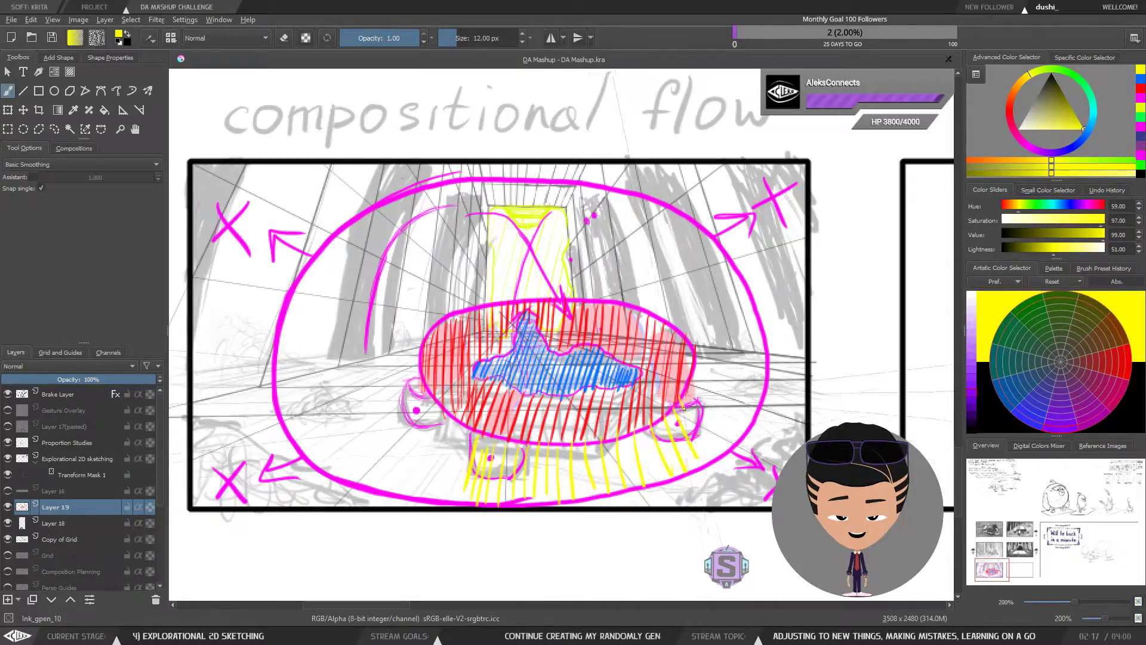
pyautogui.moveTo(693, 389)
pyautogui.mouseDown()
pyautogui.moveTo(711, 430)
pyautogui.moveTo(735, 423)
pyautogui.mouseUp()
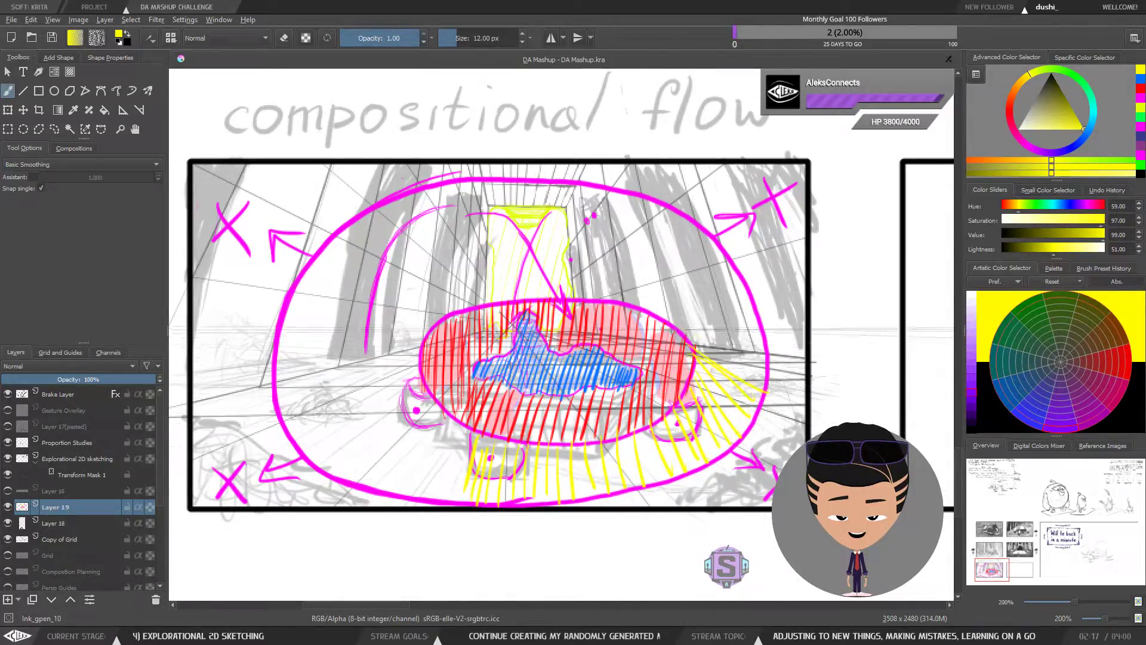
pyautogui.hotkey('ctrl', 'z')
pyautogui.hotkey('ctrl', 'z')
pyautogui.hotkey('ctrl', 'z')
pyautogui.hotkey('ctrl', 'z')
pyautogui.hotkey('ctrl', 'z')
pyautogui.hotkey('ctrl', 'z')
pyautogui.hotkey('ctrl', 'z')
pyautogui.hotkey('ctrl', 'z')
pyautogui.hotkey('ctrl', 'z')
pyautogui.hotkey('ctrl', 'z')
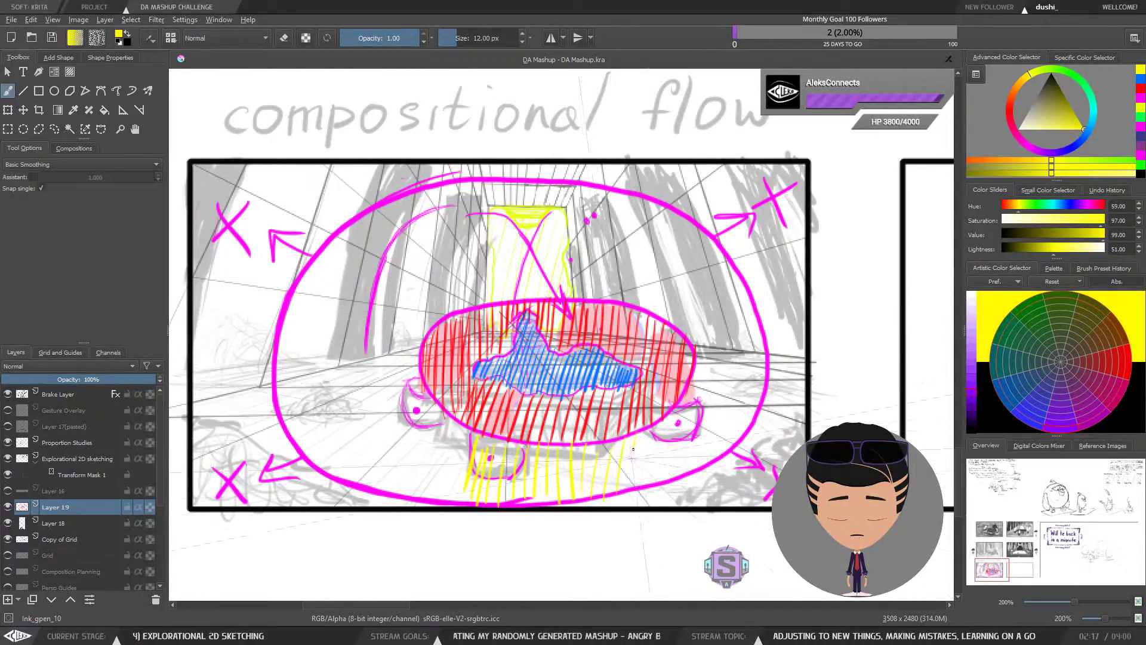
# Extend the yellow hatching between the inner and outer magenta ovals around their lower-right and right sides.
pyautogui.moveTo(660, 429); pyautogui.dragTo(650, 478)
pyautogui.moveTo(672, 425); pyautogui.dragTo(662, 475)
pyautogui.moveTo(685, 406); pyautogui.dragTo(674, 470)
pyautogui.moveTo(699, 373); pyautogui.dragTo(688, 468)
pyautogui.moveTo(712, 353); pyautogui.dragTo(700, 464)
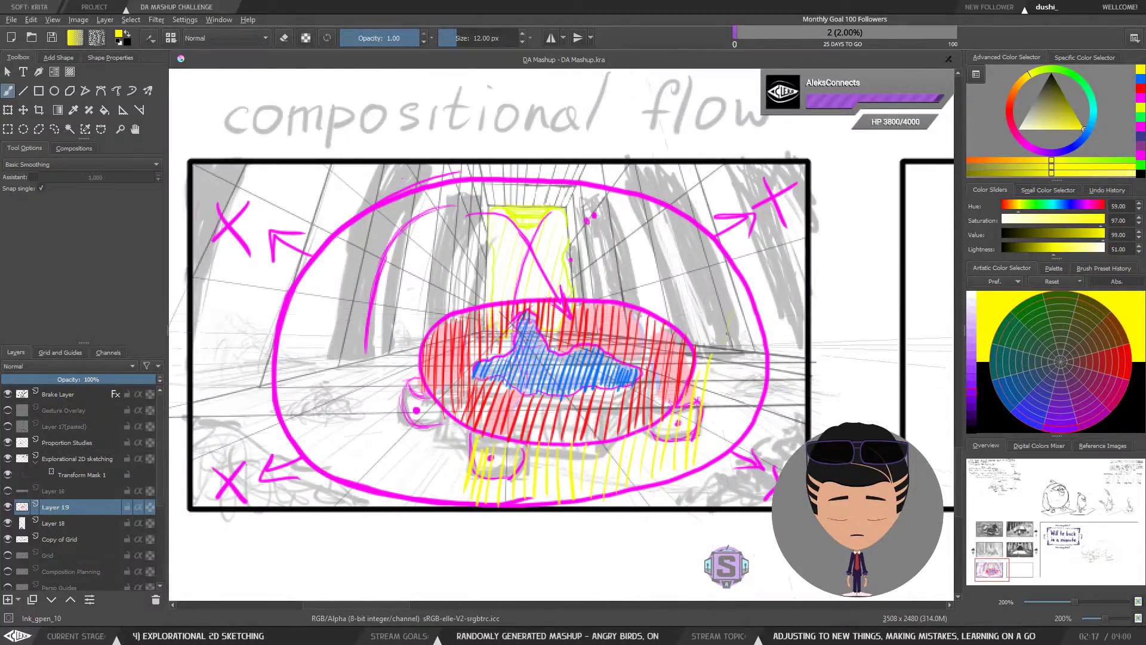
pyautogui.moveTo(734, 311); pyautogui.dragTo(708, 428)
pyautogui.moveTo(747, 295)
pyautogui.mouseDown()
pyautogui.moveTo(721, 422)
pyautogui.moveTo(702, 452)
pyautogui.moveTo(741, 352)
pyautogui.moveTo(721, 435)
pyautogui.mouseUp()
pyautogui.moveTo(761, 315); pyautogui.dragTo(741, 413)
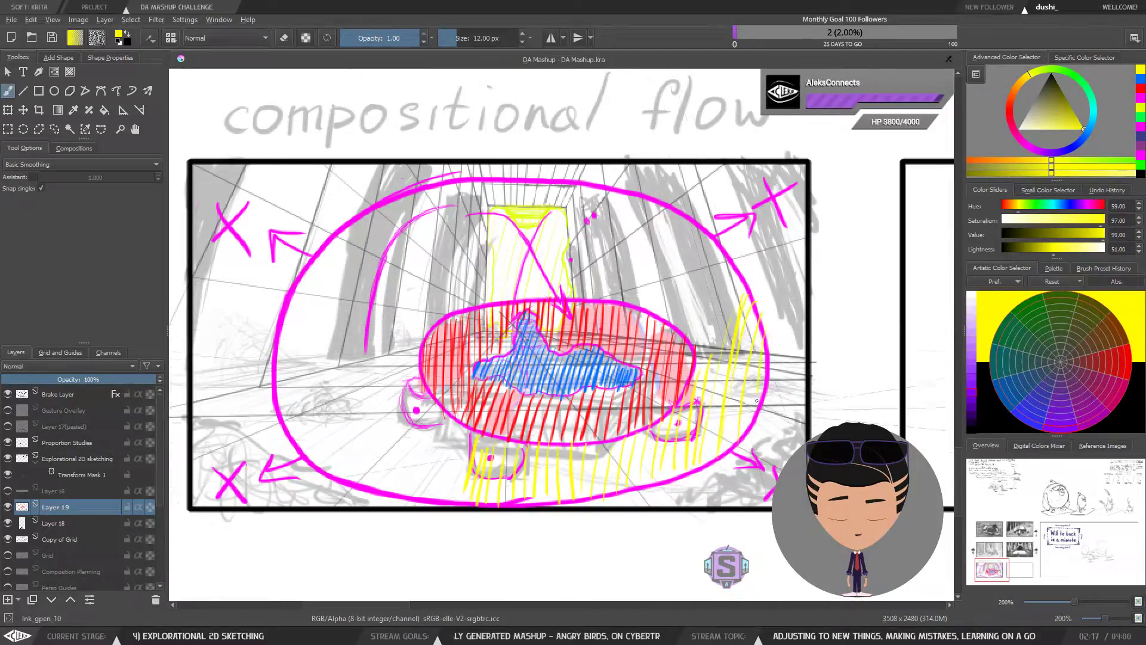
pyautogui.moveTo(752, 276)
pyautogui.mouseDown()
pyautogui.moveTo(719, 408)
pyautogui.moveTo(717, 354)
pyautogui.moveTo(699, 389)
pyautogui.mouseUp()
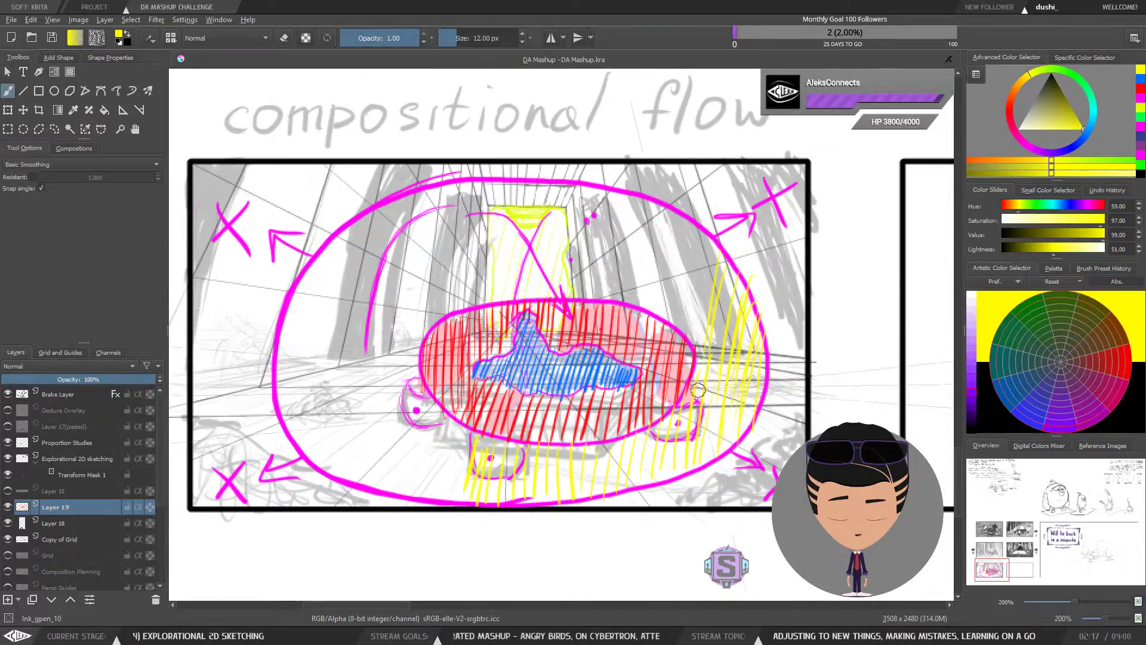
# Continue the yellow hatching across the area above the inner oval, from the upper-right curve over to the magenta arc at upper left.
pyautogui.moveTo(714, 245)
pyautogui.mouseDown()
pyautogui.moveTo(703, 305)
pyautogui.moveTo(680, 299)
pyautogui.mouseUp()
pyautogui.moveTo(678, 224); pyautogui.dragTo(663, 308)
pyautogui.moveTo(665, 209)
pyautogui.mouseDown()
pyautogui.moveTo(661, 305)
pyautogui.moveTo(652, 192)
pyautogui.moveTo(627, 293)
pyautogui.mouseUp()
pyautogui.moveTo(630, 200); pyautogui.dragTo(603, 292)
pyautogui.moveTo(611, 179); pyautogui.dragTo(594, 256)
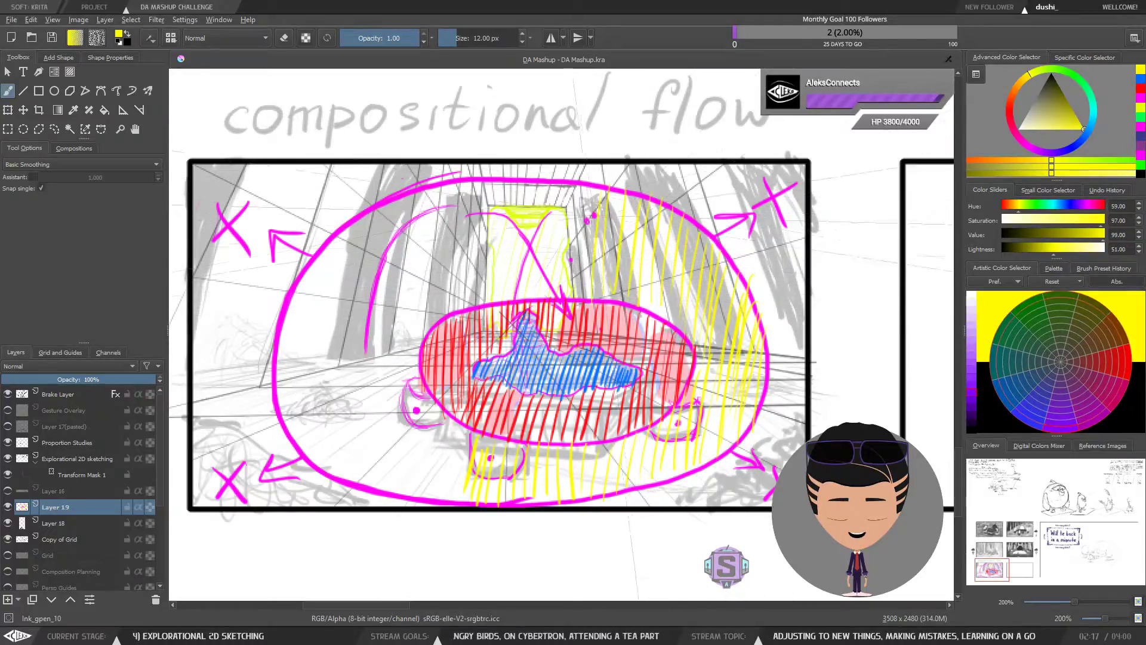
pyautogui.moveTo(592, 206)
pyautogui.mouseDown()
pyautogui.moveTo(585, 269)
pyautogui.moveTo(560, 257)
pyautogui.moveTo(552, 278)
pyautogui.mouseUp()
pyautogui.moveTo(543, 209); pyautogui.dragTo(531, 287)
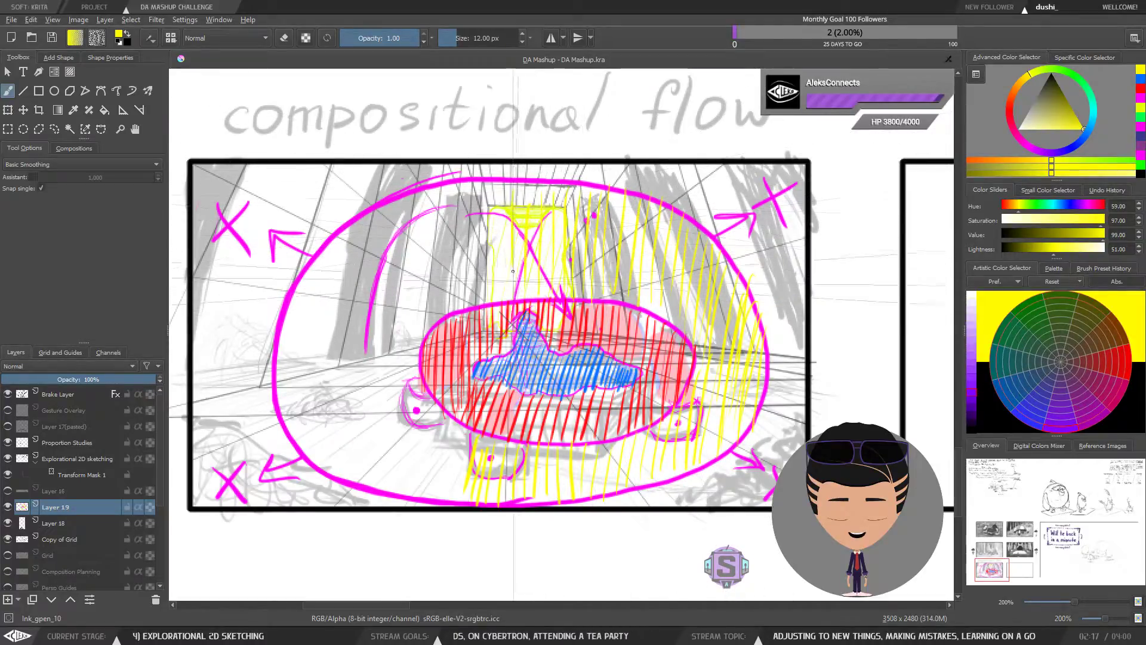
pyautogui.moveTo(518, 195)
pyautogui.mouseDown()
pyautogui.moveTo(511, 278)
pyautogui.moveTo(477, 298)
pyautogui.mouseUp()
pyautogui.moveTo(475, 197)
pyautogui.mouseDown()
pyautogui.moveTo(480, 291)
pyautogui.moveTo(452, 201)
pyautogui.moveTo(445, 281)
pyautogui.mouseUp()
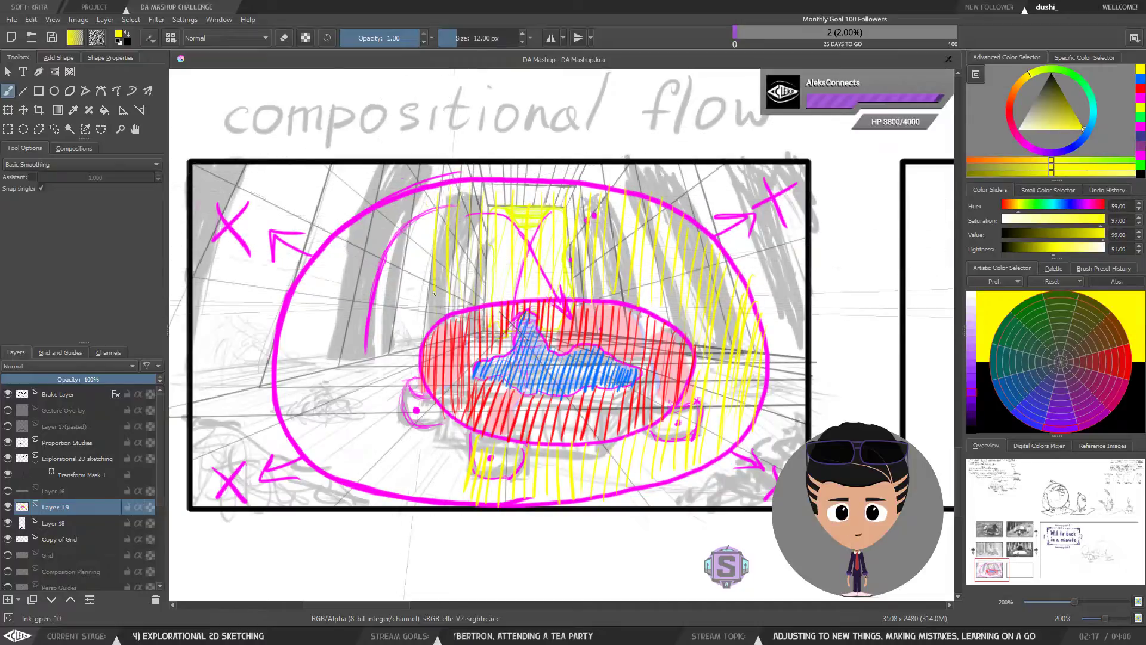
pyautogui.moveTo(441, 190)
pyautogui.mouseDown()
pyautogui.moveTo(434, 278)
pyautogui.moveTo(421, 281)
pyautogui.mouseUp()
pyautogui.moveTo(418, 209)
pyautogui.mouseDown()
pyautogui.moveTo(409, 311)
pyautogui.moveTo(394, 335)
pyautogui.mouseUp()
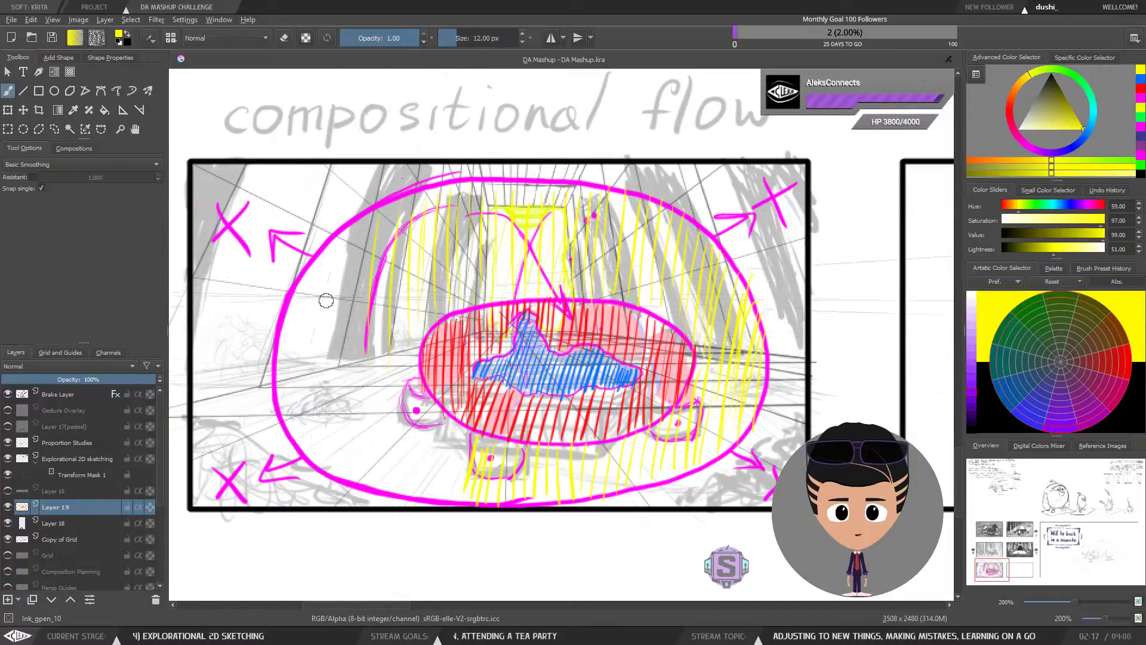
pyautogui.moveTo(388, 226); pyautogui.dragTo(380, 346)
# Hatch the left side of the outer magenta oval with long near-vertical yellow strokes from its upper curve to its lower curve.
pyautogui.moveTo(283, 369); pyautogui.dragTo(288, 418)
pyautogui.moveTo(292, 296); pyautogui.dragTo(299, 448)
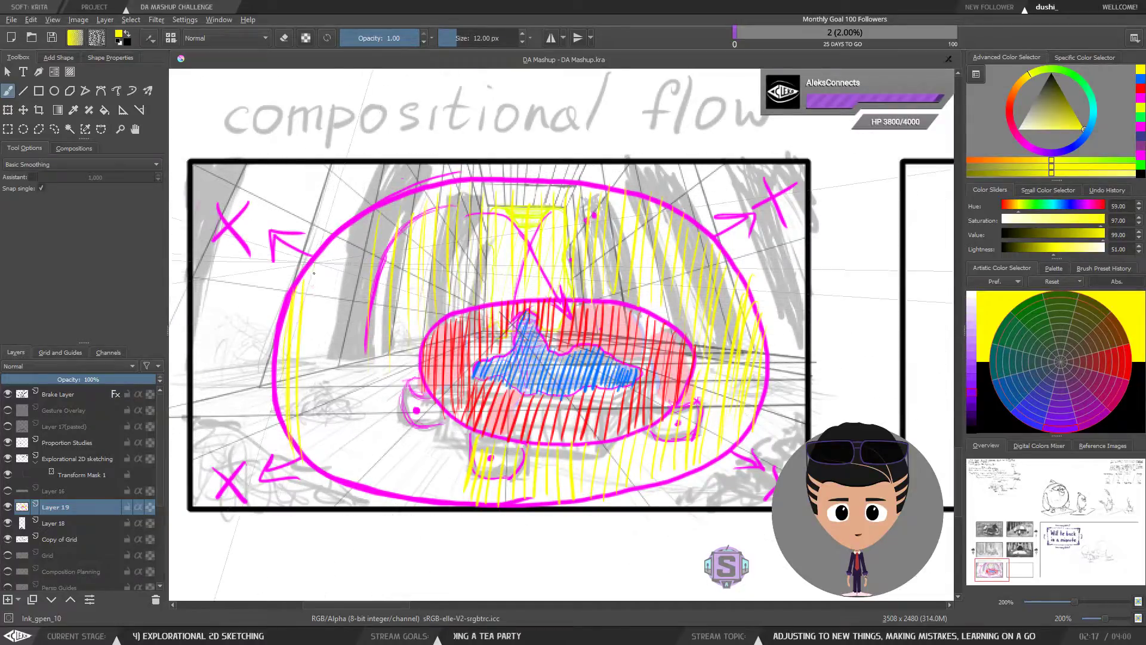
pyautogui.moveTo(323, 260); pyautogui.dragTo(305, 445)
pyautogui.moveTo(315, 304); pyautogui.dragTo(319, 447)
pyautogui.moveTo(332, 255); pyautogui.dragTo(327, 455)
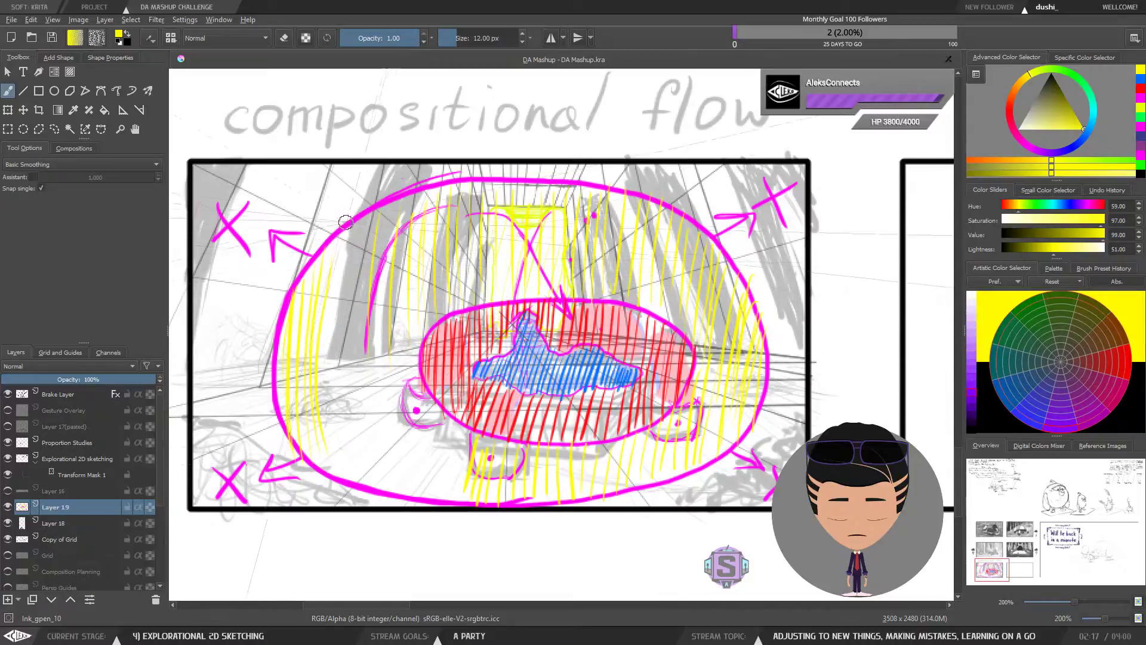
pyautogui.moveTo(341, 257); pyautogui.dragTo(334, 471)
pyautogui.moveTo(355, 239); pyautogui.dragTo(343, 484)
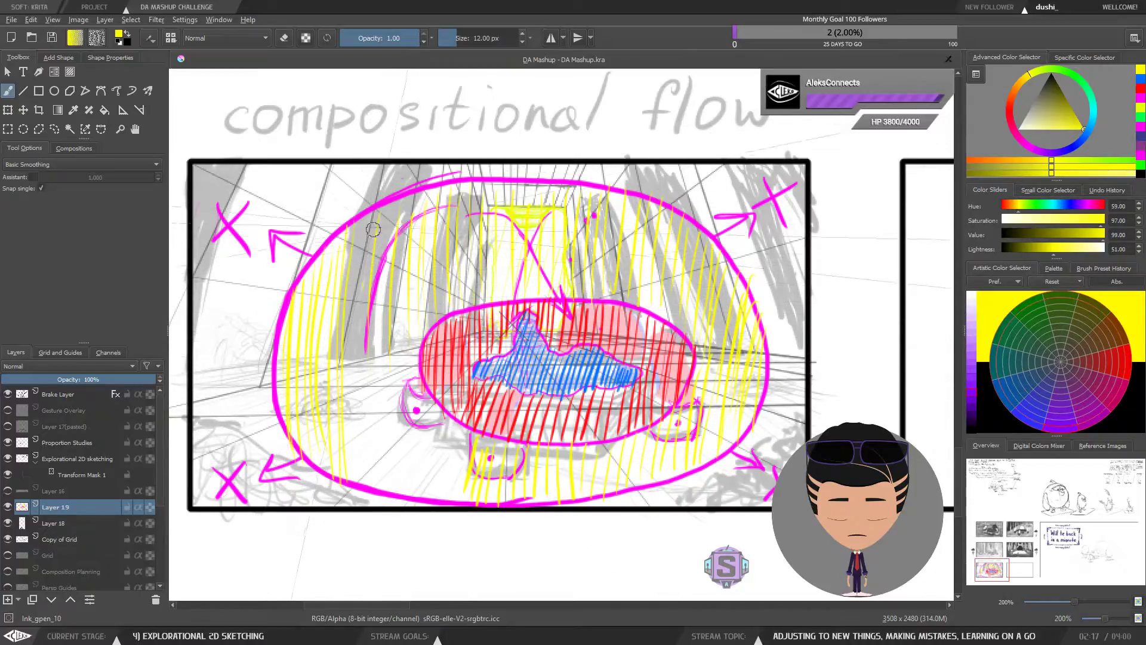
pyautogui.moveTo(371, 236); pyautogui.dragTo(358, 493)
pyautogui.moveTo(371, 257)
pyautogui.mouseDown()
pyautogui.moveTo(359, 478)
pyautogui.moveTo(382, 509)
pyautogui.mouseUp()
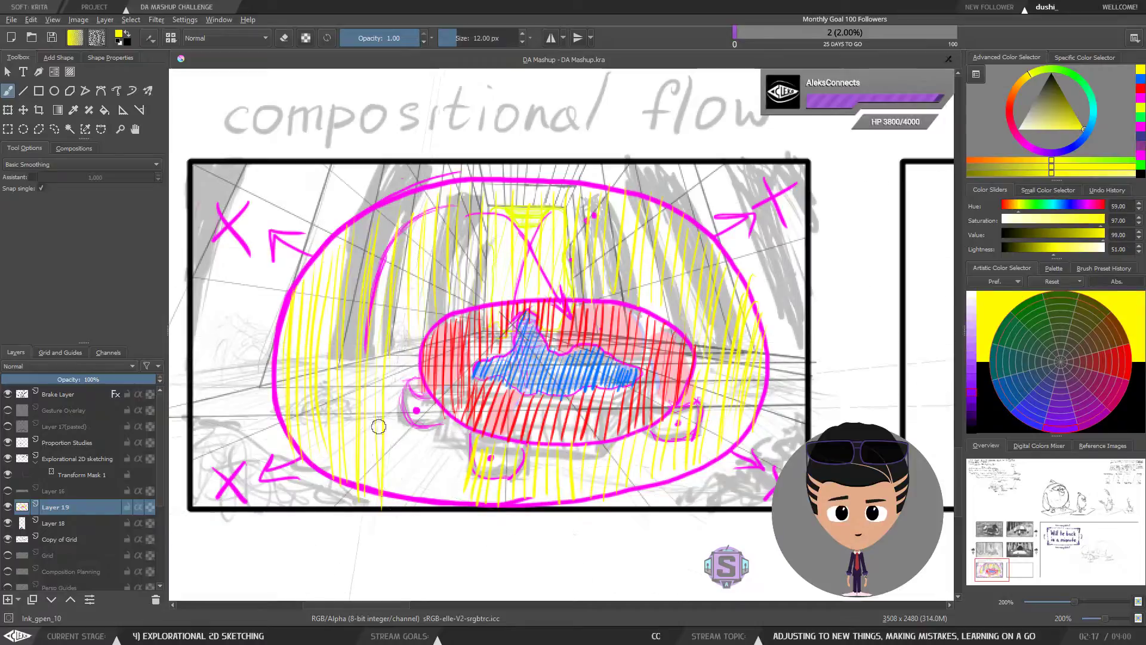
# Fill the remaining gaps at the lower left and below the inner oval with yellow hatching down to the outer oval.
pyautogui.moveTo(412, 312); pyautogui.dragTo(396, 501)
pyautogui.moveTo(411, 382); pyautogui.dragTo(407, 502)
pyautogui.moveTo(423, 425)
pyautogui.mouseDown()
pyautogui.moveTo(417, 496)
pyautogui.moveTo(431, 496)
pyautogui.mouseUp()
pyautogui.moveTo(457, 431); pyautogui.dragTo(449, 502)
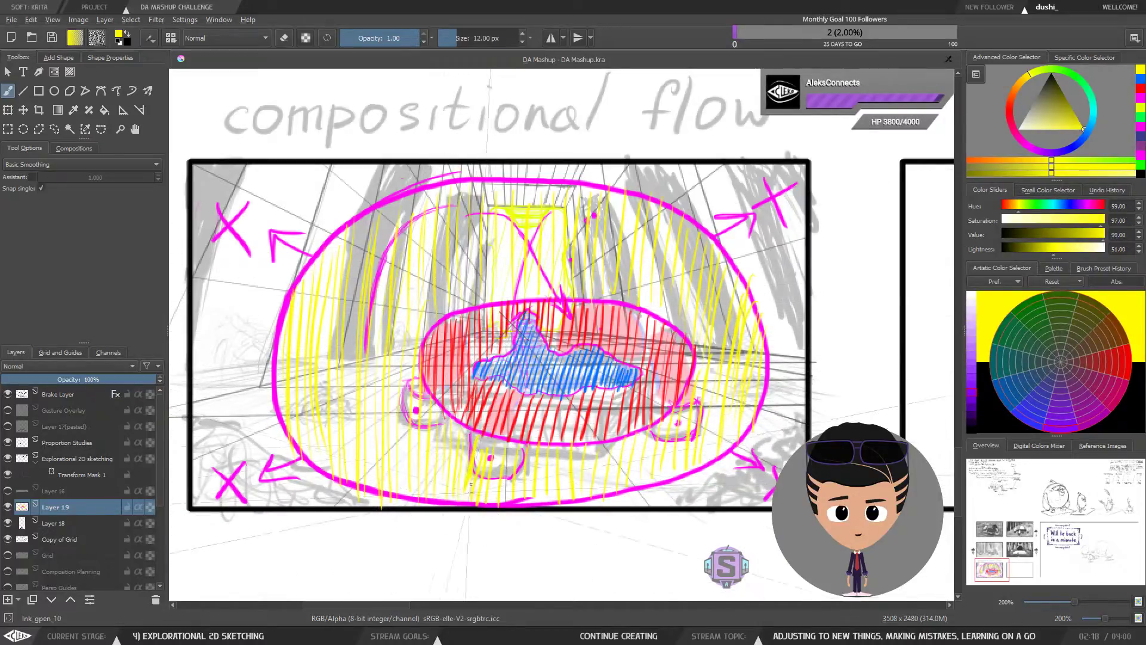
pyautogui.moveTo(490, 462); pyautogui.dragTo(484, 499)
pyautogui.moveTo(519, 445); pyautogui.dragTo(511, 499)
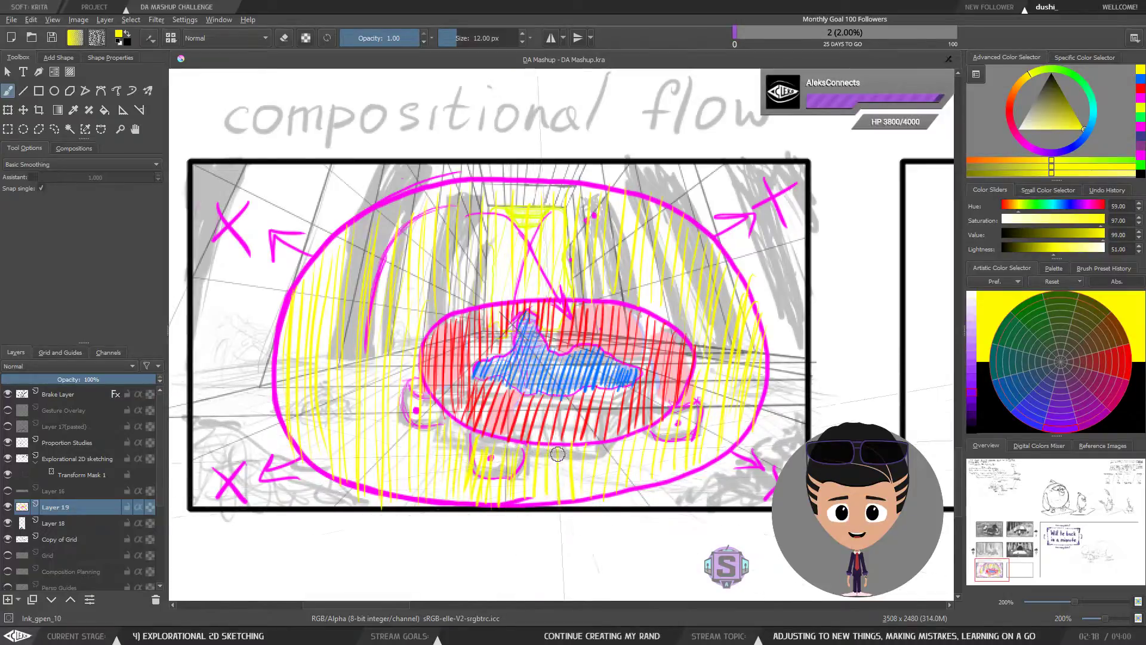
pyautogui.moveTo(559, 449); pyautogui.dragTo(548, 500)
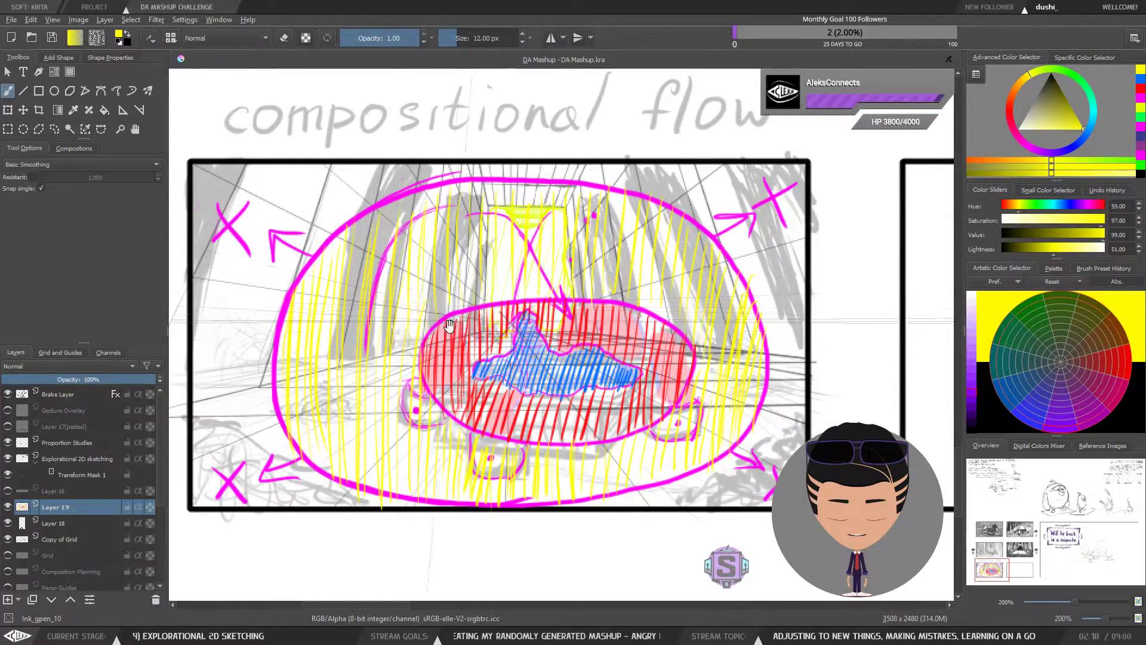
# Clear a small patch below the thumbnail's frame using a freehand outline selection and return to the brush.
pyautogui.moveTo(455, 323); pyautogui.dragTo(465, 311)
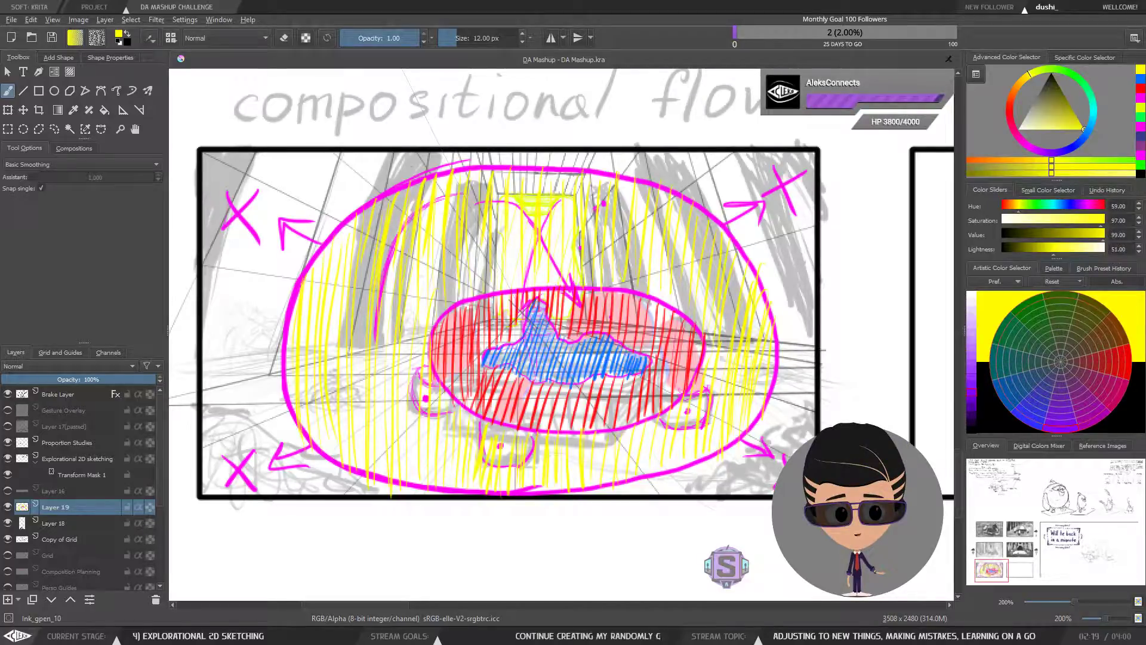
pyautogui.moveTo(651, 552); pyautogui.dragTo(709, 541)
pyautogui.press('l')
pyautogui.press('Delete')
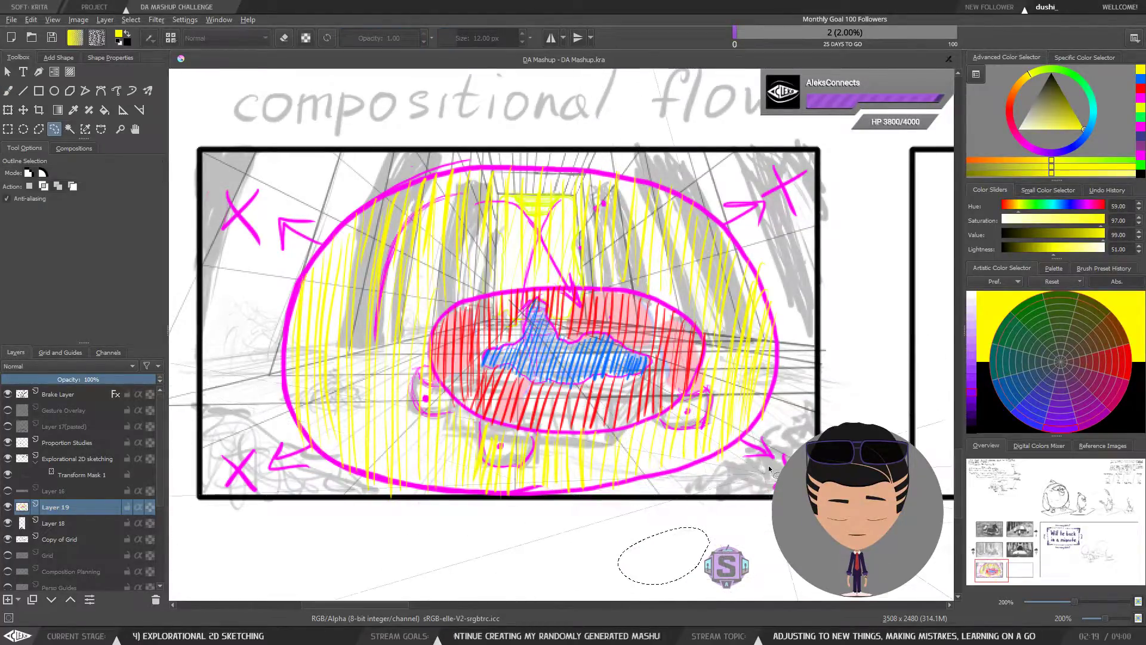
pyautogui.press('b')
pyautogui.moveTo(776, 478)
pyautogui.mouseDown()
pyautogui.moveTo(767, 499)
pyautogui.moveTo(775, 495)
pyautogui.mouseUp()
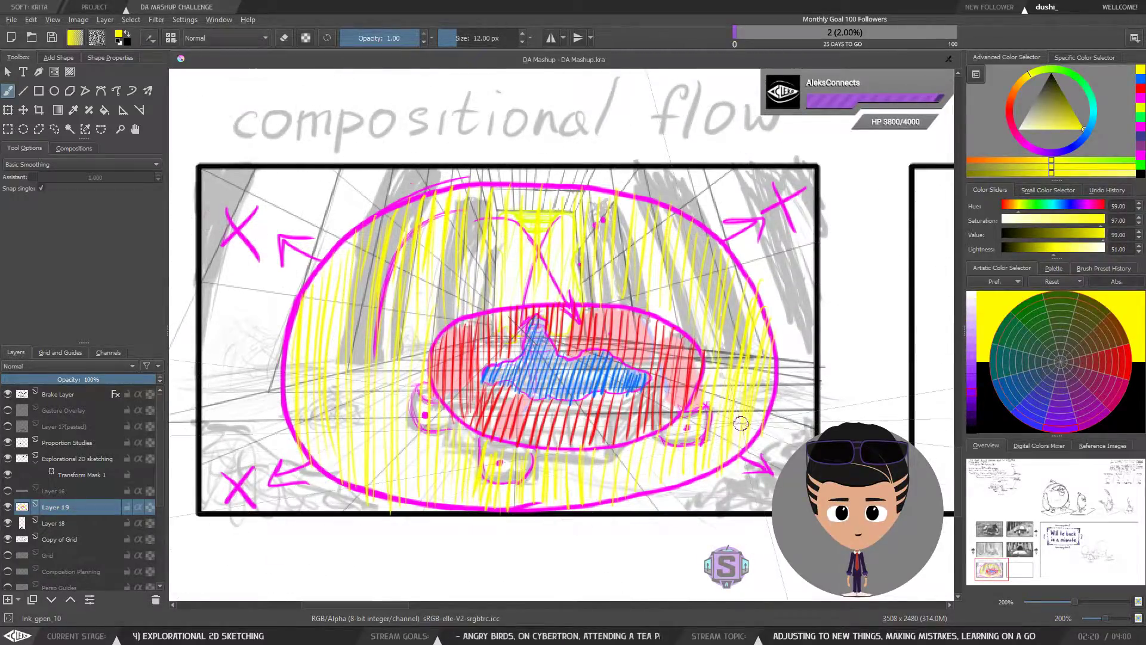
pyautogui.moveTo(722, 358)
pyautogui.mouseDown()
pyautogui.moveTo(721, 325)
pyautogui.moveTo(721, 338)
pyautogui.moveTo(694, 350)
pyautogui.moveTo(696, 340)
pyautogui.moveTo(721, 363)
pyautogui.moveTo(700, 367)
pyautogui.mouseUp()
pyautogui.press('1')
pyautogui.hotkey('ctrl', '+')
pyautogui.hotkey('ctrl', '+')
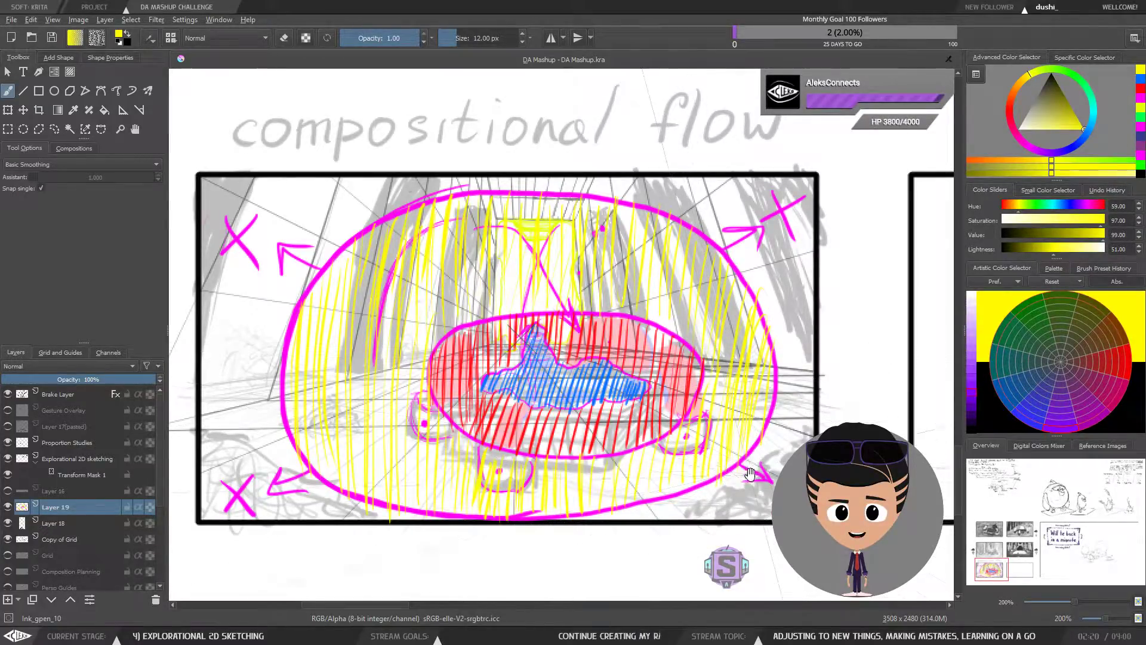
pyautogui.moveTo(757, 491)
pyautogui.mouseDown()
pyautogui.moveTo(759, 469)
pyautogui.moveTo(761, 480)
pyautogui.mouseUp()
pyautogui.moveTo(764, 491); pyautogui.dragTo(766, 489)
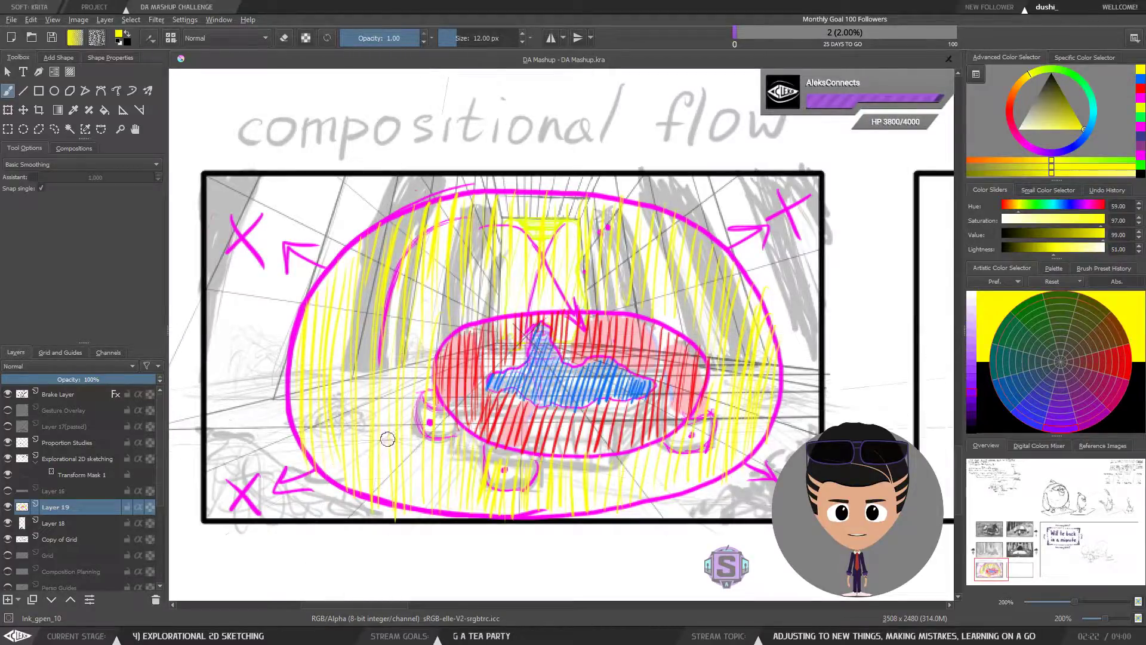
pyautogui.moveTo(441, 465); pyautogui.dragTo(437, 445)
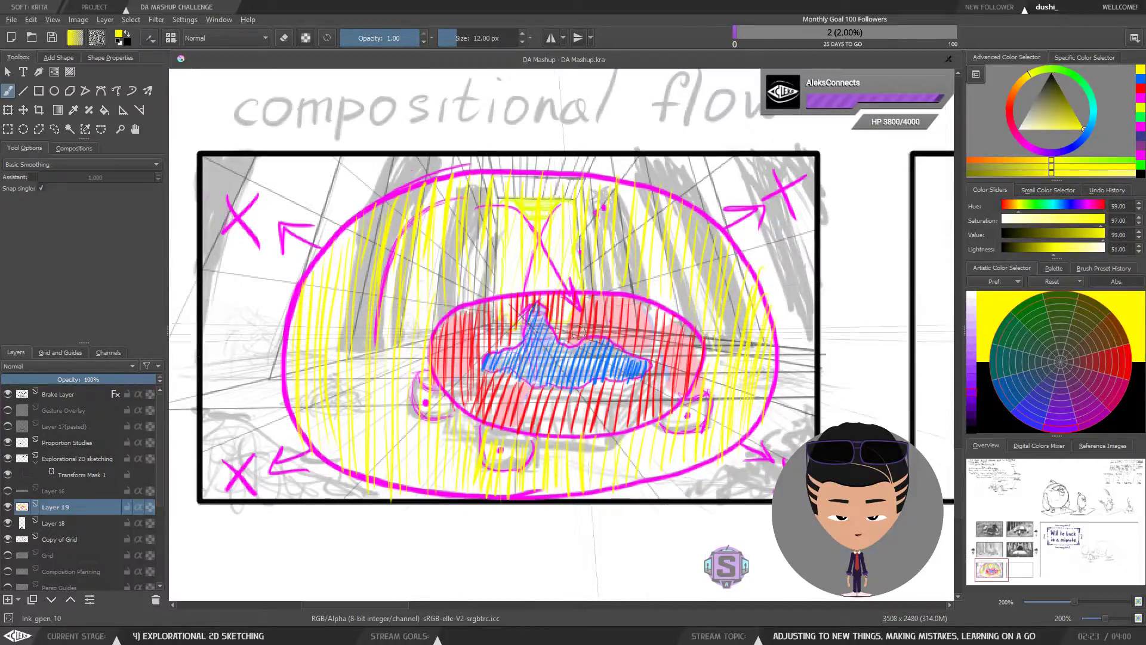
pyautogui.moveTo(565, 389); pyautogui.dragTo(563, 388)
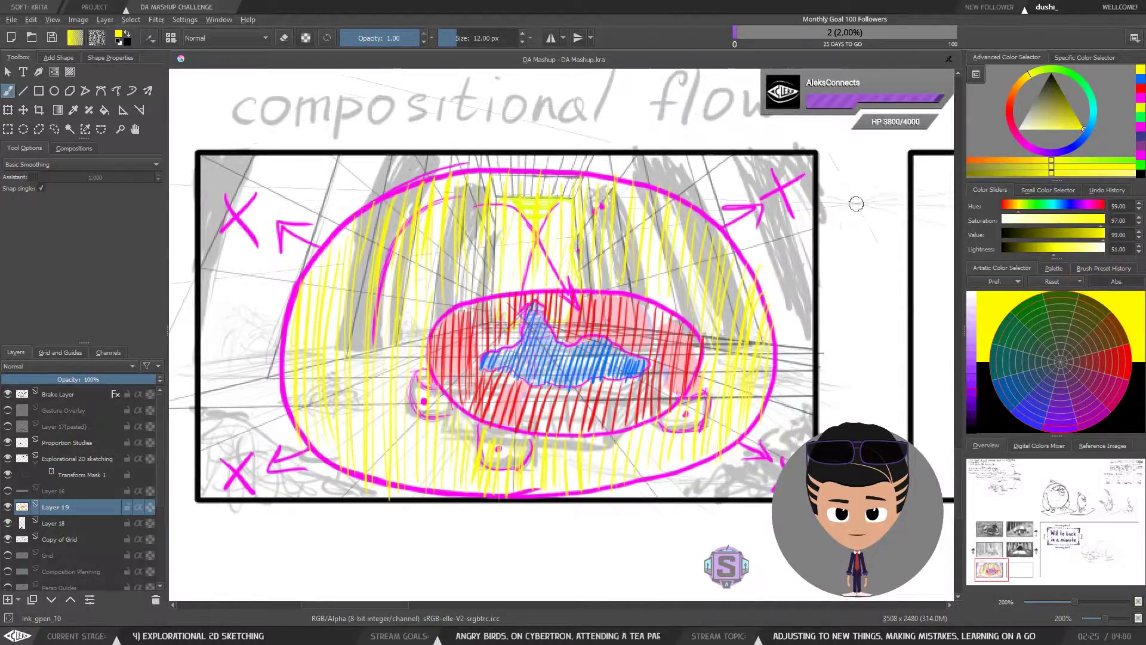
# Erase the stray yellow dot beside the thumbnail's frame using an outline selection, clear the selection and return to the brush.
pyautogui.click(868, 215)
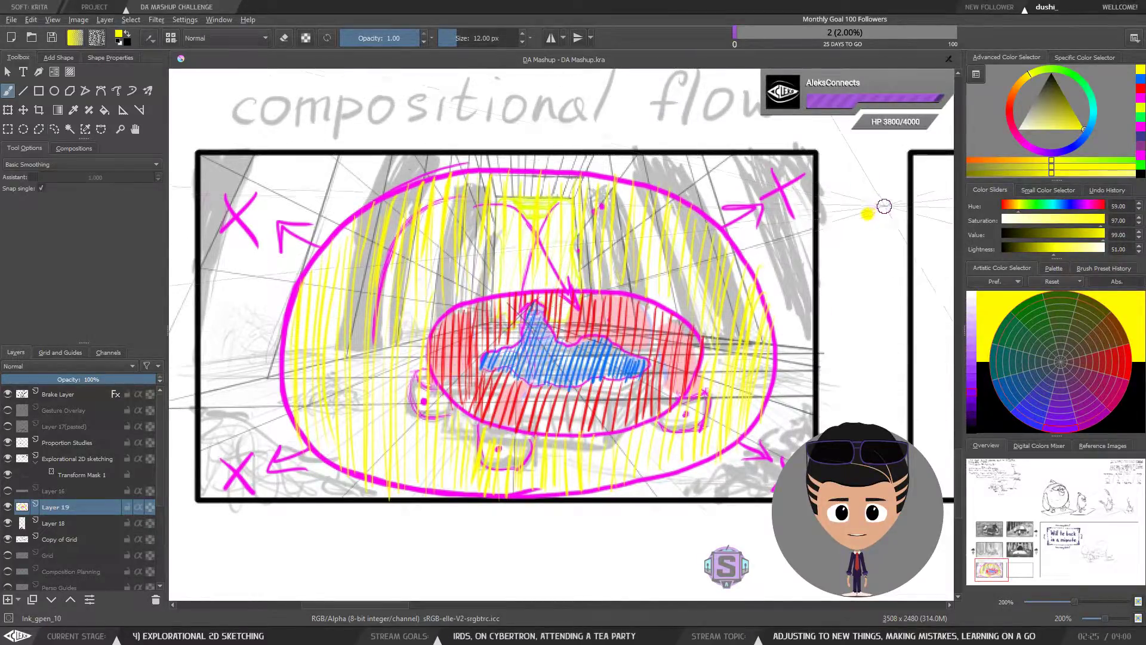
pyautogui.press('l')
pyautogui.moveTo(884, 206)
pyautogui.mouseDown()
pyautogui.moveTo(860, 200)
pyautogui.moveTo(851, 230)
pyautogui.moveTo(882, 212)
pyautogui.mouseUp()
pyautogui.press('Delete')
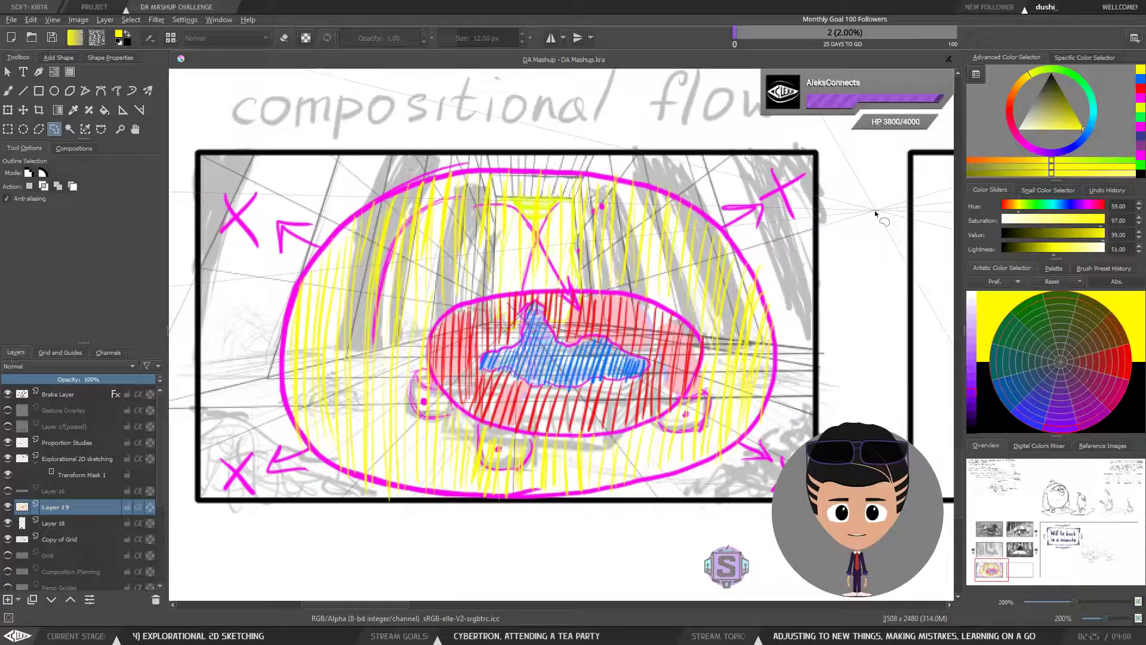
pyautogui.press('b')
pyautogui.hotkey('ctrl', 'shift', 'a')
# Reduce the brush size to 6 px.
pyautogui.moveTo(657, 345); pyautogui.dragTo(674, 383)
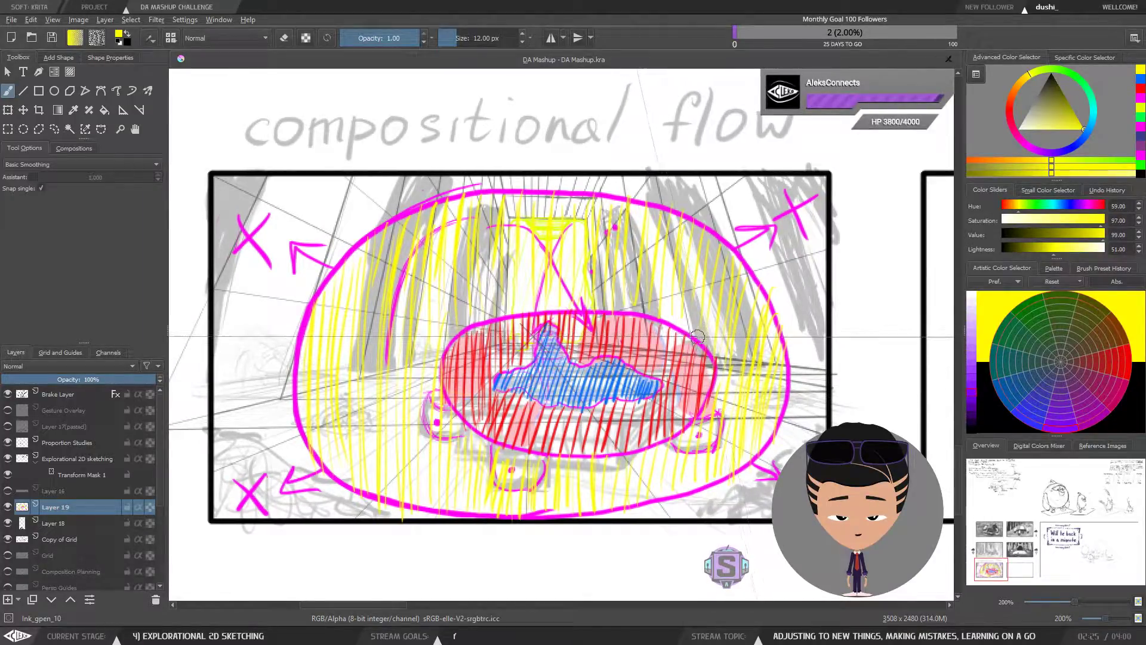
pyautogui.moveTo(667, 382); pyautogui.dragTo(667, 381)
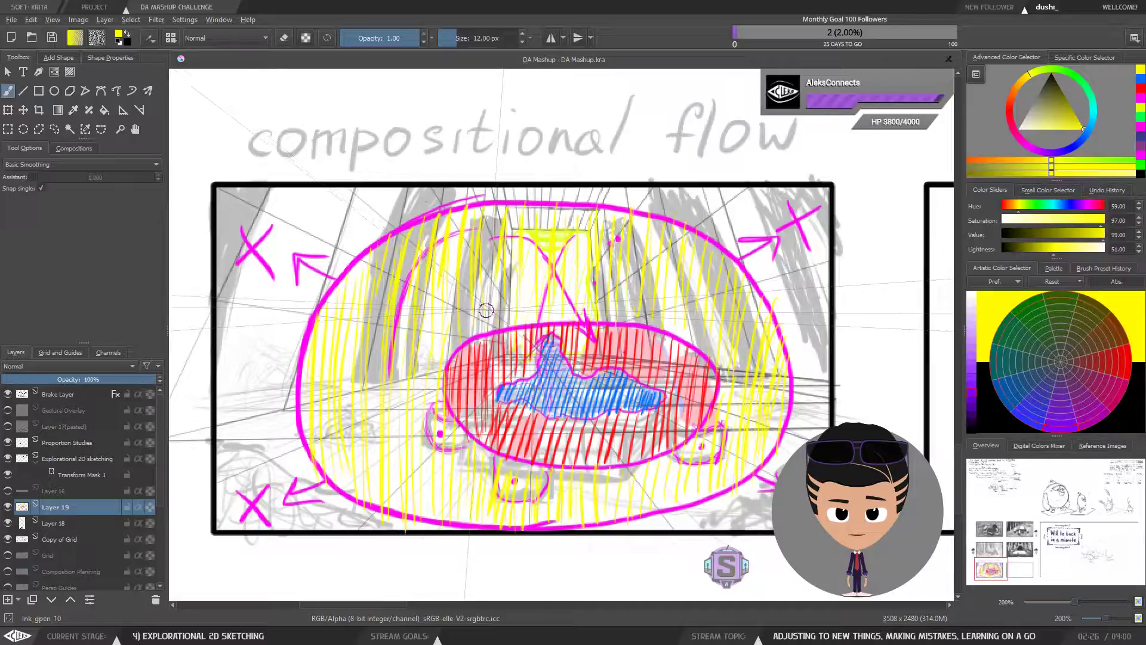
pyautogui.press('[')
pyautogui.press('[')
pyautogui.press('[')
pyautogui.press('[')
pyautogui.press('[')
pyautogui.press('[')
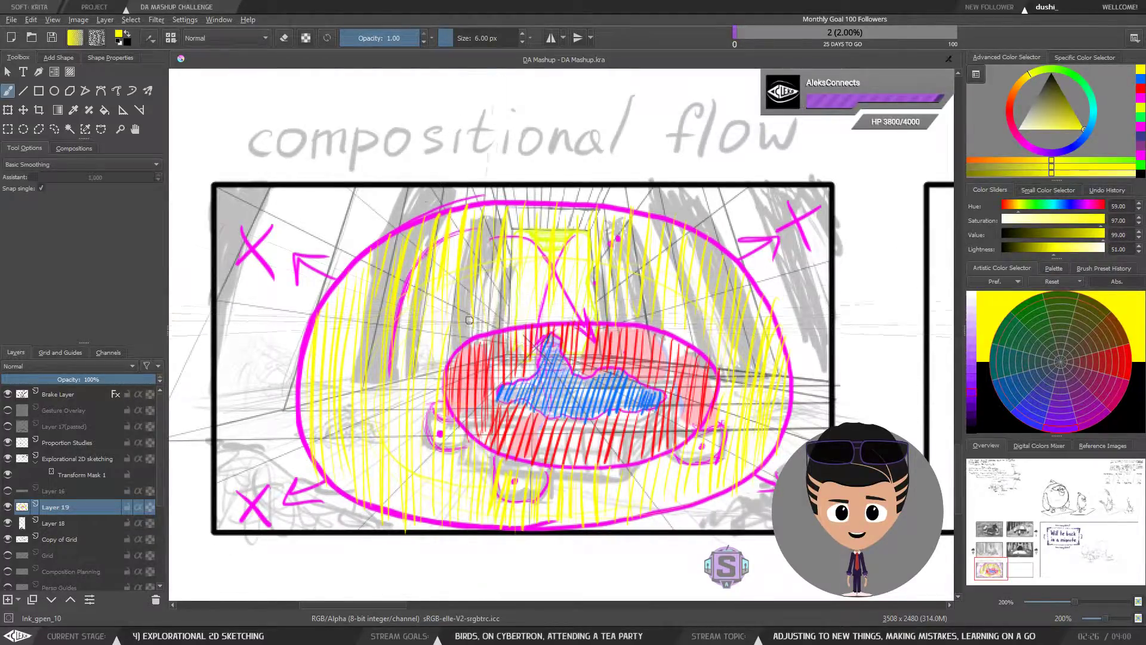
# Examine the hatched compositional flow thumbnail up close and alongside the other thumbnails on the sheet.
pyautogui.moveTo(488, 379); pyautogui.dragTo(488, 365)
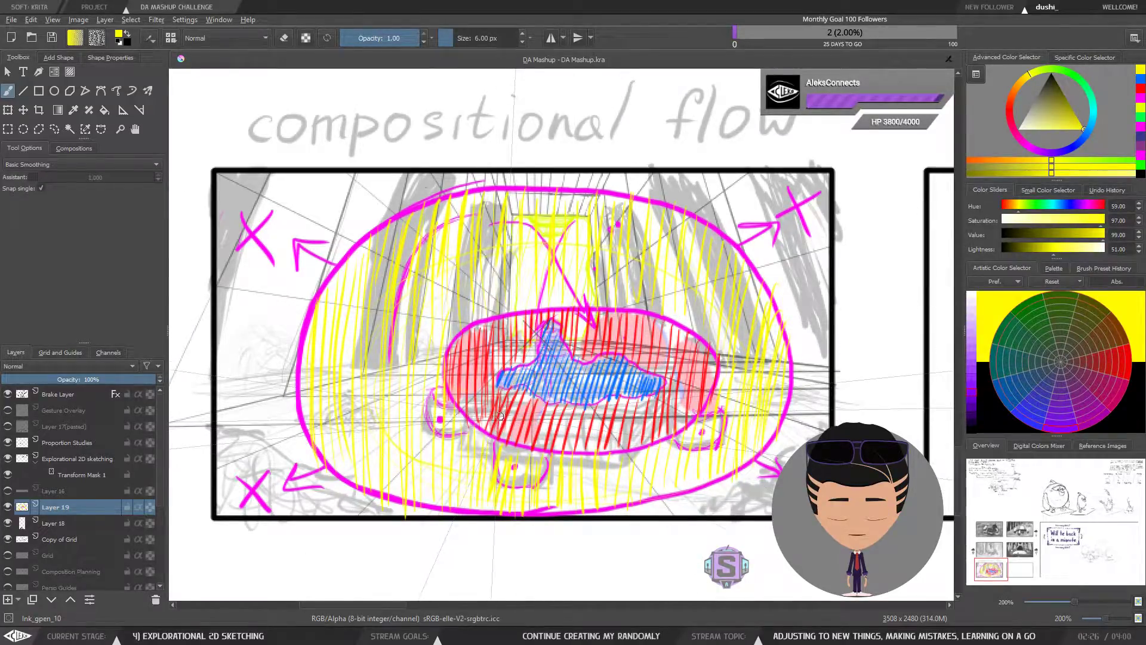
pyautogui.moveTo(496, 427)
pyautogui.mouseDown()
pyautogui.moveTo(480, 431)
pyautogui.moveTo(487, 425)
pyautogui.moveTo(489, 439)
pyautogui.mouseUp()
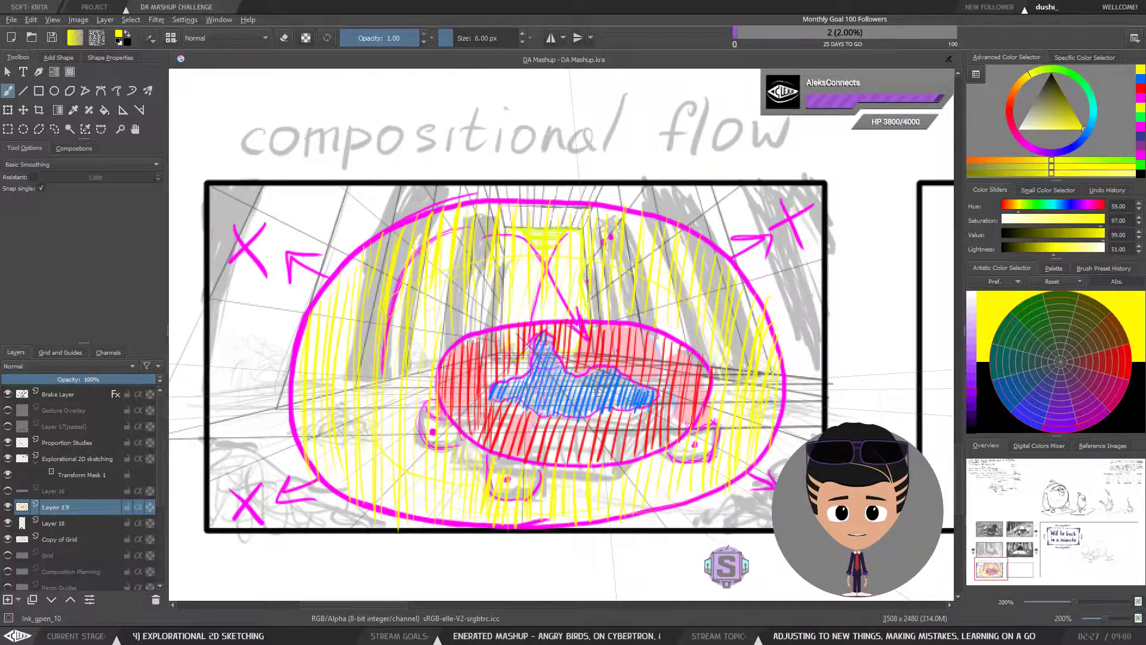
pyautogui.hotkey('ctrl', '-')
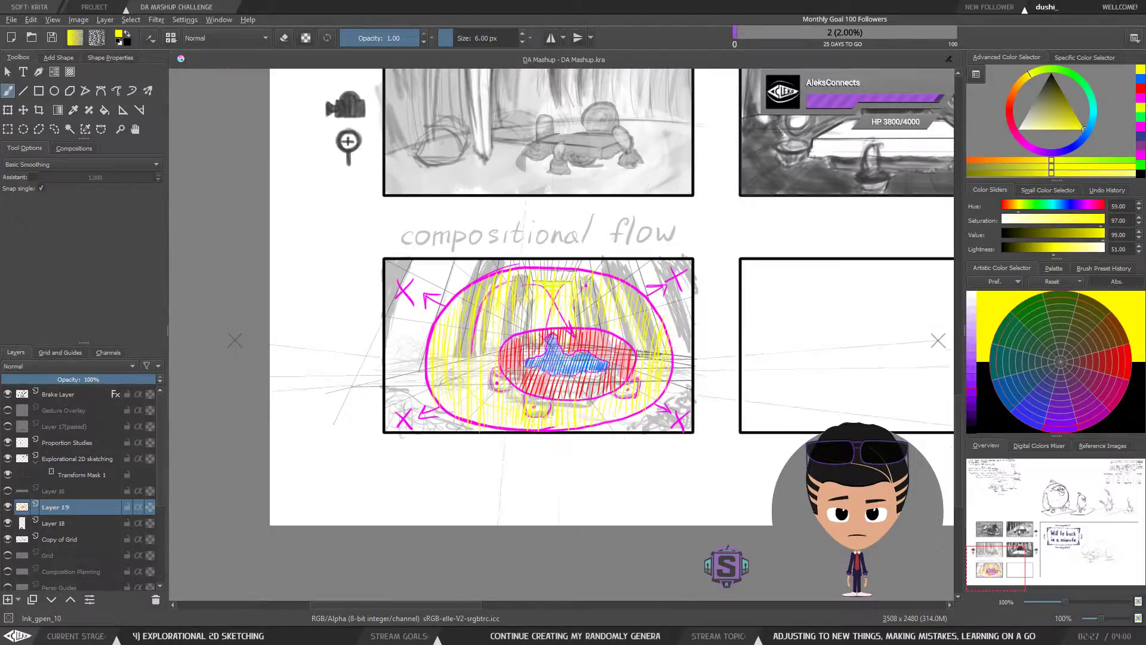
pyautogui.press('+')
pyautogui.moveTo(602, 417); pyautogui.dragTo(567, 392)
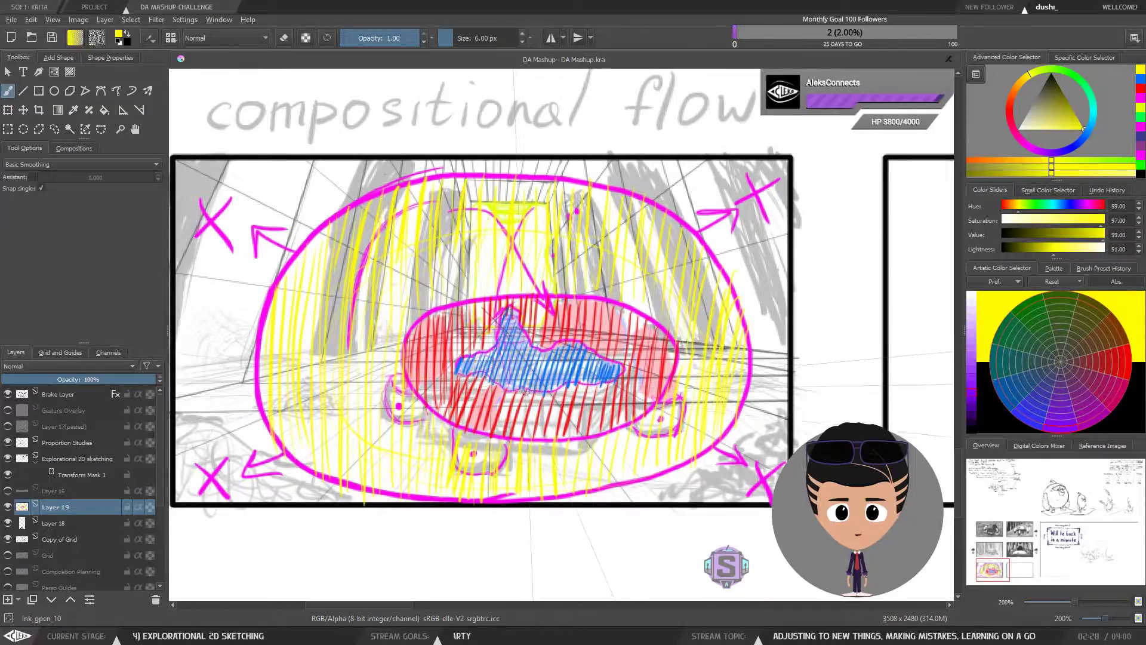
pyautogui.moveTo(540, 367); pyautogui.dragTo(554, 385)
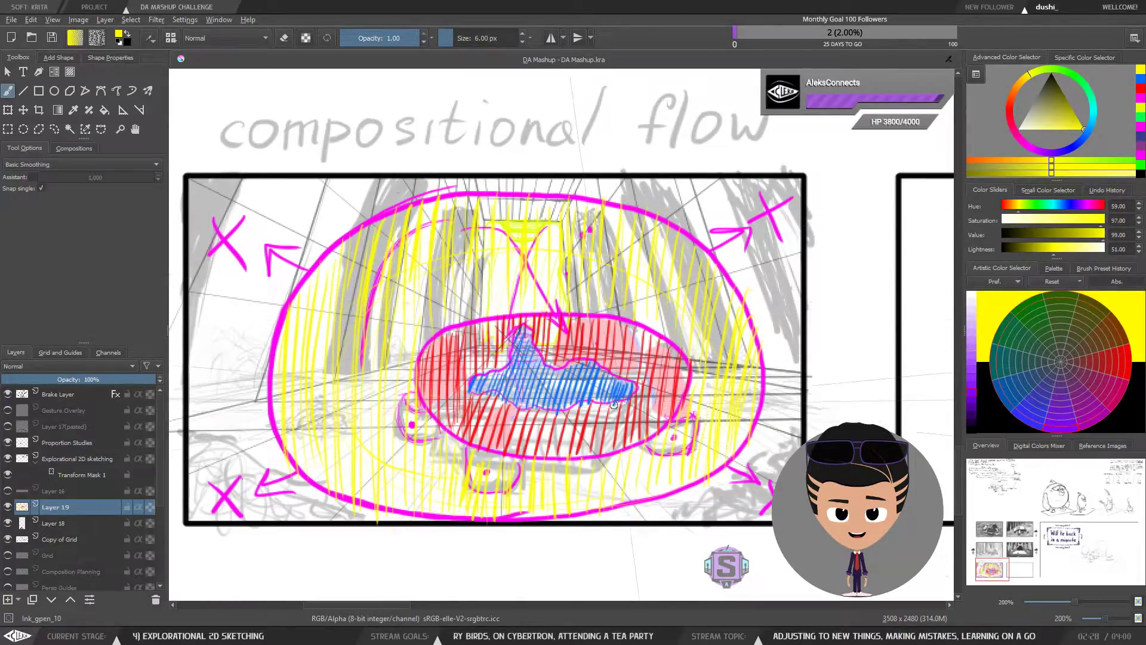
pyautogui.press('1')
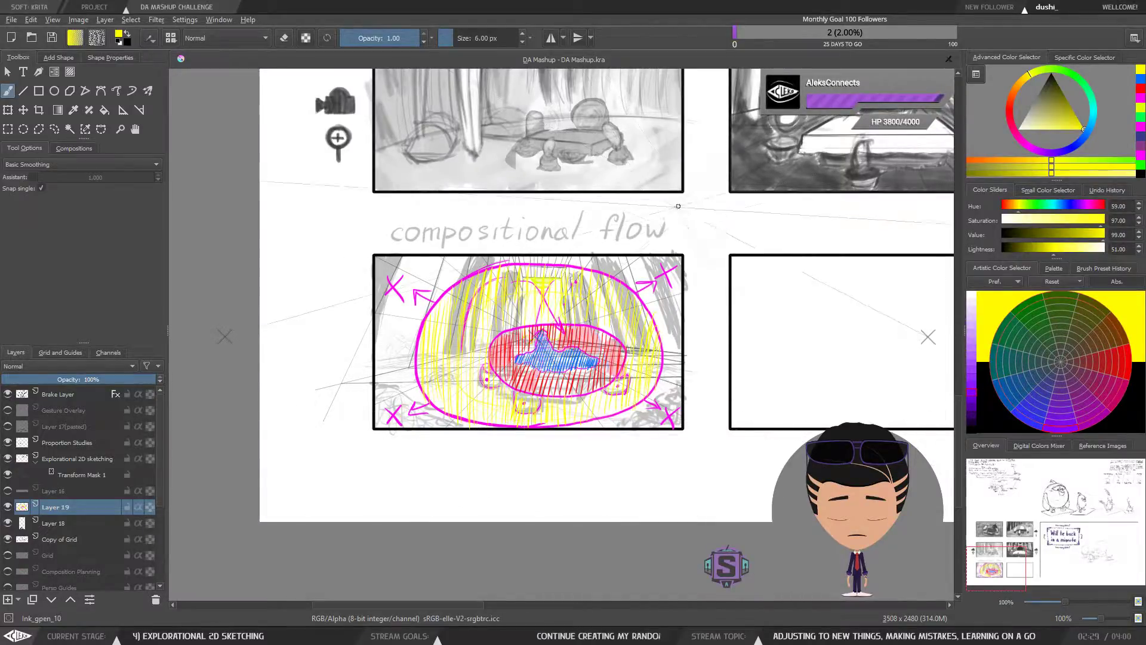
pyautogui.moveTo(677, 223); pyautogui.dragTo(537, 272)
pyautogui.hotkey('ctrl', '-')
pyautogui.hotkey('ctrl', '-')
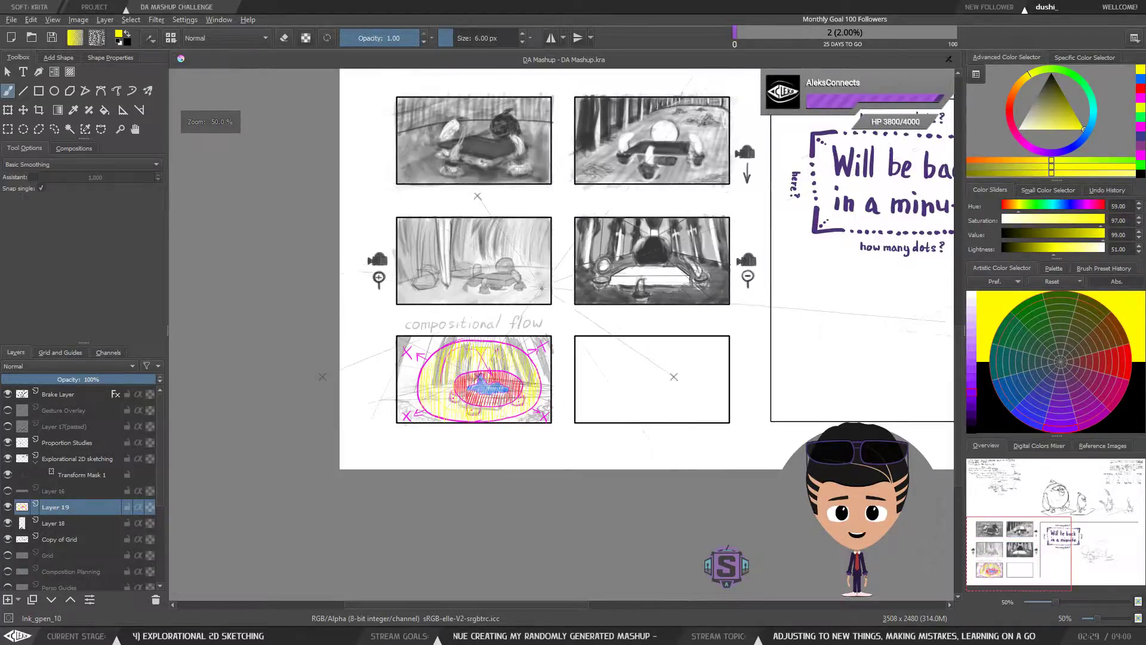
pyautogui.moveTo(587, 222)
pyautogui.mouseDown()
pyautogui.moveTo(505, 299)
pyautogui.moveTo(520, 478)
pyautogui.moveTo(532, 244)
pyautogui.mouseUp()
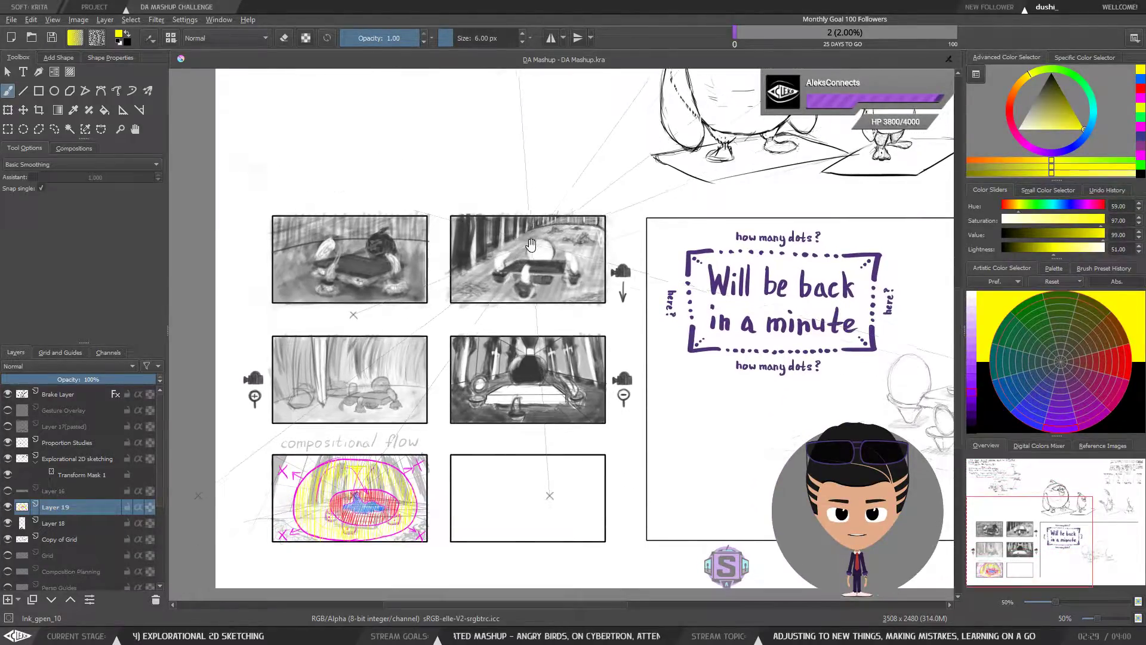
pyautogui.moveTo(471, 476); pyautogui.dragTo(483, 445)
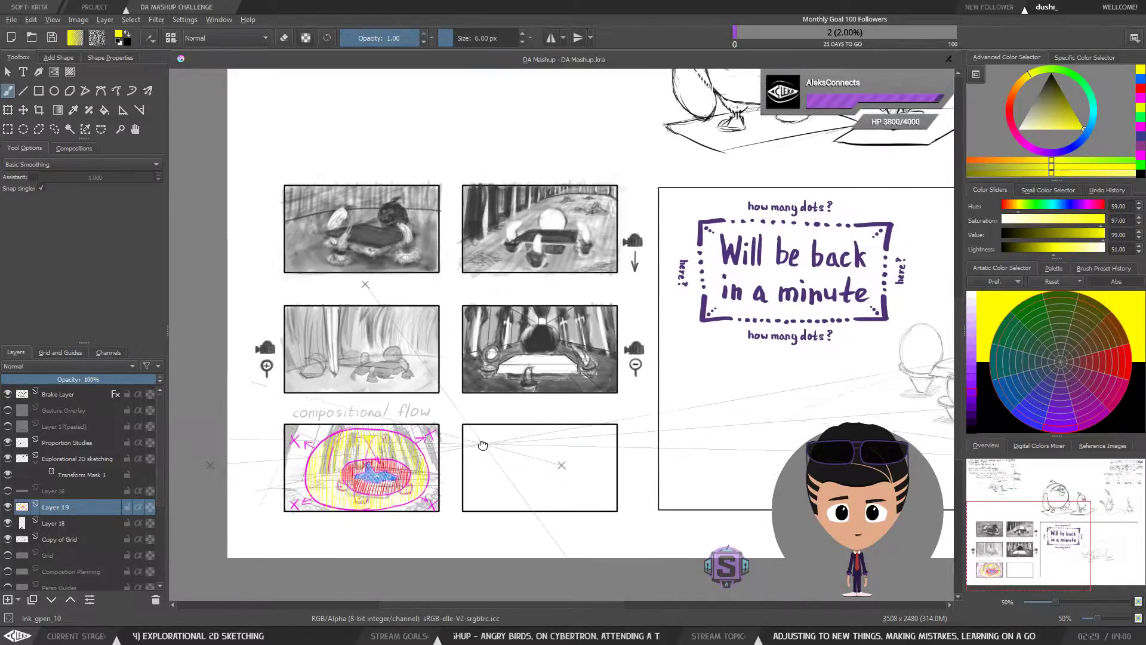
pyautogui.press('1')
pyautogui.moveTo(454, 509); pyautogui.dragTo(682, 335)
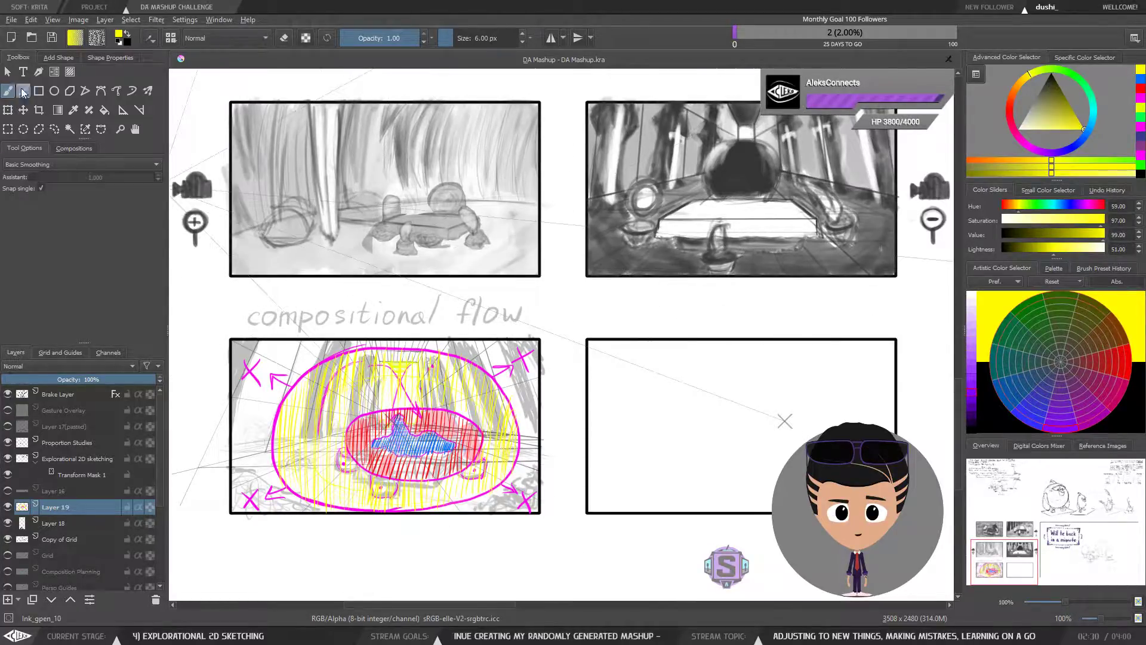
pyautogui.click(8, 130)
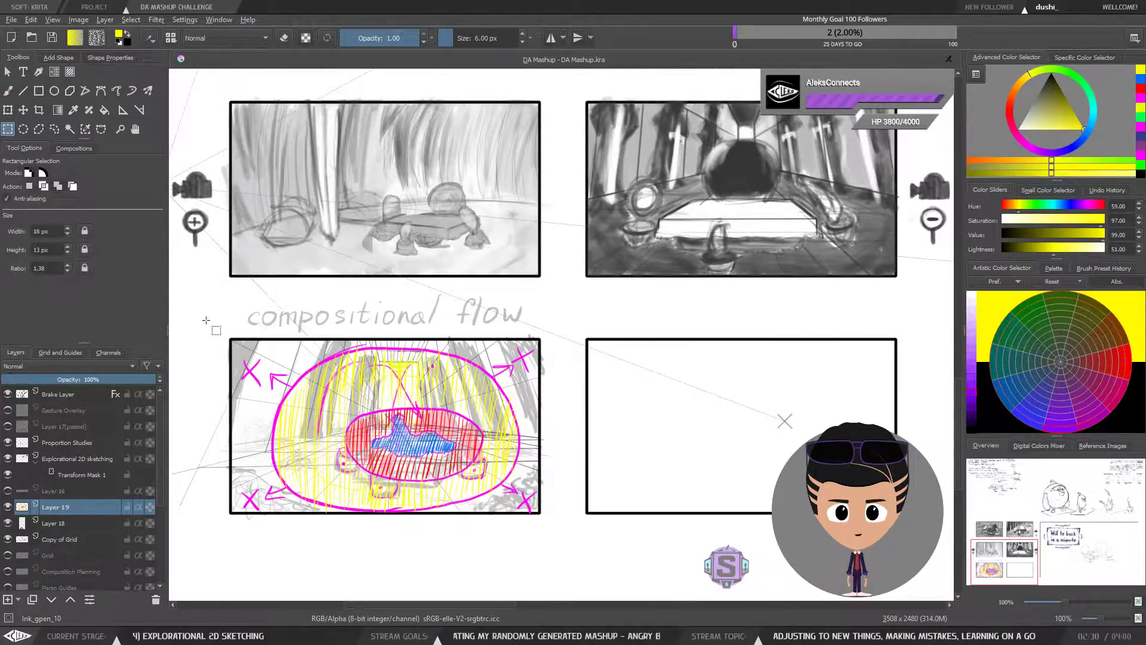
pyautogui.moveTo(216, 336); pyautogui.dragTo(558, 526)
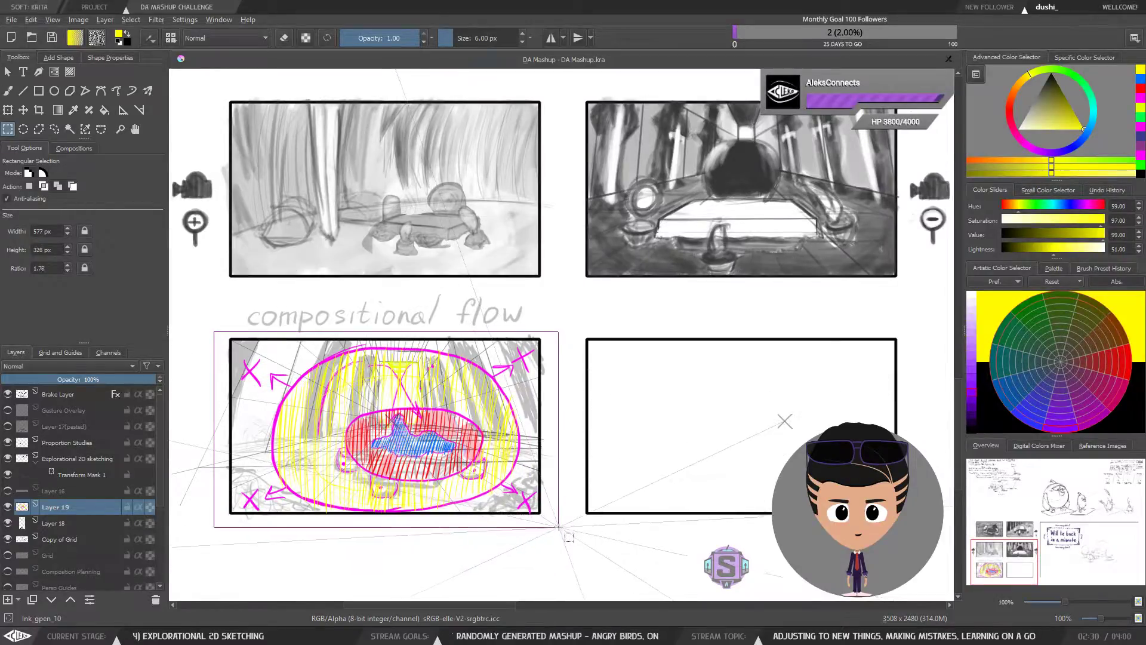
pyautogui.hotkey('ctrl', 'shift', 'a')
pyautogui.press('b')
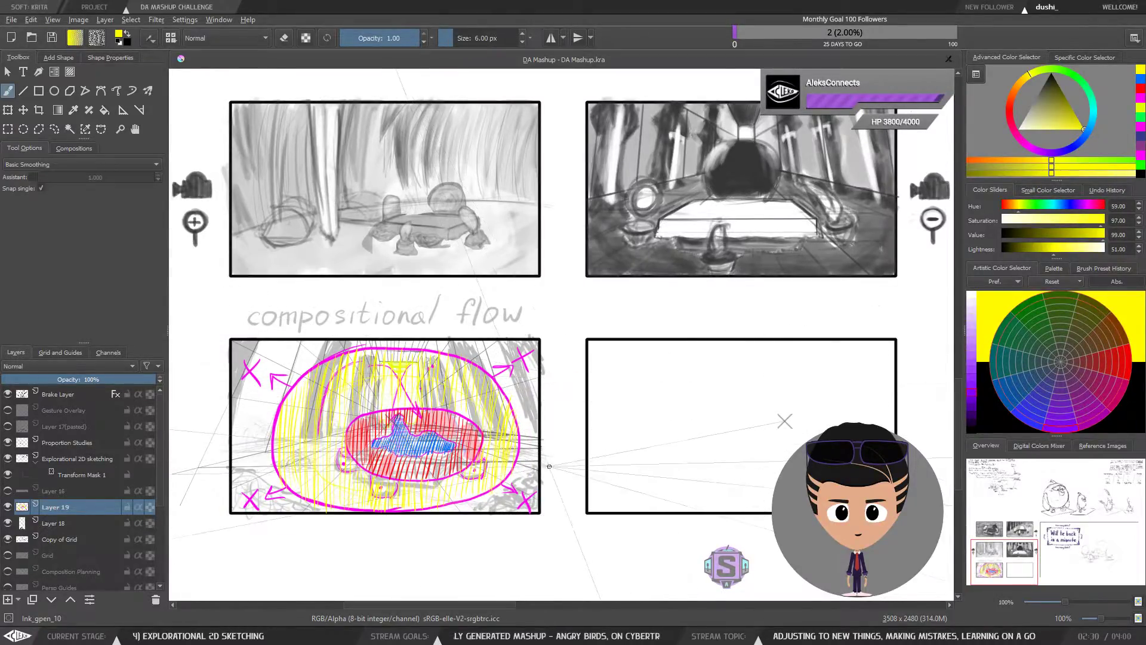
# Inspect how the yellow, red and blue hatched zones of the compositional flow thumbnail read at 100% and 200% zoom.
pyautogui.moveTo(548, 464); pyautogui.dragTo(549, 475)
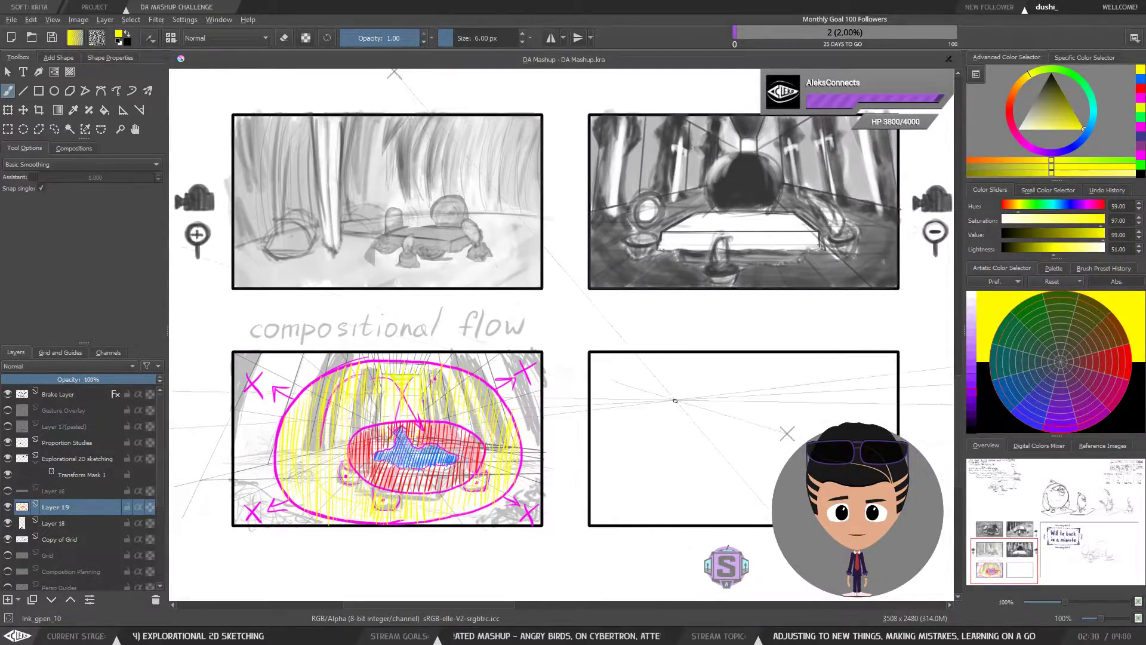
pyautogui.moveTo(642, 446); pyautogui.dragTo(666, 418)
pyautogui.hotkey('ctrl', '+')
pyautogui.moveTo(468, 500)
pyautogui.mouseDown()
pyautogui.moveTo(722, 357)
pyautogui.moveTo(707, 326)
pyautogui.moveTo(706, 356)
pyautogui.mouseUp()
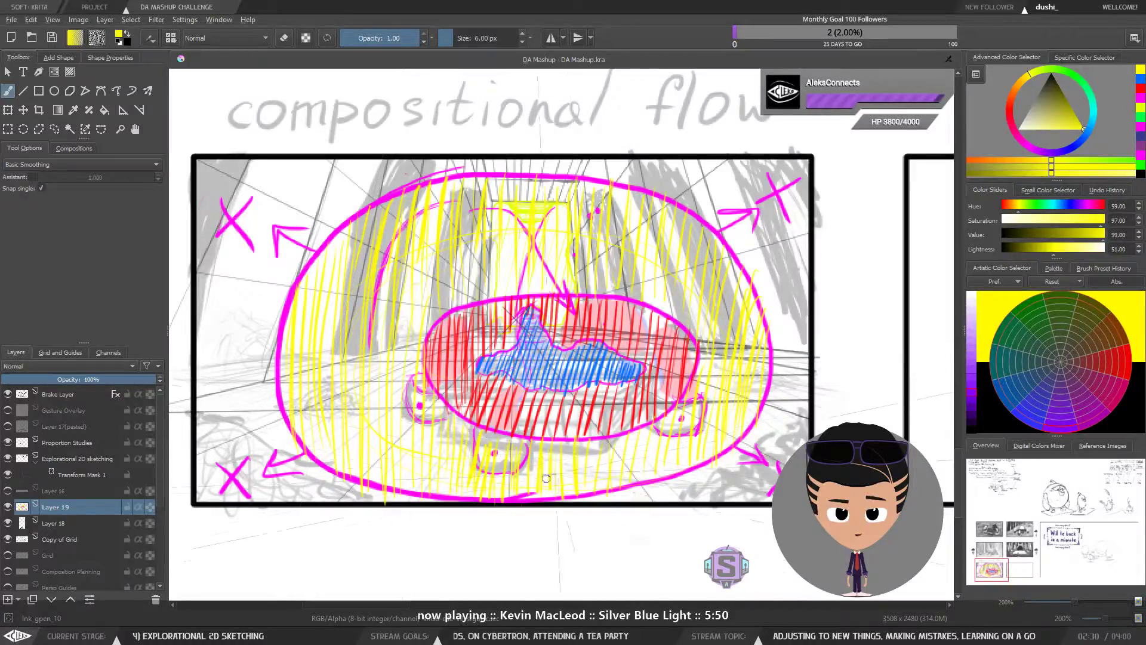
pyautogui.hotkey('ctrl', '-')
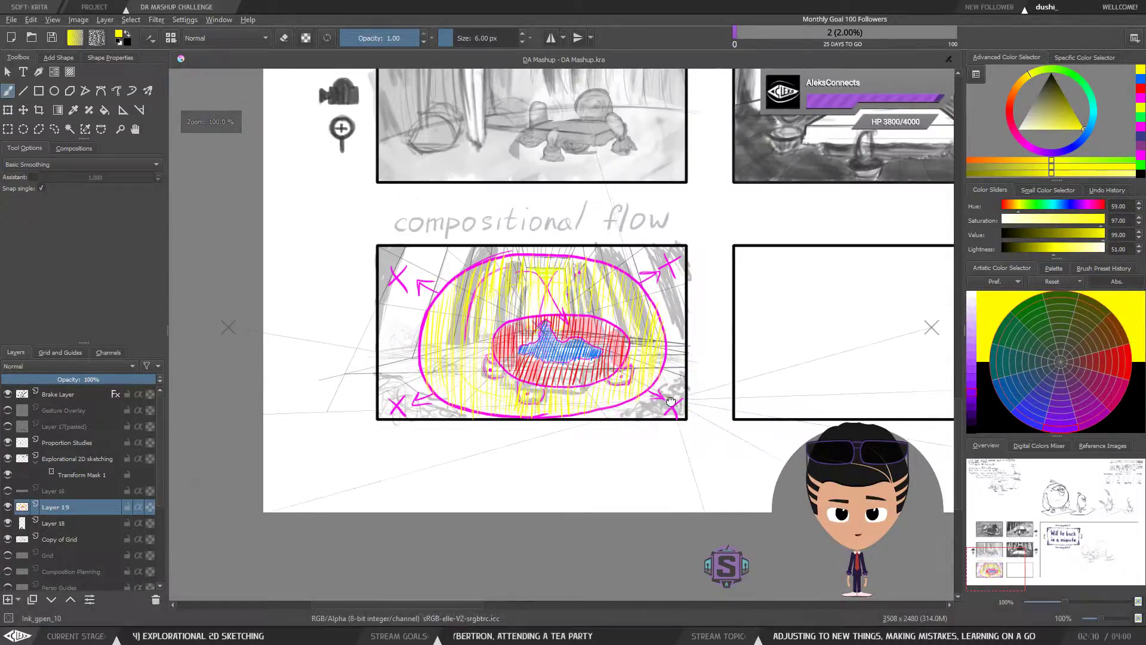
pyautogui.moveTo(675, 394); pyautogui.dragTo(585, 400)
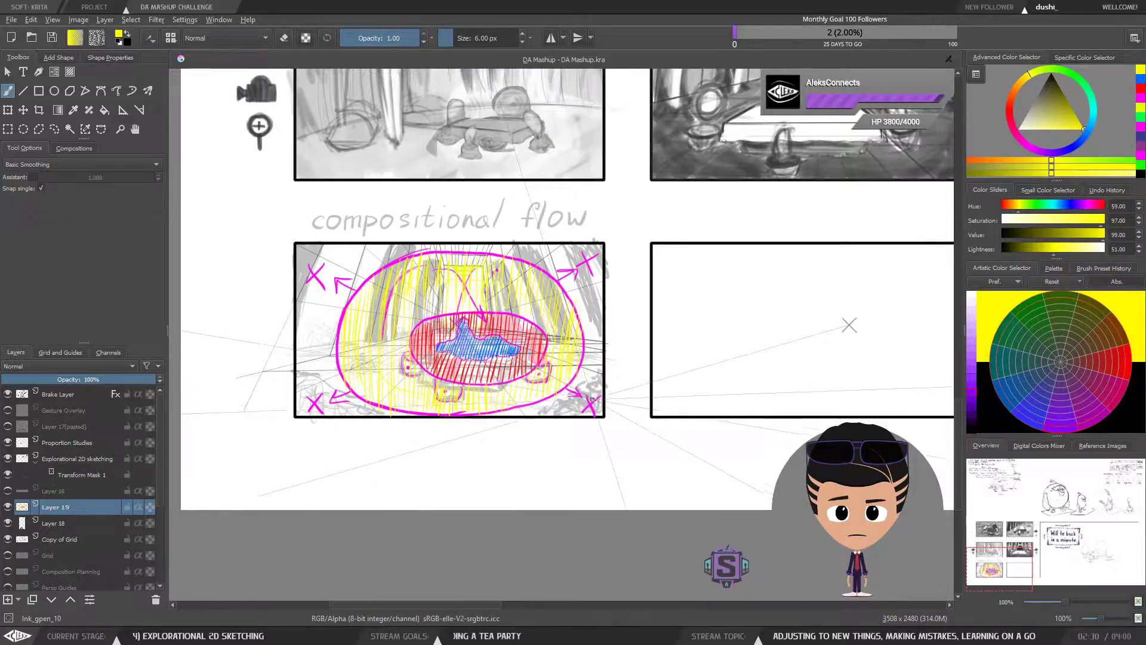
pyautogui.moveTo(587, 387); pyautogui.dragTo(613, 385)
pyautogui.hotkey('ctrl', '+')
pyautogui.hotkey('ctrl', '+')
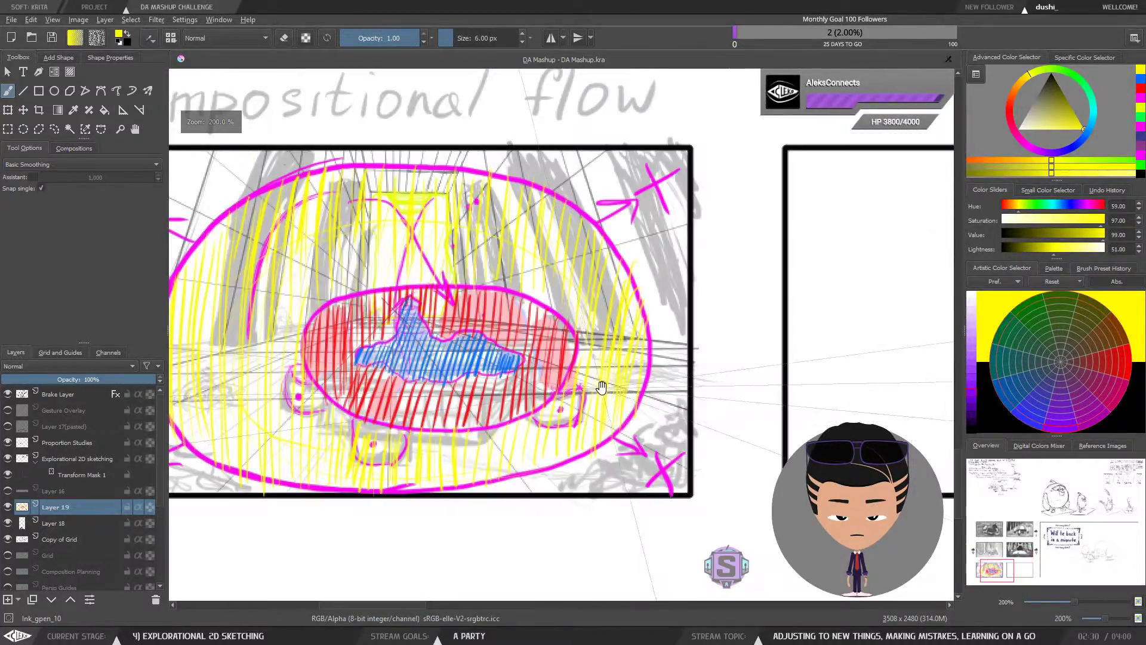
pyautogui.moveTo(602, 386); pyautogui.dragTo(733, 410)
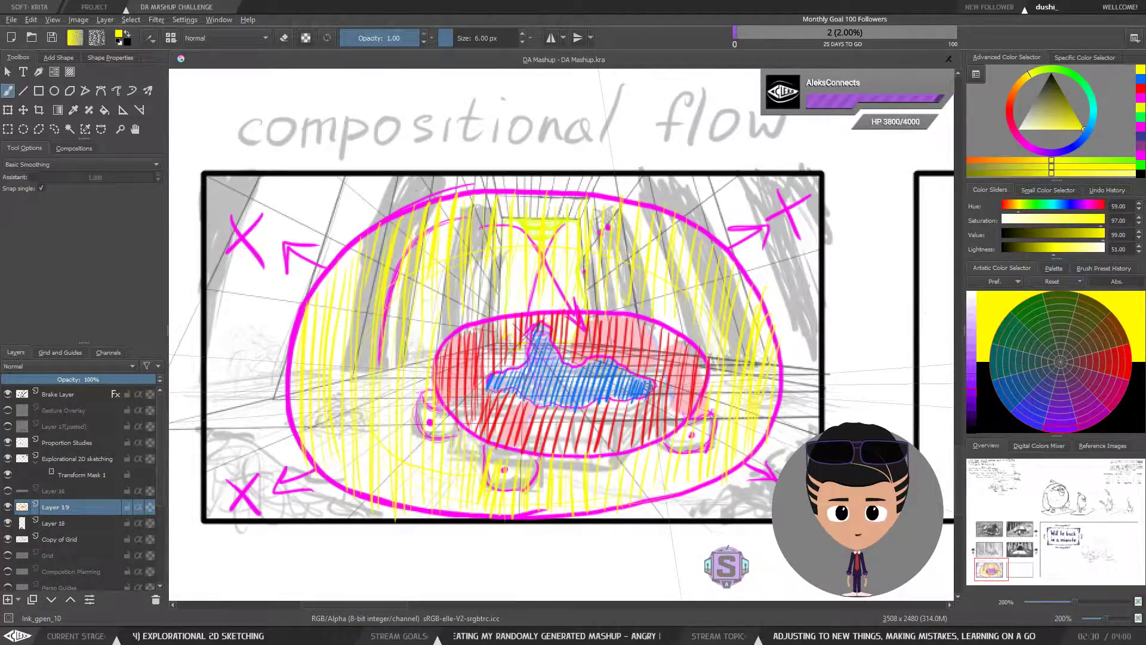
pyautogui.hotkey('ctrl', '-')
pyautogui.hotkey('ctrl', '-')
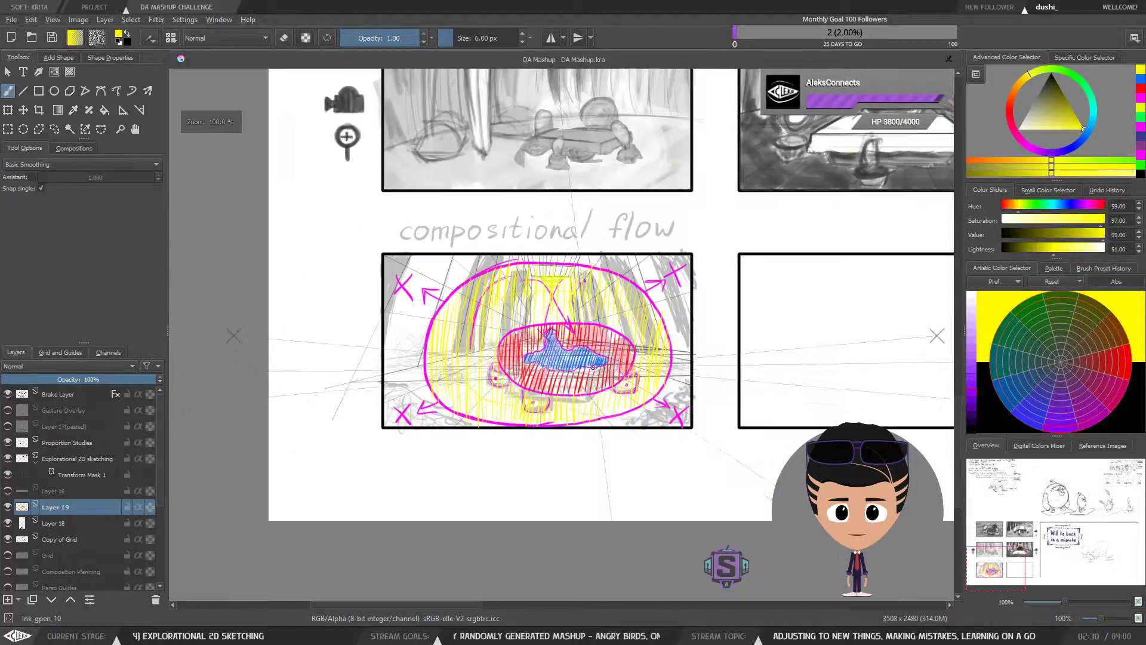
pyautogui.hotkey('ctrl', '+')
pyautogui.hotkey('ctrl', '+')
pyautogui.moveTo(589, 375); pyautogui.dragTo(591, 382)
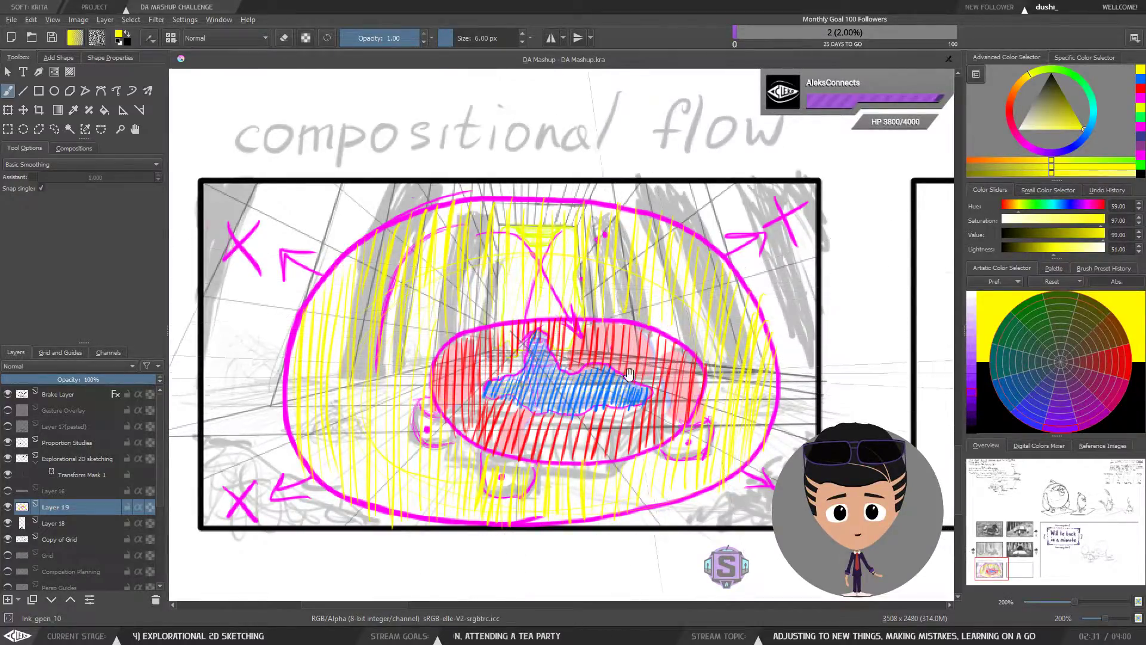
pyautogui.moveTo(624, 378)
pyautogui.mouseDown()
pyautogui.moveTo(609, 394)
pyautogui.moveTo(641, 371)
pyautogui.moveTo(634, 383)
pyautogui.mouseUp()
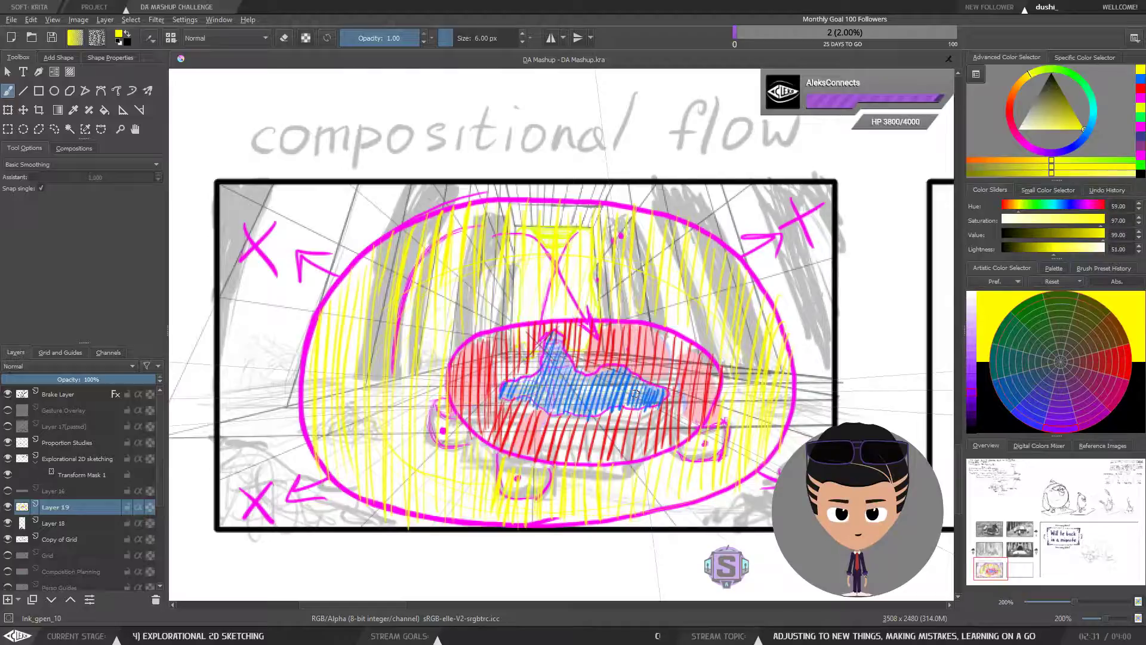
# Compare the hatched thumbnail with the tonal thumbnails above it and study its central red and blue zones again.
pyautogui.press('1')
pyautogui.moveTo(703, 278); pyautogui.dragTo(523, 427)
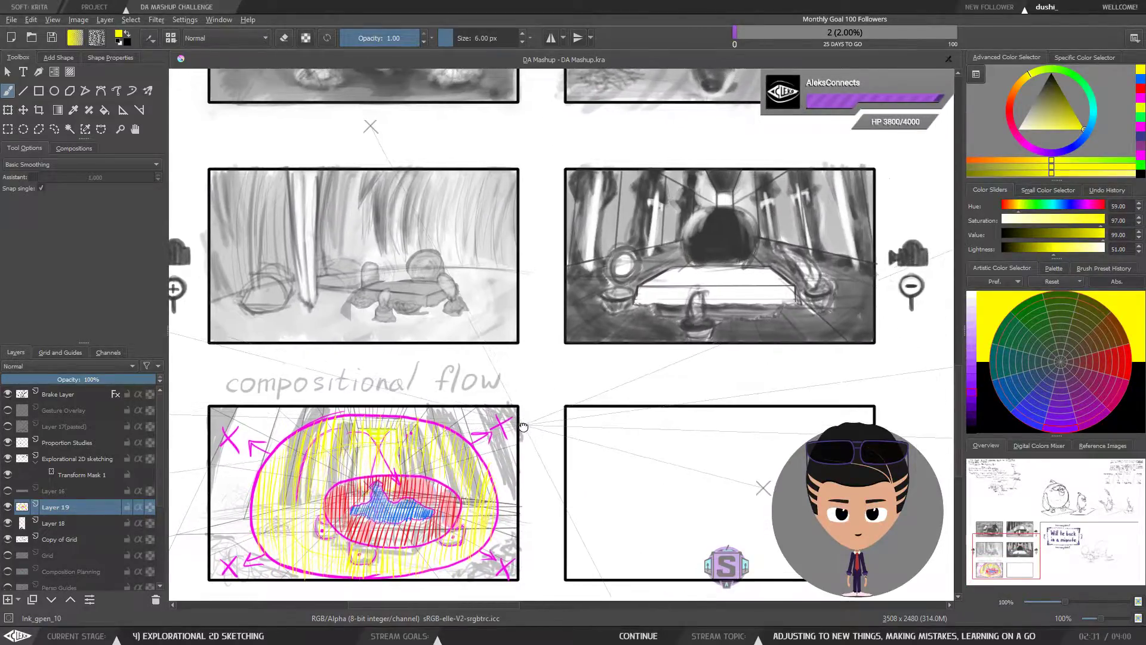
pyautogui.moveTo(885, 191); pyautogui.dragTo(464, 422)
pyautogui.moveTo(277, 562); pyautogui.dragTo(650, 360)
pyautogui.moveTo(514, 455); pyautogui.dragTo(623, 410)
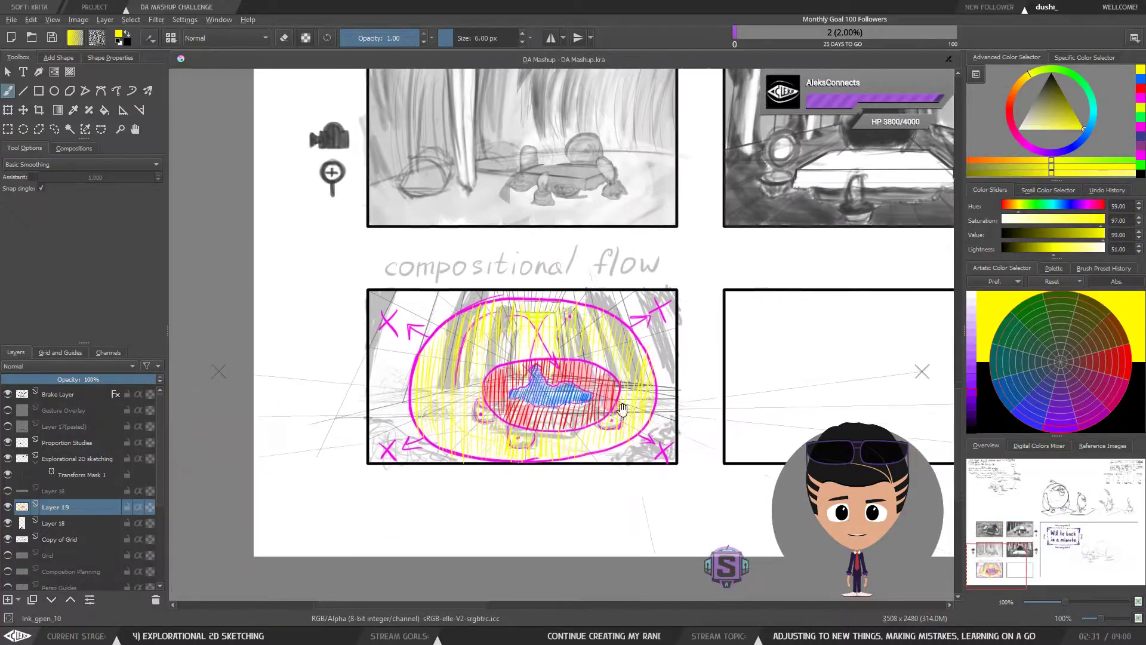
pyautogui.hotkey('ctrl', '+')
pyautogui.moveTo(531, 444)
pyautogui.mouseDown()
pyautogui.moveTo(576, 386)
pyautogui.moveTo(566, 385)
pyautogui.mouseUp()
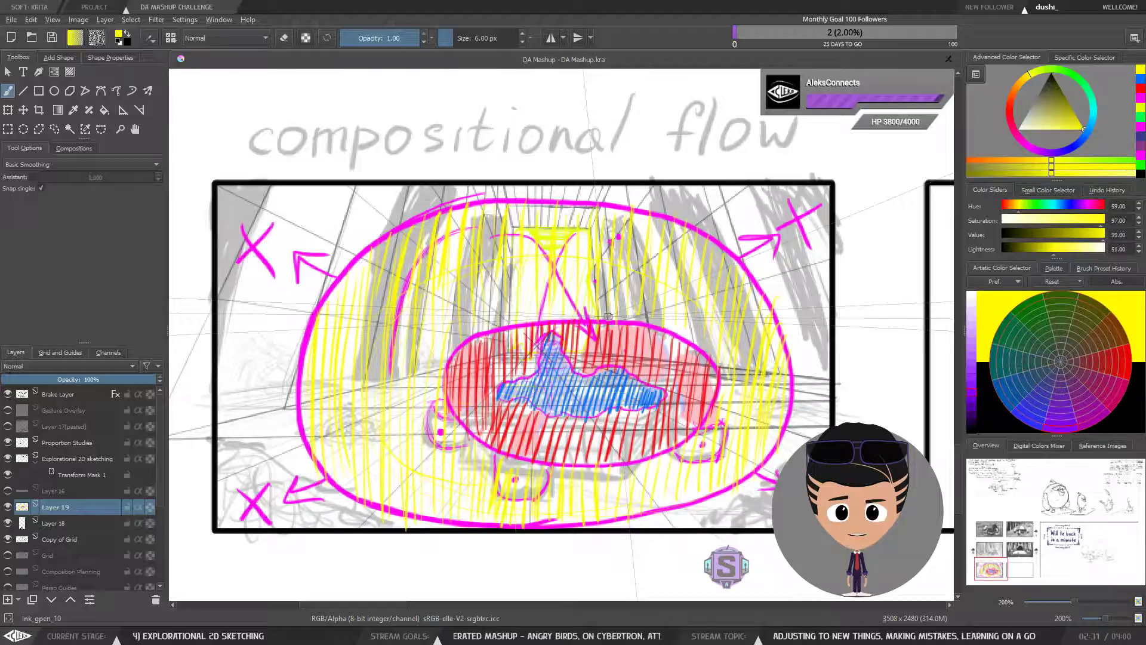
pyautogui.moveTo(584, 390); pyautogui.dragTo(582, 387)
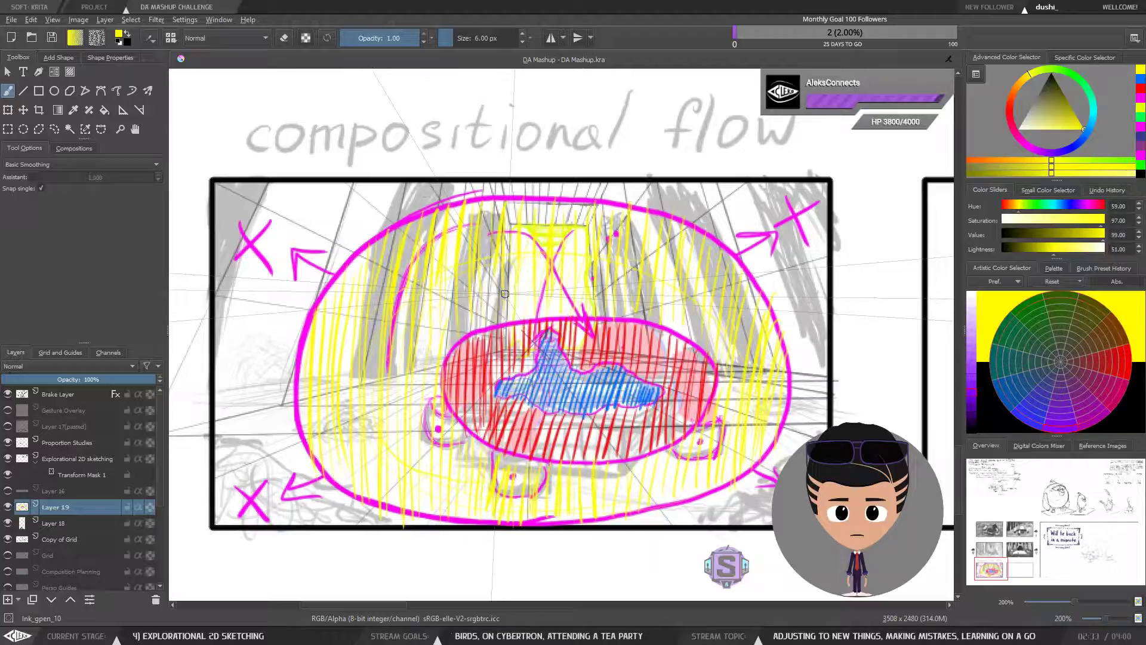
pyautogui.press('1')
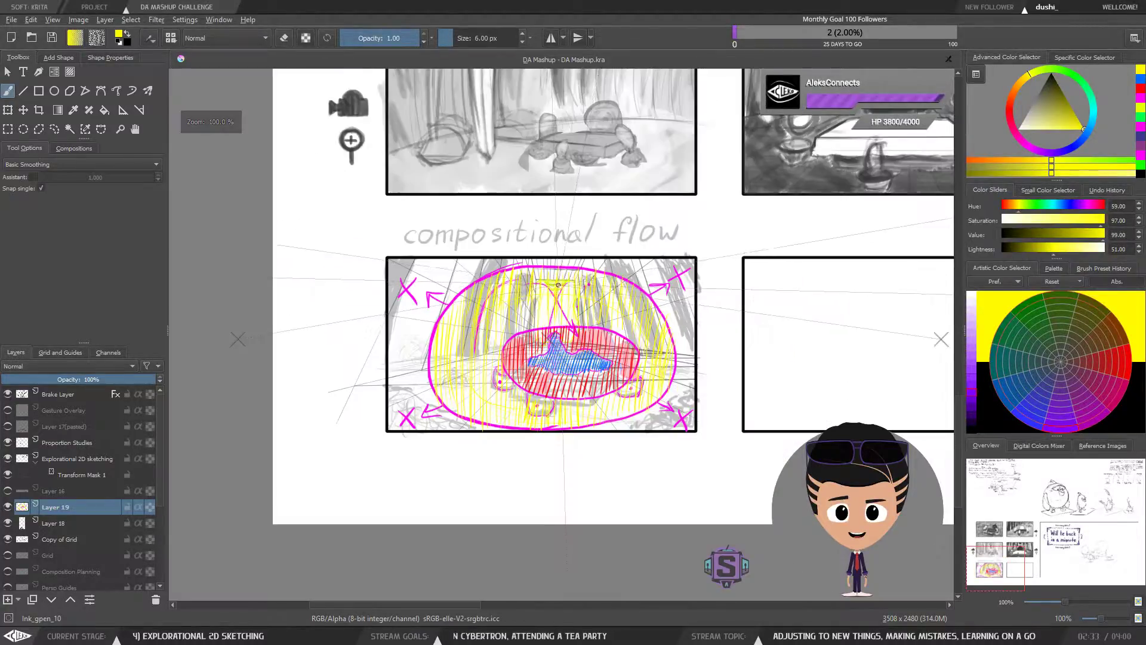
pyautogui.hotkey('ctrl', '+')
pyautogui.hotkey('ctrl', '+')
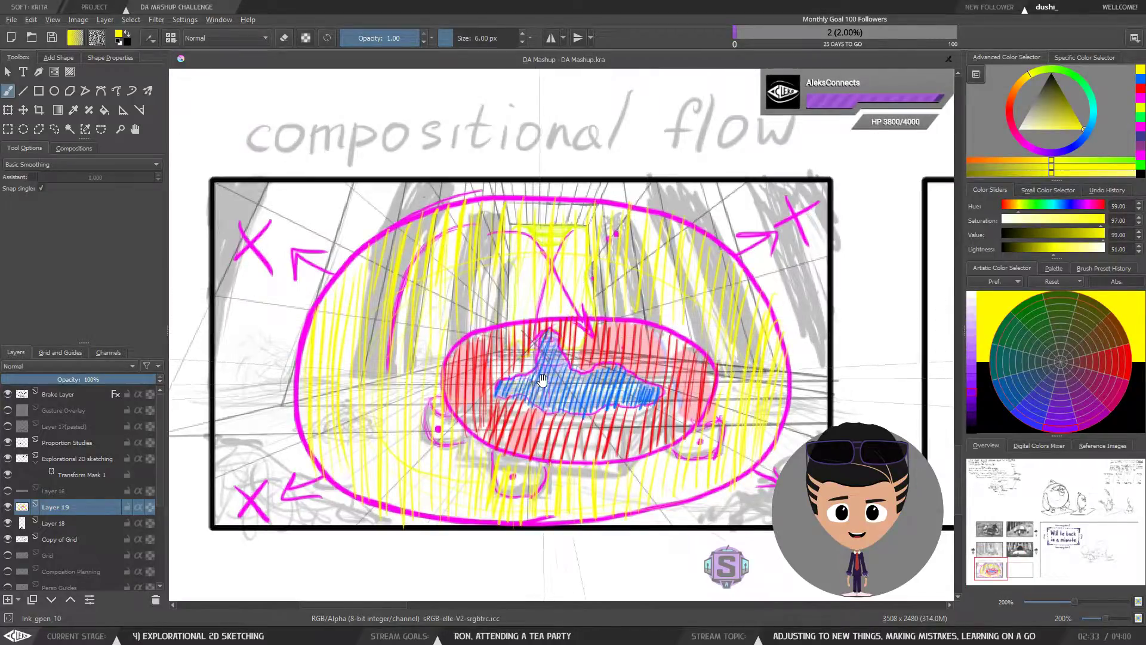
pyautogui.moveTo(542, 380); pyautogui.dragTo(538, 386)
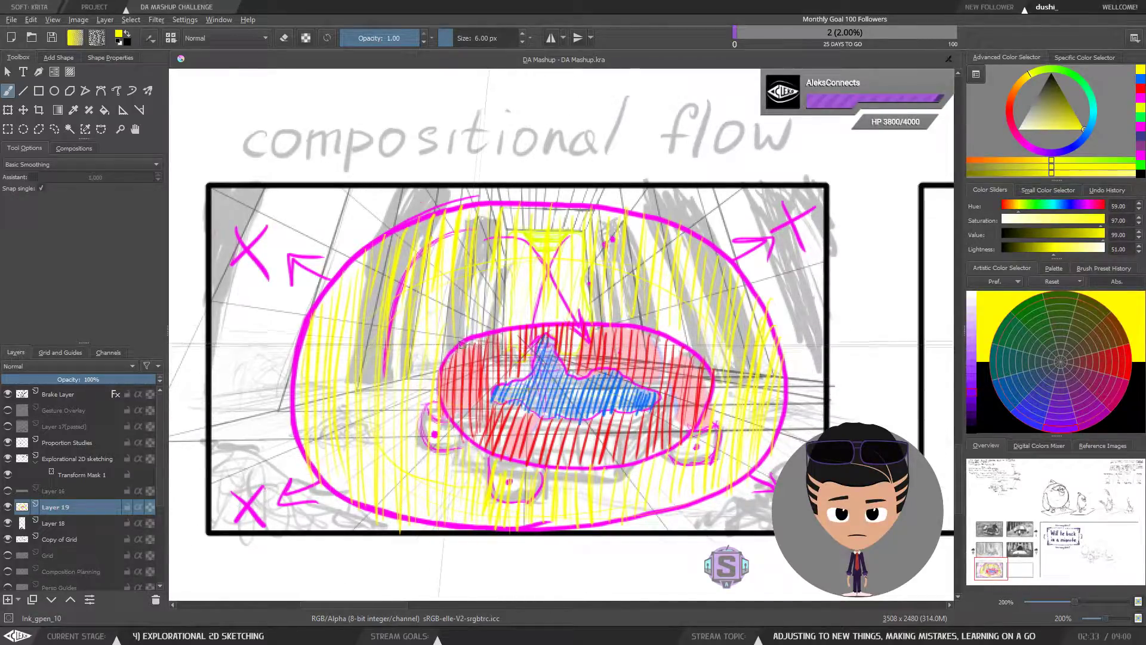
# Redraw the red zone's border as a 7 px magenta contour following the seated figures and table, erasing the old oval and surplus hatching.
pyautogui.press('ctrl')
pyautogui.keyDown('ctrl'); pyautogui.click(495, 332); pyautogui.keyUp('ctrl')
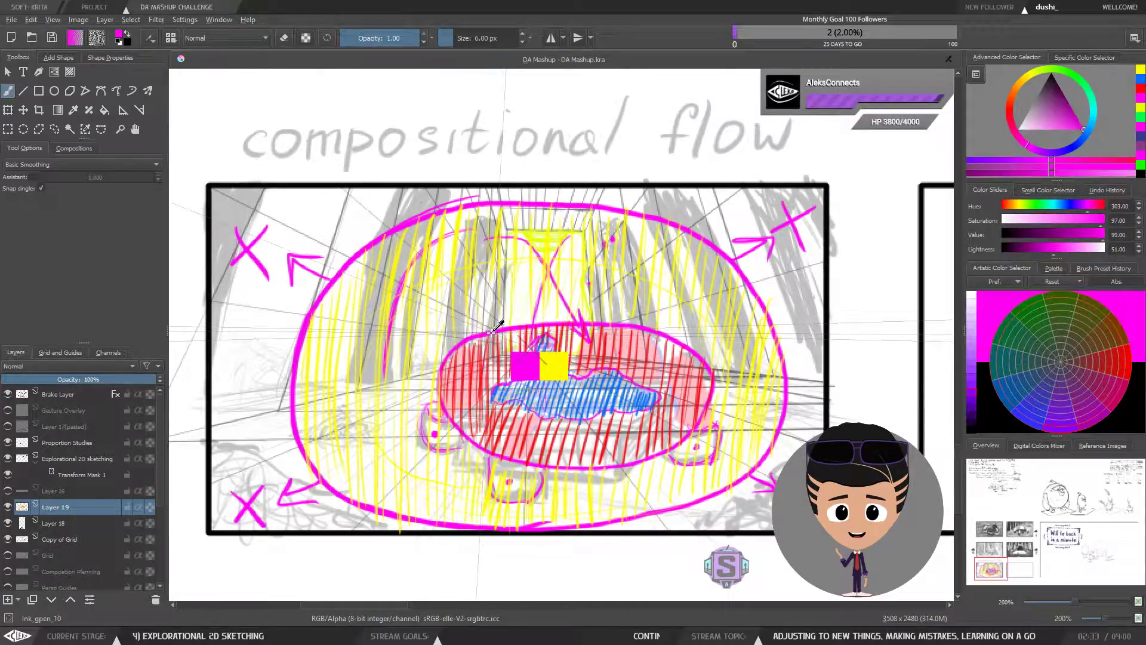
pyautogui.press(']')
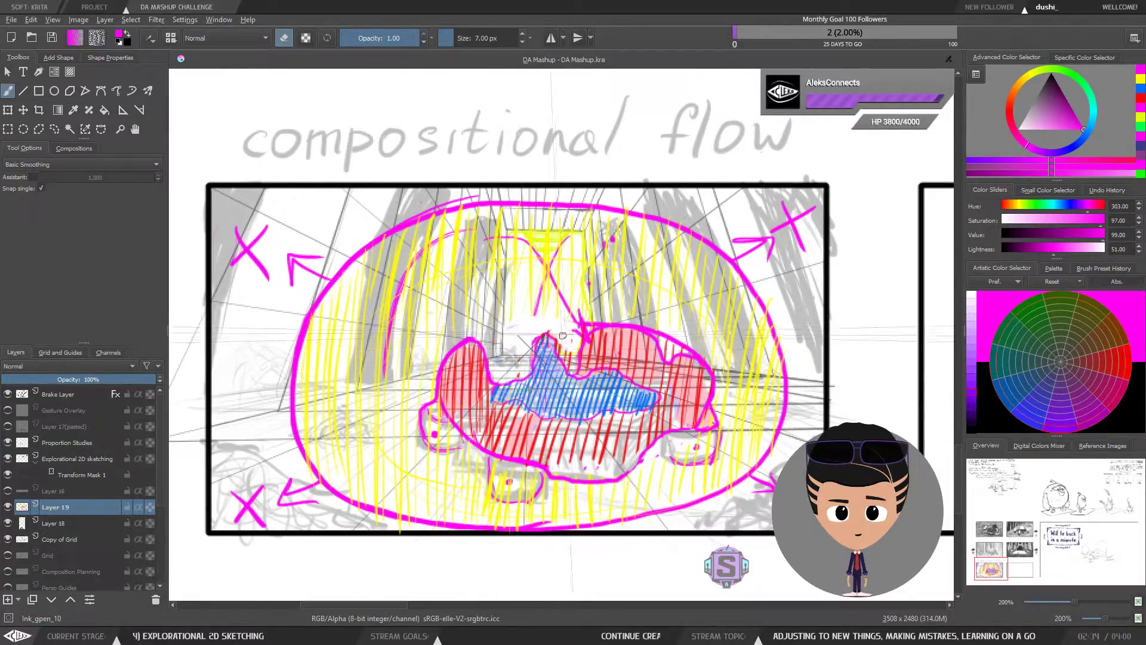
pyautogui.moveTo(564, 330)
pyautogui.mouseDown()
pyautogui.moveTo(589, 310)
pyautogui.moveTo(574, 310)
pyautogui.moveTo(588, 328)
pyautogui.moveTo(633, 320)
pyautogui.moveTo(674, 347)
pyautogui.moveTo(709, 356)
pyautogui.mouseUp()
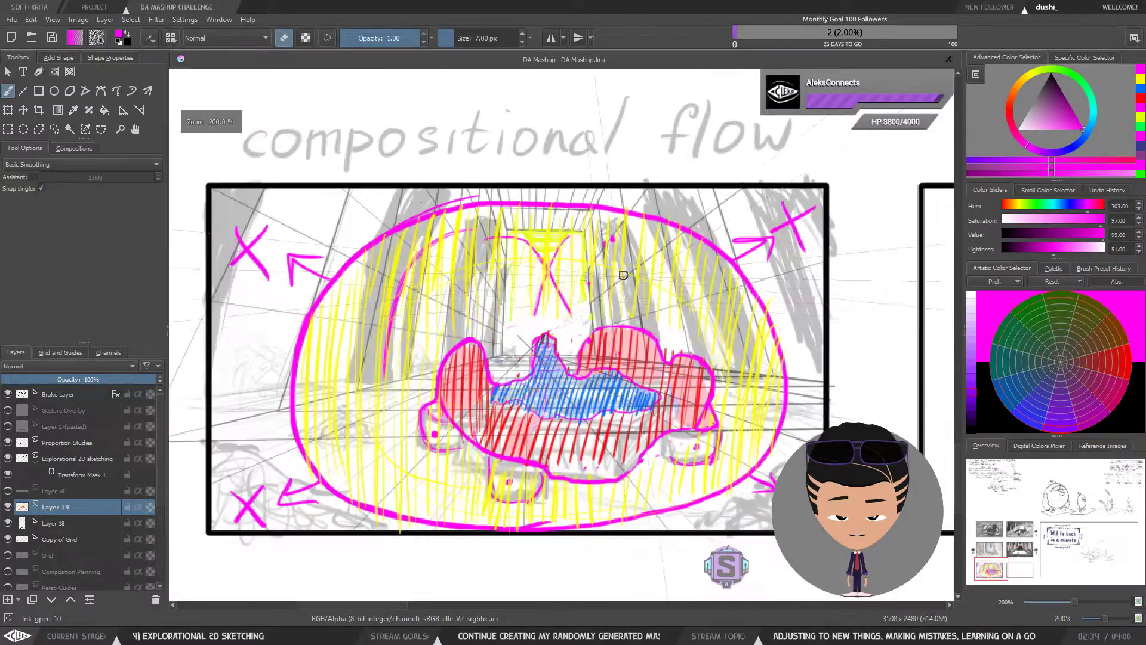
pyautogui.moveTo(570, 330); pyautogui.dragTo(601, 312)
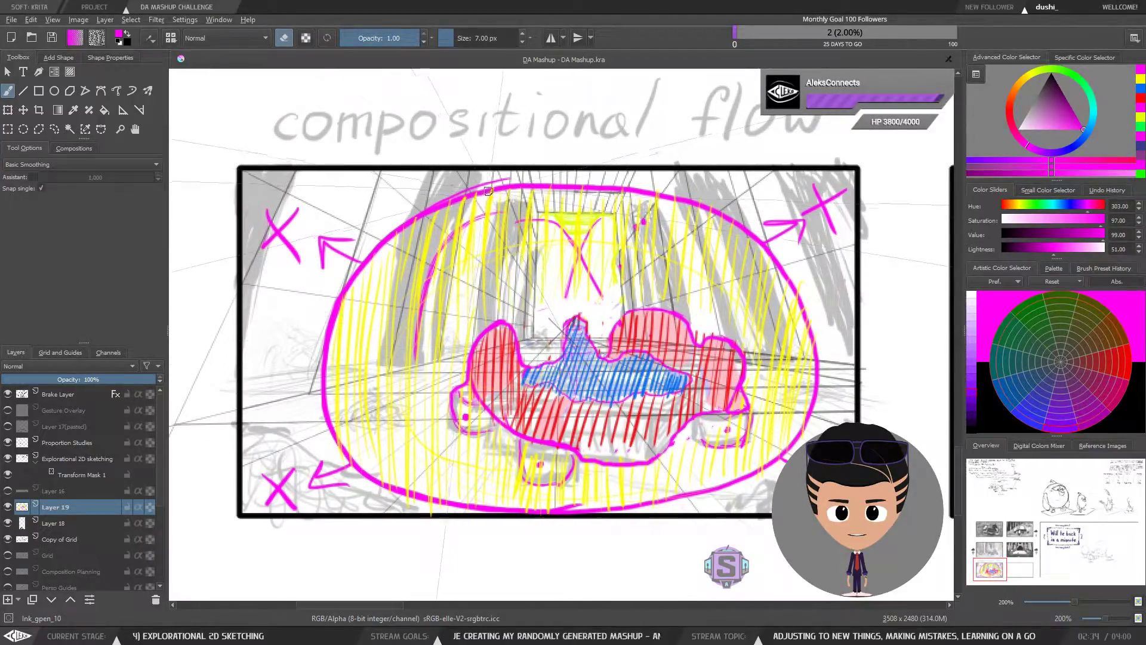
pyautogui.press('e')
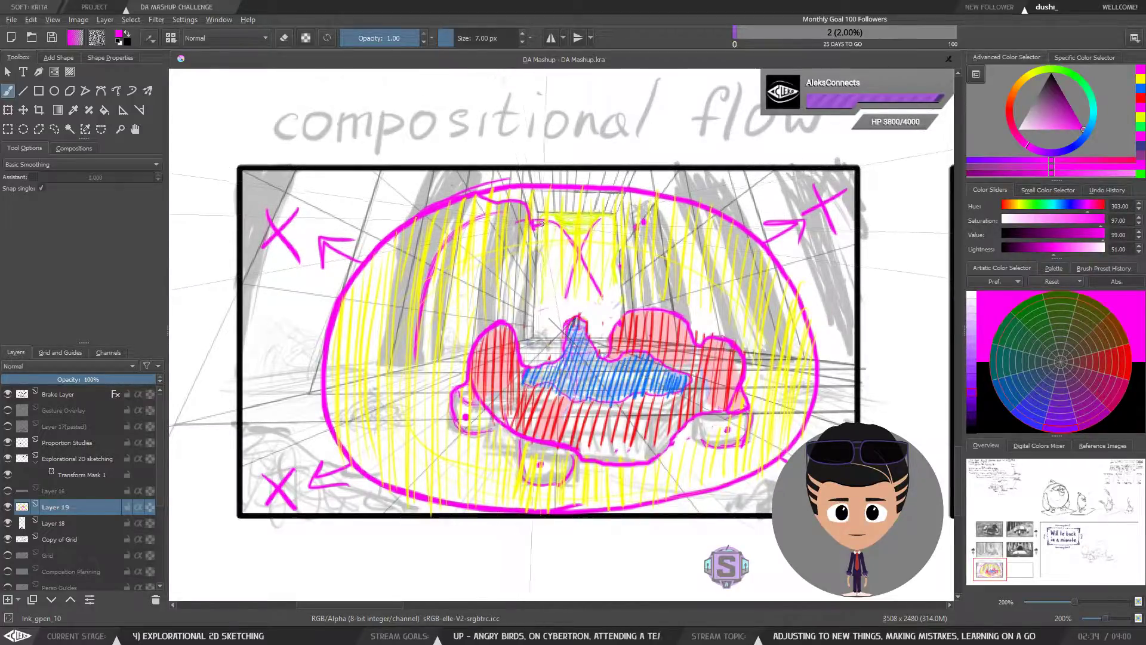
# Try tracing an irregular magenta contour inside the upper and right edges of the large yellow zone.
pyautogui.moveTo(541, 223)
pyautogui.mouseDown()
pyautogui.moveTo(579, 251)
pyautogui.moveTo(595, 224)
pyautogui.moveTo(628, 233)
pyautogui.moveTo(655, 202)
pyautogui.mouseUp()
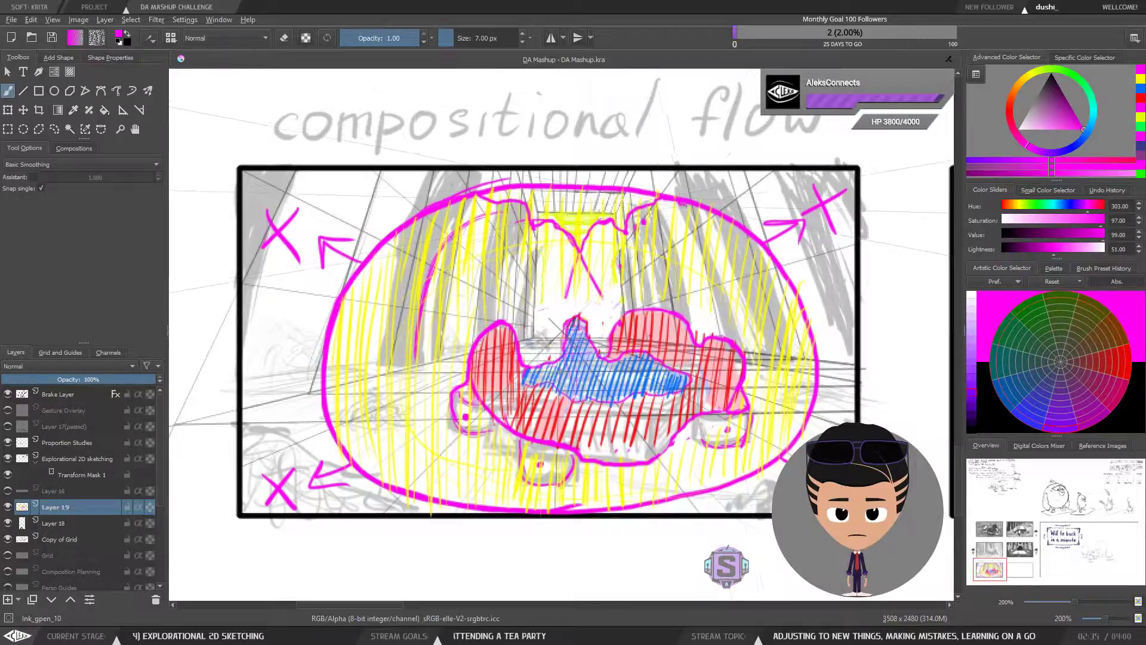
pyautogui.moveTo(744, 239)
pyautogui.mouseDown()
pyautogui.moveTo(810, 416)
pyautogui.moveTo(783, 449)
pyautogui.mouseUp()
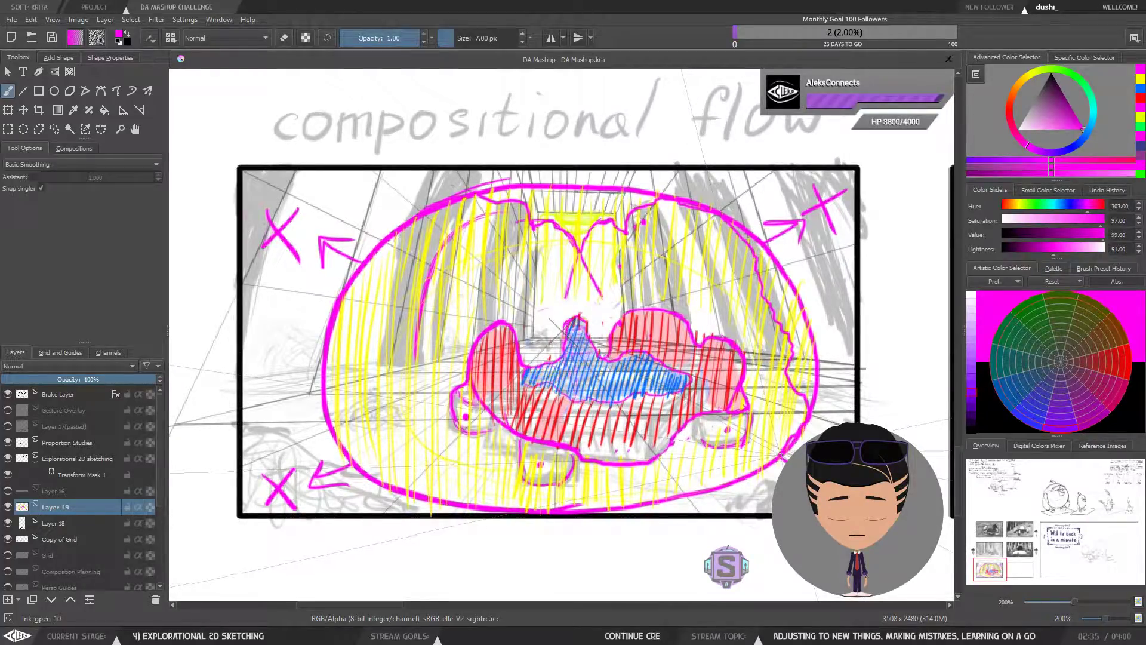
pyautogui.moveTo(781, 455); pyautogui.dragTo(758, 469)
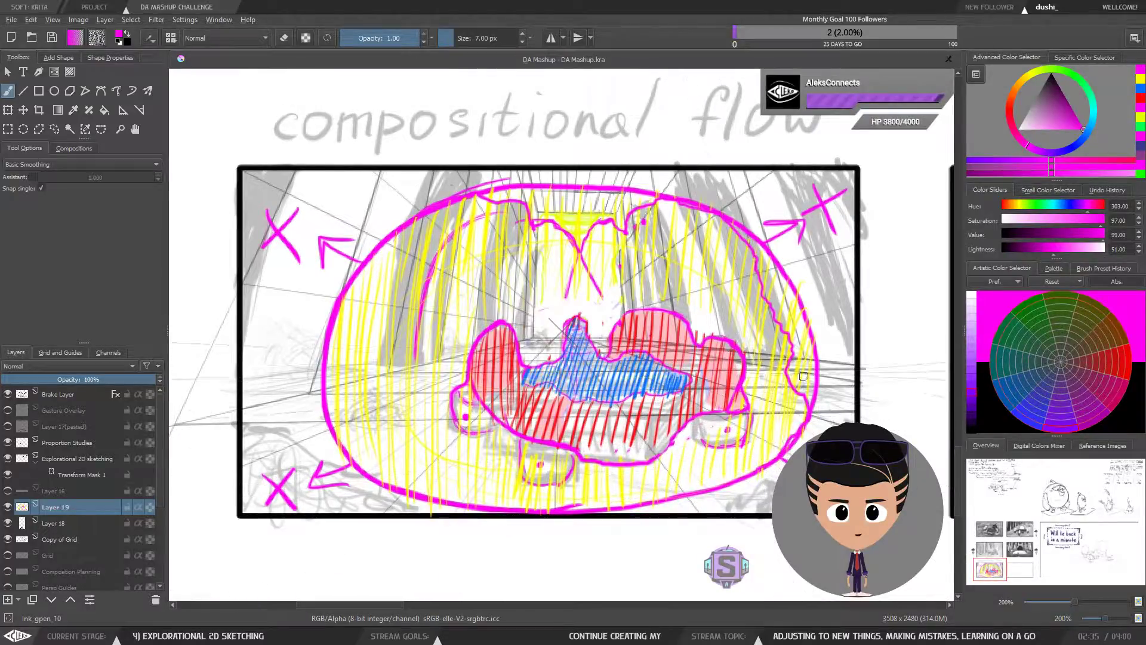
pyautogui.hotkey('ctrl', 'z')
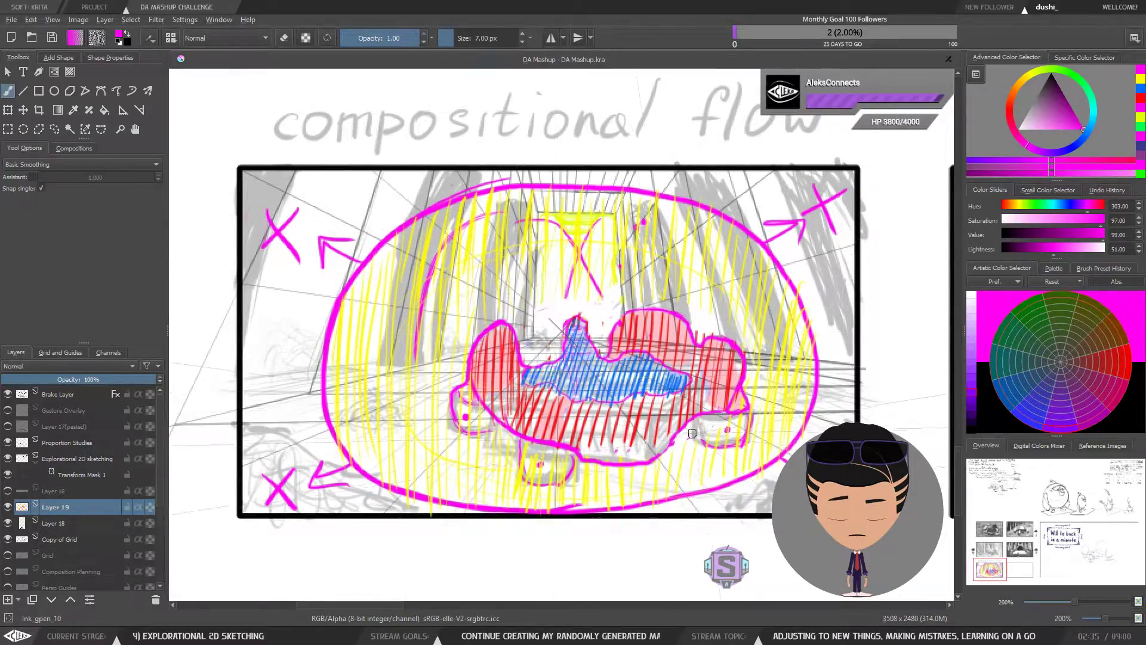
# Fill out the reshaped central zone with red hatching and close the gaps around it with yellow hatching.
pyautogui.moveTo(665, 461); pyautogui.dragTo(647, 461)
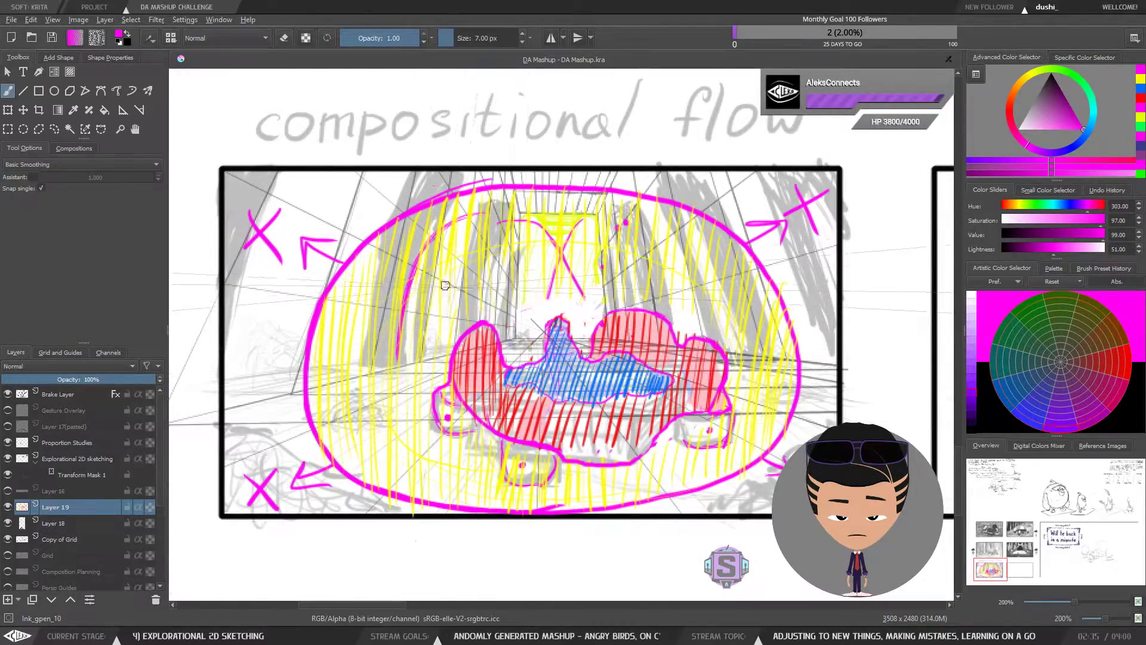
pyautogui.click(1141, 101)
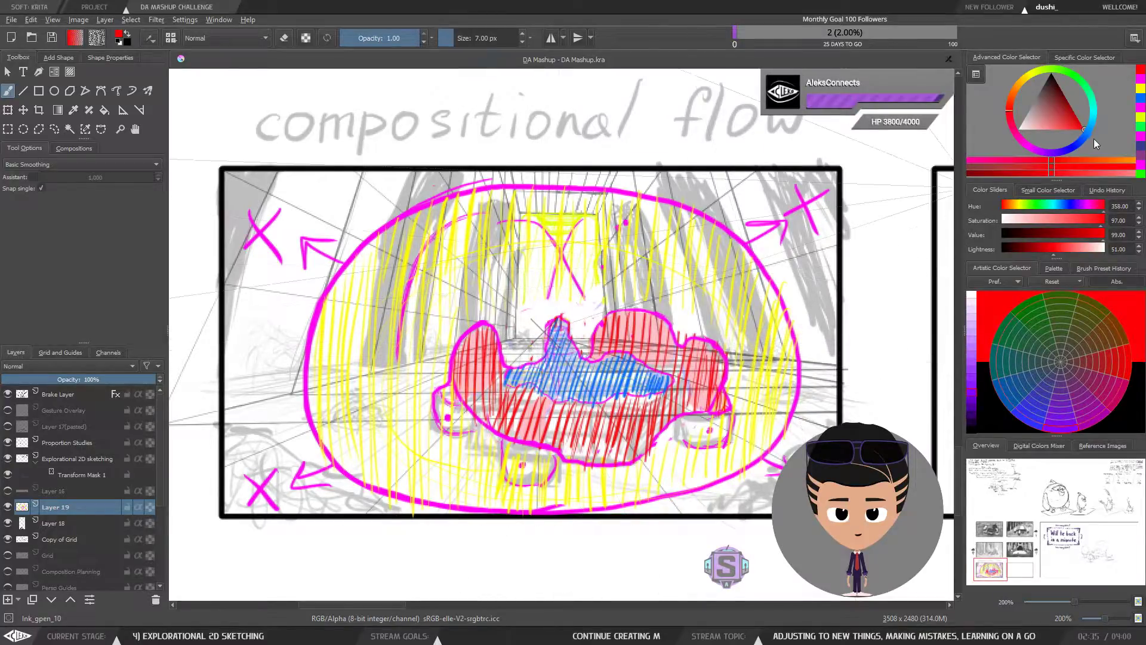
pyautogui.click(1140, 120)
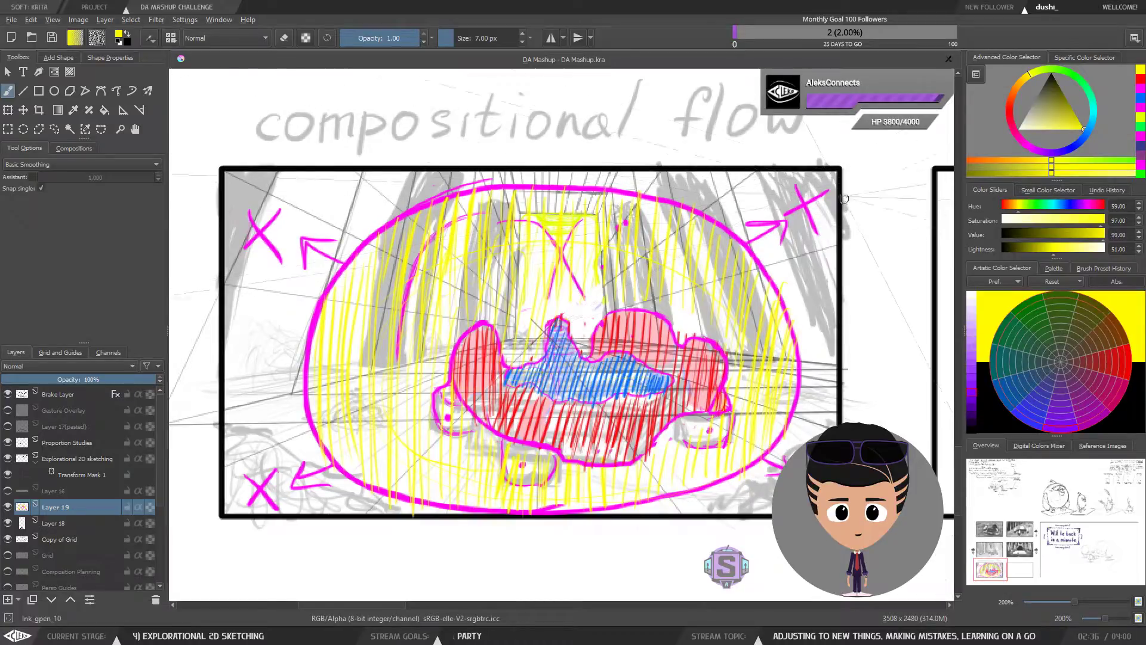
pyautogui.moveTo(815, 221); pyautogui.dragTo(803, 224)
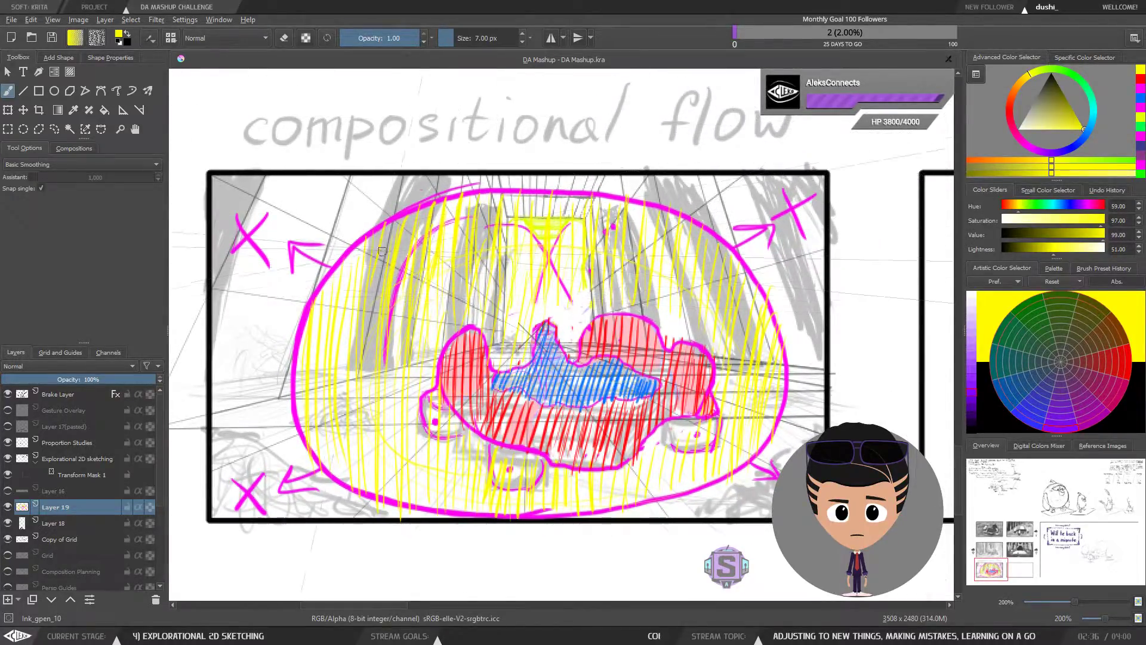
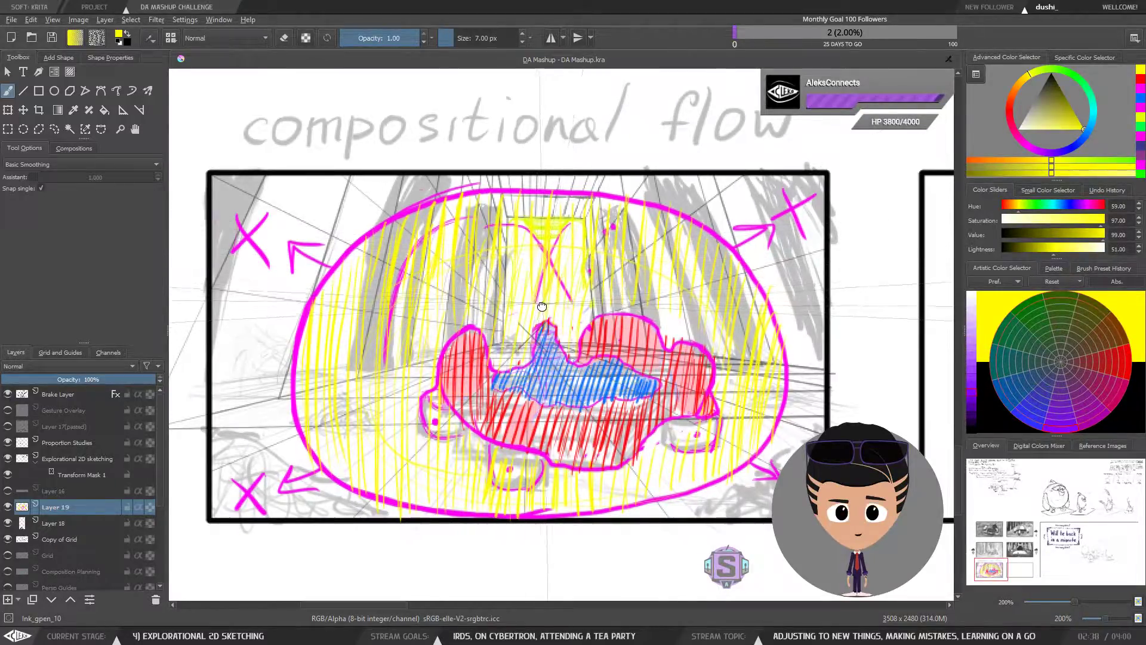
pyautogui.moveTo(542, 298); pyautogui.dragTo(541, 295)
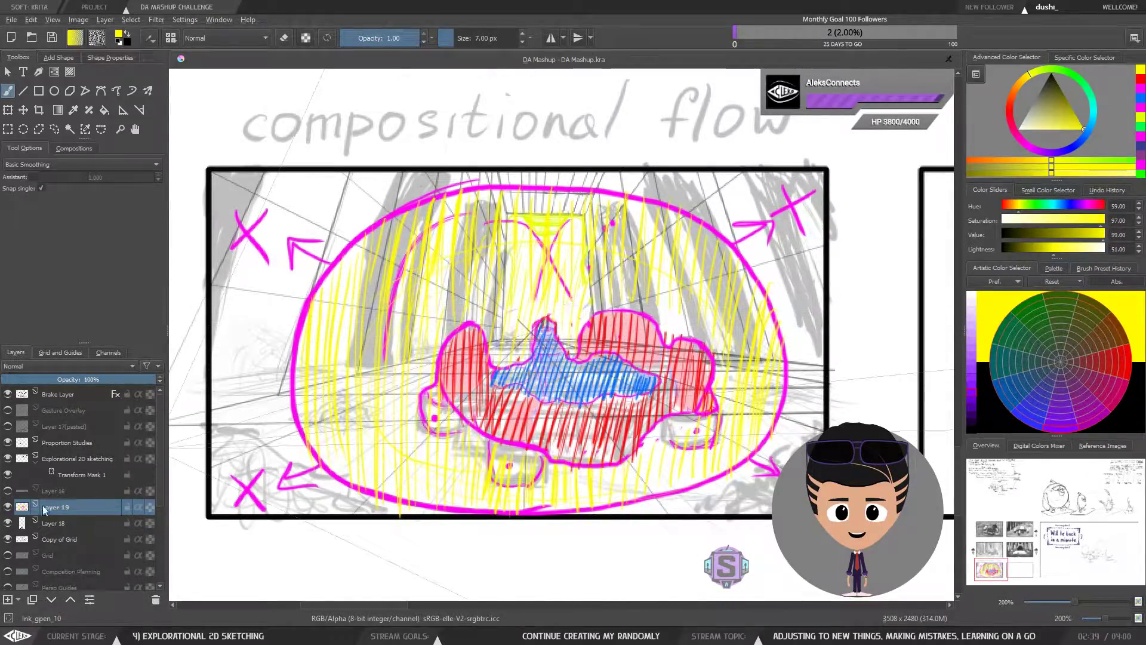
# Compare the thumbnail with and without its hatching, set Layer 19's opacity to 51% and the ink sketch on Layer 18 to 100%.
pyautogui.click(8, 507)
pyautogui.click(7, 507)
pyautogui.click(8, 507)
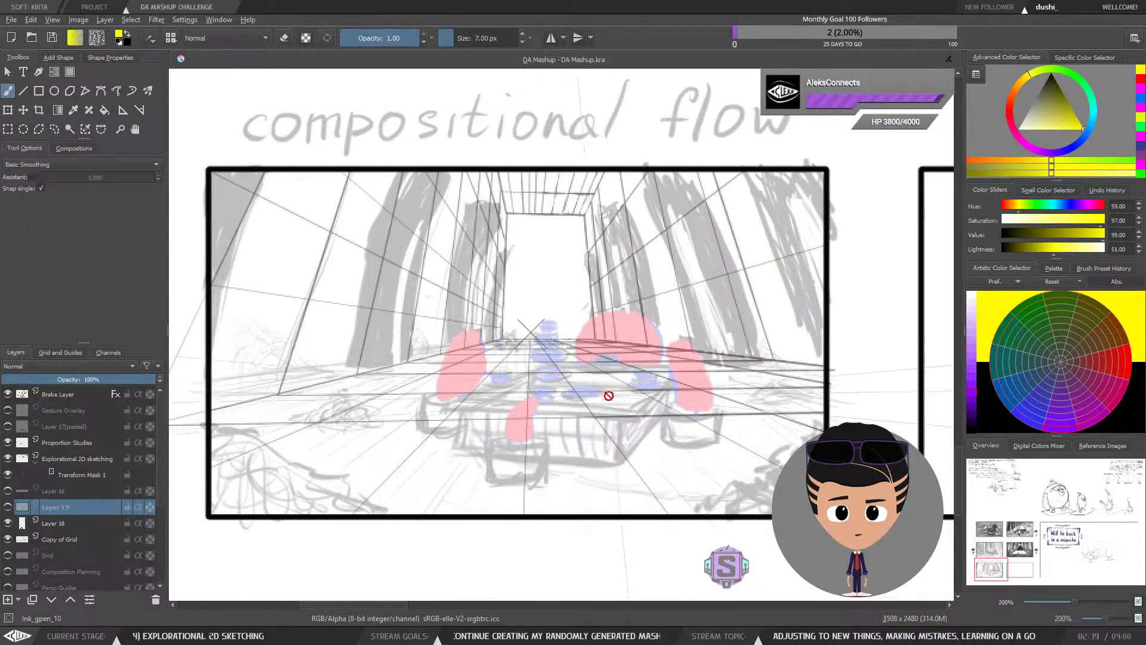
pyautogui.click(7, 507)
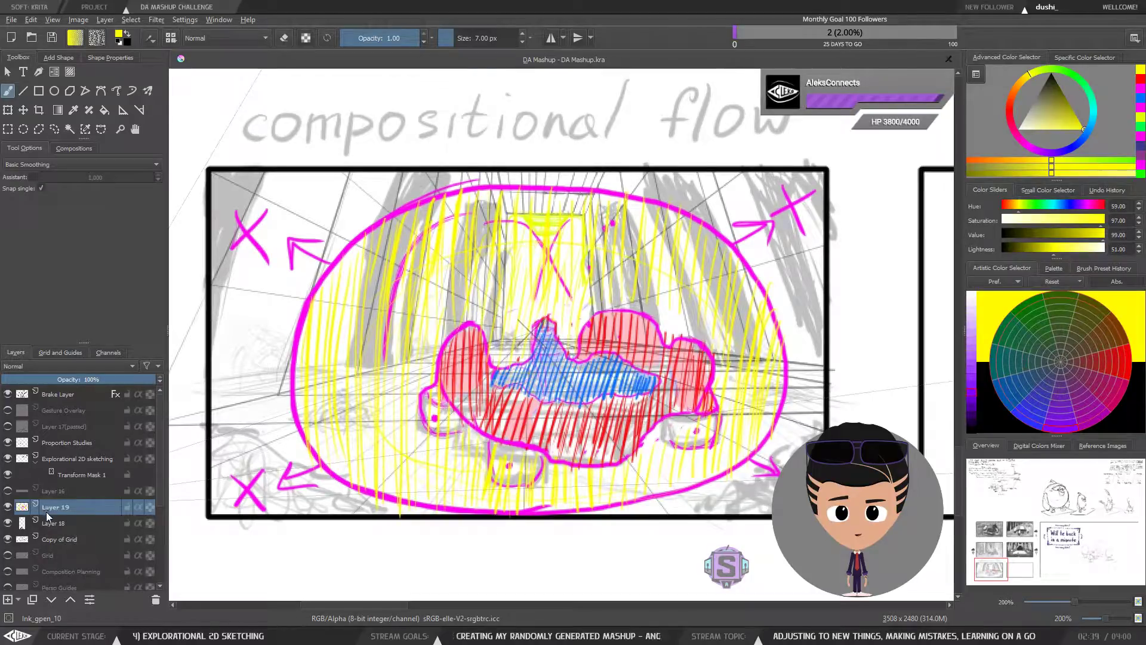
pyautogui.click(80, 380)
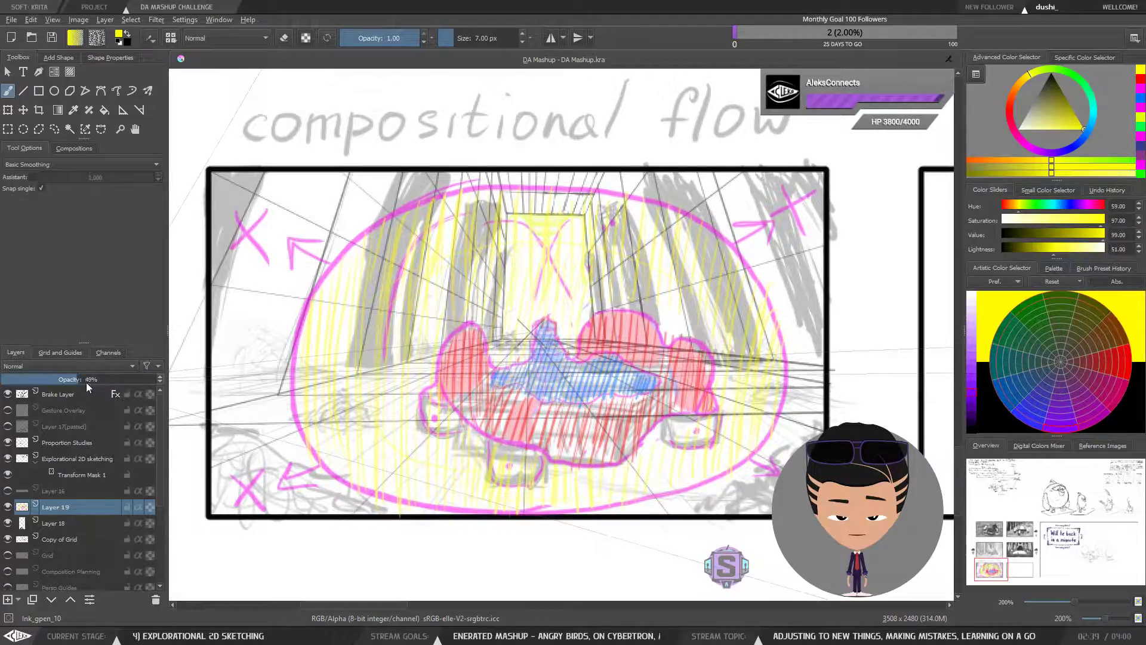
pyautogui.click(80, 381)
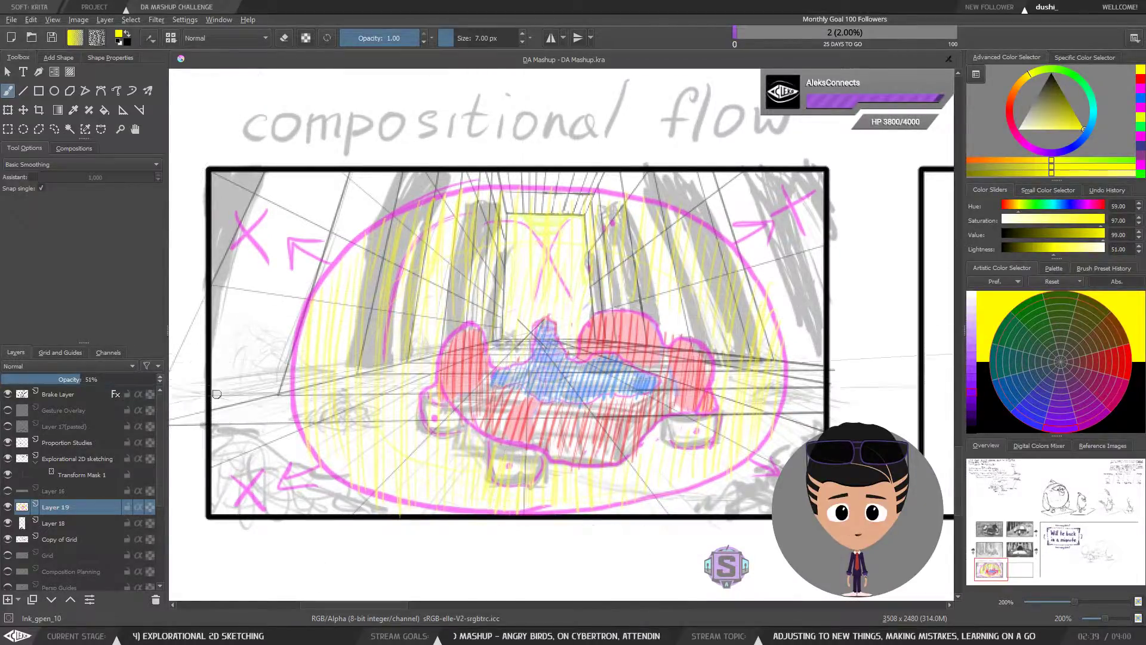
pyautogui.click(56, 519)
pyautogui.moveTo(62, 382); pyautogui.dragTo(166, 391)
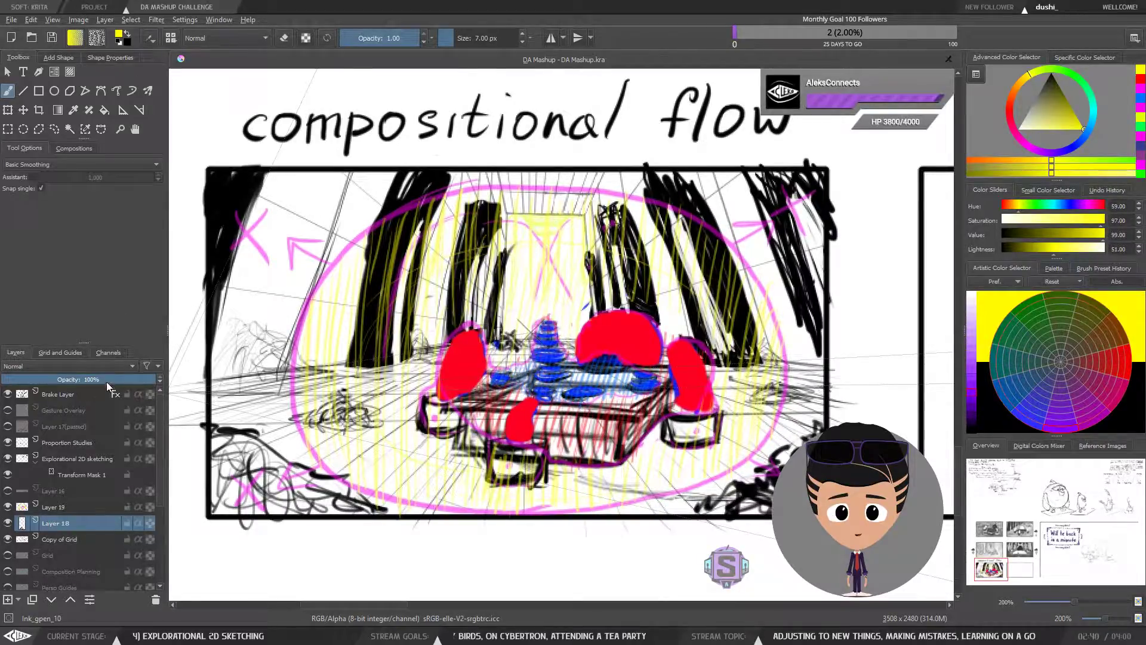
# Set the opacity of the hatched zones on Layer 19 to 75% and save the document.
pyautogui.click(73, 507)
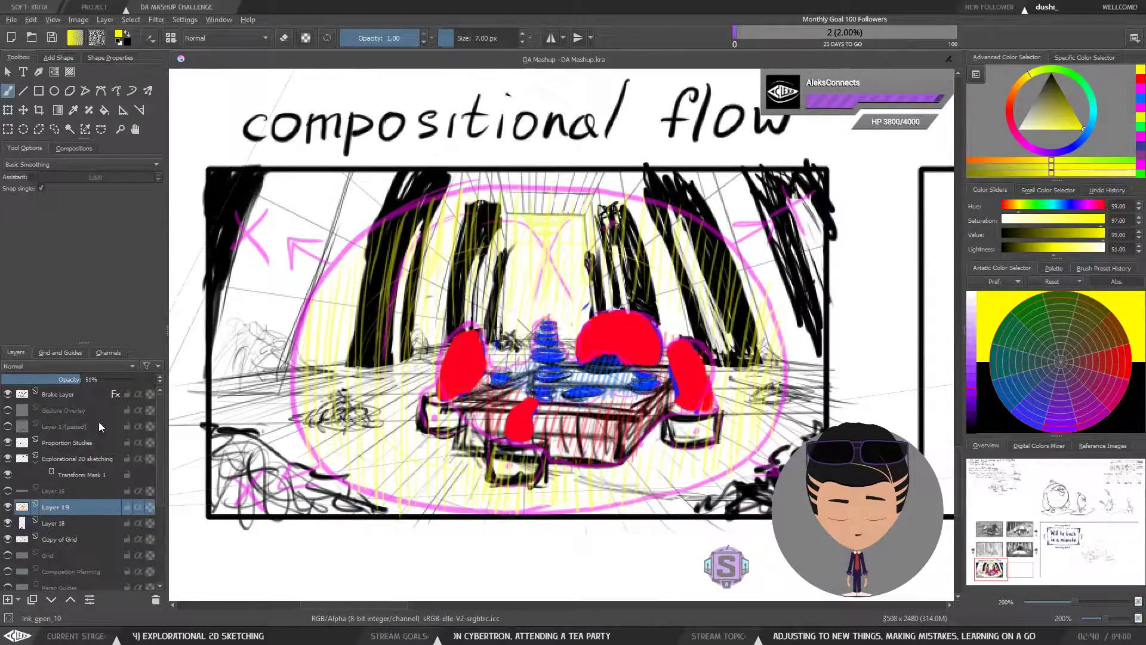
pyautogui.moveTo(104, 378); pyautogui.dragTo(120, 377)
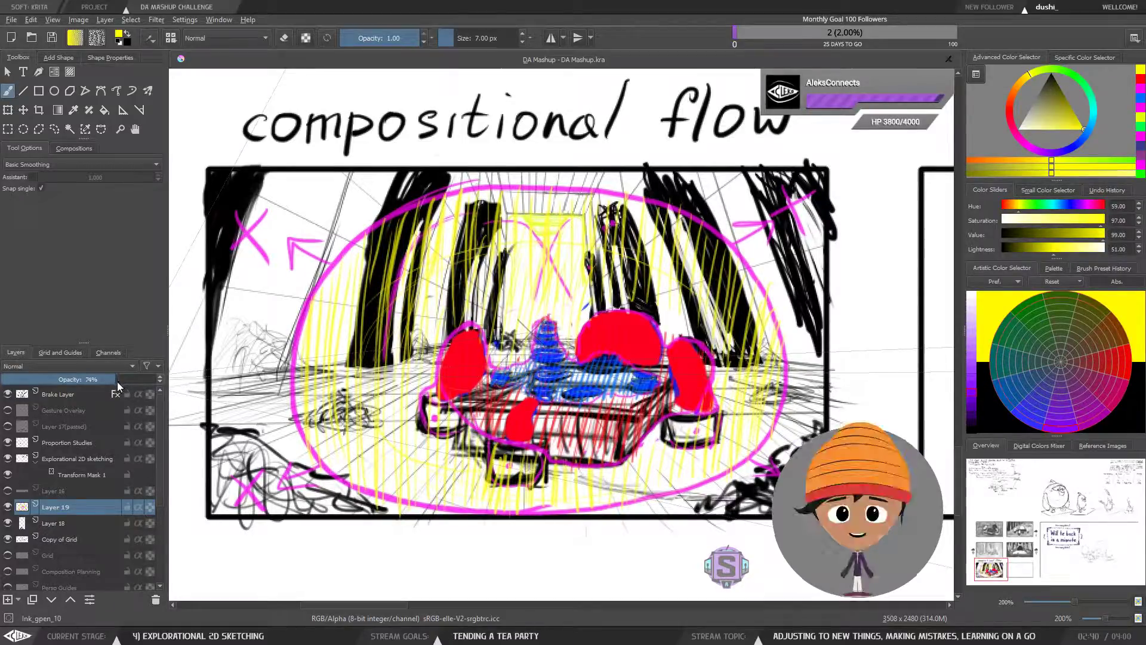
pyautogui.moveTo(119, 383); pyautogui.dragTo(118, 383)
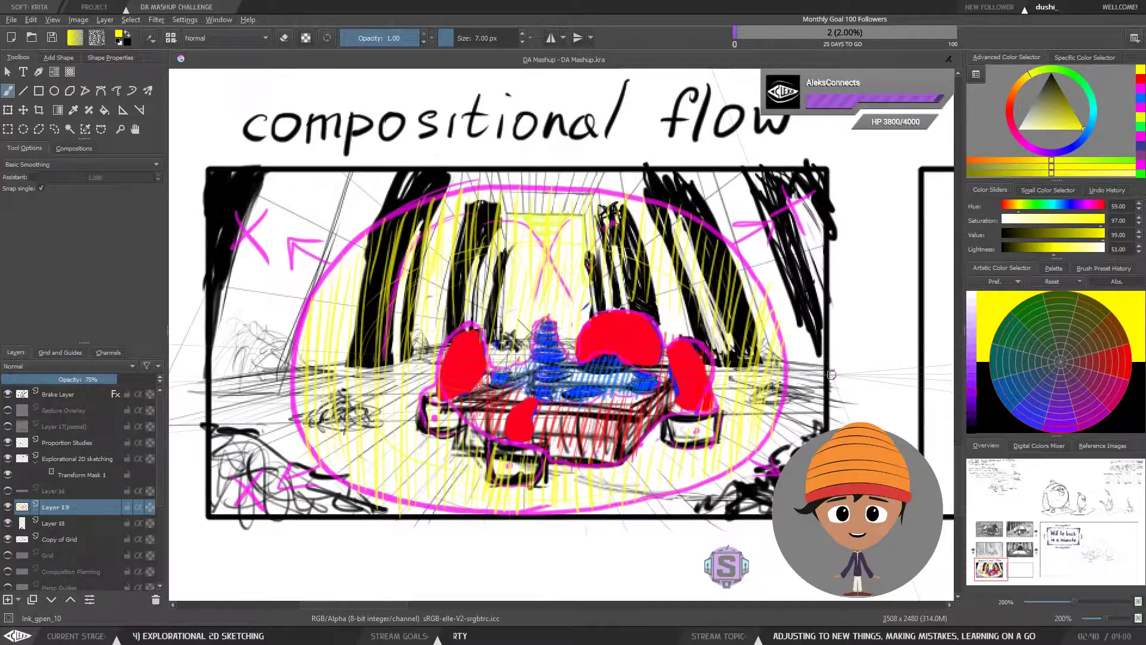
pyautogui.moveTo(834, 362); pyautogui.dragTo(838, 370)
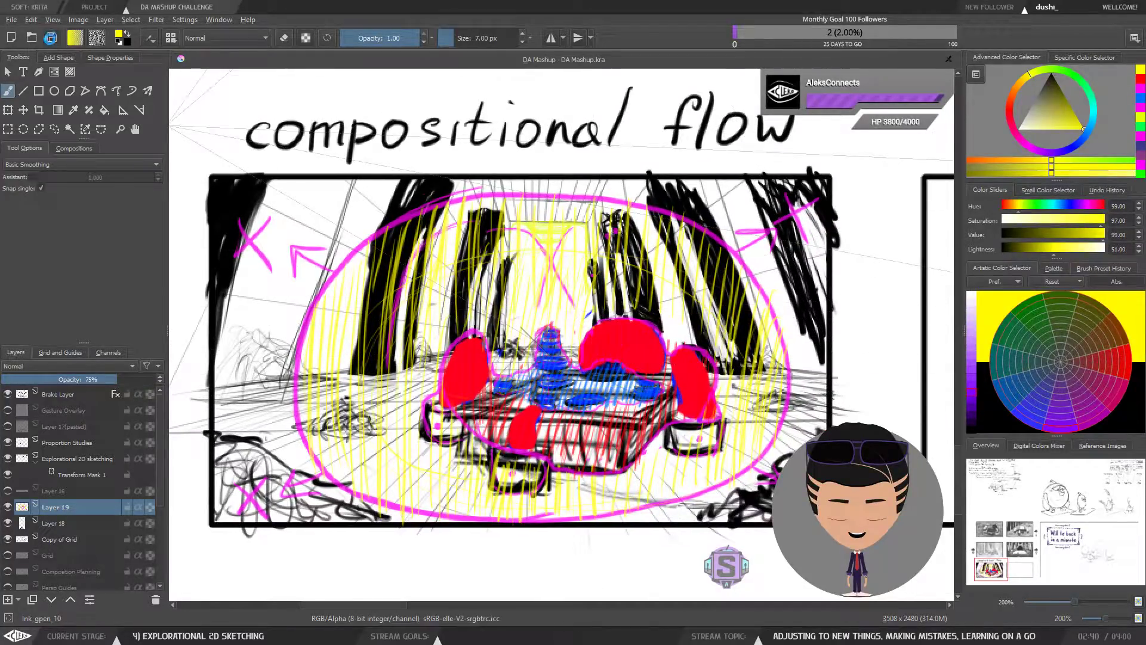
pyautogui.click(50, 38)
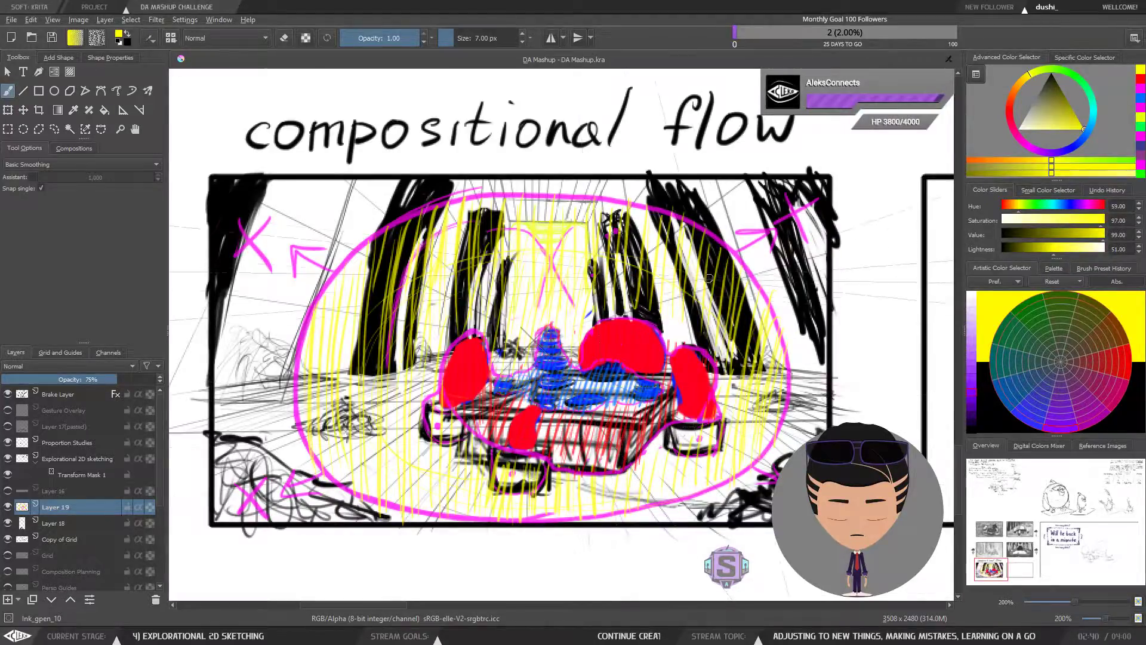
# Compare the ink sketch and the hatched attention zones separately and together by toggling the visibility of Layers 18 and 19.
pyautogui.moveTo(689, 380); pyautogui.dragTo(691, 385)
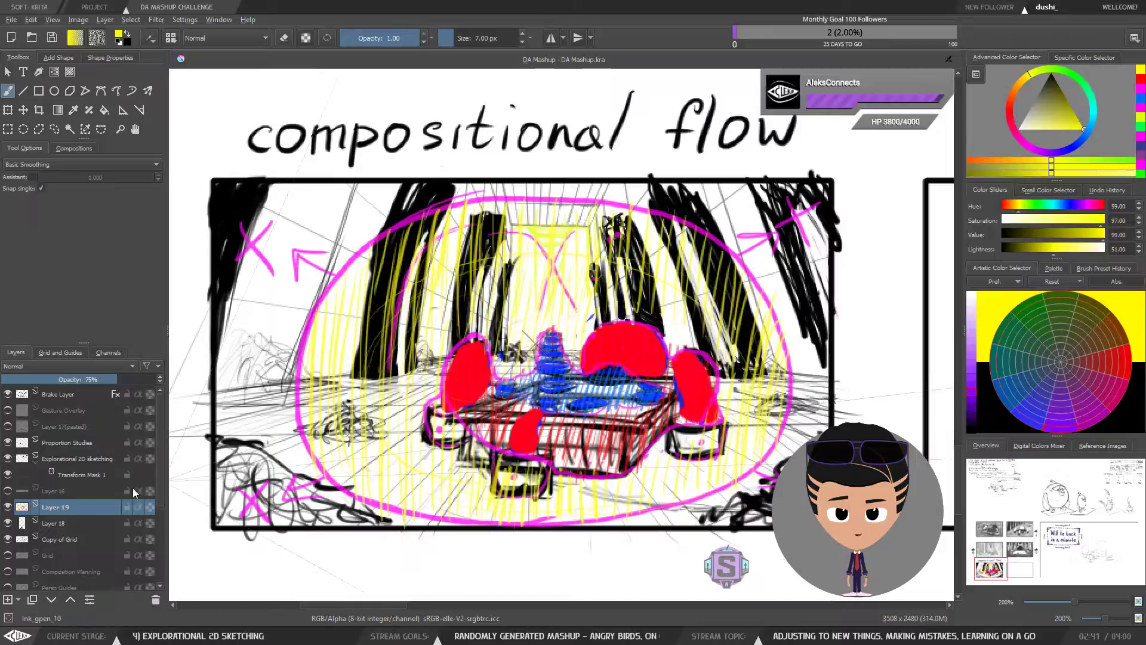
pyautogui.click(7, 507)
pyautogui.click(7, 507)
pyautogui.click(7, 524)
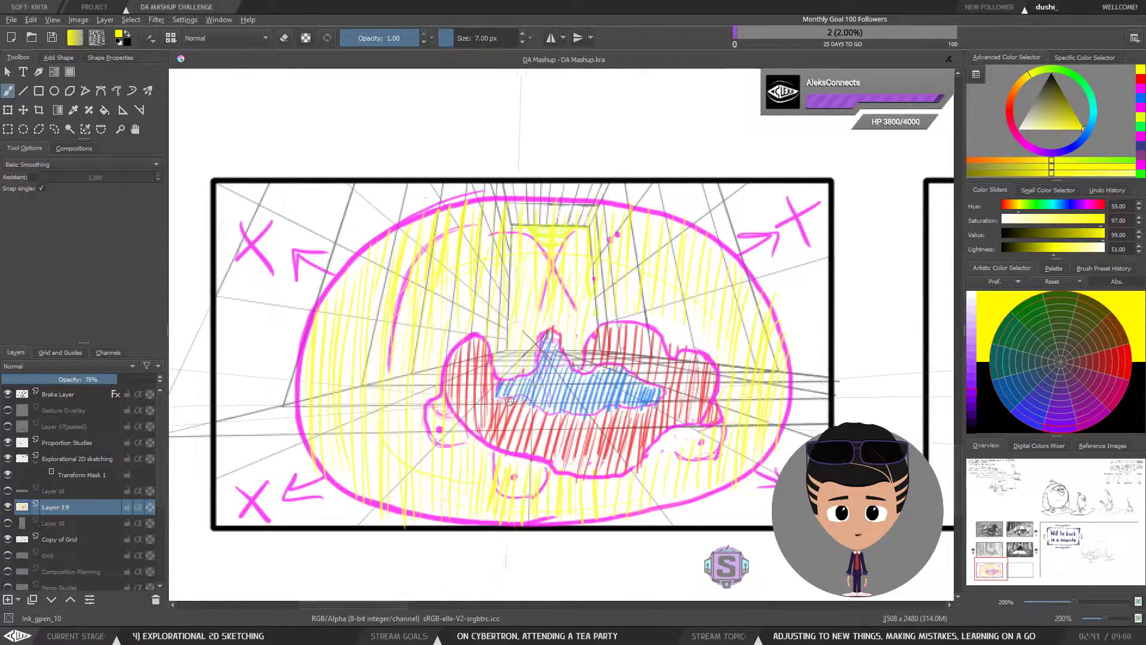
pyautogui.click(7, 524)
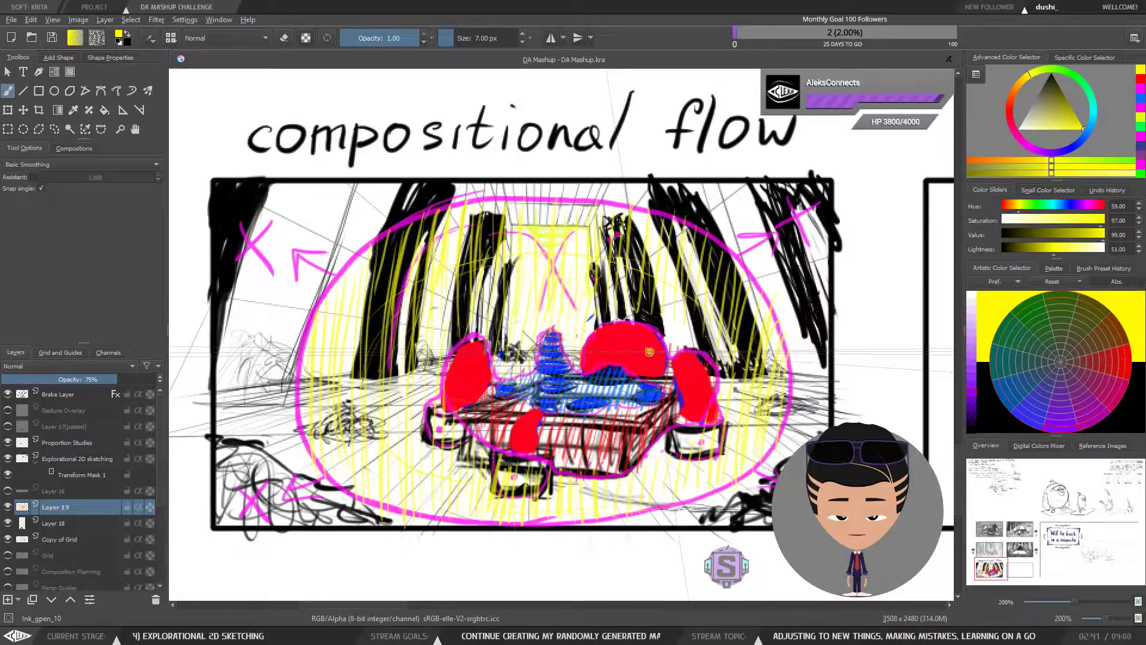
pyautogui.hotkey('ctrl', 'r')
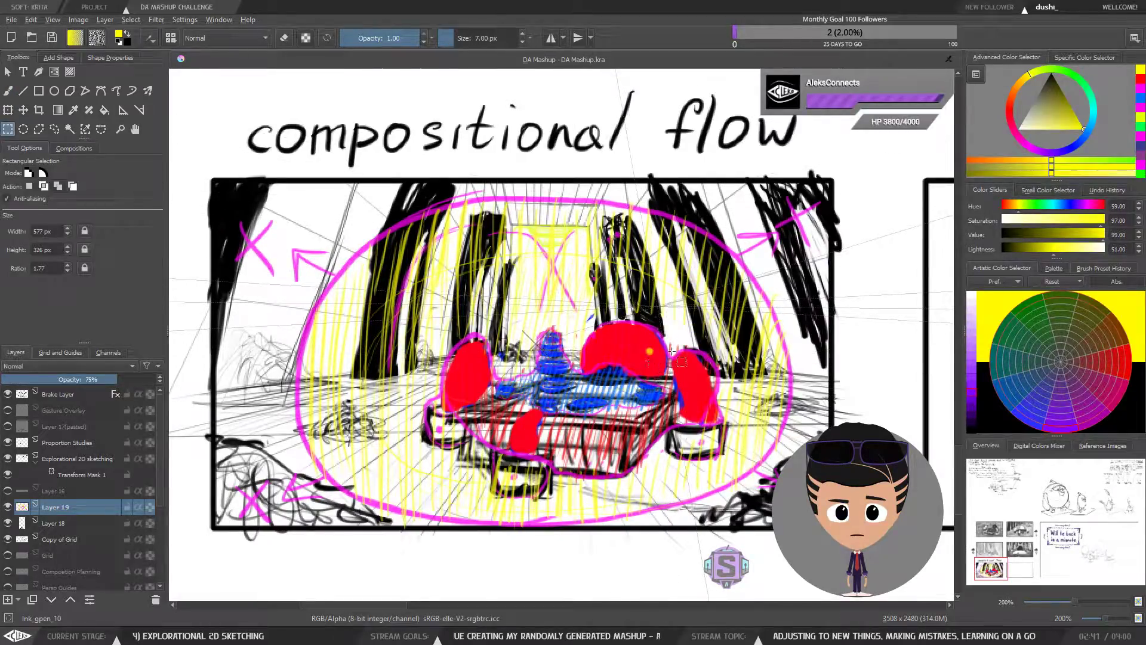
pyautogui.press('b')
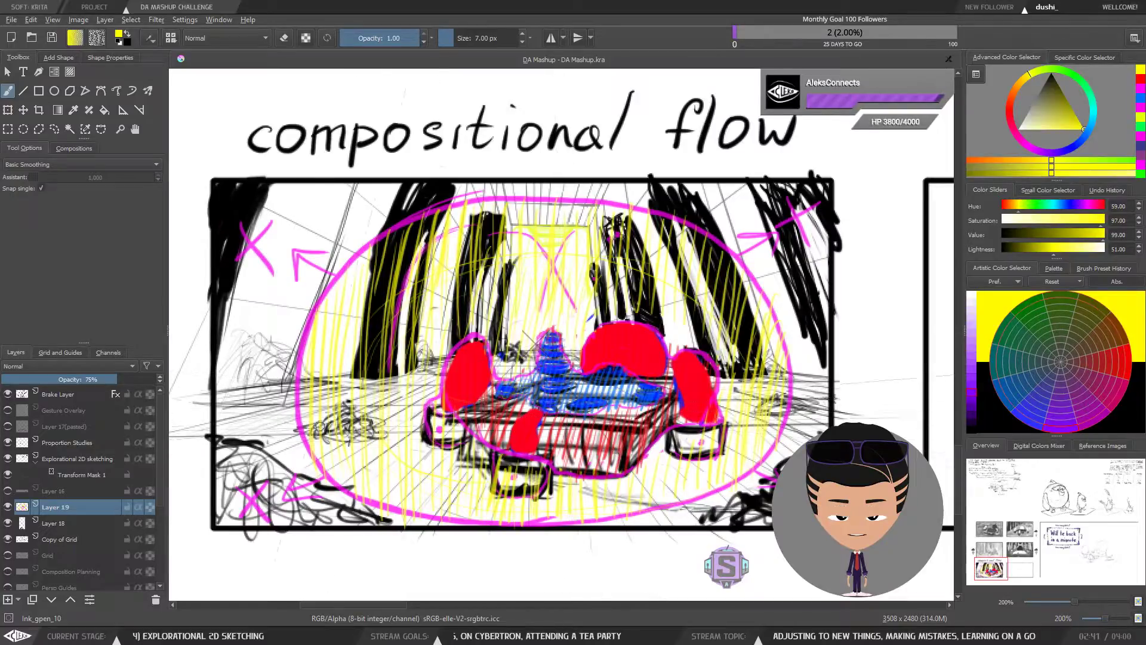
pyautogui.click(8, 507)
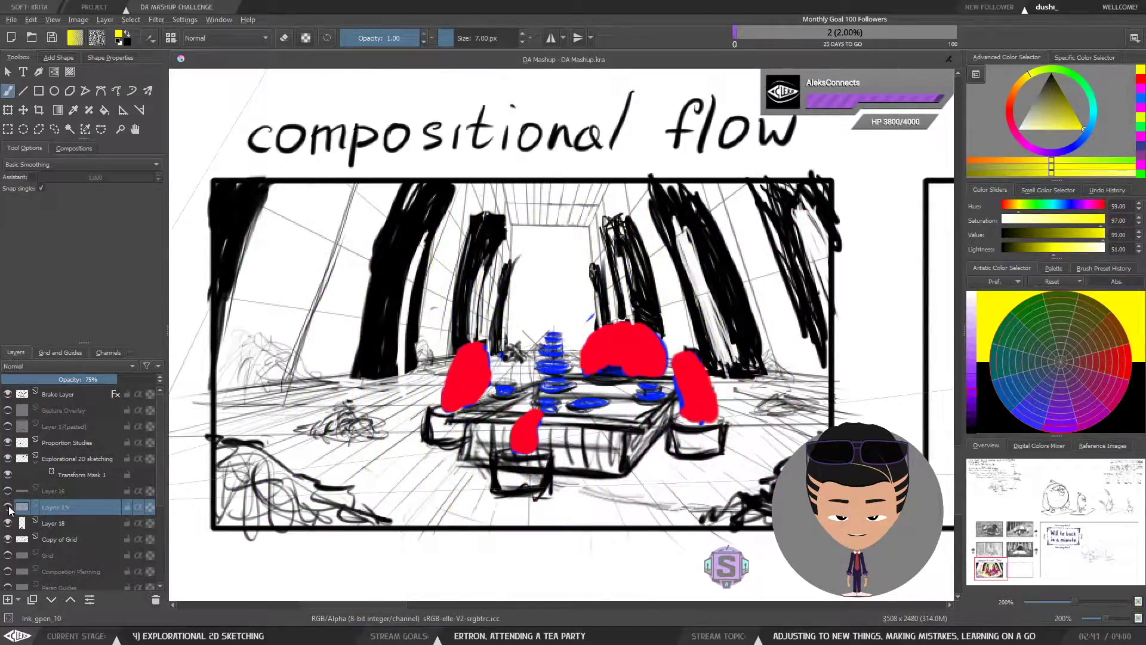
pyautogui.click(7, 507)
pyautogui.click(7, 523)
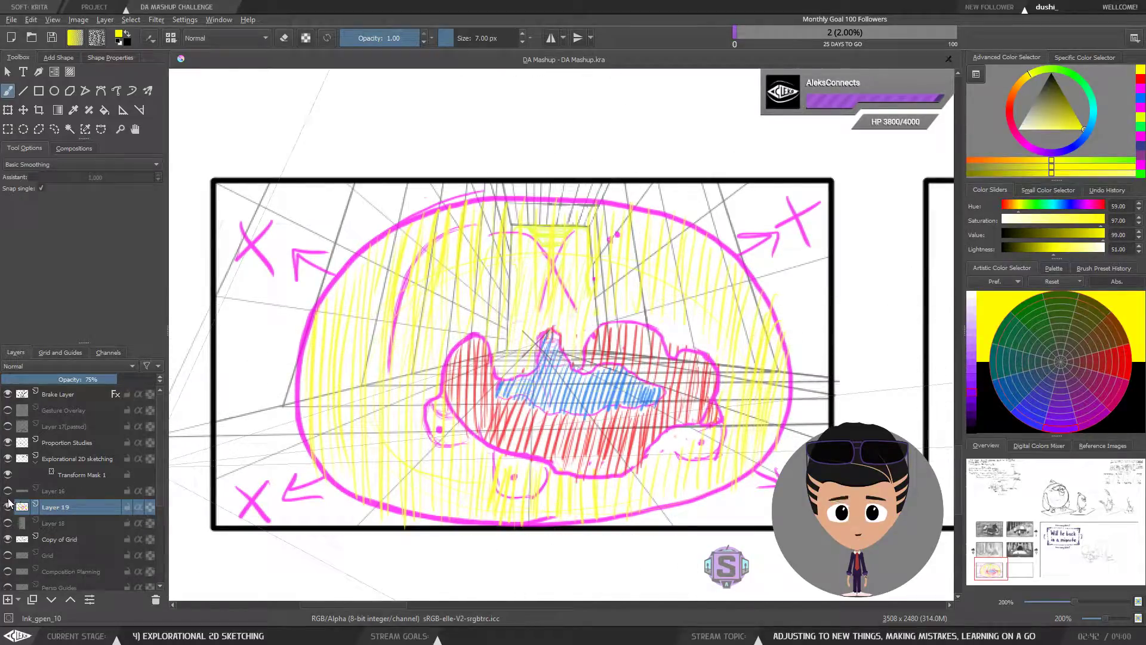
pyautogui.click(7, 492)
pyautogui.click(10, 523)
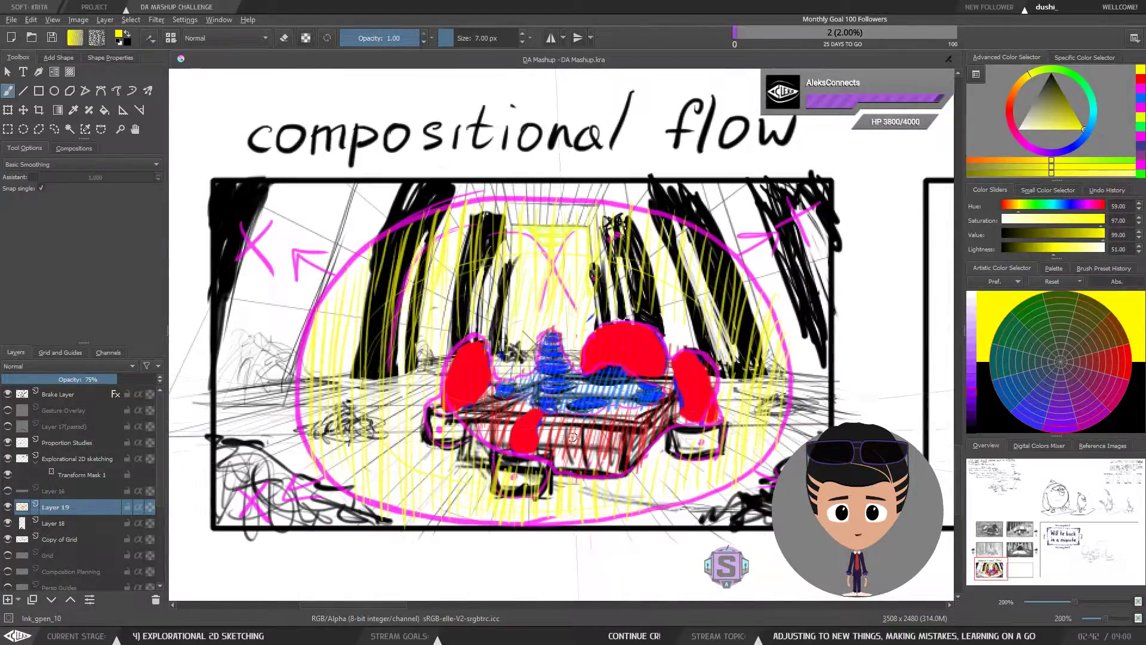
# Examine the red and blue central zones with the ink sketch hidden, and check them against the figures and table again.
pyautogui.click(7, 507)
pyautogui.click(7, 507)
pyautogui.click(7, 523)
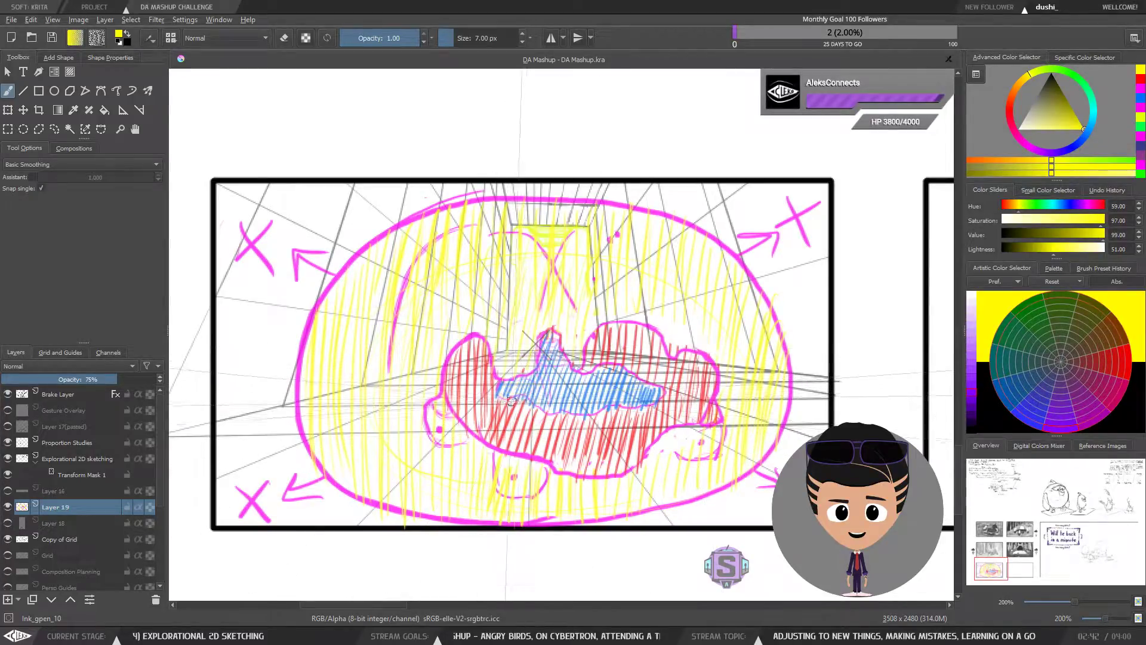
pyautogui.hotkey('ctrl', 'r')
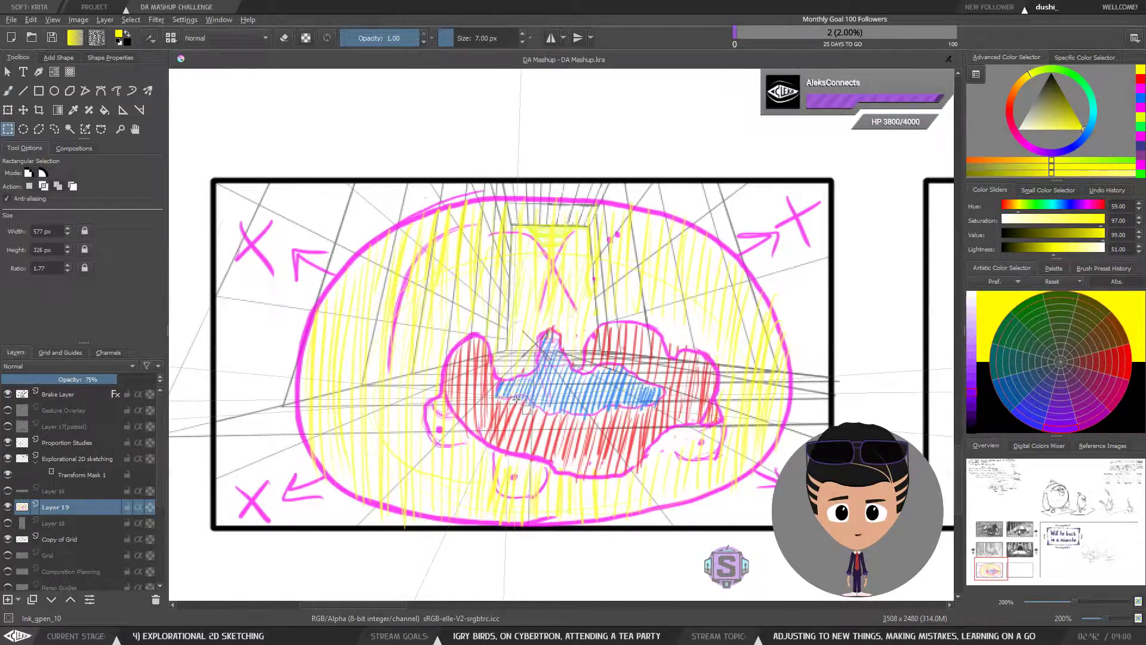
pyautogui.press('b')
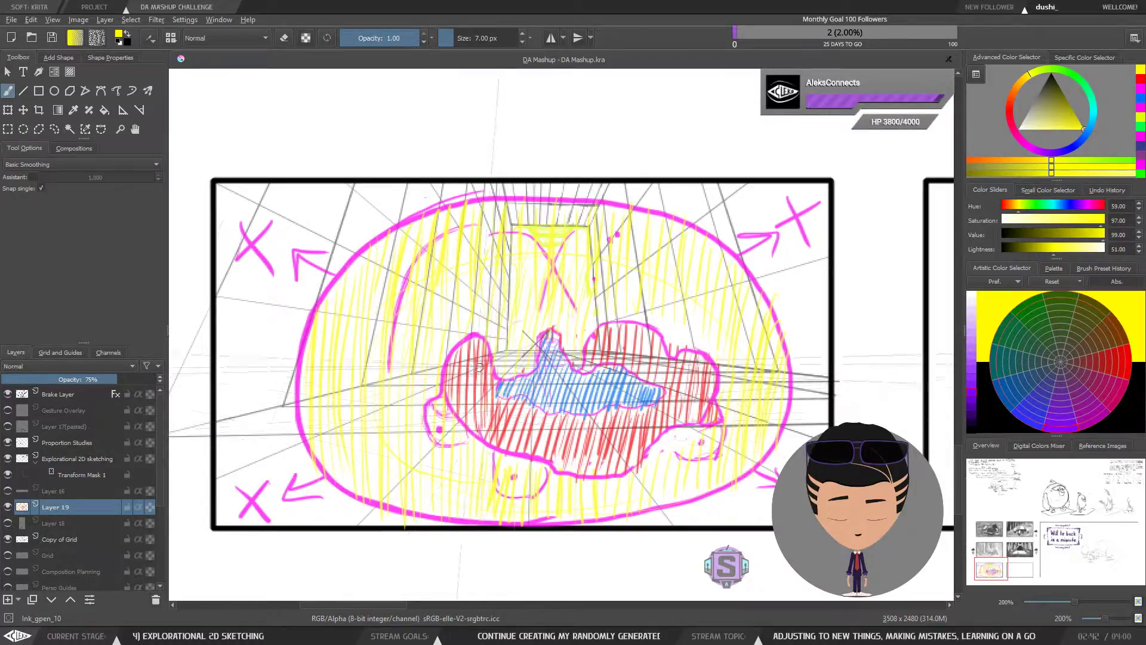
pyautogui.click(8, 521)
pyautogui.click(10, 507)
pyautogui.click(8, 508)
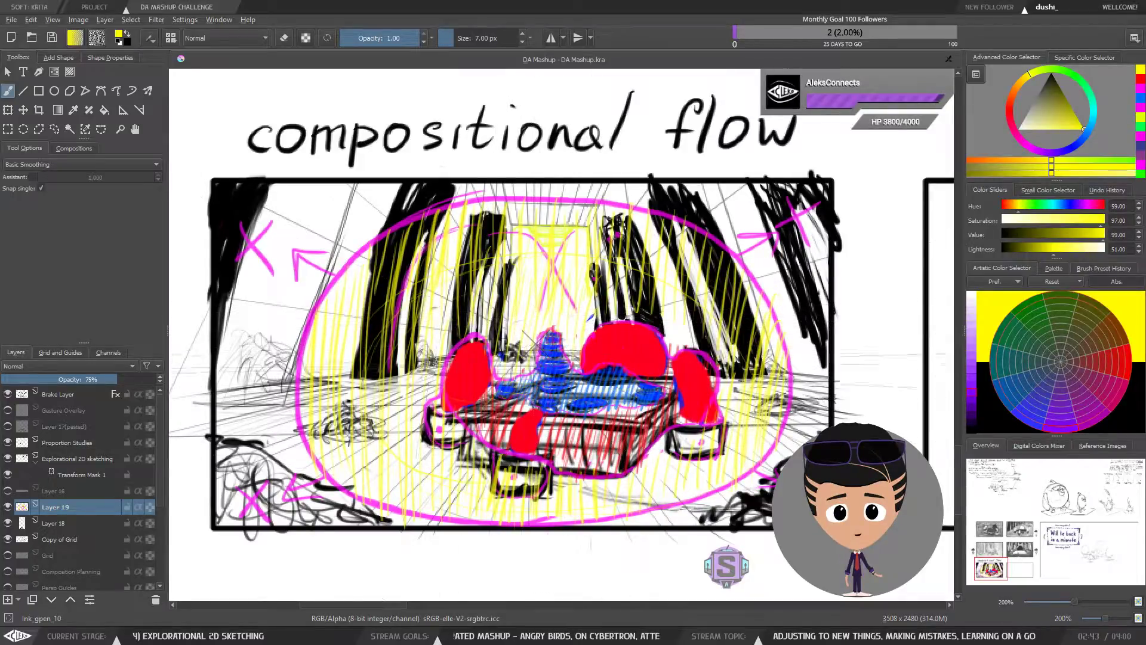
pyautogui.click(8, 524)
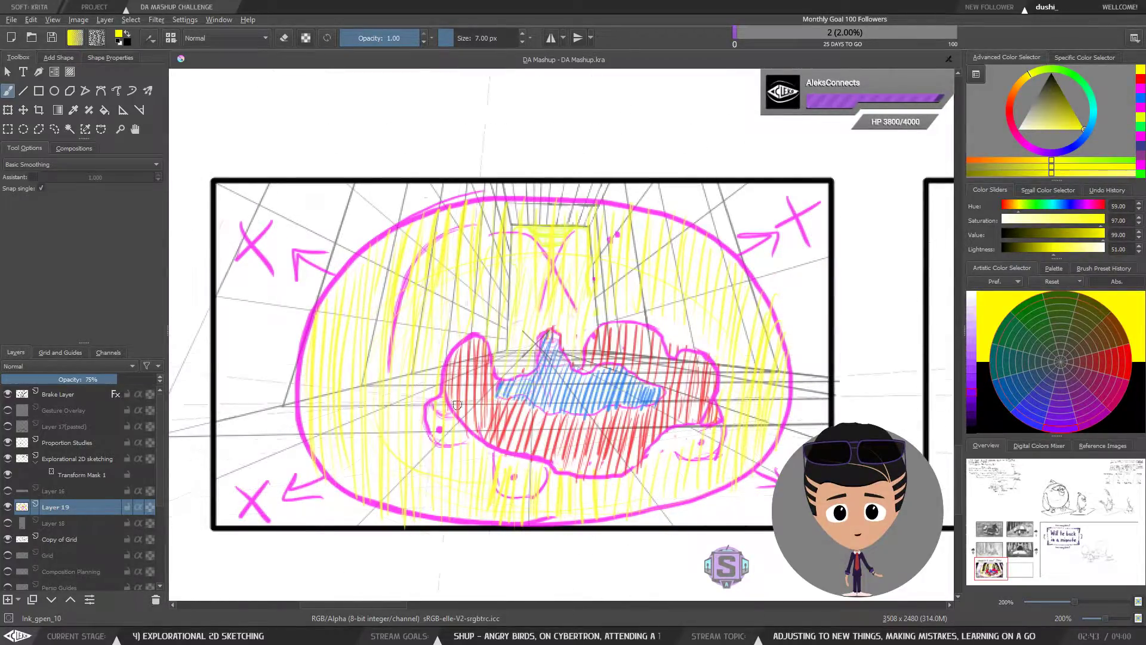
# Try outlining the tabletop and the front of the central red zone with a freehand selection, and deselect it.
pyautogui.press('l')
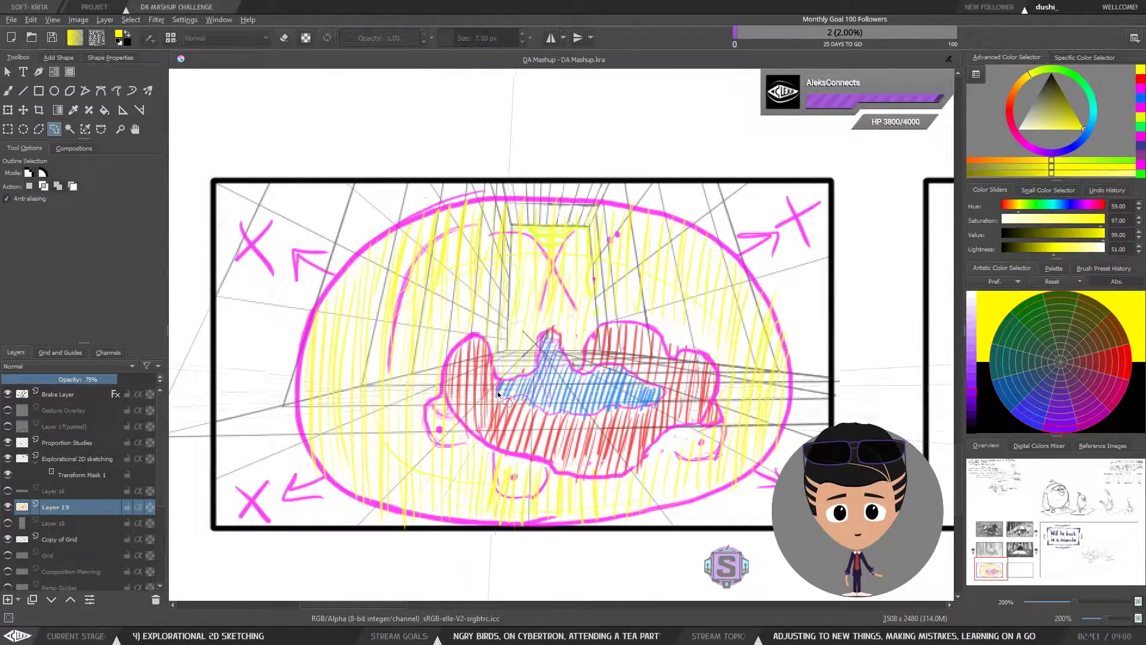
pyautogui.moveTo(501, 389)
pyautogui.mouseDown()
pyautogui.moveTo(478, 430)
pyautogui.moveTo(598, 461)
pyautogui.moveTo(647, 445)
pyautogui.moveTo(672, 406)
pyautogui.moveTo(657, 382)
pyautogui.moveTo(505, 383)
pyautogui.mouseUp()
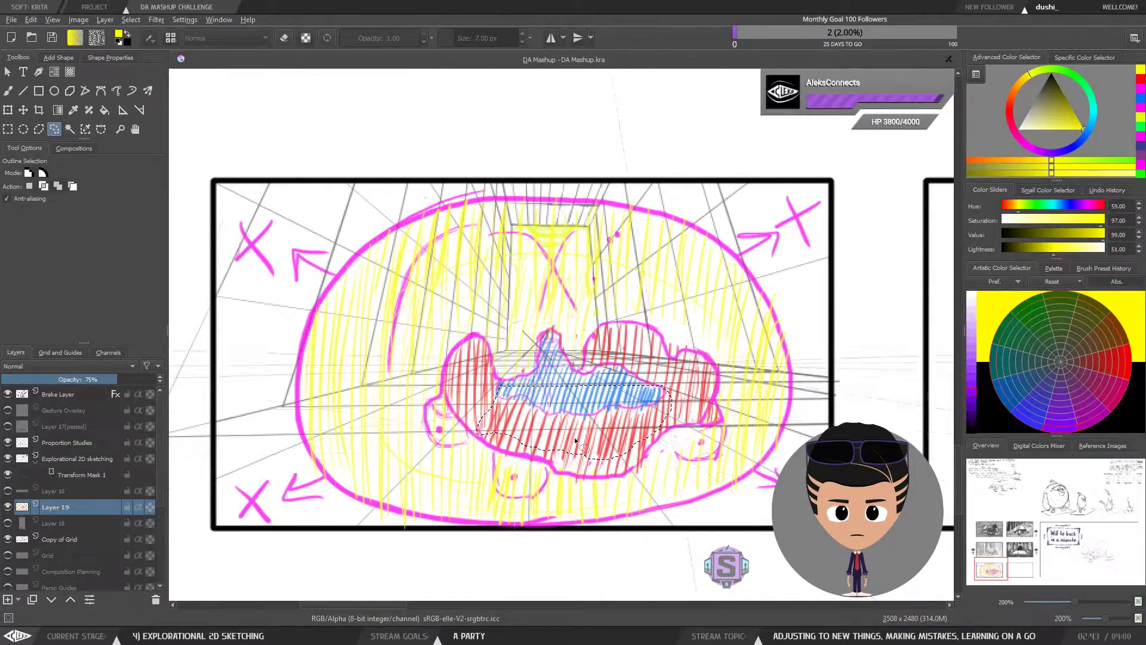
pyautogui.hotkey('ctrl', 'shift', 'a')
pyautogui.press('b')
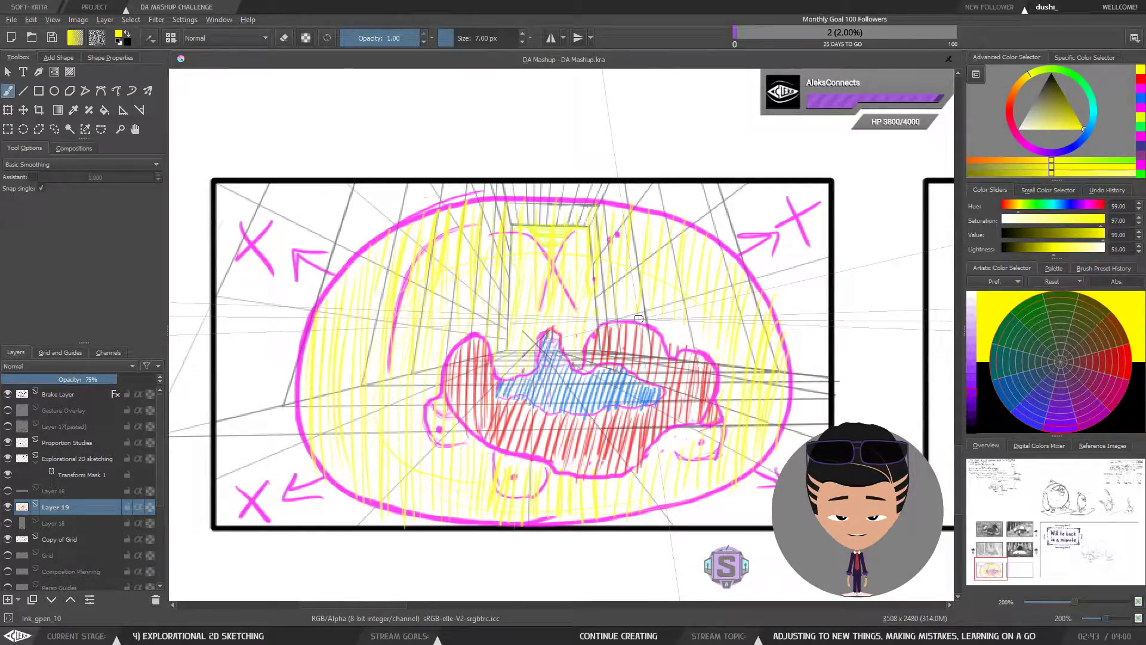
# Show and select the ink sketch on Layer 18, and check the attention zones with the sketch hidden and shown.
pyautogui.click(7, 524)
pyautogui.click(69, 523)
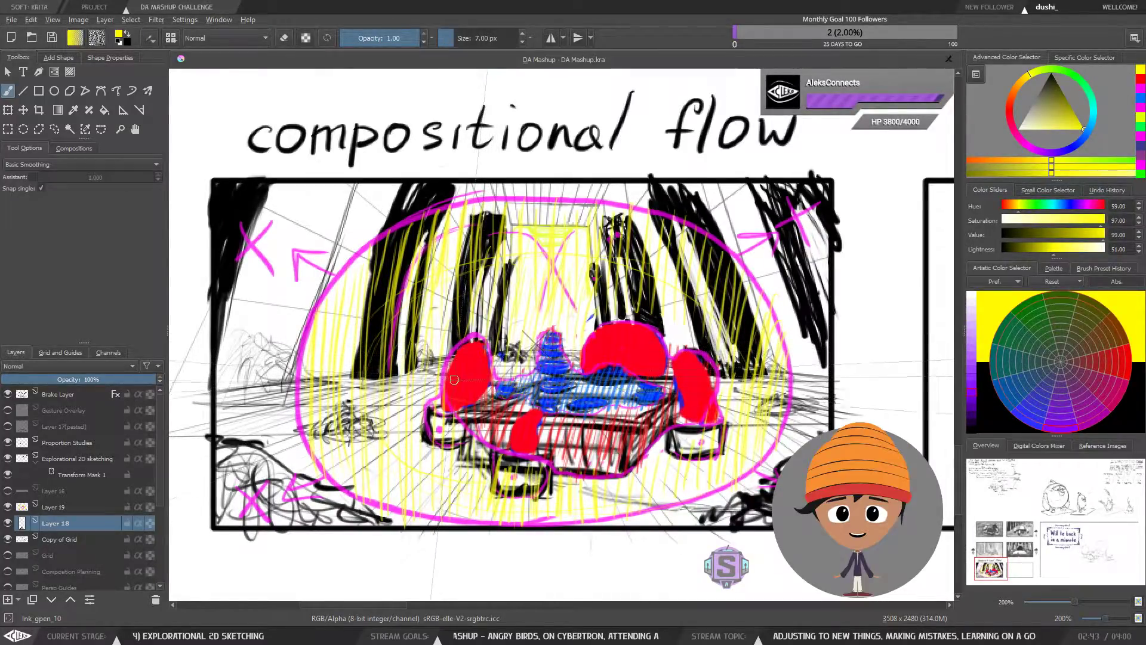
pyautogui.moveTo(454, 380)
pyautogui.mouseDown()
pyautogui.moveTo(454, 358)
pyautogui.moveTo(455, 400)
pyautogui.mouseUp()
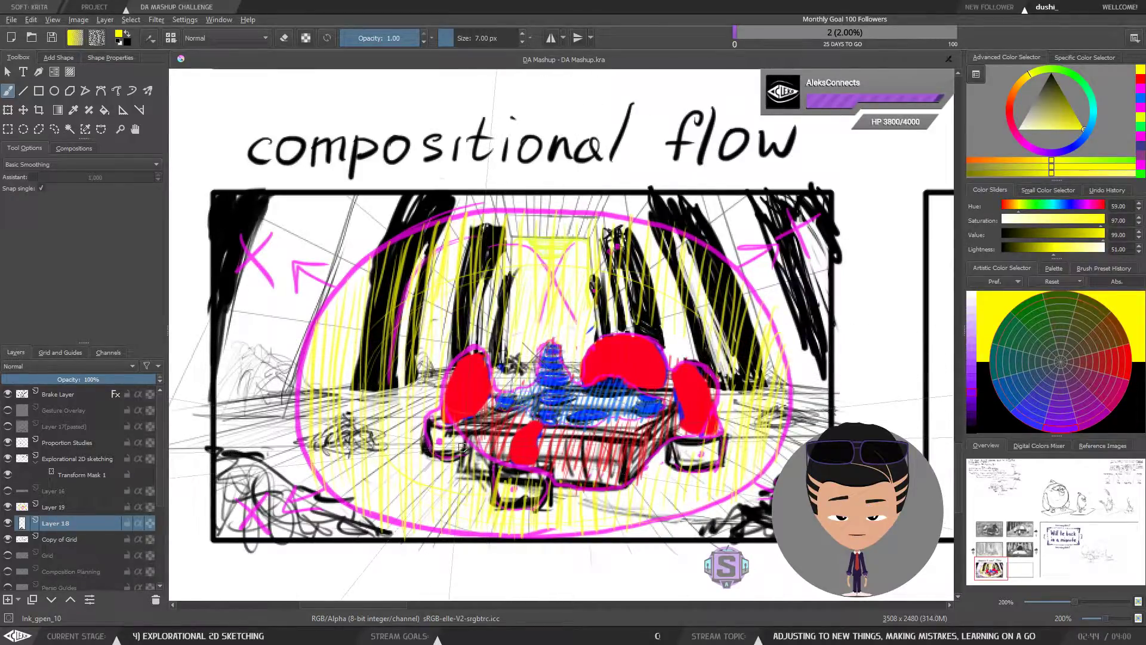
pyautogui.click(7, 524)
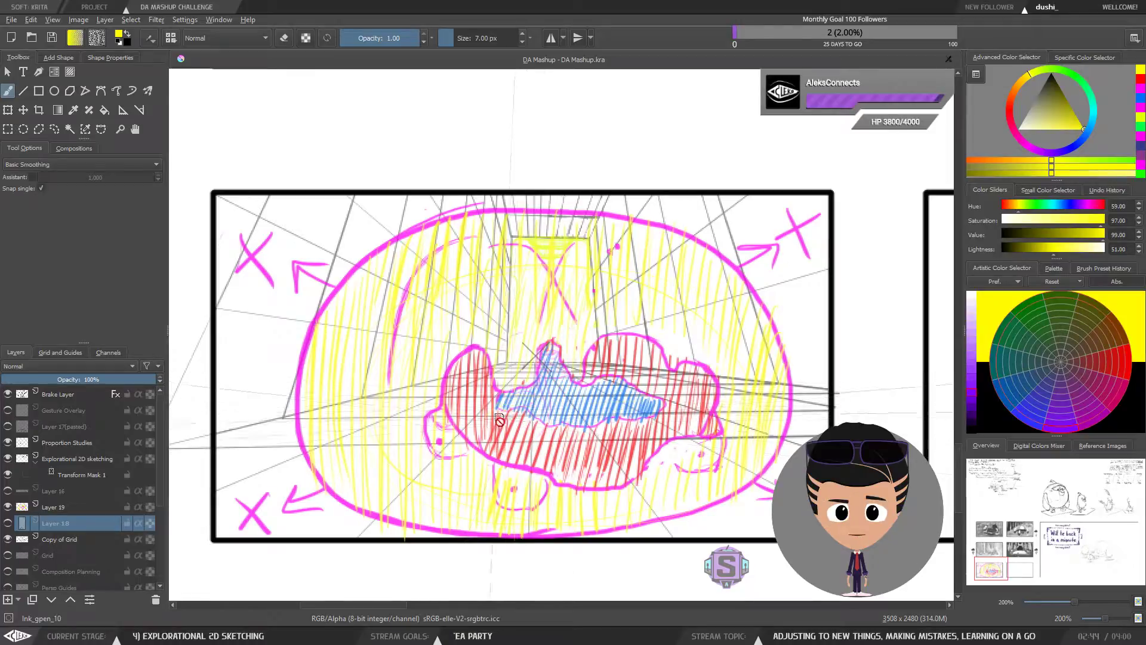
pyautogui.click(7, 523)
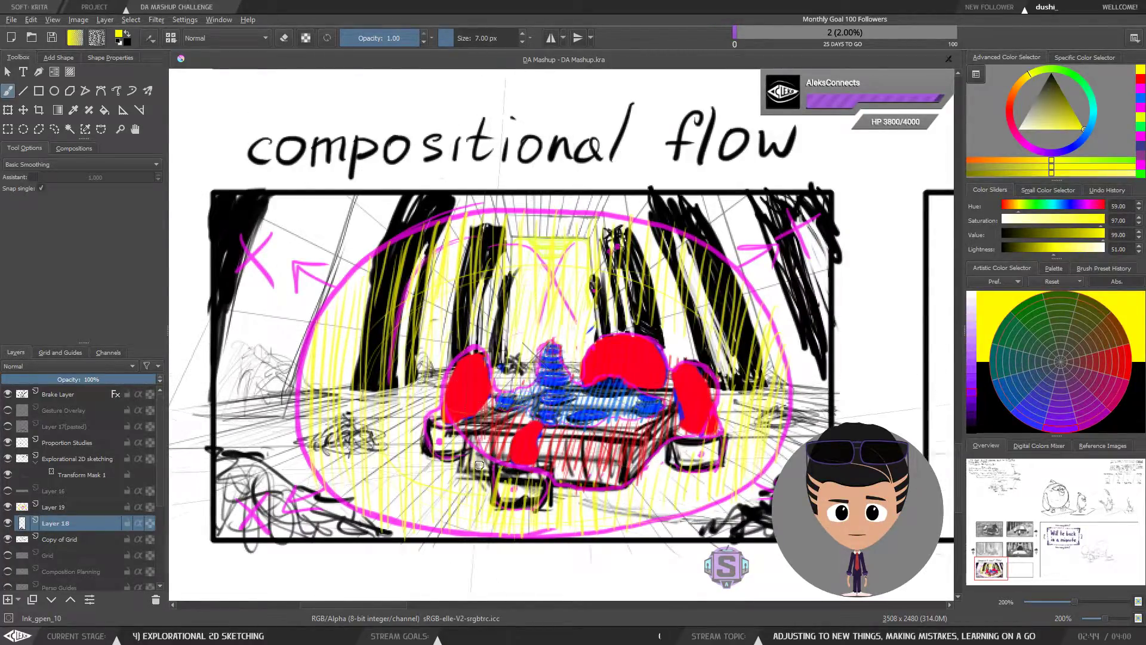
pyautogui.click(7, 524)
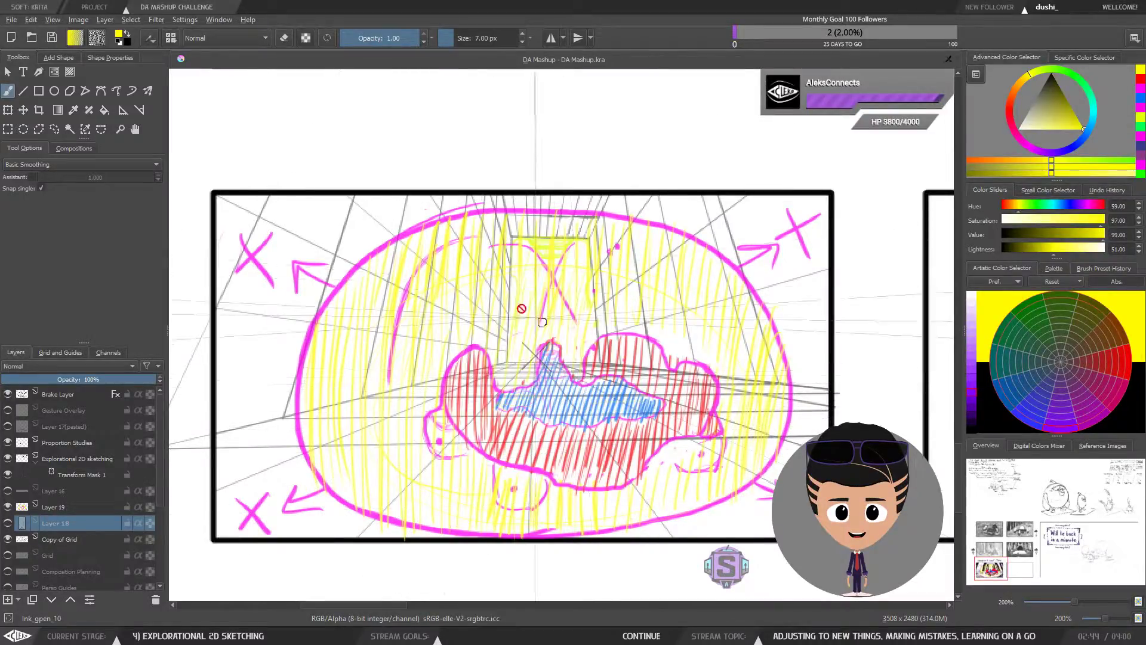
pyautogui.click(7, 524)
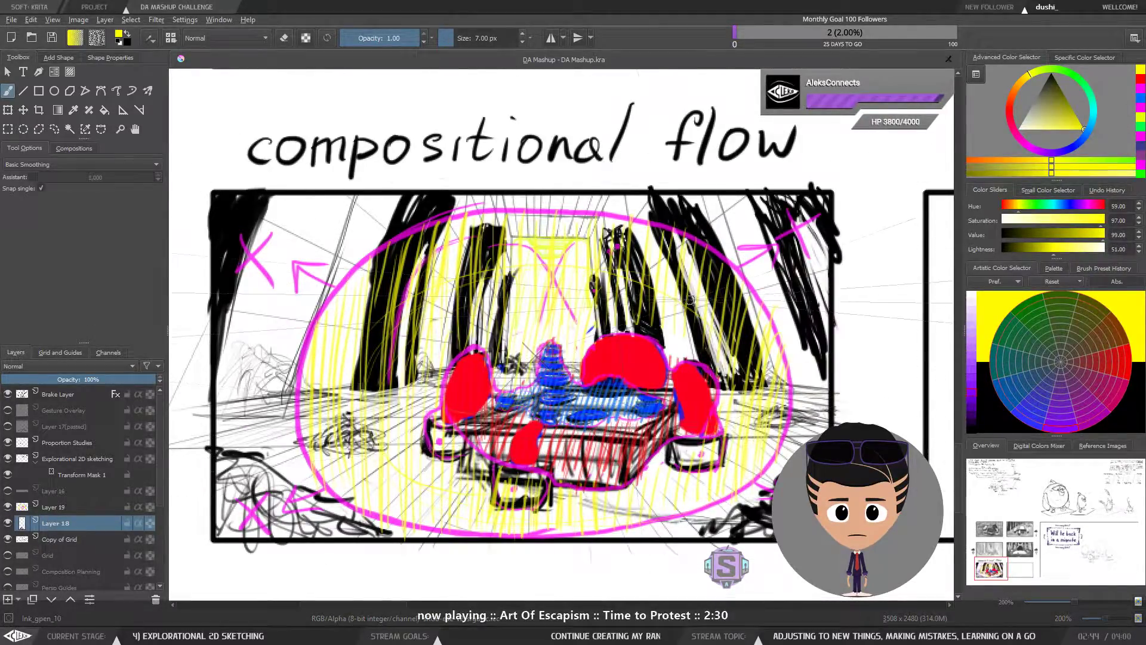
# Check how the annotated compositional flow thumbnail reads at 100% and 200% zoom.
pyautogui.hotkey('ctrl', '-')
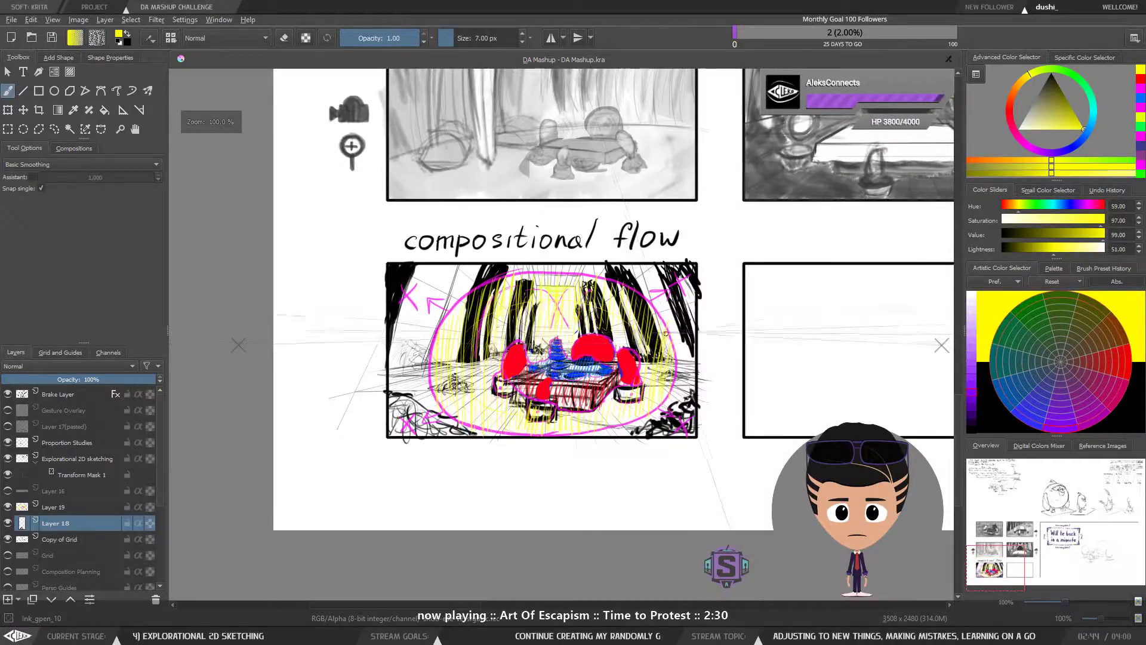
pyautogui.hotkey('ctrl', '+')
pyautogui.hotkey('ctrl', '-')
pyautogui.hotkey('ctrl', '+')
pyautogui.moveTo(668, 441); pyautogui.dragTo(674, 398)
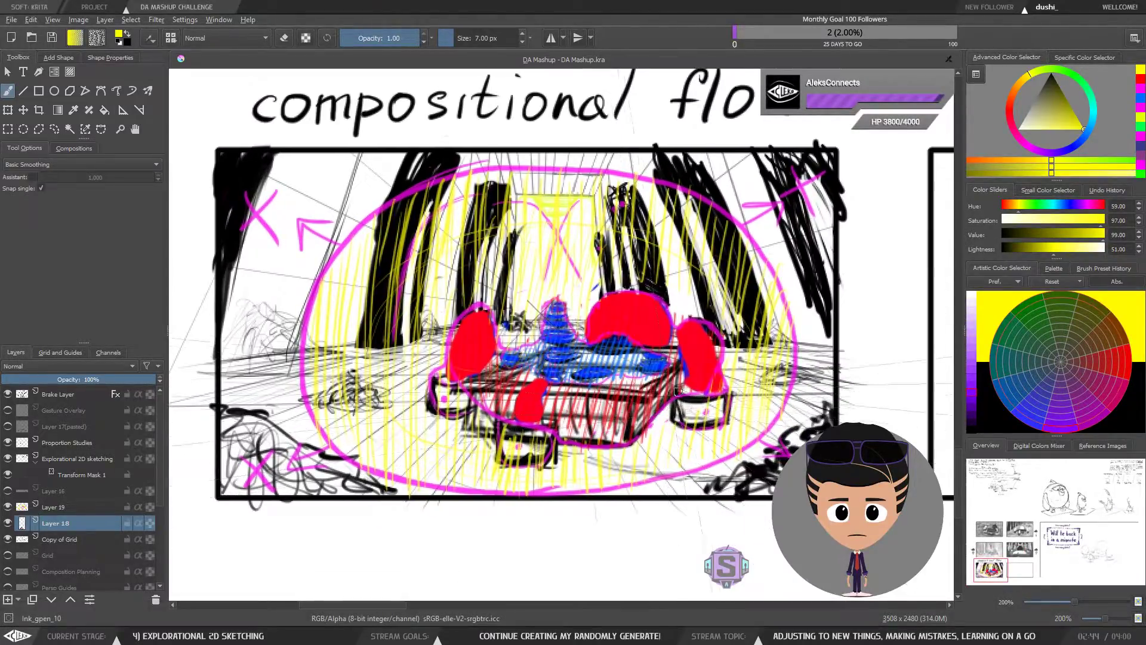
pyautogui.hotkey('ctrl', '-')
pyautogui.hotkey('ctrl', '+')
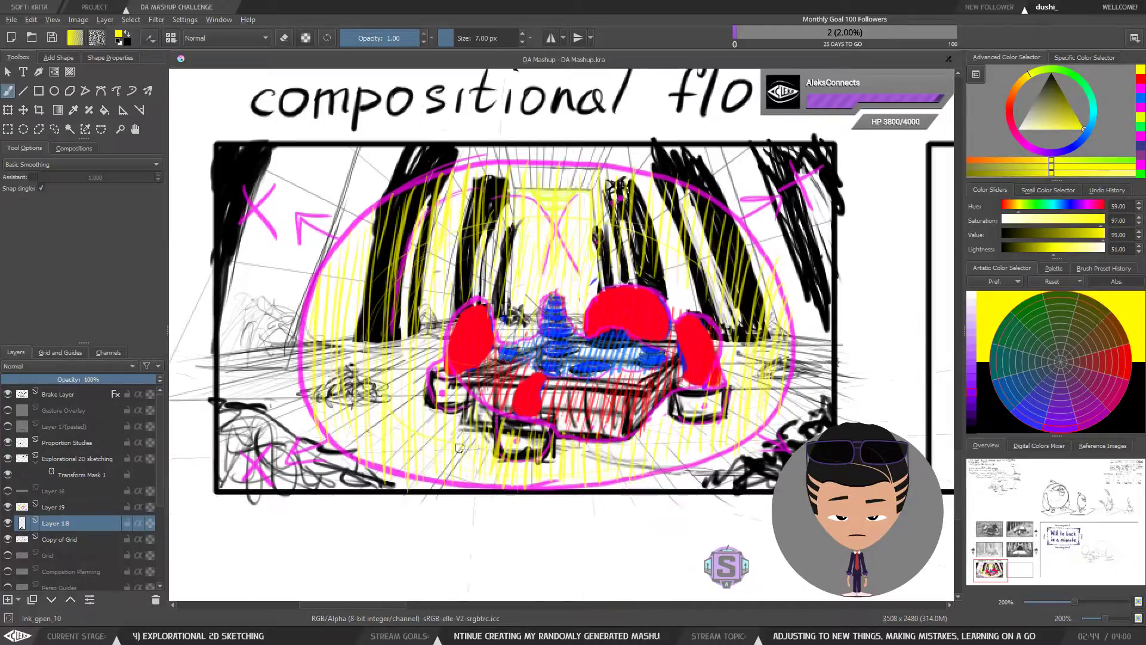
# Check the balance of the annotated compositional flow thumbnail in mirrored and normal view, at 100% and 200% zoom.
pyautogui.press('m')
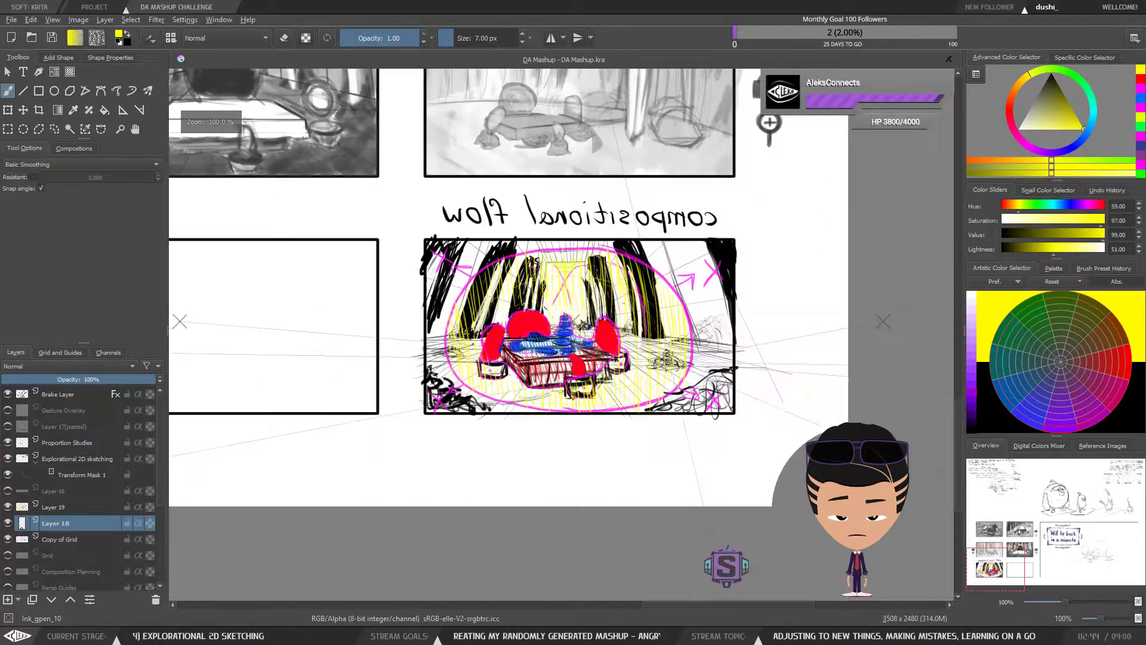
pyautogui.hotkey('ctrl', '-')
pyautogui.press('m')
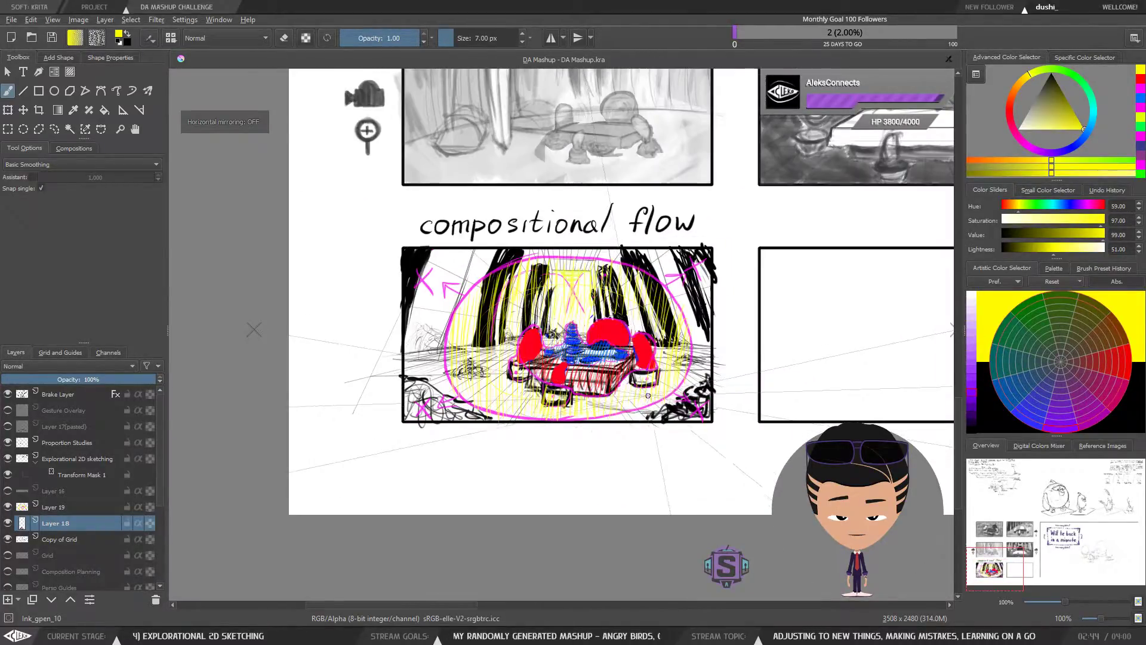
pyautogui.press('m')
pyautogui.press('m')
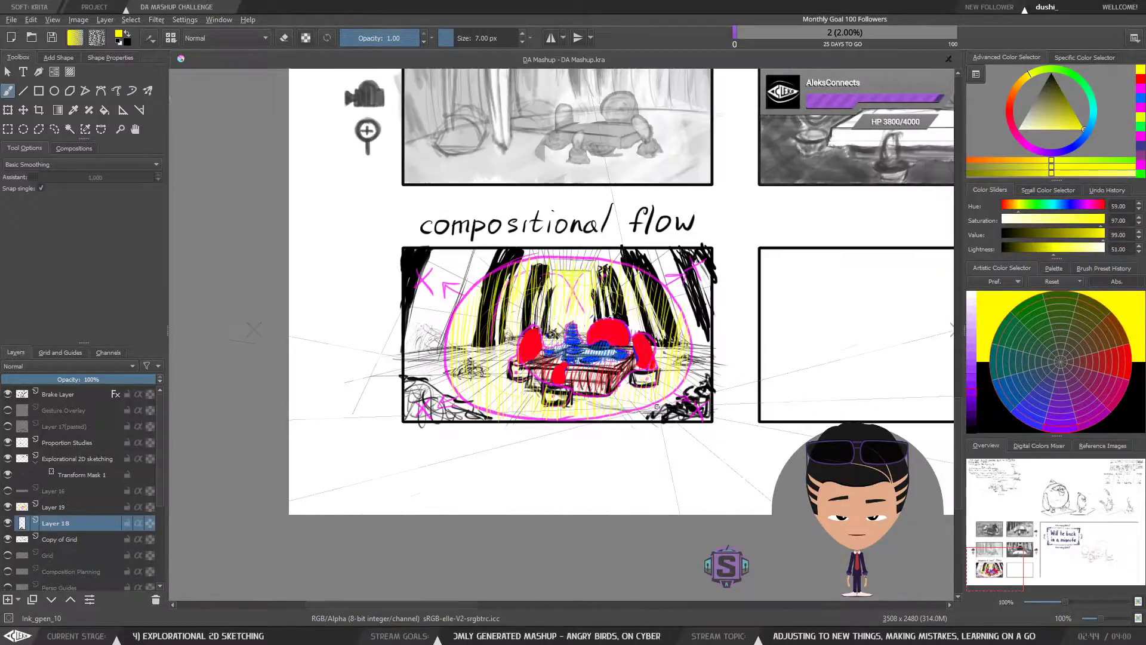
pyautogui.hotkey('ctrl', '+')
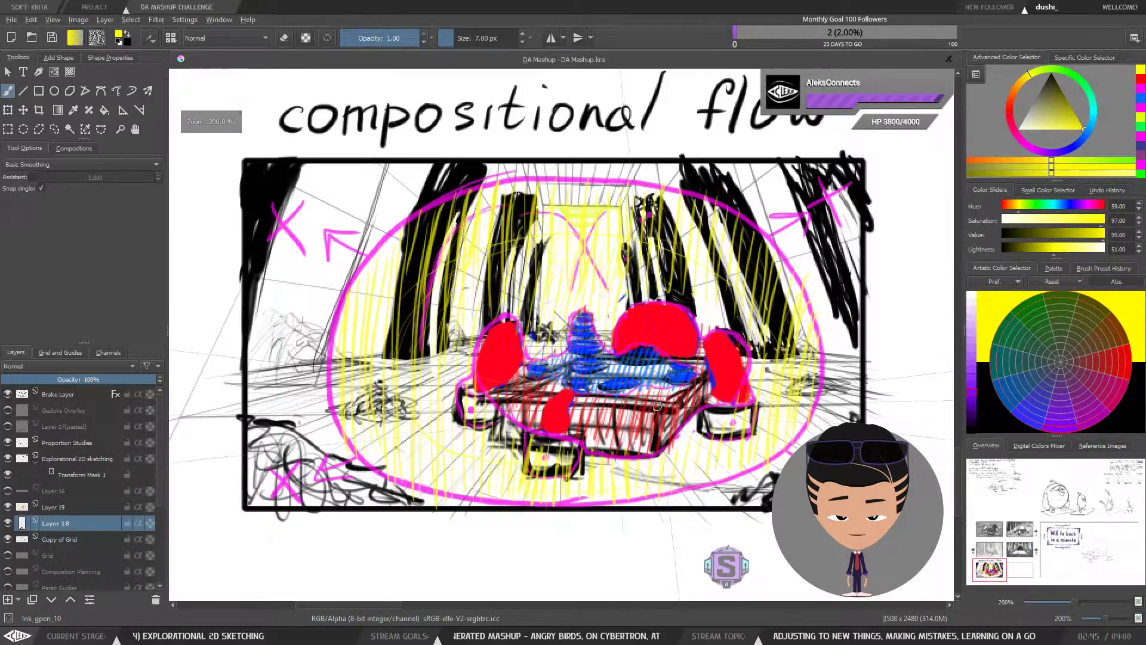
pyautogui.moveTo(658, 394); pyautogui.dragTo(642, 383)
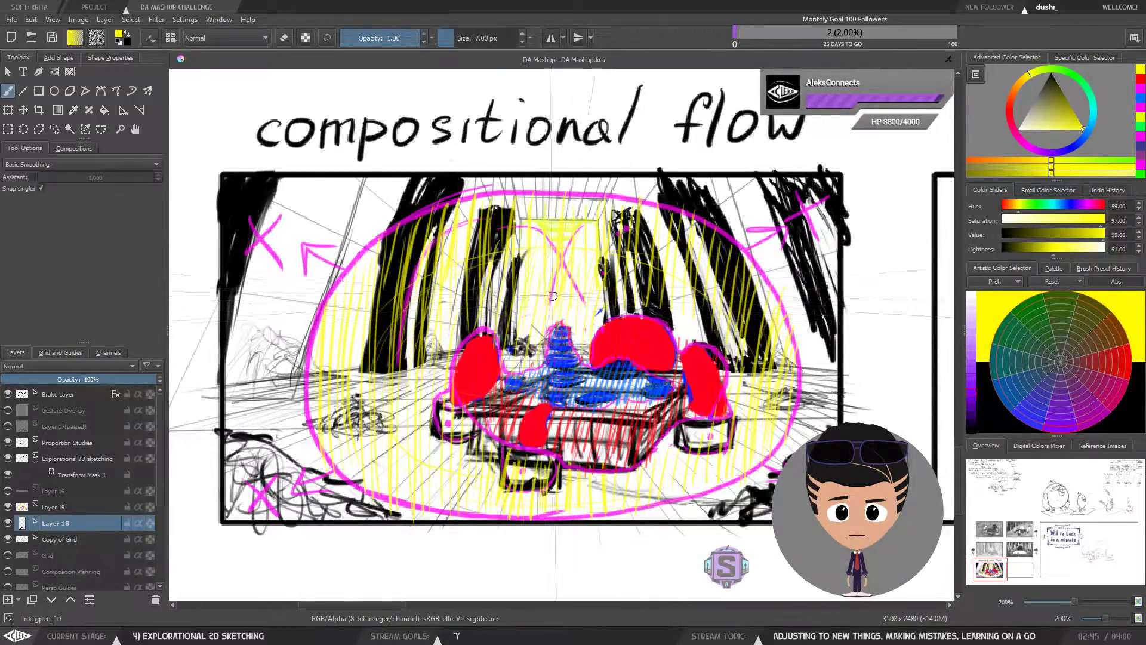
pyautogui.moveTo(560, 336); pyautogui.dragTo(557, 350)
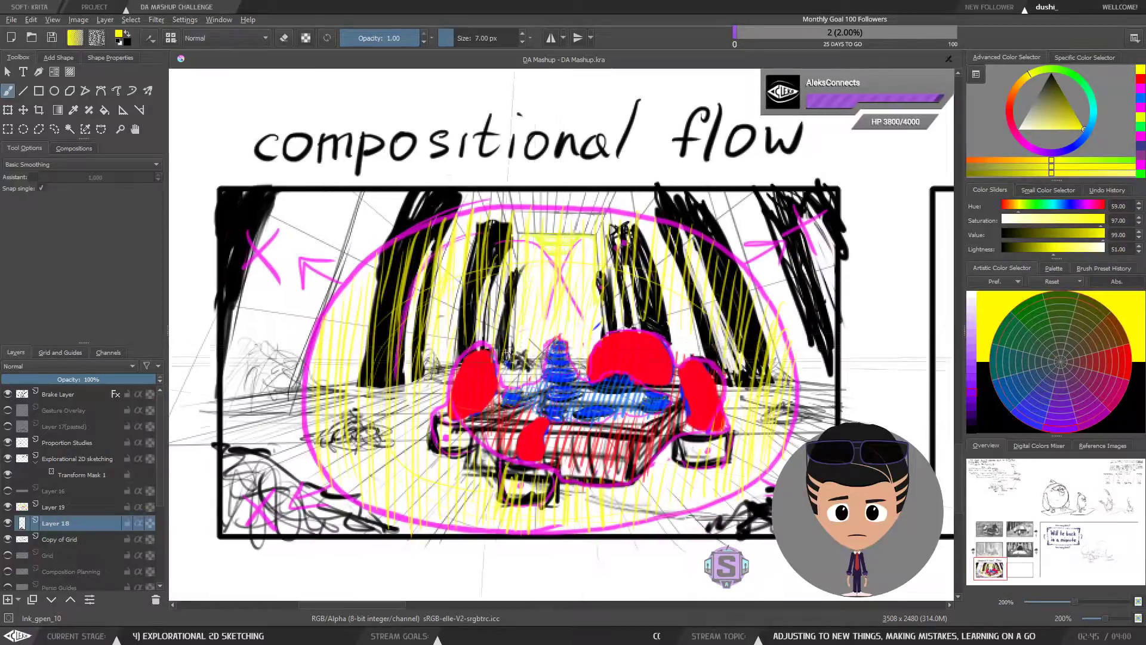
# Check the thumbnail with Layer 18 hidden and shown, and select and hide the attention zones on Layer 19.
pyautogui.click(7, 524)
pyautogui.click(8, 524)
pyautogui.click(71, 508)
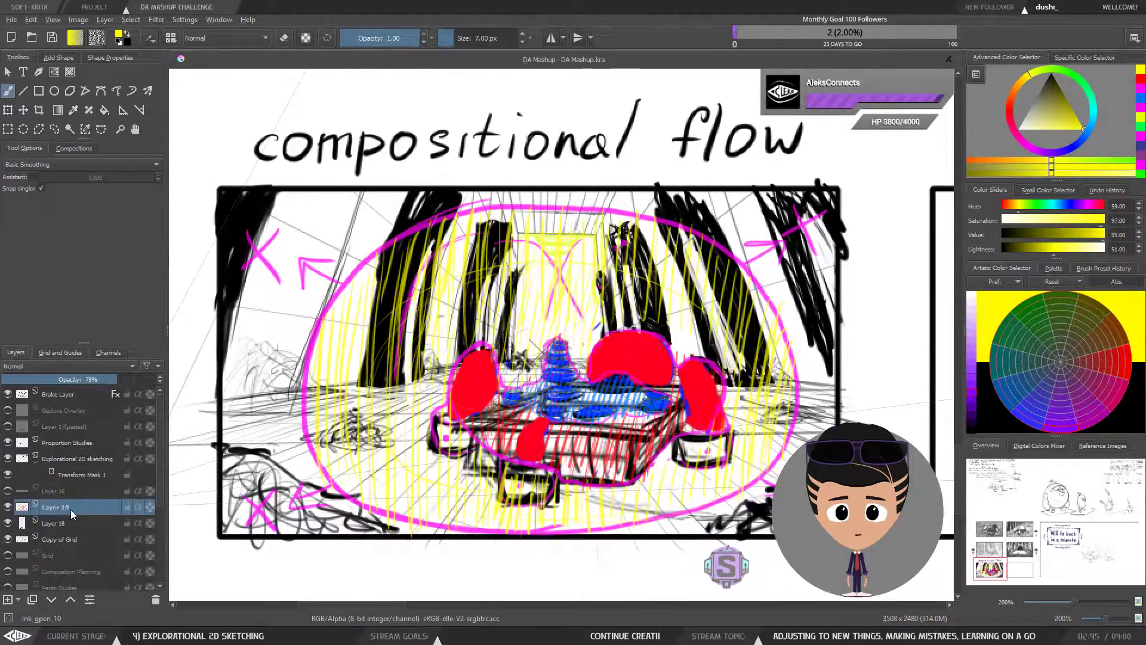
pyautogui.click(8, 507)
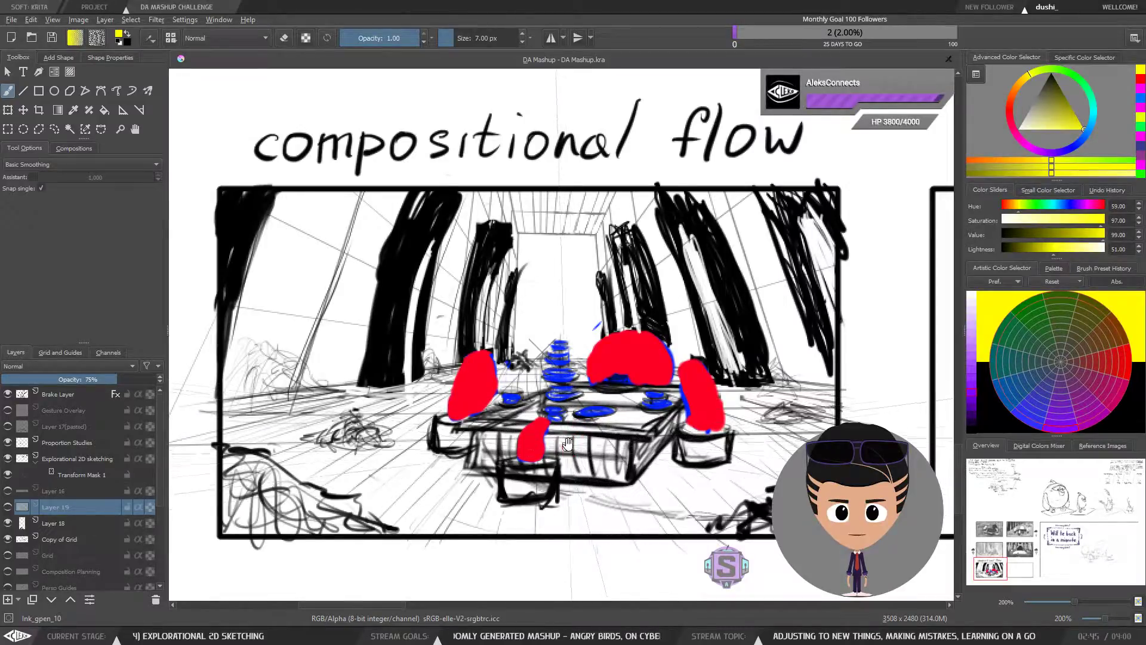
pyautogui.moveTo(583, 434); pyautogui.dragTo(561, 454)
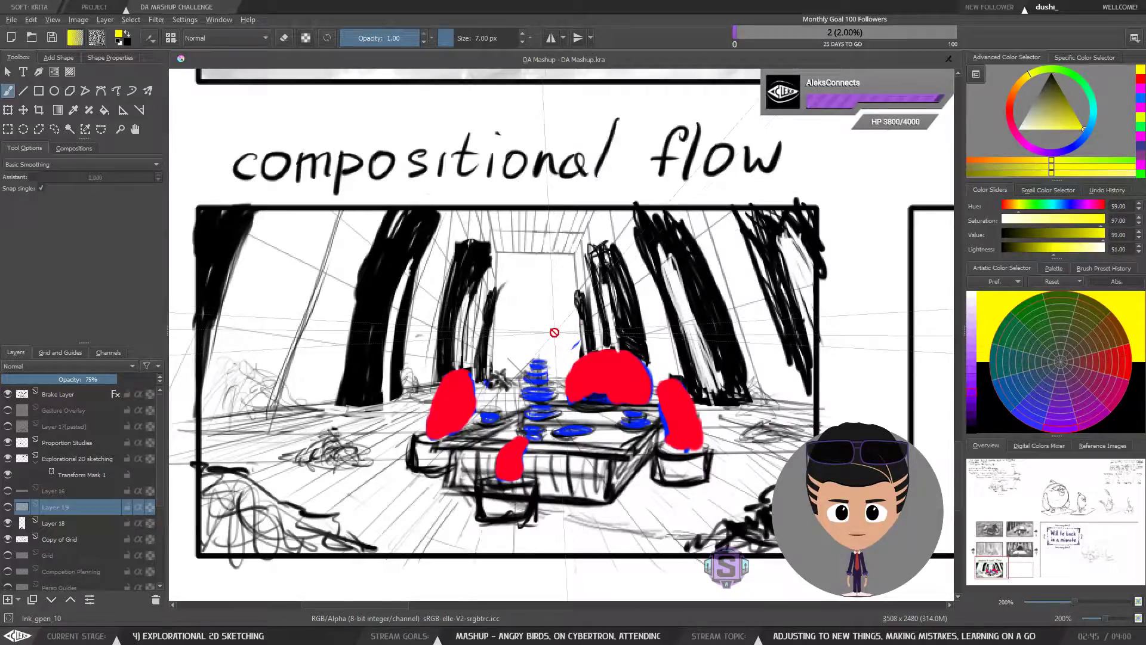
# Check the sketch without the attention zones in mirrored and normal view, and switch the brush to eraser mode.
pyautogui.press('m')
pyautogui.press('1')
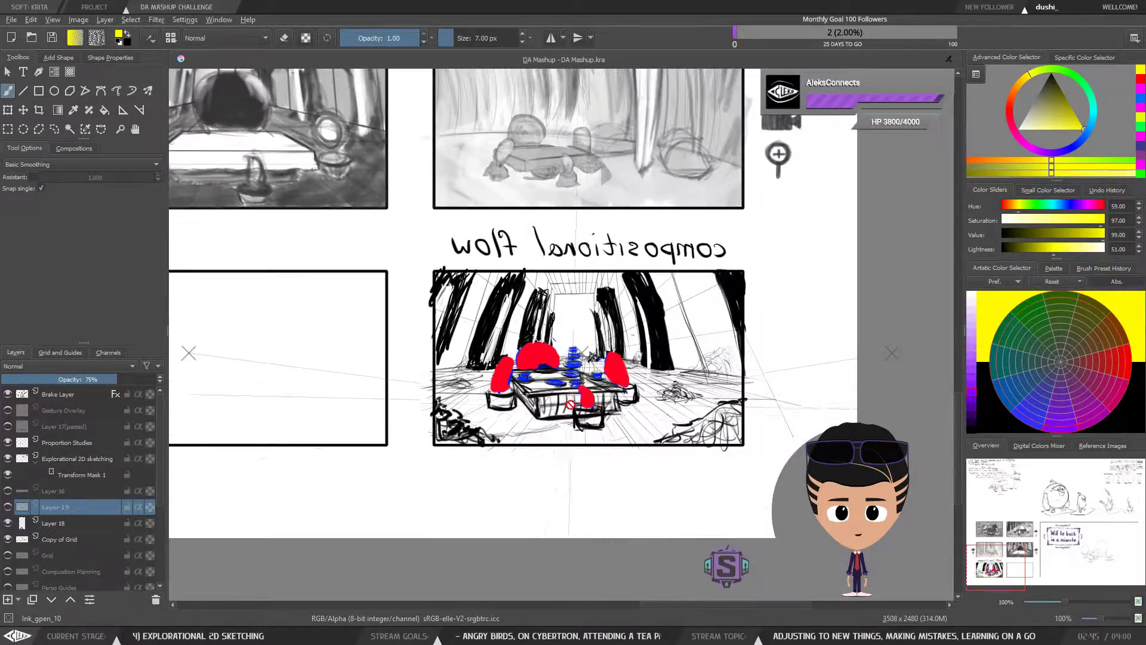
pyautogui.press('m')
pyautogui.press('m')
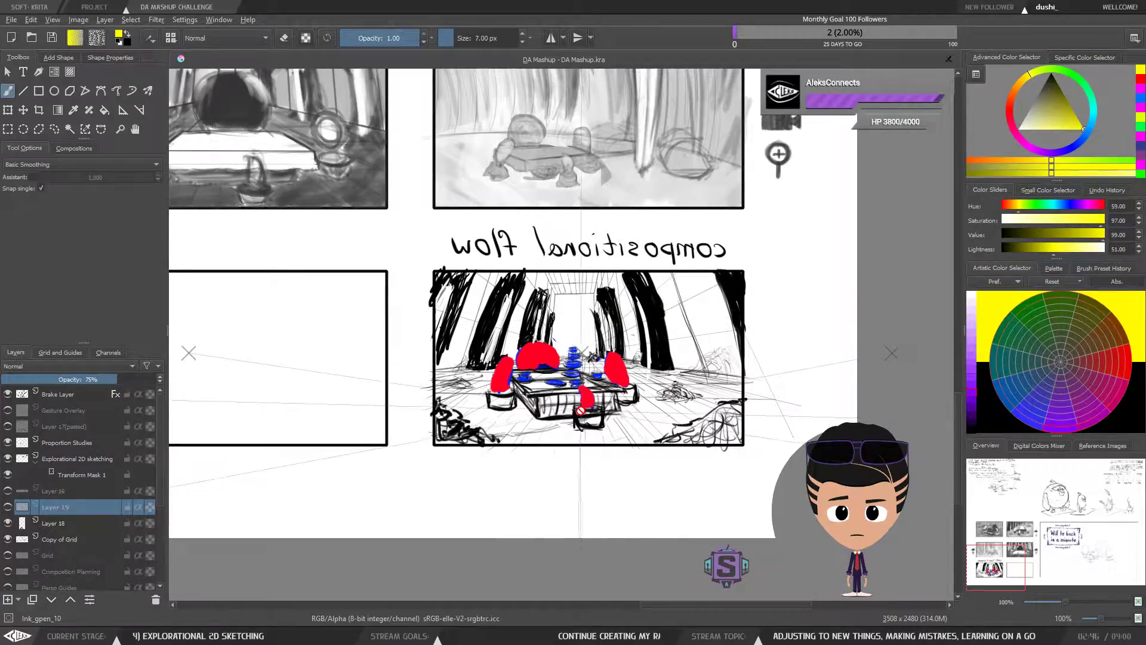
pyautogui.press('e')
pyautogui.press('m')
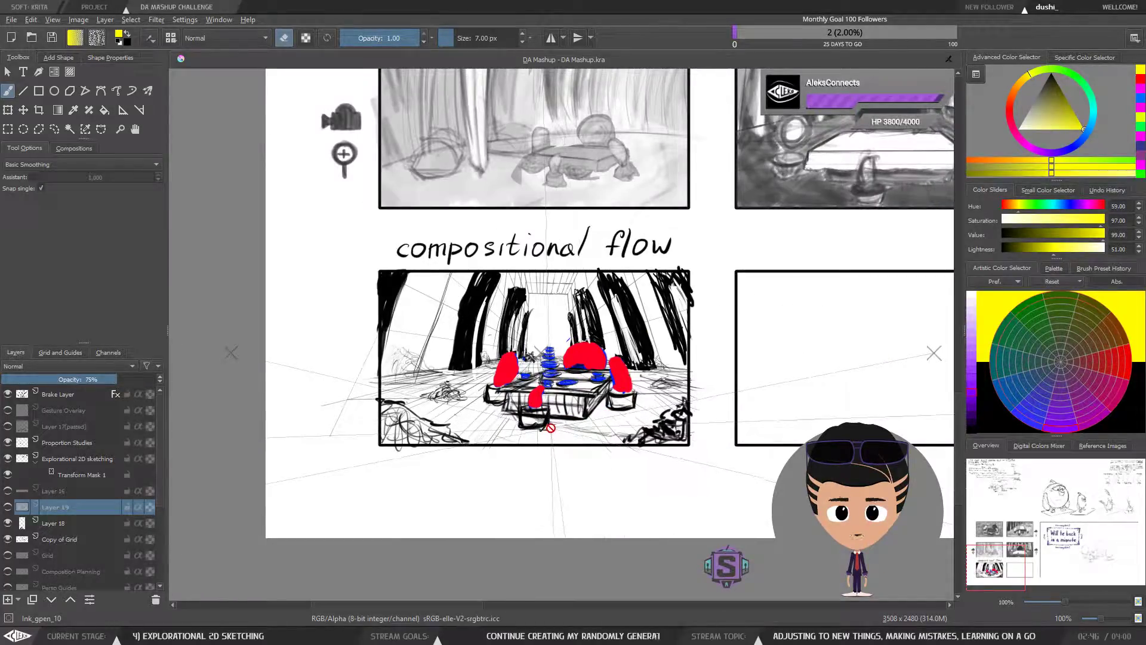
pyautogui.scroll(3, 551, 427)
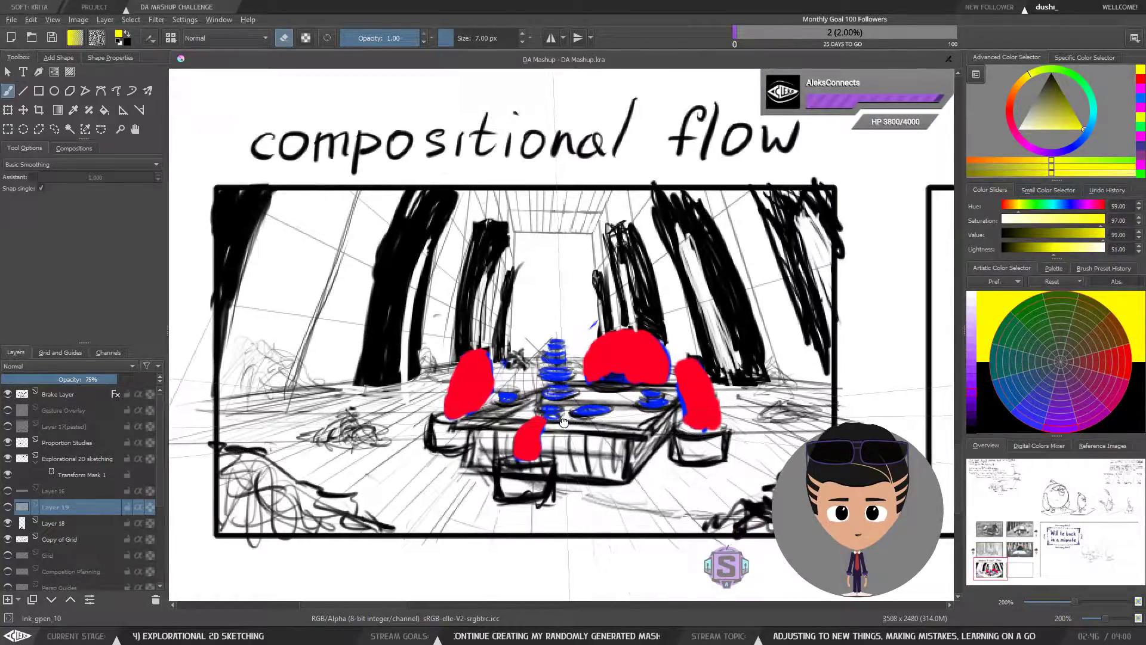
pyautogui.moveTo(562, 445); pyautogui.dragTo(562, 462)
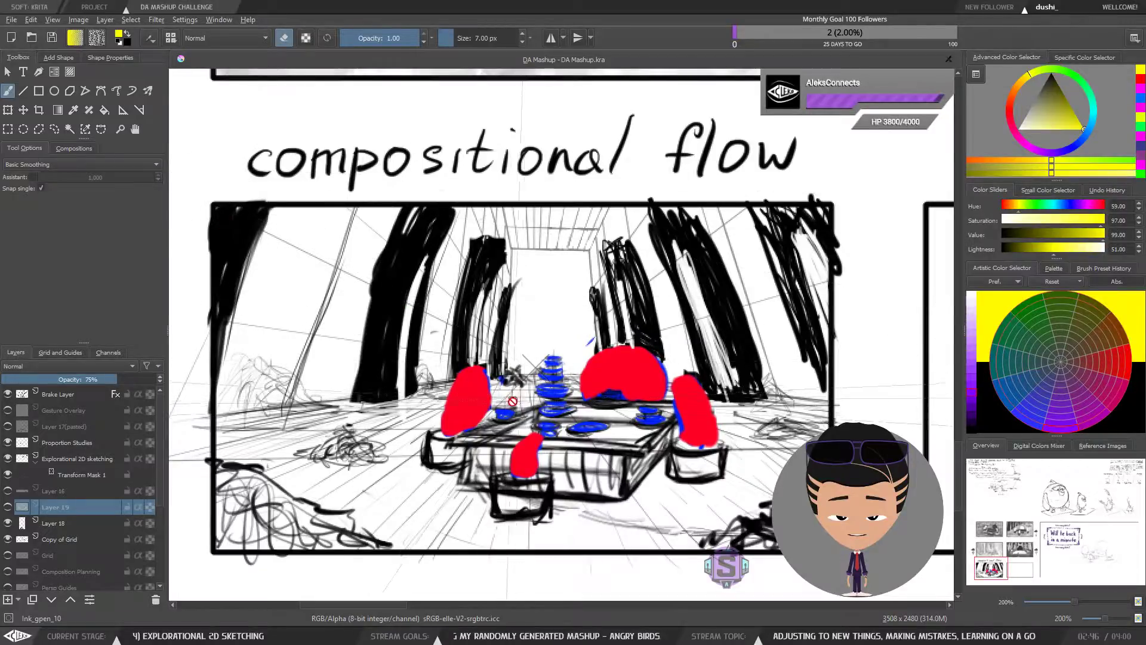
# Compare the thumbnail with the Layer 19 attention zones shown and hidden, leaving Layer 19 shown and selected.
pyautogui.click(8, 508)
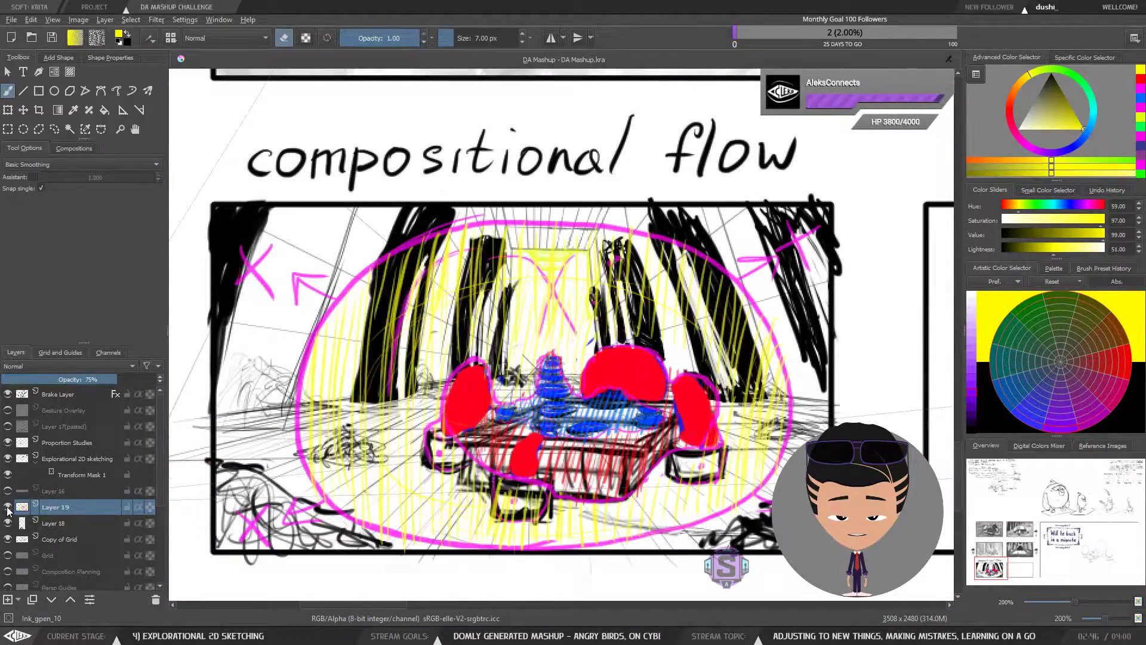
pyautogui.click(7, 508)
pyautogui.click(7, 509)
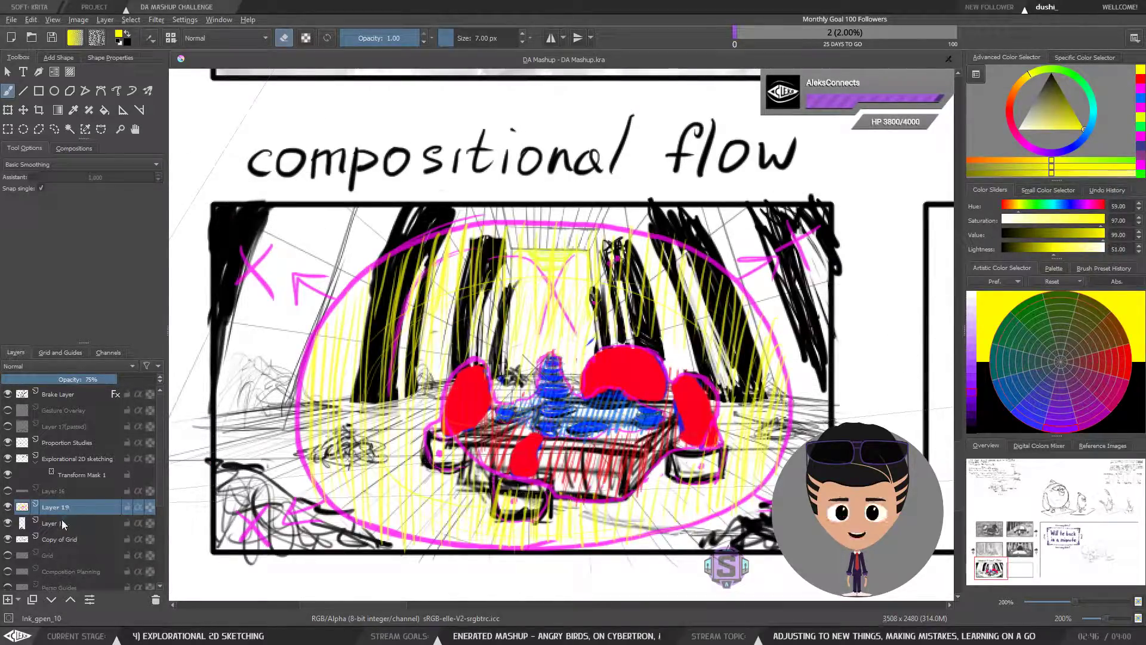
pyautogui.click(8, 508)
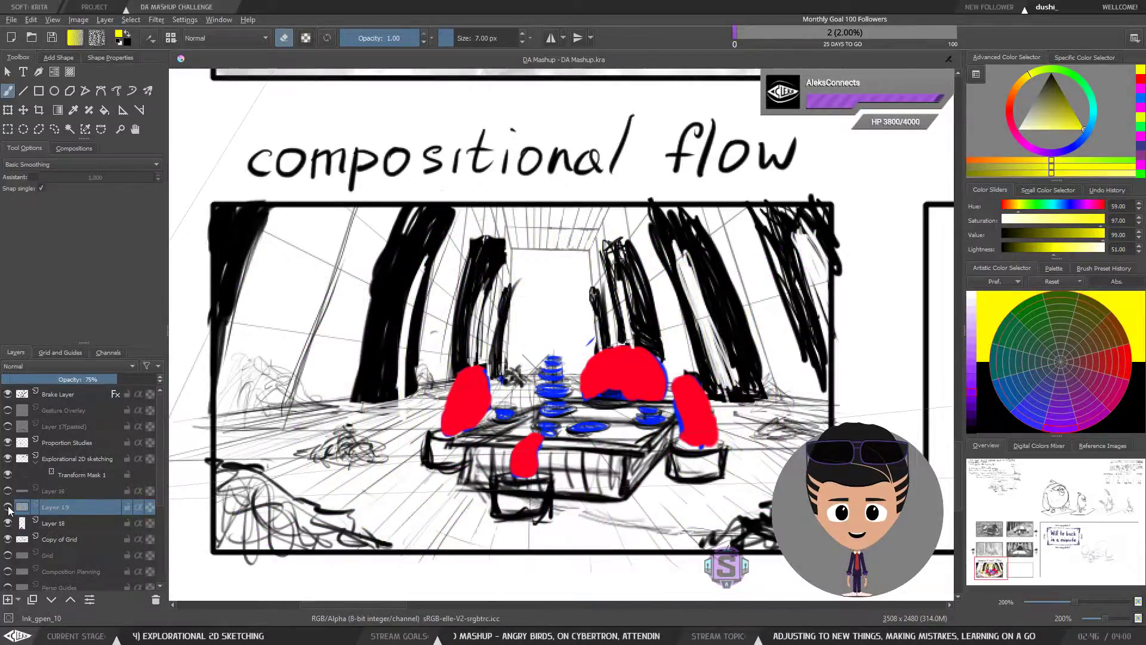
pyautogui.click(7, 508)
pyautogui.click(60, 522)
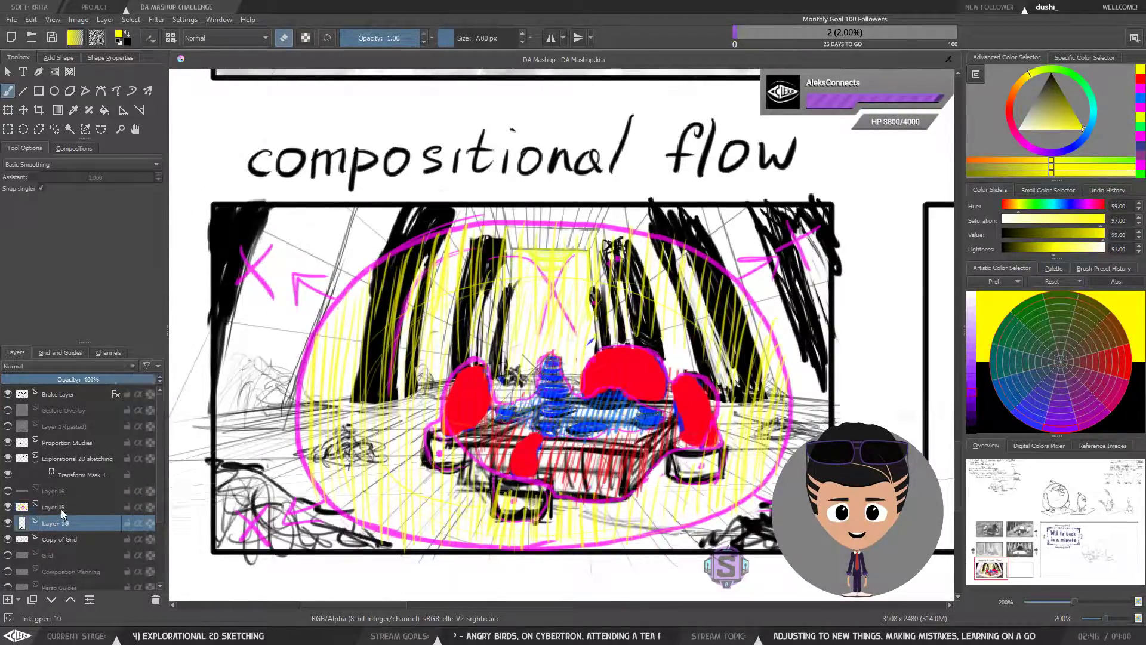
pyautogui.click(58, 508)
pyautogui.click(8, 506)
pyautogui.click(8, 507)
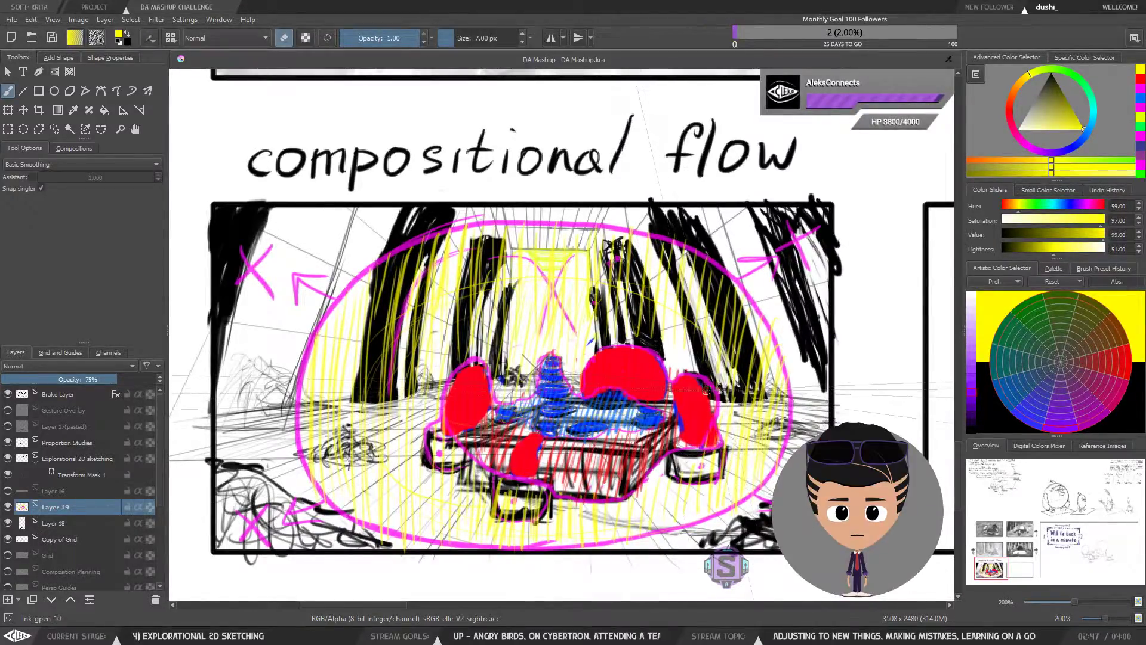
# Examine the ink sketch together with the coloured attention zones at 100% and 200% zoom.
pyautogui.hotkey('ctrl', '-')
pyautogui.moveTo(689, 458); pyautogui.dragTo(659, 471)
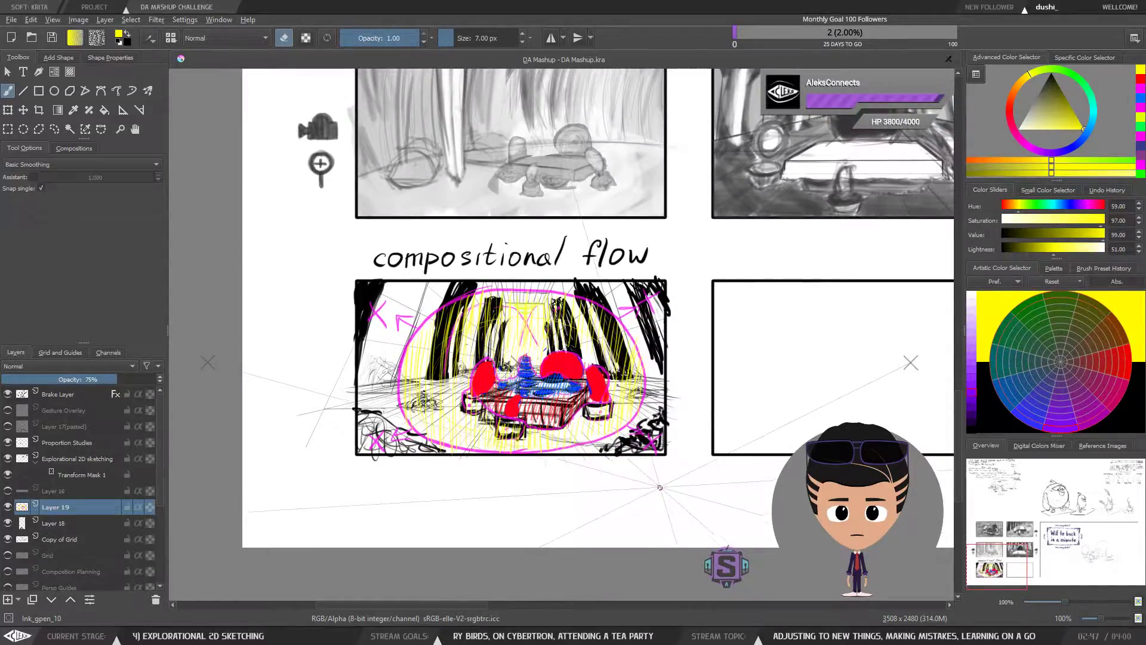
pyautogui.hotkey('ctrl', '+')
pyautogui.moveTo(659, 523)
pyautogui.mouseDown()
pyautogui.moveTo(747, 446)
pyautogui.moveTo(730, 474)
pyautogui.mouseUp()
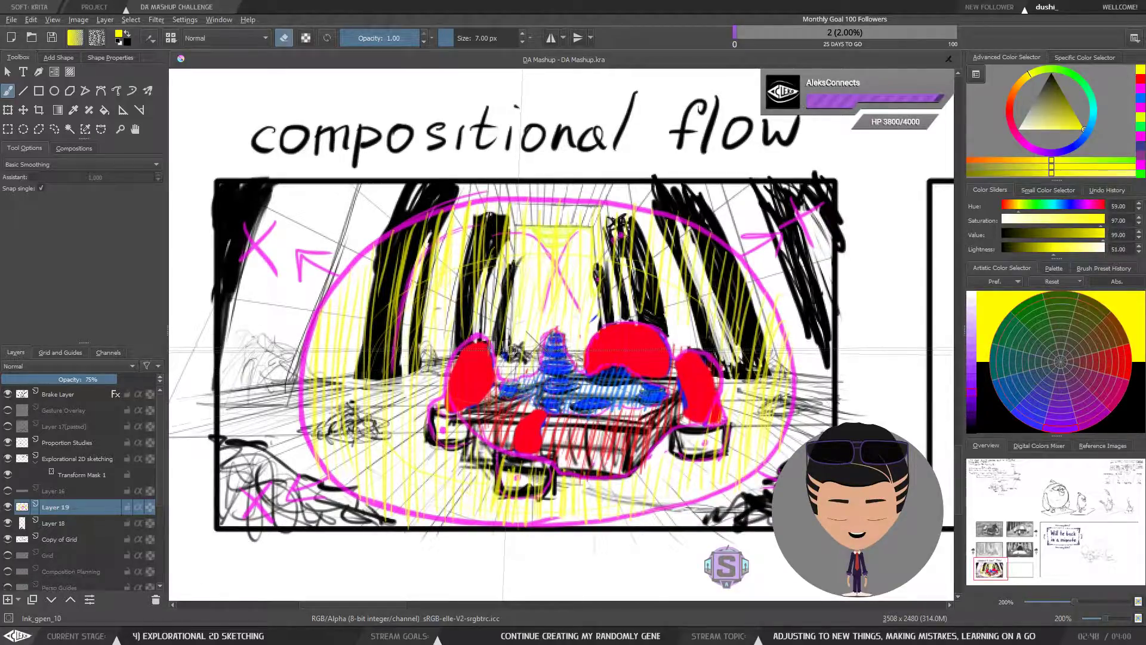
pyautogui.press('1')
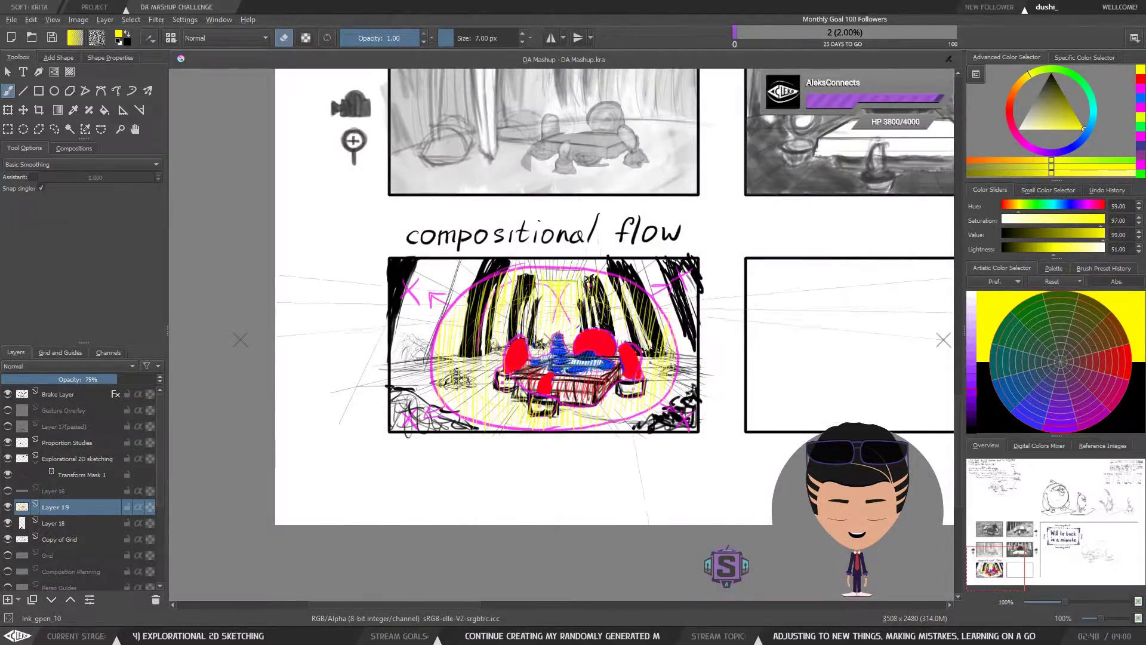
pyautogui.hotkey('ctrl', '+')
pyautogui.hotkey('ctrl', '+')
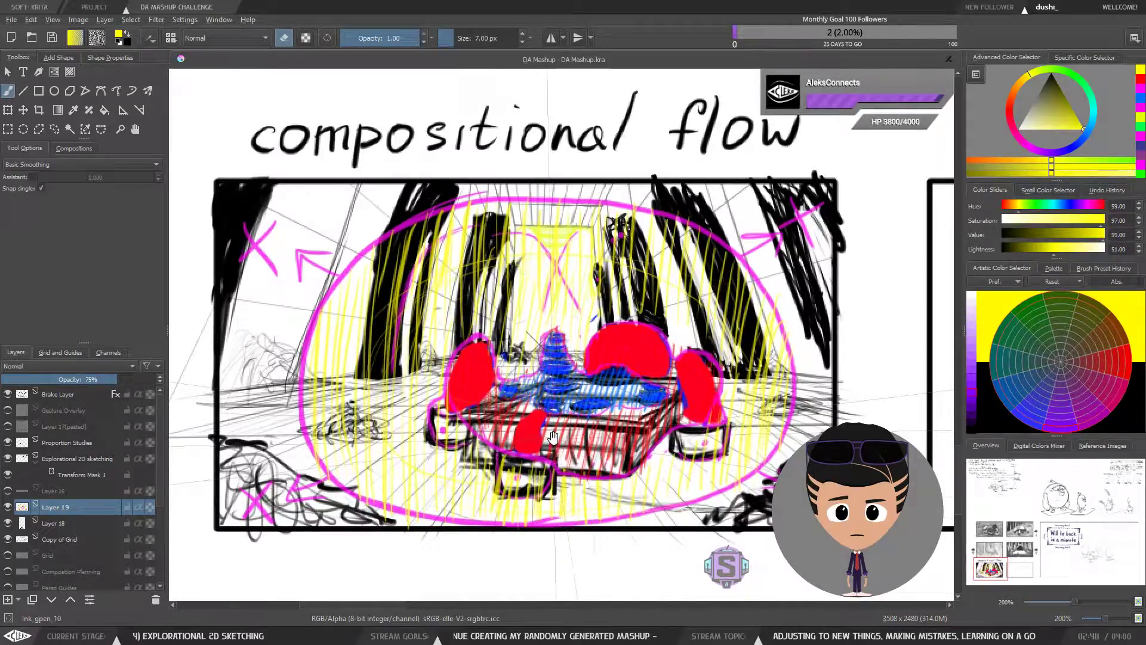
pyautogui.moveTo(553, 437)
pyautogui.mouseDown()
pyautogui.moveTo(557, 458)
pyautogui.moveTo(532, 436)
pyautogui.mouseUp()
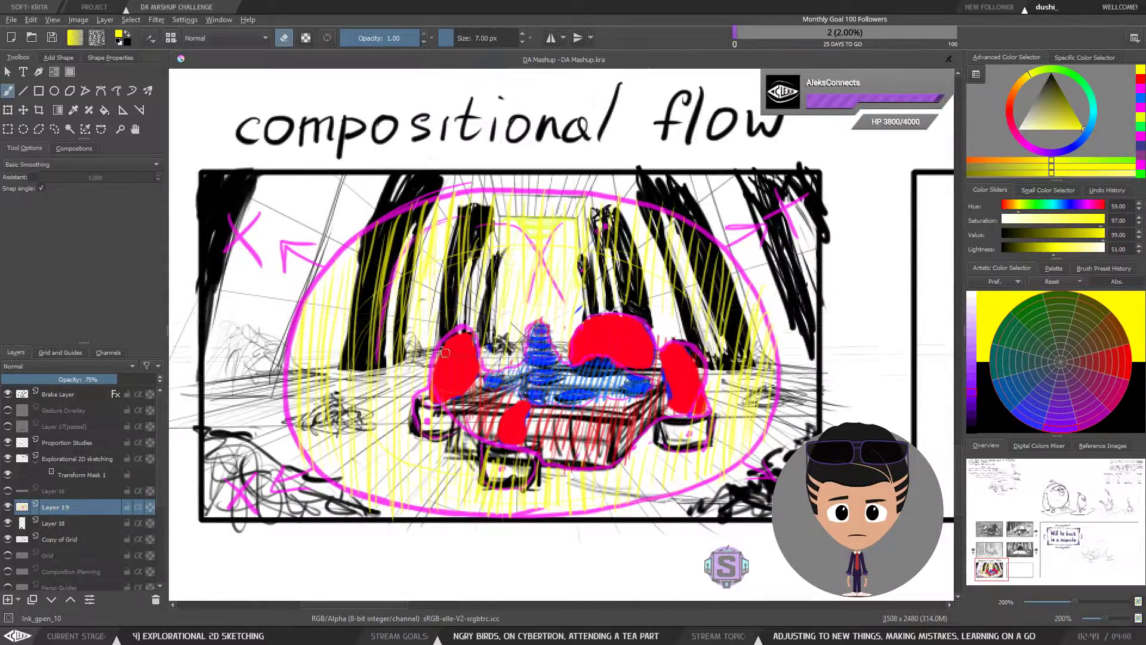
# Hide Layer 19 and check the sketch's red figures and blue tableware at 100% and 200% zoom and mirrored.
pyautogui.click(7, 508)
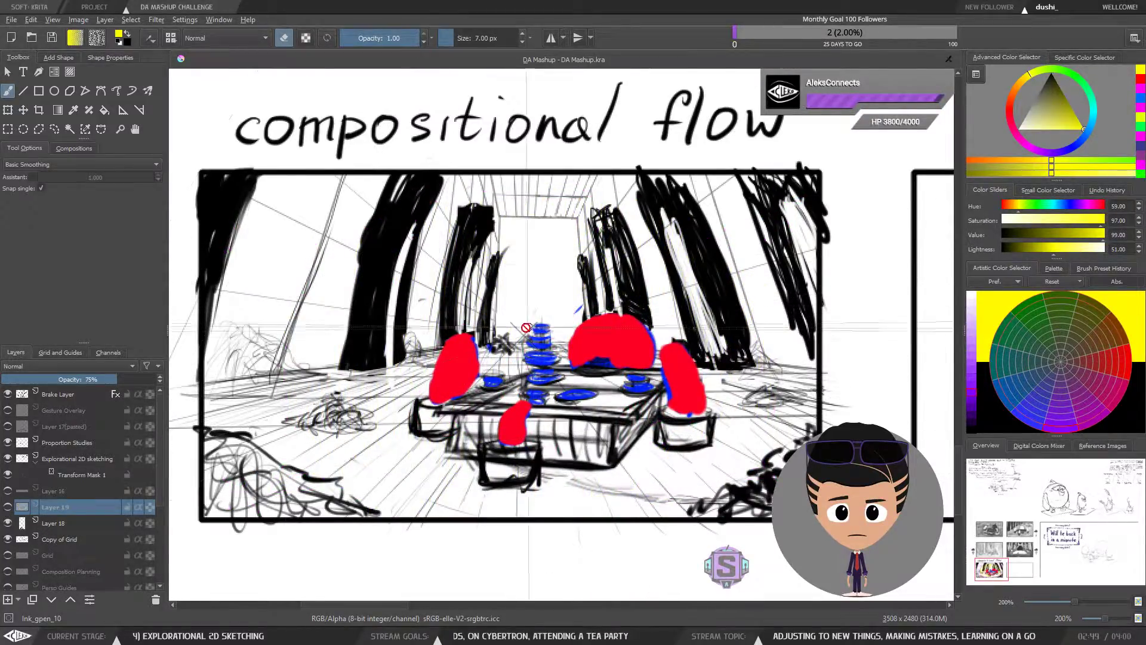
pyautogui.press('1')
pyautogui.hotkey('ctrl', '+')
pyautogui.hotkey('ctrl', '+')
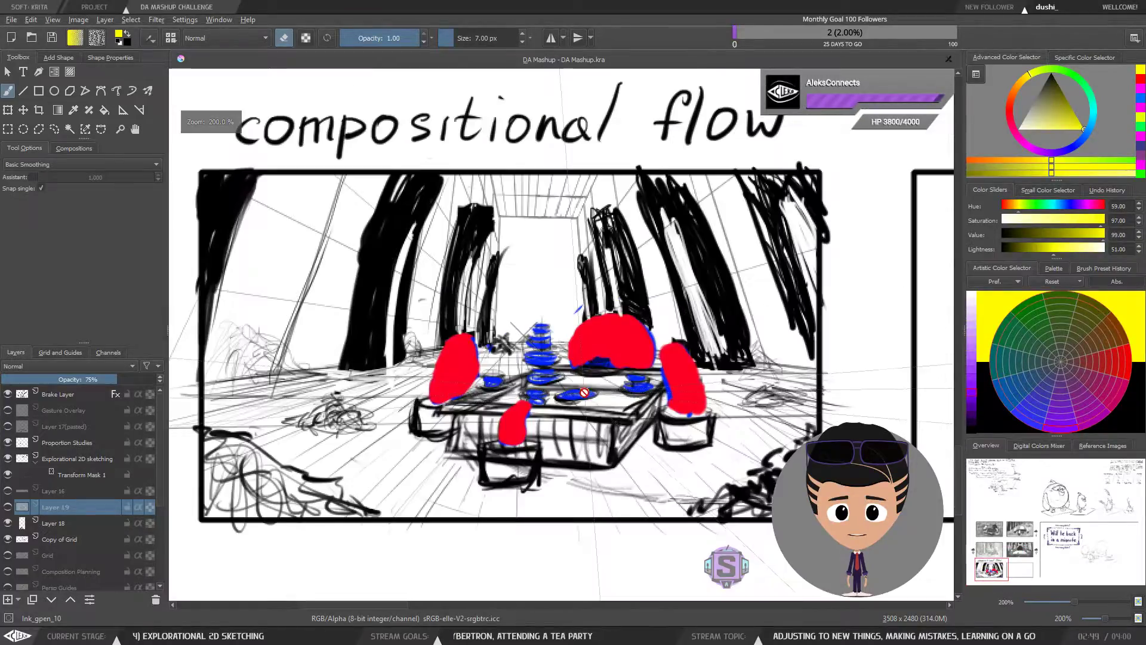
pyautogui.moveTo(581, 396); pyautogui.dragTo(587, 399)
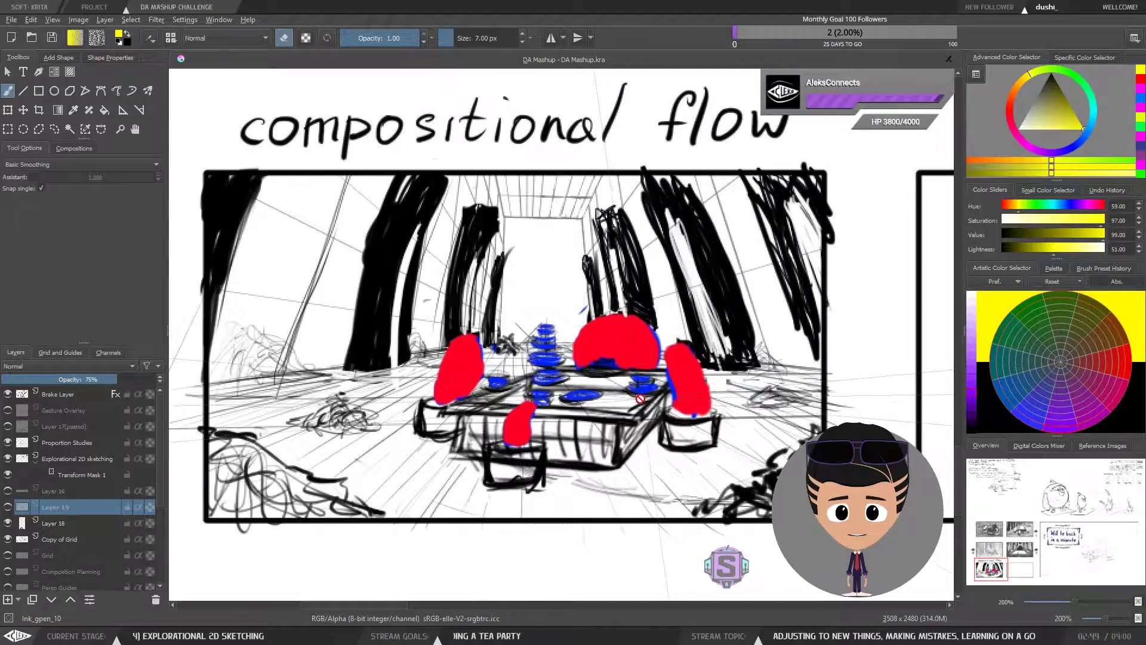
pyautogui.hotkey('ctrl', '-')
pyautogui.hotkey('ctrl', '-')
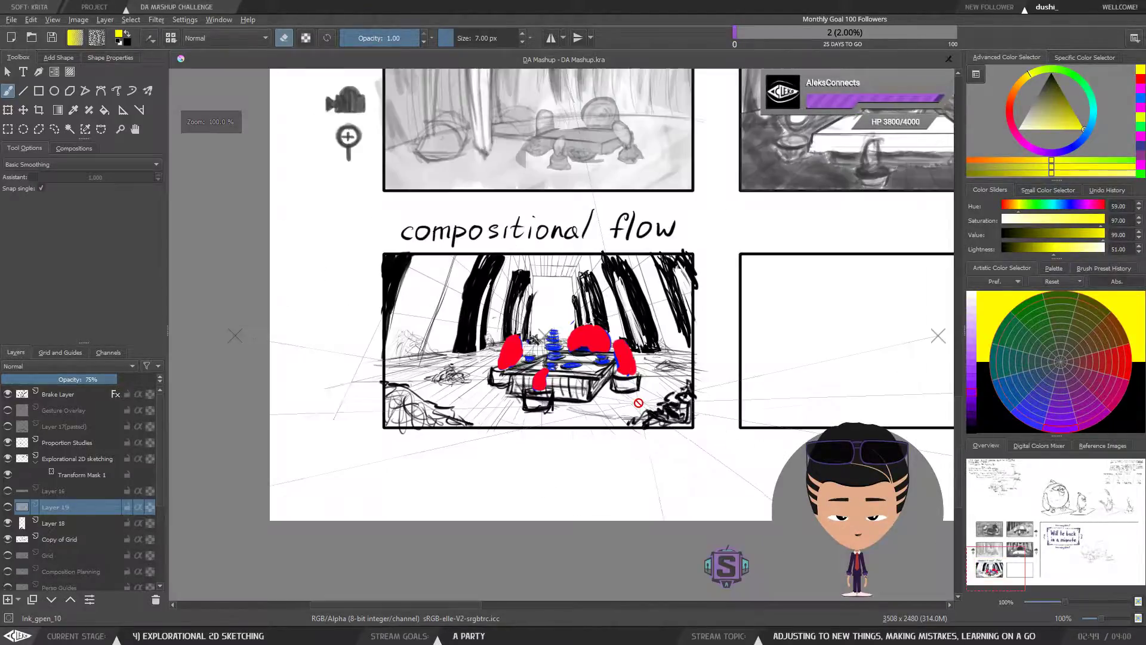
pyautogui.press('m')
pyautogui.press('m')
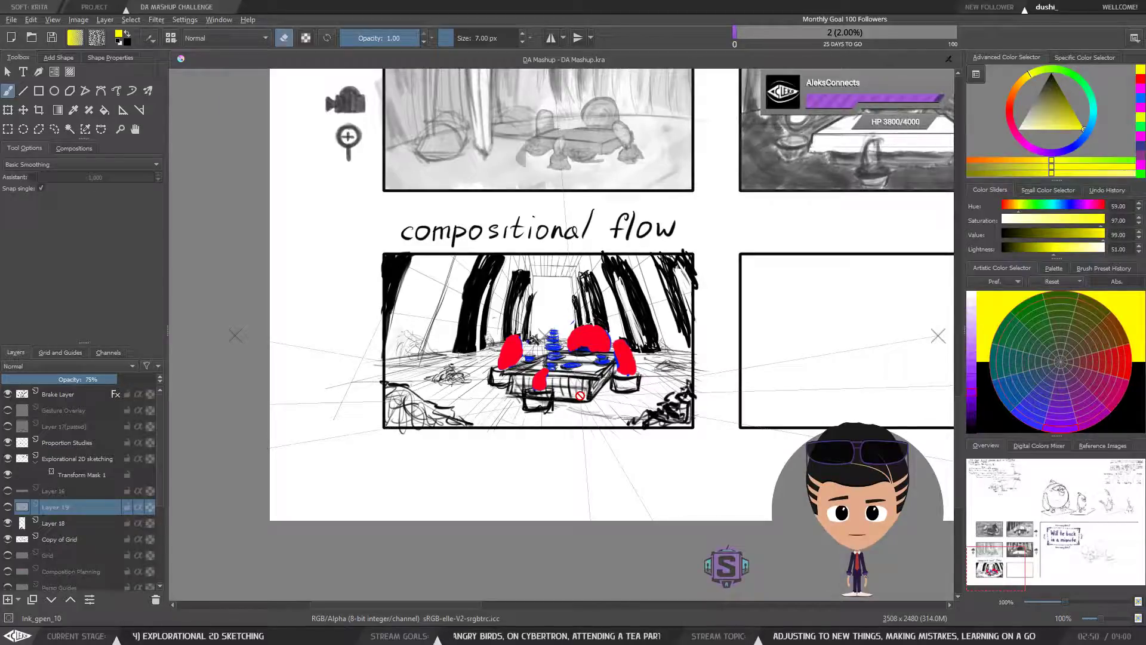
# Examine the figures, table and framing trees with Layer 19 hidden, alternating between 200% and 100% zoom.
pyautogui.scroll(2, 580, 395)
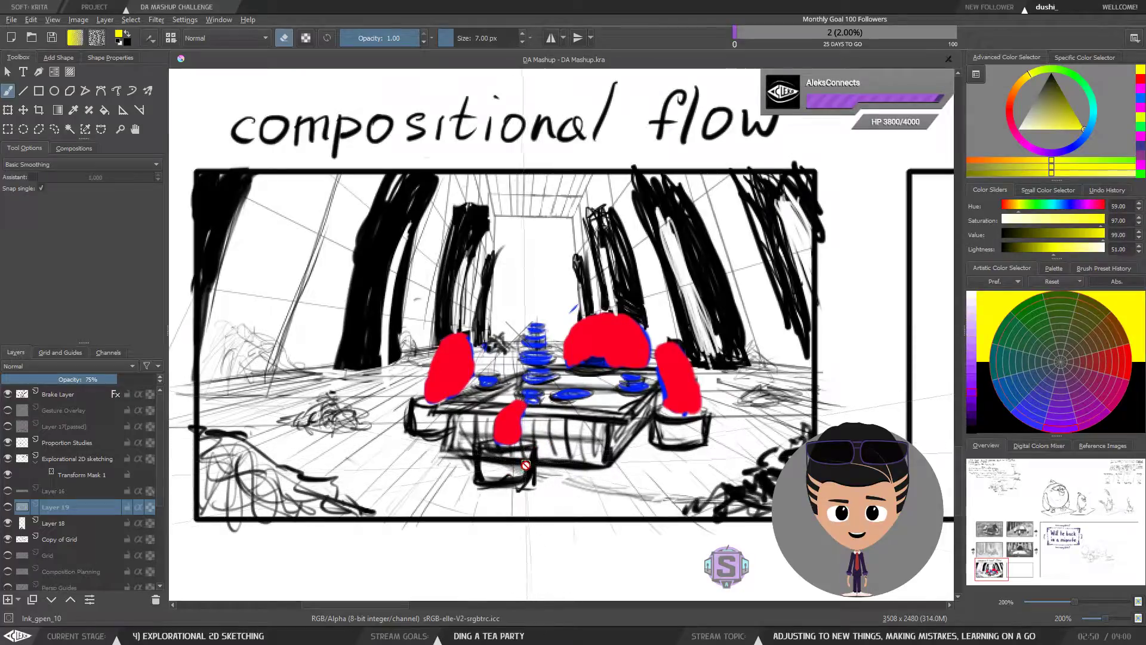
pyautogui.press('1')
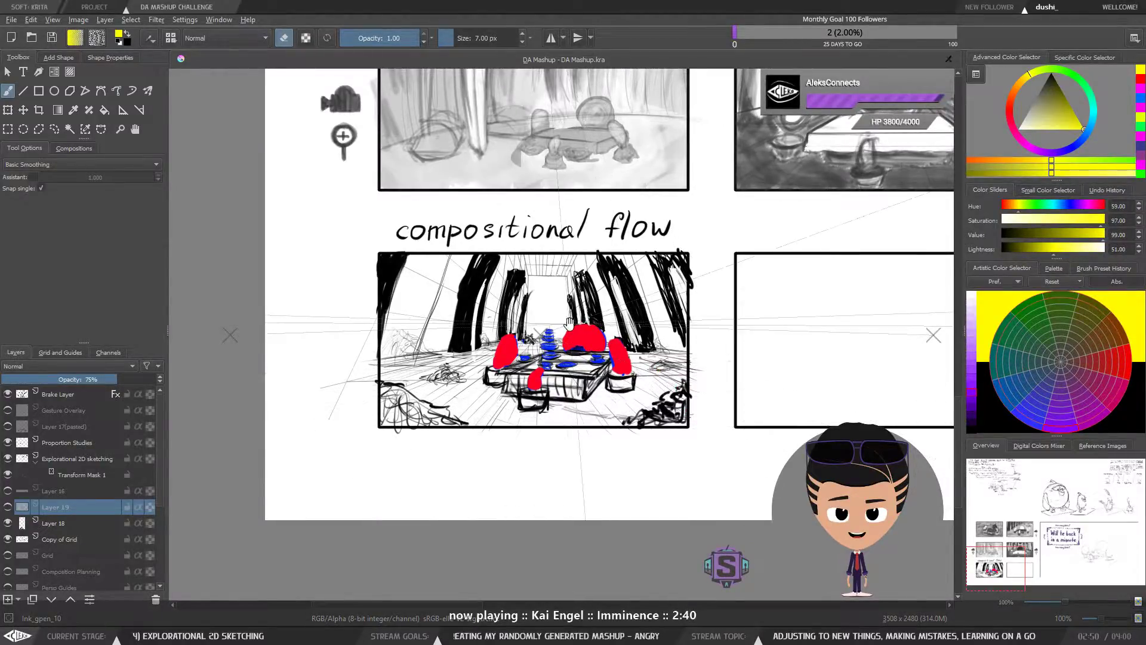
pyautogui.moveTo(574, 322); pyautogui.dragTo(559, 341)
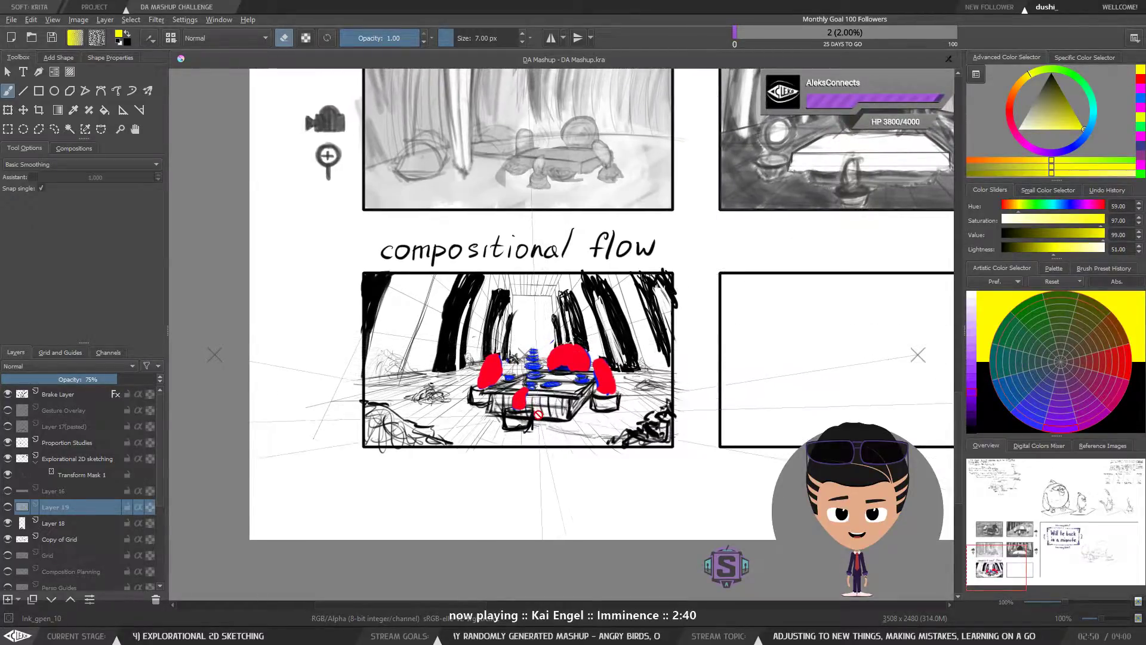
pyautogui.scroll(2, 560, 339)
pyautogui.moveTo(536, 393)
pyautogui.mouseDown()
pyautogui.moveTo(616, 392)
pyautogui.moveTo(580, 382)
pyautogui.mouseUp()
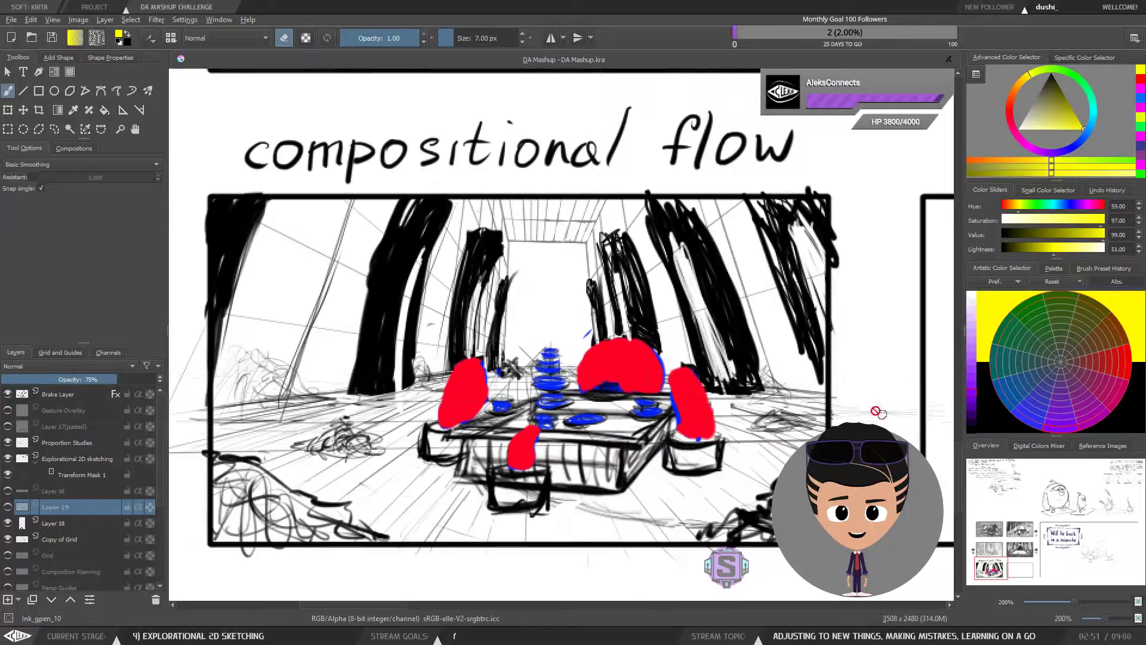
pyautogui.hotkey('ctrl', '-')
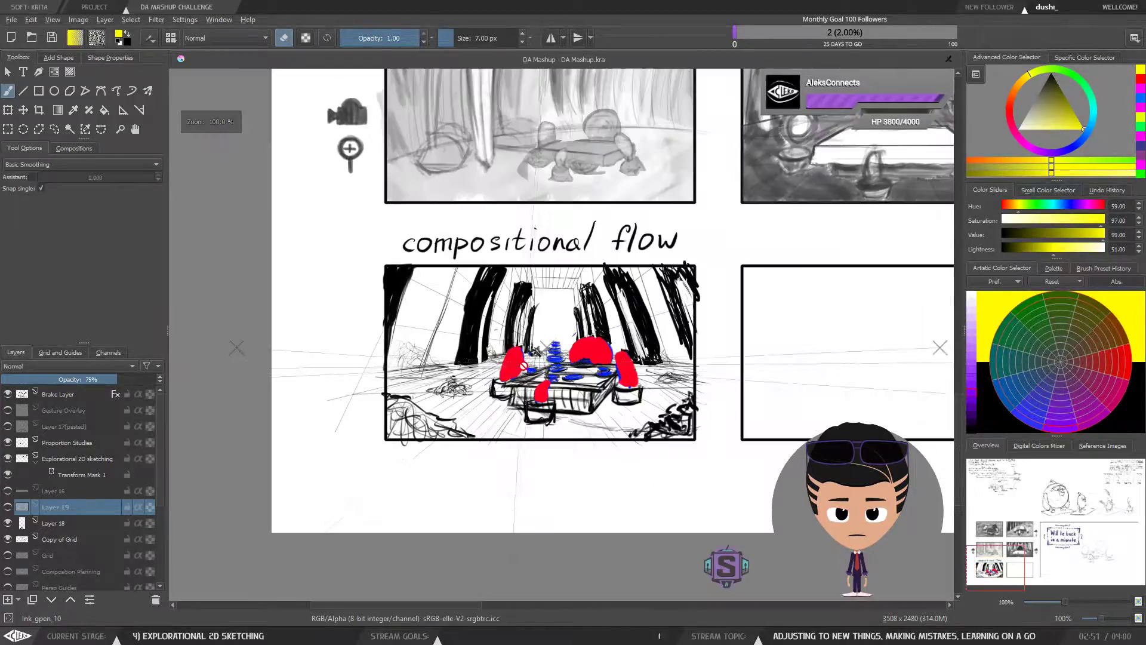
pyautogui.moveTo(526, 361); pyautogui.dragTo(508, 362)
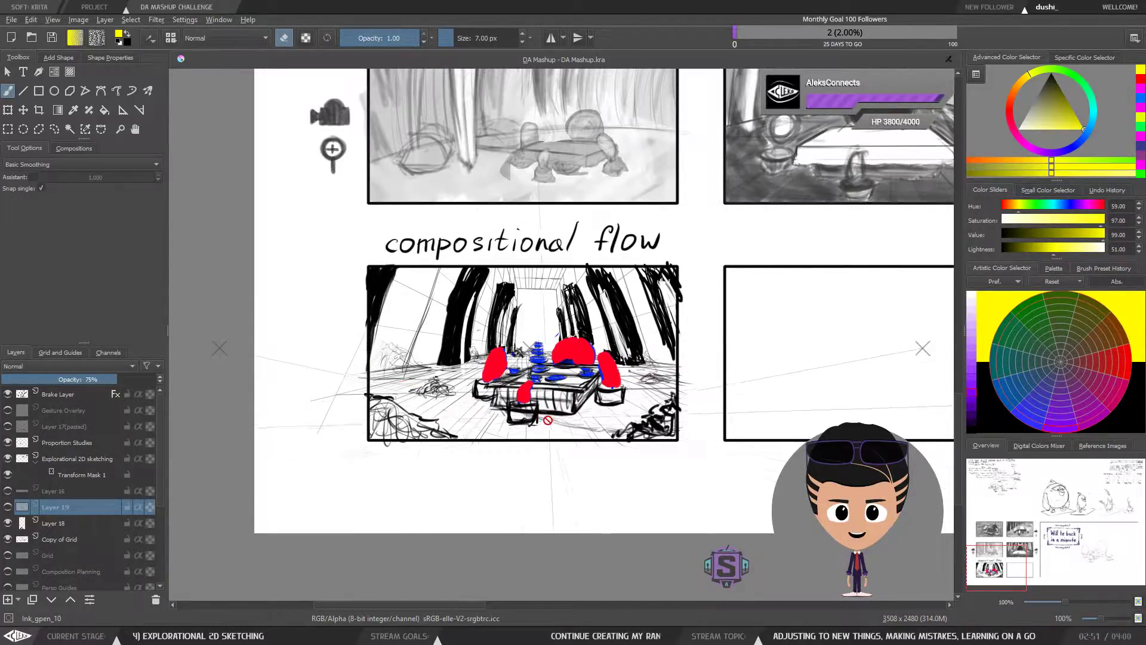
# Examine the sketch's red figures and blue tableware against the dark trees at 200% and 100% zoom, Layer 19 hidden.
pyautogui.hotkey('ctrl', '+')
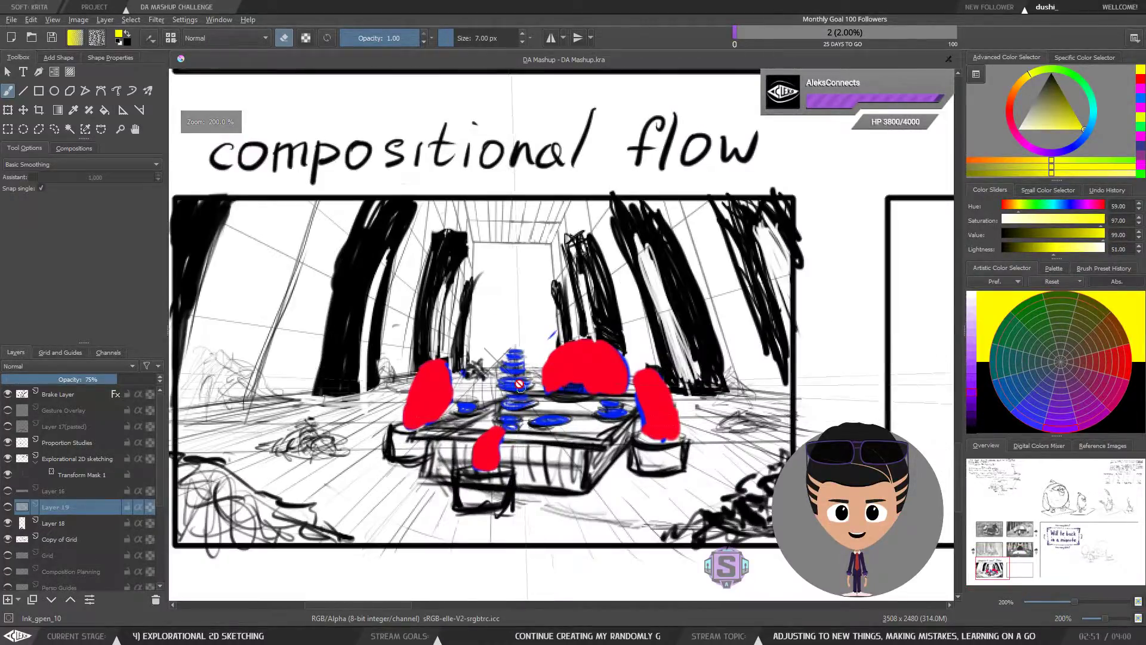
pyautogui.moveTo(429, 471); pyautogui.dragTo(511, 431)
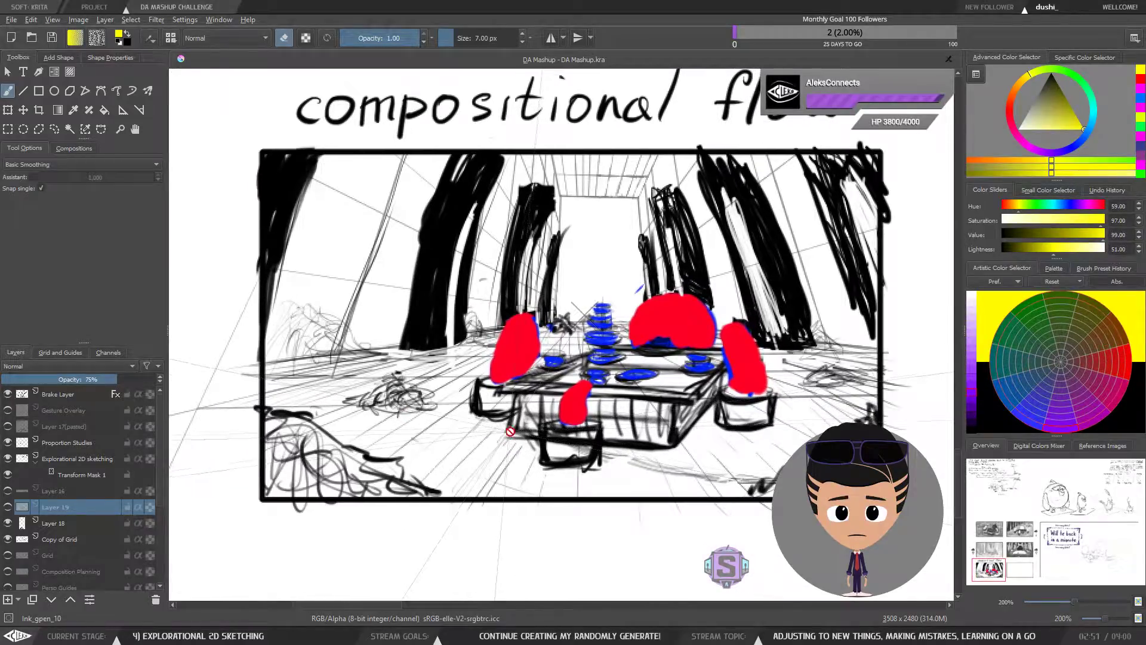
pyautogui.moveTo(646, 280); pyautogui.dragTo(573, 322)
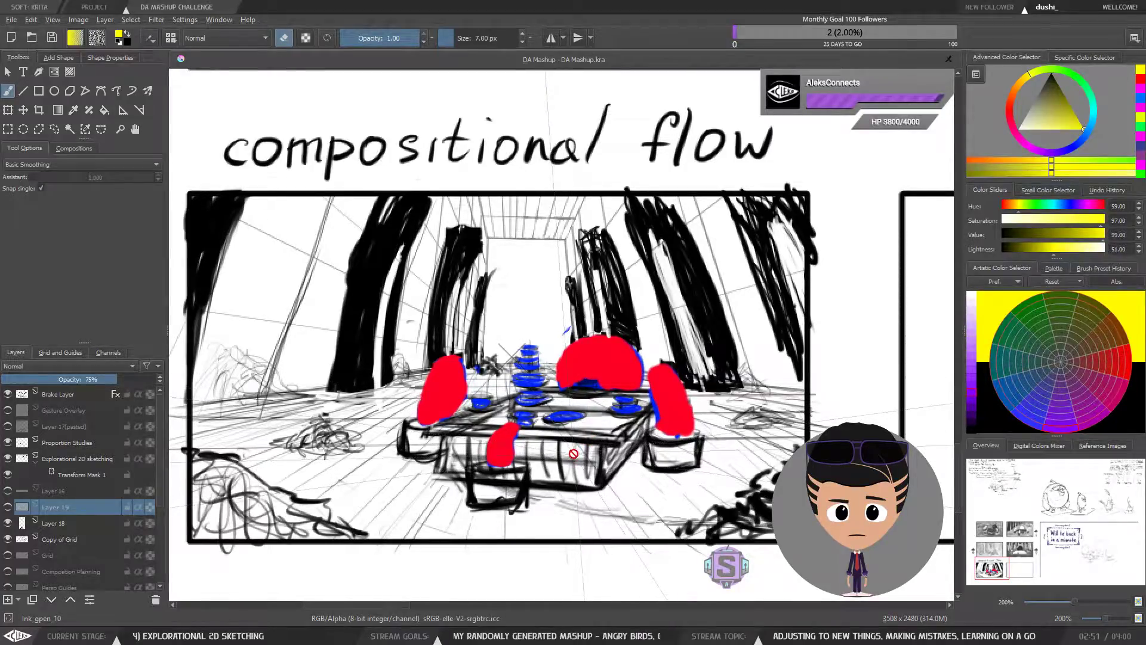
pyautogui.moveTo(565, 447); pyautogui.dragTo(596, 450)
pyautogui.scroll(-2, 596, 482)
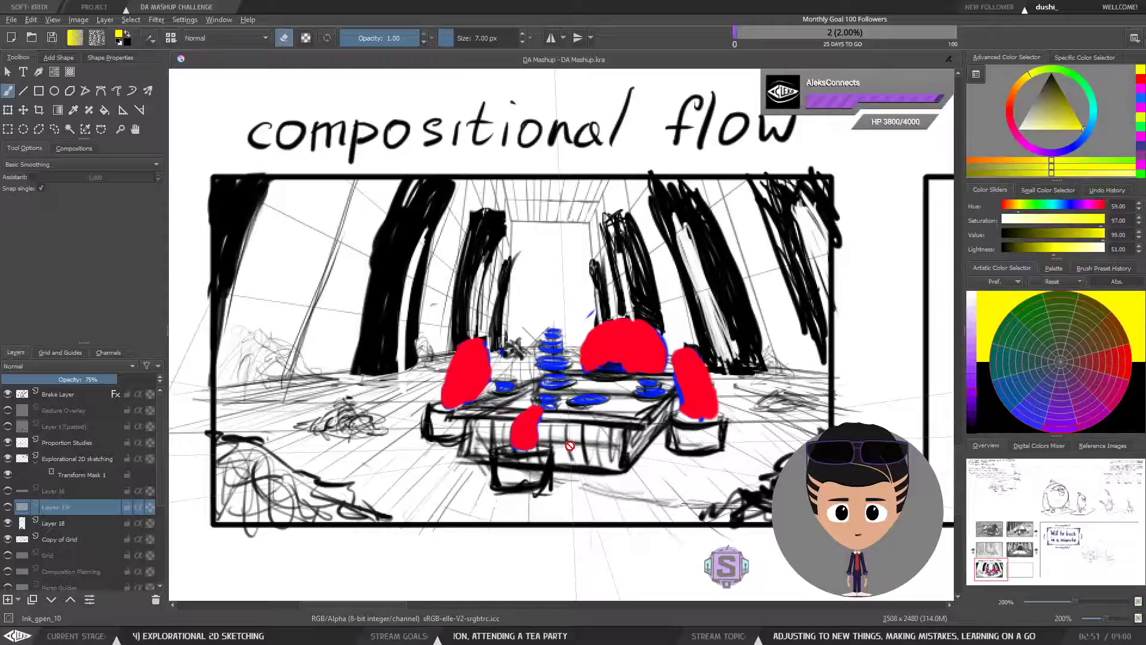
pyautogui.press('1')
pyautogui.moveTo(517, 359); pyautogui.dragTo(502, 374)
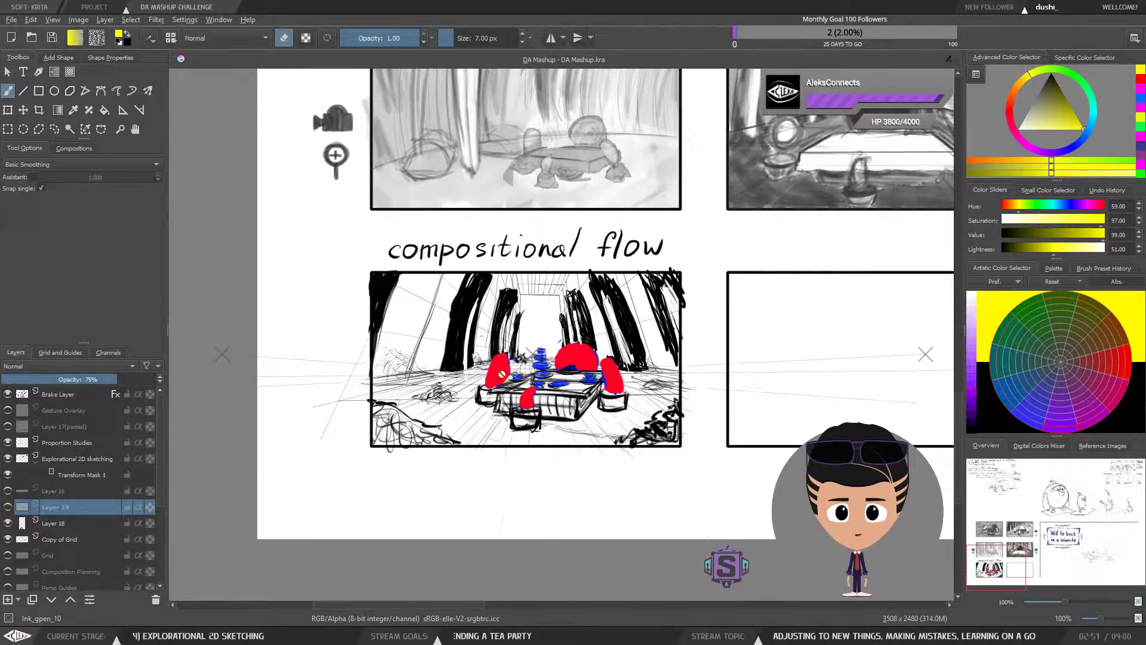
pyautogui.moveTo(685, 393); pyautogui.dragTo(659, 421)
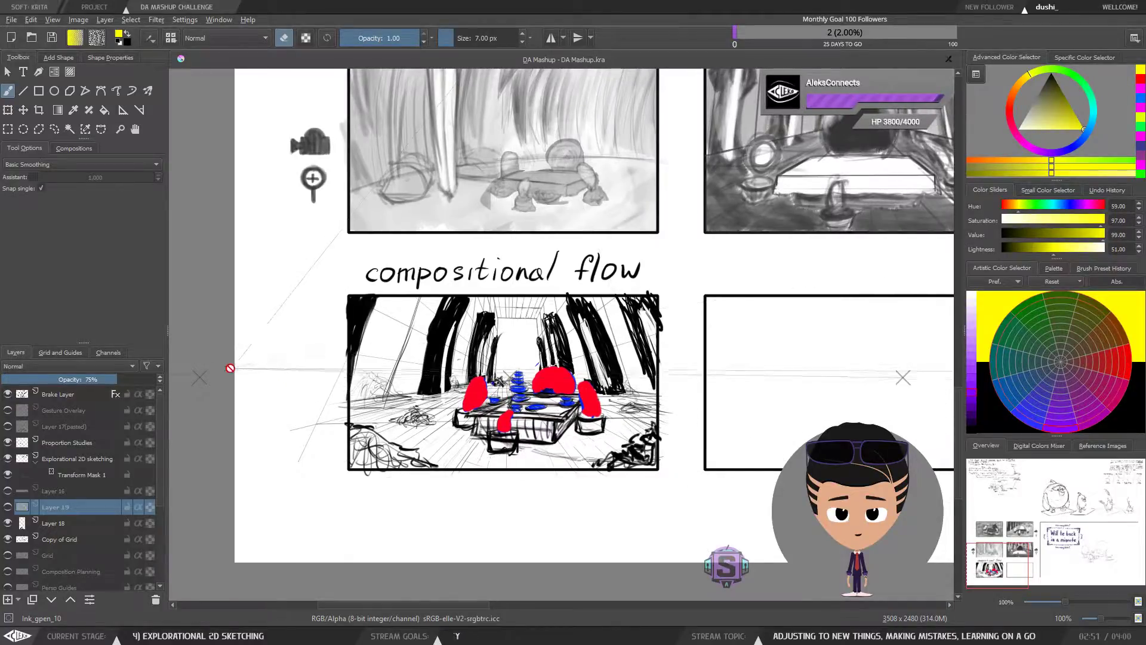
pyautogui.moveTo(230, 368); pyautogui.dragTo(229, 357)
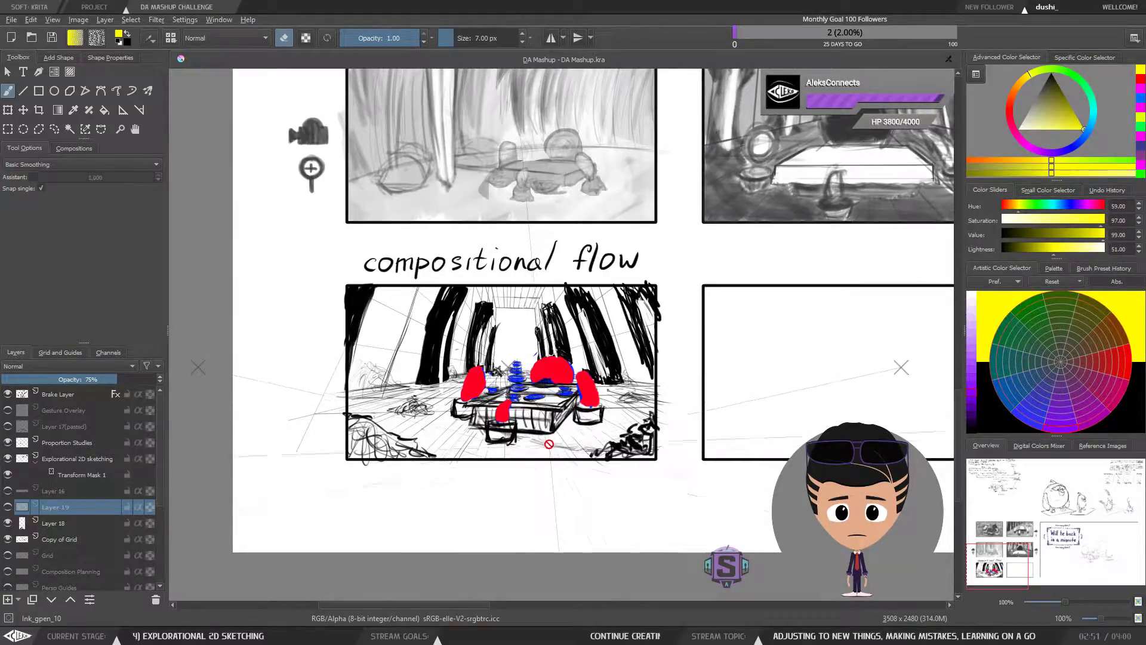
# Check the open space between the trees and around the table at 200% and 100% zoom.
pyautogui.moveTo(549, 445)
pyautogui.mouseDown()
pyautogui.moveTo(564, 437)
pyautogui.moveTo(560, 449)
pyautogui.mouseUp()
pyautogui.hotkey('ctrl', '+')
pyautogui.hotkey('ctrl', '+')
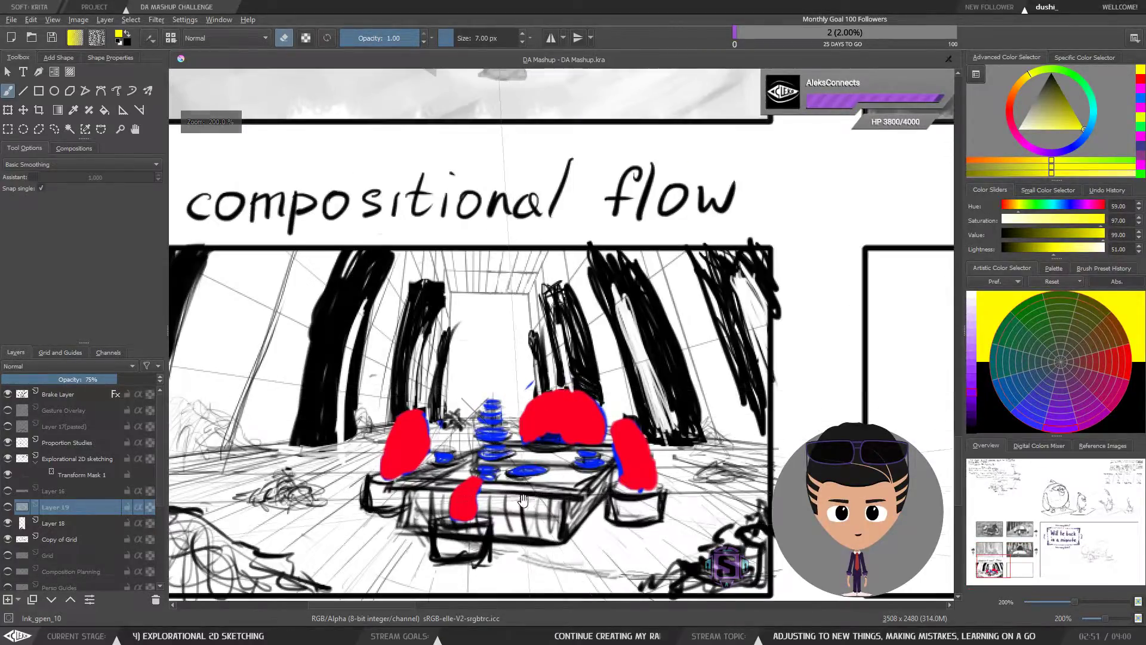
pyautogui.moveTo(522, 501)
pyautogui.mouseDown()
pyautogui.moveTo(635, 403)
pyautogui.moveTo(577, 435)
pyautogui.mouseUp()
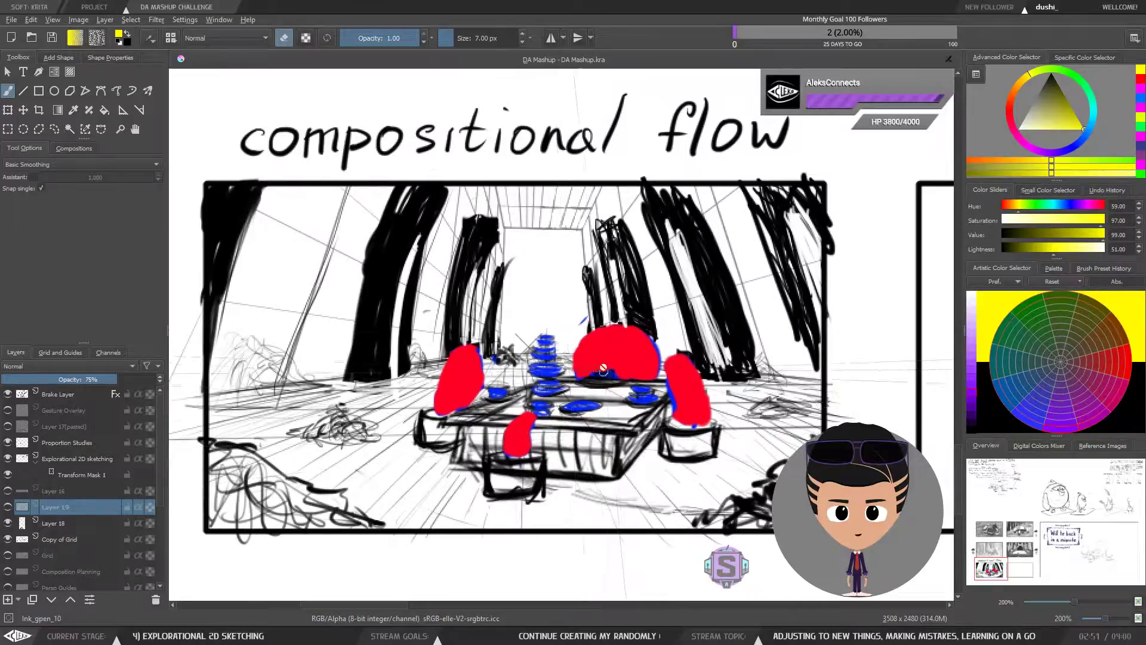
pyautogui.moveTo(614, 485); pyautogui.dragTo(608, 474)
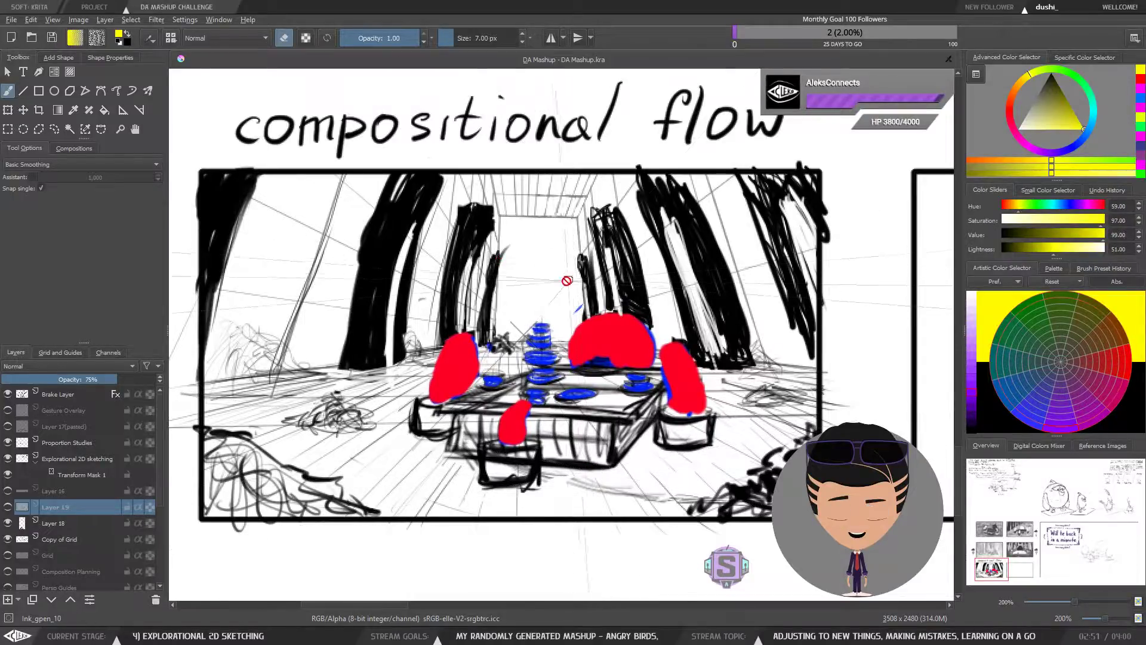
pyautogui.moveTo(550, 345)
pyautogui.mouseDown()
pyautogui.moveTo(572, 354)
pyautogui.moveTo(574, 343)
pyautogui.mouseUp()
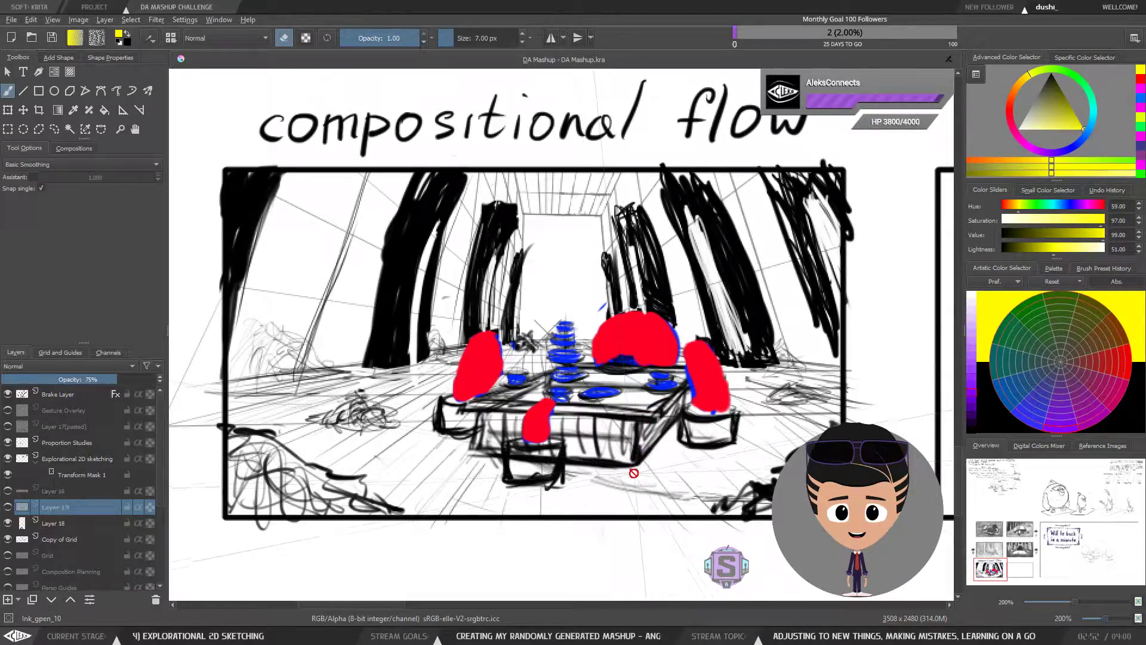
pyautogui.hotkey('ctrl', '-')
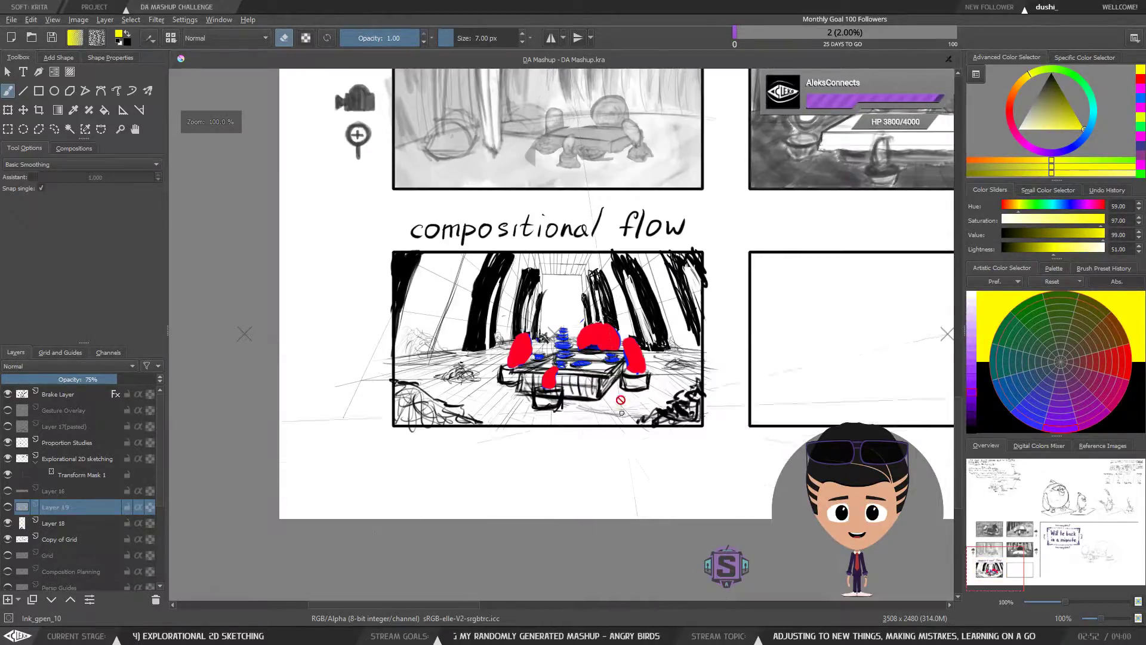
pyautogui.hotkey('ctrl', '+')
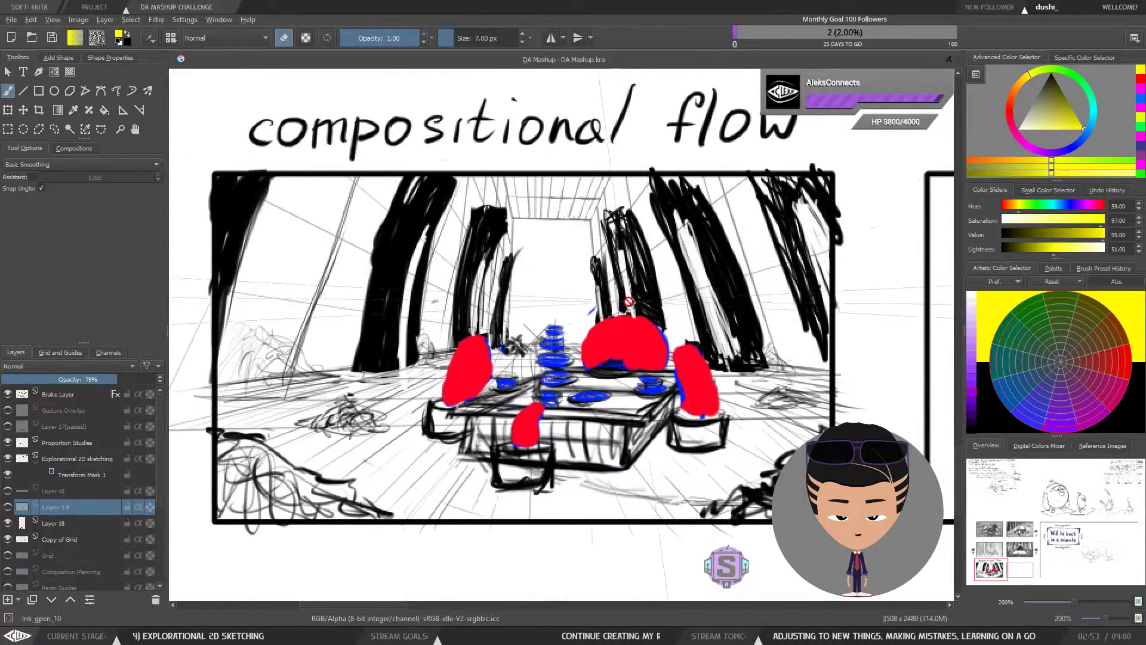
pyautogui.moveTo(602, 362); pyautogui.dragTo(608, 374)
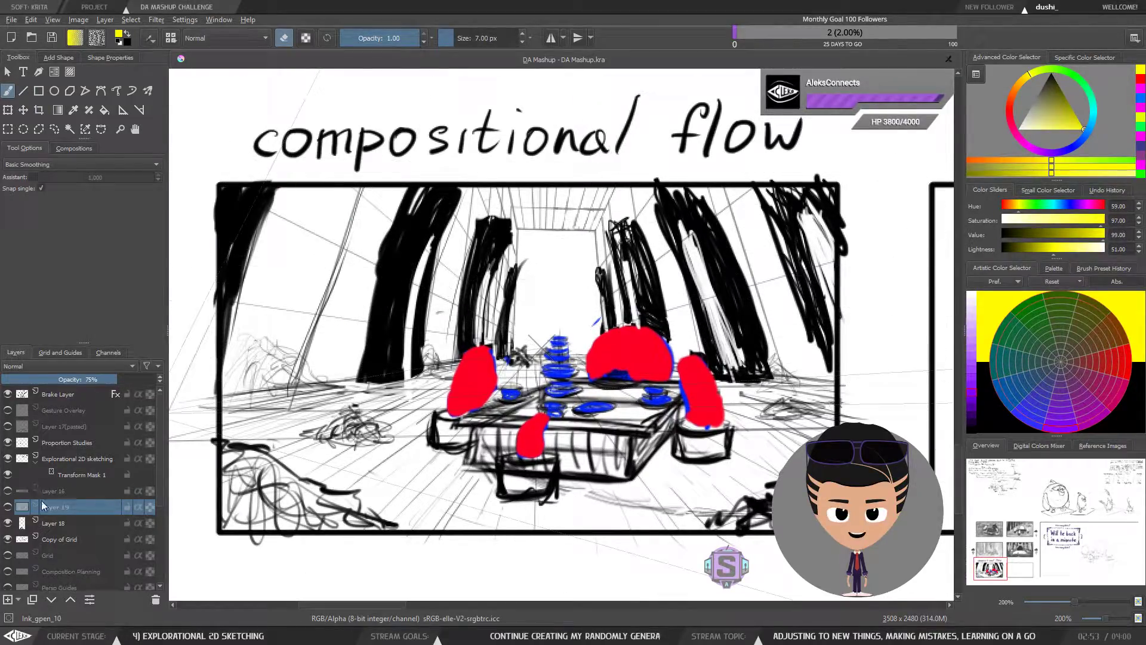
# Select Layer 18 and briefly isolate it from the other layers.
pyautogui.click(56, 517)
pyautogui.keyDown('shift'); pyautogui.click(8, 524); pyautogui.keyUp('shift')
pyautogui.keyDown('shift'); pyautogui.click(9, 524); pyautogui.keyUp('shift')
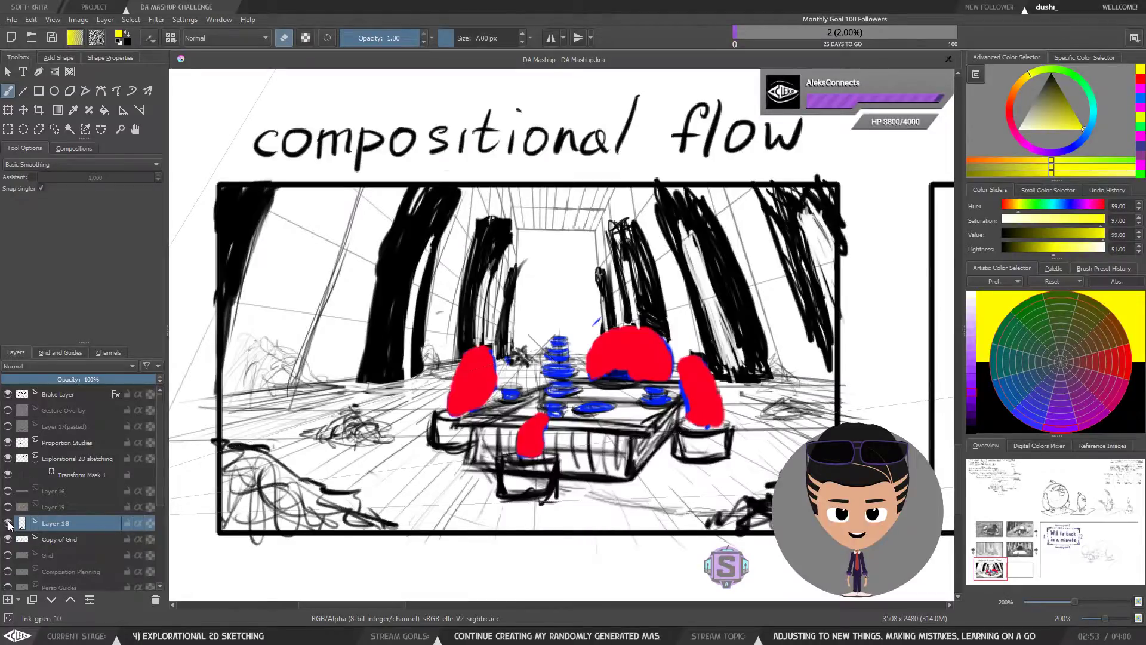
# Compare the compositional flow thumbnail with the neighbouring thumbnails at 67% zoom.
pyautogui.press('-')
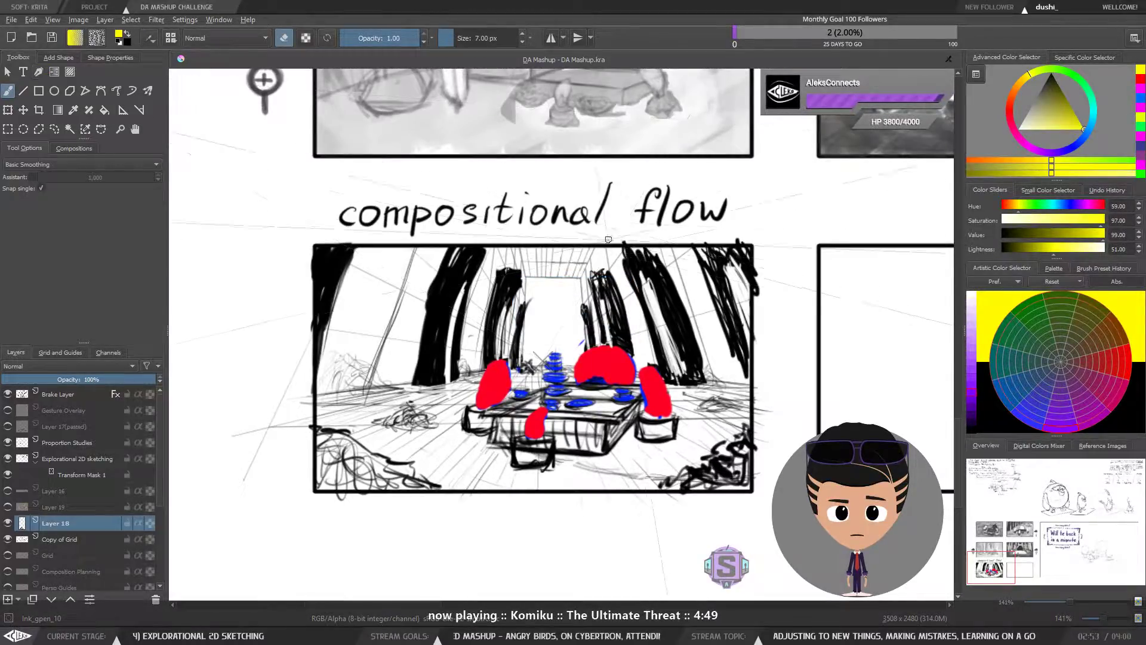
pyautogui.hotkey('ctrl', '-')
pyautogui.hotkey('ctrl', '-')
pyautogui.moveTo(673, 304); pyautogui.dragTo(569, 390)
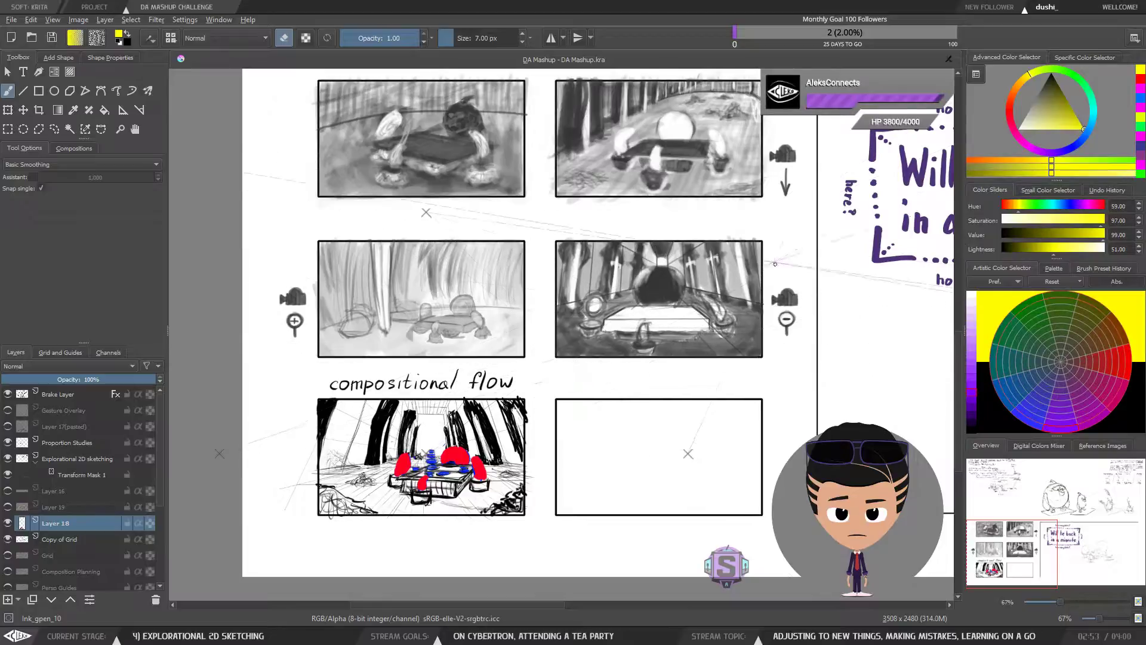
pyautogui.moveTo(575, 414); pyautogui.dragTo(670, 352)
pyautogui.hotkey('ctrl', '+')
pyautogui.hotkey('ctrl', '+')
# Examine the table group and the trees behind it at several zoom levels from 141% to 283%.
pyautogui.moveTo(494, 472); pyautogui.dragTo(538, 375)
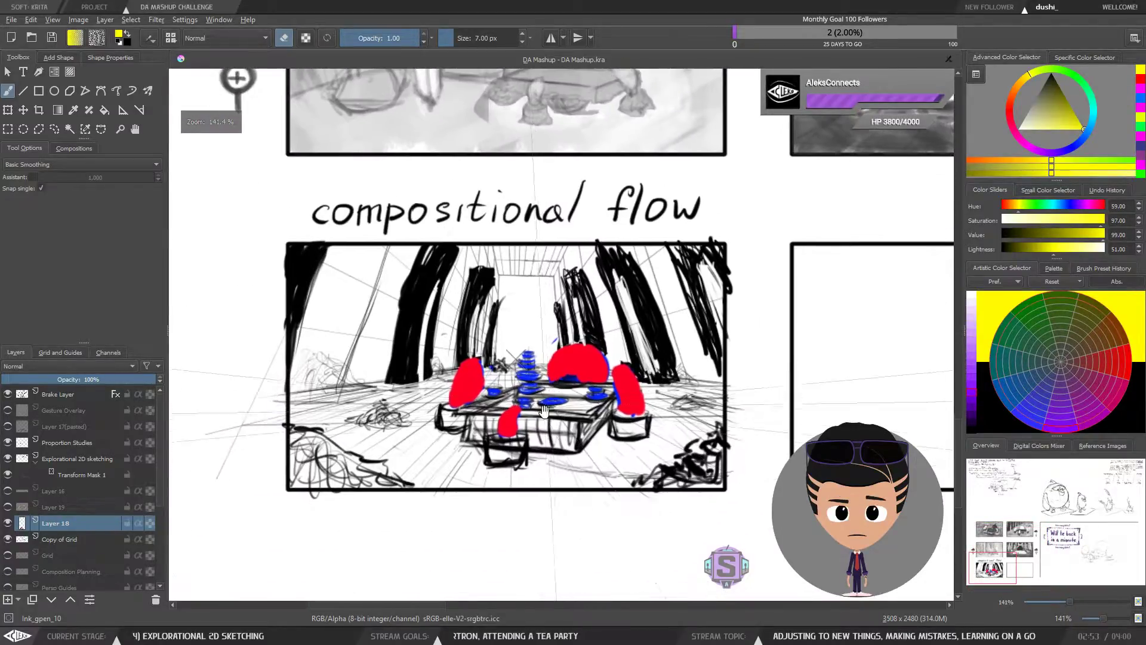
pyautogui.hotkey('ctrl', '+')
pyautogui.hotkey('ctrl', '+')
pyautogui.moveTo(525, 471)
pyautogui.mouseDown()
pyautogui.moveTo(578, 394)
pyautogui.moveTo(559, 401)
pyautogui.moveTo(559, 382)
pyautogui.moveTo(517, 420)
pyautogui.mouseUp()
pyautogui.hotkey('ctrl', '-')
pyautogui.hotkey('ctrl', '-')
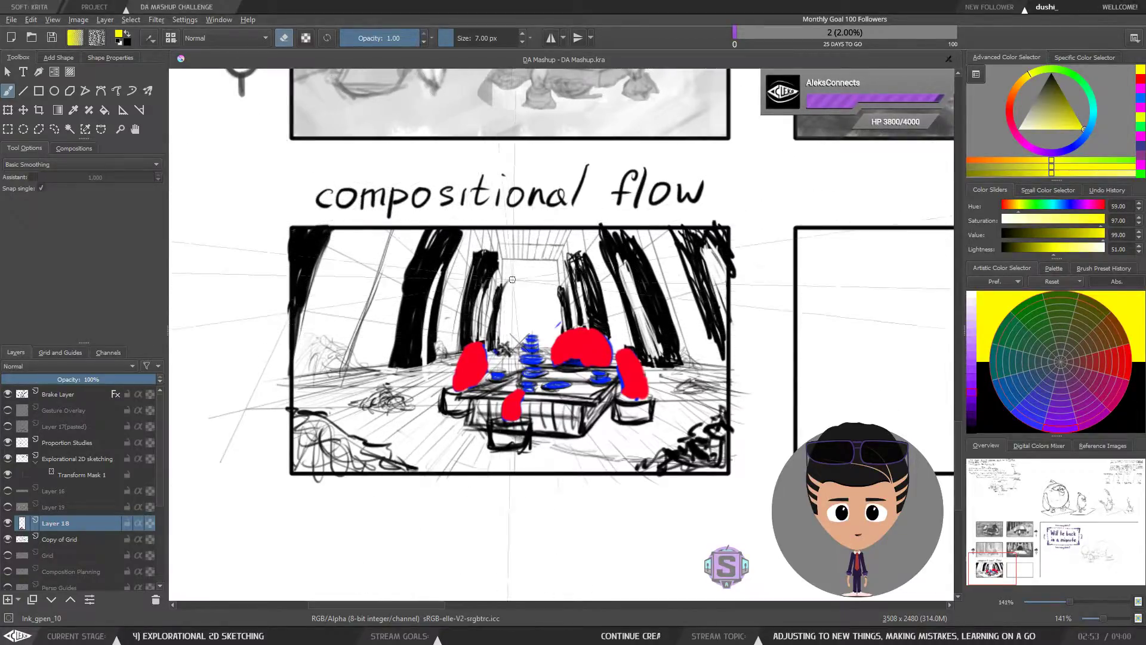
pyautogui.scroll(2, 505, 364)
pyautogui.moveTo(564, 317)
pyautogui.mouseDown()
pyautogui.moveTo(575, 322)
pyautogui.moveTo(557, 321)
pyautogui.mouseUp()
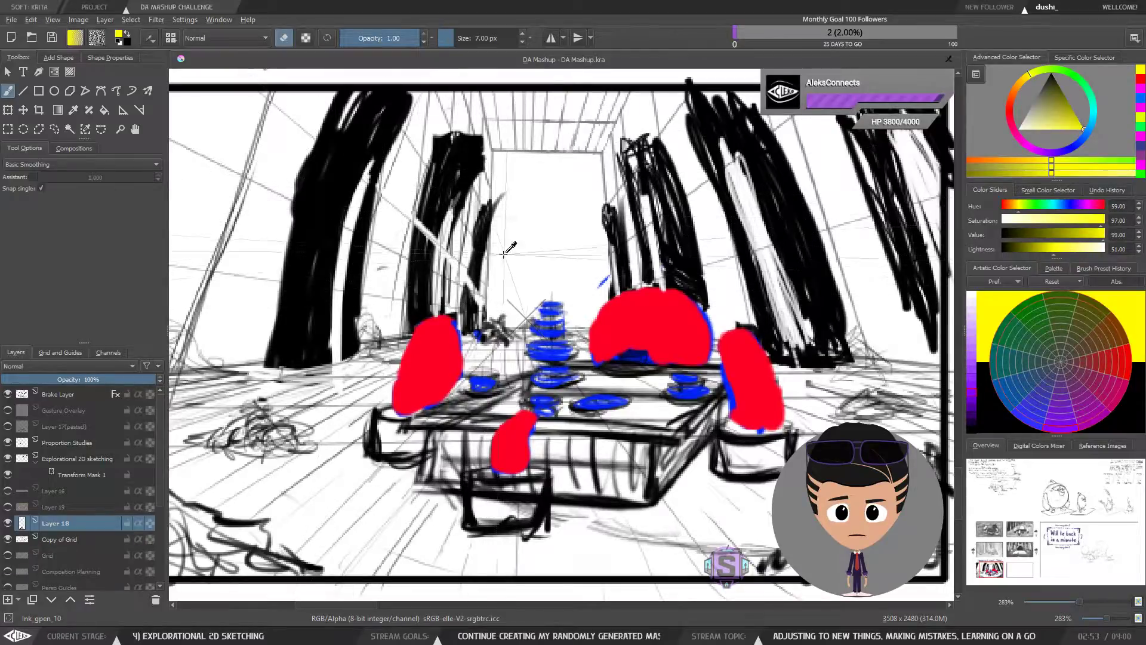
# Show the Layer 19 attention zones and lower that layer's opacity to 25%.
pyautogui.click(59, 536)
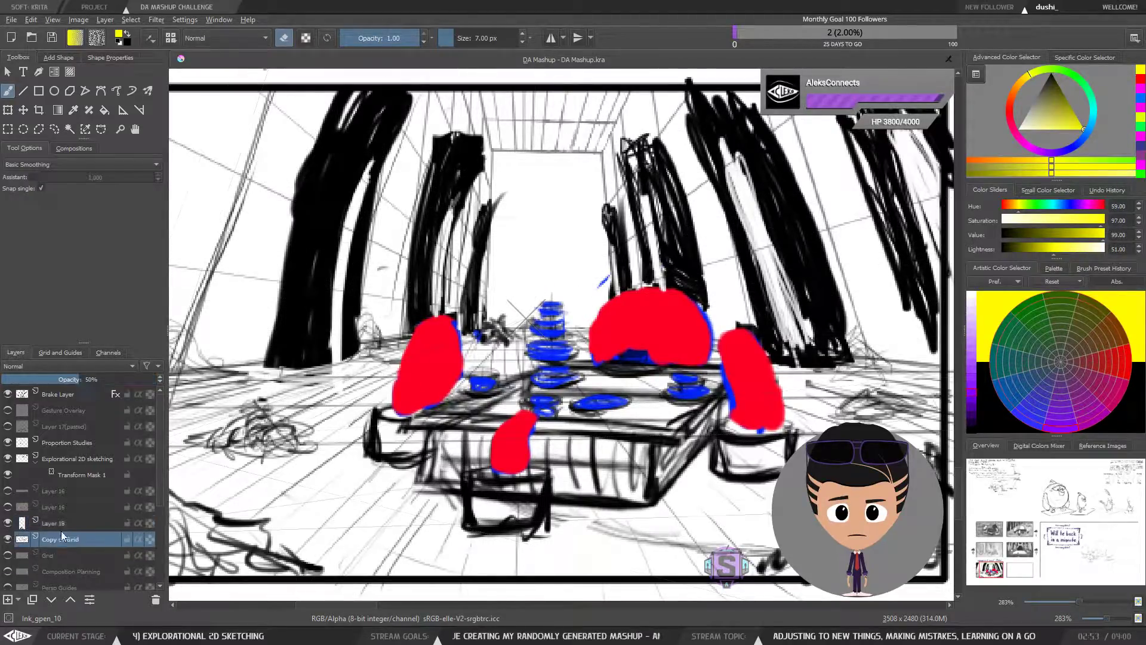
pyautogui.click(61, 523)
pyautogui.click(8, 507)
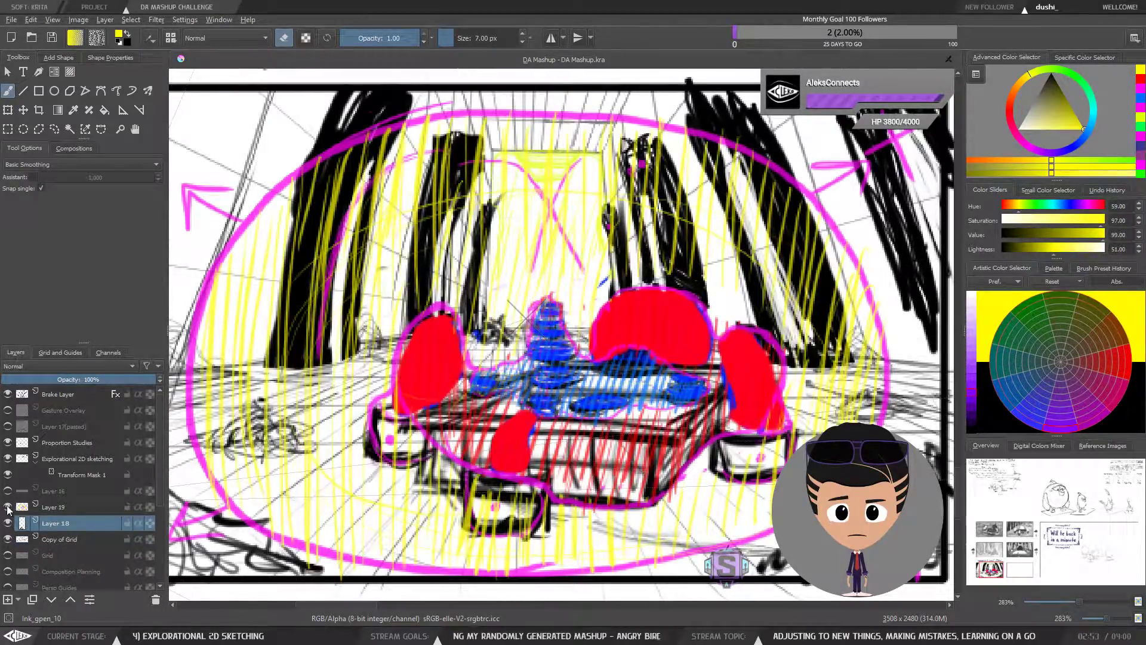
pyautogui.click(93, 509)
pyautogui.press('-')
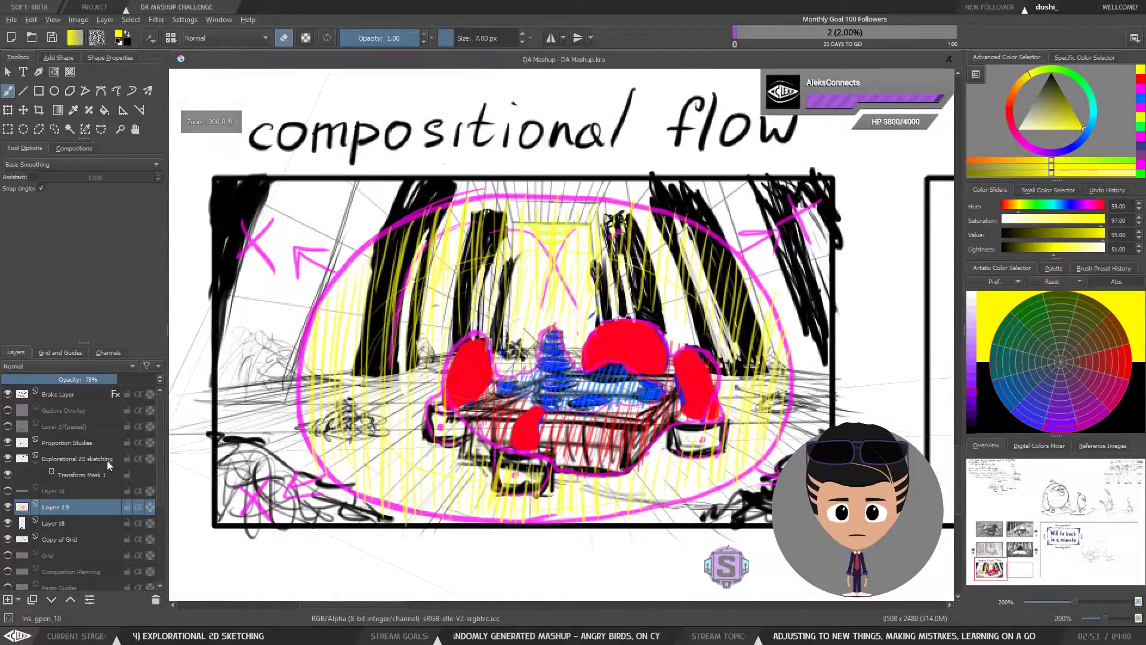
pyautogui.click(32, 381)
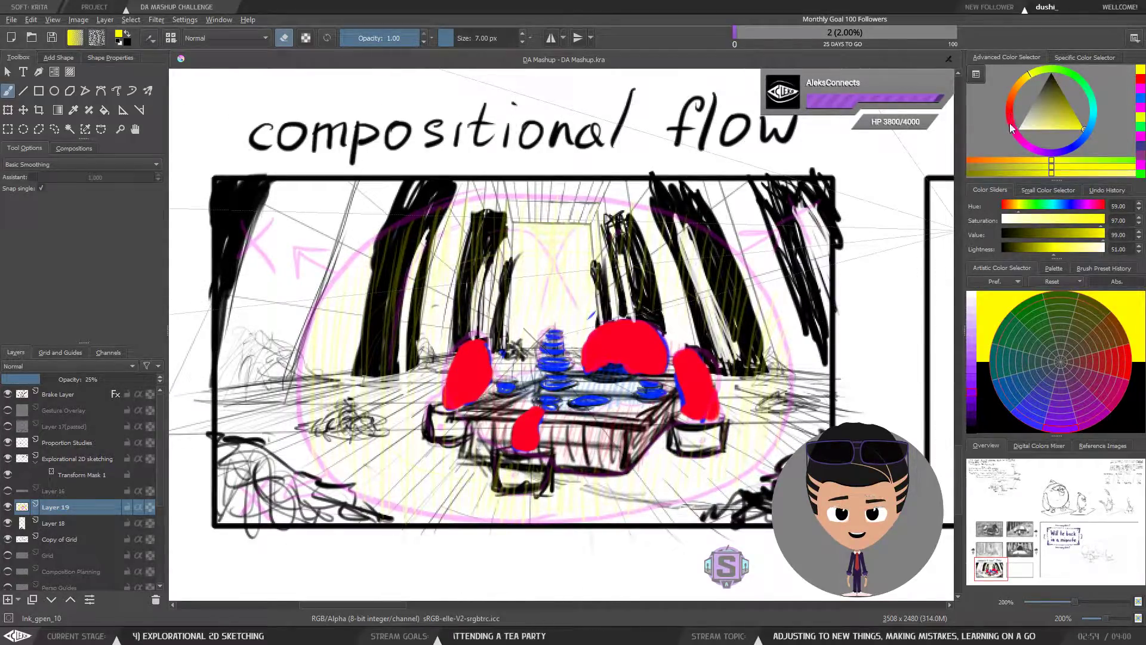
# Add a new paint layer and place it directly below Copy of Grid.
pyautogui.click(56, 544)
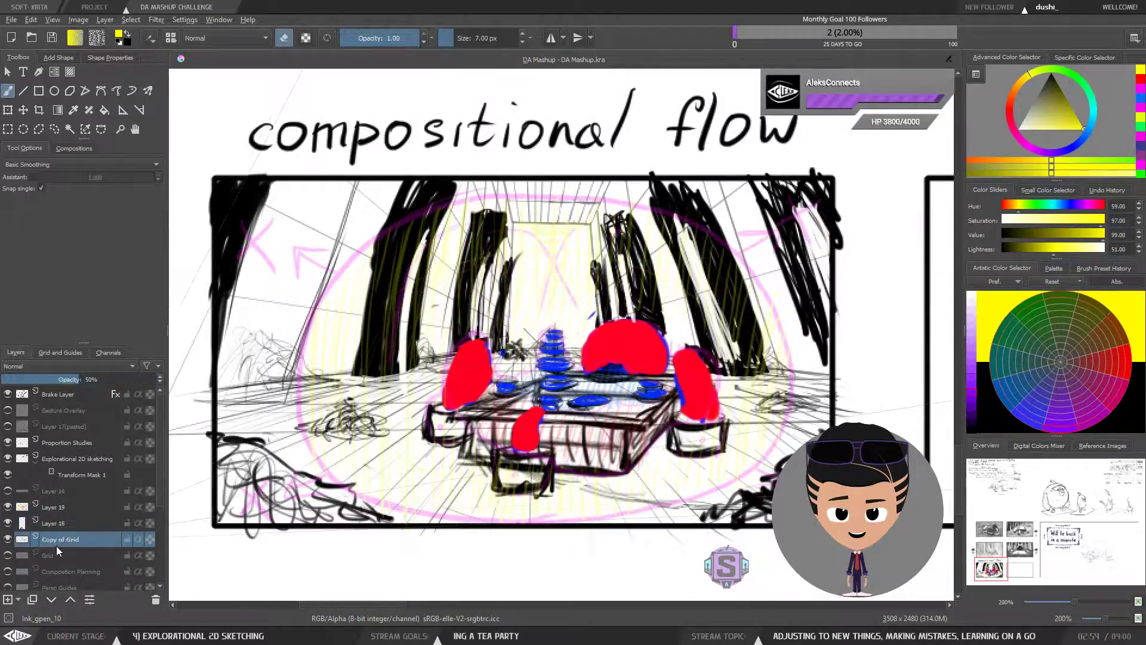
pyautogui.click(8, 599)
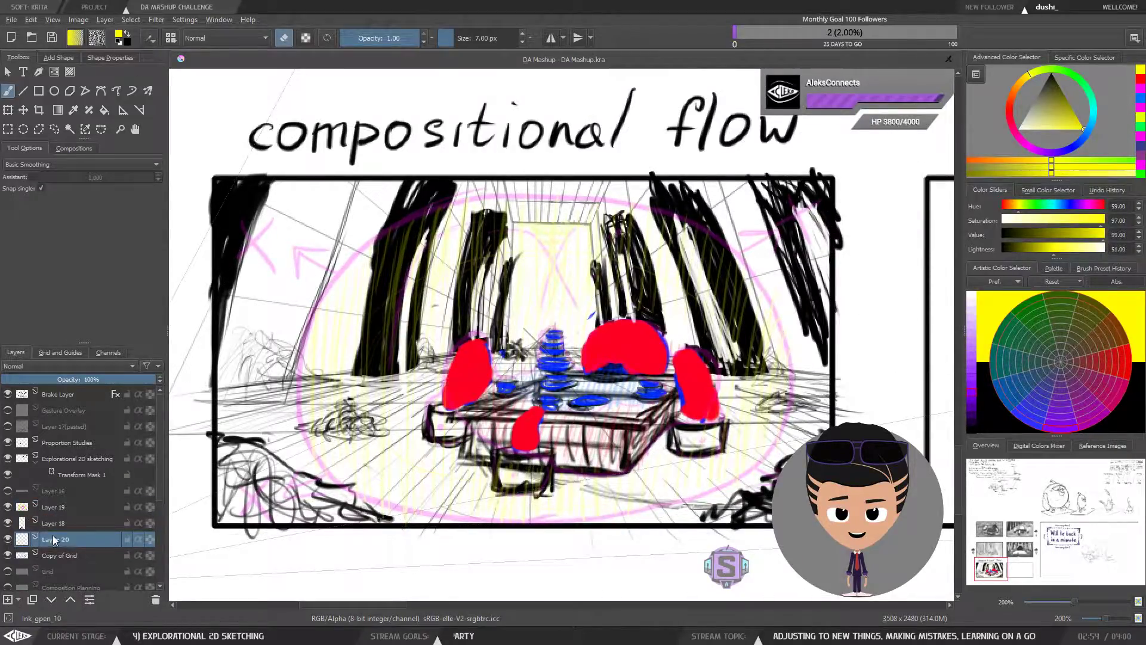
pyautogui.click(63, 552)
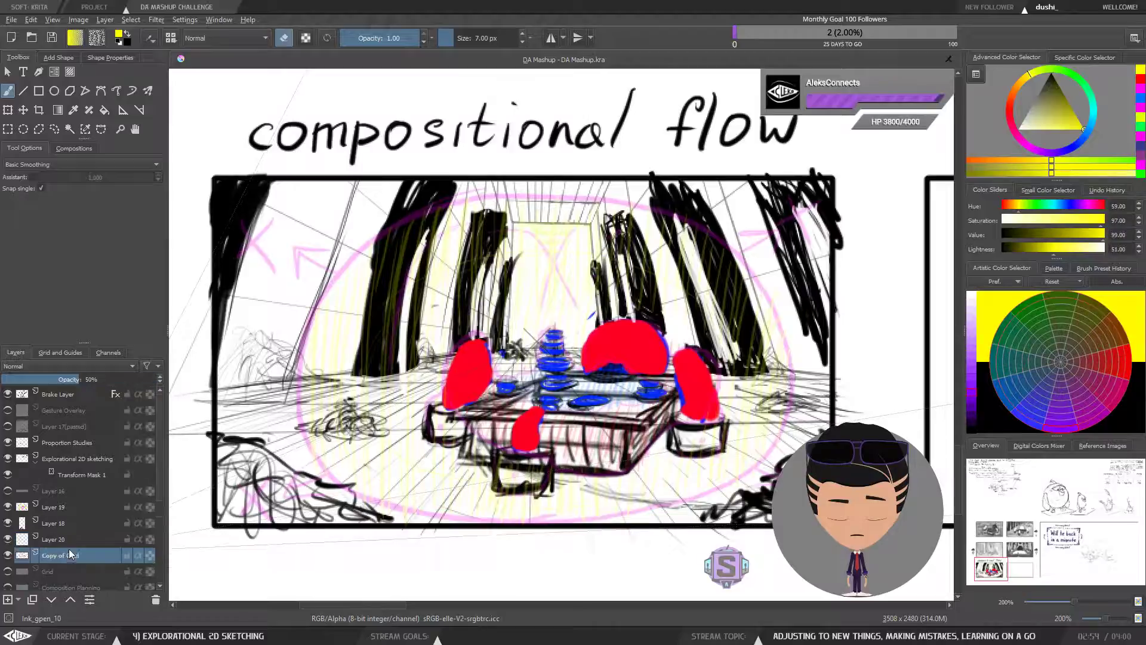
pyautogui.click(64, 538)
pyautogui.hotkey('ctrl', 'pagedown')
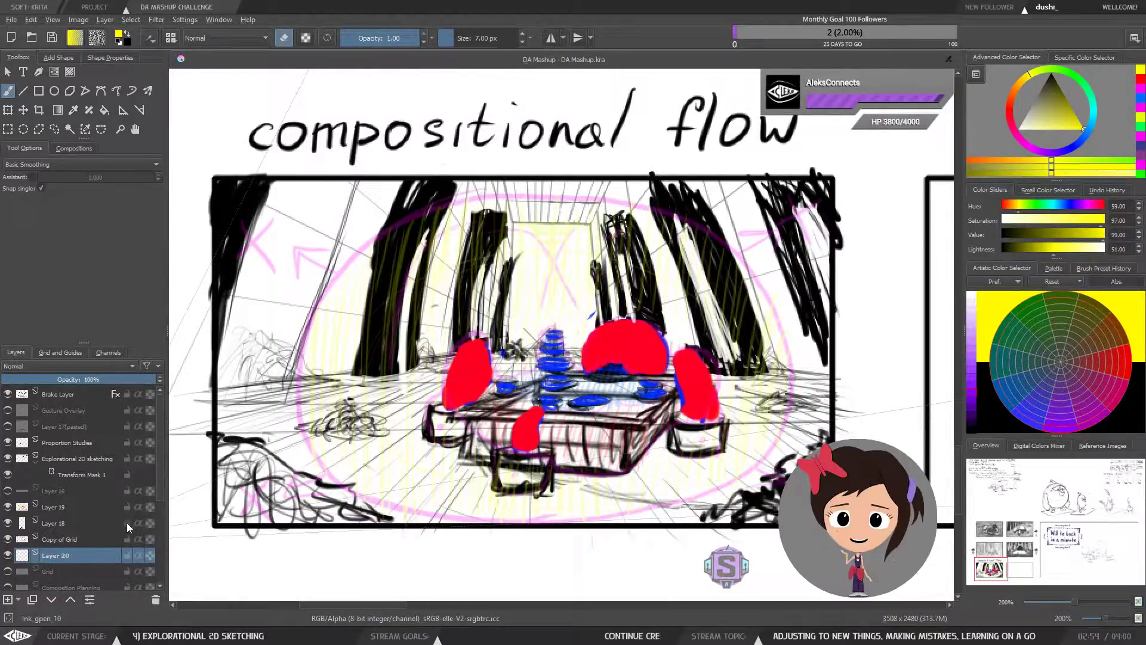
pyautogui.hotkey('ctrl', 'pageup')
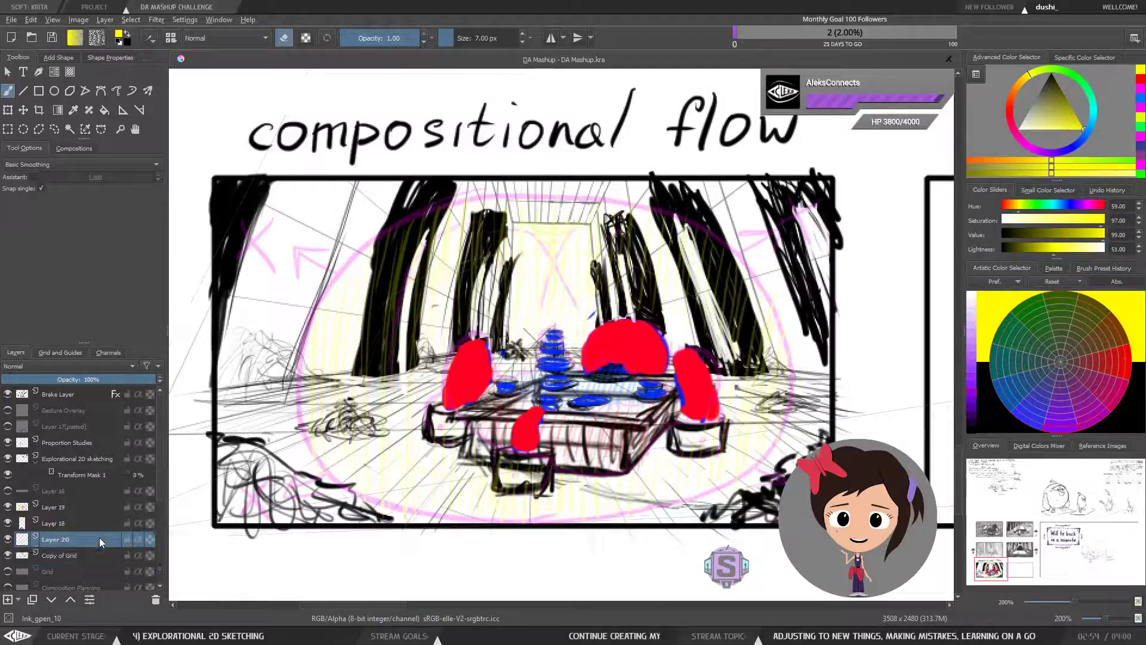
pyautogui.hotkey('ctrl', 'pagedown')
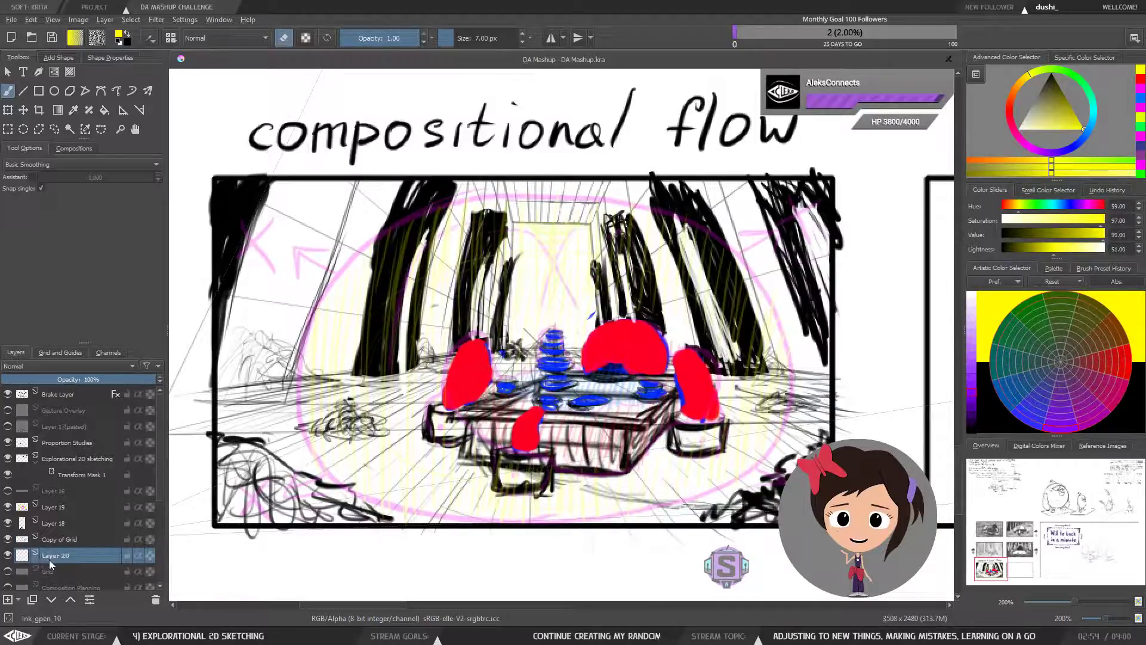
# Rename the new layer below Copy of Grid to BG.
pyautogui.doubleClick(59, 556)
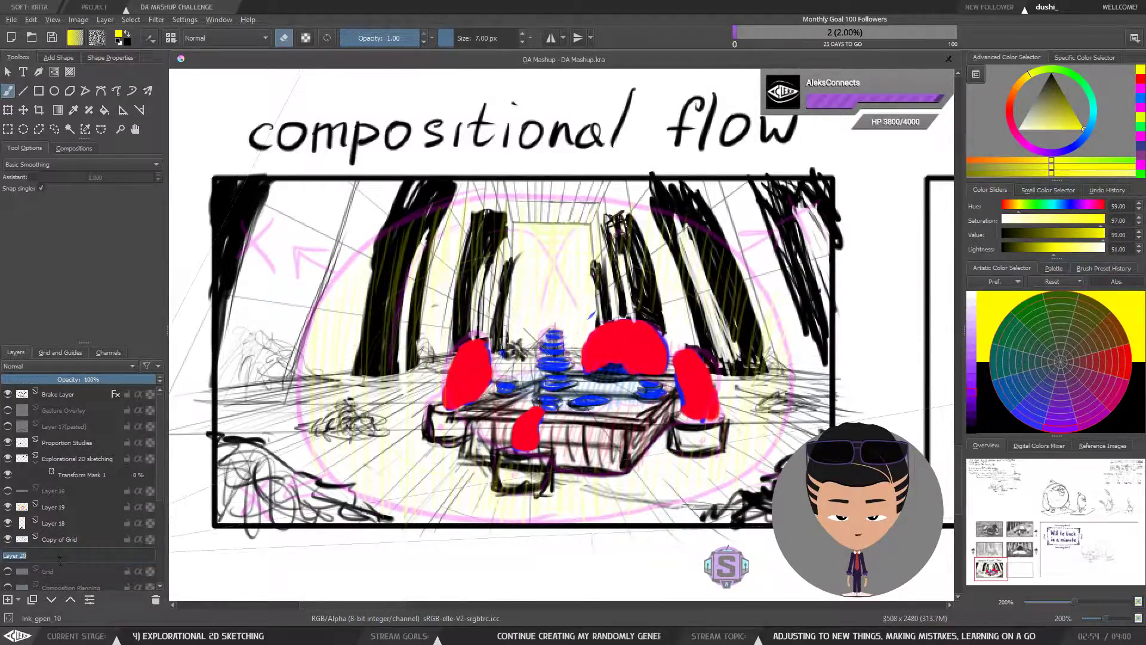
pyautogui.click(59, 559)
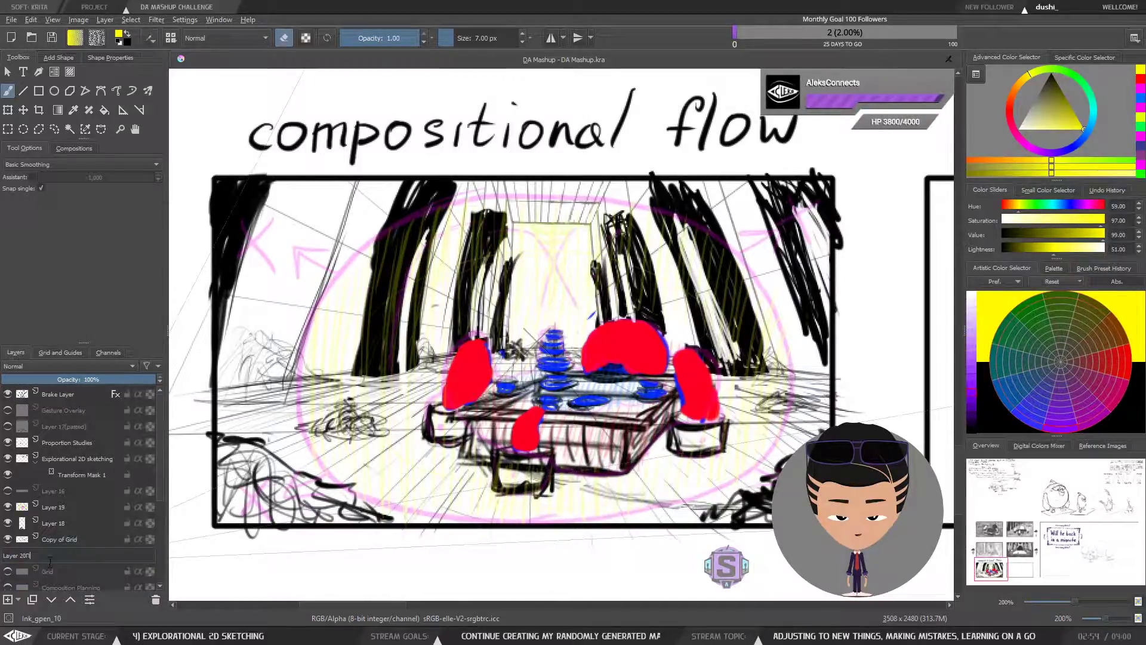
pyautogui.click(55, 542)
pyautogui.doubleClick(59, 558)
pyautogui.click(75, 560)
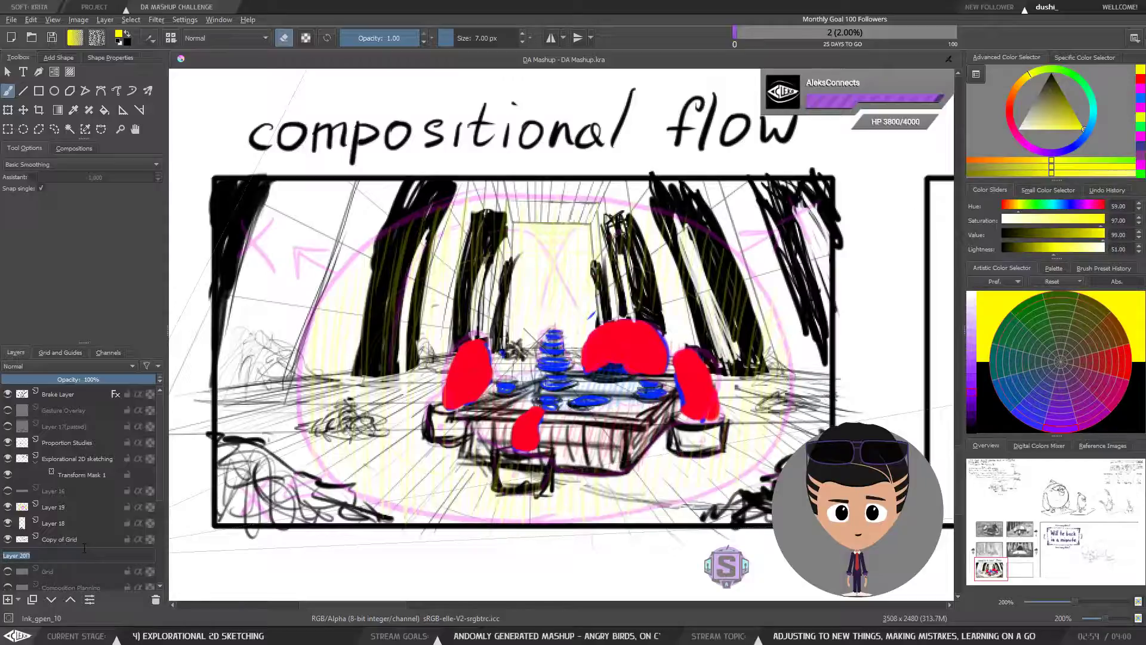
pyautogui.write('BG')
pyautogui.press('Return')
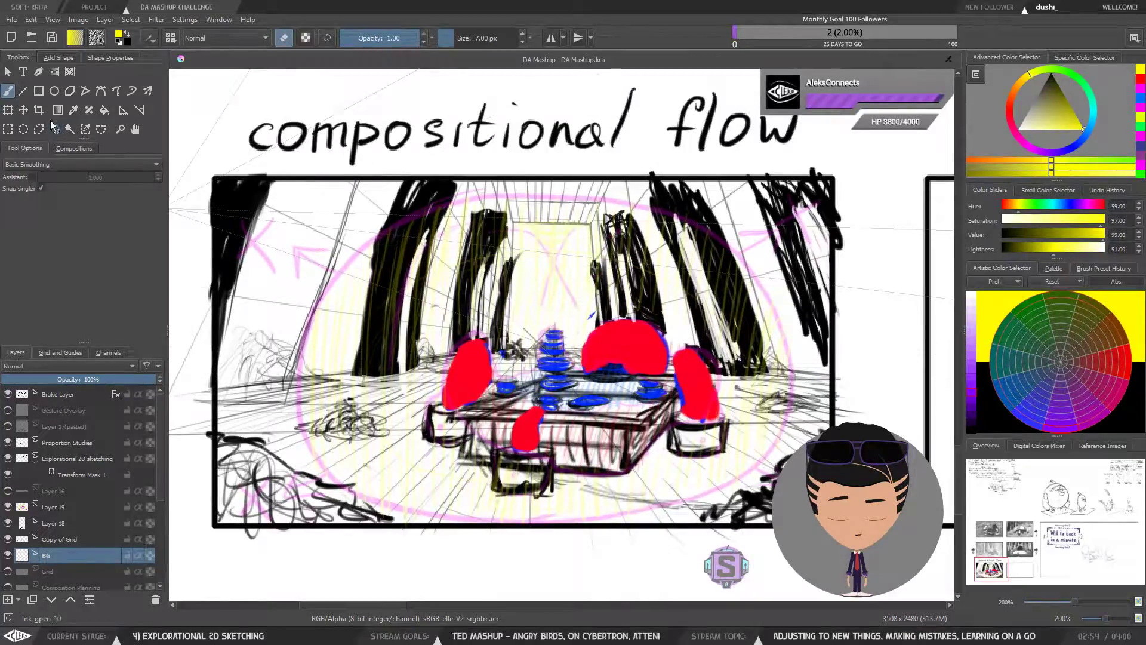
# Make a rectangular selection of about 521 by 294 px around the compositional flow thumbnail's frame.
pyautogui.click(37, 93)
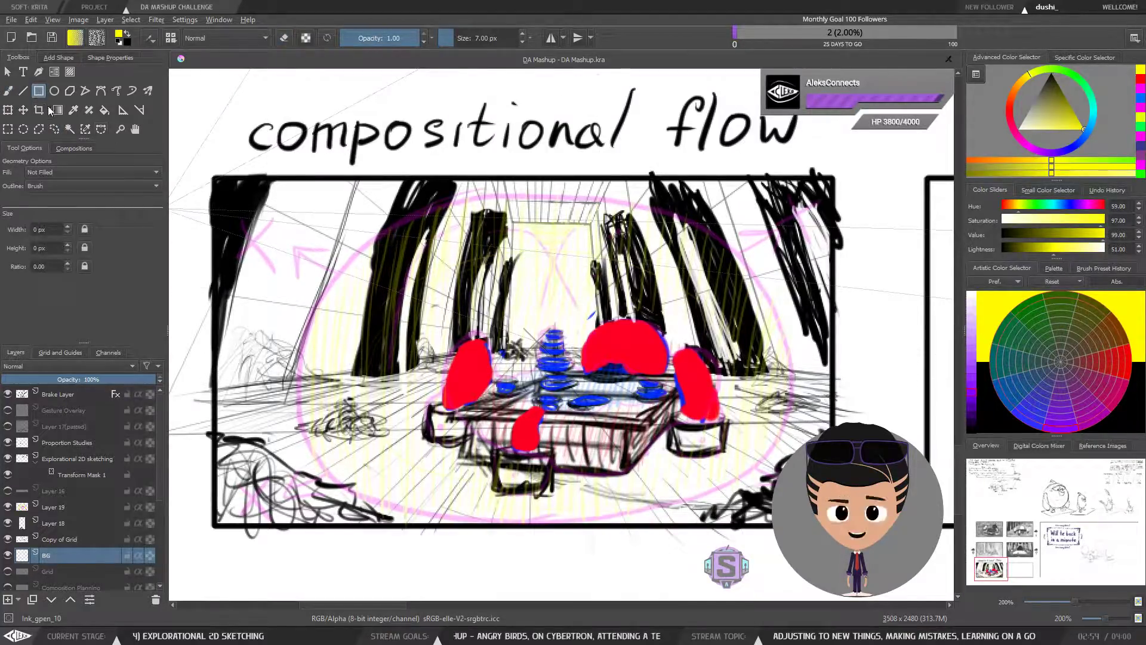
pyautogui.click(9, 130)
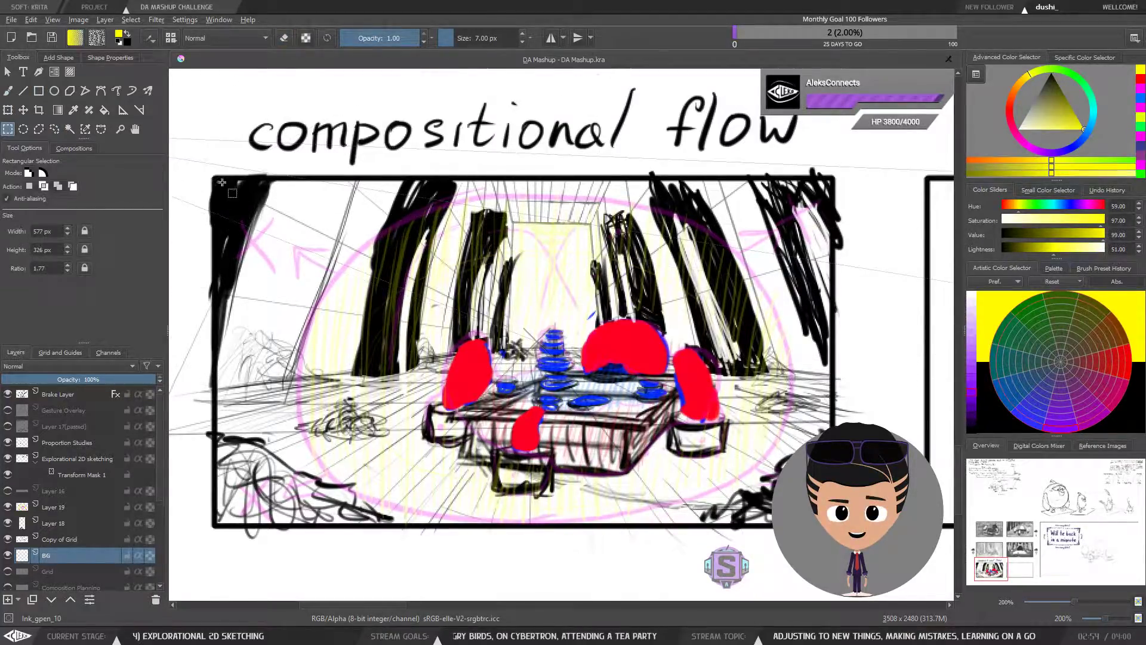
pyautogui.moveTo(212, 176); pyautogui.dragTo(834, 526)
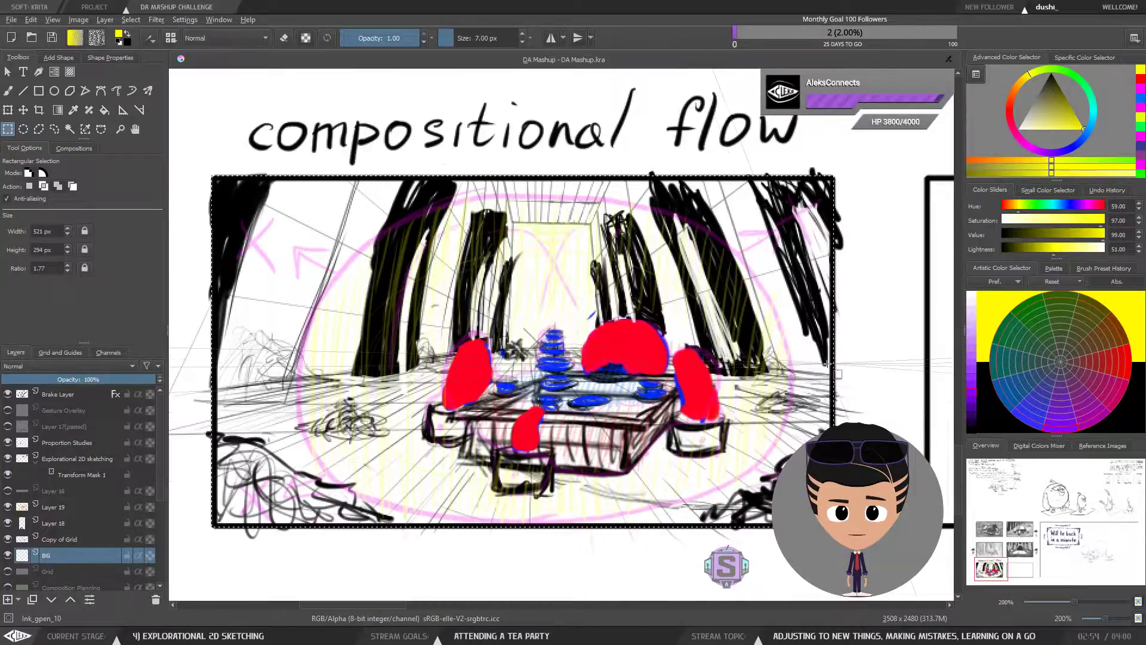
# Flood-fill the selected thumbnail area on the BG layer with a neutral grey of value 54 and saturation 0.
pyautogui.press('b')
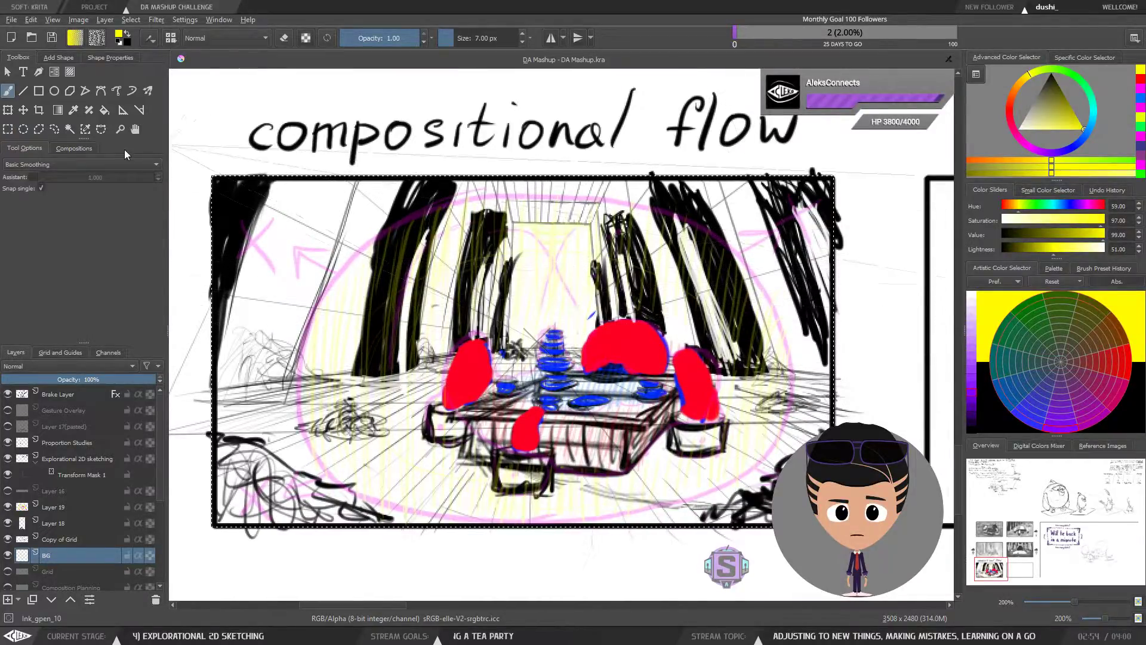
pyautogui.click(106, 109)
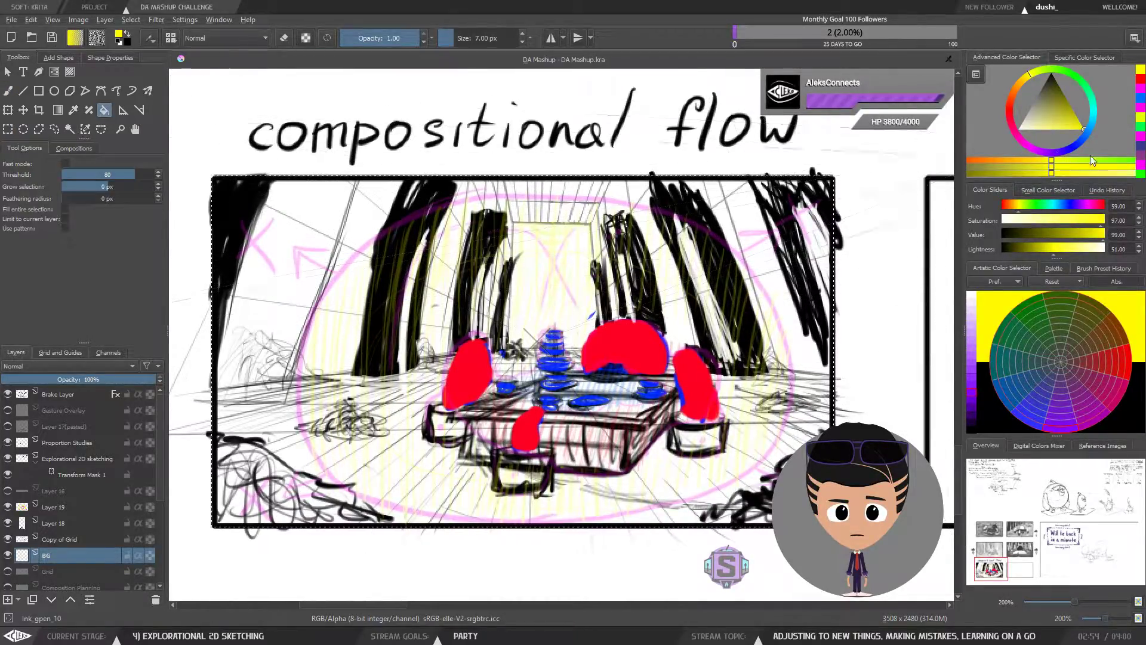
pyautogui.click(1033, 105)
pyautogui.moveTo(1024, 104); pyautogui.dragTo(1023, 102)
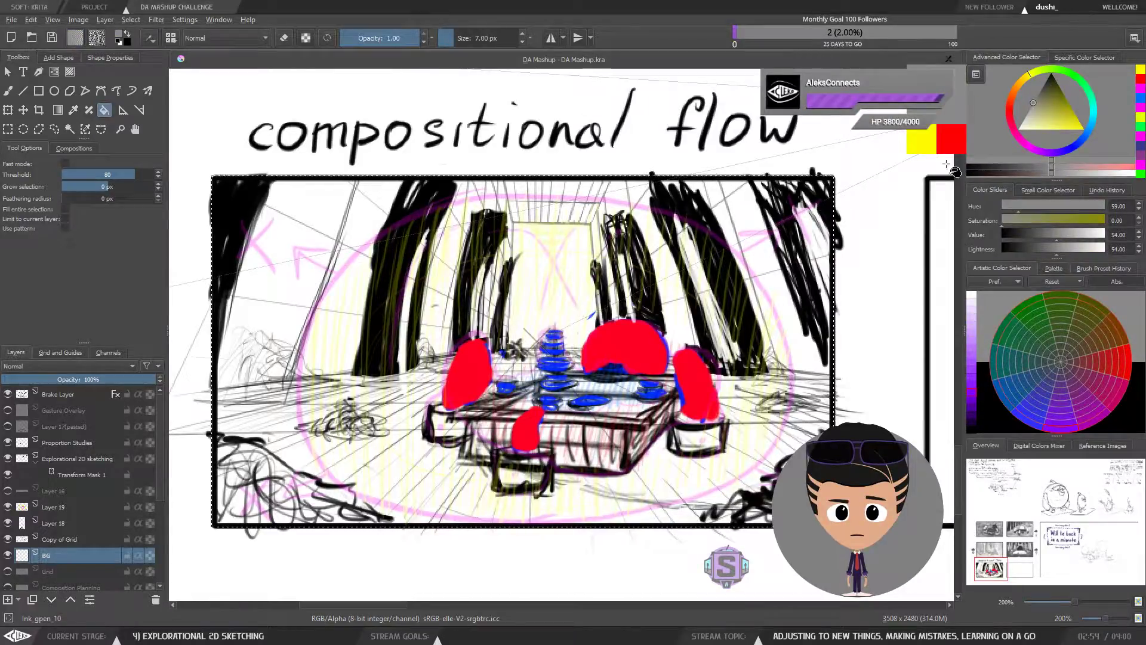
pyautogui.click(677, 504)
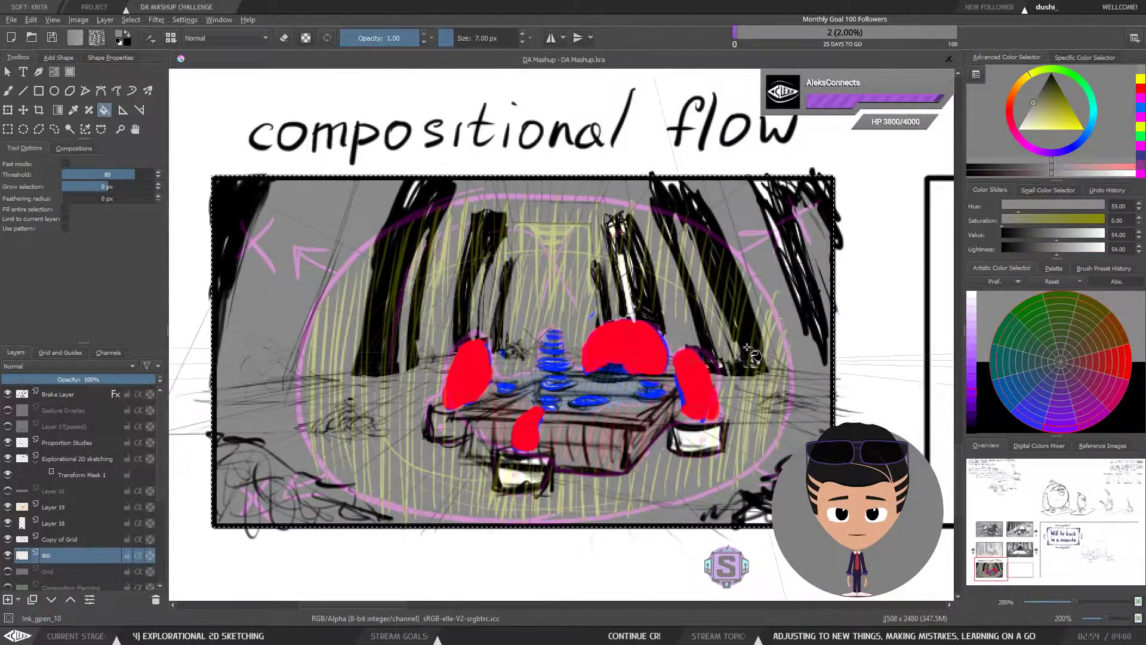
# Refill the thumbnail background on BG with a lighter grey of lightness 75.
pyautogui.click(1039, 249)
pyautogui.click(1078, 250)
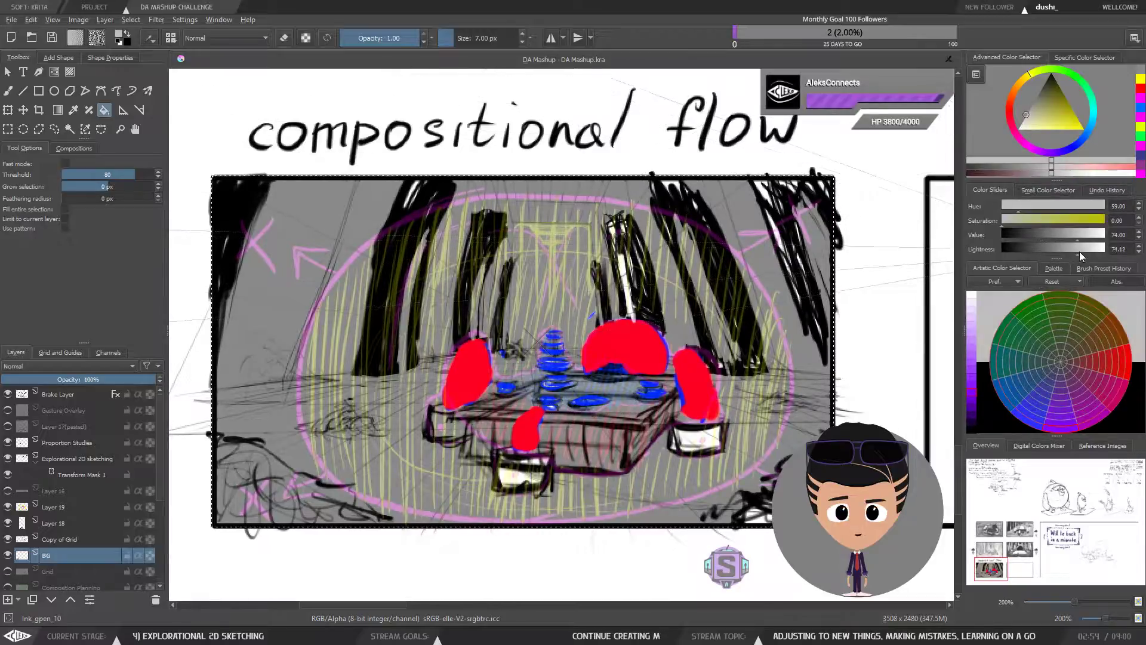
pyautogui.click(715, 478)
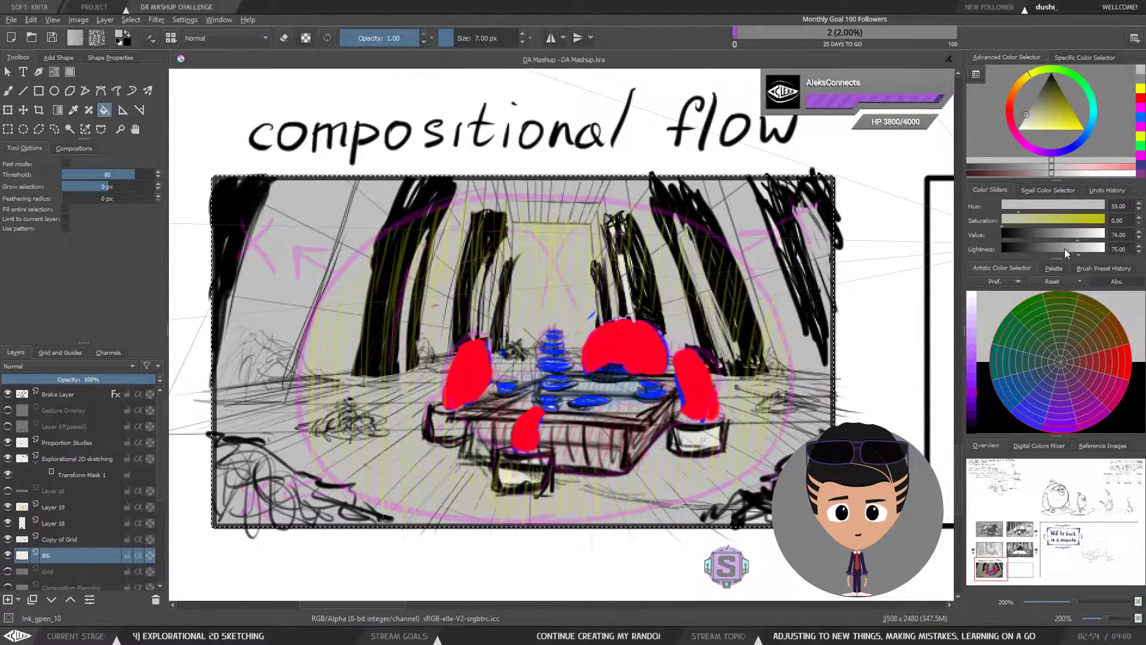
# Set the fill colour to dark grey with lightness 32, and hide Copy of Grid, Layer 18 and Layer 19, keeping BG active.
pyautogui.click(1035, 249)
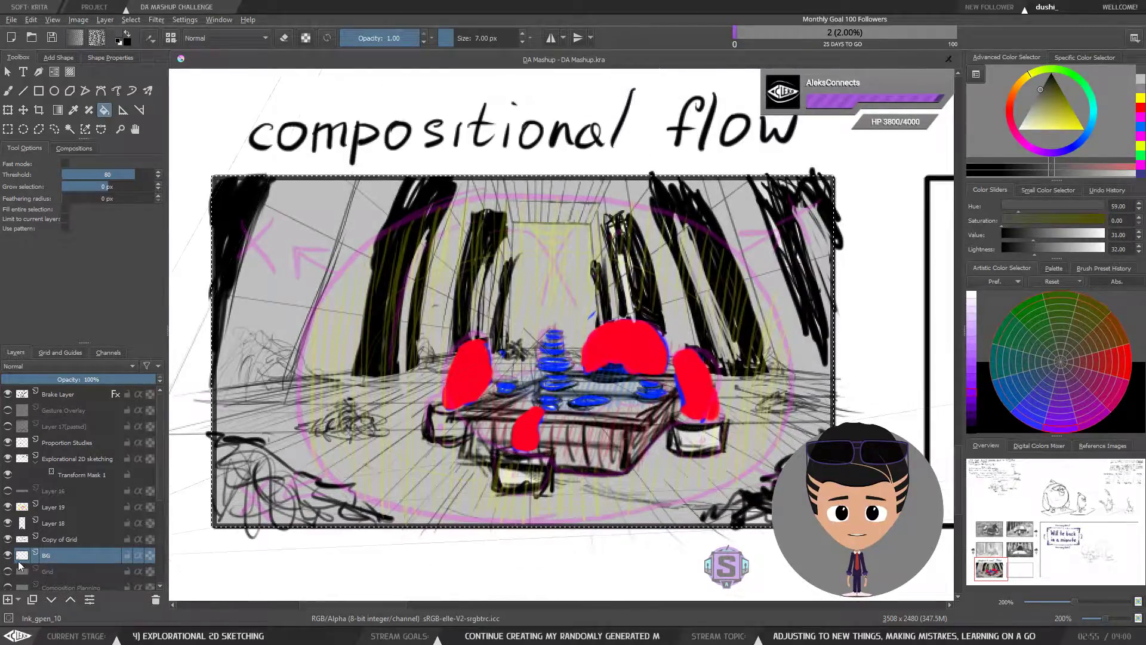
pyautogui.click(8, 539)
pyautogui.click(7, 523)
pyautogui.click(8, 507)
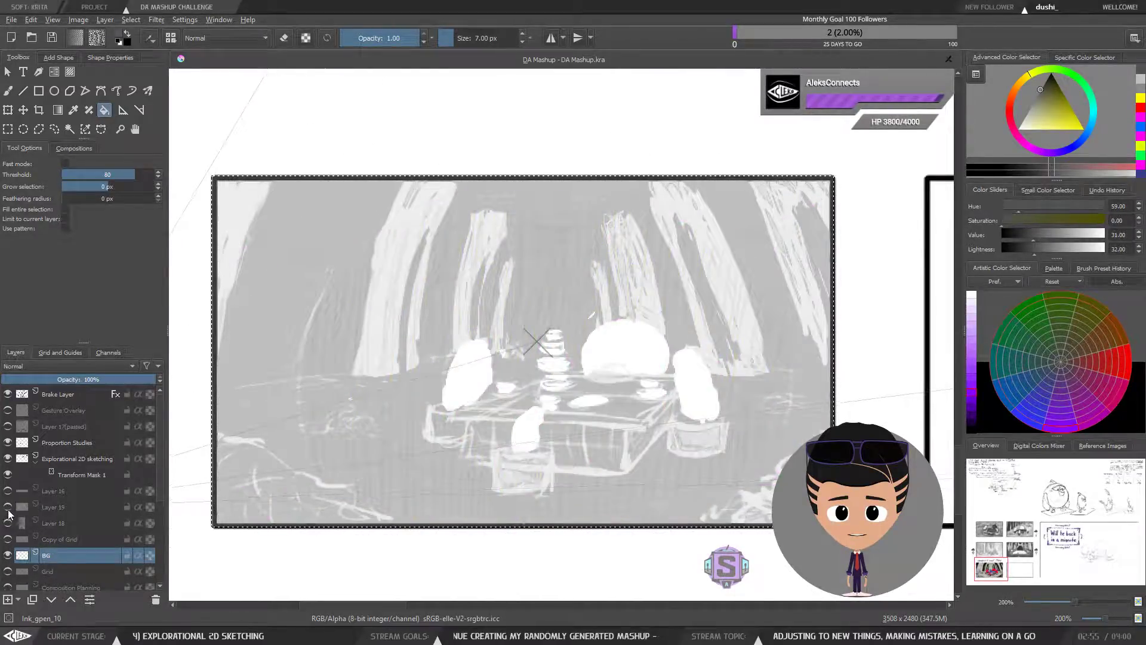
pyautogui.click(56, 539)
pyautogui.click(57, 556)
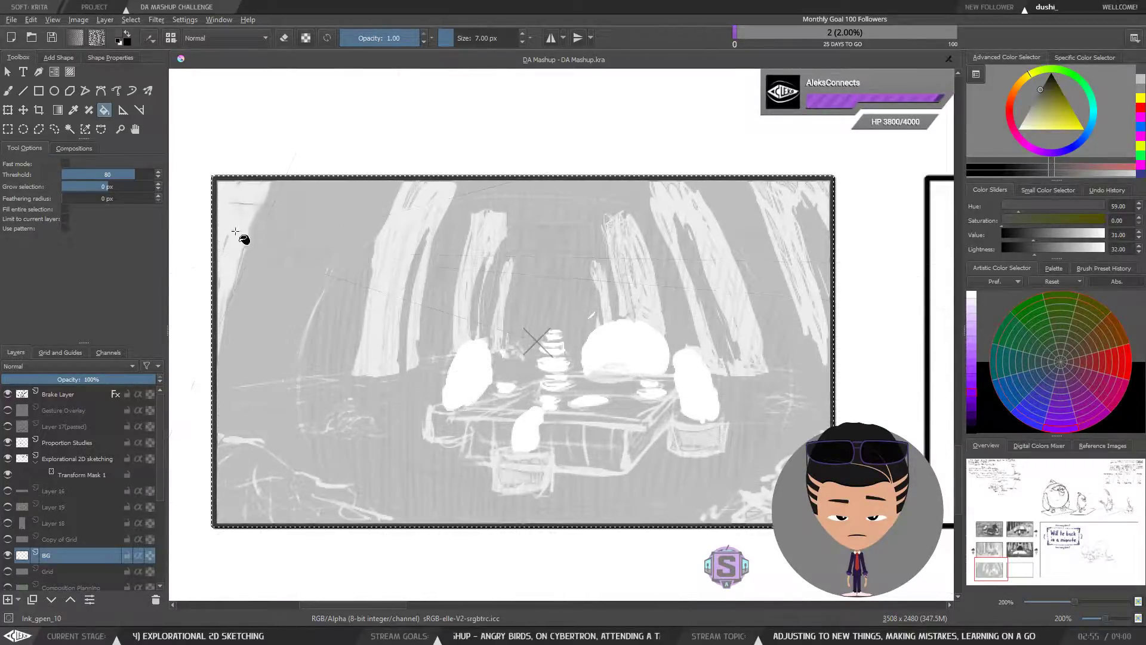
# Fill the entire selection on BG with the dark grey, then turn Fill entire selection off.
pyautogui.click(66, 210)
pyautogui.click(468, 350)
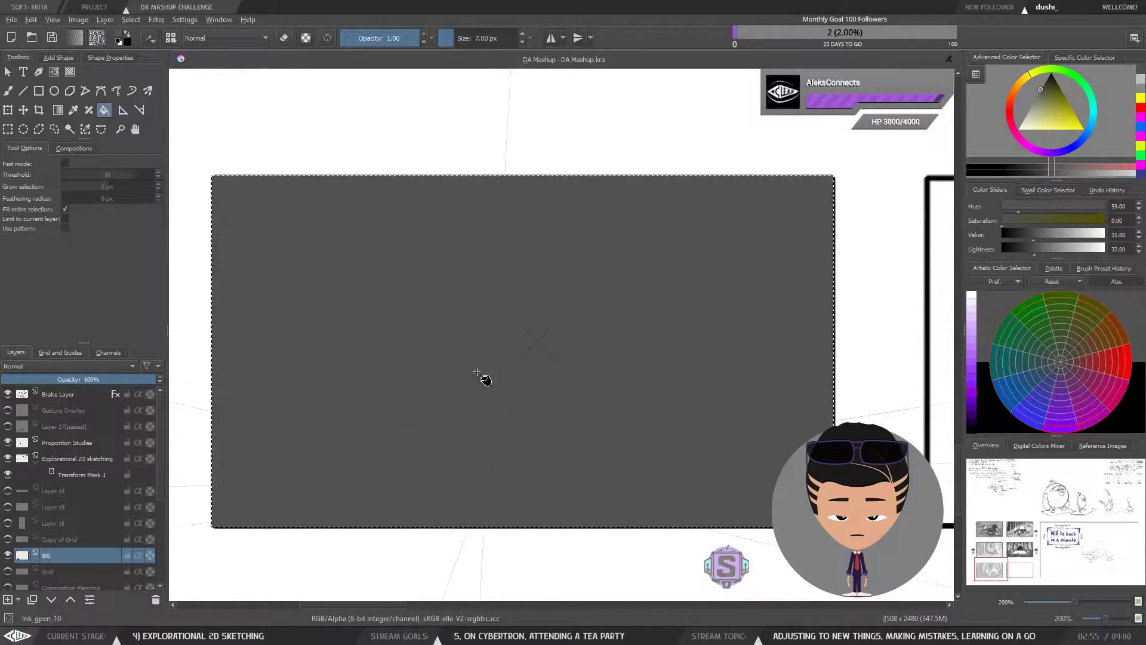
pyautogui.click(65, 210)
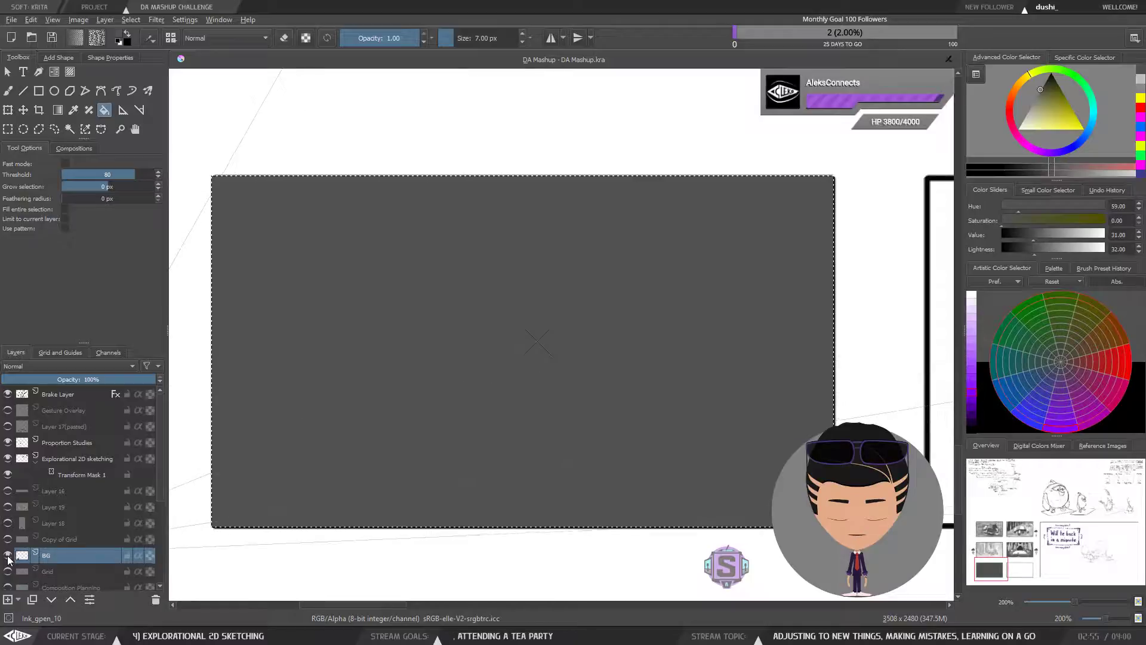
# Show the Copy of Grid layer over the dark background and save the document.
pyautogui.click(60, 540)
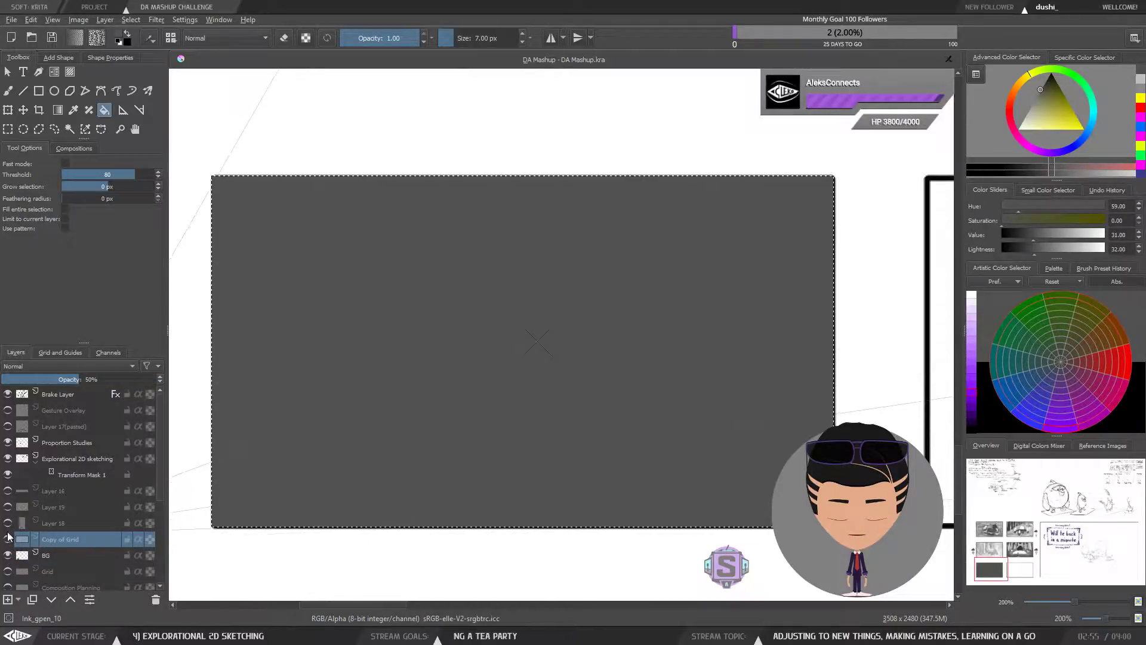
pyautogui.click(8, 538)
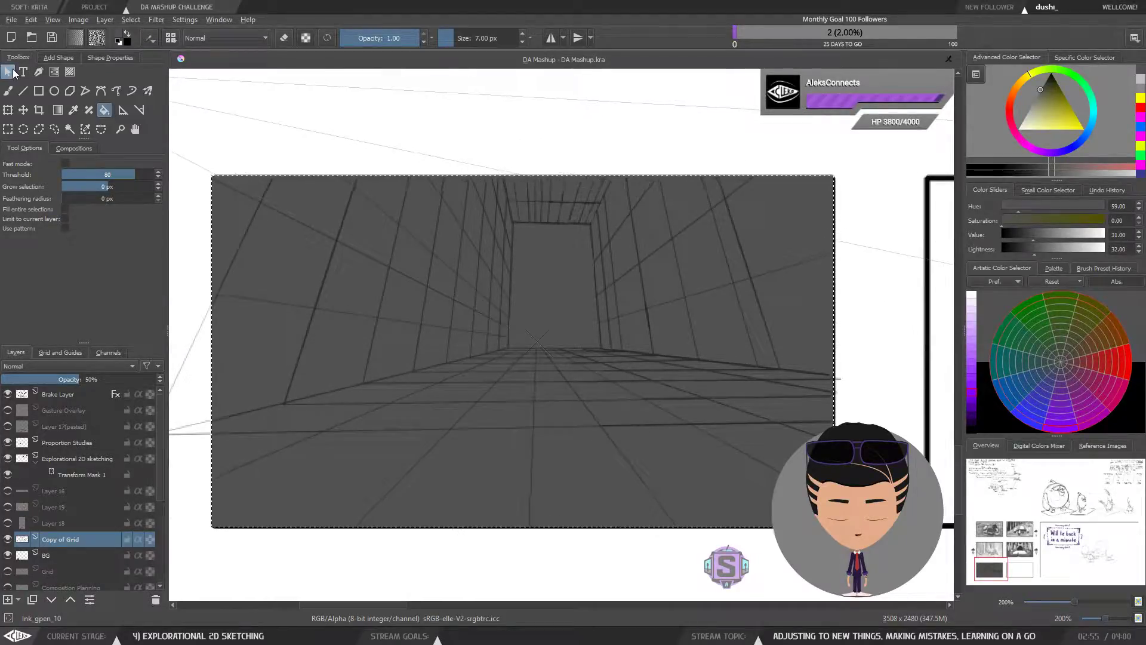
pyautogui.click(11, 72)
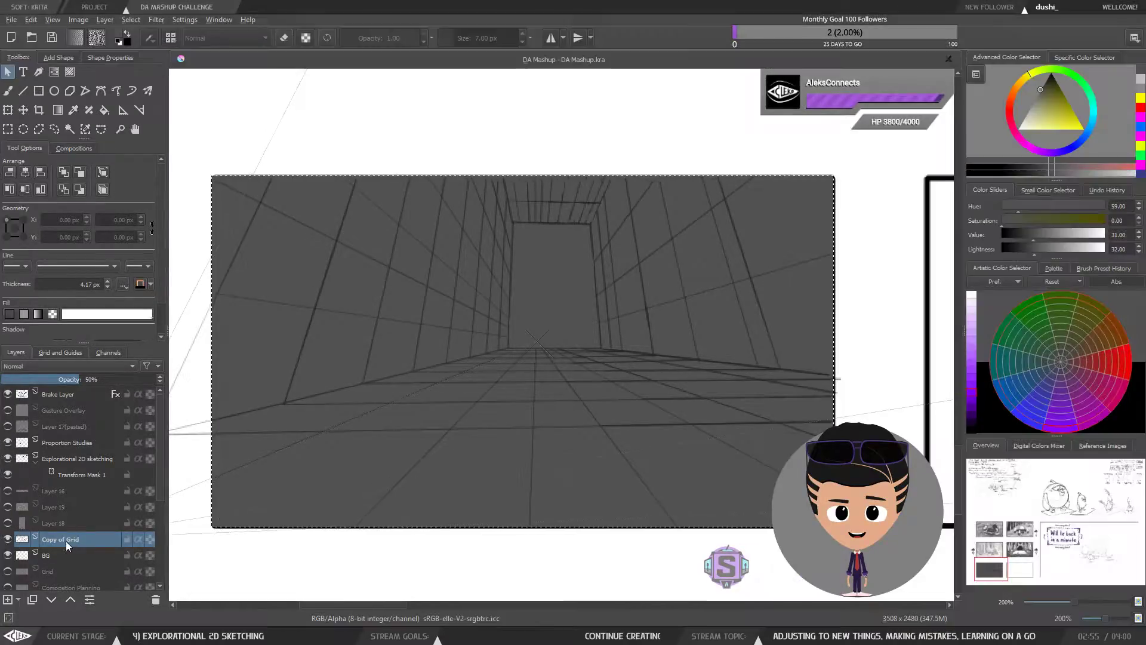
pyautogui.rightClick(66, 541)
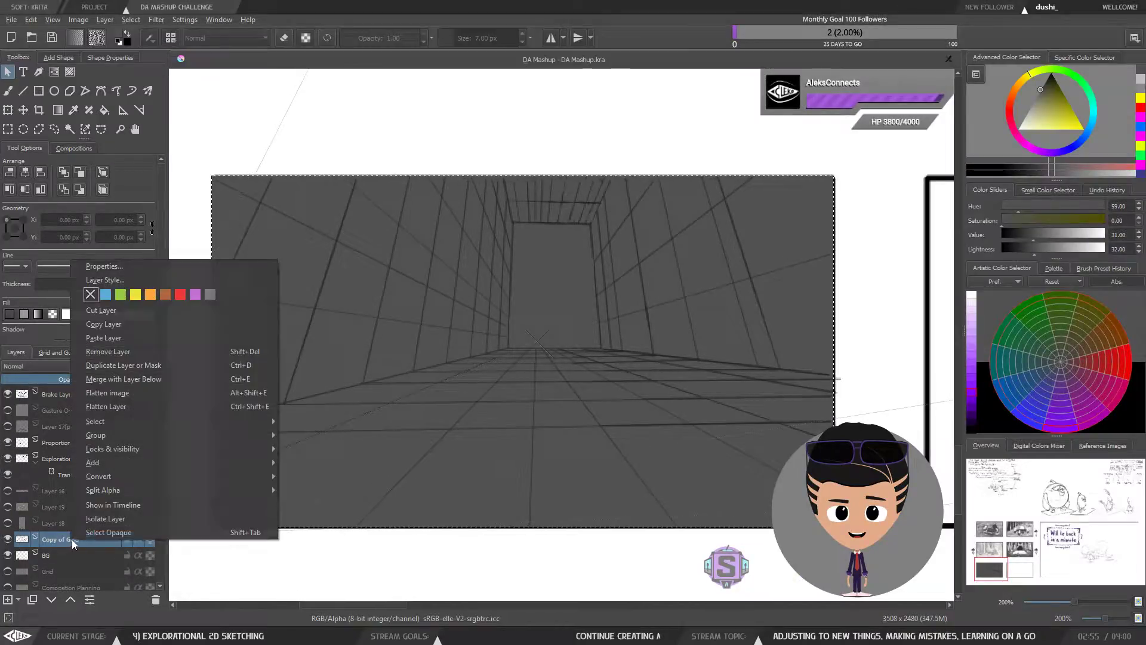
pyautogui.click(49, 37)
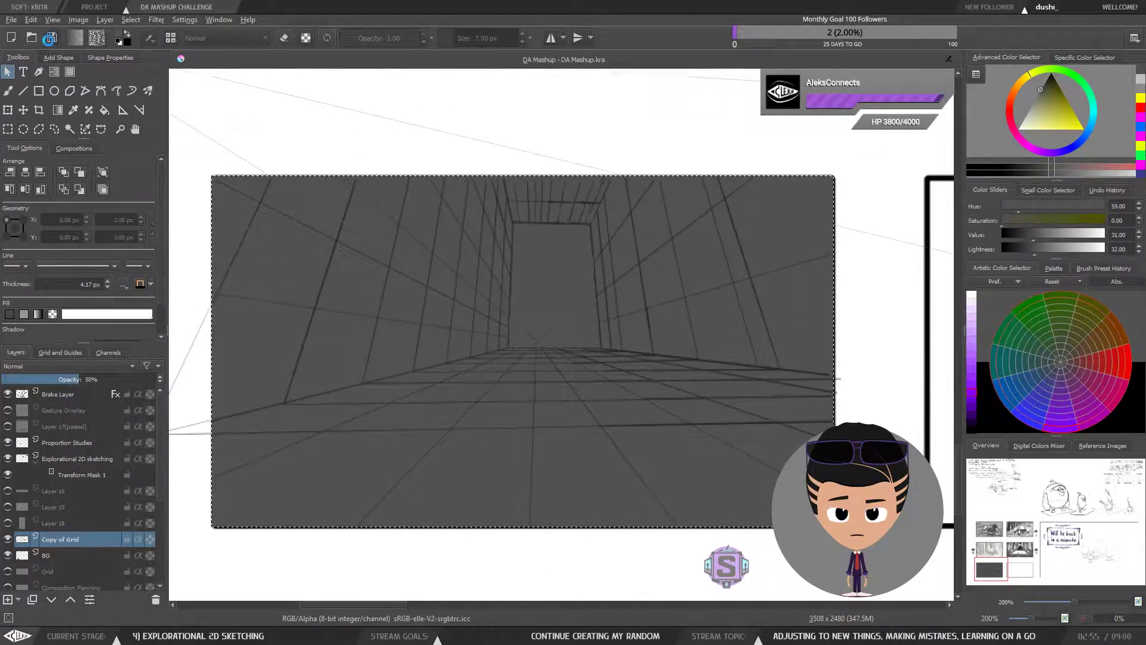
pyautogui.rightClick(66, 538)
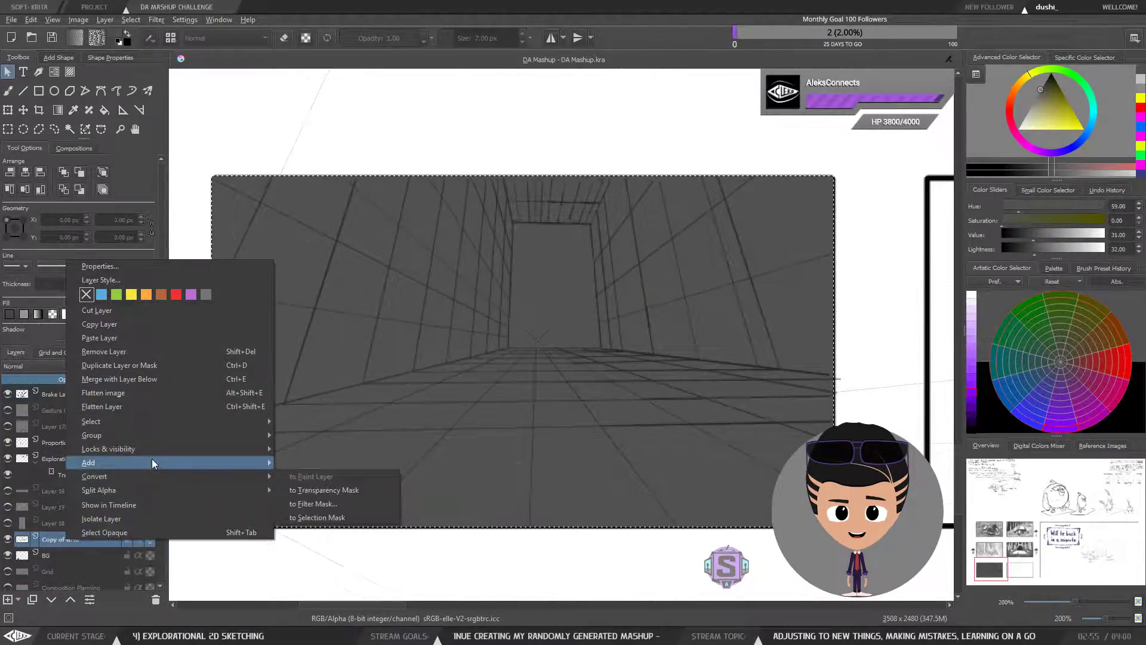
pyautogui.moveTo(157, 461)
pyautogui.click(331, 476)
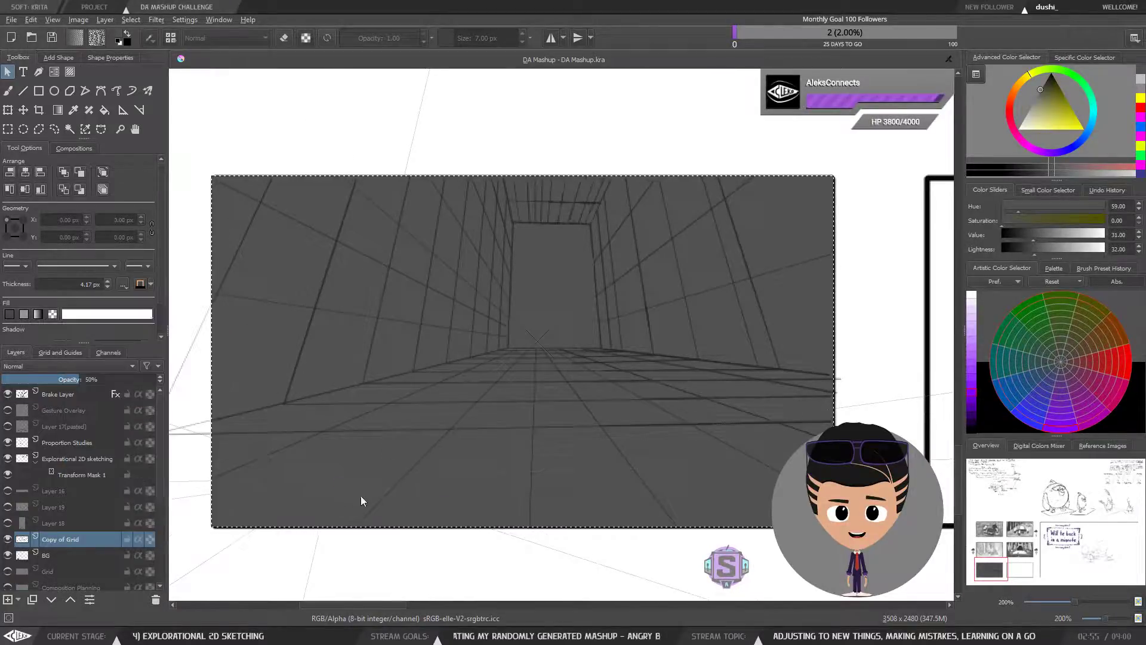
pyautogui.click(370, 251)
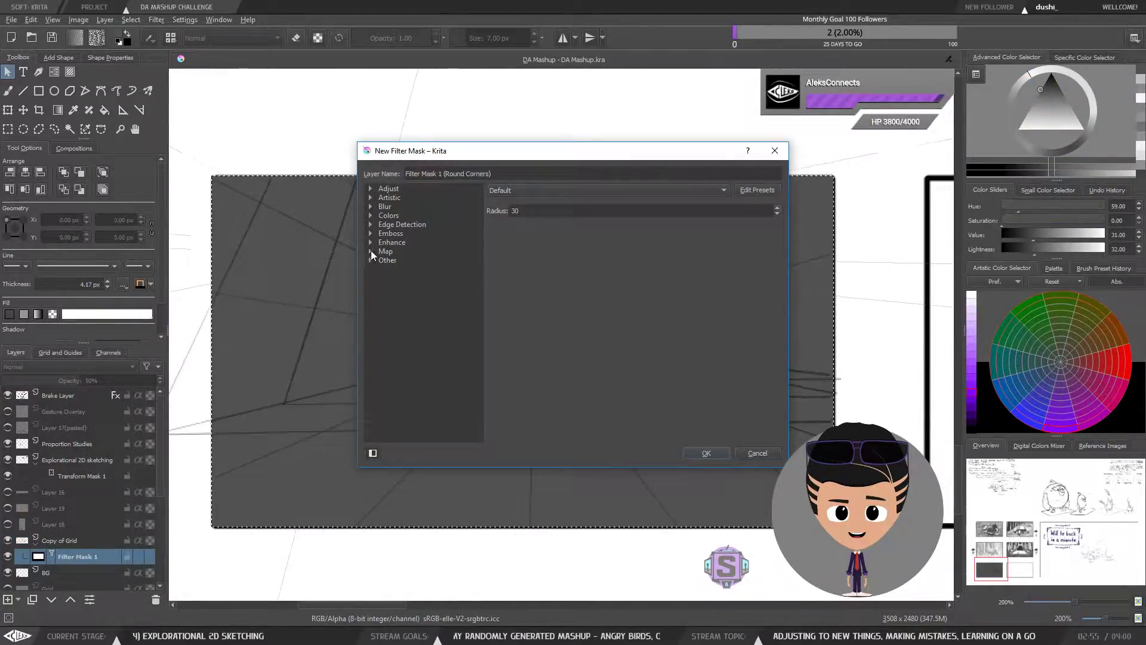
pyautogui.click(372, 206)
pyautogui.click(372, 206)
pyautogui.click(371, 197)
pyautogui.click(371, 188)
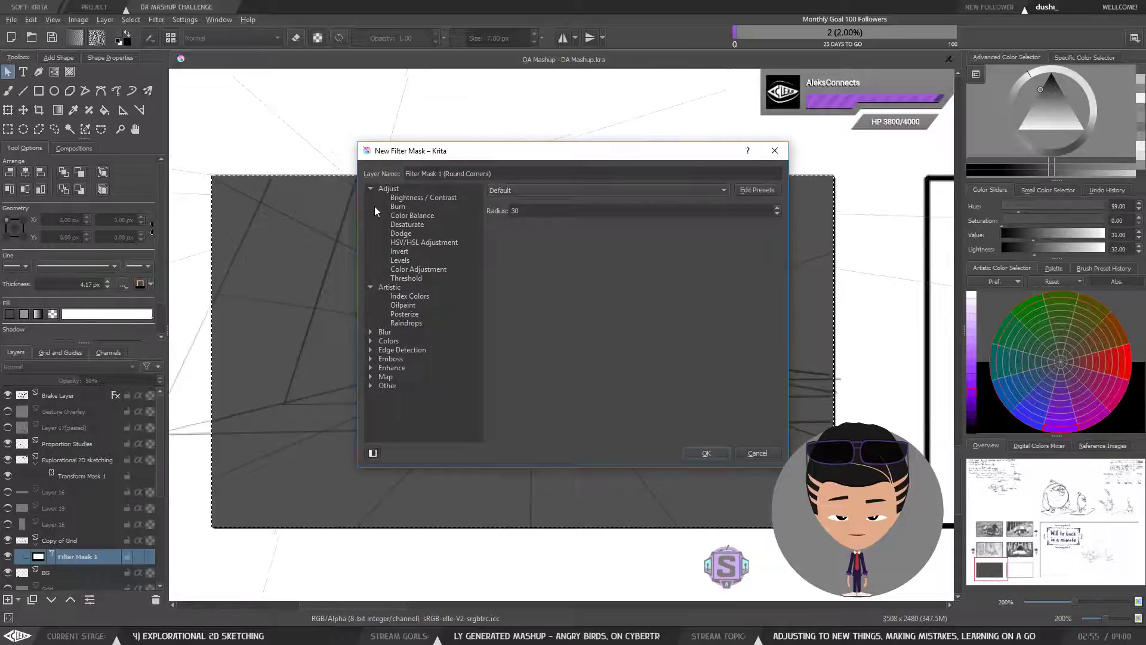
pyautogui.click(371, 288)
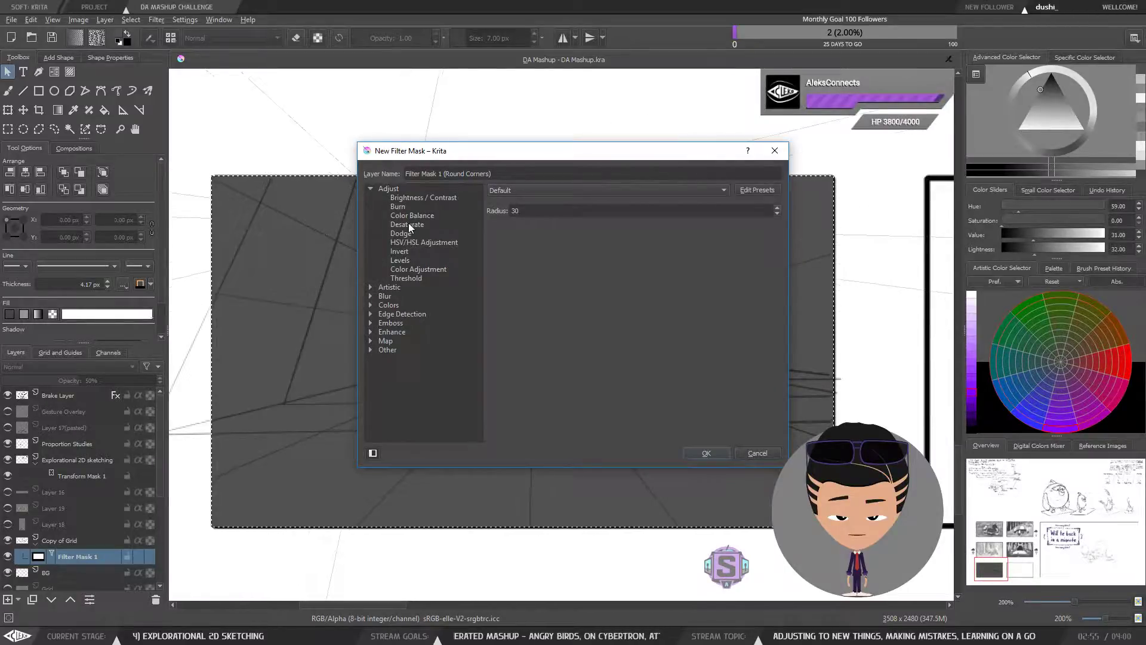
pyautogui.click(401, 260)
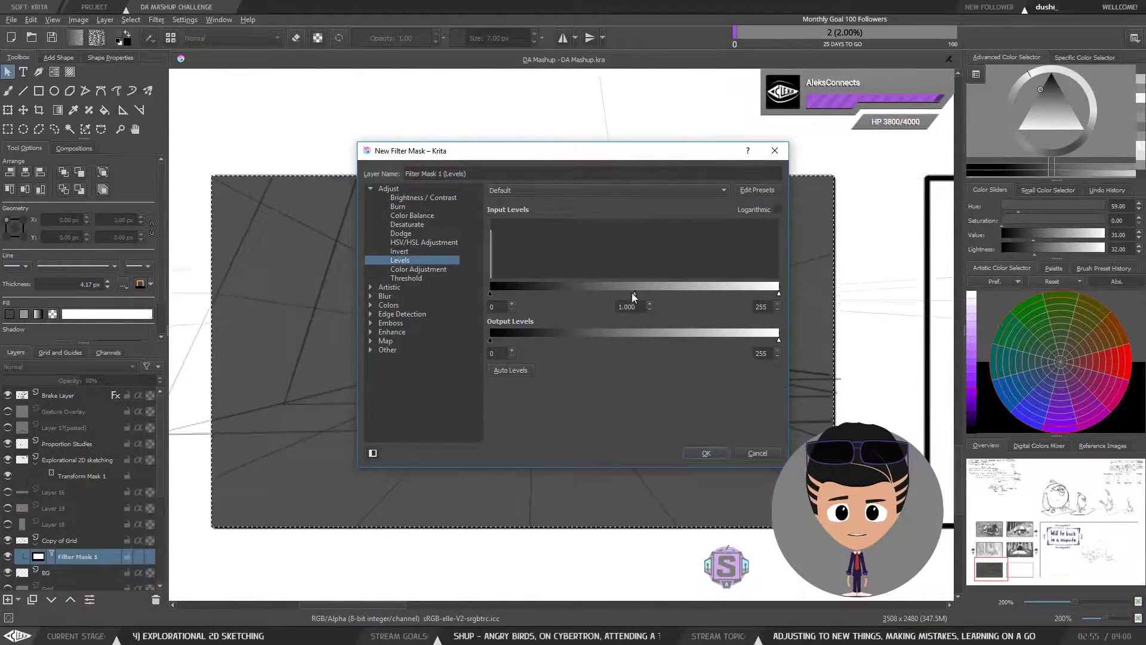
pyautogui.moveTo(602, 155); pyautogui.dragTo(710, 221)
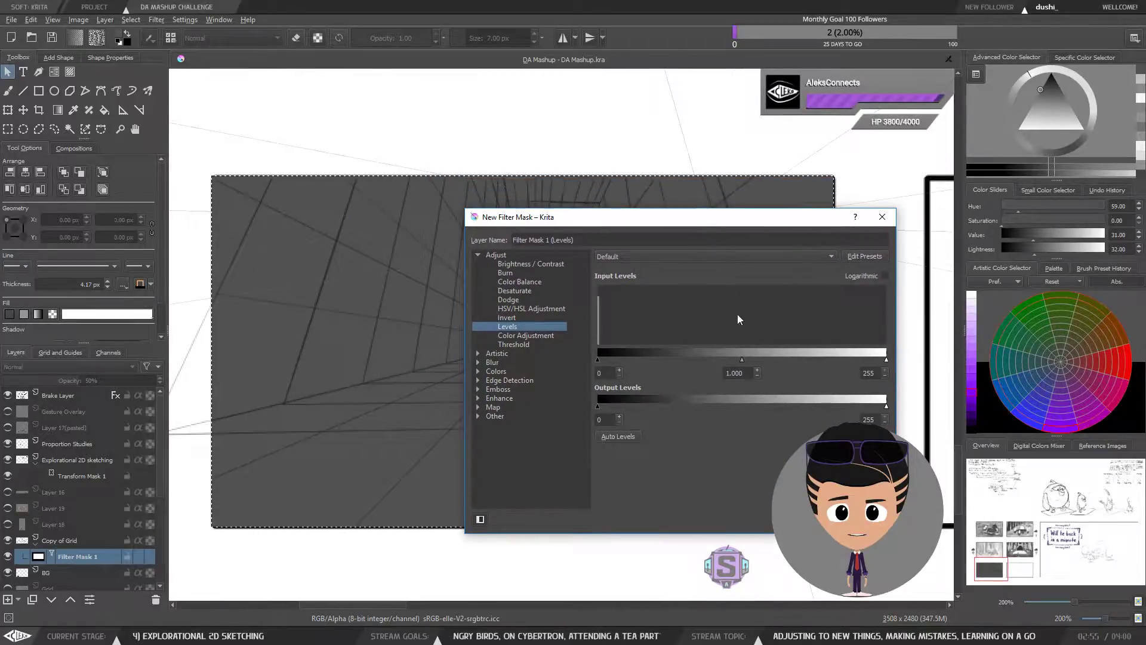
pyautogui.moveTo(741, 359); pyautogui.dragTo(672, 361)
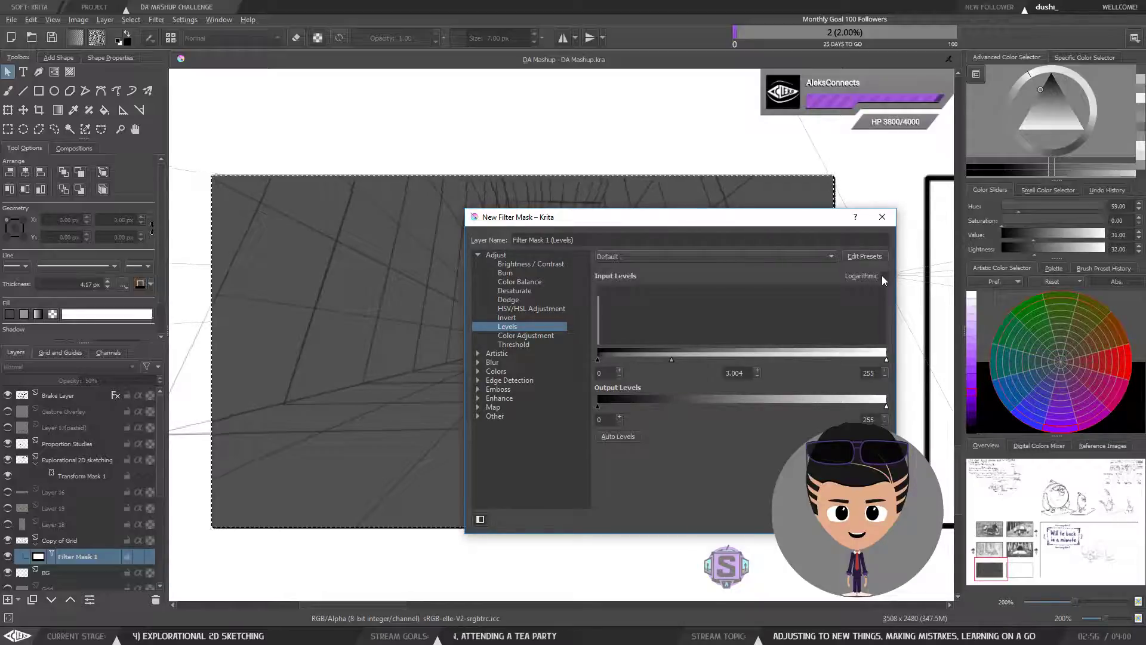
pyautogui.moveTo(673, 361)
pyautogui.mouseDown()
pyautogui.moveTo(818, 367)
pyautogui.moveTo(693, 367)
pyautogui.mouseUp()
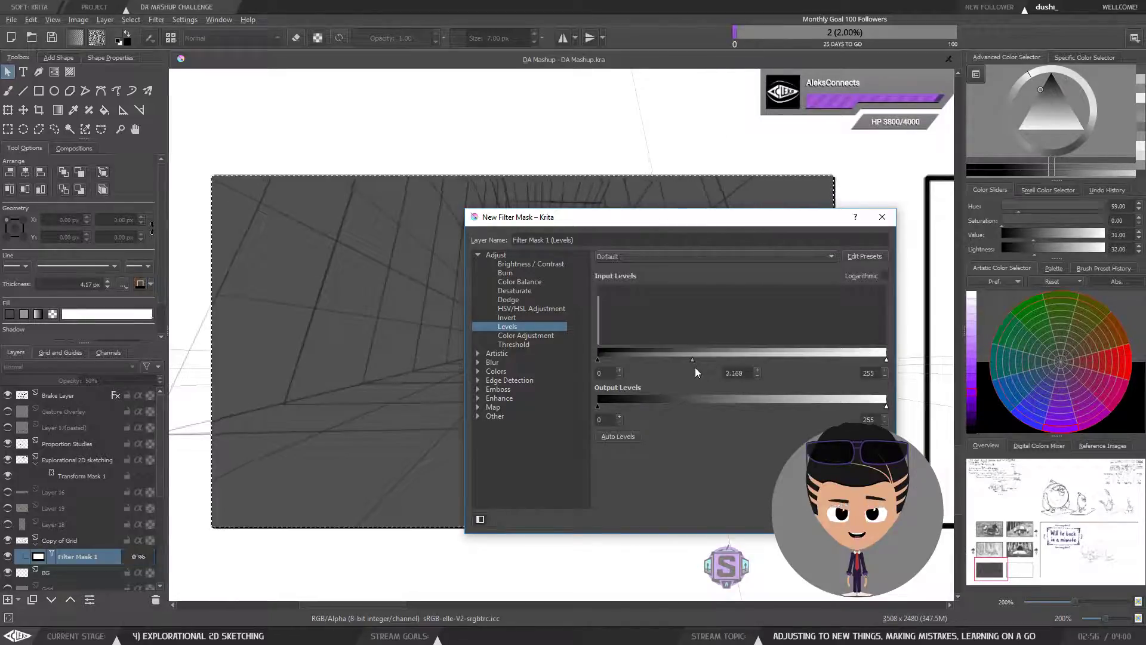
pyautogui.press('Escape')
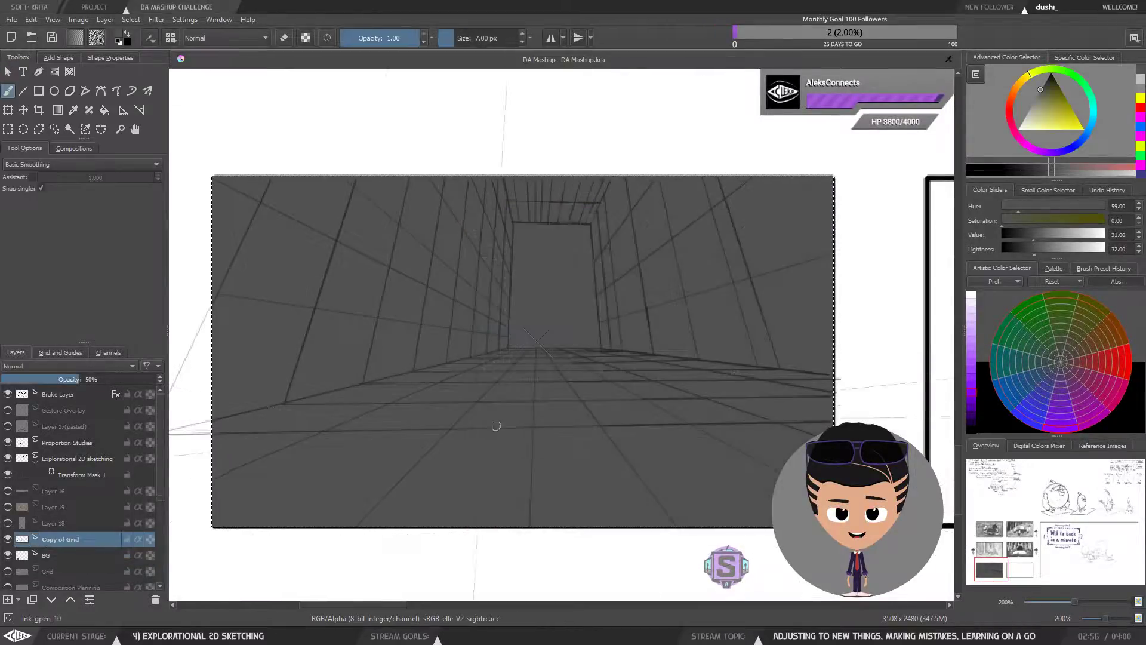
# Add a Levels filter mask to the BG layer that darkens it with an input gamma of 0.516.
pyautogui.click(62, 557)
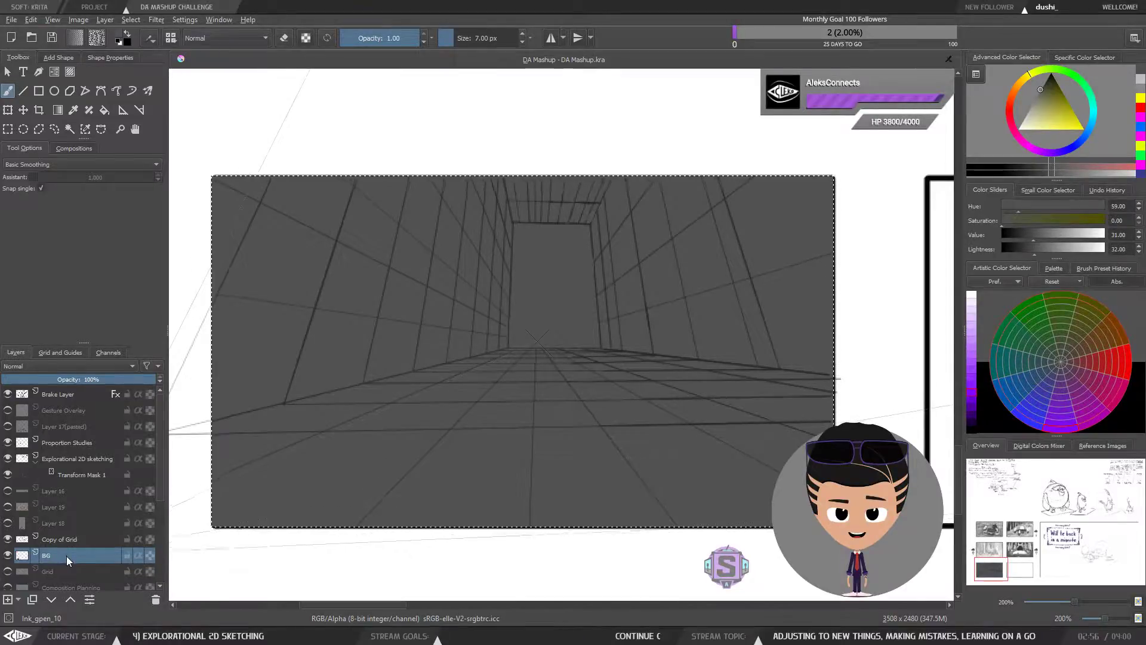
pyautogui.rightClick(66, 556)
pyautogui.moveTo(156, 475)
pyautogui.click(342, 486)
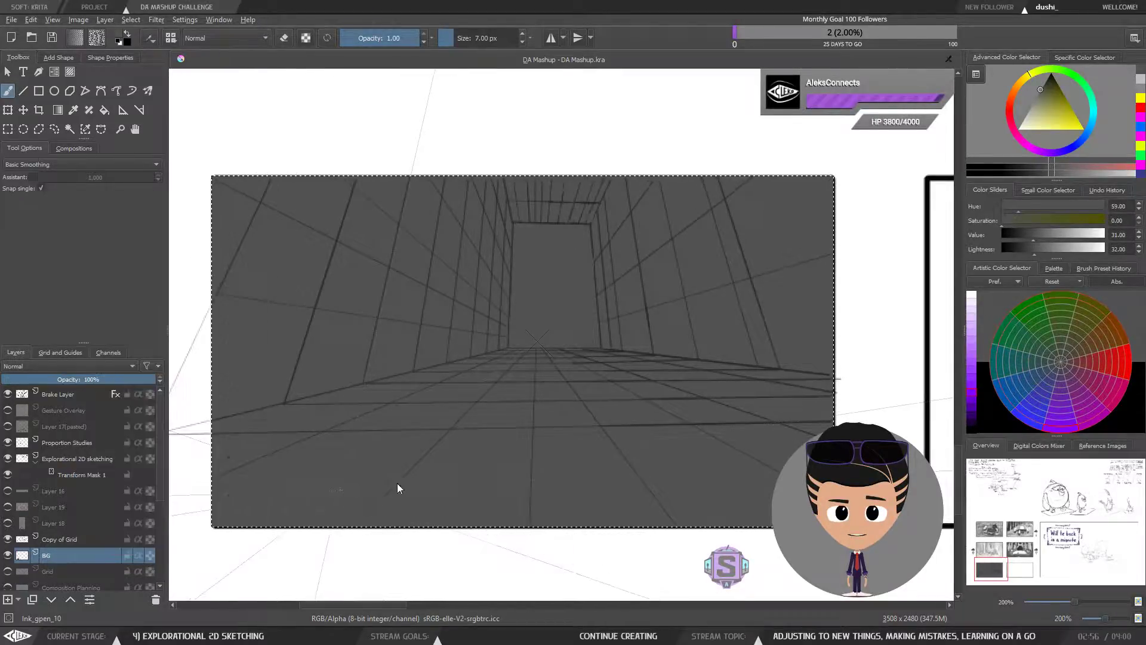
pyautogui.moveTo(632, 292); pyautogui.dragTo(691, 293)
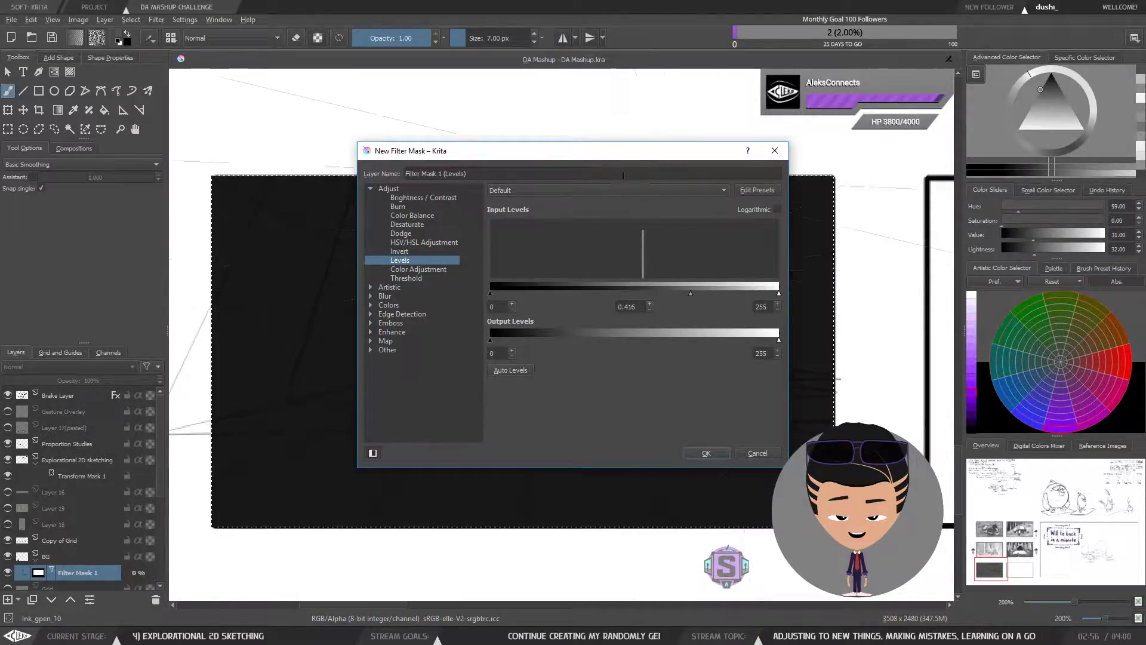
pyautogui.moveTo(621, 150); pyautogui.dragTo(933, 201)
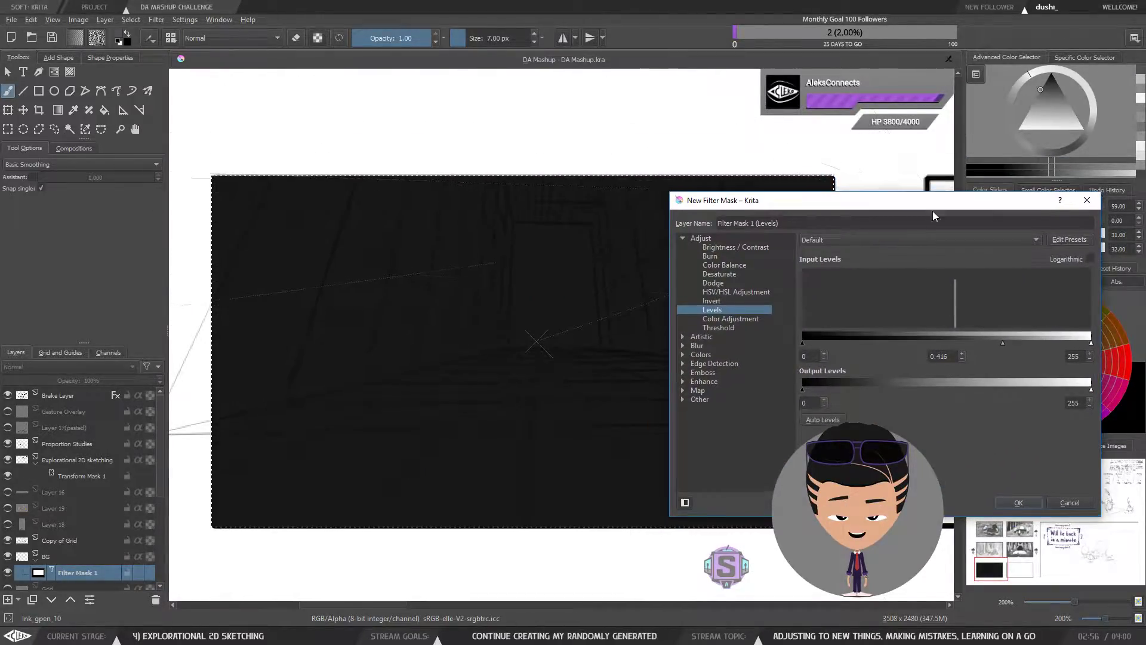
pyautogui.moveTo(1002, 344)
pyautogui.mouseDown()
pyautogui.moveTo(974, 343)
pyautogui.moveTo(987, 343)
pyautogui.mouseUp()
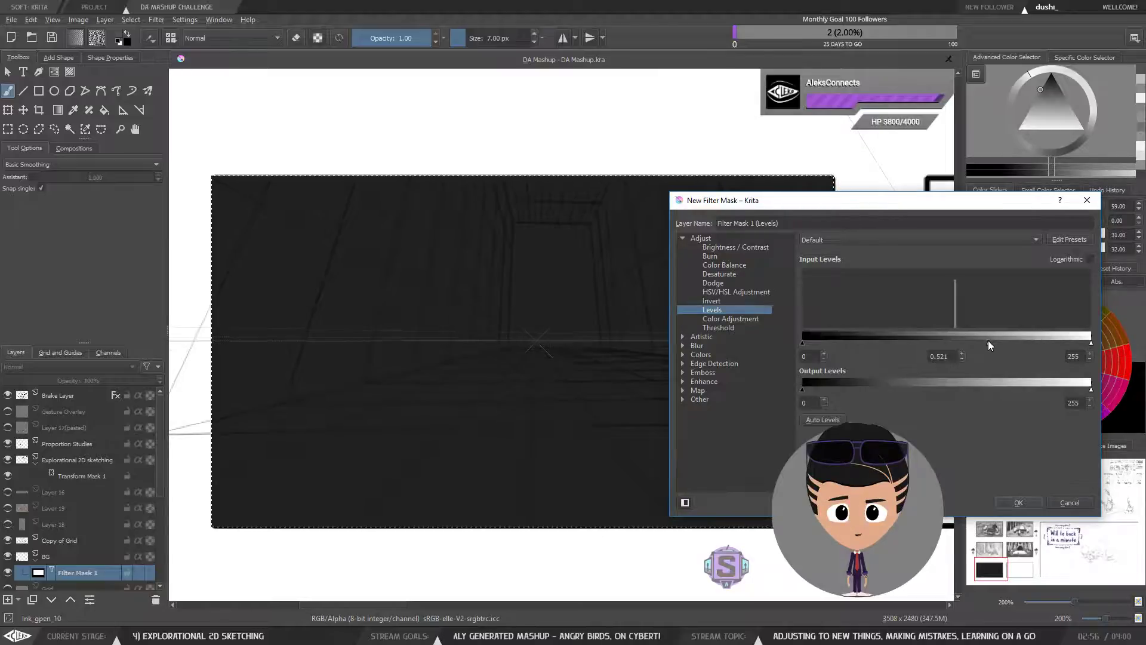
pyautogui.moveTo(988, 341); pyautogui.dragTo(988, 344)
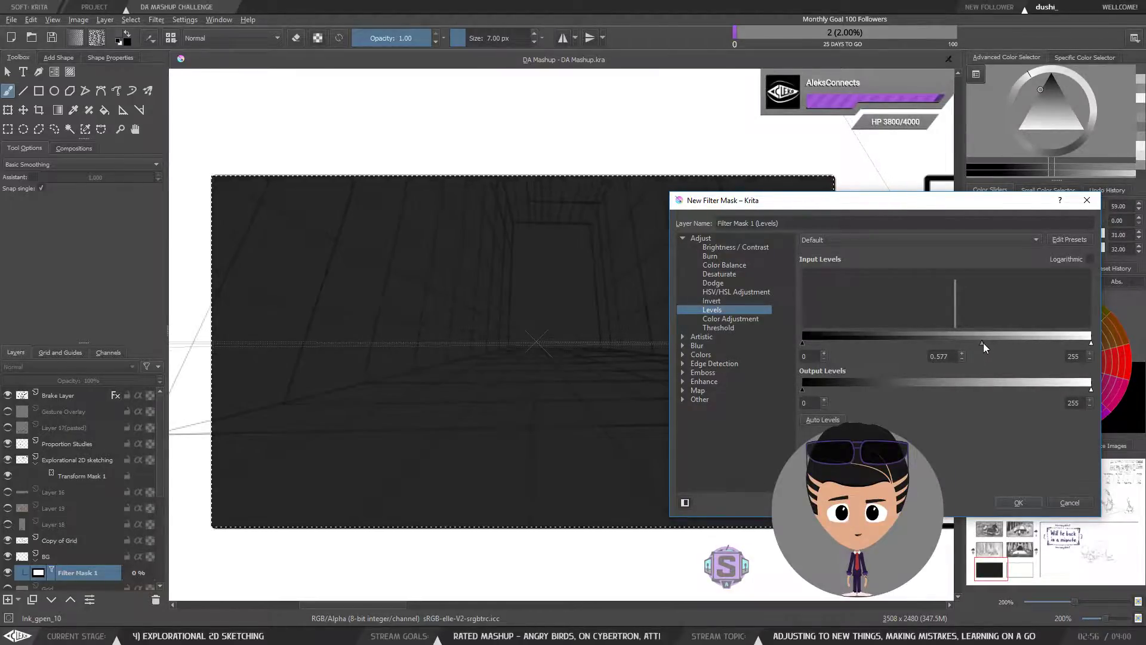
pyautogui.moveTo(980, 342)
pyautogui.mouseDown()
pyautogui.moveTo(1010, 345)
pyautogui.moveTo(976, 343)
pyautogui.moveTo(987, 348)
pyautogui.mouseUp()
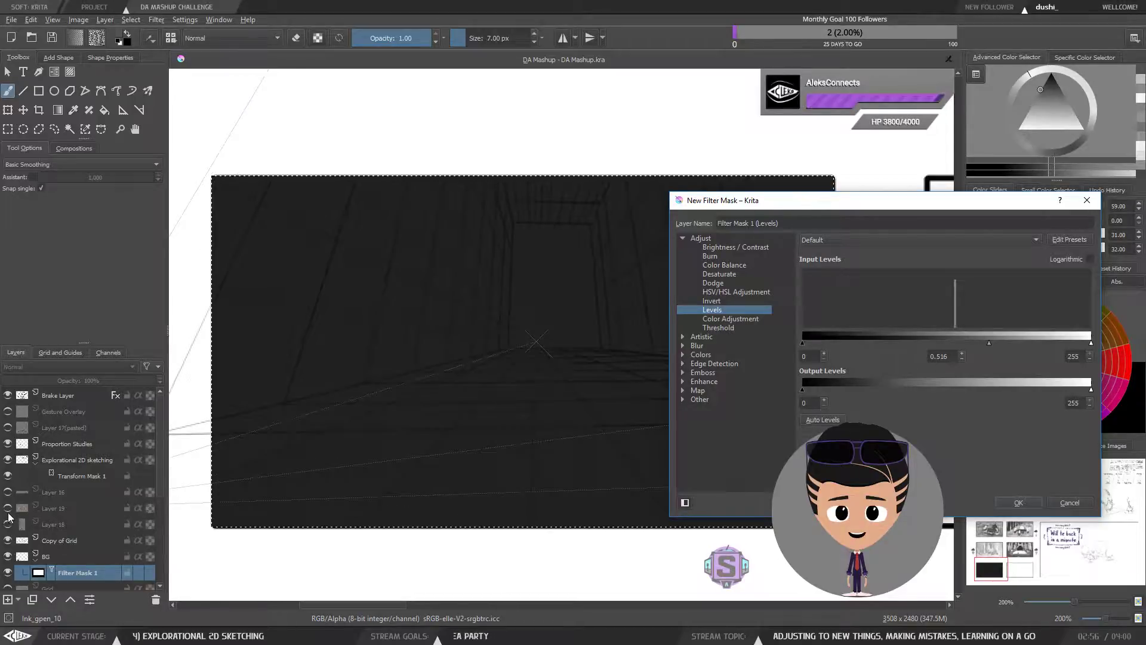
pyautogui.click(1018, 503)
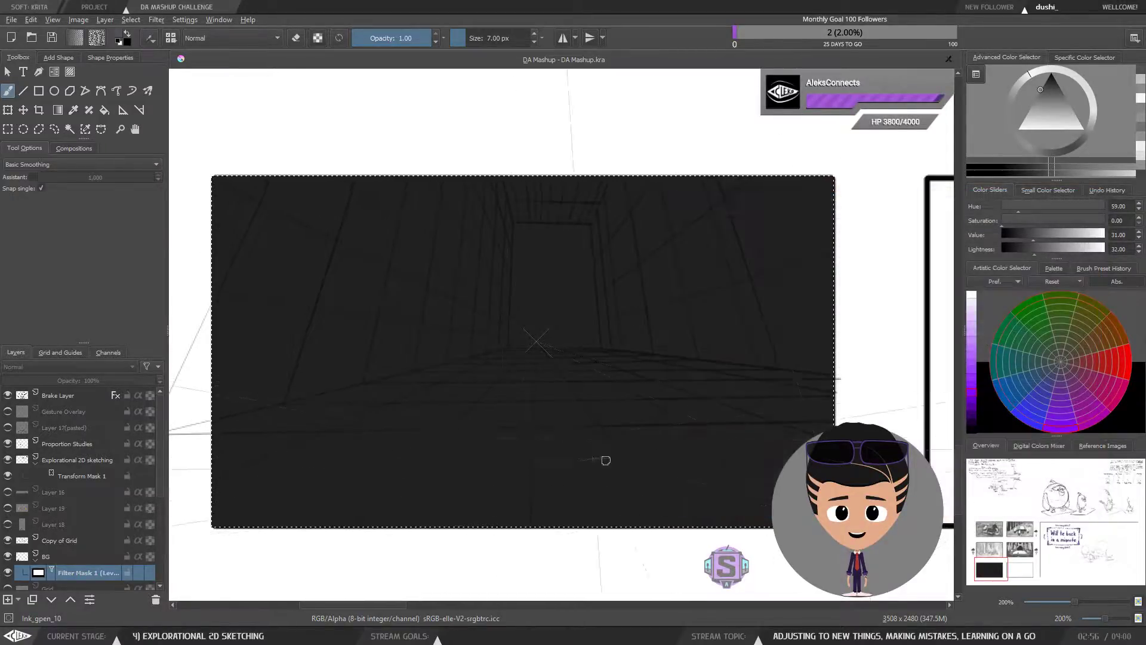
# Show Layer 18 and Layer 19 over the darkened background, comparing the thumbnail with and without Layer 19 and keeping Layer 16 hidden.
pyautogui.click(8, 524)
pyautogui.click(8, 492)
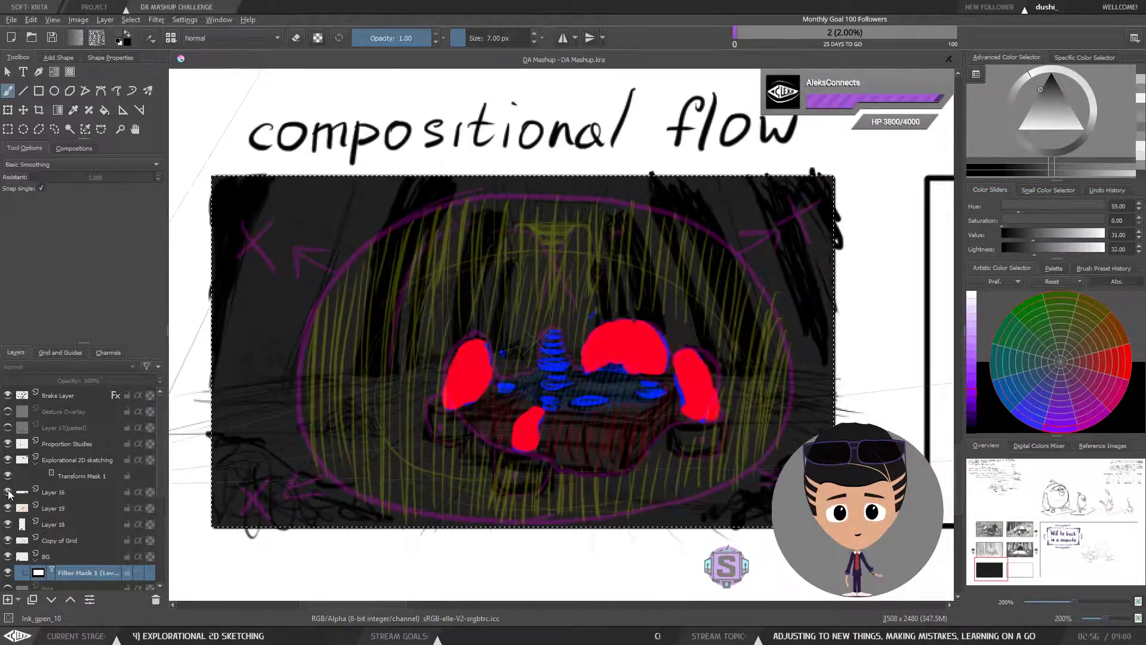
pyautogui.click(8, 491)
pyautogui.click(7, 508)
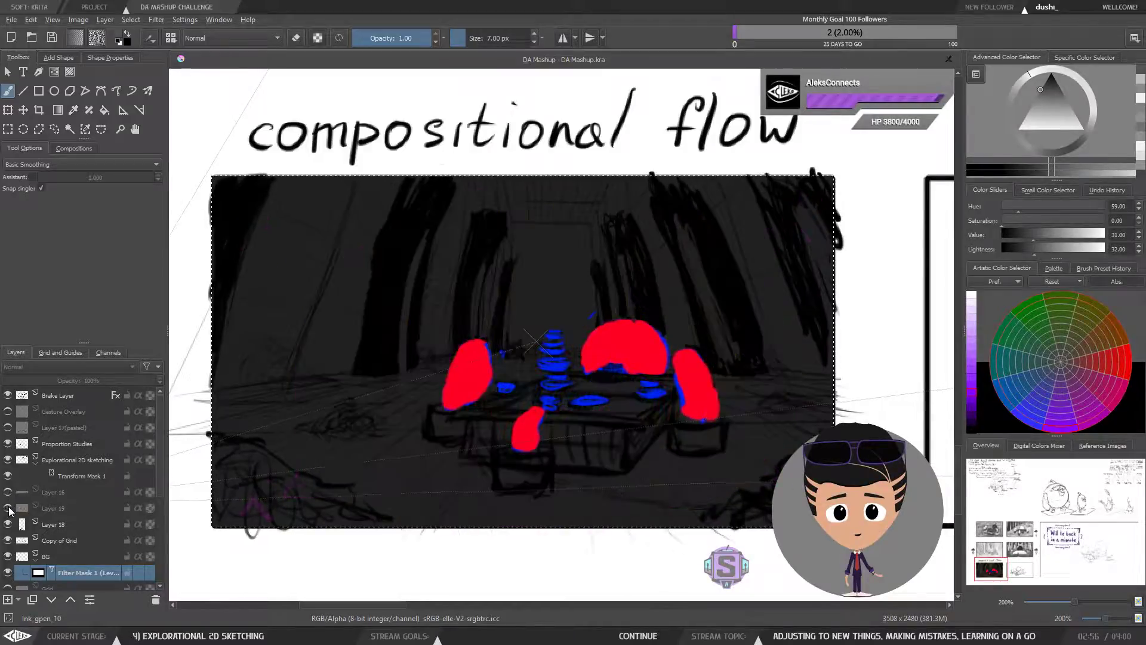
pyautogui.click(8, 508)
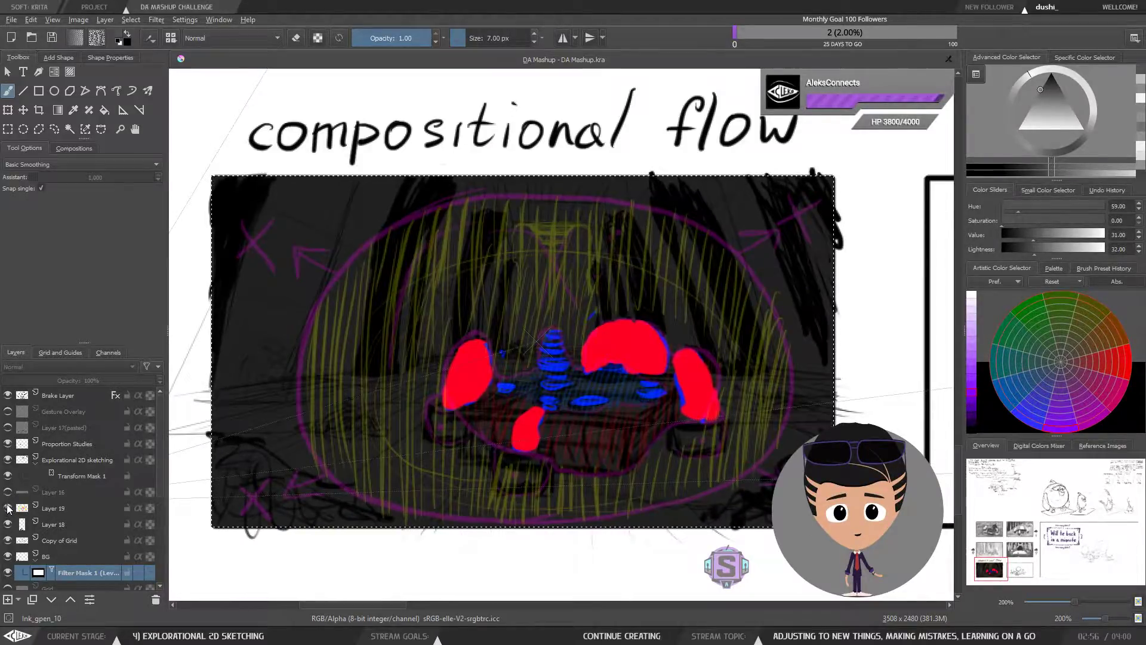
pyautogui.click(8, 508)
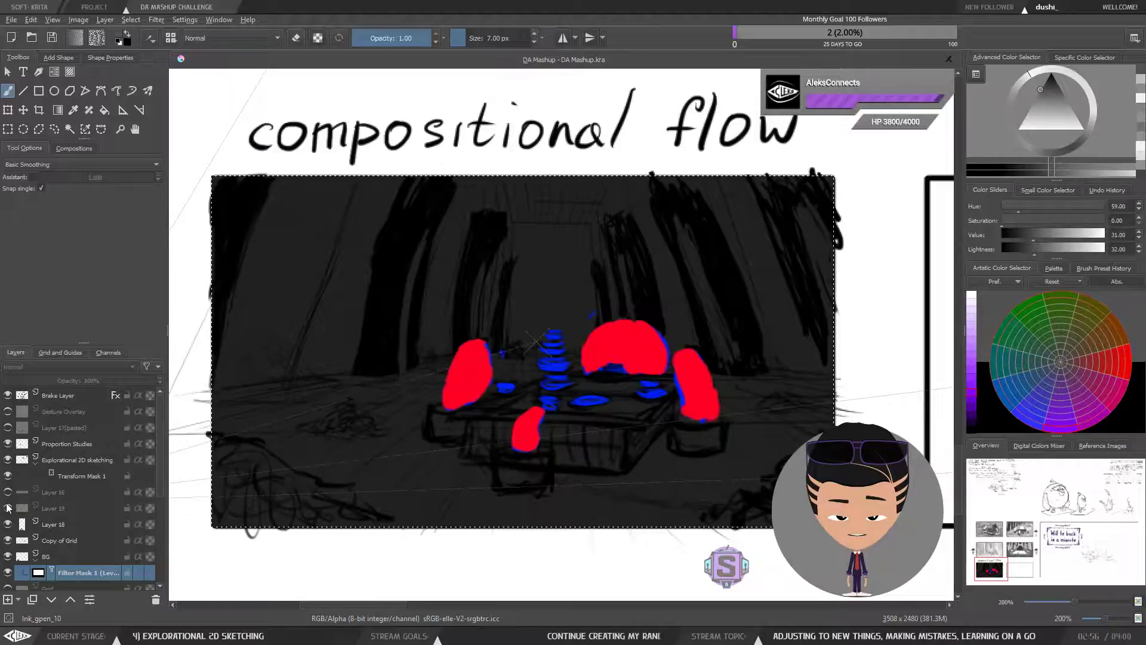
pyautogui.click(8, 508)
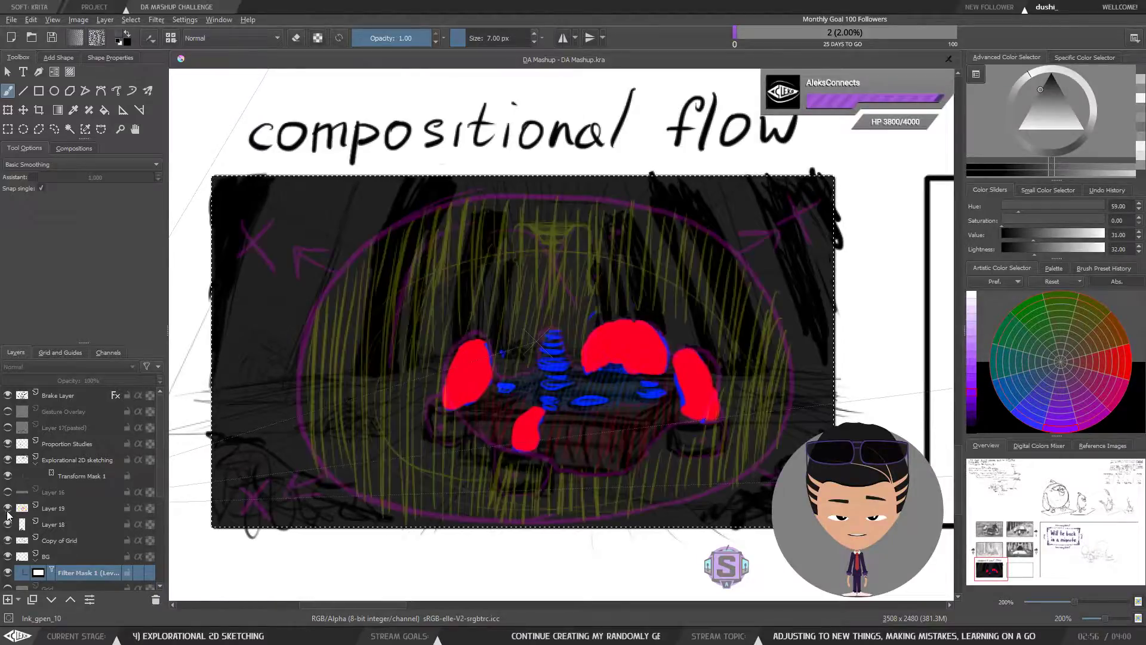
pyautogui.click(8, 508)
pyautogui.click(8, 508)
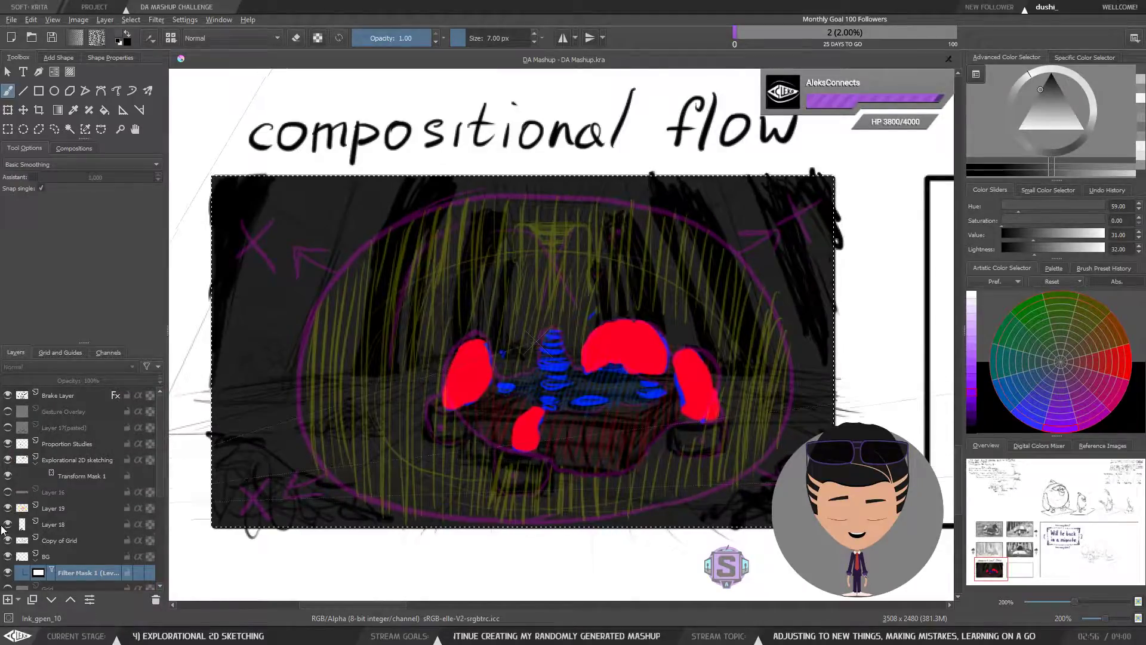
# Lower the opacity of the Copy of Grid layer to 15%.
pyautogui.click(59, 541)
pyautogui.moveTo(48, 379); pyautogui.dragTo(23, 385)
pyautogui.hotkey('ctrl', 'z')
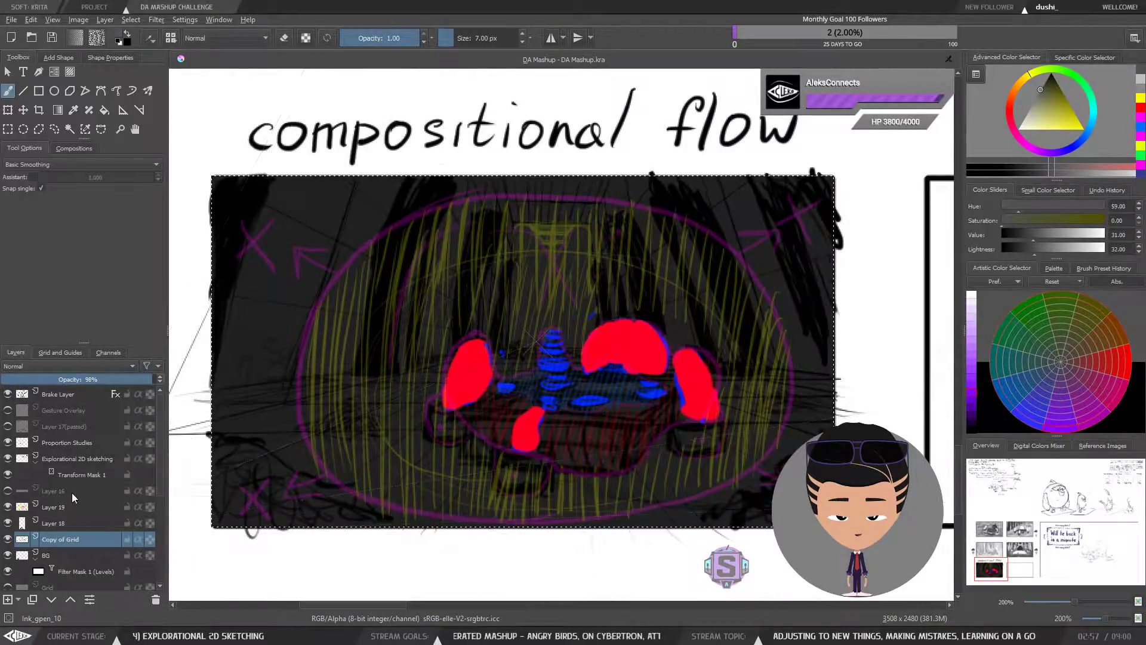
pyautogui.click(22, 381)
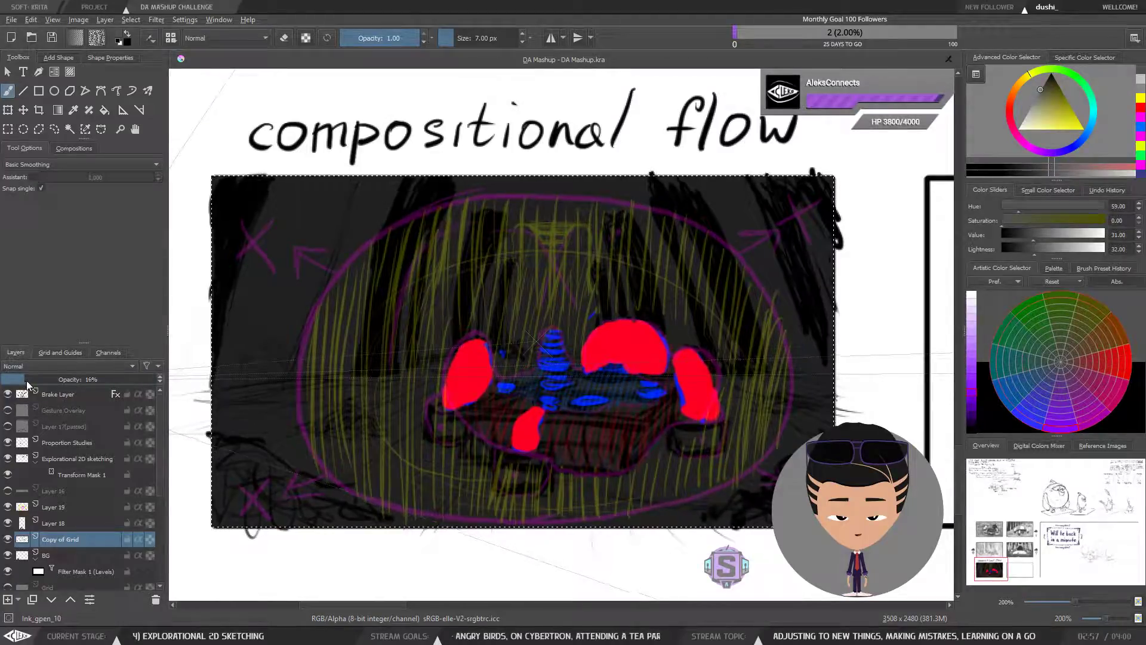
pyautogui.click(26, 381)
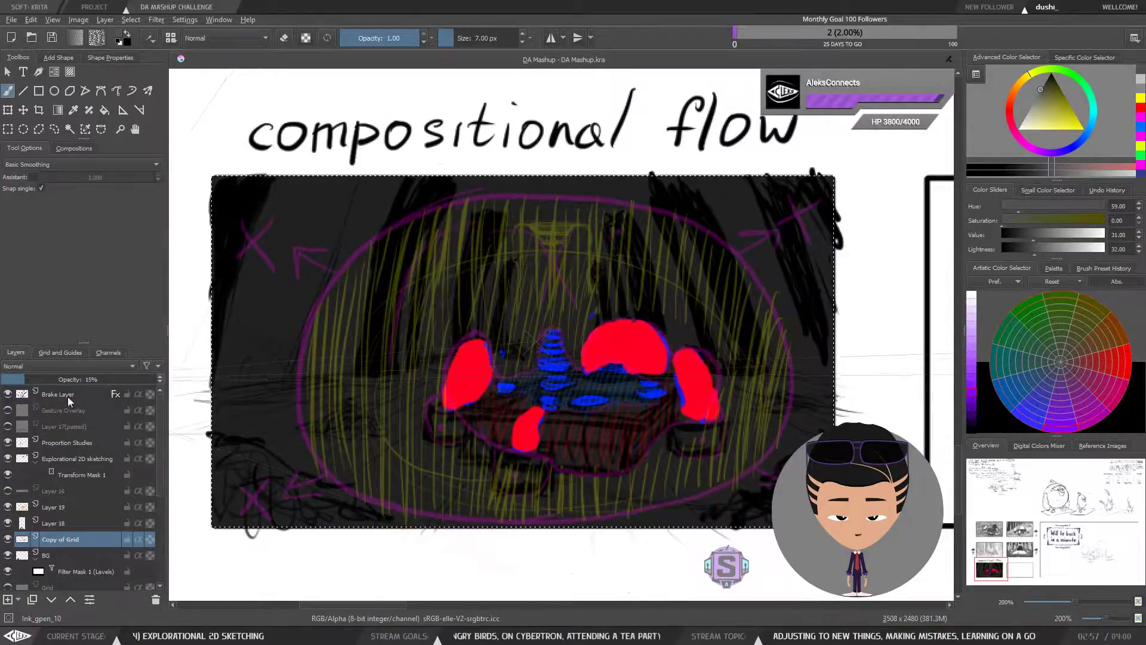
# Check what Layer 19 contains by toggling its visibility, and rename it Areas.
pyautogui.click(55, 555)
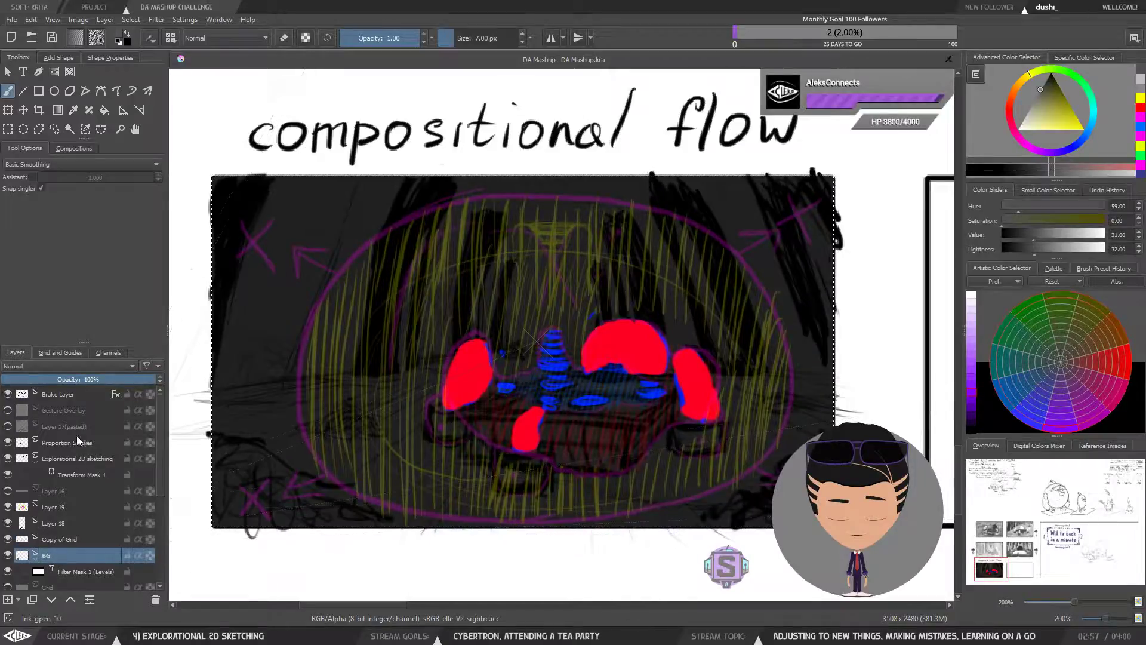
pyautogui.click(8, 507)
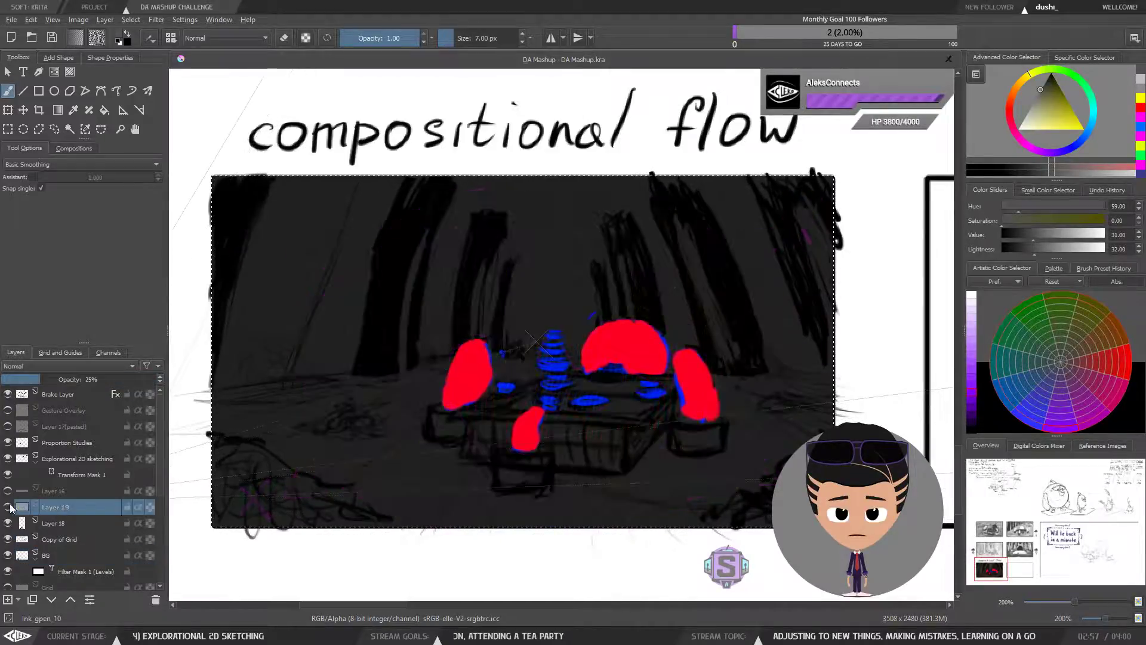
pyautogui.click(7, 507)
pyautogui.doubleClick(60, 507)
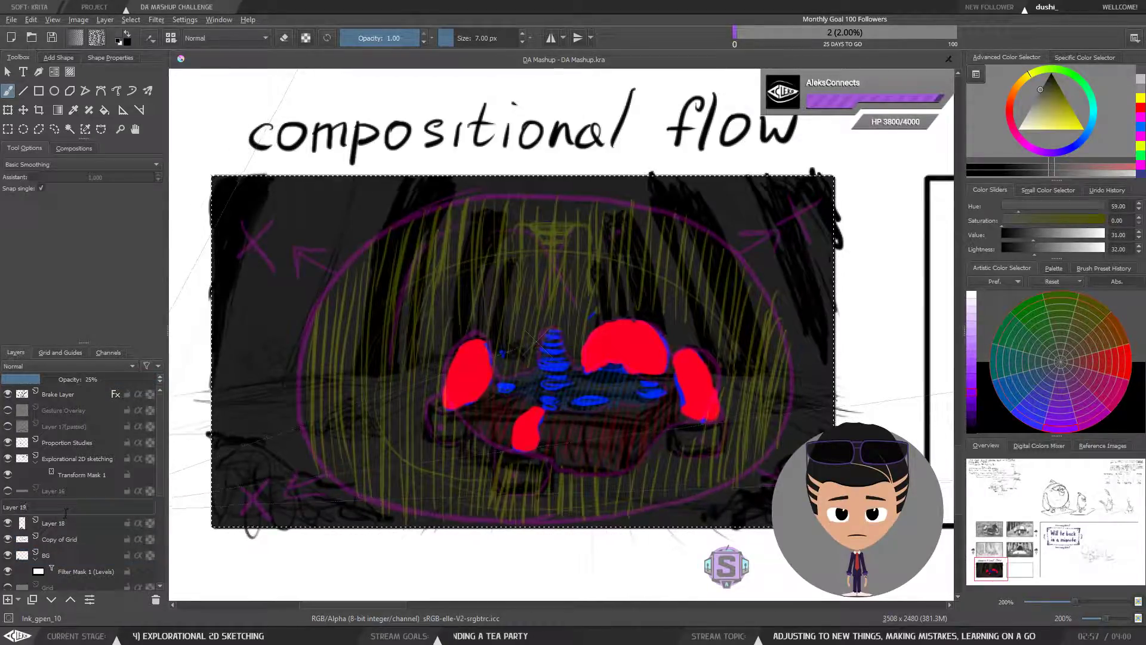
pyautogui.moveTo(63, 508); pyautogui.dragTo(2, 511)
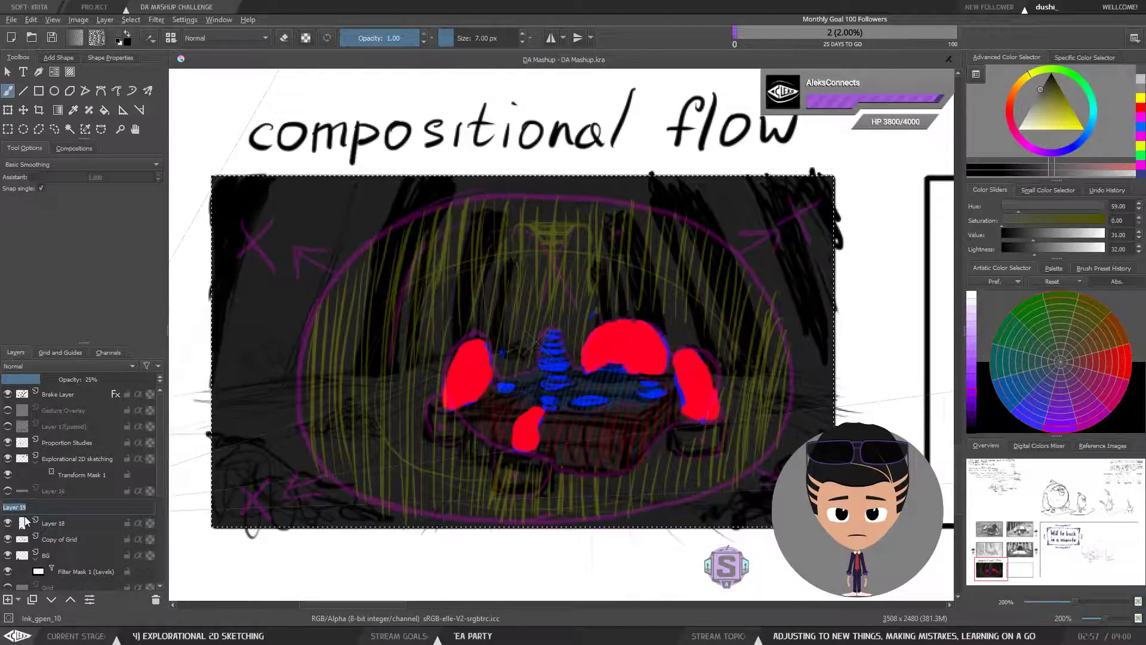
pyautogui.write('Areas')
pyautogui.press('Return')
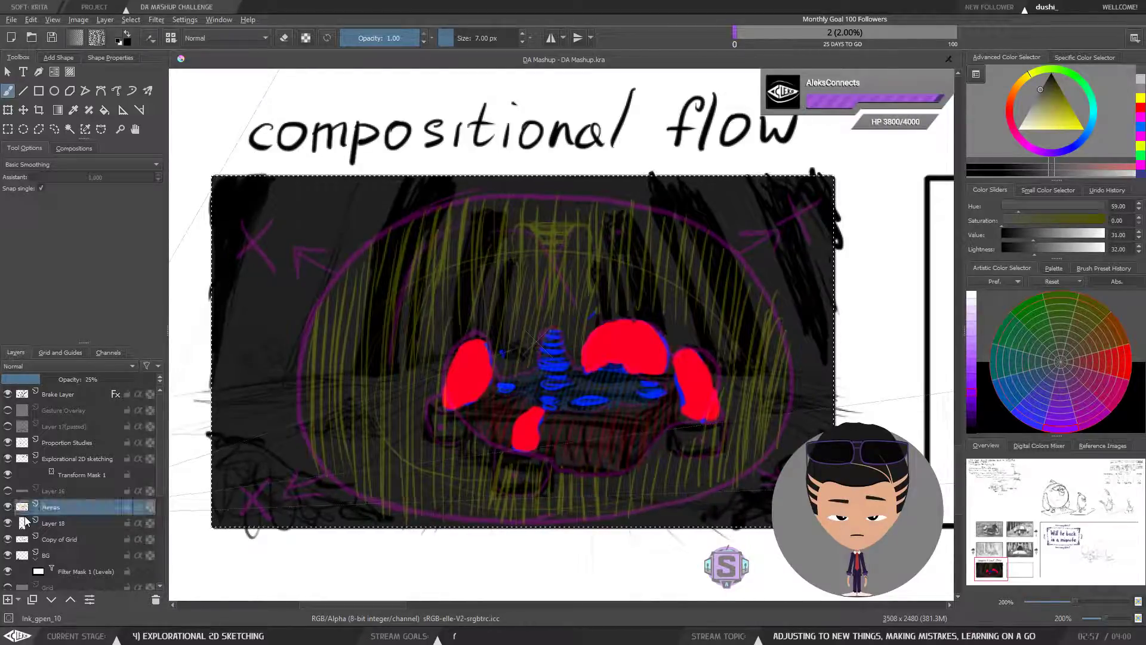
# Check what Layer 18 contains by toggling its visibility, and rename it Comp #1.
pyautogui.click(70, 523)
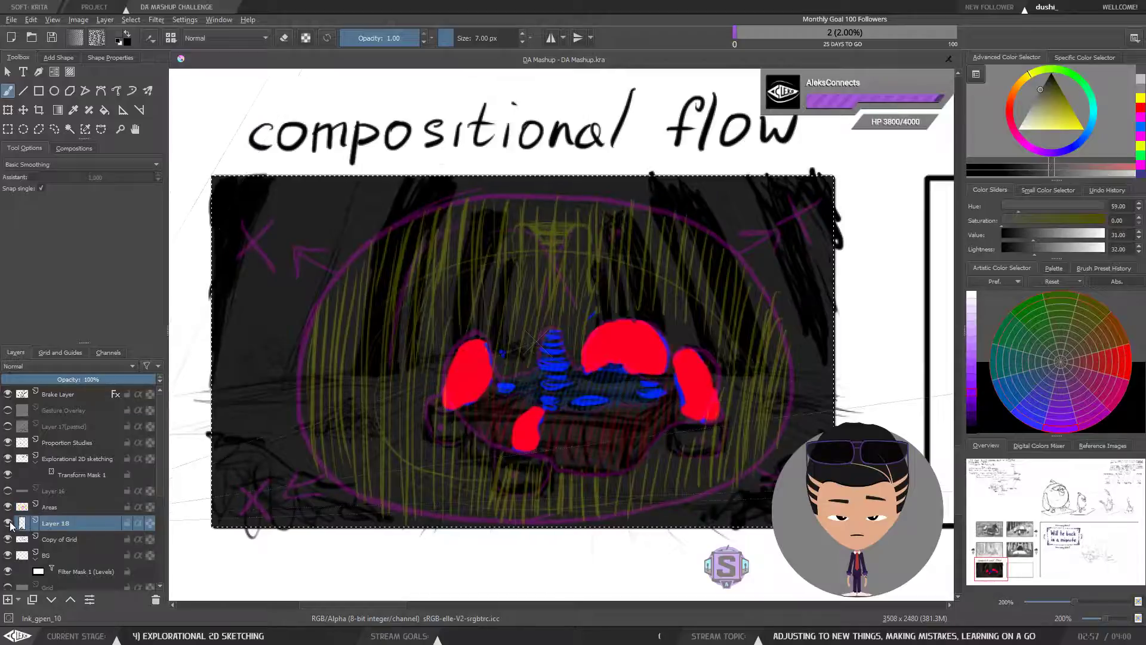
pyautogui.click(9, 524)
pyautogui.click(9, 523)
pyautogui.doubleClick(60, 523)
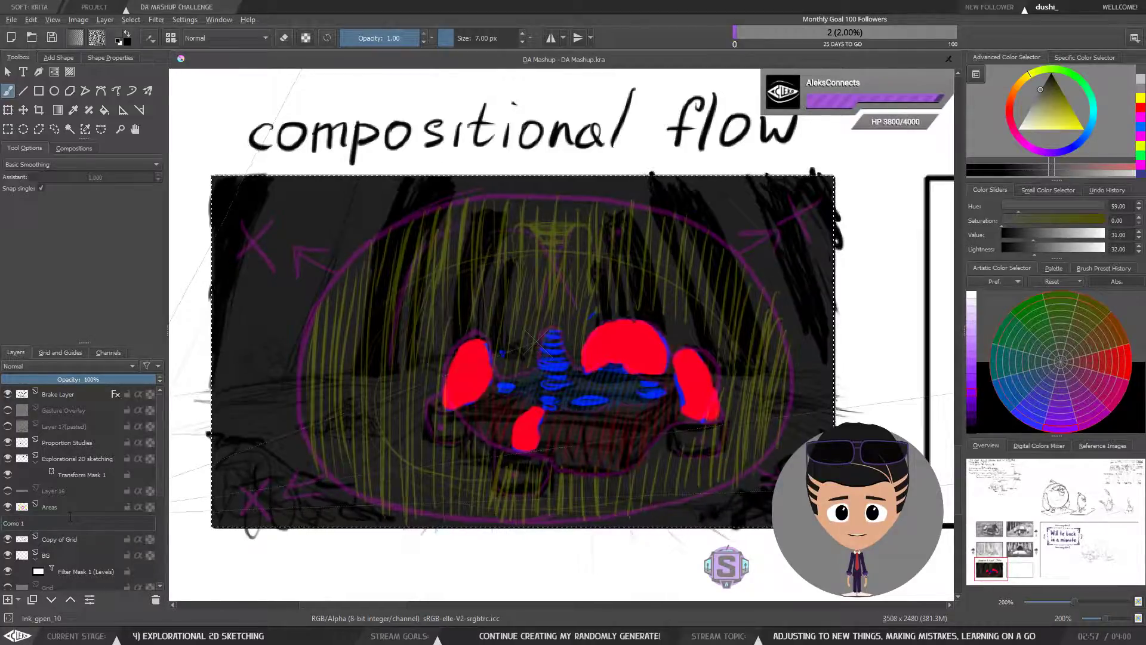
pyautogui.press('Return')
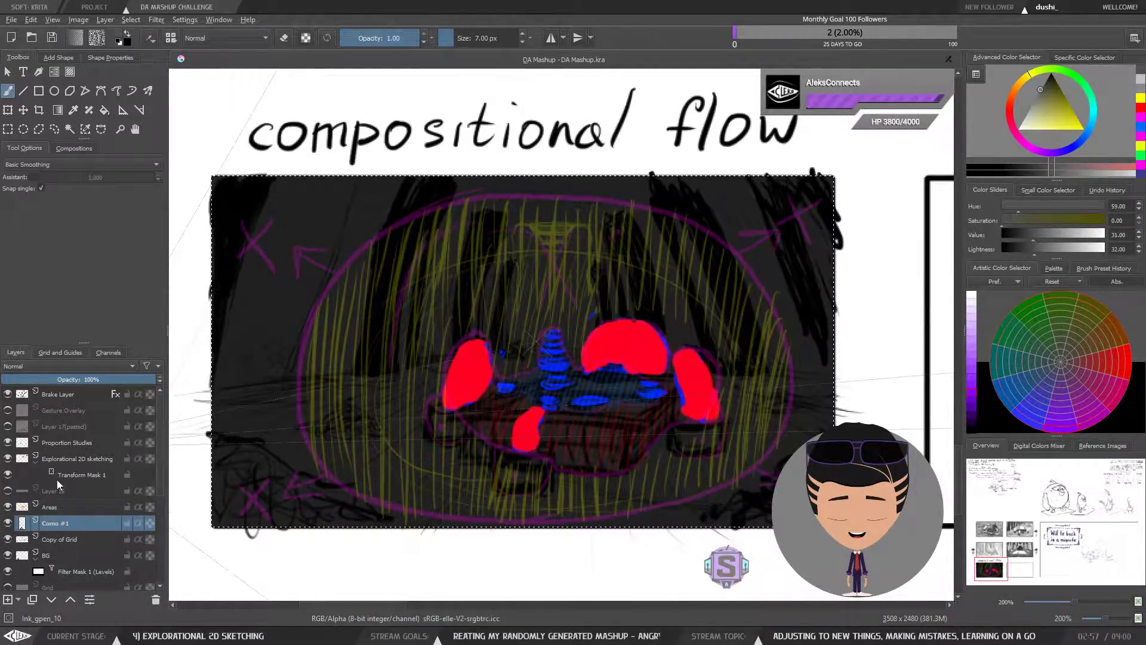
pyautogui.doubleClick(50, 524)
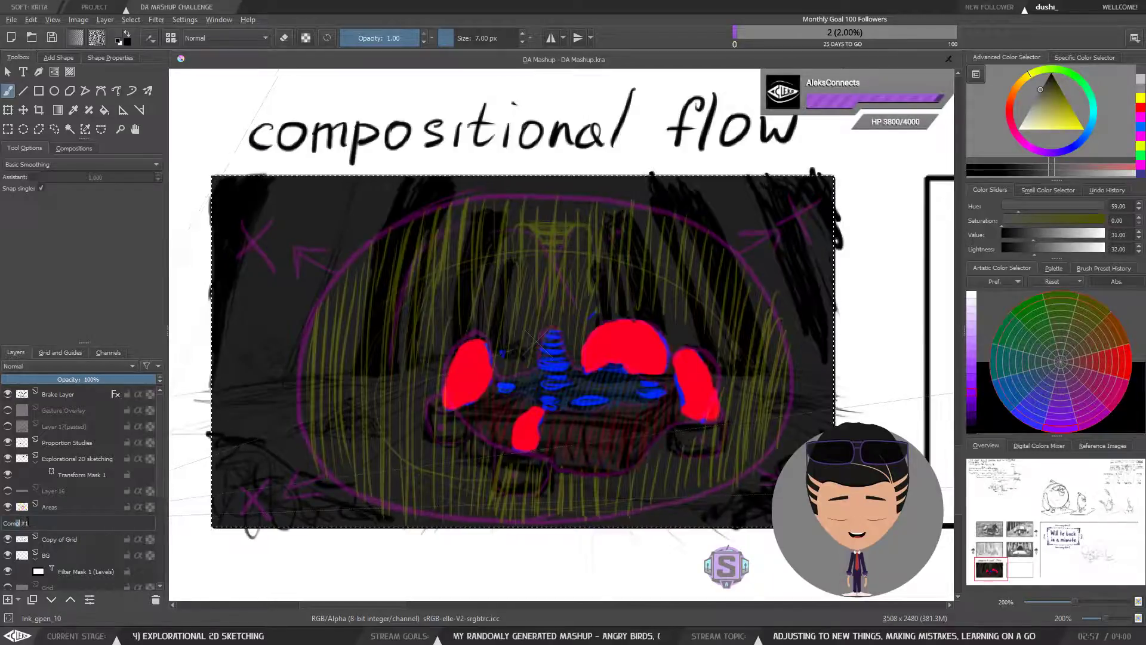
pyautogui.write('p')
pyautogui.click(55, 534)
pyautogui.click(68, 525)
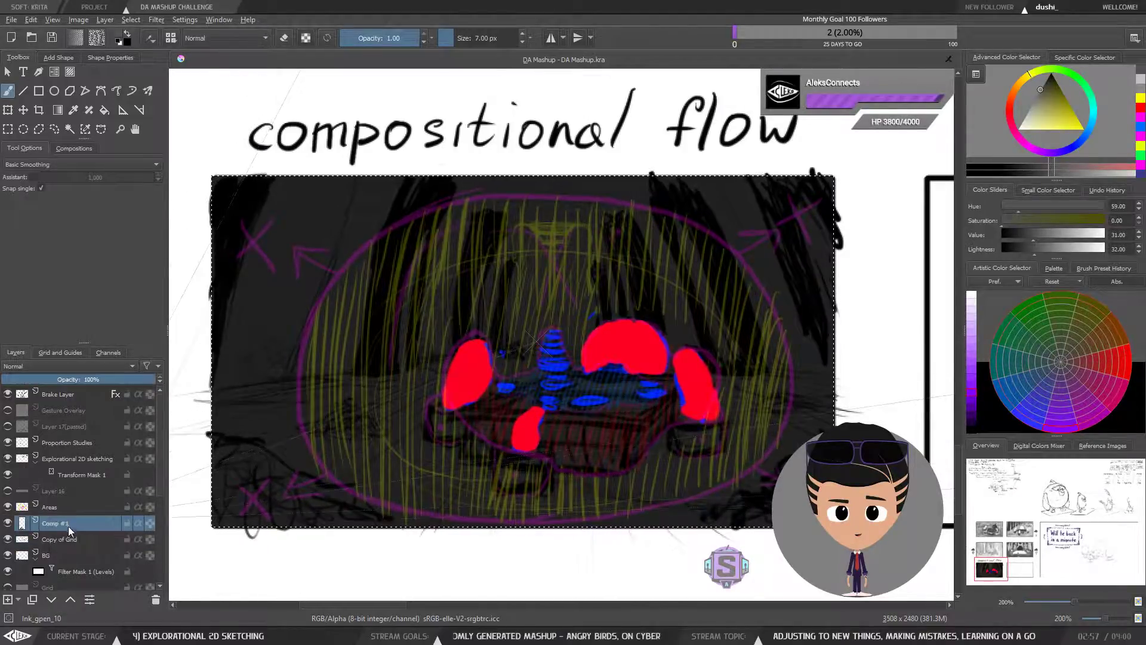
# Hide the Brake Layer and look over the thumbnails, character sketches and story notes across the whole sheet.
pyautogui.press('1')
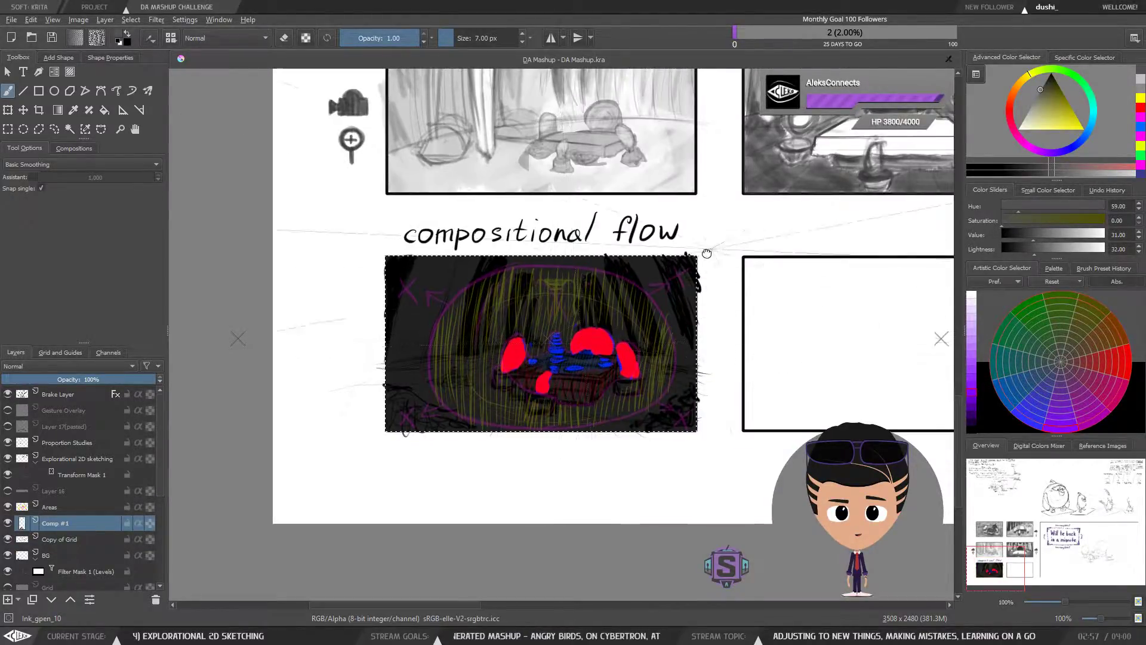
pyautogui.moveTo(709, 247); pyautogui.dragTo(552, 413)
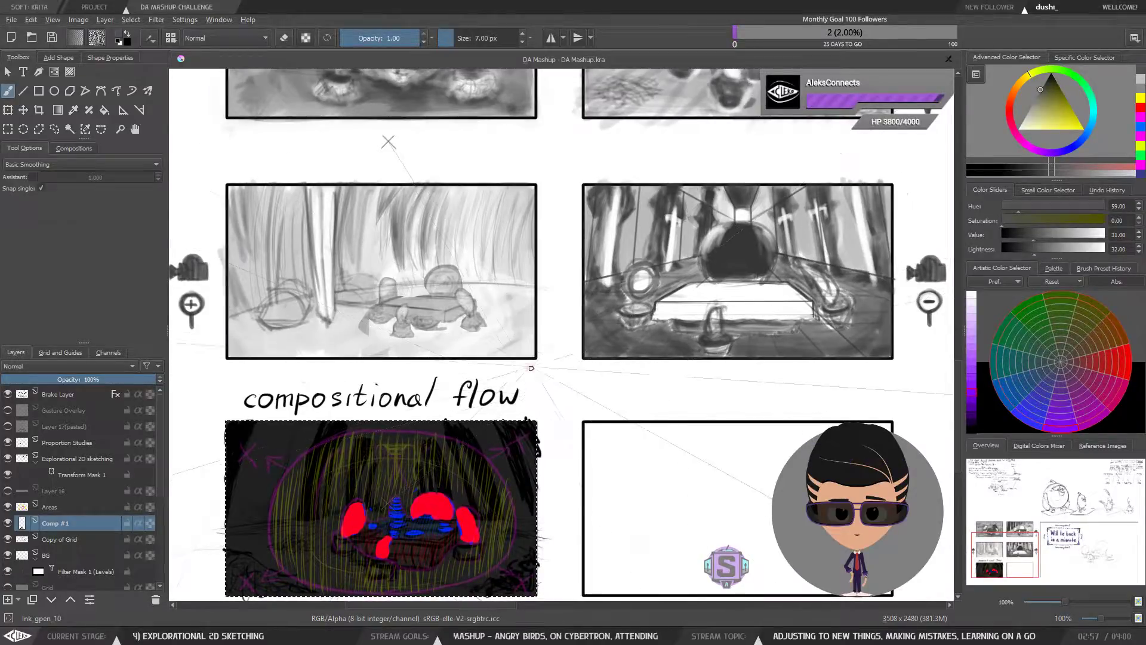
pyautogui.moveTo(557, 199); pyautogui.dragTo(528, 352)
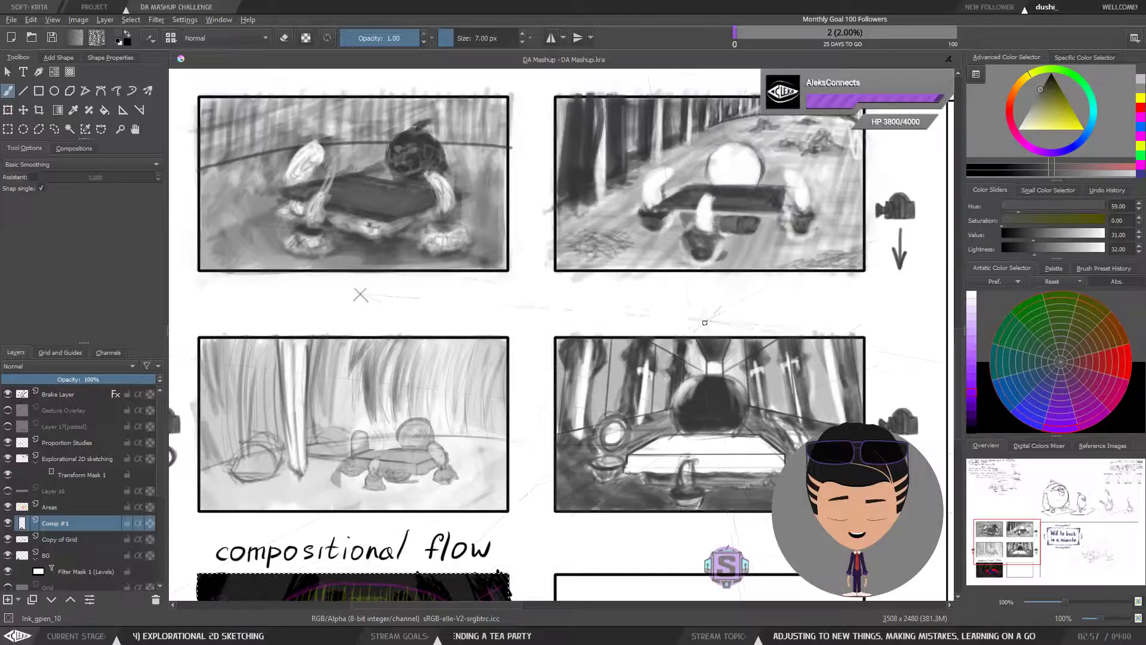
pyautogui.hotkey('ctrl', '-')
pyautogui.hotkey('ctrl', '-')
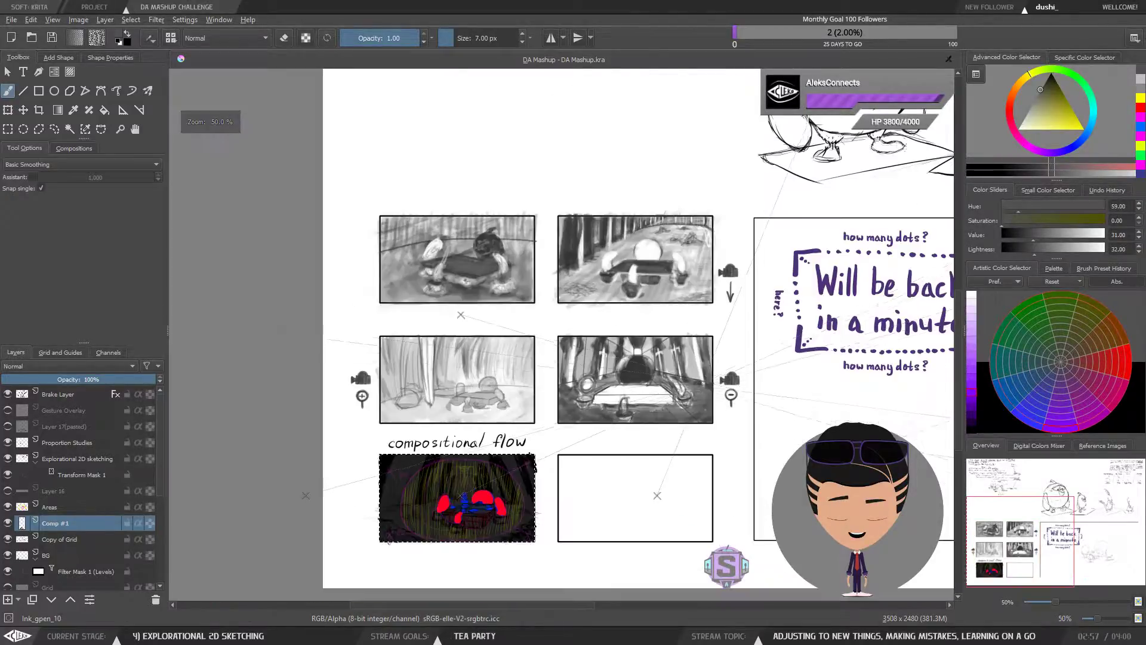
pyautogui.moveTo(731, 330)
pyautogui.mouseDown()
pyautogui.moveTo(614, 425)
pyautogui.moveTo(602, 476)
pyautogui.moveTo(673, 455)
pyautogui.mouseUp()
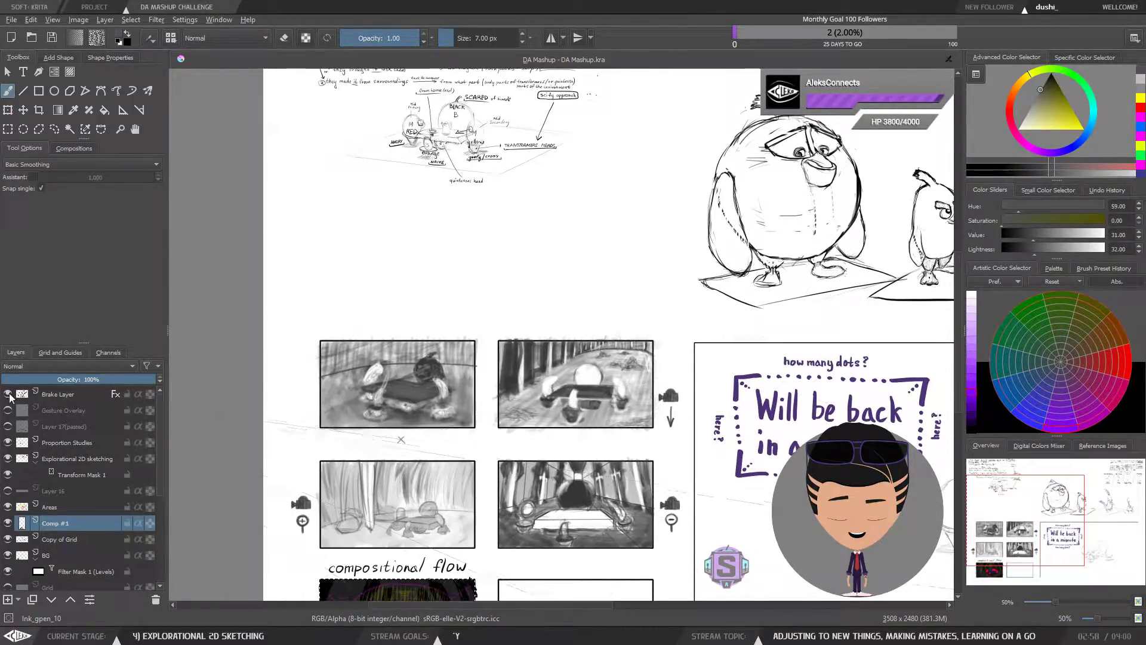
pyautogui.moveTo(545, 218); pyautogui.dragTo(538, 389)
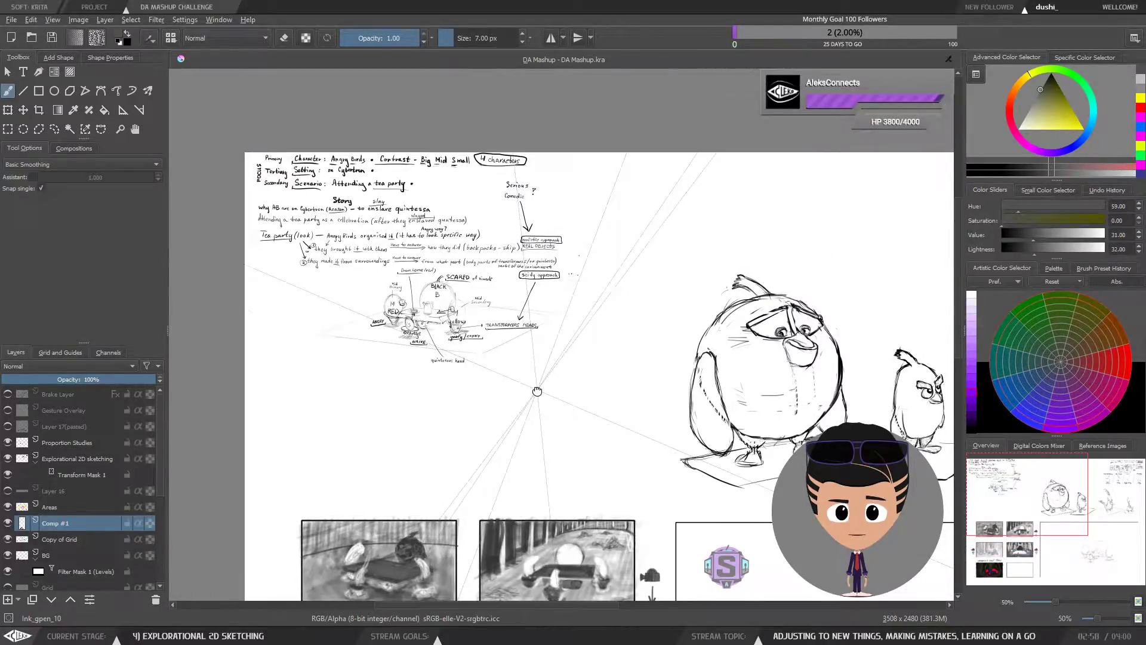
pyautogui.moveTo(558, 455); pyautogui.dragTo(564, 216)
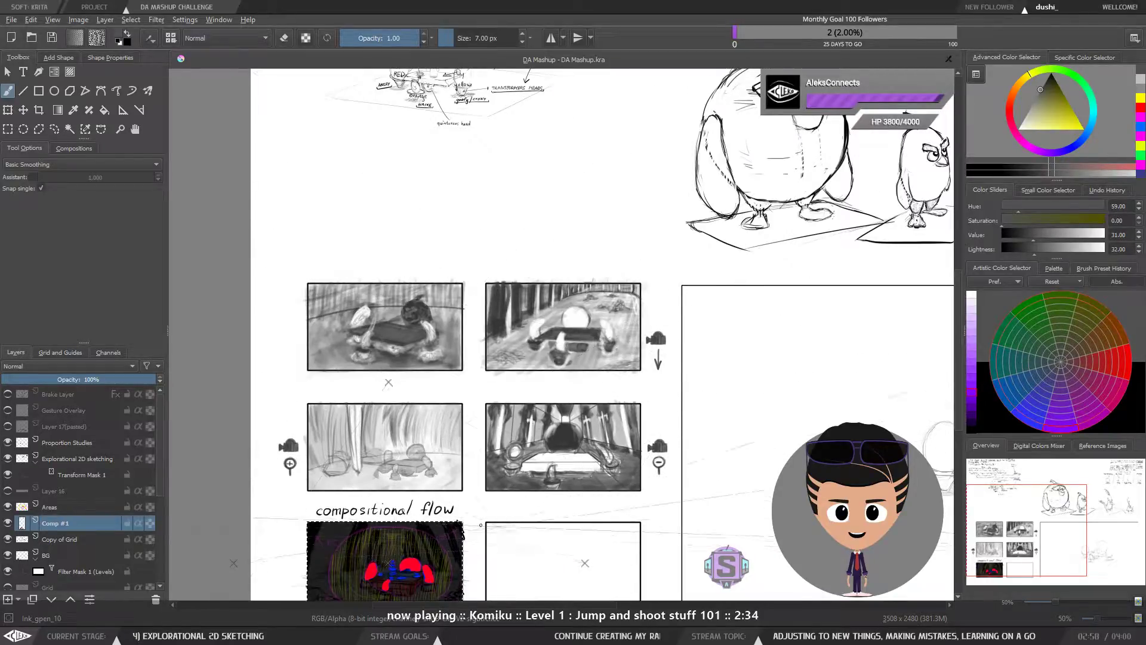
pyautogui.moveTo(674, 287); pyautogui.dragTo(724, 532)
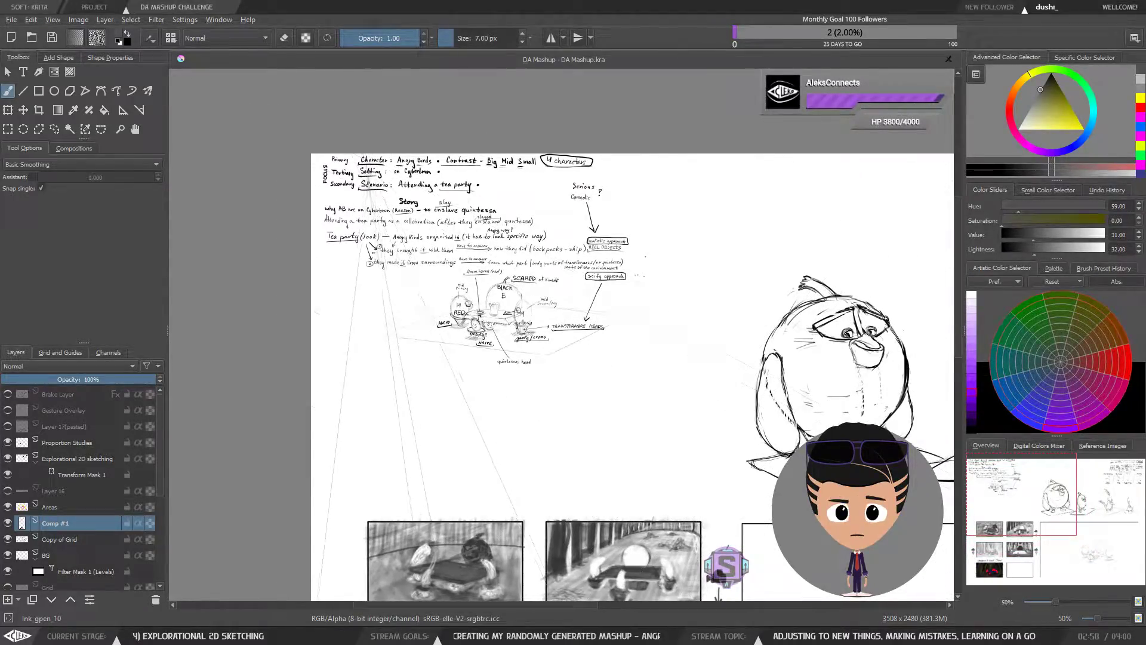
# Read through the story notes and examine the composition thumbnails down to the compositional flow panel at 100% zoom.
pyautogui.press('1')
pyautogui.moveTo(326, 146); pyautogui.dragTo(523, 322)
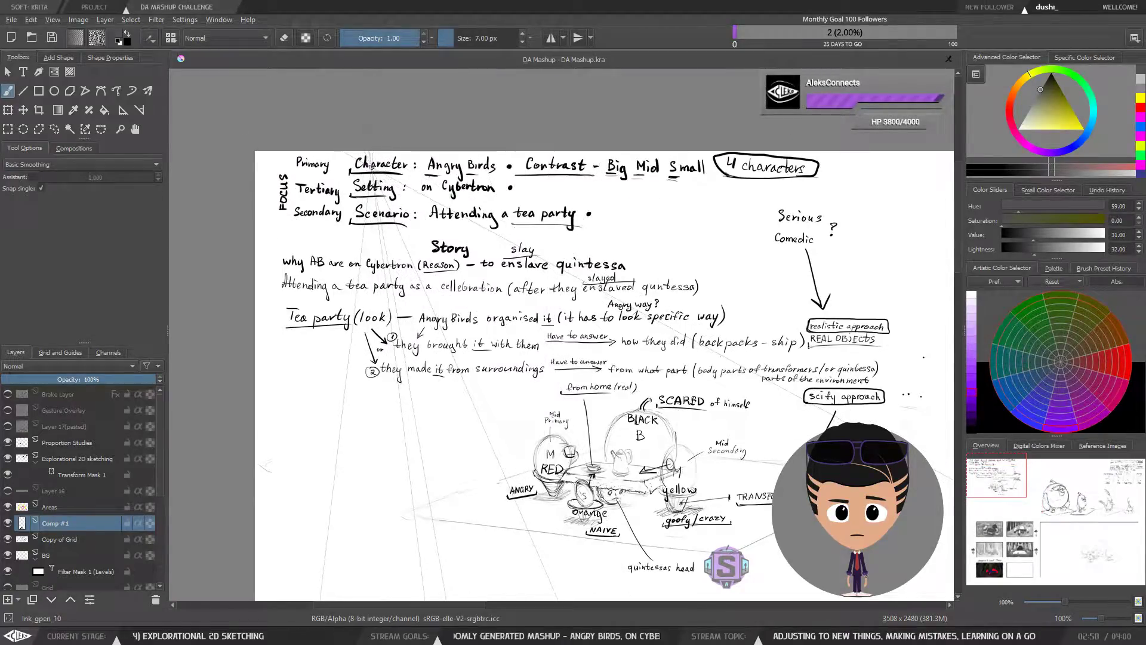
pyautogui.moveTo(531, 415); pyautogui.dragTo(504, 205)
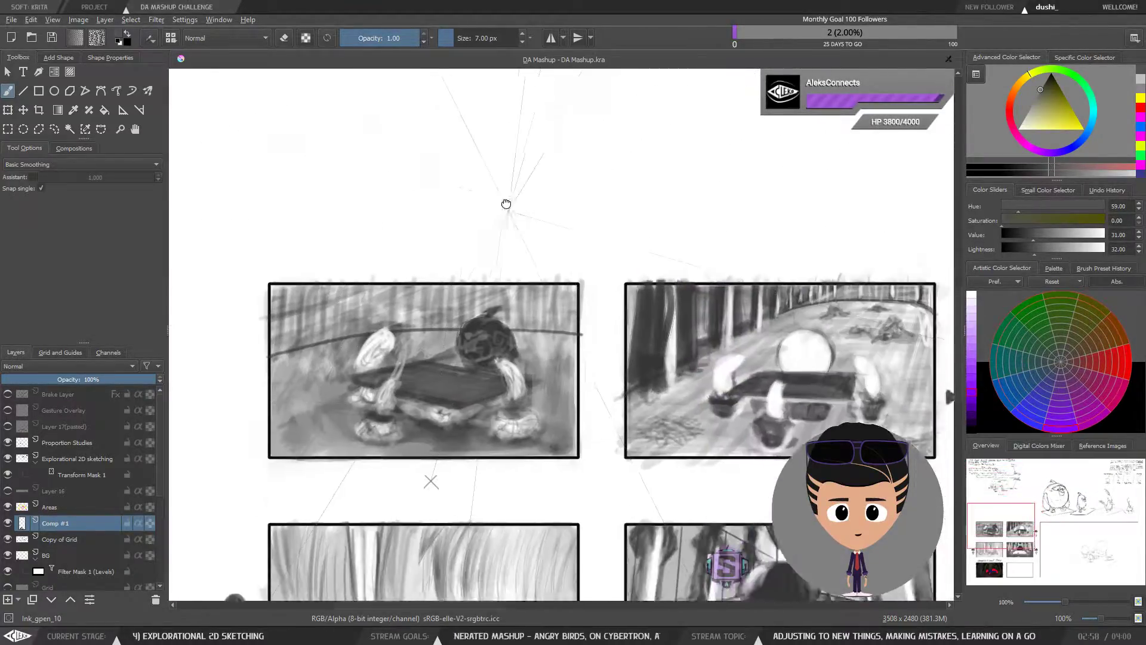
pyautogui.moveTo(558, 479); pyautogui.dragTo(506, 311)
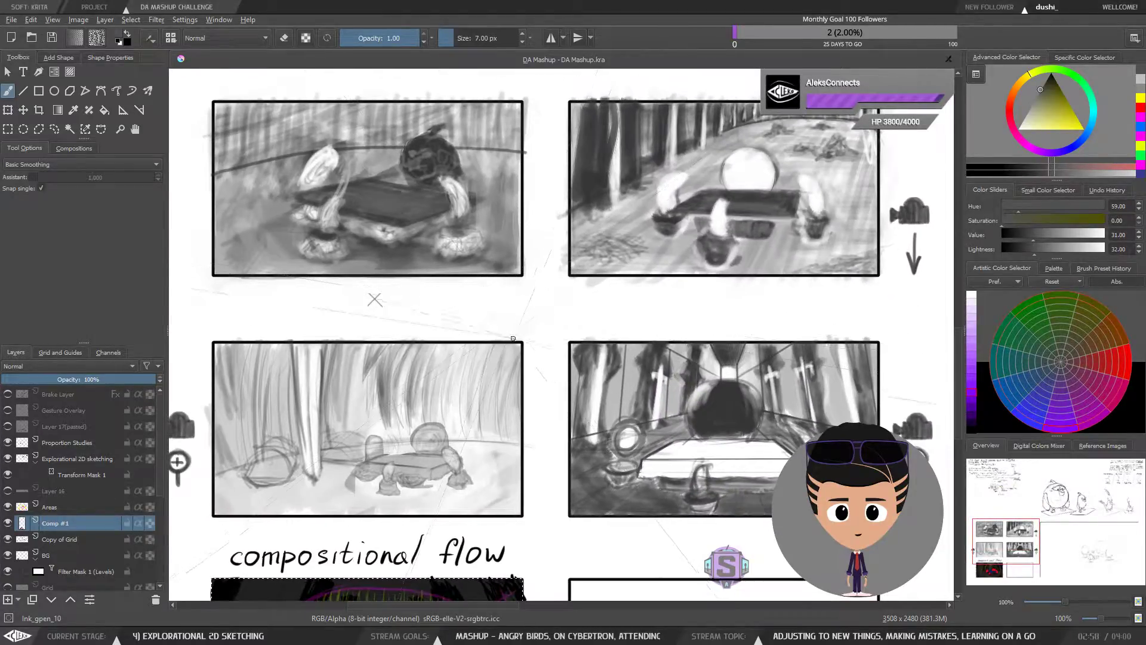
pyautogui.moveTo(548, 429); pyautogui.dragTo(553, 426)
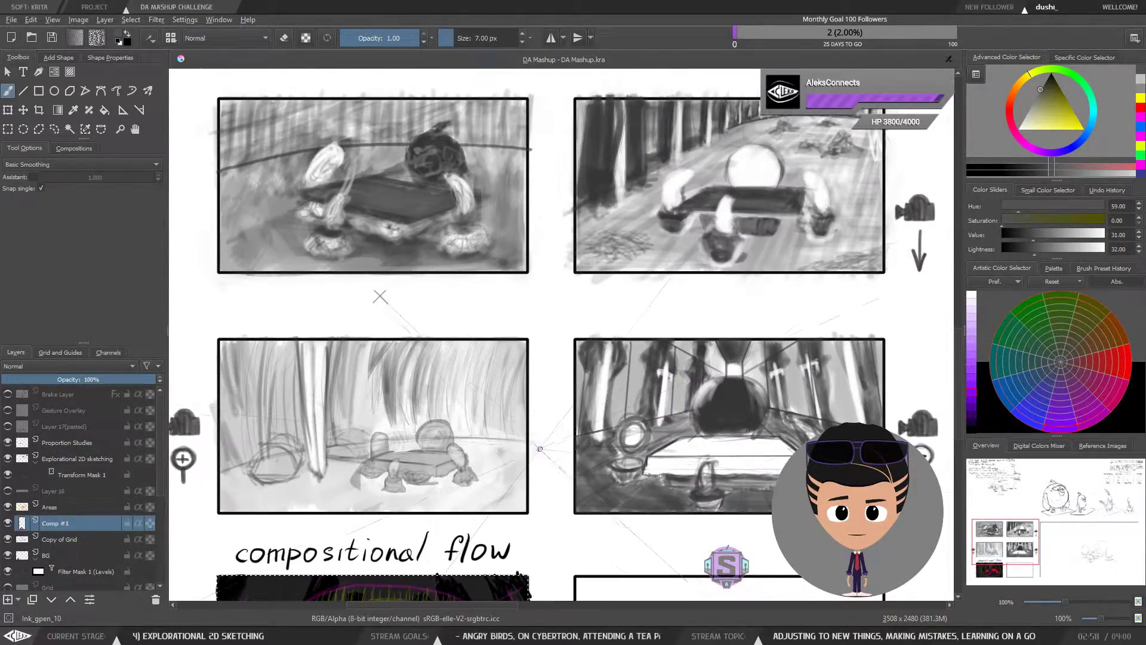
pyautogui.moveTo(556, 545)
pyautogui.mouseDown()
pyautogui.moveTo(552, 496)
pyautogui.moveTo(548, 525)
pyautogui.mouseUp()
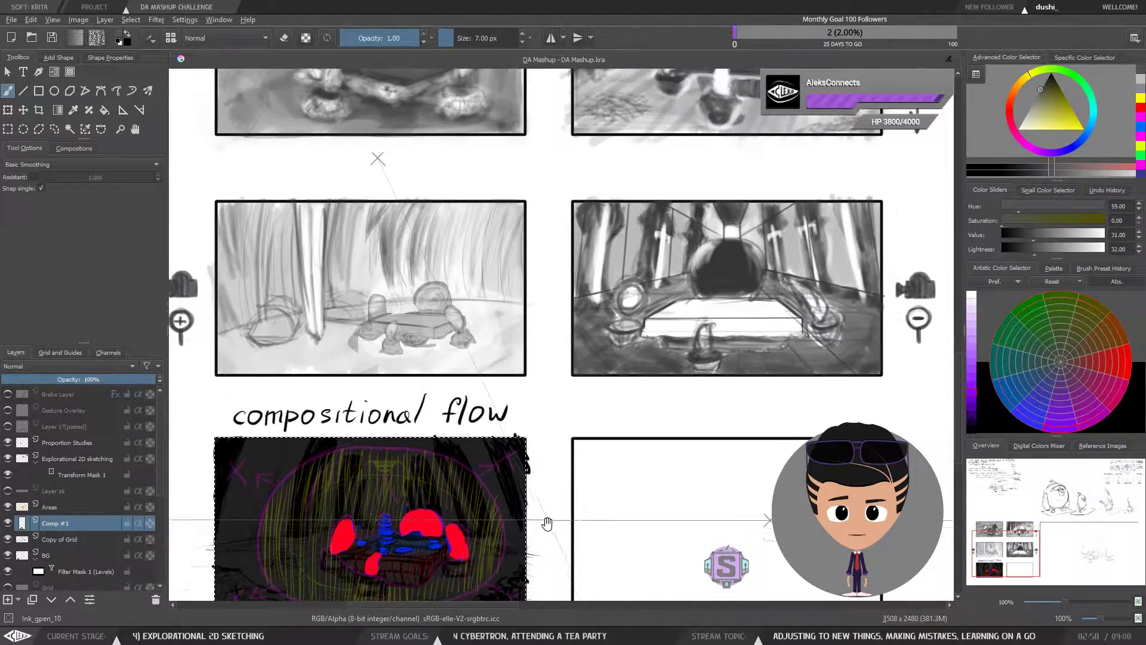
pyautogui.moveTo(550, 568); pyautogui.dragTo(574, 487)
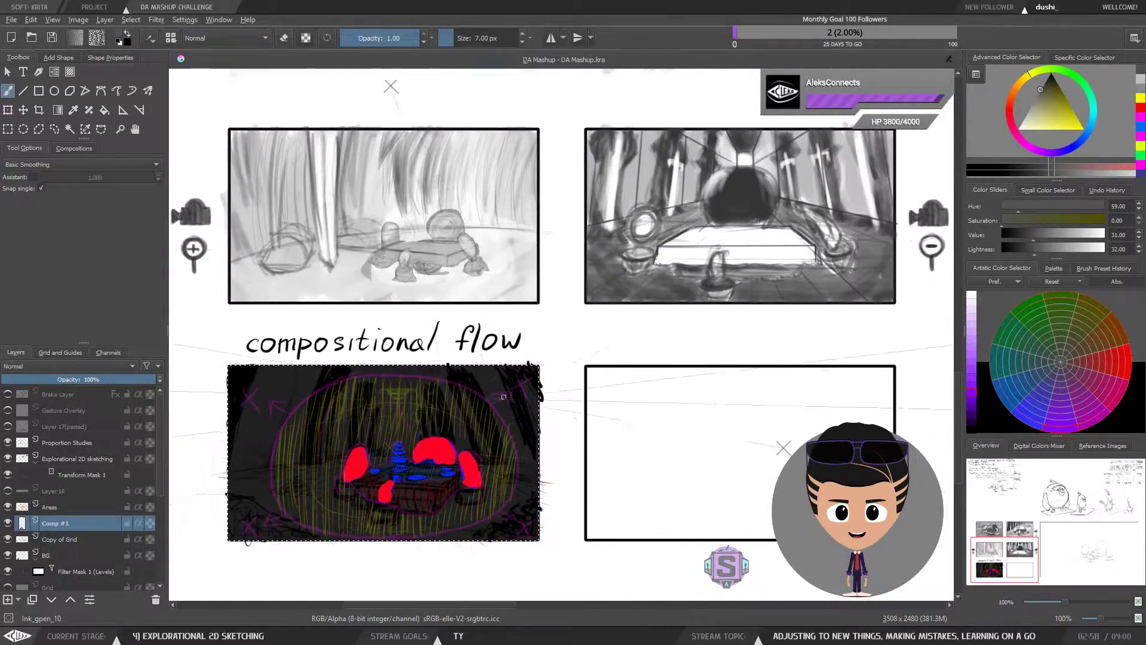
# Check what the Comp #1 layer contributes by toggling its visibility, and inspect the neighbouring Areas and Copy of Grid layers.
pyautogui.click(8, 524)
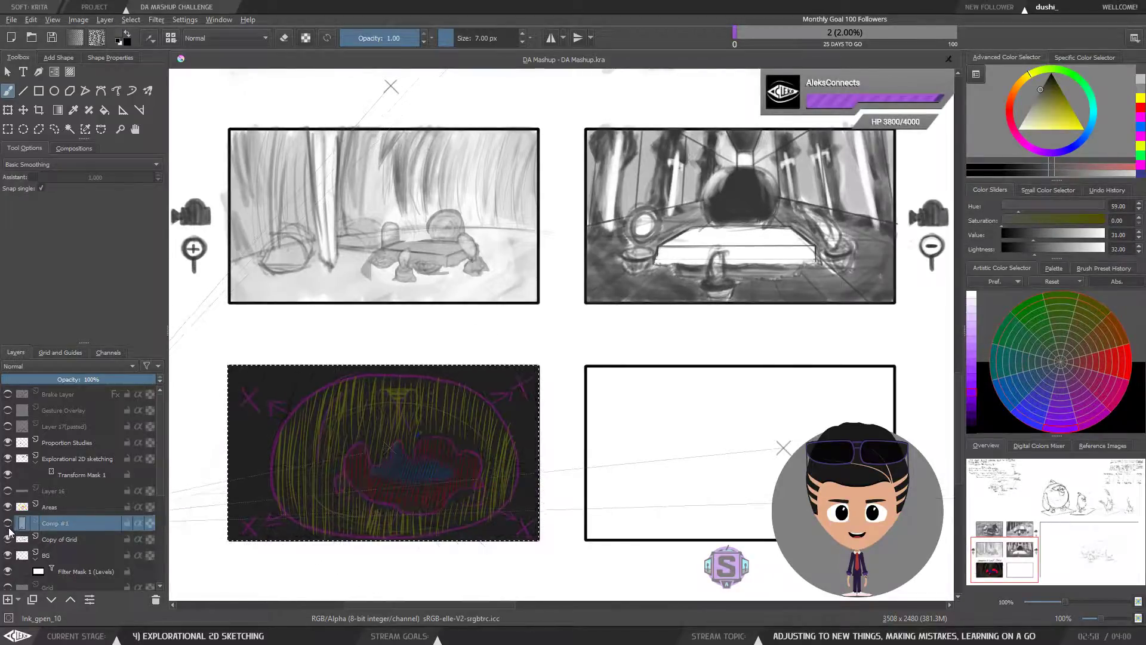
pyautogui.click(7, 524)
pyautogui.click(8, 524)
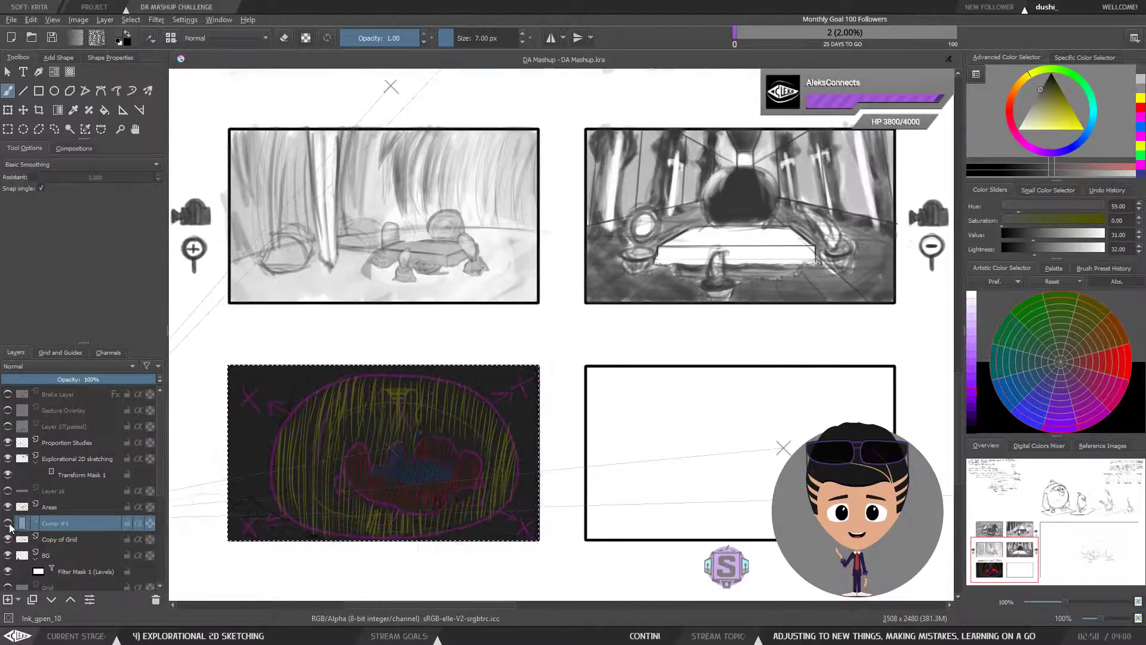
pyautogui.click(8, 523)
pyautogui.click(50, 508)
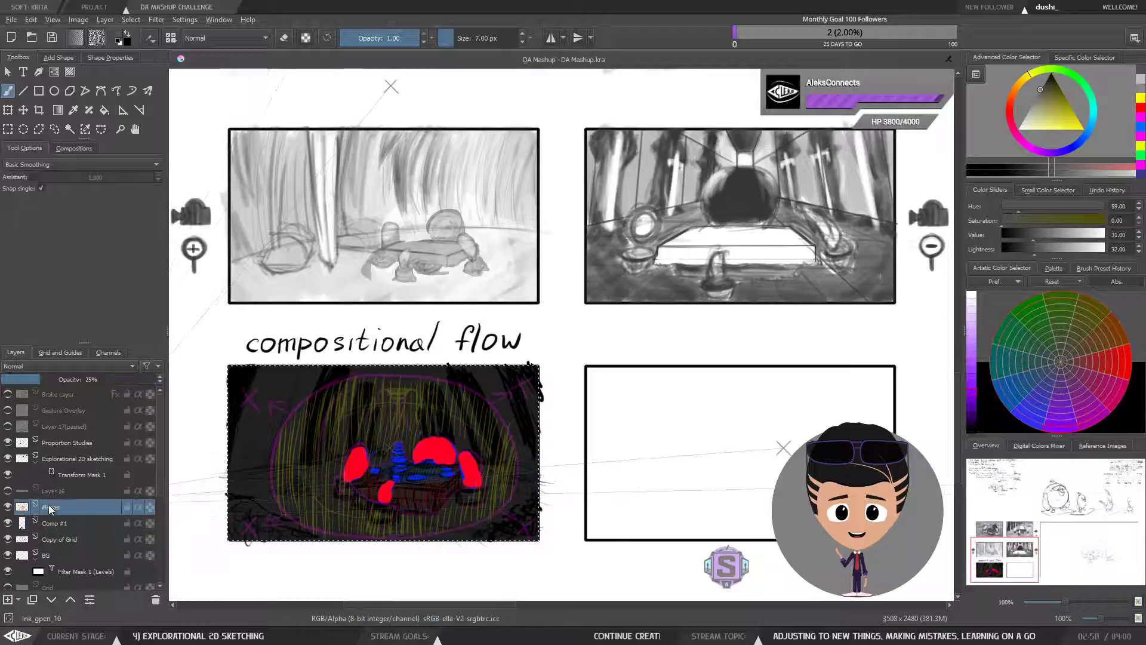
pyautogui.click(48, 524)
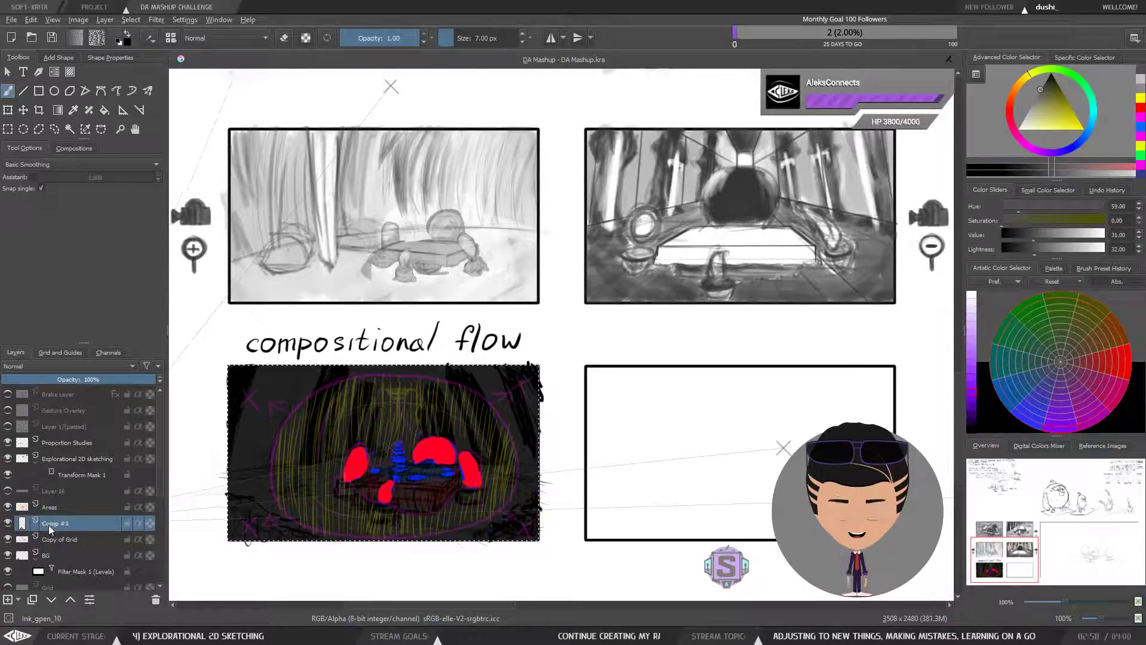
pyautogui.click(63, 536)
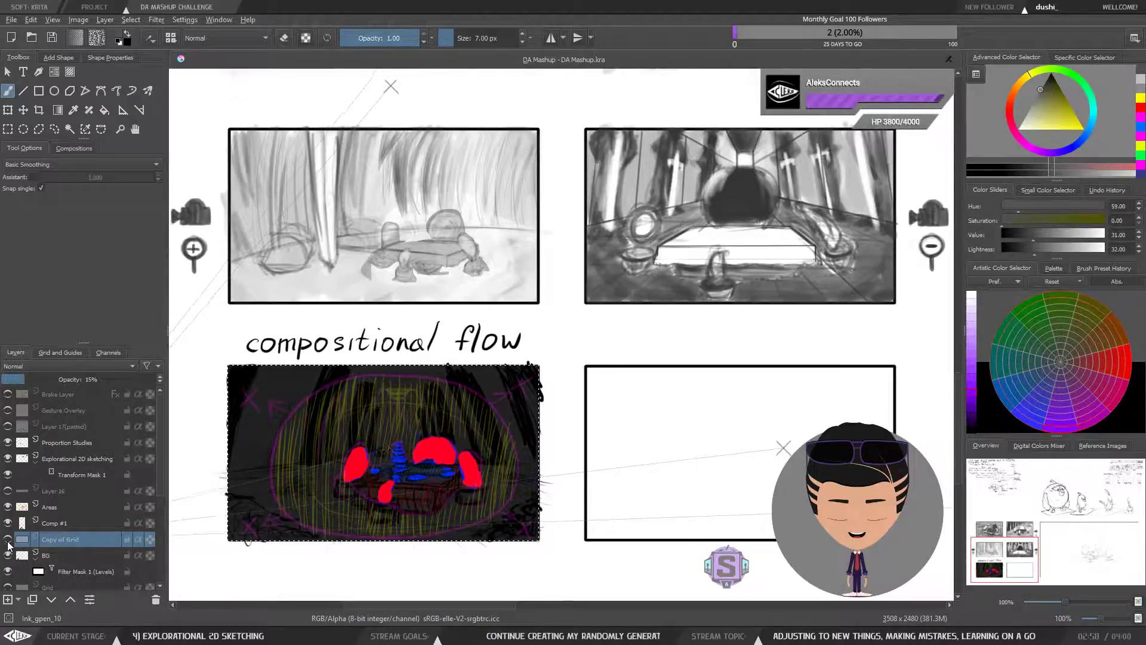
# Rename the Copy of Grid layer as Grid, hiding the dark BG layer meanwhile and showing it again.
pyautogui.click(46, 557)
pyautogui.click(34, 560)
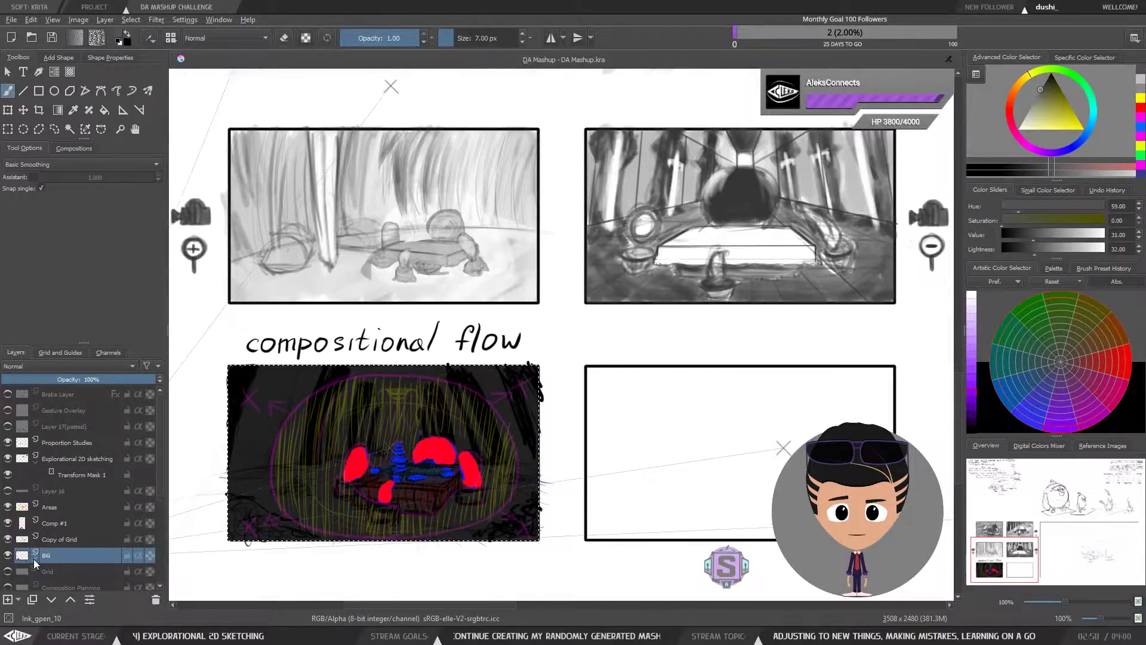
pyautogui.click(8, 555)
pyautogui.click(7, 539)
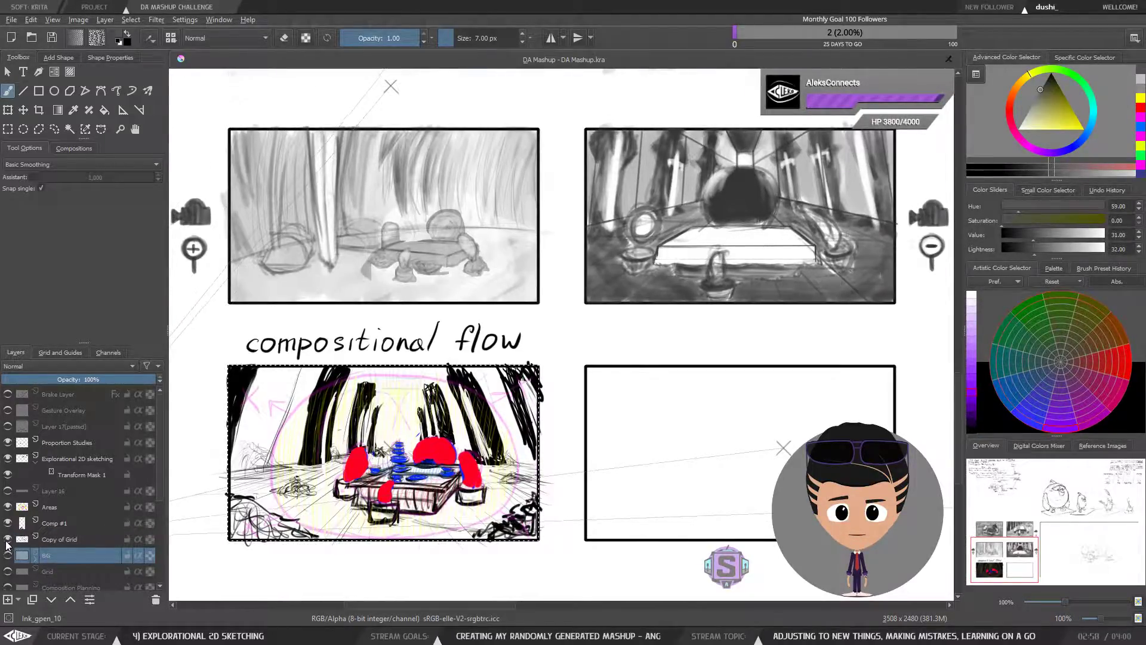
pyautogui.doubleClick(56, 541)
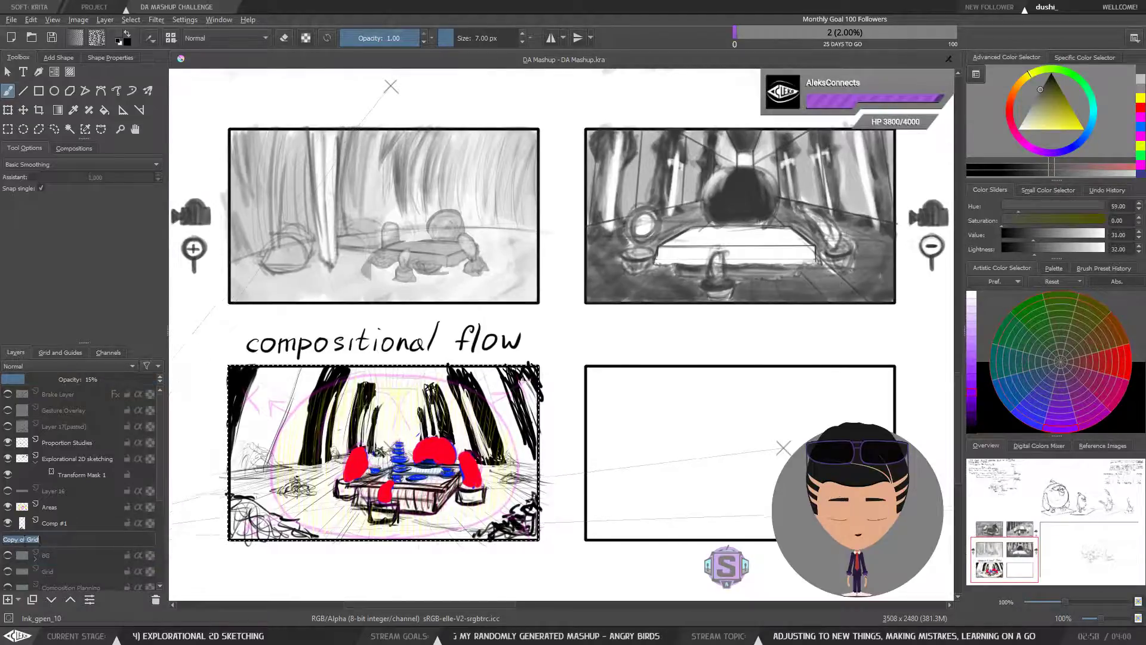
pyautogui.press('BackSpace')
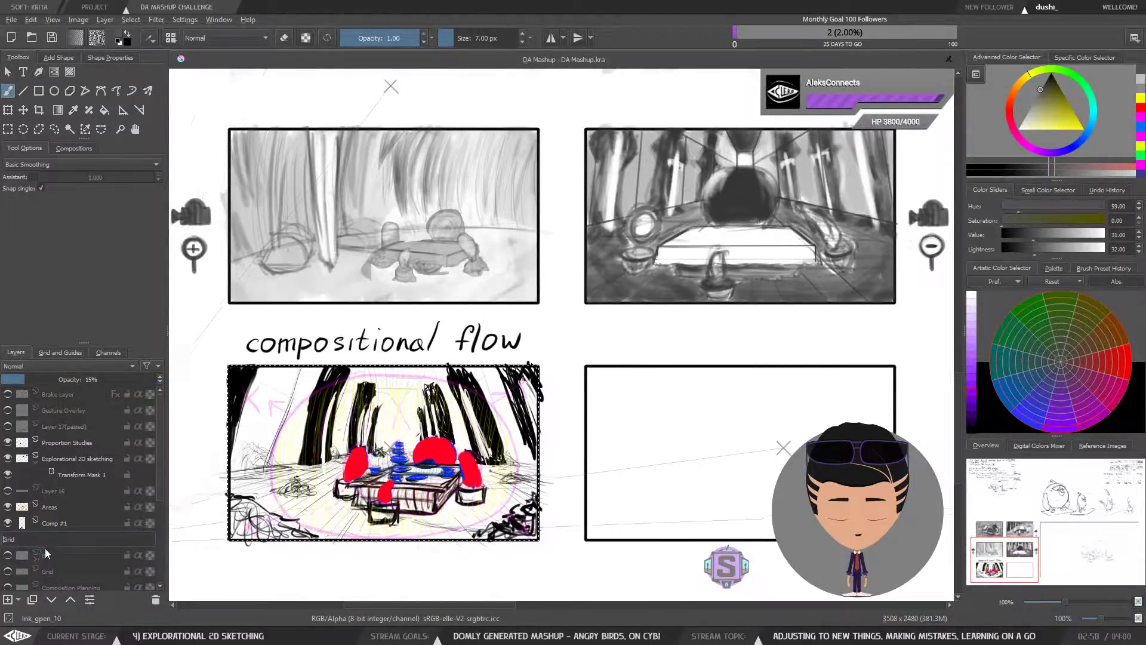
pyautogui.press('Return')
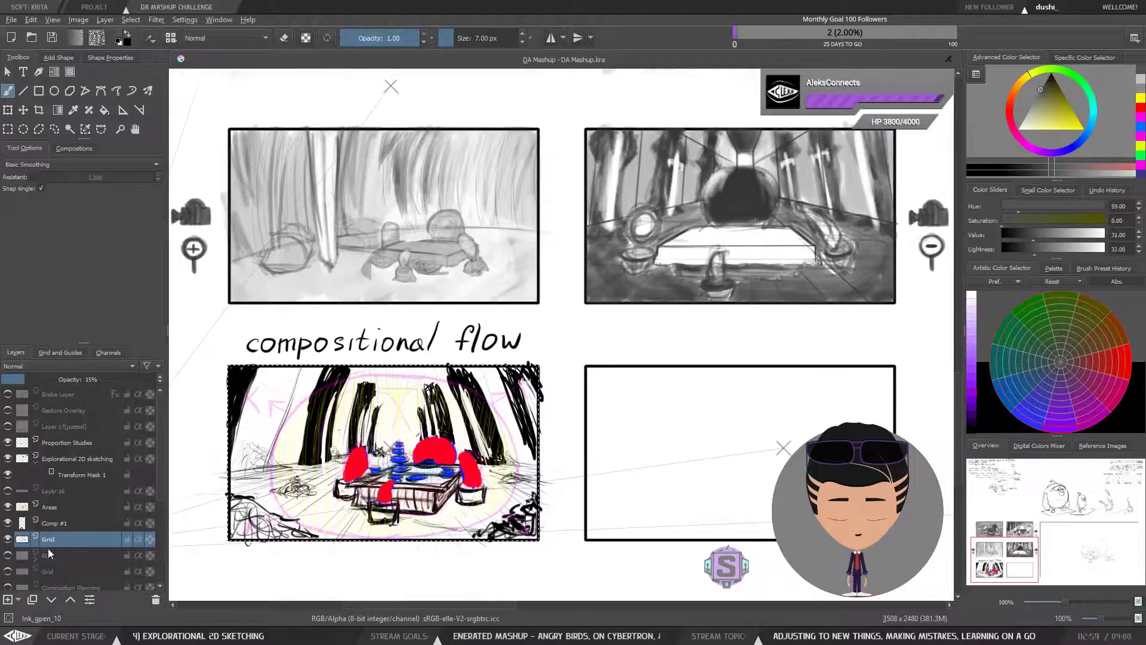
pyautogui.click(25, 555)
pyautogui.click(7, 556)
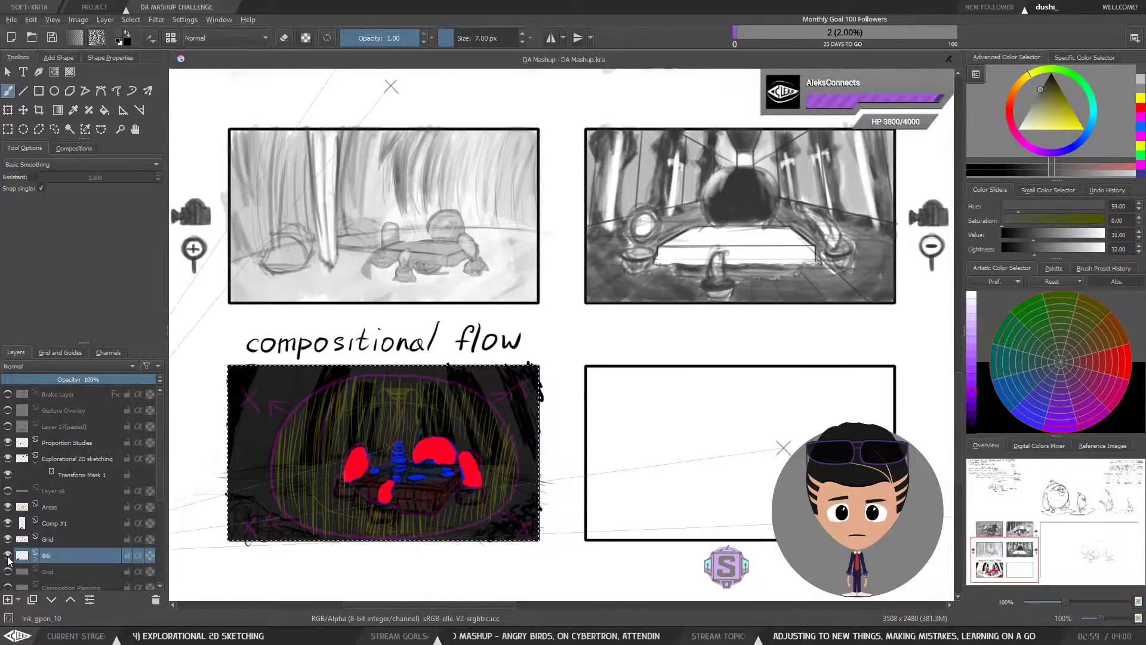
# Edit the Levels filter mask under BG, setting its midtone input level to 0.882 and applying auto levels.
pyautogui.click(36, 560)
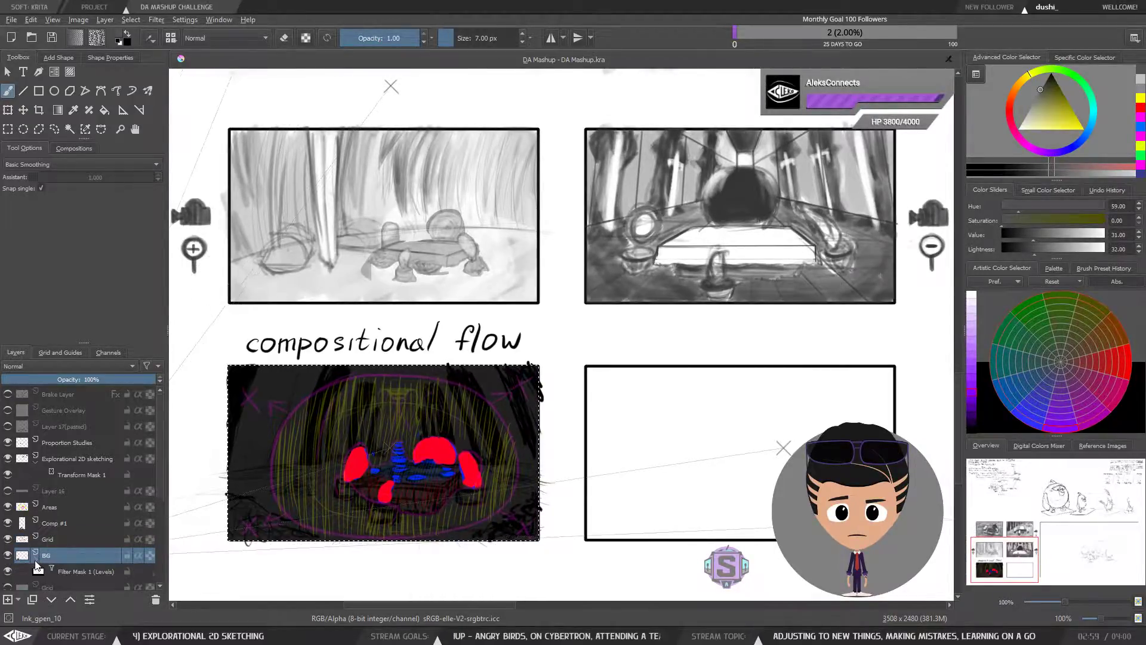
pyautogui.click(75, 571)
pyautogui.doubleClick(86, 571)
pyautogui.press('Return')
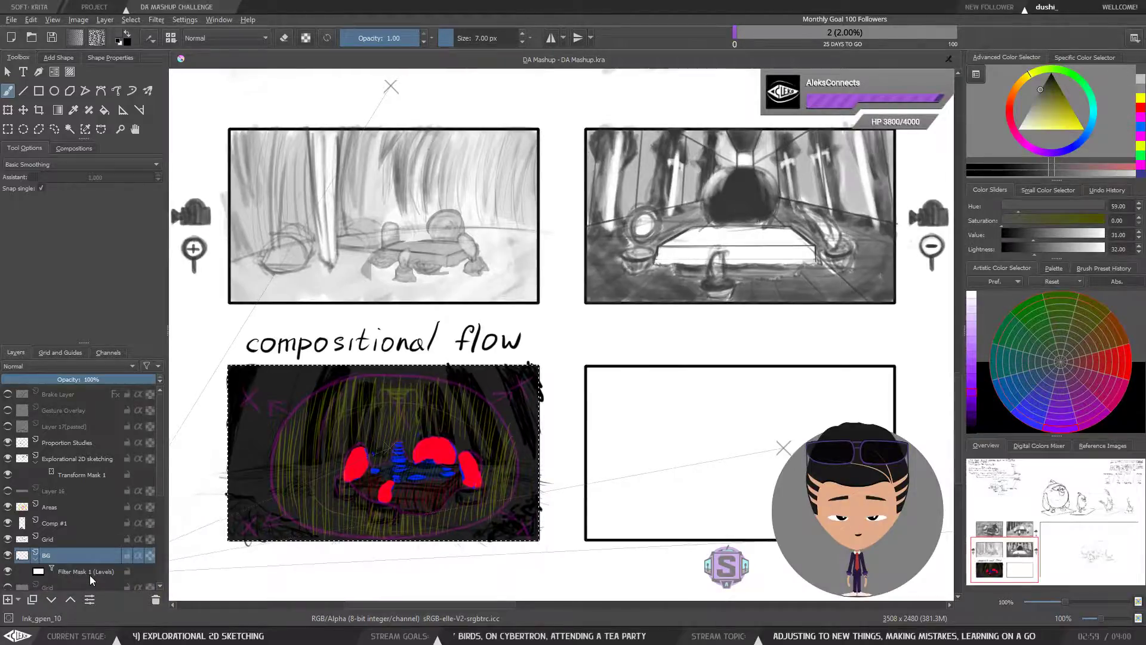
pyautogui.click(62, 561)
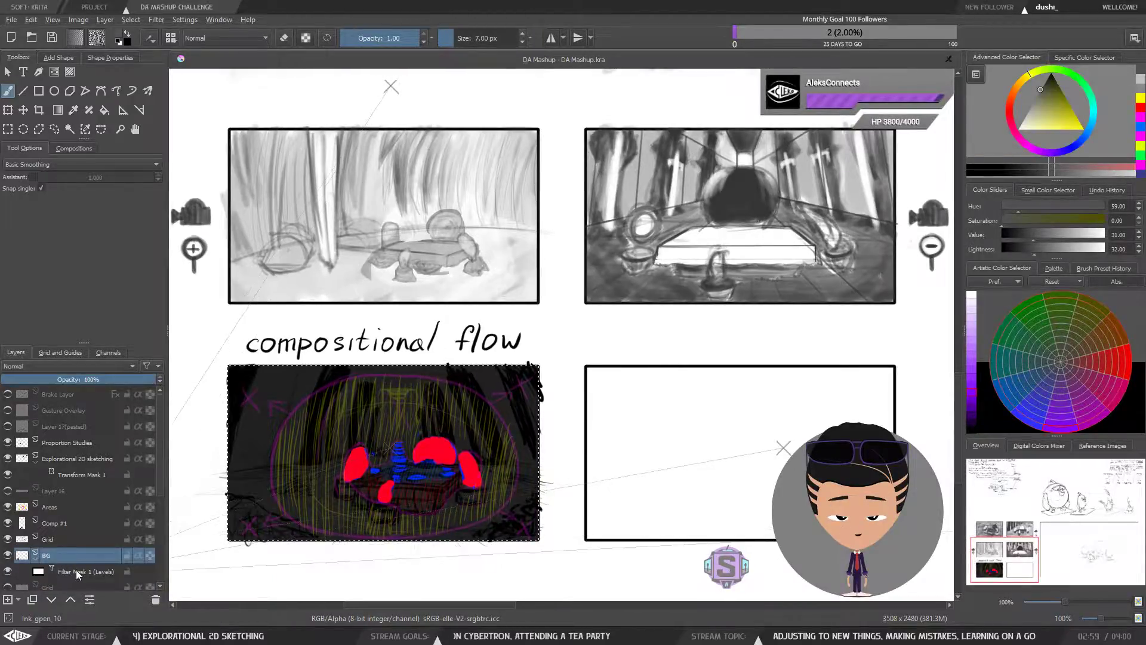
pyautogui.click(77, 570)
pyautogui.rightClick(72, 572)
pyautogui.click(89, 297)
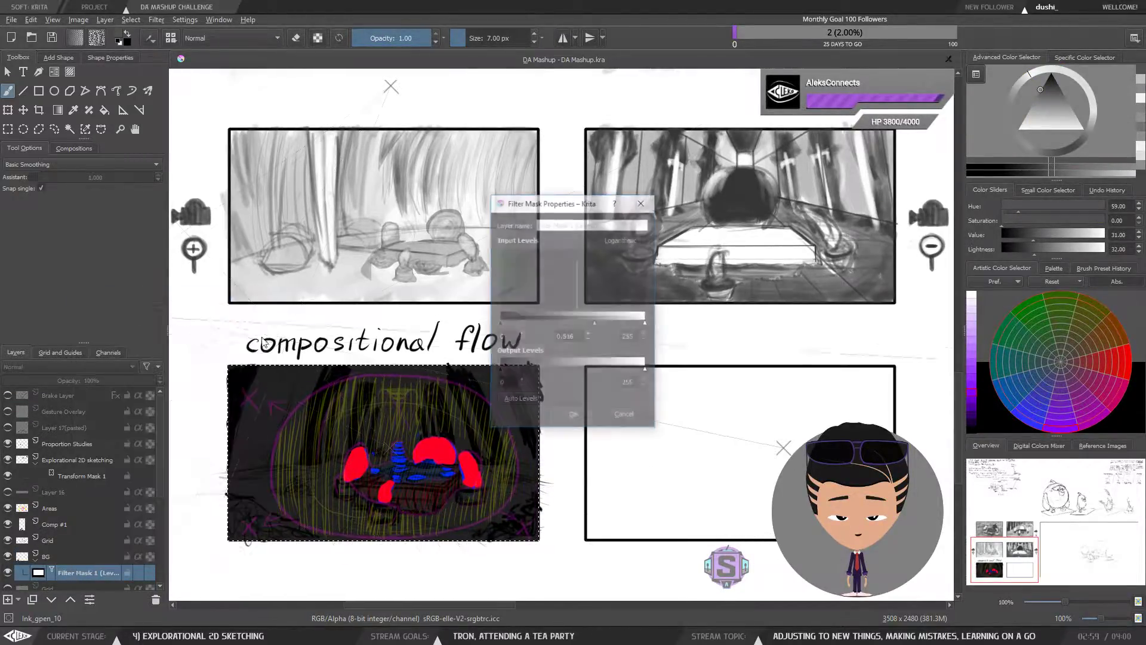
pyautogui.moveTo(601, 323); pyautogui.dragTo(577, 325)
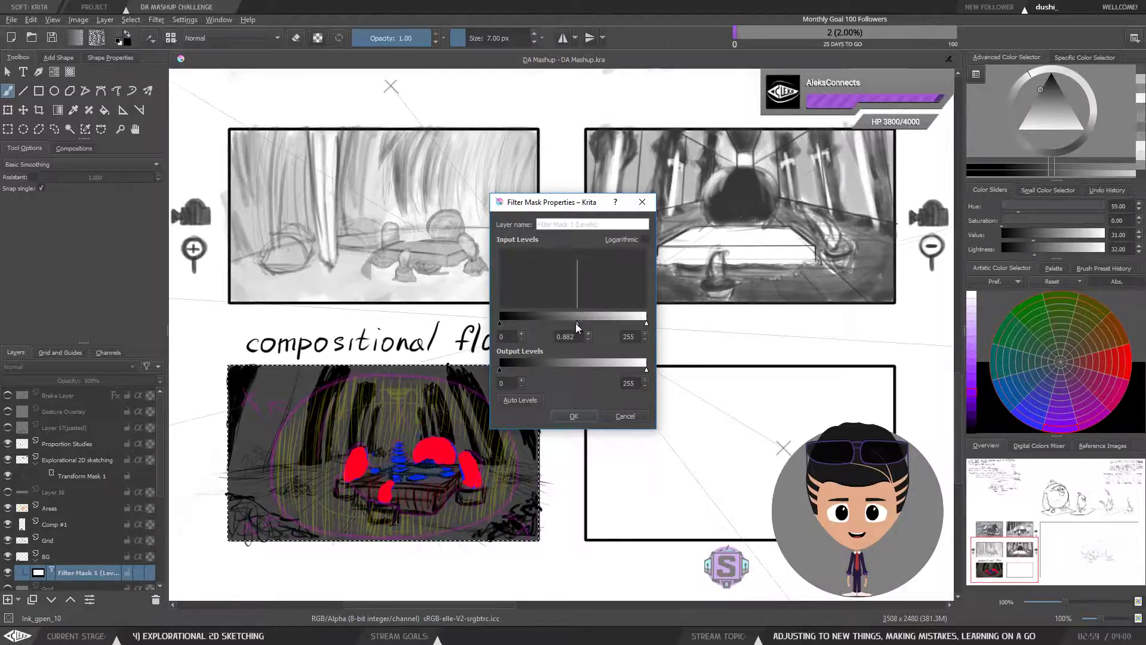
pyautogui.click(522, 401)
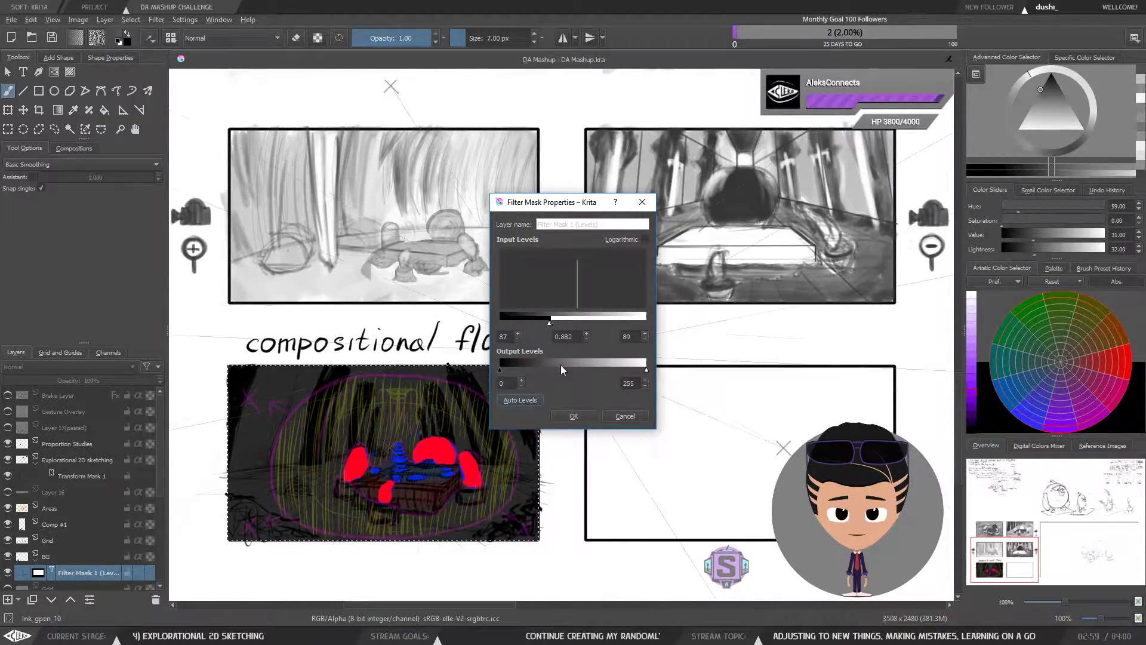
pyautogui.click(573, 417)
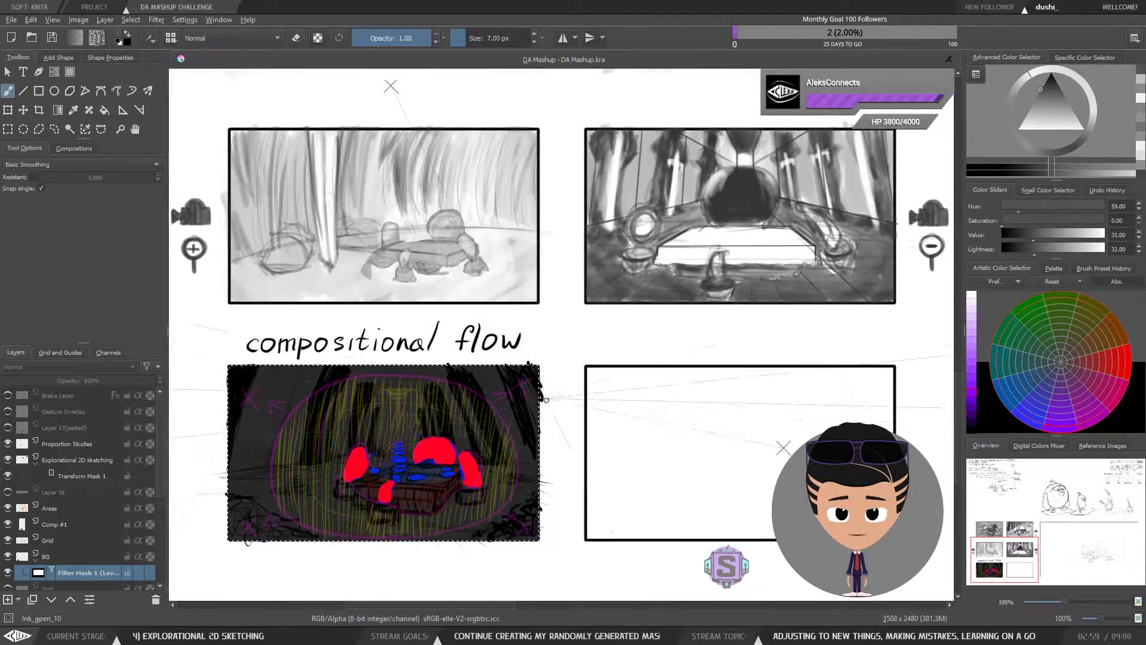
# Collapse the BG layer's mask and rename the hidden Grid layer beneath it as Grid Old.
pyautogui.moveTo(489, 434); pyautogui.dragTo(540, 392)
pyautogui.scroll(2, 512, 309)
pyautogui.moveTo(507, 476); pyautogui.dragTo(639, 360)
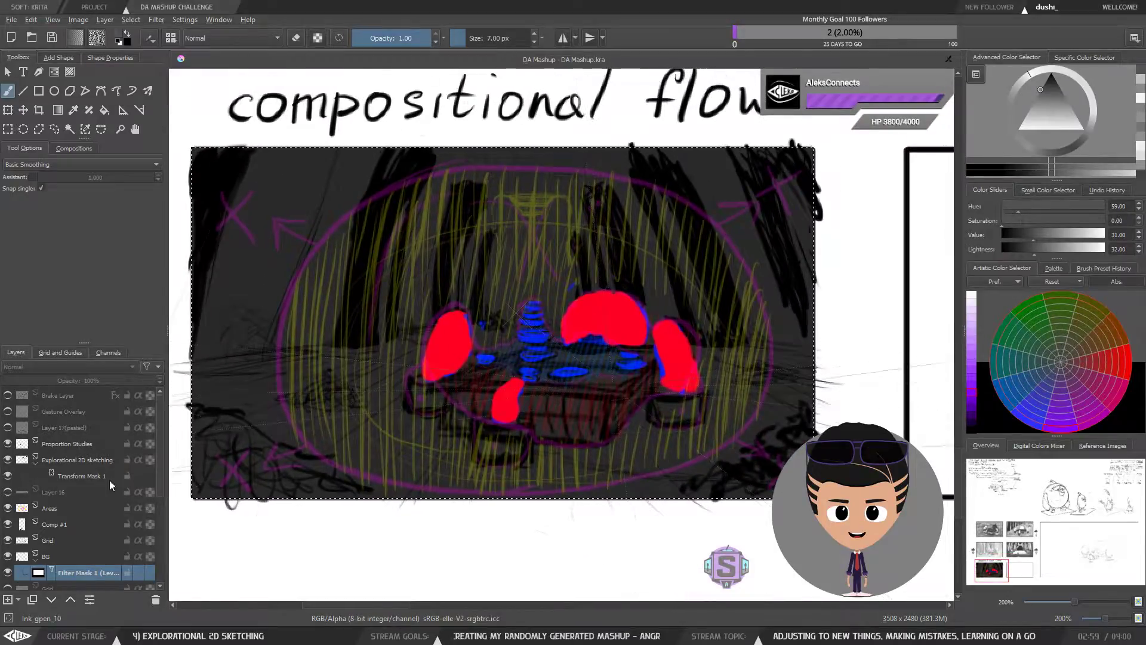
pyautogui.click(35, 560)
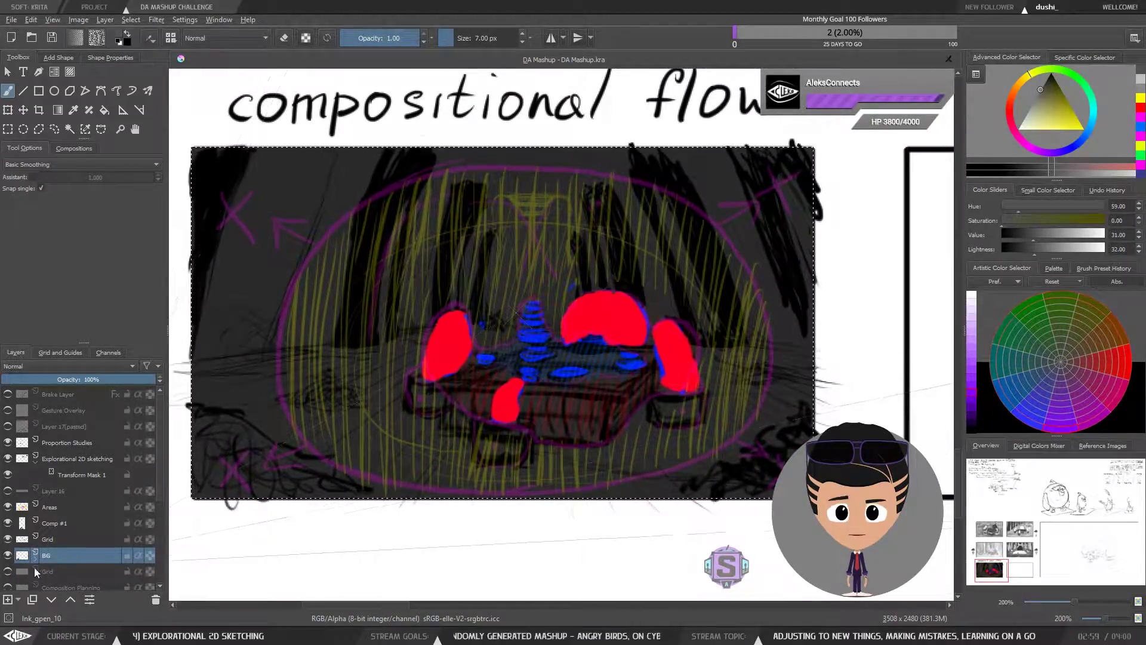
pyautogui.click(8, 539)
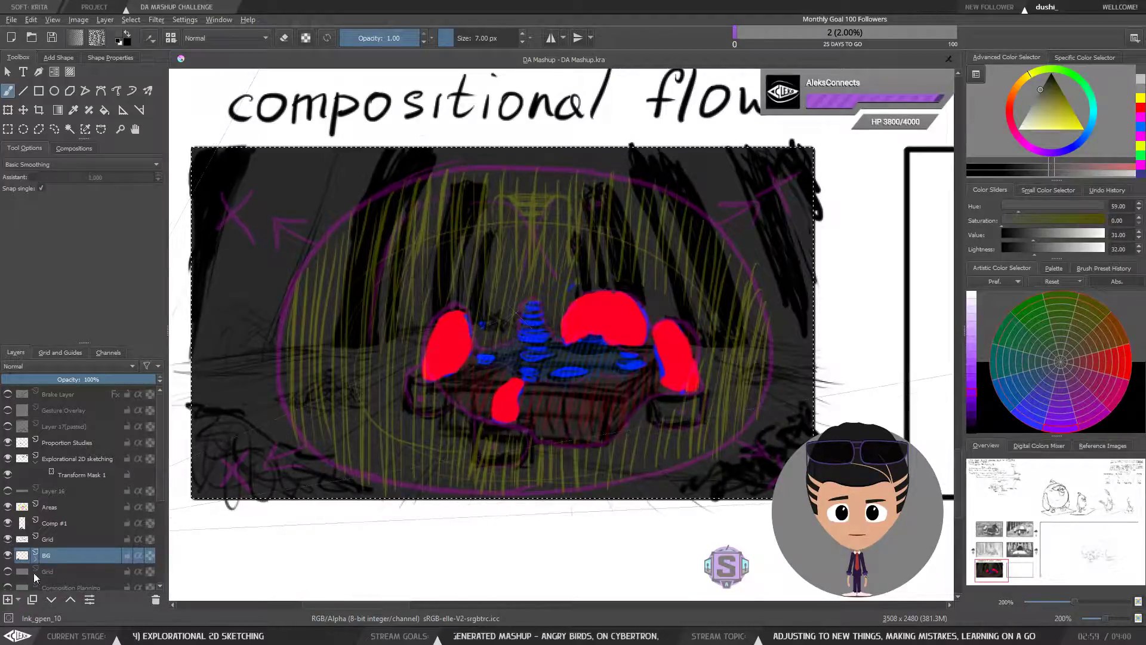
pyautogui.doubleClick(51, 572)
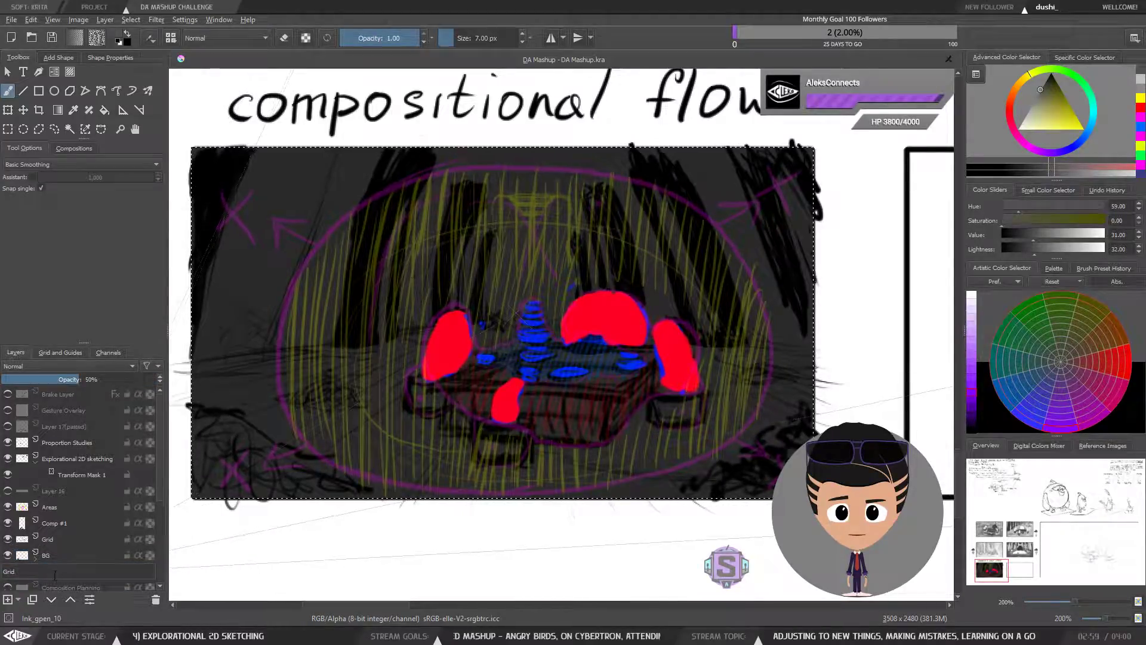
pyautogui.write('Ol')
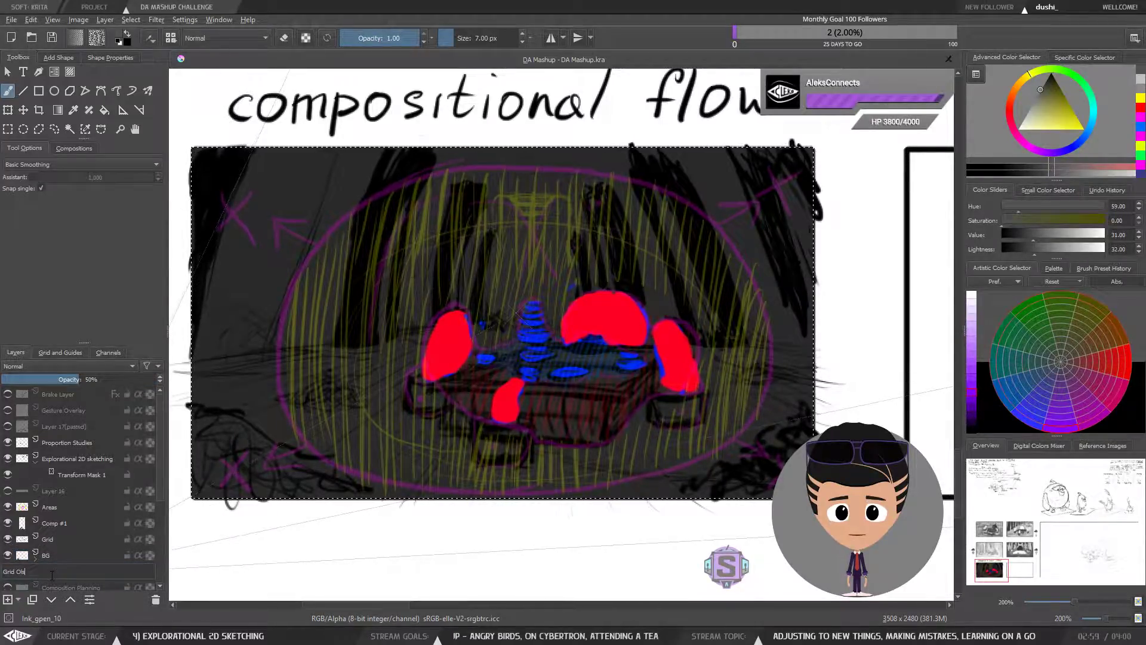
pyautogui.write('d')
pyautogui.press('Return')
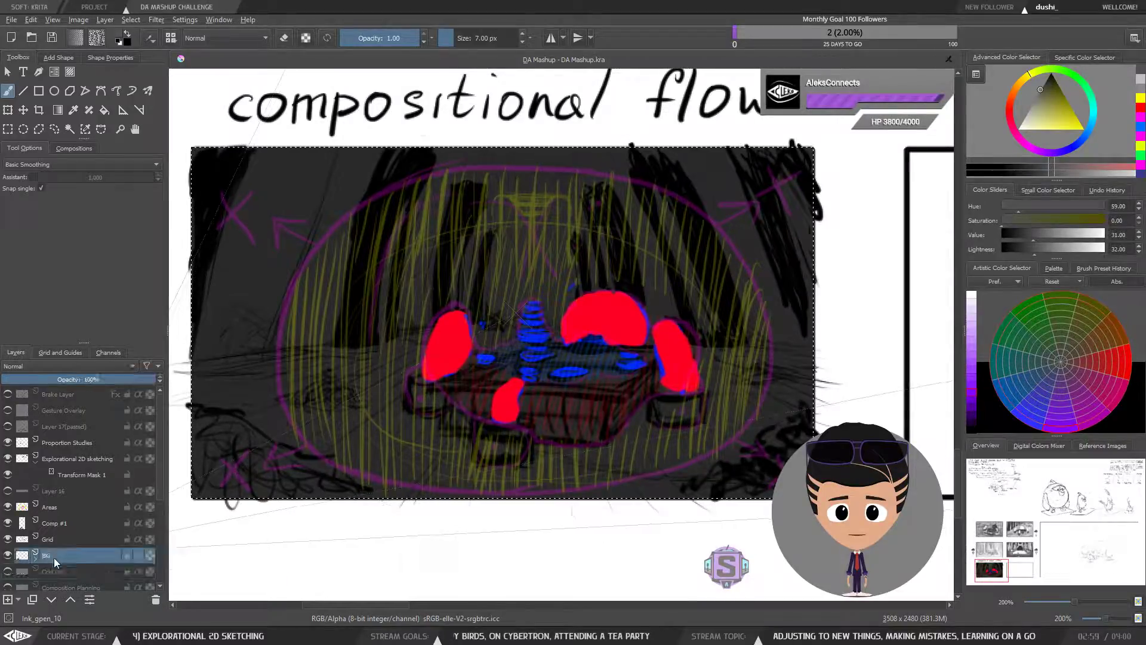
# Check the contents of the renamed compositional flow layers by toggling the visibility of BG, Comp #1 and Areas.
pyautogui.scroll(-1, 159, 513)
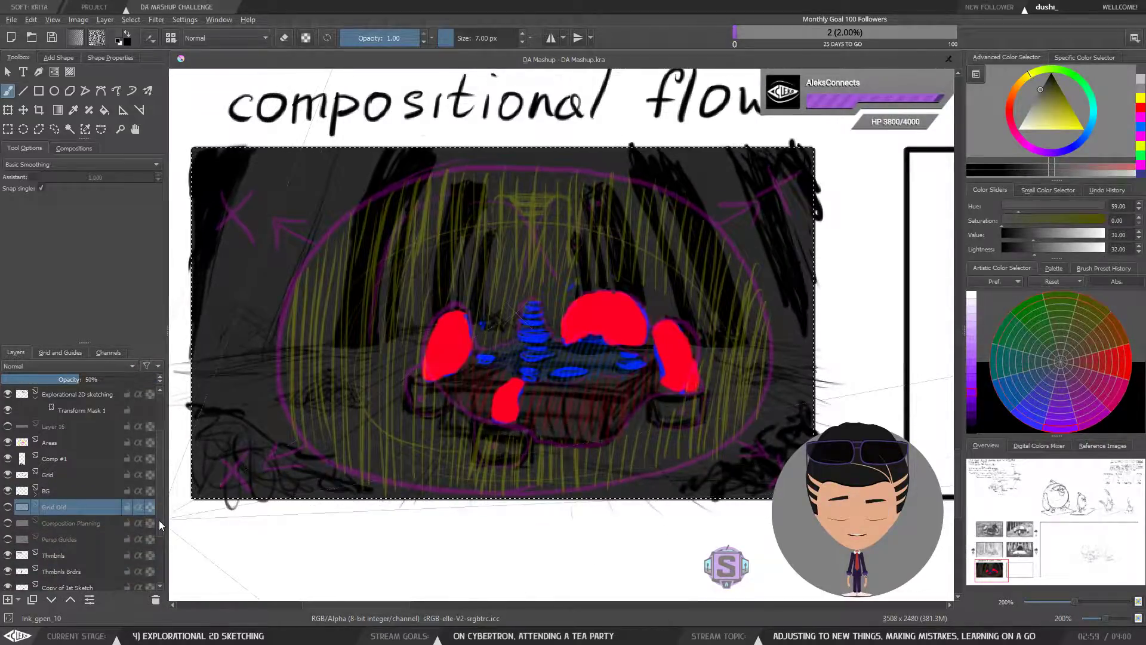
pyautogui.click(67, 541)
pyautogui.click(7, 539)
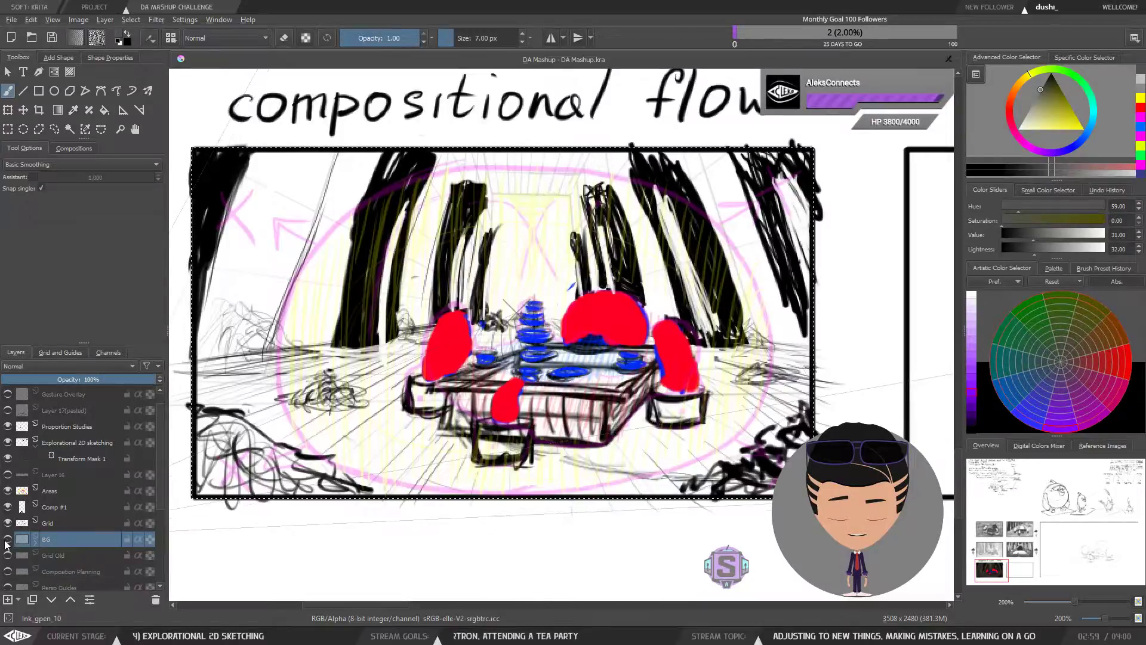
pyautogui.click(7, 539)
pyautogui.click(55, 524)
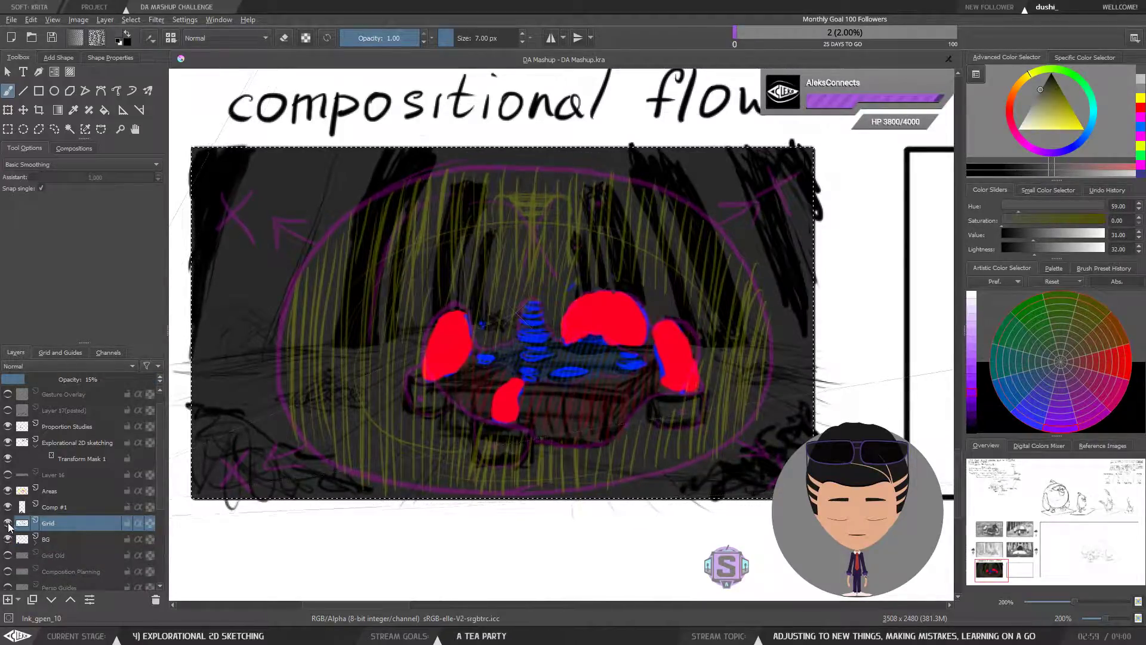
pyautogui.click(54, 509)
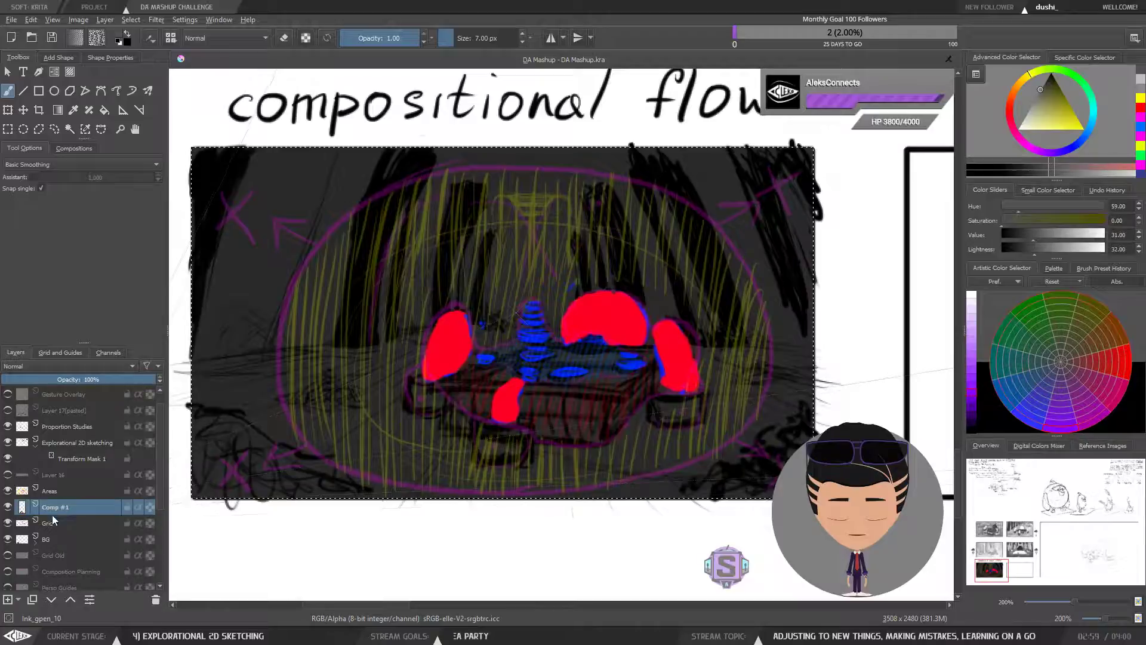
pyautogui.click(8, 506)
pyautogui.click(8, 491)
pyautogui.click(8, 507)
pyautogui.click(7, 491)
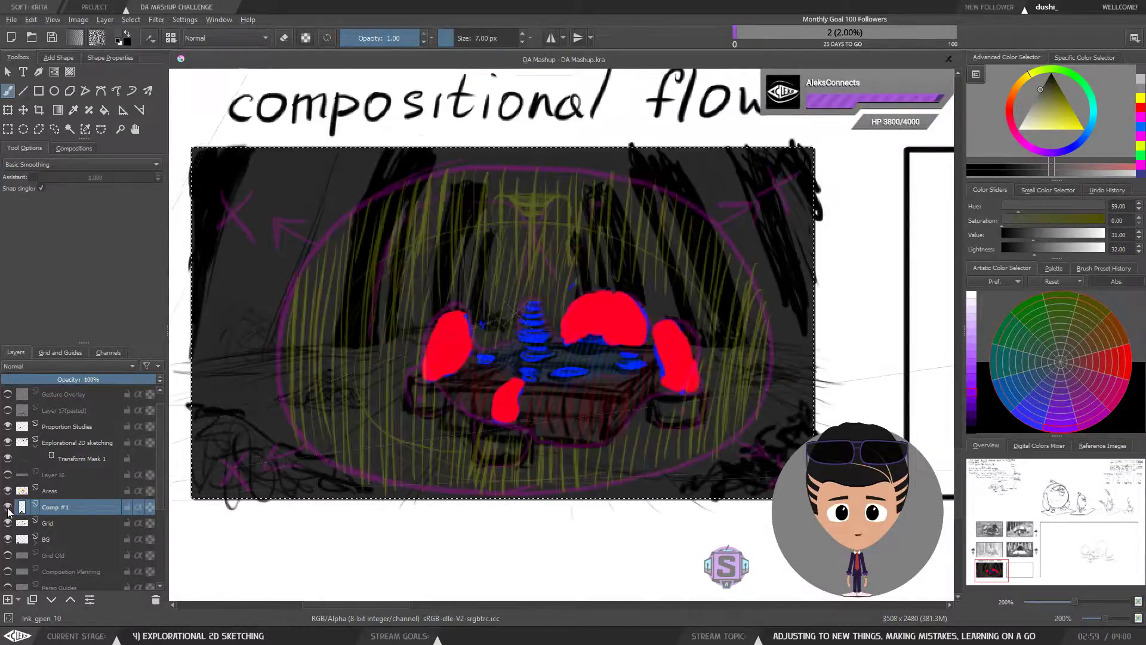
# Compare the Comp #1 and Areas layers by alternating their visibility, leaving Areas hidden and Comp #1 shown.
pyautogui.click(7, 507)
pyautogui.click(8, 491)
pyautogui.click(8, 506)
pyautogui.click(8, 491)
pyautogui.click(8, 507)
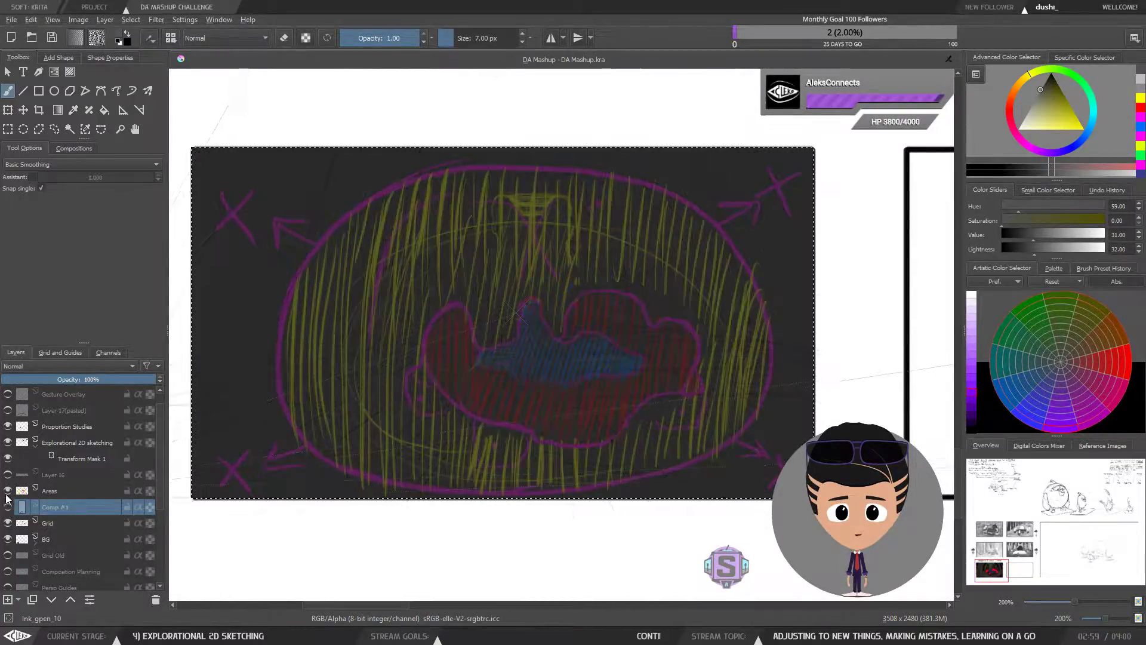
pyautogui.click(8, 491)
pyautogui.click(7, 507)
pyautogui.click(8, 491)
pyautogui.click(8, 507)
pyautogui.click(8, 491)
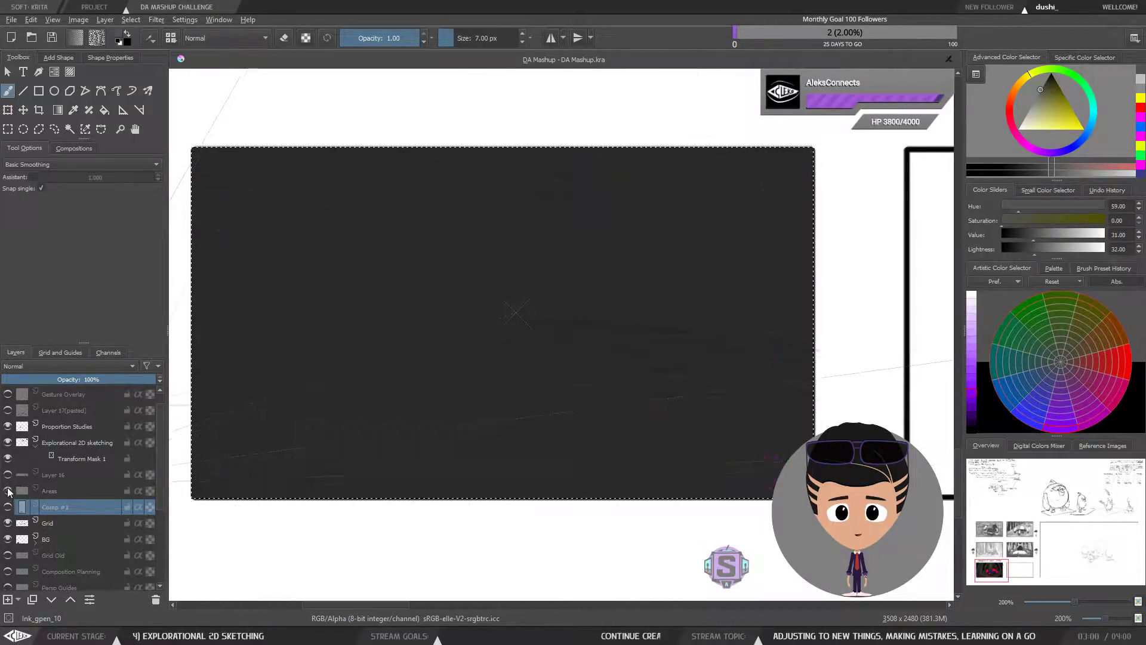
pyautogui.click(7, 507)
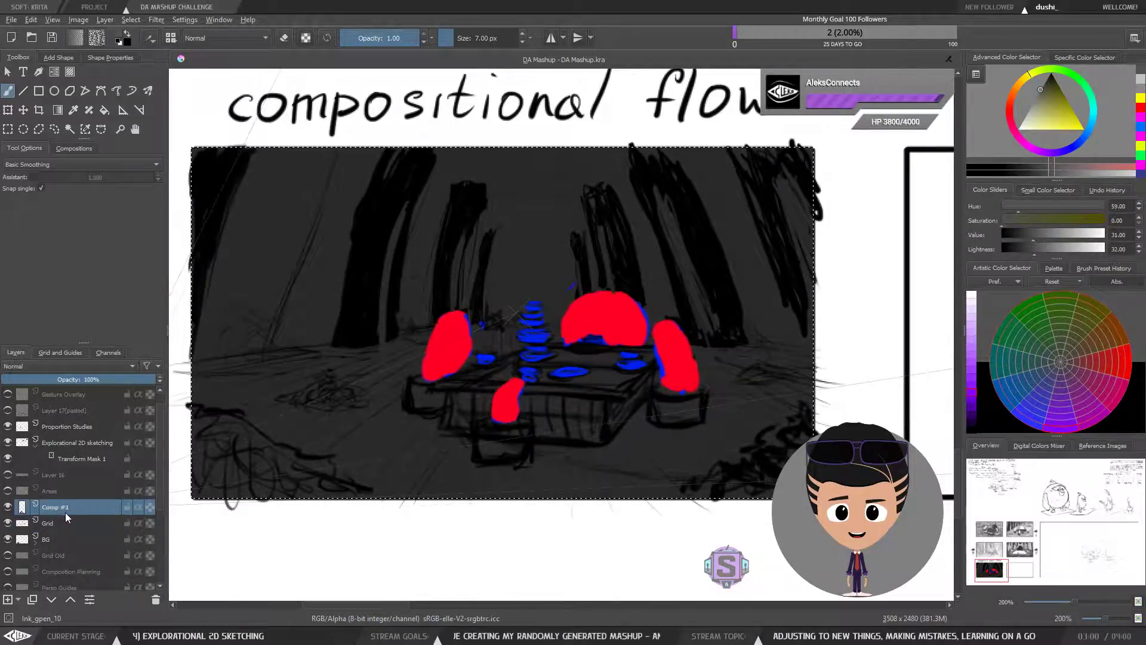
pyautogui.click(8, 507)
pyautogui.click(8, 508)
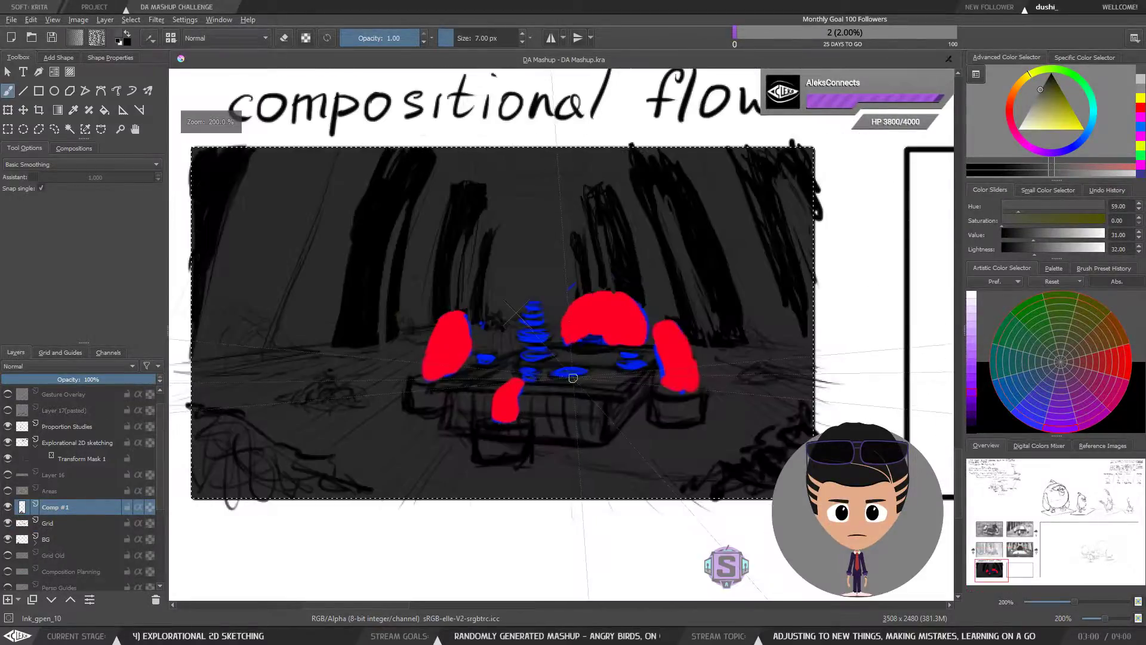
# Select the BG layer and set up the brush with a light grey colour of value 87 and a size of 18 px.
pyautogui.moveTo(569, 373); pyautogui.dragTo(580, 395)
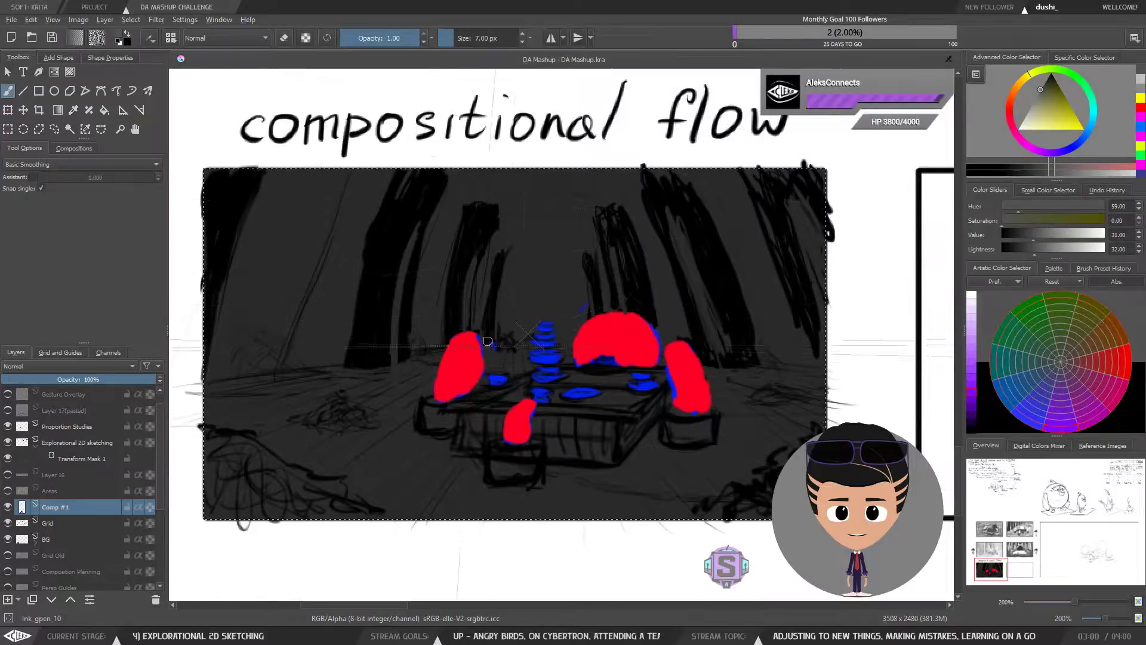
pyautogui.click(53, 539)
pyautogui.click(34, 542)
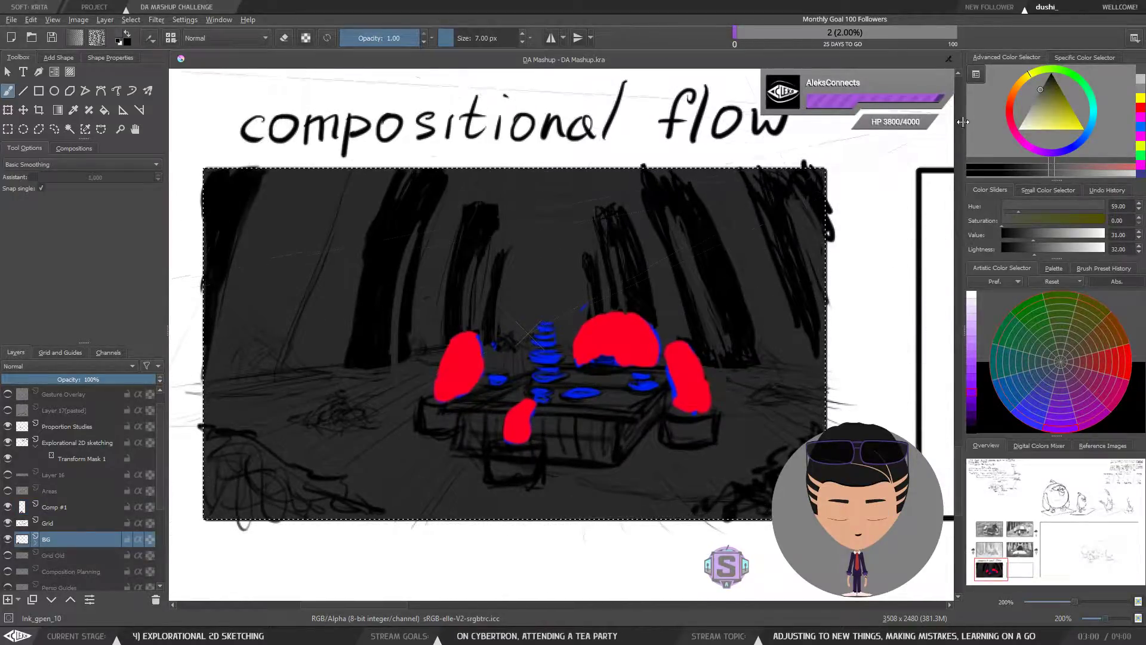
pyautogui.click(1023, 122)
pyautogui.press(']')
pyautogui.press(']')
pyautogui.press(']')
pyautogui.press(']')
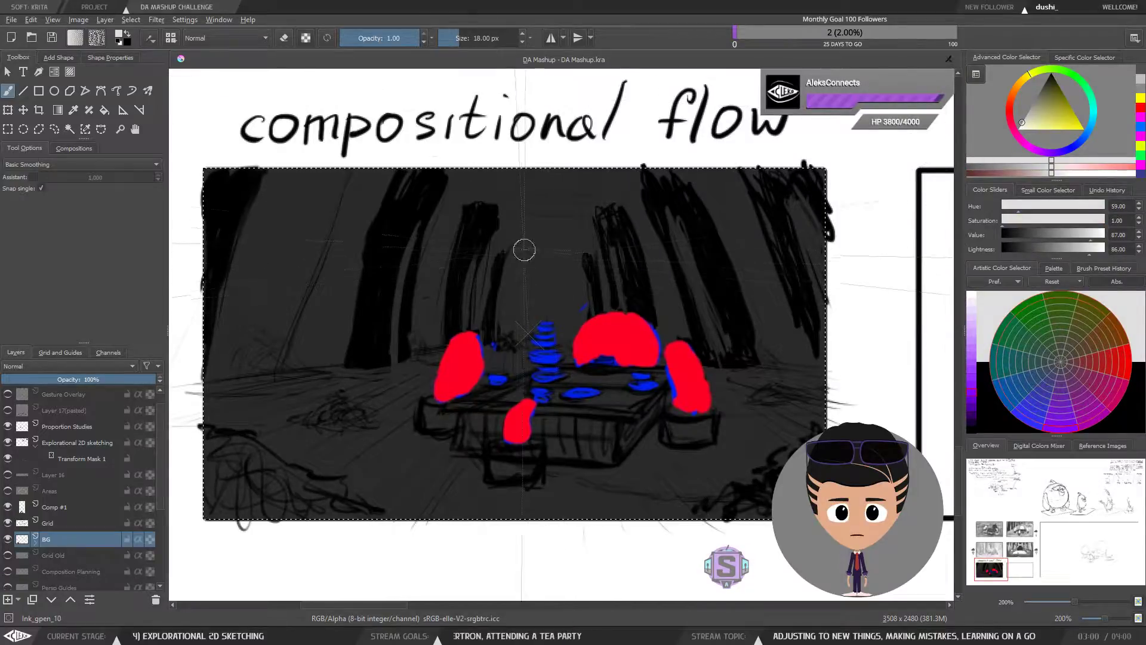
# Try a vertical light stroke between the central trees on BG, undo it, and expand the layer's filter mask.
pyautogui.moveTo(525, 242)
pyautogui.mouseDown()
pyautogui.moveTo(510, 303)
pyautogui.moveTo(520, 239)
pyautogui.moveTo(512, 303)
pyautogui.moveTo(515, 283)
pyautogui.mouseUp()
pyautogui.hotkey('ctrl', 'z')
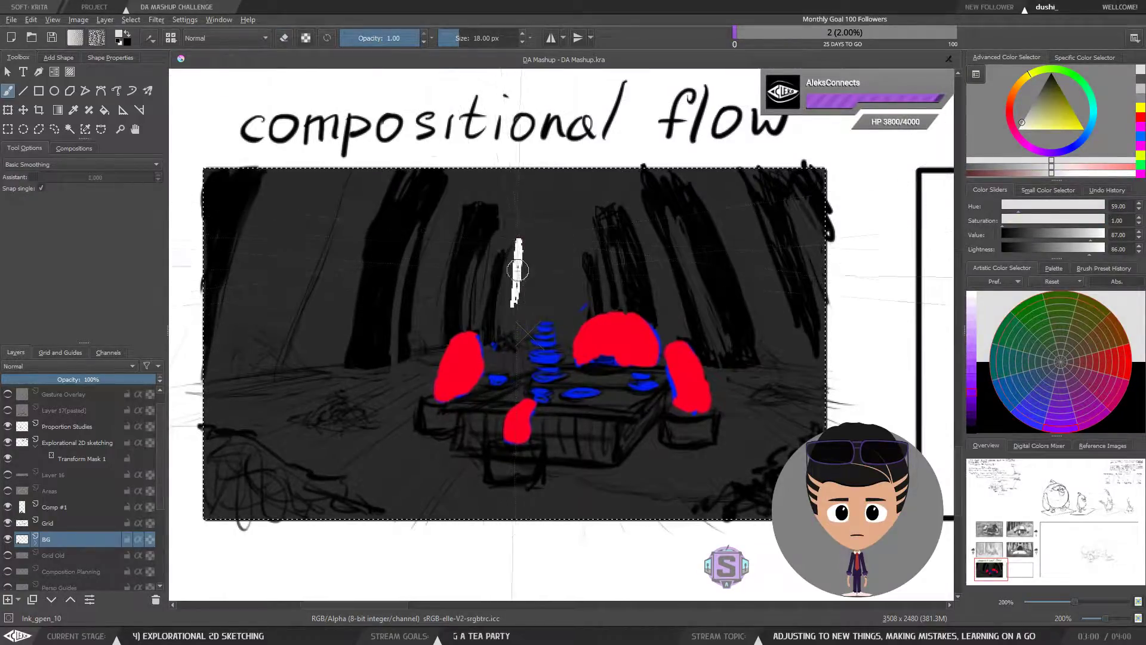
pyautogui.hotkey('ctrl', 'z')
pyautogui.click(35, 540)
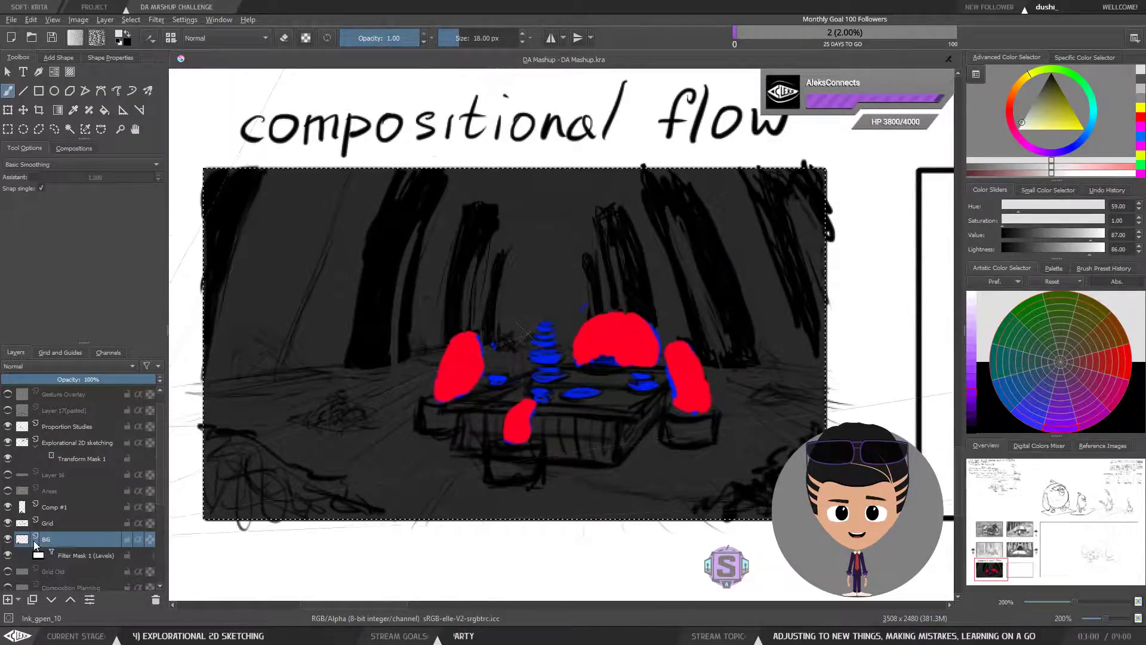
# Try filling a larger light patch above the tea table on BG, and undo the strokes.
pyautogui.moveTo(511, 274)
pyautogui.mouseDown()
pyautogui.moveTo(550, 268)
pyautogui.moveTo(554, 283)
pyautogui.moveTo(529, 263)
pyautogui.mouseUp()
pyautogui.press('+')
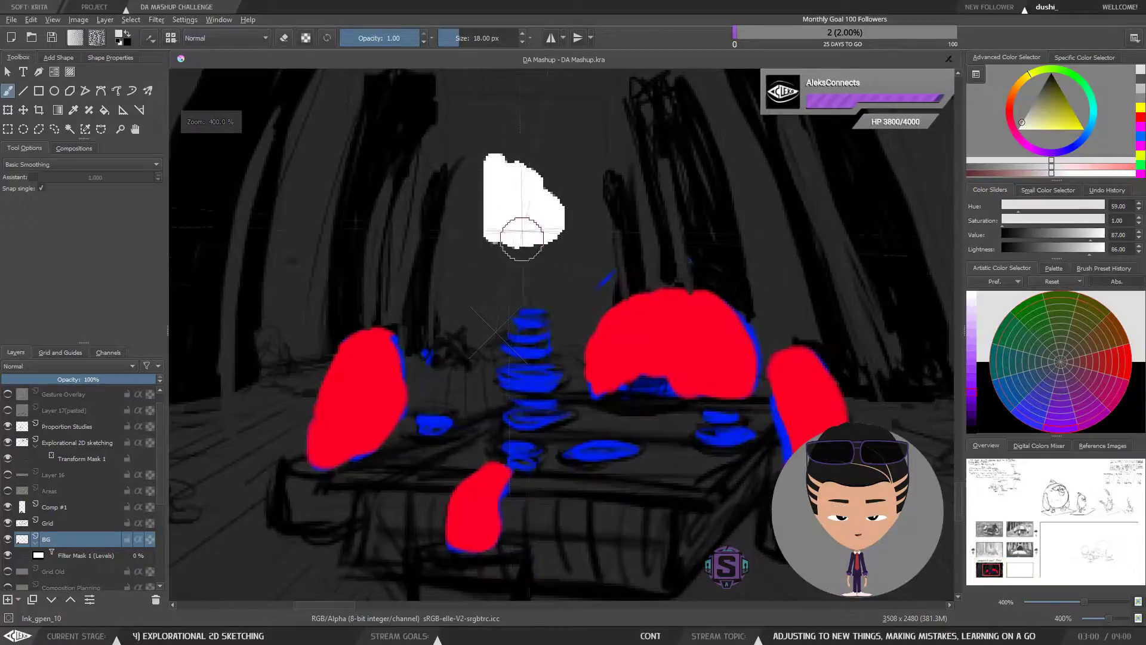
pyautogui.moveTo(545, 140); pyautogui.dragTo(535, 215)
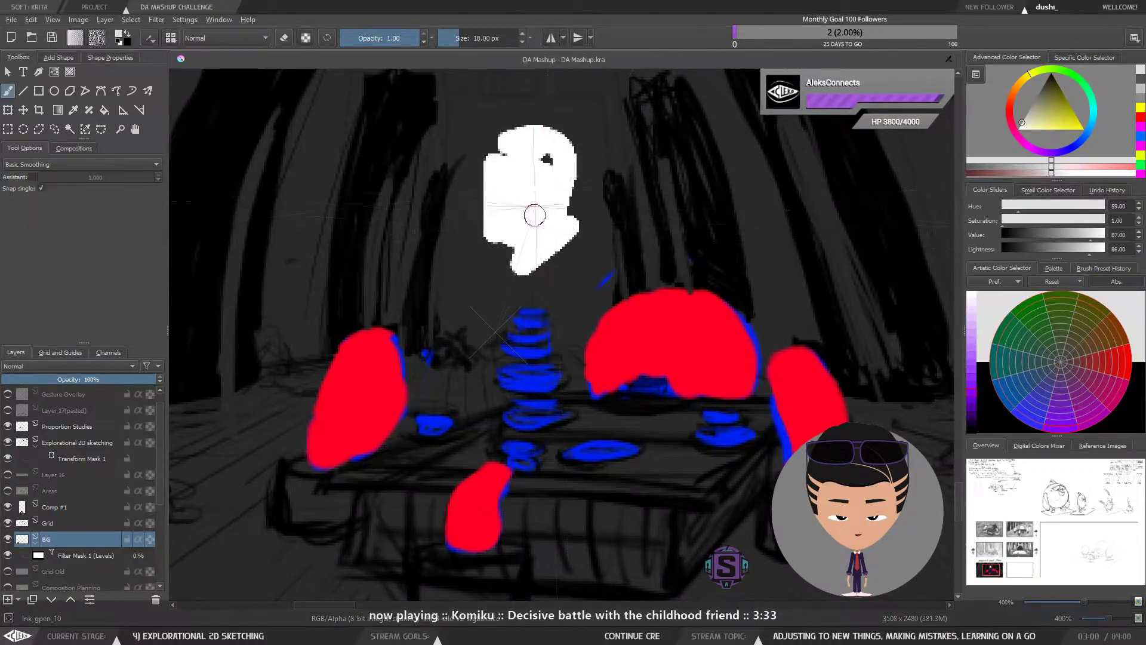
pyautogui.hotkey('ctrl', 'z')
pyautogui.hotkey('ctrl', 'z')
pyautogui.press('-')
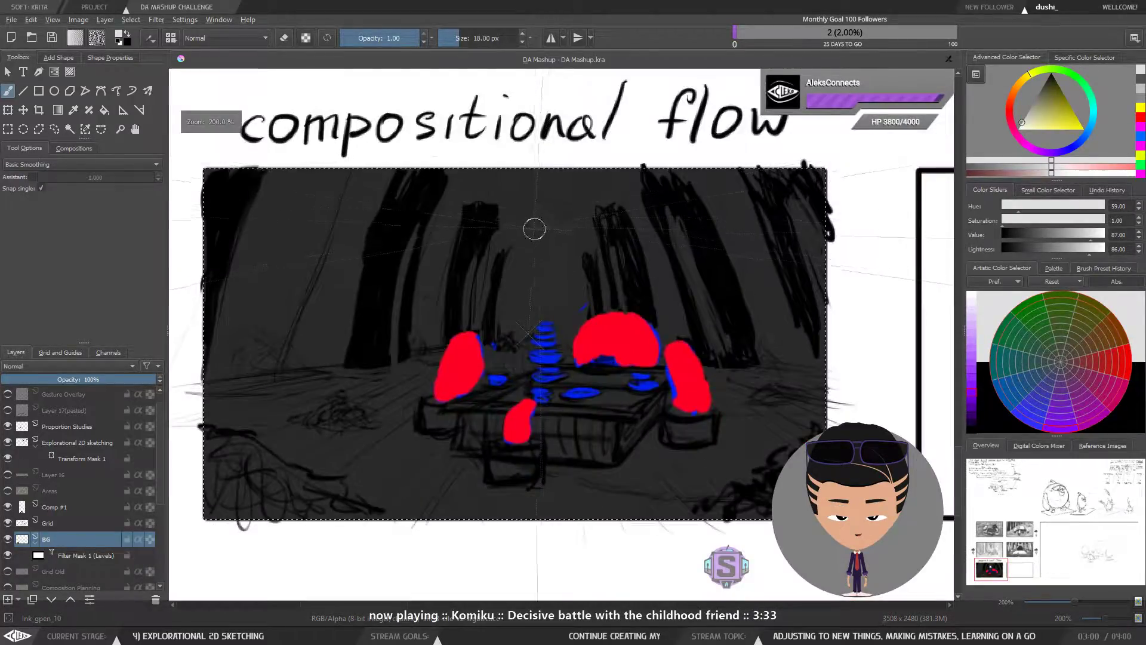
# Switch to the Basic_wet brush at 35 px, test a light stroke between the central trees, and undo it.
pyautogui.rightClick(529, 240)
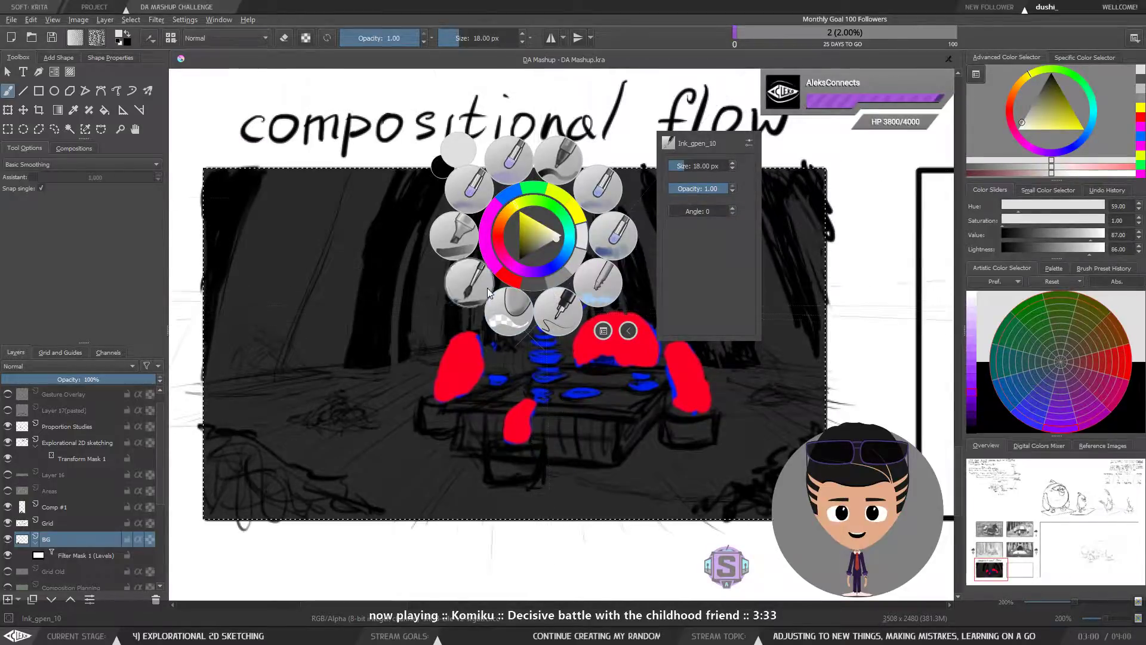
pyautogui.click(512, 162)
pyautogui.press('[')
pyautogui.press('[')
pyautogui.press('[')
pyautogui.press('[')
pyautogui.press('[')
pyautogui.moveTo(528, 240); pyautogui.dragTo(520, 296)
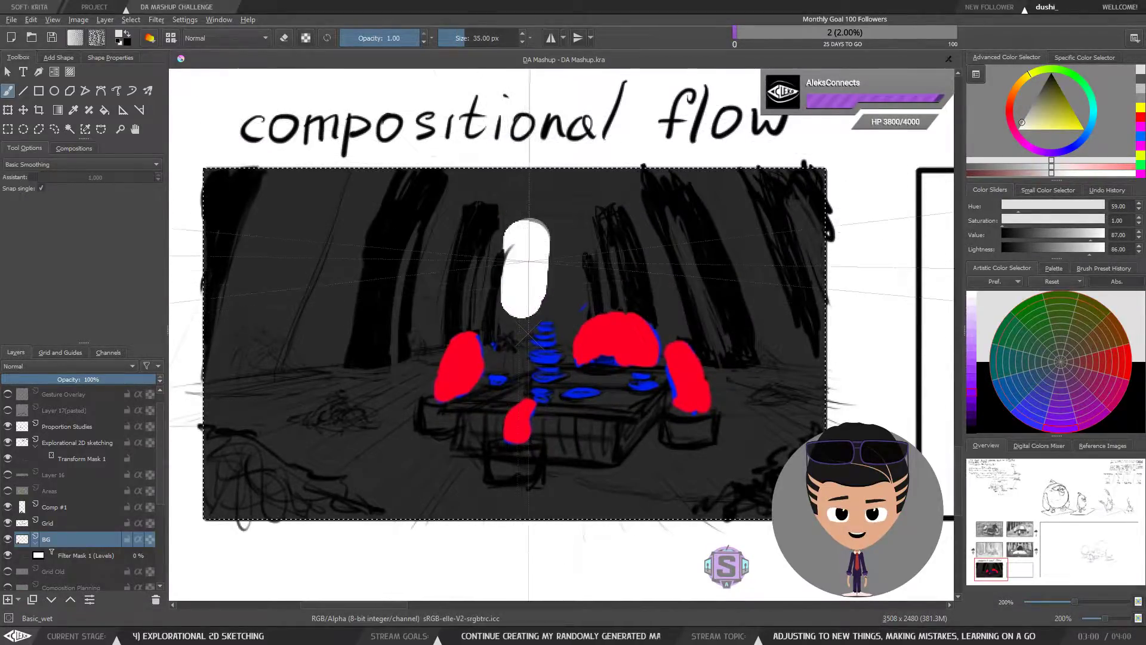
pyautogui.hotkey('ctrl', 'z')
# Hide the Levels filter mask under the BG layer.
pyautogui.click(83, 555)
pyautogui.click(8, 555)
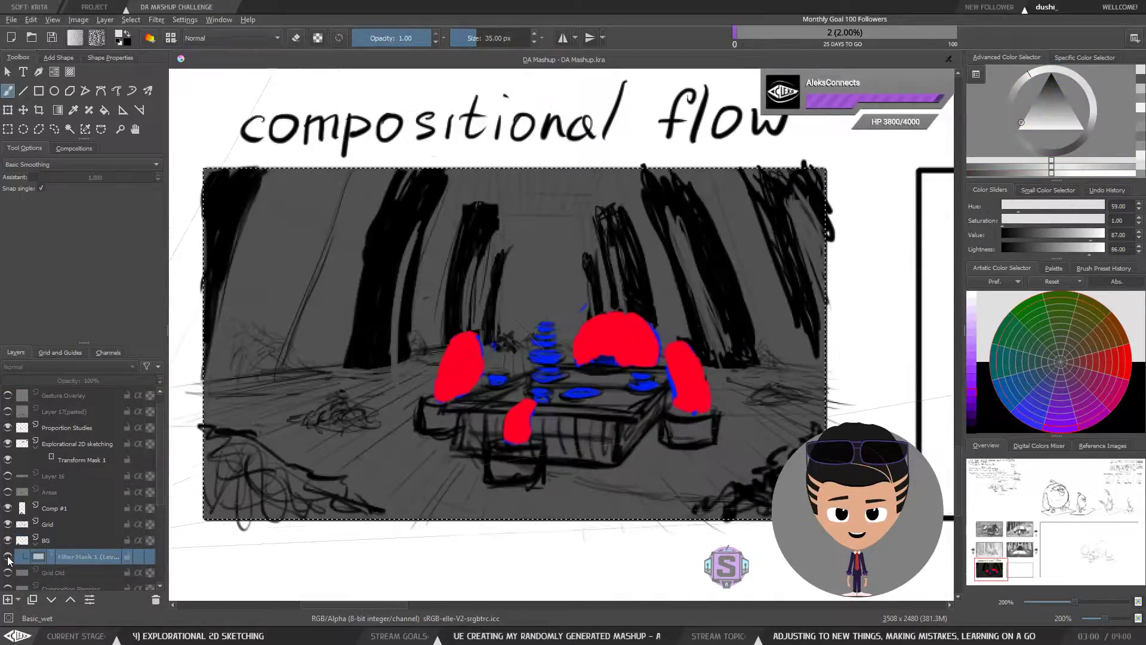
# Select the BG layer and paint a light grey opening between the central trees of the compositional flow thumbnail.
pyautogui.click(530, 257)
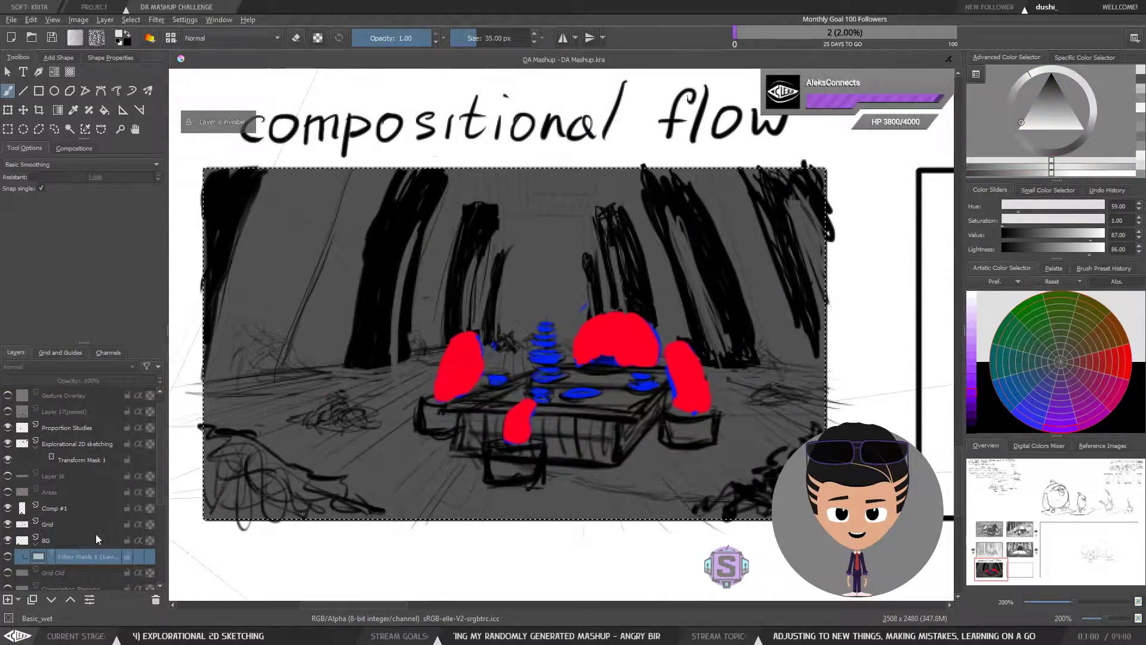
pyautogui.press('pageup')
pyautogui.press('[')
pyautogui.press('[')
pyautogui.moveTo(550, 238)
pyautogui.mouseDown()
pyautogui.moveTo(530, 285)
pyautogui.moveTo(515, 223)
pyautogui.moveTo(563, 230)
pyautogui.moveTo(546, 224)
pyautogui.moveTo(546, 269)
pyautogui.moveTo(530, 283)
pyautogui.moveTo(570, 265)
pyautogui.moveTo(557, 252)
pyautogui.moveTo(543, 297)
pyautogui.moveTo(522, 295)
pyautogui.moveTo(508, 312)
pyautogui.moveTo(511, 291)
pyautogui.moveTo(505, 325)
pyautogui.moveTo(523, 336)
pyautogui.moveTo(527, 300)
pyautogui.moveTo(520, 337)
pyautogui.moveTo(539, 307)
pyautogui.moveTo(545, 316)
pyautogui.moveTo(561, 306)
pyautogui.moveTo(564, 332)
pyautogui.moveTo(576, 325)
pyautogui.moveTo(581, 294)
pyautogui.moveTo(565, 303)
pyautogui.moveTo(580, 293)
pyautogui.moveTo(571, 234)
pyautogui.mouseUp()
# Smooth the lower part of the light opening down toward the table with an 11 px brush.
pyautogui.press('[')
pyautogui.press('[')
pyautogui.press('[')
pyautogui.press('[')
pyautogui.press('[')
pyautogui.press('[')
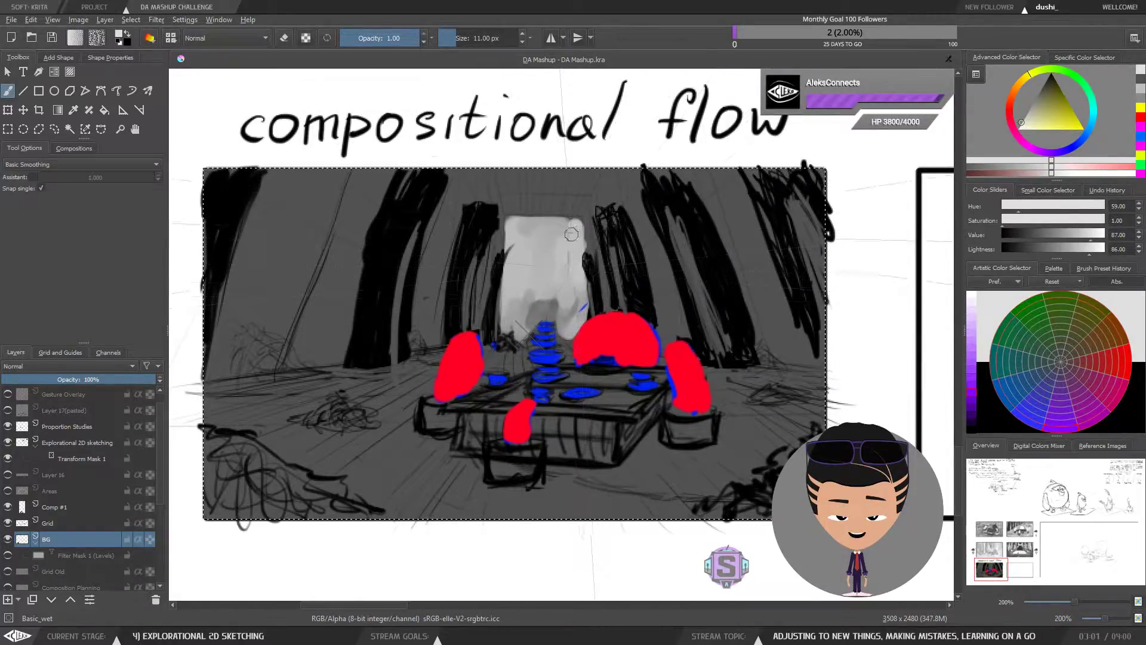
pyautogui.moveTo(558, 295); pyautogui.dragTo(529, 307)
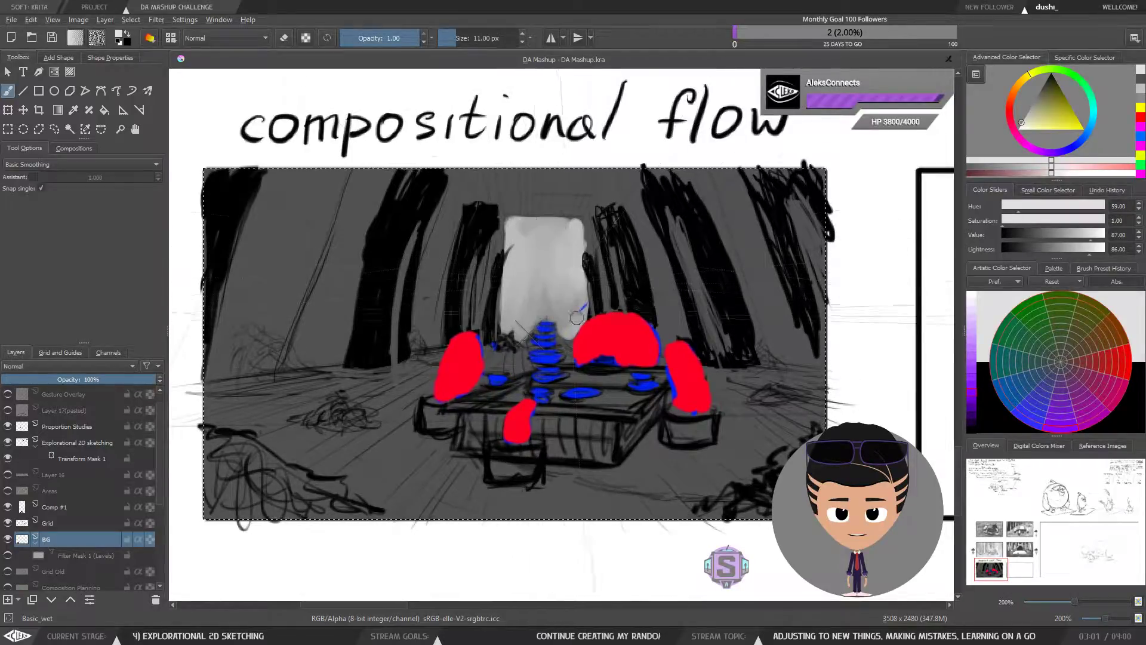
pyautogui.hotkey('ctrl', '-')
pyautogui.hotkey('ctrl', '-')
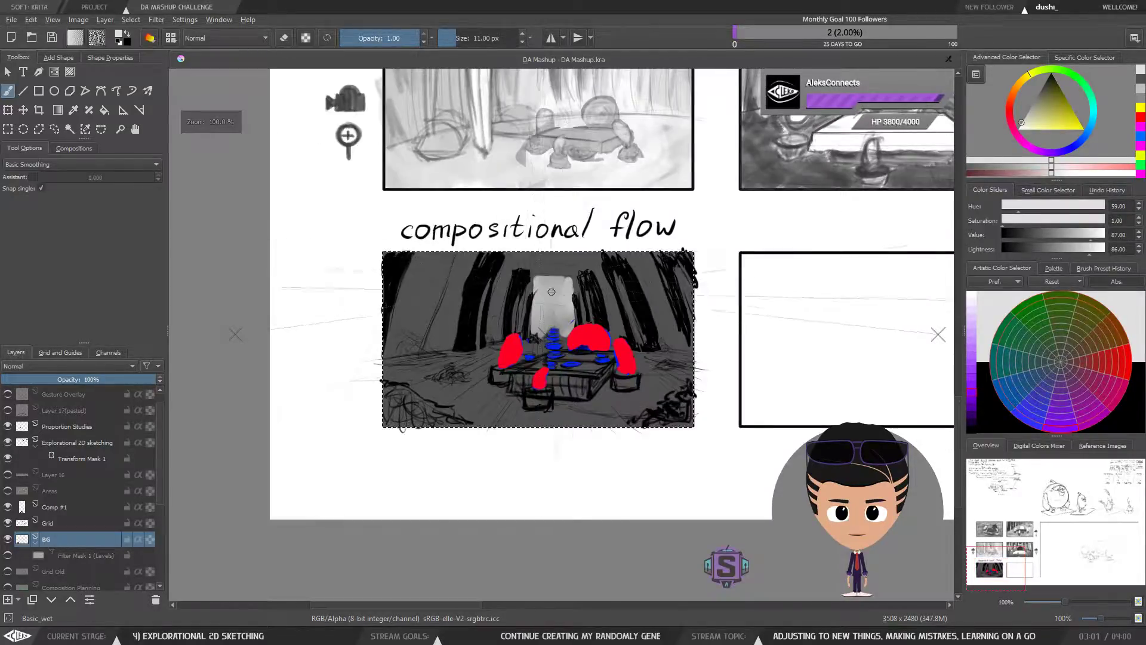
# Paint faint light between the trees left of the opening with a 32 px brush, undoing unwanted strokes.
pyautogui.hotkey('ctrl', '+')
pyautogui.hotkey('ctrl', '+')
pyautogui.press(']')
pyautogui.press(']')
pyautogui.press(']')
pyautogui.press(']')
pyautogui.press(']')
pyautogui.press(']')
pyautogui.press(']')
pyautogui.press(']')
pyautogui.press(']')
pyautogui.press(']')
pyautogui.press(']')
pyautogui.press(']')
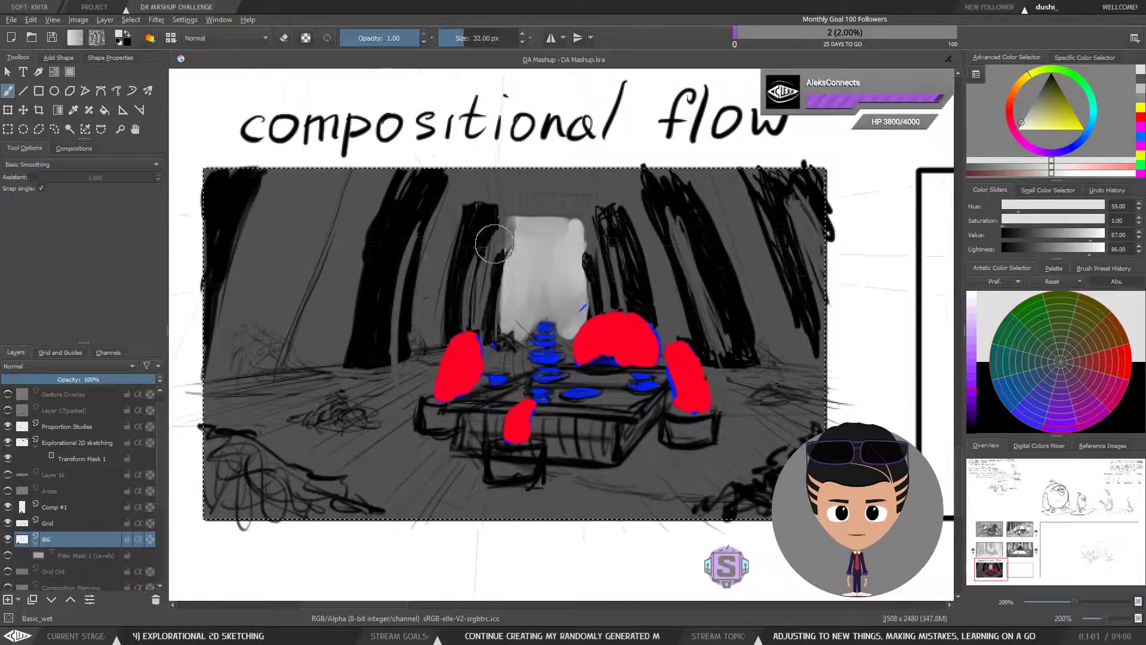
pyautogui.moveTo(496, 240); pyautogui.dragTo(478, 313)
pyautogui.moveTo(486, 235); pyautogui.dragTo(480, 316)
pyautogui.hotkey('ctrl', 'z')
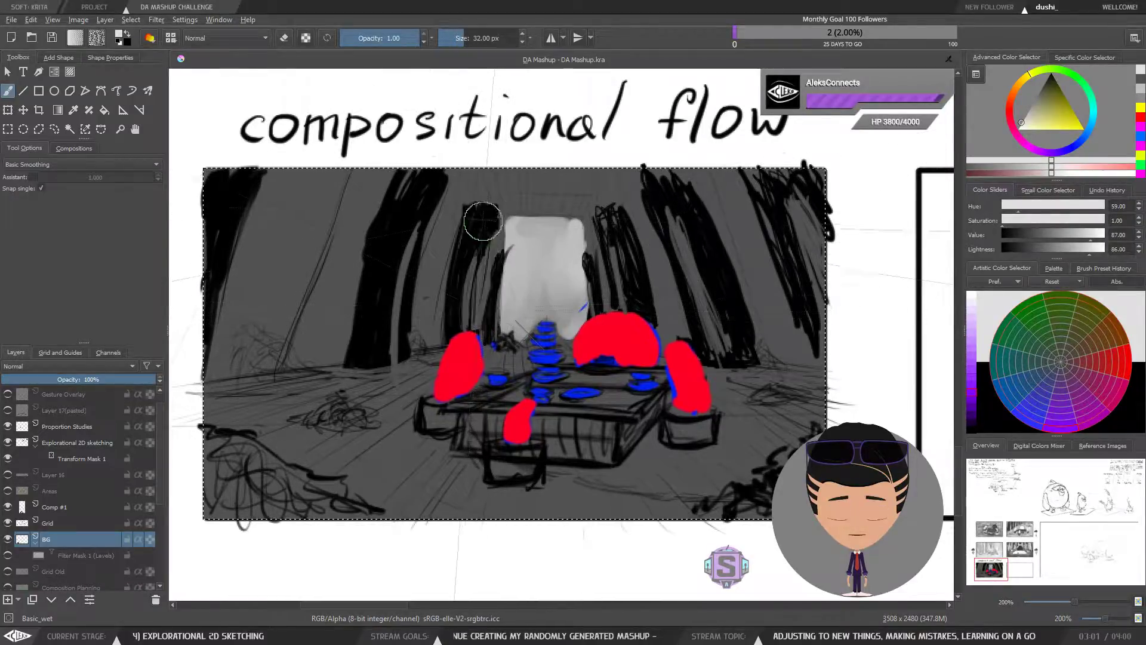
pyautogui.moveTo(485, 223); pyautogui.dragTo(479, 328)
pyautogui.moveTo(447, 233); pyautogui.dragTo(416, 351)
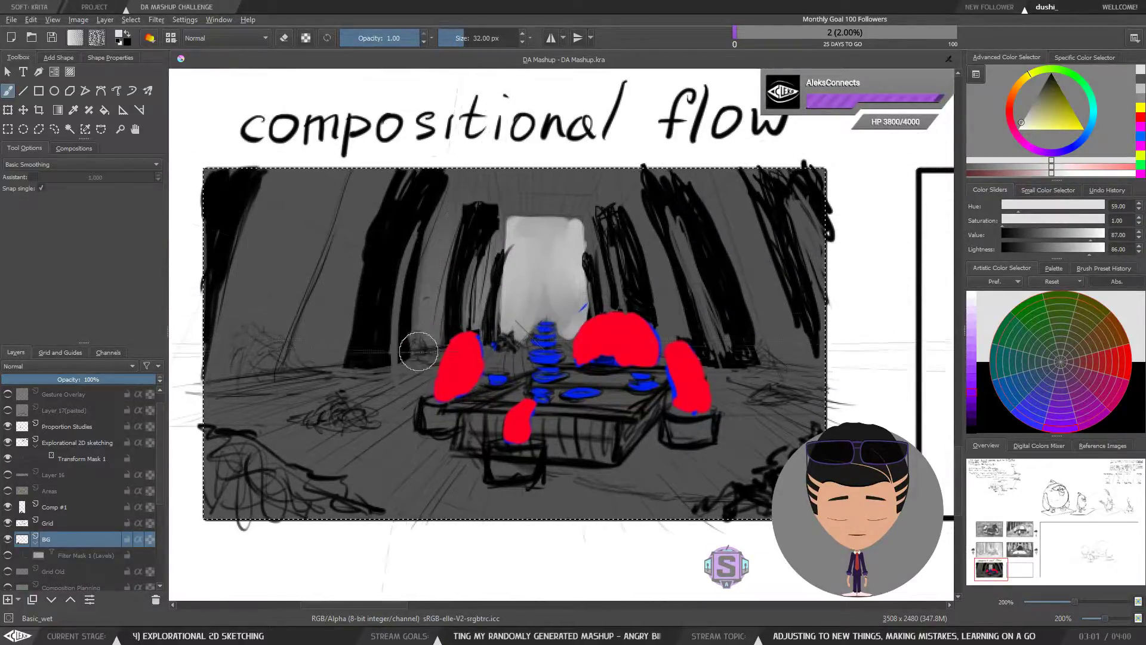
pyautogui.hotkey('ctrl', 'z')
pyautogui.moveTo(426, 269)
pyautogui.mouseDown()
pyautogui.moveTo(425, 311)
pyautogui.moveTo(444, 256)
pyautogui.moveTo(430, 298)
pyautogui.mouseUp()
pyautogui.moveTo(418, 335); pyautogui.dragTo(448, 237)
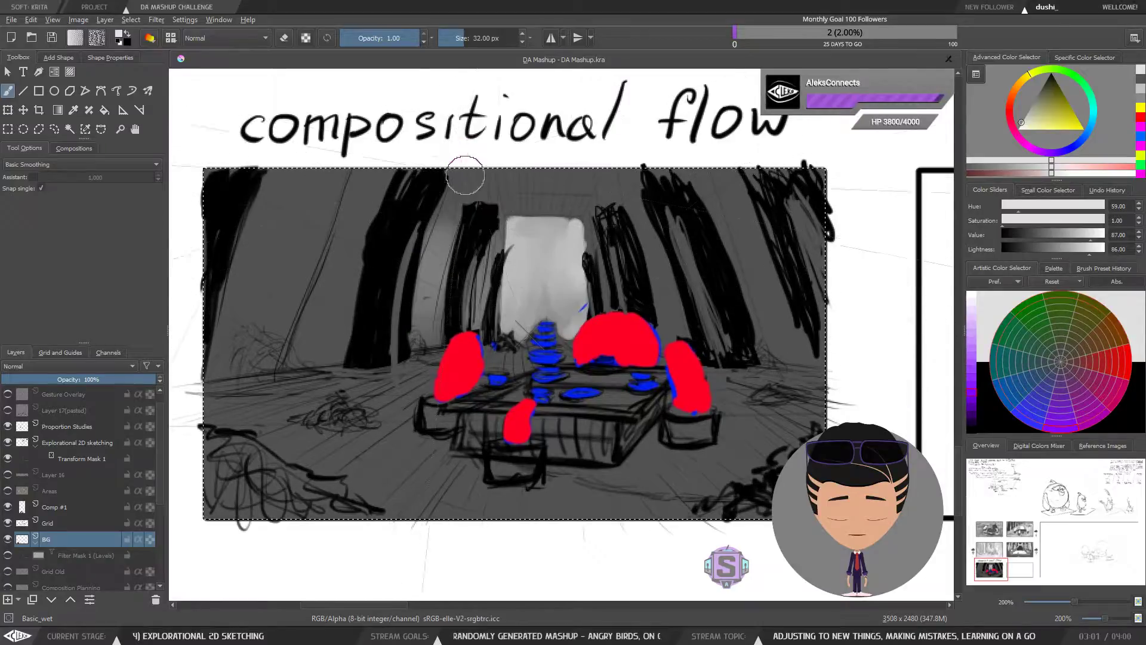
# Paint soft light between the trees right of the opening using 12 px and 15 px brushes.
pyautogui.press('[')
pyautogui.press('[')
pyautogui.press('[')
pyautogui.press('[')
pyautogui.press('[')
pyautogui.press('[')
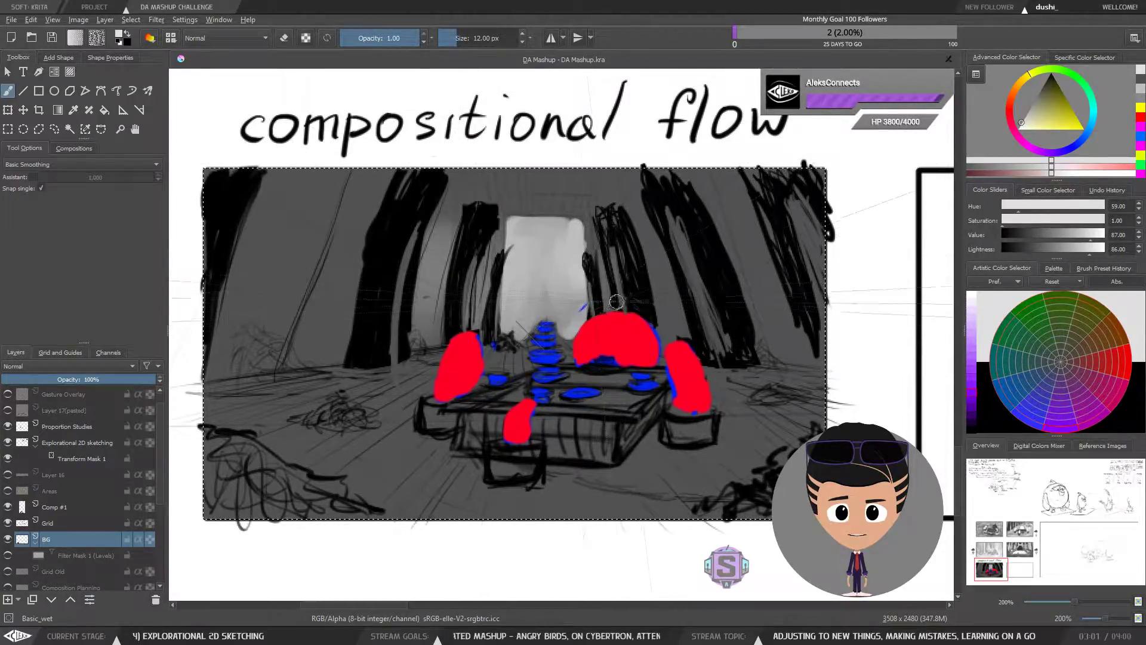
pyautogui.moveTo(602, 306); pyautogui.dragTo(588, 219)
pyautogui.press(']')
pyautogui.press(']')
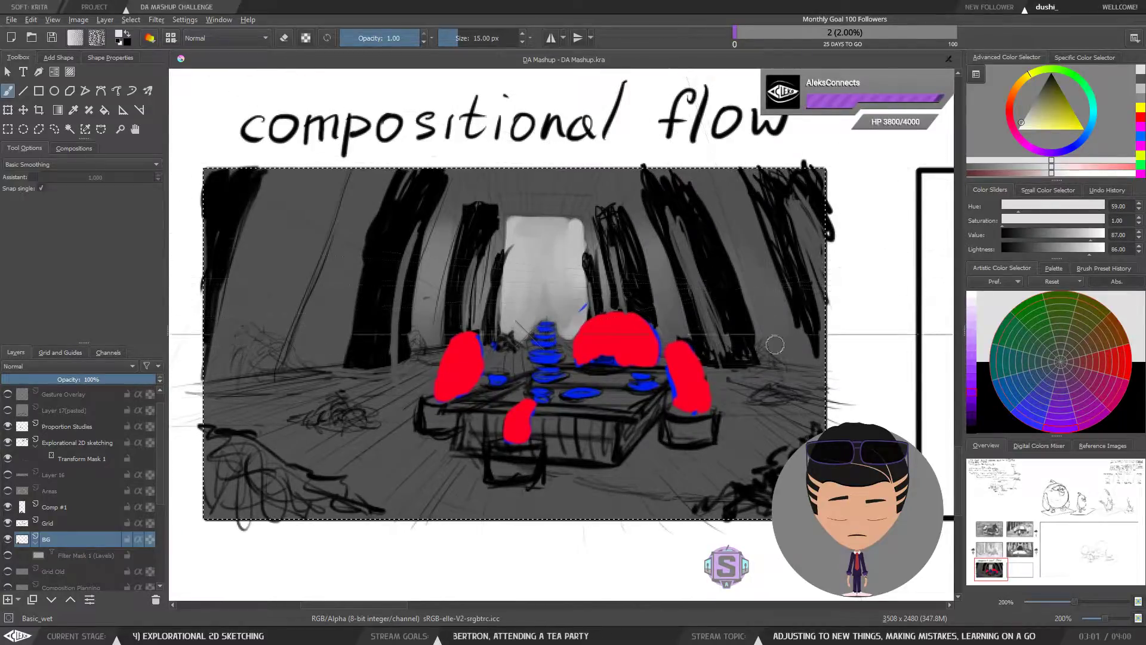
# Lighten the ceiling area above the bright opening with a 10 px brush.
pyautogui.moveTo(400, 292); pyautogui.dragTo(406, 325)
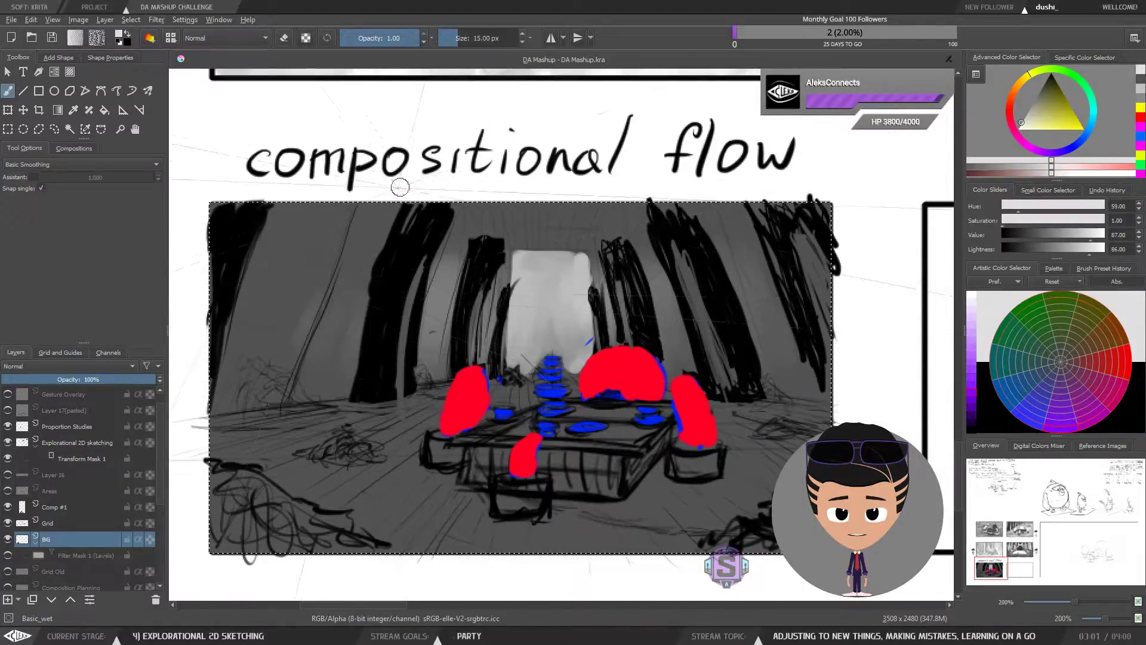
pyautogui.hotkey('ctrl', '-')
pyautogui.hotkey('ctrl', '-')
pyautogui.hotkey('ctrl', '+')
pyautogui.hotkey('ctrl', '+')
pyautogui.moveTo(542, 338); pyautogui.dragTo(539, 366)
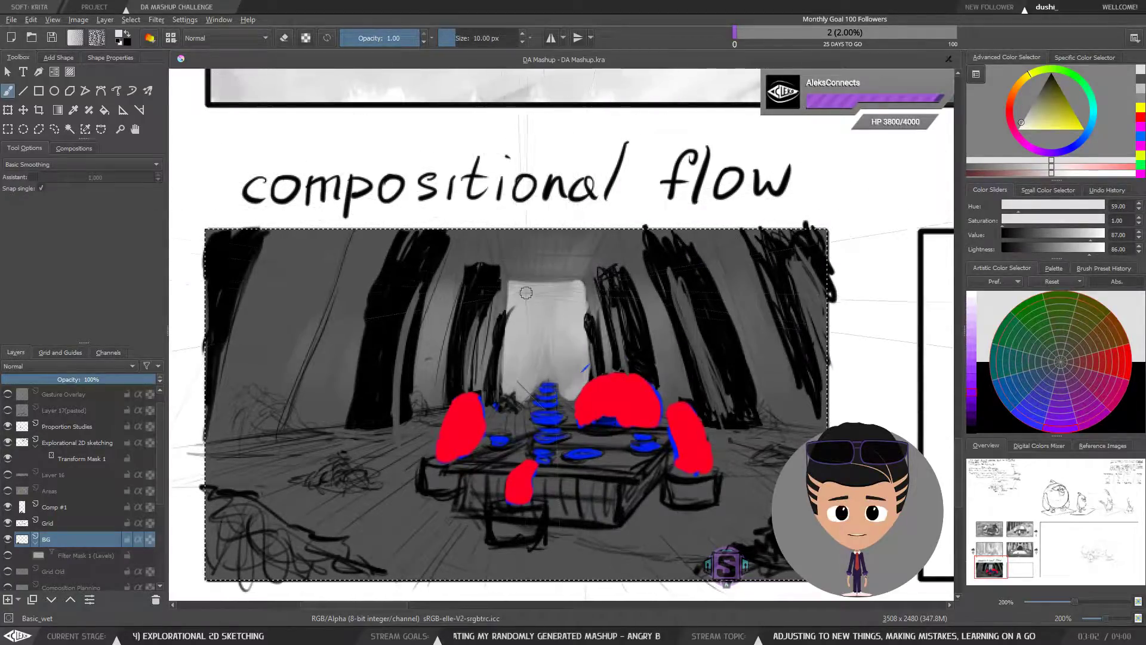
# Sample the dark grey beside the opening and touch up the opening's upper edge with a 4 px brush.
pyautogui.press('e')
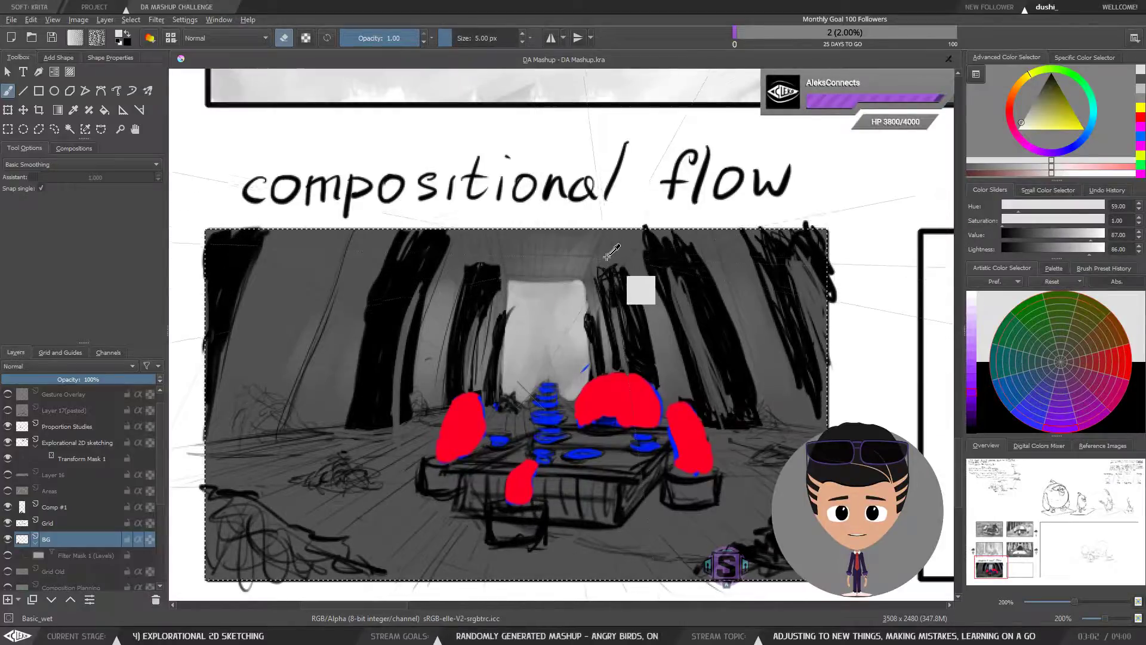
pyautogui.keyDown('ctrl'); pyautogui.click(604, 261); pyautogui.keyUp('ctrl')
pyautogui.press('e')
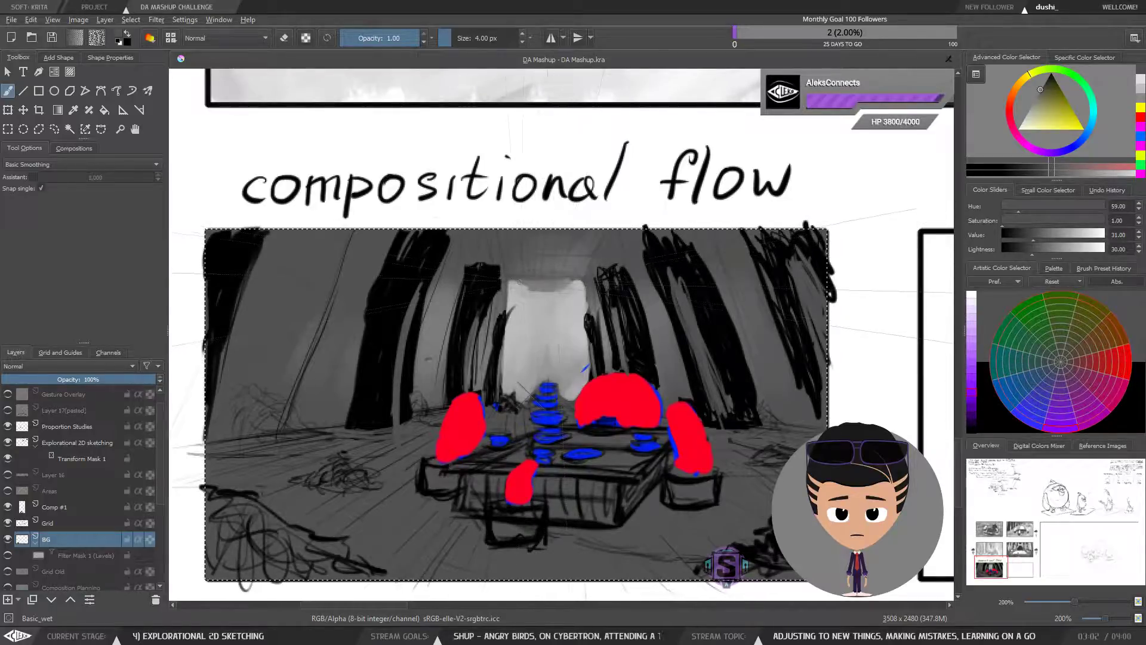
pyautogui.hotkey('ctrl', '-')
pyautogui.hotkey('ctrl', '+')
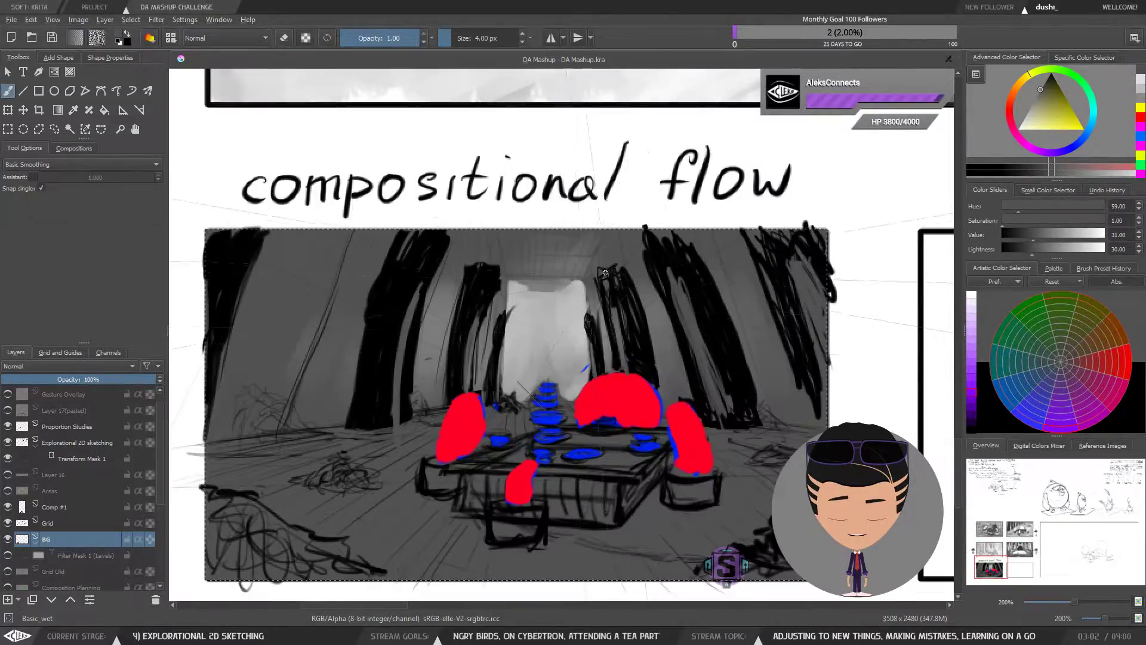
pyautogui.moveTo(565, 393)
pyautogui.mouseDown()
pyautogui.moveTo(559, 404)
pyautogui.moveTo(560, 391)
pyautogui.mouseUp()
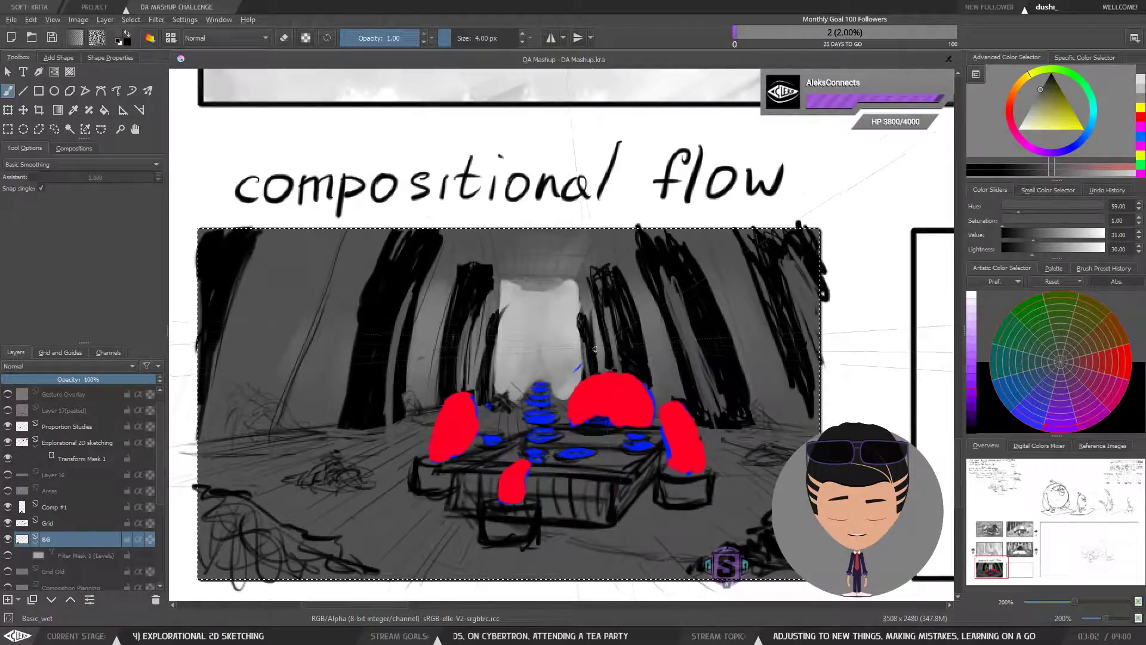
# Remove the selection and reshape the opening's upper edge with sampled dark and light greys using a 4 px brush.
pyautogui.hotkey('ctrl', 'shift', 'a')
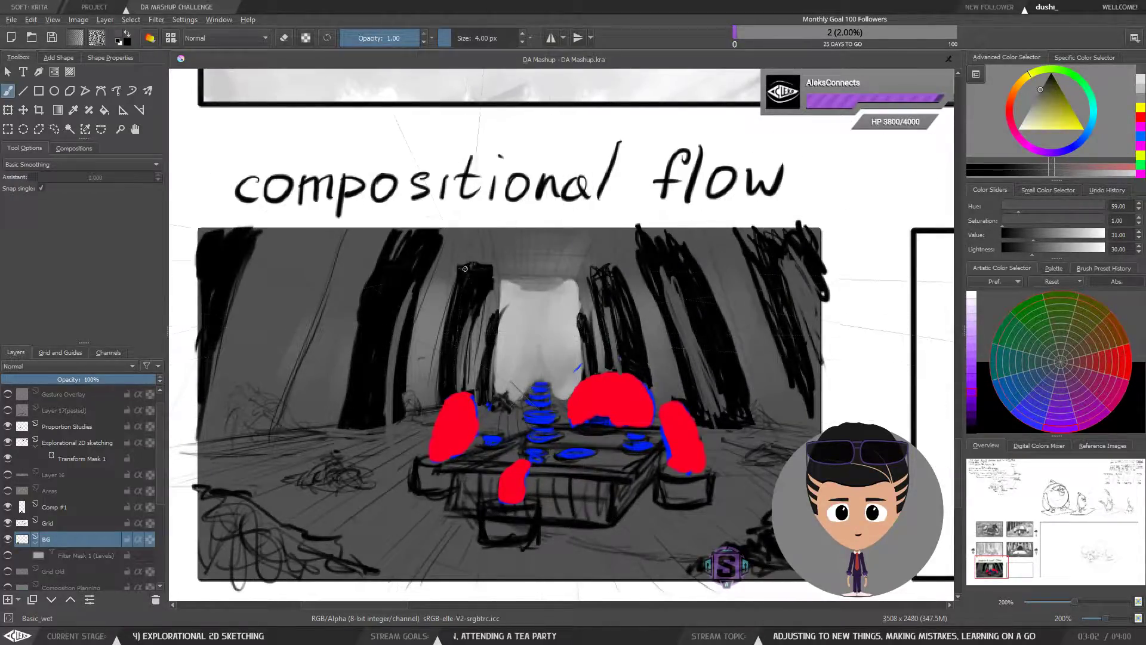
pyautogui.keyDown('ctrl'); pyautogui.click(467, 245); pyautogui.keyUp('ctrl')
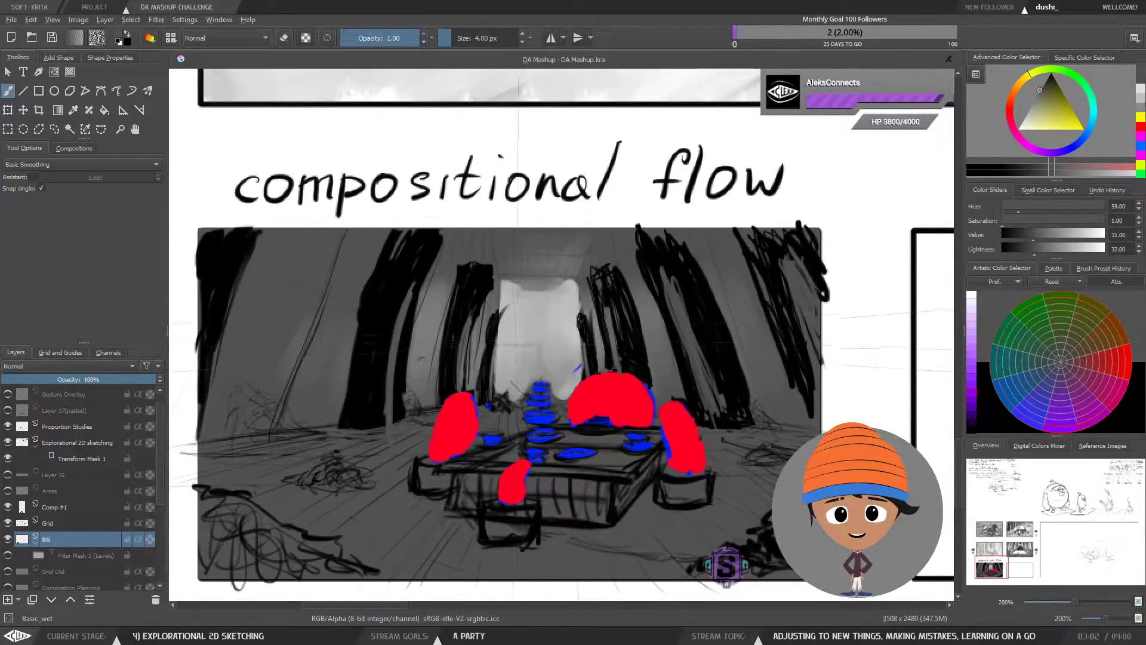
pyautogui.keyDown('ctrl'); pyautogui.click(531, 301); pyautogui.keyUp('ctrl')
pyautogui.press(']')
pyautogui.press(']')
pyautogui.press(']')
pyautogui.press(']')
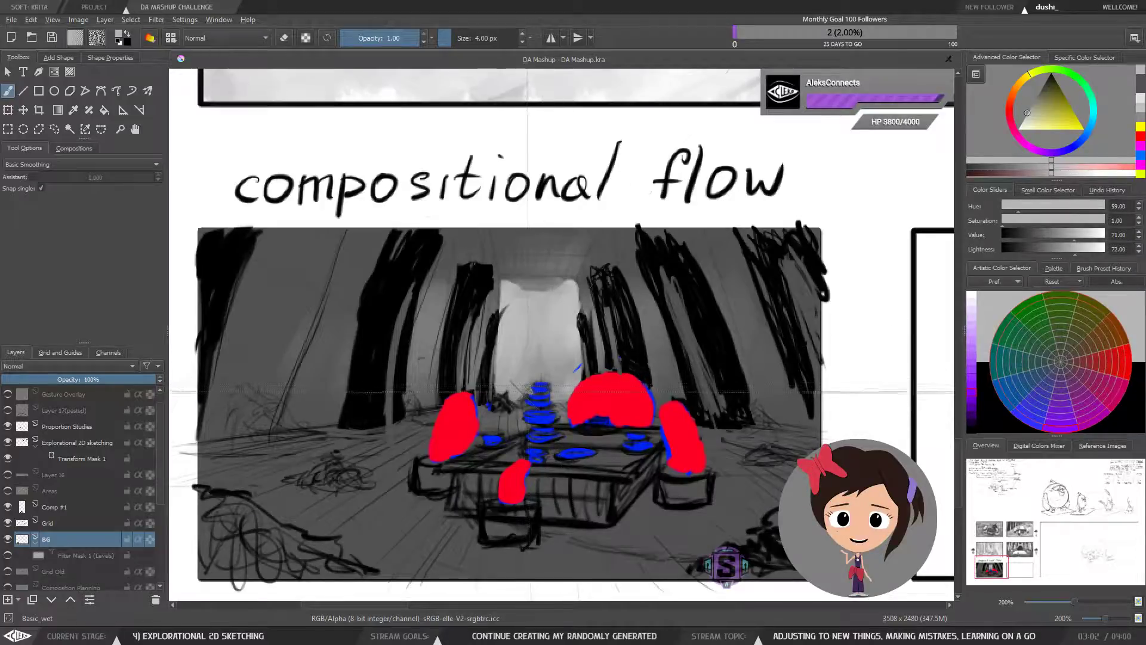
pyautogui.press('[')
pyautogui.press('[')
pyautogui.press('[')
pyautogui.press('[')
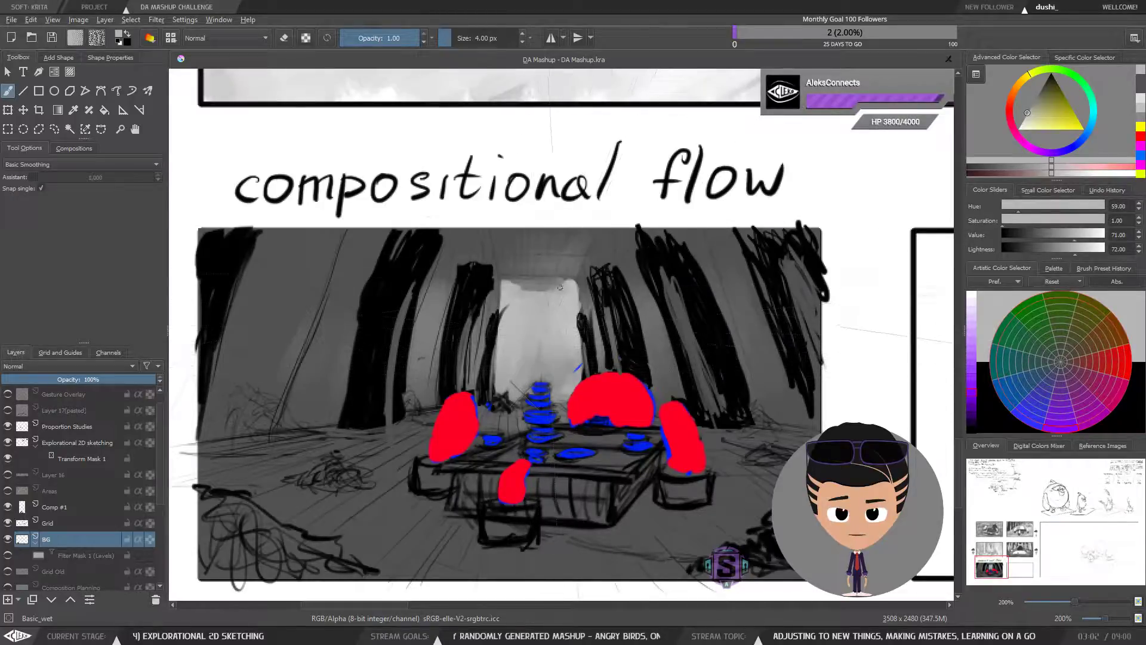
pyautogui.scroll(-1, 567, 396)
pyautogui.scroll(1, 568, 396)
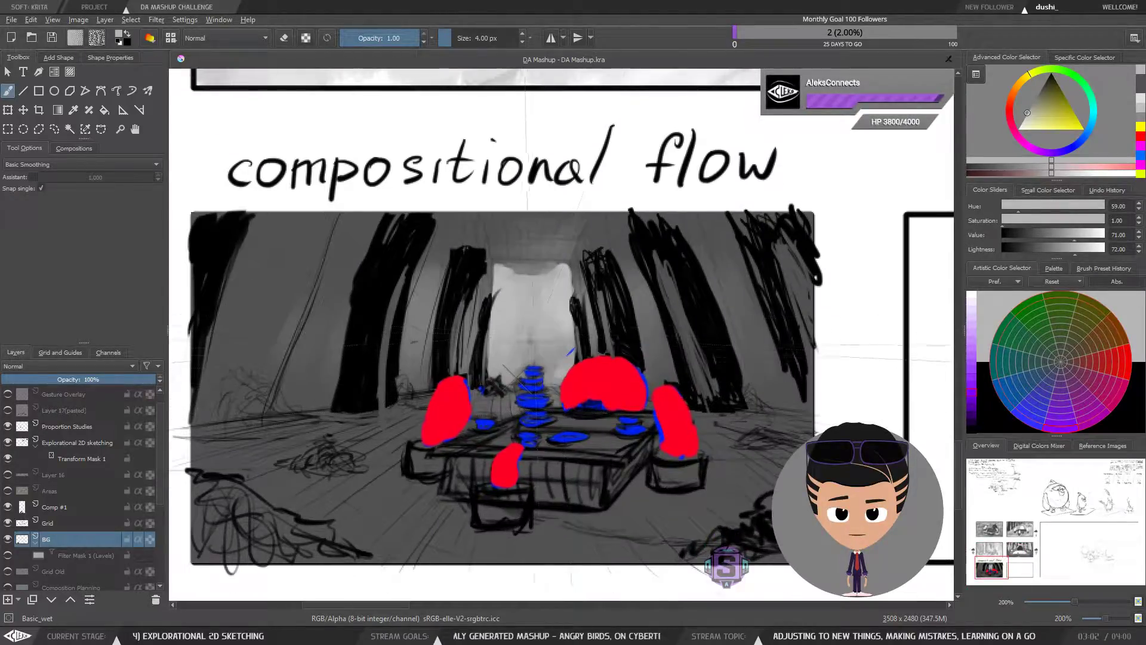
pyautogui.scroll(2, 547, 349)
pyautogui.scroll(-2, 548, 349)
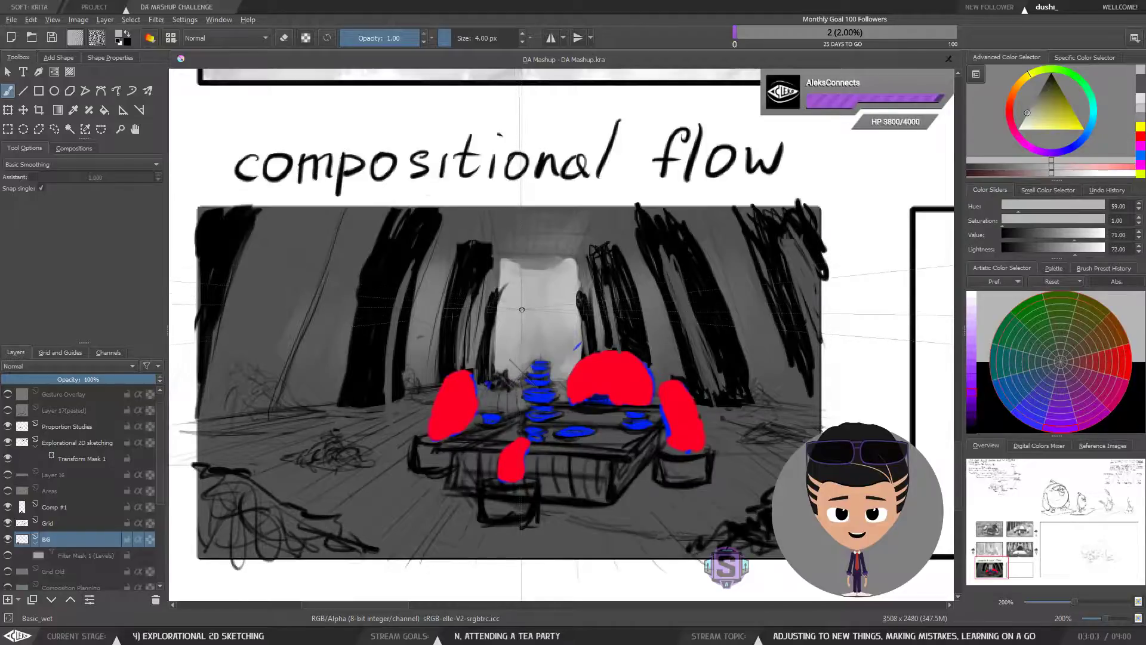
pyautogui.moveTo(527, 311); pyautogui.dragTo(522, 323)
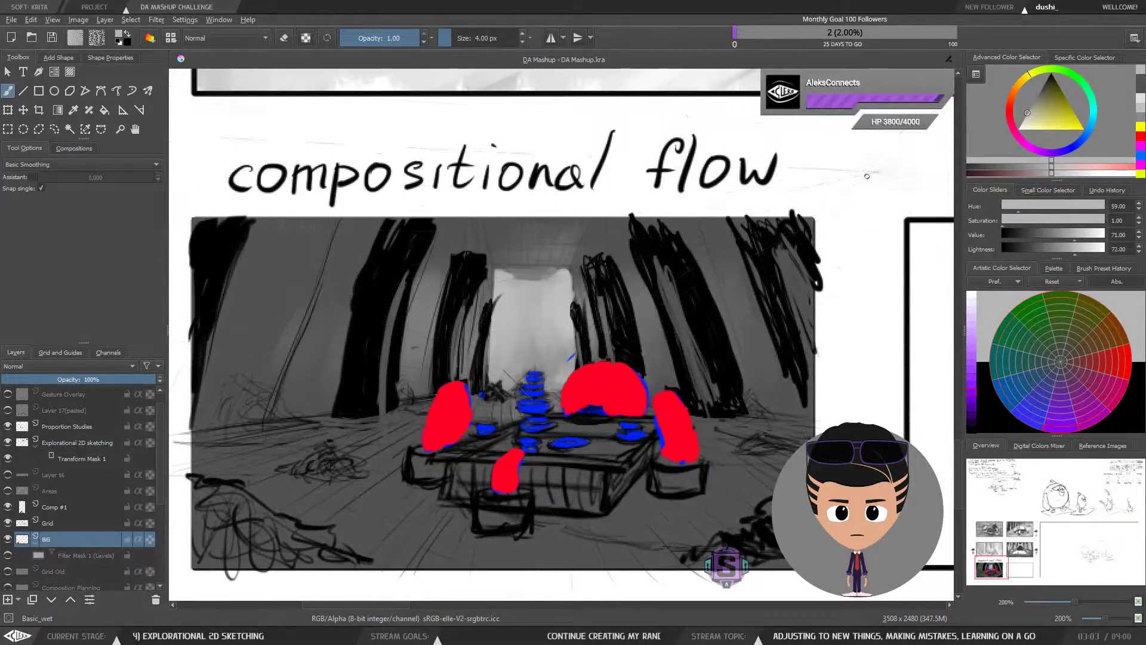
# Try bright yellow strokes over the light opening with 4 px and 9 px brushes, and undo them.
pyautogui.click(1084, 129)
pyautogui.moveTo(527, 289); pyautogui.dragTo(543, 322)
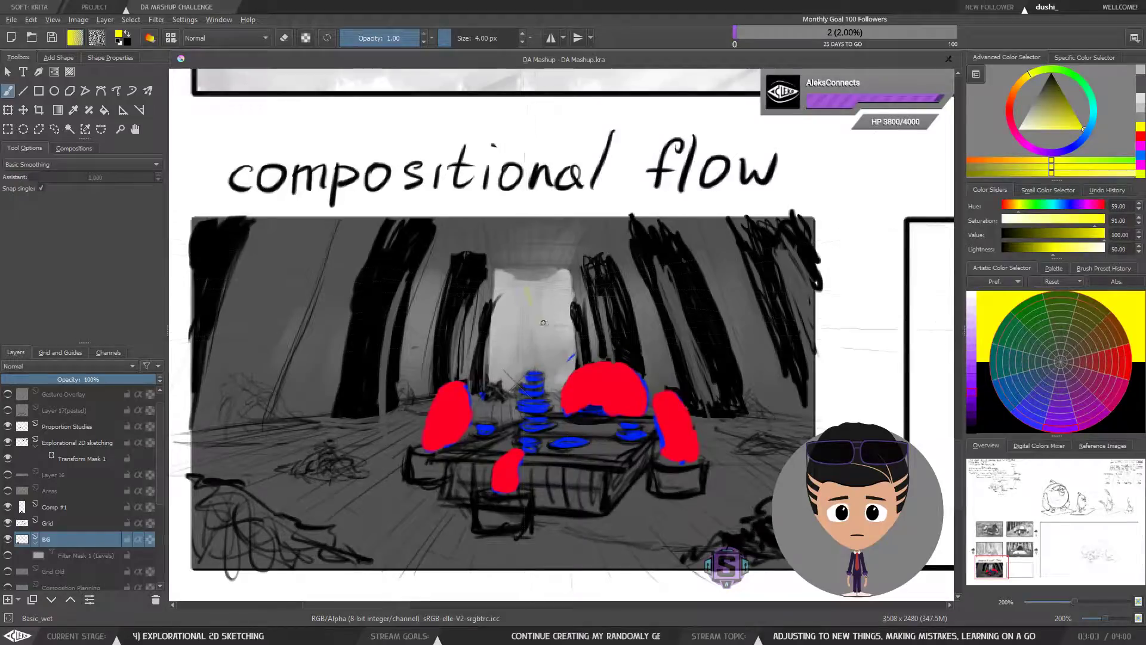
pyautogui.hotkey('ctrl', 'z')
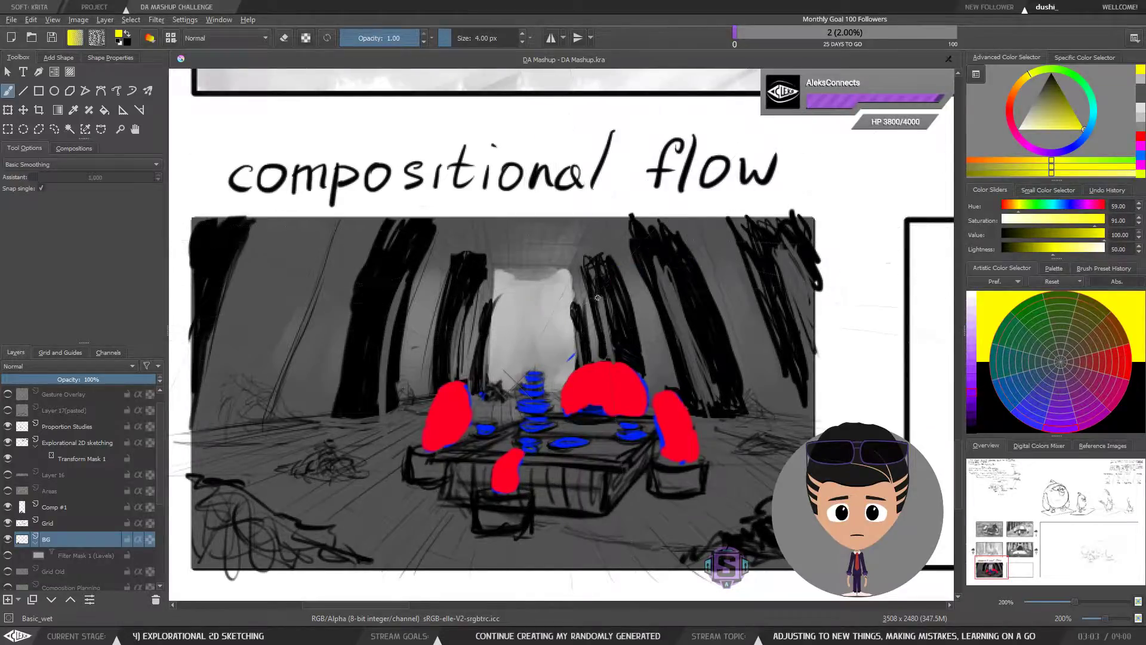
pyautogui.press(']')
pyautogui.press(']')
pyautogui.press(']')
pyautogui.press(']')
pyautogui.press(']')
pyautogui.moveTo(532, 299); pyautogui.dragTo(564, 336)
pyautogui.hotkey('ctrl', 'z')
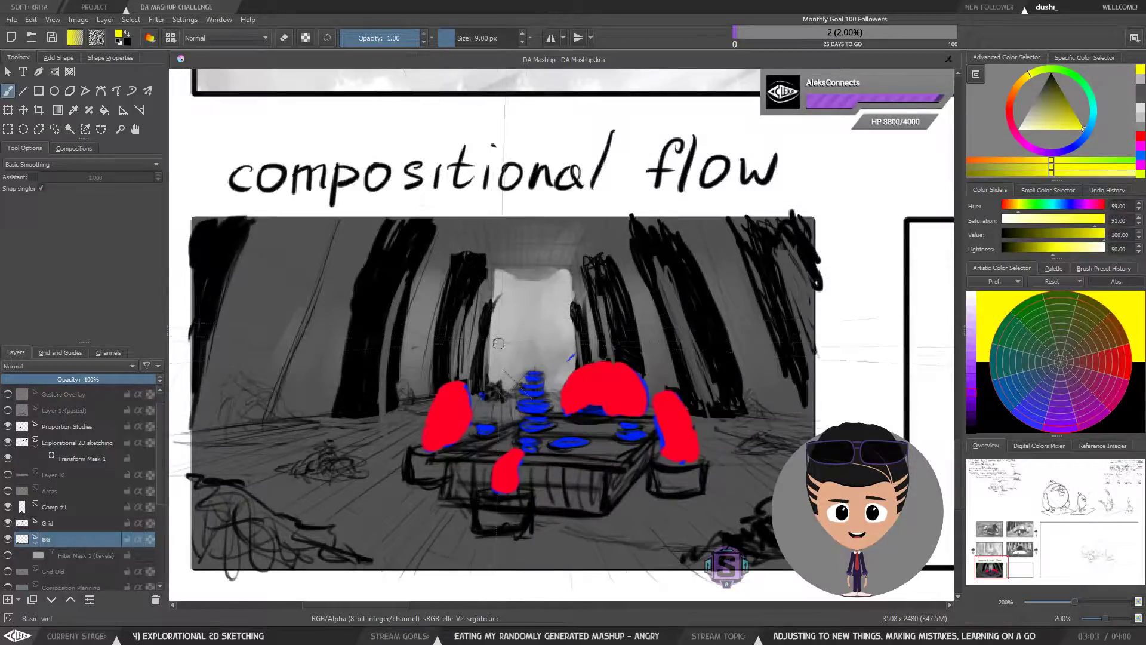
# Collapse the filter mask under the BG layer and check the Grid layer by switching its visibility.
pyautogui.moveTo(532, 430); pyautogui.dragTo(525, 416)
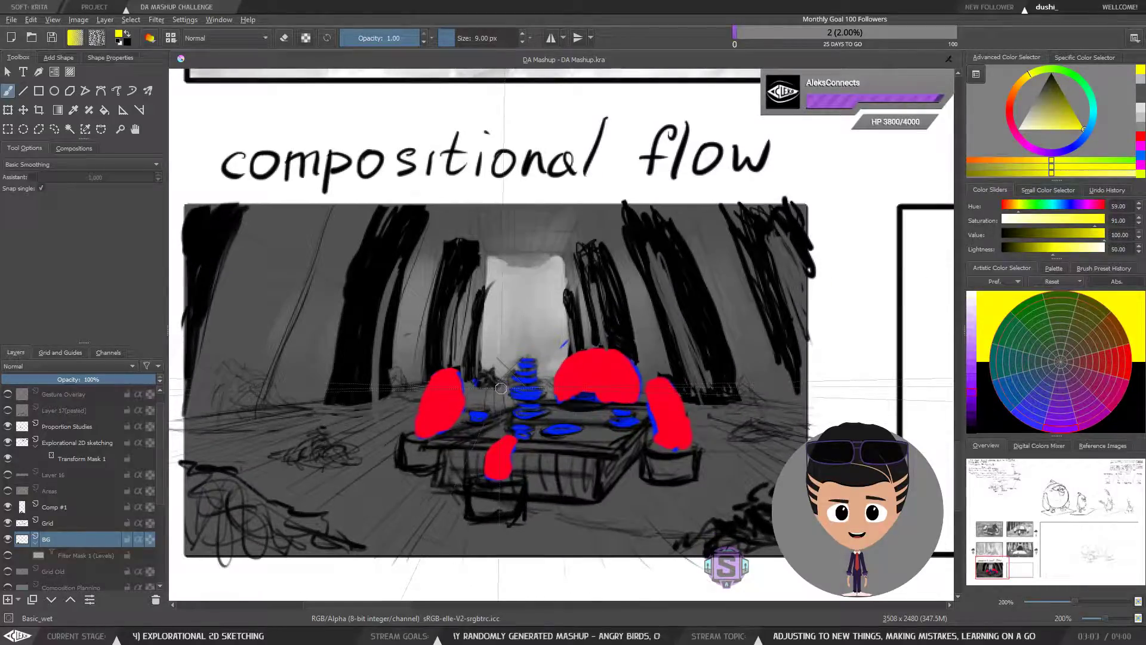
pyautogui.moveTo(507, 411)
pyautogui.mouseDown()
pyautogui.moveTo(496, 388)
pyautogui.moveTo(523, 400)
pyautogui.mouseUp()
pyautogui.press('1')
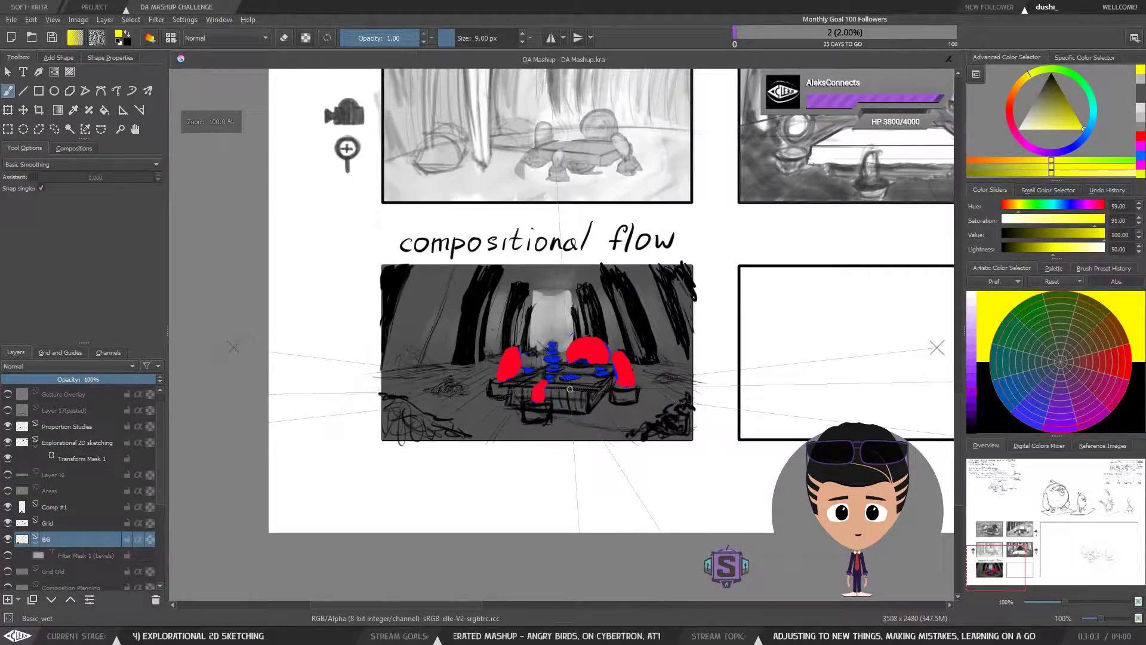
pyautogui.press('2')
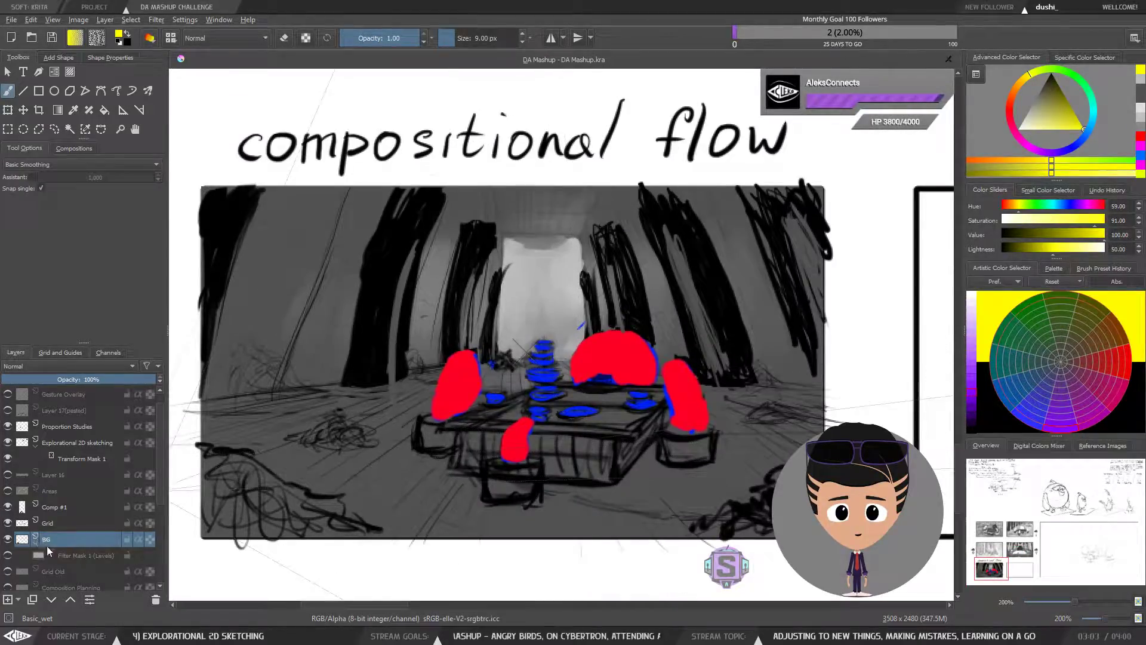
pyautogui.click(35, 543)
pyautogui.click(58, 529)
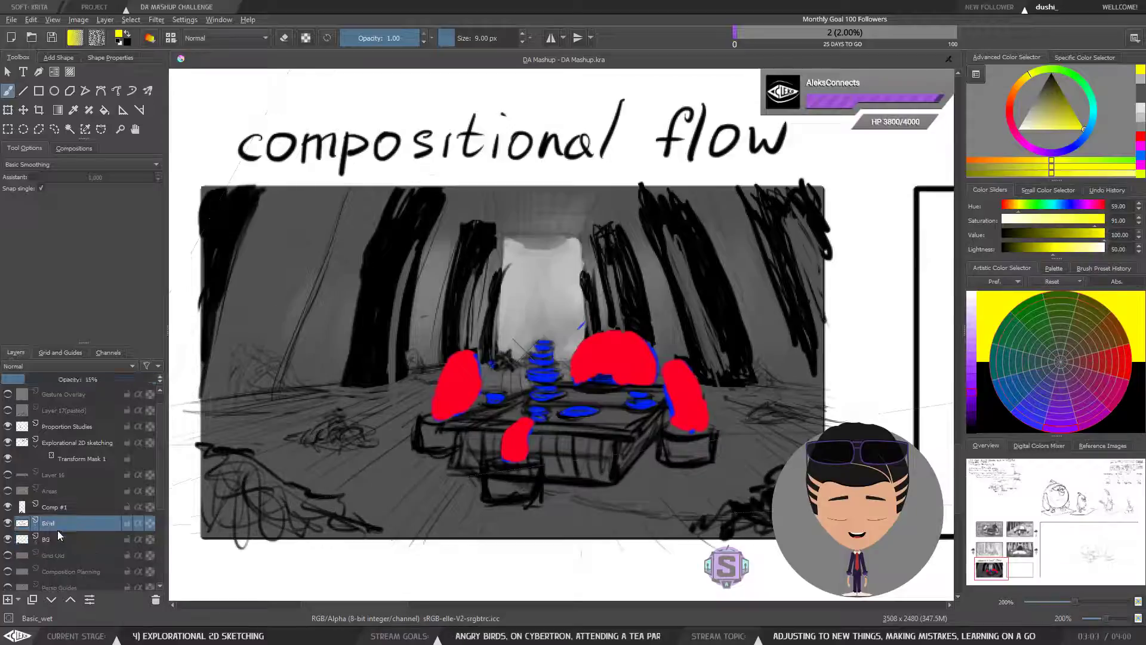
pyautogui.click(7, 523)
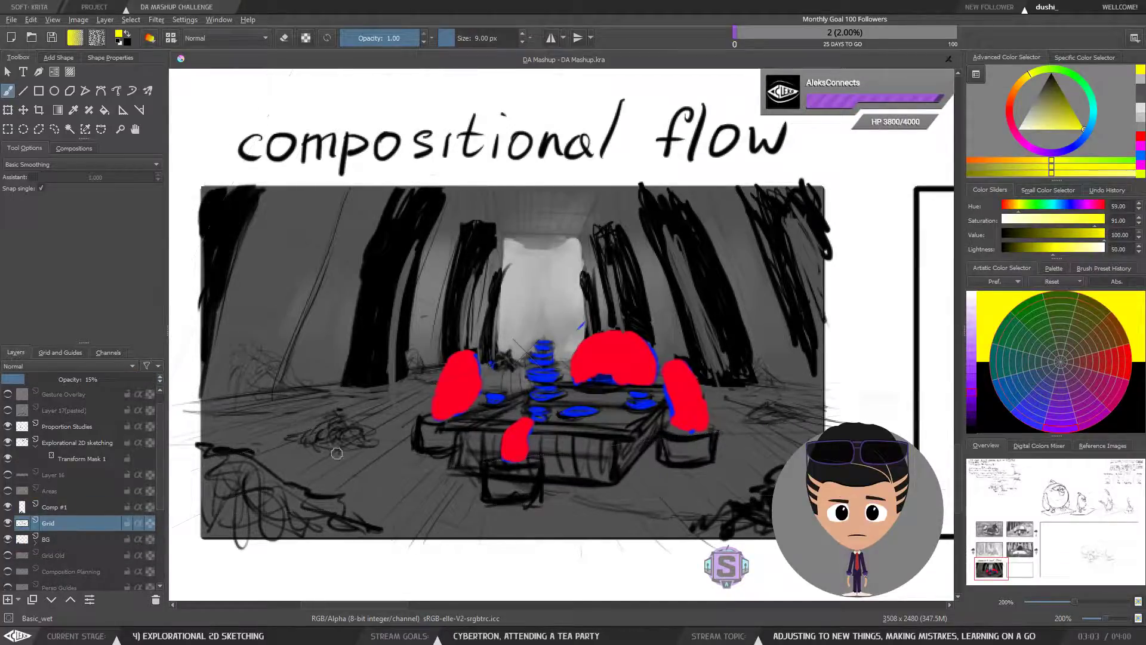
# Check the background by hiding and reshowing the Comp #1 layer, and make the Areas layer visible.
pyautogui.click(77, 507)
pyautogui.click(8, 507)
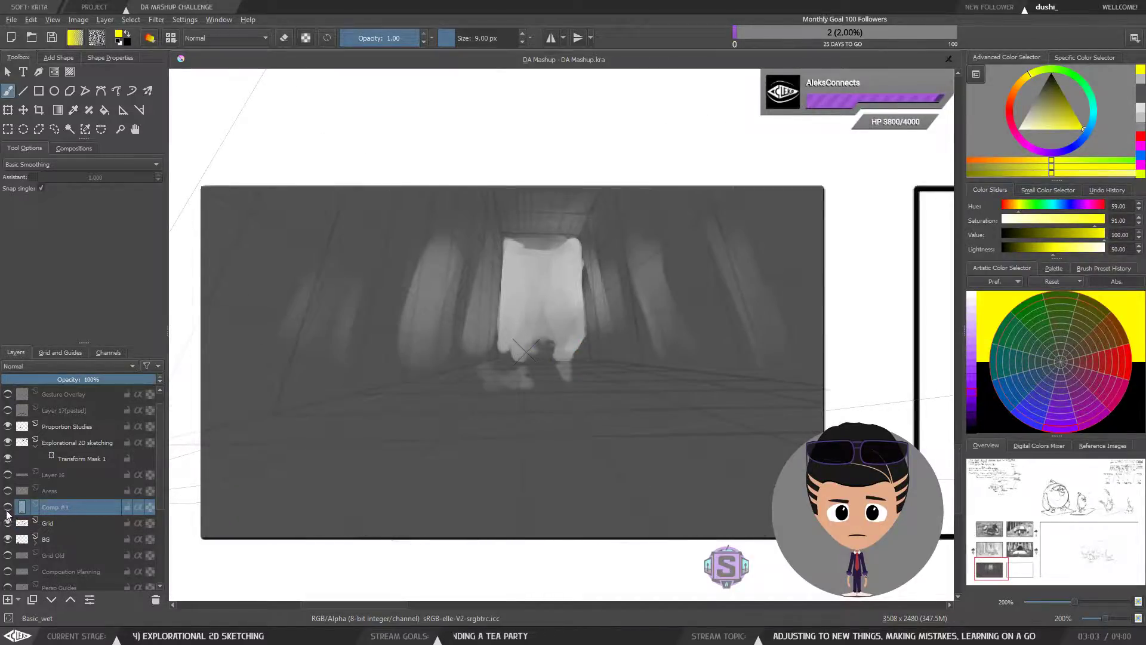
pyautogui.click(8, 507)
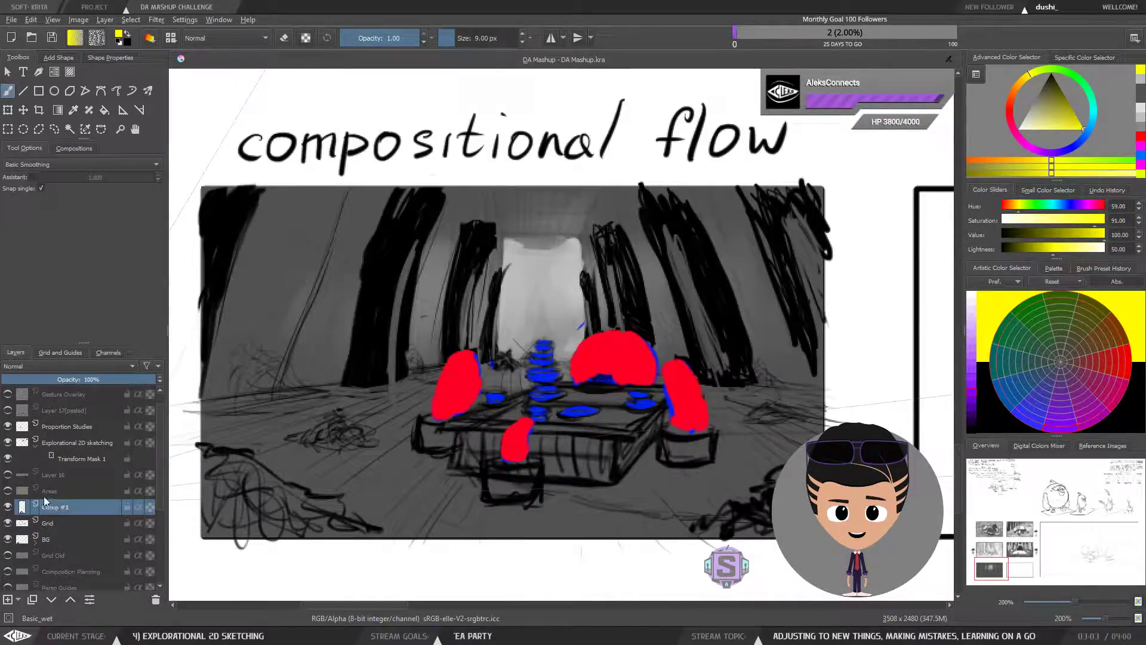
pyautogui.click(44, 496)
pyautogui.click(7, 491)
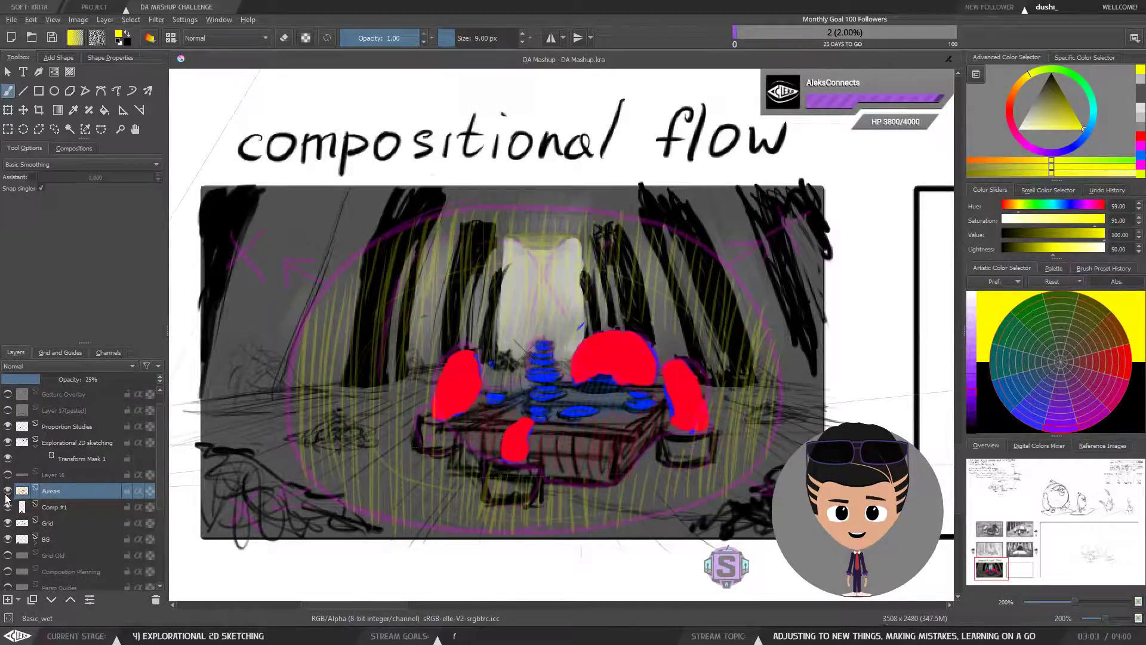
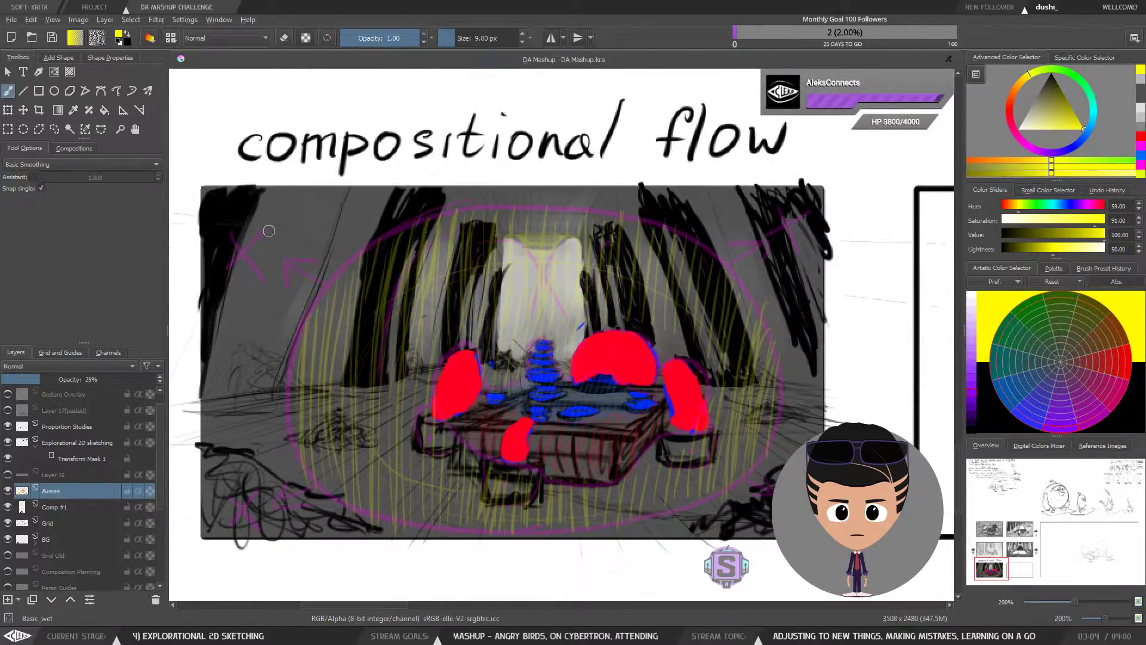
# Hide the Areas layer and make Layer 16 visible.
pyautogui.click(8, 491)
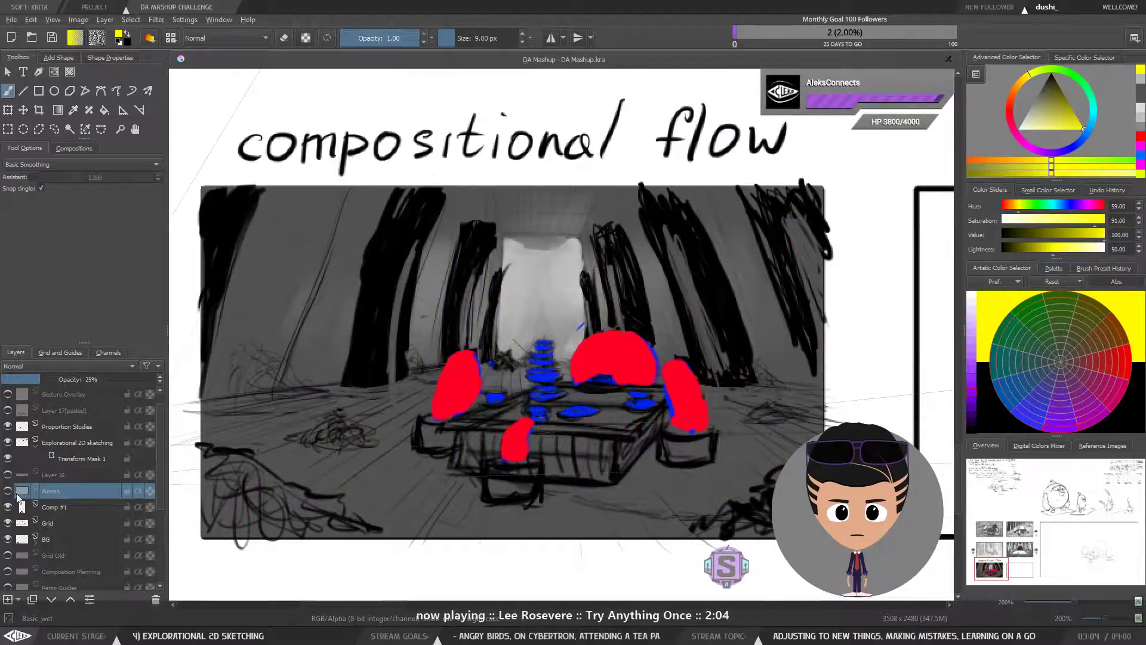
pyautogui.click(56, 480)
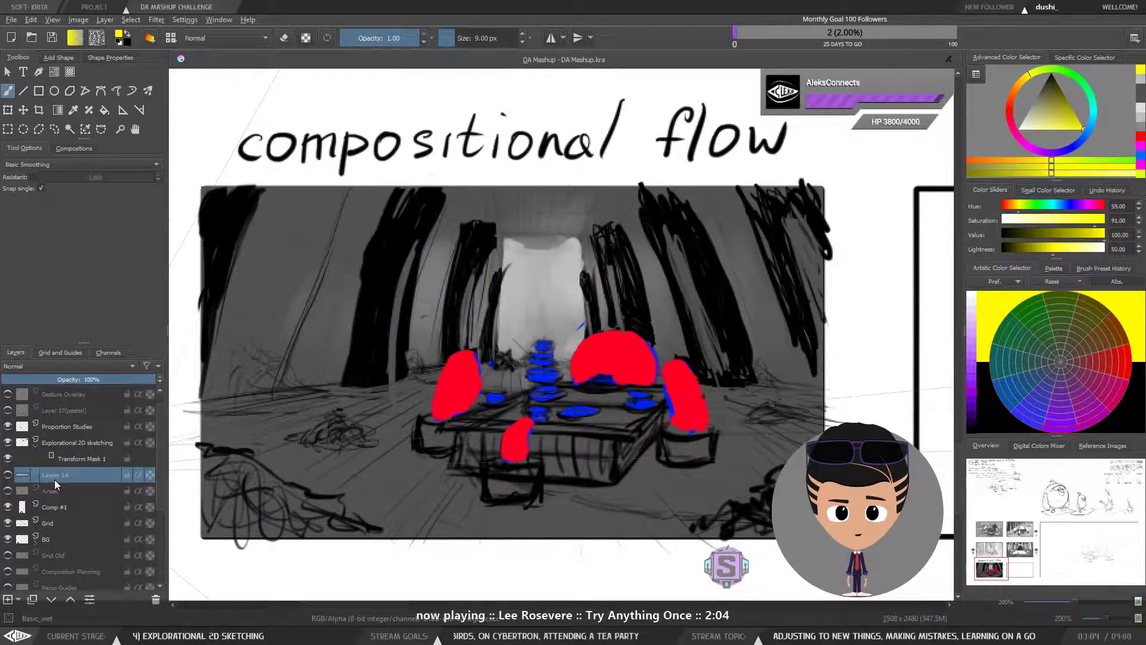
pyautogui.click(8, 475)
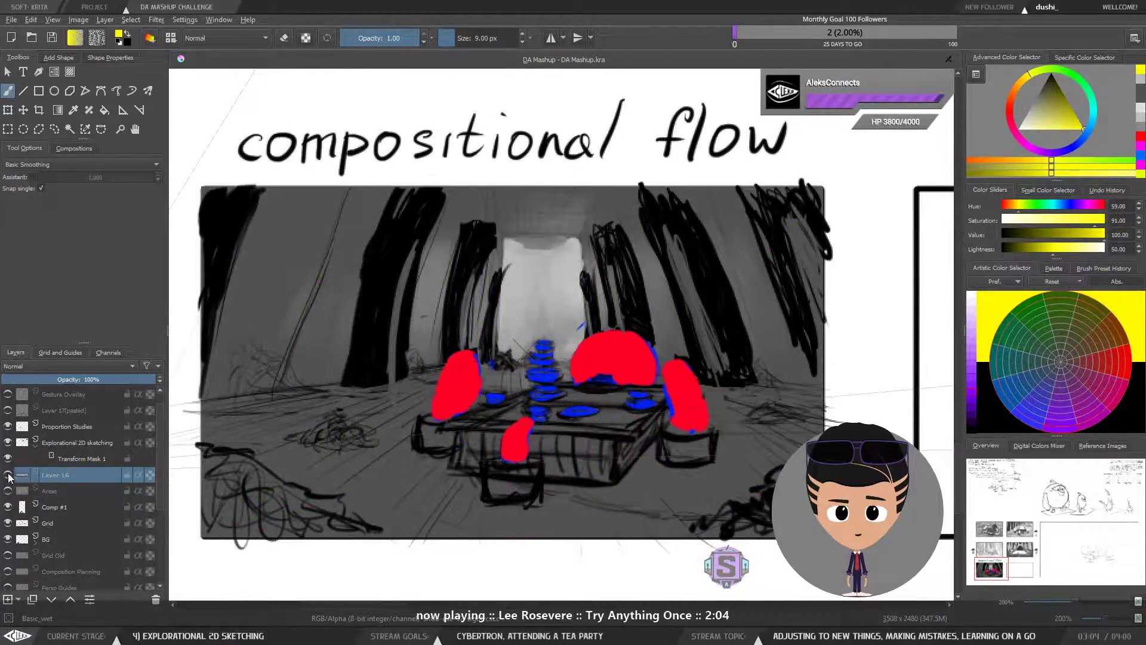
# Select the Explorational 2D sketching layer, and set up the Ink_gpen_10 brush preset with white as the painting colour.
pyautogui.click(80, 460)
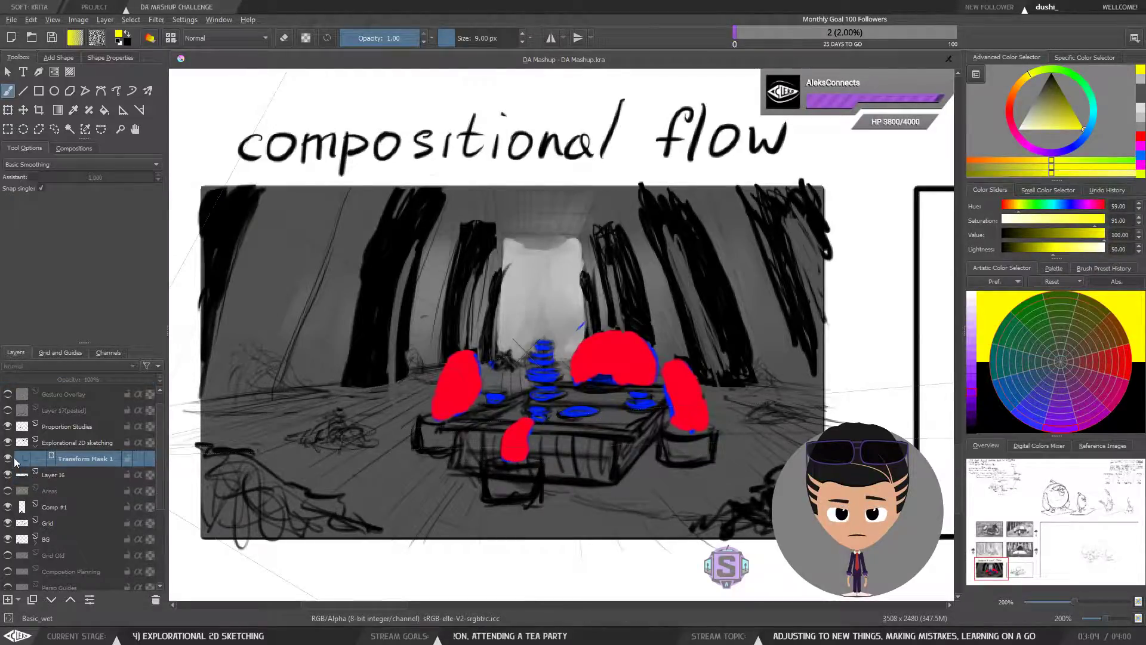
pyautogui.click(54, 442)
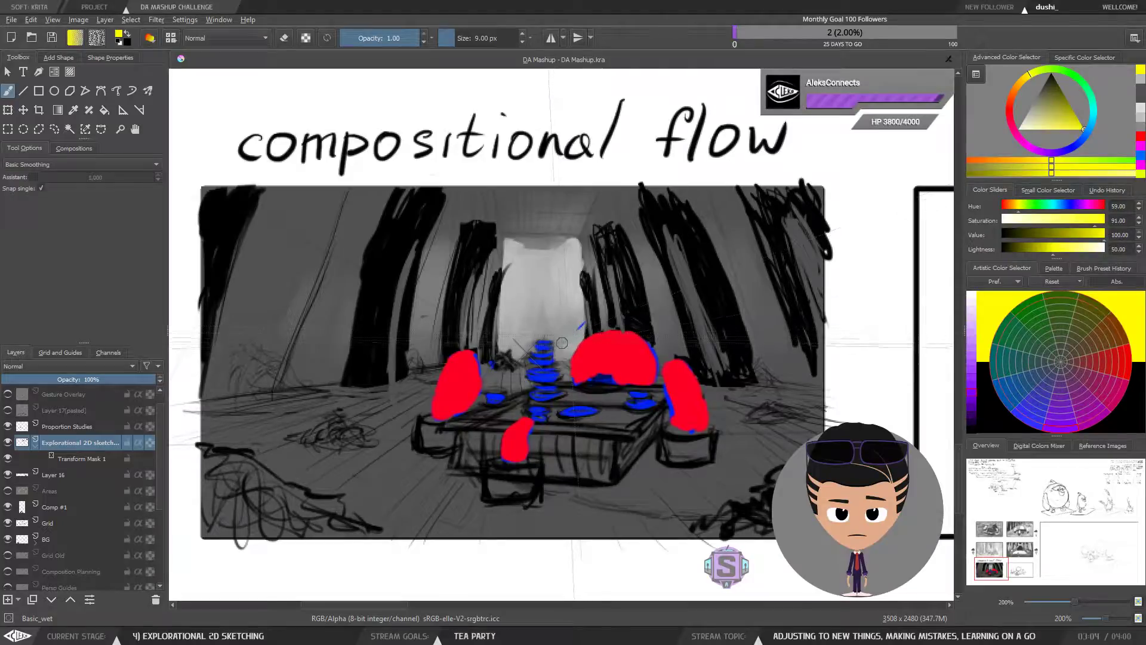
pyautogui.click(1018, 128)
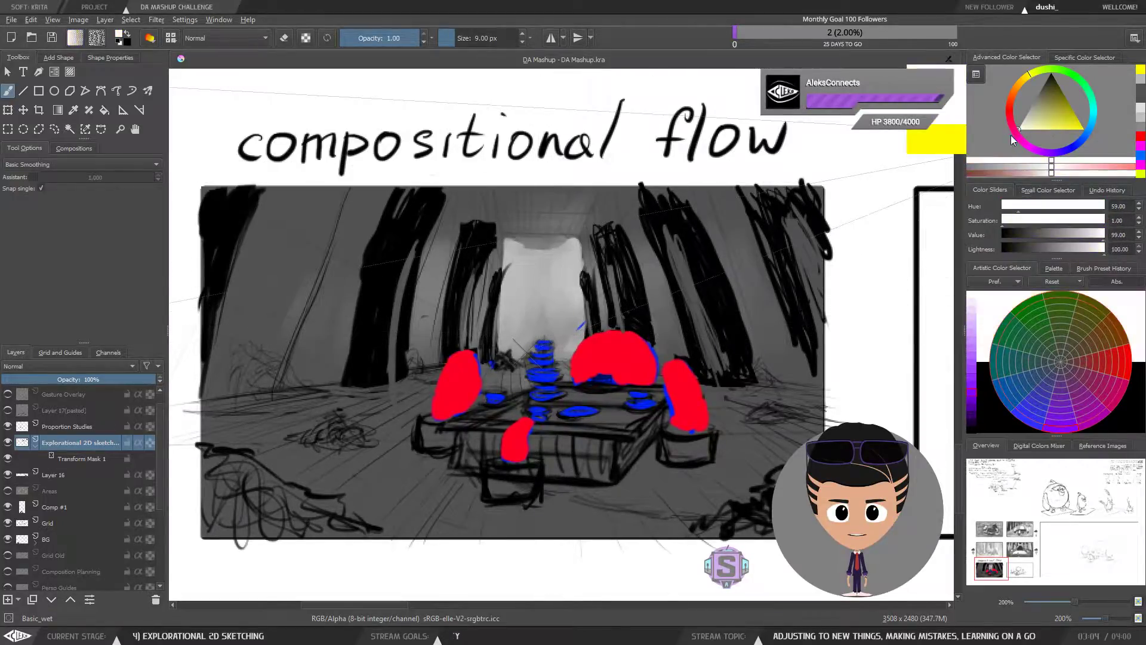
pyautogui.moveTo(535, 313); pyautogui.dragTo(567, 322)
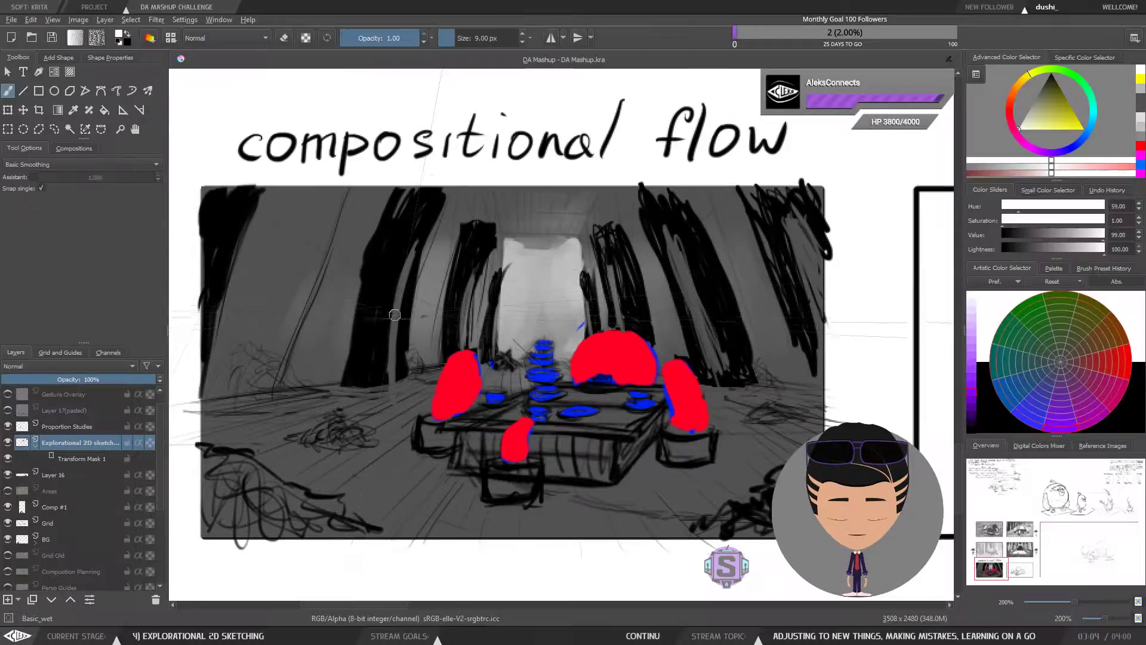
pyautogui.rightClick(399, 304)
pyautogui.click(425, 380)
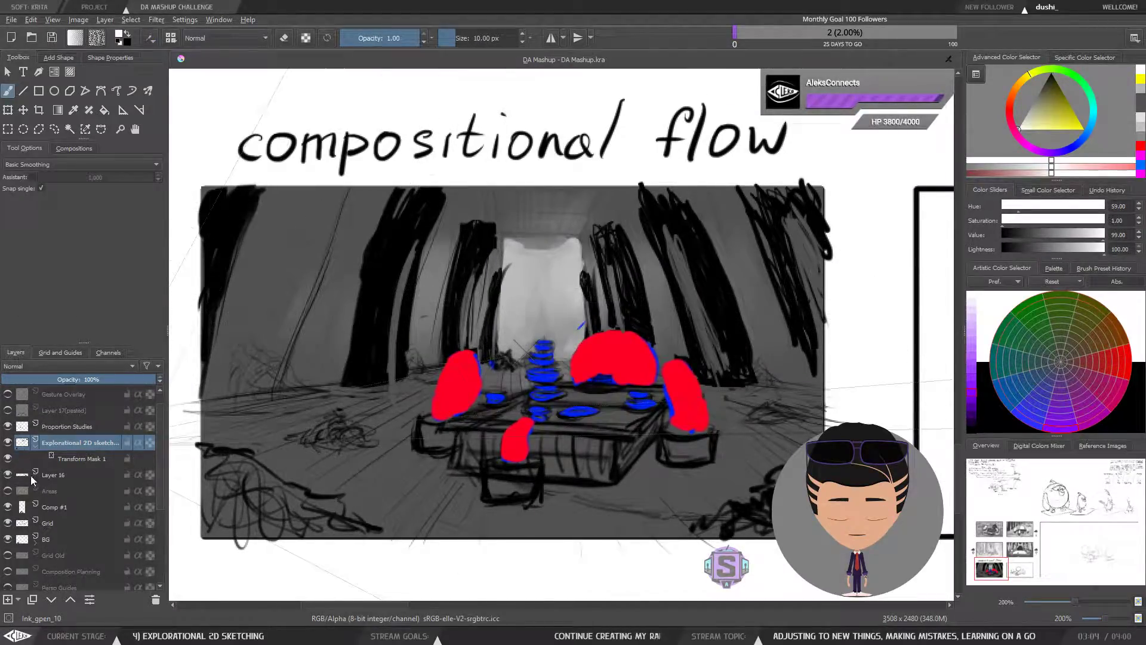
# Check Layer 16 by switching its visibility, and make Layer 17(pasted) visible.
pyautogui.click(64, 478)
pyautogui.click(8, 475)
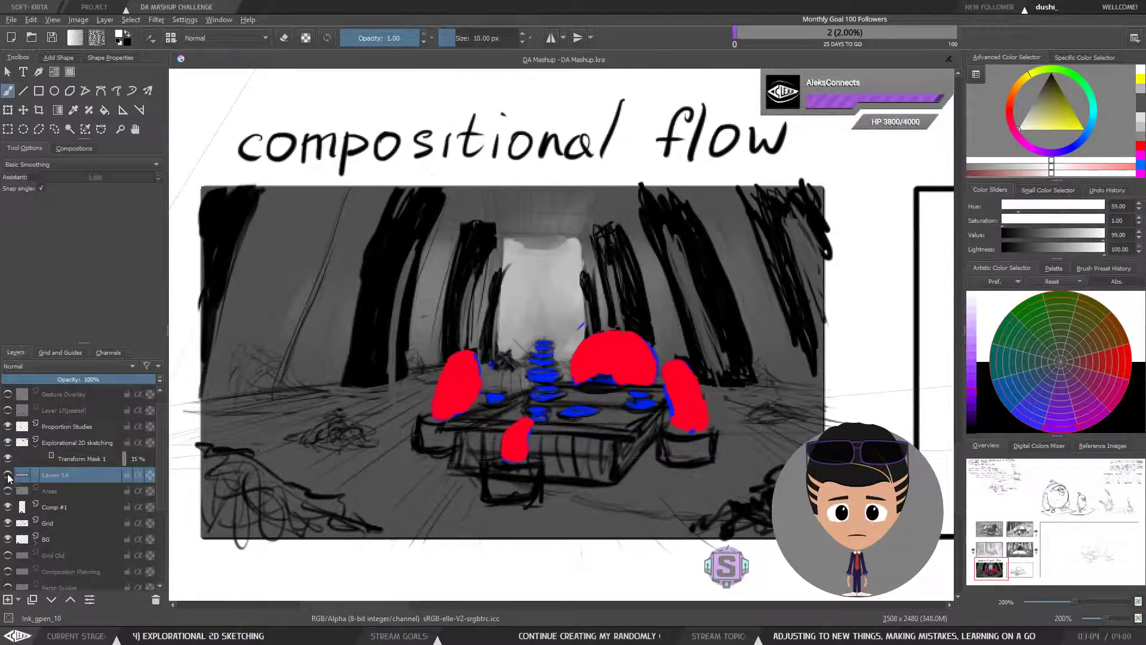
pyautogui.click(53, 425)
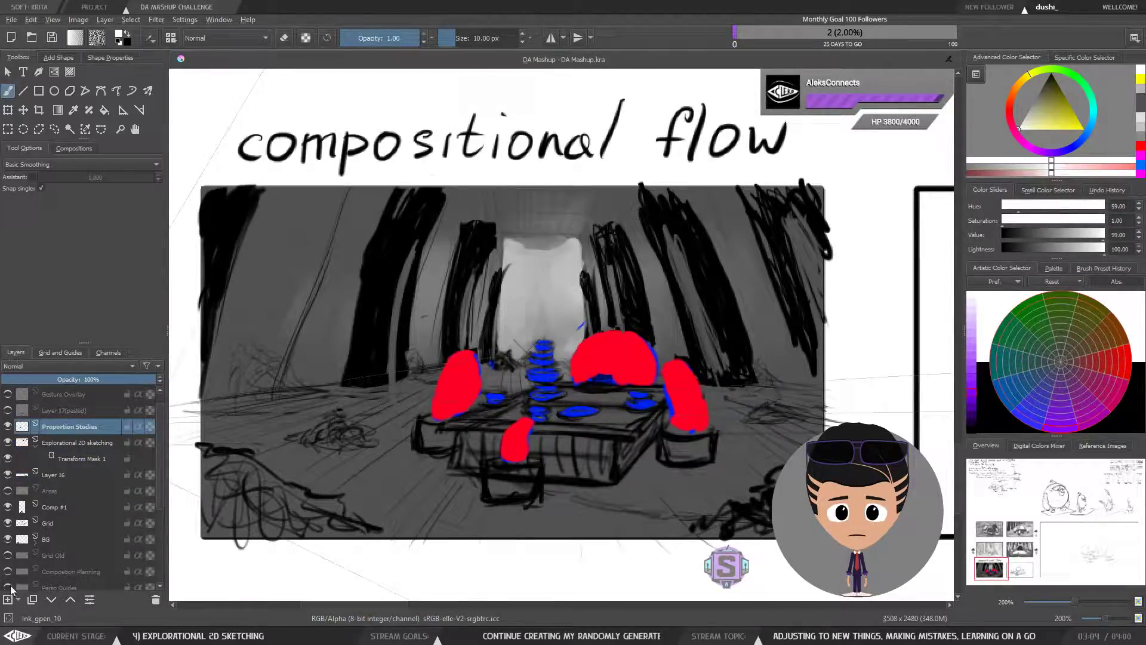
pyautogui.click(54, 412)
pyautogui.click(8, 411)
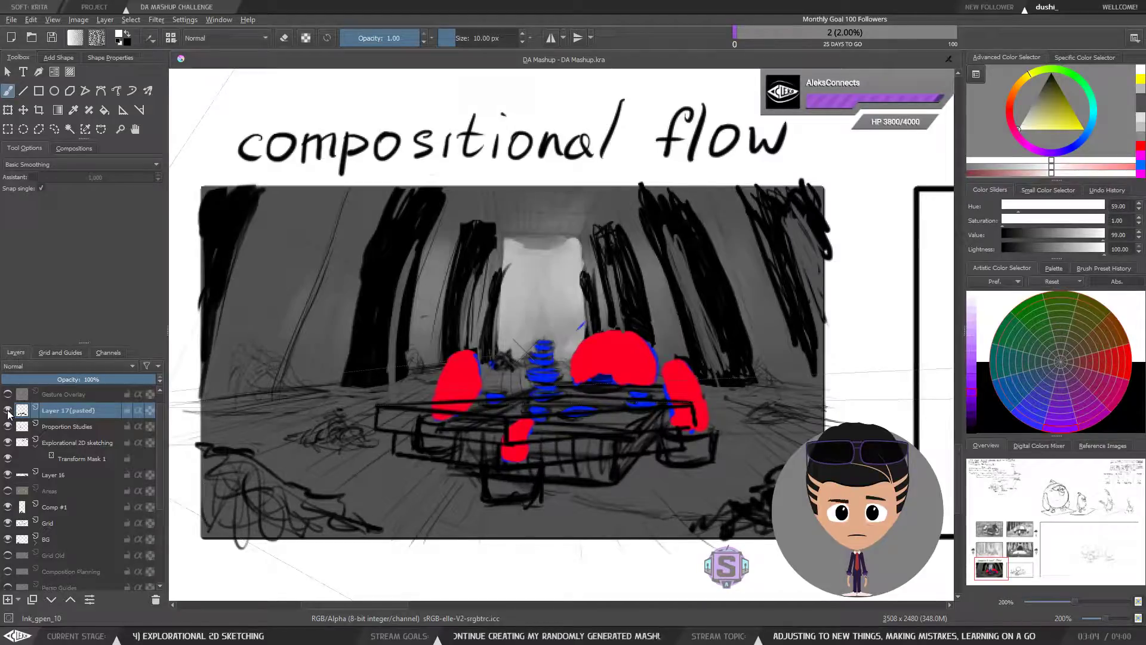
pyautogui.click(7, 410)
pyautogui.click(8, 410)
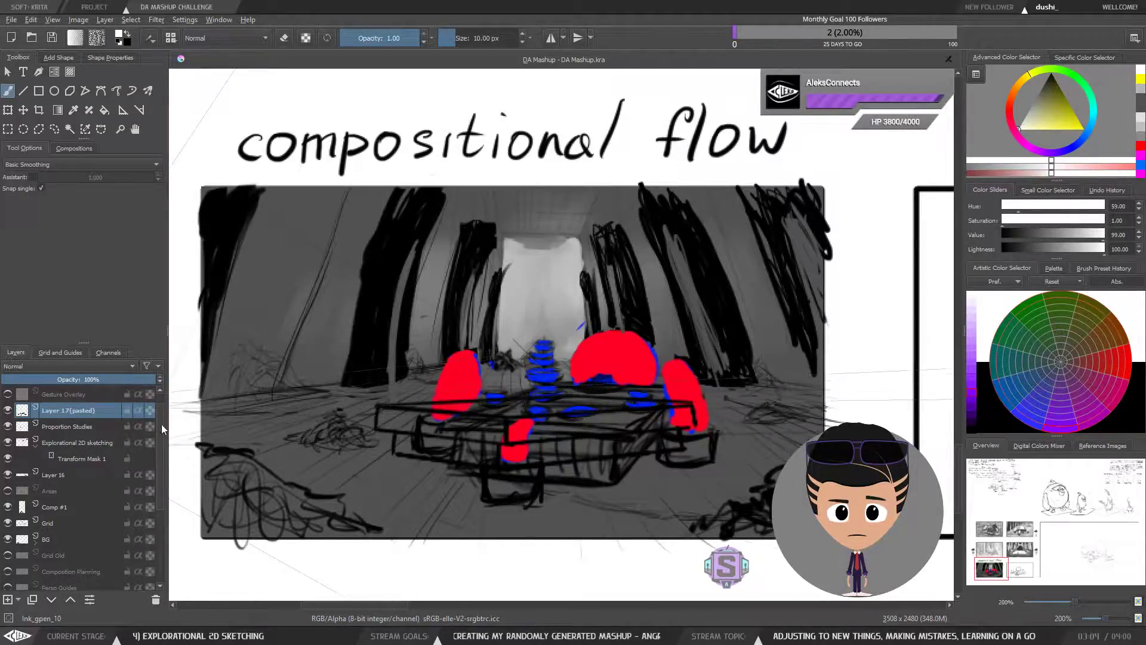
# Examine Layer 17(pasted) against the whole page by hiding and reshowing it.
pyautogui.scroll(-3, 454, 293)
pyautogui.moveTo(660, 340); pyautogui.dragTo(421, 464)
pyautogui.scroll(-2, 559, 334)
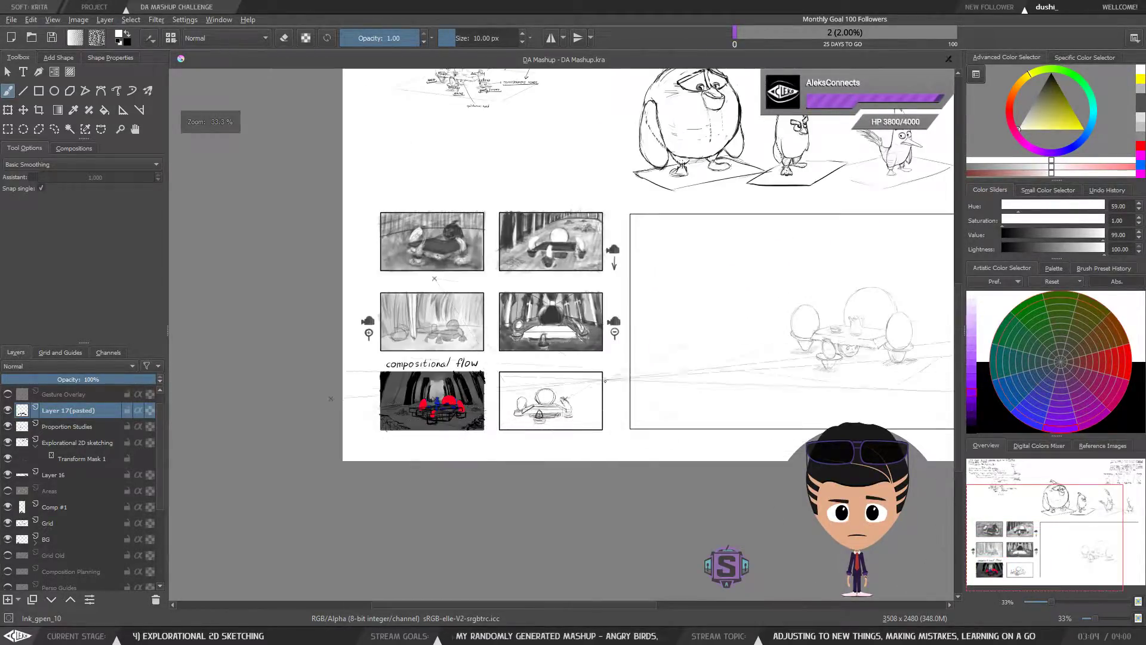
pyautogui.moveTo(704, 295)
pyautogui.mouseDown()
pyautogui.moveTo(589, 402)
pyautogui.moveTo(588, 425)
pyautogui.mouseUp()
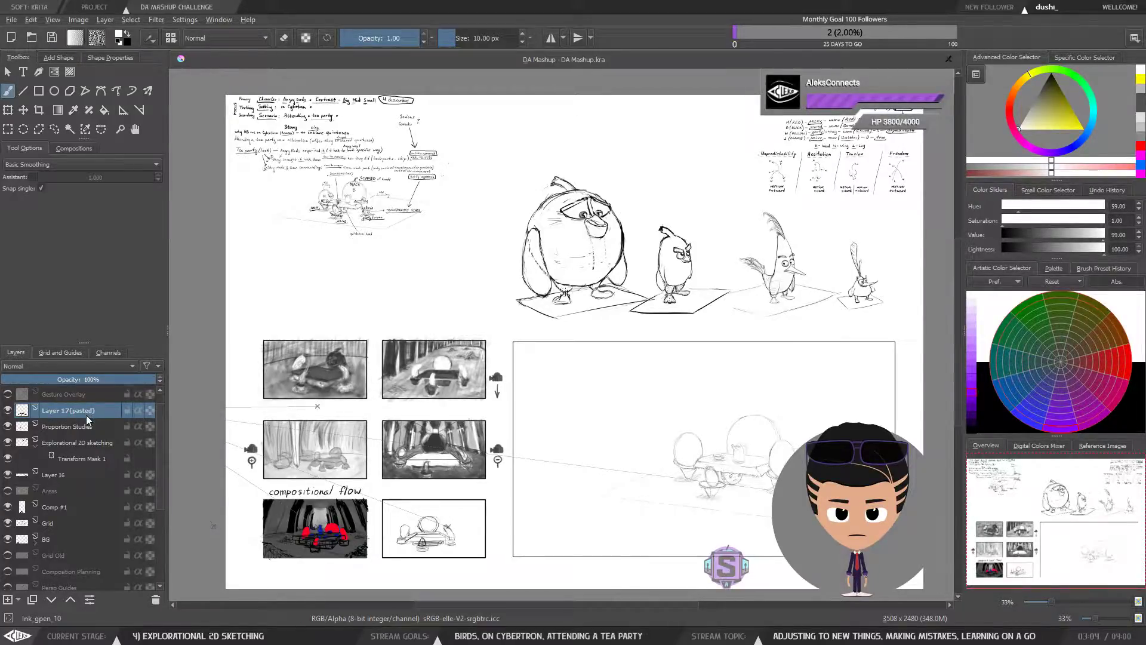
pyautogui.click(53, 42)
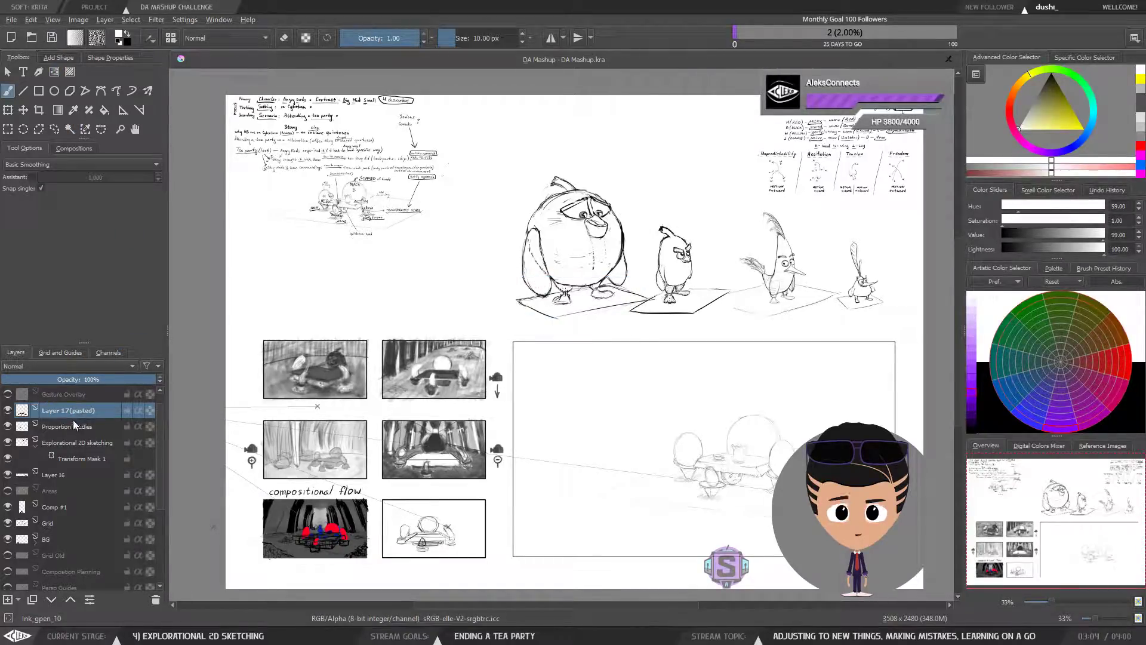
pyautogui.click(7, 411)
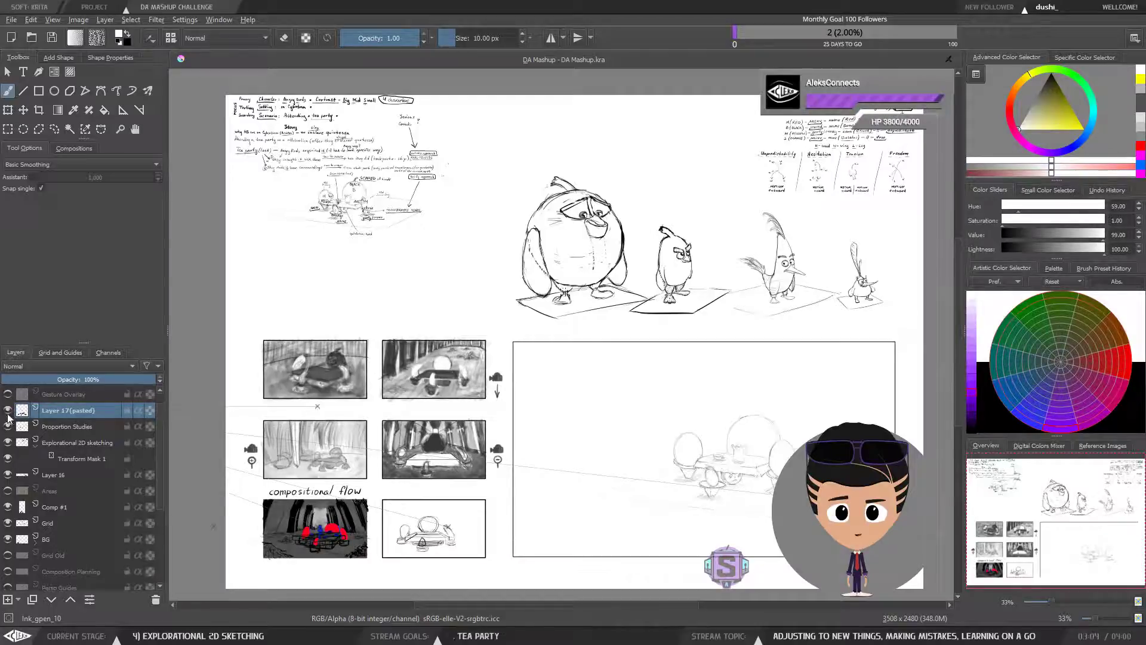
pyautogui.click(7, 411)
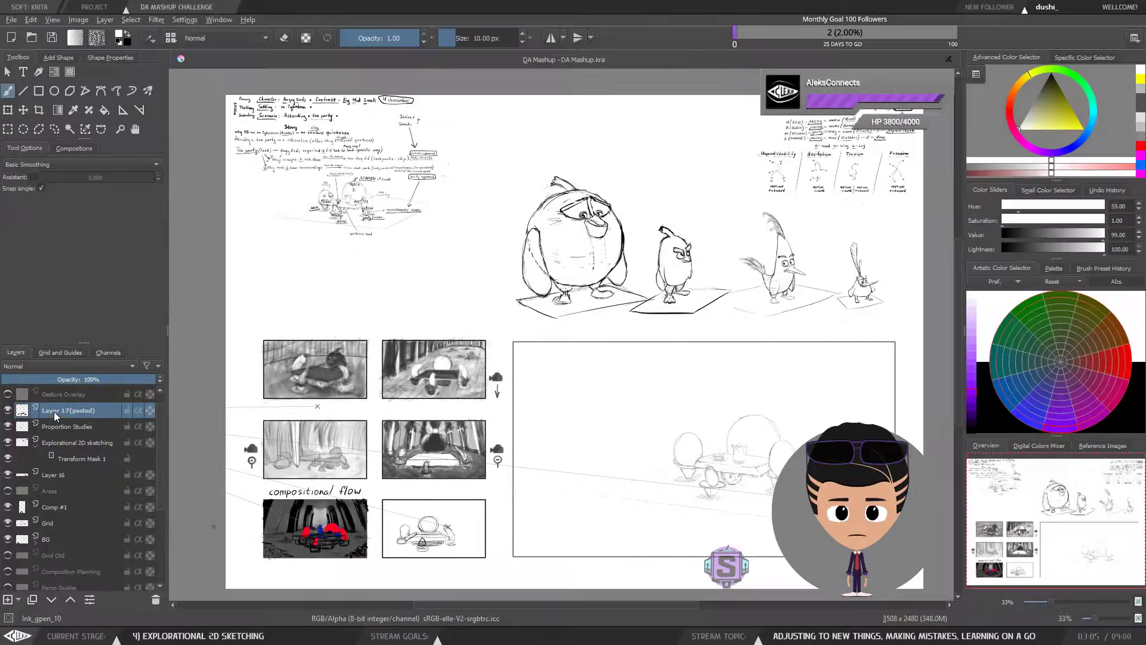
# Inspect Layer 17(pasted) in isolation, then delete that layer.
pyautogui.rightClick(54, 411)
pyautogui.click(127, 390)
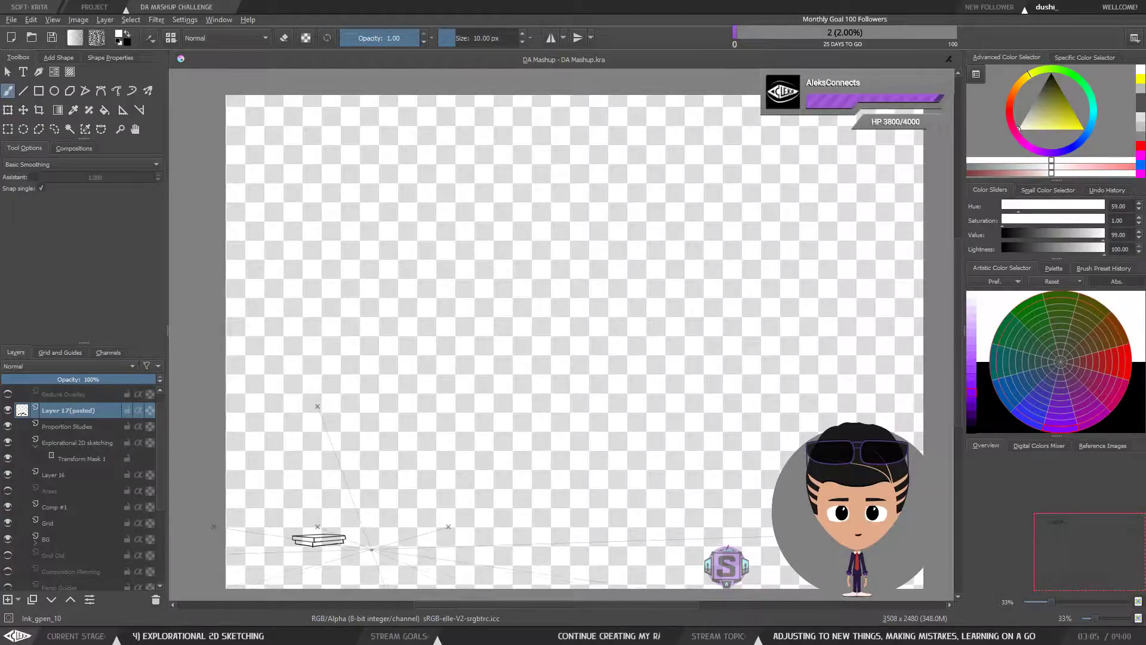
pyautogui.rightClick(63, 411)
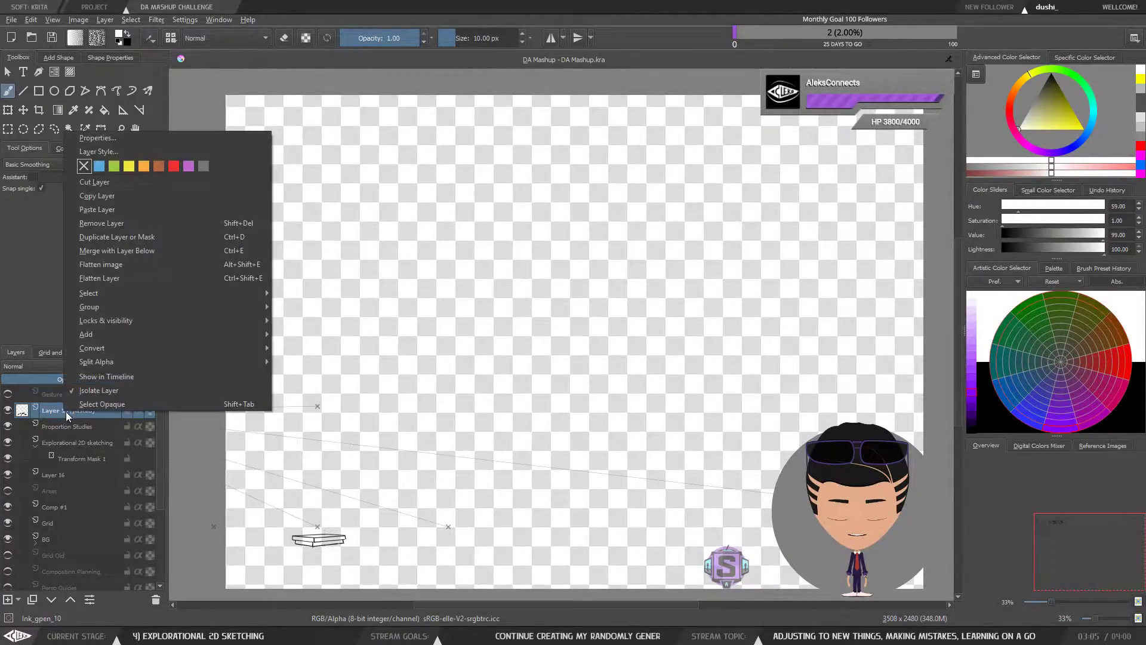
pyautogui.click(105, 388)
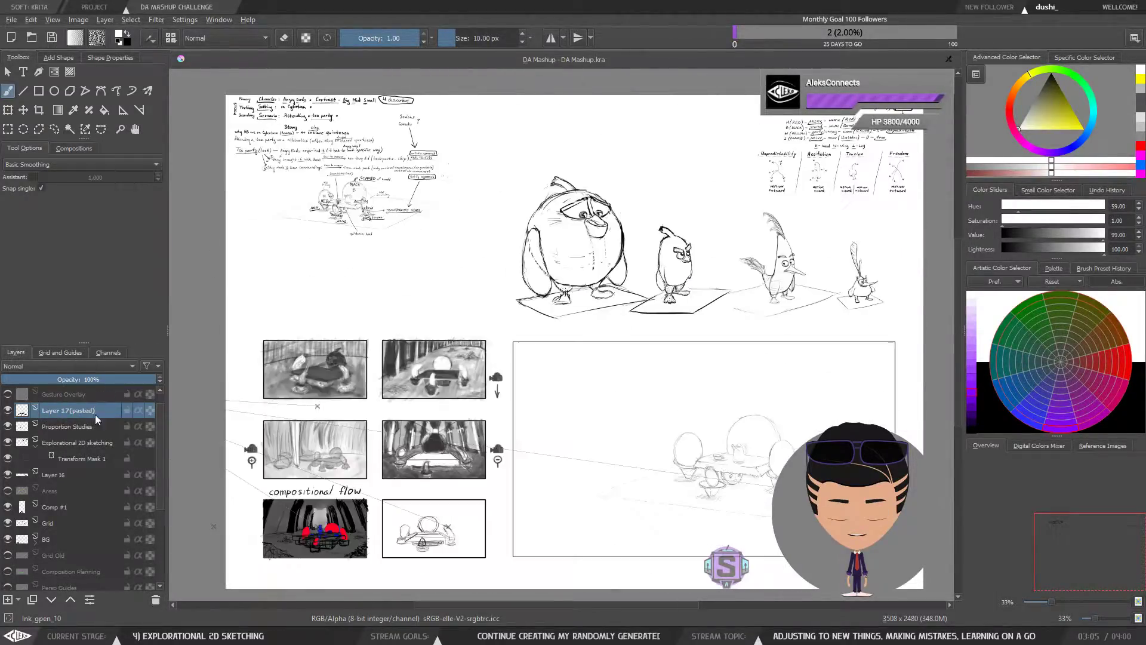
pyautogui.click(155, 598)
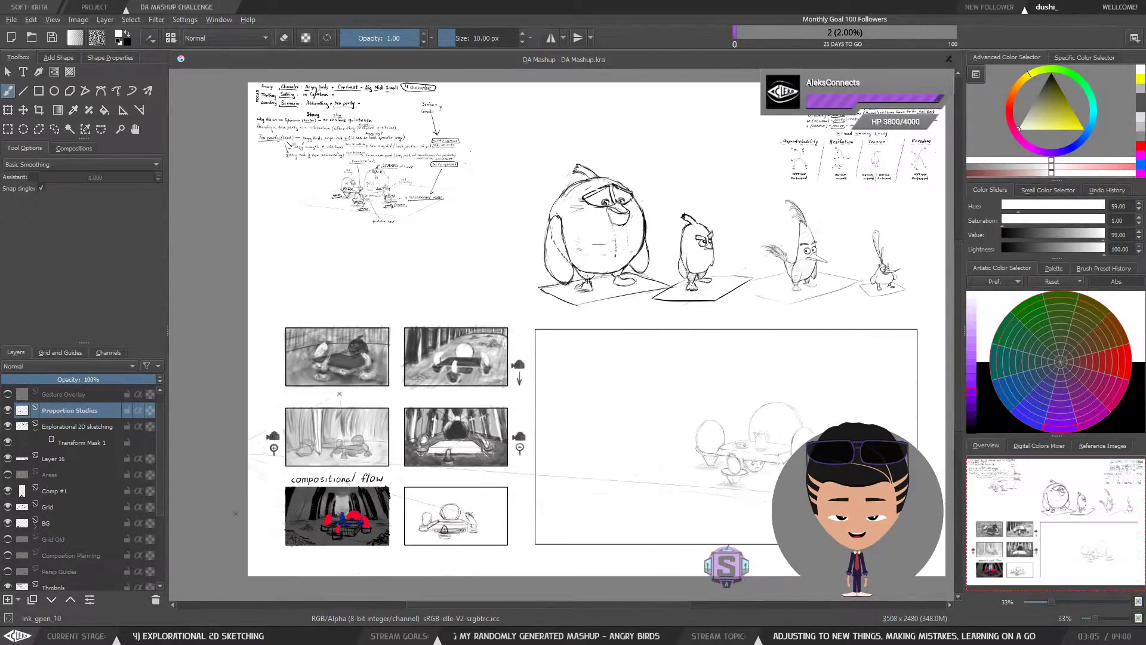
# Check the Gesture Overlay and Brake Layer by switching their visibility, and leave both layers hidden.
pyautogui.click(55, 394)
pyautogui.click(7, 394)
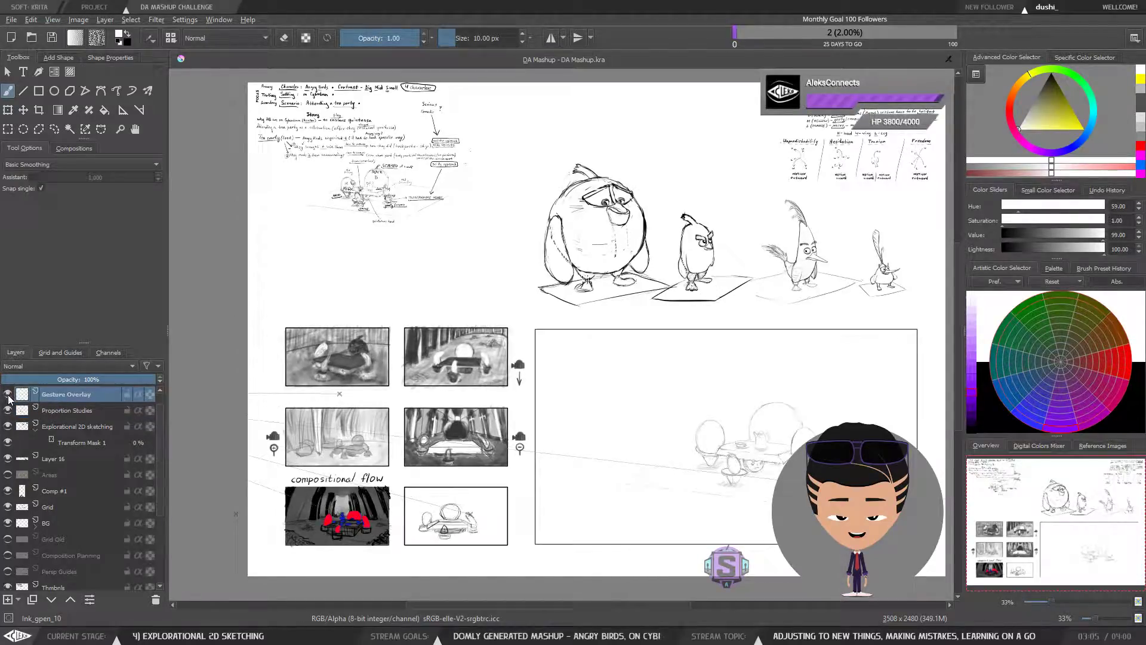
pyautogui.click(7, 395)
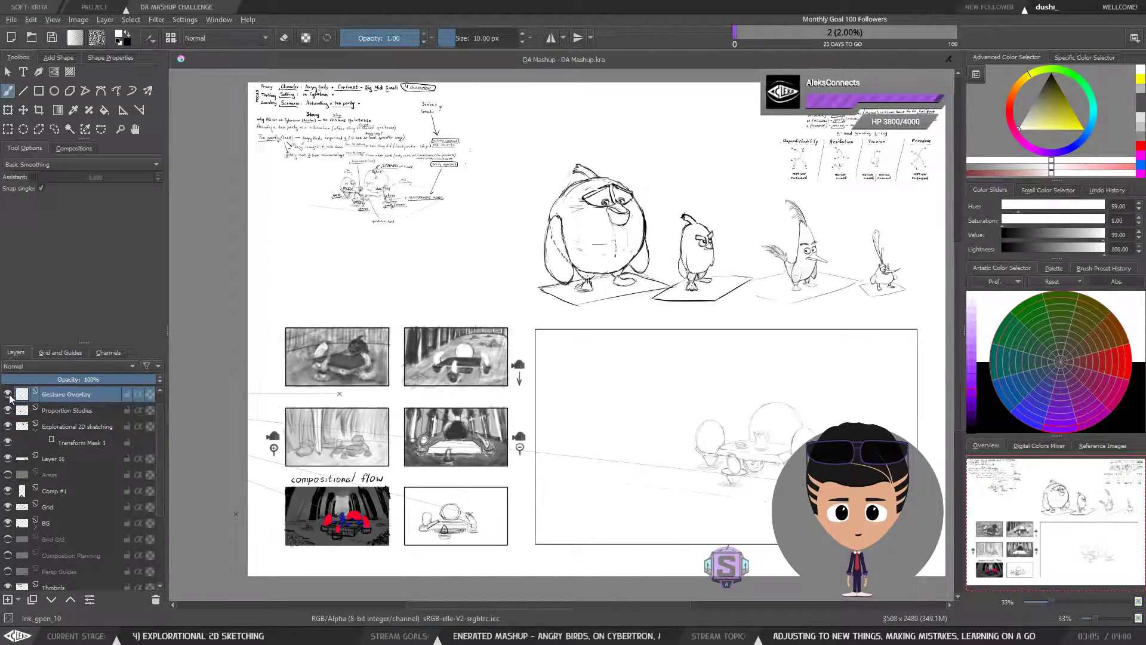
pyautogui.scroll(1, 159, 401)
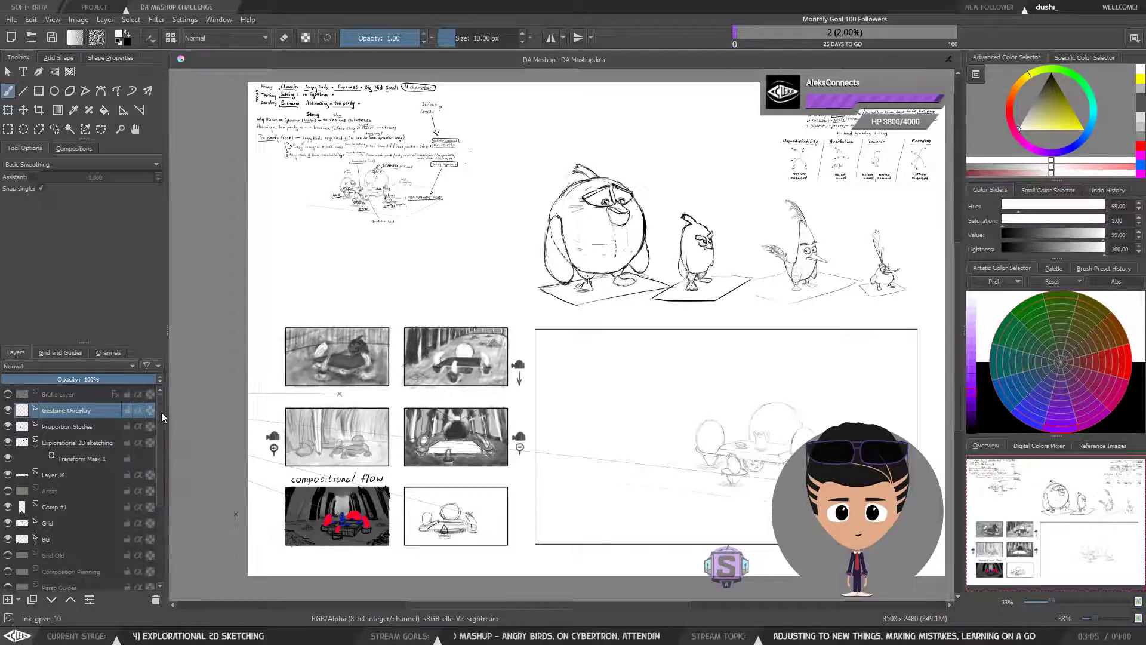
pyautogui.moveTo(18, 414); pyautogui.dragTo(62, 397)
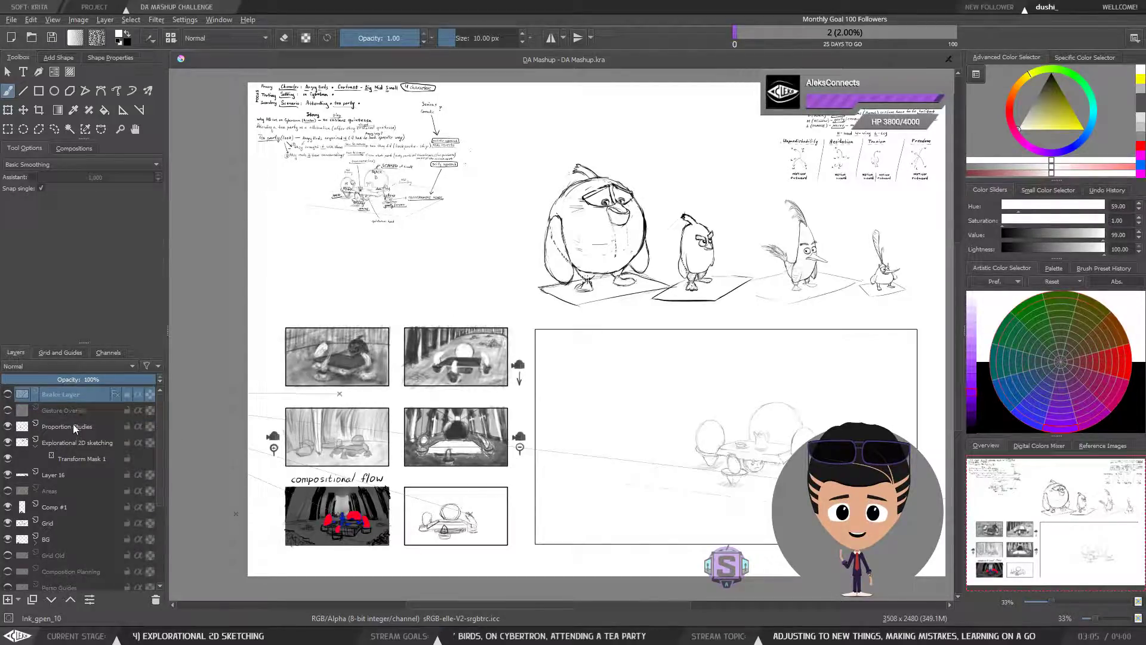
pyautogui.click(74, 410)
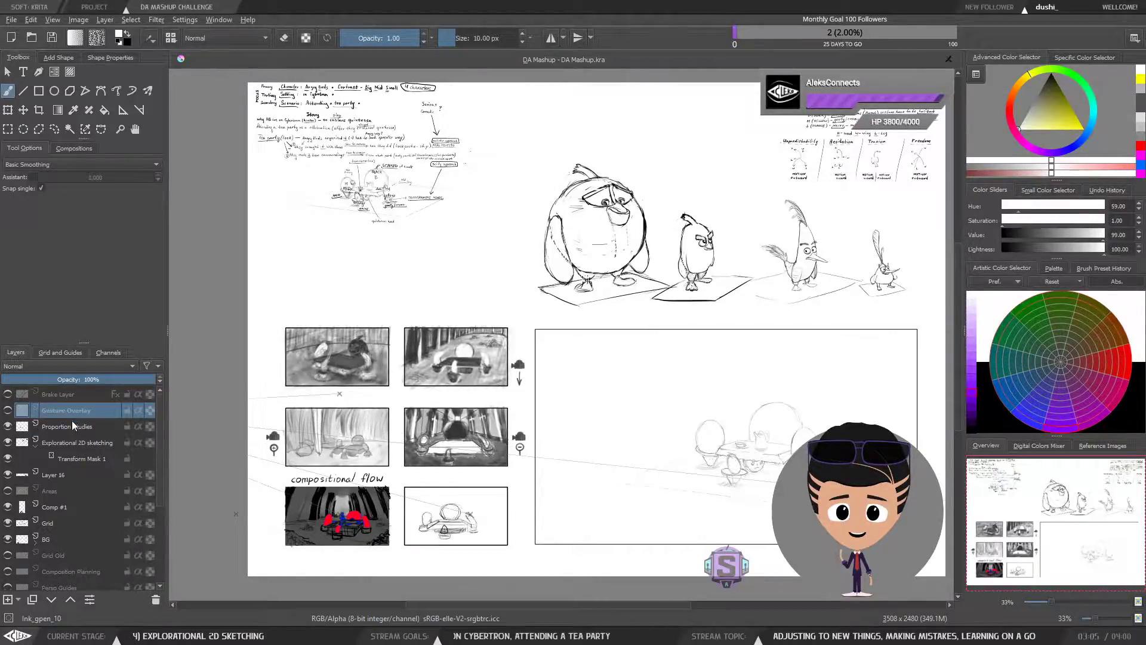
# Identify the rough table sketch beside the compositional flow thumbnail by toggling Layer 16, and clear that layer's contents.
pyautogui.scroll(1, 357, 532)
pyautogui.moveTo(357, 532); pyautogui.dragTo(528, 393)
pyautogui.scroll(2, 478, 364)
pyautogui.click(69, 428)
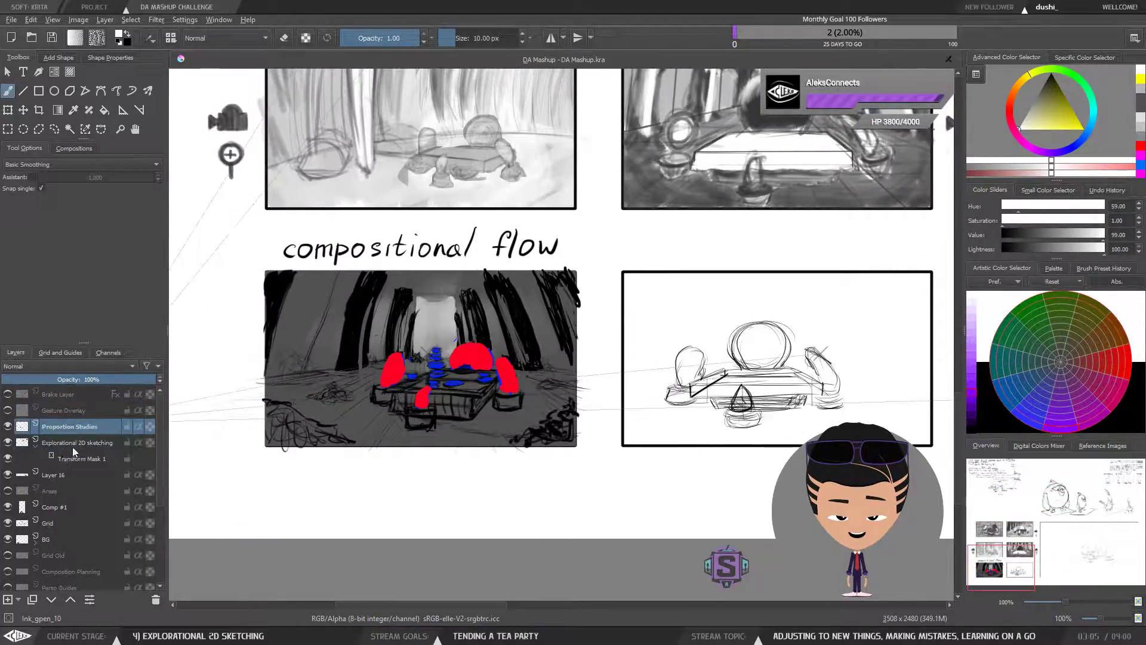
pyautogui.click(74, 445)
pyautogui.click(36, 475)
pyautogui.click(8, 474)
pyautogui.click(8, 475)
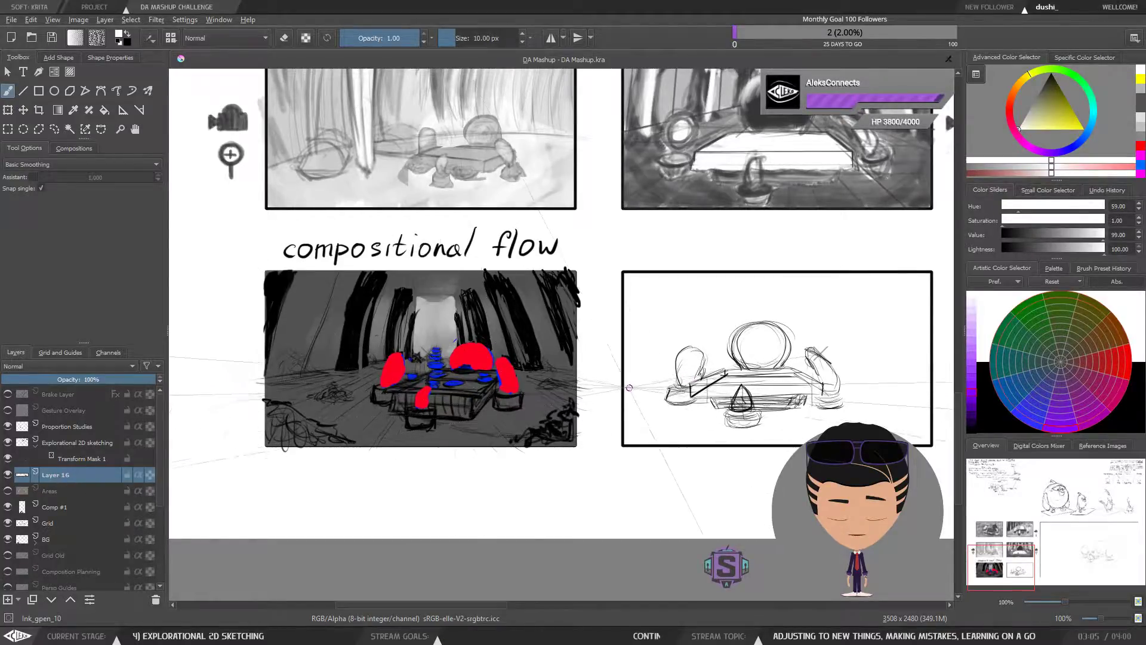
pyautogui.scroll(-4, 525, 433)
pyautogui.press('Delete')
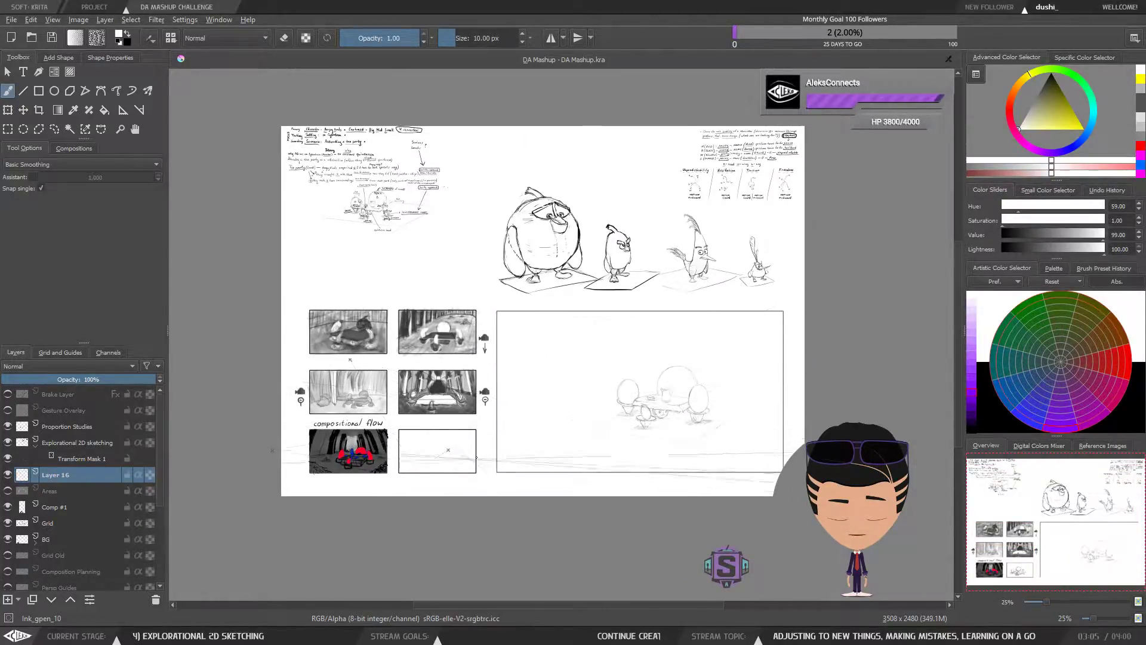
# Rename Layer 16 as Comp Flow.
pyautogui.scroll(4, 370, 450)
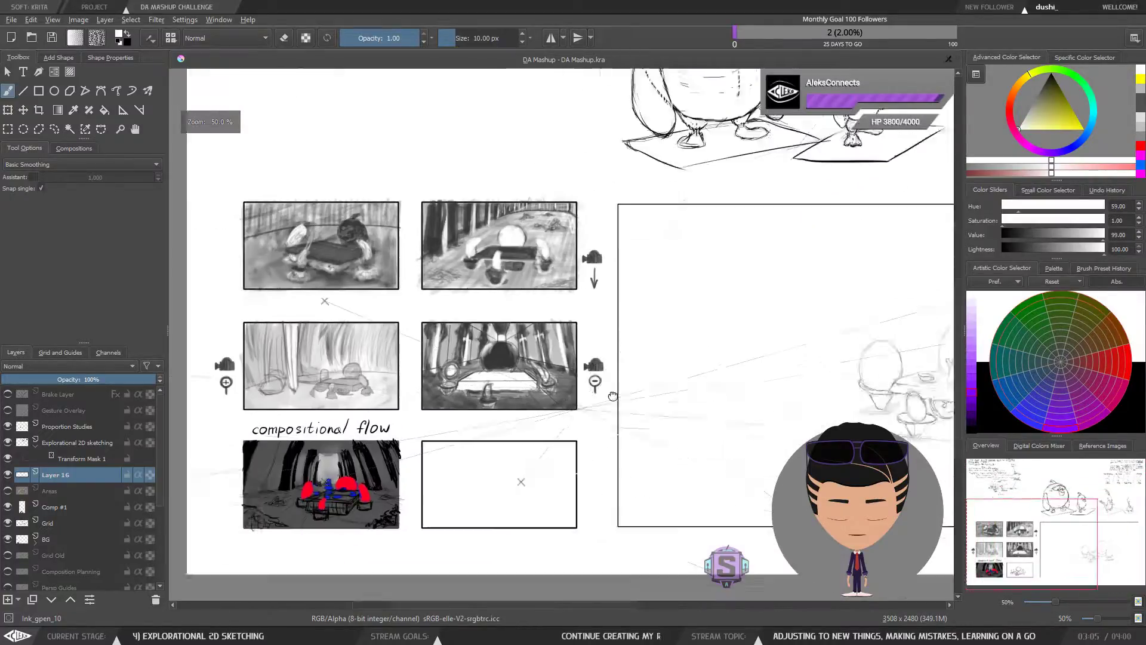
pyautogui.scroll(2, 550, 385)
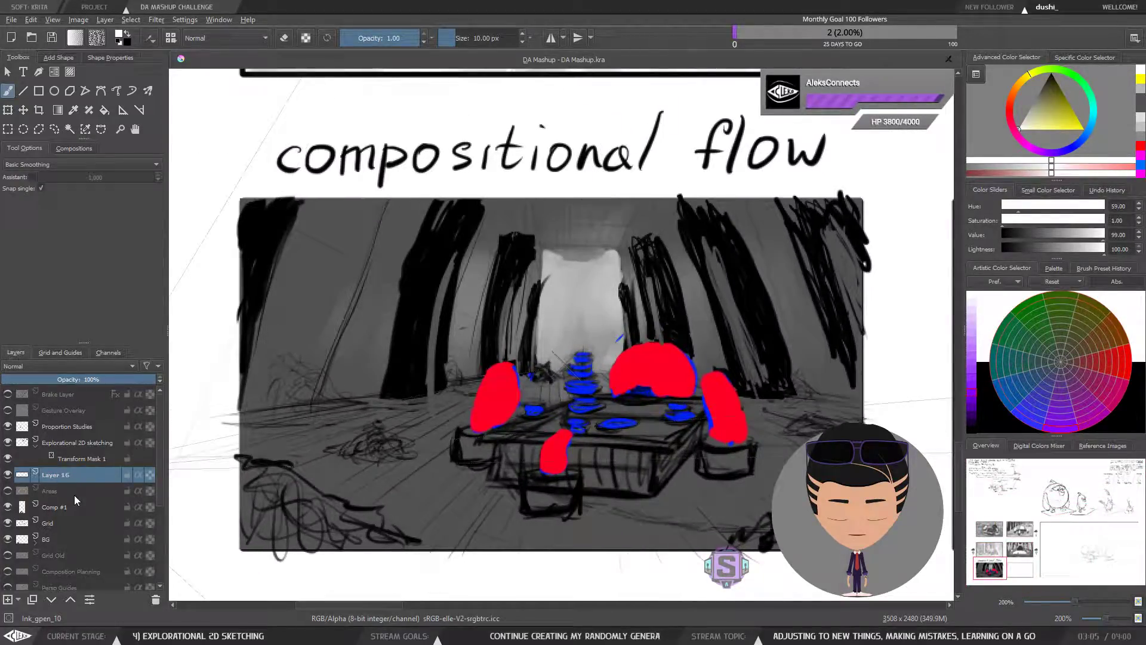
pyautogui.doubleClick(70, 475)
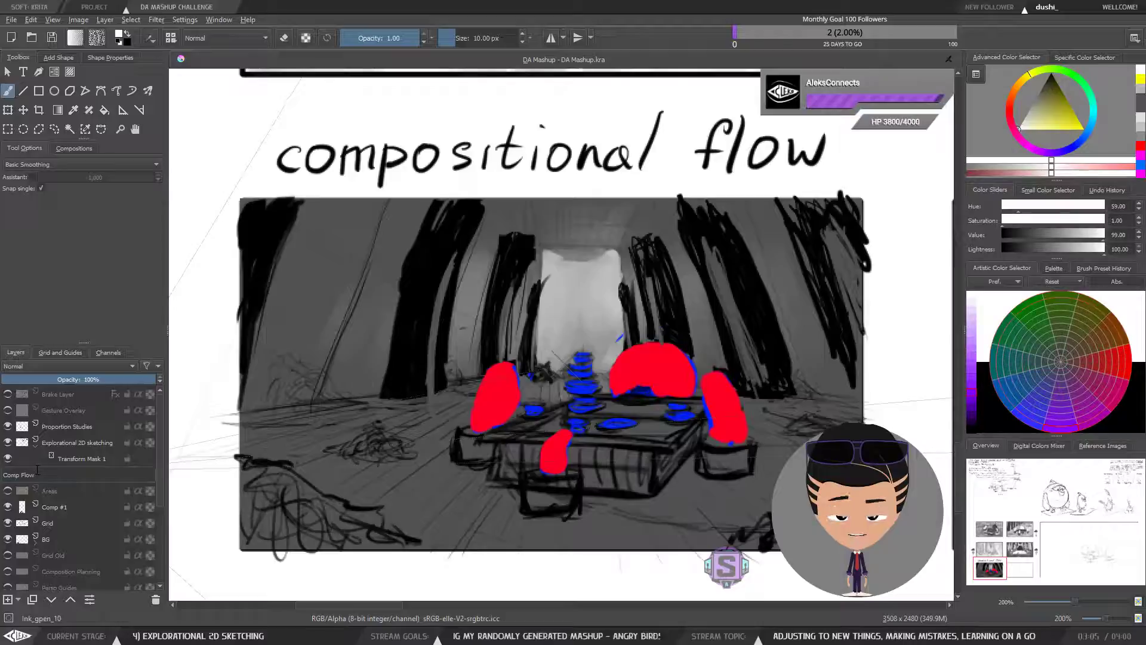
pyautogui.press('Return')
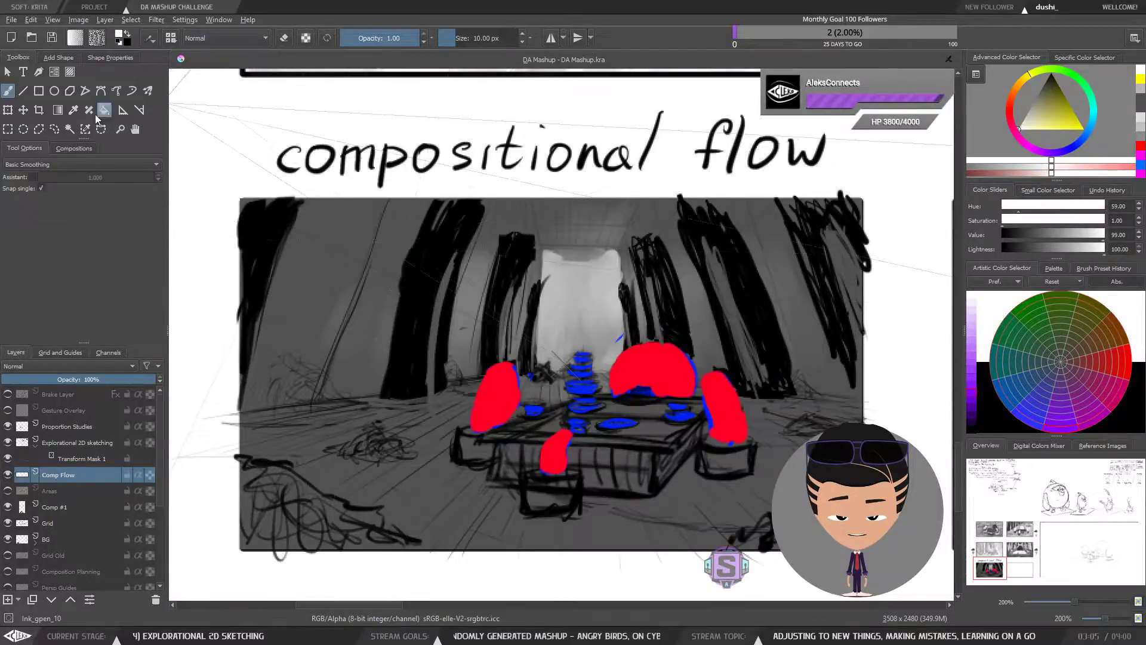
pyautogui.scroll(-1, 540, 326)
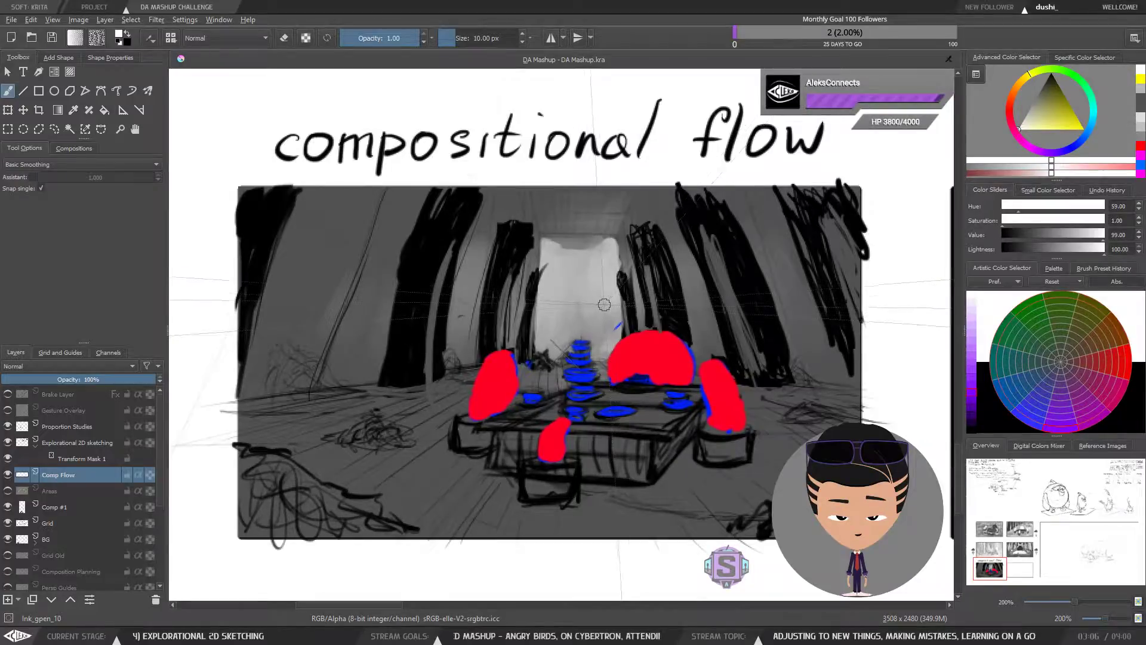
pyautogui.moveTo(559, 408); pyautogui.dragTo(550, 414)
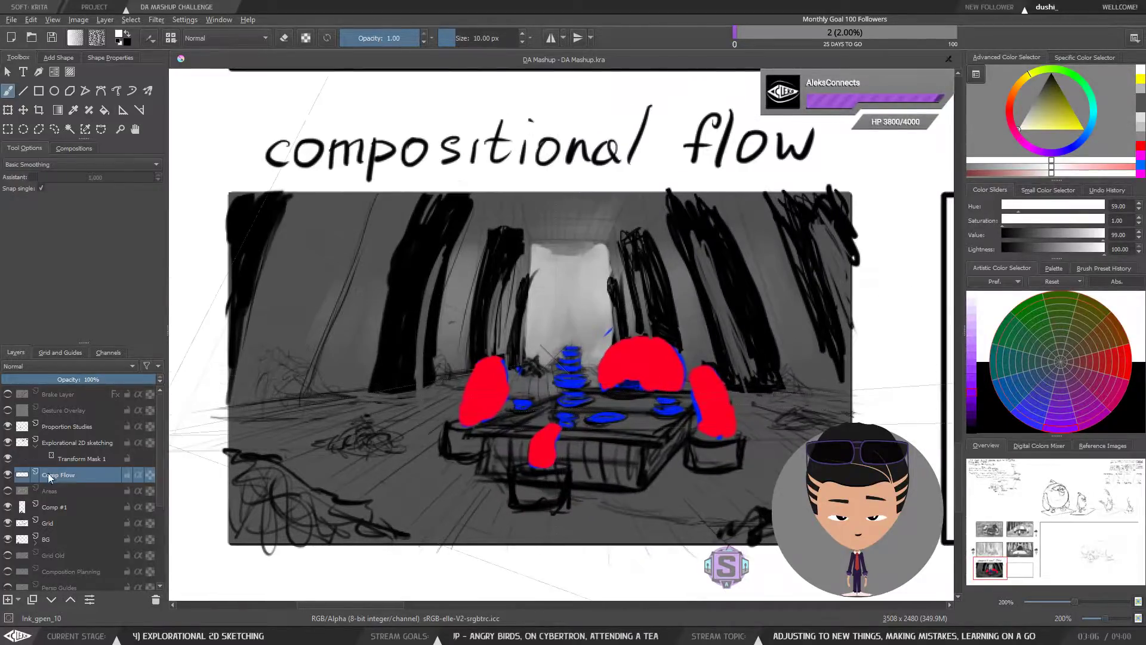
# Reduce the brush size to 5 px for the flow lines on the Comp Flow layer.
pyautogui.press('[')
pyautogui.press('[')
pyautogui.press('[')
pyautogui.press('[')
pyautogui.press('[')
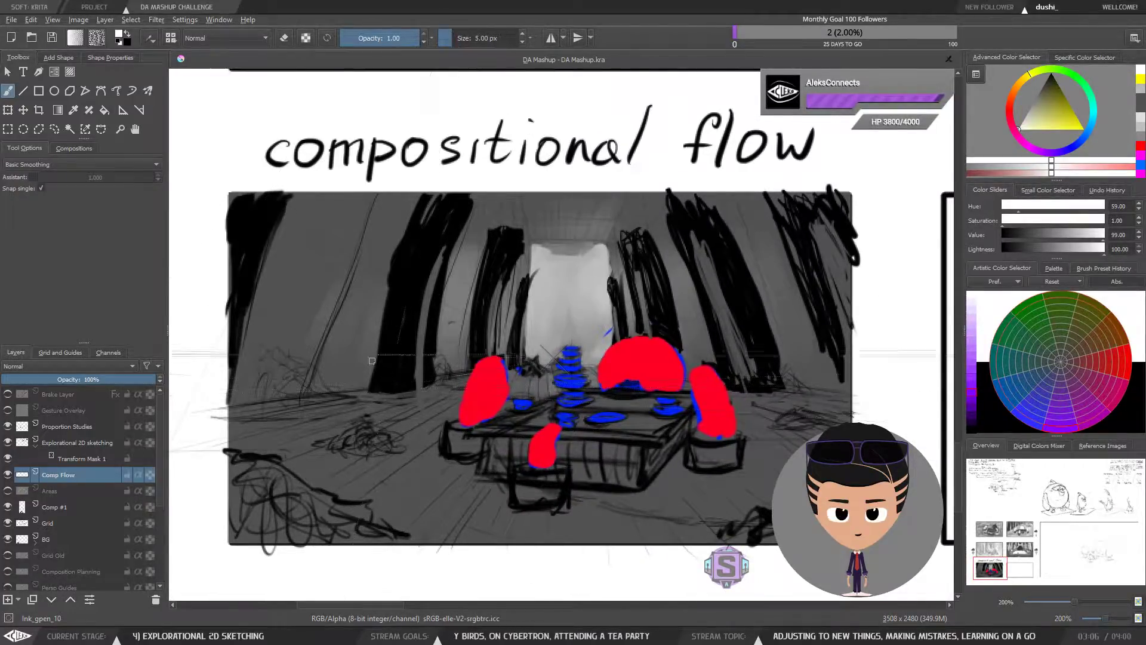
# Try out sweeping white S-shaped flow curves across the forest scene and table, undoing each stroke.
pyautogui.moveTo(344, 276)
pyautogui.mouseDown()
pyautogui.moveTo(390, 508)
pyautogui.moveTo(450, 343)
pyautogui.moveTo(667, 390)
pyautogui.moveTo(669, 418)
pyautogui.mouseUp()
pyautogui.hotkey('ctrl', 'z')
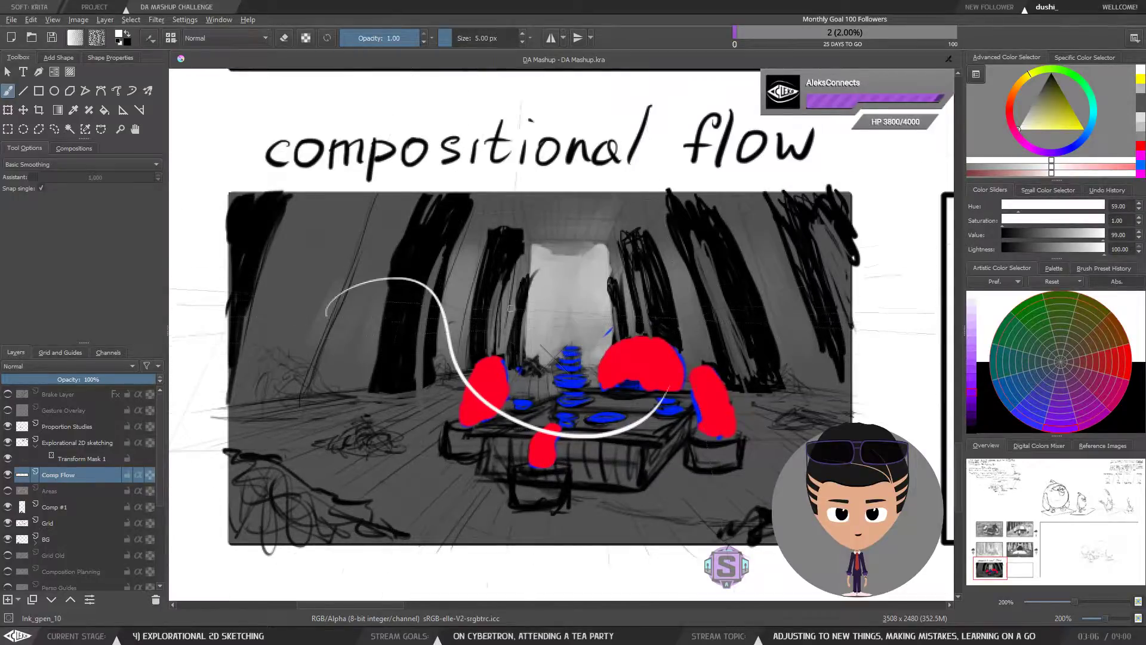
pyautogui.hotkey('ctrl', 'z')
pyautogui.moveTo(315, 288)
pyautogui.mouseDown()
pyautogui.moveTo(352, 262)
pyautogui.moveTo(695, 455)
pyautogui.moveTo(744, 288)
pyautogui.mouseUp()
pyautogui.hotkey('ctrl', 'z')
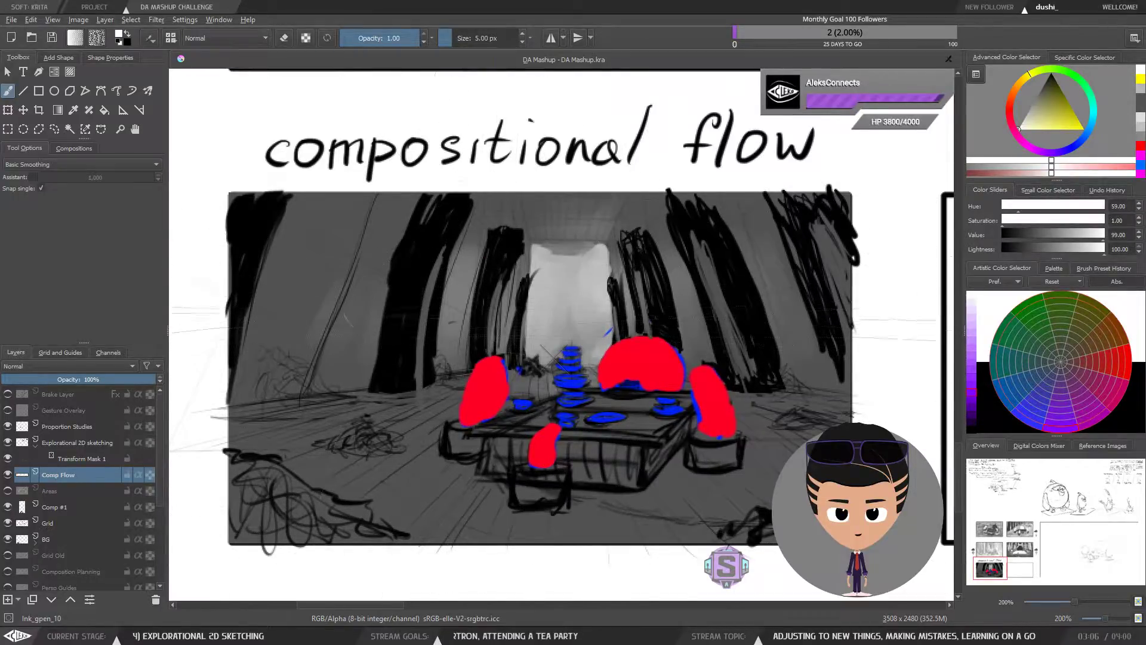
pyautogui.moveTo(349, 319)
pyautogui.mouseDown()
pyautogui.moveTo(499, 472)
pyautogui.moveTo(725, 302)
pyautogui.mouseUp()
pyautogui.hotkey('ctrl', 'z')
pyautogui.moveTo(370, 295)
pyautogui.mouseDown()
pyautogui.moveTo(597, 526)
pyautogui.moveTo(770, 293)
pyautogui.mouseUp()
pyautogui.hotkey('ctrl', 'z')
pyautogui.moveTo(285, 323)
pyautogui.mouseDown()
pyautogui.moveTo(734, 487)
pyautogui.moveTo(610, 263)
pyautogui.mouseUp()
pyautogui.hotkey('ctrl', 'z')
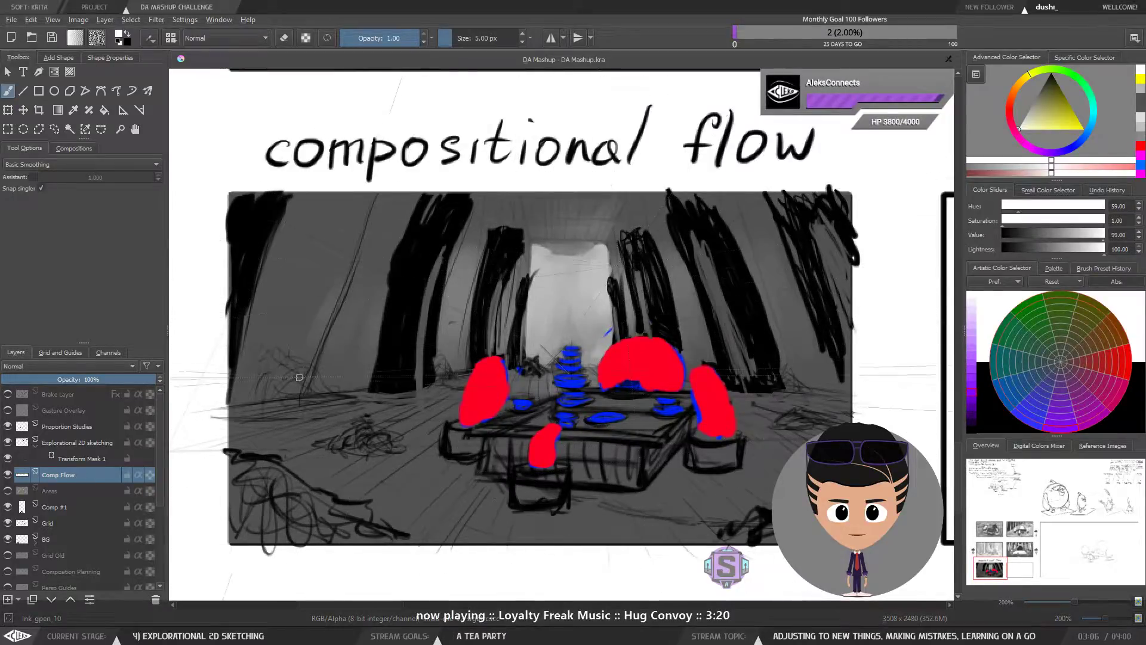
pyautogui.moveTo(300, 366)
pyautogui.mouseDown()
pyautogui.moveTo(482, 356)
pyautogui.moveTo(633, 251)
pyautogui.mouseUp()
pyautogui.hotkey('ctrl', 'z')
pyautogui.moveTo(305, 352)
pyautogui.mouseDown()
pyautogui.moveTo(597, 524)
pyautogui.moveTo(741, 285)
pyautogui.mouseUp()
pyautogui.hotkey('ctrl', 'z')
pyautogui.moveTo(317, 399)
pyautogui.mouseDown()
pyautogui.moveTo(428, 303)
pyautogui.moveTo(740, 286)
pyautogui.mouseUp()
pyautogui.hotkey('ctrl', 'z')
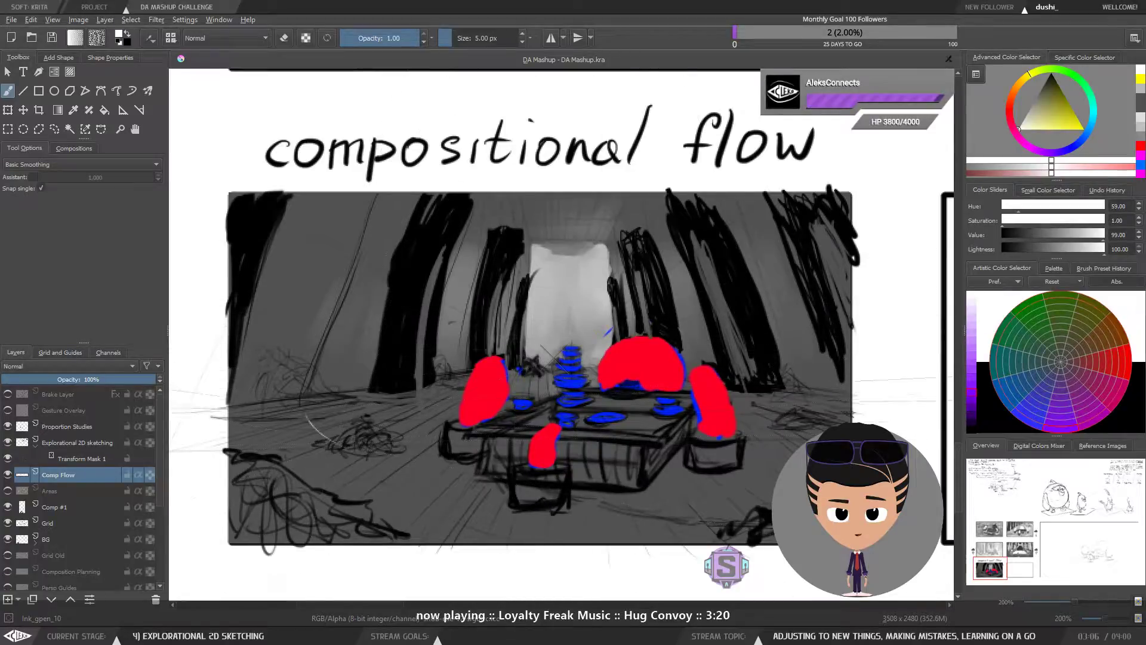
pyautogui.moveTo(302, 421)
pyautogui.mouseDown()
pyautogui.moveTo(462, 303)
pyautogui.moveTo(769, 423)
pyautogui.moveTo(611, 271)
pyautogui.moveTo(404, 262)
pyautogui.moveTo(611, 504)
pyautogui.moveTo(679, 266)
pyautogui.moveTo(443, 266)
pyautogui.moveTo(713, 476)
pyautogui.moveTo(522, 248)
pyautogui.moveTo(283, 348)
pyautogui.moveTo(495, 433)
pyautogui.moveTo(801, 333)
pyautogui.mouseUp()
pyautogui.hotkey('ctrl', 'z')
pyautogui.hotkey('ctrl', 'z')
pyautogui.hotkey('ctrl', 'z')
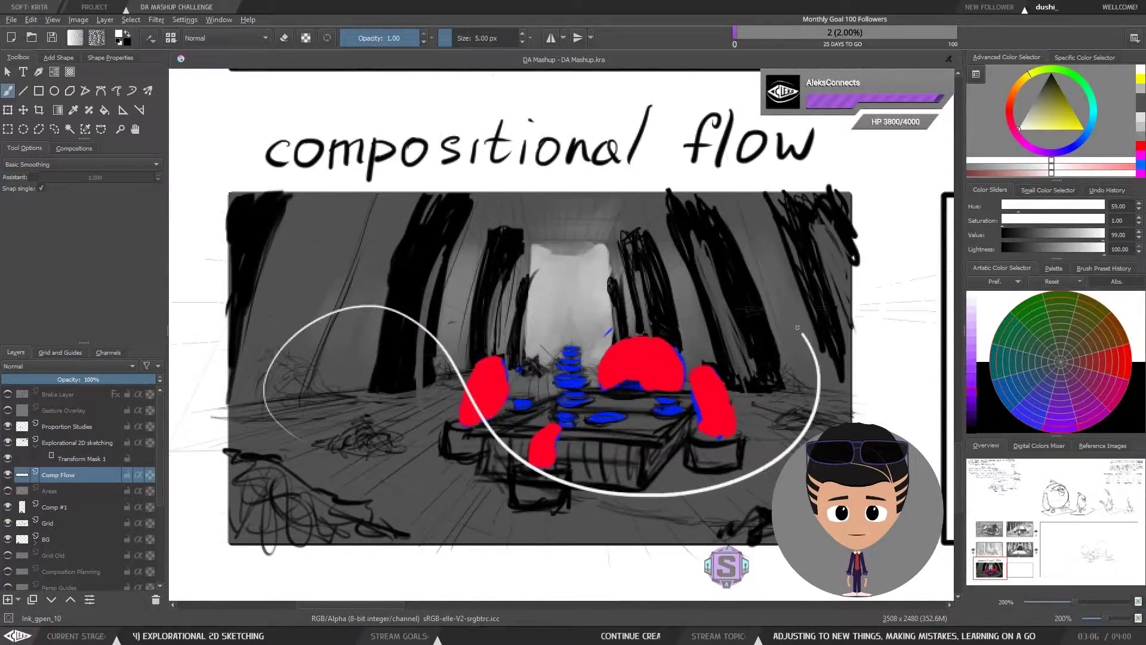
pyautogui.hotkey('ctrl', 'z')
pyautogui.moveTo(350, 449)
pyautogui.mouseDown()
pyautogui.moveTo(528, 506)
pyautogui.moveTo(609, 286)
pyautogui.mouseUp()
pyautogui.hotkey('ctrl', 'z')
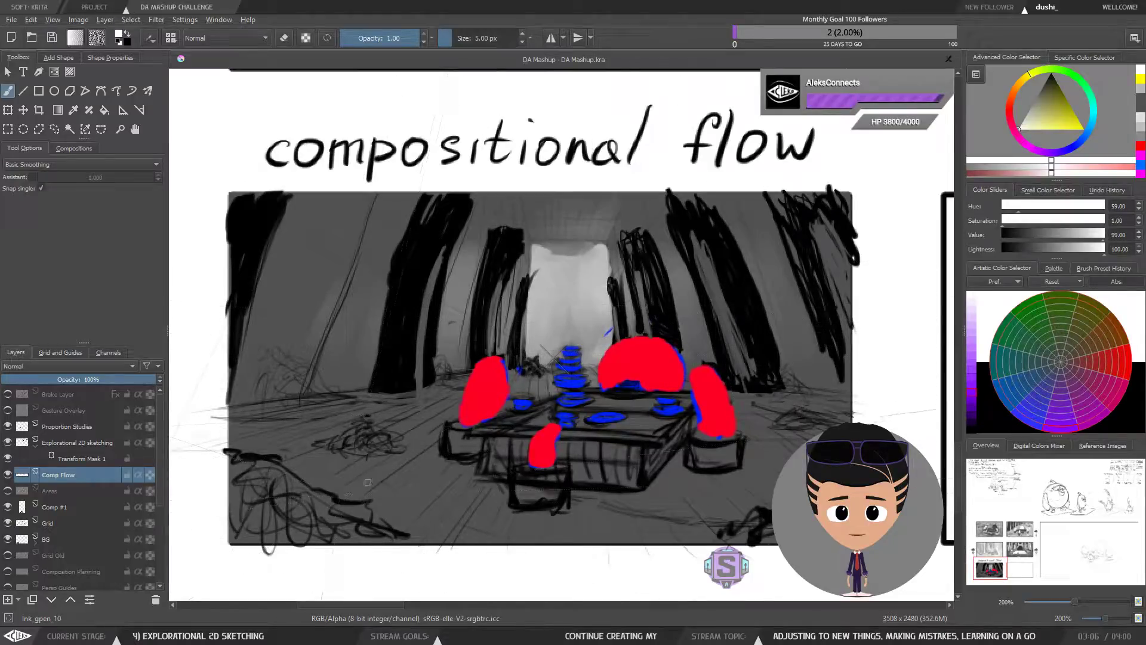
pyautogui.moveTo(351, 471)
pyautogui.mouseDown()
pyautogui.moveTo(689, 358)
pyautogui.moveTo(528, 287)
pyautogui.mouseUp()
pyautogui.hotkey('ctrl', 'z')
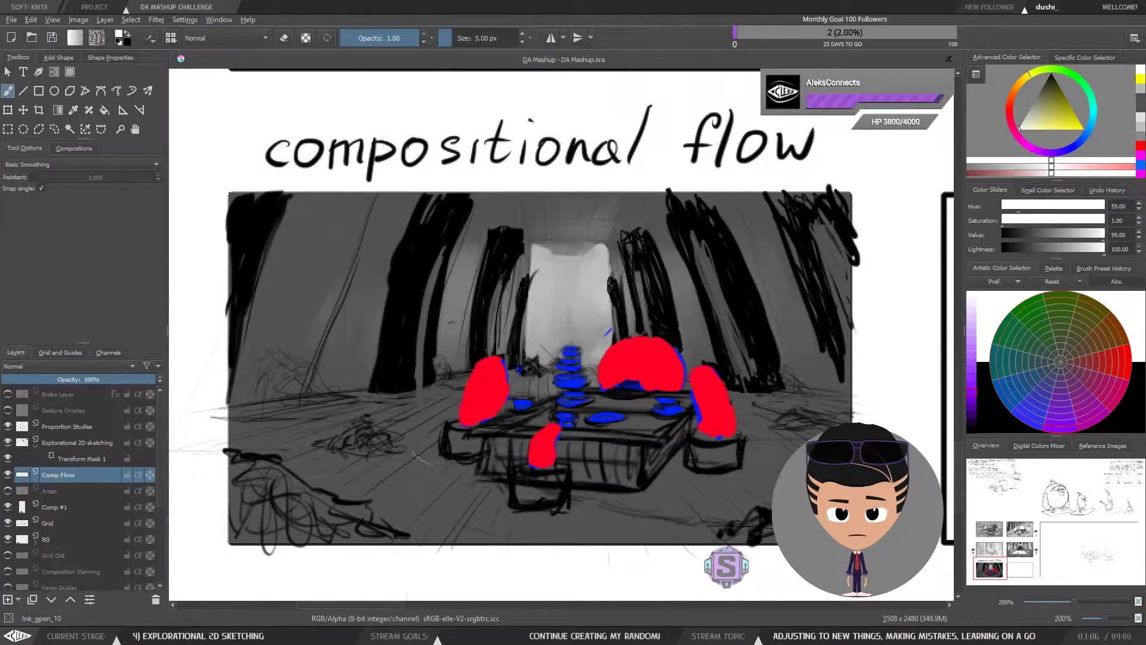
pyautogui.moveTo(410, 460)
pyautogui.mouseDown()
pyautogui.moveTo(484, 391)
pyautogui.moveTo(453, 265)
pyautogui.mouseUp()
pyautogui.hotkey('ctrl', 'z')
pyautogui.moveTo(564, 522)
pyautogui.mouseDown()
pyautogui.moveTo(669, 418)
pyautogui.moveTo(448, 281)
pyautogui.moveTo(525, 418)
pyautogui.moveTo(395, 345)
pyautogui.moveTo(358, 217)
pyautogui.moveTo(376, 461)
pyautogui.moveTo(770, 504)
pyautogui.moveTo(609, 238)
pyautogui.moveTo(388, 257)
pyautogui.mouseUp()
pyautogui.hotkey('ctrl', 'z')
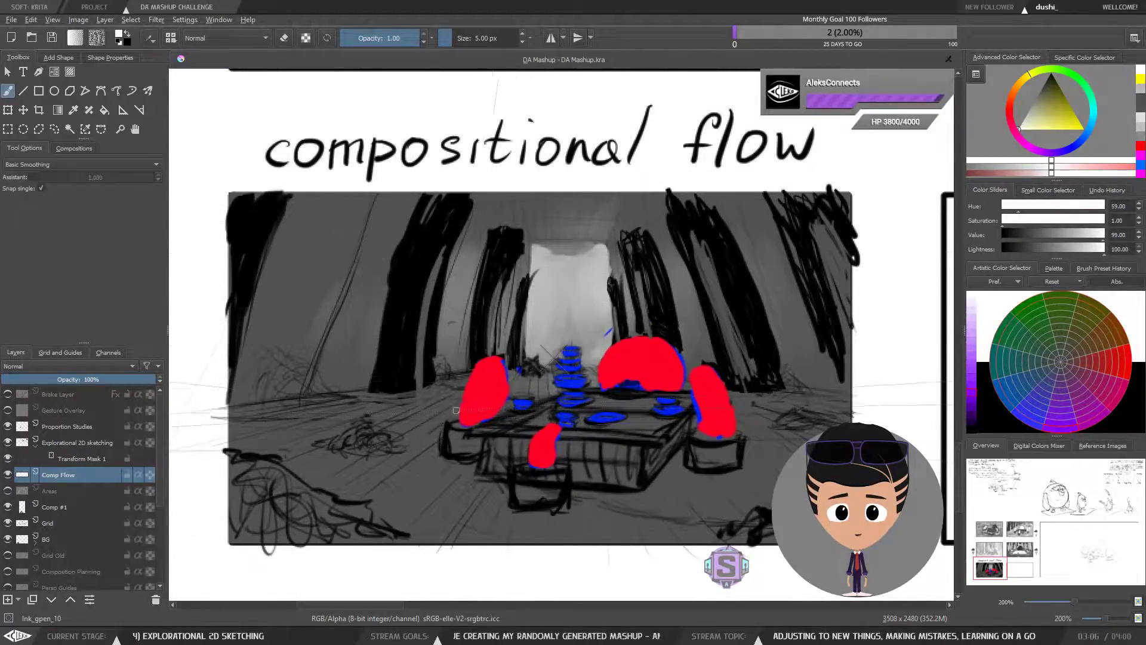
# Check the Comp Flow layer's contents by switching its visibility, and save the document.
pyautogui.moveTo(465, 418)
pyautogui.mouseDown()
pyautogui.moveTo(460, 429)
pyautogui.moveTo(465, 412)
pyautogui.mouseUp()
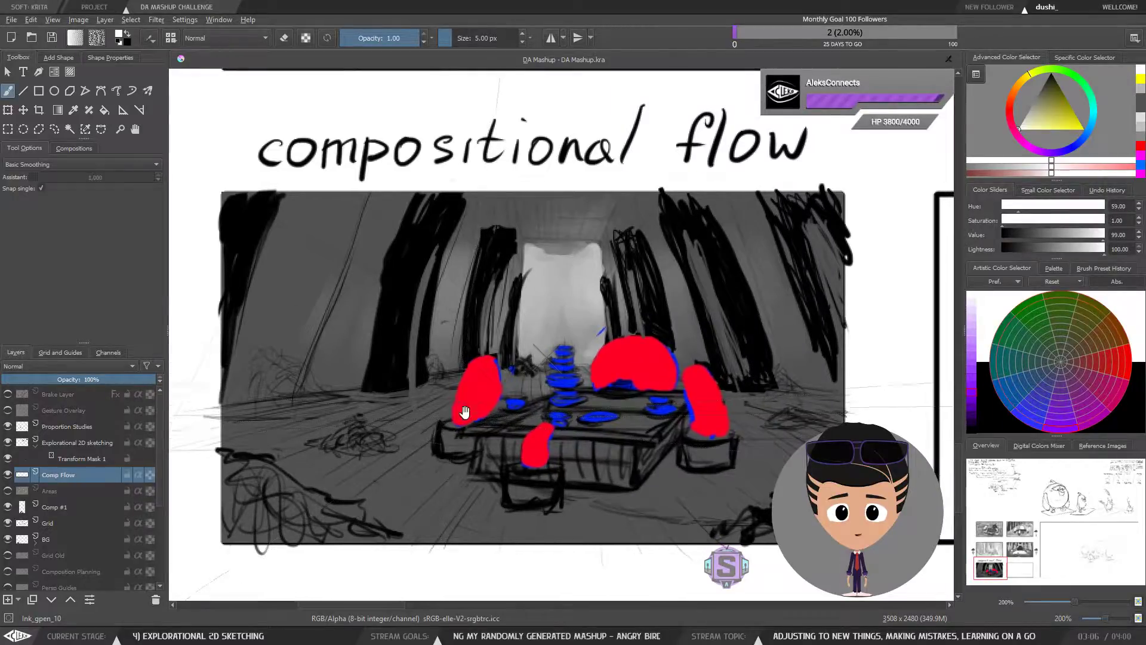
pyautogui.click(7, 475)
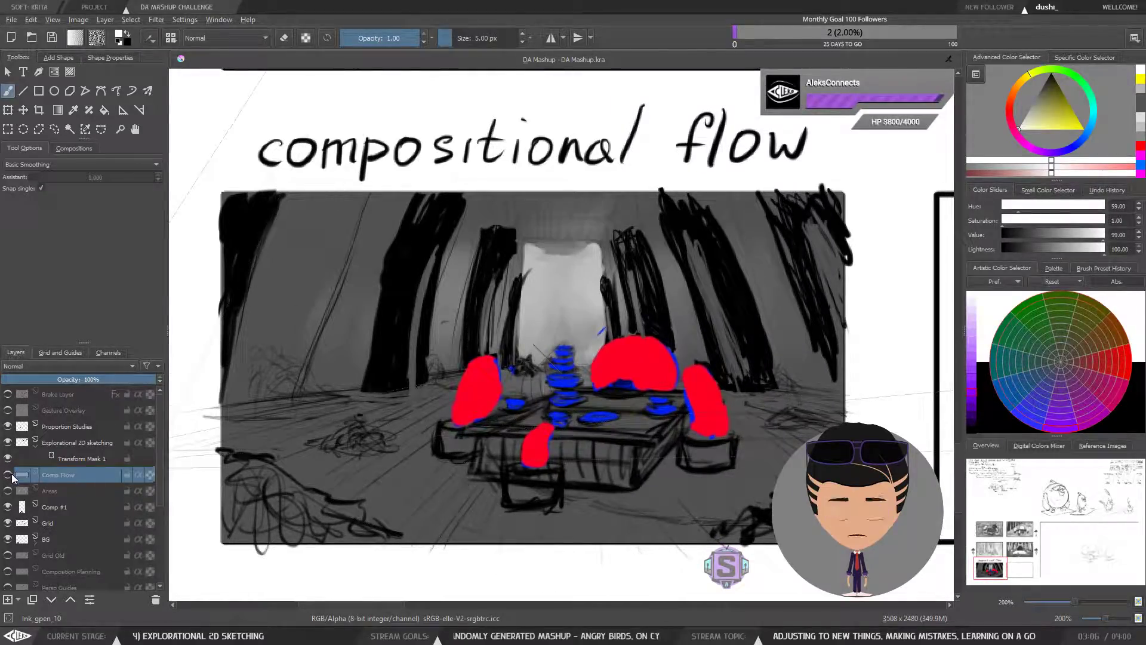
pyautogui.click(51, 38)
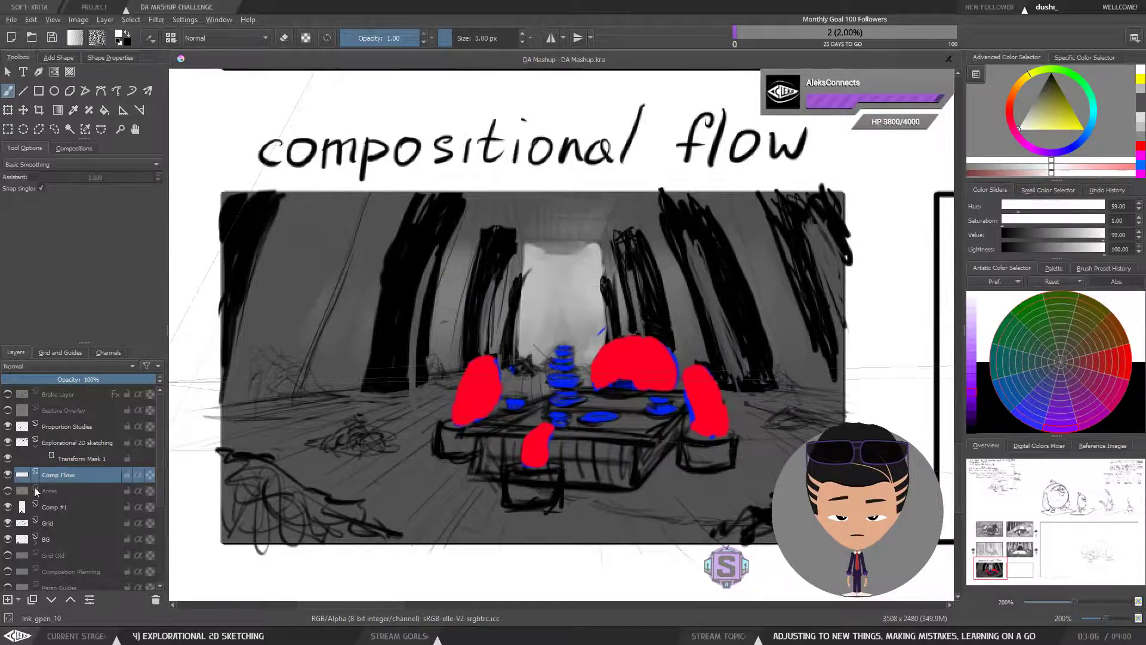
# Compare the Areas overlay with the Comp Flow layer by toggling both, leaving Areas hidden.
pyautogui.click(8, 491)
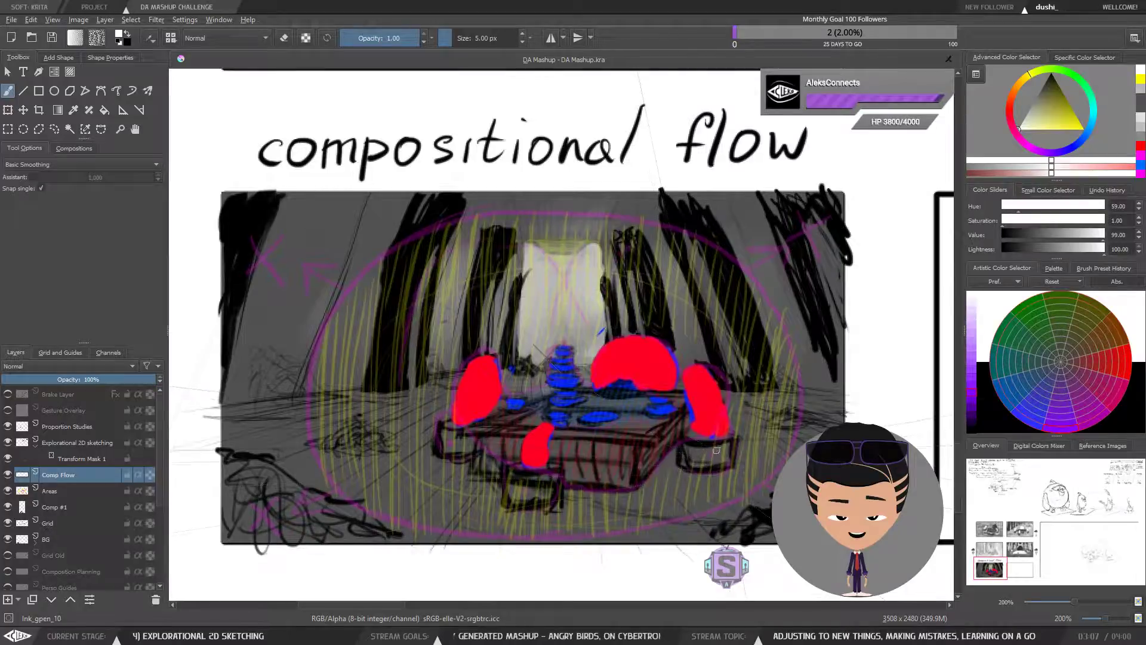
pyautogui.click(7, 476)
pyautogui.click(8, 475)
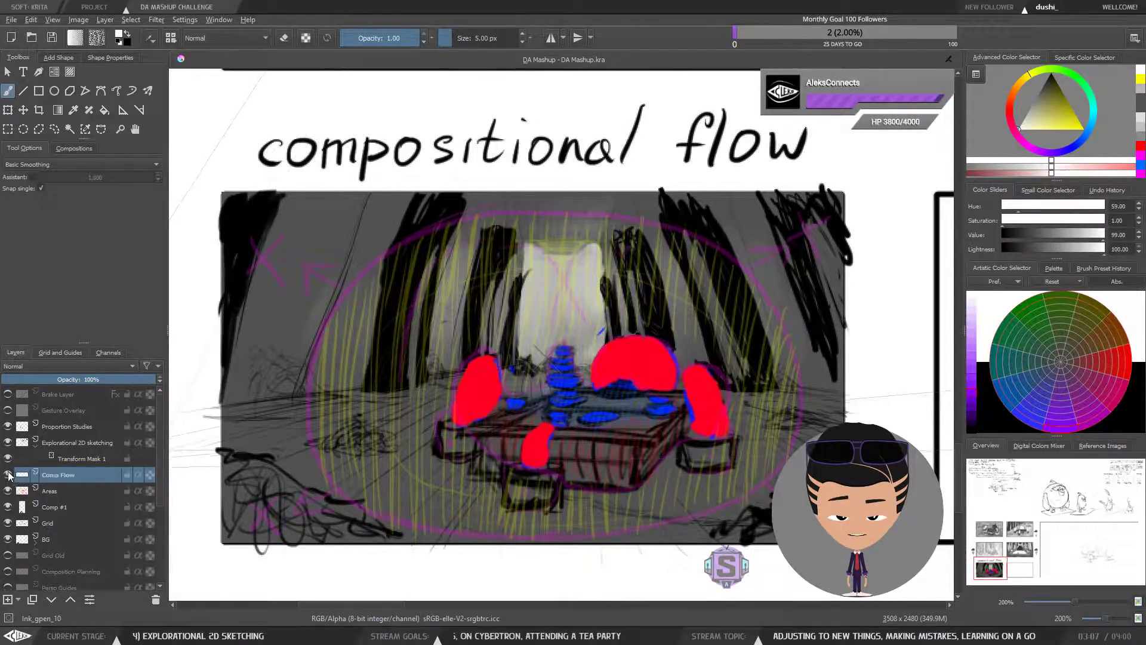
pyautogui.click(9, 491)
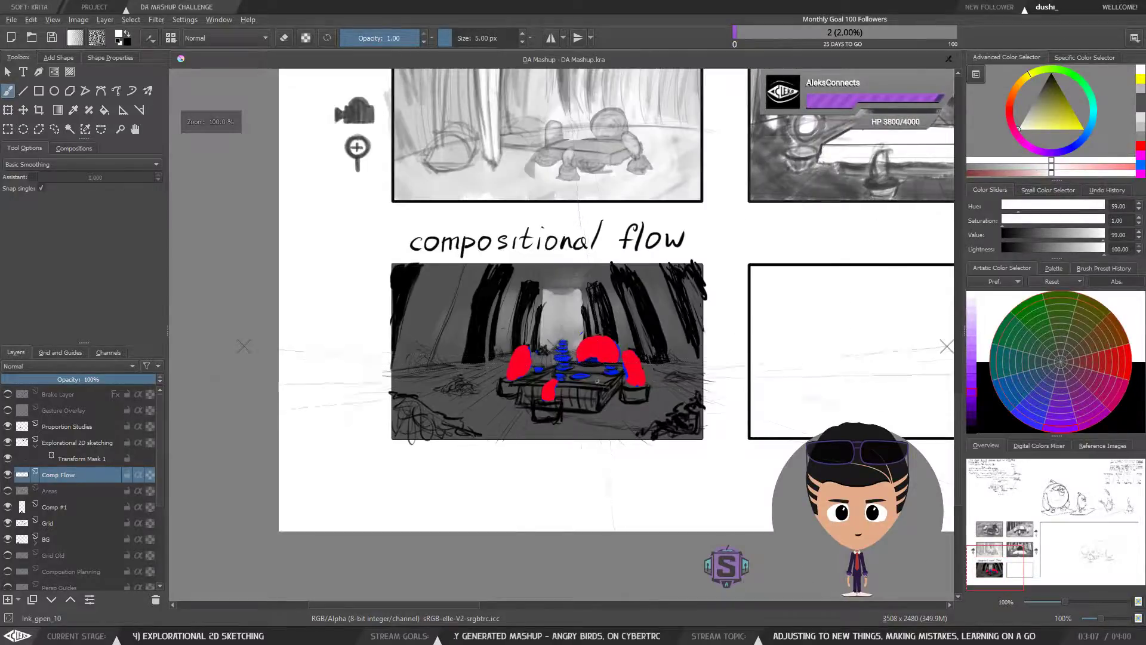
# Examine the neighbouring composition thumbnails at 100% zoom, and return to the compositional flow thumbnail at 200%.
pyautogui.press('1')
pyautogui.moveTo(738, 335); pyautogui.dragTo(532, 517)
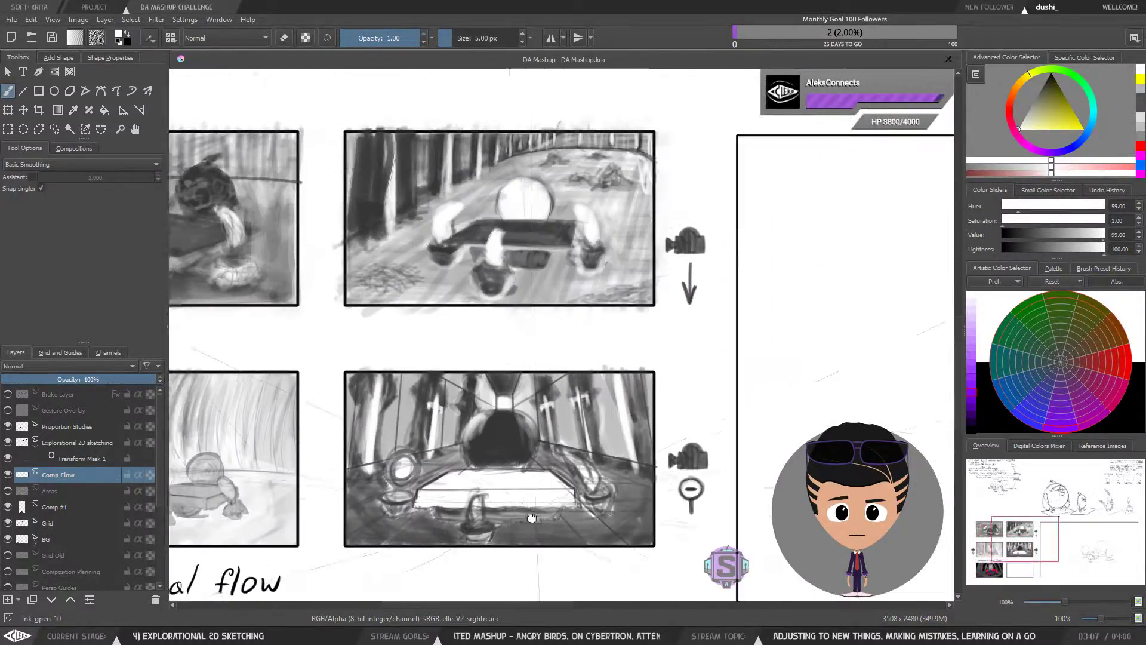
pyautogui.moveTo(698, 362)
pyautogui.mouseDown()
pyautogui.moveTo(470, 573)
pyautogui.moveTo(727, 392)
pyautogui.mouseUp()
pyautogui.moveTo(478, 537); pyautogui.dragTo(747, 323)
pyautogui.moveTo(501, 514); pyautogui.dragTo(751, 325)
pyautogui.moveTo(531, 508)
pyautogui.mouseDown()
pyautogui.moveTo(678, 384)
pyautogui.moveTo(722, 263)
pyautogui.mouseUp()
pyautogui.hotkey('ctrl', '+')
pyautogui.hotkey('ctrl', '+')
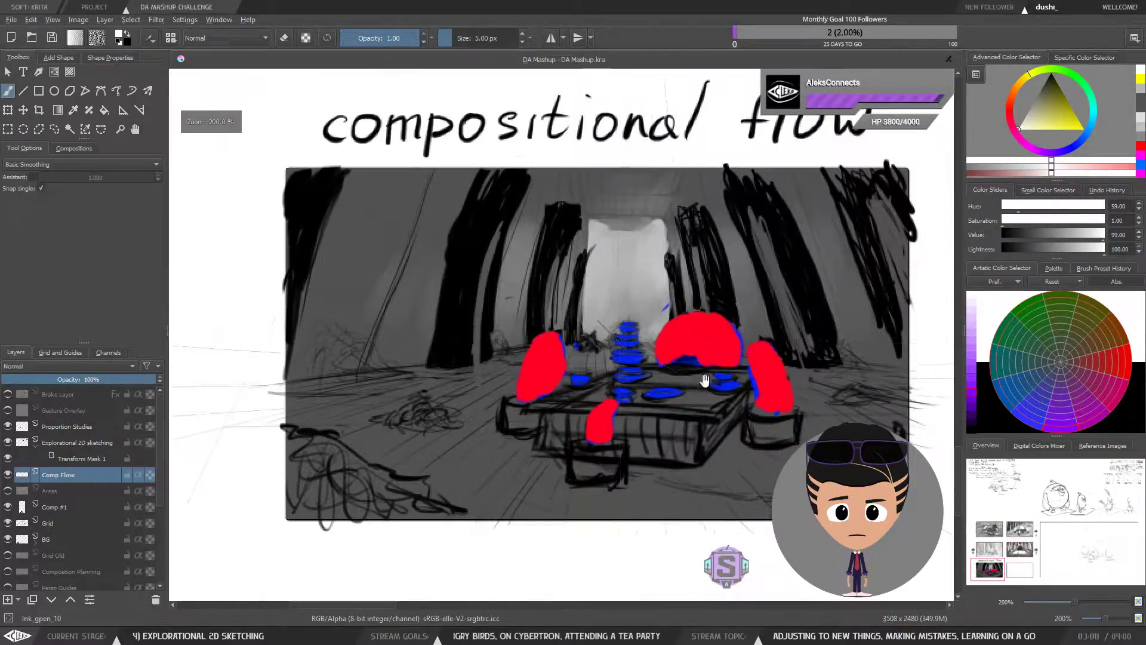
pyautogui.moveTo(704, 382)
pyautogui.mouseDown()
pyautogui.moveTo(586, 394)
pyautogui.moveTo(661, 427)
pyautogui.moveTo(629, 395)
pyautogui.moveTo(628, 365)
pyautogui.mouseUp()
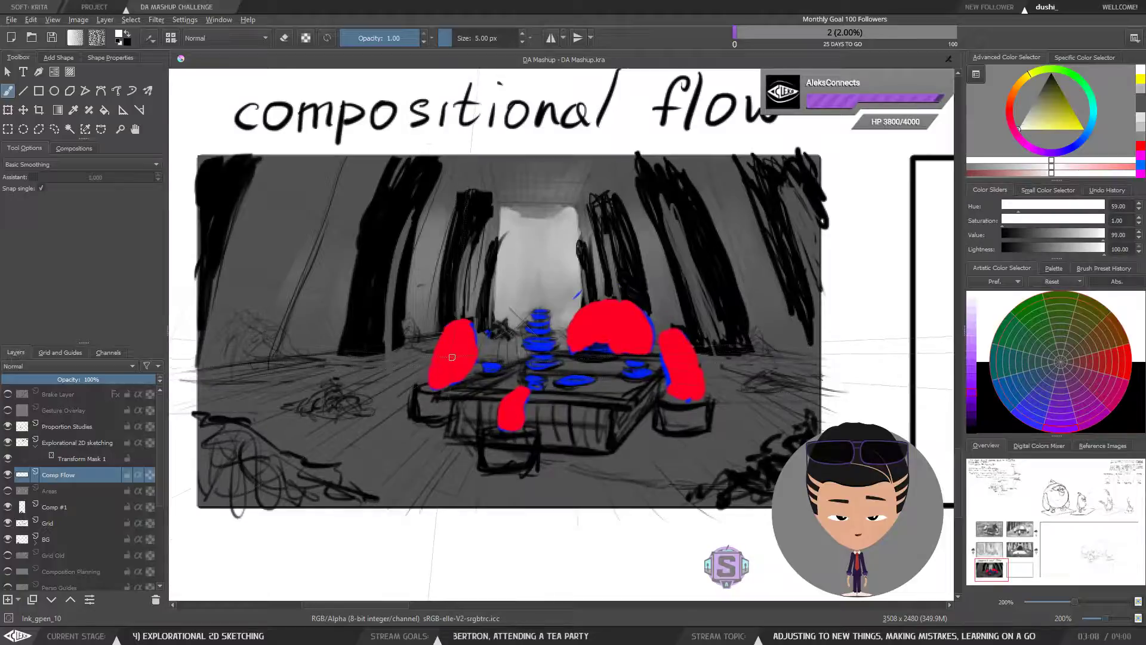
# Recheck the Areas overlay on the thumbnail, leaving it hidden and the Comp Flow layer active.
pyautogui.click(9, 476)
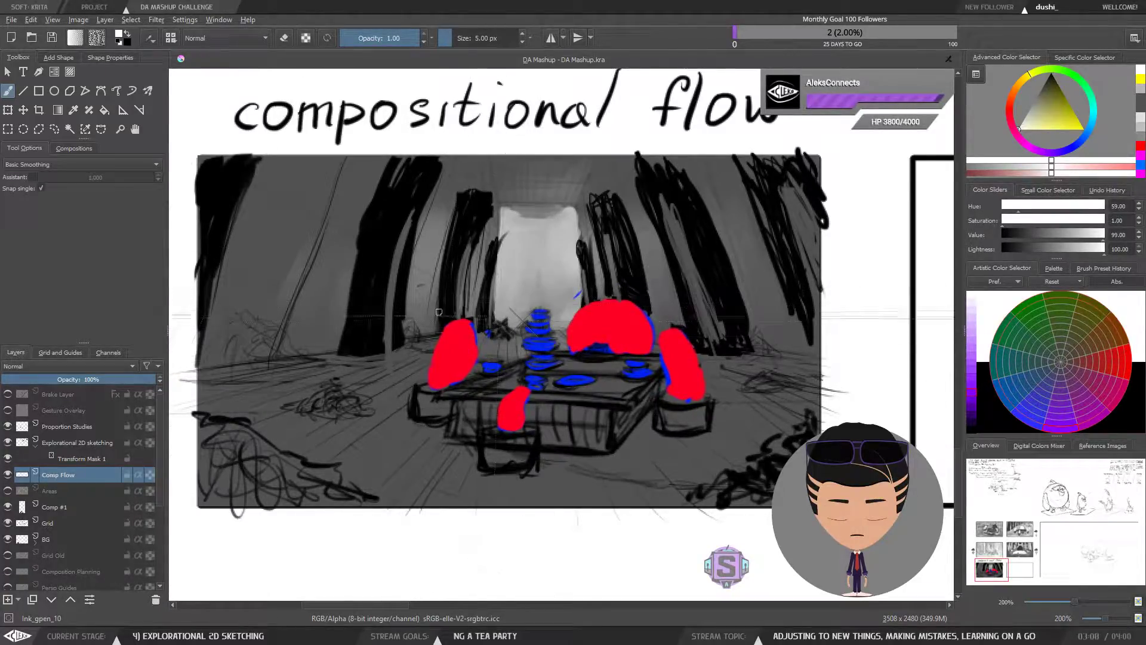
pyautogui.click(7, 491)
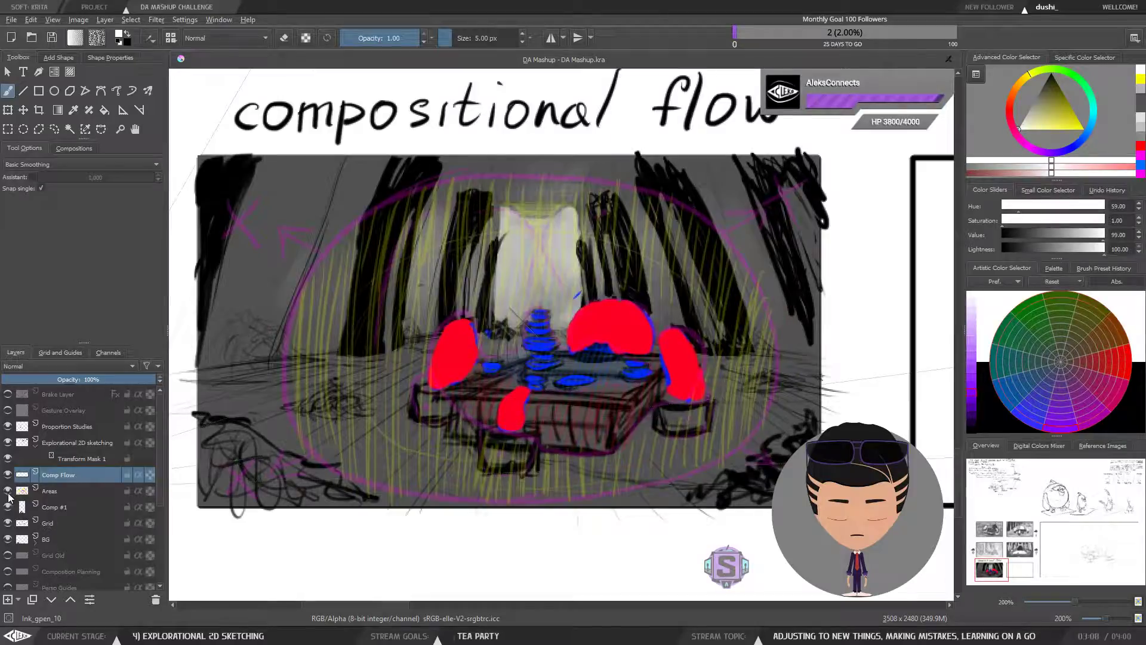
pyautogui.click(46, 491)
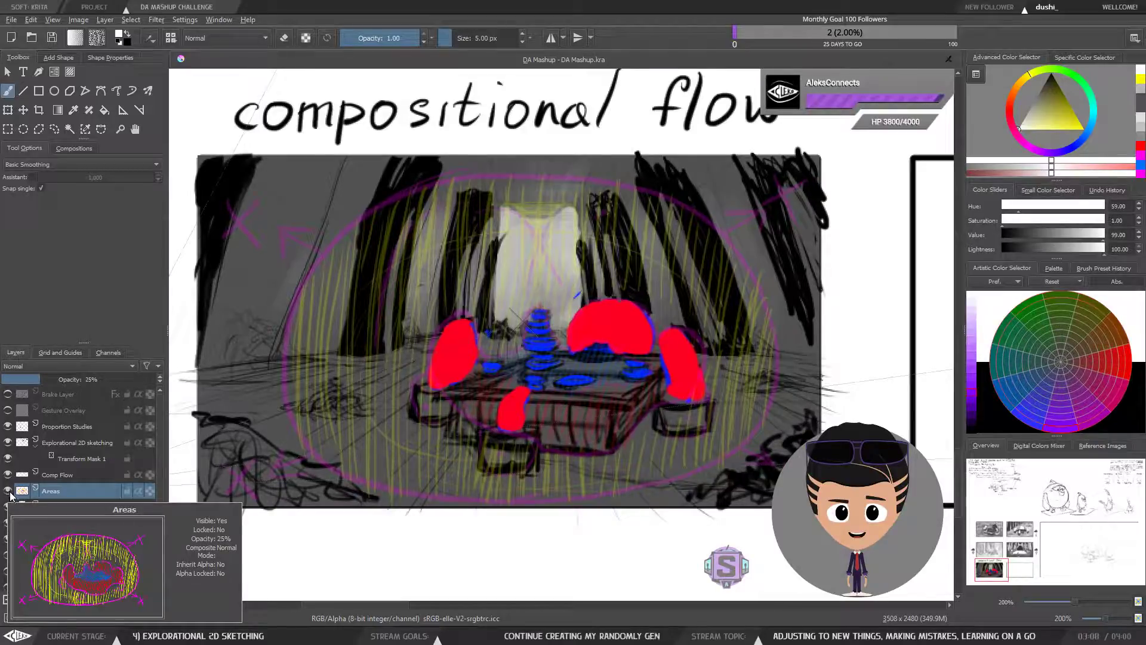
pyautogui.click(9, 491)
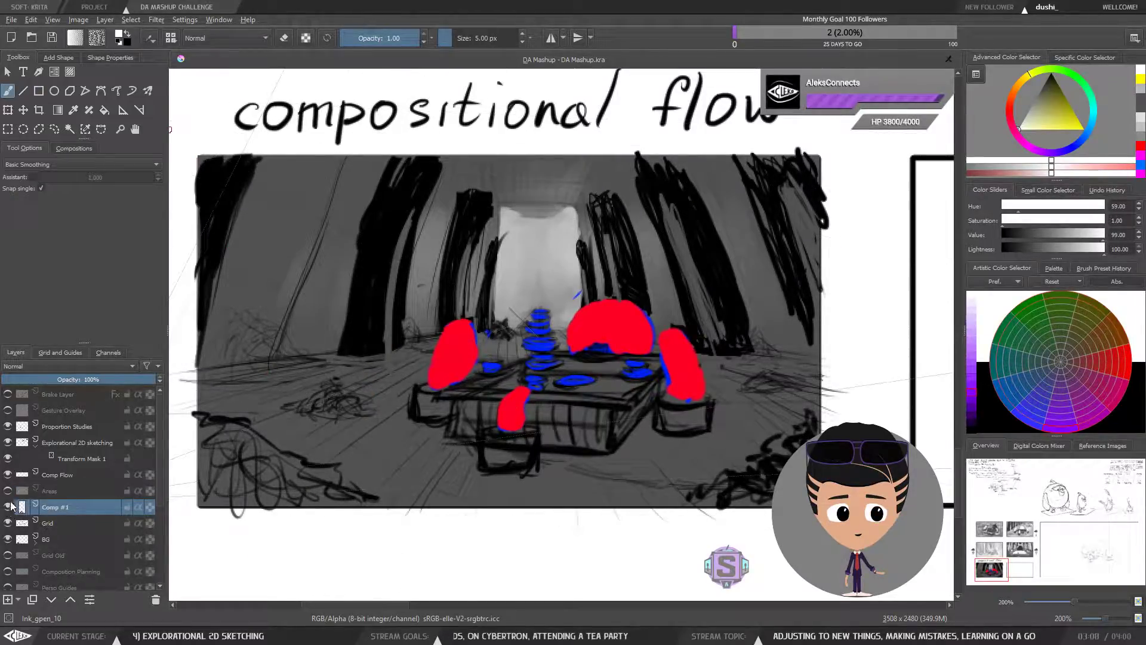
pyautogui.click(66, 474)
pyautogui.click(8, 491)
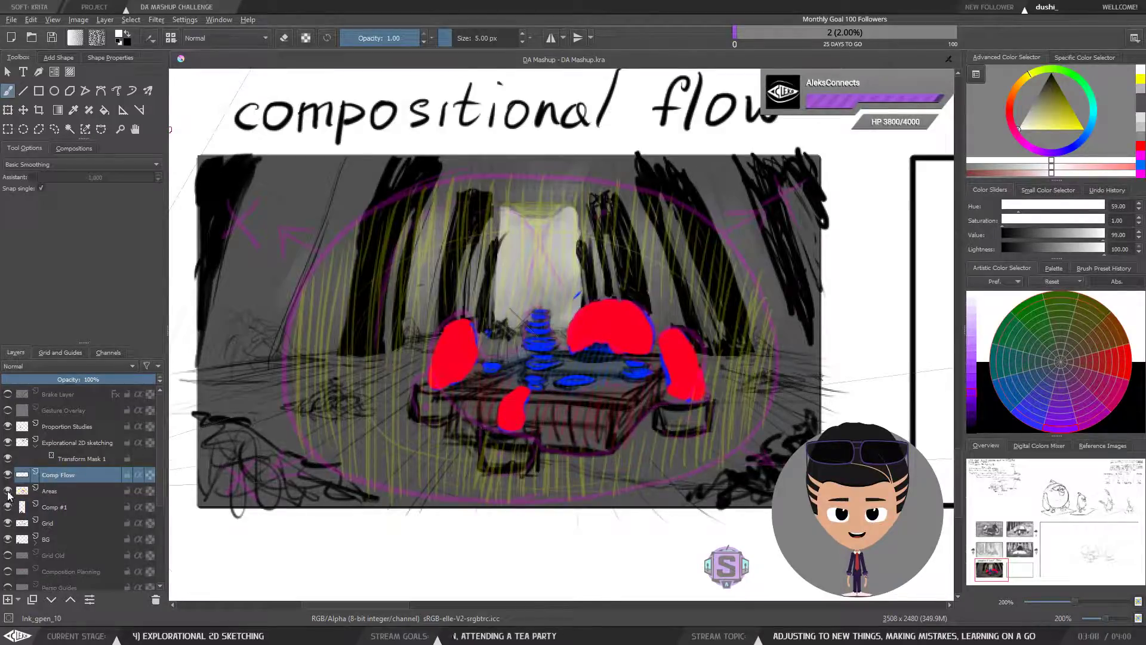
pyautogui.click(8, 491)
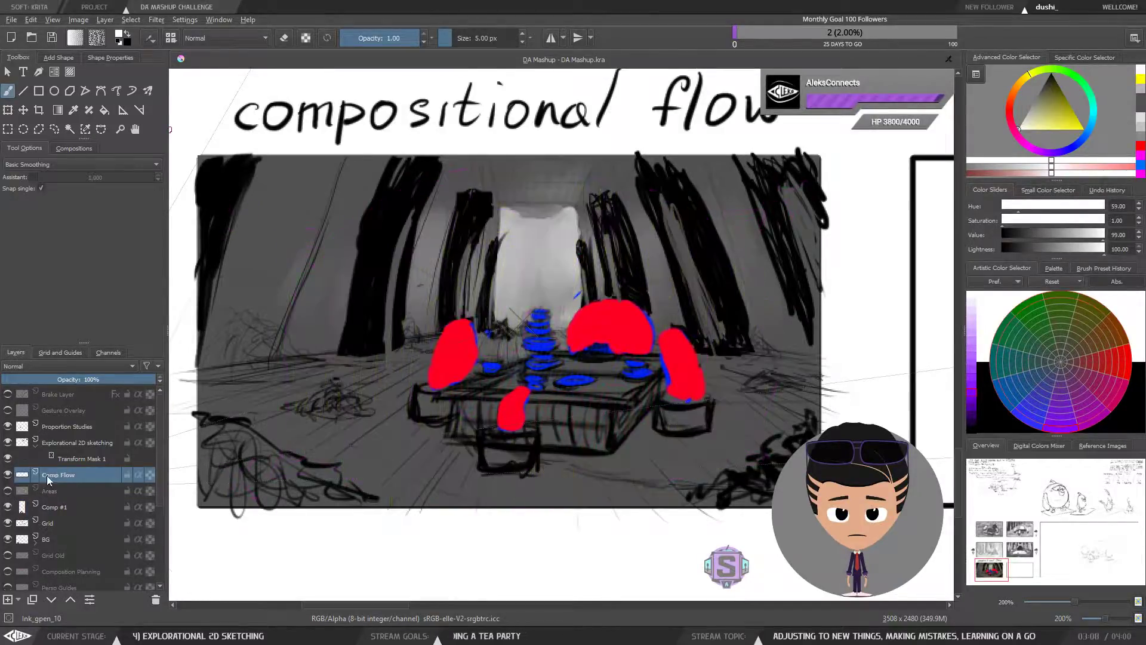
# Draw a curved white arrow from the bright opening's upper-left corner down to the large red figure behind the table.
pyautogui.scroll(2, 534, 358)
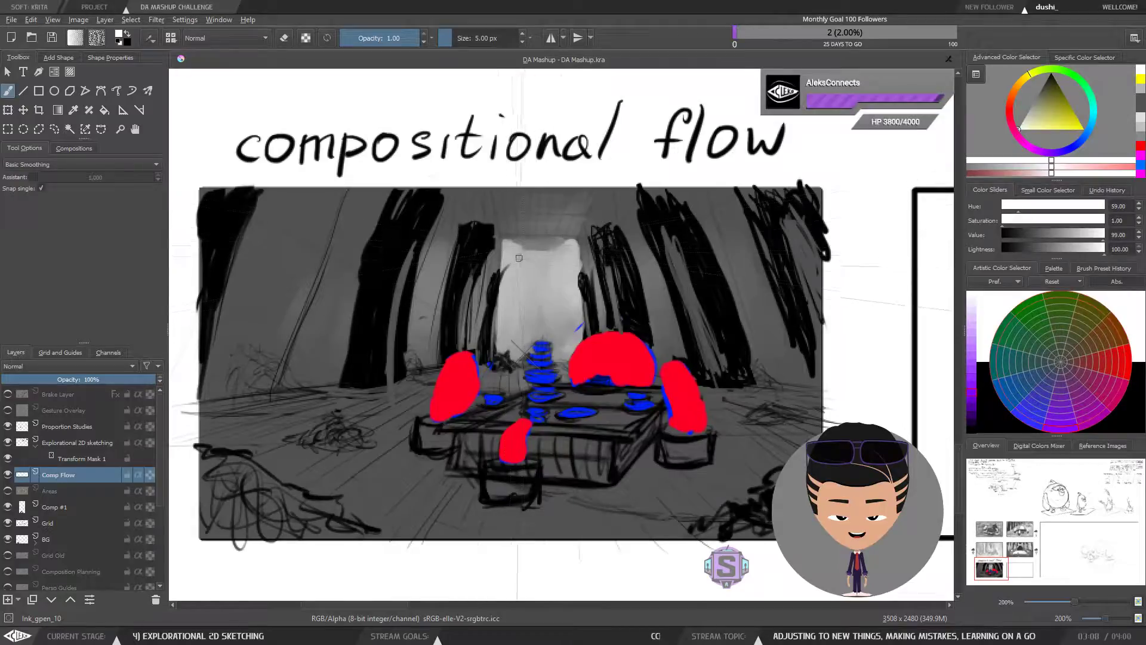
pyautogui.scroll(3, 563, 332)
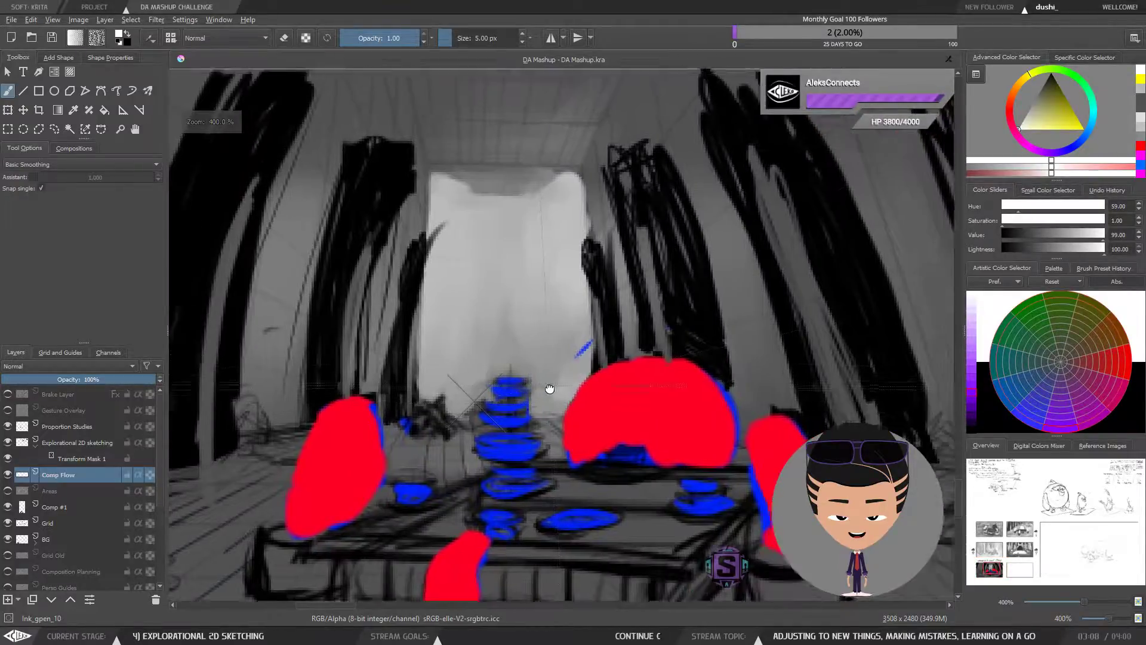
pyautogui.moveTo(440, 185); pyautogui.dragTo(487, 221)
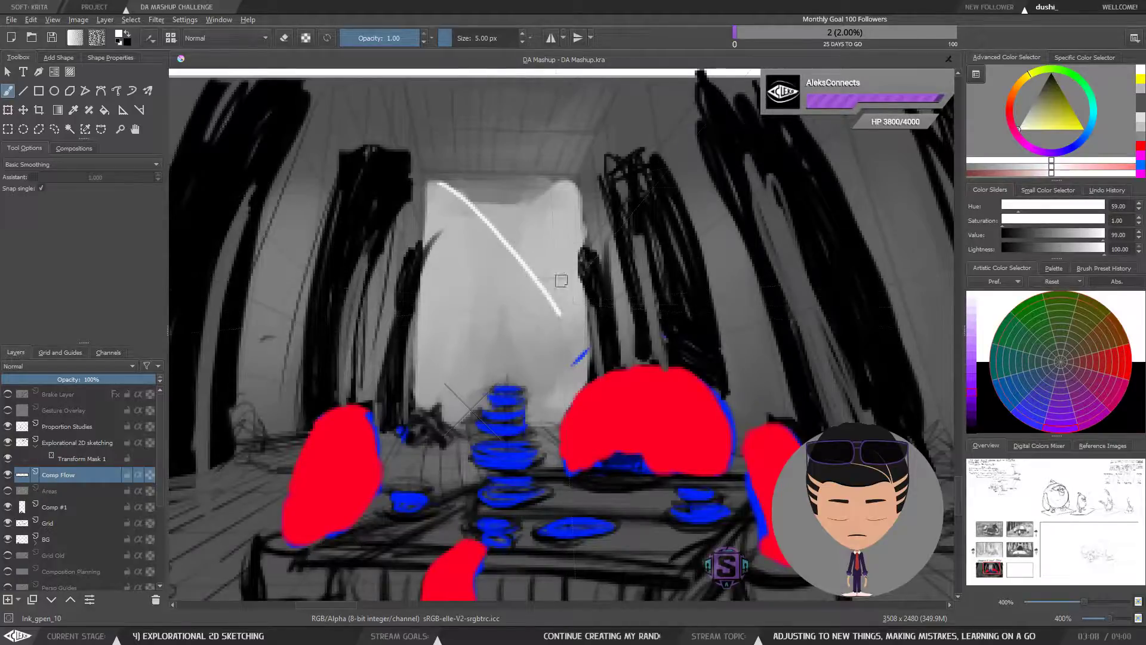
pyautogui.hotkey('ctrl', 'z')
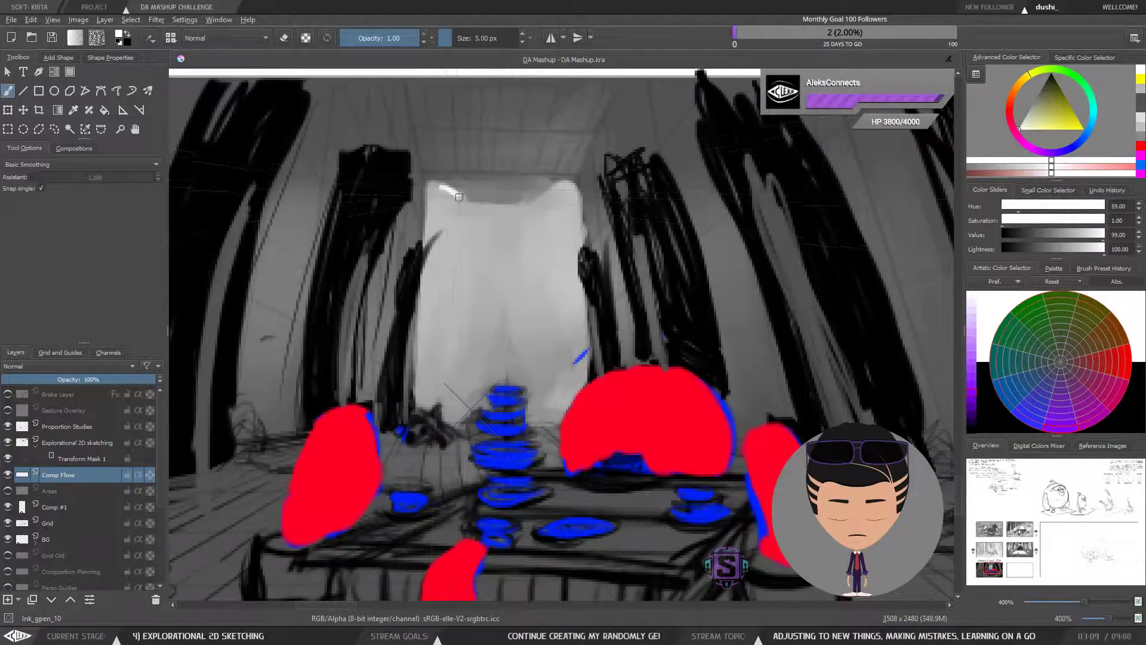
pyautogui.moveTo(484, 233); pyautogui.dragTo(512, 281)
pyautogui.hotkey('ctrl', 'z')
pyautogui.moveTo(436, 187)
pyautogui.mouseDown()
pyautogui.moveTo(481, 213)
pyautogui.moveTo(576, 358)
pyautogui.moveTo(554, 348)
pyautogui.moveTo(579, 351)
pyautogui.moveTo(579, 365)
pyautogui.mouseUp()
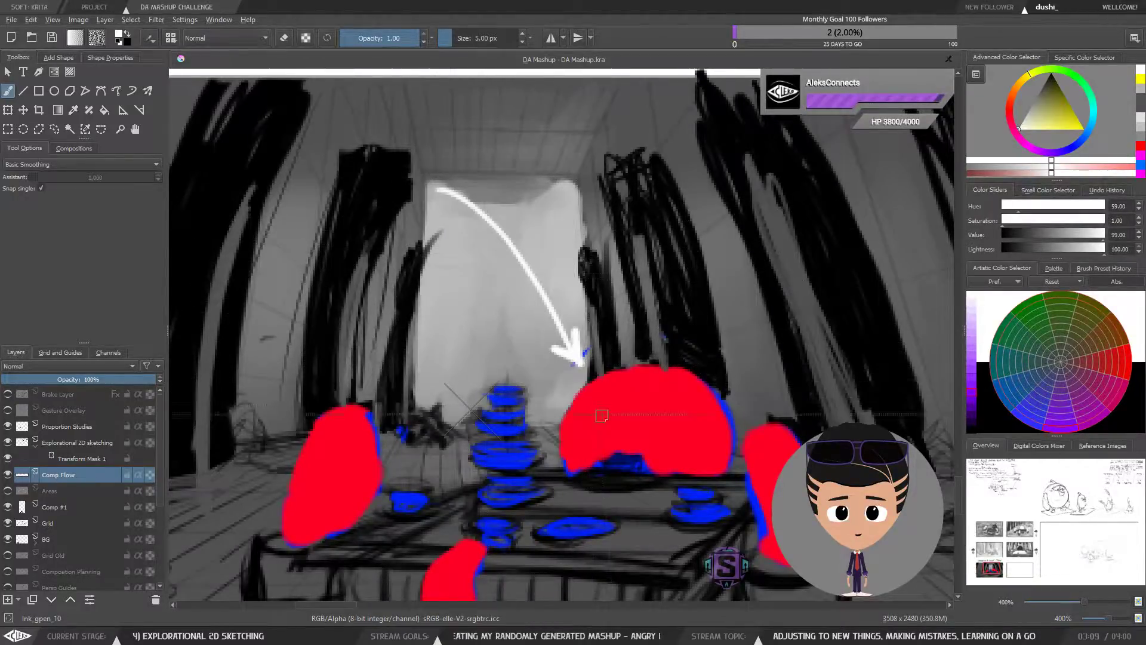
# Draw a second curved white arrow from the opening's upper-right corner down to its lower-left edge, crossing the first.
pyautogui.moveTo(638, 386)
pyautogui.mouseDown()
pyautogui.moveTo(642, 421)
pyautogui.moveTo(614, 340)
pyautogui.moveTo(598, 388)
pyautogui.moveTo(616, 403)
pyautogui.mouseUp()
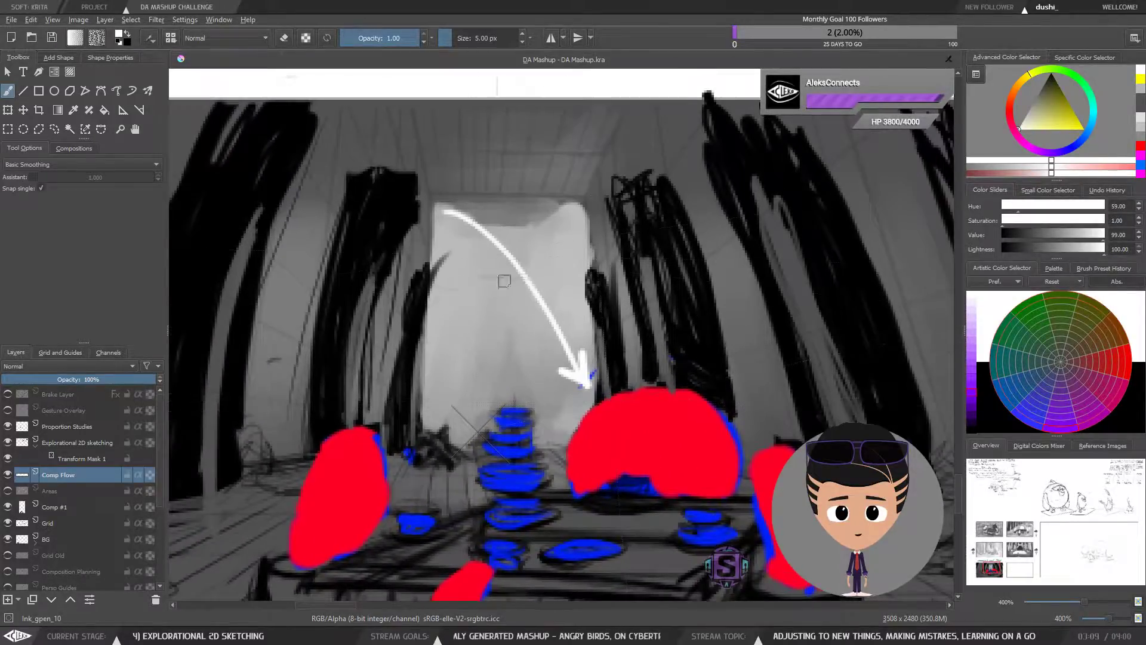
pyautogui.moveTo(448, 215); pyautogui.dragTo(442, 224)
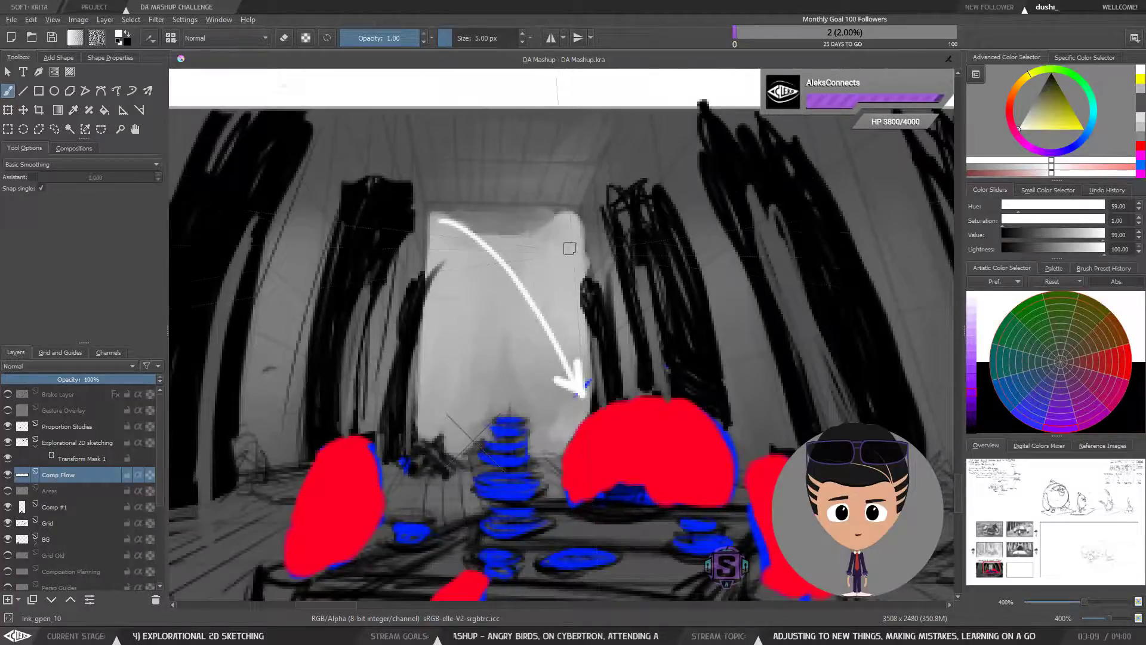
pyautogui.moveTo(557, 218)
pyautogui.mouseDown()
pyautogui.moveTo(490, 290)
pyautogui.moveTo(432, 419)
pyautogui.moveTo(459, 399)
pyautogui.mouseUp()
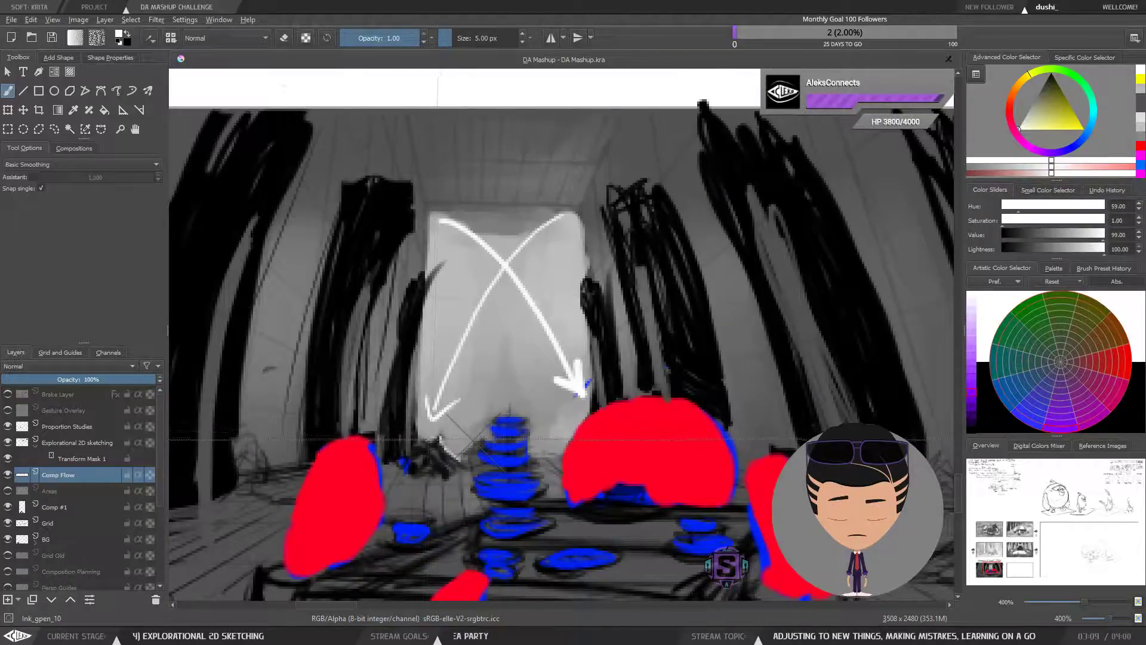
pyautogui.hotkey('ctrl', '-')
pyautogui.hotkey('ctrl', '-')
pyautogui.hotkey('ctrl', '+')
pyautogui.hotkey('ctrl', '+')
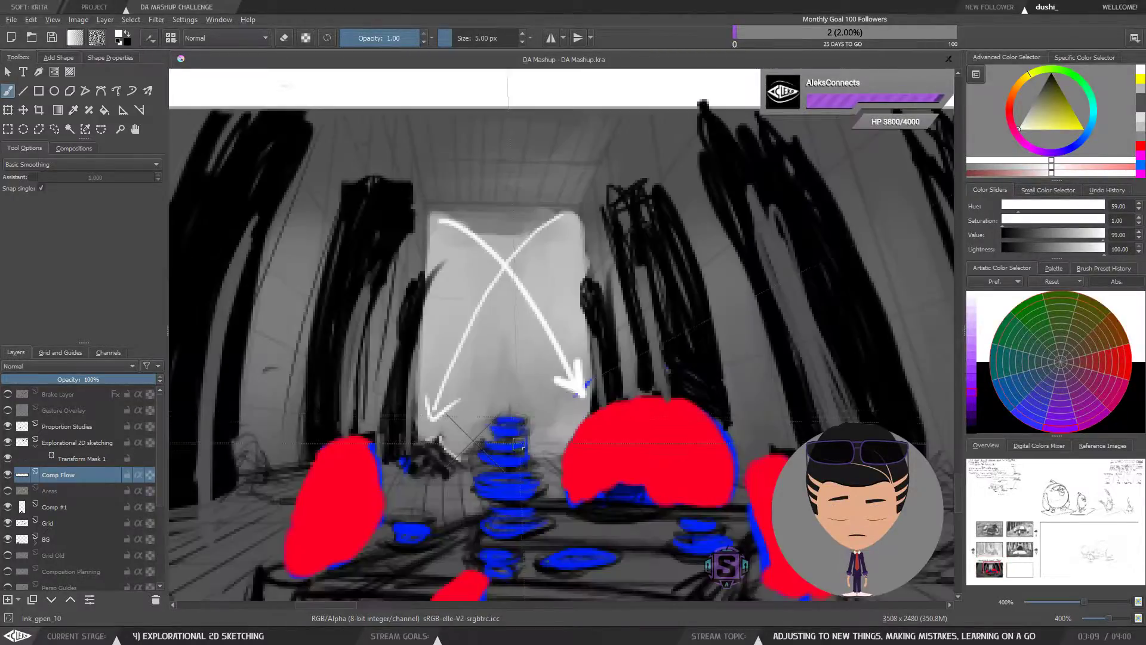
pyautogui.moveTo(485, 459); pyautogui.dragTo(506, 423)
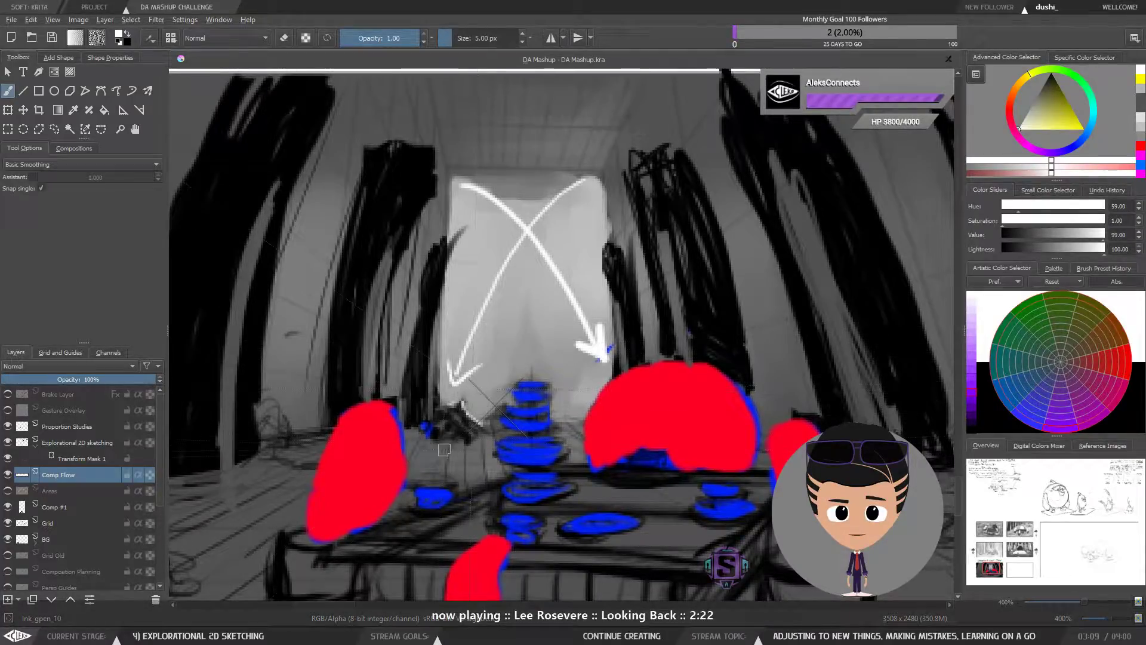
pyautogui.moveTo(490, 284); pyautogui.dragTo(512, 182)
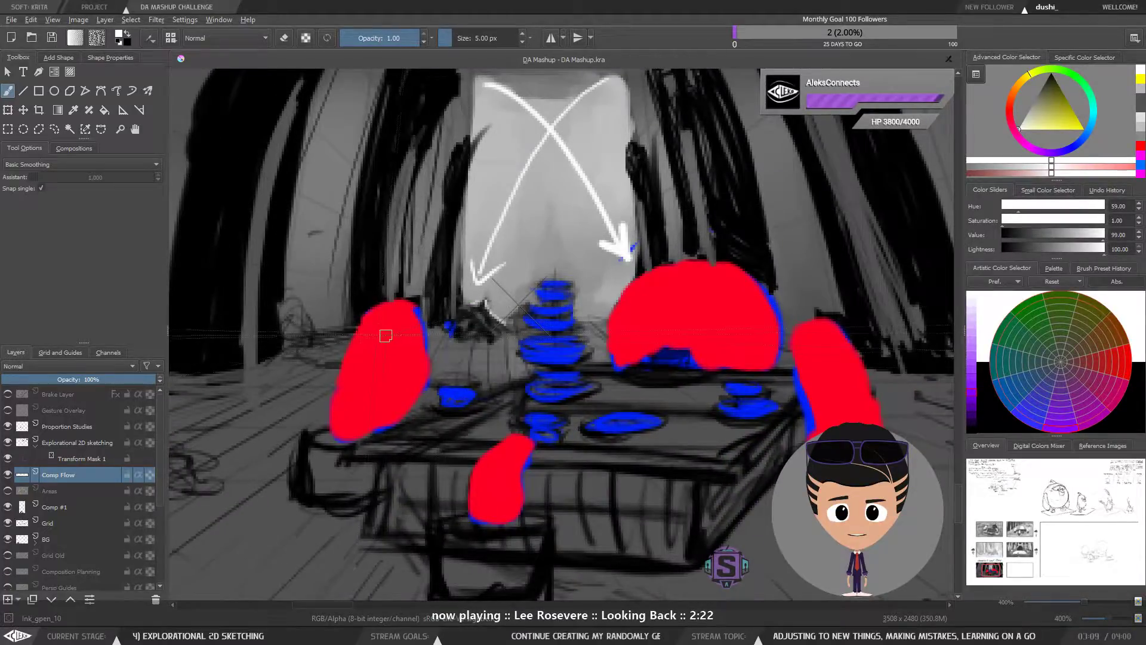
# Try a curved white stroke linking the red figure at the table's far left with the small blue dish beside it.
pyautogui.moveTo(386, 336)
pyautogui.mouseDown()
pyautogui.moveTo(440, 328)
pyautogui.moveTo(394, 358)
pyautogui.mouseUp()
pyautogui.hotkey('ctrl', 'z')
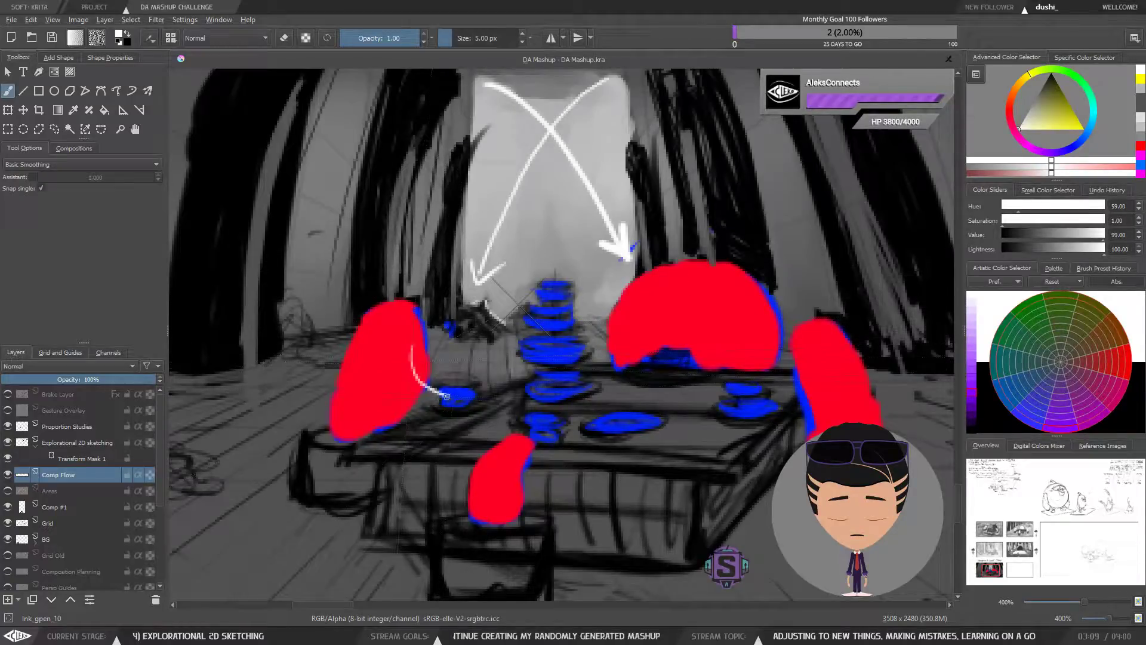
pyautogui.moveTo(521, 400)
pyautogui.mouseDown()
pyautogui.moveTo(600, 361)
pyautogui.moveTo(762, 343)
pyautogui.moveTo(626, 462)
pyautogui.moveTo(376, 358)
pyautogui.mouseUp()
pyautogui.hotkey('ctrl', 'z')
# Try a short vertical white line through the tall stack of blue dishes on the table.
pyautogui.press('-')
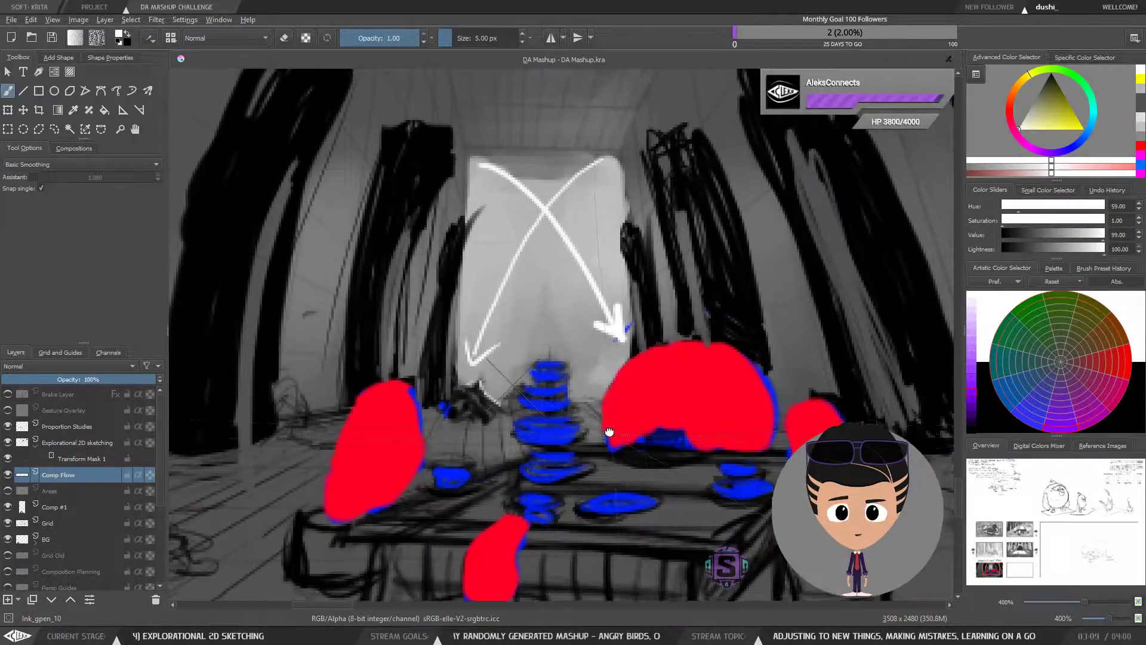
pyautogui.press('+')
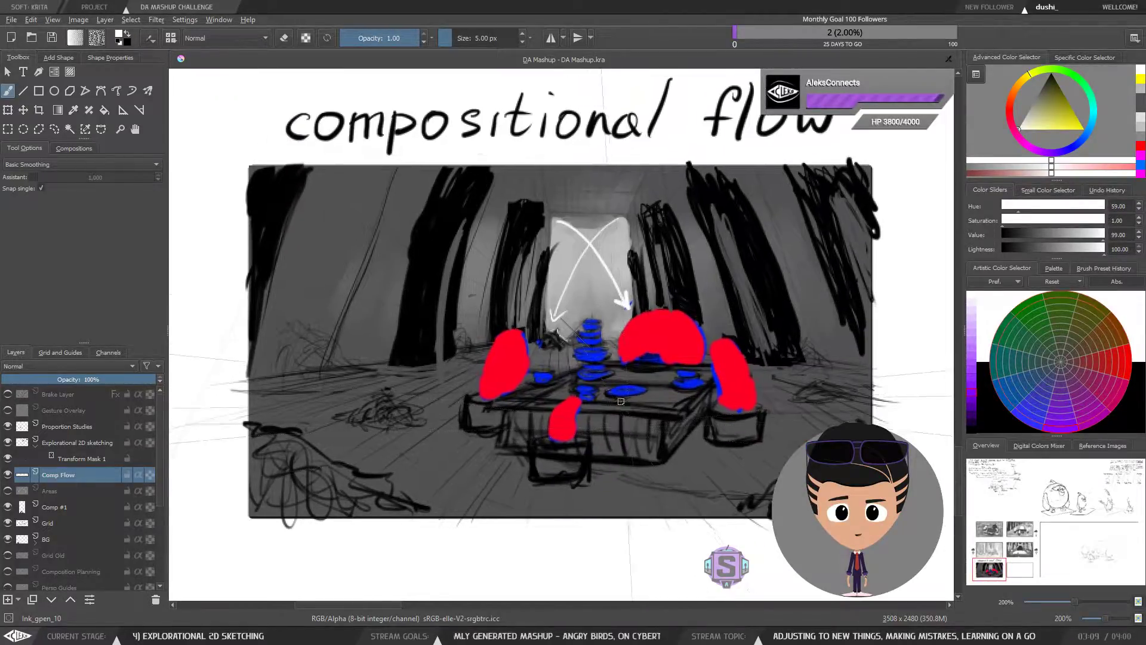
pyautogui.press('+')
pyautogui.moveTo(618, 361)
pyautogui.mouseDown()
pyautogui.moveTo(557, 497)
pyautogui.moveTo(573, 484)
pyautogui.moveTo(581, 432)
pyautogui.mouseUp()
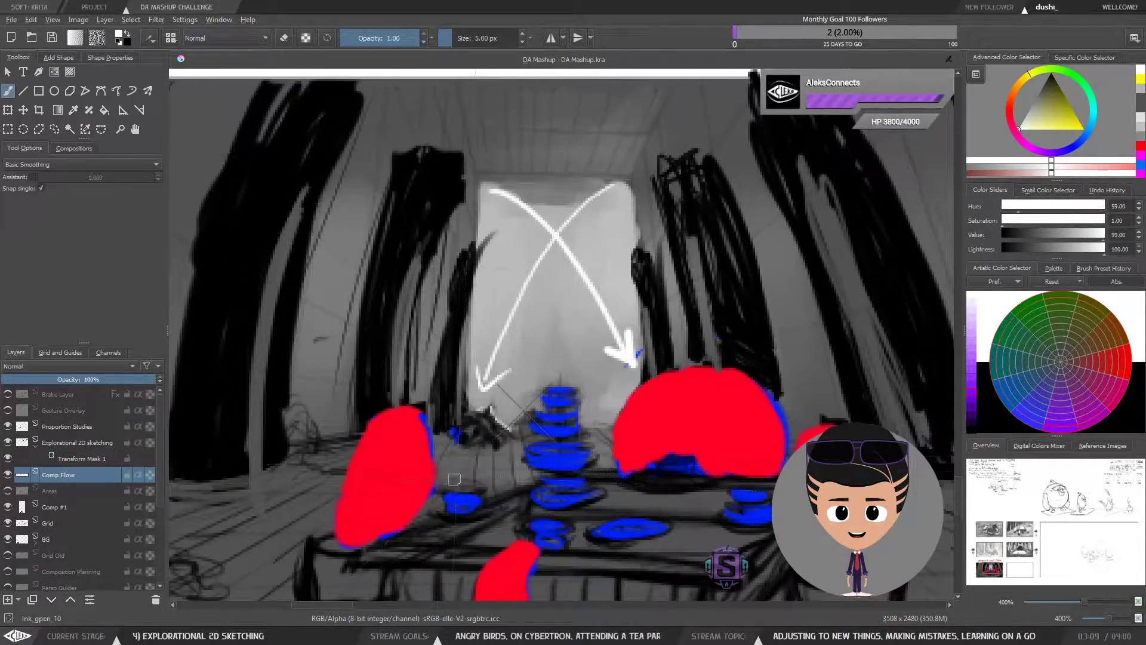
pyautogui.moveTo(448, 539); pyautogui.dragTo(462, 438)
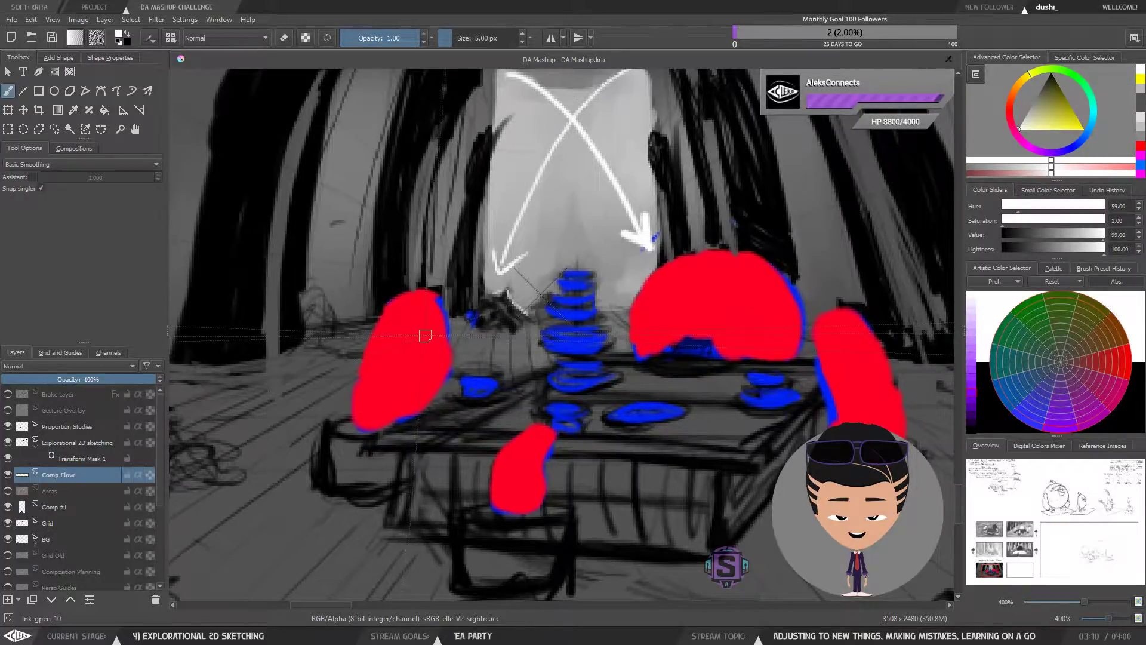
pyautogui.moveTo(533, 418); pyautogui.dragTo(430, 357)
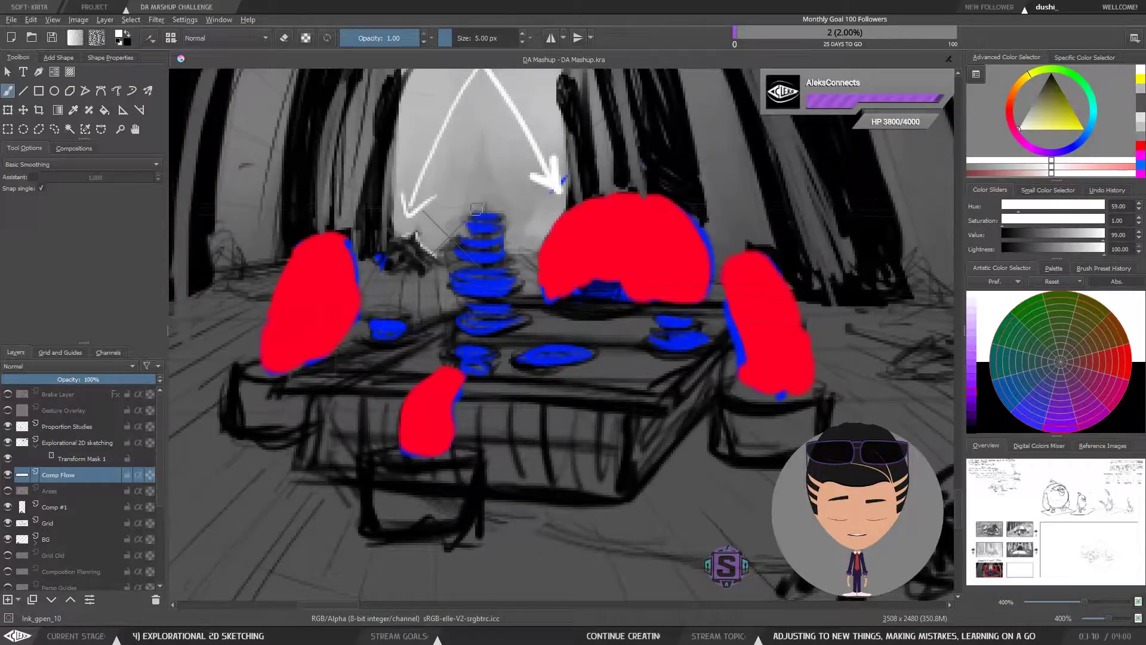
pyautogui.moveTo(486, 213); pyautogui.dragTo(487, 276)
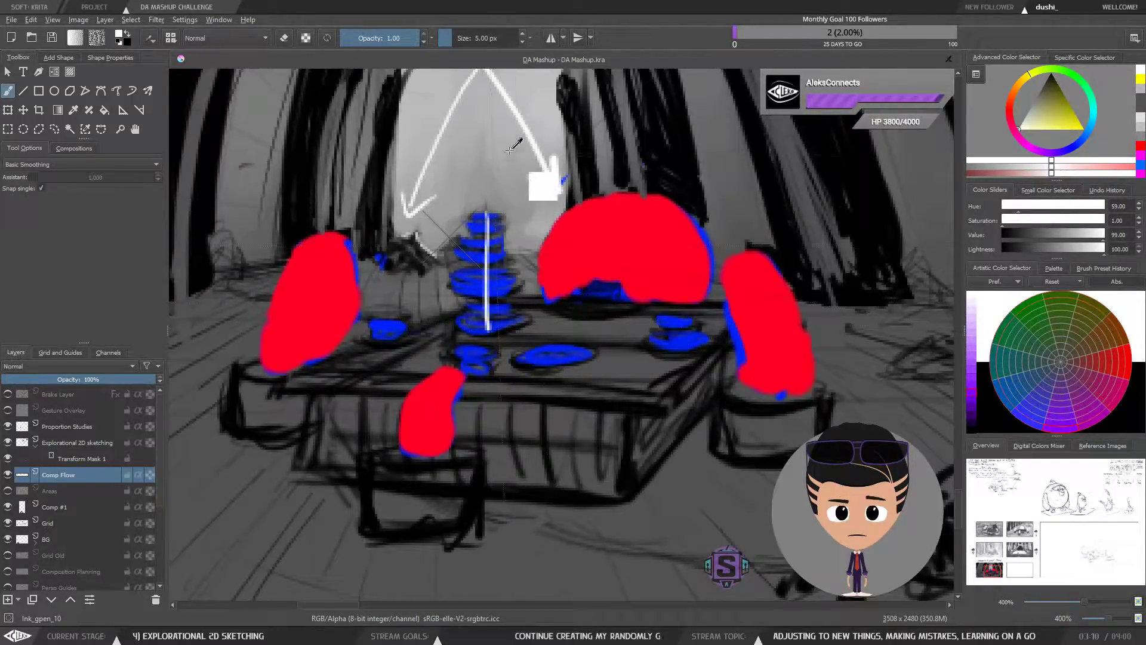
pyautogui.hotkey('ctrl', 'z')
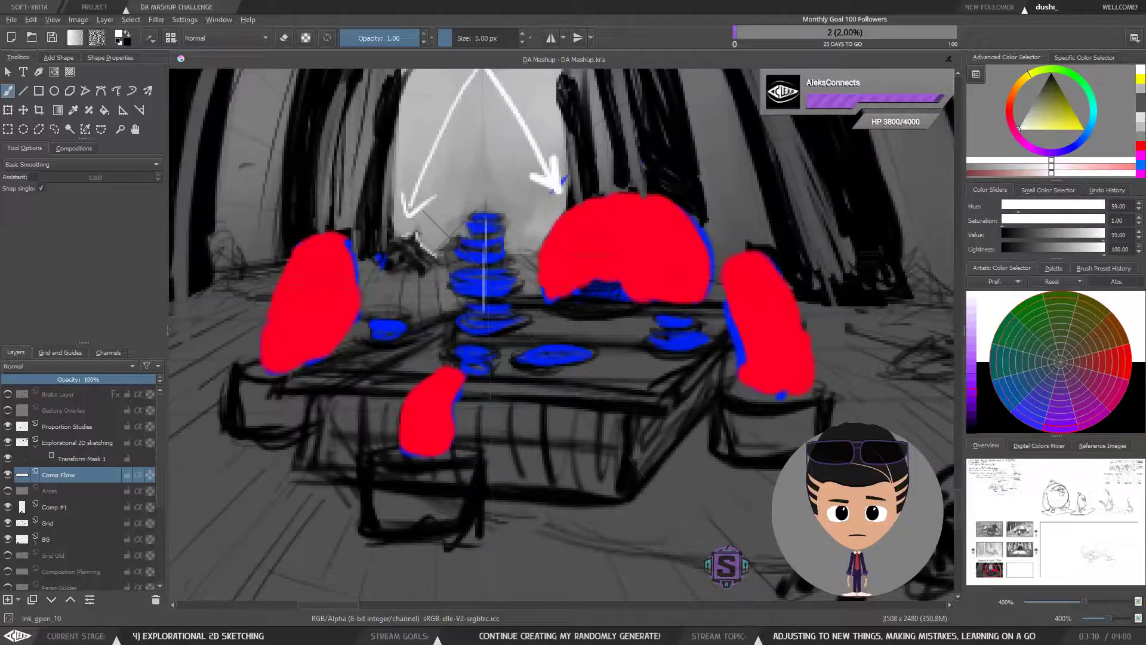
pyautogui.hotkey('ctrl', 'z')
pyautogui.moveTo(485, 216); pyautogui.dragTo(486, 335)
pyautogui.hotkey('ctrl', 'z')
# Check the thumbnail with the canvas mirrored horizontally, and try a vertical white line down its full height at 100% zoom.
pyautogui.hotkey('ctrl', '-')
pyautogui.press('m')
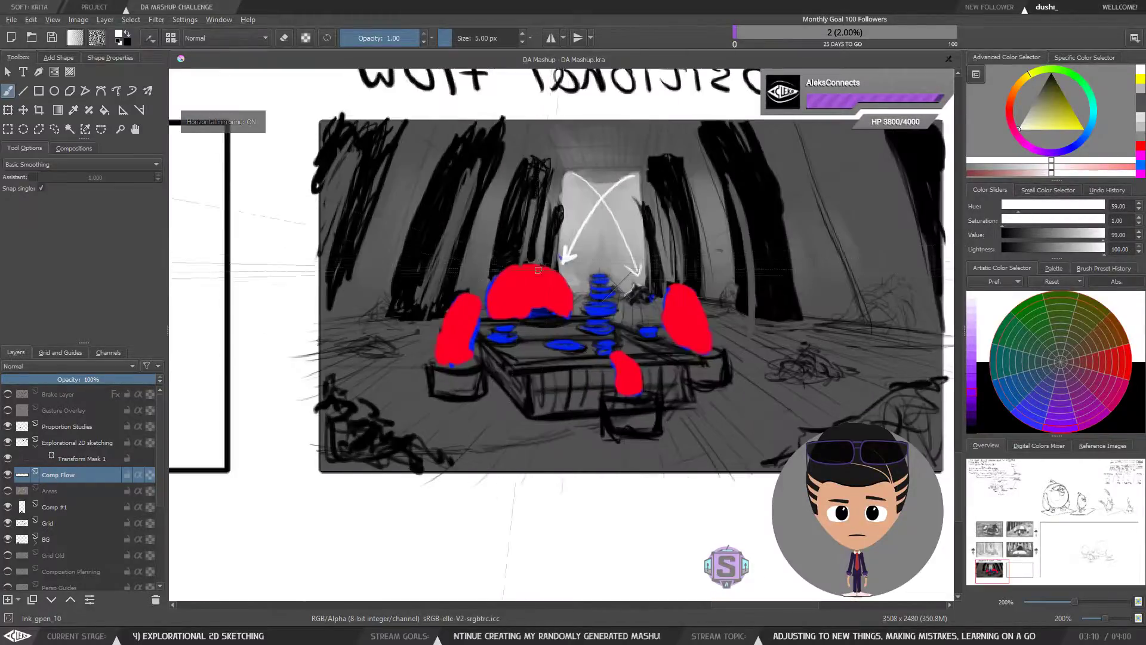
pyautogui.hotkey('ctrl', '-')
pyautogui.press('m')
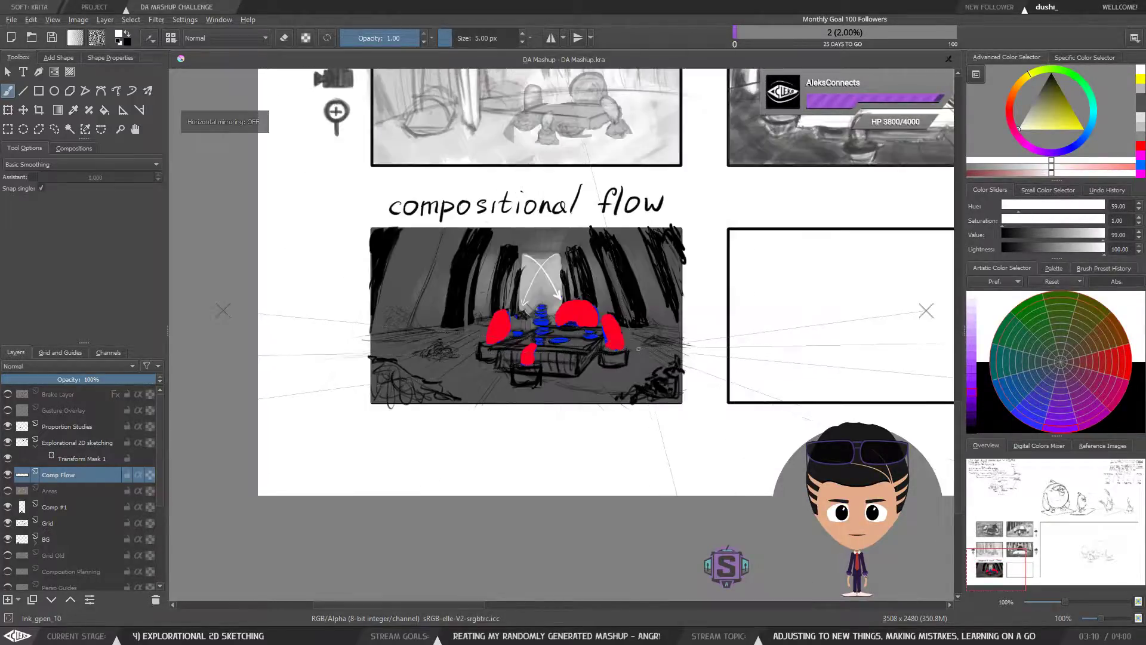
pyautogui.moveTo(541, 231); pyautogui.dragTo(537, 396)
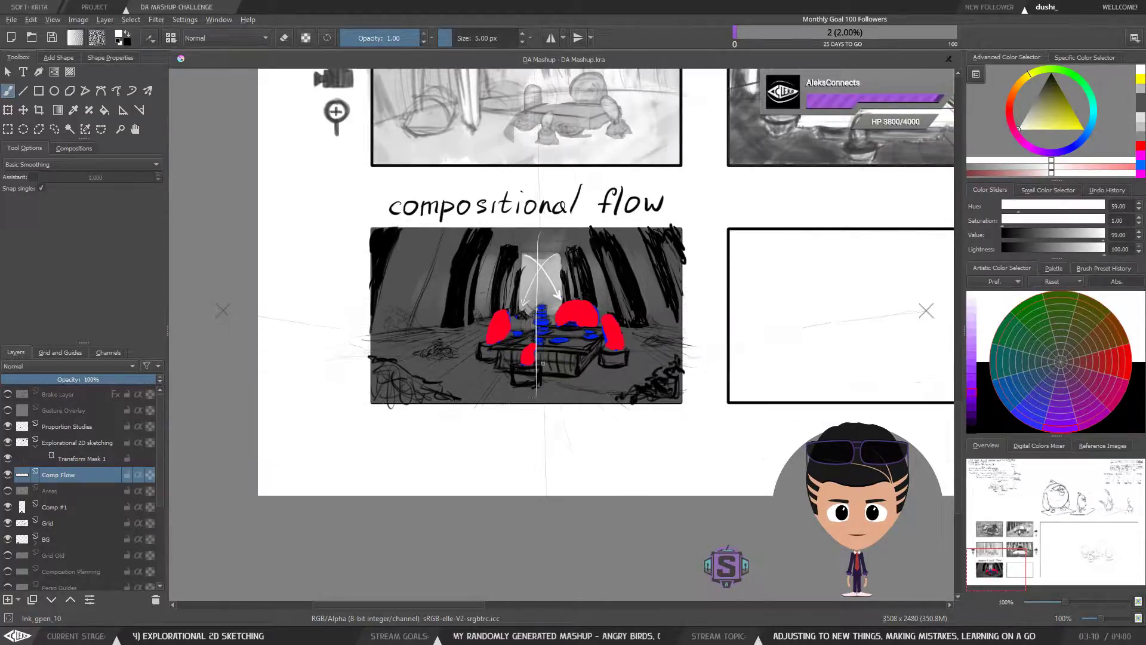
pyautogui.hotkey('ctrl', 'z')
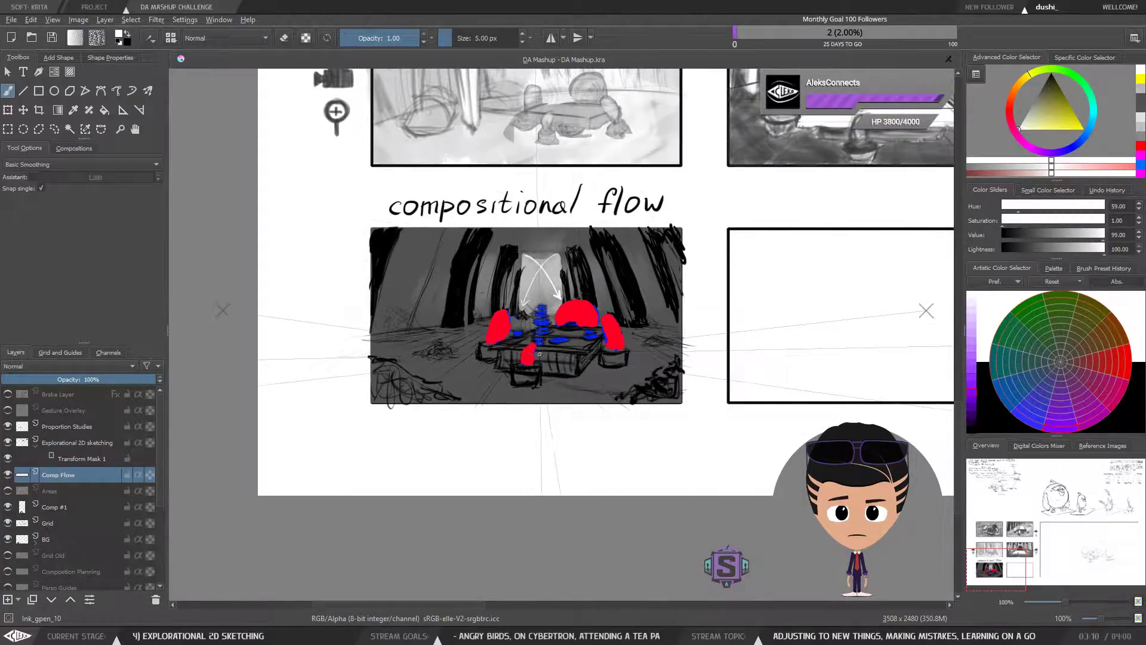
# Try a vertical white line through the arrows' crossing and dish stack, and a white arc sweeping around the table's left side.
pyautogui.hotkey('ctrl', '+')
pyautogui.hotkey('ctrl', '+')
pyautogui.moveTo(538, 323); pyautogui.dragTo(542, 357)
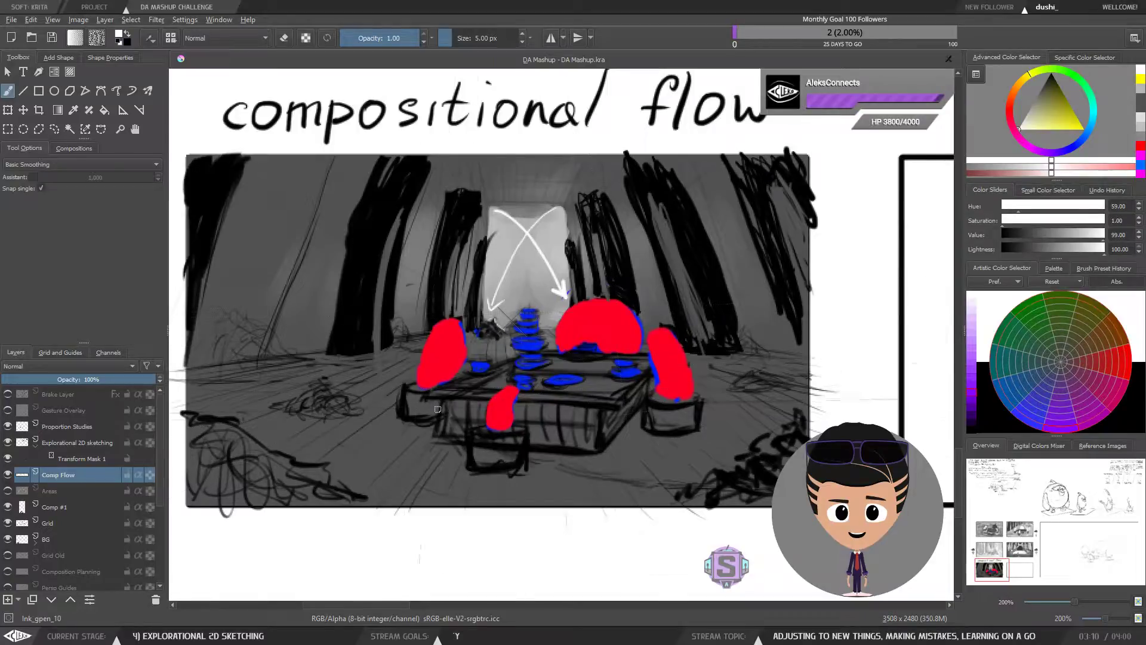
pyautogui.moveTo(529, 163); pyautogui.dragTo(534, 409)
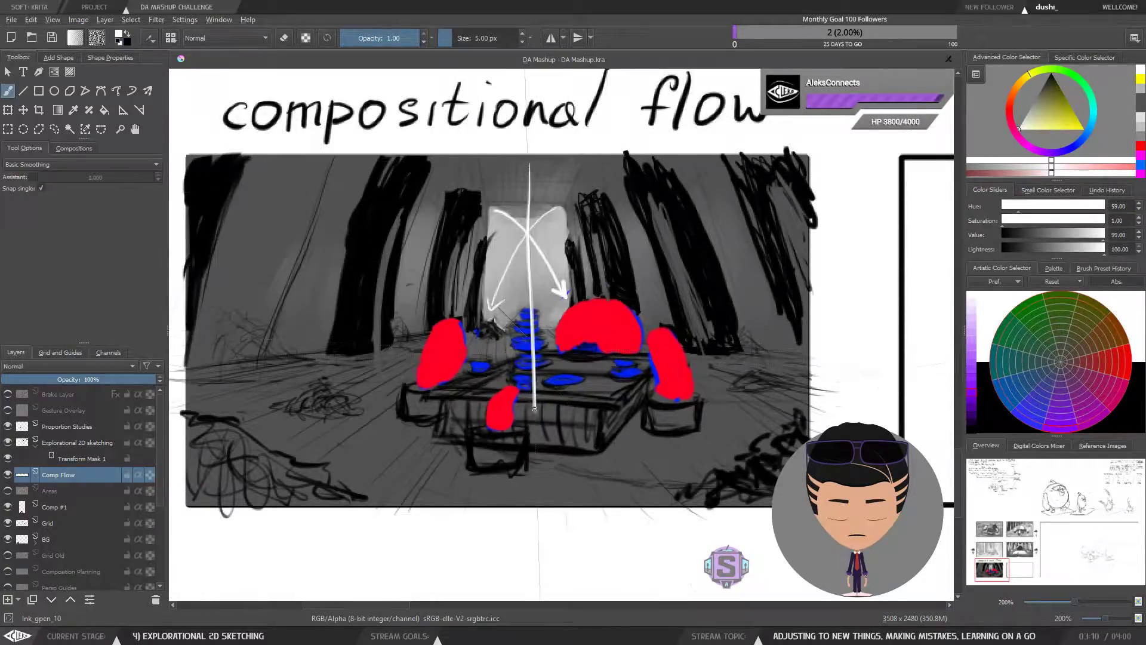
pyautogui.hotkey('ctrl', 'z')
pyautogui.moveTo(527, 155); pyautogui.dragTo(528, 334)
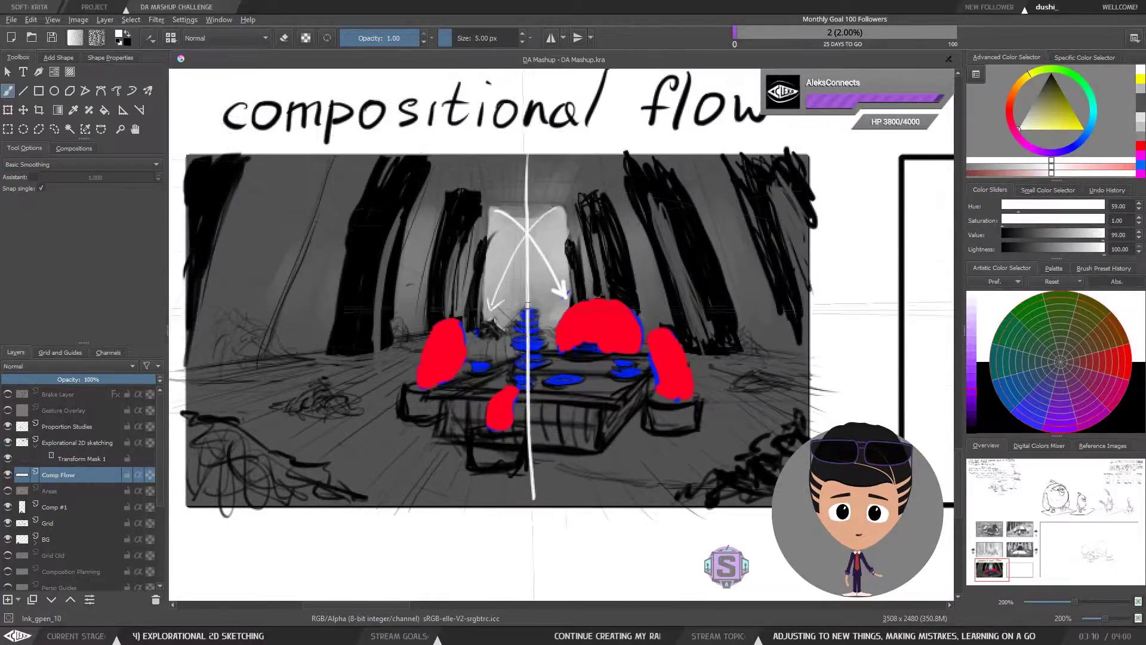
pyautogui.press('1')
pyautogui.press('2')
pyautogui.hotkey('ctrl', 'z')
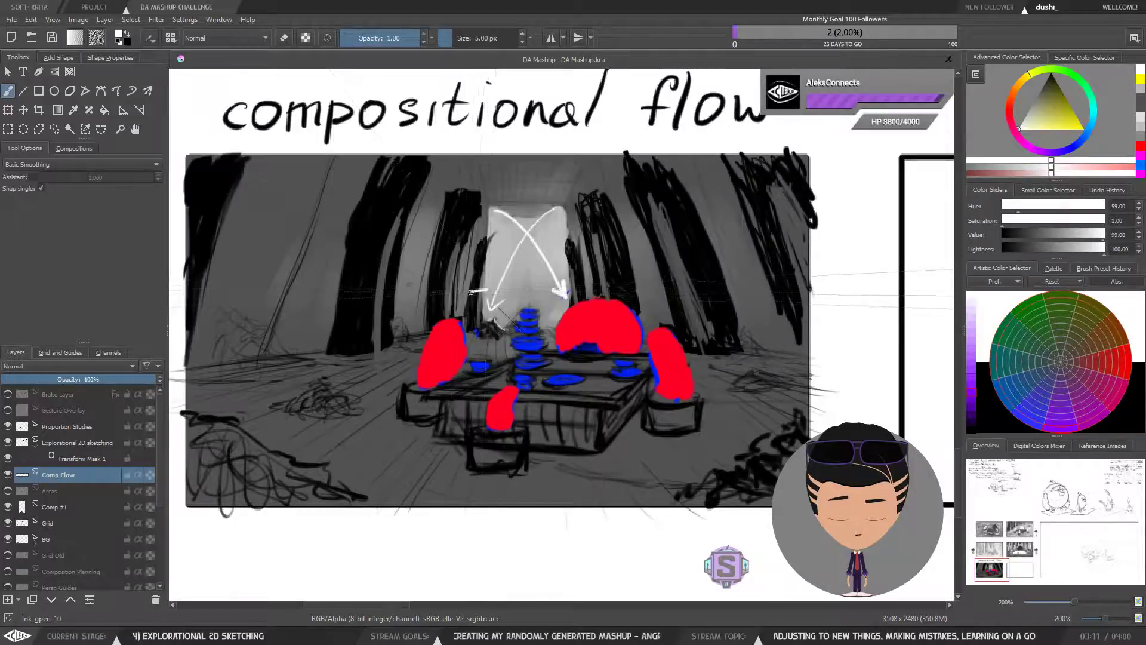
pyautogui.moveTo(486, 291)
pyautogui.mouseDown()
pyautogui.moveTo(395, 335)
pyautogui.moveTo(376, 391)
pyautogui.mouseUp()
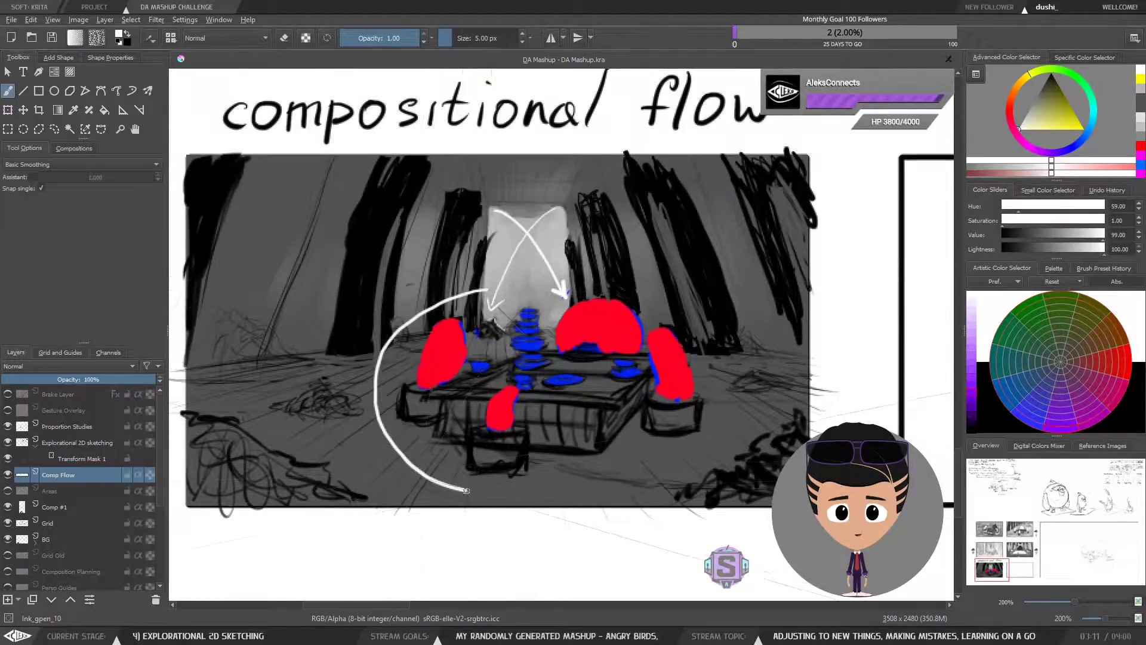
pyautogui.hotkey('ctrl', 'z')
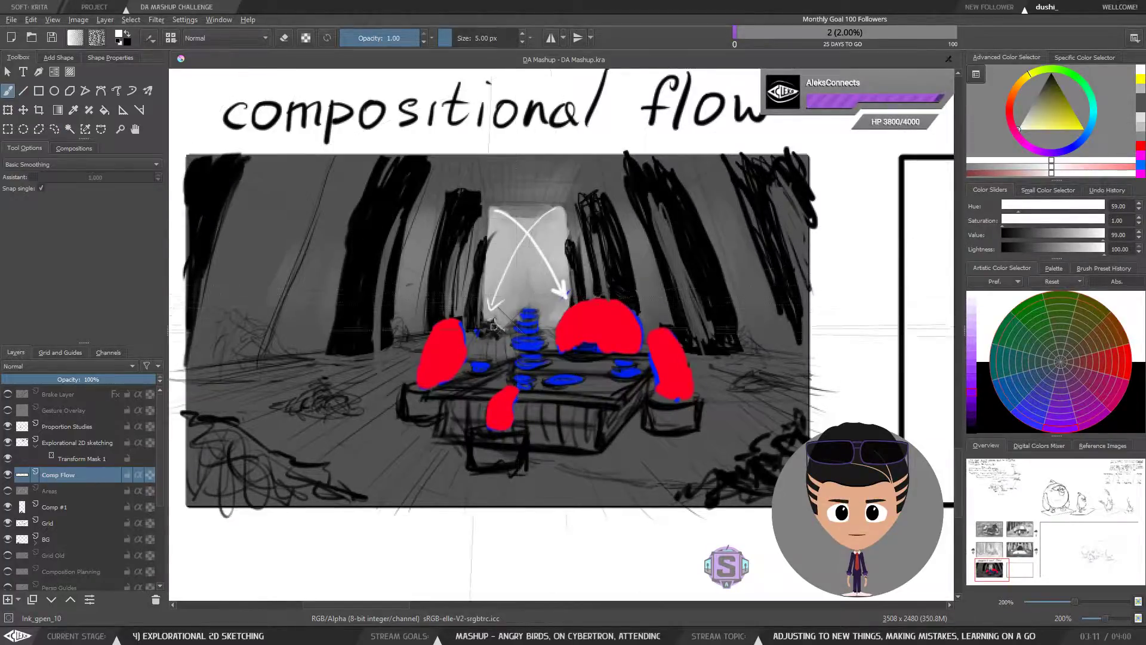
# Show the Areas overlay on the thumbnail and make it the active layer.
pyautogui.click(8, 491)
pyautogui.click(59, 490)
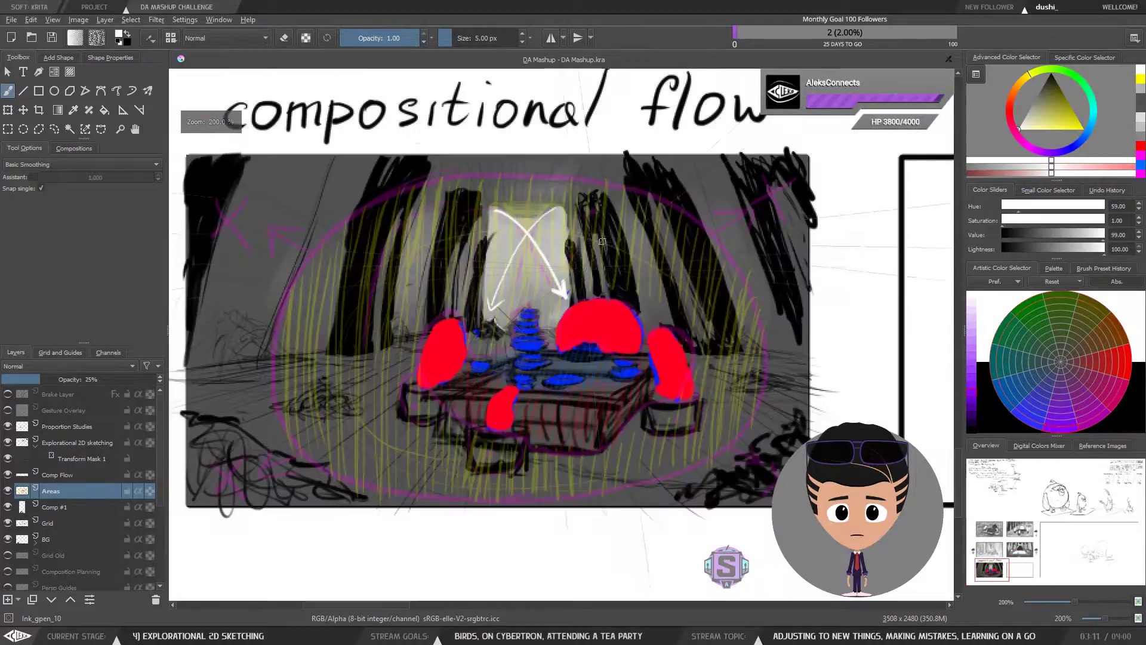
pyautogui.moveTo(541, 347); pyautogui.dragTo(537, 349)
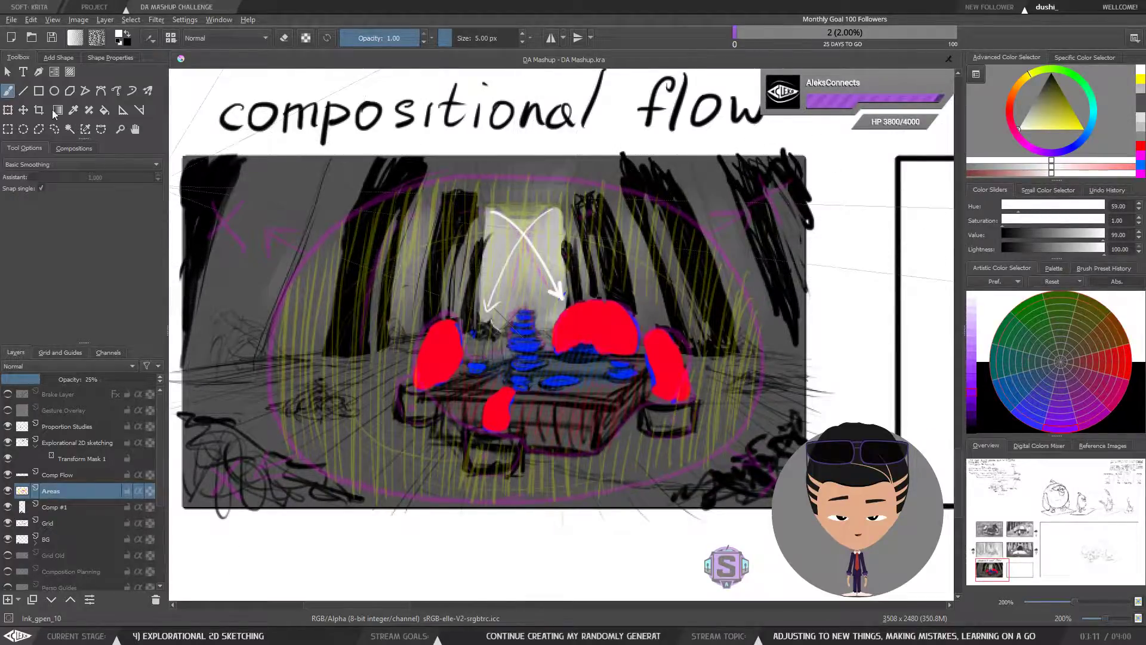
# Try a straight vertical line on the Areas layer with the Line tool, from the arrows' crossing down through the table.
pyautogui.press('v')
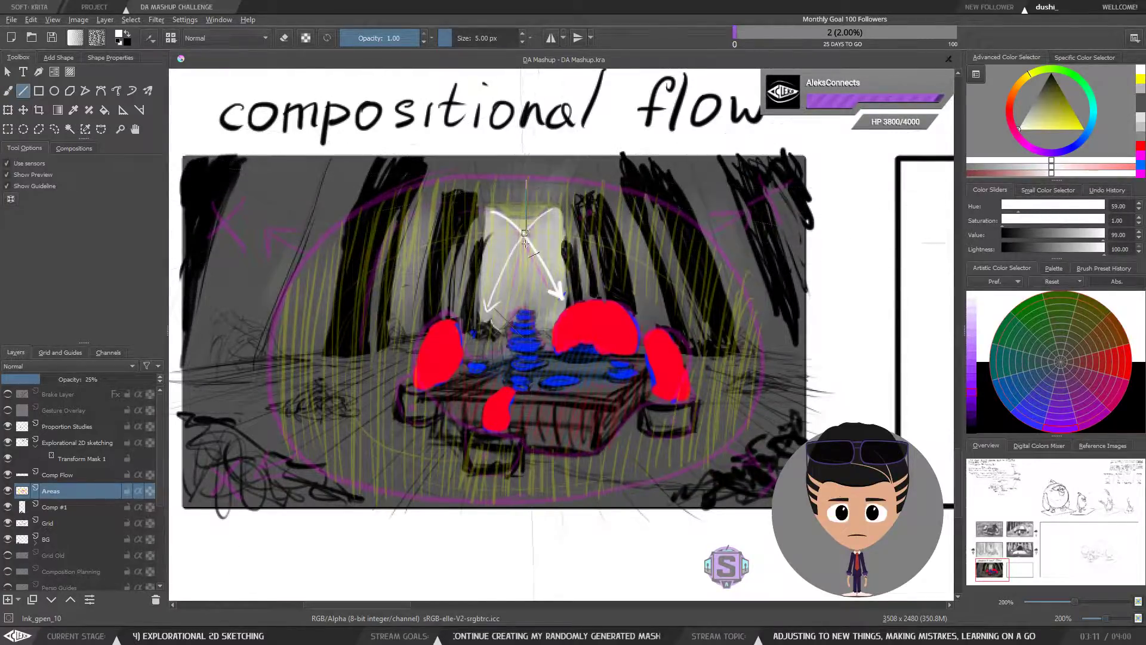
pyautogui.scroll(-2, 523, 179)
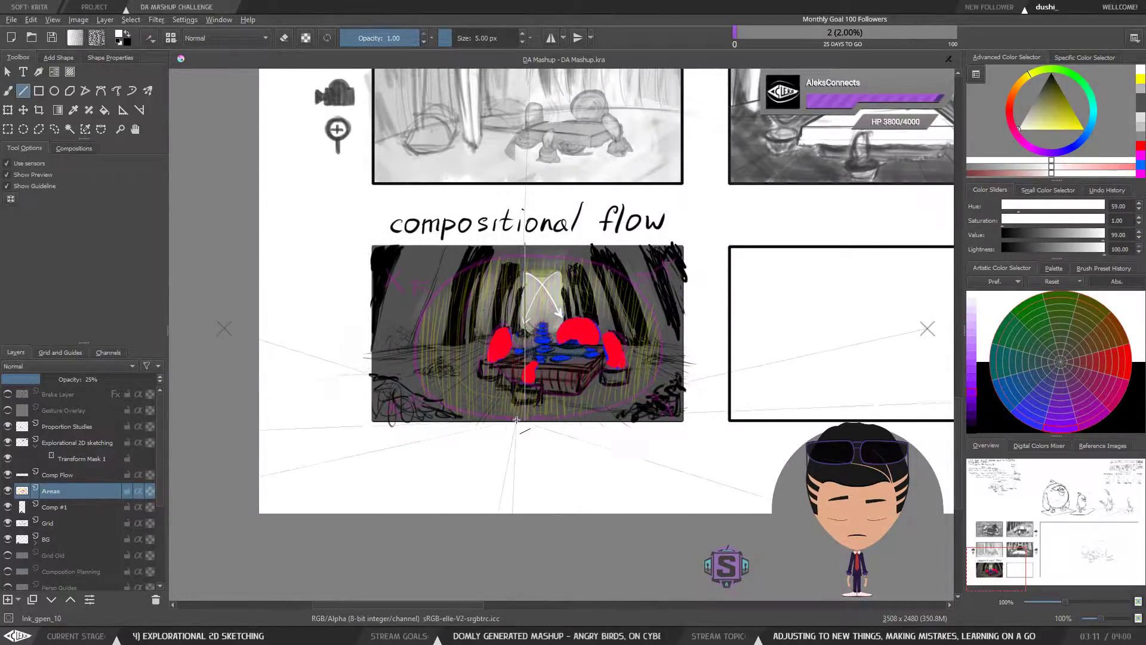
pyautogui.hotkey('ctrl', '+')
pyautogui.hotkey('ctrl', '+')
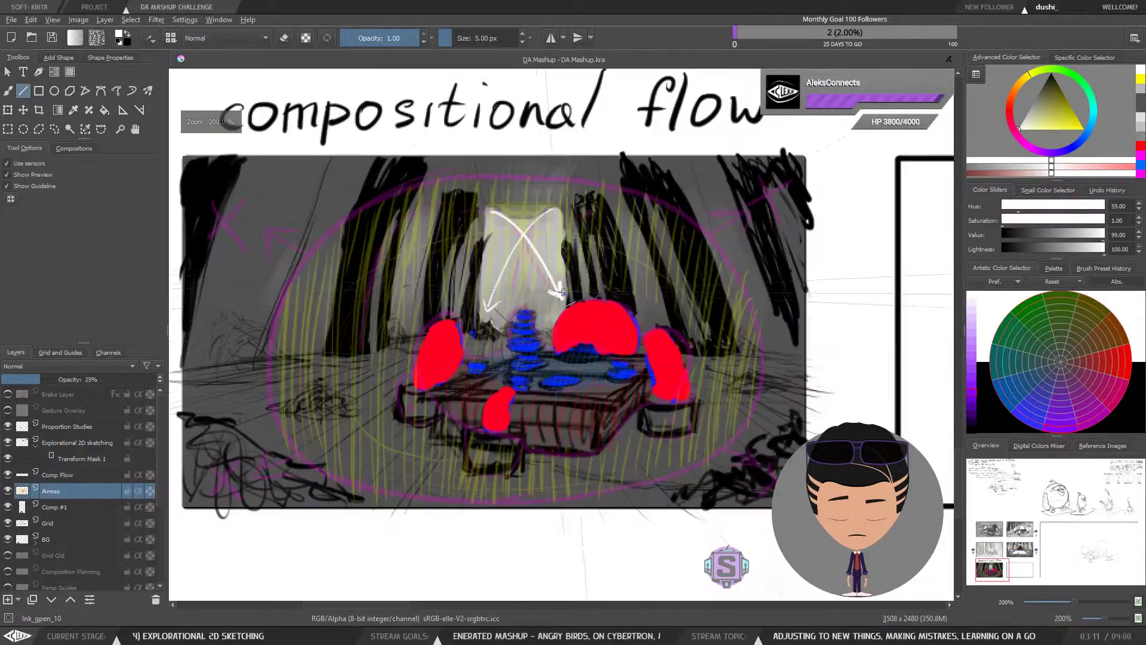
pyautogui.moveTo(556, 380); pyautogui.dragTo(553, 368)
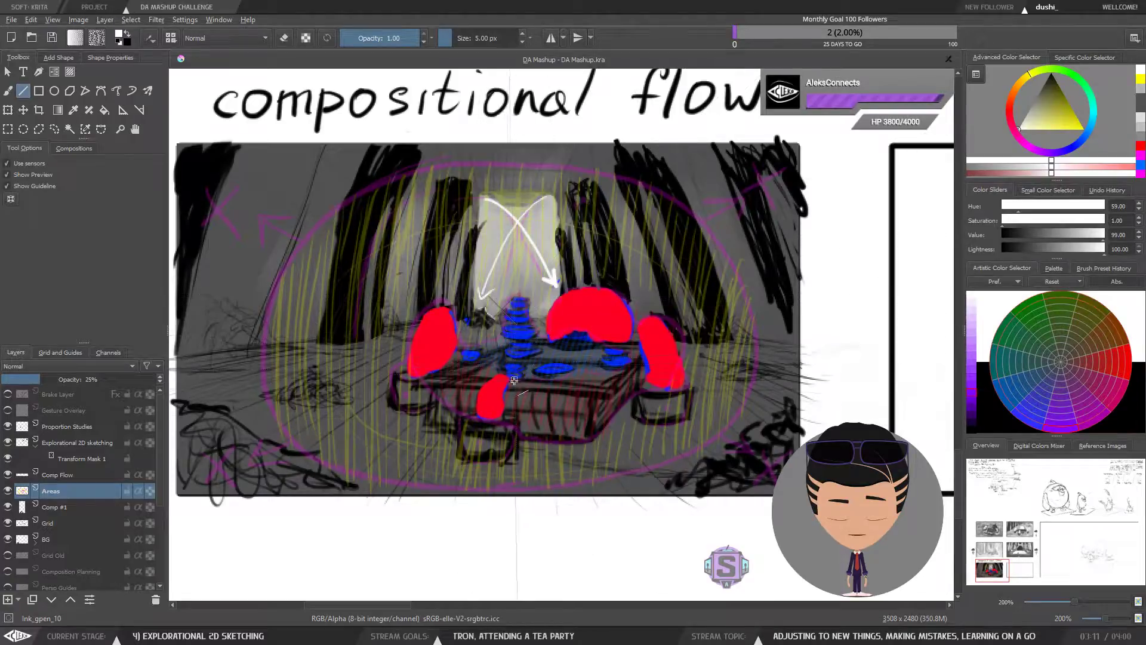
pyautogui.scroll(-1, 513, 424)
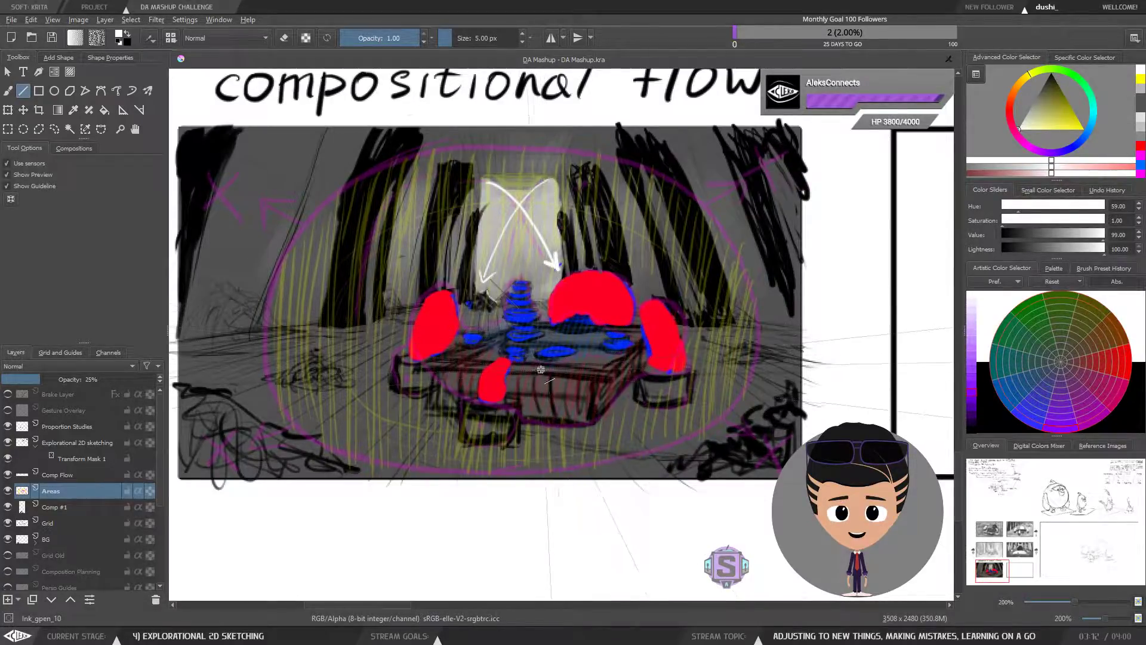
pyautogui.scroll(-2, 552, 362)
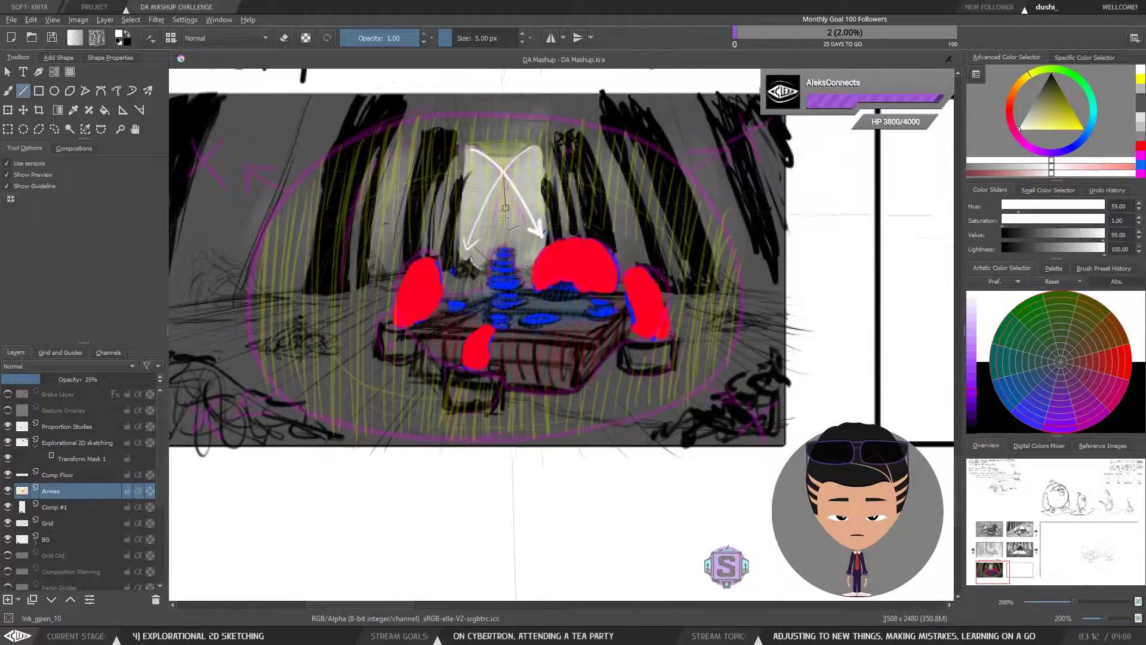
pyautogui.moveTo(504, 179); pyautogui.dragTo(513, 383)
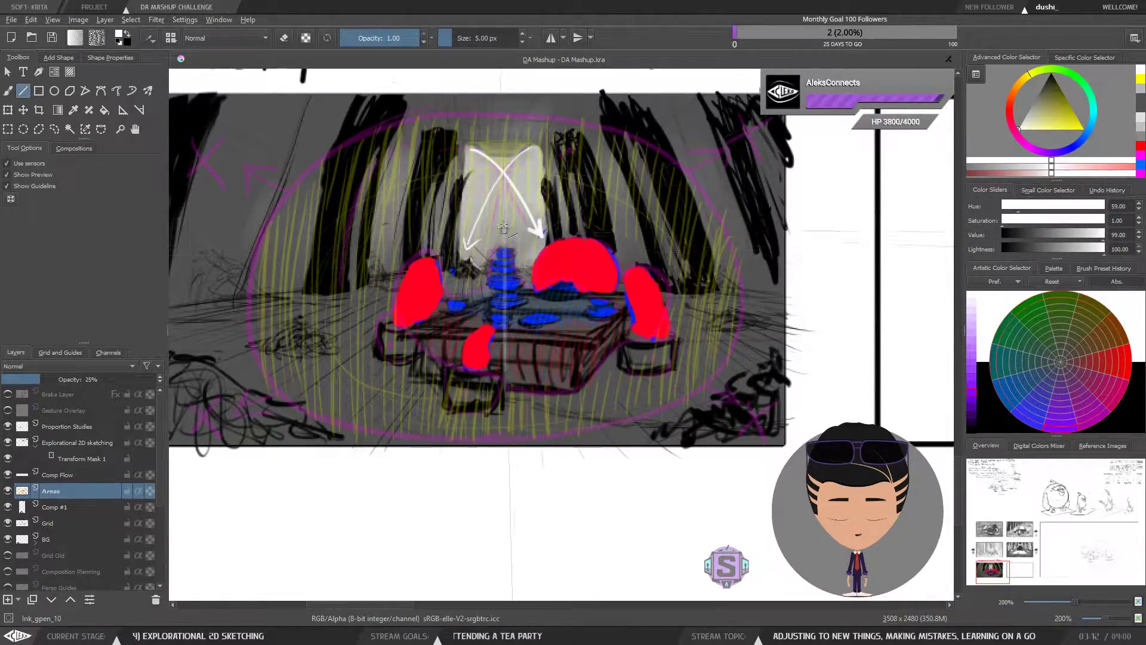
pyautogui.keyDown('ctrl'); pyautogui.click(514, 190); pyautogui.keyUp('ctrl')
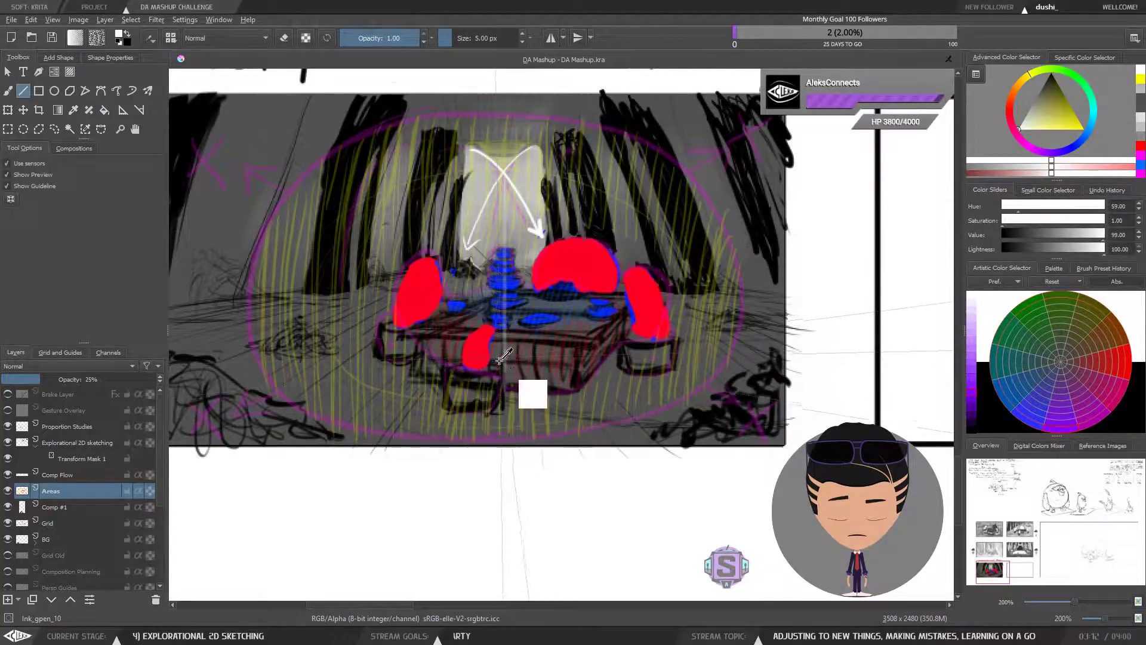
# Try a longer straight vertical line spanning the purple oval from its upper edge to its lower edge.
pyautogui.press('1')
pyautogui.hotkey('ctrl', '+')
pyautogui.hotkey('ctrl', '+')
pyautogui.moveTo(534, 296); pyautogui.dragTo(541, 300)
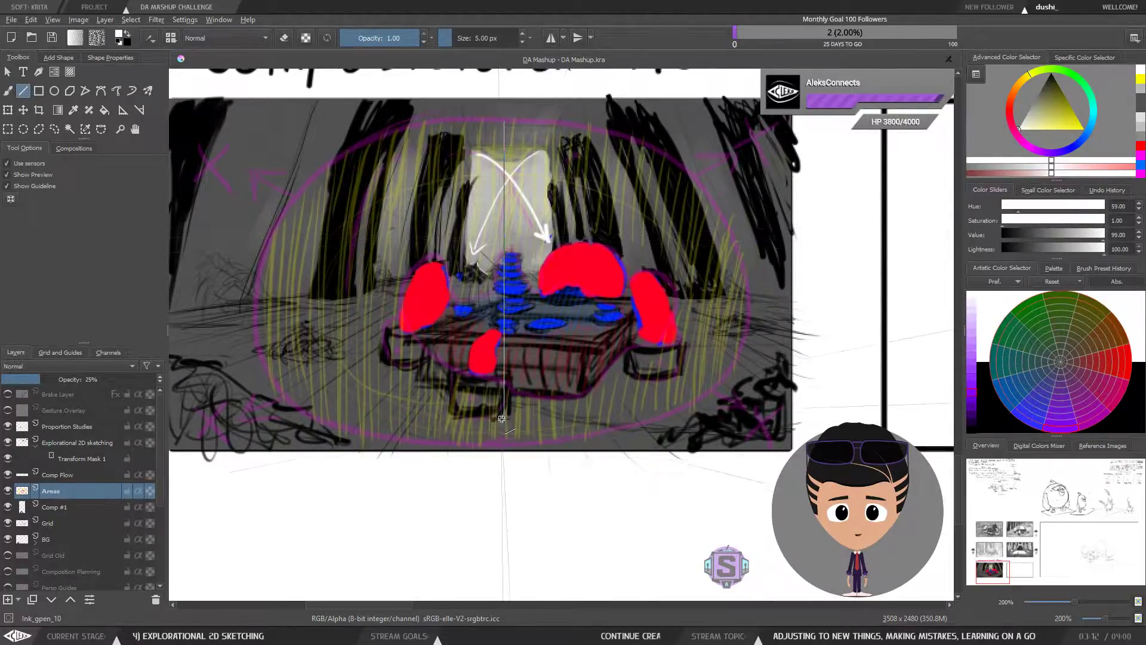
pyautogui.moveTo(503, 438); pyautogui.dragTo(503, 440)
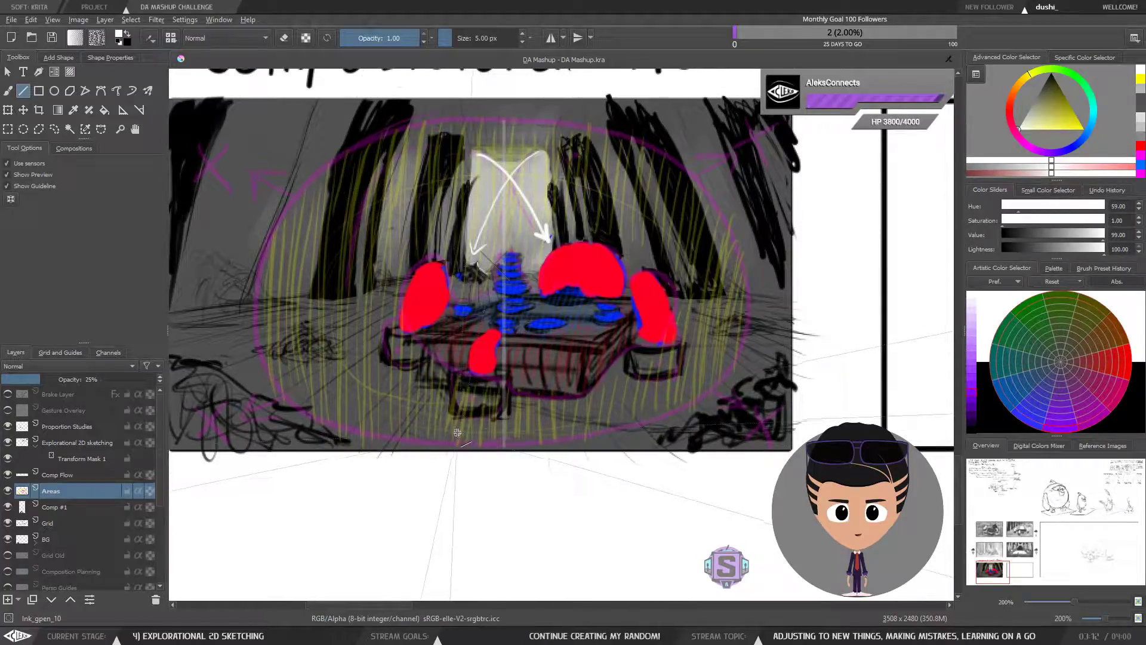
pyautogui.hotkey('ctrl', 'z')
pyautogui.hotkey('ctrl', 'z')
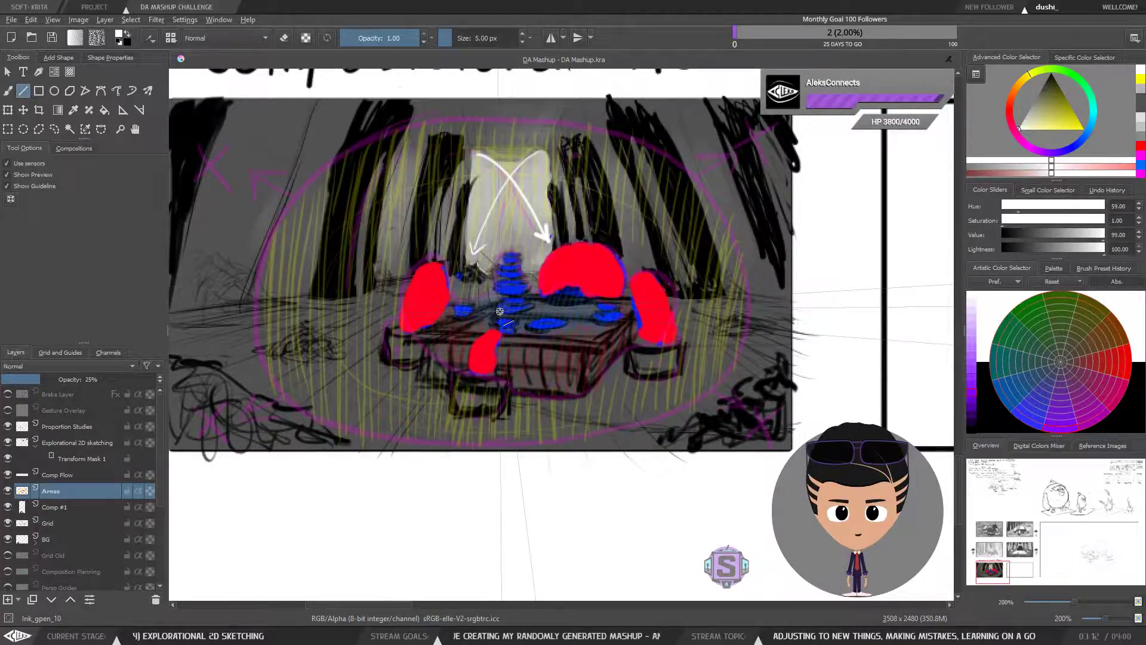
# Try another straight vertical line from the arrows' crossing to the oval's lower edge, and return to the Freehand Brush.
pyautogui.moveTo(473, 328); pyautogui.dragTo(466, 339)
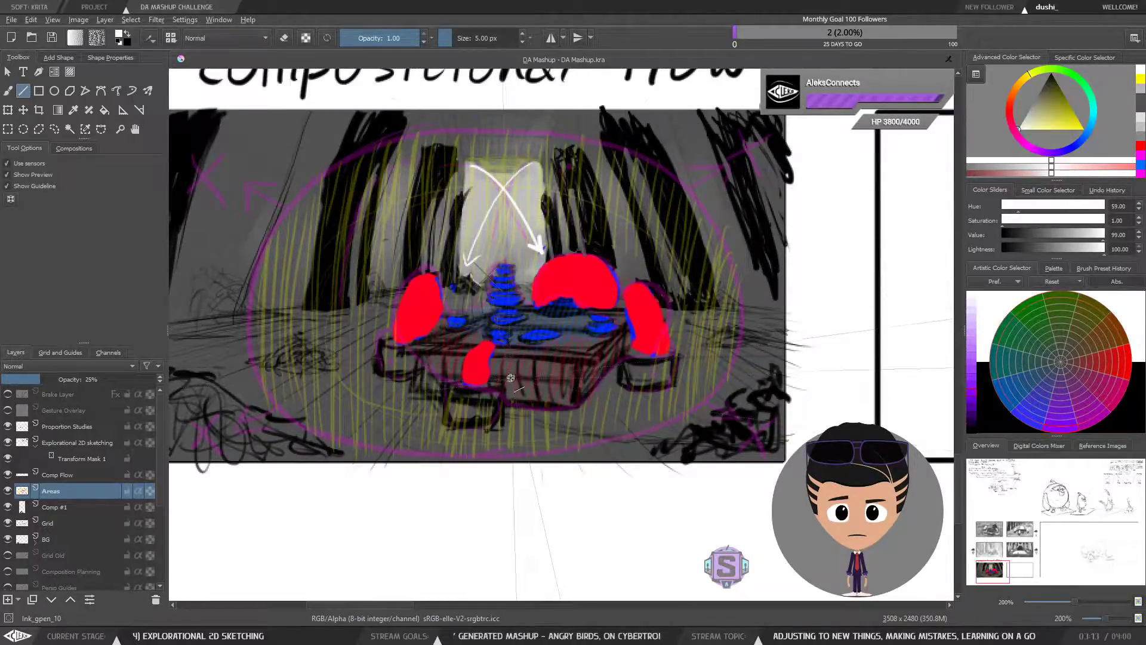
pyautogui.moveTo(502, 388); pyautogui.dragTo(511, 366)
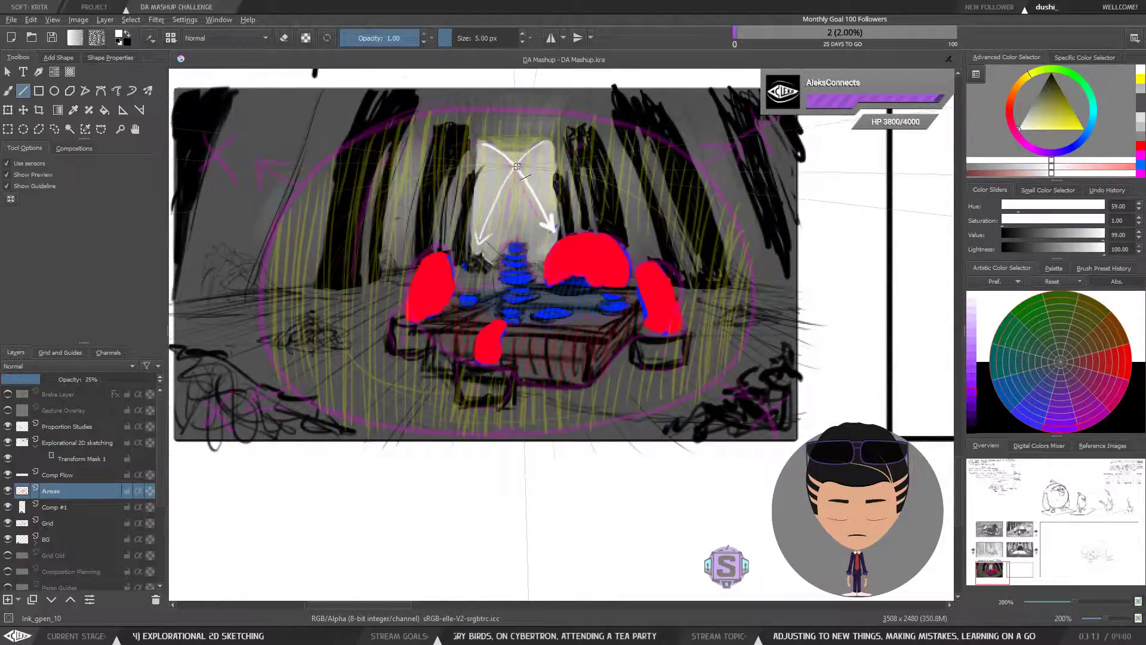
pyautogui.moveTo(518, 168); pyautogui.dragTo(518, 421)
pyautogui.hotkey('ctrl', 'z')
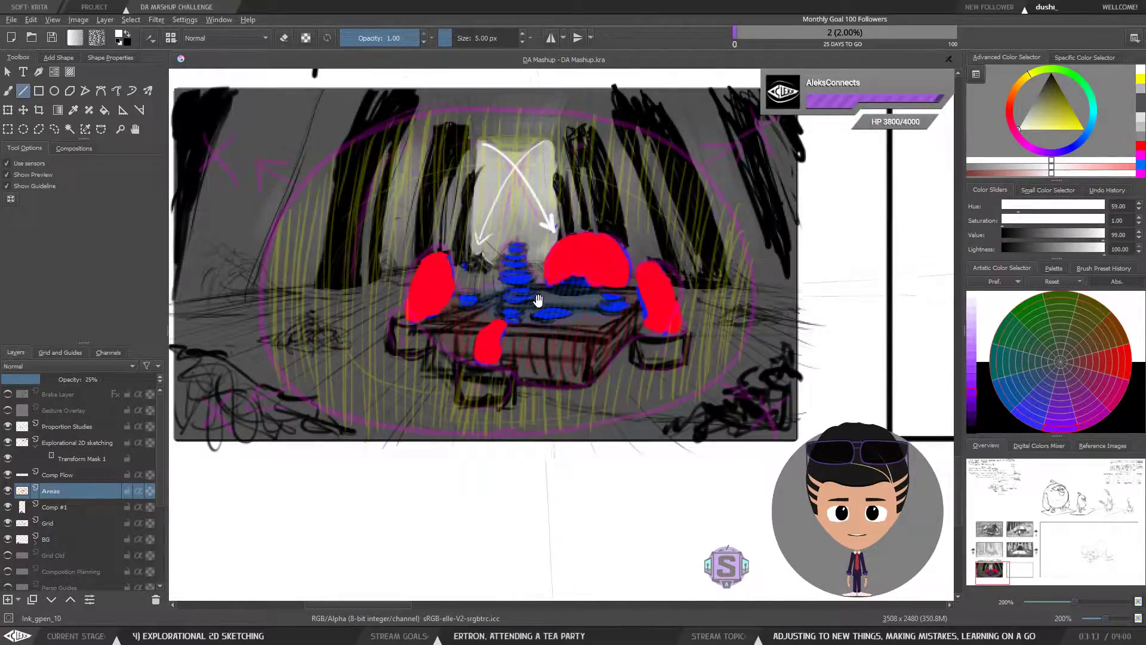
pyautogui.moveTo(538, 298); pyautogui.dragTo(539, 359)
pyautogui.press('b')
pyautogui.moveTo(527, 398); pyautogui.dragTo(531, 393)
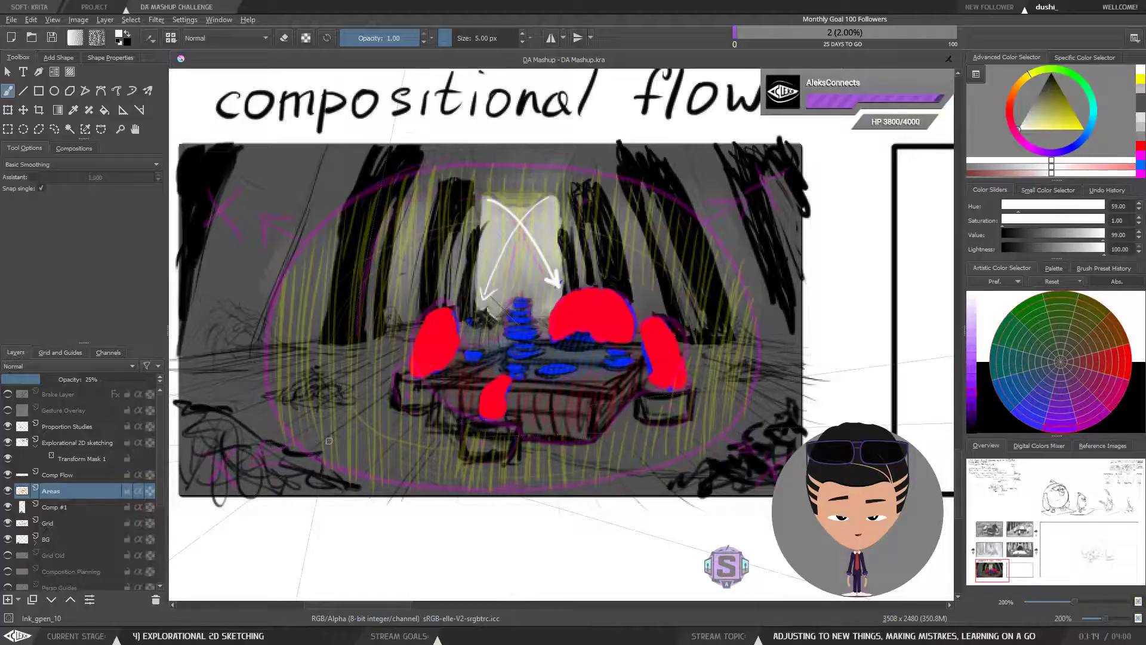
# Examine the balance of the compositional flow thumbnail by comparing the canvas mirrored and unmirrored.
pyautogui.hotkey('ctrl', '+')
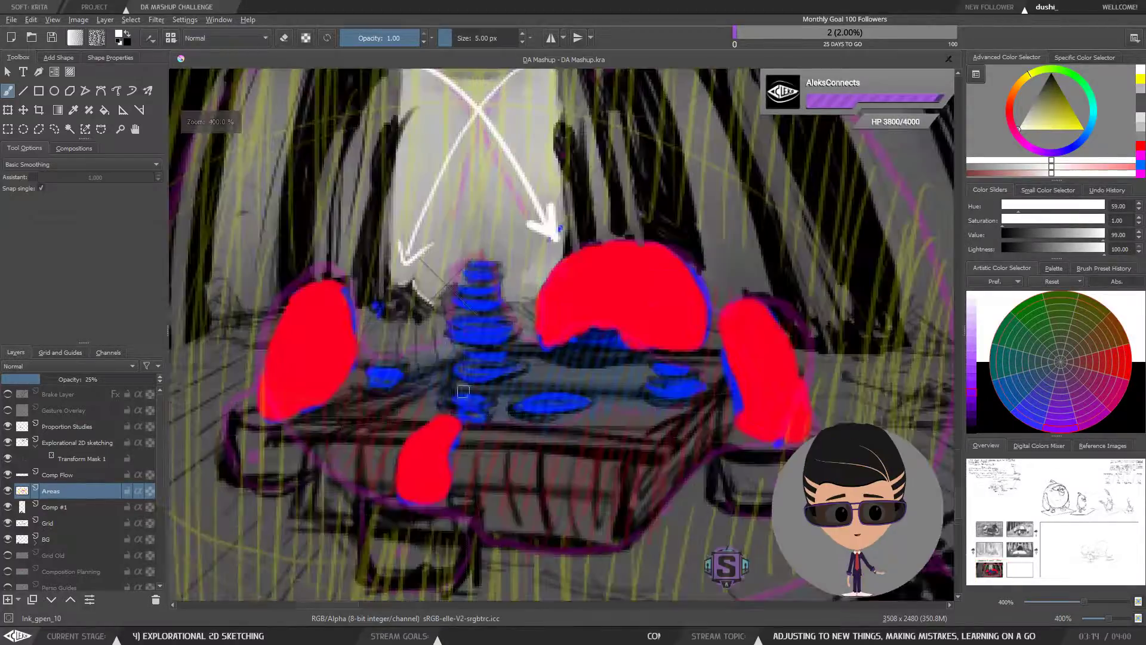
pyautogui.moveTo(455, 442); pyautogui.dragTo(458, 389)
pyautogui.hotkey('ctrl', '-')
pyautogui.press('m')
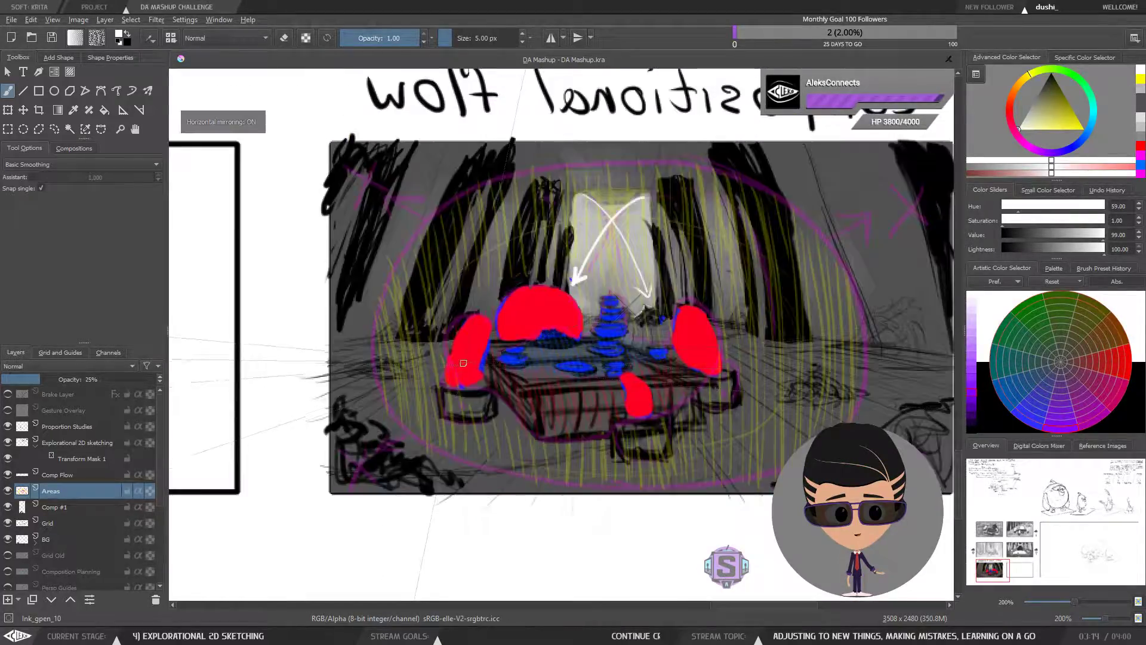
pyautogui.hotkey('ctrl', '-')
pyautogui.moveTo(578, 350); pyautogui.dragTo(486, 363)
pyautogui.press('m')
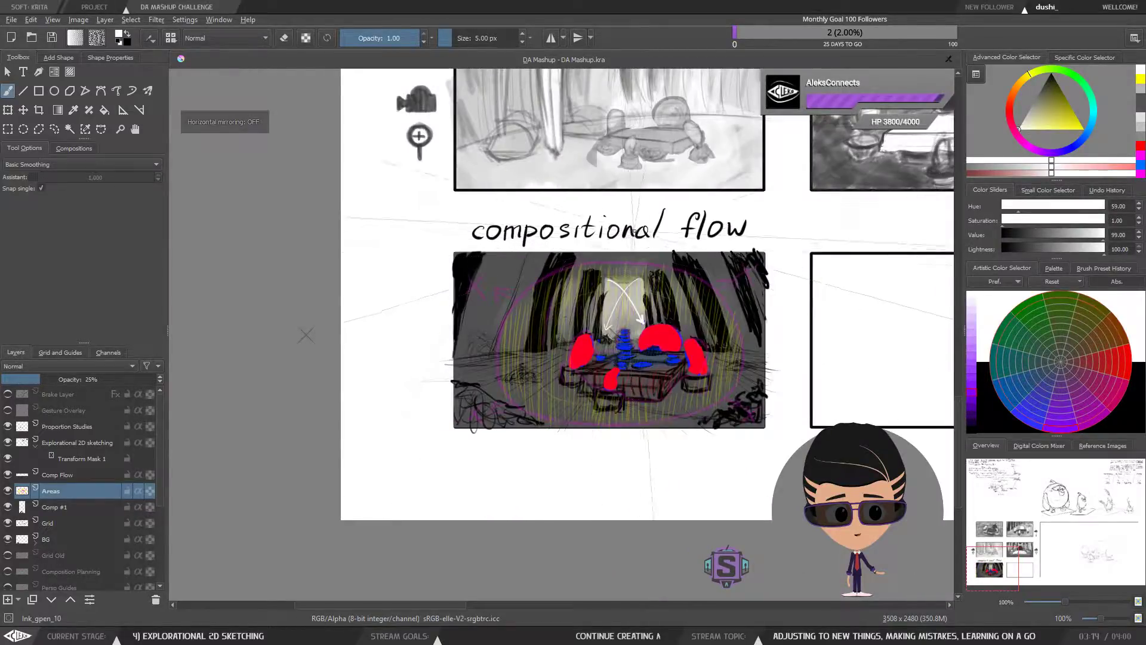
pyautogui.press('m')
pyautogui.hotkey('ctrl', '+')
pyautogui.press('m')
pyautogui.hotkey('ctrl', '+')
pyautogui.moveTo(678, 380); pyautogui.dragTo(447, 354)
pyautogui.hotkey('ctrl', '-')
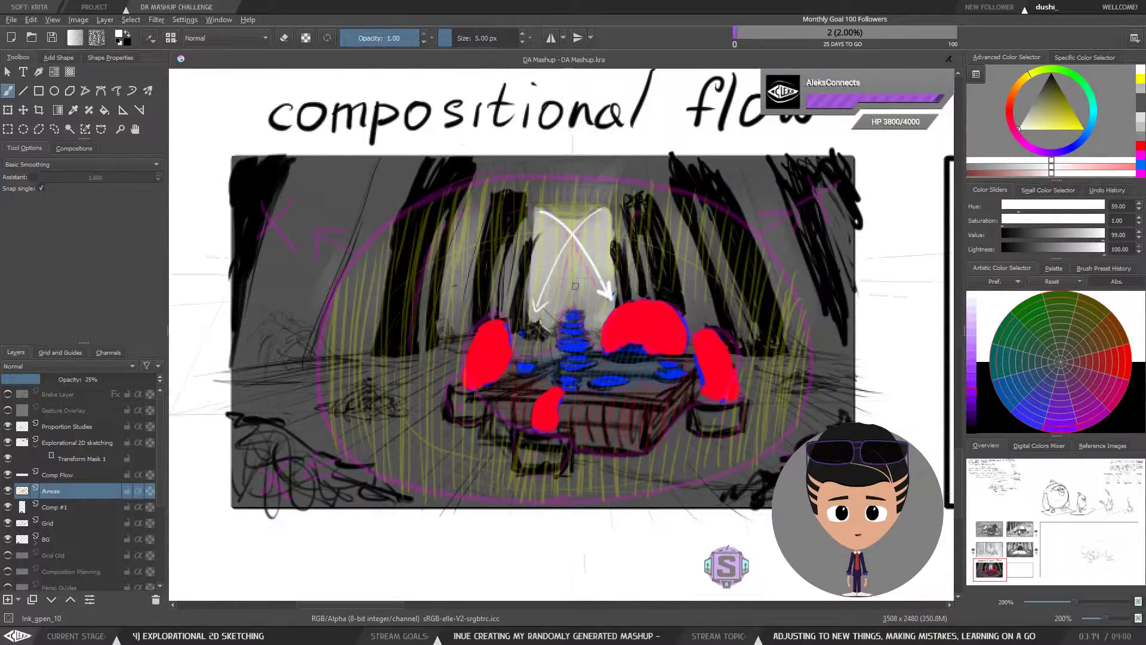
pyautogui.moveTo(564, 399); pyautogui.dragTo(524, 368)
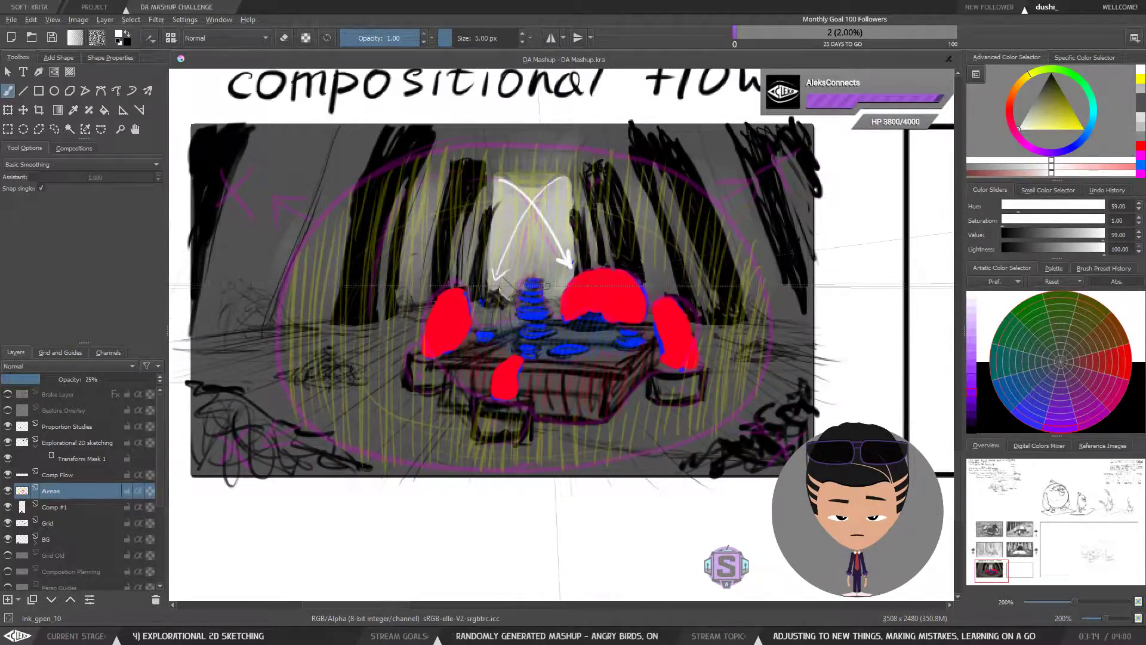
pyautogui.press('m')
pyautogui.scroll(-4, 539, 290)
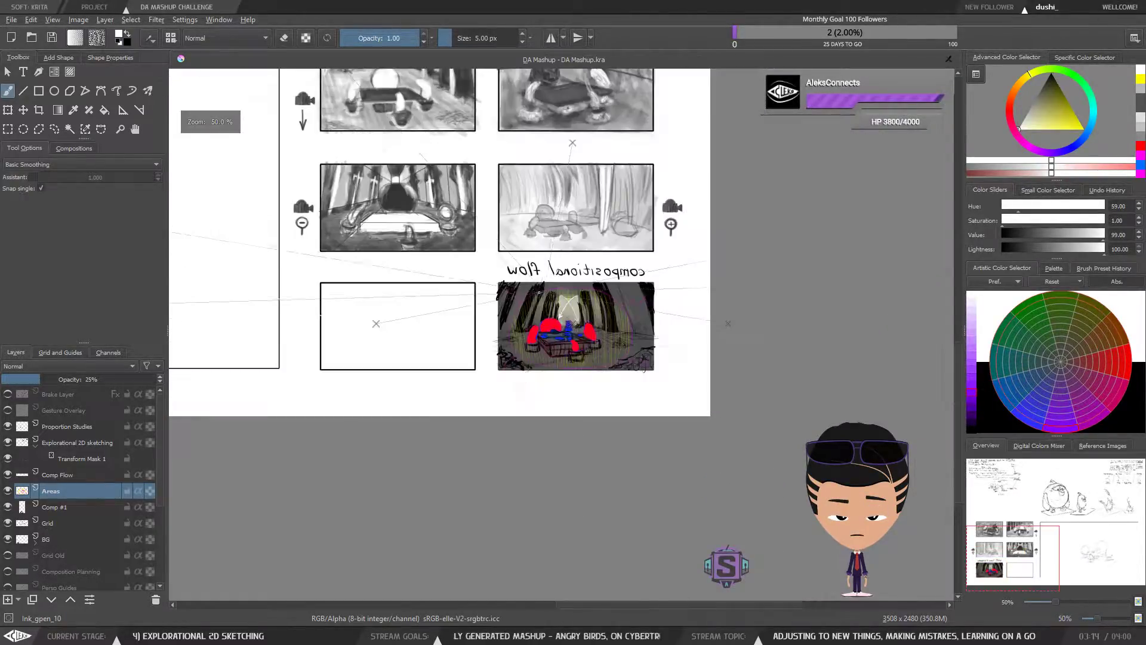
pyautogui.press('m')
pyautogui.press('m')
pyautogui.scroll(4, 624, 345)
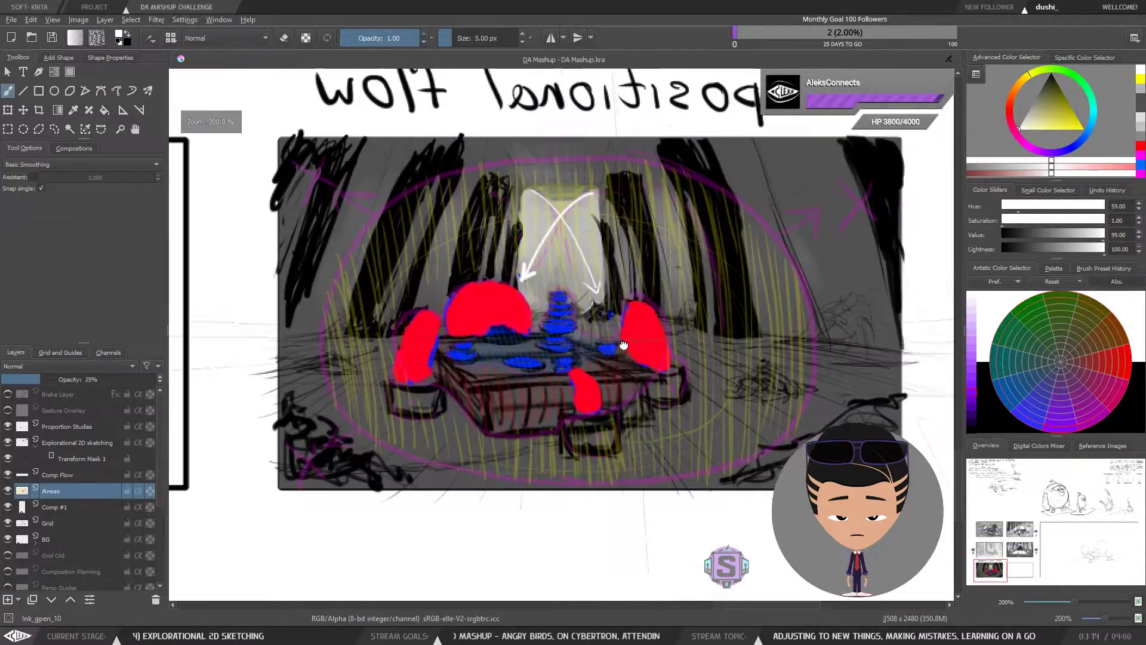
pyautogui.moveTo(624, 345); pyautogui.dragTo(580, 354)
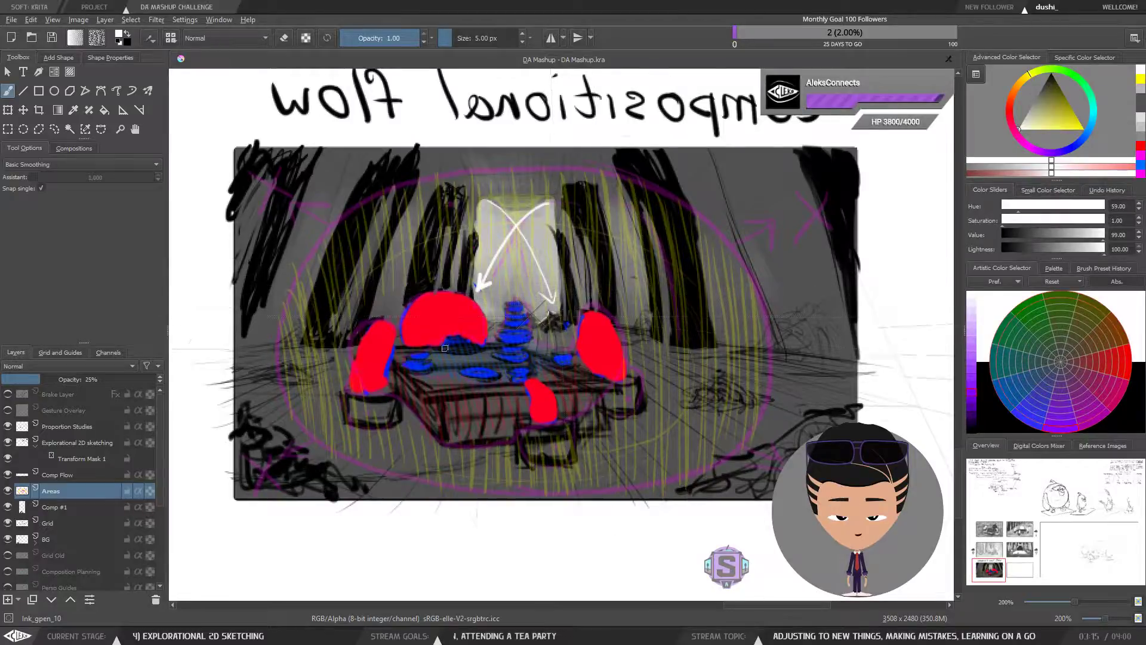
# Try shifting the Areas overlay sideways with the Move tool, return it to its place, and go back to the Freehand Brush.
pyautogui.press('t')
pyautogui.moveTo(562, 338)
pyautogui.mouseDown()
pyautogui.moveTo(490, 361)
pyautogui.moveTo(518, 346)
pyautogui.mouseUp()
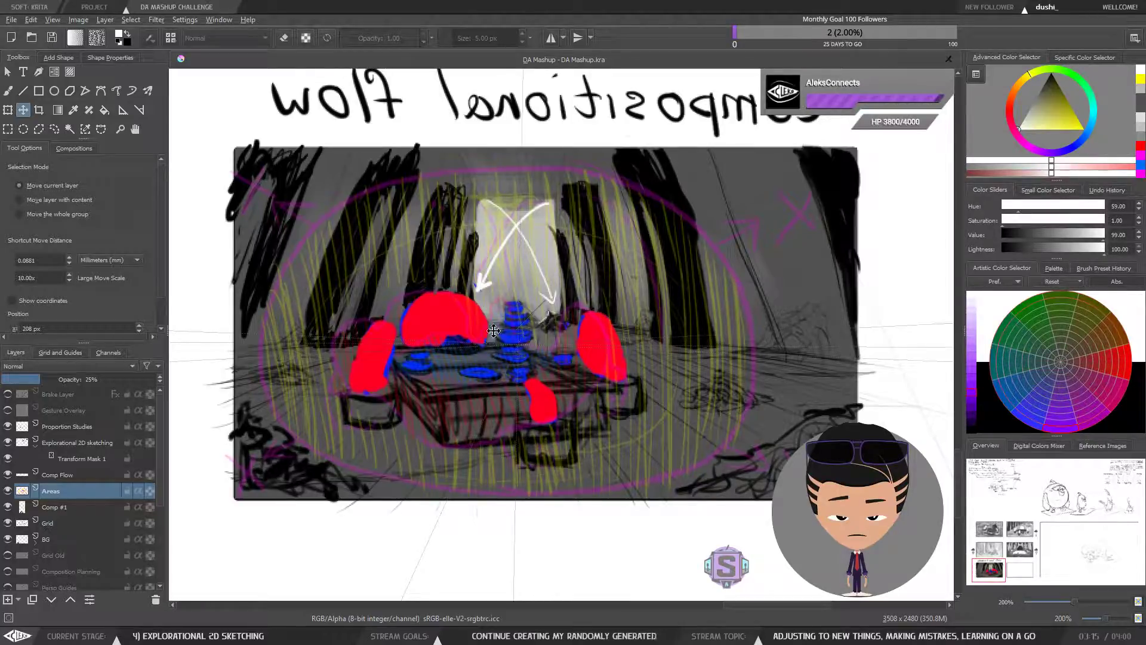
pyautogui.moveTo(494, 330); pyautogui.dragTo(570, 316)
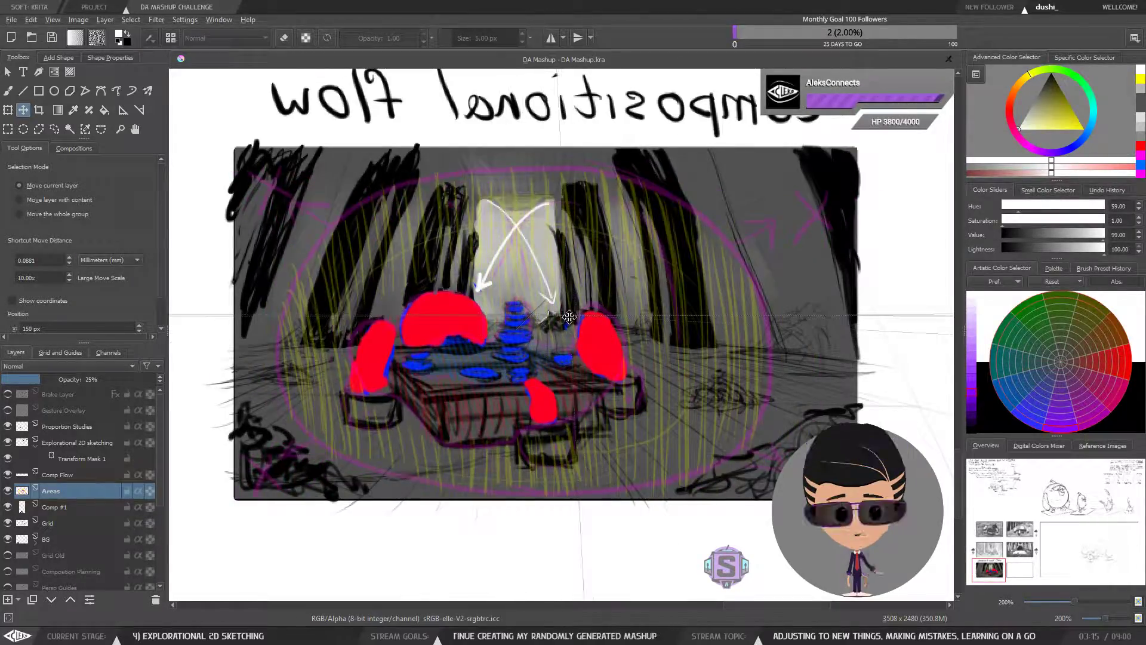
pyautogui.press('b')
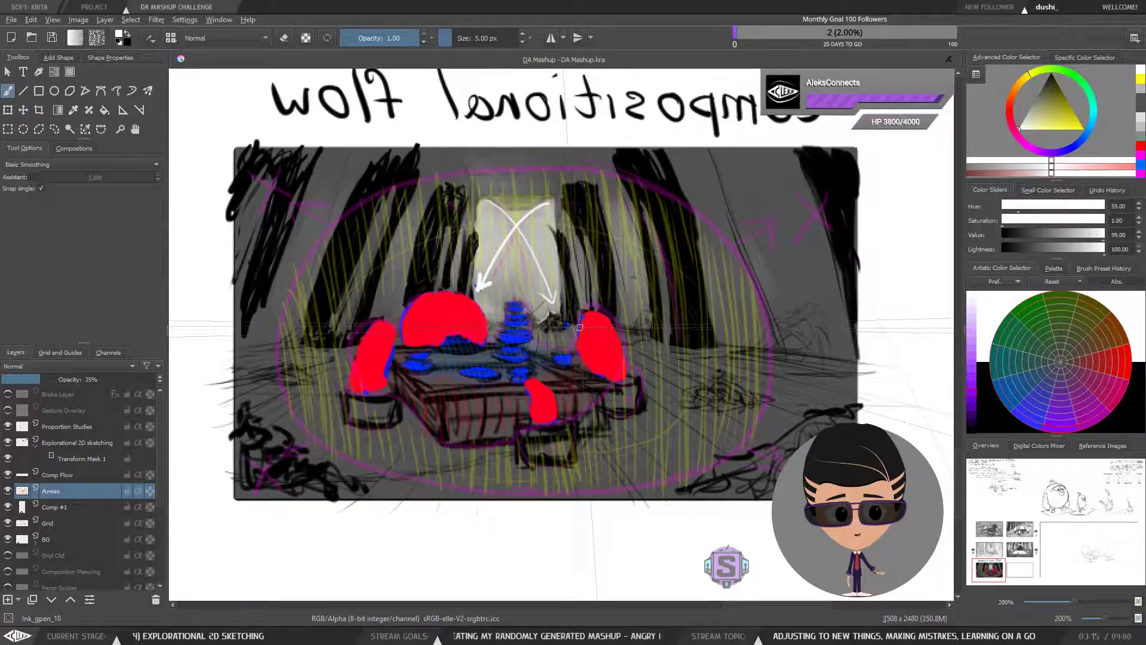
# Unmirror the canvas and examine how the crossing arrows, red figures and Areas overlay read at large and small size.
pyautogui.press('m')
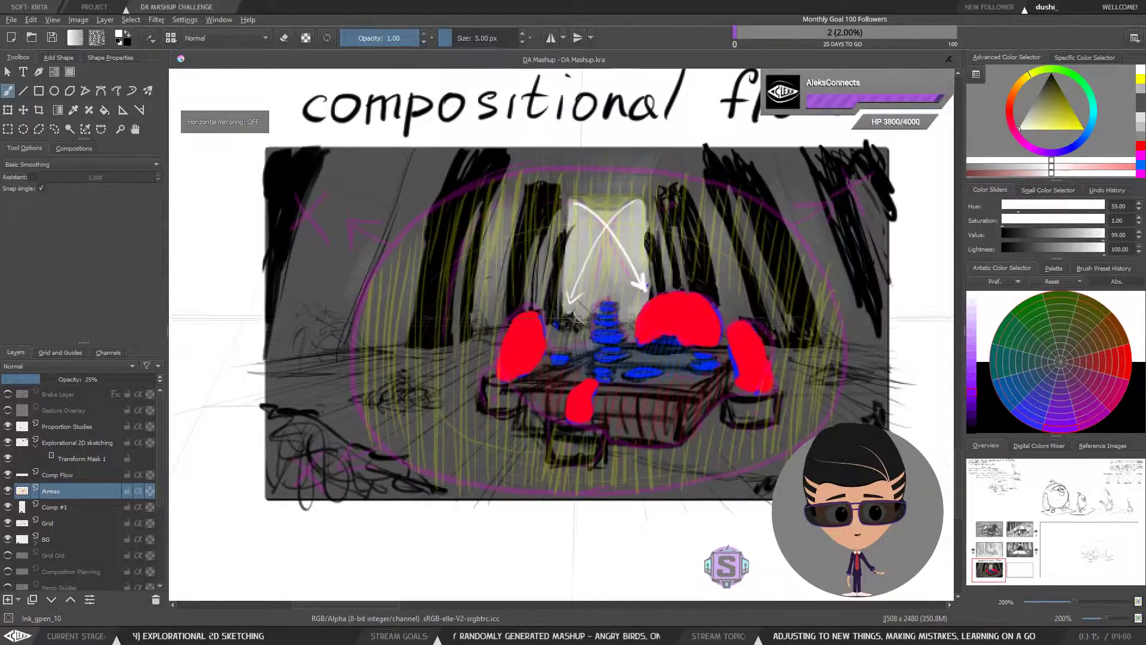
pyautogui.hotkey('ctrl', '-')
pyautogui.hotkey('ctrl', '-')
pyautogui.hotkey('ctrl', '+')
pyautogui.hotkey('ctrl', '+')
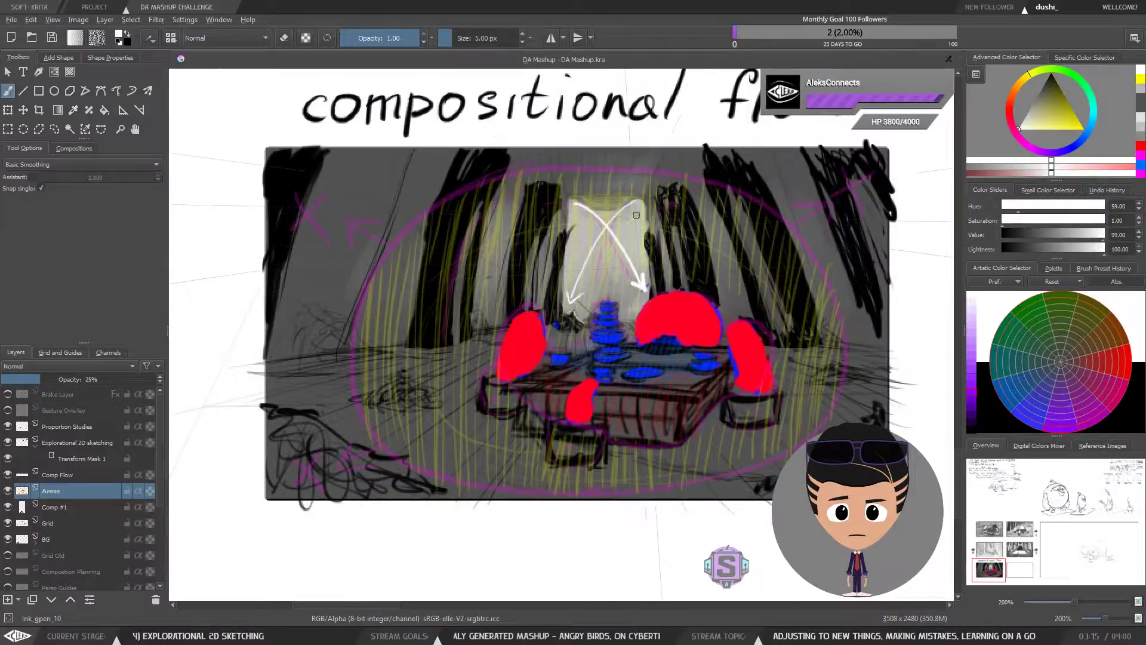
pyautogui.moveTo(598, 292); pyautogui.dragTo(557, 348)
pyautogui.hotkey('ctrl', '-')
pyautogui.hotkey('ctrl', '-')
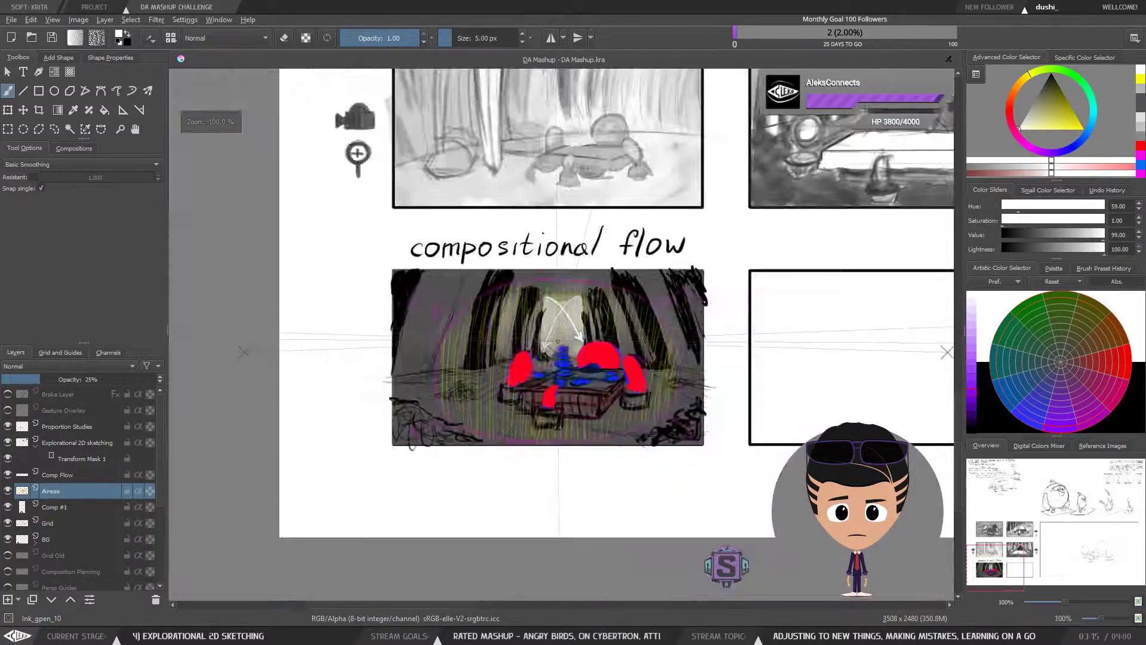
pyautogui.hotkey('ctrl', '+')
pyautogui.hotkey('ctrl', '+')
pyautogui.moveTo(541, 403)
pyautogui.mouseDown()
pyautogui.moveTo(538, 389)
pyautogui.moveTo(533, 400)
pyautogui.mouseUp()
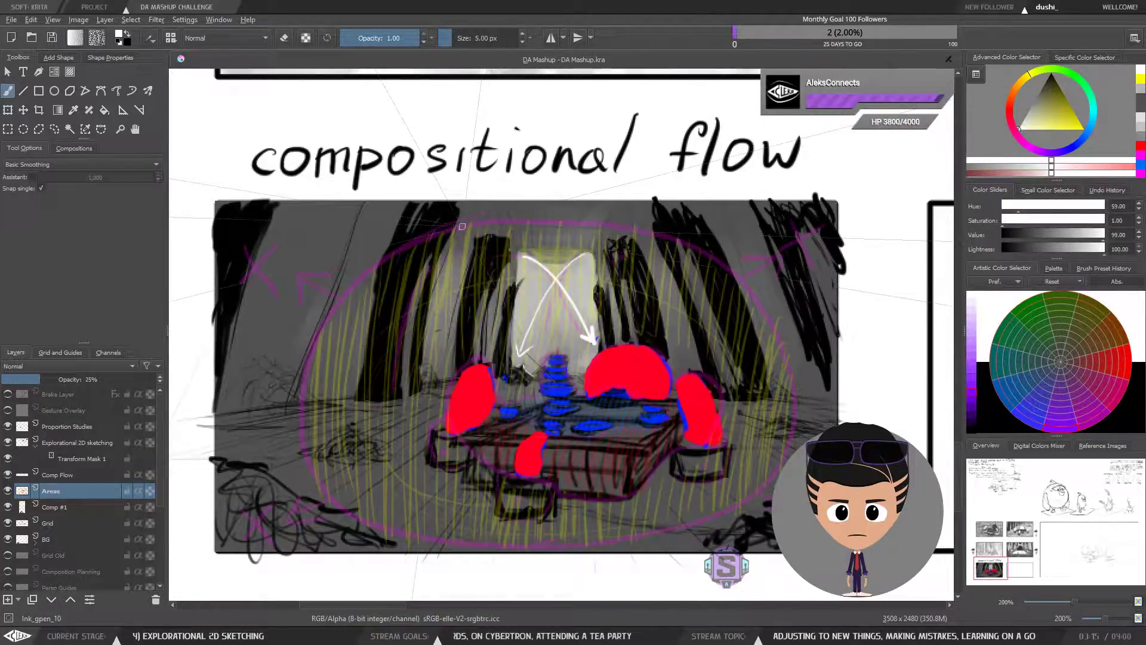
pyautogui.hotkey('ctrl', '-')
pyautogui.hotkey('ctrl', '-')
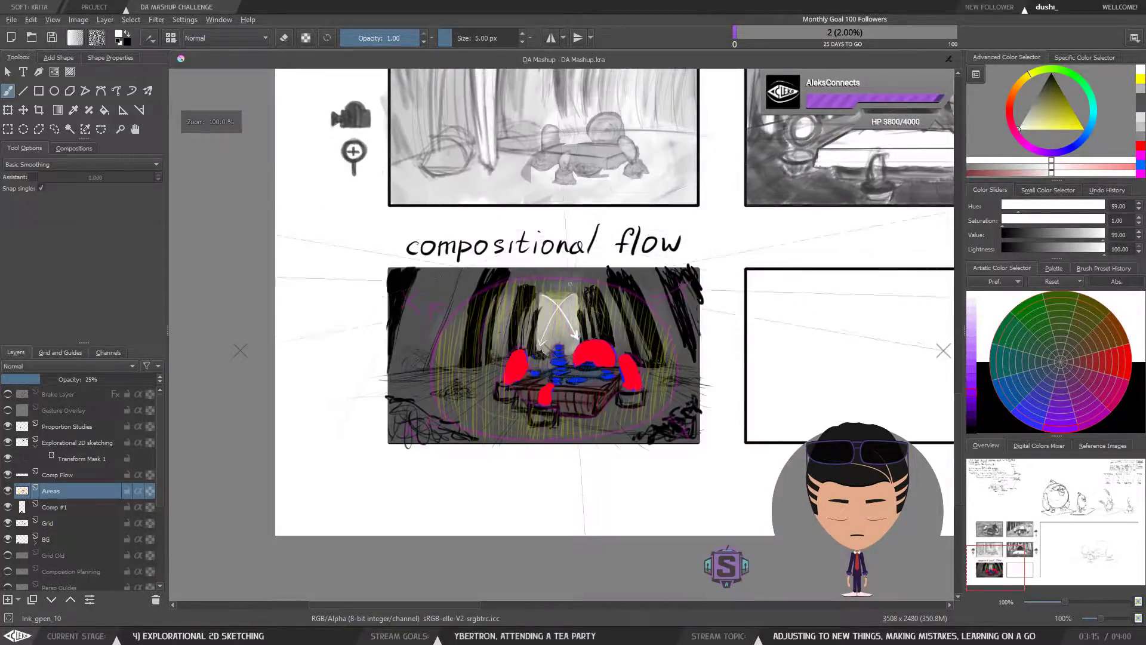
pyautogui.hotkey('ctrl', '+')
pyautogui.hotkey('ctrl', '+')
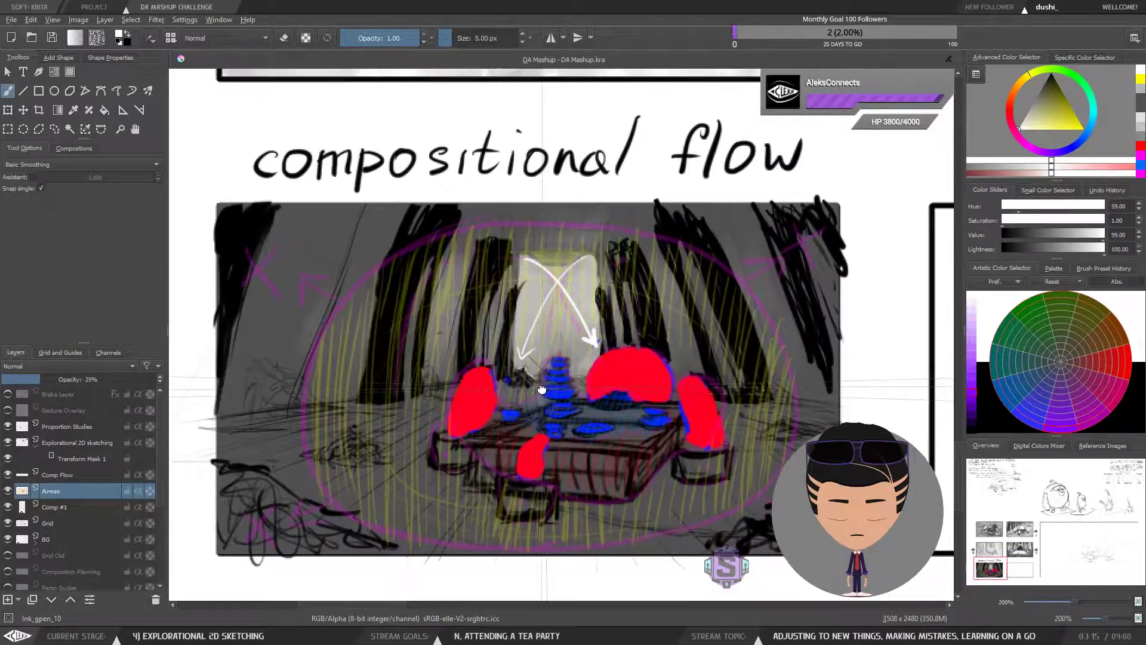
pyautogui.moveTo(540, 384)
pyautogui.mouseDown()
pyautogui.moveTo(540, 363)
pyautogui.moveTo(573, 346)
pyautogui.moveTo(568, 357)
pyautogui.mouseUp()
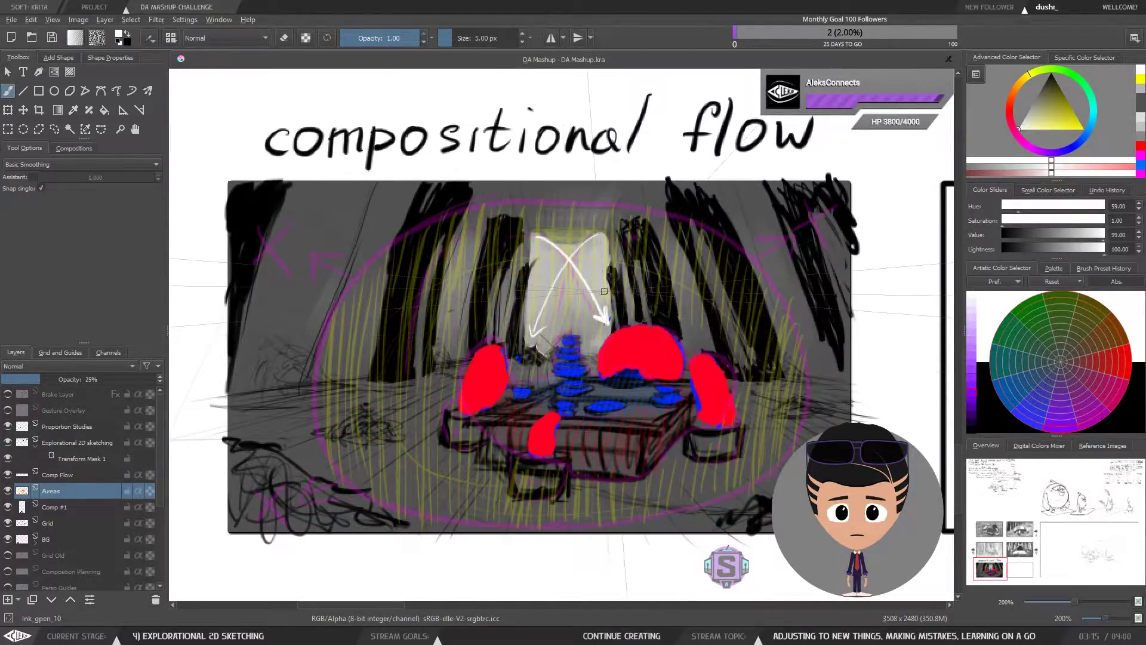
pyautogui.moveTo(610, 308)
pyautogui.mouseDown()
pyautogui.moveTo(607, 332)
pyautogui.moveTo(622, 330)
pyautogui.mouseUp()
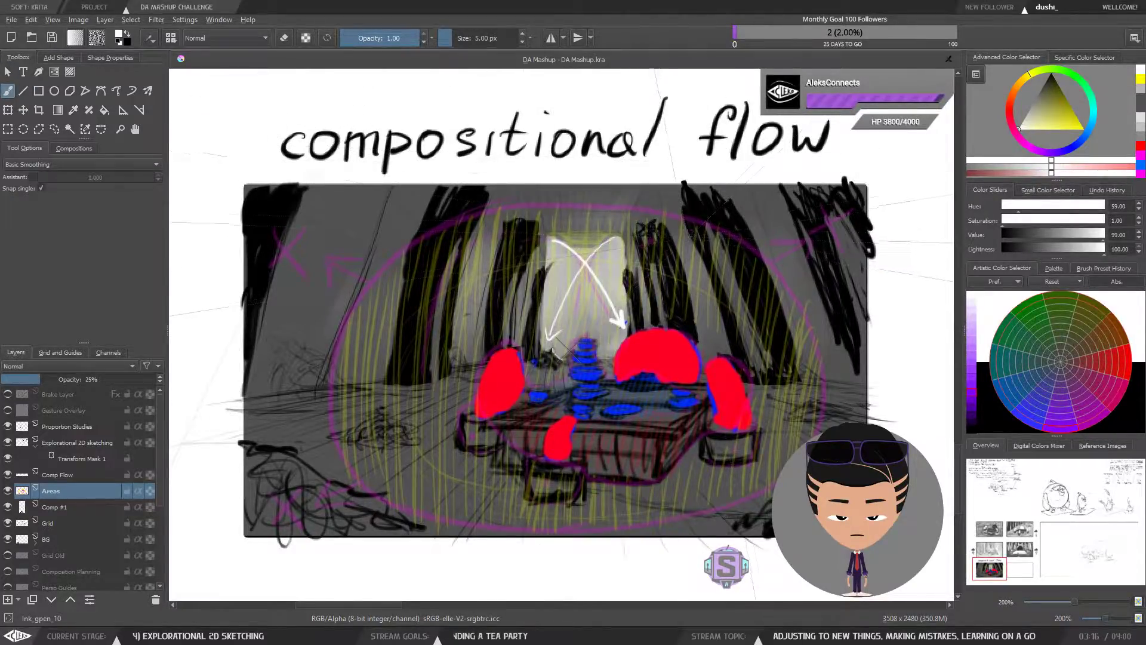
pyautogui.press('-')
pyautogui.press('+')
pyautogui.moveTo(593, 314); pyautogui.dragTo(604, 311)
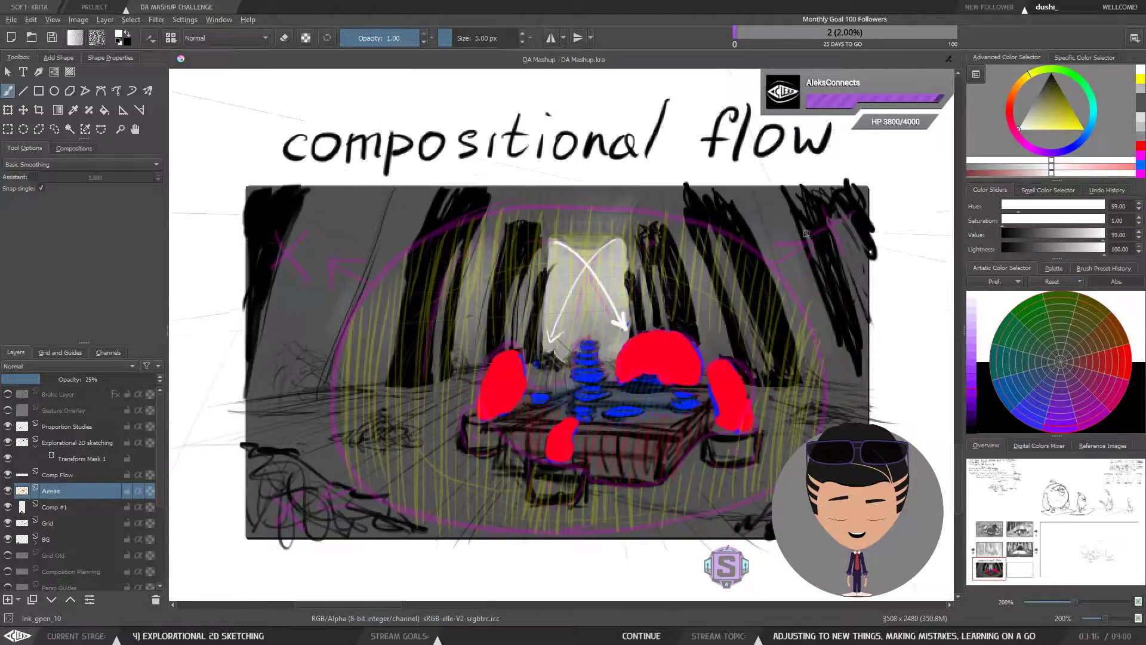
pyautogui.moveTo(775, 298); pyautogui.dragTo(780, 299)
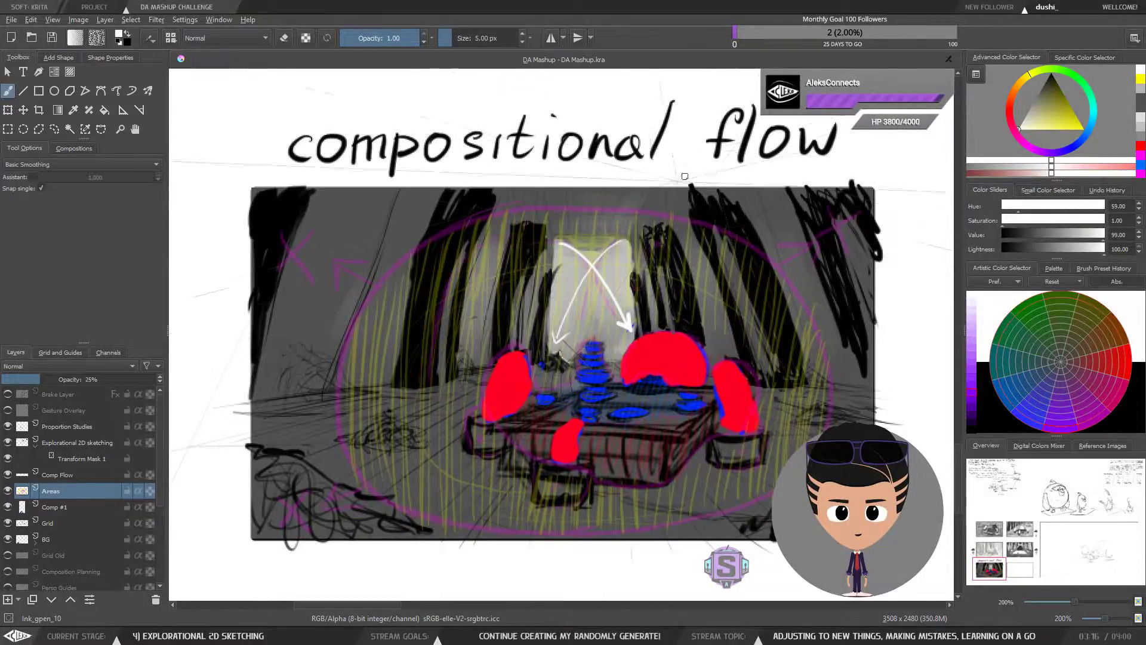
pyautogui.moveTo(636, 305); pyautogui.dragTo(614, 325)
pyautogui.hotkey('ctrl', '-')
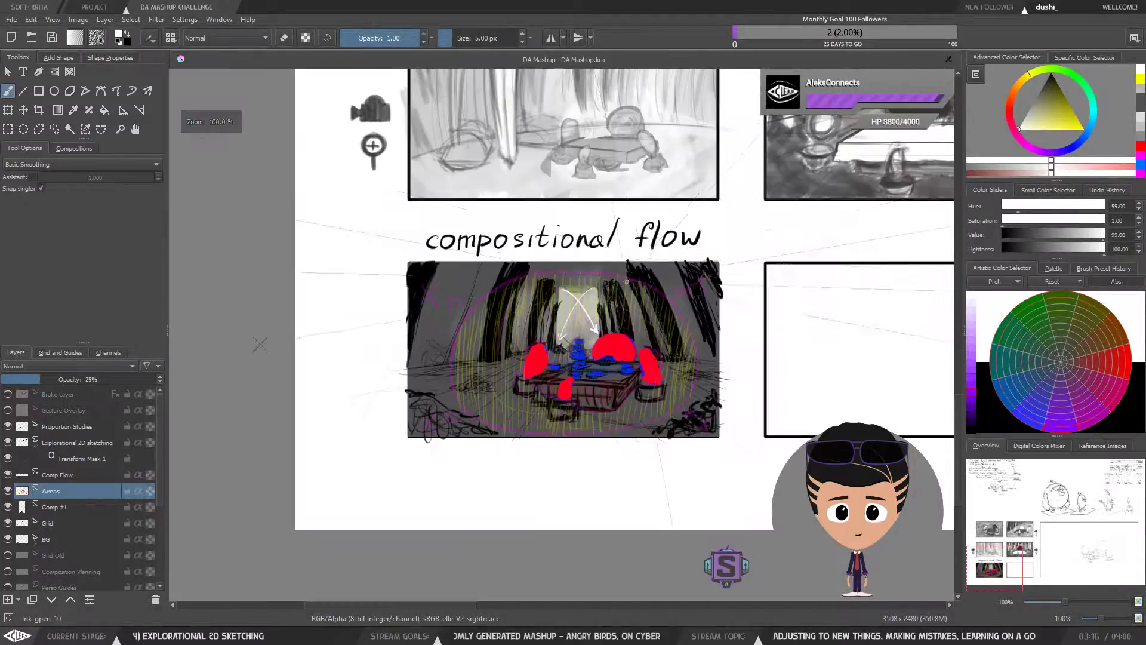
pyautogui.hotkey('ctrl', '+')
pyautogui.moveTo(604, 398)
pyautogui.mouseDown()
pyautogui.moveTo(604, 357)
pyautogui.moveTo(574, 349)
pyautogui.moveTo(586, 385)
pyautogui.mouseUp()
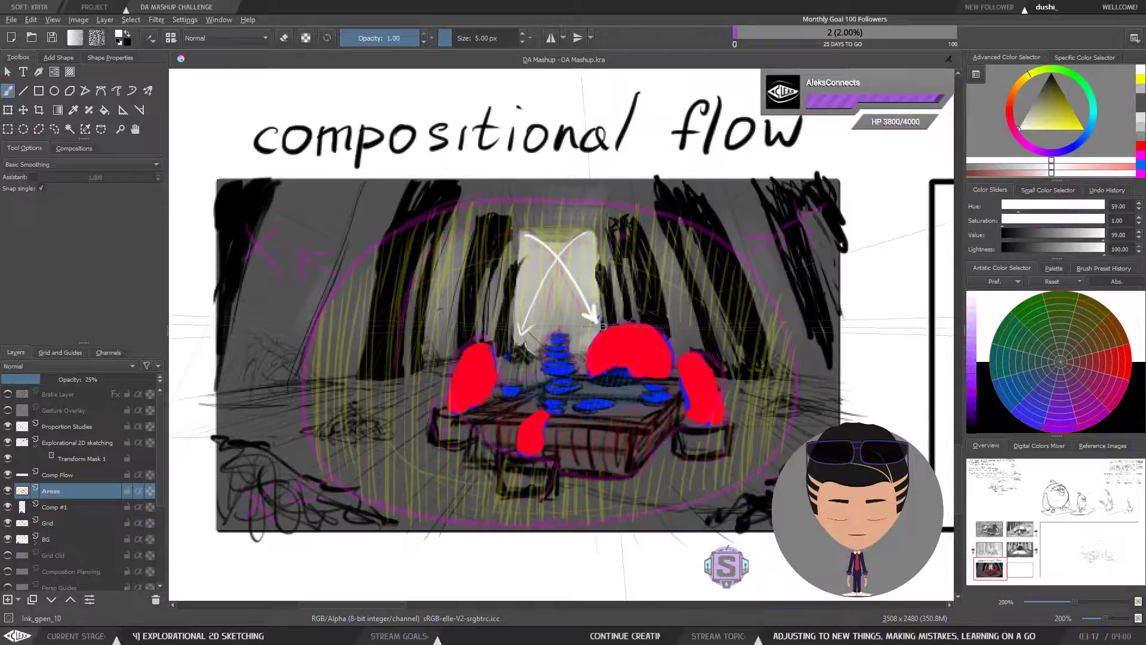
pyautogui.scroll(-1, 561, 285)
pyautogui.scroll(1, 561, 284)
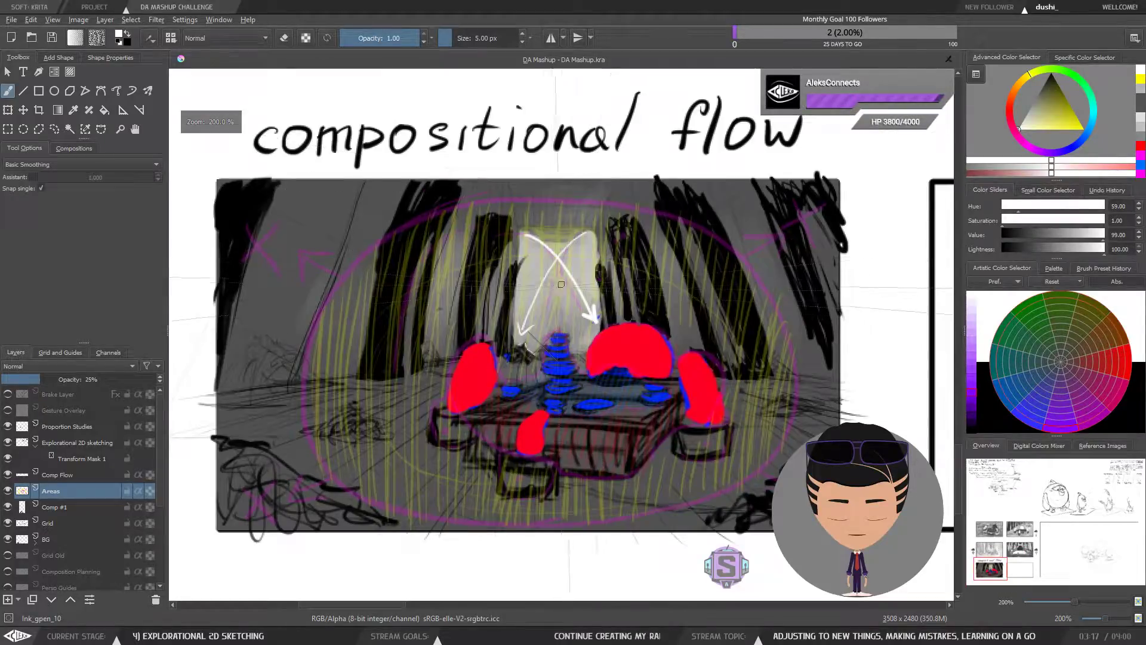
pyautogui.moveTo(547, 303); pyautogui.dragTo(550, 301)
pyautogui.moveTo(547, 309); pyautogui.dragTo(546, 323)
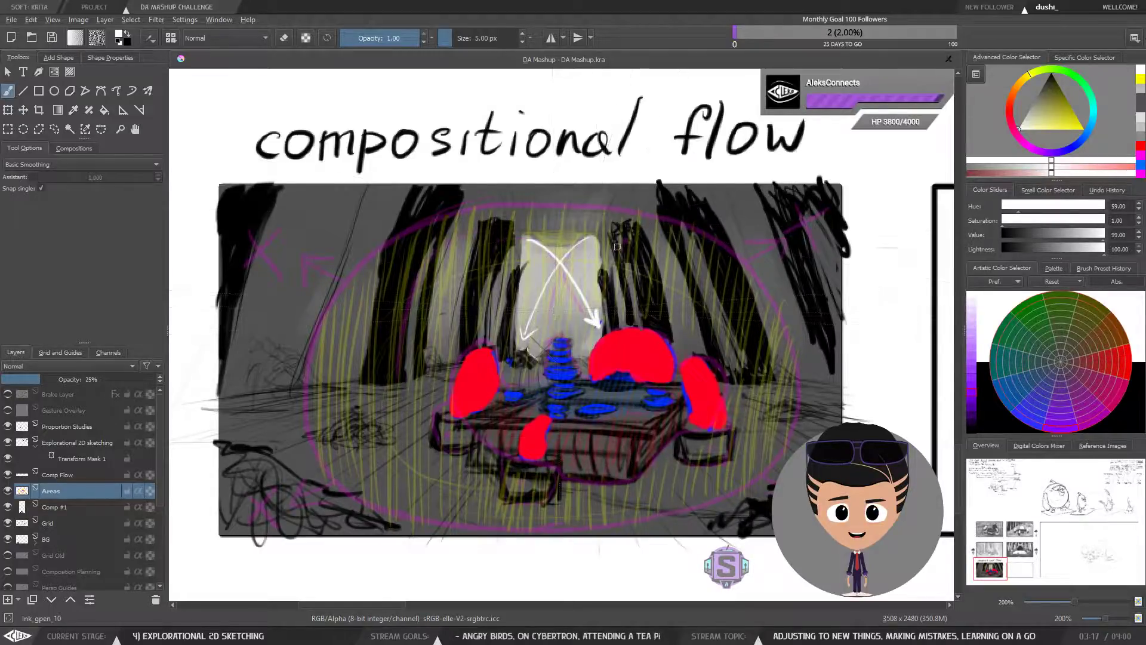
pyautogui.hotkey('ctrl', '-')
pyautogui.hotkey('ctrl', '+')
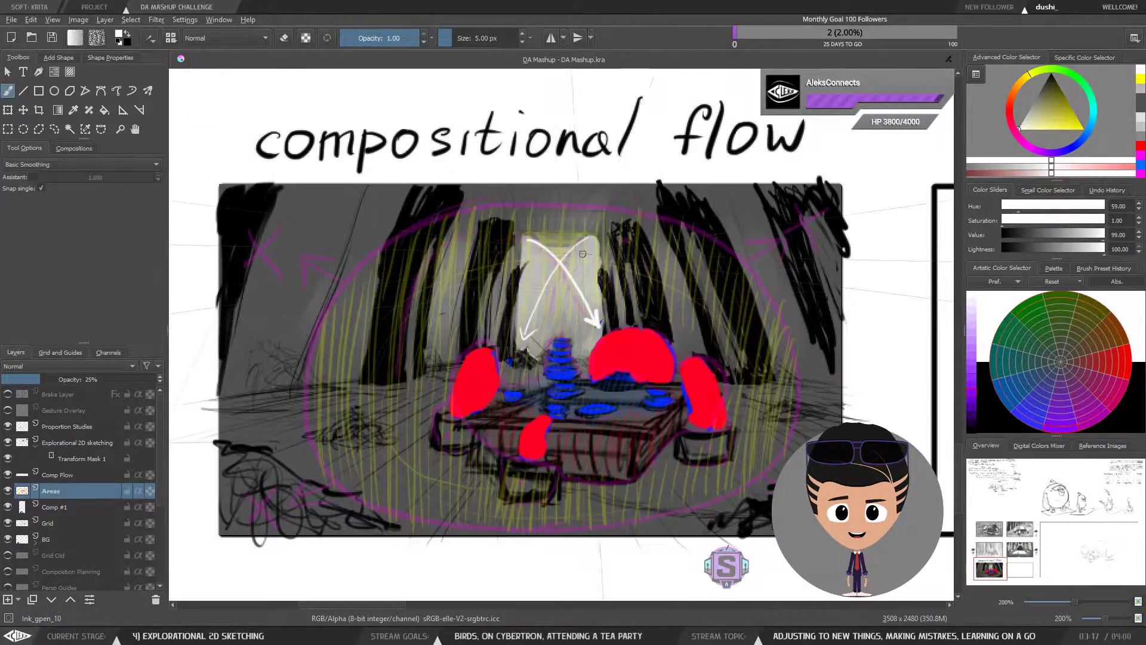
pyautogui.moveTo(572, 334)
pyautogui.mouseDown()
pyautogui.moveTo(573, 345)
pyautogui.moveTo(571, 330)
pyautogui.mouseUp()
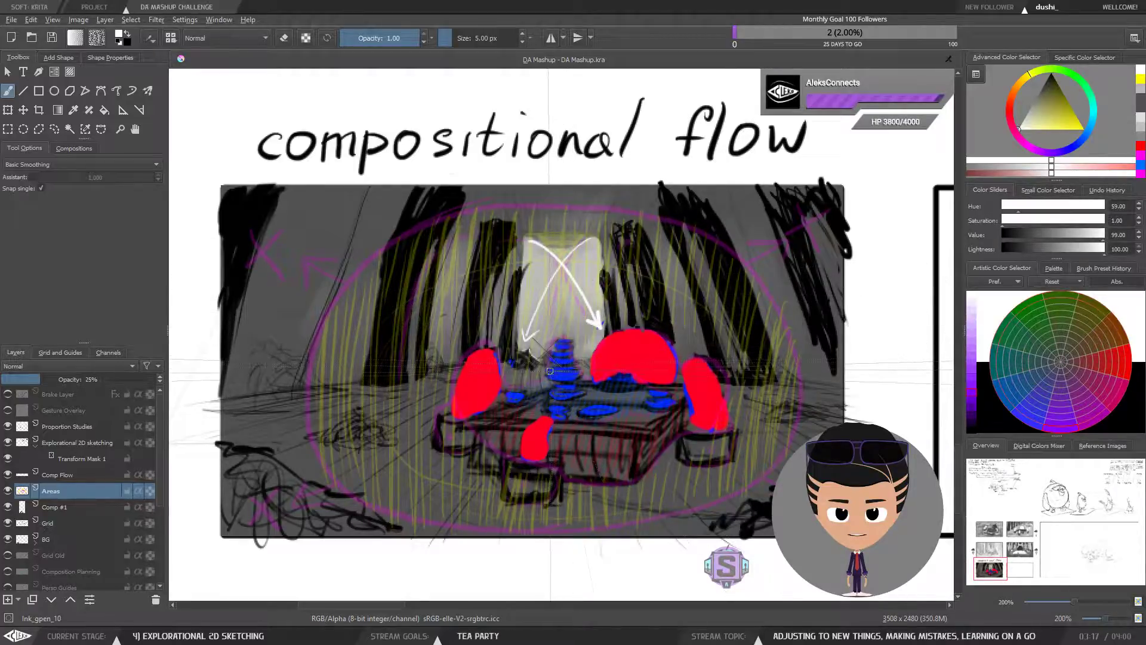
pyautogui.hotkey('ctrl', '-')
pyautogui.hotkey('ctrl', '+')
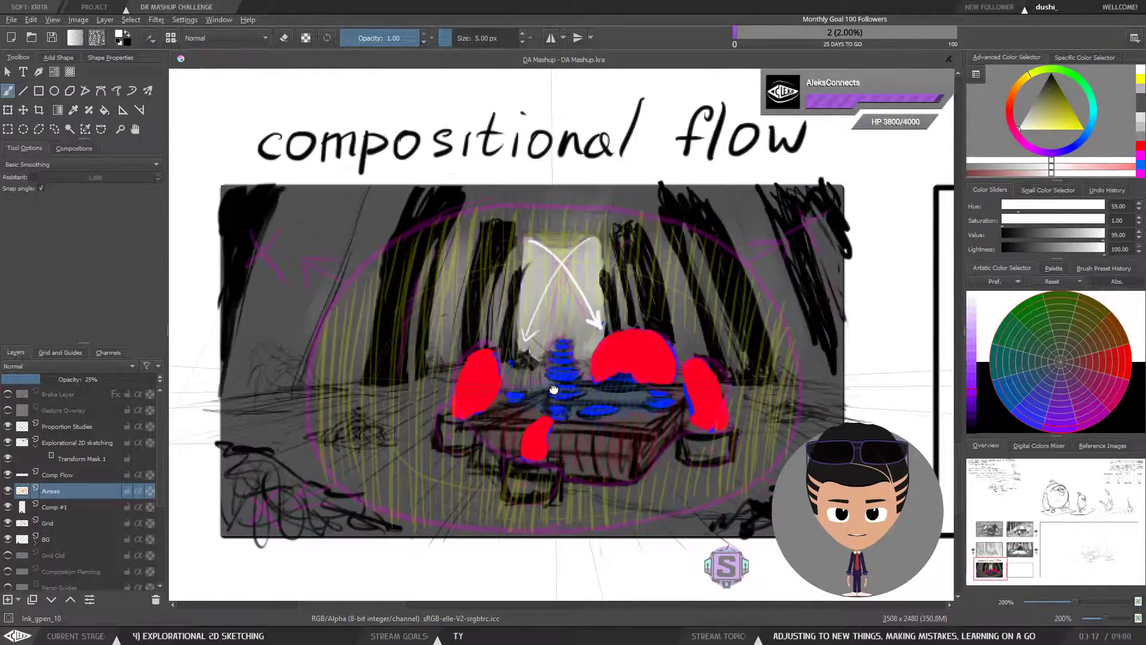
pyautogui.moveTo(554, 388); pyautogui.dragTo(556, 385)
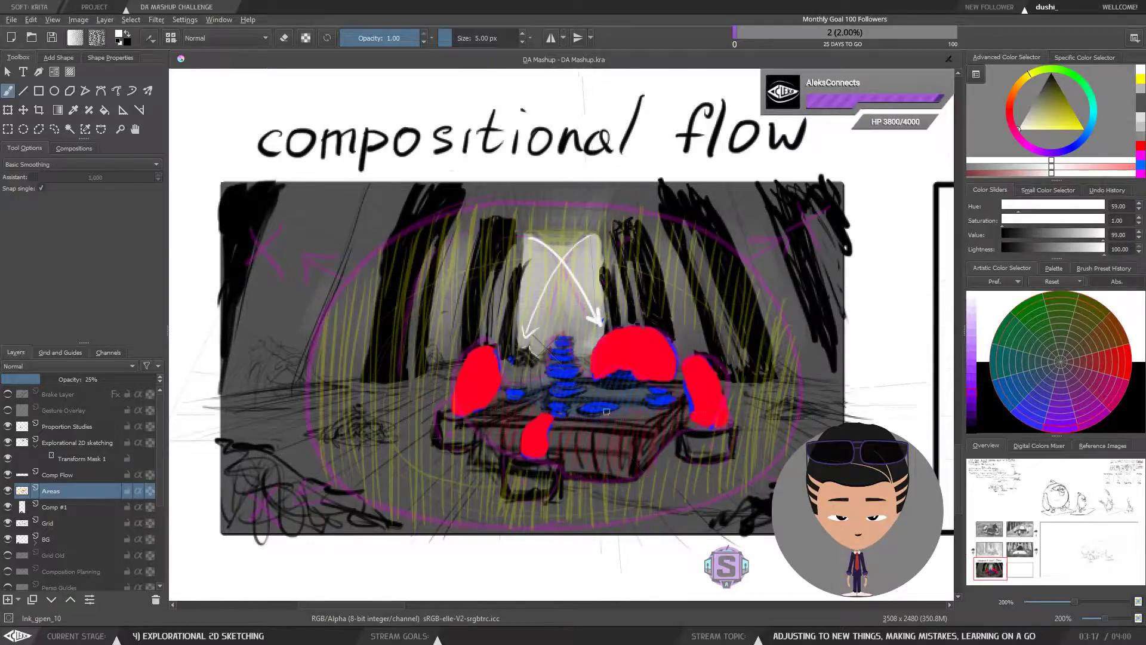
pyautogui.scroll(-1, 621, 356)
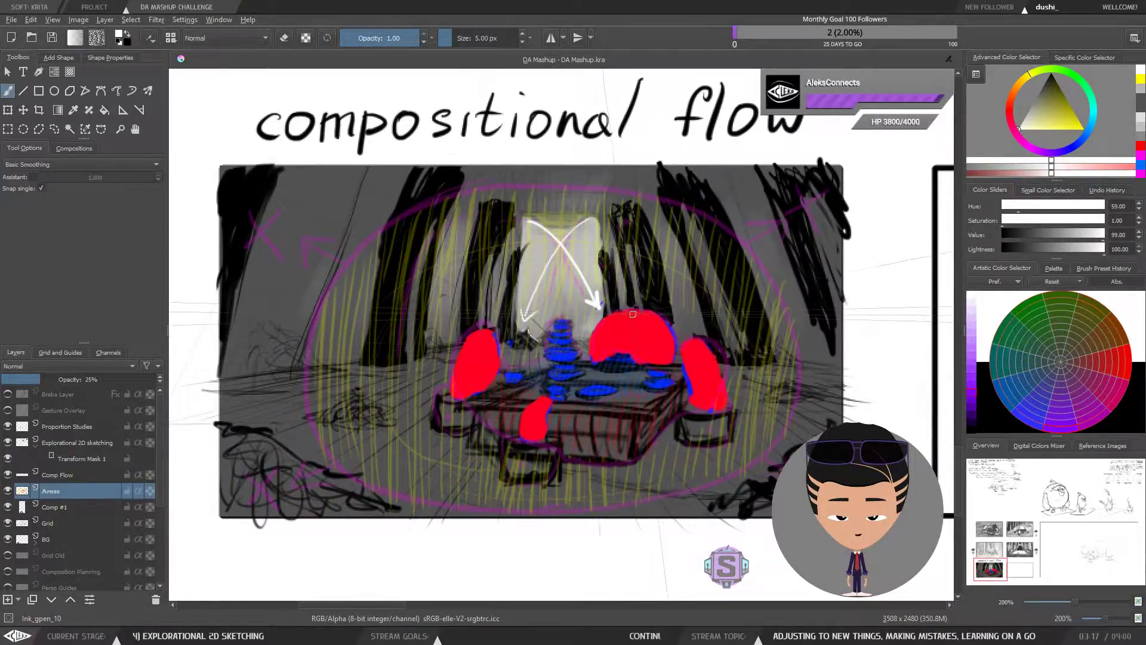
# Hide the Areas overlay and make Comp Flow the active layer, with the brush size at 3 px.
pyautogui.hotkey('ctrl', '+')
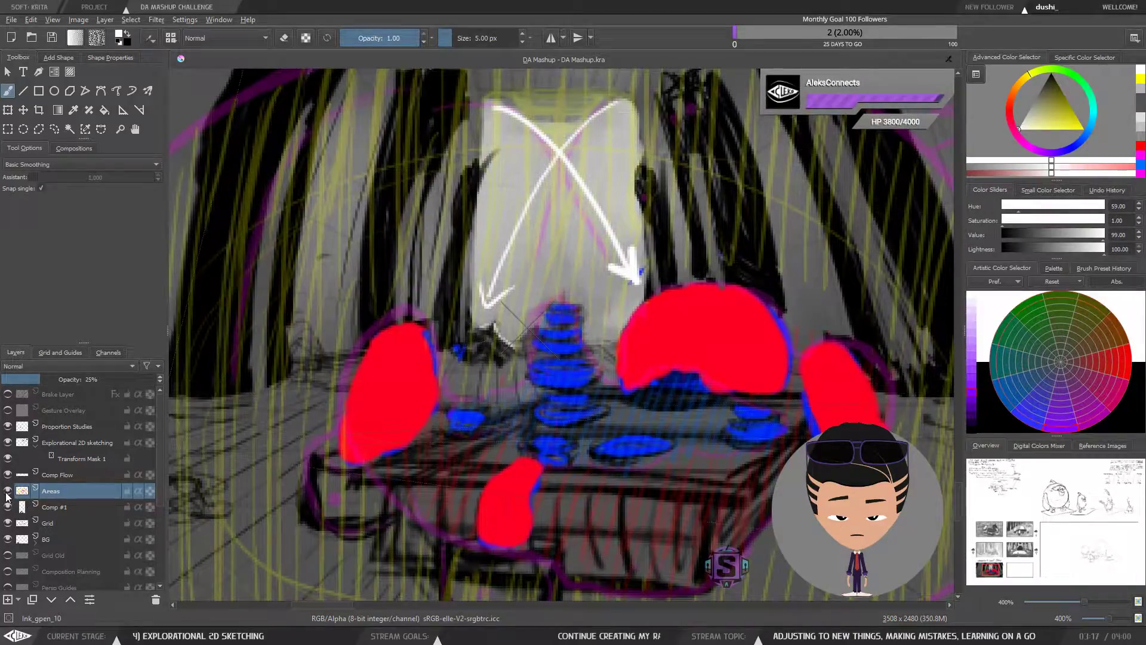
pyautogui.click(7, 491)
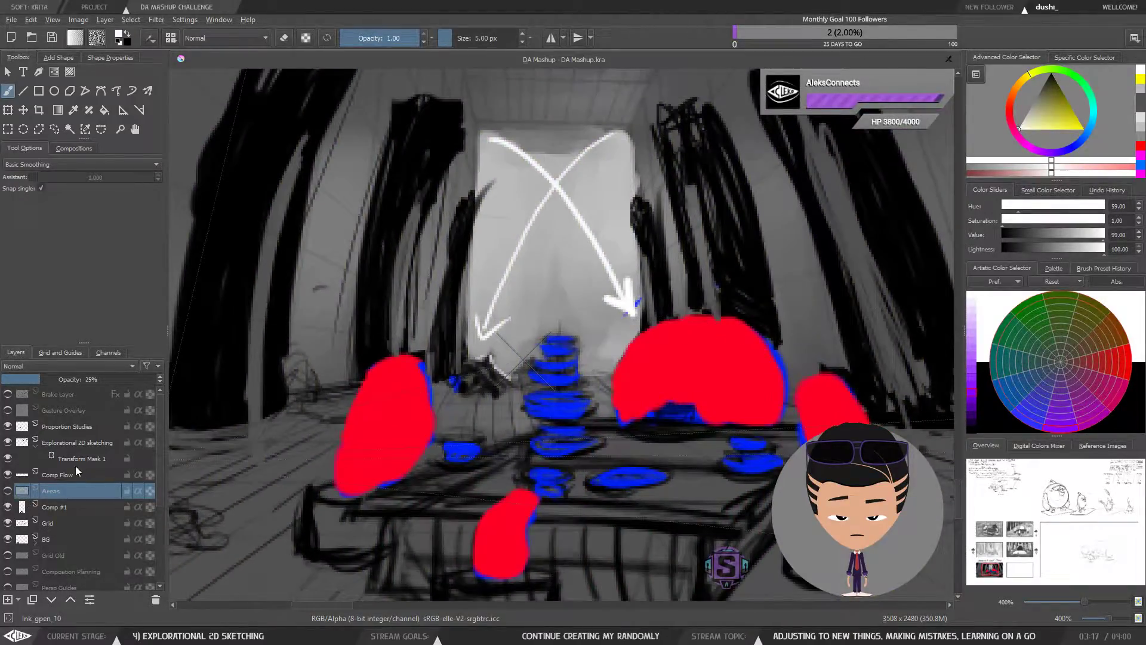
pyautogui.click(60, 473)
pyautogui.press('[')
pyautogui.press('[')
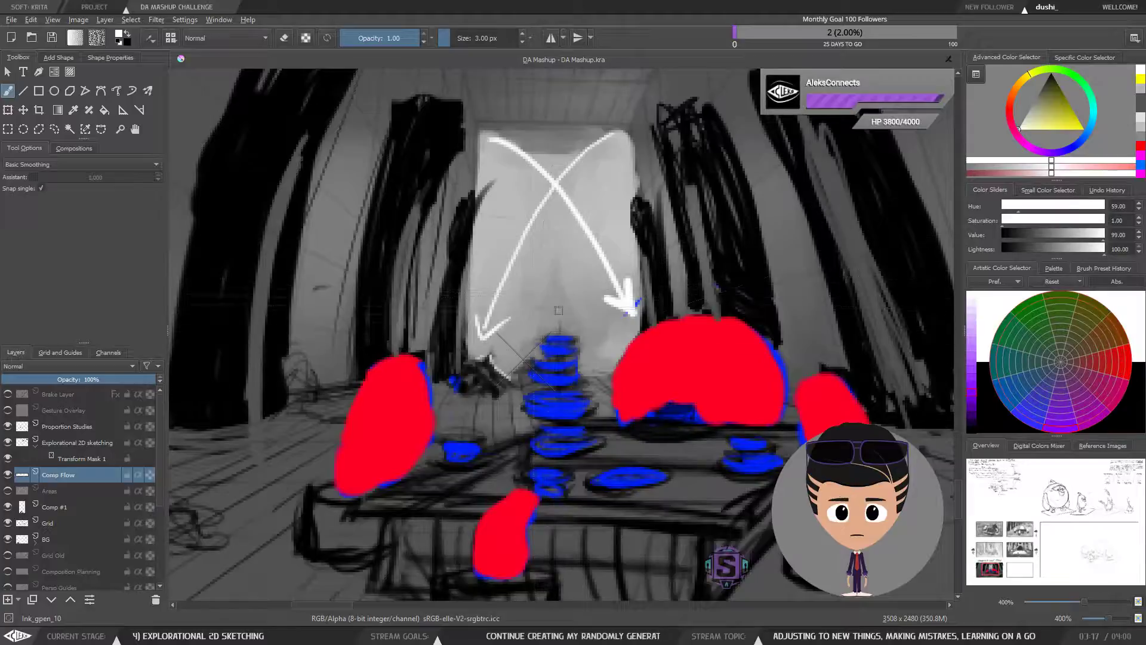
# Draw a thin white flow arrow down to the blue cup beside the left figure and another up through the front red figure.
pyautogui.moveTo(532, 352)
pyautogui.mouseDown()
pyautogui.moveTo(539, 338)
pyautogui.moveTo(466, 425)
pyautogui.mouseUp()
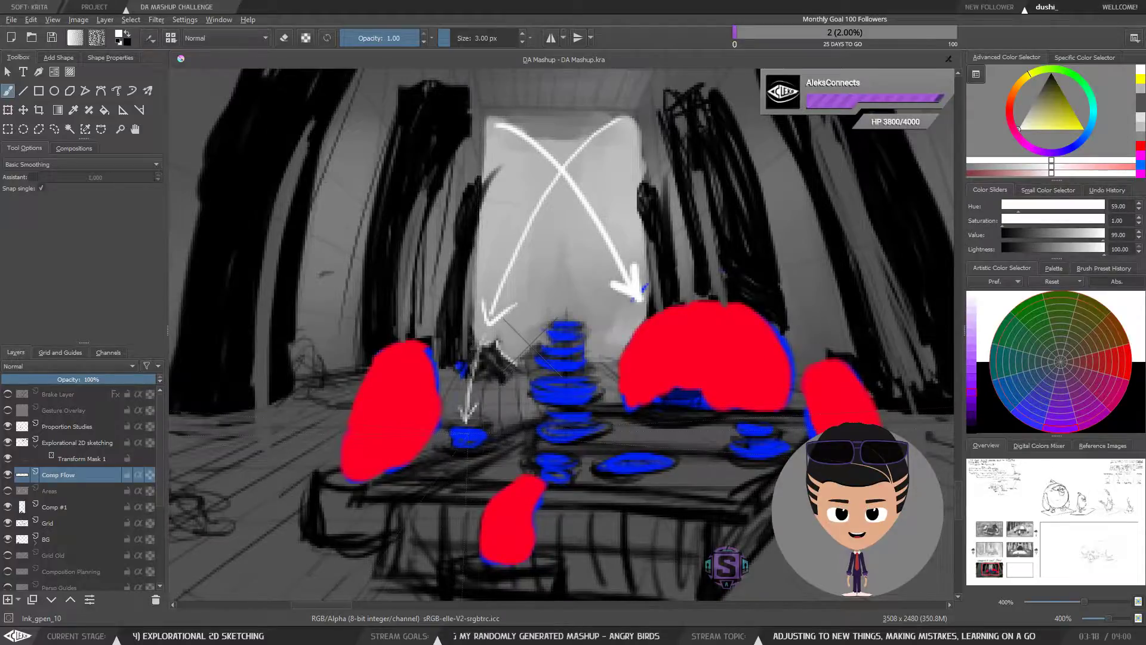
pyautogui.moveTo(486, 526); pyautogui.dragTo(539, 445)
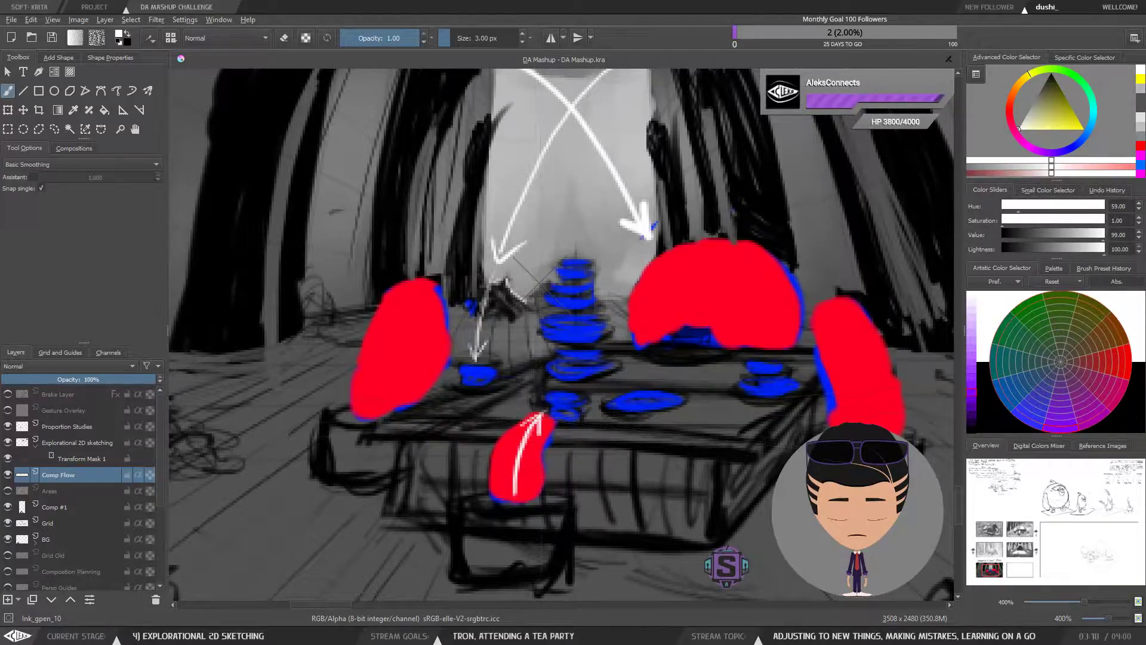
# Examine the gesture notes for Unpredictability, Hesitation, Tension and Freedom alongside the bird character sketches.
pyautogui.moveTo(538, 482); pyautogui.dragTo(521, 420)
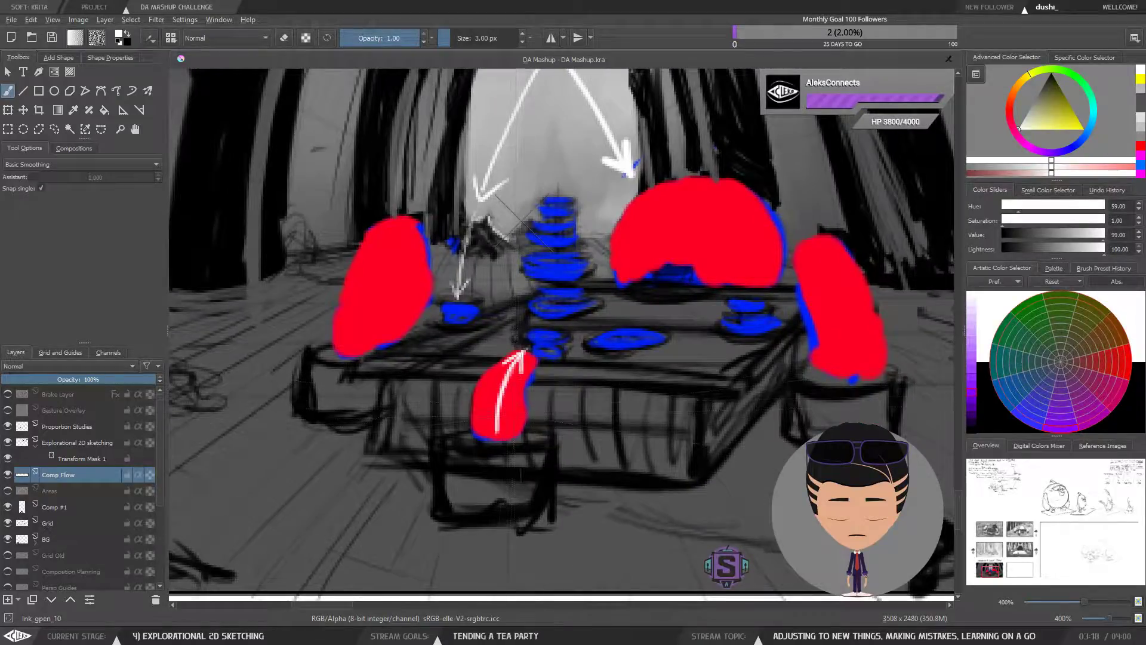
pyautogui.press('1')
pyautogui.moveTo(734, 320); pyautogui.dragTo(460, 529)
pyautogui.moveTo(674, 334); pyautogui.dragTo(506, 438)
pyautogui.hotkey('ctrl', '-')
pyautogui.hotkey('ctrl', '-')
pyautogui.moveTo(730, 351); pyautogui.dragTo(412, 538)
pyautogui.moveTo(593, 389); pyautogui.dragTo(404, 523)
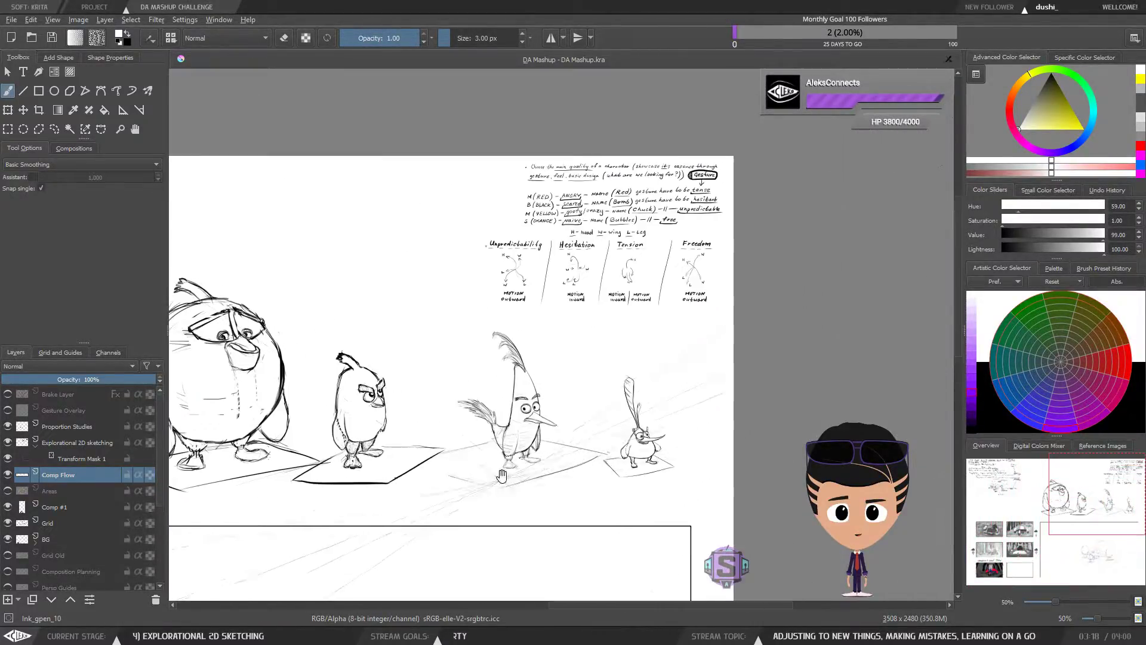
pyautogui.press('1')
pyautogui.moveTo(743, 219); pyautogui.dragTo(660, 286)
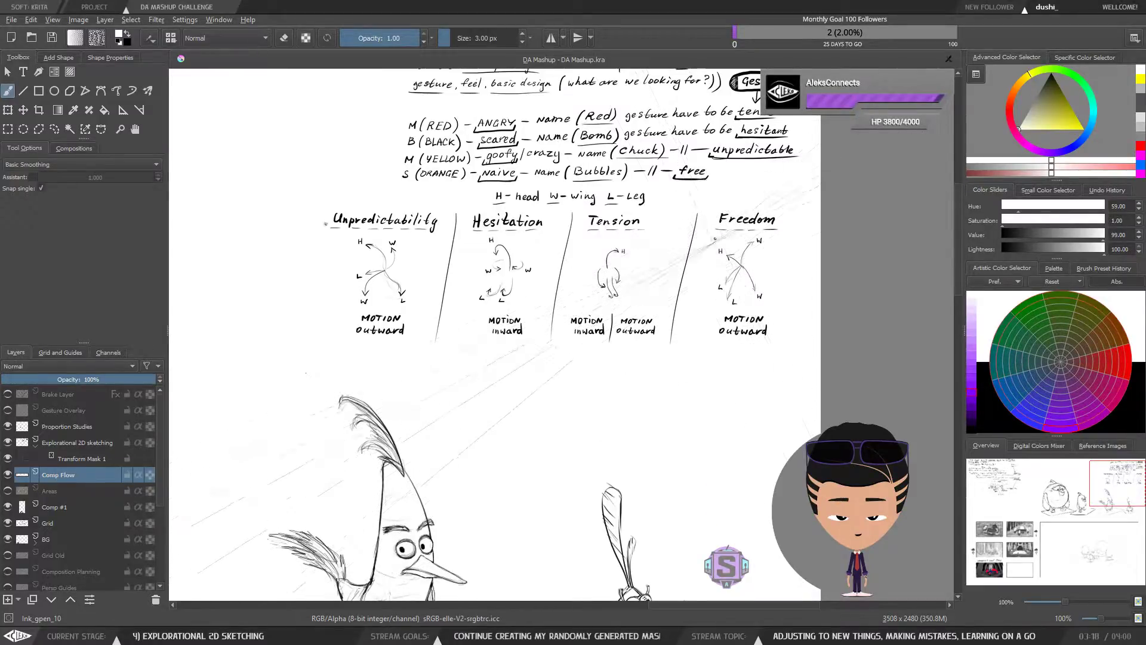
pyautogui.moveTo(474, 396)
pyautogui.mouseDown()
pyautogui.moveTo(542, 349)
pyautogui.moveTo(500, 378)
pyautogui.moveTo(488, 366)
pyautogui.mouseUp()
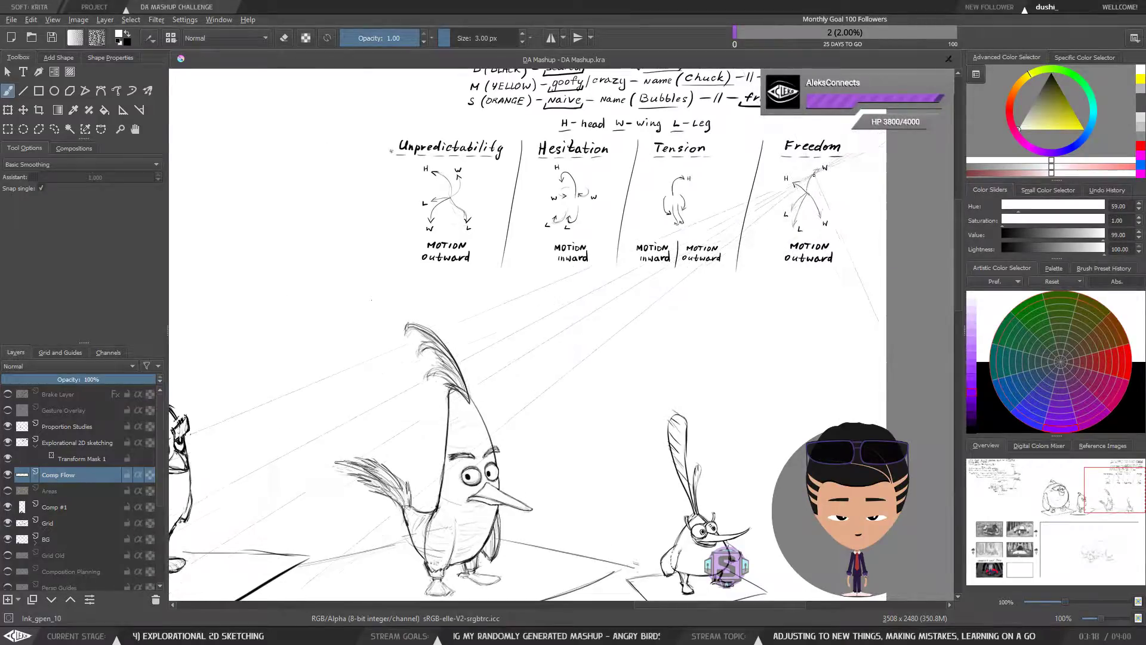
pyautogui.moveTo(313, 509); pyautogui.dragTo(567, 304)
pyautogui.moveTo(314, 502); pyautogui.dragTo(656, 239)
pyautogui.moveTo(412, 420); pyautogui.dragTo(852, 112)
pyautogui.moveTo(499, 481); pyautogui.dragTo(721, 325)
# Draw a thin white flow arrow curving down through the front red figure to its seat, redoing the arrowhead.
pyautogui.scroll(2, 476, 303)
pyautogui.moveTo(316, 391); pyautogui.dragTo(524, 356)
pyautogui.hotkey('ctrl', '+')
pyautogui.hotkey('ctrl', '+')
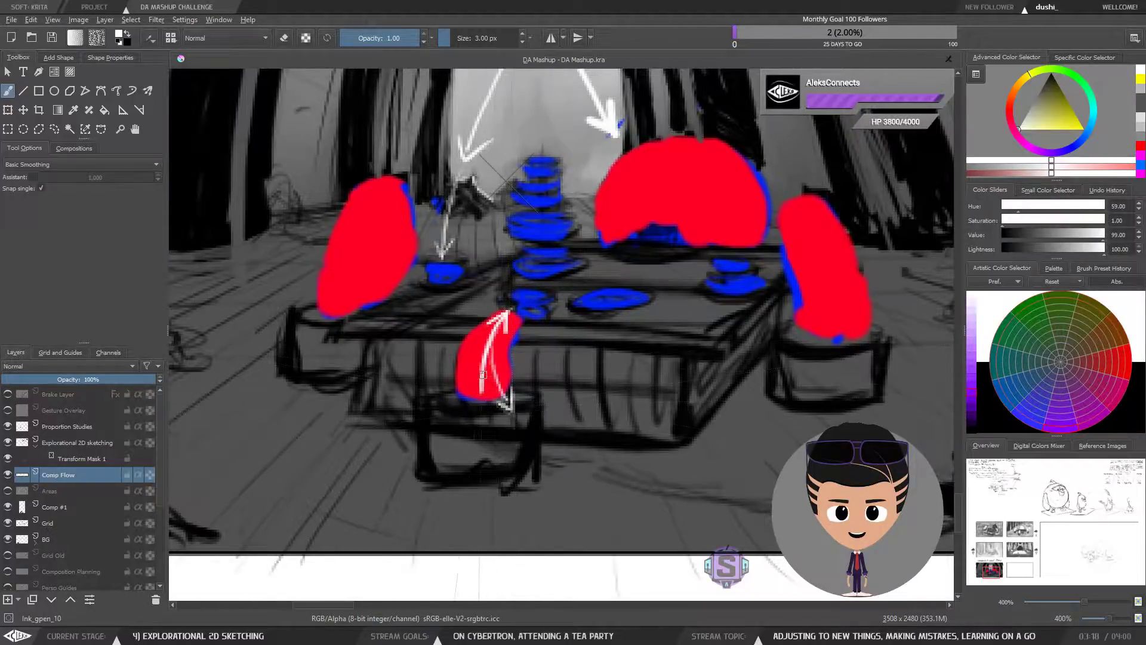
pyautogui.hotkey('ctrl', '-')
pyautogui.hotkey('ctrl', '-')
pyautogui.hotkey('ctrl', '+')
pyautogui.hotkey('ctrl', '+')
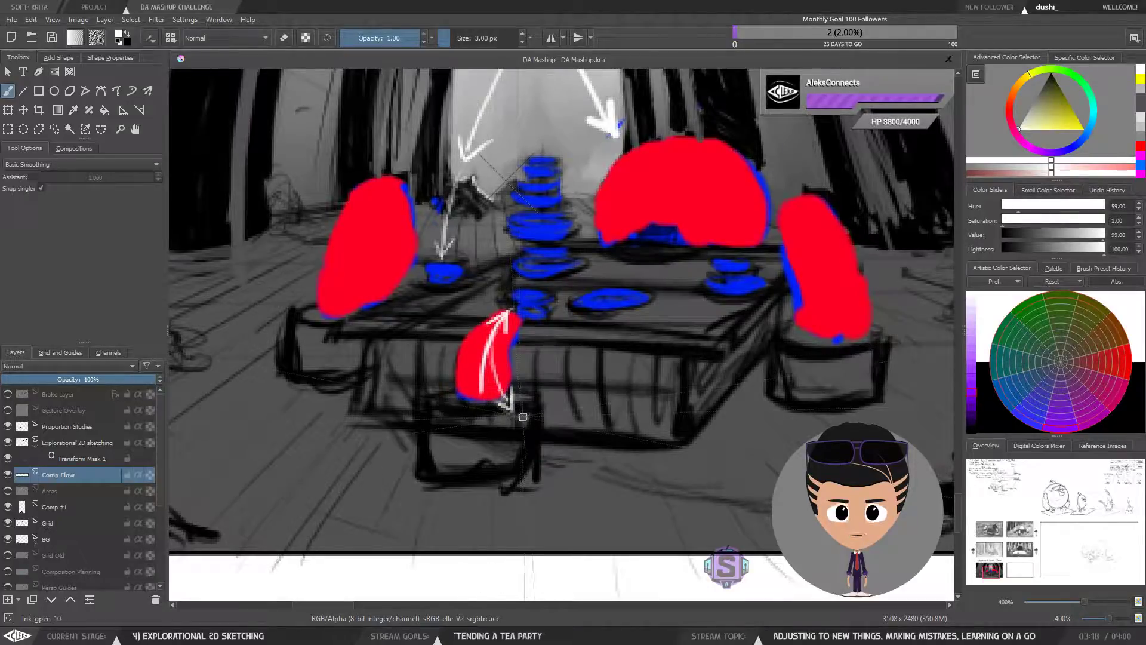
pyautogui.hotkey('ctrl', 'z')
pyautogui.hotkey('ctrl', 'z')
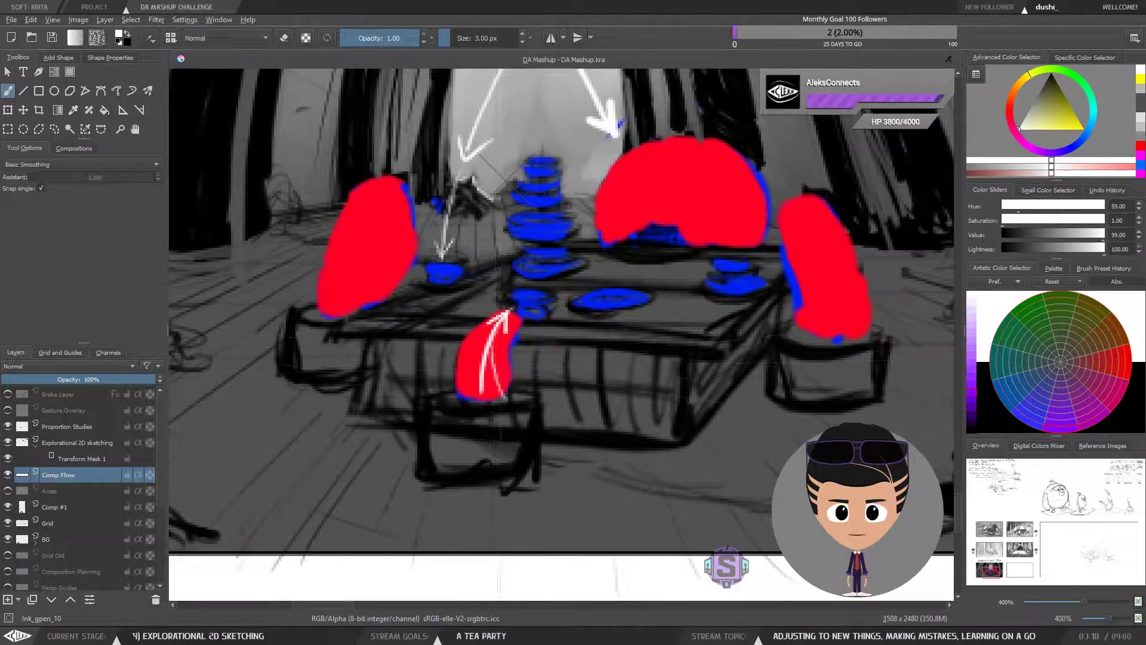
pyautogui.moveTo(517, 400); pyautogui.dragTo(517, 417)
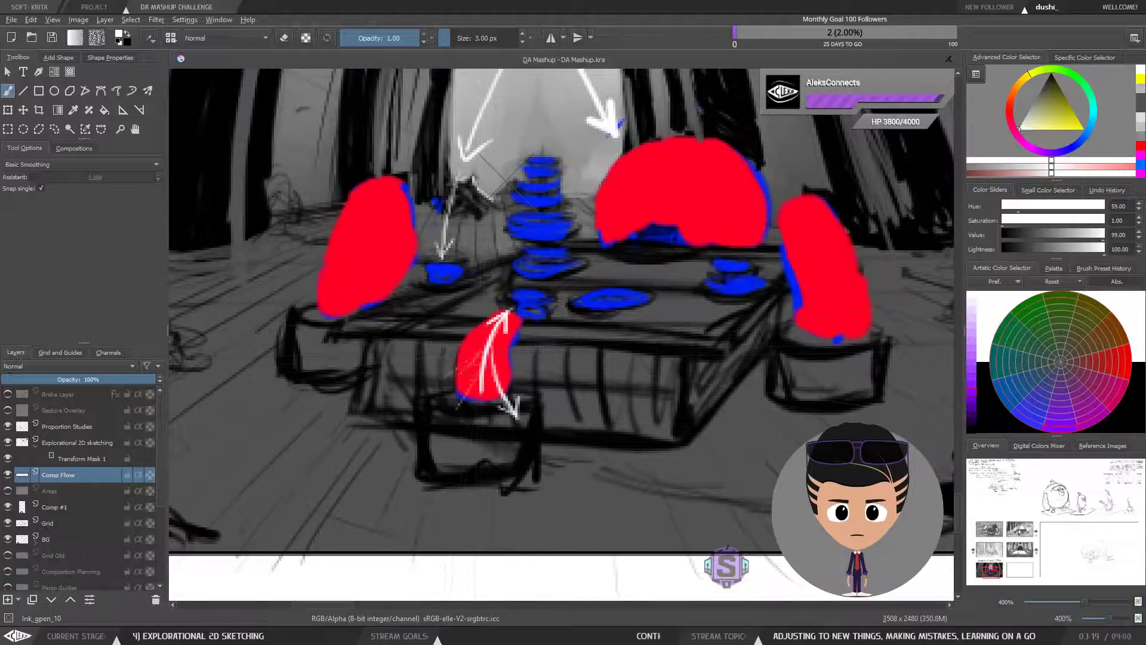
pyautogui.moveTo(486, 357); pyautogui.dragTo(439, 391)
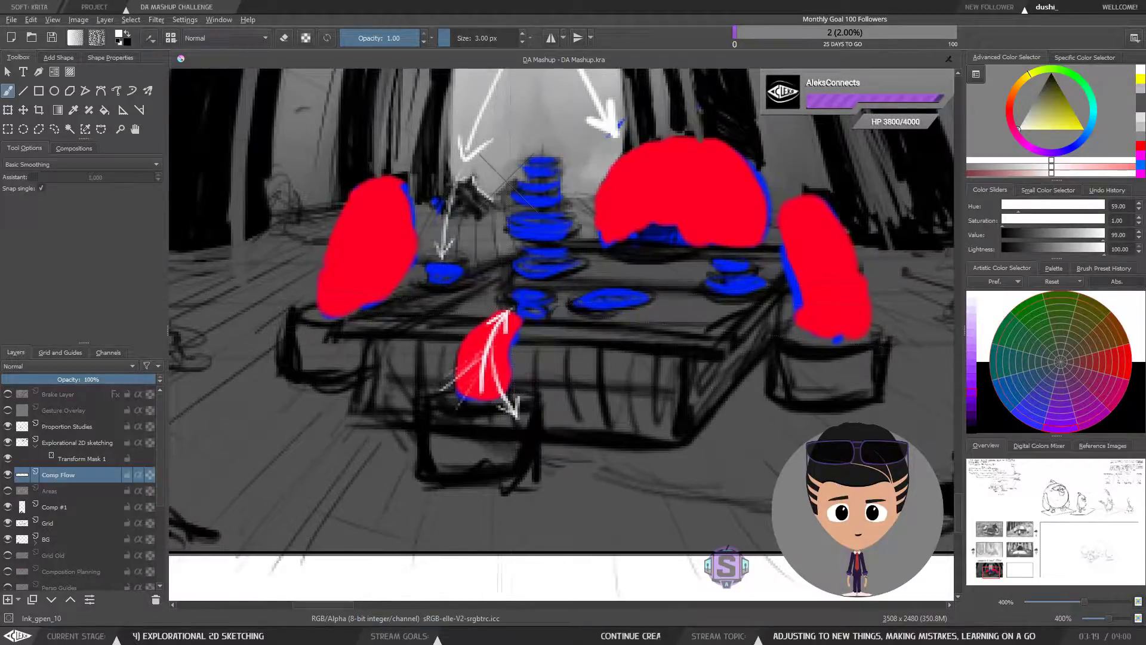
pyautogui.hotkey('ctrl', 'z')
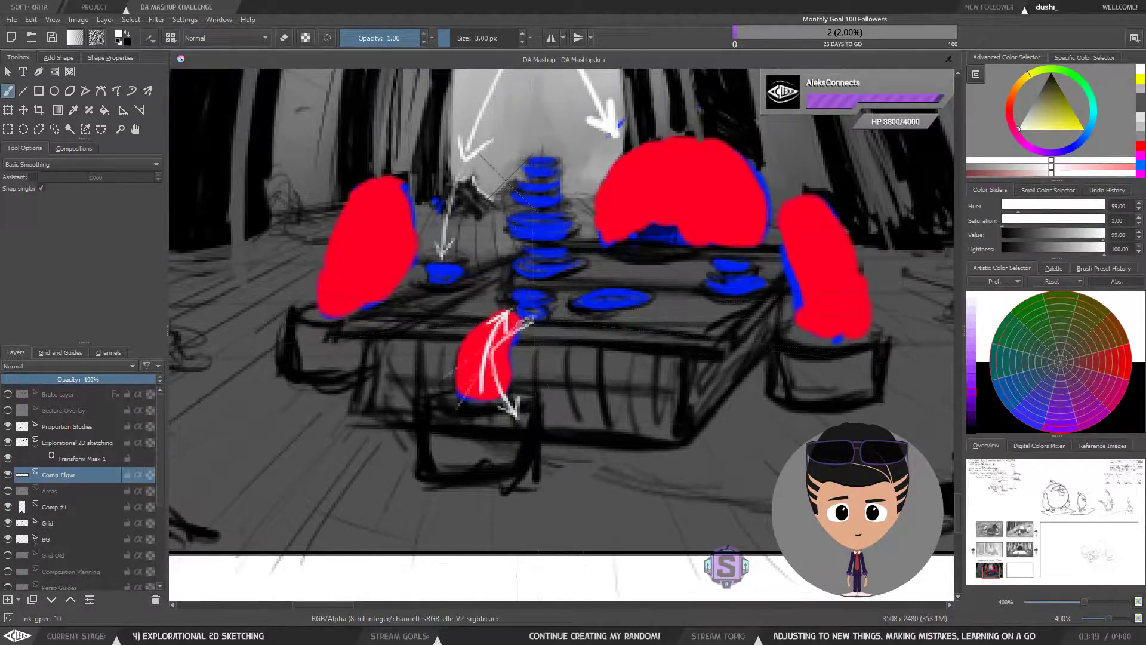
pyautogui.moveTo(517, 322)
pyautogui.mouseDown()
pyautogui.moveTo(539, 316)
pyautogui.moveTo(531, 330)
pyautogui.mouseUp()
pyautogui.hotkey('ctrl', 'z')
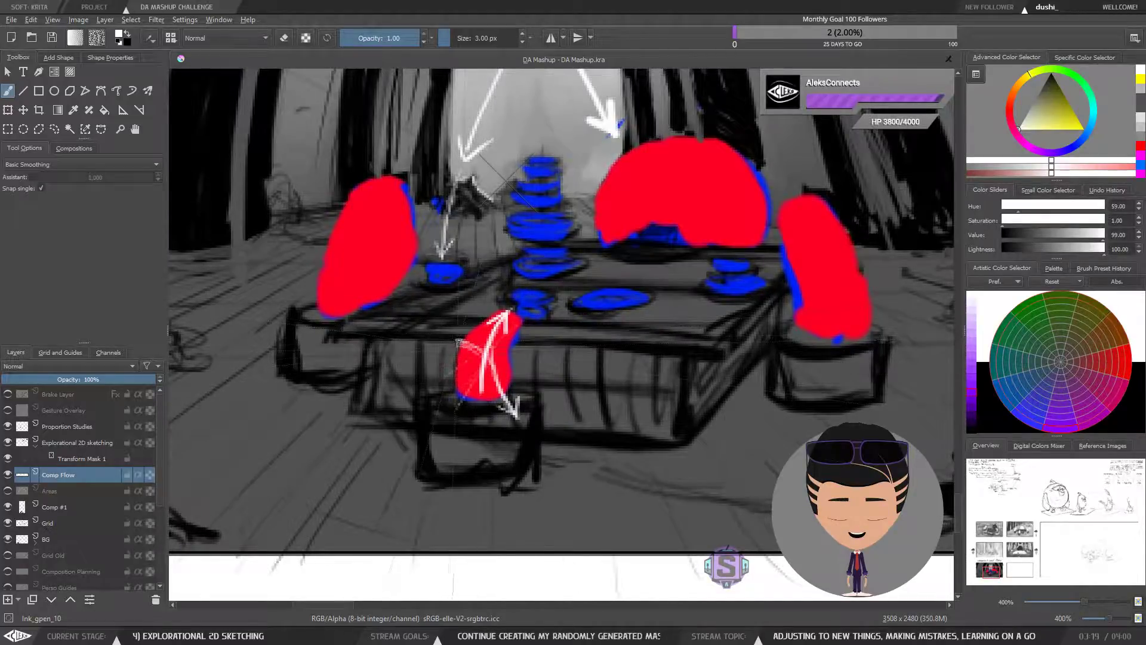
# Draw a white arrow out of the front figure's upper left side and another continuing to the base of the left red figure.
pyautogui.moveTo(451, 338)
pyautogui.mouseDown()
pyautogui.moveTo(464, 353)
pyautogui.moveTo(475, 334)
pyautogui.moveTo(487, 352)
pyautogui.mouseUp()
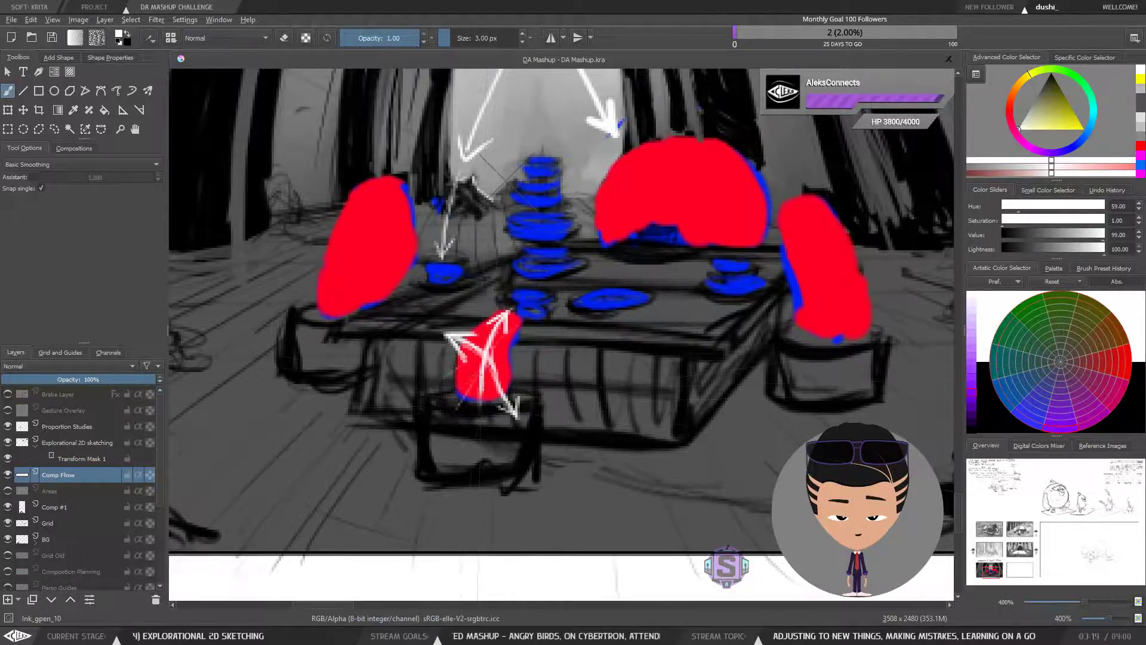
pyautogui.moveTo(461, 325)
pyautogui.mouseDown()
pyautogui.moveTo(482, 400)
pyautogui.moveTo(393, 347)
pyautogui.mouseUp()
pyautogui.hotkey('ctrl', 'z')
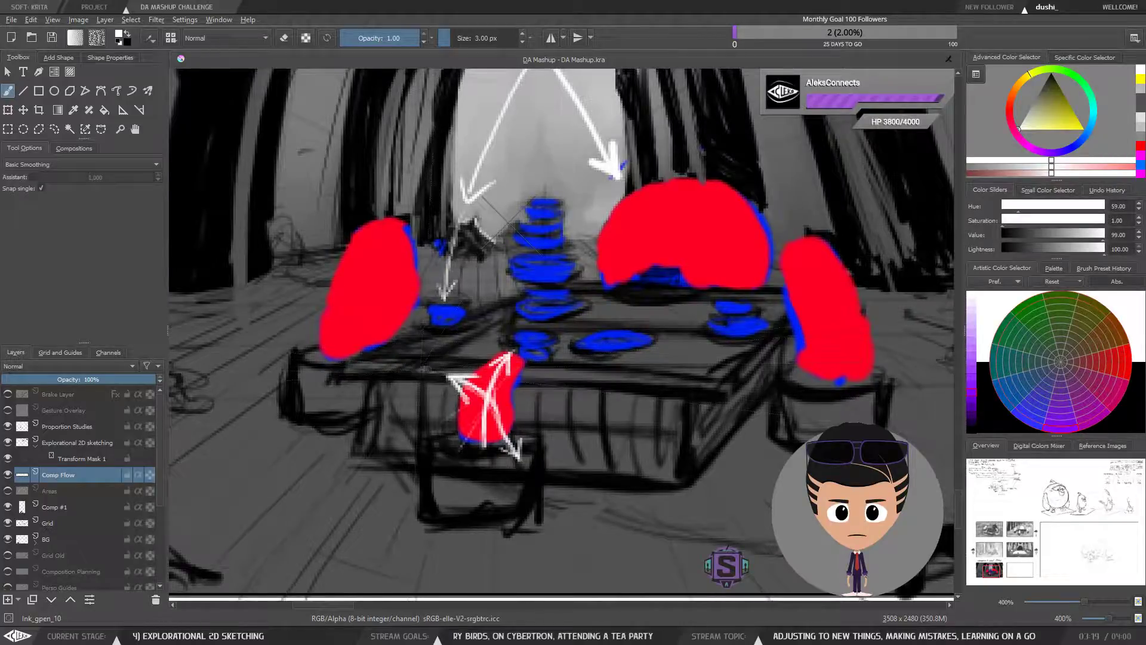
pyautogui.moveTo(445, 374); pyautogui.dragTo(399, 359)
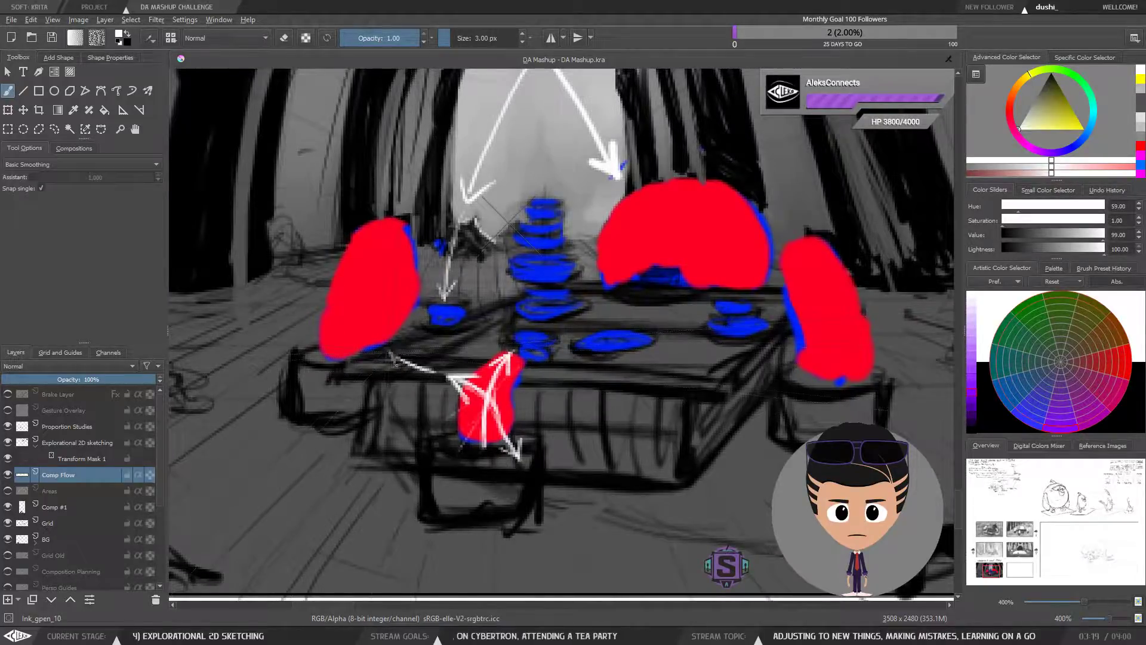
pyautogui.moveTo(389, 351); pyautogui.dragTo(411, 352)
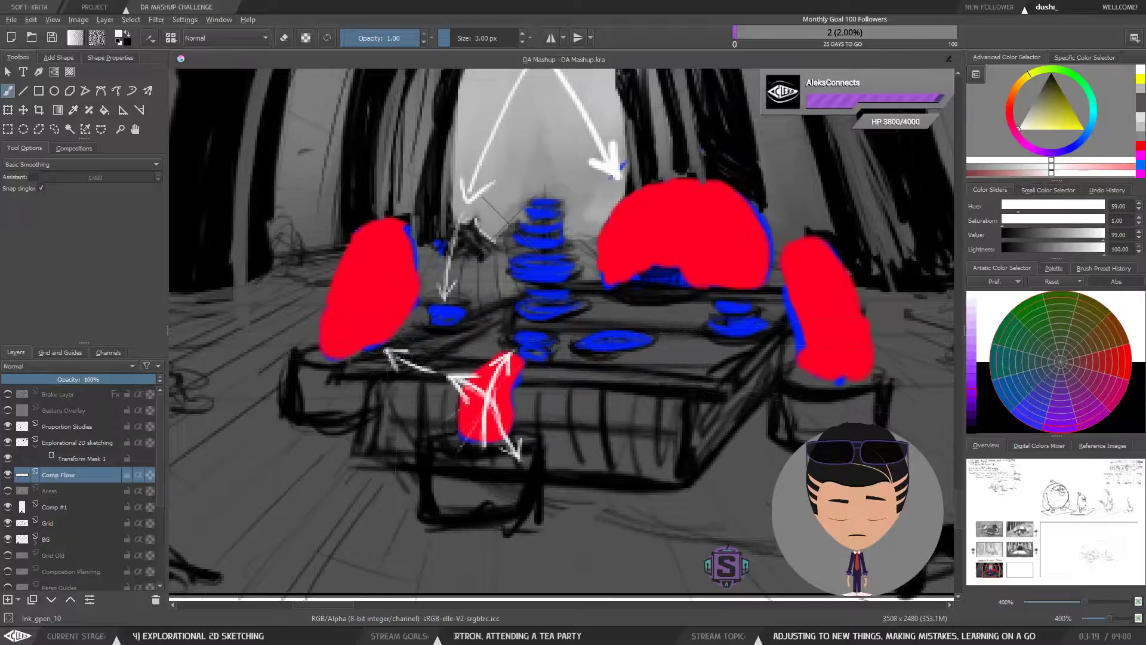
# Extend the front figure's upward flow with a short white arrow to the base of the blue cup stack.
pyautogui.hotkey('ctrl', '-')
pyautogui.hotkey('ctrl', '-')
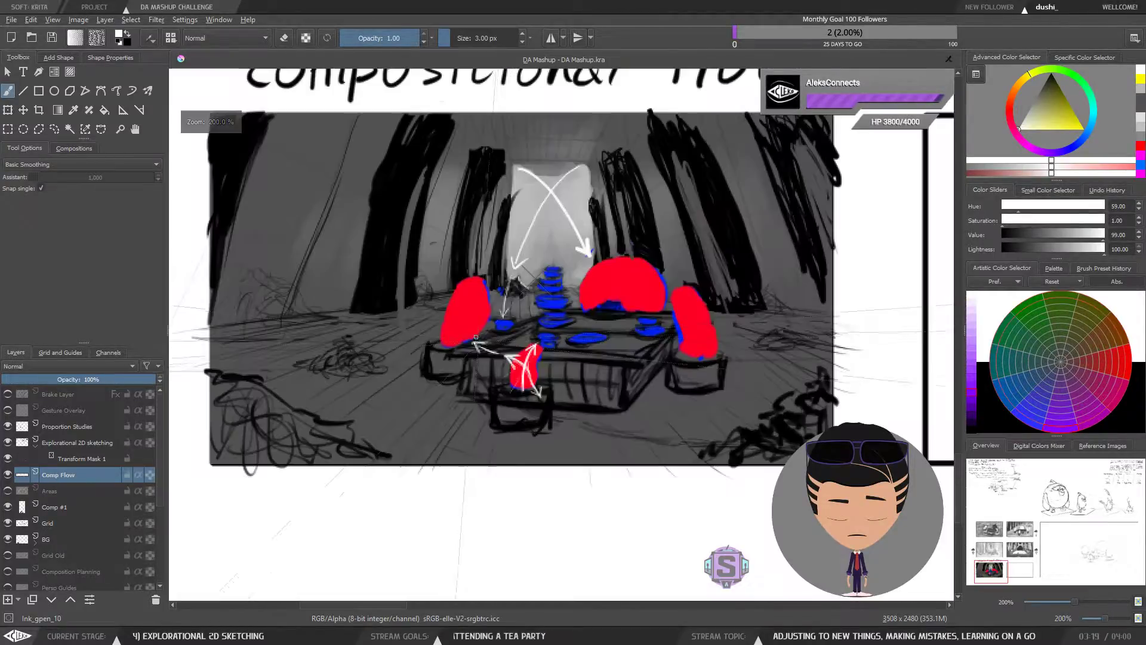
pyautogui.hotkey('ctrl', '+')
pyautogui.hotkey('ctrl', '+')
pyautogui.moveTo(537, 380); pyautogui.dragTo(527, 401)
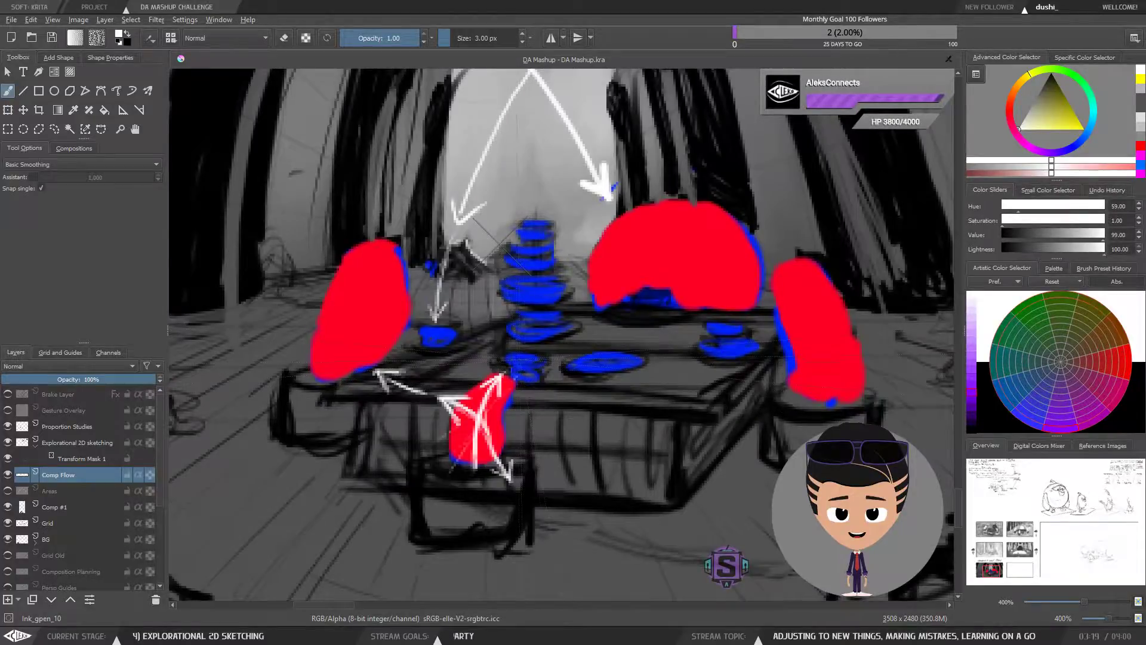
pyautogui.moveTo(507, 365); pyautogui.dragTo(532, 353)
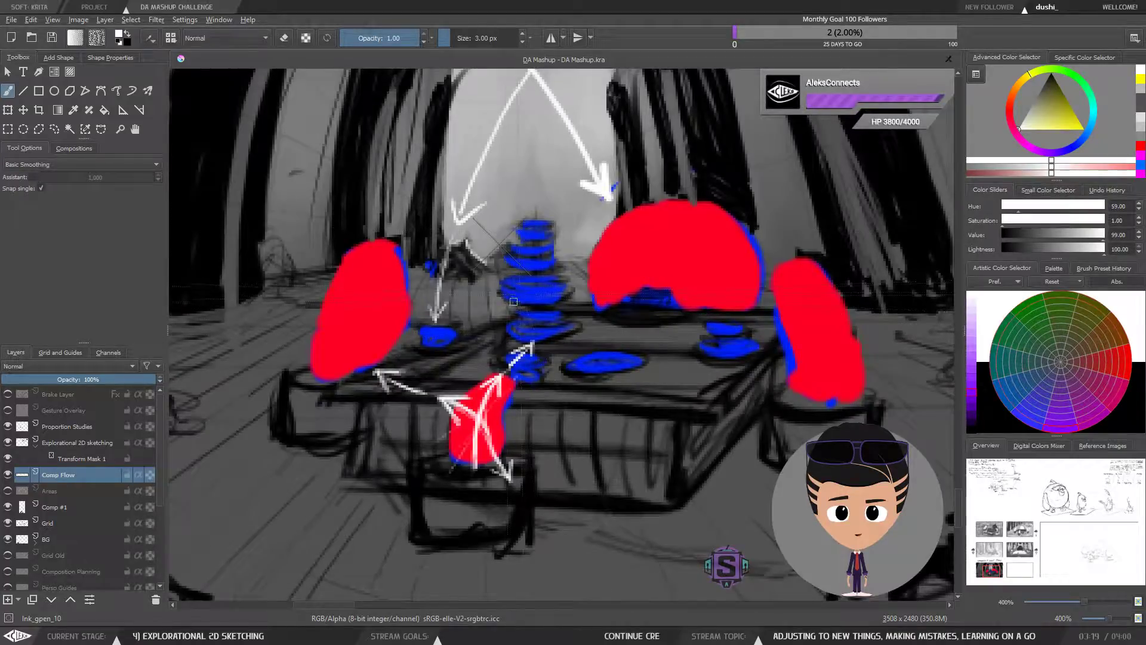
# Draw curved white arrows across the middle of the blue stack, toward the small dark figure and the large domed red figure.
pyautogui.moveTo(530, 303)
pyautogui.mouseDown()
pyautogui.moveTo(609, 269)
pyautogui.moveTo(523, 286)
pyautogui.moveTo(443, 276)
pyautogui.mouseUp()
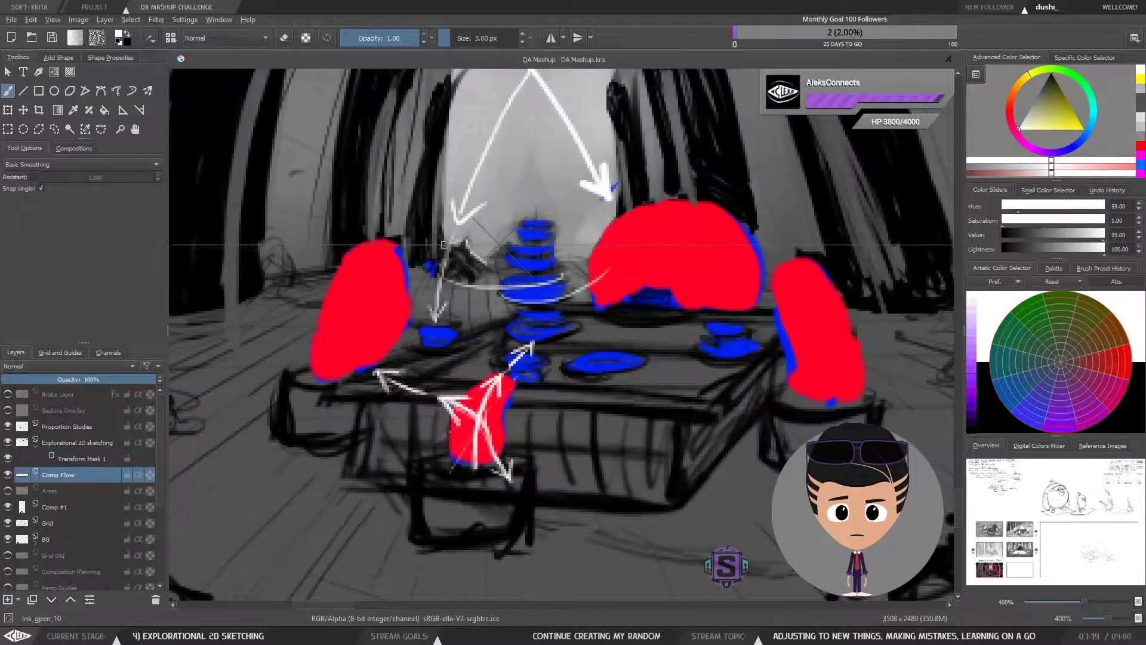
pyautogui.moveTo(517, 265); pyautogui.dragTo(657, 255)
pyautogui.hotkey('ctrl', 'z')
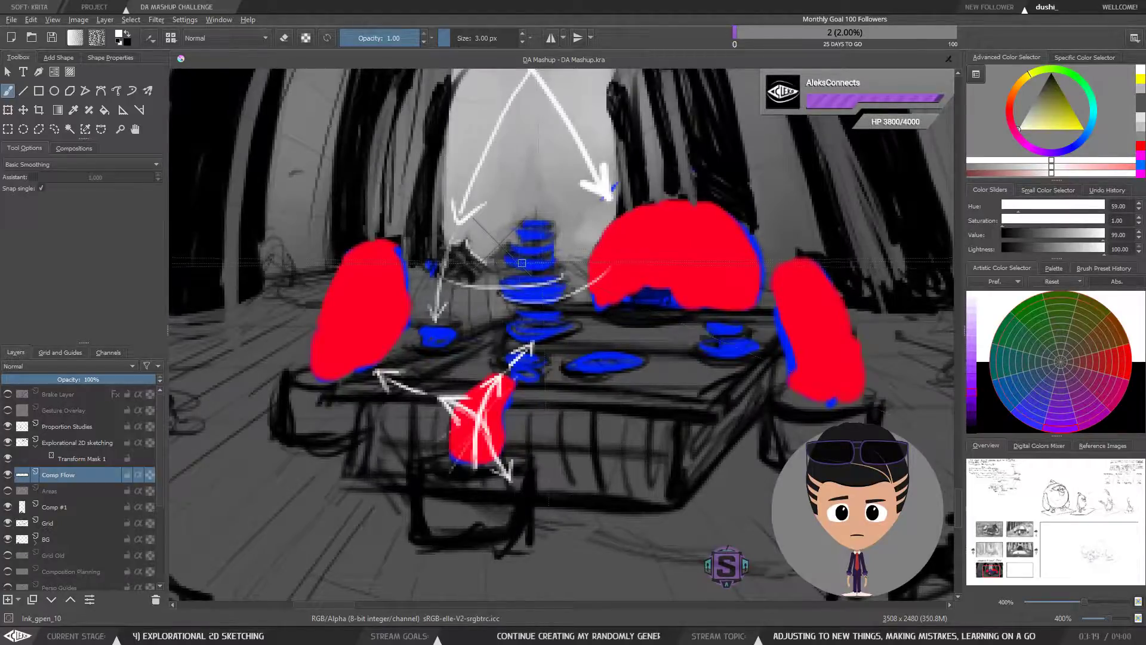
pyautogui.moveTo(512, 263)
pyautogui.mouseDown()
pyautogui.moveTo(599, 265)
pyautogui.moveTo(642, 253)
pyautogui.mouseUp()
pyautogui.moveTo(641, 252)
pyautogui.mouseDown()
pyautogui.moveTo(610, 252)
pyautogui.moveTo(616, 275)
pyautogui.mouseUp()
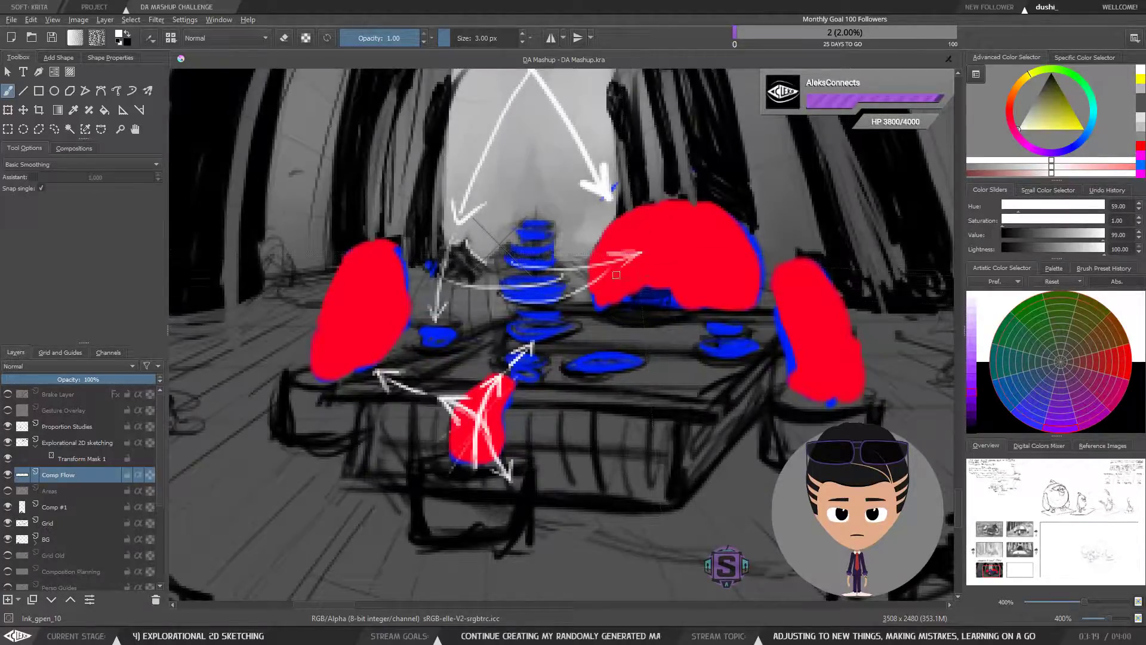
pyautogui.moveTo(455, 273)
pyautogui.mouseDown()
pyautogui.moveTo(448, 285)
pyautogui.moveTo(468, 296)
pyautogui.moveTo(481, 283)
pyautogui.mouseUp()
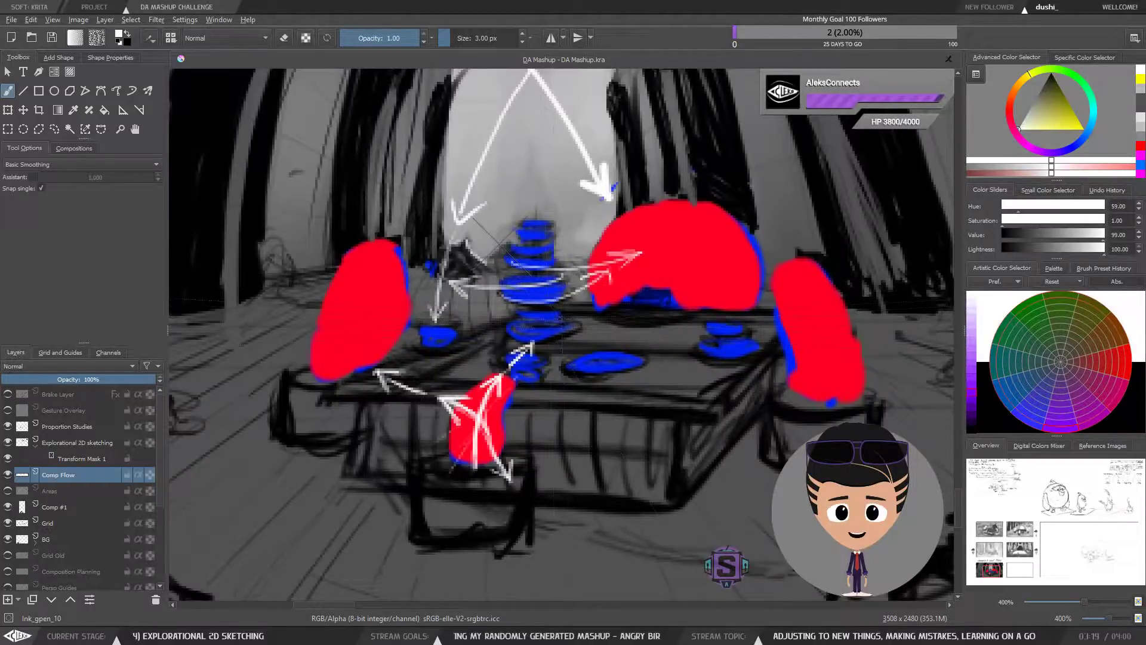
# Add a lower pair of thin white arrows spreading left and right from the bottom of the blue stack.
pyautogui.moveTo(550, 322); pyautogui.dragTo(469, 321)
pyautogui.moveTo(582, 331)
pyautogui.mouseDown()
pyautogui.moveTo(517, 334)
pyautogui.moveTo(621, 316)
pyautogui.mouseUp()
pyautogui.hotkey('ctrl', 'z')
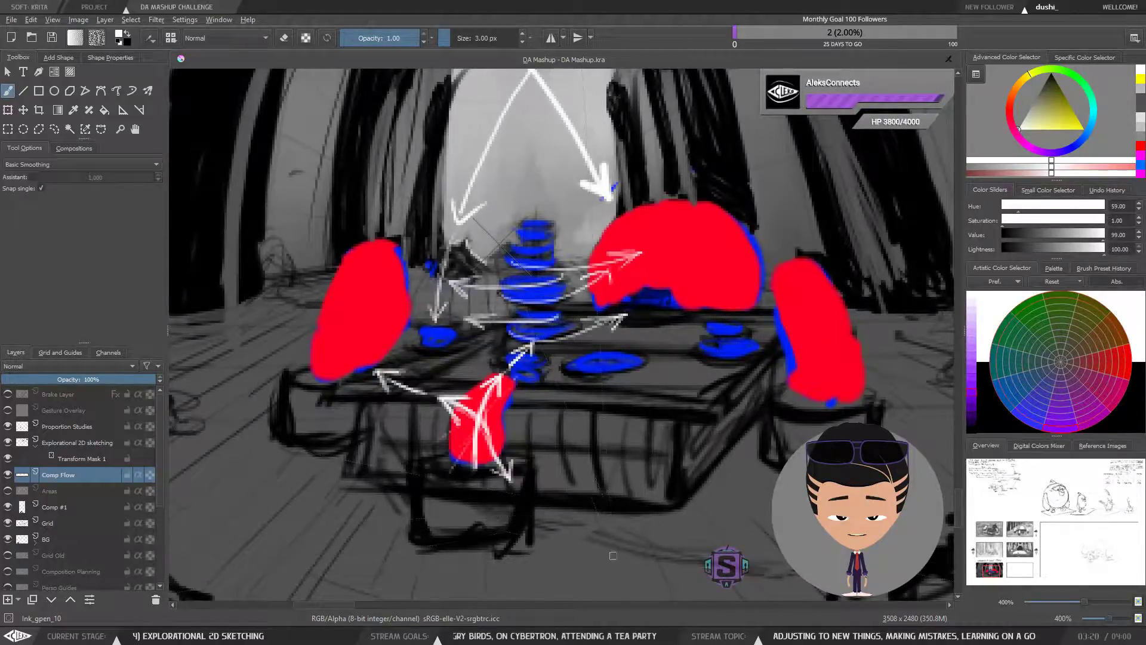
# Try a large white loop around the left, front and domed red figures, check it at smaller size and undo it.
pyautogui.moveTo(608, 564)
pyautogui.mouseDown()
pyautogui.moveTo(605, 476)
pyautogui.moveTo(681, 363)
pyautogui.moveTo(687, 323)
pyautogui.moveTo(775, 289)
pyautogui.moveTo(766, 223)
pyautogui.moveTo(659, 137)
pyautogui.moveTo(437, 156)
pyautogui.moveTo(301, 244)
pyautogui.moveTo(258, 374)
pyautogui.moveTo(264, 443)
pyautogui.moveTo(318, 540)
pyautogui.moveTo(411, 590)
pyautogui.moveTo(510, 594)
pyautogui.moveTo(605, 562)
pyautogui.mouseUp()
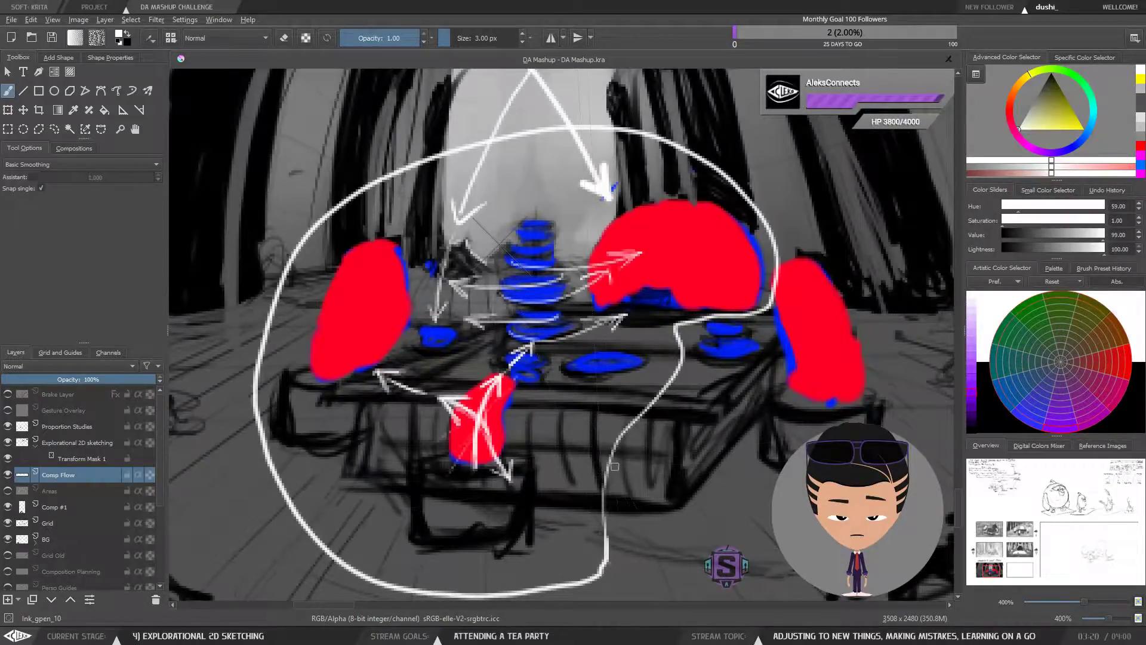
pyautogui.hotkey('ctrl', '-')
pyautogui.hotkey('ctrl', '-')
pyautogui.hotkey('ctrl', '+')
pyautogui.hotkey('ctrl', '+')
pyautogui.press('ctrl')
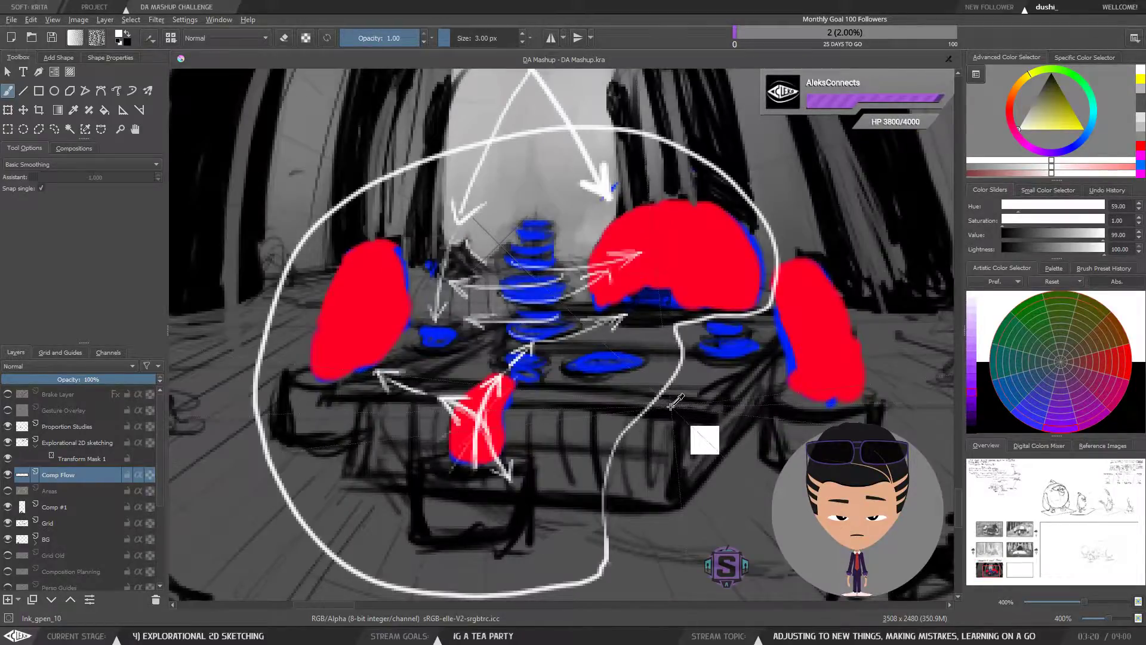
pyautogui.hotkey('ctrl', 'z')
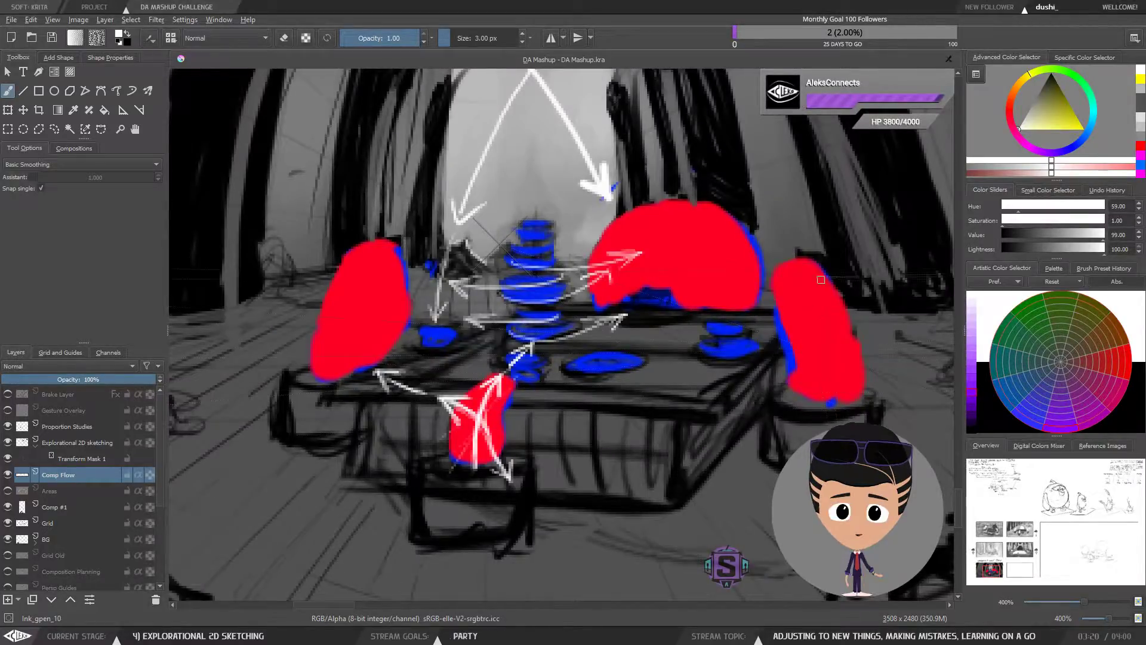
# Examine the flow arrows at smaller size, with the canvas mirrored and unmirrored.
pyautogui.moveTo(808, 302)
pyautogui.mouseDown()
pyautogui.moveTo(734, 332)
pyautogui.moveTo(709, 321)
pyautogui.mouseUp()
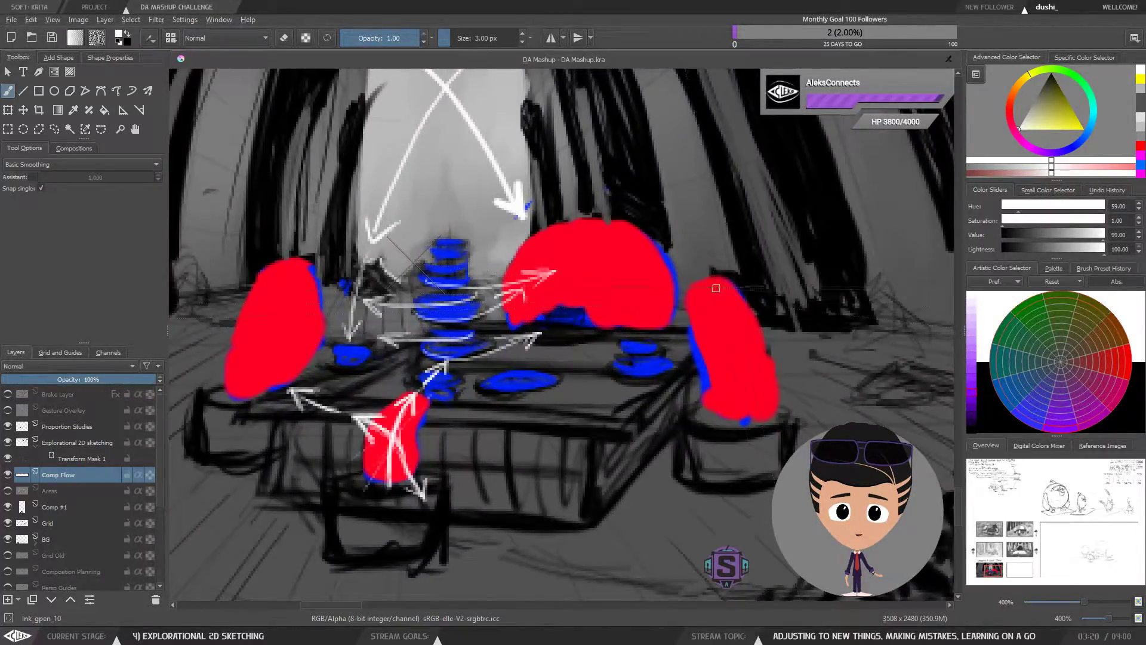
pyautogui.hotkey('ctrl', '-')
pyautogui.hotkey('ctrl', '-')
pyautogui.press('m')
pyautogui.press('m')
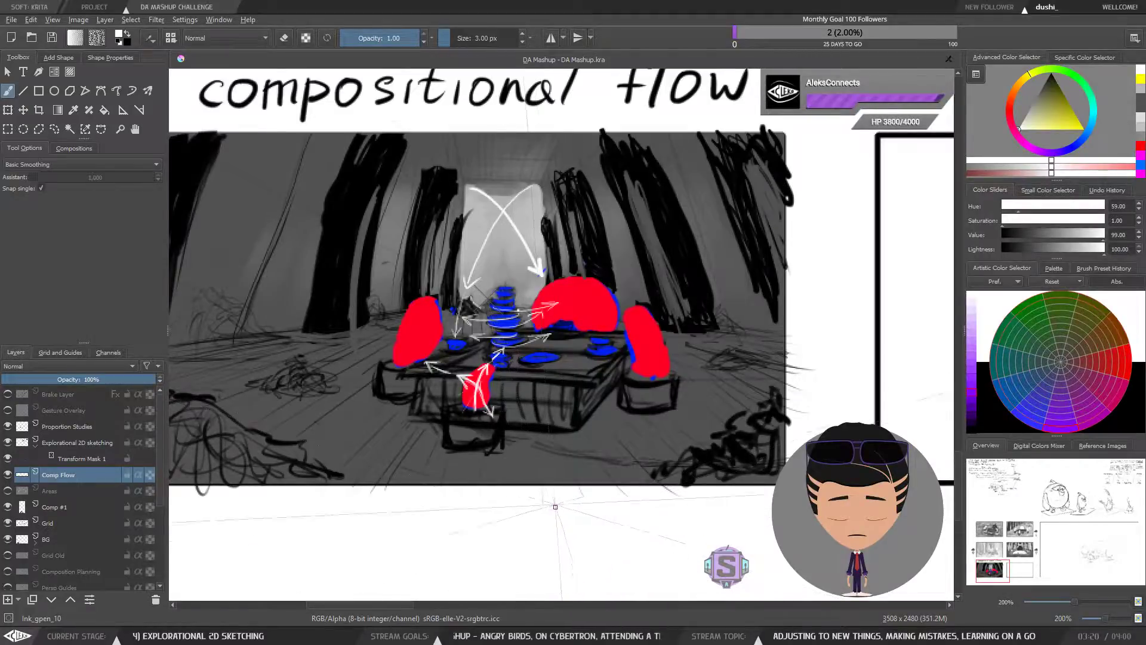
pyautogui.press('+')
pyautogui.press('-')
pyautogui.press('+')
pyautogui.moveTo(519, 396); pyautogui.dragTo(528, 404)
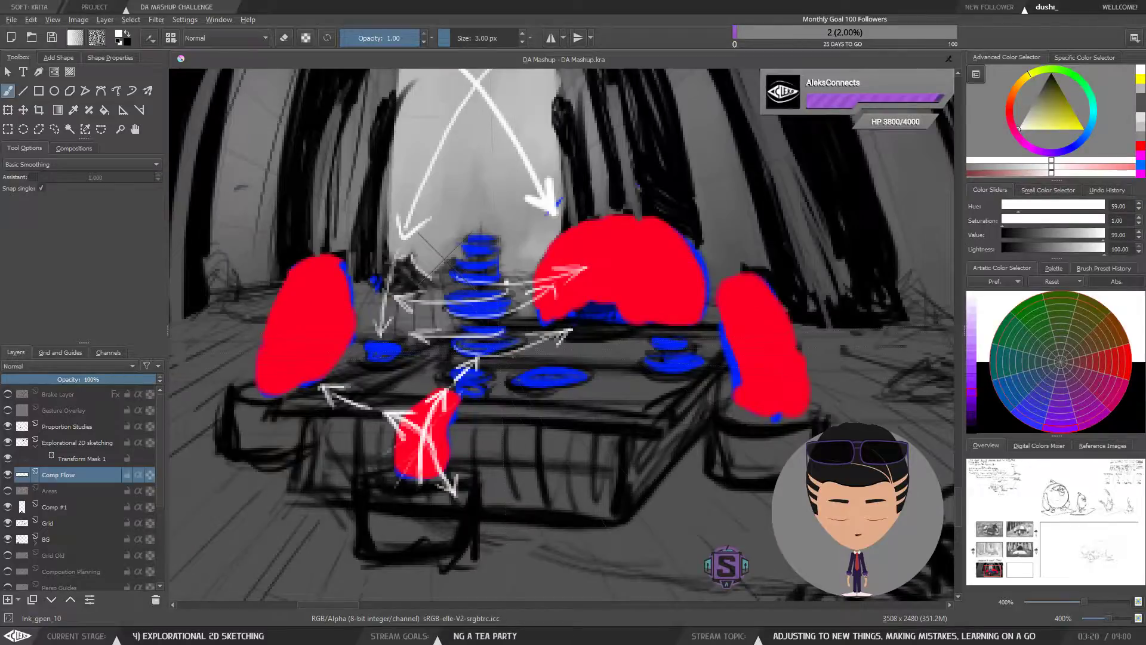
# Mark two small white circles on the domed red figure and draw a white arrow from it to the right red figure.
pyautogui.moveTo(678, 377); pyautogui.dragTo(659, 387)
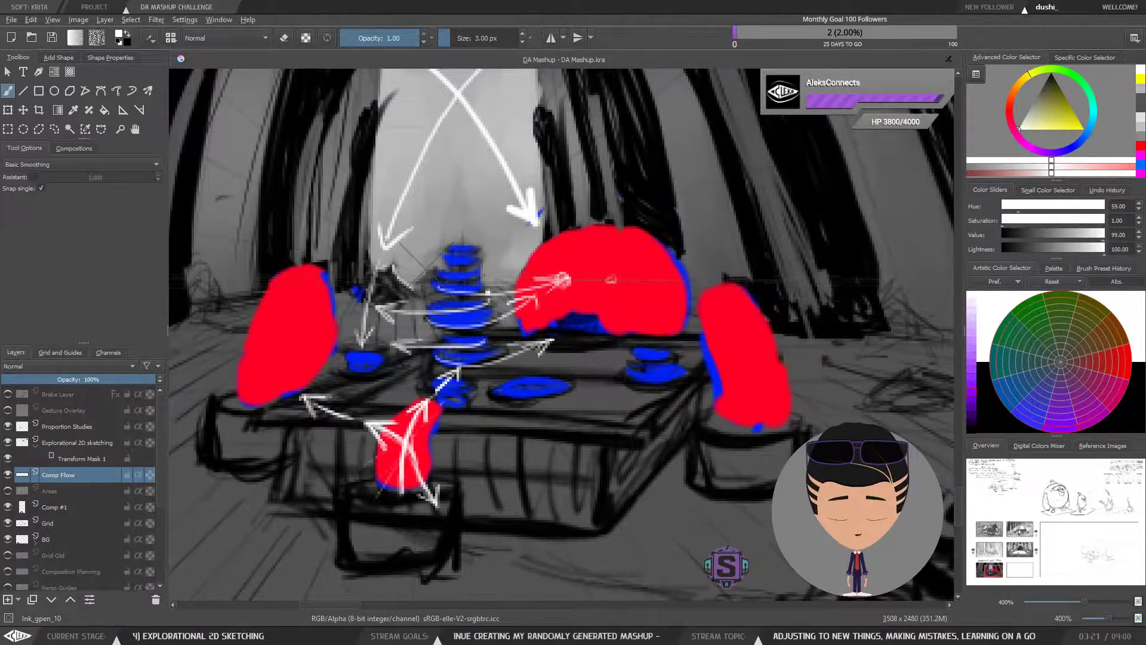
pyautogui.hotkey('ctrl', 'z')
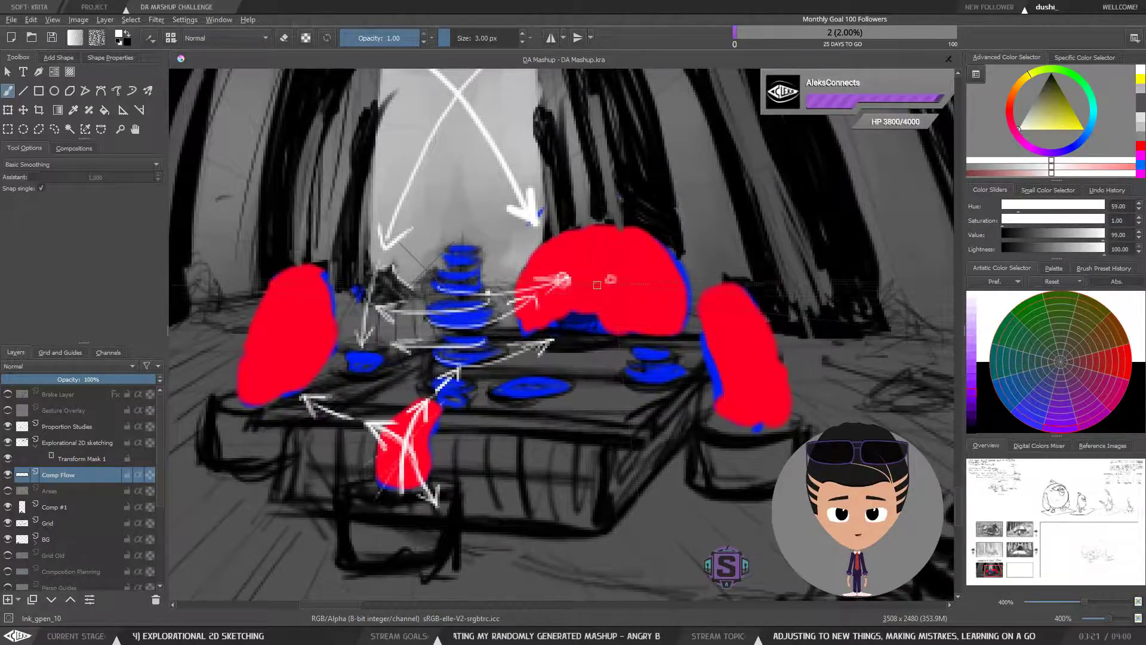
pyautogui.moveTo(594, 283); pyautogui.dragTo(695, 316)
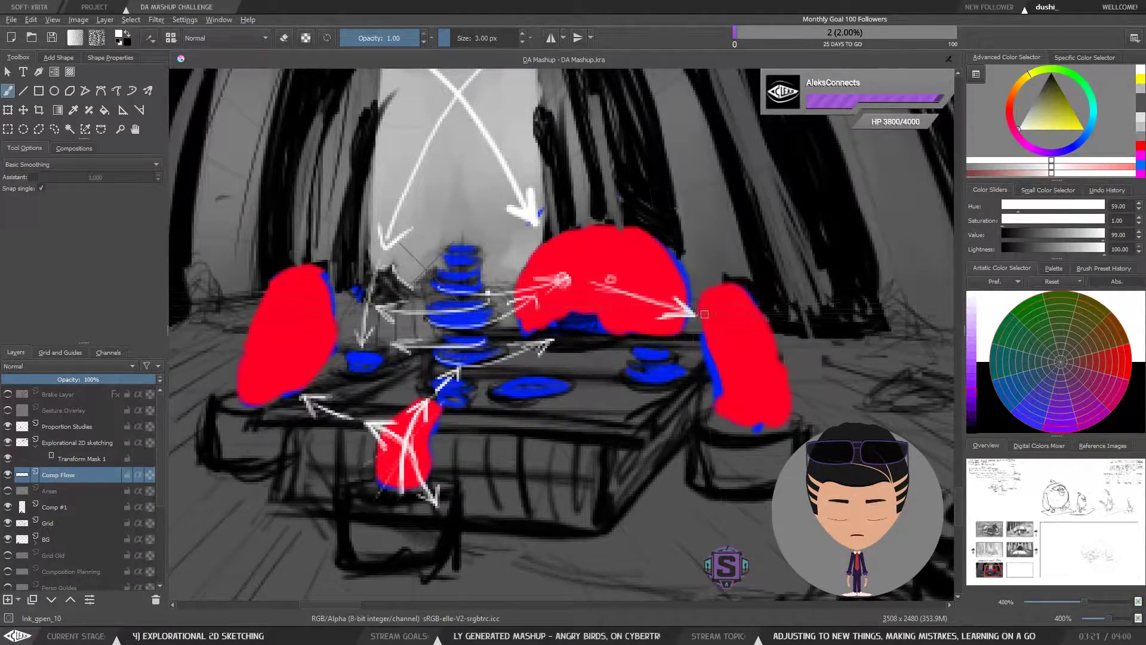
# Draw a thin white flow arrow from the right red figure across the table toward the blue plate, redoing the first stroke.
pyautogui.moveTo(759, 335); pyautogui.dragTo(736, 326)
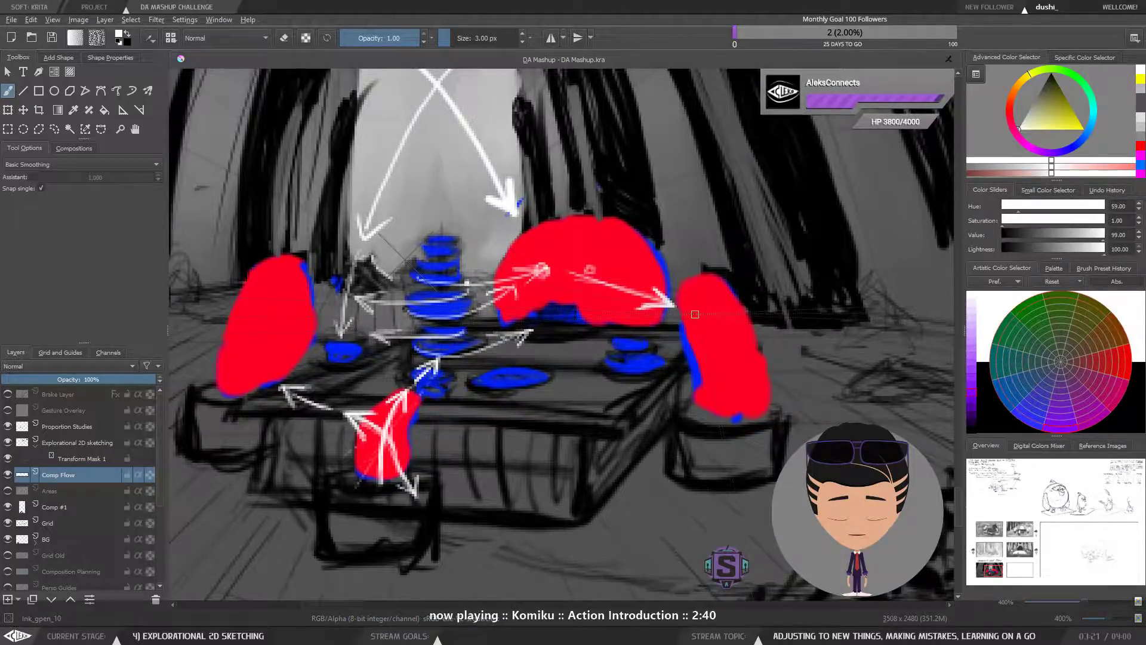
pyautogui.moveTo(687, 320); pyautogui.dragTo(539, 389)
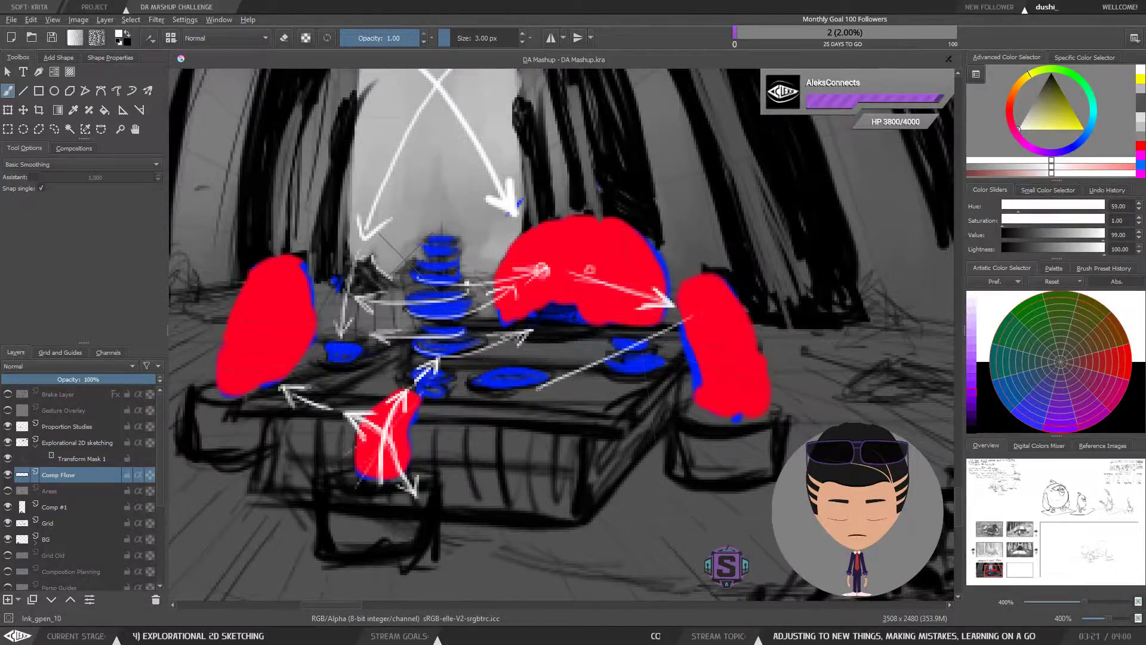
pyautogui.hotkey('ctrl', 'z')
pyautogui.moveTo(689, 324)
pyautogui.mouseDown()
pyautogui.moveTo(466, 403)
pyautogui.moveTo(502, 405)
pyautogui.moveTo(591, 359)
pyautogui.moveTo(644, 356)
pyautogui.mouseUp()
pyautogui.hotkey('ctrl', '-')
pyautogui.hotkey('ctrl', '-')
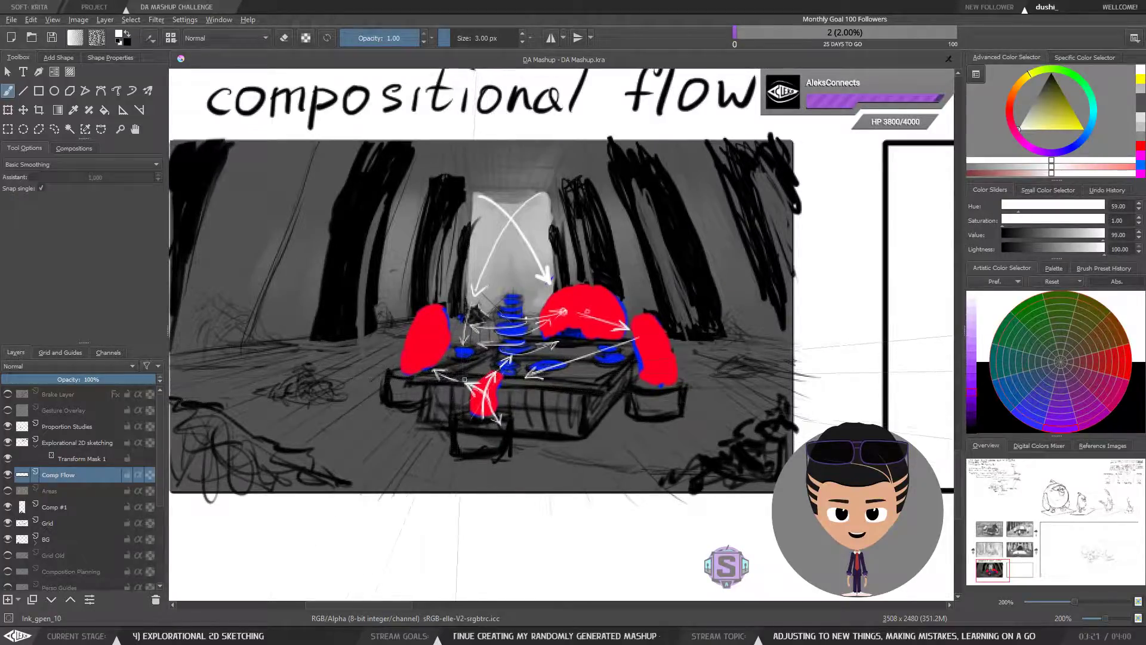
# Draw a second short white arrow from the front red figure up toward the left red figure.
pyautogui.moveTo(465, 378)
pyautogui.mouseDown()
pyautogui.moveTo(434, 371)
pyautogui.moveTo(460, 363)
pyautogui.mouseUp()
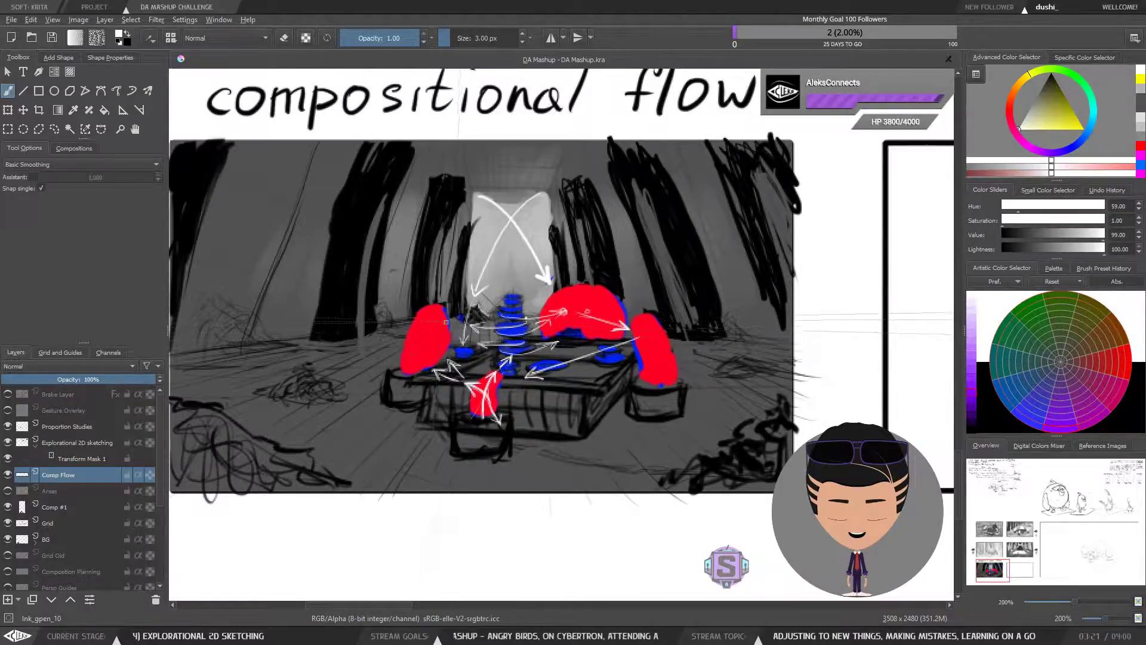
pyautogui.hotkey('ctrl', '+')
pyautogui.hotkey('ctrl', '+')
pyautogui.moveTo(409, 380)
pyautogui.mouseDown()
pyautogui.moveTo(430, 352)
pyautogui.moveTo(412, 365)
pyautogui.mouseUp()
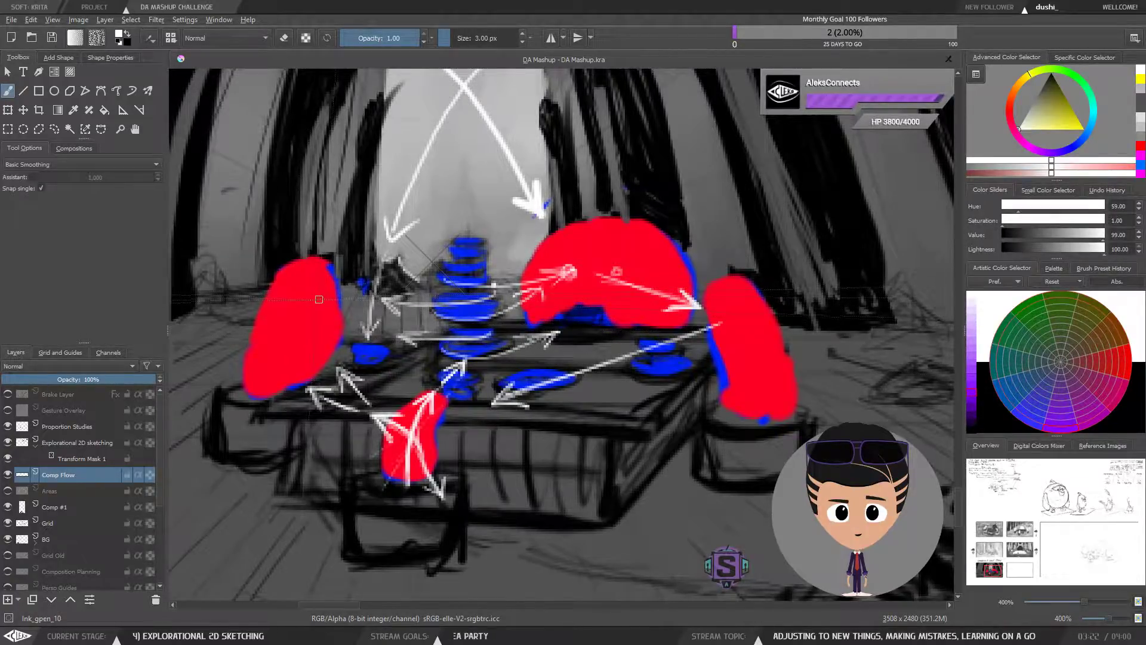
# Try a white flow arrow from the left red figure down to the front red figure three times, undoing each attempt.
pyautogui.moveTo(320, 300); pyautogui.dragTo(401, 378)
pyautogui.moveTo(401, 378); pyautogui.dragTo(389, 359)
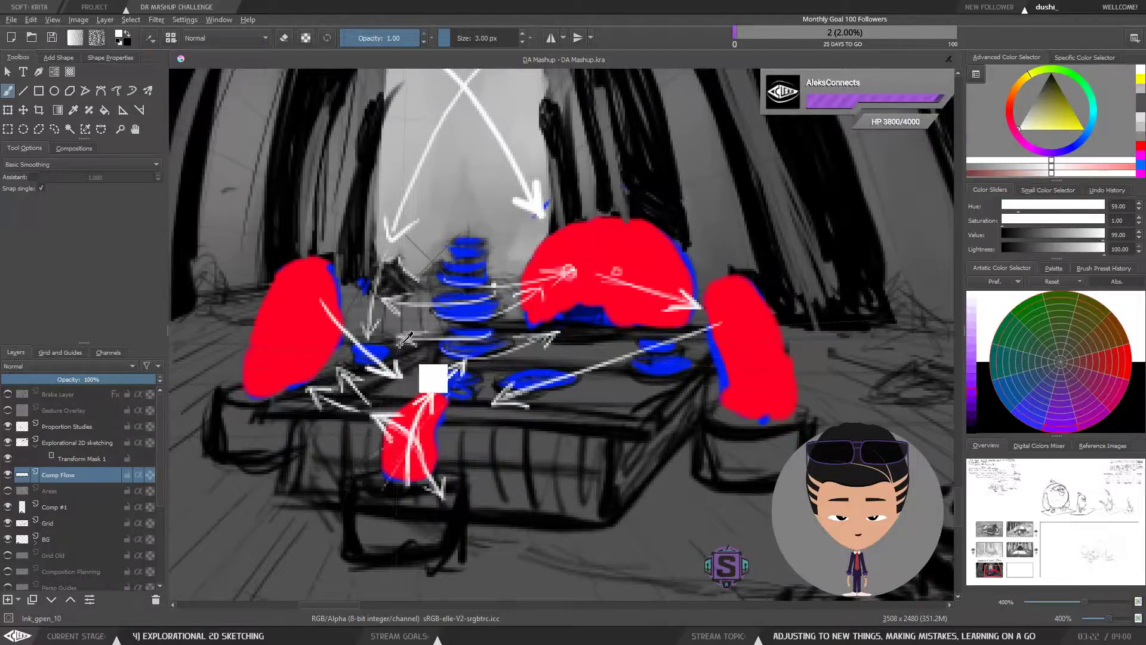
pyautogui.hotkey('ctrl', 'z')
pyautogui.moveTo(324, 310); pyautogui.dragTo(394, 379)
pyautogui.moveTo(394, 380); pyautogui.dragTo(392, 362)
pyautogui.hotkey('ctrl', 'z')
pyautogui.moveTo(326, 307); pyautogui.dragTo(403, 382)
pyautogui.moveTo(404, 382)
pyautogui.mouseDown()
pyautogui.moveTo(395, 359)
pyautogui.moveTo(404, 382)
pyautogui.mouseUp()
pyautogui.moveTo(404, 381); pyautogui.dragTo(377, 372)
pyautogui.hotkey('ctrl', 'z')
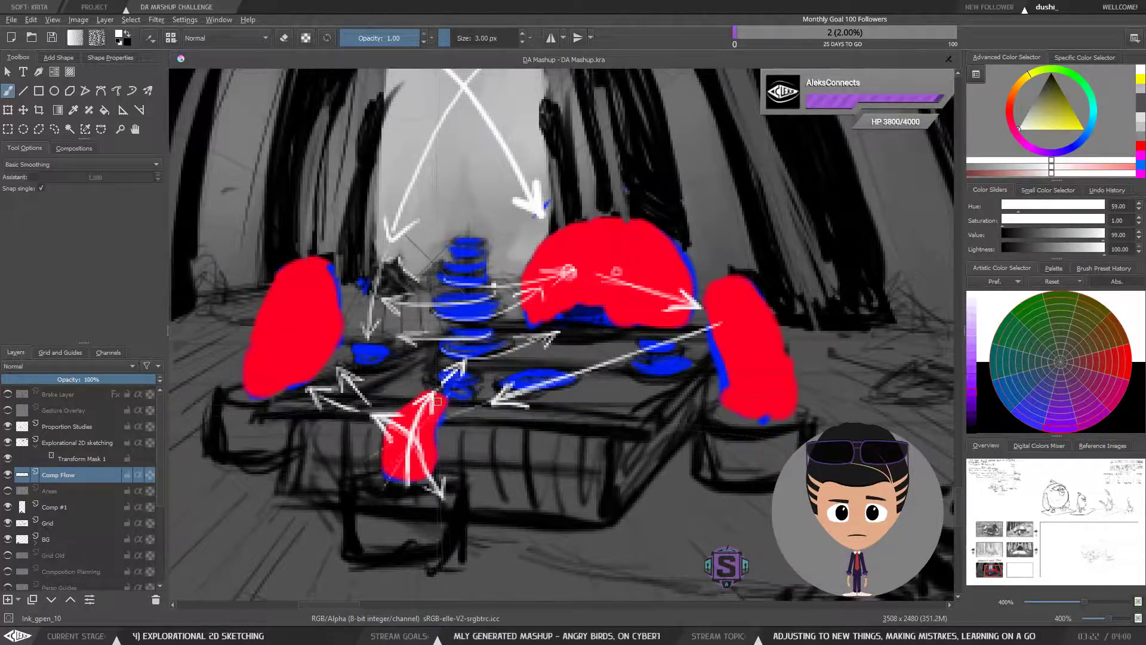
# Try white strokes from the right red figure toward the front figure and from the left plate to the domed figure, undoing both.
pyautogui.moveTo(439, 404); pyautogui.dragTo(438, 416)
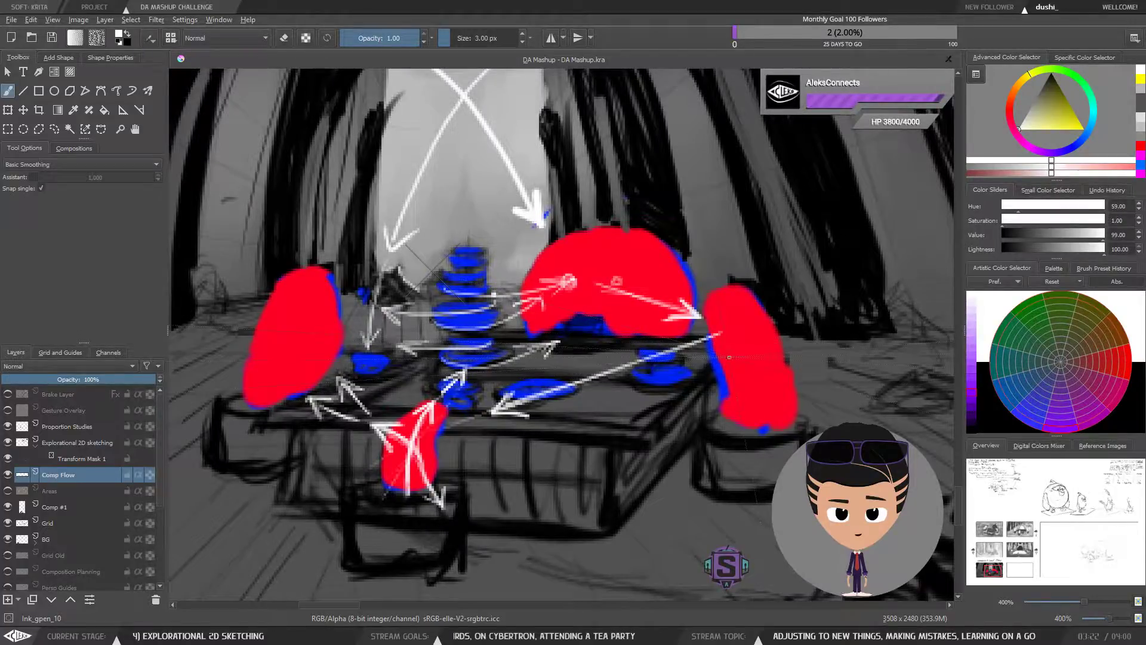
pyautogui.moveTo(726, 352)
pyautogui.mouseDown()
pyautogui.moveTo(678, 380)
pyautogui.moveTo(626, 383)
pyautogui.moveTo(453, 440)
pyautogui.mouseUp()
pyautogui.hotkey('ctrl', 'z')
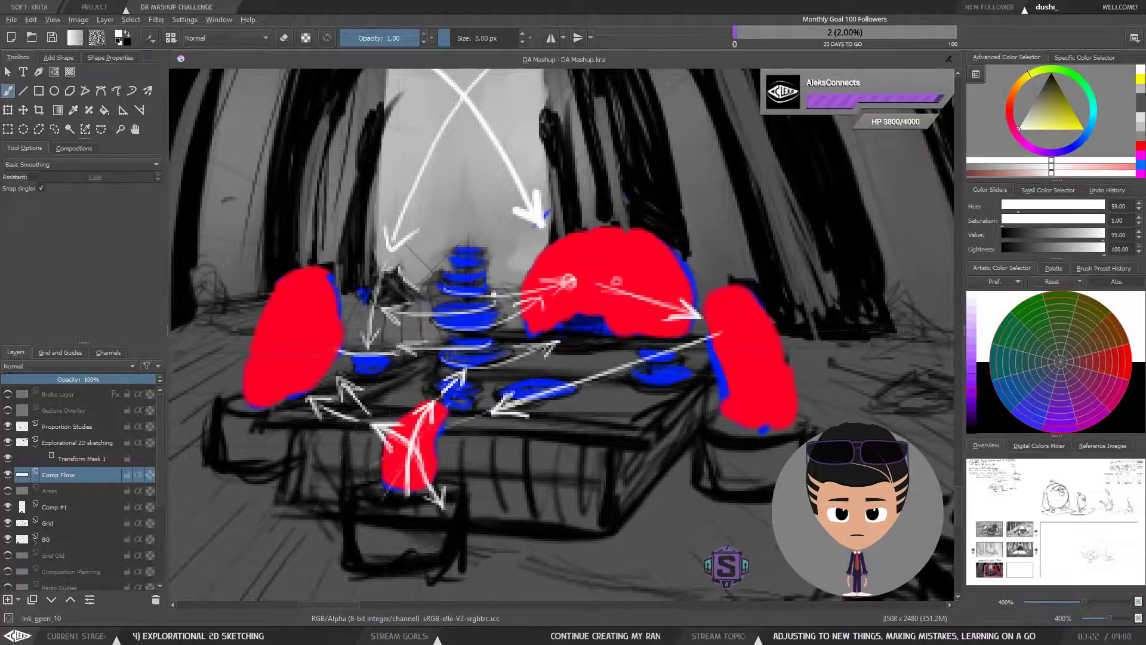
pyautogui.moveTo(396, 353)
pyautogui.mouseDown()
pyautogui.moveTo(512, 329)
pyautogui.moveTo(572, 295)
pyautogui.mouseUp()
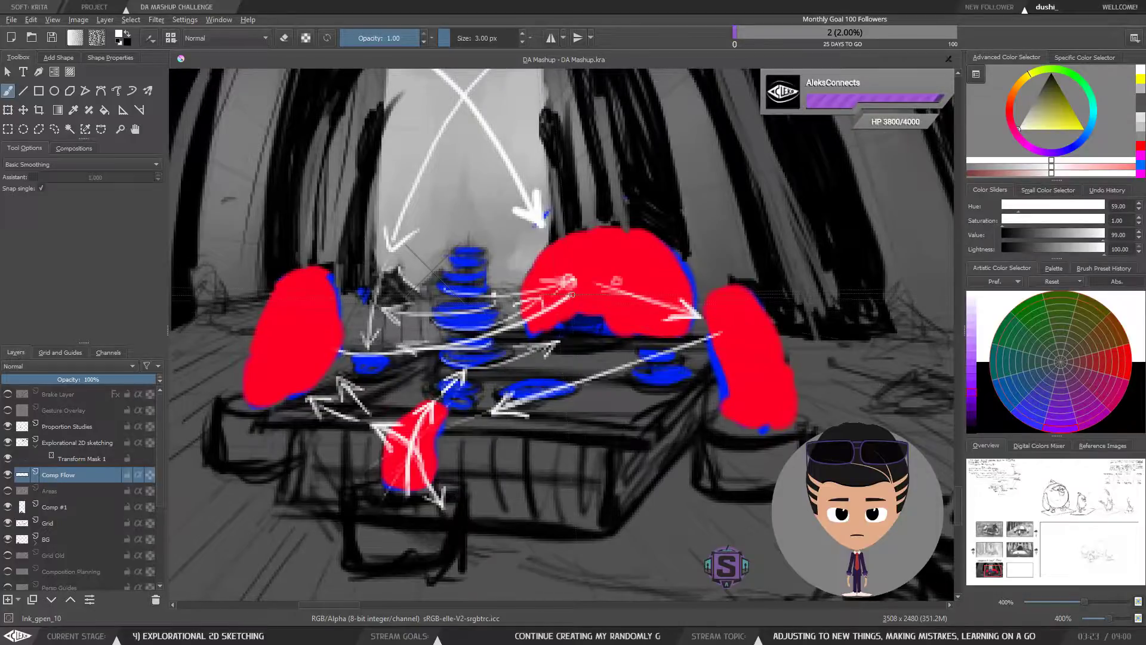
pyautogui.hotkey('ctrl', 'z')
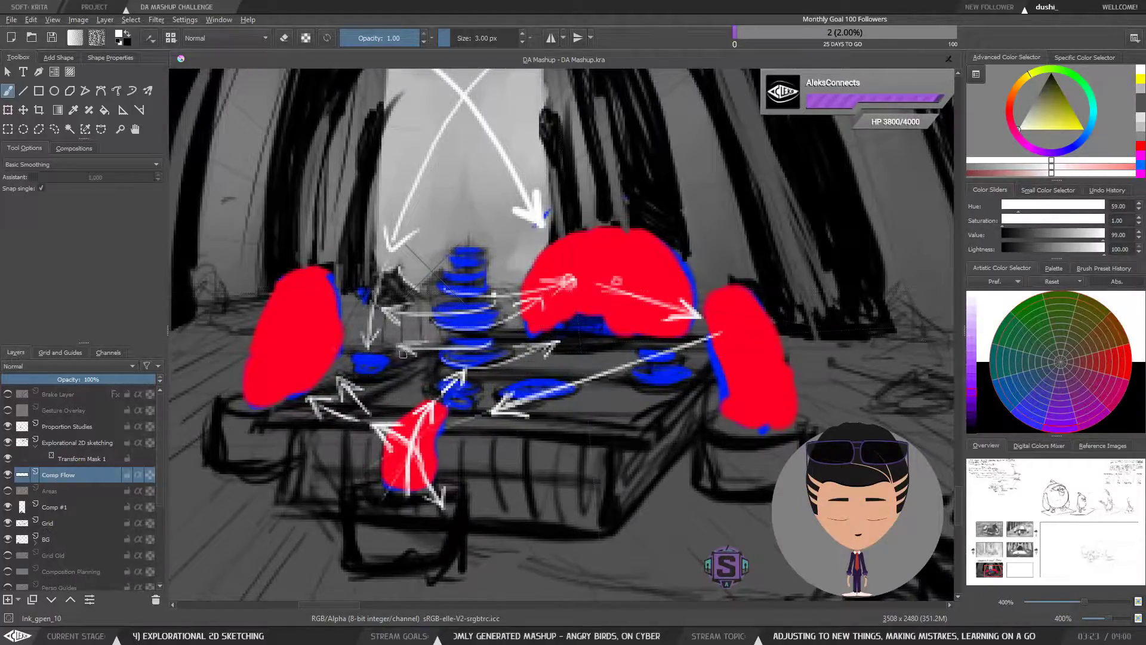
# Try a white oval on the domed red figure and undo it.
pyautogui.moveTo(586, 346); pyautogui.dragTo(562, 447)
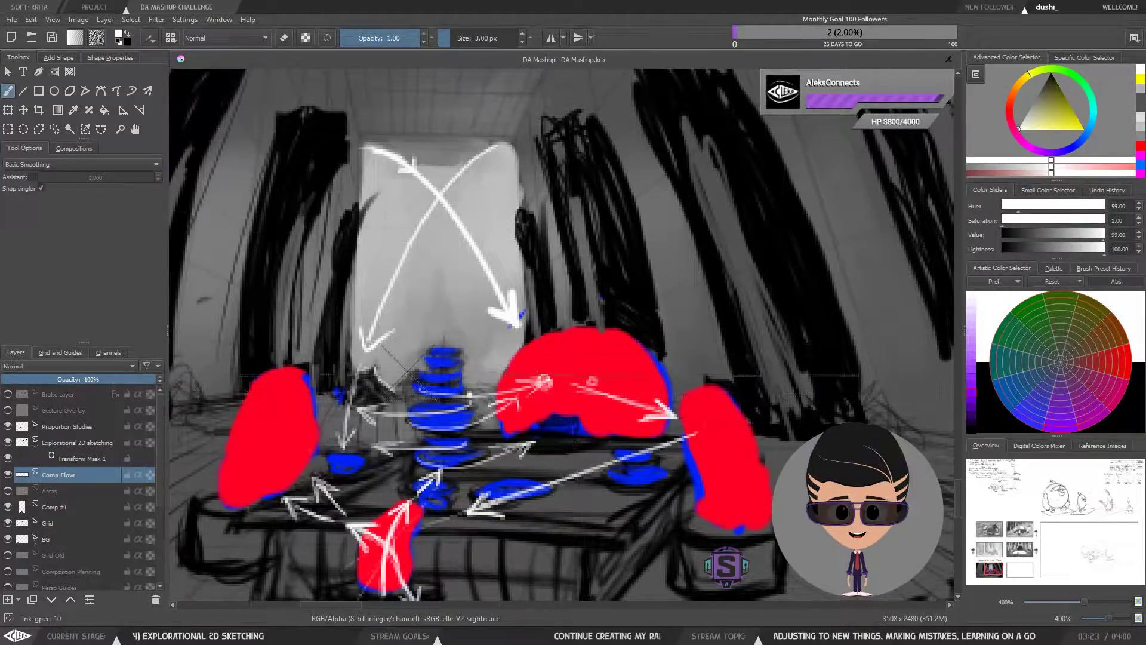
pyautogui.moveTo(597, 367); pyautogui.dragTo(596, 363)
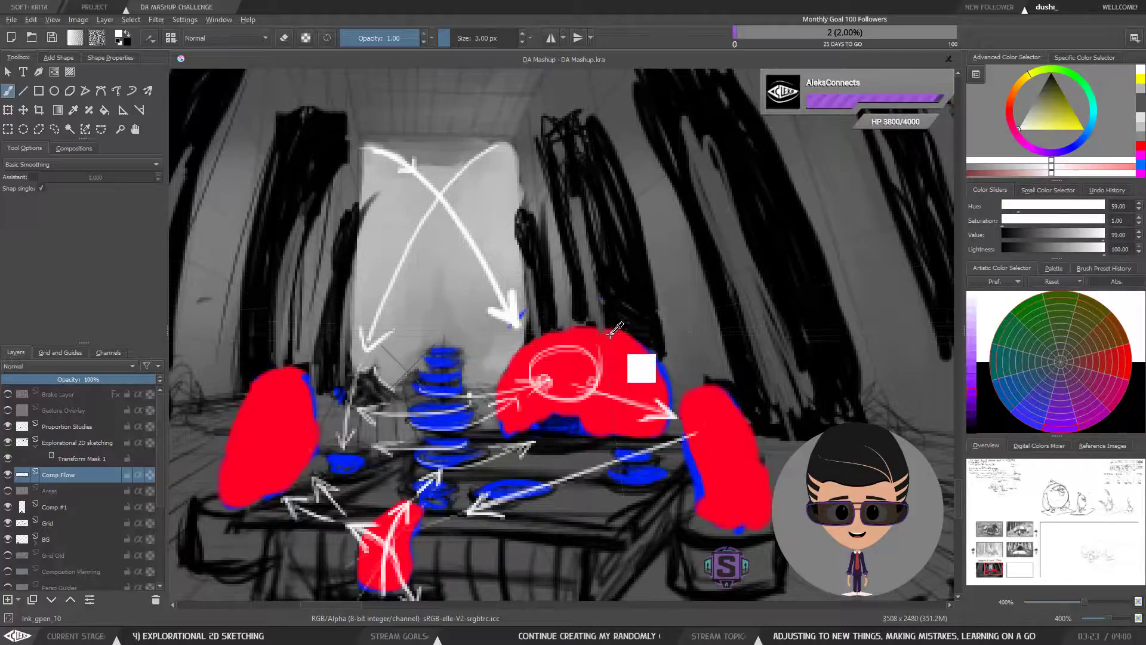
pyautogui.hotkey('ctrl', 'z')
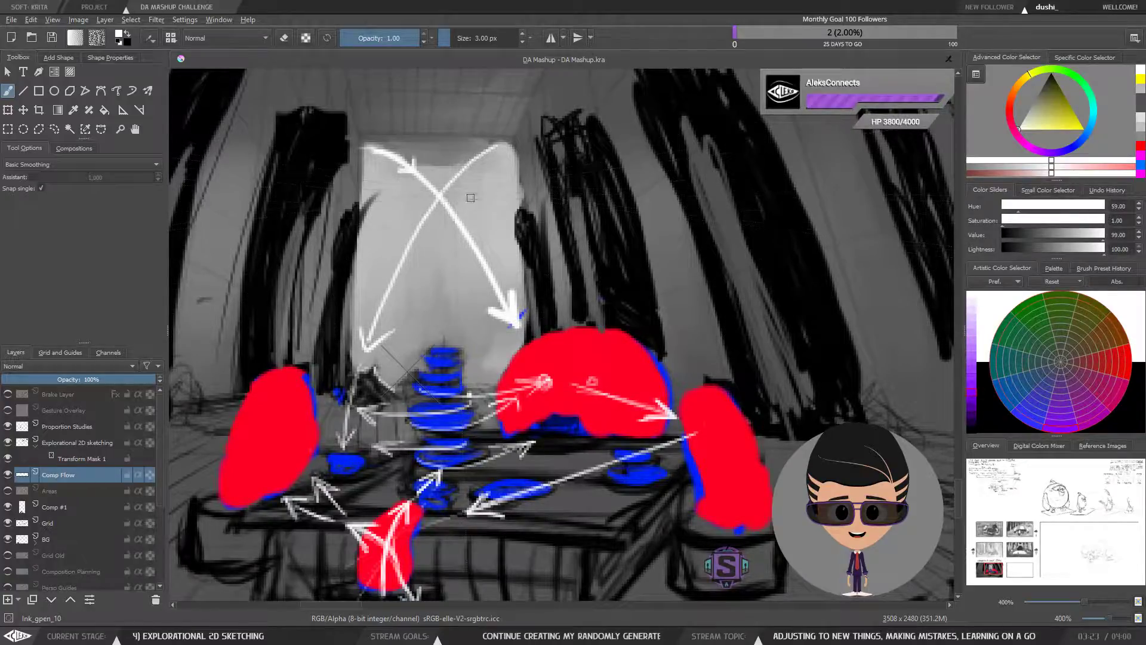
# Draw a short white arrow off the bright doorway and a curved arrow continuing down onto the domed red figure, redoing the curve.
pyautogui.moveTo(513, 218)
pyautogui.mouseDown()
pyautogui.moveTo(474, 198)
pyautogui.moveTo(496, 221)
pyautogui.moveTo(510, 213)
pyautogui.moveTo(493, 223)
pyautogui.moveTo(522, 232)
pyautogui.moveTo(550, 317)
pyautogui.mouseUp()
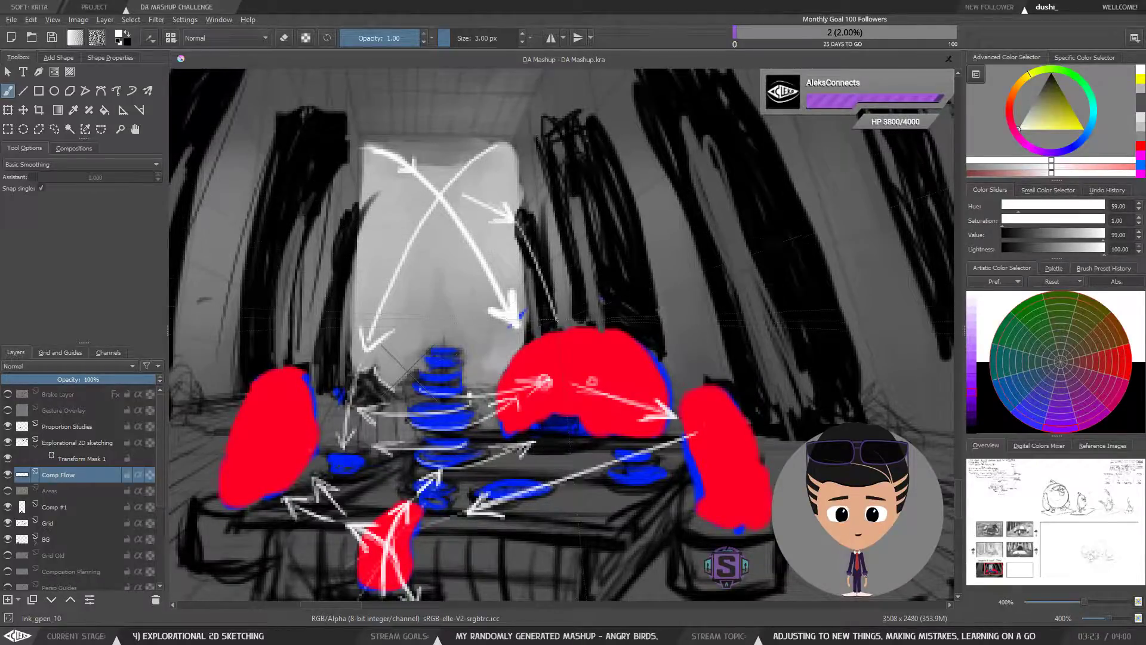
pyautogui.hotkey('ctrl', 'z')
pyautogui.moveTo(515, 218)
pyautogui.mouseDown()
pyautogui.moveTo(547, 232)
pyautogui.moveTo(517, 217)
pyautogui.moveTo(570, 258)
pyautogui.moveTo(597, 349)
pyautogui.mouseUp()
pyautogui.hotkey('ctrl', 'z')
pyautogui.hotkey('ctrl', 'z')
pyautogui.moveTo(515, 220)
pyautogui.mouseDown()
pyautogui.moveTo(573, 261)
pyautogui.moveTo(600, 361)
pyautogui.mouseUp()
pyautogui.moveTo(586, 343); pyautogui.dragTo(601, 362)
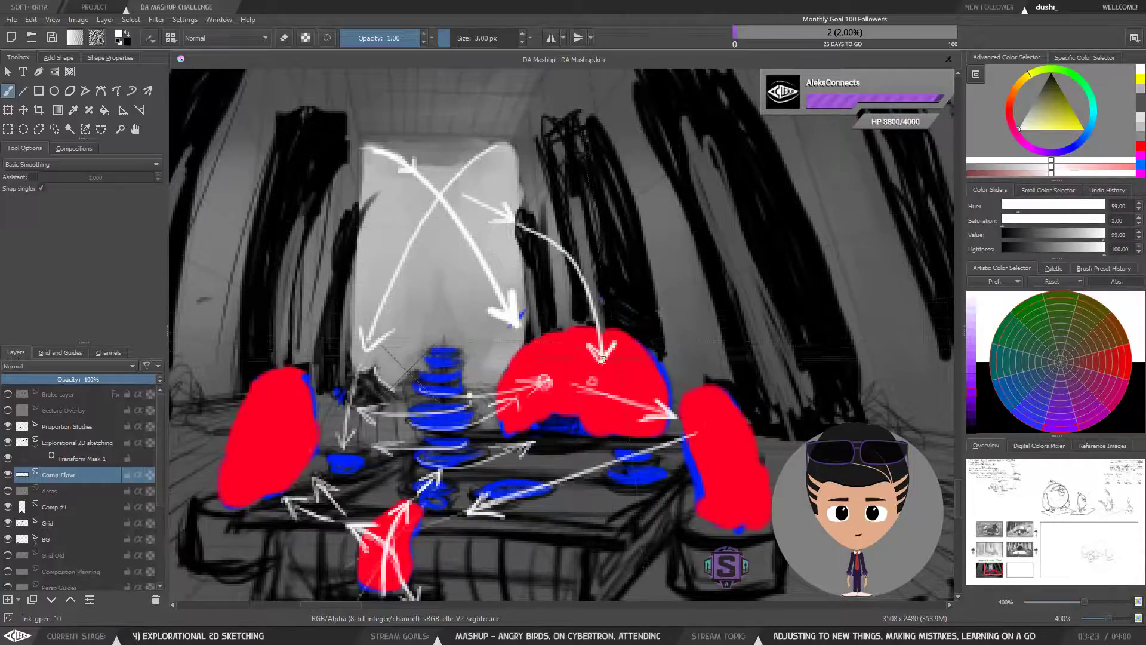
# Examine how the doorway and table flow arrows read at smaller and larger size.
pyautogui.hotkey('ctrl', '-')
pyautogui.hotkey('ctrl', '-')
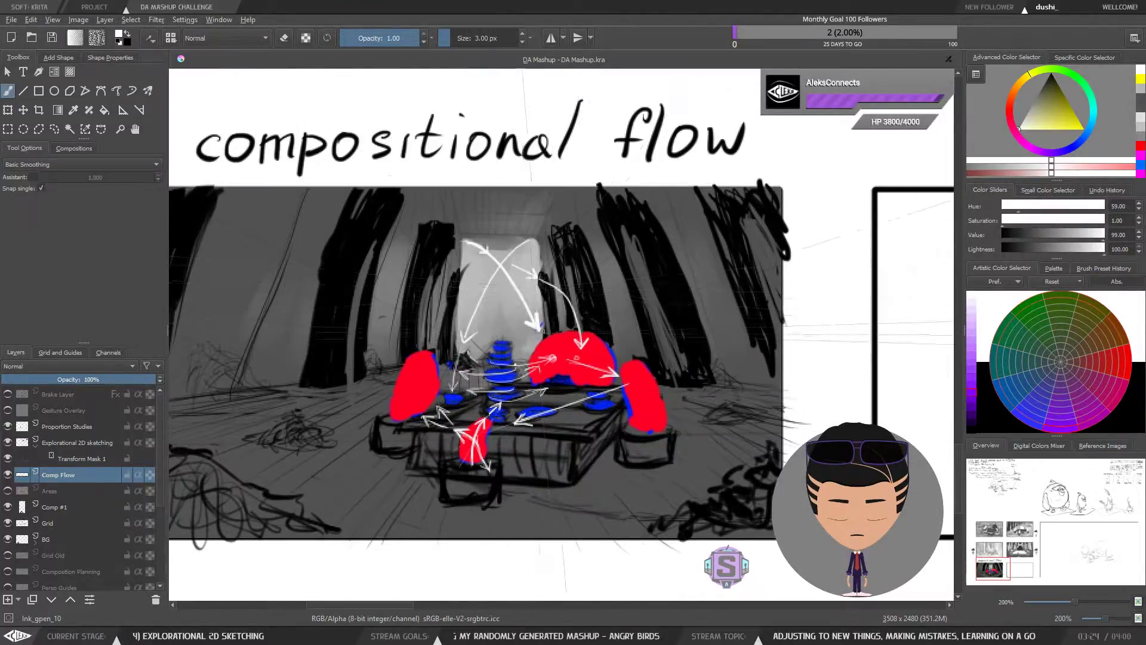
pyautogui.hotkey('ctrl', '+')
pyautogui.hotkey('ctrl', '+')
pyautogui.moveTo(556, 478); pyautogui.dragTo(595, 466)
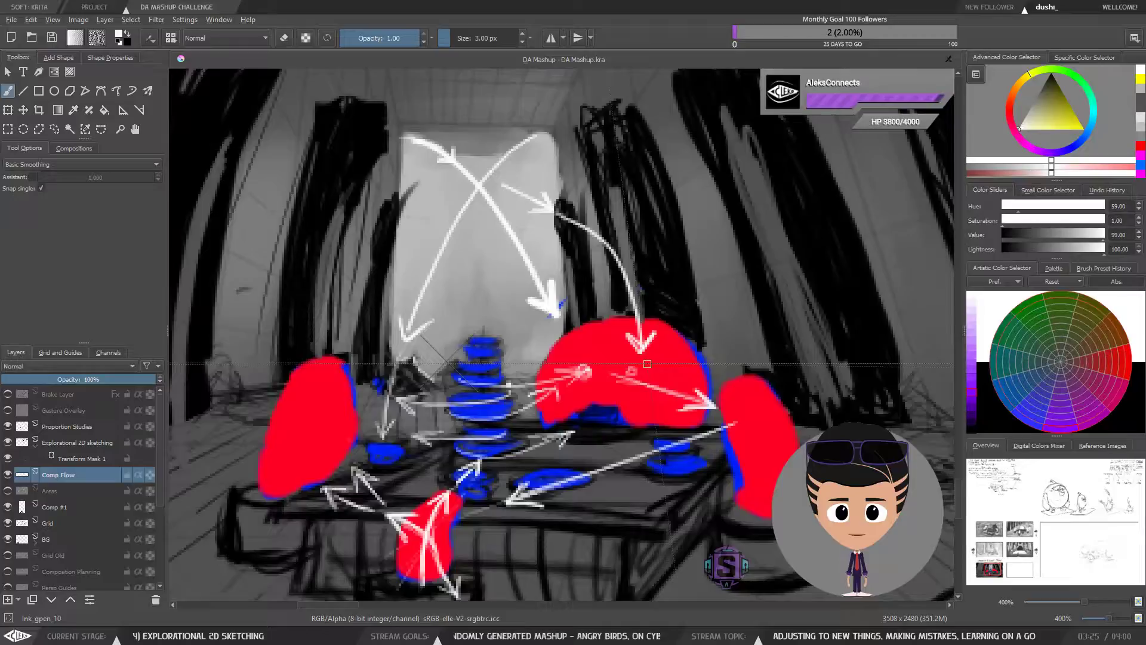
pyautogui.scroll(-2, 647, 363)
pyautogui.scroll(2, 647, 364)
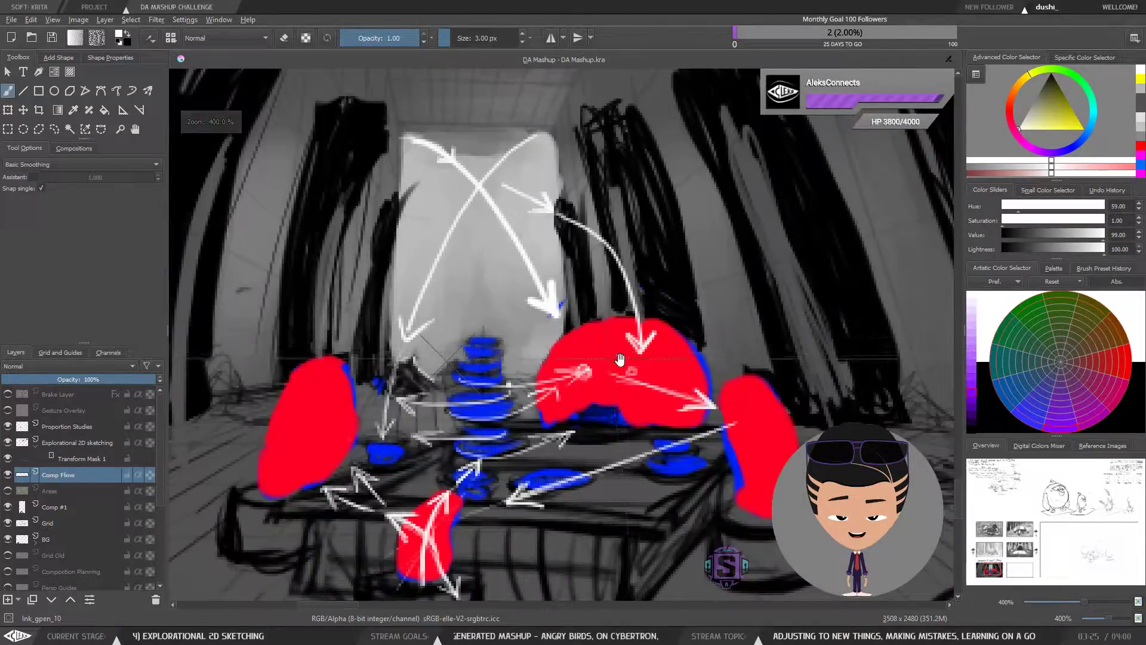
pyautogui.moveTo(619, 360); pyautogui.dragTo(600, 369)
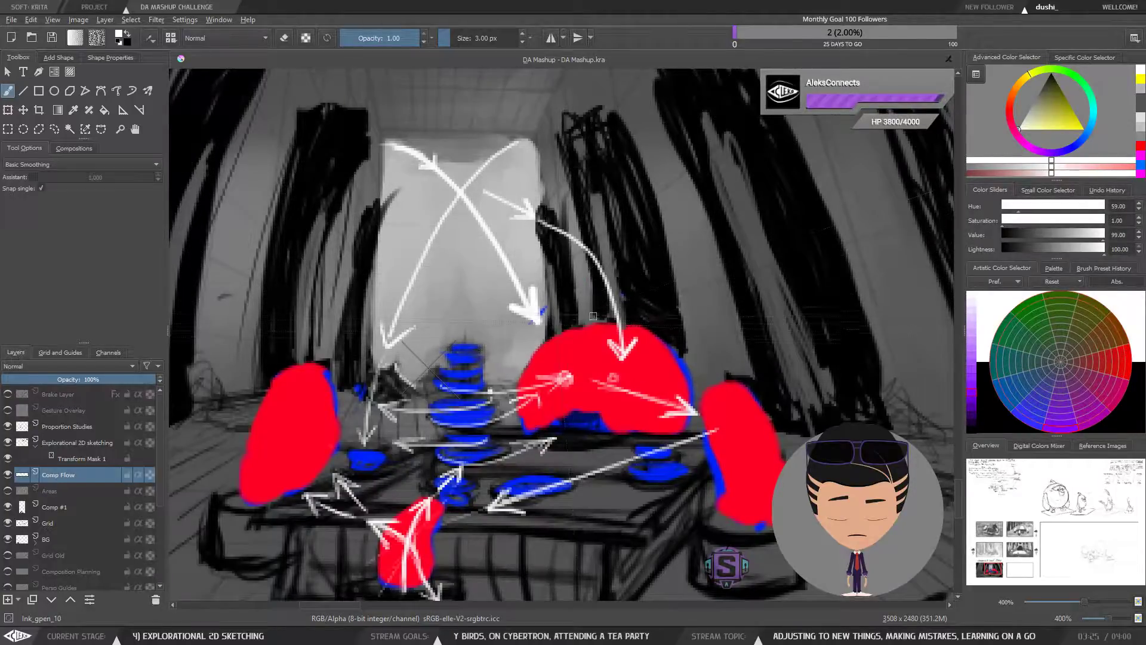
pyautogui.hotkey('ctrl', '-')
pyautogui.hotkey('ctrl', '-')
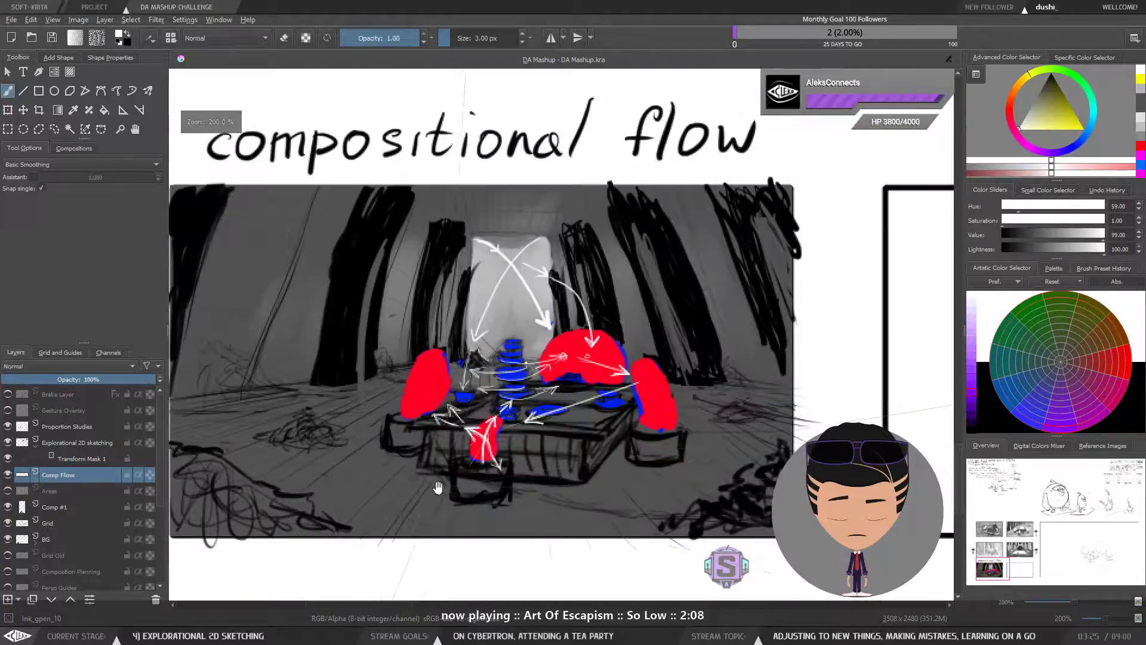
pyautogui.moveTo(438, 486); pyautogui.dragTo(424, 480)
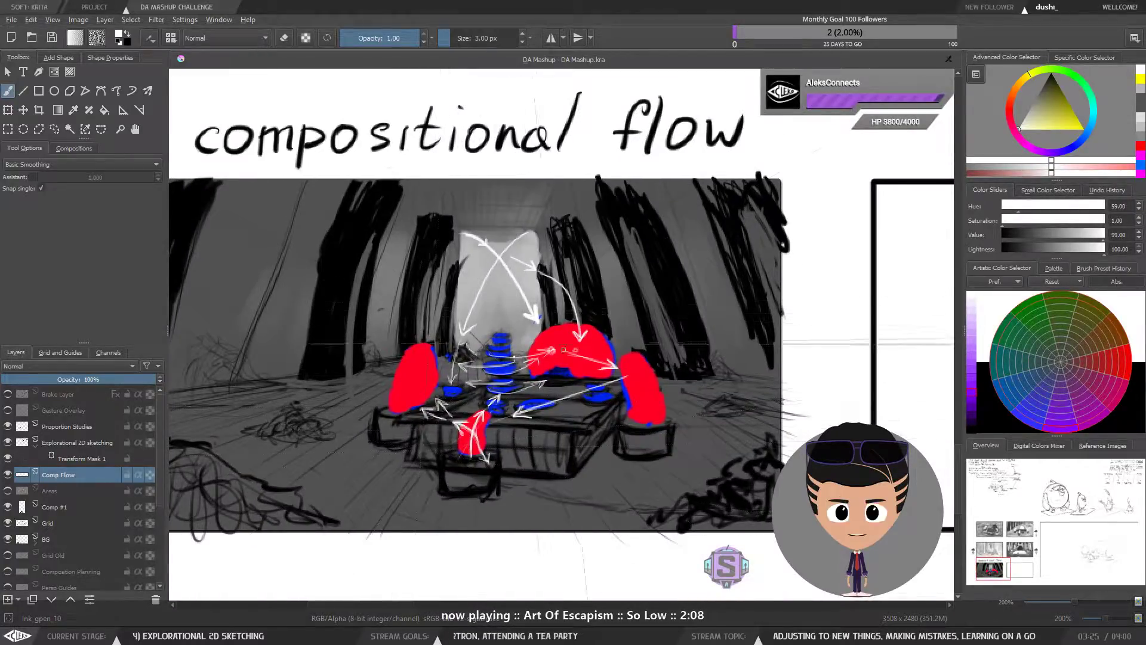
pyautogui.hotkey('ctrl', '+')
pyautogui.hotkey('ctrl', '+')
pyautogui.moveTo(561, 484); pyautogui.dragTo(570, 427)
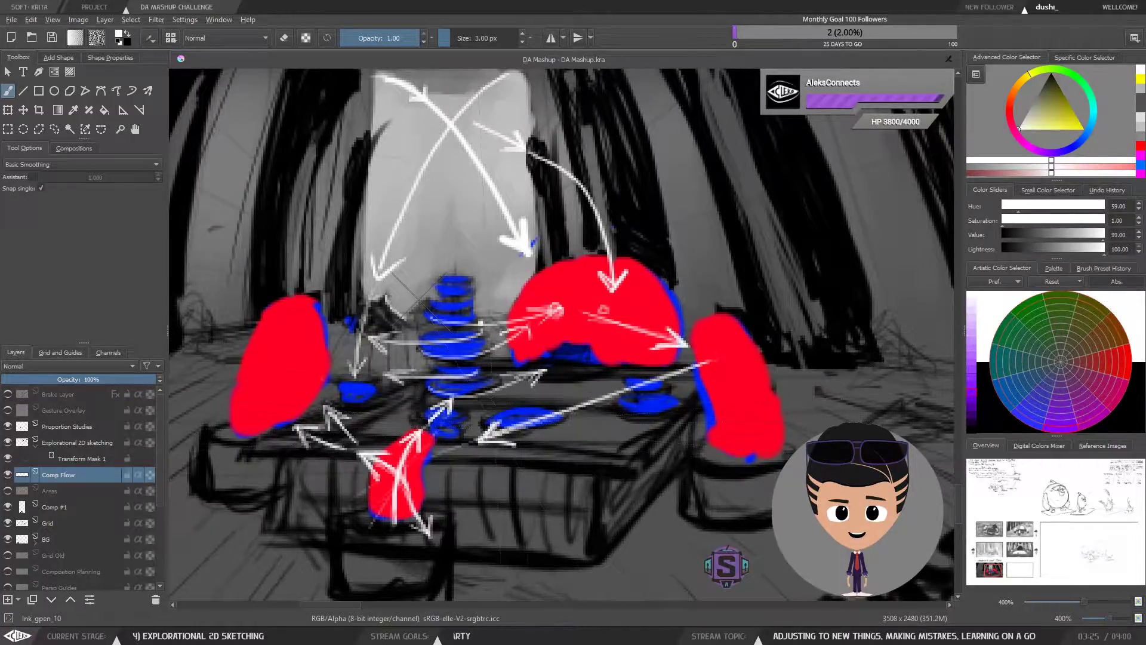
# Thicken the head and shaft of the white arrow running from the right red figure across the table, checking it at smaller size.
pyautogui.moveTo(480, 441); pyautogui.dragTo(511, 443)
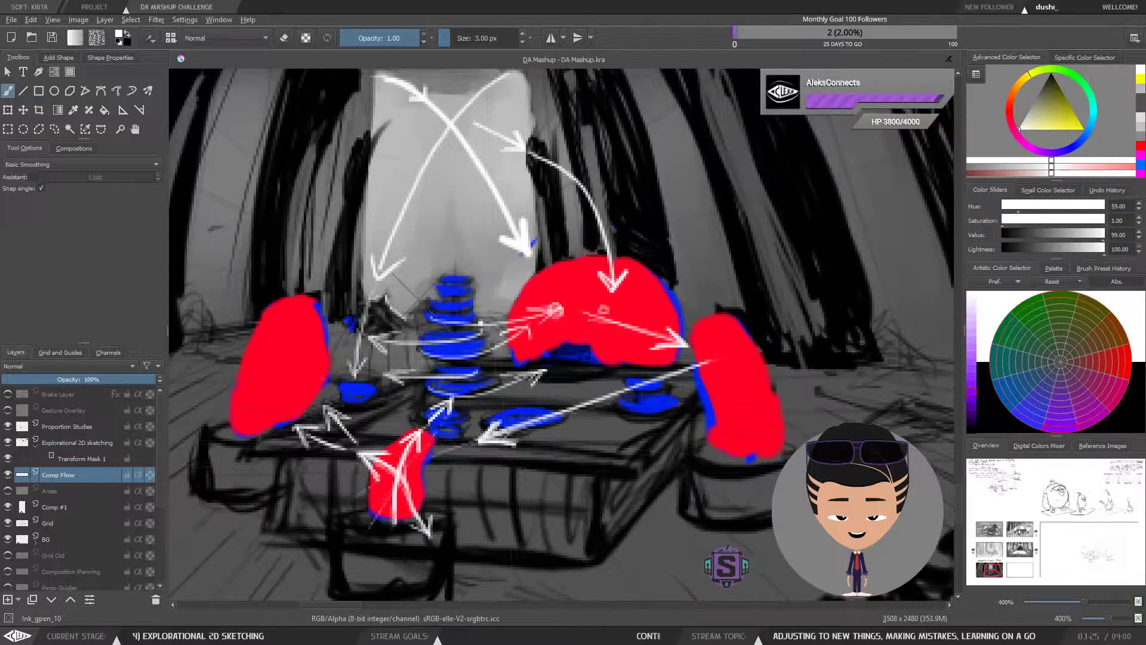
pyautogui.moveTo(514, 431)
pyautogui.mouseDown()
pyautogui.moveTo(485, 442)
pyautogui.moveTo(676, 374)
pyautogui.mouseUp()
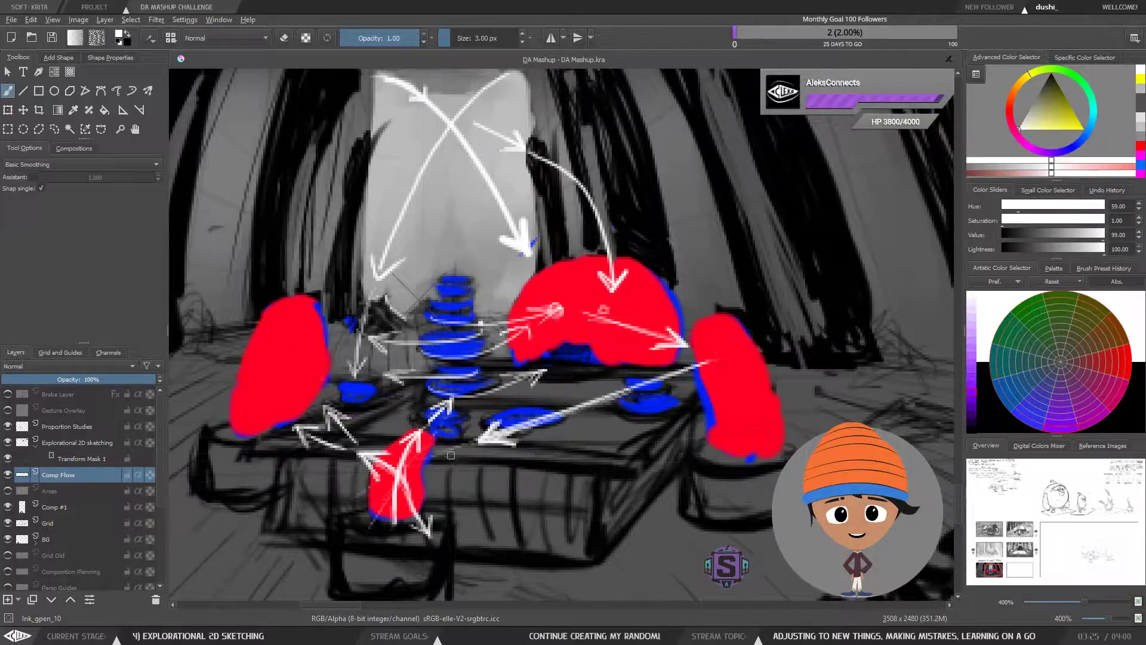
pyautogui.scroll(-2, 570, 349)
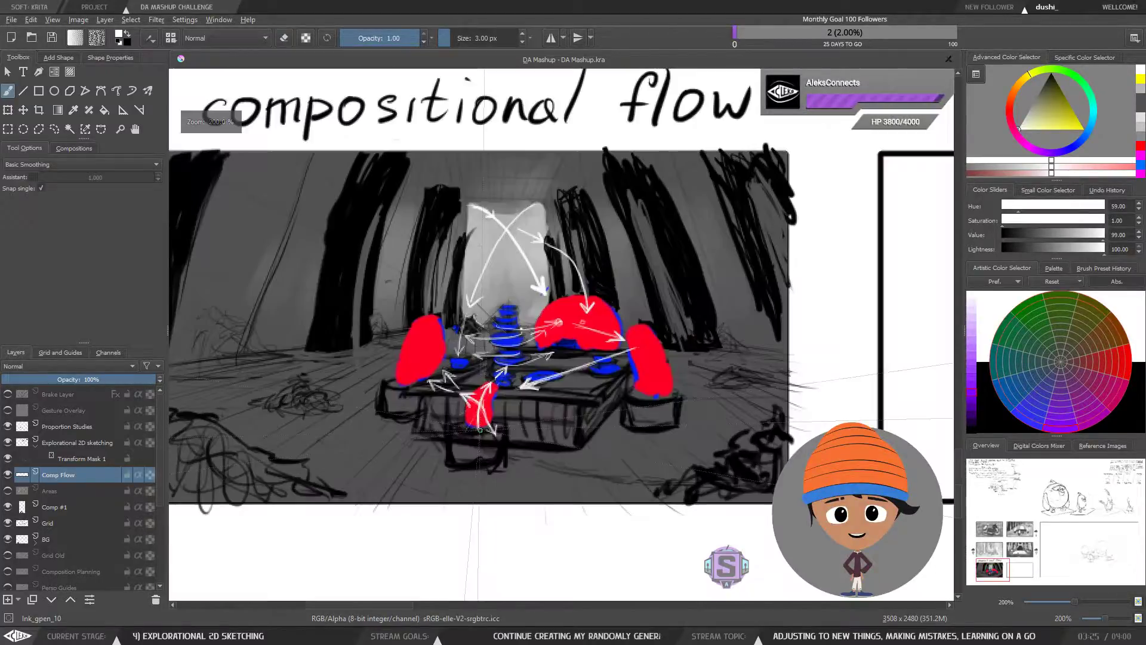
pyautogui.scroll(2, 570, 350)
# Try a second white arrow from the right red figure toward the table's front edge, undoing each of three attempts.
pyautogui.moveTo(668, 412); pyautogui.dragTo(671, 401)
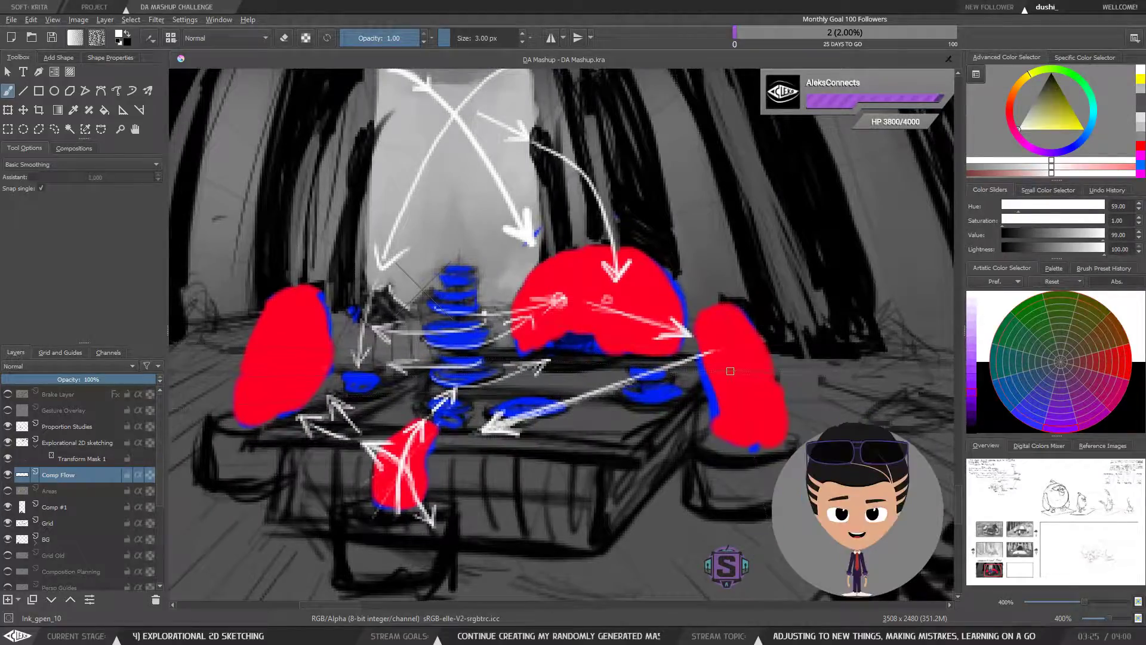
pyautogui.moveTo(725, 372)
pyautogui.mouseDown()
pyautogui.moveTo(492, 472)
pyautogui.moveTo(523, 472)
pyautogui.mouseUp()
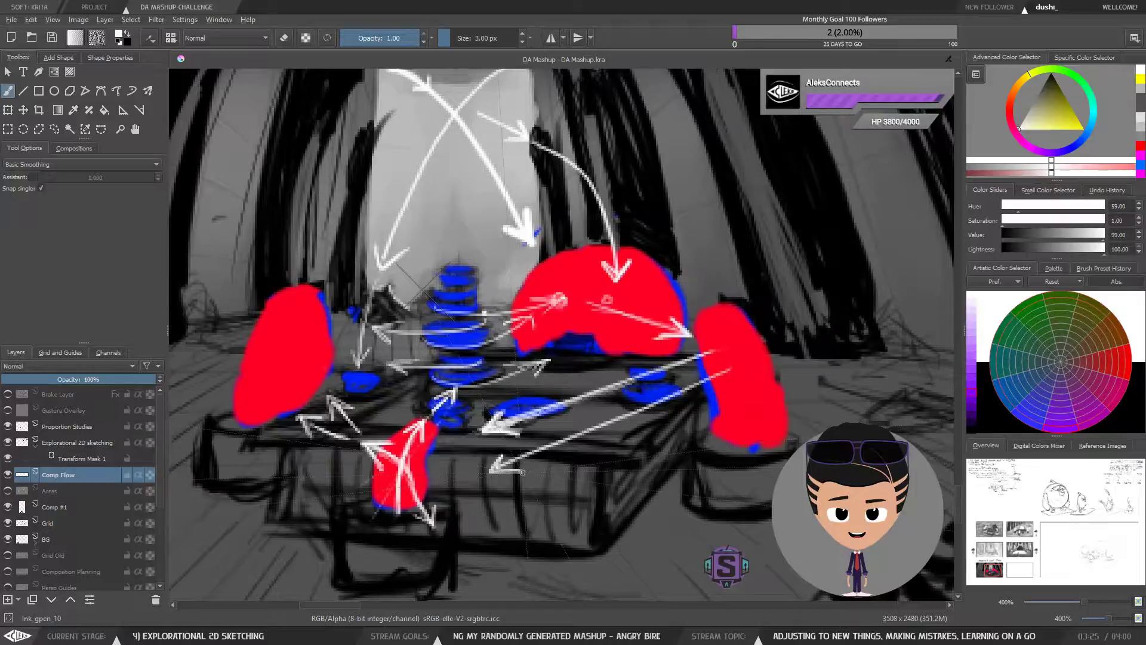
pyautogui.hotkey('ctrl', 'z')
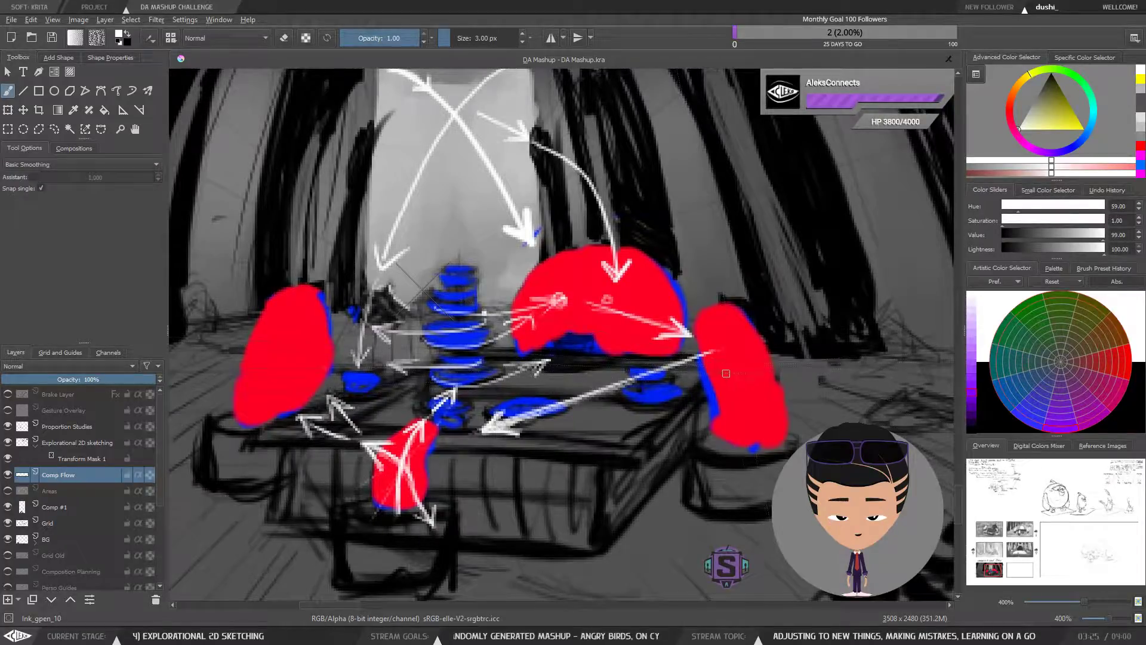
pyautogui.moveTo(718, 375); pyautogui.dragTo(502, 457)
pyautogui.hotkey('ctrl', 'z')
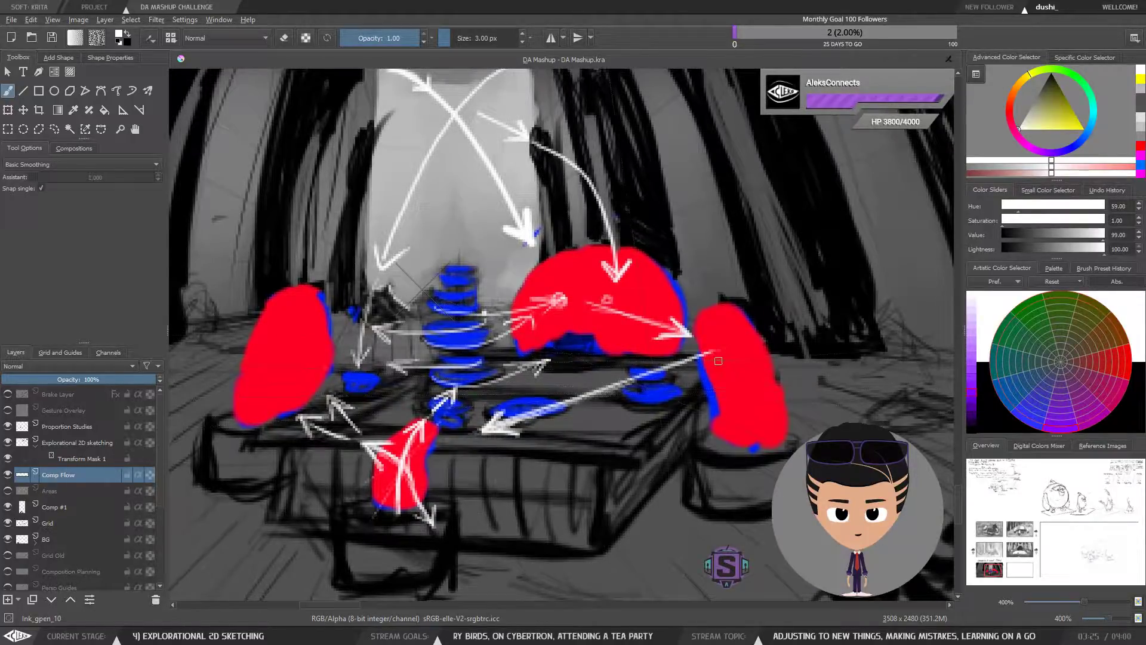
pyautogui.moveTo(711, 357); pyautogui.dragTo(481, 454)
pyautogui.hotkey('ctrl', 'z')
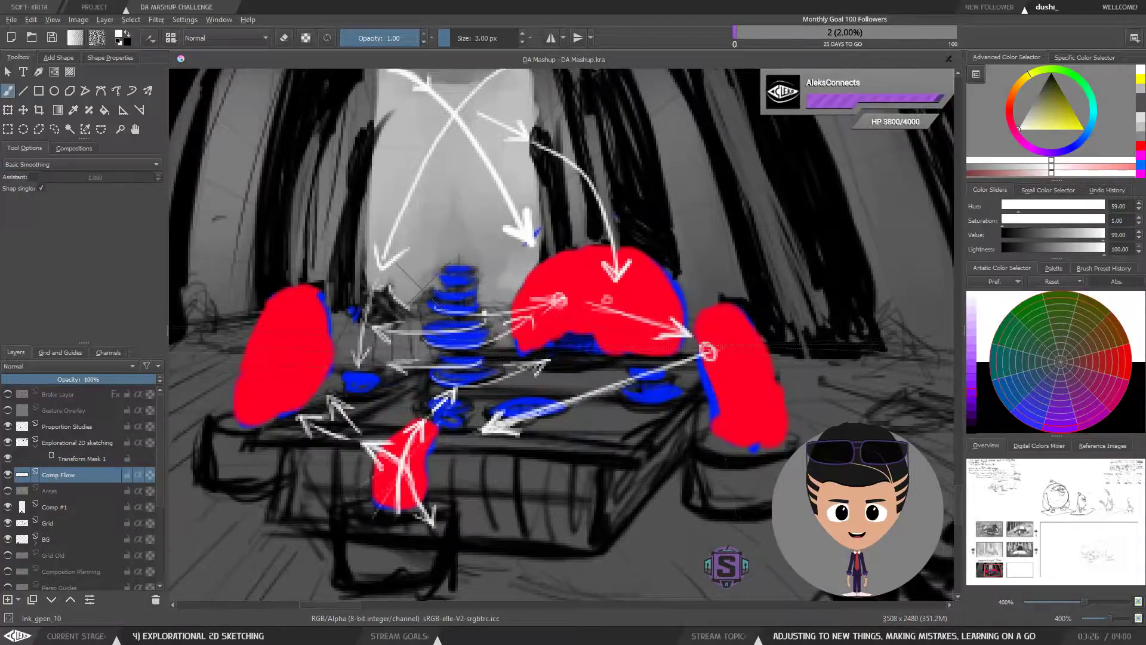
# Mark a small white circle where the arrow starts on the right red figure; try a parallel stroke along that arrow and undo it.
pyautogui.moveTo(491, 430); pyautogui.dragTo(699, 357)
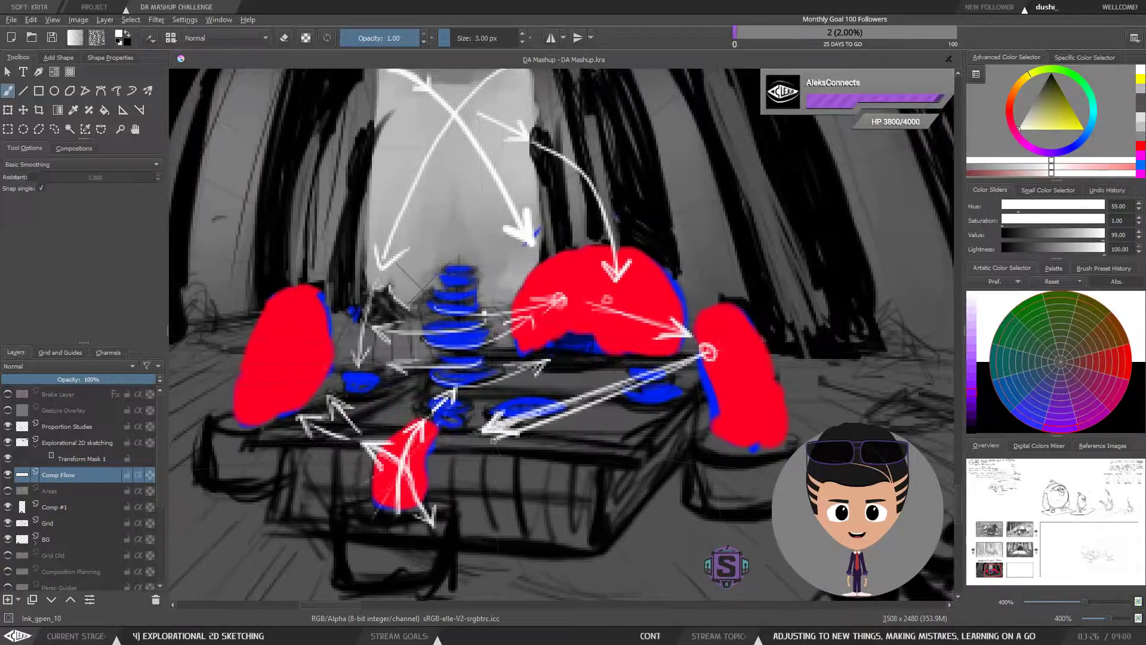
pyautogui.hotkey('ctrl', 'z')
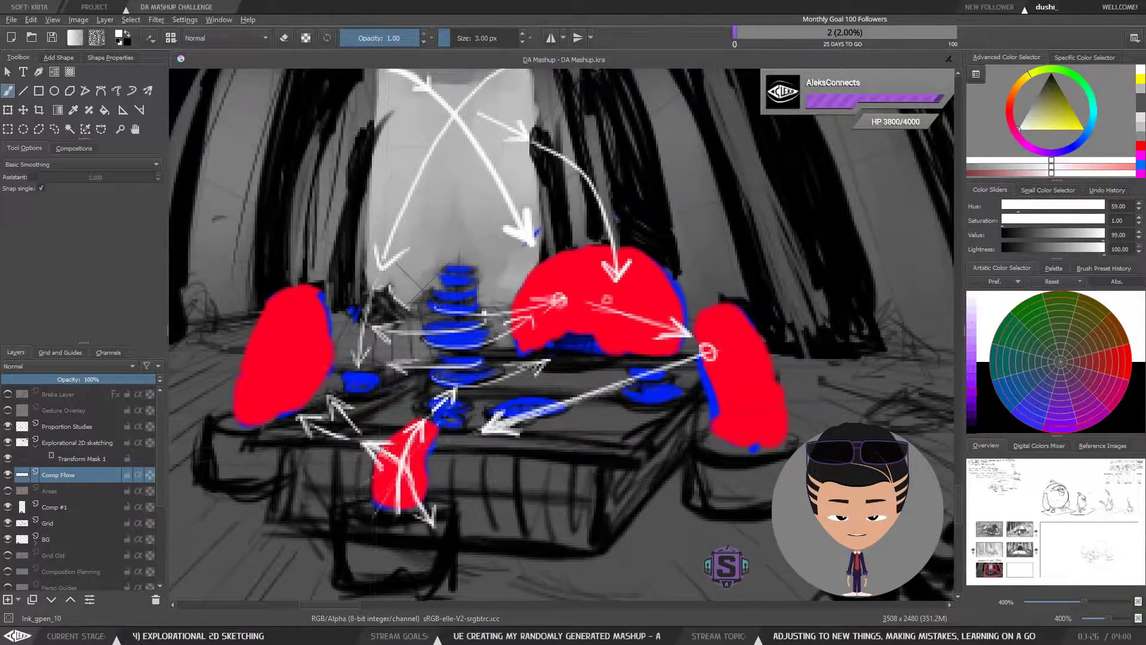
# Try new white strokes from the front red figure toward the left red figure, undoing each one.
pyautogui.moveTo(374, 447)
pyautogui.mouseDown()
pyautogui.moveTo(315, 421)
pyautogui.moveTo(294, 393)
pyautogui.moveTo(287, 407)
pyautogui.moveTo(312, 394)
pyautogui.moveTo(303, 388)
pyautogui.moveTo(279, 417)
pyautogui.mouseUp()
pyautogui.hotkey('ctrl', 'z')
pyautogui.moveTo(375, 446)
pyautogui.mouseDown()
pyautogui.moveTo(299, 416)
pyautogui.moveTo(299, 397)
pyautogui.moveTo(326, 400)
pyautogui.mouseUp()
pyautogui.hotkey('ctrl', 'z')
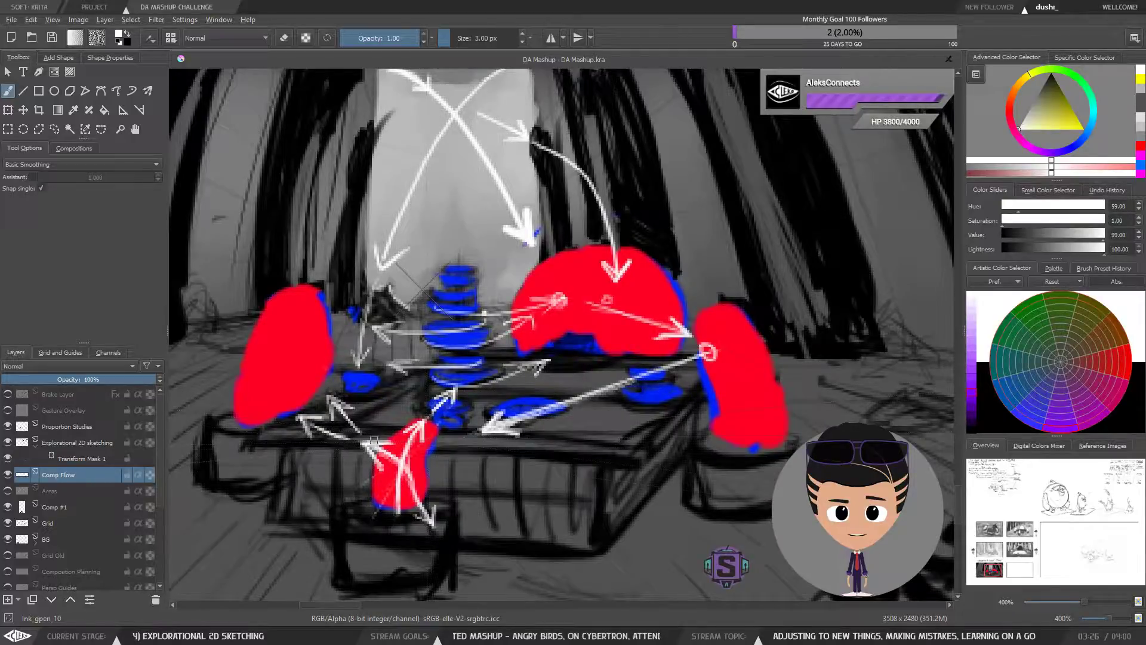
pyautogui.moveTo(375, 445)
pyautogui.mouseDown()
pyautogui.moveTo(313, 416)
pyautogui.moveTo(310, 400)
pyautogui.moveTo(298, 417)
pyautogui.mouseUp()
pyautogui.hotkey('ctrl', 'z')
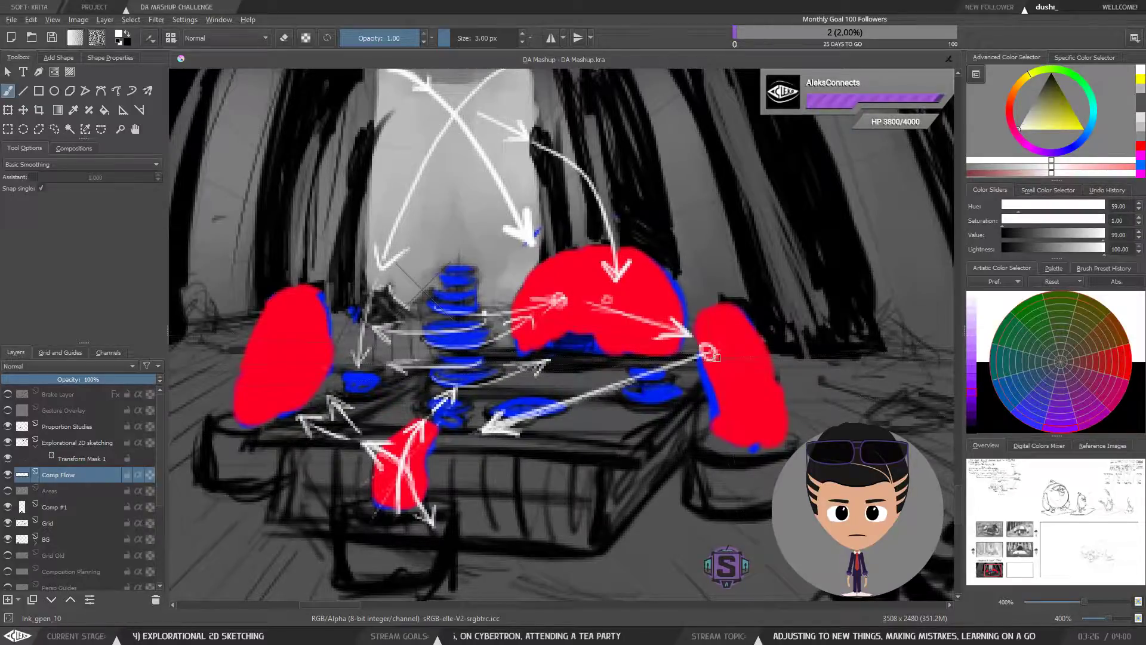
# Draw a white flow arrow from the right red figure across the table to the front red figure, redoing the first stroke.
pyautogui.moveTo(720, 377); pyautogui.dragTo(472, 472)
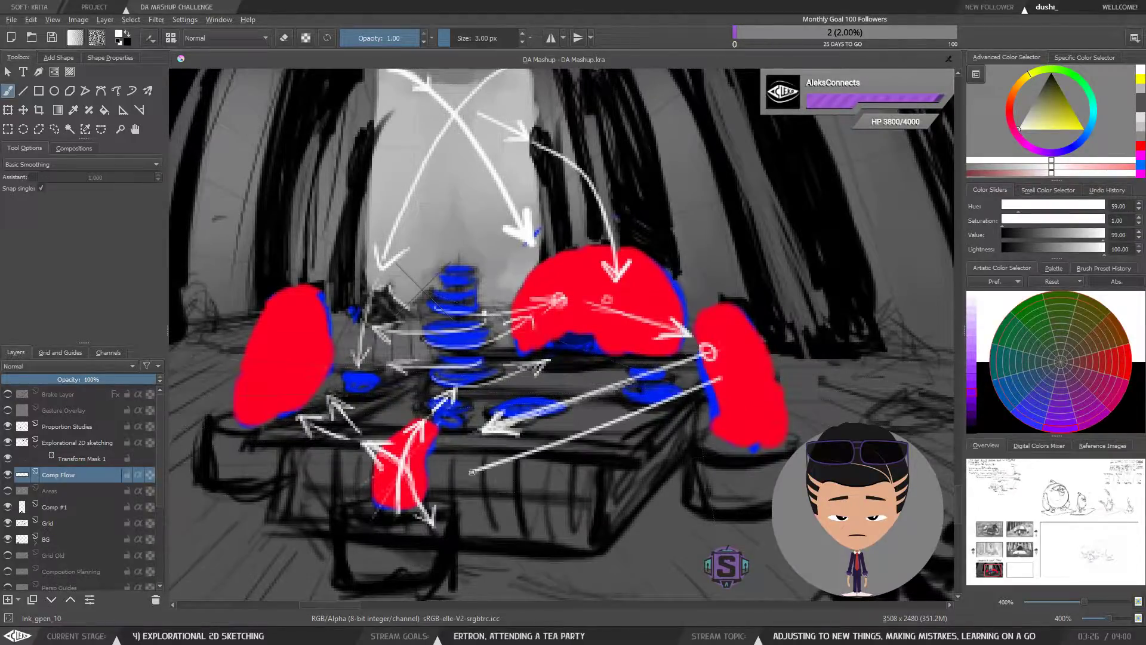
pyautogui.hotkey('ctrl', 'z')
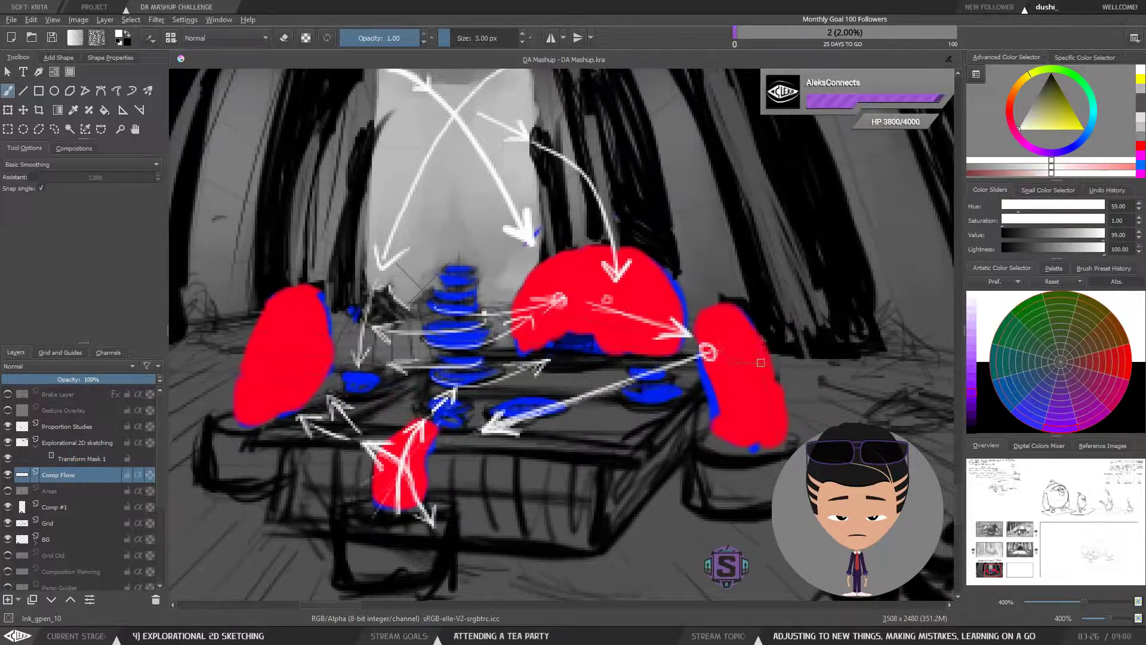
pyautogui.moveTo(727, 374)
pyautogui.mouseDown()
pyautogui.moveTo(457, 464)
pyautogui.moveTo(459, 449)
pyautogui.moveTo(435, 472)
pyautogui.mouseUp()
pyautogui.moveTo(435, 475); pyautogui.dragTo(483, 477)
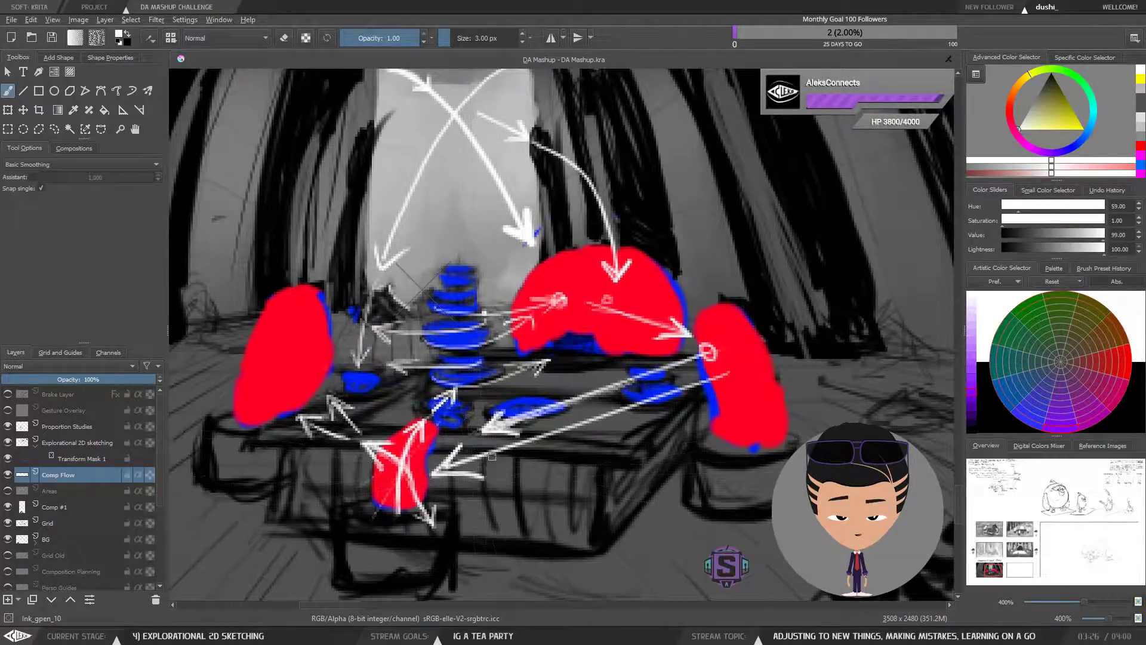
# Undo the strokes of the lower white arrow from the right red figure to the front red figure.
pyautogui.hotkey('ctrl', 'z')
pyautogui.hotkey('ctrl', 'z')
pyautogui.hotkey('ctrl', 'z')
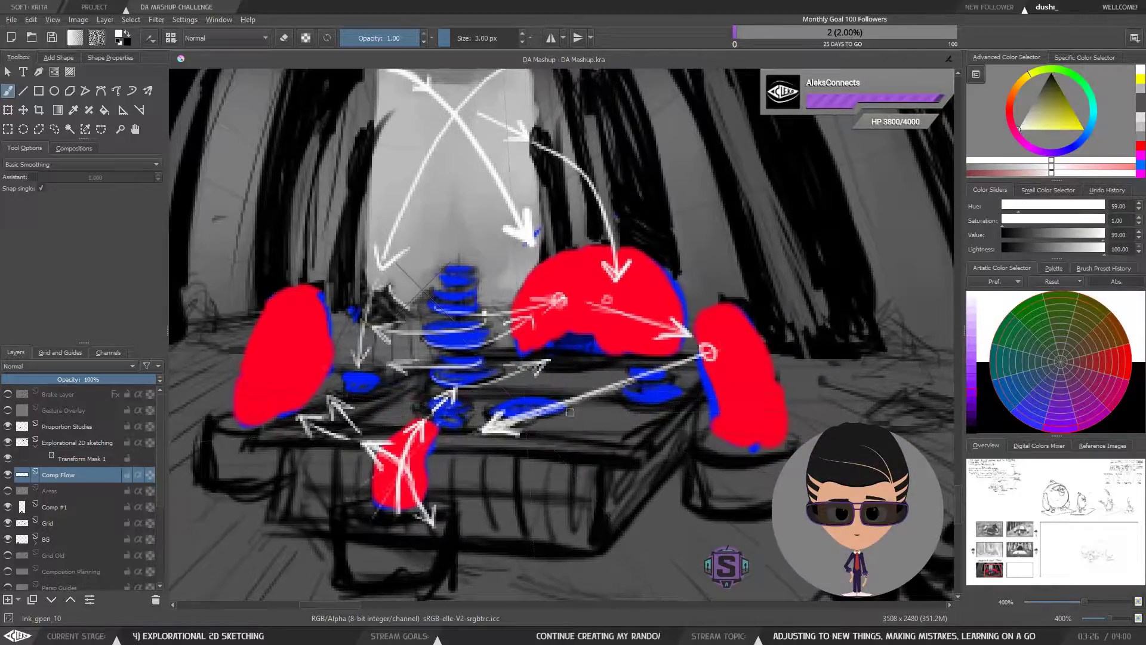
# Try white strokes from the right red figure across the table, parallel to the existing arrow, undoing each attempt.
pyautogui.moveTo(716, 371); pyautogui.dragTo(486, 458)
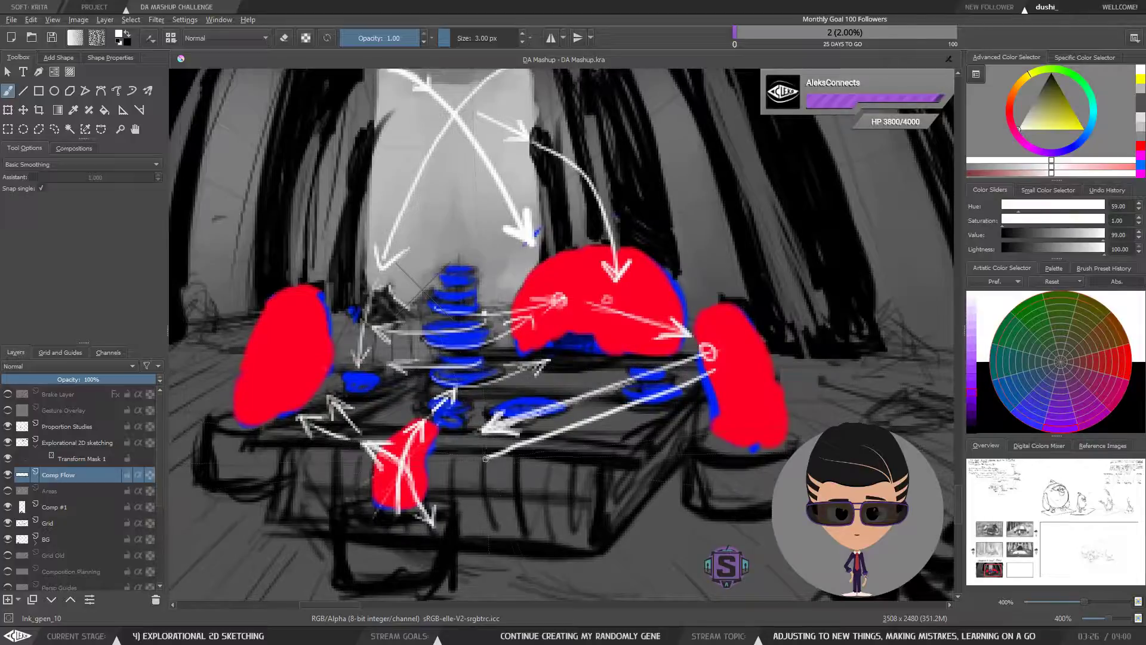
pyautogui.hotkey('ctrl', 'z')
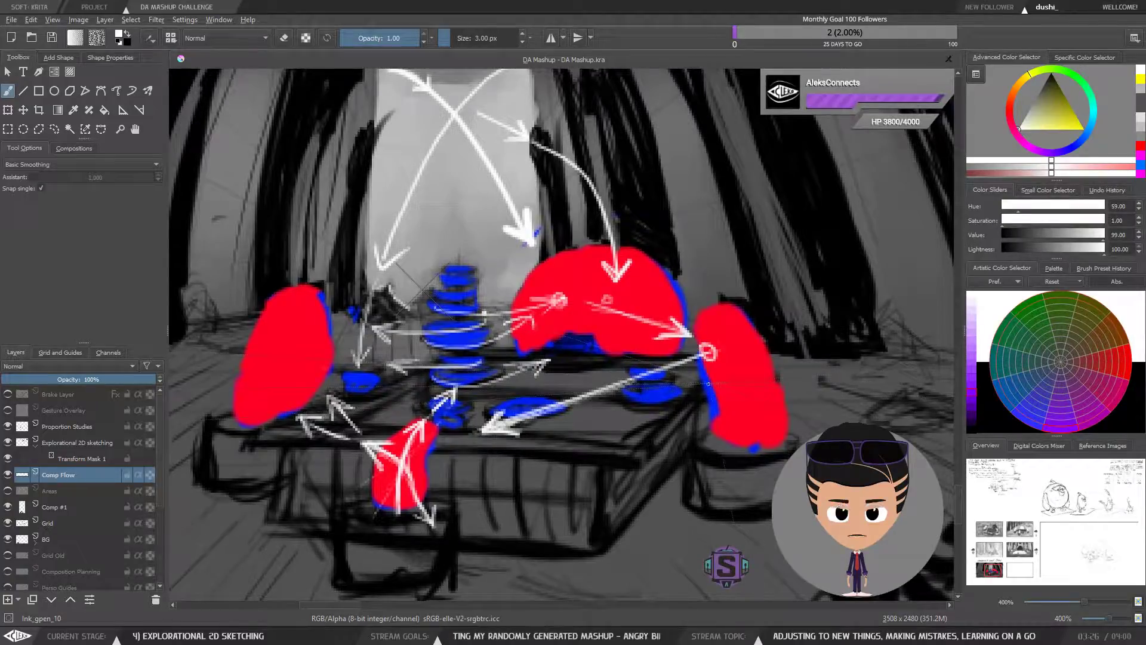
pyautogui.moveTo(707, 383)
pyautogui.mouseDown()
pyautogui.moveTo(488, 470)
pyautogui.moveTo(548, 466)
pyautogui.mouseUp()
pyautogui.hotkey('ctrl', 'z')
pyautogui.hotkey('ctrl', 'z')
pyautogui.hotkey('ctrl', 'z')
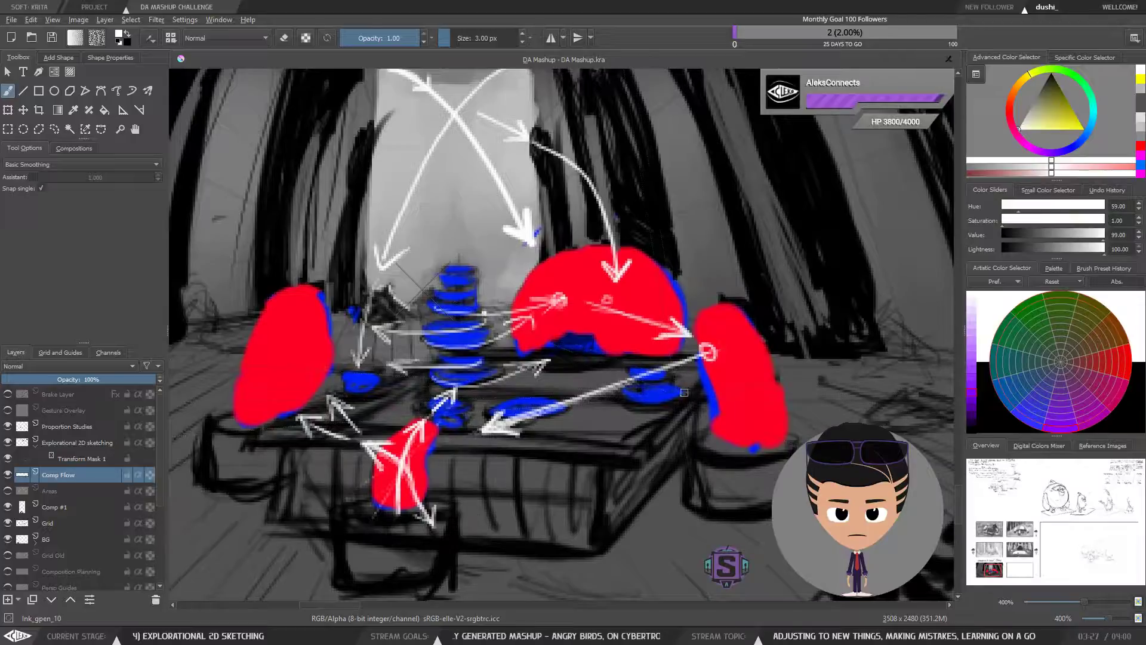
# Try white scribbles, a straight stroke and a wavy line beside the right figure's table arrow, and undo them.
pyautogui.moveTo(574, 423); pyautogui.dragTo(597, 420)
pyautogui.moveTo(616, 412)
pyautogui.mouseDown()
pyautogui.moveTo(613, 373)
pyautogui.moveTo(600, 375)
pyautogui.moveTo(614, 405)
pyautogui.mouseUp()
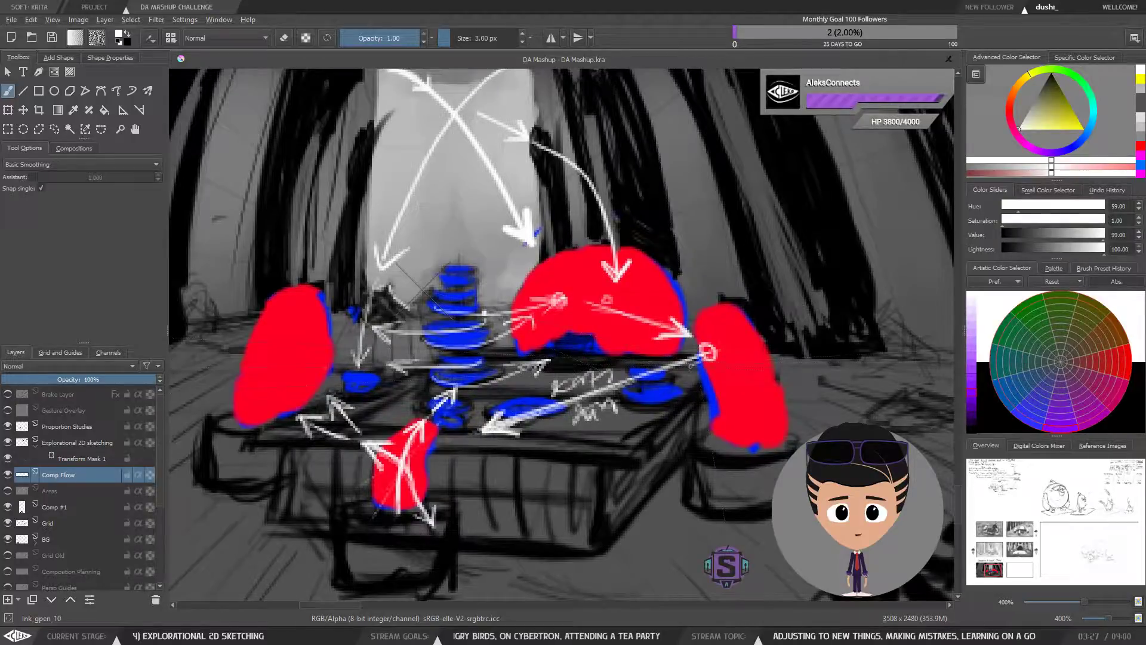
pyautogui.moveTo(700, 361); pyautogui.dragTo(508, 440)
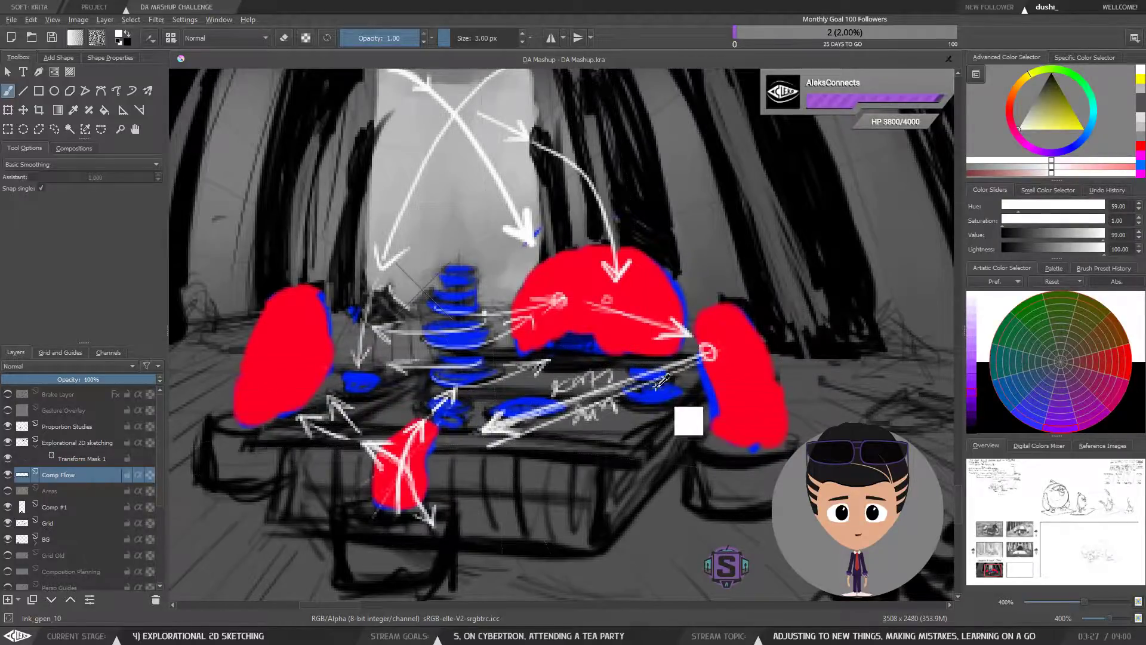
pyautogui.hotkey('ctrl', 'z')
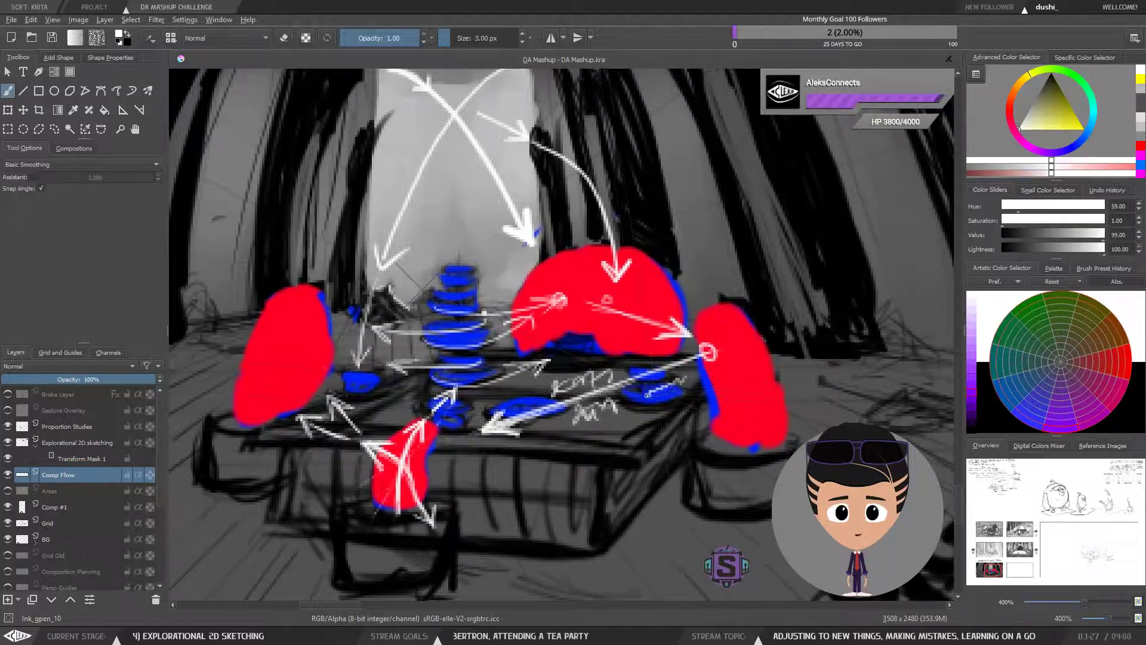
pyautogui.moveTo(648, 395); pyautogui.dragTo(445, 455)
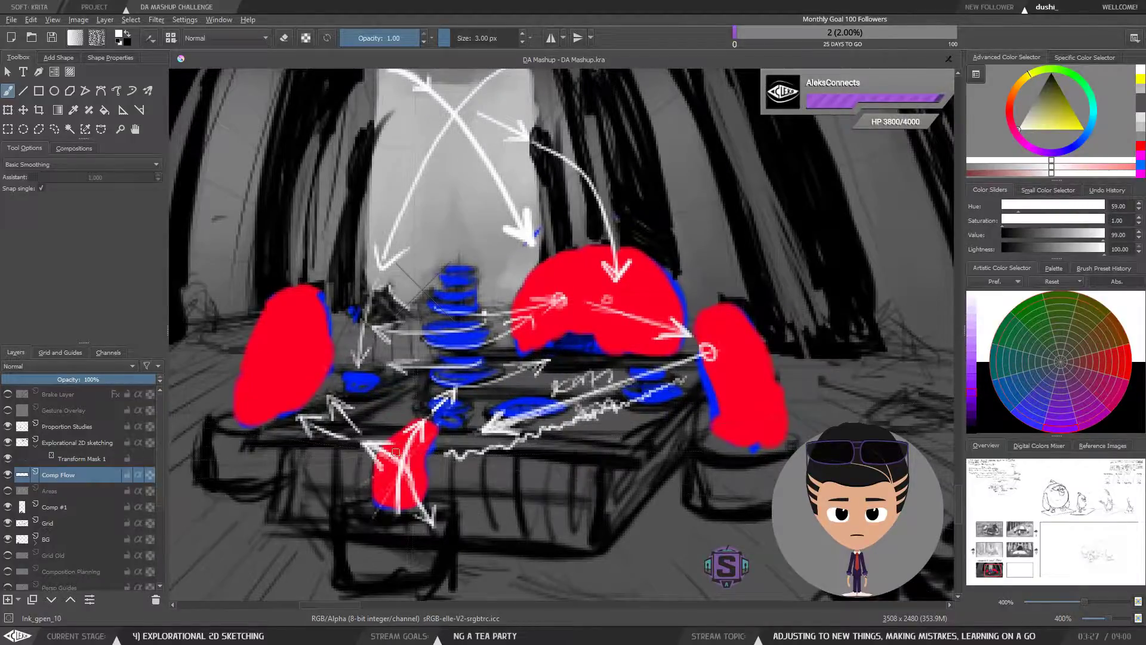
pyautogui.hotkey('ctrl', 'z')
pyautogui.hotkey('ctrl', 'z')
pyautogui.hotkey('ctrl', 'z')
pyautogui.hotkey('ctrl', 'z')
pyautogui.hotkey('ctrl', 'z')
pyautogui.hotkey('ctrl', 'z')
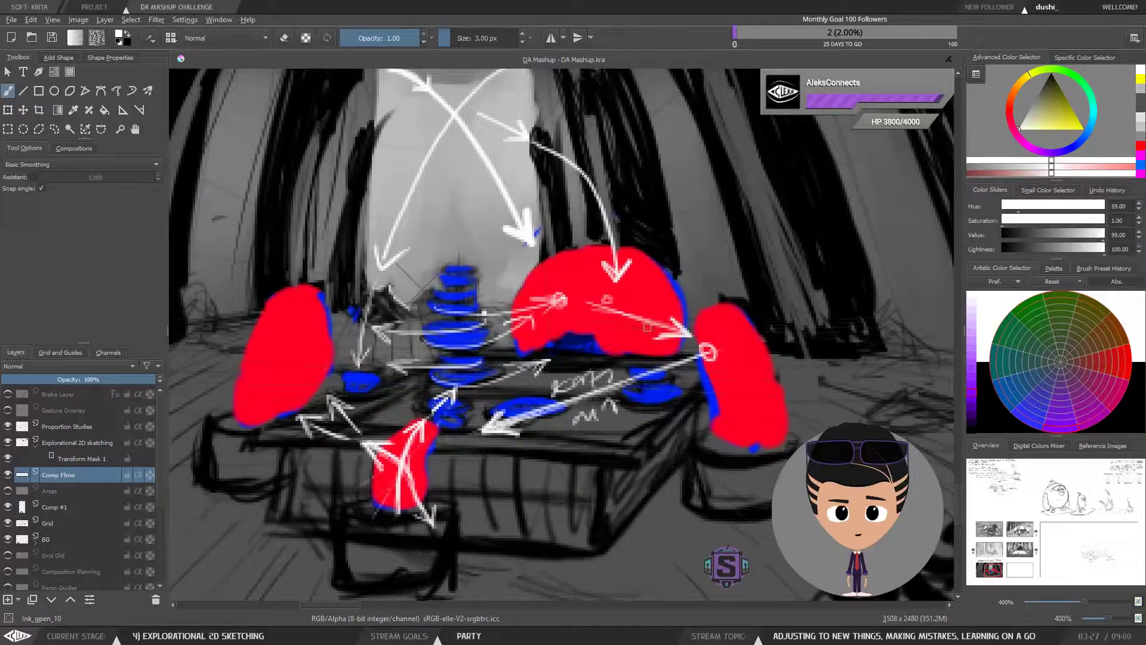
# Reinforce the white flow arrows from the rear red figure to the right figure and from there across the table.
pyautogui.hotkey('ctrl', '-')
pyautogui.hotkey('ctrl', '-')
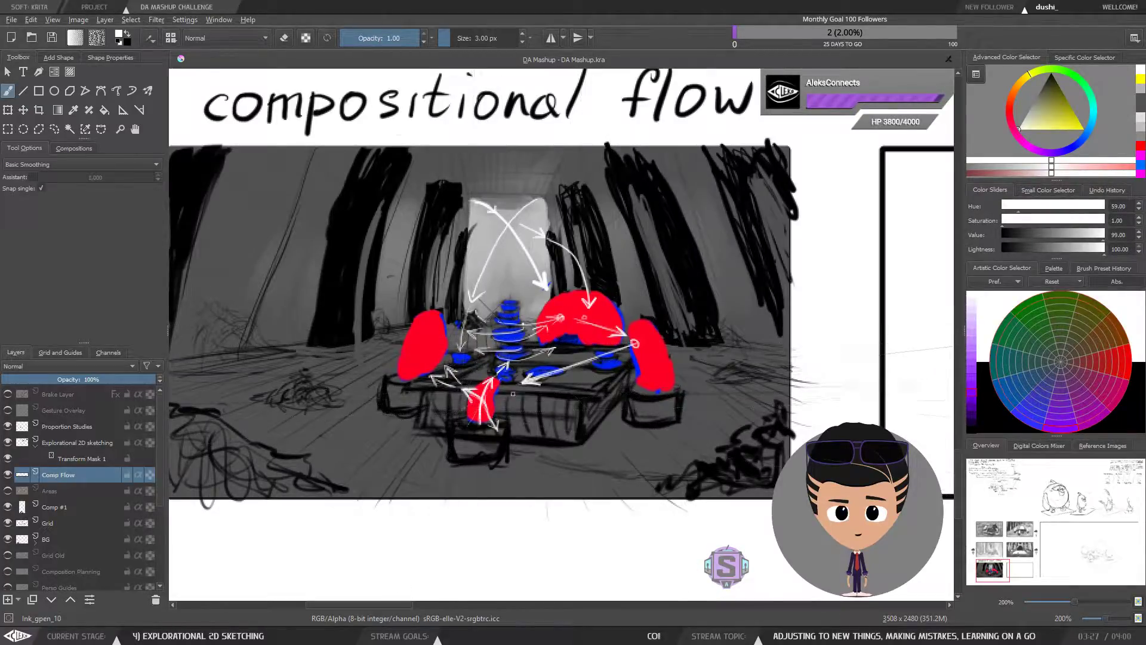
pyautogui.hotkey('ctrl', '+')
pyautogui.hotkey('ctrl', '+')
pyautogui.moveTo(623, 387); pyautogui.dragTo(618, 395)
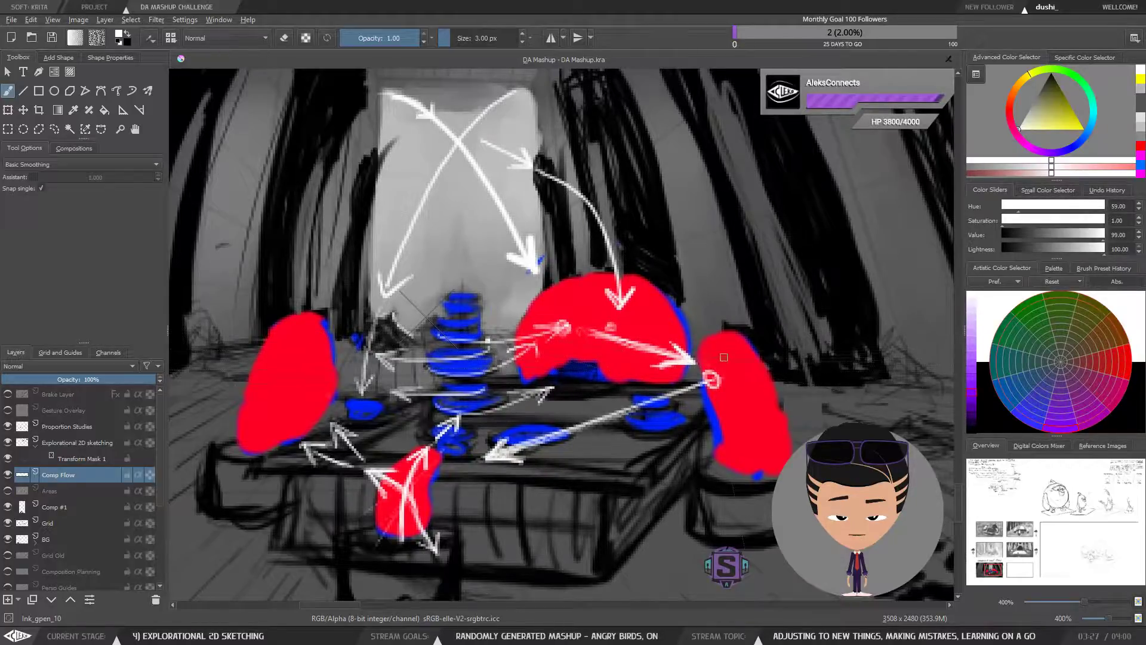
pyautogui.moveTo(712, 379); pyautogui.dragTo(471, 457)
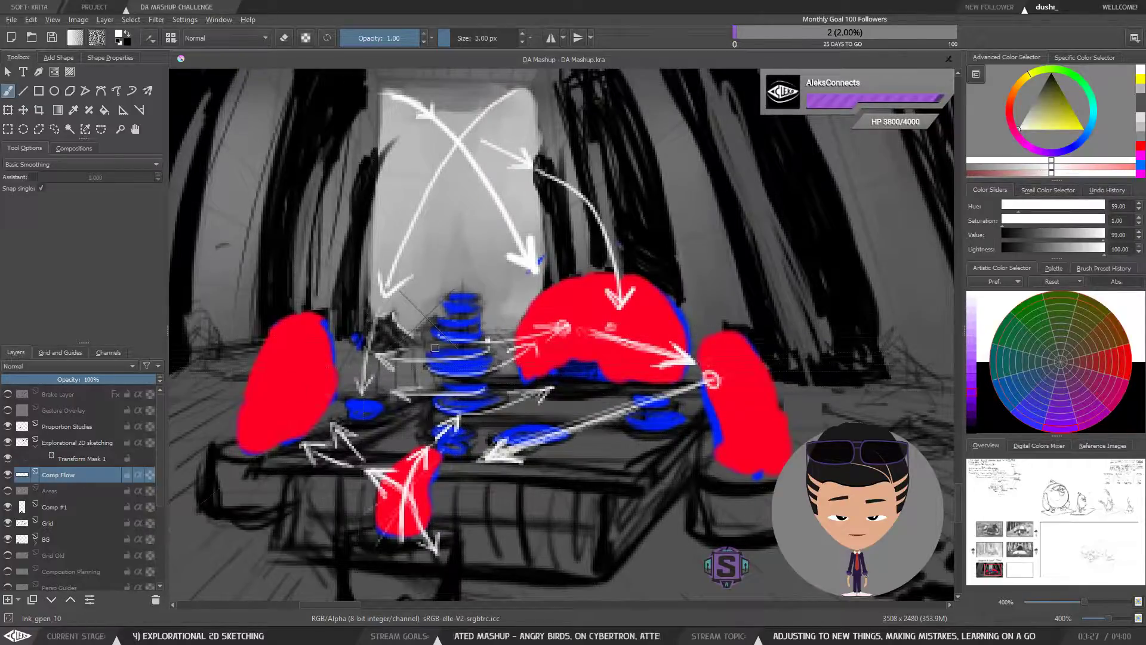
# Try a sweeping white arrow from the rear red figure past the right figure and around the table to the left figure.
pyautogui.moveTo(538, 328)
pyautogui.mouseDown()
pyautogui.moveTo(701, 368)
pyautogui.moveTo(510, 456)
pyautogui.moveTo(420, 454)
pyautogui.moveTo(309, 405)
pyautogui.moveTo(374, 399)
pyautogui.mouseUp()
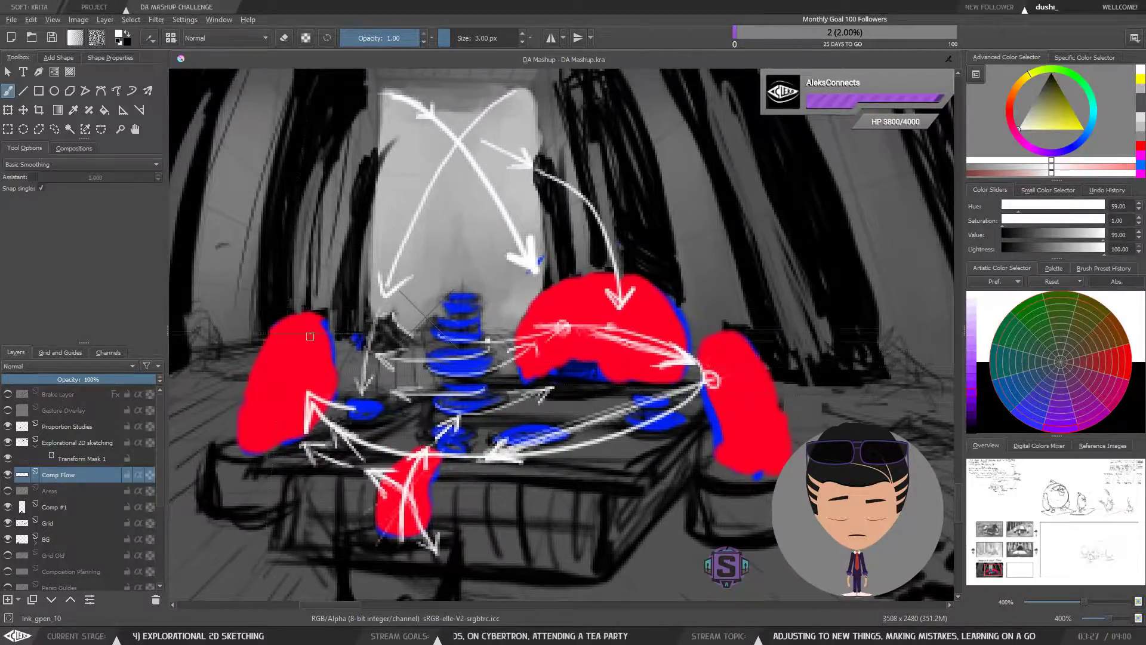
pyautogui.scroll(-2, 538, 447)
pyautogui.scroll(1, 503, 412)
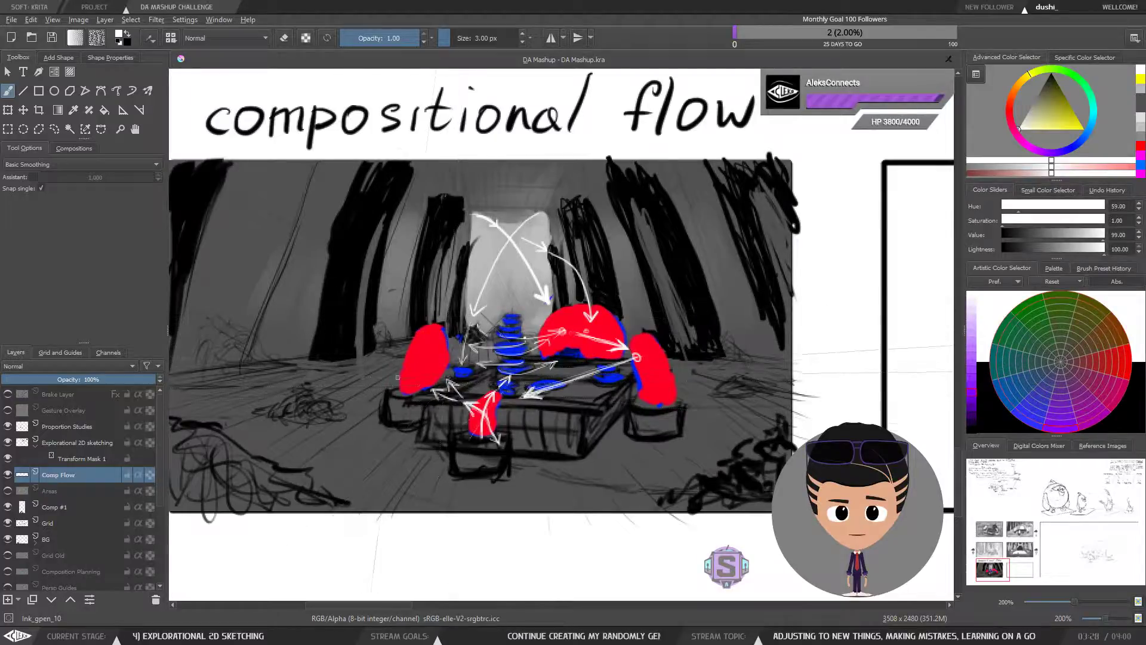
# Examine the flow arrows between the red figures and blue props, both close up and across the whole thumbnail.
pyautogui.press('+')
pyautogui.moveTo(490, 442); pyautogui.dragTo(506, 425)
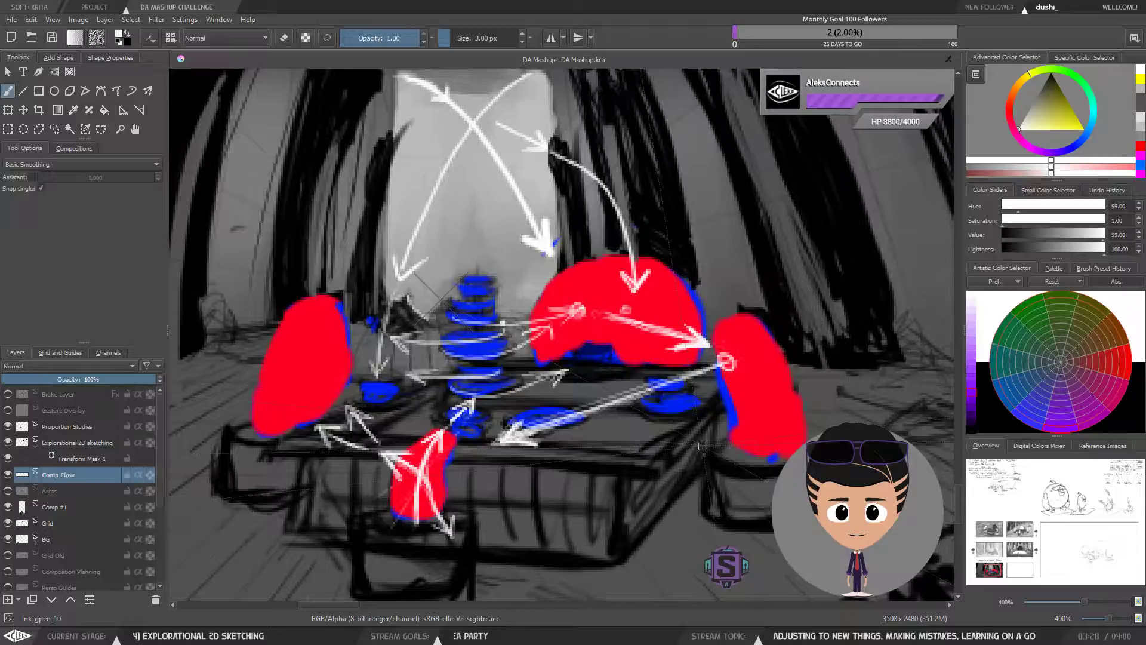
pyautogui.scroll(-2, 418, 415)
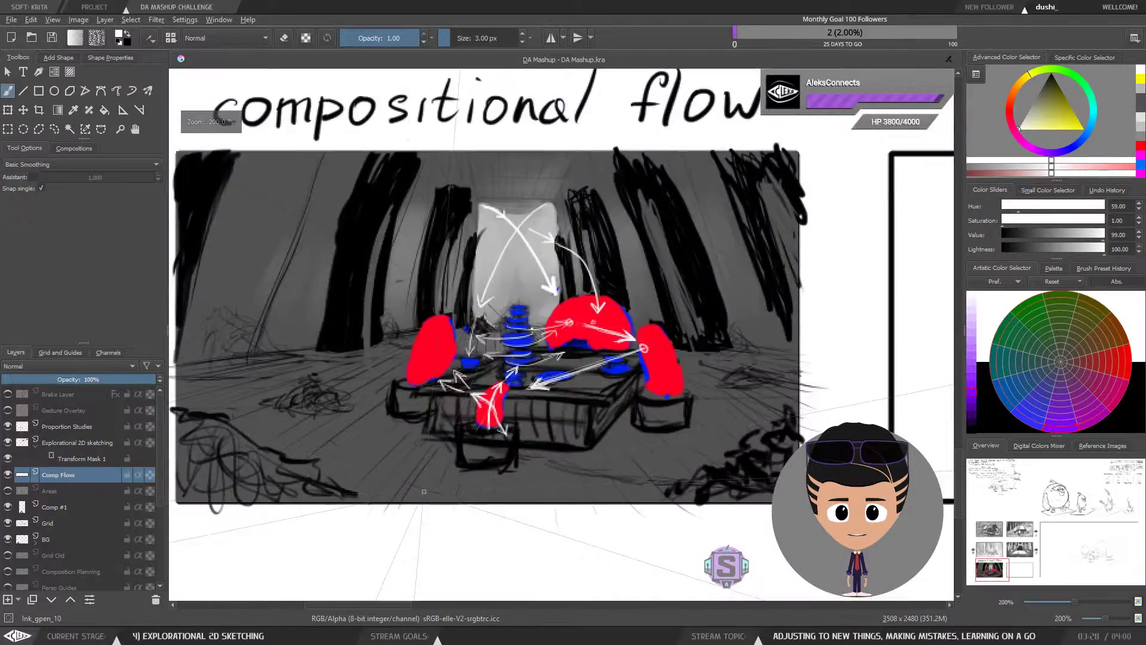
pyautogui.scroll(2, 418, 415)
pyautogui.scroll(-2, 449, 416)
pyautogui.moveTo(542, 412); pyautogui.dragTo(565, 435)
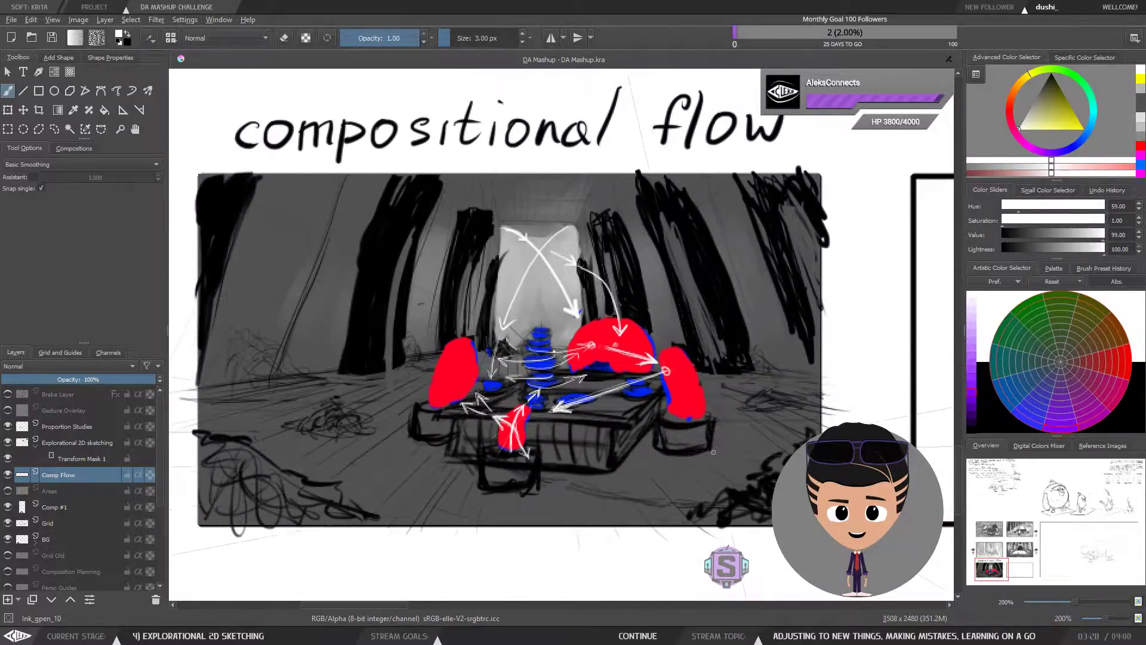
pyautogui.scroll(2, 720, 405)
pyautogui.scroll(-2, 720, 405)
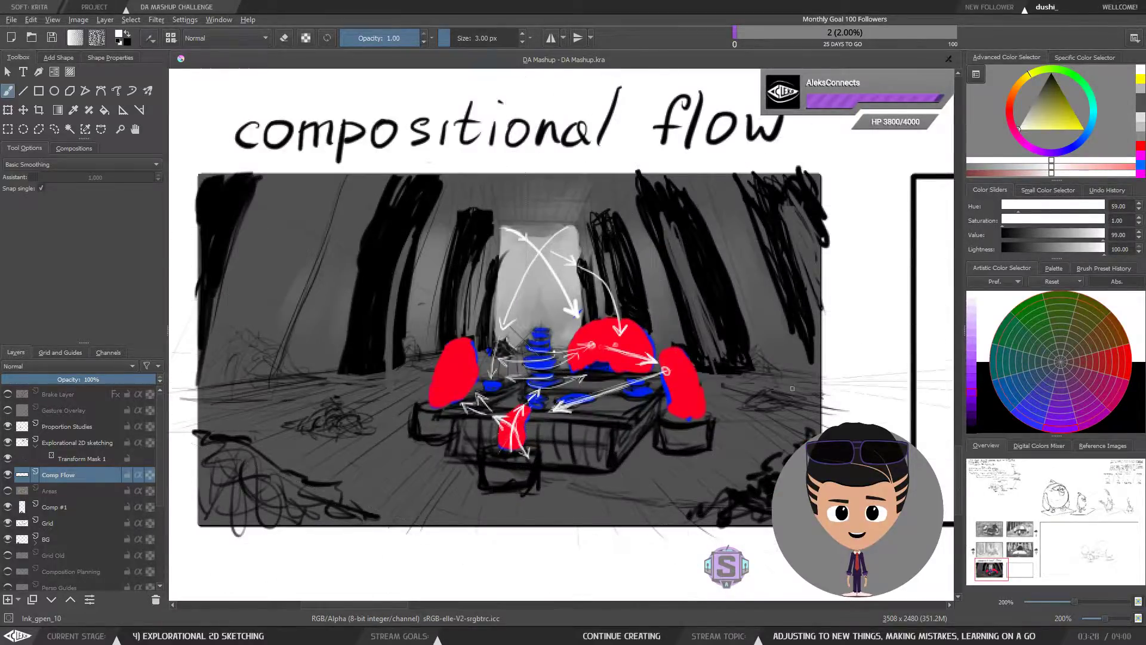
pyautogui.scroll(4, 638, 485)
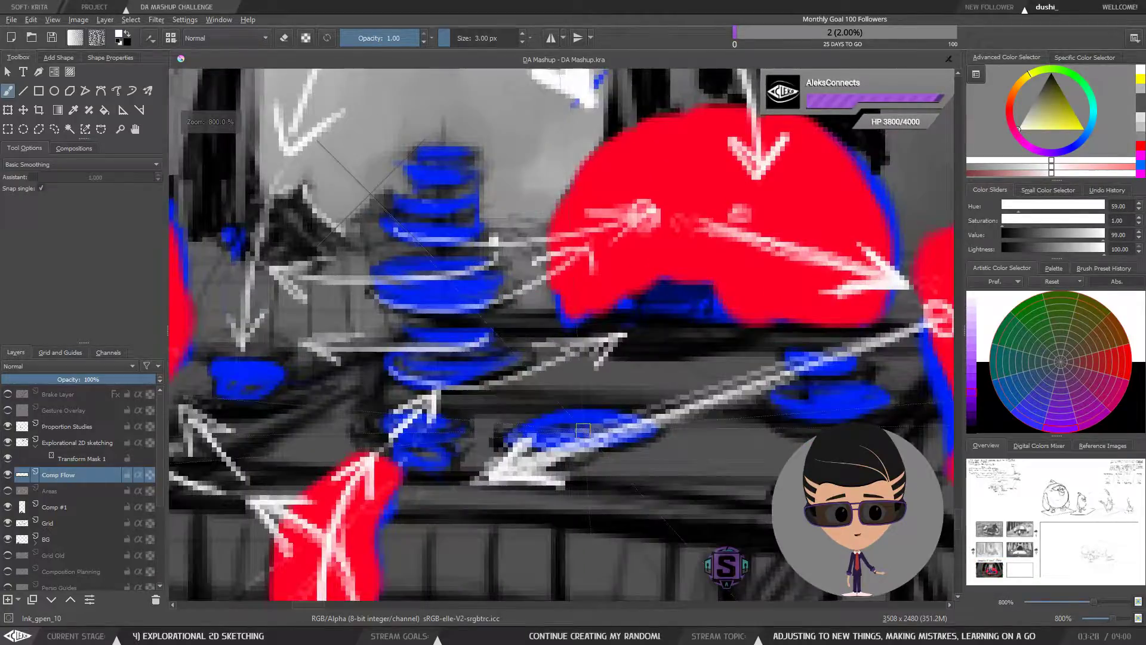
pyautogui.moveTo(599, 458); pyautogui.dragTo(579, 480)
pyautogui.hotkey('ctrl', '-')
pyautogui.hotkey('ctrl', '-')
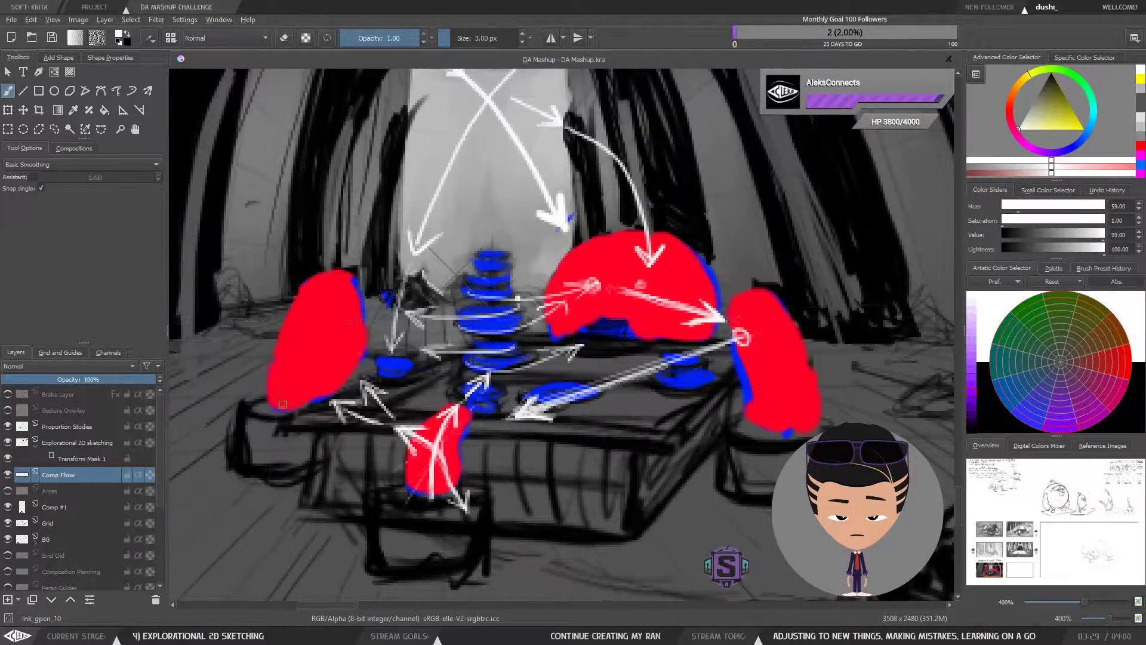
pyautogui.press('-')
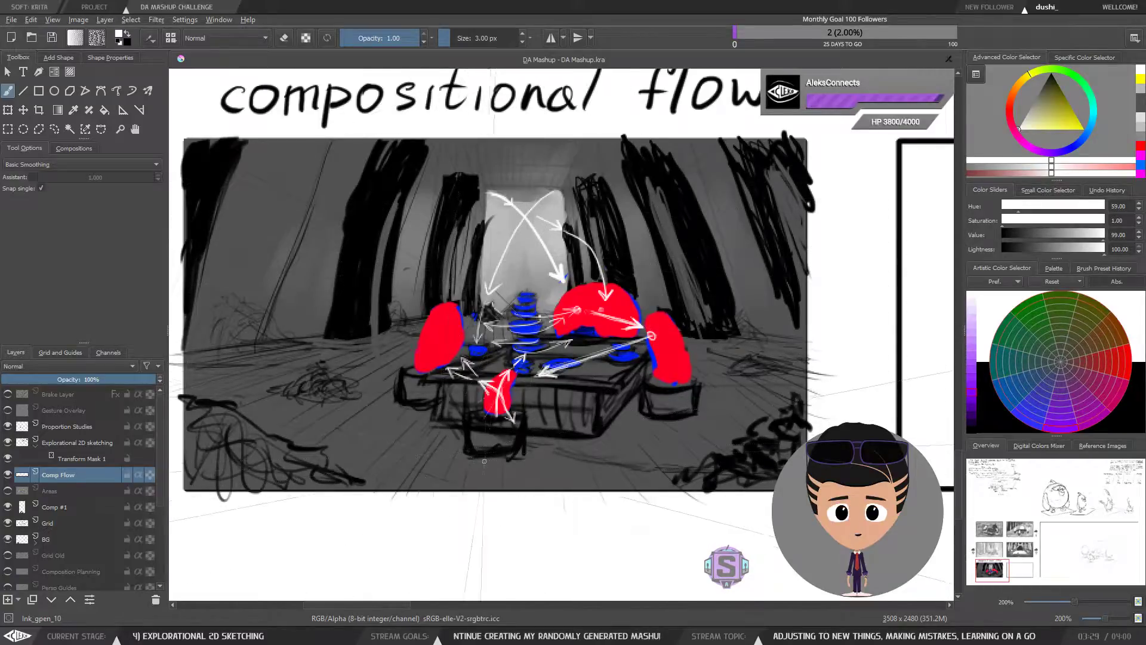
# Try a large white ellipse around the table through the red figures and undo it.
pyautogui.press('+')
pyautogui.scroll(-1, 496, 407)
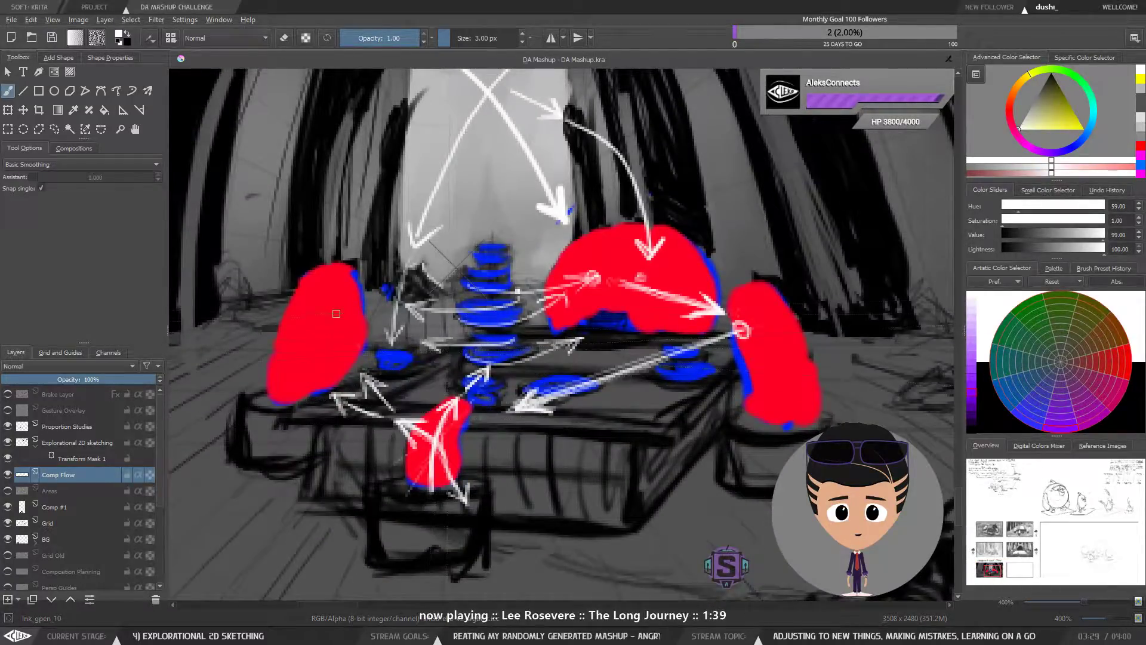
pyautogui.moveTo(334, 330)
pyautogui.mouseDown()
pyautogui.moveTo(381, 394)
pyautogui.moveTo(539, 424)
pyautogui.moveTo(650, 419)
pyautogui.moveTo(741, 346)
pyautogui.moveTo(658, 293)
pyautogui.moveTo(539, 279)
pyautogui.moveTo(387, 298)
pyautogui.moveTo(334, 328)
pyautogui.mouseUp()
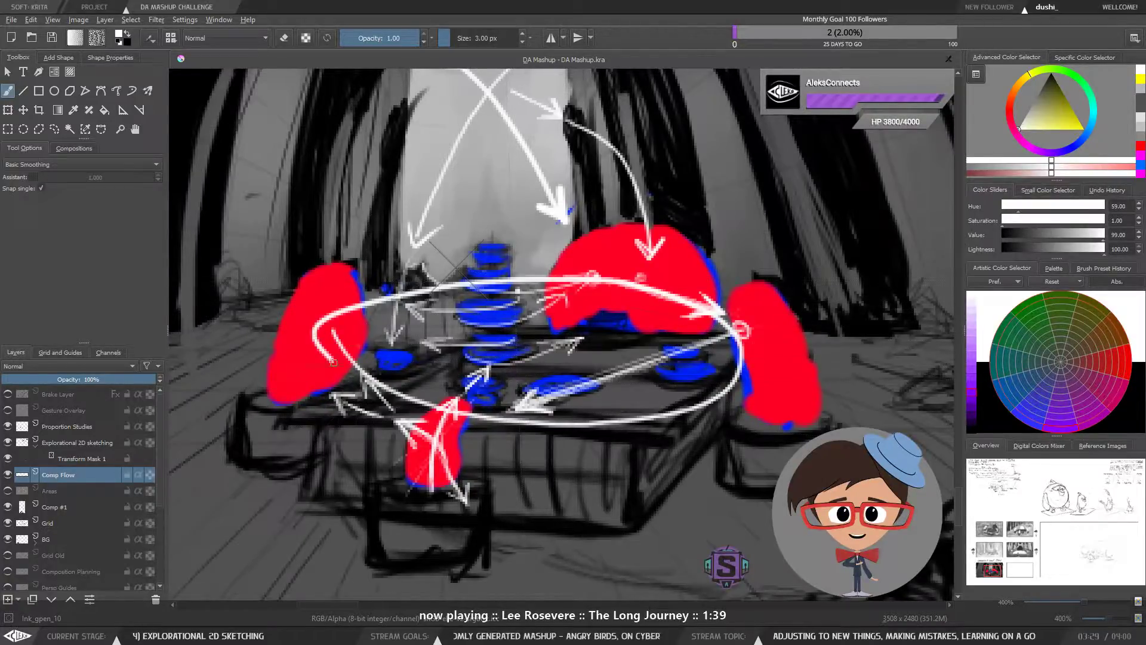
pyautogui.hotkey('ctrl', 'z')
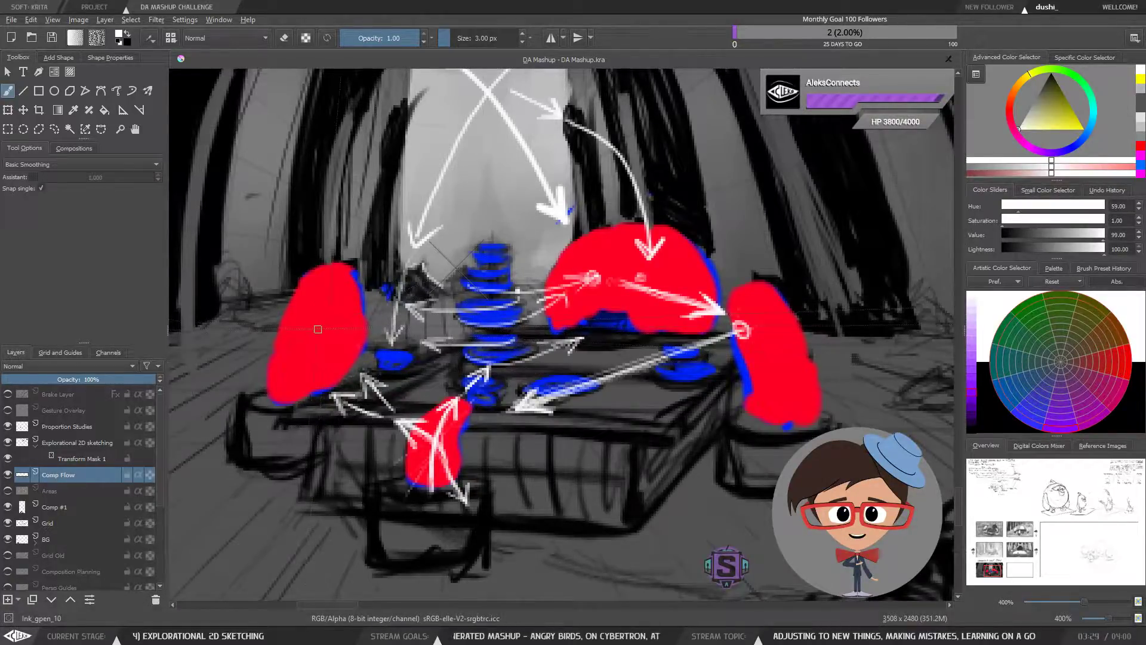
# Number the red figures in white: 1 on the left, 2 on the rear, 3 on the right and 4 on the front.
pyautogui.moveTo(312, 325); pyautogui.dragTo(313, 340)
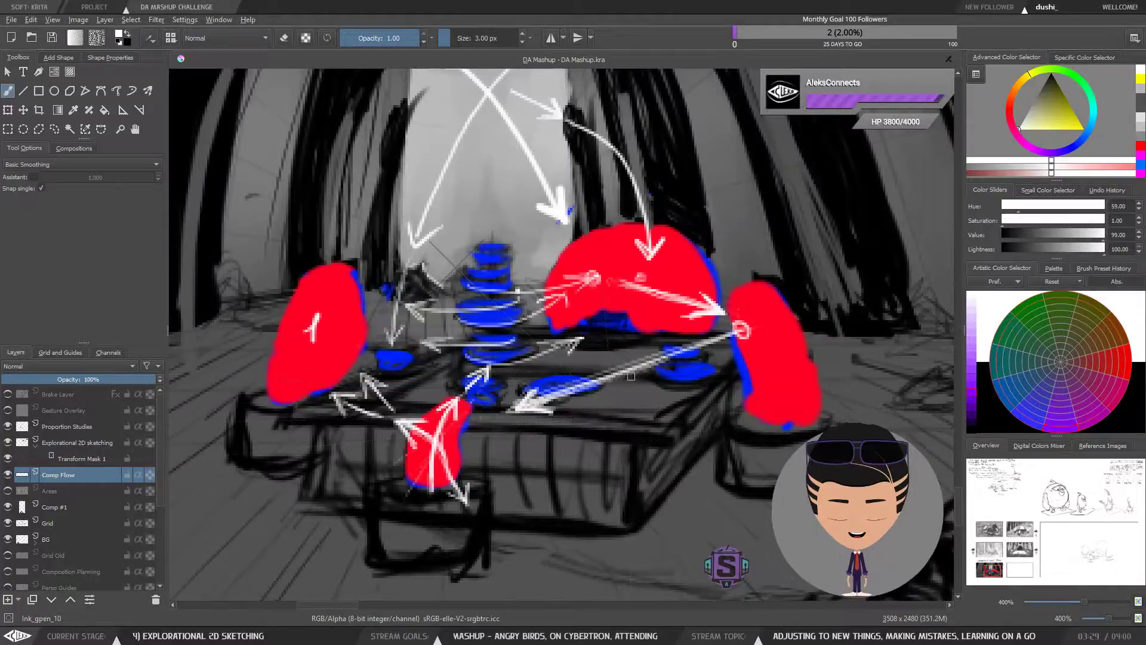
pyautogui.moveTo(602, 254)
pyautogui.mouseDown()
pyautogui.moveTo(604, 268)
pyautogui.moveTo(618, 266)
pyautogui.mouseUp()
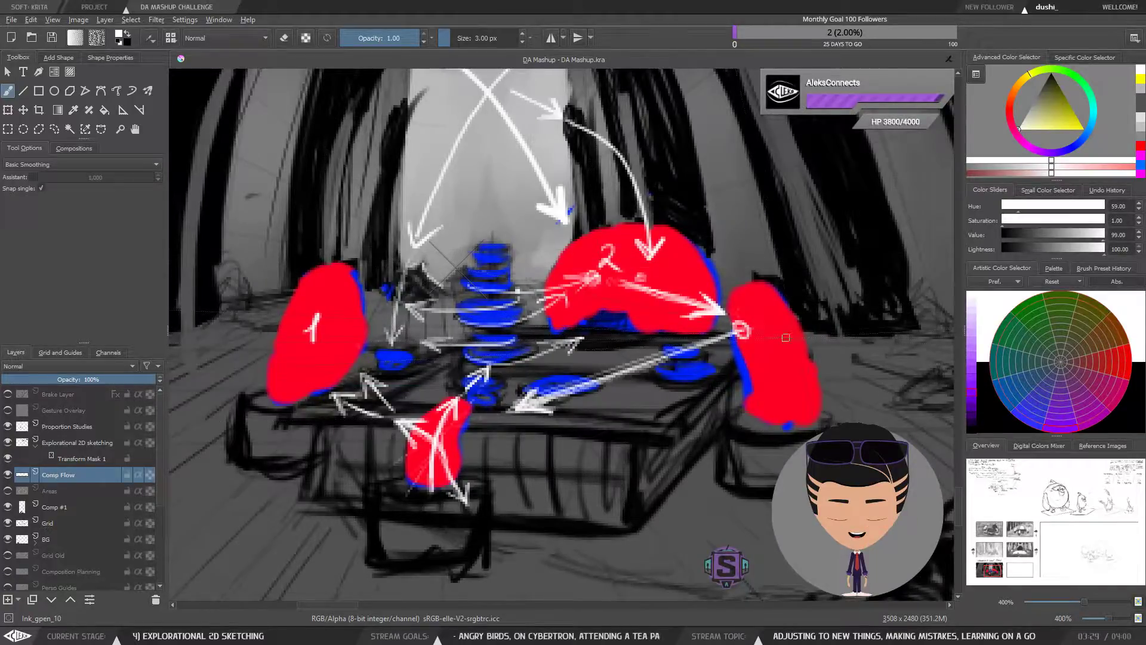
pyautogui.moveTo(766, 333)
pyautogui.mouseDown()
pyautogui.moveTo(784, 346)
pyautogui.moveTo(767, 365)
pyautogui.mouseUp()
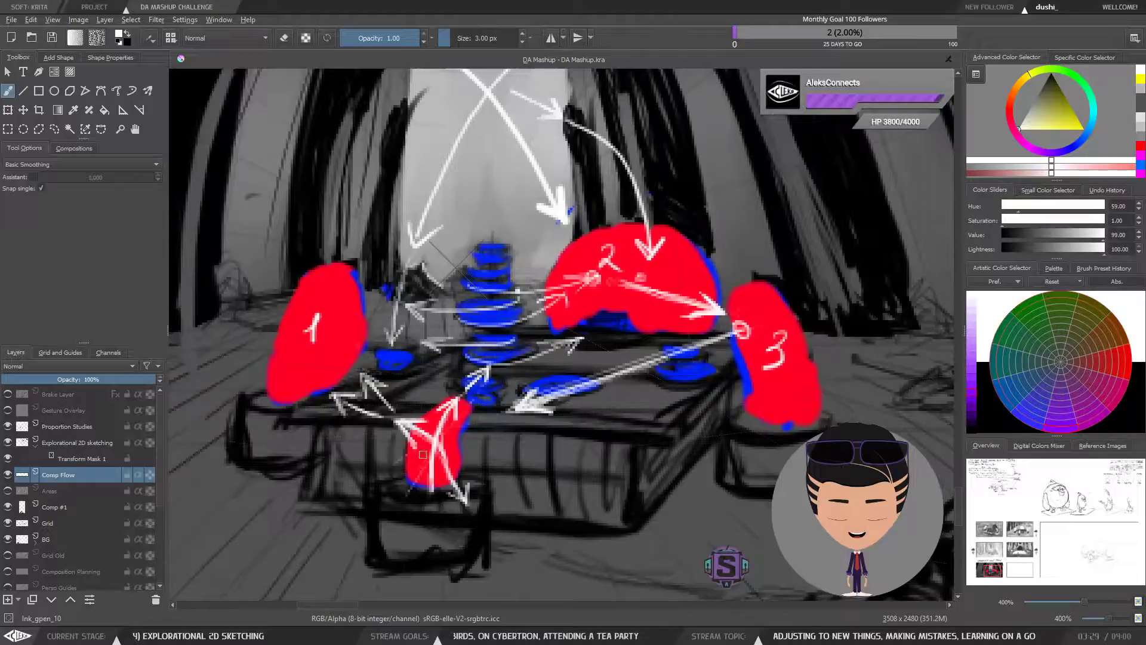
pyautogui.moveTo(461, 436); pyautogui.dragTo(472, 451)
pyautogui.moveTo(470, 437); pyautogui.dragTo(464, 468)
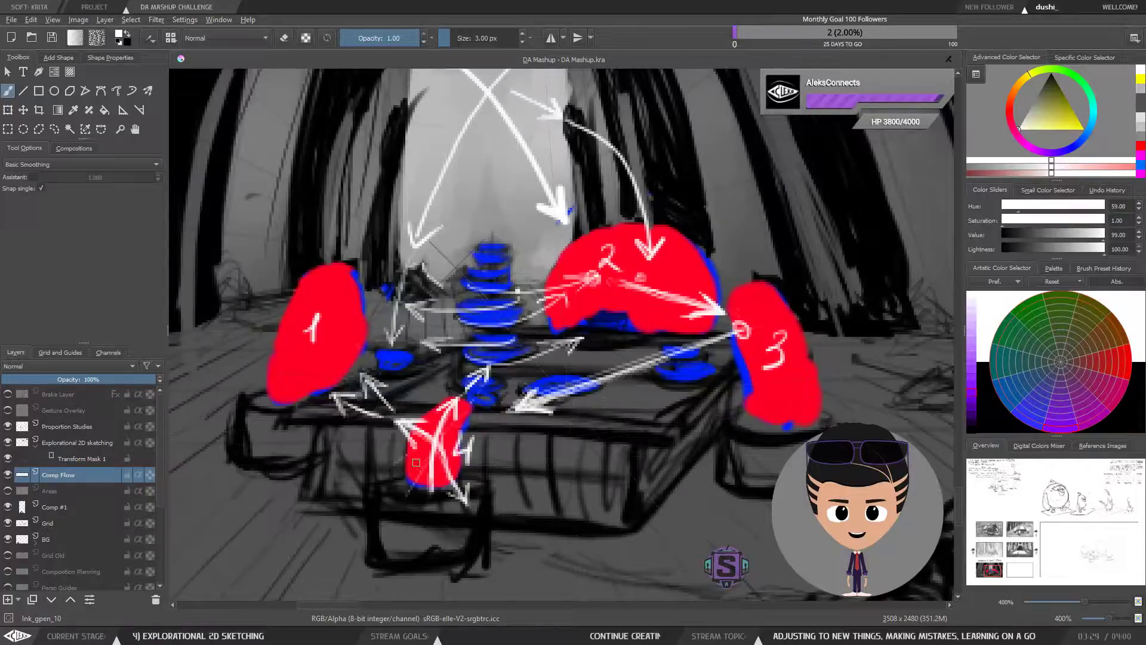
# Draw a heavy white circle around the number 1 on the left red figure.
pyautogui.moveTo(485, 391); pyautogui.dragTo(474, 445)
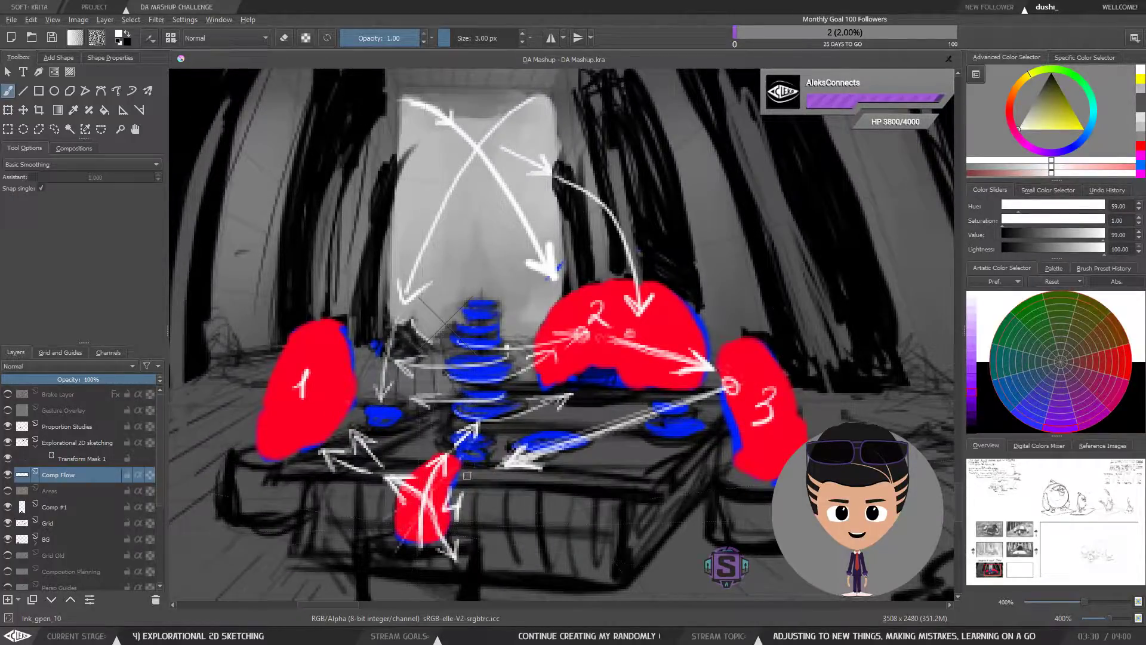
pyautogui.moveTo(582, 516); pyautogui.dragTo(574, 472)
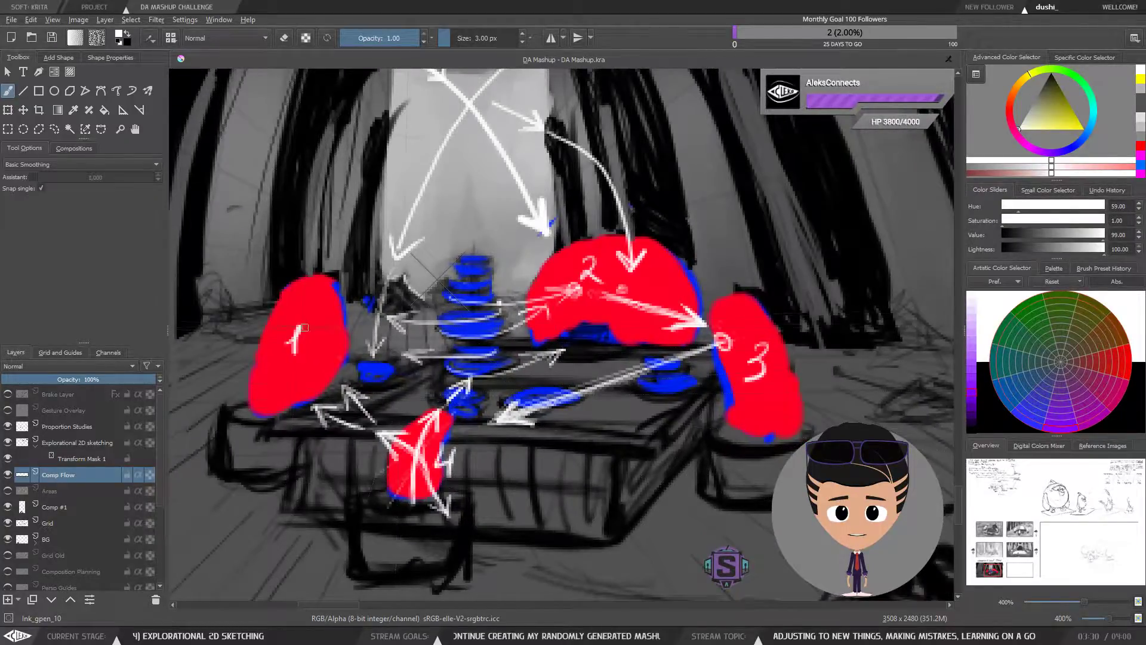
pyautogui.moveTo(306, 320)
pyautogui.mouseDown()
pyautogui.moveTo(320, 353)
pyautogui.moveTo(277, 329)
pyautogui.moveTo(286, 364)
pyautogui.moveTo(319, 331)
pyautogui.moveTo(284, 366)
pyautogui.mouseUp()
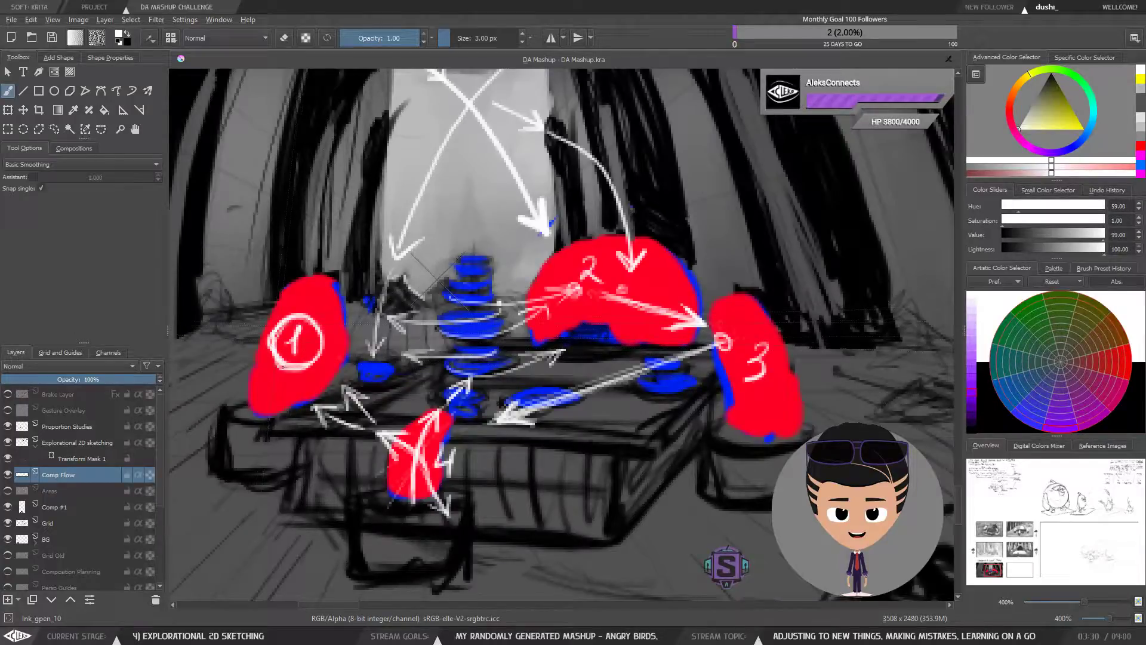
pyautogui.moveTo(293, 318)
pyautogui.mouseDown()
pyautogui.moveTo(272, 328)
pyautogui.moveTo(316, 328)
pyautogui.moveTo(288, 317)
pyautogui.mouseUp()
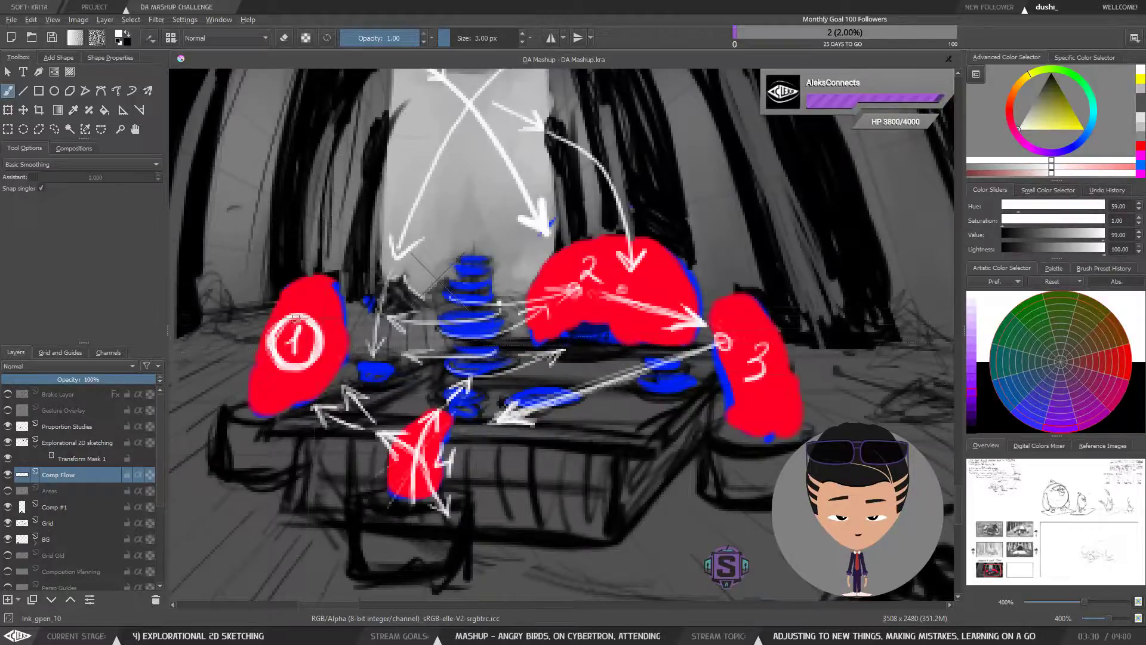
# Draw a white flow arrow down the right-hand trees toward the right red figure, undoing the first stroke.
pyautogui.press('-')
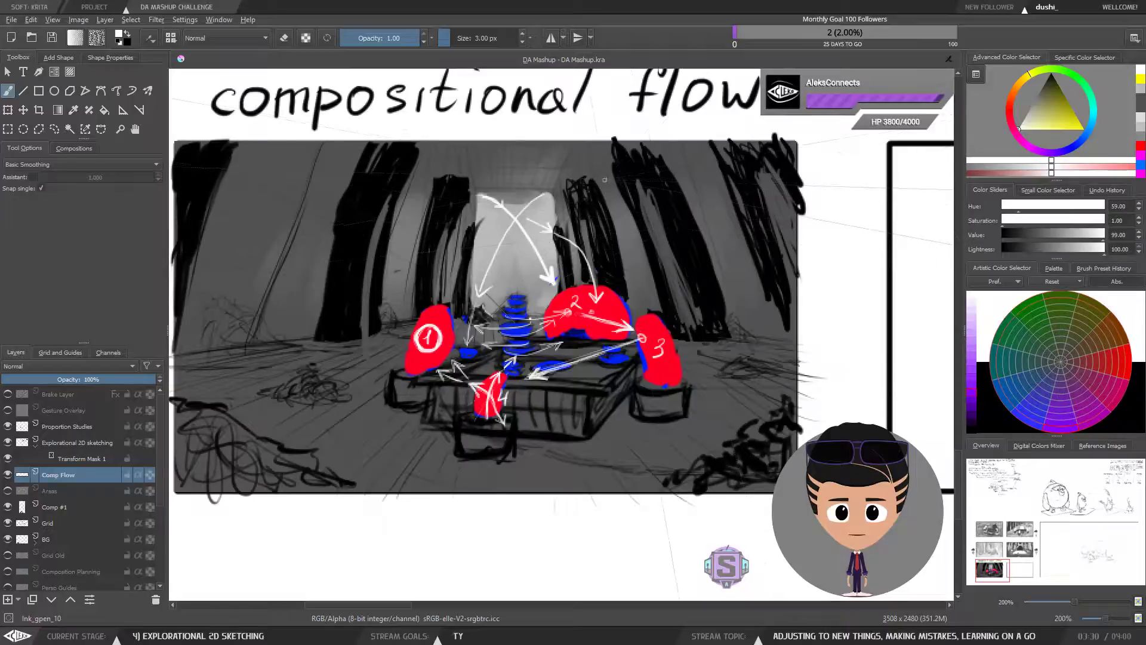
pyautogui.moveTo(637, 180)
pyautogui.mouseDown()
pyautogui.moveTo(661, 213)
pyautogui.moveTo(681, 300)
pyautogui.mouseUp()
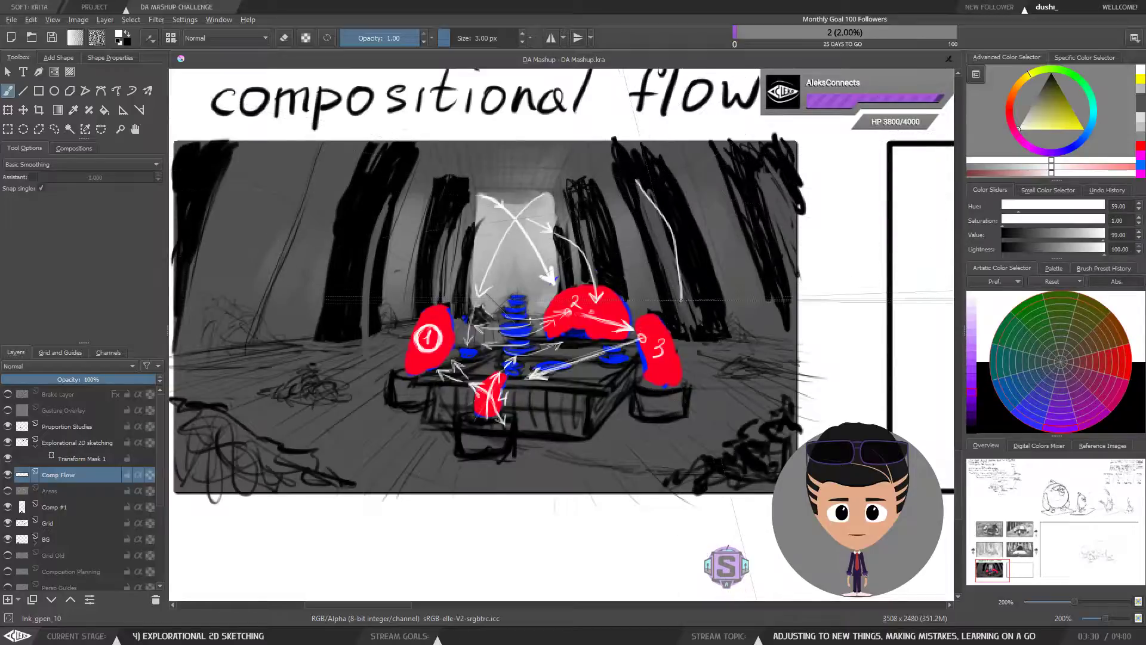
pyautogui.hotkey('ctrl', 'z')
pyautogui.moveTo(648, 194)
pyautogui.mouseDown()
pyautogui.moveTo(670, 298)
pyautogui.moveTo(683, 283)
pyautogui.mouseUp()
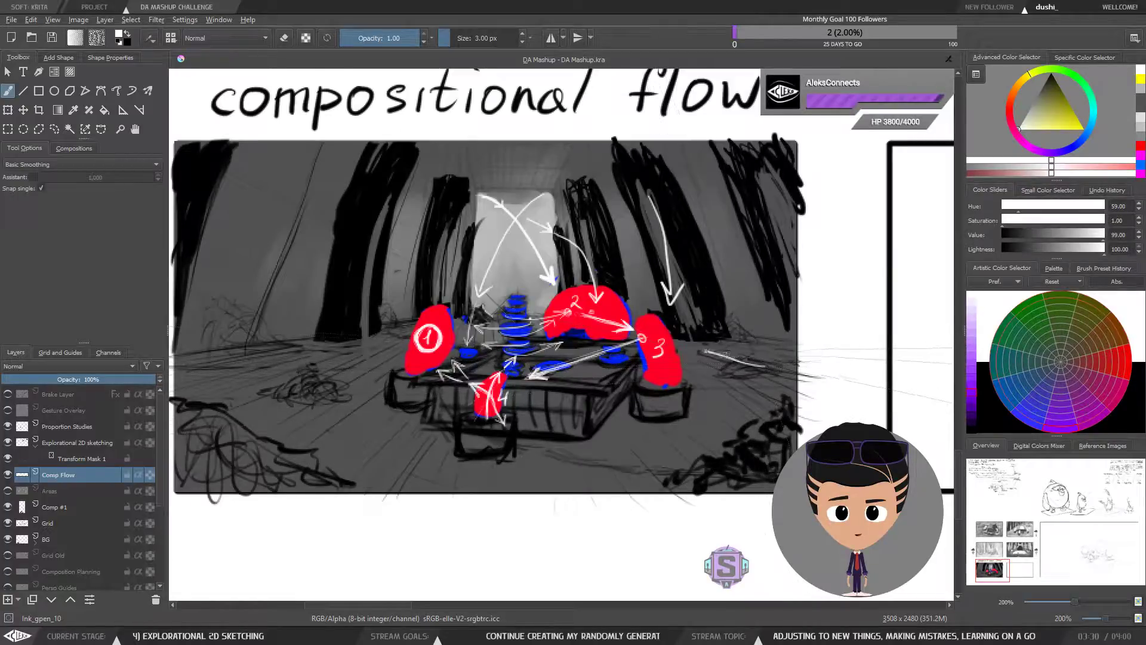
# Draw white flow arrows along the ground on the right and left sides, both pointing inward toward the table.
pyautogui.hotkey('ctrl', 'z')
pyautogui.moveTo(774, 367)
pyautogui.mouseDown()
pyautogui.moveTo(702, 352)
pyautogui.moveTo(737, 356)
pyautogui.mouseUp()
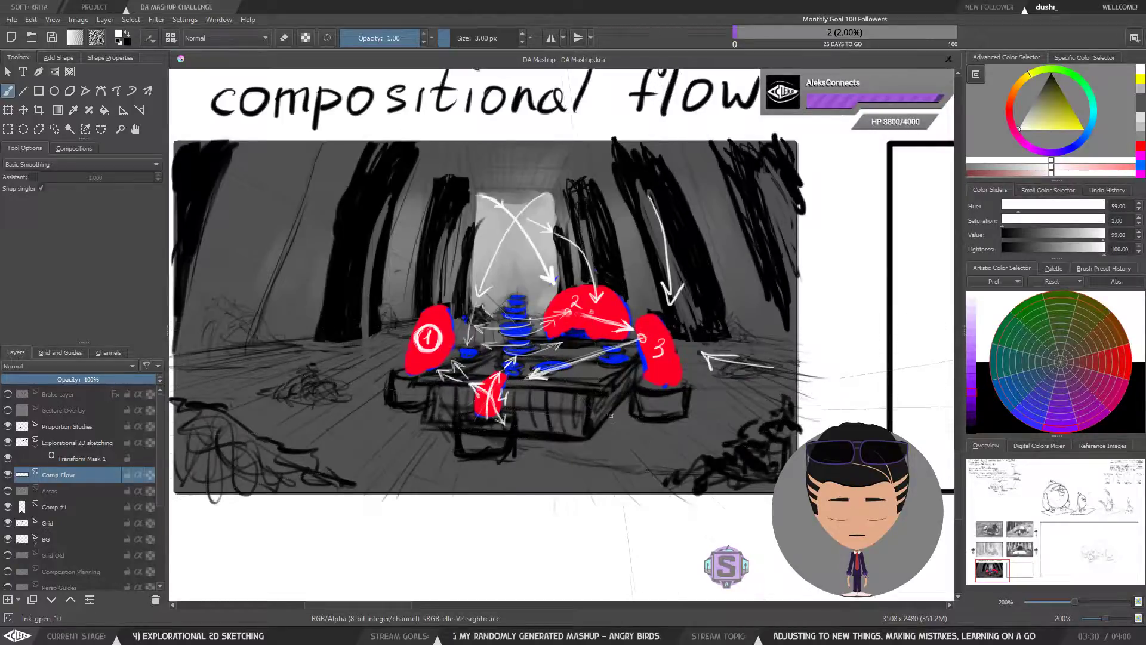
pyautogui.moveTo(552, 415); pyautogui.dragTo(631, 415)
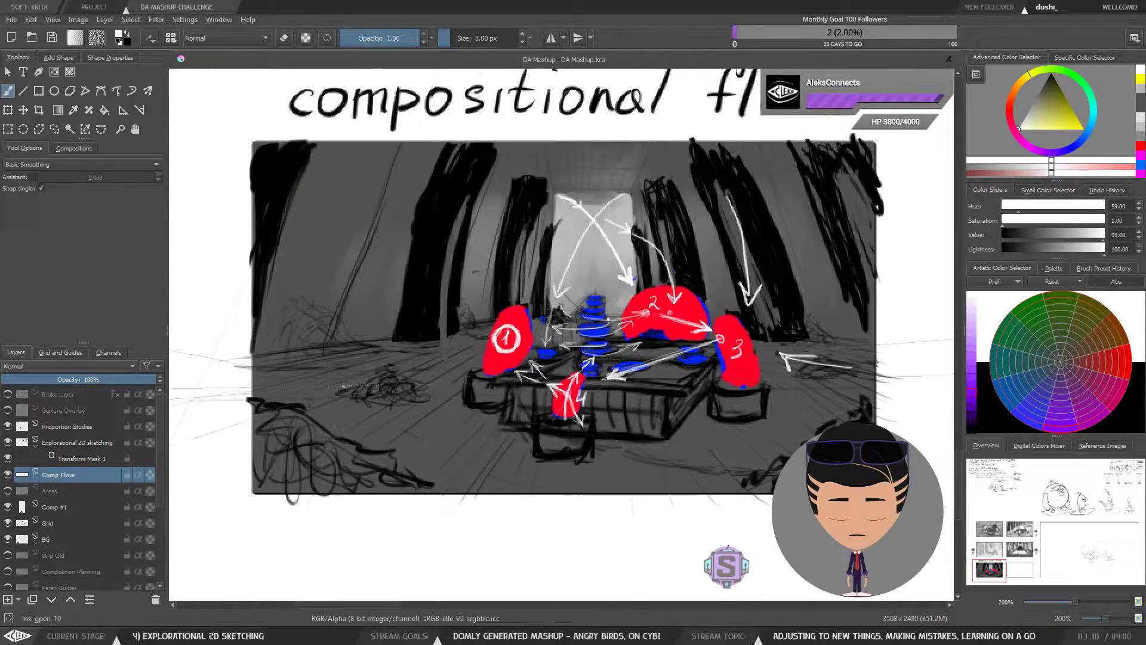
pyautogui.moveTo(343, 387); pyautogui.dragTo(438, 368)
pyautogui.moveTo(438, 368); pyautogui.dragTo(411, 388)
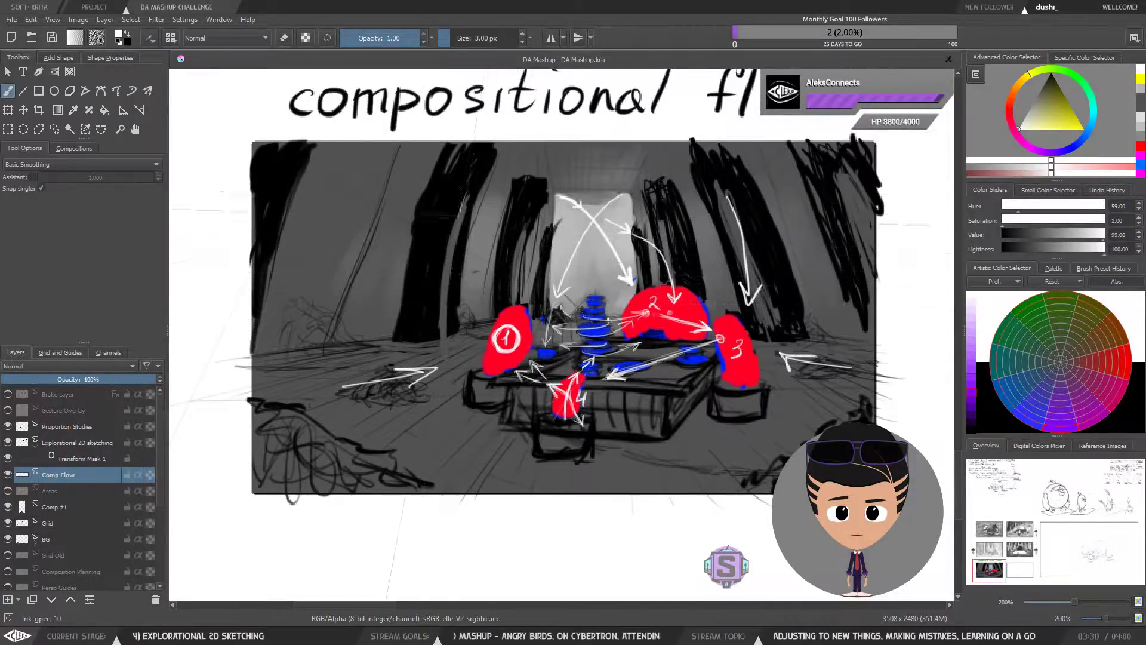
# Draw a white flow arrow down the large left-hand tree toward the ground, undoing the first two strokes.
pyautogui.moveTo(460, 211); pyautogui.dragTo(444, 336)
pyautogui.hotkey('ctrl', 'z')
pyautogui.moveTo(460, 215)
pyautogui.mouseDown()
pyautogui.moveTo(440, 263)
pyautogui.moveTo(441, 345)
pyautogui.mouseUp()
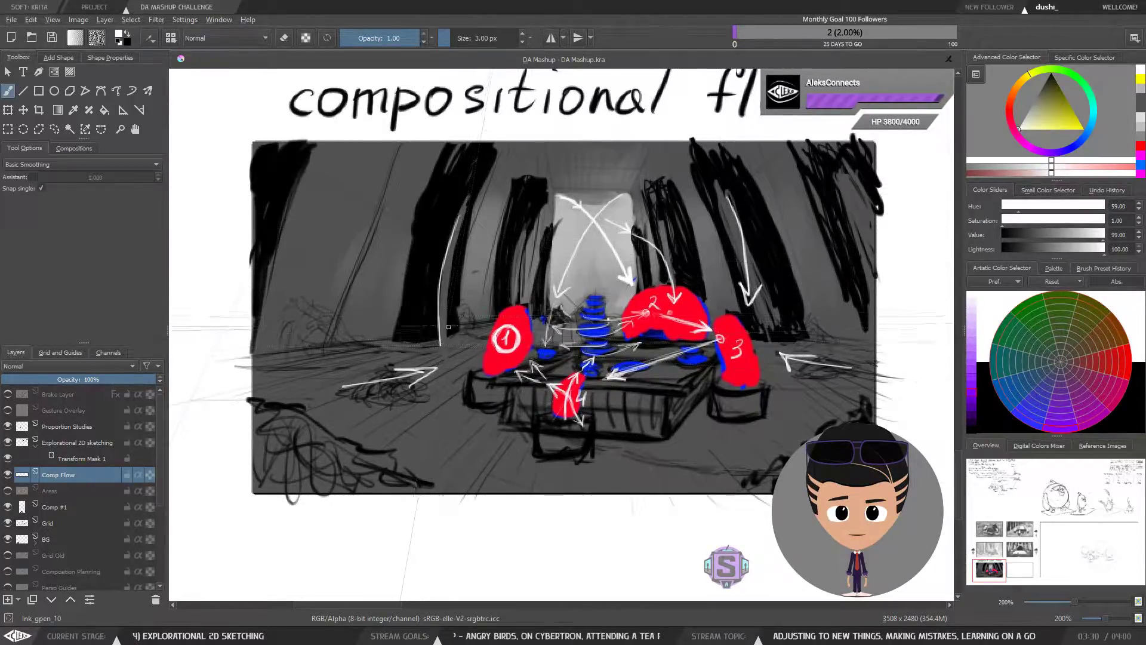
pyautogui.hotkey('ctrl', 'z')
pyautogui.moveTo(461, 212)
pyautogui.mouseDown()
pyautogui.moveTo(438, 341)
pyautogui.moveTo(457, 316)
pyautogui.mouseUp()
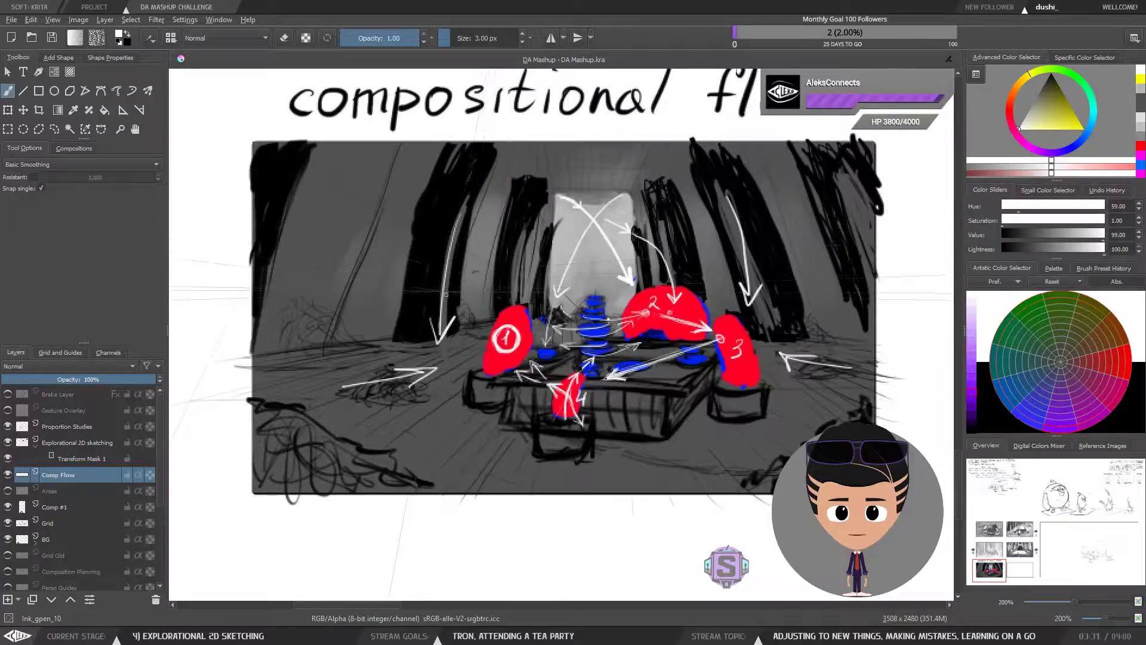
pyautogui.moveTo(451, 256); pyautogui.dragTo(505, 322)
pyautogui.moveTo(499, 297); pyautogui.dragTo(505, 323)
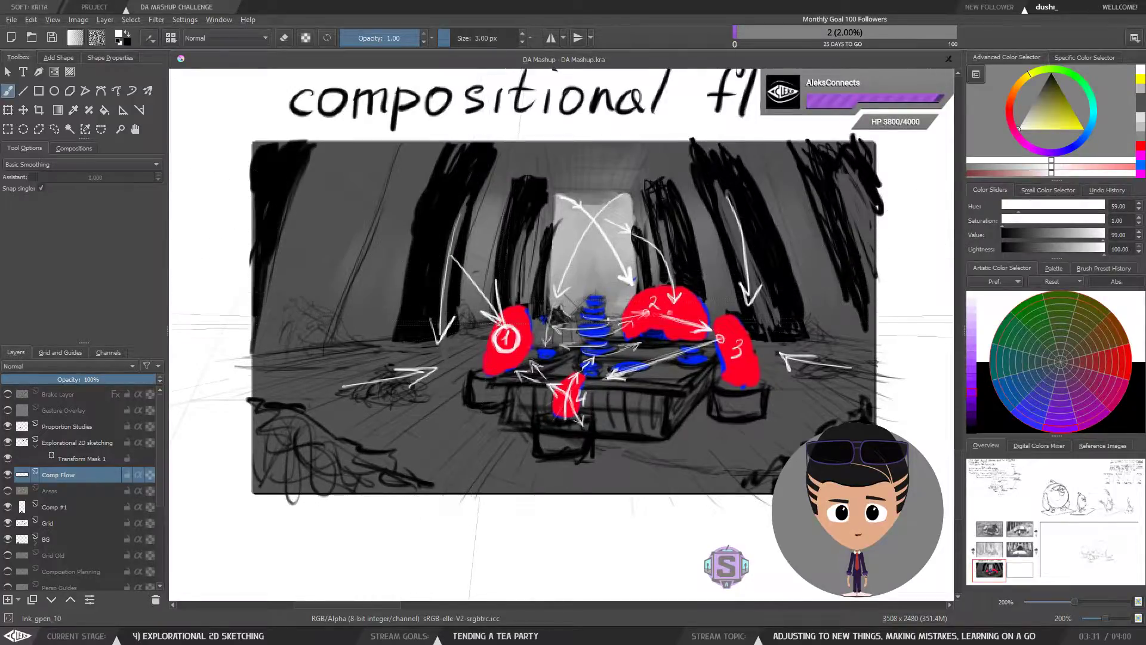
pyautogui.hotkey('ctrl', 'z')
pyautogui.hotkey('ctrl', 'z')
pyautogui.hotkey('ctrl', 'z')
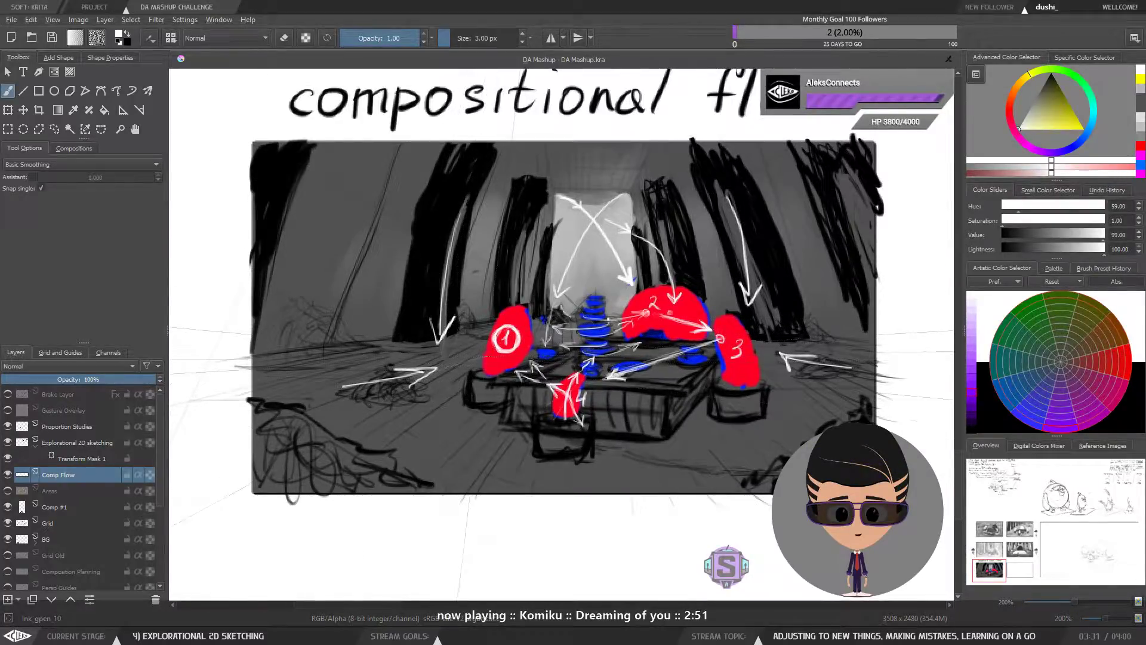
# Curve the left tree arrow into the base of figure 1 and add white arrows down the inner trees toward figures 1 and 2.
pyautogui.moveTo(441, 343); pyautogui.dragTo(481, 369)
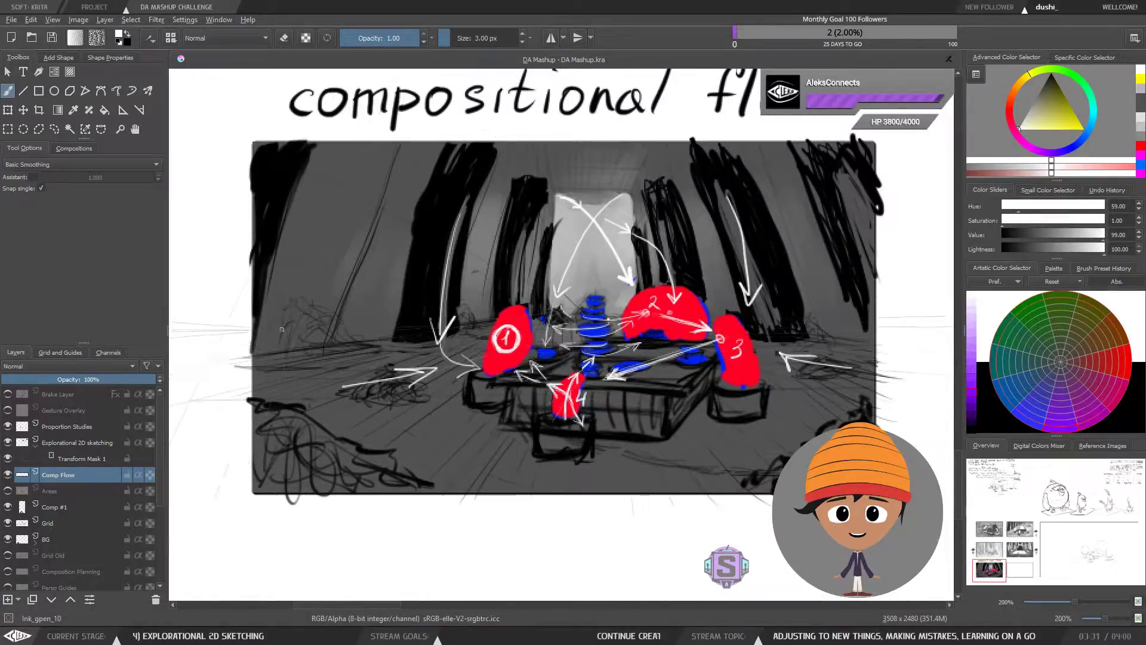
pyautogui.moveTo(529, 213); pyautogui.dragTo(510, 300)
pyautogui.moveTo(510, 300); pyautogui.dragTo(524, 281)
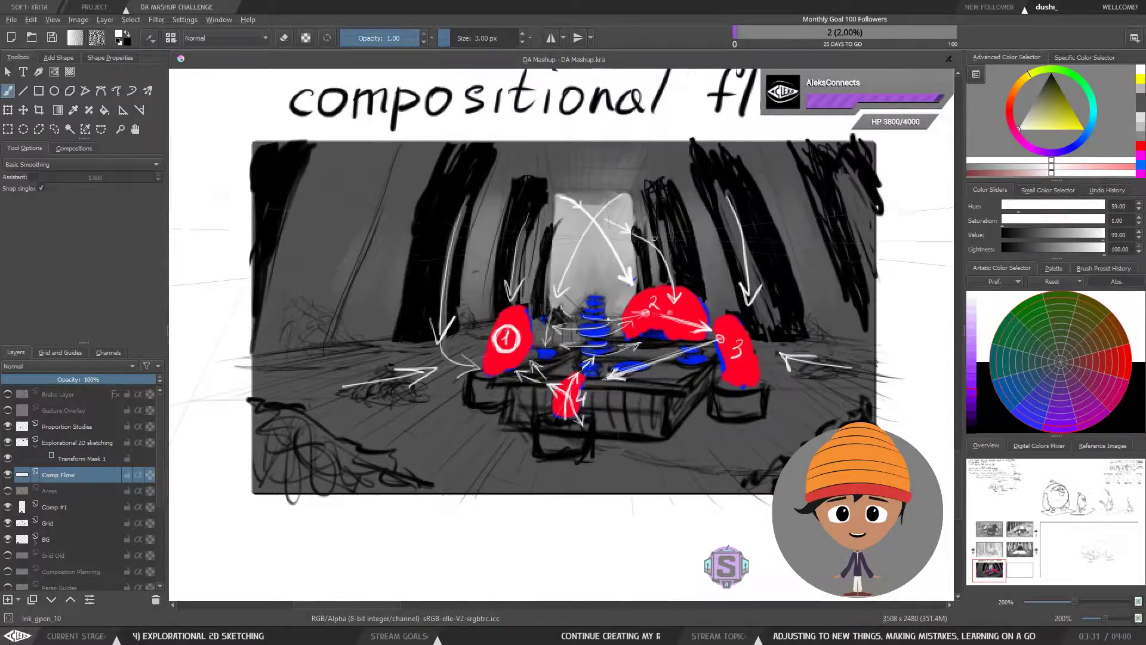
pyautogui.moveTo(663, 213); pyautogui.dragTo(678, 275)
pyautogui.moveTo(678, 276)
pyautogui.mouseDown()
pyautogui.moveTo(709, 234)
pyautogui.moveTo(704, 211)
pyautogui.mouseUp()
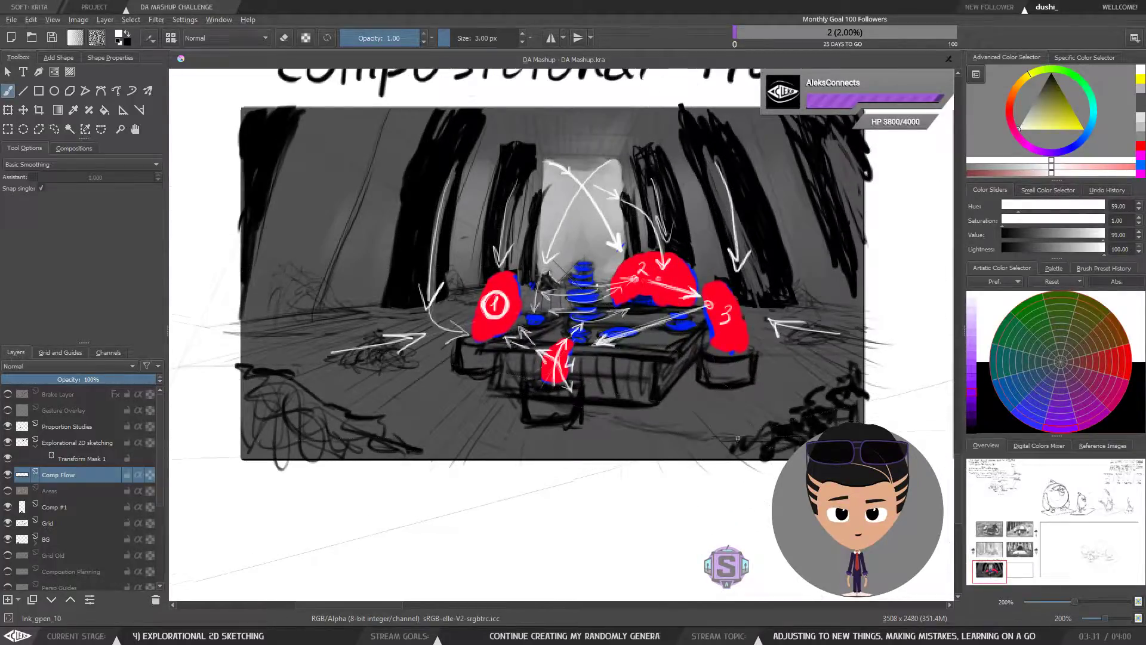
# Draw a curved white arrow from the right foreground bushes toward the table's front corner, undoing the unsatisfactory attempts.
pyautogui.moveTo(762, 395)
pyautogui.mouseDown()
pyautogui.moveTo(698, 412)
pyautogui.moveTo(715, 400)
pyautogui.mouseUp()
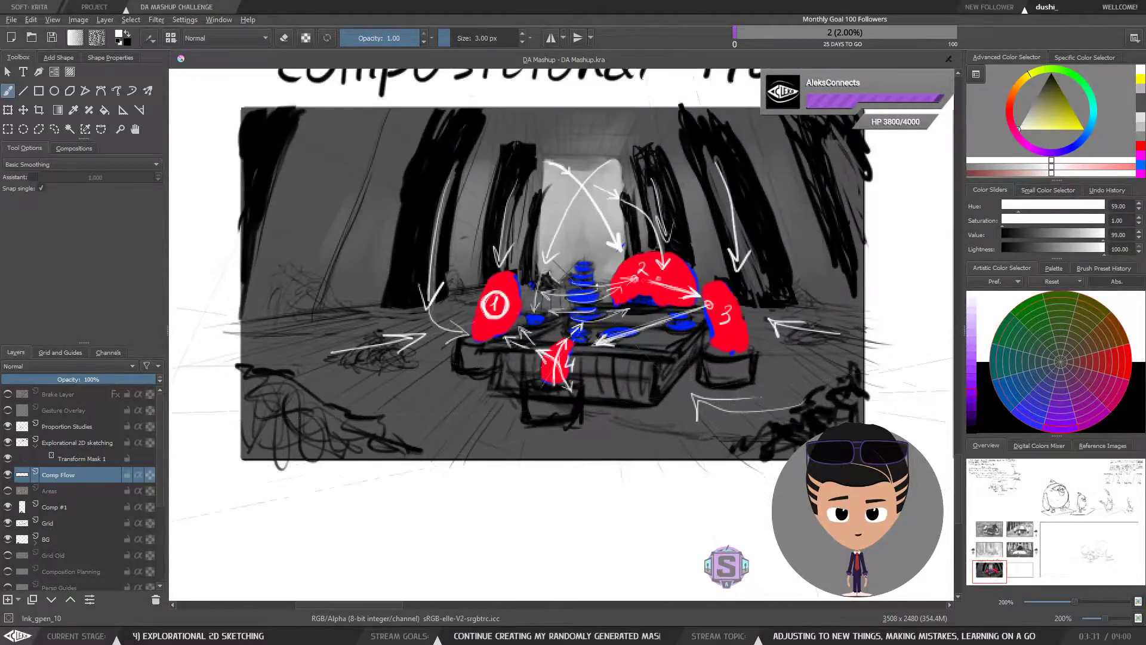
pyautogui.hotkey('ctrl', 'z')
pyautogui.hotkey('ctrl', 'z')
pyautogui.moveTo(799, 393)
pyautogui.mouseDown()
pyautogui.moveTo(735, 417)
pyautogui.moveTo(679, 407)
pyautogui.mouseUp()
pyautogui.hotkey('ctrl', 'z')
pyautogui.moveTo(788, 403)
pyautogui.mouseDown()
pyautogui.moveTo(705, 419)
pyautogui.moveTo(663, 411)
pyautogui.mouseUp()
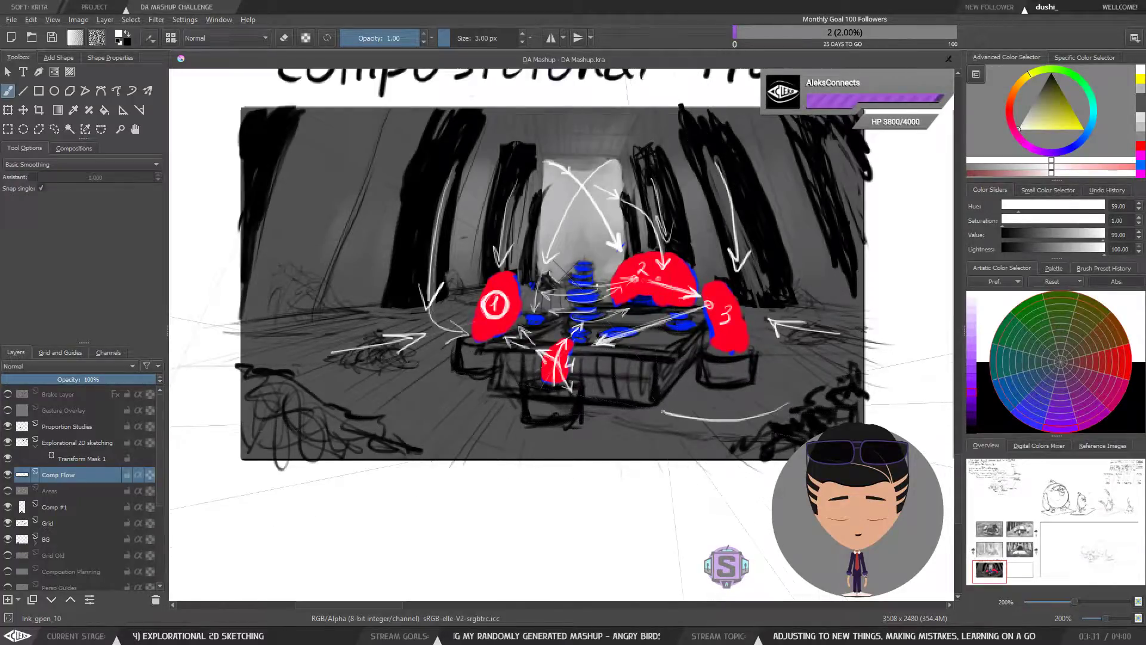
pyautogui.hotkey('ctrl', 'z')
pyautogui.moveTo(777, 397)
pyautogui.mouseDown()
pyautogui.moveTo(697, 403)
pyautogui.moveTo(677, 416)
pyautogui.mouseUp()
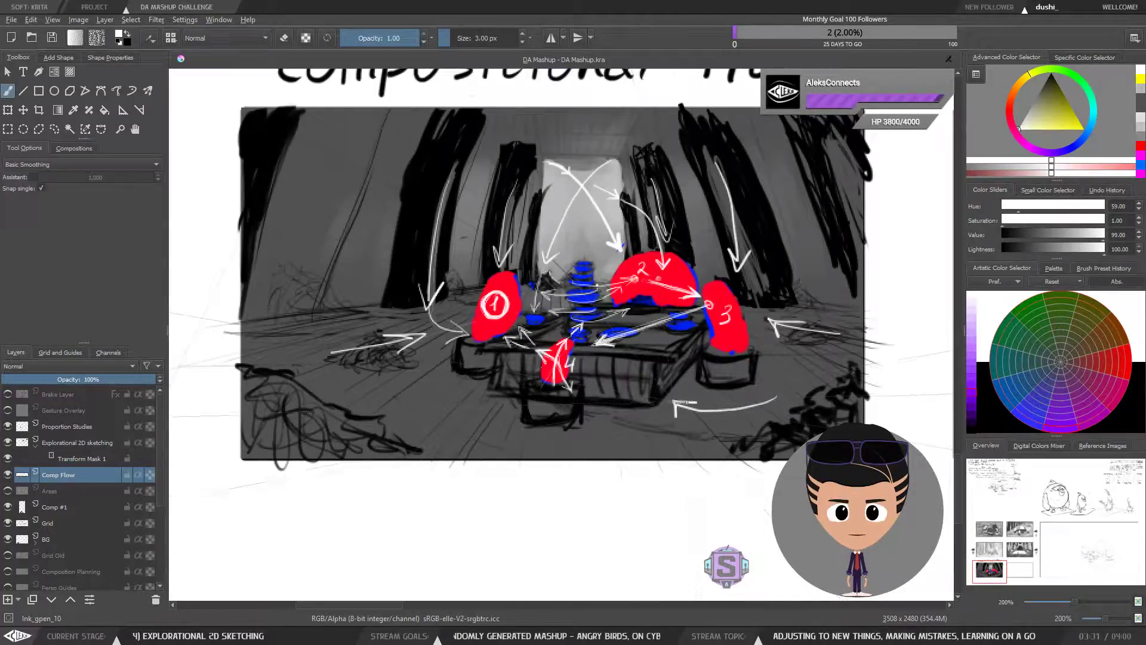
pyautogui.moveTo(763, 403); pyautogui.dragTo(784, 395)
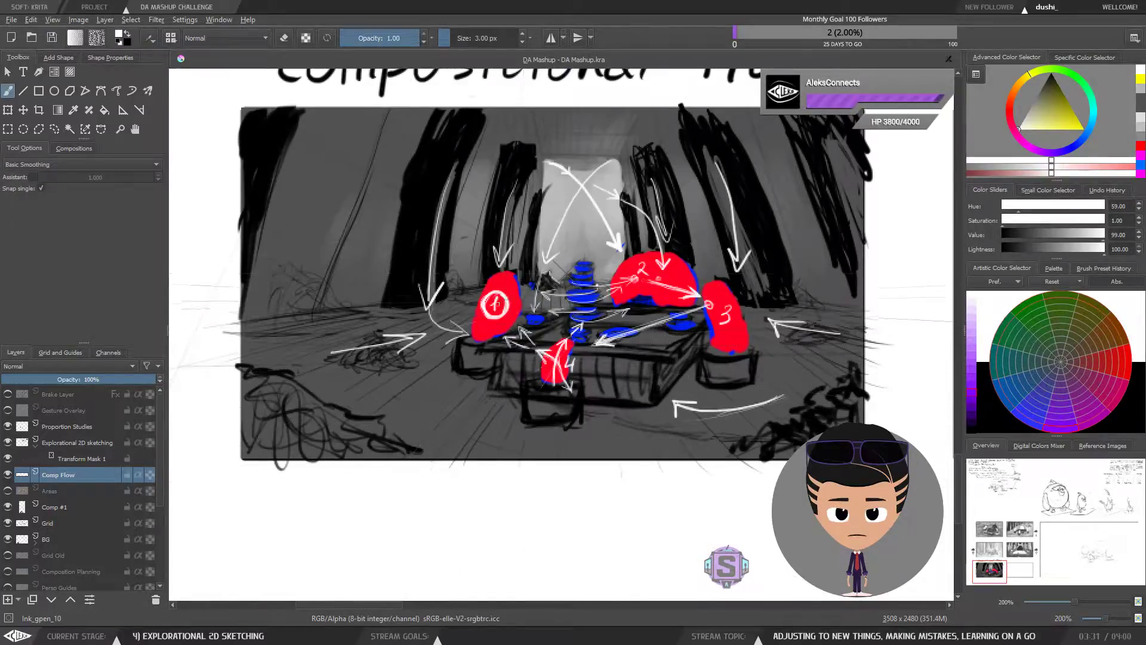
# Examine the white flow arrows and numbers around the table up close and in the whole thumbnail.
pyautogui.hotkey('ctrl', '+')
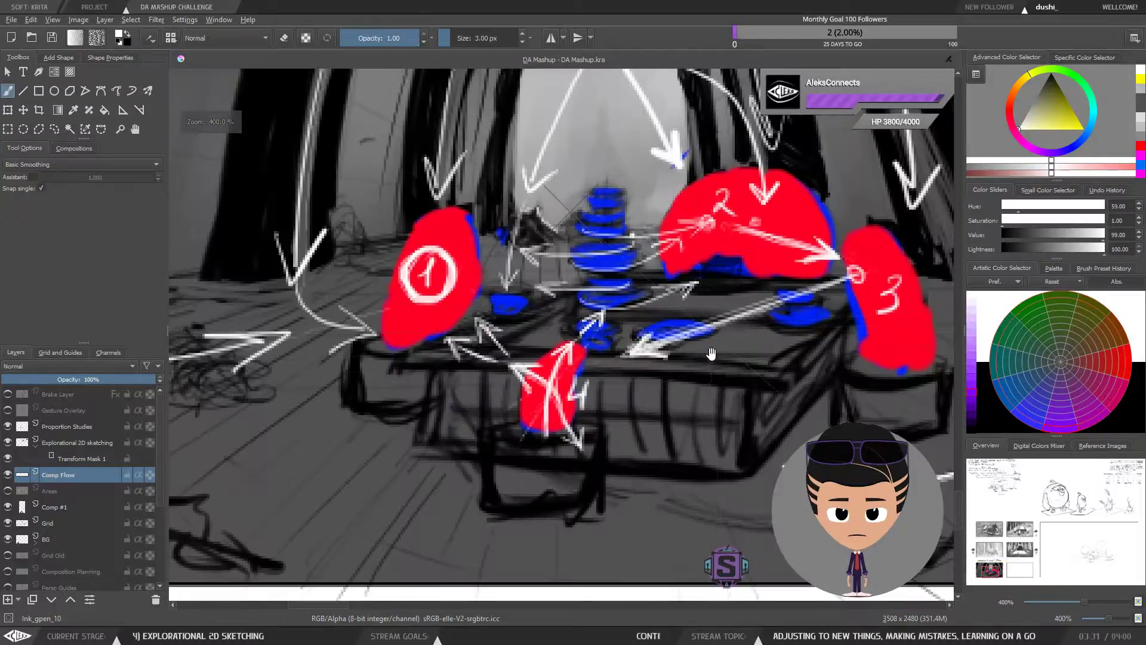
pyautogui.moveTo(721, 371); pyautogui.dragTo(637, 414)
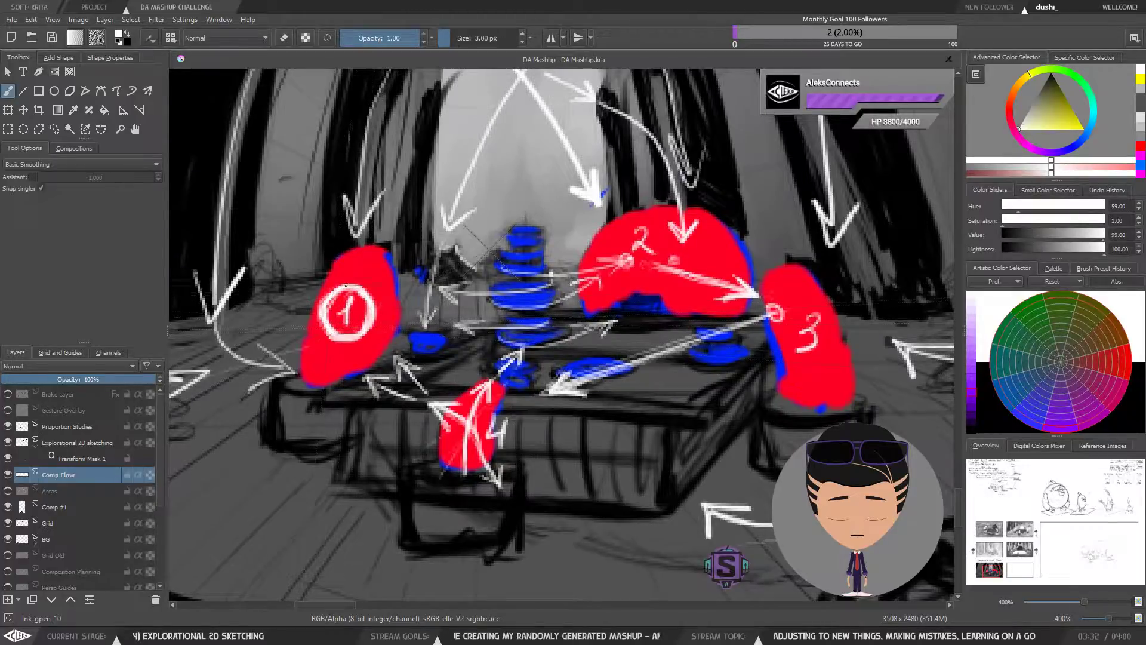
pyautogui.hotkey('ctrl', '-')
pyautogui.moveTo(527, 369); pyautogui.dragTo(501, 370)
pyautogui.hotkey('ctrl', '+')
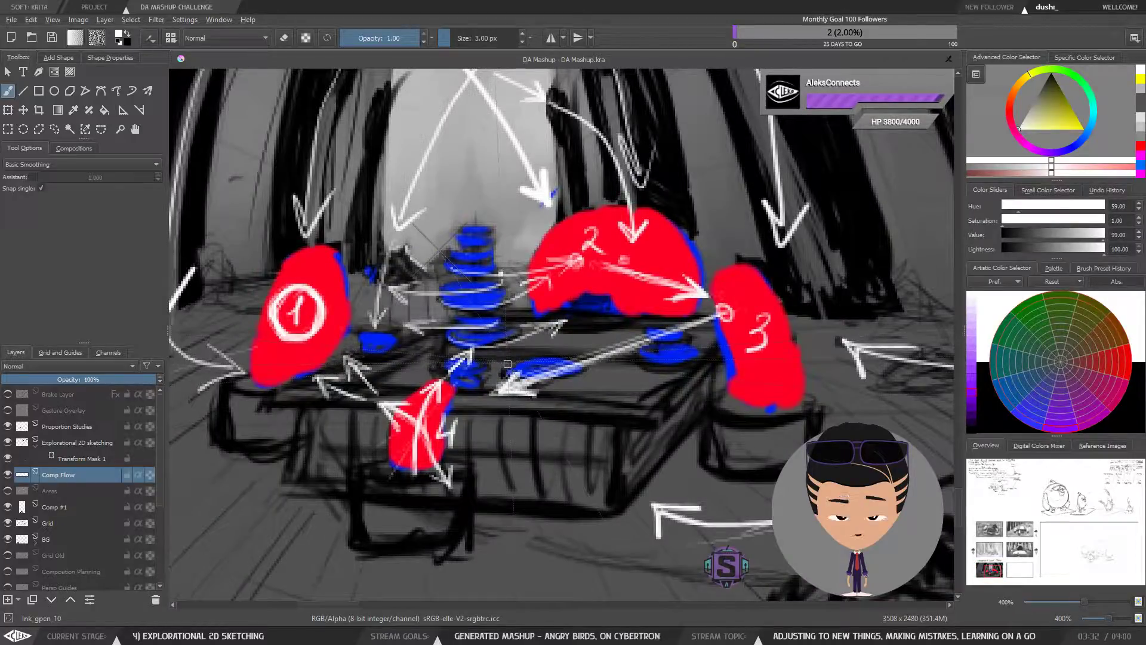
pyautogui.hotkey('ctrl', '-')
pyautogui.hotkey('ctrl', '+')
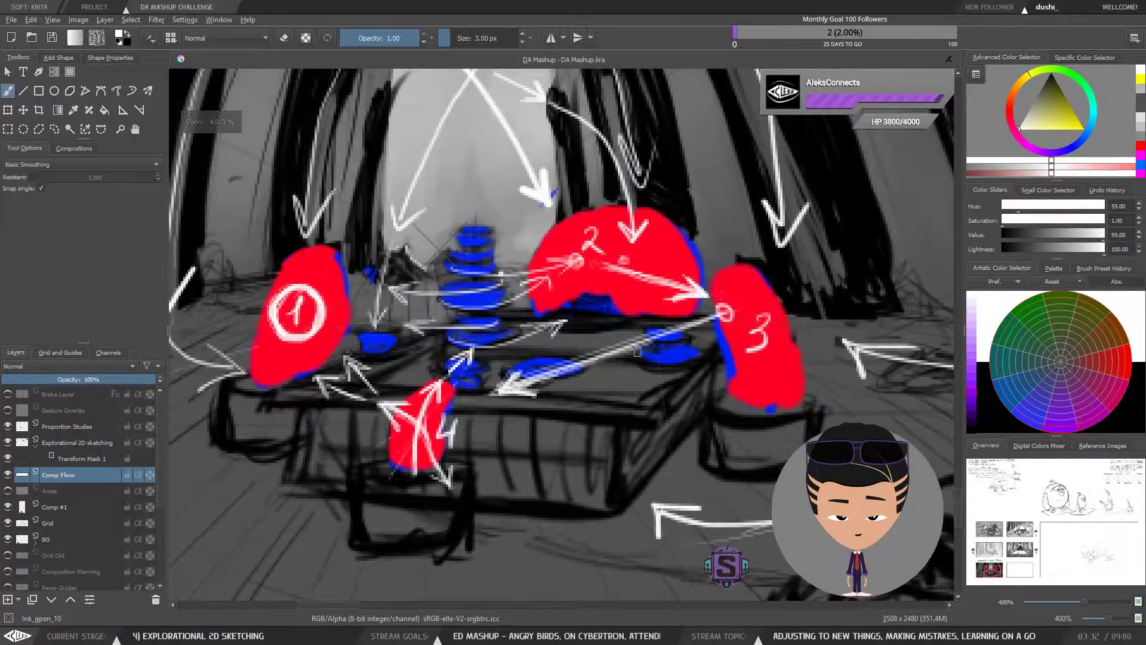
pyautogui.hotkey('ctrl', '-')
pyautogui.hotkey('ctrl', '-')
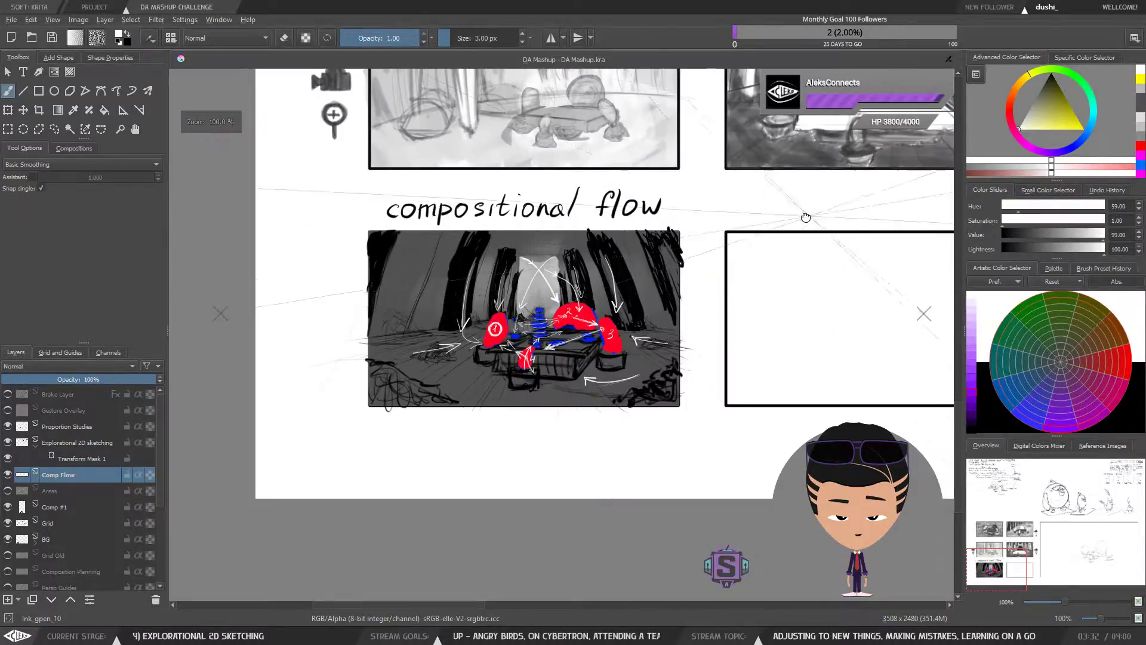
# Review the character gesture notes and the bird proportion sketches on the upper part of the canvas.
pyautogui.moveTo(806, 218)
pyautogui.mouseDown()
pyautogui.moveTo(559, 368)
pyautogui.moveTo(494, 435)
pyautogui.moveTo(542, 436)
pyautogui.moveTo(501, 440)
pyautogui.moveTo(497, 423)
pyautogui.moveTo(457, 513)
pyautogui.mouseUp()
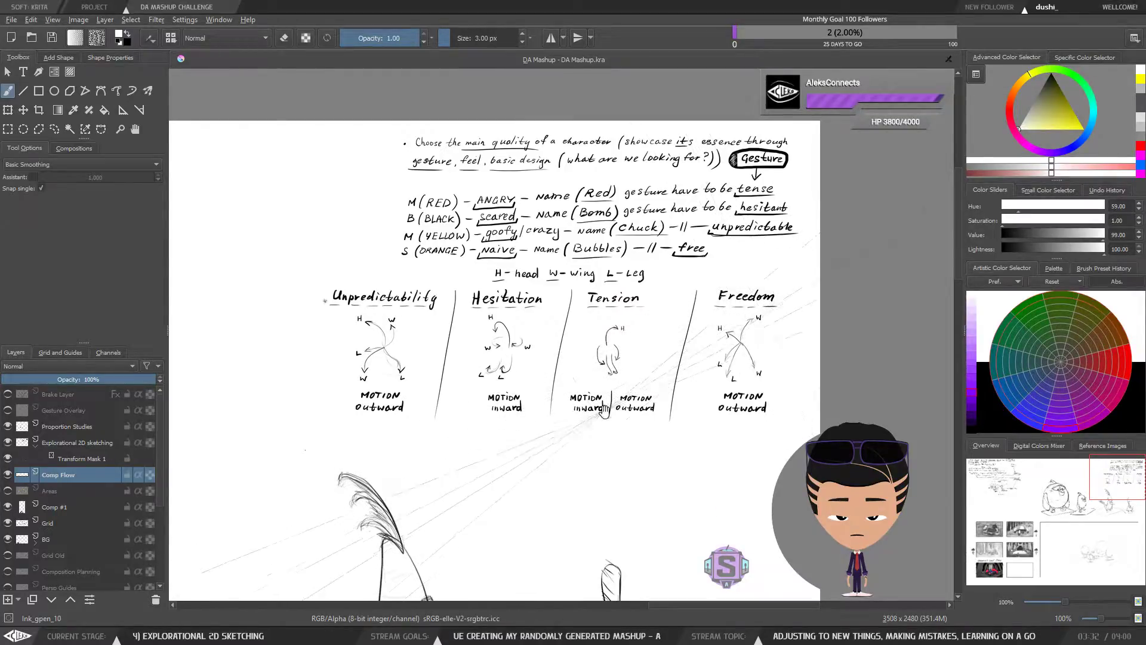
pyautogui.moveTo(597, 425); pyautogui.dragTo(782, 261)
pyautogui.moveTo(421, 537); pyautogui.dragTo(563, 353)
pyautogui.press('-')
pyautogui.press('-')
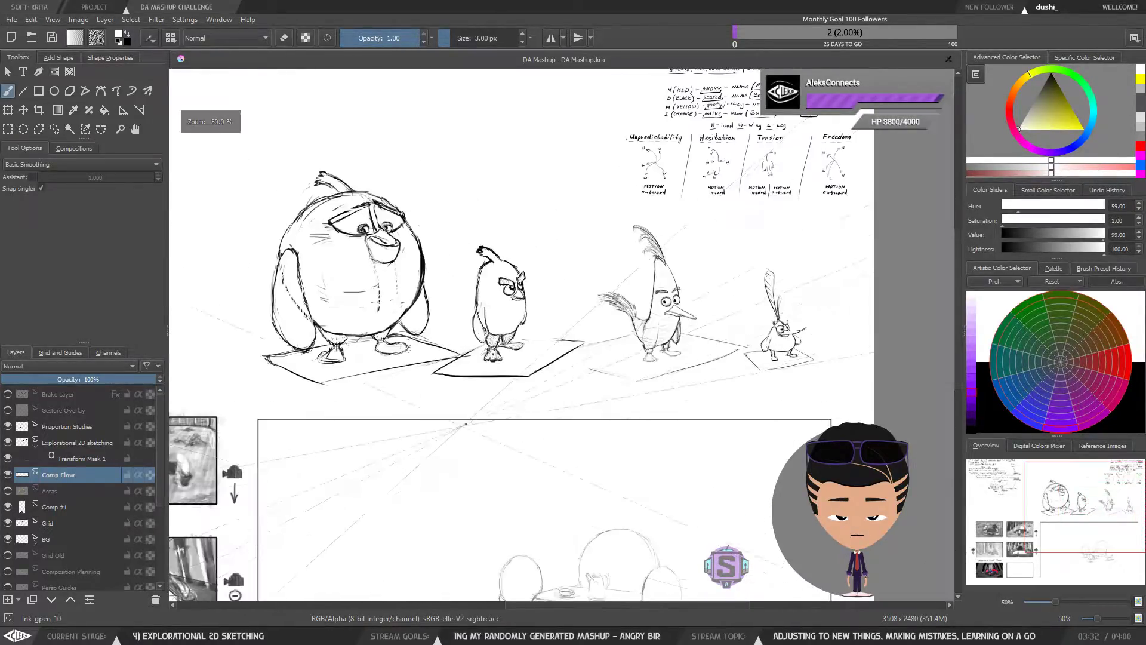
pyautogui.moveTo(317, 543); pyautogui.dragTo(481, 391)
pyautogui.moveTo(362, 494); pyautogui.dragTo(729, 296)
# Return to the compositional flow thumbnail and study how the arrows lead between the numbered red figures.
pyautogui.press('+')
pyautogui.press('+')
pyautogui.press('+')
pyautogui.press('+')
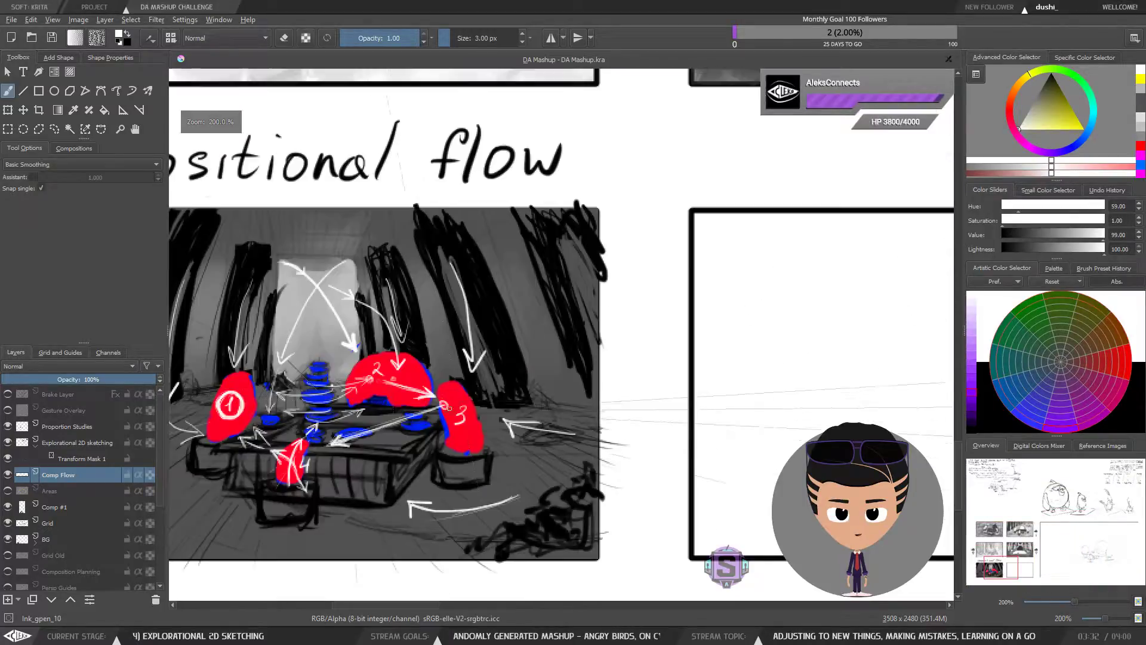
pyautogui.moveTo(421, 444); pyautogui.dragTo(547, 402)
pyautogui.press('+')
pyautogui.press('+')
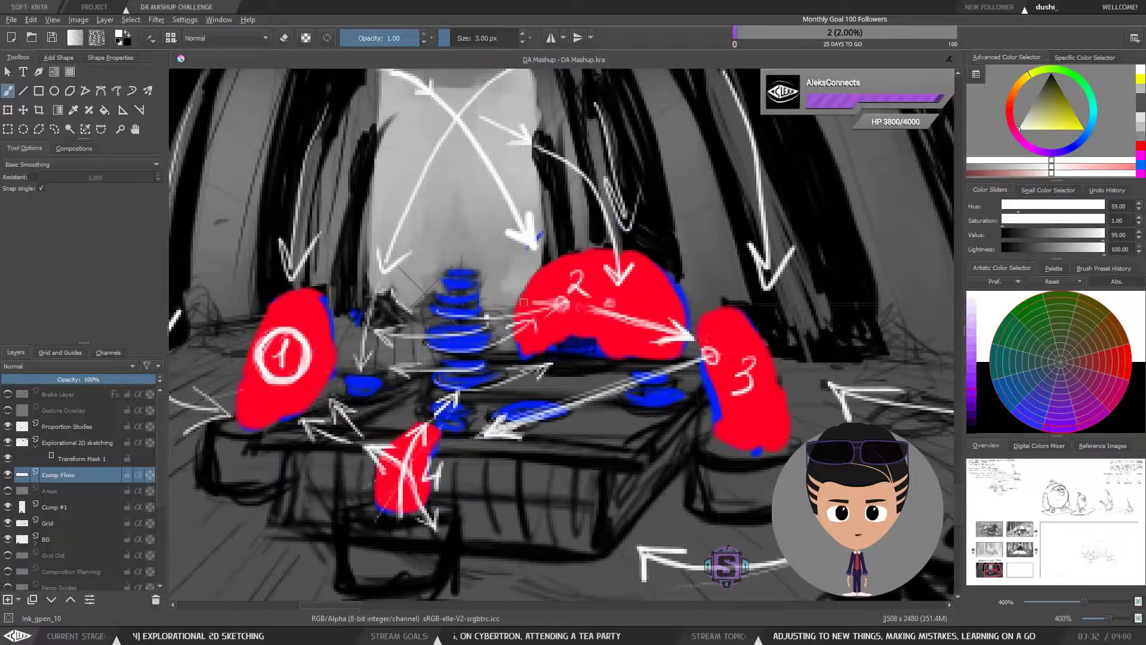
pyautogui.moveTo(657, 239); pyautogui.dragTo(652, 251)
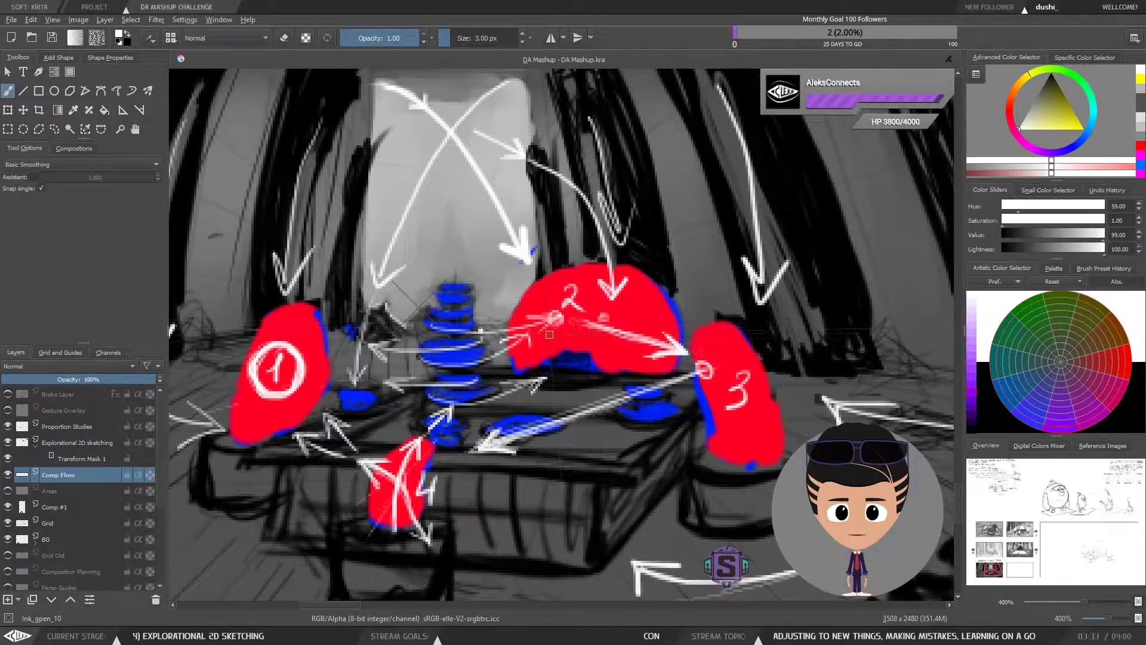
pyautogui.press('-')
pyautogui.press('-')
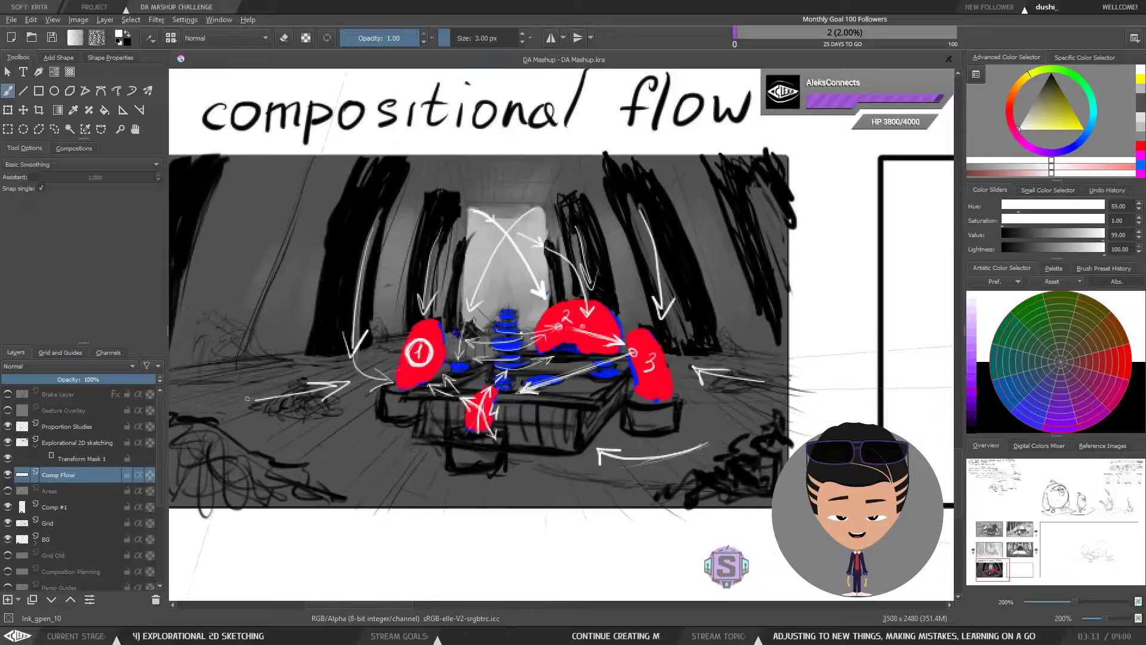
pyautogui.press('+')
pyautogui.press('+')
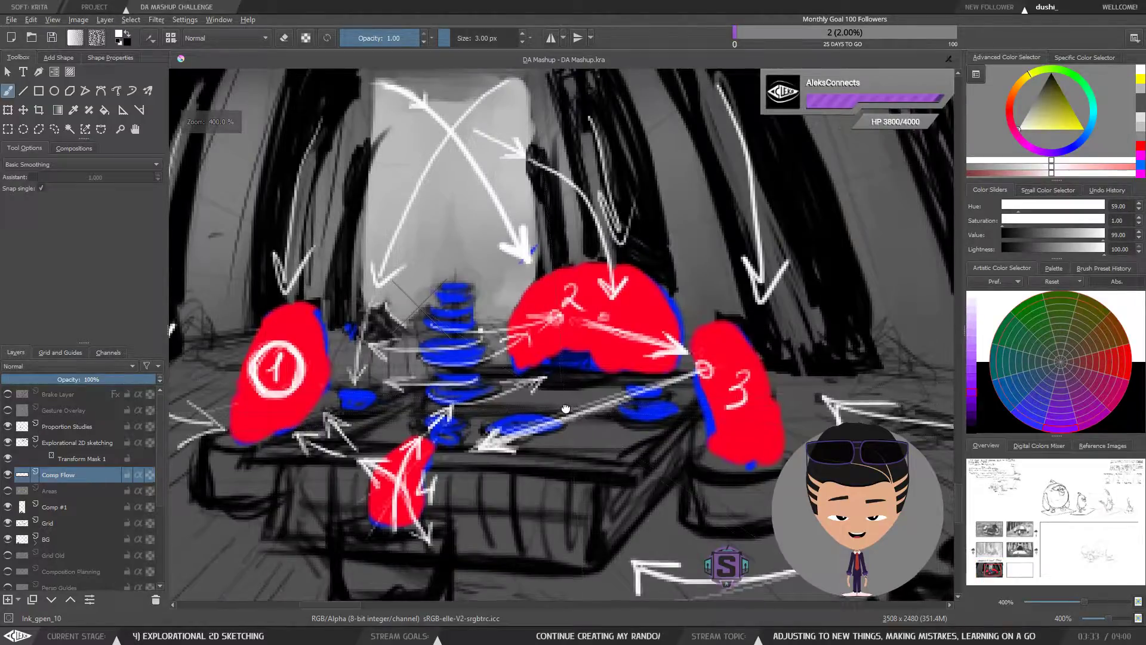
pyautogui.moveTo(565, 409); pyautogui.dragTo(576, 397)
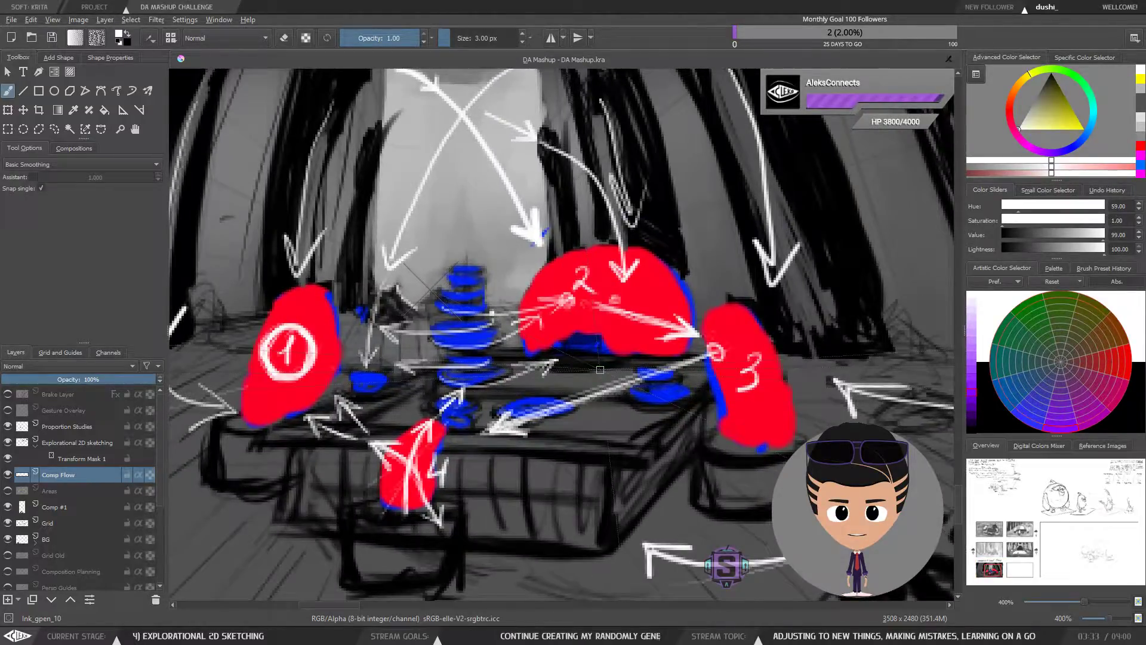
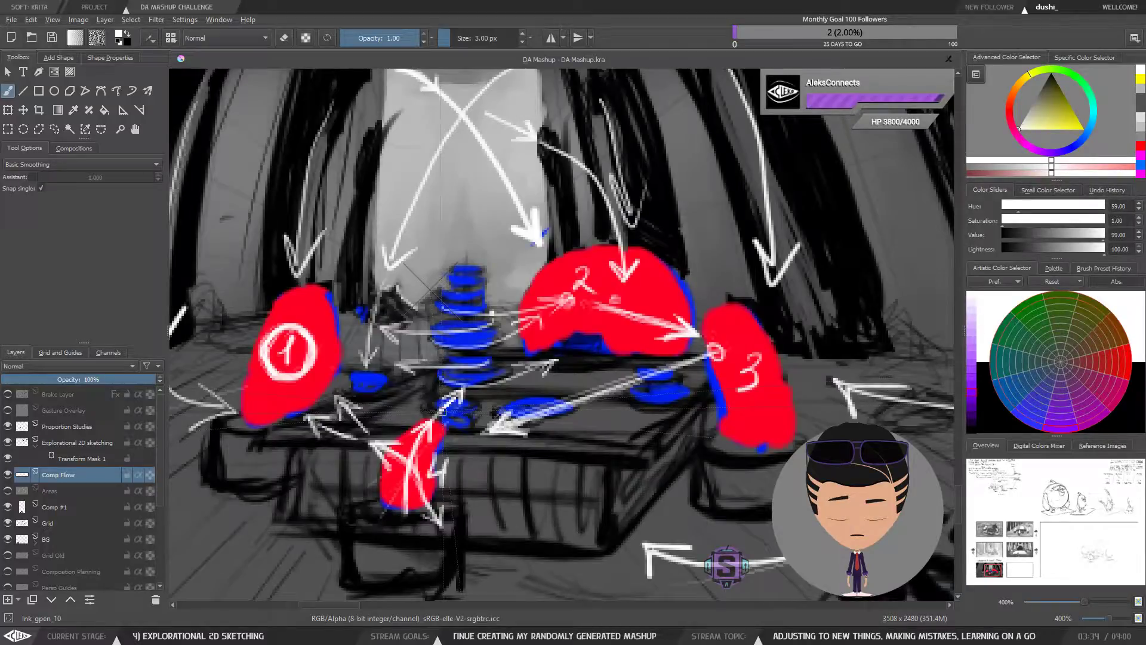
# Compare the full thumbnail with close views of the arrows around the front figure and the table.
pyautogui.hotkey('ctrl', '-')
pyautogui.hotkey('ctrl', '-')
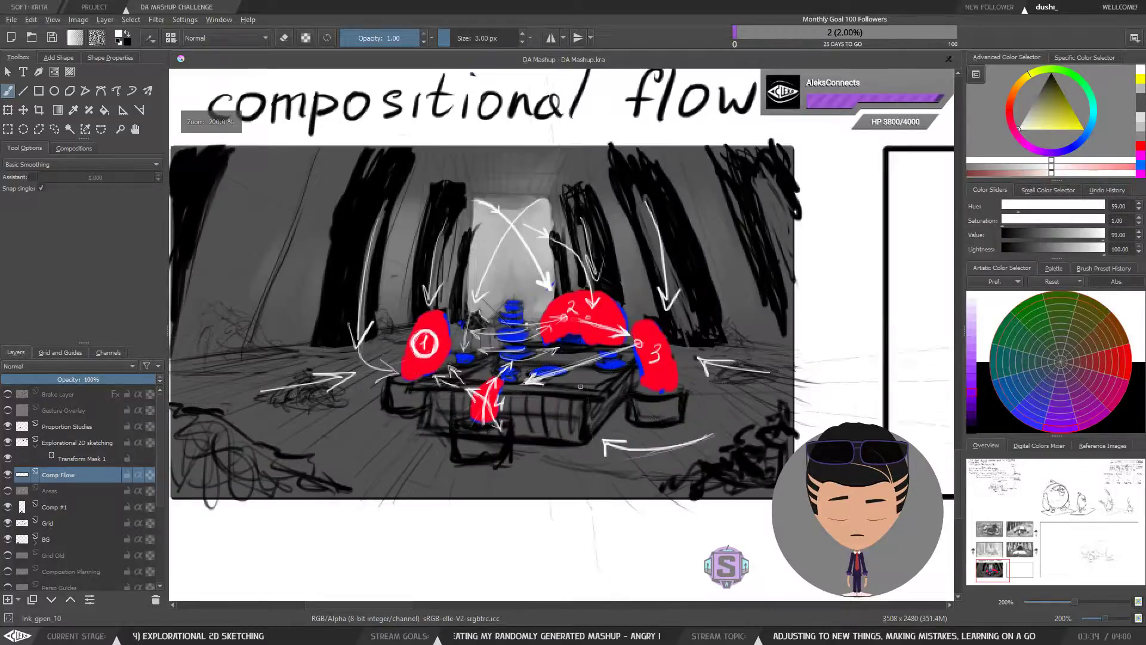
pyautogui.moveTo(523, 407); pyautogui.dragTo(556, 445)
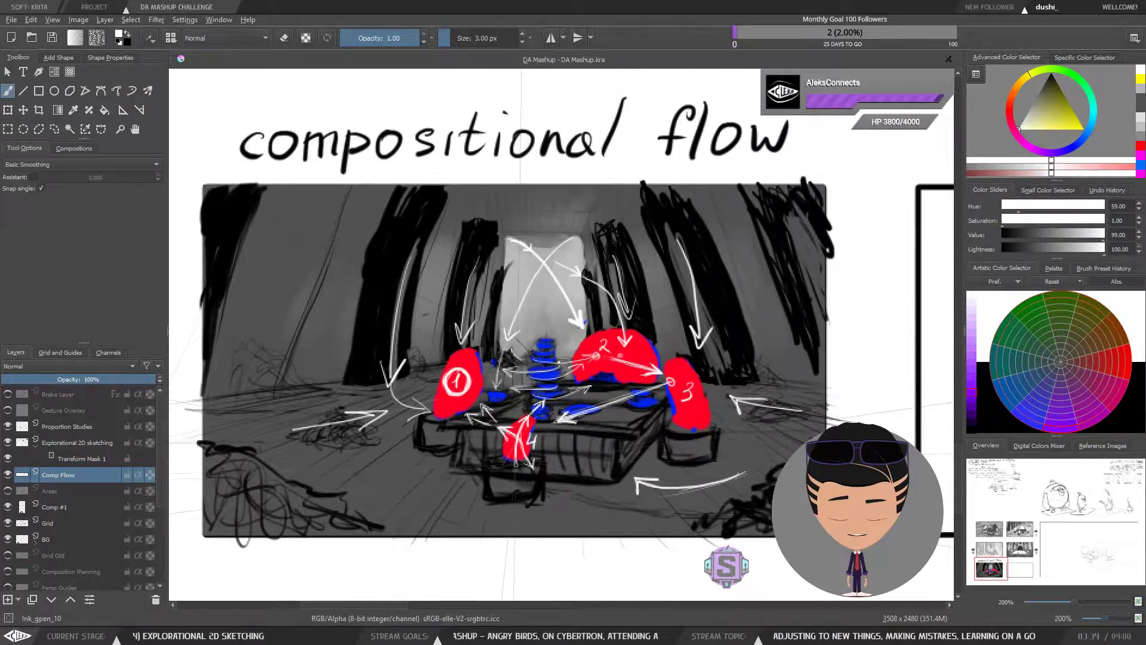
pyautogui.hotkey('ctrl', '+')
pyautogui.moveTo(507, 488); pyautogui.dragTo(497, 386)
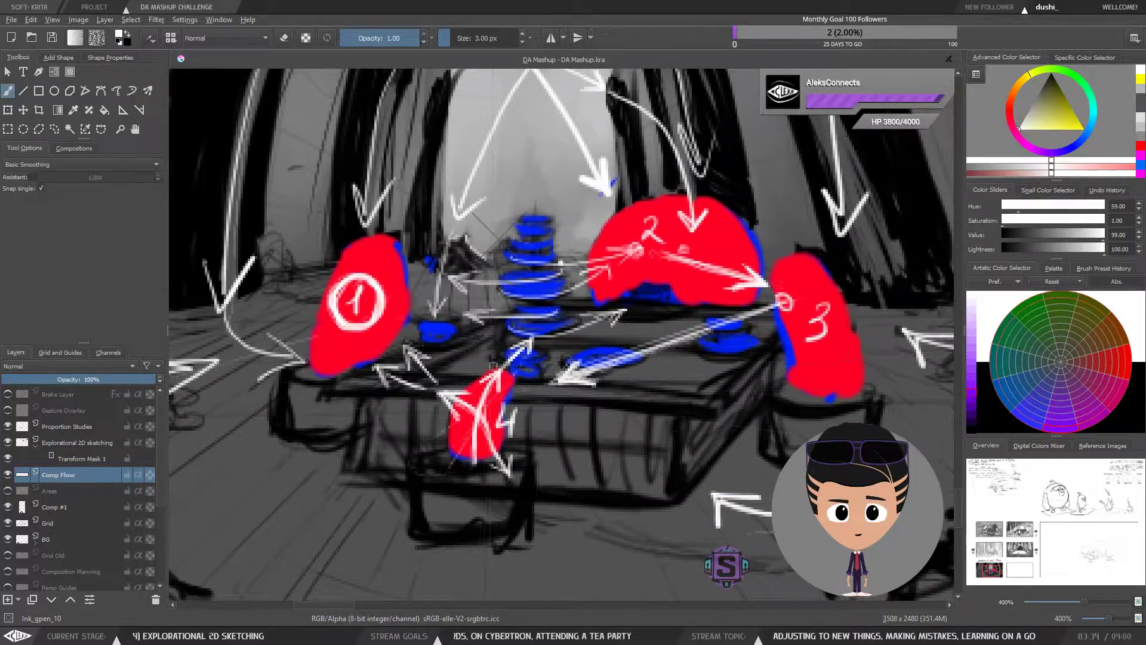
pyautogui.moveTo(529, 392); pyautogui.dragTo(503, 430)
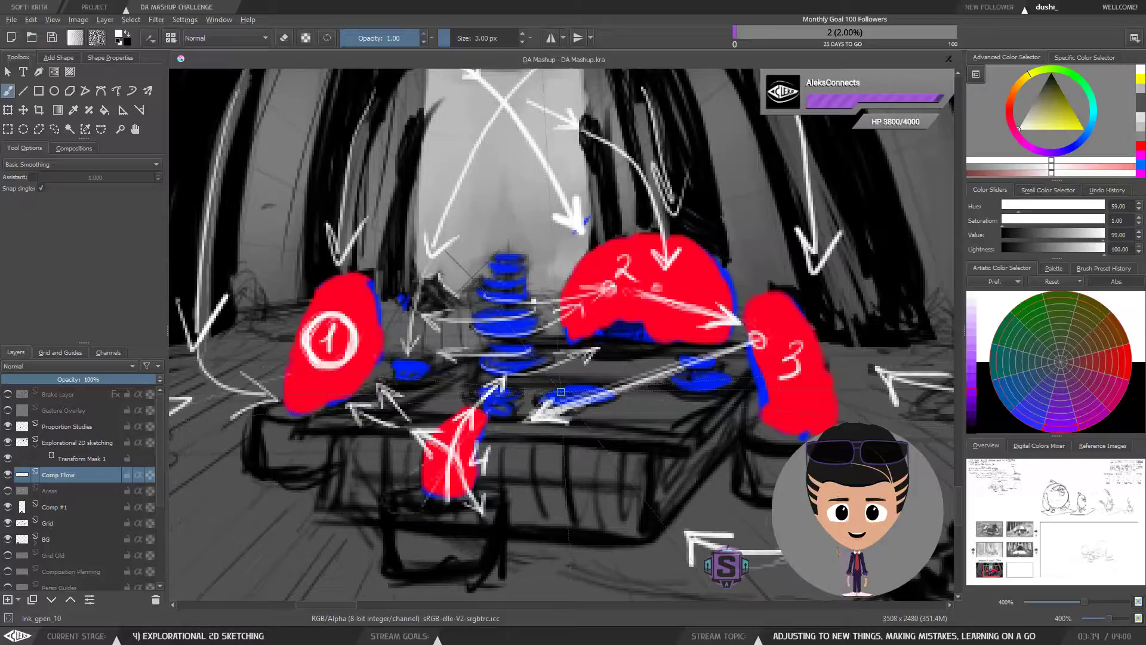
pyautogui.hotkey('ctrl', '-')
pyautogui.hotkey('ctrl', '-')
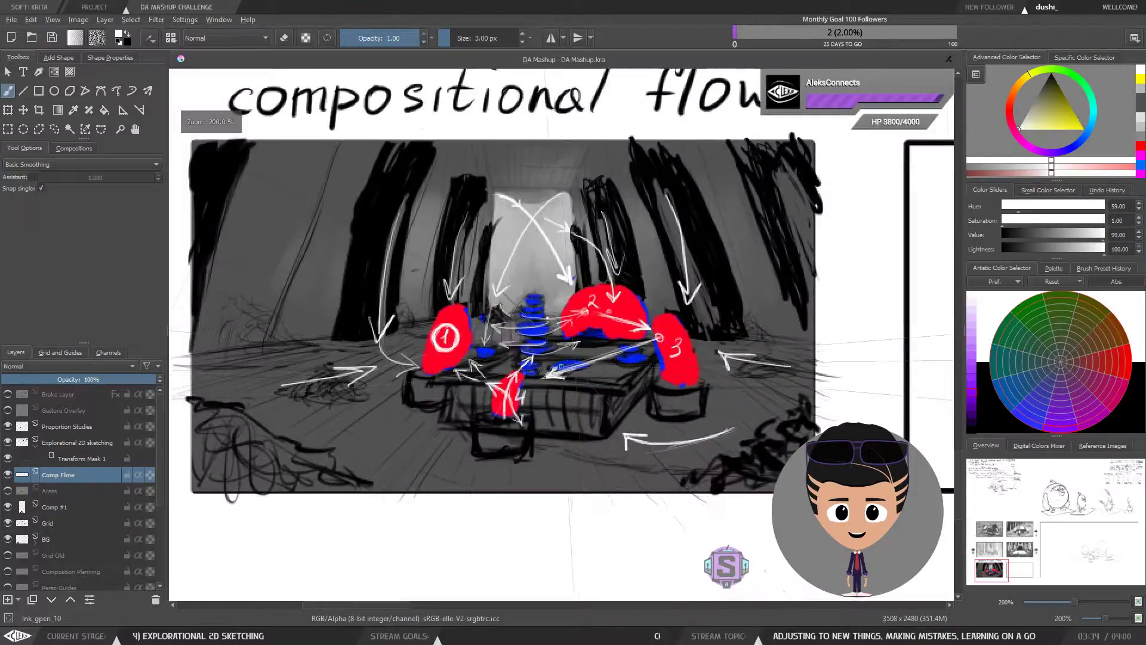
pyautogui.hotkey('ctrl', '+')
pyautogui.hotkey('ctrl', '+')
pyautogui.moveTo(550, 460); pyautogui.dragTo(540, 394)
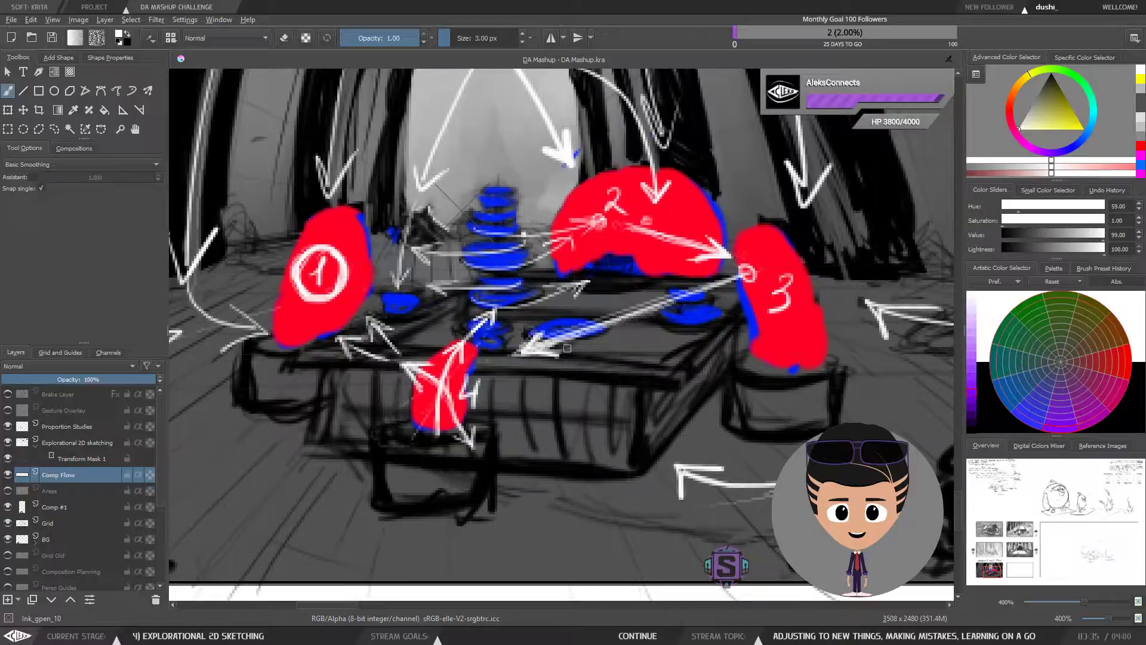
pyautogui.moveTo(507, 436)
pyautogui.mouseDown()
pyautogui.moveTo(698, 441)
pyautogui.moveTo(637, 482)
pyautogui.moveTo(646, 472)
pyautogui.moveTo(605, 548)
pyautogui.moveTo(574, 476)
pyautogui.mouseUp()
pyautogui.hotkey('ctrl', '-')
pyautogui.hotkey('ctrl', '-')
pyautogui.hotkey('ctrl', '+')
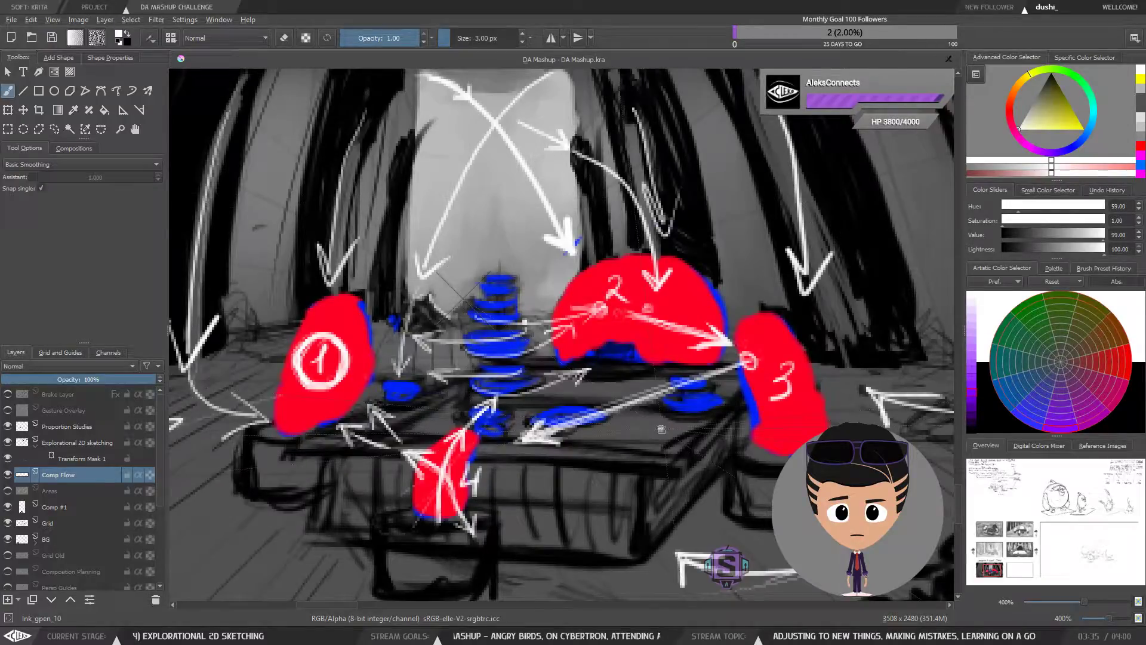
# Examine the arrows around the table and red figures up close and within the whole compositional flow thumbnail.
pyautogui.press('l')
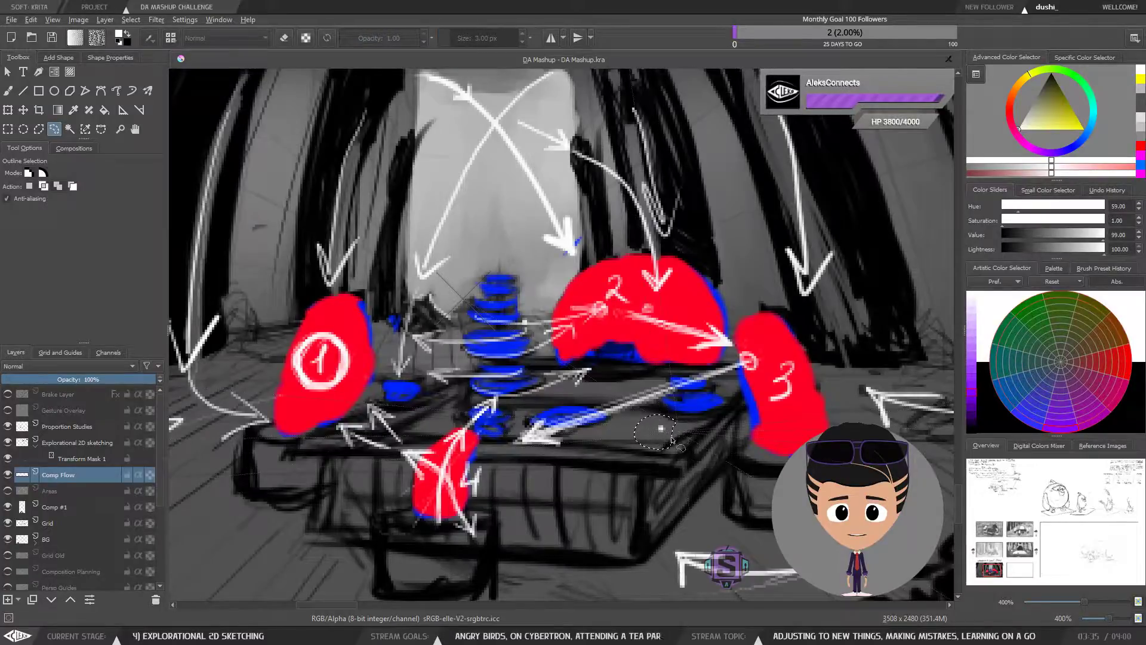
pyautogui.press('b')
pyautogui.moveTo(594, 449); pyautogui.dragTo(591, 422)
pyautogui.hotkey('ctrl', '-')
pyautogui.hotkey('ctrl', '-')
pyautogui.hotkey('ctrl', '+')
pyautogui.hotkey('ctrl', '+')
pyautogui.moveTo(604, 469)
pyautogui.mouseDown()
pyautogui.moveTo(598, 417)
pyautogui.moveTo(590, 443)
pyautogui.moveTo(622, 475)
pyautogui.mouseUp()
pyautogui.hotkey('ctrl', '-')
pyautogui.hotkey('ctrl', '-')
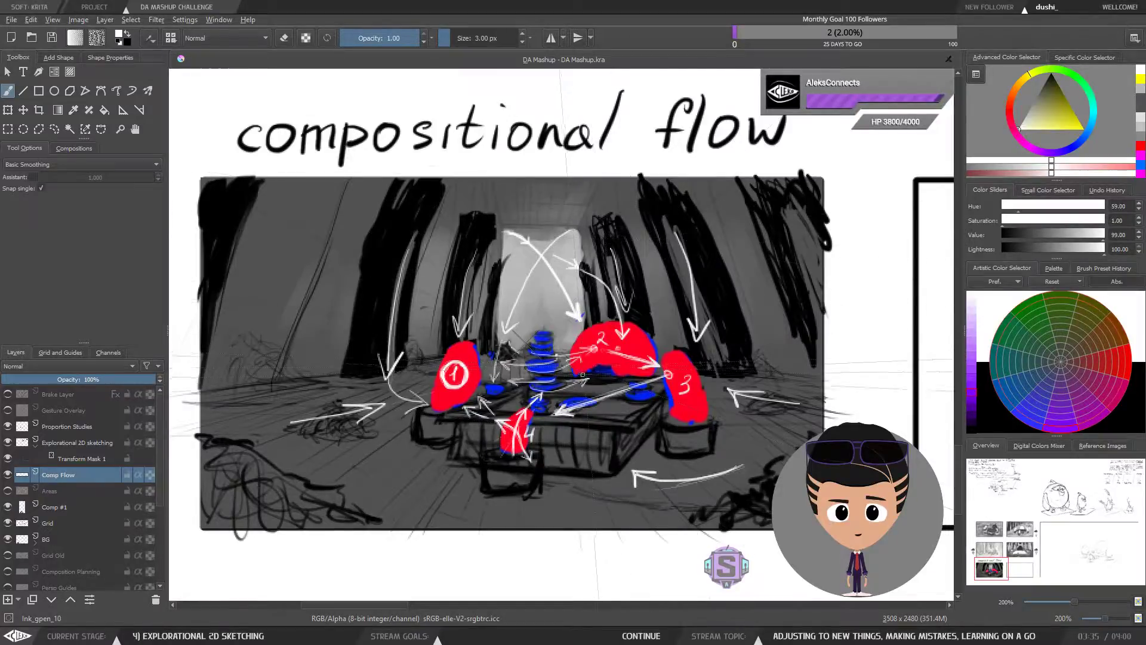
pyautogui.scroll(2, 573, 374)
pyautogui.scroll(-2, 573, 374)
pyautogui.scroll(2, 573, 374)
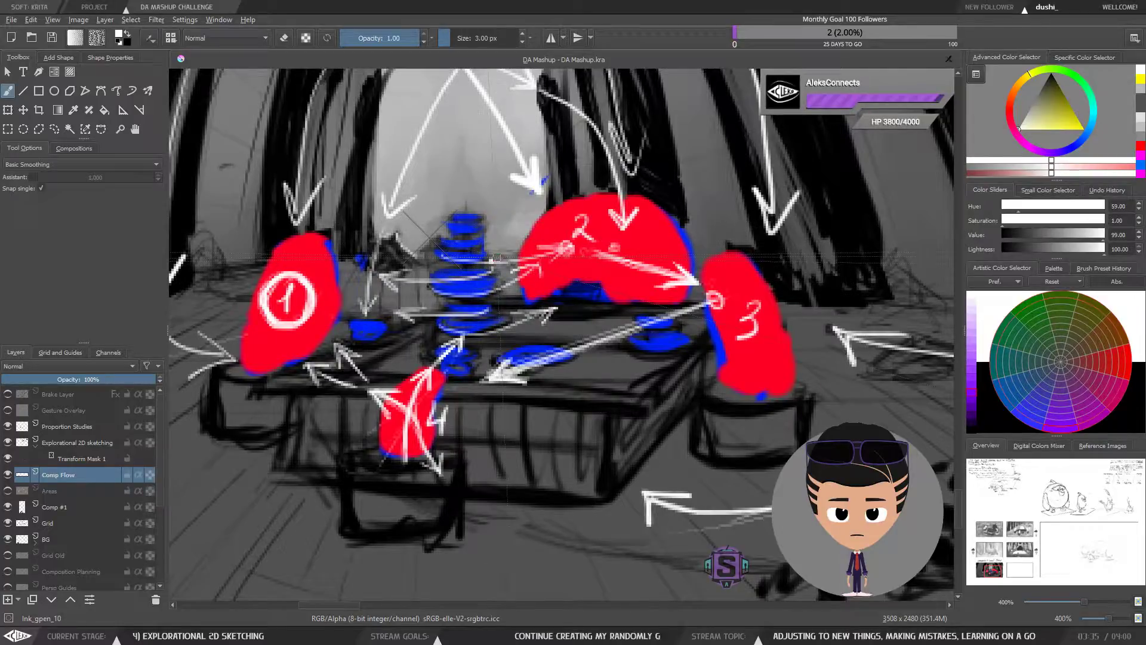
pyautogui.scroll(-2, 504, 345)
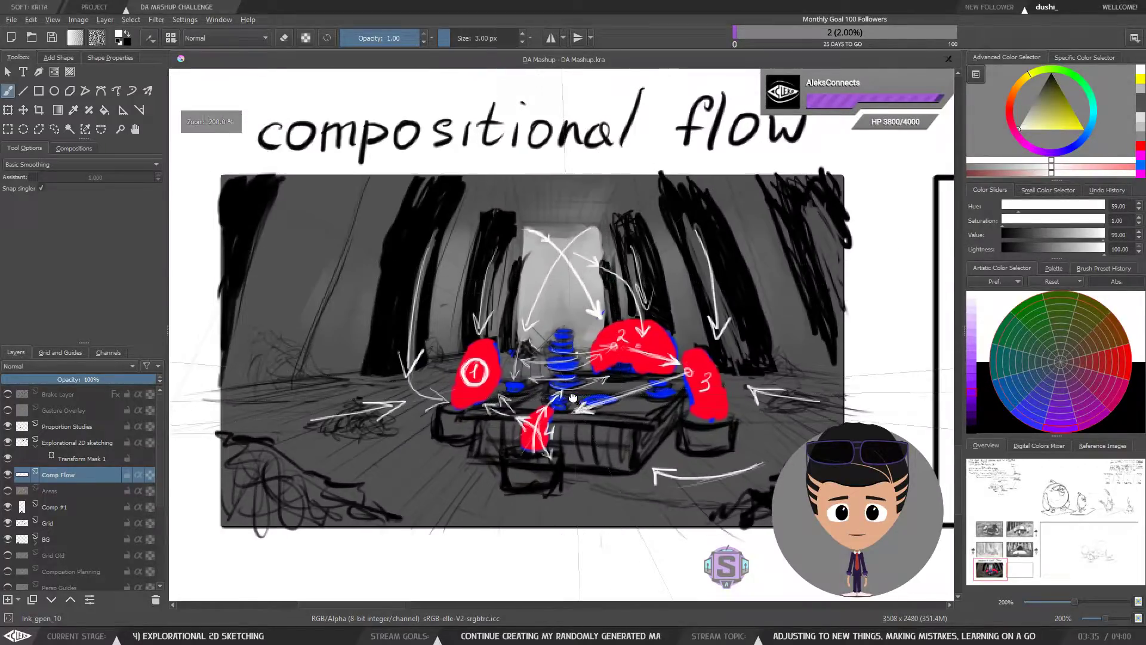
# Draw two white flow arrows in the thumbnail's left half, one curving along the lower foreground and one slanting down toward the table.
pyautogui.moveTo(573, 397); pyautogui.dragTo(558, 395)
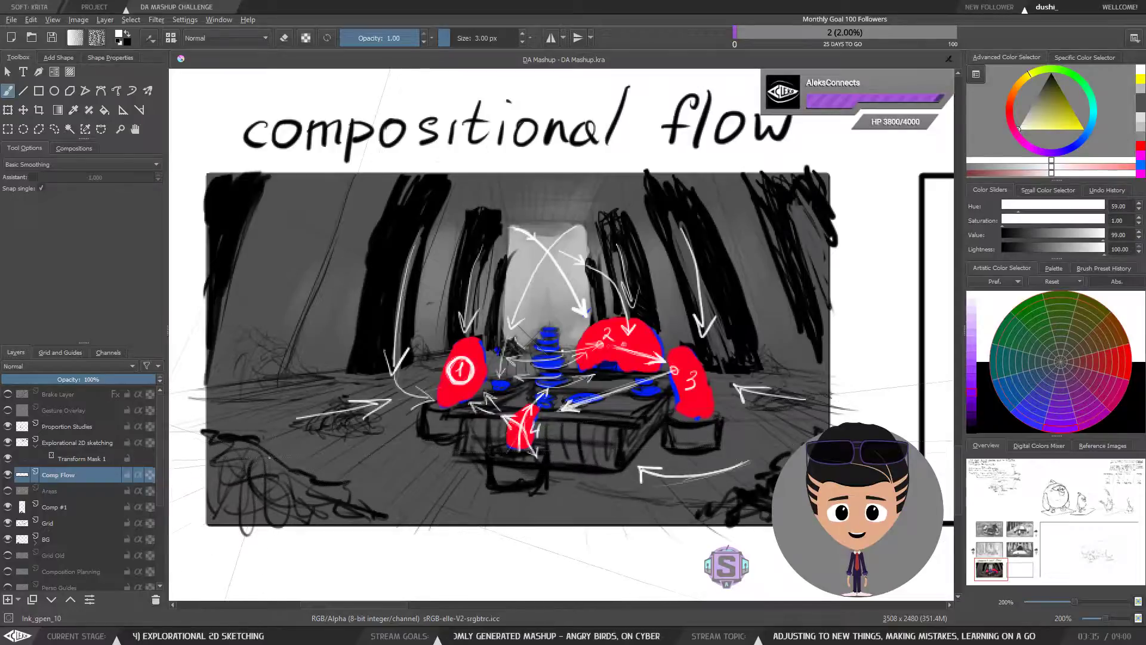
pyautogui.moveTo(268, 455)
pyautogui.mouseDown()
pyautogui.moveTo(345, 485)
pyautogui.moveTo(442, 464)
pyautogui.moveTo(420, 483)
pyautogui.mouseUp()
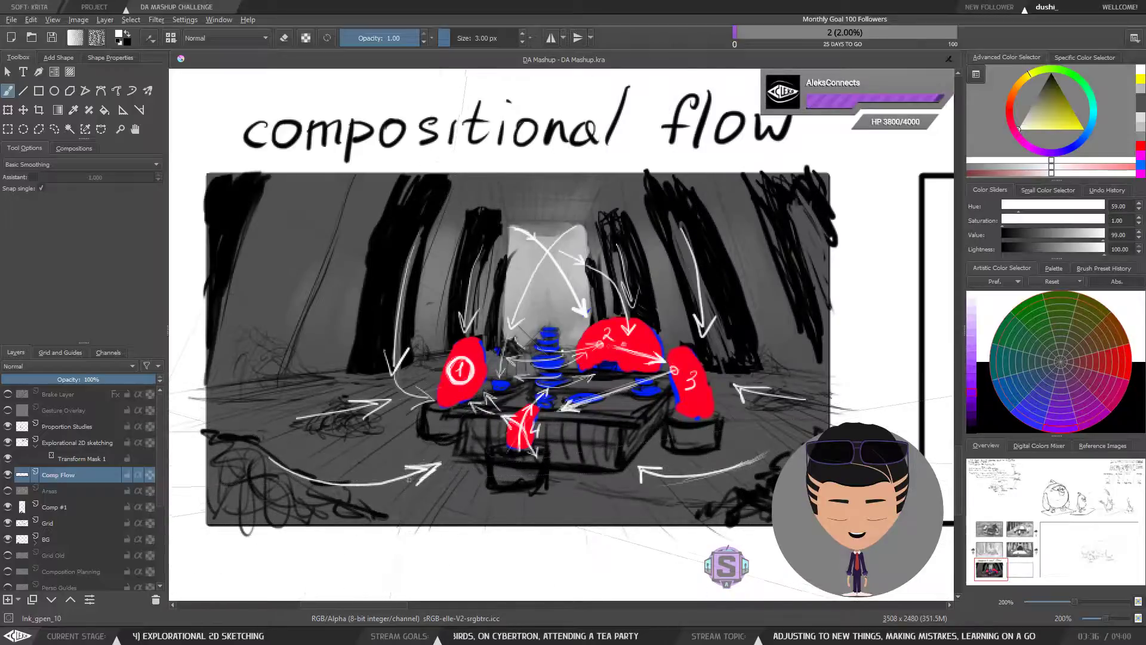
pyautogui.moveTo(265, 335)
pyautogui.mouseDown()
pyautogui.moveTo(352, 387)
pyautogui.moveTo(328, 394)
pyautogui.mouseUp()
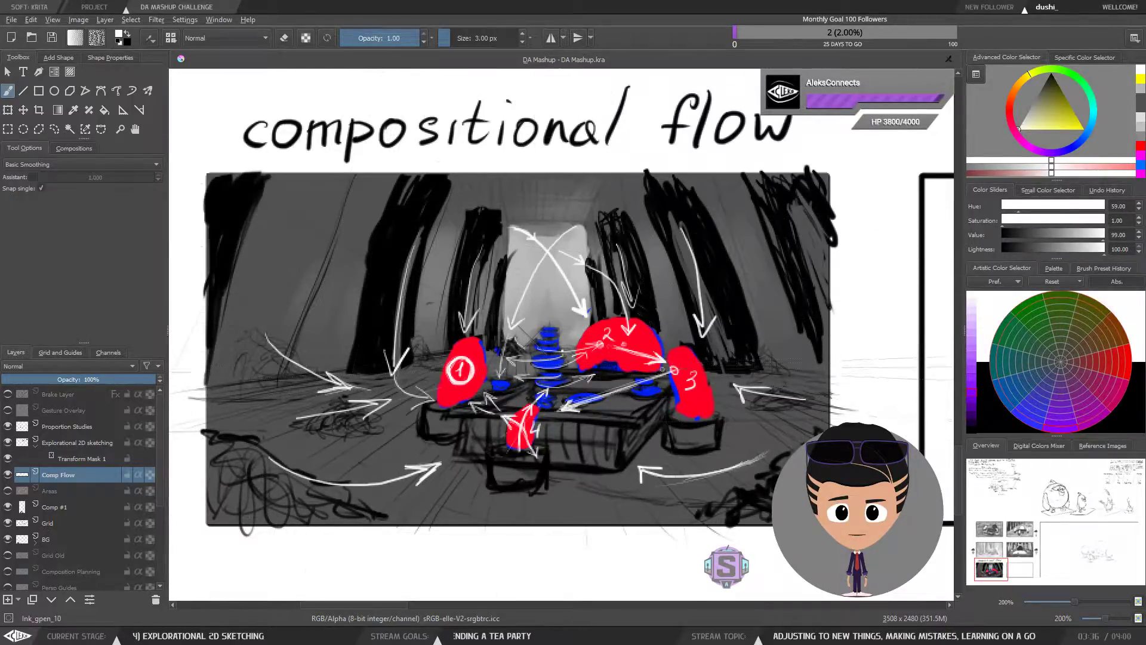
# Show the Areas layer and study how its colored zones line up with the flow arrows.
pyautogui.click(8, 491)
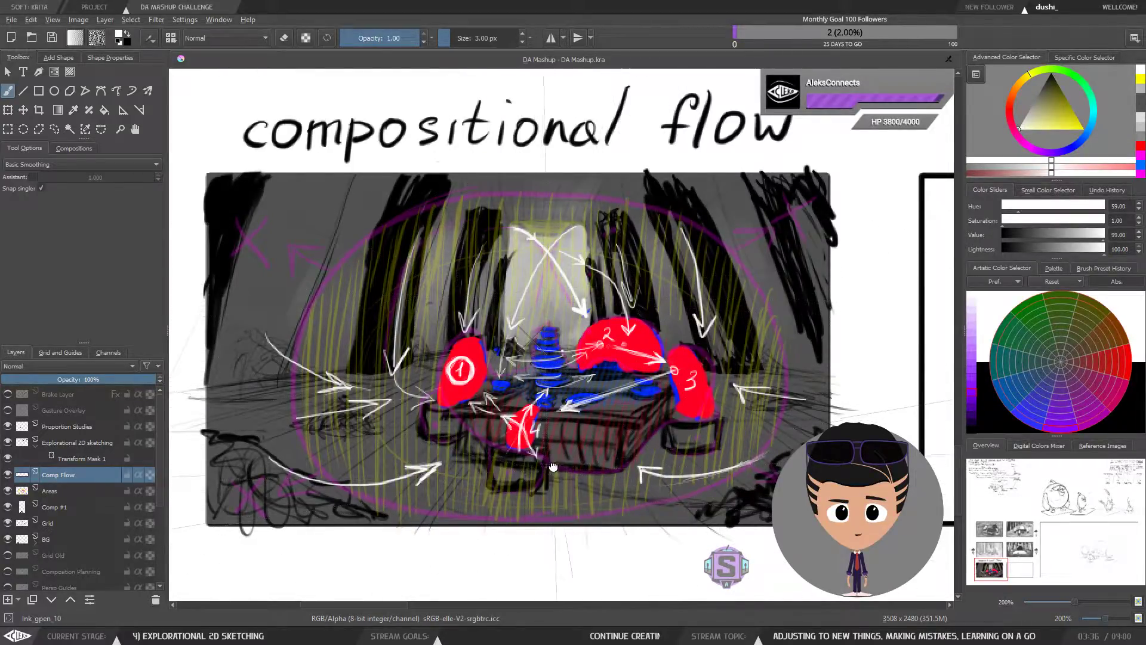
pyautogui.moveTo(555, 467)
pyautogui.mouseDown()
pyautogui.moveTo(533, 471)
pyautogui.moveTo(552, 475)
pyautogui.mouseUp()
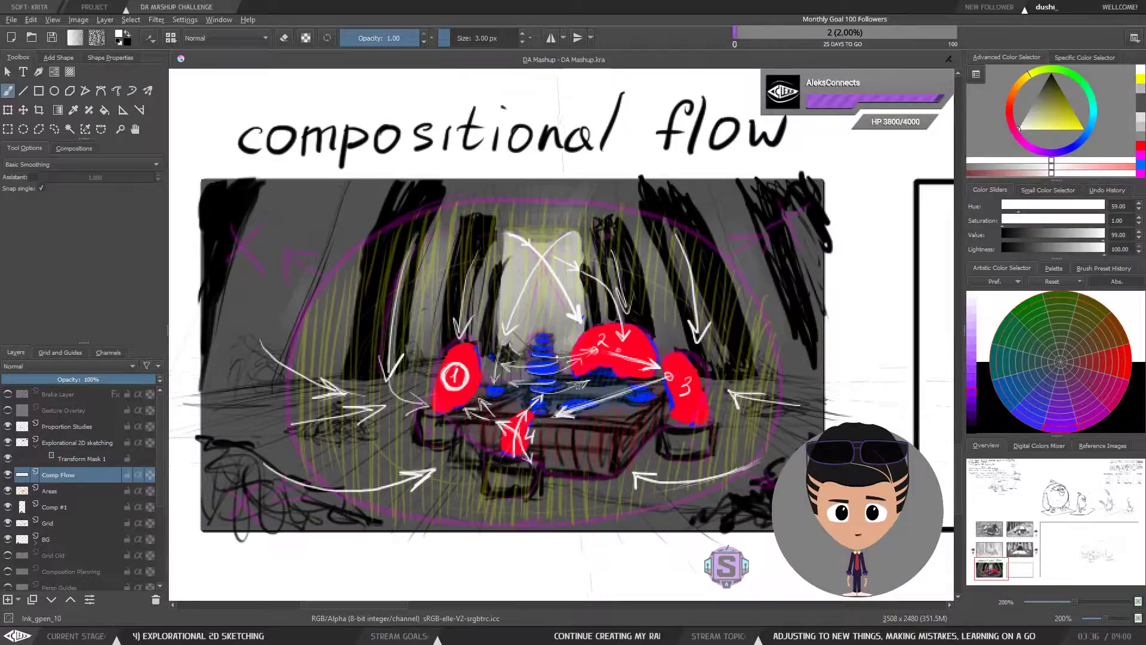
pyautogui.hotkey('ctrl', '+')
pyautogui.hotkey('ctrl', '+')
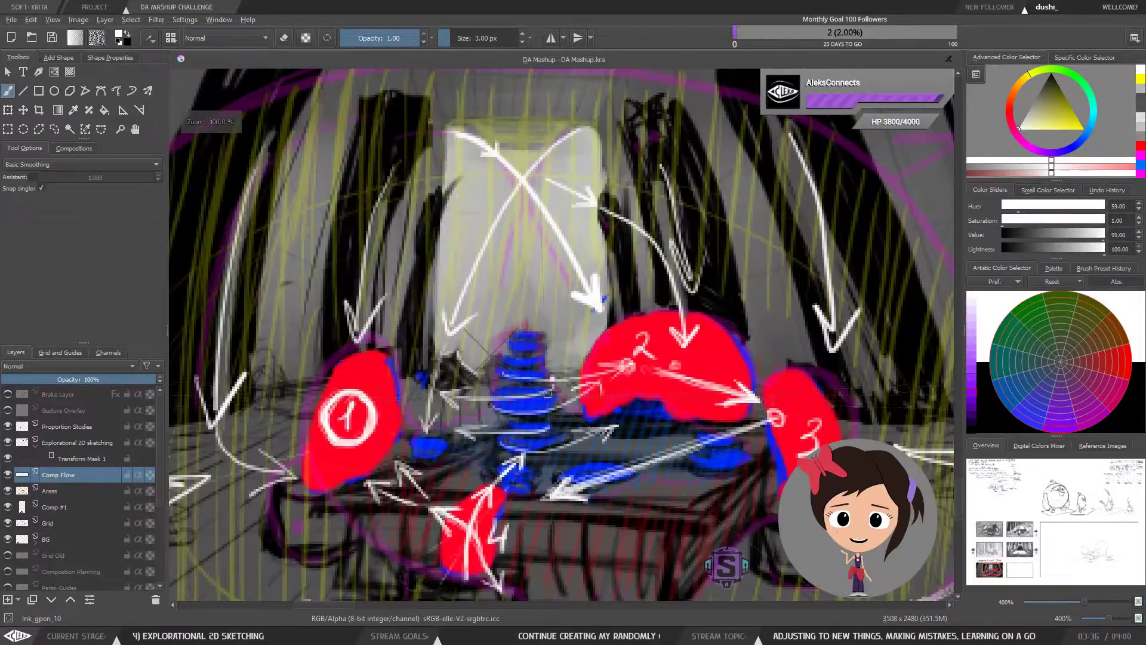
pyautogui.hotkey('ctrl', '-')
pyautogui.hotkey('ctrl', '-')
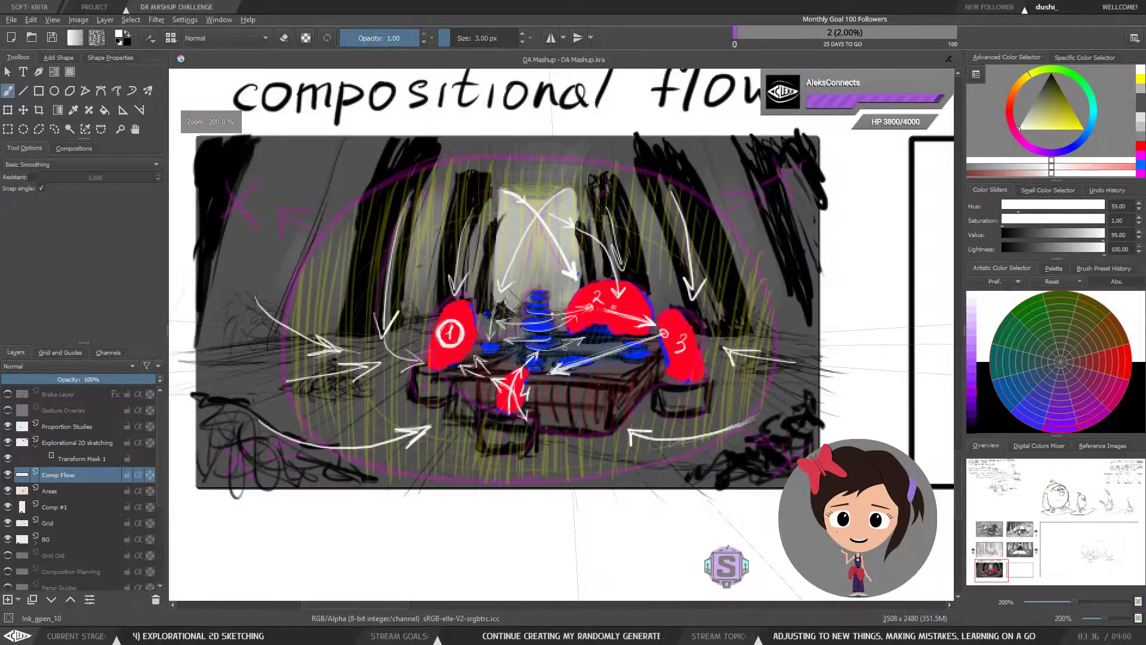
pyautogui.moveTo(576, 400); pyautogui.dragTo(581, 412)
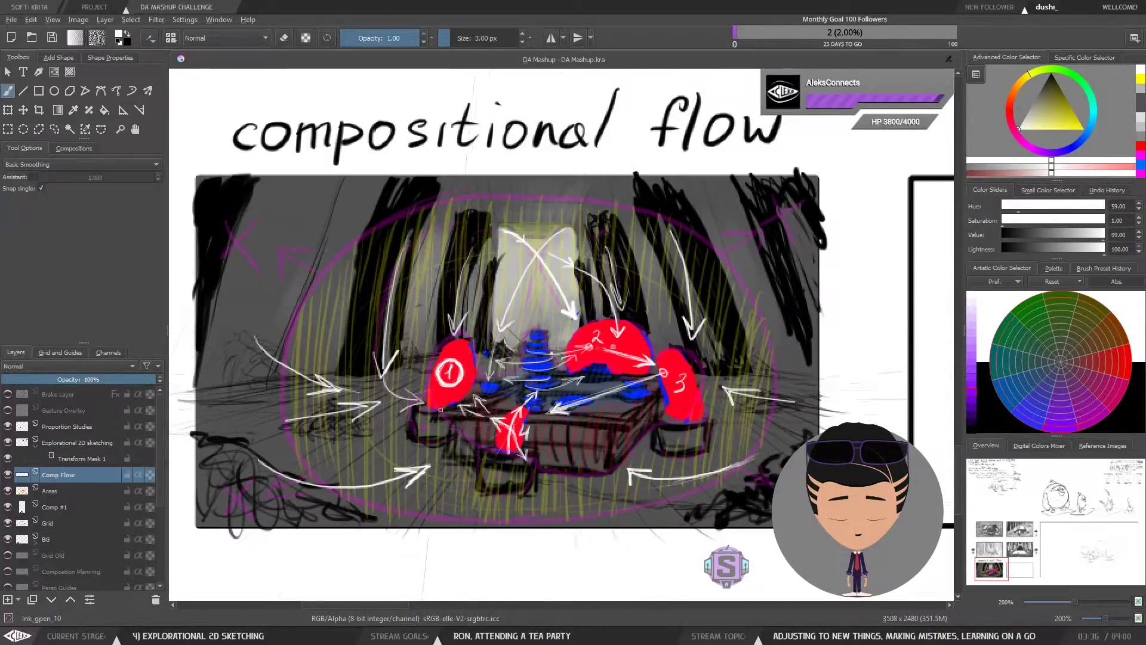
pyautogui.moveTo(593, 416); pyautogui.dragTo(598, 460)
pyautogui.press('+')
pyautogui.press('-')
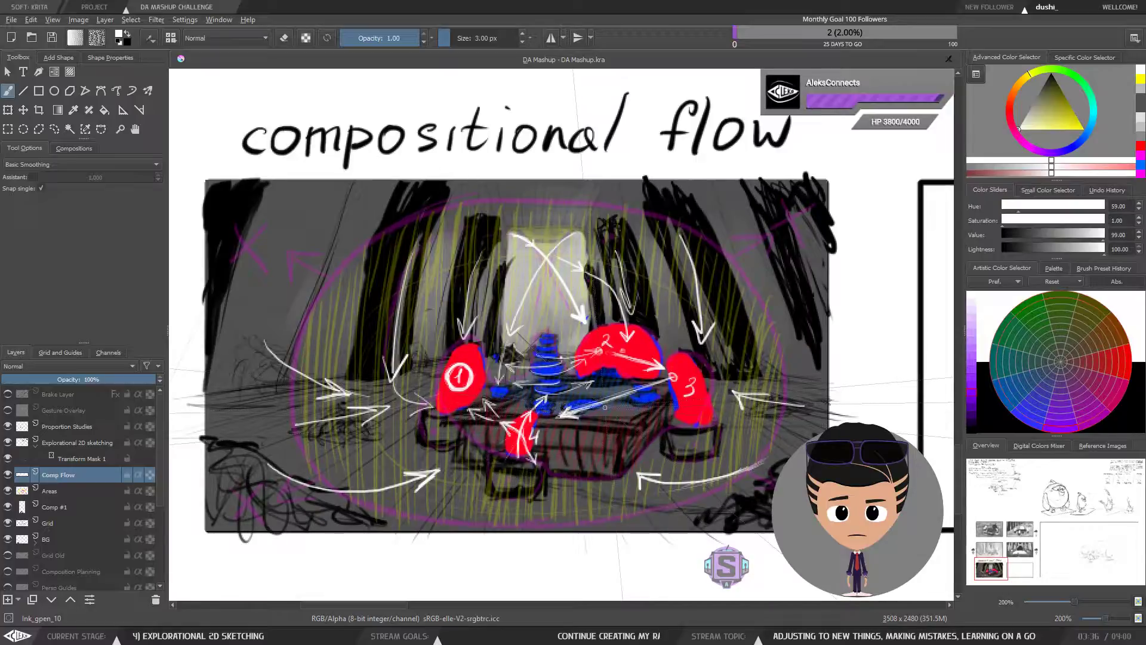
pyautogui.click(8, 92)
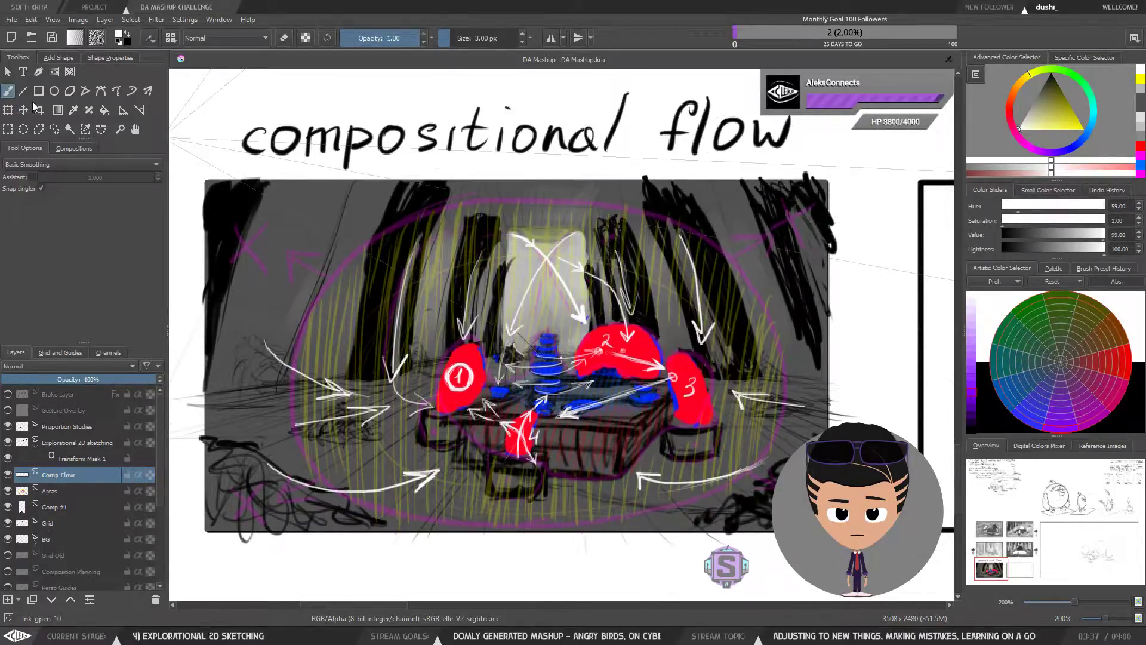
pyautogui.click(8, 110)
pyautogui.click(8, 129)
pyautogui.moveTo(829, 154); pyautogui.dragTo(870, 425)
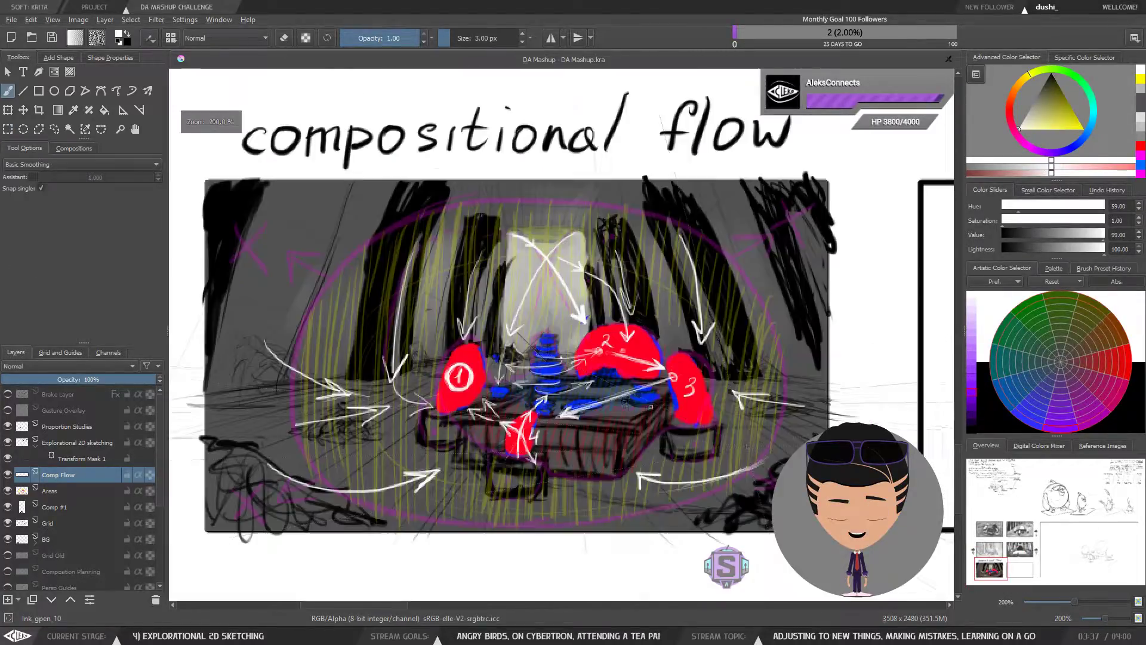
pyautogui.moveTo(606, 442); pyautogui.dragTo(616, 453)
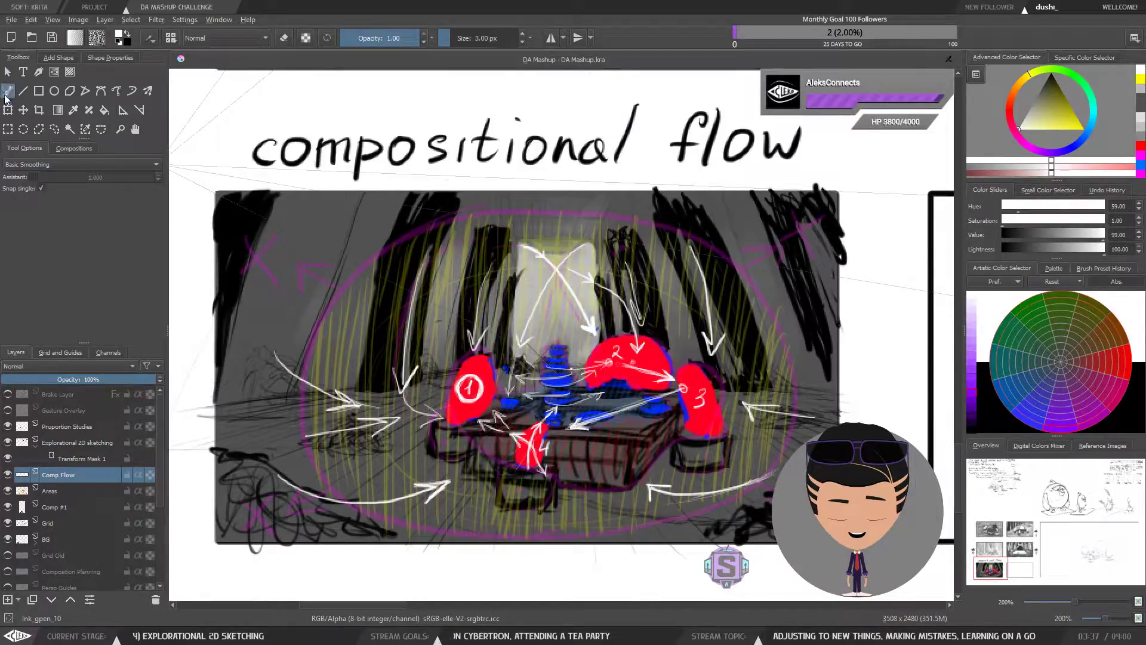
pyautogui.click(7, 91)
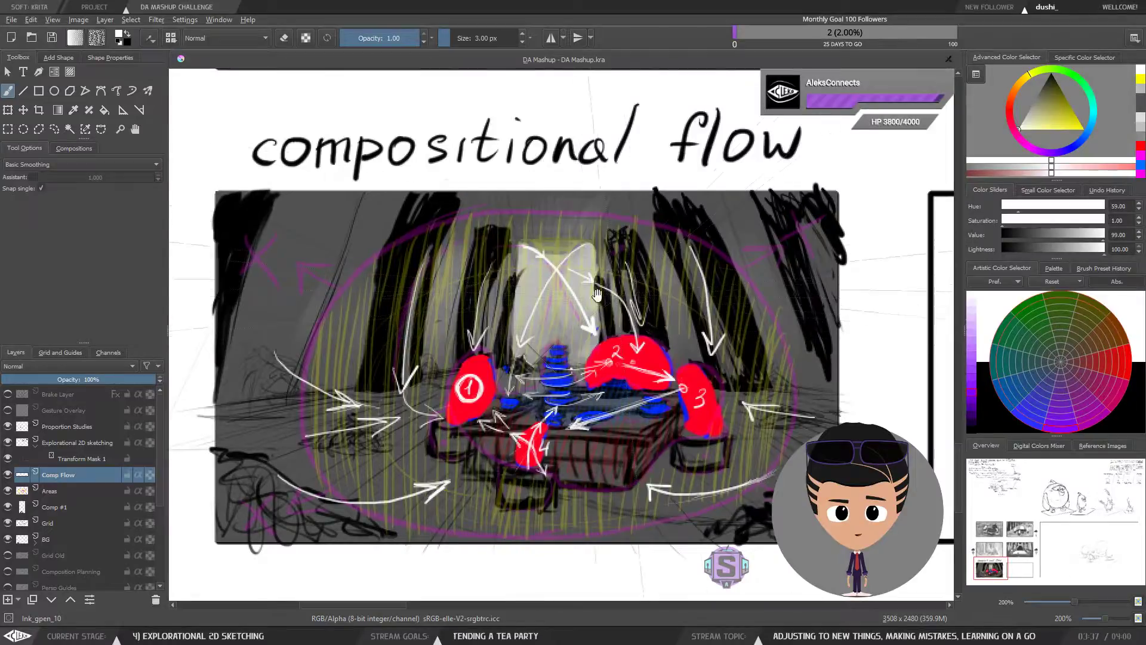
pyautogui.moveTo(591, 348); pyautogui.dragTo(597, 346)
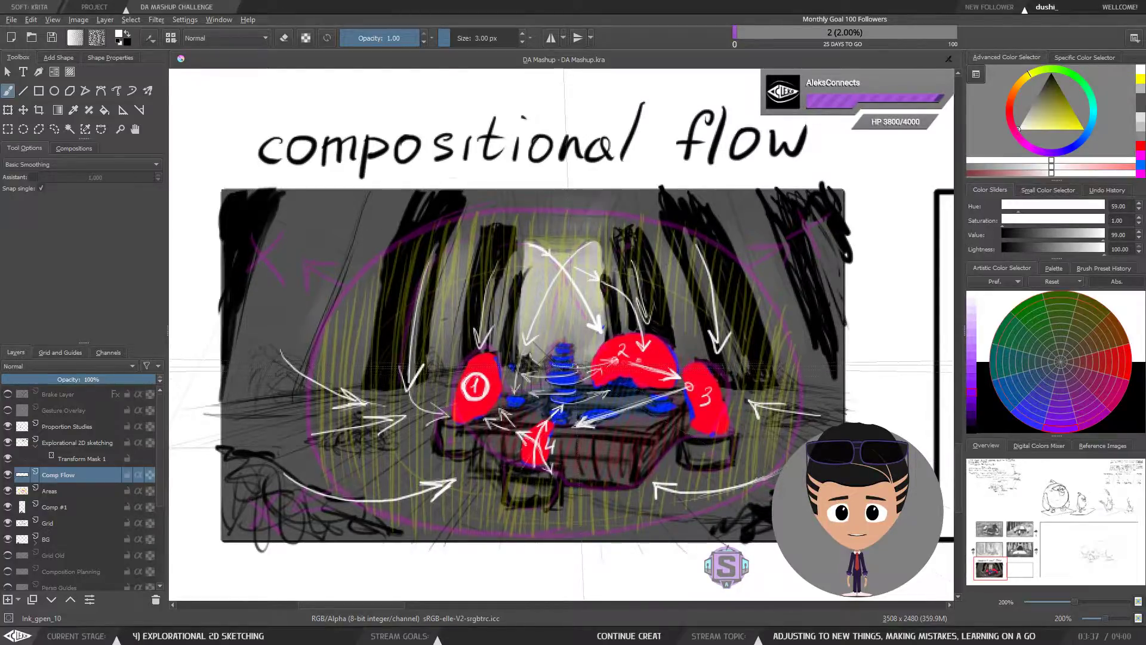
# Bring all four composition thumbnails into view at 100% and save the drawing.
pyautogui.press('1')
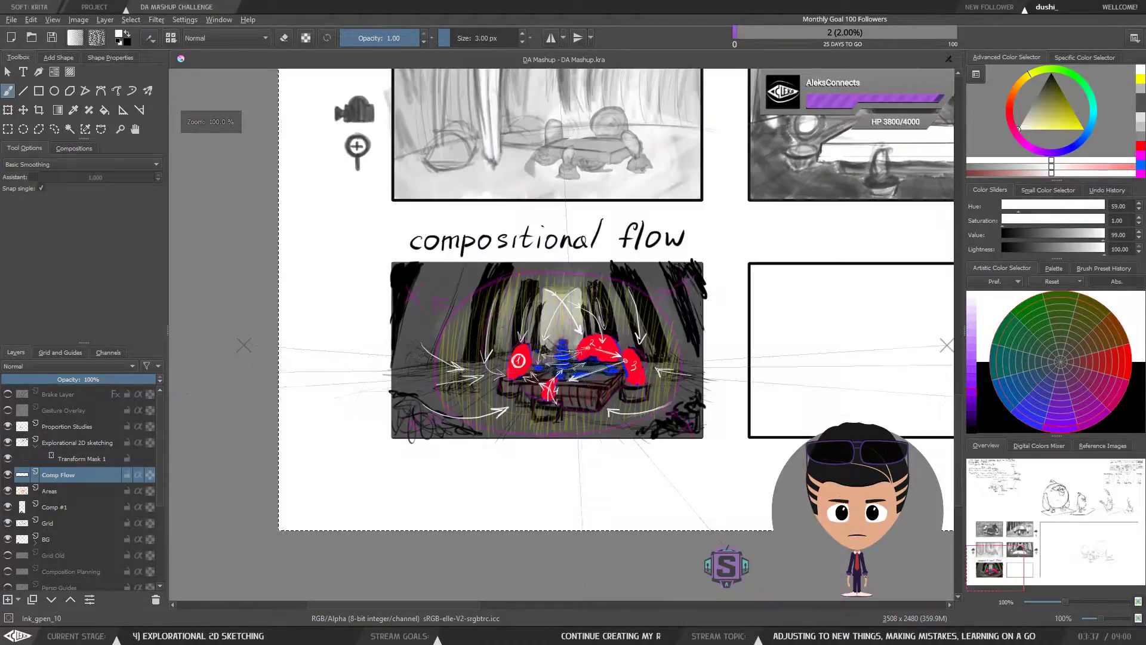
pyautogui.moveTo(722, 312); pyautogui.dragTo(575, 407)
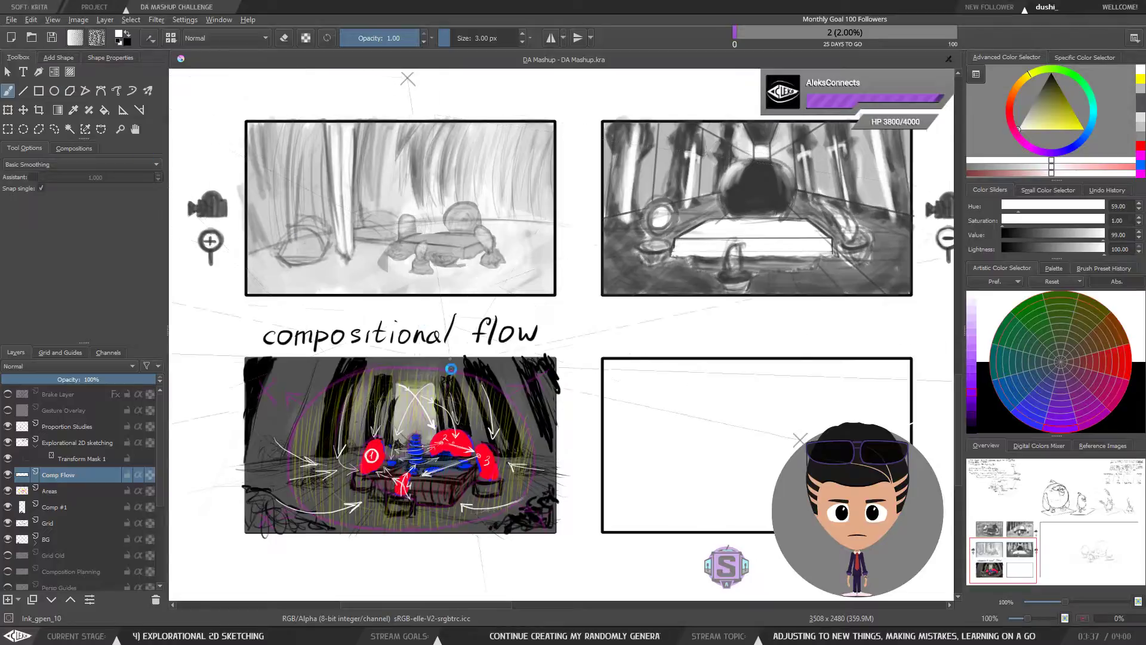
pyautogui.hotkey('ctrl', 's')
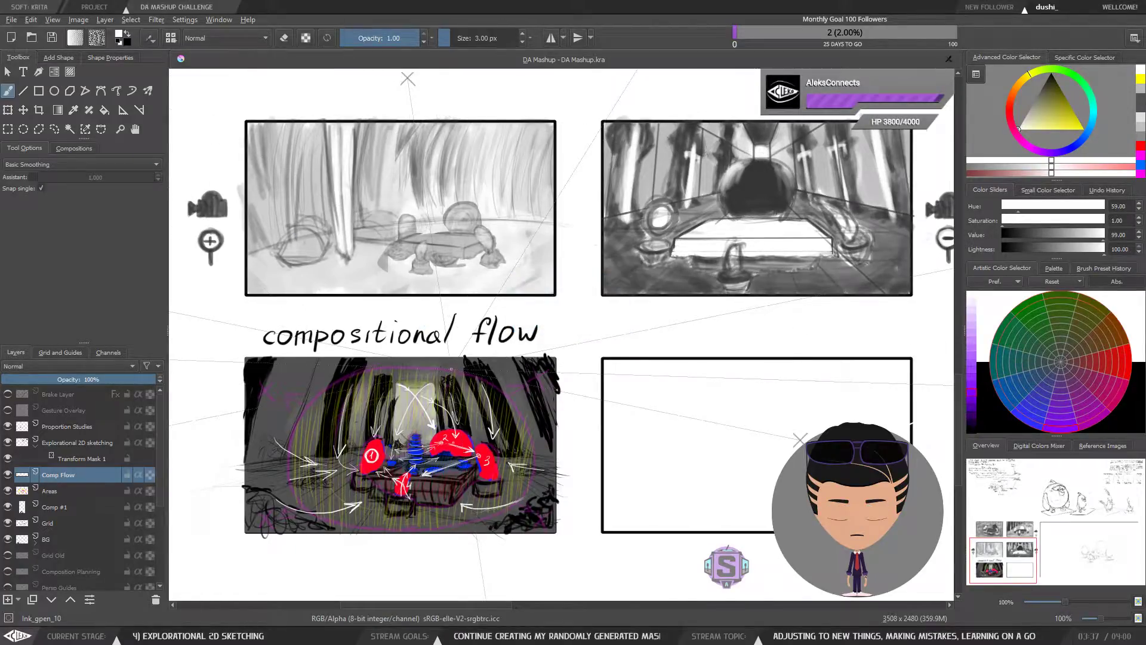
# Compare the thumbnail with and without the Comp Flow arrows, leaving that layer hidden.
pyautogui.click(8, 475)
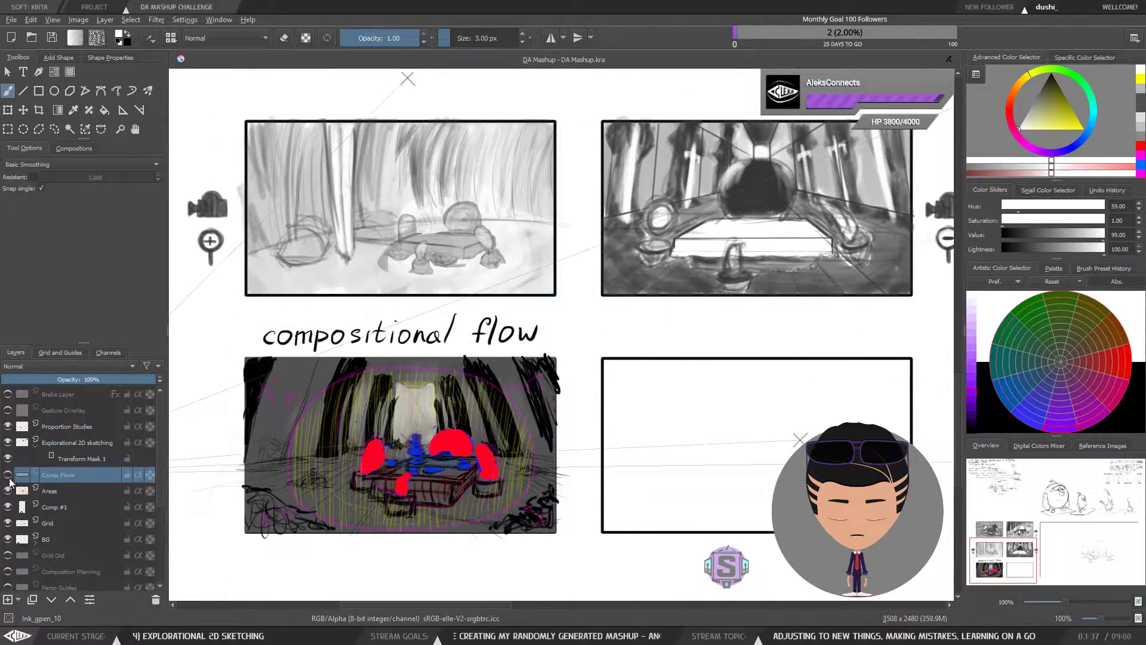
pyautogui.click(7, 476)
pyautogui.click(8, 475)
pyautogui.click(7, 476)
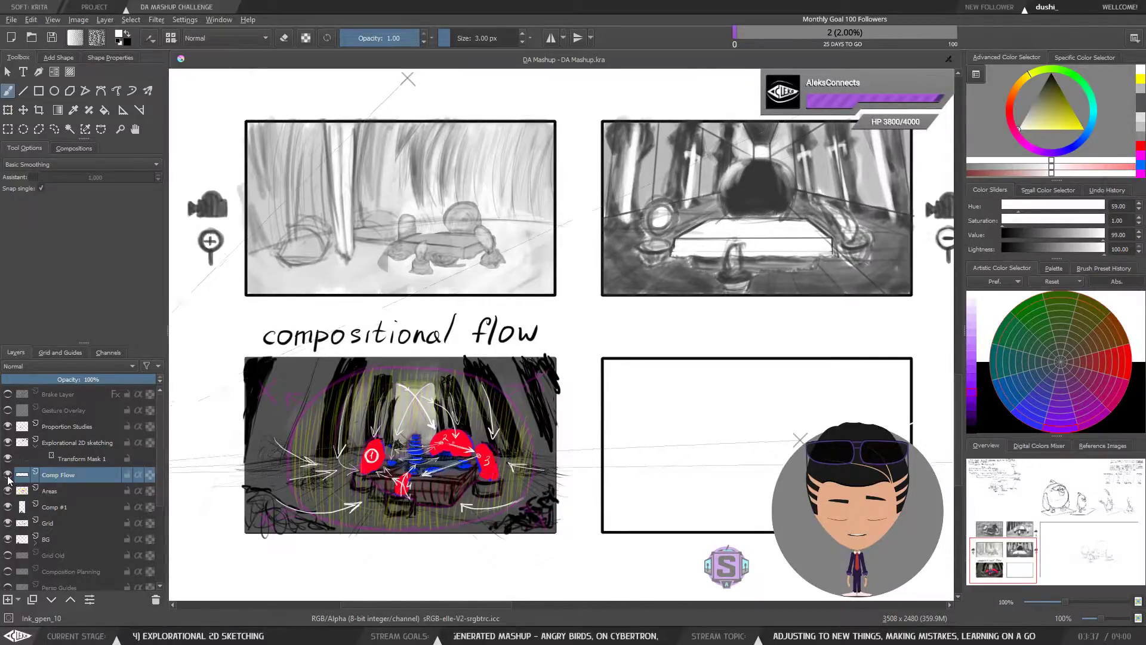
pyautogui.click(7, 475)
# Compare the thumbnail with and without the colored zones of the Areas layer, ending with it hidden.
pyautogui.click(8, 491)
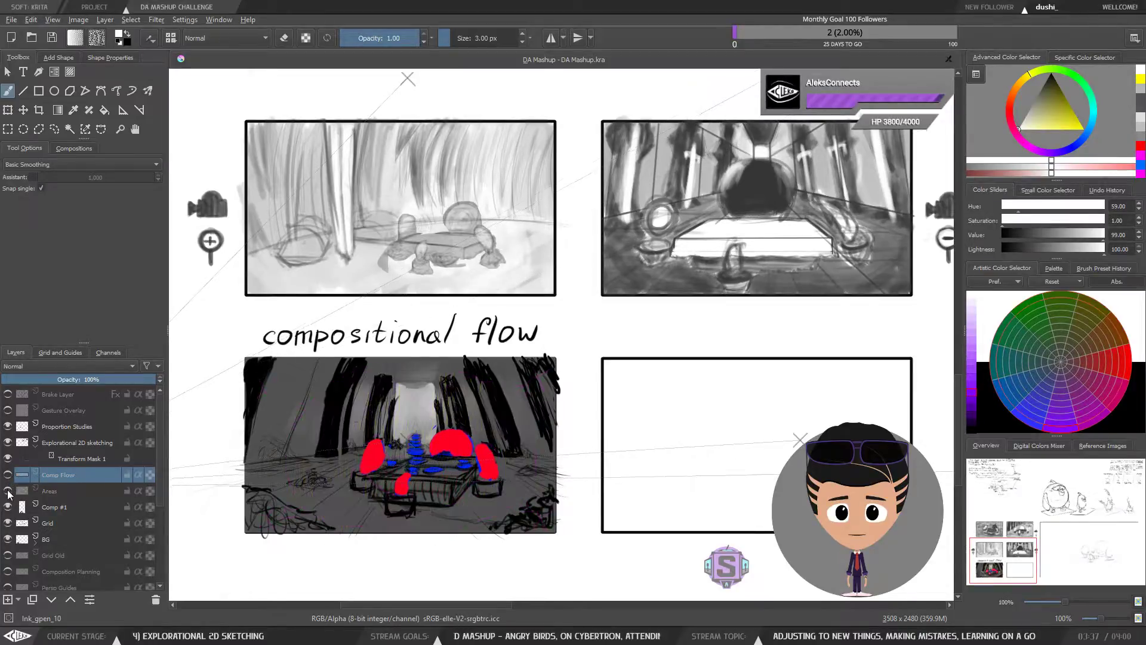
pyautogui.click(8, 490)
pyautogui.click(19, 493)
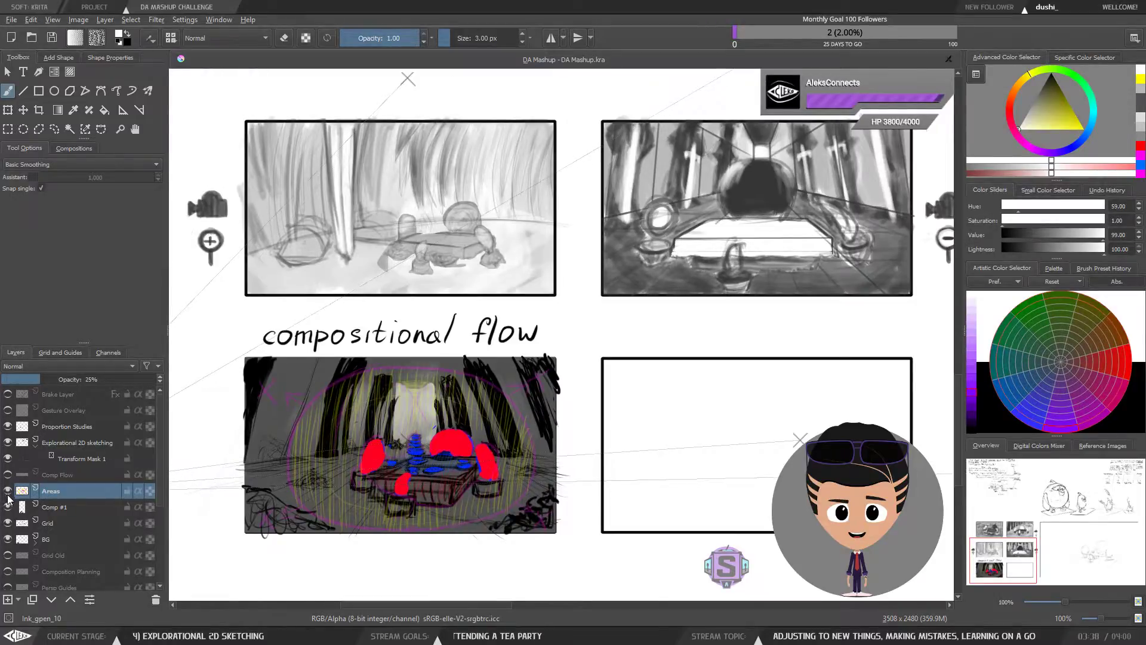
pyautogui.click(9, 491)
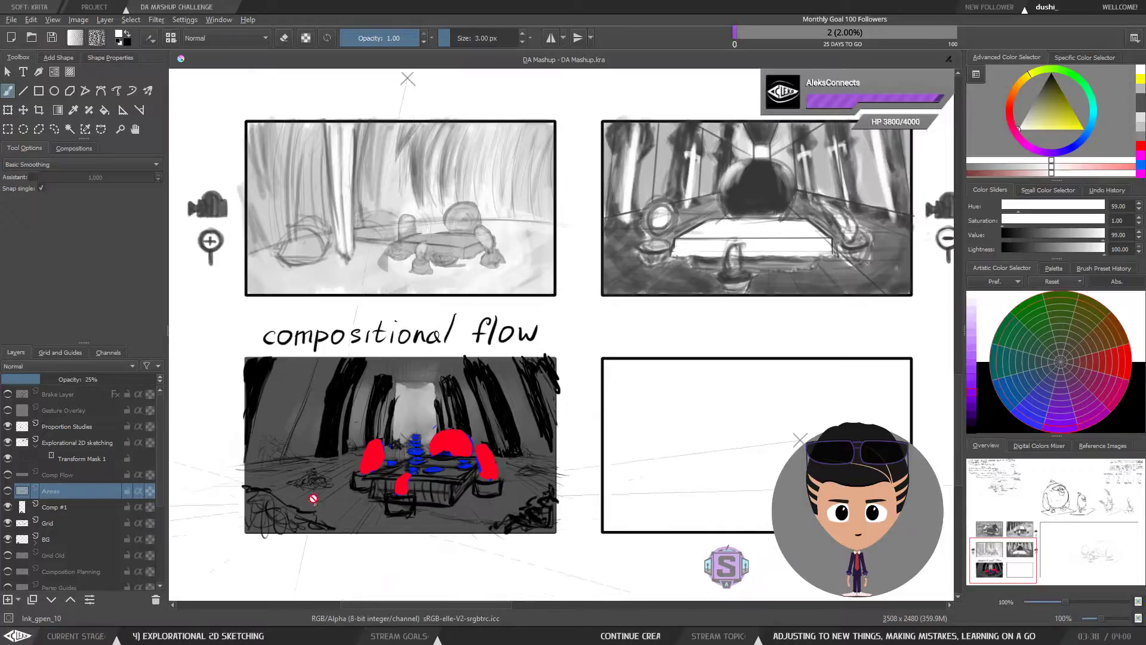
pyautogui.click(7, 490)
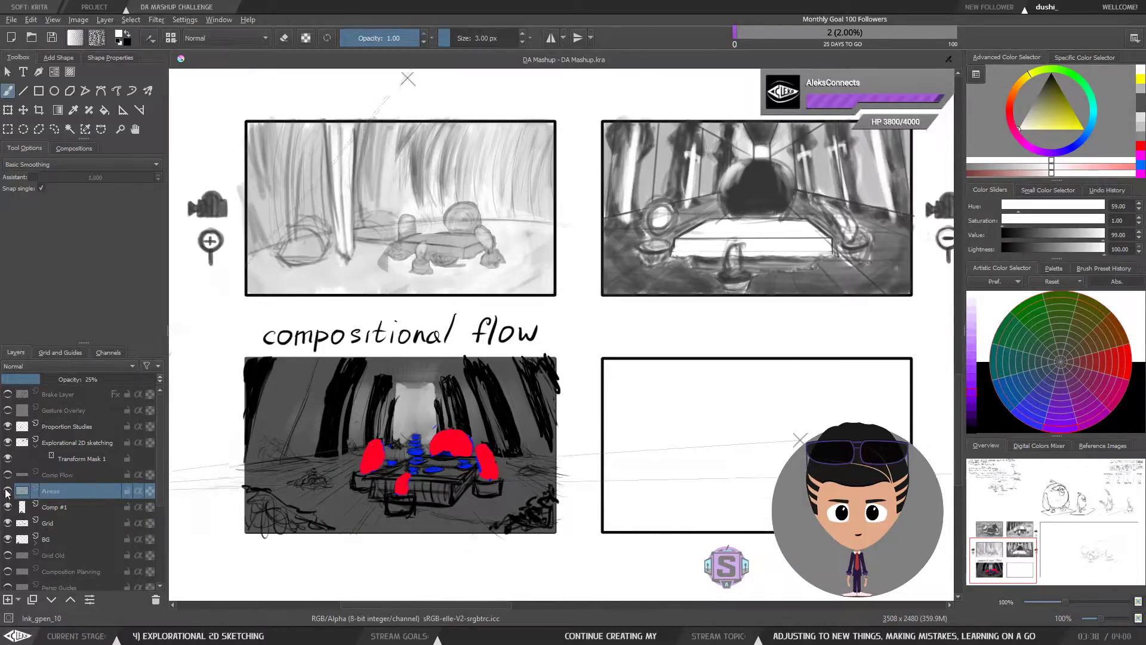
pyautogui.click(7, 475)
pyautogui.click(7, 474)
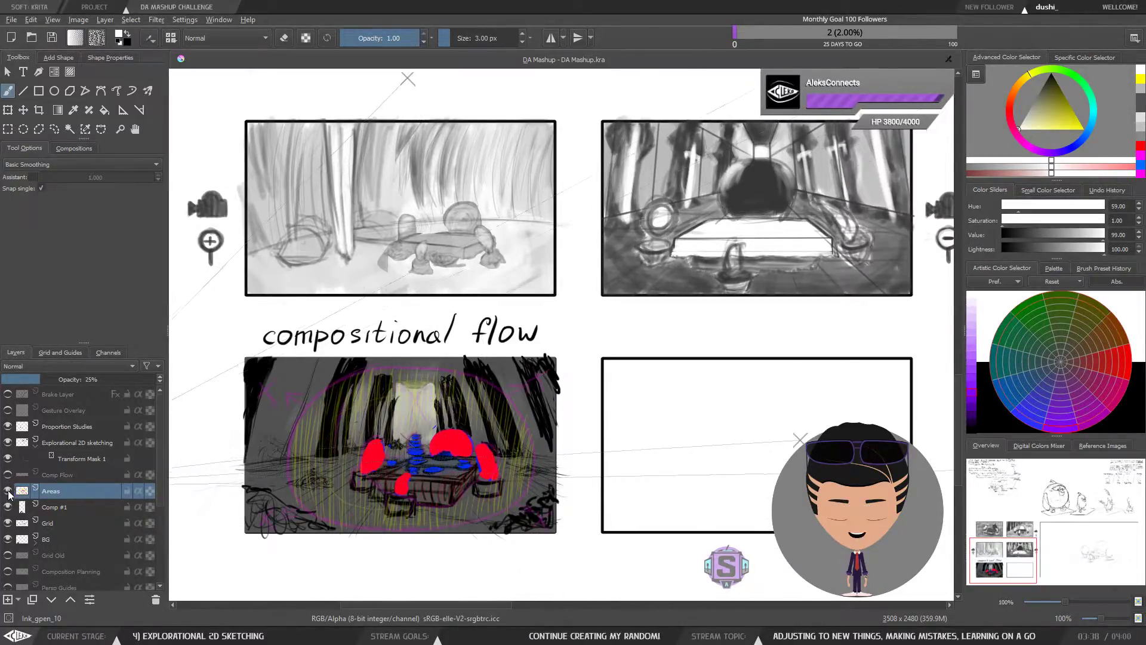
pyautogui.click(7, 491)
# Go through the neighboring layers and briefly hide Comp #1 to check which part of the thumbnail it holds.
pyautogui.click(55, 476)
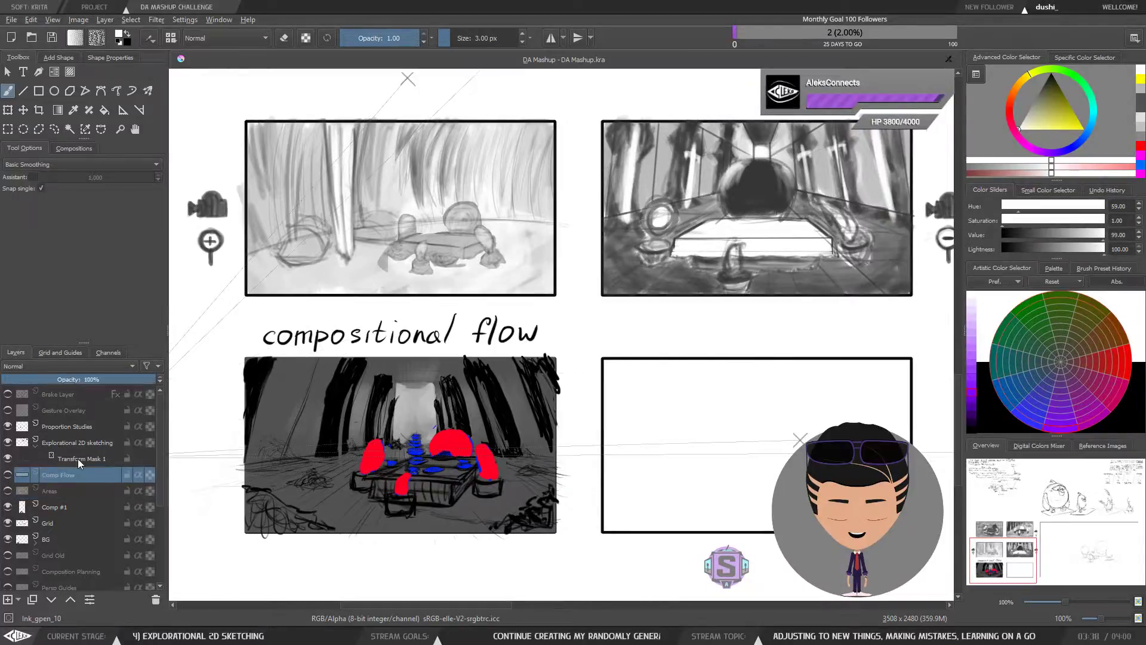
pyautogui.click(77, 459)
pyautogui.click(77, 444)
pyautogui.click(59, 520)
pyautogui.click(39, 504)
pyautogui.click(8, 507)
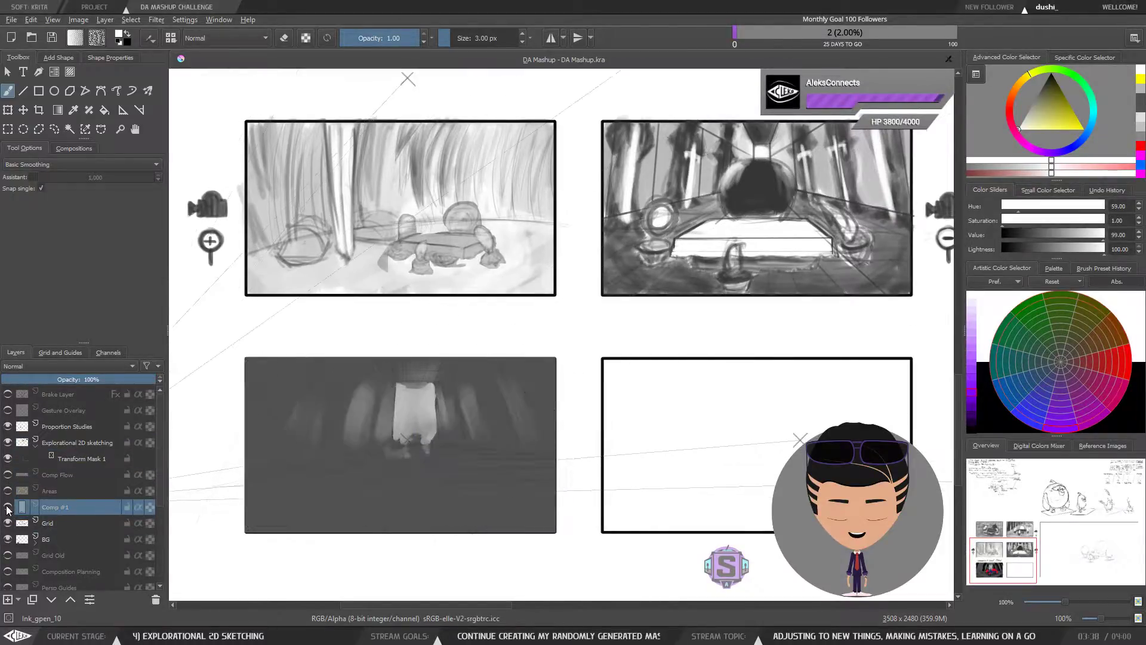
pyautogui.click(8, 507)
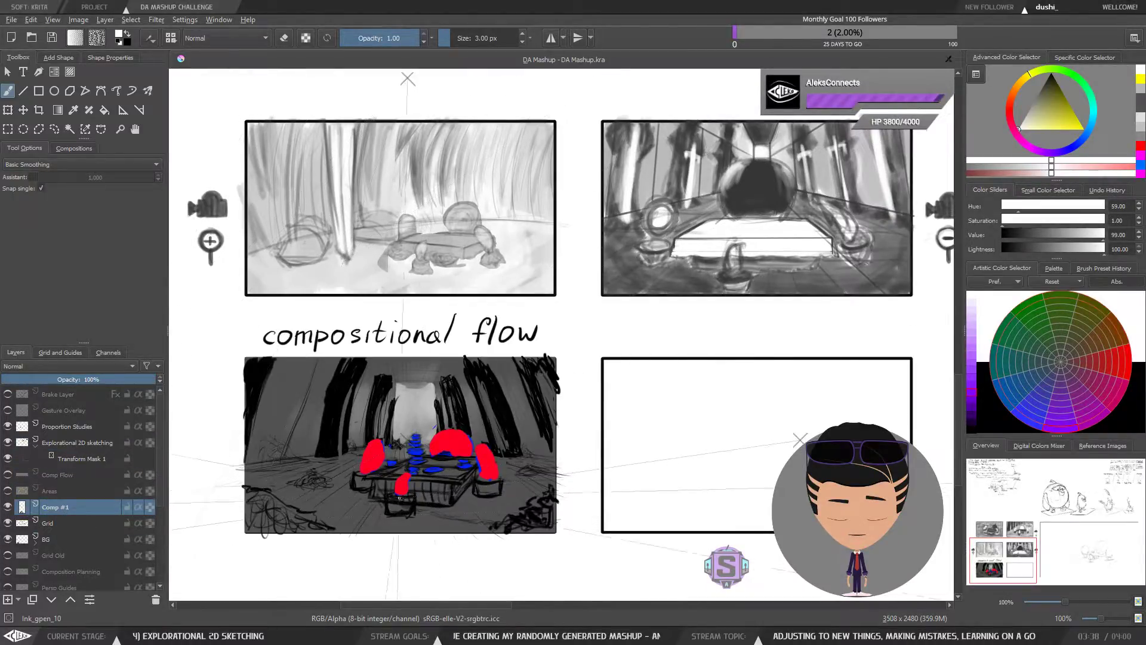
# Show the Areas layer again on the enlarged thumbnail and compare its zones with and without the Comp #1 drawing.
pyautogui.hotkey('ctrl', '+')
pyautogui.hotkey('ctrl', '+')
pyautogui.moveTo(405, 553); pyautogui.dragTo(658, 311)
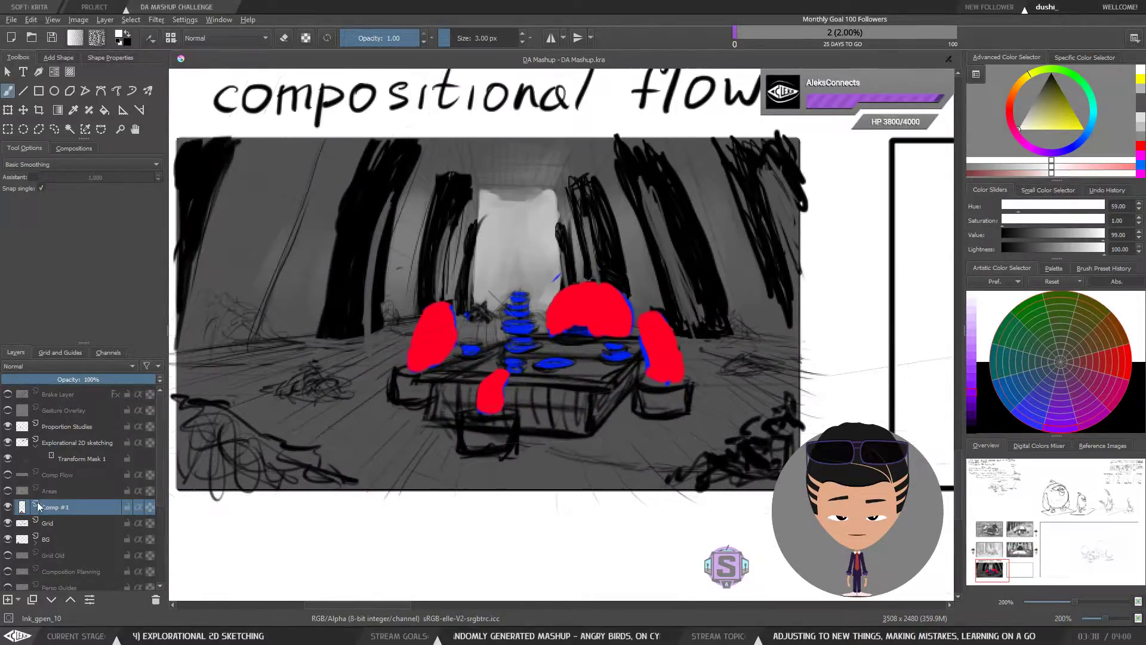
pyautogui.click(8, 491)
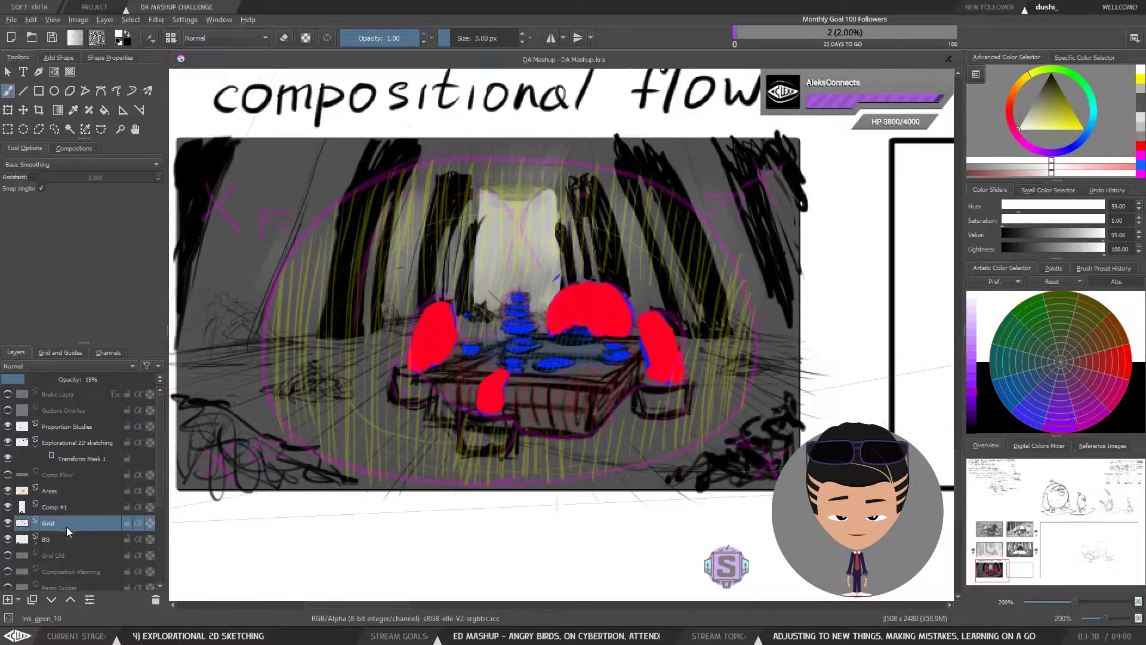
pyautogui.click(8, 507)
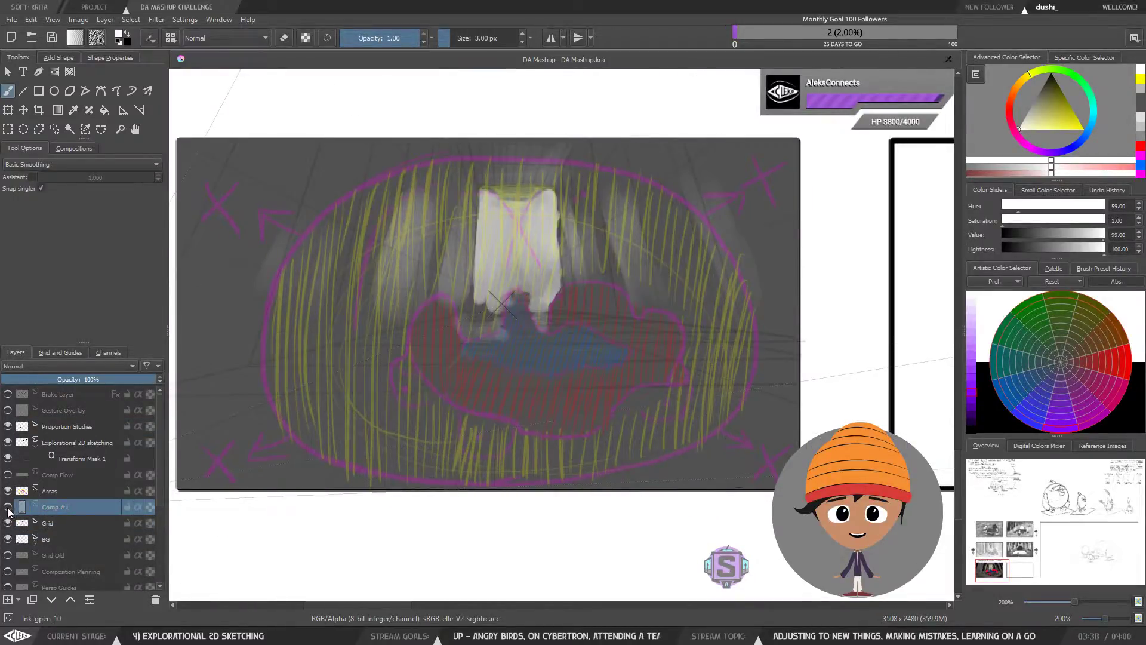
pyautogui.click(8, 507)
pyautogui.click(8, 507)
pyautogui.click(7, 507)
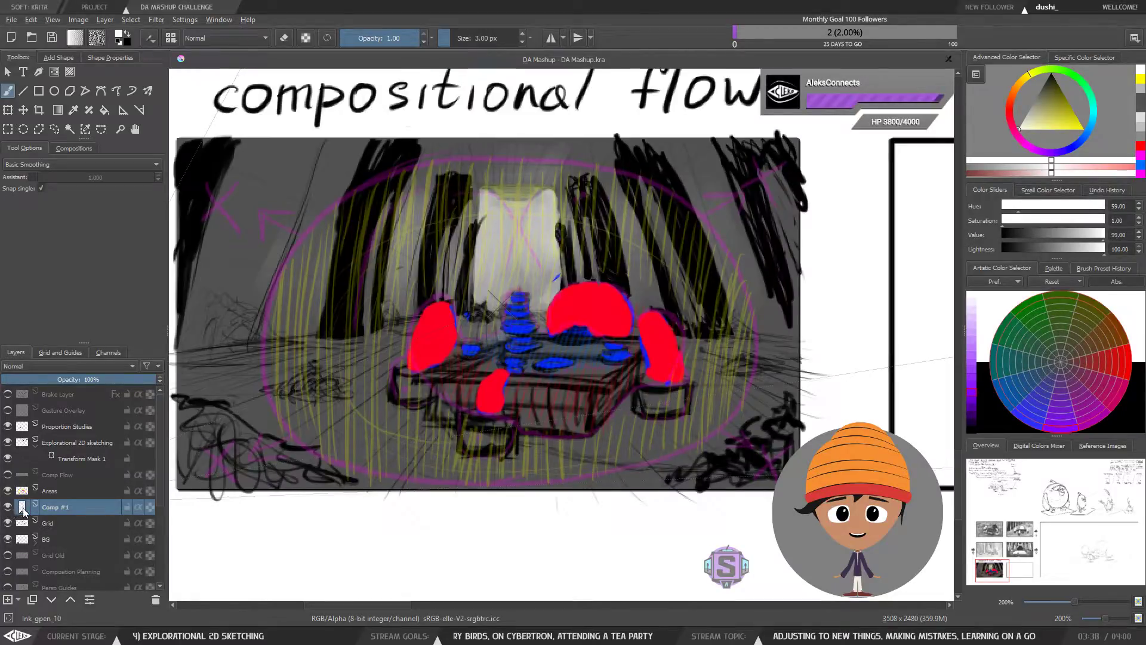
# Make the Comp Flow layer active and show its arrows over the colored thumbnail again.
pyautogui.click(52, 476)
pyautogui.click(8, 475)
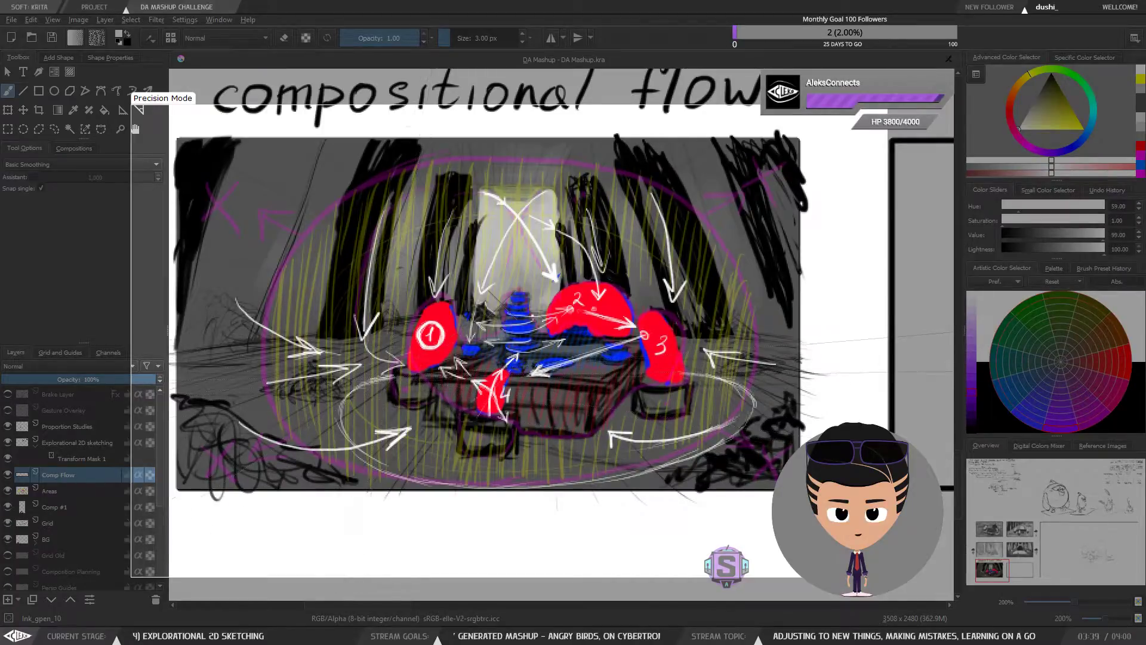
pyautogui.press('e')
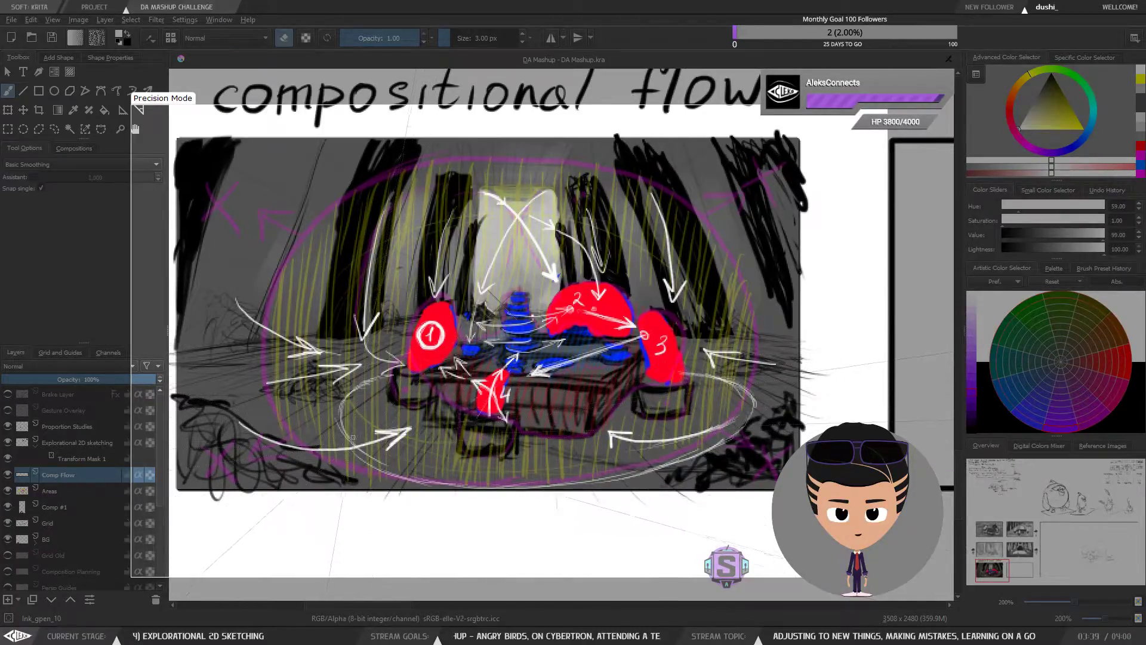
pyautogui.press('e')
pyautogui.hotkey('ctrl', '-')
pyautogui.hotkey('ctrl', '-')
pyautogui.hotkey('ctrl', '+')
pyautogui.hotkey('ctrl', '+')
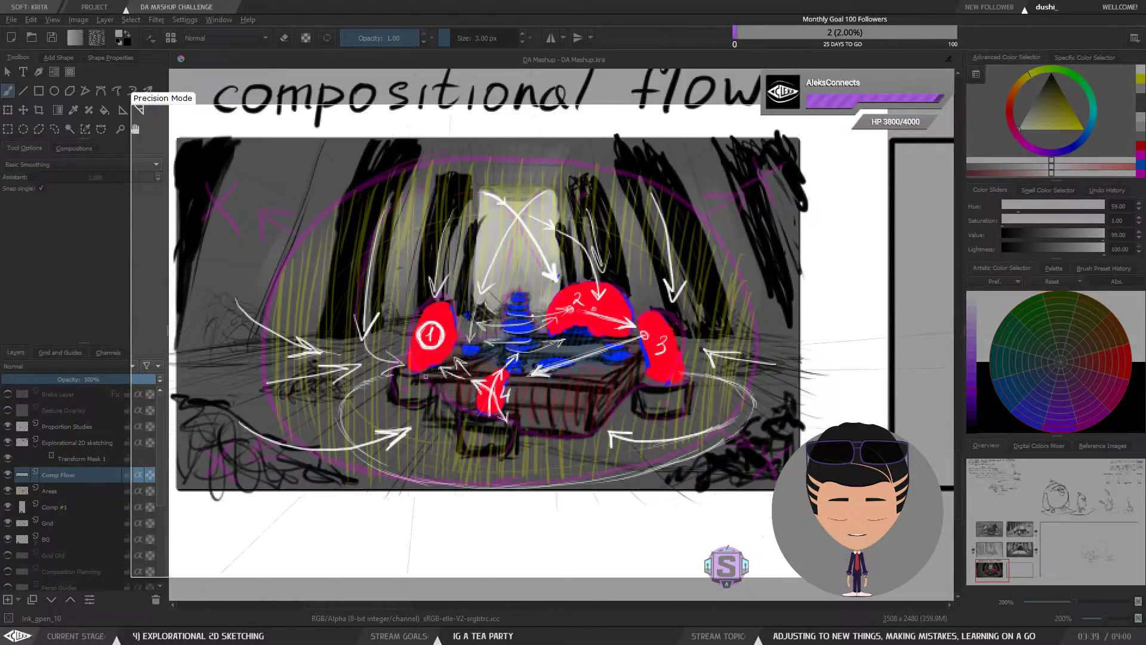
pyautogui.moveTo(479, 405); pyautogui.dragTo(549, 434)
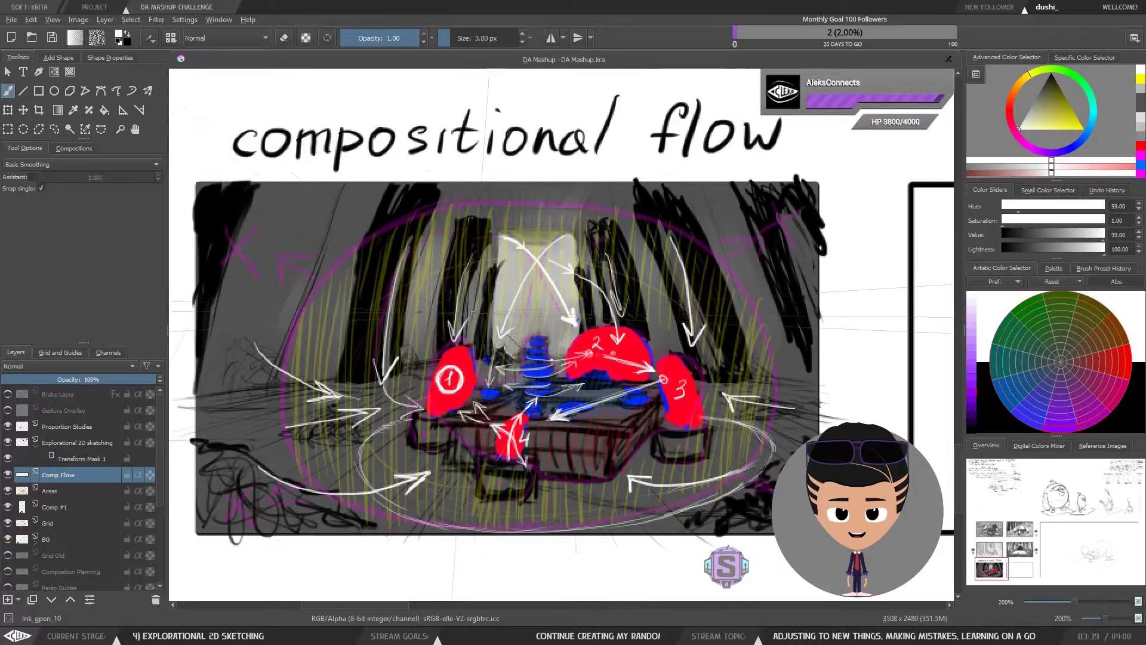
pyautogui.moveTo(474, 309); pyautogui.dragTo(477, 313)
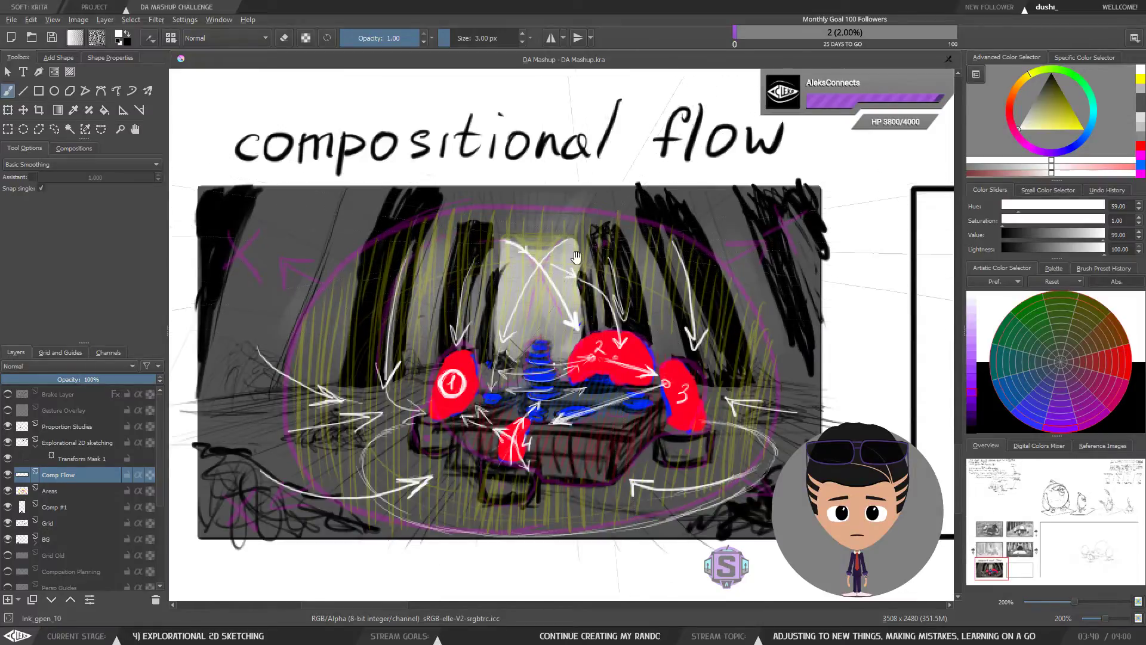
pyautogui.moveTo(543, 332); pyautogui.dragTo(551, 329)
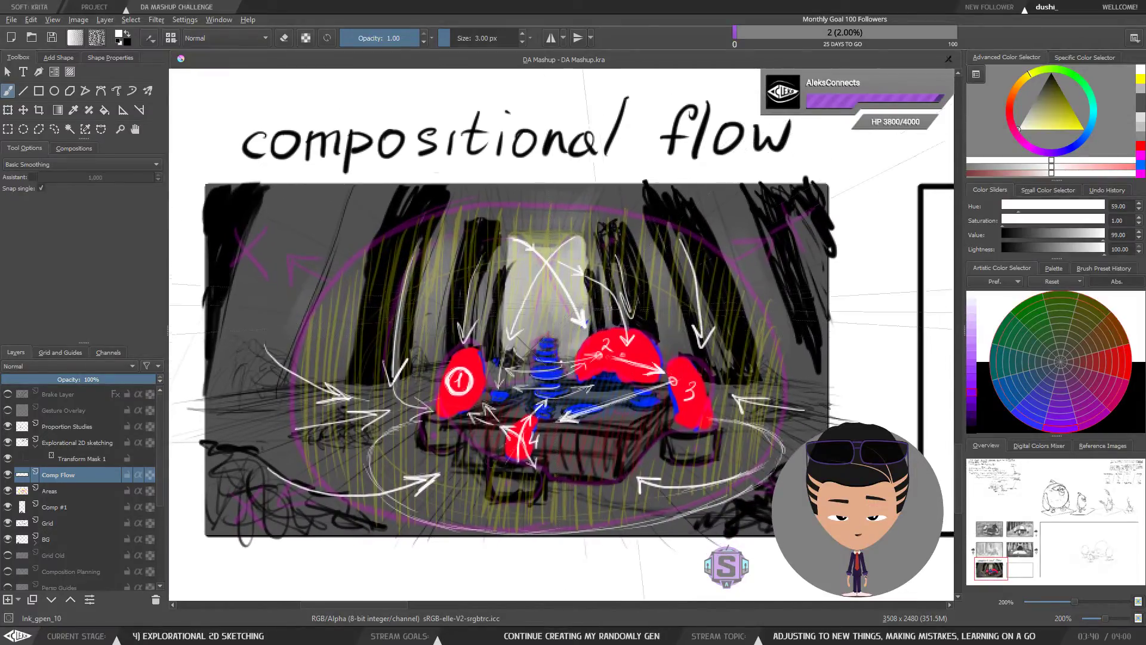
pyautogui.moveTo(561, 403); pyautogui.dragTo(570, 403)
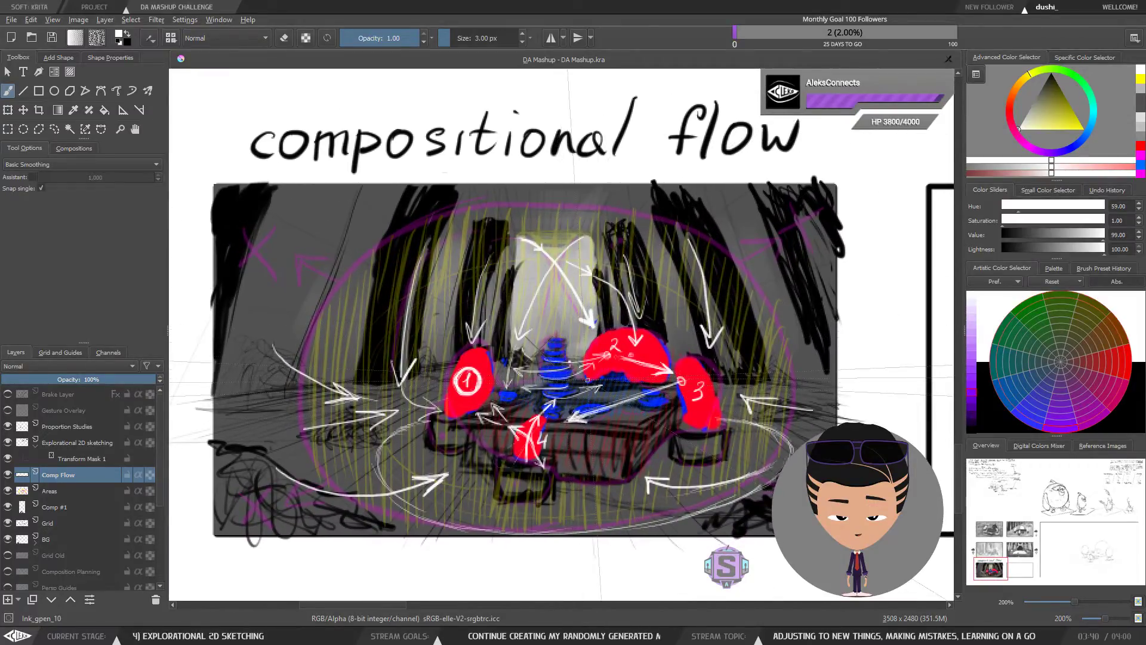